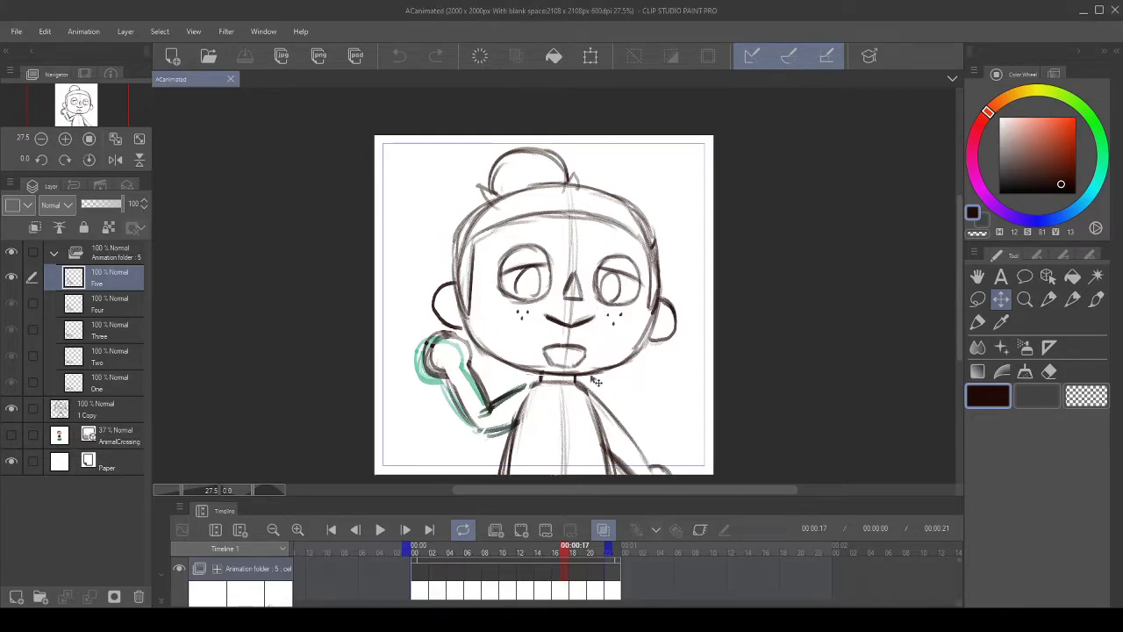
- Play back the waving-arm animation on the timeline and stop it
click(378, 530)
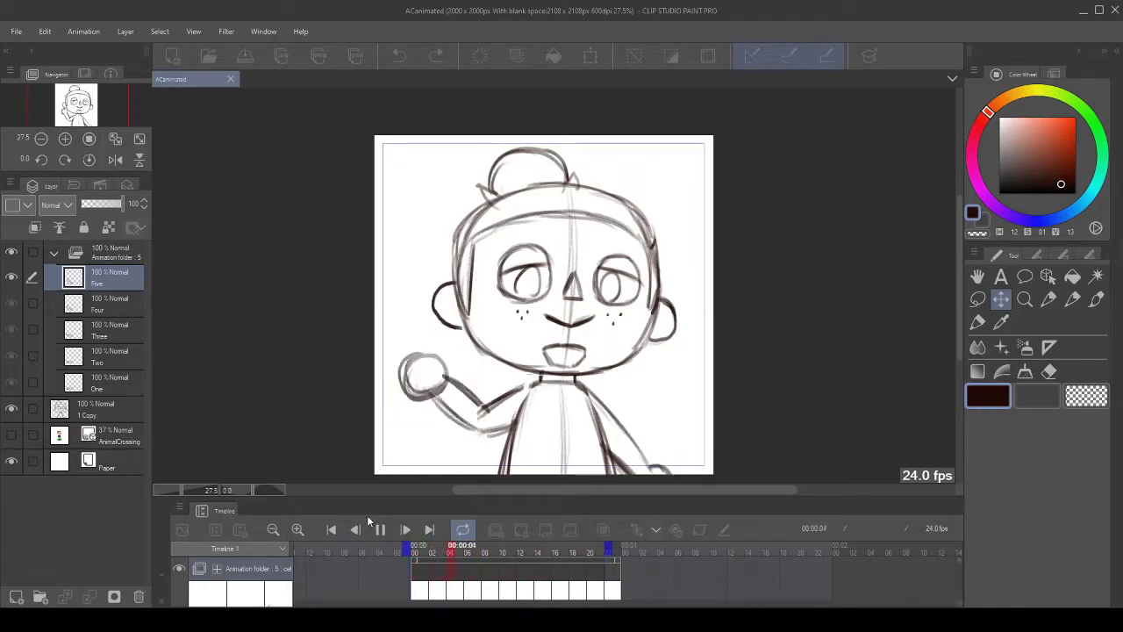
click(381, 530)
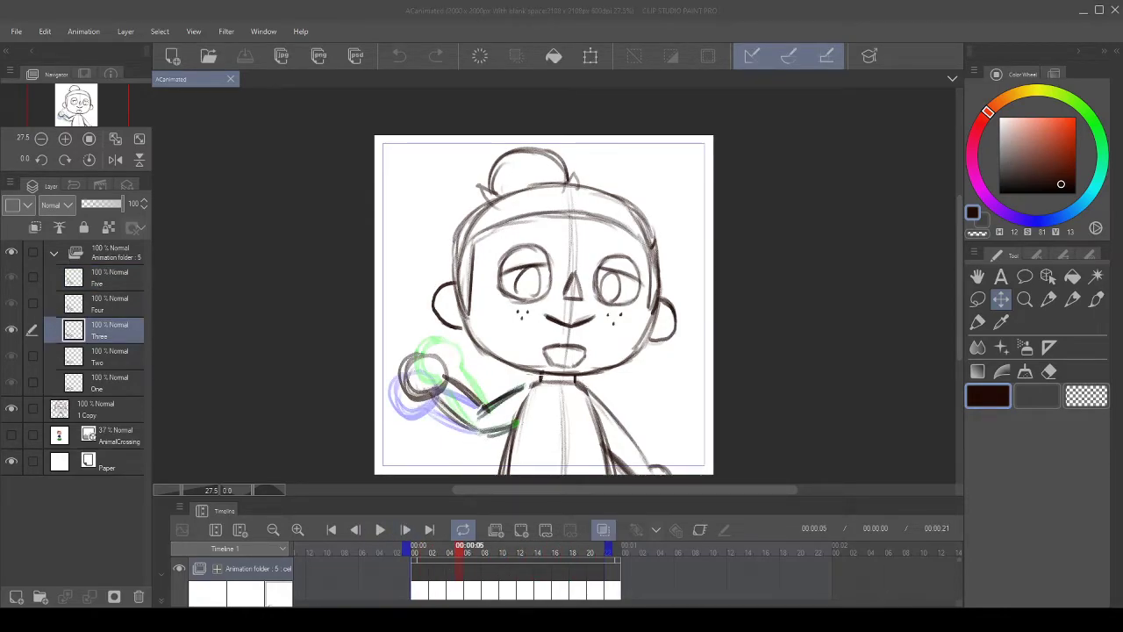
click(880, 6)
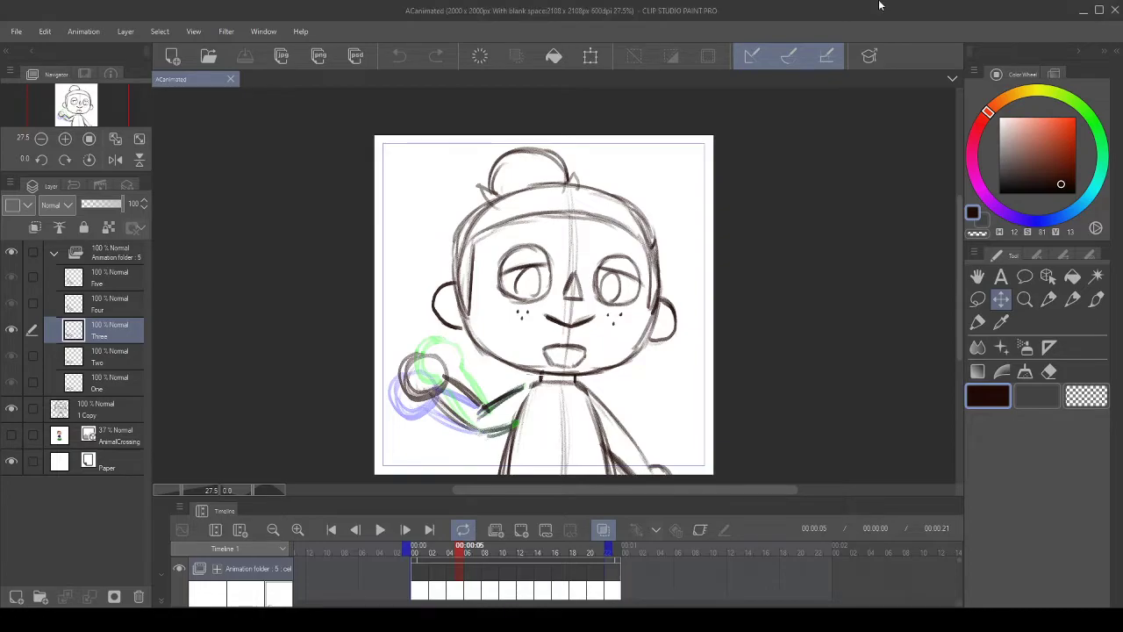
scroll(616, 213, down, 3)
scroll(637, 309, up, 3)
scroll(555, 192, up, 1)
scroll(556, 191, down, 1)
scroll(555, 191, up, 1)
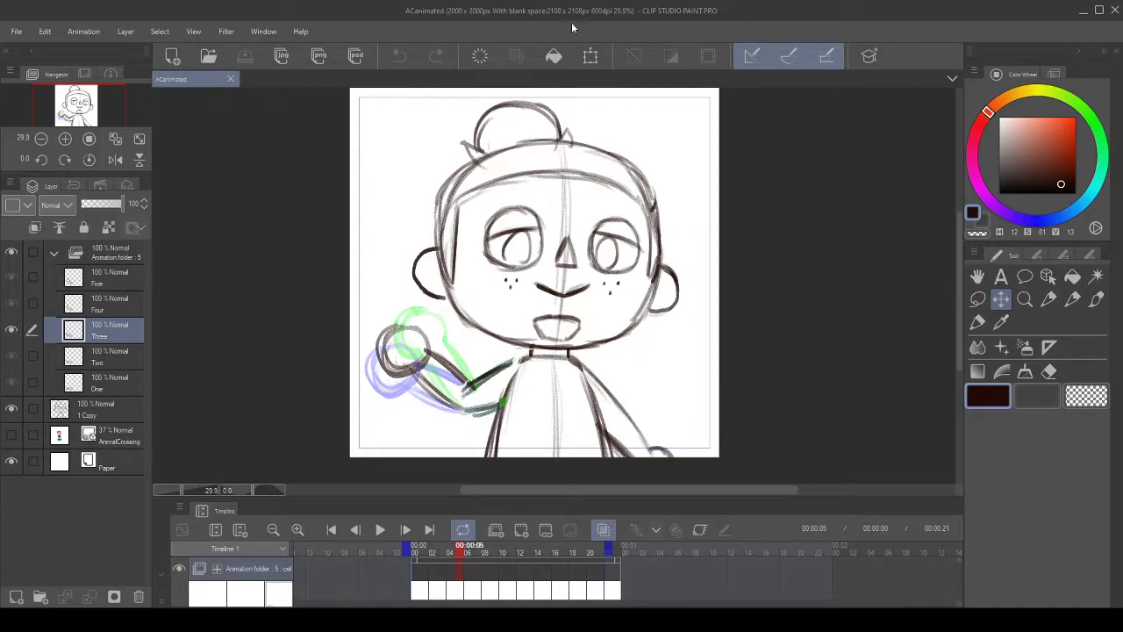
scroll(556, 194, down, 2)
scroll(498, 248, up, 1)
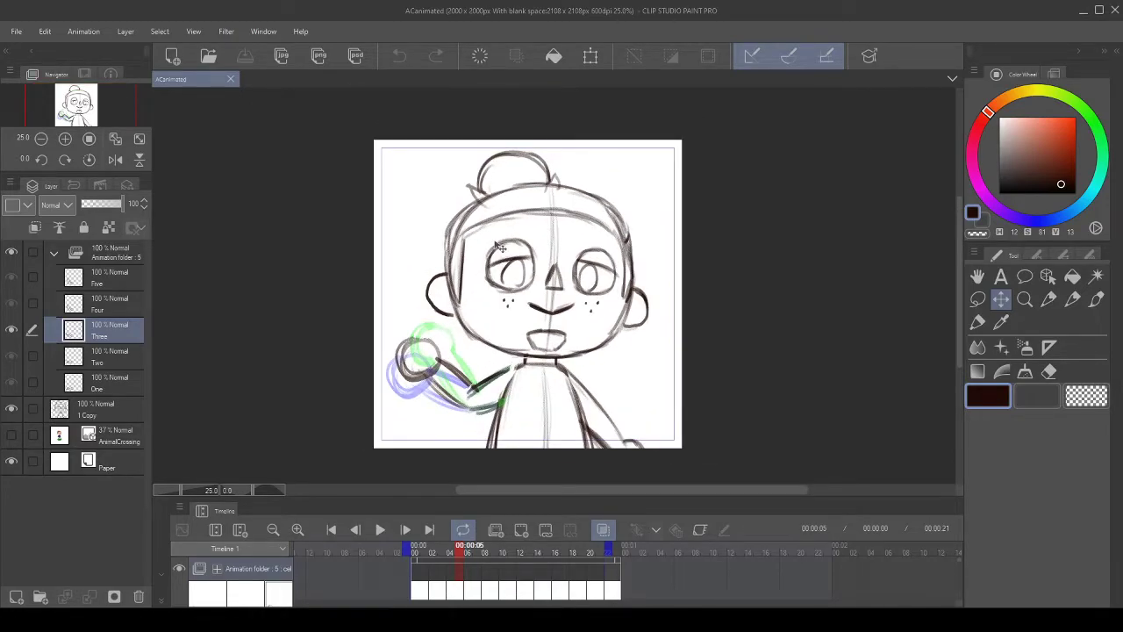
scroll(498, 247, up, 2)
scroll(469, 394, down, 1)
scroll(517, 448, up, 1)
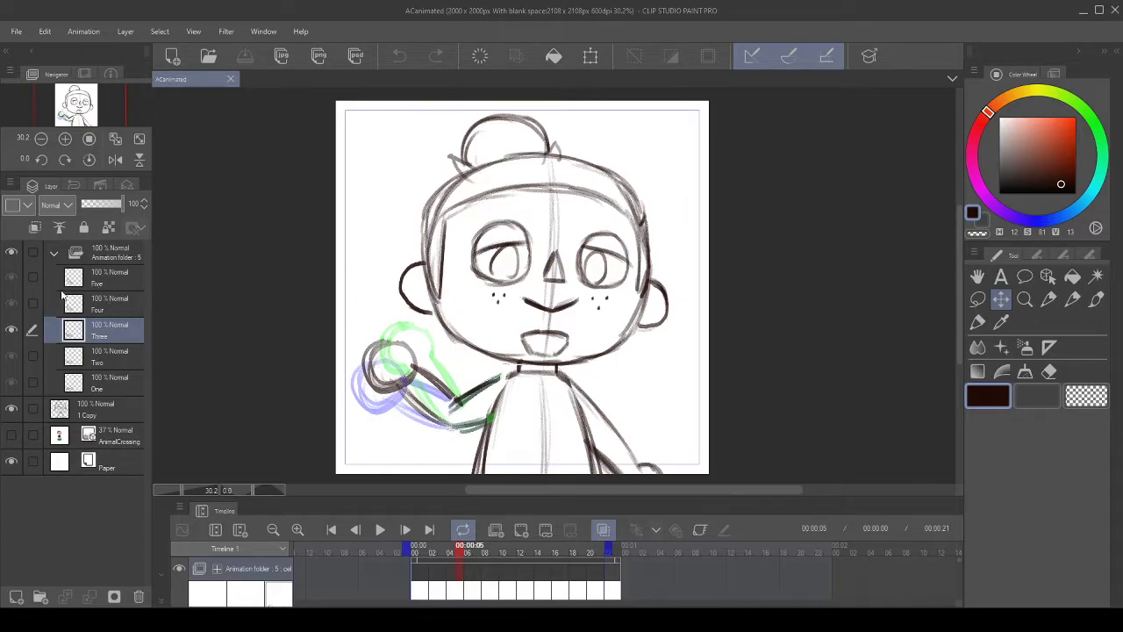
- Replay the looping arm wave twice to check its motion, stopping playback after each viewing
click(463, 532)
click(380, 530)
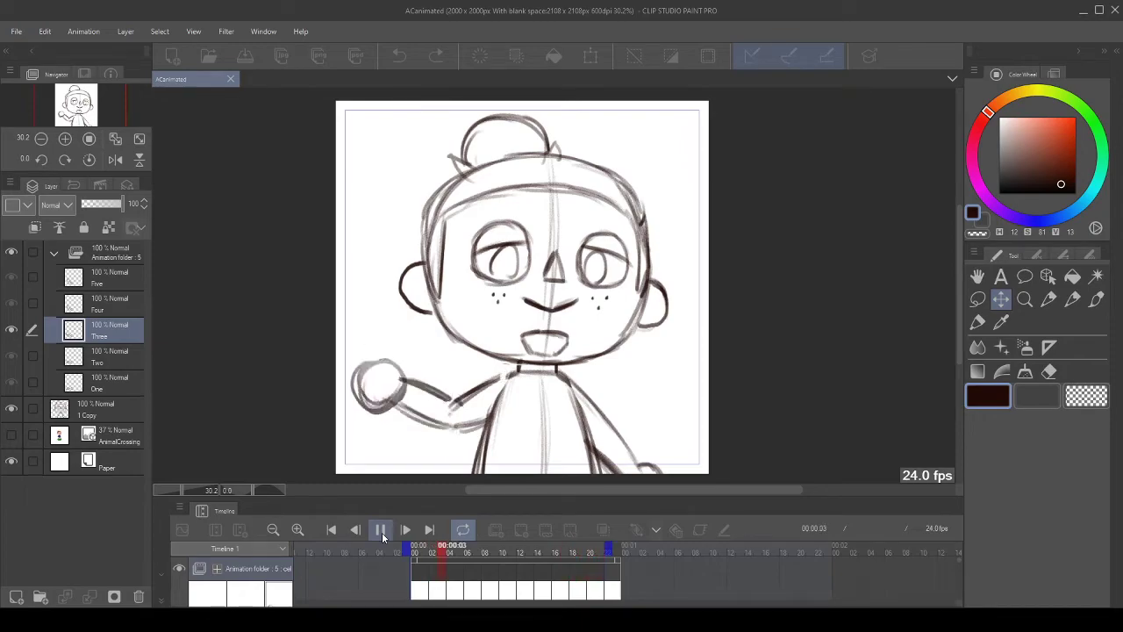
click(382, 532)
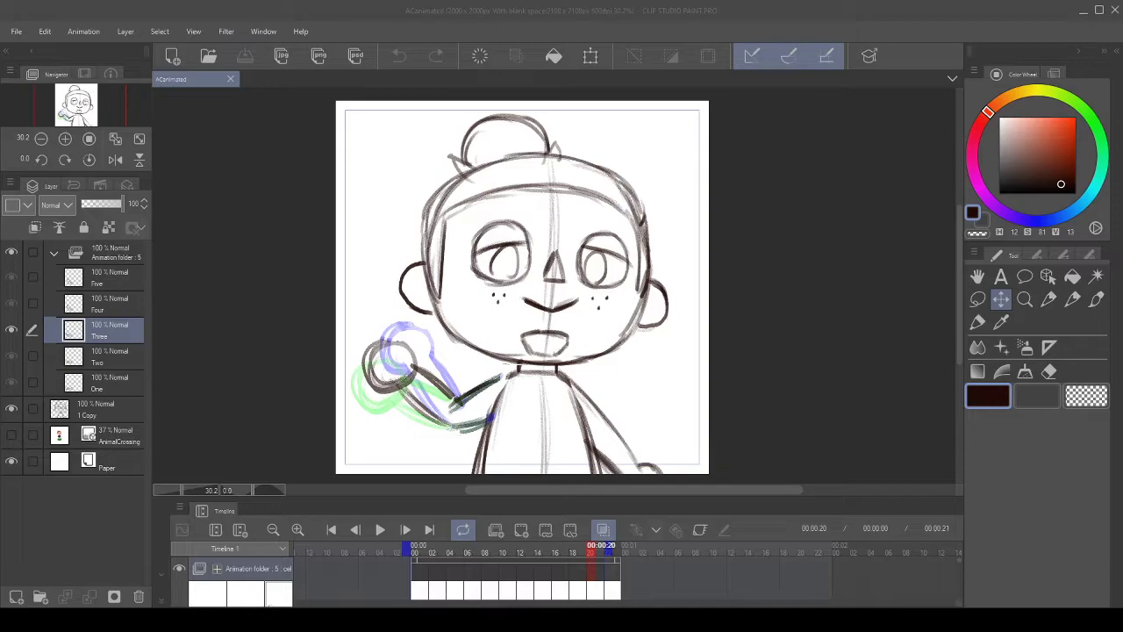
click(379, 531)
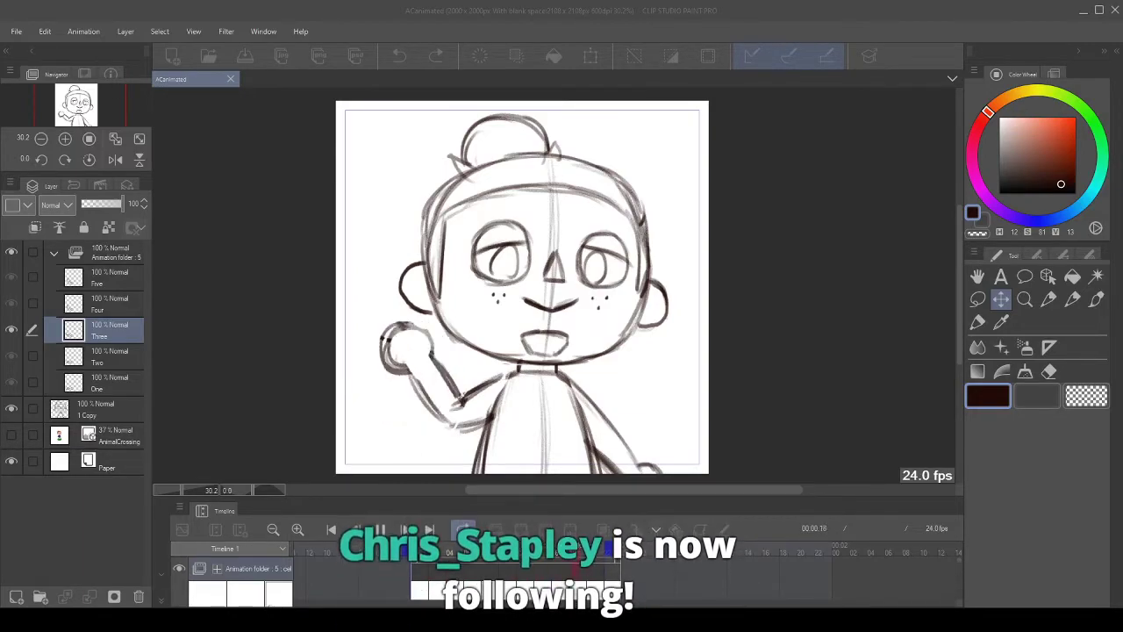
click(600, 5)
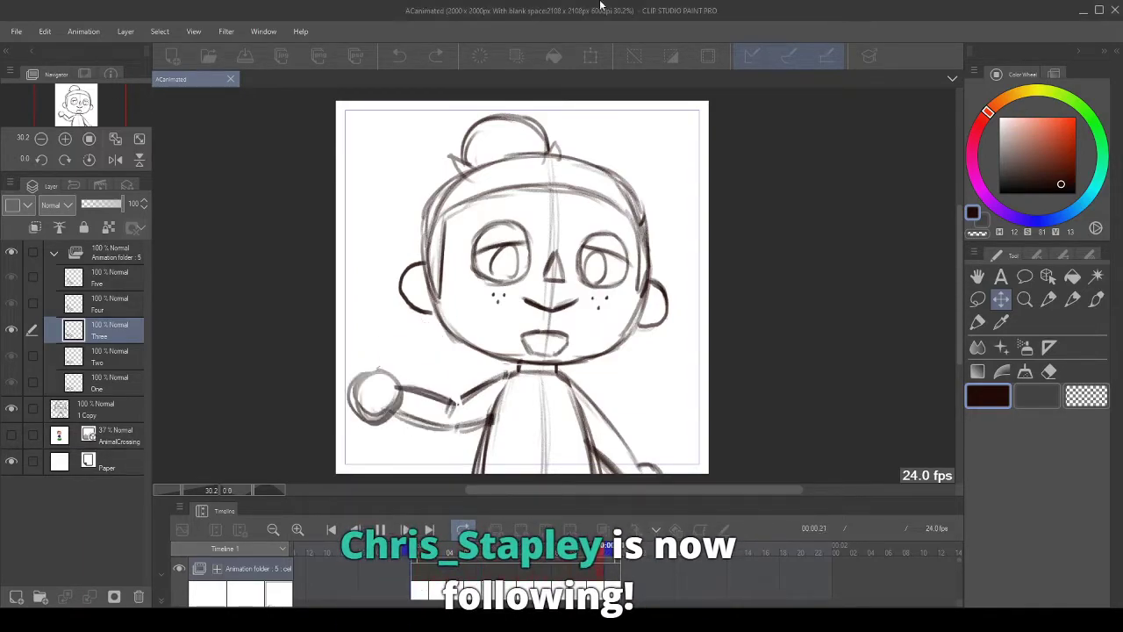
click(379, 529)
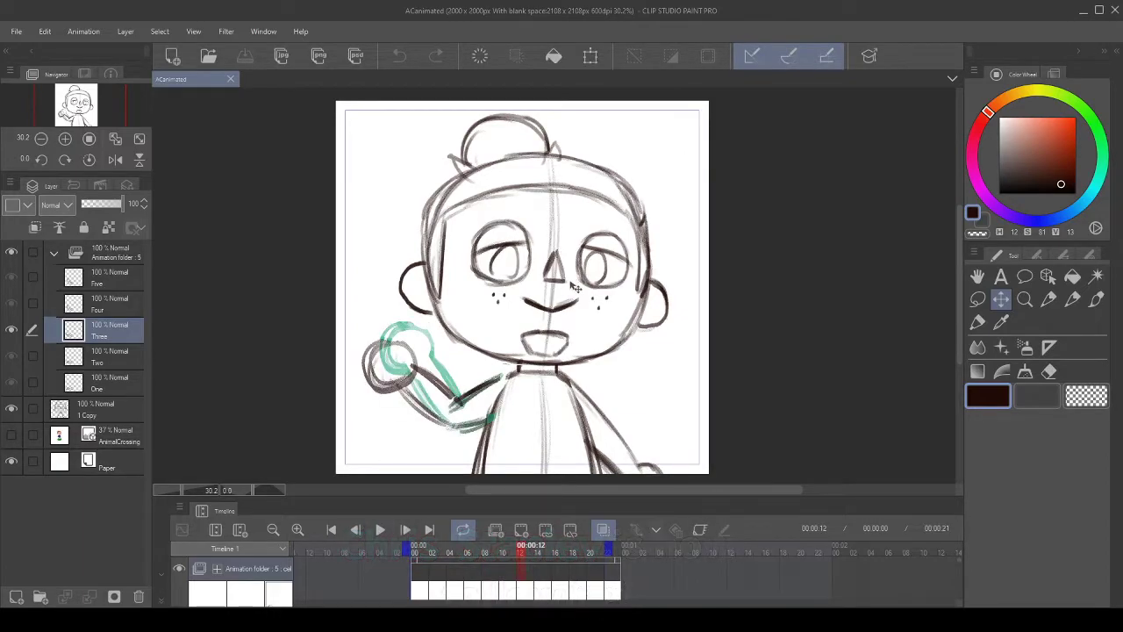
- Go to the first frame's cel One, choose the Pencil tool and make the 1 Copy sketch layer active
scroll(576, 284, down, 1)
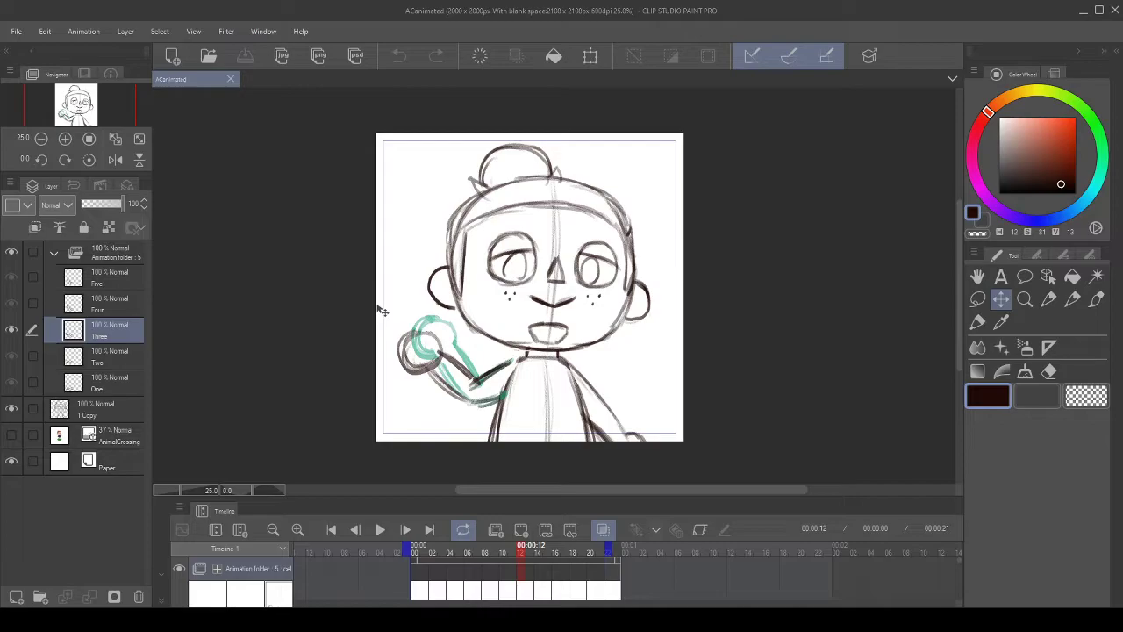
scroll(551, 221, up, 1)
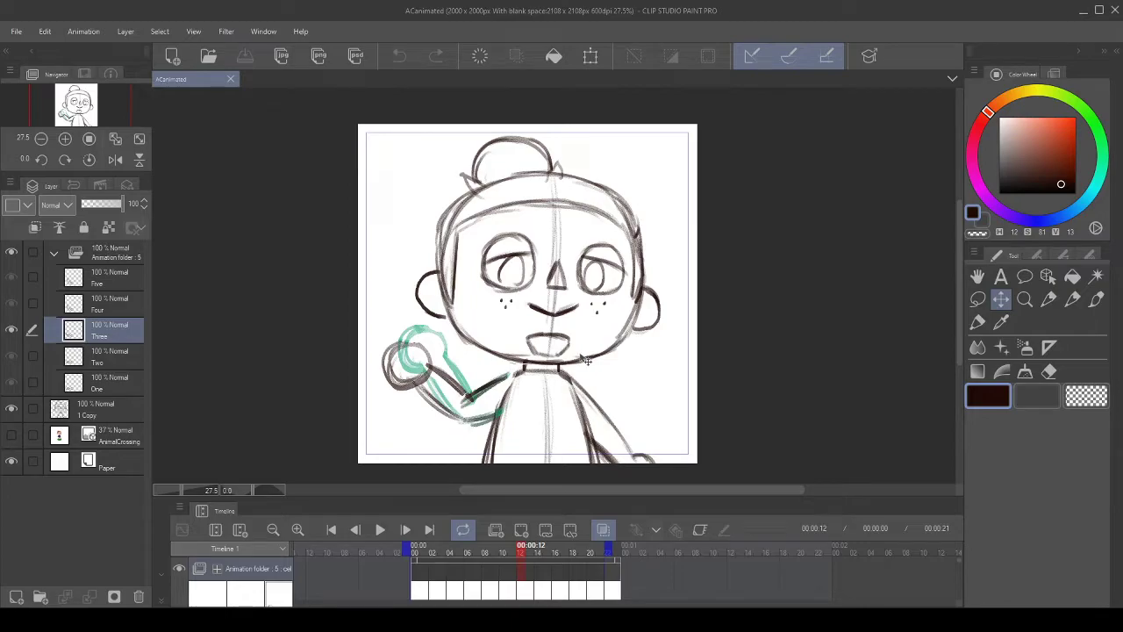
scroll(593, 386, up, 1)
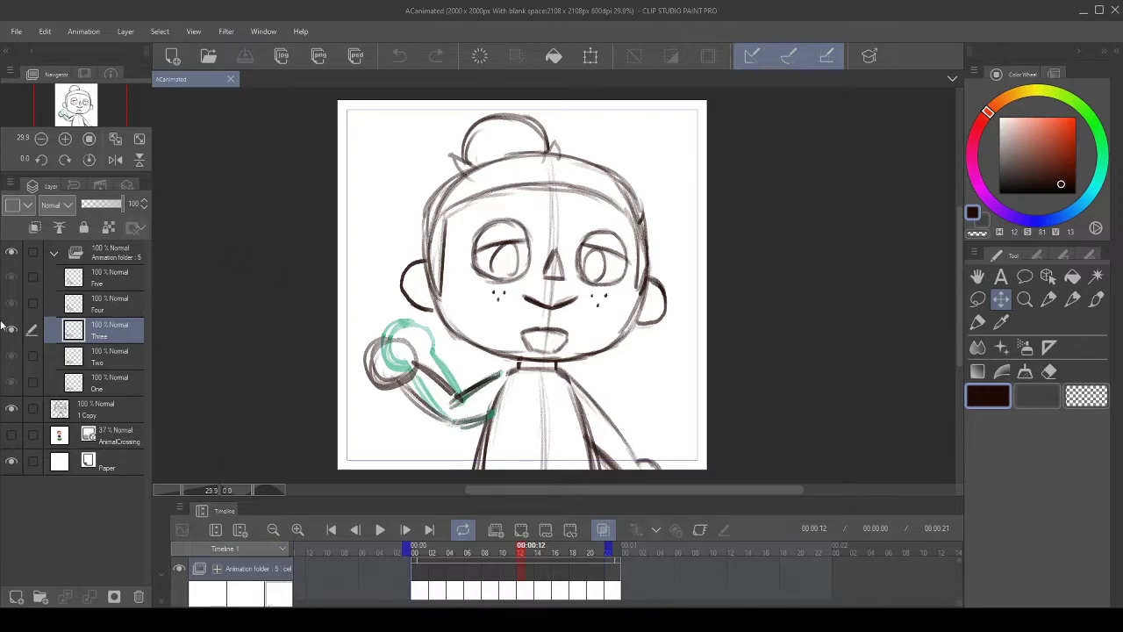
click(121, 388)
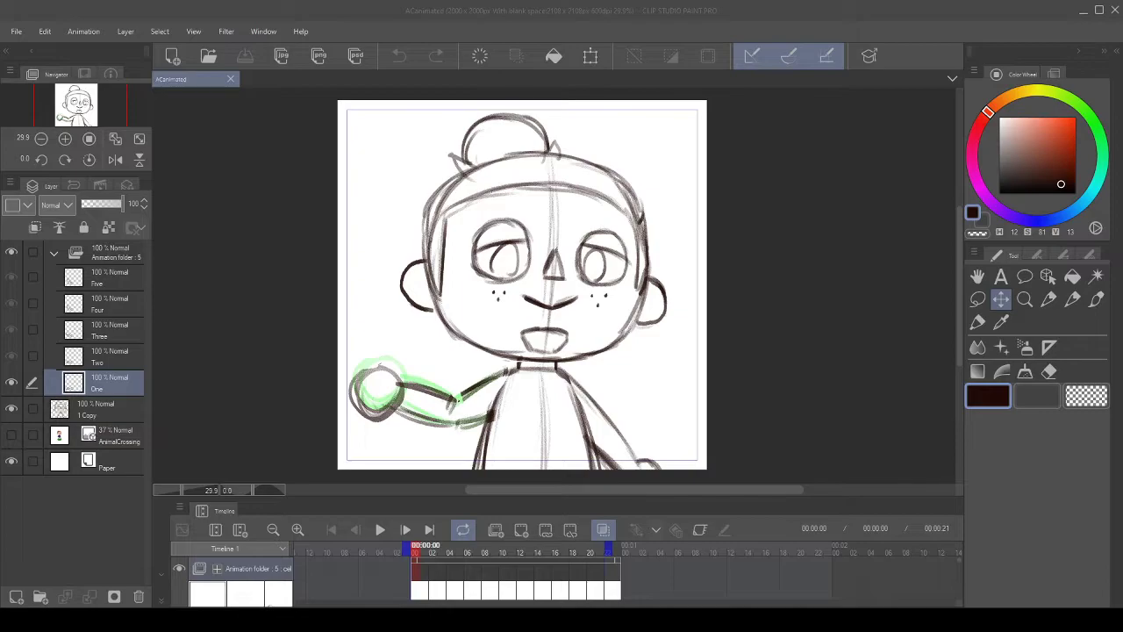
scroll(530, 382, up, 2)
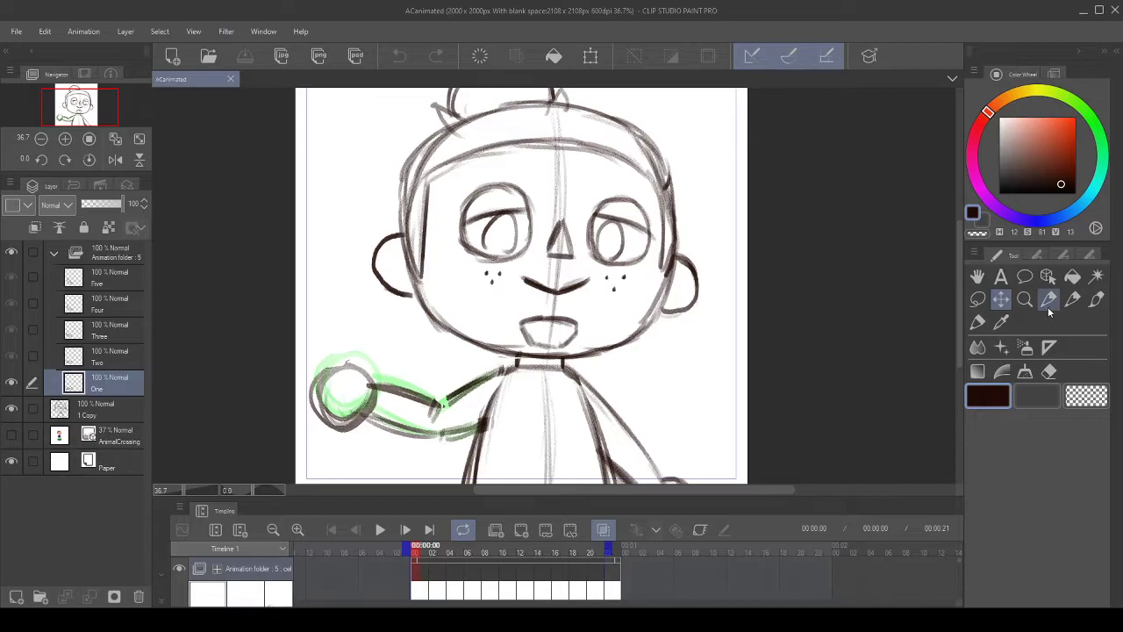
click(105, 260)
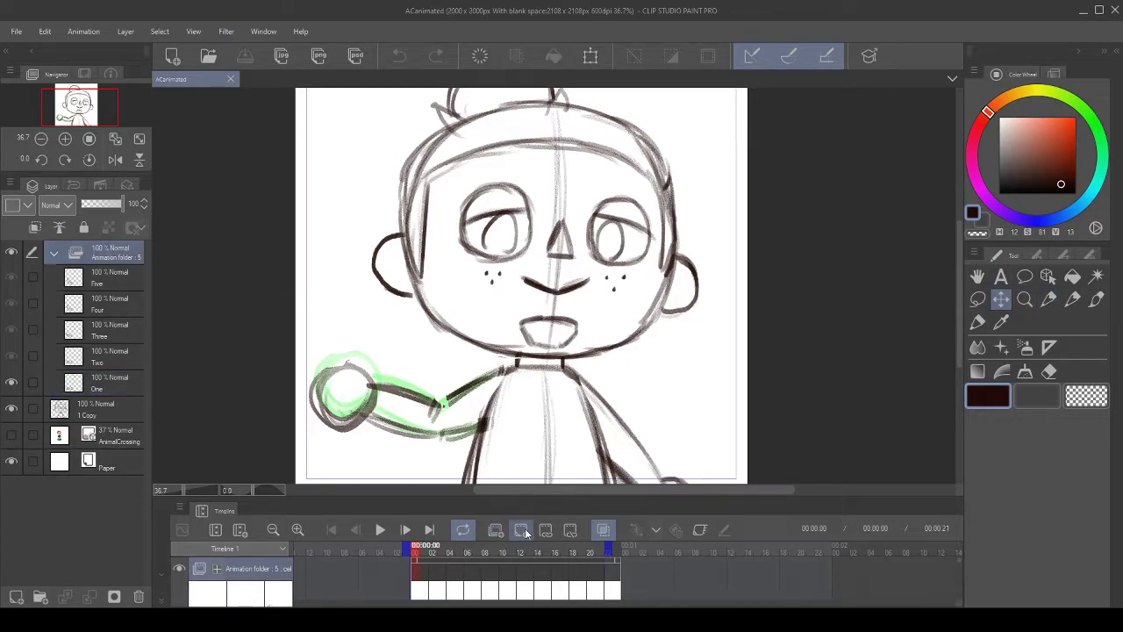
click(1072, 299)
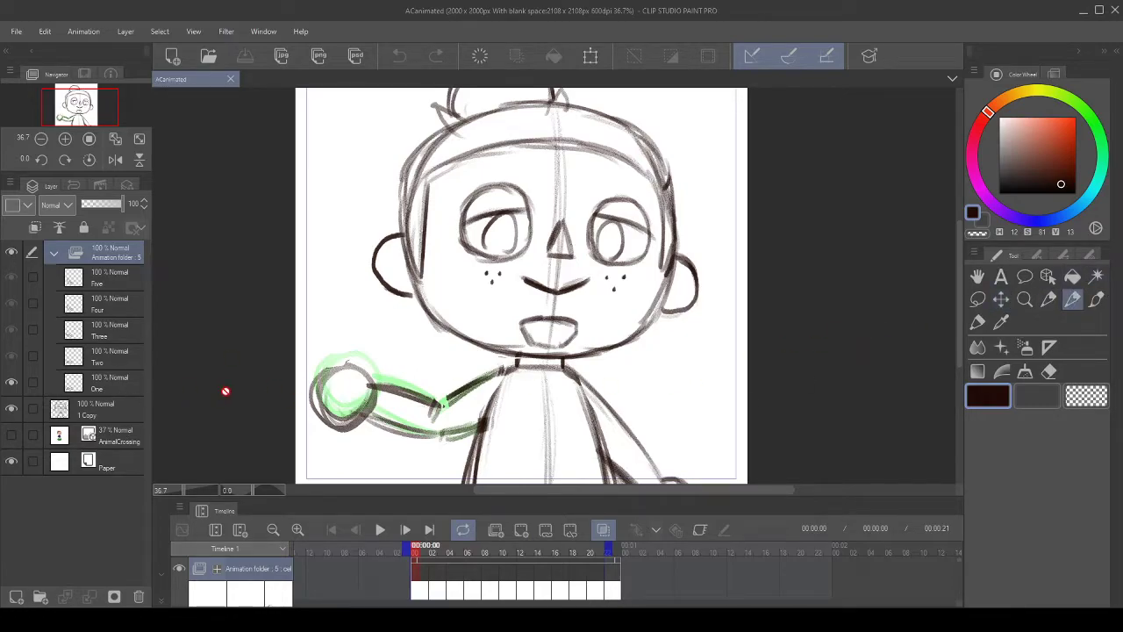
click(97, 409)
key(ctrl+minus)
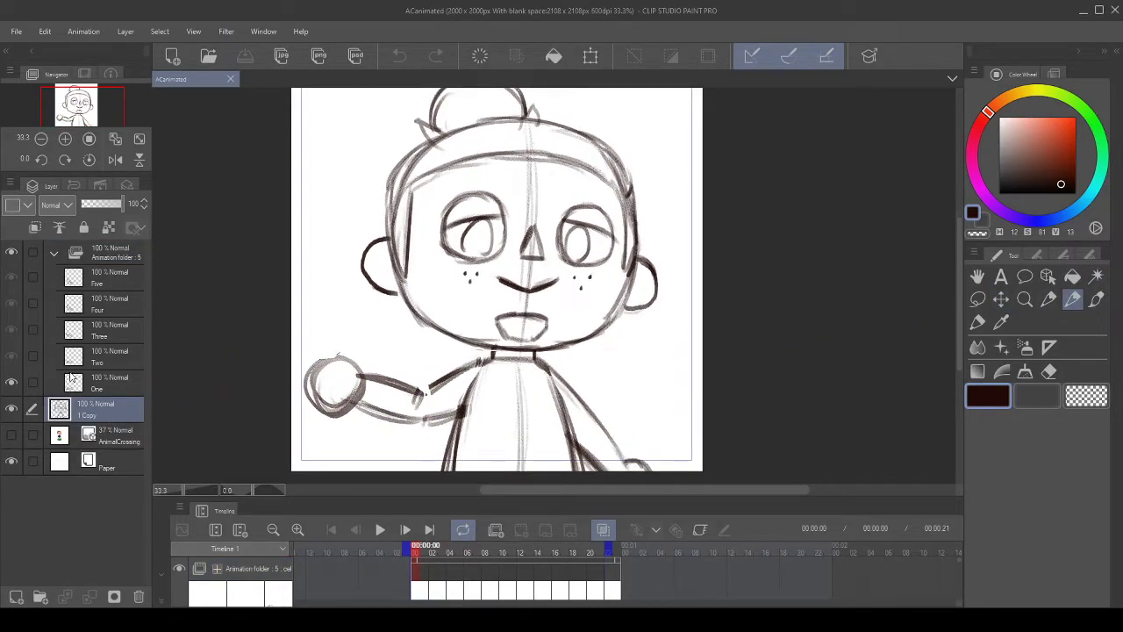
scroll(372, 302, up, 2)
- Test the Pencil with hatching strokes beside the character's head, try one Pen stroke there and undo the Pen stroke
drag(469, 291, 530, 335)
drag(395, 180, 375, 215)
mouse_move(412, 151)
mouse_down()
mouse_move(379, 233)
mouse_move(397, 255)
mouse_up()
drag(445, 198, 411, 279)
mouse_move(506, 263)
mouse_down()
mouse_move(412, 202)
mouse_move(411, 231)
mouse_up()
click(1049, 299)
drag(363, 200, 313, 302)
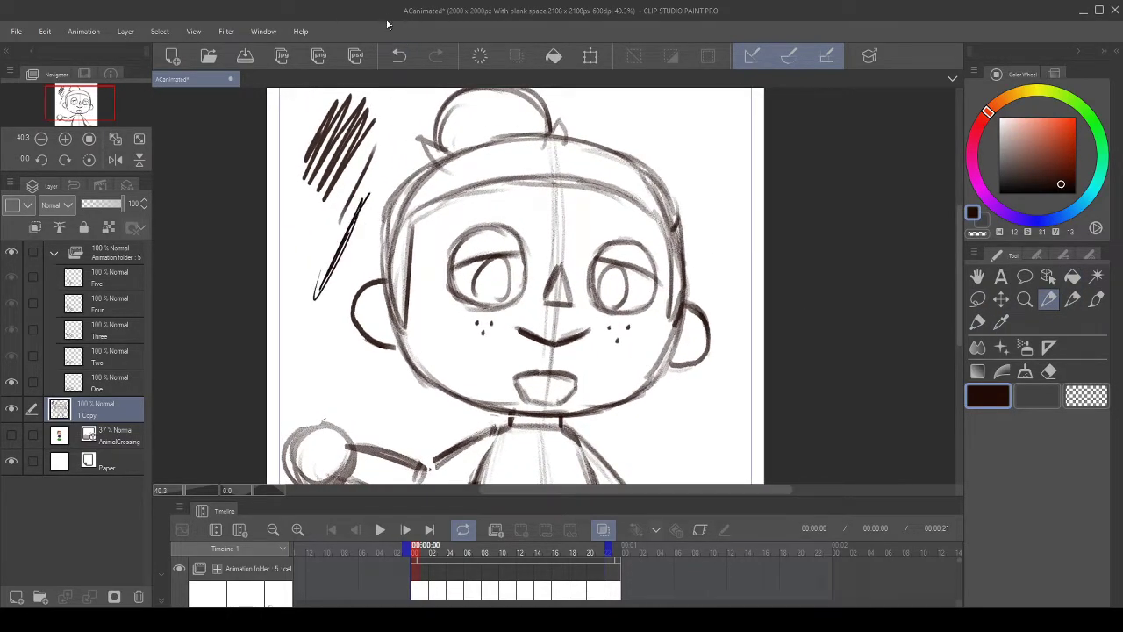
click(399, 55)
- Set the Pen's brush size to 15, test it with thick strokes beside the head and undo those strokes
click(1089, 254)
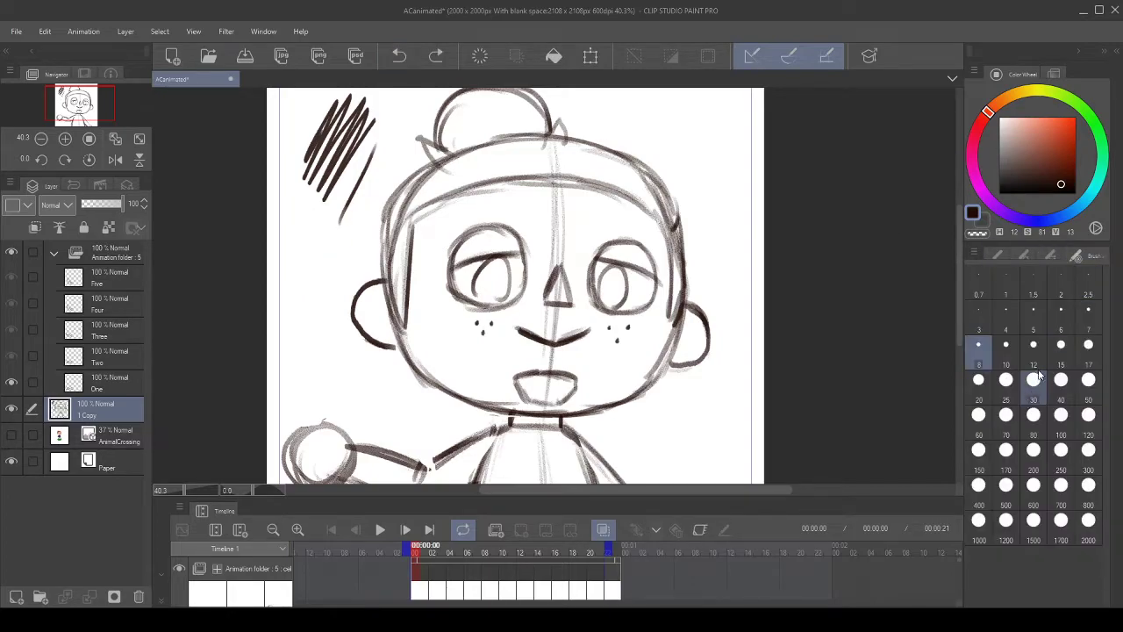
drag(466, 302, 498, 300)
drag(399, 212, 344, 306)
scroll(438, 172, up, 1)
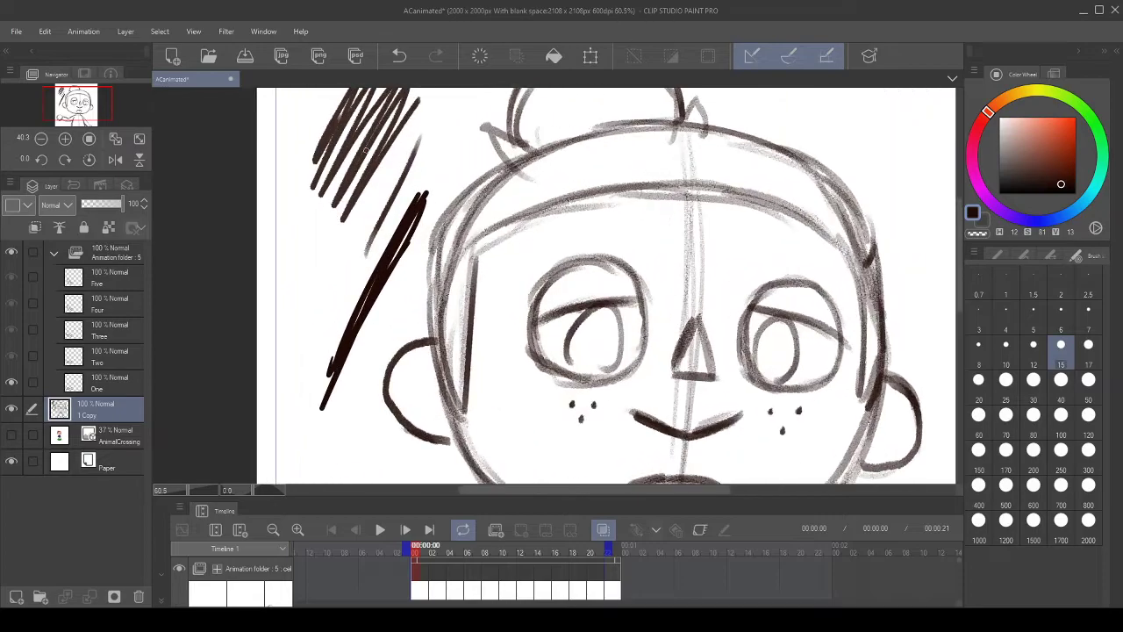
scroll(467, 228, up, 1)
mouse_move(440, 272)
mouse_down()
mouse_move(461, 237)
mouse_move(397, 293)
mouse_up()
click(399, 55)
click(405, 55)
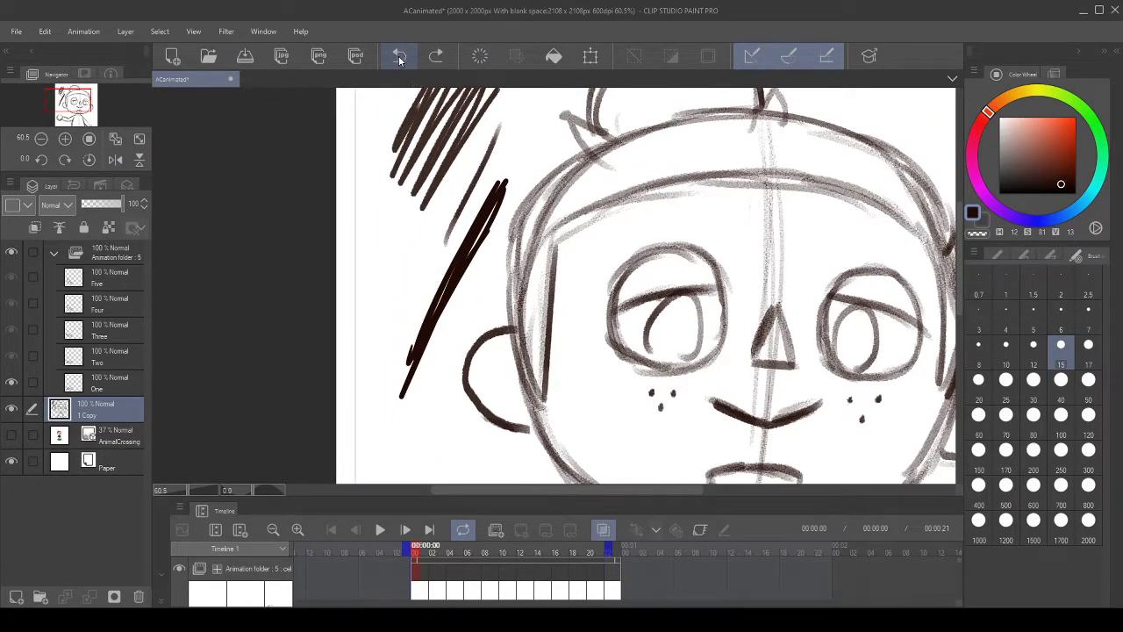
click(405, 62)
- Return to the Pencil tool and remove the remaining test hatching beside the character's head
mouse_move(459, 223)
mouse_down()
mouse_move(448, 290)
mouse_move(386, 167)
mouse_up()
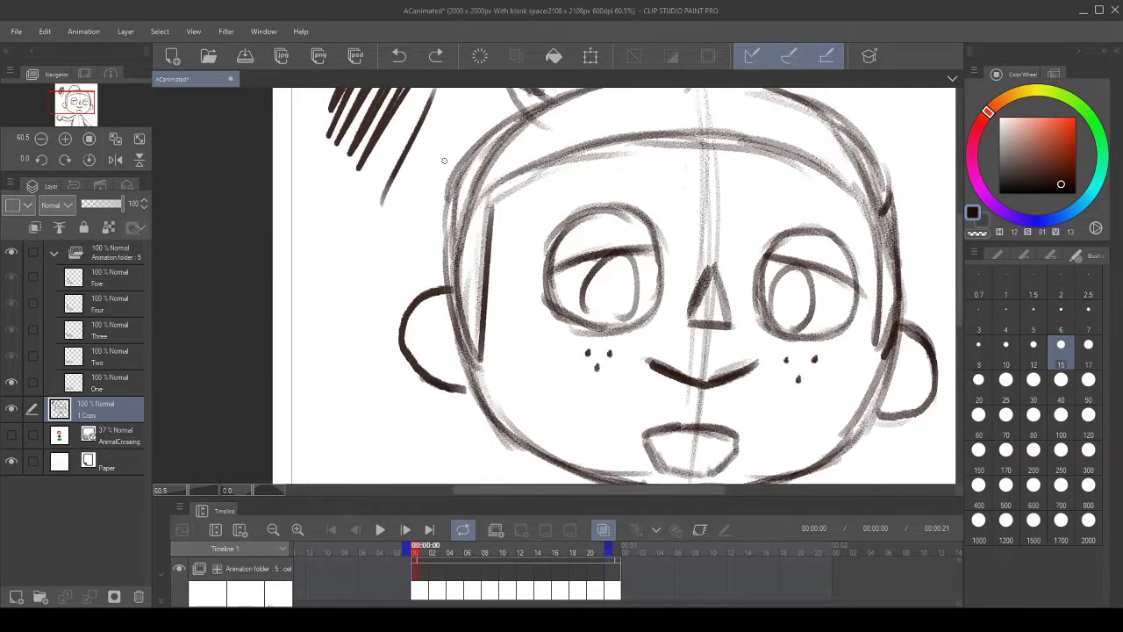
scroll(495, 286, down, 2)
scroll(529, 268, down, 1)
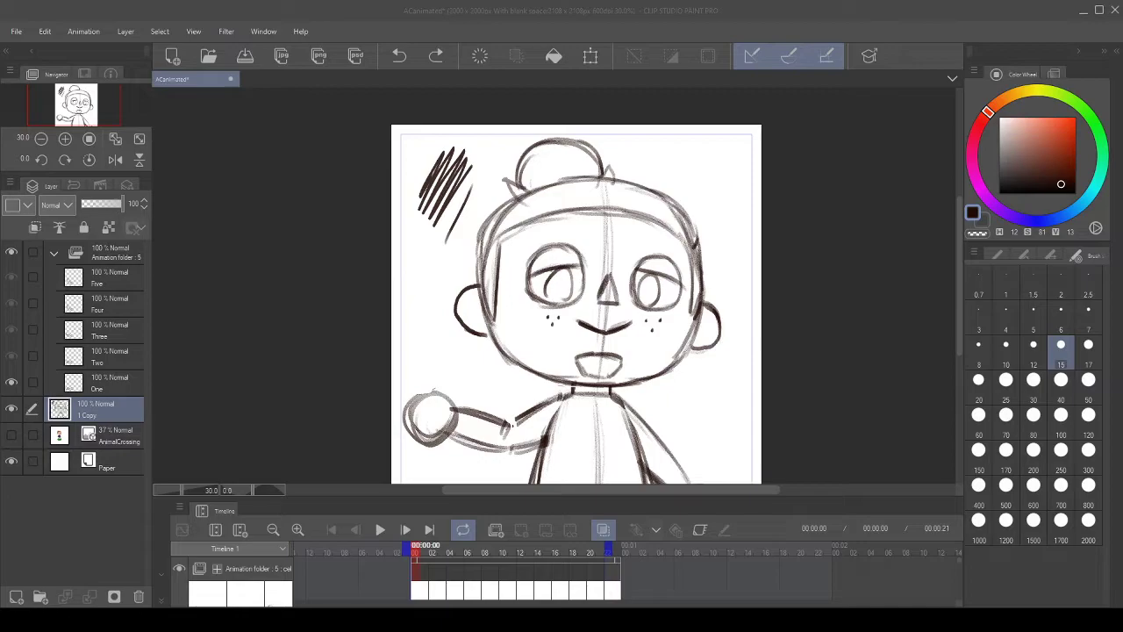
scroll(503, 179, up, 3)
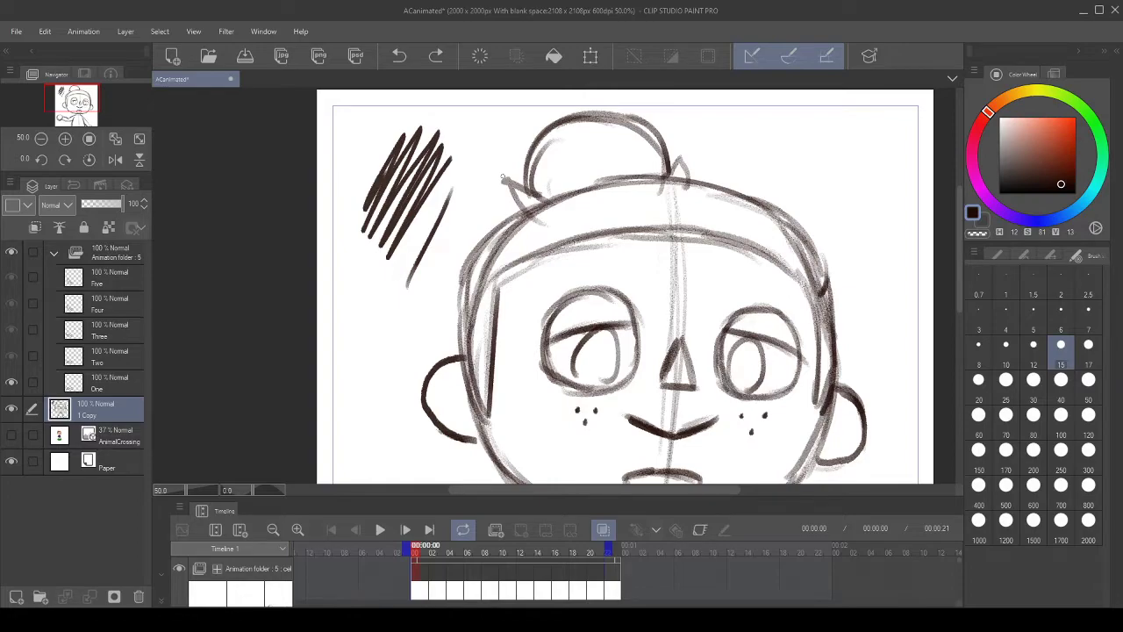
scroll(502, 178, up, 1)
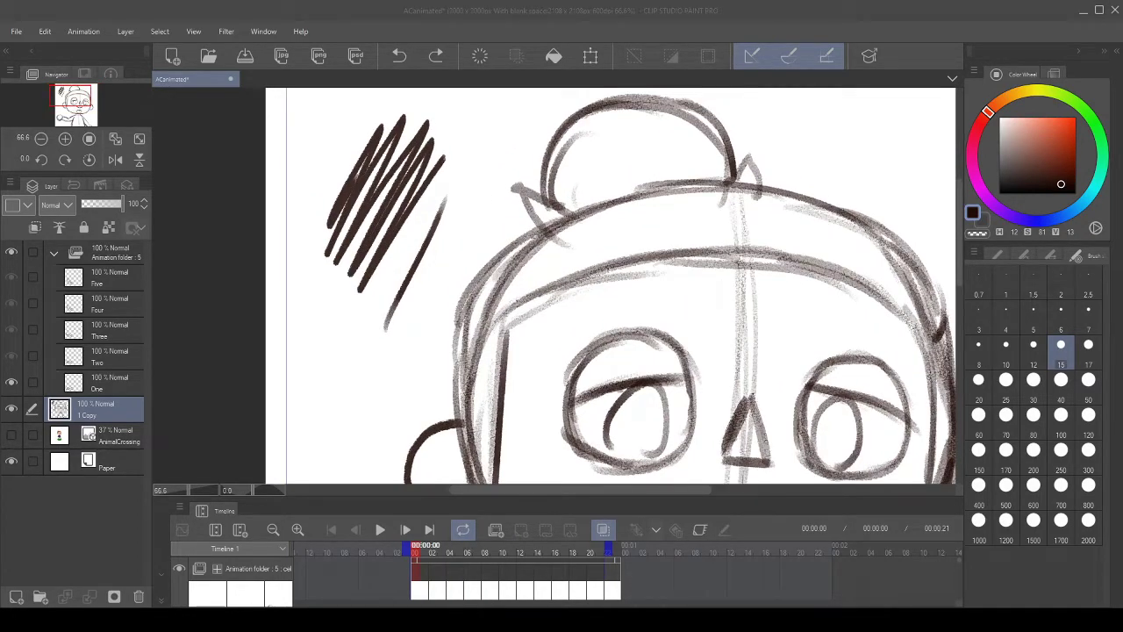
scroll(457, 211, down, 2)
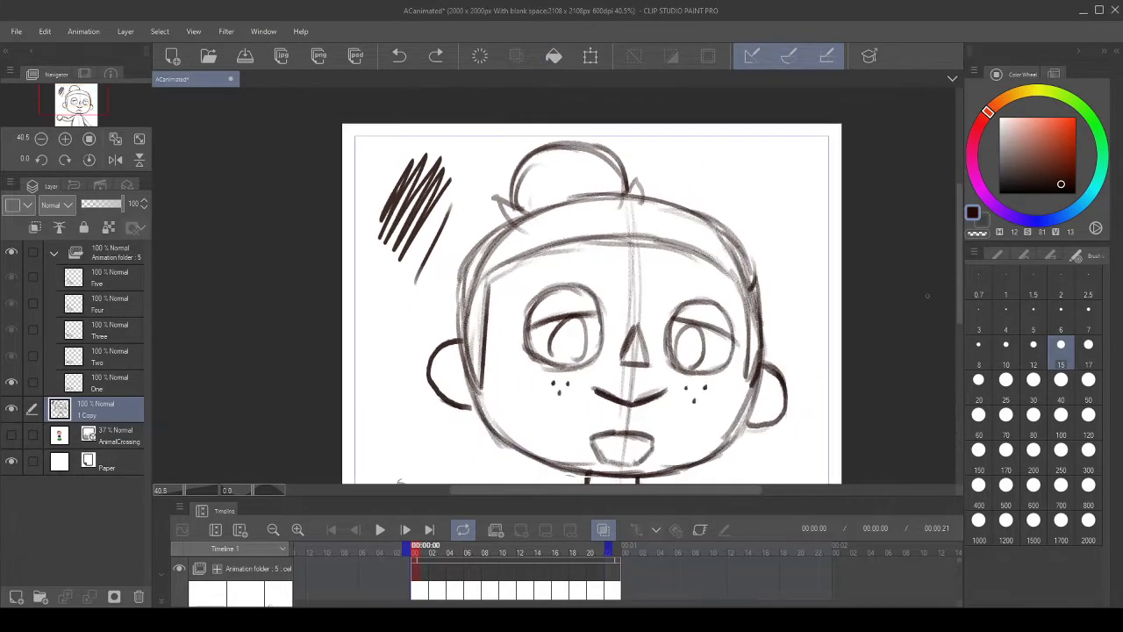
click(997, 255)
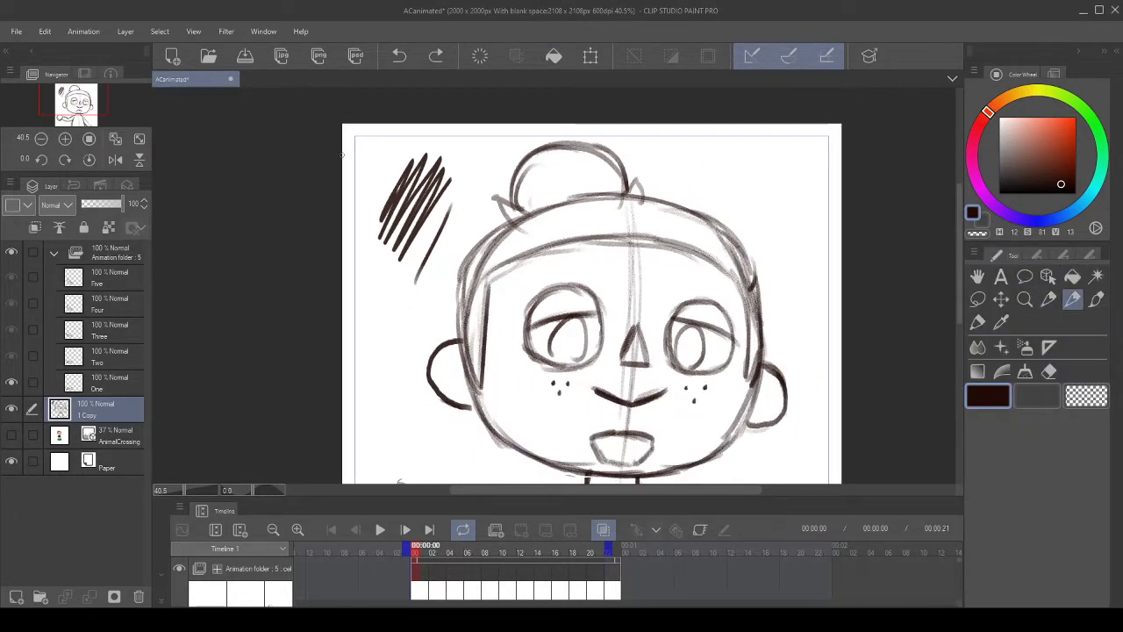
mouse_move(428, 193)
mouse_down()
mouse_move(404, 277)
mouse_move(439, 237)
mouse_move(449, 181)
mouse_move(447, 133)
mouse_move(409, 164)
mouse_move(400, 238)
mouse_move(416, 145)
mouse_up()
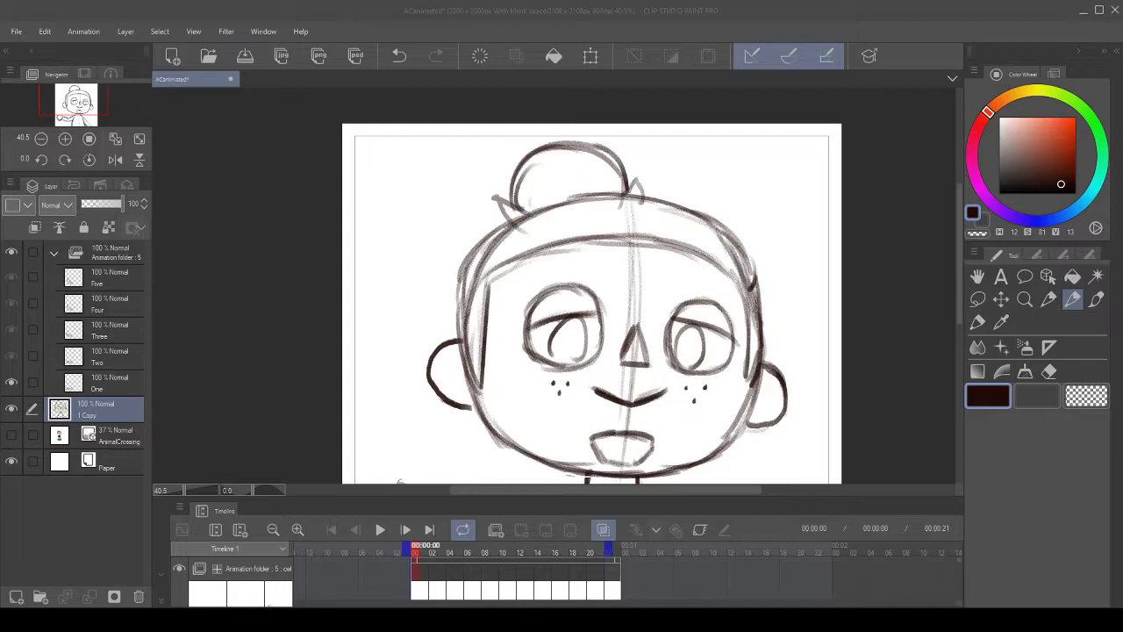
click(592, 156)
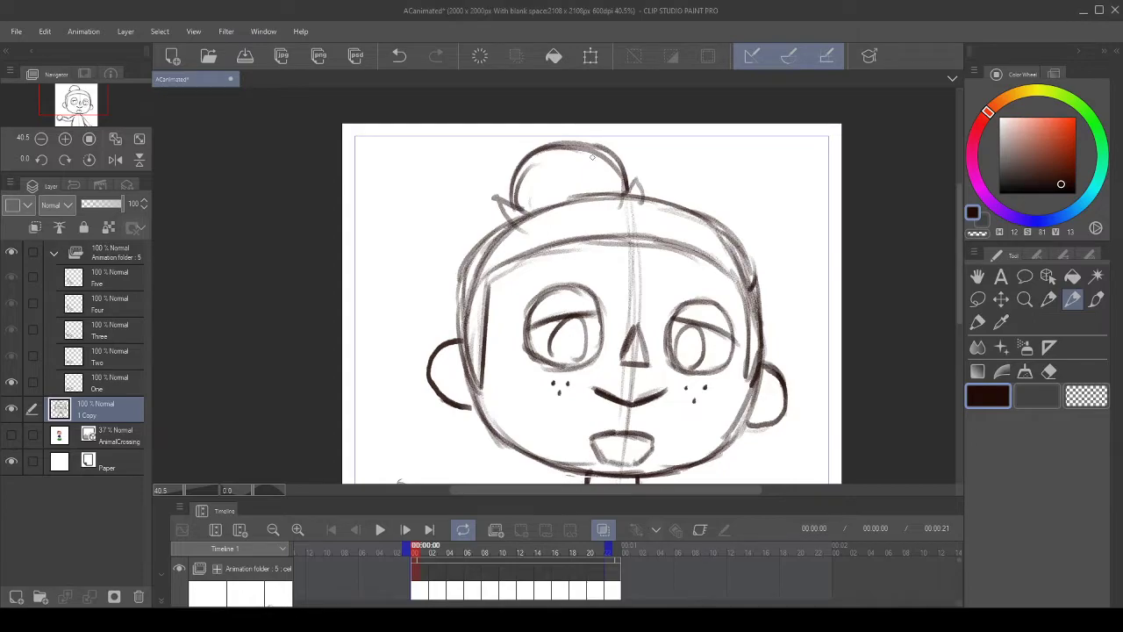
drag(562, 10, 351, 15)
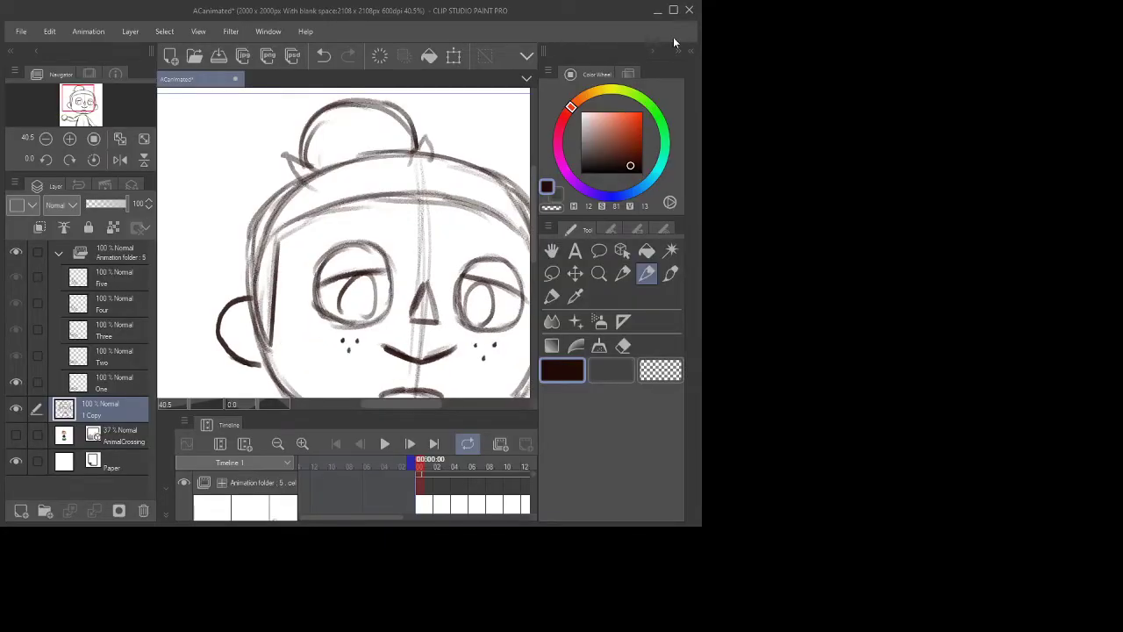
click(674, 10)
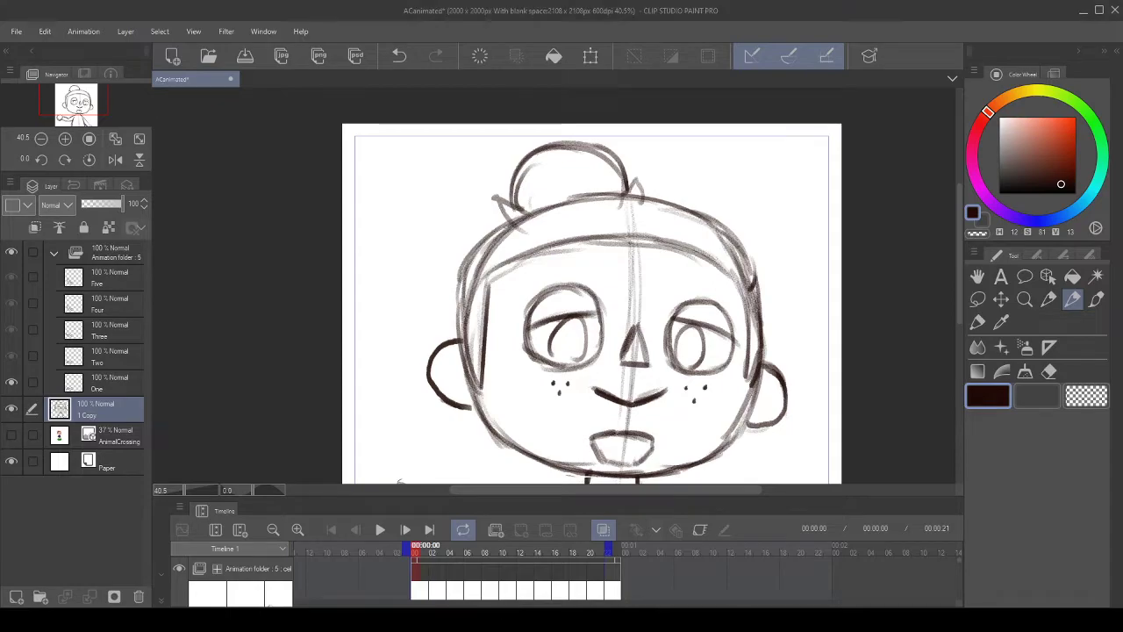
scroll(575, 324, down, 12)
scroll(614, 360, up, 8)
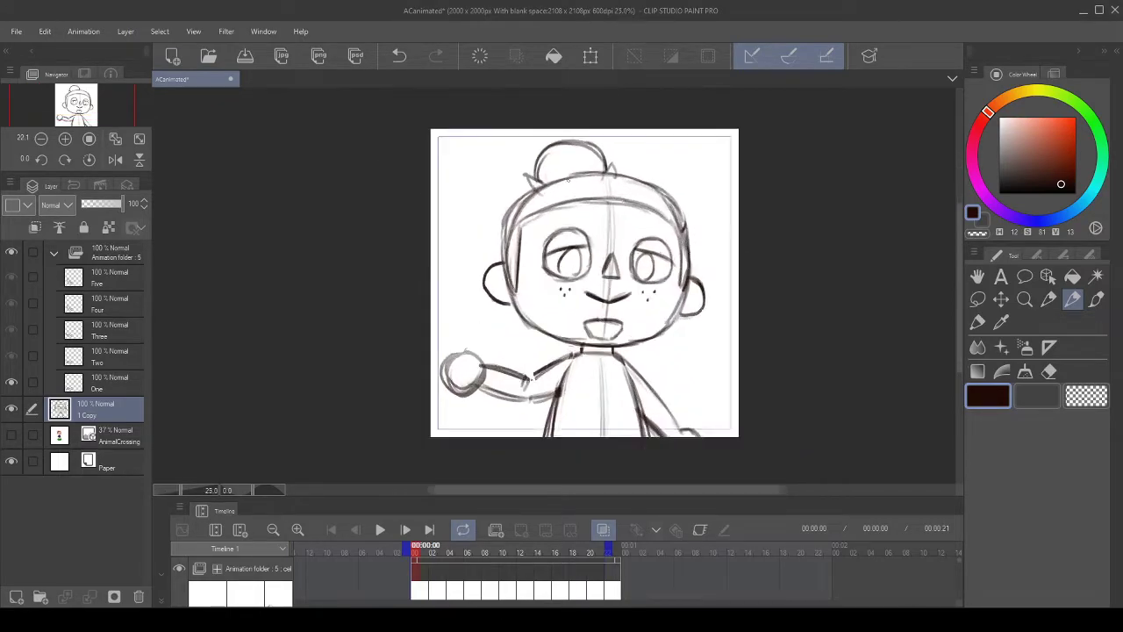
scroll(574, 282, up, 1)
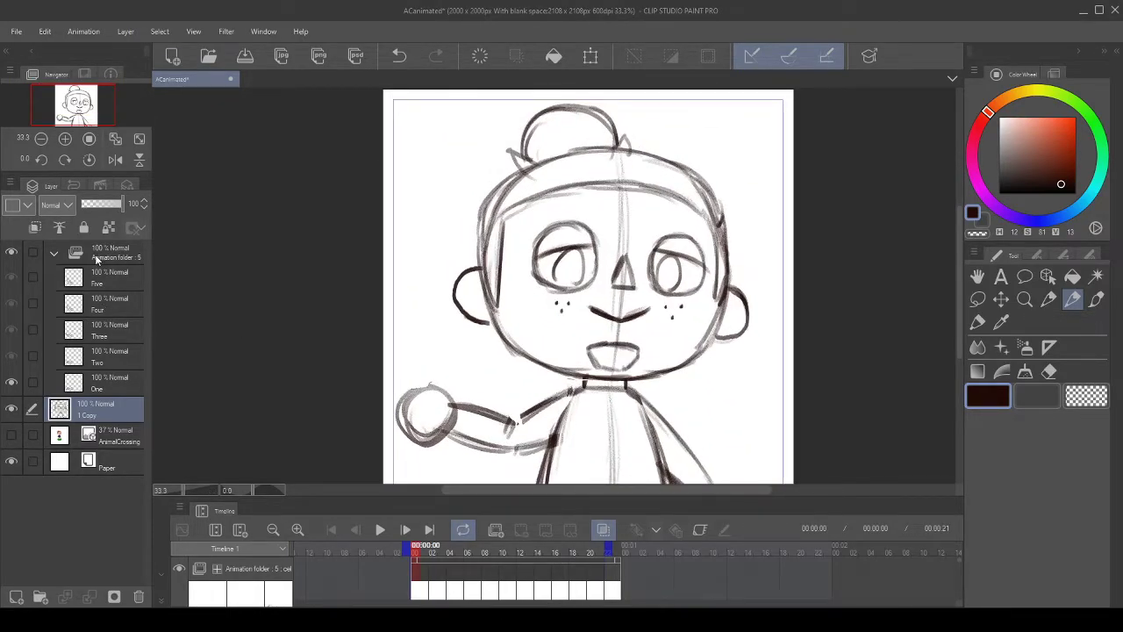
- Create a new animation folder above the existing arm animation folder
click(97, 255)
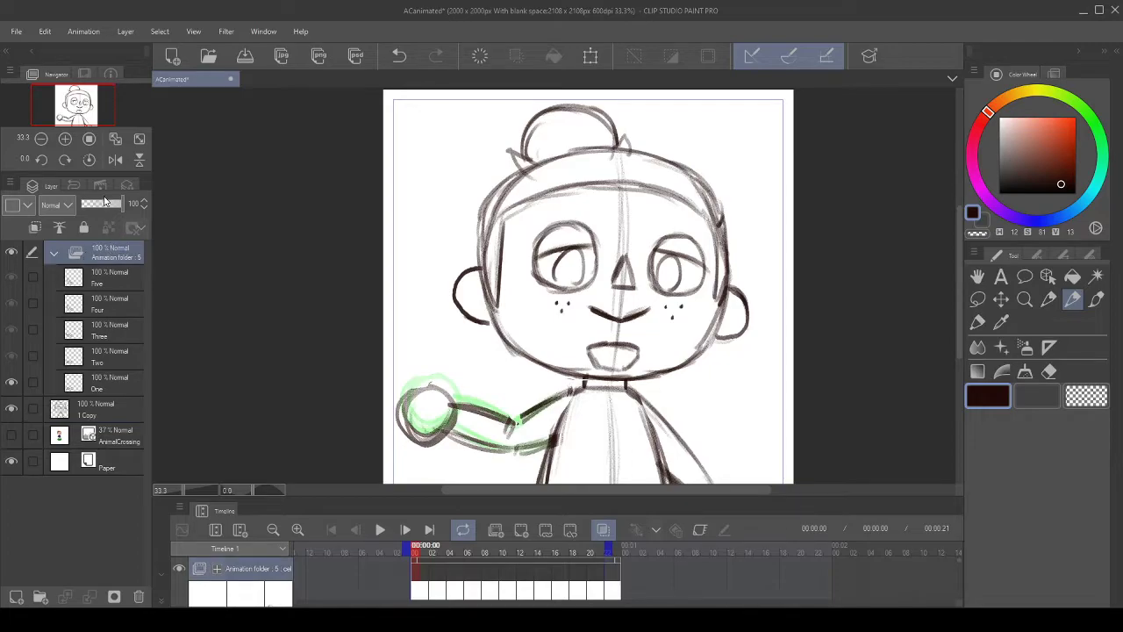
click(105, 204)
click(123, 204)
click(496, 531)
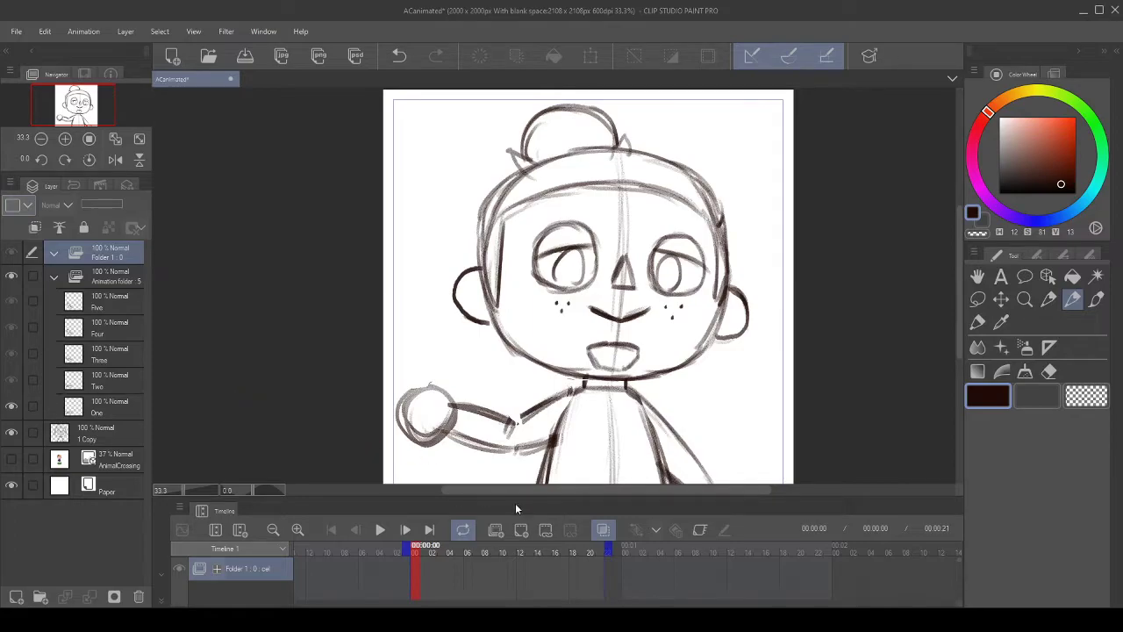
- Add a new cel to the new animation folder and name it One
click(518, 532)
double_click(98, 284)
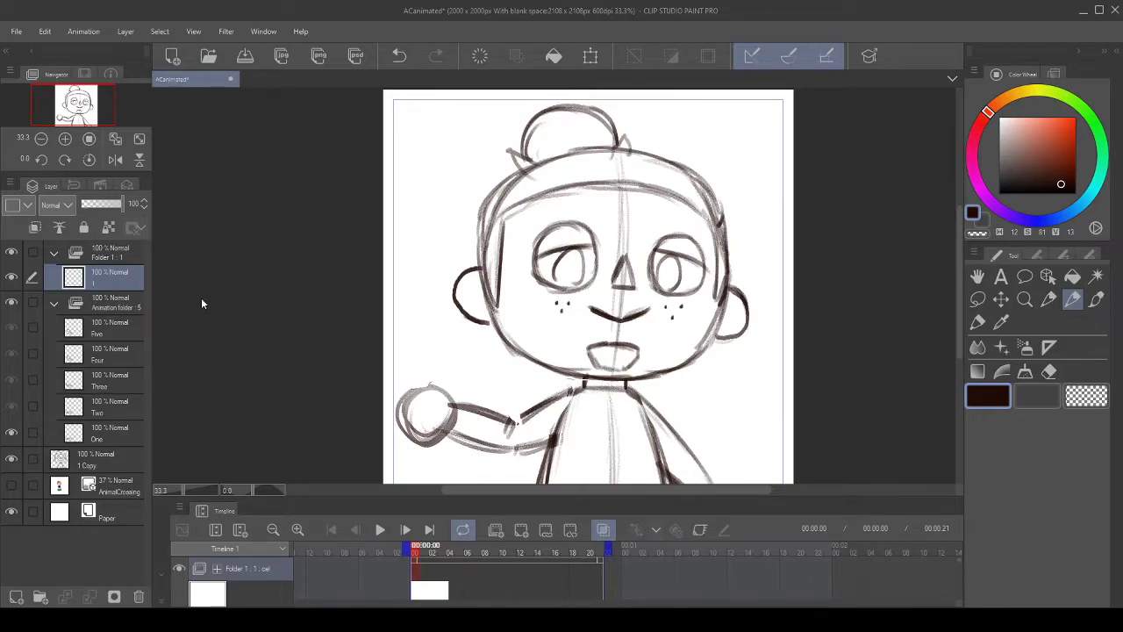
text(One)
key(Return)
scroll(539, 336, up, 2)
scroll(553, 316, down, 4)
scroll(542, 364, up, 2)
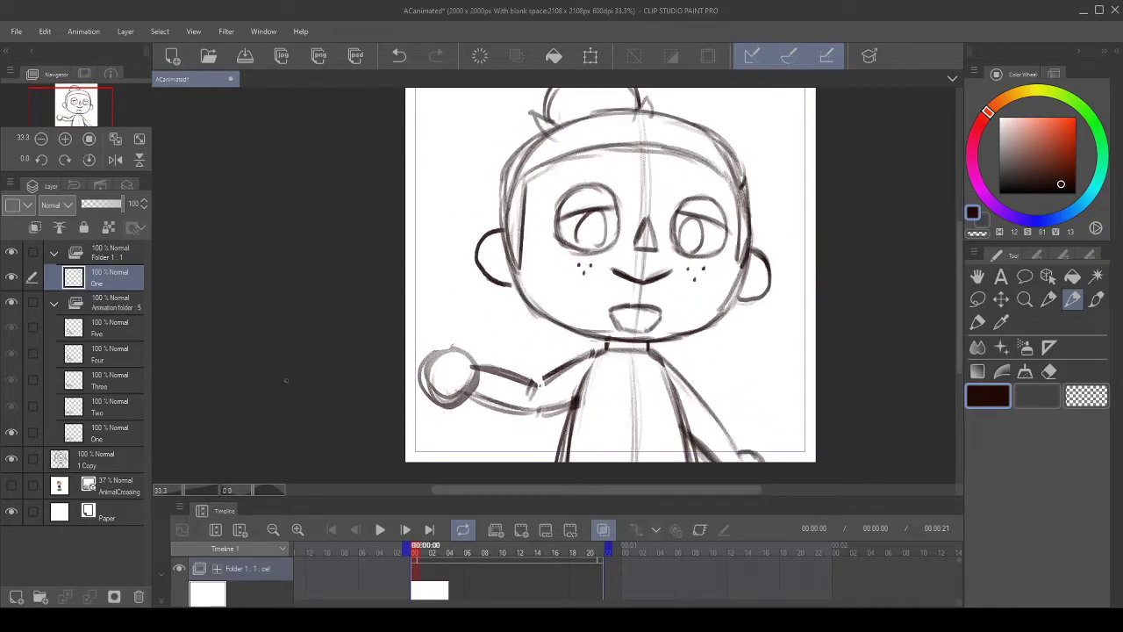
- Create a new raster layer directly above the 1 Copy sketch layer
click(114, 461)
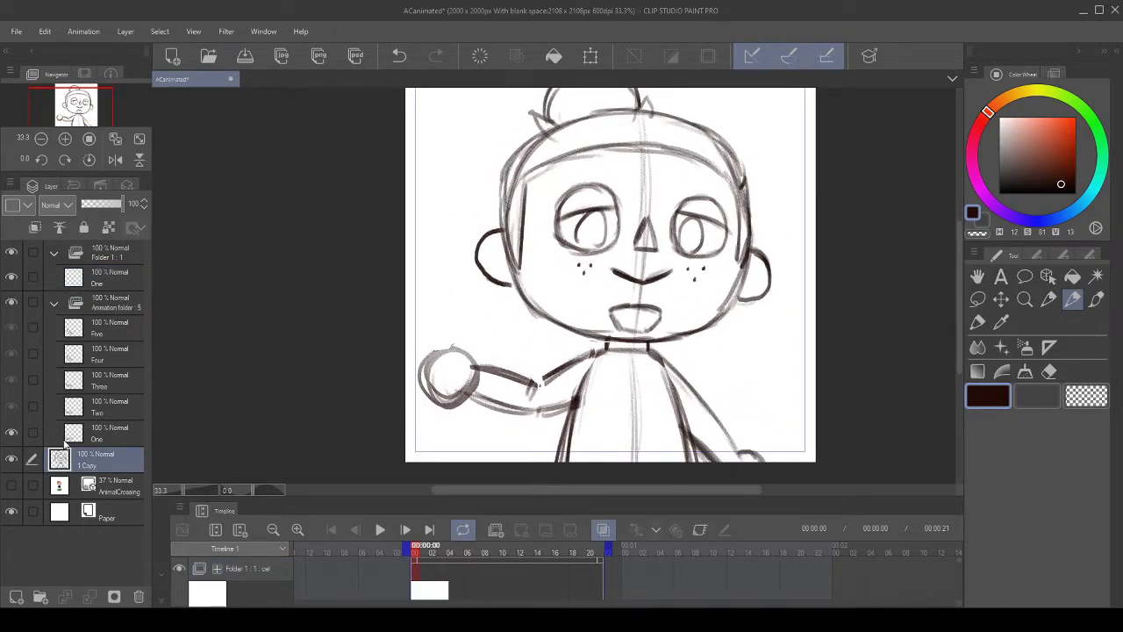
click(16, 597)
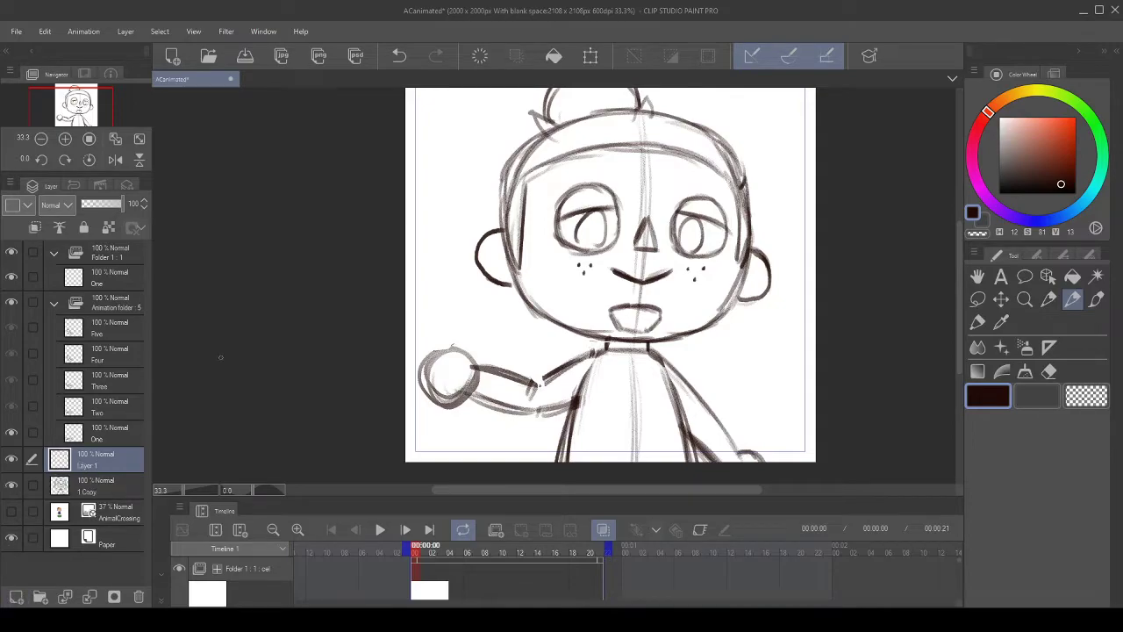
scroll(622, 320, down, 2)
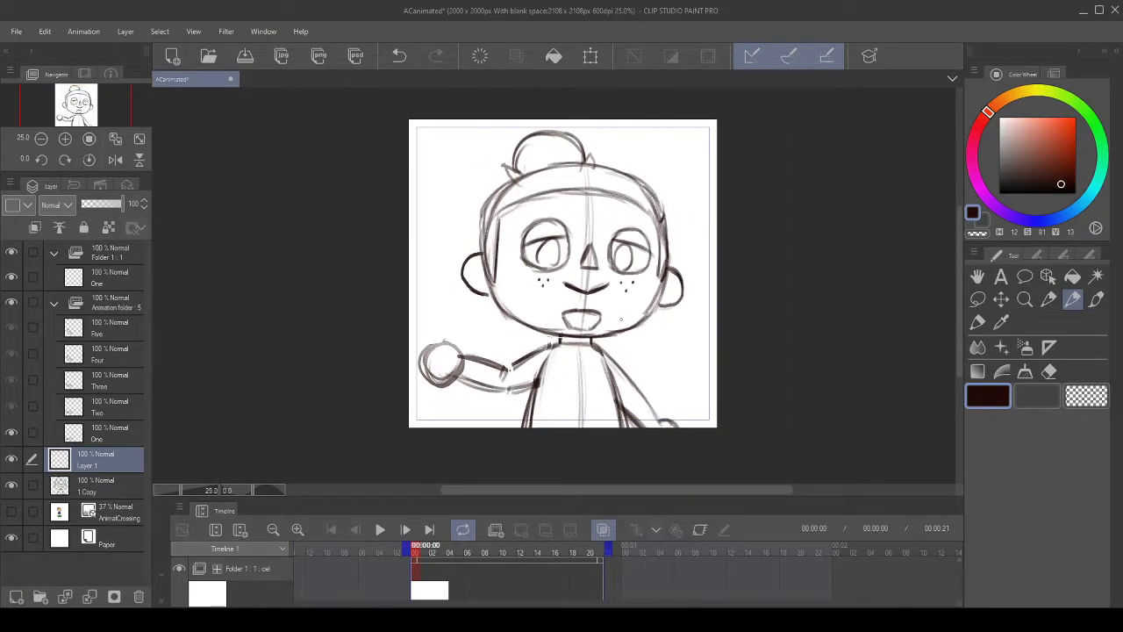
scroll(717, 362, up, 2)
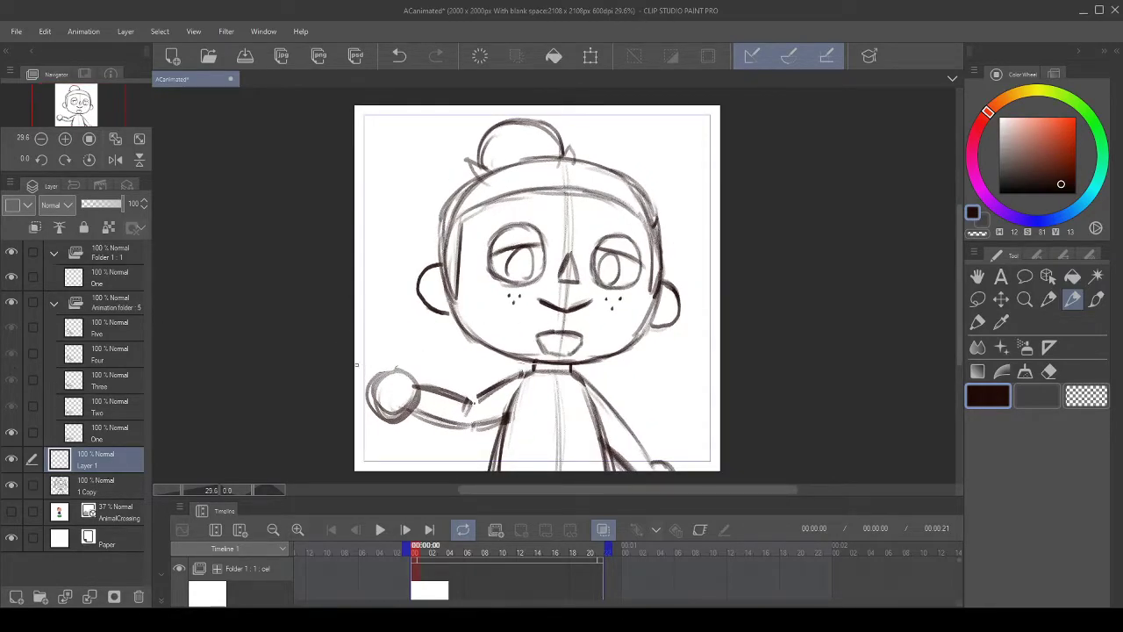
- Review the arm-wave animation by playing it and stepping through its cels, ending on the rough cel One
click(379, 530)
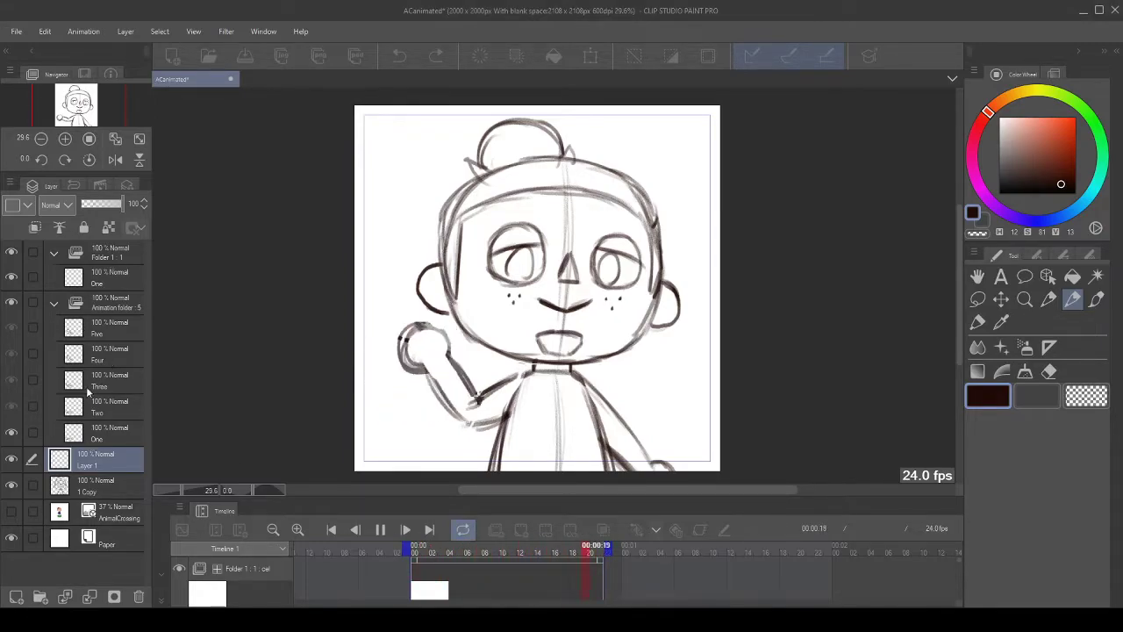
click(104, 306)
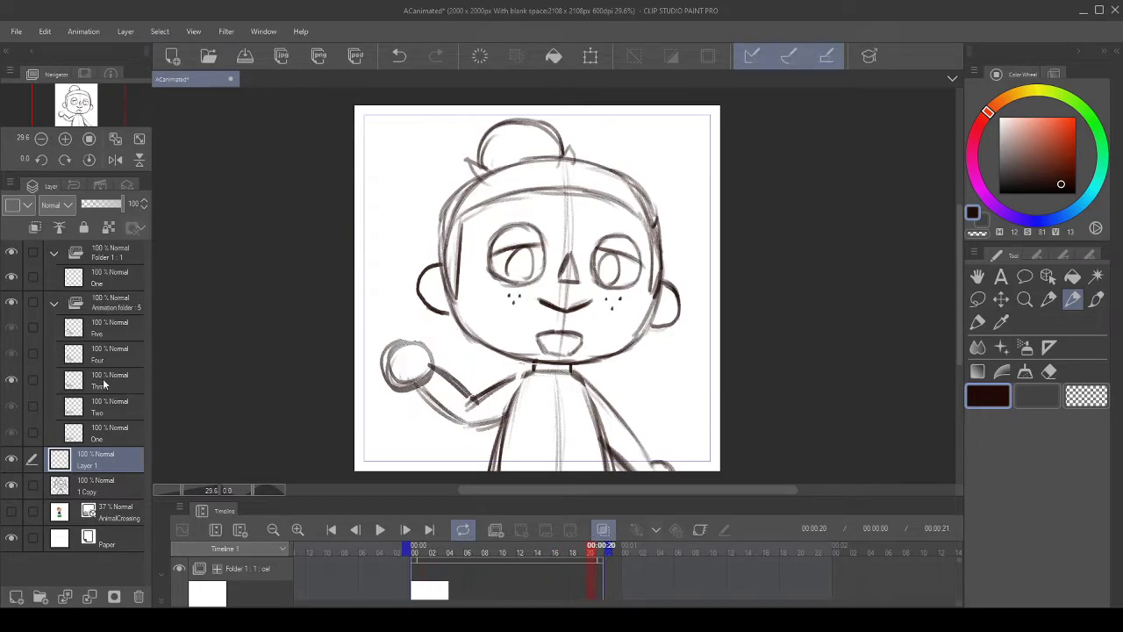
click(118, 431)
click(114, 405)
click(112, 383)
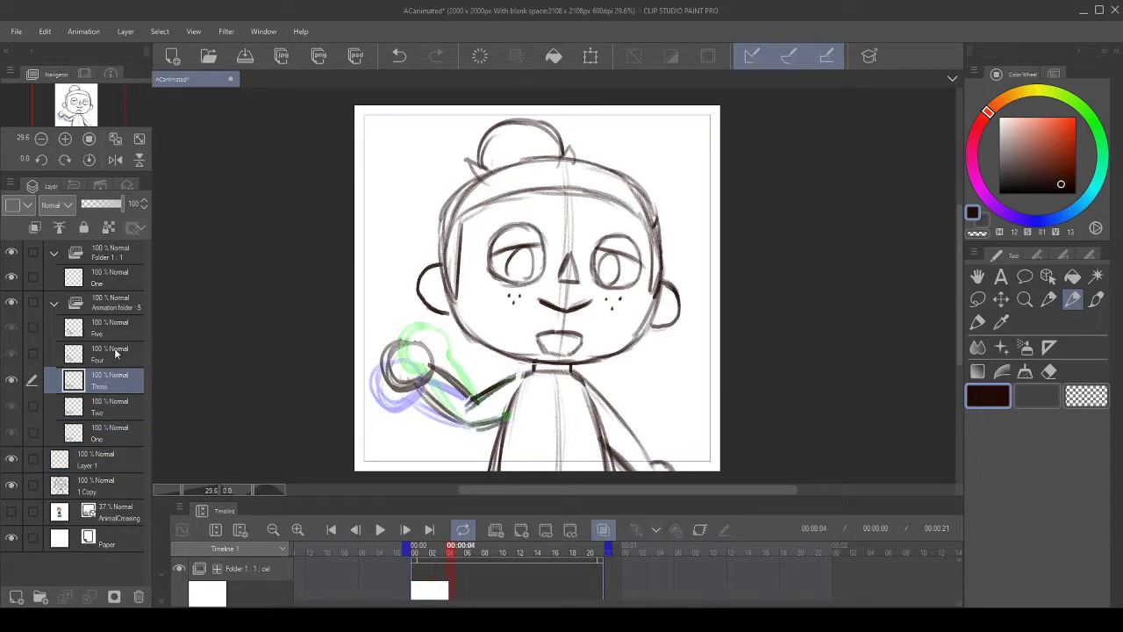
key(ctrl+Right)
key(ctrl+Right)
key(ctrl+Right)
key(ctrl+Right)
key(ctrl+Right)
key(ctrl+Right)
key(ctrl+Right)
key(ctrl+Right)
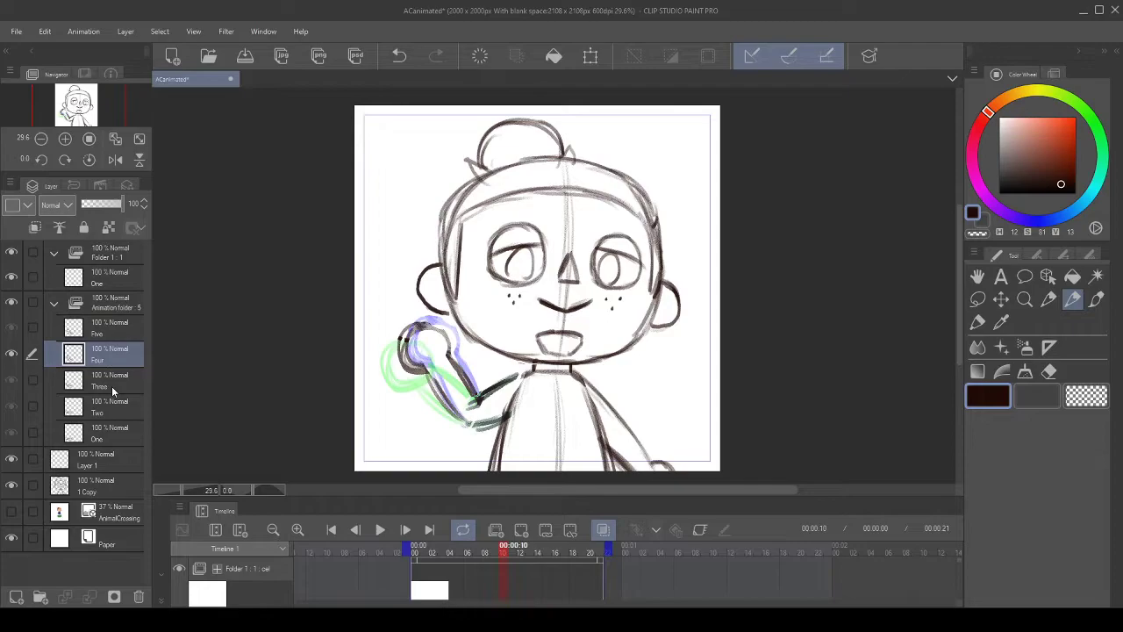
click(117, 425)
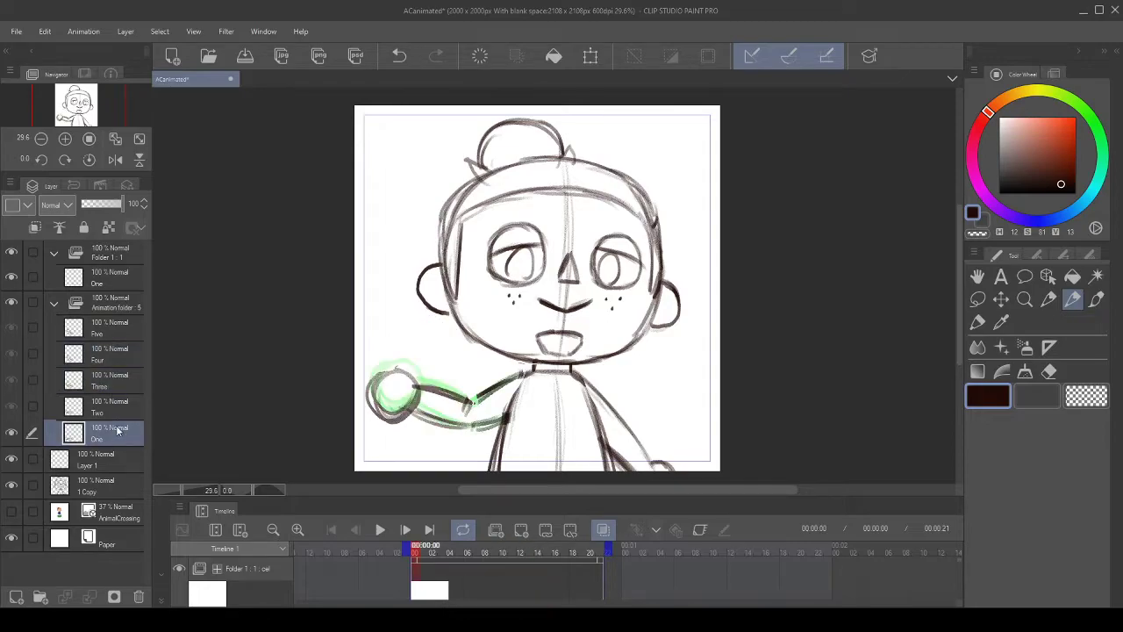
- Hide the 1 Copy sketch layer and play the arm animation on its own
click(11, 483)
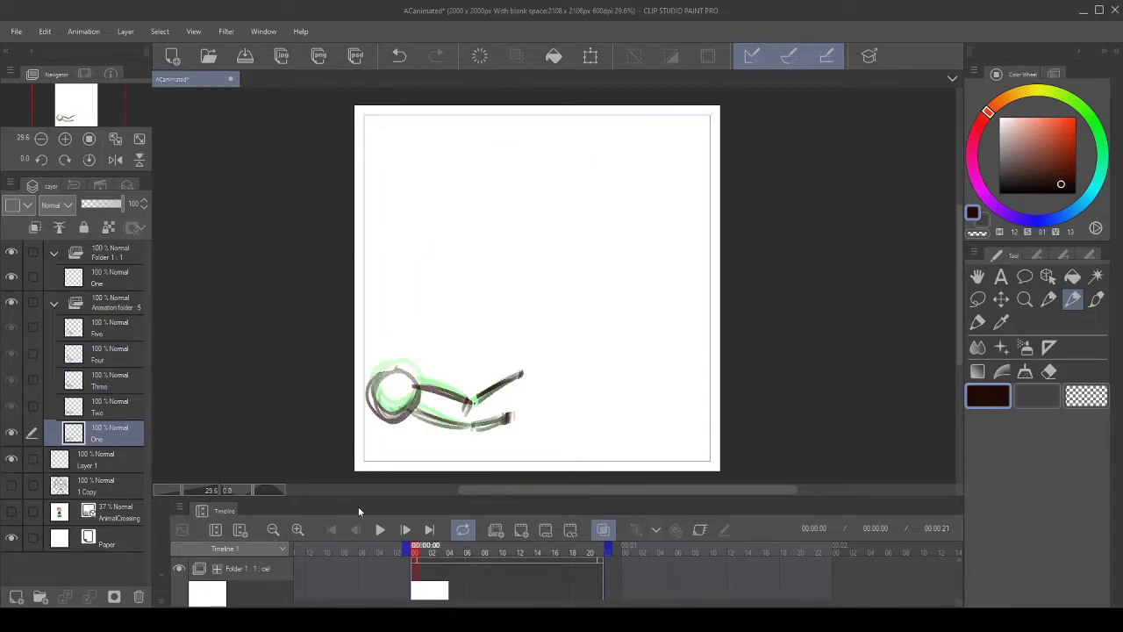
click(379, 530)
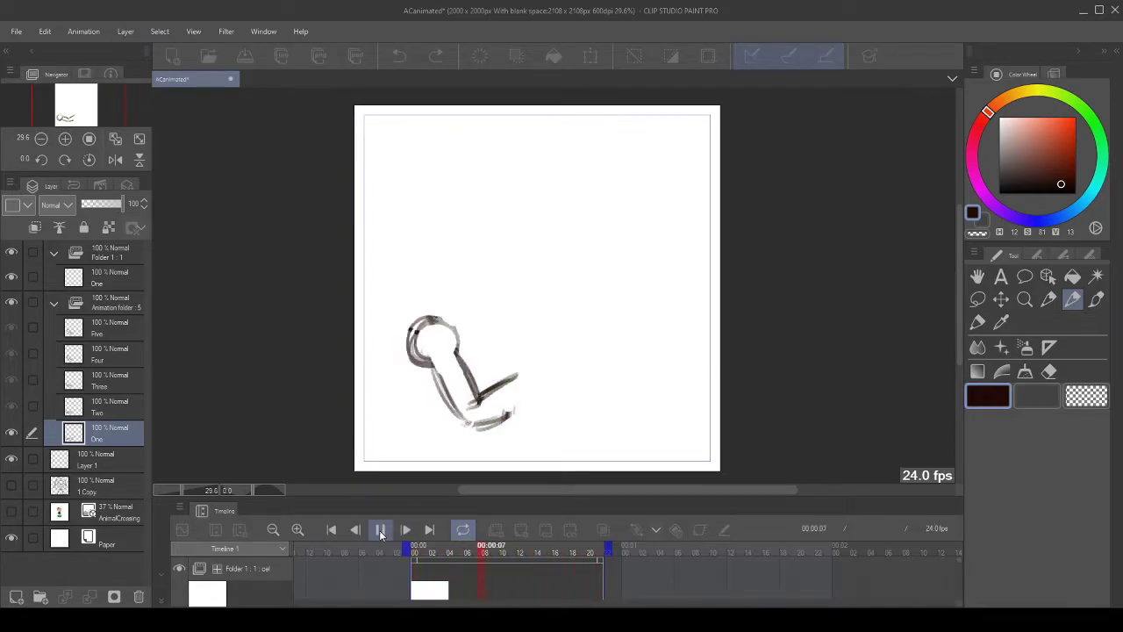
click(379, 530)
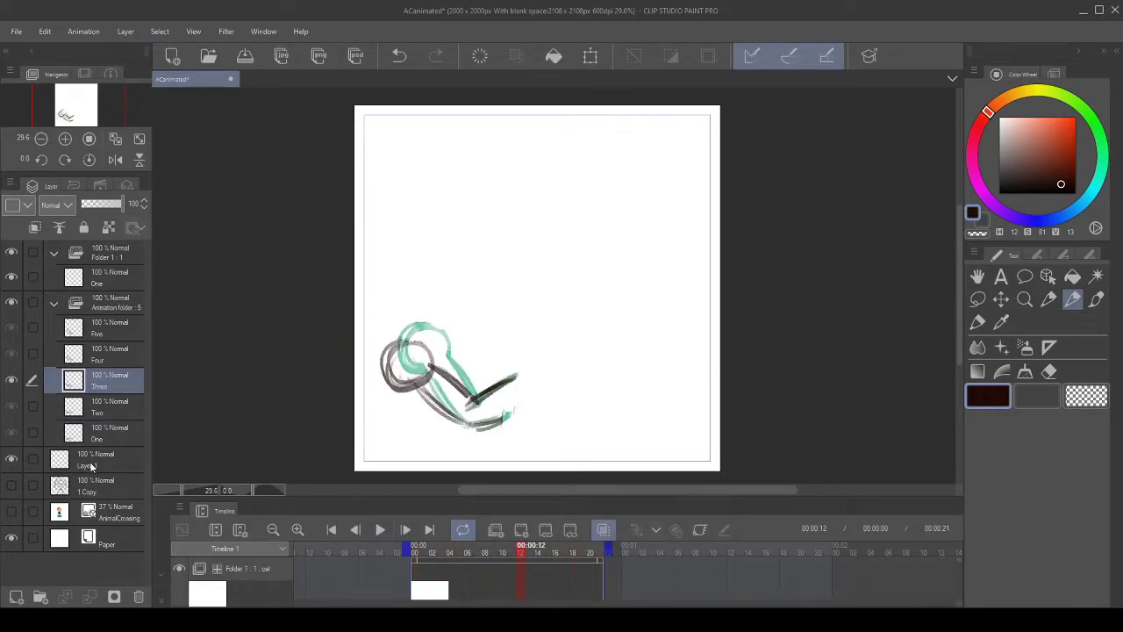
- Make Layer 1 active with the 1 Copy sketch shown again and the arm animation folder hidden
click(53, 460)
click(12, 485)
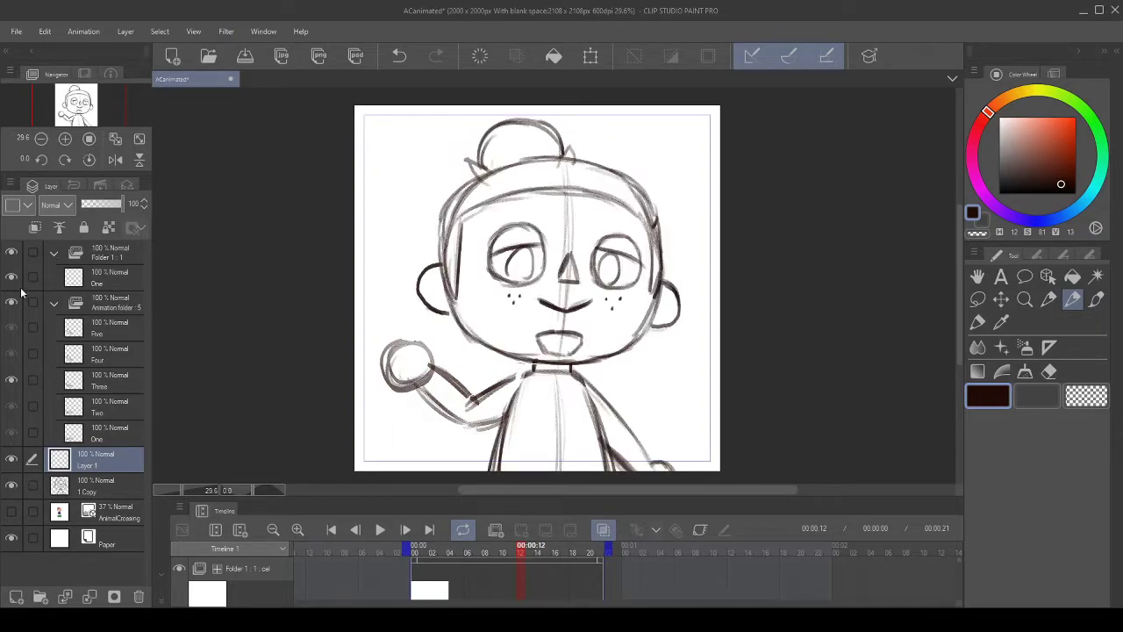
click(11, 302)
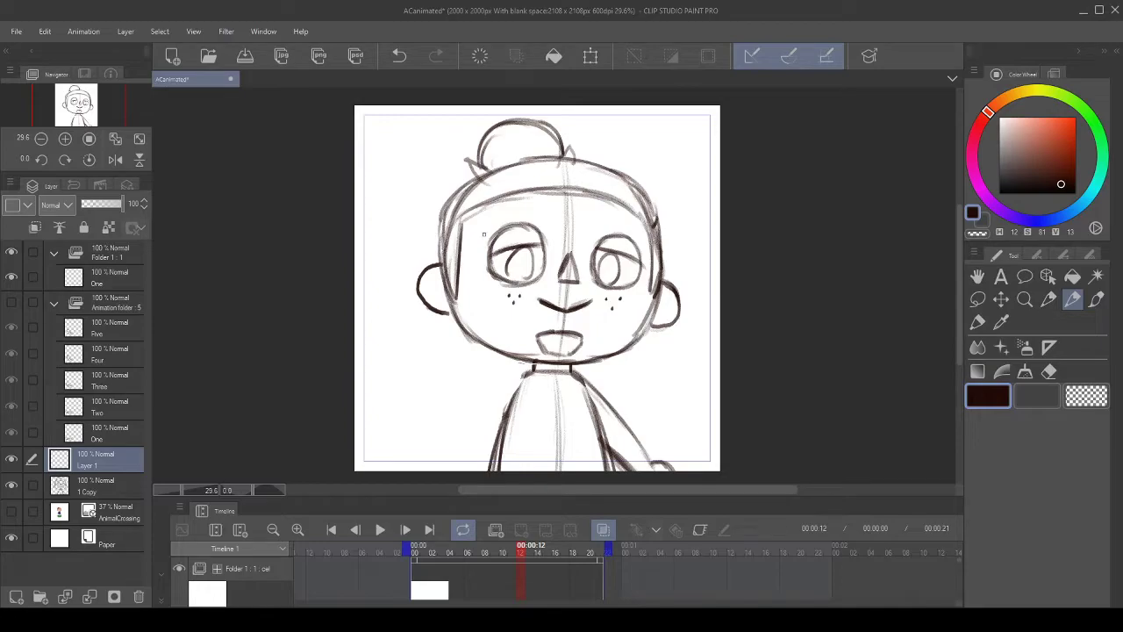
- Lower the 1 Copy sketch layer's opacity to 58% and make Layer 1 active again
scroll(534, 272, up, 2)
click(1051, 300)
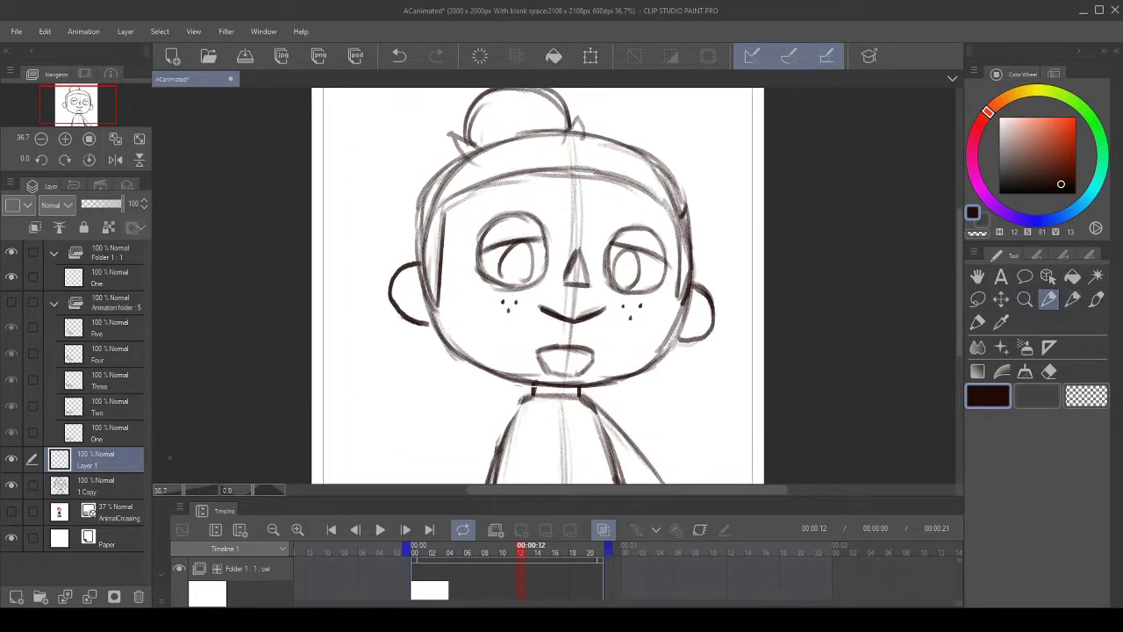
click(79, 478)
drag(98, 203, 106, 202)
click(105, 459)
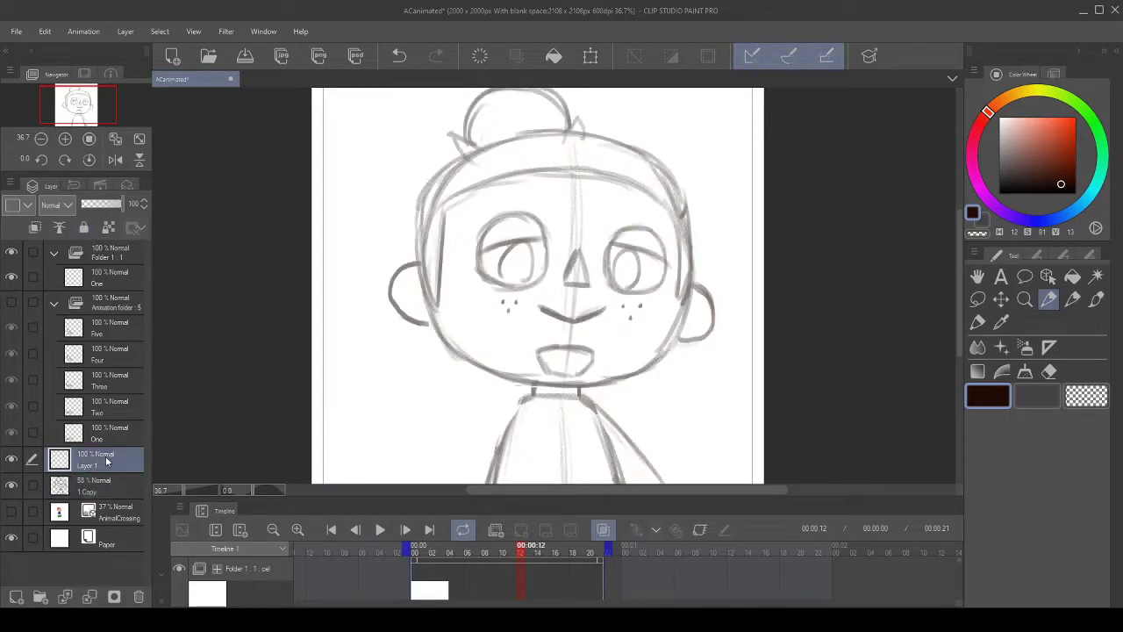
- Choose the Pencil tool and flip the canvas view horizontally for inking the ear opposite the raised arm
scroll(559, 180, up, 1)
click(1071, 300)
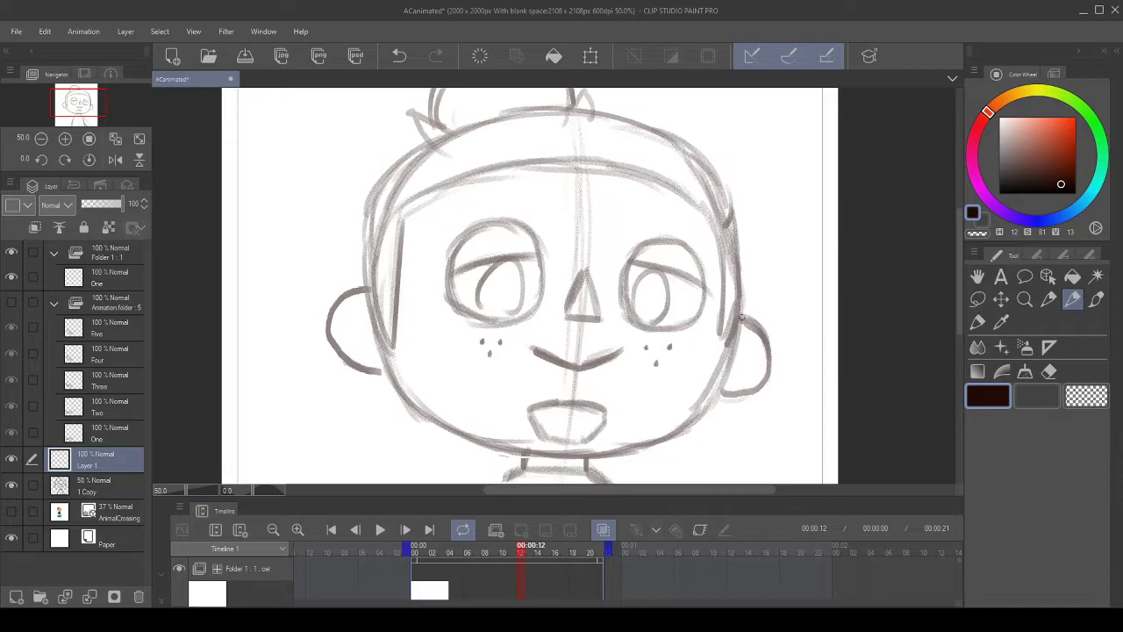
scroll(749, 410, up, 2)
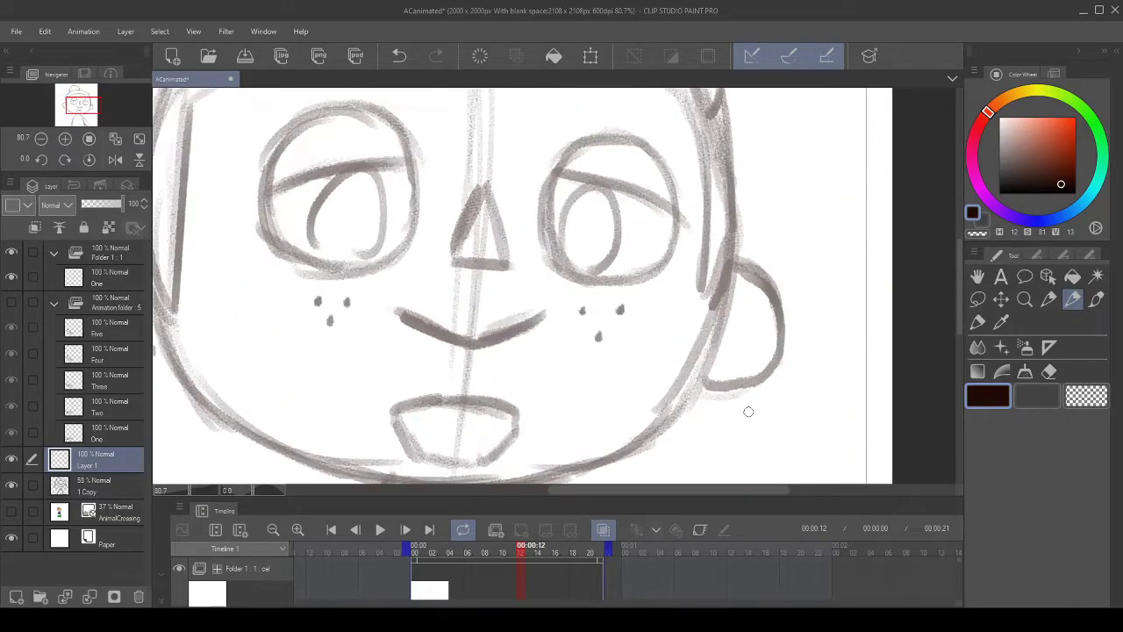
click(115, 159)
- Try several curved outline strokes over the sketched ear and undo each attempt
drag(364, 294, 334, 279)
mouse_move(376, 361)
mouse_down()
mouse_move(331, 344)
mouse_move(371, 342)
mouse_move(349, 356)
mouse_move(334, 348)
mouse_move(371, 329)
mouse_move(359, 215)
mouse_up()
click(398, 56)
click(398, 56)
click(398, 55)
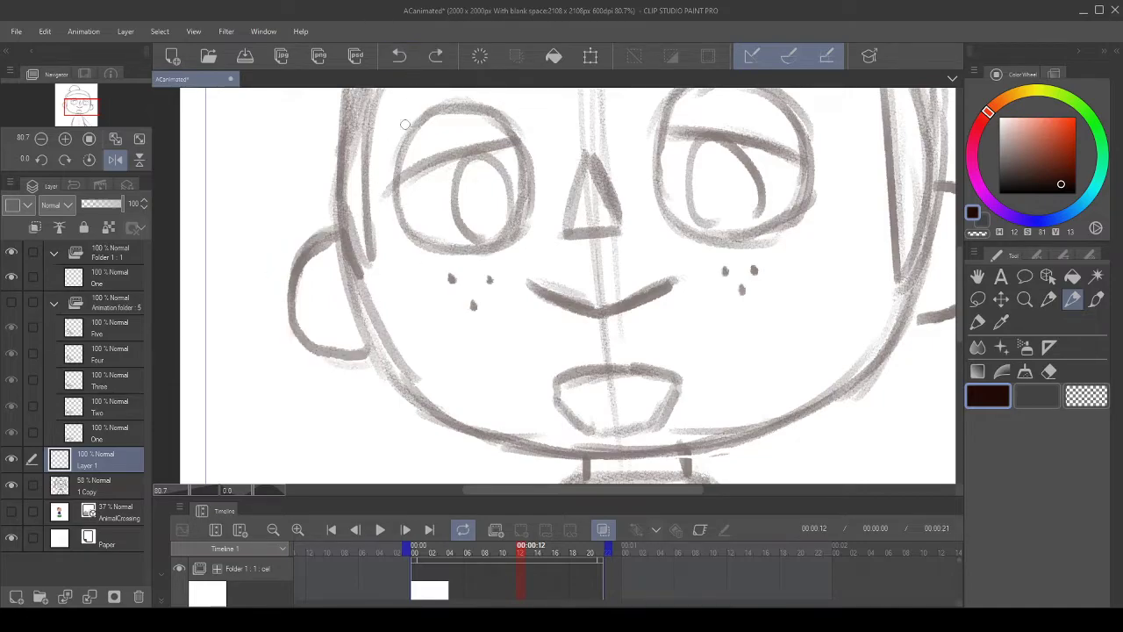
drag(374, 349, 376, 212)
click(404, 55)
drag(370, 351, 379, 227)
click(400, 56)
mouse_move(375, 341)
mouse_down()
mouse_move(338, 355)
mouse_move(303, 213)
mouse_up()
click(399, 55)
drag(371, 350, 377, 210)
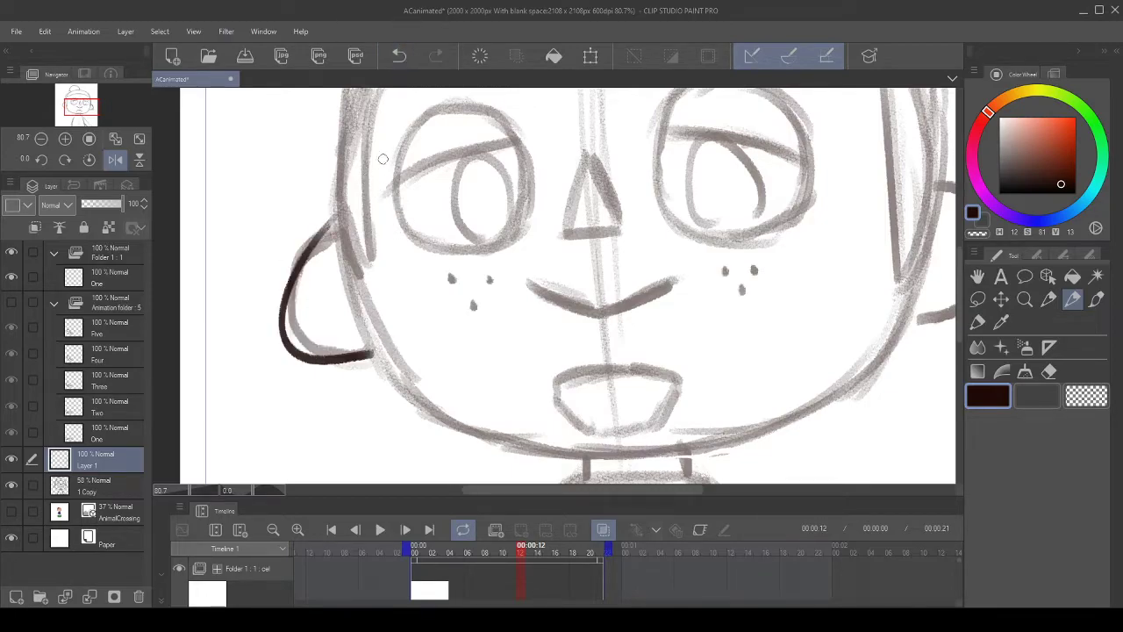
click(399, 55)
drag(370, 354, 377, 209)
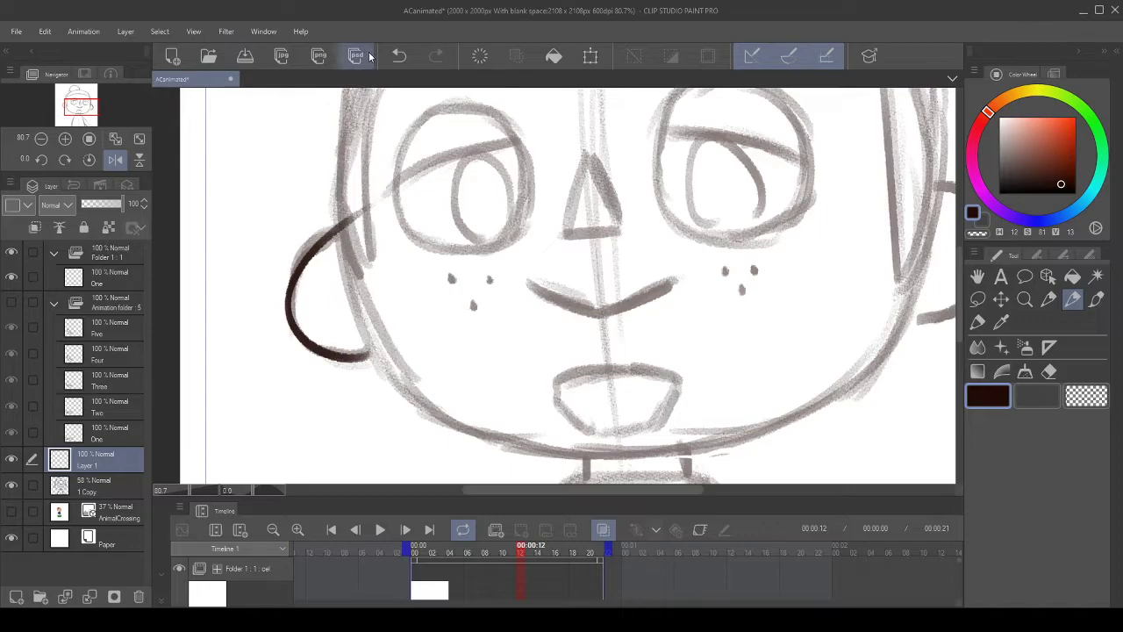
click(399, 56)
- Outline the ear with one curved Pencil stroke, then lasso and rotate it slightly to fit the sketch
drag(369, 359, 355, 235)
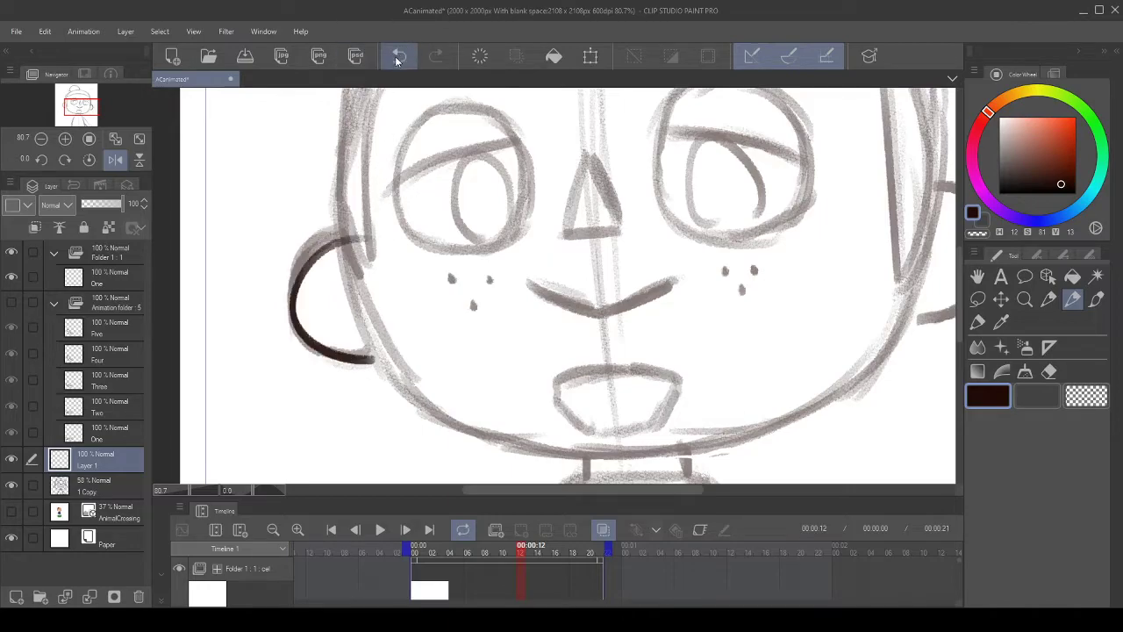
click(977, 299)
mouse_move(397, 207)
mouse_down()
mouse_move(283, 366)
mouse_move(366, 194)
mouse_up()
click(421, 436)
mouse_move(494, 216)
mouse_down()
mouse_move(451, 274)
mouse_move(397, 272)
mouse_up()
drag(496, 276, 509, 271)
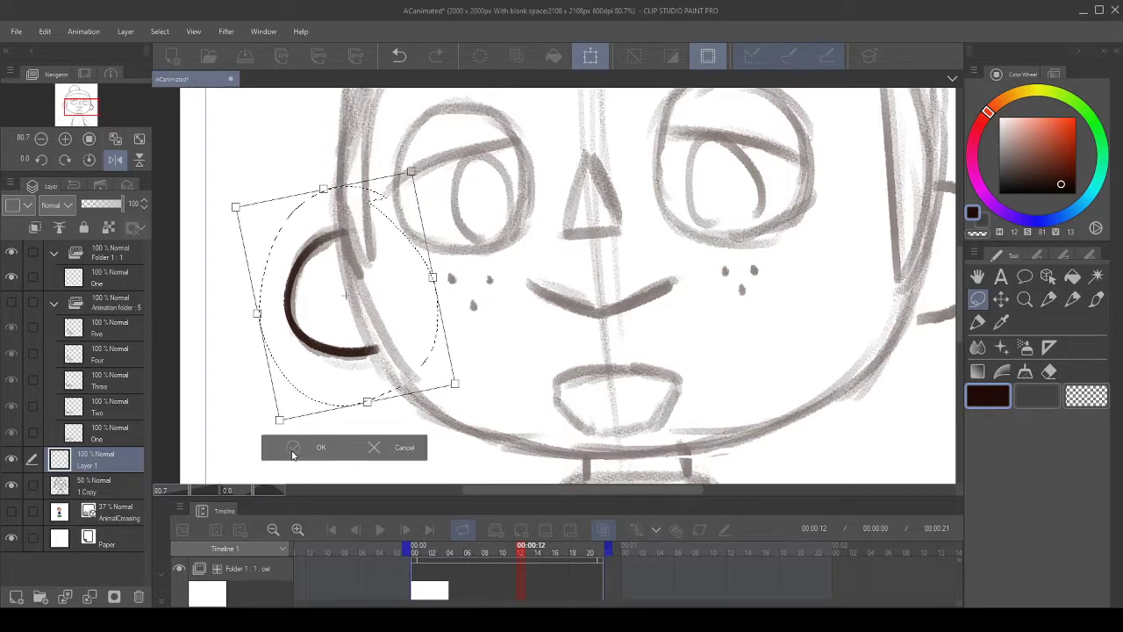
click(293, 448)
click(193, 434)
- Try inking the jaw curve with the Pen in a view rotated 90°, undo the stroke and return to the Pencil
click(1049, 299)
drag(520, 280, 618, 332)
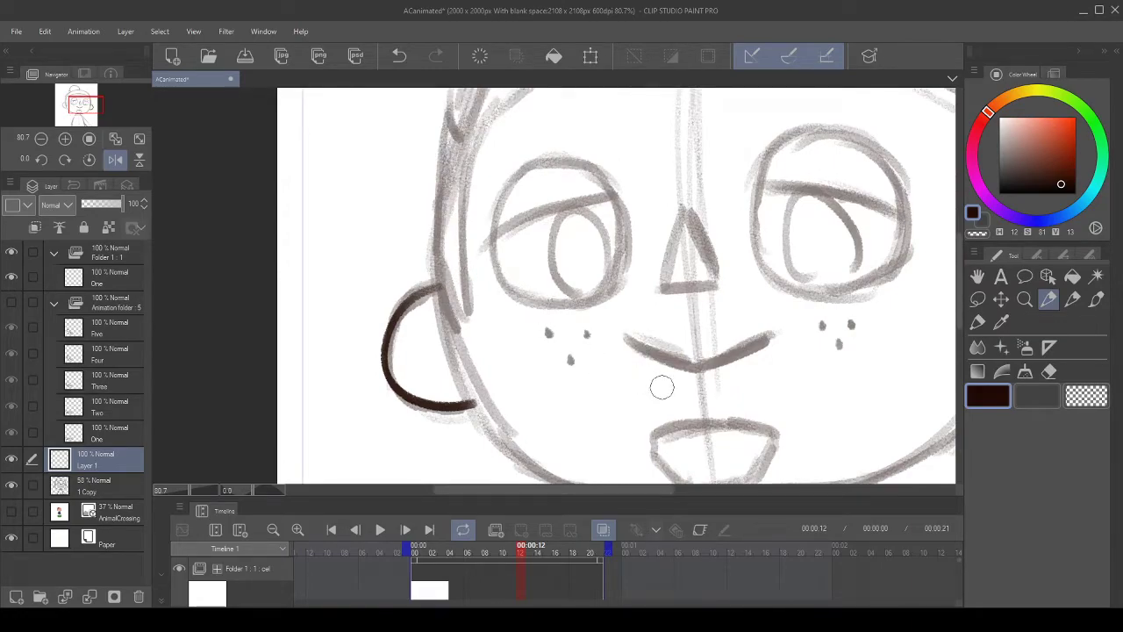
drag(623, 403, 532, 282)
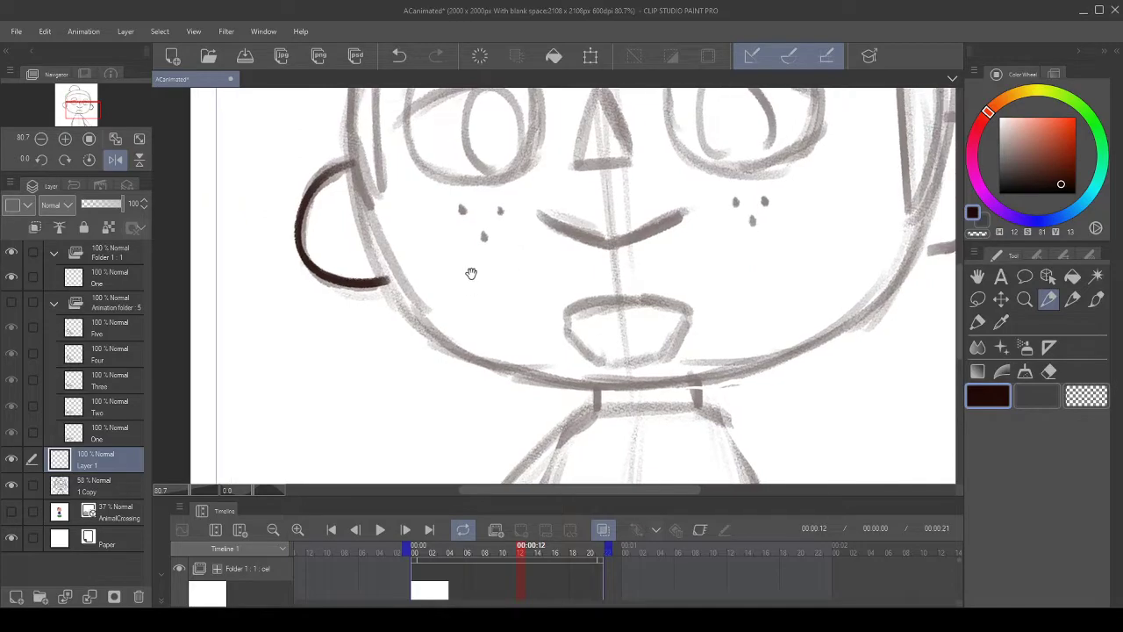
click(65, 160)
click(65, 159)
click(65, 160)
click(65, 160)
click(65, 159)
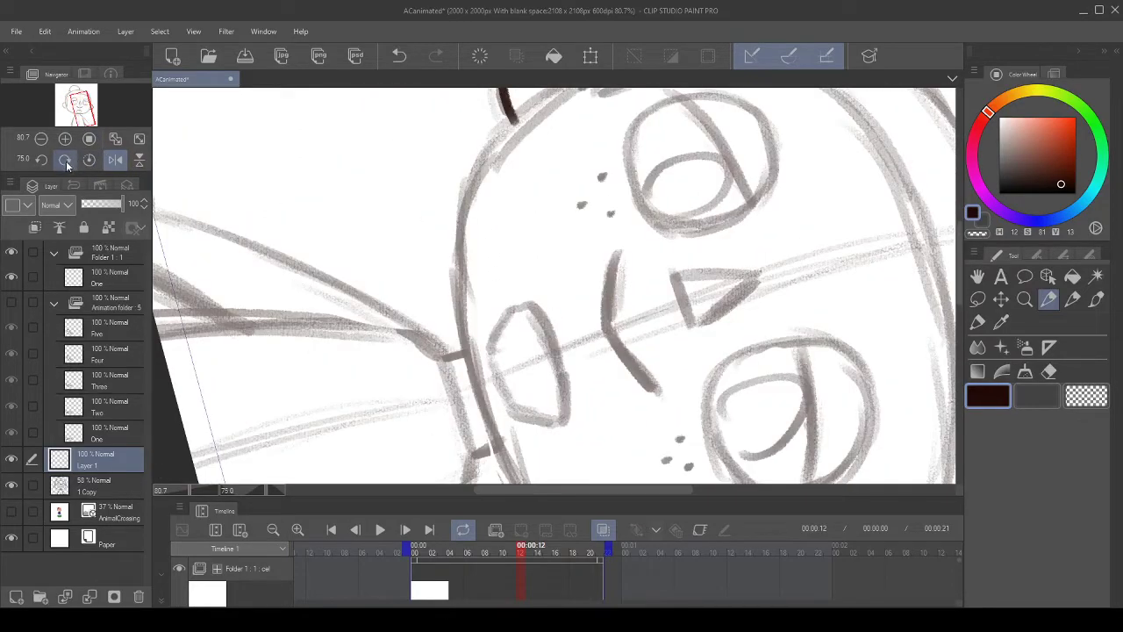
click(65, 159)
mouse_move(461, 327)
mouse_down()
mouse_move(394, 307)
mouse_move(389, 319)
mouse_up()
drag(419, 444, 449, 92)
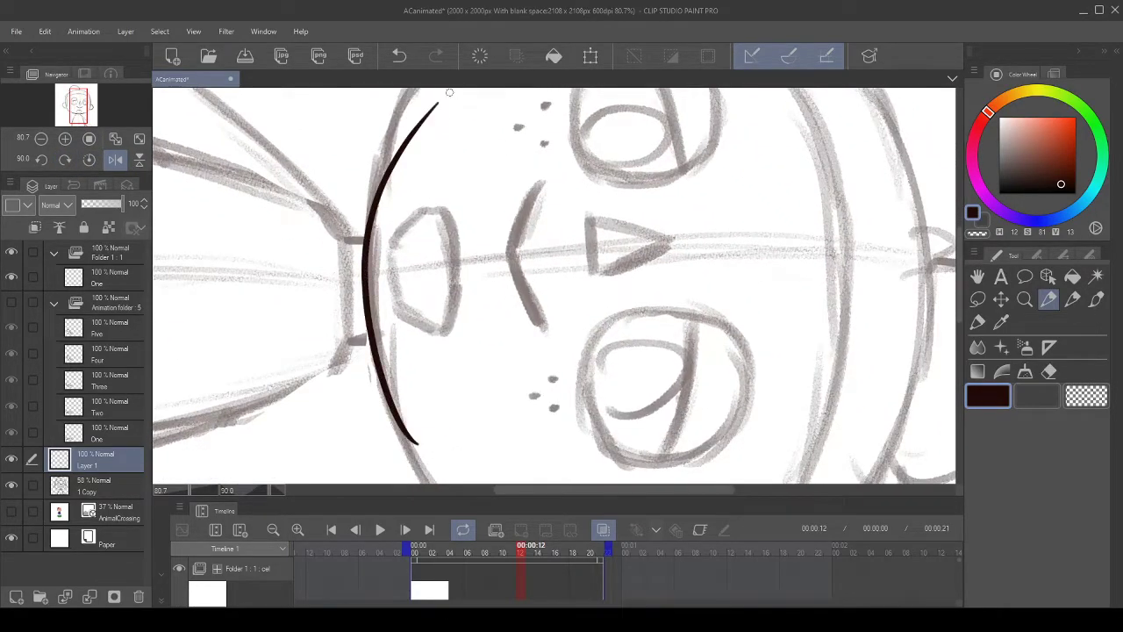
key(ctrl+z)
click(1072, 299)
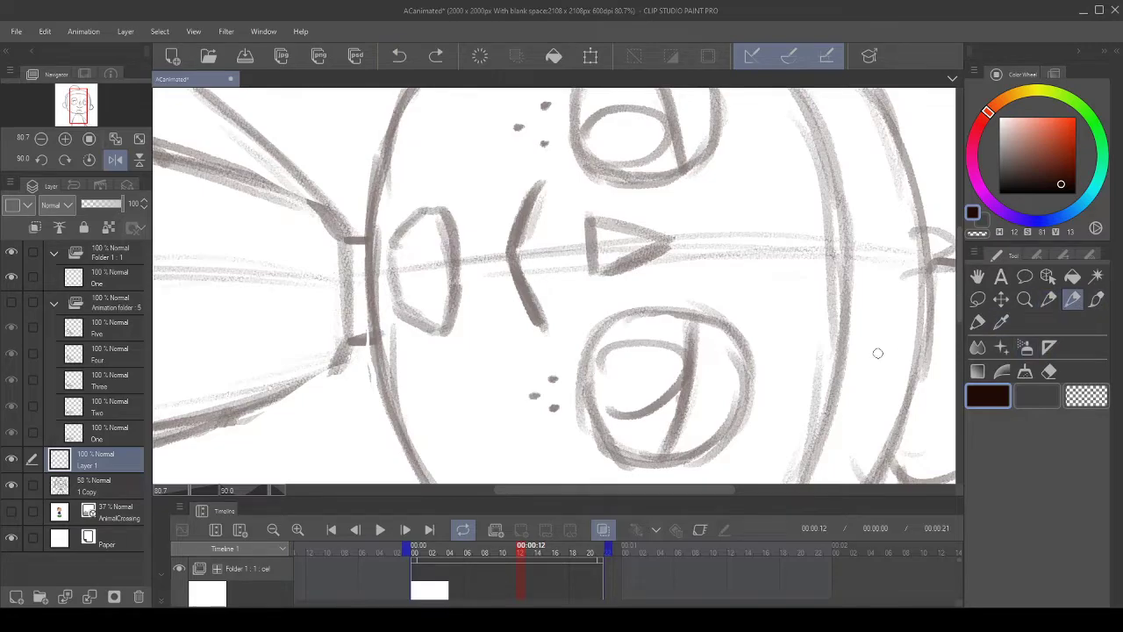
- Flip the canvas view vertically, keep it mirrored horizontally, and rotate it to -15° around the inked ear
drag(484, 356, 507, 351)
drag(422, 305, 429, 367)
mouse_move(455, 284)
mouse_down()
mouse_move(448, 376)
mouse_move(452, 363)
mouse_up()
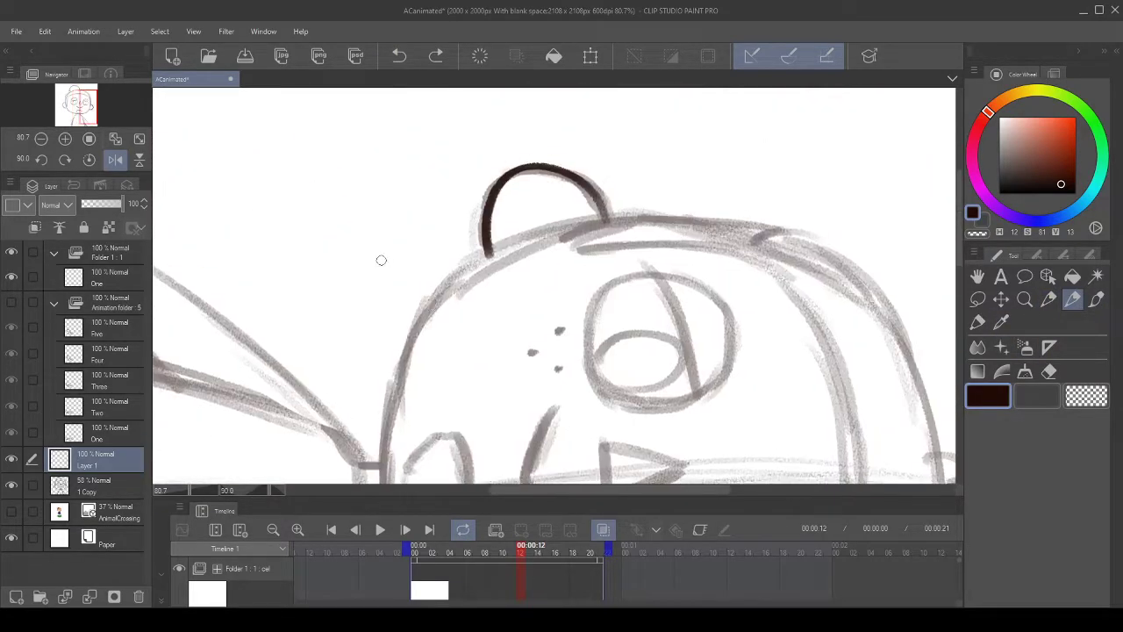
click(90, 160)
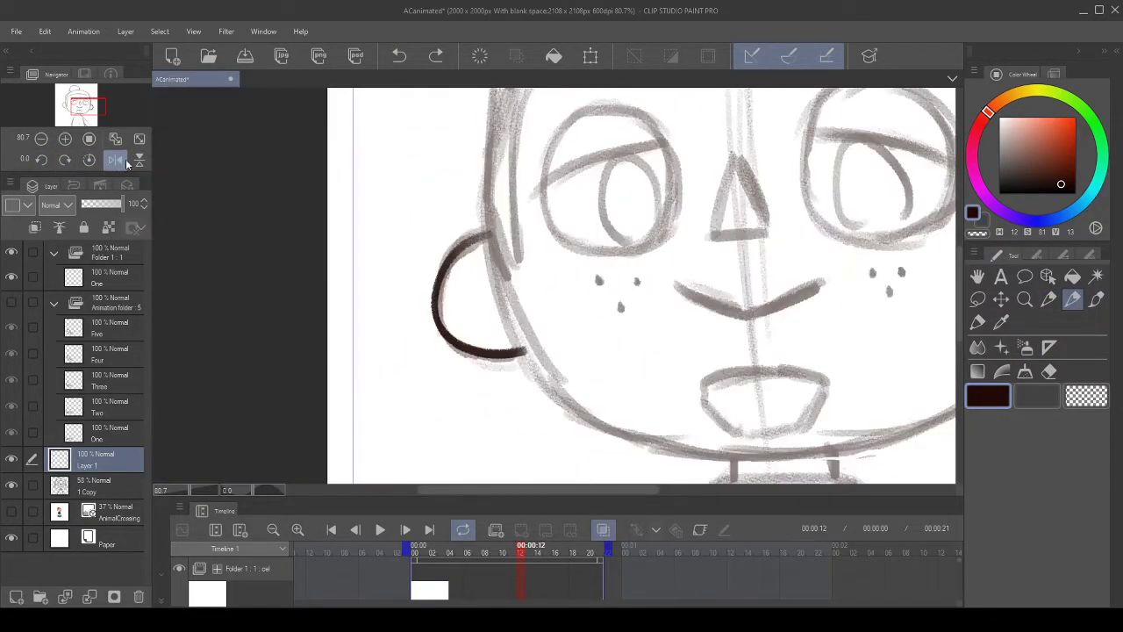
click(115, 159)
click(138, 161)
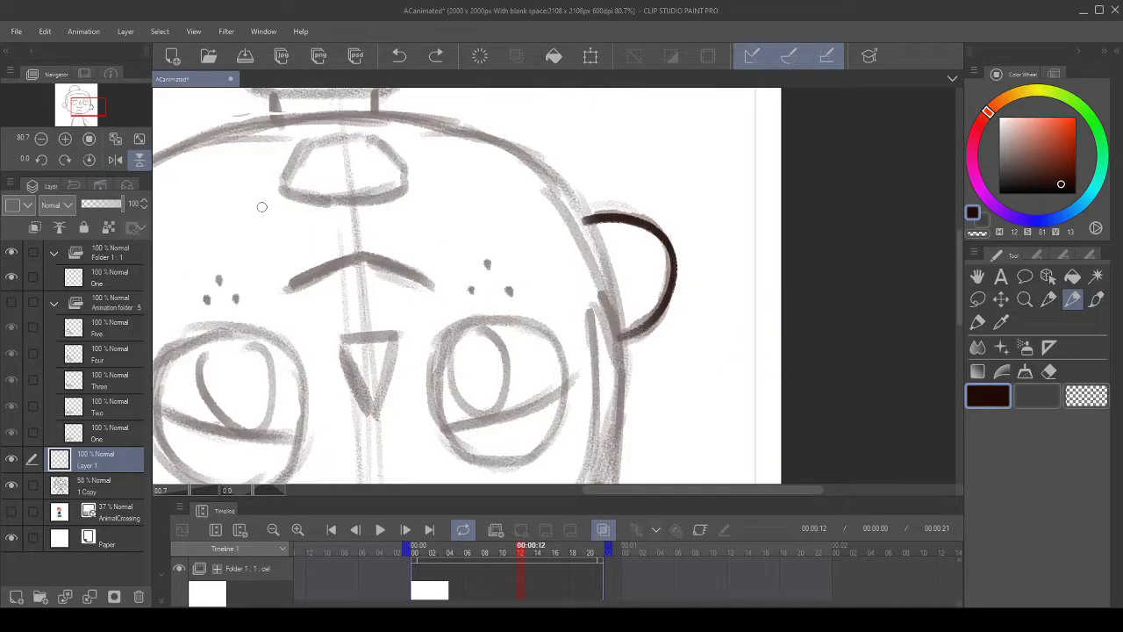
click(115, 160)
click(44, 163)
drag(511, 275, 371, 294)
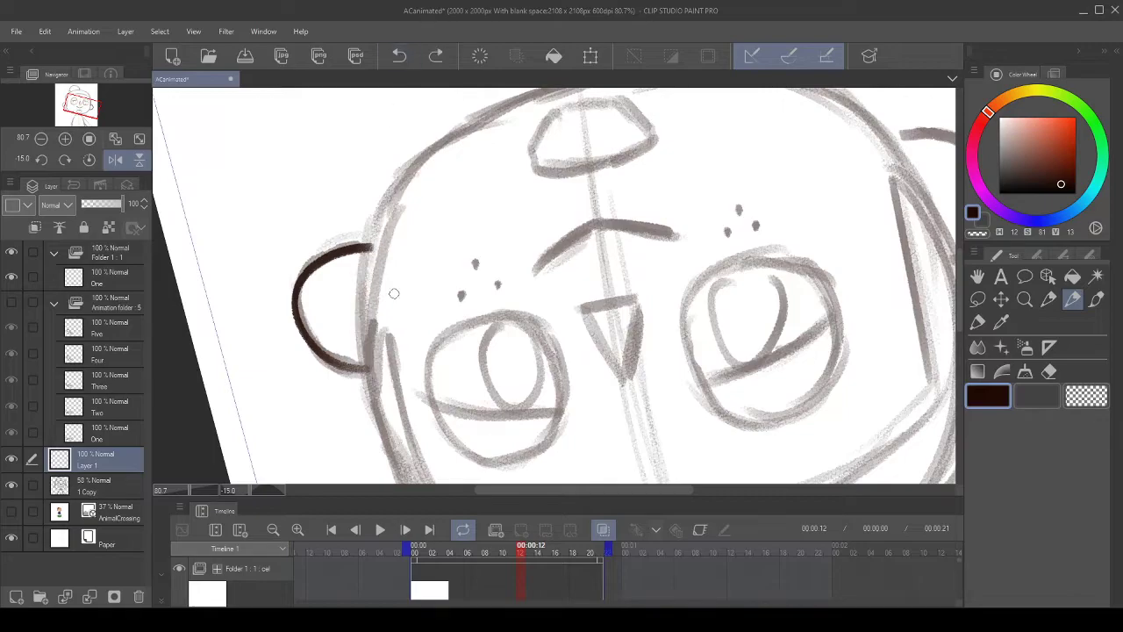
- Try several curved strokes for the cheek outline running from the inked ear toward the chin and undo each attempt
drag(371, 395, 433, 107)
key(ctrl+z)
drag(369, 384, 474, 99)
click(410, 56)
drag(365, 381, 452, 119)
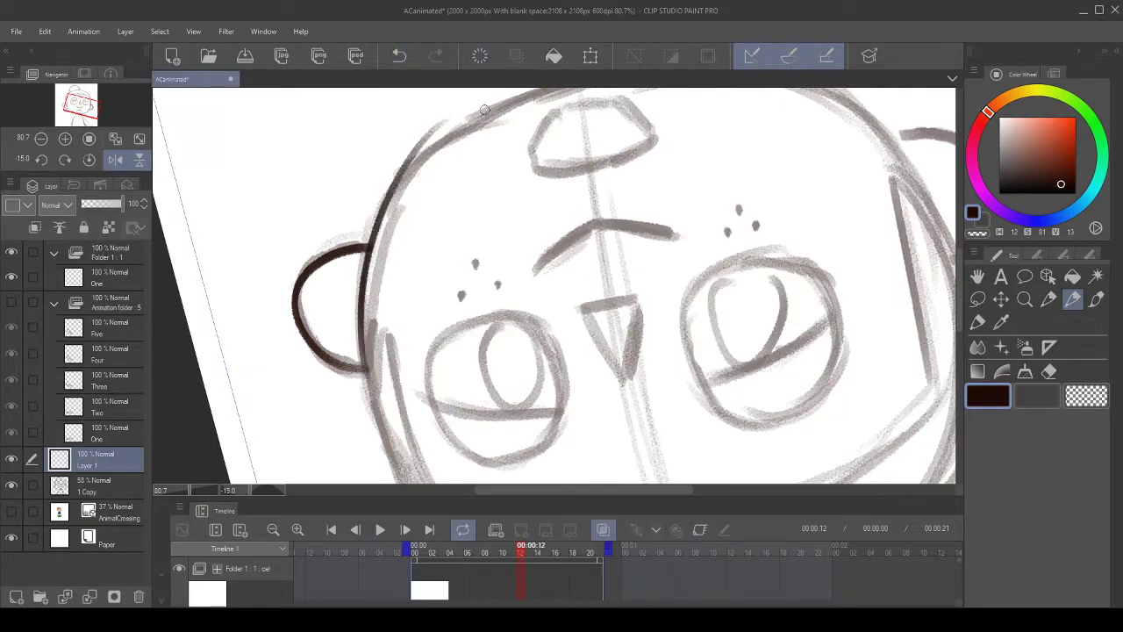
click(400, 55)
drag(365, 391, 473, 154)
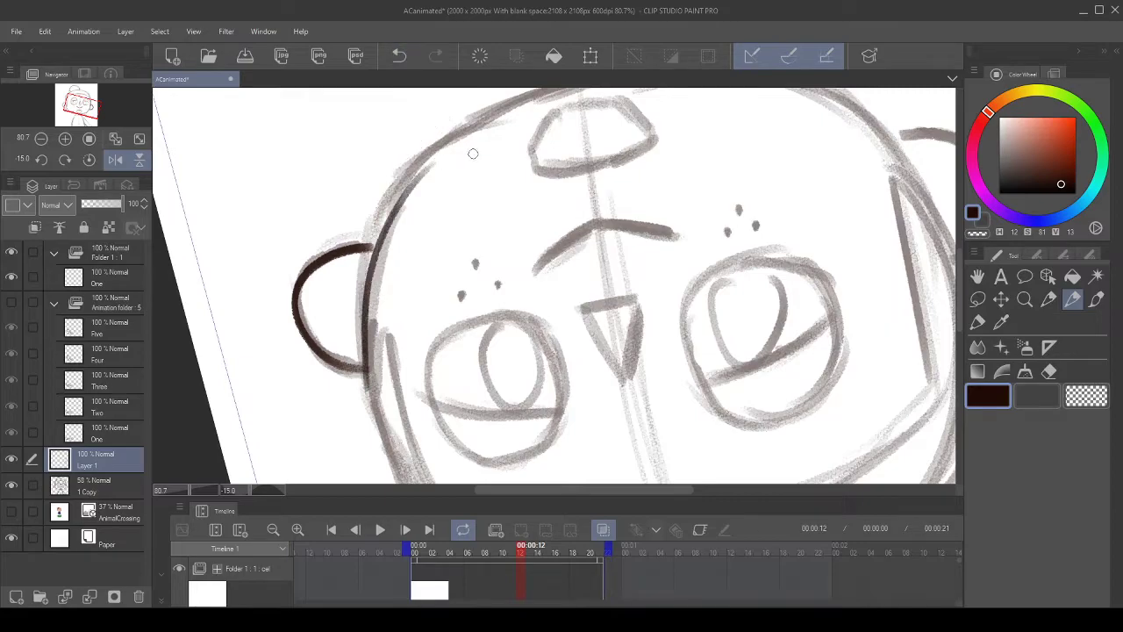
click(409, 58)
drag(367, 387, 483, 106)
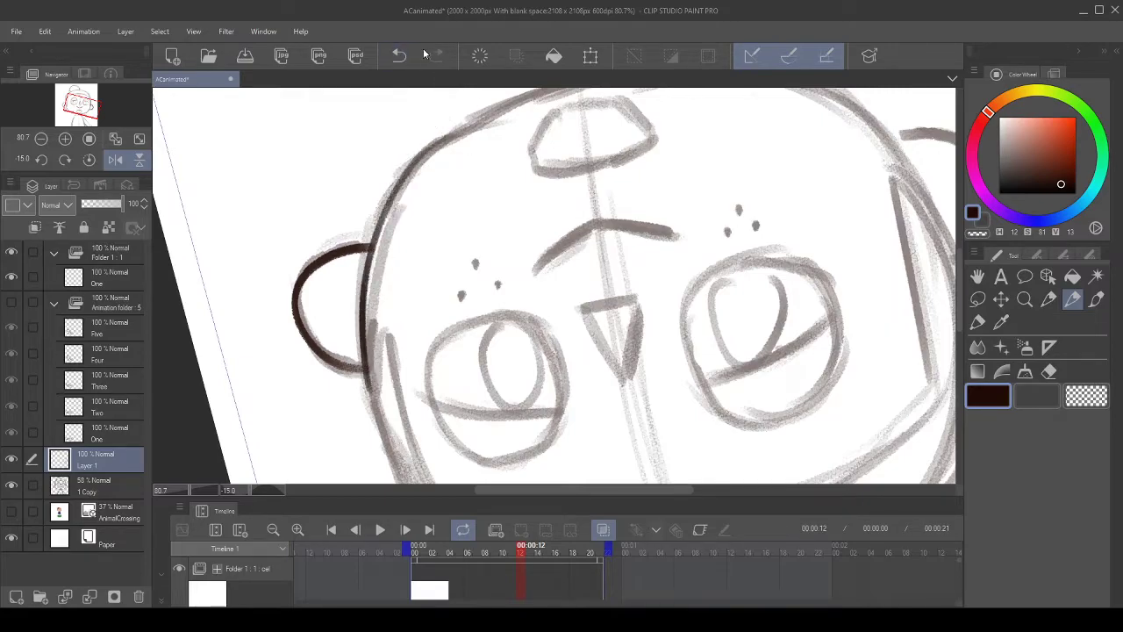
click(399, 55)
drag(372, 389, 450, 144)
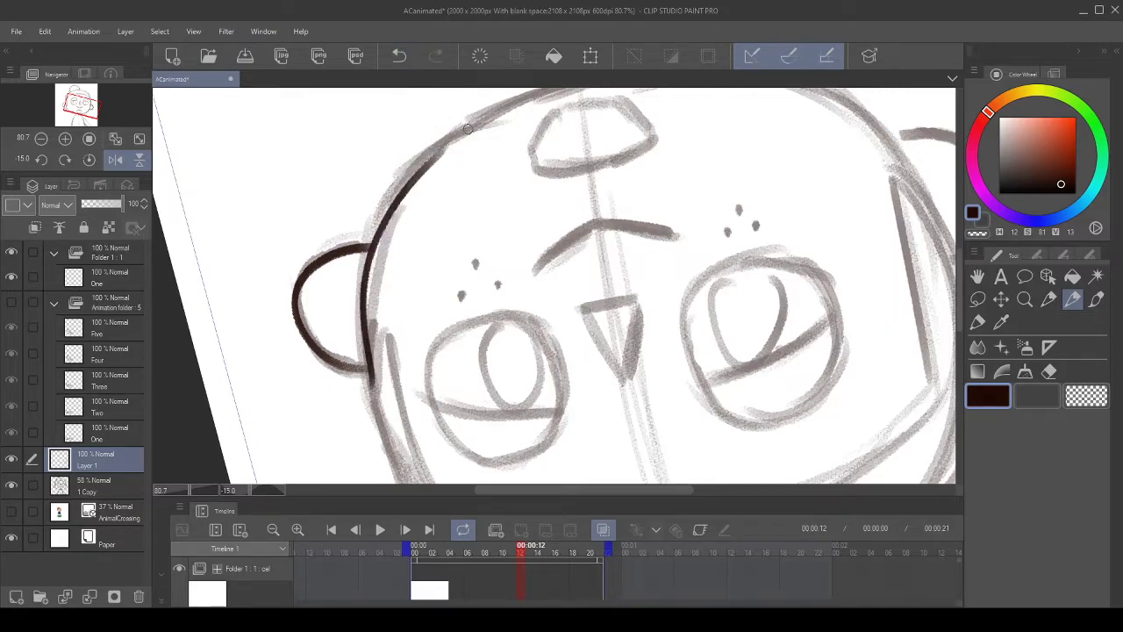
click(399, 56)
drag(373, 378, 453, 120)
click(399, 56)
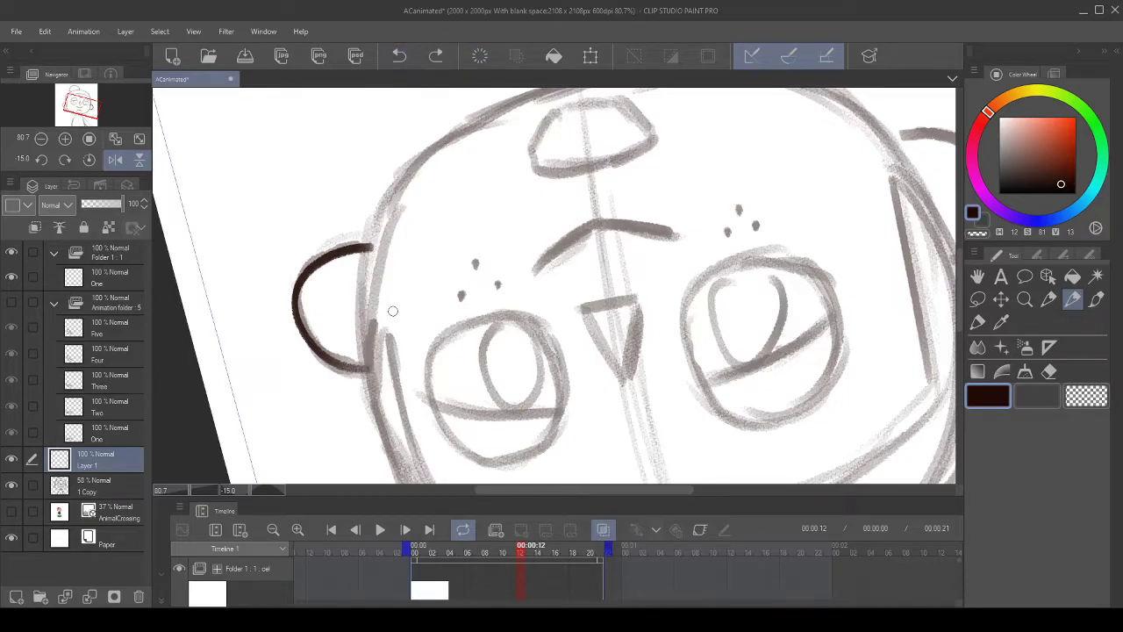
drag(372, 383, 448, 133)
click(403, 57)
- Ink the cheek outline with one curved stroke from the top of the inked ear down toward the chin
drag(365, 386, 449, 132)
click(400, 55)
mouse_move(373, 388)
mouse_down()
mouse_move(394, 202)
mouse_move(483, 103)
mouse_up()
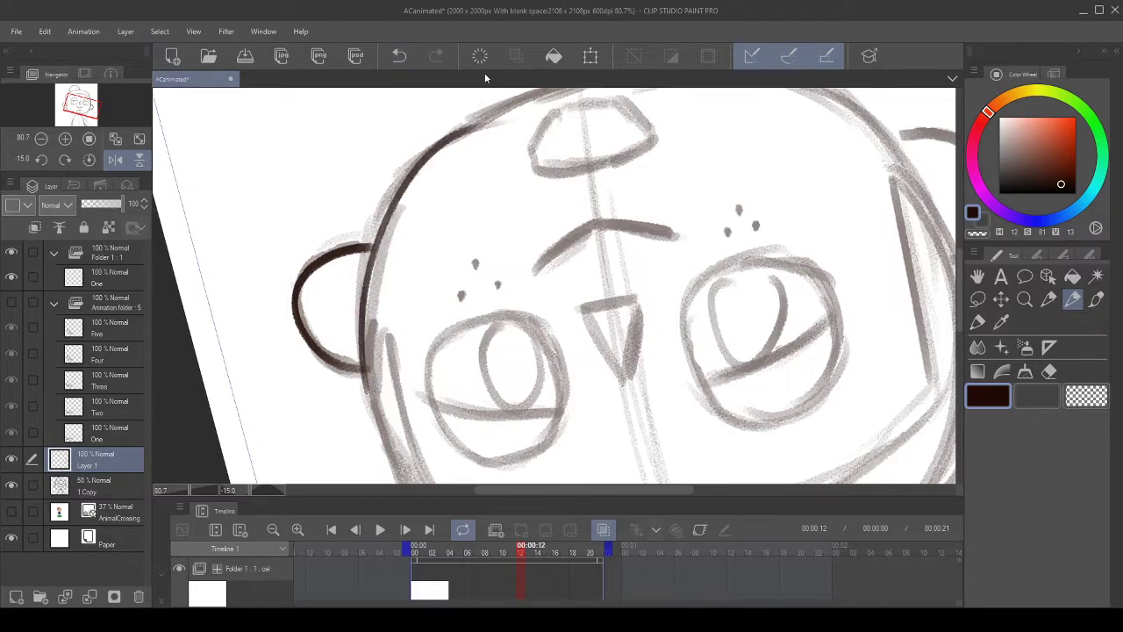
- Rotate the canvas view to -60° and bring the chin and neck area into reach for inking
drag(273, 236, 264, 262)
click(40, 163)
click(41, 164)
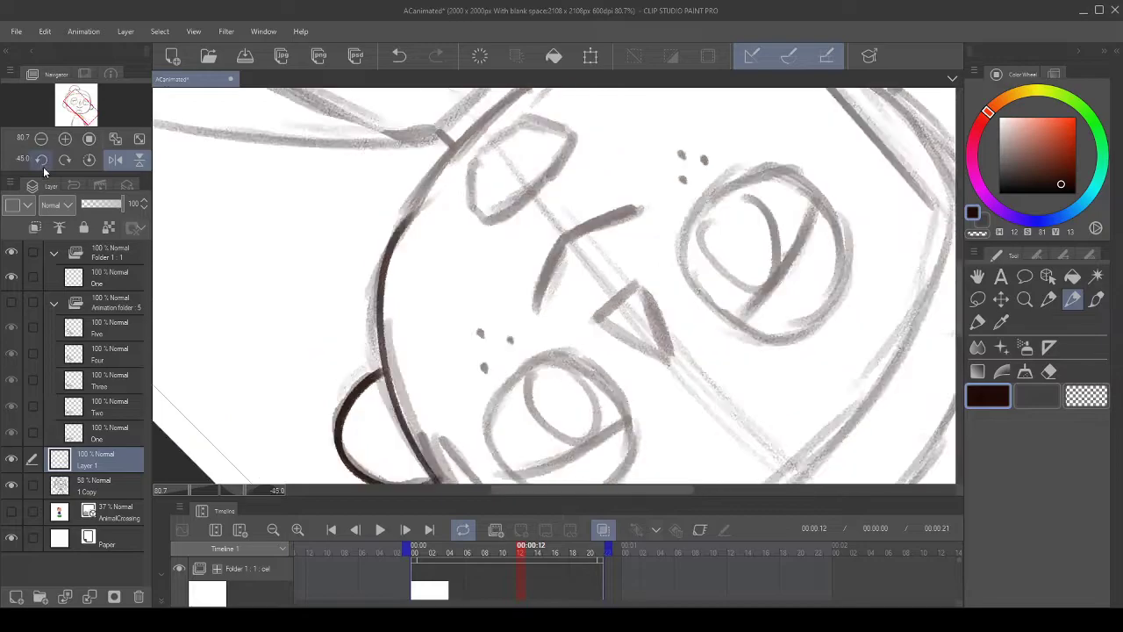
click(42, 163)
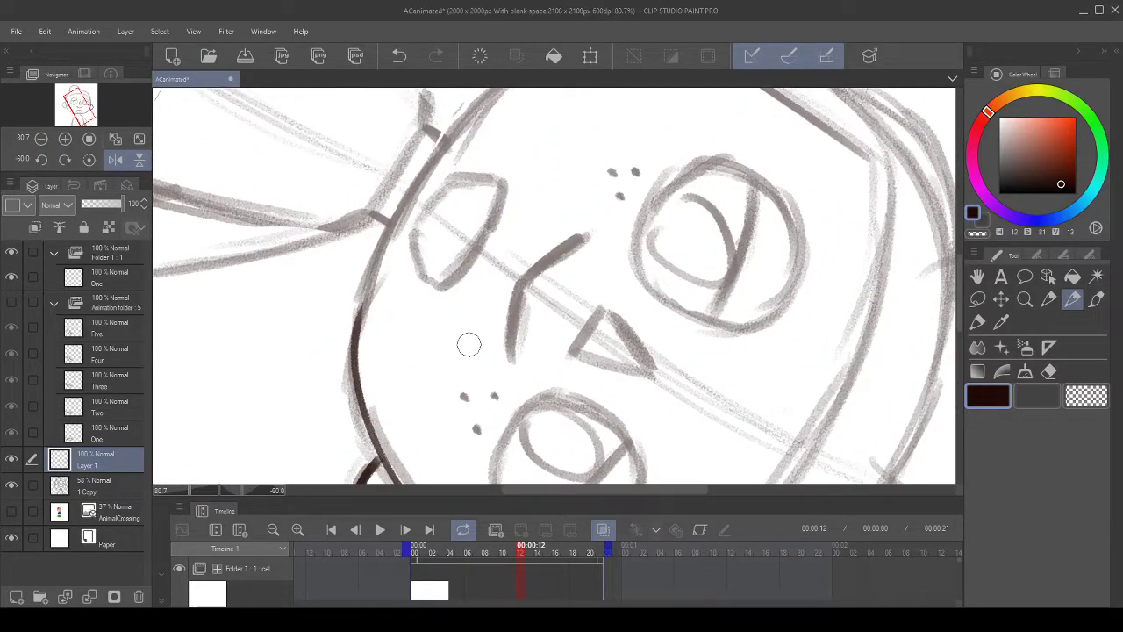
mouse_move(435, 254)
mouse_down()
mouse_move(374, 369)
mouse_move(371, 356)
mouse_up()
- Try continuing the jaw line across the chin above the neck and undo each stroke
drag(301, 406, 481, 102)
key(ctrl+z)
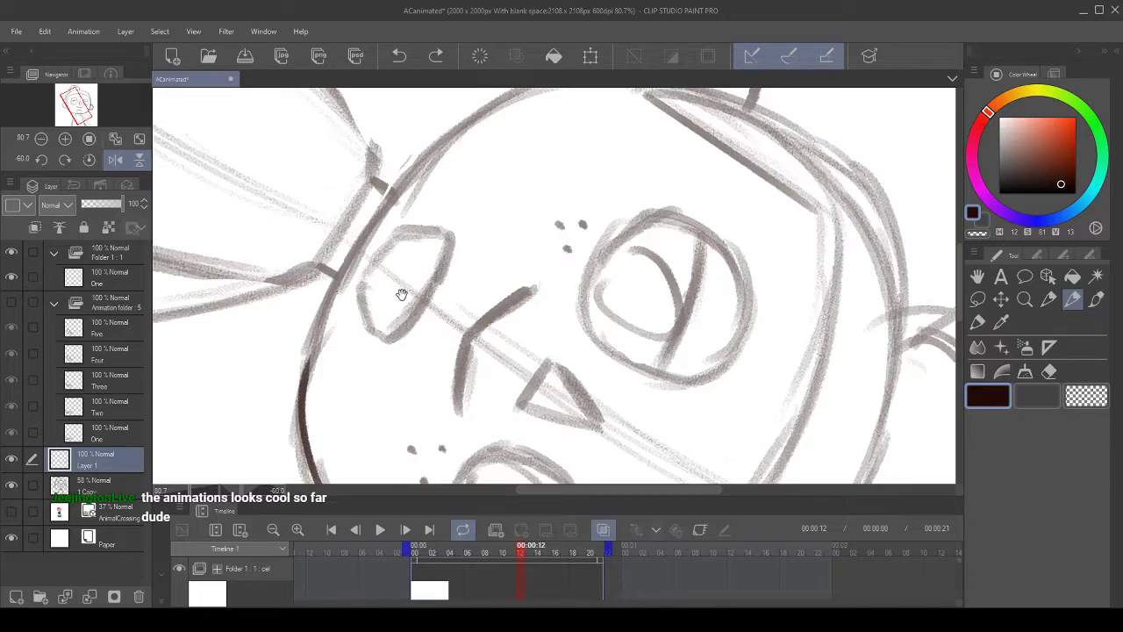
drag(401, 292, 401, 272)
mouse_move(311, 386)
mouse_down()
mouse_move(416, 151)
mouse_move(450, 107)
mouse_up()
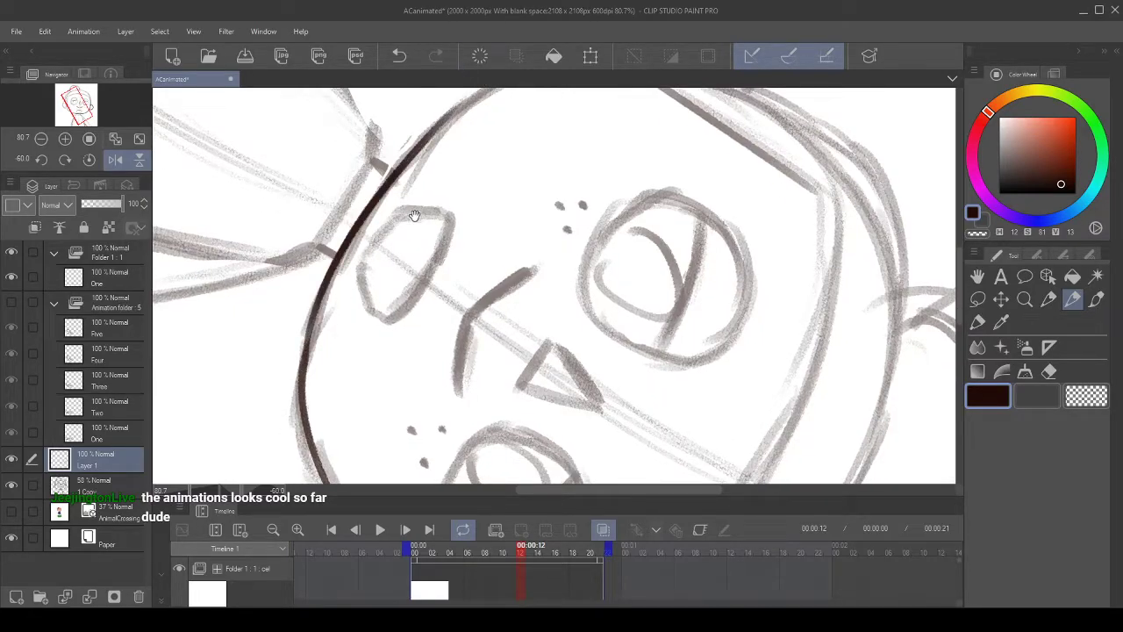
click(400, 57)
click(436, 55)
click(399, 55)
drag(301, 373, 464, 96)
click(399, 56)
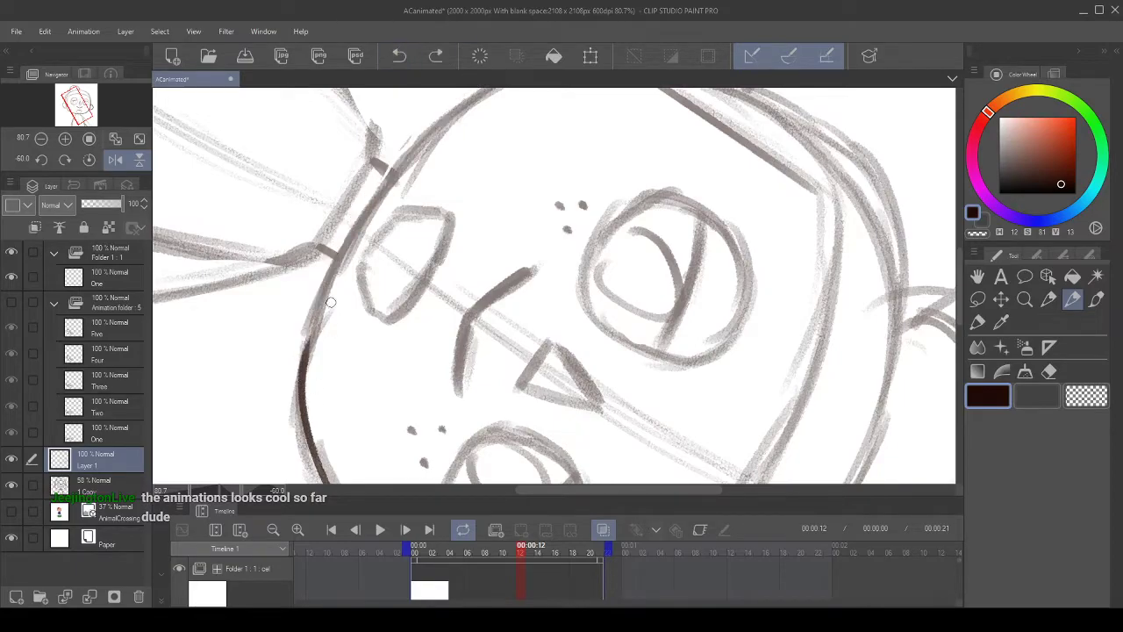
- Extend the inked jaw line across the chin past the neck, redrawing the stroke once to follow the sketch
drag(306, 367, 445, 94)
click(400, 56)
mouse_move(306, 370)
mouse_down()
mouse_move(403, 168)
mouse_move(475, 87)
mouse_up()
- Reset the view rotation and turn the canvas to -90° around the un-inked side of the jaw
click(88, 160)
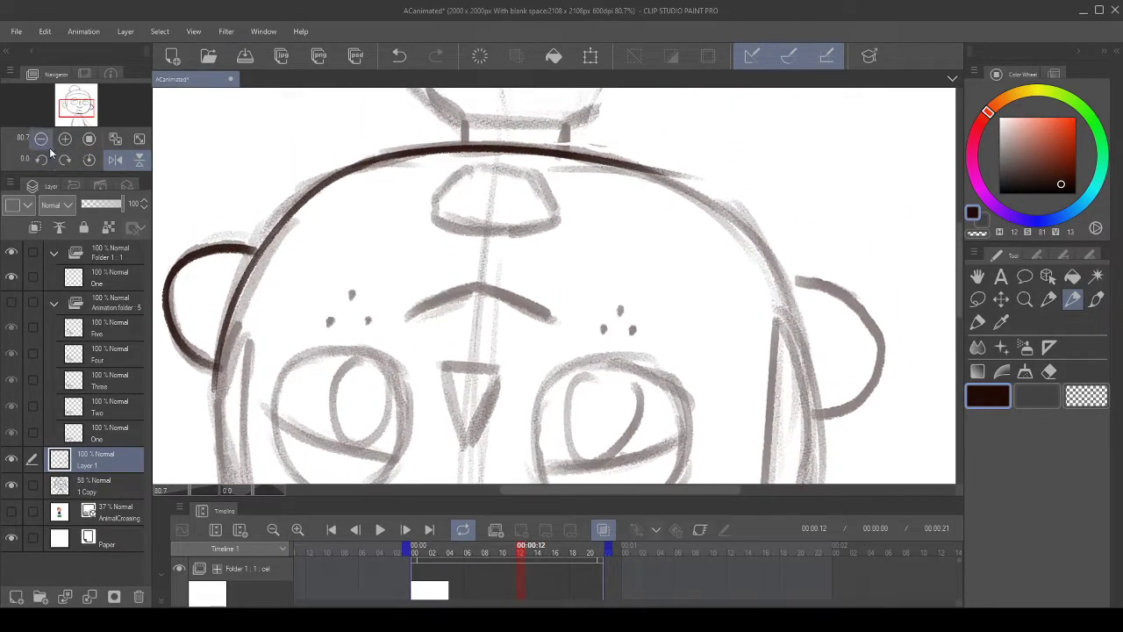
click(41, 160)
click(40, 161)
click(38, 162)
click(40, 162)
click(40, 160)
click(41, 160)
drag(435, 229, 383, 290)
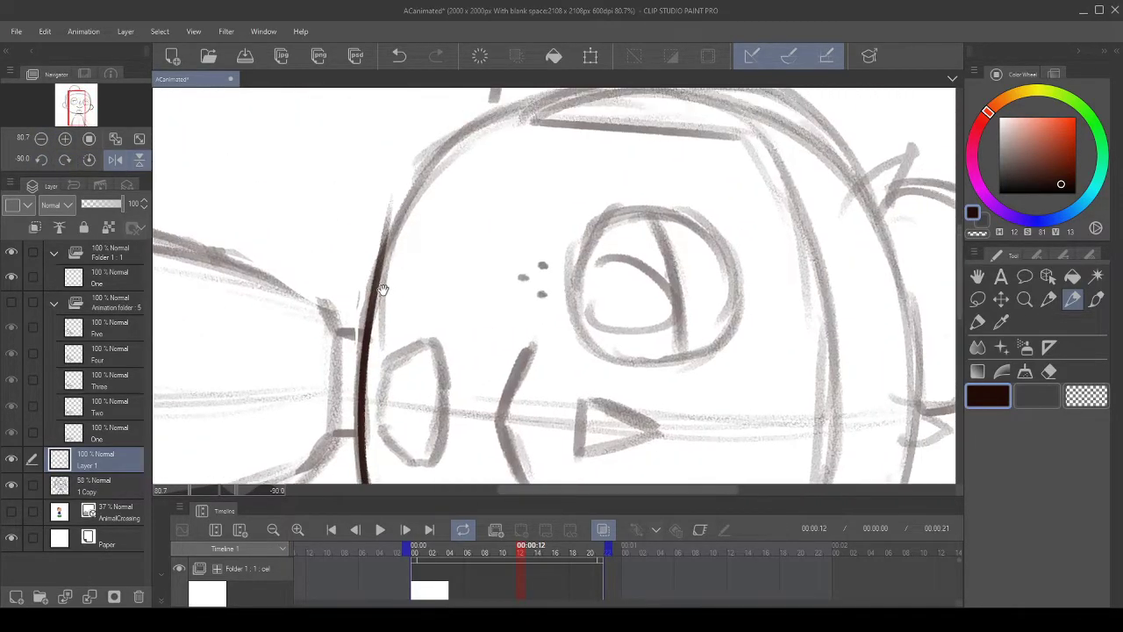
drag(389, 184, 353, 280)
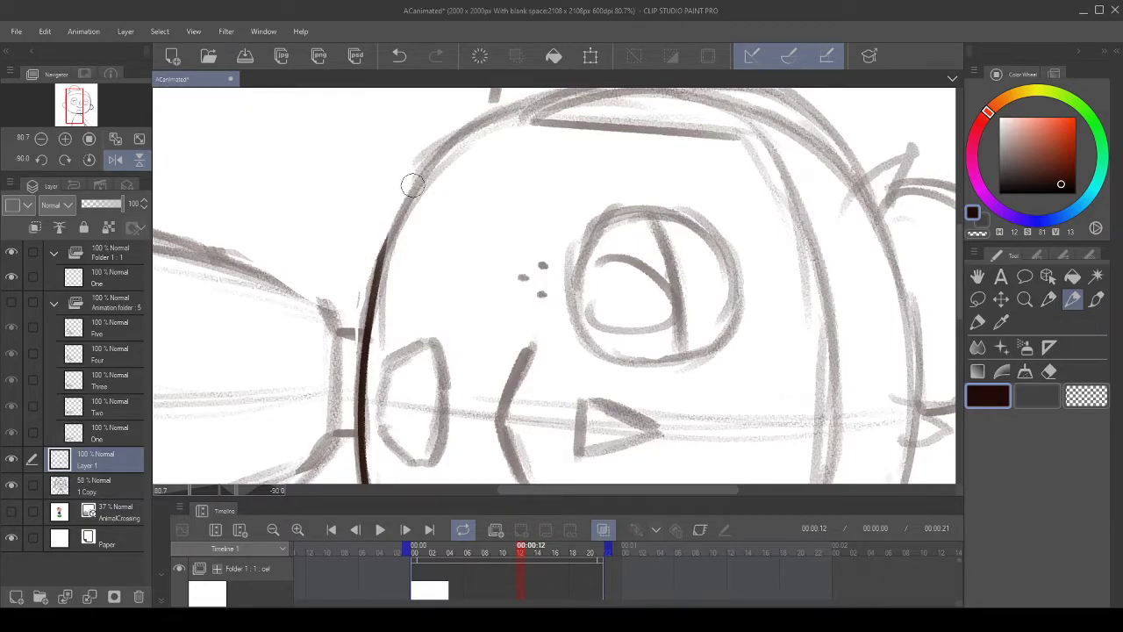
- Try several strokes continuing the jaw line up the un-inked cheek and undo each of them
mouse_move(422, 311)
mouse_down()
mouse_move(426, 349)
mouse_move(387, 285)
mouse_move(514, 107)
mouse_up()
click(400, 55)
drag(363, 390, 518, 132)
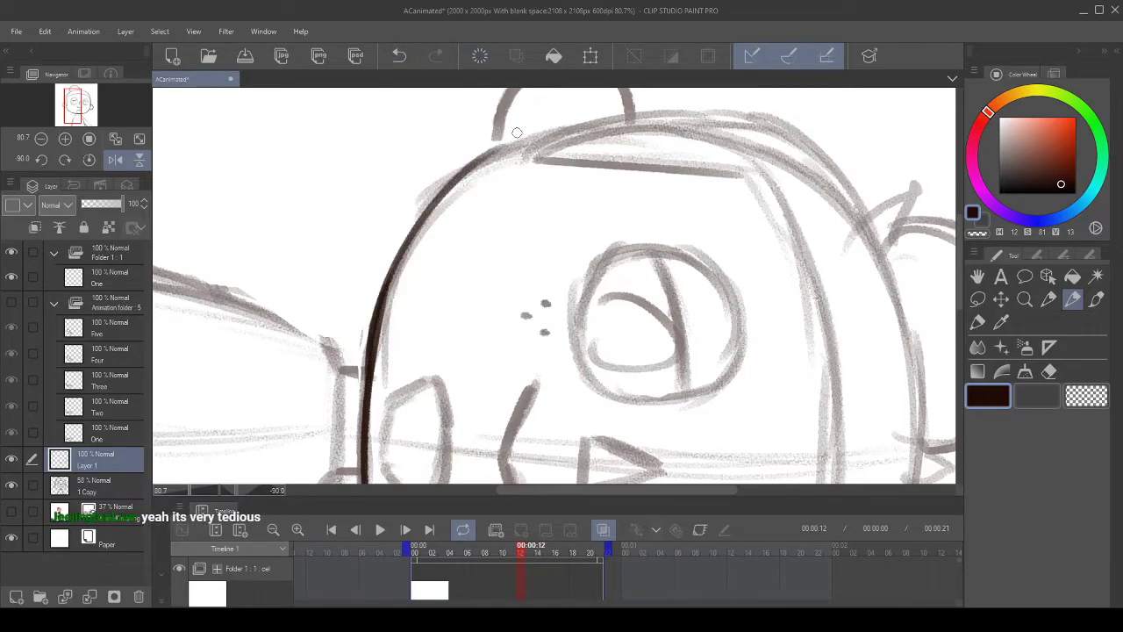
click(399, 56)
mouse_move(373, 371)
mouse_down()
mouse_move(424, 215)
mouse_move(528, 100)
mouse_up()
click(409, 61)
drag(372, 353, 535, 109)
click(400, 55)
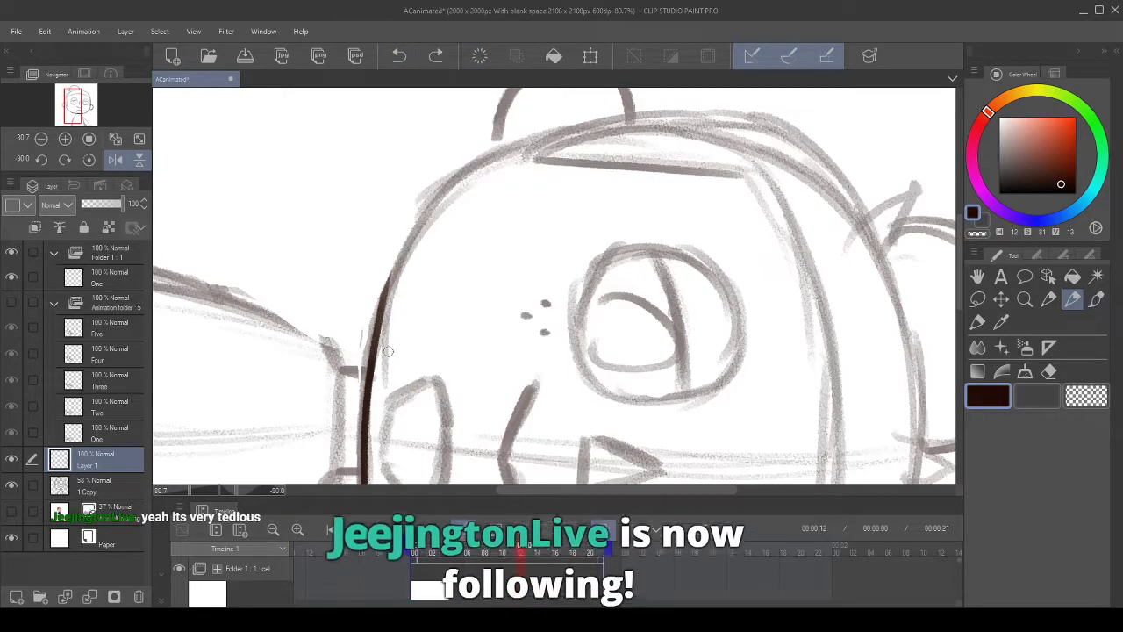
drag(376, 342, 509, 154)
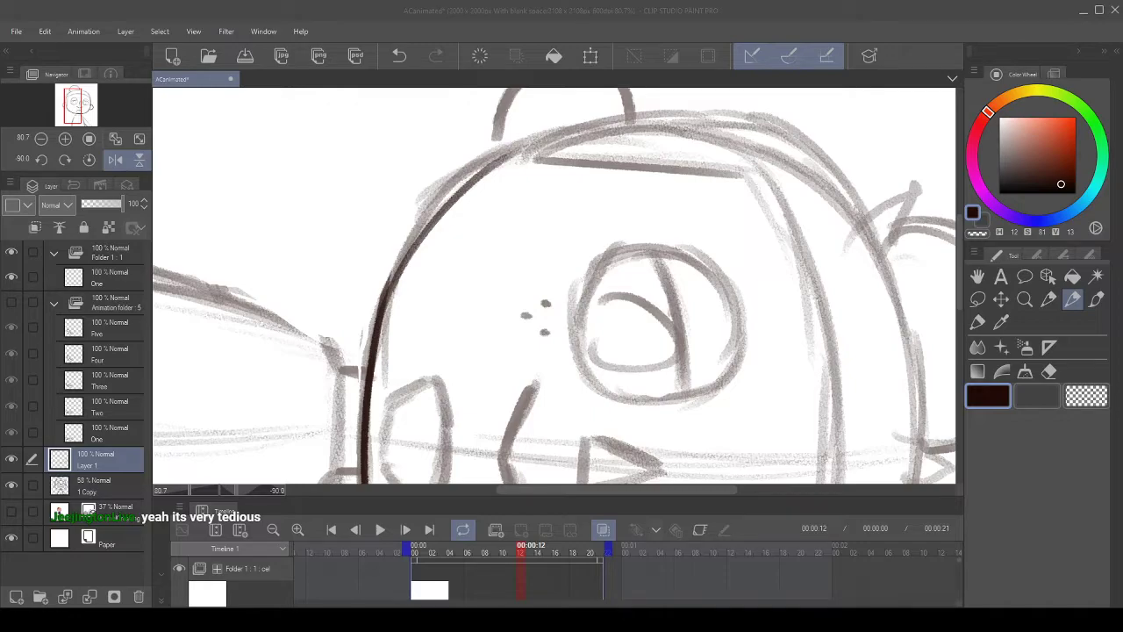
click(443, 48)
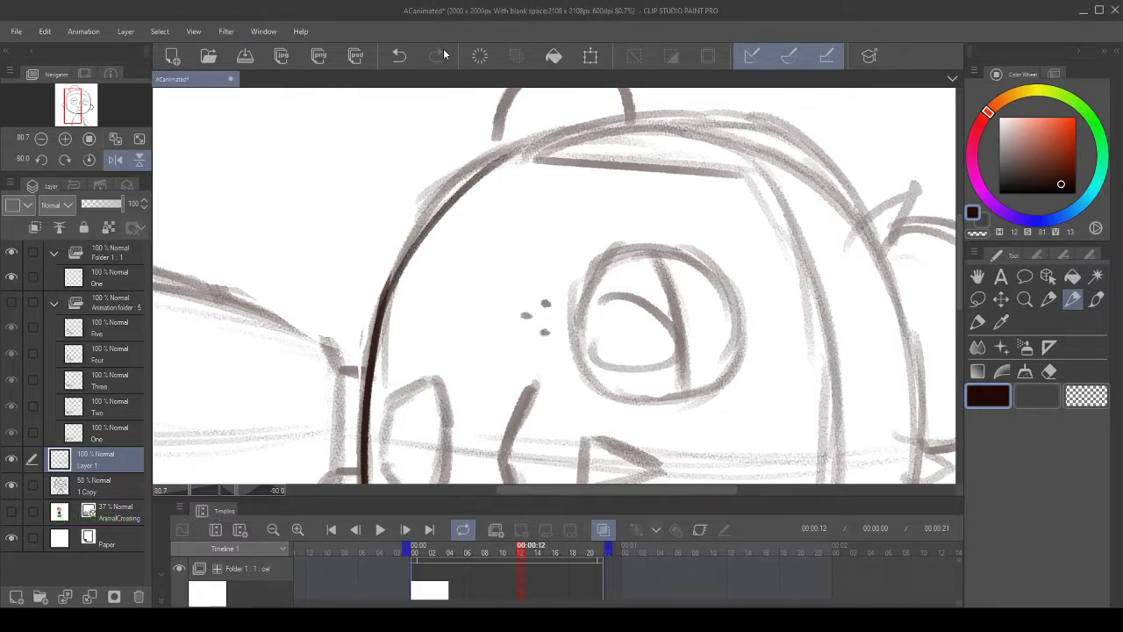
drag(502, 261, 528, 282)
click(399, 56)
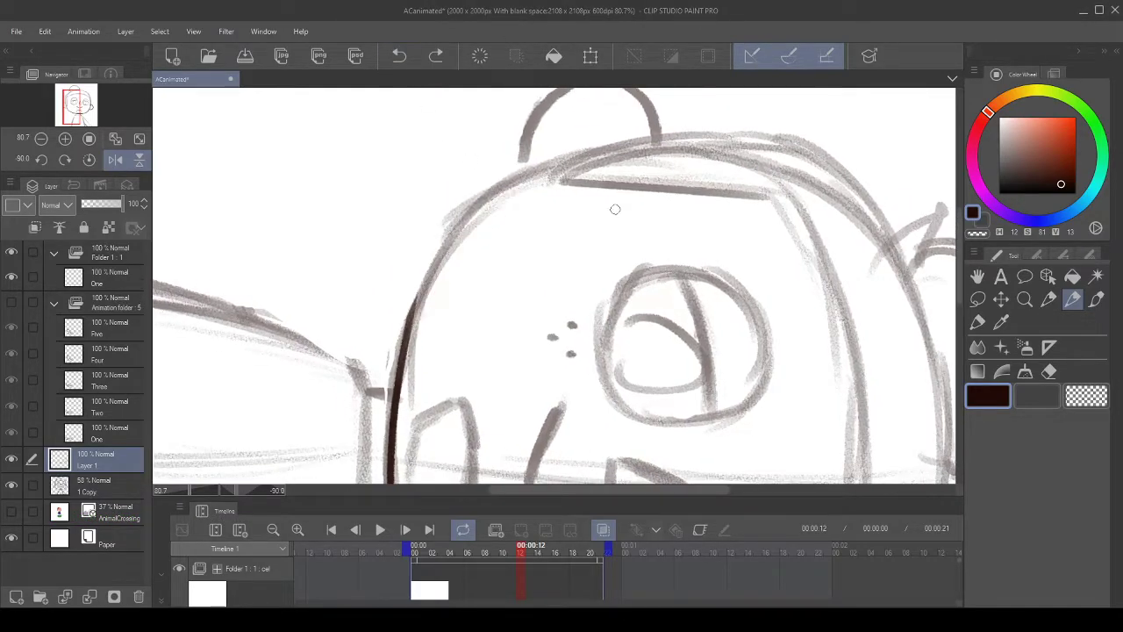
- Zoom in to 100% and ink the jaw curve from the chin up to the base of the un-inked ear
scroll(501, 322, up, 1)
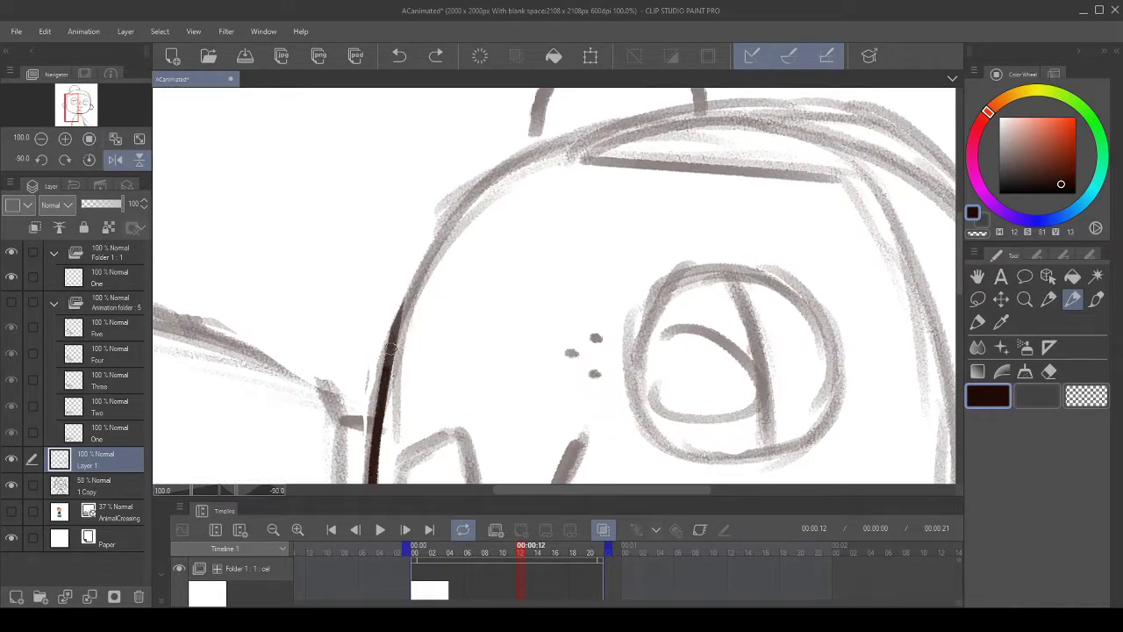
drag(391, 349, 539, 151)
scroll(557, 136, down, 5)
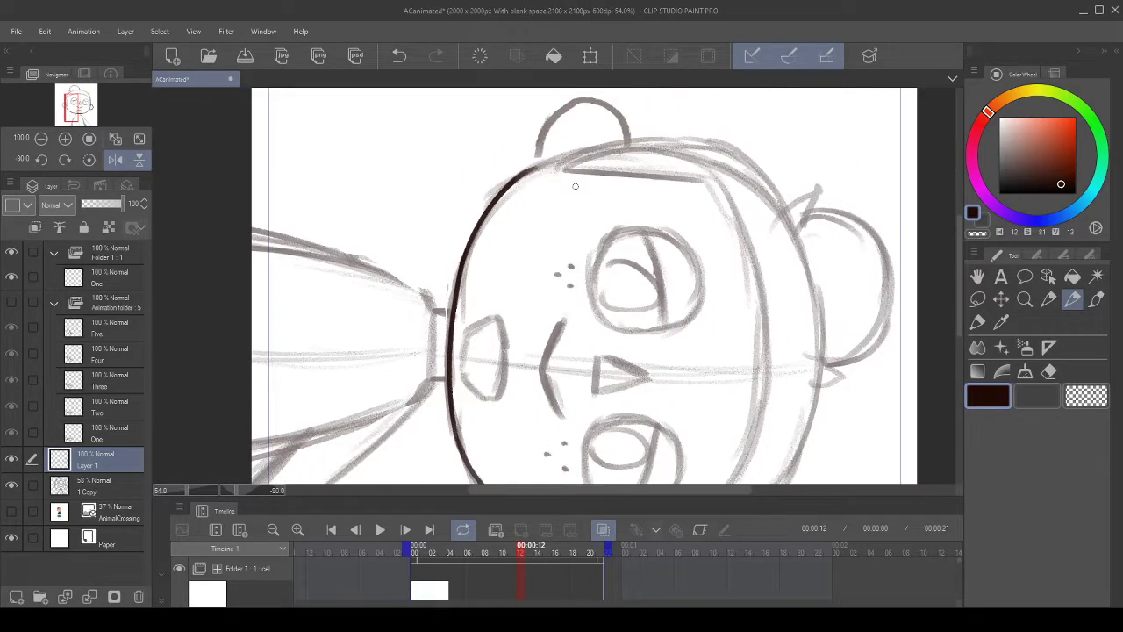
- Return the canvas view to its upright, unflipped orientation and frame the cheek beside the un-inked ear
click(89, 160)
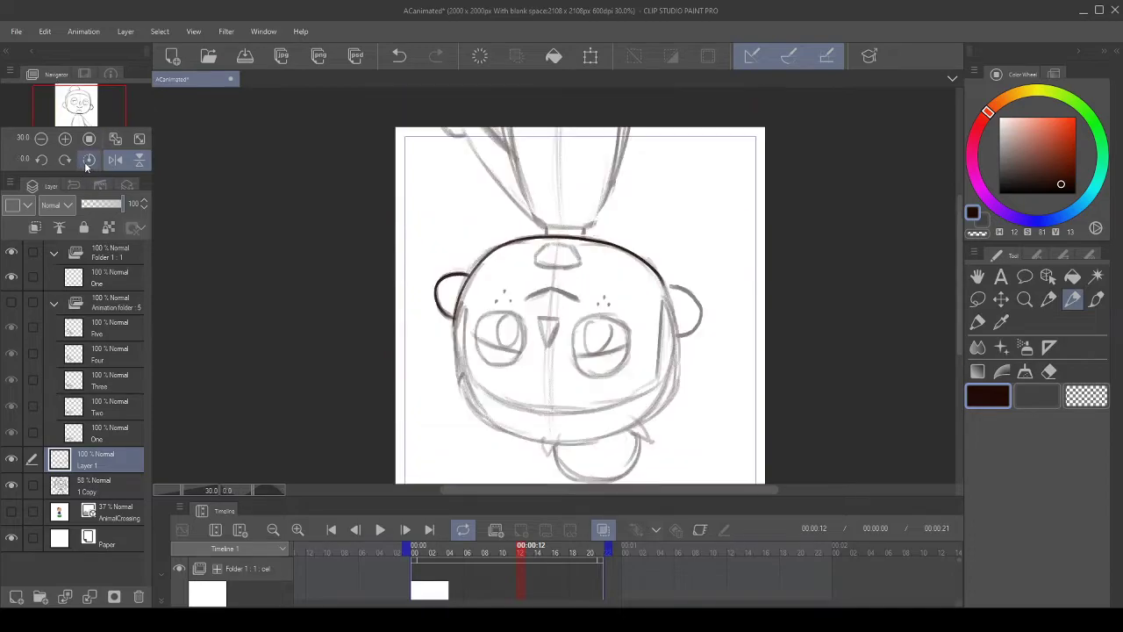
scroll(530, 339, up, 3)
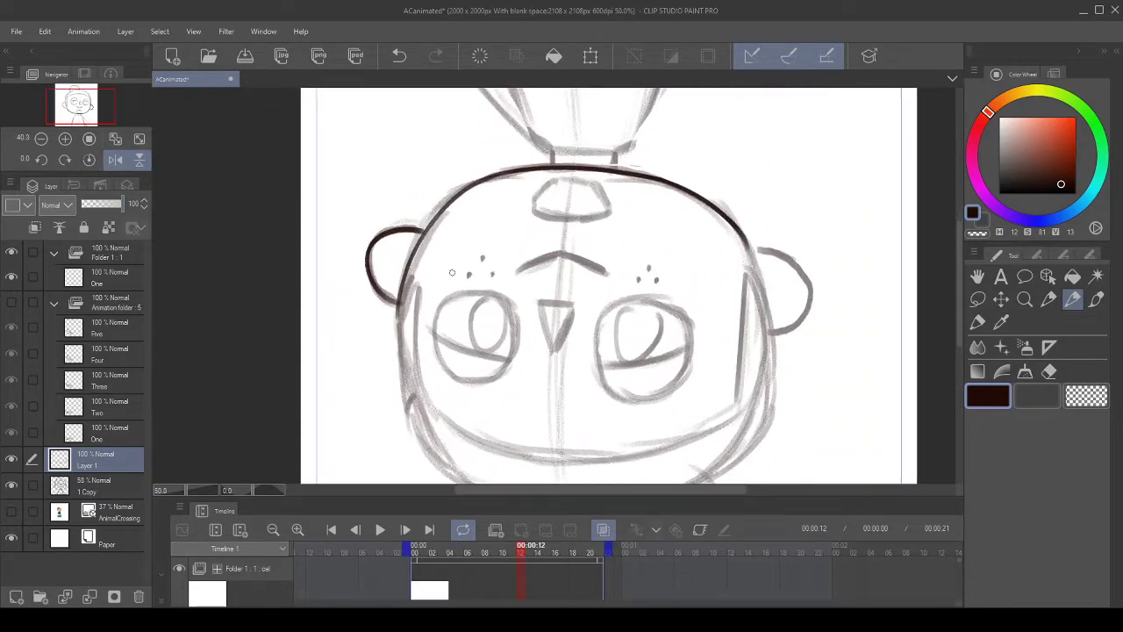
click(138, 161)
click(138, 160)
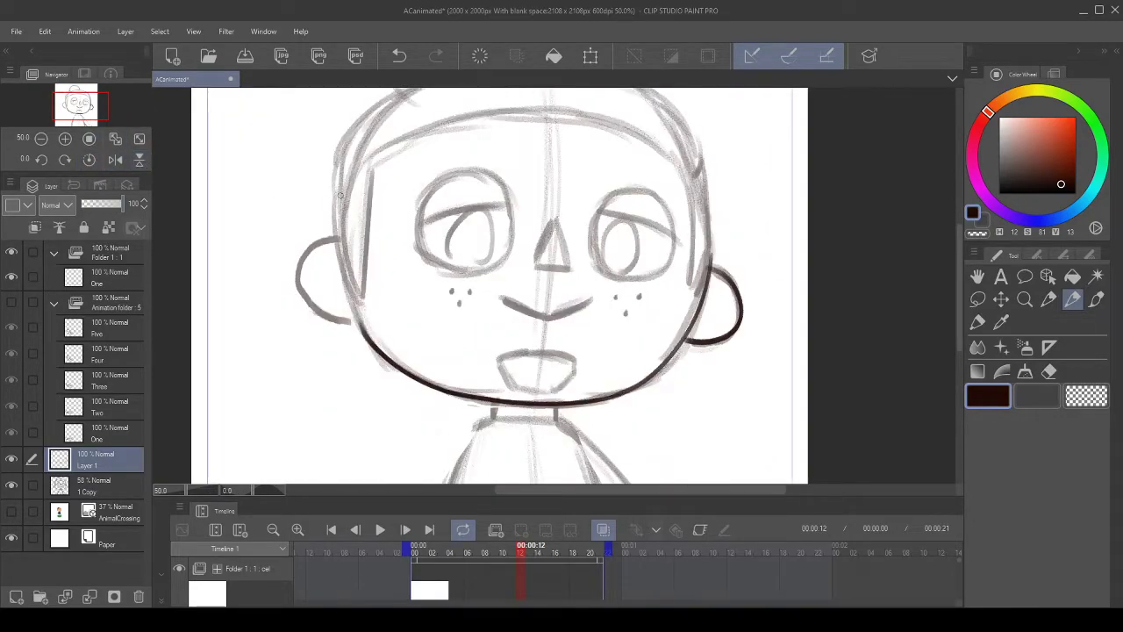
scroll(494, 250, up, 3)
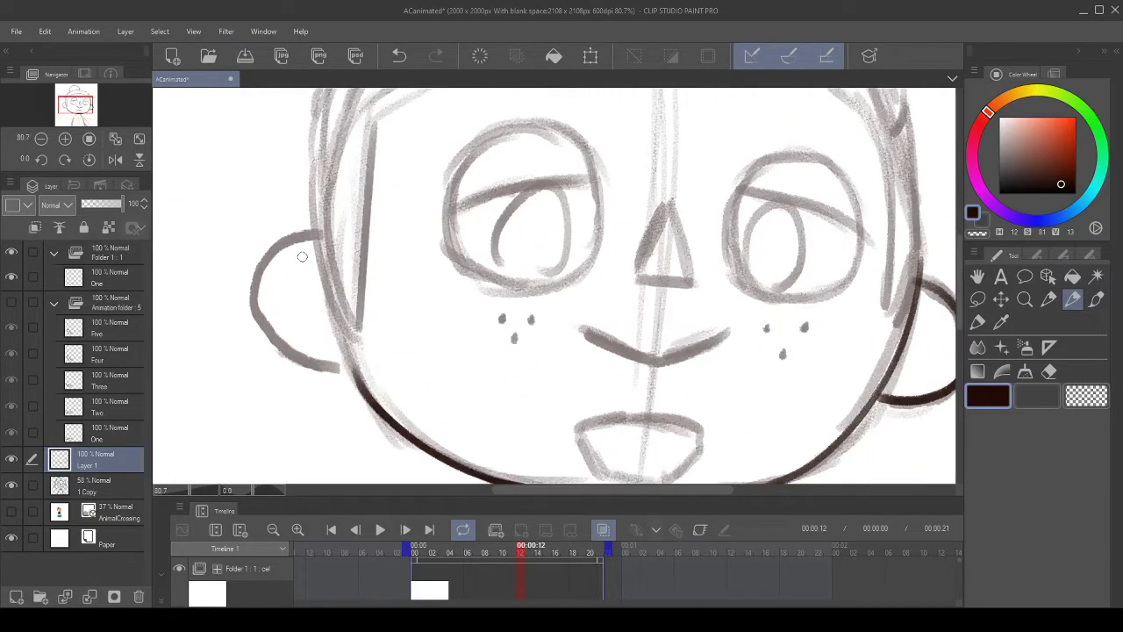
drag(411, 307, 466, 292)
- Try short strokes joining the jaw line to the cheek beside the un-inked ear and undo each one
drag(395, 317, 422, 396)
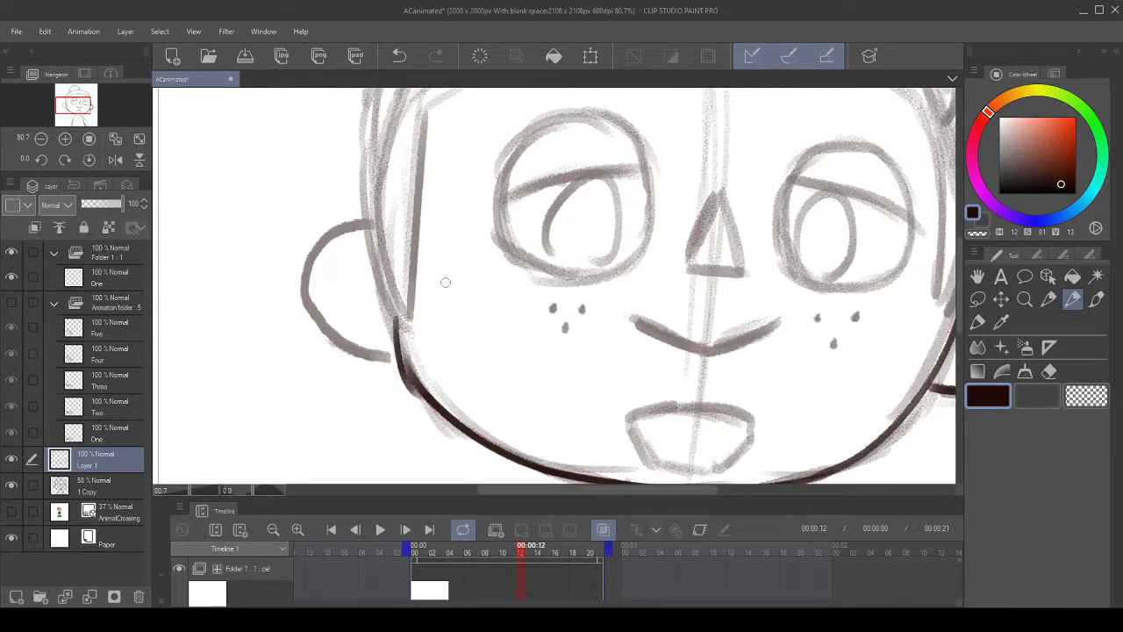
click(400, 56)
drag(400, 318, 417, 394)
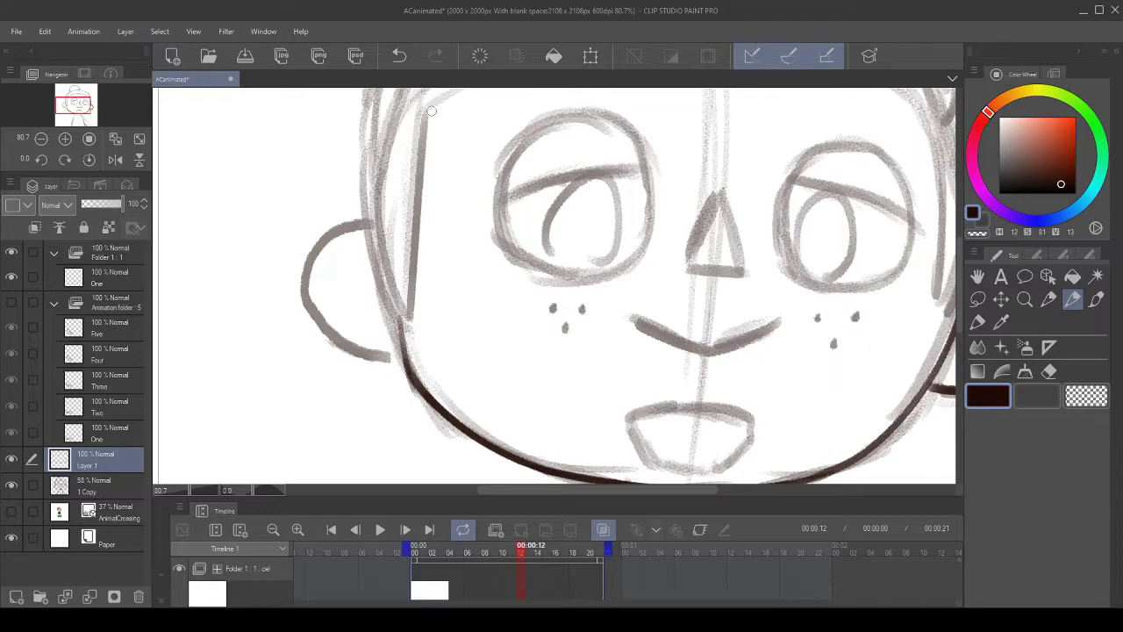
click(402, 56)
drag(397, 318, 419, 399)
click(399, 54)
- Redraw the short cheek stroke so the jaw line extends smoothly up beside the un-inked ear
mouse_move(395, 312)
mouse_down()
mouse_move(423, 386)
mouse_move(395, 234)
mouse_up()
click(399, 55)
click(405, 56)
drag(413, 376, 393, 261)
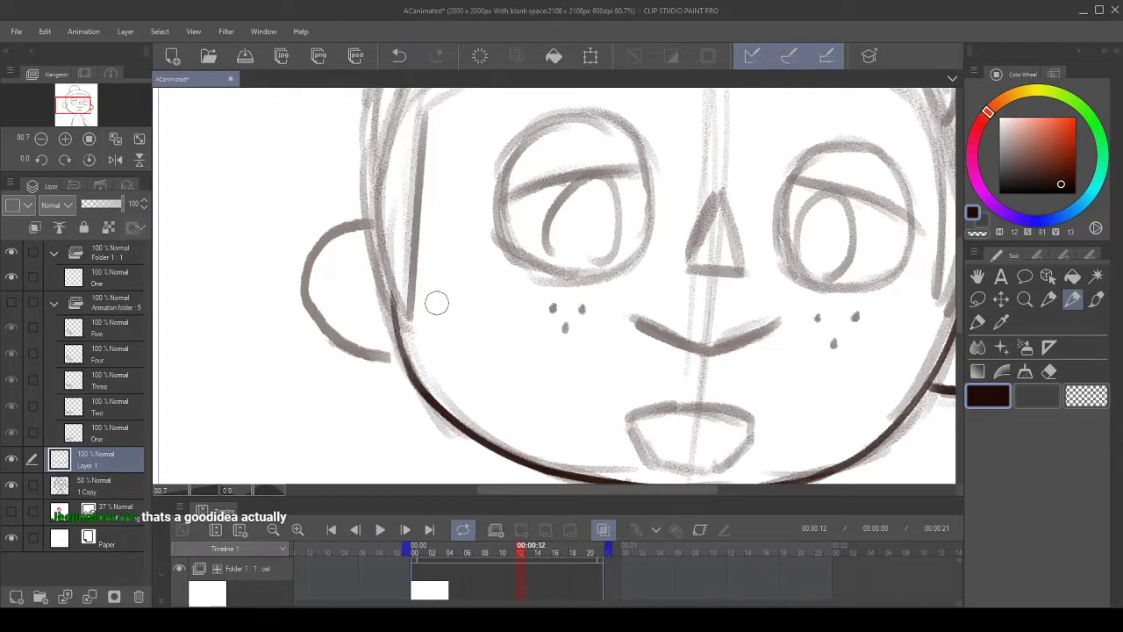
- Rotate the canvas view to 60° and zoom to 100% on the un-inked ear
mouse_move(452, 256)
mouse_down()
mouse_move(476, 301)
mouse_move(442, 255)
mouse_up()
click(64, 162)
click(64, 161)
click(64, 162)
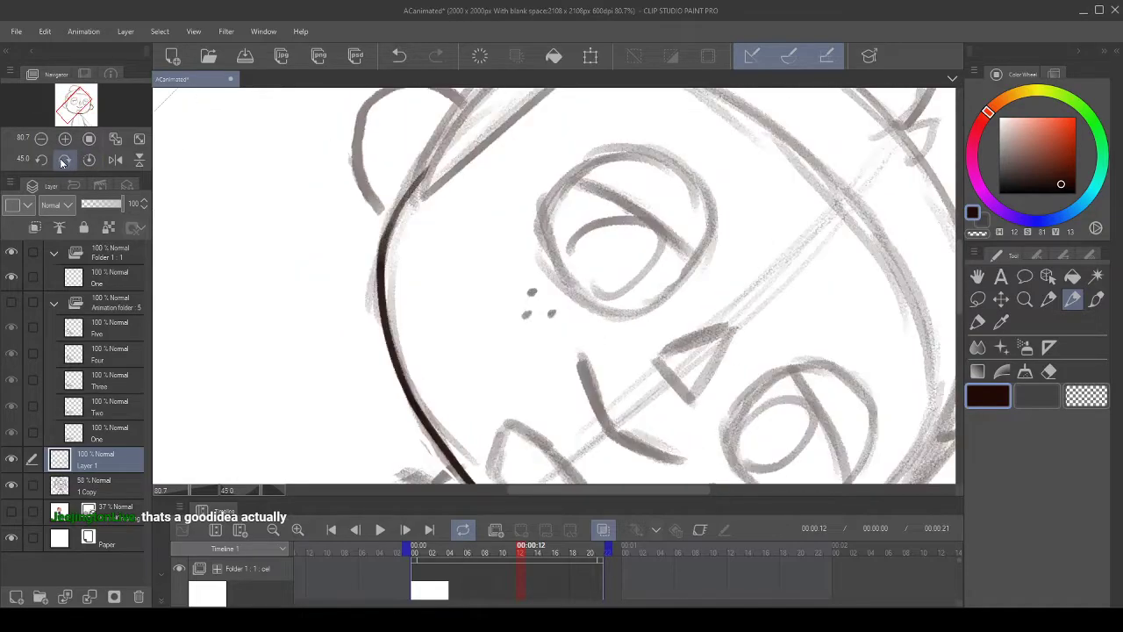
click(64, 162)
drag(390, 220, 398, 341)
scroll(454, 273, up, 1)
drag(434, 241, 418, 248)
- Try curved strokes along the sketched ear outline, from the jaw line to the side of the head, and undo each one
drag(397, 303, 513, 186)
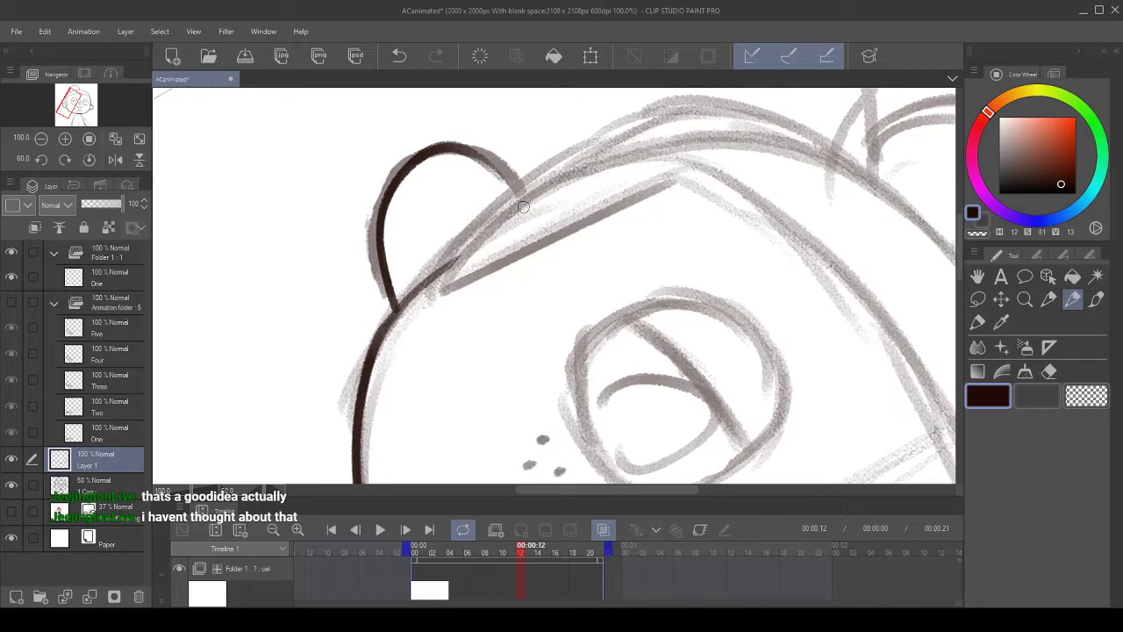
click(408, 62)
mouse_move(468, 308)
mouse_down()
mouse_move(468, 321)
mouse_move(459, 317)
mouse_up()
mouse_move(382, 316)
mouse_down()
mouse_move(466, 154)
mouse_move(512, 195)
mouse_up()
click(399, 57)
mouse_move(385, 318)
mouse_down()
mouse_move(373, 224)
mouse_move(527, 238)
mouse_up()
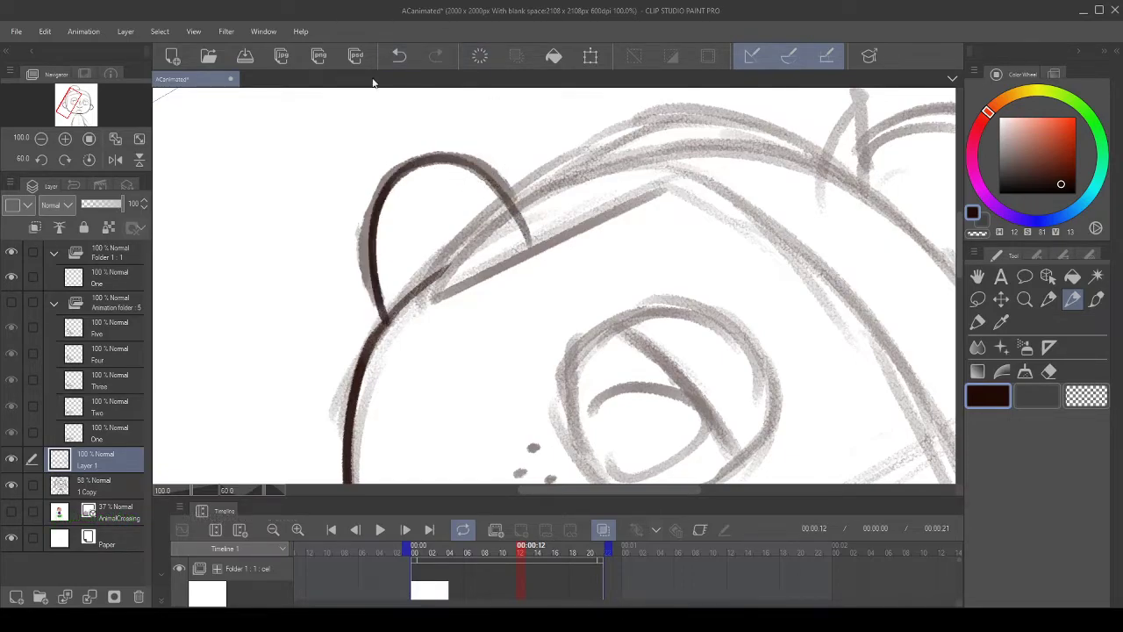
key(ctrl+z)
drag(385, 314, 516, 211)
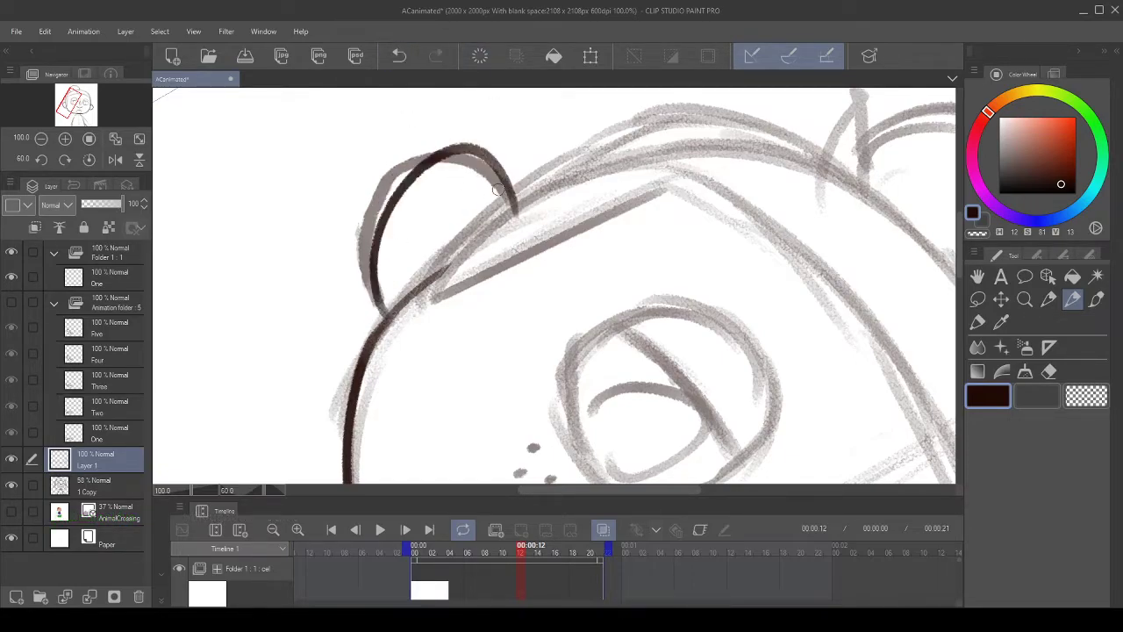
click(399, 56)
drag(386, 311, 507, 195)
click(408, 58)
- Redraw the ear's outer outline as one smooth curve from the jaw line round to the side of the head
drag(384, 312, 504, 205)
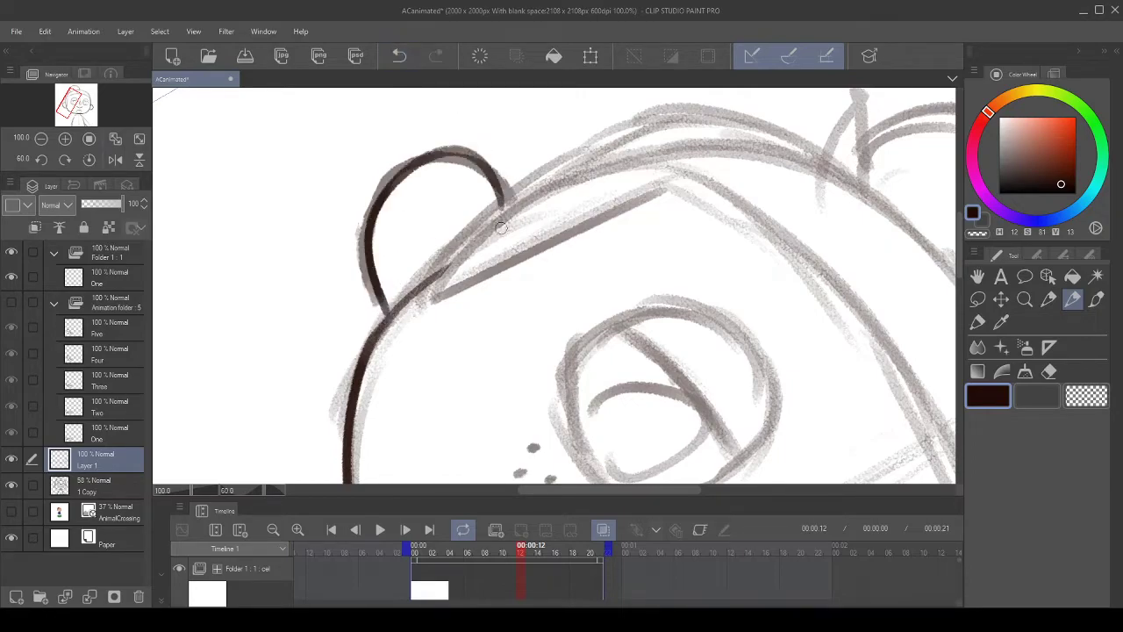
click(397, 57)
mouse_move(386, 314)
mouse_down()
mouse_move(372, 268)
mouse_move(516, 213)
mouse_up()
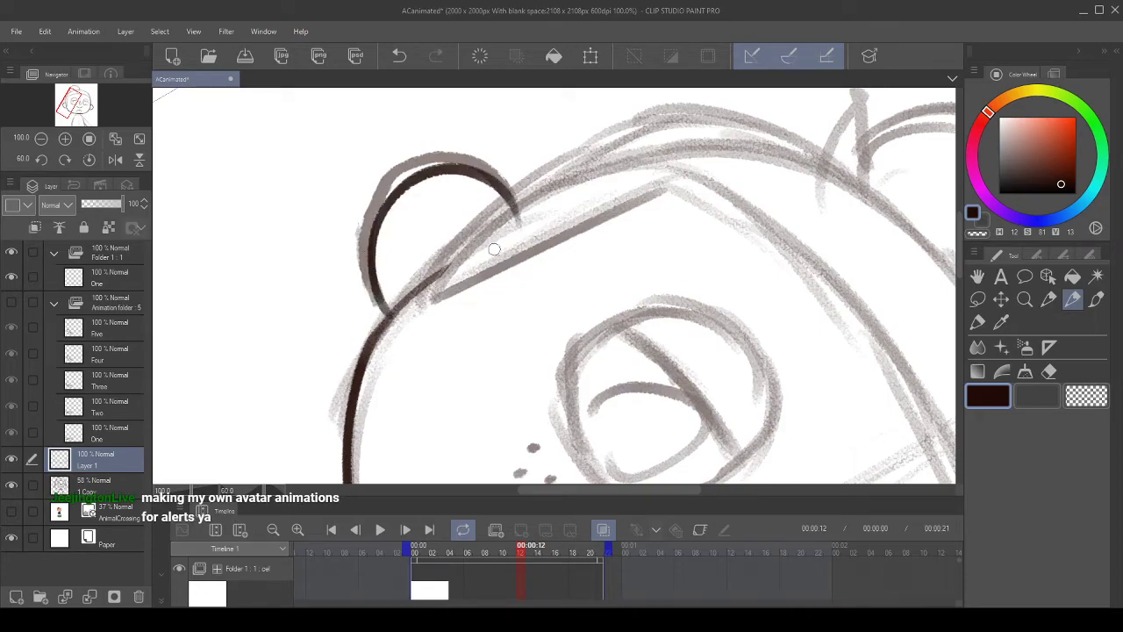
- Return the canvas view to upright and ink the sideburn's outer edge from its lower tip up past the ear
click(89, 160)
drag(413, 236, 301, 171)
drag(834, 261, 634, 200)
drag(323, 181, 549, 255)
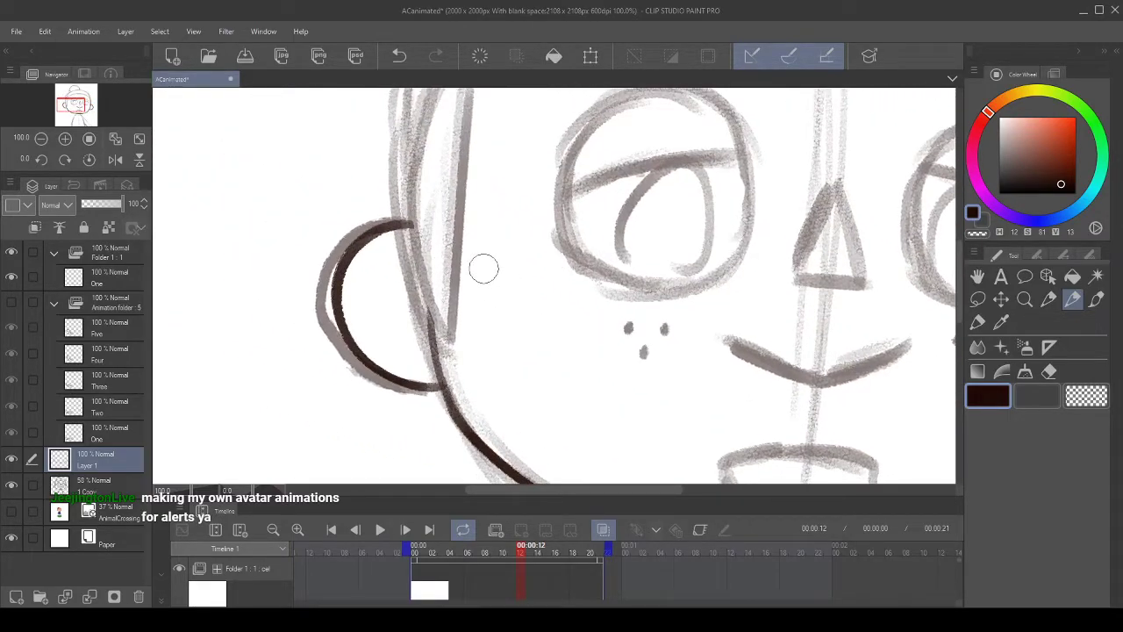
key(bracketleft)
drag(443, 230, 522, 289)
mouse_move(444, 228)
mouse_down()
mouse_move(456, 261)
mouse_move(434, 246)
mouse_up()
drag(435, 364, 393, 125)
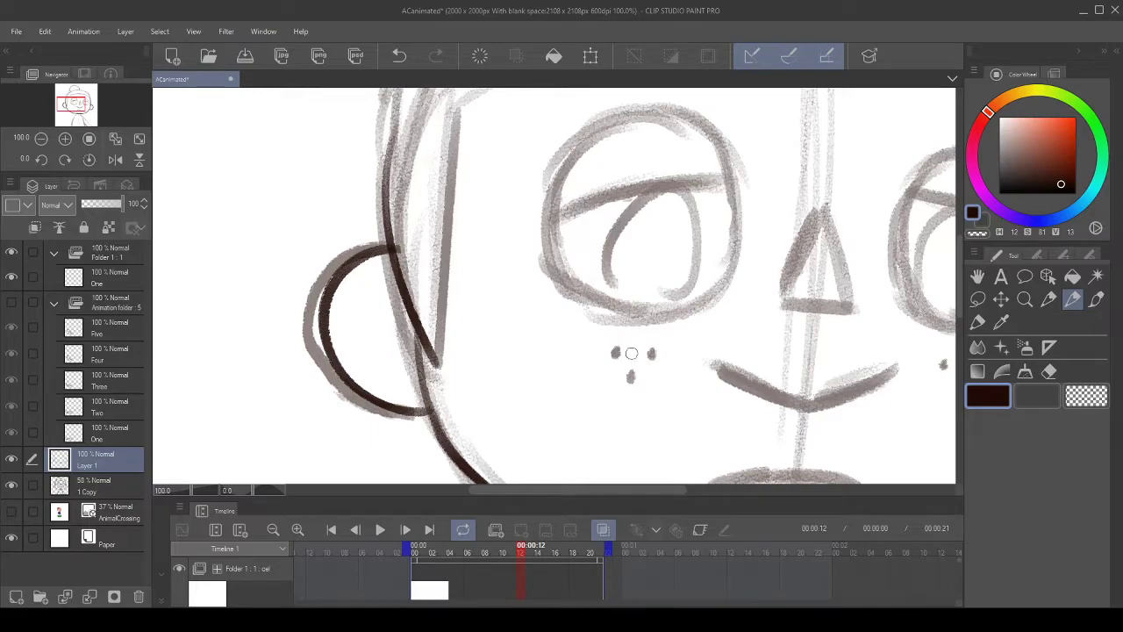
- Ink the sideburn's inner edge from its lower tip up to the hairline, redrawing the stroke until it follows the sketch
drag(402, 243, 442, 319)
drag(423, 443, 441, 101)
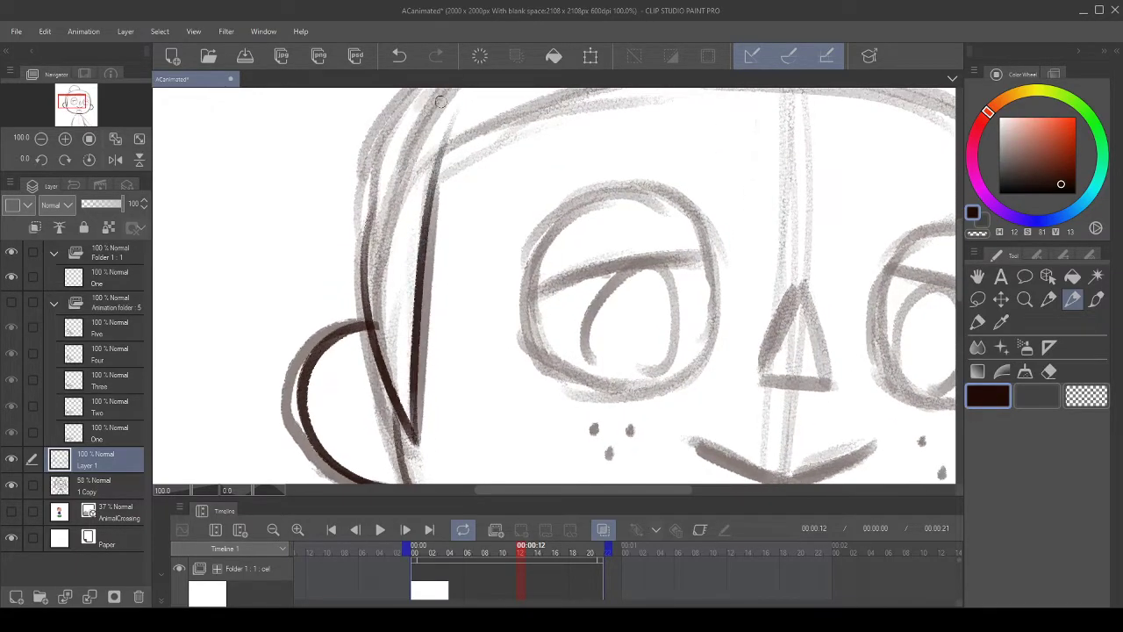
click(399, 56)
drag(416, 441, 422, 173)
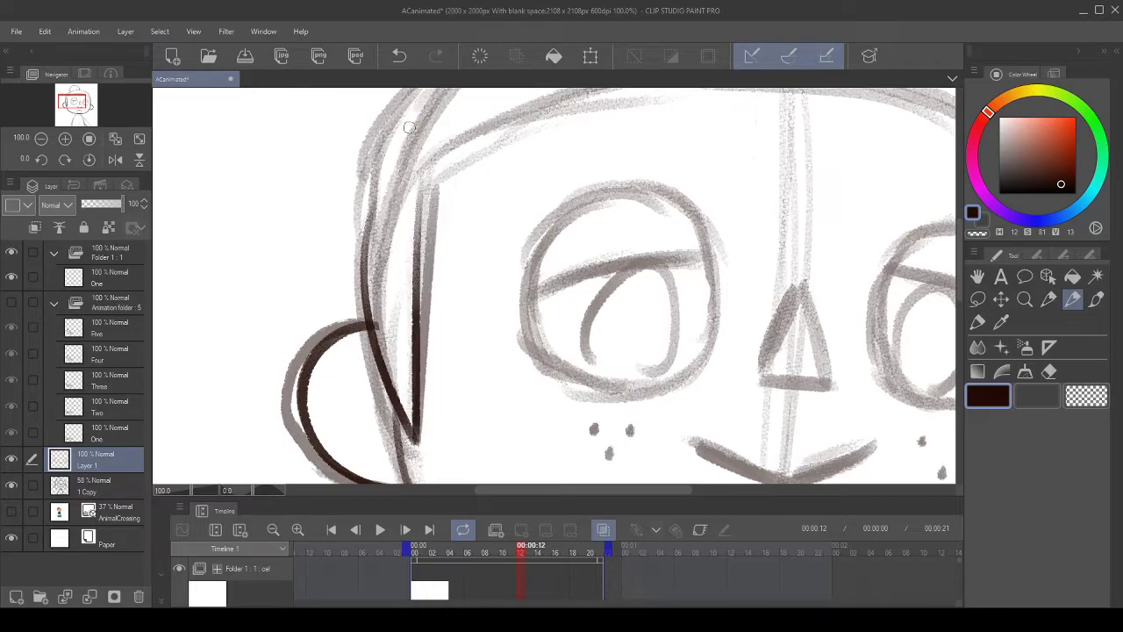
click(410, 55)
drag(415, 443, 436, 166)
- Rotate the canvas view to -60° and try a stroke along the forehead hairline, undoing it
drag(478, 227, 485, 262)
click(42, 160)
click(42, 160)
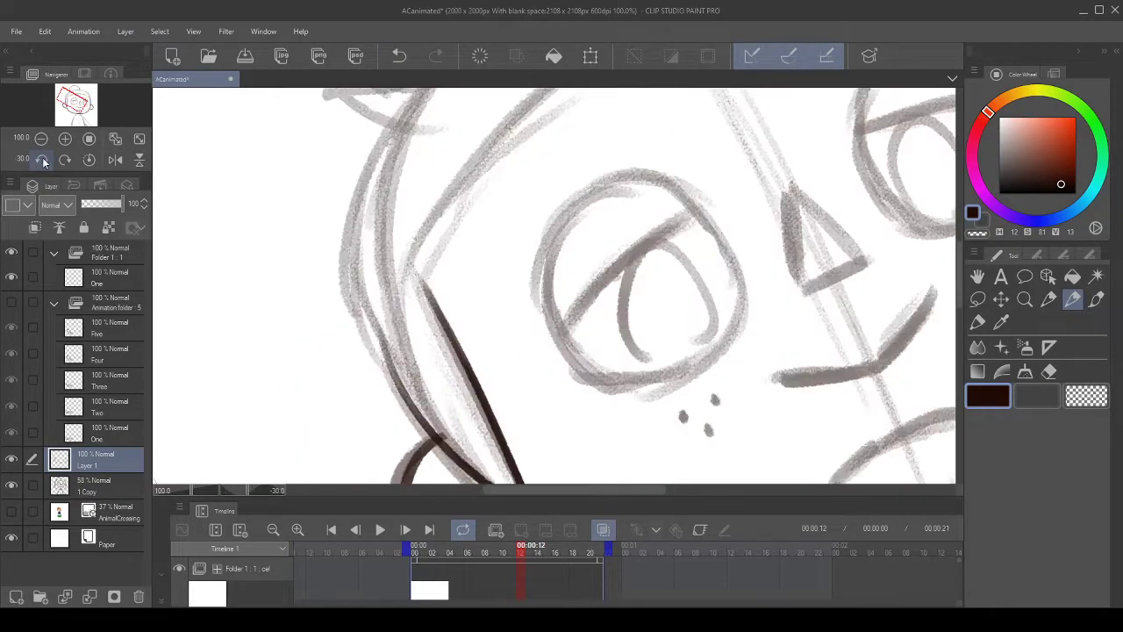
click(42, 160)
click(42, 159)
drag(324, 166, 289, 279)
scroll(471, 359, down, 3)
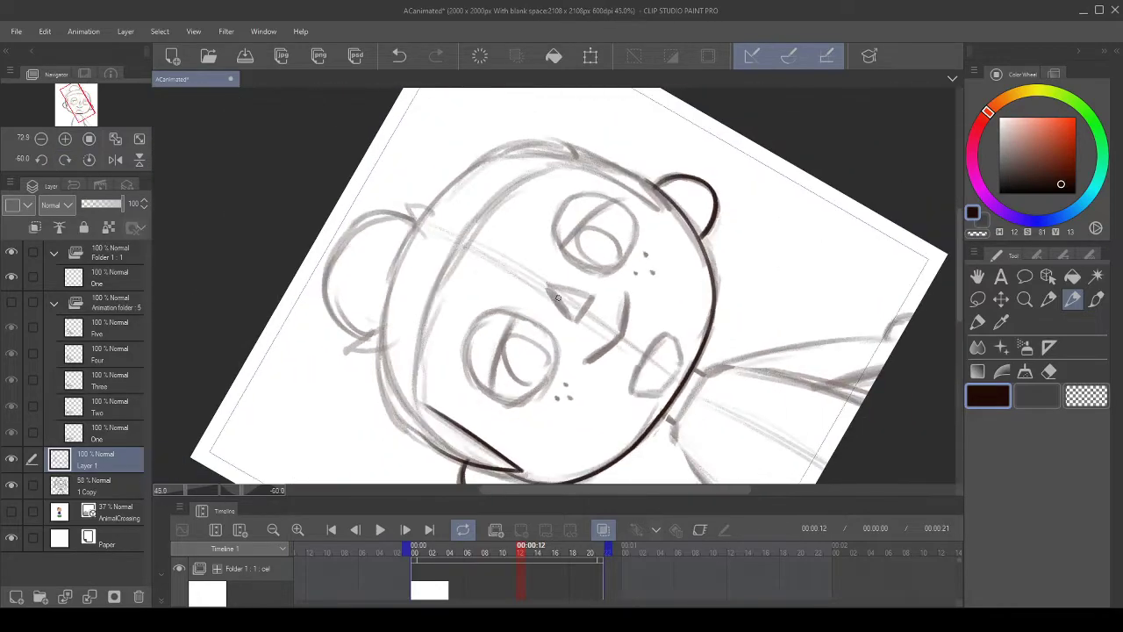
scroll(560, 280, up, 1)
scroll(499, 265, up, 2)
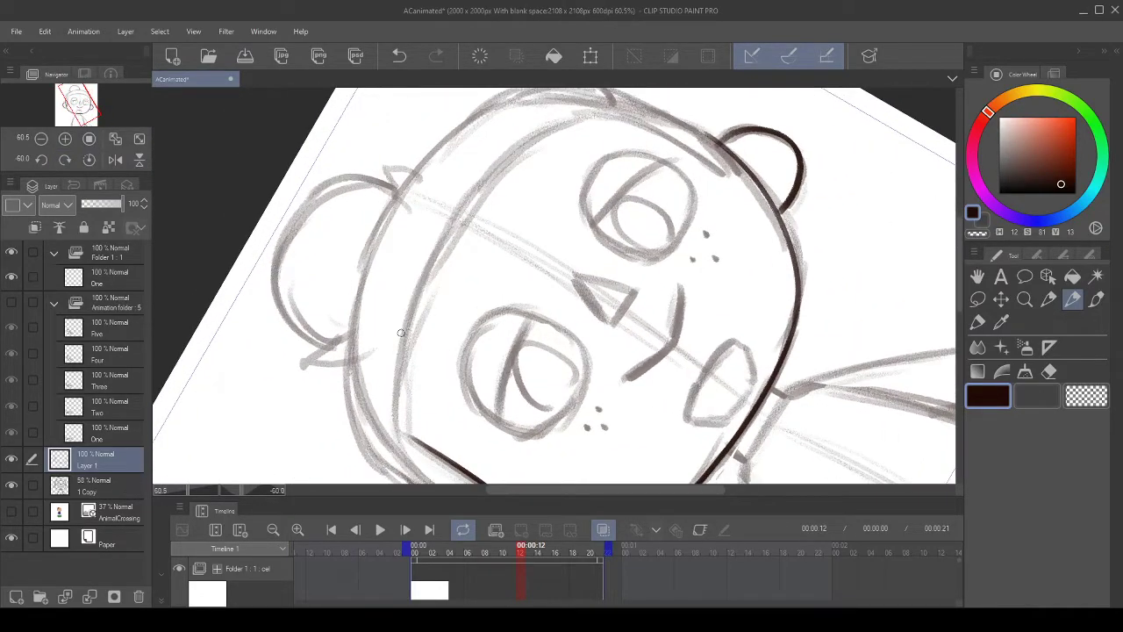
drag(499, 411, 468, 205)
click(398, 55)
- Reset the view rotation, undo both sideburn strokes, and redraw the outer edge from the lower tip up past the ear
drag(469, 285, 456, 117)
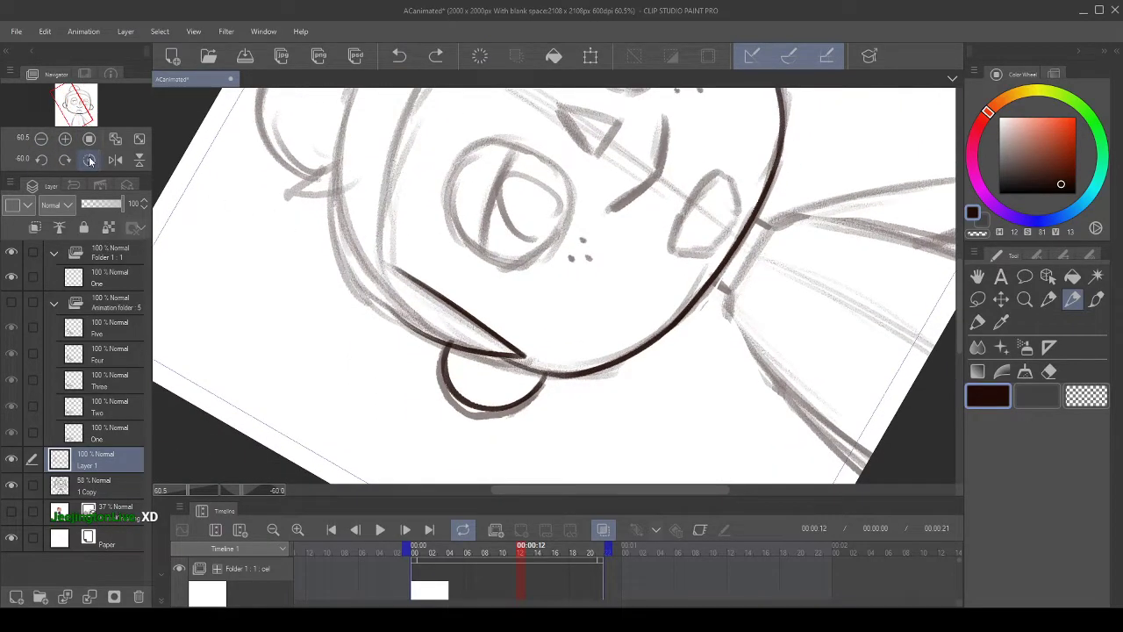
click(90, 160)
scroll(456, 264, up, 3)
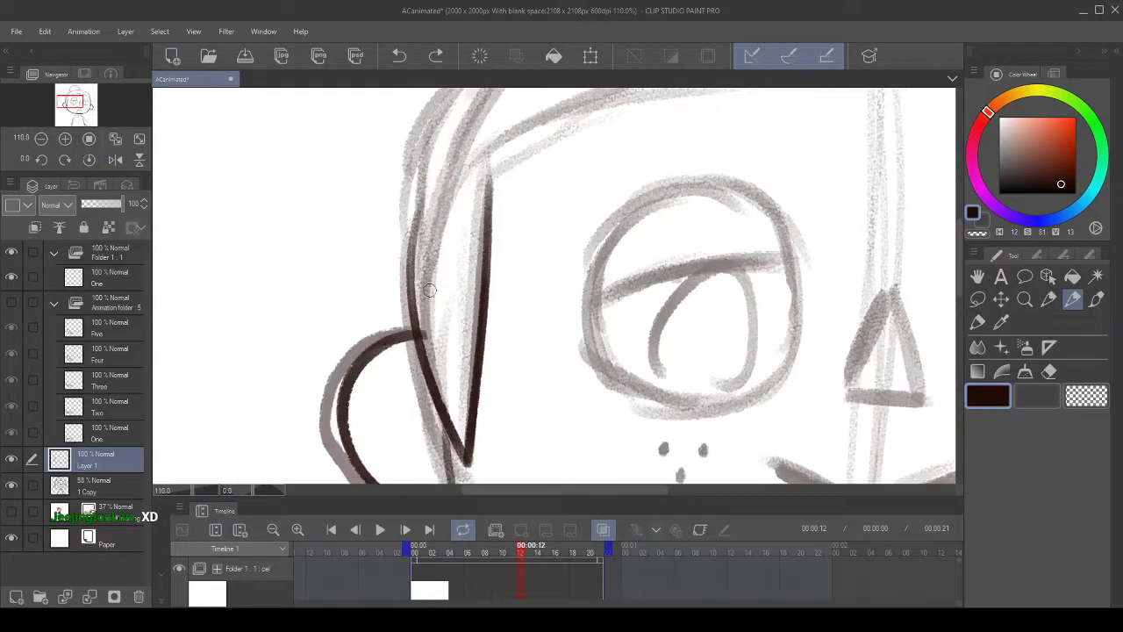
drag(468, 130, 465, 89)
click(406, 64)
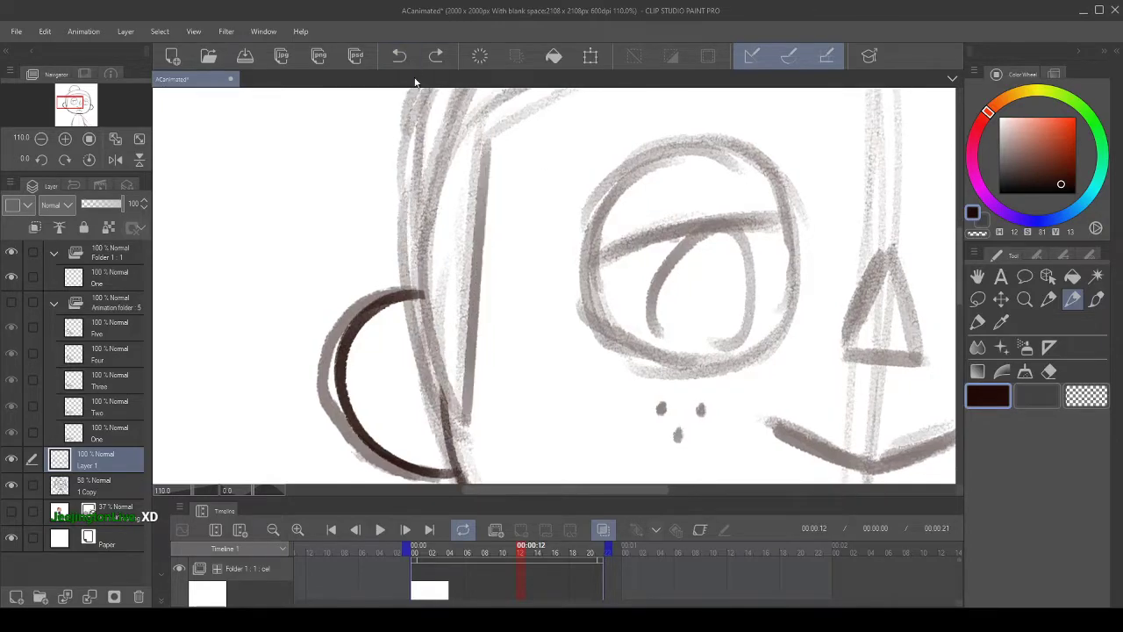
drag(469, 294, 460, 282)
mouse_move(453, 405)
mouse_down()
mouse_move(422, 306)
mouse_move(405, 109)
mouse_up()
click(400, 55)
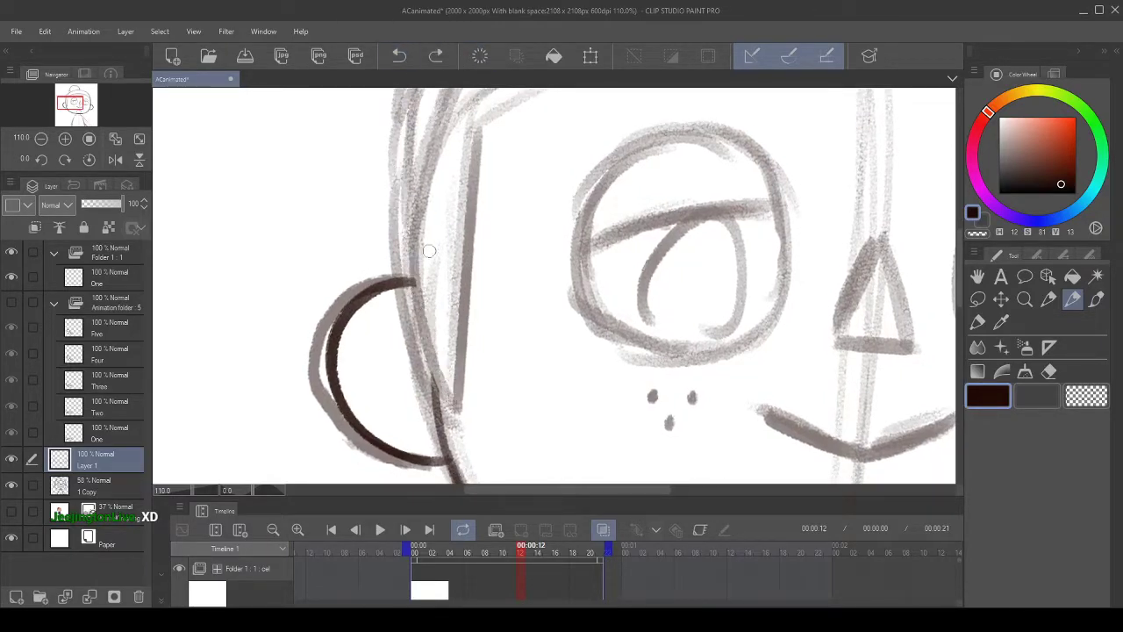
click(435, 55)
- Try a new stroke for the sideburn's inner edge, compare it by undoing and redoing, and remove it
mouse_move(464, 239)
mouse_down()
mouse_move(430, 251)
mouse_move(388, 353)
mouse_up()
drag(377, 432, 413, 121)
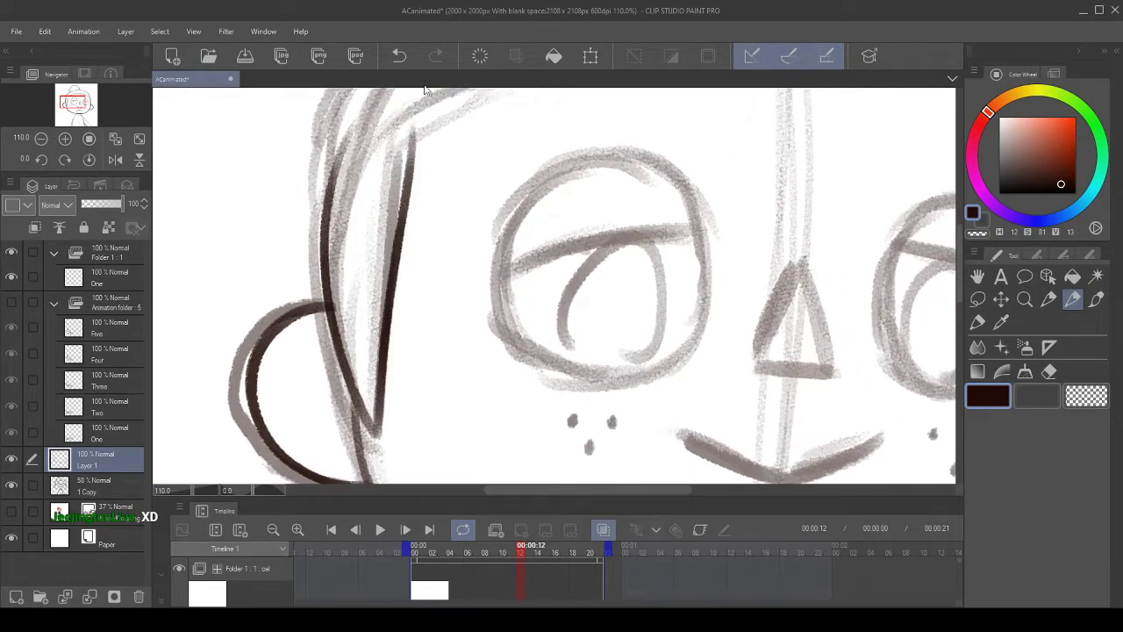
click(399, 55)
click(436, 55)
click(399, 55)
- Mirror the canvas view, rotate it to 30°, and redraw the sideburn's inner edge from its lower tip to the hairline corner
click(121, 162)
click(71, 160)
click(70, 159)
drag(729, 374, 473, 252)
click(436, 55)
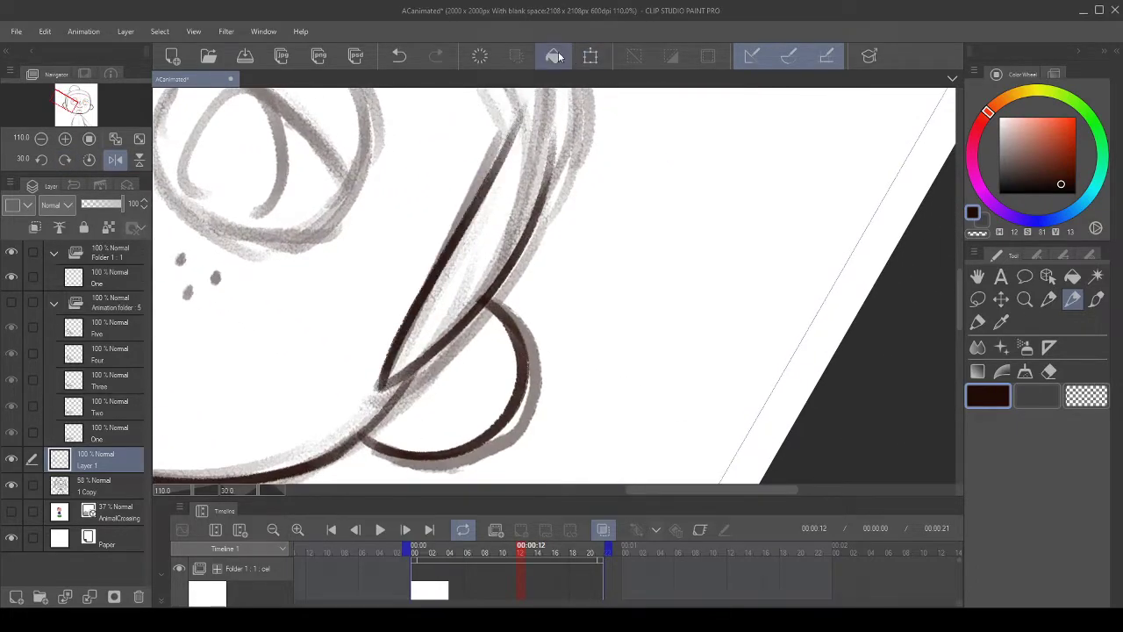
click(399, 55)
drag(375, 384, 530, 107)
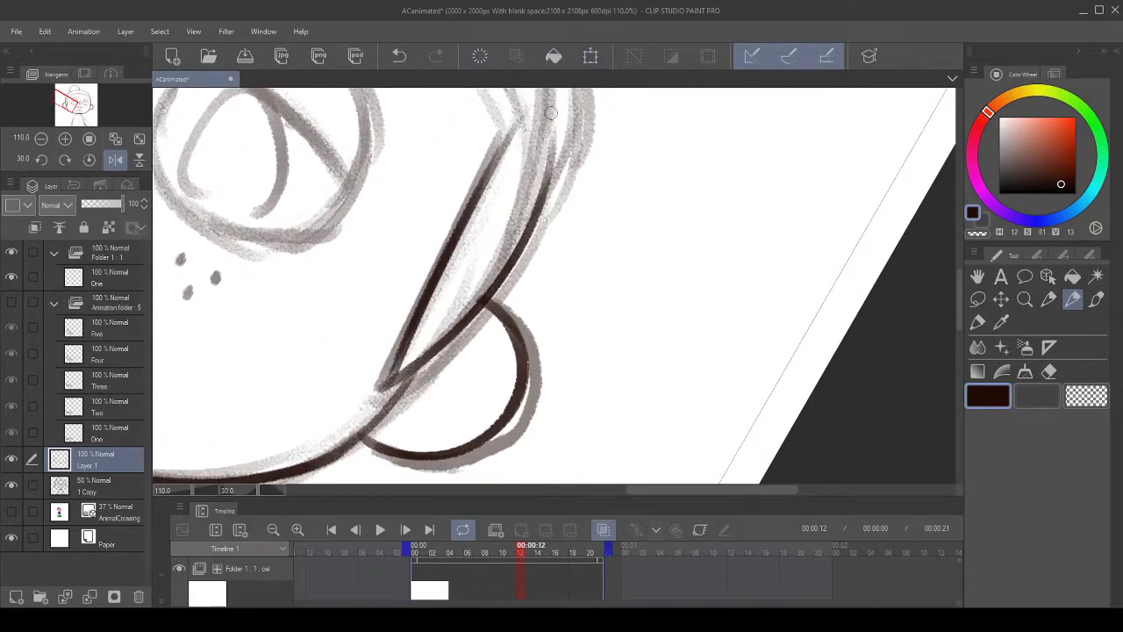
- Unflip the canvas view, rotate it to -45°, and try a first hairline stroke from the sideburn's upper corner, undoing it
scroll(517, 193, down, 3)
scroll(465, 165, up, 2)
click(91, 162)
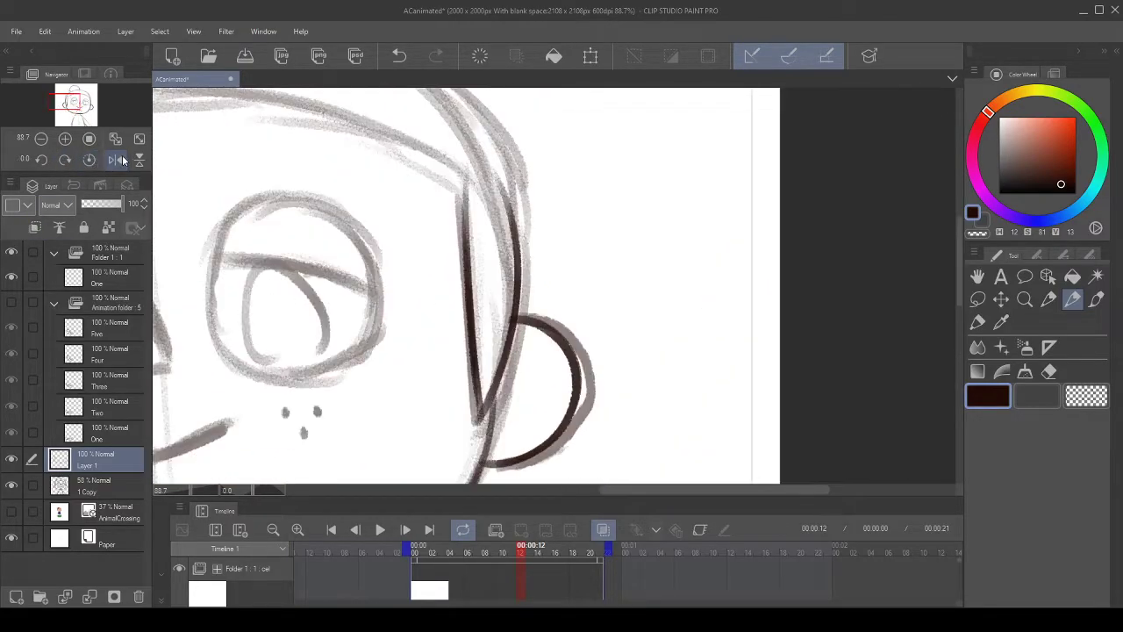
click(117, 160)
scroll(763, 262, down, 1)
scroll(757, 263, up, 1)
mouse_move(605, 166)
mouse_down()
mouse_move(570, 227)
mouse_move(516, 219)
mouse_up()
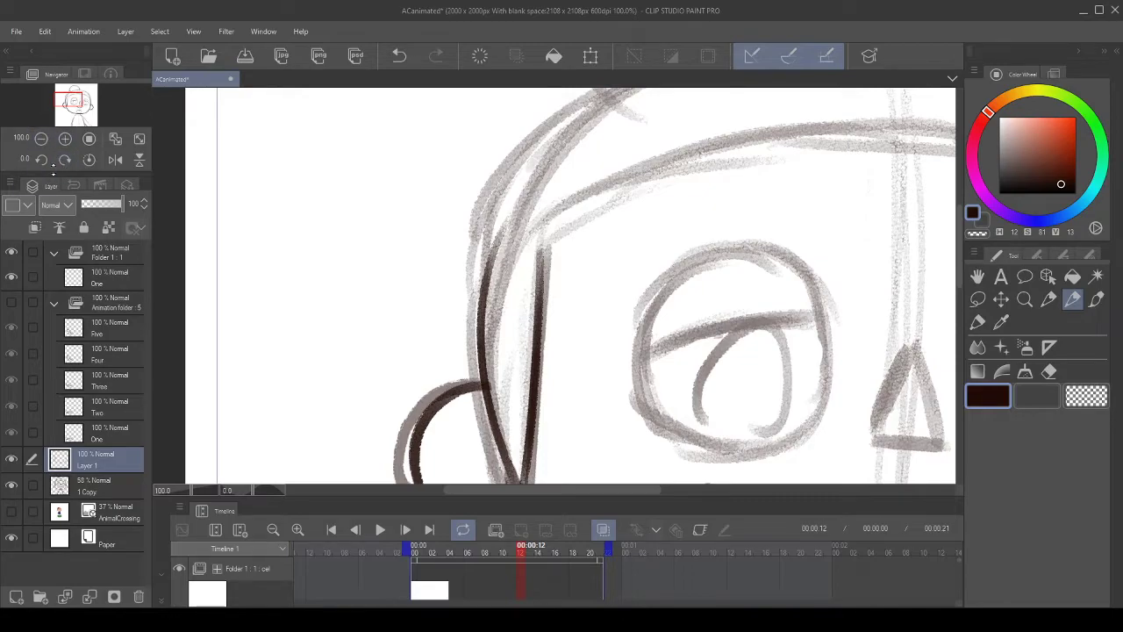
click(41, 159)
click(41, 158)
click(41, 159)
drag(460, 286, 439, 318)
mouse_move(373, 395)
mouse_down()
mouse_move(459, 161)
mouse_move(518, 88)
mouse_up()
click(399, 55)
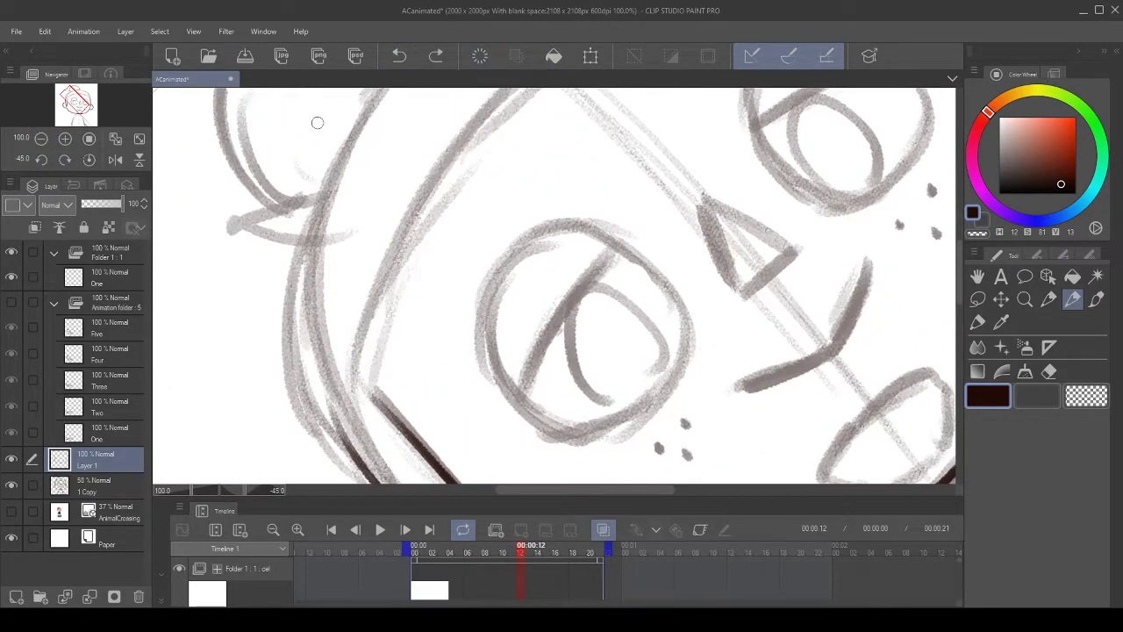
- Try longer strokes sweeping across the forehead hairline in a wider view and undo each one
click(41, 139)
click(41, 139)
drag(431, 191, 358, 214)
scroll(494, 267, up, 1)
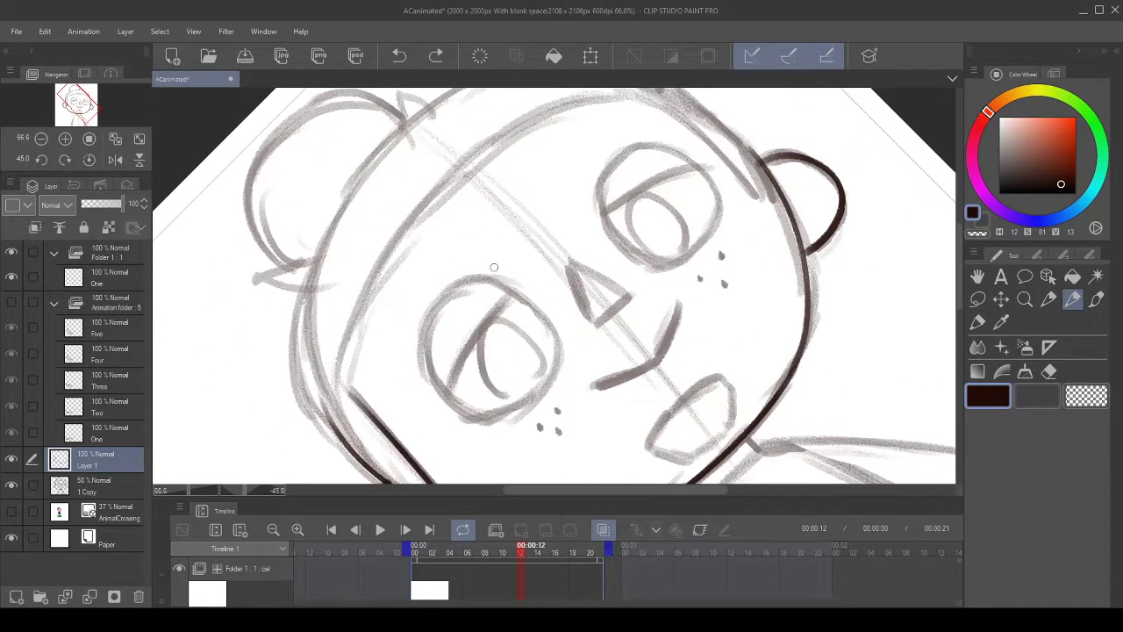
drag(391, 305, 396, 316)
drag(351, 401, 525, 152)
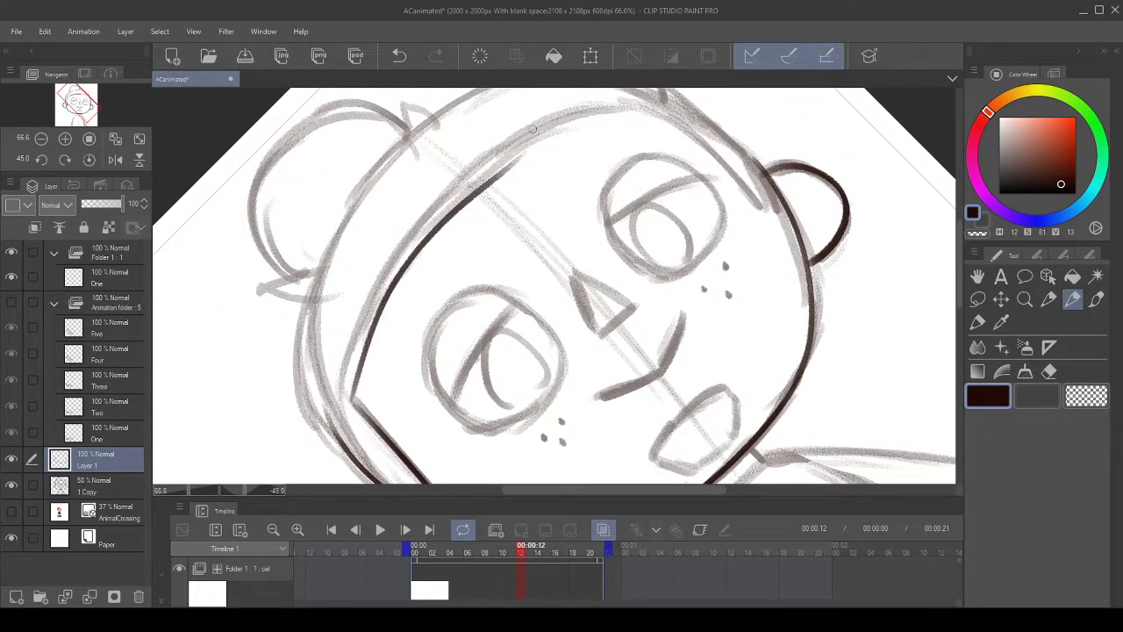
click(400, 57)
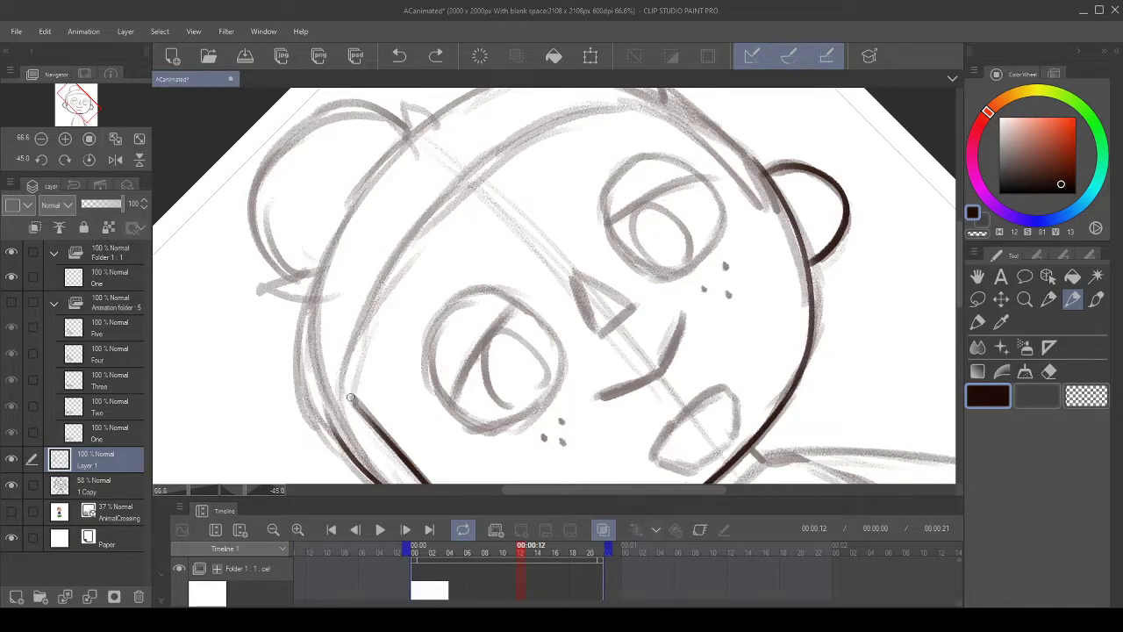
drag(370, 385, 549, 134)
click(399, 55)
mouse_move(351, 394)
mouse_down()
mouse_move(425, 225)
mouse_move(575, 123)
mouse_up()
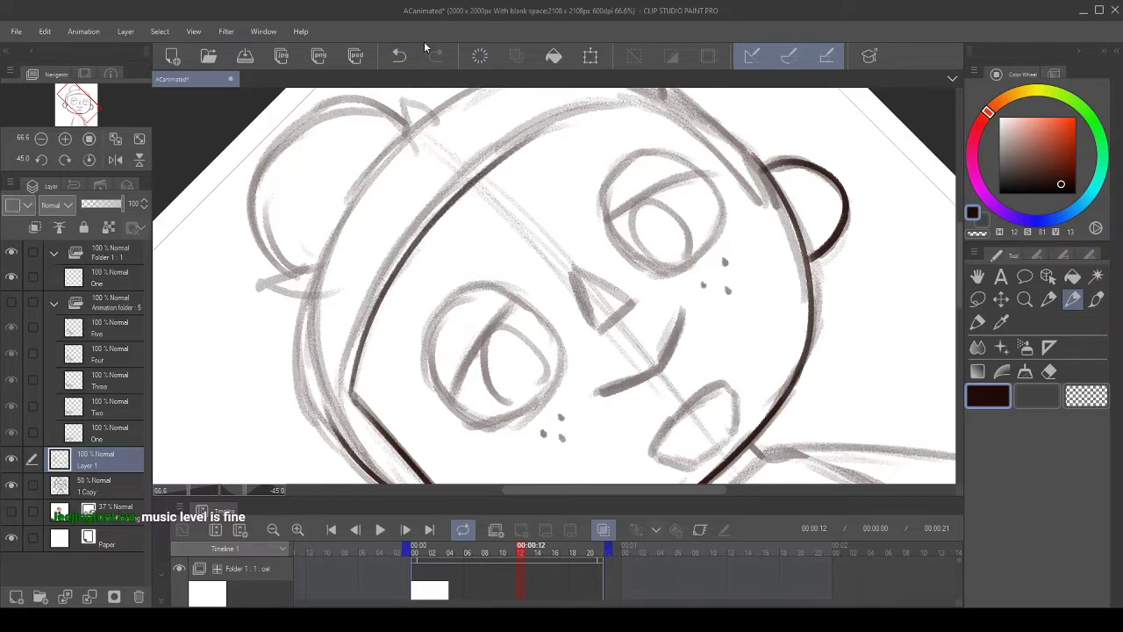
scroll(535, 126, up, 4)
scroll(481, 149, down, 4)
scroll(477, 151, up, 2)
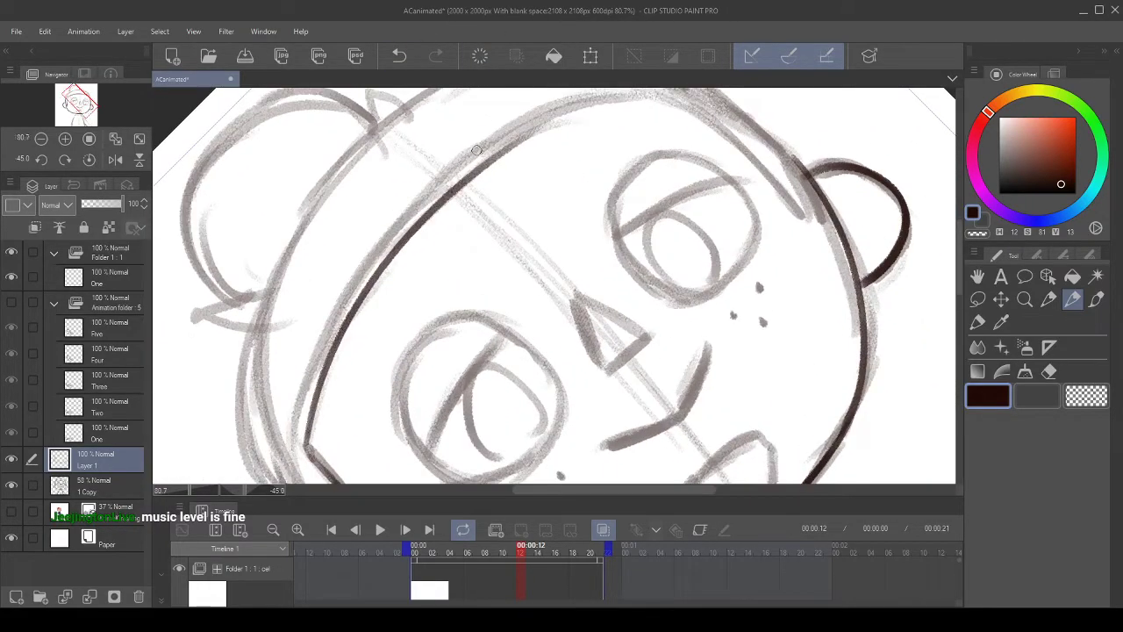
drag(390, 256, 435, 138)
click(402, 53)
mouse_move(370, 294)
mouse_down()
mouse_move(373, 272)
mouse_move(355, 316)
mouse_move(527, 93)
mouse_up()
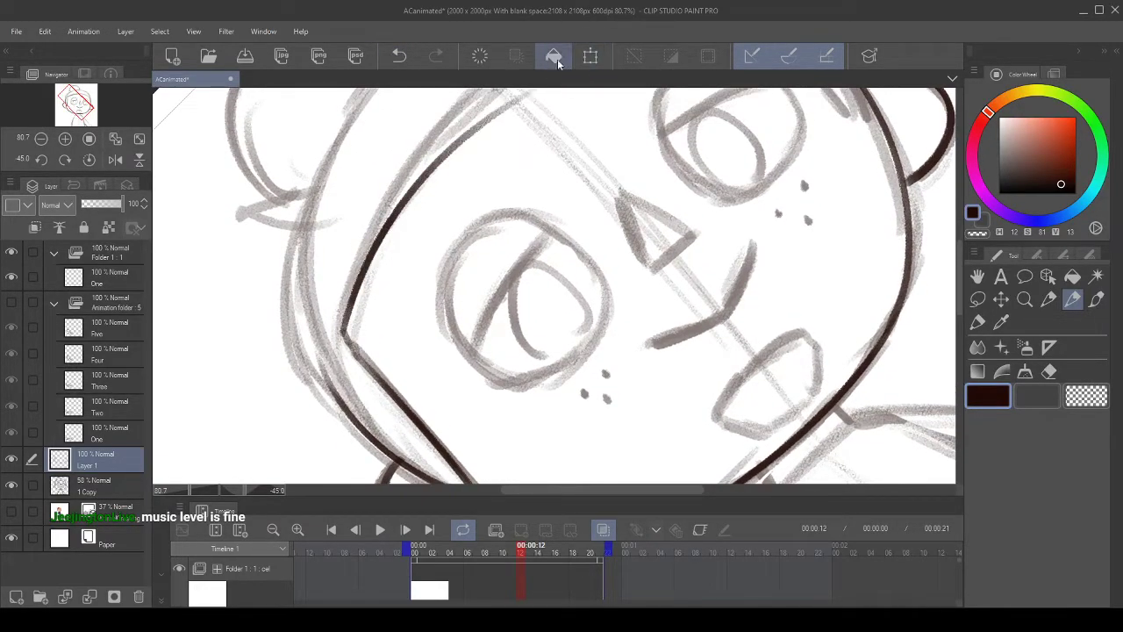
click(413, 51)
- Rotate the canvas view to -75° and ink the hairline from the sideburn's upper corner across the forehead
drag(432, 205, 438, 258)
double_click(39, 160)
drag(505, 233, 420, 226)
mouse_move(339, 451)
mouse_down()
mouse_move(404, 88)
mouse_move(413, 209)
mouse_up()
drag(406, 153, 482, 86)
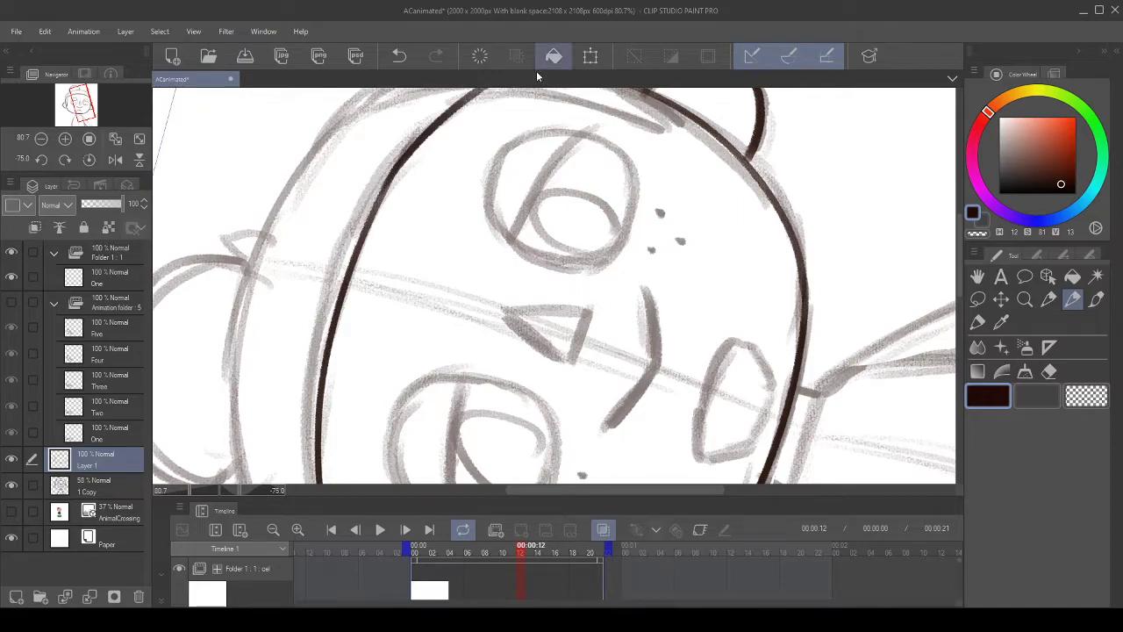
- Extend the hairline to the opposite temple, redrawing its end stroke so it continues the curve smoothly
drag(494, 136, 413, 188)
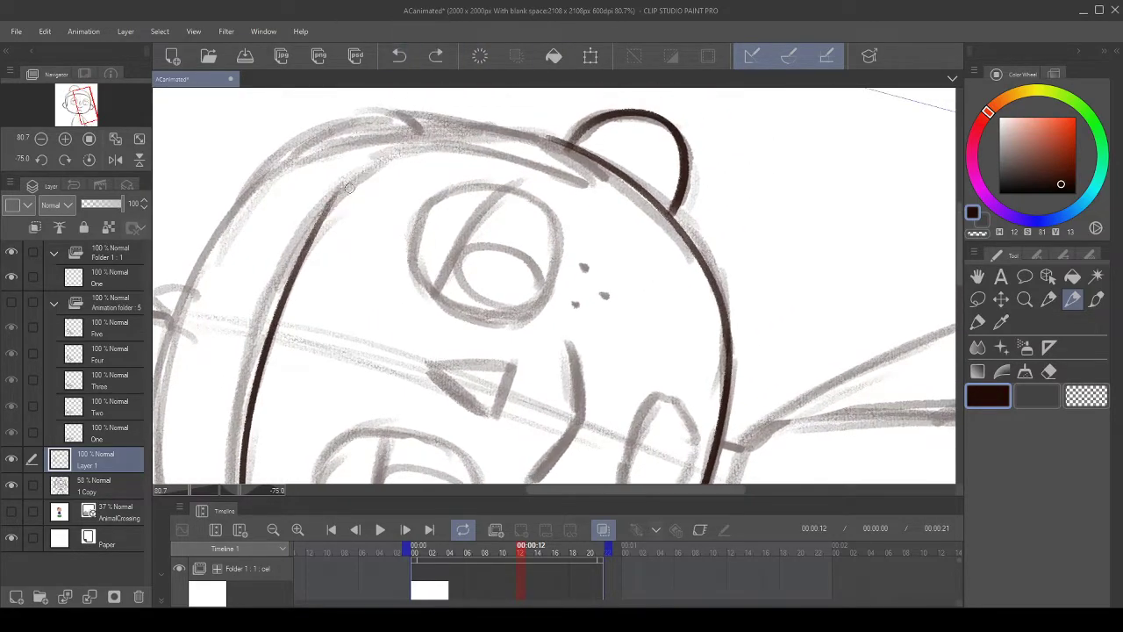
drag(402, 157, 426, 137)
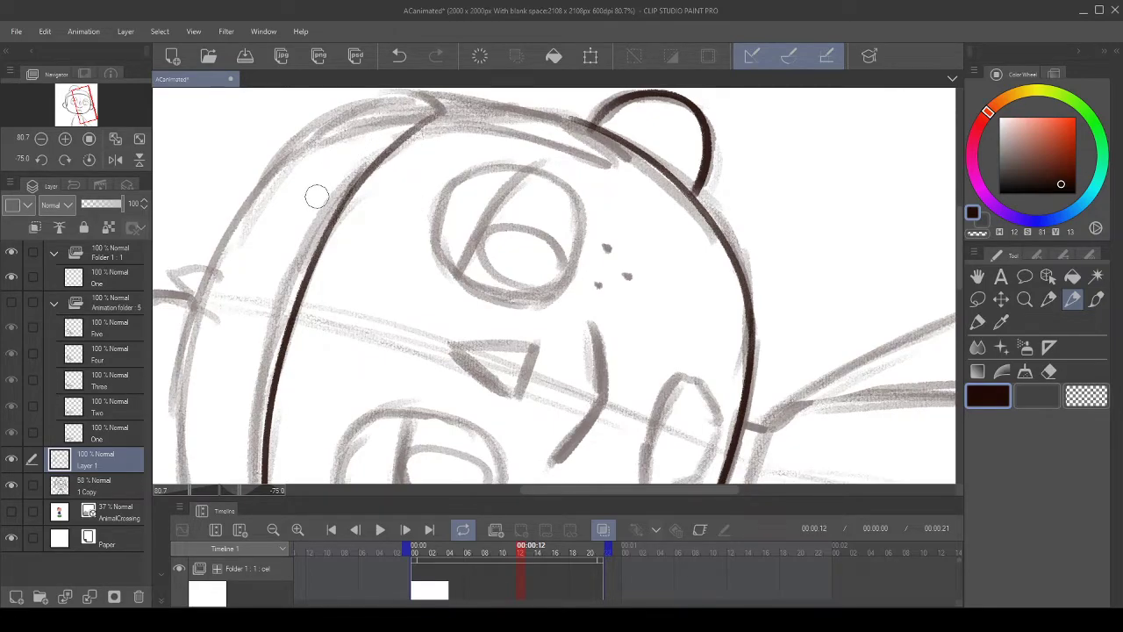
click(399, 55)
drag(324, 190, 432, 100)
key(ctrl+z)
- Set the canvas view upright and mirrored, and ink the second sideburn's inner edge between the hairline corner and its lower tip
click(89, 160)
click(115, 160)
mouse_move(435, 261)
mouse_down()
mouse_move(415, 282)
mouse_move(378, 268)
mouse_up()
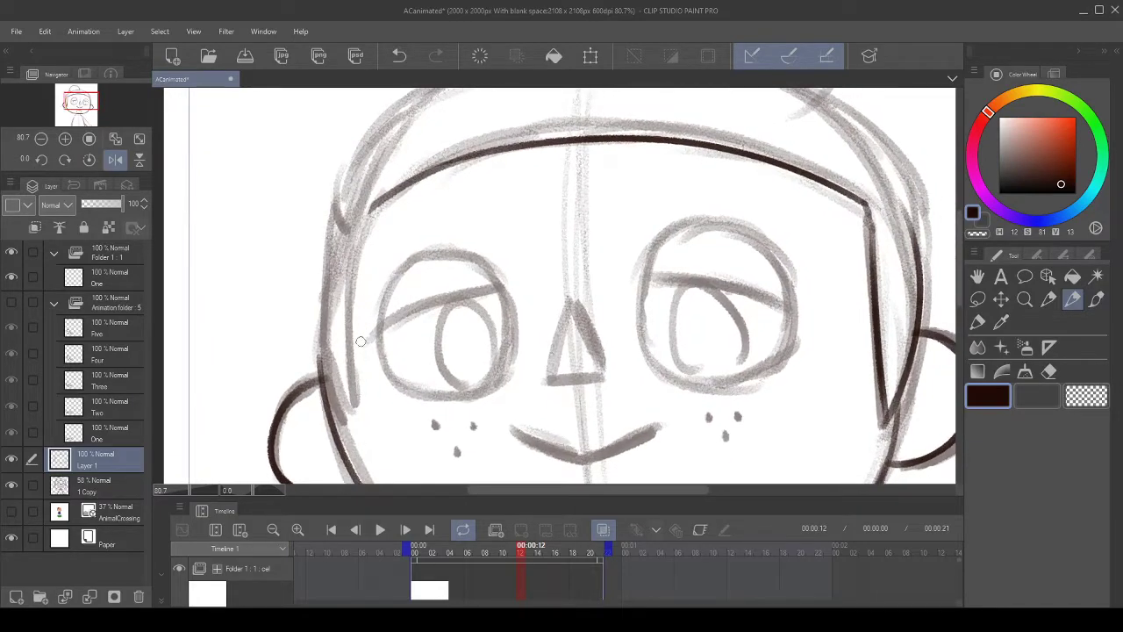
drag(391, 147, 353, 409)
key(ctrl+z)
key(ctrl+y)
click(401, 67)
mouse_move(366, 204)
mouse_down()
mouse_move(351, 405)
mouse_move(339, 227)
mouse_up()
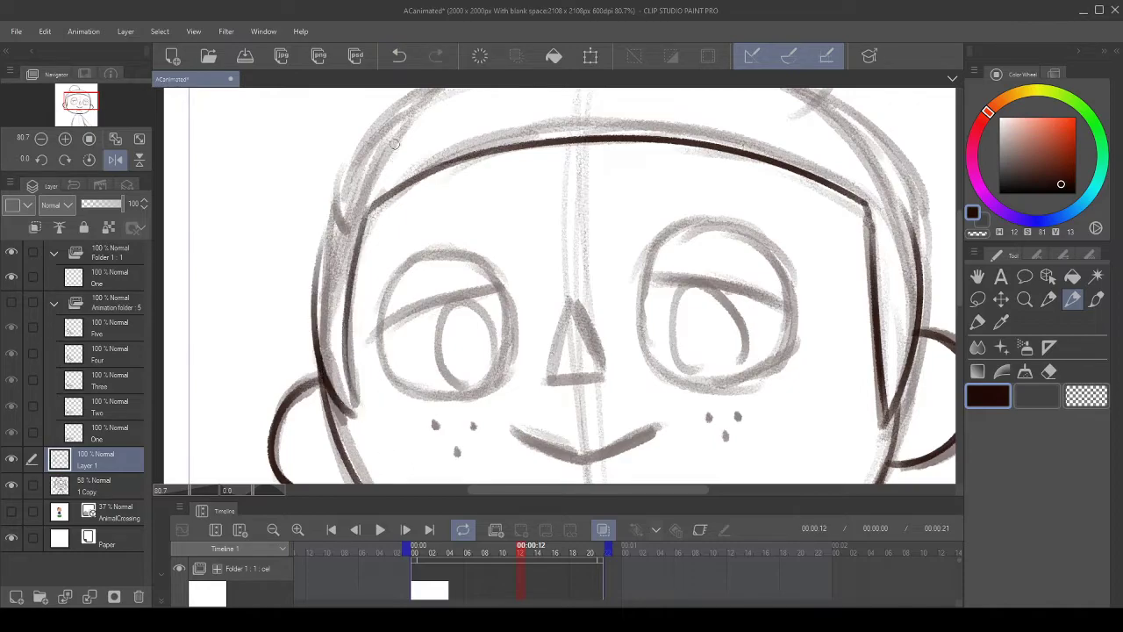
- Redraw the second sideburn's outer edge as a curve from its lower tip up past the ear
click(401, 61)
drag(365, 408, 343, 211)
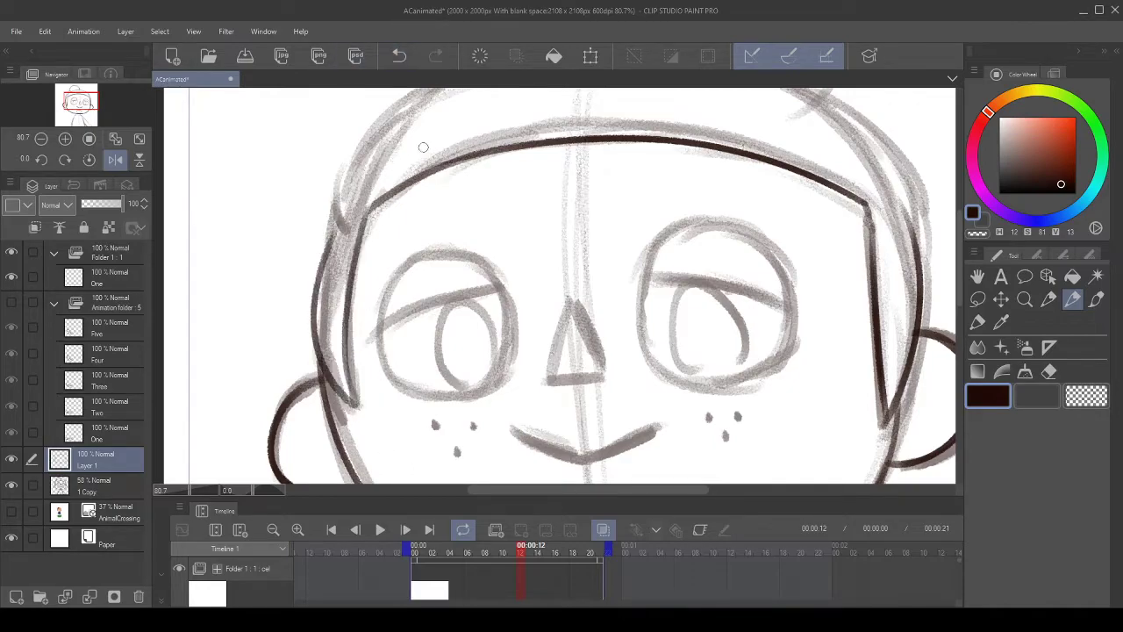
scroll(201, 371, up, 1)
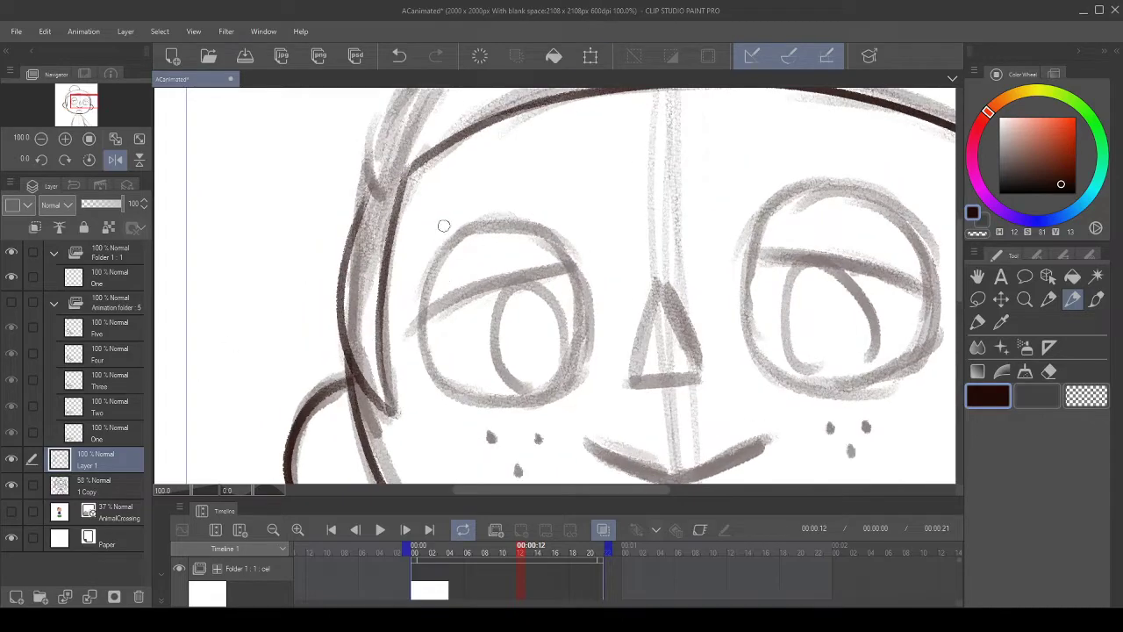
- Undo the second sideburn's edge strokes and redraw its inner and outer edges so they meet at the lower tip
click(399, 56)
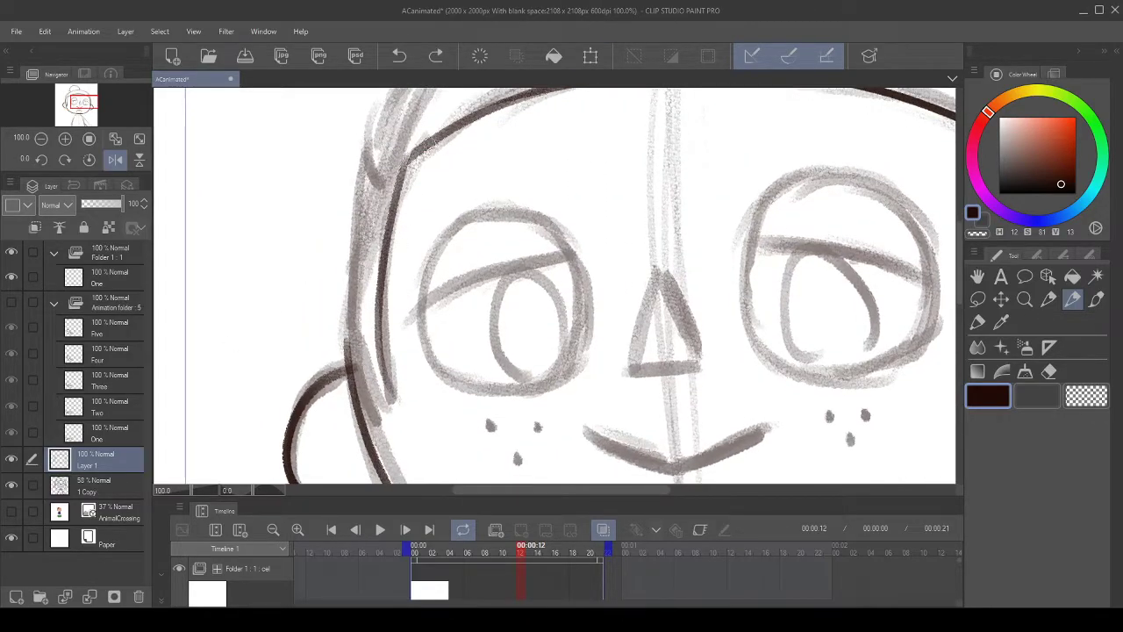
click(400, 56)
mouse_move(409, 154)
mouse_down()
mouse_move(380, 317)
mouse_move(379, 401)
mouse_move(396, 94)
mouse_up()
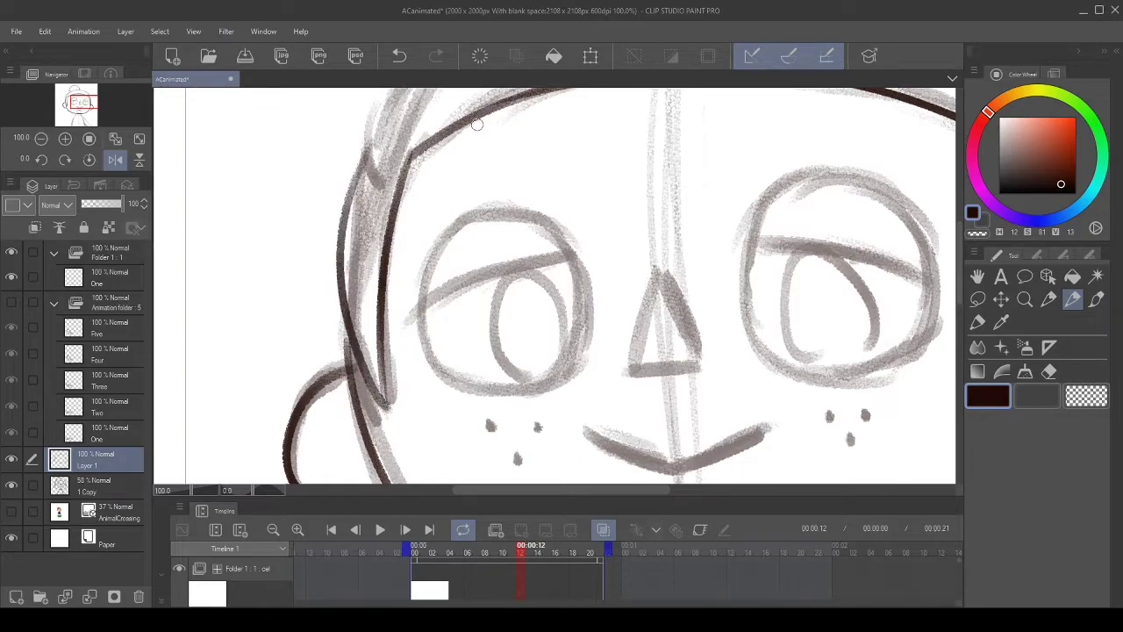
scroll(460, 145, down, 12)
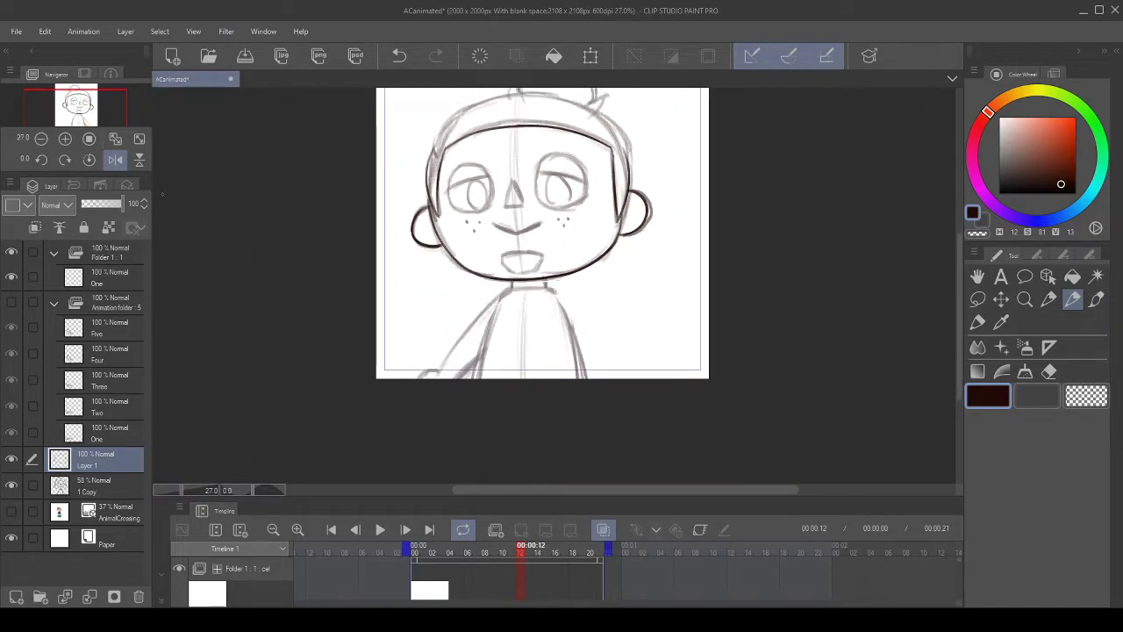
- Compare the inked head in mirrored and normal view to check its symmetry, ending with the canvas unmirrored
click(117, 160)
click(117, 160)
click(116, 160)
click(117, 160)
click(117, 161)
click(117, 160)
click(117, 161)
click(116, 160)
scroll(592, 161, up, 3)
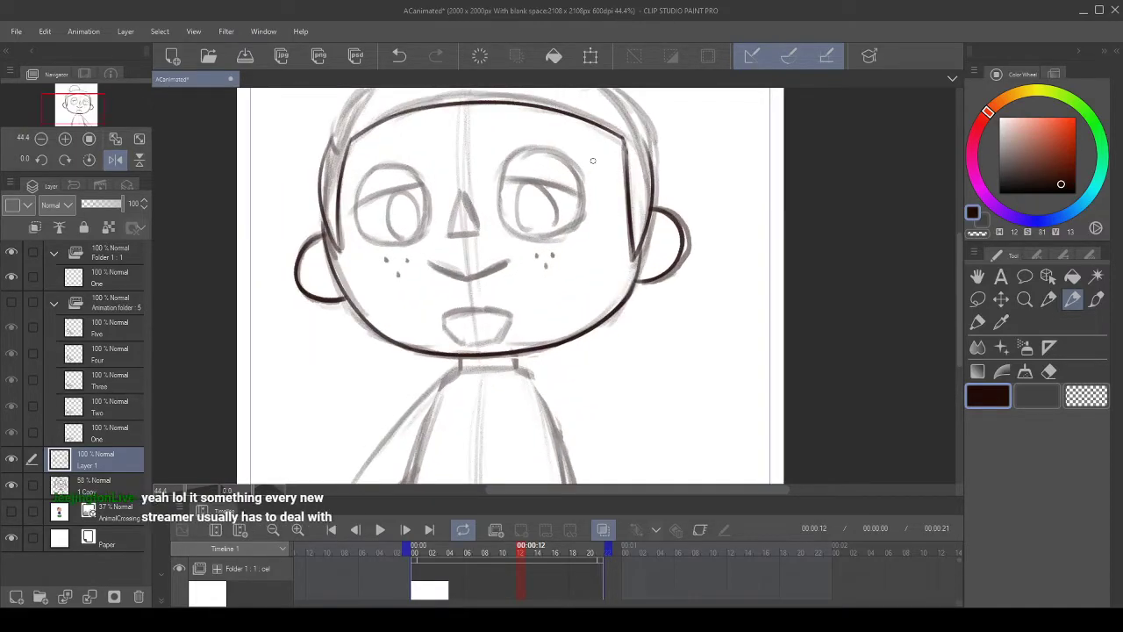
scroll(592, 160, up, 1)
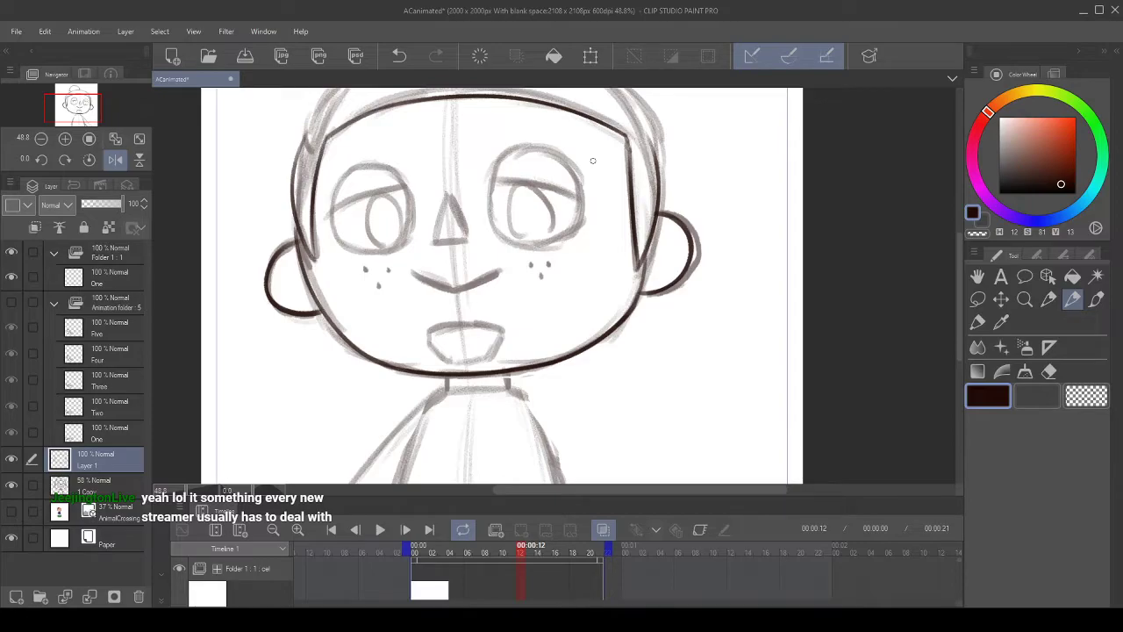
click(112, 165)
scroll(538, 253, down, 2)
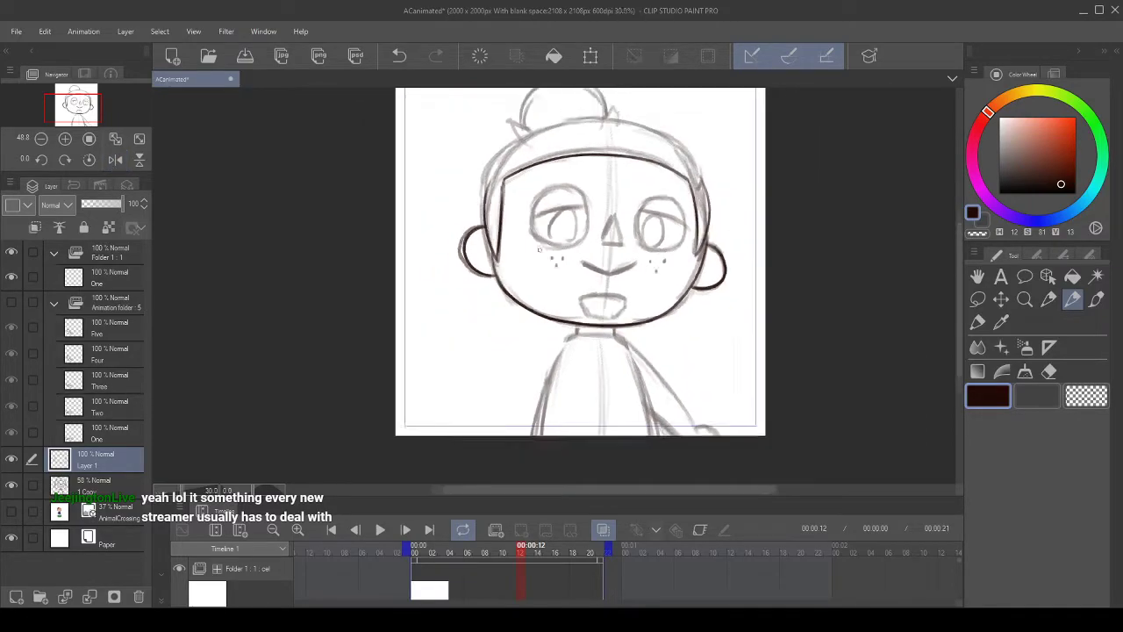
scroll(549, 228, up, 2)
scroll(657, 241, up, 1)
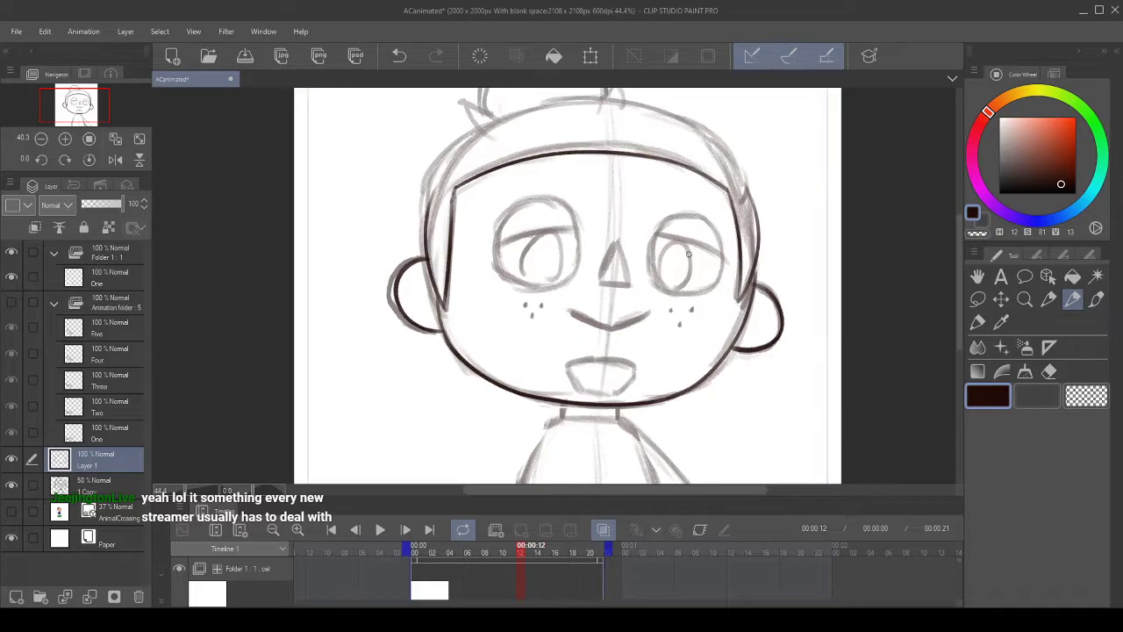
- On the 1 Copy sketch layer, lasso the eyes, nose, freckles and mouth, nudge them slightly left with a transform, and deselect
click(109, 488)
click(977, 299)
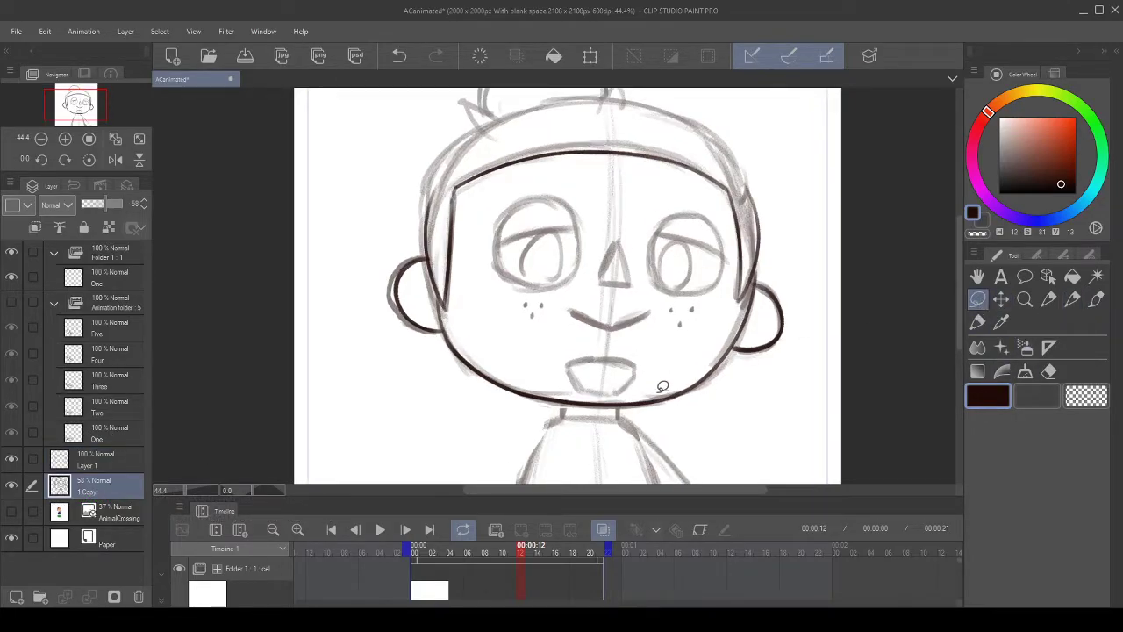
mouse_move(618, 394)
mouse_down()
mouse_move(539, 374)
mouse_move(508, 327)
mouse_move(490, 207)
mouse_move(571, 160)
mouse_move(616, 156)
mouse_move(705, 184)
mouse_up()
drag(739, 237, 735, 311)
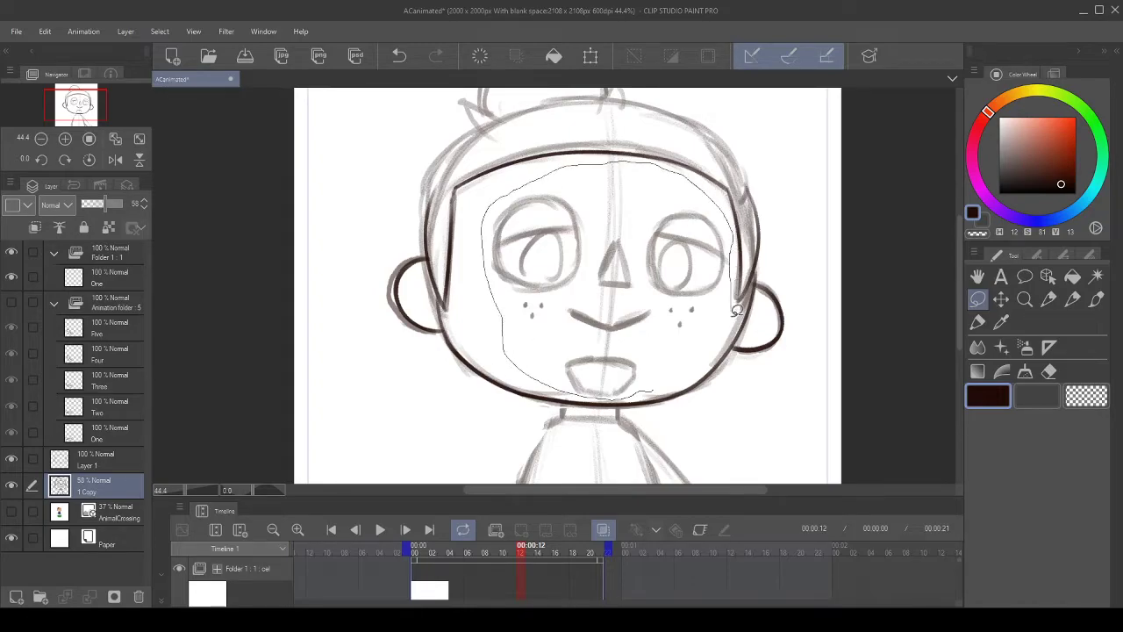
drag(690, 369, 692, 372)
click(678, 421)
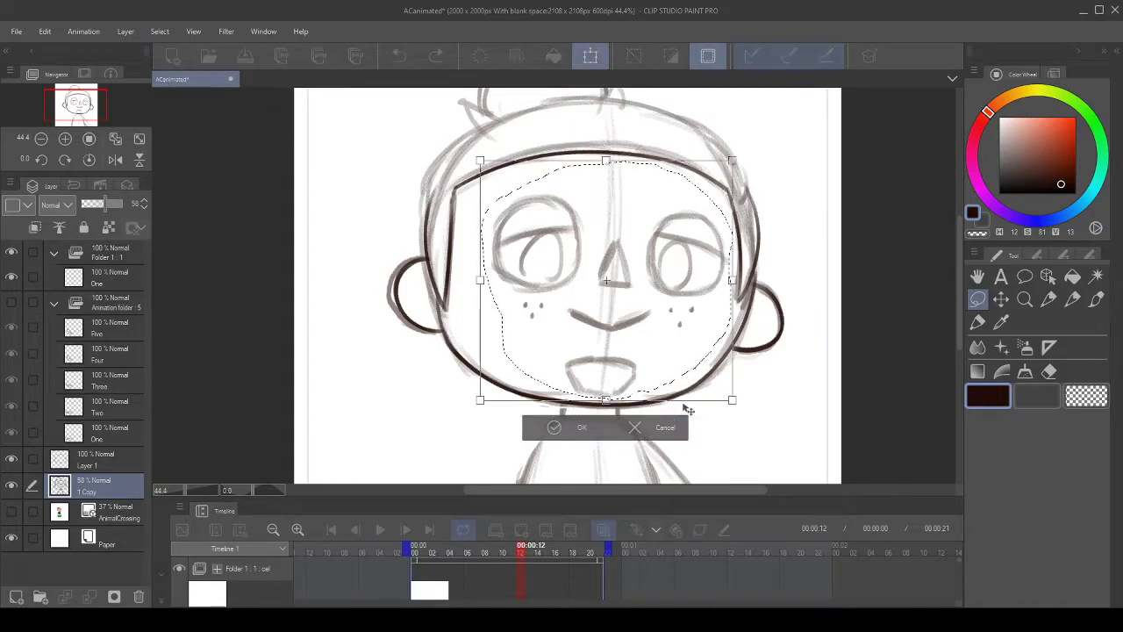
key(Left)
key(Left)
key(Left)
key(Left)
key(Left)
key(Left)
key(Left)
key(Left)
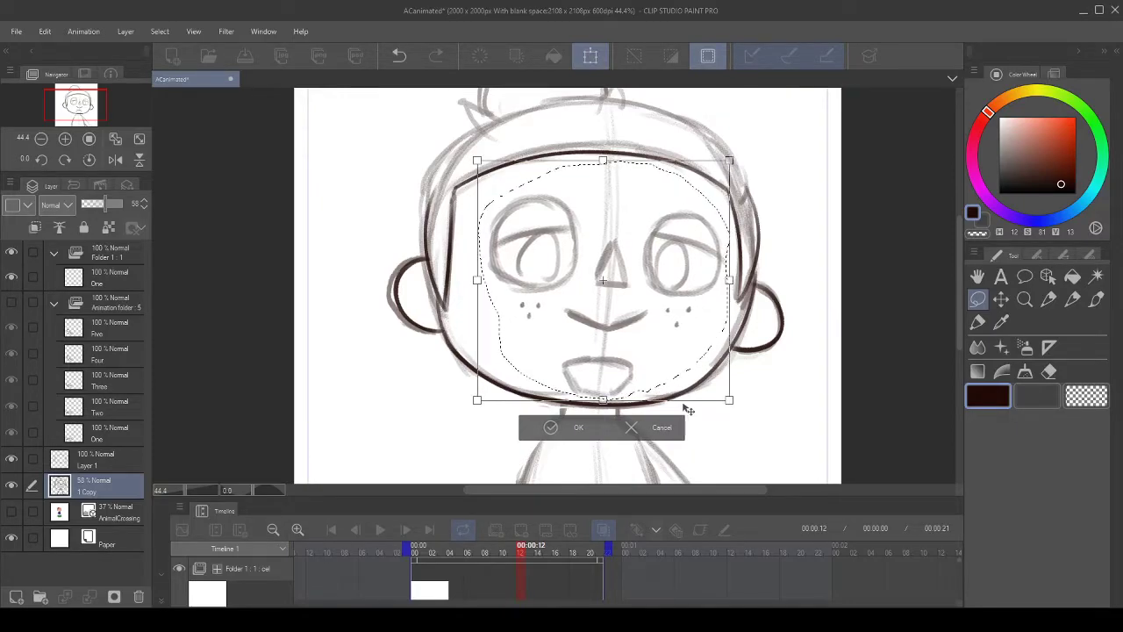
key(Left)
key(Left)
key(Left)
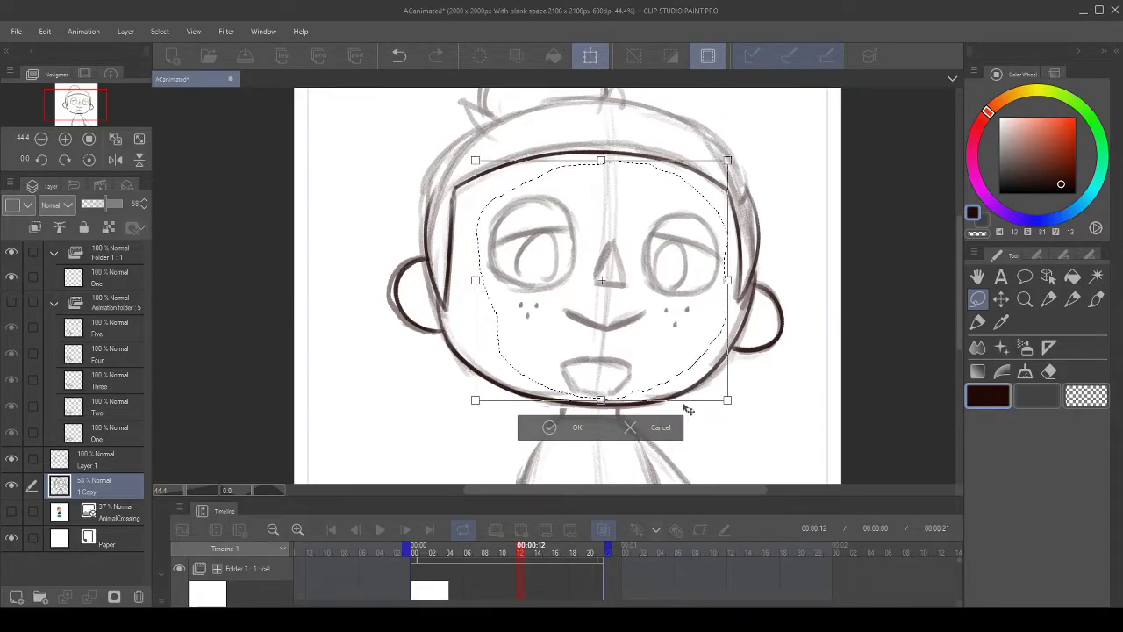
key(Left)
click(553, 427)
click(443, 425)
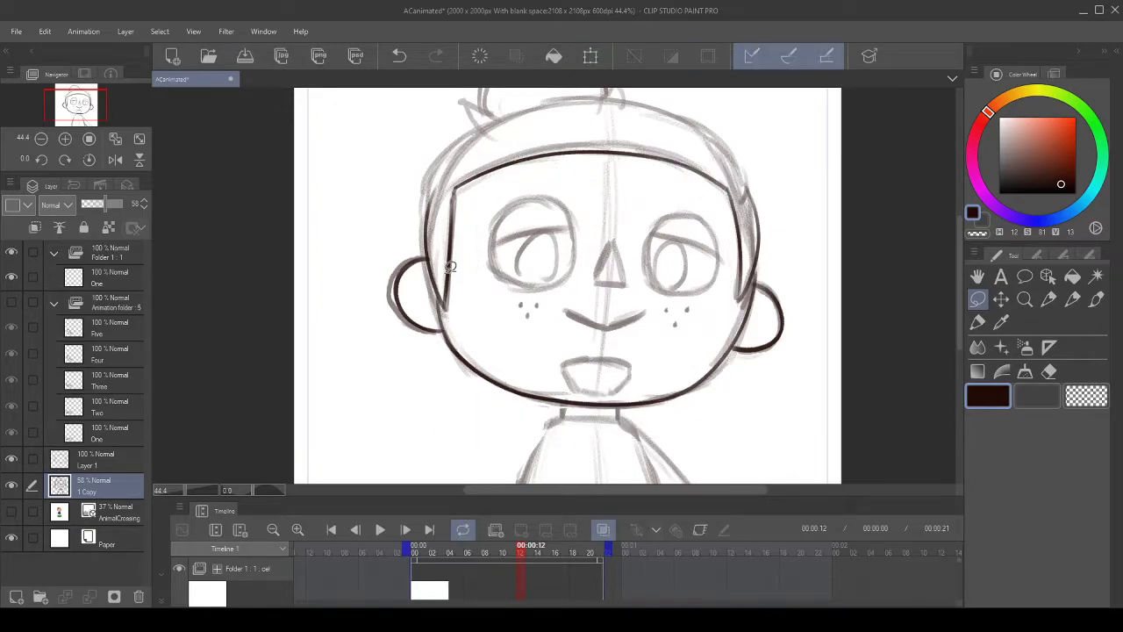
- Try to ink the outer hair outline from the sideburn's outer edge up toward the hair tuft with the Pen tool
scroll(485, 200, up, 2)
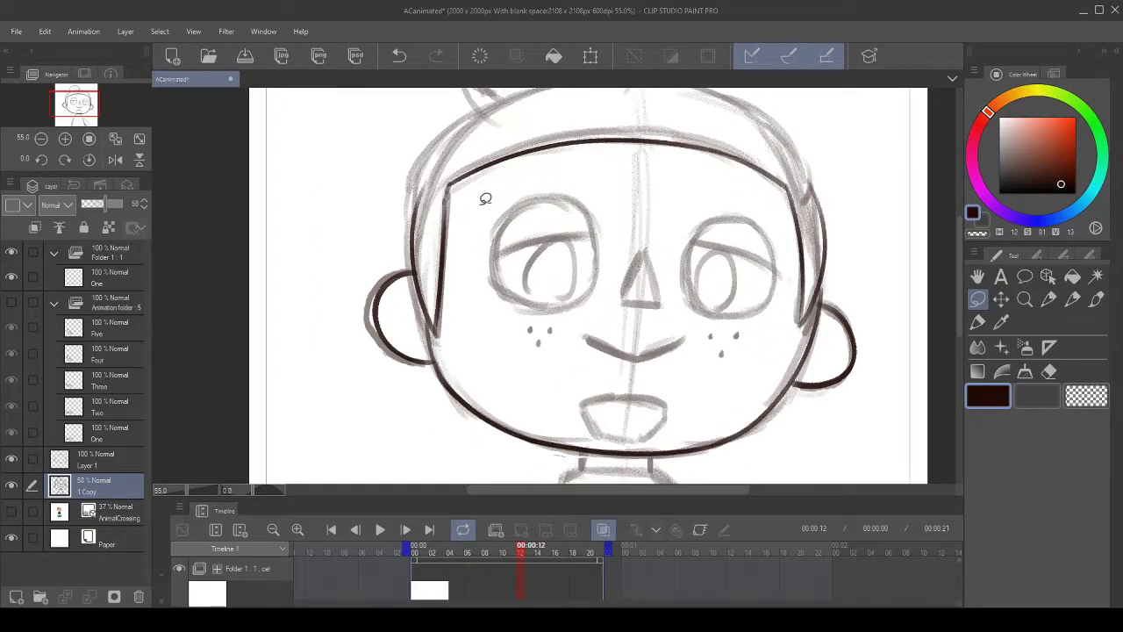
click(1072, 302)
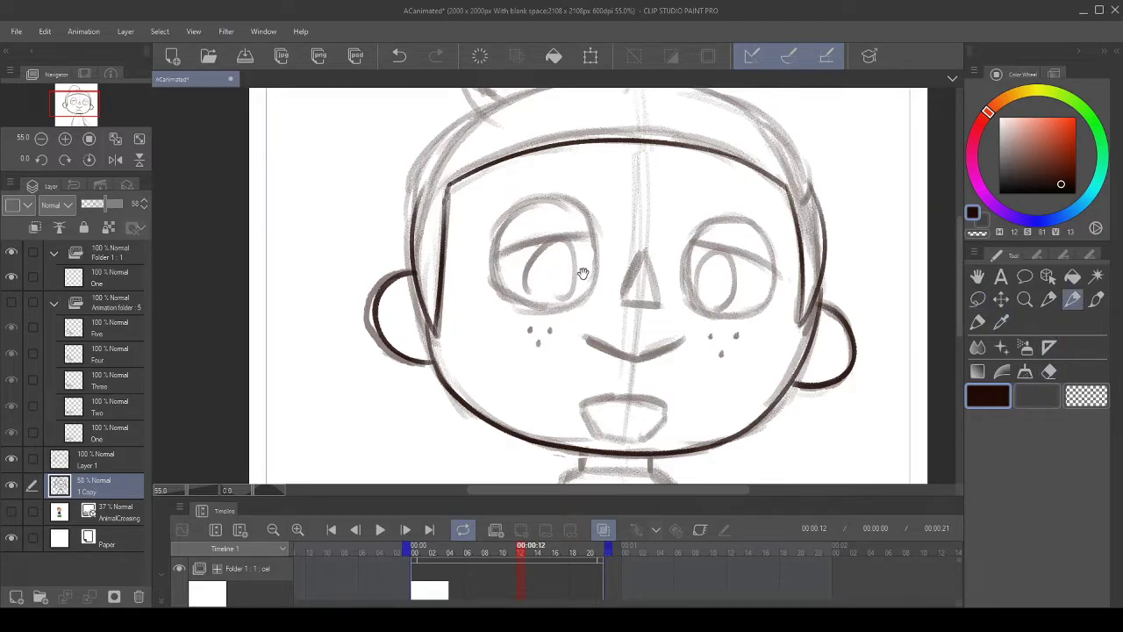
drag(588, 271, 608, 300)
scroll(608, 300, up, 2)
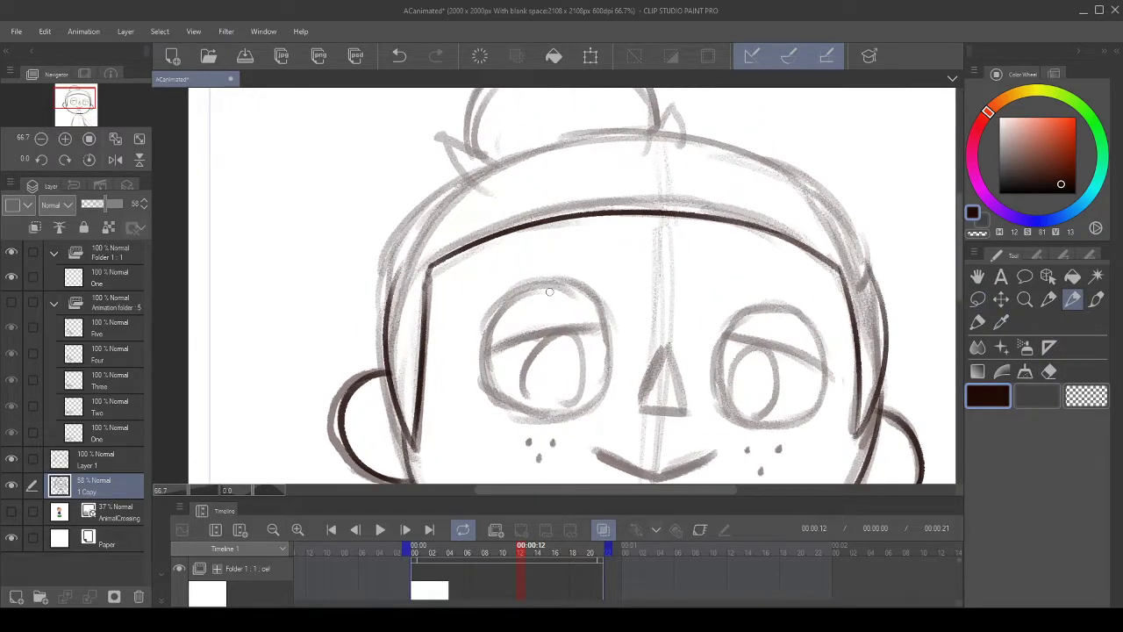
scroll(537, 285, up, 2)
drag(486, 236, 544, 290)
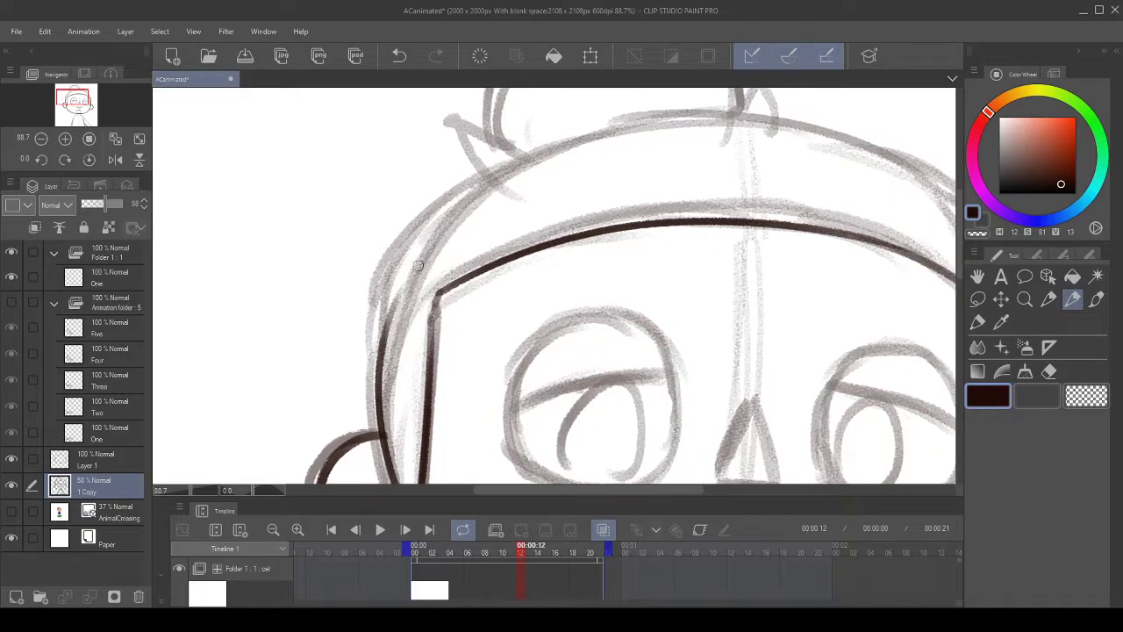
drag(391, 299, 481, 167)
click(398, 56)
- Play back the animation with the animation folder shown to preview the waving arm beside the inked head
click(379, 530)
scroll(550, 293, down, 5)
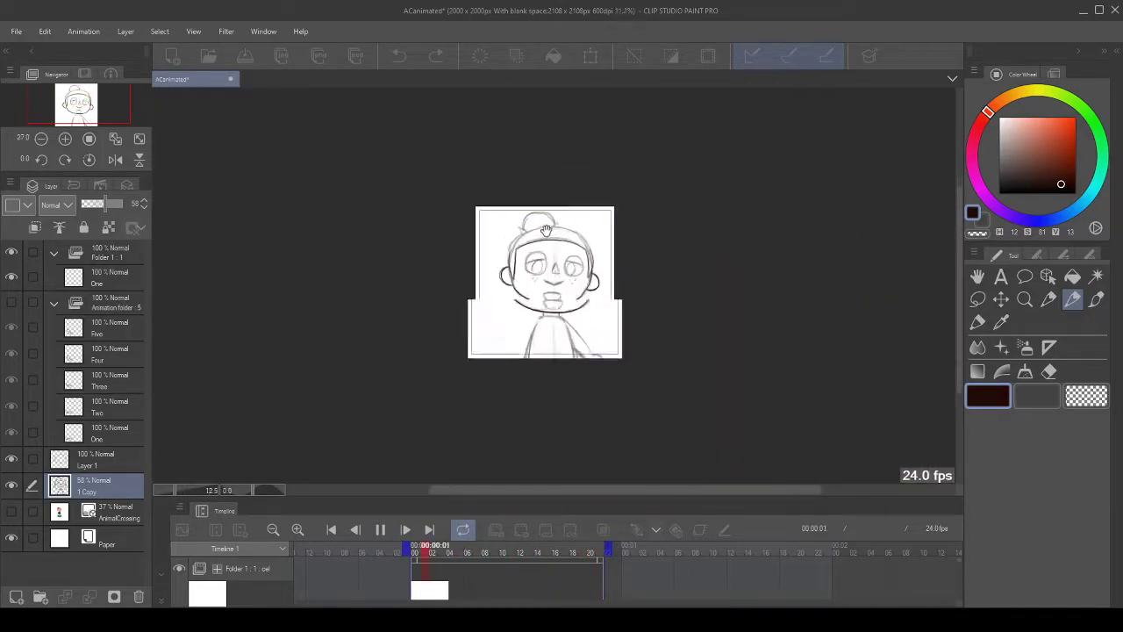
click(379, 530)
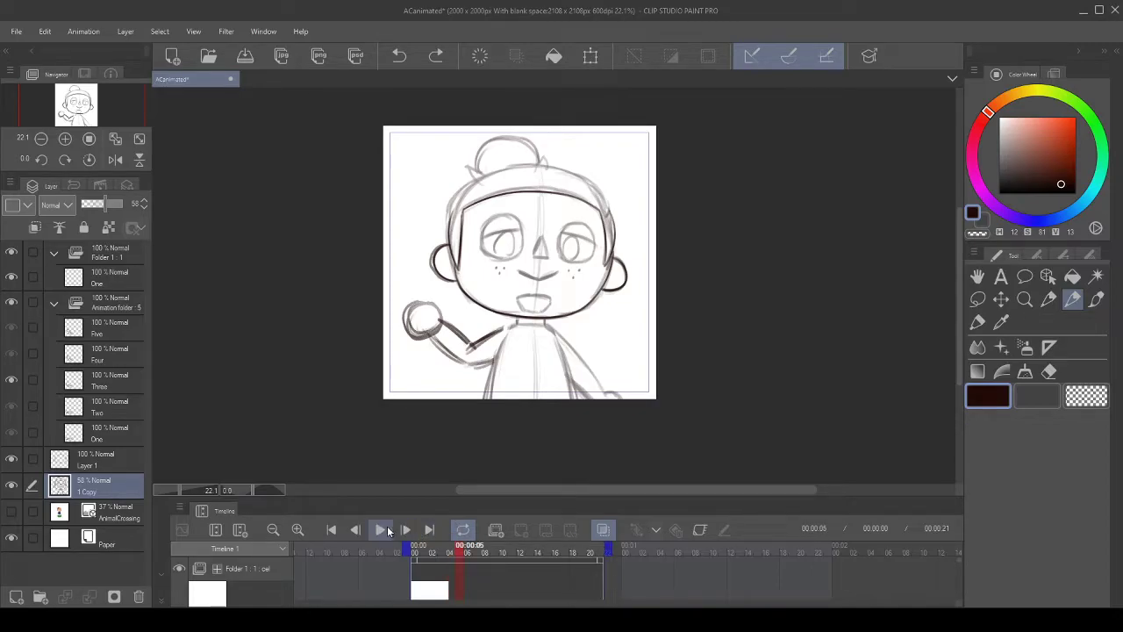
click(379, 530)
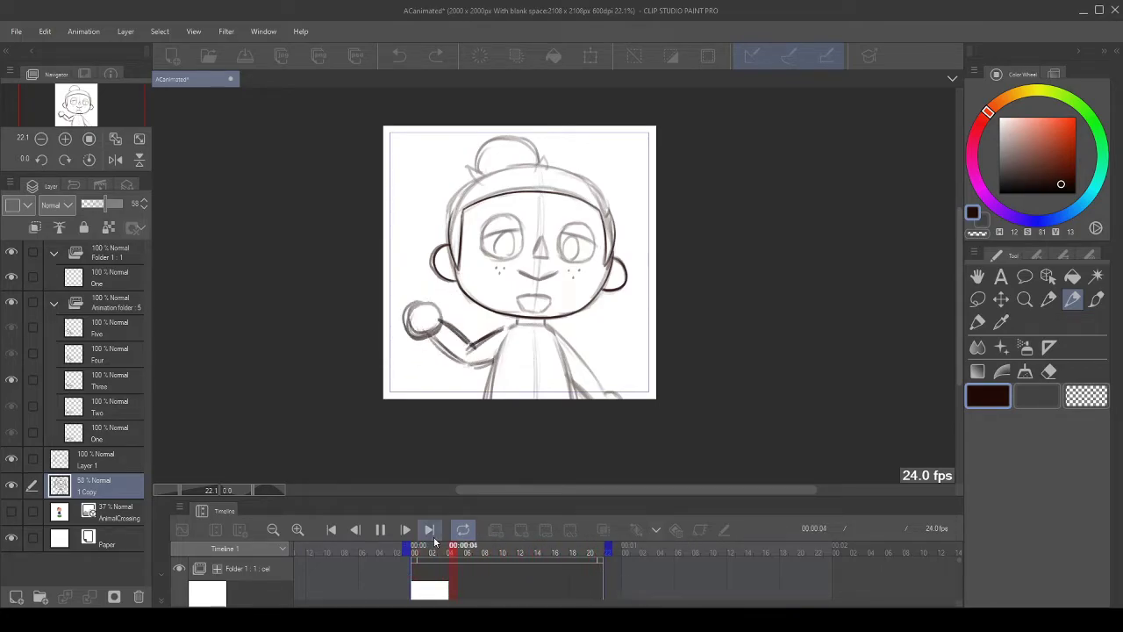
scroll(545, 201, up, 2)
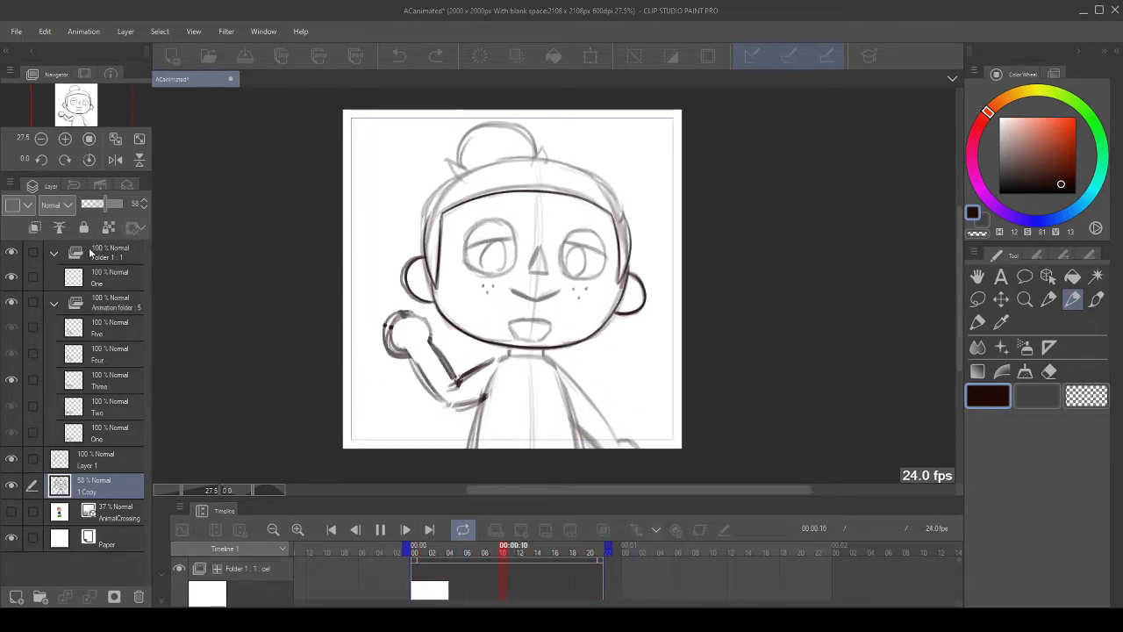
click(380, 529)
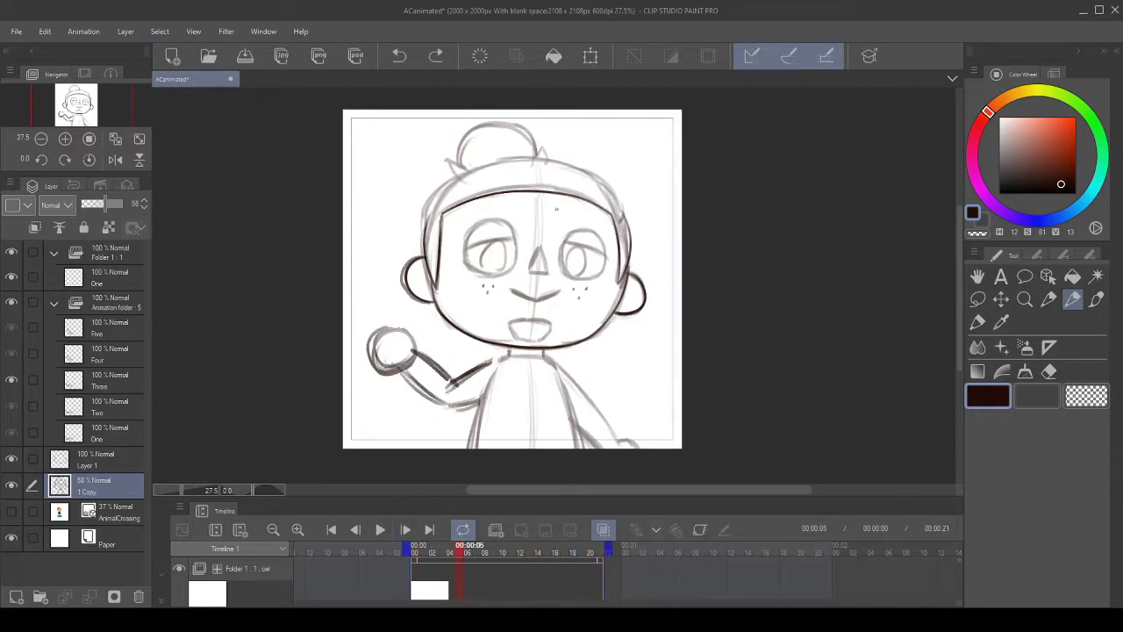
- Make Layer 1 the active drawing layer for the head line art
scroll(523, 186, up, 2)
scroll(392, 215, up, 2)
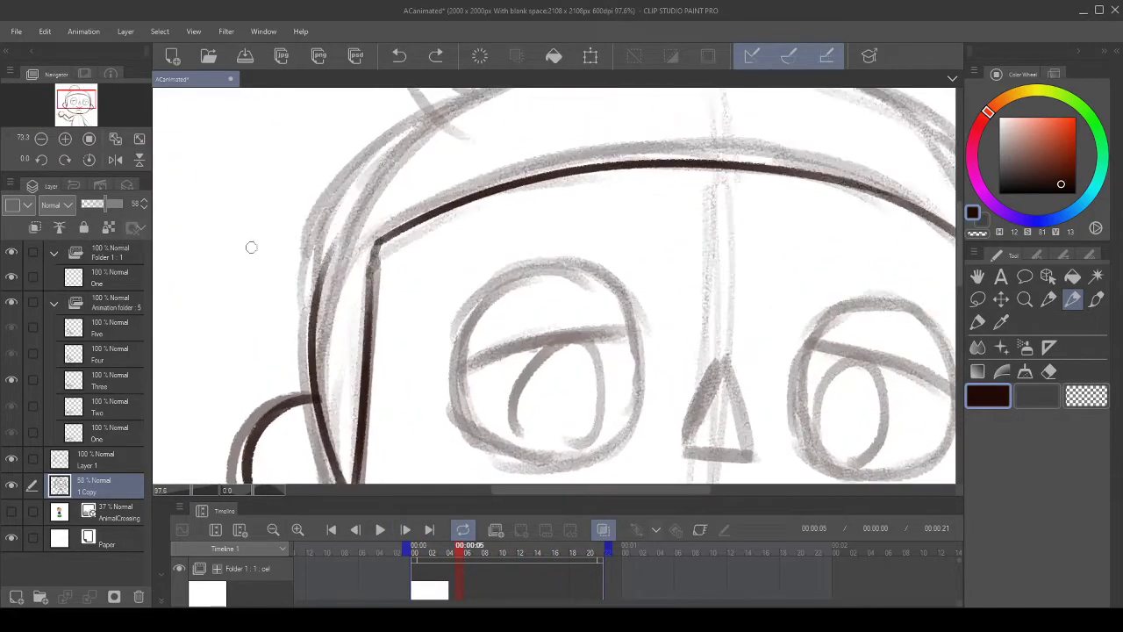
click(108, 330)
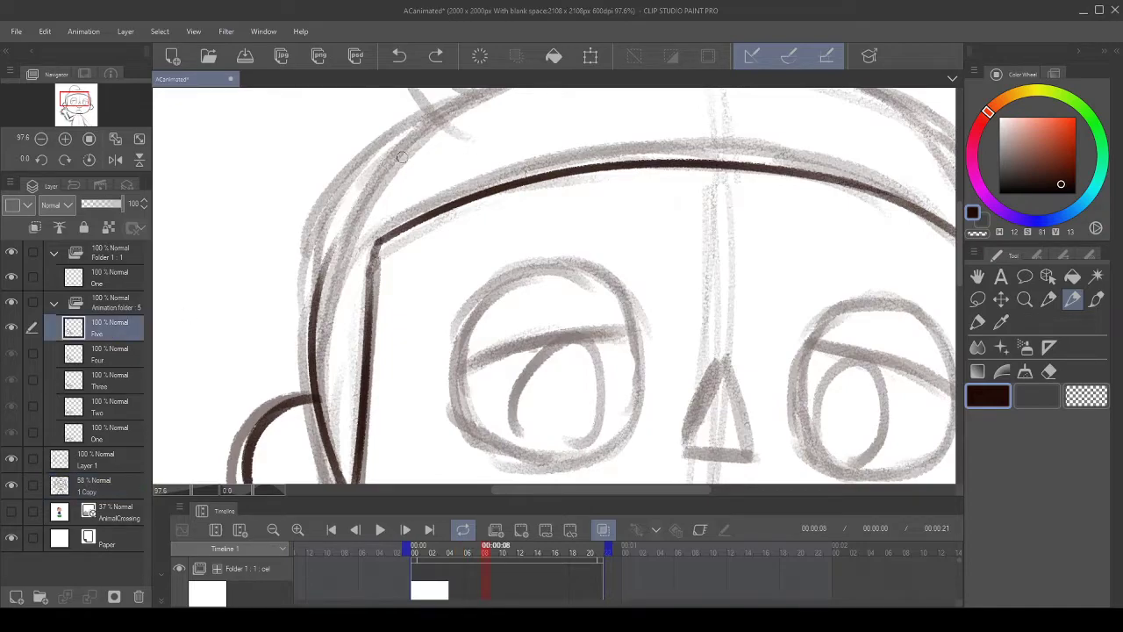
scroll(400, 156, up, 1)
mouse_move(286, 316)
mouse_down()
mouse_move(318, 319)
mouse_move(339, 369)
mouse_move(334, 339)
mouse_move(351, 333)
mouse_move(373, 380)
mouse_up()
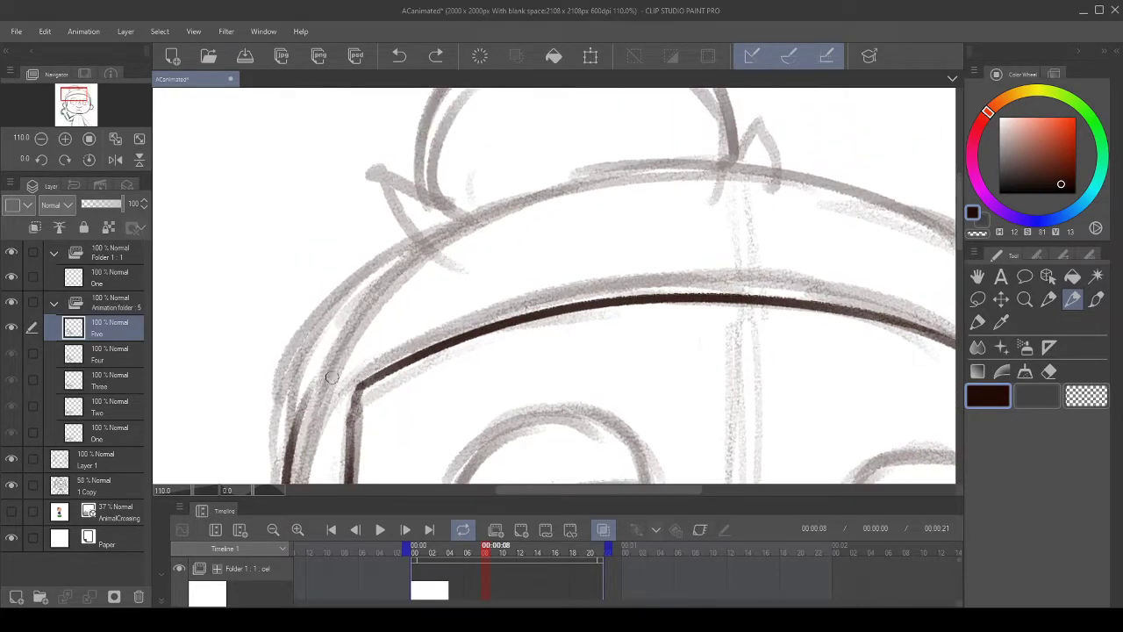
click(118, 278)
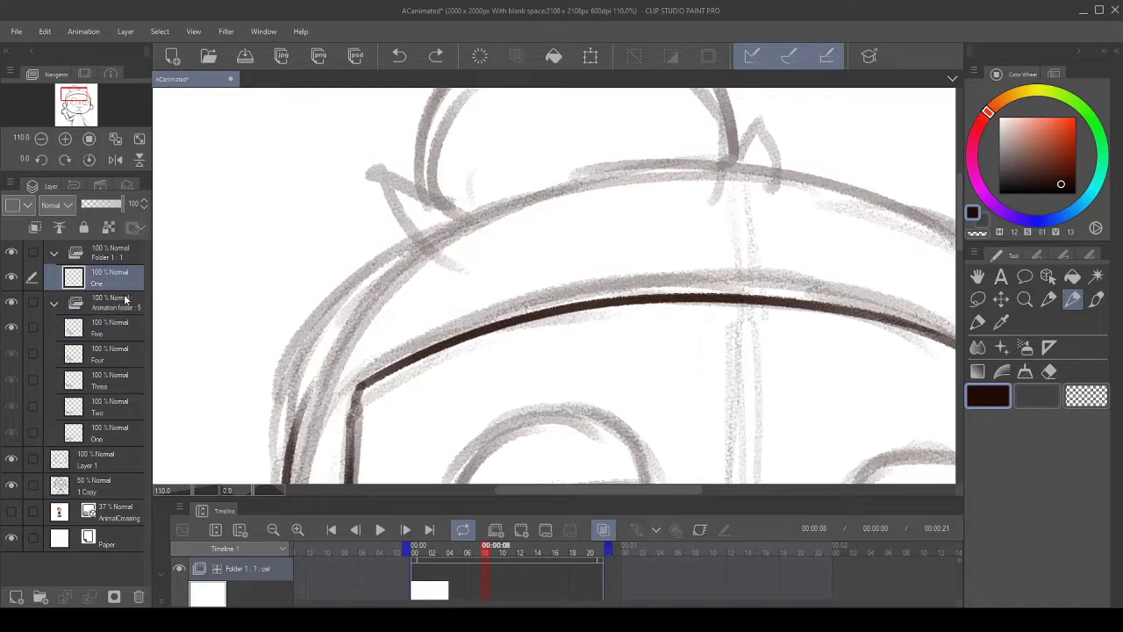
click(115, 455)
- Try several pen strokes for the outer hair outline from the sideburn's upper end to the tuft beside the bun
drag(419, 355, 423, 241)
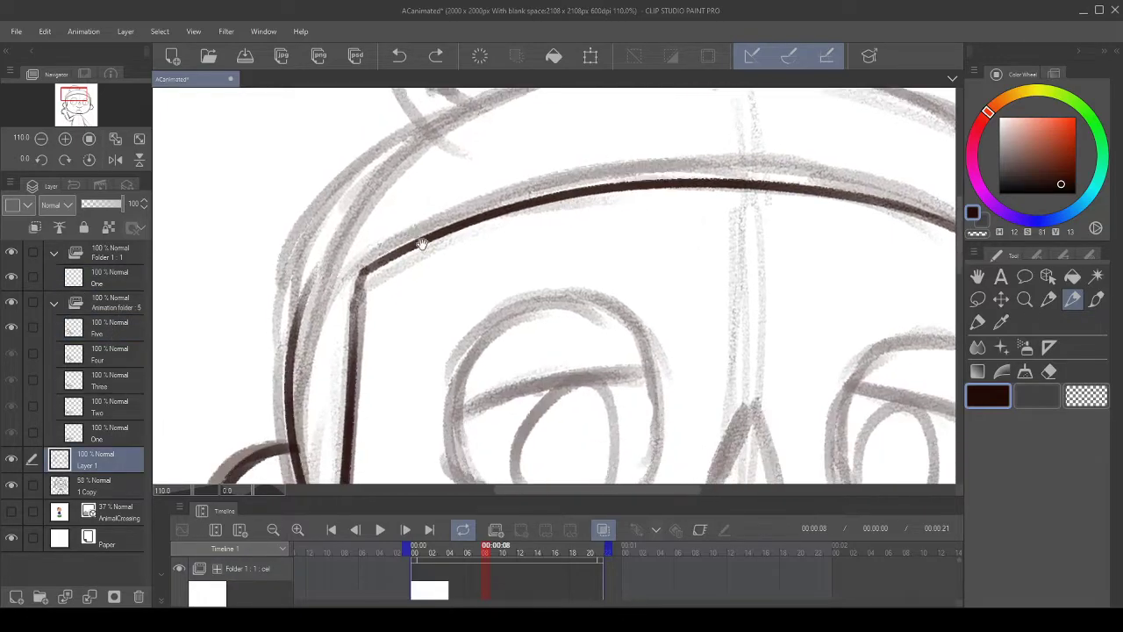
mouse_move(533, 290)
mouse_down()
mouse_move(585, 351)
mouse_move(609, 312)
mouse_up()
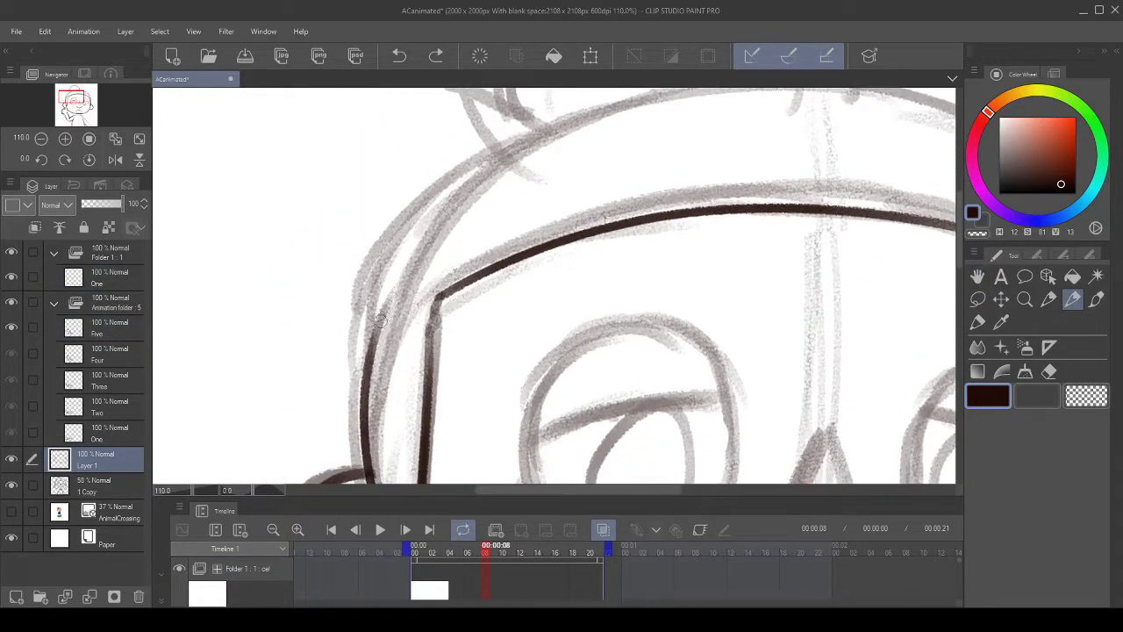
drag(380, 330, 469, 169)
click(413, 66)
drag(369, 354, 533, 146)
click(399, 55)
drag(369, 351, 547, 132)
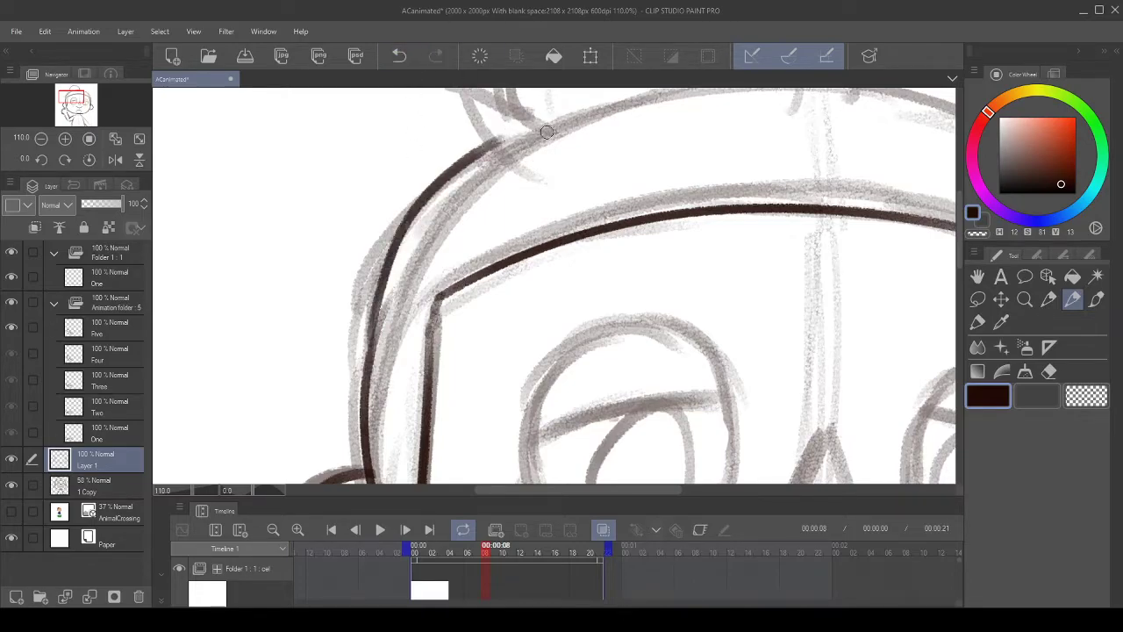
click(400, 55)
drag(373, 340, 530, 150)
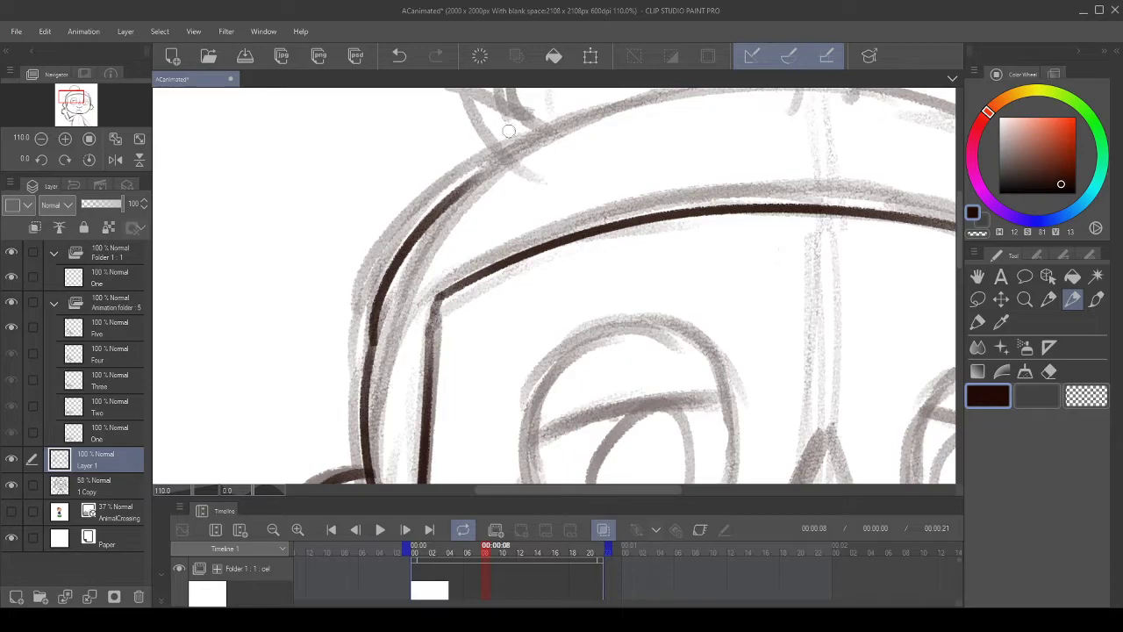
click(400, 55)
drag(375, 334, 504, 172)
- Ink the outer hair outline as one curve from the sideburn's upper end to just below the tuft beside the bun
mouse_move(522, 316)
mouse_down()
mouse_move(514, 301)
mouse_move(470, 289)
mouse_up()
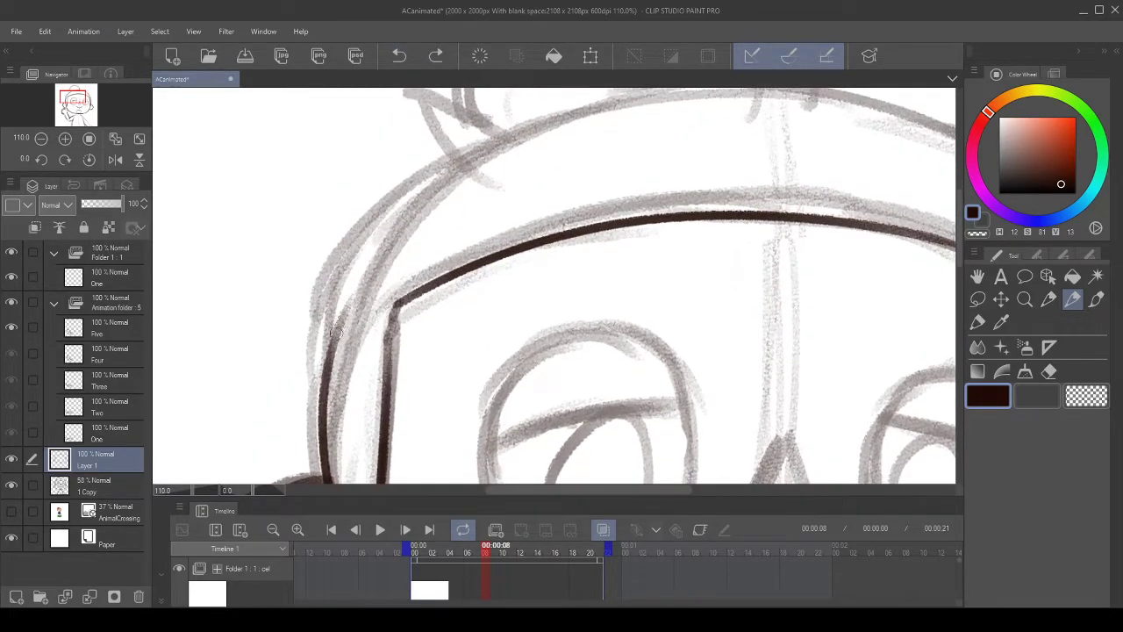
drag(341, 341, 449, 167)
scroll(522, 144, down, 4)
scroll(471, 133, up, 2)
scroll(474, 136, up, 2)
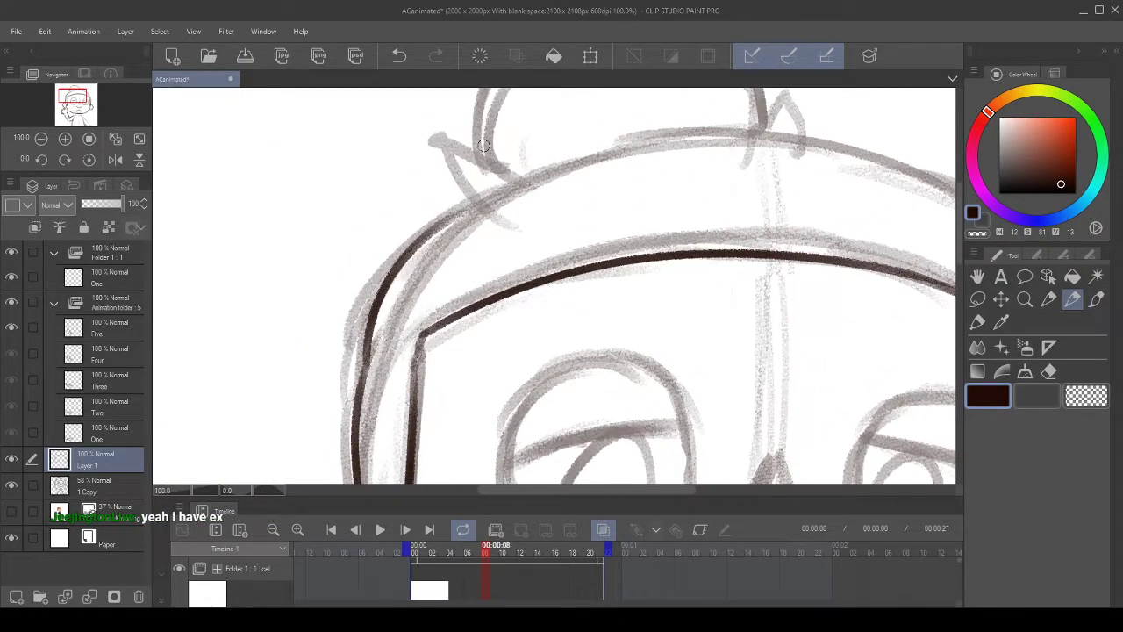
- Try several pen strokes for the hair's upper outline, from the tuft beside the bun across the top of the head
click(45, 159)
click(45, 159)
scroll(489, 131, down, 2)
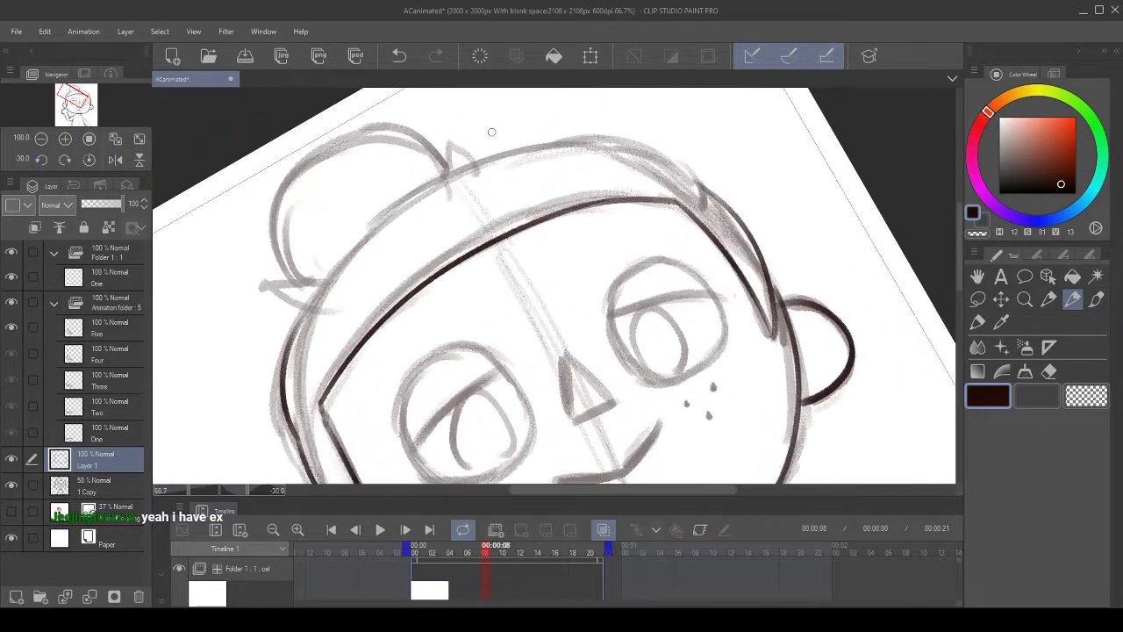
drag(347, 278, 341, 267)
click(42, 160)
click(42, 160)
mouse_move(407, 325)
mouse_down()
mouse_move(380, 304)
mouse_move(371, 271)
mouse_up()
drag(310, 401, 439, 108)
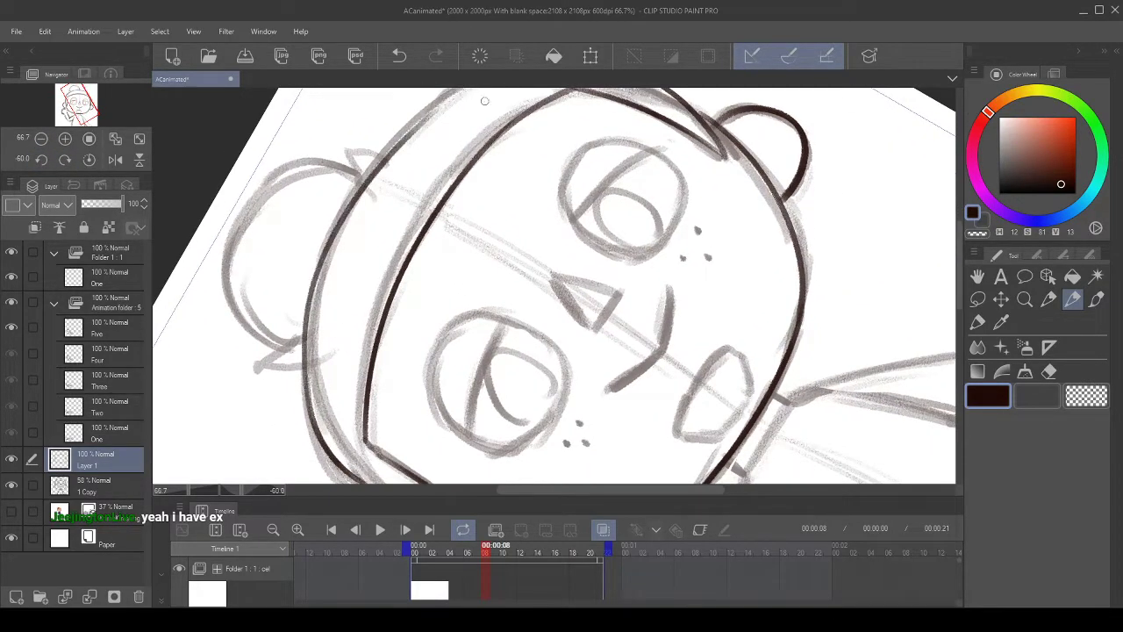
click(394, 56)
mouse_move(314, 402)
mouse_down()
mouse_move(312, 298)
mouse_move(474, 92)
mouse_up()
click(399, 56)
mouse_move(315, 394)
mouse_down()
mouse_move(330, 430)
mouse_move(510, 114)
mouse_up()
click(400, 56)
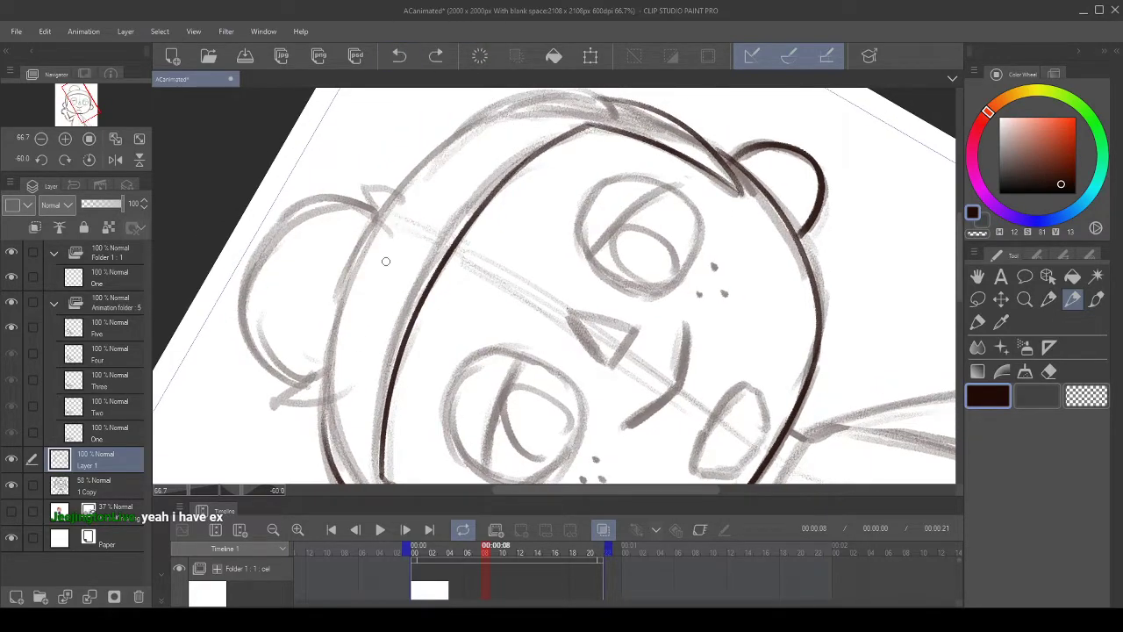
- Ink the hair's upper outline as one curve from beside the bun's lower tuft, past the bun's base, over the top of the head
drag(379, 342, 397, 335)
drag(348, 429, 502, 98)
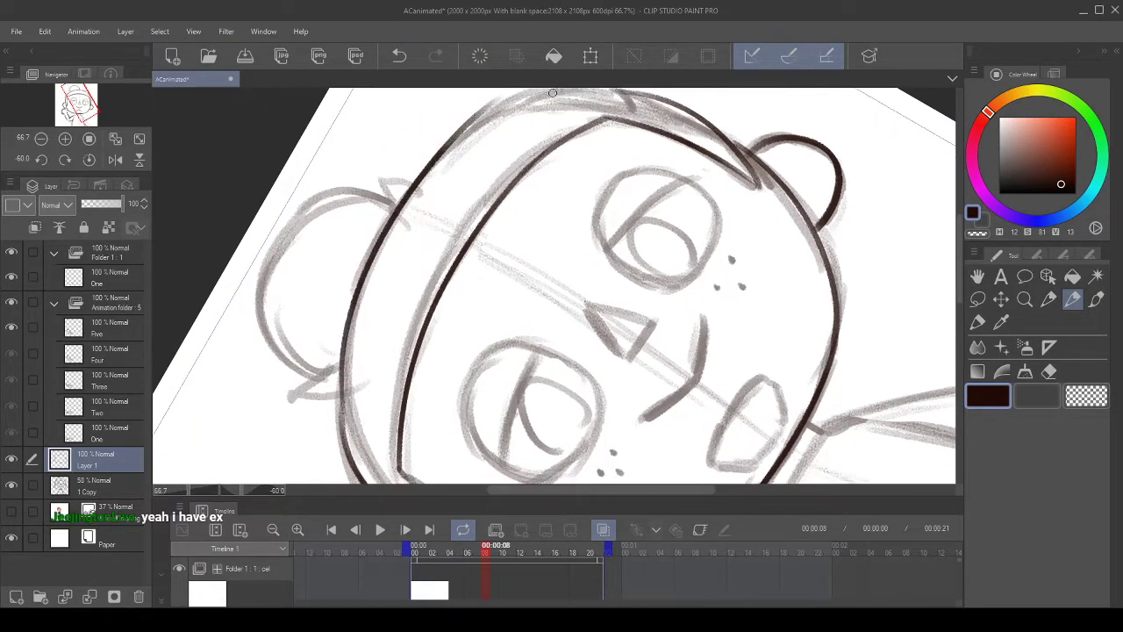
click(399, 55)
mouse_move(346, 397)
mouse_down()
mouse_move(396, 200)
mouse_move(507, 99)
mouse_up()
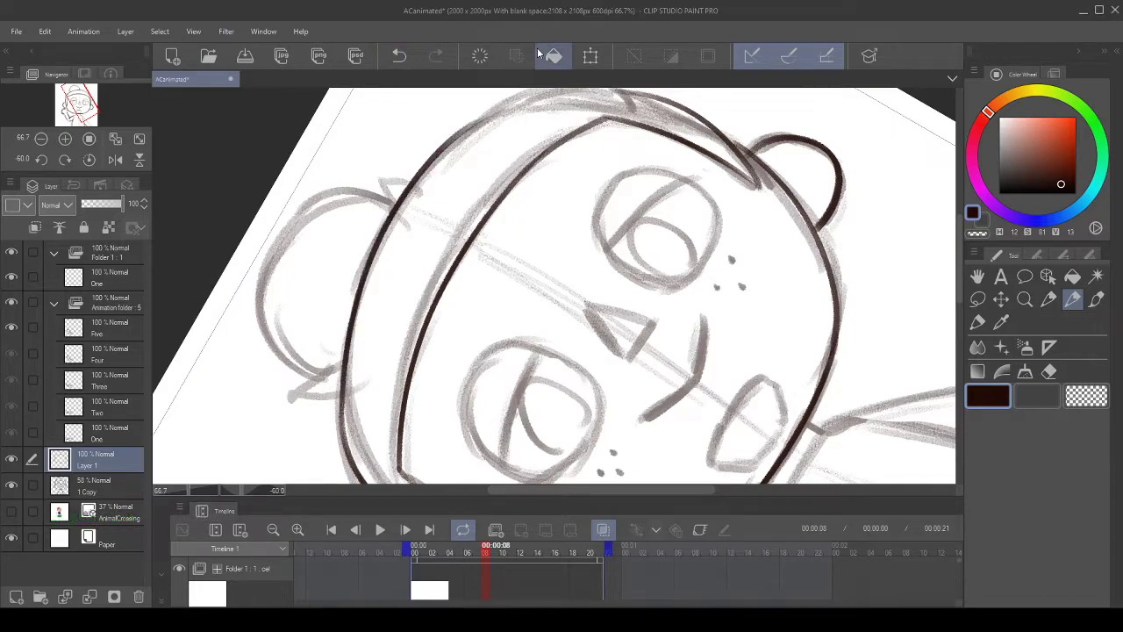
- Try several pen strokes for the hair outline between the top curve and the sideburn on the side opposite the waving arm
scroll(469, 110, up, 3)
drag(355, 302, 406, 386)
click(399, 55)
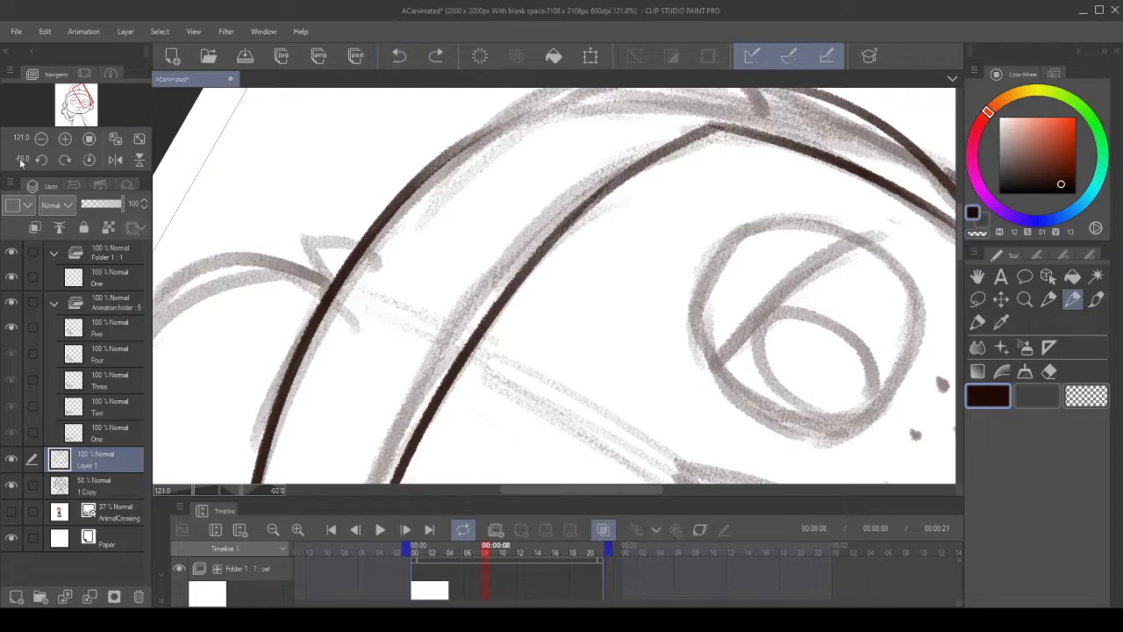
click(41, 160)
click(42, 160)
click(42, 159)
drag(359, 200, 366, 291)
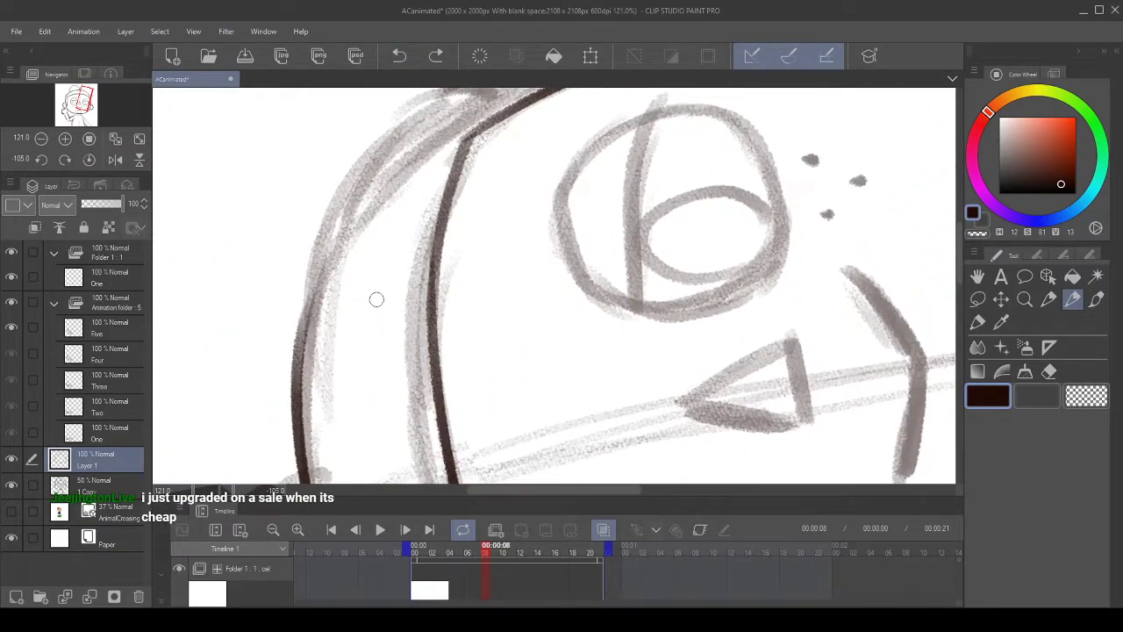
mouse_move(302, 359)
mouse_down()
mouse_move(418, 146)
mouse_move(406, 215)
mouse_up()
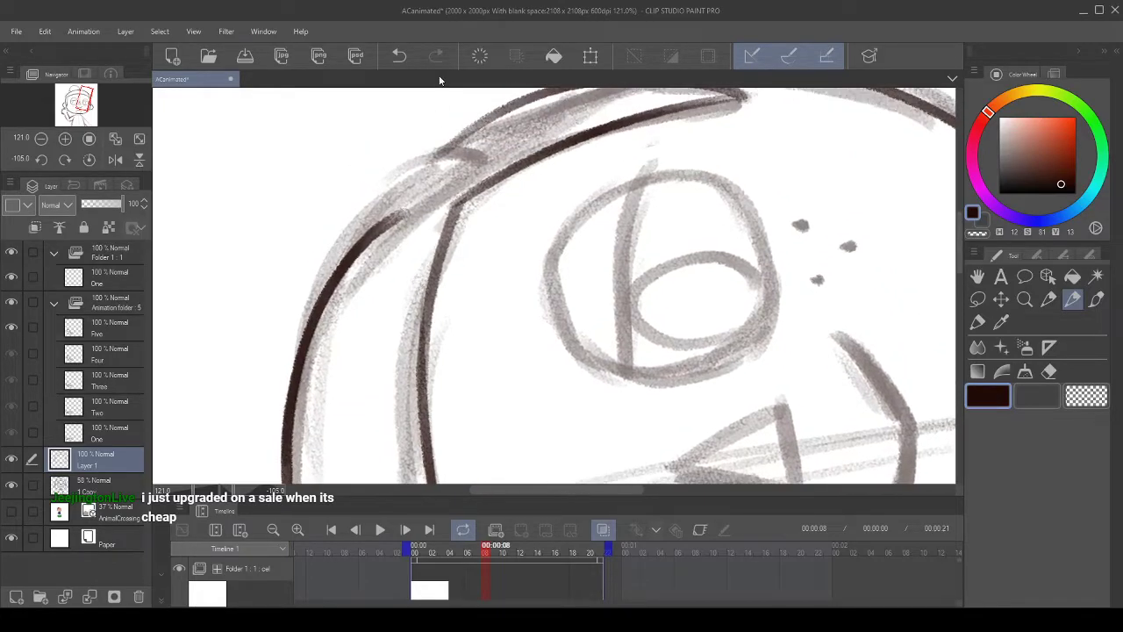
click(409, 56)
drag(368, 321, 361, 298)
drag(285, 422, 423, 133)
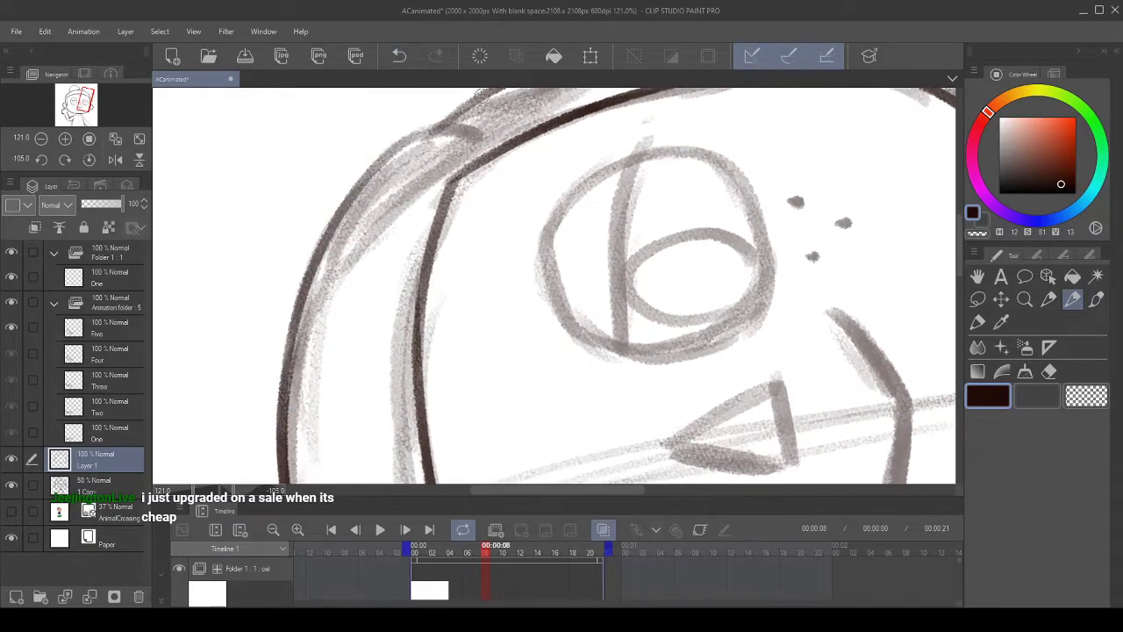
click(401, 58)
- Ink the remaining hair outline joining the top curve to the outer sideburn line opposite the waving arm, and restore the canvas to upright
drag(354, 344, 362, 324)
mouse_move(290, 404)
mouse_down()
mouse_move(349, 210)
mouse_move(439, 125)
mouse_up()
drag(433, 177, 420, 218)
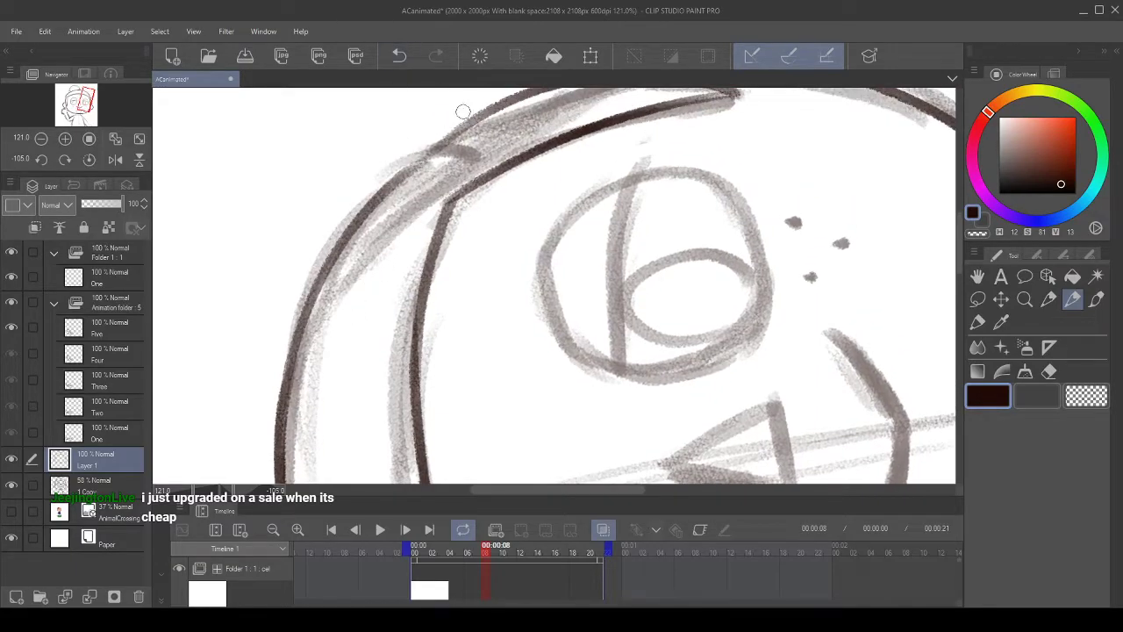
scroll(462, 111, down, 5)
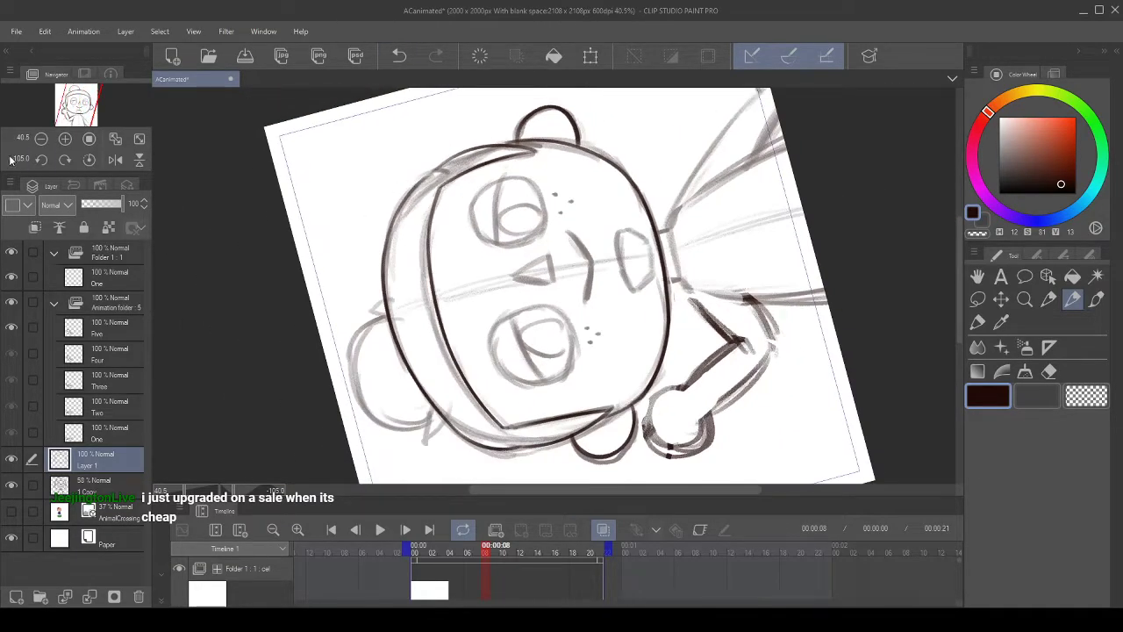
click(88, 159)
scroll(489, 189, down, 3)
scroll(489, 188, up, 1)
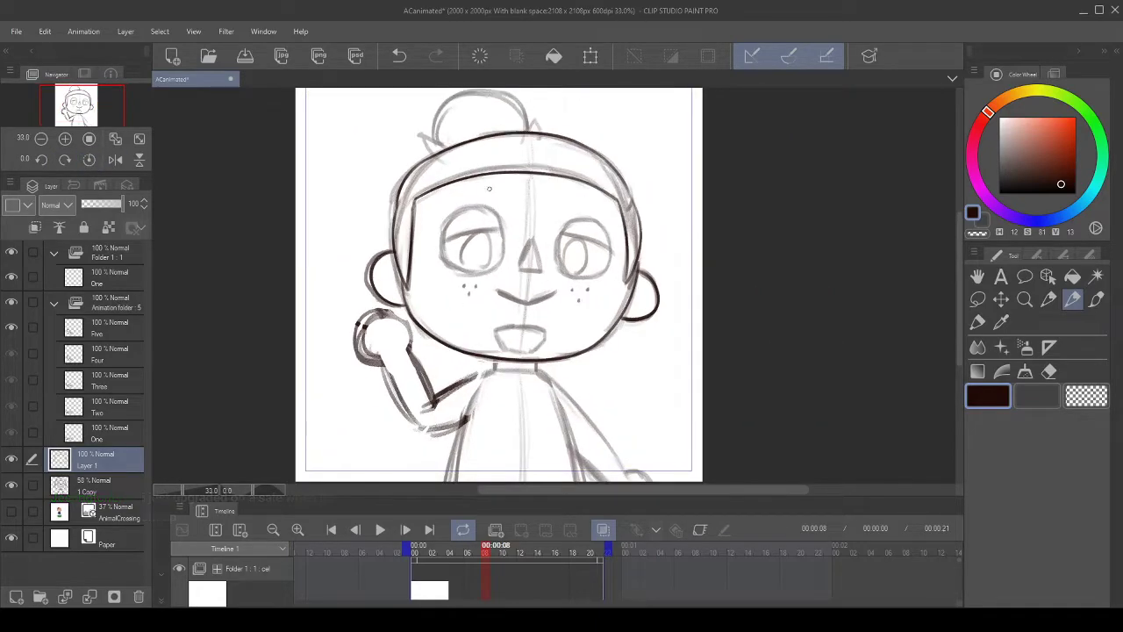
- Mirror the canvas view and hide the 1 Copy sketch layer to check the inked head's symmetry
click(115, 159)
scroll(604, 178, up, 1)
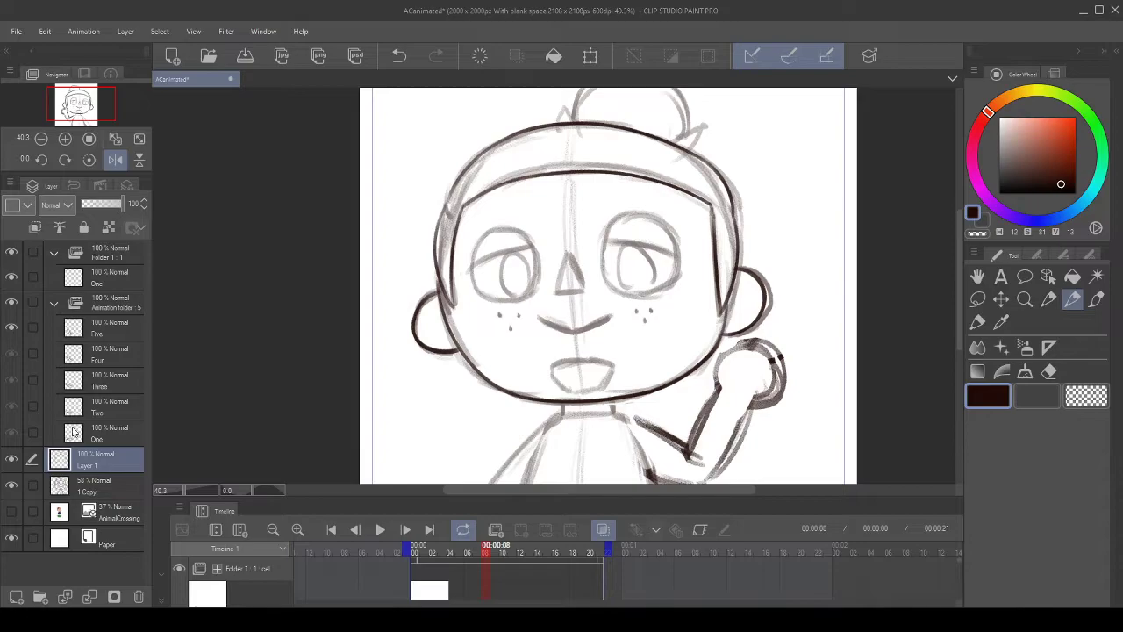
click(11, 487)
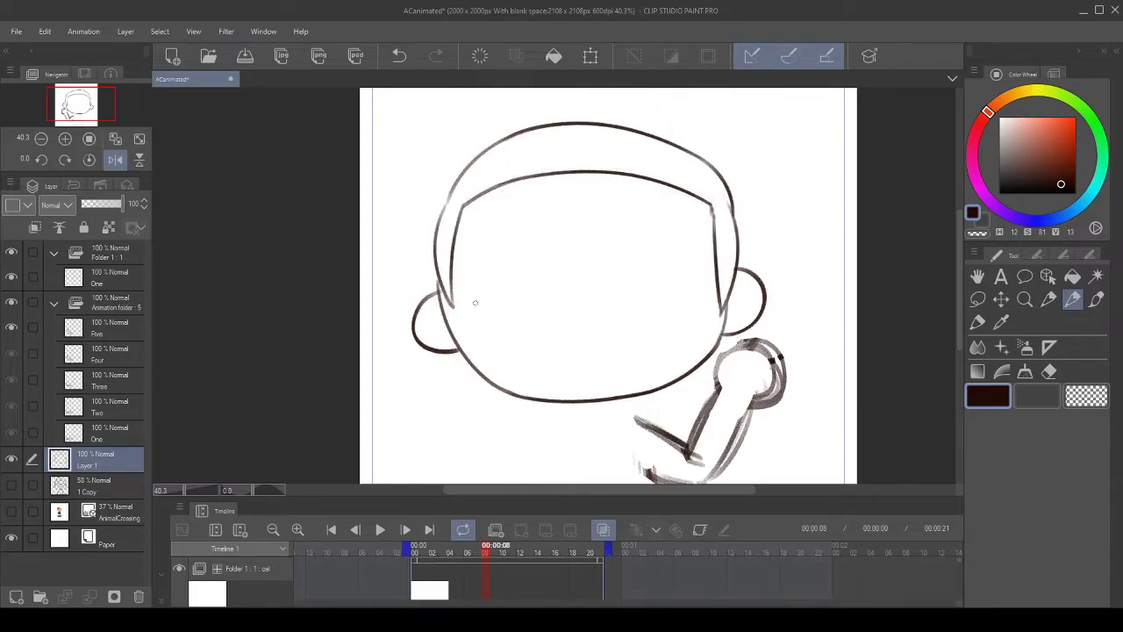
- Try guide lines across the face from one sideburn and ear to the other to compare their heights
drag(443, 311, 722, 312)
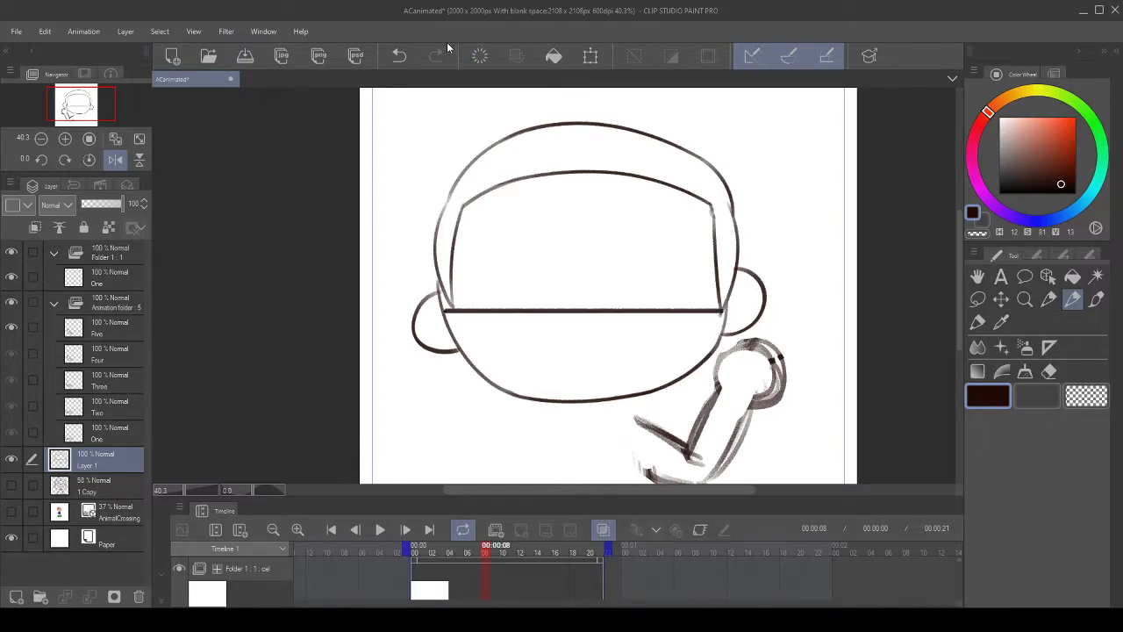
click(400, 56)
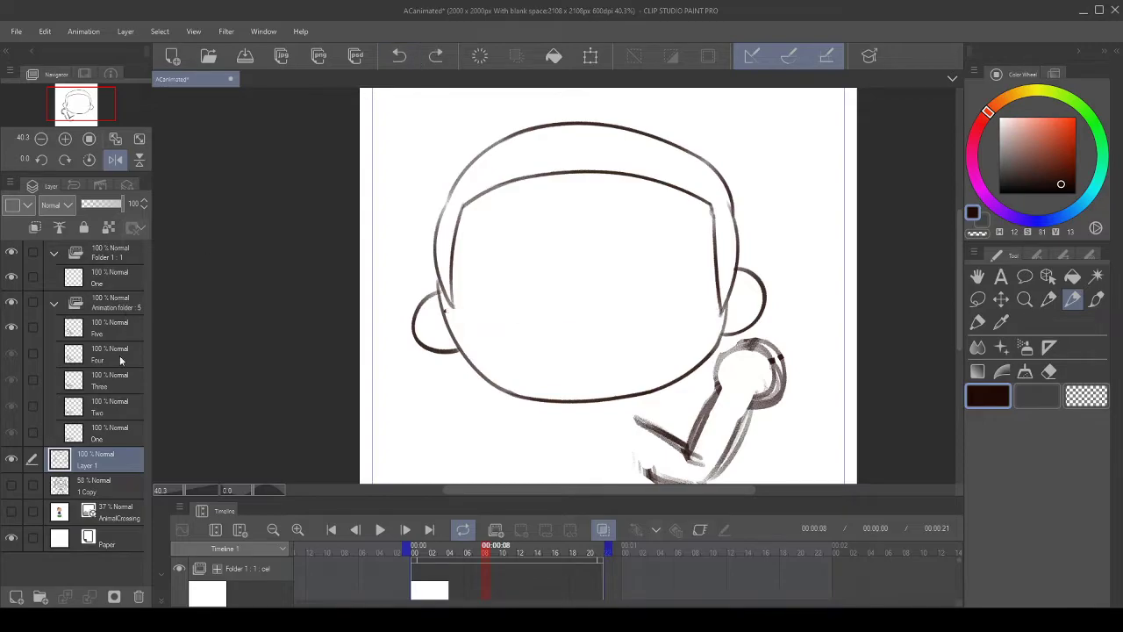
click(11, 485)
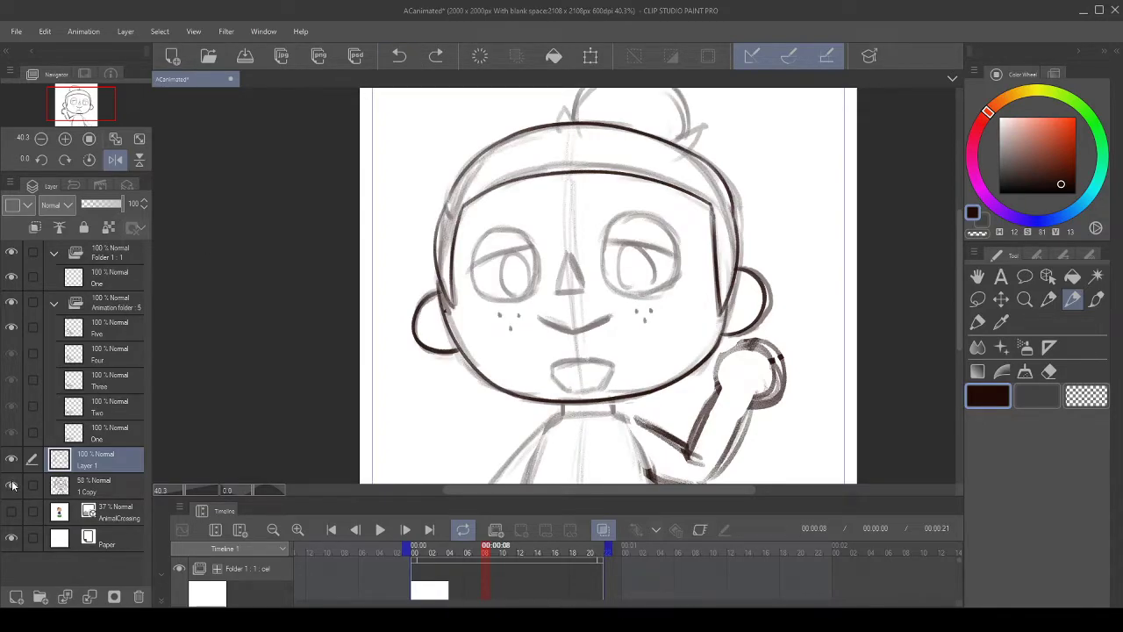
click(11, 486)
scroll(723, 253, up, 2)
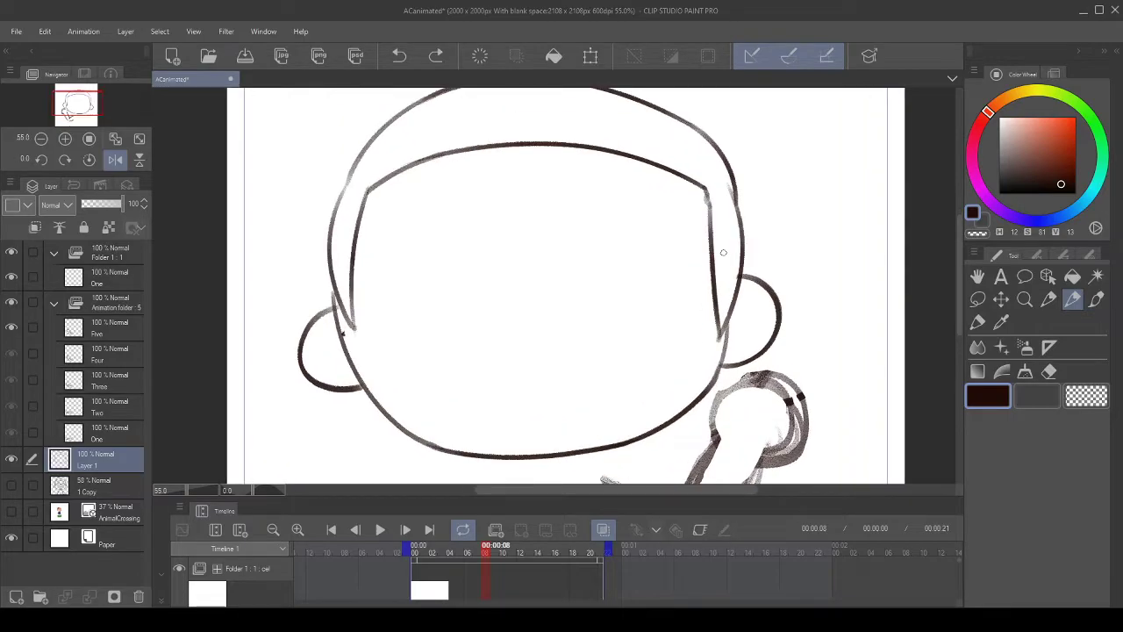
scroll(582, 296, up, 1)
drag(644, 366, 663, 319)
drag(926, 270, 883, 293)
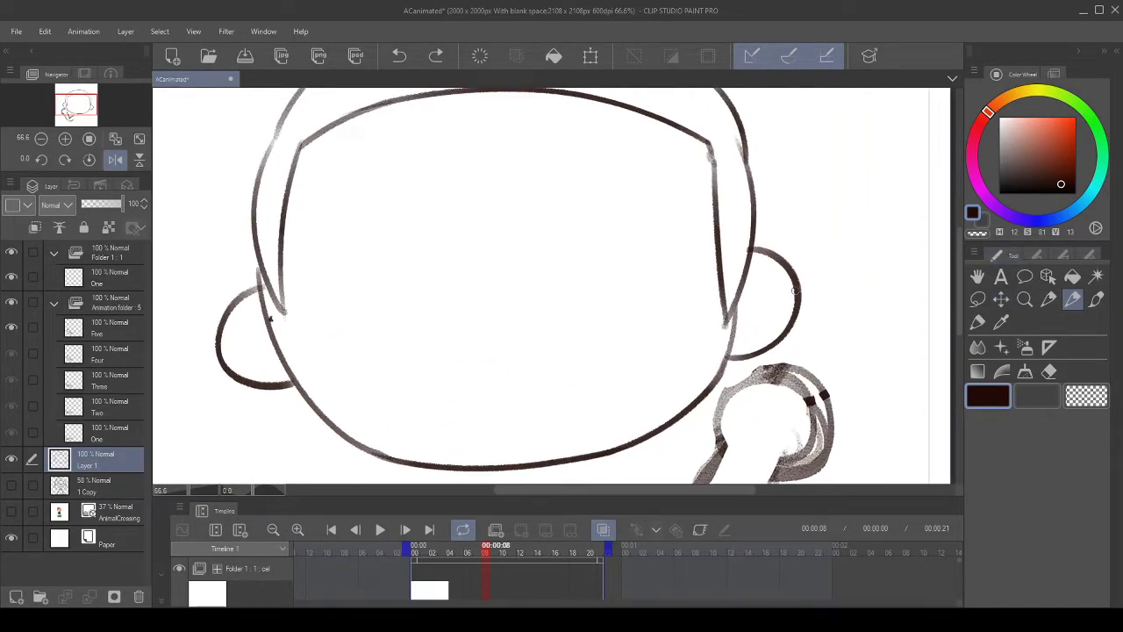
scroll(487, 354, down, 6)
scroll(524, 294, up, 3)
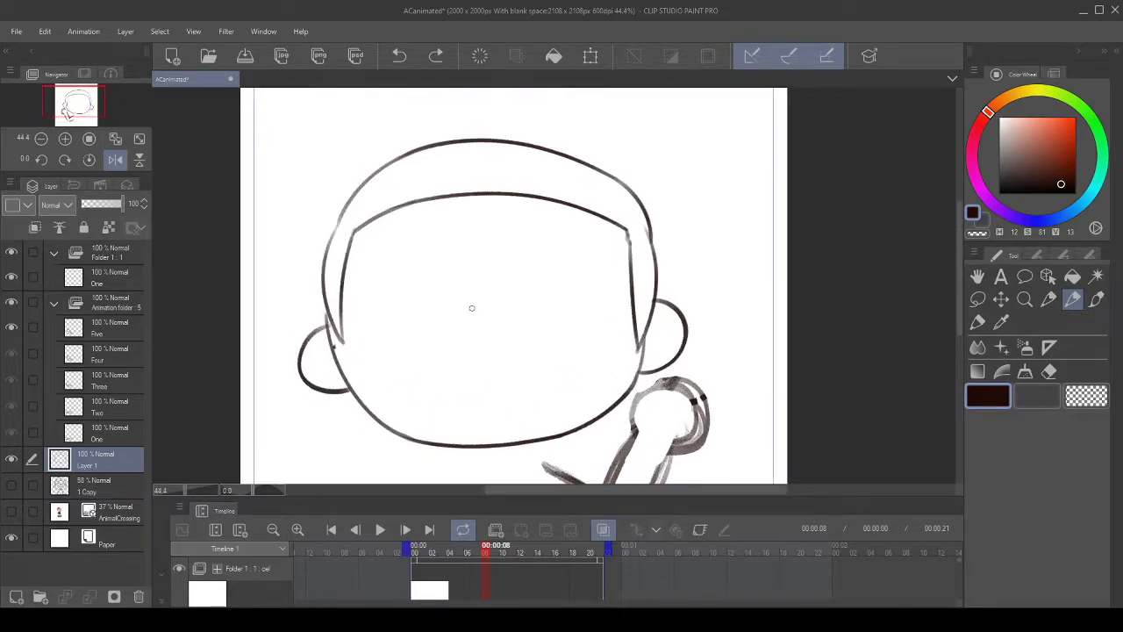
drag(333, 355, 728, 269)
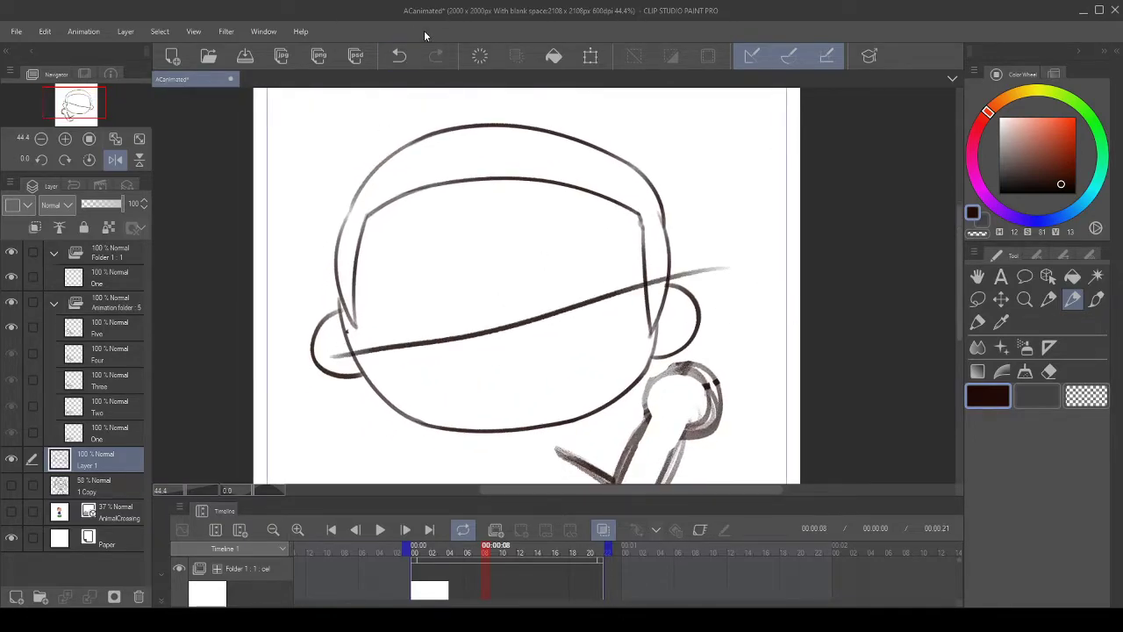
key(ctrl+z)
drag(299, 345, 683, 317)
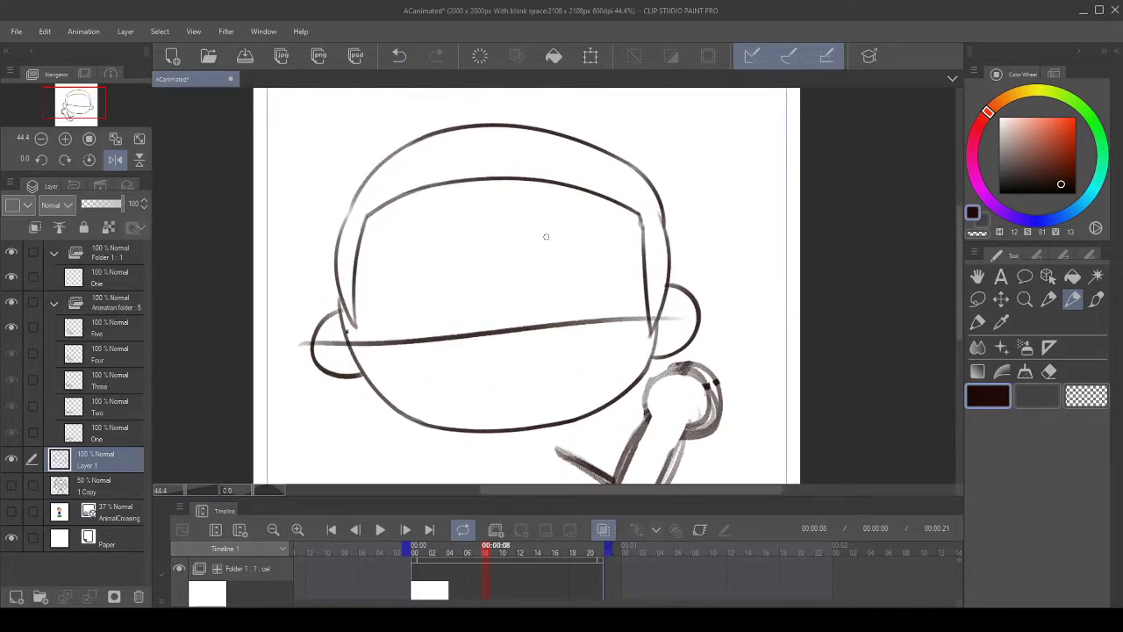
click(406, 66)
- Show the rough sketch again and examine the sideburn tips, ears and face outline against it in the mirrored view
scroll(795, 287, up, 1)
scroll(501, 269, down, 1)
scroll(285, 255, up, 1)
scroll(255, 258, up, 1)
drag(318, 260, 363, 161)
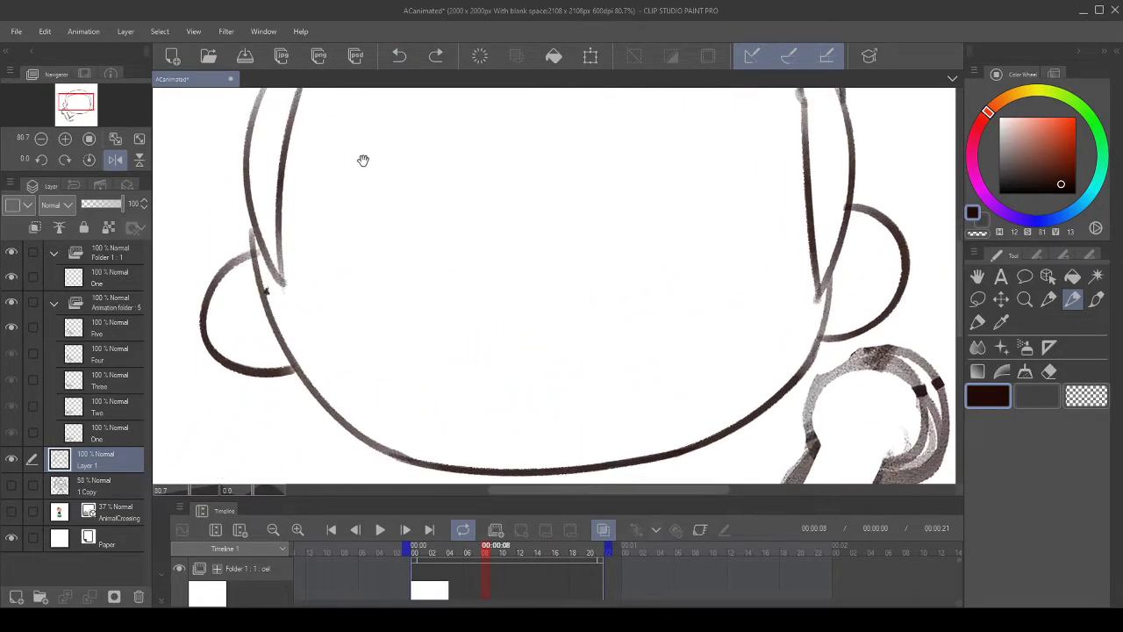
scroll(360, 358, up, 2)
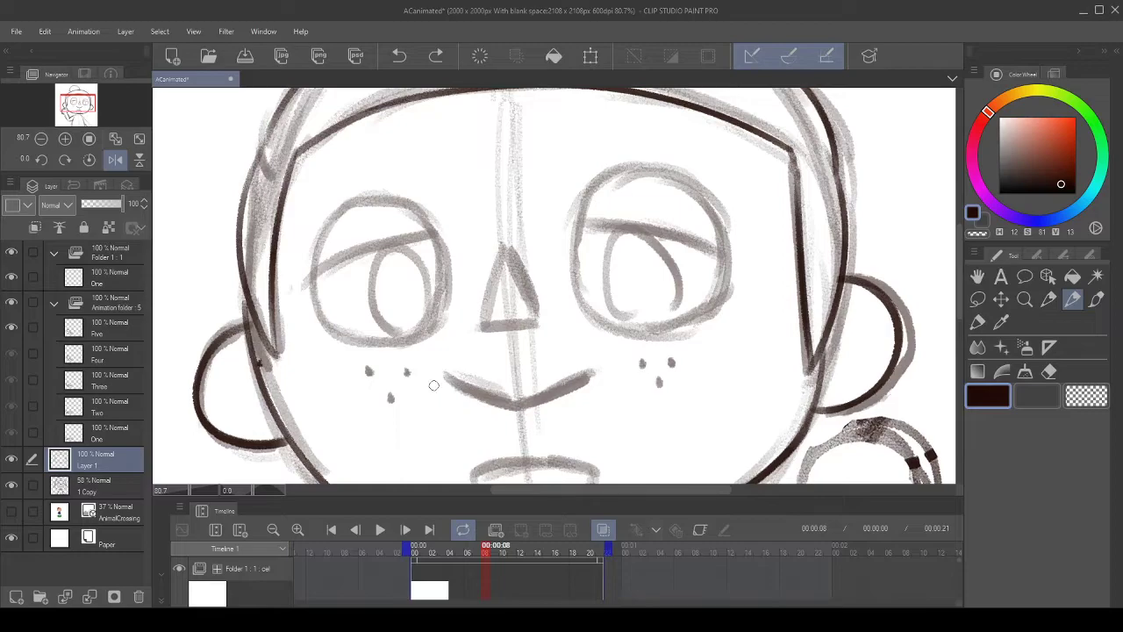
drag(463, 419, 542, 310)
drag(344, 254, 343, 258)
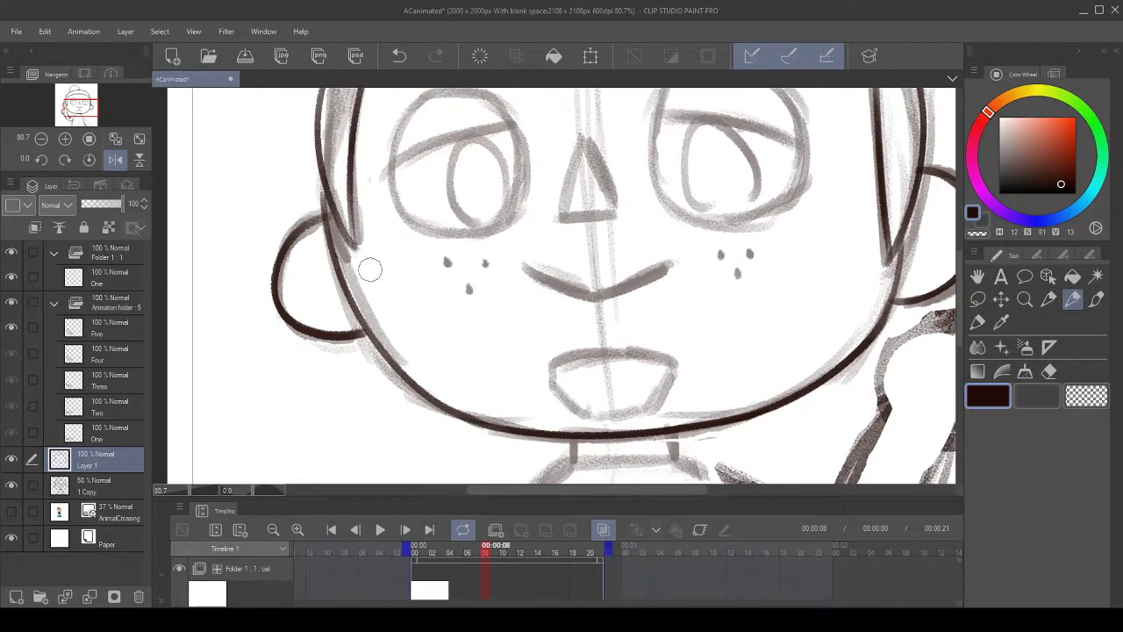
mouse_move(734, 281)
mouse_down()
mouse_move(588, 320)
mouse_move(782, 288)
mouse_up()
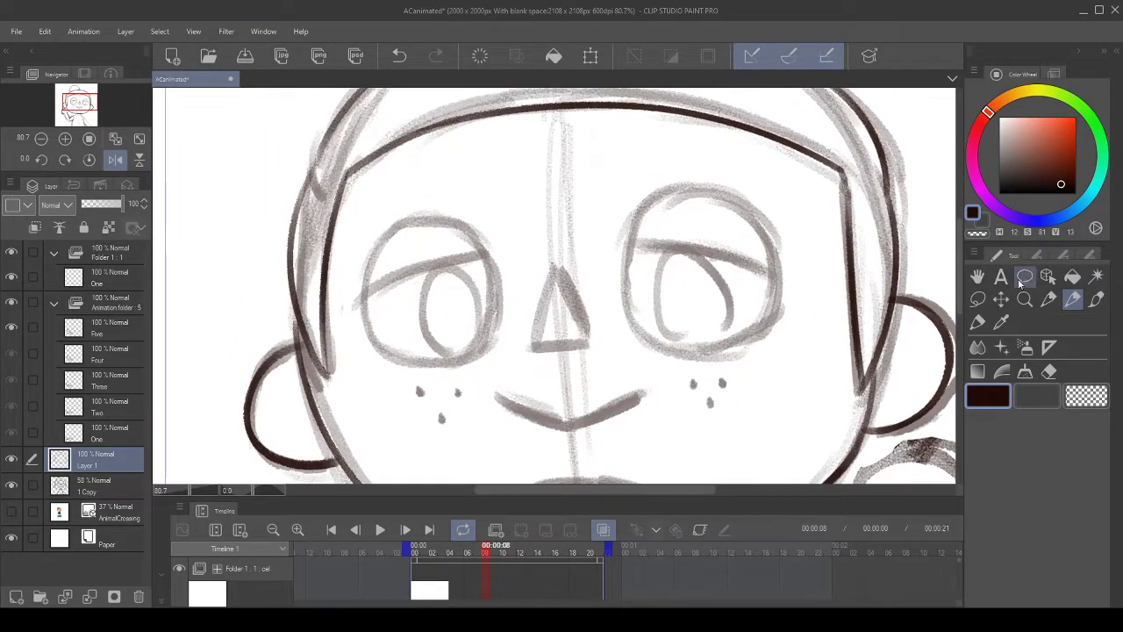
- Lasso the sideburn opposite the waving arm, hide the 1 Copy sketch layer, stretch the sideburn slightly downward with a transform, and deselect it
click(978, 300)
drag(413, 265, 452, 286)
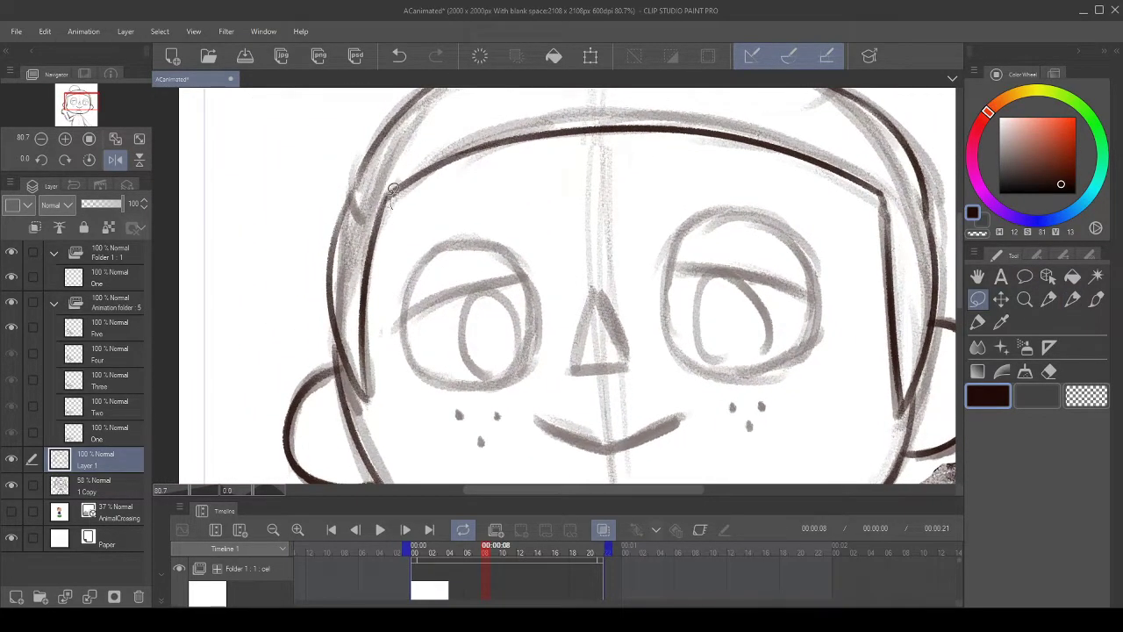
mouse_move(355, 181)
mouse_down()
mouse_move(317, 209)
mouse_move(308, 276)
mouse_move(377, 418)
mouse_move(406, 280)
mouse_up()
scroll(436, 417, up, 4)
scroll(351, 343, down, 3)
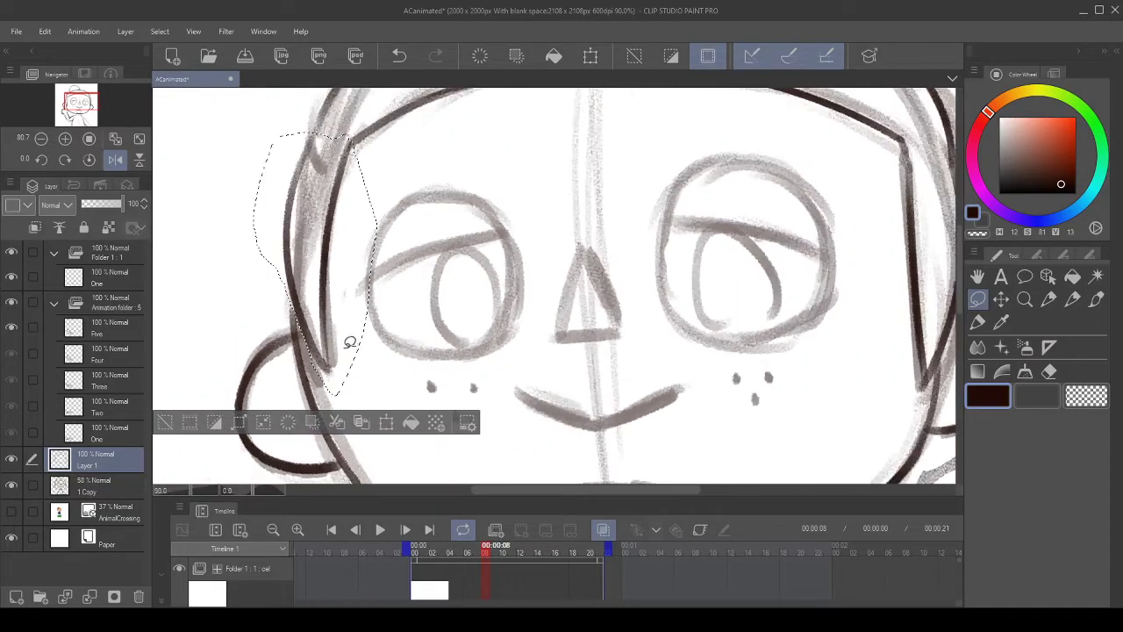
click(11, 485)
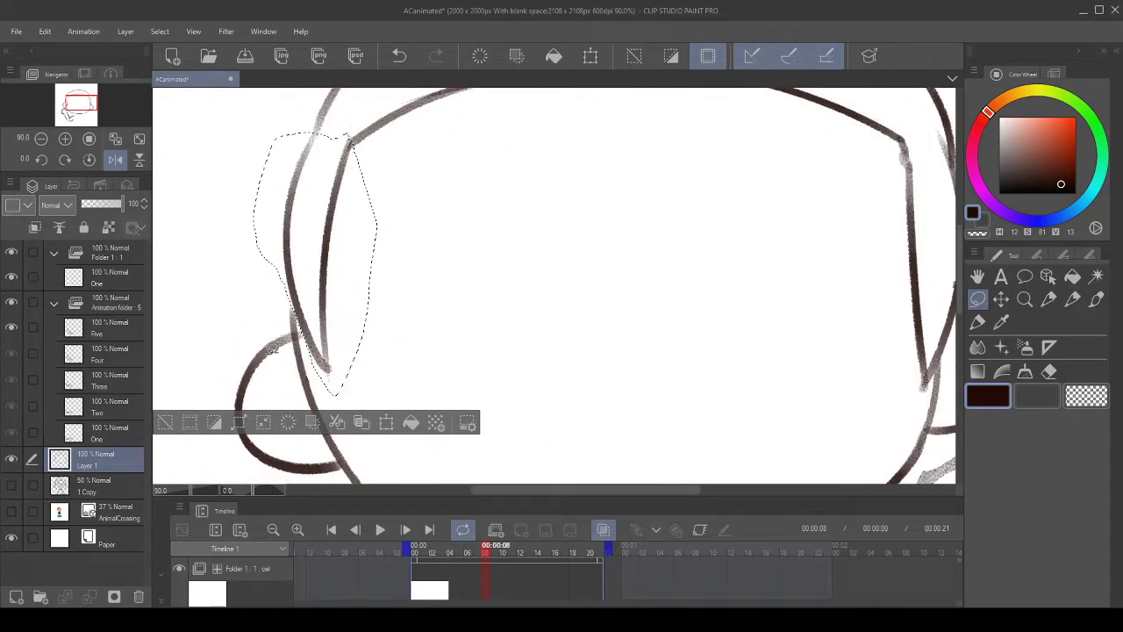
scroll(325, 369, up, 2)
click(386, 429)
scroll(369, 321, down, 6)
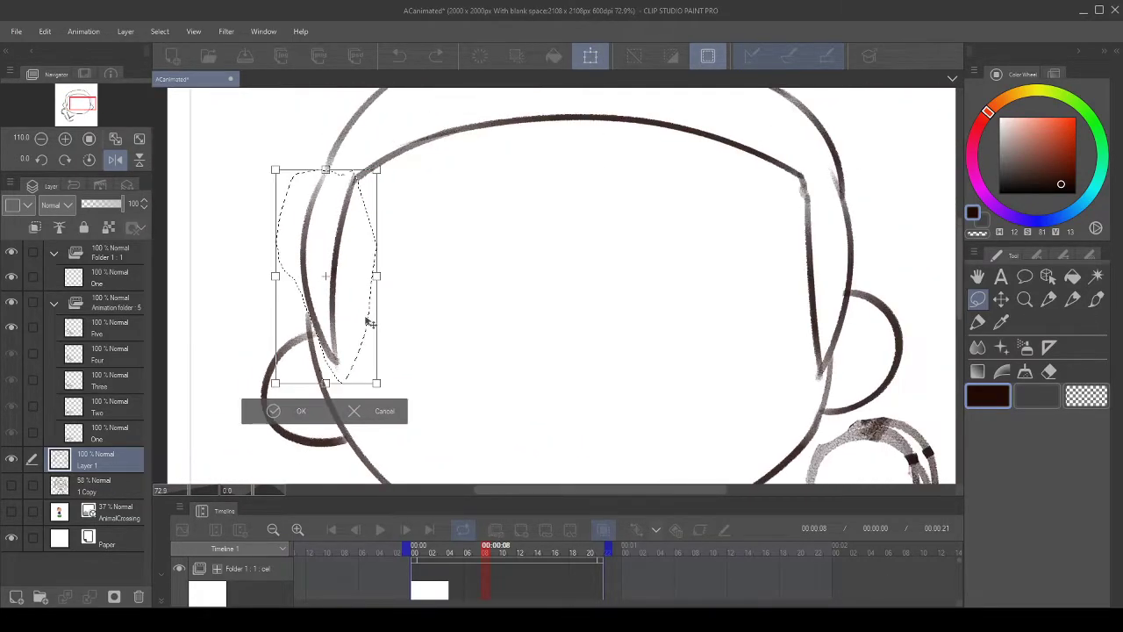
drag(333, 372, 338, 393)
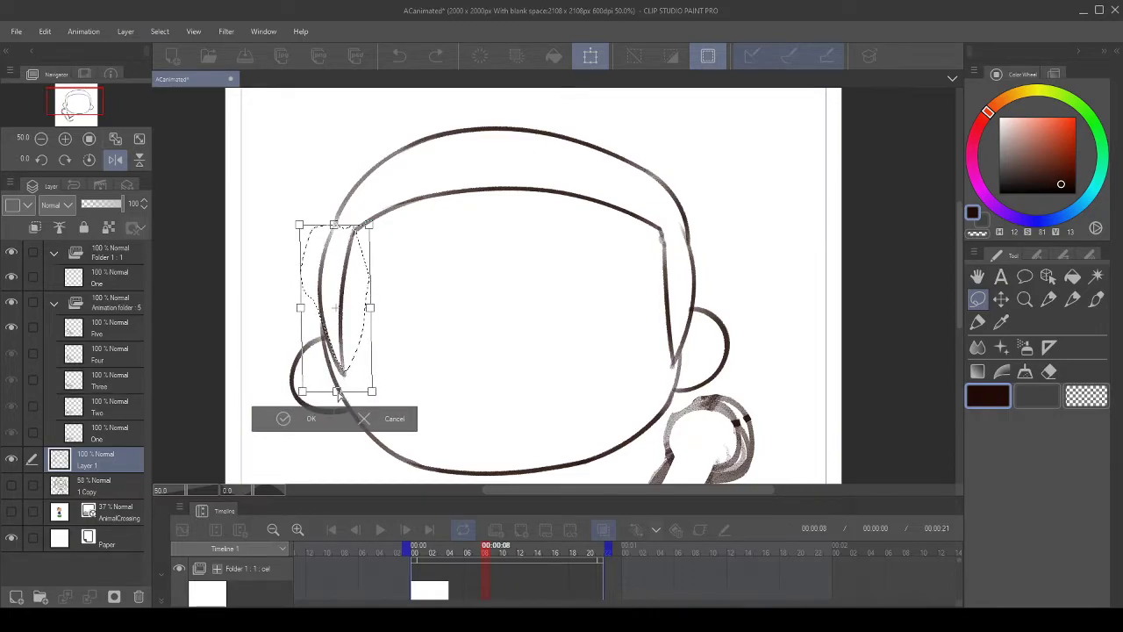
click(283, 423)
click(282, 420)
click(182, 417)
- Compare both sideburns on the inked head and return the canvas to its unmirrored view
scroll(434, 295, down, 1)
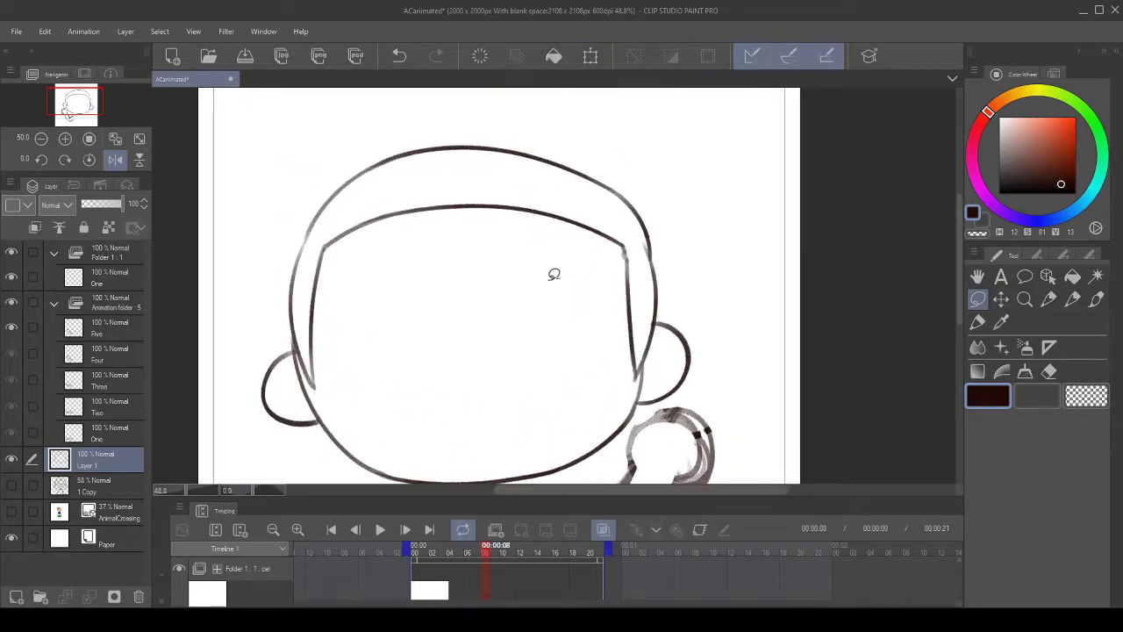
scroll(665, 369, up, 2)
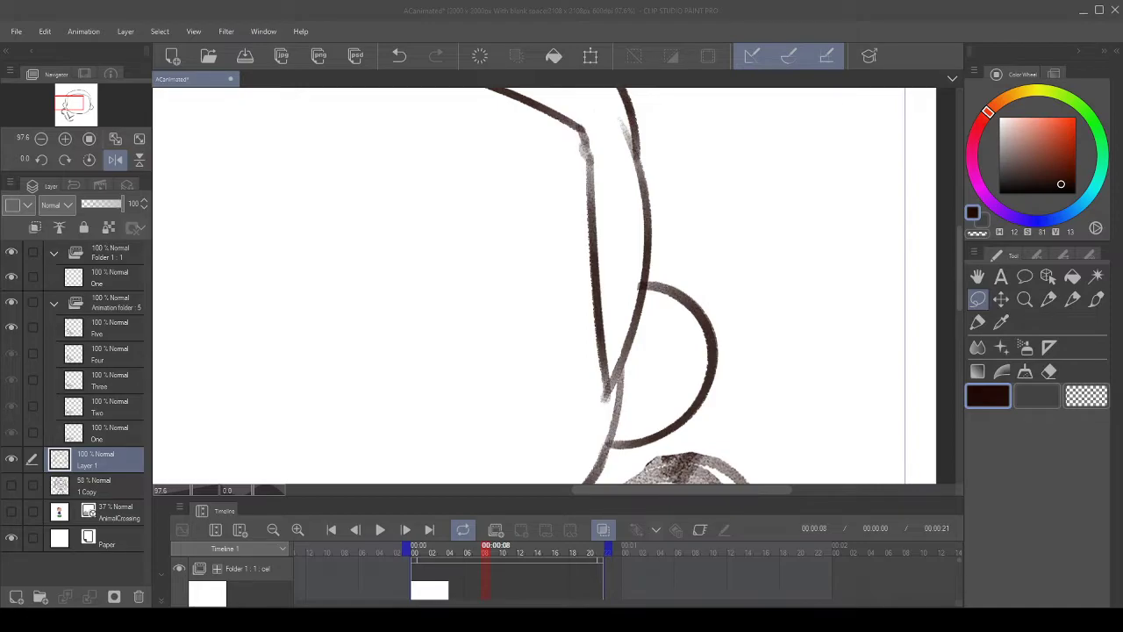
scroll(451, 229, down, 4)
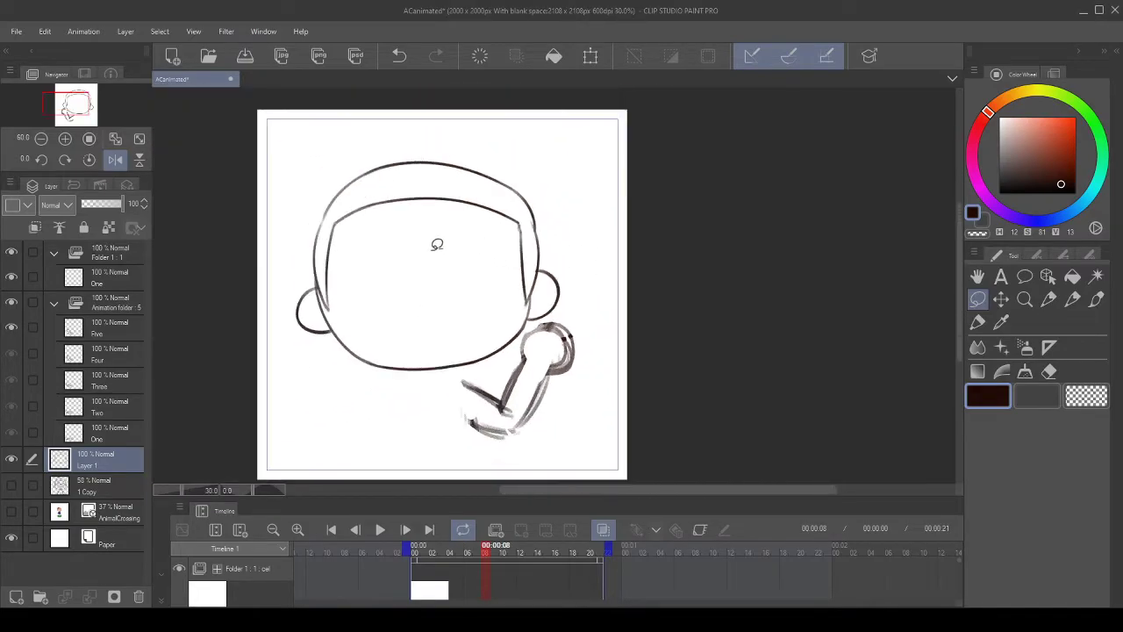
scroll(421, 245, up, 2)
click(115, 160)
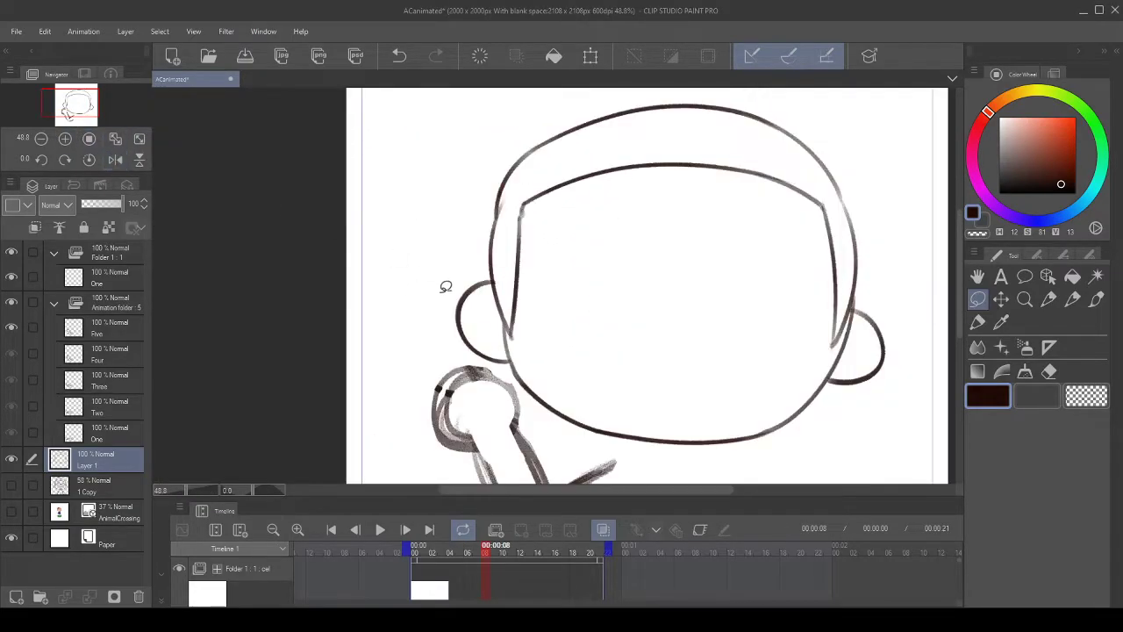
- Inspect the sideburn above the waving arm up close and hide the animation folder so only the head line art shows
scroll(619, 277, up, 3)
scroll(553, 302, down, 2)
scroll(553, 301, up, 4)
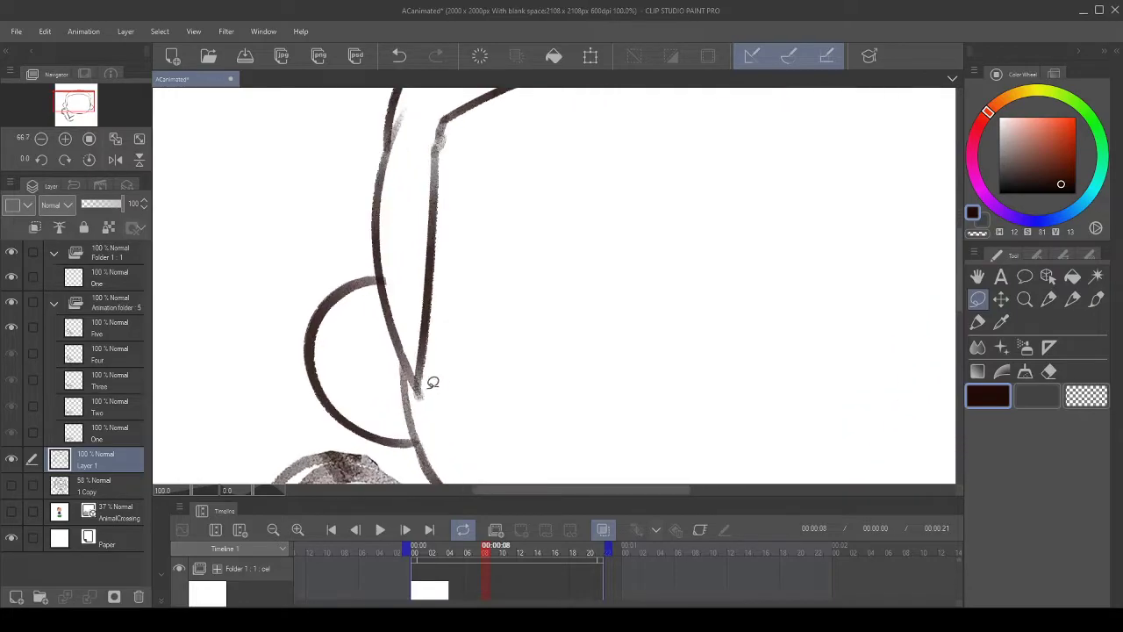
drag(440, 325, 430, 365)
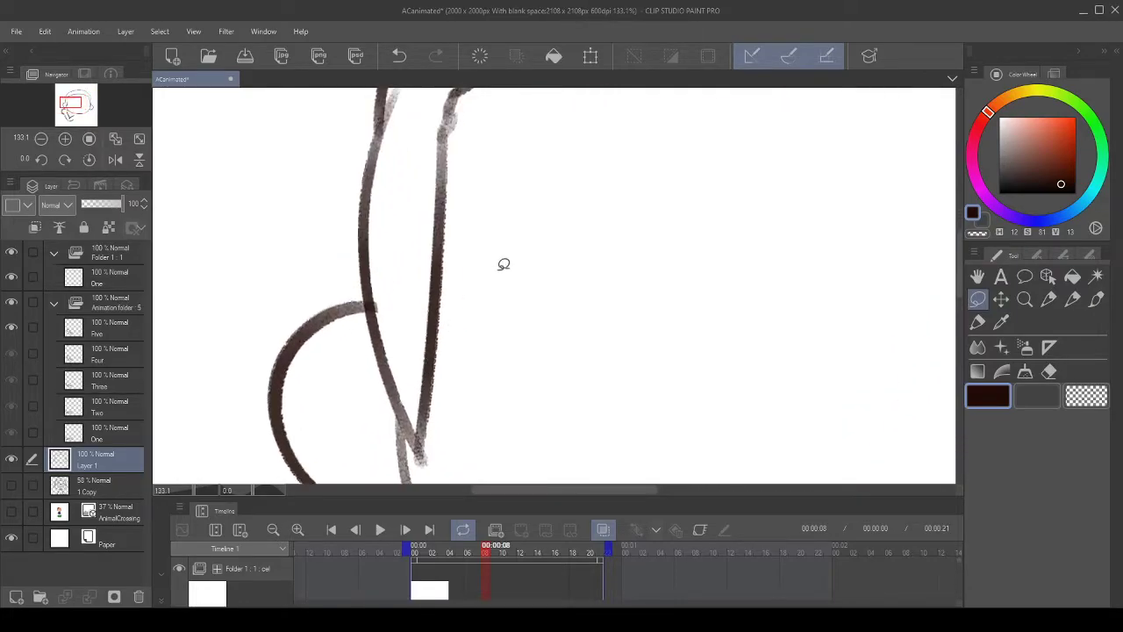
scroll(507, 258, down, 5)
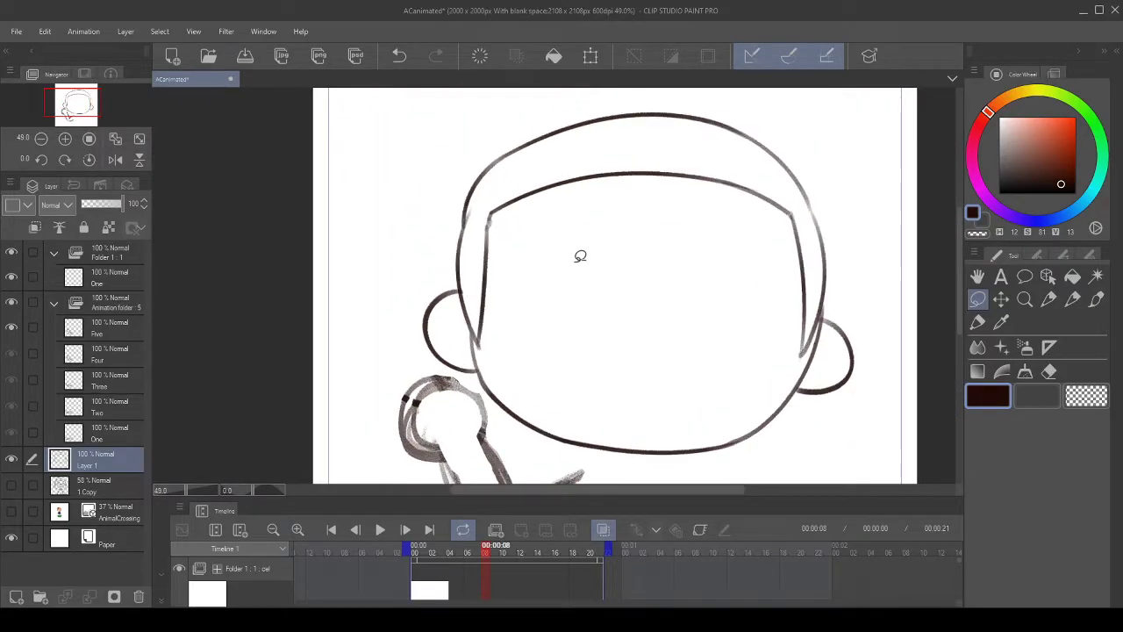
click(11, 303)
scroll(639, 255, up, 1)
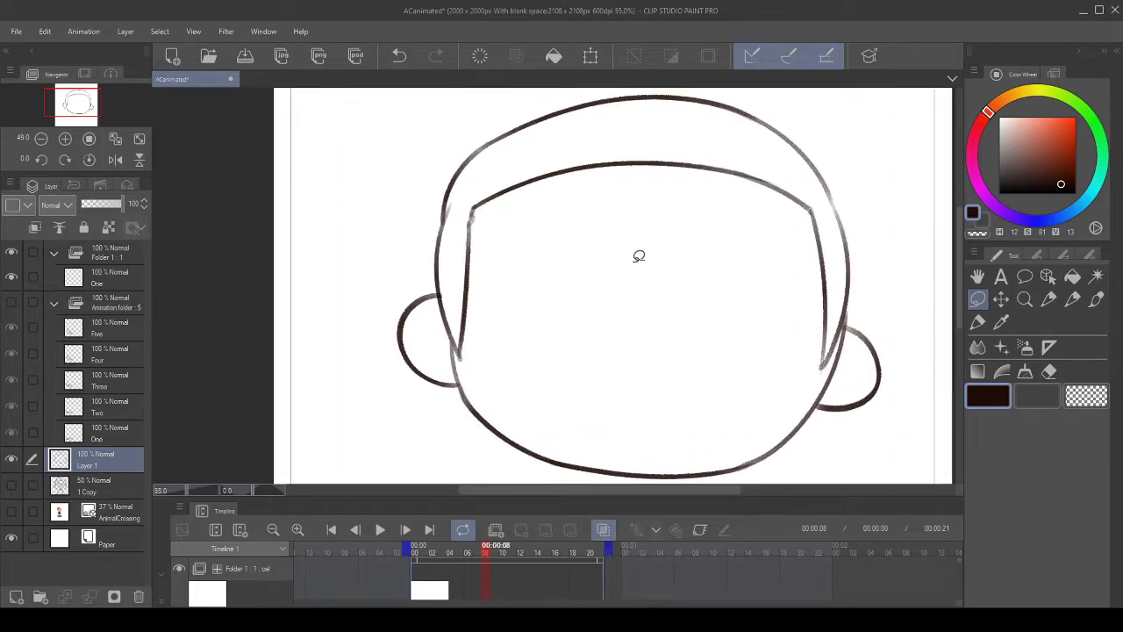
scroll(441, 195, up, 1)
scroll(442, 195, up, 1)
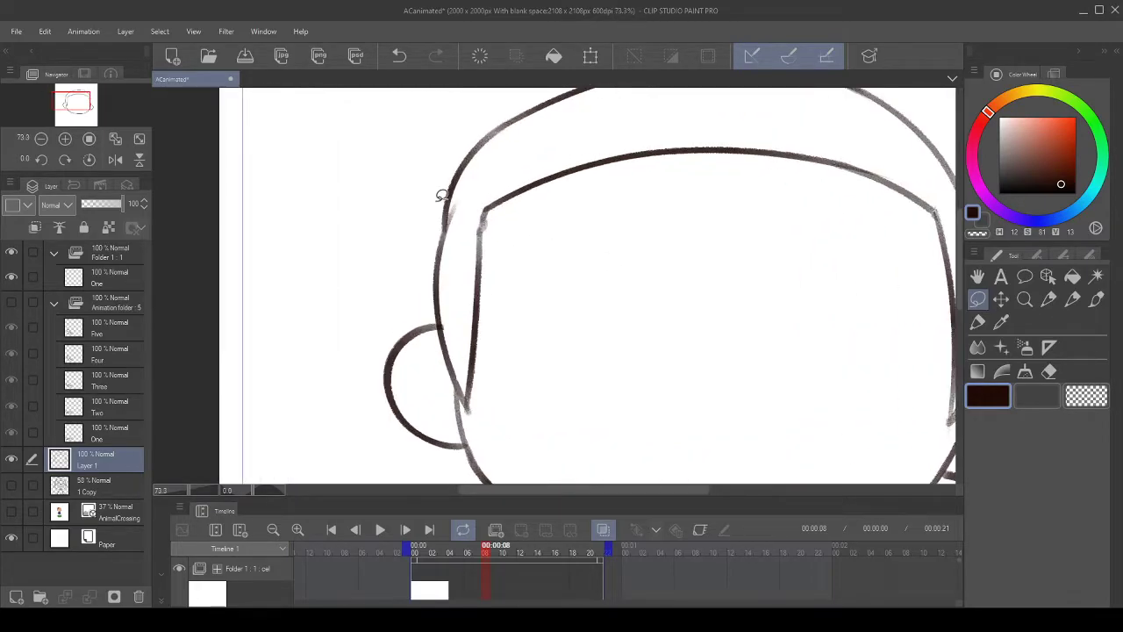
- With the textured pen set to transparent colour, erase the stray line end where the outer hair curves meet above the ear
click(1049, 299)
key(c)
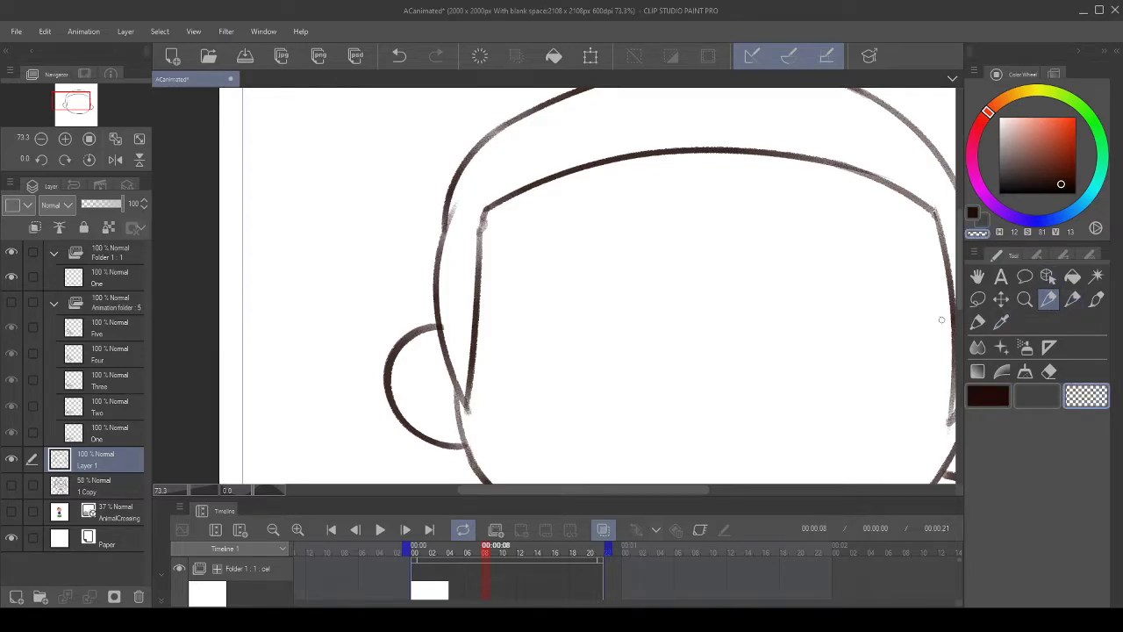
click(1073, 299)
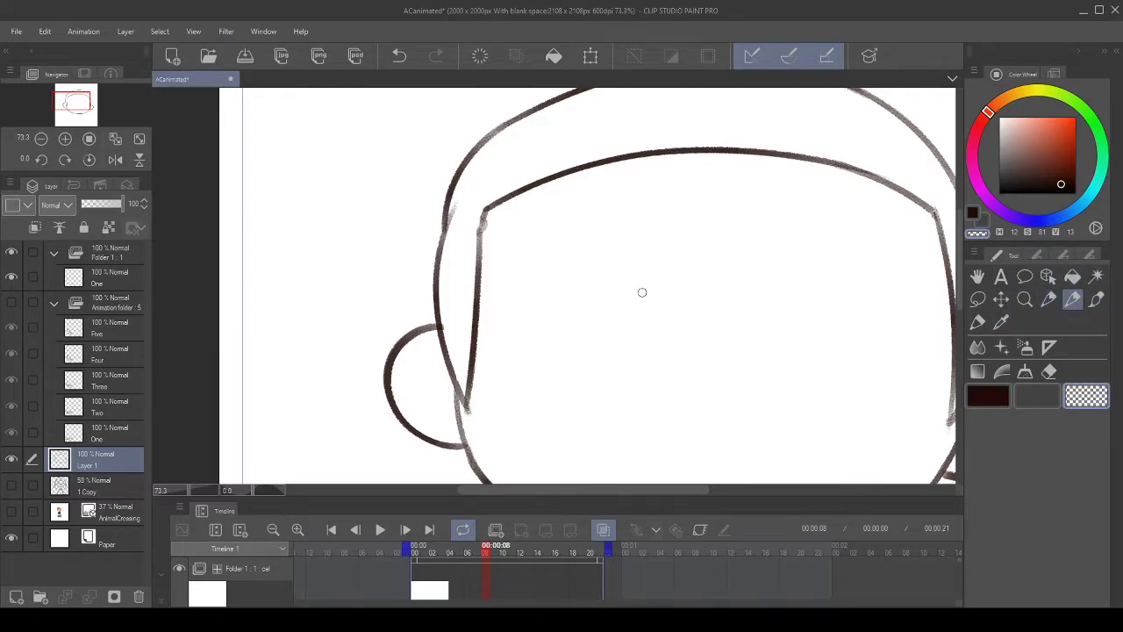
scroll(482, 228, up, 2)
mouse_move(549, 290)
mouse_down()
mouse_move(550, 319)
mouse_move(521, 312)
mouse_up()
drag(532, 266, 553, 289)
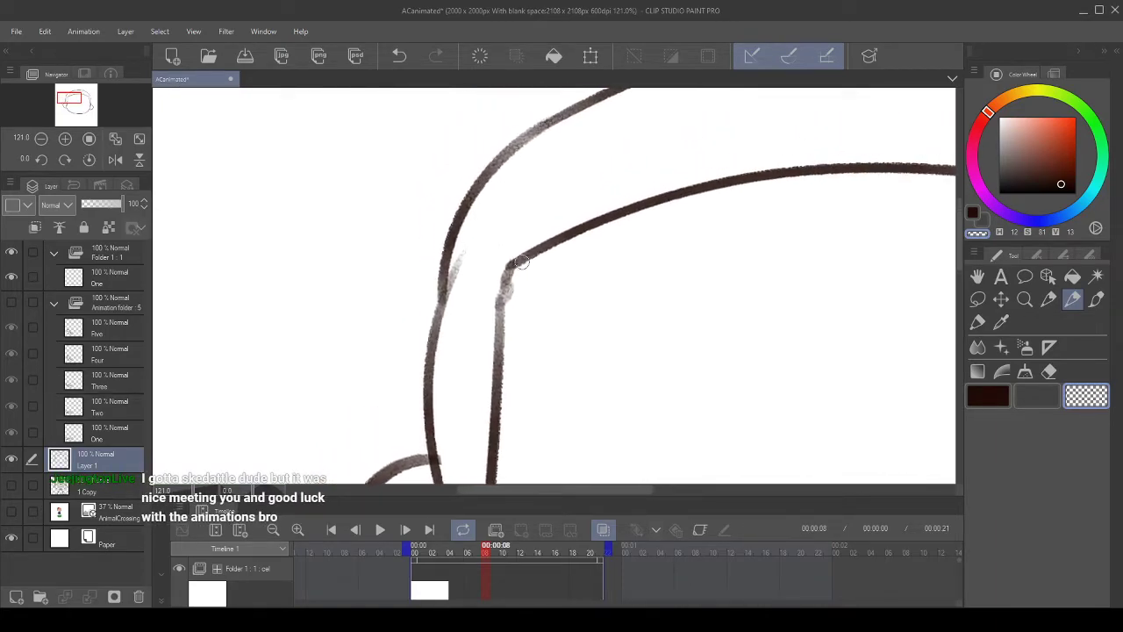
drag(467, 248, 450, 297)
click(399, 55)
drag(470, 240, 446, 311)
drag(461, 249, 446, 304)
drag(603, 356, 609, 264)
- Clean up the hairline corner at the top of the sideburn by erasing its uneven inner edge with transparent colour
click(973, 213)
mouse_move(497, 237)
mouse_down()
mouse_move(535, 265)
mouse_move(474, 225)
mouse_move(525, 173)
mouse_up()
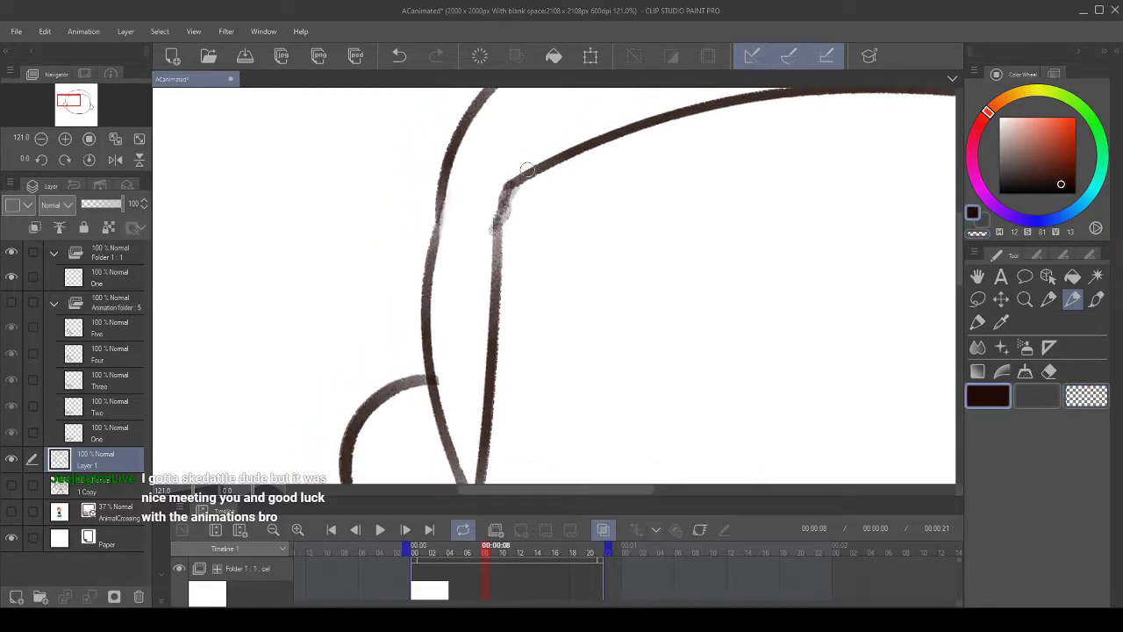
click(400, 57)
click(978, 234)
drag(510, 212, 505, 234)
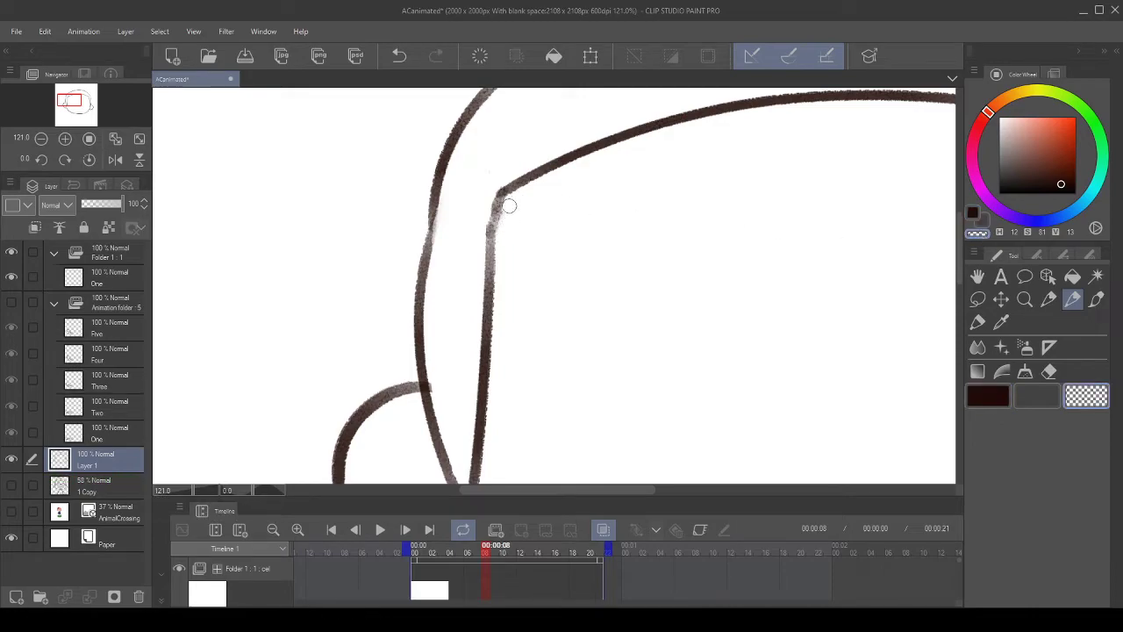
scroll(532, 281, down, 3)
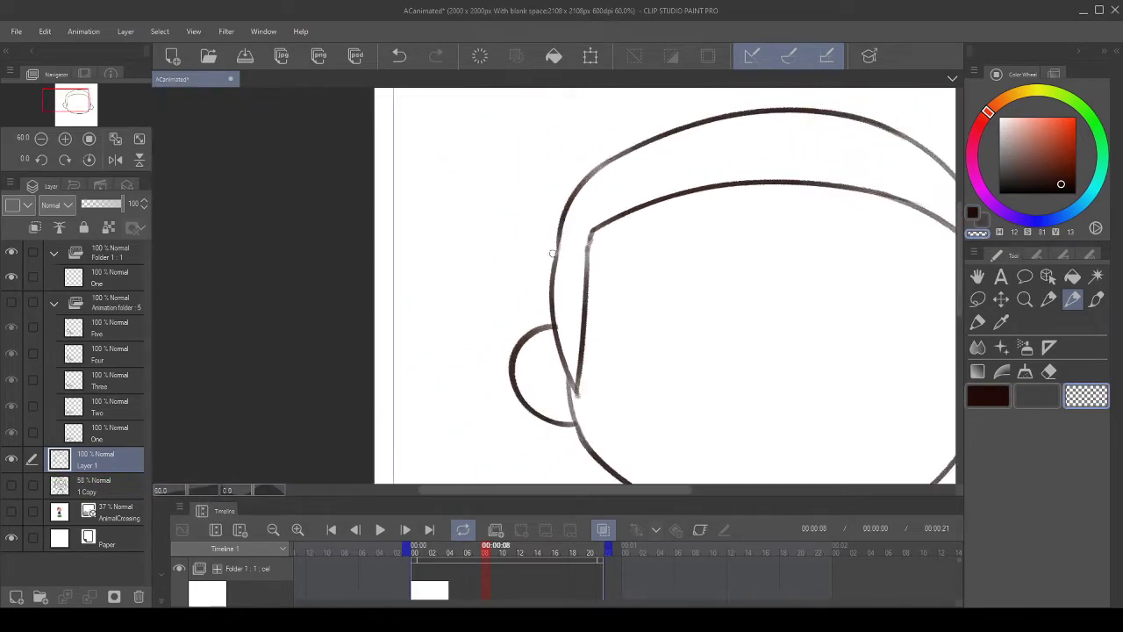
scroll(790, 325, up, 3)
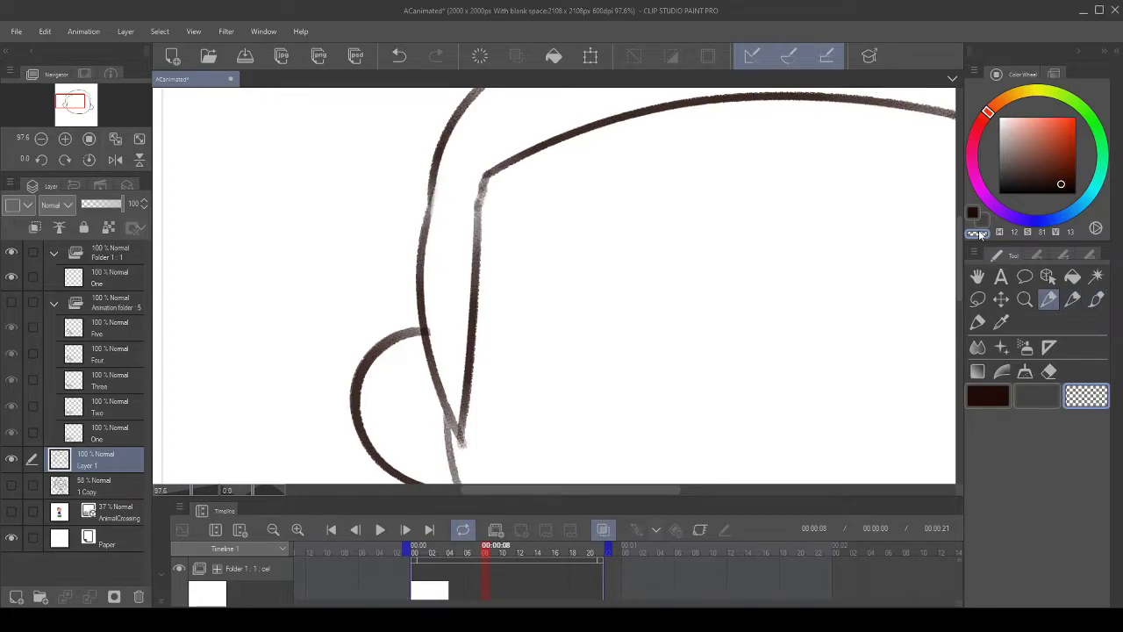
- Draw two slanted test strokes in the dark brown colour on the blank area beside the head, one with each pen
click(973, 211)
scroll(521, 301, down, 1)
drag(447, 250, 502, 386)
drag(413, 170, 358, 309)
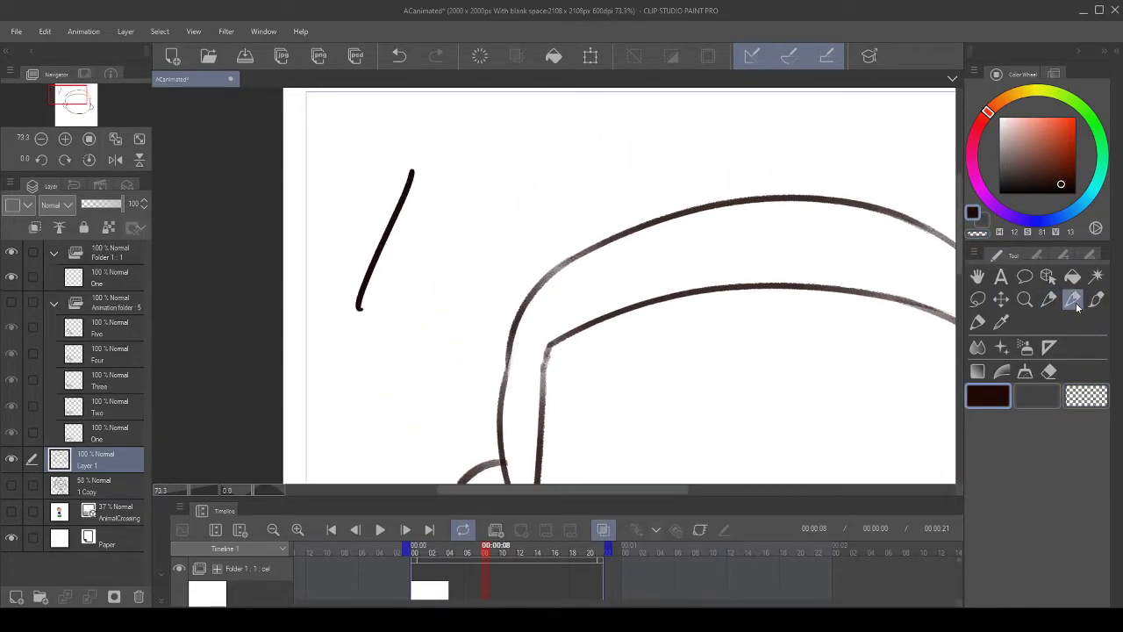
drag(513, 211, 398, 327)
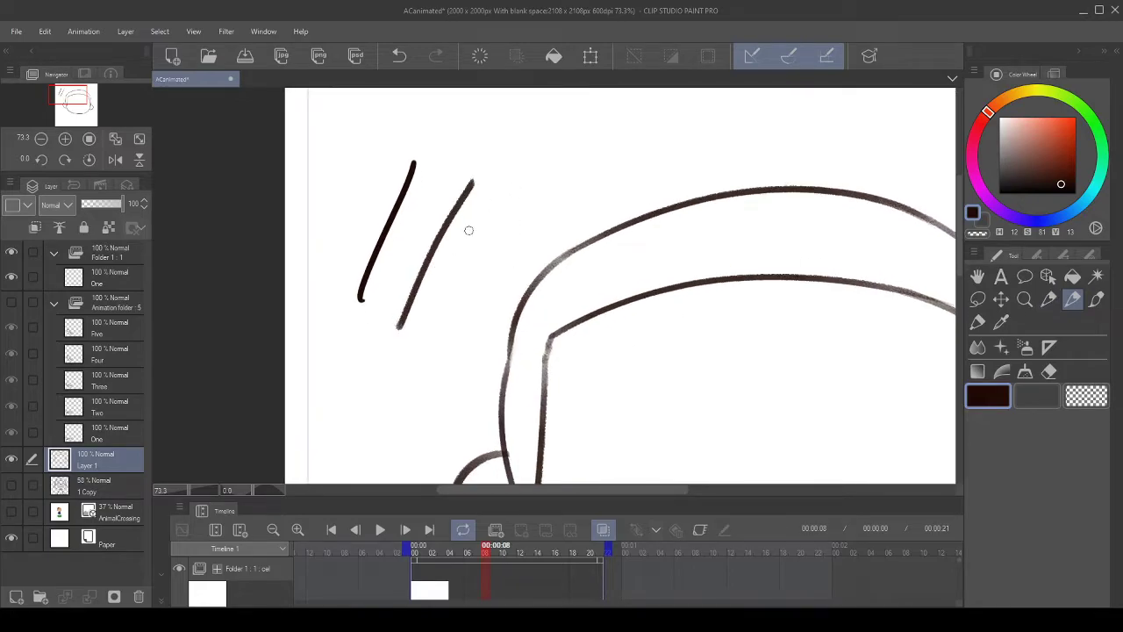
- Lasso the smooth test stroke and slant it with a transform to examine how its edge holds up beside the textured stroke
click(978, 300)
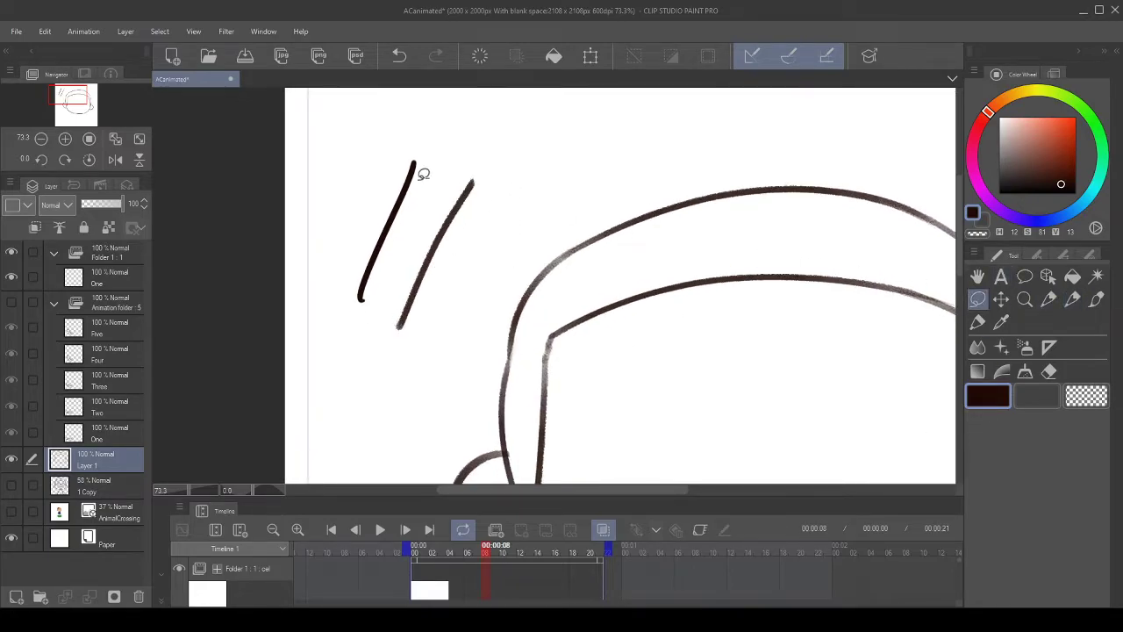
scroll(317, 186, up, 1)
mouse_move(474, 154)
mouse_down()
mouse_move(398, 361)
mouse_move(328, 325)
mouse_move(388, 155)
mouse_move(516, 112)
mouse_up()
click(489, 413)
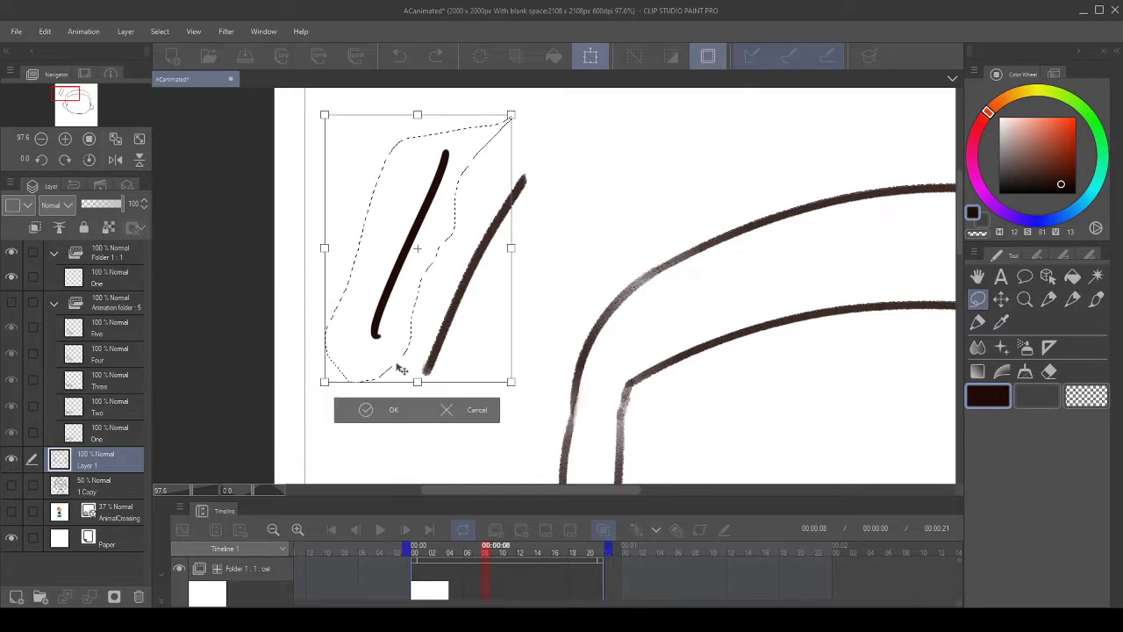
drag(418, 391, 389, 386)
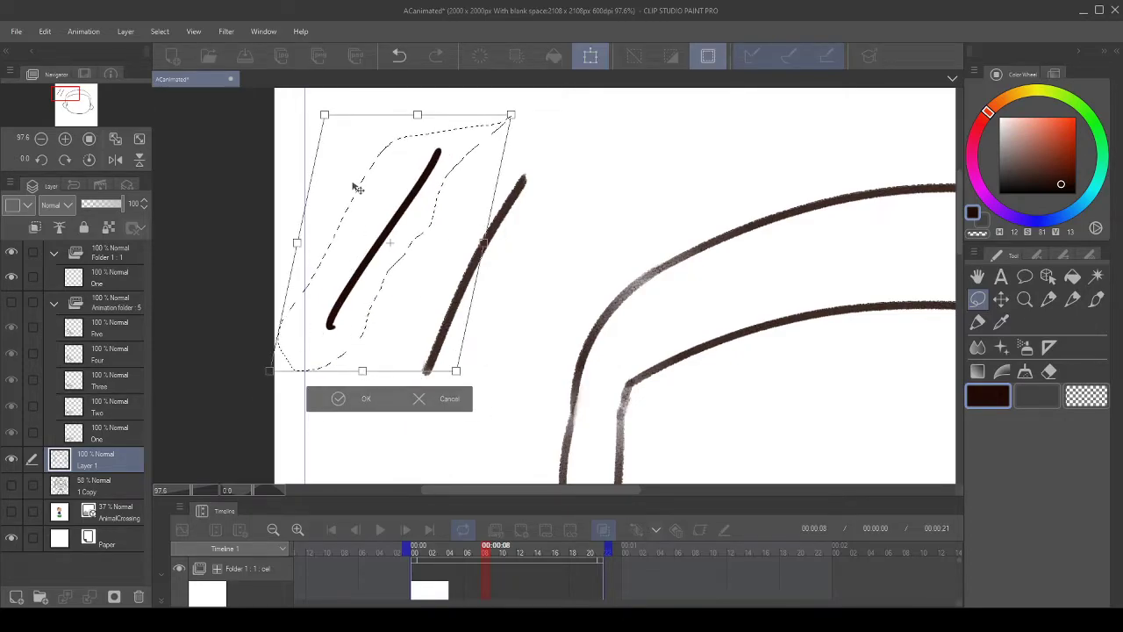
scroll(355, 184, up, 2)
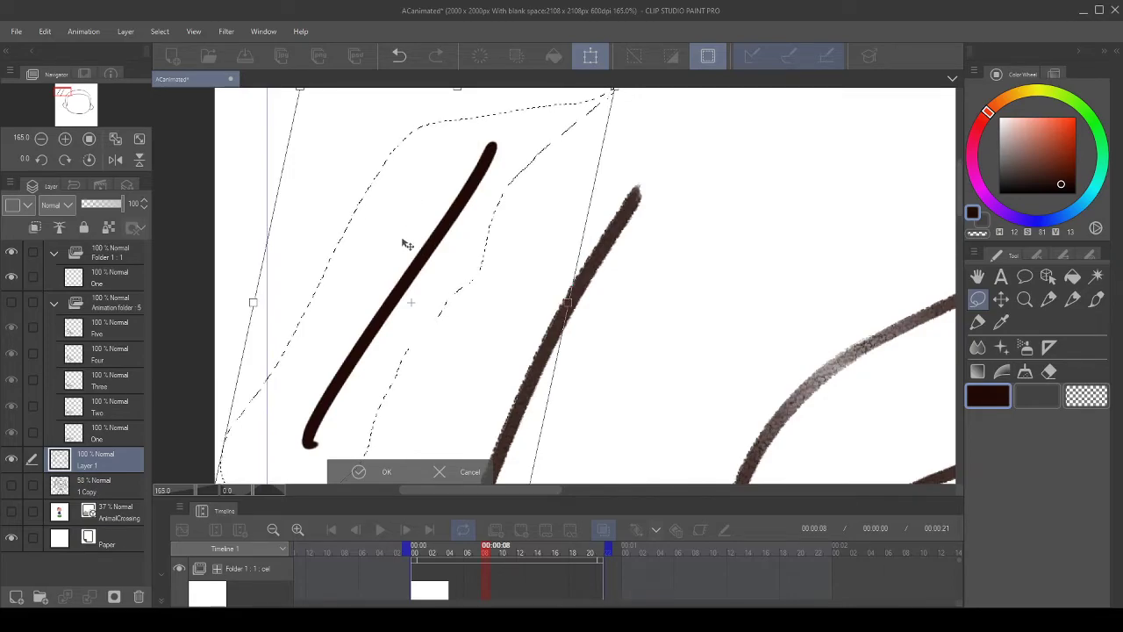
scroll(404, 270, up, 1)
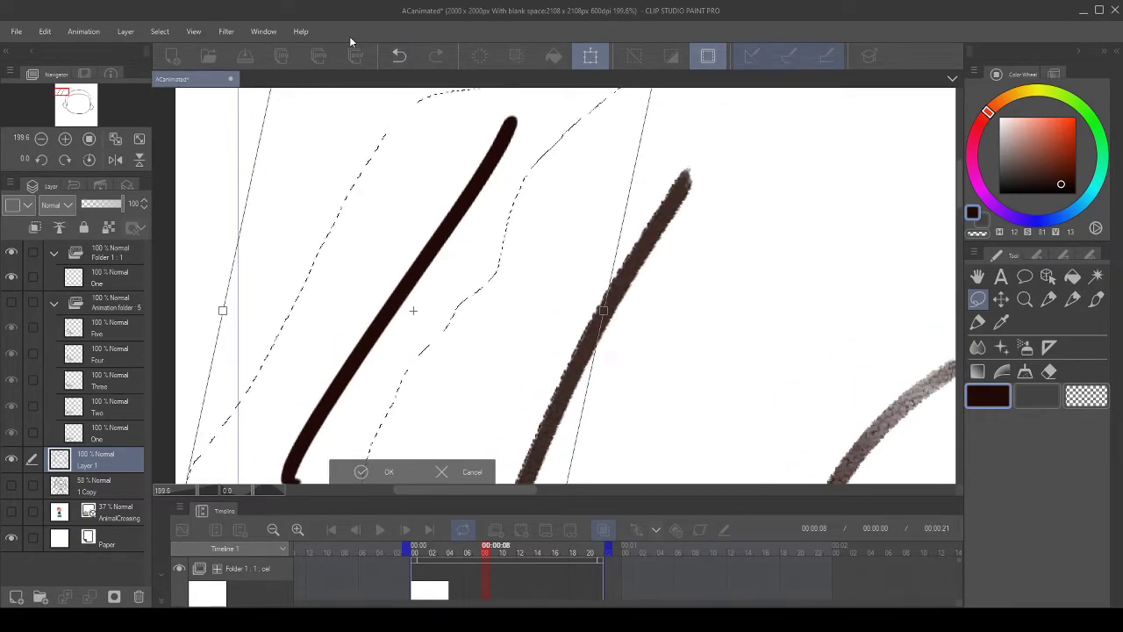
- Undo the test stroke's slant, close the transform and deselect, and delete both test strokes
click(399, 55)
click(436, 55)
click(399, 56)
scroll(515, 313, down, 2)
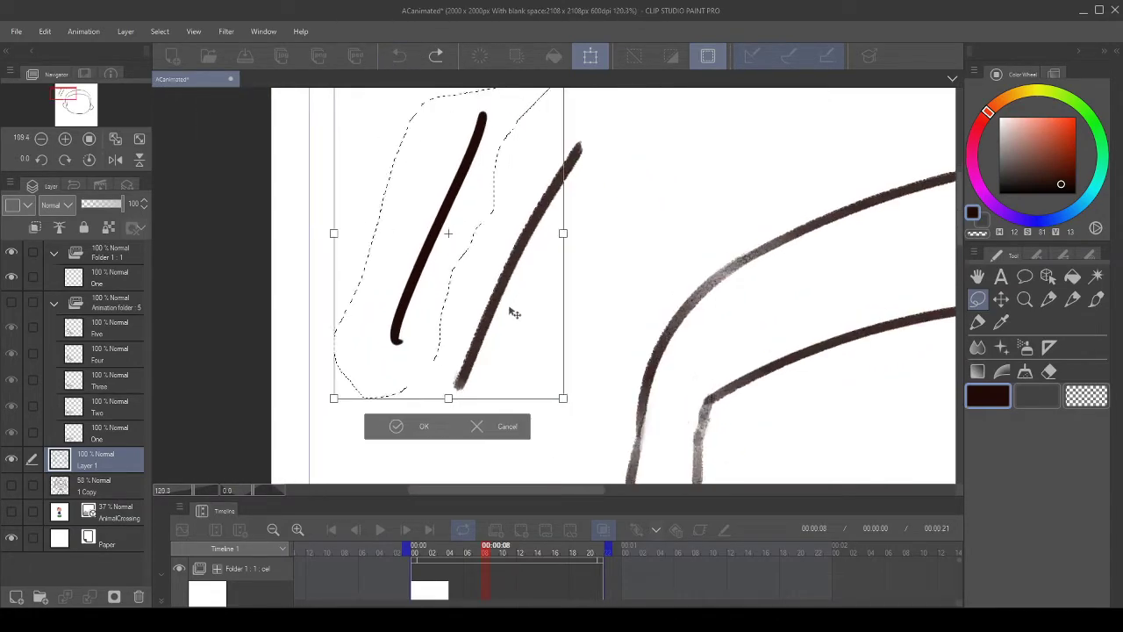
click(403, 430)
scroll(461, 302, down, 4)
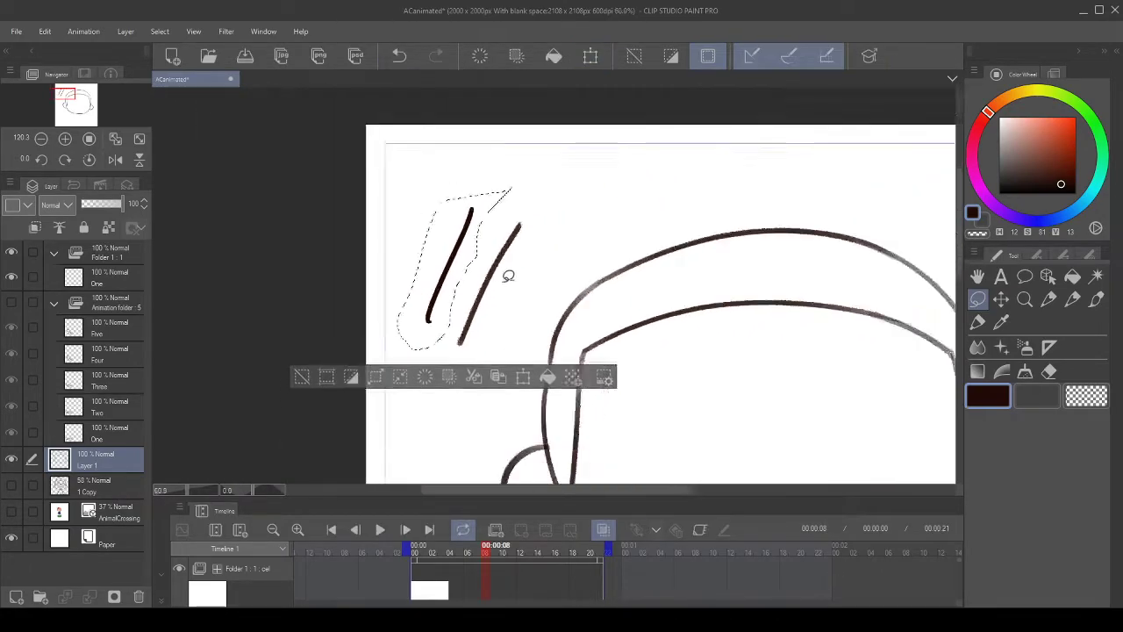
scroll(508, 276, down, 2)
click(298, 392)
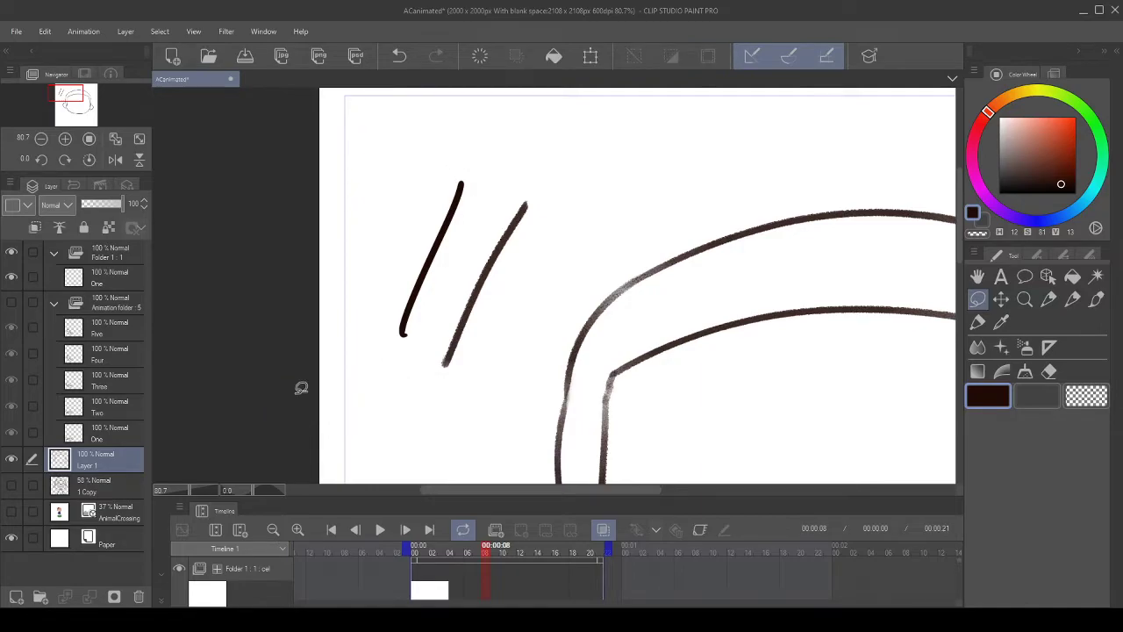
mouse_move(537, 193)
mouse_down()
mouse_move(514, 223)
mouse_move(500, 162)
mouse_move(394, 337)
mouse_up()
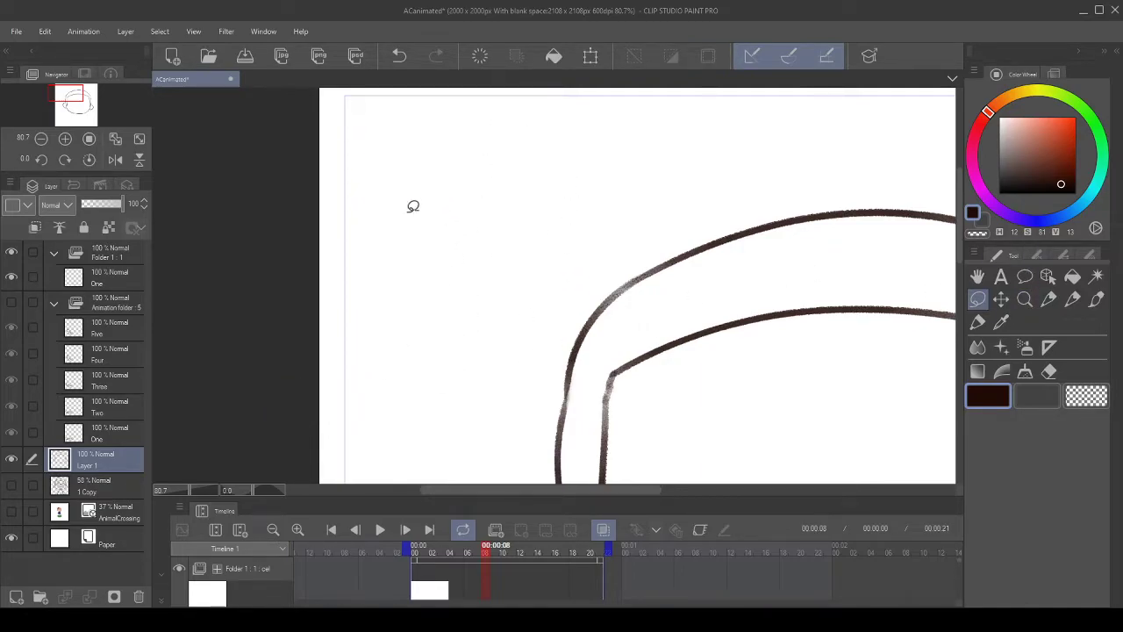
- Switch back to the textured pen and show the 1 Copy rough sketch layer beneath the head line art
scroll(652, 296, down, 4)
scroll(597, 220, up, 3)
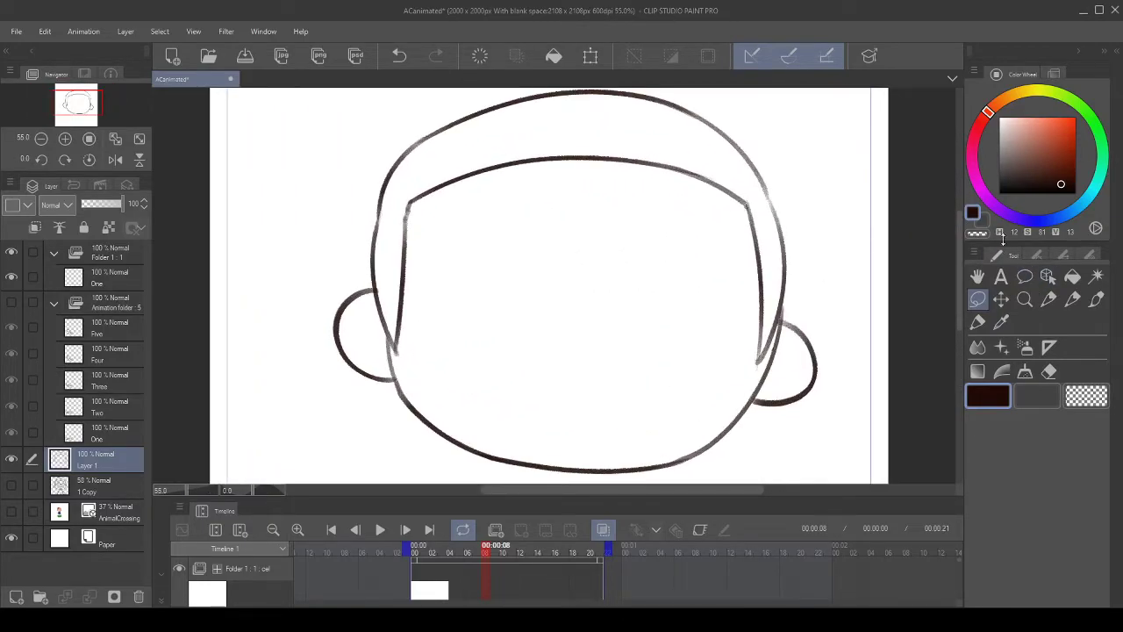
click(1073, 300)
scroll(653, 299, up, 2)
scroll(653, 298, down, 3)
scroll(653, 299, up, 1)
click(11, 486)
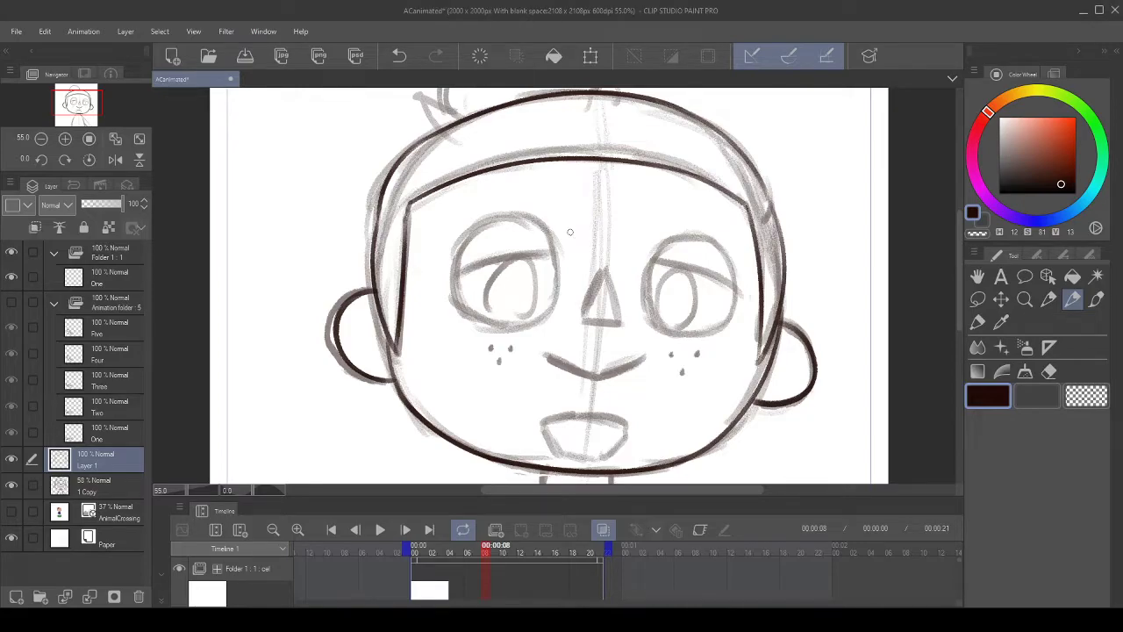
- Mirror the canvas, compare the sideburn tips' heights with a guide line across the face, and undo the guide line
scroll(570, 232, up, 1)
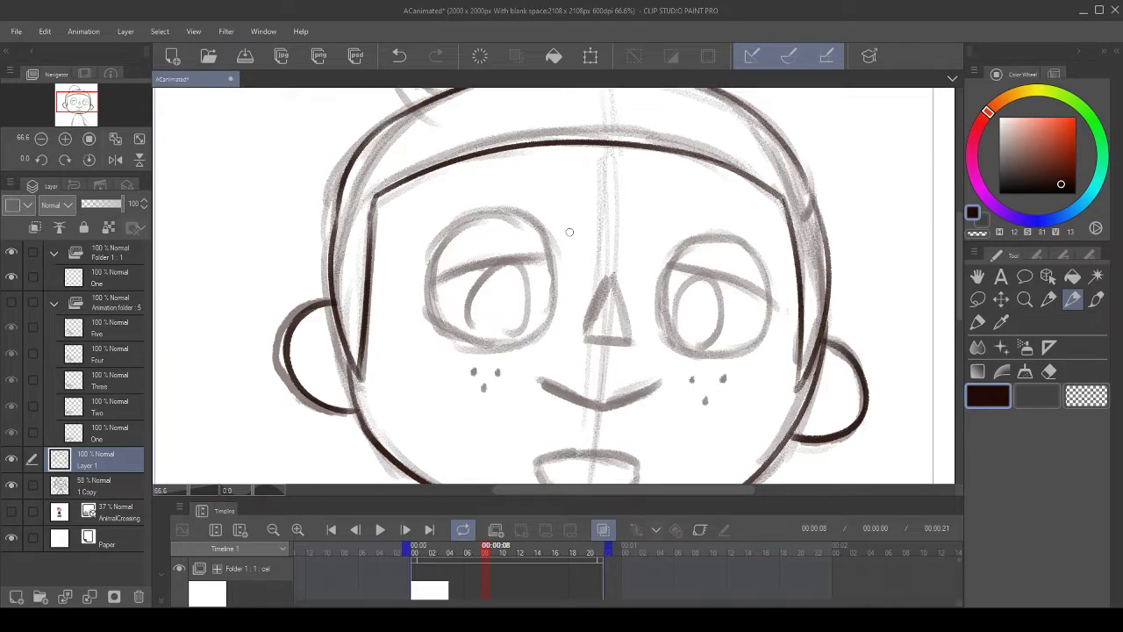
scroll(609, 248, down, 4)
scroll(612, 260, up, 3)
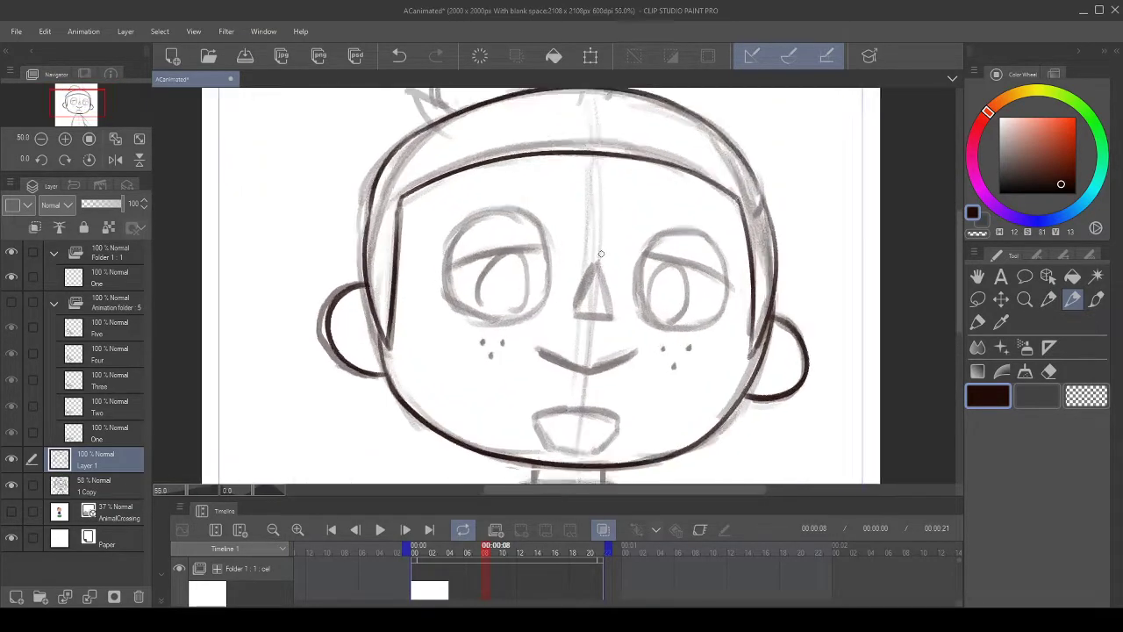
scroll(548, 263, down, 1)
scroll(545, 261, down, 1)
click(115, 159)
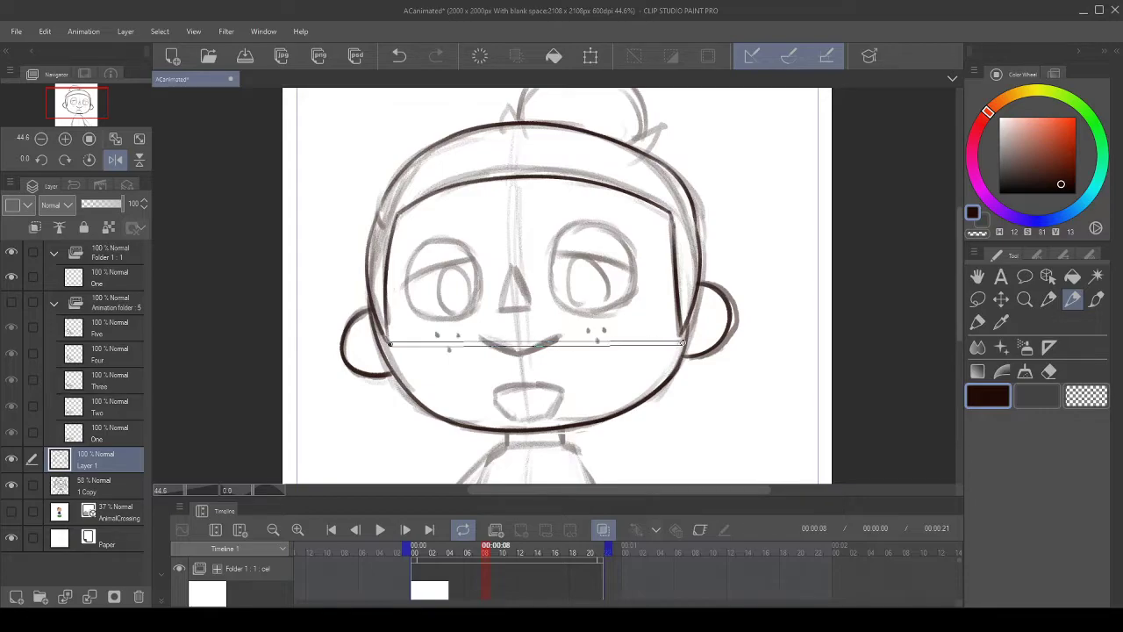
key(ctrl+z)
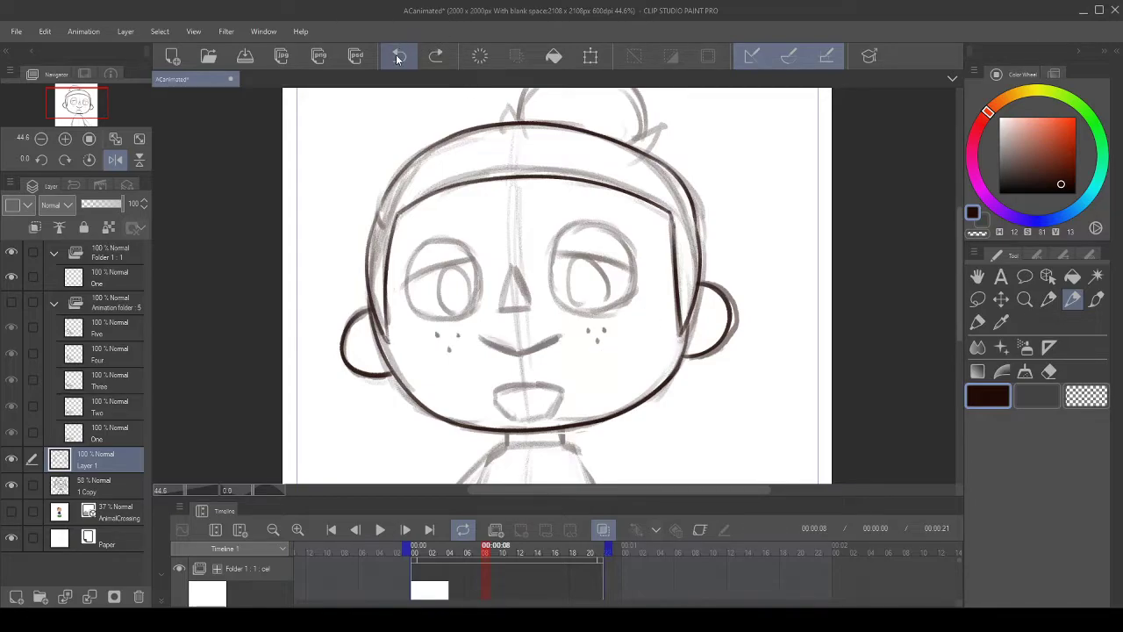
- Try several times to ink the hair bun's rounded outline over the sketch on top of the head, undoing each attempt
scroll(538, 207, down, 2)
scroll(553, 114, up, 5)
scroll(578, 135, down, 2)
scroll(581, 132, up, 1)
drag(519, 270, 469, 294)
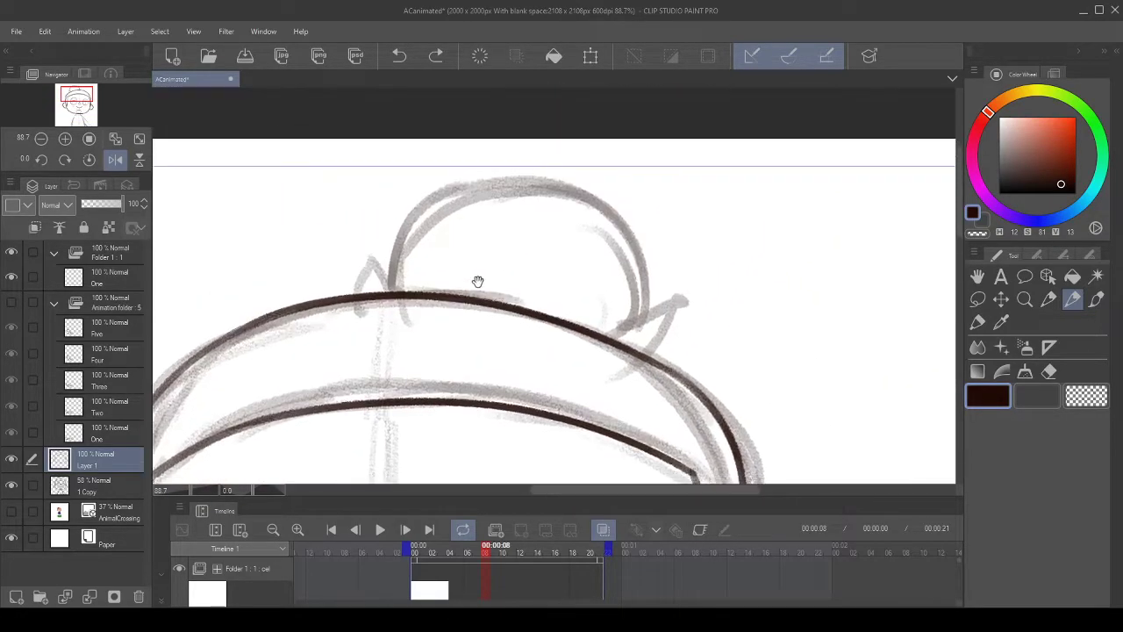
mouse_move(392, 282)
mouse_down()
mouse_move(491, 134)
mouse_move(660, 263)
mouse_up()
key(ctrl+z)
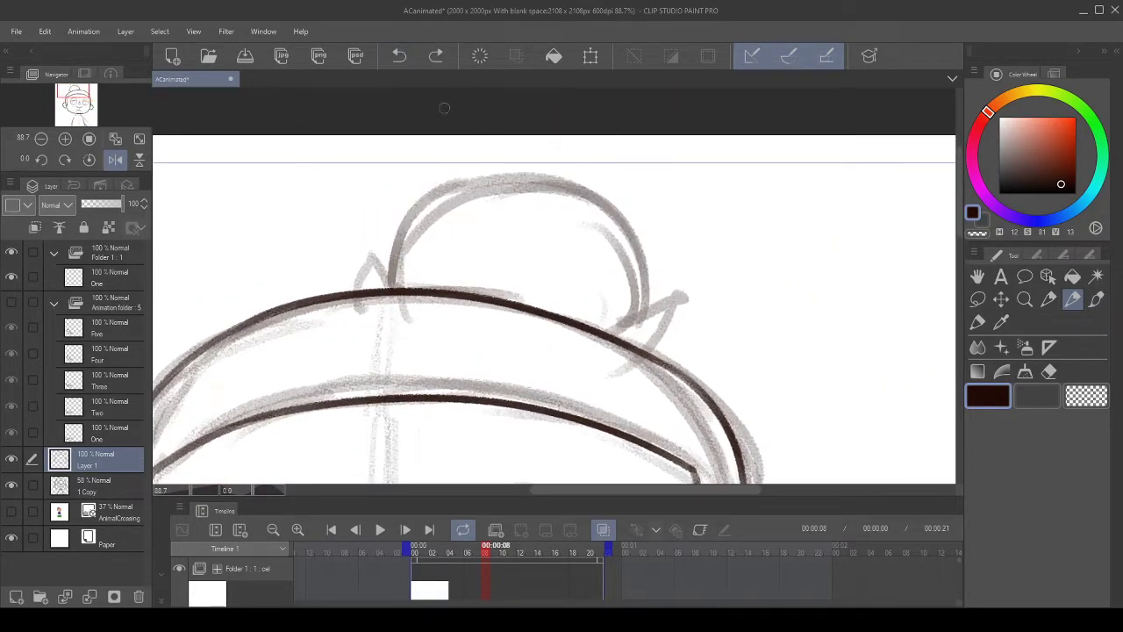
drag(399, 284, 553, 340)
click(402, 55)
drag(392, 279, 622, 334)
click(404, 55)
mouse_move(391, 284)
mouse_down()
mouse_move(434, 208)
mouse_move(609, 329)
mouse_up()
click(400, 55)
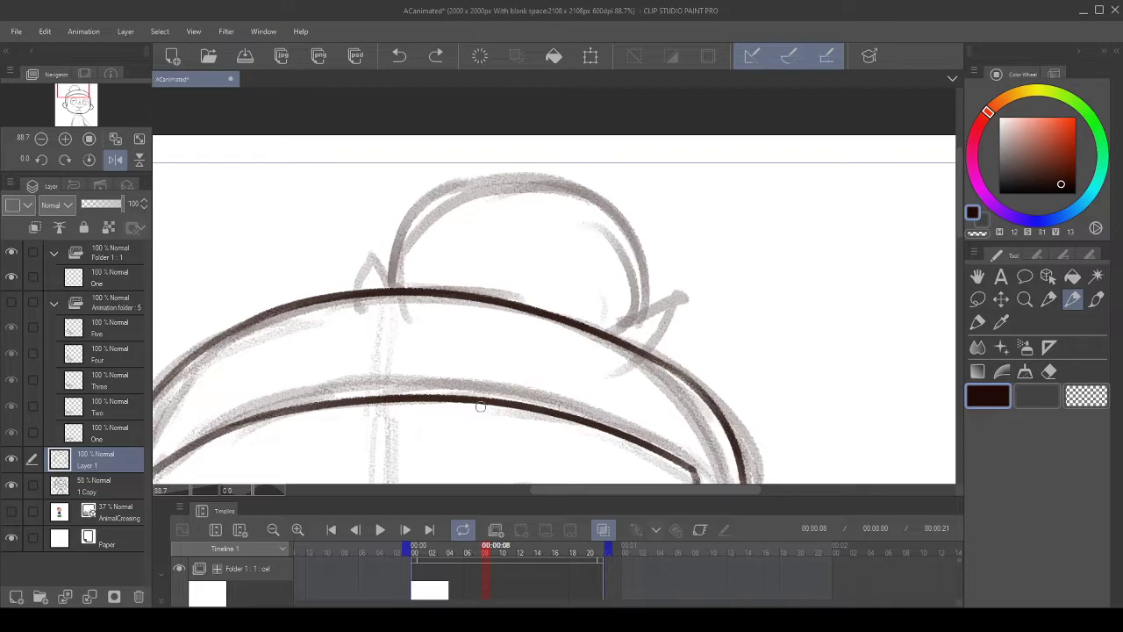
- Rotate the canvas to -30° and ink the hair bun's rounded outline over the sketch, redoing the stroke once
scroll(480, 406, up, 1)
mouse_move(501, 301)
mouse_down()
mouse_move(489, 318)
mouse_move(486, 310)
mouse_up()
double_click(42, 159)
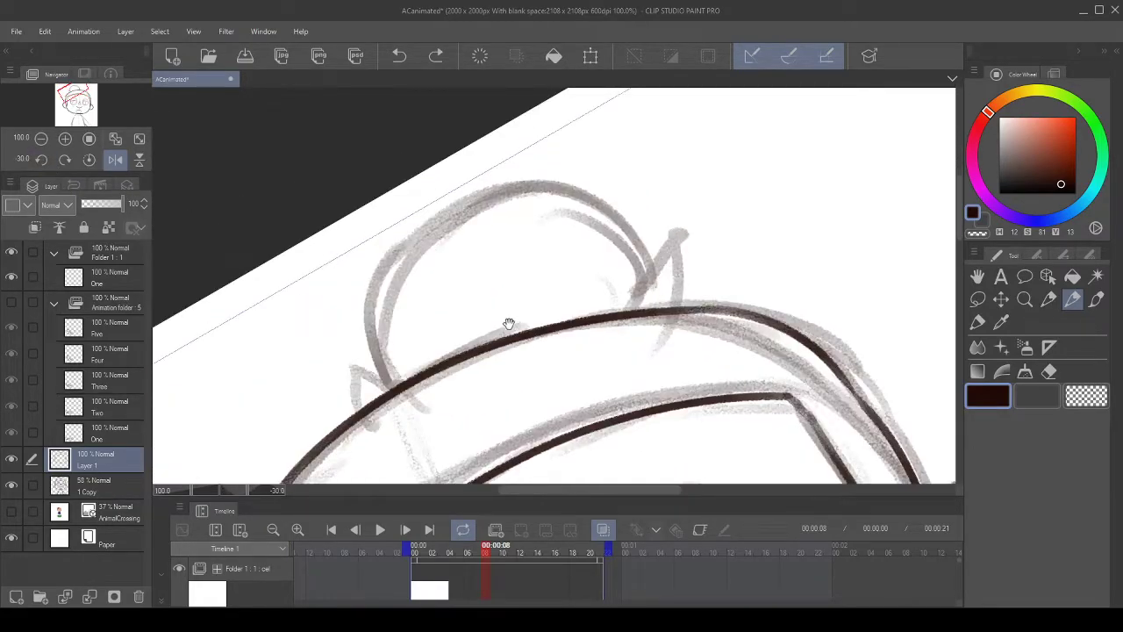
drag(359, 372, 602, 318)
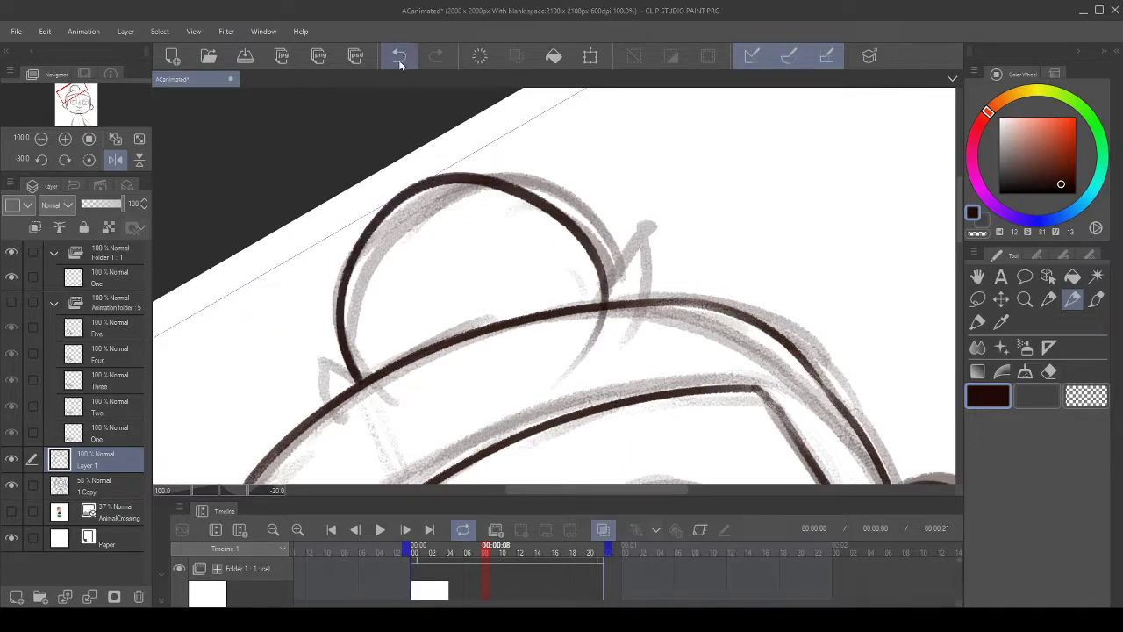
click(400, 59)
drag(364, 377, 627, 238)
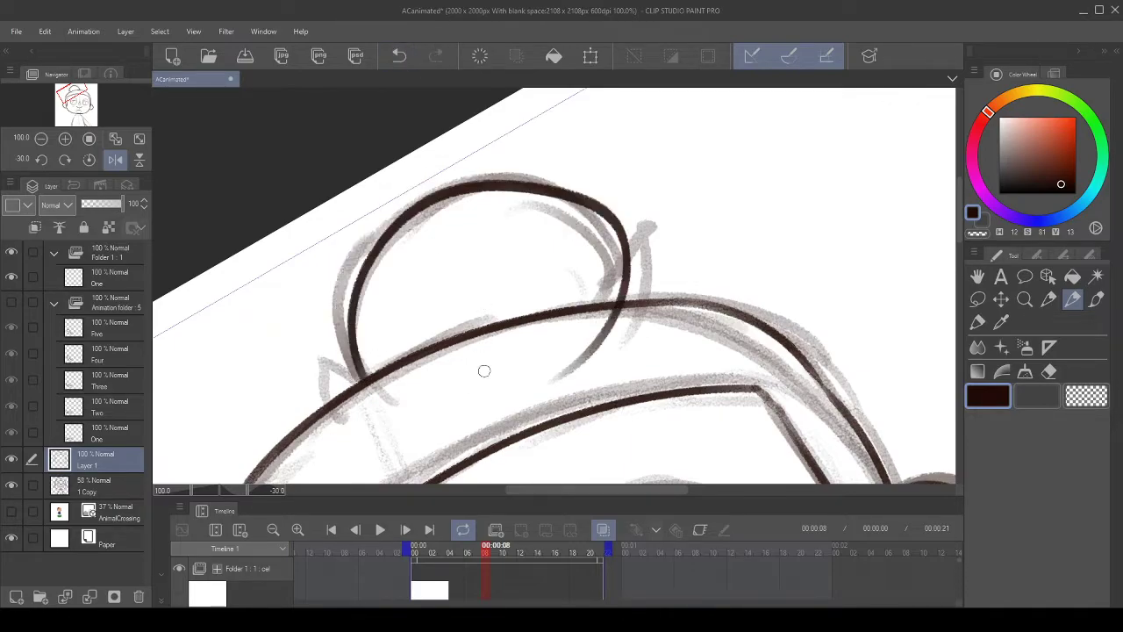
- Redraw the hair bun's rounded outline over the sketch and erase the excess stroke extending below the top of the head
click(400, 56)
mouse_move(369, 374)
mouse_down()
mouse_move(595, 232)
mouse_move(538, 379)
mouse_up()
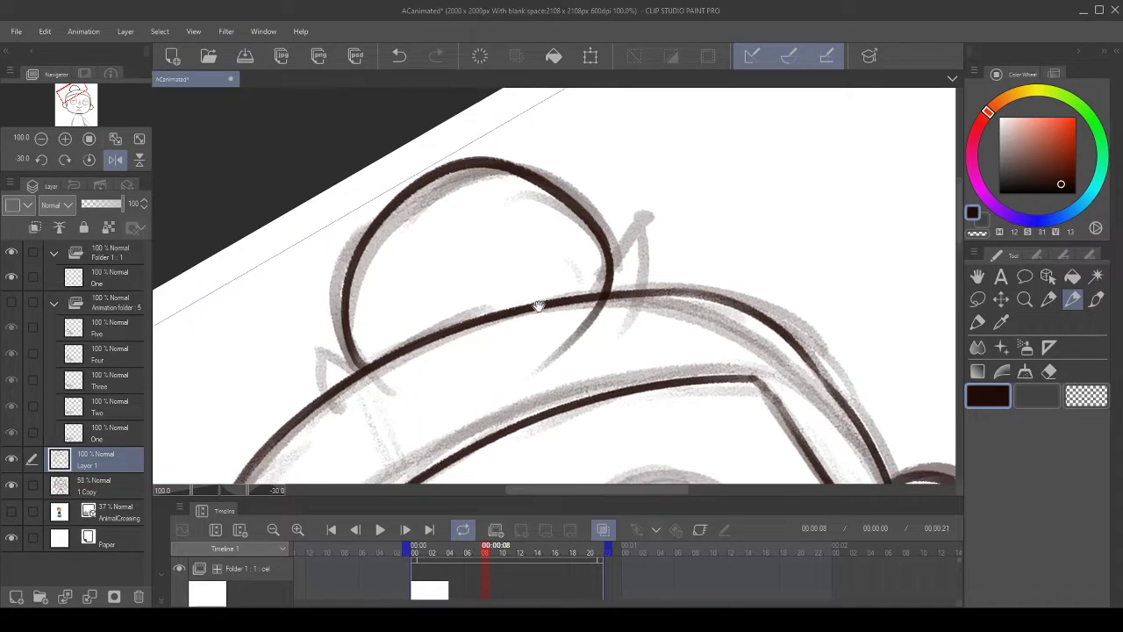
drag(536, 306, 507, 270)
mouse_move(530, 308)
mouse_down()
mouse_move(524, 265)
mouse_move(541, 286)
mouse_move(558, 279)
mouse_up()
mouse_move(486, 313)
mouse_down()
mouse_move(596, 263)
mouse_move(584, 251)
mouse_move(599, 249)
mouse_up()
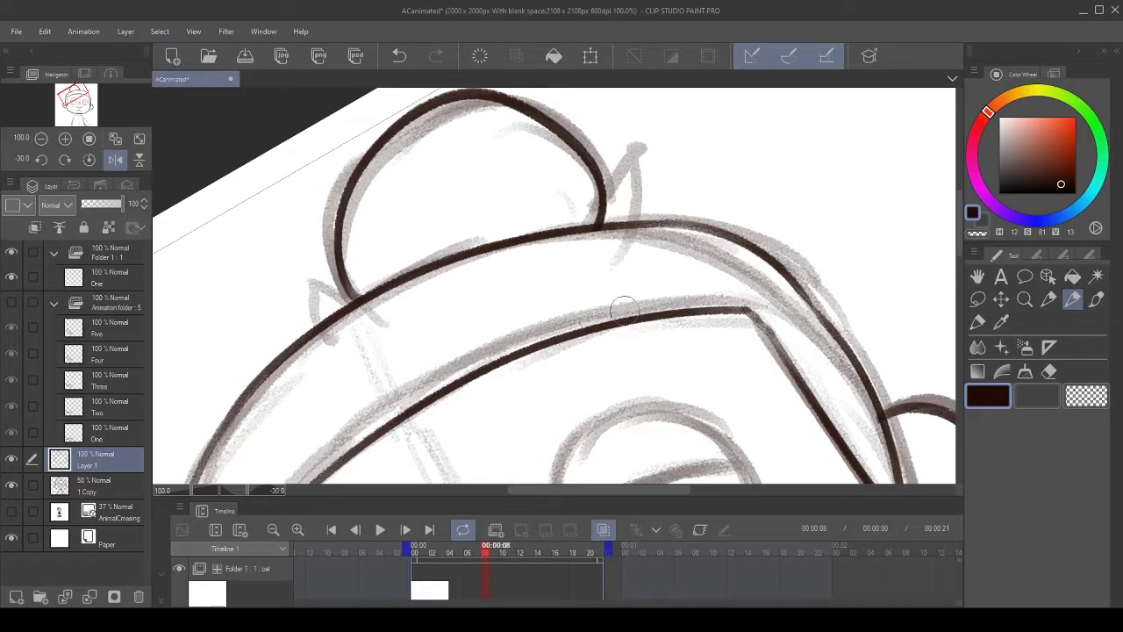
drag(450, 246, 499, 286)
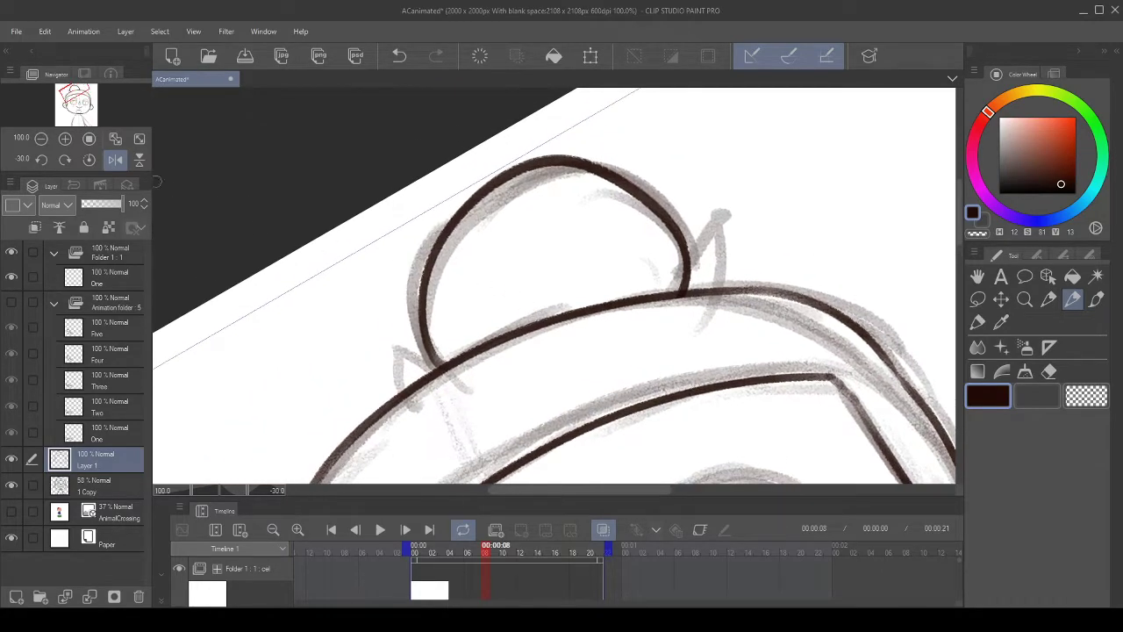
- Rotate the canvas back to 0° and ink the pointed hair tuft at the bun's left base, redoing its inner stroke
click(65, 159)
mouse_move(377, 282)
mouse_down()
mouse_move(374, 264)
mouse_move(408, 280)
mouse_move(400, 230)
mouse_move(414, 266)
mouse_up()
click(399, 55)
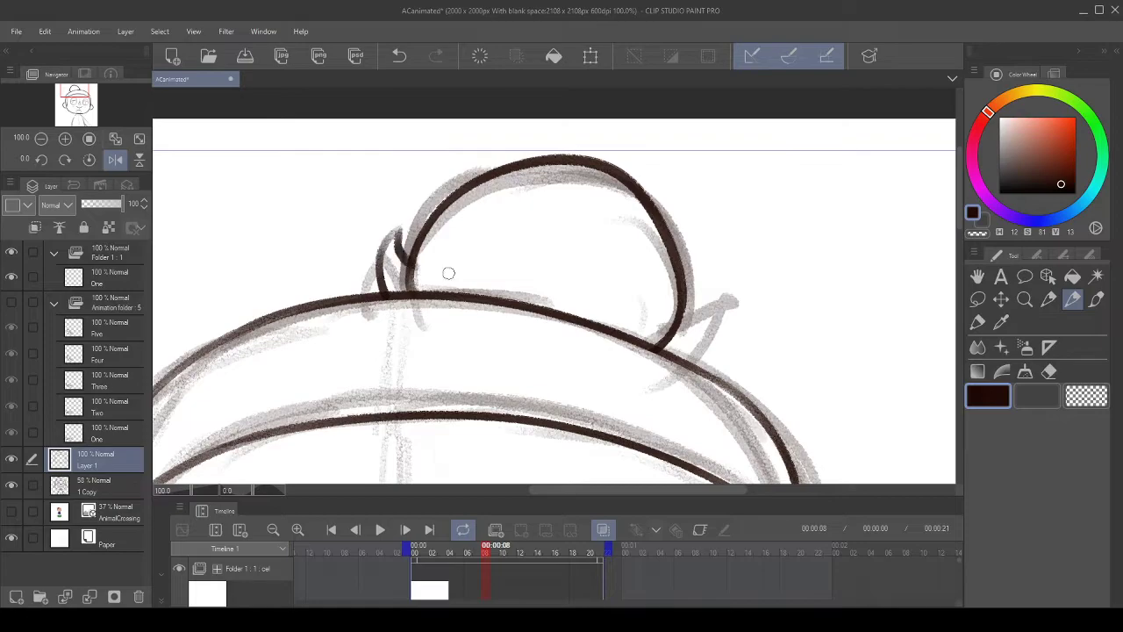
click(399, 55)
drag(397, 227, 411, 286)
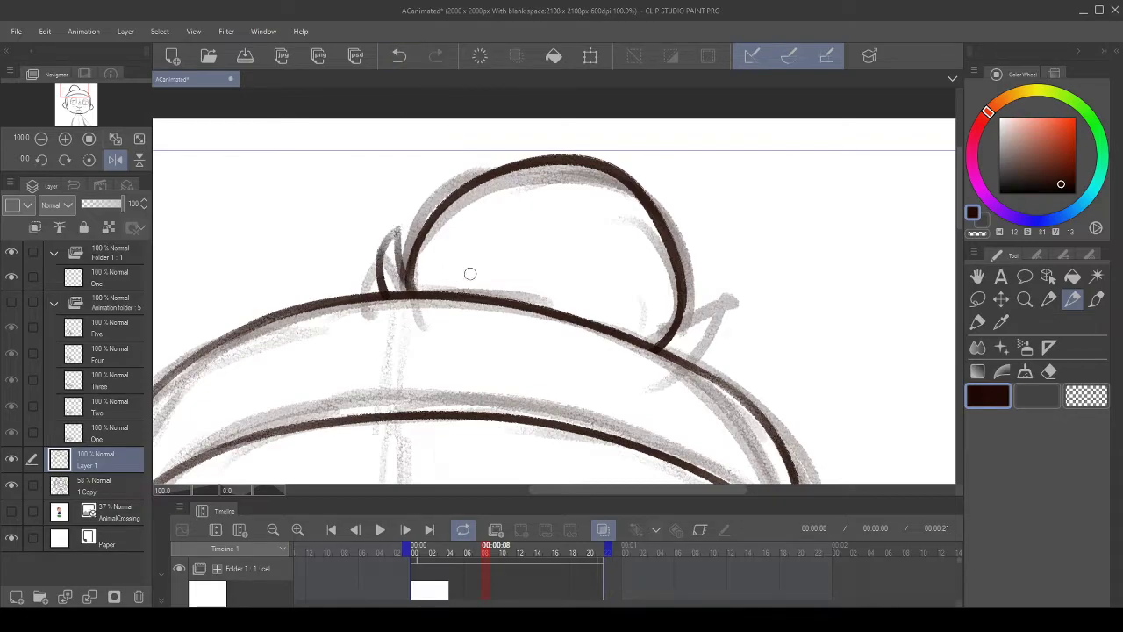
- Ink the pointed hair tuft at the bun's right base over the sketch, redoing a stroke once
drag(689, 289, 632, 253)
mouse_move(605, 313)
mouse_down()
mouse_move(670, 259)
mouse_move(650, 324)
mouse_up()
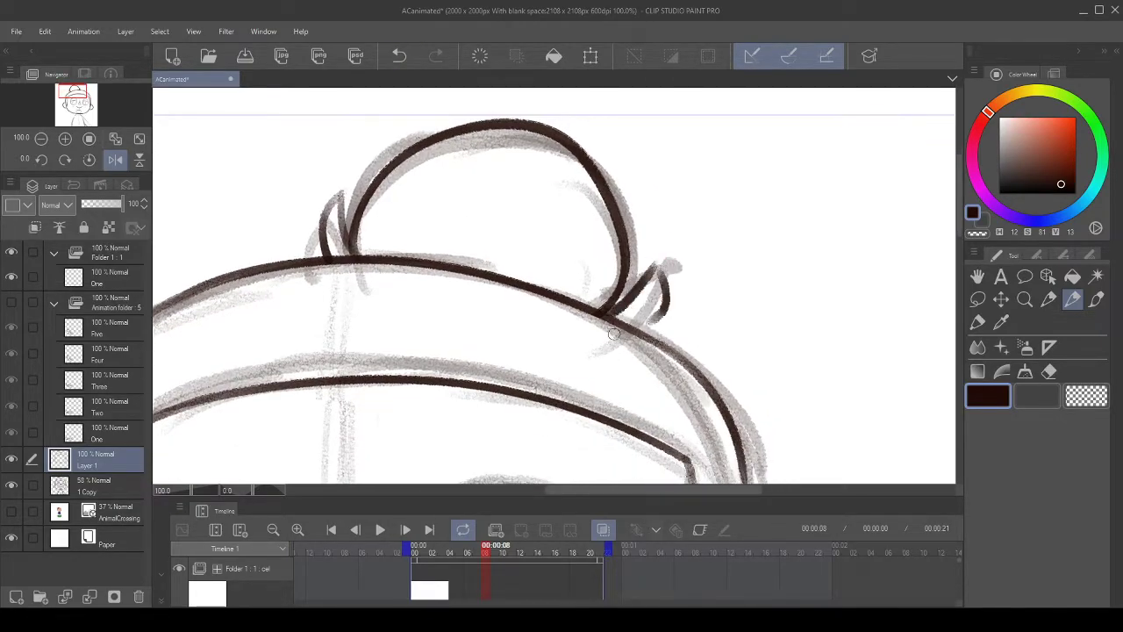
drag(553, 145, 535, 123)
click(400, 55)
drag(646, 261, 627, 200)
drag(604, 237, 629, 210)
- Undo the right hair tuft's outer stroke and redraw it curving from the tip to the head outline
scroll(667, 158, down, 5)
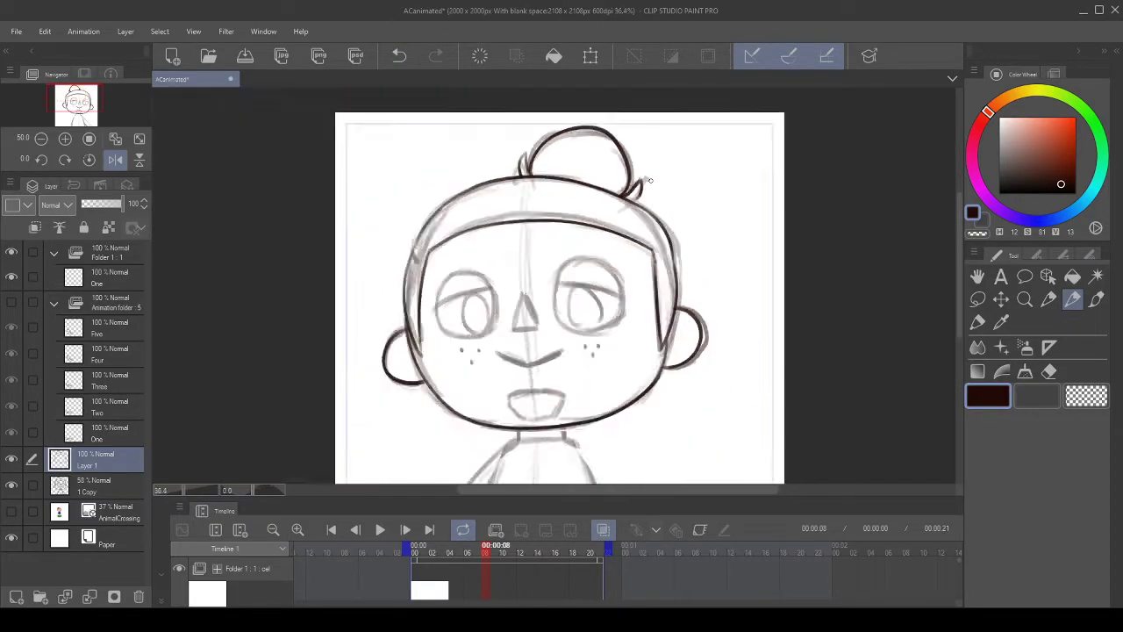
scroll(658, 176, up, 5)
scroll(526, 172, up, 3)
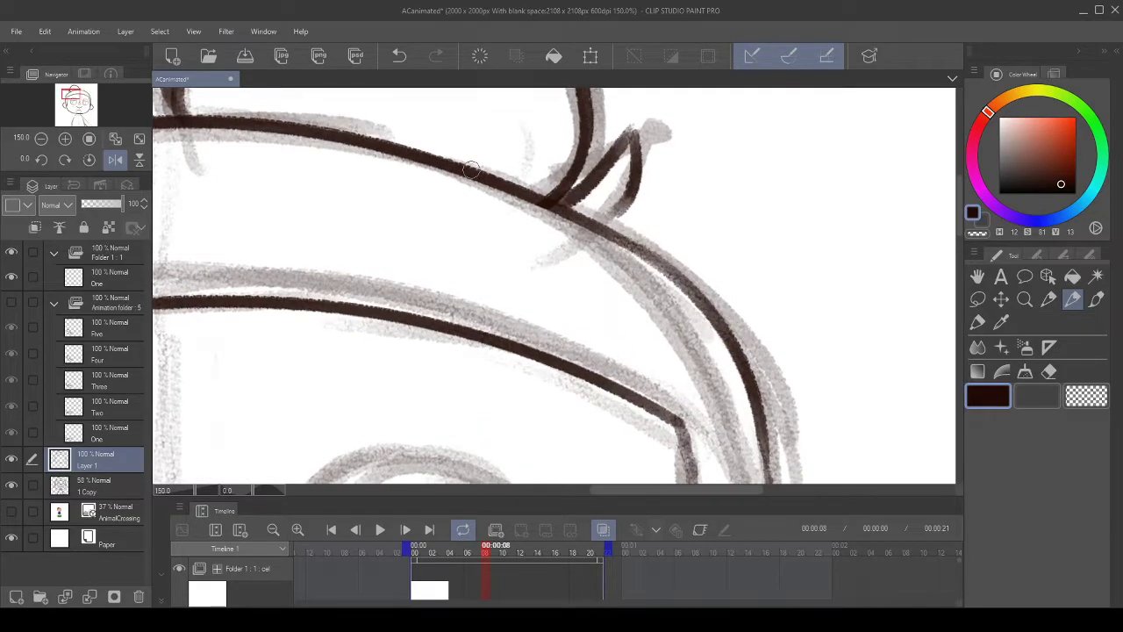
scroll(640, 155, up, 2)
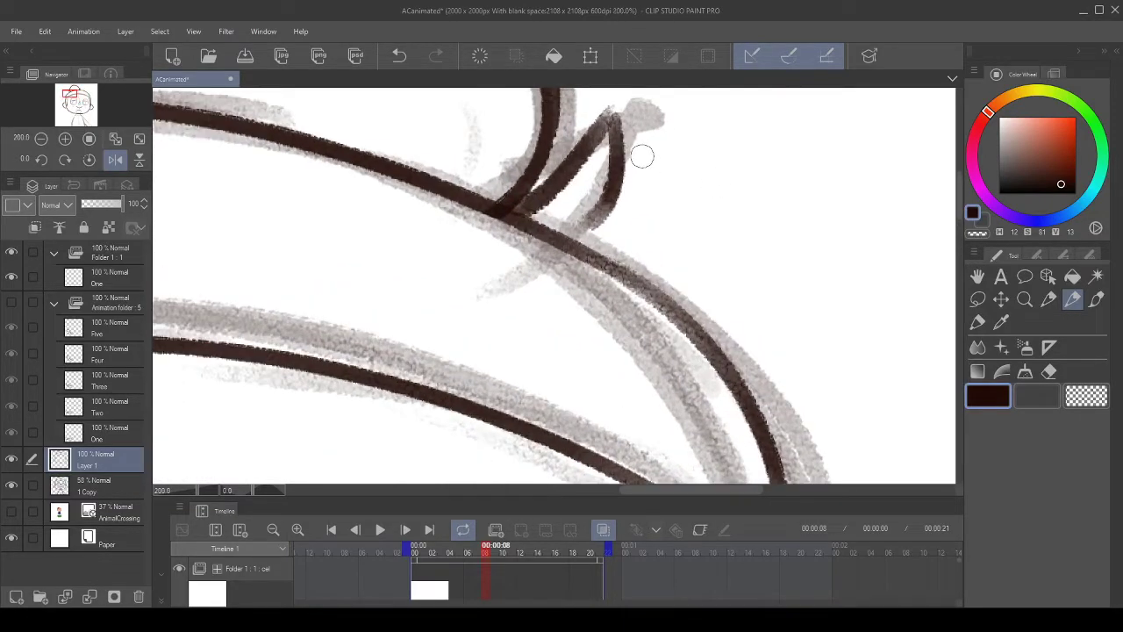
scroll(642, 156, up, 1)
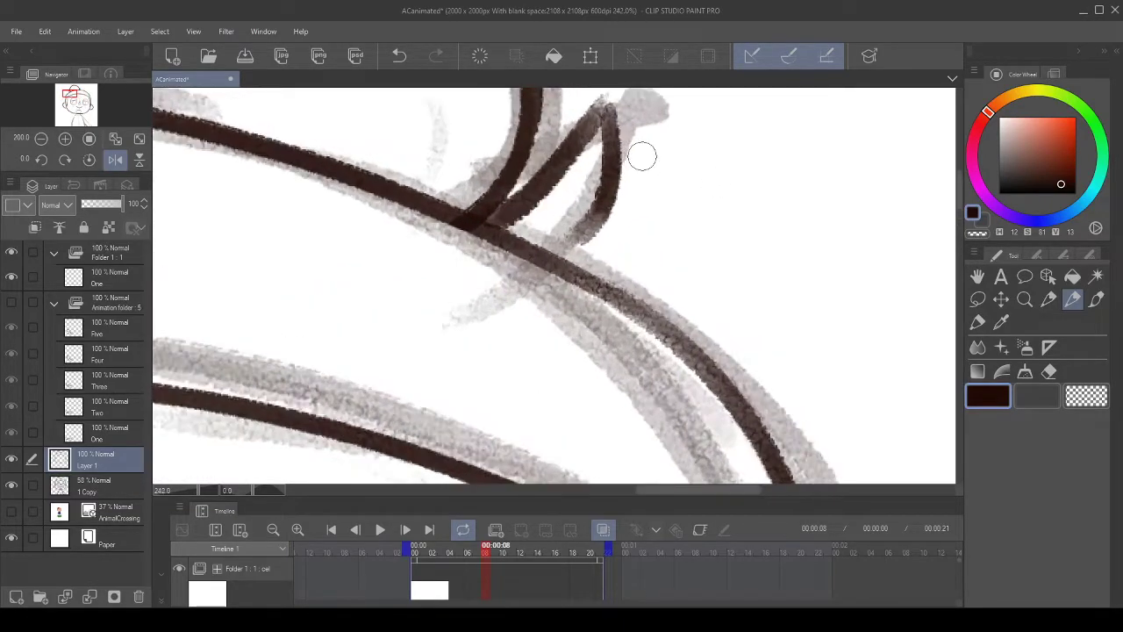
click(397, 56)
scroll(614, 168, down, 2)
mouse_move(624, 280)
mouse_down()
mouse_move(610, 335)
mouse_move(590, 354)
mouse_up()
drag(572, 193, 539, 303)
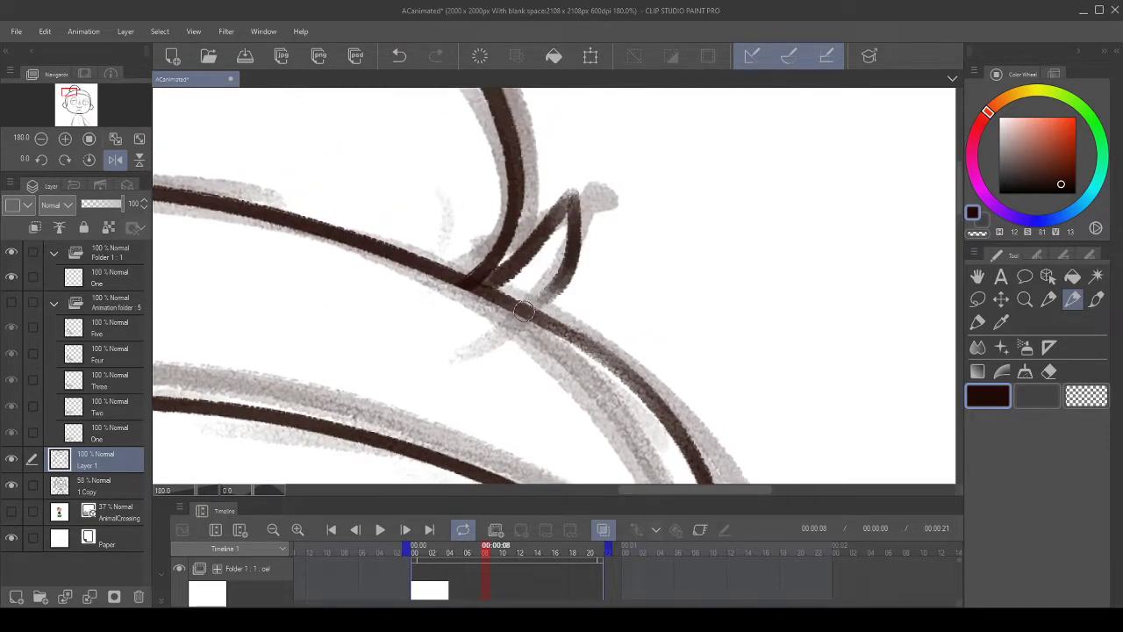
- Hide the 1 Copy sketch layer to check the inked head and bun on their own, and show it again
scroll(605, 211, down, 6)
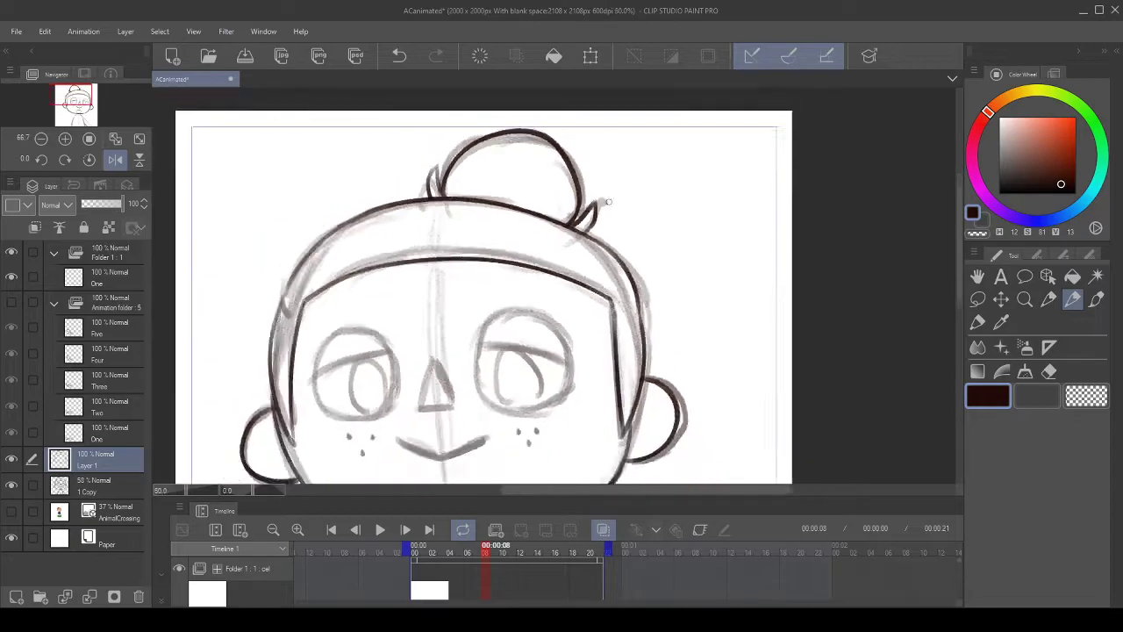
scroll(561, 268, up, 2)
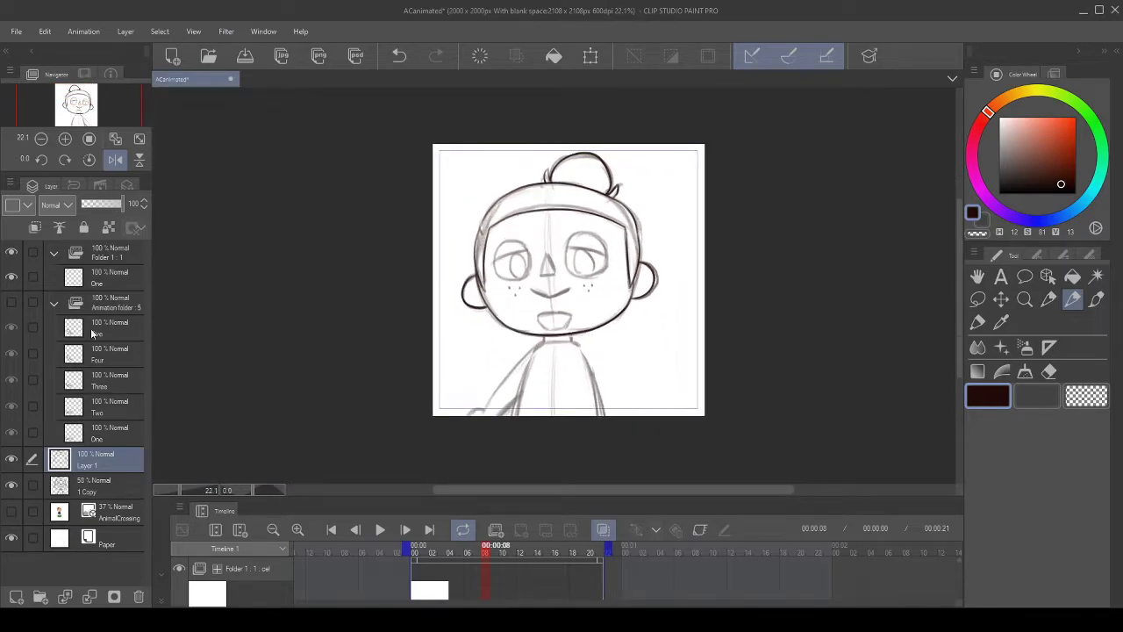
click(12, 482)
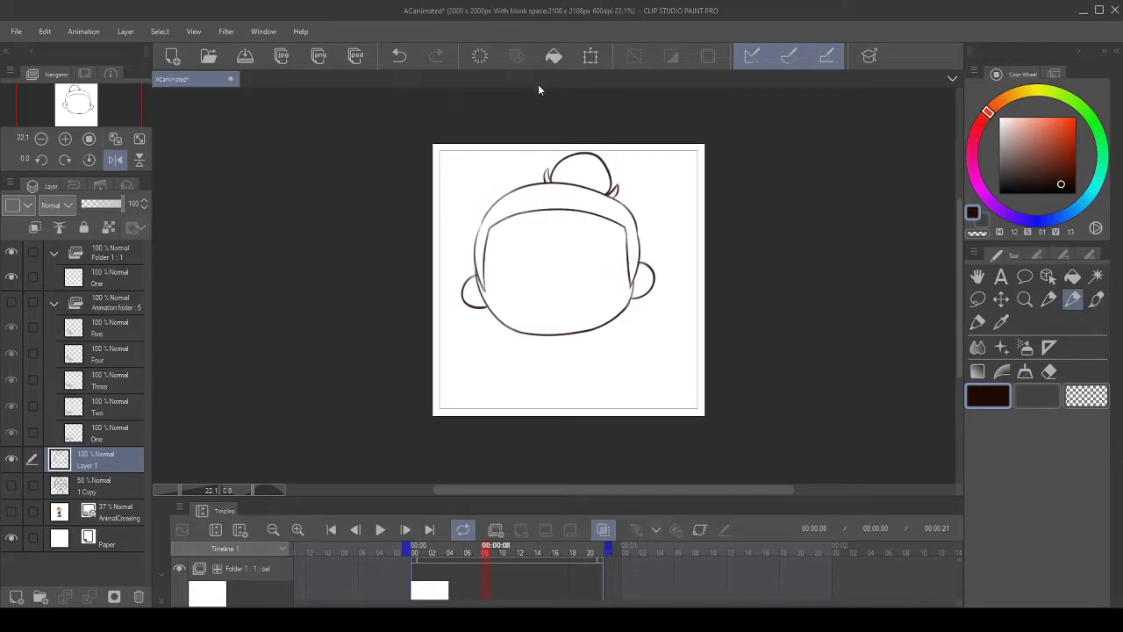
scroll(570, 176, up, 5)
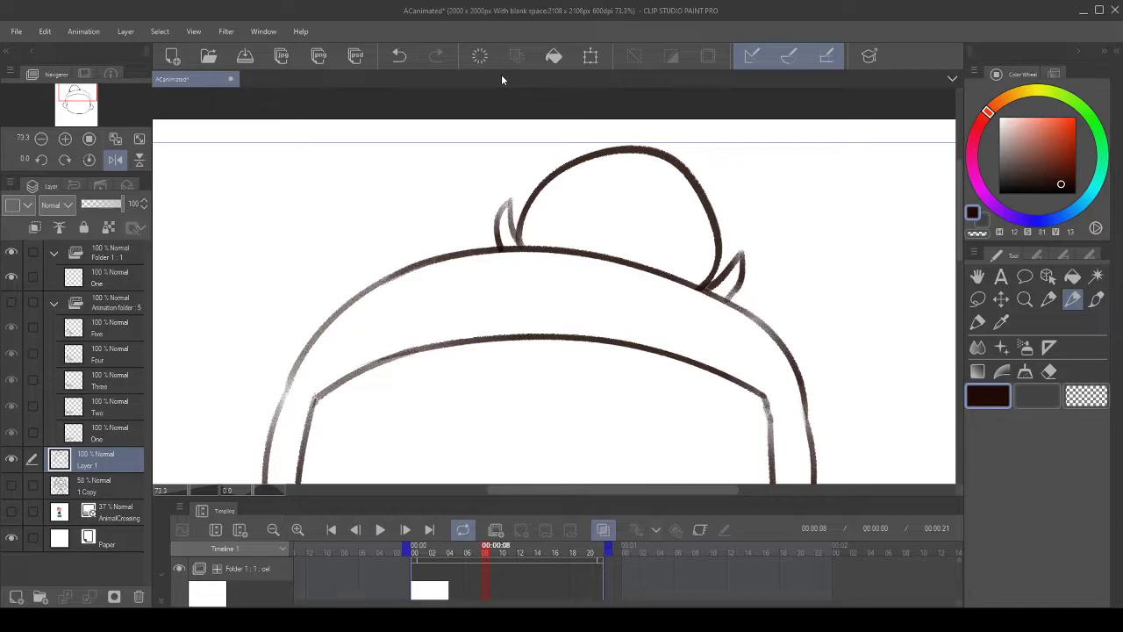
scroll(554, 279, down, 2)
click(11, 488)
scroll(401, 309, down, 2)
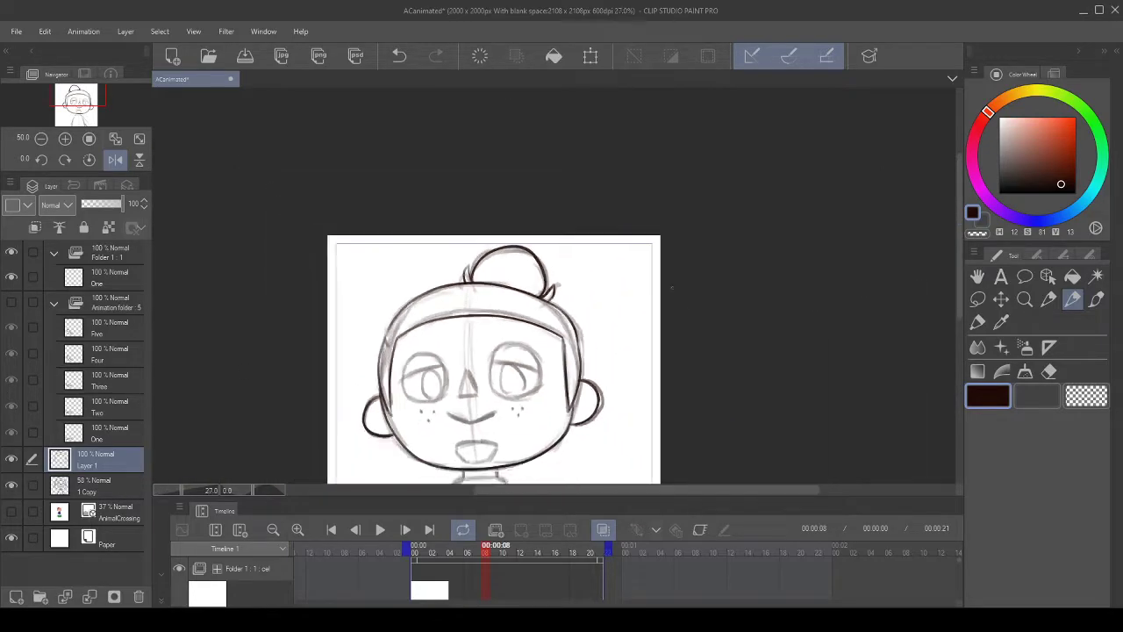
- Turn off the canvas mirroring and try to ink the left eye's round outline over the sketch, undoing each attempt
scroll(646, 351, up, 2)
scroll(394, 263, down, 2)
scroll(374, 369, up, 3)
scroll(298, 309, up, 2)
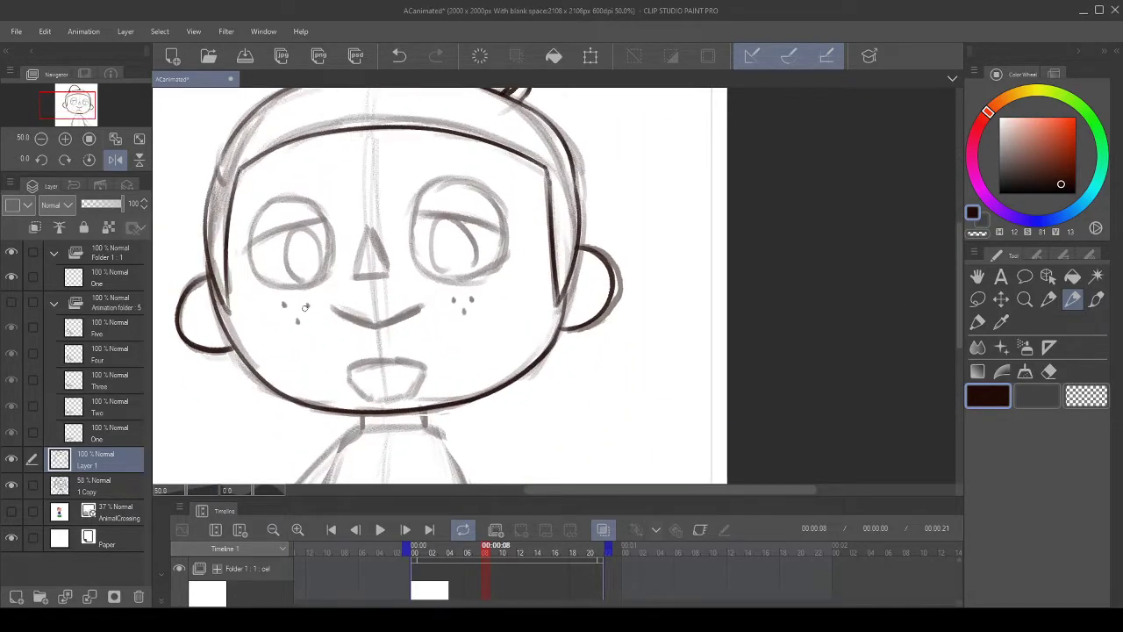
click(115, 159)
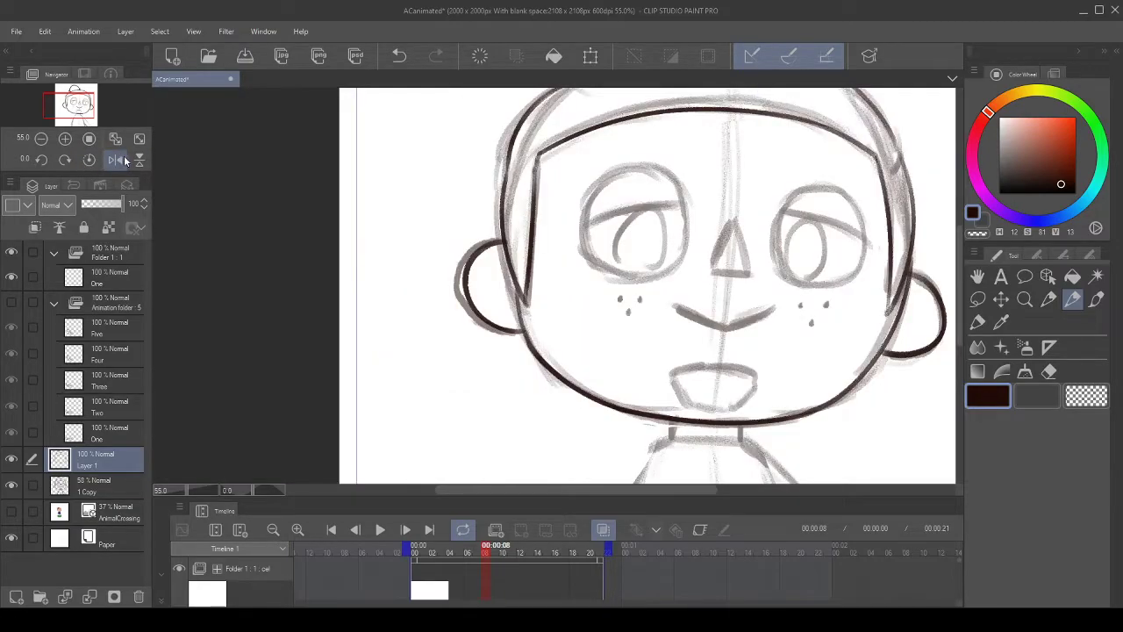
scroll(875, 220, up, 2)
scroll(876, 219, up, 2)
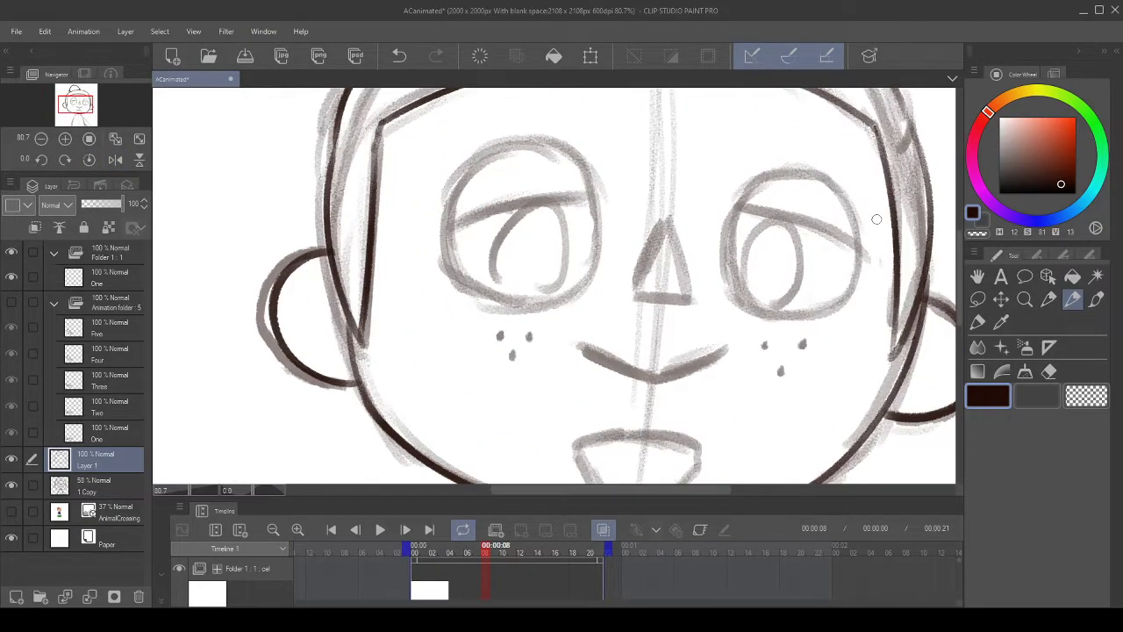
mouse_move(462, 300)
mouse_down()
mouse_move(454, 333)
mouse_move(420, 344)
mouse_up()
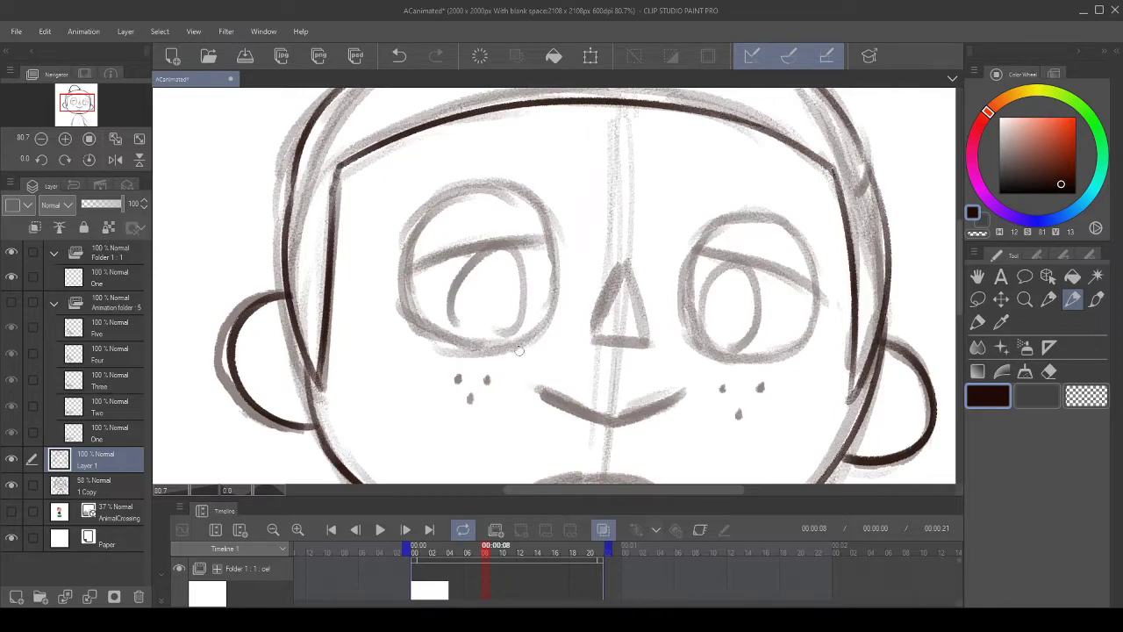
mouse_move(480, 350)
mouse_down()
mouse_move(389, 235)
mouse_move(504, 355)
mouse_up()
click(399, 56)
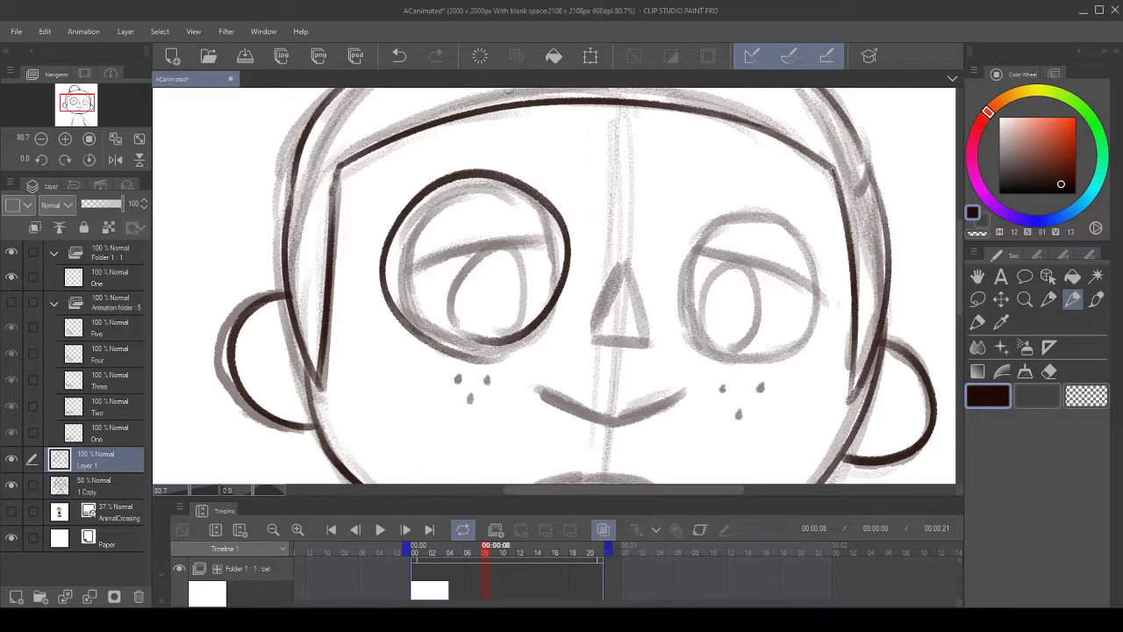
click(400, 55)
drag(483, 184, 407, 217)
click(399, 55)
mouse_move(483, 182)
mouse_down()
mouse_move(523, 355)
mouse_move(509, 184)
mouse_up()
click(399, 56)
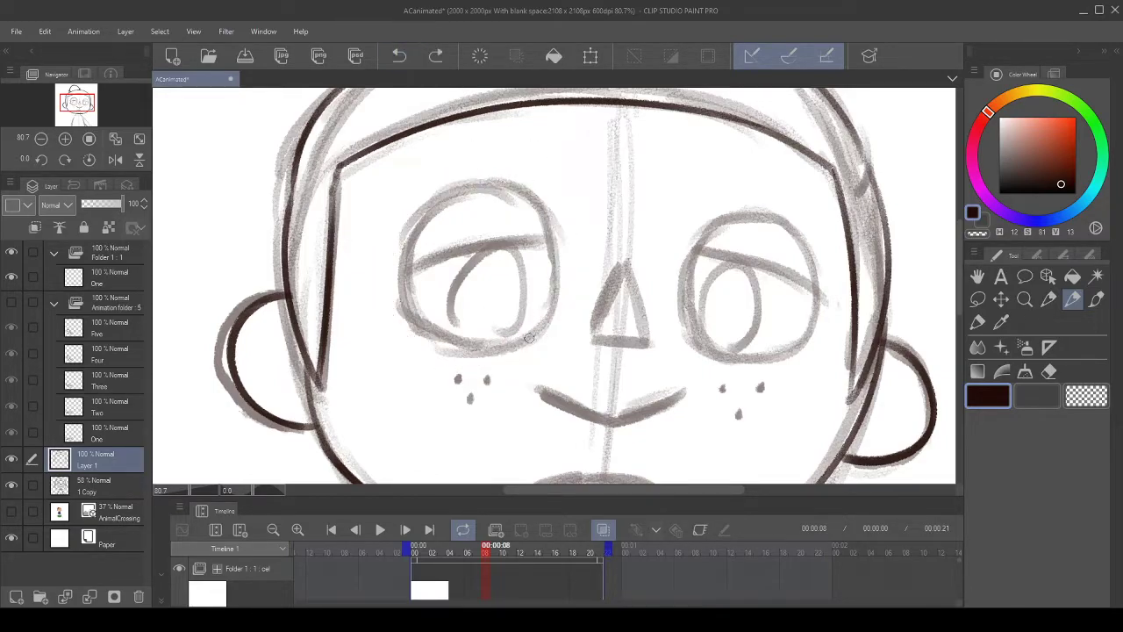
- Make more freehand attempts at the left eye's outline, undoing the misshapen ovals and keeping one round stroke
drag(529, 338, 389, 348)
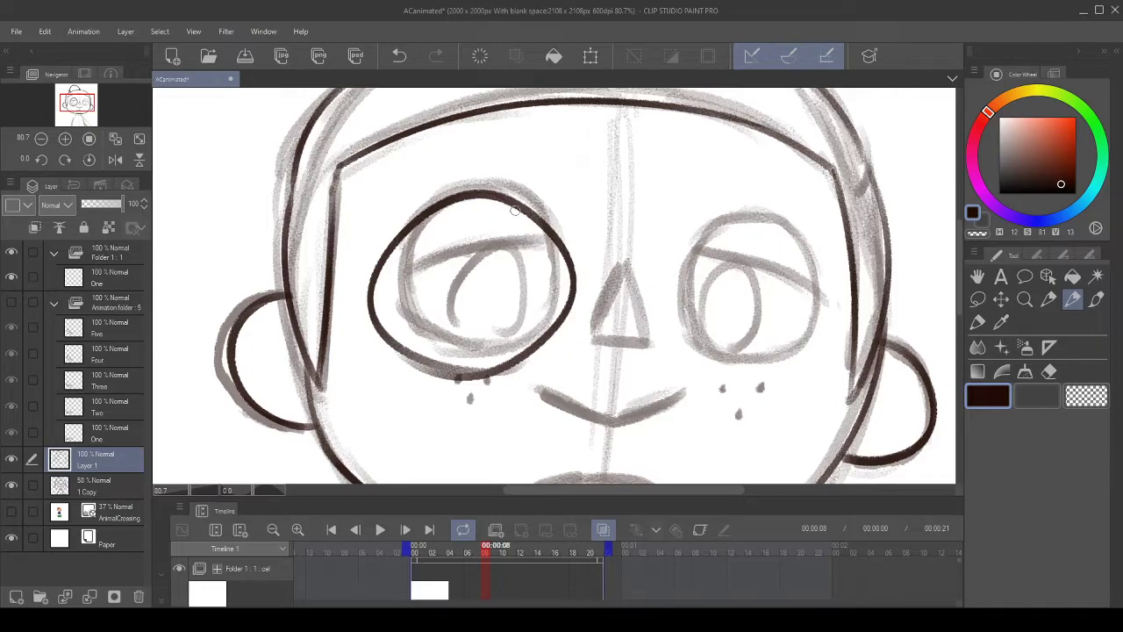
click(400, 55)
mouse_move(395, 274)
mouse_down()
mouse_move(531, 342)
mouse_move(400, 263)
mouse_up()
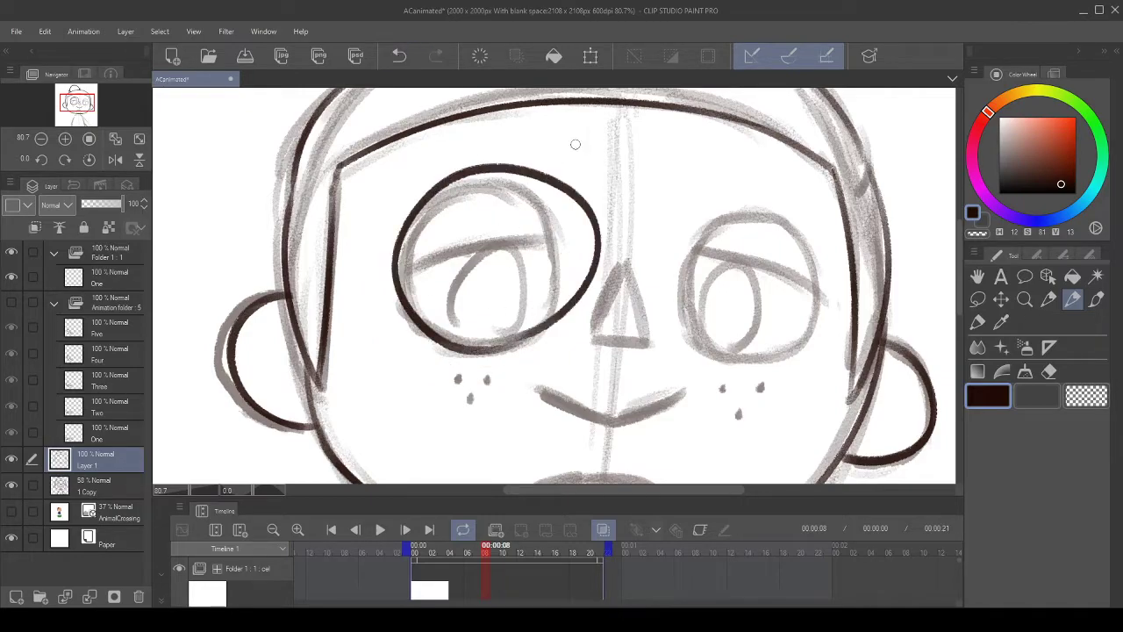
click(400, 56)
mouse_move(522, 349)
mouse_down()
mouse_move(407, 223)
mouse_move(540, 183)
mouse_up()
click(399, 55)
mouse_move(523, 347)
mouse_down()
mouse_move(507, 182)
mouse_move(404, 261)
mouse_move(527, 344)
mouse_up()
click(399, 55)
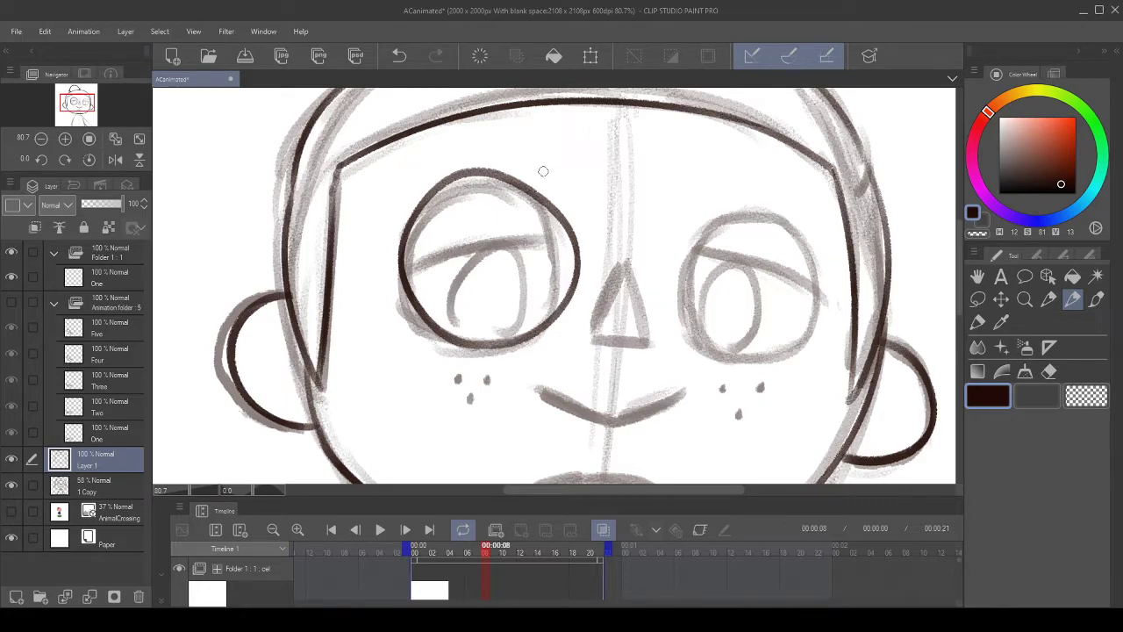
- Lasso the inked left eye outline and try narrowing and reshaping it with a transform to fit the sketch
scroll(583, 151, down, 2)
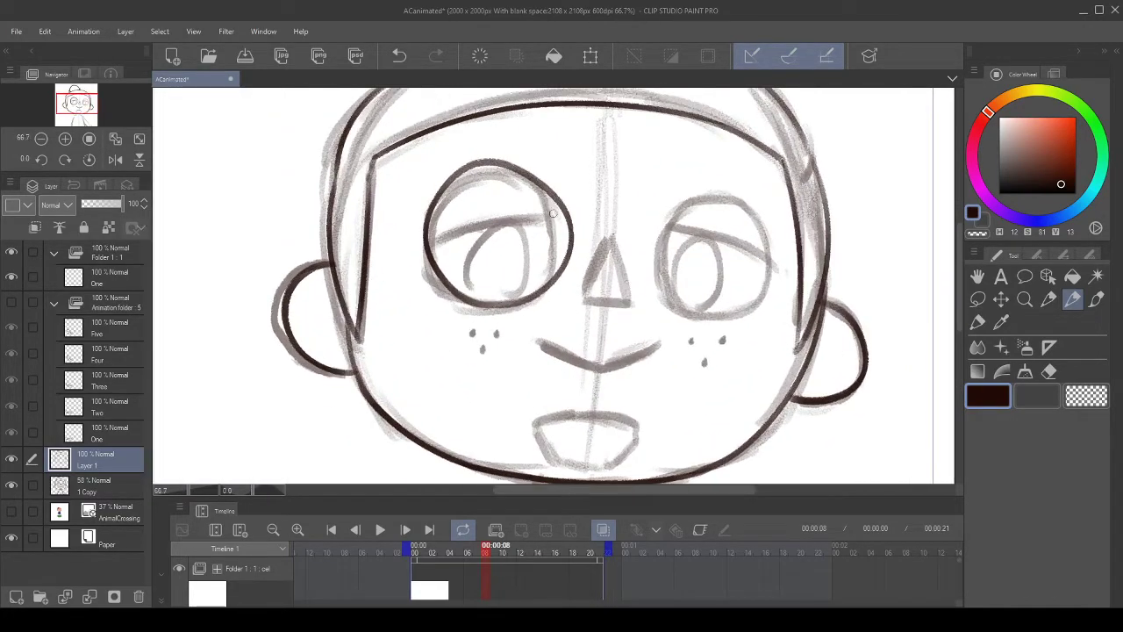
click(979, 303)
mouse_move(613, 167)
mouse_down()
mouse_move(600, 285)
mouse_move(514, 323)
mouse_up()
mouse_move(406, 225)
mouse_down()
mouse_move(535, 140)
mouse_move(613, 169)
mouse_up()
click(584, 358)
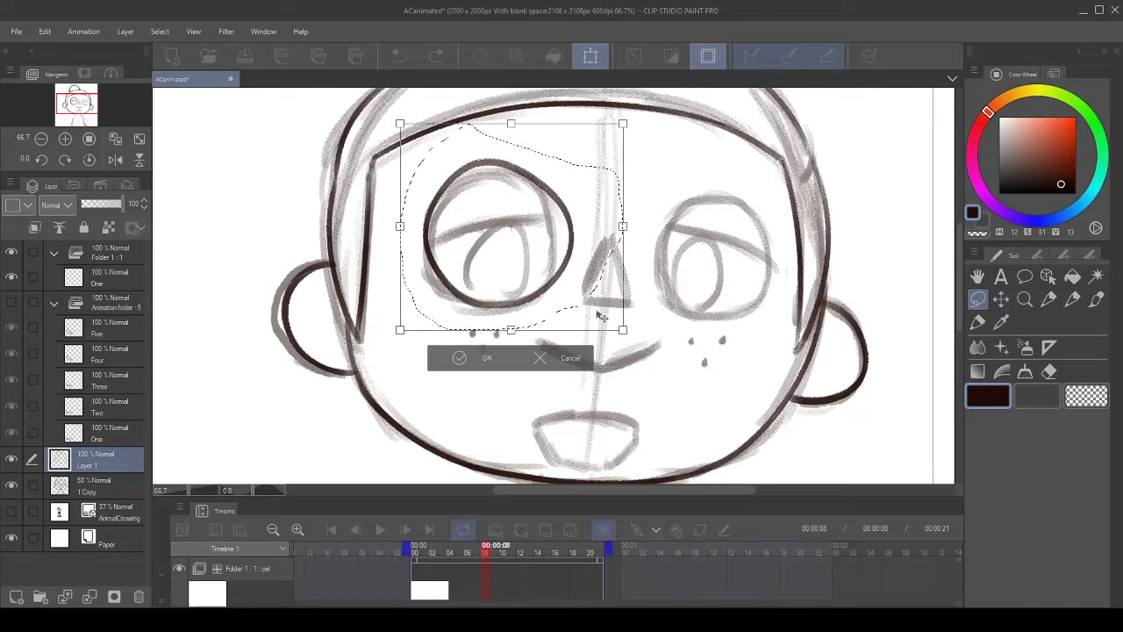
drag(622, 226, 606, 233)
drag(407, 125, 403, 150)
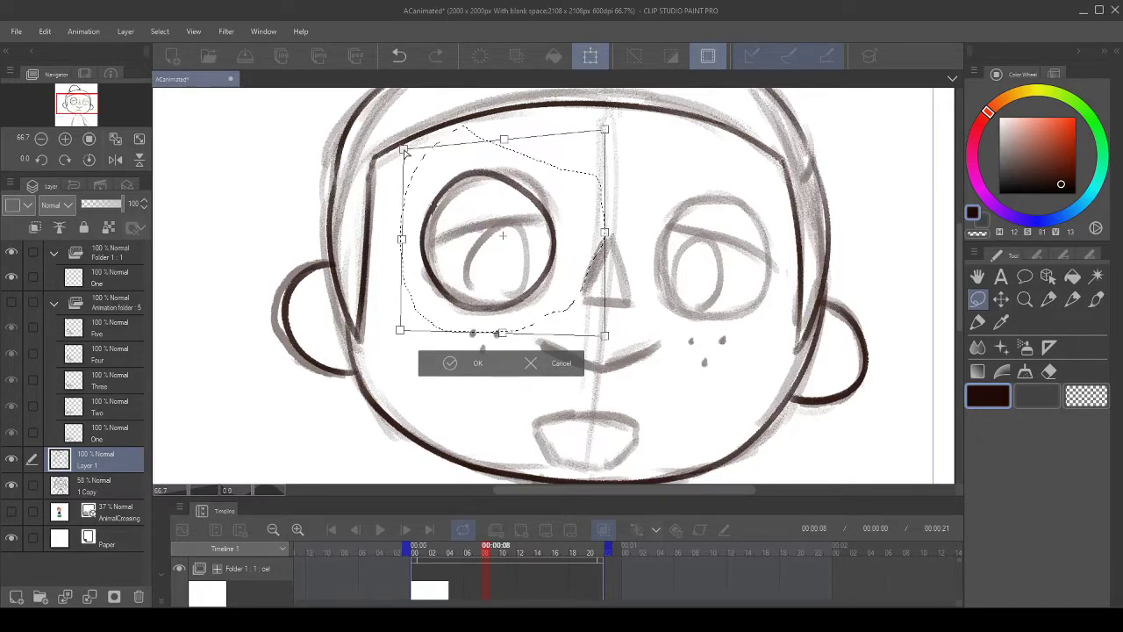
drag(604, 129, 606, 132)
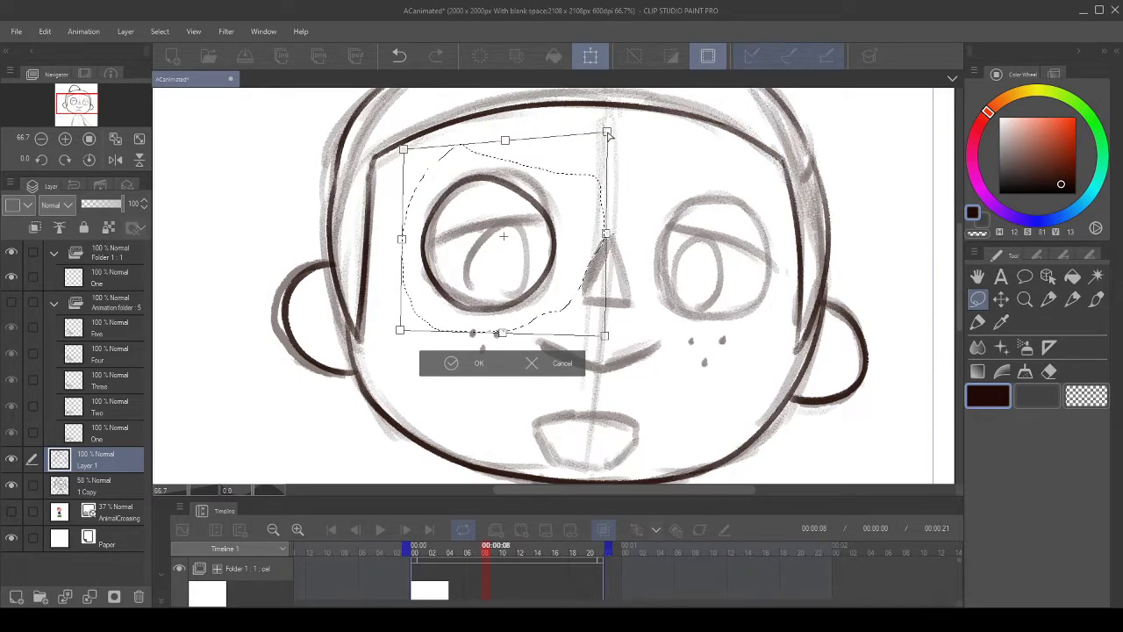
- Mirror the canvas, try rotating and reshaping the eye outline further, cancel the transform and clear the selection
click(117, 162)
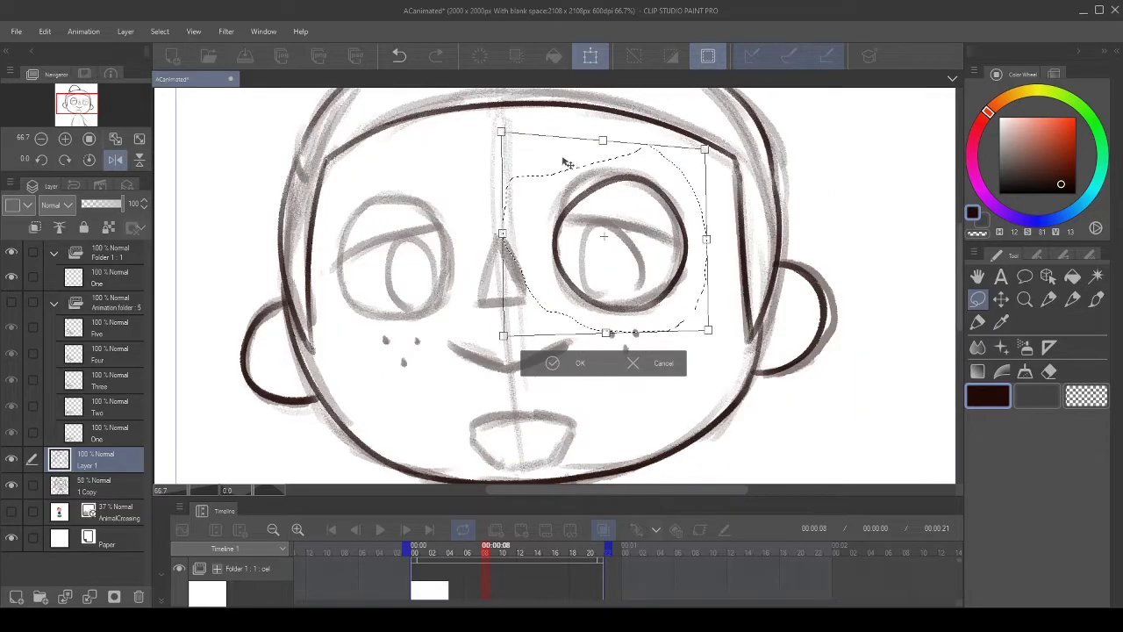
scroll(652, 175, up, 3)
drag(795, 203, 691, 370)
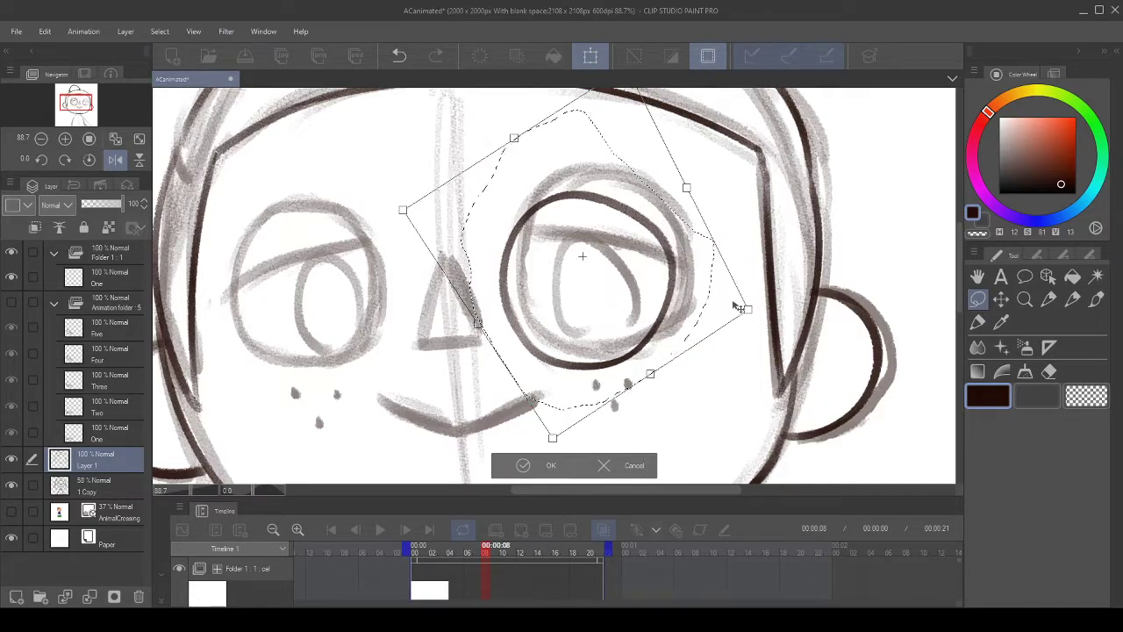
drag(750, 309, 735, 327)
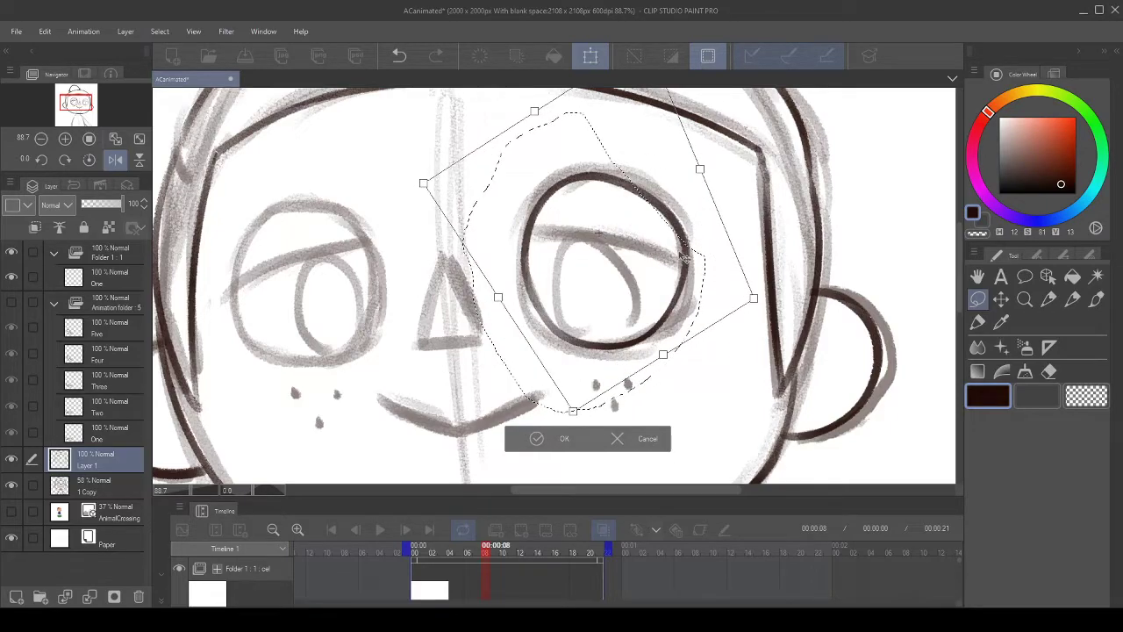
scroll(652, 346, down, 2)
click(604, 340)
scroll(470, 309, up, 2)
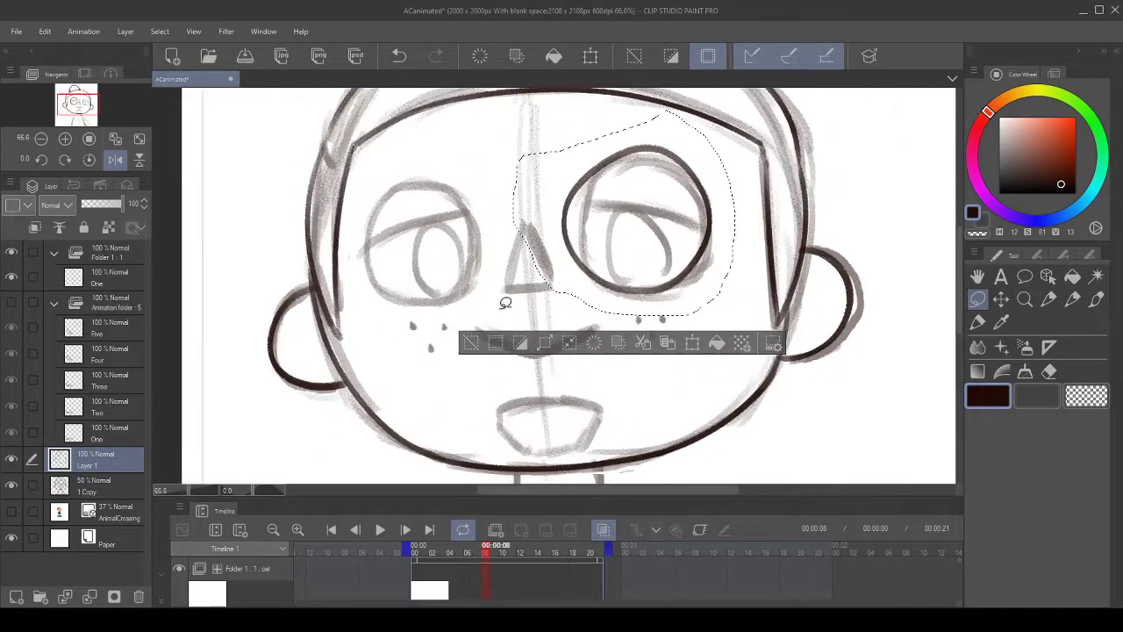
click(469, 341)
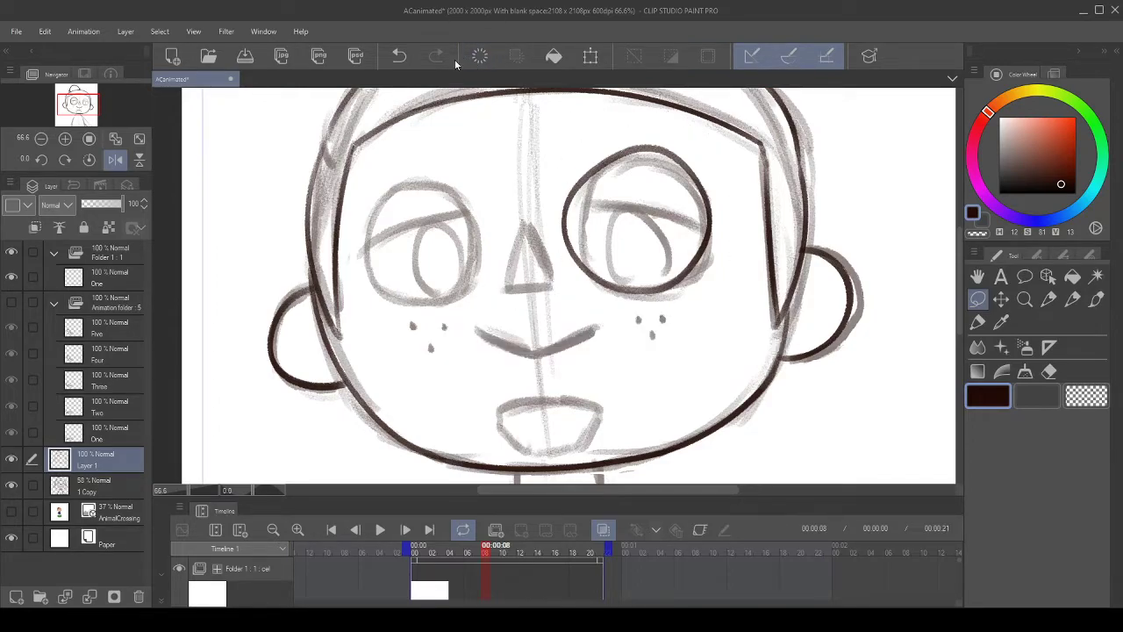
- Undo the inked eye outline to leave only the rough sketch of that eye
click(399, 56)
click(436, 55)
click(399, 55)
scroll(708, 165, up, 3)
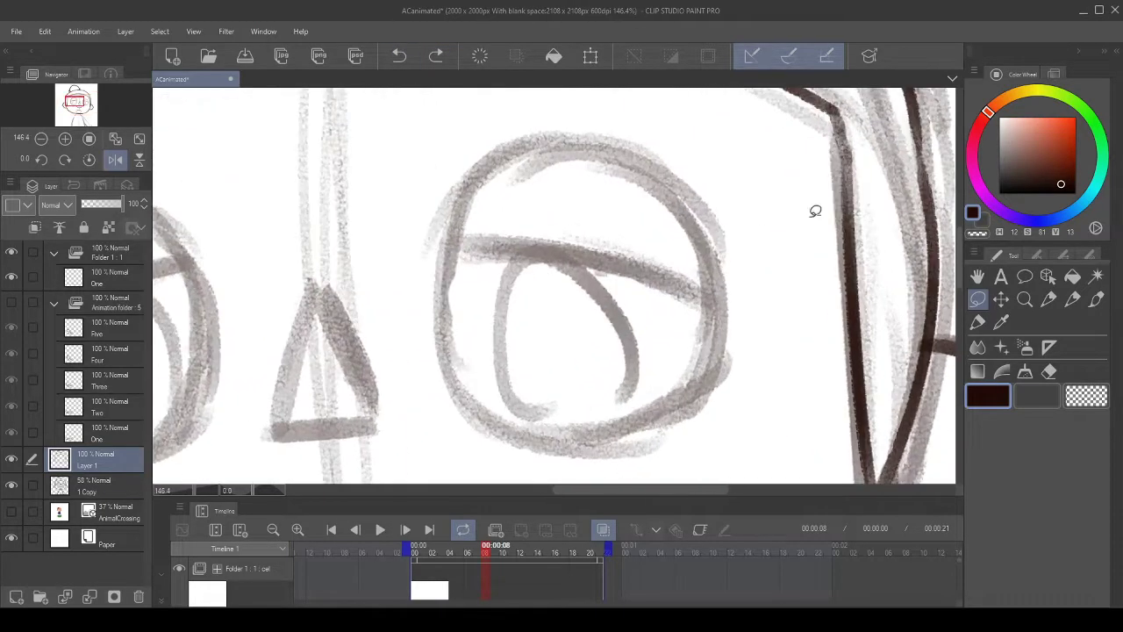
- Rotate the mirrored canvas to 150° and try a first pen stroke along the outer side of the left eye, undoing it
click(1073, 299)
scroll(782, 251, down, 3)
scroll(789, 248, up, 2)
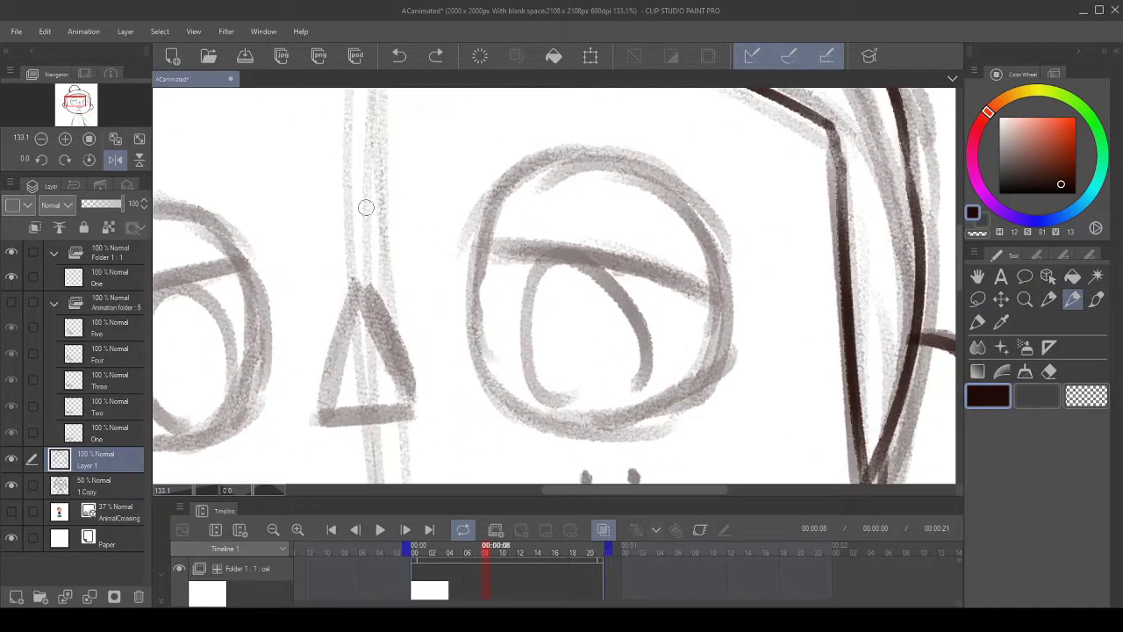
click(67, 158)
click(67, 159)
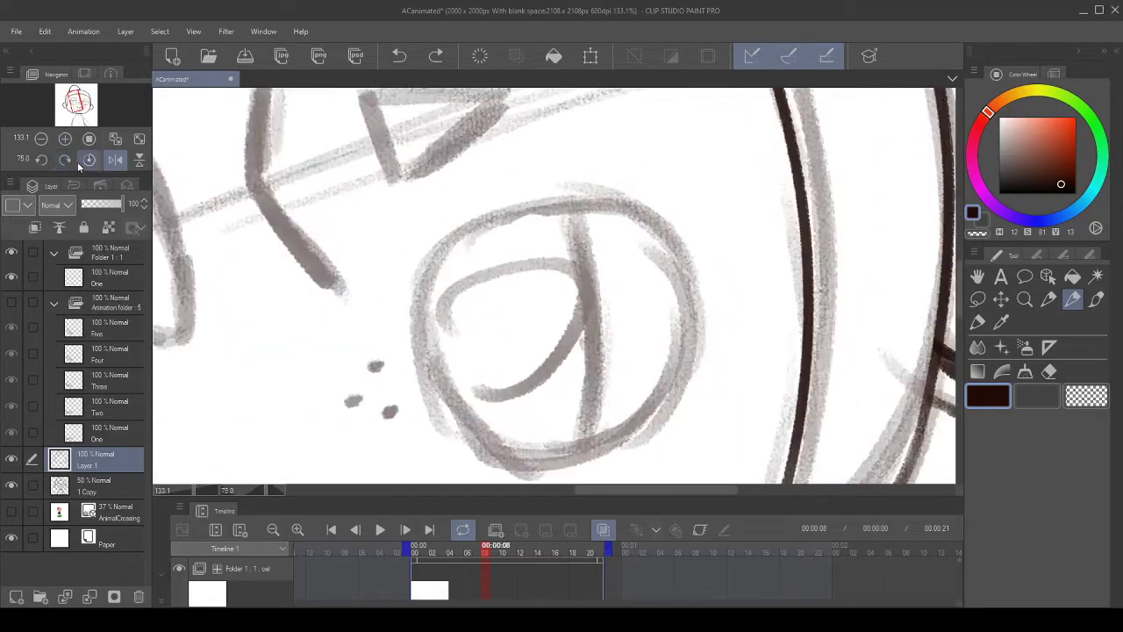
click(67, 161)
click(67, 161)
click(67, 162)
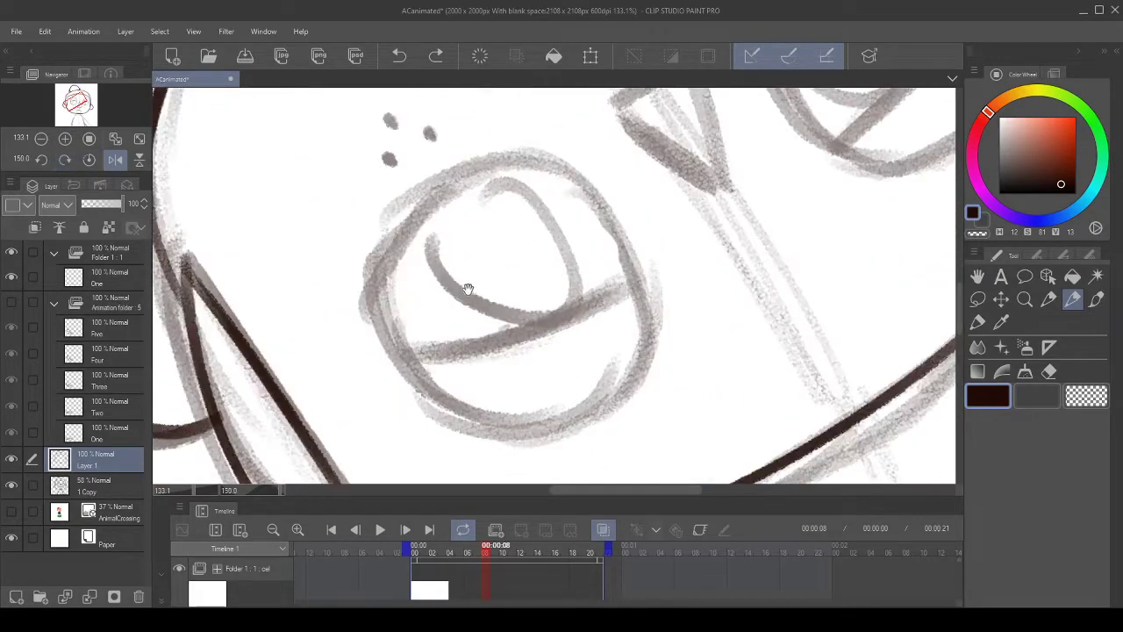
drag(466, 283, 454, 274)
mouse_move(525, 425)
mouse_down()
mouse_move(395, 381)
mouse_move(378, 176)
mouse_up()
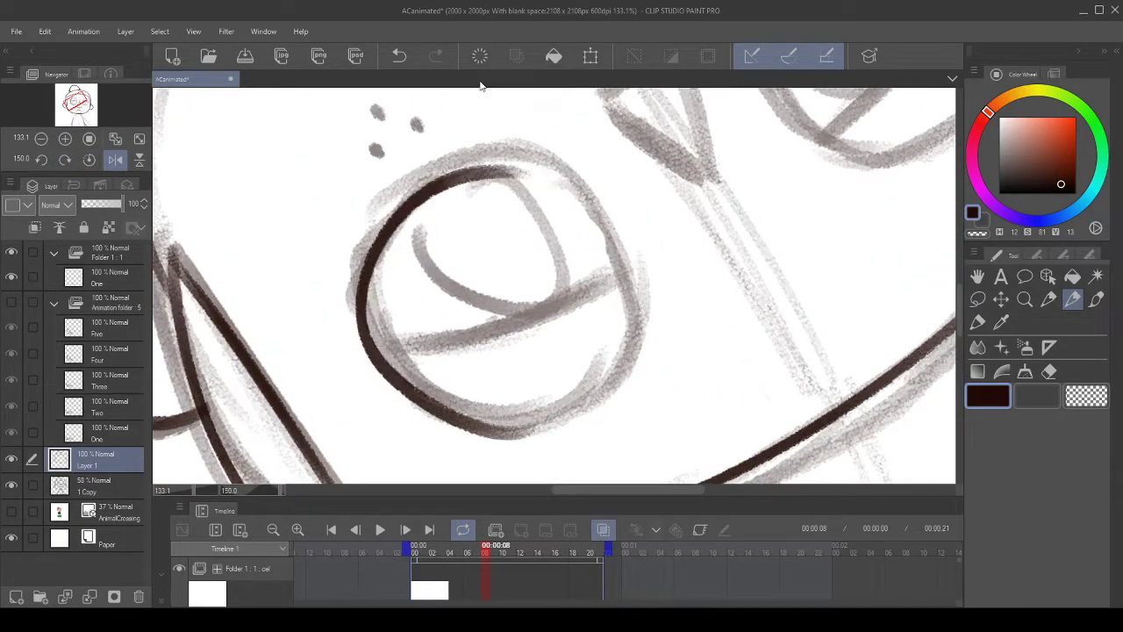
click(399, 55)
- Ink the outer arc of the left eye over the sketch, undoing the uneven strokes and keeping one smooth curve
mouse_move(539, 413)
mouse_down()
mouse_move(393, 273)
mouse_move(504, 145)
mouse_up()
click(399, 56)
mouse_move(535, 411)
mouse_down()
mouse_move(490, 422)
mouse_move(555, 209)
mouse_move(517, 136)
mouse_up()
click(399, 56)
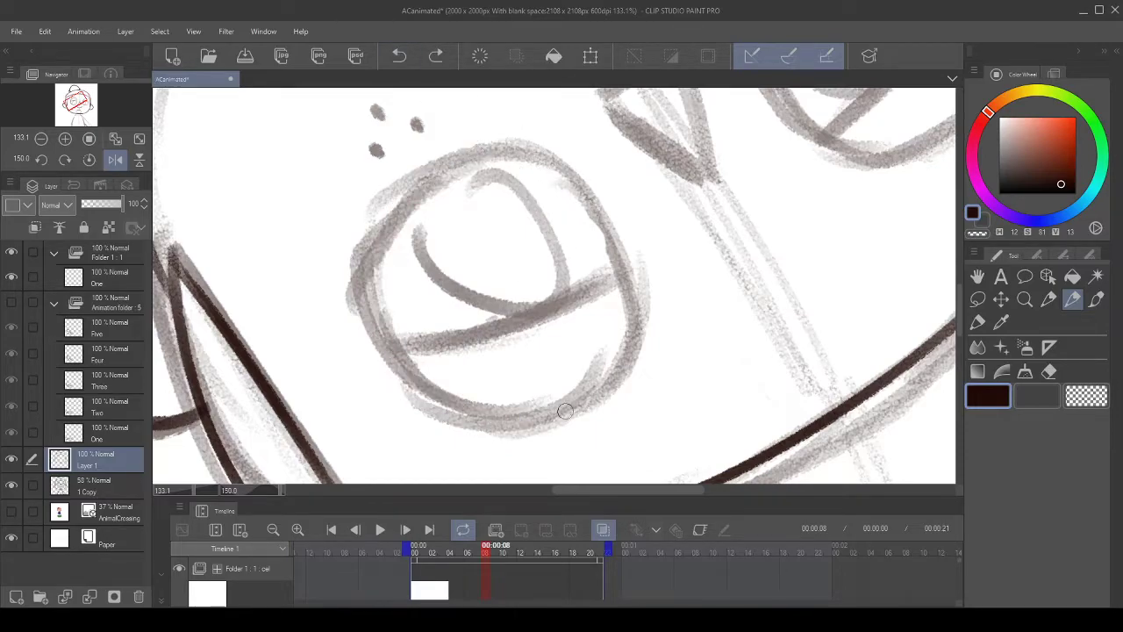
mouse_move(562, 413)
mouse_down()
mouse_move(449, 188)
mouse_move(478, 175)
mouse_up()
click(413, 56)
drag(539, 414, 474, 137)
click(399, 56)
drag(538, 408, 505, 180)
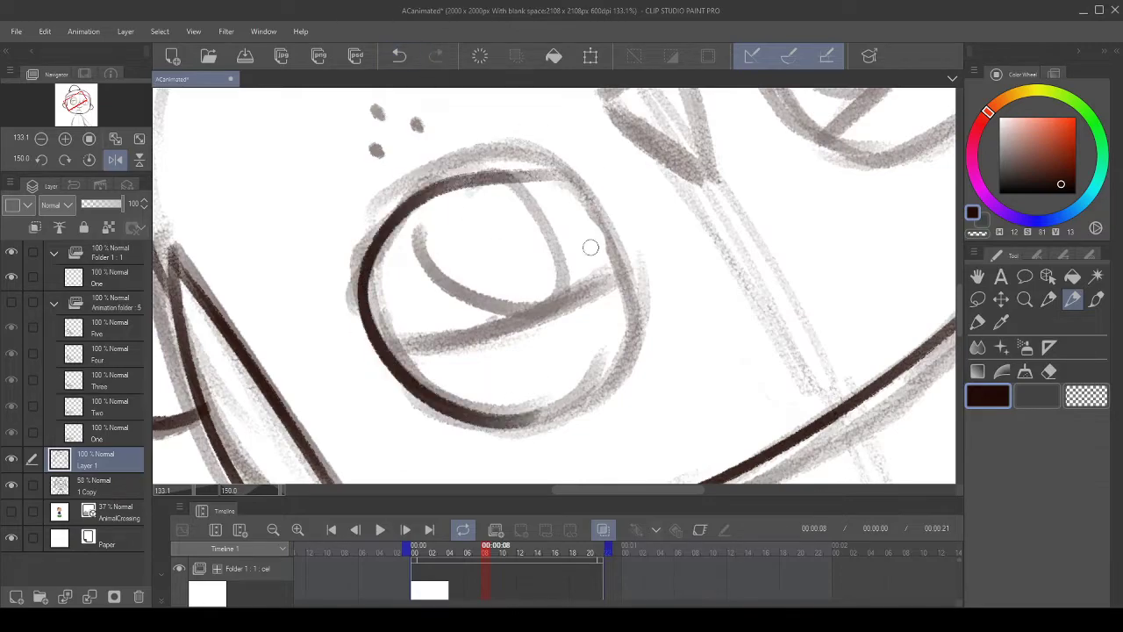
click(397, 56)
mouse_move(553, 413)
mouse_down()
mouse_move(363, 253)
mouse_move(562, 119)
mouse_up()
- Reset the canvas rotation, lasso the inked eye arc, flatten it slightly with a transform to fit the sketch, and clear the selection
click(88, 159)
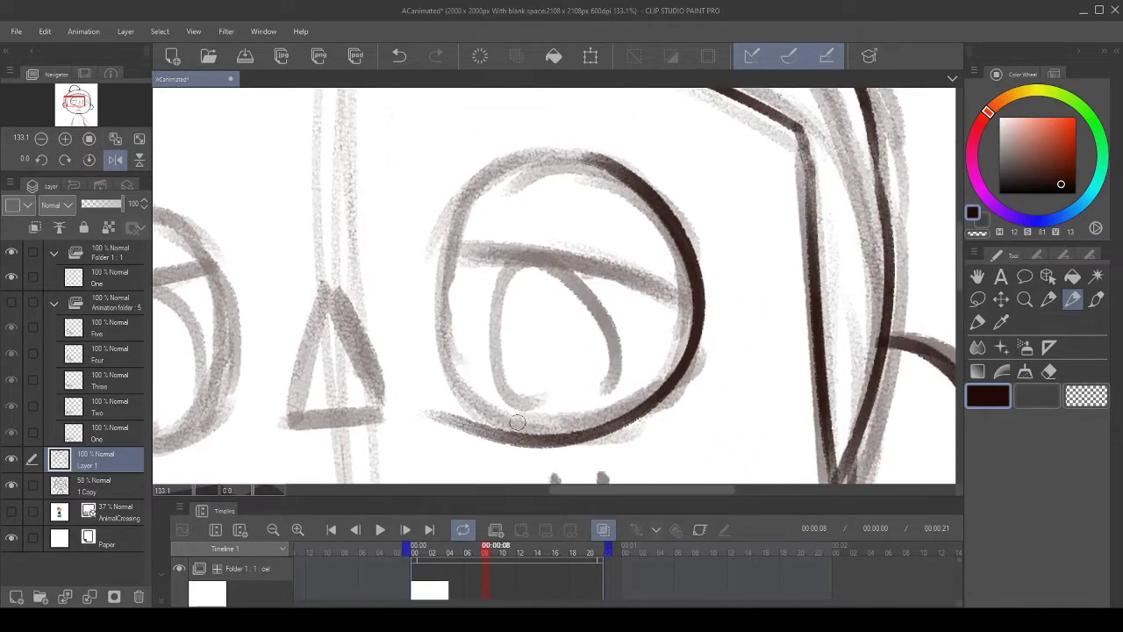
click(977, 299)
scroll(511, 104, down, 2)
scroll(509, 131, up, 1)
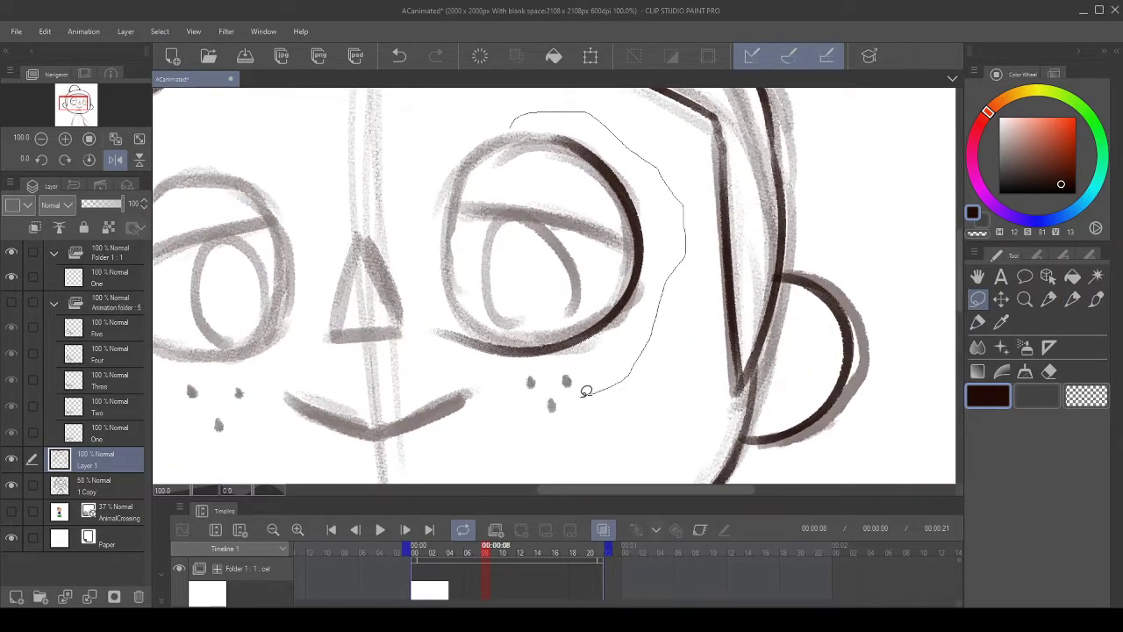
drag(439, 346, 527, 148)
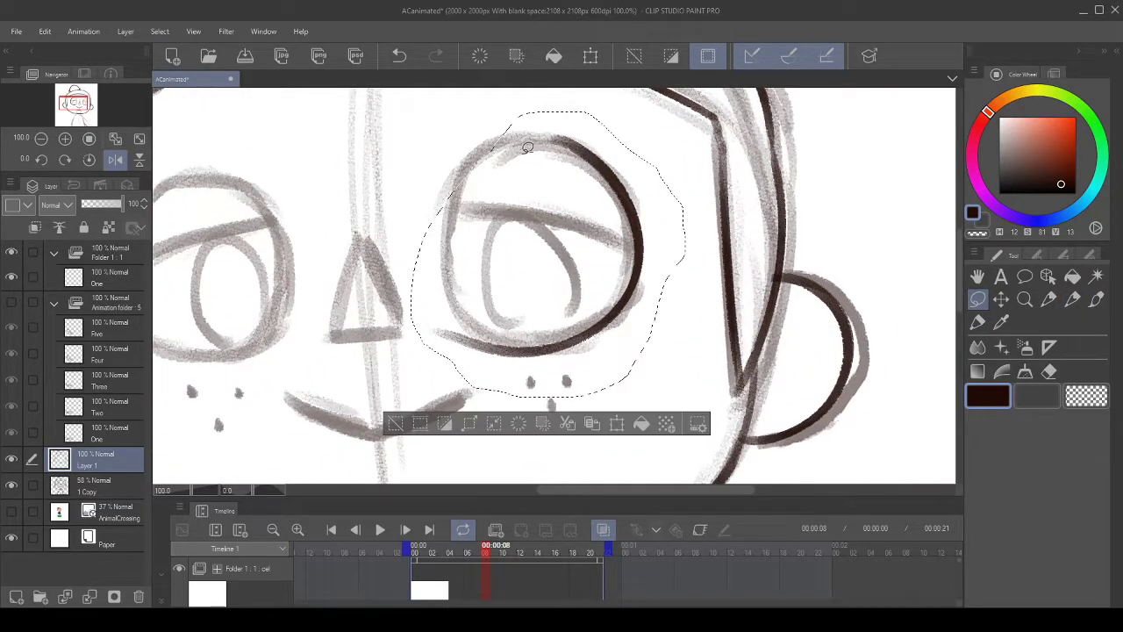
click(616, 425)
drag(552, 392, 545, 389)
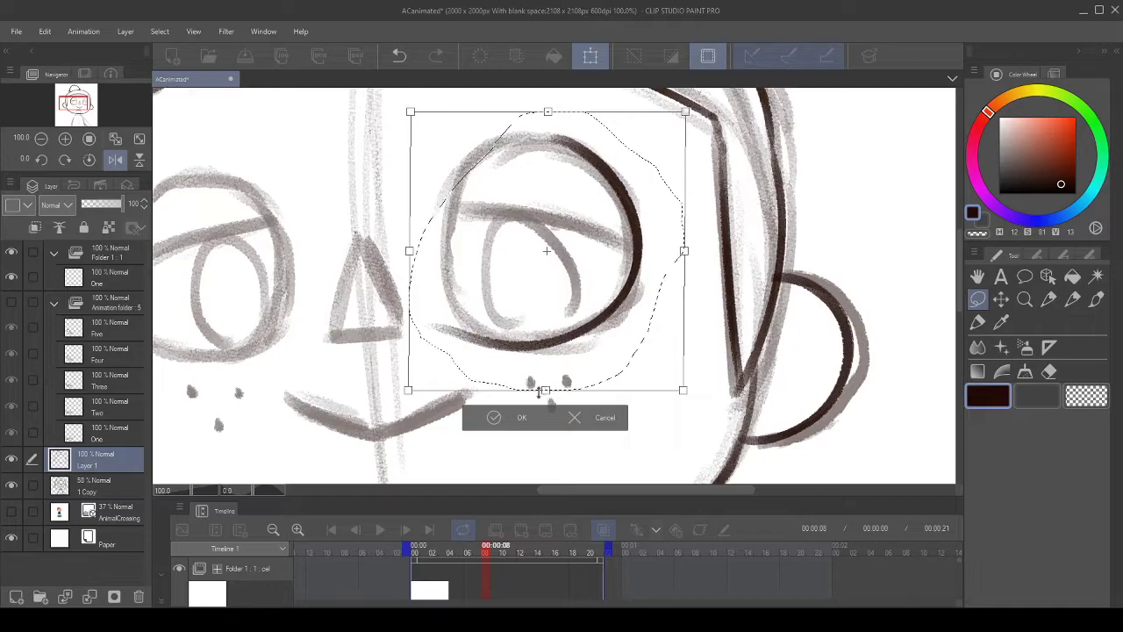
click(502, 419)
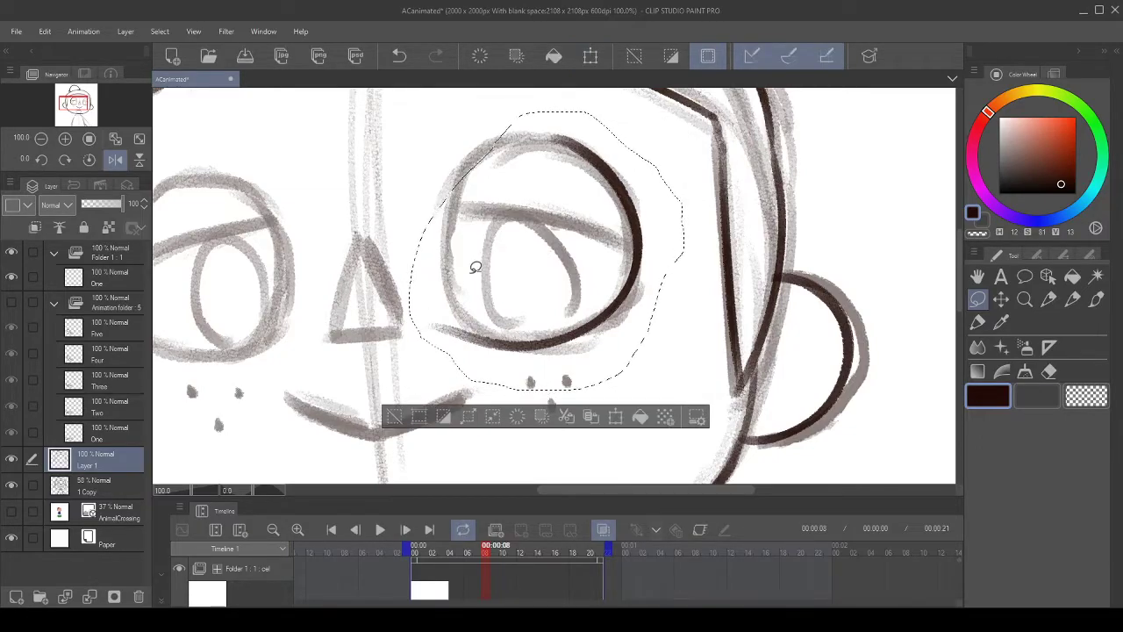
key(ctrl+d)
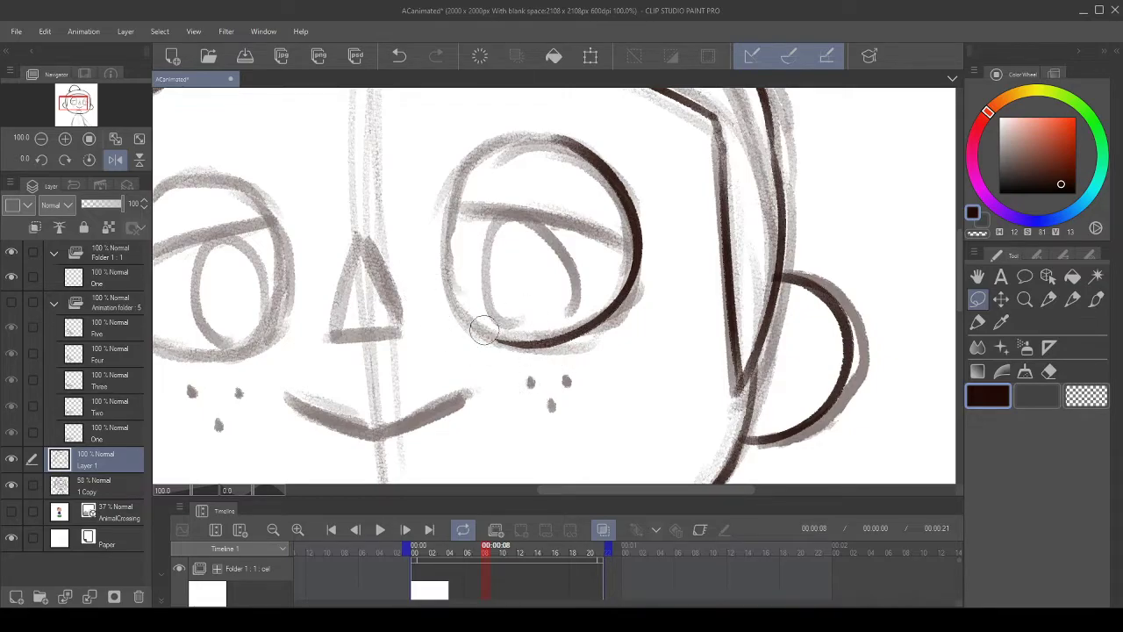
- Flip the canvas vertically, rotate it to 45°, and try a pen stroke along the eye's uninked inner side, undoing it
click(139, 159)
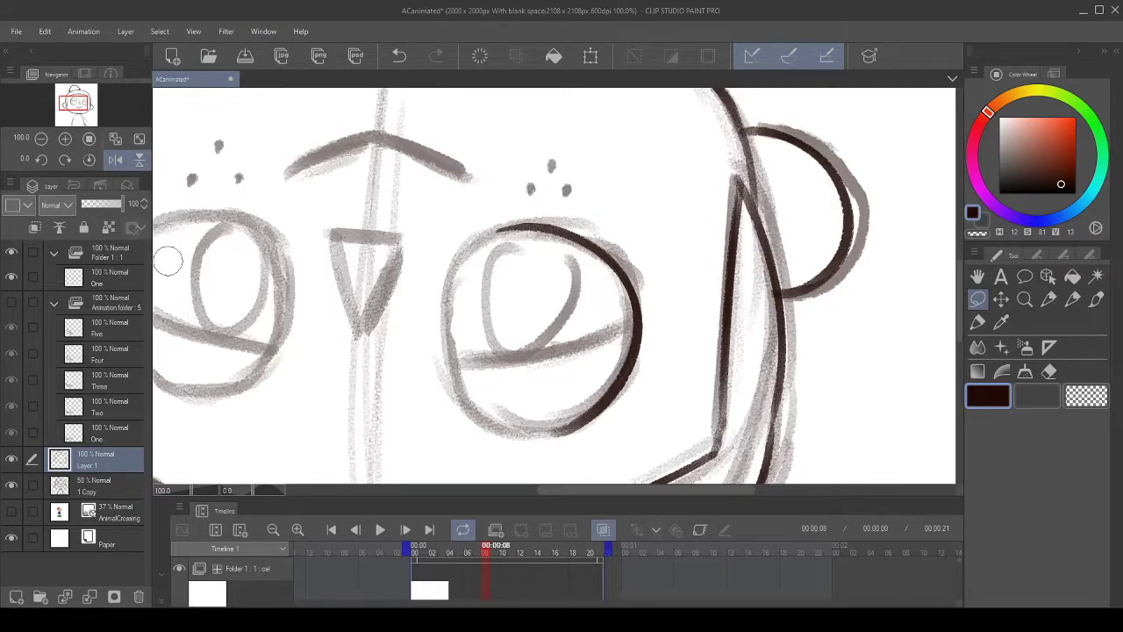
click(65, 158)
click(65, 159)
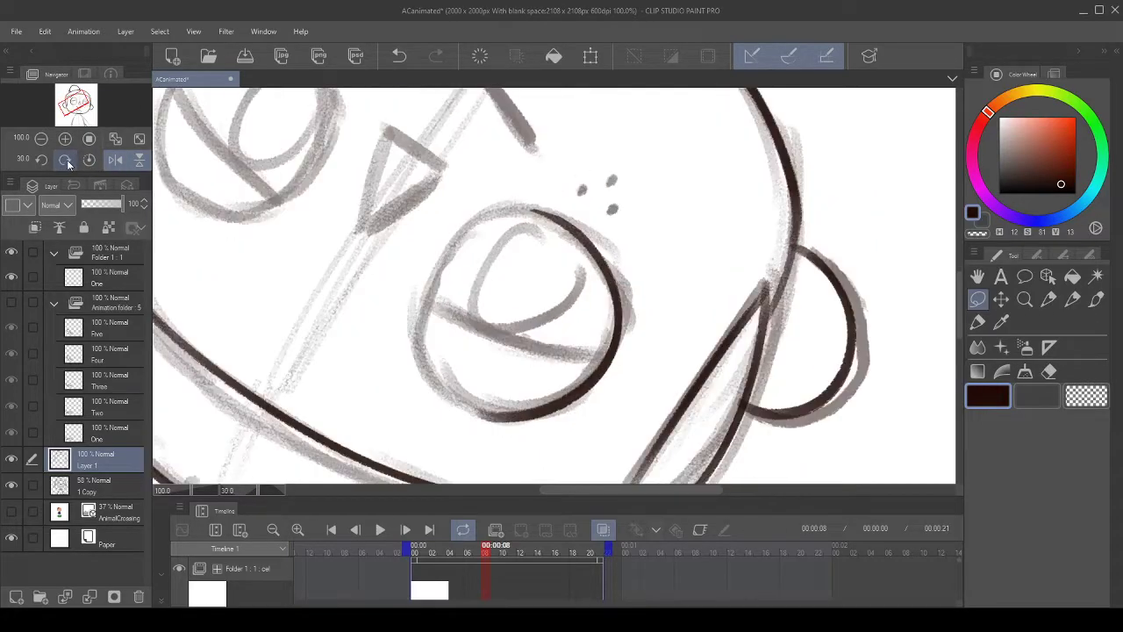
click(65, 159)
scroll(479, 322, up, 2)
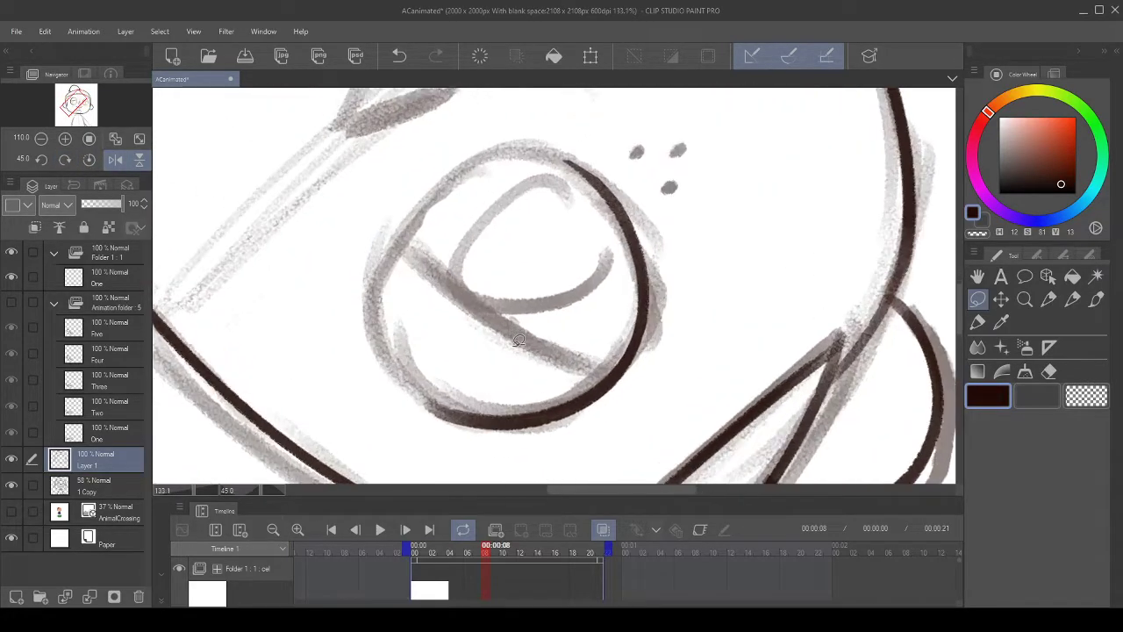
click(1049, 299)
drag(465, 313, 498, 326)
click(1073, 300)
drag(617, 346, 621, 342)
mouse_move(476, 424)
mouse_down()
mouse_move(457, 414)
mouse_move(641, 164)
mouse_up()
click(399, 55)
- Ink the inner side of the eye outline from the end of the existing arc, undoing strokes that stray from the sketch
mouse_move(485, 427)
mouse_down()
mouse_move(456, 410)
mouse_move(619, 162)
mouse_up()
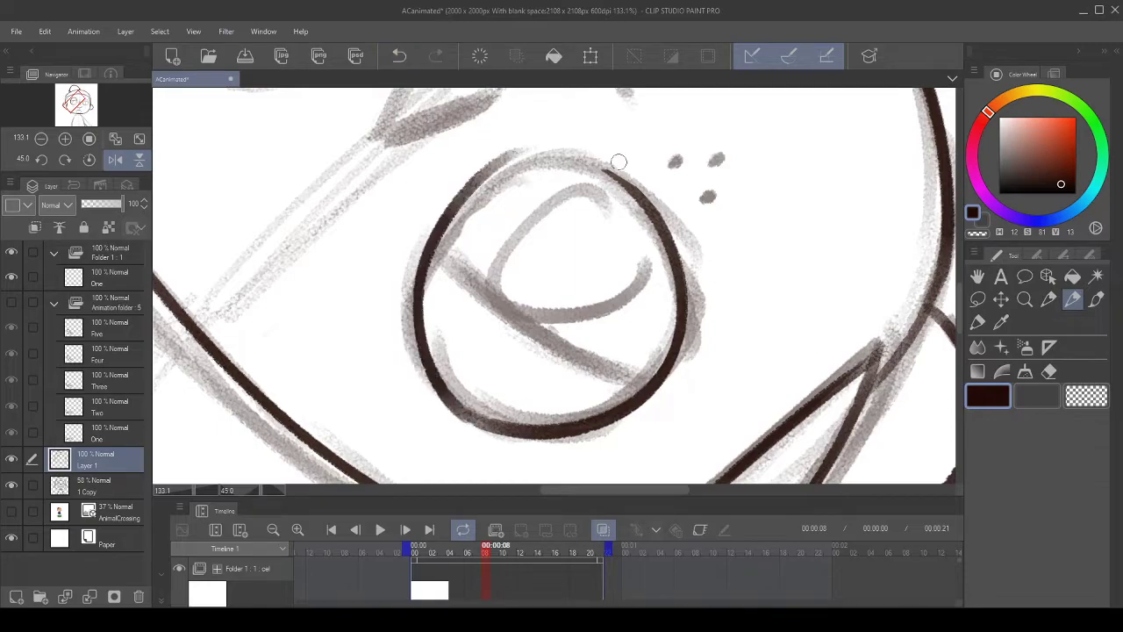
click(399, 57)
mouse_move(476, 427)
mouse_down()
mouse_move(624, 179)
mouse_move(605, 157)
mouse_up()
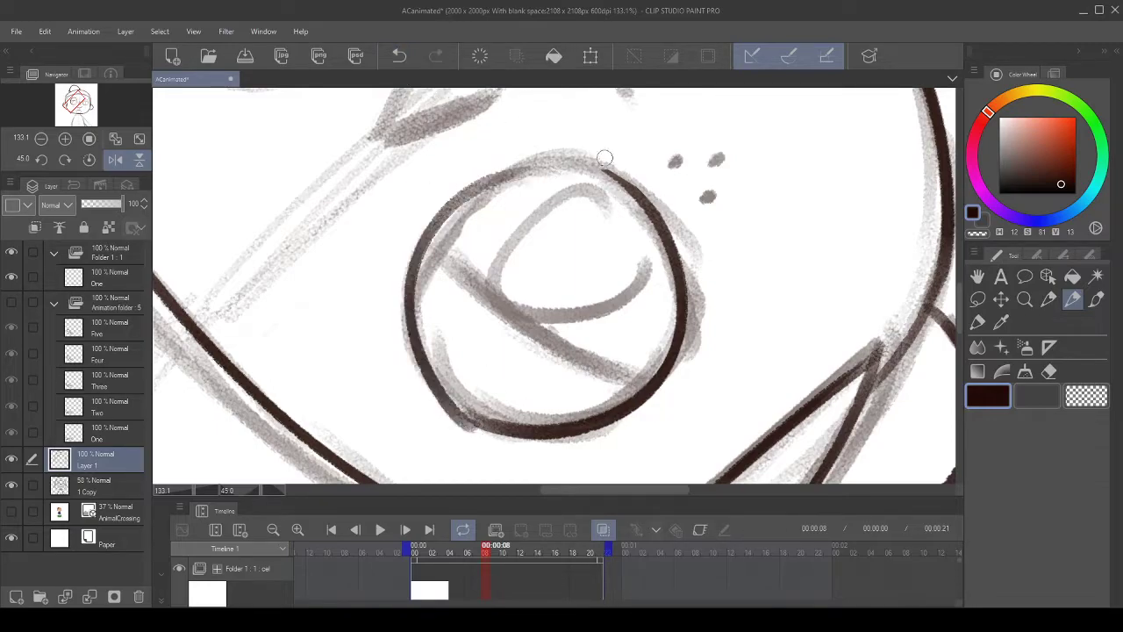
click(401, 56)
drag(476, 414, 647, 197)
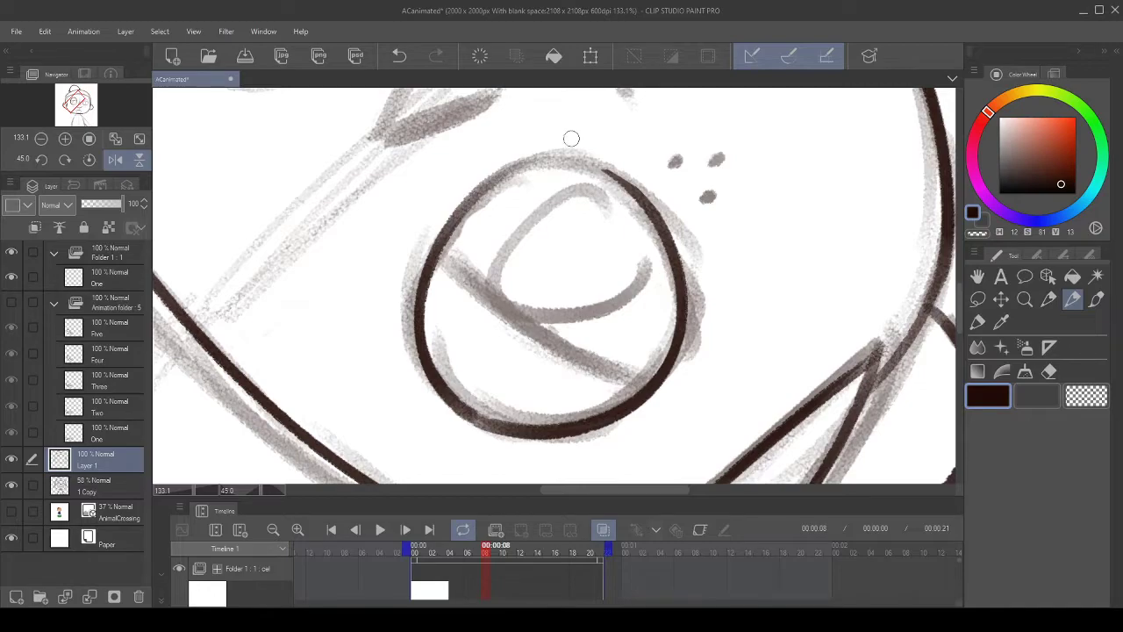
- Rotate the flipped canvas to -45° and try pen strokes across the remaining gap in the eye outline, undoing them
scroll(478, 122, up, 2)
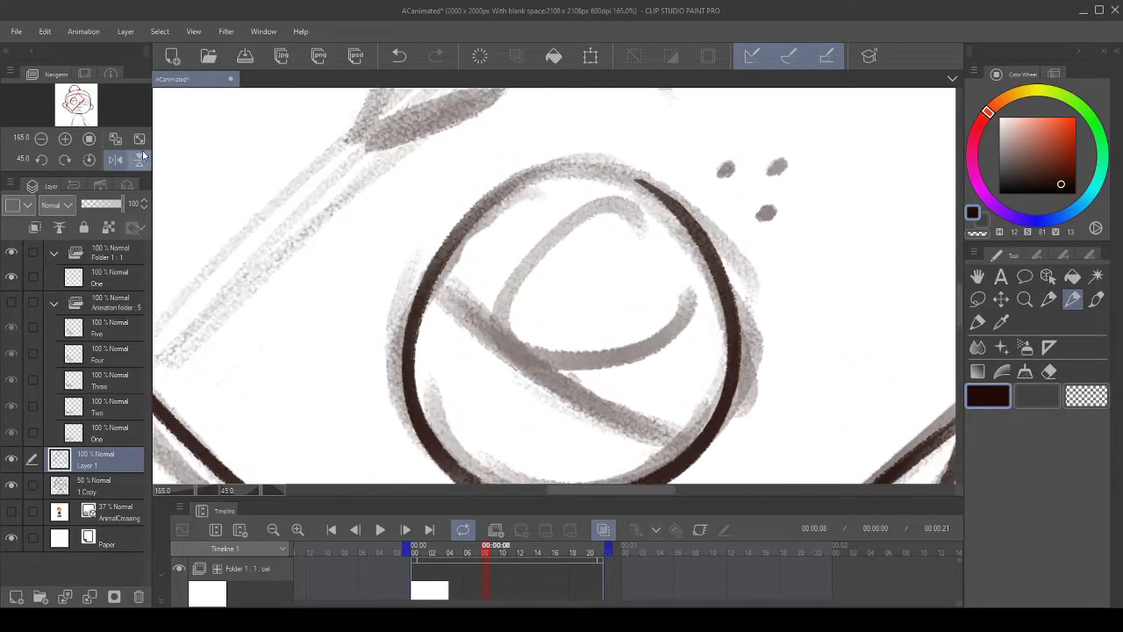
click(44, 161)
click(44, 161)
click(44, 160)
click(45, 161)
click(45, 160)
click(44, 160)
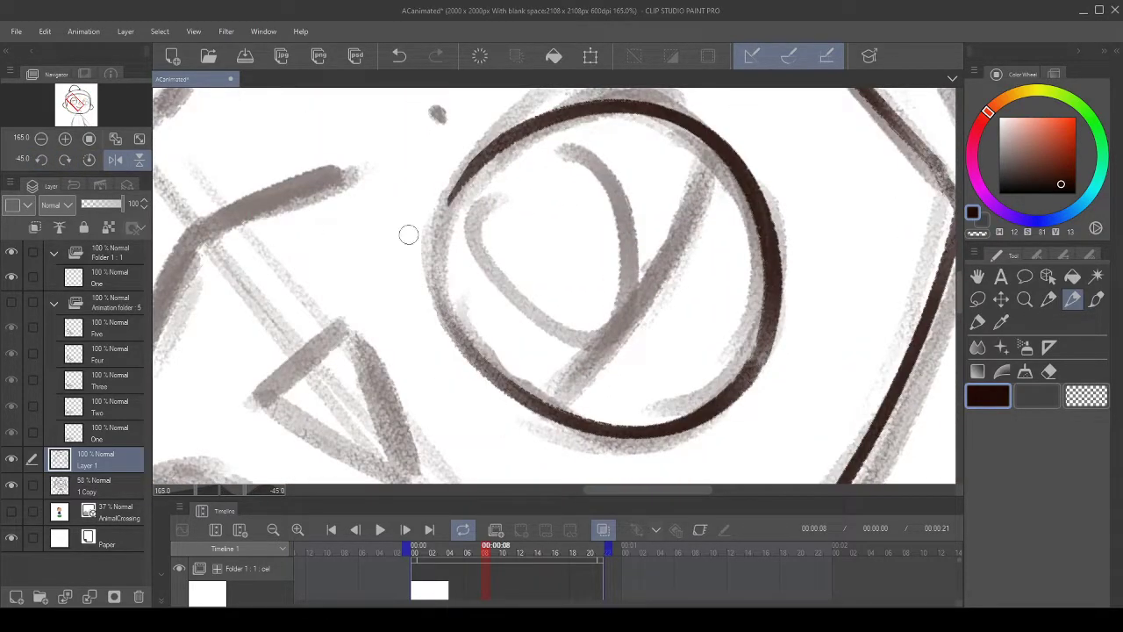
scroll(409, 233, up, 2)
mouse_move(552, 346)
mouse_down()
mouse_move(545, 335)
mouse_move(566, 312)
mouse_up()
drag(505, 361, 585, 70)
mouse_move(521, 161)
mouse_down()
mouse_move(497, 211)
mouse_move(490, 201)
mouse_up()
click(399, 55)
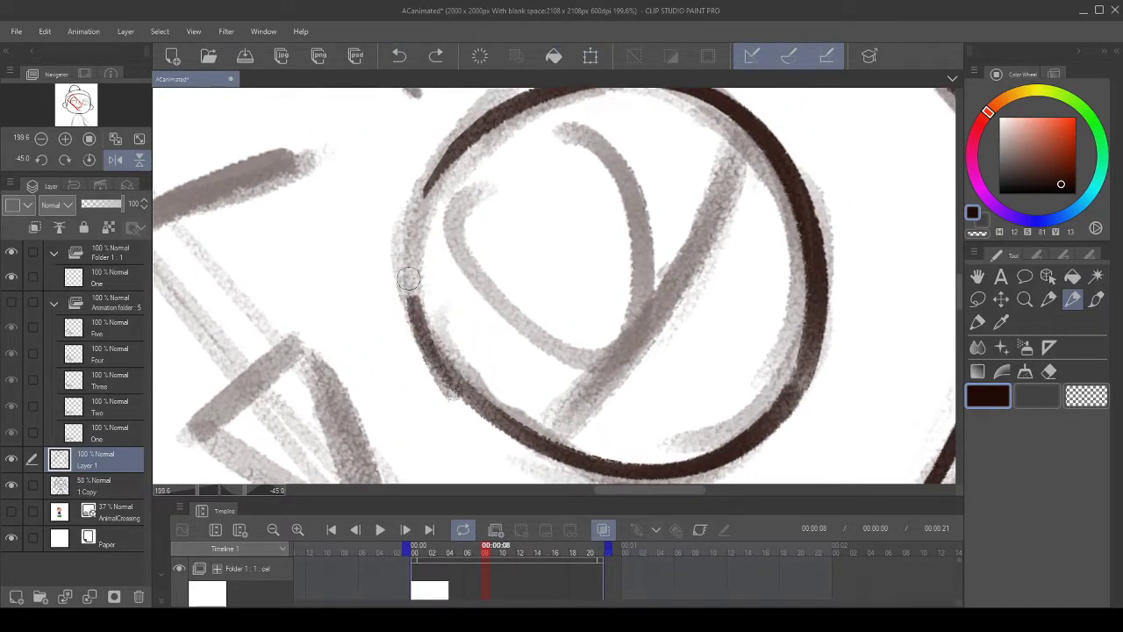
- Close the gap in the eye outline with repeated pen strokes, undoing the mismatched ones and keeping one that joins both ends
drag(461, 386, 488, 142)
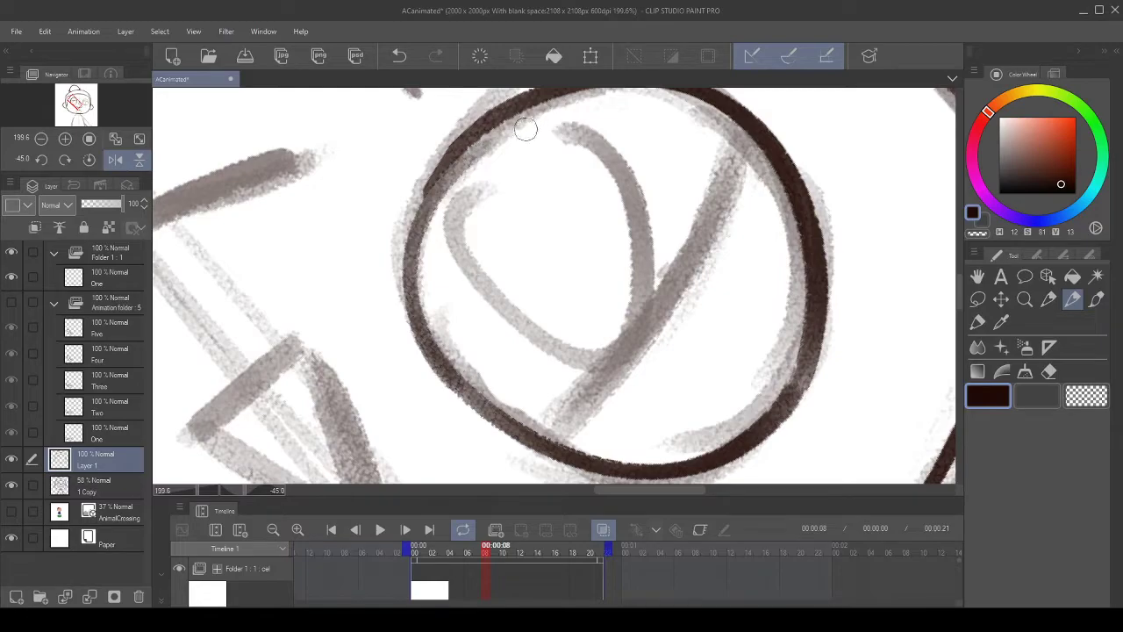
click(399, 55)
mouse_move(436, 358)
mouse_down()
mouse_move(411, 222)
mouse_move(550, 107)
mouse_up()
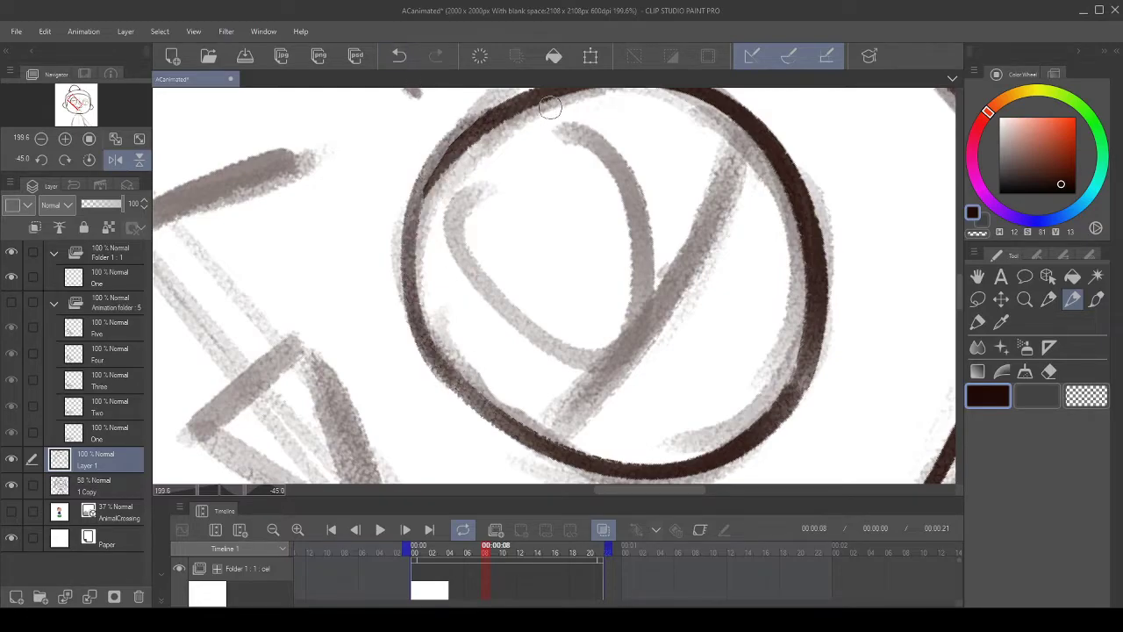
click(399, 55)
mouse_move(440, 376)
mouse_down()
mouse_move(420, 317)
mouse_move(553, 109)
mouse_up()
click(399, 55)
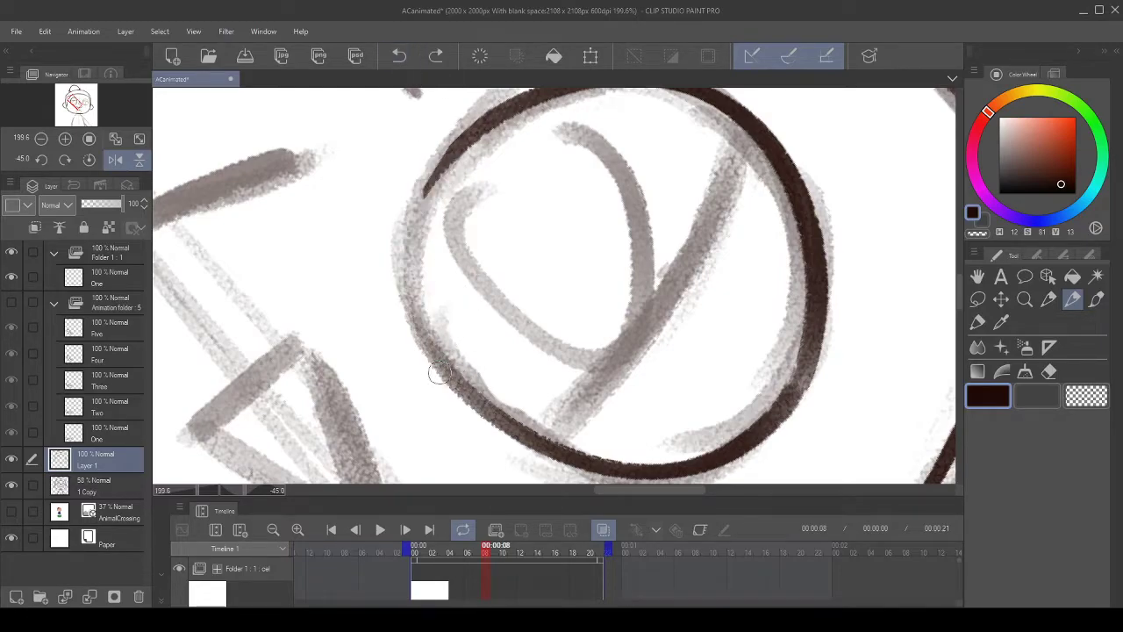
mouse_move(436, 372)
mouse_down()
mouse_move(422, 309)
mouse_move(571, 103)
mouse_up()
click(399, 55)
drag(433, 363, 572, 107)
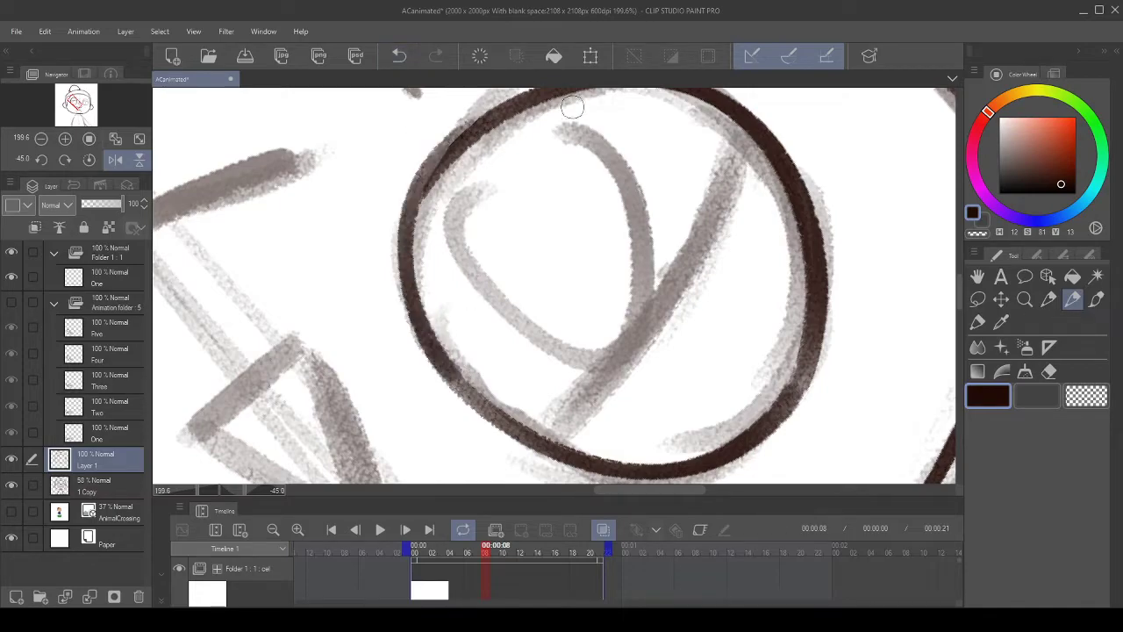
click(399, 55)
drag(466, 377, 531, 112)
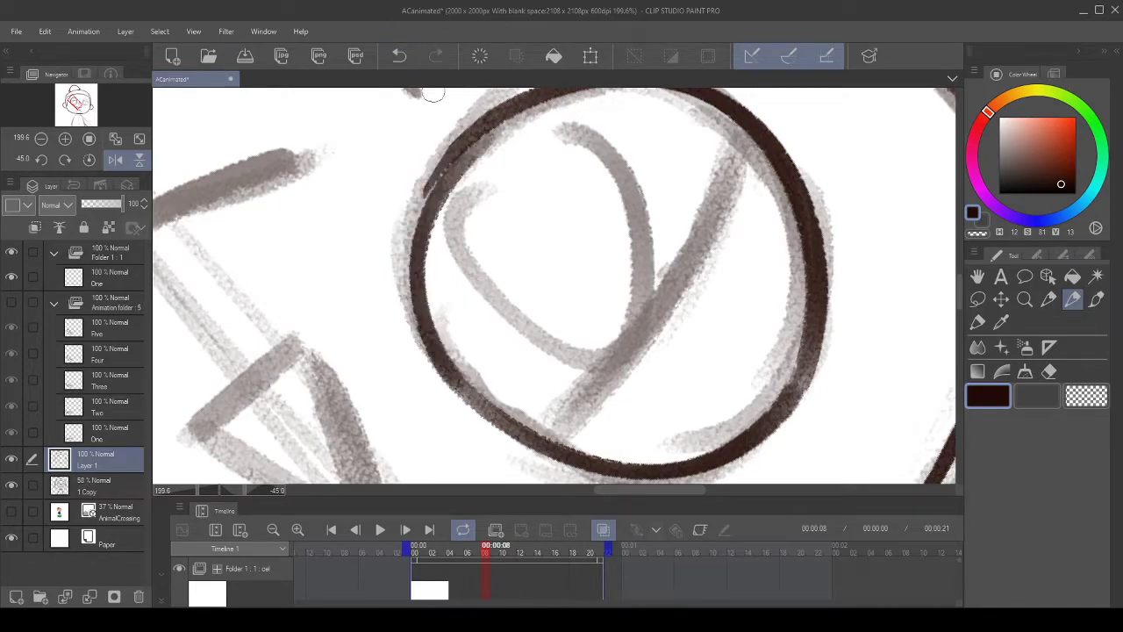
click(399, 55)
mouse_move(463, 386)
mouse_down()
mouse_move(442, 360)
mouse_move(492, 119)
mouse_up()
click(399, 56)
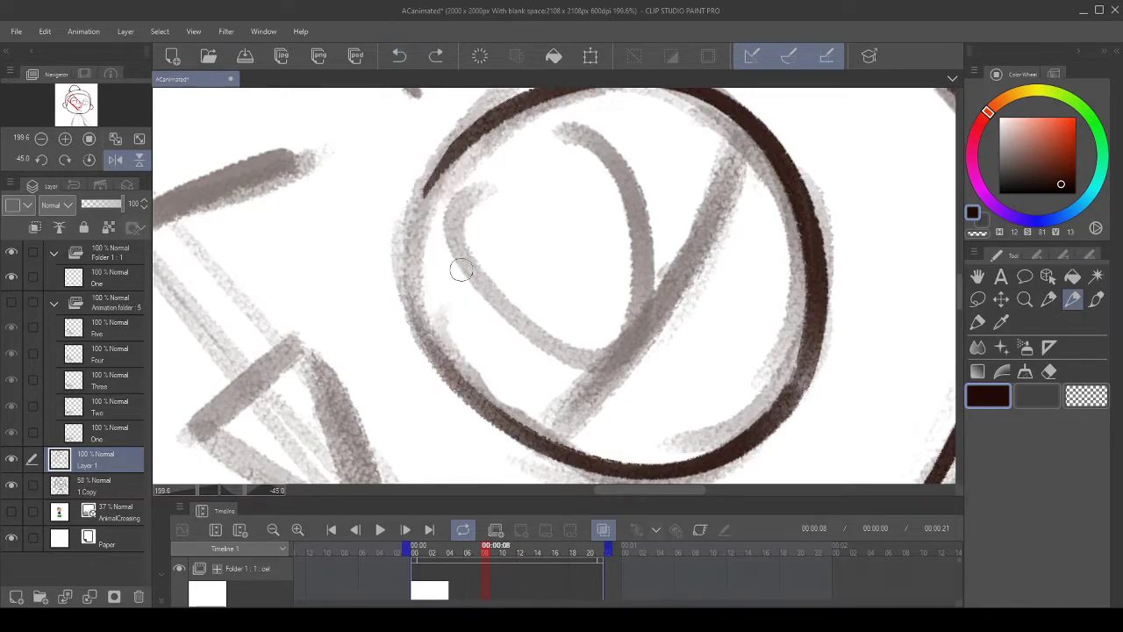
drag(456, 370, 547, 117)
- Reset the canvas rotation and both flips, and hide the rough sketch layer 1 Copy to check the inked eye and head
scroll(481, 150, down, 5)
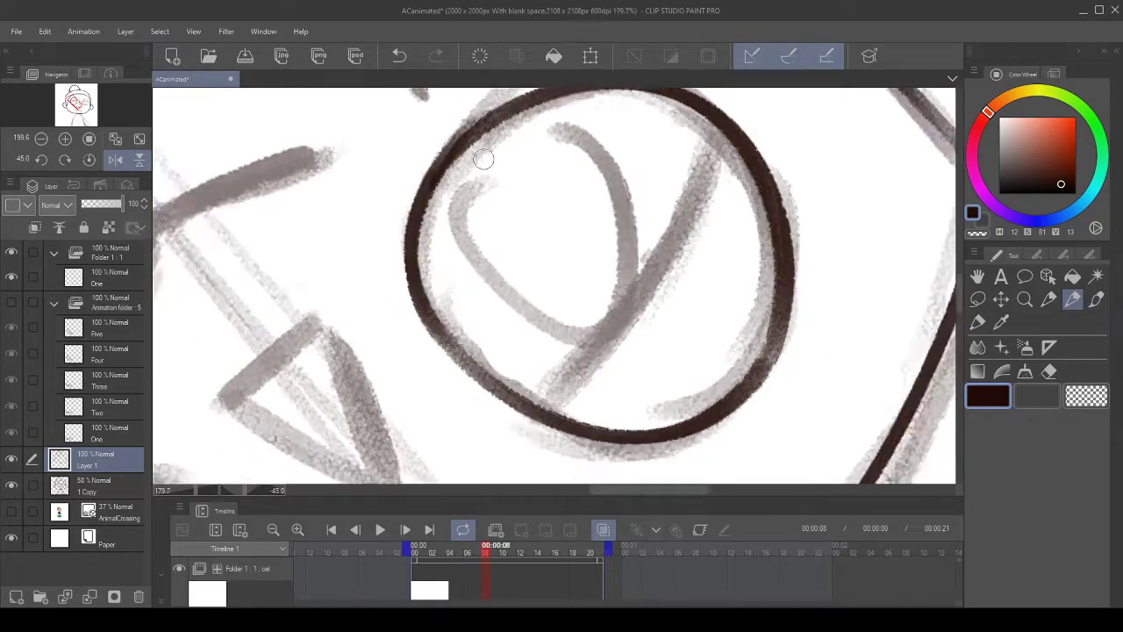
click(90, 158)
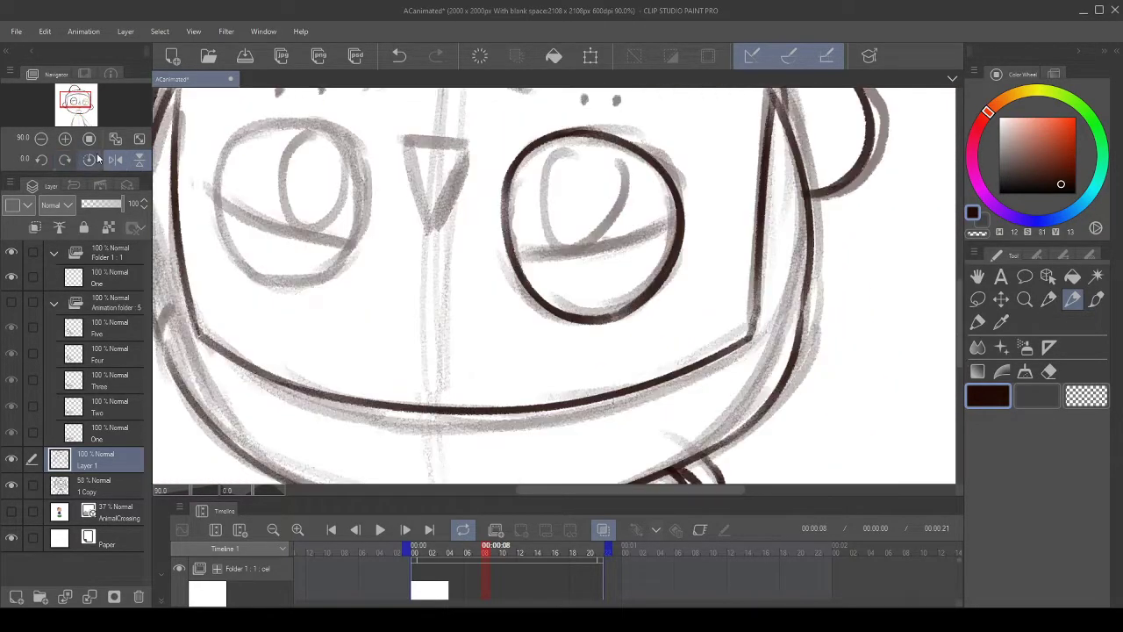
click(121, 161)
click(139, 160)
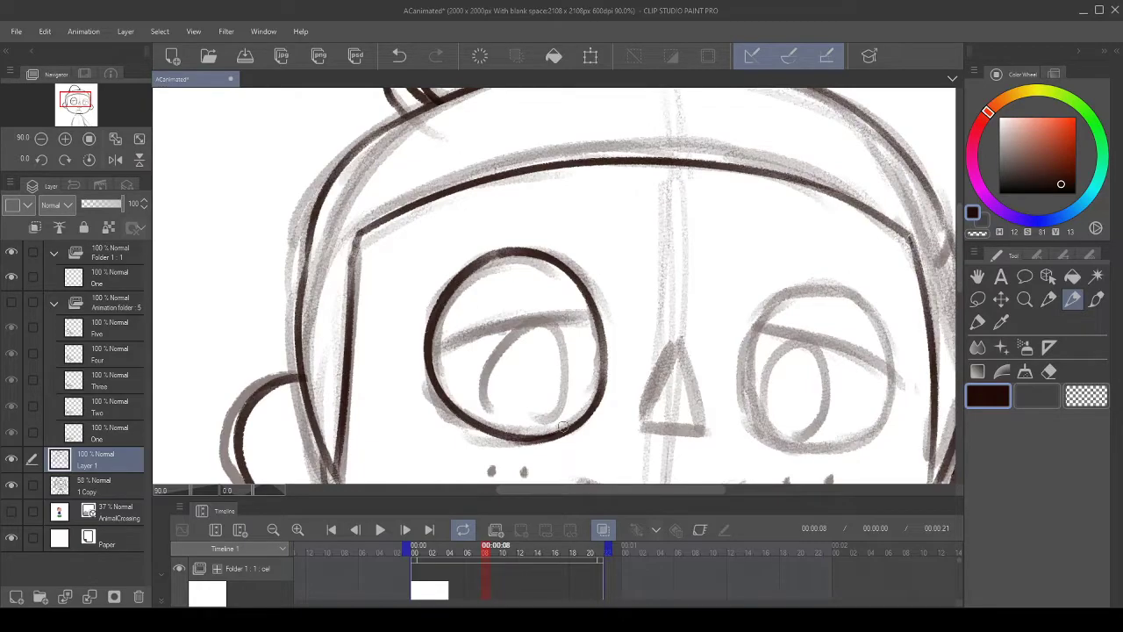
scroll(562, 427, down, 2)
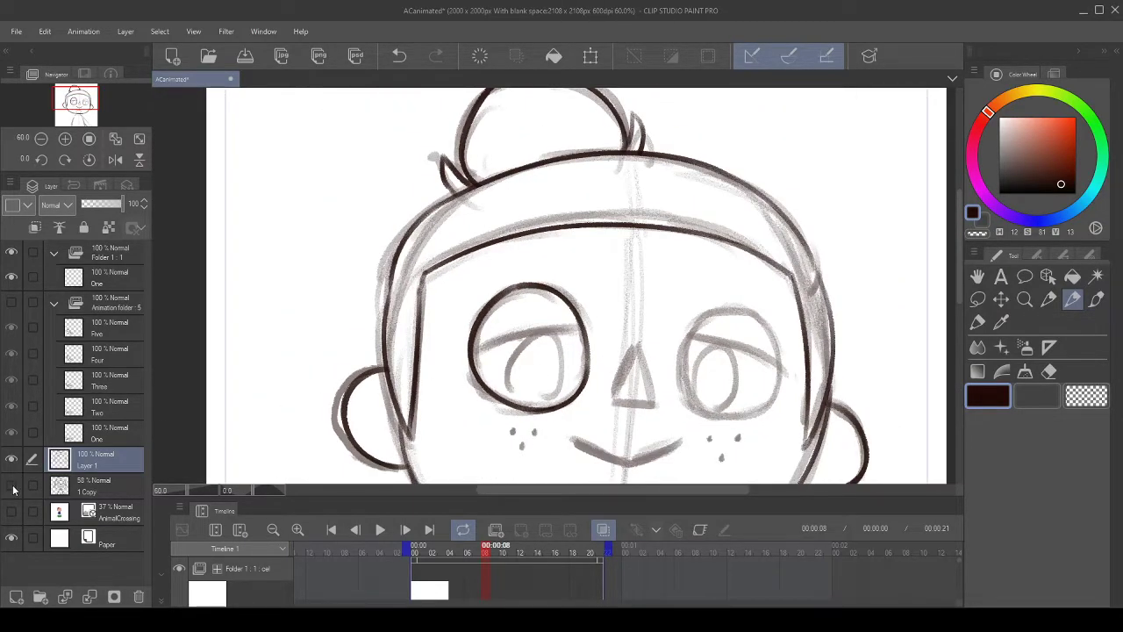
click(12, 487)
scroll(463, 295, down, 2)
scroll(535, 391, up, 4)
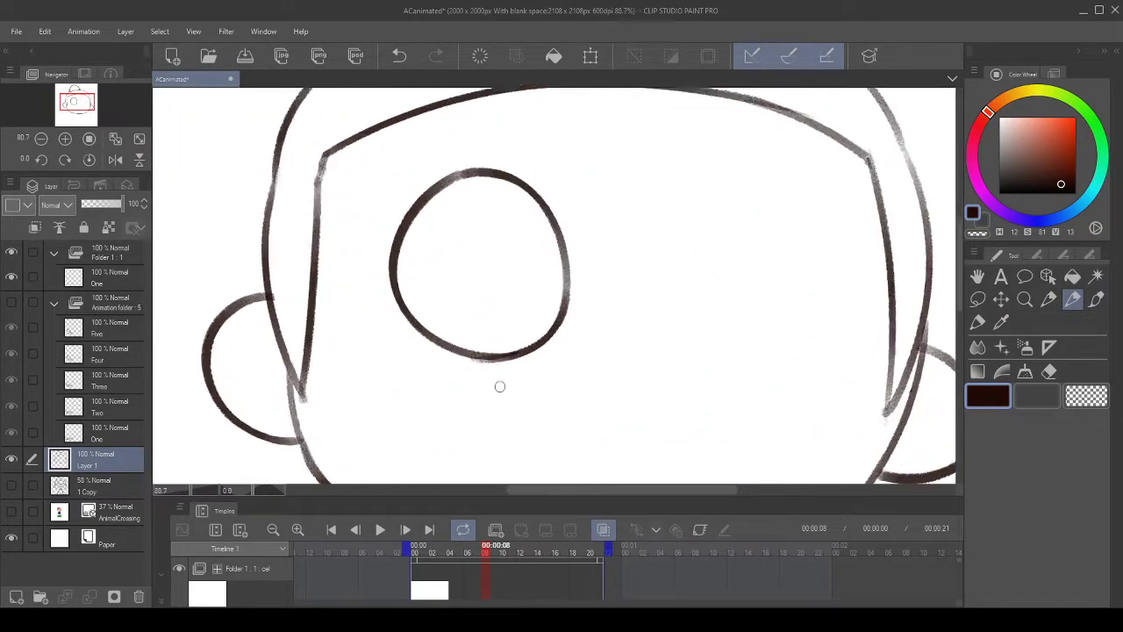
- Try cleaning up the eye outline's lower edge with the transparent colour, undo the last stroke, and return to the dark brown drawing colour
scroll(501, 386, up, 3)
key(c)
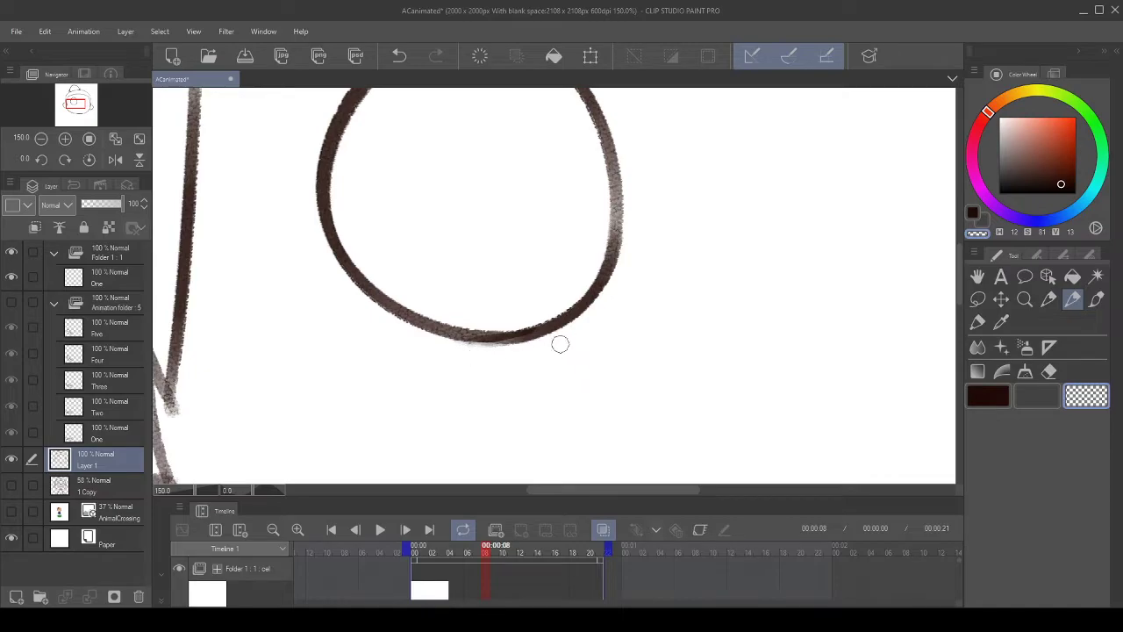
key(ctrl+z)
scroll(644, 235, down, 5)
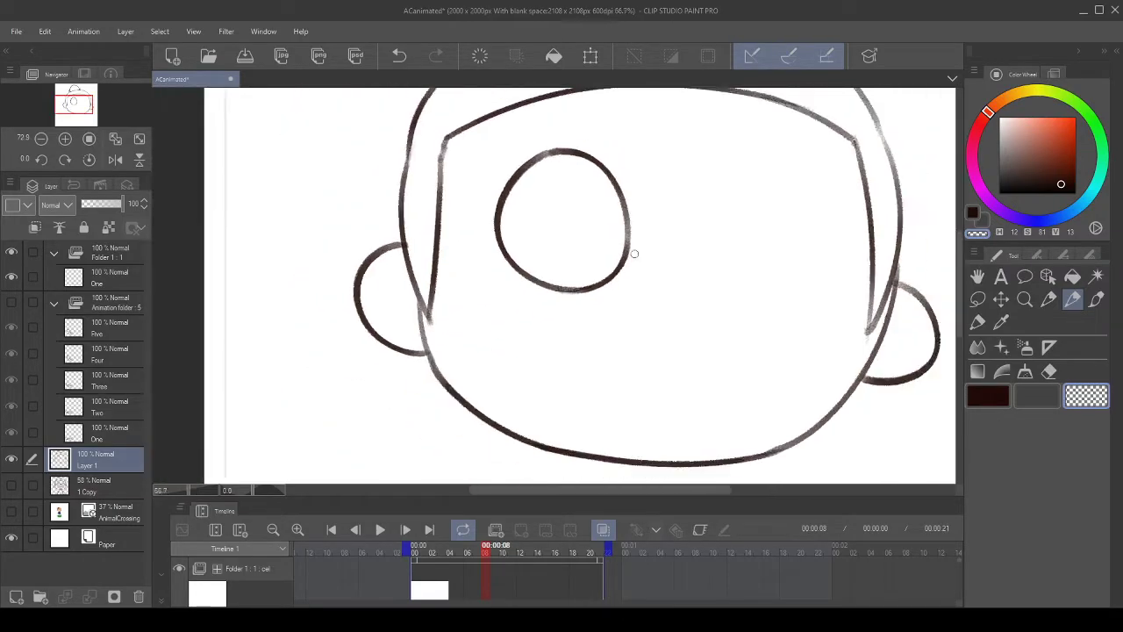
click(972, 212)
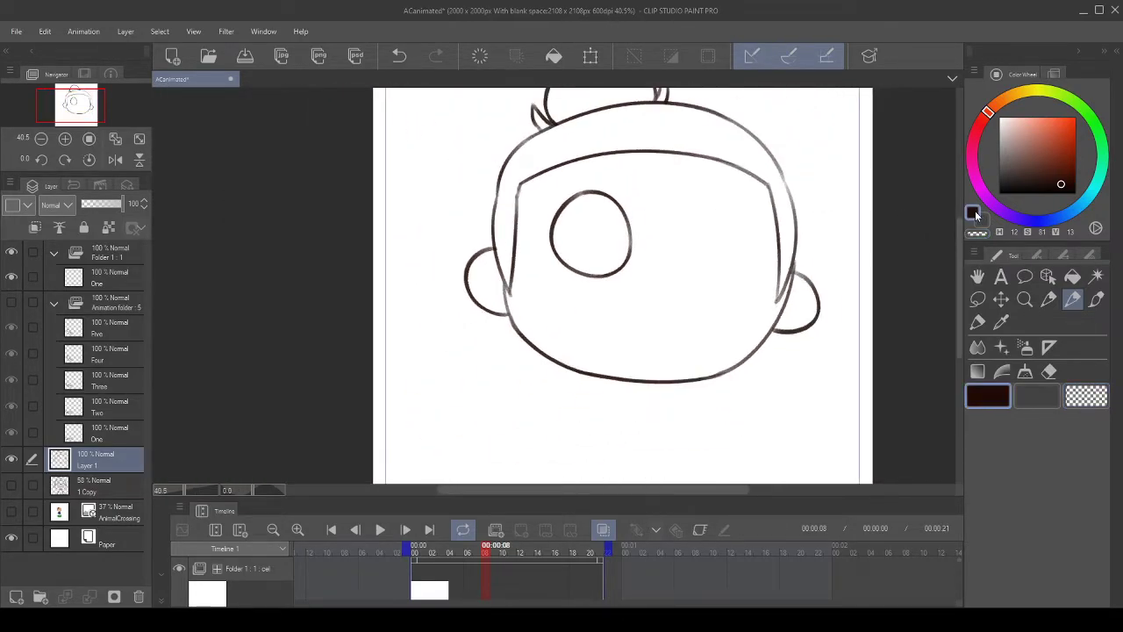
scroll(380, 218, up, 2)
click(11, 302)
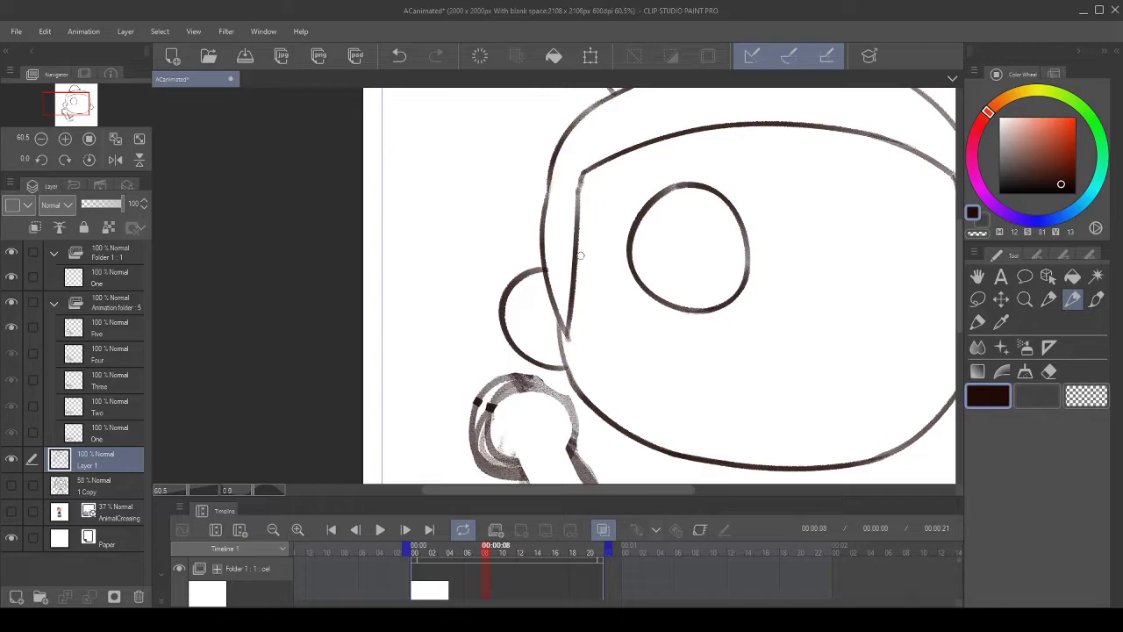
scroll(697, 228, up, 2)
scroll(660, 237, down, 3)
key(ctrl+z)
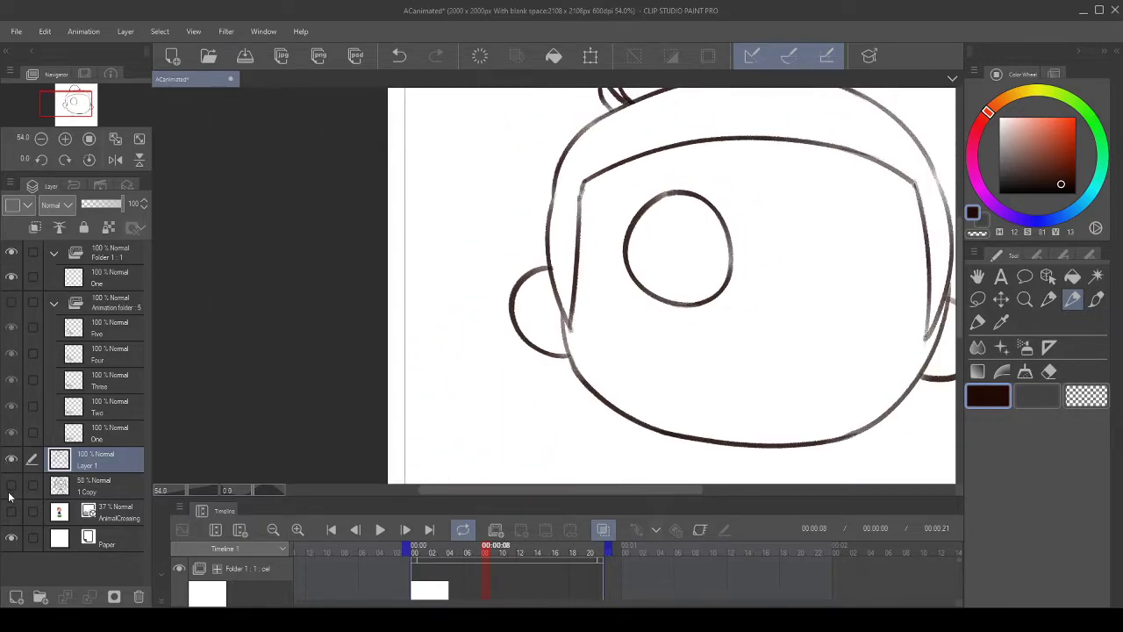
- Show the rough sketch layer 1 Copy, lower its opacity to 35%, and return to Layer 1 for inking
scroll(675, 245, up, 4)
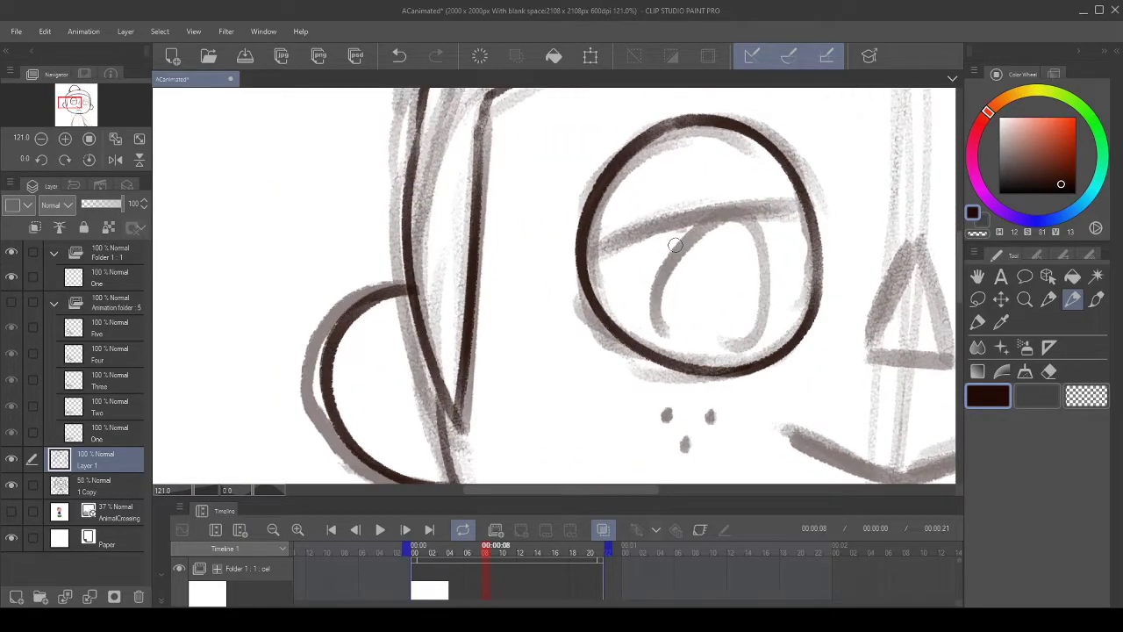
click(92, 485)
click(104, 205)
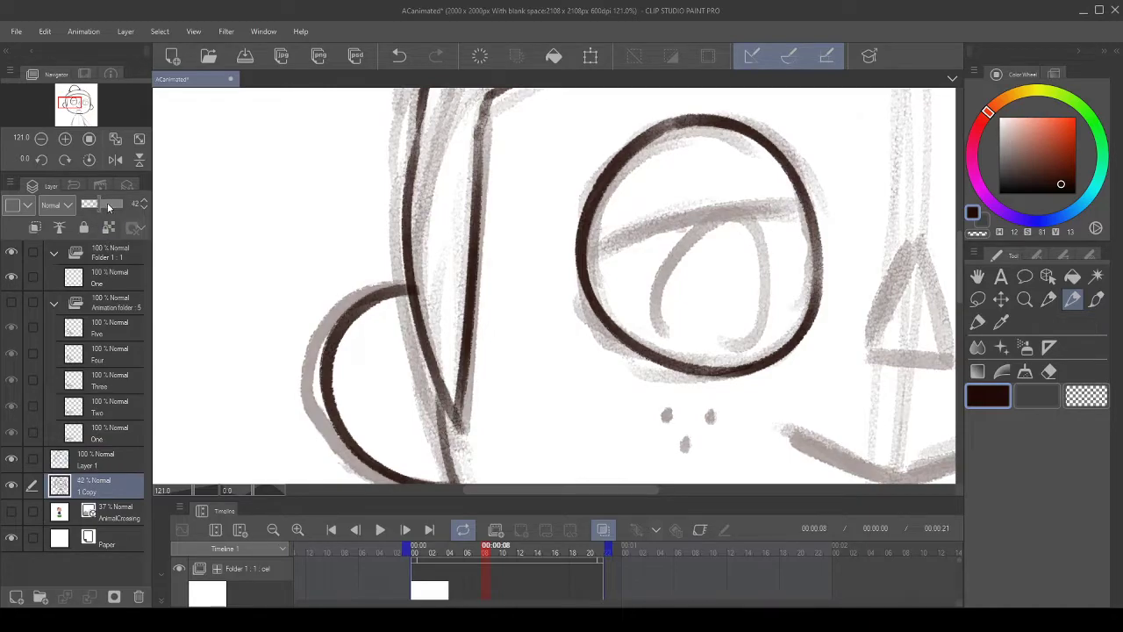
drag(96, 205, 96, 200)
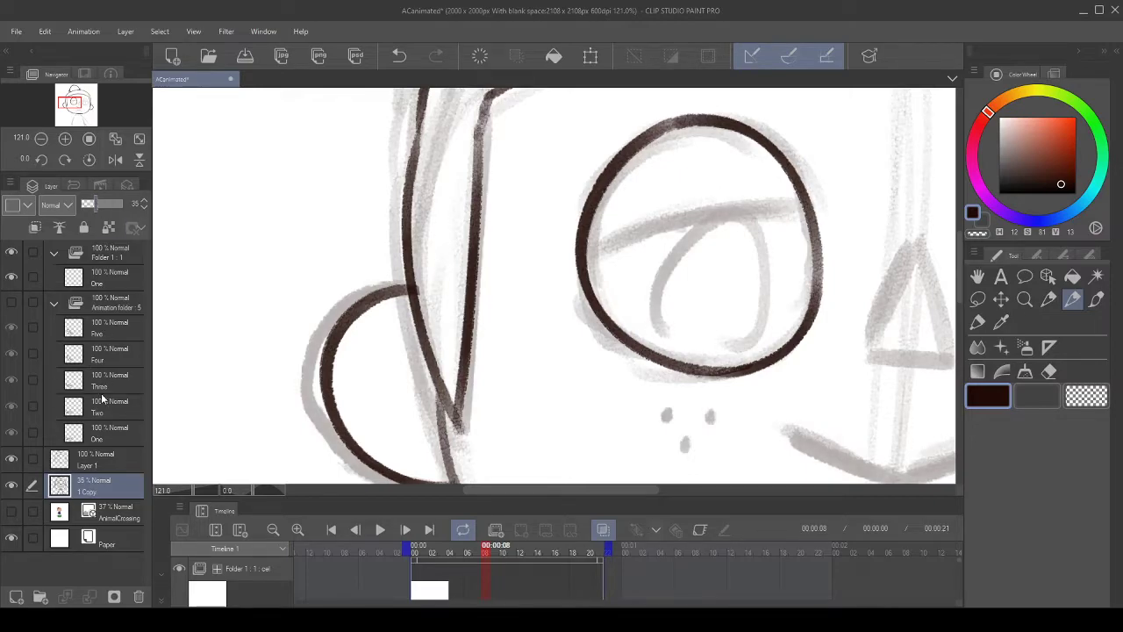
click(116, 278)
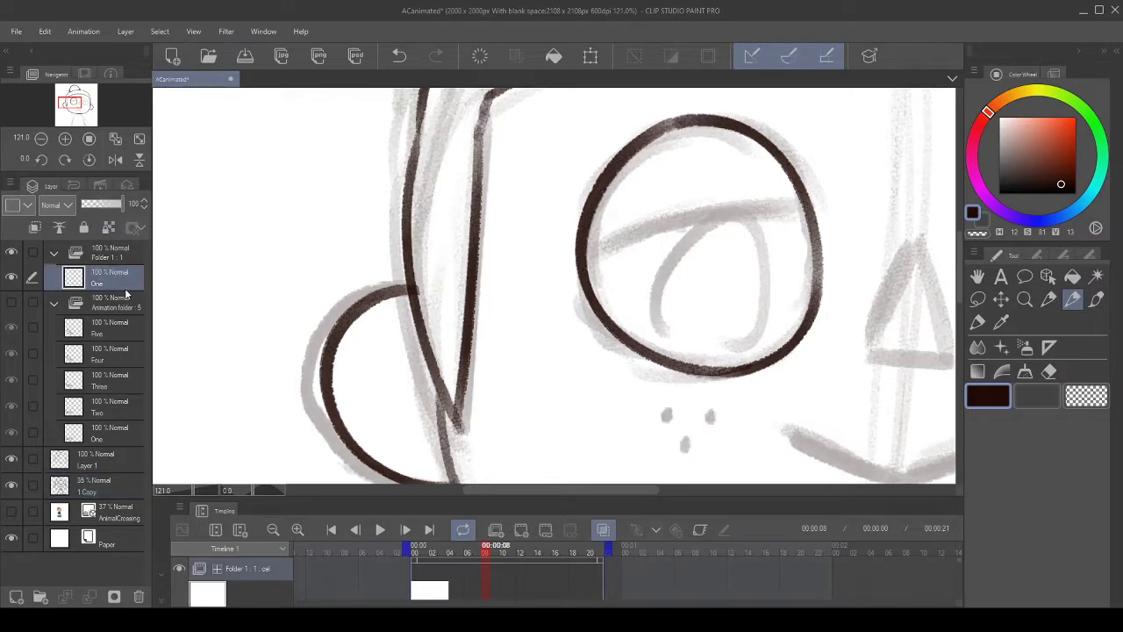
click(121, 460)
- Rotate the canvas to -45° and try inking the upper eyelid line across the eye, undoing the attempts and resetting the rotation
click(42, 159)
click(42, 160)
click(42, 160)
mouse_move(649, 172)
mouse_down()
mouse_move(522, 278)
mouse_move(446, 294)
mouse_up()
drag(403, 373, 521, 158)
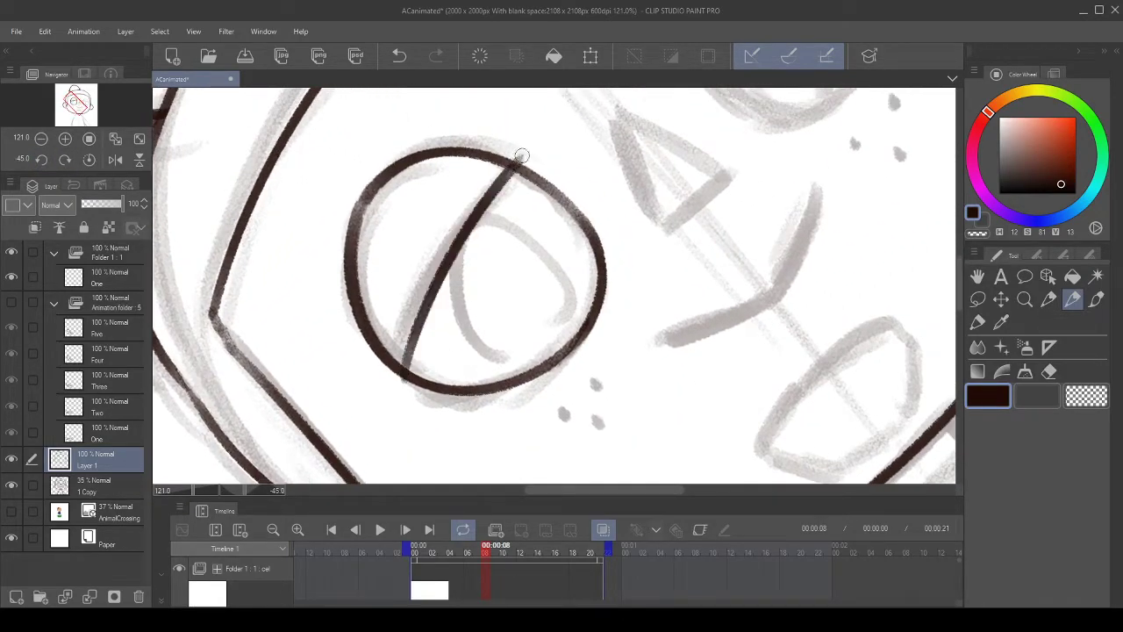
click(399, 56)
drag(404, 370, 513, 165)
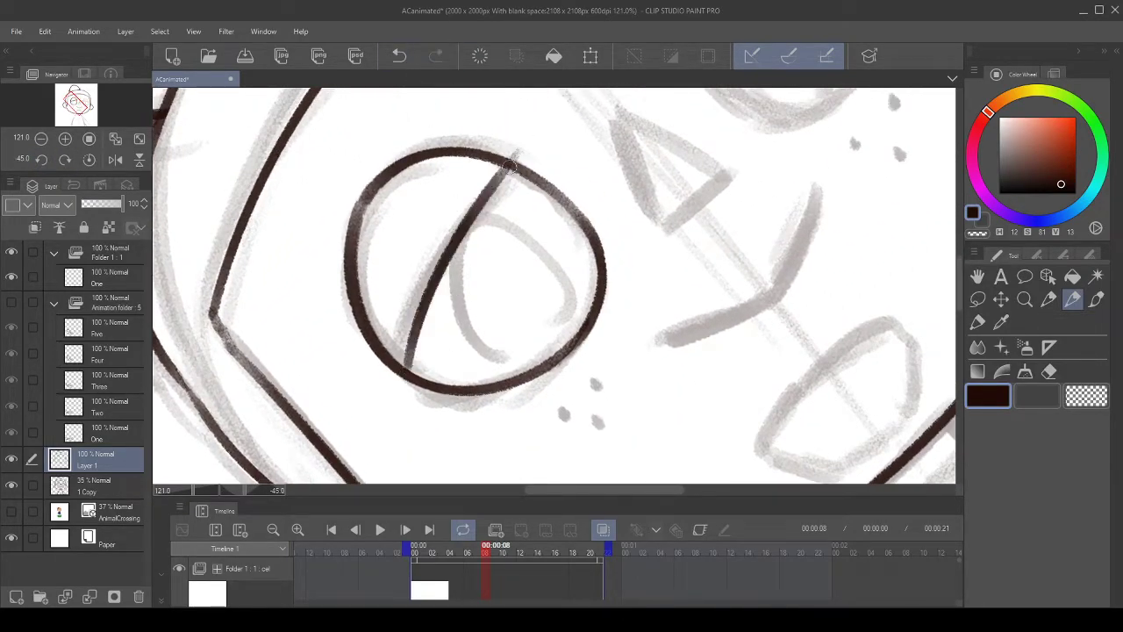
click(399, 56)
drag(406, 366, 517, 149)
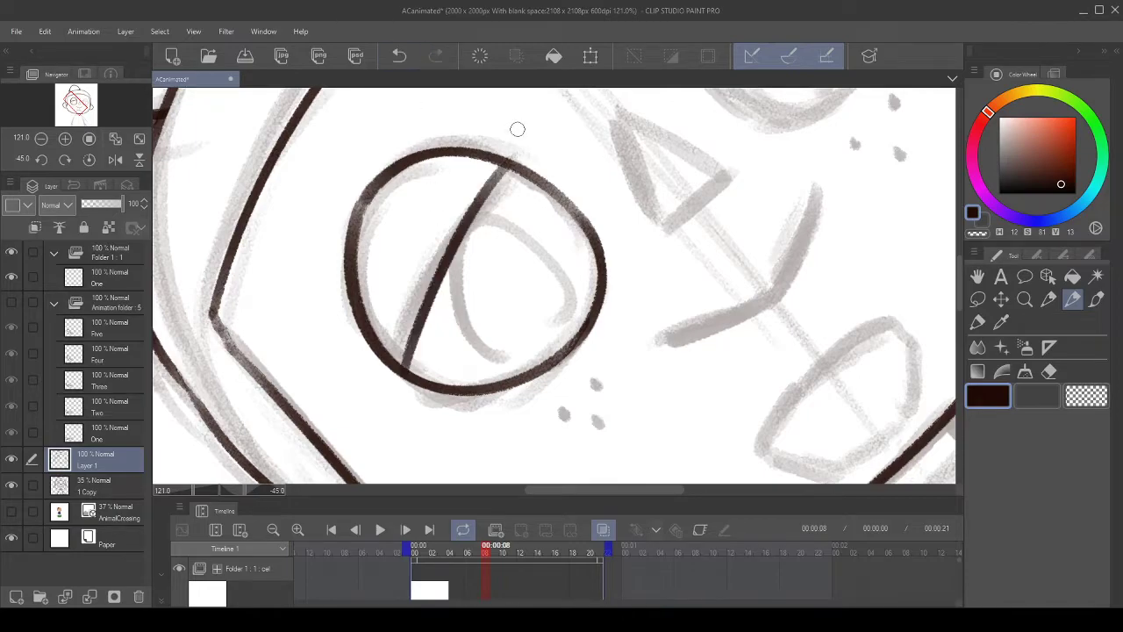
click(89, 161)
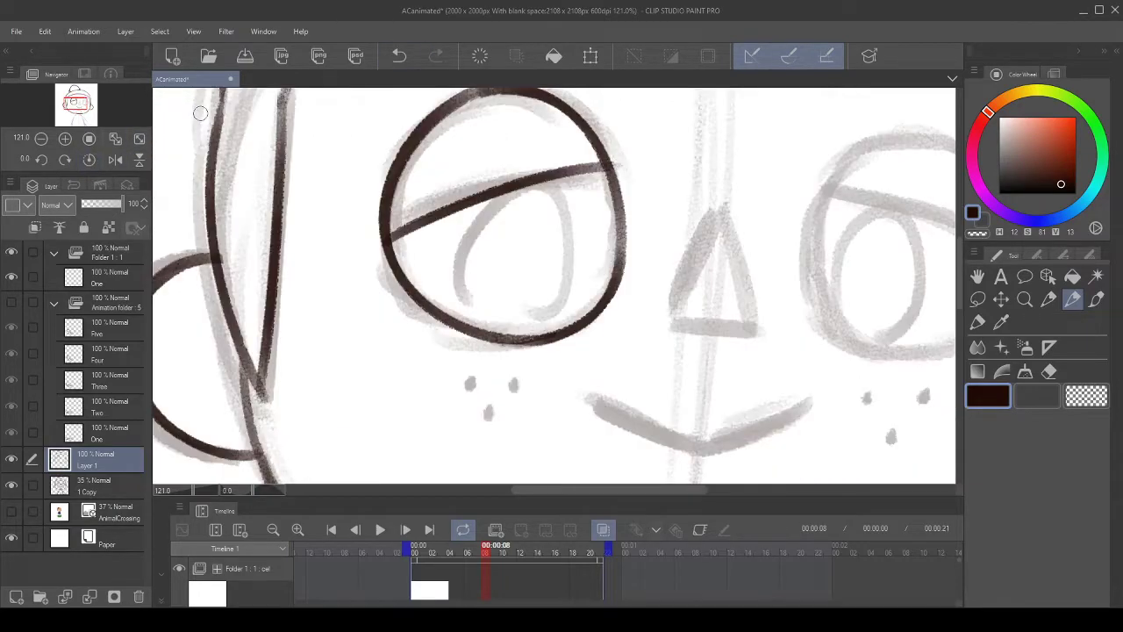
scroll(367, 211, down, 4)
scroll(444, 193, up, 3)
click(399, 56)
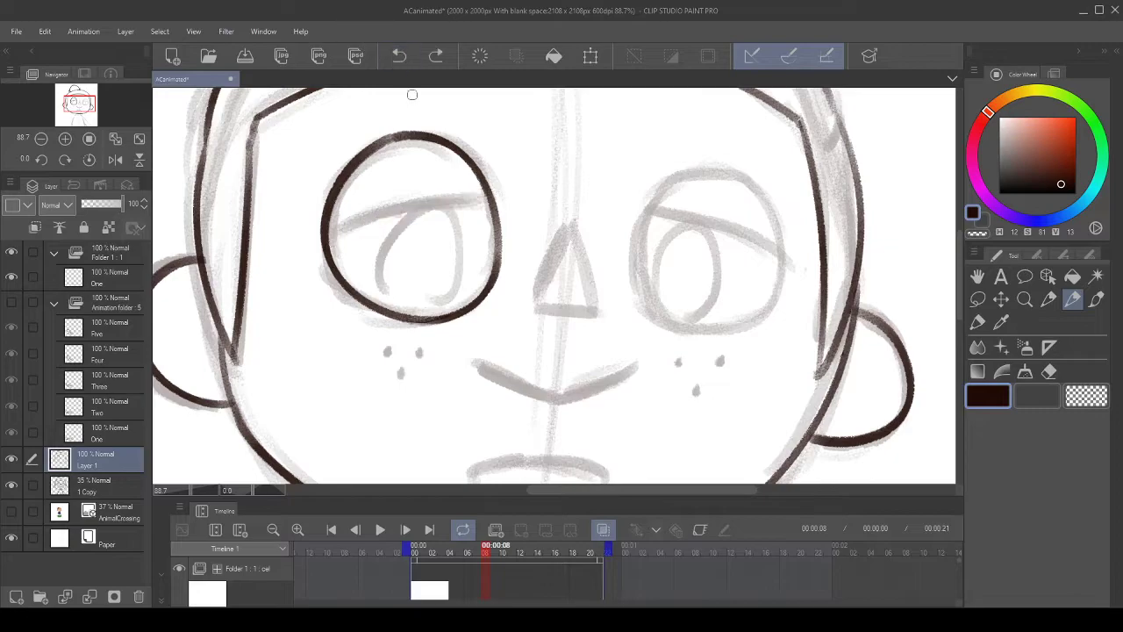
- Rotate the canvas to -45° again and ink the upper eyelid line across the eye, undoing mismatched strokes until one fits
scroll(415, 136, up, 3)
click(42, 159)
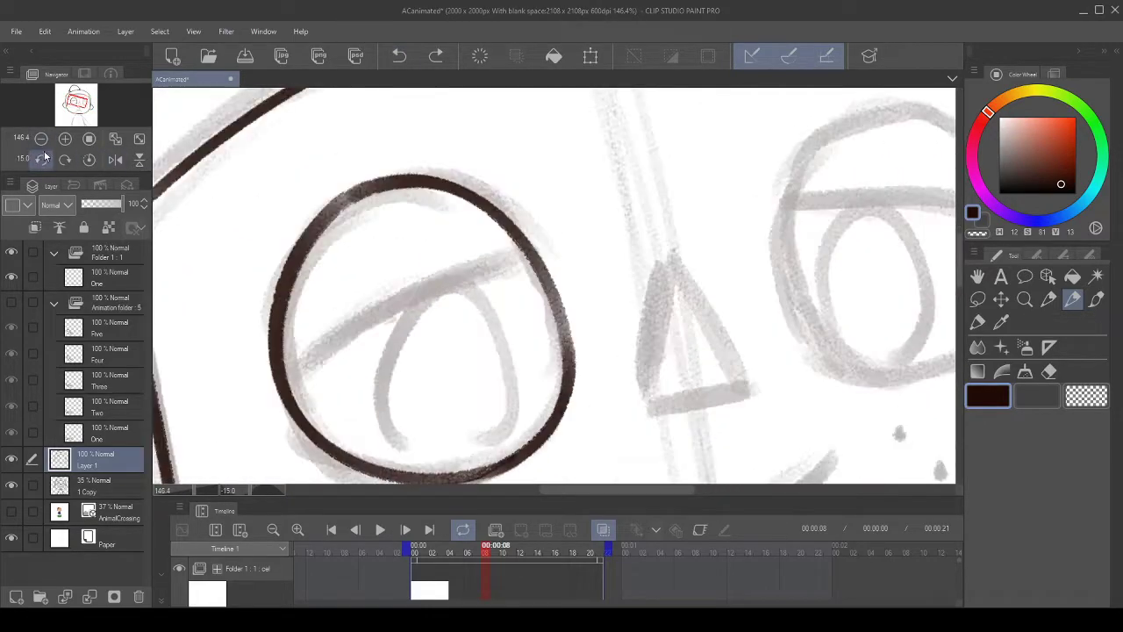
click(41, 159)
click(41, 160)
mouse_move(452, 410)
mouse_down()
mouse_move(429, 246)
mouse_move(415, 286)
mouse_up()
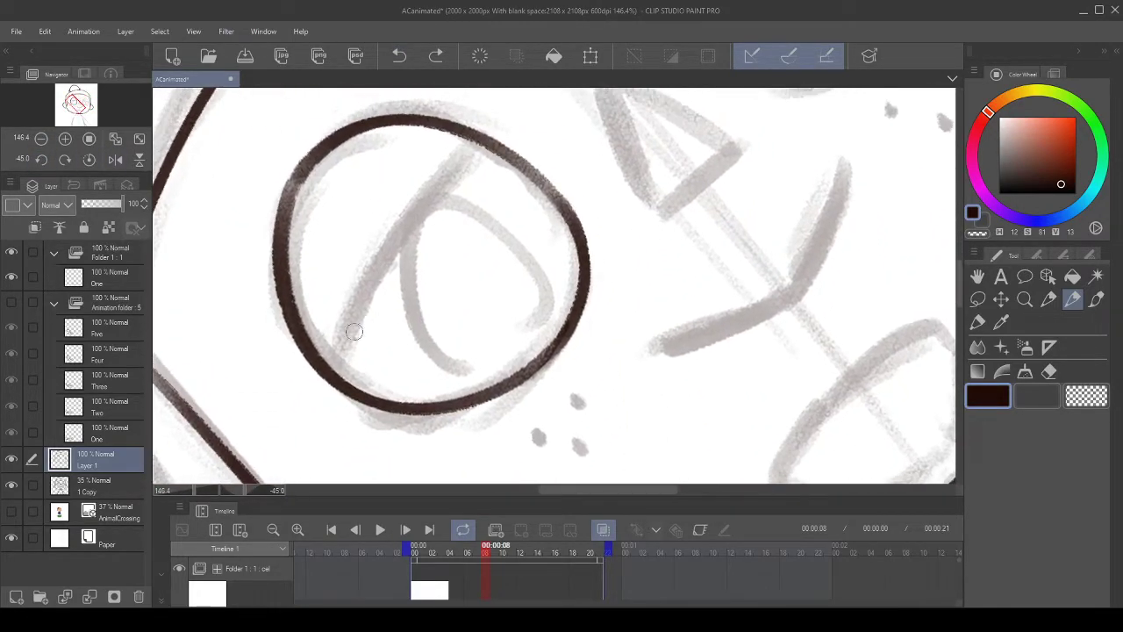
drag(329, 360, 480, 166)
click(399, 55)
drag(345, 368, 492, 134)
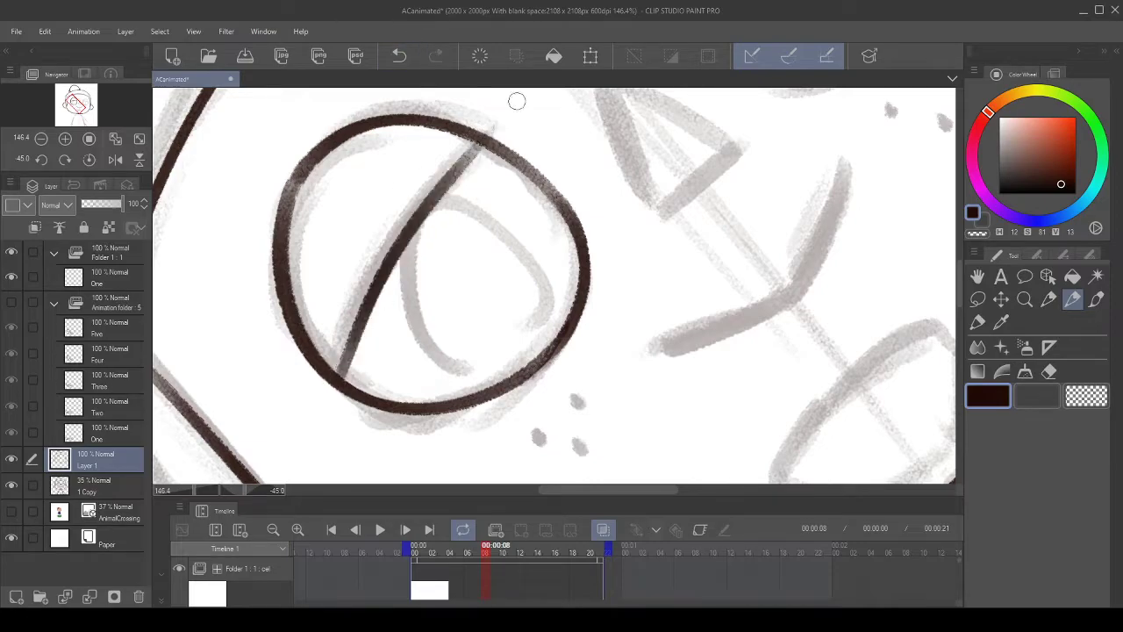
click(399, 56)
drag(342, 370, 490, 136)
click(399, 56)
drag(342, 386, 456, 141)
click(400, 55)
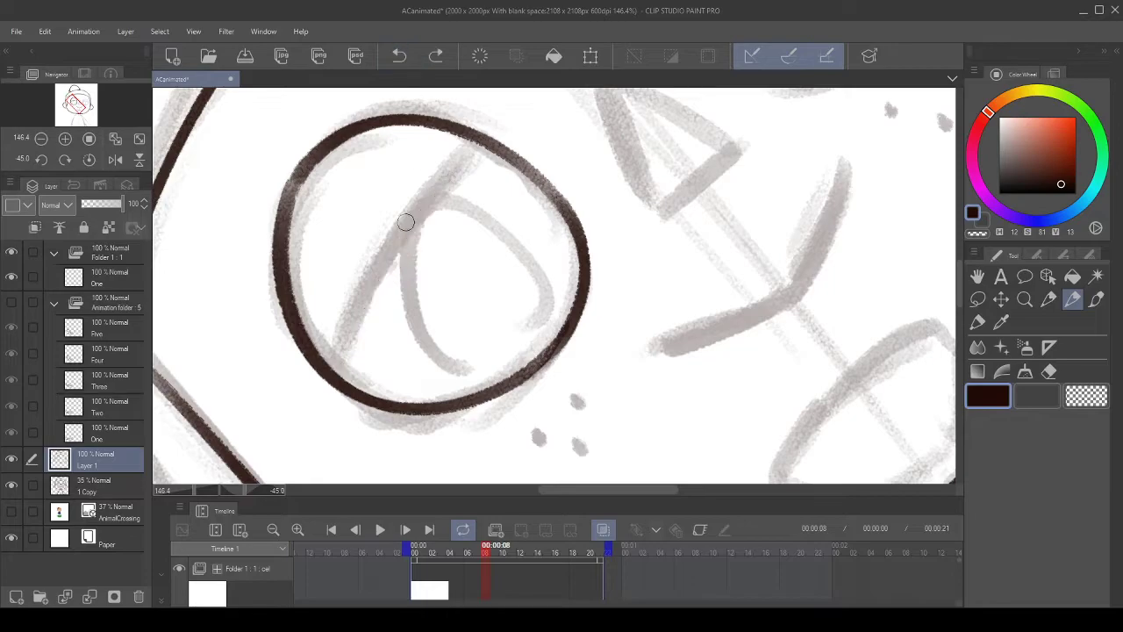
drag(342, 386, 496, 121)
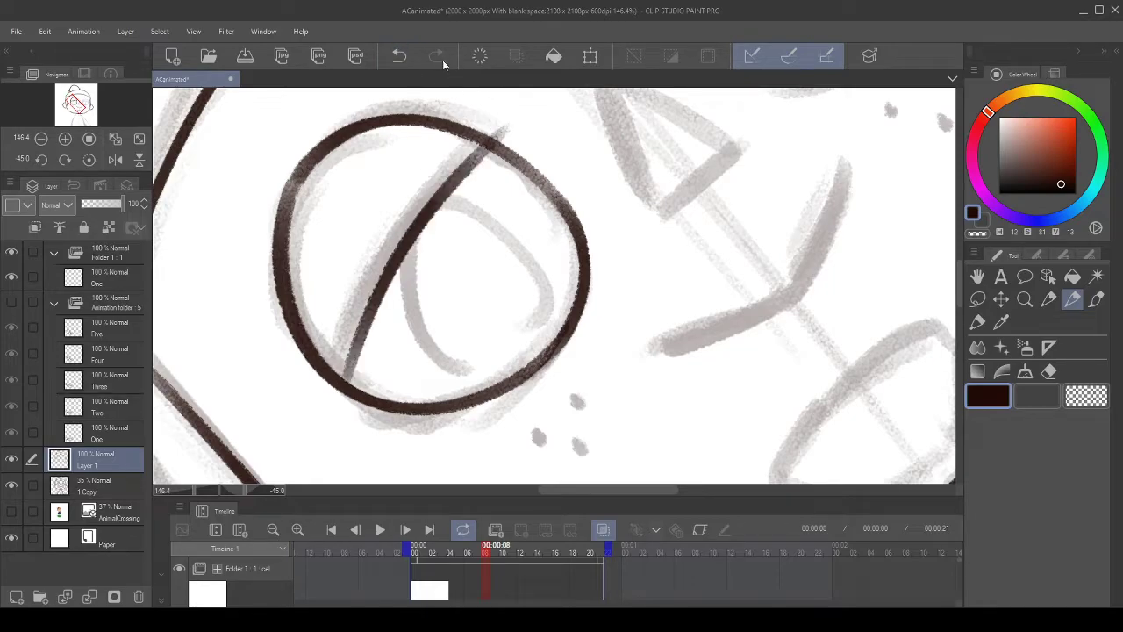
- Reset the canvas rotation and erase the end of the eyelid line that overshoots the eye outline
click(89, 160)
drag(594, 230, 506, 370)
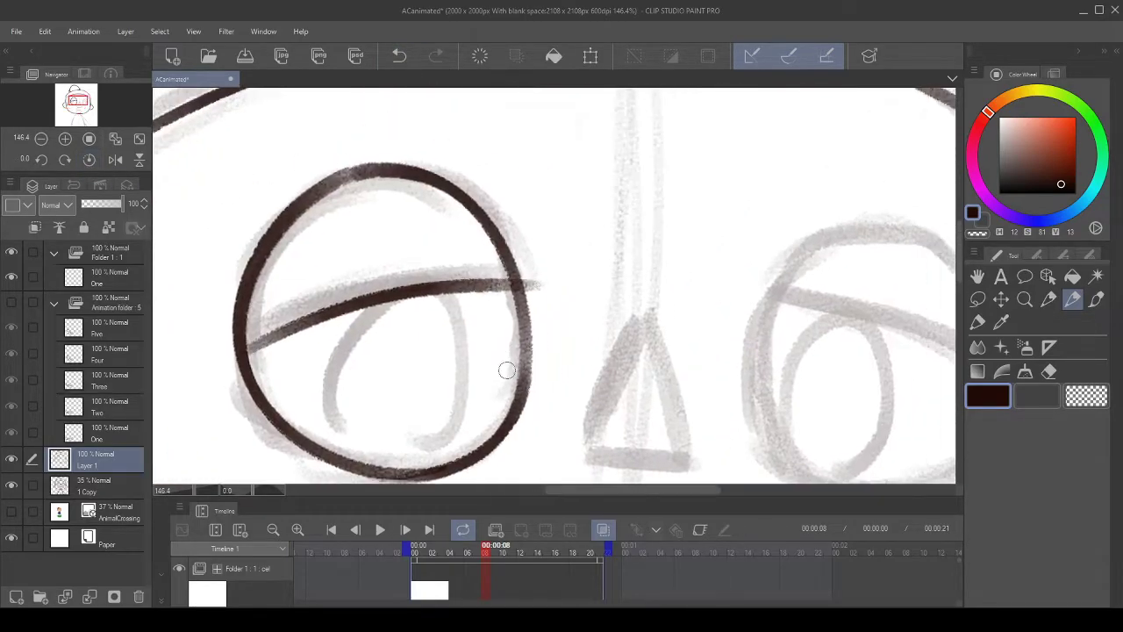
key(e)
drag(552, 278, 542, 270)
- Rotate the canvas to -75° and try a stroke along the iris's outer edge below the eyelid line, undoing it
drag(636, 317, 402, 258)
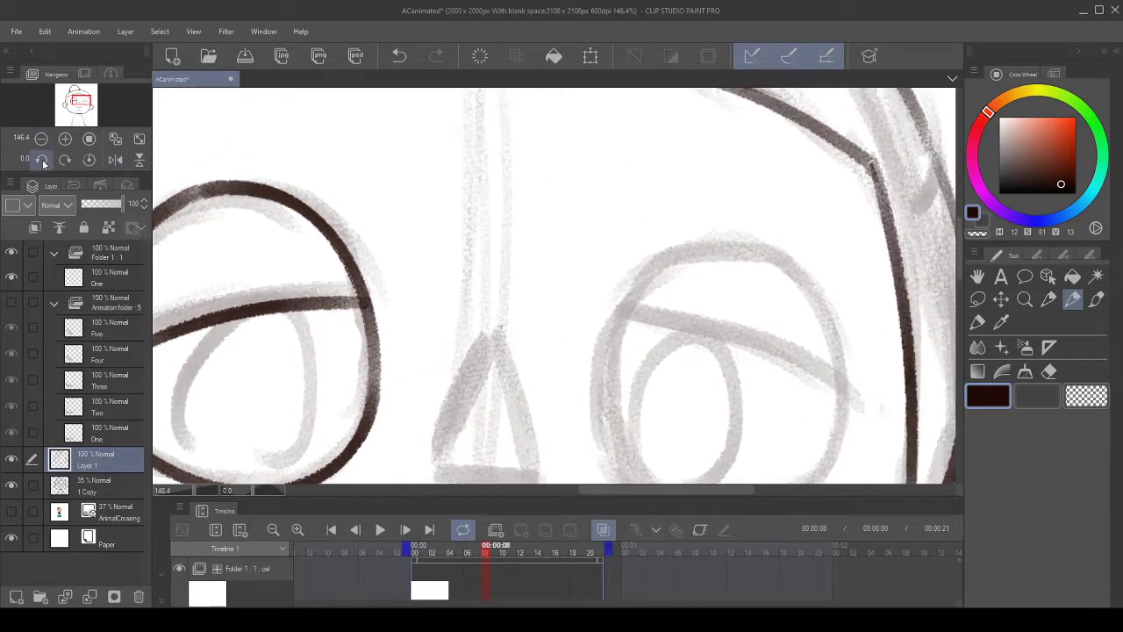
click(42, 160)
click(42, 161)
click(43, 161)
click(42, 161)
click(43, 160)
drag(504, 332, 326, 56)
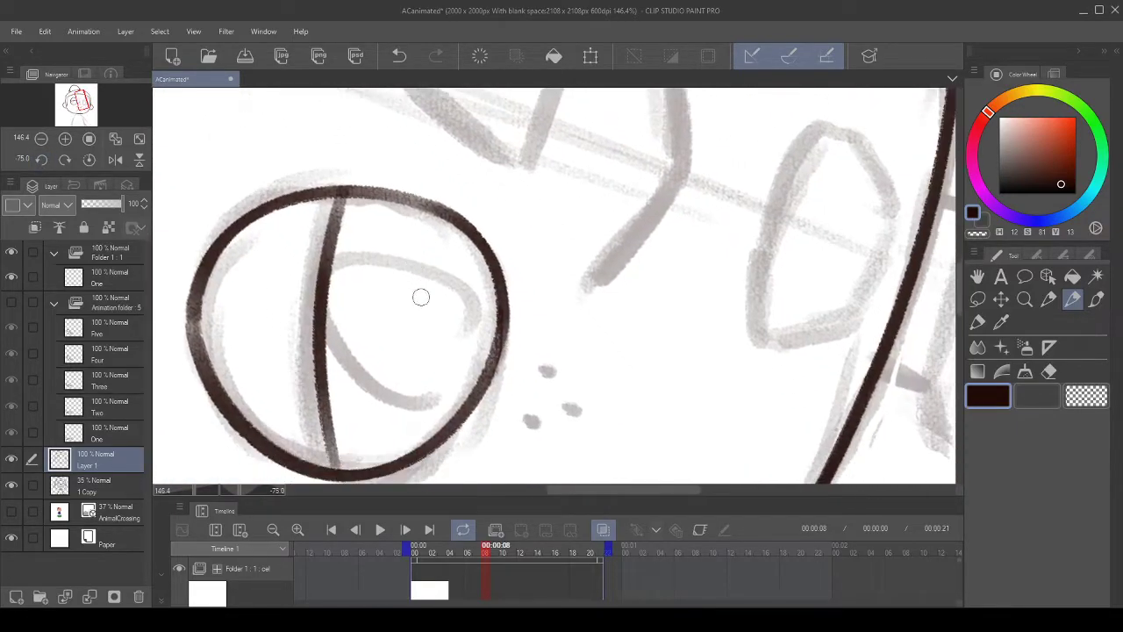
drag(331, 328, 461, 412)
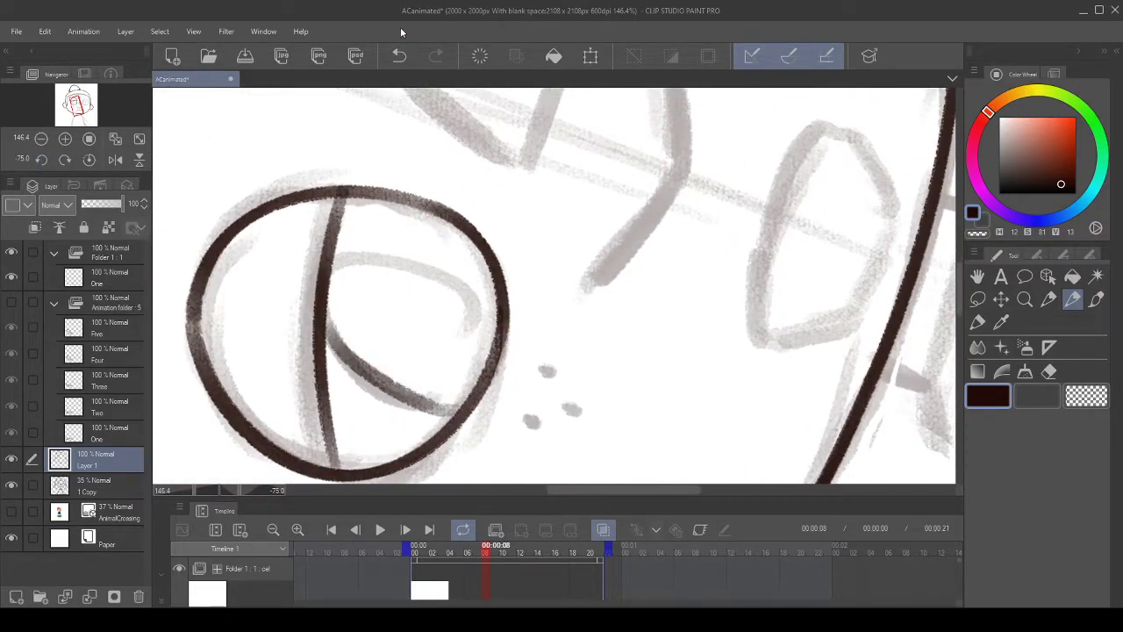
click(399, 56)
- Reset the canvas rotation and try upward strokes for the iris's outer edge, undoing each one
click(89, 159)
drag(386, 344, 491, 180)
click(400, 55)
mouse_move(395, 342)
mouse_down()
mouse_move(373, 215)
mouse_move(458, 172)
mouse_up()
click(400, 55)
drag(384, 348, 456, 193)
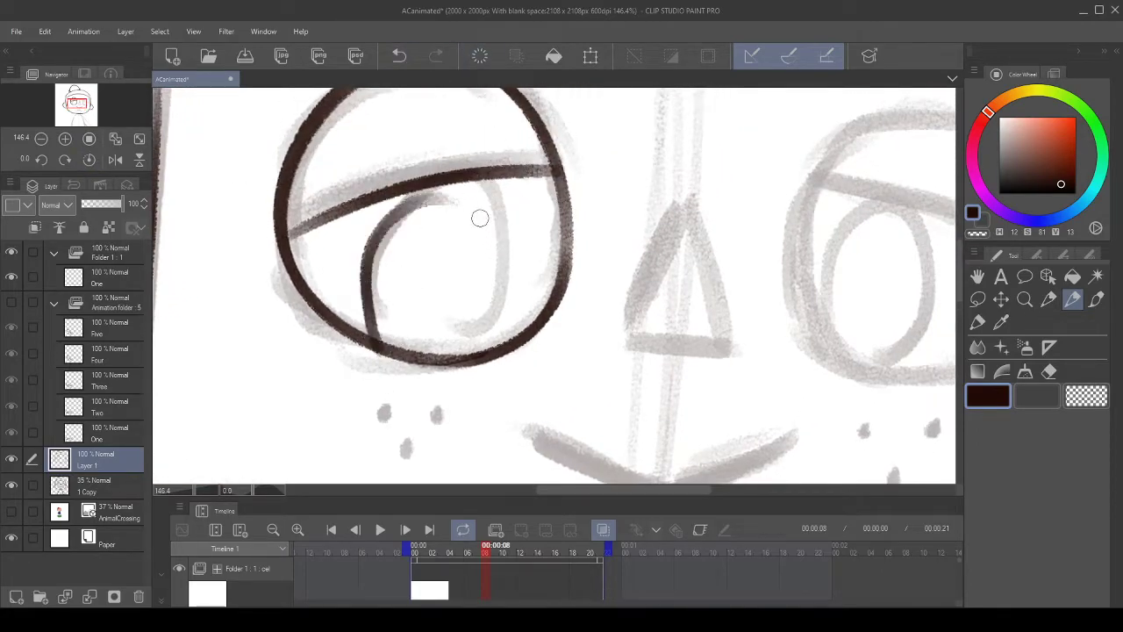
click(399, 55)
- Ink the iris's outer edge as a curve from the eyelid line to the lower eye outline, undoing mismatched strokes
scroll(598, 127, down, 3)
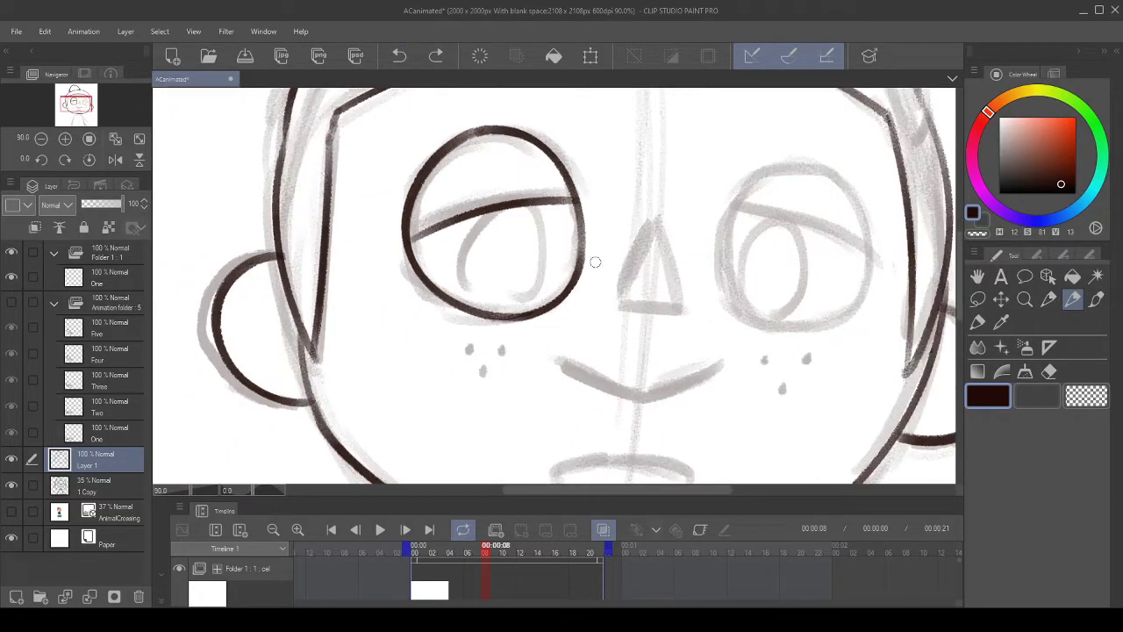
scroll(571, 243, up, 3)
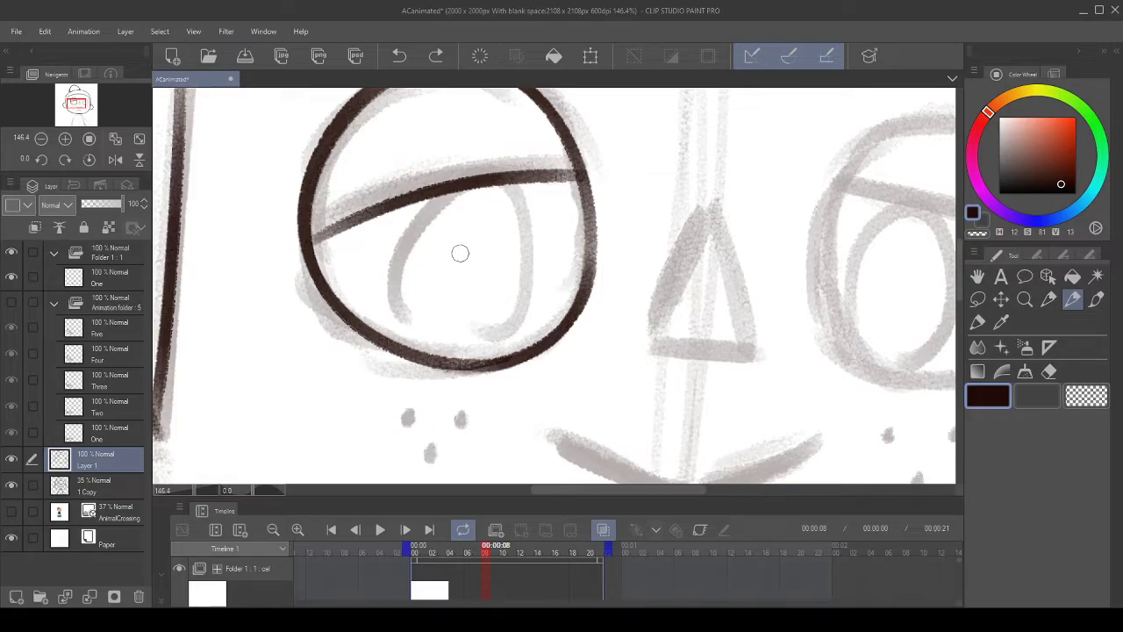
scroll(481, 232, up, 1)
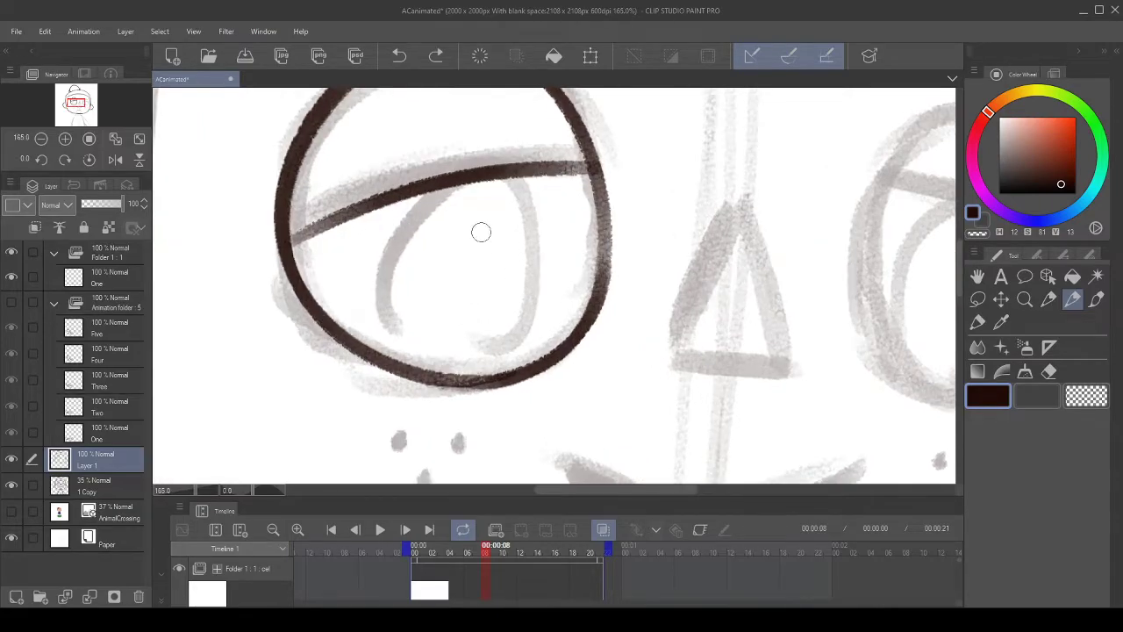
mouse_move(422, 325)
mouse_down()
mouse_move(521, 204)
mouse_move(536, 329)
mouse_up()
mouse_move(558, 252)
mouse_down()
mouse_move(538, 264)
mouse_move(421, 257)
mouse_move(493, 241)
mouse_up()
click(399, 55)
mouse_move(423, 162)
mouse_down()
mouse_move(426, 141)
mouse_move(476, 191)
mouse_move(470, 321)
mouse_move(484, 279)
mouse_move(440, 340)
mouse_up()
click(398, 55)
click(398, 55)
- Rotate the canvas to 105° and undo the stroke along the iris's inner edge
click(63, 159)
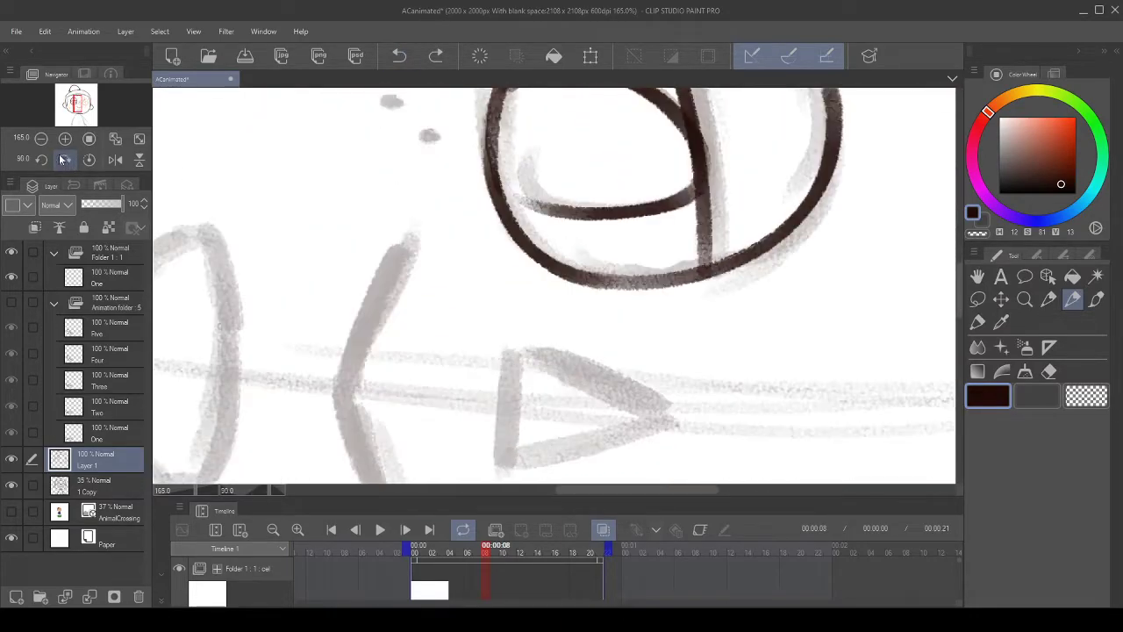
click(63, 160)
click(64, 160)
click(63, 160)
click(63, 159)
click(63, 160)
drag(585, 190, 421, 213)
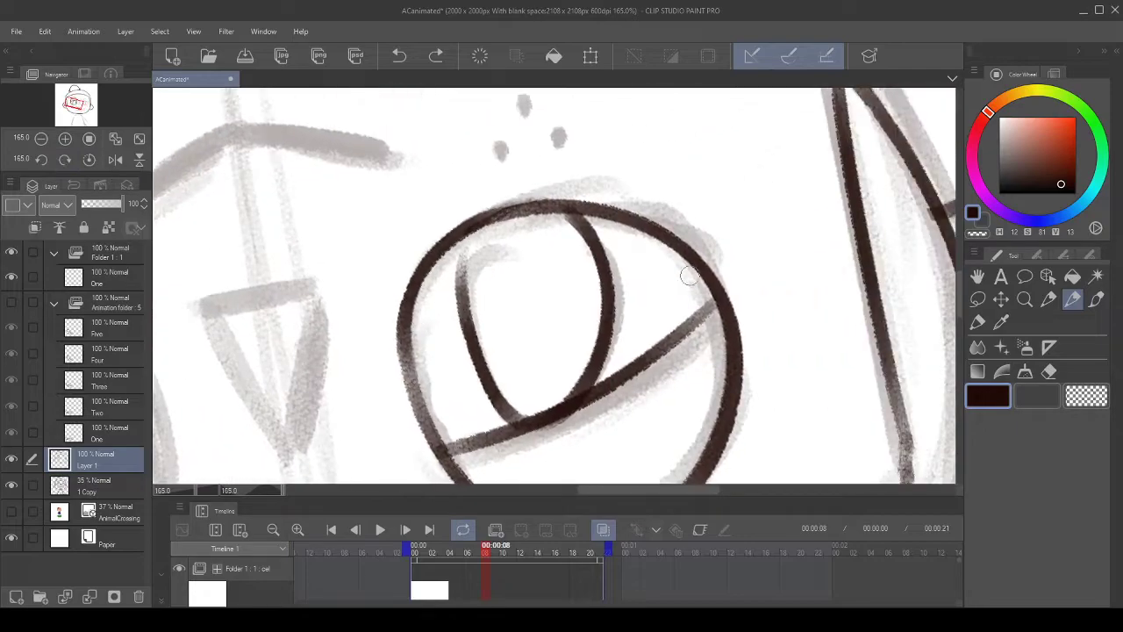
scroll(526, 243, up, 1)
scroll(504, 261, up, 1)
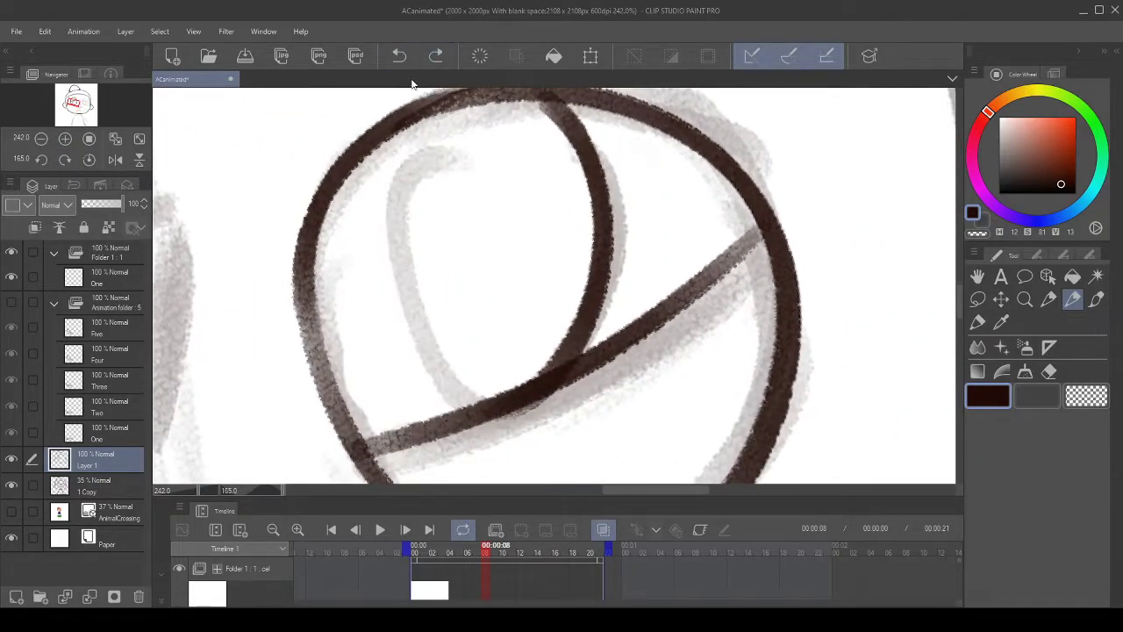
- Try single long strokes for the iris's inner edge from the eyelid line to the eye outline, undoing each one
mouse_move(469, 399)
mouse_down()
mouse_move(395, 220)
mouse_move(527, 118)
mouse_up()
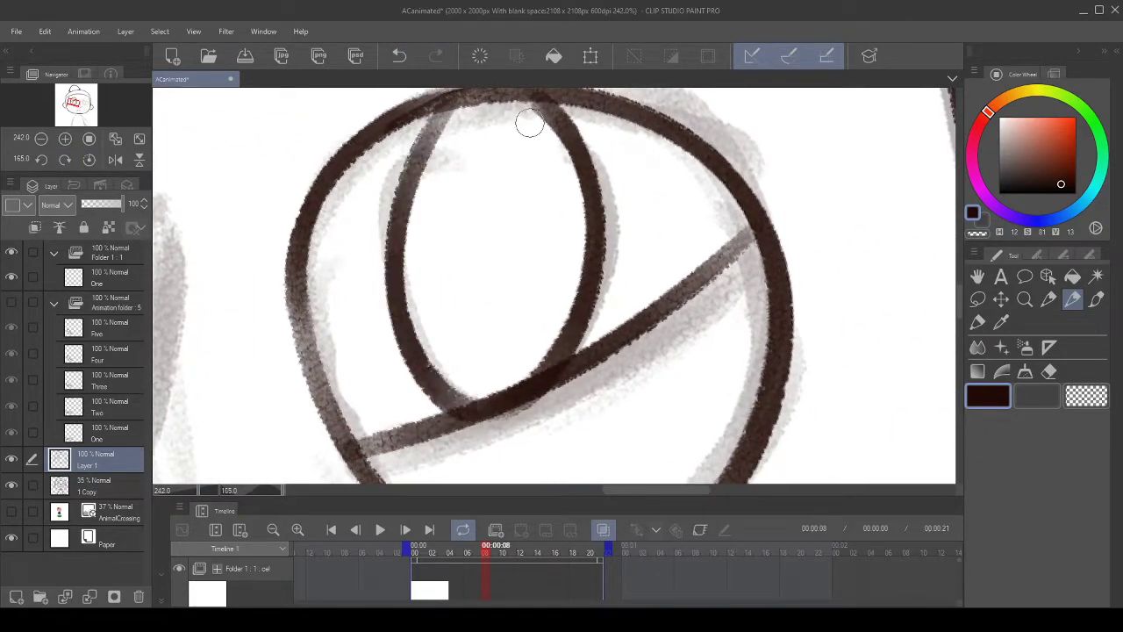
click(384, 56)
drag(477, 402, 452, 119)
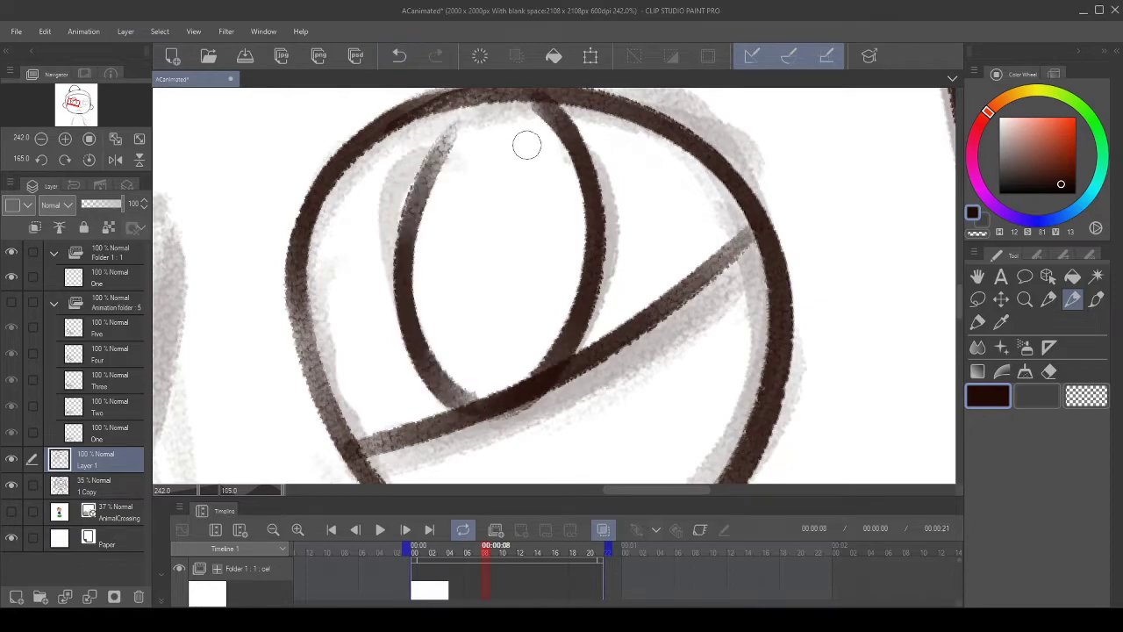
click(408, 60)
drag(438, 334, 447, 387)
mouse_move(476, 454)
mouse_down()
mouse_move(462, 451)
mouse_move(462, 171)
mouse_up()
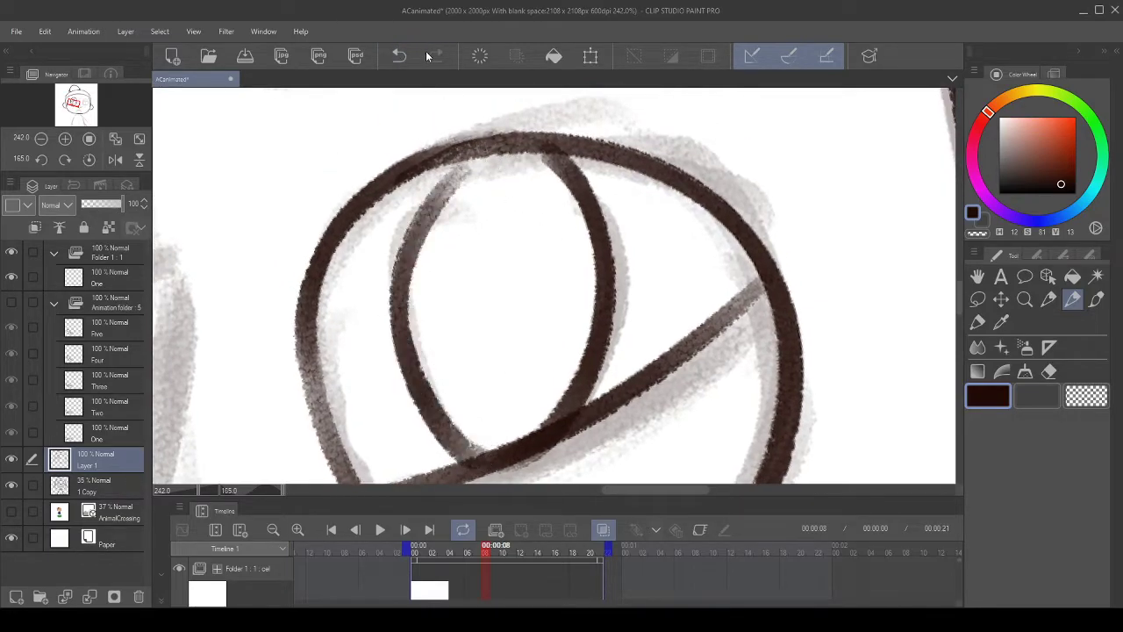
click(399, 56)
mouse_move(477, 438)
mouse_down()
mouse_move(403, 339)
mouse_move(547, 175)
mouse_up()
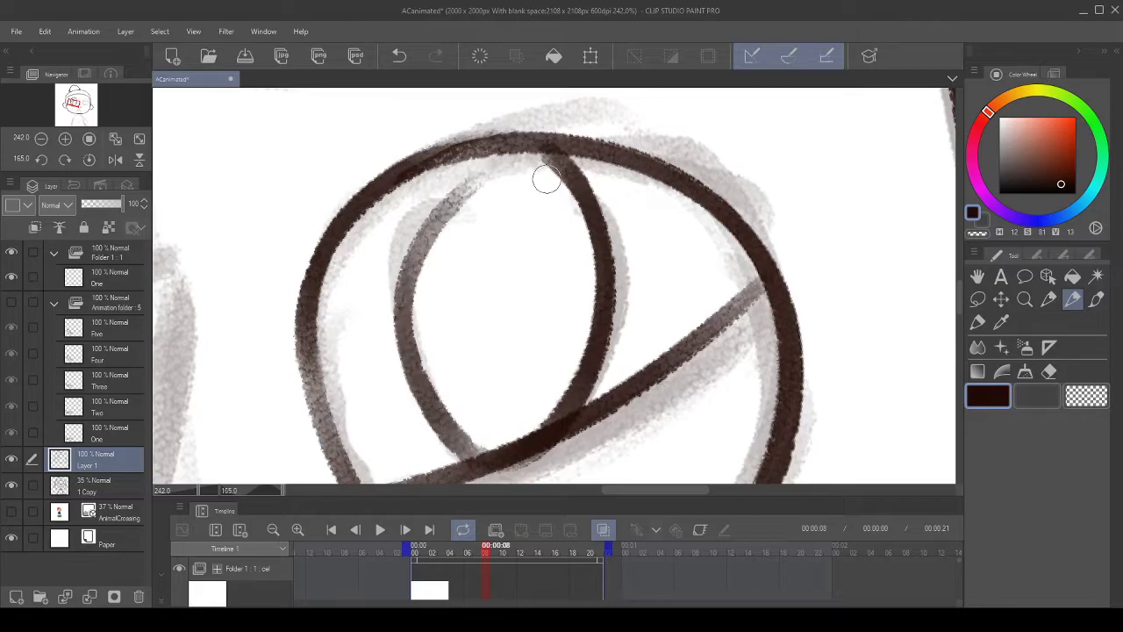
click(406, 55)
- Ink the iris's inner edge in two joined strokes, redoing the second so it meets the lower eye outline
drag(484, 444, 514, 180)
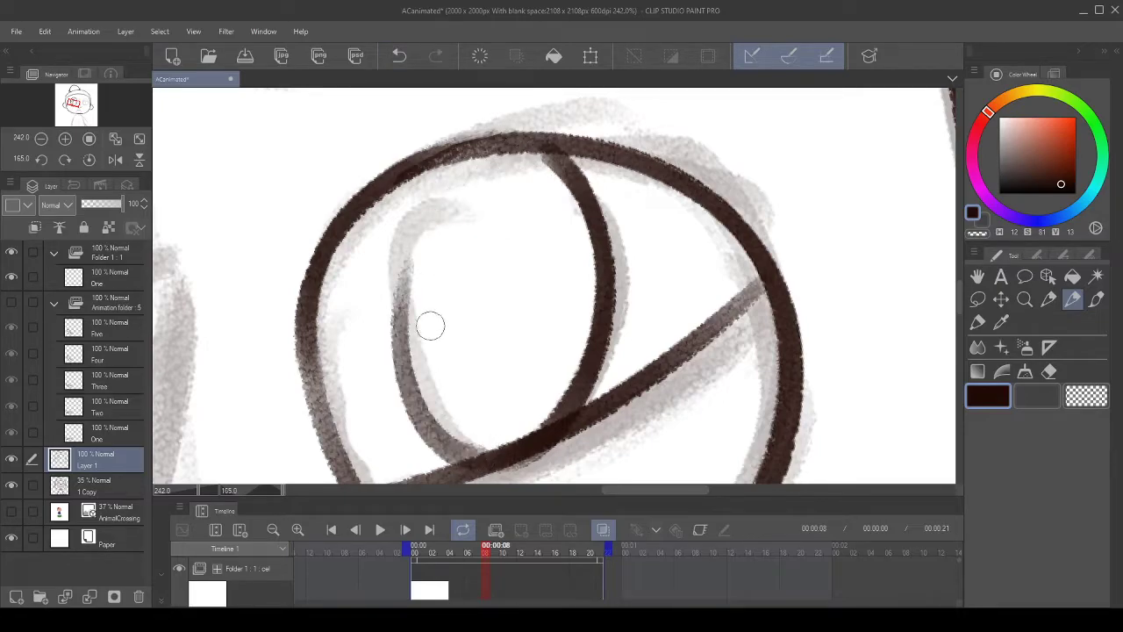
drag(404, 298, 521, 196)
click(399, 56)
mouse_move(405, 342)
mouse_down()
mouse_move(453, 169)
mouse_move(531, 145)
mouse_up()
- Reset the canvas rotation and flip the view horizontally and back to check the inked eye against the whole face
click(89, 159)
click(116, 160)
click(117, 159)
click(117, 159)
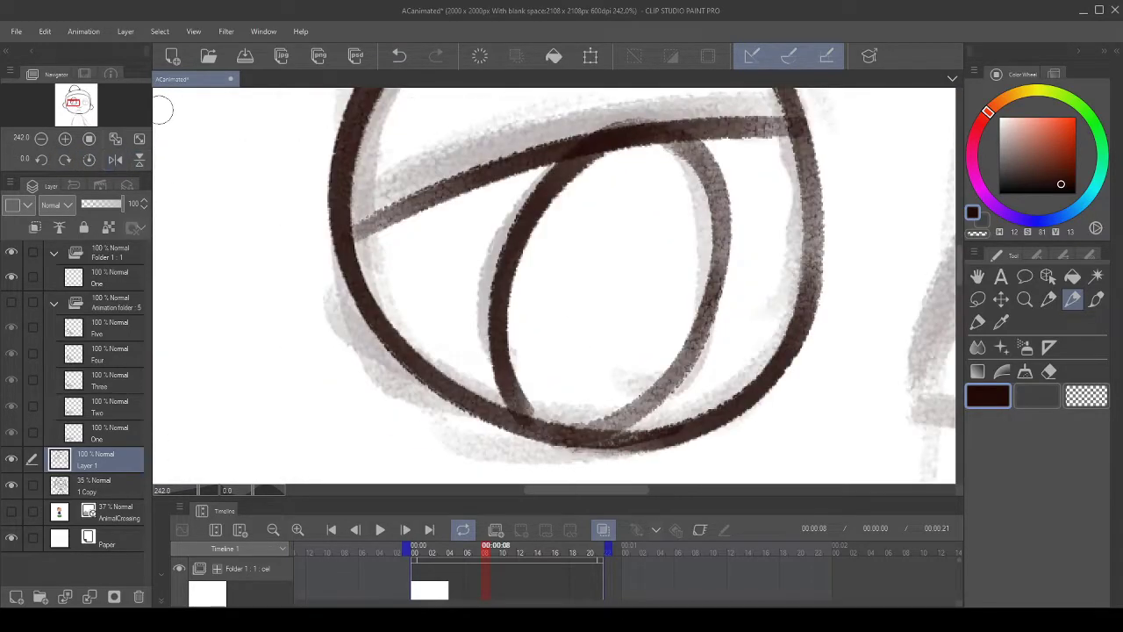
scroll(320, 230, down, 8)
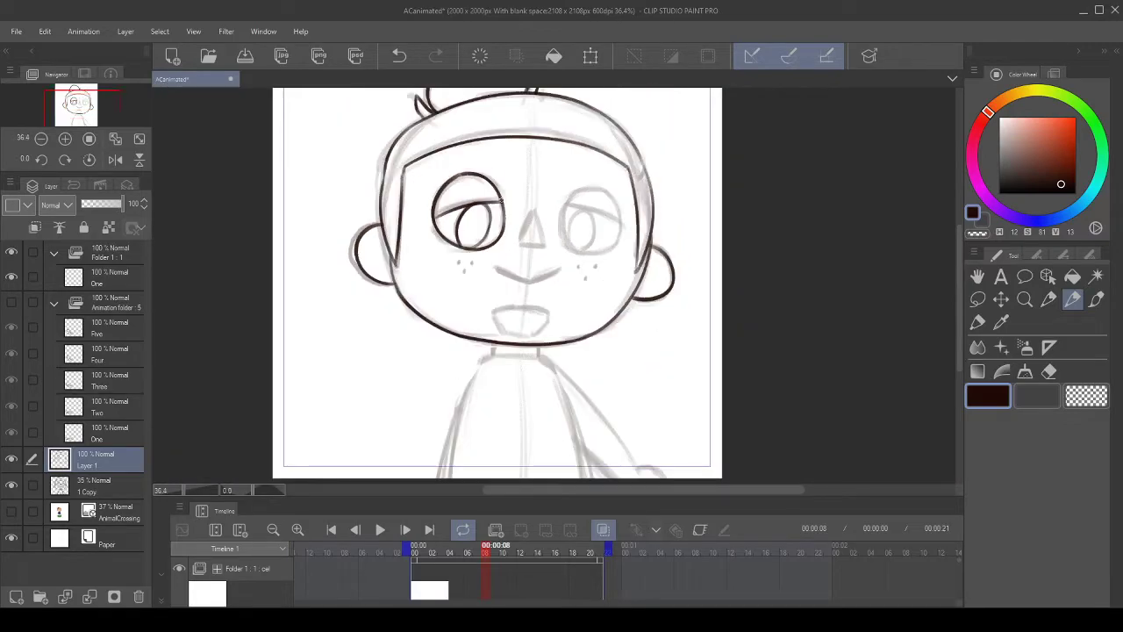
scroll(502, 200, up, 5)
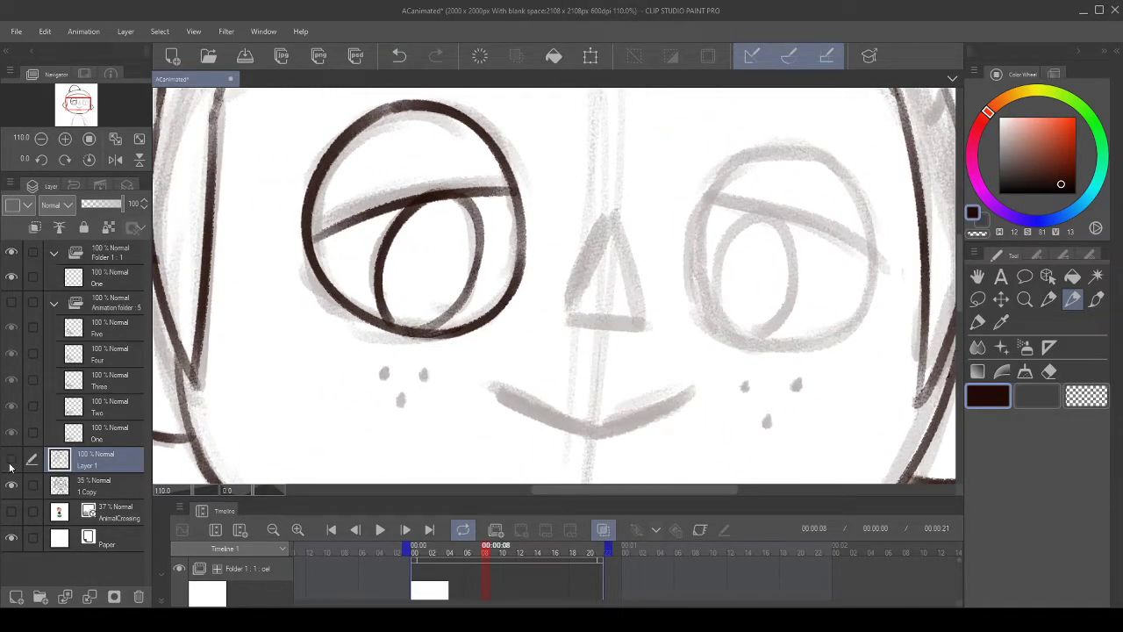
- Undo the inked strokes on both sides of the iris
click(400, 55)
click(404, 55)
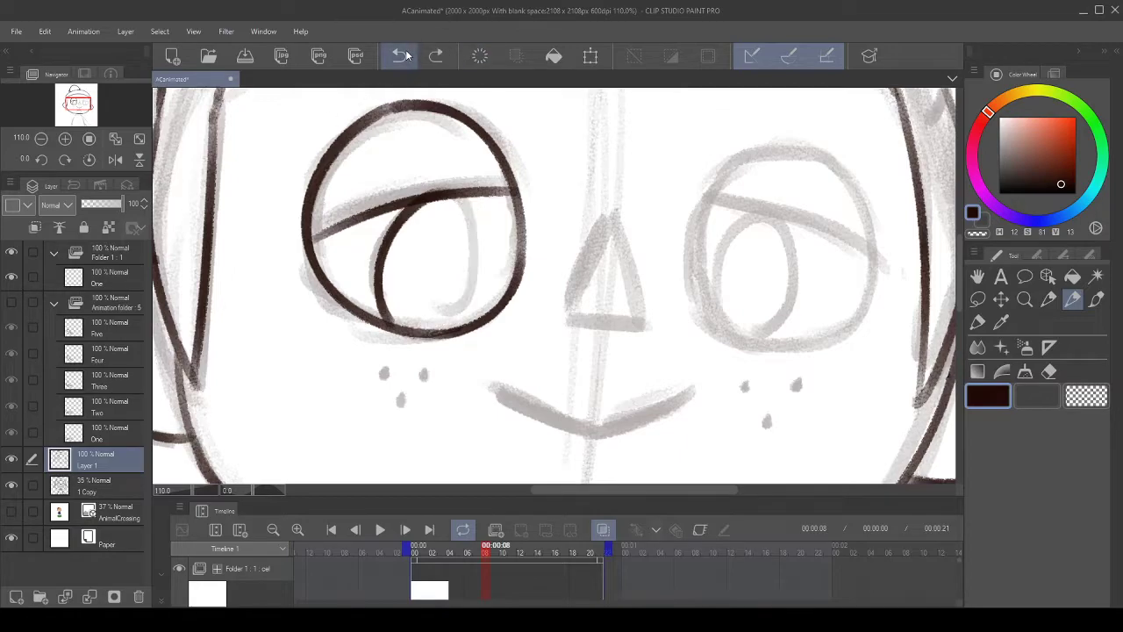
click(402, 55)
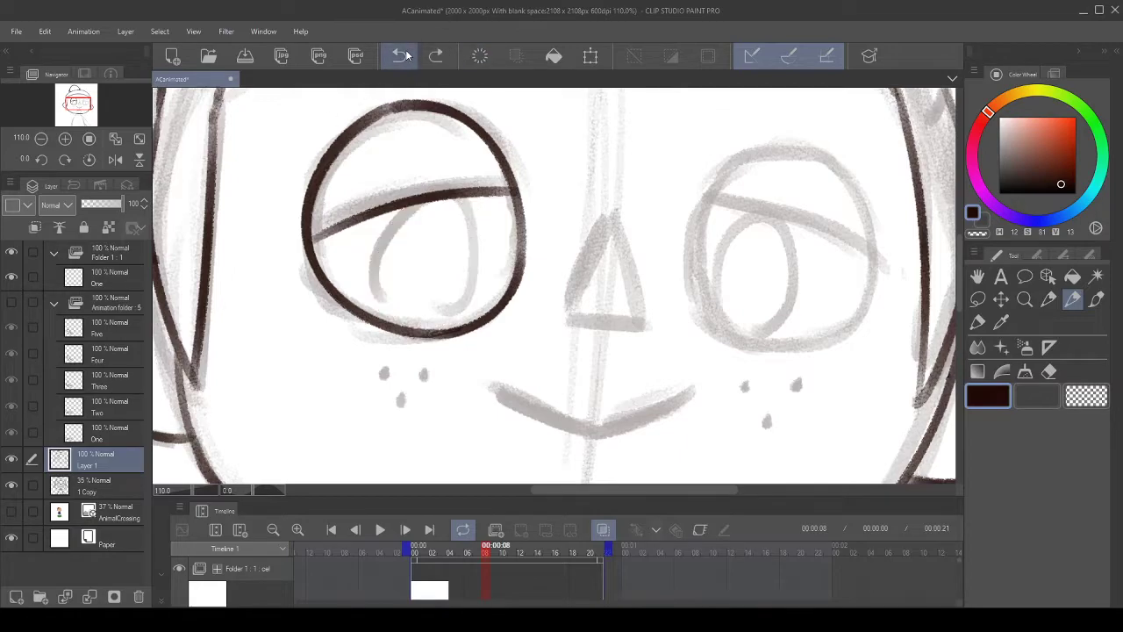
- Add a new layer above Layer 1, check Layer 1's content, and make the new layer active for the iris
click(12, 600)
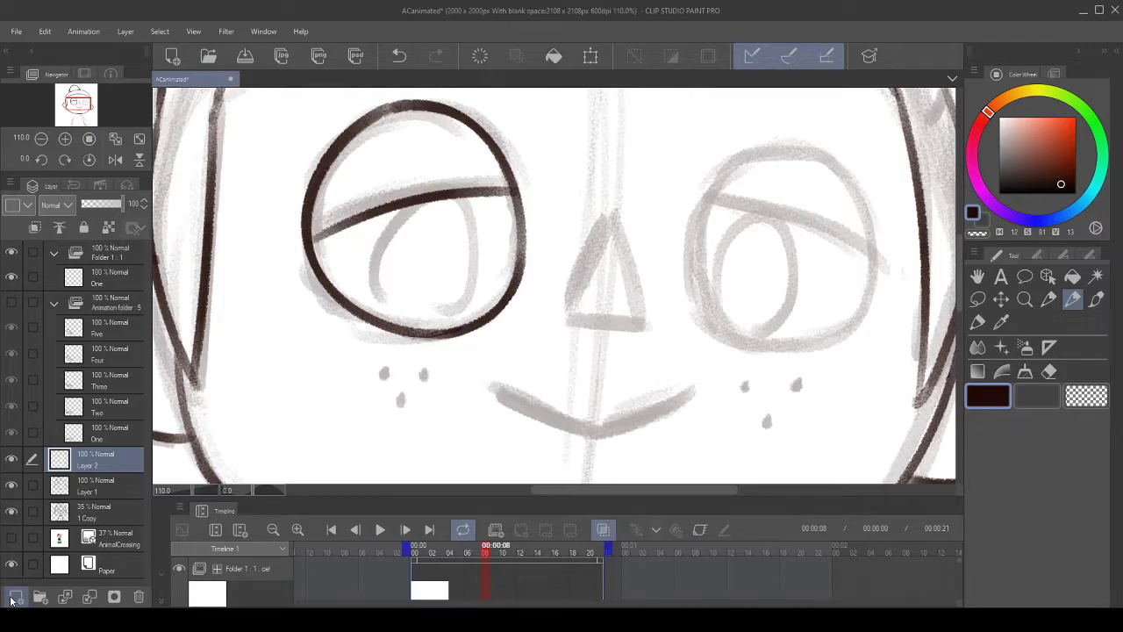
scroll(378, 295, down, 2)
scroll(377, 295, up, 5)
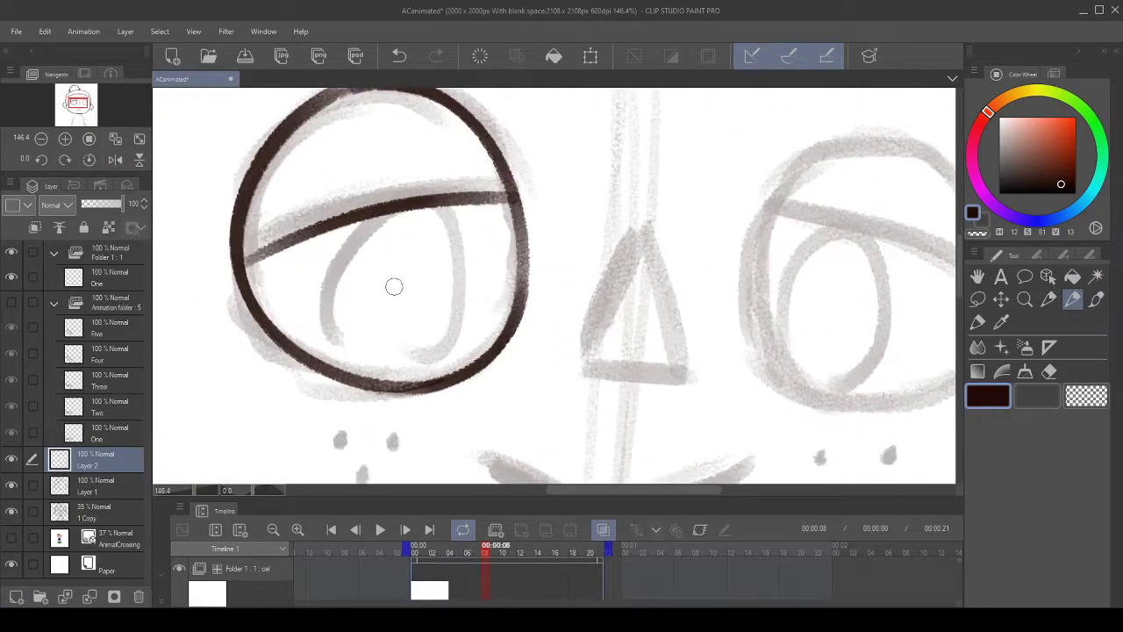
scroll(394, 287, down, 4)
scroll(378, 293, up, 2)
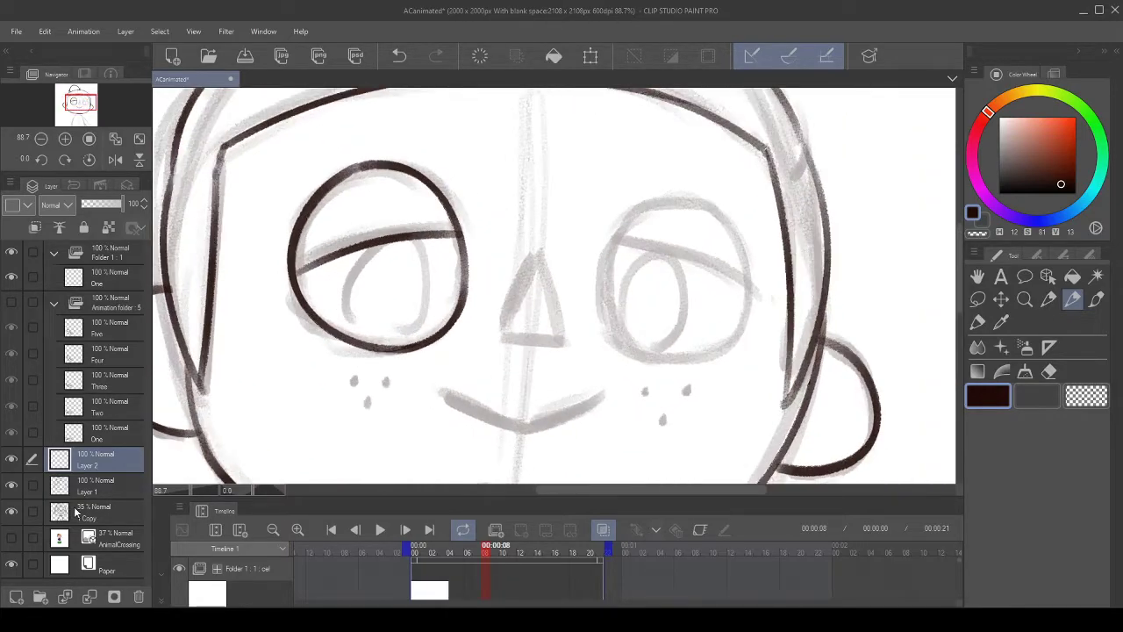
click(88, 488)
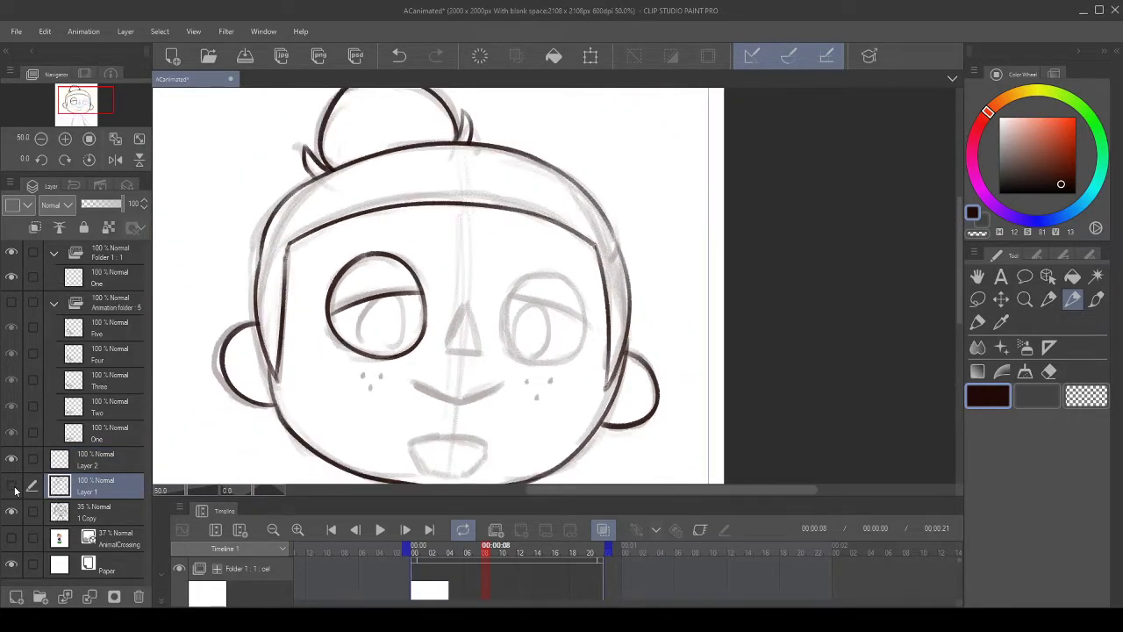
click(77, 458)
scroll(392, 387, up, 5)
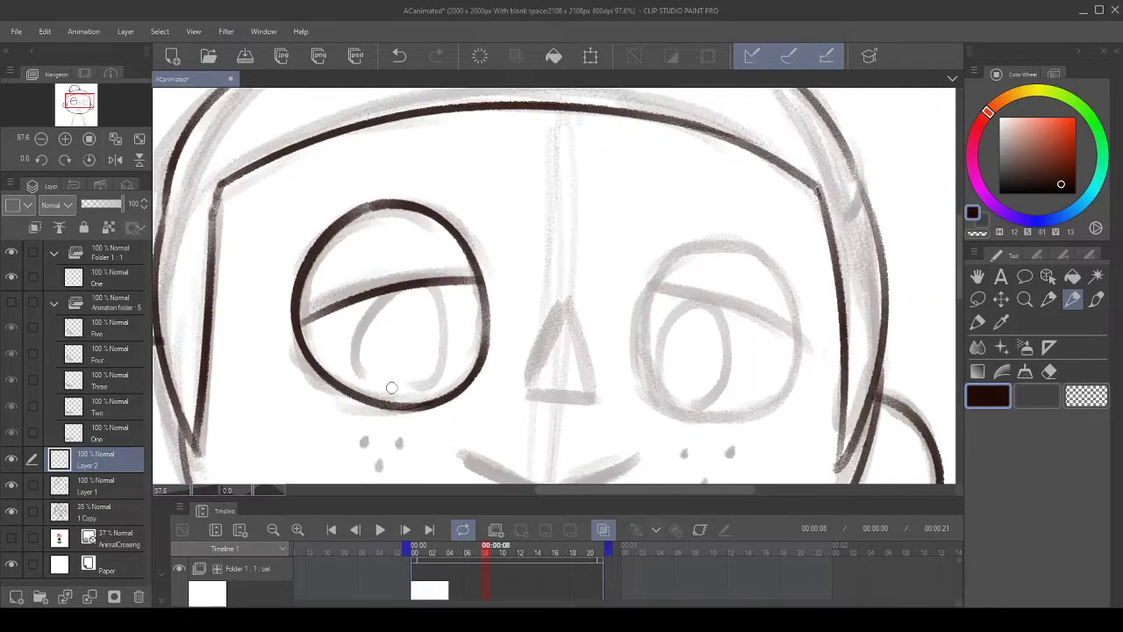
- Try inking the iris as a freehand oval and trimming it outside the eyelid line and eye outline, then undo the trimming
drag(444, 401, 465, 318)
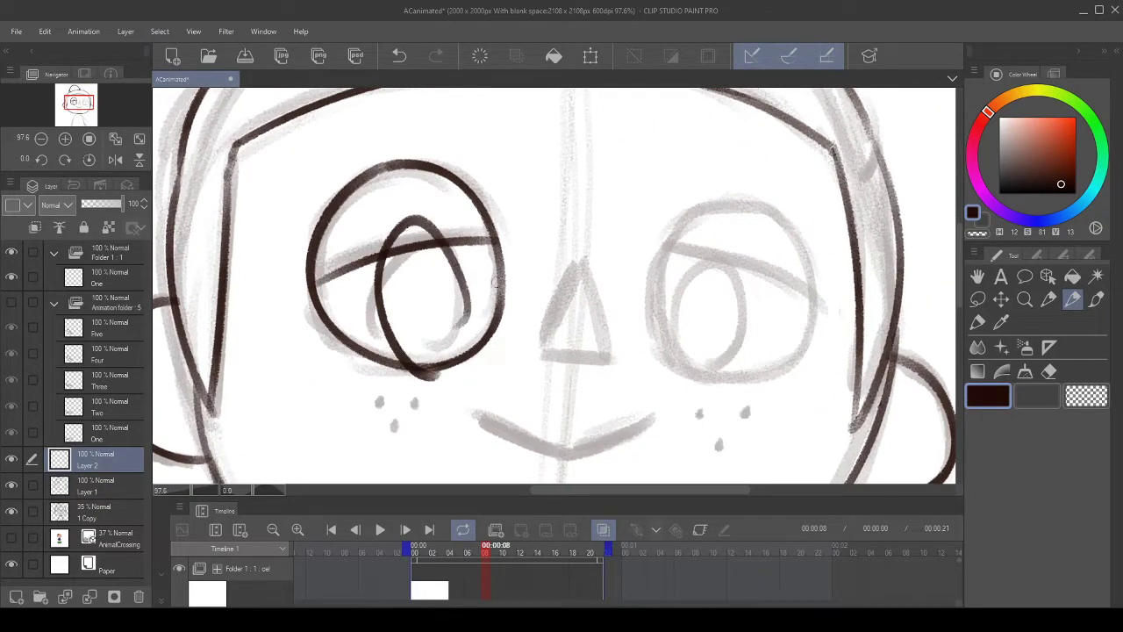
mouse_move(408, 236)
mouse_down()
mouse_move(422, 213)
mouse_move(393, 218)
mouse_move(381, 238)
mouse_move(434, 221)
mouse_move(373, 237)
mouse_up()
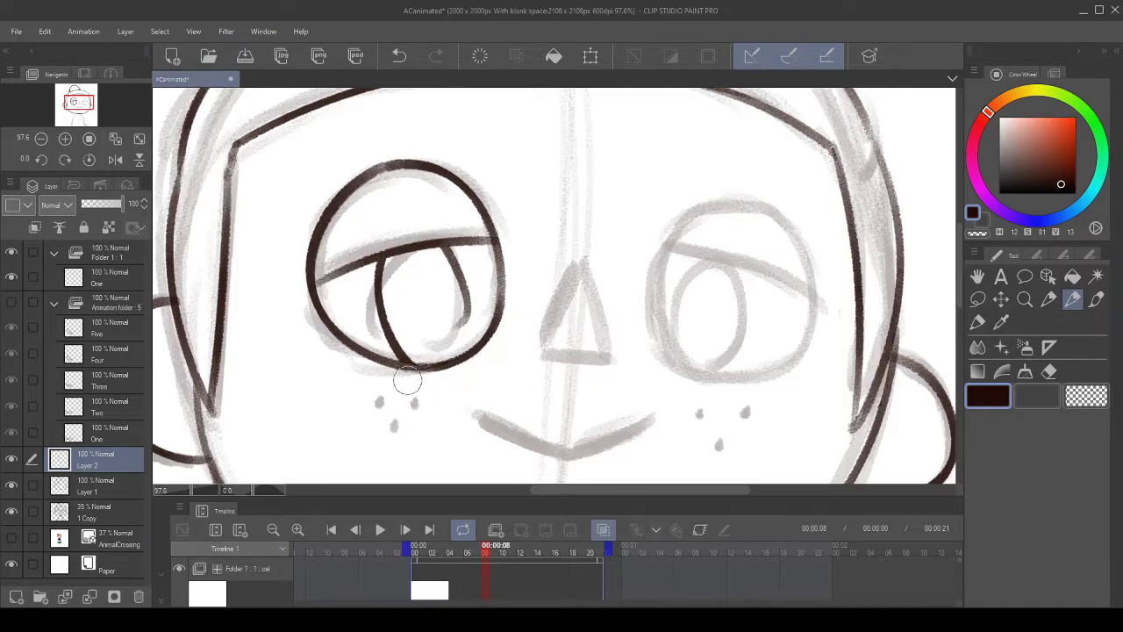
key(ctrl+z)
click(399, 55)
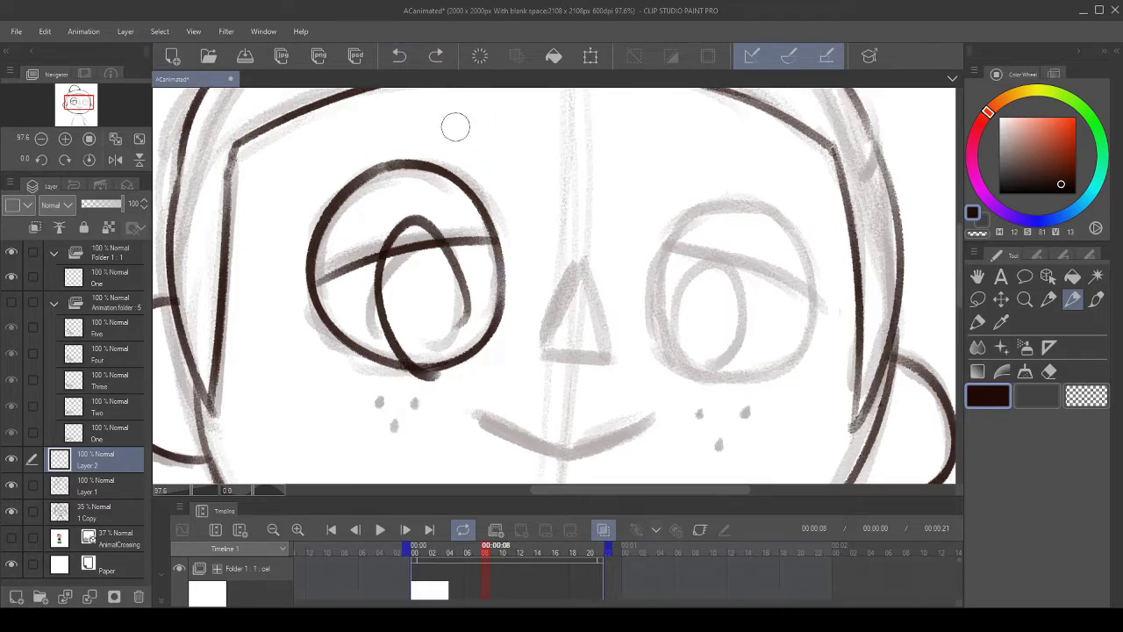
- Try lassoing the iris oval for adjustment, then drop the selection and remove the oval from the new layer
click(977, 299)
drag(497, 258, 528, 285)
click(502, 471)
drag(582, 257, 588, 338)
click(462, 473)
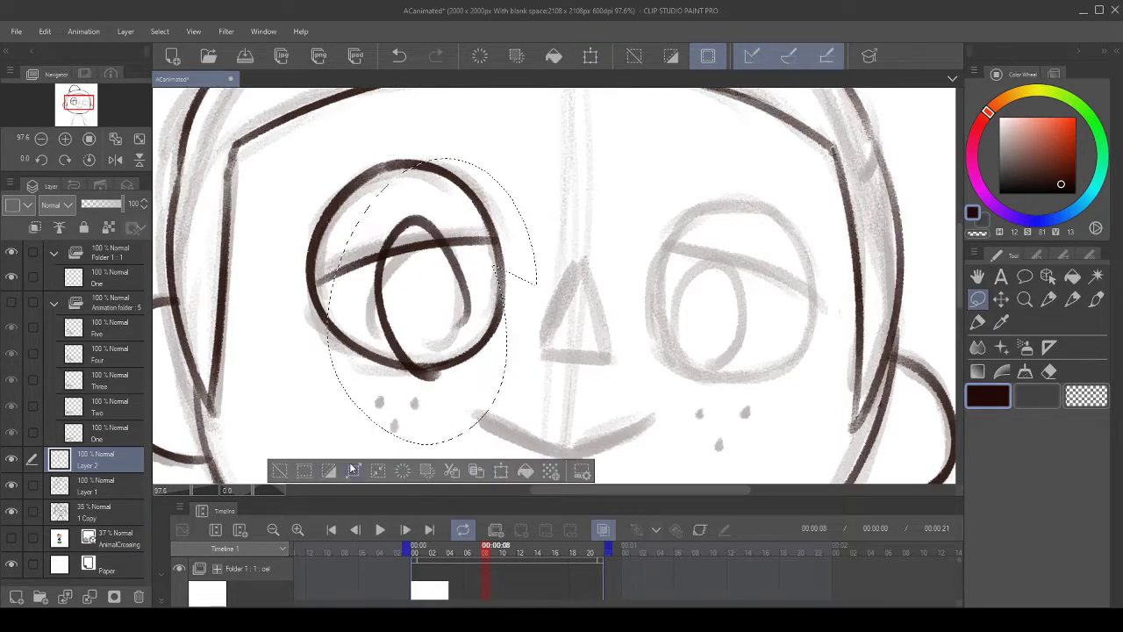
click(275, 475)
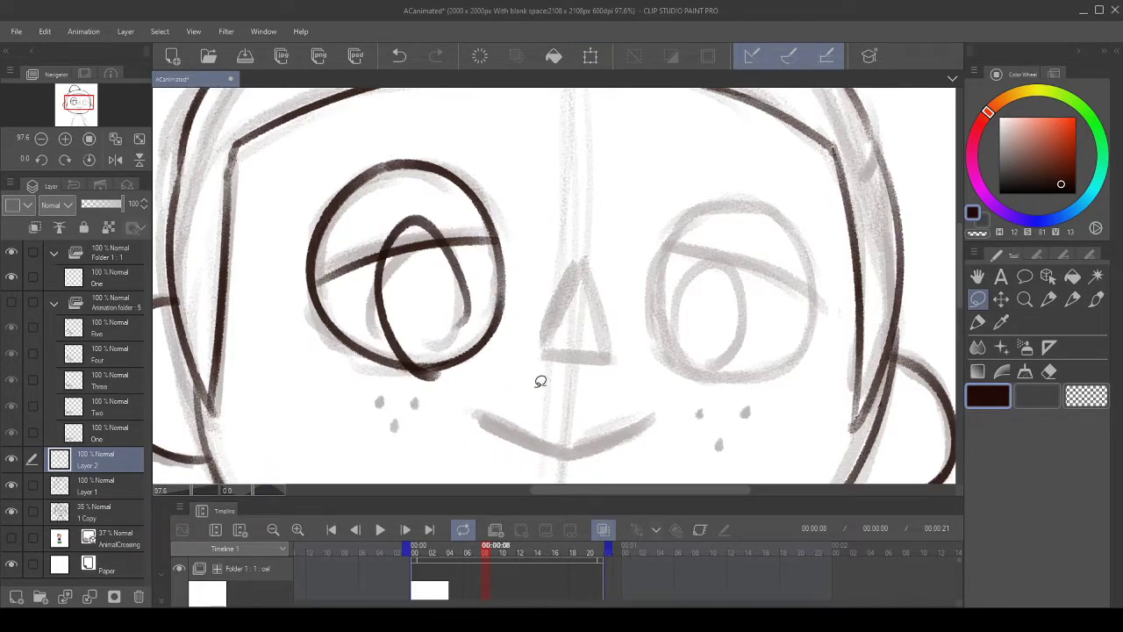
mouse_move(438, 306)
mouse_down()
mouse_move(478, 254)
mouse_move(444, 310)
mouse_move(369, 369)
mouse_move(408, 235)
mouse_move(372, 274)
mouse_up()
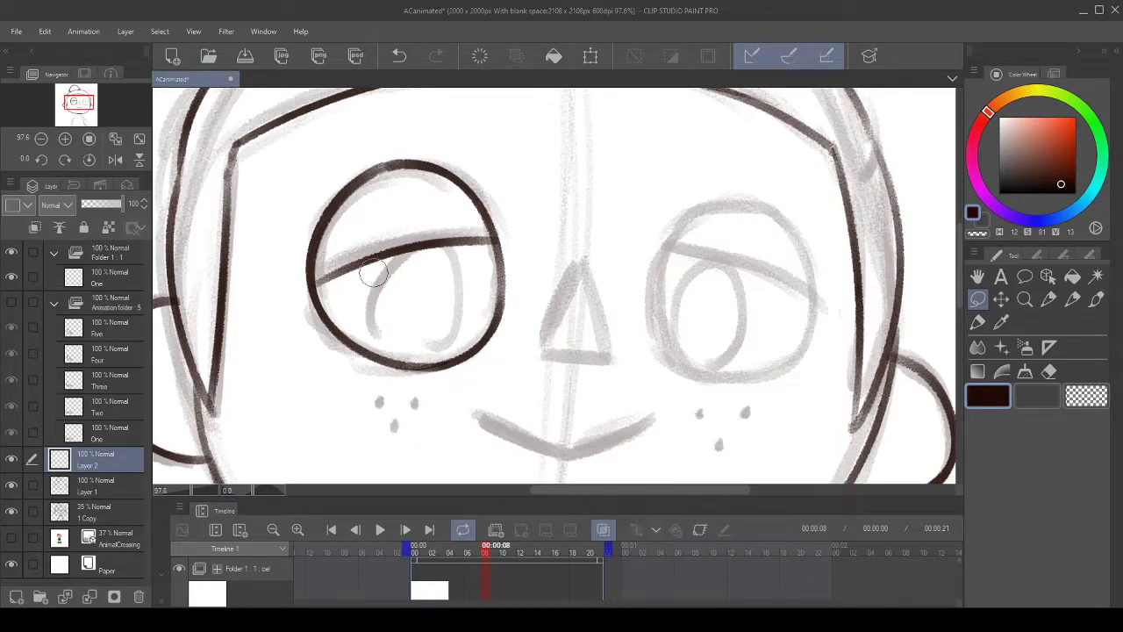
drag(507, 231, 525, 222)
drag(450, 249, 482, 246)
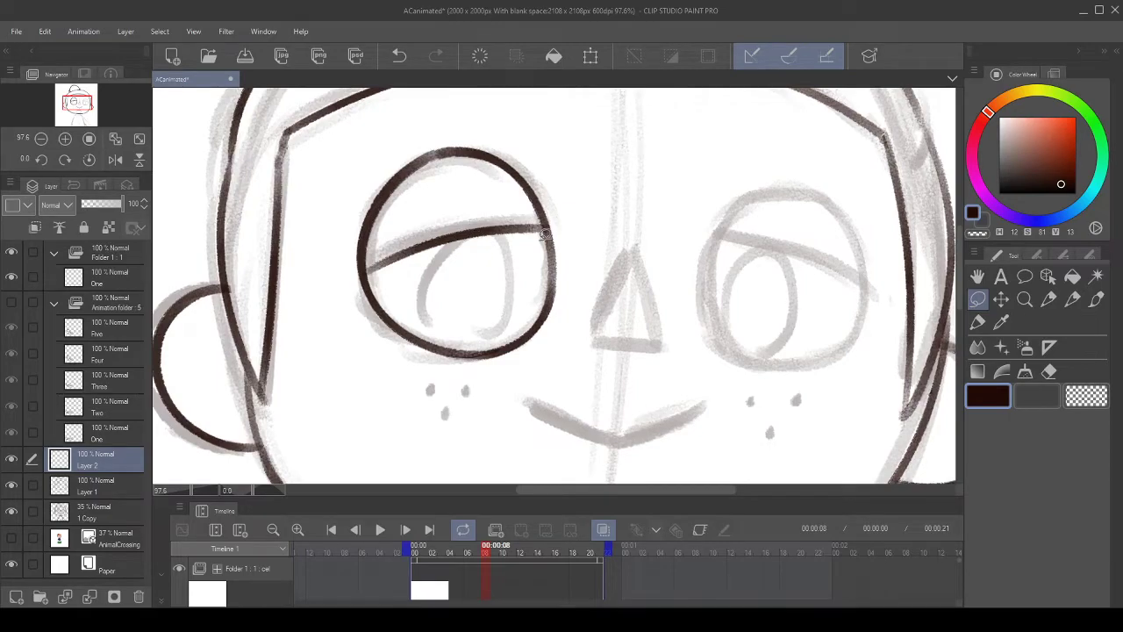
- Ink the iris with the pen as a narrow oval crossing the eyelid line and lower eye outline, undoing the failed and stray strokes
click(1073, 299)
drag(579, 267, 579, 262)
mouse_move(462, 230)
mouse_down()
mouse_move(439, 302)
mouse_move(474, 201)
mouse_move(456, 377)
mouse_up()
click(399, 56)
click(400, 56)
mouse_move(525, 256)
mouse_down()
mouse_move(437, 337)
mouse_move(500, 215)
mouse_up()
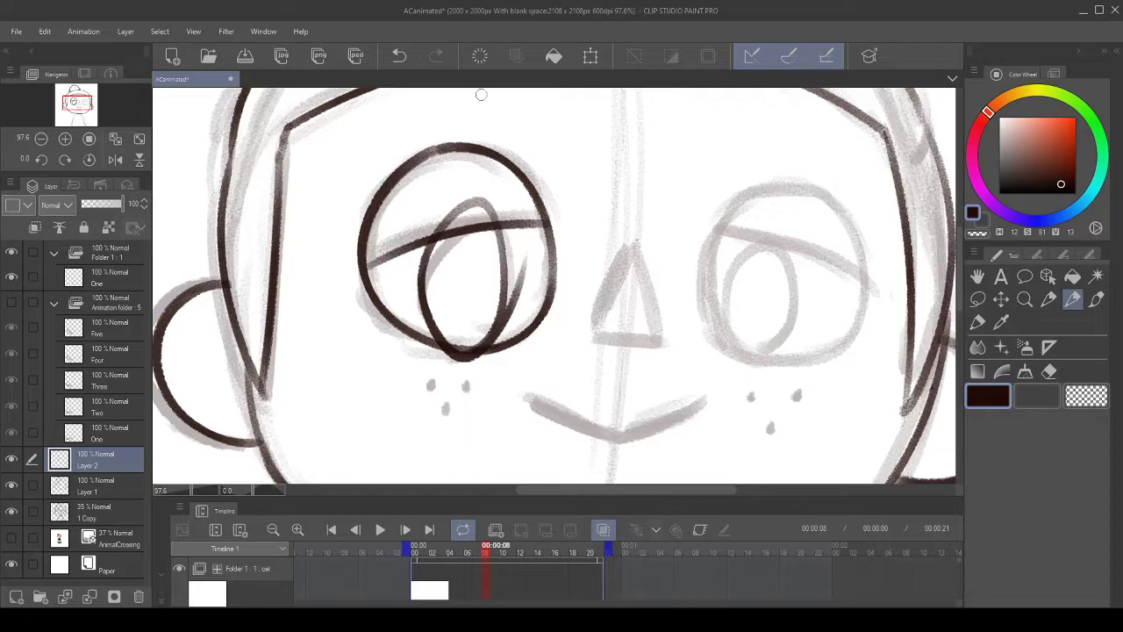
scroll(459, 266, up, 4)
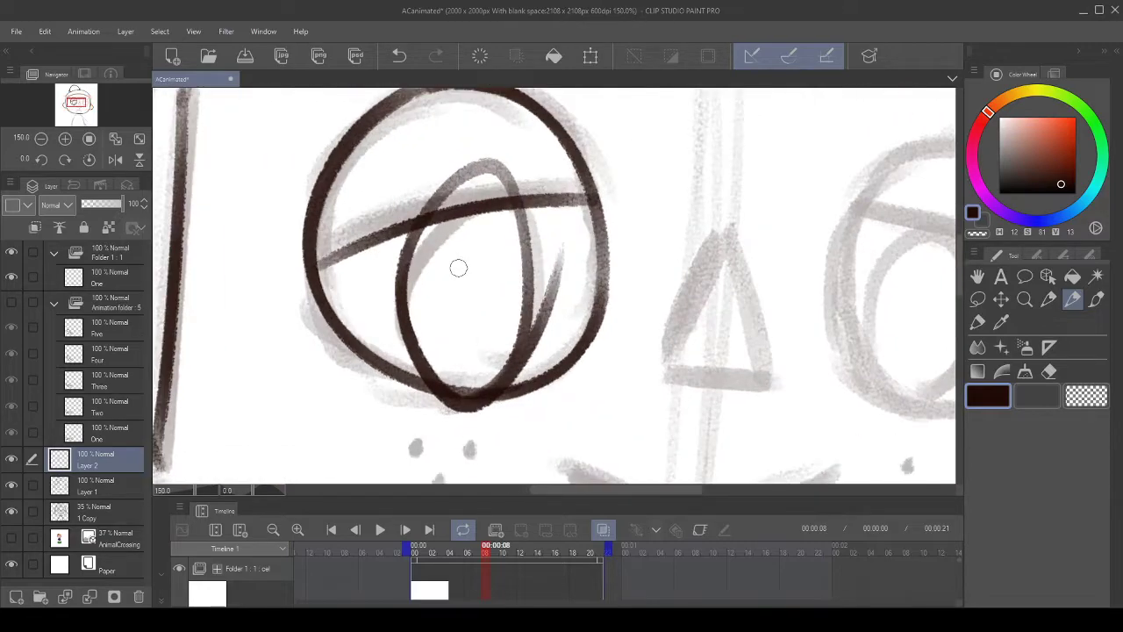
key(ctrl+z)
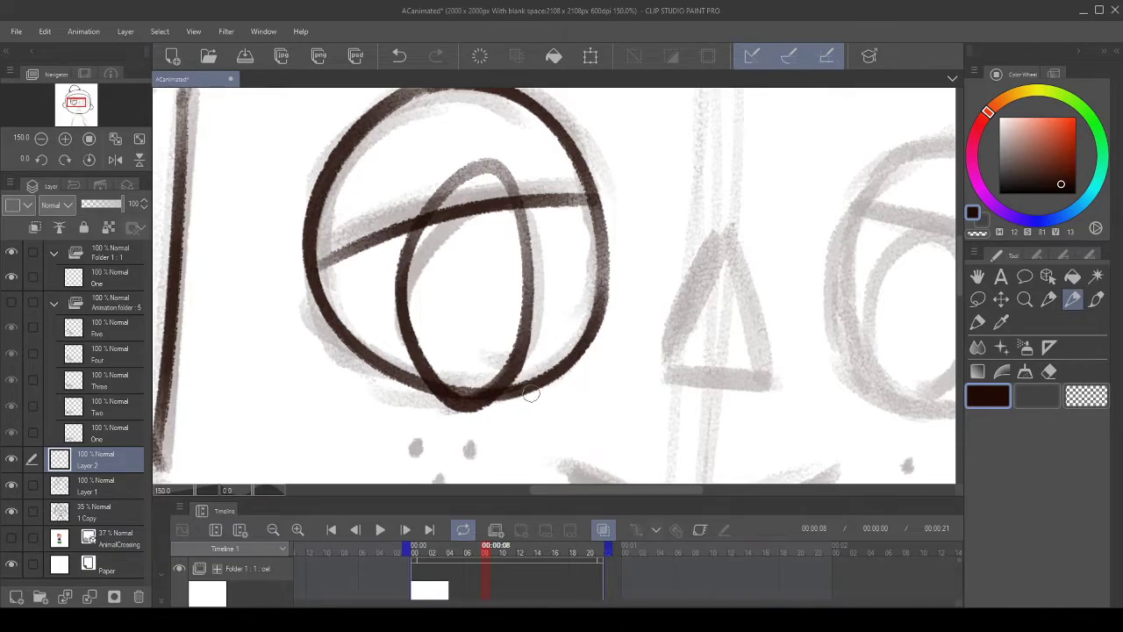
- Lasso the iris oval and distort it so it fits between the eyelid line and the lower eye outline
scroll(546, 408, down, 3)
click(978, 299)
mouse_move(577, 272)
mouse_down()
mouse_move(409, 342)
mouse_move(572, 256)
mouse_up()
click(567, 461)
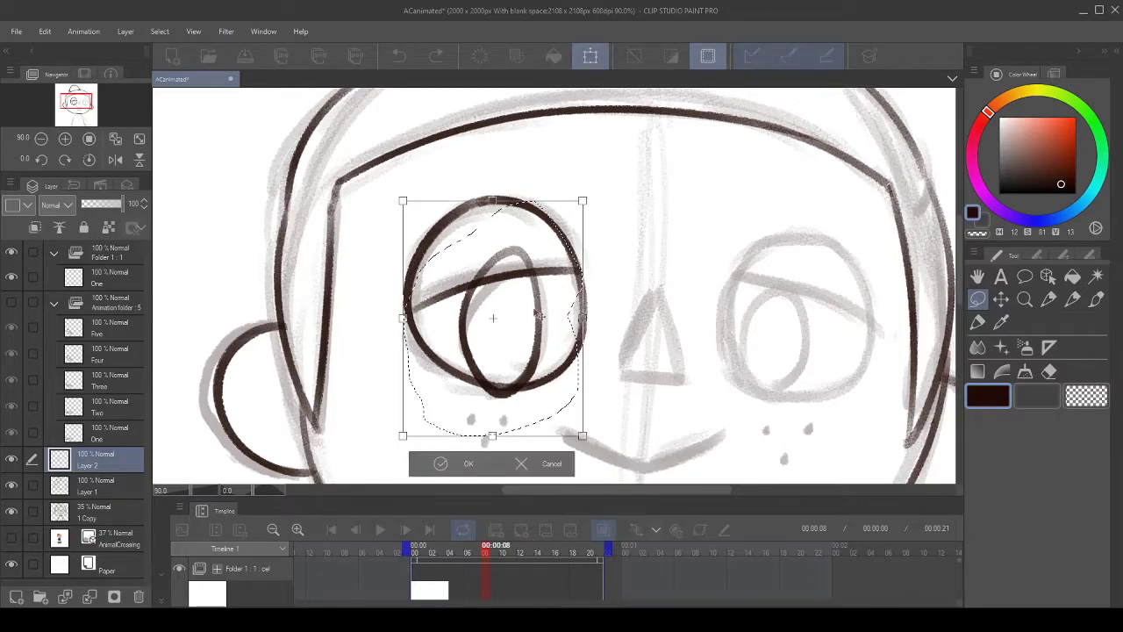
scroll(491, 208, up, 2)
drag(497, 226, 498, 256)
scroll(542, 383, down, 2)
drag(542, 383, 546, 363)
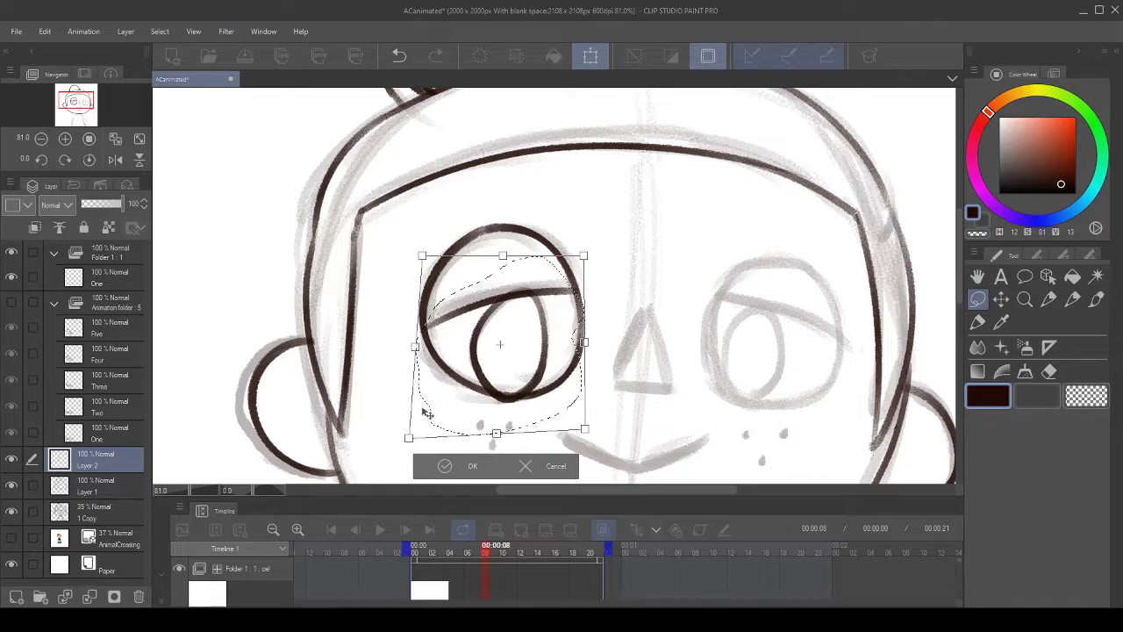
- Rotate the iris slightly, nudge it into place in the eye, apply the transformation and clear the selection
drag(694, 314, 701, 305)
scroll(644, 279, down, 5)
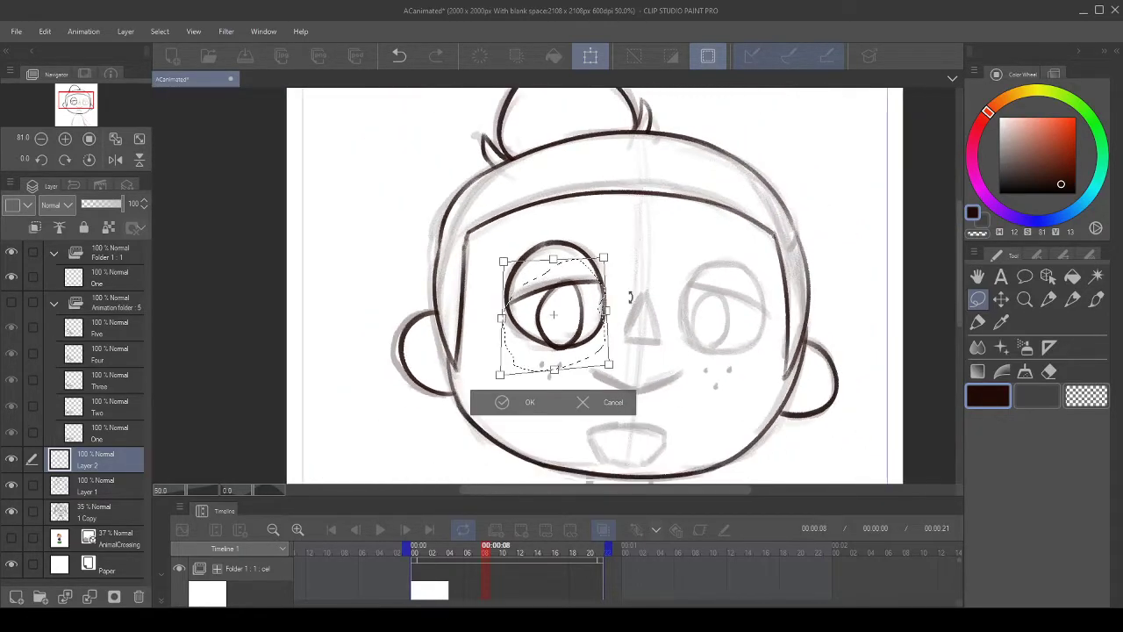
scroll(599, 337, up, 4)
scroll(607, 324, up, 1)
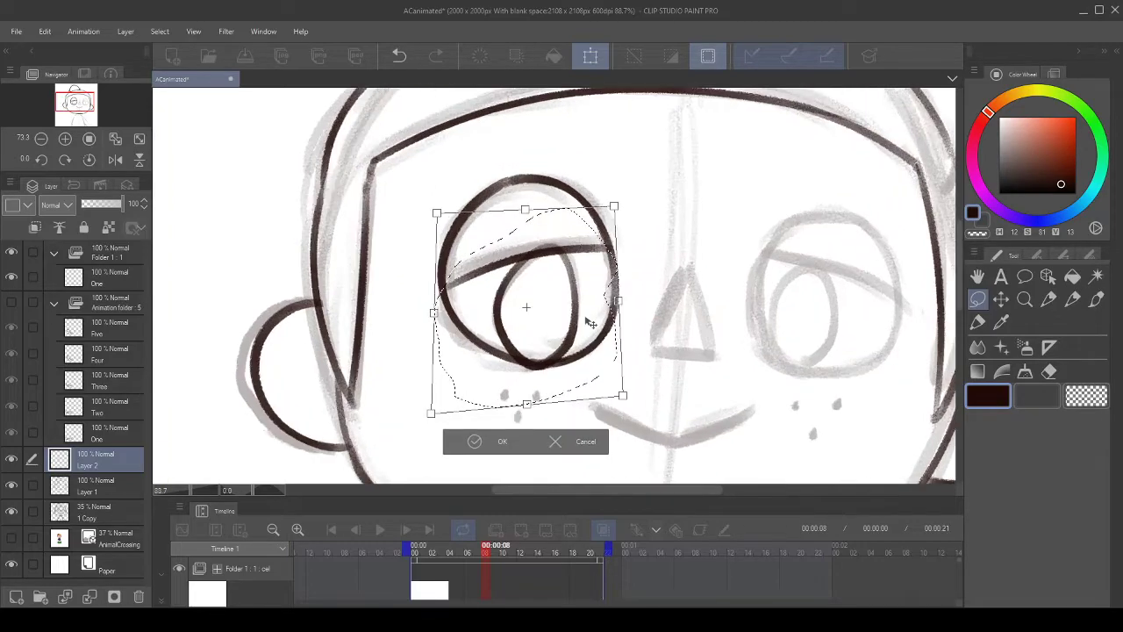
drag(595, 320, 597, 321)
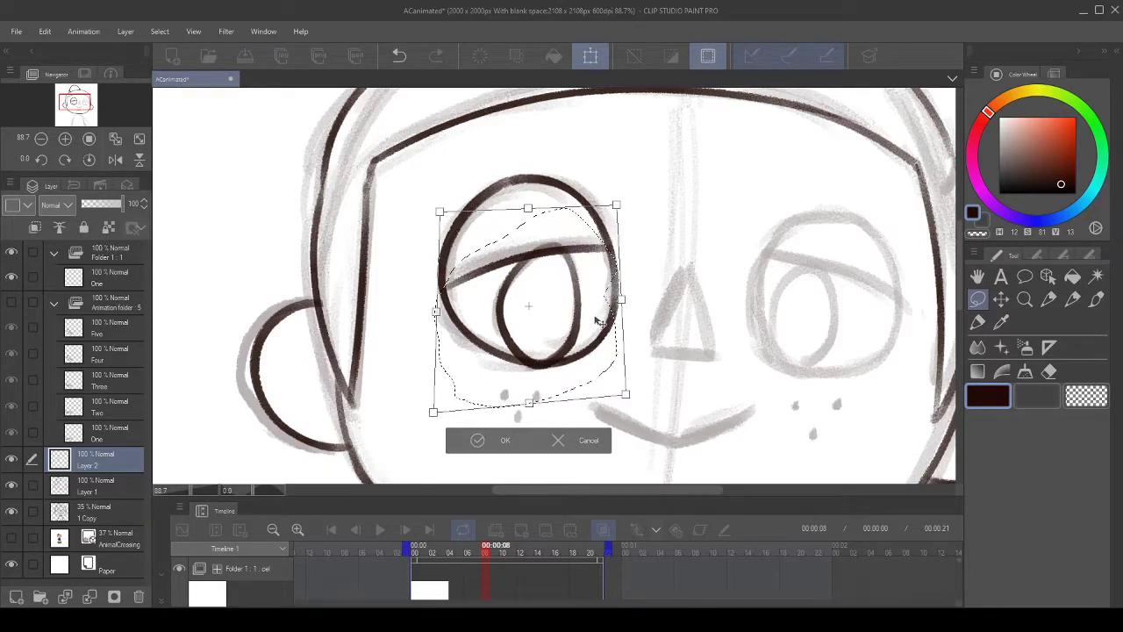
click(477, 440)
scroll(518, 337, up, 2)
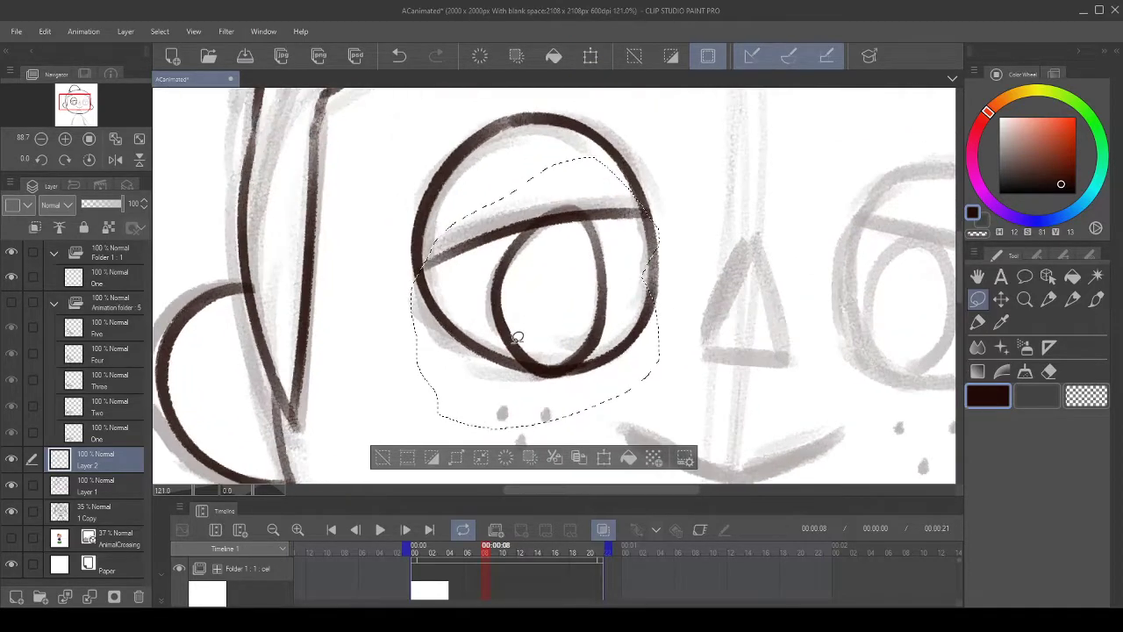
click(382, 457)
- Rotate the canvas to -45° and erase the iris overhang along the lower eye outline using the pen with transparent colour
click(42, 159)
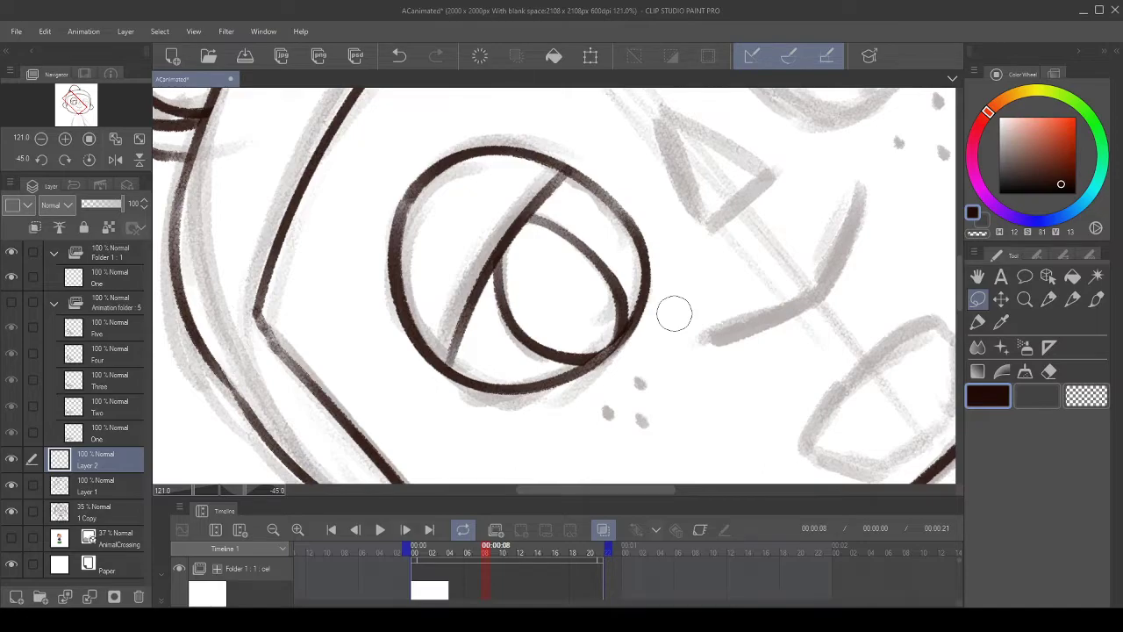
scroll(674, 313, up, 4)
click(1087, 396)
click(1073, 298)
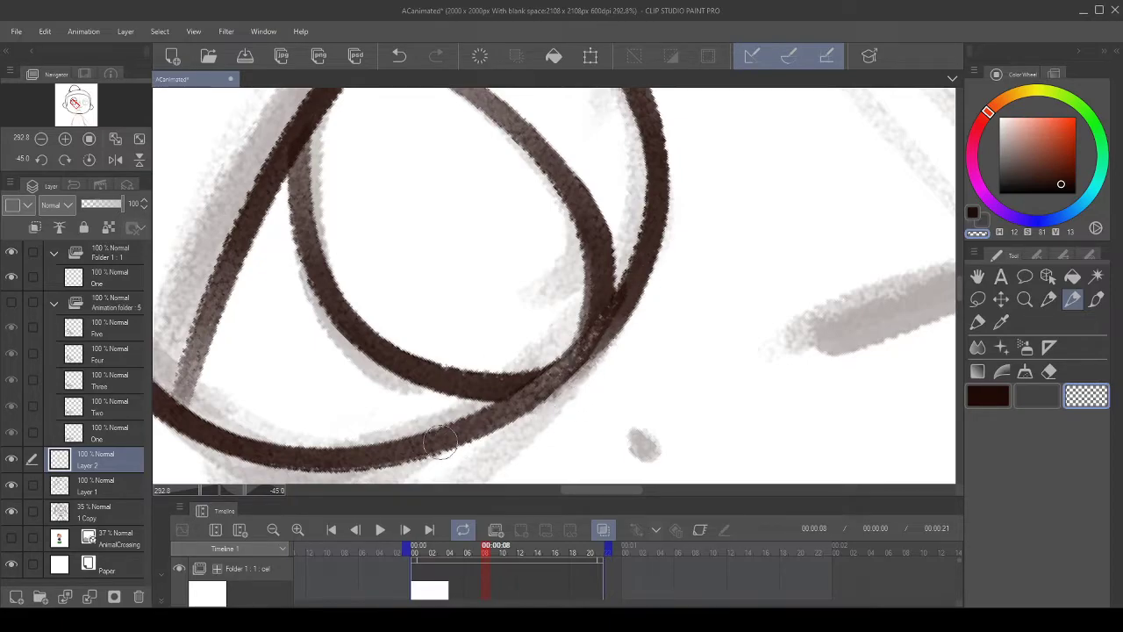
drag(534, 383, 516, 392)
click(399, 55)
key(ctrl+y)
scroll(538, 326, down, 2)
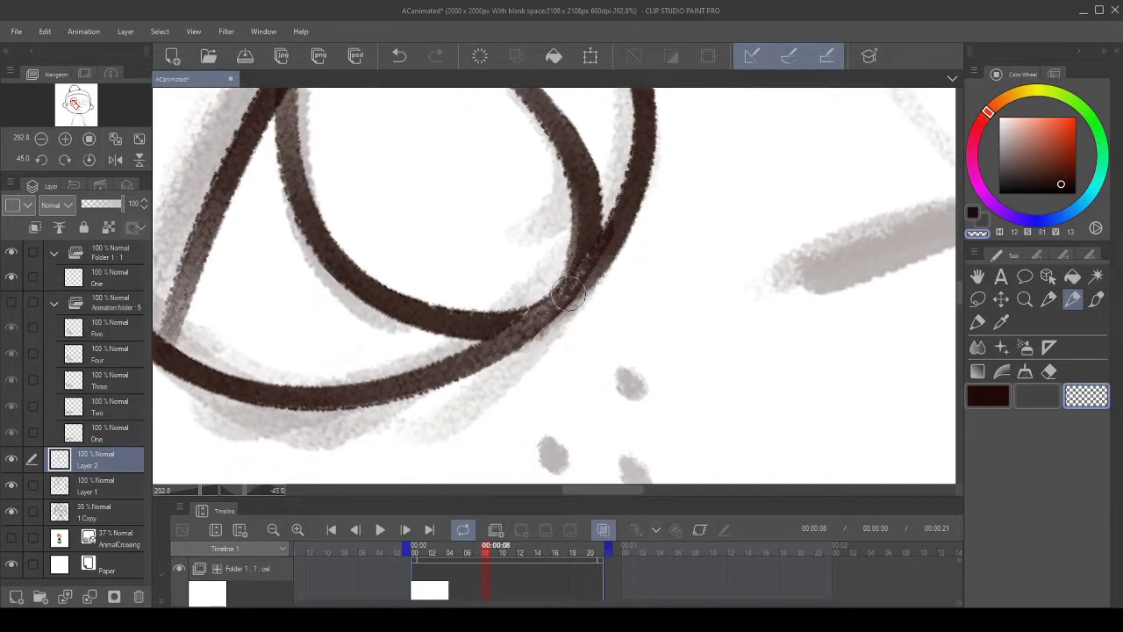
scroll(619, 292, down, 4)
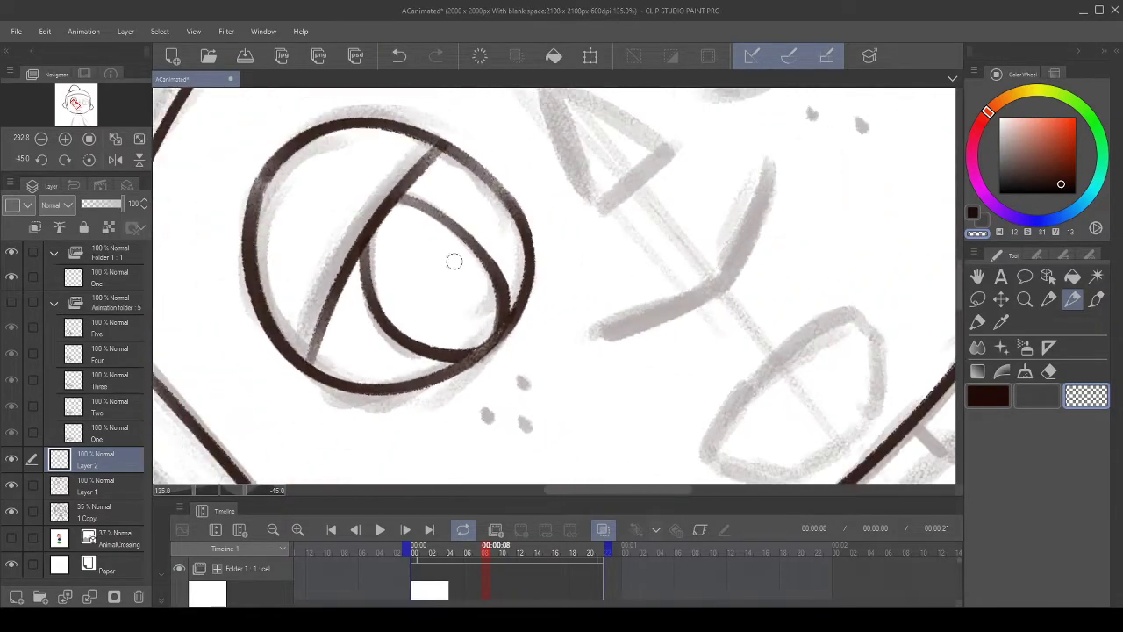
- Reset the canvas rotation and check the line art on the whole face with the 1 Copy sketch layer hidden and shown again
scroll(453, 261, down, 4)
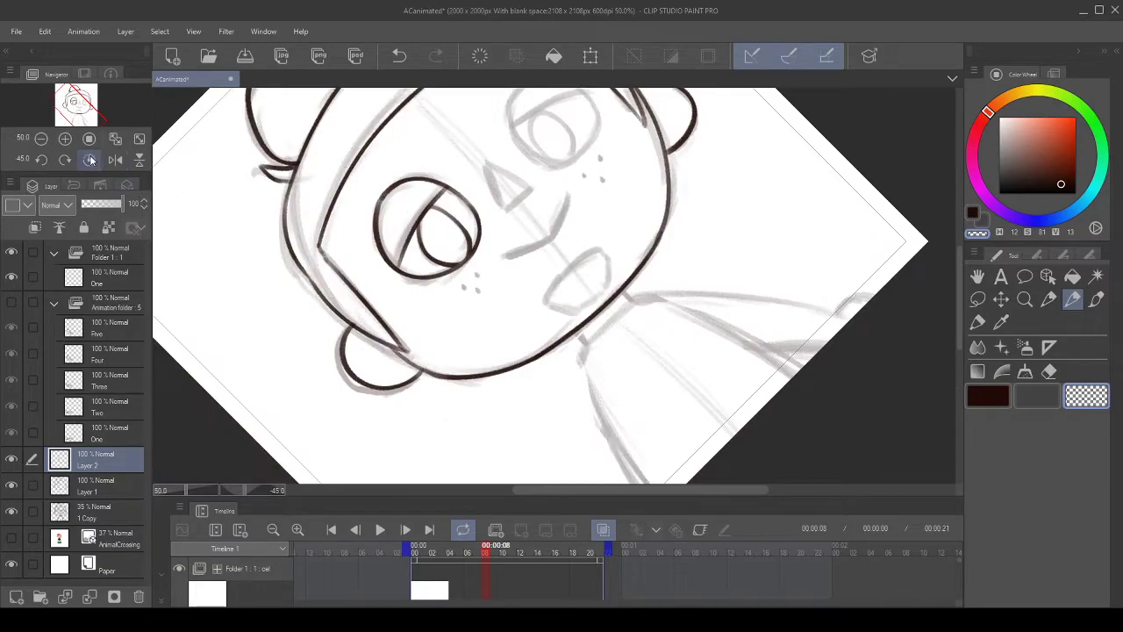
click(89, 160)
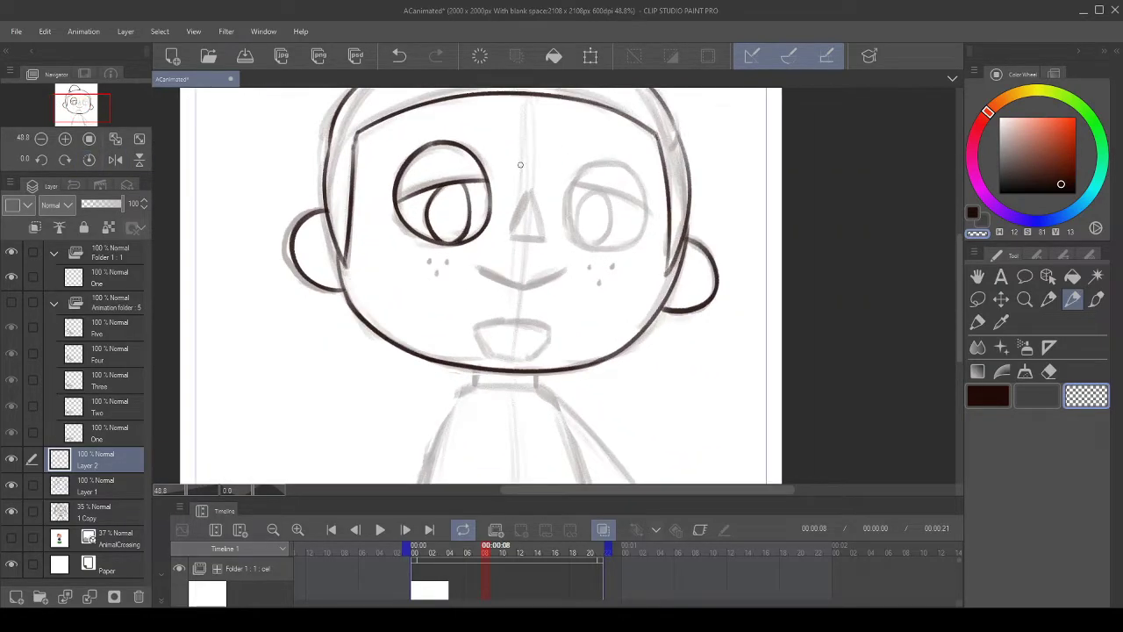
scroll(521, 165, up, 3)
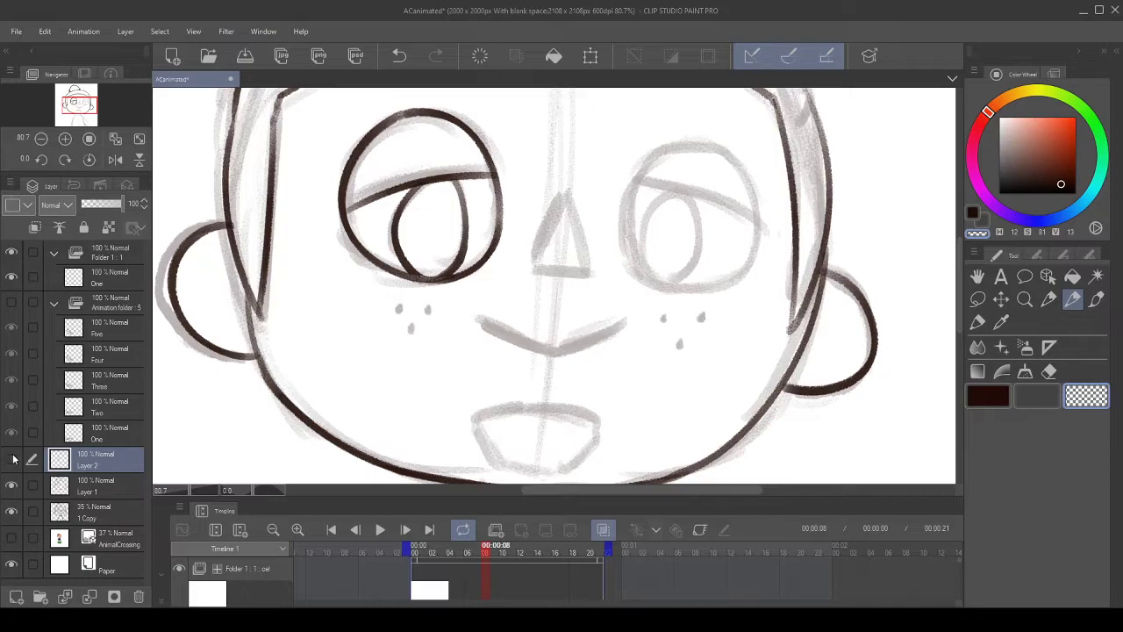
scroll(384, 290, down, 5)
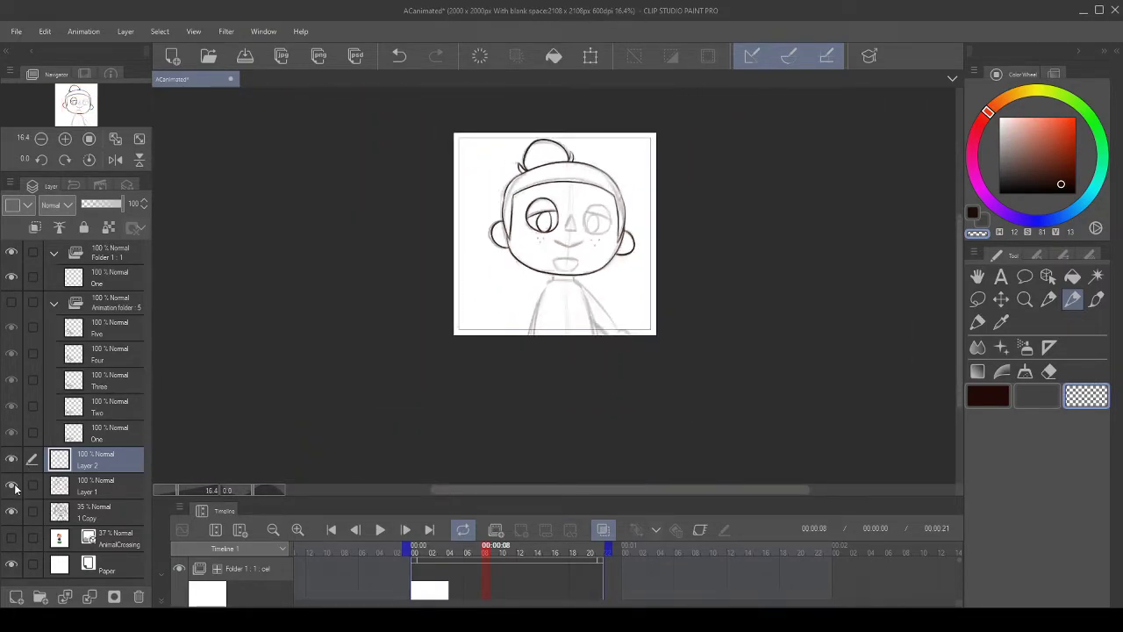
click(13, 513)
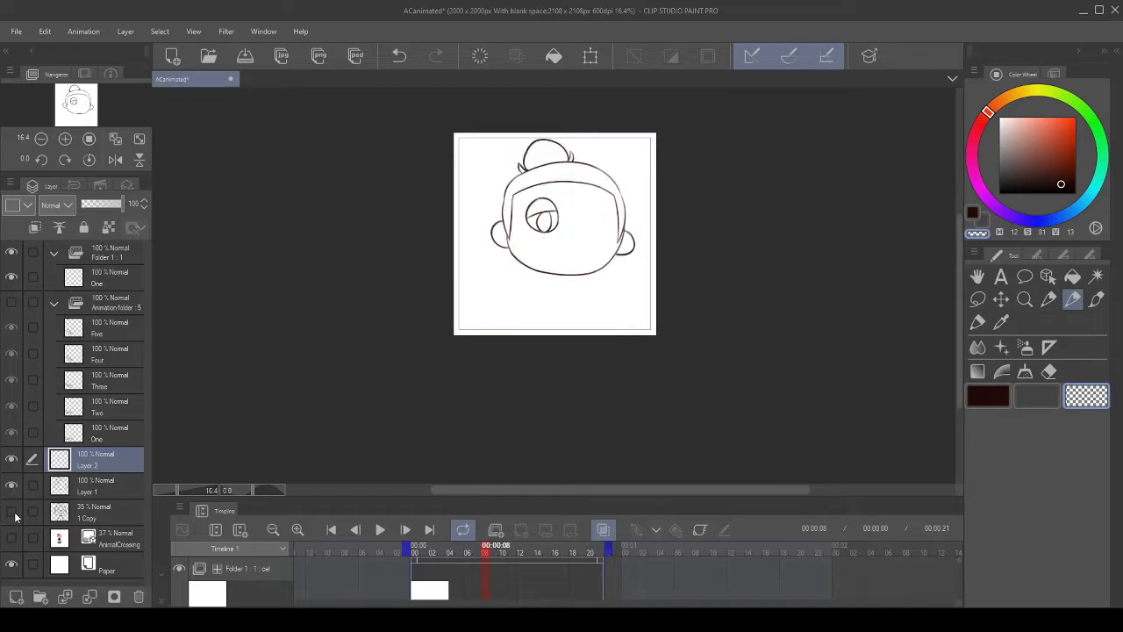
click(13, 515)
key(ctrl+alt+0)
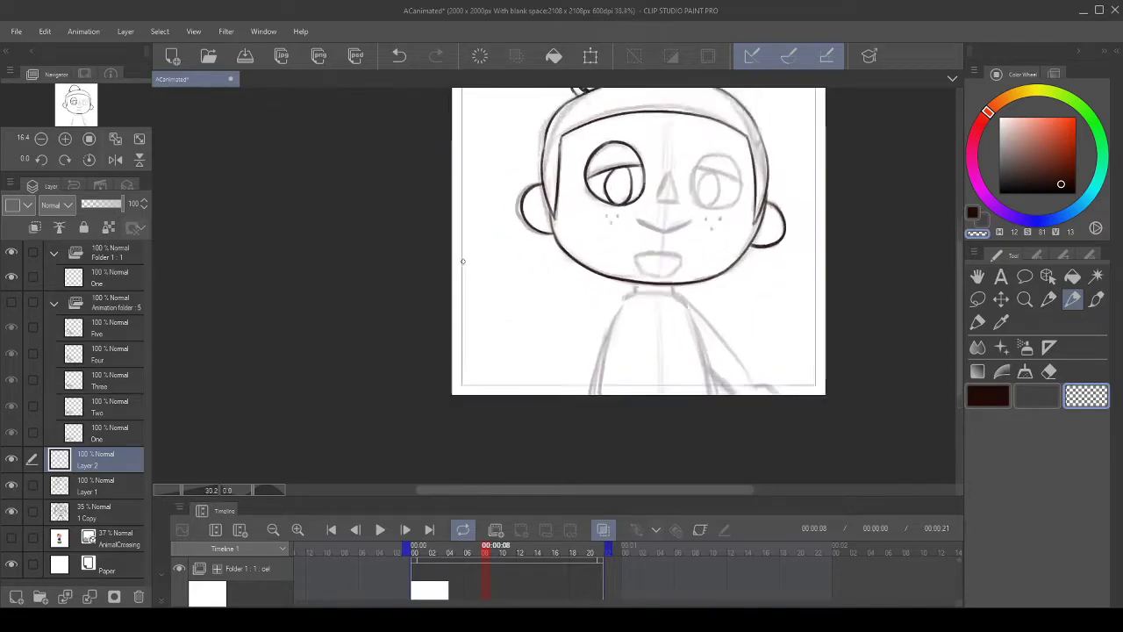
- Ink the round outline of the second eye over the sketch with the pen in the dark brown drawing colour
key(c)
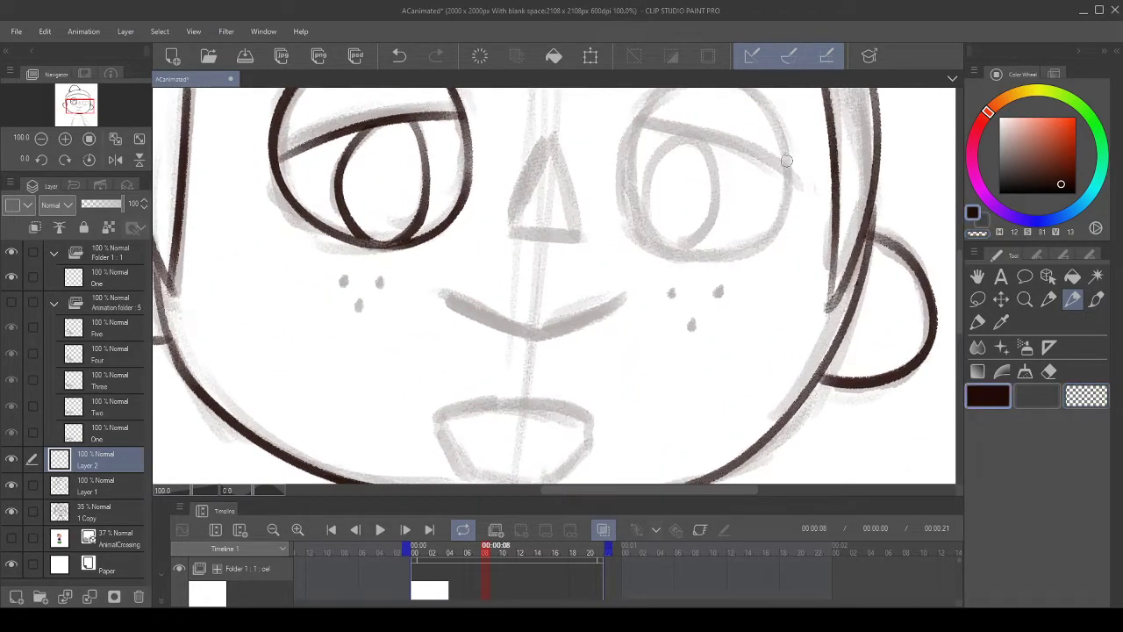
scroll(786, 147, up, 2)
drag(551, 248, 483, 325)
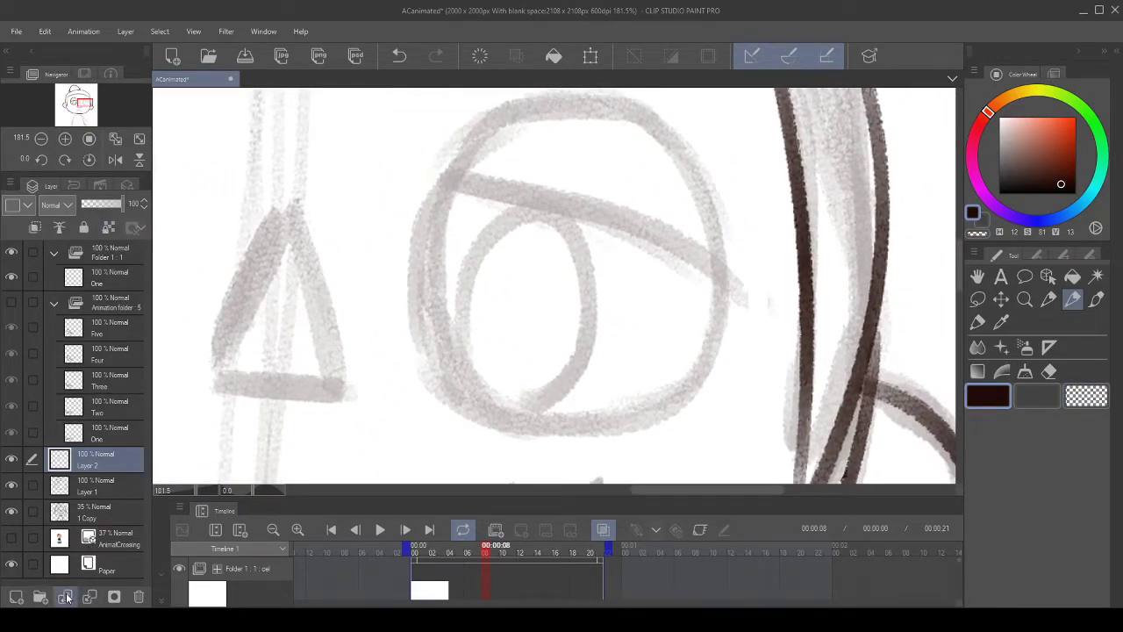
click(41, 139)
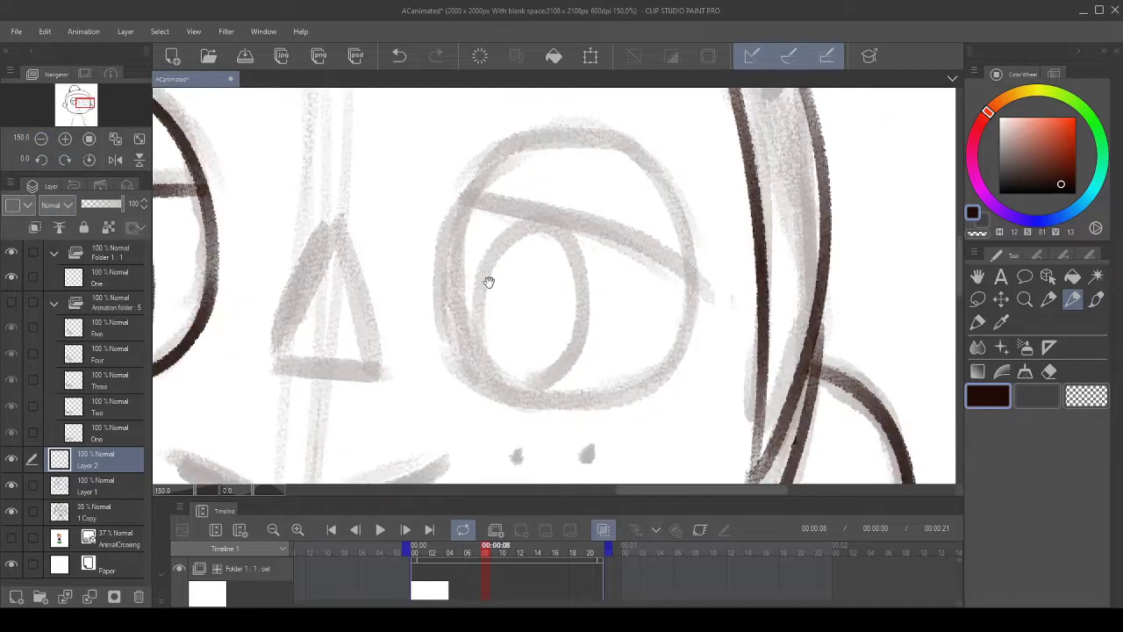
drag(489, 281, 429, 296)
mouse_move(501, 397)
mouse_down()
mouse_move(597, 301)
mouse_move(430, 431)
mouse_up()
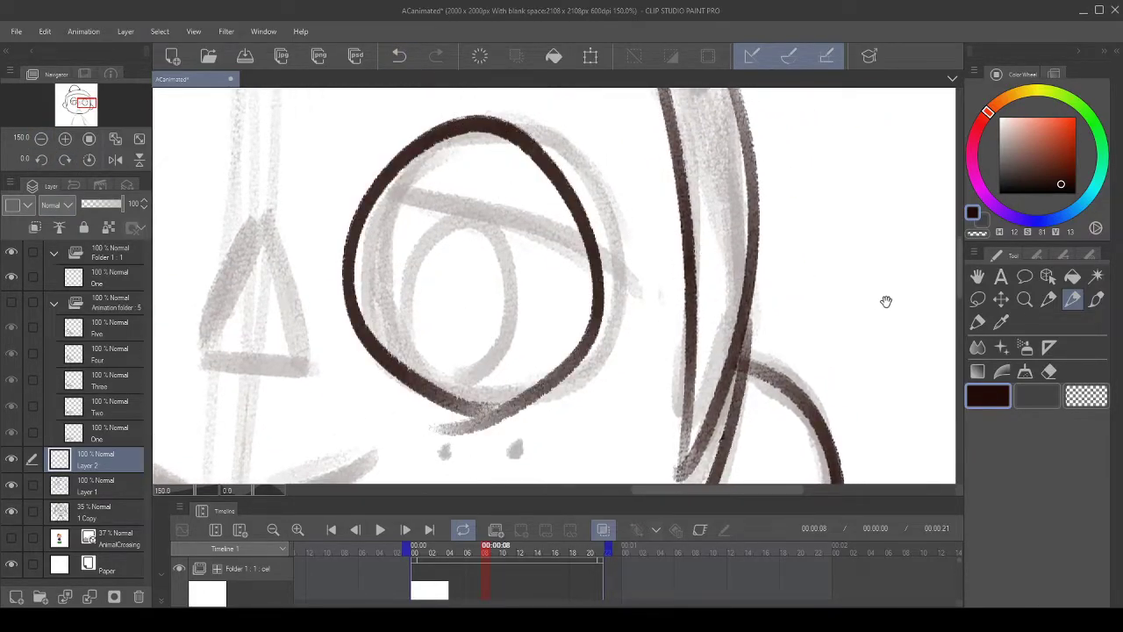
- Erase the stroke overhang at the bottom of the second eye's outline using the pen with transparent colour
click(1048, 299)
click(1068, 301)
key(c)
mouse_move(459, 418)
mouse_down()
mouse_move(503, 435)
mouse_move(422, 423)
mouse_move(540, 432)
mouse_move(451, 428)
mouse_move(544, 420)
mouse_move(424, 420)
mouse_move(544, 410)
mouse_up()
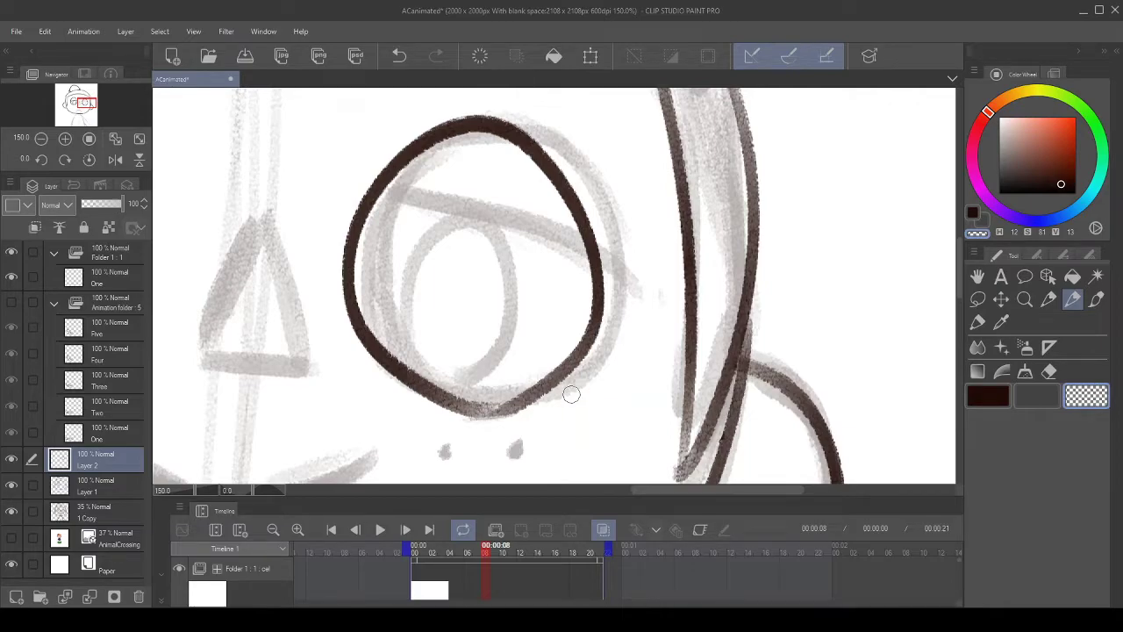
- Lasso the second eye's outline and skew it slightly toward the outer side of the face to match the sketch
scroll(574, 298, down, 3)
click(976, 298)
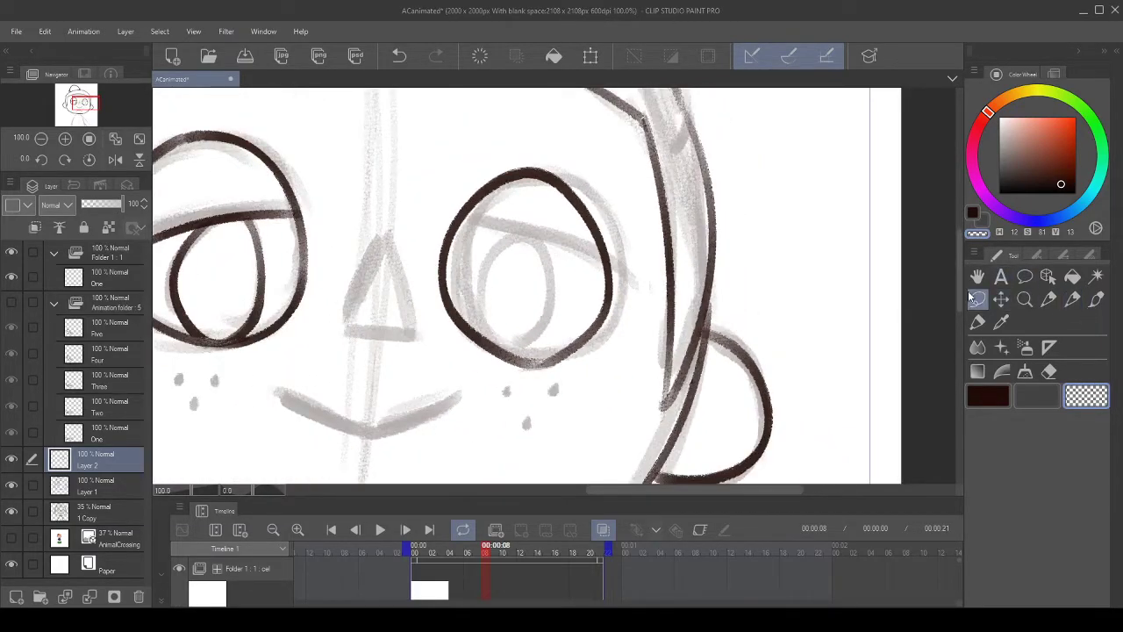
mouse_move(648, 261)
mouse_down()
mouse_move(409, 311)
mouse_move(509, 120)
mouse_move(627, 230)
mouse_up()
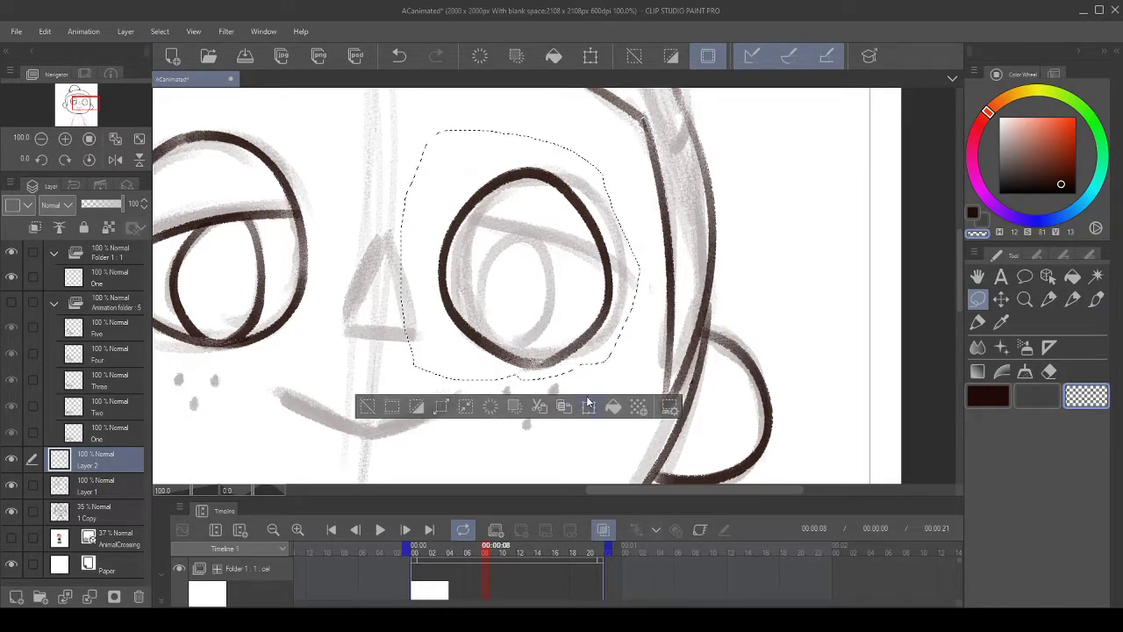
click(588, 403)
drag(520, 131, 537, 137)
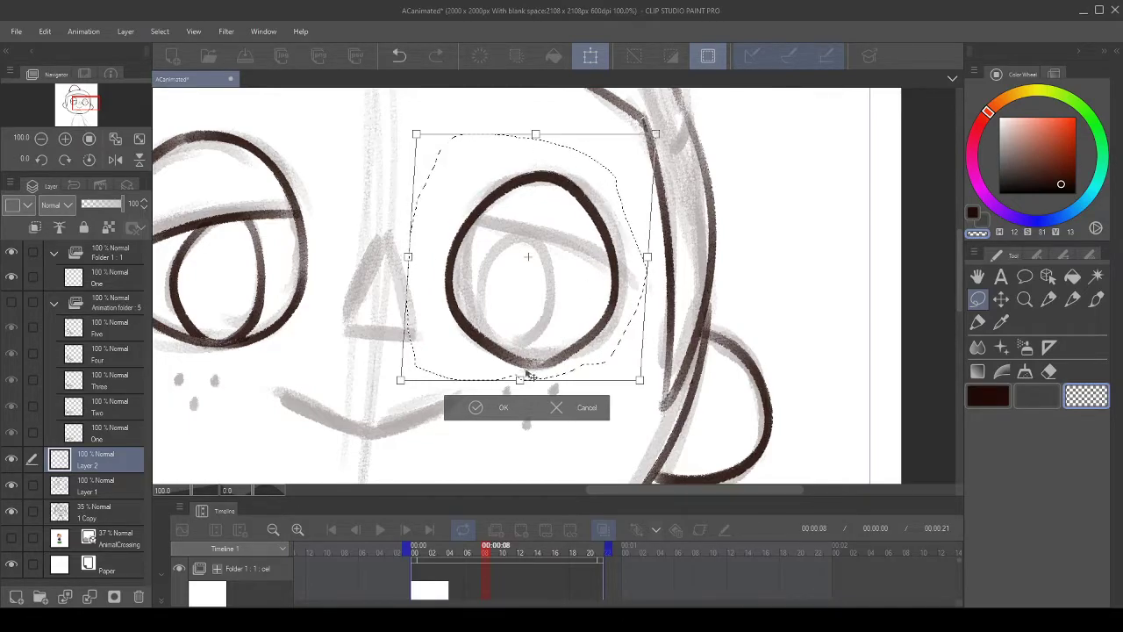
drag(518, 384, 526, 377)
- Shift the selected eye outline slightly outward and enlarge it a little, checking its symmetry in the mirrored canvas view
scroll(545, 316, down, 5)
mouse_move(571, 293)
mouse_down()
mouse_move(464, 263)
mouse_move(421, 279)
mouse_move(583, 288)
mouse_up()
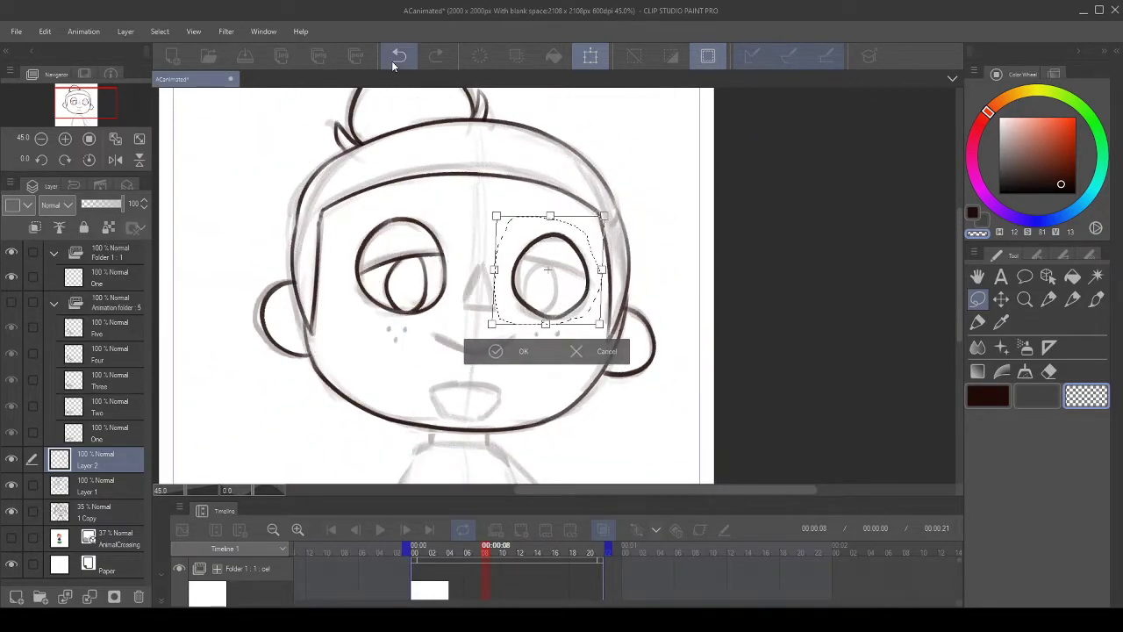
drag(494, 211, 492, 207)
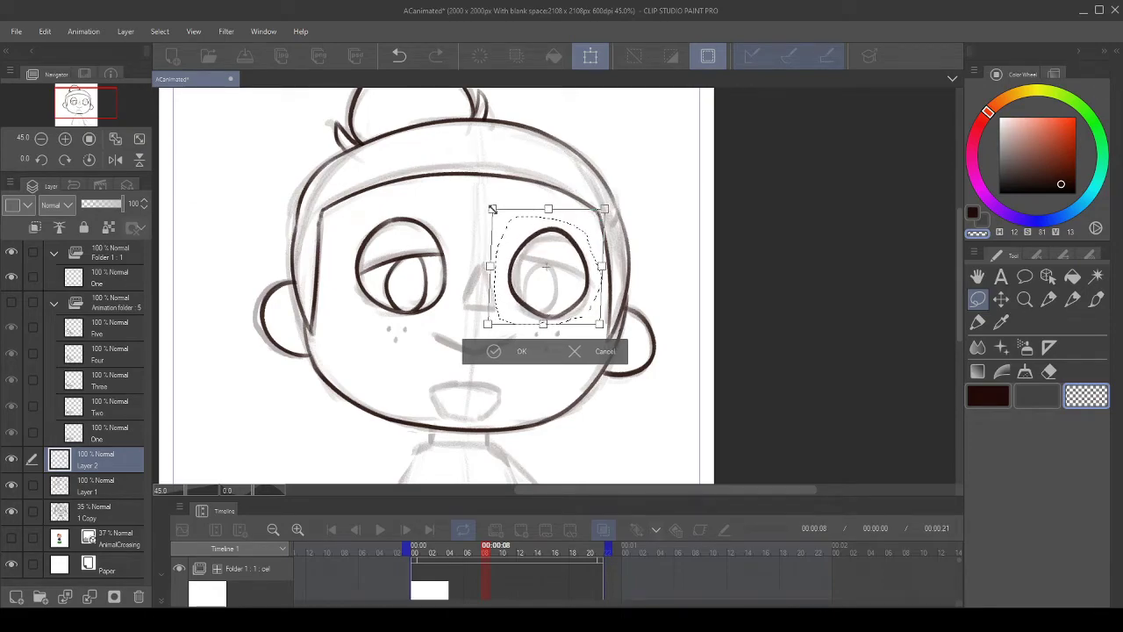
click(114, 160)
click(114, 160)
- Nudge the eye outline into place over the sketched eye, apply the transformation and clear the selection
scroll(577, 285, up, 2)
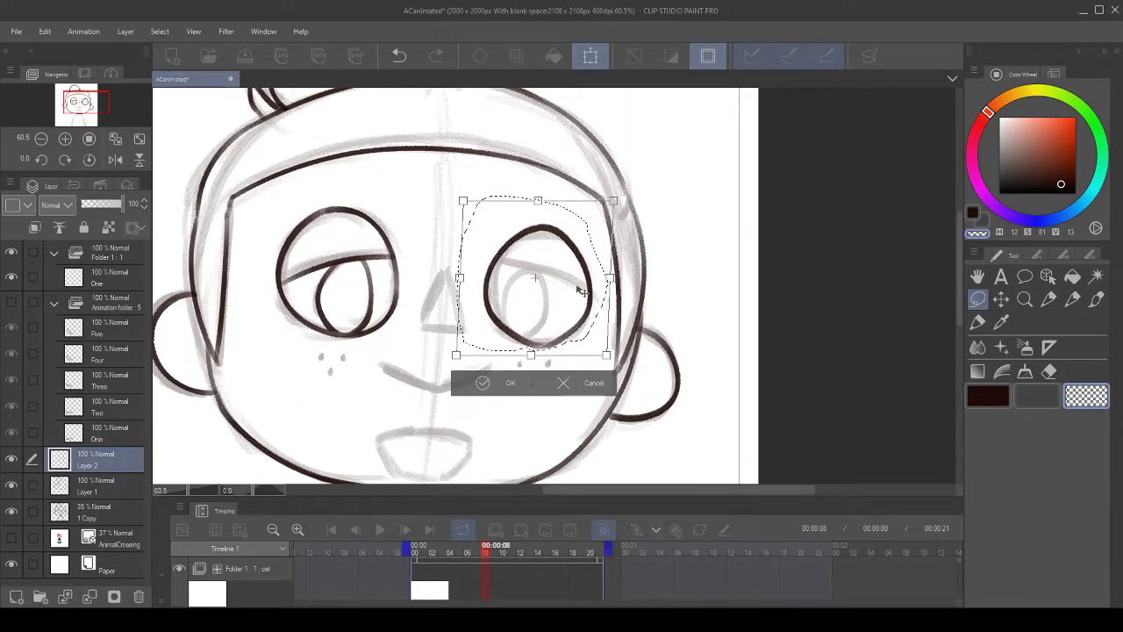
scroll(580, 292, up, 1)
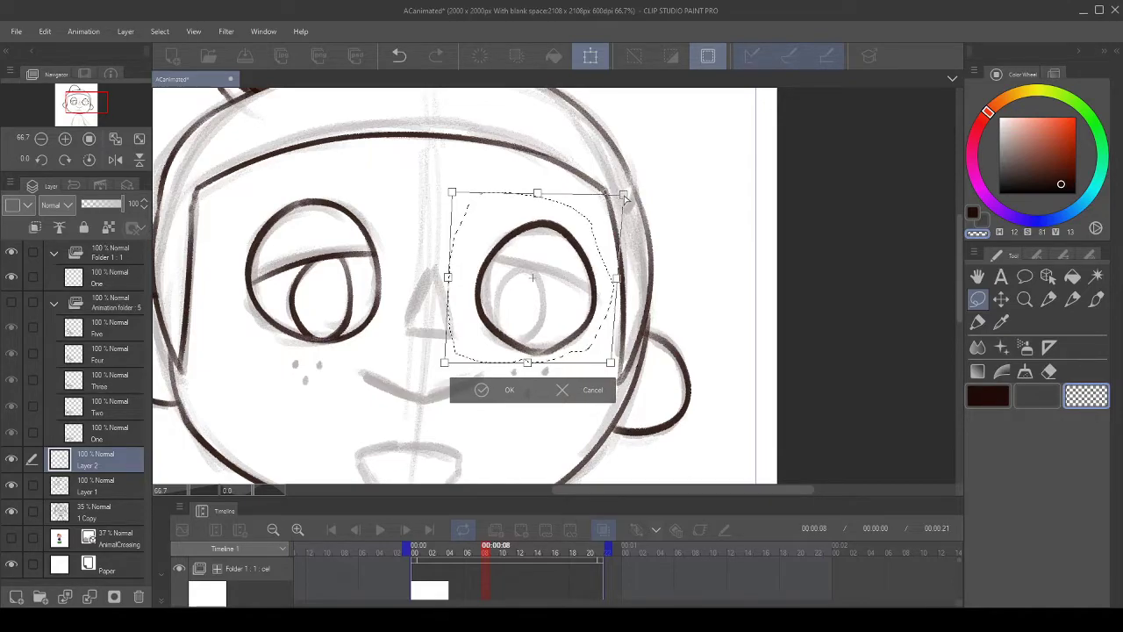
mouse_move(569, 274)
mouse_down()
mouse_move(342, 257)
mouse_move(555, 261)
mouse_up()
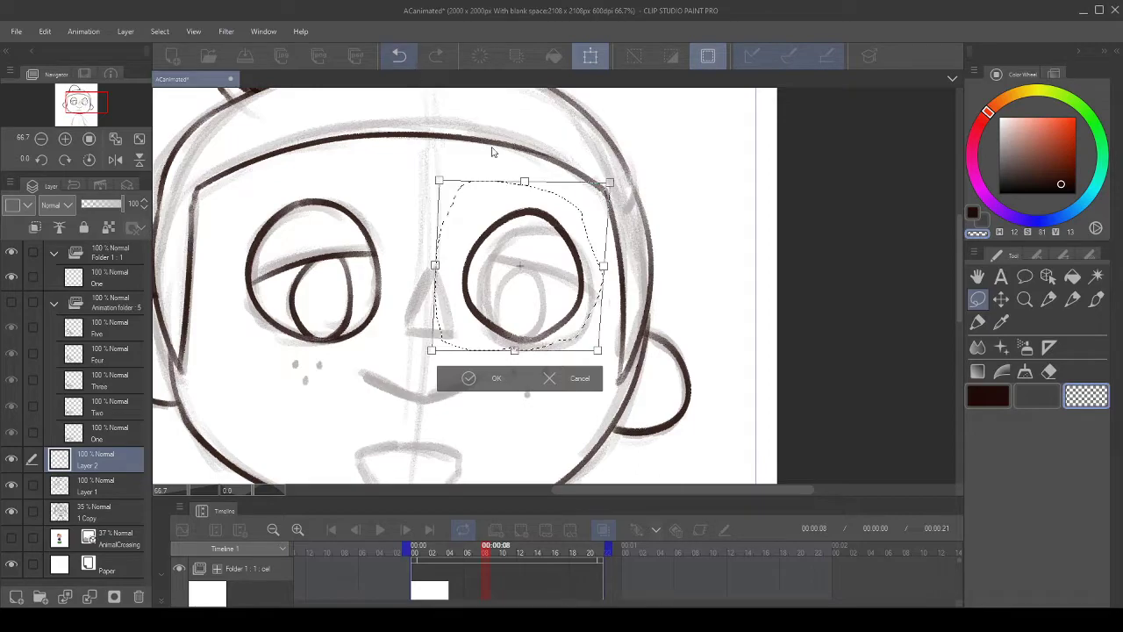
key(ctrl+z)
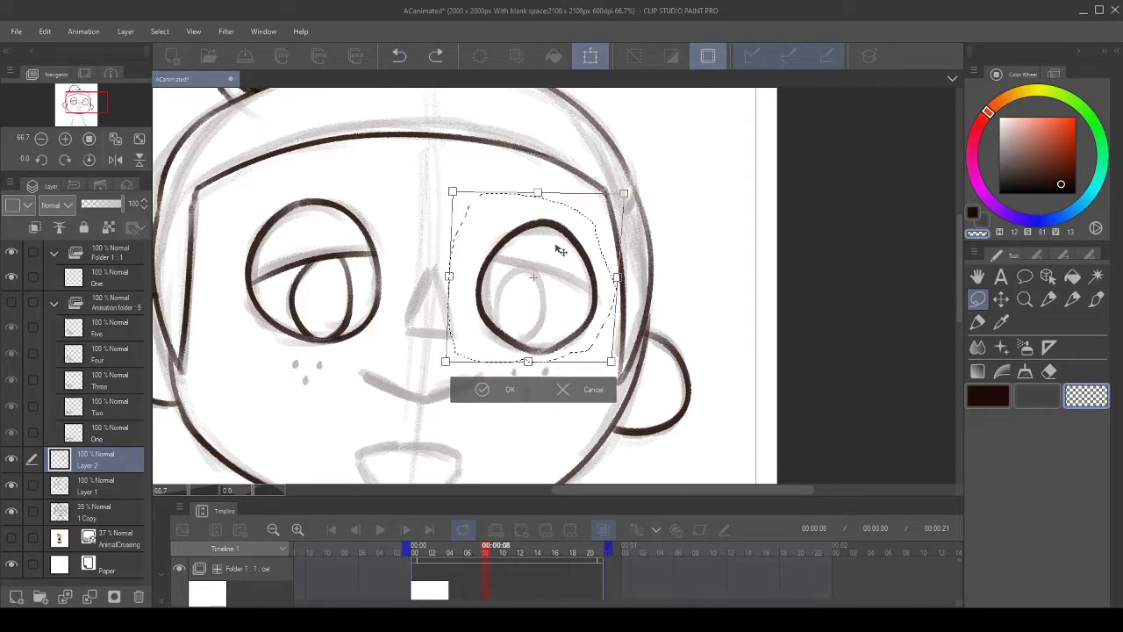
drag(559, 251, 559, 249)
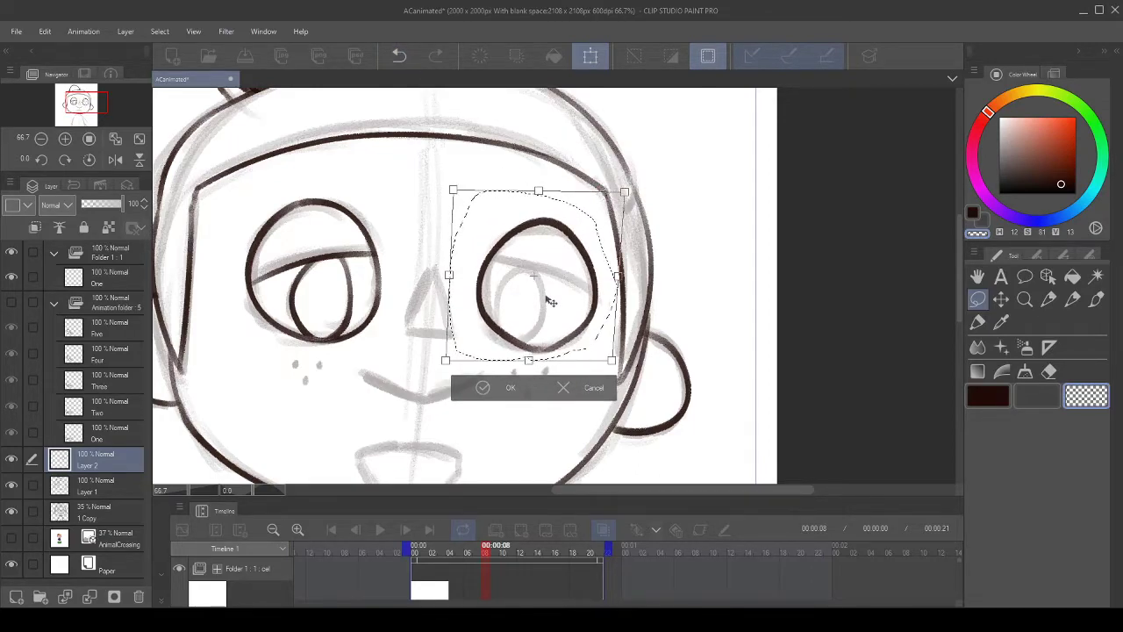
drag(551, 302, 549, 306)
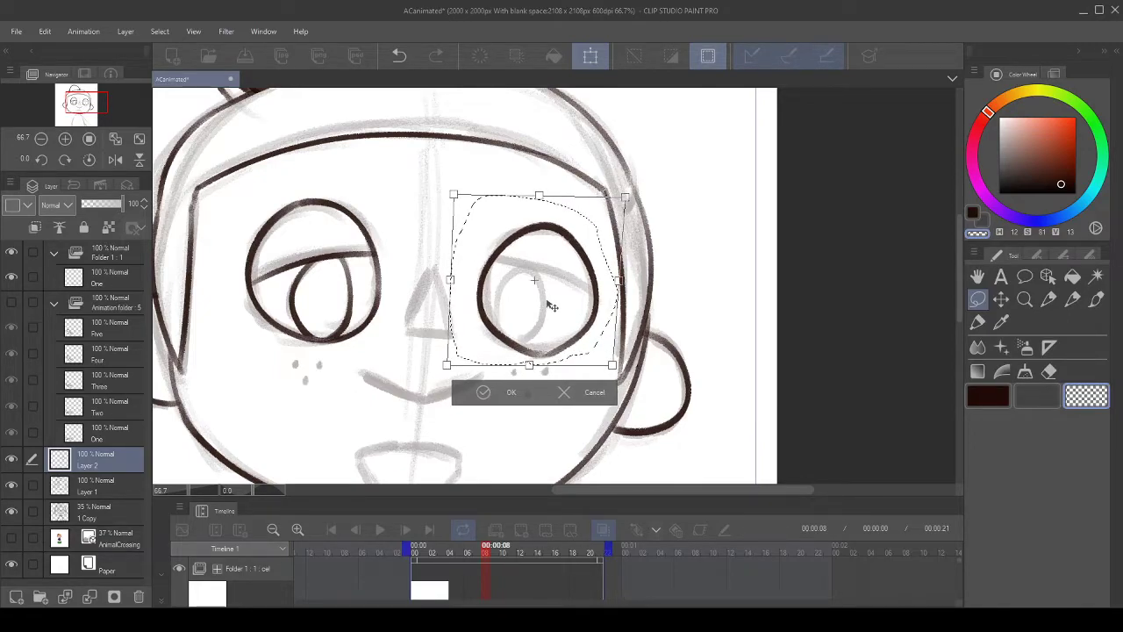
scroll(553, 306, up, 2)
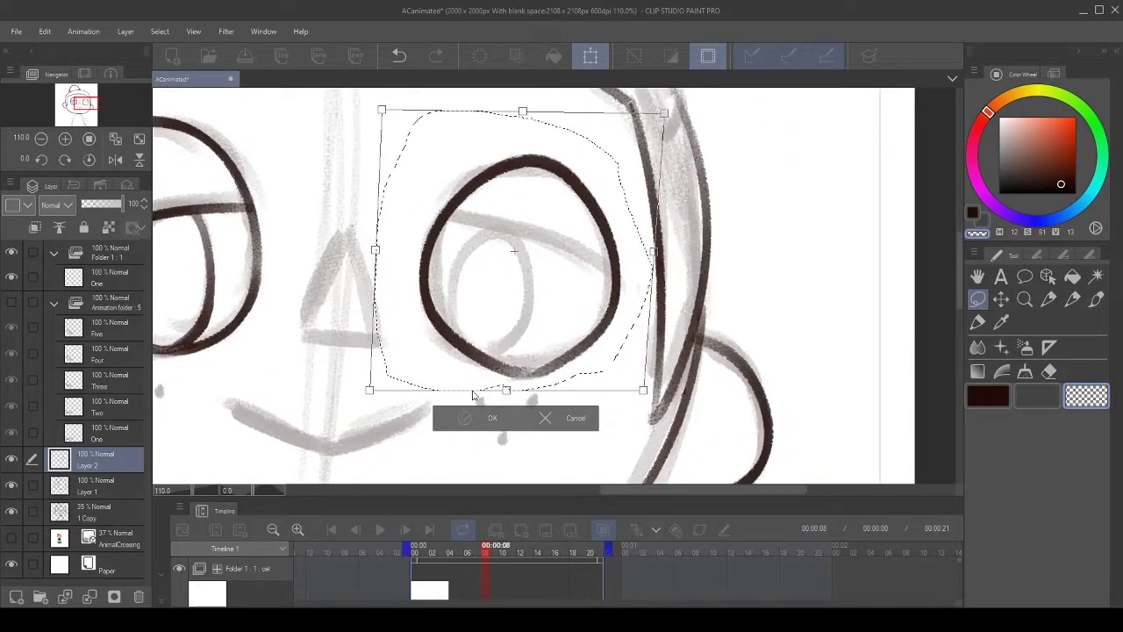
key(Return)
key(ctrl+d)
- Rotate the canvas to -60° and redraw the upper inner curve of the second eye's outline with dark pen strokes to round it
click(1076, 301)
click(973, 214)
scroll(549, 184, up, 2)
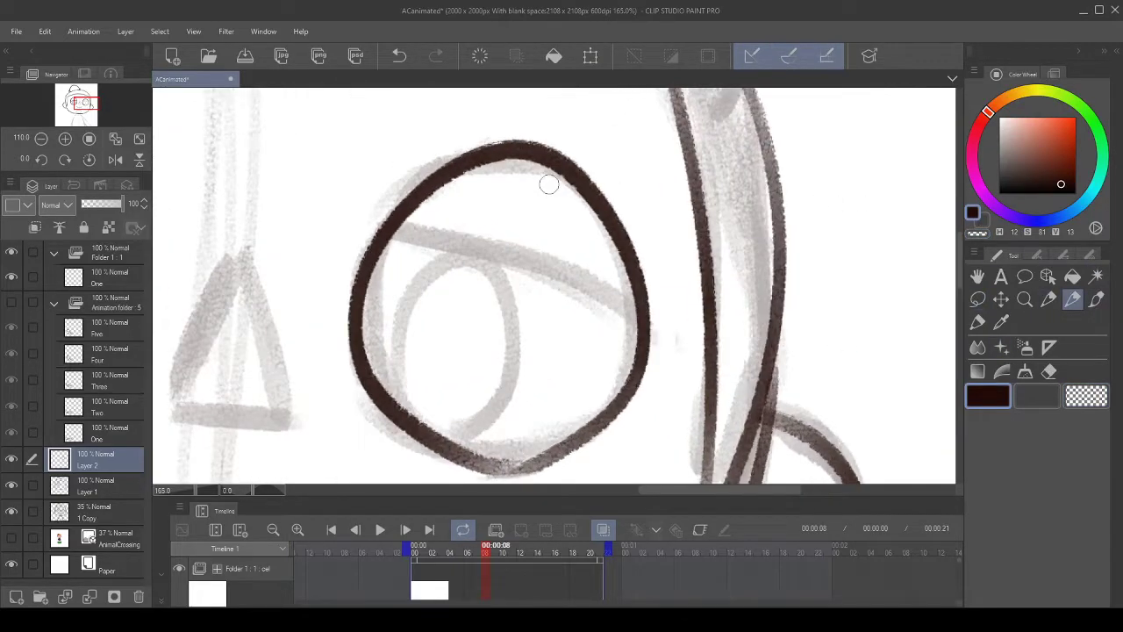
click(40, 160)
click(40, 161)
click(40, 160)
click(40, 161)
drag(468, 311, 435, 281)
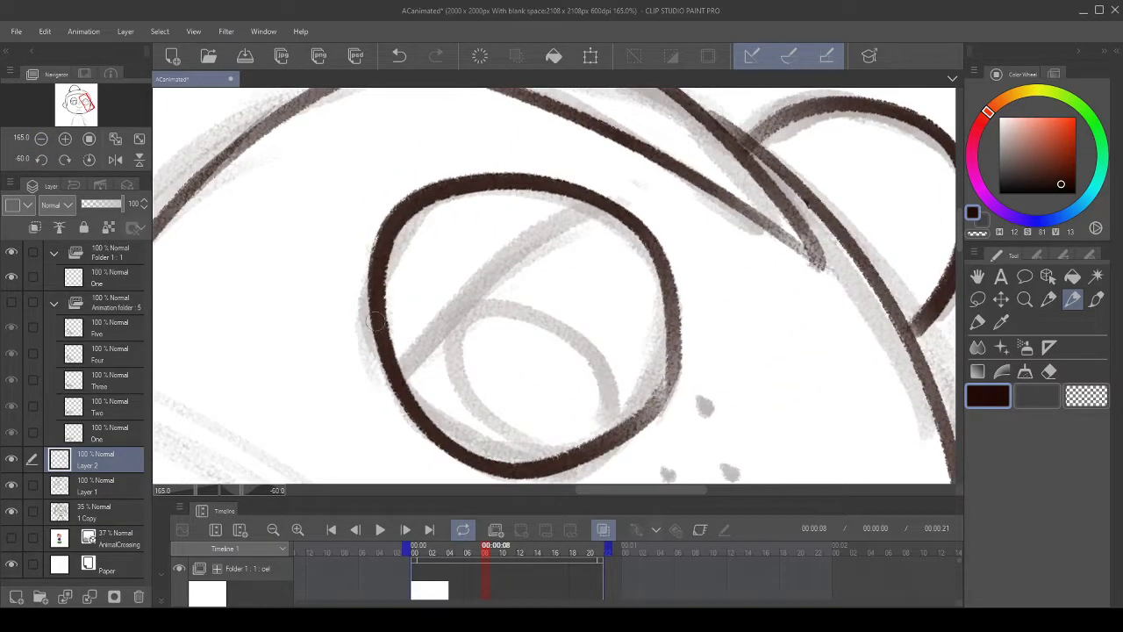
click(415, 64)
drag(385, 298, 403, 221)
mouse_move(388, 267)
mouse_down()
mouse_move(428, 226)
mouse_move(388, 242)
mouse_move(428, 225)
mouse_move(399, 218)
mouse_move(412, 245)
mouse_move(456, 184)
mouse_up()
drag(383, 303, 496, 175)
click(409, 58)
- Trim the outer edge of the thickened upper inner curve on the second eye's outline using the pen with transparent colour
click(1086, 395)
drag(453, 277, 460, 277)
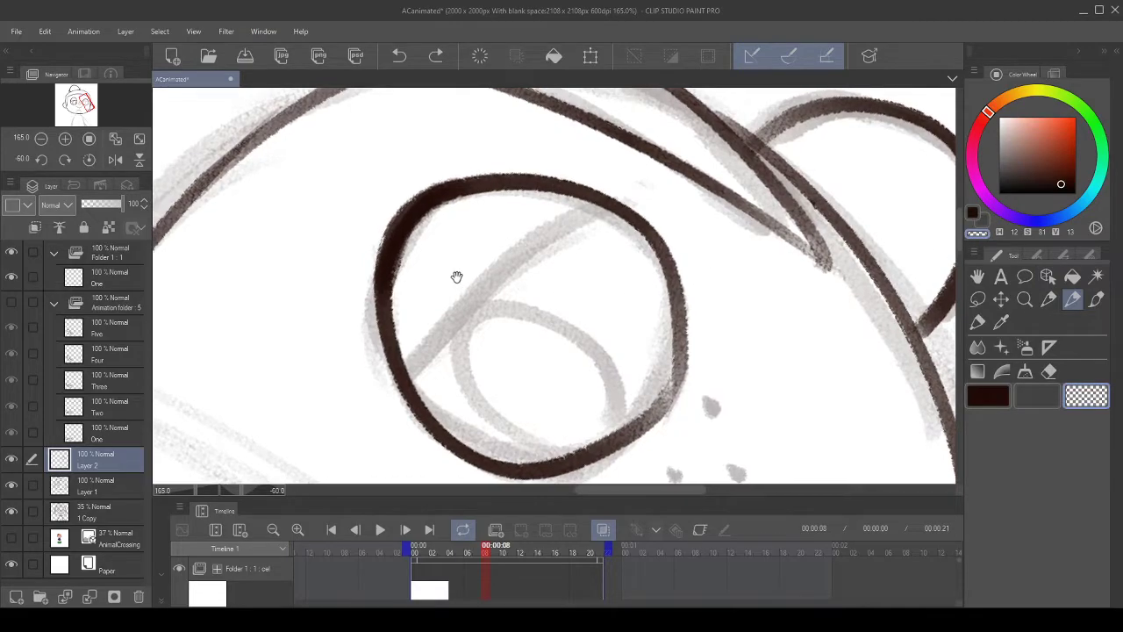
drag(360, 312, 397, 243)
drag(364, 286, 402, 220)
drag(369, 314, 413, 207)
click(399, 56)
mouse_move(377, 289)
mouse_down()
mouse_move(376, 248)
mouse_move(409, 207)
mouse_up()
click(399, 56)
drag(371, 325, 459, 179)
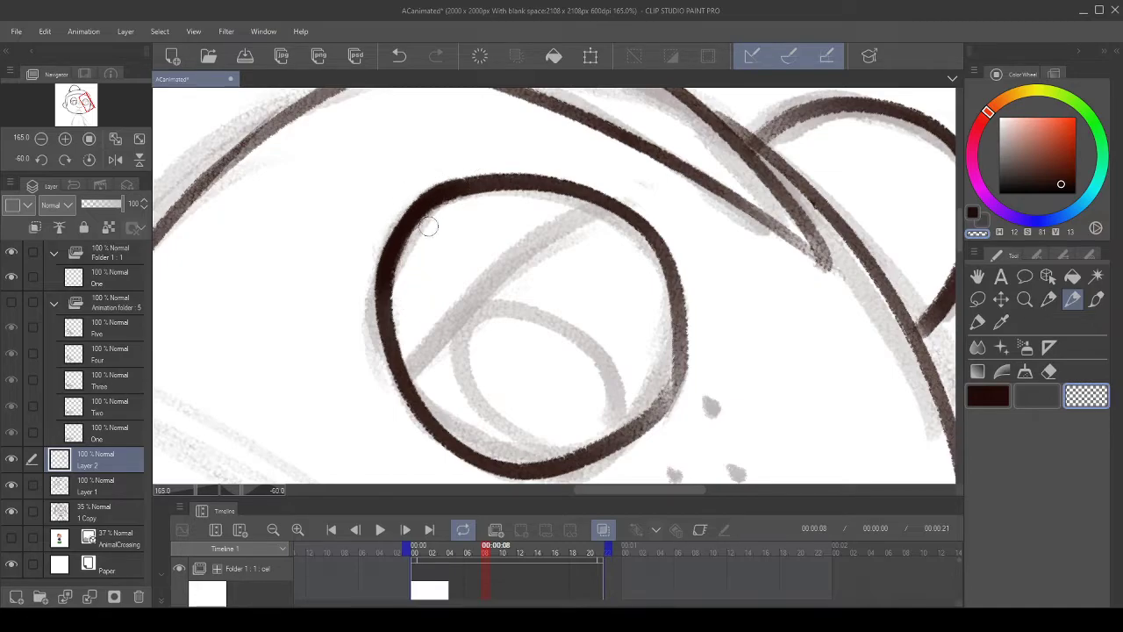
- Ink the curved eyelid line across the right eye in dark brown on Layer 2, redoing the stroke until it follows the sketch
drag(401, 307, 444, 208)
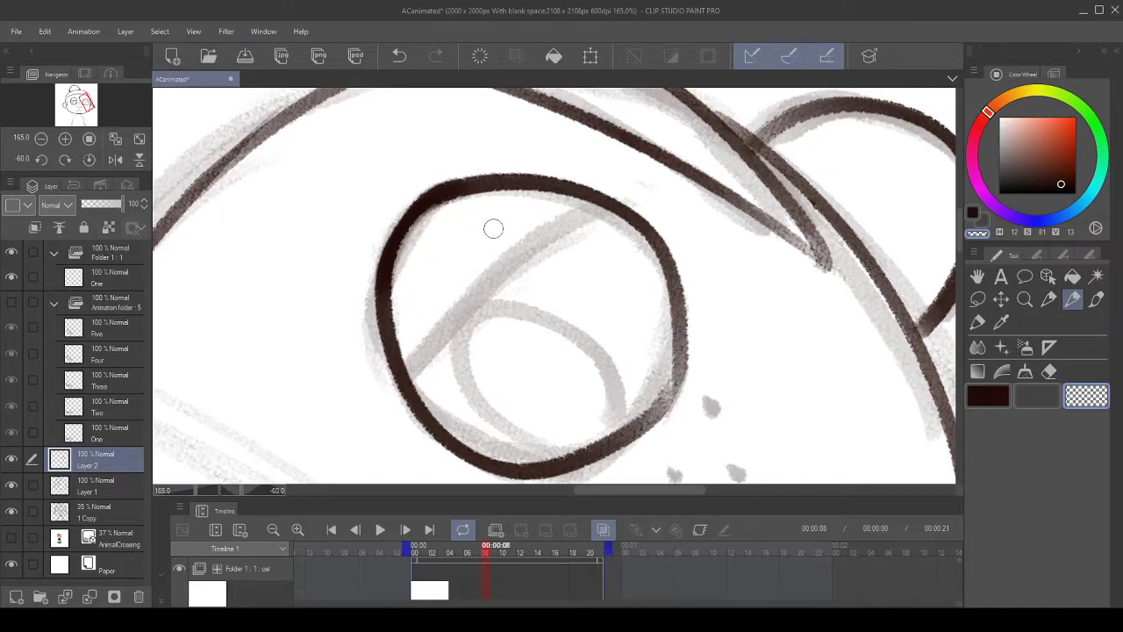
click(400, 55)
click(977, 214)
drag(436, 279, 437, 270)
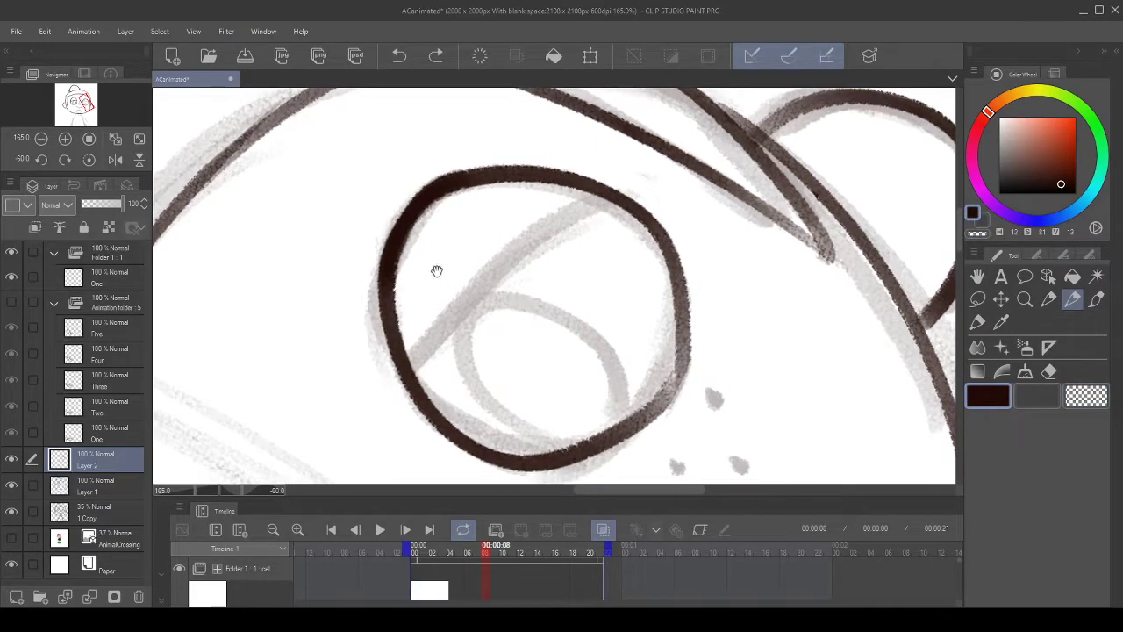
click(42, 160)
click(41, 159)
click(41, 159)
drag(501, 321, 385, 307)
drag(391, 434, 412, 86)
key(ctrl+z)
mouse_move(384, 435)
mouse_down()
mouse_move(385, 305)
mouse_move(443, 145)
mouse_up()
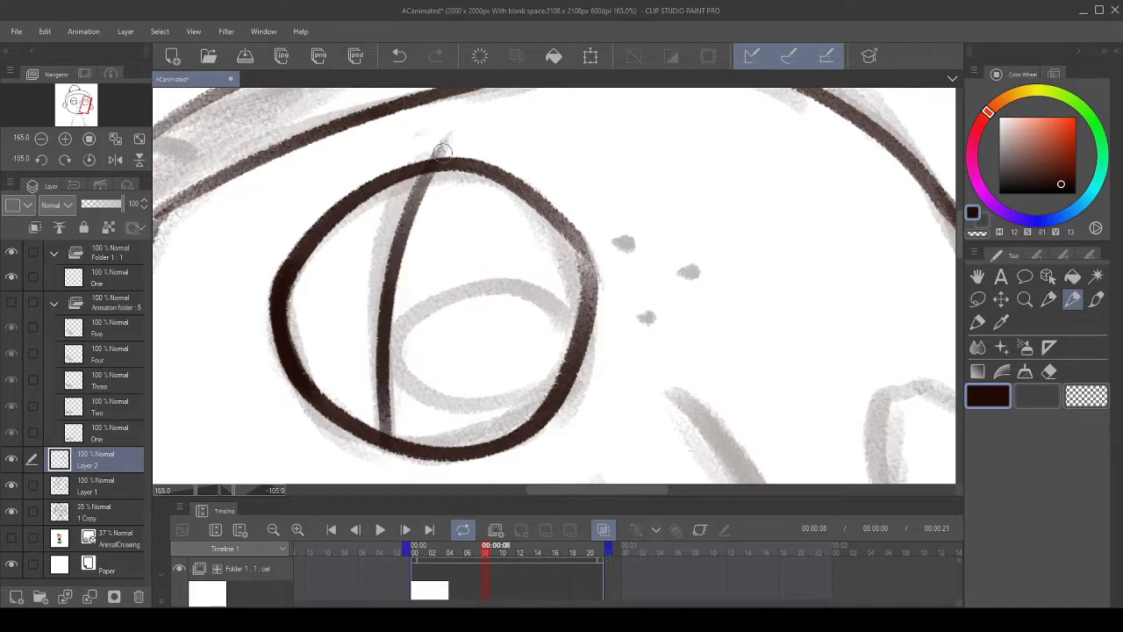
click(399, 55)
drag(392, 435, 446, 141)
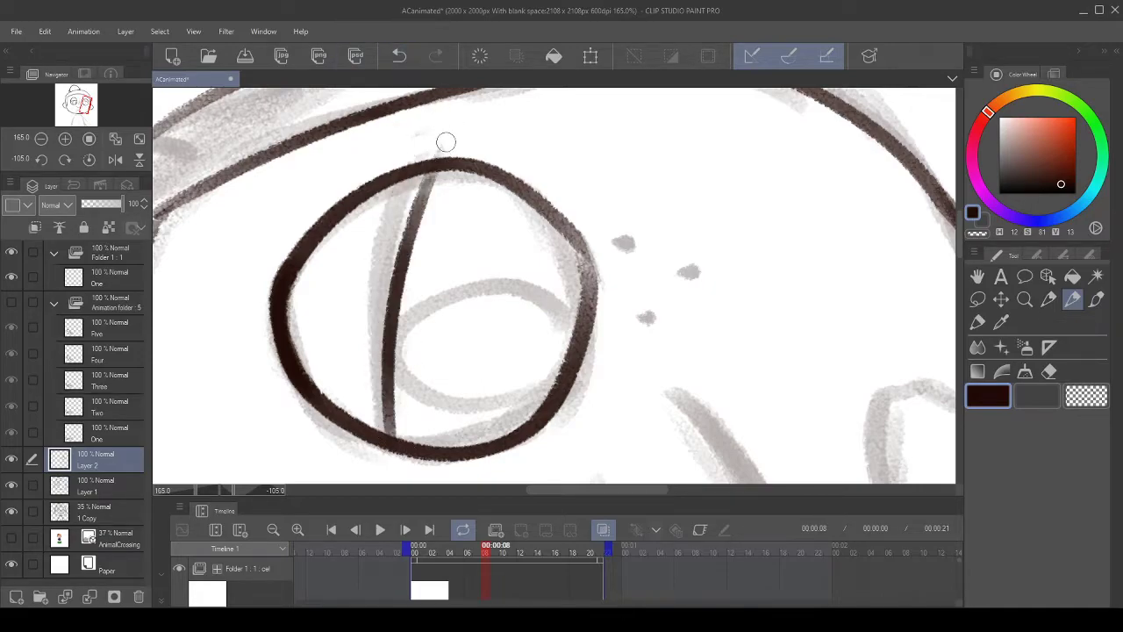
click(399, 55)
drag(387, 438, 441, 145)
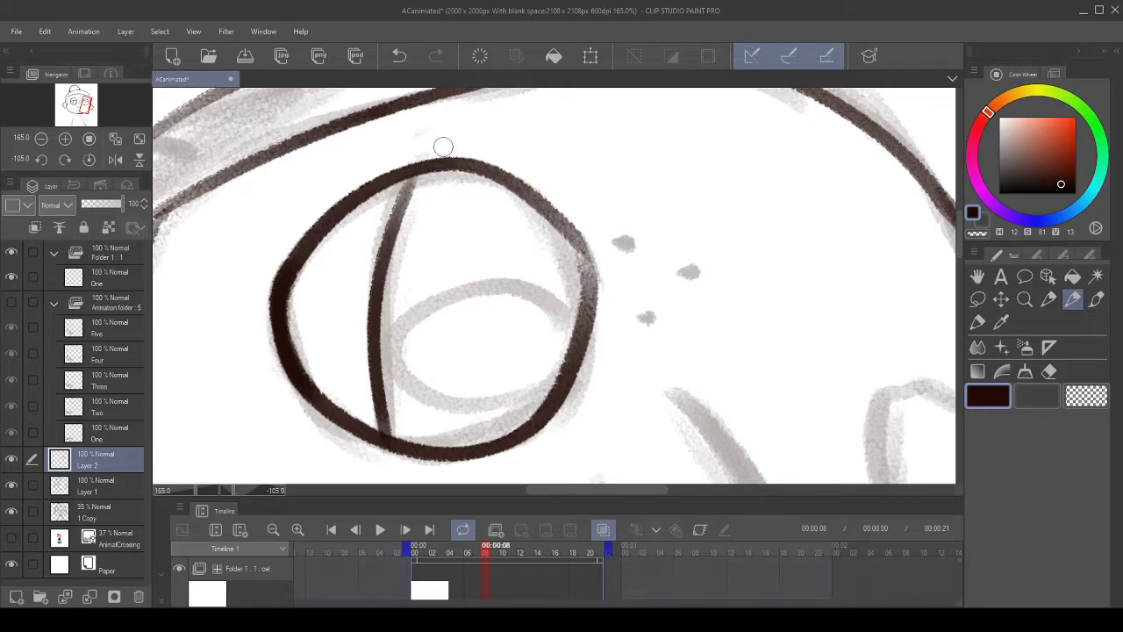
click(400, 55)
mouse_move(386, 435)
mouse_down()
mouse_move(391, 257)
mouse_move(423, 143)
mouse_up()
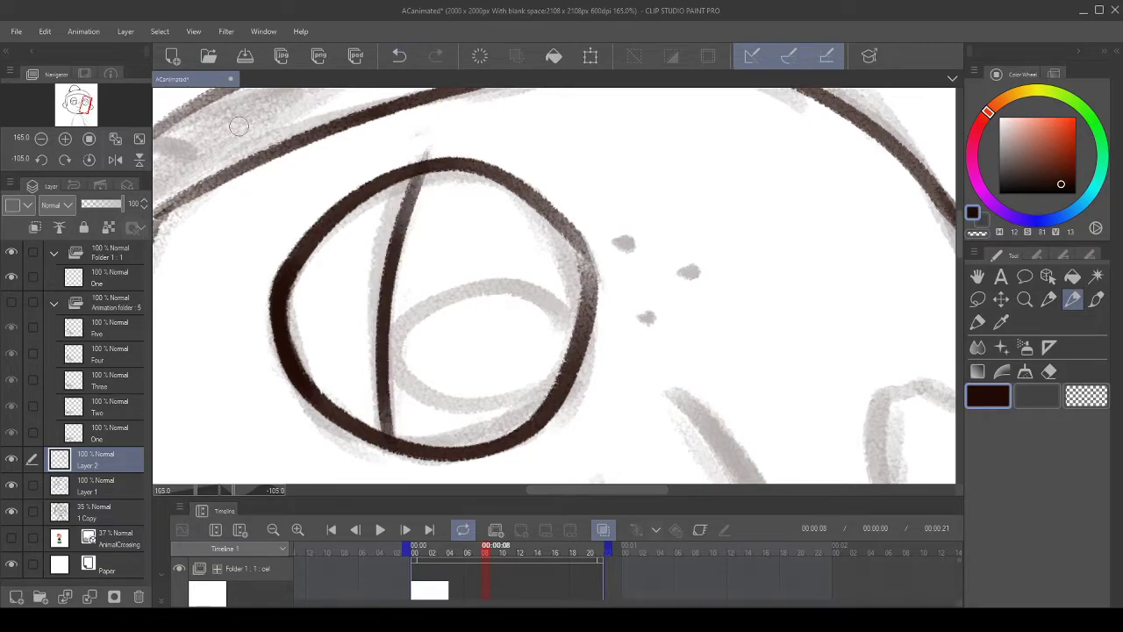
- Trim the thick upper edge of the right eye's outline by erasing with the transparent colour
scroll(290, 184, down, 5)
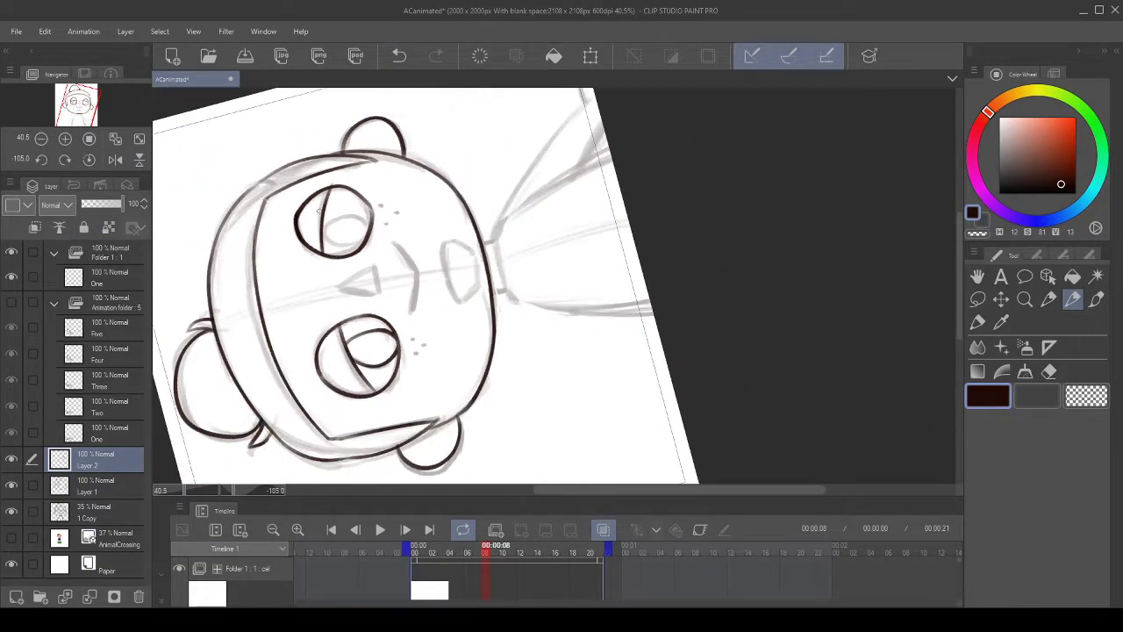
scroll(319, 210, up, 2)
scroll(233, 172, down, 1)
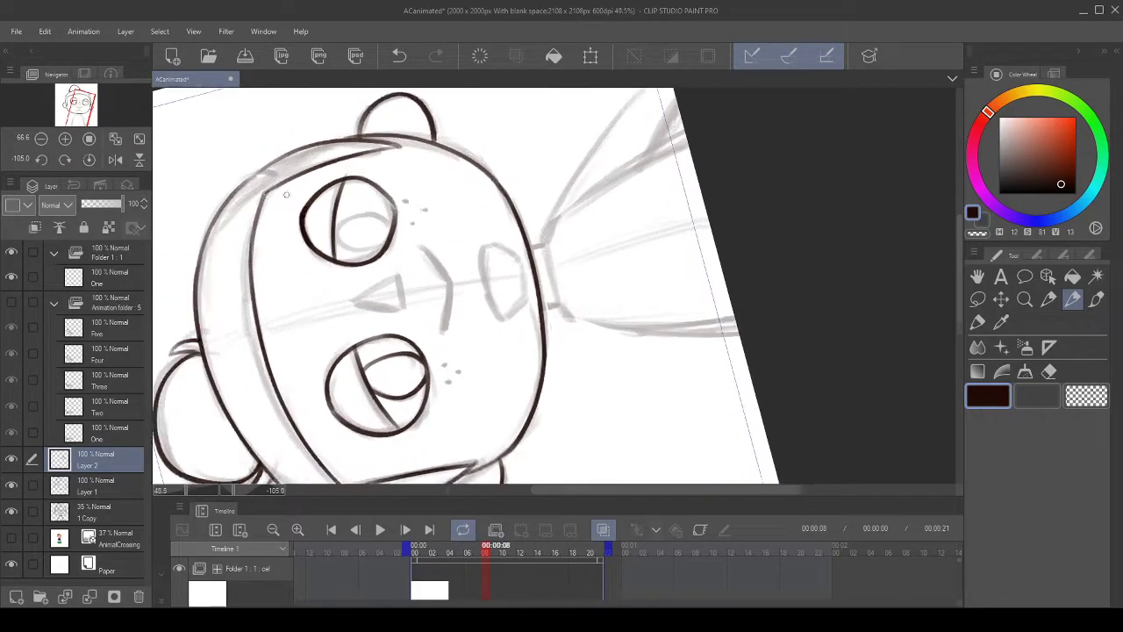
scroll(301, 214, up, 6)
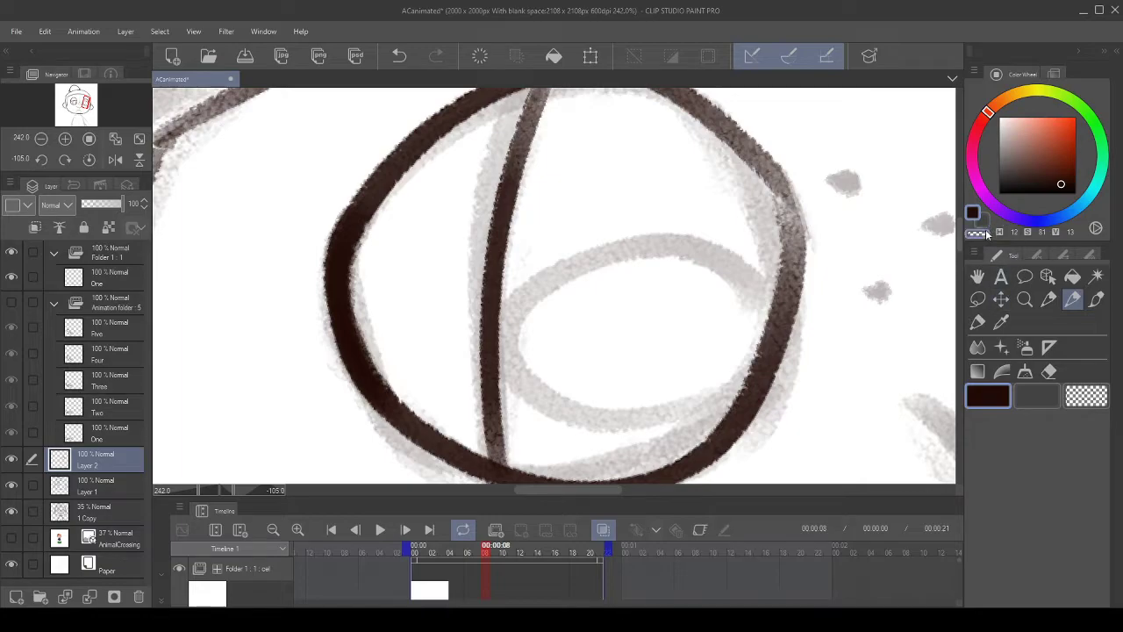
key(c)
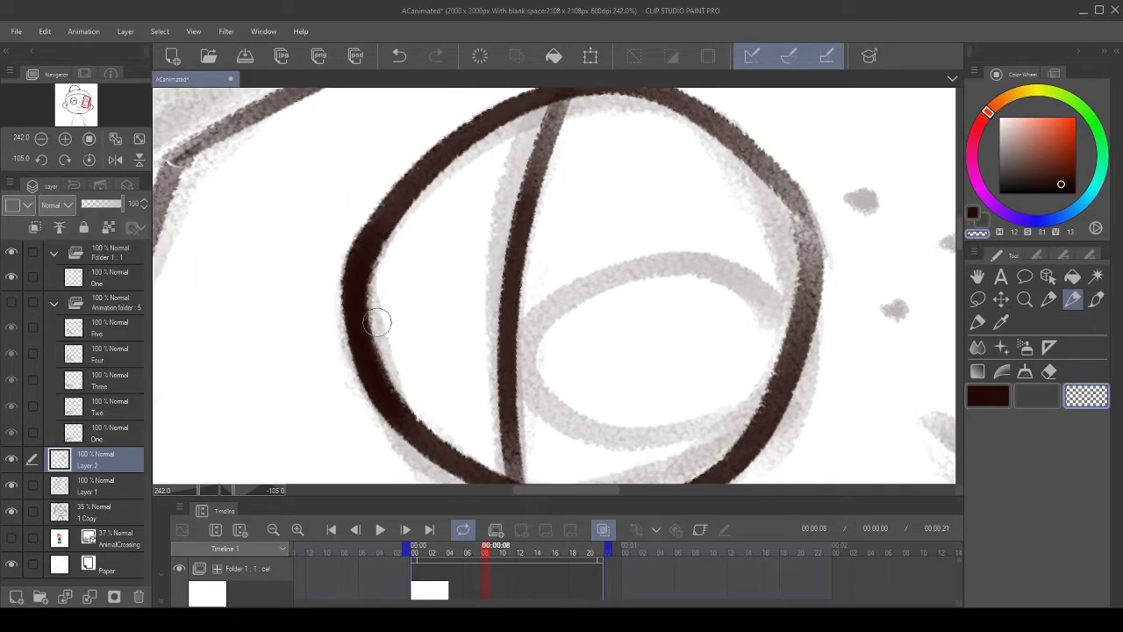
drag(345, 262, 334, 246)
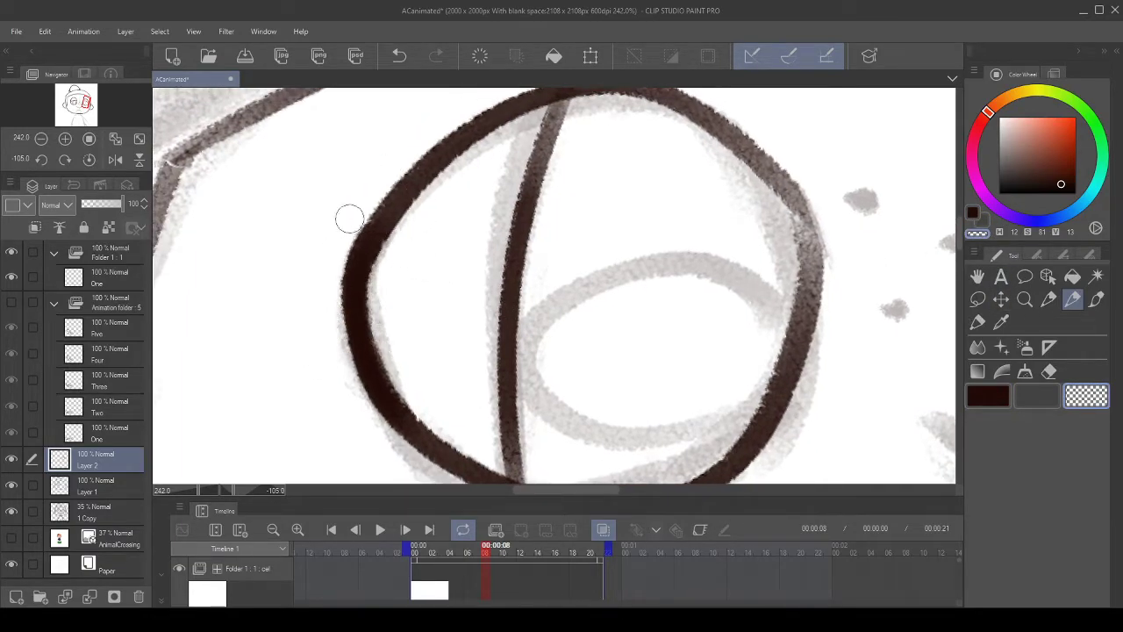
scroll(443, 169, down, 5)
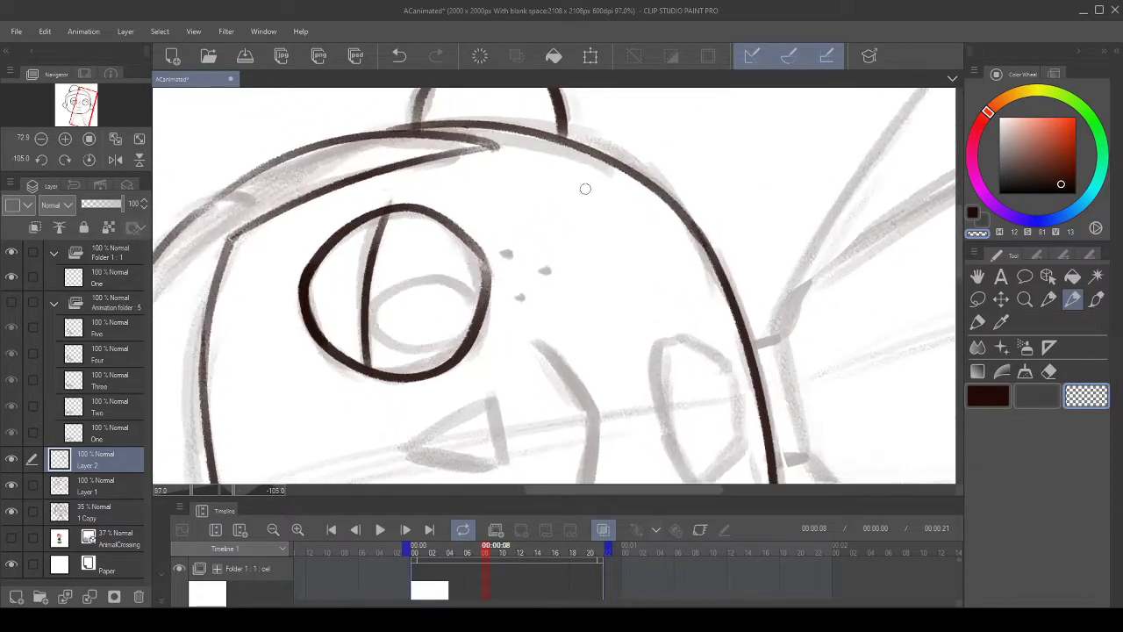
- Erase the end of the right eyelid line that overshoots the outer side of the eye outline
click(91, 160)
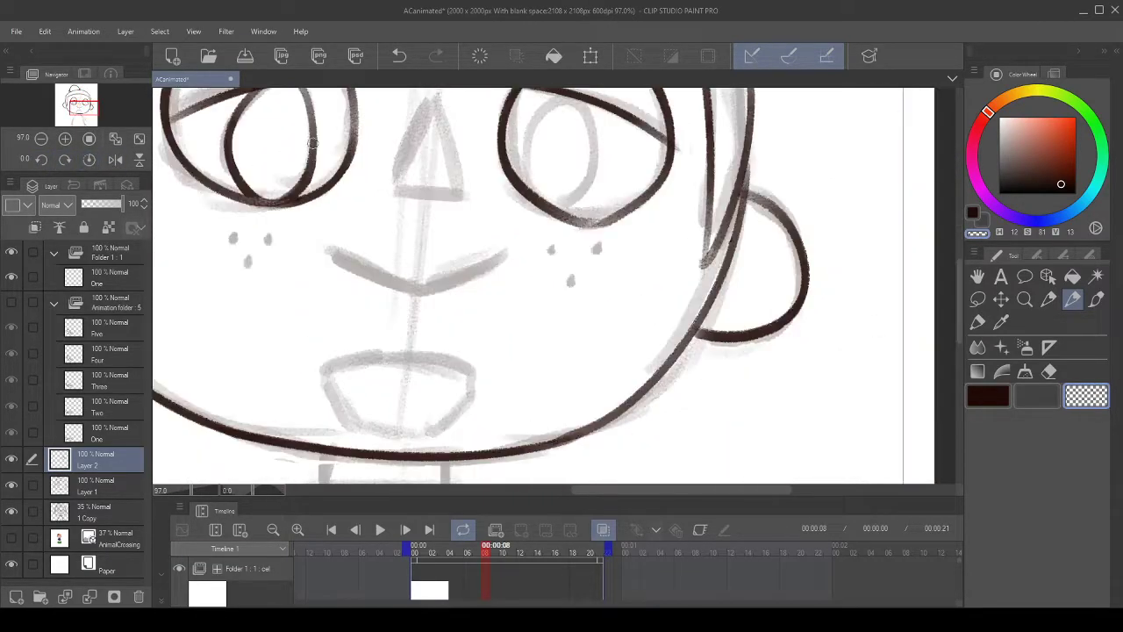
scroll(697, 145, up, 5)
drag(661, 173, 629, 323)
drag(630, 279, 628, 336)
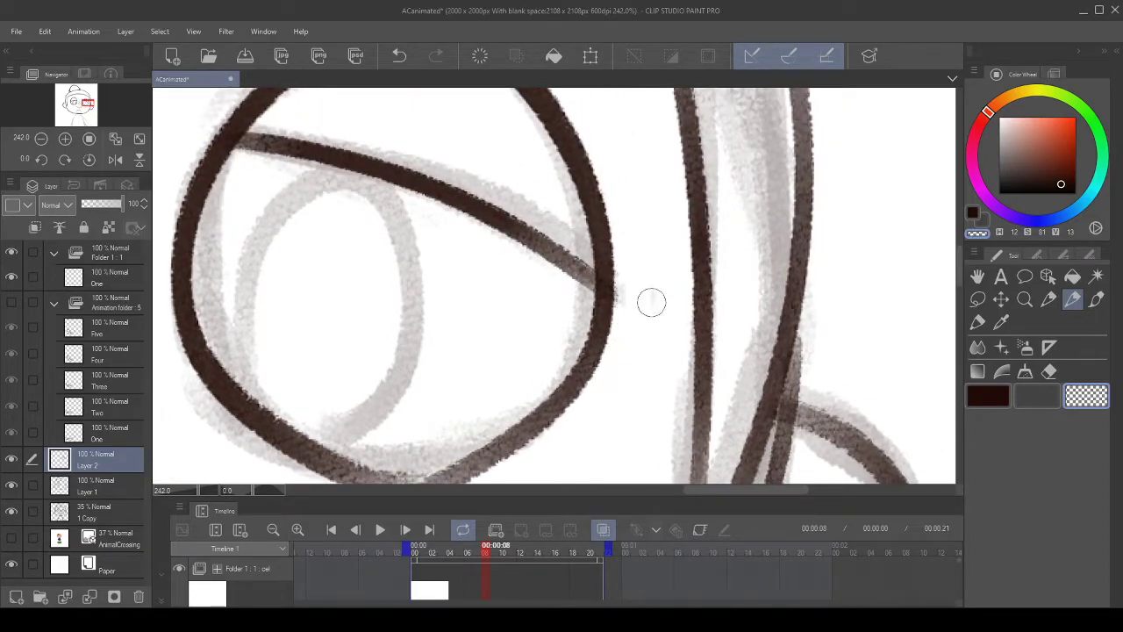
- Redraw the lower part of the right eye's outline in dark brown to smooth its curve
click(978, 214)
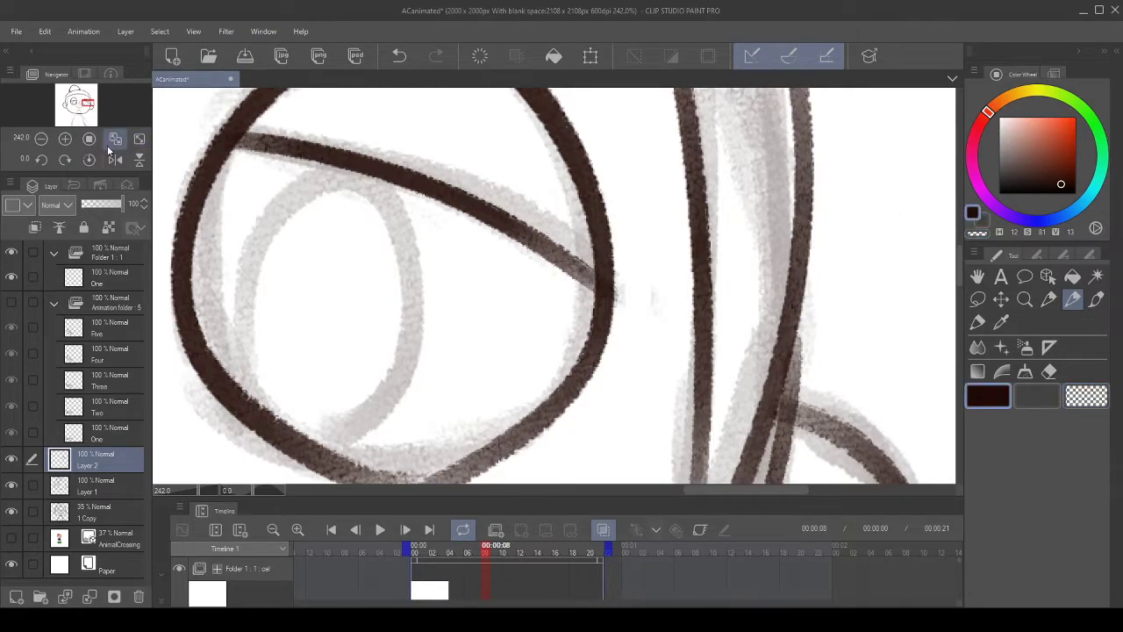
click(65, 159)
click(65, 159)
click(65, 159)
click(65, 159)
click(65, 159)
click(65, 159)
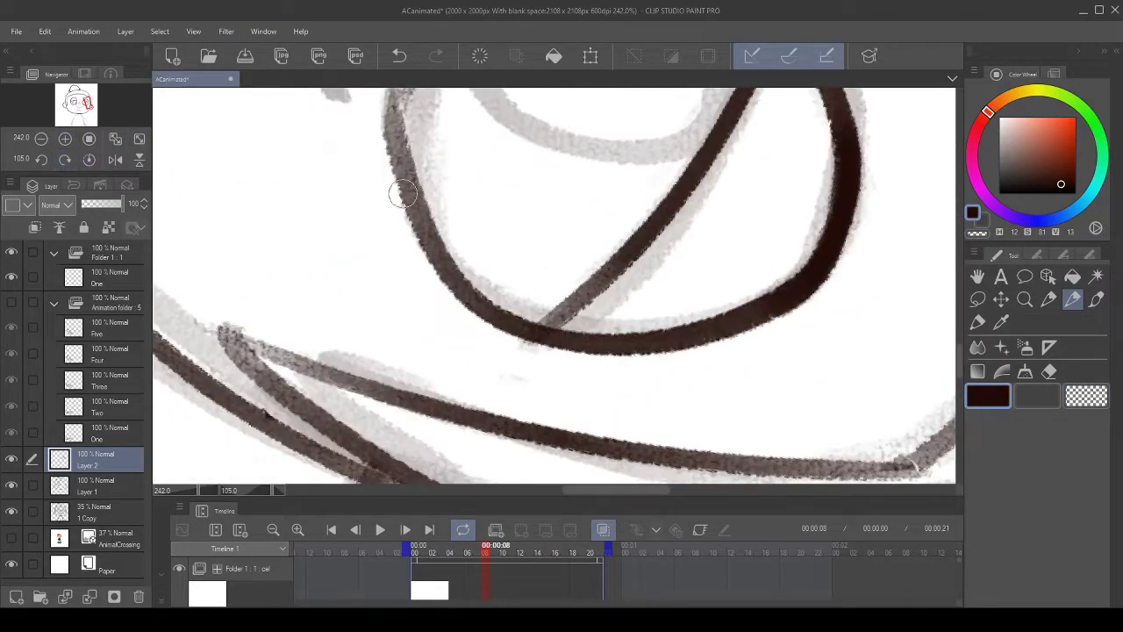
click(65, 159)
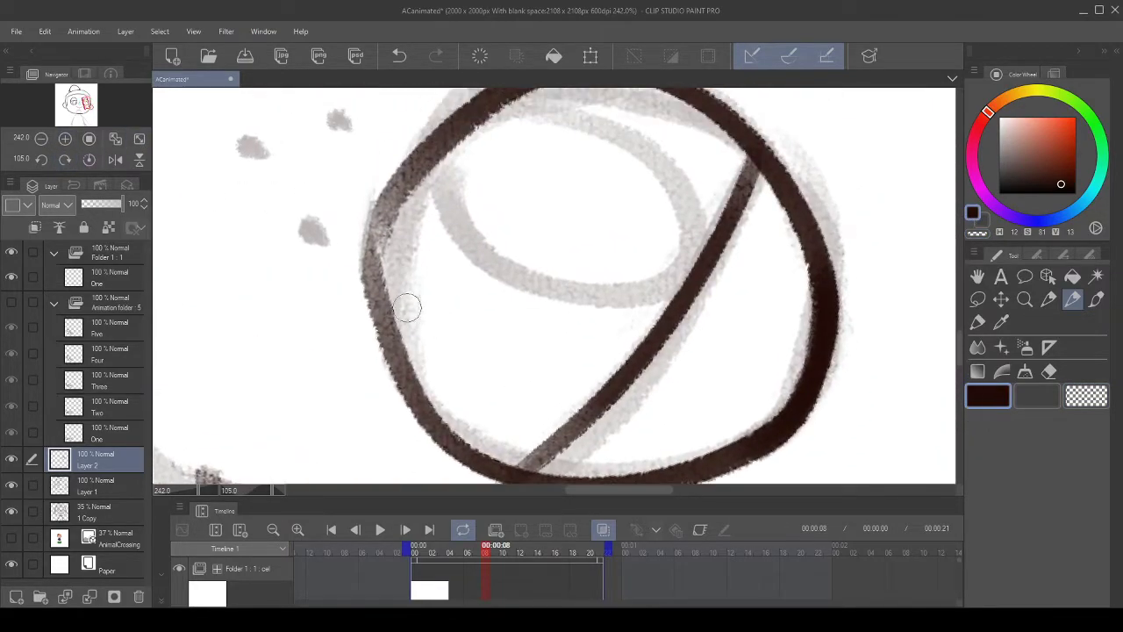
click(405, 57)
click(405, 57)
click(410, 57)
mouse_move(412, 395)
mouse_down()
mouse_move(399, 211)
mouse_move(414, 153)
mouse_up()
drag(653, 244, 690, 293)
- Erase the bulging outer edge along the bottom of the right eye's outline with the transparent colour
click(981, 234)
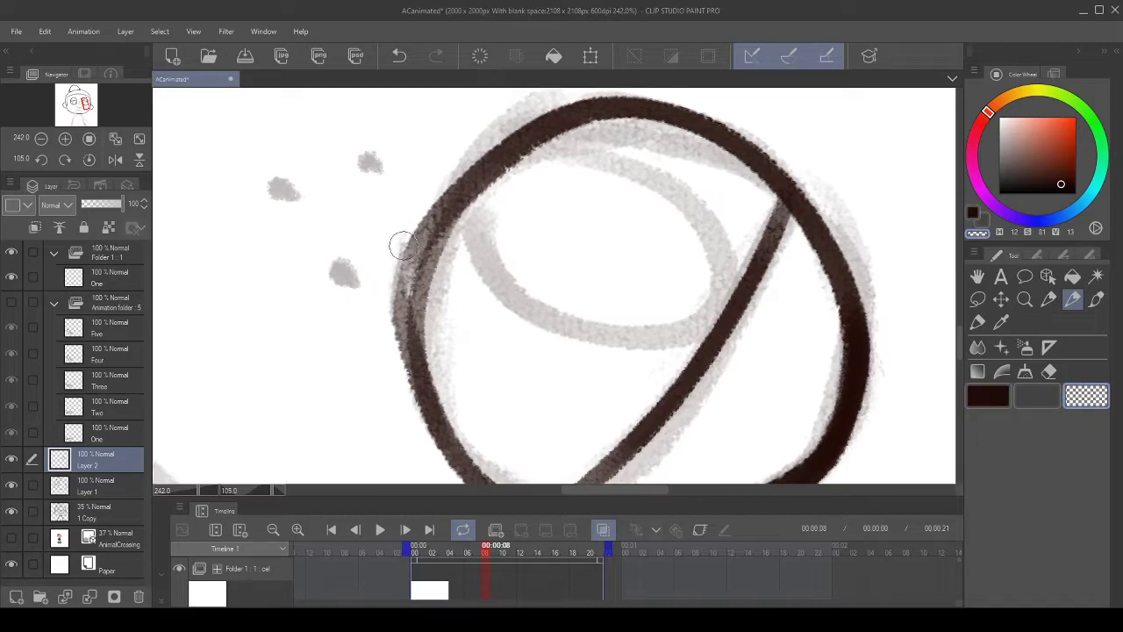
drag(396, 395, 406, 260)
drag(395, 371, 427, 227)
drag(407, 416, 465, 152)
mouse_move(403, 415)
mouse_down()
mouse_move(406, 232)
mouse_move(472, 213)
mouse_up()
click(398, 57)
drag(403, 403, 507, 159)
click(400, 56)
drag(402, 417, 494, 129)
drag(401, 387, 492, 128)
drag(399, 367, 489, 117)
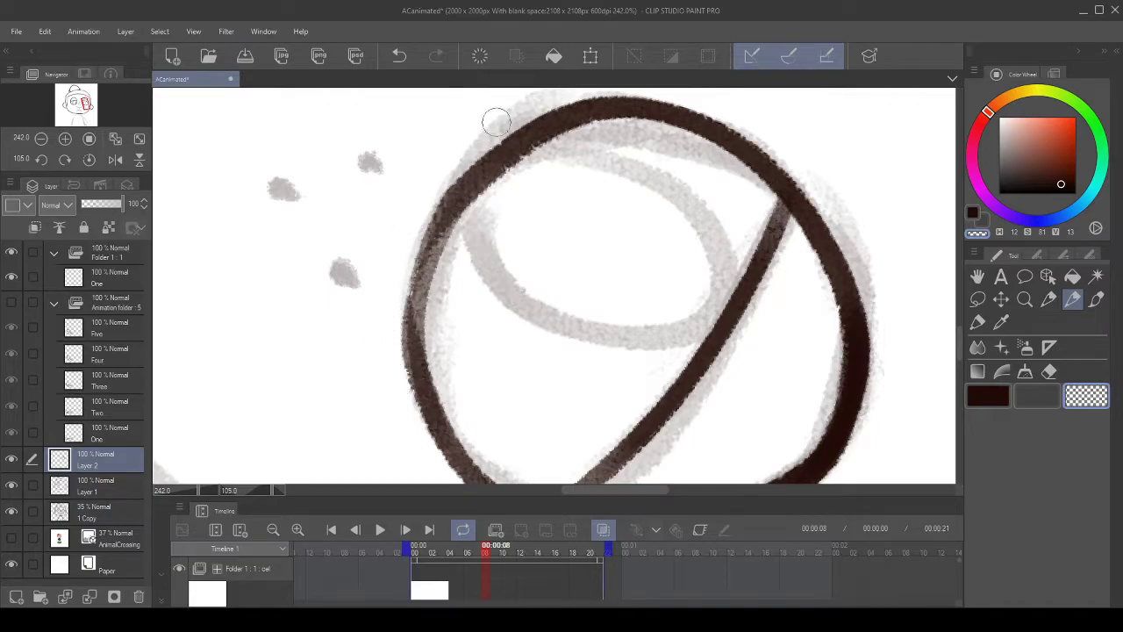
- Check the inked eyes without the 1 Copy sketch layer, restore the sketch, and make the Animation folder visible
click(89, 159)
scroll(597, 269, down, 6)
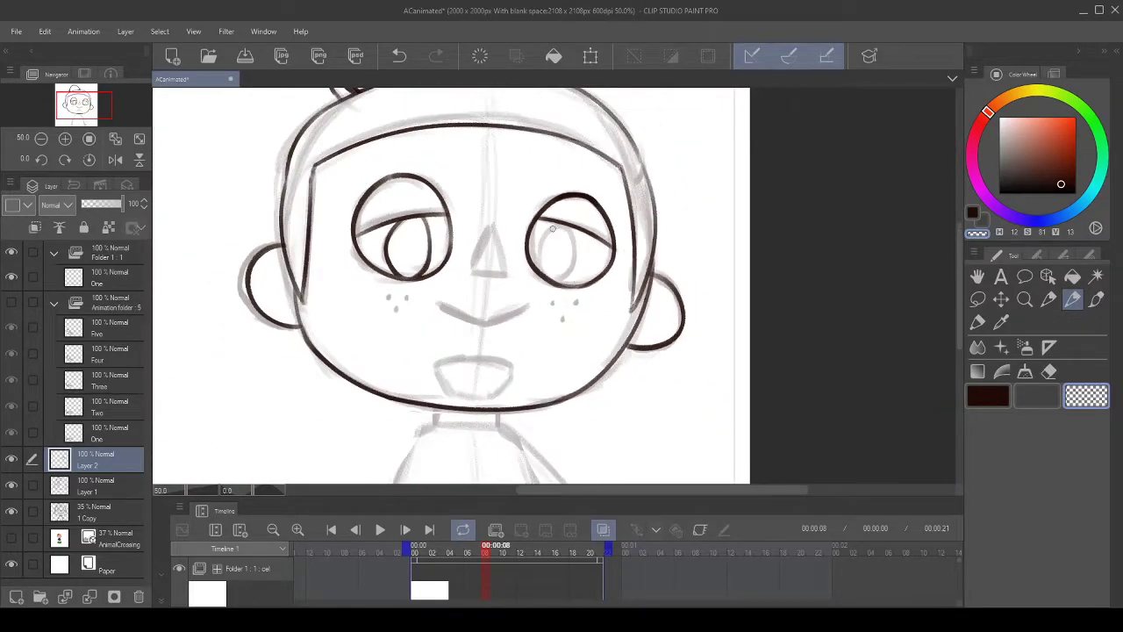
scroll(553, 229, up, 2)
scroll(355, 225, up, 3)
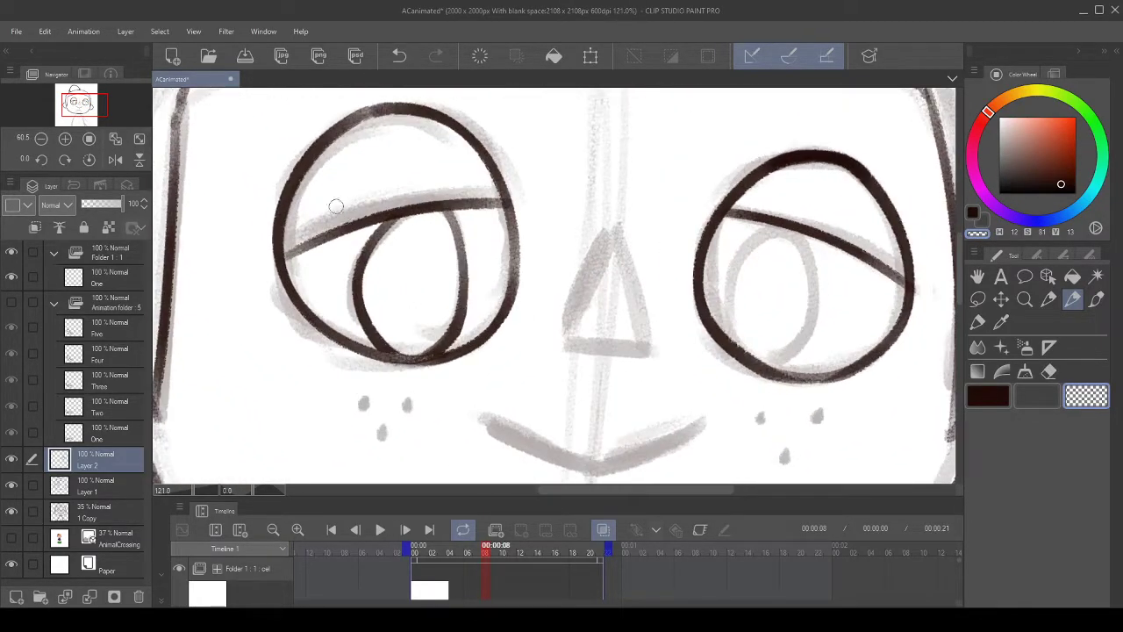
click(11, 511)
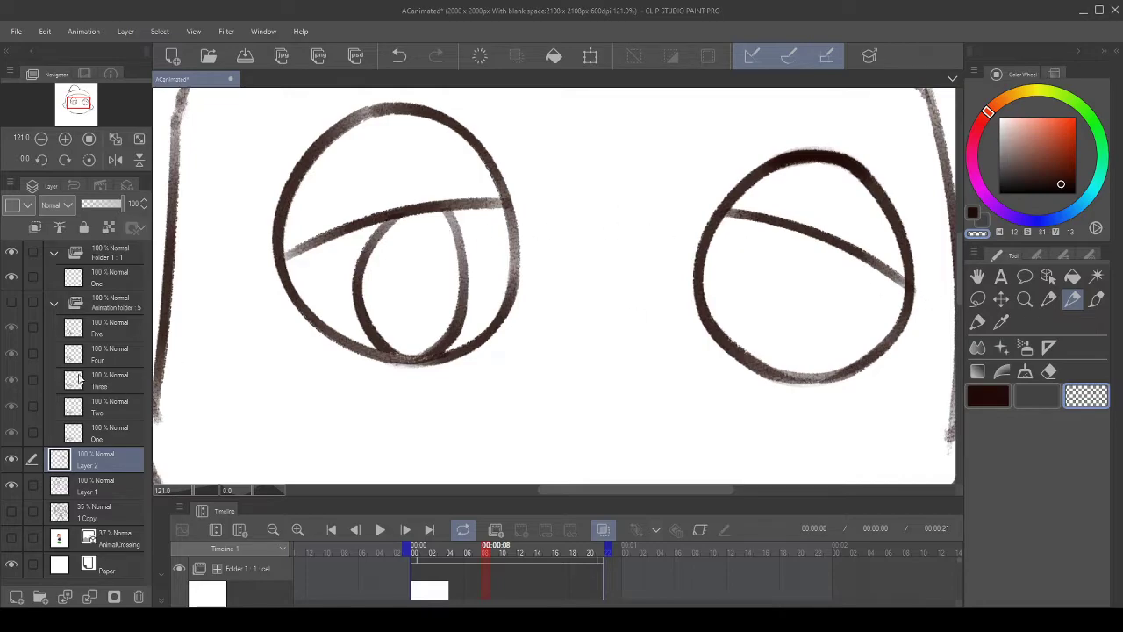
click(21, 303)
click(10, 513)
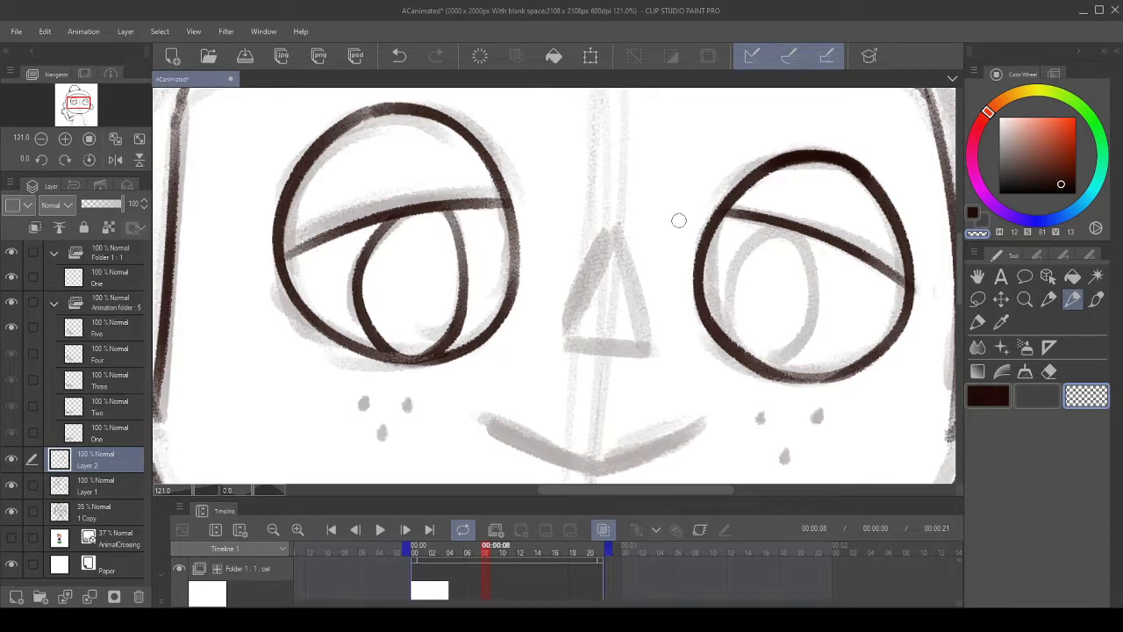
- Try to ink the right eye's iris in dark brown as a single oval stroke below the eyelid line
scroll(881, 256, up, 2)
drag(711, 314, 247, 400)
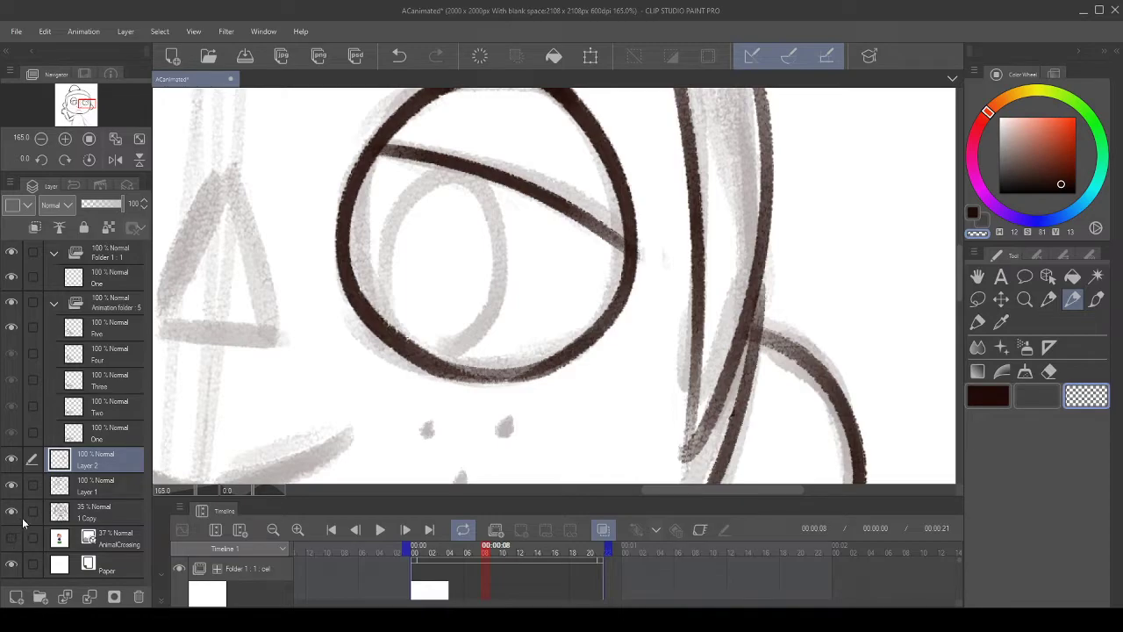
drag(632, 311, 614, 347)
click(974, 215)
drag(536, 264, 552, 260)
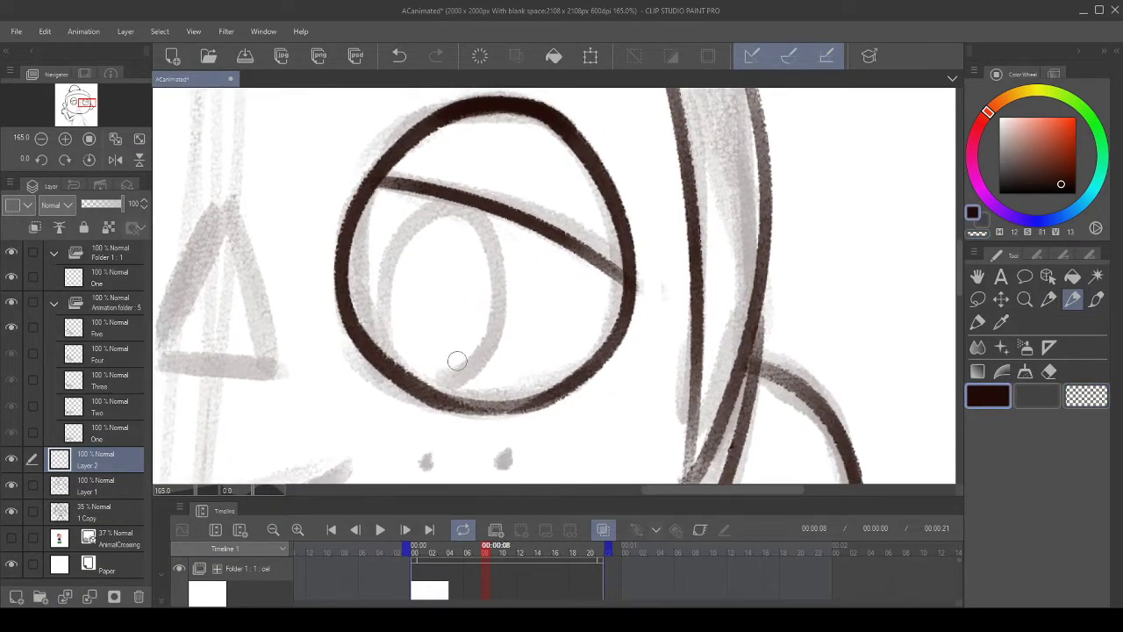
drag(396, 358, 447, 375)
click(400, 57)
mouse_move(401, 326)
mouse_down()
mouse_move(401, 301)
mouse_move(426, 291)
mouse_up()
click(399, 56)
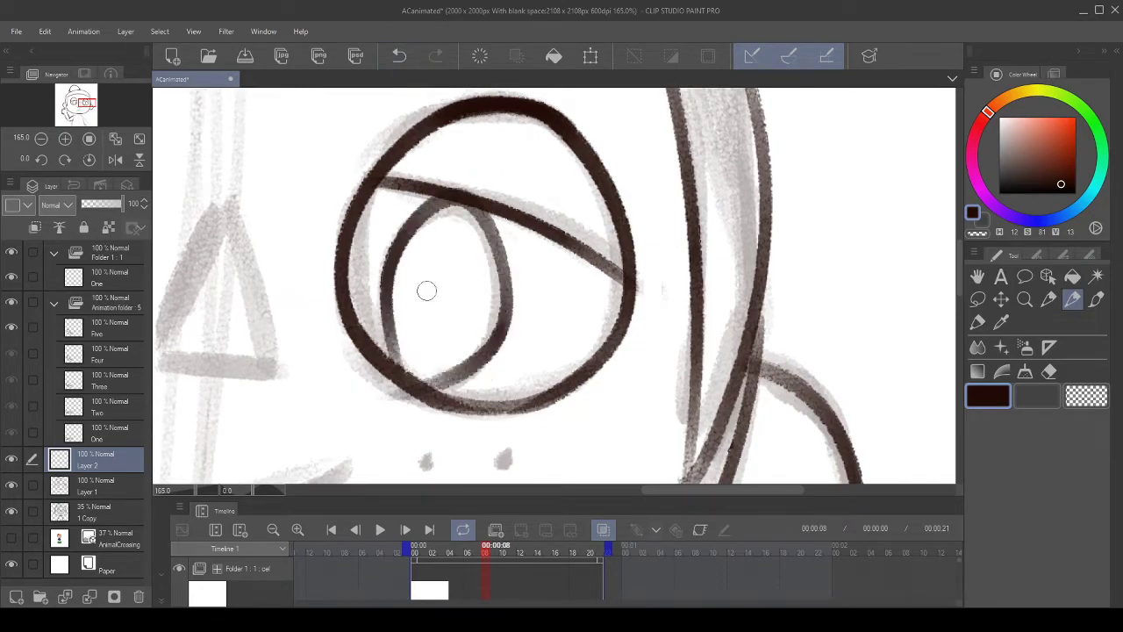
click(399, 56)
mouse_move(393, 327)
mouse_down()
mouse_move(391, 357)
mouse_move(466, 352)
mouse_up()
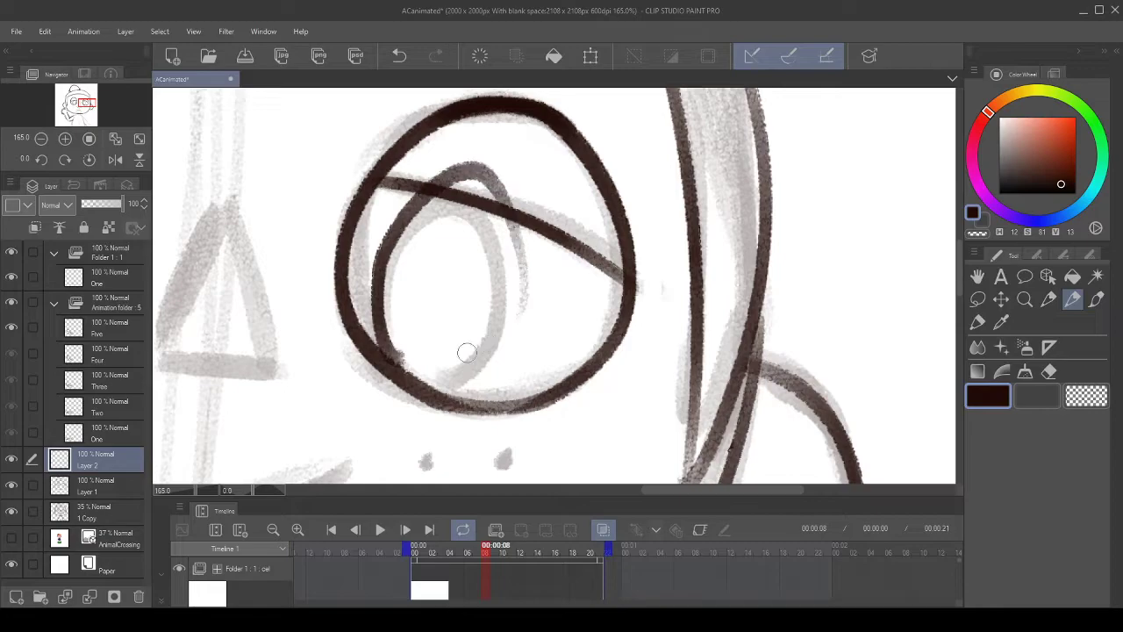
click(399, 56)
mouse_move(397, 357)
mouse_down()
mouse_move(387, 377)
mouse_move(459, 374)
mouse_move(395, 444)
mouse_up()
click(400, 56)
click(399, 56)
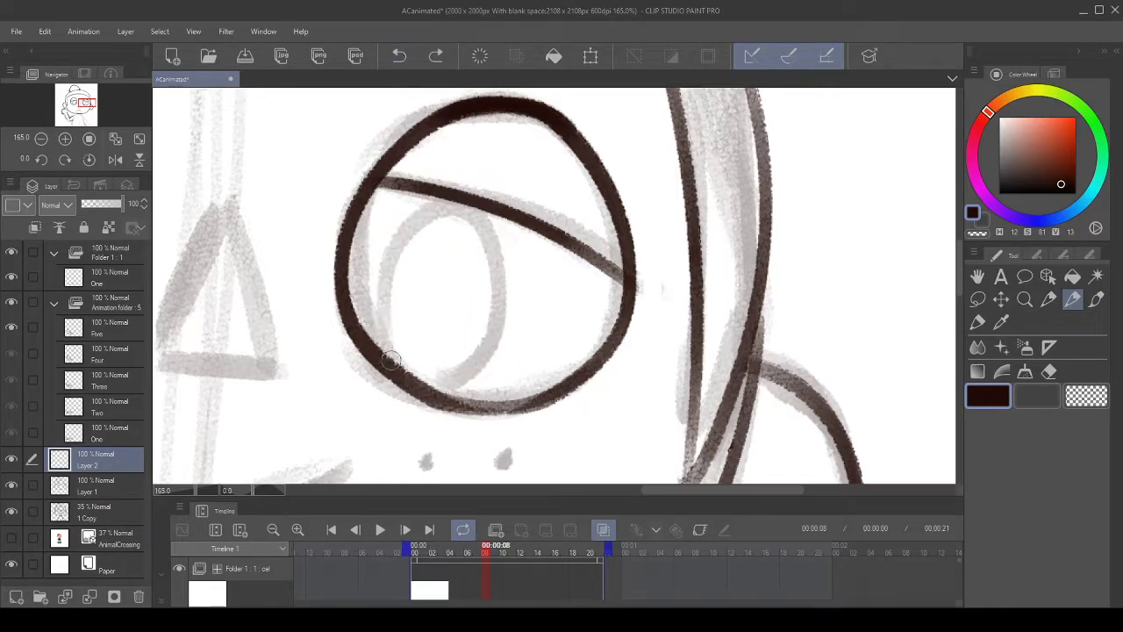
drag(392, 360, 421, 435)
click(406, 58)
mouse_move(401, 338)
mouse_down()
mouse_move(486, 294)
mouse_move(444, 373)
mouse_up()
click(399, 56)
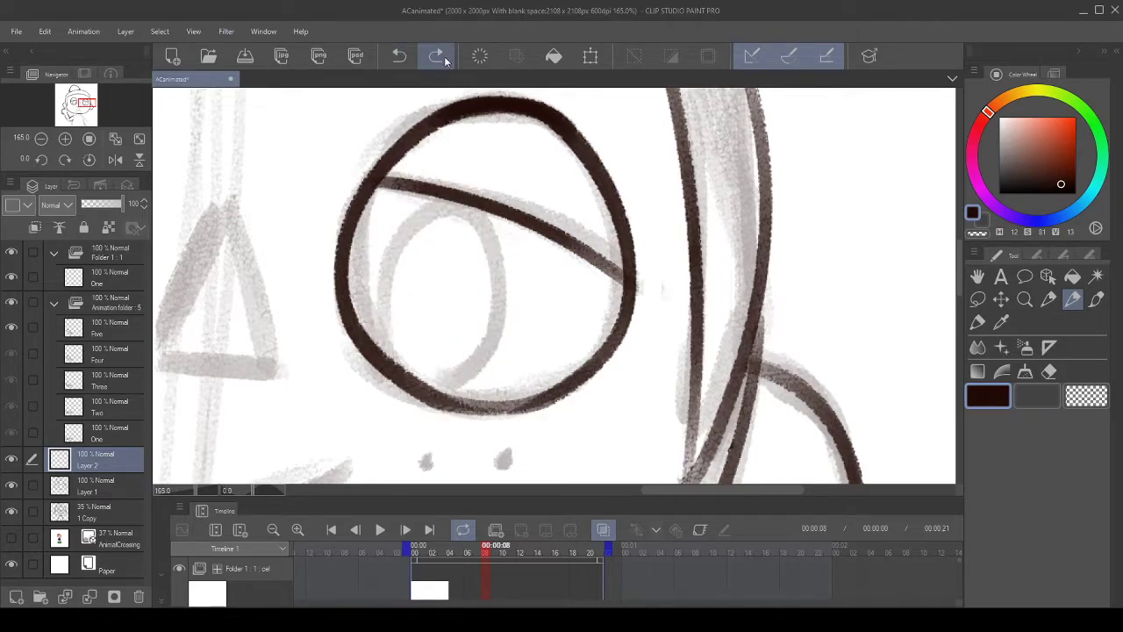
click(436, 56)
click(400, 56)
- Ink the right eye's oval iris between the eyelid line and the bottom outline, redoing the stroke until the shape fits
drag(440, 269, 439, 258)
mouse_move(394, 358)
mouse_down()
mouse_move(425, 199)
mouse_move(450, 385)
mouse_up()
click(401, 57)
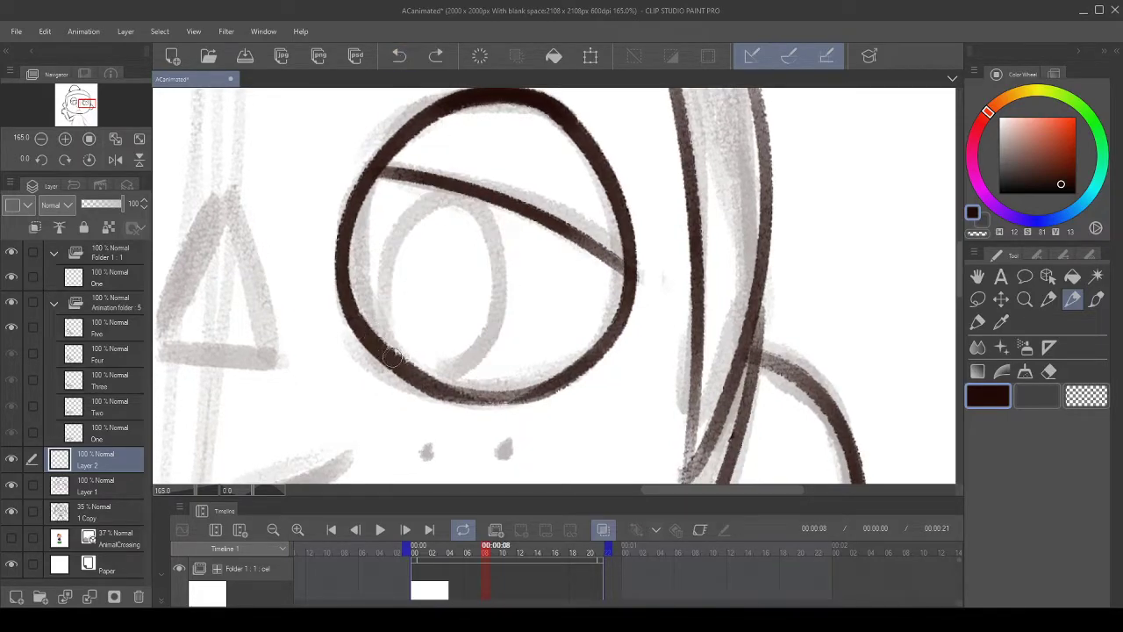
drag(395, 358, 465, 387)
click(399, 56)
drag(392, 356, 456, 372)
click(400, 57)
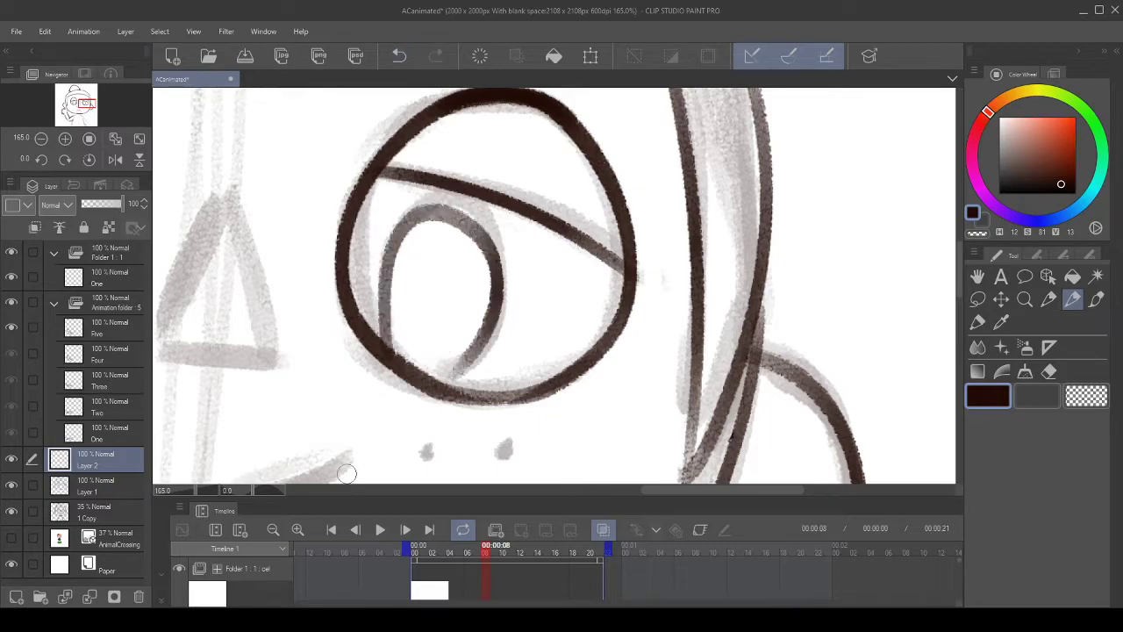
click(399, 56)
mouse_move(390, 351)
mouse_down()
mouse_move(483, 326)
mouse_move(417, 386)
mouse_move(439, 411)
mouse_move(485, 330)
mouse_move(439, 273)
mouse_up()
click(399, 57)
click(400, 56)
mouse_move(416, 309)
mouse_down()
mouse_move(470, 265)
mouse_move(472, 329)
mouse_up()
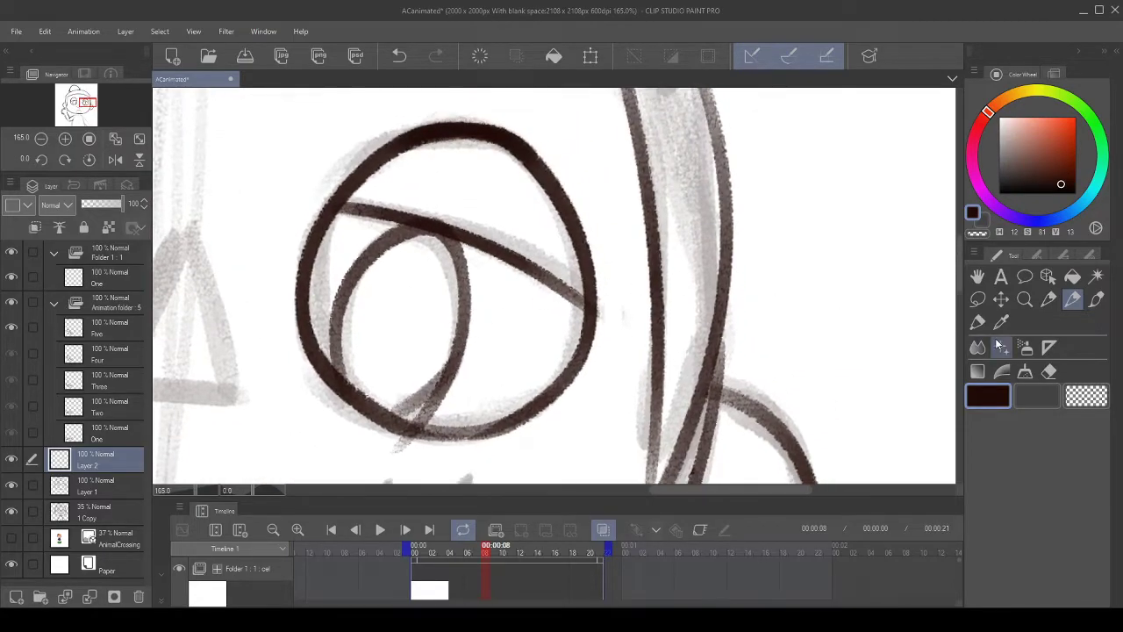
- Erase the iris line's end that overshoots the bottom of the right eye's outline with the transparent colour
click(980, 233)
mouse_move(488, 413)
mouse_down()
mouse_move(376, 454)
mouse_move(467, 400)
mouse_move(443, 401)
mouse_move(465, 385)
mouse_move(398, 448)
mouse_move(498, 344)
mouse_move(420, 438)
mouse_up()
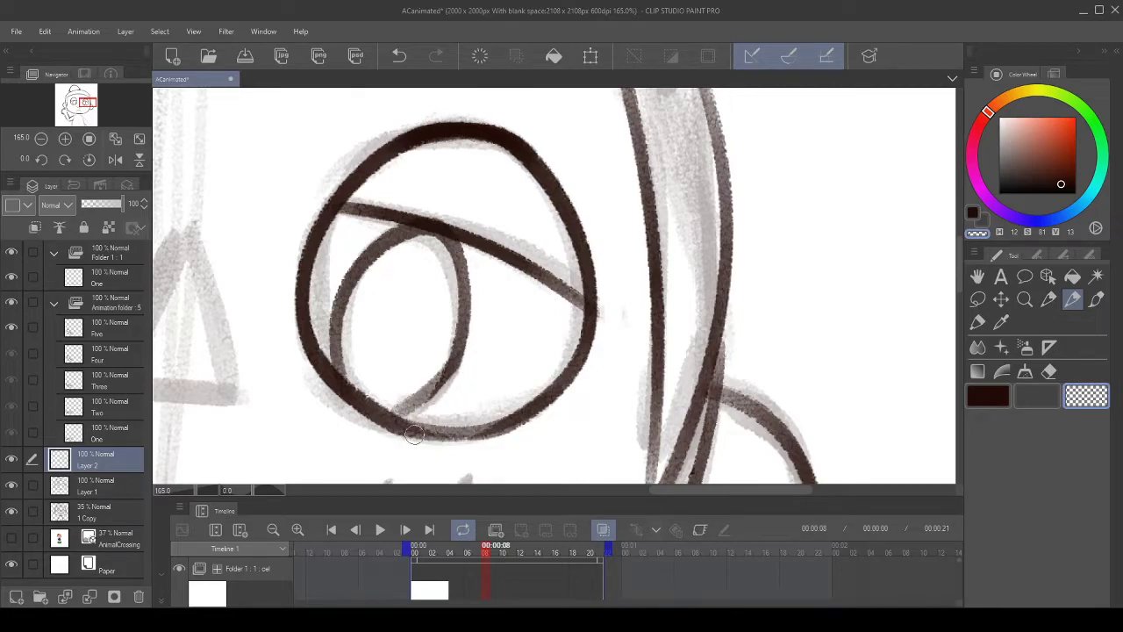
scroll(512, 175, down, 4)
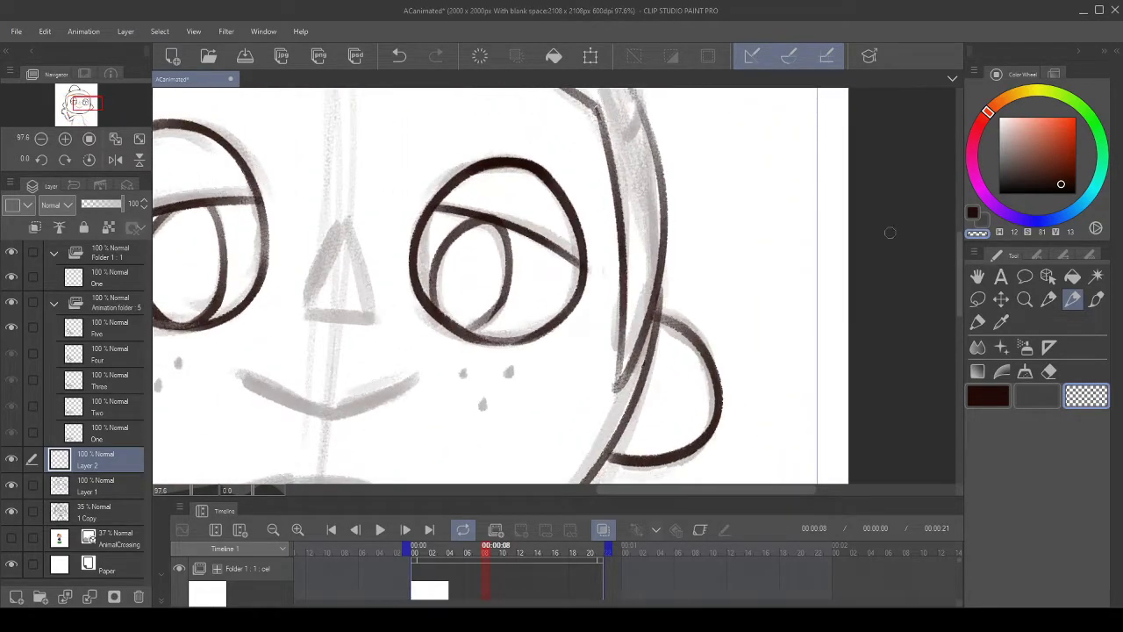
- Lasso the right eye's iris on Layer 2, tilt it slightly, shorten it from the top to fit below the eyelid line, and deselect
click(977, 299)
mouse_move(531, 256)
mouse_down()
mouse_move(576, 260)
mouse_move(424, 348)
mouse_move(482, 185)
mouse_move(543, 268)
mouse_up()
click(548, 384)
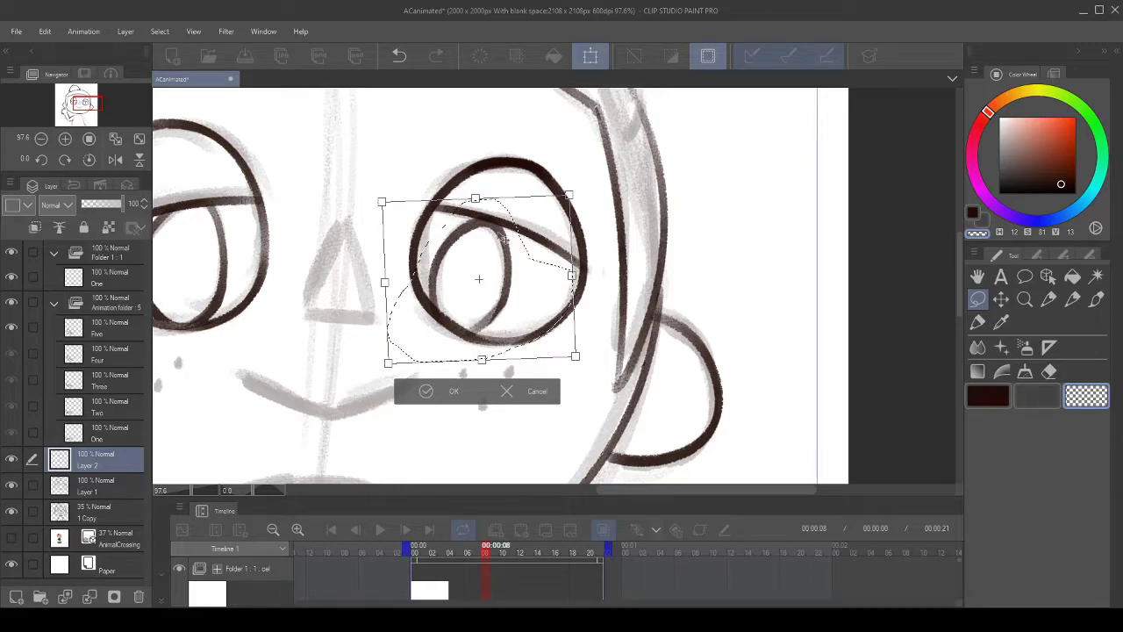
scroll(547, 274, down, 2)
scroll(524, 321, up, 3)
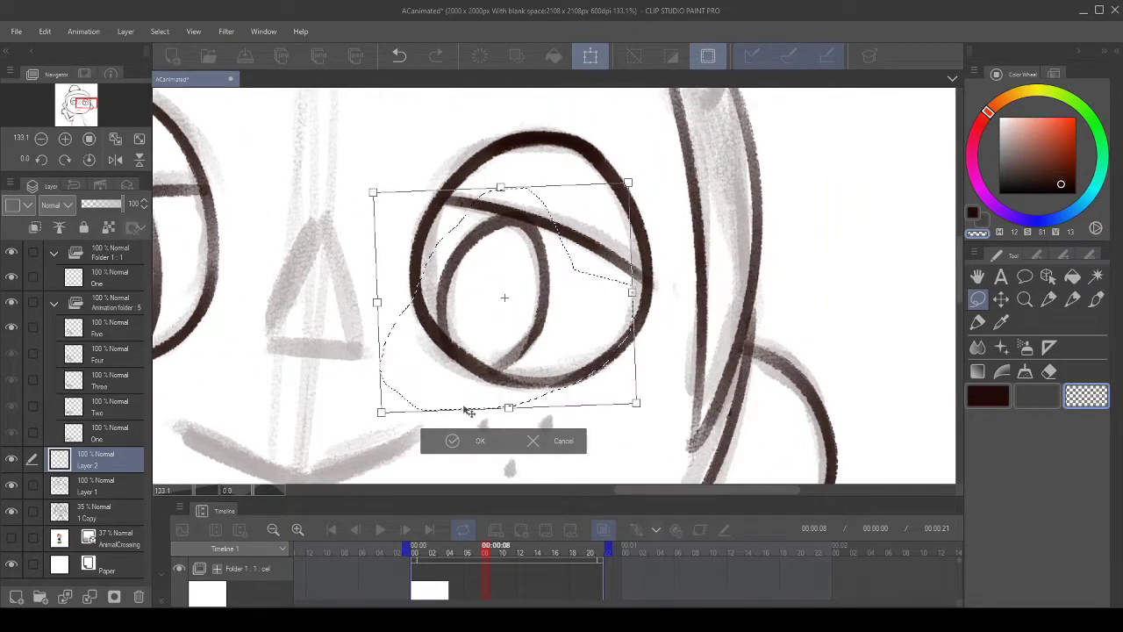
drag(500, 188, 497, 196)
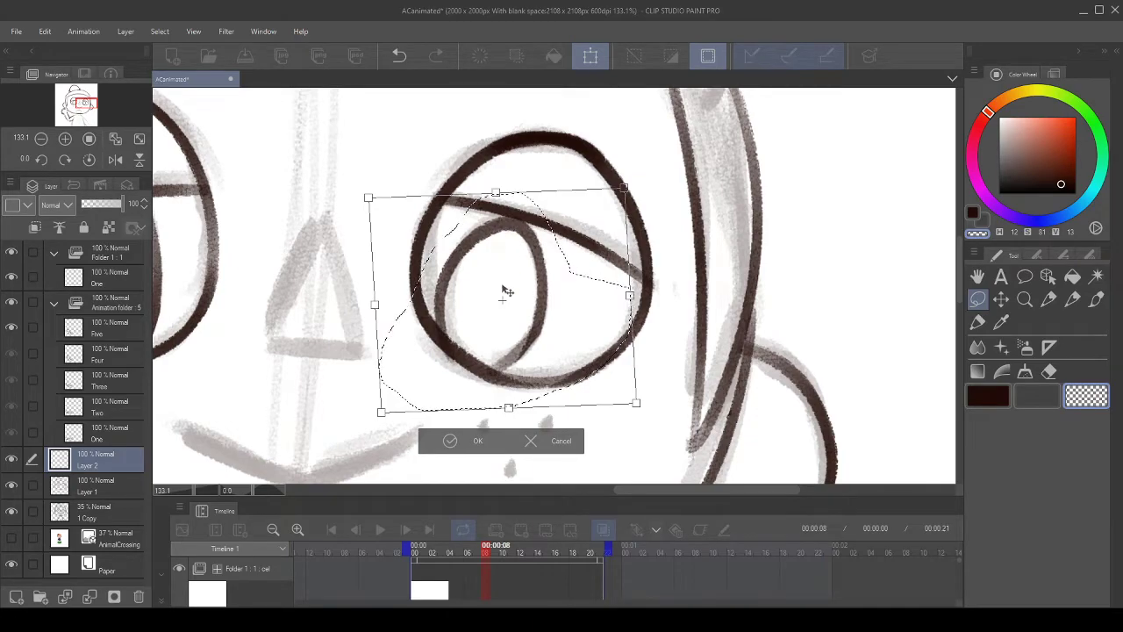
scroll(519, 329, up, 2)
click(468, 462)
scroll(456, 321, up, 2)
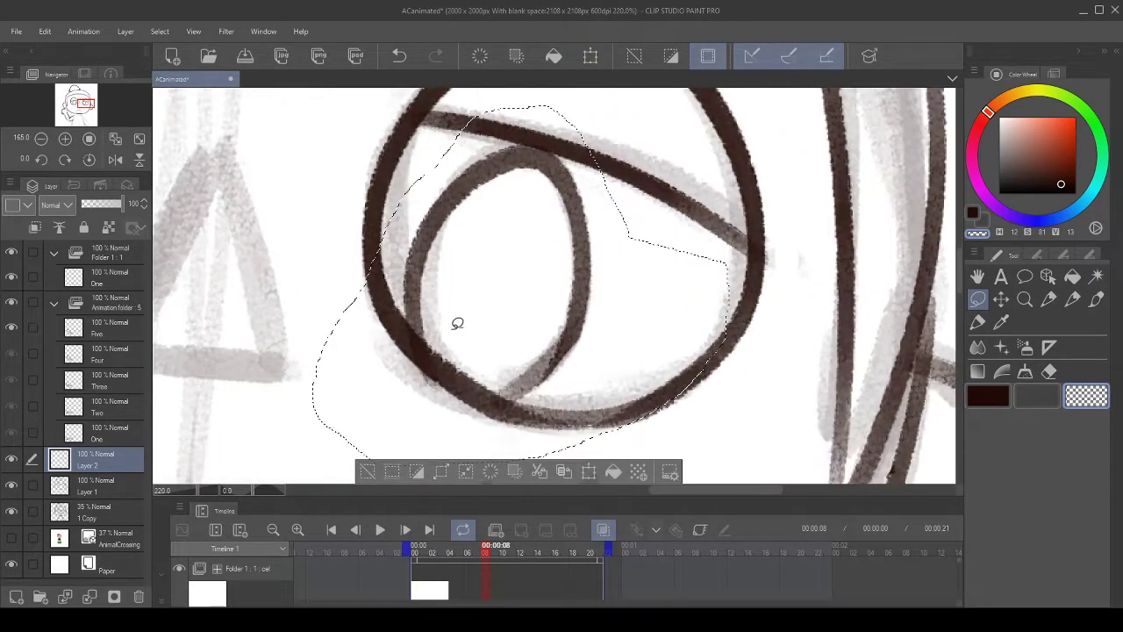
key(ctrl+d)
- Erase the iris line where it overlaps the lower left of the right eye's outline, and return to the dark brown drawing colour
drag(645, 370, 623, 352)
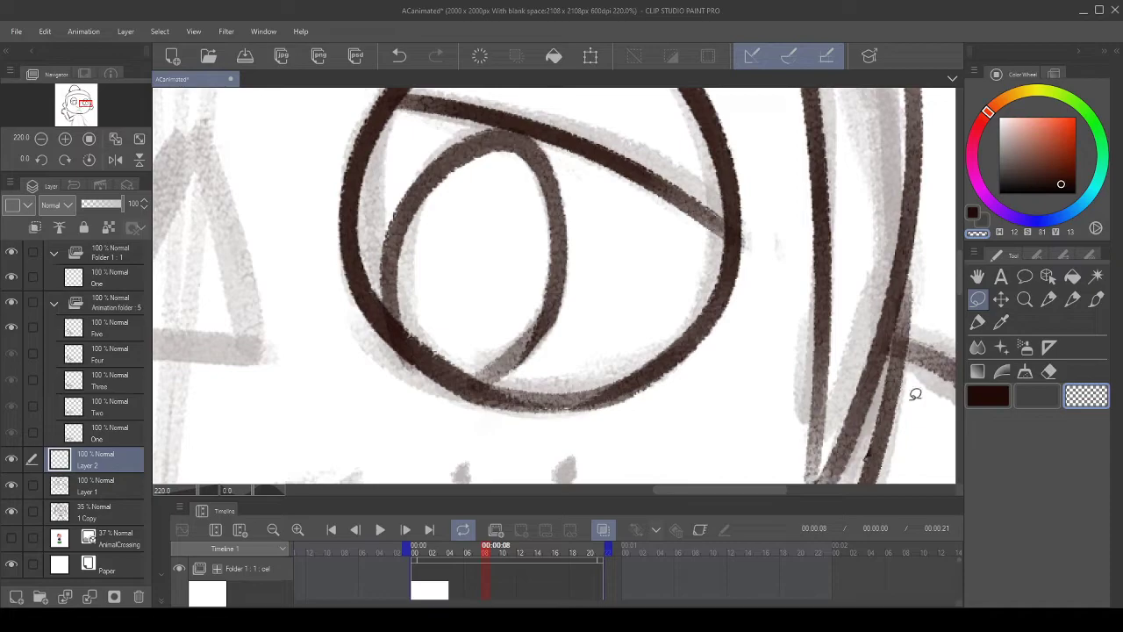
click(1072, 300)
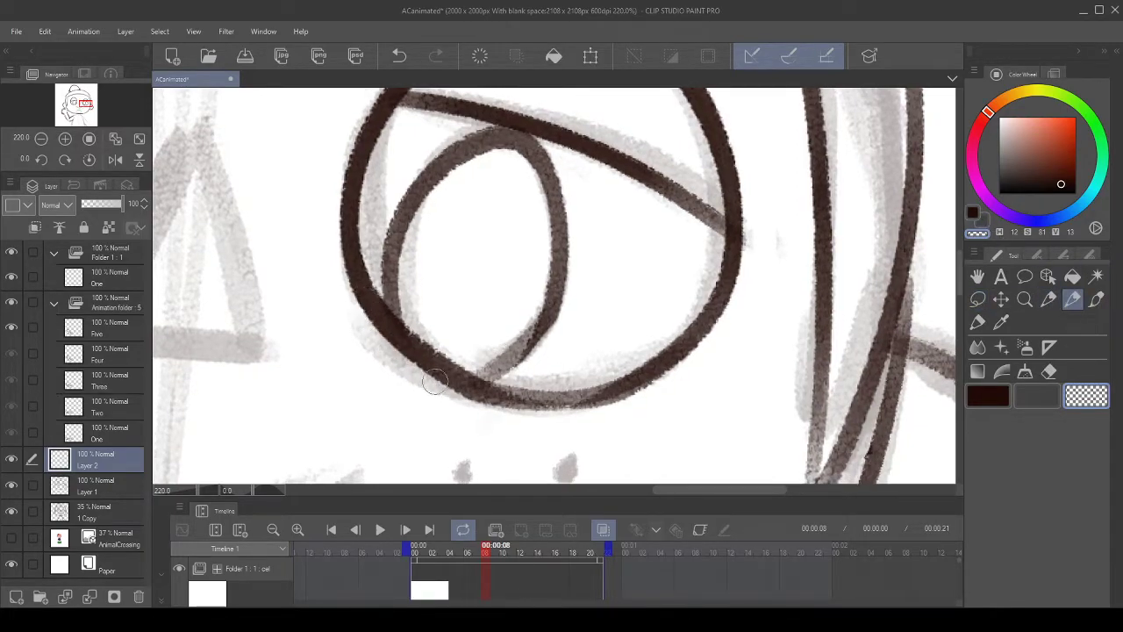
drag(388, 327, 456, 371)
click(974, 214)
- Check the inked eyes across the whole face with the 1 Copy sketch layer hidden, and restore the sketch
drag(582, 280, 594, 301)
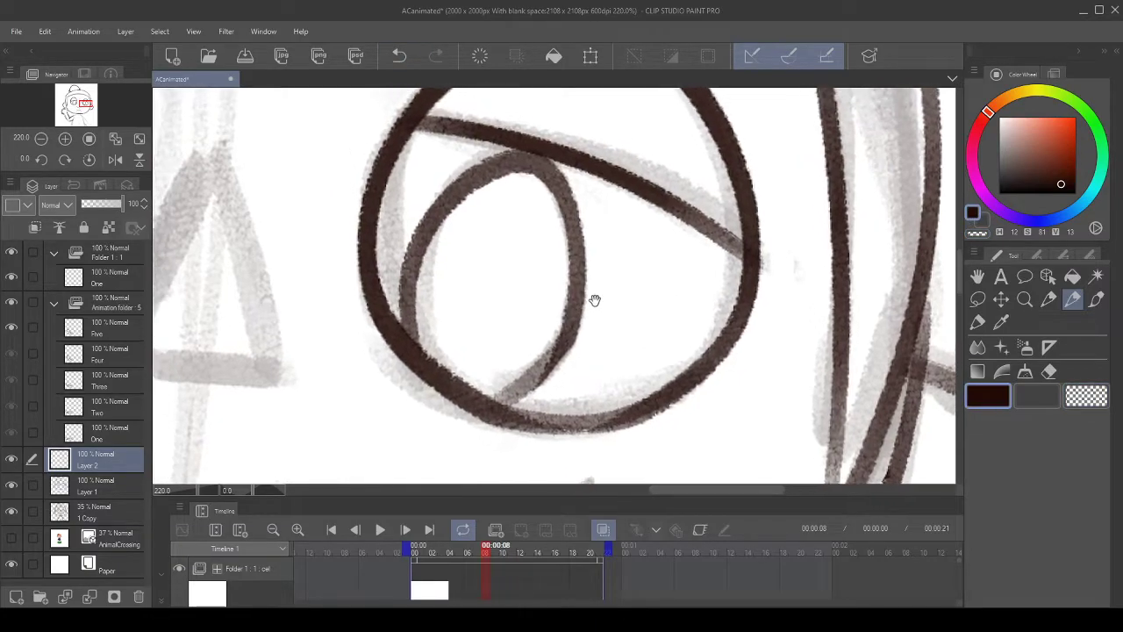
drag(513, 285, 523, 296)
scroll(551, 155, down, 8)
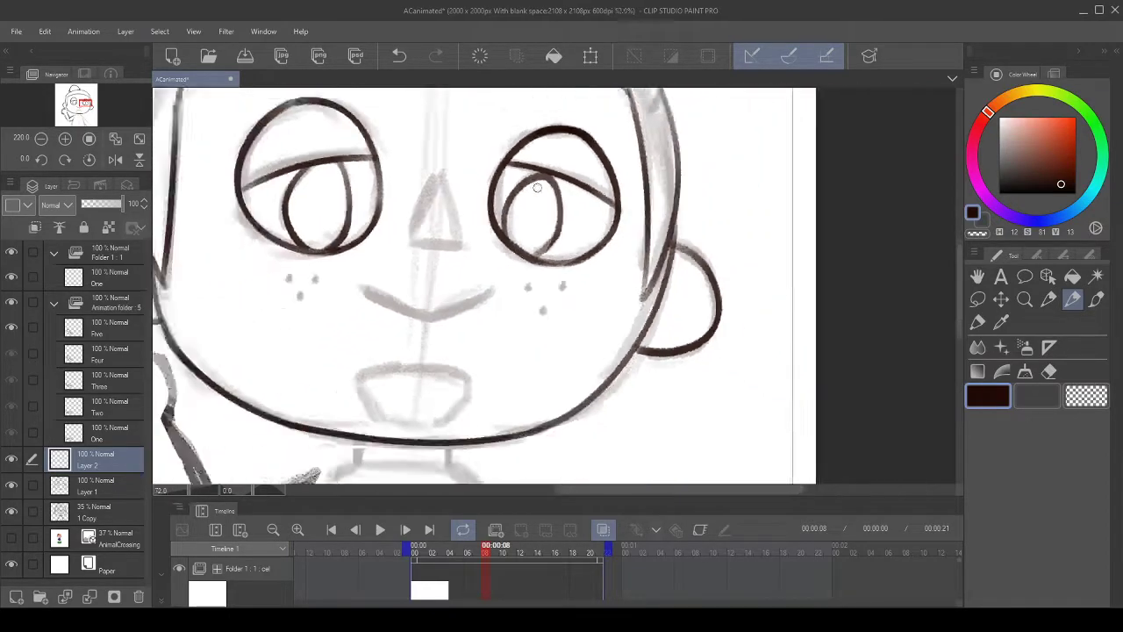
click(12, 514)
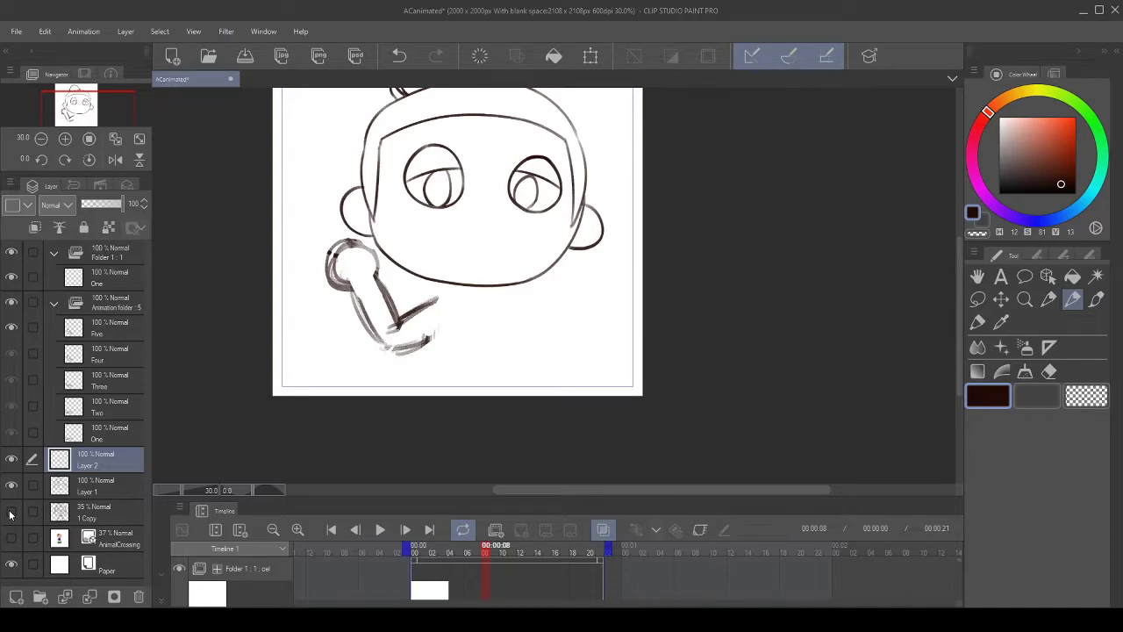
click(11, 514)
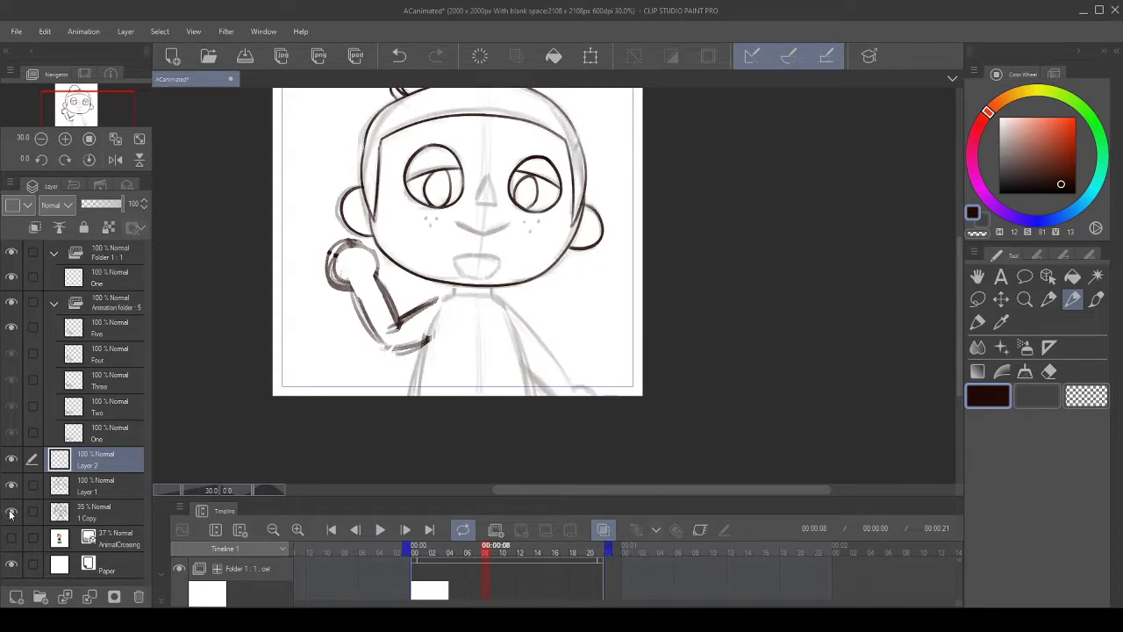
scroll(458, 220, up, 8)
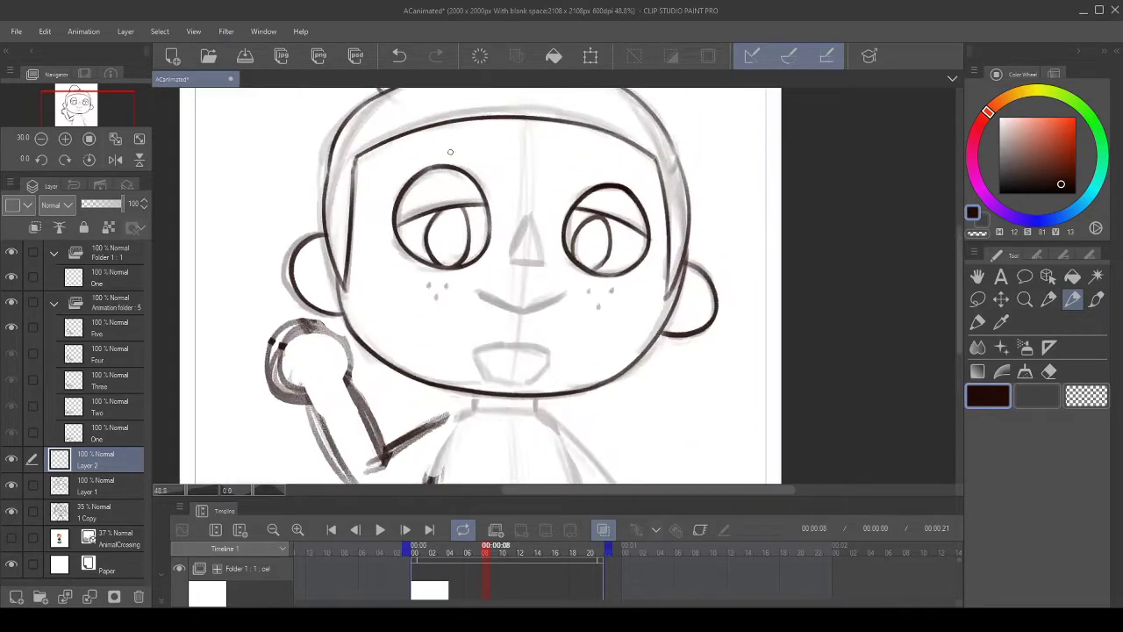
- Erase both sides of the left eye's iris on Layer 1 with the transparent colour, keeping the eyelid line and outline
drag(454, 325, 447, 310)
click(977, 234)
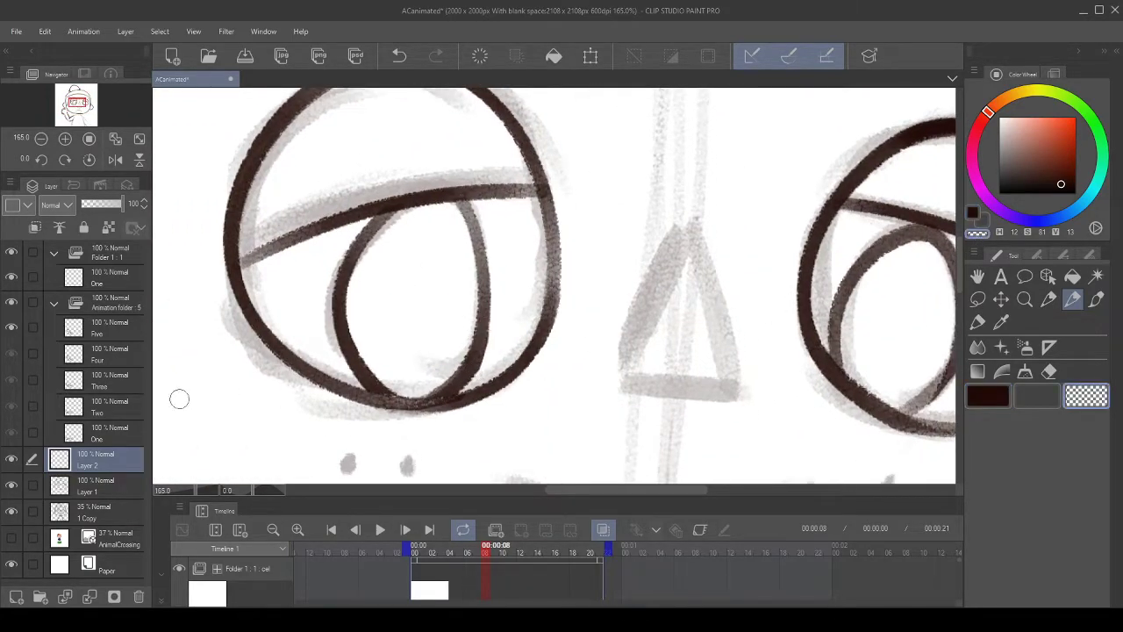
click(54, 494)
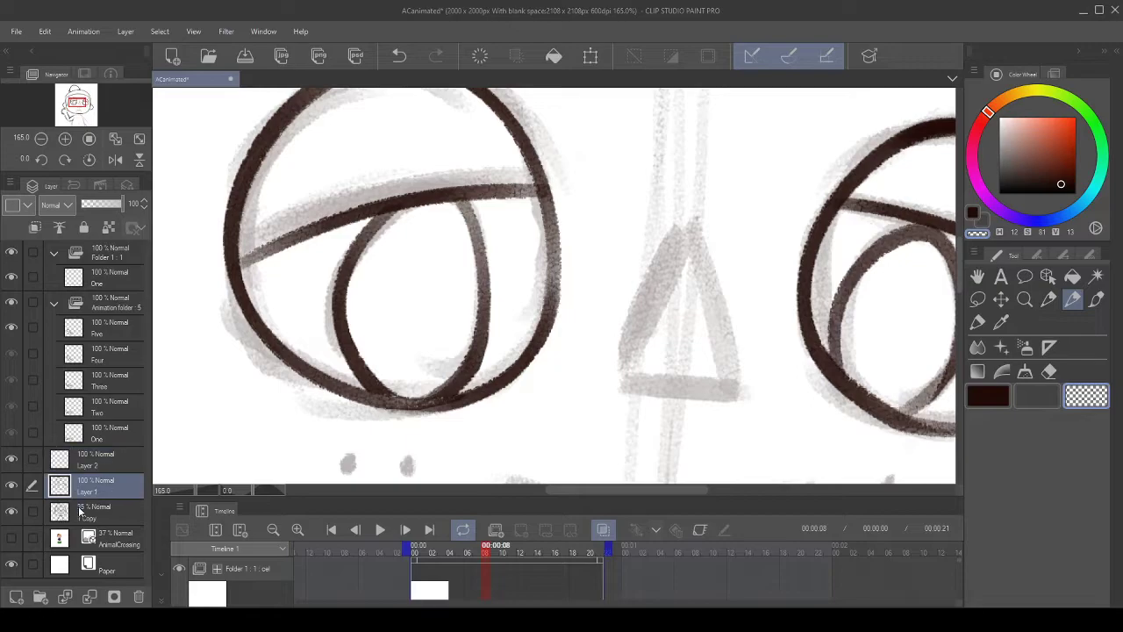
mouse_move(324, 263)
mouse_down()
mouse_move(328, 308)
mouse_move(364, 313)
mouse_move(372, 286)
mouse_move(334, 290)
mouse_move(391, 259)
mouse_move(396, 247)
mouse_move(369, 250)
mouse_move(395, 238)
mouse_up()
click(15, 458)
click(15, 458)
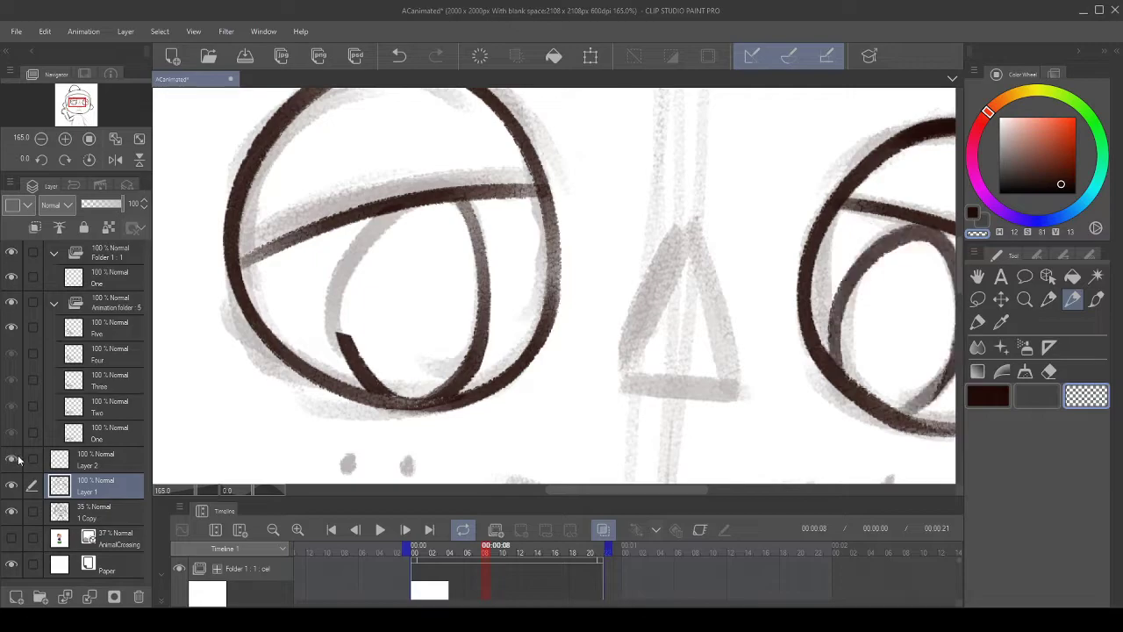
mouse_move(444, 243)
mouse_down()
mouse_move(472, 226)
mouse_move(453, 227)
mouse_move(473, 232)
mouse_move(478, 325)
mouse_move(455, 359)
mouse_move(371, 342)
mouse_move(352, 317)
mouse_move(362, 353)
mouse_move(394, 368)
mouse_move(379, 365)
mouse_move(391, 370)
mouse_move(416, 280)
mouse_move(342, 323)
mouse_move(386, 369)
mouse_move(378, 361)
mouse_move(417, 349)
mouse_up()
click(400, 55)
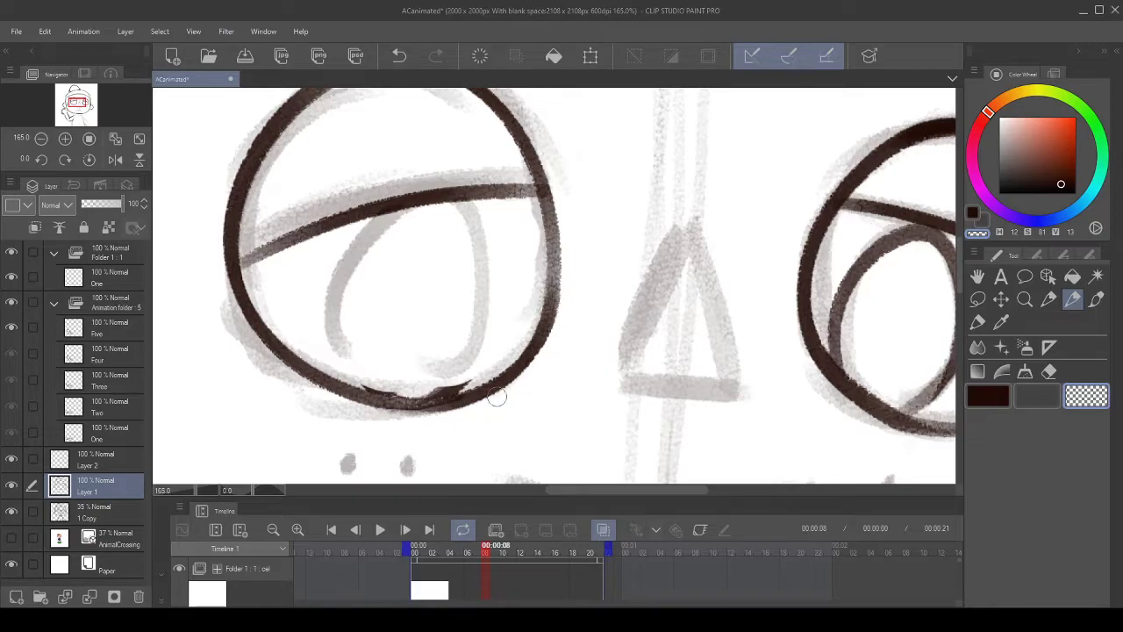
- Clean the iris remnants off the left eye's bottom outline and check the line with the 1 Copy sketch hidden
scroll(448, 269, down, 3)
drag(439, 274, 488, 265)
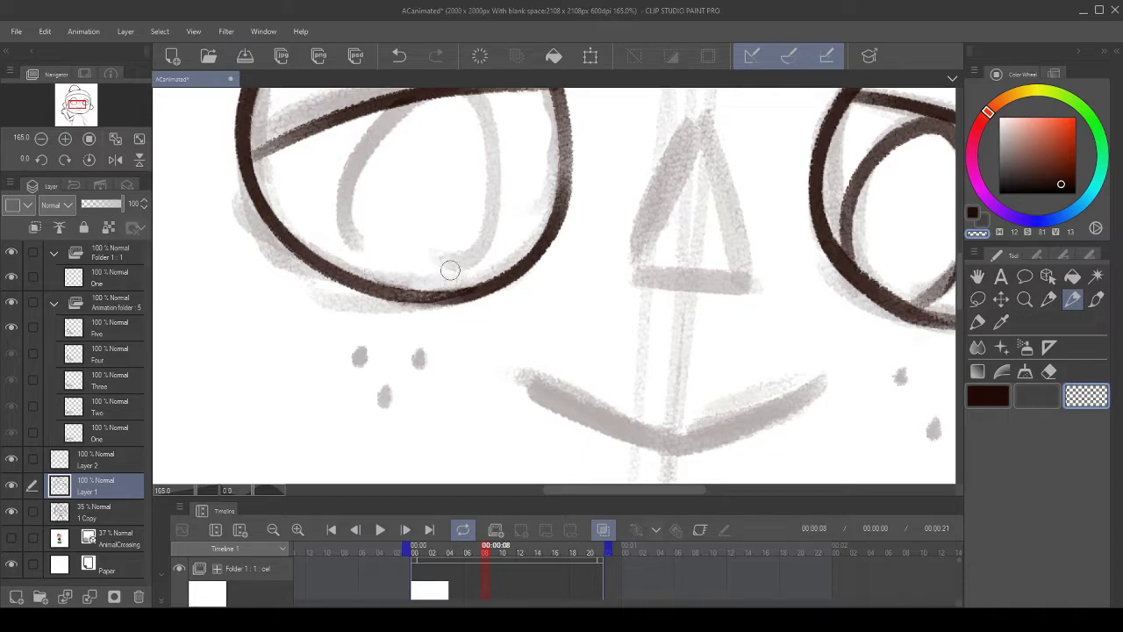
drag(457, 266, 461, 275)
click(399, 55)
drag(482, 272, 456, 262)
click(13, 513)
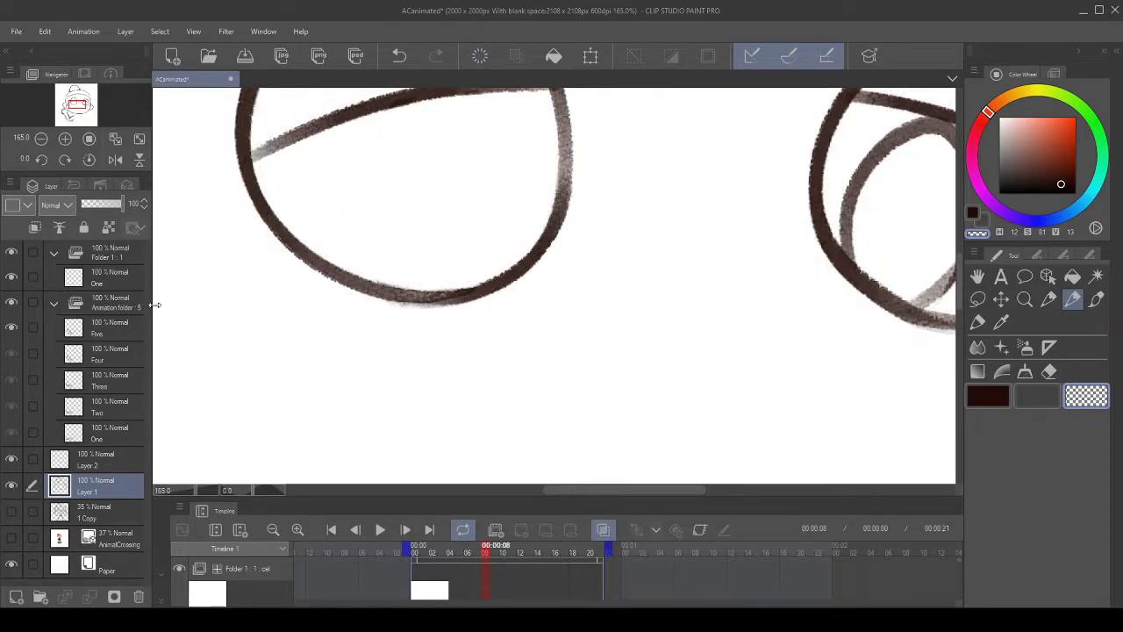
click(12, 513)
- Lasso the right eye's iris area on Layer 1, copy it to a new layer, and try to move it over the left eye
mouse_move(563, 313)
mouse_down()
mouse_move(321, 439)
mouse_move(248, 367)
mouse_up()
scroll(545, 209, down, 2)
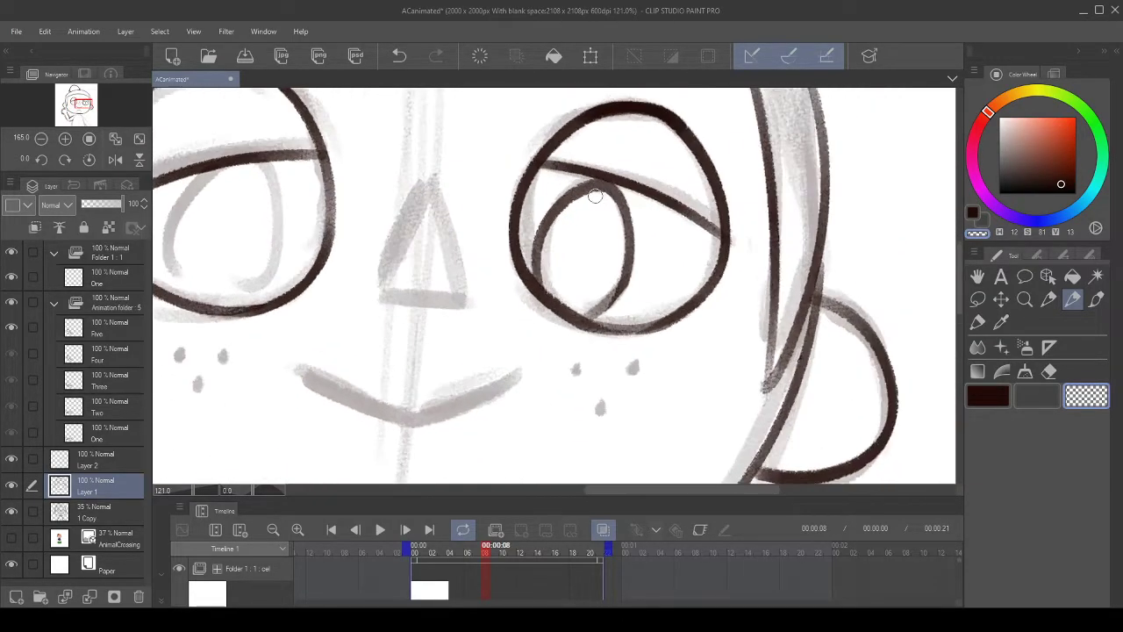
click(977, 299)
scroll(768, 289, up, 1)
mouse_move(662, 356)
mouse_down()
mouse_move(483, 280)
mouse_move(638, 336)
mouse_up()
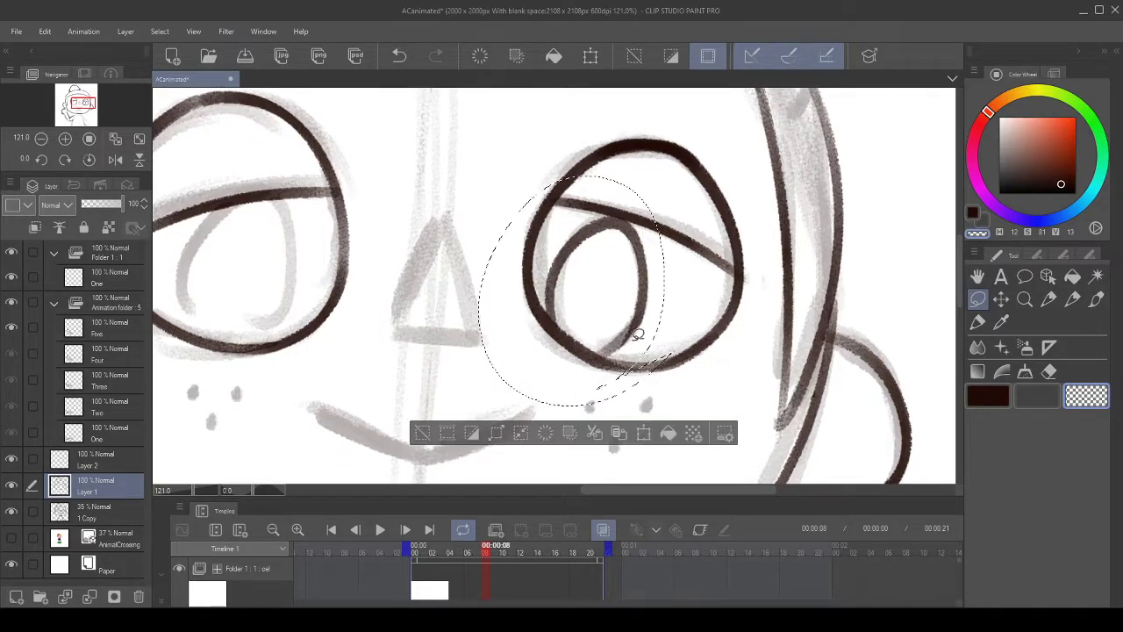
click(595, 433)
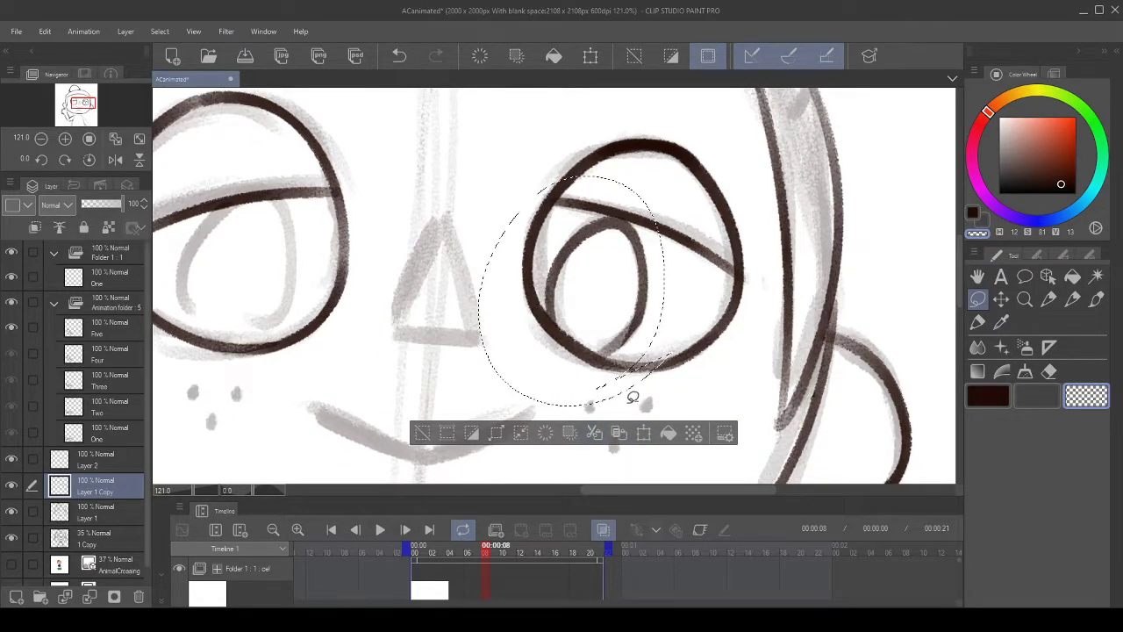
click(643, 433)
mouse_move(640, 325)
mouse_down()
mouse_move(483, 319)
mouse_move(355, 339)
mouse_up()
click(392, 63)
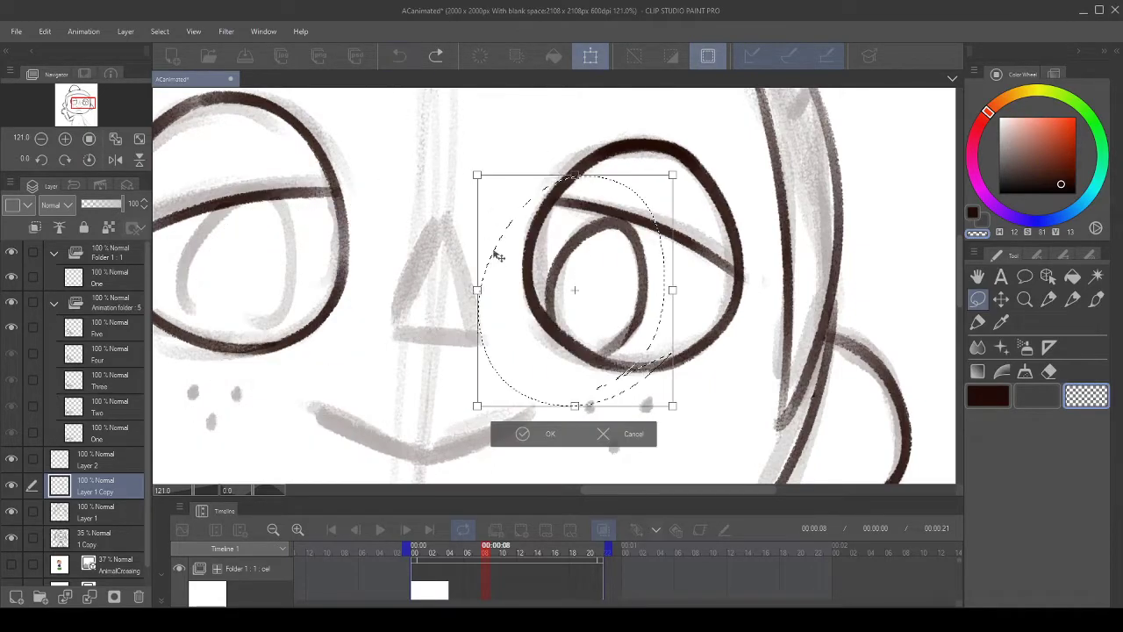
click(597, 436)
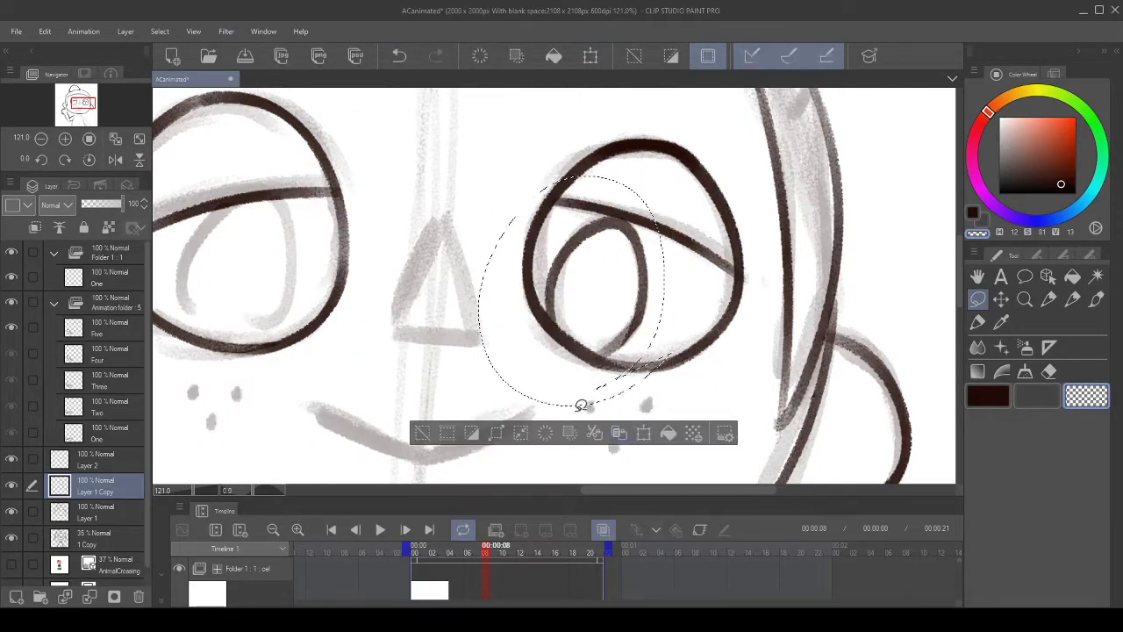
click(423, 434)
- Lasso the right eye's iris on Layer 2 and copy and paste it into a new layer
click(122, 460)
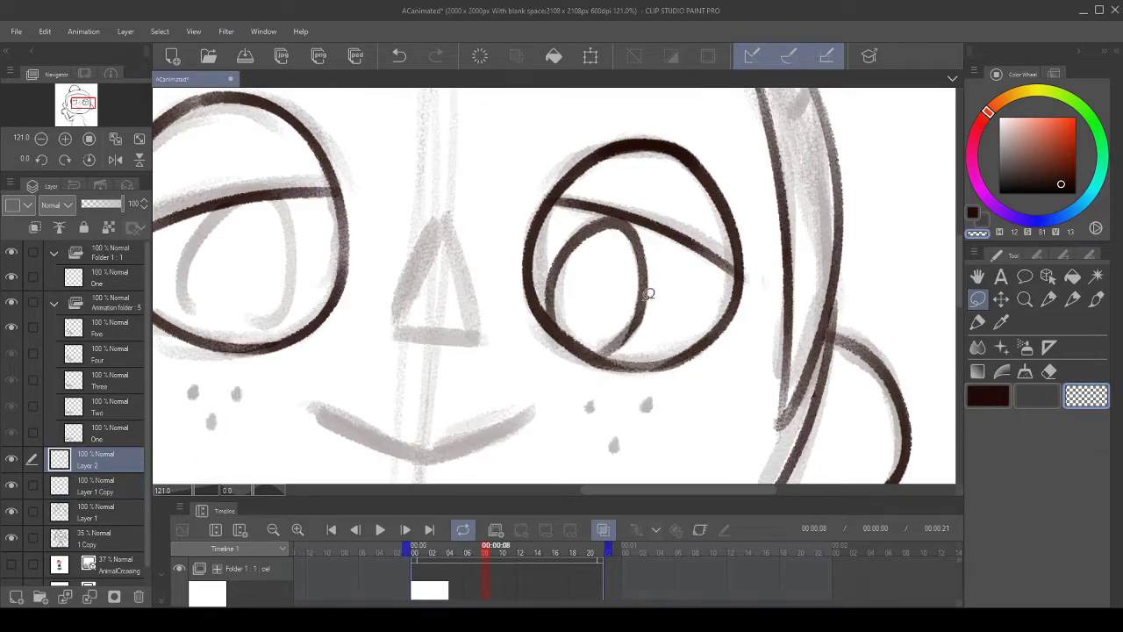
click(10, 459)
click(11, 459)
mouse_move(720, 316)
mouse_down()
mouse_move(494, 346)
mouse_move(685, 321)
mouse_move(675, 351)
mouse_up()
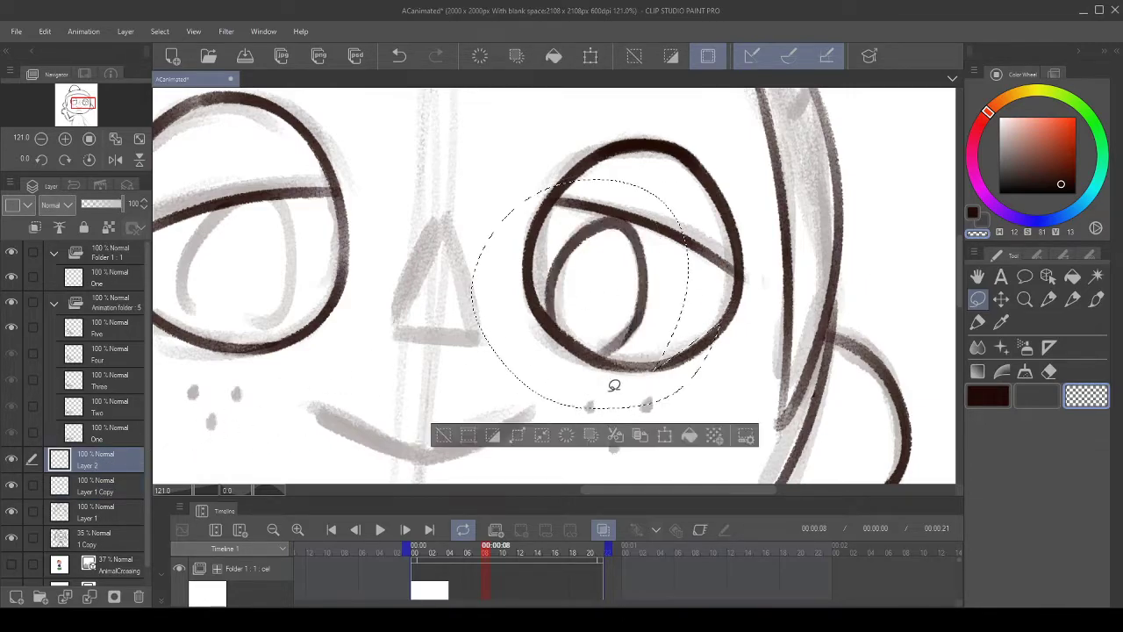
click(641, 435)
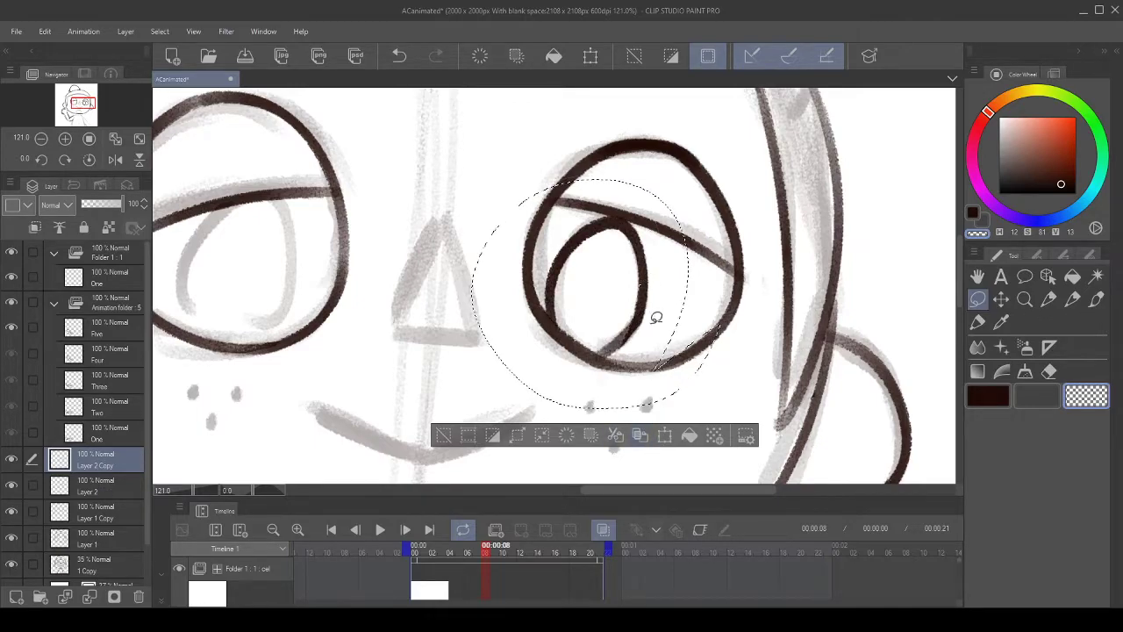
click(399, 55)
- Move the copied iris onto the left eye, rotate it slightly counterclockwise to fit below the eyelid line, and deselect it
click(664, 435)
mouse_move(668, 313)
mouse_down()
mouse_move(380, 312)
mouse_move(311, 268)
mouse_up()
scroll(359, 247, down, 2)
scroll(359, 263, up, 1)
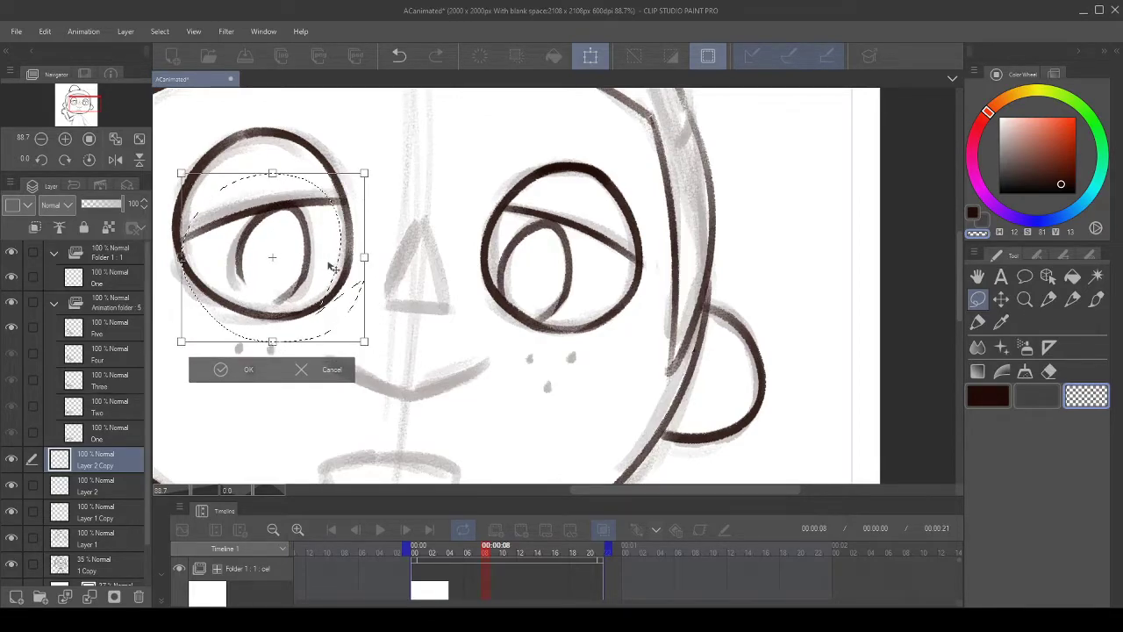
drag(366, 347, 370, 349)
drag(181, 341, 179, 339)
drag(432, 240, 432, 246)
drag(312, 256, 313, 259)
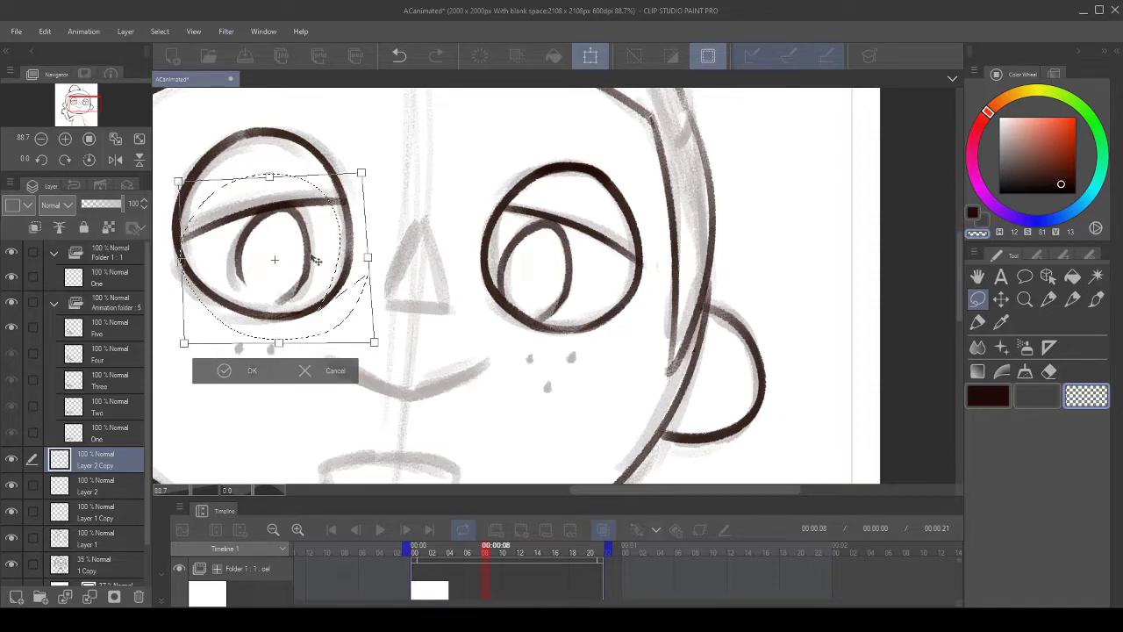
scroll(286, 232, up, 2)
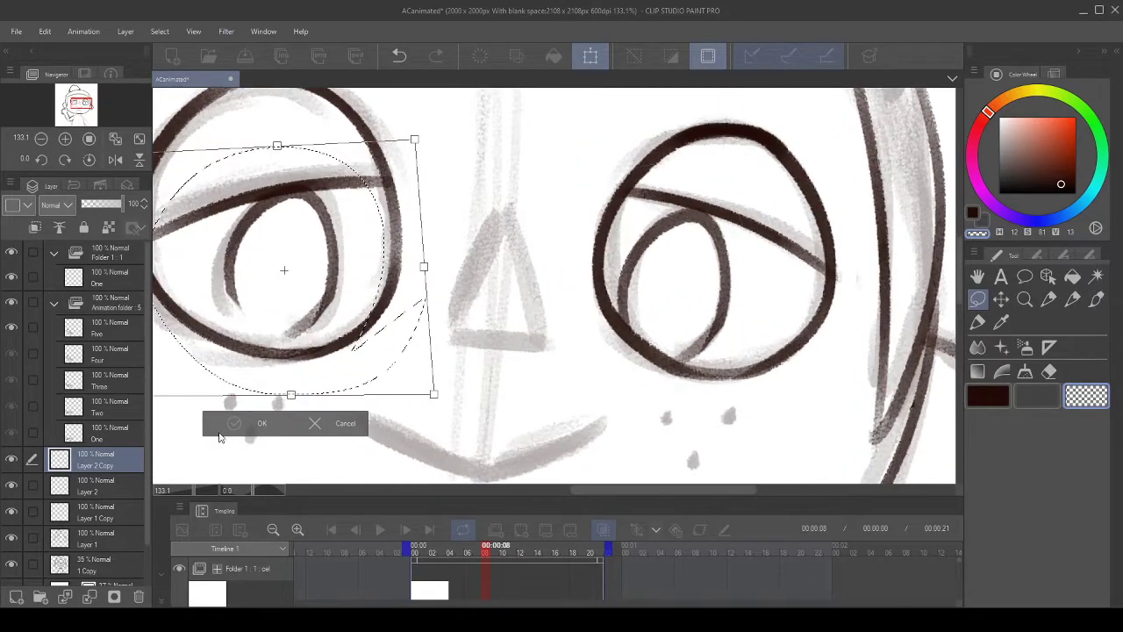
click(250, 423)
scroll(279, 261, up, 2)
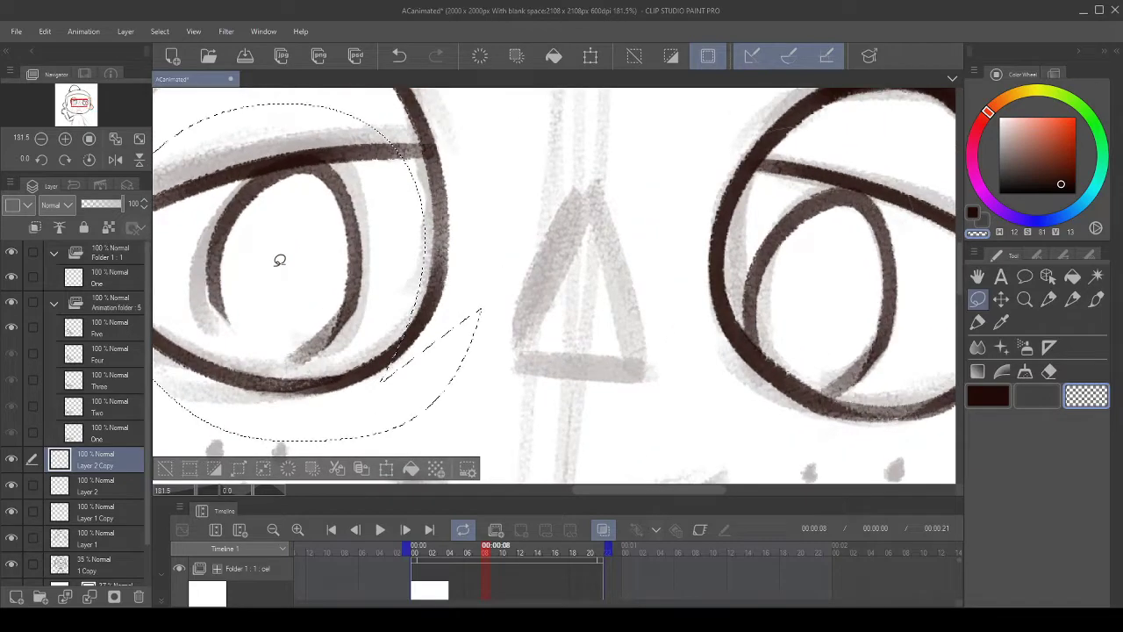
click(167, 469)
- Trim both lower ends of the left eye's copied iris with the pen in the transparent colour
drag(716, 329, 782, 336)
click(1072, 301)
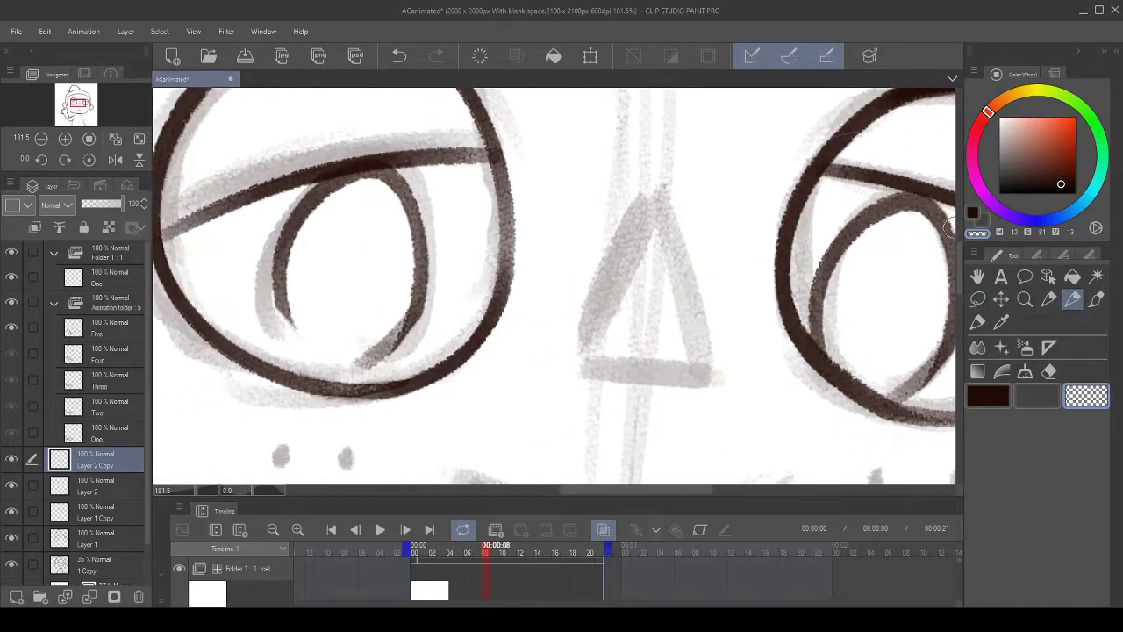
mouse_move(362, 354)
mouse_down()
mouse_move(380, 334)
mouse_move(407, 350)
mouse_up()
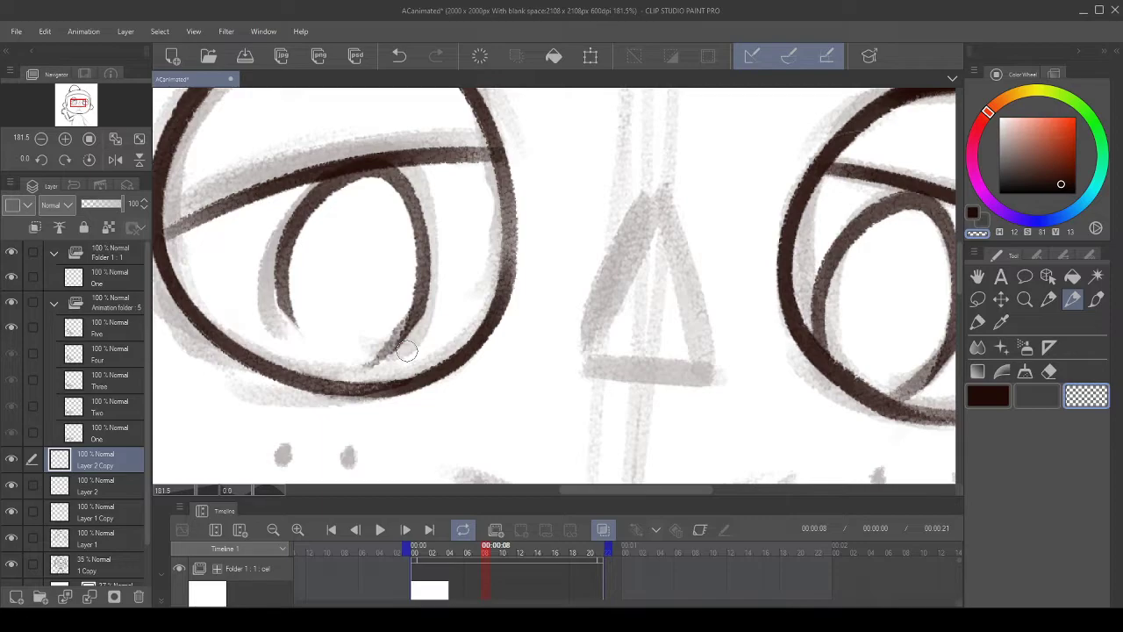
scroll(303, 346, up, 1)
drag(468, 327, 472, 319)
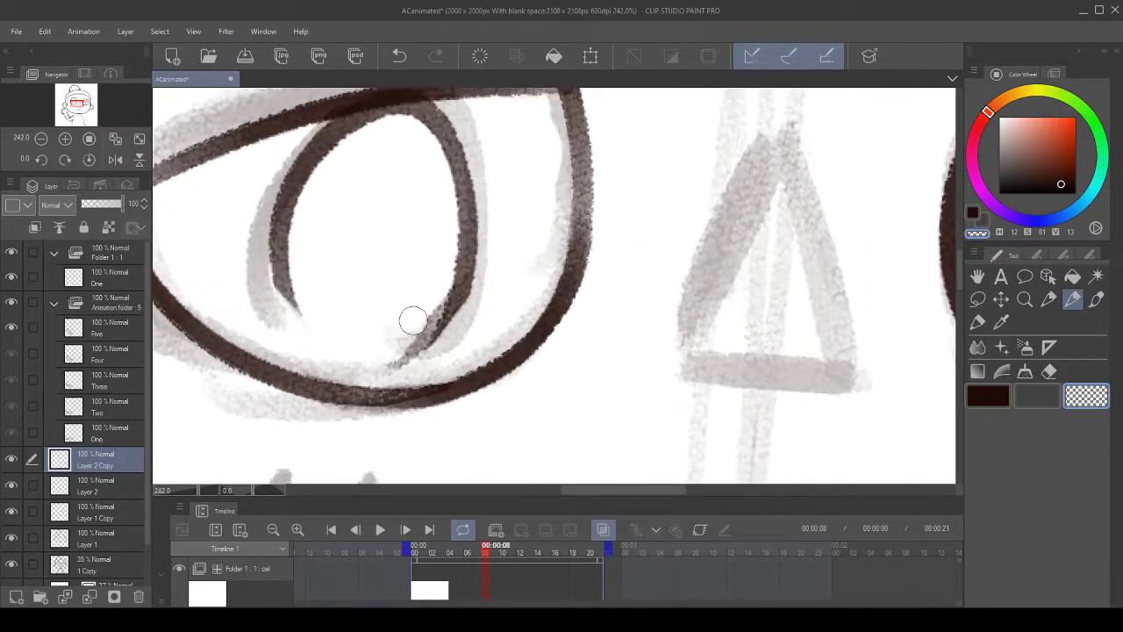
drag(398, 352, 463, 322)
mouse_move(321, 310)
mouse_down()
mouse_move(346, 301)
mouse_move(272, 304)
mouse_up()
- Try to extend the outer lower end of the left eye's iris to the eye outline with the dark brown pen
click(973, 213)
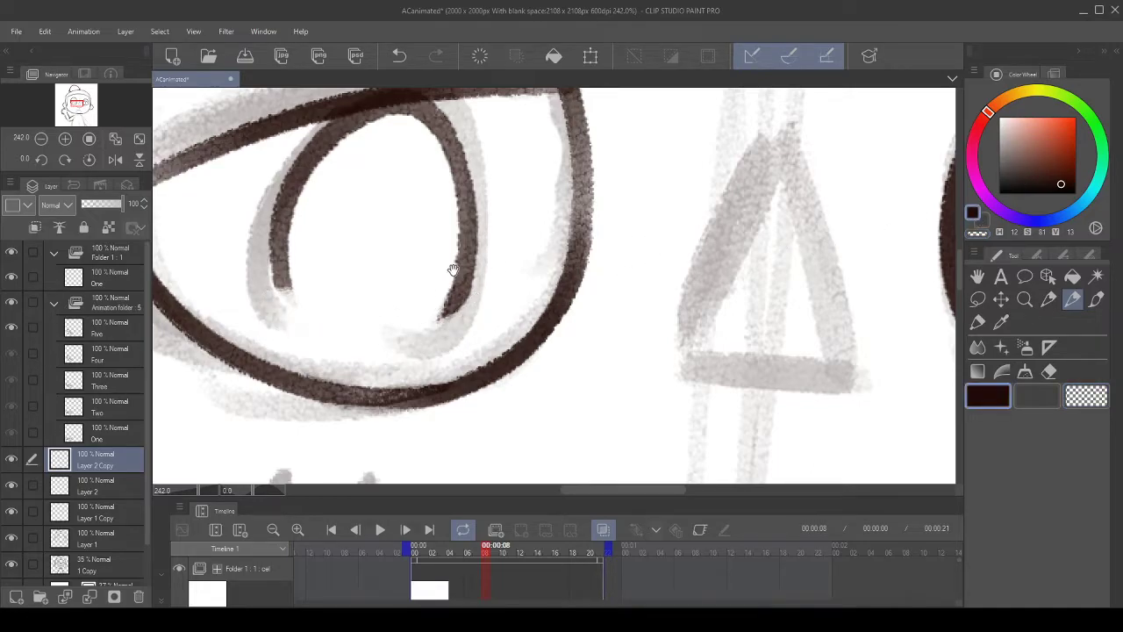
drag(422, 262, 481, 296)
drag(392, 409, 338, 250)
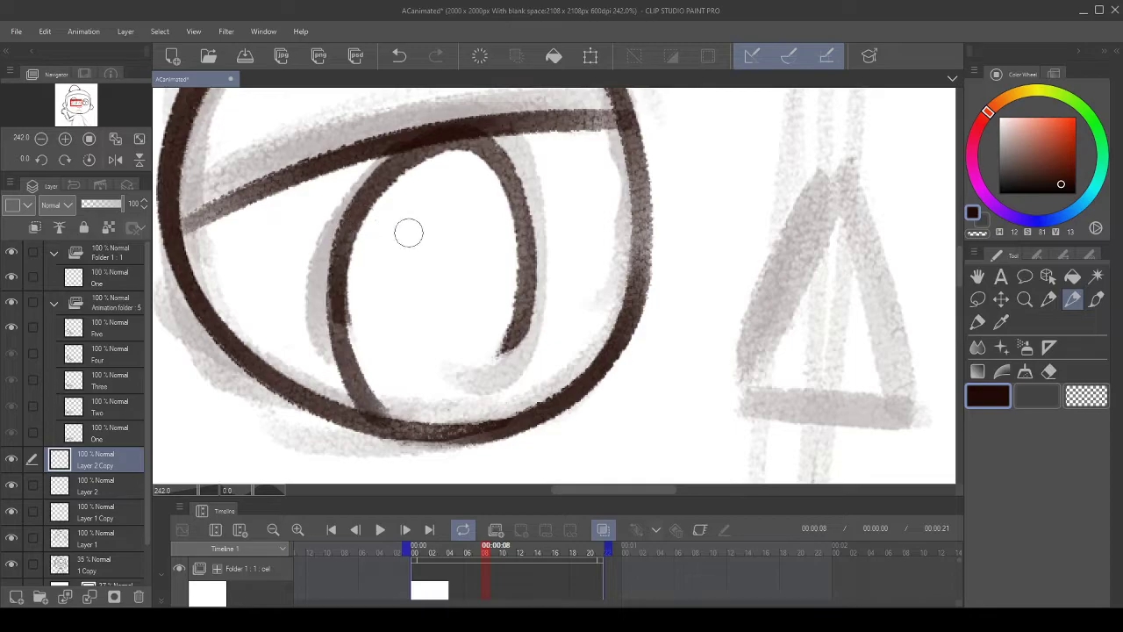
click(399, 55)
drag(389, 401, 338, 250)
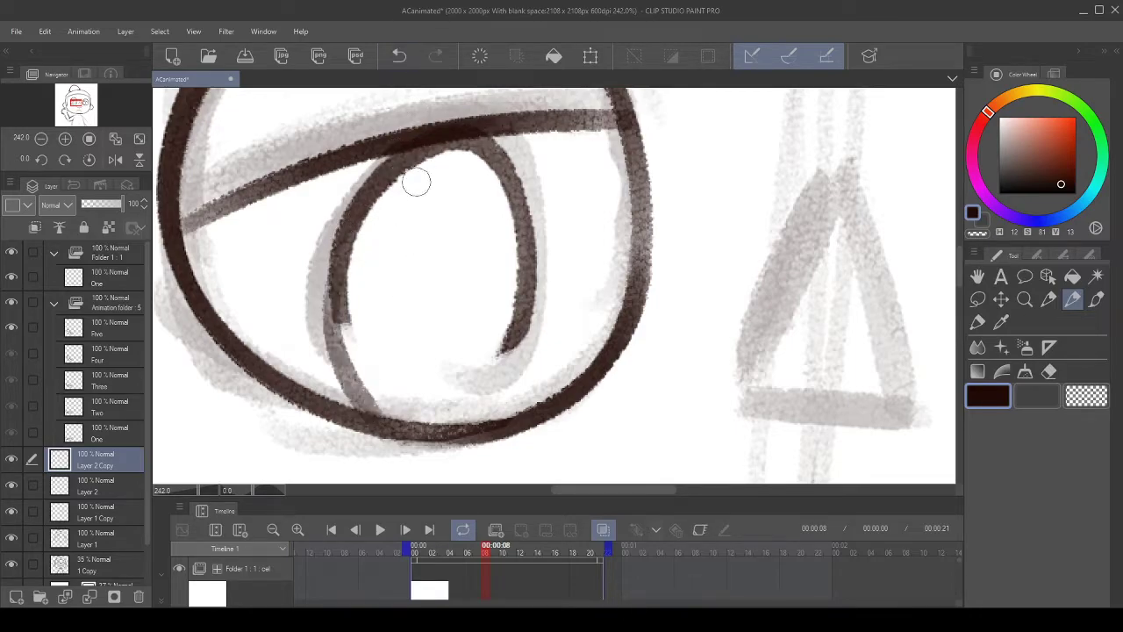
click(398, 53)
click(64, 159)
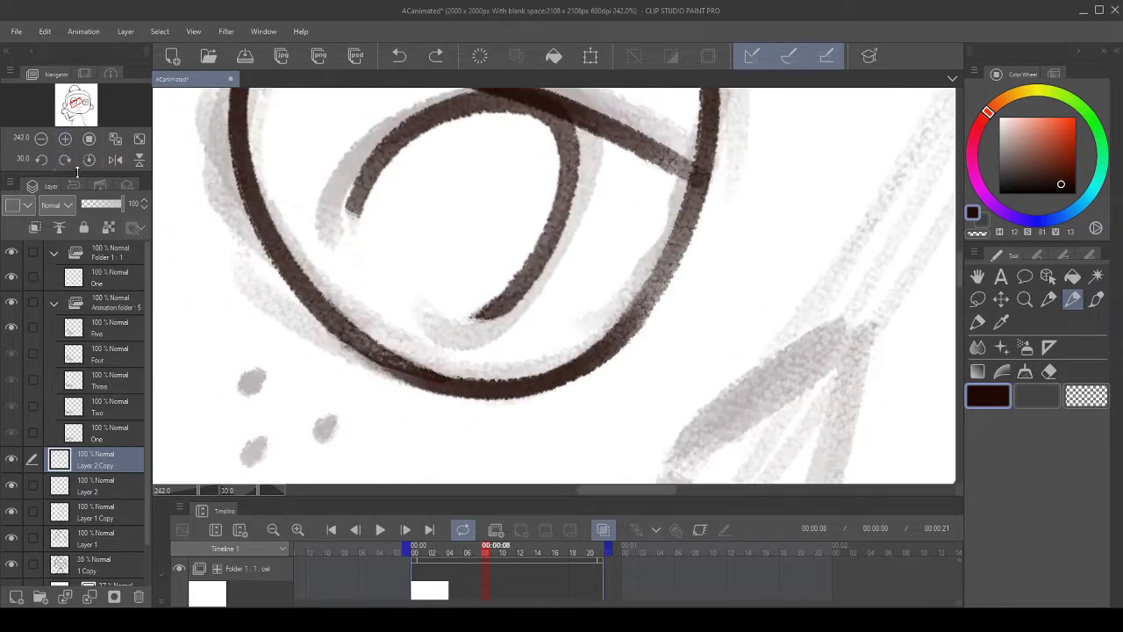
click(64, 158)
drag(338, 379, 418, 190)
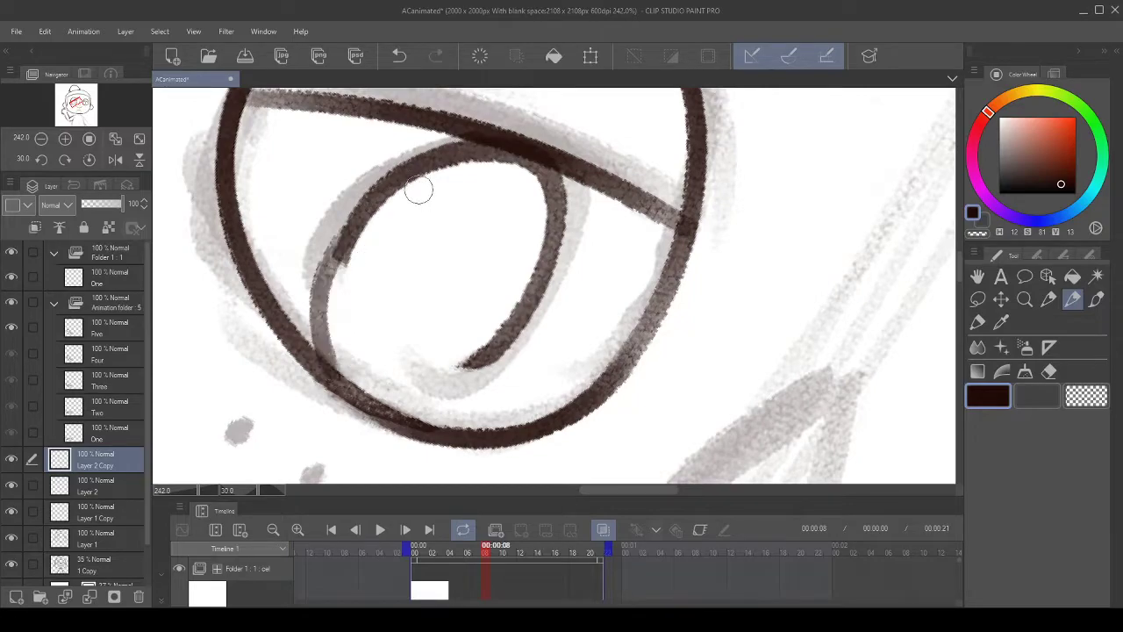
click(400, 55)
mouse_move(339, 386)
mouse_down()
mouse_move(331, 334)
mouse_move(431, 192)
mouse_up()
click(399, 56)
mouse_move(342, 379)
mouse_down()
mouse_move(325, 345)
mouse_move(423, 201)
mouse_up()
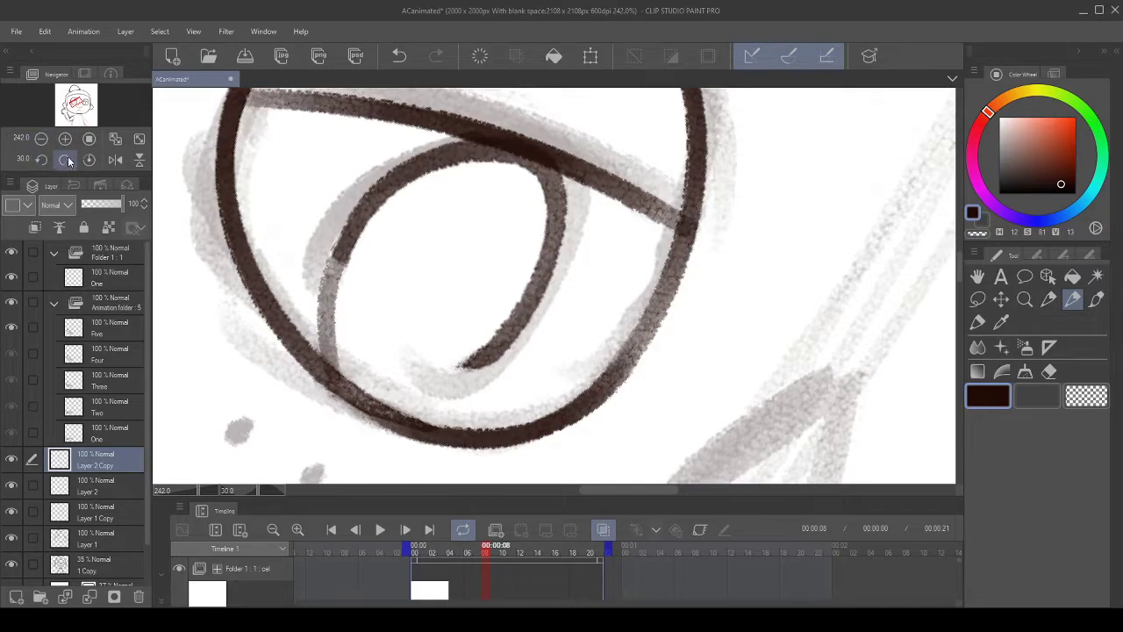
- Try to extend the lower end of the left iris nearest the nose down to the eye outline
click(64, 158)
click(64, 159)
click(64, 159)
click(64, 158)
click(64, 159)
click(63, 159)
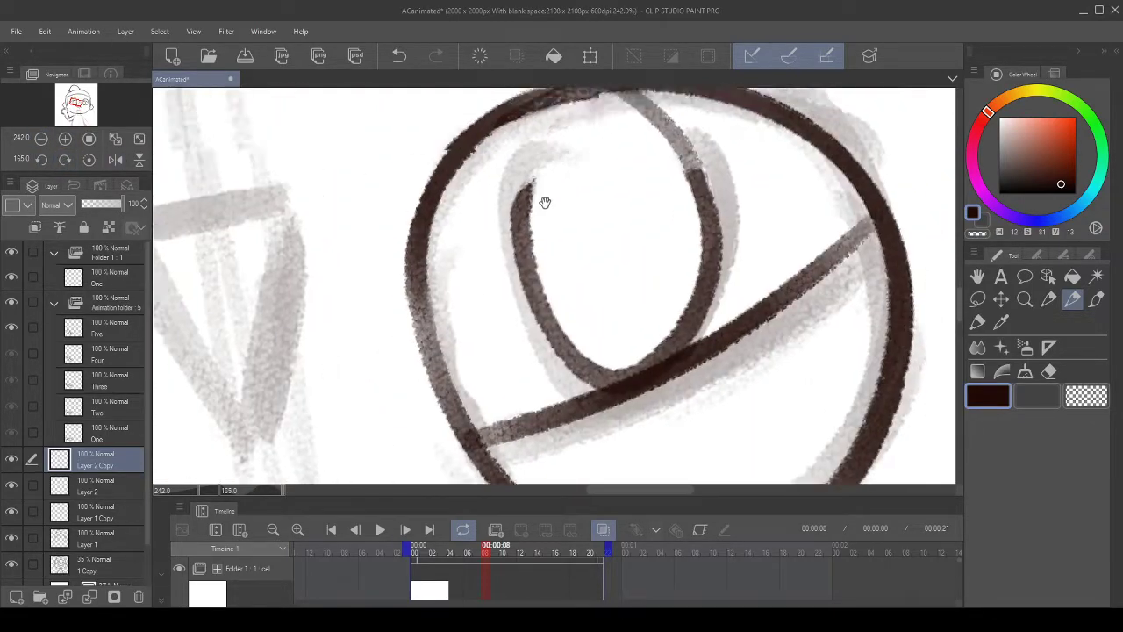
scroll(207, 246, up, 2)
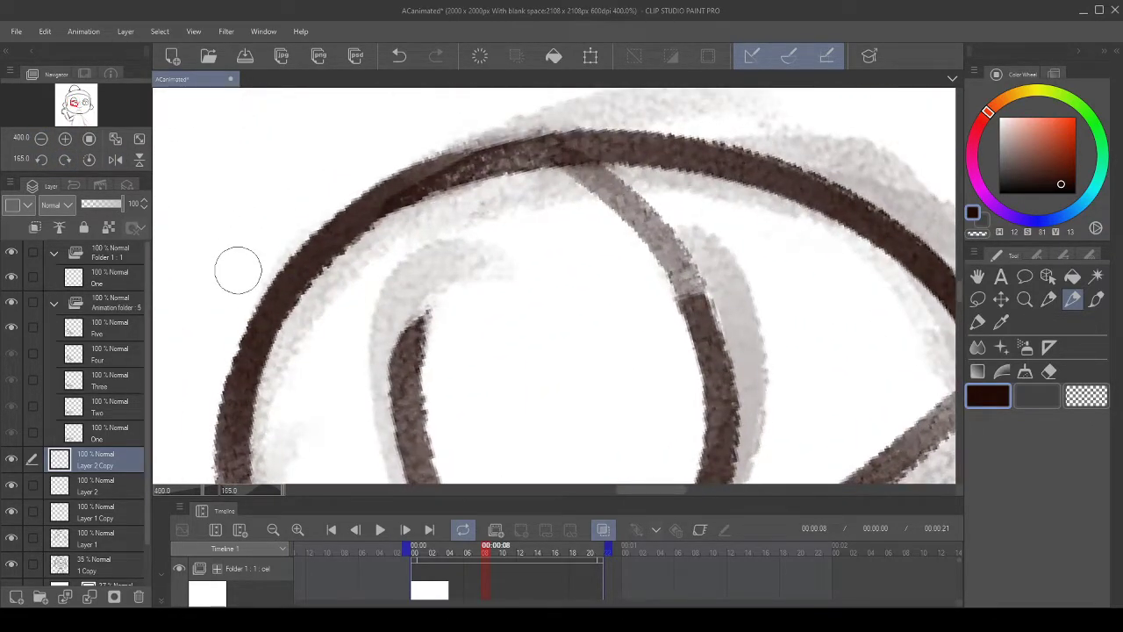
drag(381, 376, 491, 136)
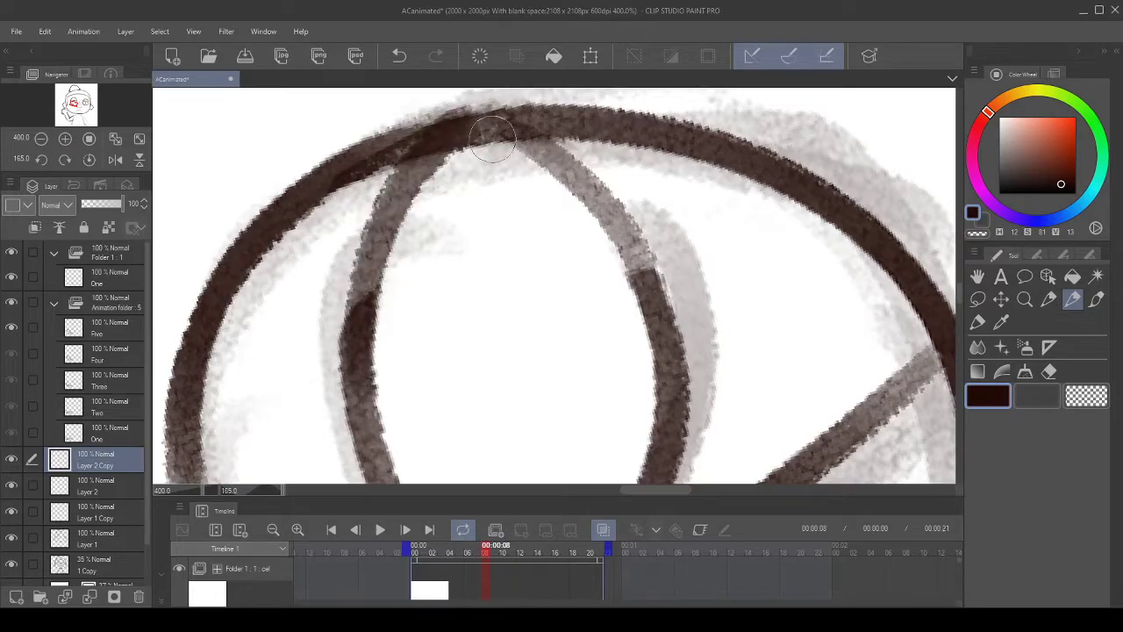
click(399, 58)
drag(373, 386, 499, 166)
click(400, 56)
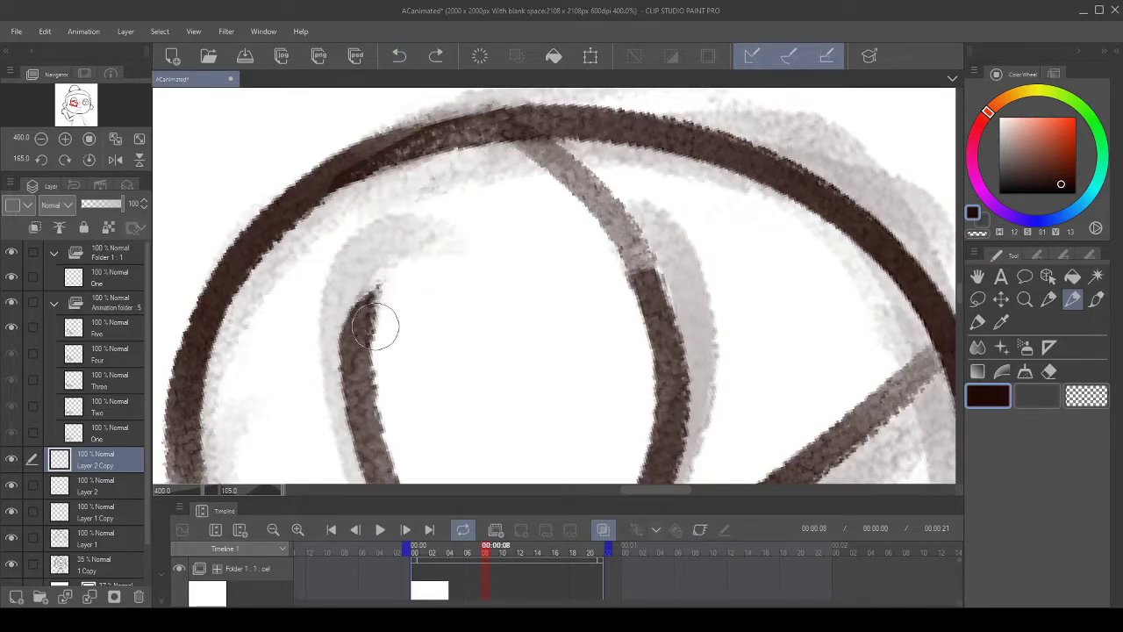
drag(364, 391, 439, 161)
click(399, 56)
drag(360, 369, 491, 141)
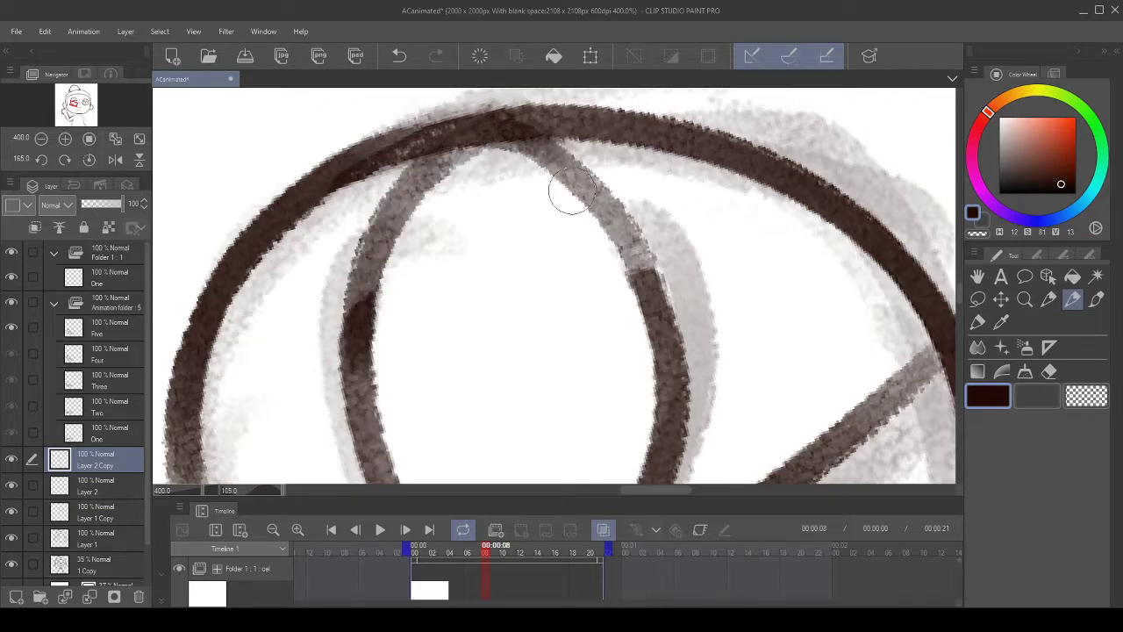
- Compare both eyes and undo the strokes added to the lower ends of the left iris
click(89, 161)
drag(582, 240, 481, 321)
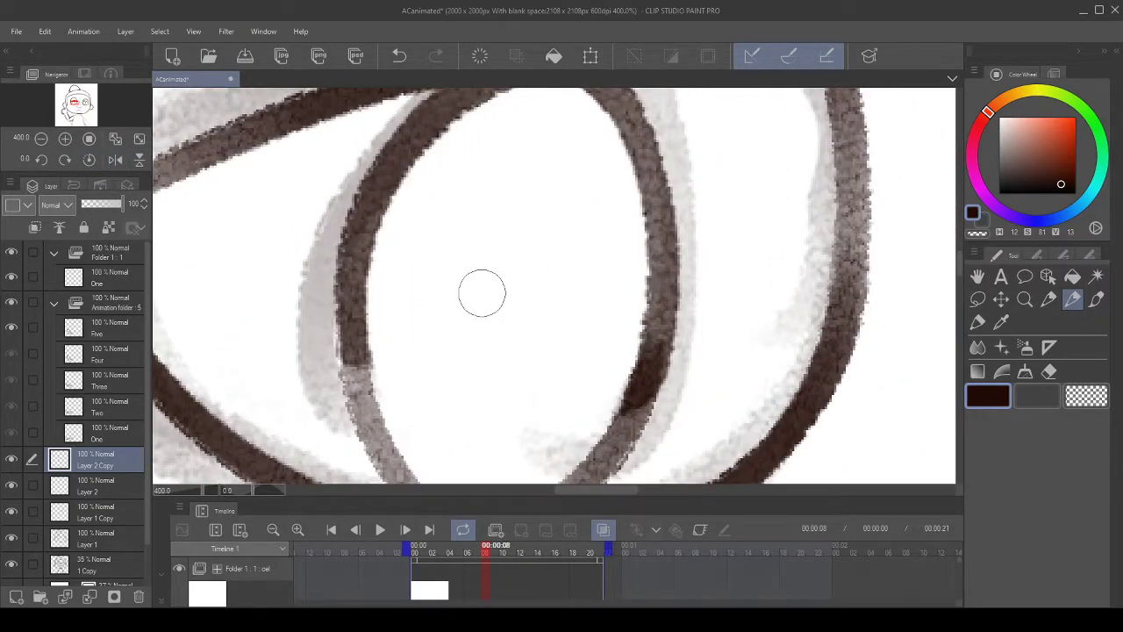
scroll(441, 231, down, 3)
scroll(475, 225, down, 4)
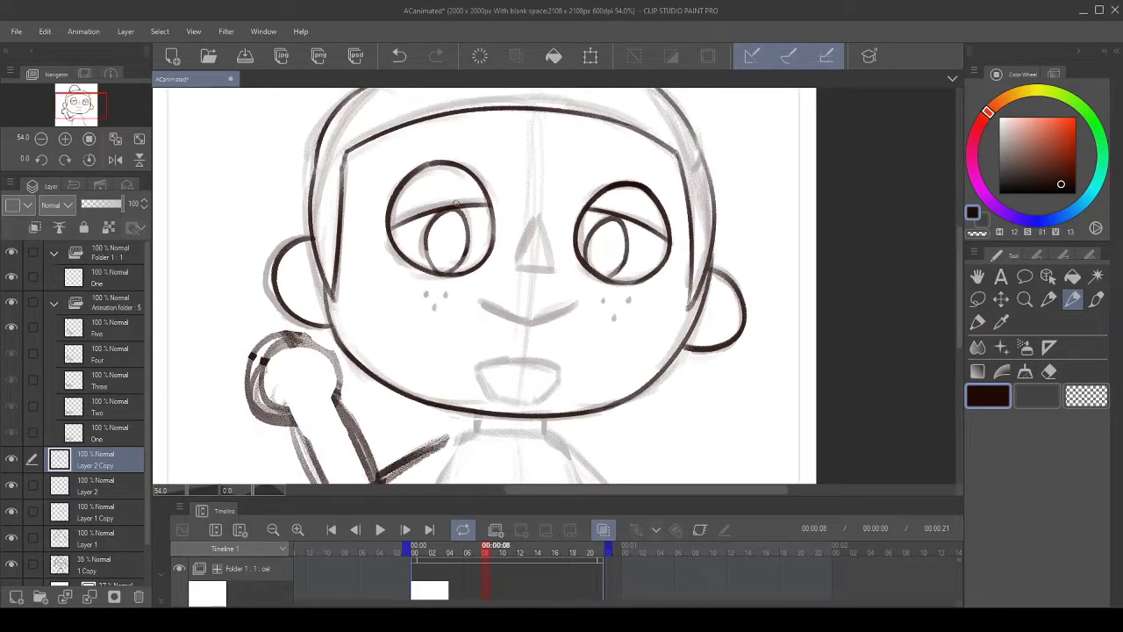
scroll(457, 203, up, 8)
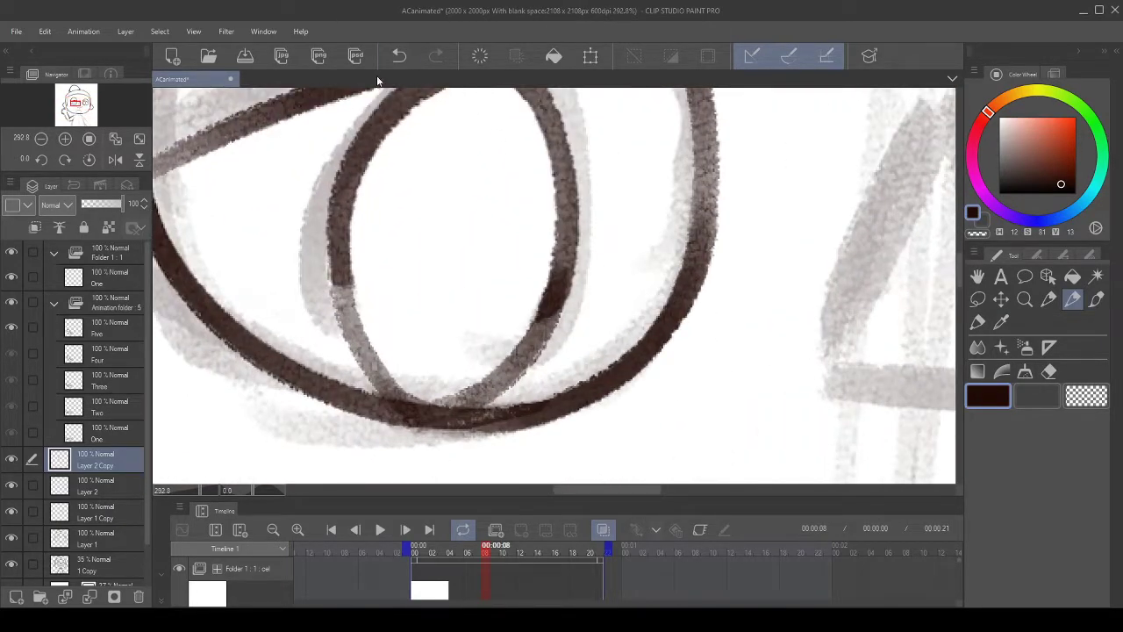
click(399, 56)
click(399, 55)
click(399, 55)
click(400, 56)
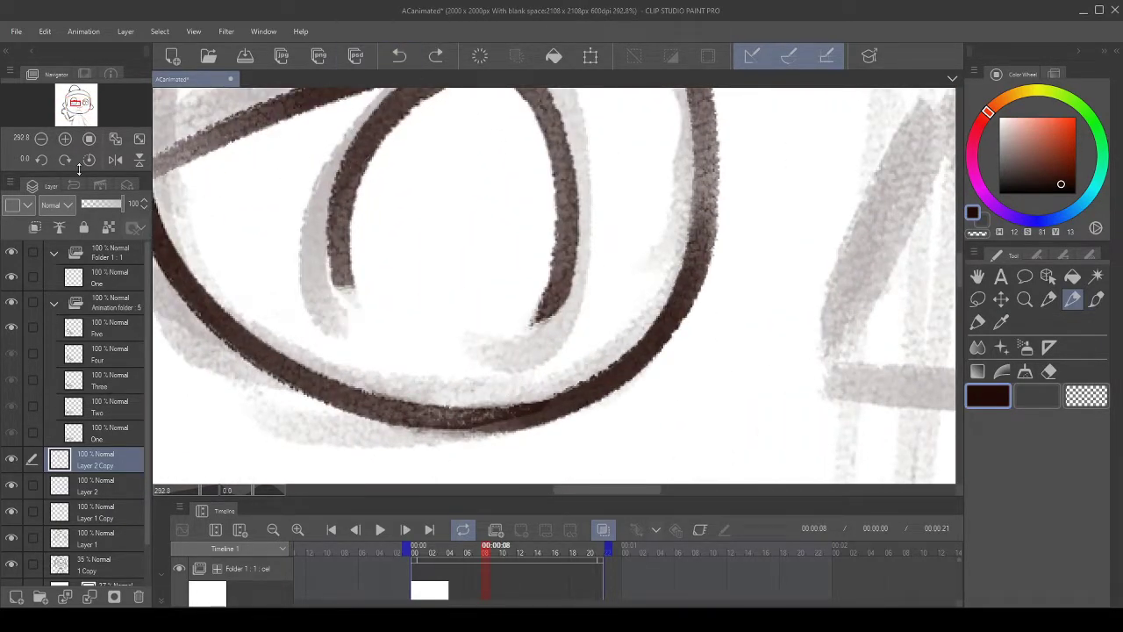
- Redraw the left iris's lower end nearest the nose as a dark brown curve meeting the eye outline
click(66, 162)
click(66, 161)
click(66, 161)
click(66, 161)
click(65, 161)
click(65, 161)
click(65, 161)
click(65, 161)
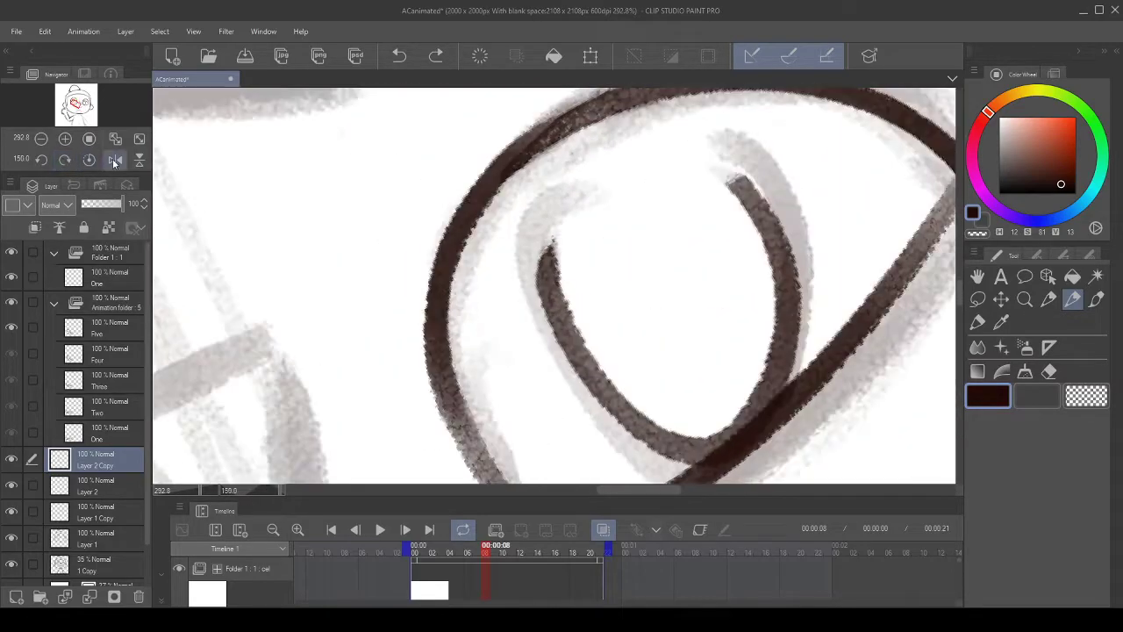
click(90, 160)
scroll(571, 314, up, 2)
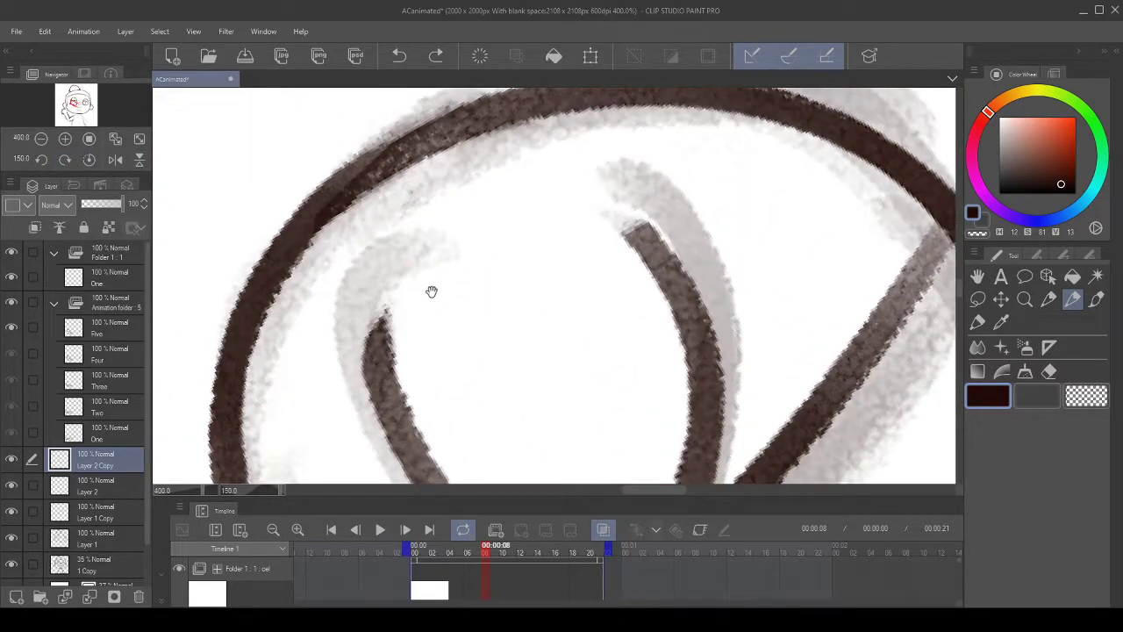
drag(431, 291, 429, 285)
drag(384, 378, 447, 145)
click(396, 59)
drag(403, 380, 474, 114)
click(98, 164)
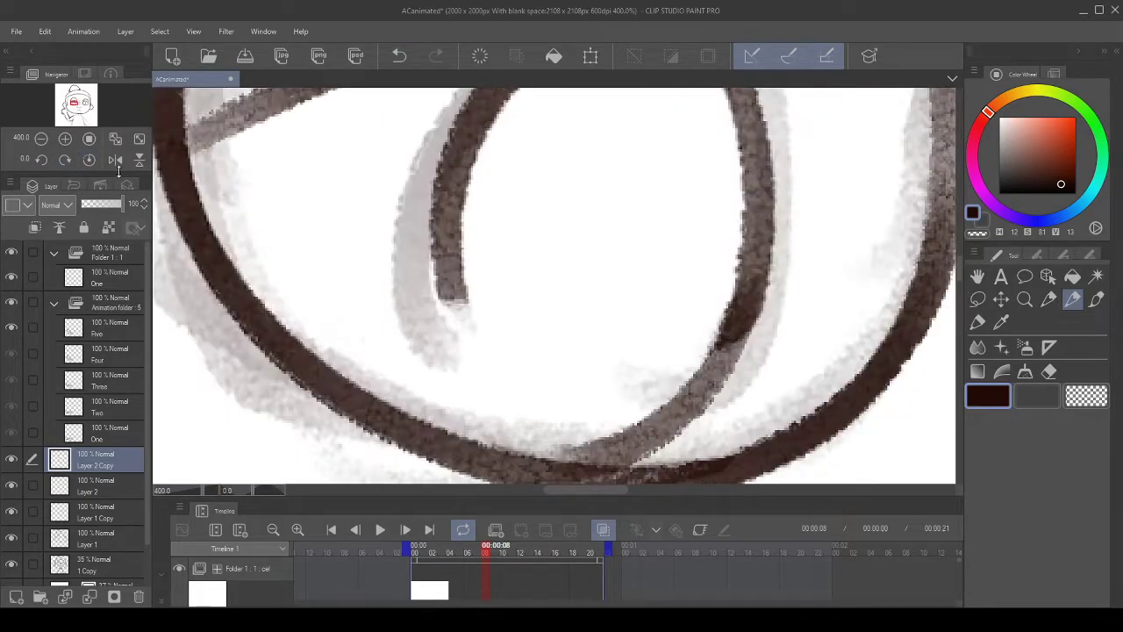
- Draw the left iris's outer lower curve in dark brown to close the oval, and reset the canvas rotation
drag(449, 295, 399, 278)
drag(509, 431, 399, 246)
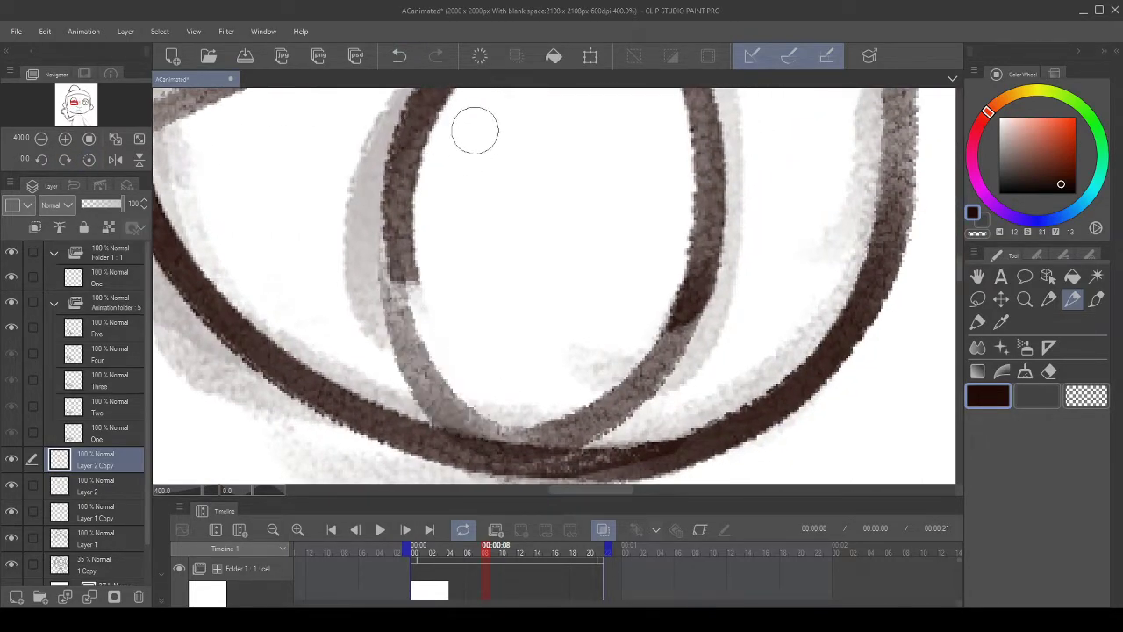
click(395, 63)
drag(488, 414, 421, 141)
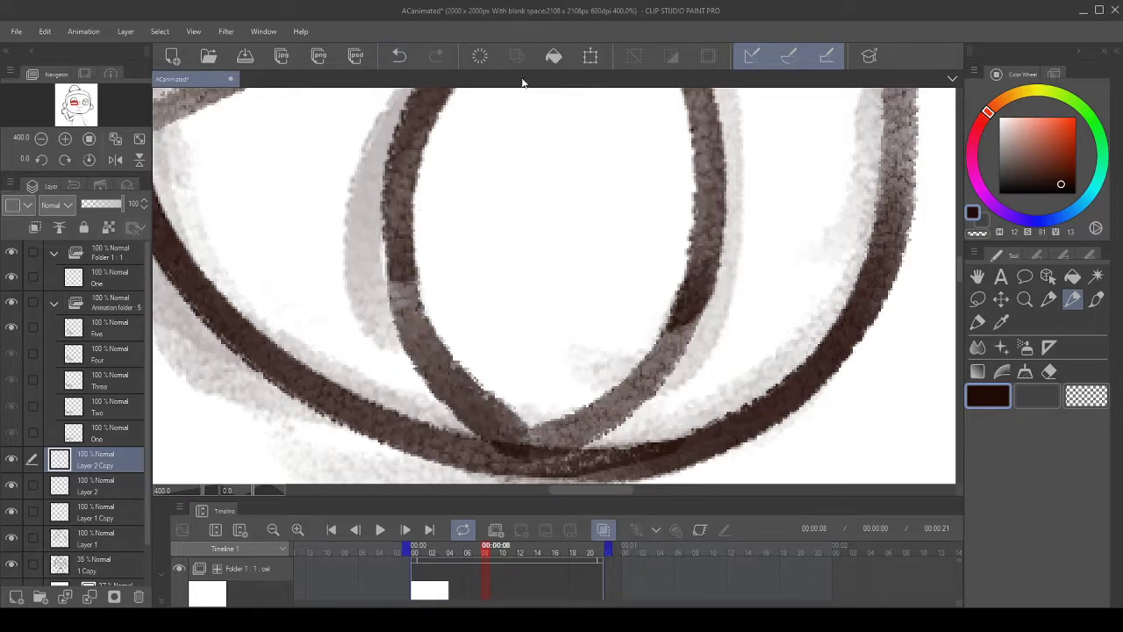
click(410, 60)
mouse_move(521, 394)
mouse_down()
mouse_move(401, 328)
mouse_move(396, 289)
mouse_up()
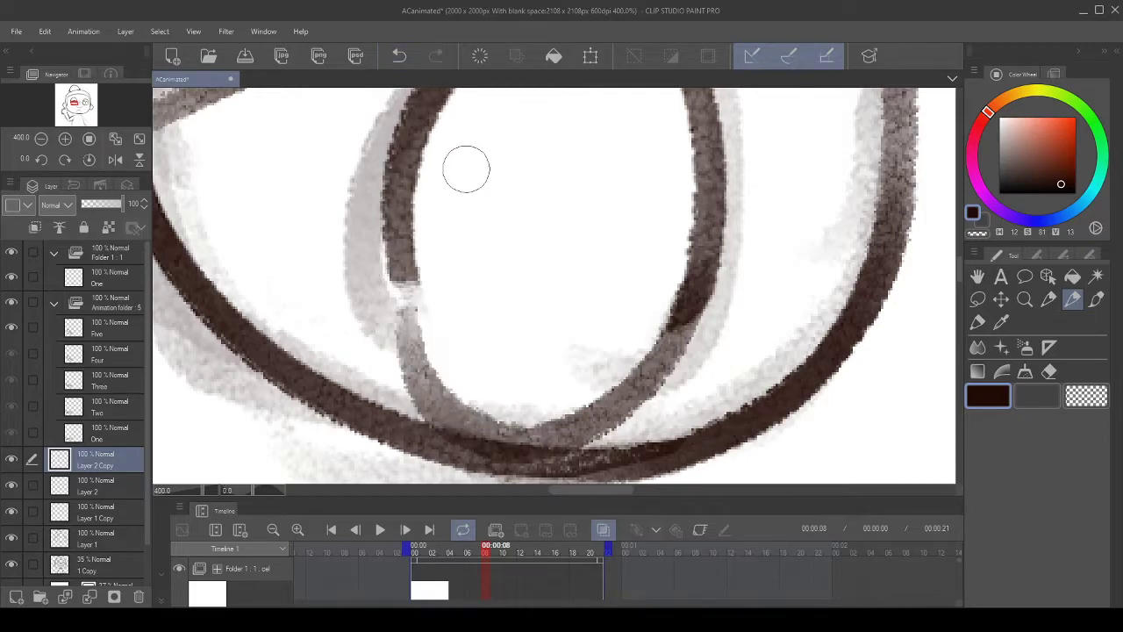
click(409, 63)
click(64, 160)
click(64, 159)
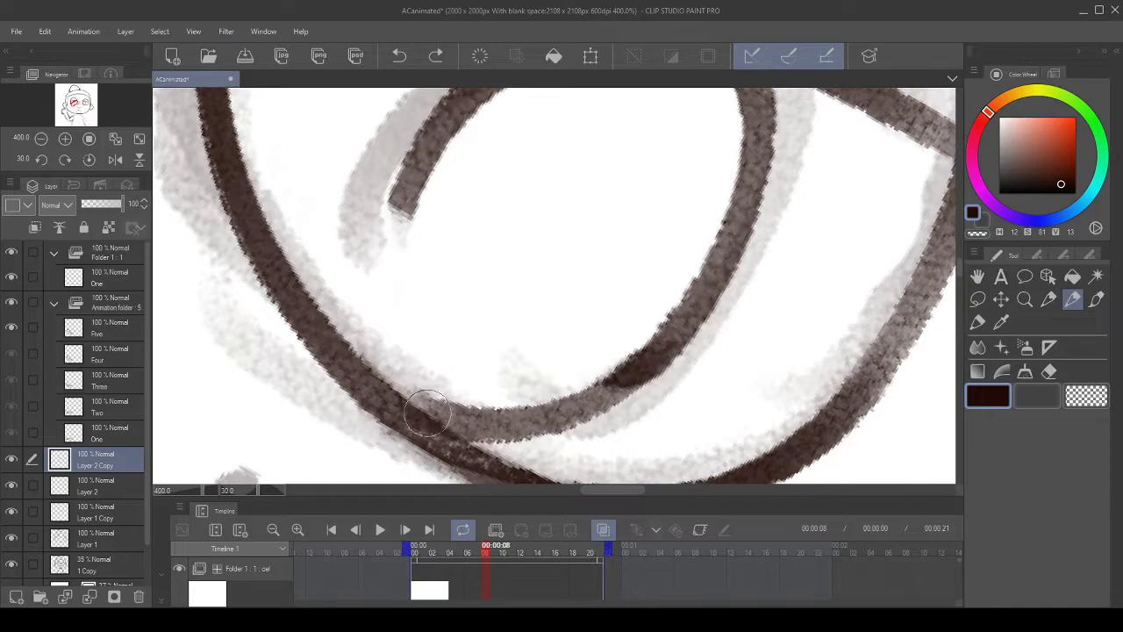
drag(428, 412, 392, 207)
click(399, 56)
mouse_move(437, 415)
mouse_down()
mouse_move(373, 281)
mouse_move(378, 321)
mouse_move(425, 149)
mouse_move(483, 100)
mouse_up()
scroll(513, 180, down, 3)
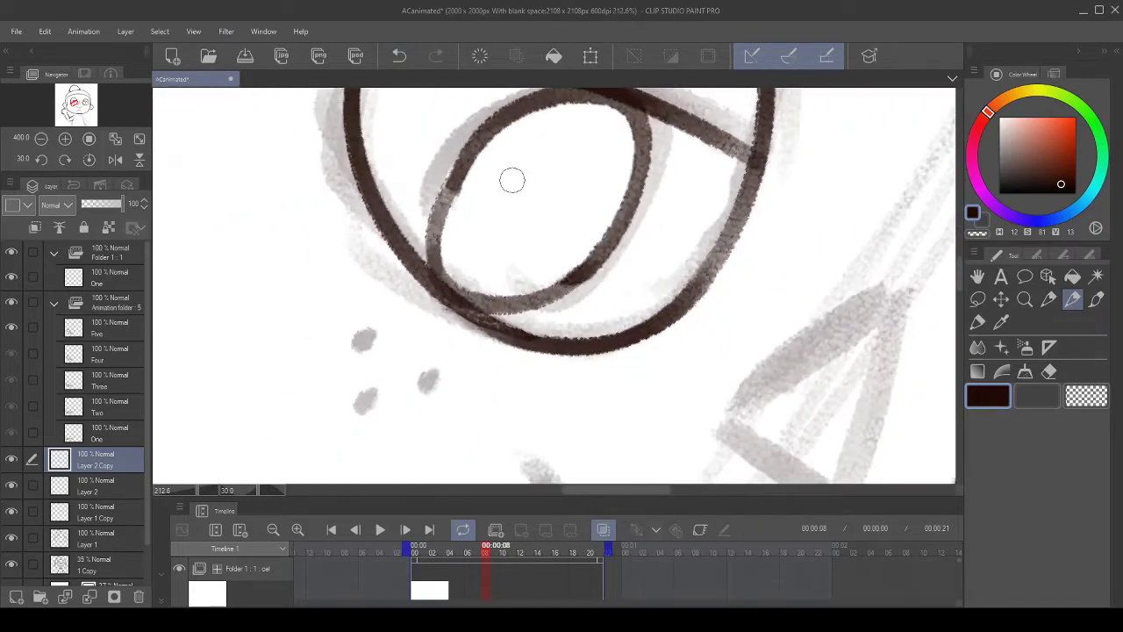
scroll(512, 180, down, 8)
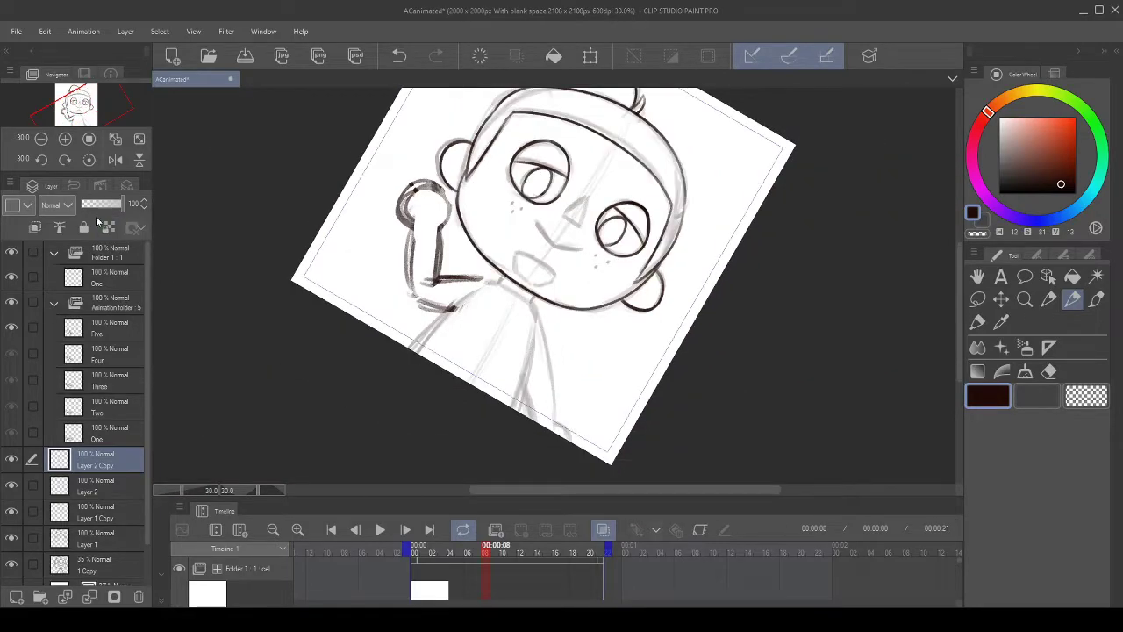
click(67, 162)
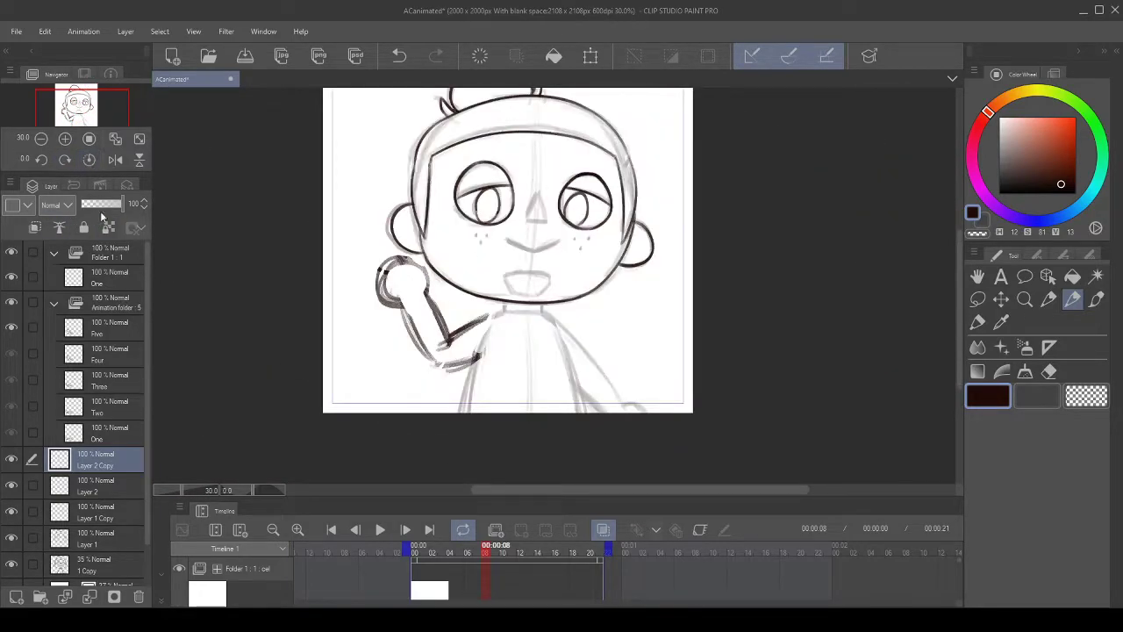
- Toggle the visibility of the line art layers to check what each one contains
click(12, 537)
click(12, 537)
click(11, 511)
click(12, 486)
click(13, 485)
click(13, 465)
click(13, 465)
click(16, 515)
click(16, 514)
click(16, 514)
click(16, 515)
click(16, 514)
click(16, 515)
click(16, 514)
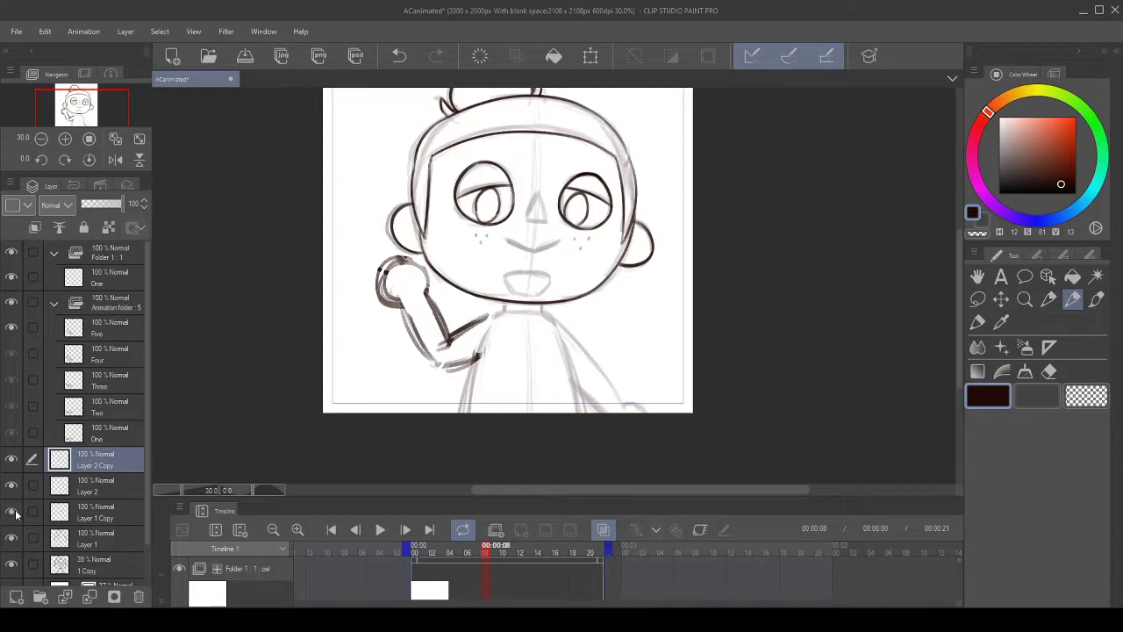
- Merge Layer 1 Copy into Layer 1 and make Layer 2 Copy the active layer
click(81, 515)
key(ctrl+e)
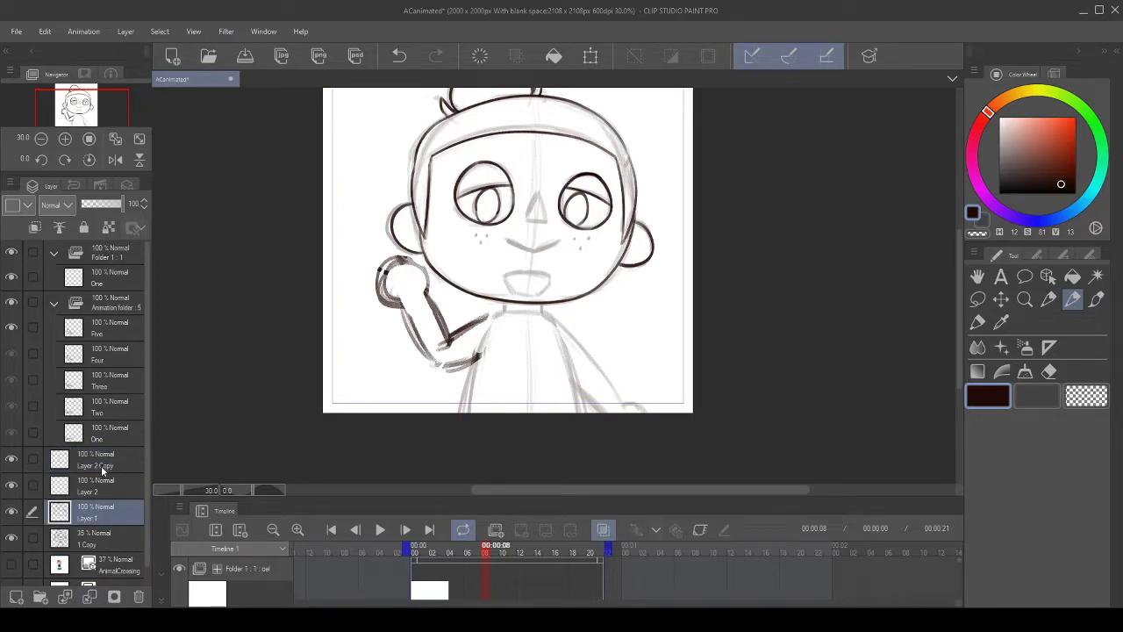
click(102, 470)
click(12, 463)
click(13, 463)
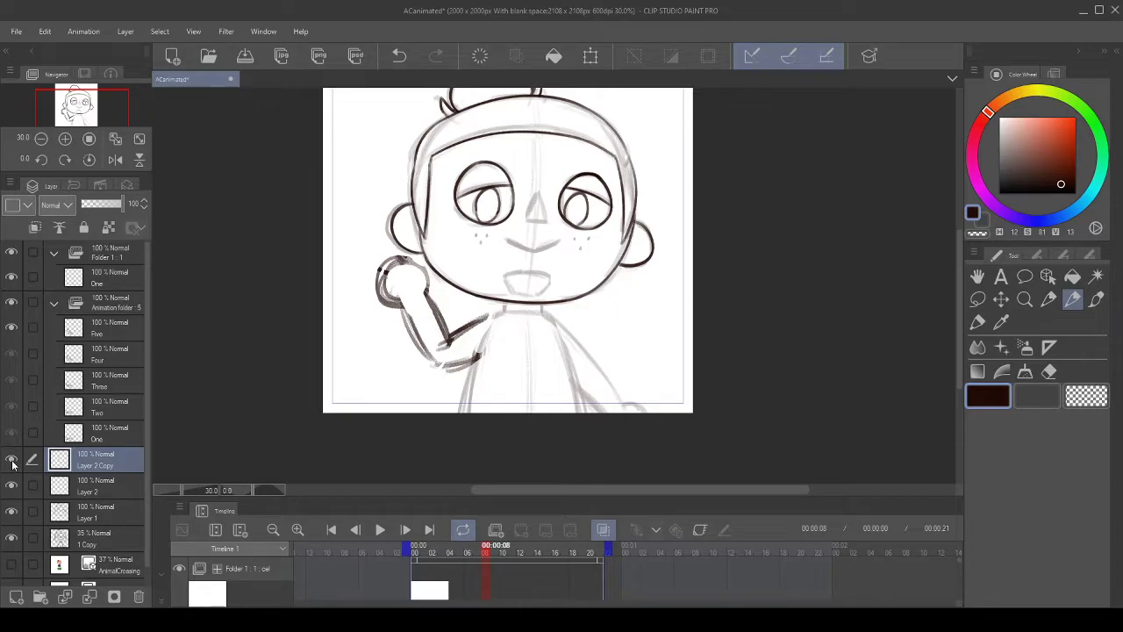
- Examine the left iris against the right one and the rough sketch, toggling the sketch and Layer 2 Copy
scroll(399, 271, up, 5)
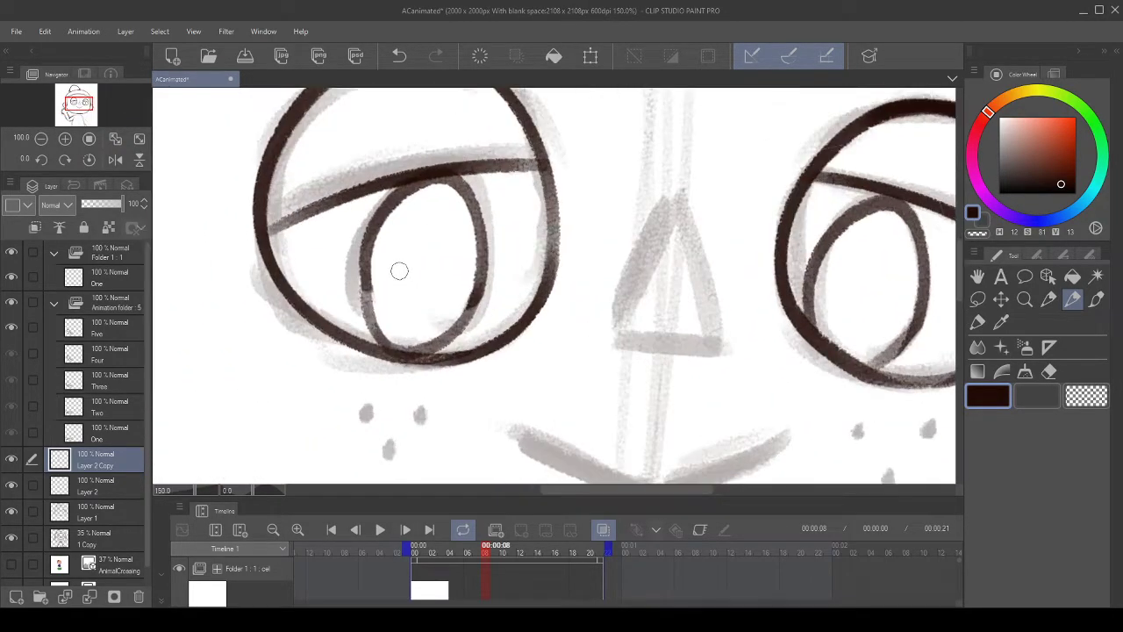
scroll(399, 270, up, 1)
scroll(402, 270, down, 1)
scroll(421, 271, down, 1)
scroll(449, 271, up, 1)
scroll(479, 287, down, 1)
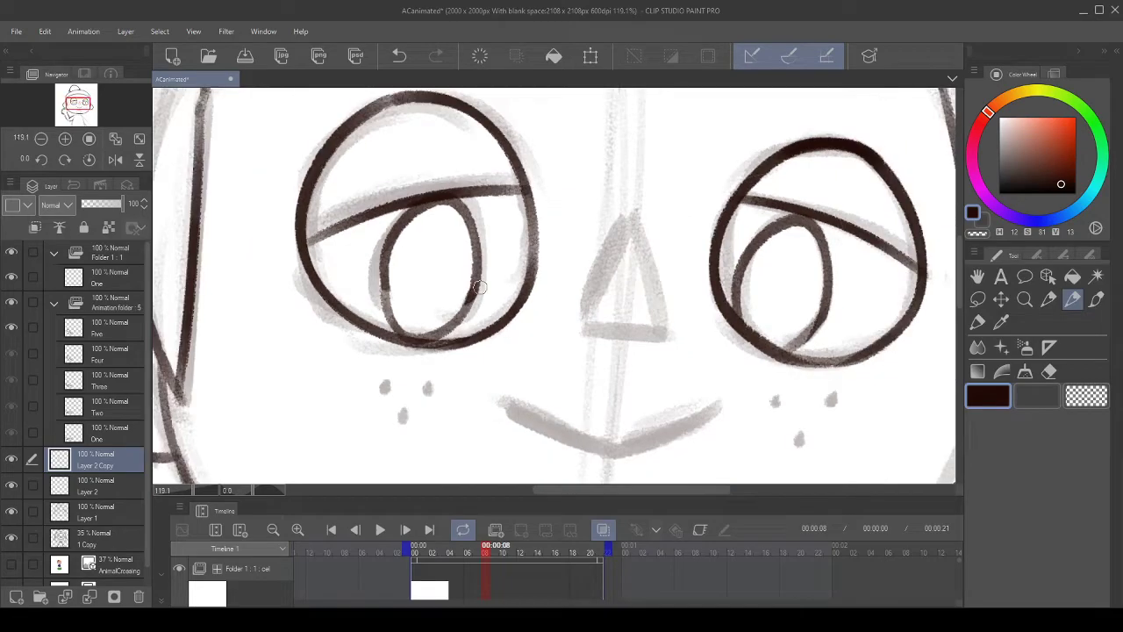
scroll(480, 287, up, 1)
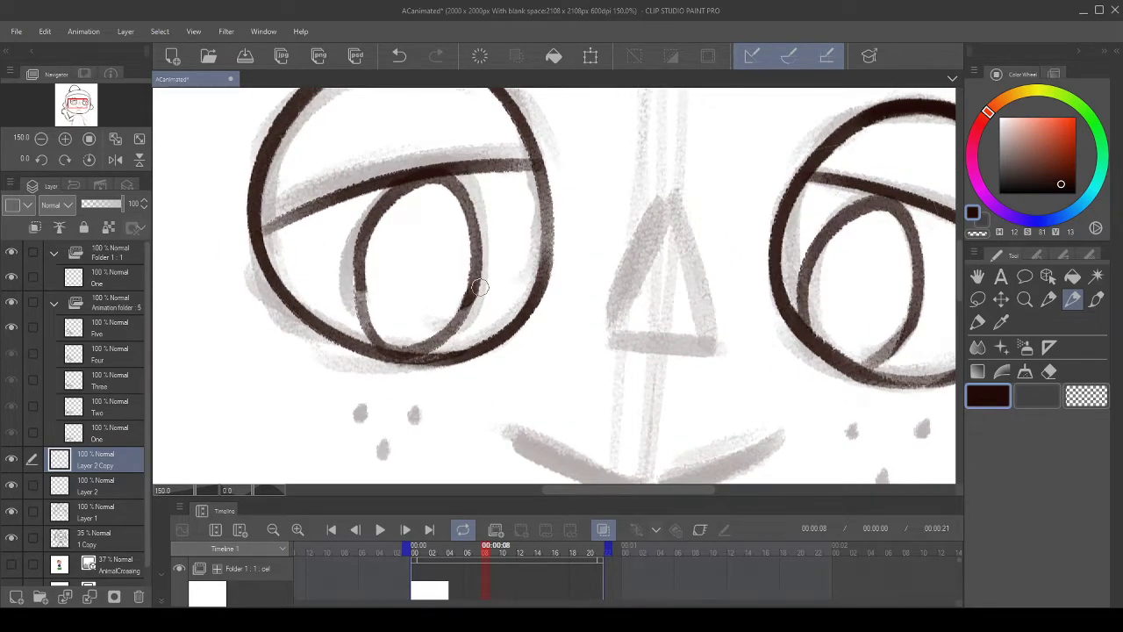
click(12, 538)
click(12, 538)
scroll(266, 349, up, 1)
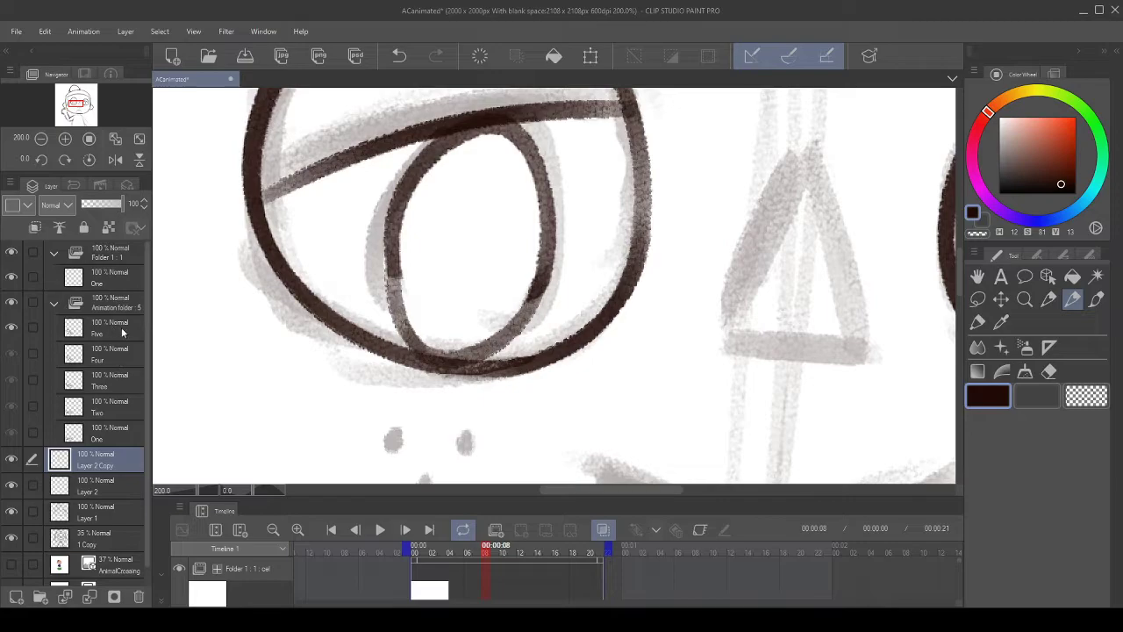
click(13, 460)
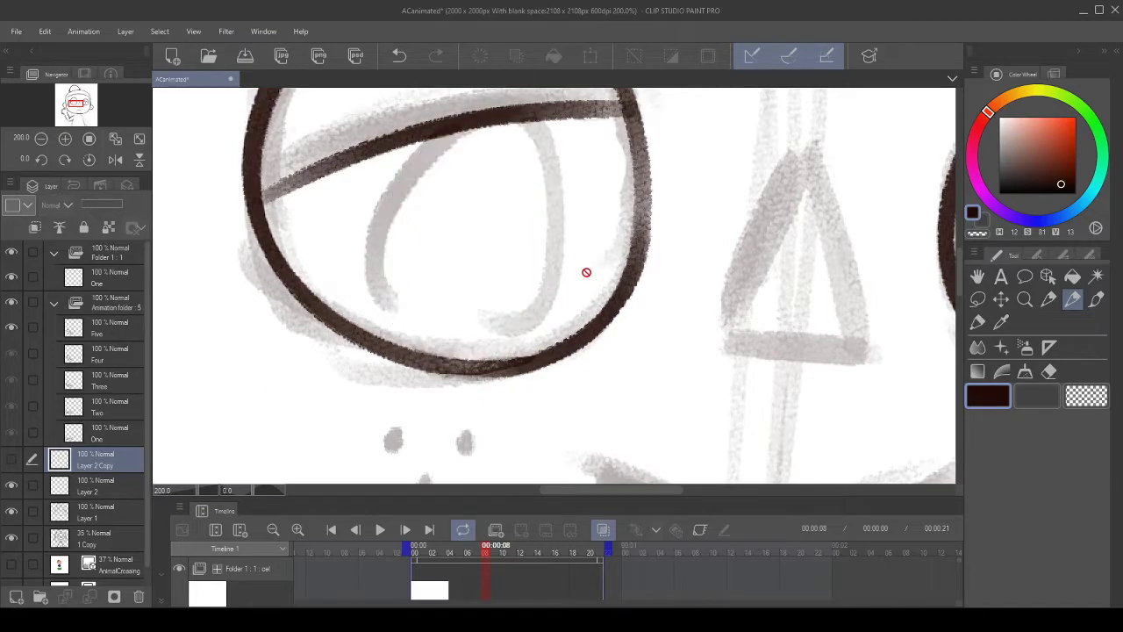
click(12, 460)
- Darken the left iris's outer lower curve with dark brown pen strokes over the existing line
click(978, 233)
click(978, 212)
drag(404, 321, 422, 345)
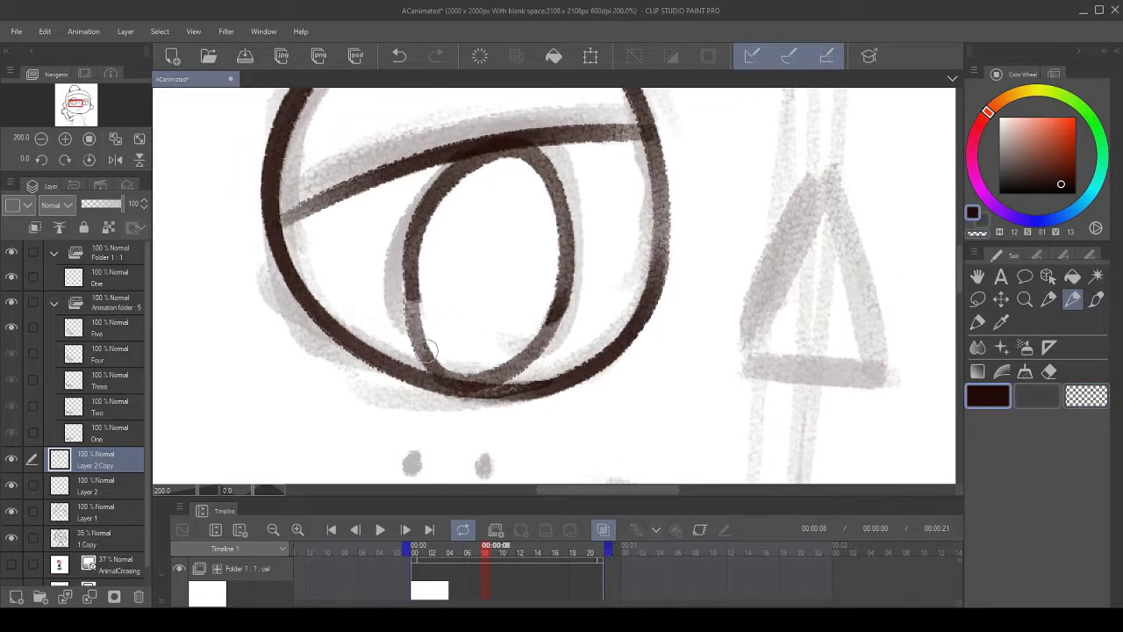
drag(449, 383, 455, 171)
click(399, 56)
mouse_move(441, 379)
mouse_down()
mouse_move(503, 185)
mouse_move(482, 167)
mouse_up()
click(399, 55)
drag(440, 372, 467, 165)
drag(447, 381, 423, 211)
click(399, 55)
drag(446, 379, 417, 230)
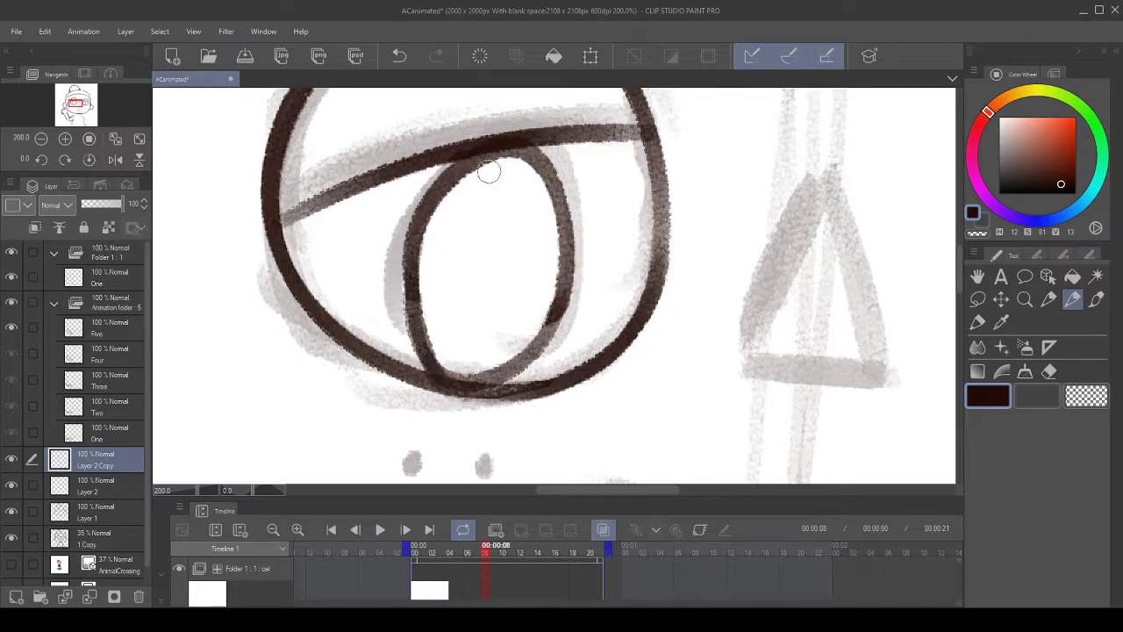
- Redraw the outer side of the left iris in dark brown and trim its inner edge with the transparent colour
click(400, 56)
drag(443, 384, 478, 177)
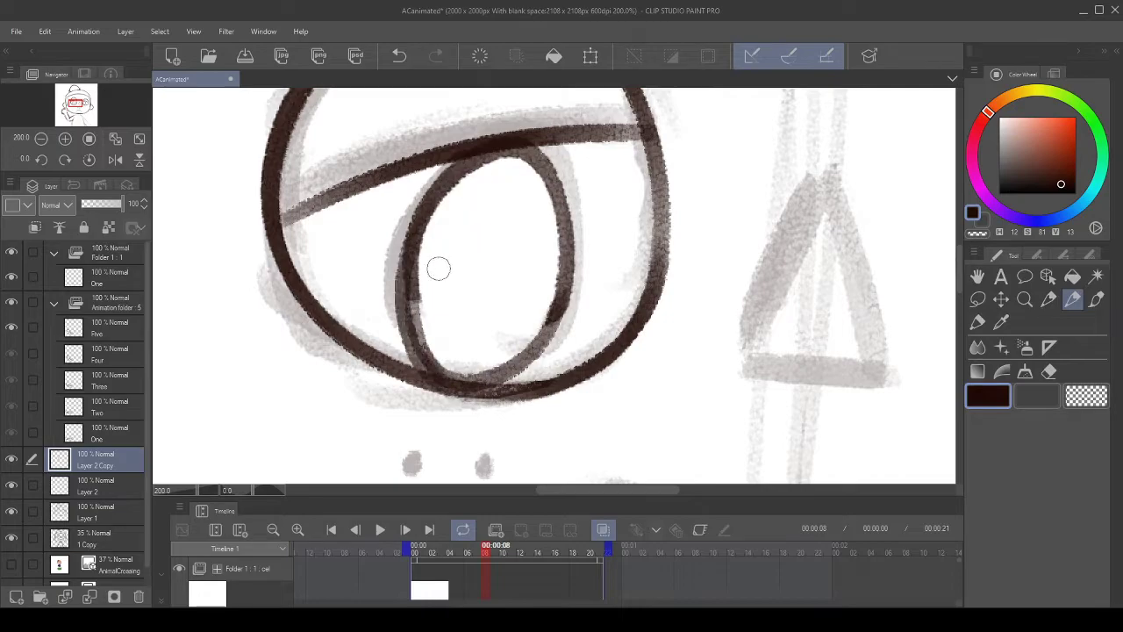
scroll(466, 278, up, 3)
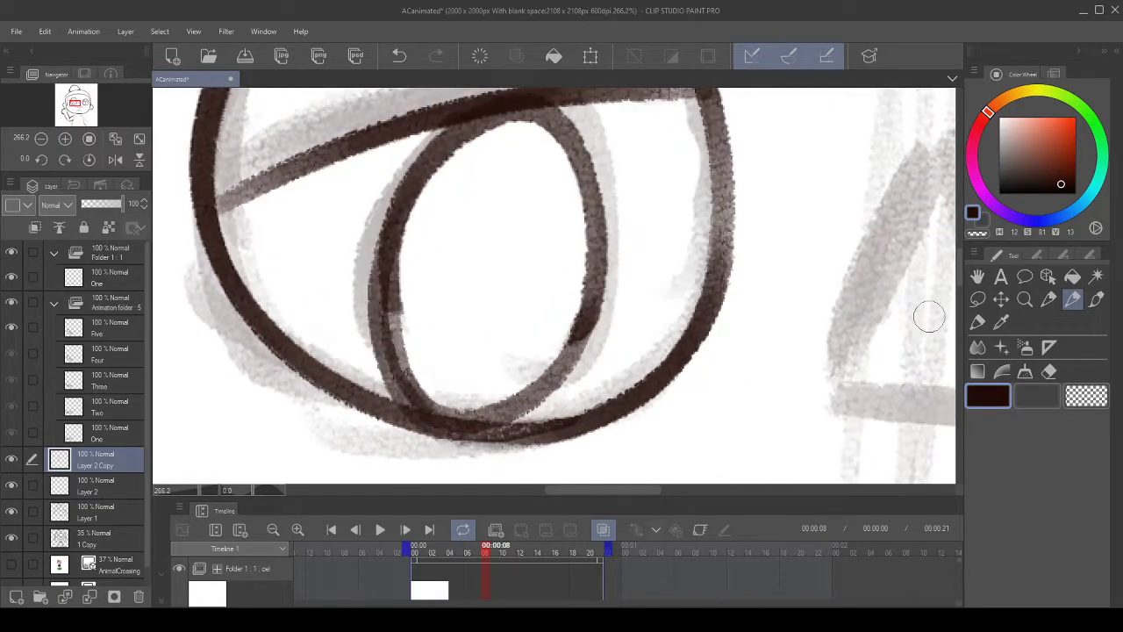
click(979, 234)
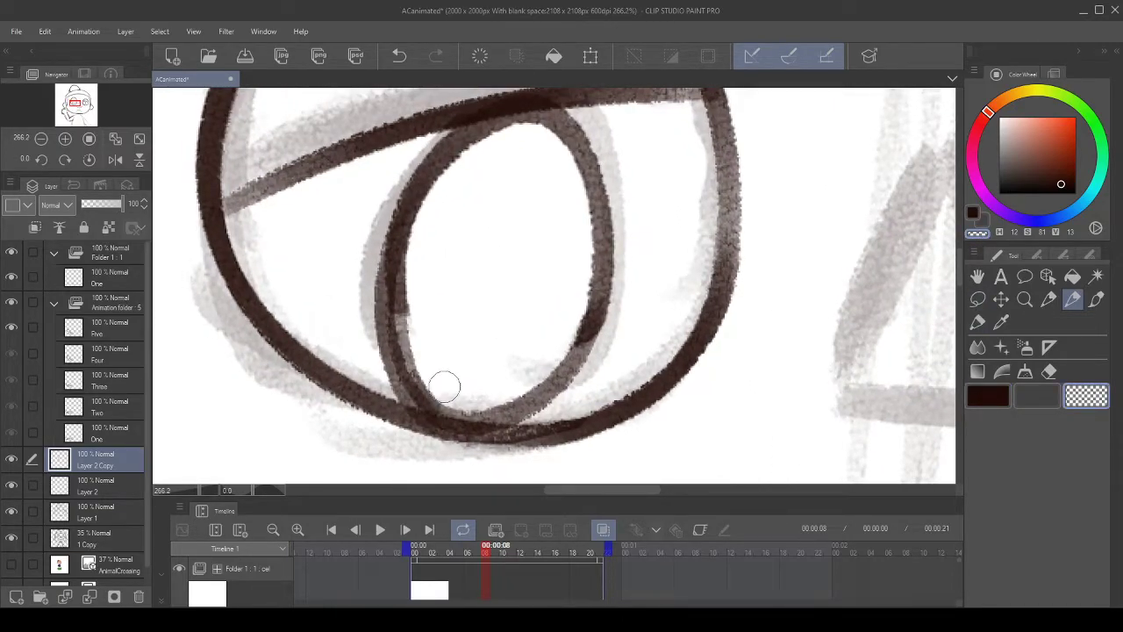
click(399, 55)
drag(439, 389, 438, 254)
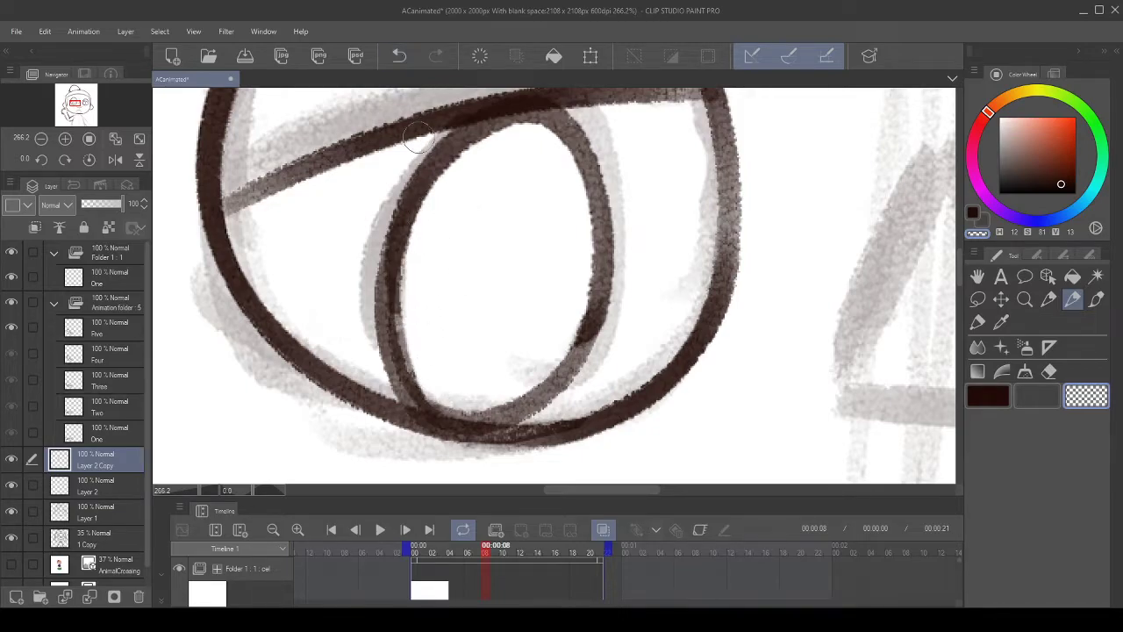
- Smooth the inner edge of the left iris's lower outer curve with transparent strokes, working in a flipped and rotated view
click(138, 161)
drag(579, 279, 548, 267)
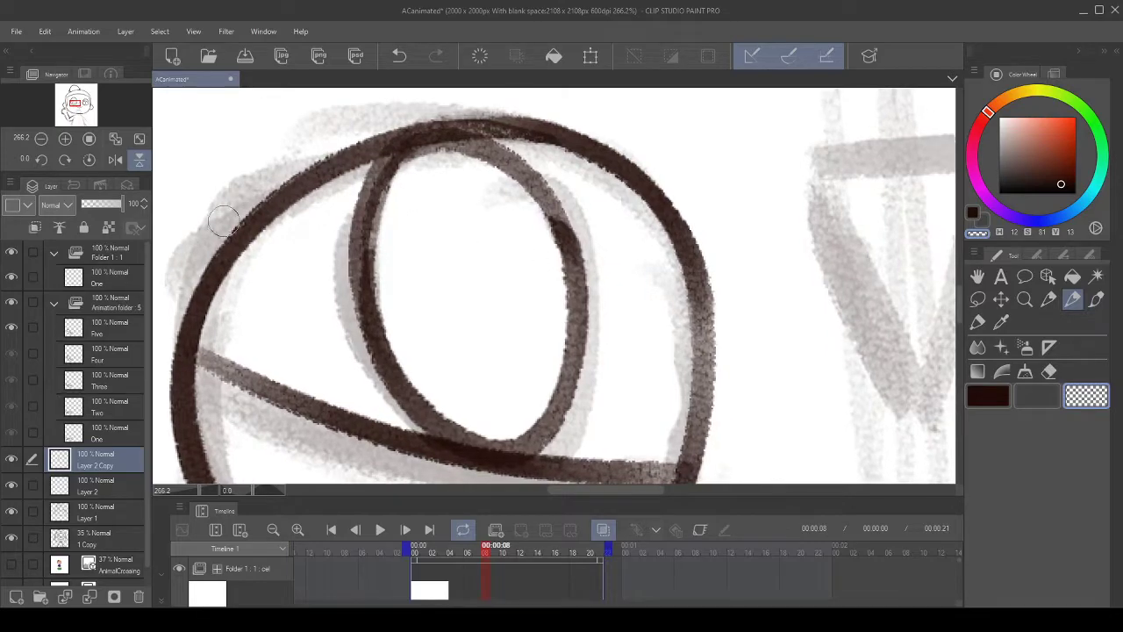
click(113, 161)
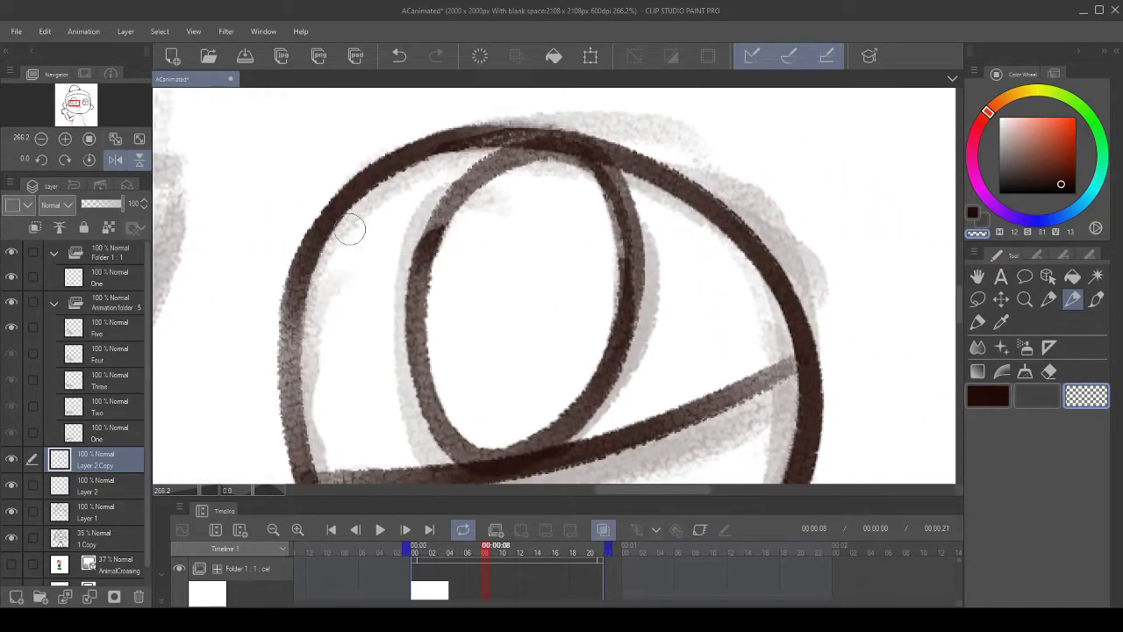
click(115, 159)
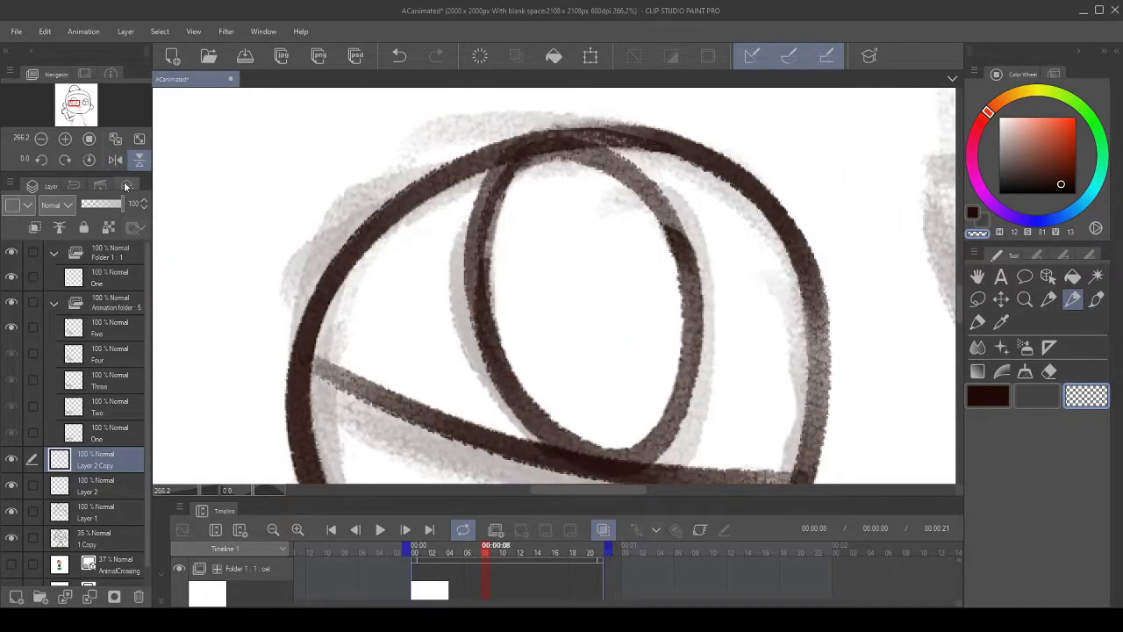
click(65, 161)
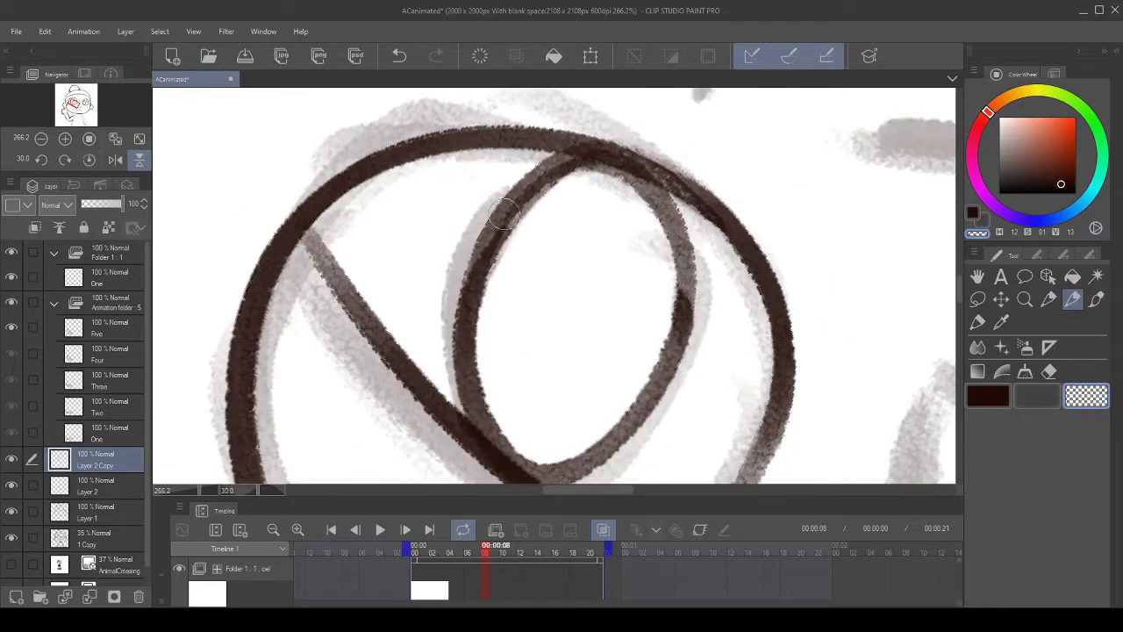
click(65, 161)
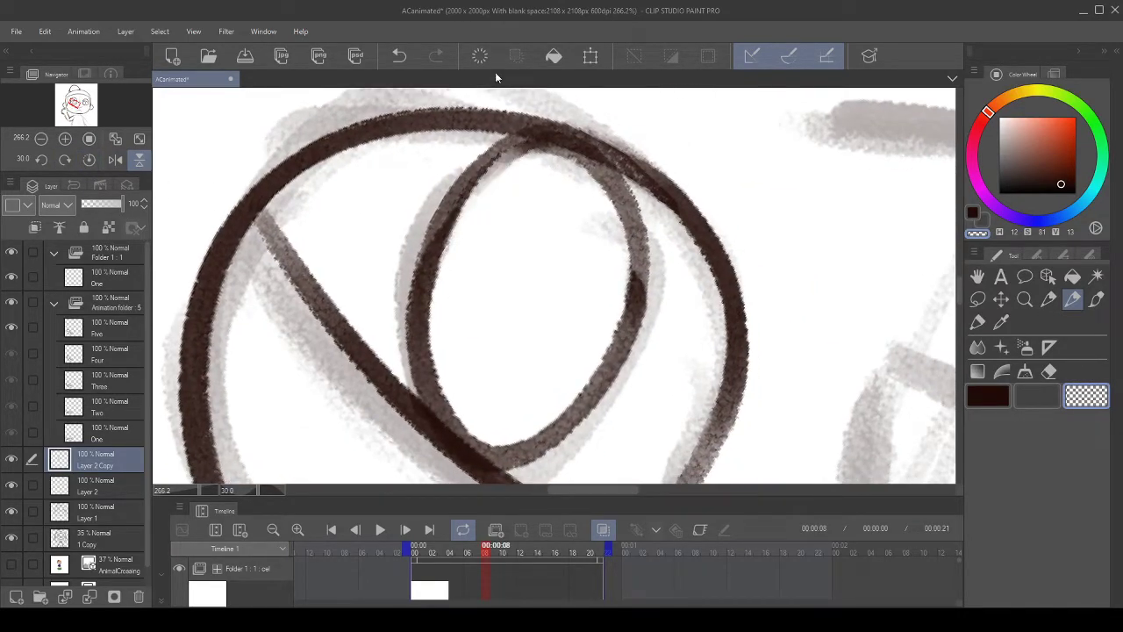
click(392, 67)
drag(456, 282, 522, 182)
click(400, 58)
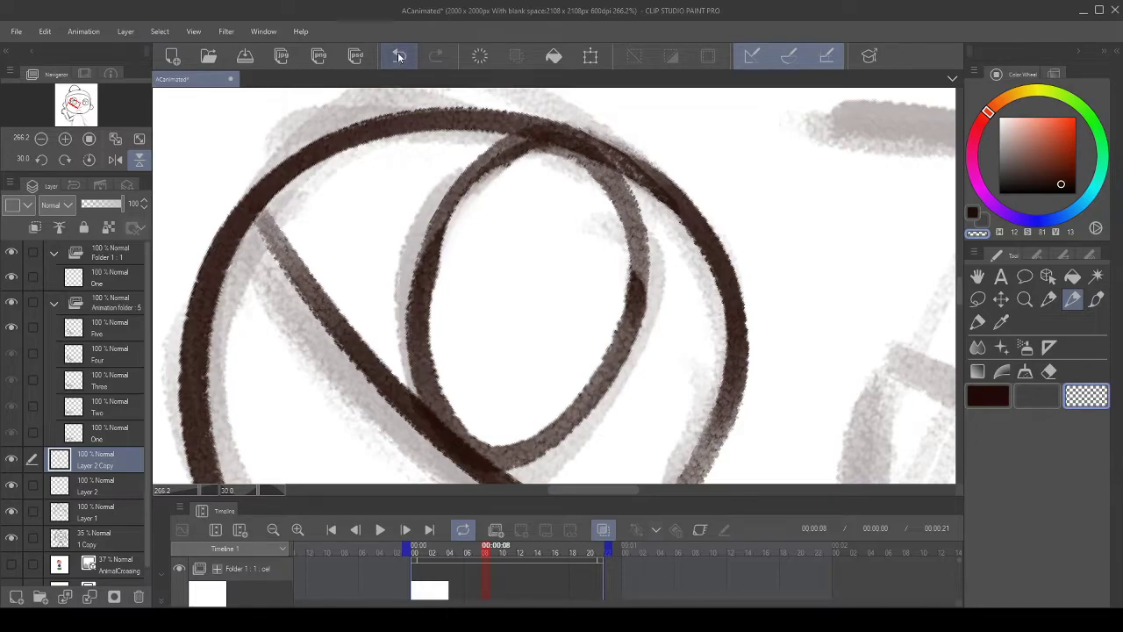
mouse_move(472, 220)
mouse_down()
mouse_move(461, 248)
mouse_move(528, 158)
mouse_up()
click(400, 64)
drag(463, 255, 509, 174)
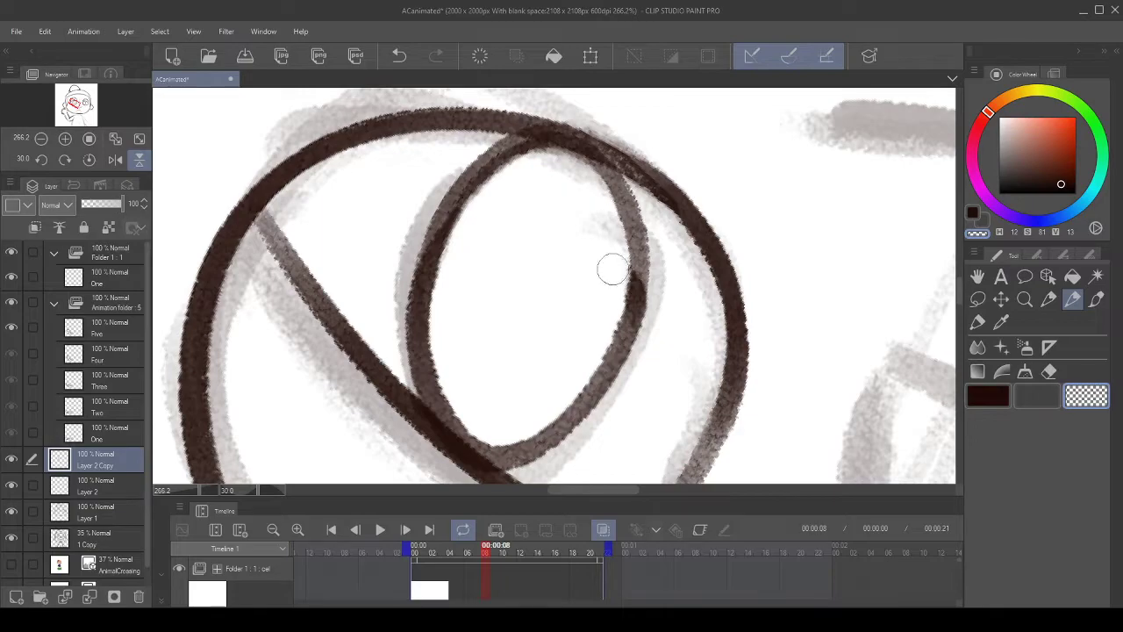
click(139, 159)
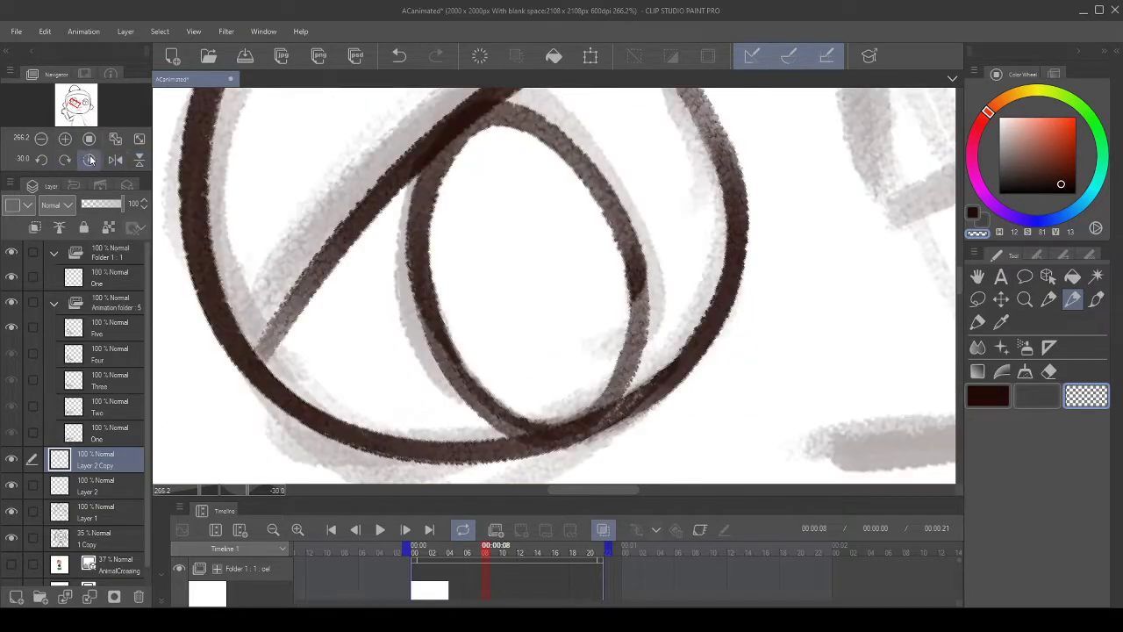
click(89, 160)
- Hide the rough sketch and toggle Five, Layer 1, Layer 2 and Layer 2 Copy to check what each layer contains
scroll(567, 181, down, 10)
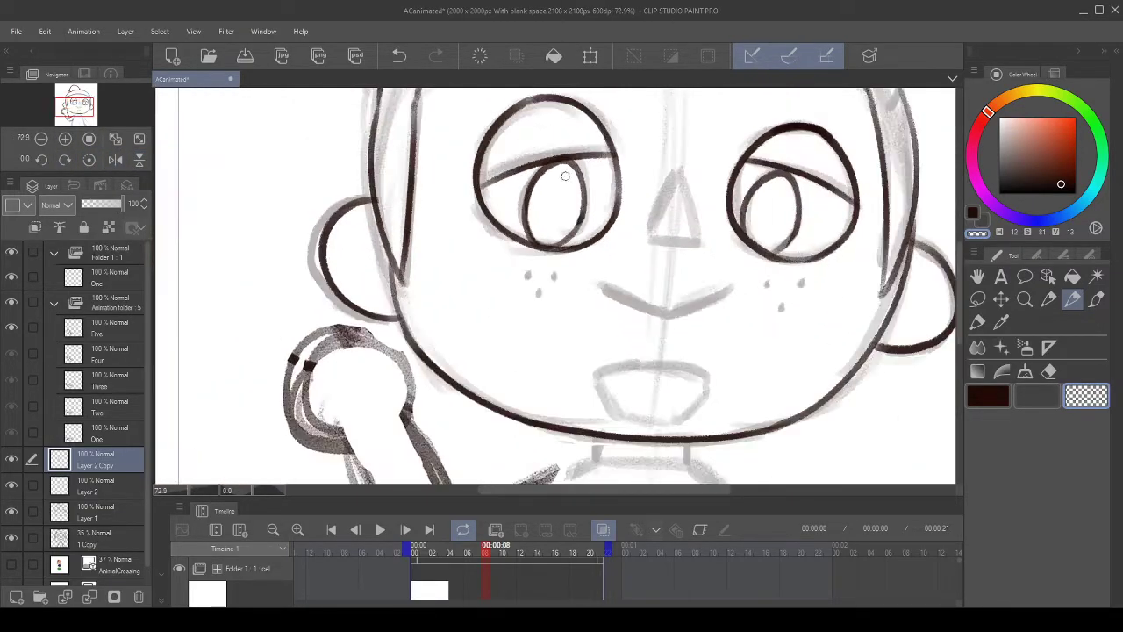
click(9, 542)
scroll(525, 230, down, 3)
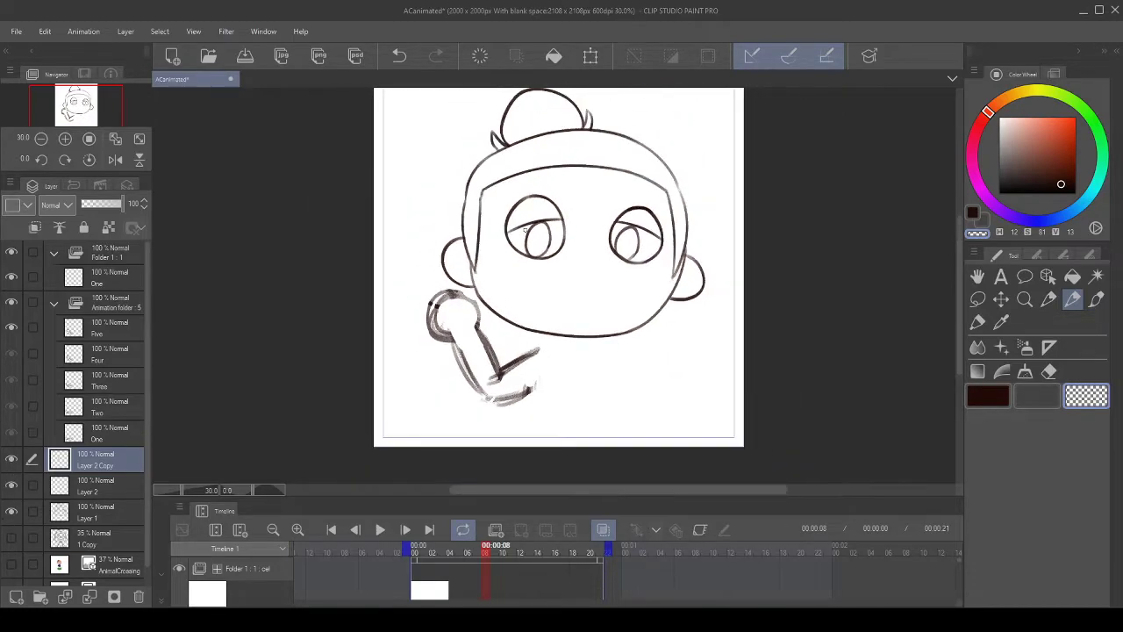
scroll(562, 213, down, 1)
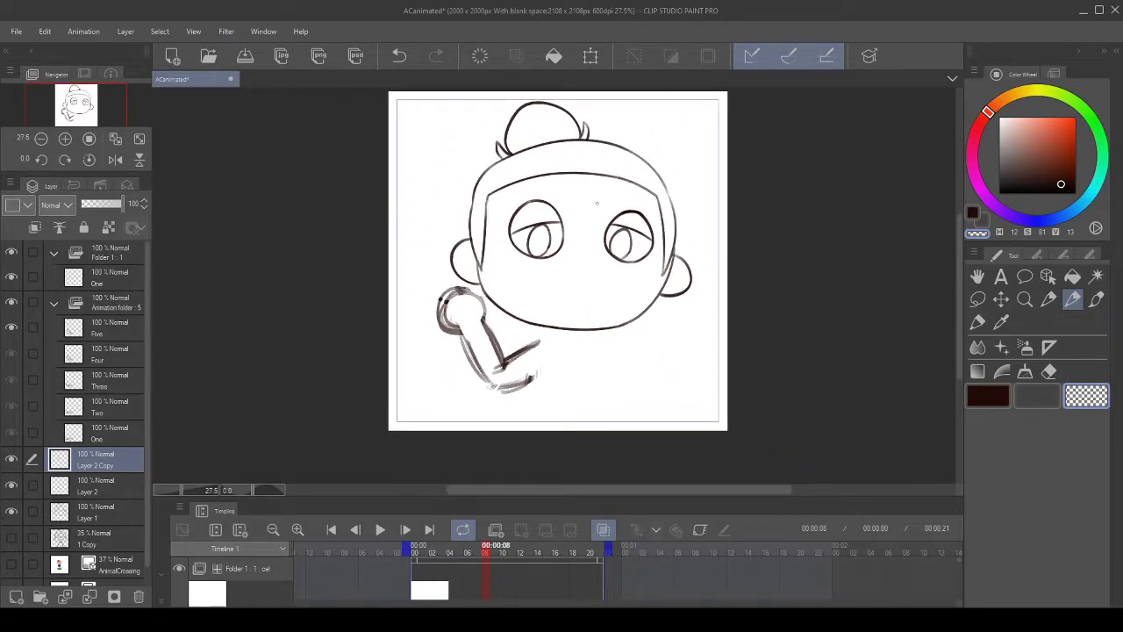
scroll(580, 206, up, 2)
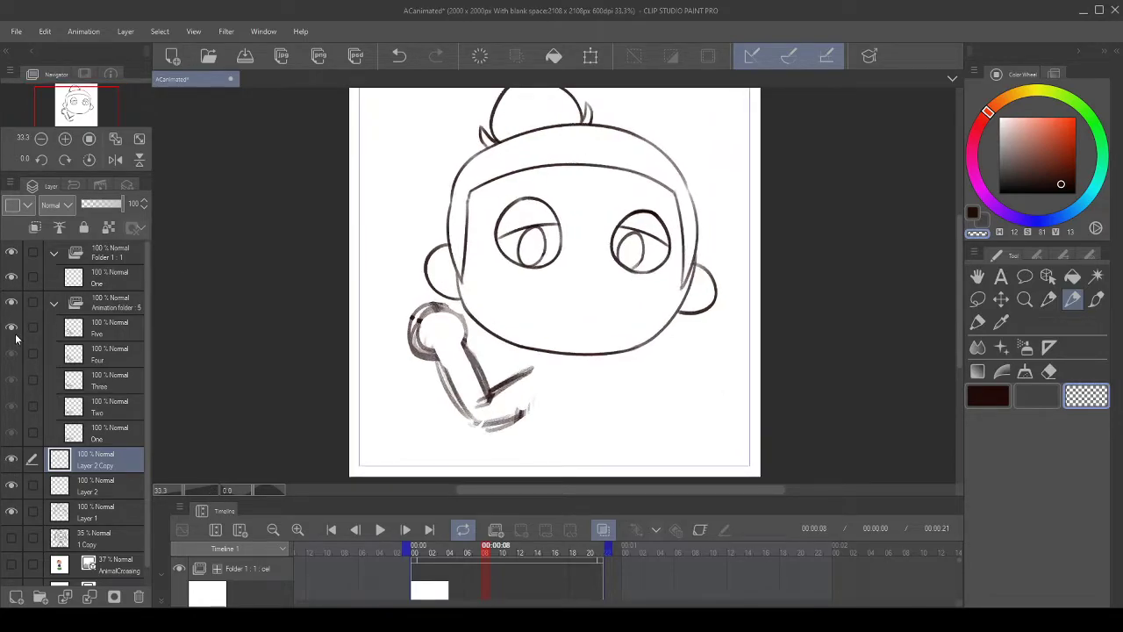
click(12, 327)
click(11, 326)
click(9, 492)
click(10, 491)
click(11, 510)
click(11, 511)
click(12, 485)
click(12, 485)
click(11, 459)
click(12, 459)
- Lasso the left iris on Layer 2 Copy, rotate it slightly counter-clockwise and clear the selection
key(m)
mouse_move(567, 207)
mouse_down()
mouse_move(542, 271)
mouse_move(497, 252)
mouse_move(501, 208)
mouse_move(561, 211)
mouse_up()
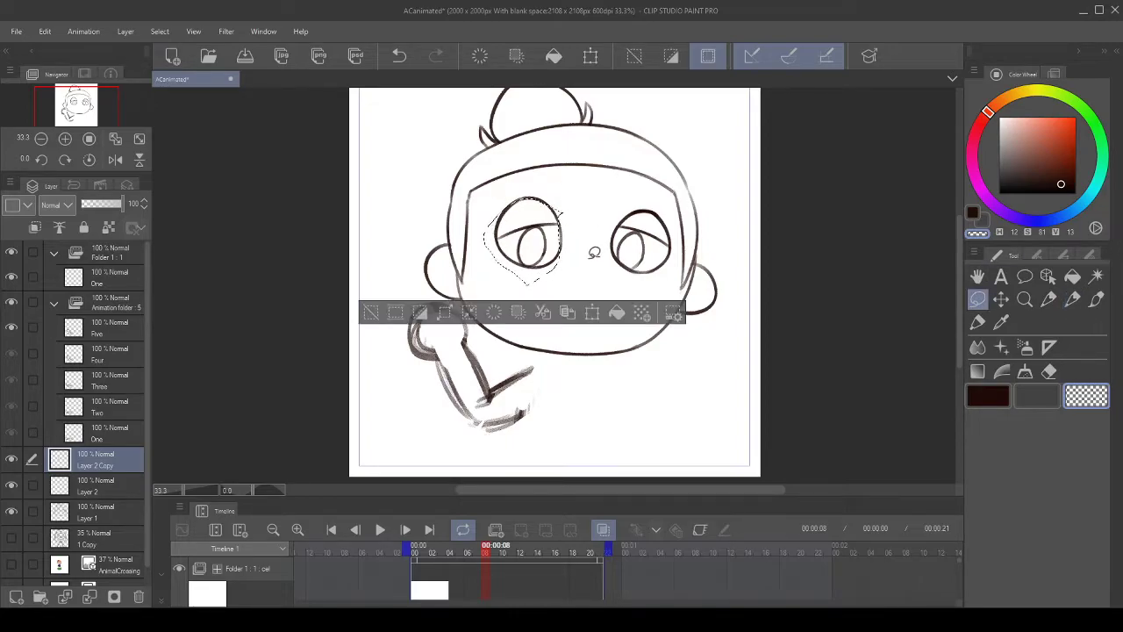
click(593, 314)
key(ctrl+z)
scroll(535, 256, up, 3)
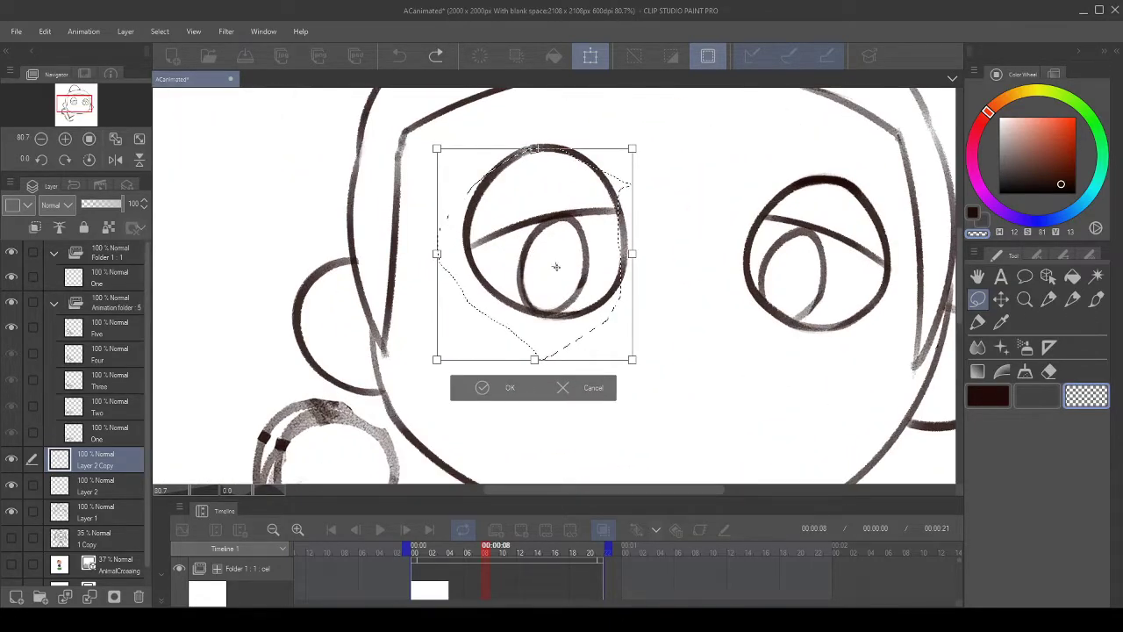
drag(711, 284, 720, 275)
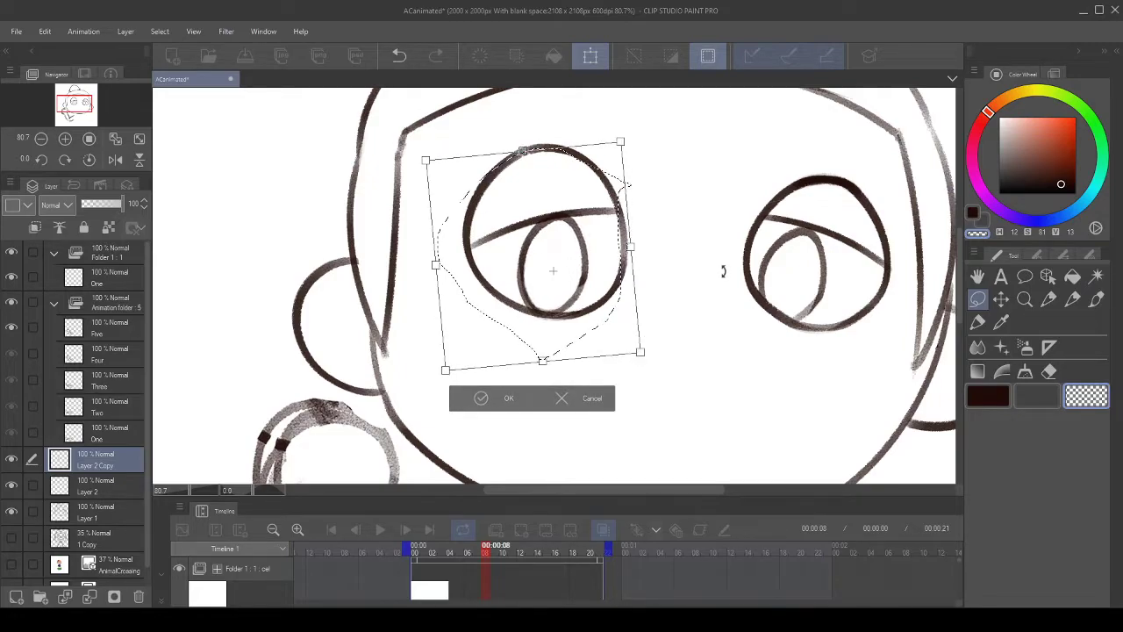
scroll(663, 180, down, 2)
scroll(664, 180, down, 2)
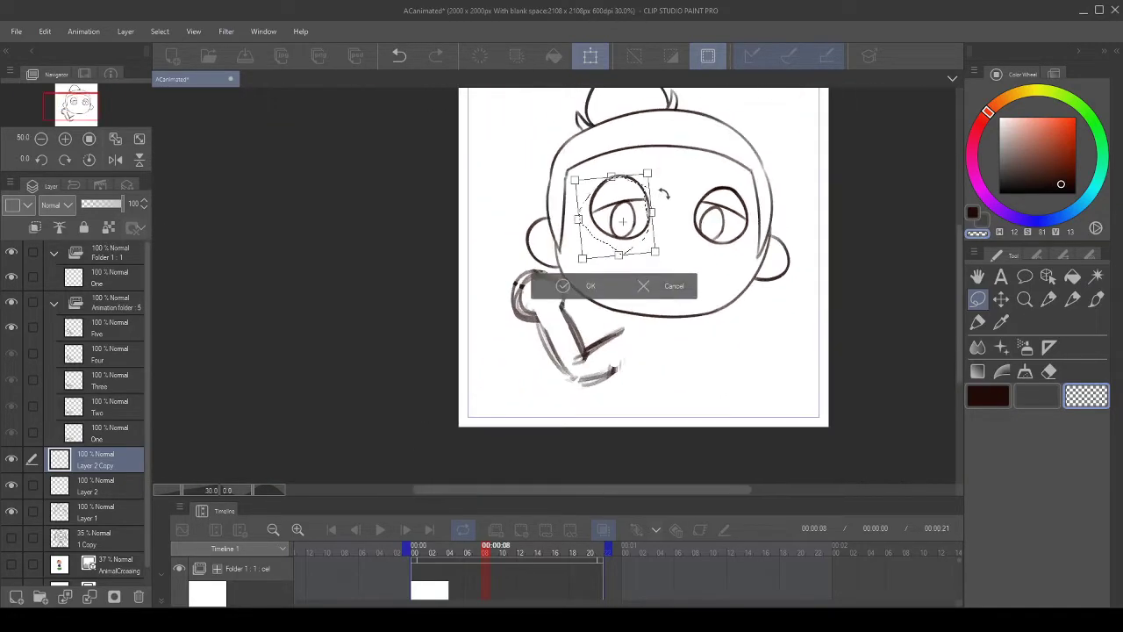
click(562, 289)
click(461, 277)
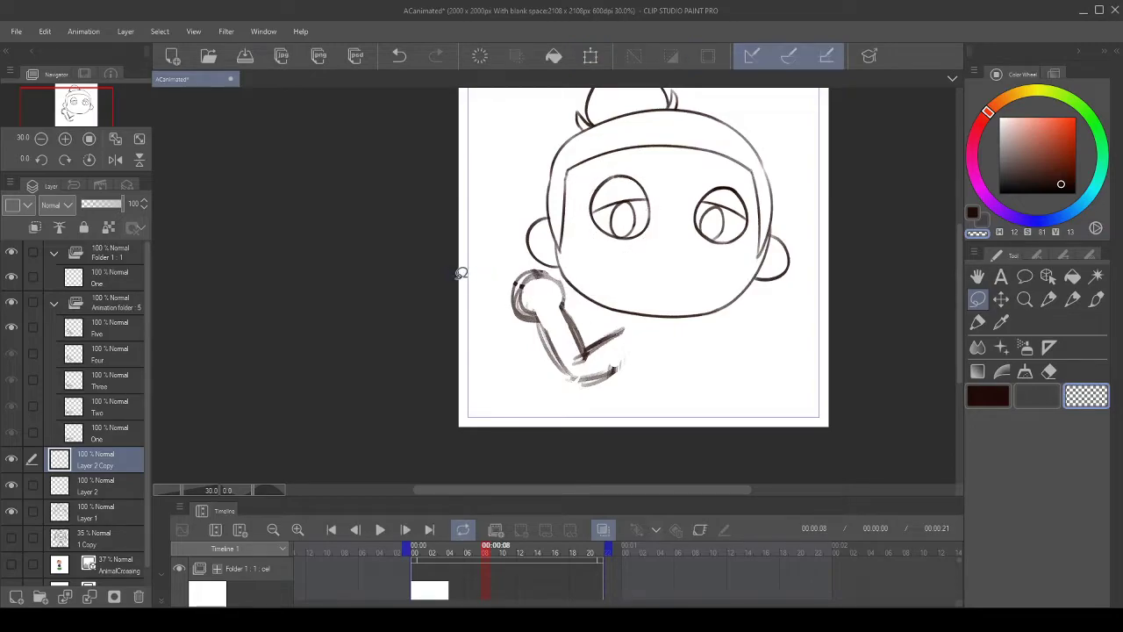
- Compare the left iris before and after its rotation by undoing and redoing the change
scroll(657, 166, down, 4)
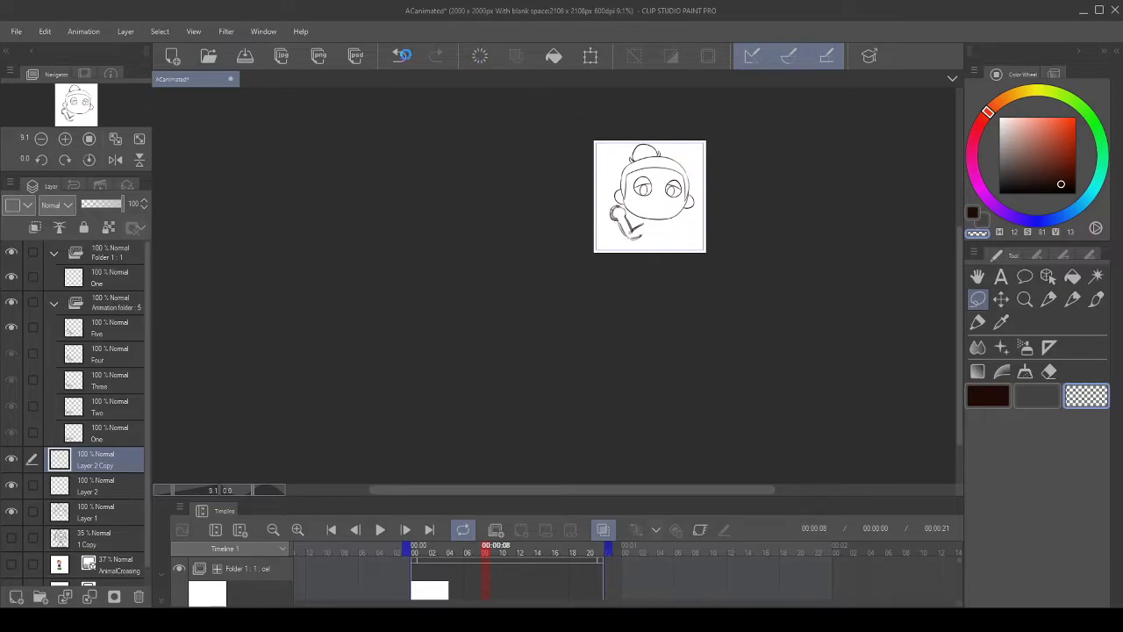
click(399, 58)
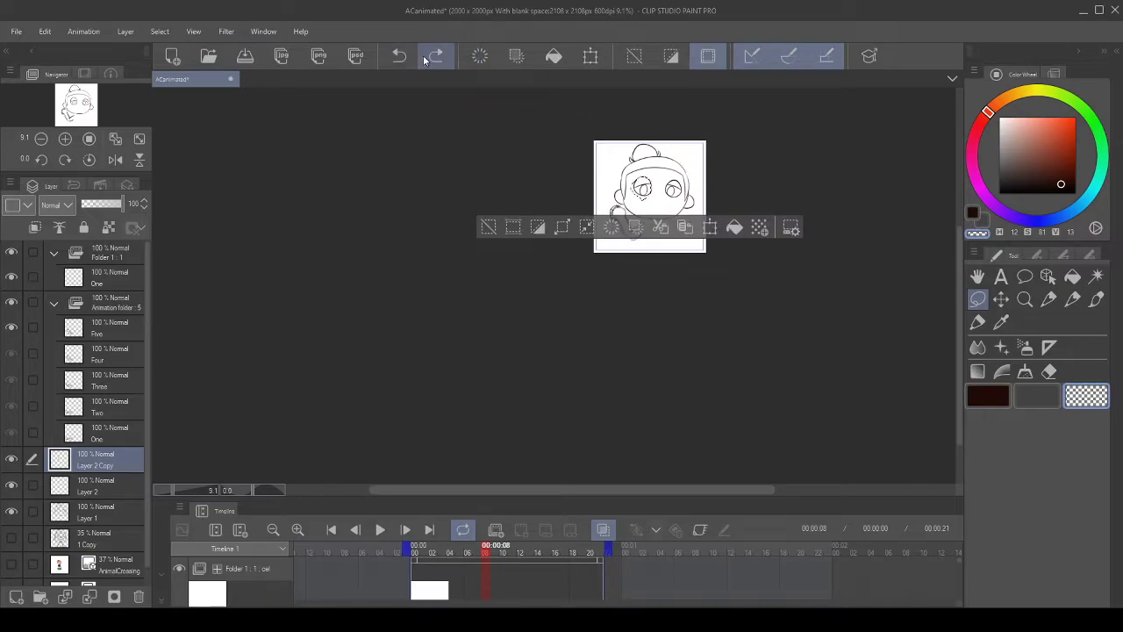
click(401, 60)
click(436, 58)
click(436, 58)
scroll(683, 155, up, 1)
scroll(682, 191, up, 6)
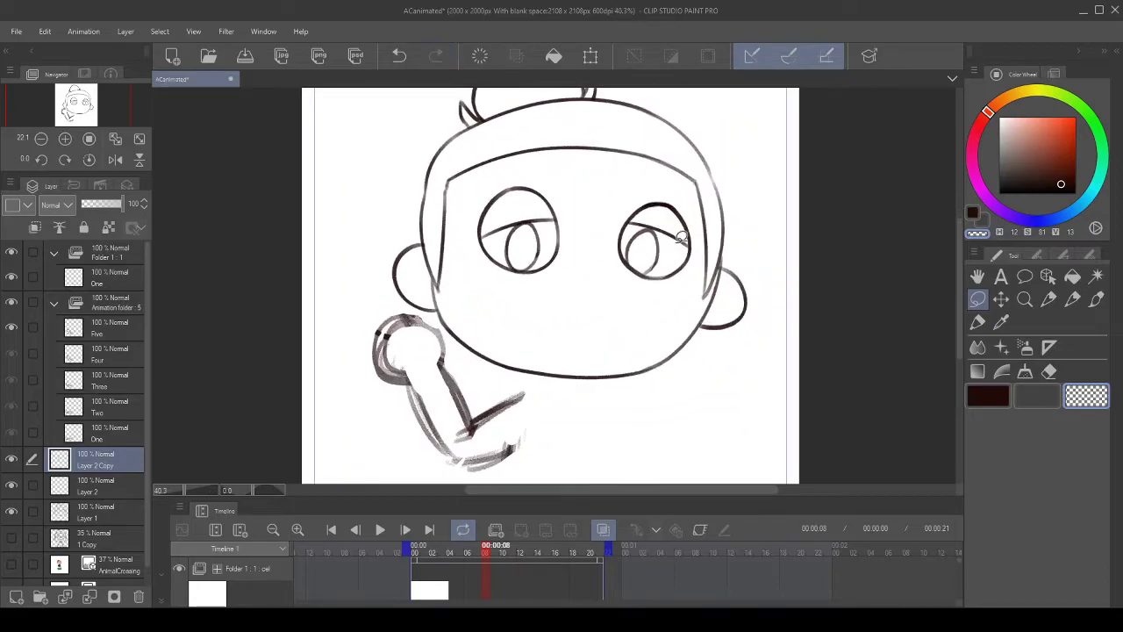
- Lasso the right iris on Layer 2, rotate it slightly counter-clockwise and clear the selection
click(105, 490)
mouse_move(655, 261)
mouse_down()
mouse_move(648, 294)
mouse_move(606, 320)
mouse_move(558, 292)
mouse_move(578, 219)
mouse_move(633, 179)
mouse_move(671, 210)
mouse_up()
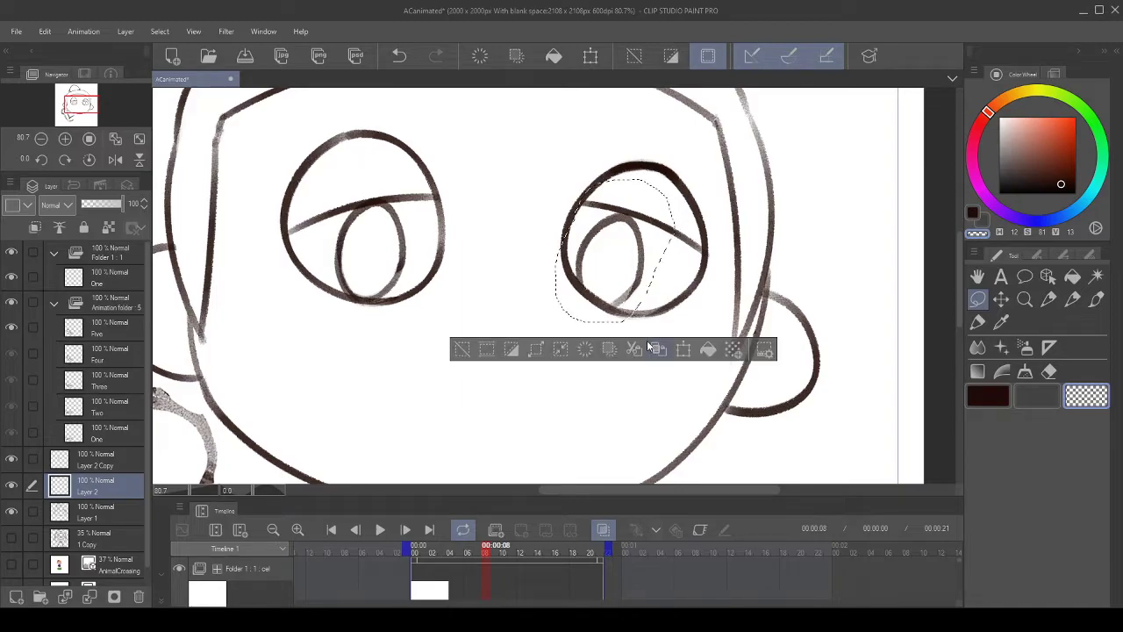
click(683, 349)
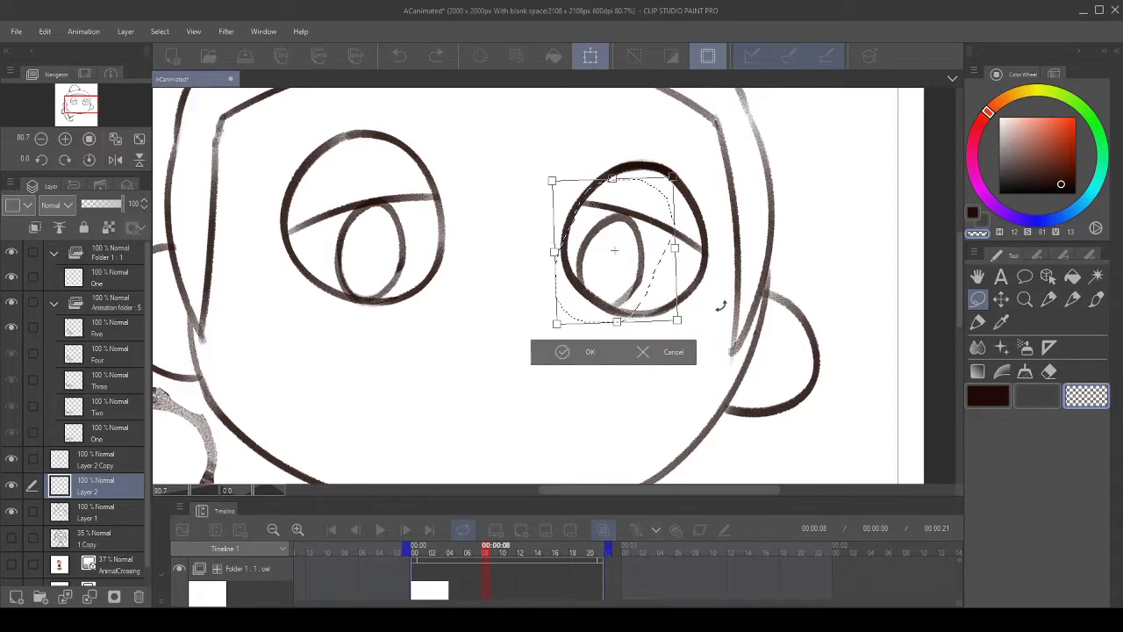
drag(719, 305, 721, 304)
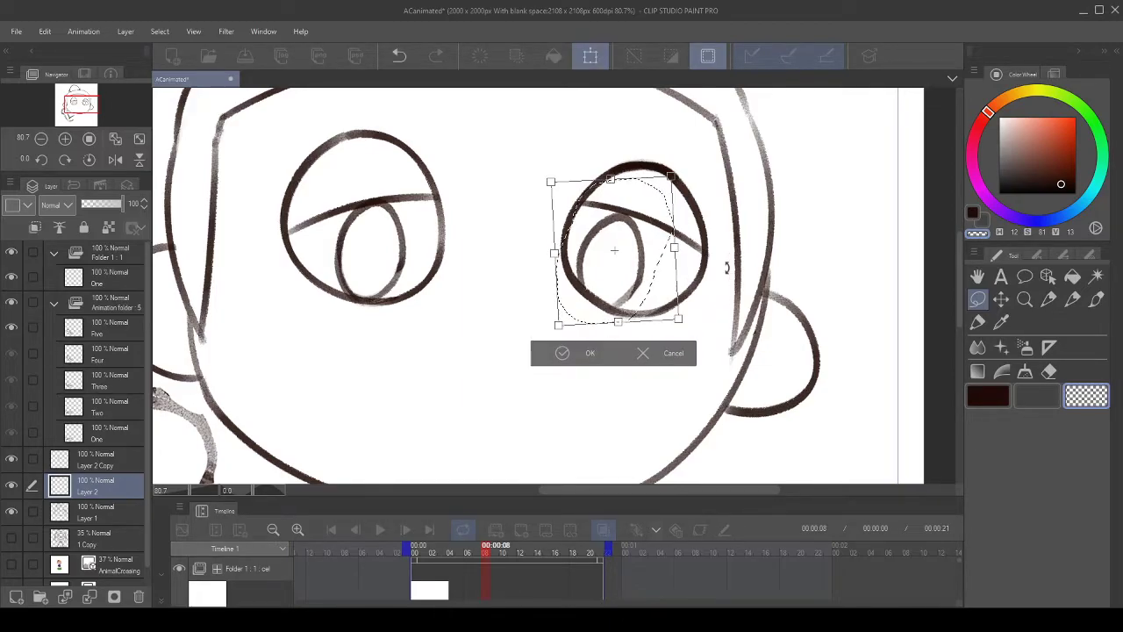
scroll(646, 287, down, 3)
click(605, 298)
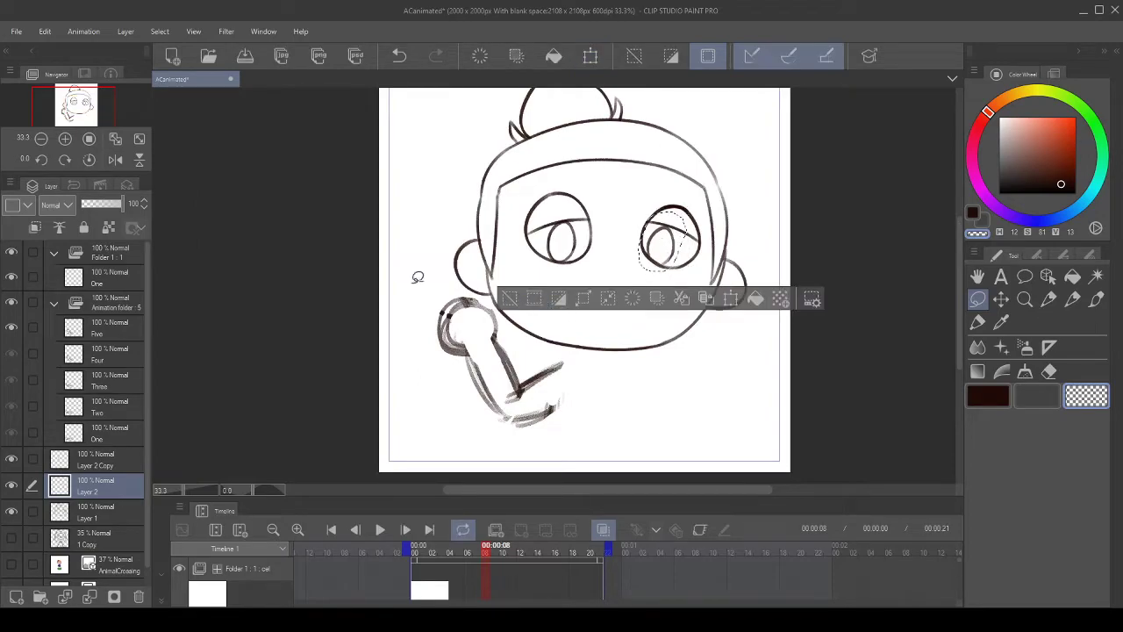
click(508, 300)
scroll(619, 214, down, 3)
scroll(659, 198, up, 4)
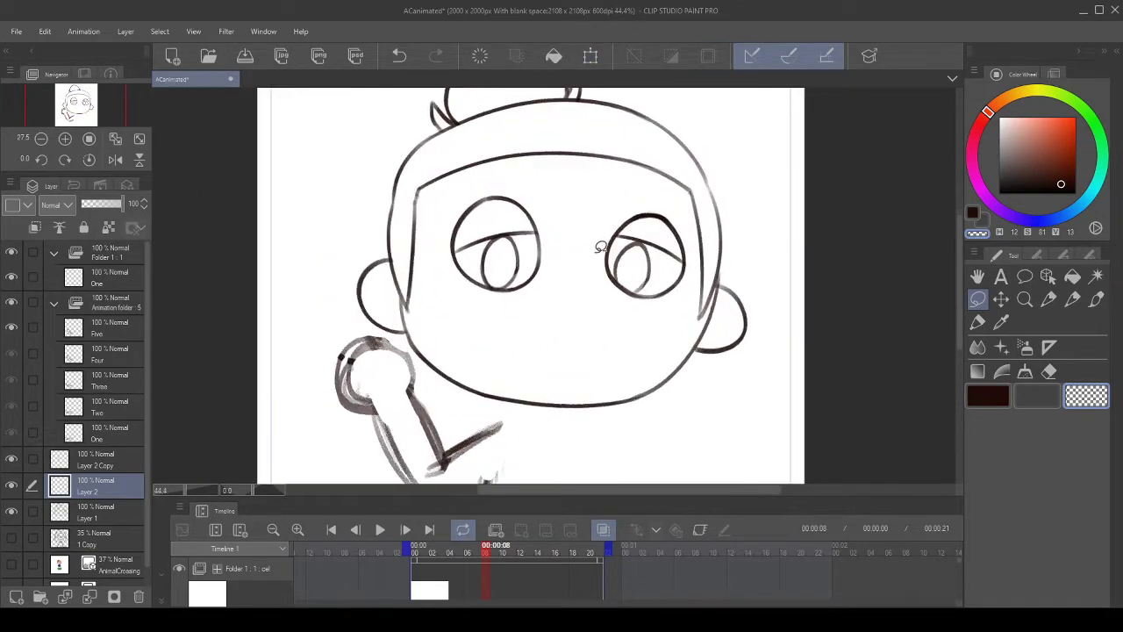
- Show the rough sketch again and merge Layer 2 Copy into Layer 2, with dark brown as the drawing colour
scroll(585, 281, up, 1)
click(974, 208)
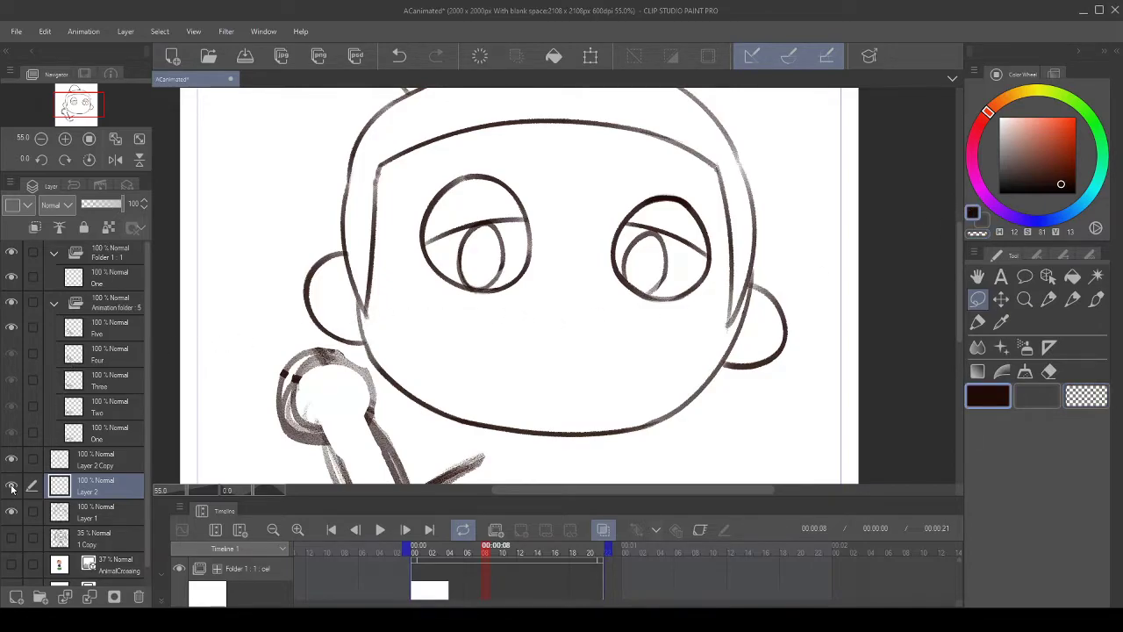
click(11, 538)
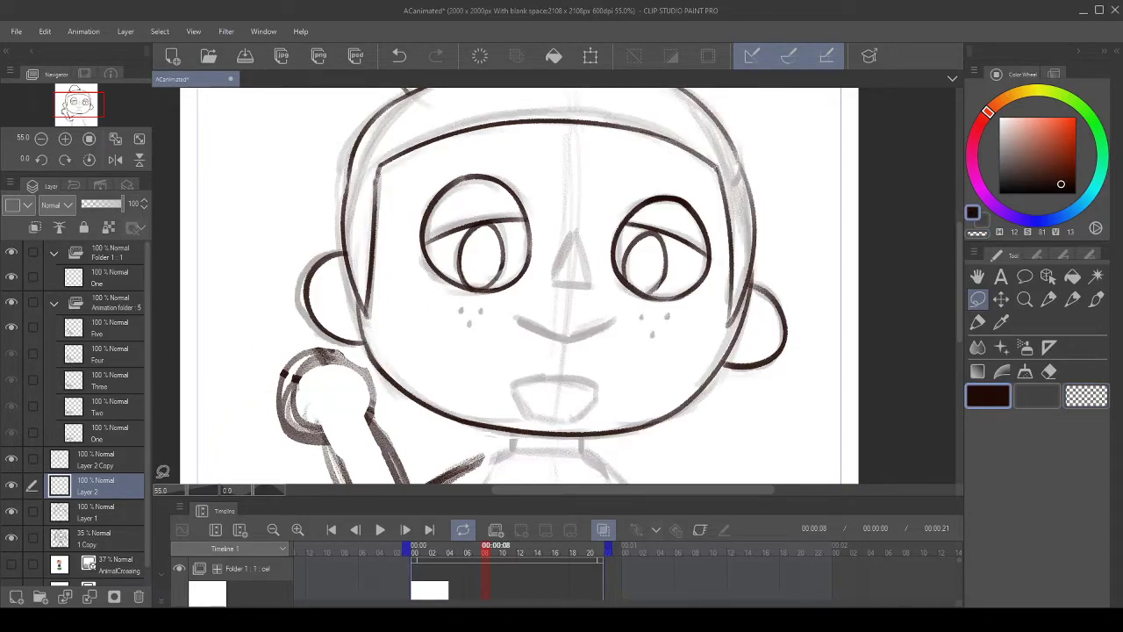
click(83, 462)
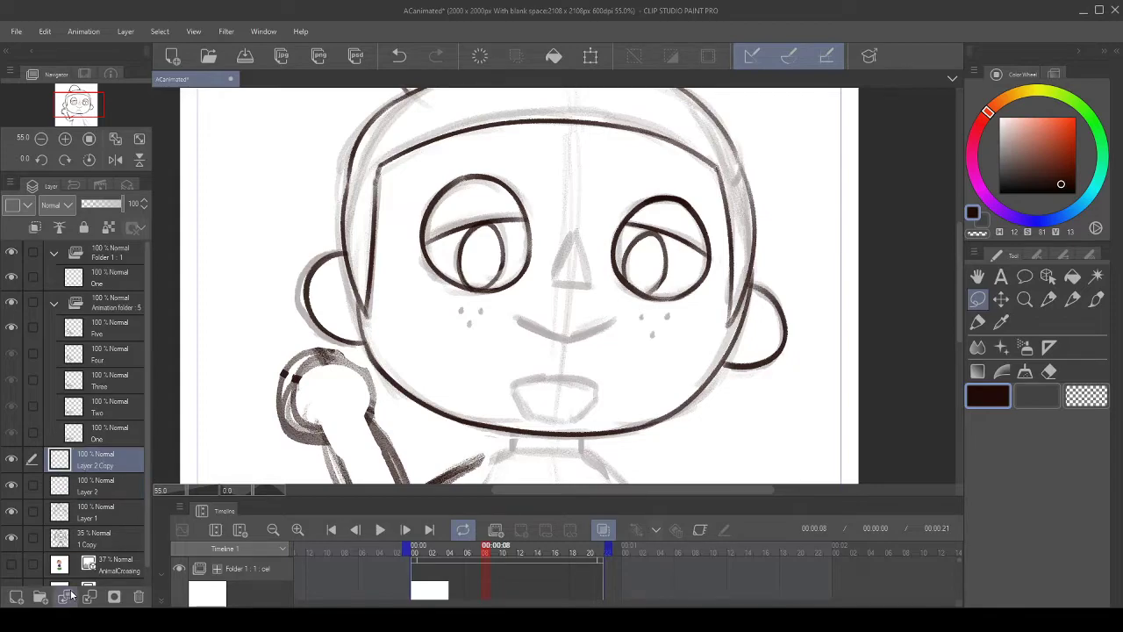
click(91, 597)
click(12, 460)
click(11, 460)
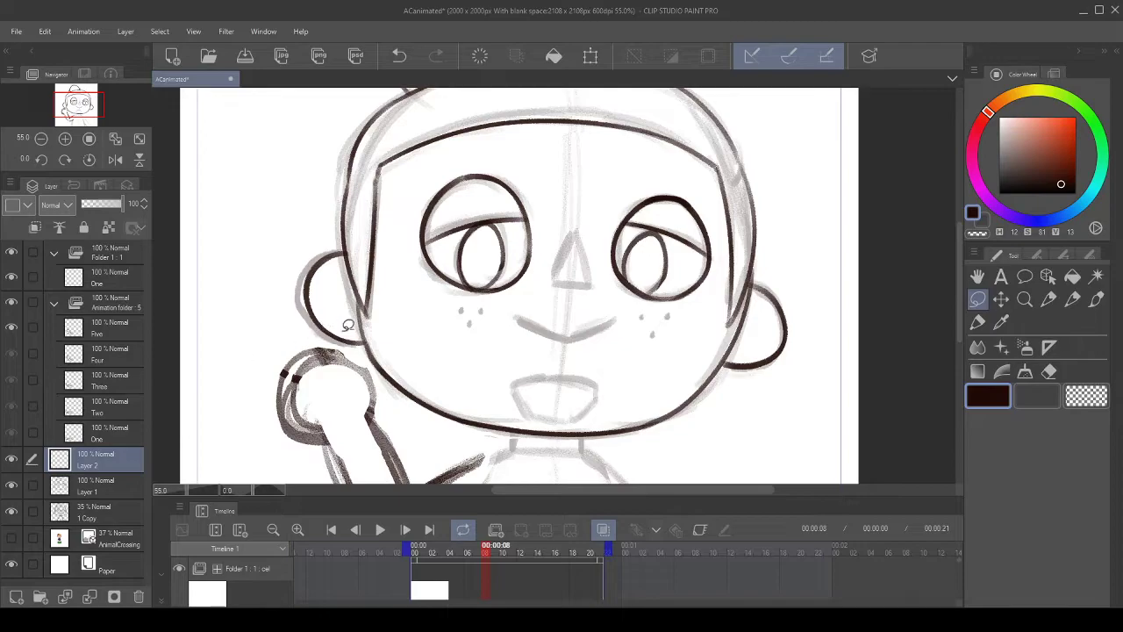
- Ink the base line of the triangular nose in dark brown on Layer 2, following the rough sketch
drag(515, 323, 673, 316)
scroll(674, 316, up, 1)
click(1072, 300)
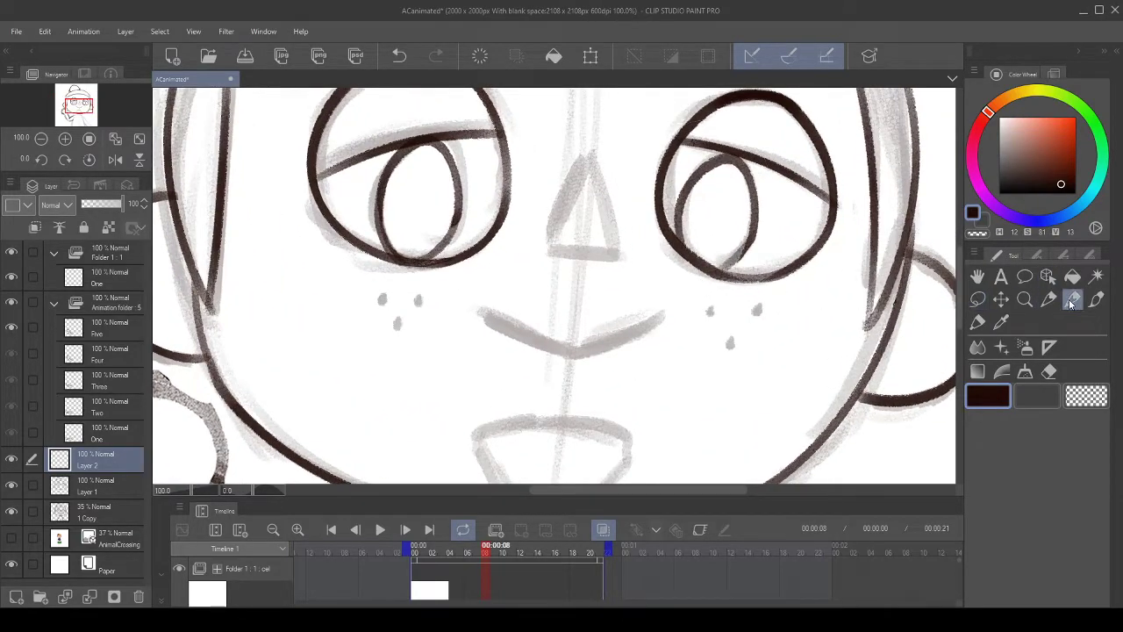
scroll(548, 239, up, 1)
scroll(548, 240, up, 1)
drag(508, 210, 516, 296)
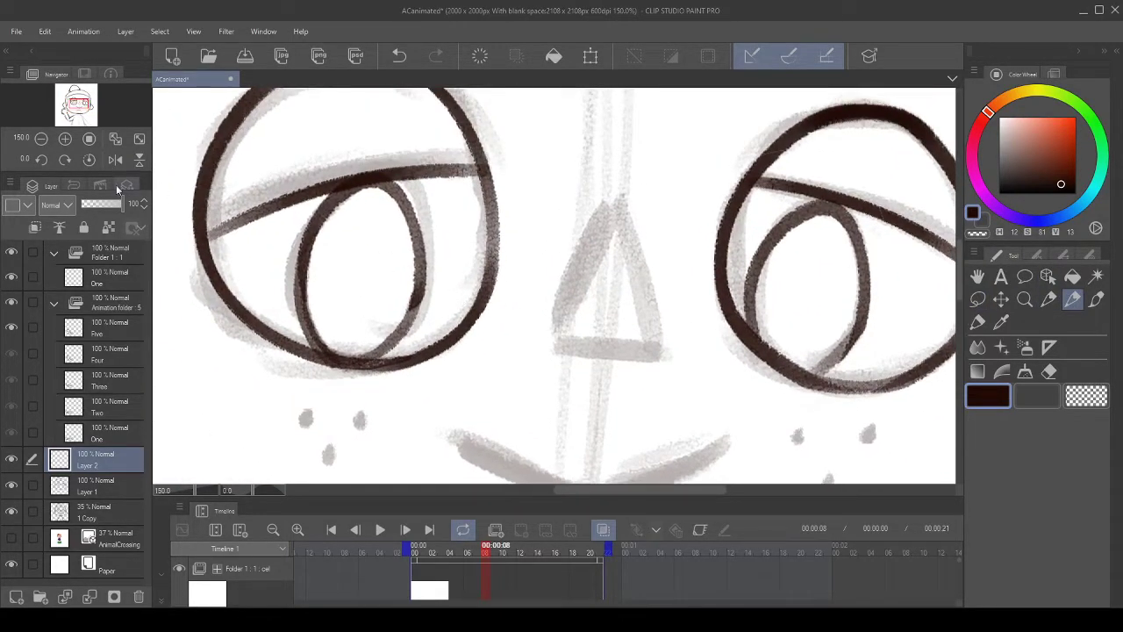
click(41, 160)
drag(571, 213, 502, 220)
drag(526, 337, 608, 272)
click(89, 160)
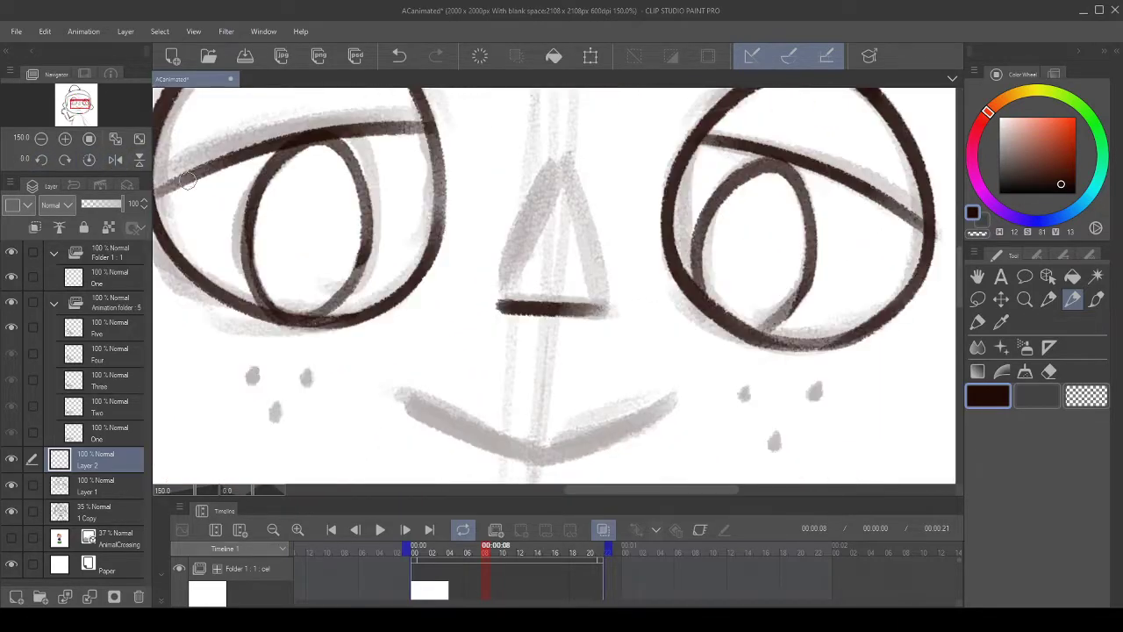
- Ink the left side of the nose from the base corner up to the tip, redrawing the stroke once
drag(449, 355, 526, 185)
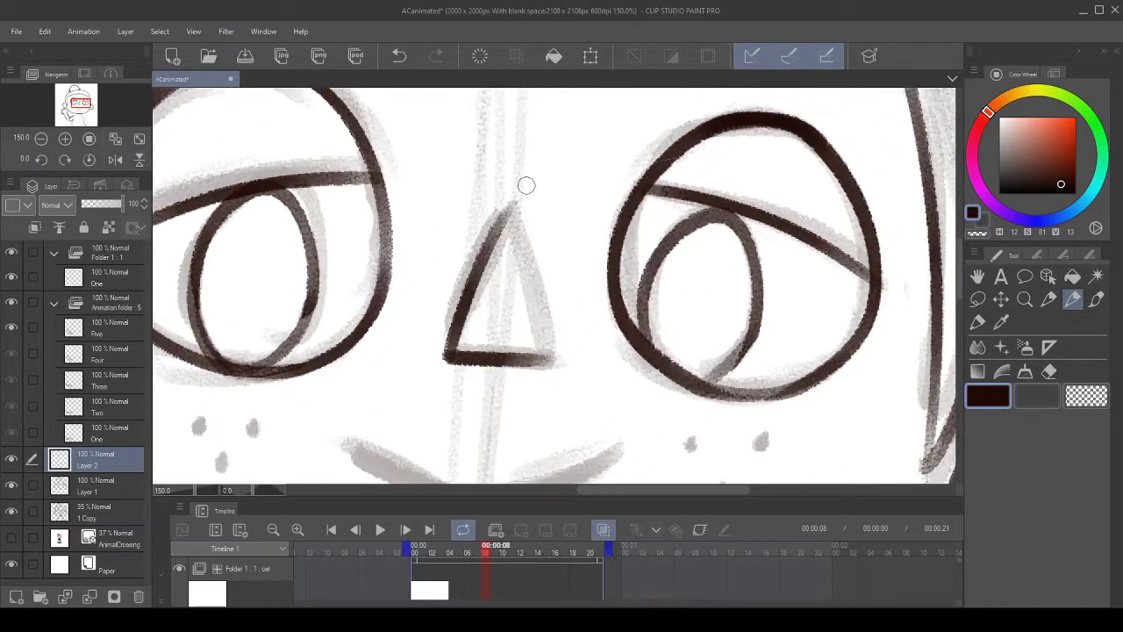
key(ctrl+z)
drag(443, 355, 516, 209)
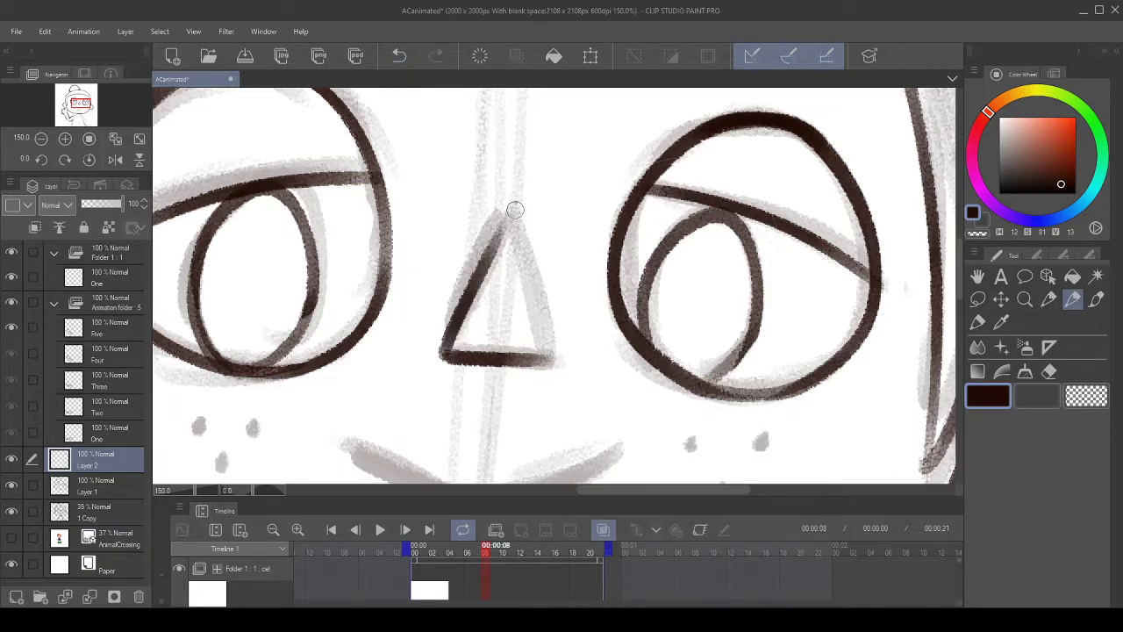
- Mirror the canvas view, ink the nose's remaining side through several attempts, and erase the line's overshoot at the tip
click(115, 160)
drag(549, 263, 397, 309)
drag(410, 397, 466, 205)
click(399, 55)
drag(414, 397, 451, 259)
click(399, 55)
drag(413, 397, 465, 210)
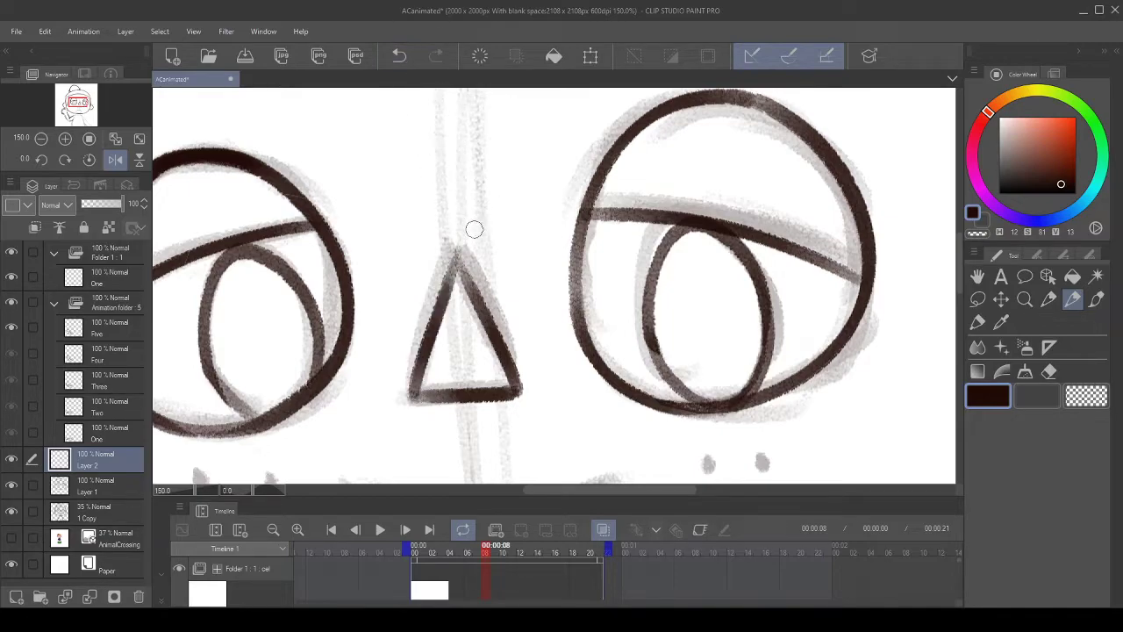
click(400, 55)
drag(417, 394, 470, 204)
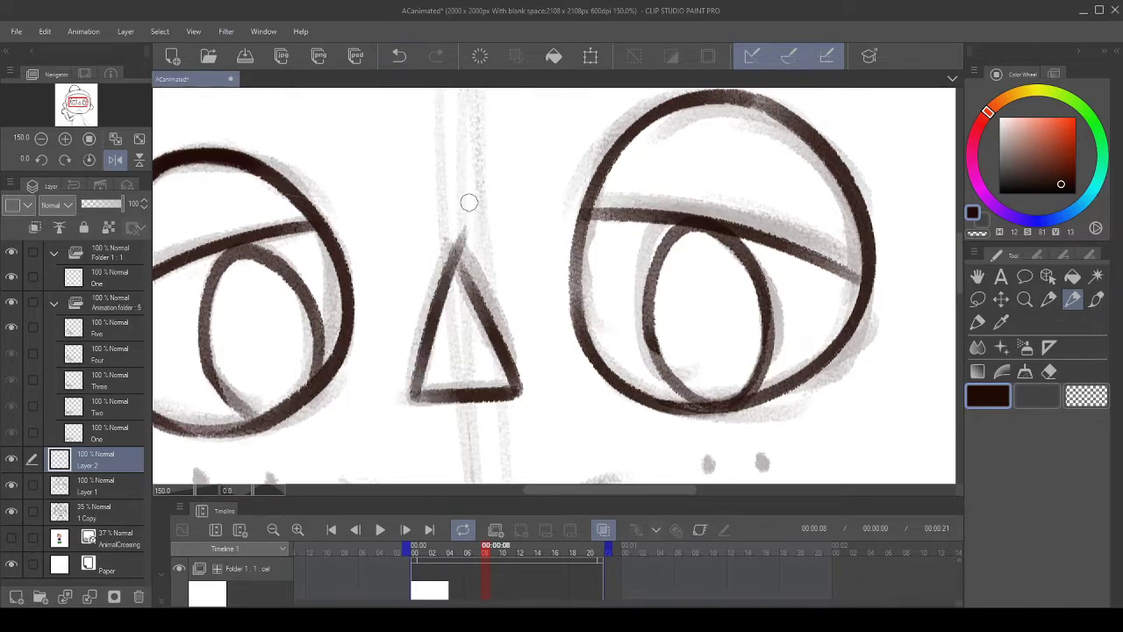
key(c)
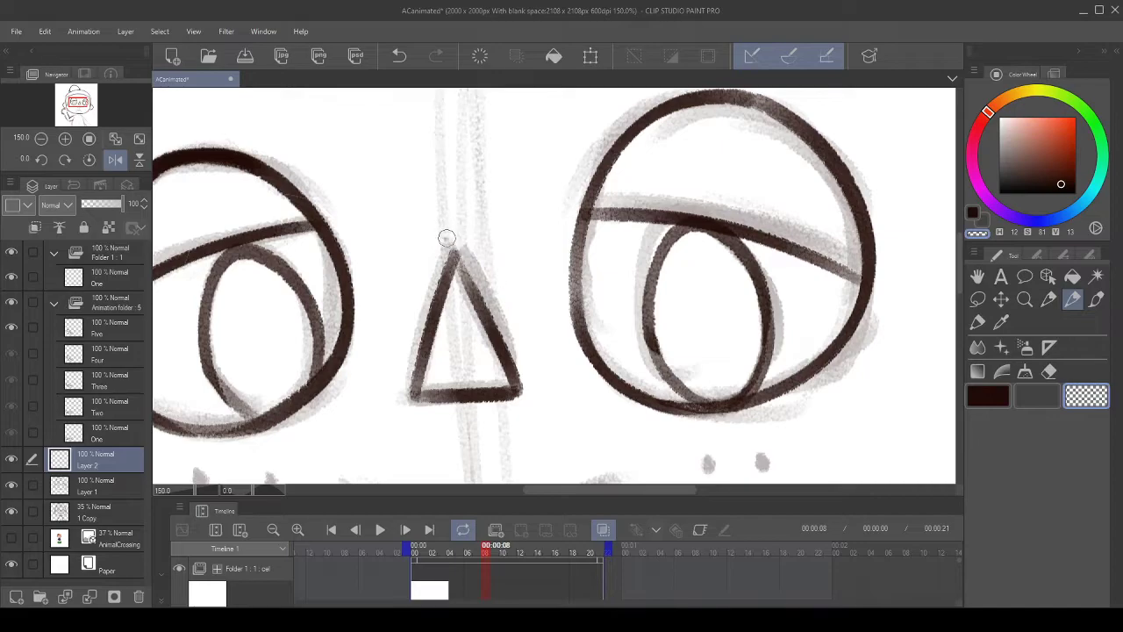
scroll(445, 202, down, 4)
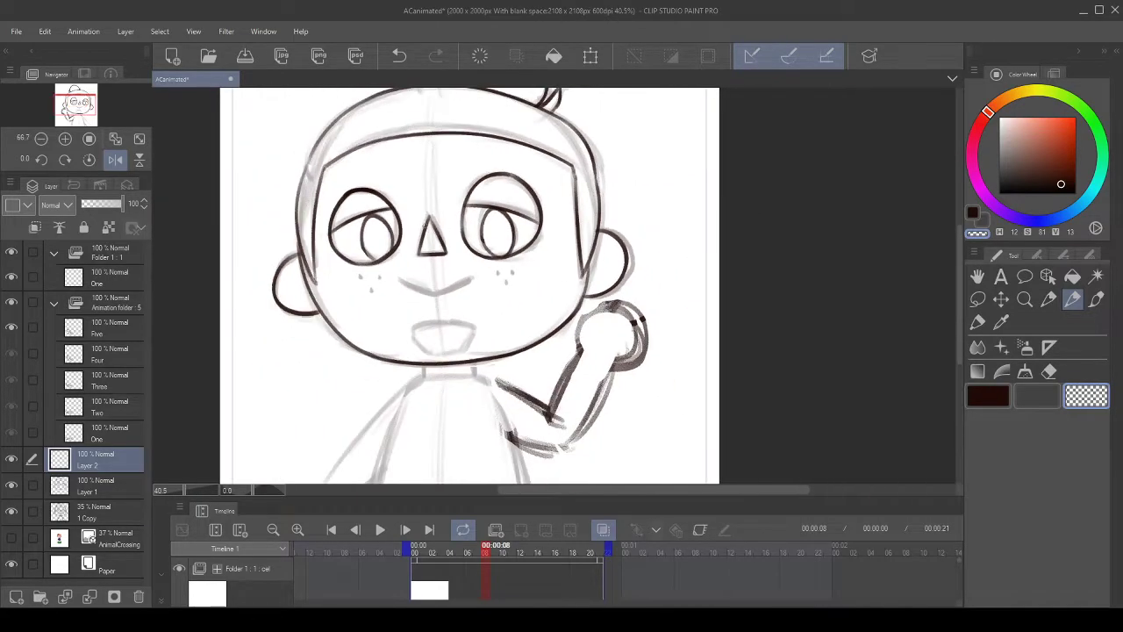
- Ink the right half of the smile line in dark brown with the canvas rotated, redrawing until it follows the sketch
scroll(462, 297, up, 2)
click(972, 212)
scroll(395, 309, up, 5)
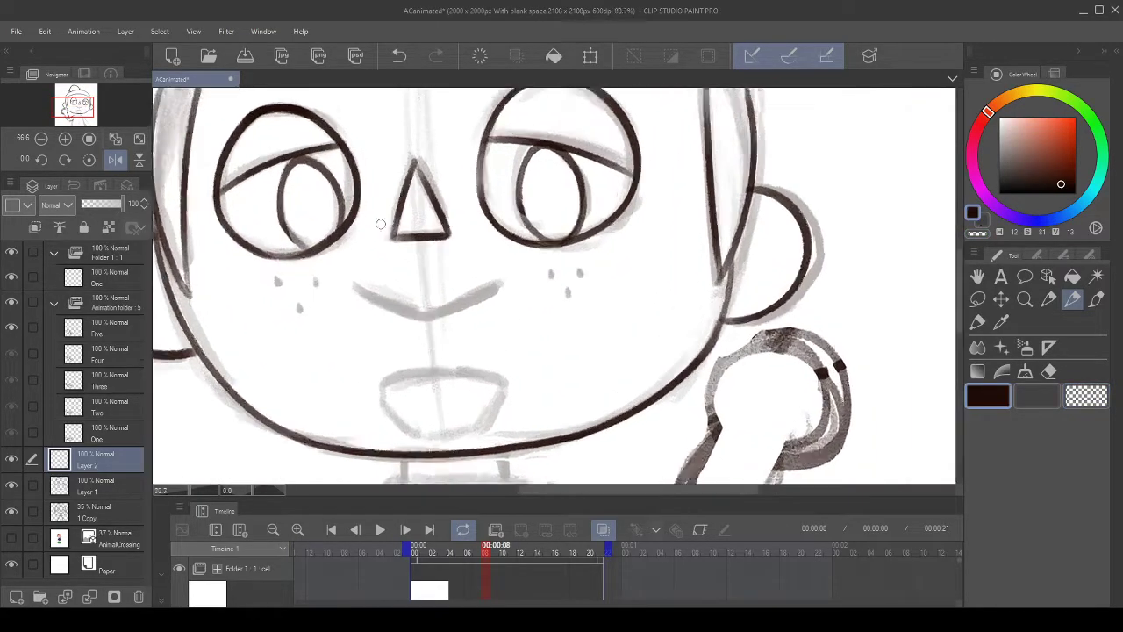
drag(452, 327, 439, 322)
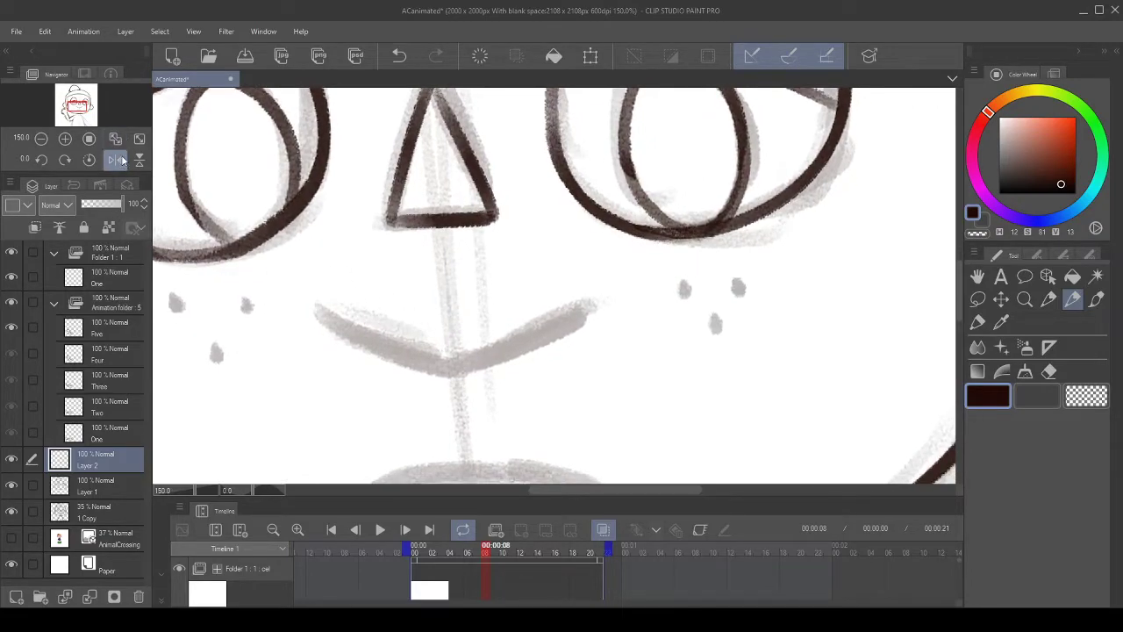
click(41, 159)
click(41, 159)
click(42, 158)
click(42, 159)
drag(553, 141, 568, 322)
click(399, 55)
mouse_move(547, 158)
mouse_down()
mouse_move(534, 140)
mouse_move(530, 269)
mouse_up()
click(400, 55)
drag(541, 130, 524, 276)
click(89, 159)
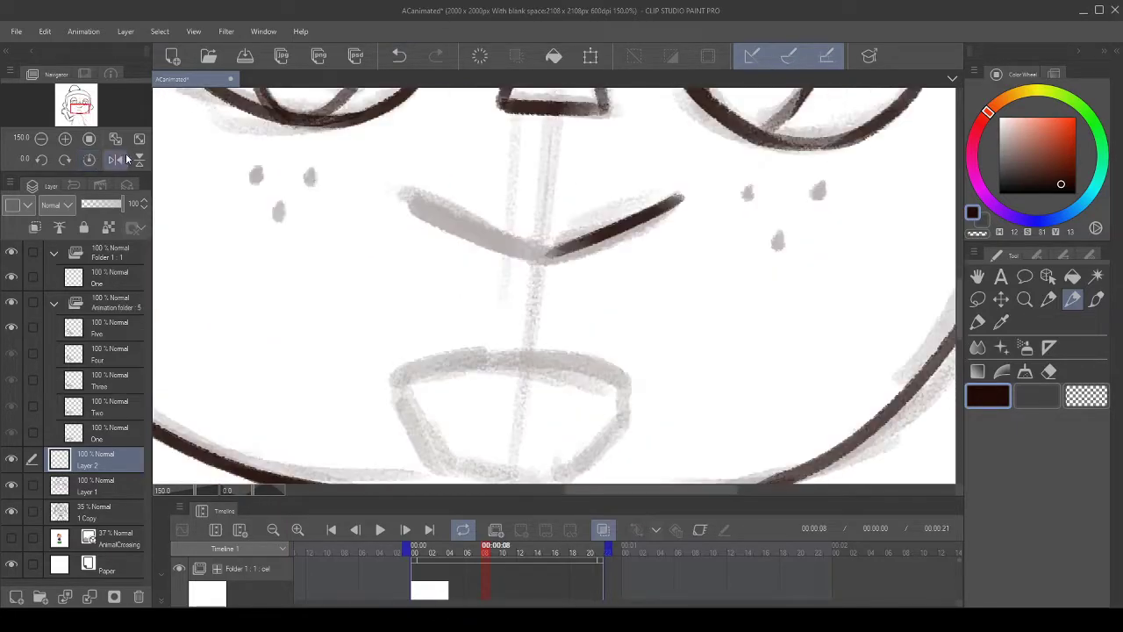
- Ink the other half of the smile in a mirrored, rotated view, redrawing it until it joins at the centre, then restore the view
click(115, 160)
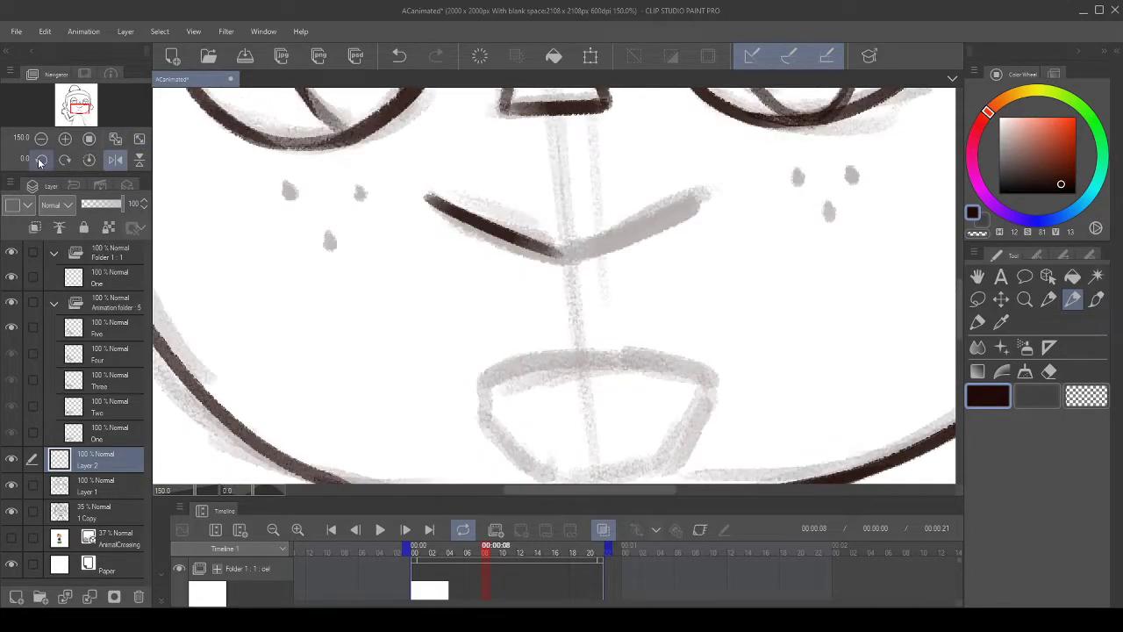
click(41, 160)
click(40, 160)
click(40, 160)
click(41, 159)
drag(497, 191, 413, 268)
drag(459, 198, 422, 374)
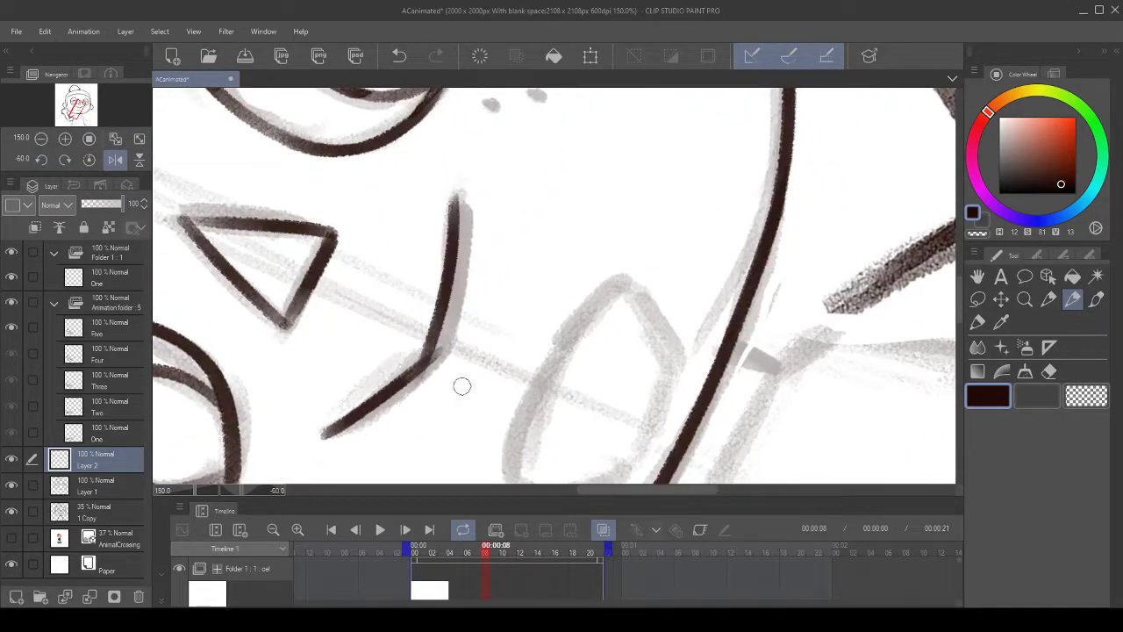
click(400, 55)
drag(460, 195, 425, 332)
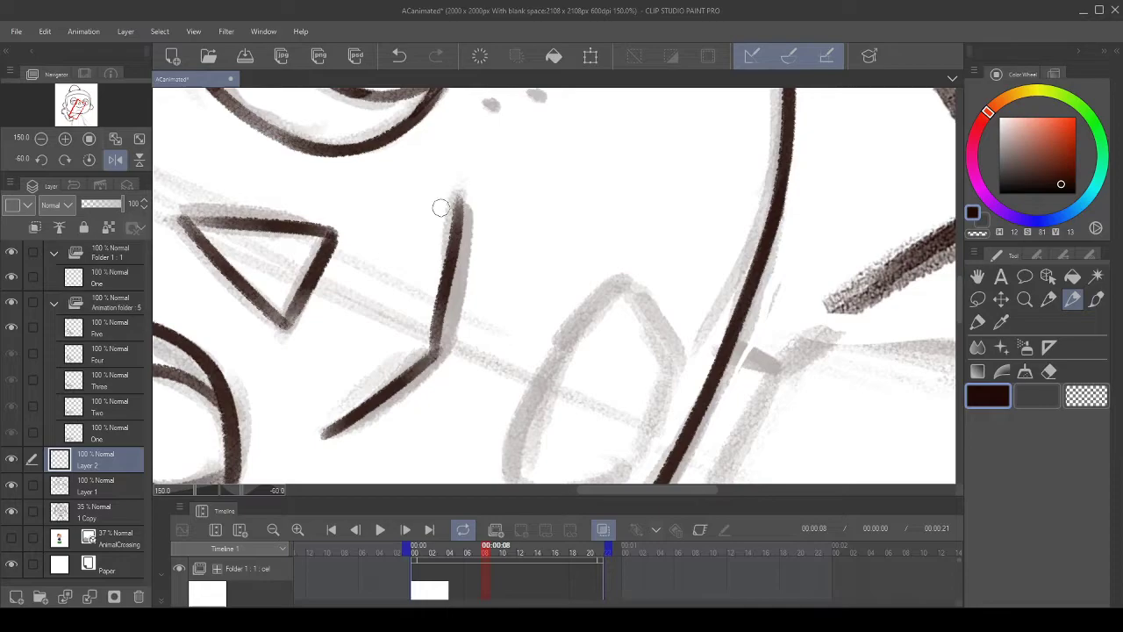
click(399, 55)
drag(456, 197, 440, 361)
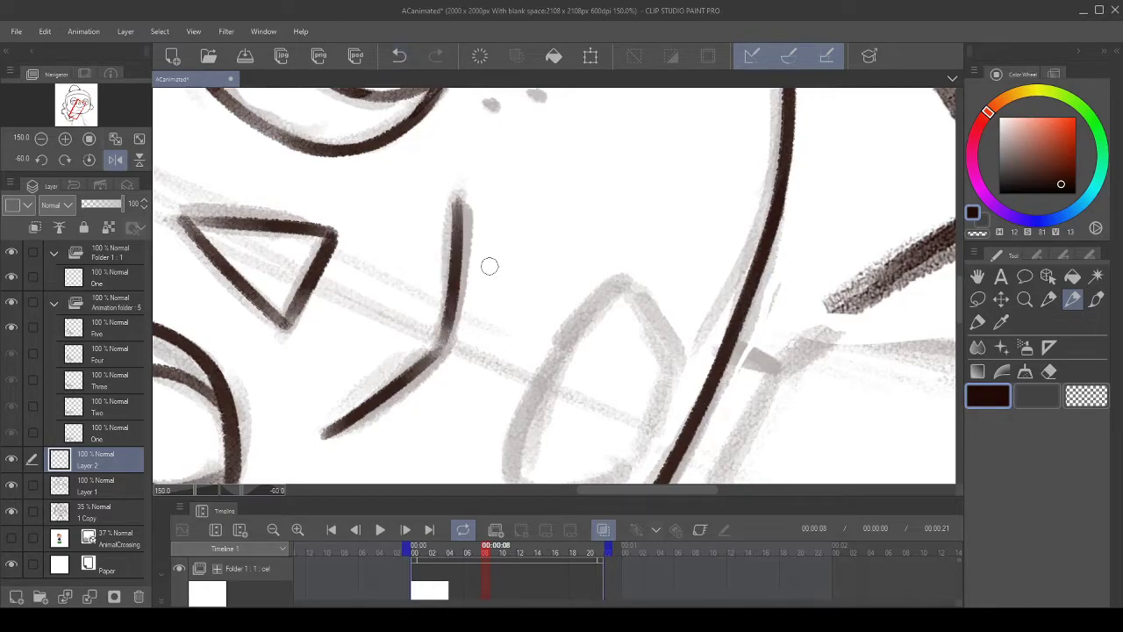
scroll(476, 234, down, 4)
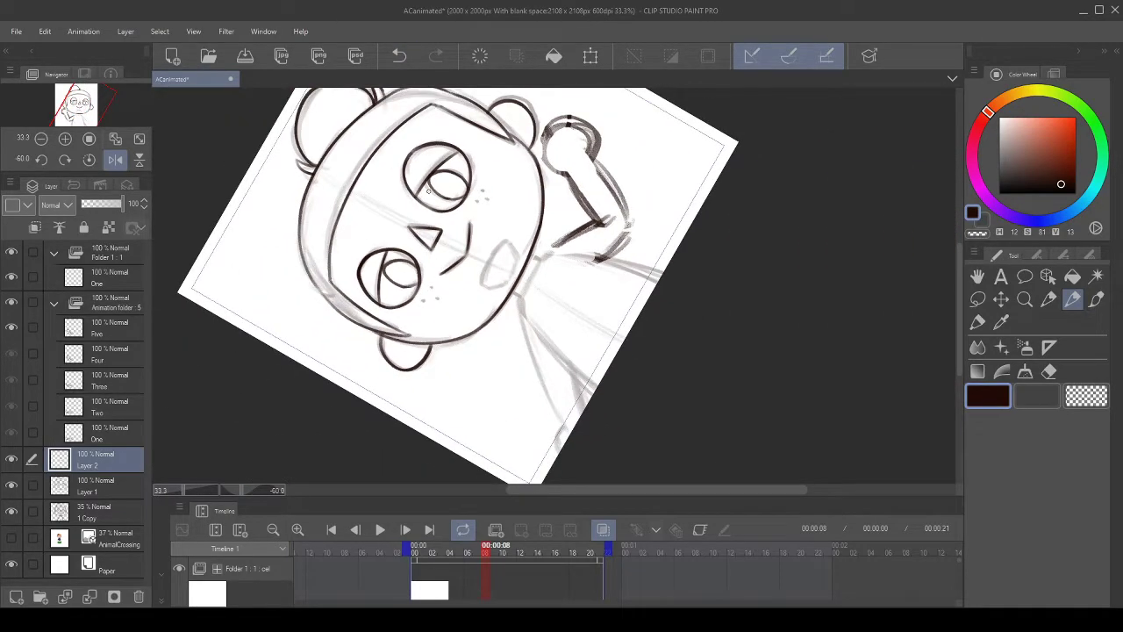
scroll(508, 269, down, 1)
click(88, 159)
click(115, 159)
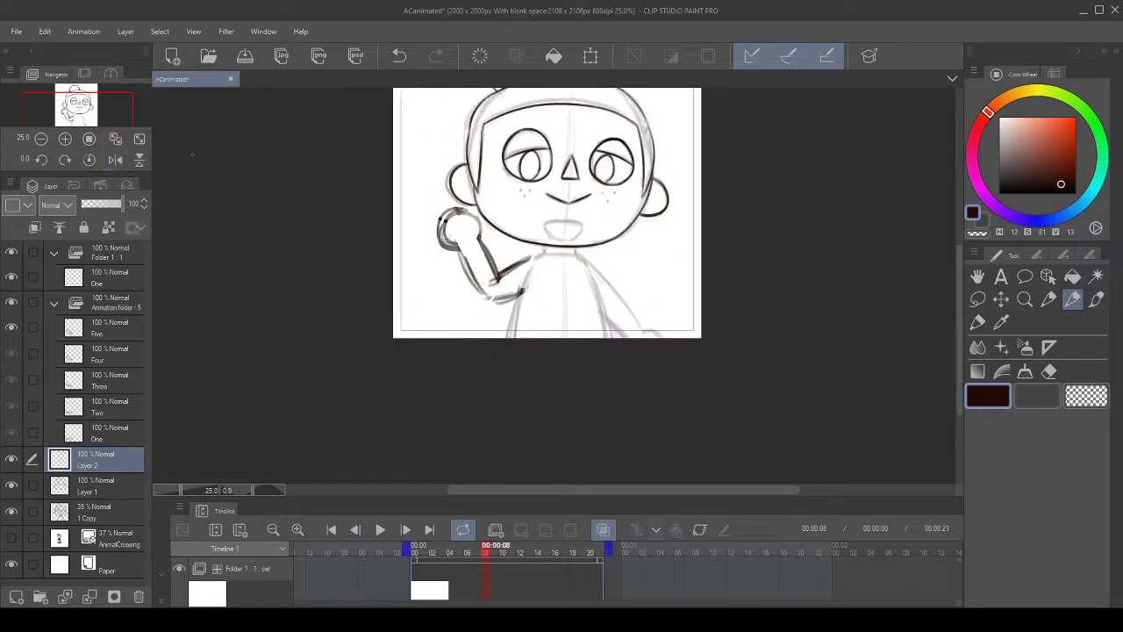
scroll(722, 263, up, 2)
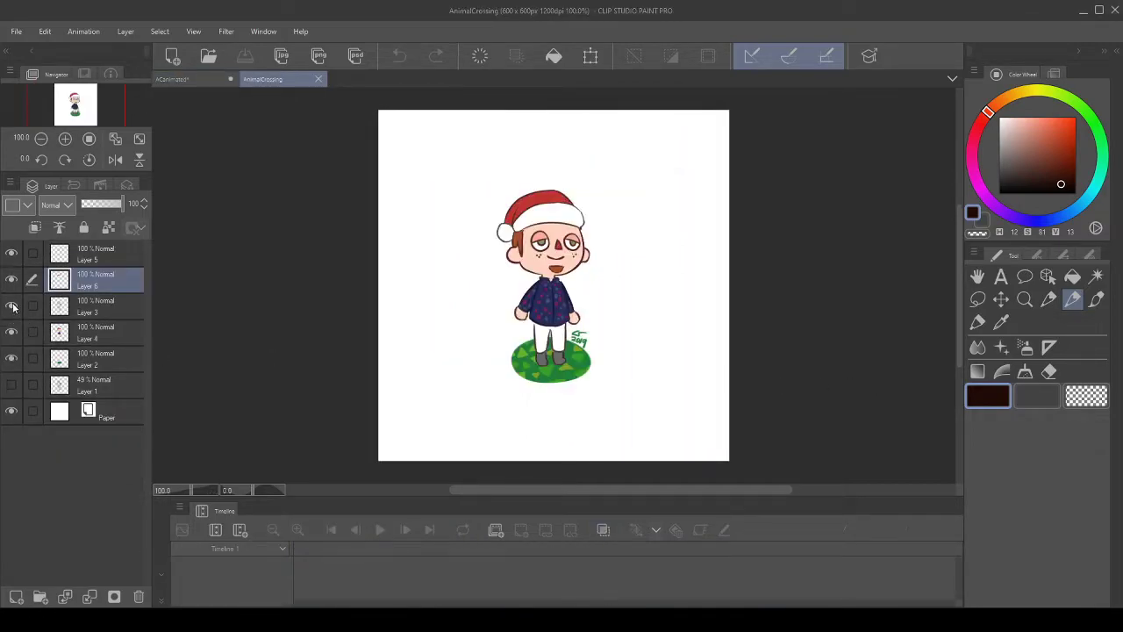
- Examine the full character in the AnimalCrossing reference illustration with Layer 5 and Layer 6 hidden
scroll(546, 230, up, 3)
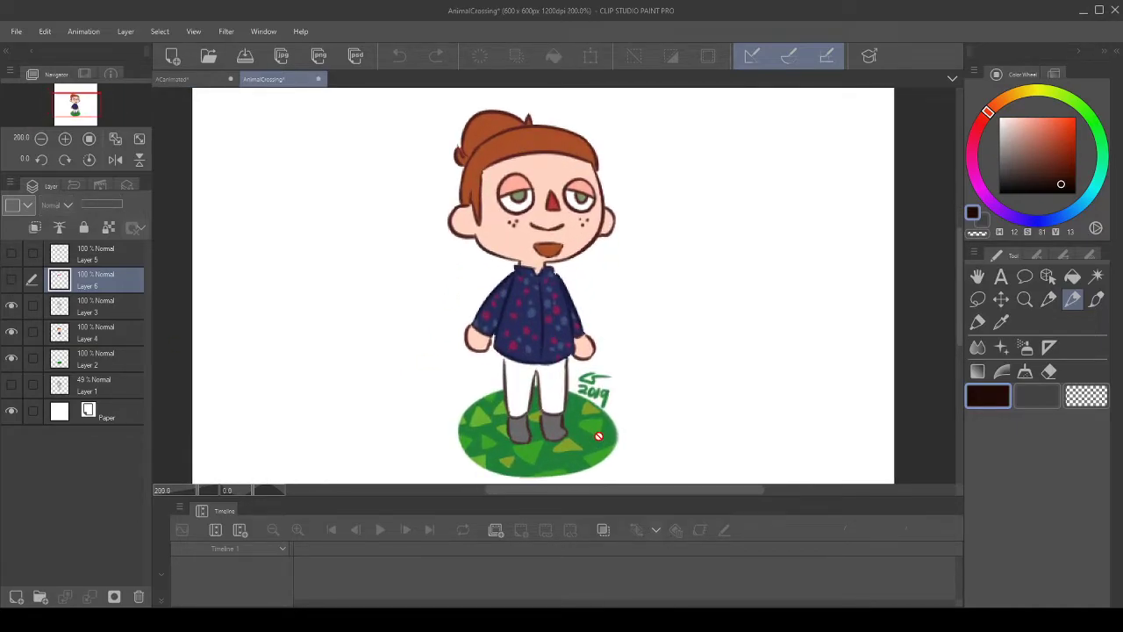
key(ctrl+minus)
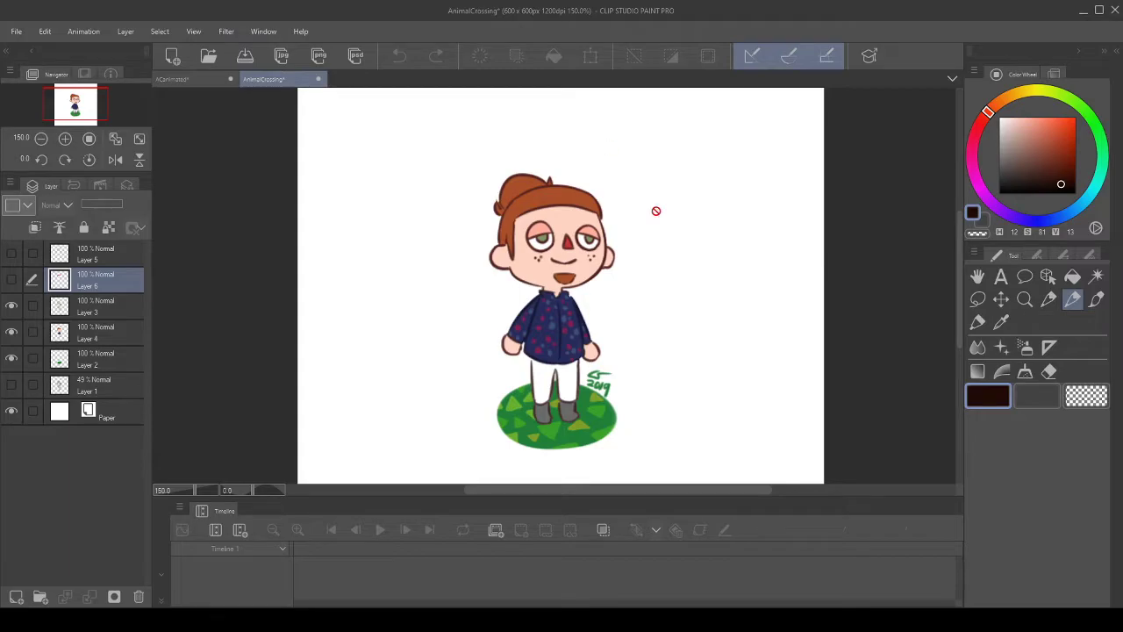
scroll(592, 210, up, 4)
scroll(559, 245, down, 4)
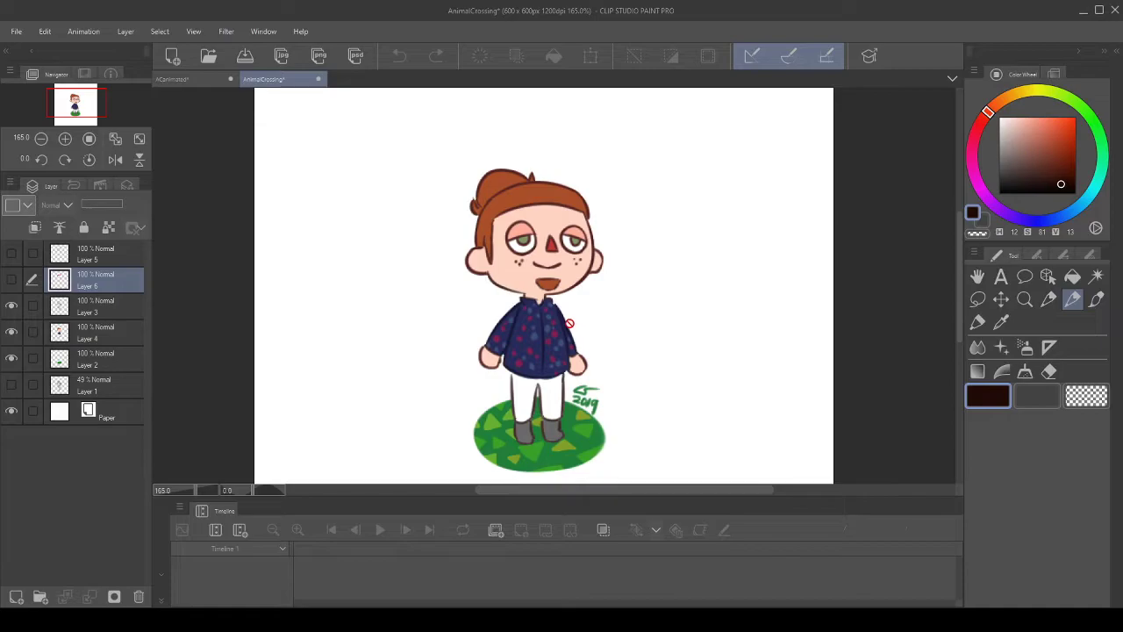
scroll(536, 221, up, 2)
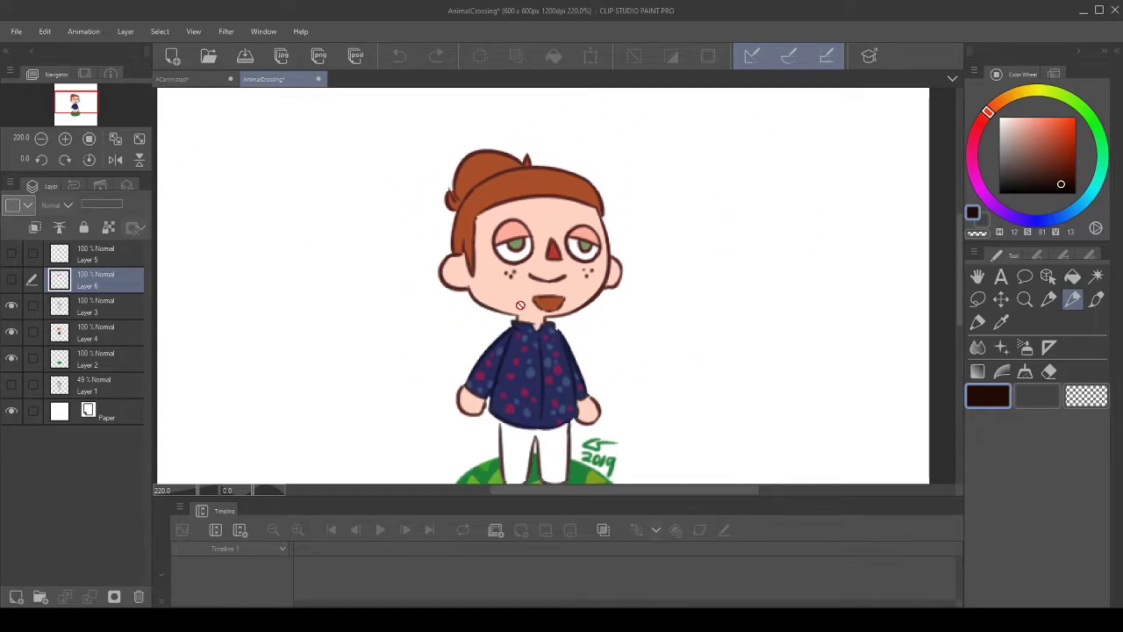
scroll(633, 198, down, 3)
scroll(633, 395, up, 2)
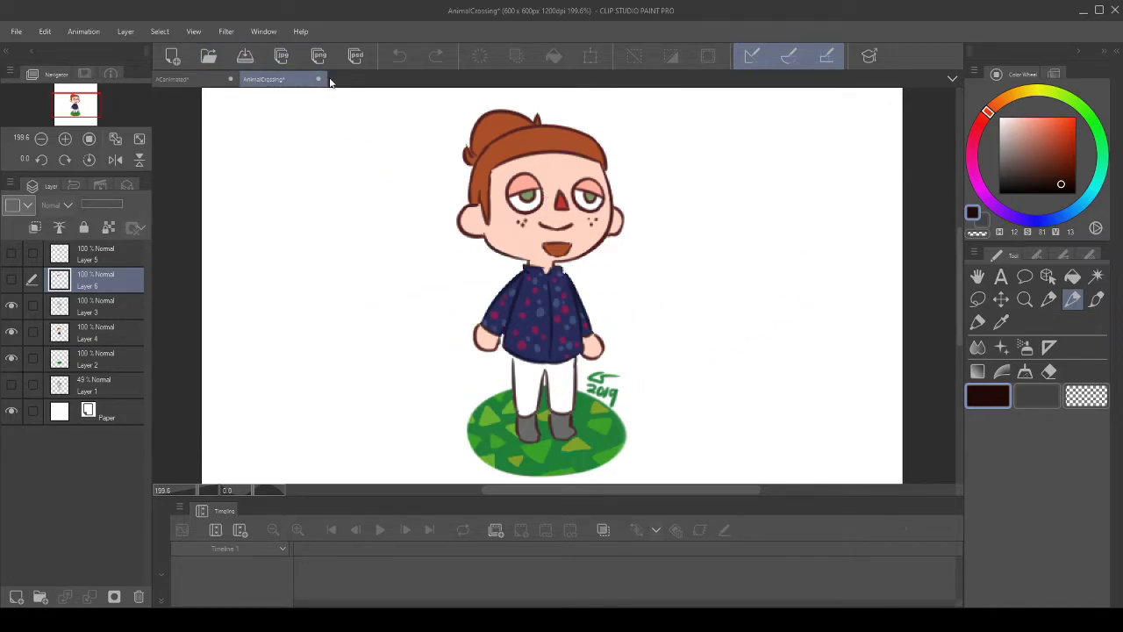
scroll(553, 326, up, 4)
scroll(568, 328, down, 6)
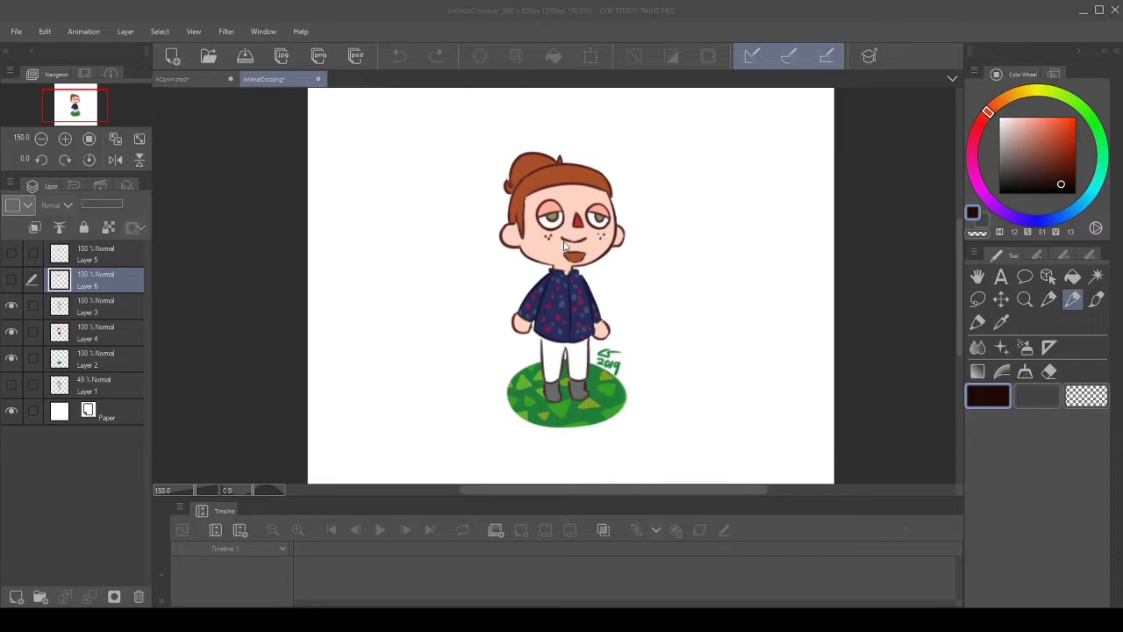
scroll(561, 303, up, 3)
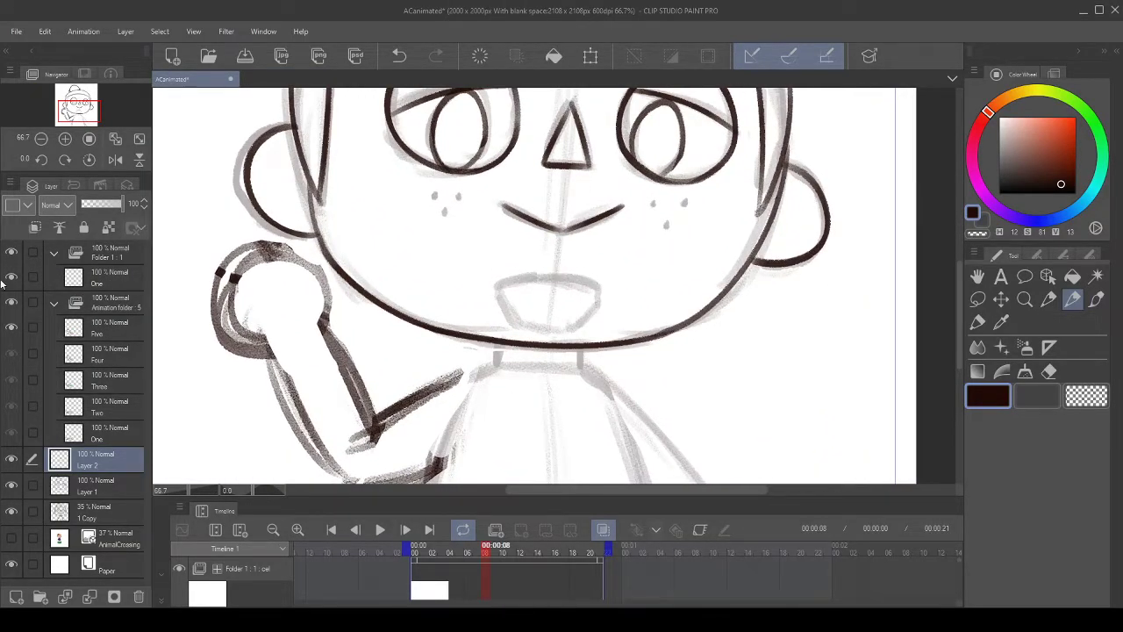
- Select layer One in Folder 1 of ACanimated and draw two test strokes beside the neck with brush size 17
click(118, 274)
scroll(644, 384, down, 2)
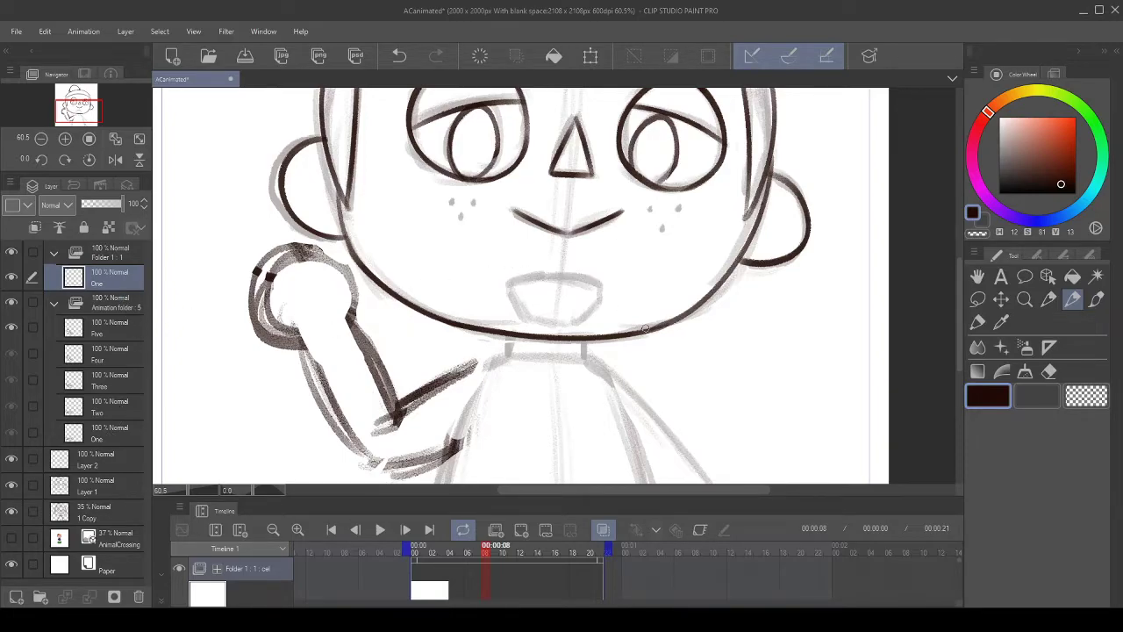
scroll(755, 302, down, 5)
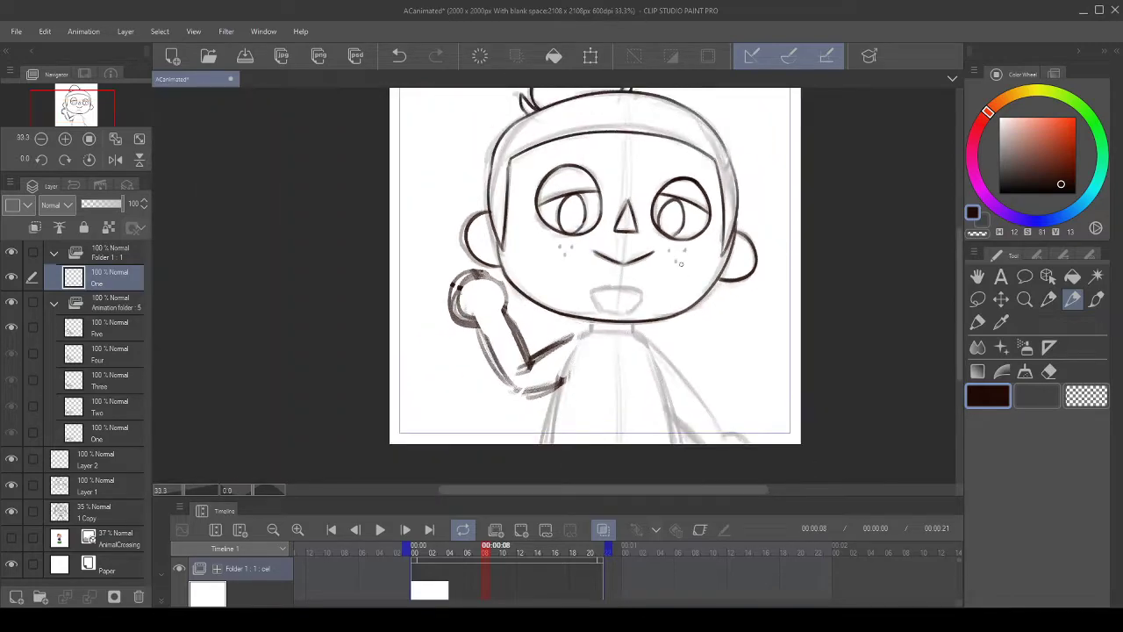
scroll(645, 237, up, 4)
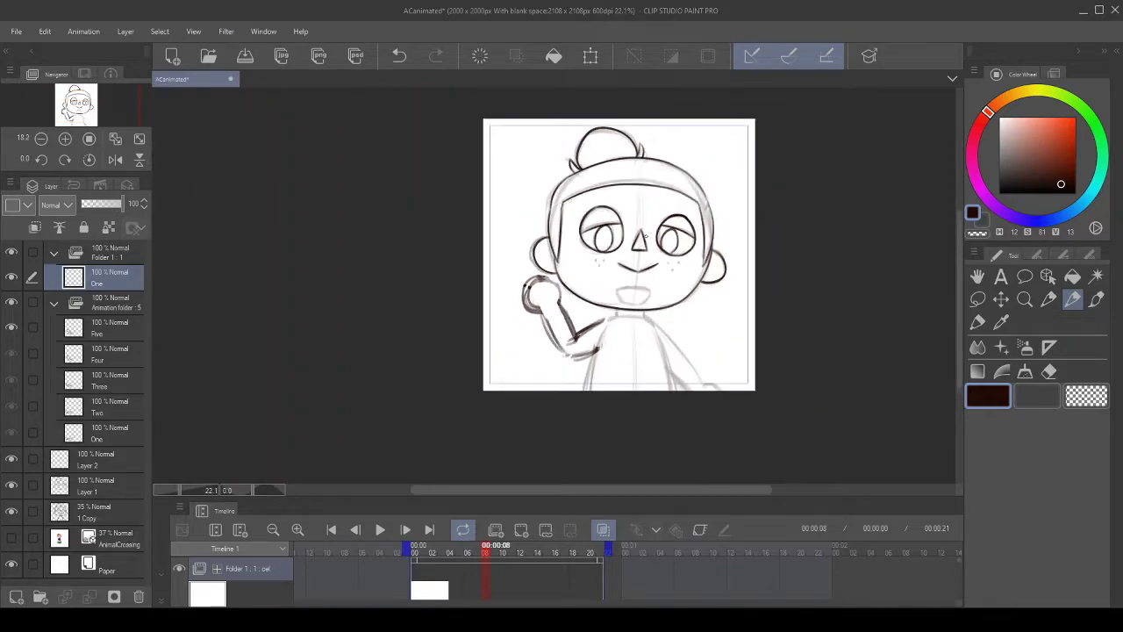
scroll(695, 330, up, 1)
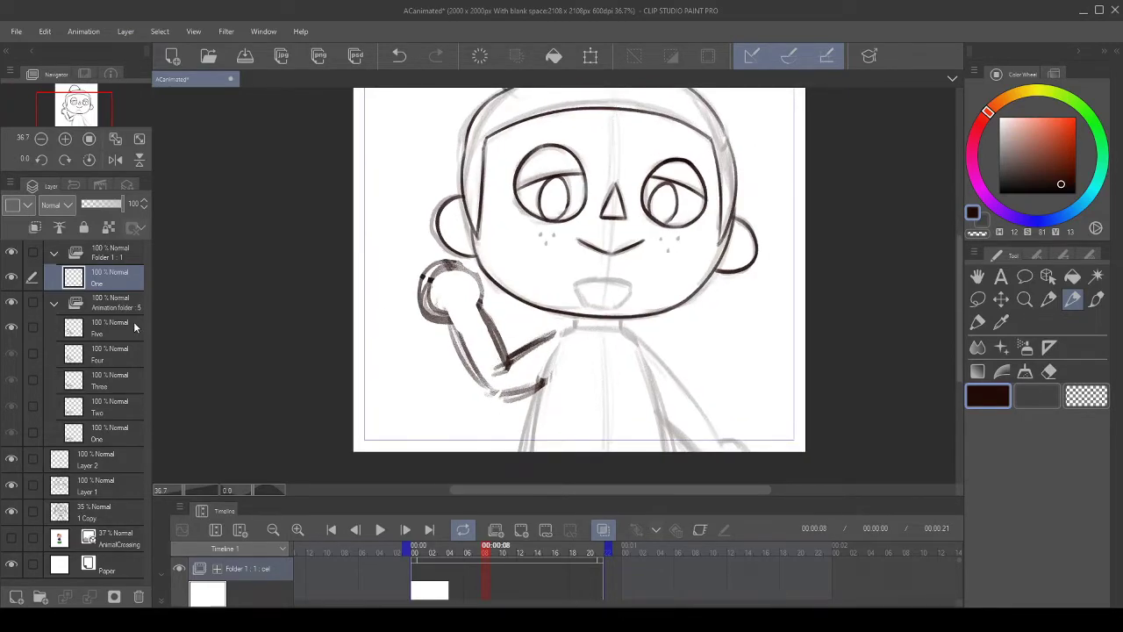
scroll(507, 308, up, 3)
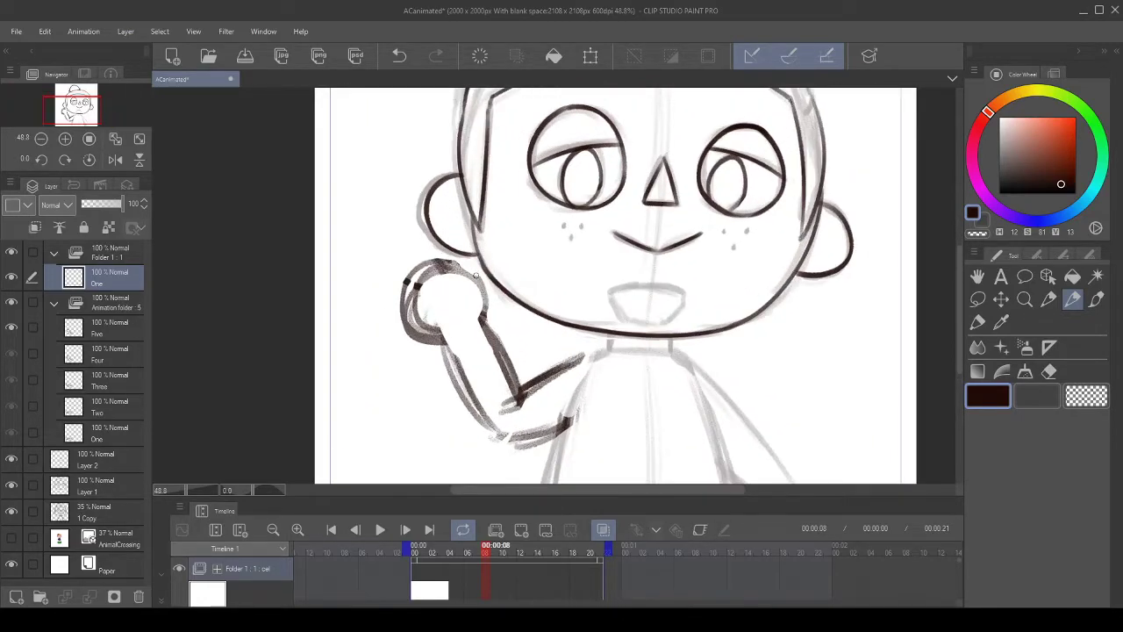
click(1089, 254)
click(1062, 388)
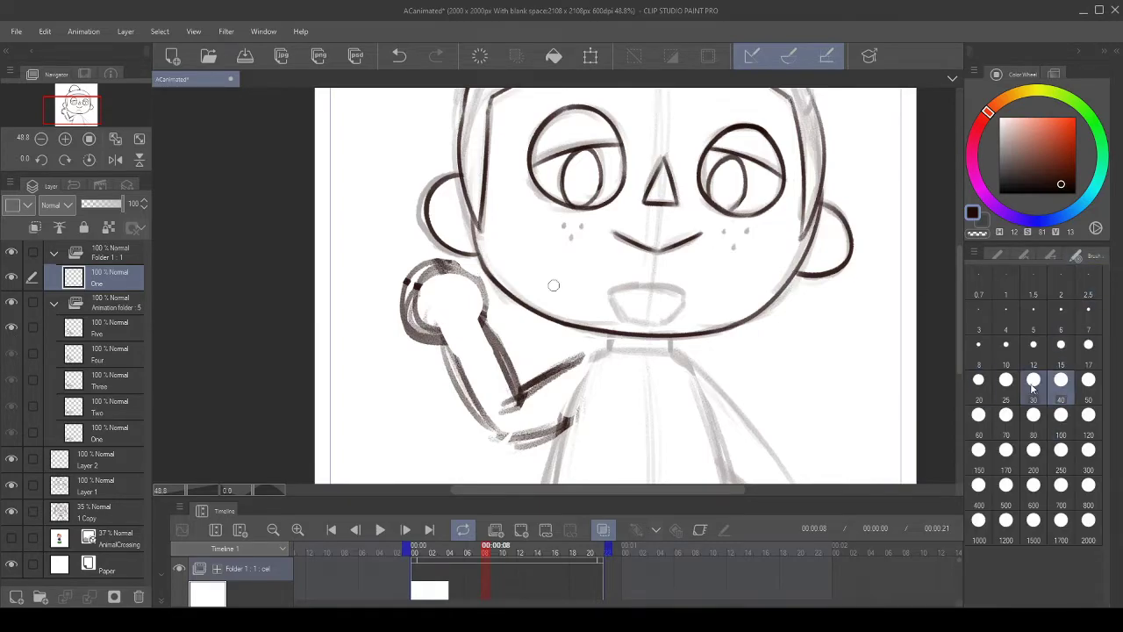
click(1083, 352)
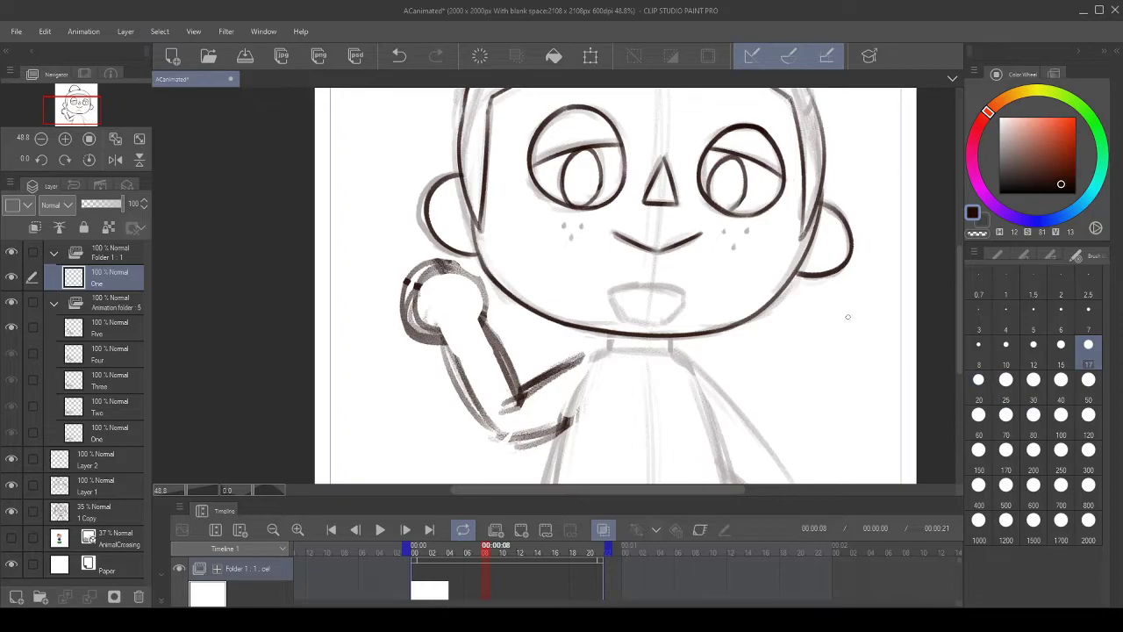
drag(754, 372, 849, 317)
drag(734, 388, 821, 313)
- Set the brush size to 15 and scribble more test strokes beside the character's neck on layer One
click(979, 349)
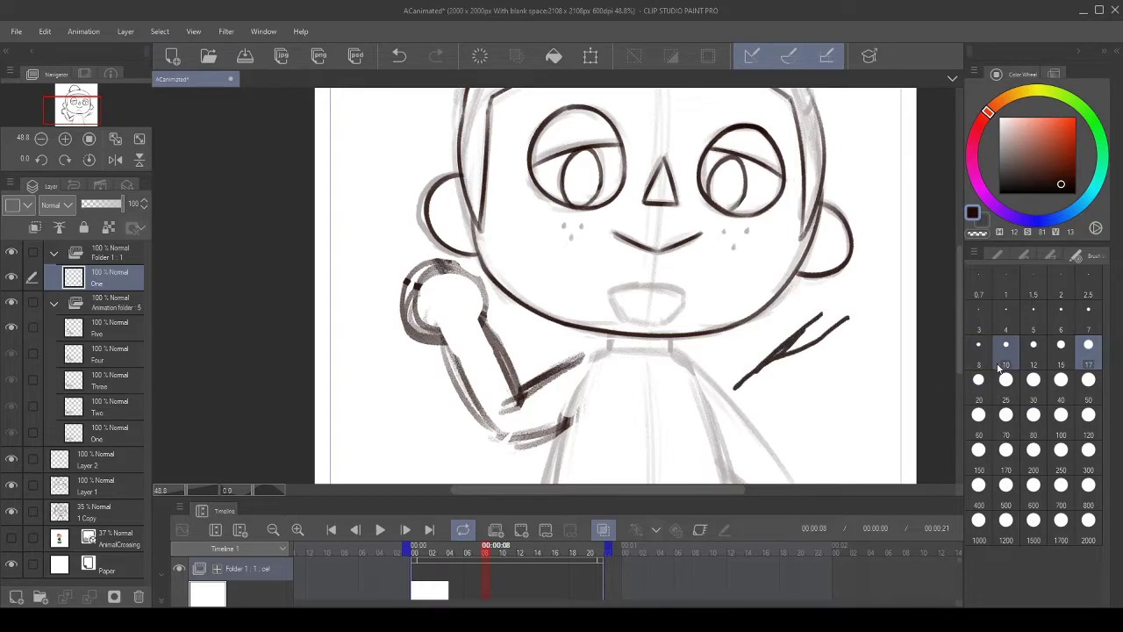
click(1061, 344)
scroll(780, 335, up, 2)
mouse_move(689, 392)
mouse_down()
mouse_move(814, 295)
mouse_move(805, 289)
mouse_up()
drag(660, 410, 830, 263)
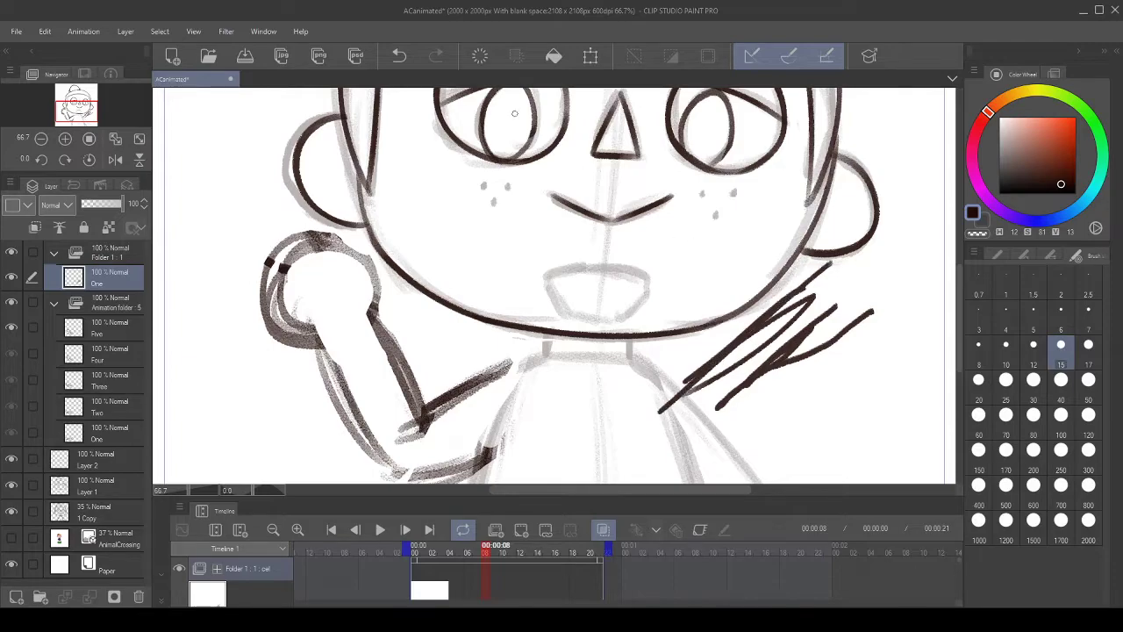
- Undo the test scribbles beside the character's neck on layer One
click(402, 56)
click(401, 55)
click(400, 54)
click(399, 54)
- Draw two test strokes beside the neck with brush size 15 and three more with size 17
drag(749, 263, 645, 241)
drag(582, 382, 759, 249)
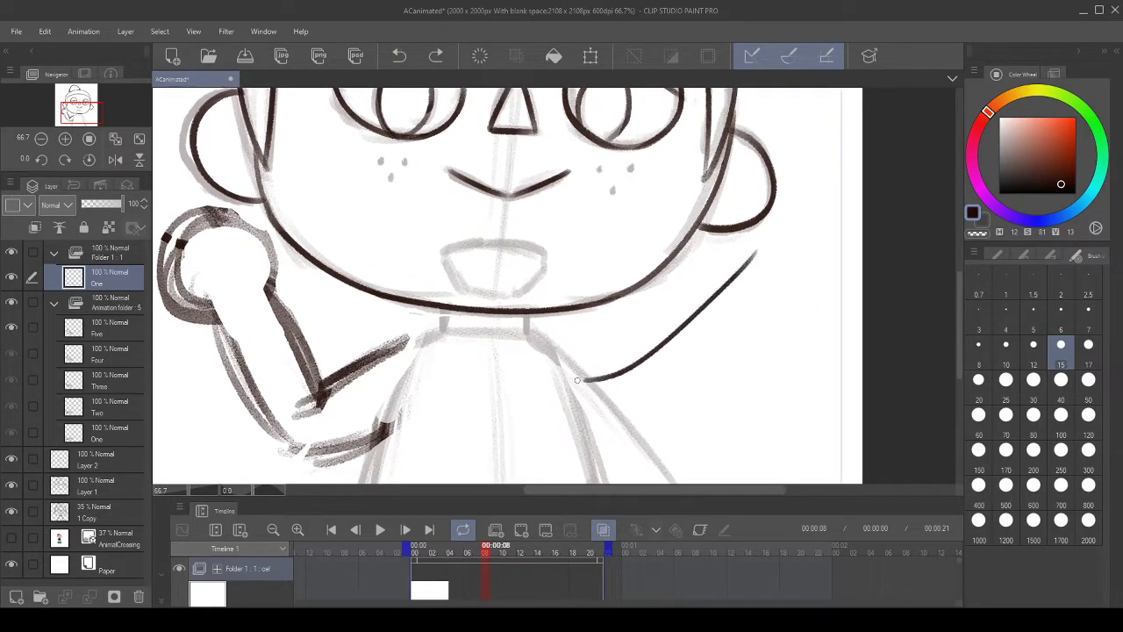
drag(575, 377, 735, 246)
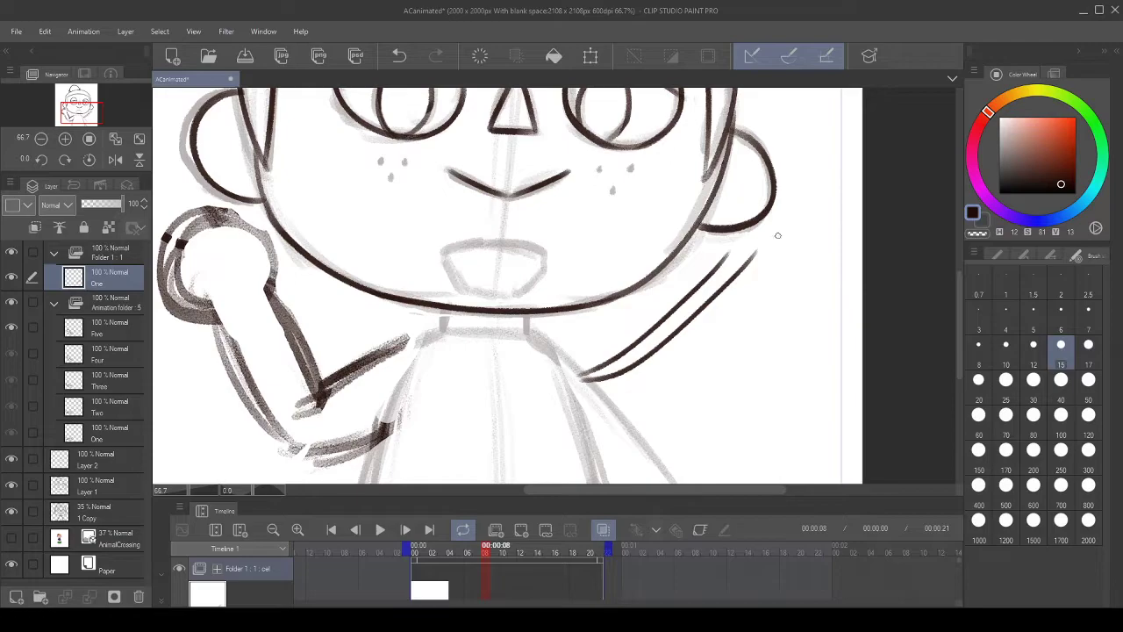
click(1088, 345)
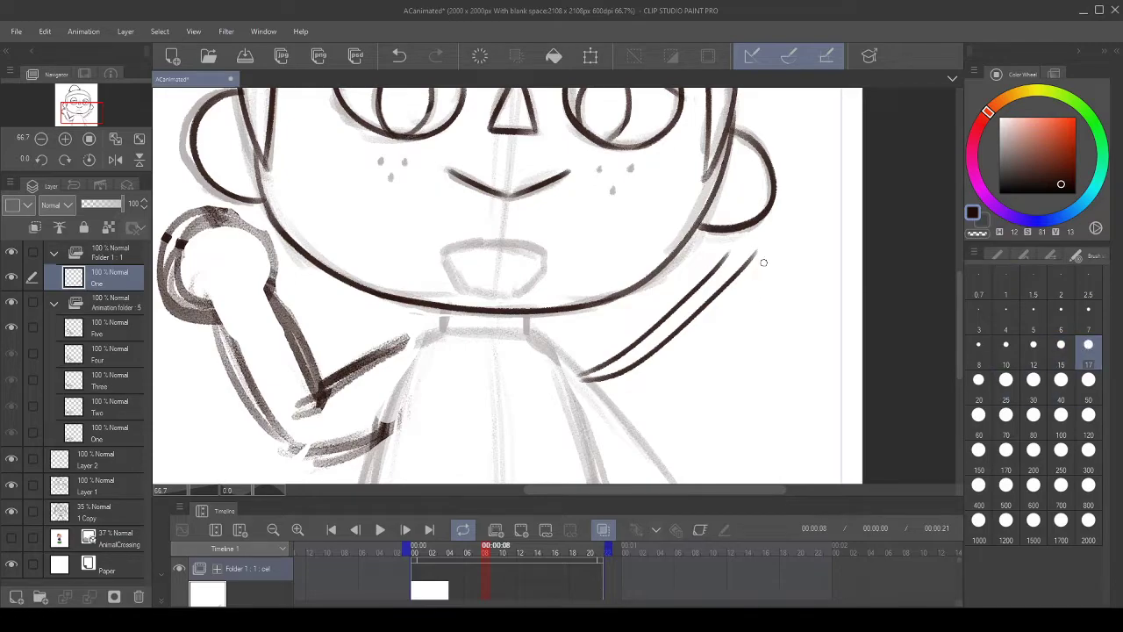
drag(796, 252, 648, 450)
drag(787, 257, 606, 453)
drag(751, 267, 620, 419)
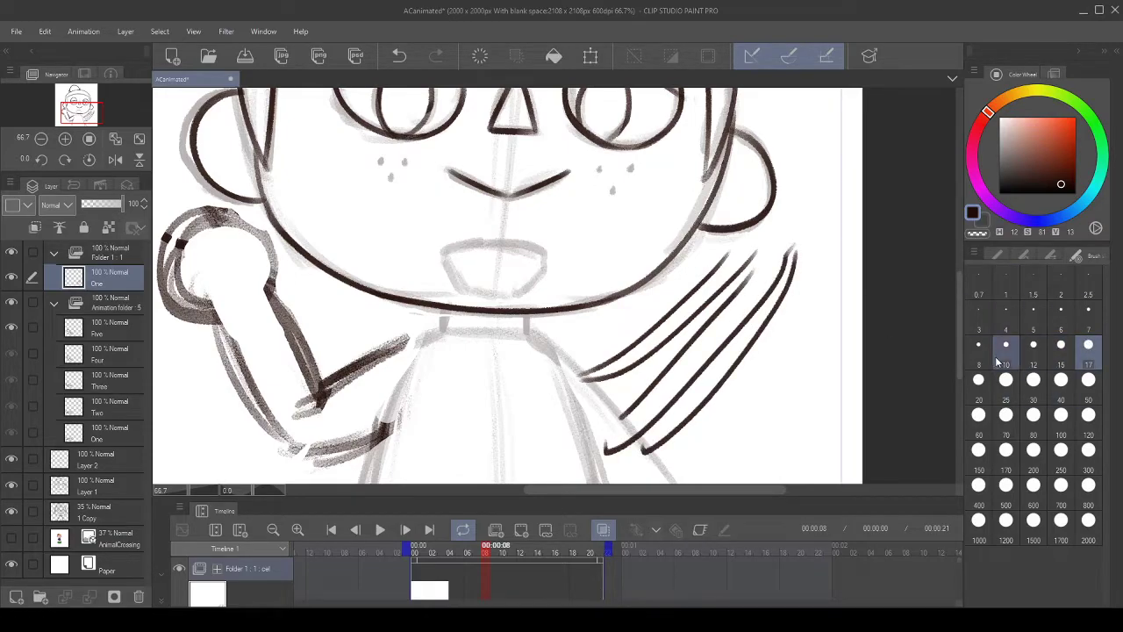
- Set the brush size to 20, test it with a curved stroke beside the ear, and undo all the test strokes
click(978, 379)
mouse_move(761, 179)
mouse_down()
mouse_move(727, 247)
mouse_move(767, 219)
mouse_move(729, 300)
mouse_up()
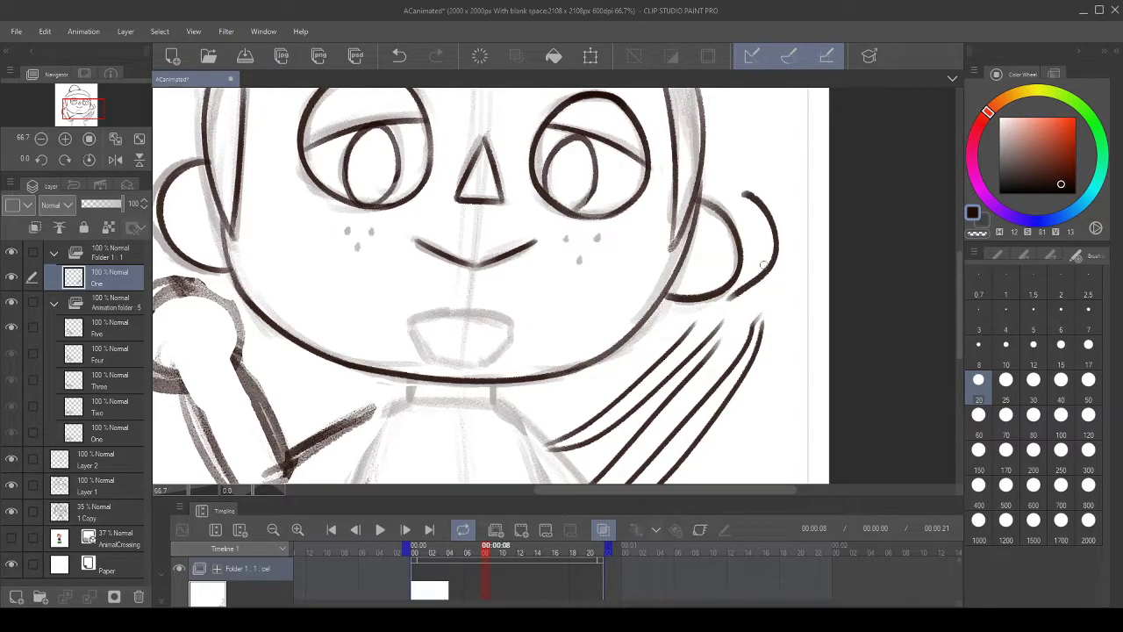
click(404, 57)
click(405, 58)
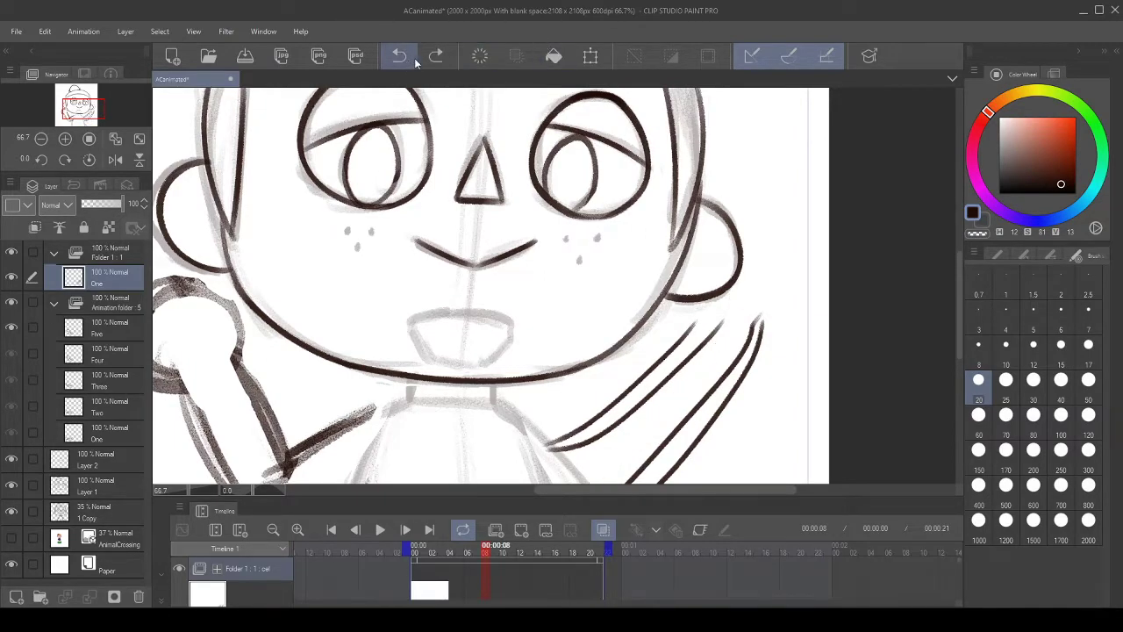
click(409, 58)
click(409, 60)
click(409, 60)
click(409, 61)
mouse_move(518, 318)
mouse_down()
mouse_move(558, 246)
mouse_move(537, 344)
mouse_up()
click(401, 56)
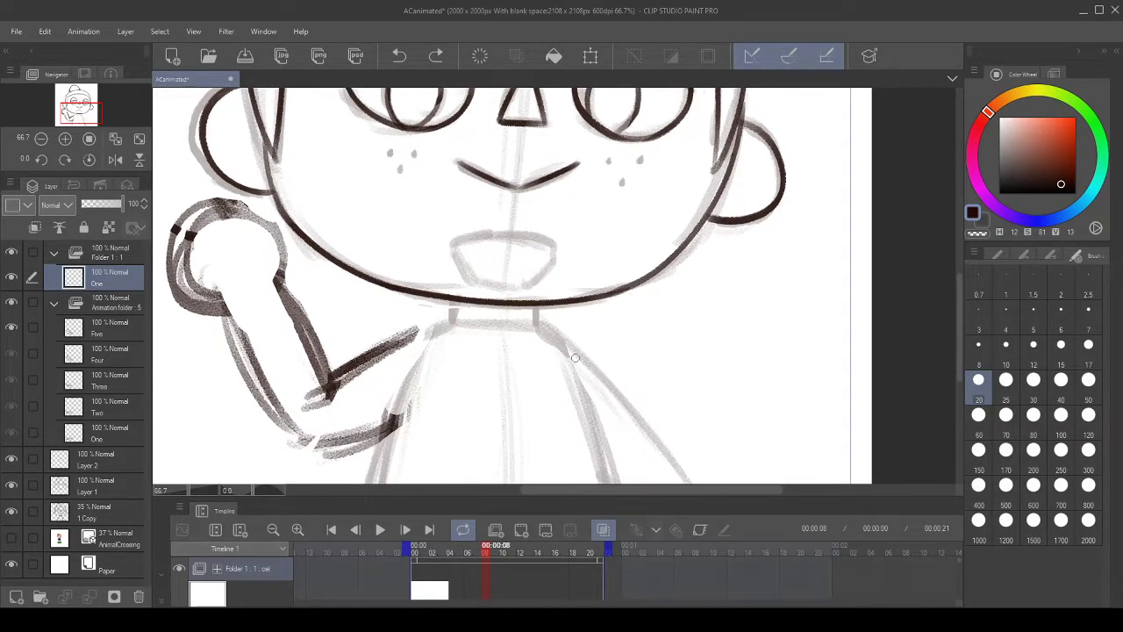
- Ink the upper edge of the open mouth in a mirrored, rotated view, redrawing the stroke until it follows the sketch
scroll(595, 368, down, 5)
scroll(596, 246, up, 1)
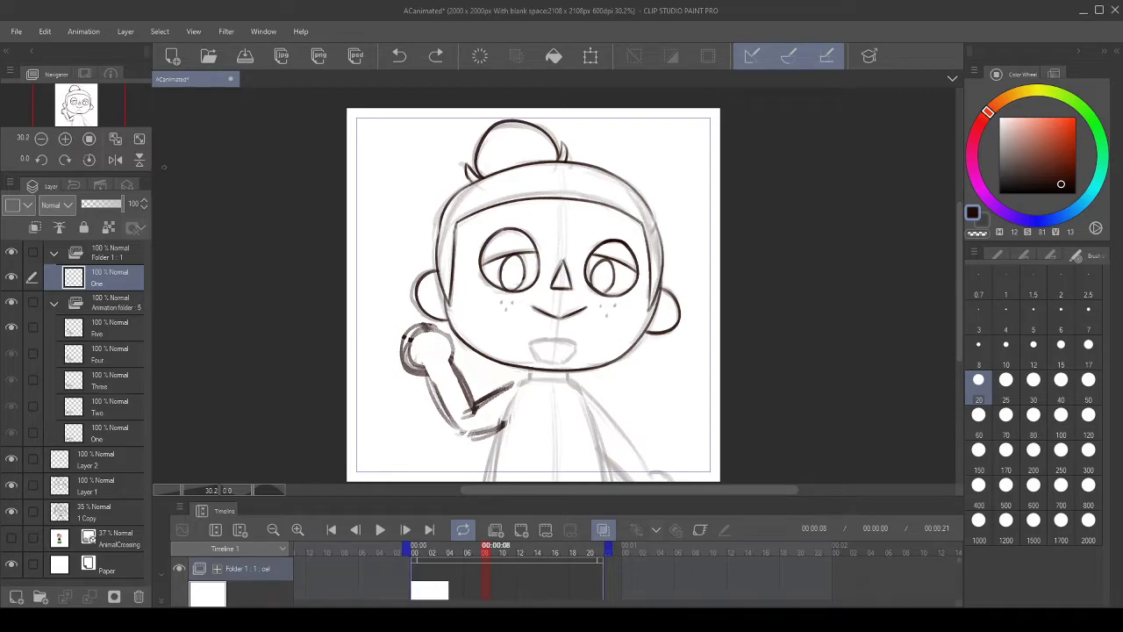
click(115, 159)
scroll(553, 228, up, 4)
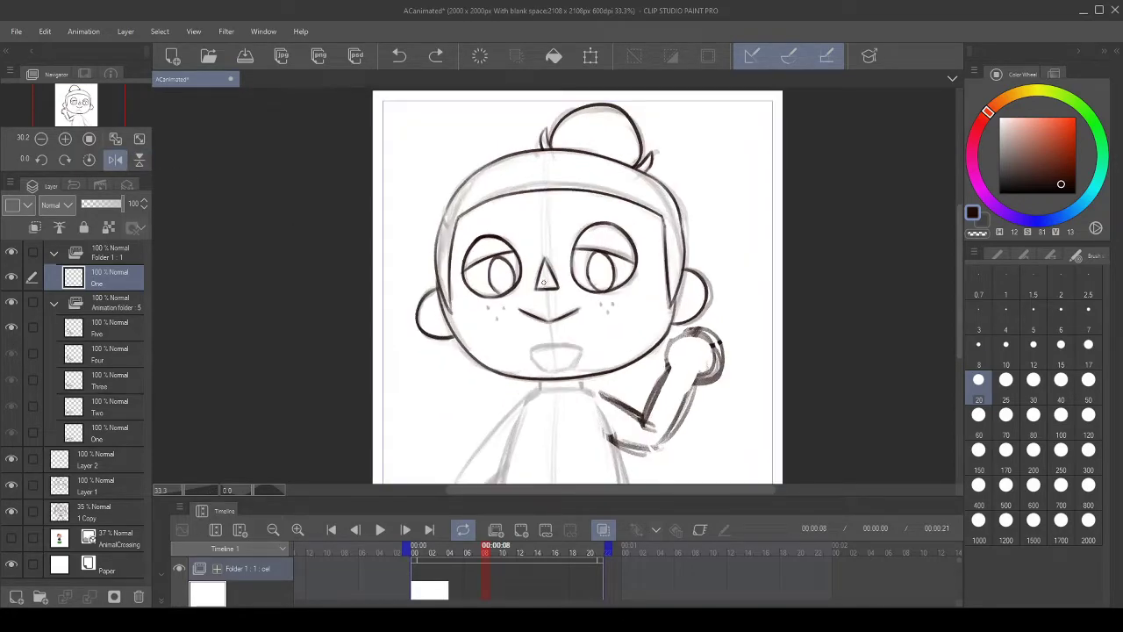
scroll(558, 357, up, 1)
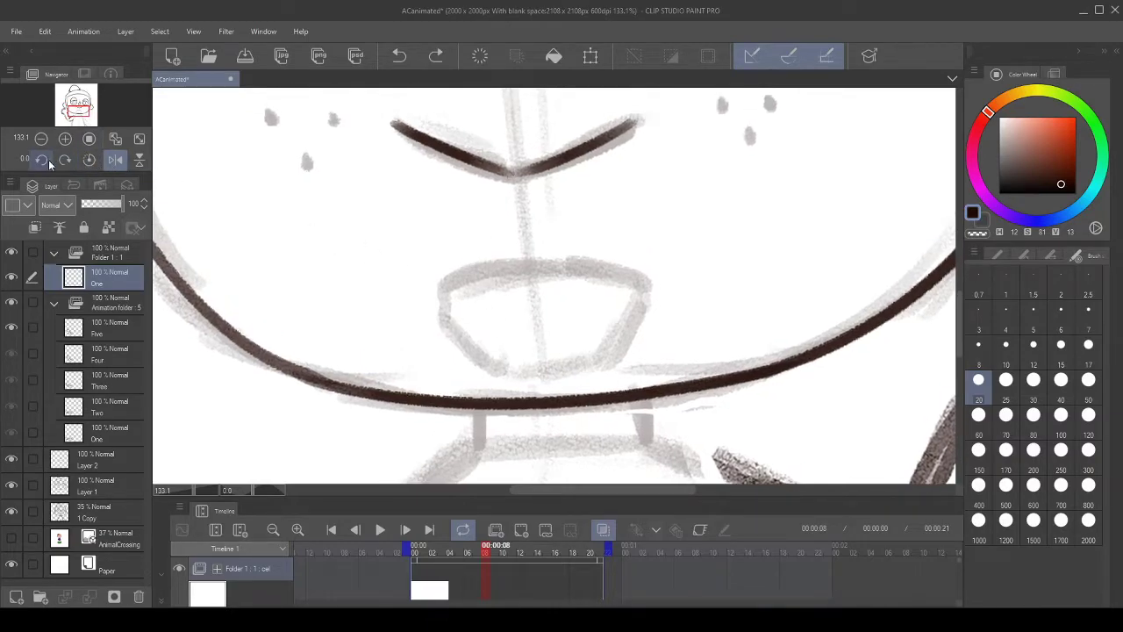
click(44, 160)
click(44, 160)
mouse_move(417, 280)
mouse_down()
mouse_move(427, 310)
mouse_move(414, 280)
mouse_move(565, 172)
mouse_up()
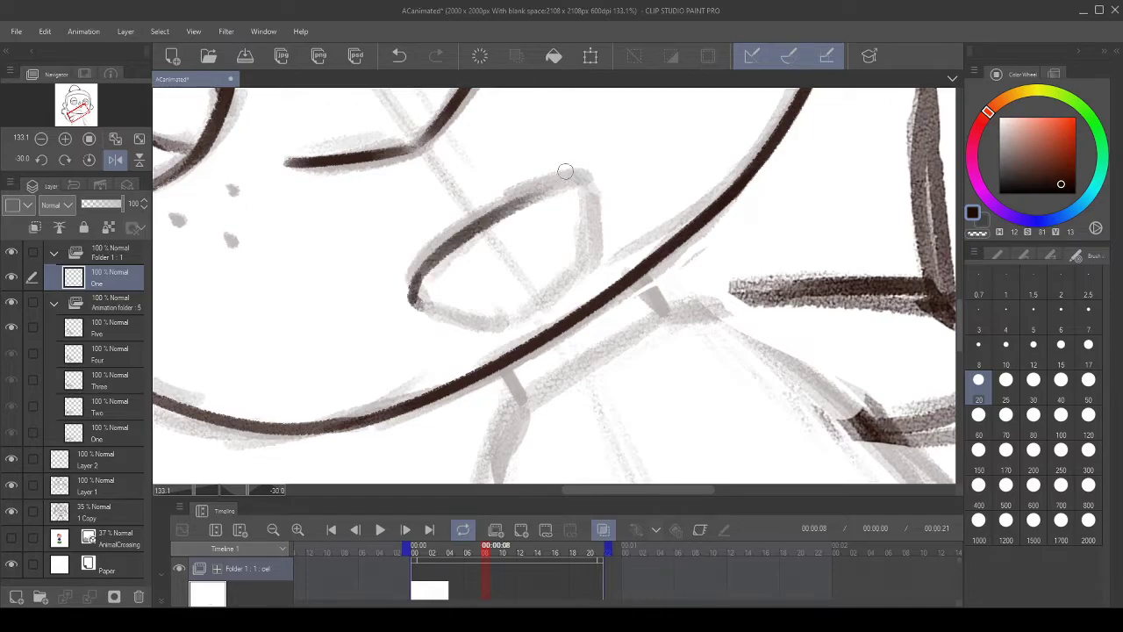
key(ctrl+z)
drag(413, 284, 593, 176)
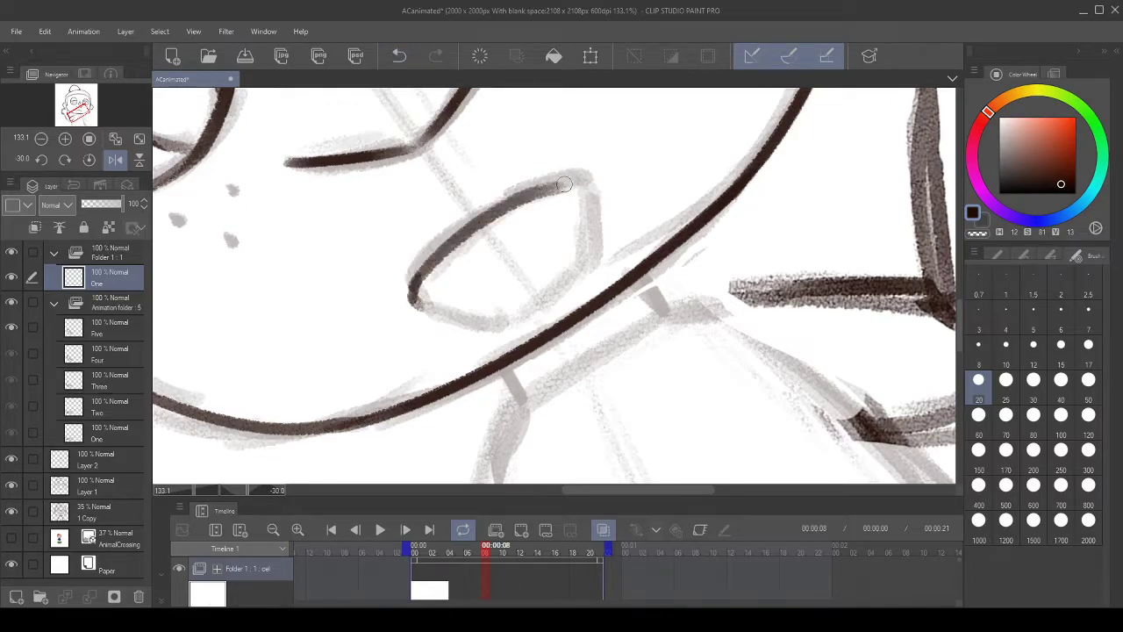
click(404, 55)
- Rotate the view further and ink one side and the lower edge of the mouth, redoing unsatisfactory strokes
click(41, 159)
click(41, 159)
click(41, 159)
mouse_move(440, 230)
mouse_down()
mouse_move(451, 206)
mouse_move(435, 231)
mouse_move(473, 214)
mouse_move(456, 210)
mouse_move(466, 206)
mouse_move(483, 218)
mouse_move(470, 204)
mouse_move(524, 251)
mouse_up()
drag(478, 206, 534, 260)
click(409, 58)
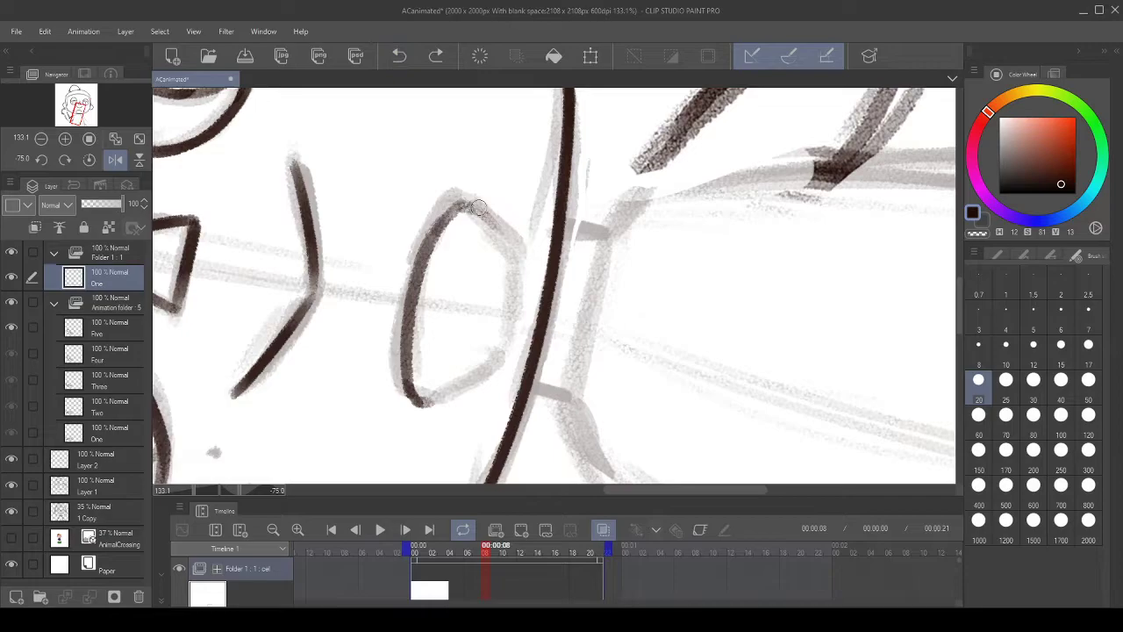
drag(463, 202, 524, 262)
click(401, 56)
mouse_move(463, 200)
mouse_down()
mouse_move(526, 271)
mouse_move(514, 252)
mouse_move(514, 299)
mouse_move(483, 383)
mouse_up()
- Ink the remaining side of the mouth to close its outline, redrawing it as needed, and reset the view rotation
click(67, 162)
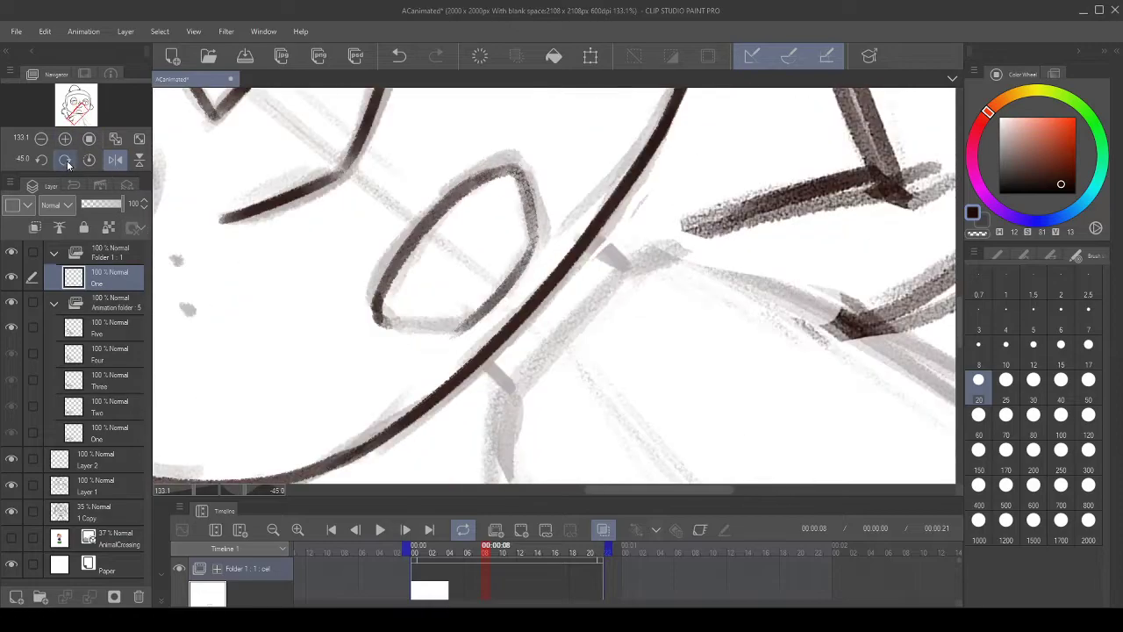
drag(502, 171, 394, 260)
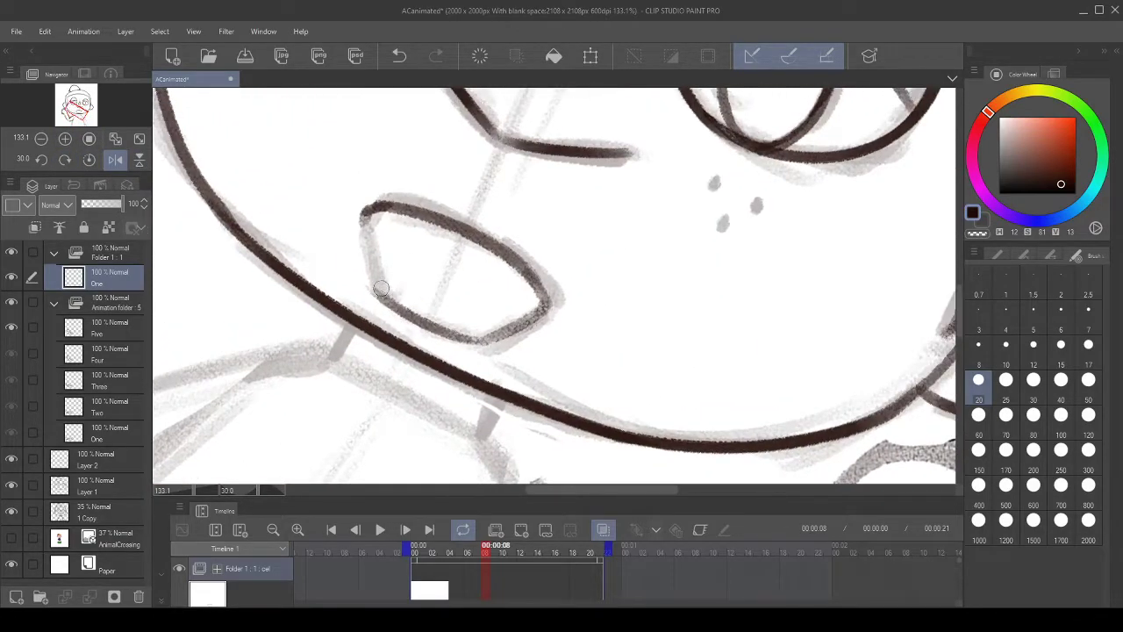
drag(382, 285, 379, 202)
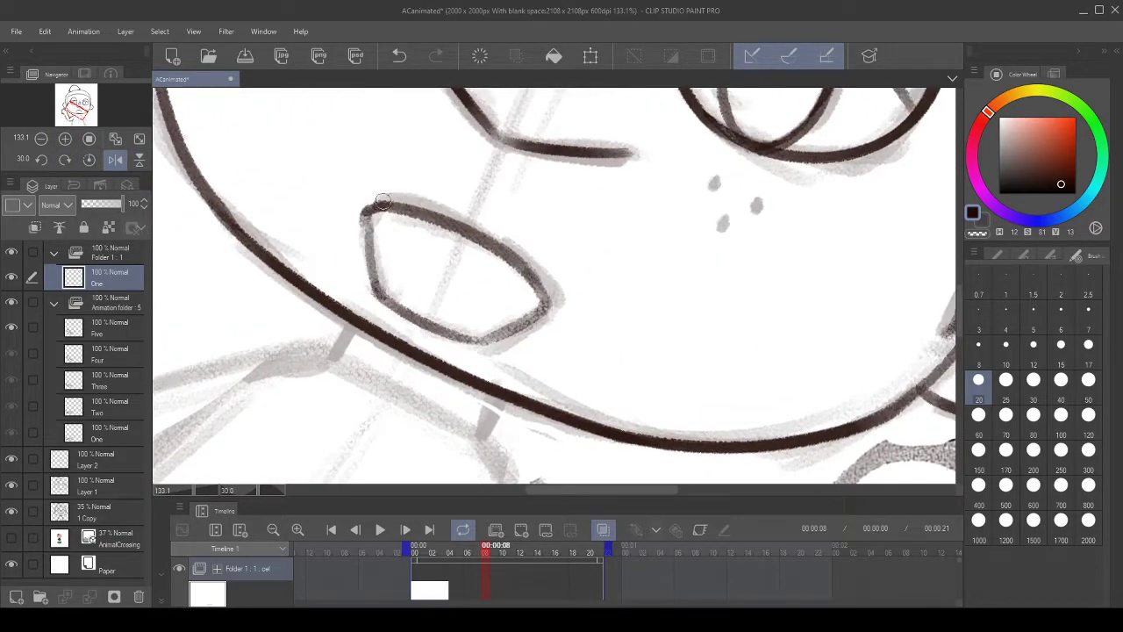
click(399, 55)
drag(378, 294, 363, 211)
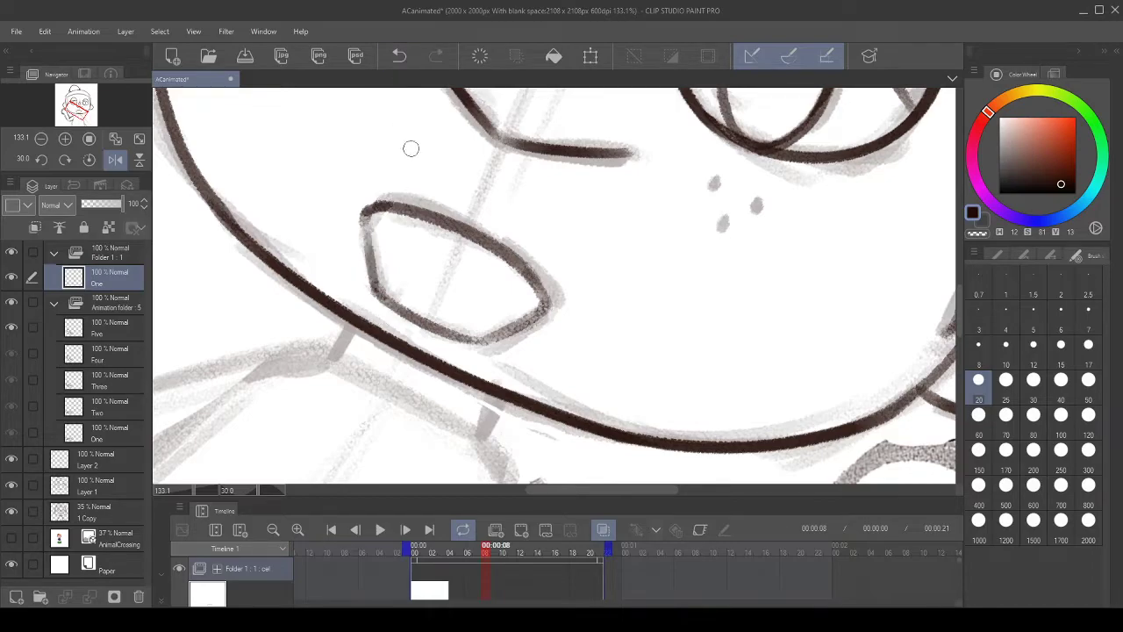
click(399, 55)
mouse_move(379, 294)
mouse_down()
mouse_move(363, 209)
mouse_move(402, 260)
mouse_up()
drag(286, 224, 319, 284)
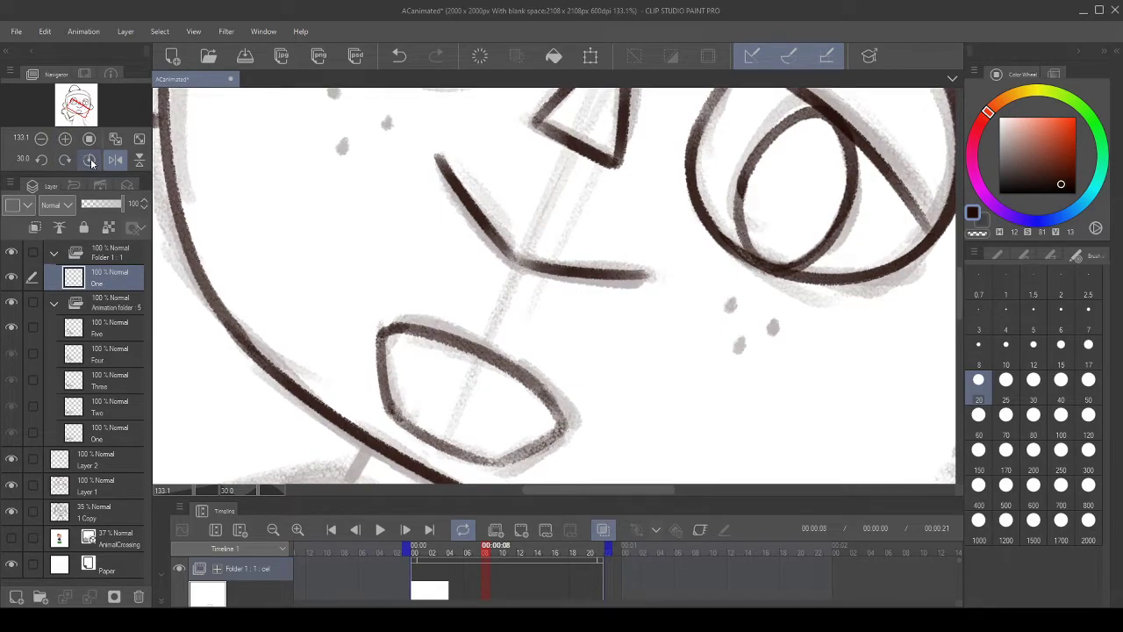
click(88, 159)
key(ctrl+0)
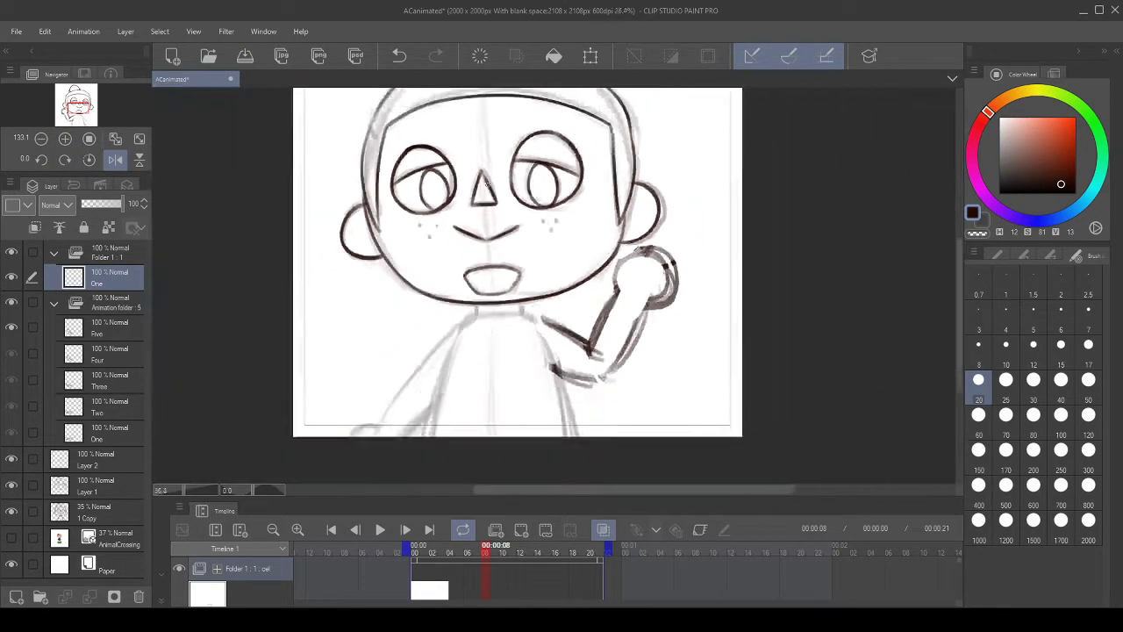
- Select everything on layer One, cut the mouth line art and paste it onto a new layer
scroll(486, 183, down, 3)
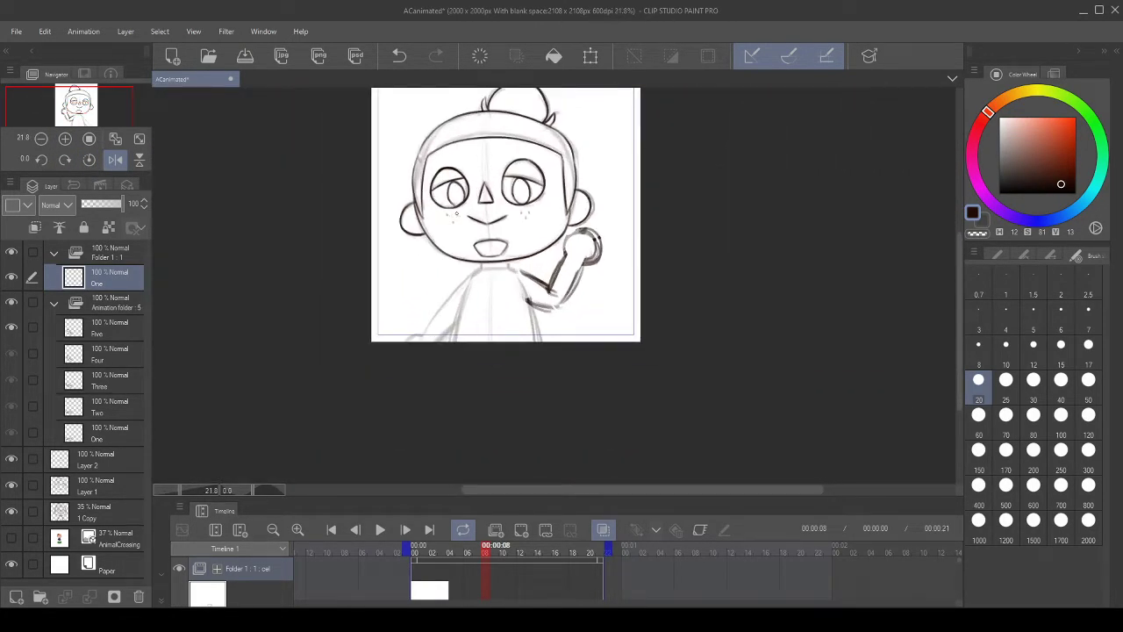
scroll(456, 213, up, 1)
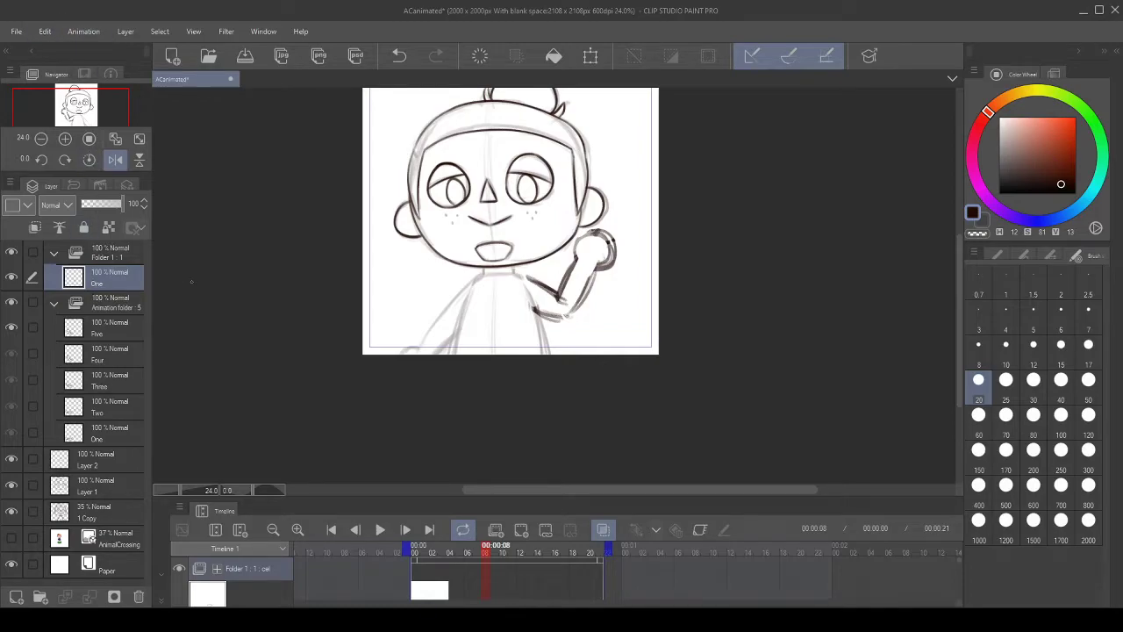
key(ctrl+a)
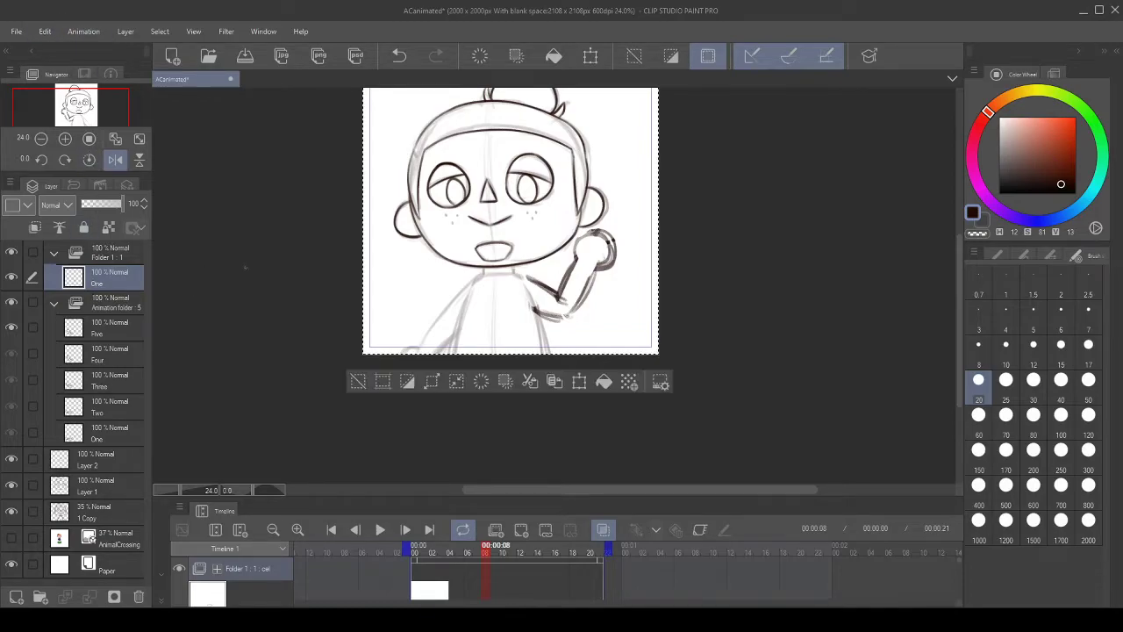
click(529, 383)
drag(118, 289, 141, 283)
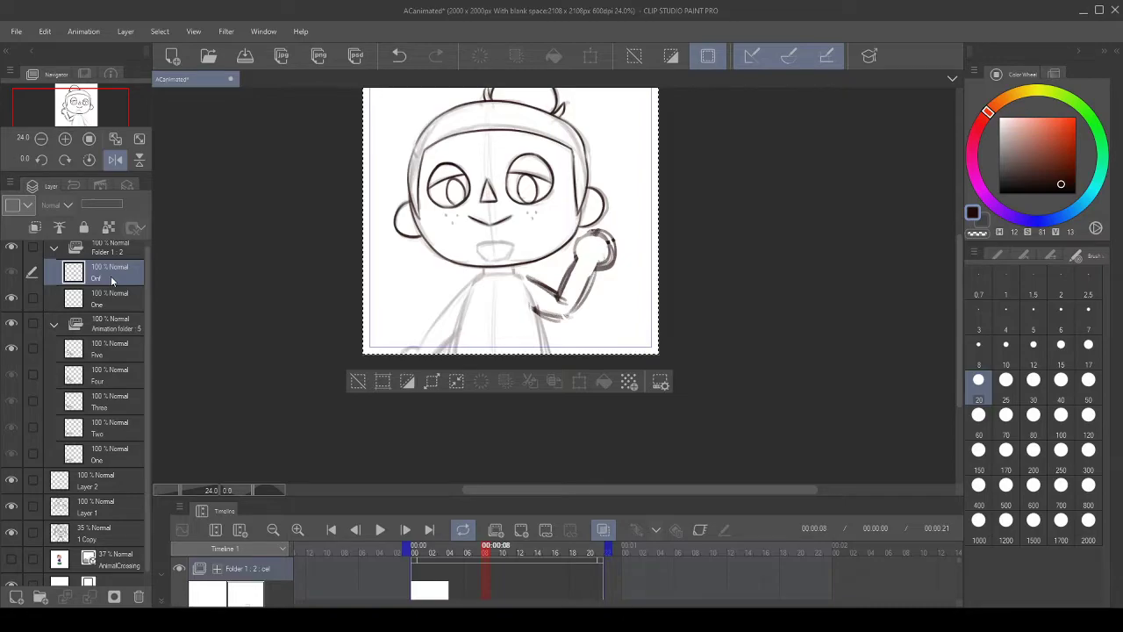
- Move the pasted mouth layer out of Folder 1 to just above Layer 2, merge it down and clear the selection
drag(111, 275, 128, 475)
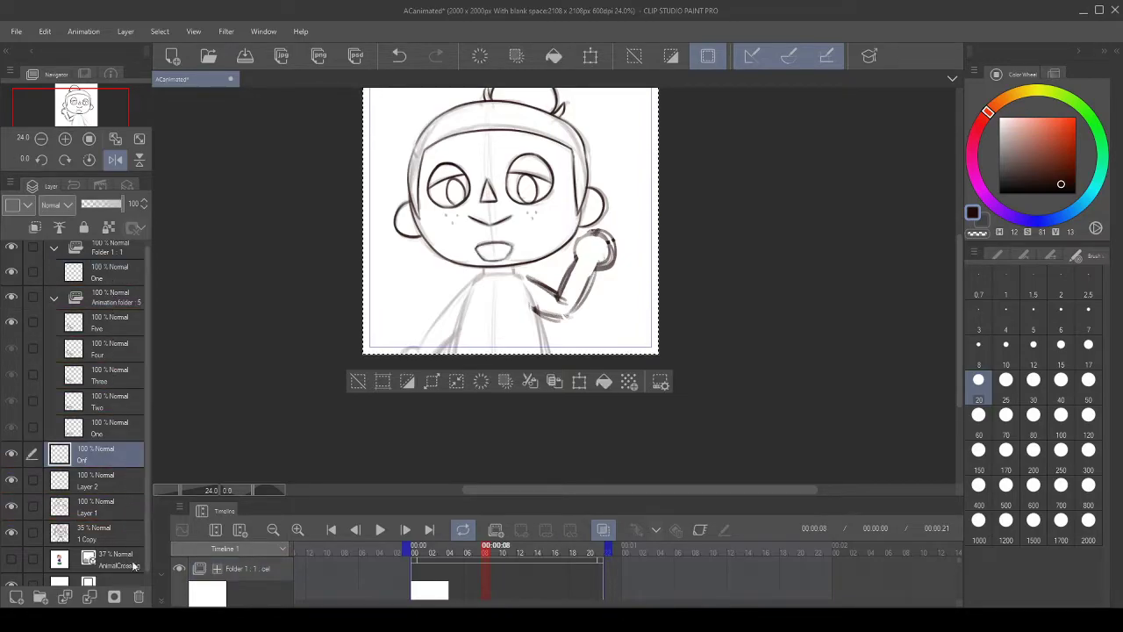
click(87, 597)
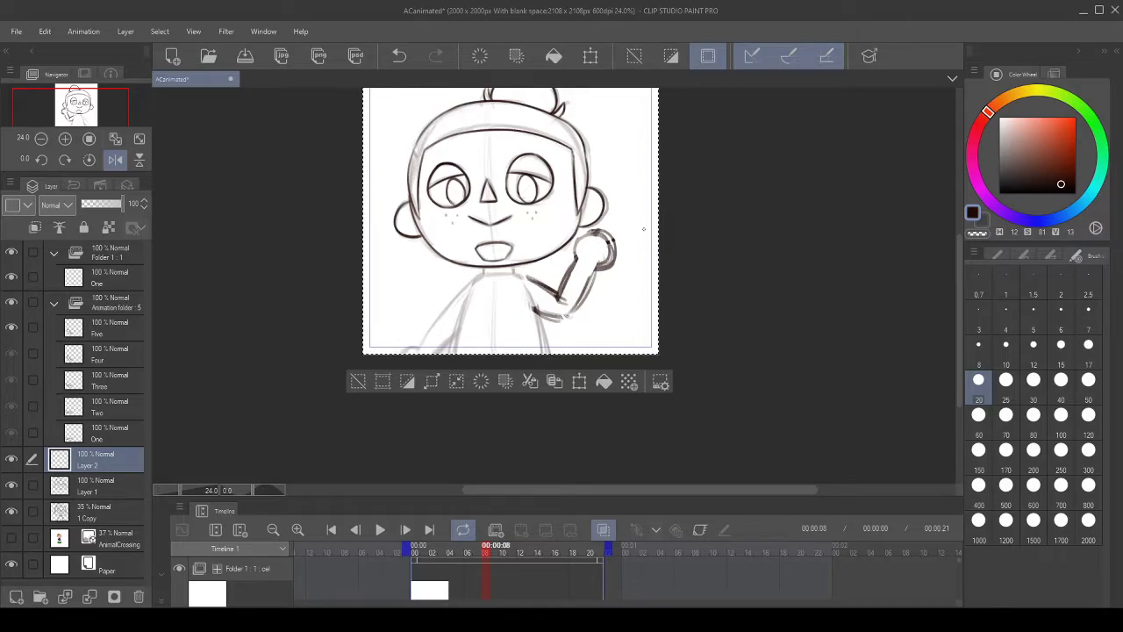
scroll(445, 187, up, 4)
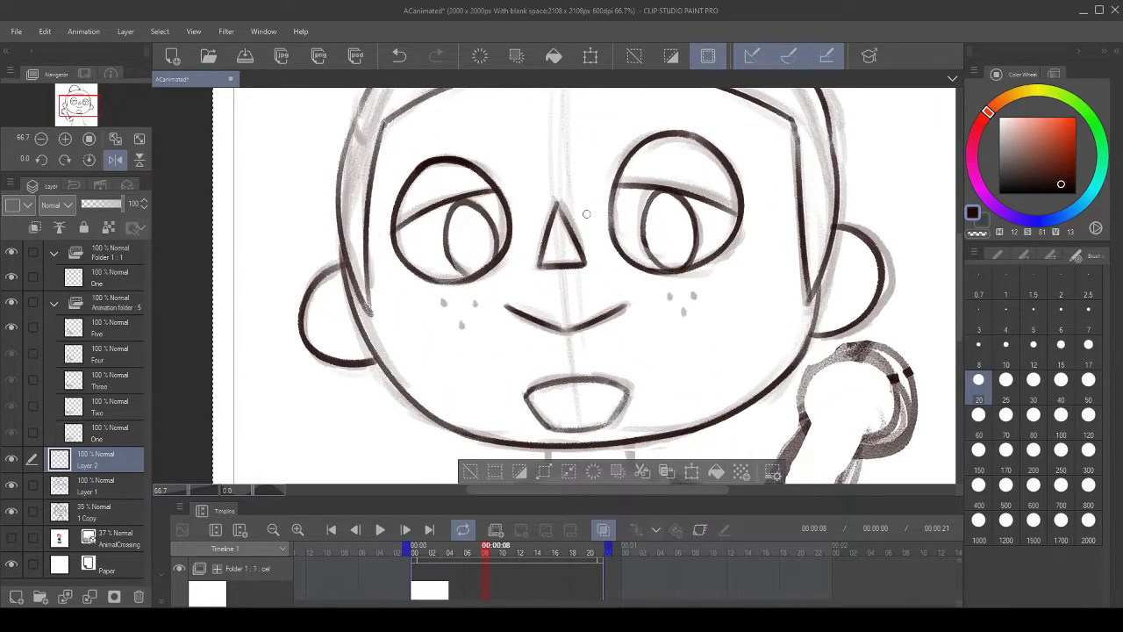
scroll(606, 216, up, 2)
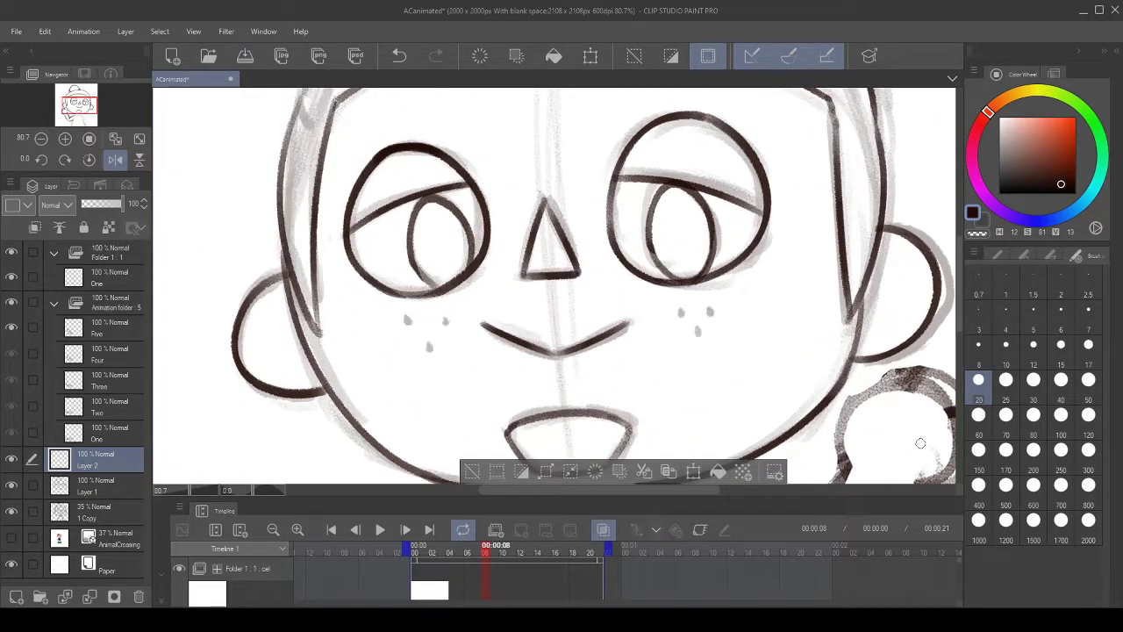
drag(497, 289, 492, 322)
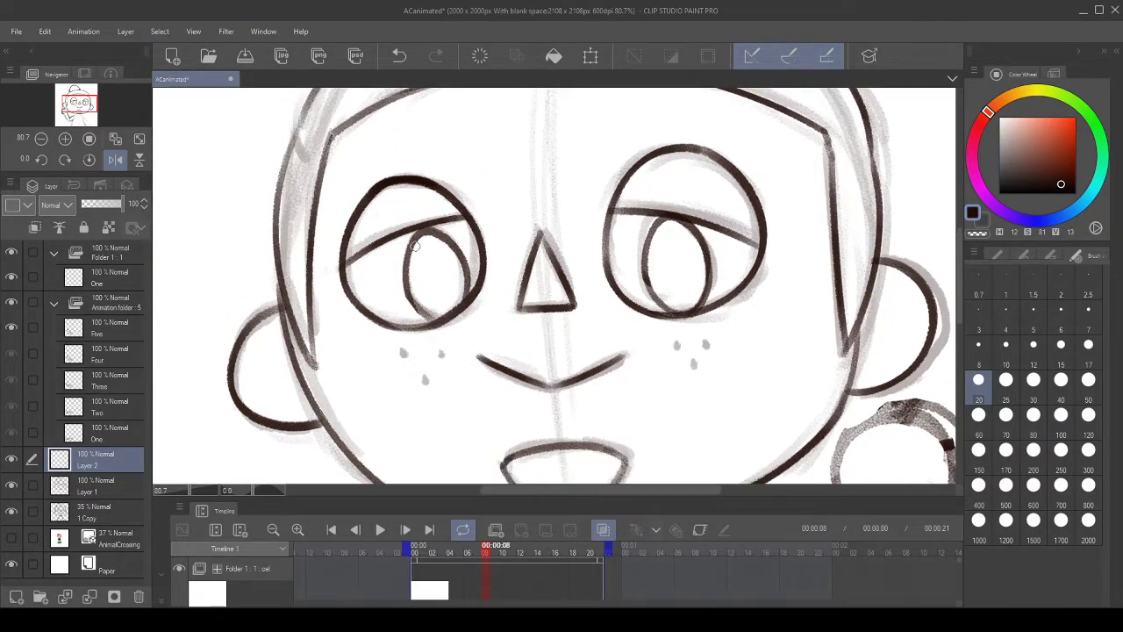
- Touch up the iris of the eye left of the nose on Layer 2, erasing with transparent color and re-inking its lower curve
scroll(416, 247, up, 3)
click(976, 233)
drag(503, 301, 532, 284)
click(973, 214)
mouse_move(429, 321)
mouse_down()
mouse_move(498, 338)
mouse_move(445, 347)
mouse_move(482, 352)
mouse_up()
click(975, 234)
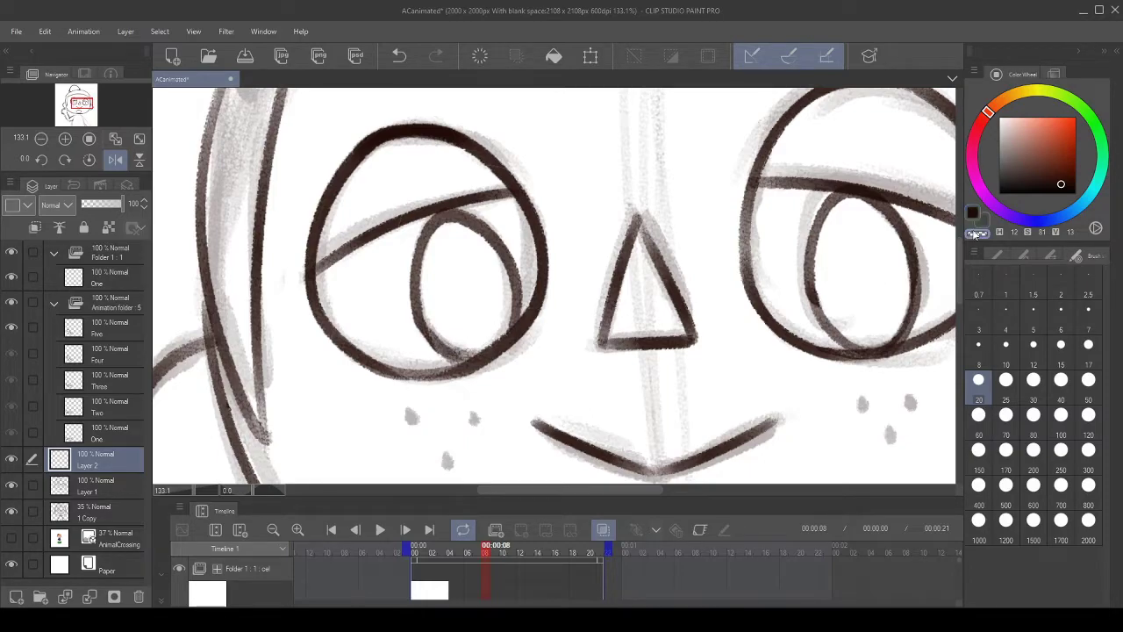
- Hide the 1 Copy sketch layer and sample the dark brown line color from Layer 1 using Pick up color from layer
click(11, 511)
scroll(430, 329, down, 1)
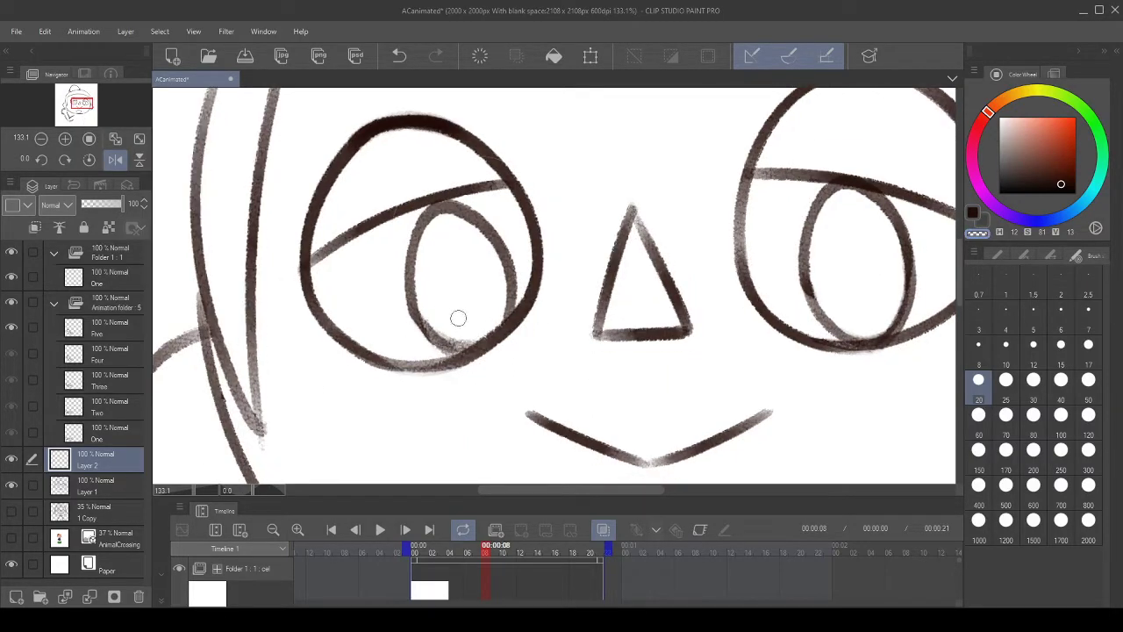
key(x)
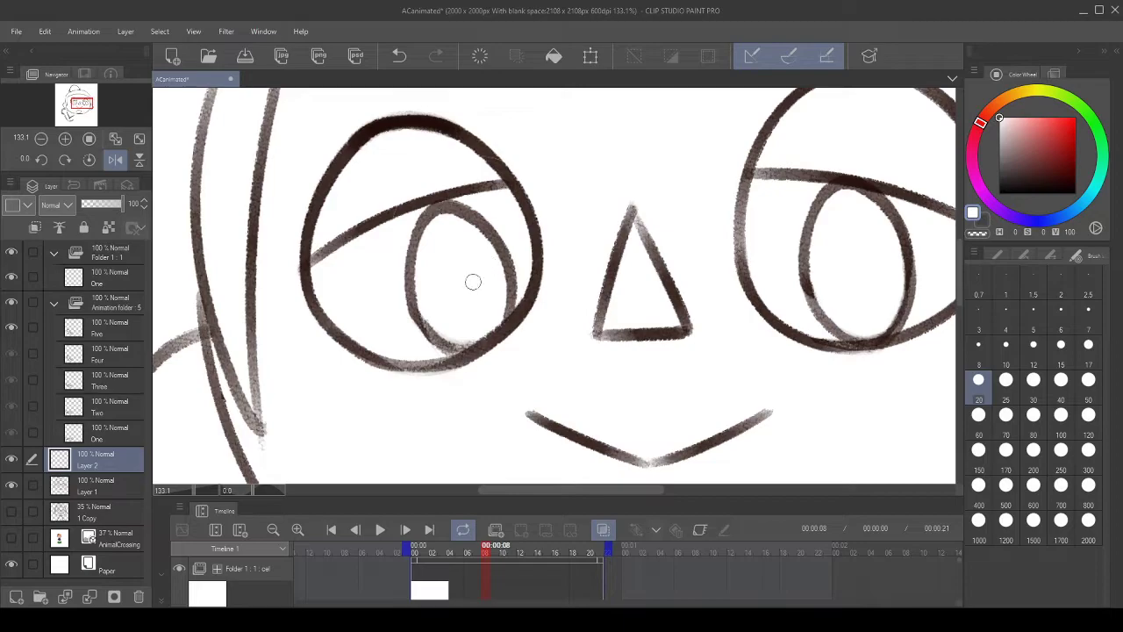
scroll(454, 295, down, 3)
click(1006, 255)
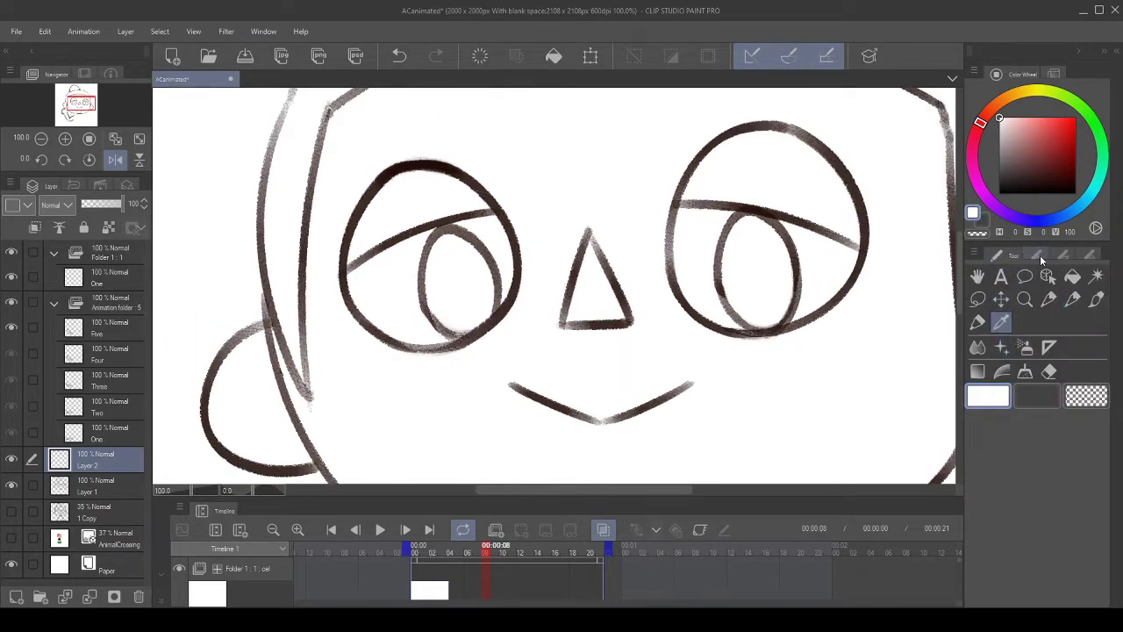
click(1040, 255)
click(1046, 334)
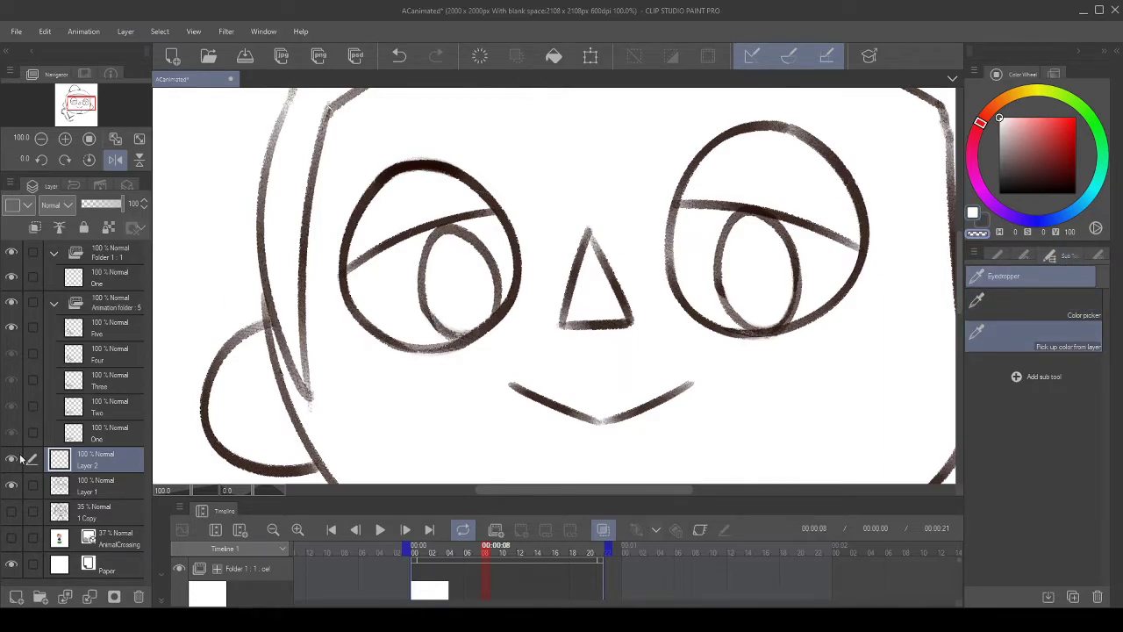
click(99, 488)
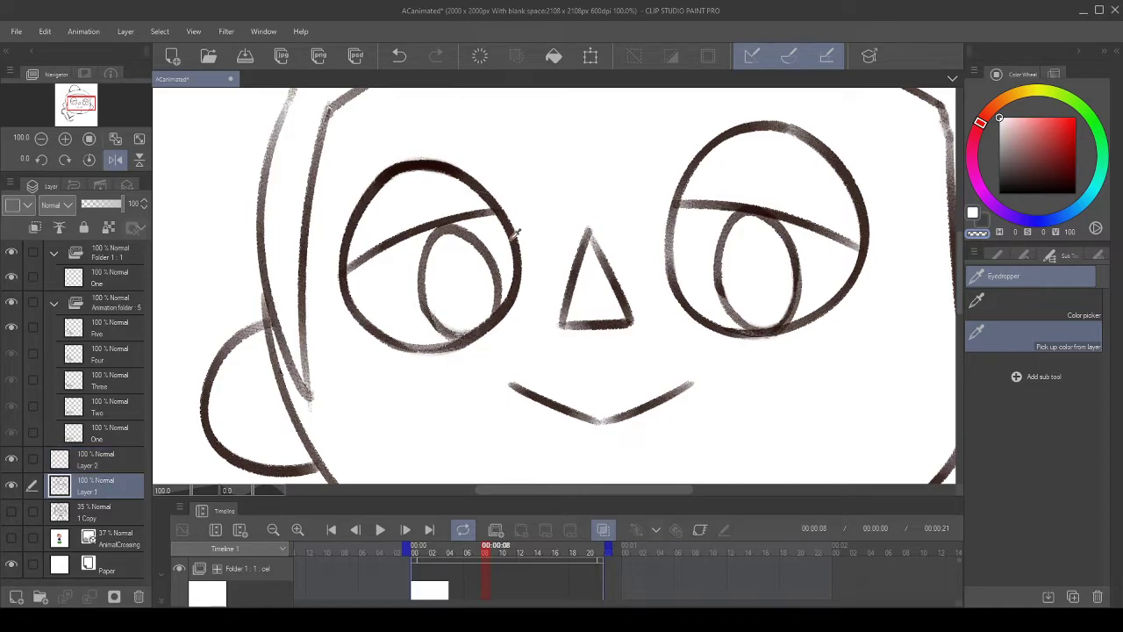
click(457, 164)
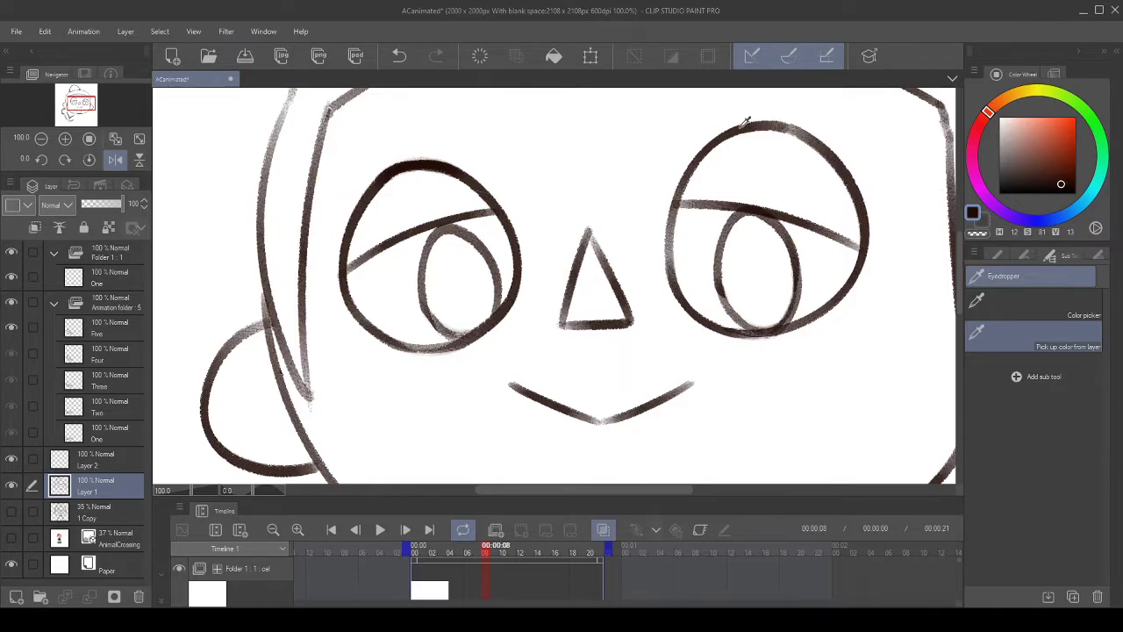
- Re-ink the eyelid and outline of the eye left of the nose on Layer 1 with the sampled dark brown
click(1006, 254)
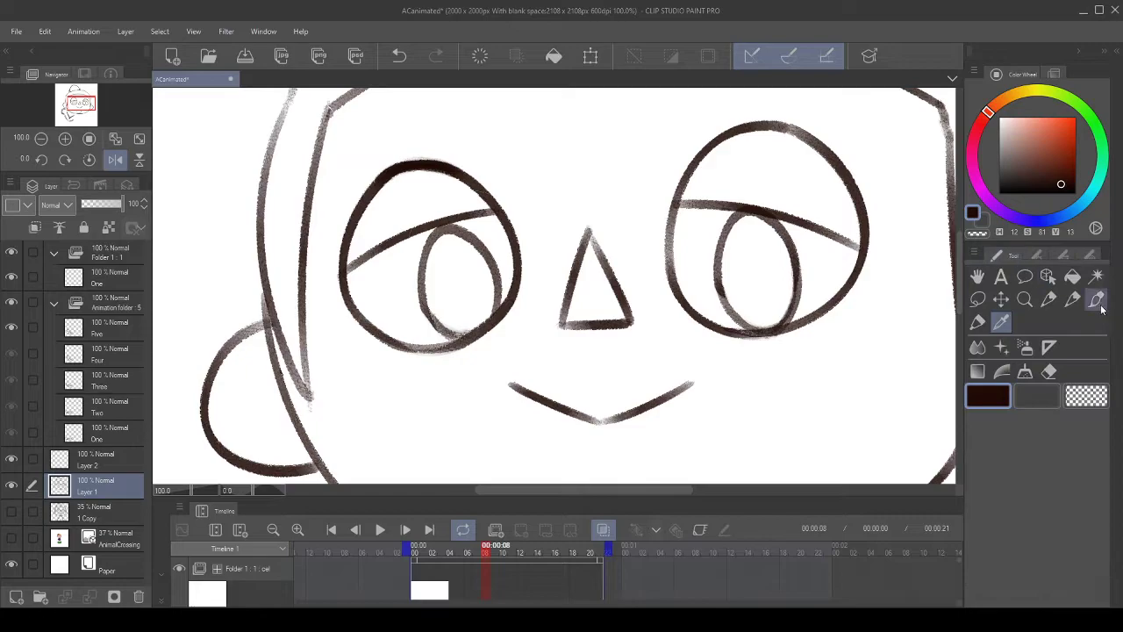
click(1072, 300)
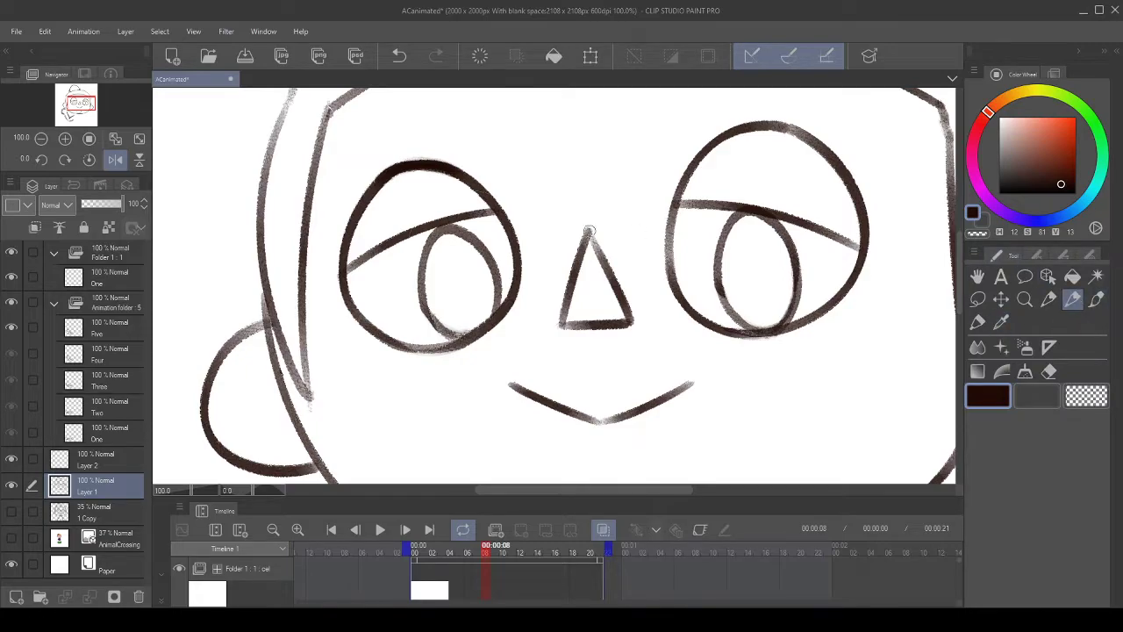
scroll(519, 202, up, 4)
drag(477, 316, 497, 249)
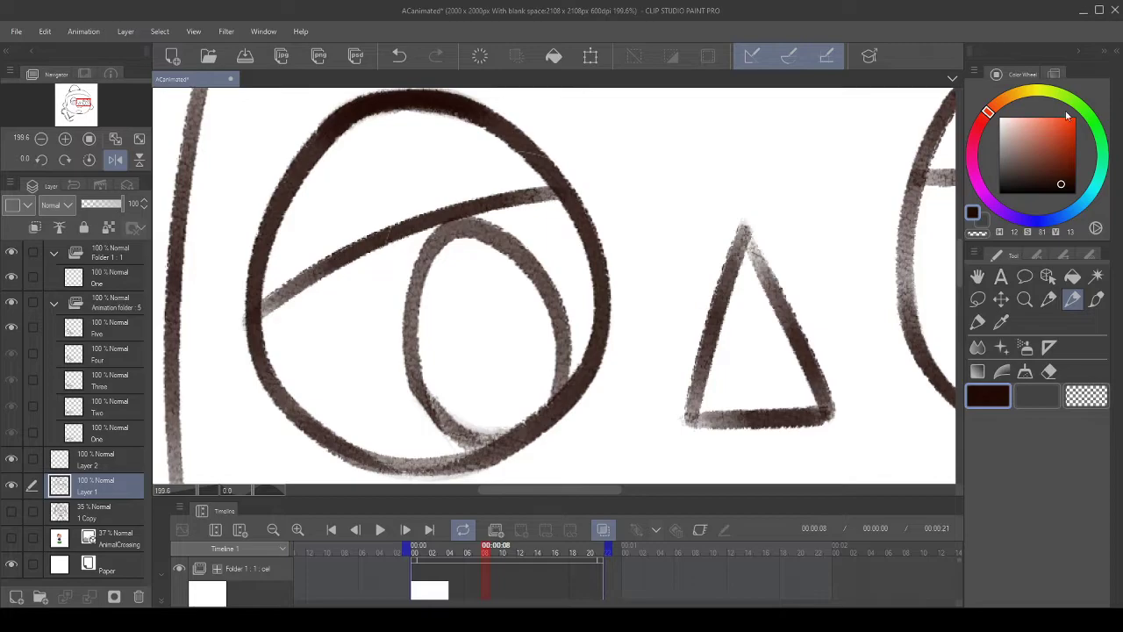
click(1065, 77)
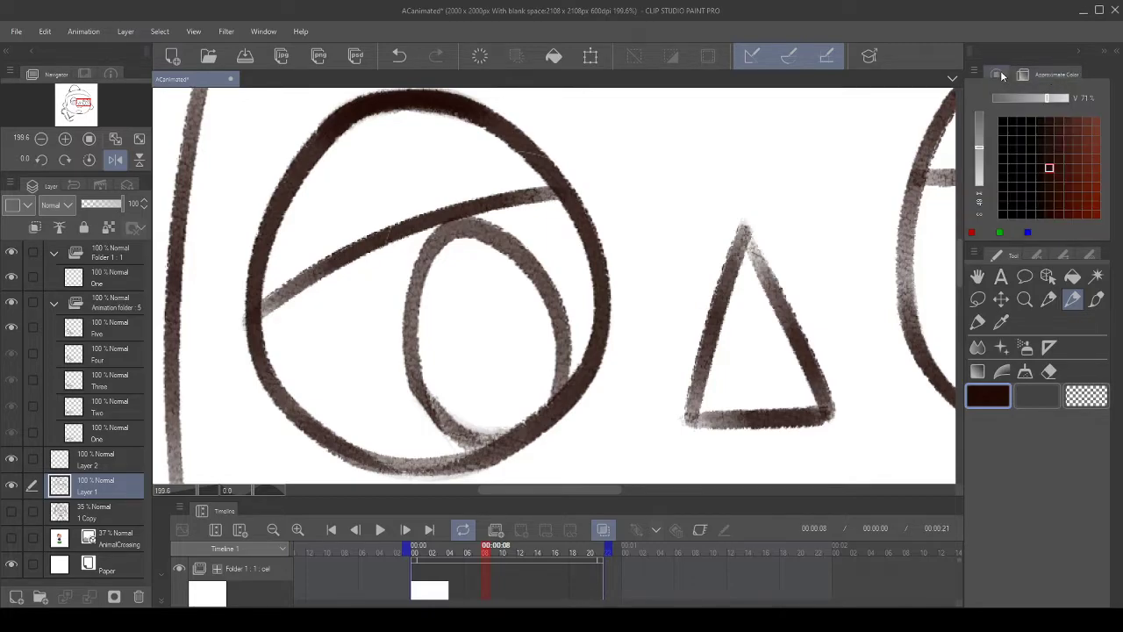
click(999, 75)
drag(502, 277, 530, 281)
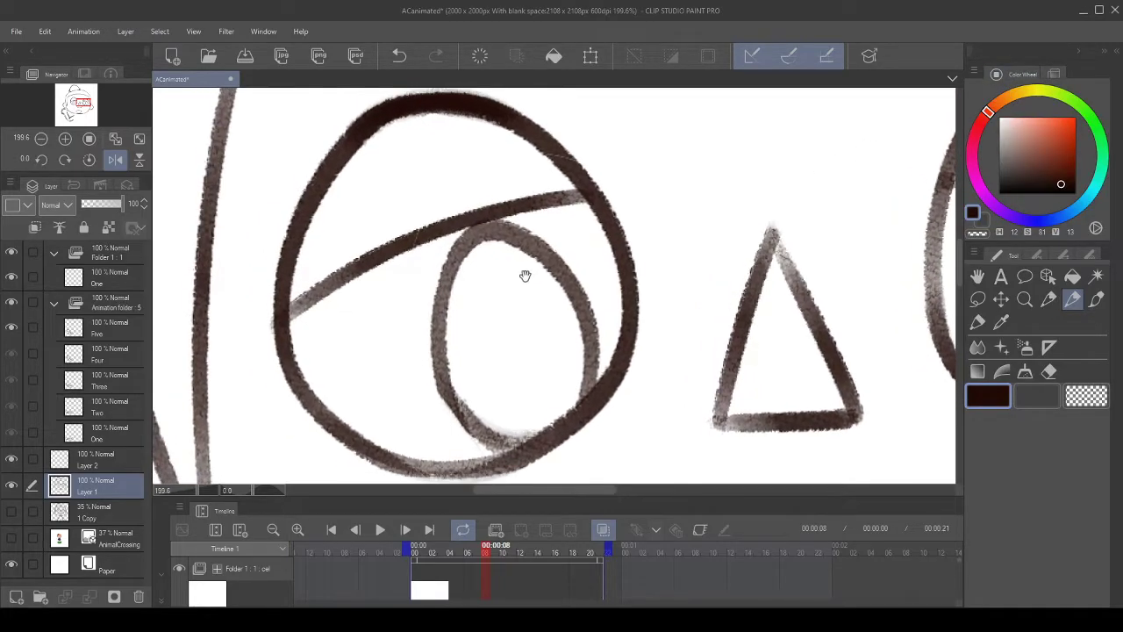
drag(441, 223, 384, 255)
drag(557, 149, 609, 202)
scroll(582, 105, down, 5)
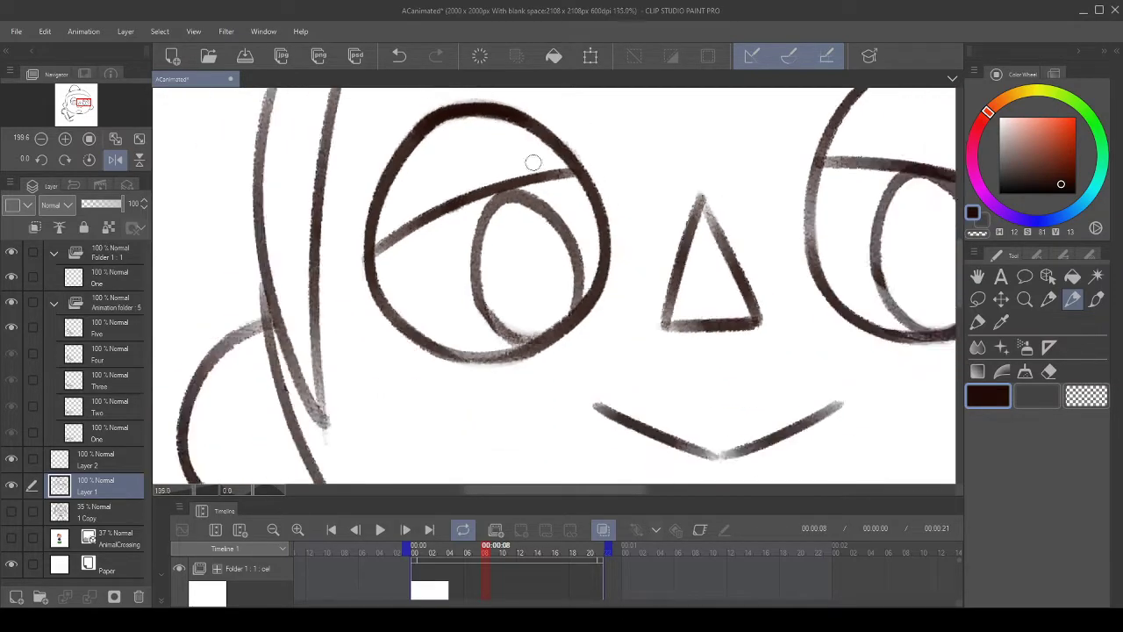
- Darken the lower curve of that eye's iris on Layer 1 and clean its edge with transparent color
scroll(561, 163, up, 5)
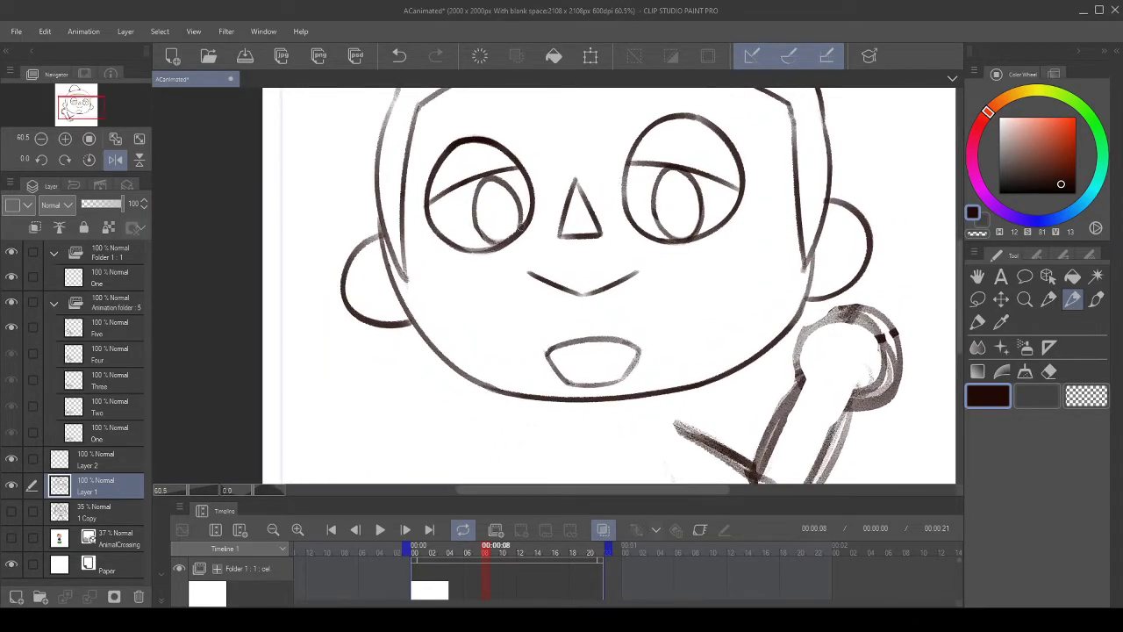
scroll(429, 212, up, 3)
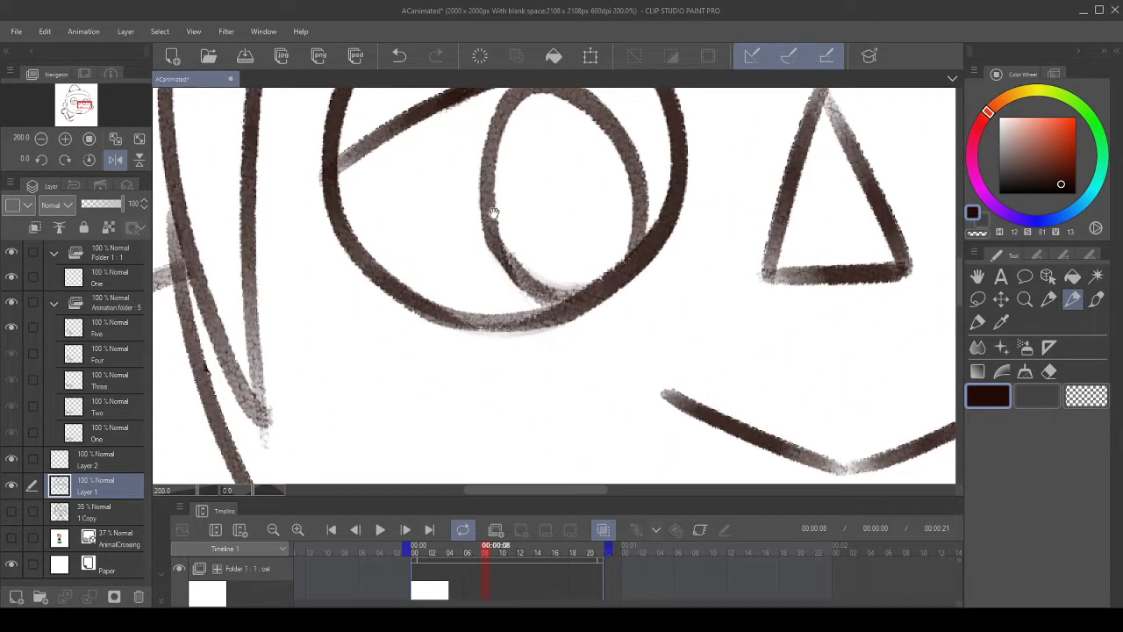
drag(489, 226, 519, 269)
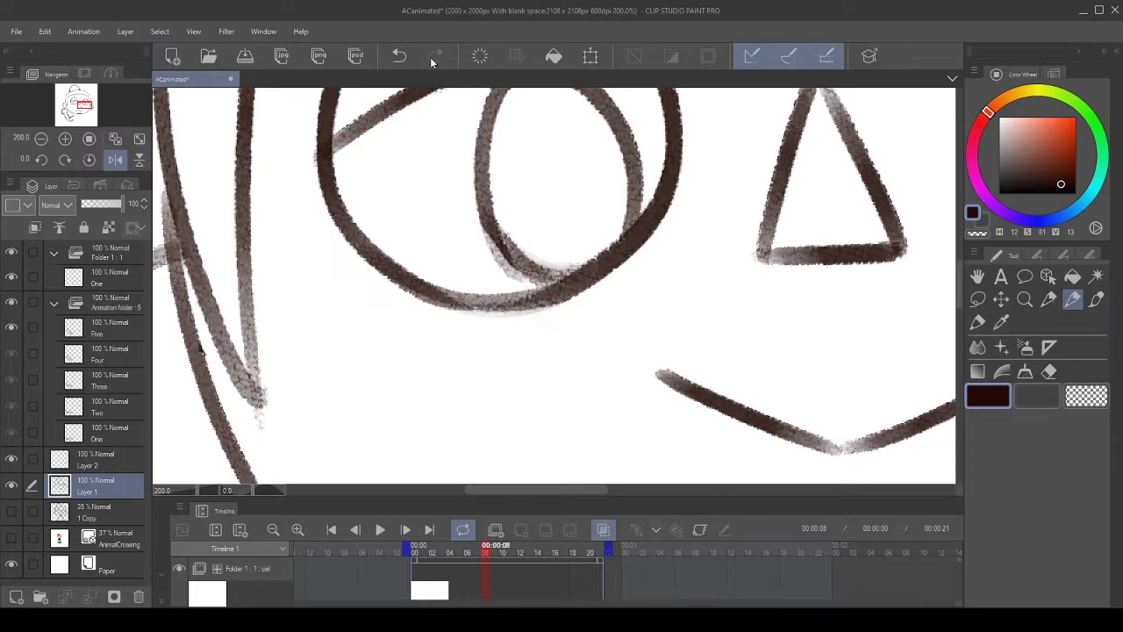
click(399, 55)
drag(489, 227, 518, 267)
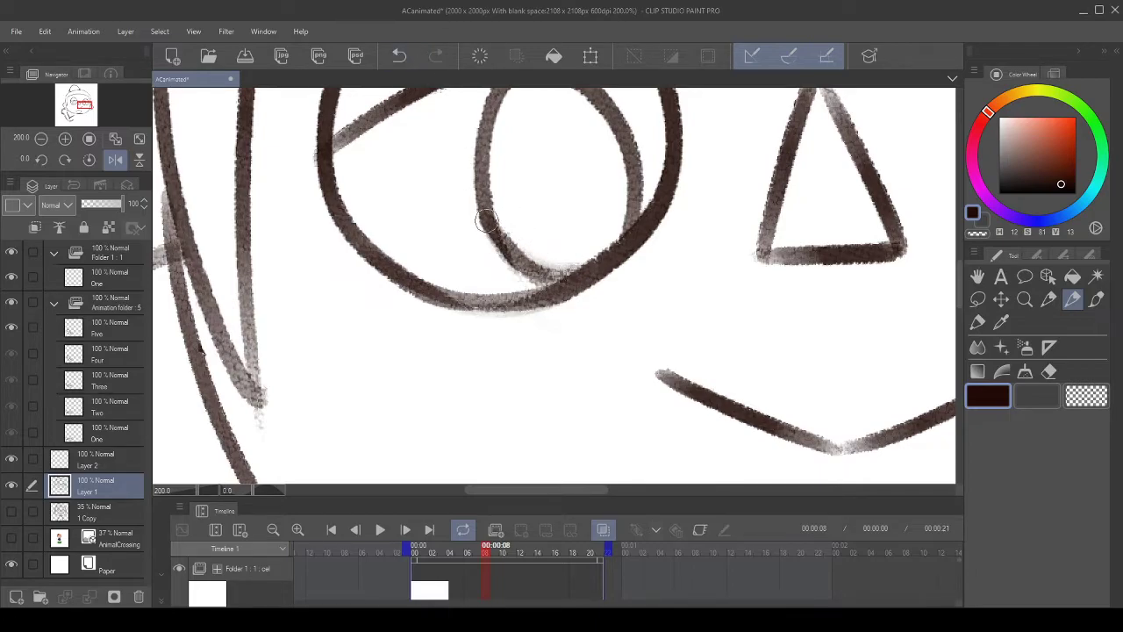
drag(487, 221, 519, 267)
click(977, 233)
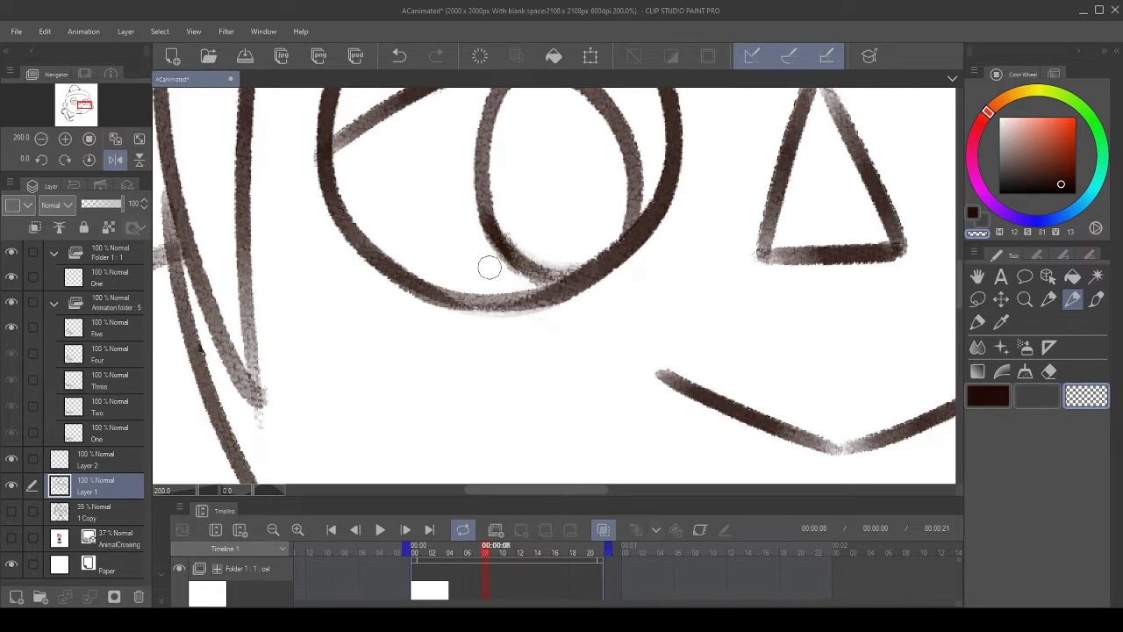
mouse_move(517, 275)
mouse_down()
mouse_move(488, 254)
mouse_move(552, 267)
mouse_up()
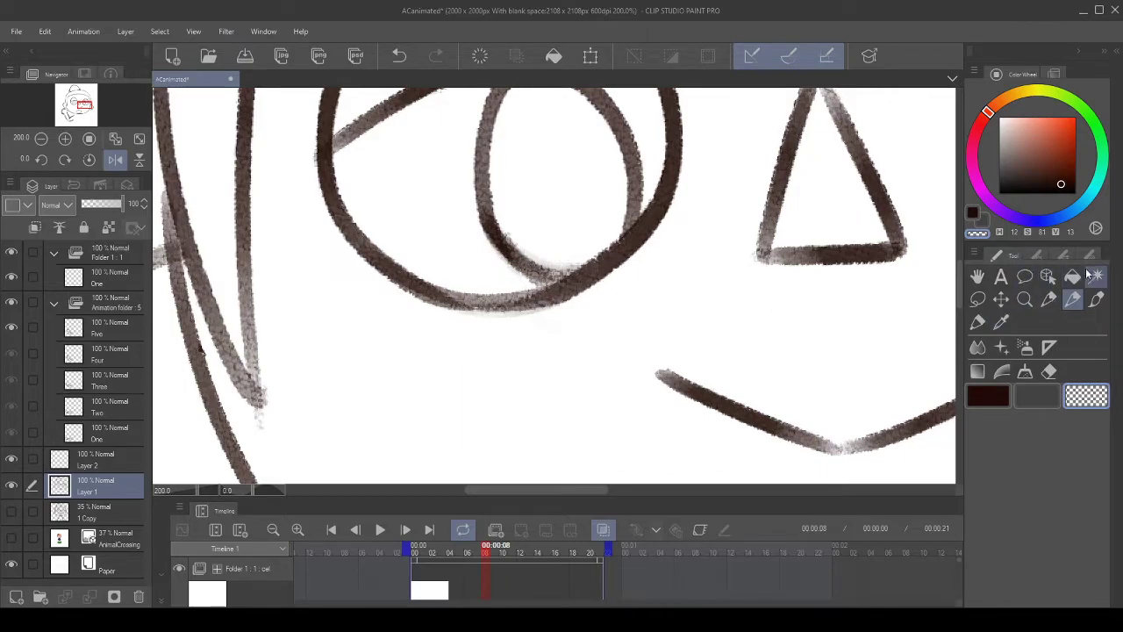
- Zoom out to review the whole face and turn off the horizontal flip of the canvas view
click(1048, 299)
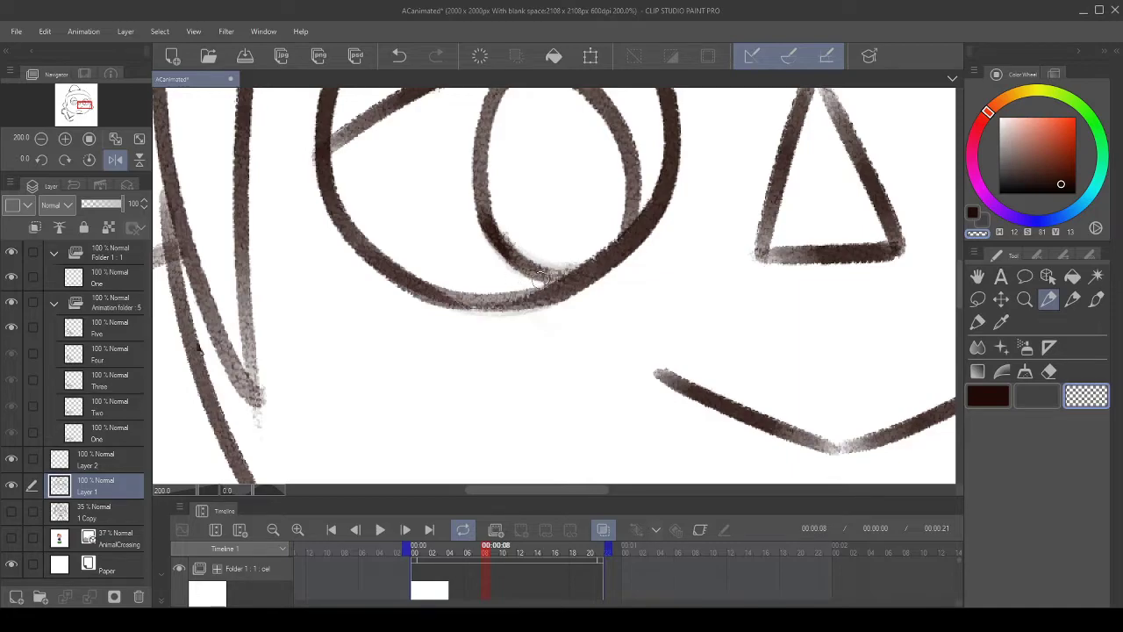
scroll(621, 218, down, 8)
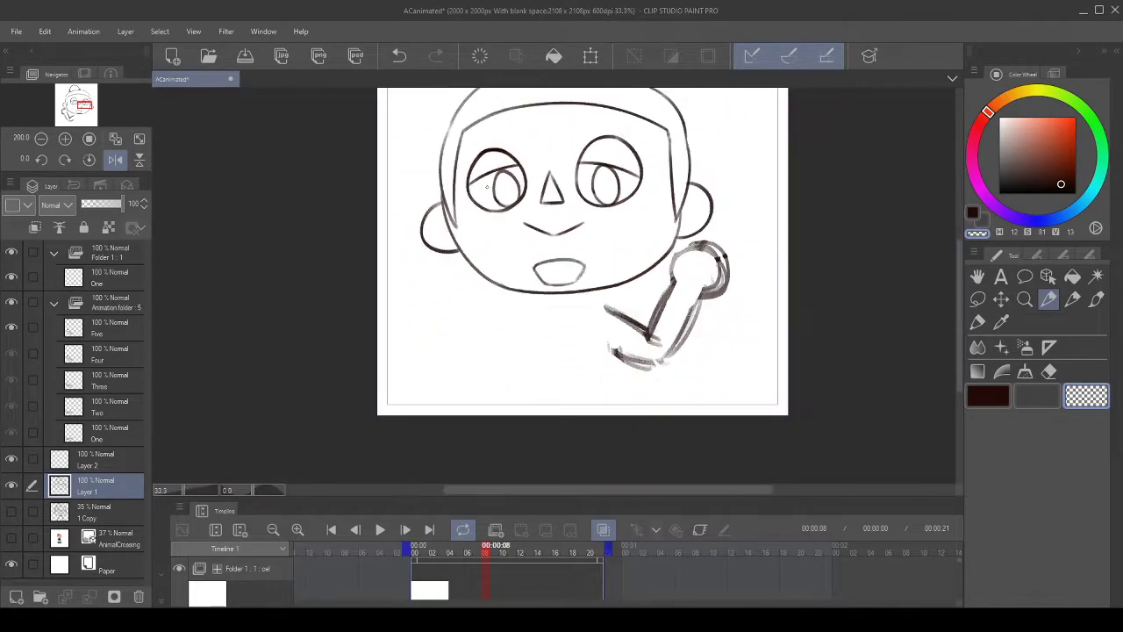
scroll(580, 150, up, 2)
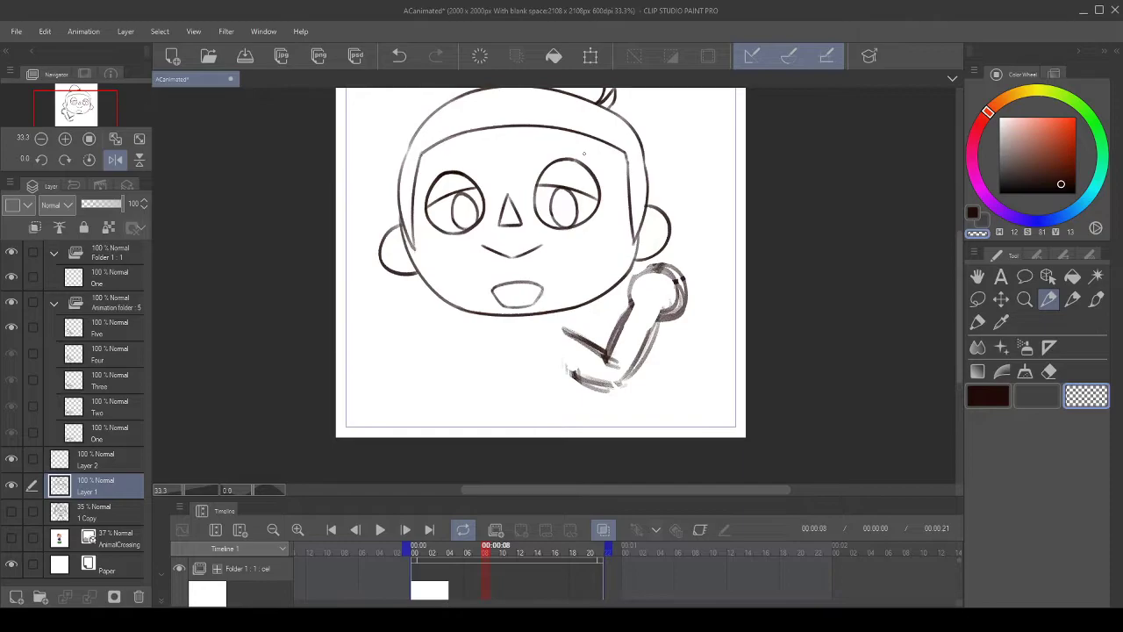
scroll(514, 164, up, 5)
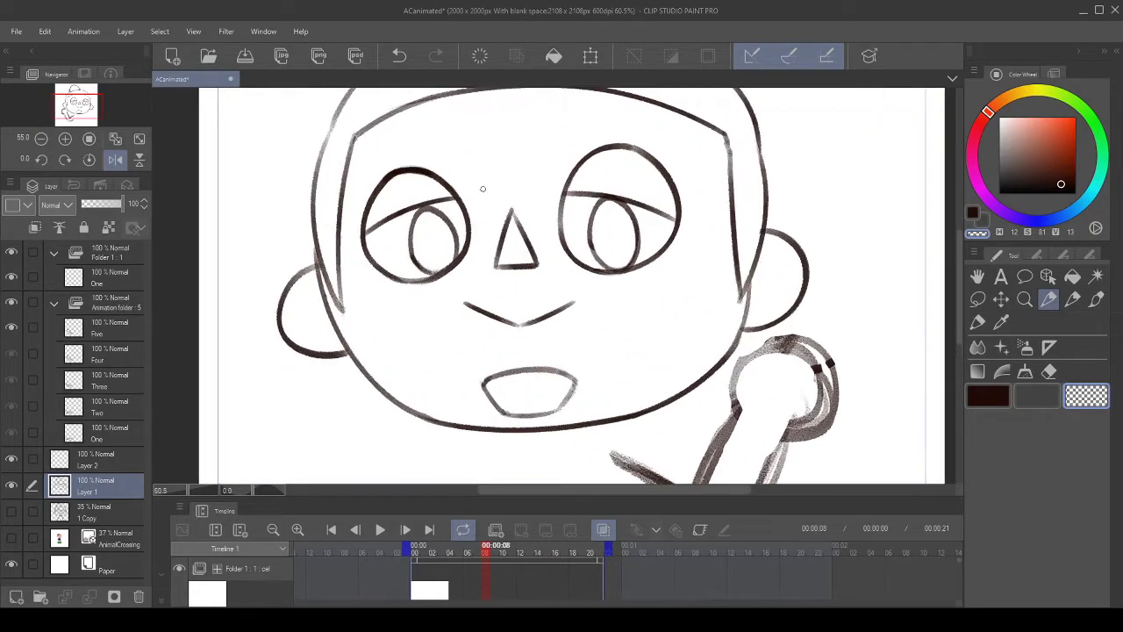
scroll(443, 198, down, 5)
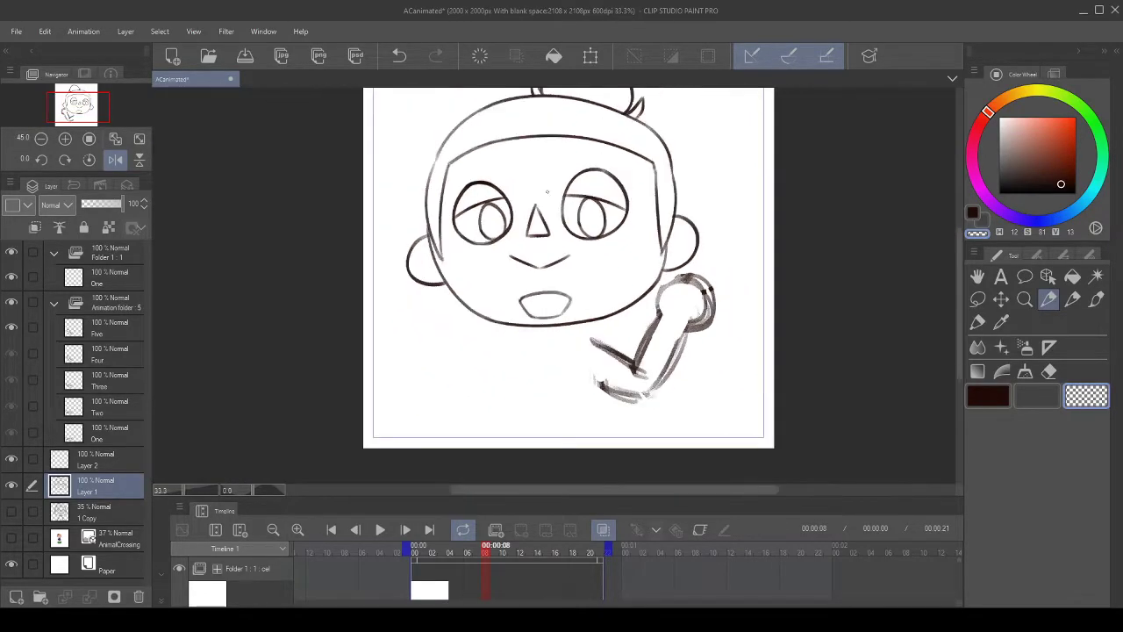
click(114, 161)
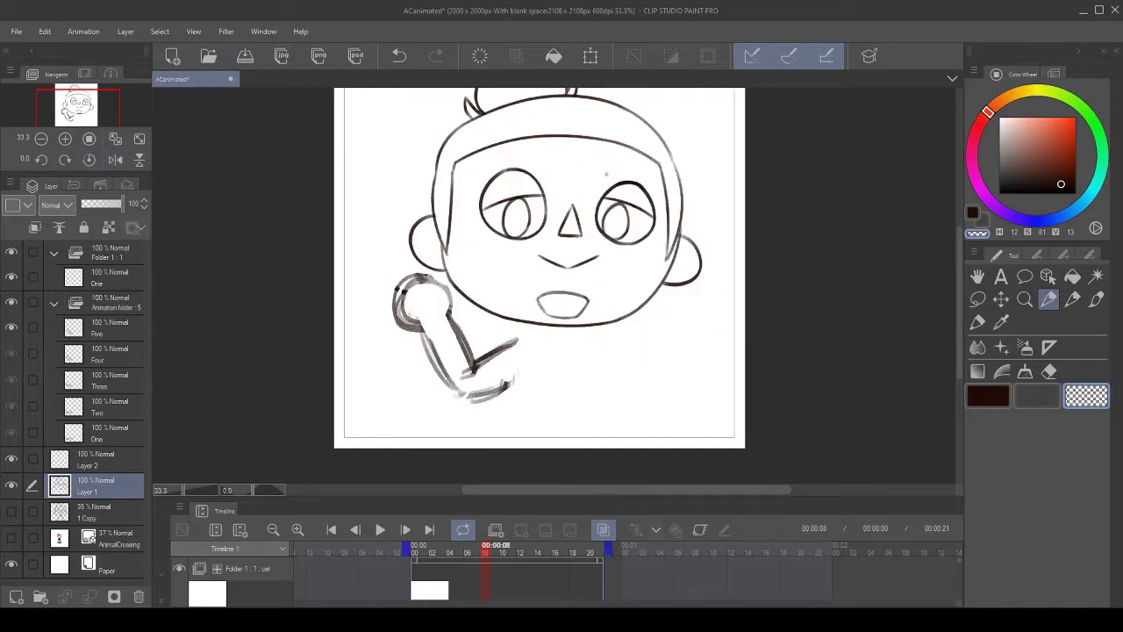
- Ink three dark brown freckles on each cheek on Layer 2, following the sketch
scroll(606, 173, up, 2)
click(973, 215)
click(1072, 299)
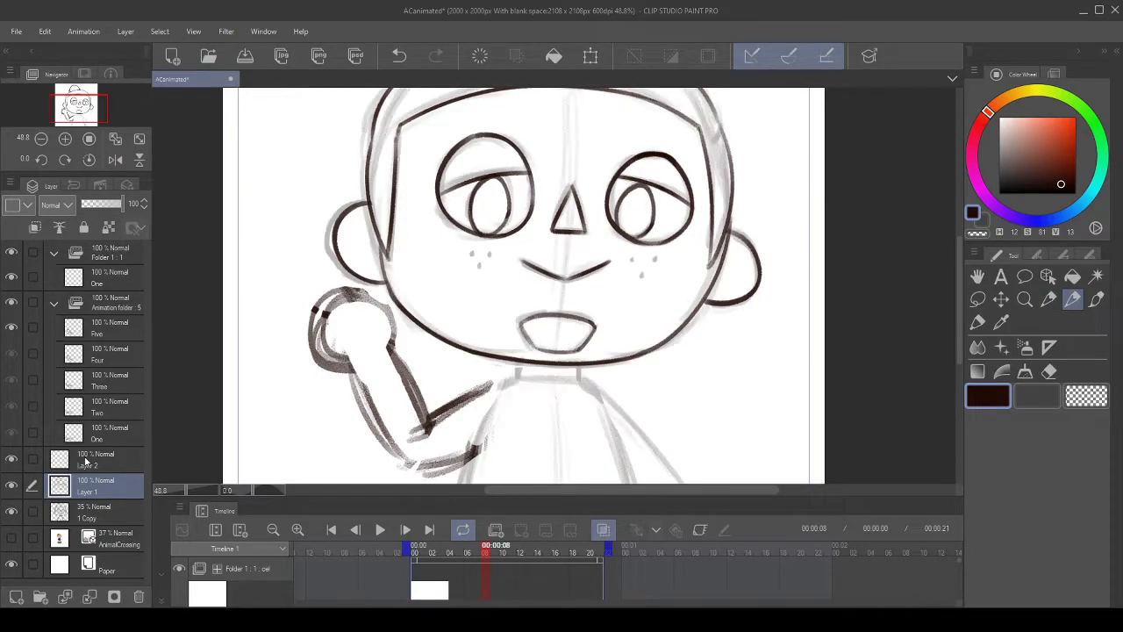
click(97, 459)
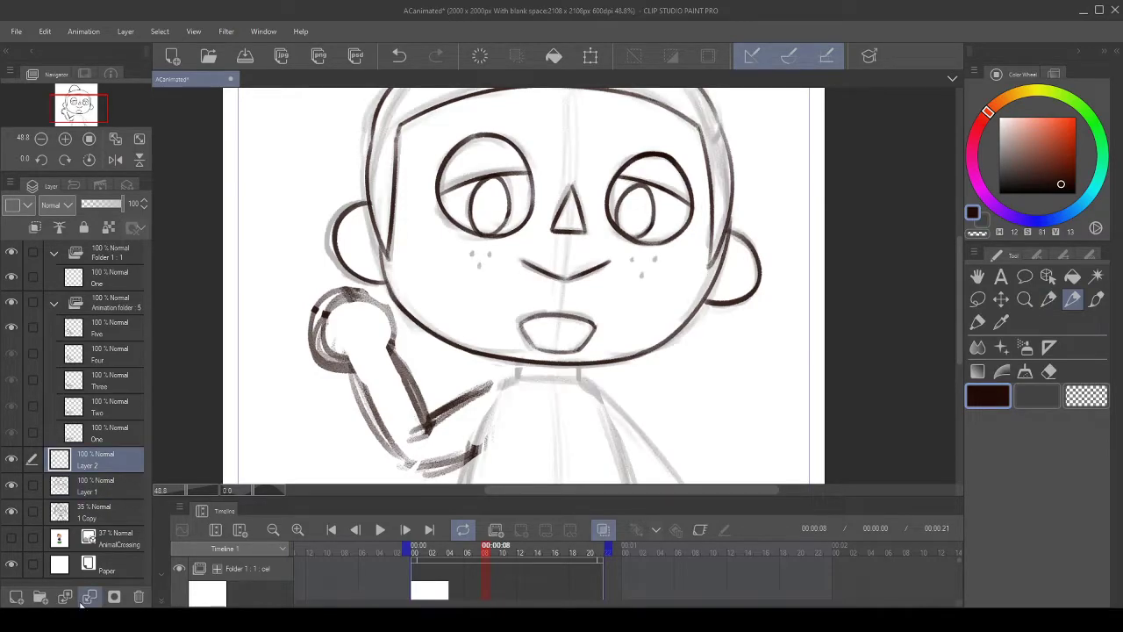
scroll(636, 255, up, 2)
scroll(635, 255, up, 4)
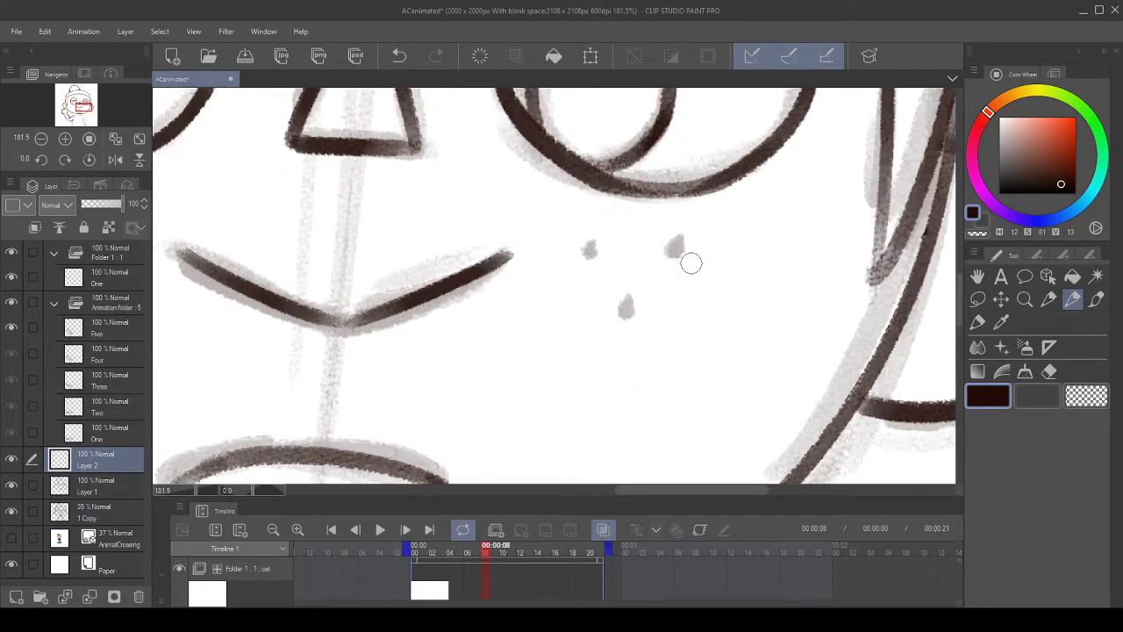
drag(600, 249, 597, 246)
drag(679, 244, 682, 251)
drag(633, 305, 631, 311)
mouse_move(407, 299)
mouse_down()
mouse_move(762, 351)
mouse_move(797, 341)
mouse_up()
drag(403, 259, 468, 267)
drag(428, 314, 426, 309)
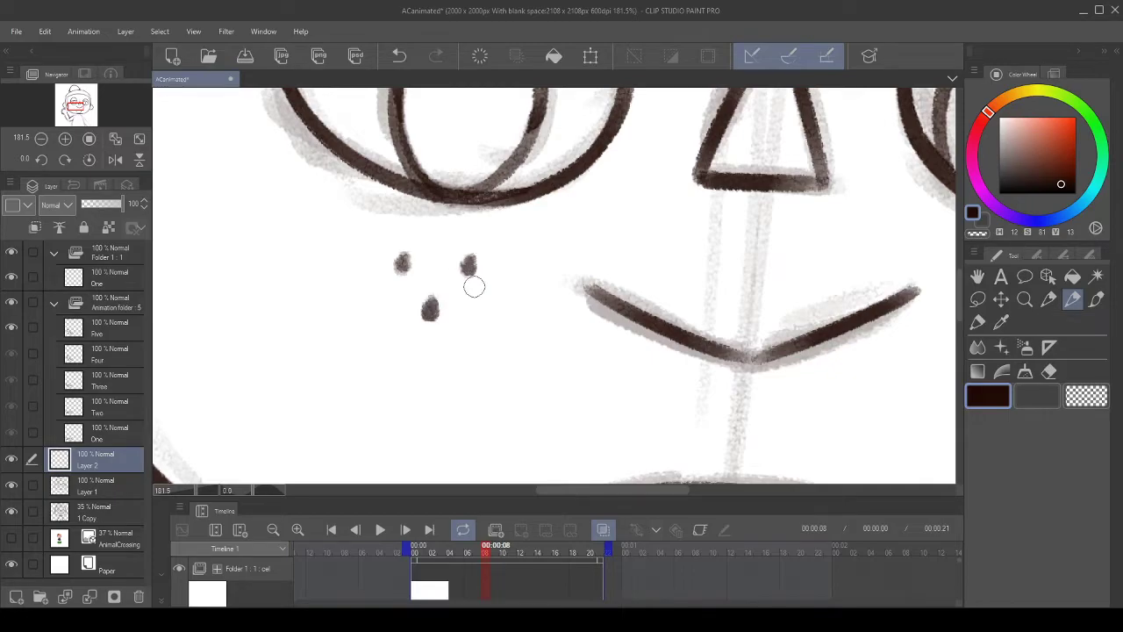
- Show the AnimalCrossing reference layer to compare it with the line art and lower its opacity to 0%
scroll(471, 283, down, 4)
scroll(516, 238, down, 2)
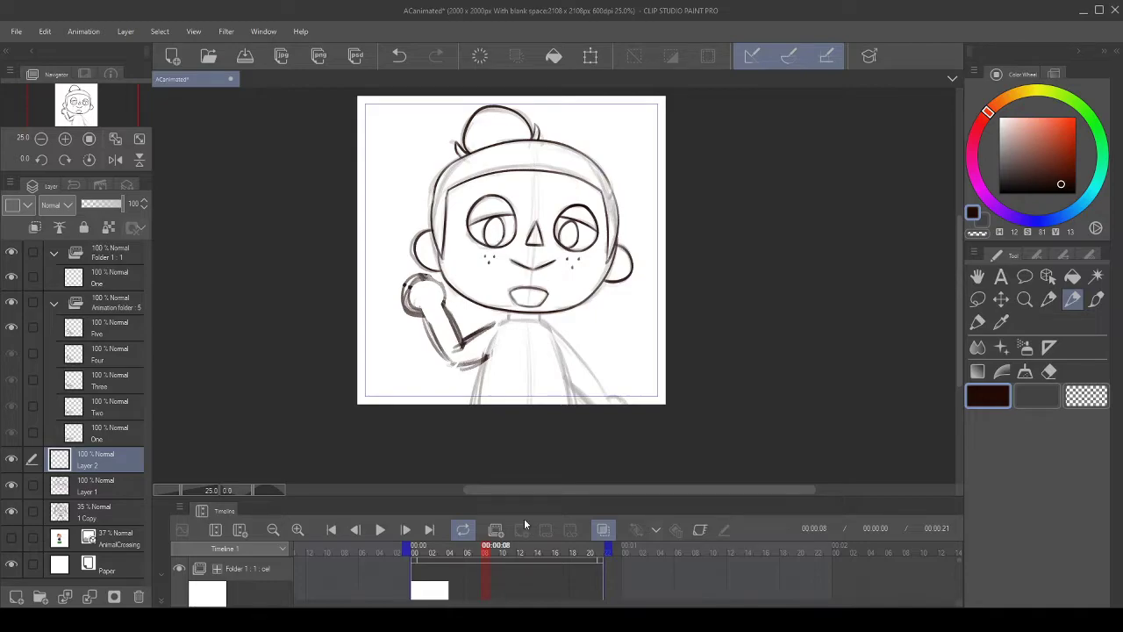
click(11, 538)
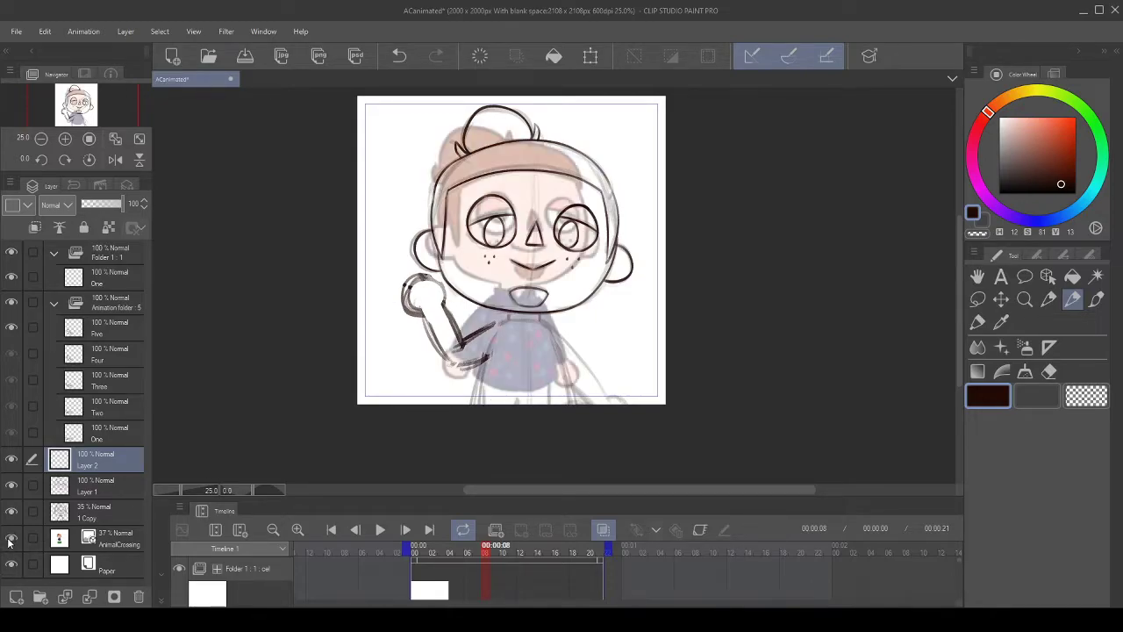
click(9, 539)
click(10, 540)
click(86, 541)
drag(105, 206, 71, 207)
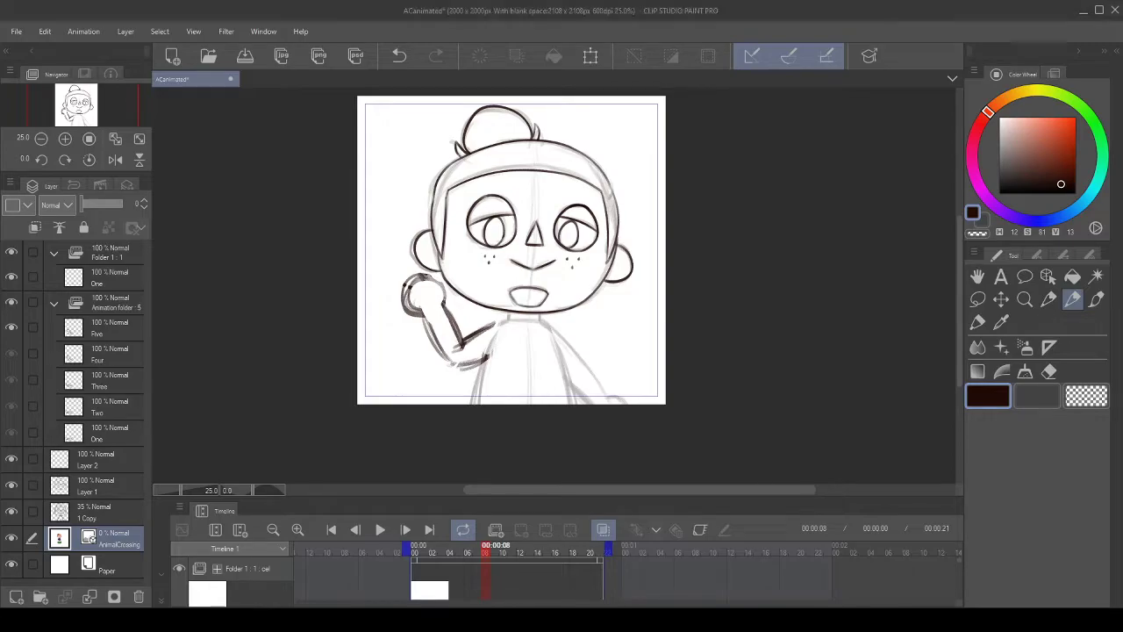
- Make Layer 2 the active layer and bring the sketched arm and body into close view
scroll(582, 201, up, 2)
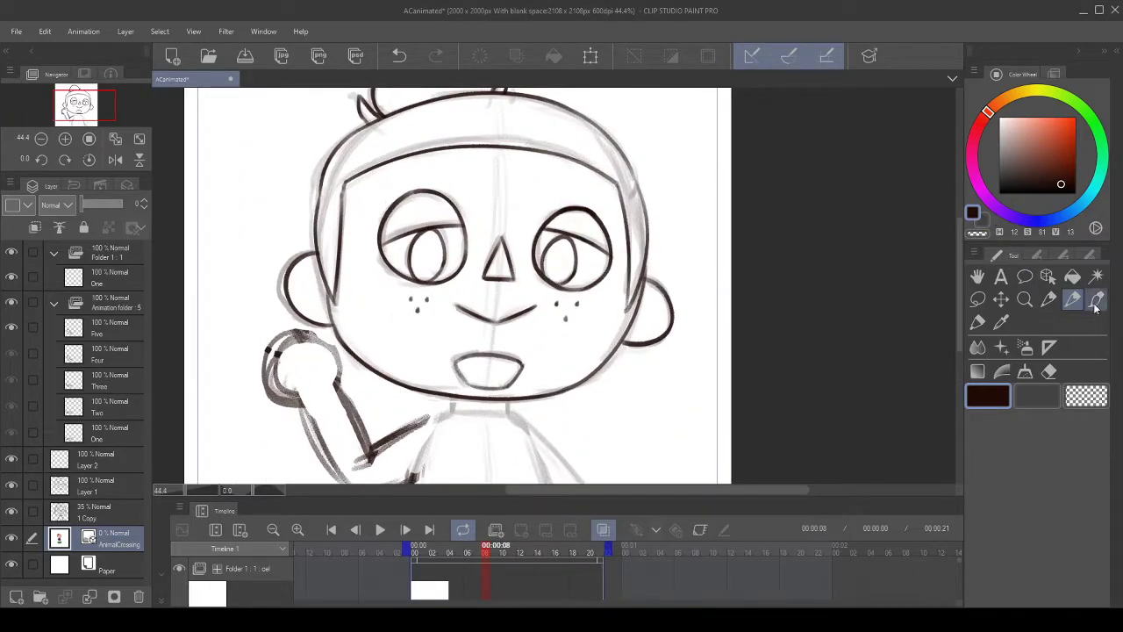
scroll(351, 358, down, 1)
scroll(405, 443, up, 4)
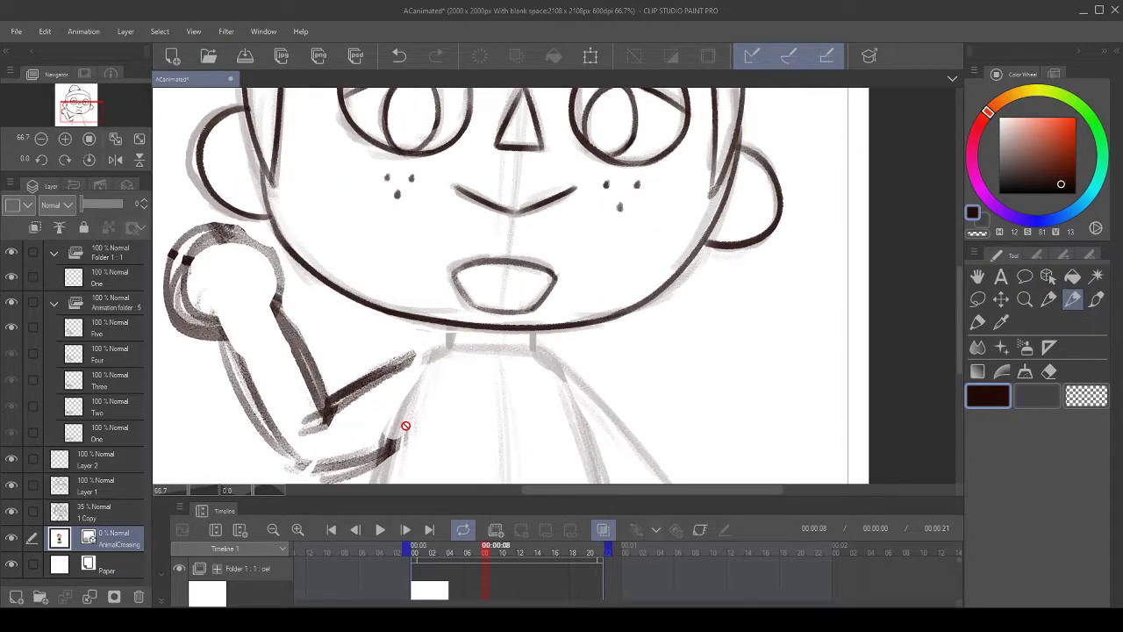
drag(571, 340, 593, 254)
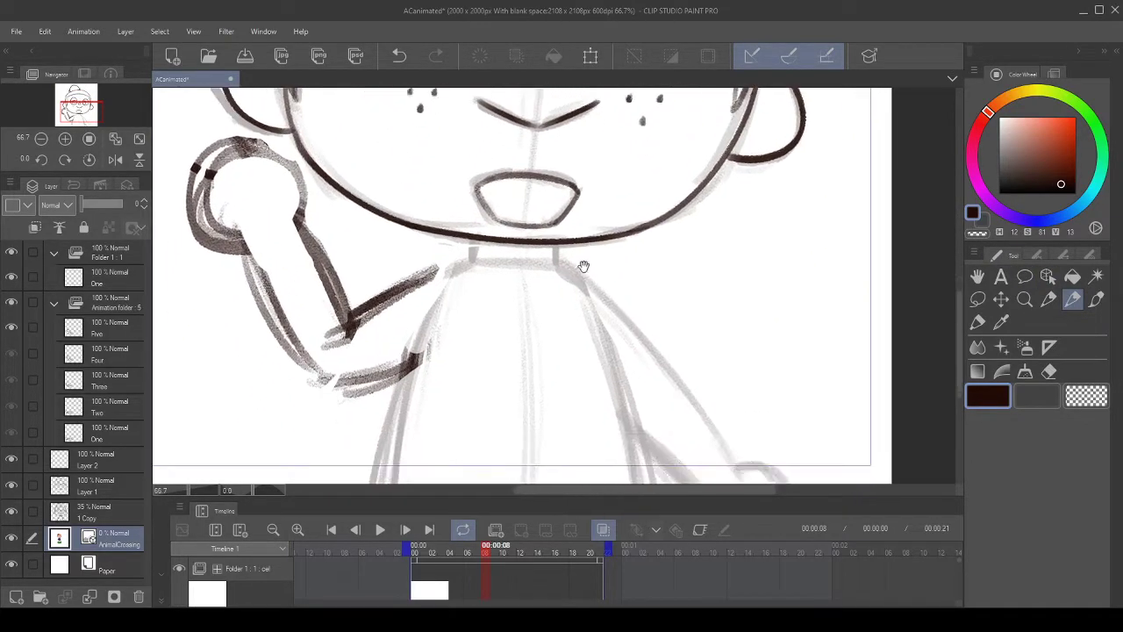
click(114, 456)
click(108, 487)
click(108, 457)
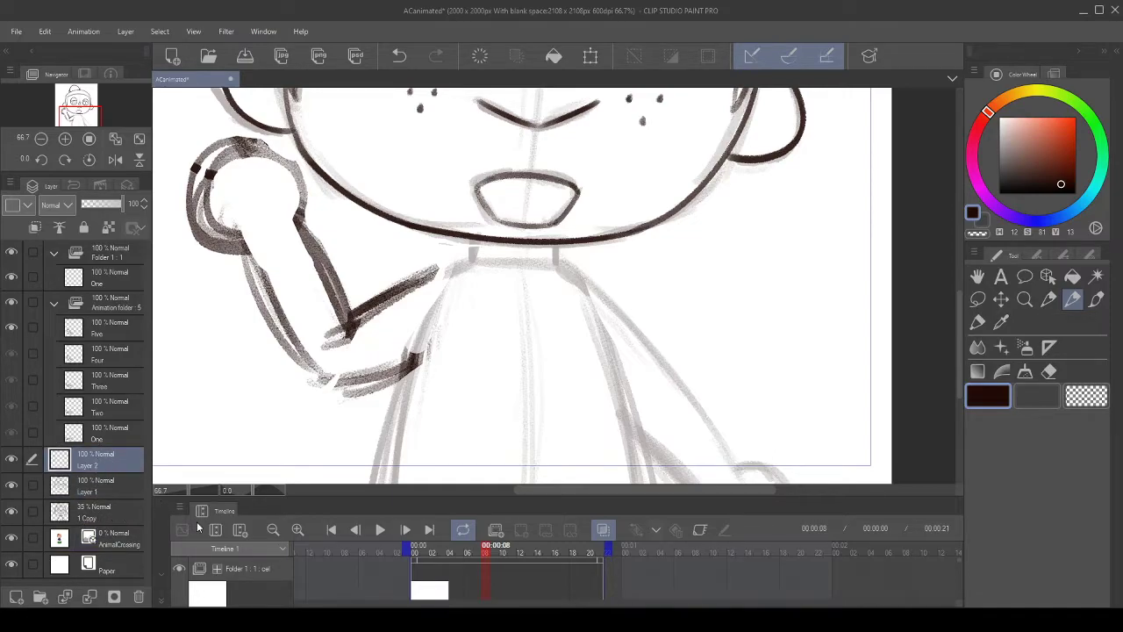
drag(383, 419, 397, 390)
drag(588, 323, 630, 288)
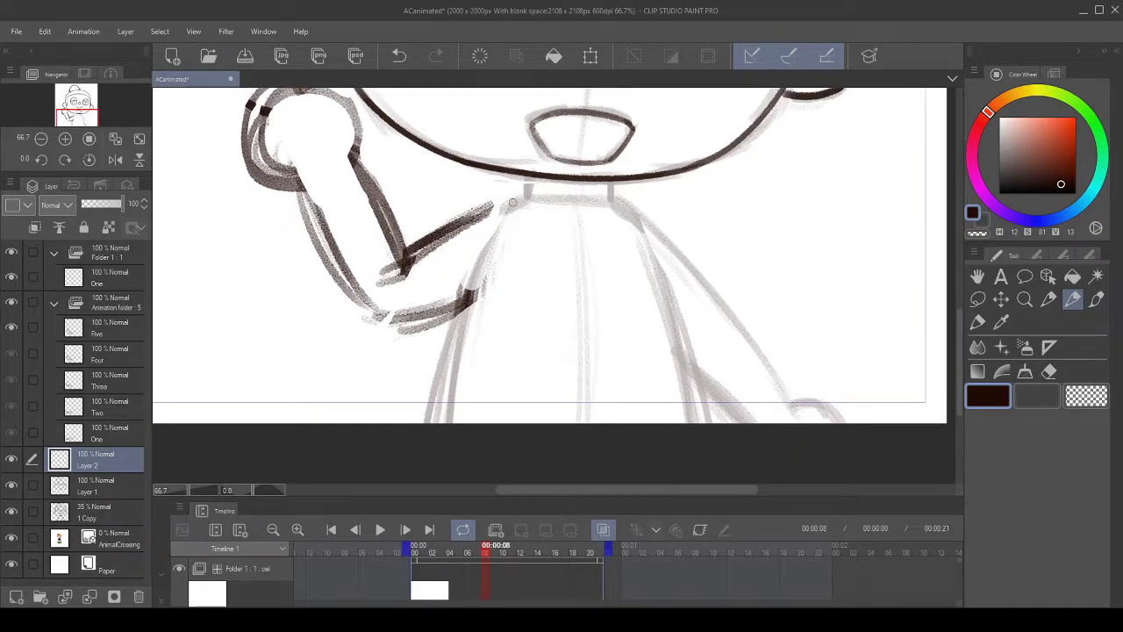
drag(561, 222, 574, 248)
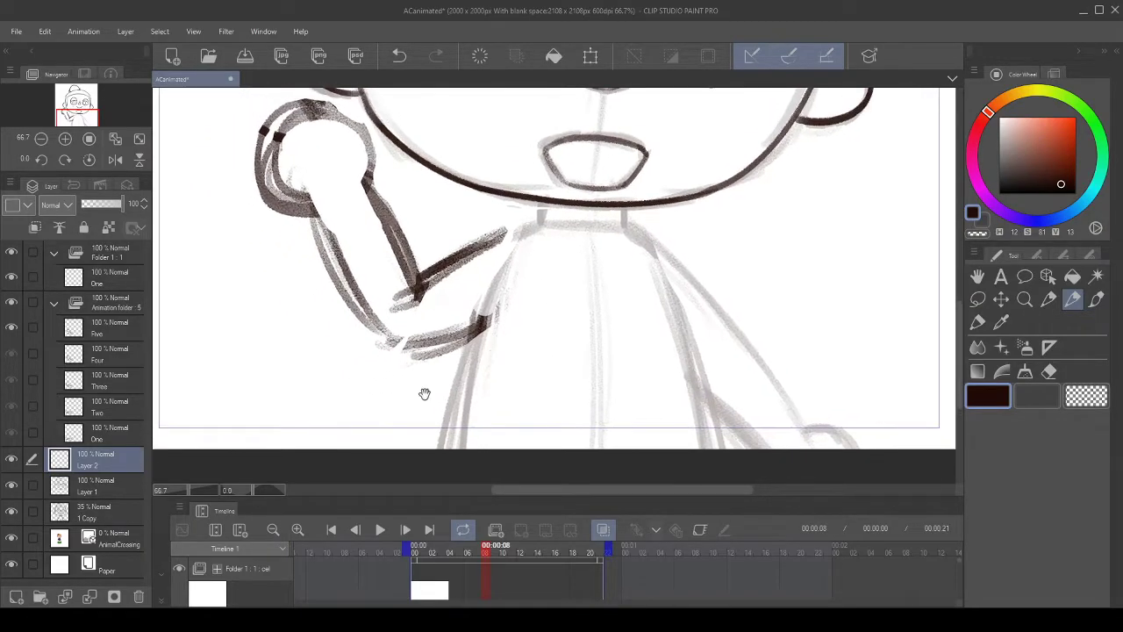
- Toggle Layer 2's visibility to check which line art it contains
click(12, 459)
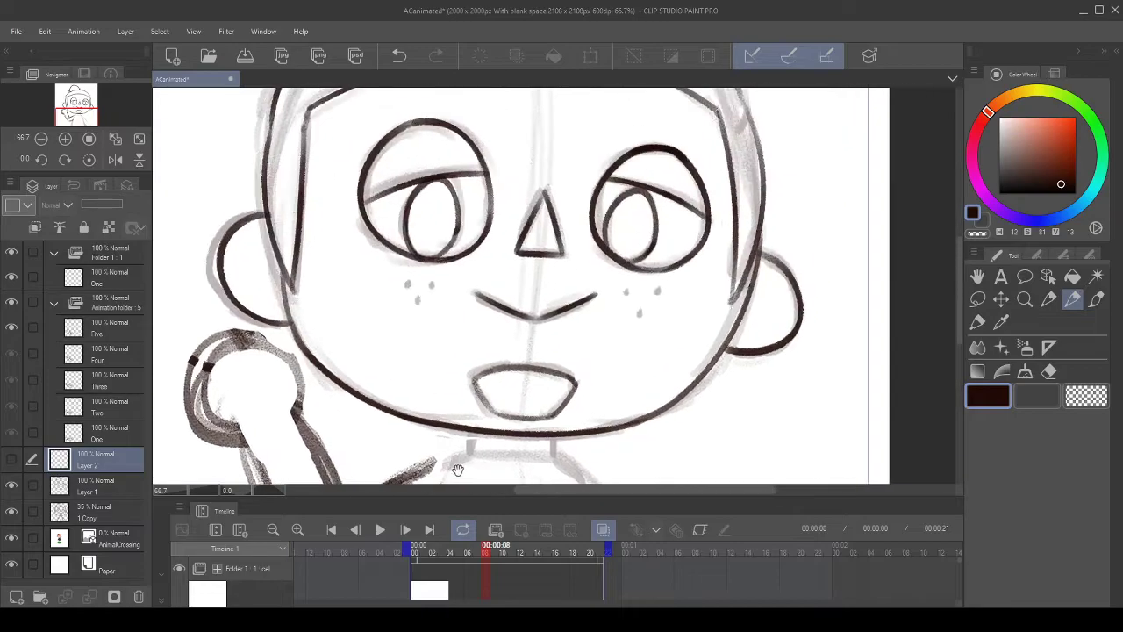
click(12, 460)
click(12, 460)
click(12, 460)
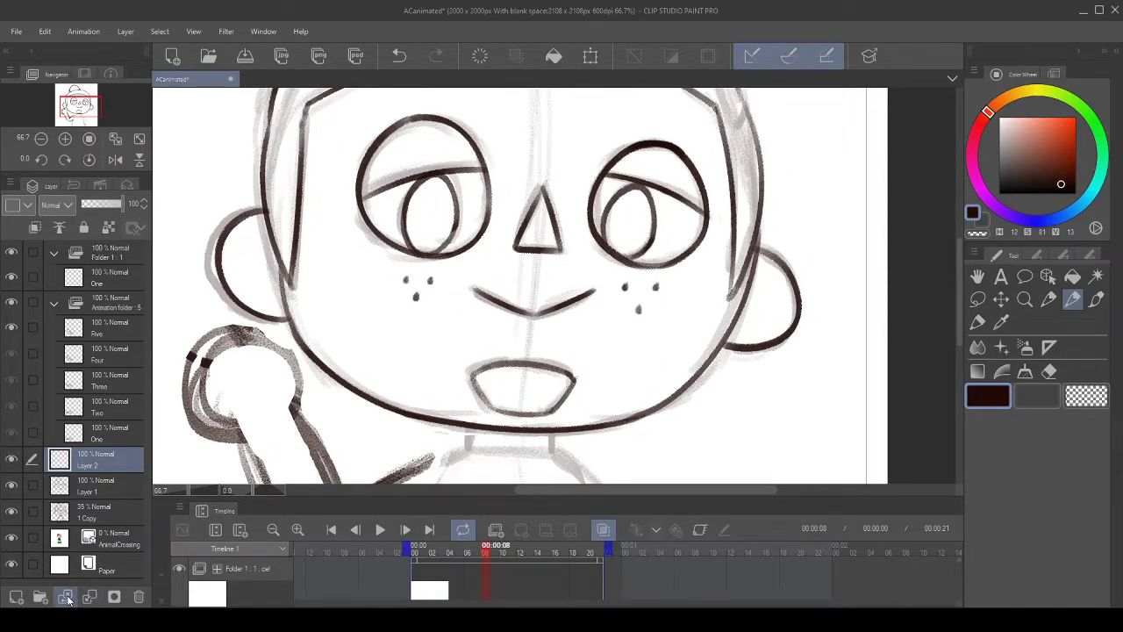
- Select the 1 Copy sketch layer, toggle its visibility to check it, and hide the Animation folder
click(84, 509)
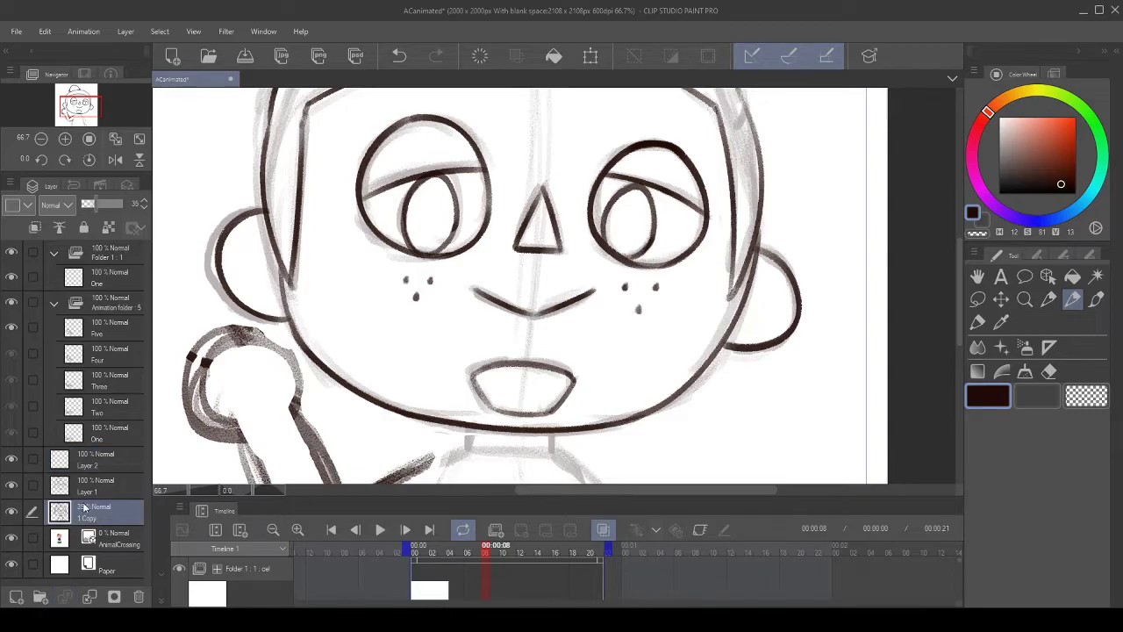
click(11, 510)
click(12, 513)
click(12, 304)
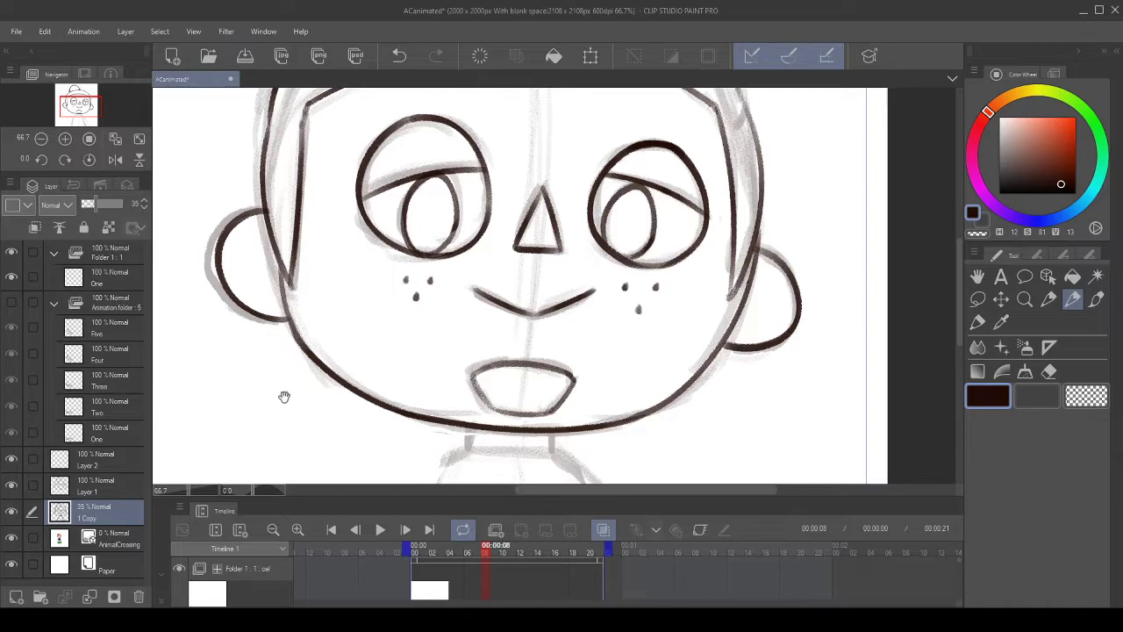
- Lock the 1 Copy sketch layer and make Layer 2 the active layer
scroll(373, 307, down, 3)
scroll(484, 265, up, 1)
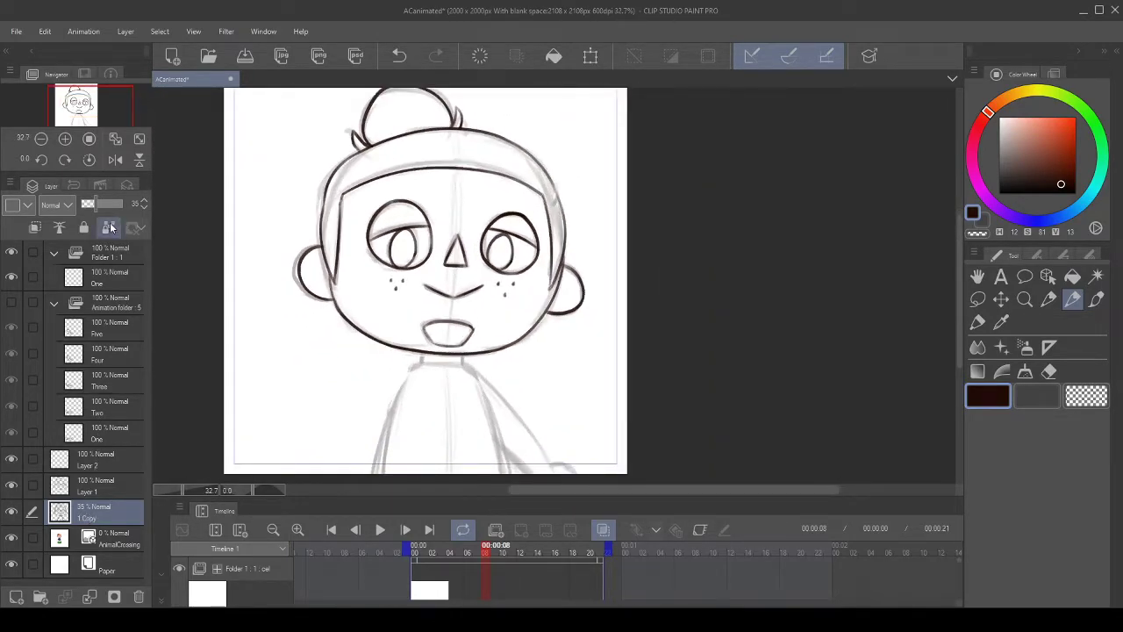
click(82, 226)
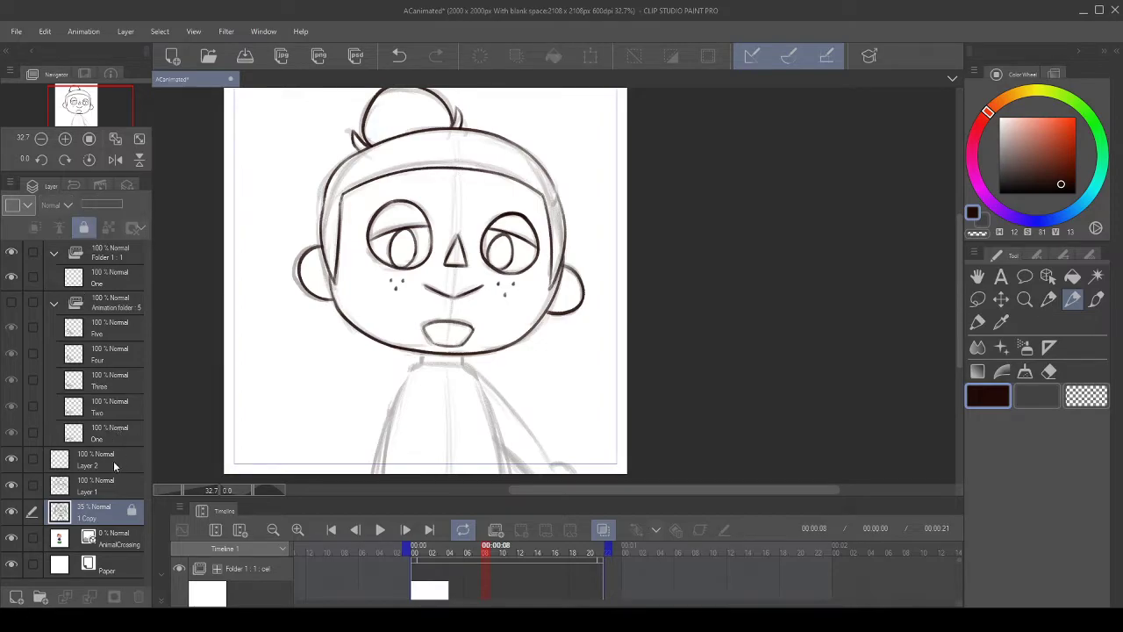
click(105, 471)
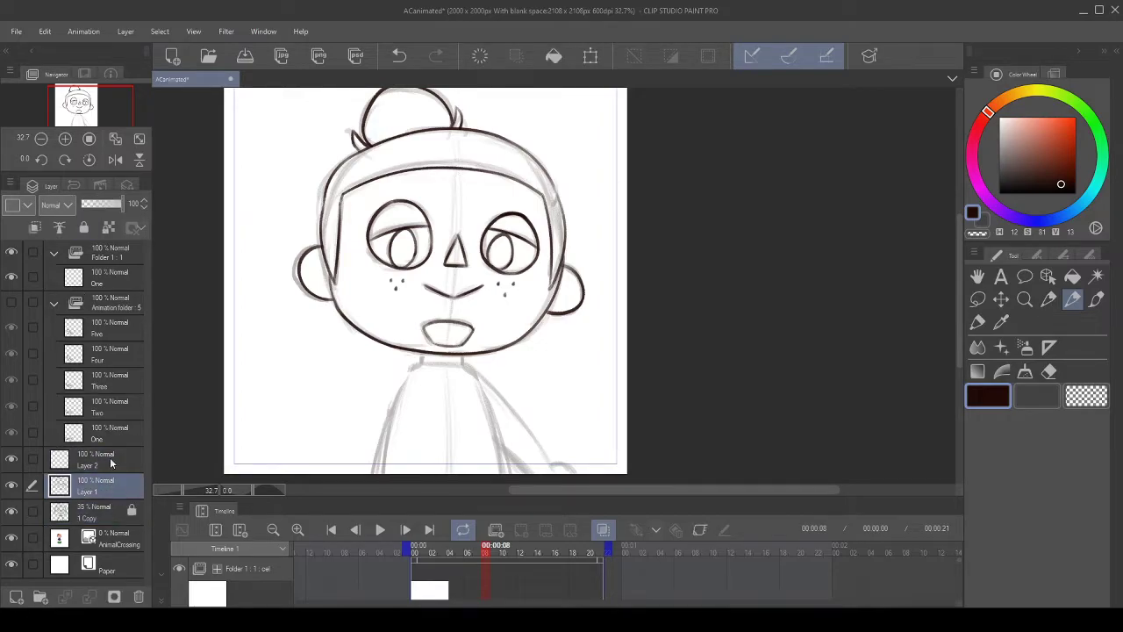
- Ink the two short neck lines below the chin on Layer 2, undoing and redrawing strokes that miss the sketch
scroll(444, 282, up, 4)
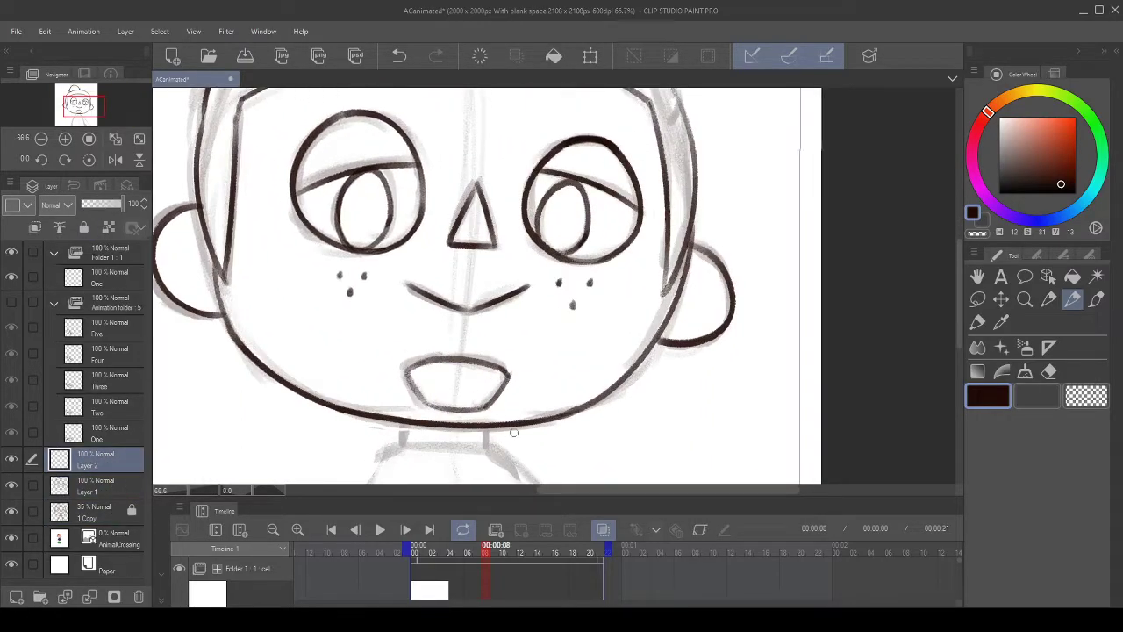
scroll(514, 431, up, 1)
mouse_move(652, 345)
mouse_down()
mouse_move(647, 162)
mouse_move(674, 158)
mouse_up()
mouse_move(504, 235)
mouse_down()
mouse_move(504, 268)
mouse_move(494, 220)
mouse_move(488, 238)
mouse_up()
click(399, 55)
click(407, 59)
click(399, 56)
mouse_move(360, 206)
mouse_down()
mouse_move(402, 203)
mouse_move(415, 244)
mouse_up()
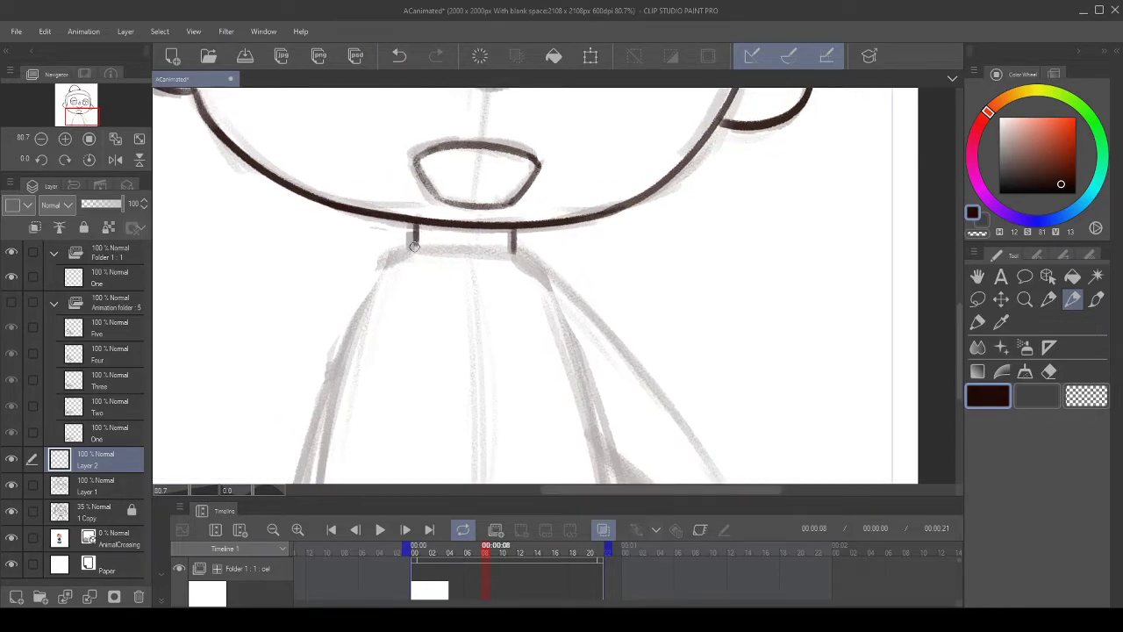
drag(445, 191, 449, 266)
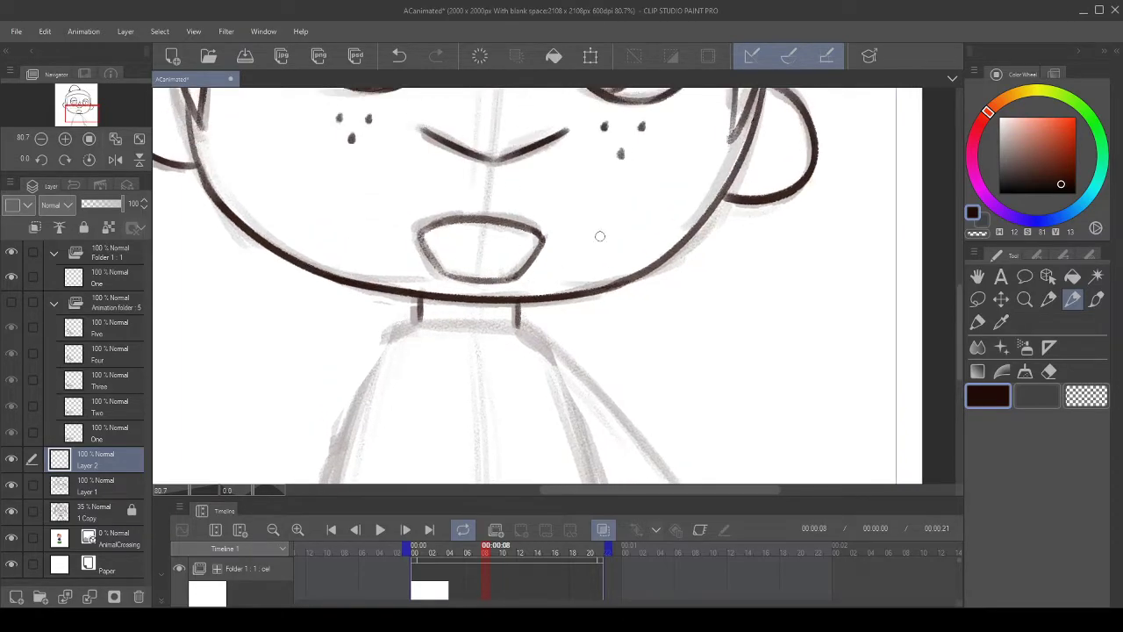
scroll(600, 236, down, 3)
scroll(494, 356, up, 3)
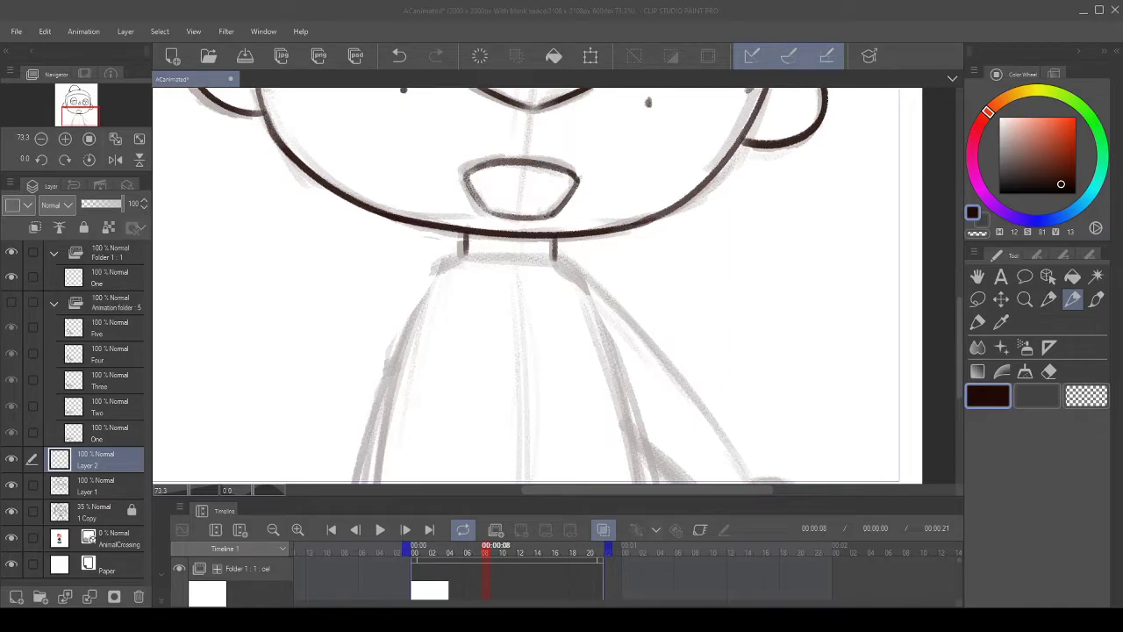
- Rotate the canvas to -105° and ink the short shoulder line beside the neck on the raised-arm side
scroll(406, 254, up, 2)
drag(459, 355, 503, 231)
click(41, 160)
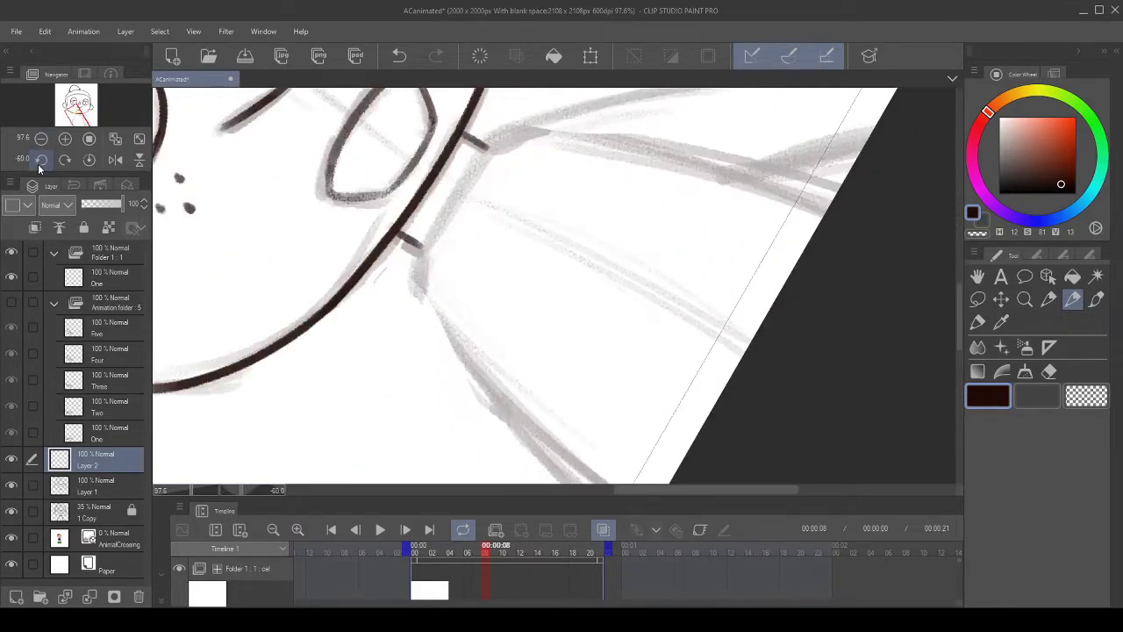
click(41, 159)
click(40, 160)
drag(374, 350, 390, 307)
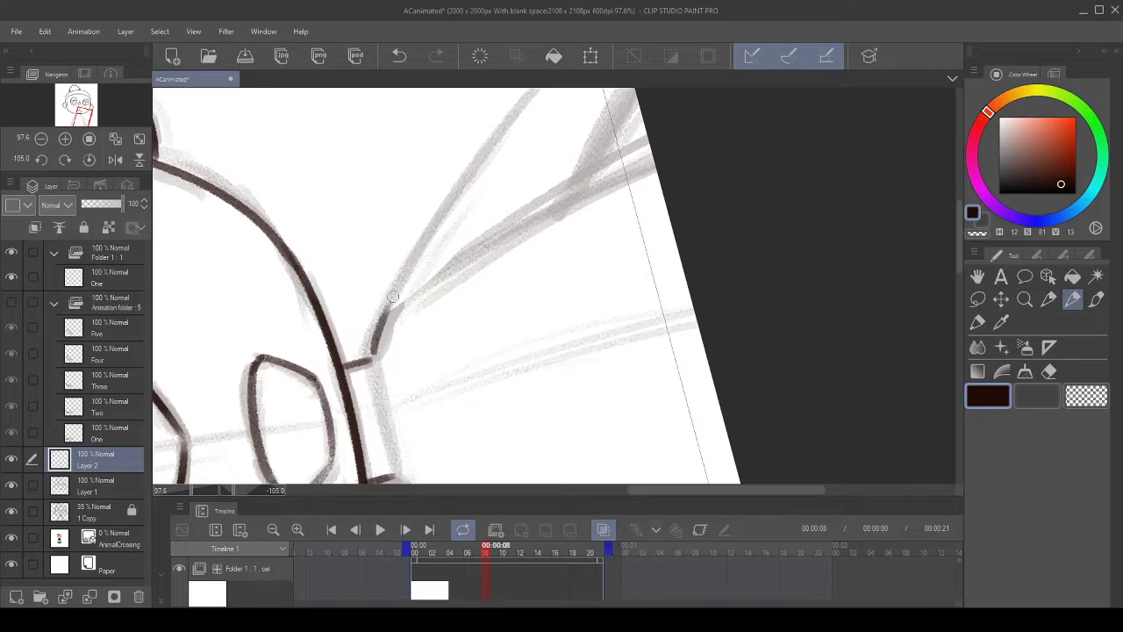
- Ink the long outer arm line from the shoulder to the wrist, undoing and redrawing it until it follows the sketch
drag(442, 229, 411, 288)
drag(350, 375, 512, 114)
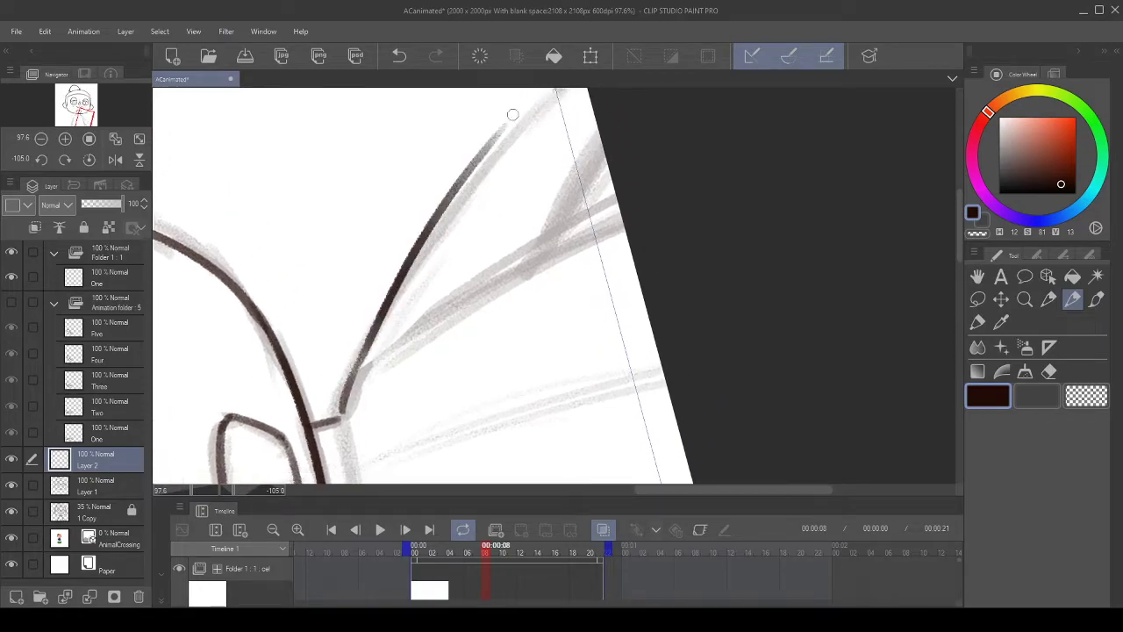
click(400, 56)
drag(408, 329, 338, 379)
drag(287, 443, 458, 151)
click(399, 56)
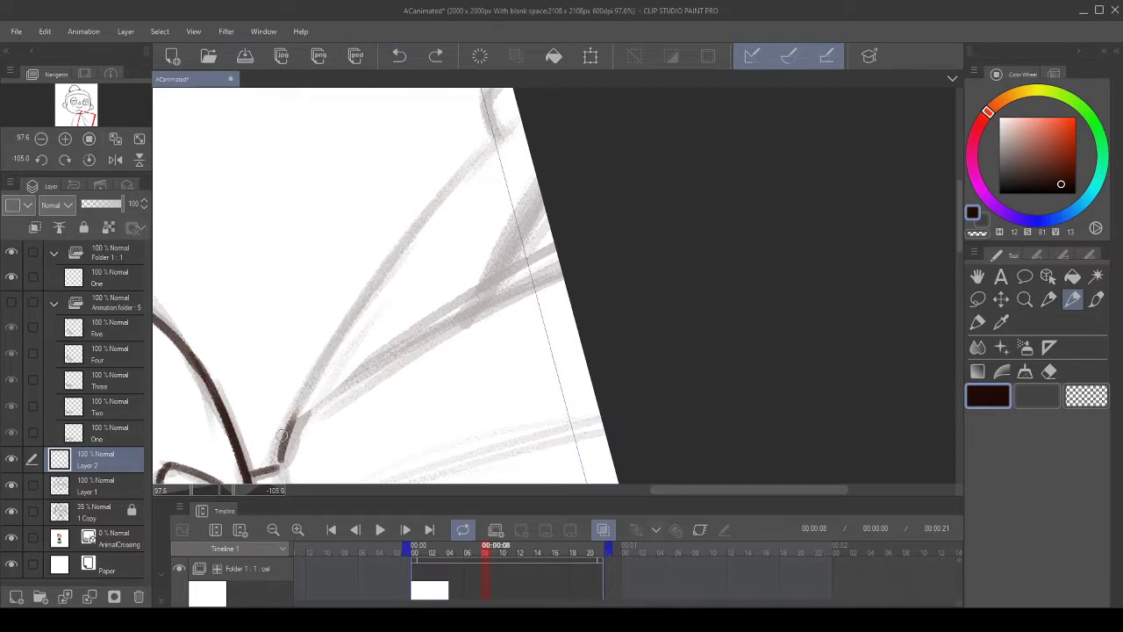
drag(281, 433, 511, 100)
click(399, 56)
drag(284, 437, 516, 120)
click(399, 56)
mouse_move(286, 435)
mouse_down()
mouse_move(384, 252)
mouse_move(517, 108)
mouse_up()
click(399, 56)
mouse_move(286, 436)
mouse_down()
mouse_move(336, 325)
mouse_move(513, 105)
mouse_up()
- Try several strokes for the arm's inner edge near the body, review the arm with rotation reset, and undo the last stroke
drag(507, 181, 449, 227)
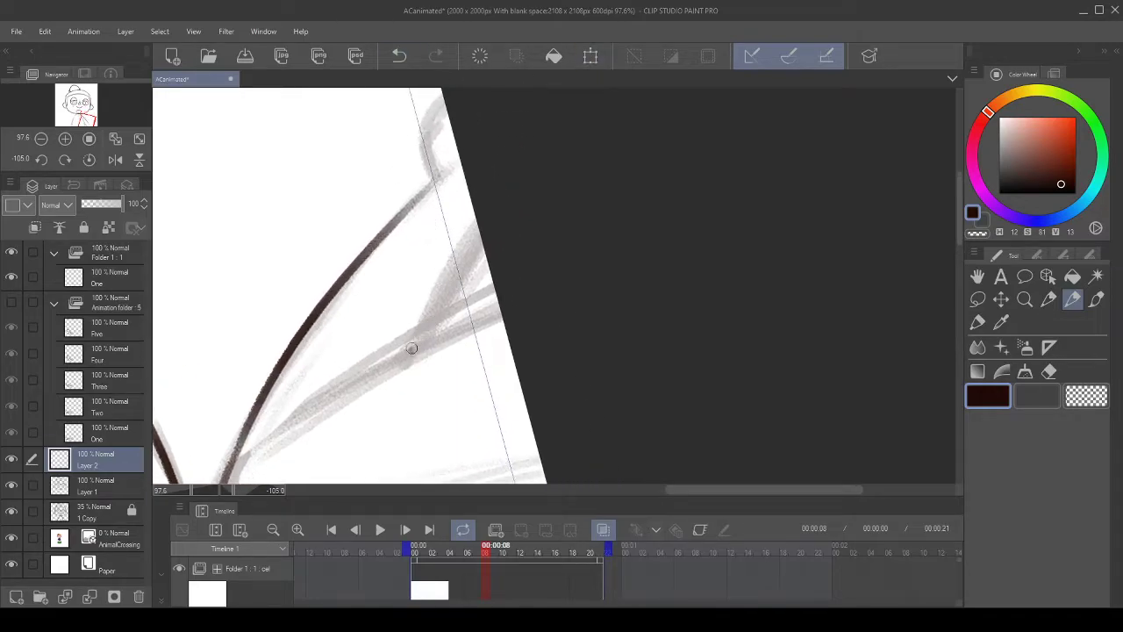
drag(409, 351, 480, 242)
click(407, 61)
drag(417, 349, 478, 225)
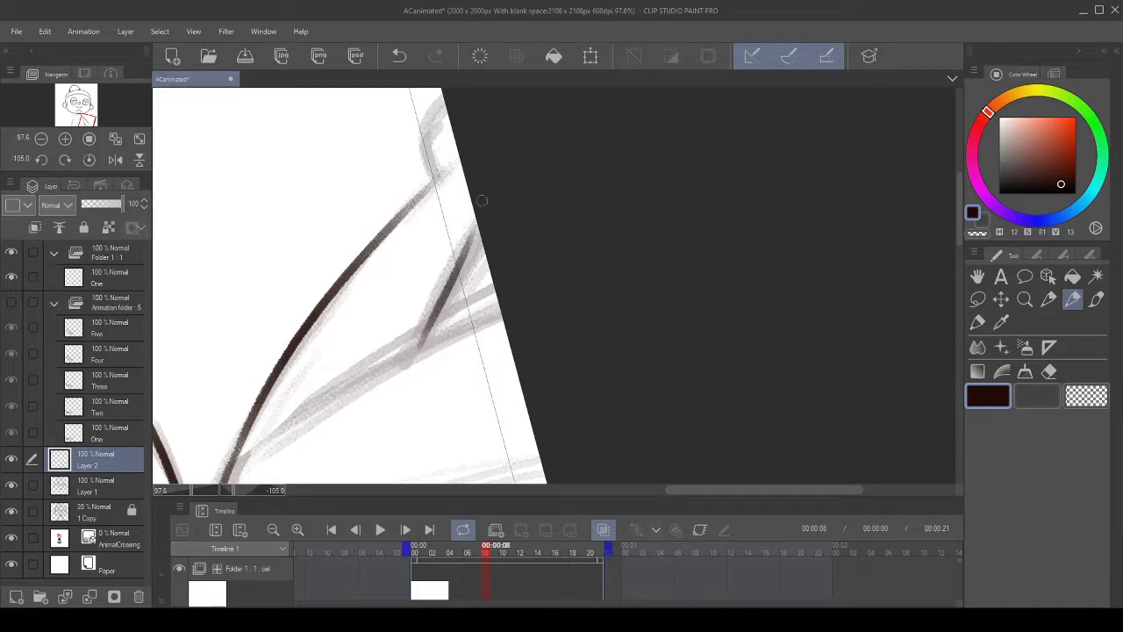
click(401, 56)
drag(429, 324, 484, 186)
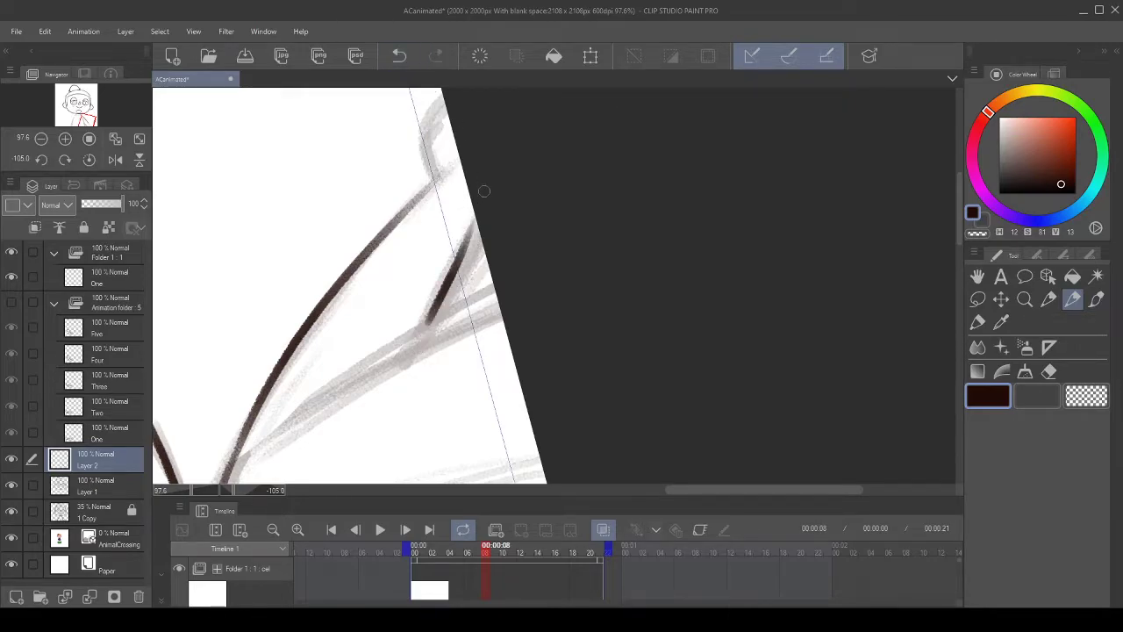
click(399, 59)
drag(429, 321, 463, 234)
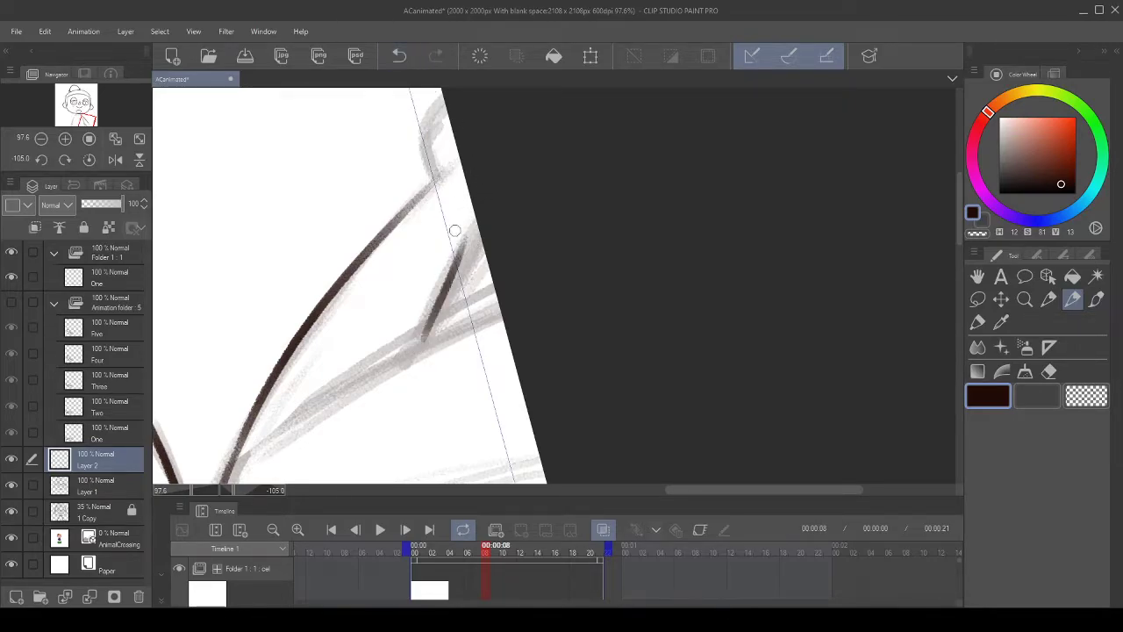
click(89, 160)
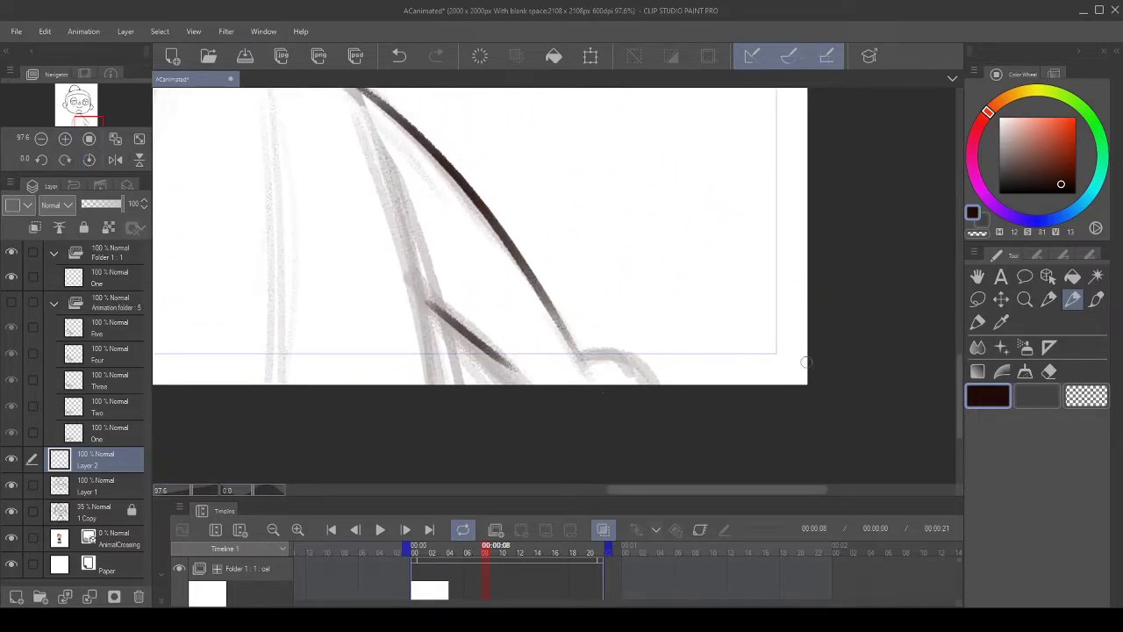
scroll(589, 371, down, 3)
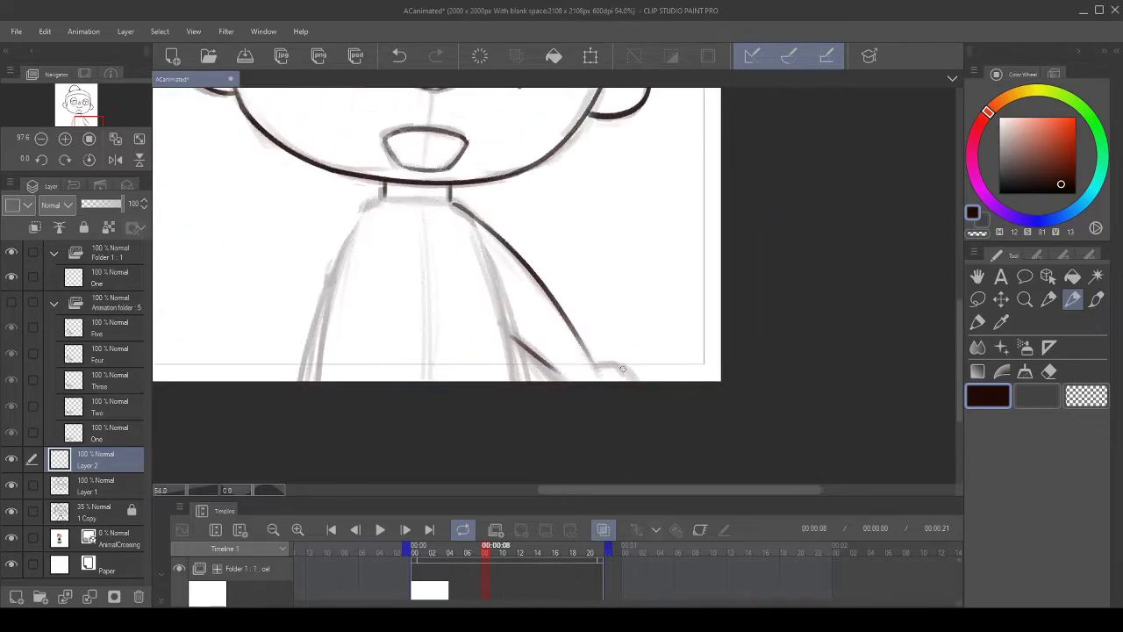
scroll(602, 360, down, 2)
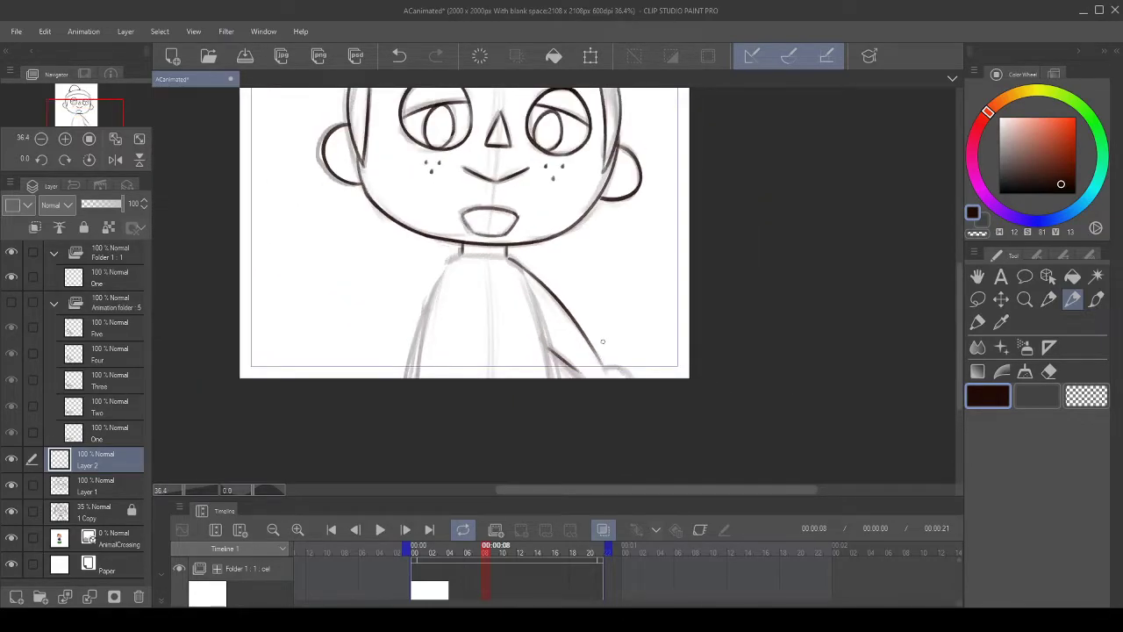
scroll(603, 341, up, 4)
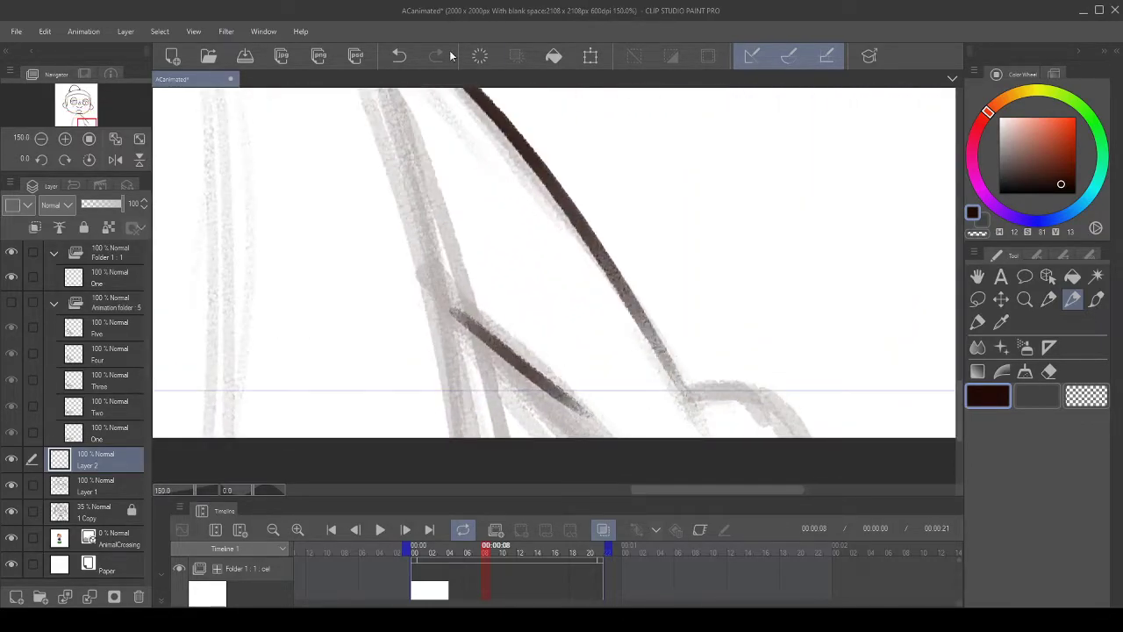
click(398, 55)
- Flip the canvas view horizontally and ink the arm's inner edge from the body to the canvas border, redrawing unsatisfactory strokes
click(115, 160)
mouse_move(577, 245)
mouse_down()
mouse_move(473, 291)
mouse_move(473, 274)
mouse_up()
mouse_move(390, 378)
mouse_down()
mouse_move(496, 247)
mouse_move(361, 389)
mouse_up()
click(398, 55)
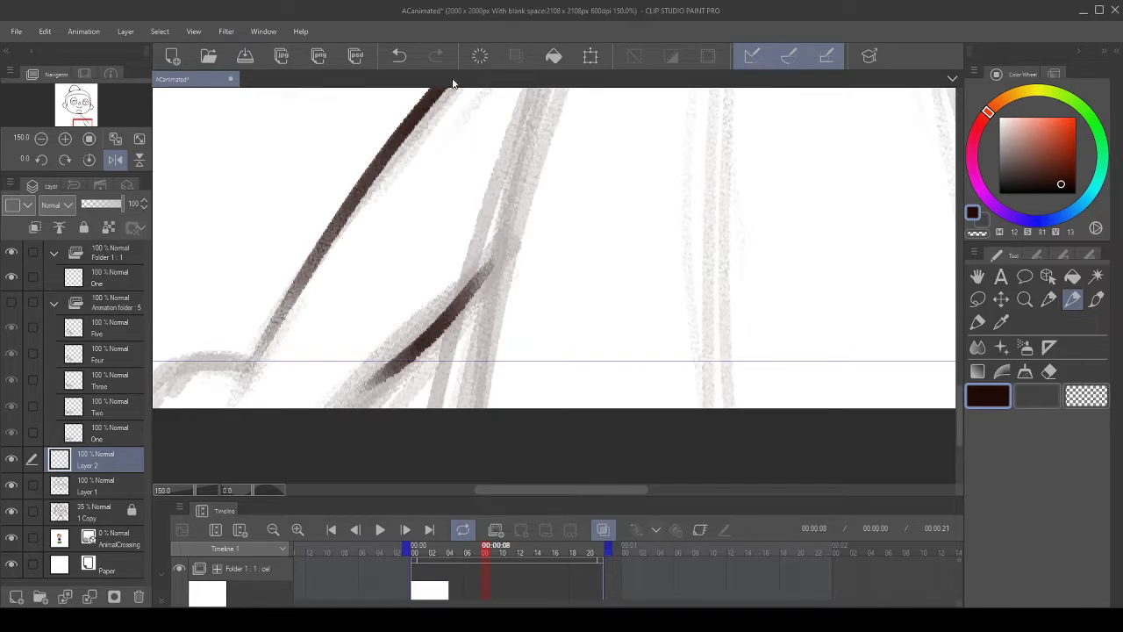
key(ctrl+z)
drag(495, 253, 347, 395)
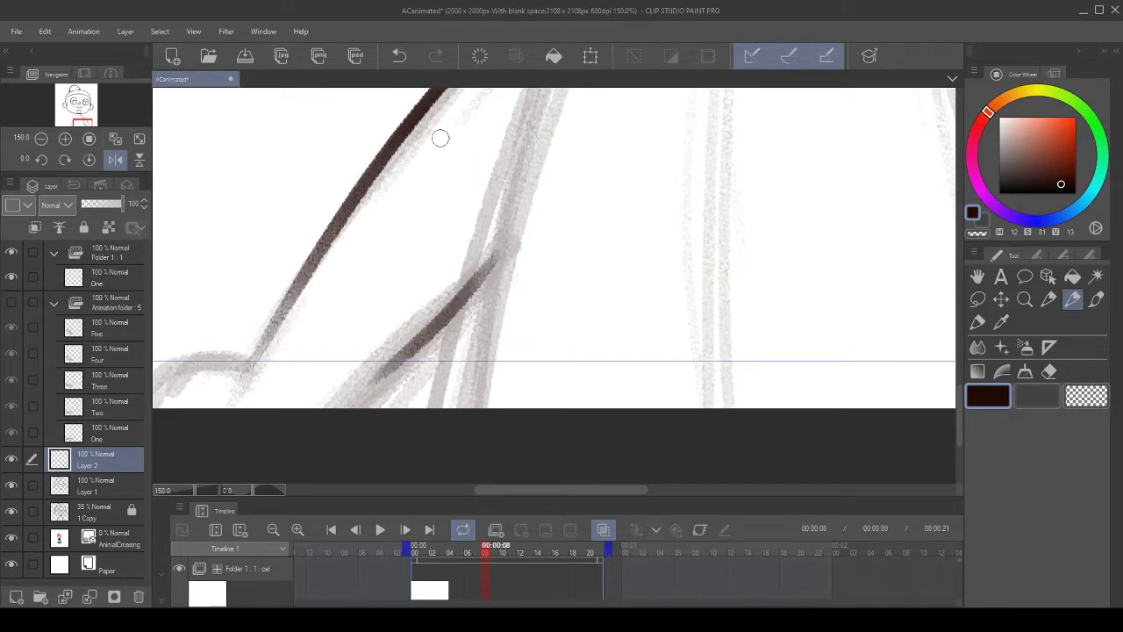
click(399, 55)
drag(490, 255, 349, 404)
- Strengthen the lower end of the outer arm line at the wrist, undoing and redrawing the stroke as needed
drag(453, 308, 529, 316)
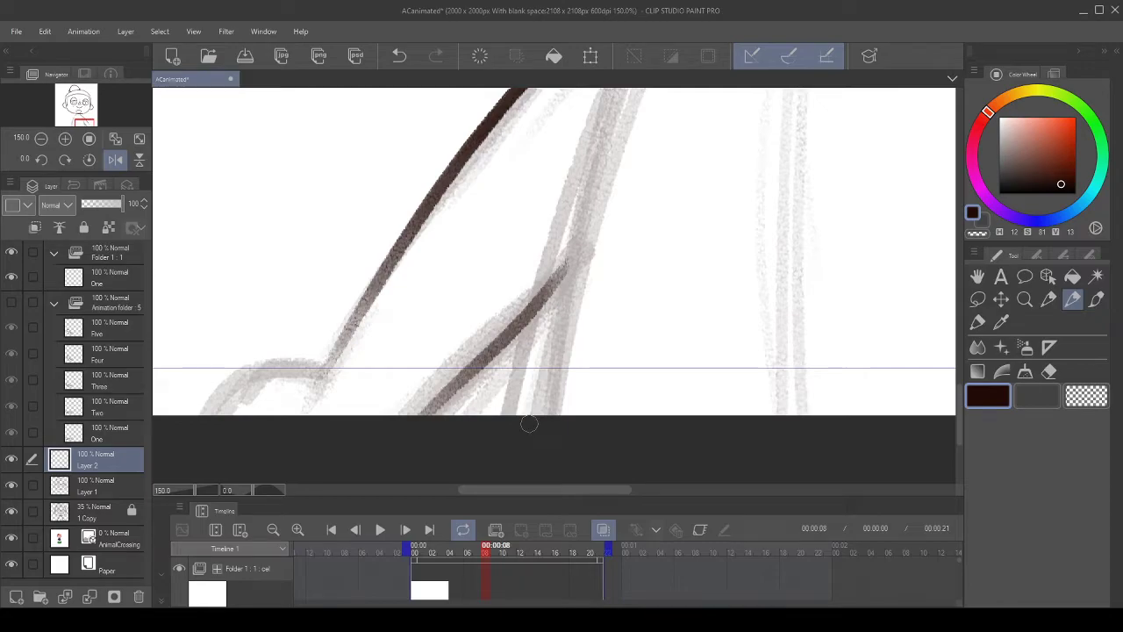
drag(341, 329, 353, 302)
drag(333, 352, 417, 218)
click(398, 55)
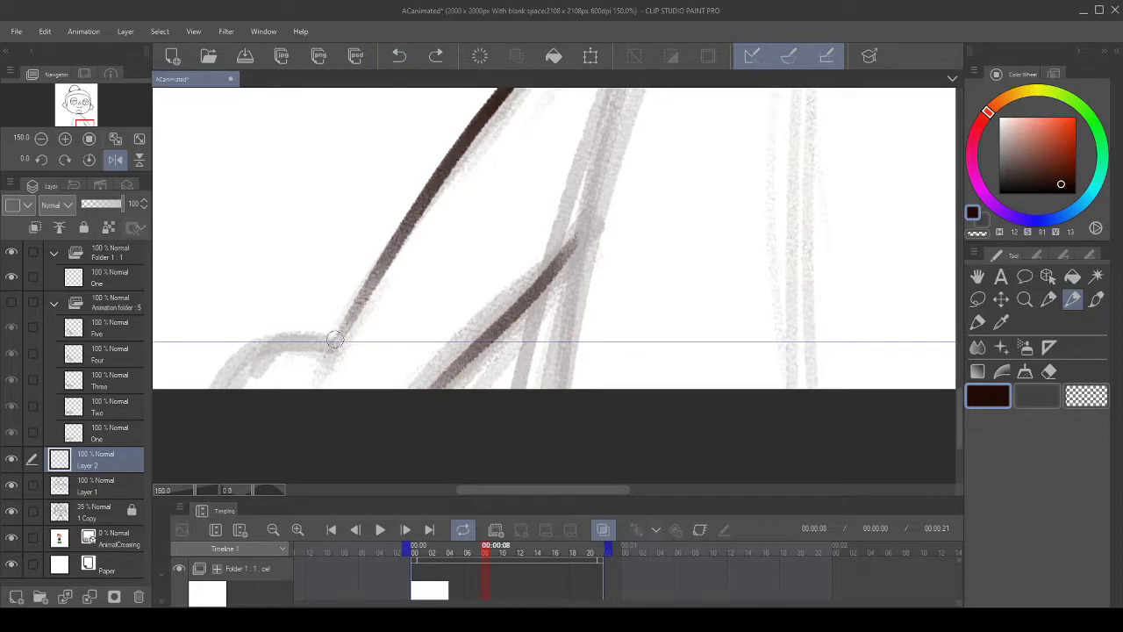
mouse_move(333, 347)
mouse_down()
mouse_move(364, 284)
mouse_move(473, 173)
mouse_up()
click(398, 55)
drag(341, 345, 403, 228)
- Rotate the mirrored canvas to -120° and ink the short shoulder line on the opposite side of the neck
mouse_move(532, 195)
mouse_down()
mouse_move(508, 331)
mouse_move(460, 351)
mouse_up()
scroll(630, 195, down, 3)
scroll(606, 133, up, 3)
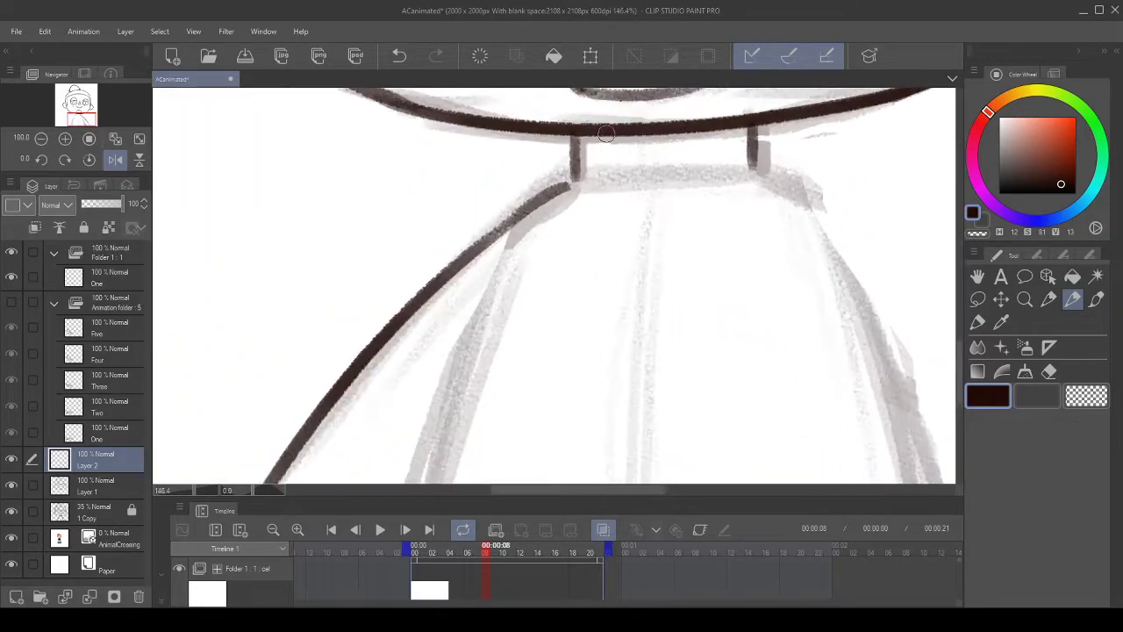
scroll(606, 133, up, 1)
scroll(513, 223, up, 1)
click(39, 159)
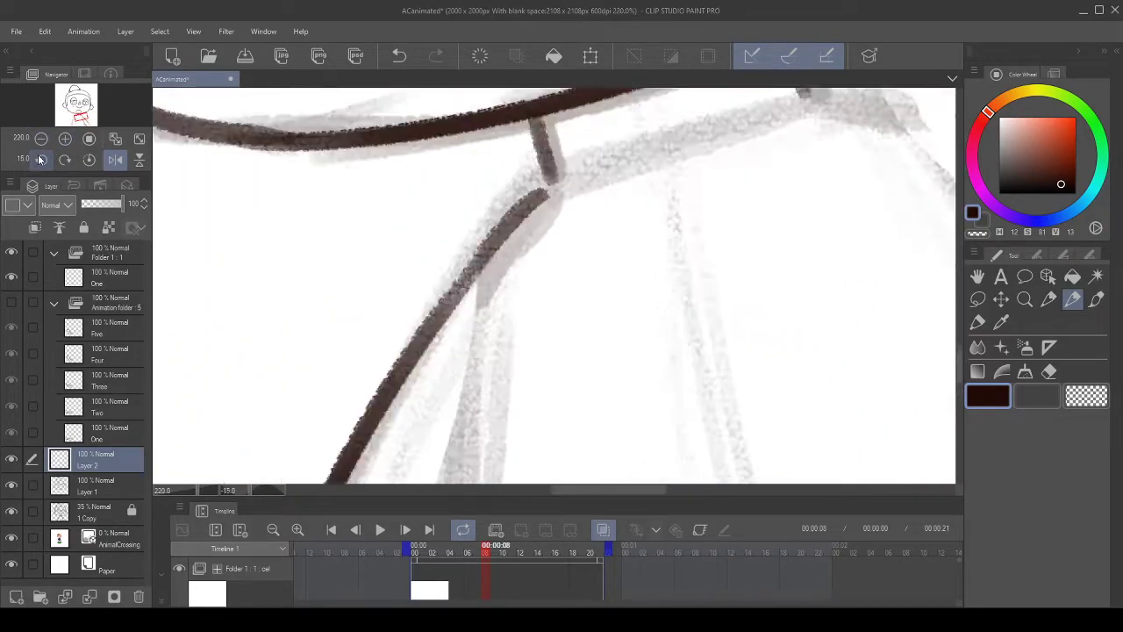
click(41, 160)
click(40, 159)
click(40, 159)
click(40, 159)
click(41, 160)
scroll(494, 237, down, 4)
scroll(491, 139, up, 3)
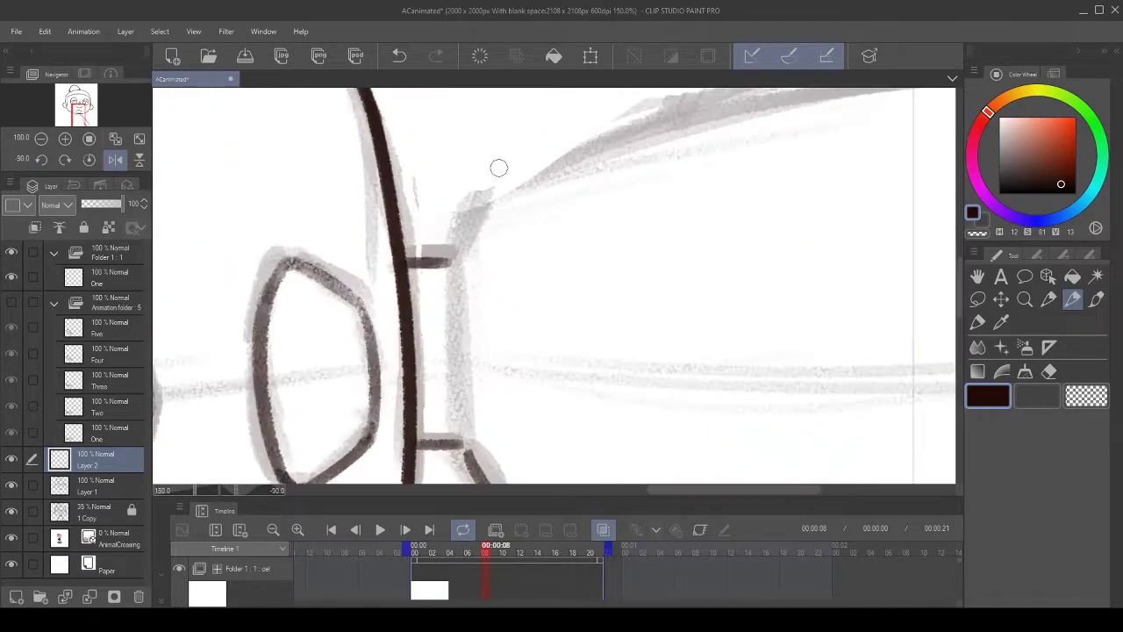
click(40, 159)
click(40, 159)
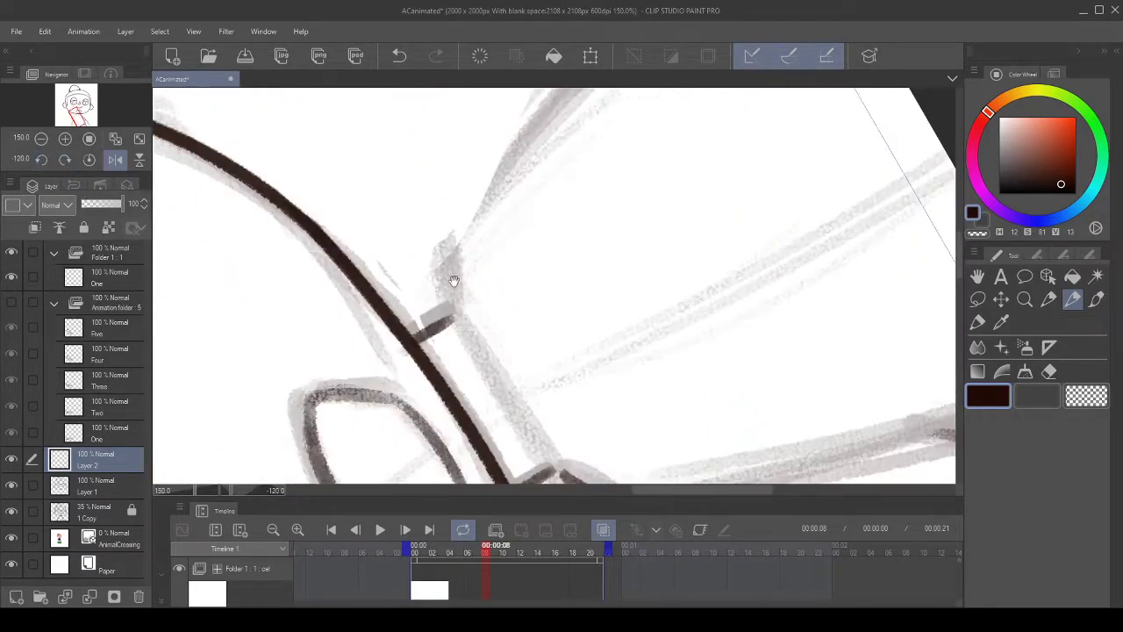
drag(454, 281, 370, 390)
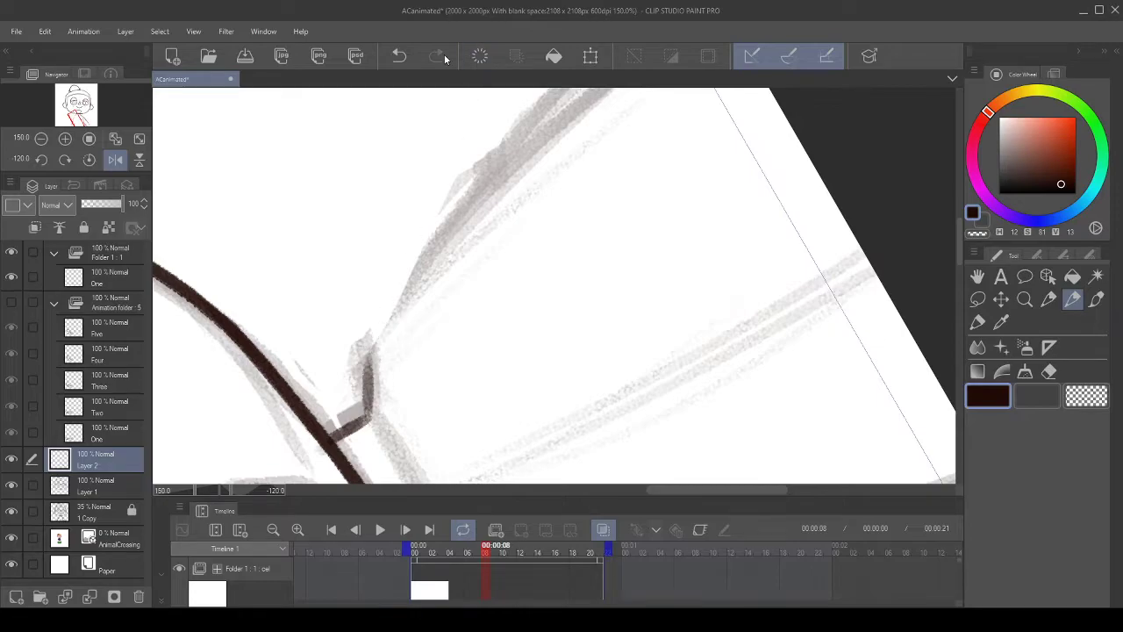
click(400, 57)
drag(366, 417, 372, 343)
click(405, 58)
mouse_move(365, 416)
mouse_down()
mouse_move(374, 345)
mouse_move(481, 182)
mouse_move(476, 258)
mouse_move(412, 249)
mouse_up()
click(399, 56)
- Rotate the canvas to -150° and ink the body's side line from the opposite shoulder to the canvas border, redrawing it once
click(42, 138)
click(41, 159)
click(41, 159)
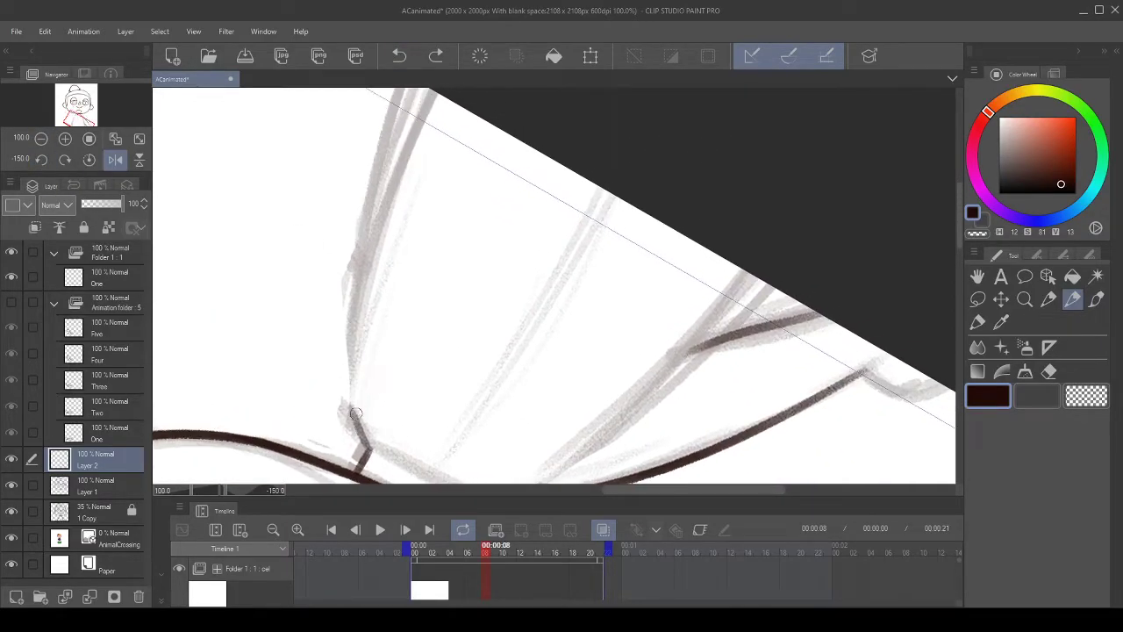
drag(351, 410, 438, 97)
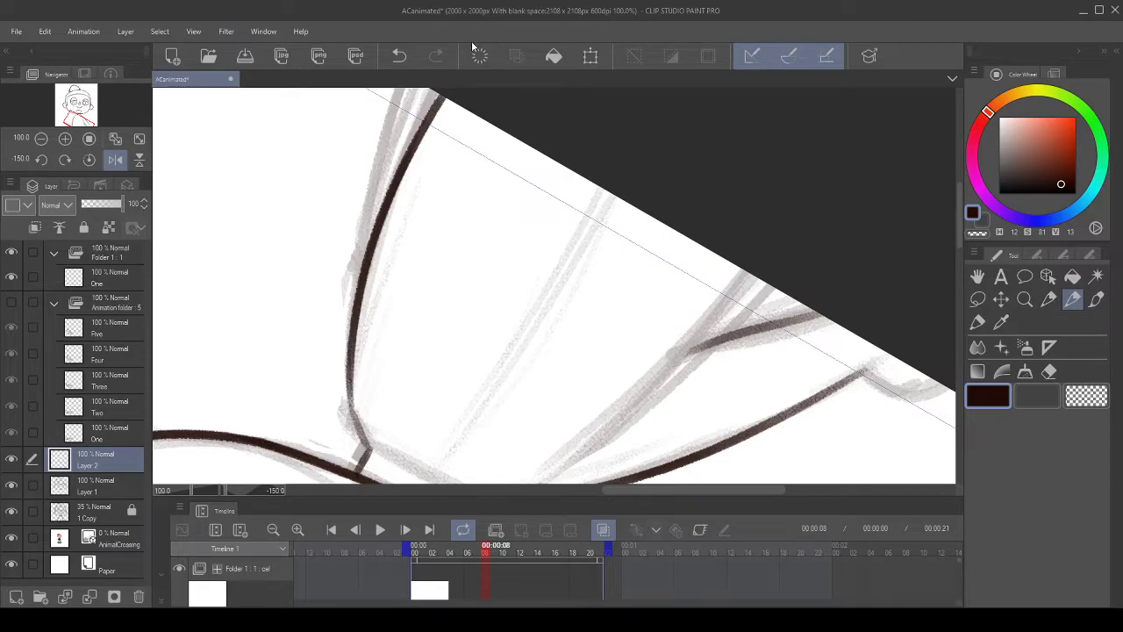
click(399, 56)
drag(351, 406, 432, 91)
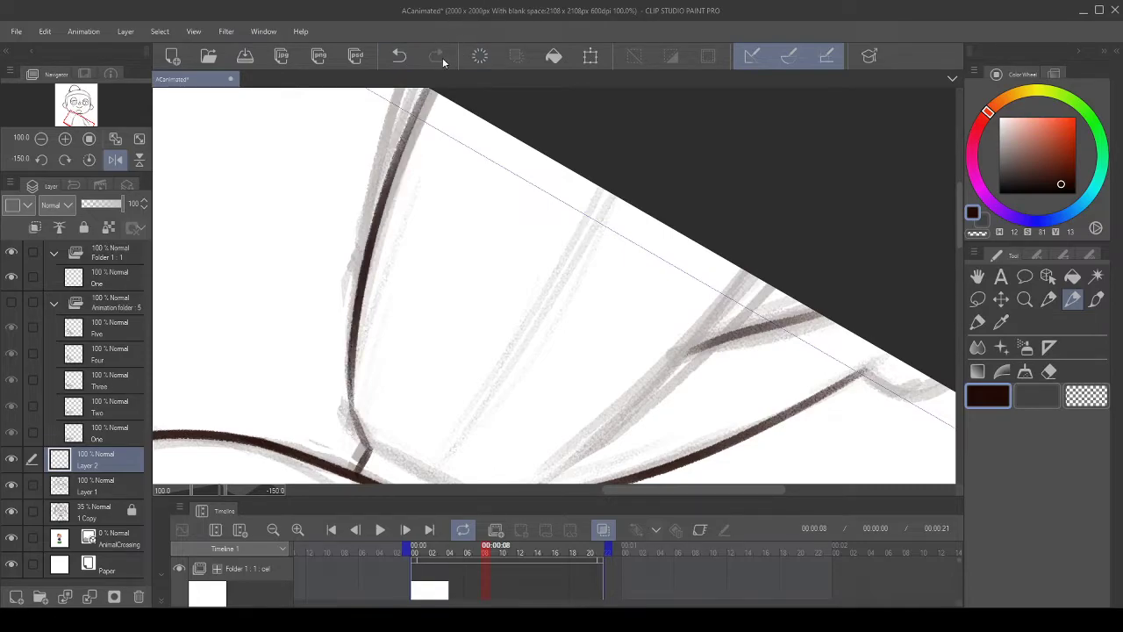
- Rotate the mirrored canvas to 30° and try to ink the body's side line between the arm and the torso
click(89, 160)
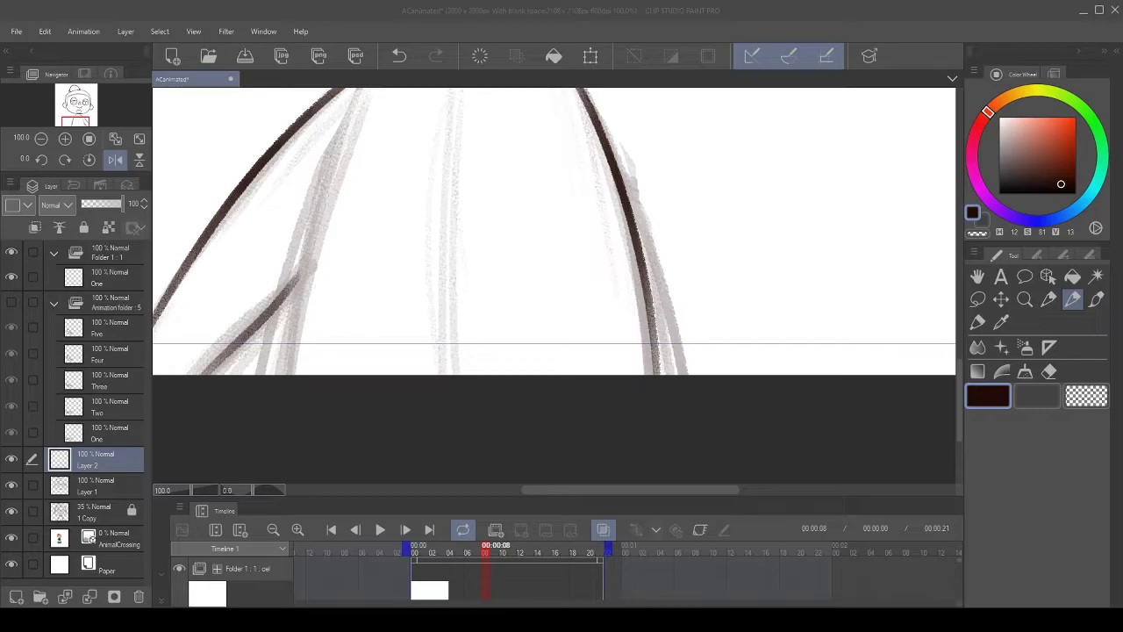
scroll(649, 260, up, 1)
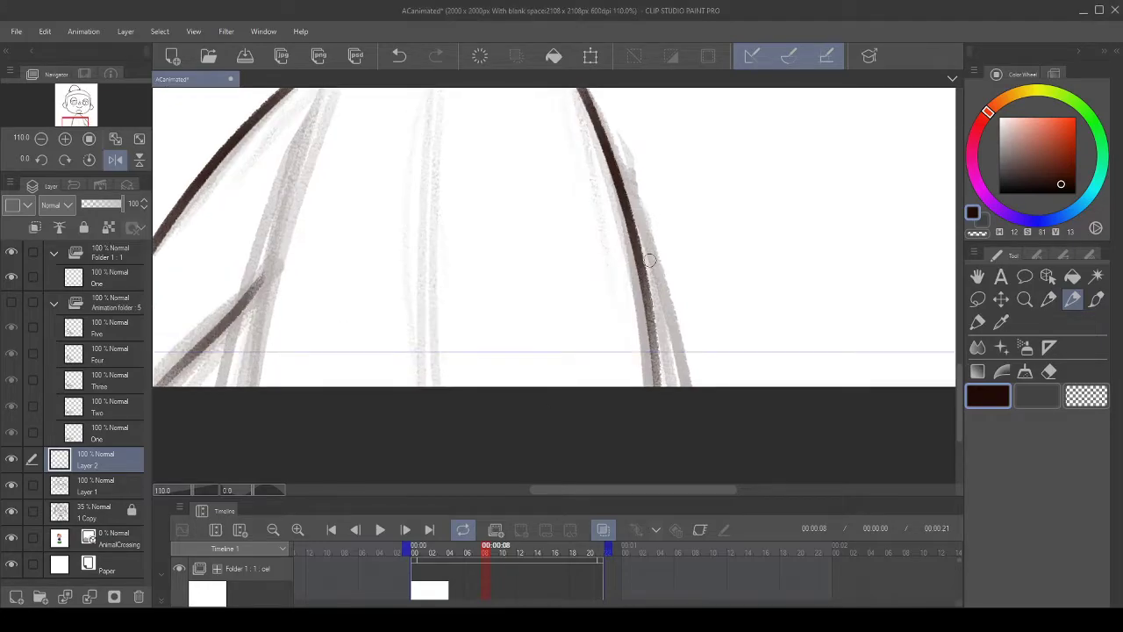
mouse_move(341, 243)
mouse_down()
mouse_move(421, 268)
mouse_move(438, 336)
mouse_move(407, 255)
mouse_up()
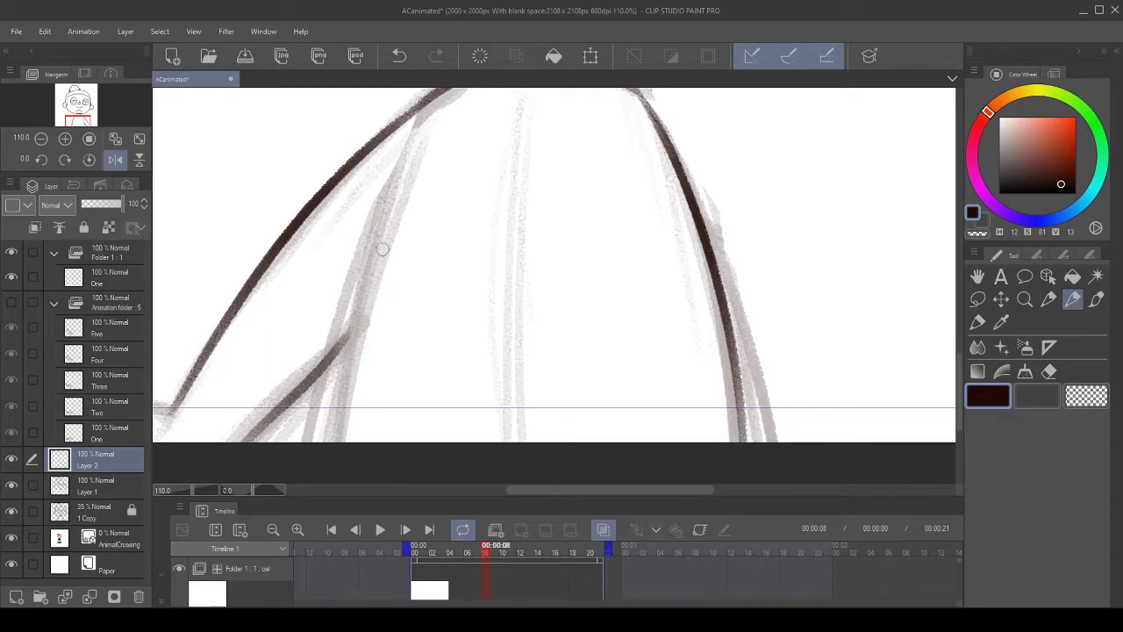
drag(354, 244, 418, 352)
click(66, 160)
click(66, 160)
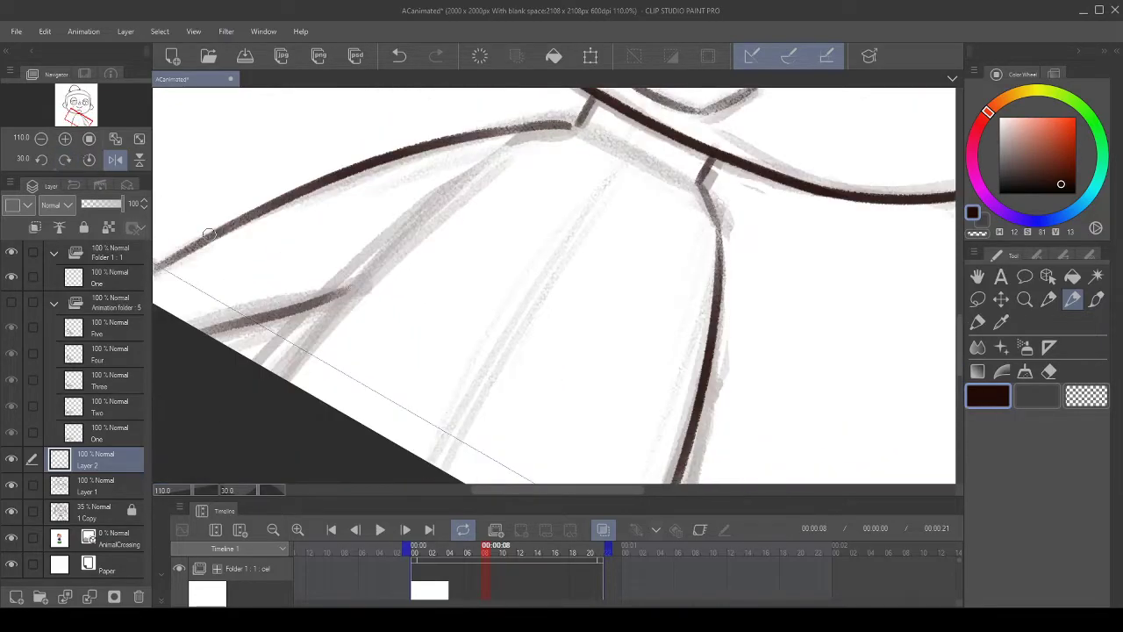
mouse_move(260, 369)
mouse_down()
mouse_move(465, 160)
mouse_move(544, 125)
mouse_up()
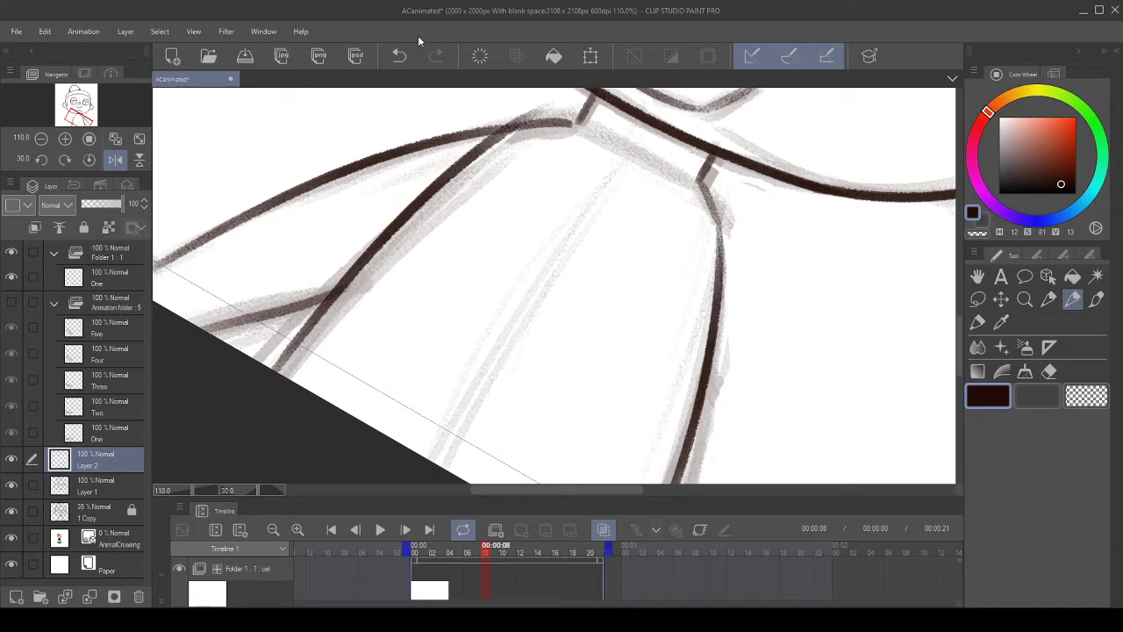
click(399, 55)
drag(285, 384, 543, 124)
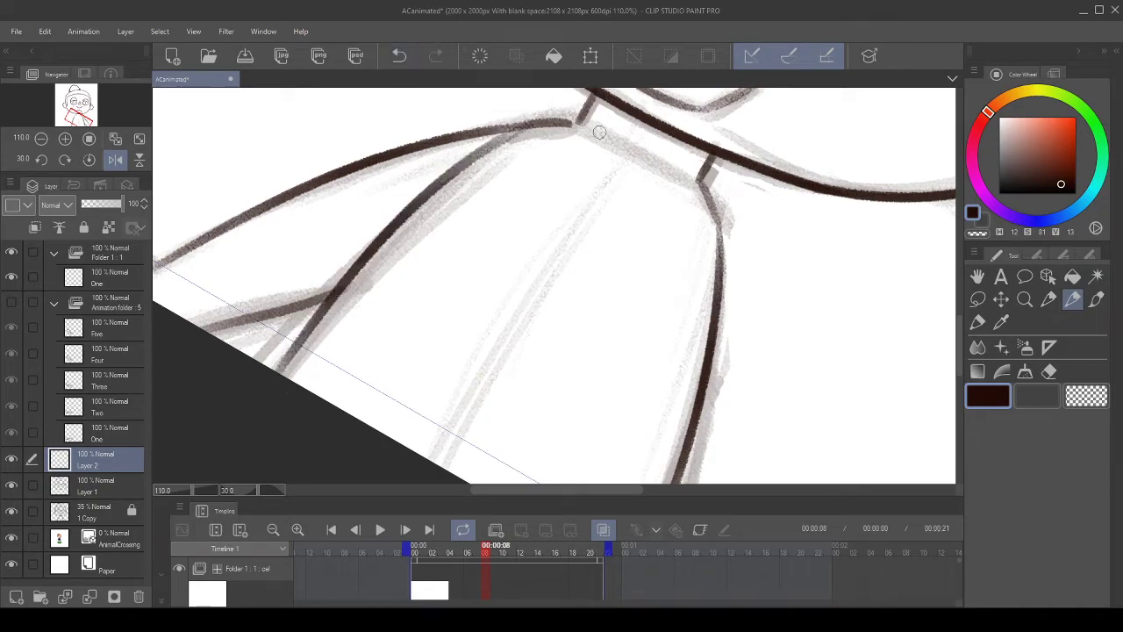
click(399, 56)
- Rotate the canvas to 15° and ink the body's side line beside the arm from canvas border to shoulder, redrawing unsatisfactory strokes
click(41, 160)
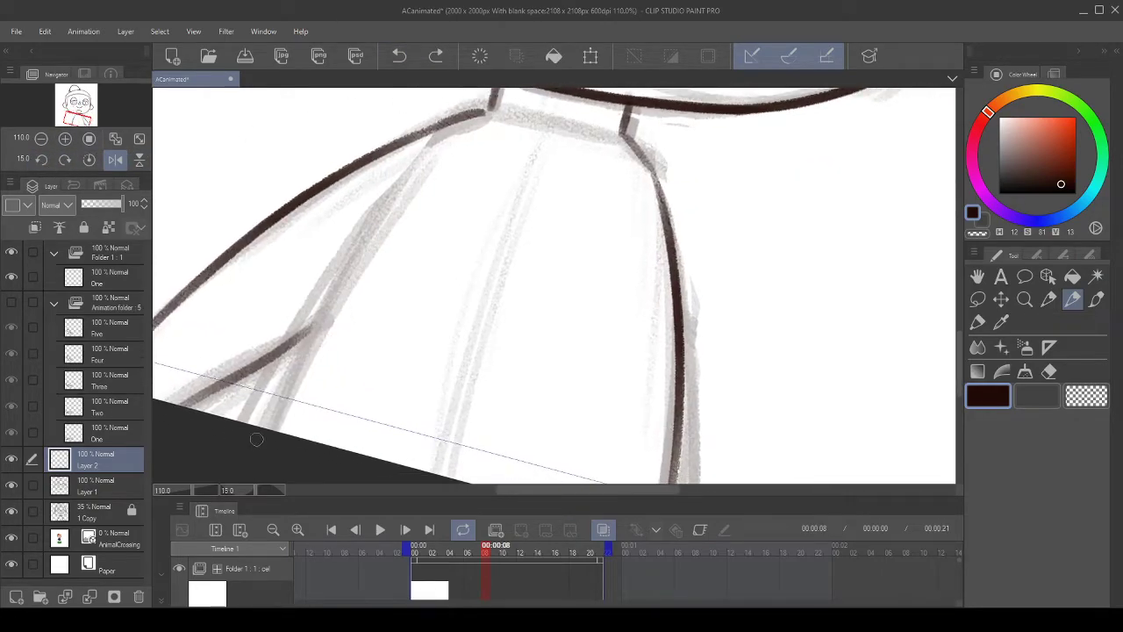
drag(274, 428, 486, 120)
click(399, 55)
mouse_move(271, 428)
mouse_down()
mouse_move(328, 305)
mouse_move(477, 135)
mouse_up()
click(408, 56)
drag(272, 430, 491, 123)
click(399, 56)
drag(268, 428, 491, 119)
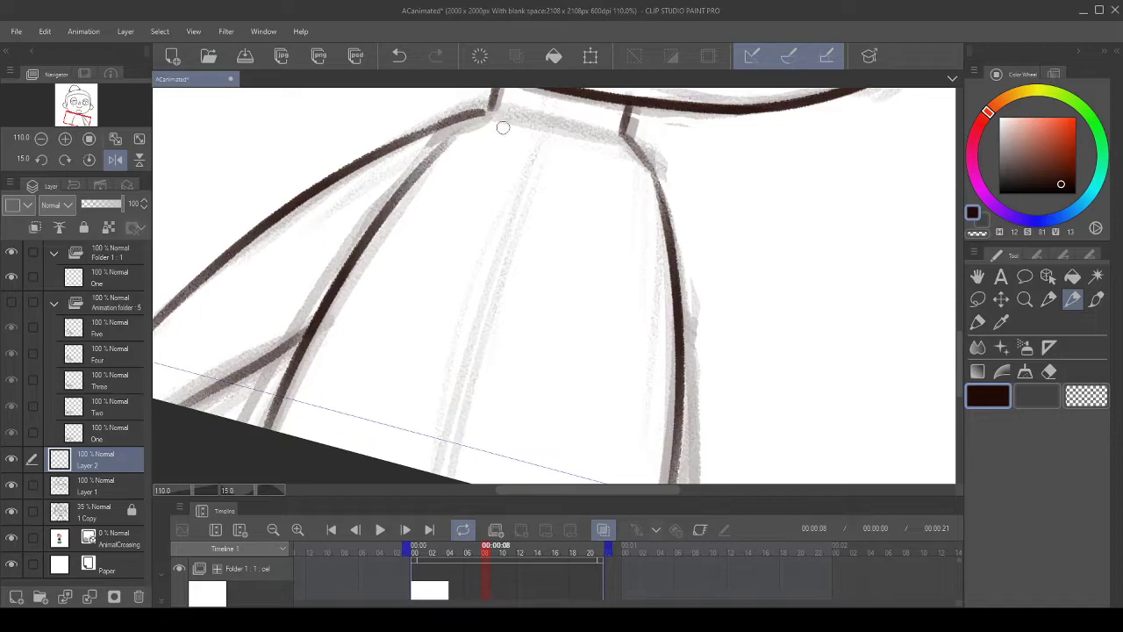
- Switch to the transparent colour, reset the canvas rotation to 0° and examine the inked neck, arm and body against the whole figure
scroll(489, 158, down, 10)
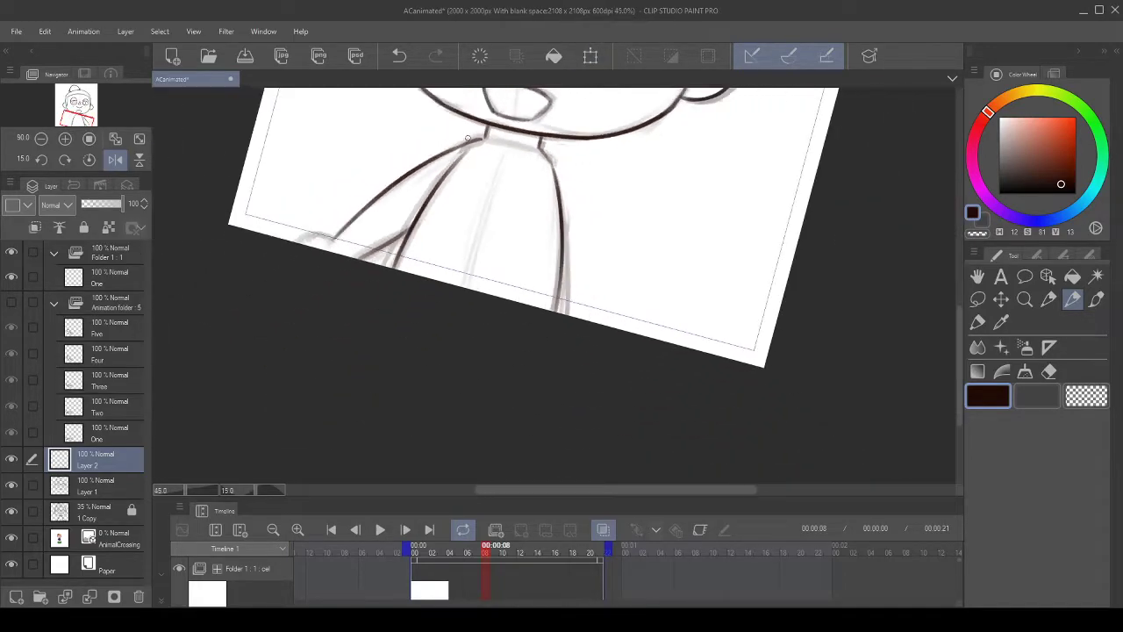
scroll(479, 170, up, 10)
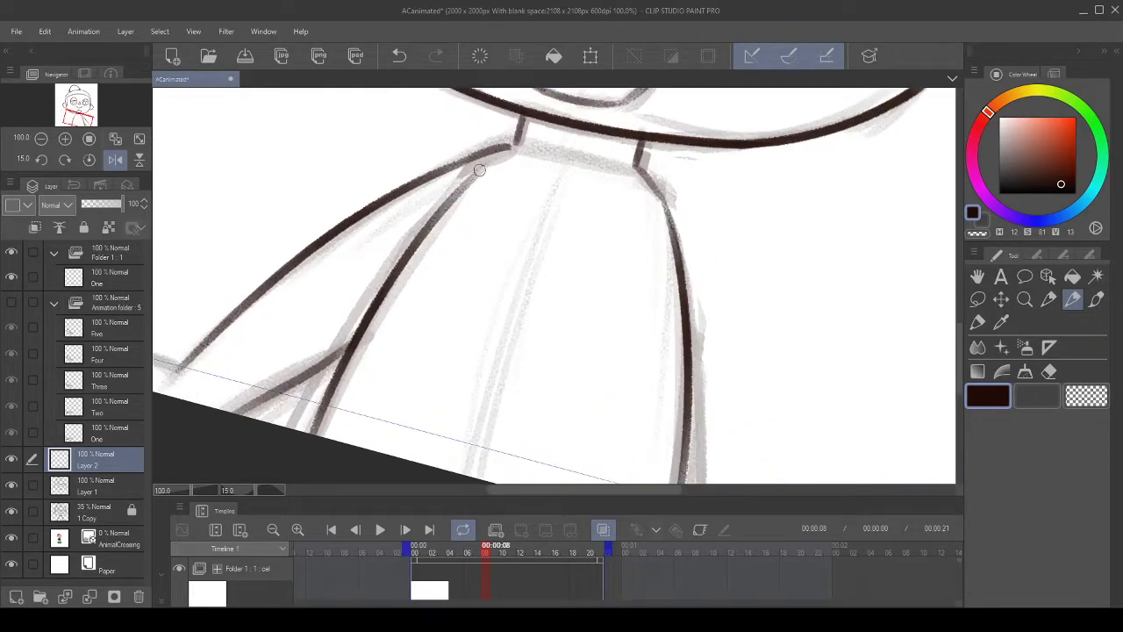
key(c)
drag(476, 317, 496, 348)
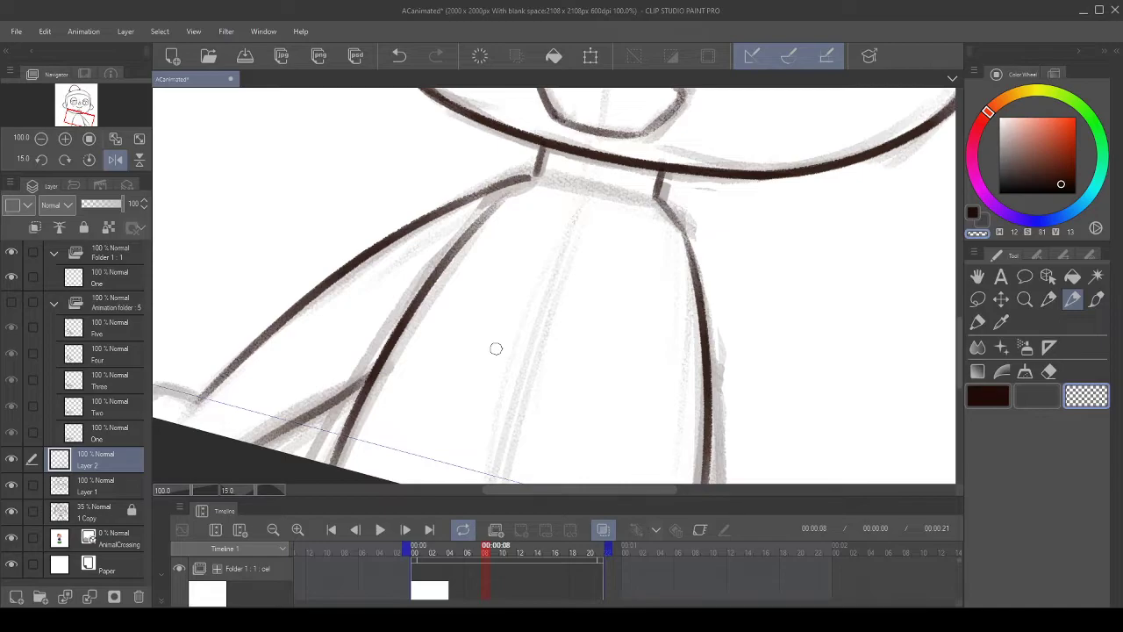
scroll(495, 349, down, 5)
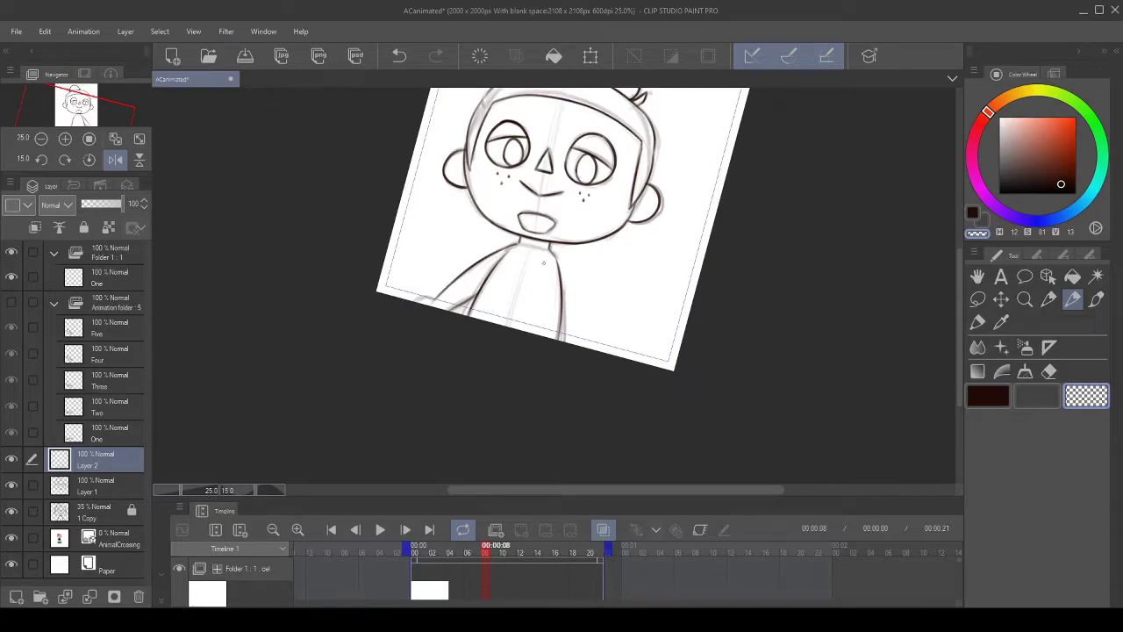
scroll(548, 256, up, 1)
click(89, 159)
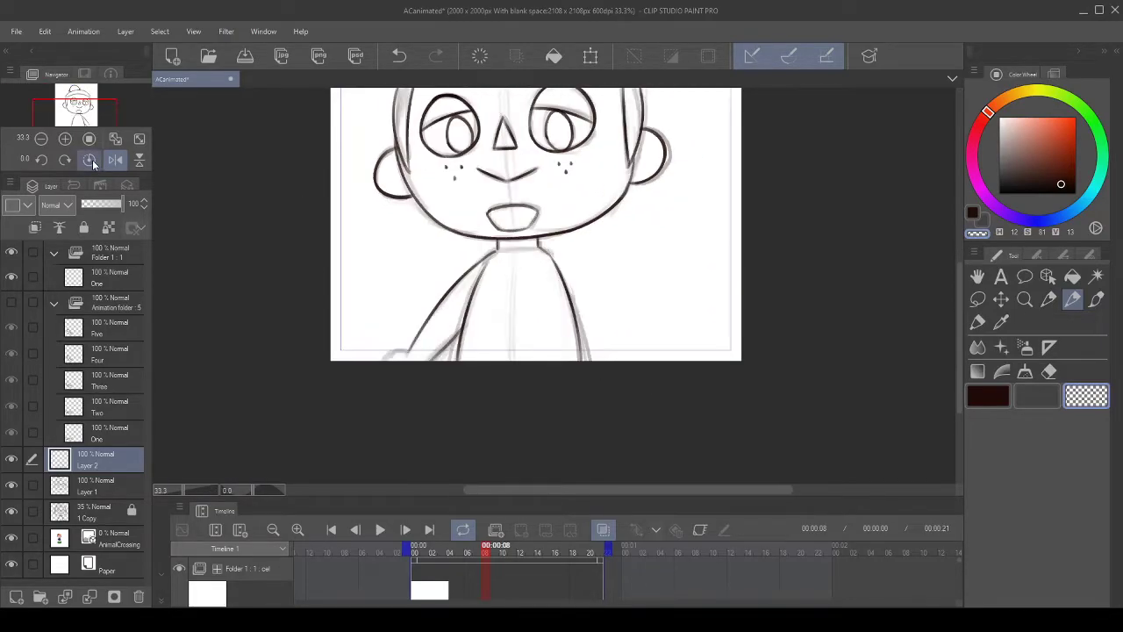
scroll(629, 210, down, 2)
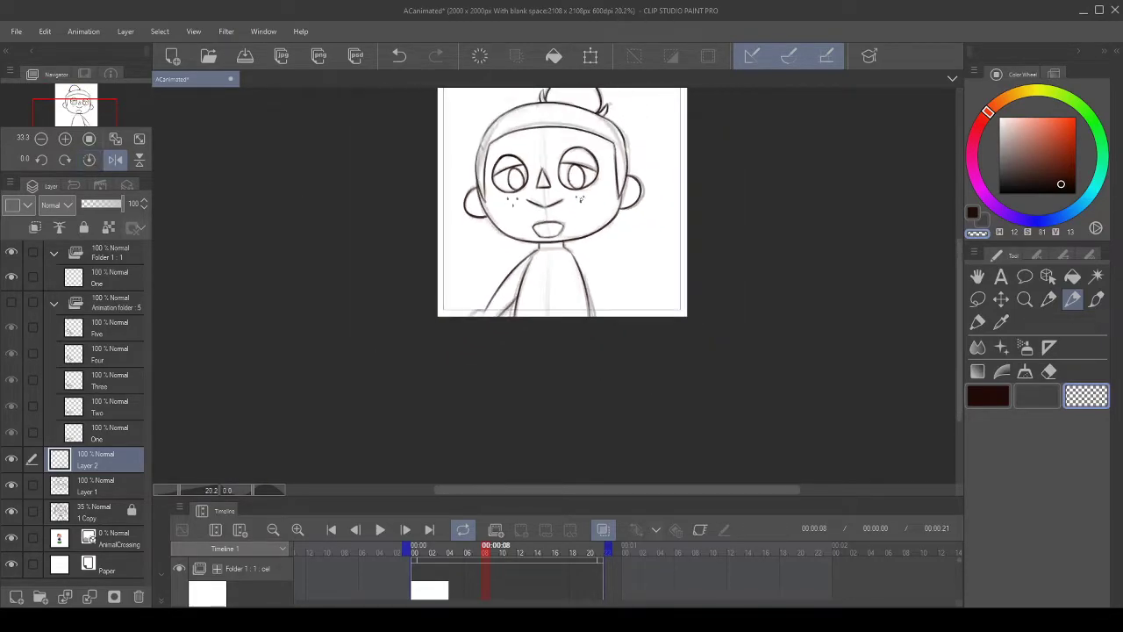
scroll(542, 222, up, 1)
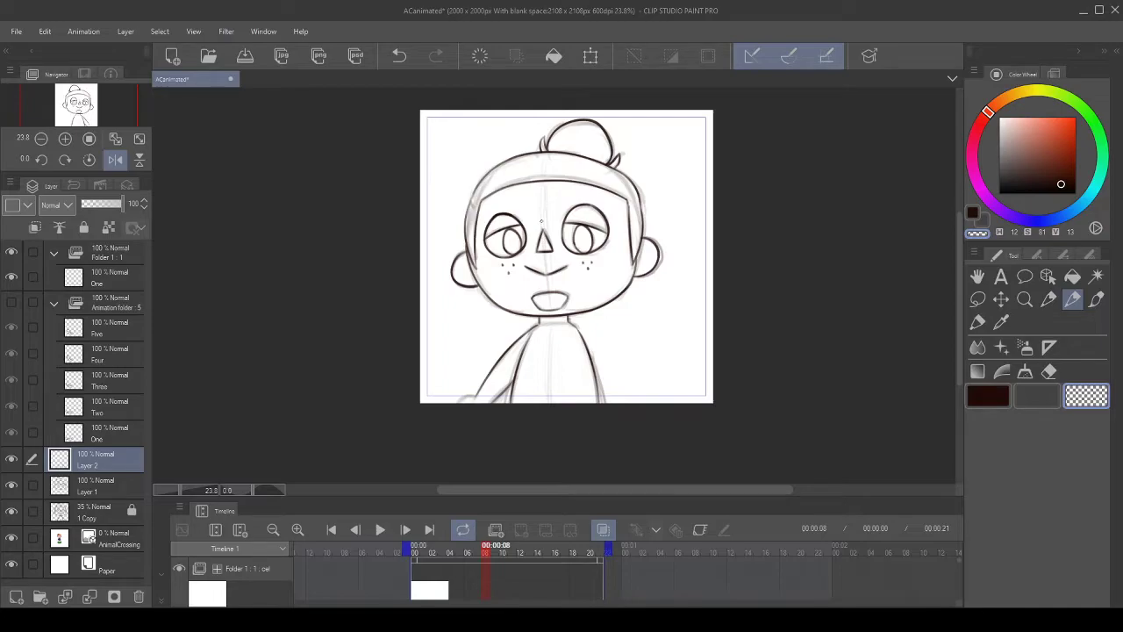
scroll(561, 363, up, 4)
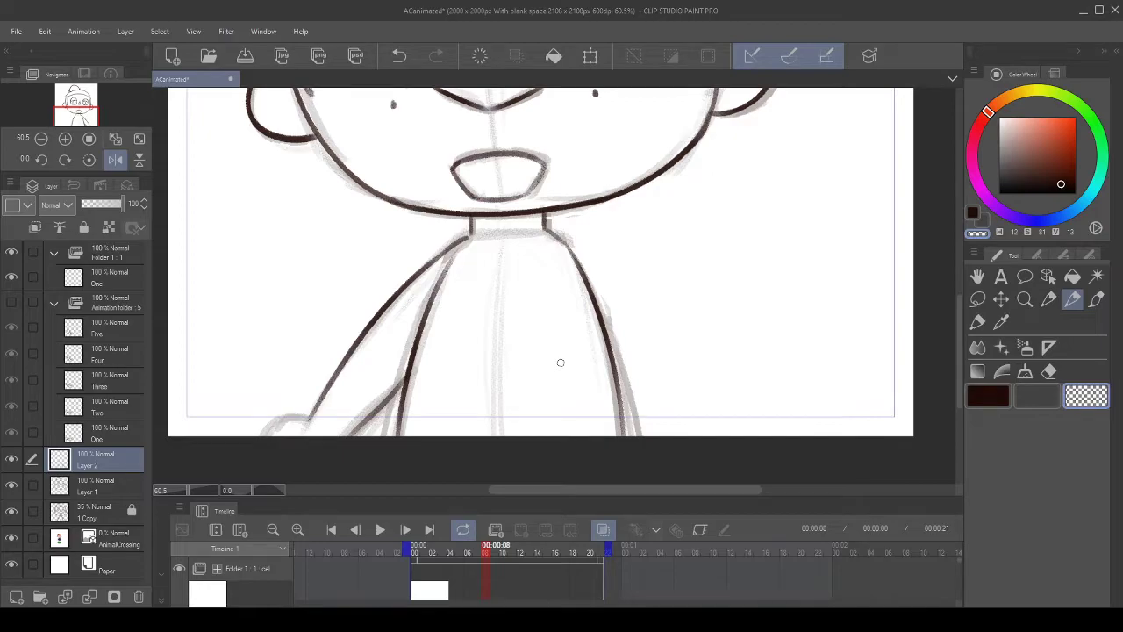
scroll(571, 153, down, 3)
scroll(543, 273, up, 3)
scroll(564, 330, down, 3)
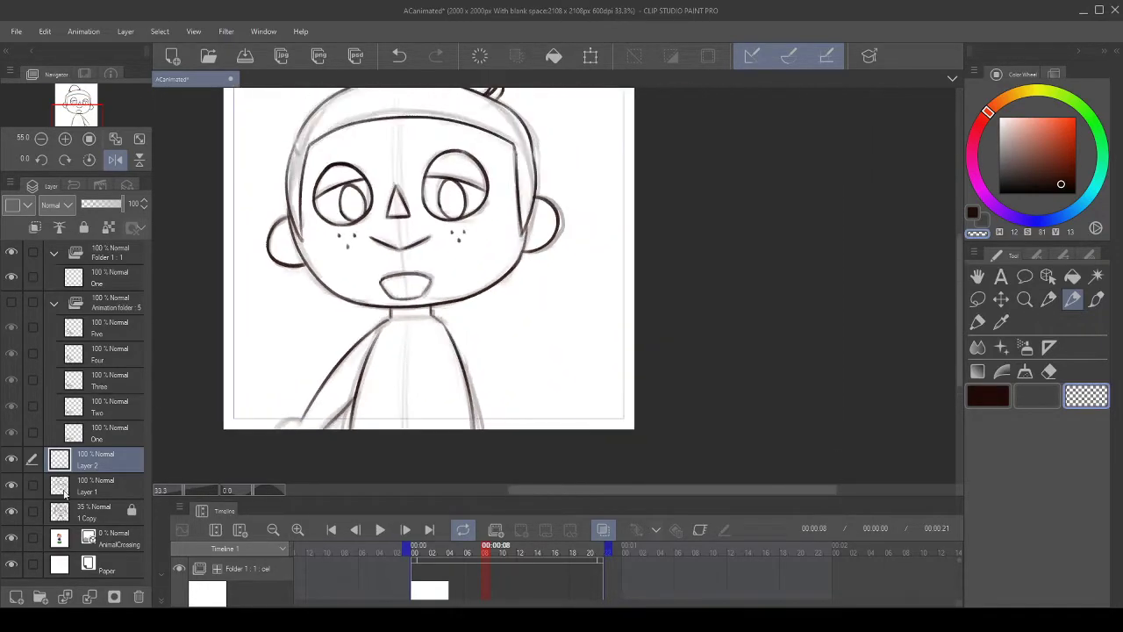
- Hide the rough sketch layer 1 Copy, toggling it and Layer 1 to compare the line art with and without them
click(12, 512)
scroll(481, 336, down, 3)
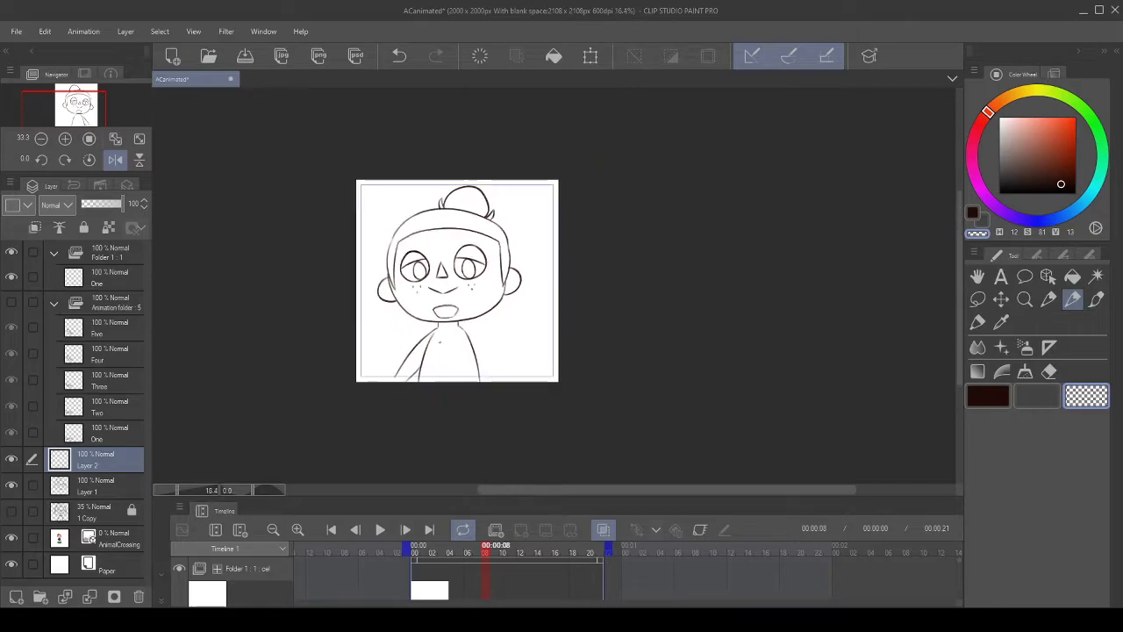
scroll(325, 324, up, 3)
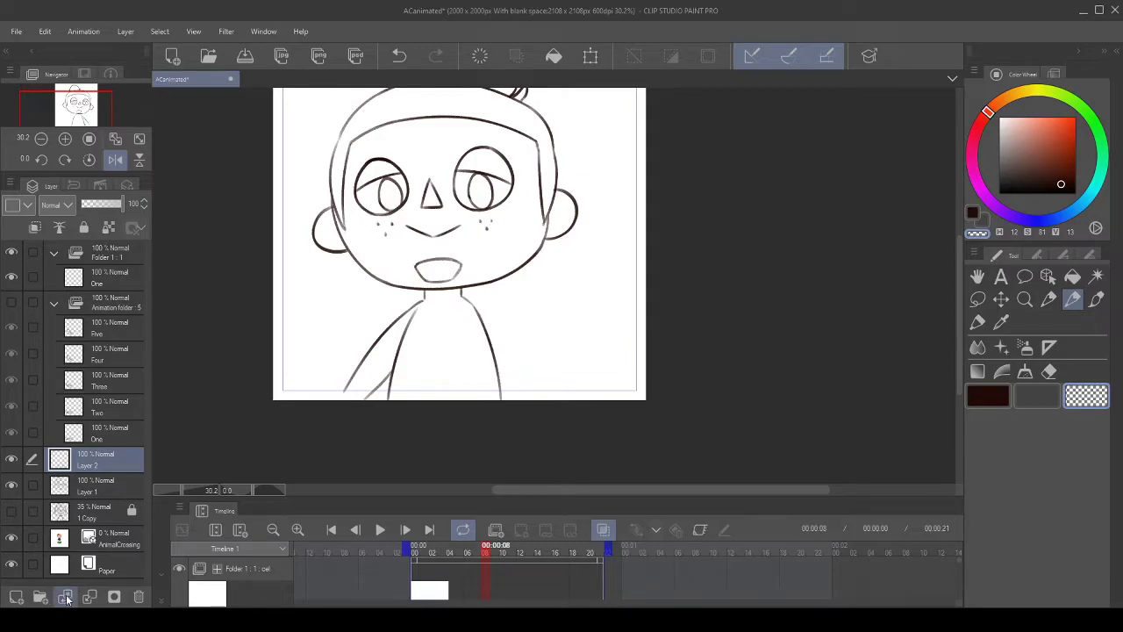
click(12, 485)
click(12, 485)
click(11, 516)
click(10, 516)
click(10, 516)
click(9, 516)
- Examine the clean line art of the head, shoulders and arm without the sketch underneath
scroll(443, 378, down, 5)
scroll(446, 290, up, 3)
scroll(434, 394, up, 4)
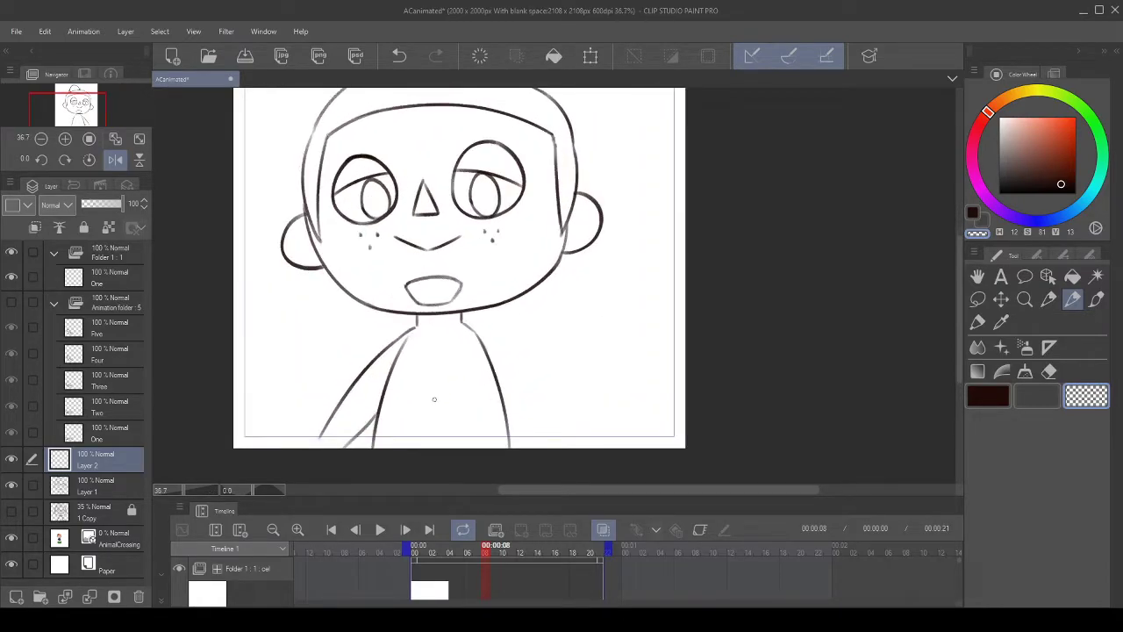
scroll(433, 400, up, 2)
scroll(459, 365, down, 3)
scroll(459, 365, up, 1)
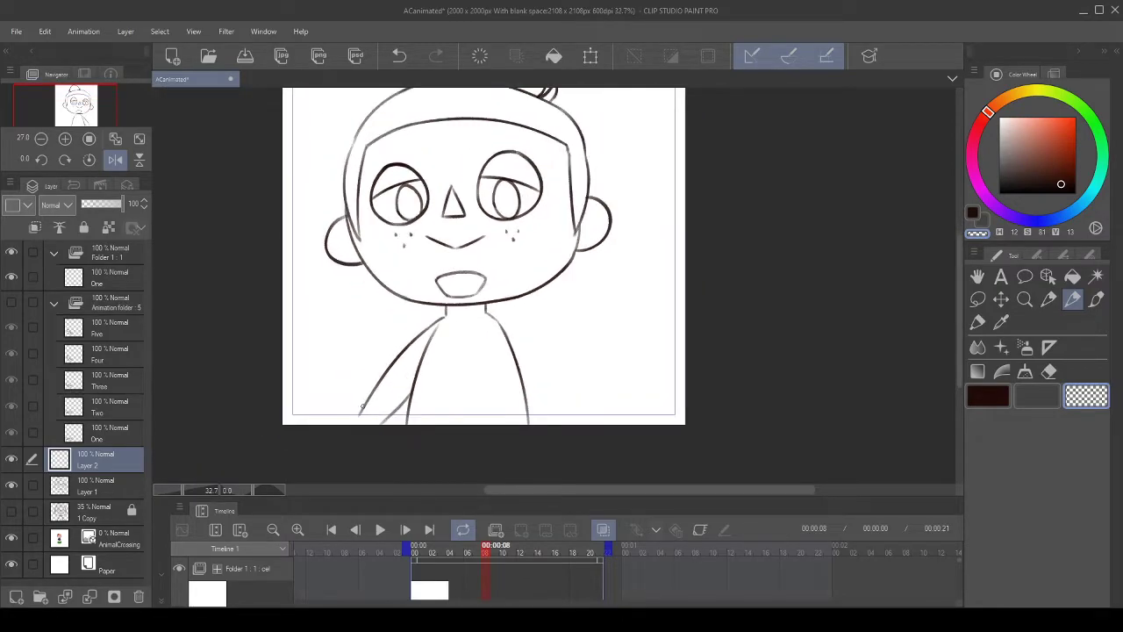
scroll(502, 398, up, 4)
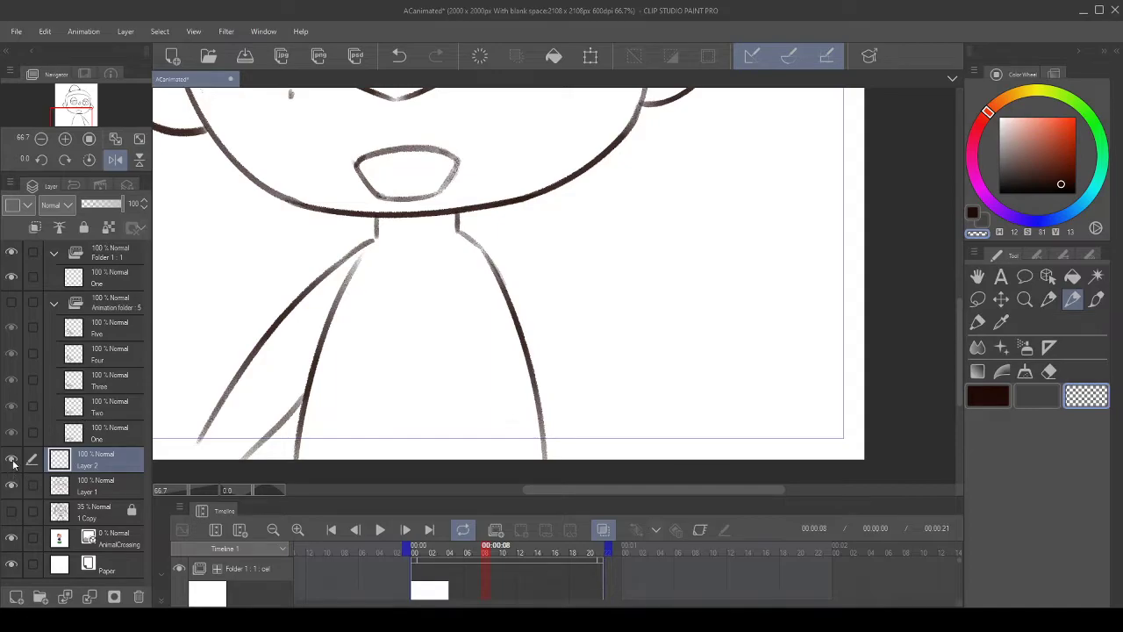
- Select Layer 1 and check which lines it holds by lowering its opacity to 54% and restoring it to 100%
click(86, 484)
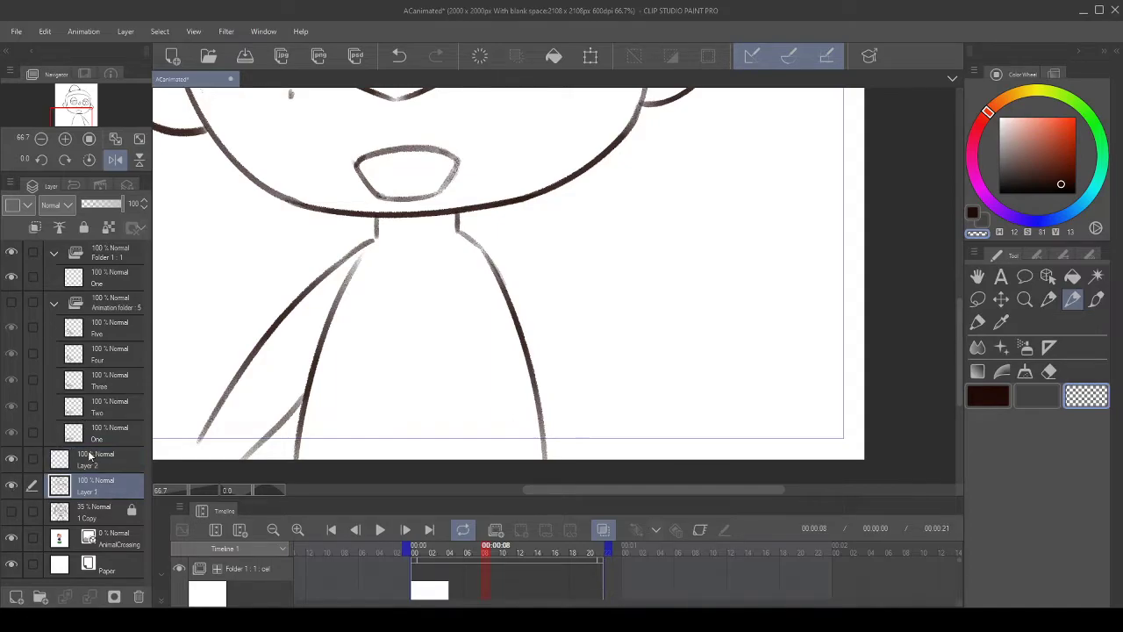
drag(107, 207, 104, 203)
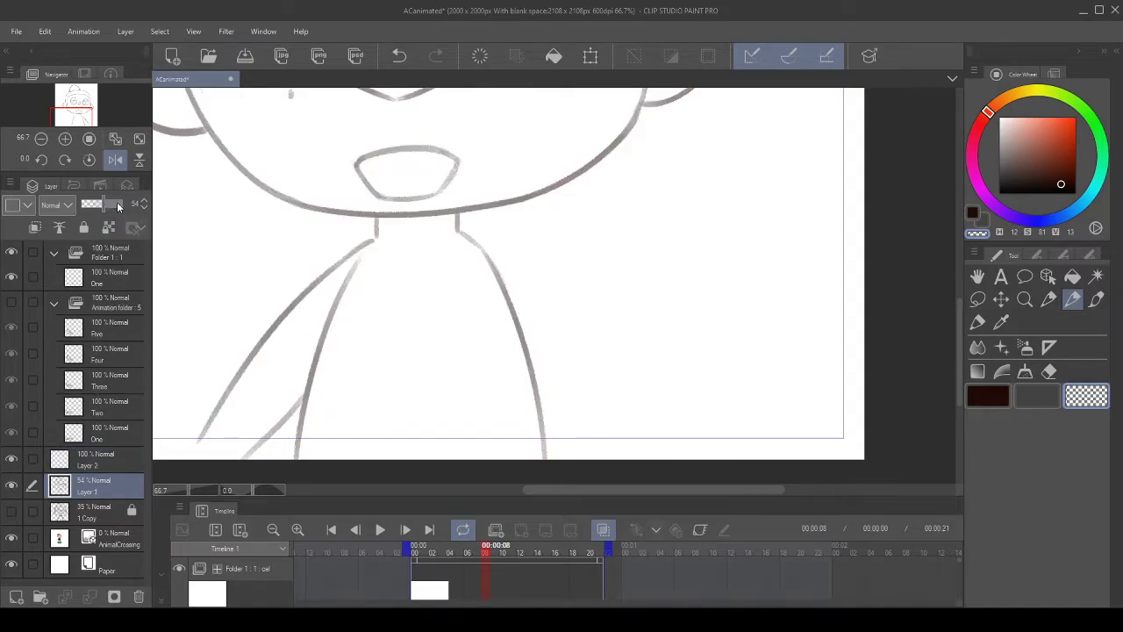
drag(114, 205, 127, 204)
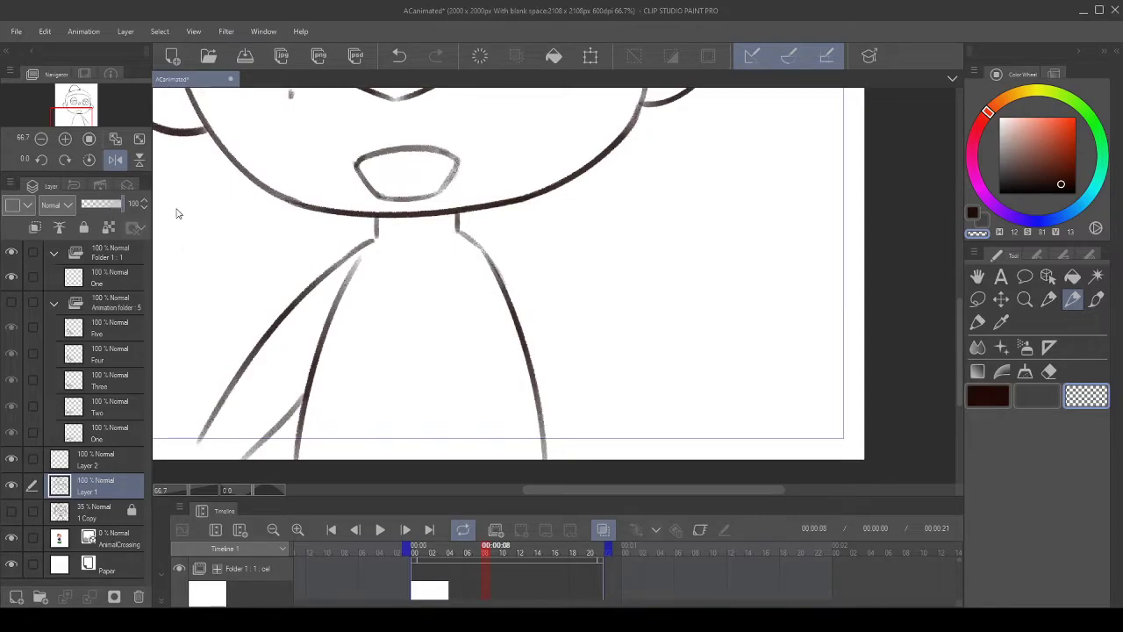
scroll(580, 286, down, 5)
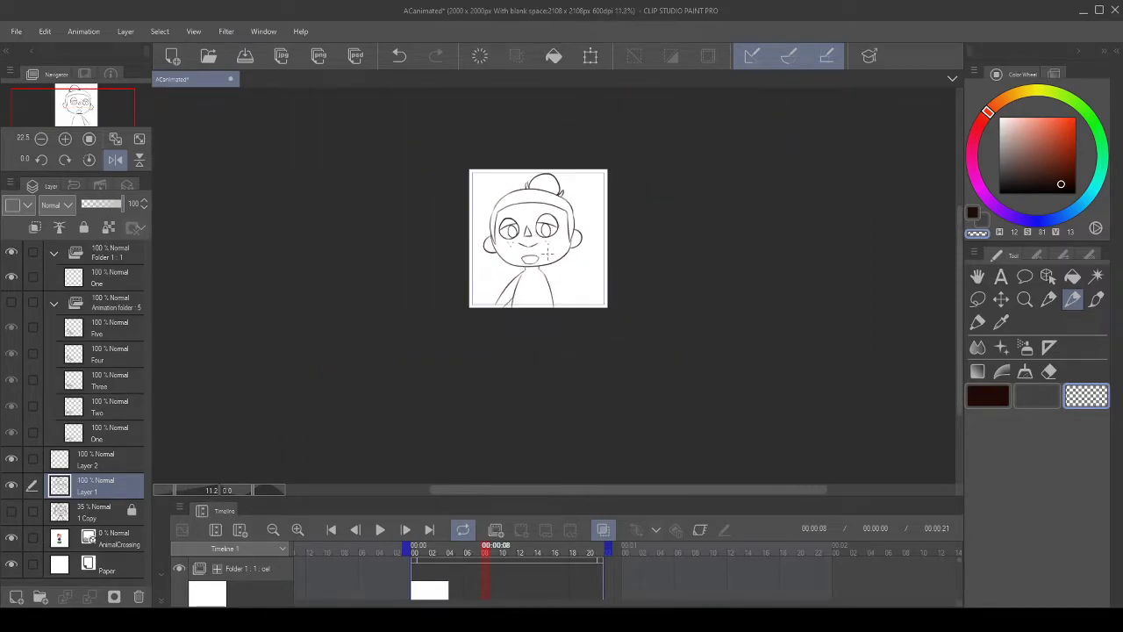
scroll(550, 263, up, 3)
- Lasso the head area on Layer 1, separating it from the neck and body just below the chin
click(978, 299)
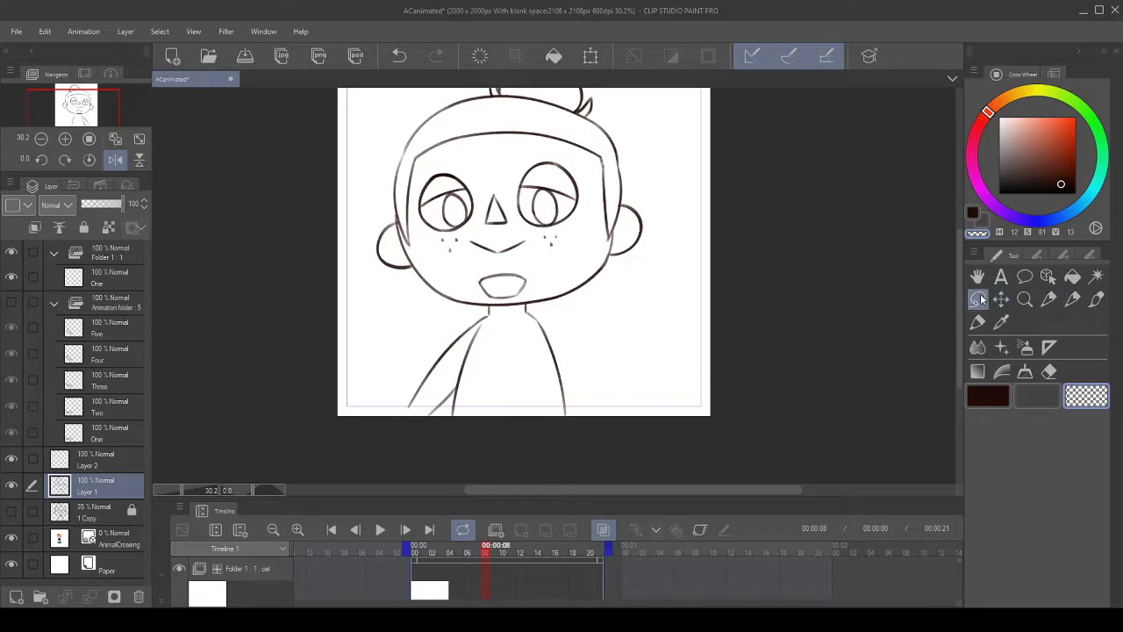
scroll(522, 292, up, 1)
mouse_move(530, 305)
mouse_down()
mouse_move(401, 304)
mouse_move(230, 24)
mouse_move(845, 374)
mouse_move(757, 472)
mouse_move(612, 193)
mouse_move(532, 201)
mouse_up()
scroll(628, 297, down, 1)
scroll(631, 302, up, 4)
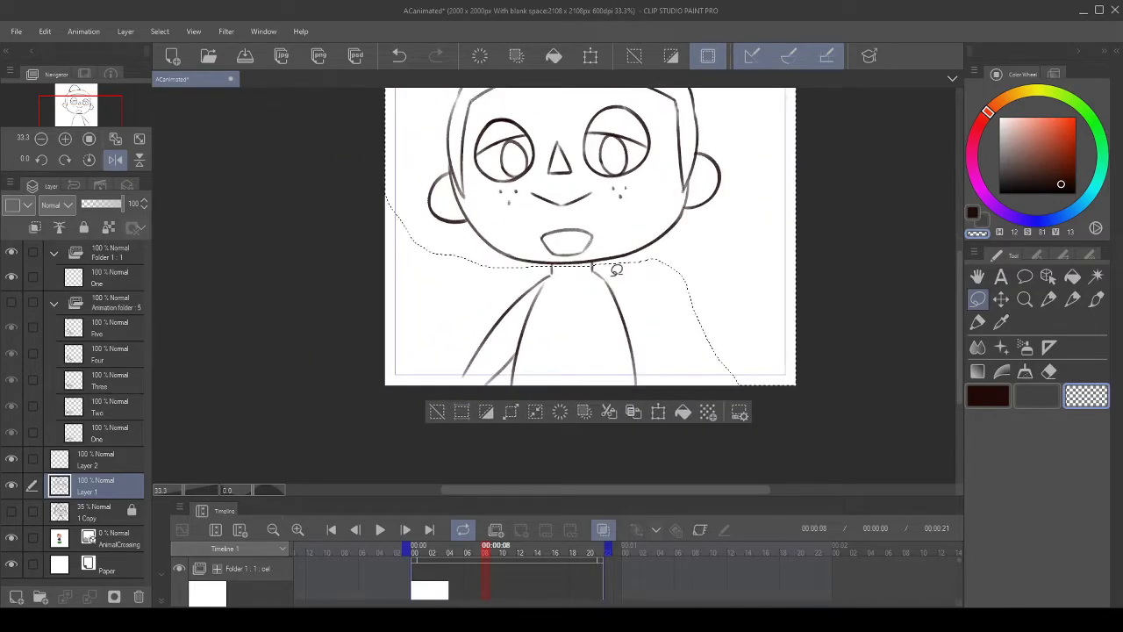
- Refine the selection edge around the neck line on the arm's side so it reaches up to the jaw line
scroll(388, 224, up, 6)
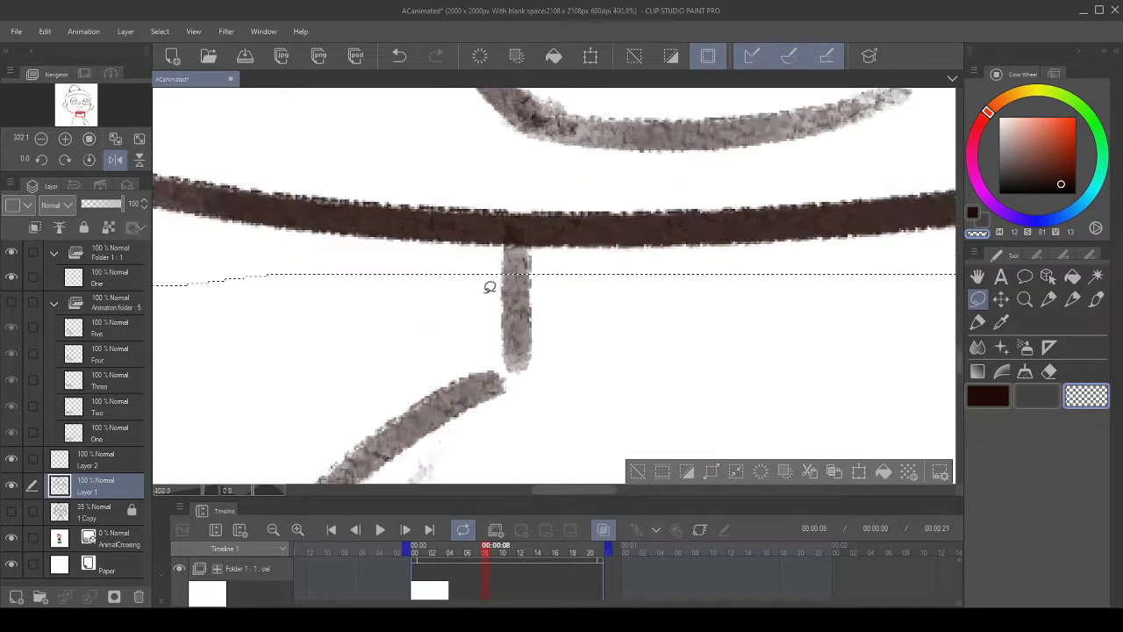
drag(506, 231, 560, 226)
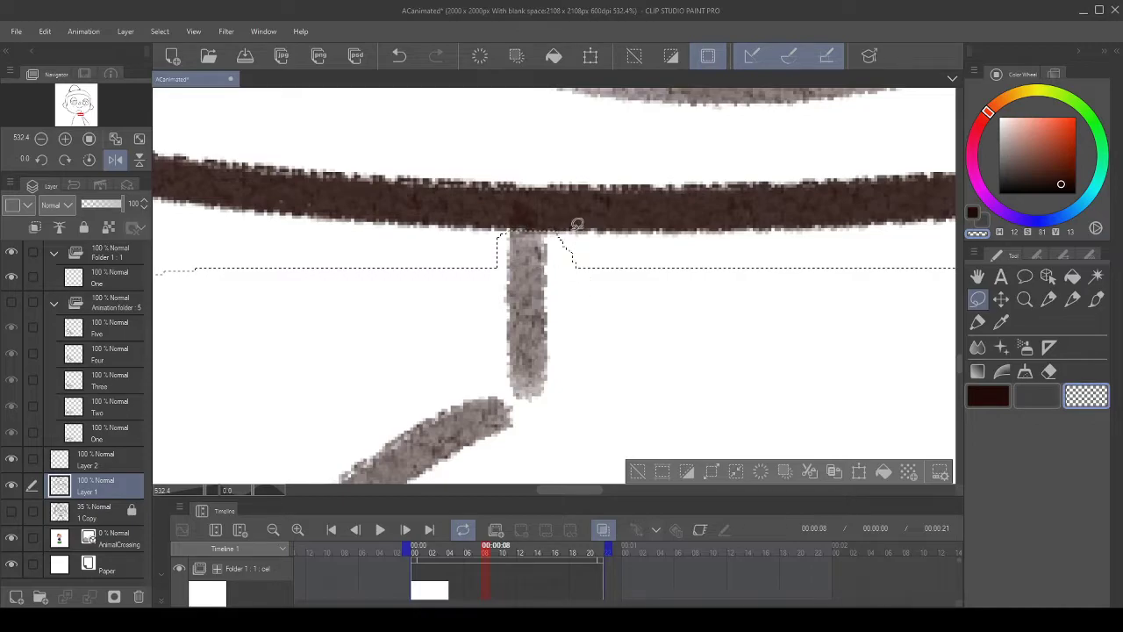
scroll(553, 230, up, 2)
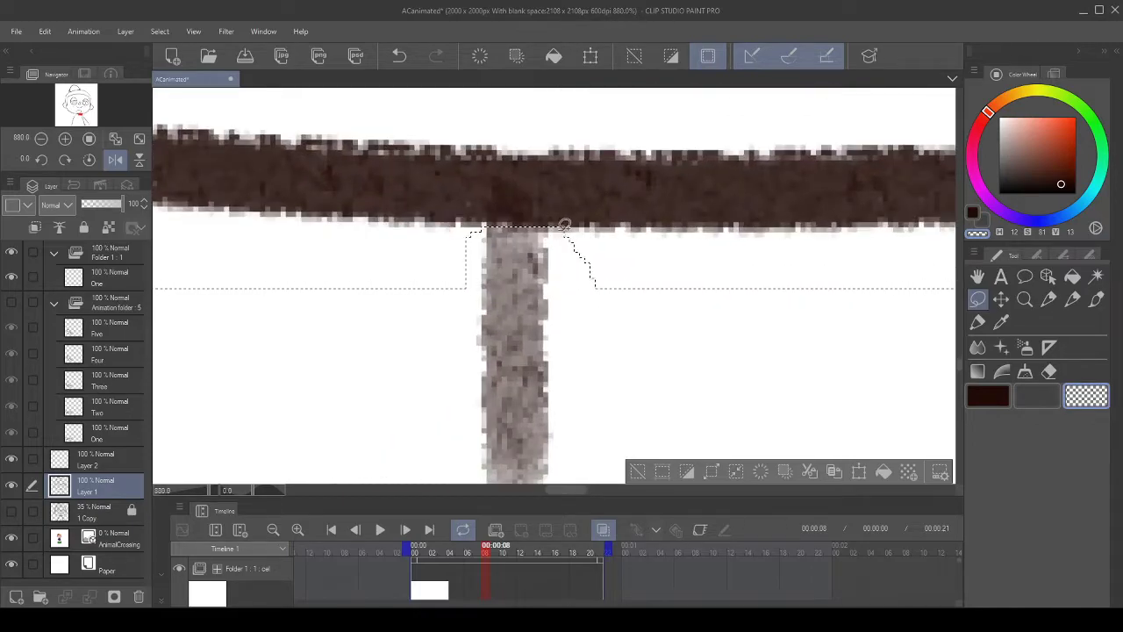
drag(565, 225, 525, 224)
scroll(513, 218, down, 6)
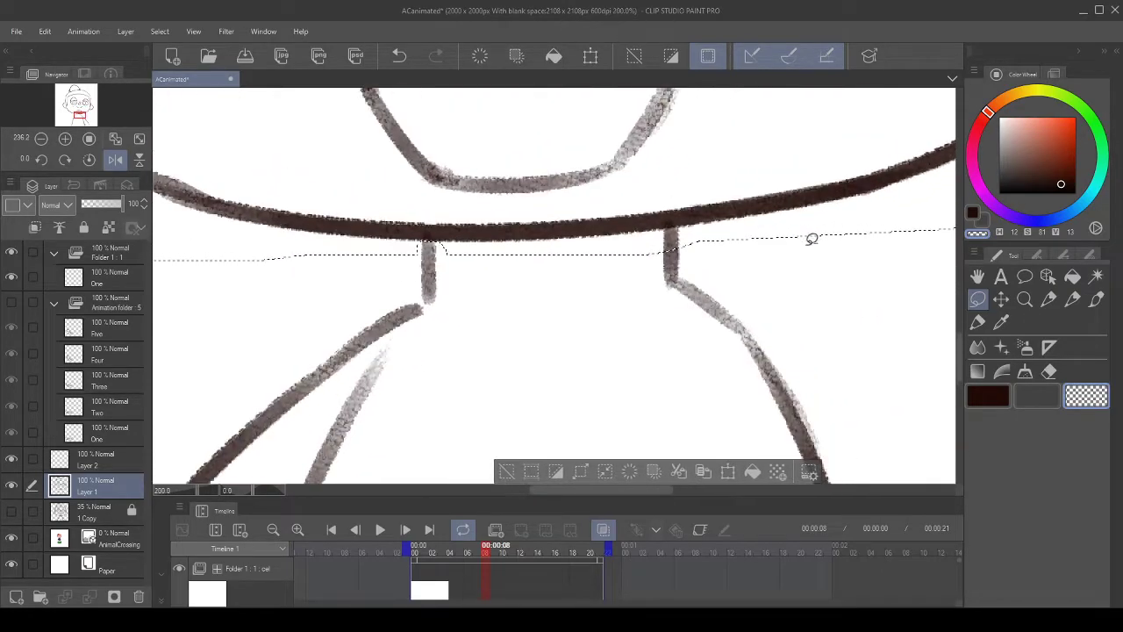
- Refine the head selection around the neck line opposite the arm so its edge reaches up to the jaw line
scroll(694, 226, up, 8)
drag(610, 308, 606, 222)
mouse_move(609, 174)
mouse_down()
mouse_move(726, 153)
mouse_move(731, 167)
mouse_move(728, 307)
mouse_move(641, 349)
mouse_up()
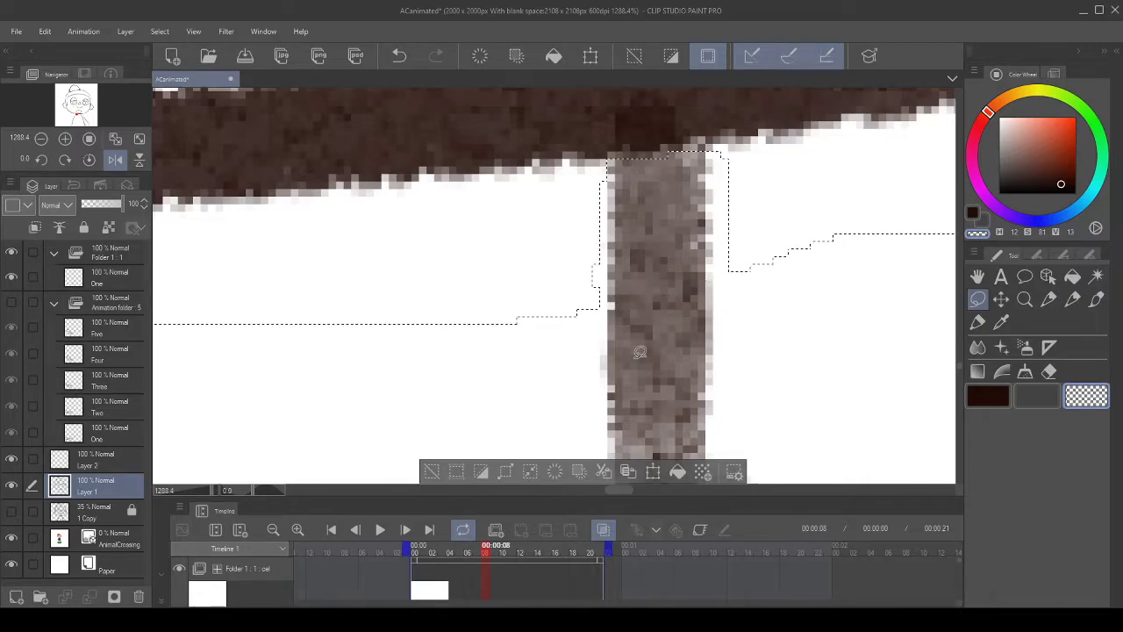
scroll(722, 194, down, 1)
scroll(722, 194, down, 3)
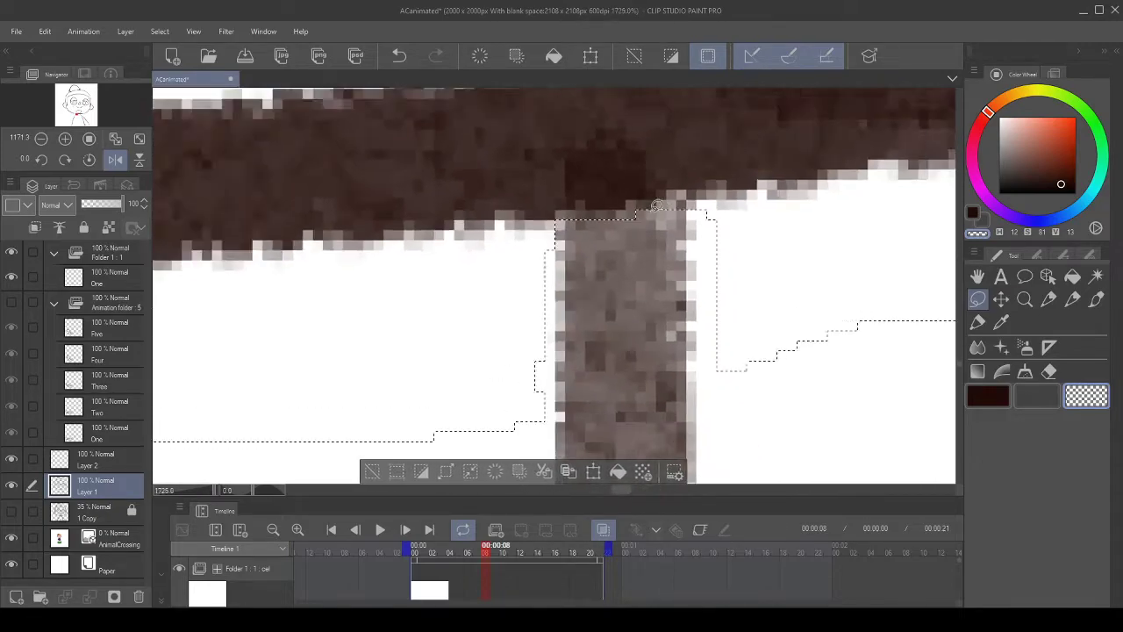
scroll(684, 212, up, 5)
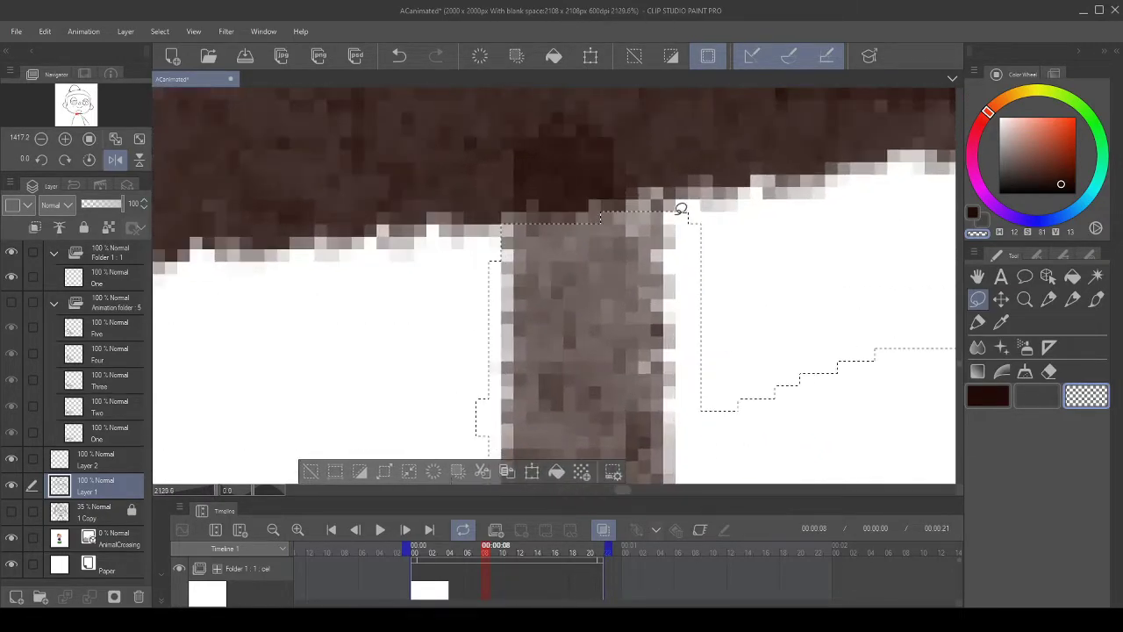
scroll(657, 193, down, 6)
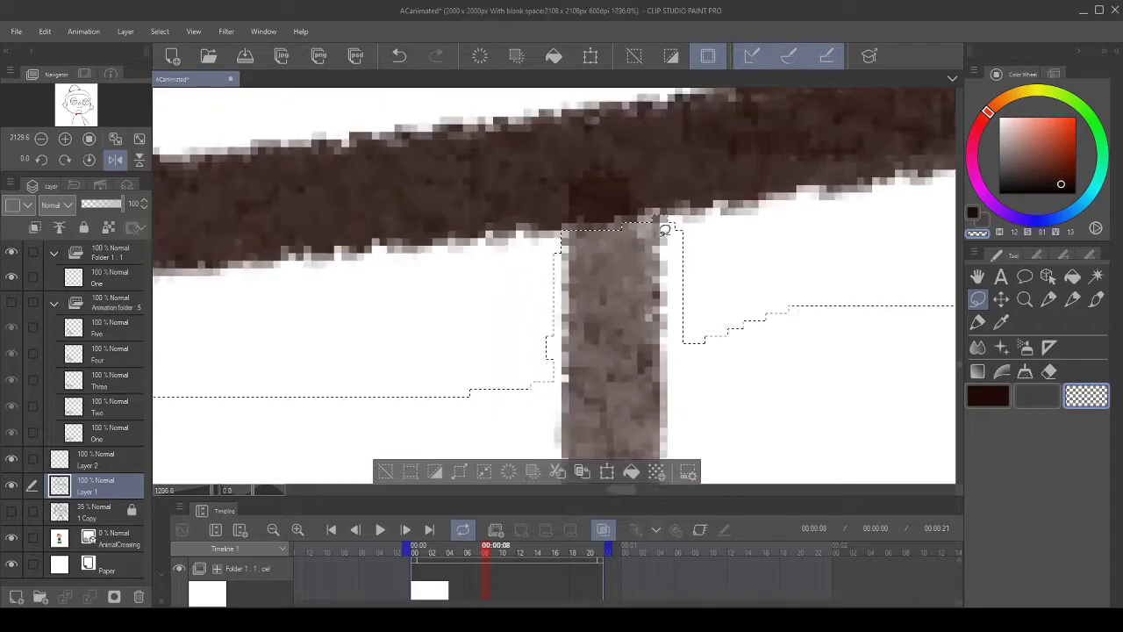
scroll(701, 211, down, 8)
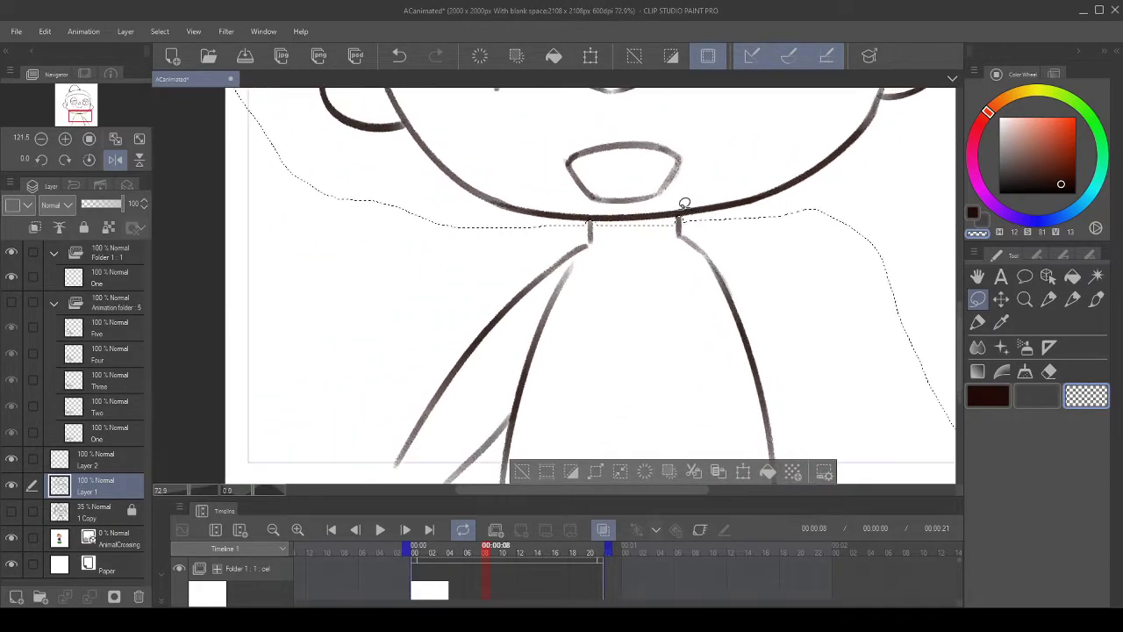
scroll(745, 243, up, 2)
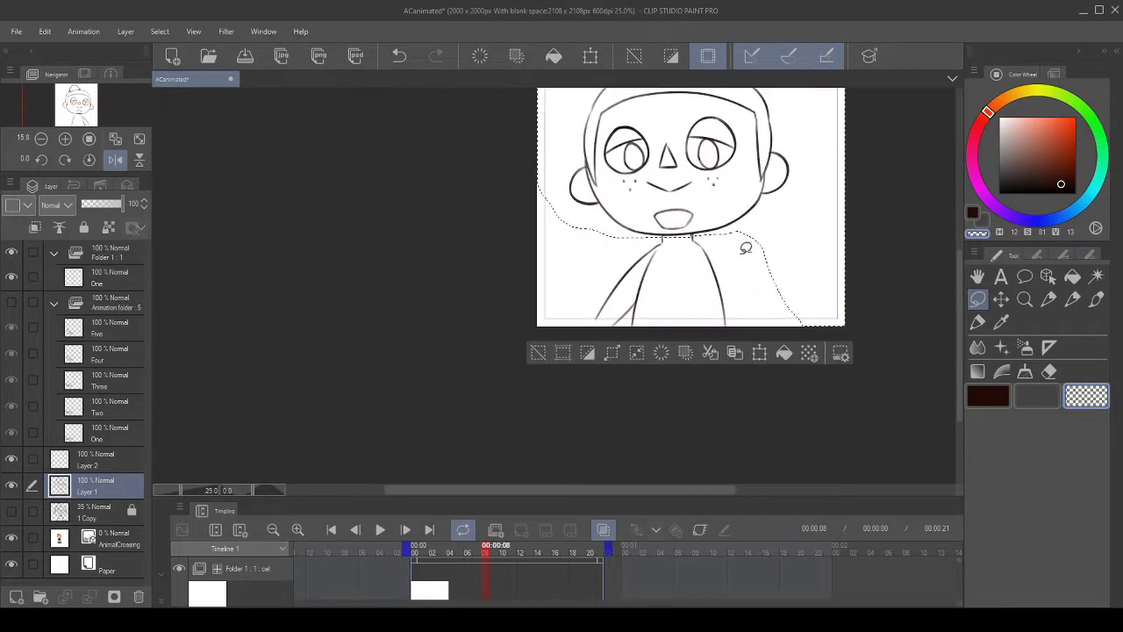
- Trim the empty area beside the body from the head selection so its edge rises from the neck toward the canvas edge
mouse_move(750, 255)
mouse_down()
mouse_move(778, 218)
mouse_move(895, 140)
mouse_move(827, 363)
mouse_move(756, 295)
mouse_up()
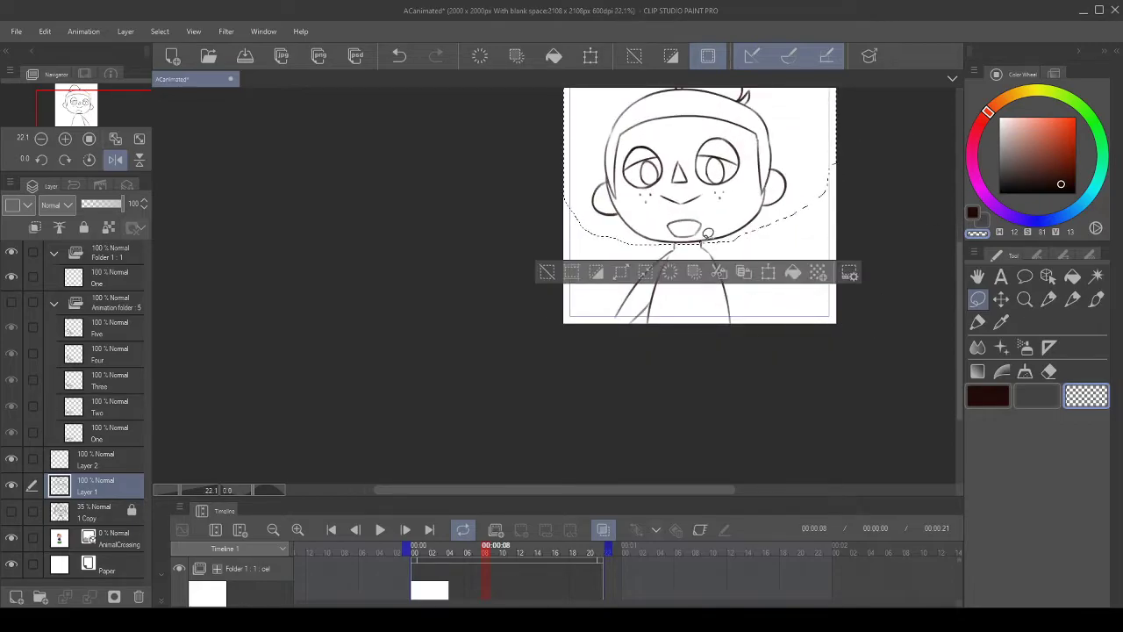
scroll(708, 233, up, 6)
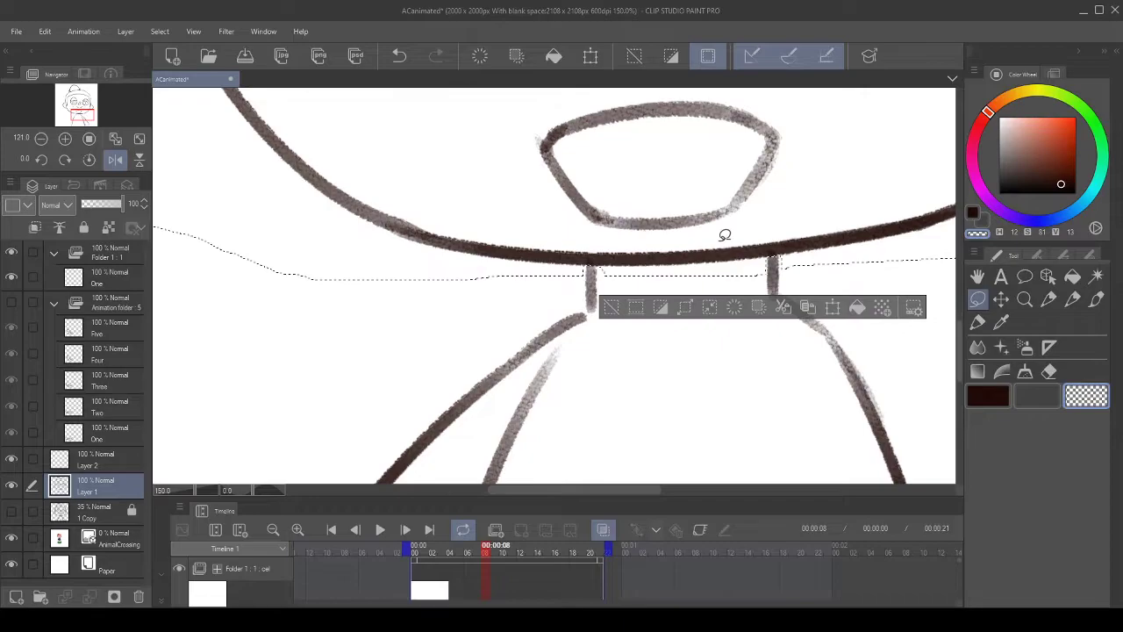
scroll(725, 236, down, 8)
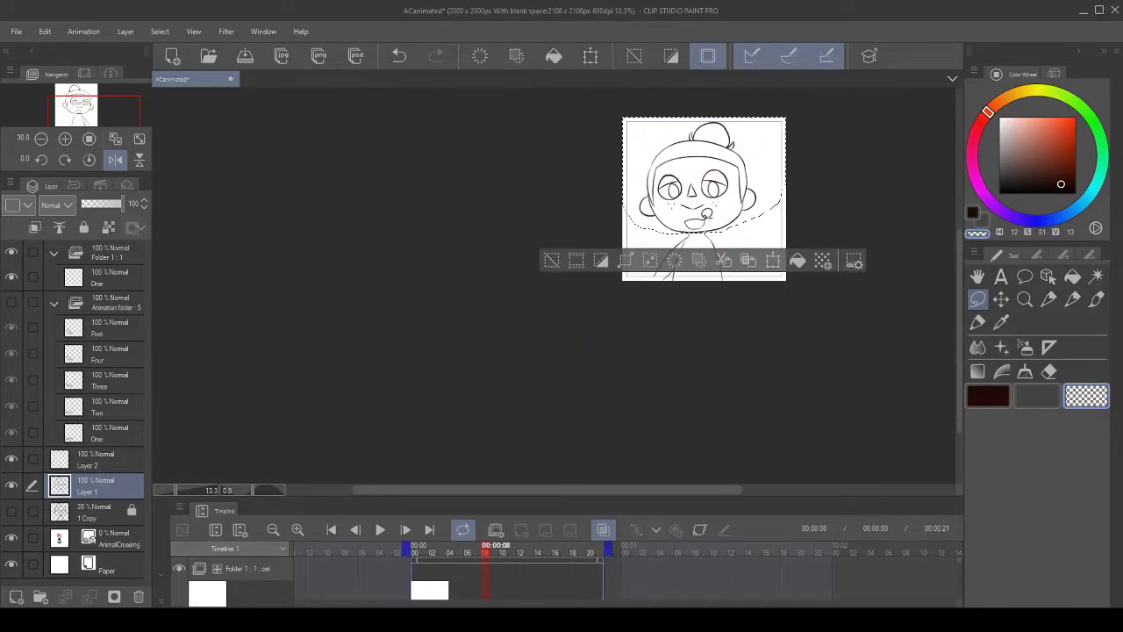
scroll(707, 213, up, 2)
scroll(737, 269, down, 1)
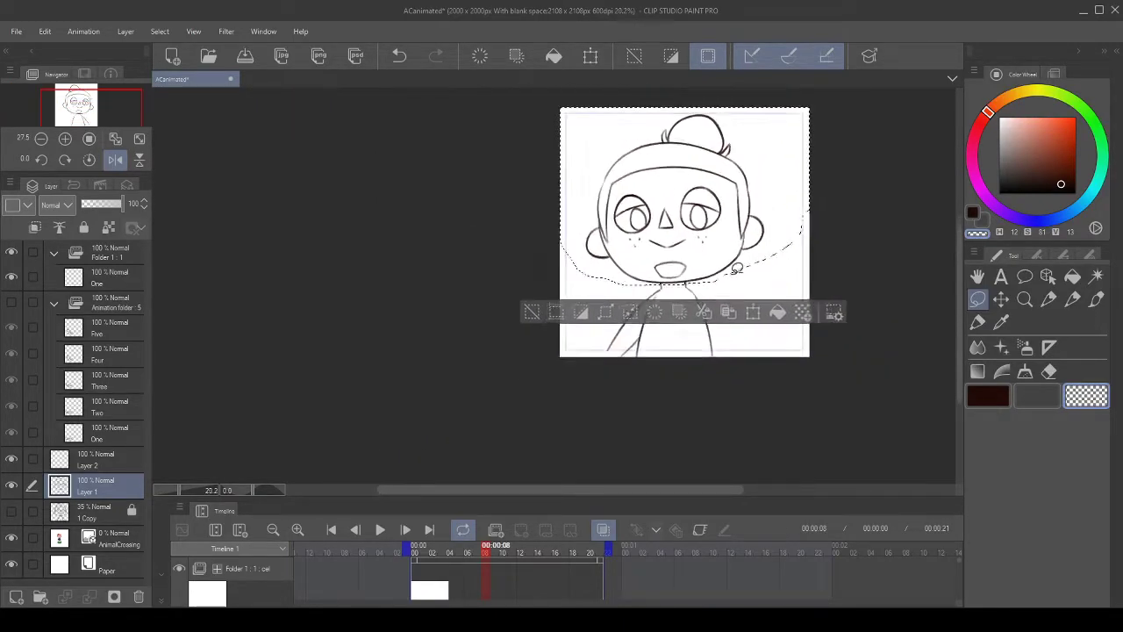
scroll(737, 269, up, 1)
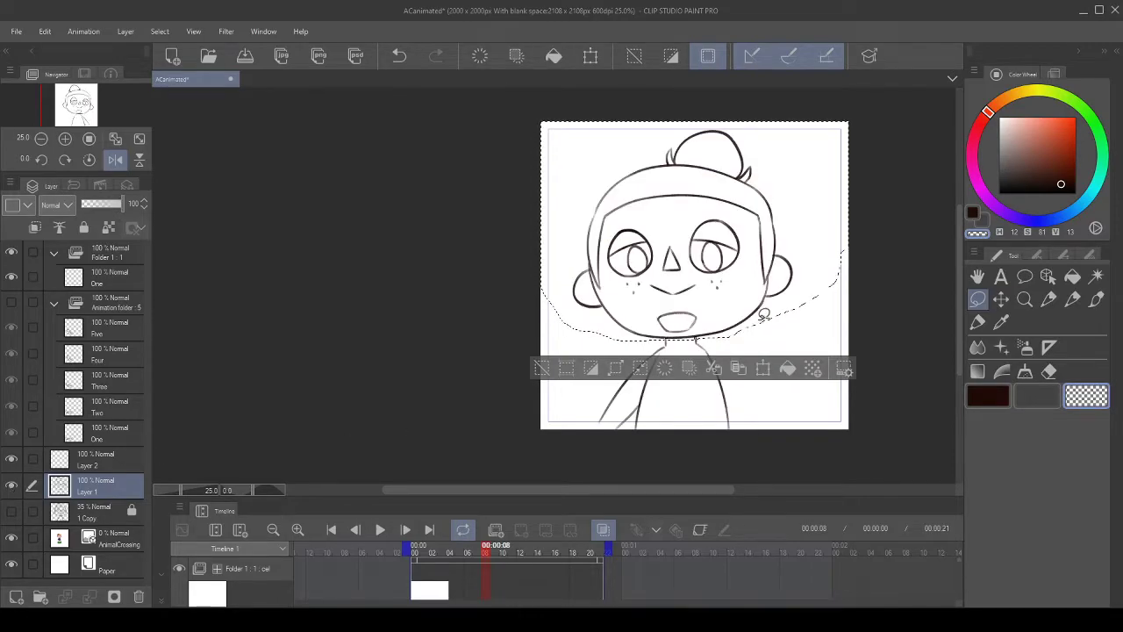
click(762, 370)
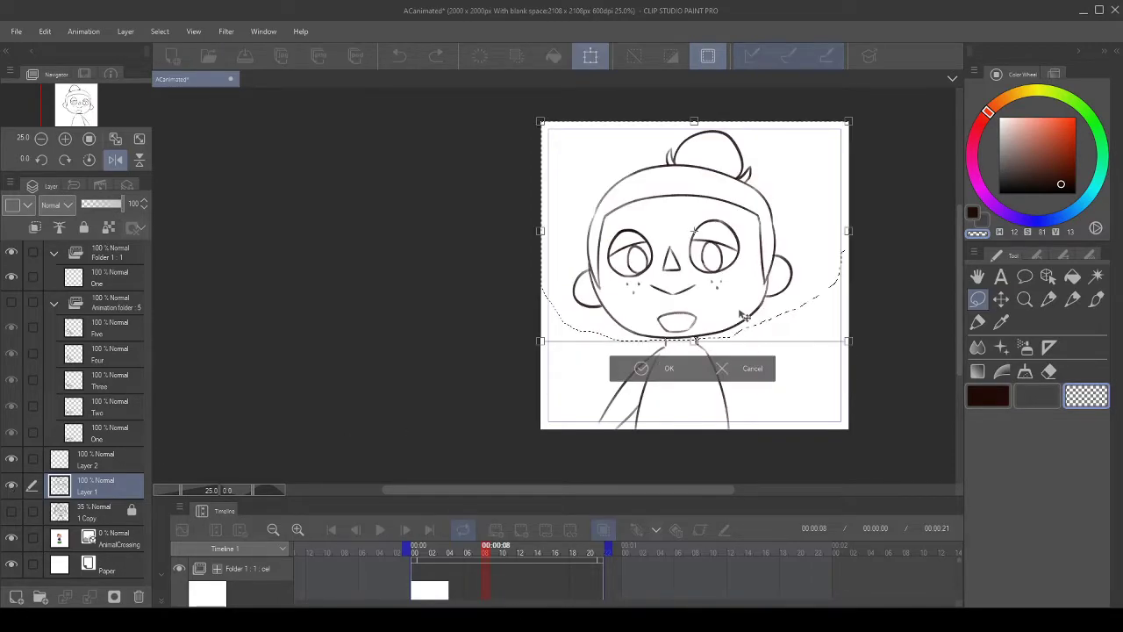
mouse_move(745, 298)
mouse_down()
mouse_move(744, 337)
mouse_move(739, 297)
mouse_move(744, 313)
mouse_up()
scroll(718, 368, up, 3)
scroll(675, 277, up, 2)
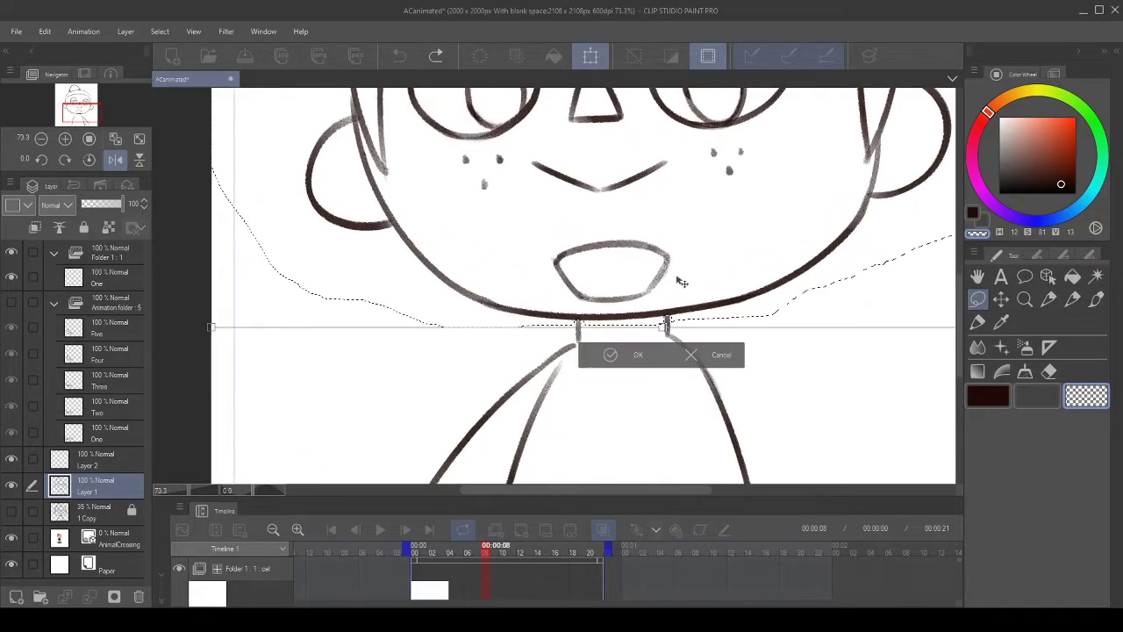
click(400, 55)
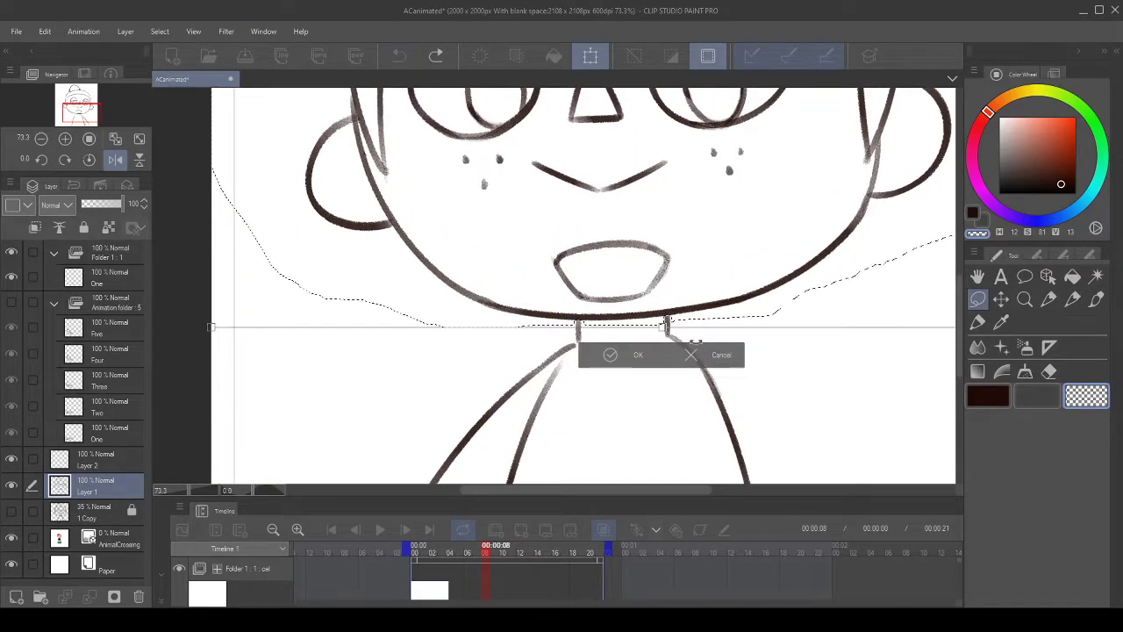
click(688, 357)
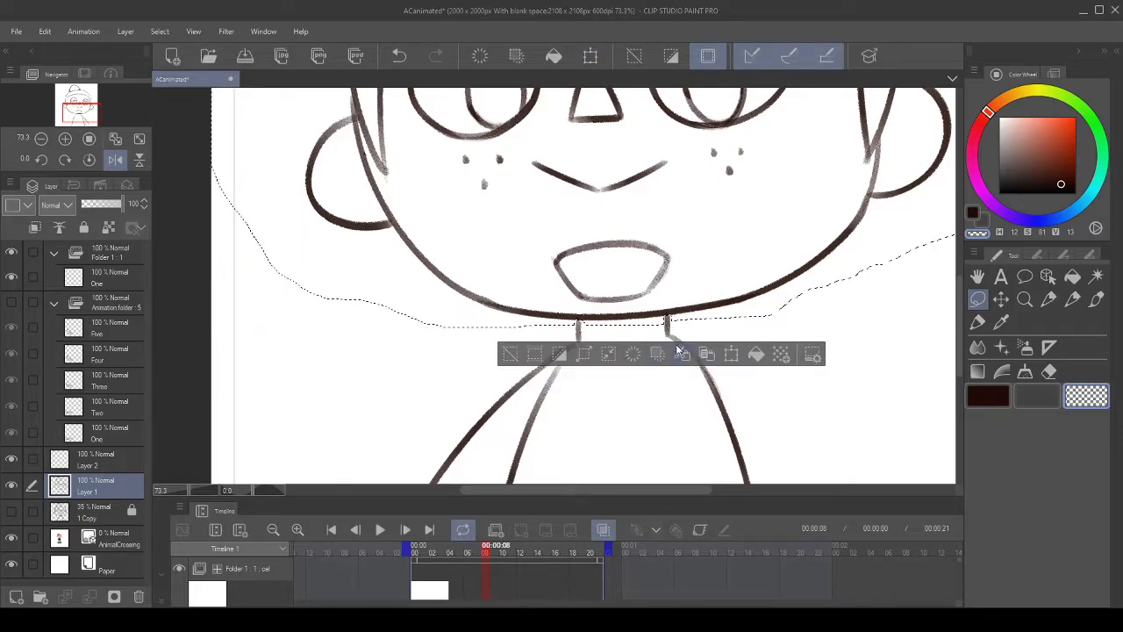
- Cut the selected head from Layer 1 onto a new layer named Head Lines, deselect, and check Layer 1 by toggling its visibility
click(684, 354)
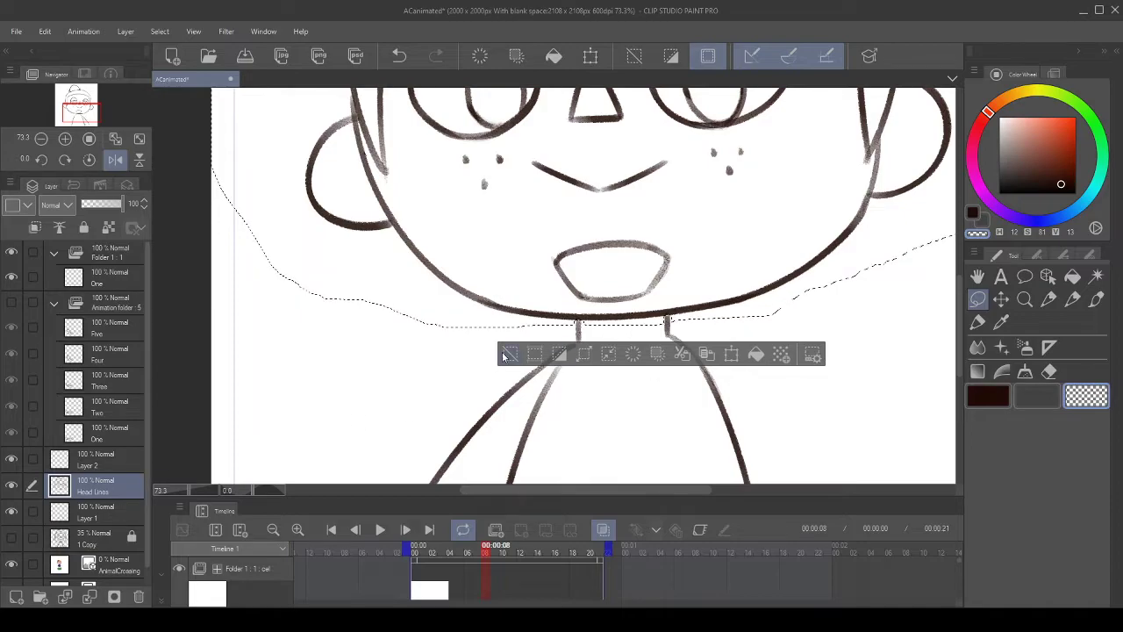
click(510, 355)
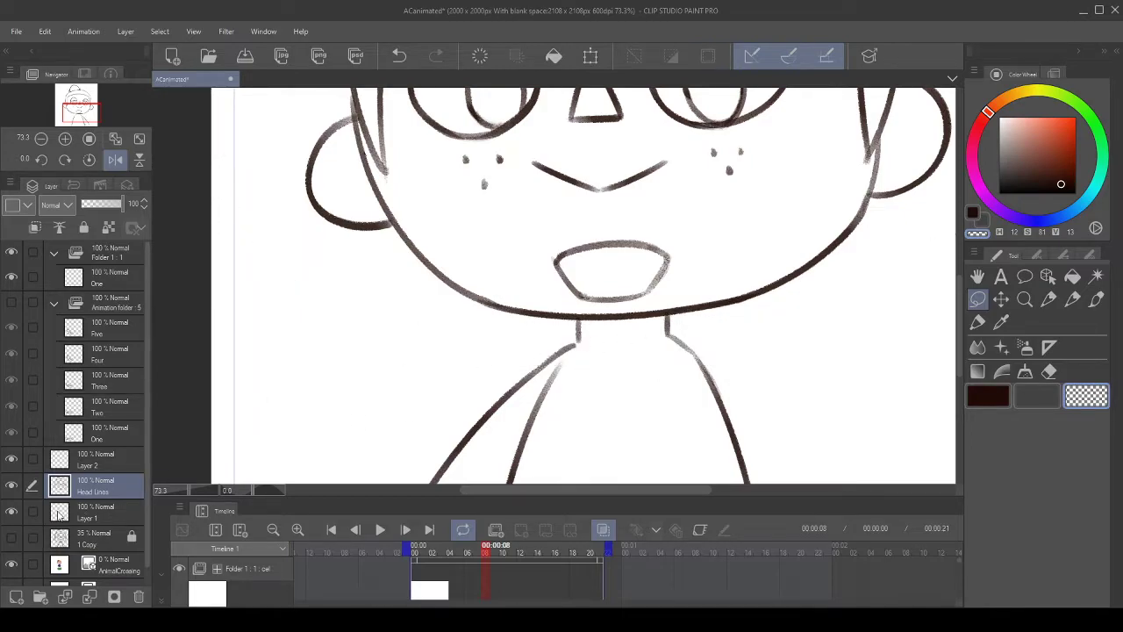
click(10, 512)
click(11, 511)
- Examine the separated line art at several magnifications, unmirrored and mirrored, and against the 1 Copy sketch layer
scroll(689, 318, down, 4)
scroll(689, 332, up, 2)
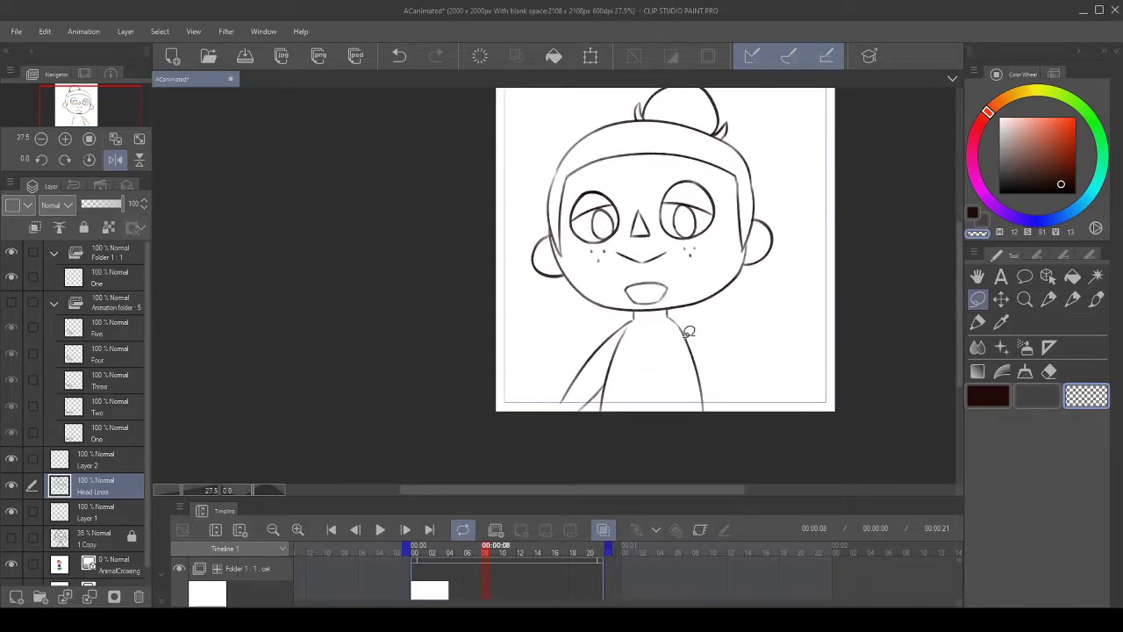
scroll(690, 331, up, 3)
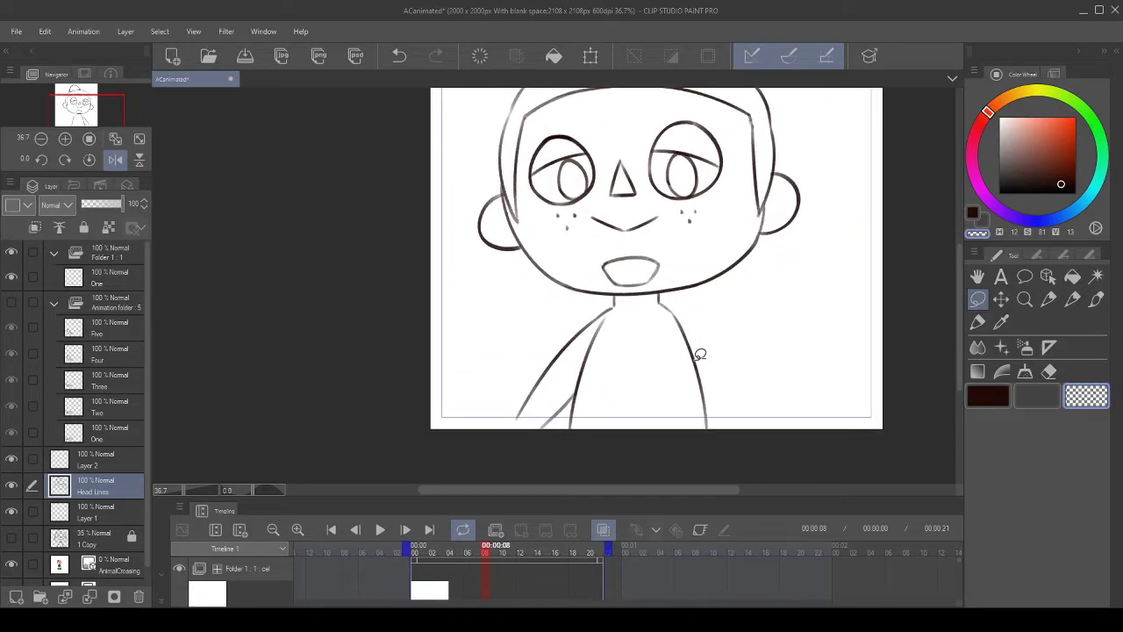
scroll(694, 360, down, 2)
scroll(694, 370, down, 1)
scroll(614, 351, up, 1)
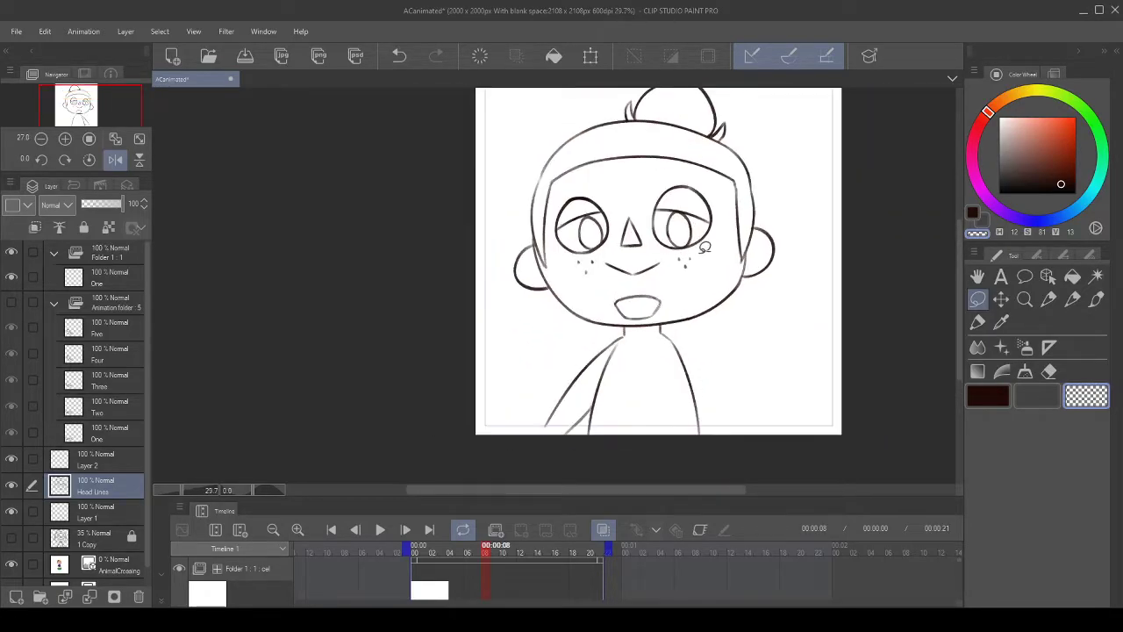
scroll(544, 342, down, 2)
scroll(477, 335, up, 1)
click(115, 160)
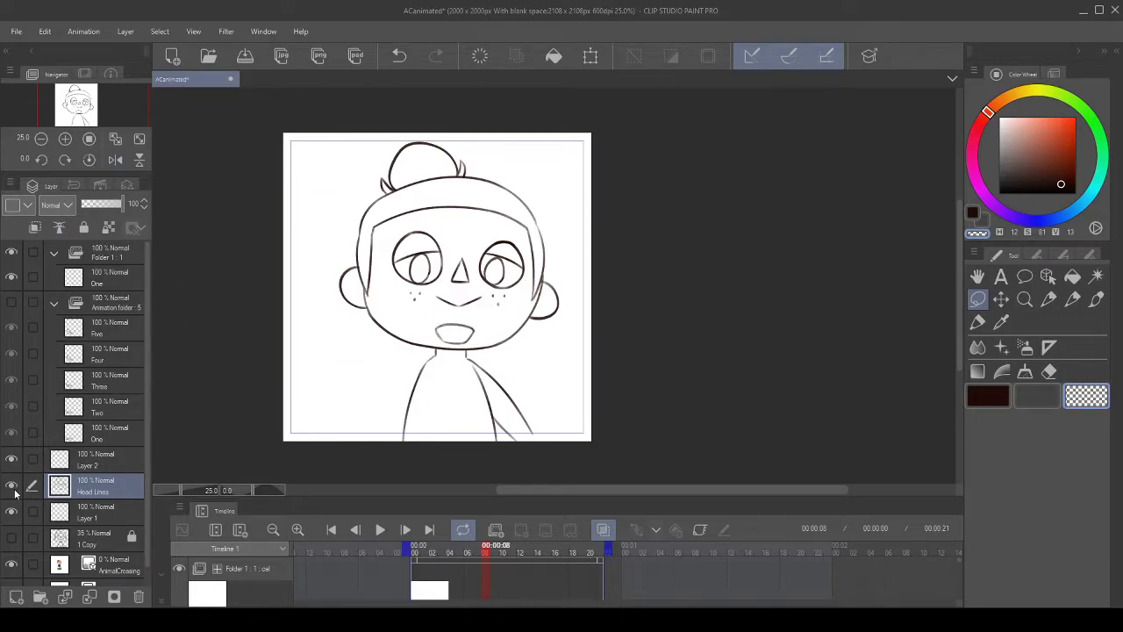
click(116, 161)
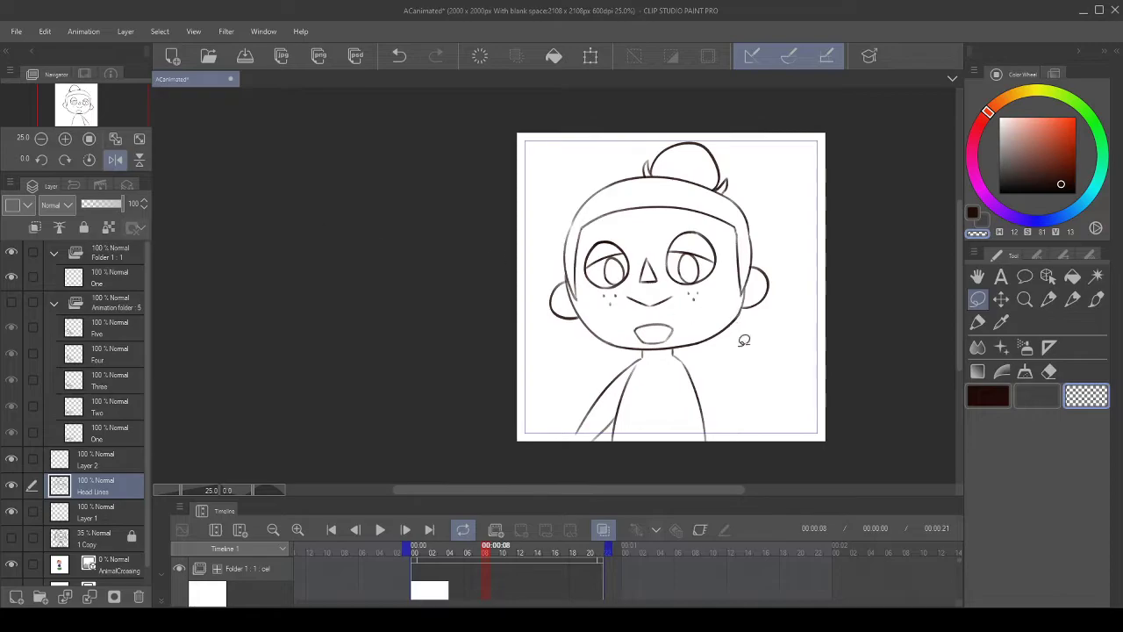
click(10, 538)
click(9, 538)
click(9, 538)
click(10, 538)
scroll(630, 426, up, 1)
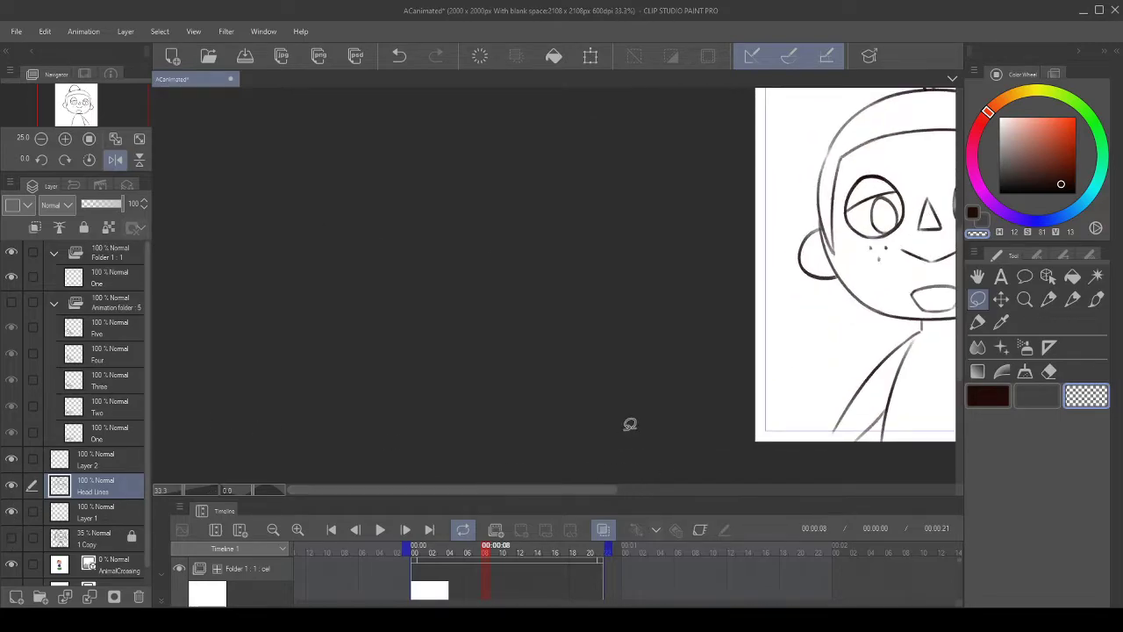
scroll(680, 308, down, 3)
scroll(860, 374, up, 1)
scroll(859, 373, up, 3)
scroll(727, 381, up, 2)
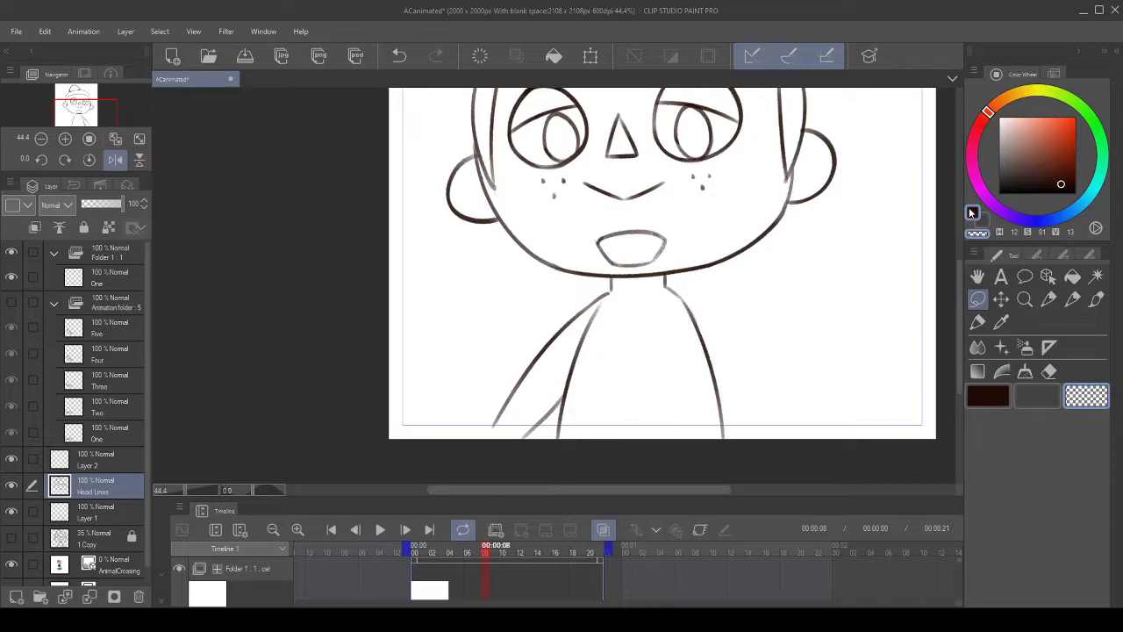
scroll(746, 235, down, 2)
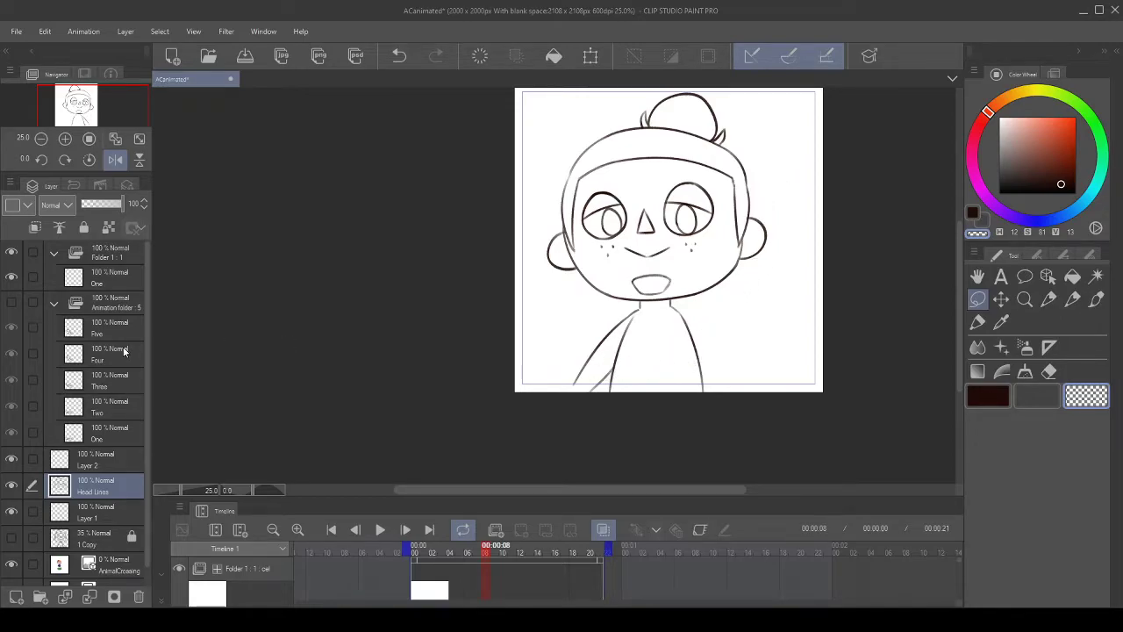
- Show the Animation folder's rough arm drawings, play the waving animation, and return the timeline to the first frame
click(11, 302)
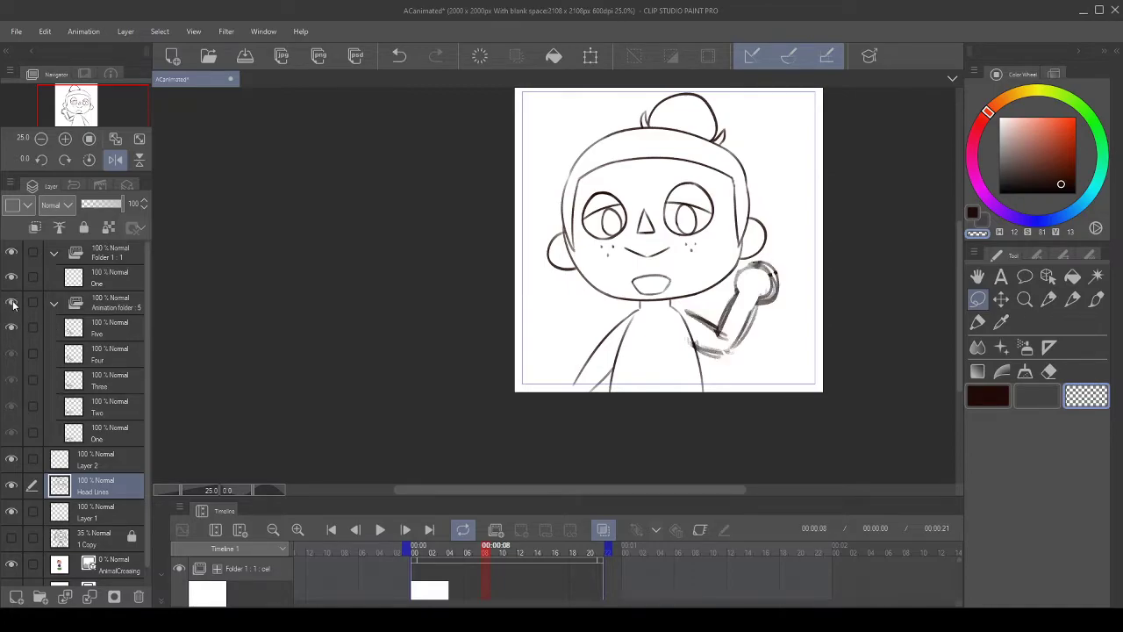
click(380, 529)
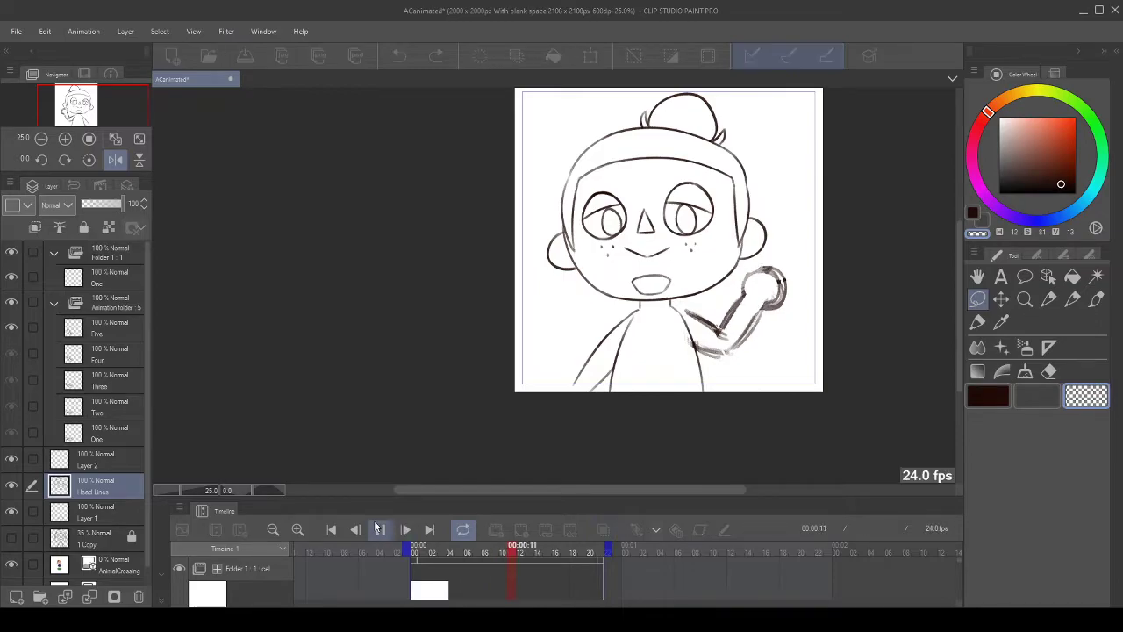
click(380, 529)
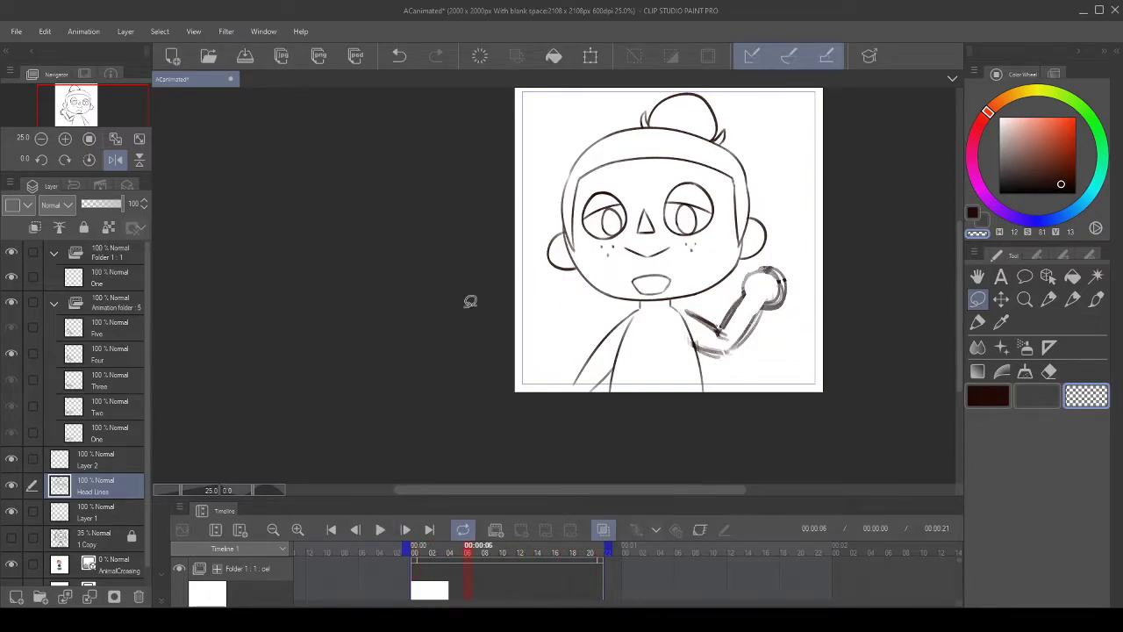
click(417, 548)
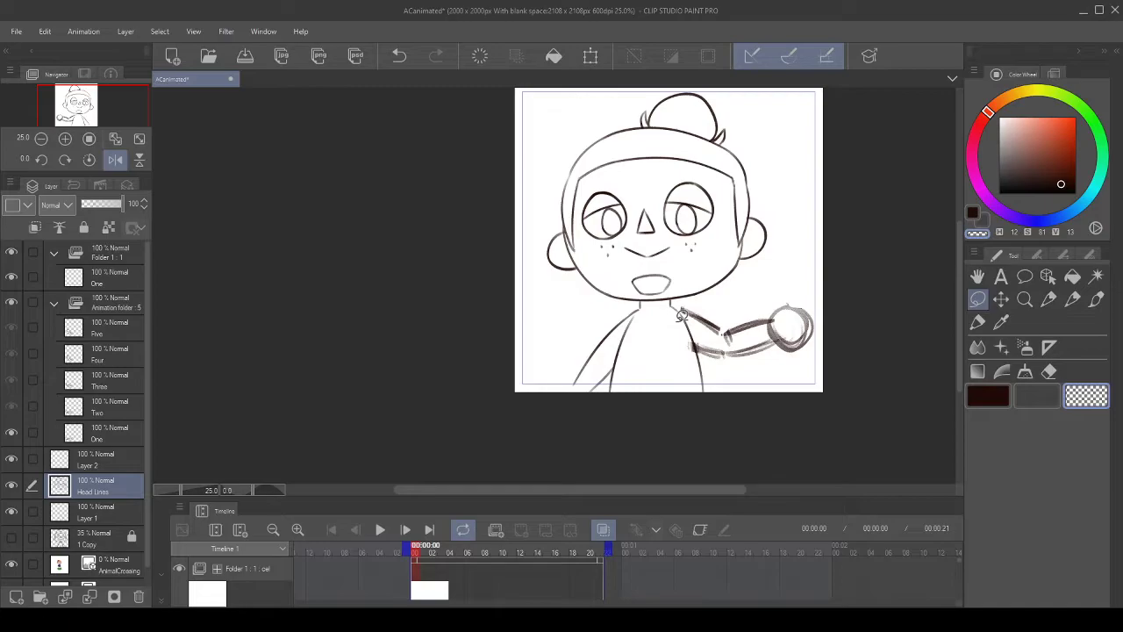
- Inspect the rough arm's joint with the shoulder on the first frame and make Layer 2 the active layer
scroll(767, 168, down, 2)
scroll(769, 168, up, 3)
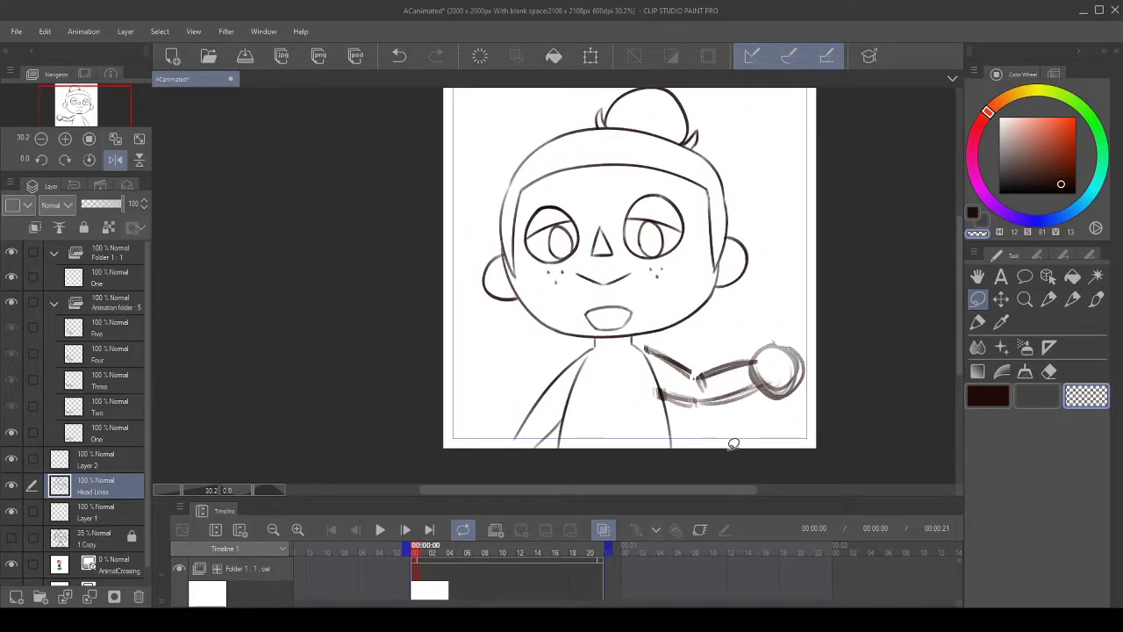
scroll(734, 444, down, 1)
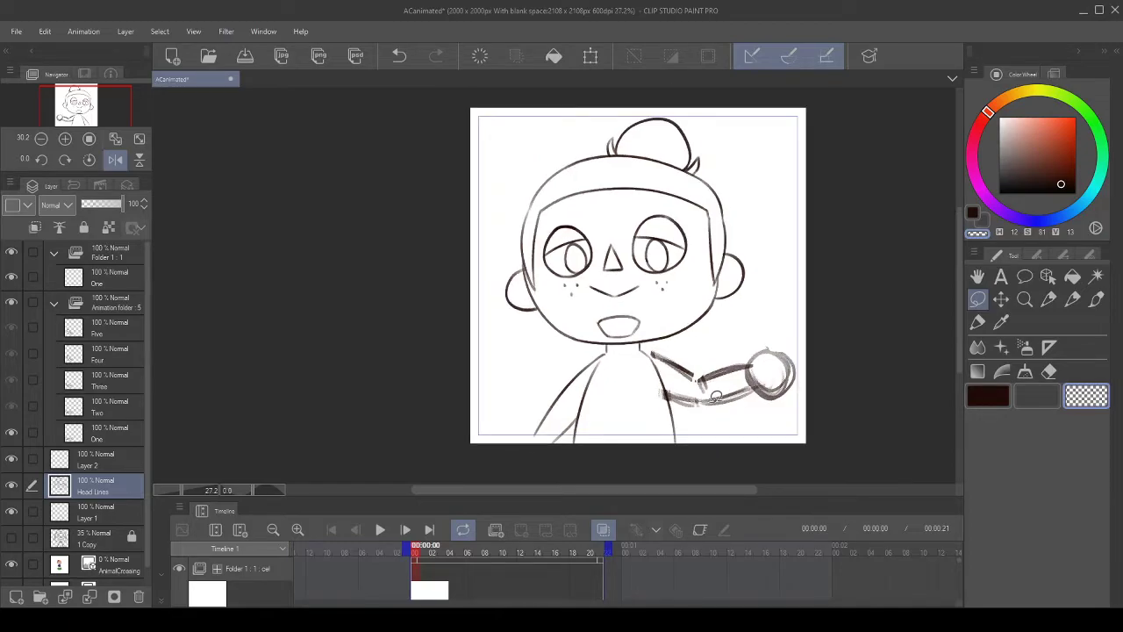
scroll(717, 378, up, 2)
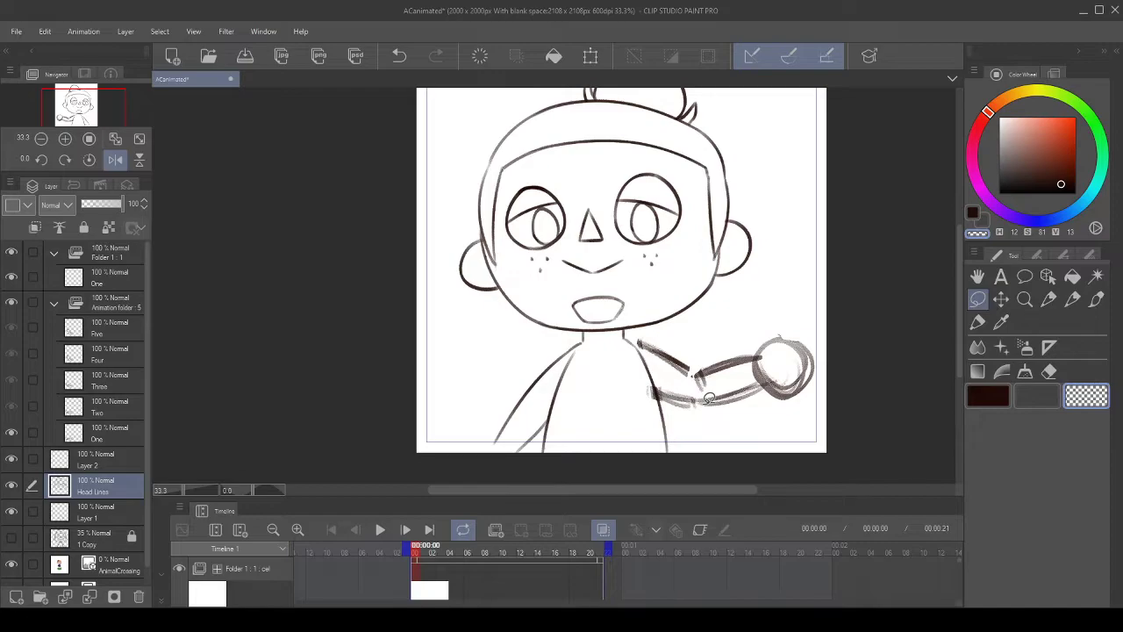
click(104, 462)
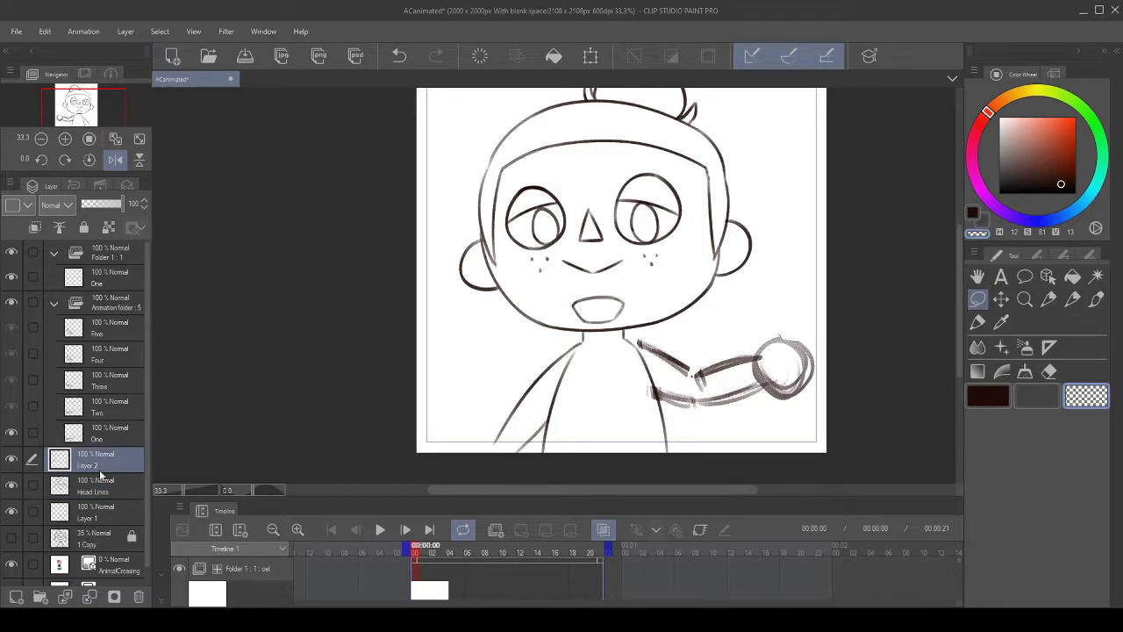
click(107, 481)
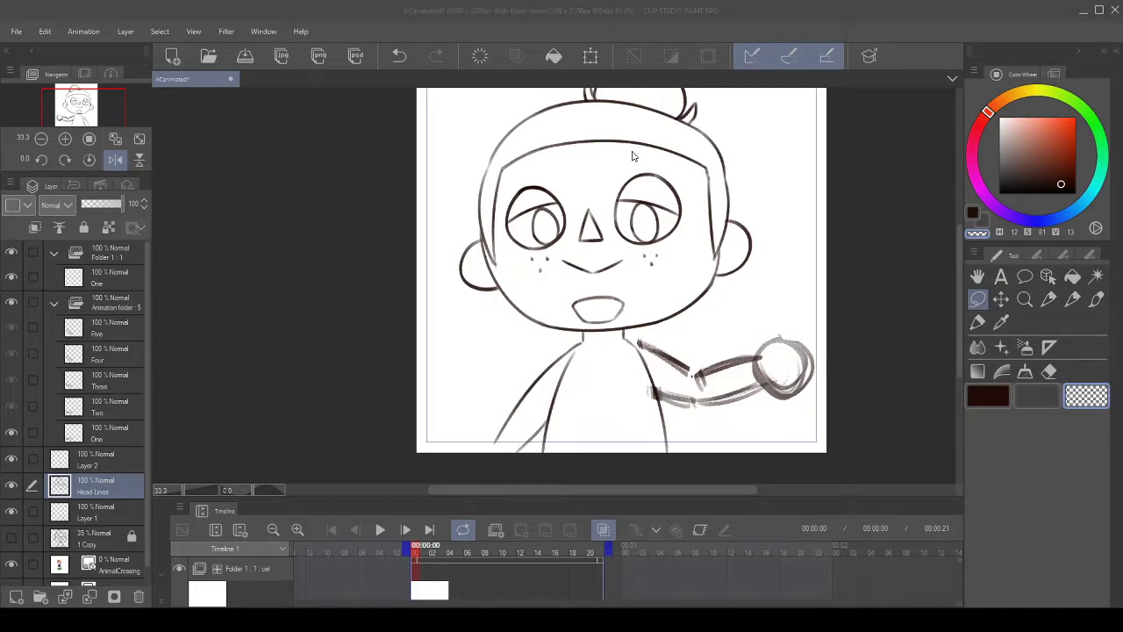
click(99, 456)
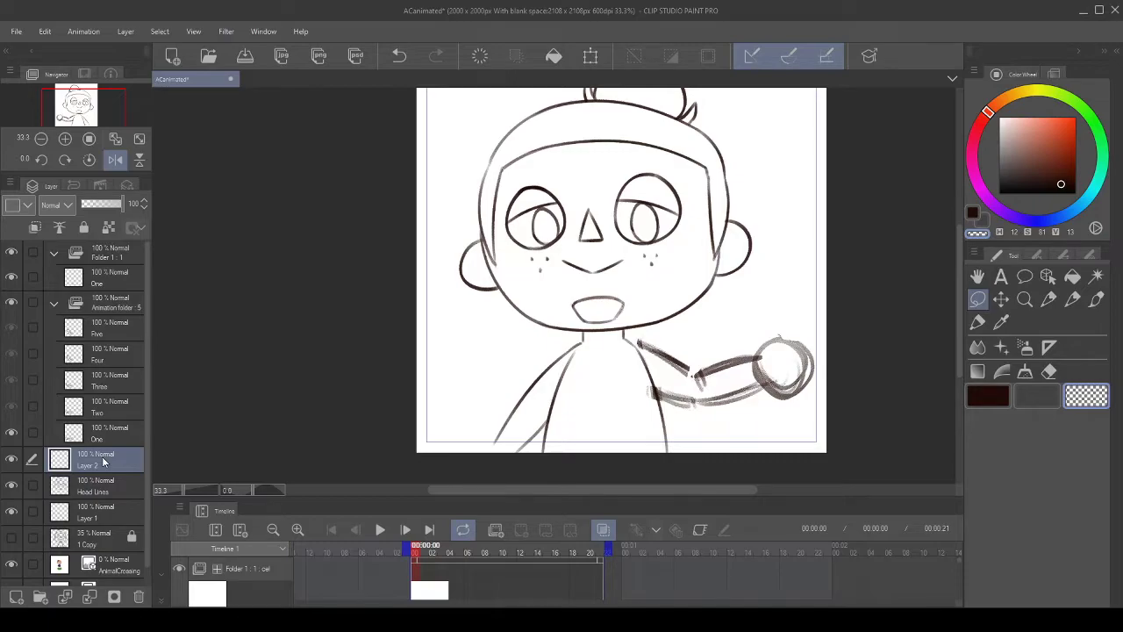
- Move Layer 2 directly below the Head Lines layer and hide the Animation folder's rough arm drawings
drag(103, 492, 113, 471)
click(108, 493)
scroll(774, 308, up, 2)
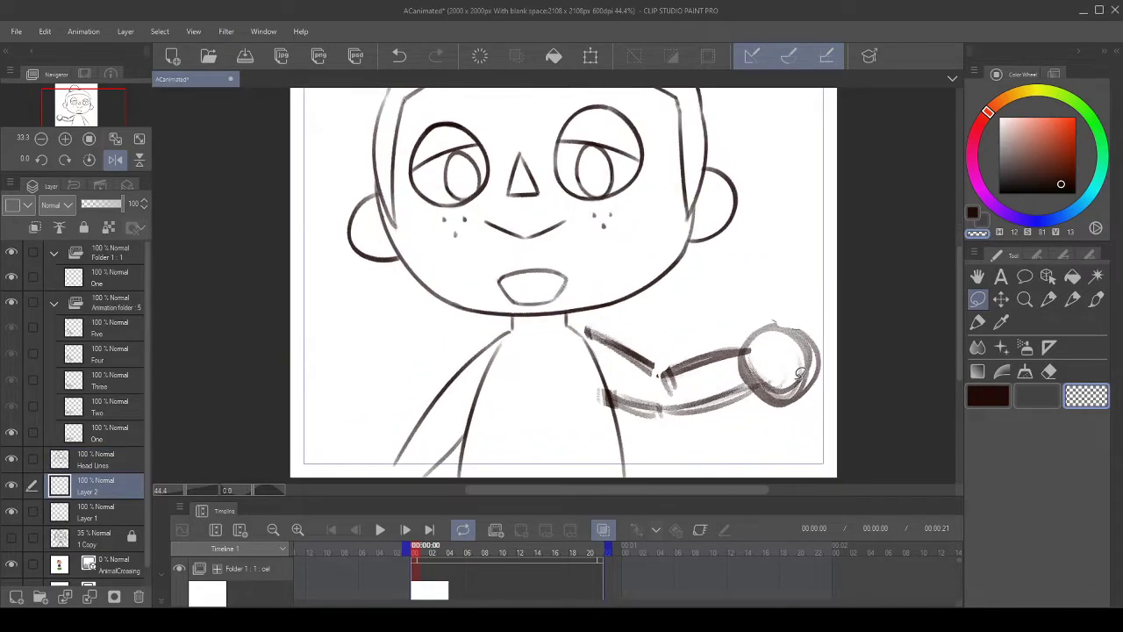
click(11, 303)
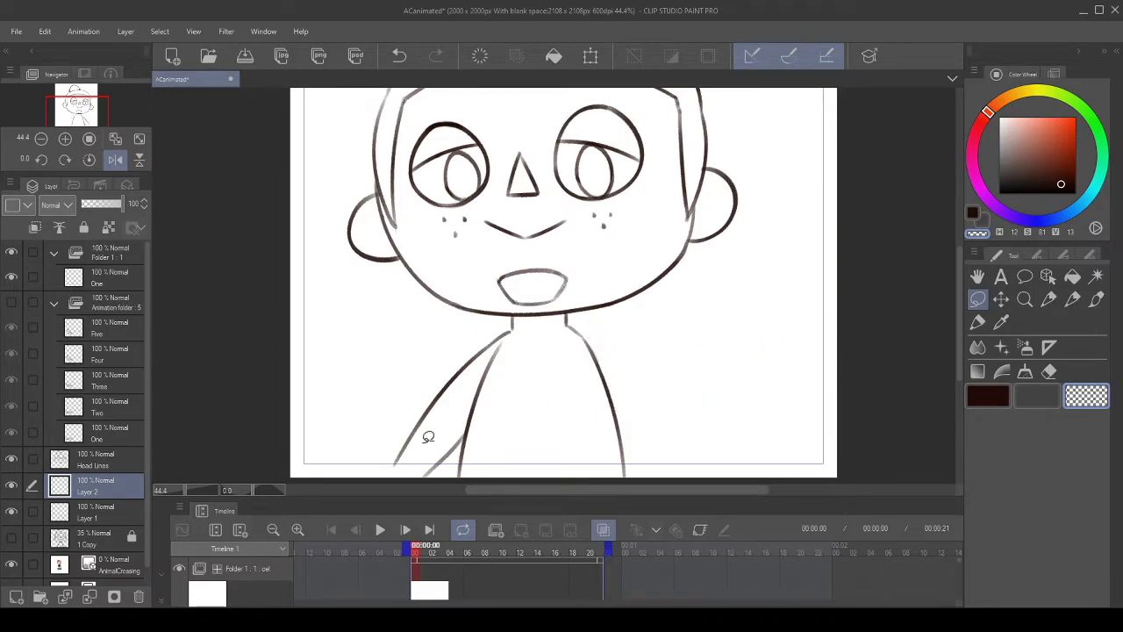
- Check Layer 1 by toggling its visibility, lock it, and make Layer 2 the active layer
click(12, 512)
click(12, 511)
click(85, 516)
click(91, 490)
click(85, 518)
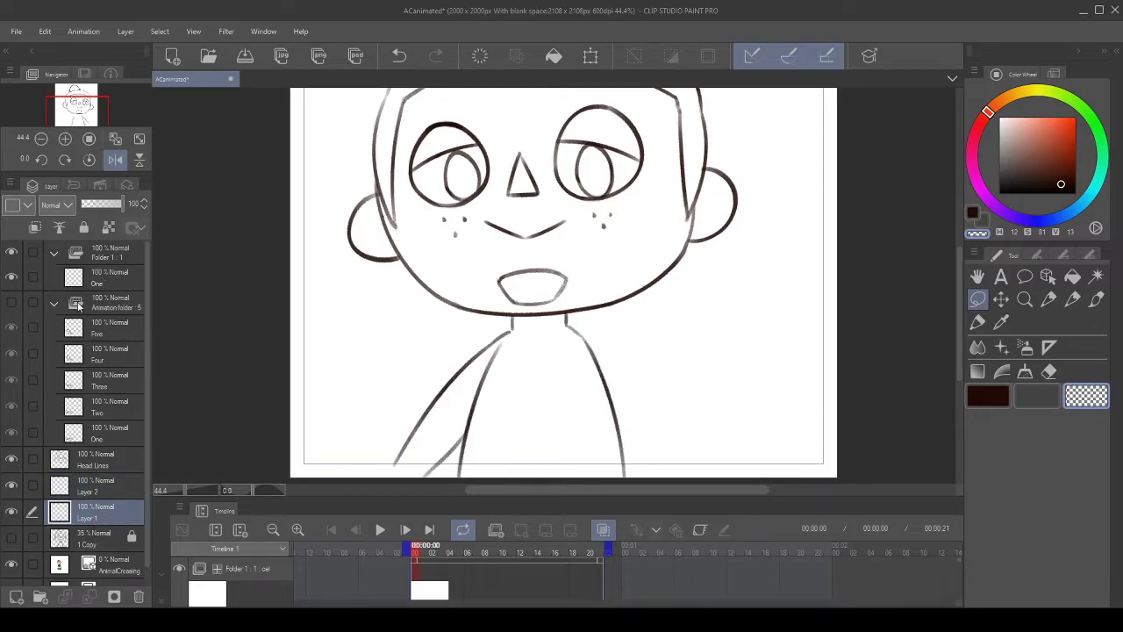
click(85, 229)
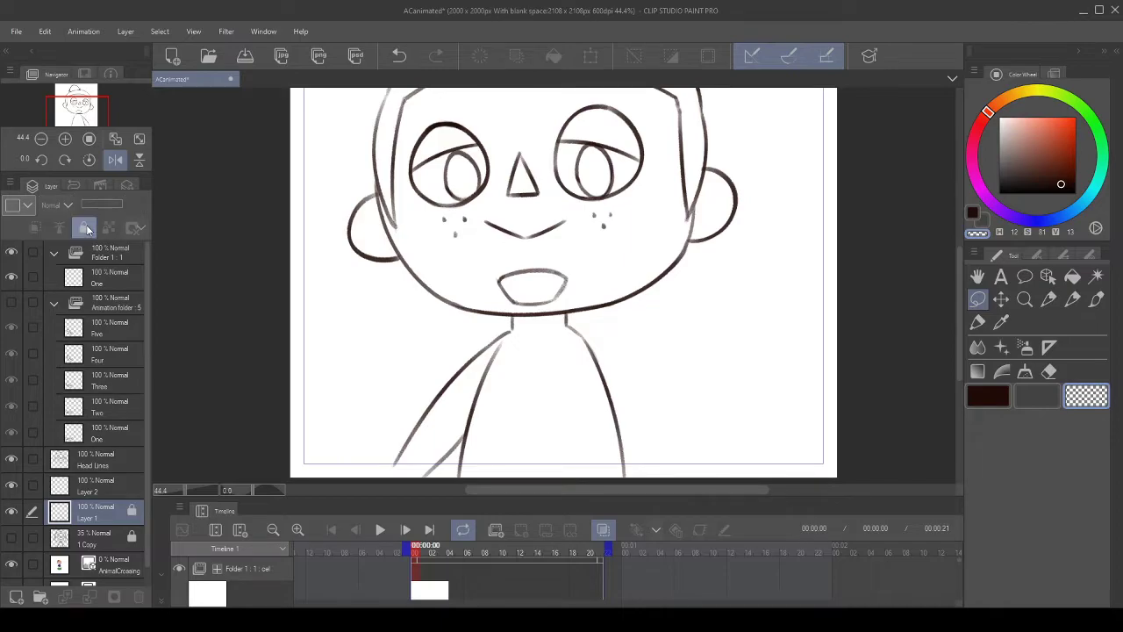
click(104, 491)
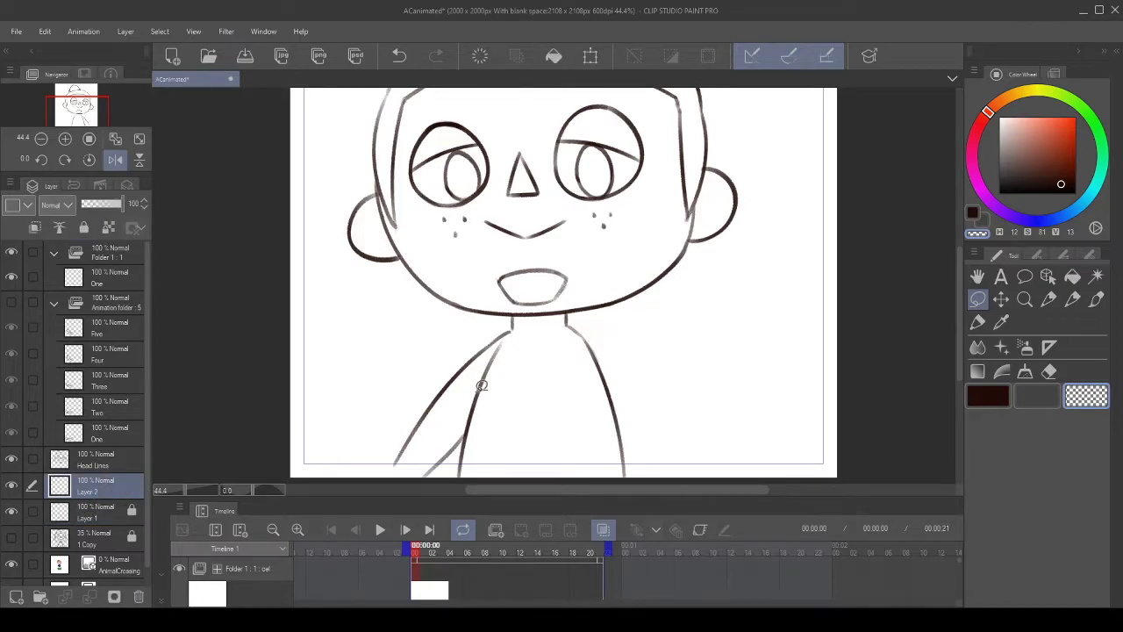
- Rename Layer 1 as Body base and check its contents by toggling its visibility
scroll(507, 384, up, 2)
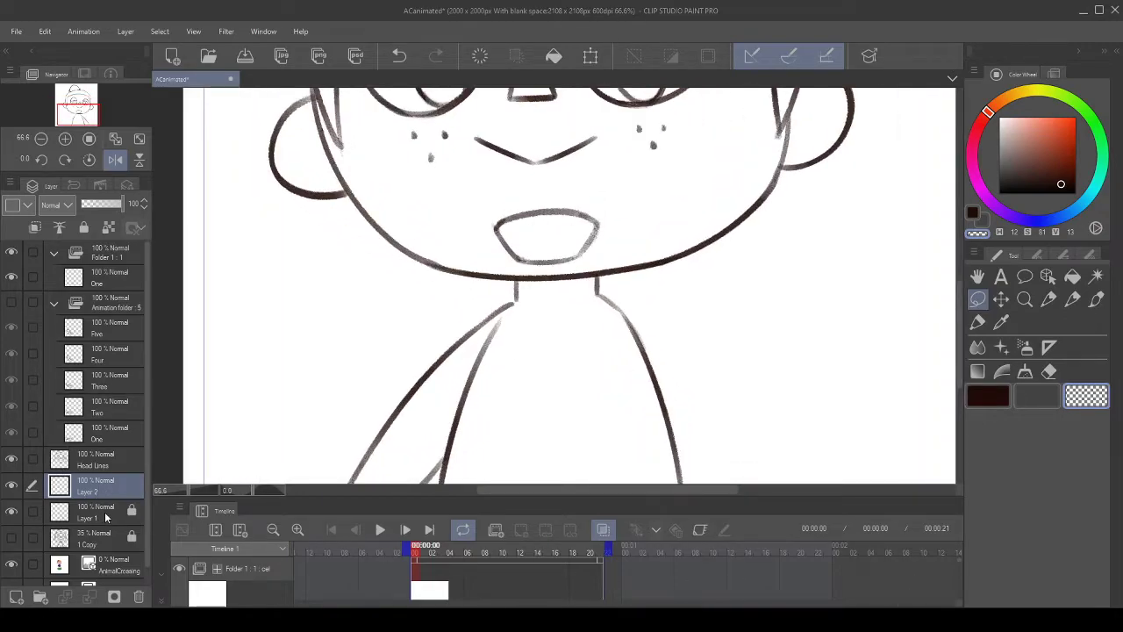
click(101, 518)
click(12, 512)
click(13, 513)
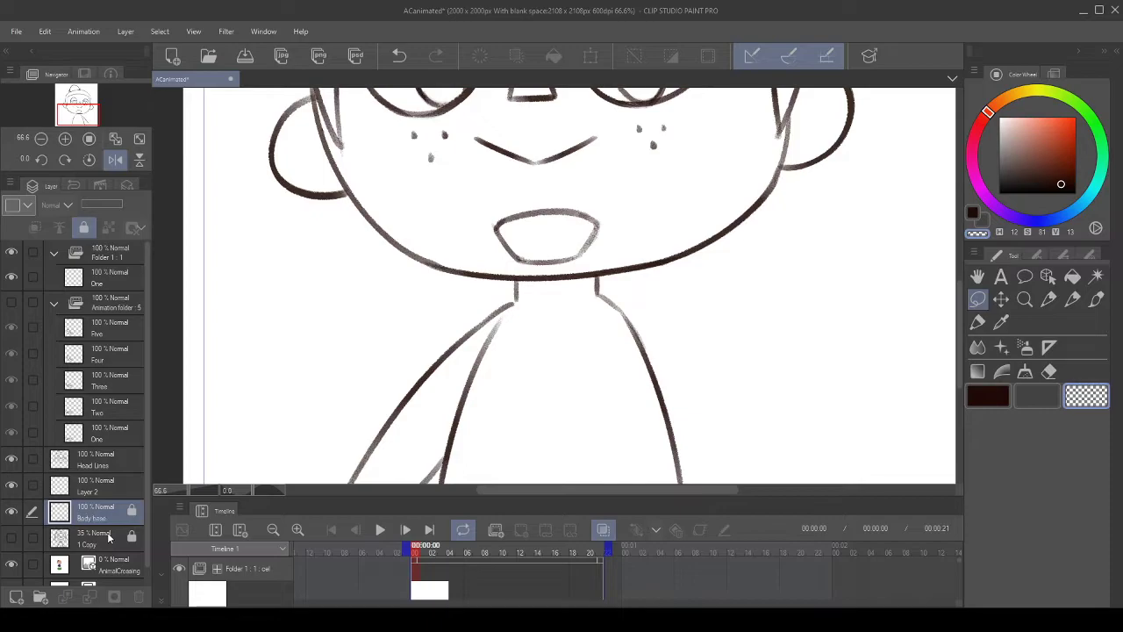
scroll(244, 399, down, 1)
click(109, 492)
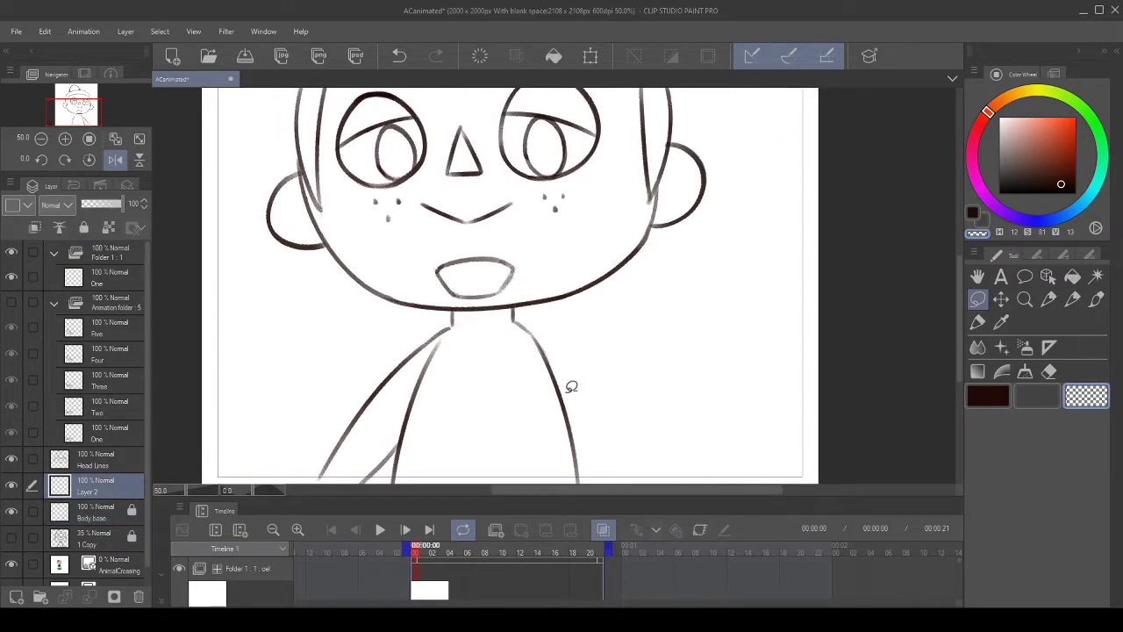
scroll(572, 386, up, 1)
- Unlock the Body base layer and merge Layer 2 down into it
click(101, 511)
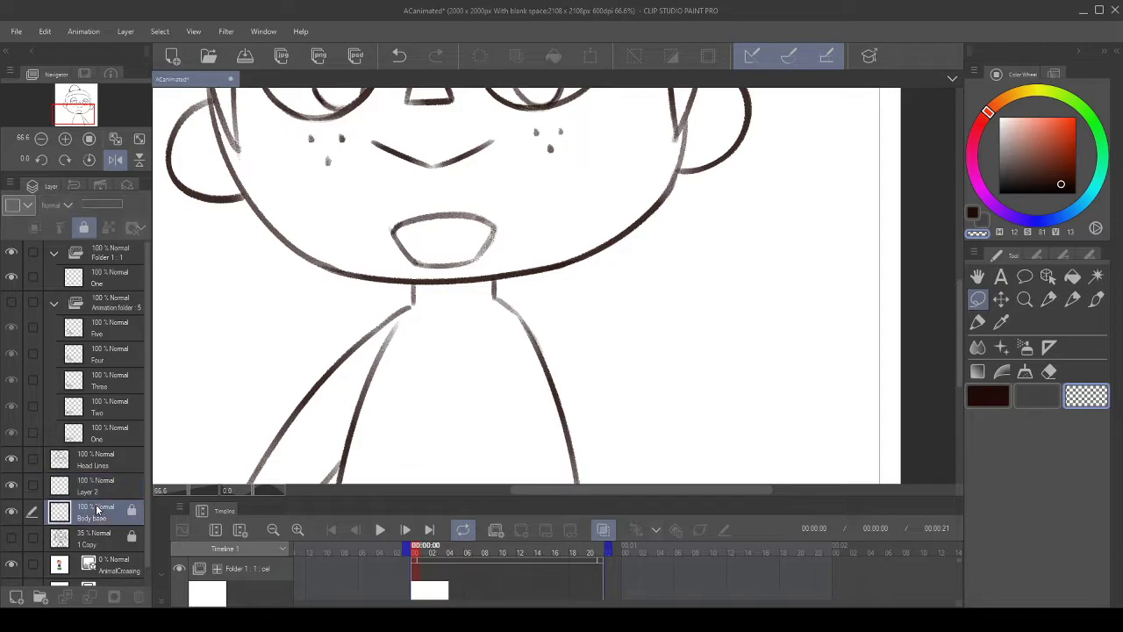
click(84, 227)
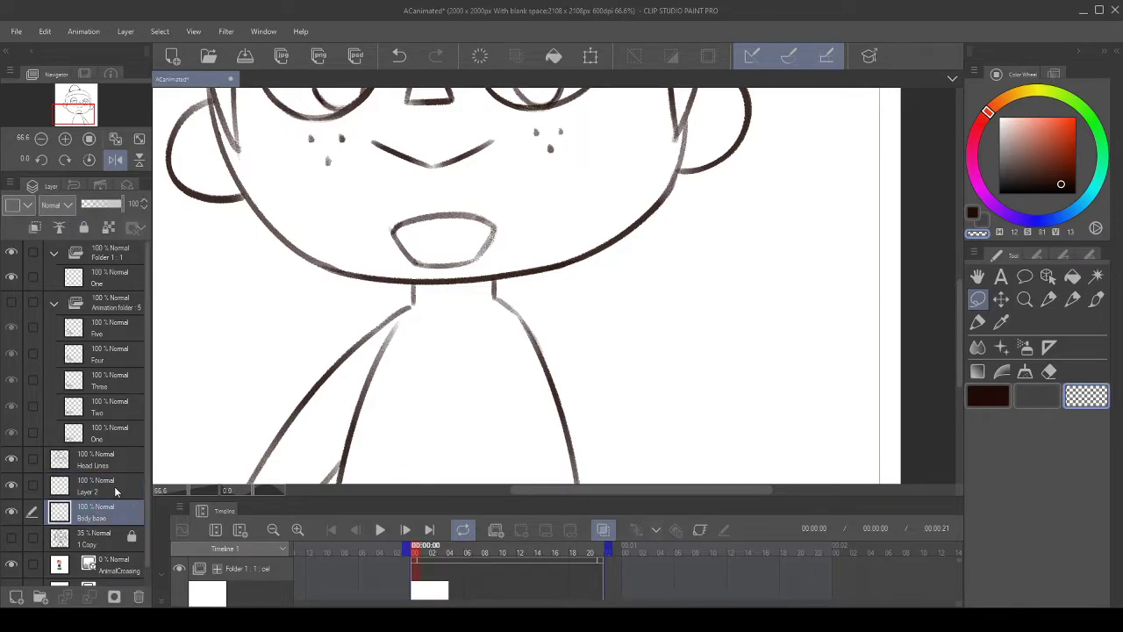
click(117, 486)
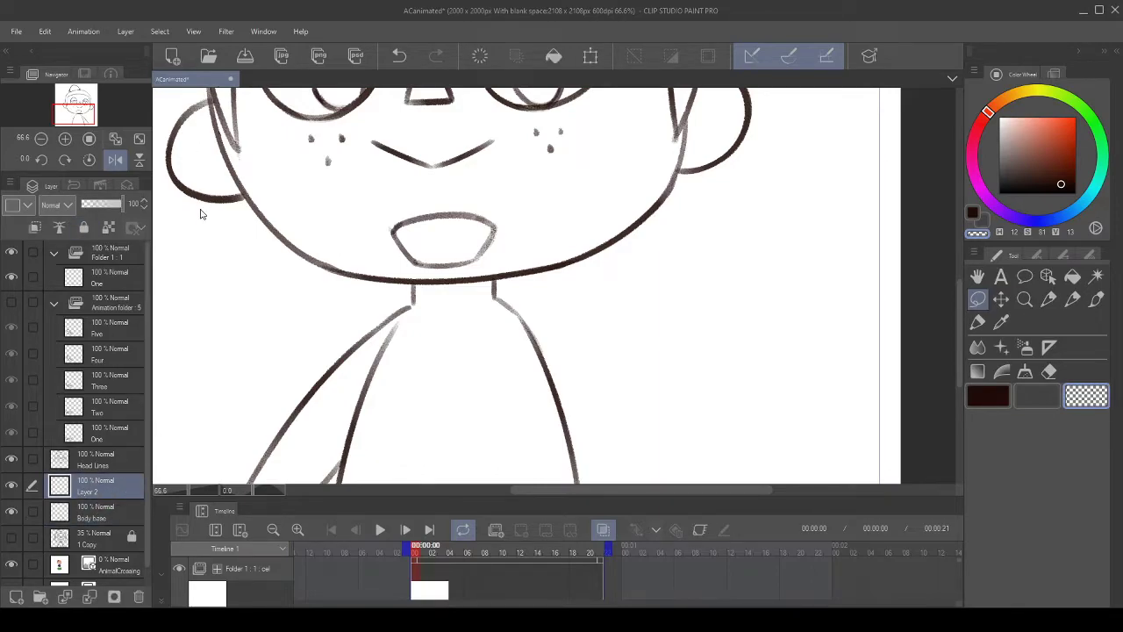
key(ctrl+e)
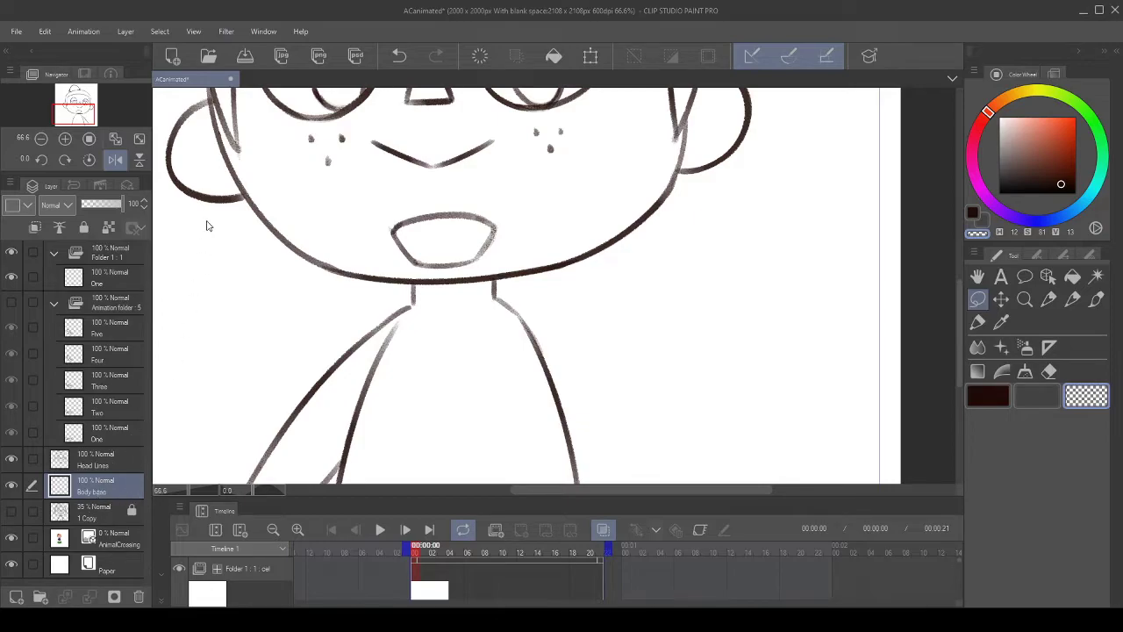
- Duplicate the Body base layer, lock the original, and make Body base Copy the active layer
key(ctrl+c)
key(ctrl+v)
click(98, 511)
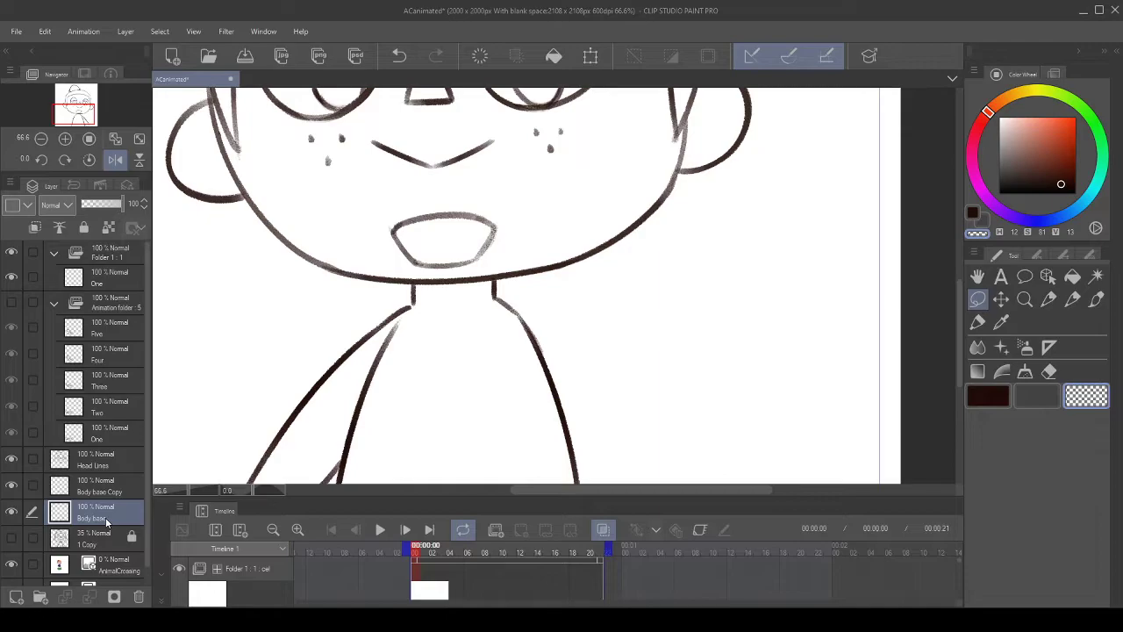
click(84, 228)
click(106, 488)
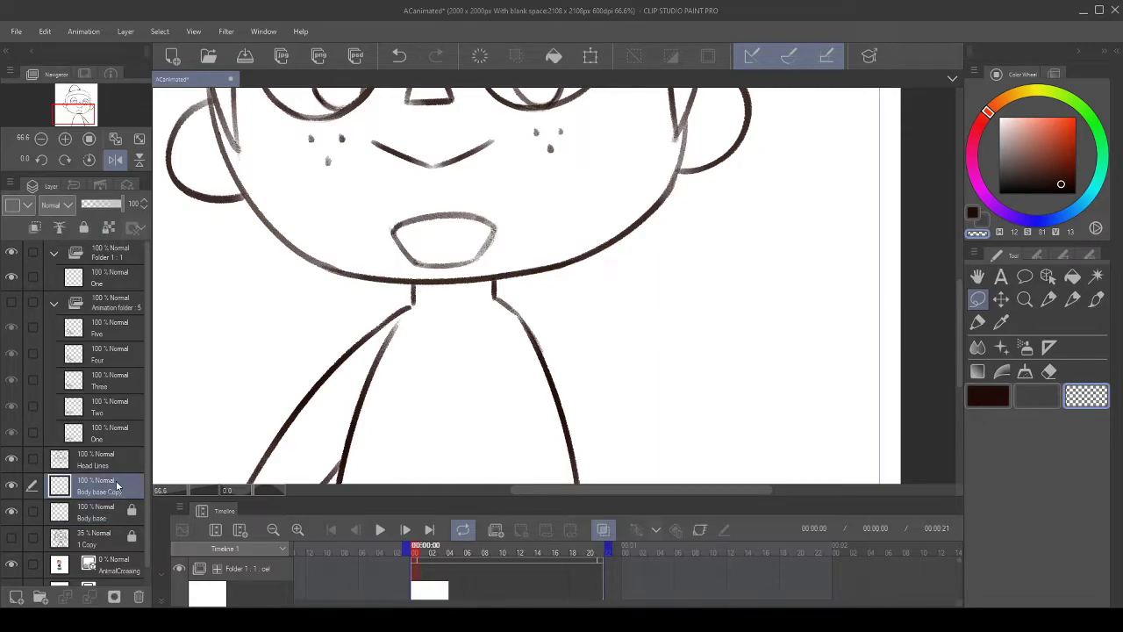
- Sketch two narrow rectangular collar flaps below the neck with the dark brown pen on Body base Copy, redoing the right flap's outer edge
scroll(371, 388, down, 2)
click(976, 214)
click(1076, 300)
drag(383, 359, 471, 314)
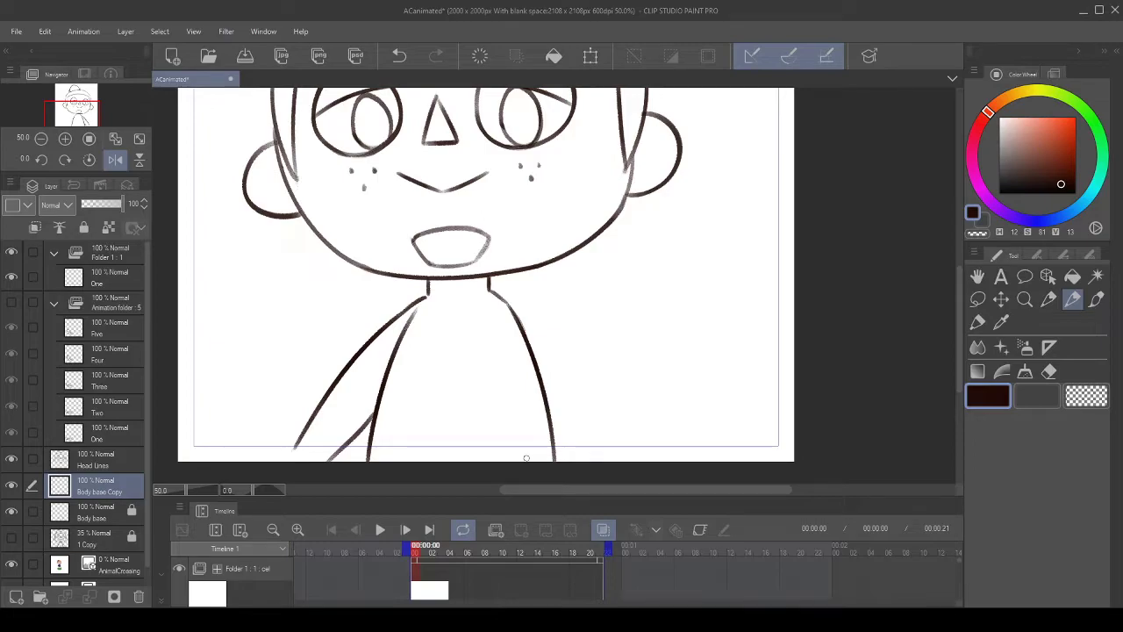
scroll(501, 351, up, 1)
scroll(401, 289, up, 1)
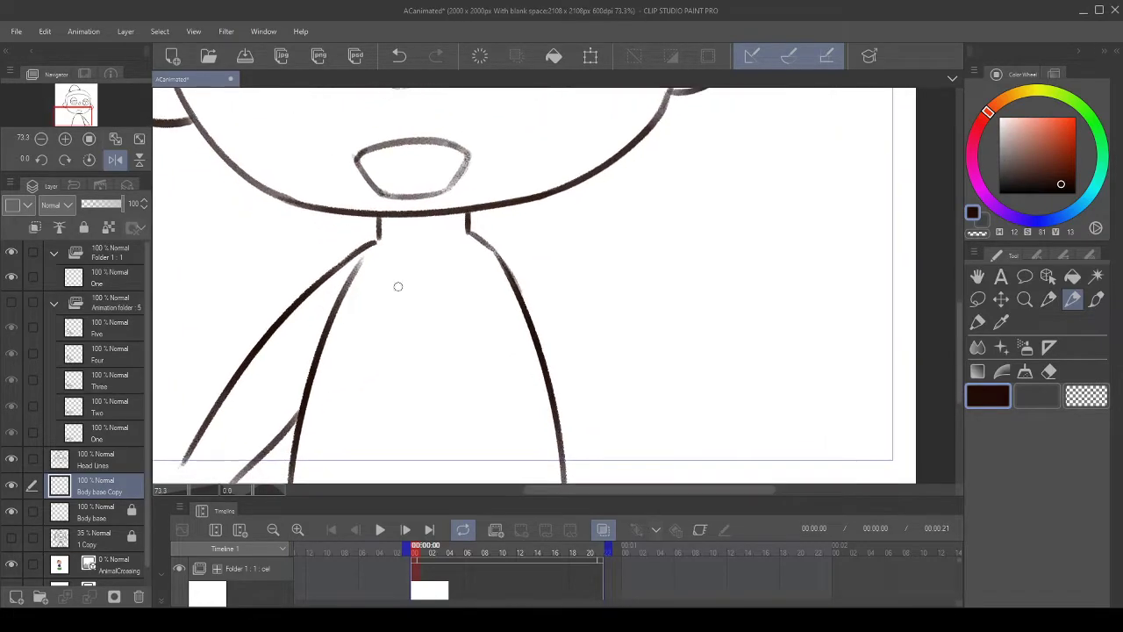
mouse_move(379, 242)
mouse_down()
mouse_move(389, 312)
mouse_move(349, 292)
mouse_move(360, 258)
mouse_up()
key(space)
mouse_move(452, 226)
mouse_down()
mouse_move(473, 296)
mouse_move(464, 257)
mouse_move(411, 241)
mouse_move(379, 255)
mouse_move(385, 283)
mouse_move(410, 249)
mouse_move(407, 330)
mouse_up()
click(399, 55)
click(399, 56)
key(space)
key(space)
mouse_move(468, 284)
mouse_down()
mouse_move(462, 272)
mouse_move(492, 237)
mouse_move(469, 306)
mouse_move(498, 301)
mouse_move(496, 219)
mouse_up()
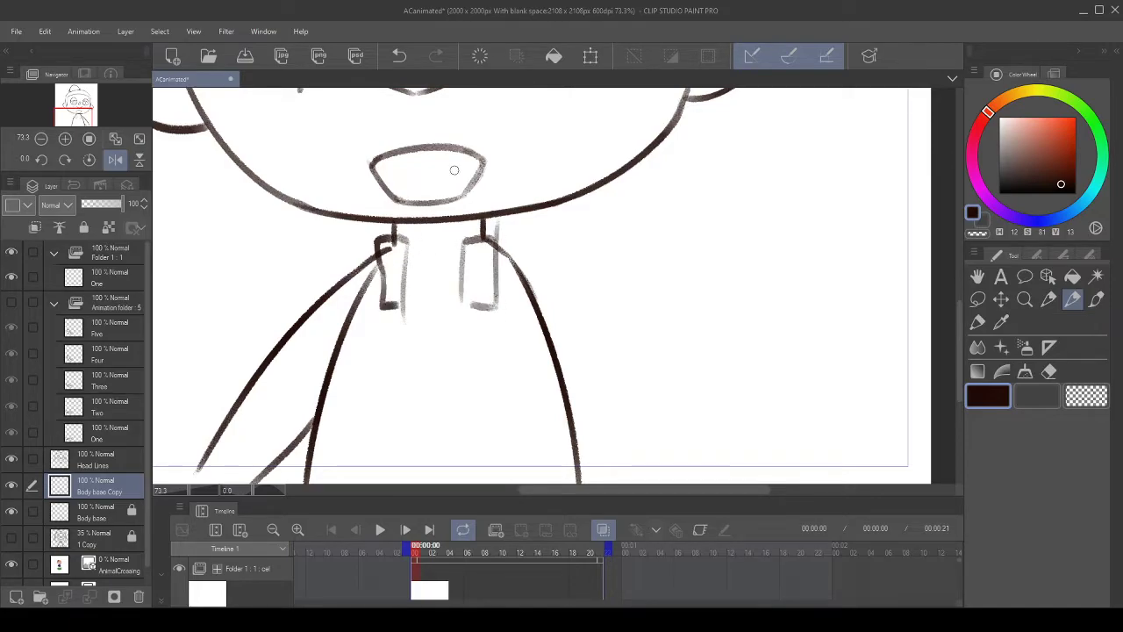
key(ctrl+z)
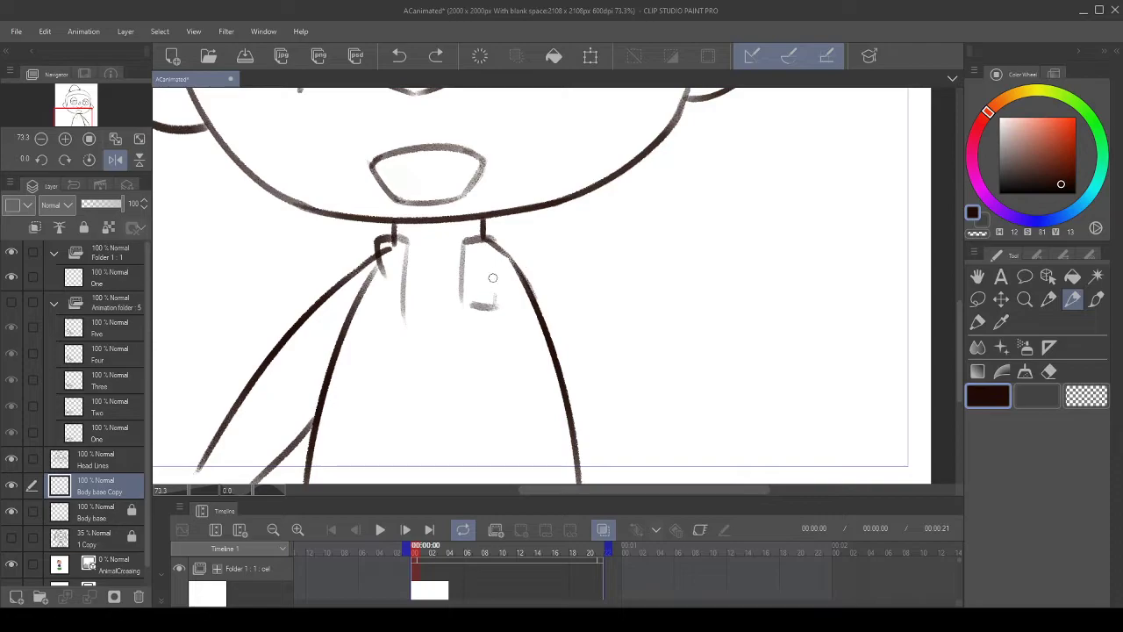
drag(492, 233, 498, 308)
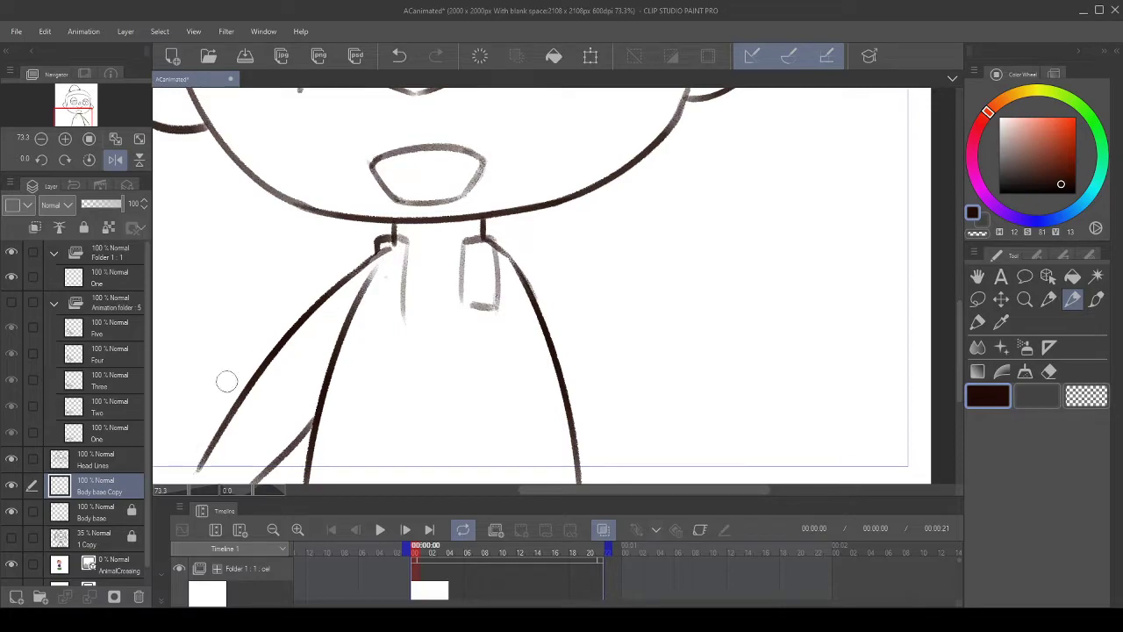
- Hide the Body base layer and erase the shoulder lines and stray strokes overlapping the left collar flap
click(12, 507)
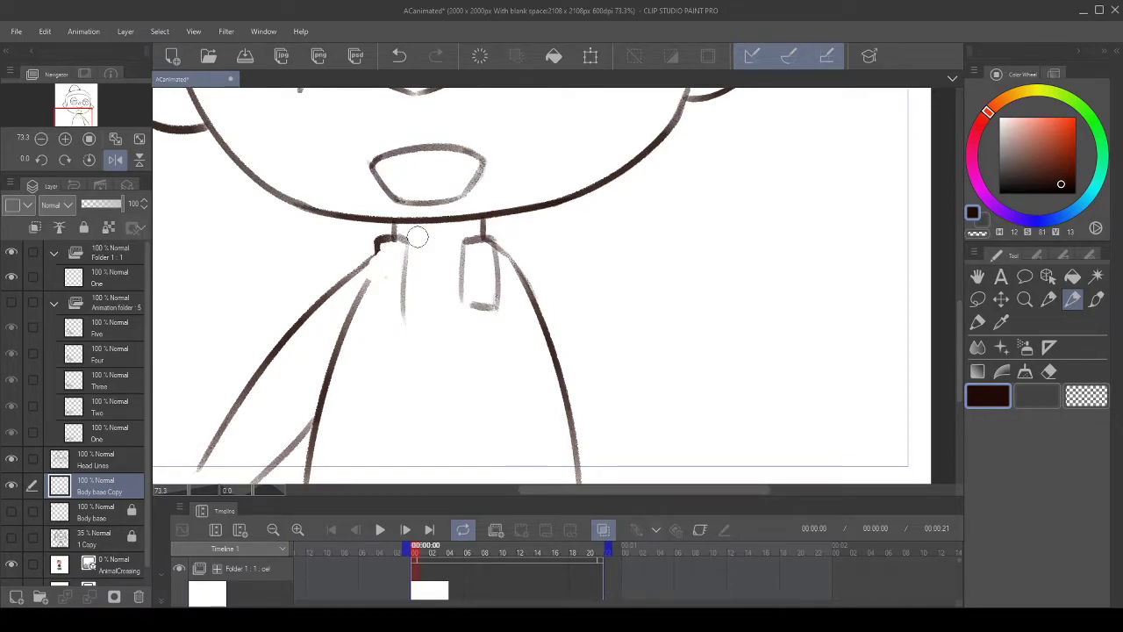
scroll(351, 254, up, 3)
scroll(554, 298, down, 2)
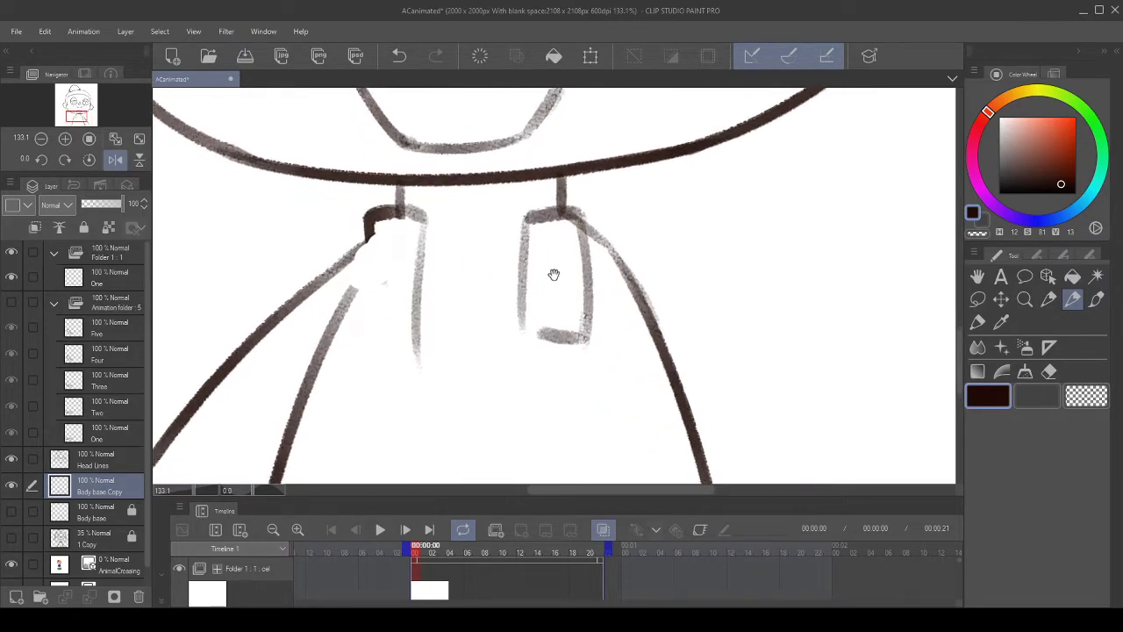
drag(369, 194, 376, 283)
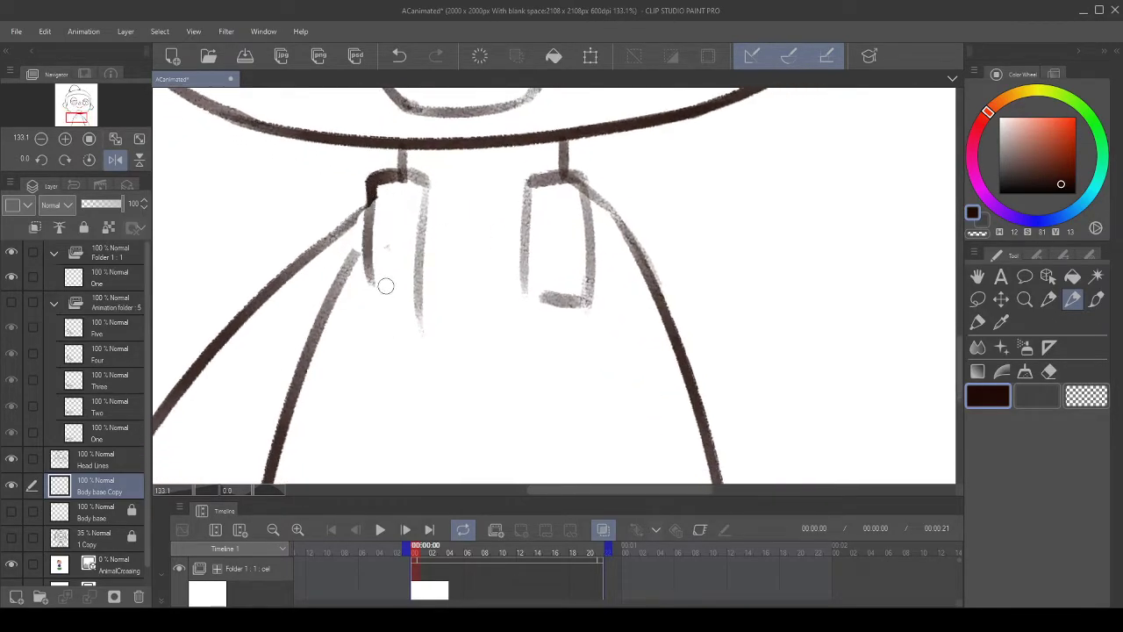
click(400, 56)
click(979, 235)
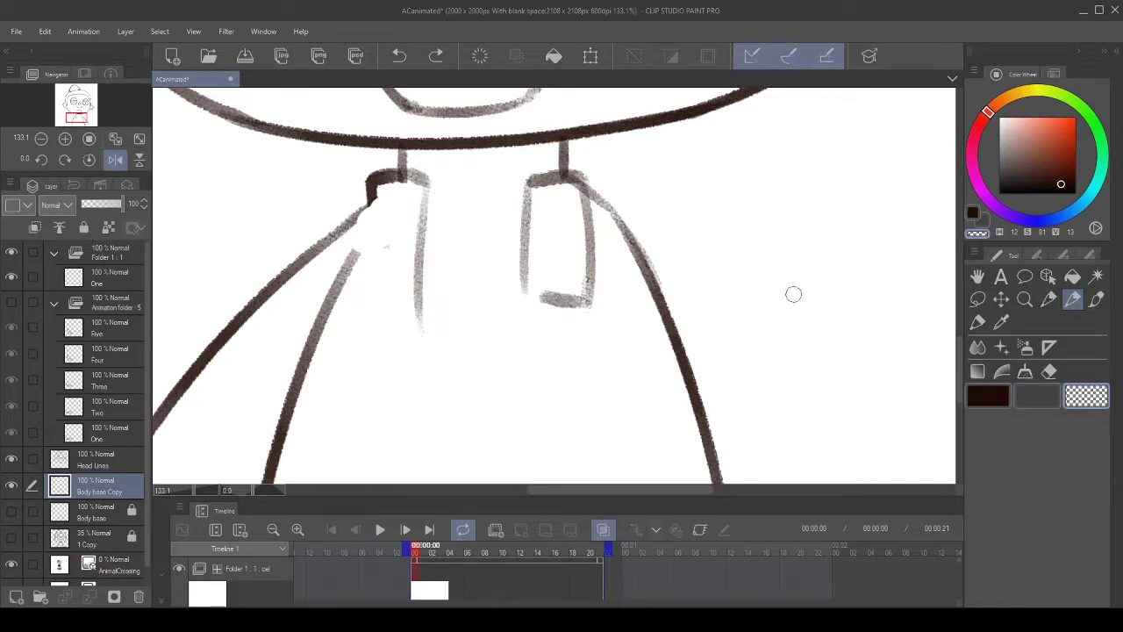
drag(361, 197, 360, 208)
drag(354, 195, 412, 186)
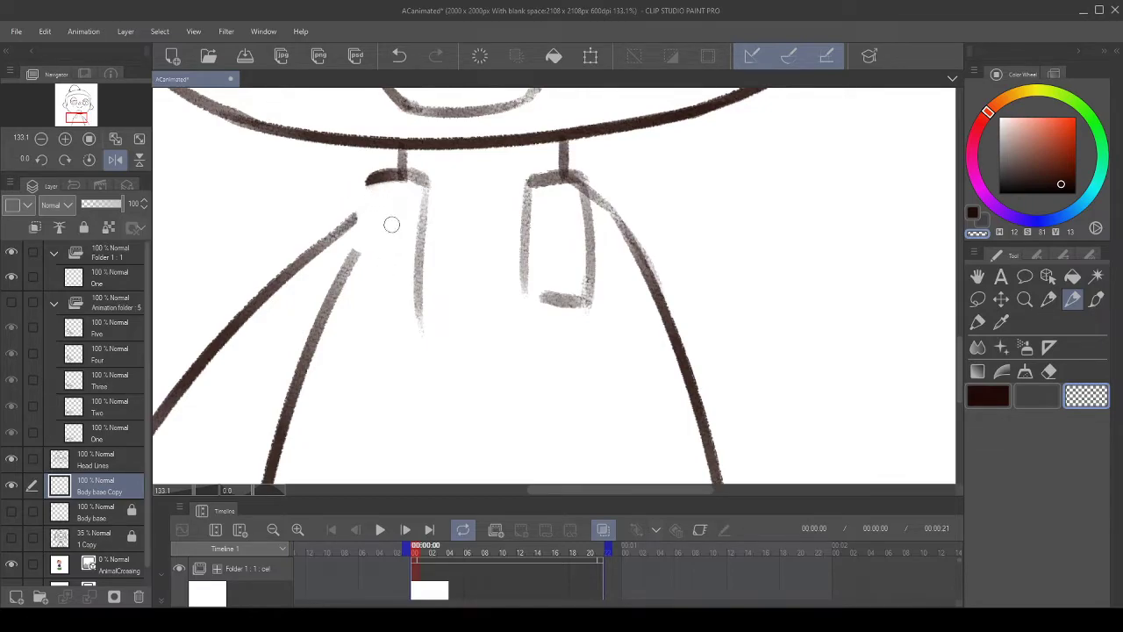
- Redraw the left collar flap's outer and lower edges, erase its overshooting inner line, and close the right flap's lower corner
click(972, 213)
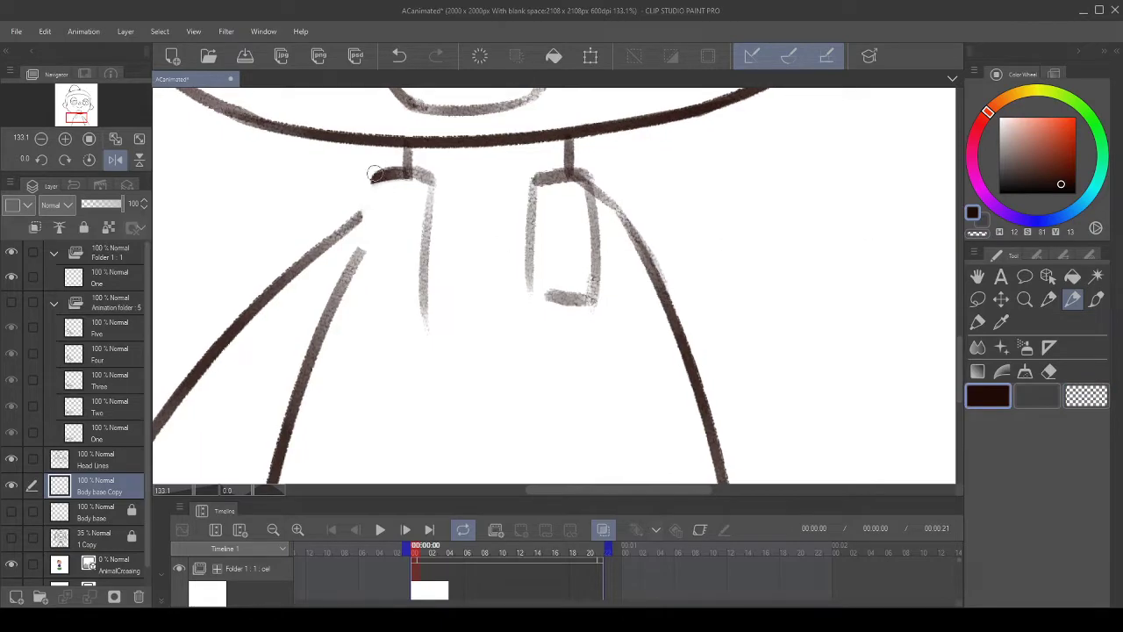
drag(373, 176, 376, 356)
click(399, 55)
mouse_move(371, 177)
mouse_down()
mouse_move(369, 299)
mouse_move(428, 300)
mouse_up()
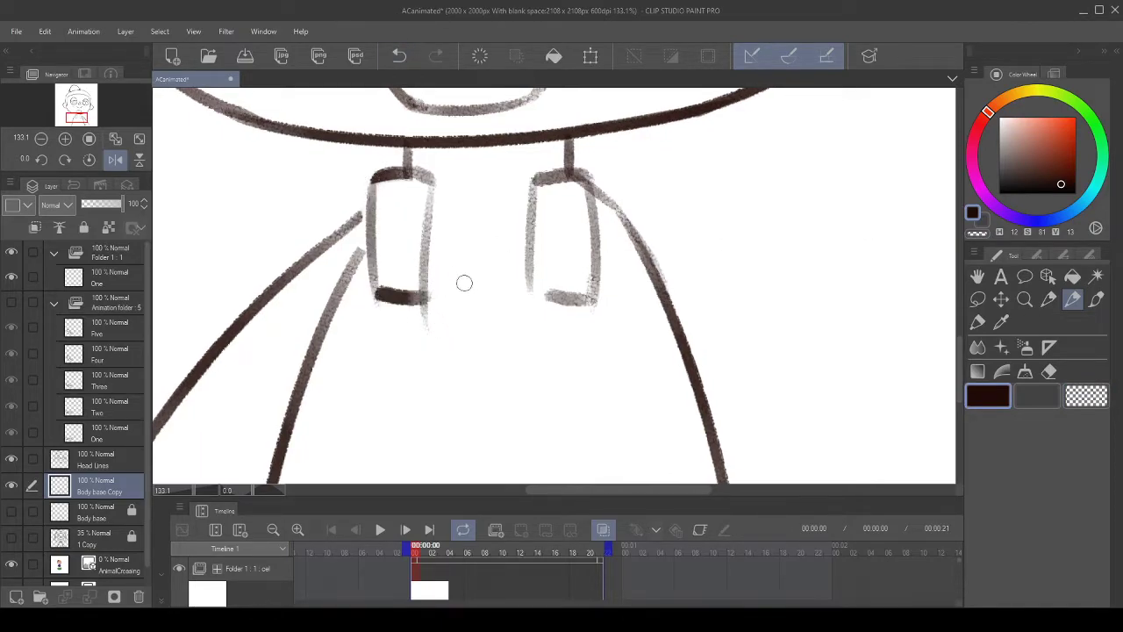
click(977, 234)
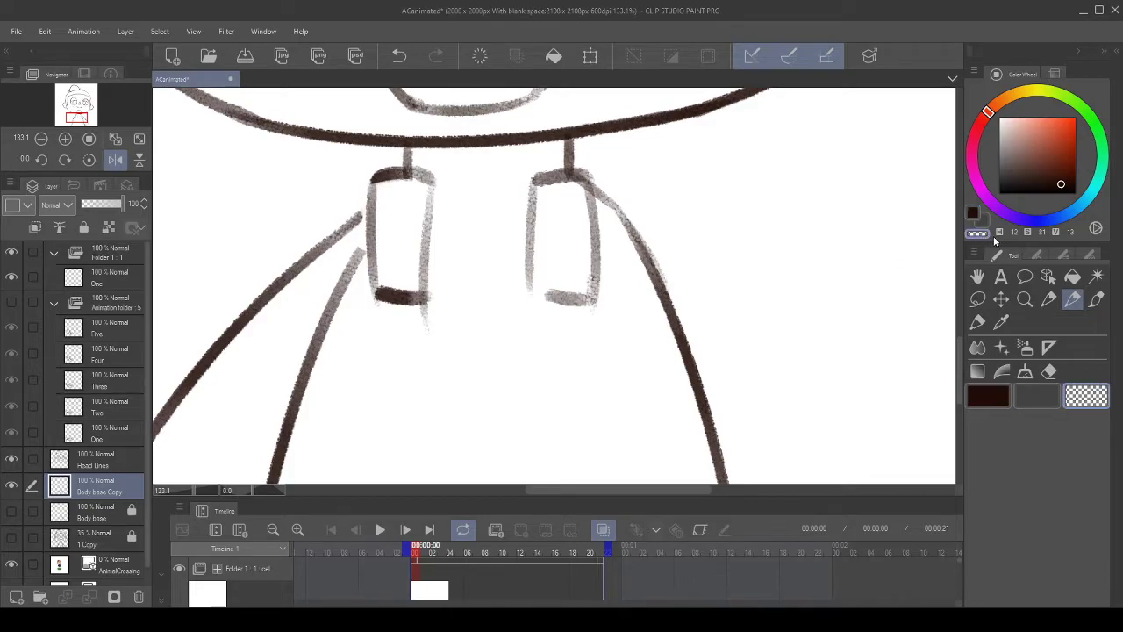
mouse_move(433, 331)
mouse_down()
mouse_move(409, 313)
mouse_move(444, 304)
mouse_up()
click(975, 212)
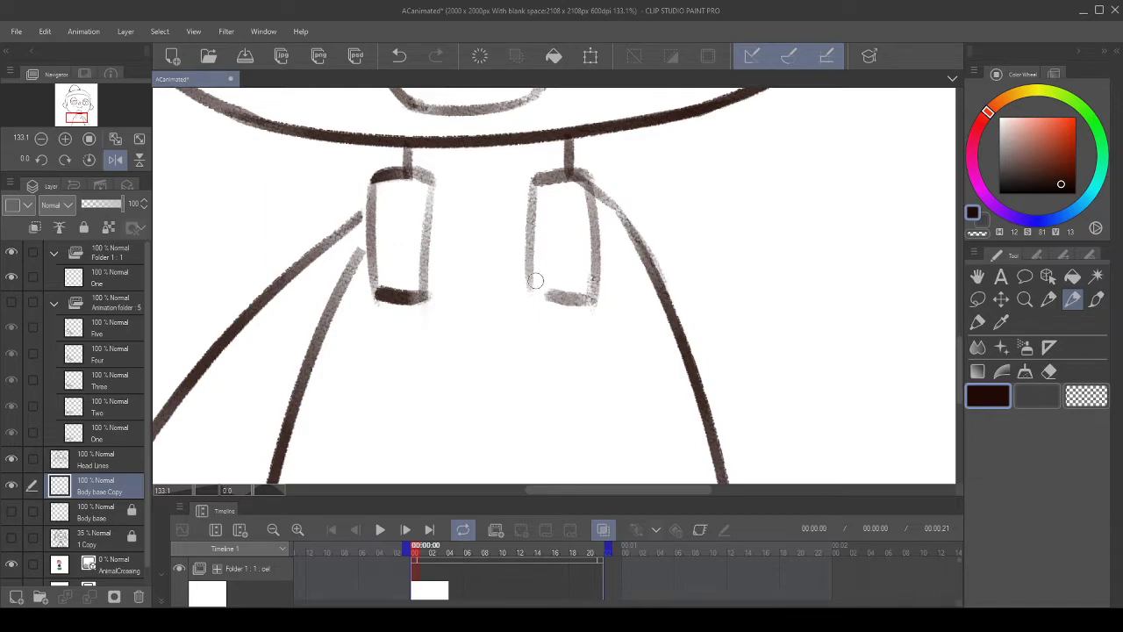
drag(533, 280, 581, 300)
- Add a short diagonal notch stroke beneath each collar flap, redoing and cleaning up the left one
scroll(625, 232, down, 8)
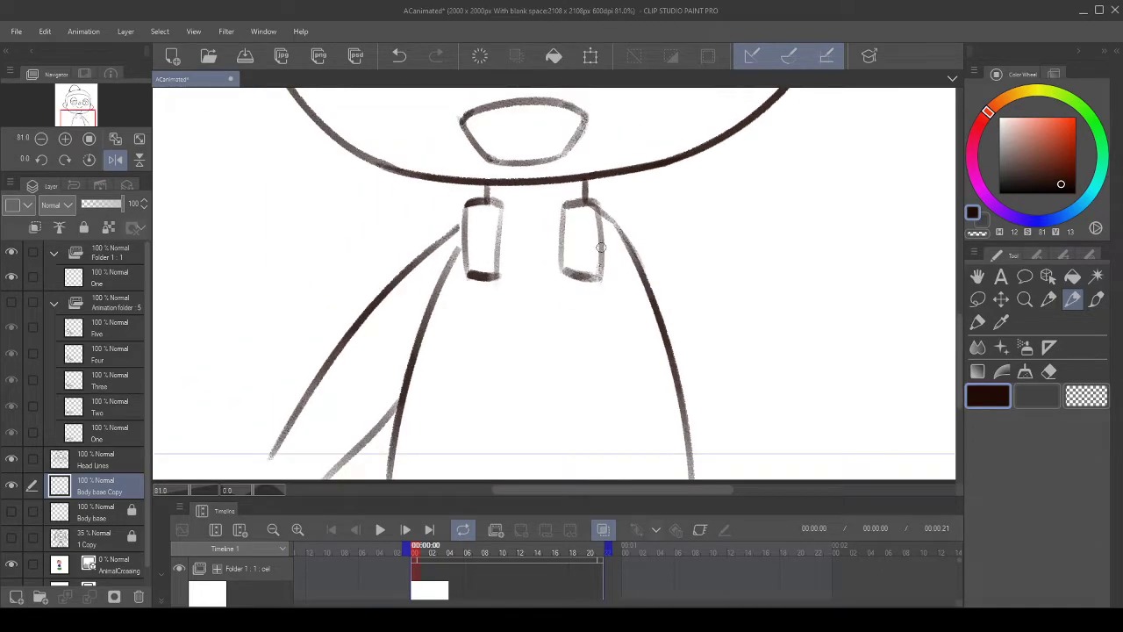
scroll(580, 220, up, 5)
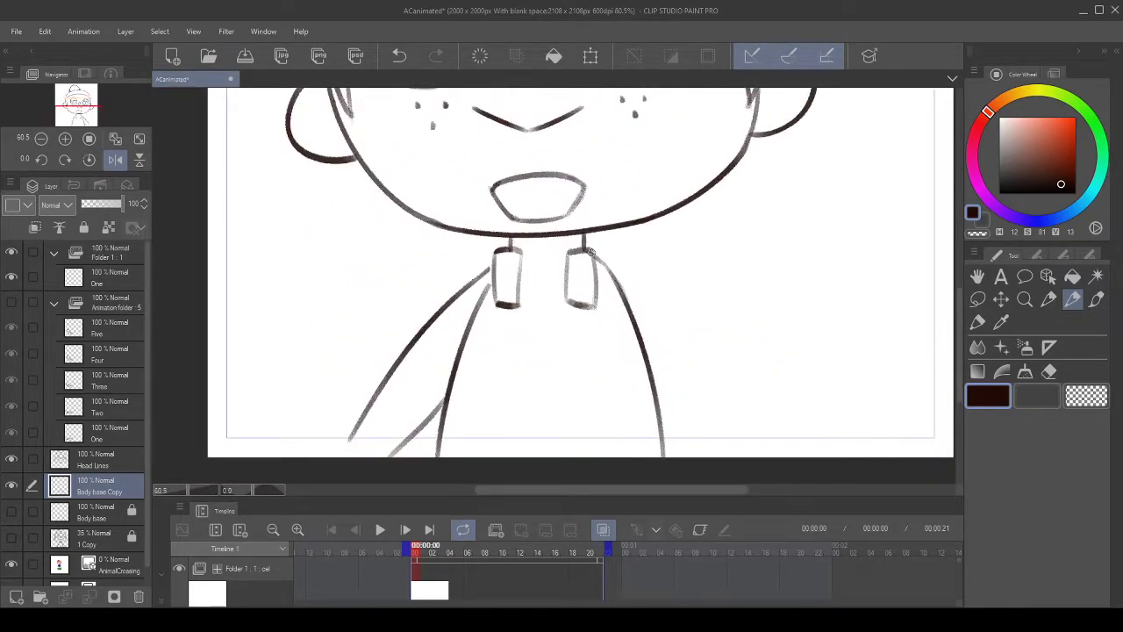
drag(715, 326, 686, 287)
drag(581, 274, 518, 286)
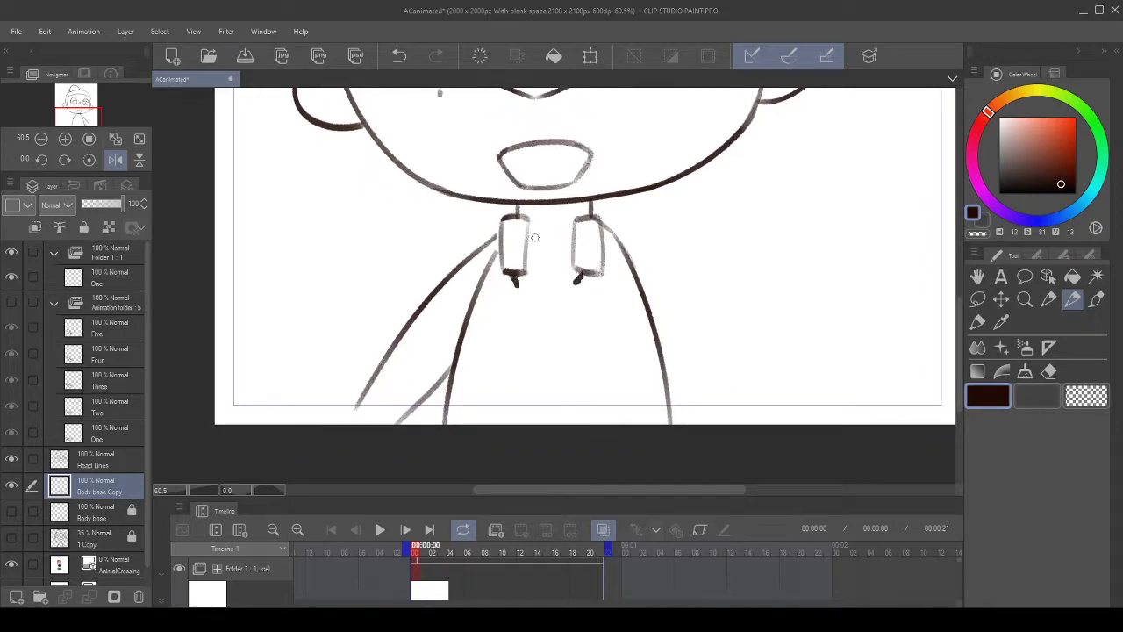
click(399, 56)
scroll(615, 272, up, 3)
click(985, 236)
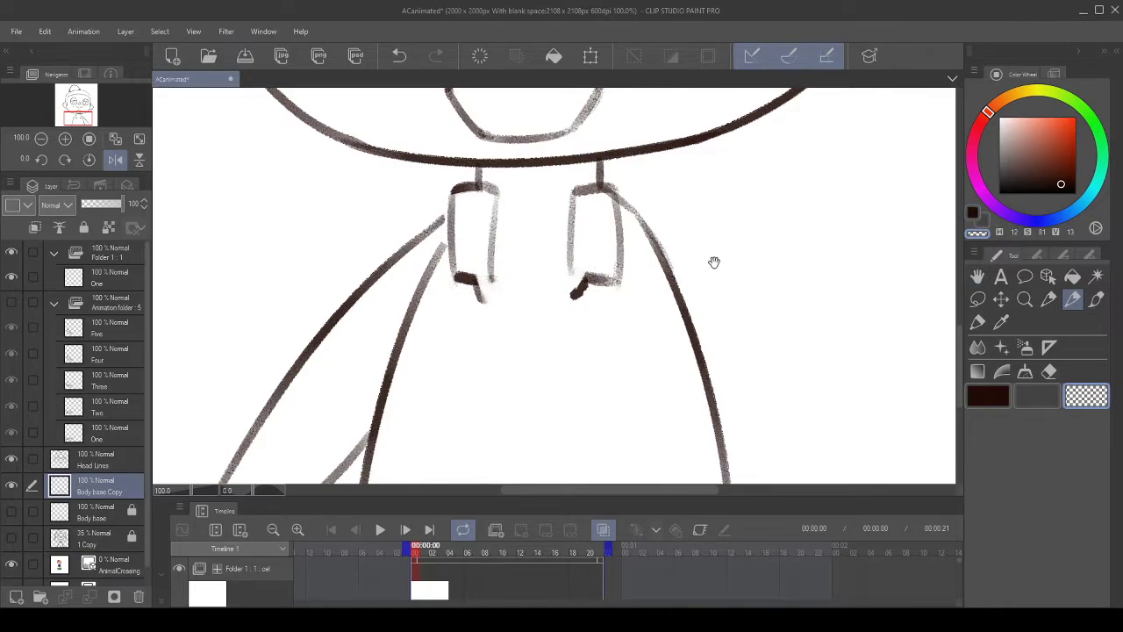
click(976, 212)
- Draw two long jacket-opening lines from the collar notches to the canvas's lower edge, rotating the canvas for the left one and resetting its rotation
scroll(629, 301, down, 1)
mouse_move(575, 247)
mouse_down()
mouse_move(561, 271)
mouse_move(551, 483)
mouse_up()
scroll(589, 416, down, 3)
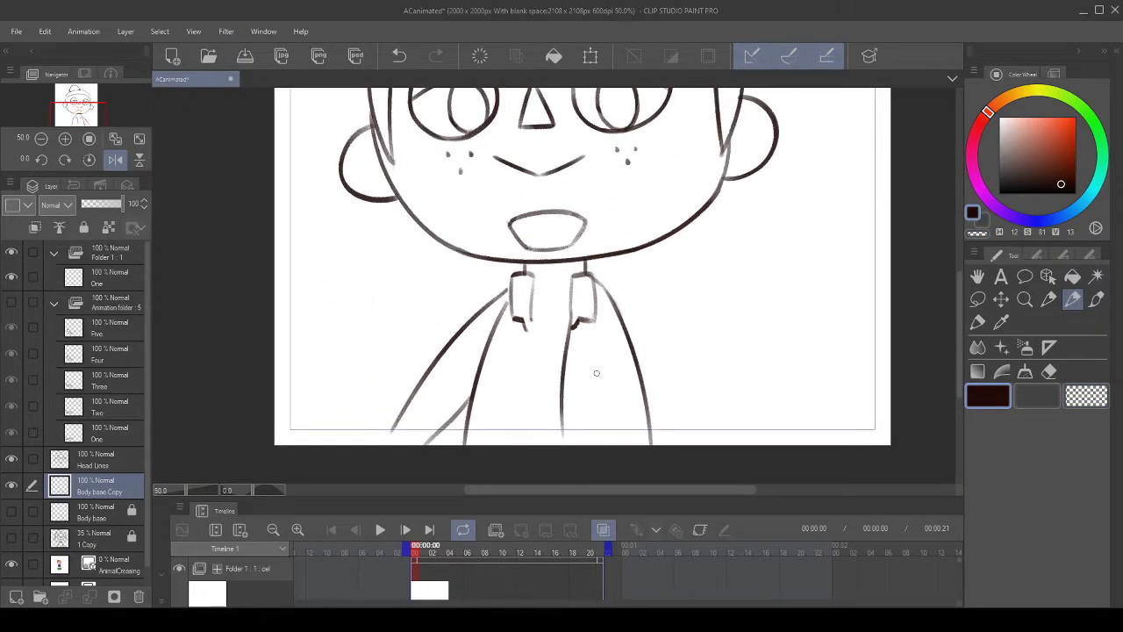
click(65, 159)
mouse_move(522, 306)
mouse_down()
mouse_move(428, 176)
mouse_move(427, 313)
mouse_up()
click(399, 55)
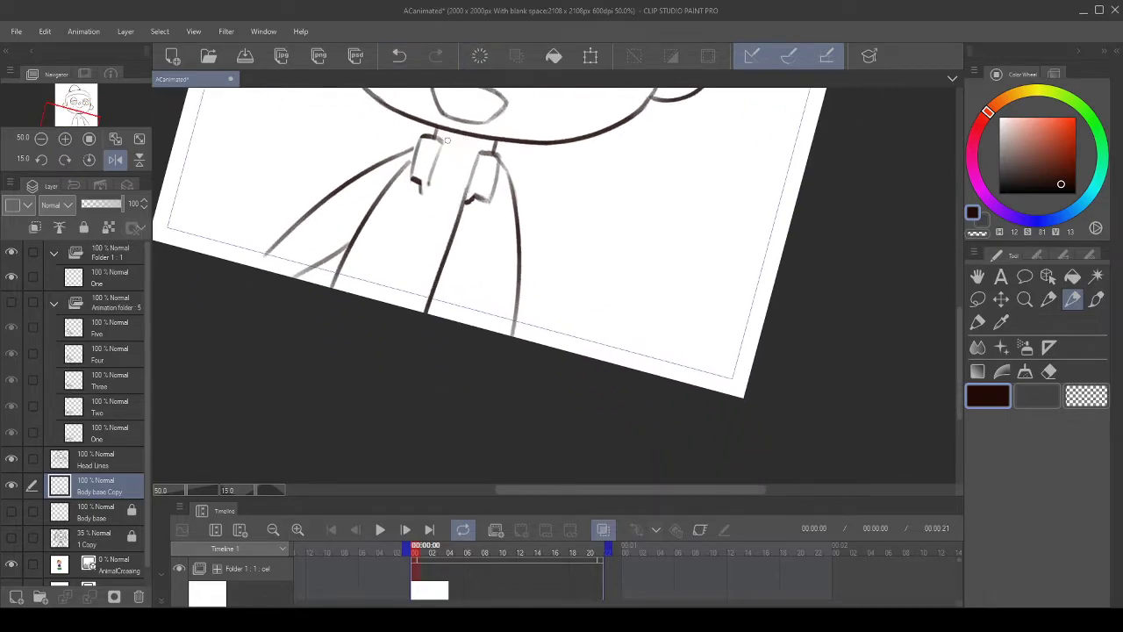
drag(451, 135, 450, 125)
drag(426, 169, 388, 292)
drag(487, 165, 405, 242)
click(89, 162)
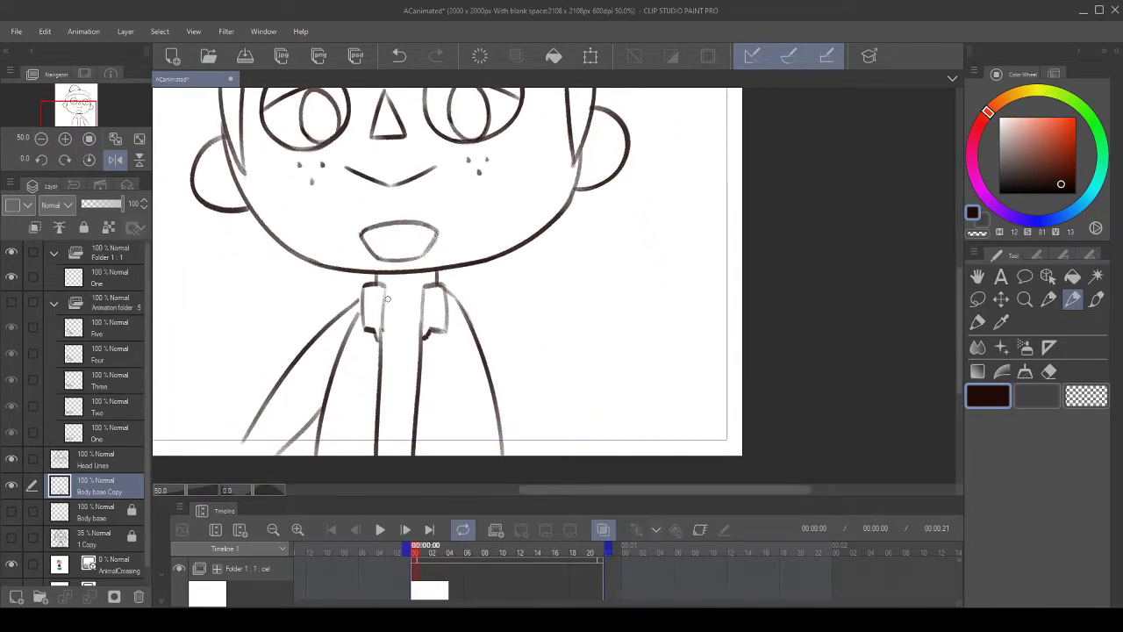
- Draw a short horizontal neckline stroke joining the inner edges of the two collar flaps
drag(442, 292, 496, 359)
scroll(487, 368, down, 2)
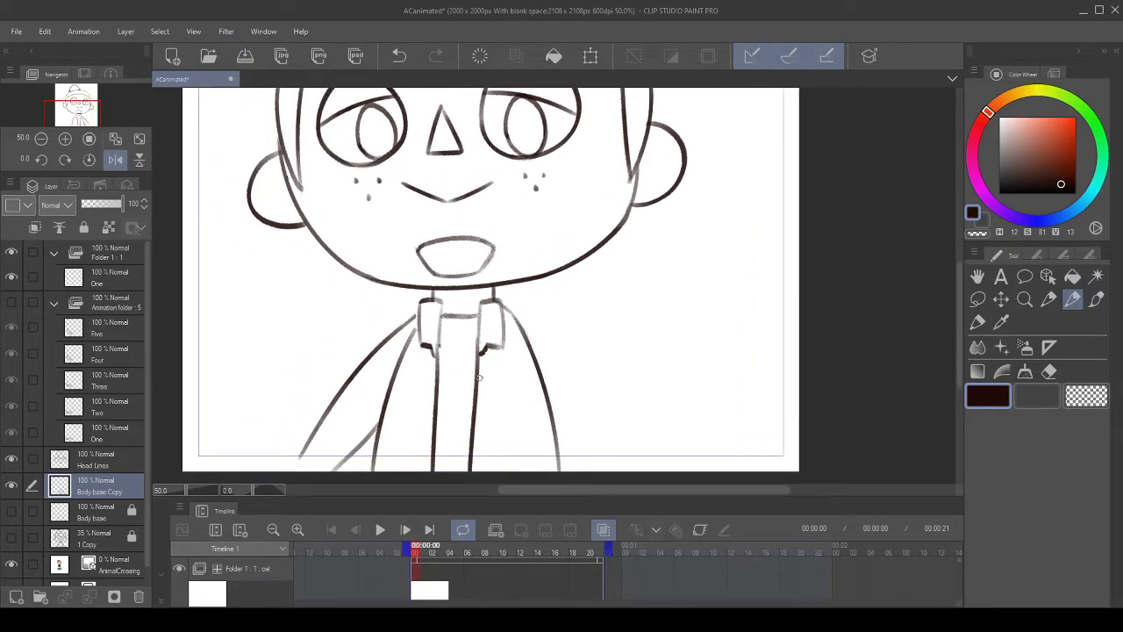
scroll(479, 378, down, 8)
scroll(517, 324, up, 2)
scroll(476, 296, up, 2)
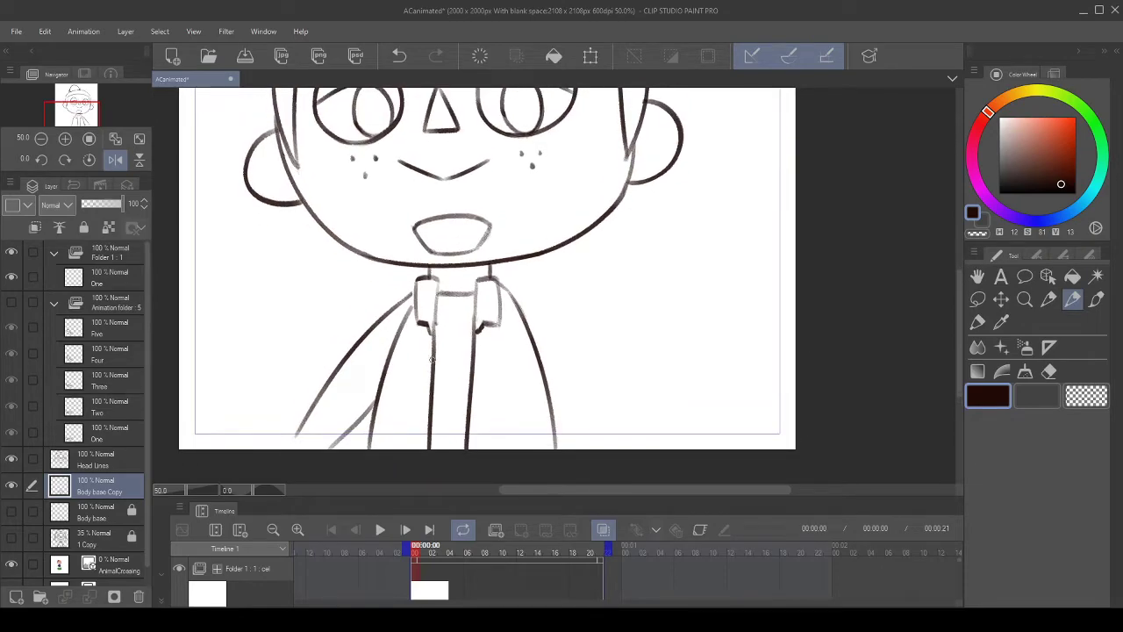
scroll(463, 292, down, 4)
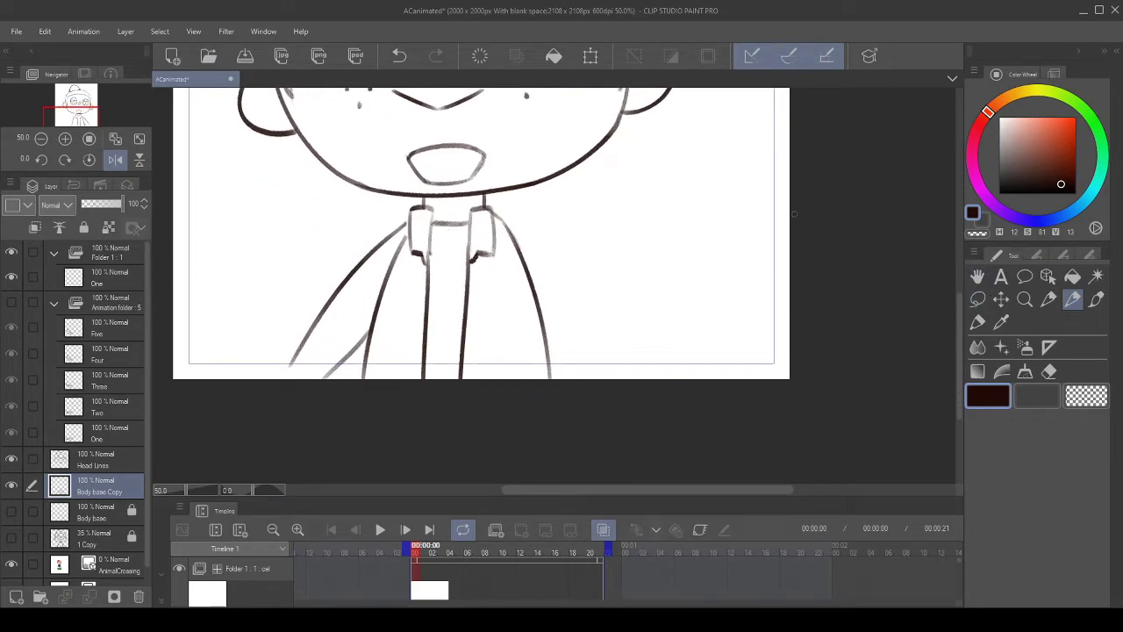
scroll(360, 219, up, 2)
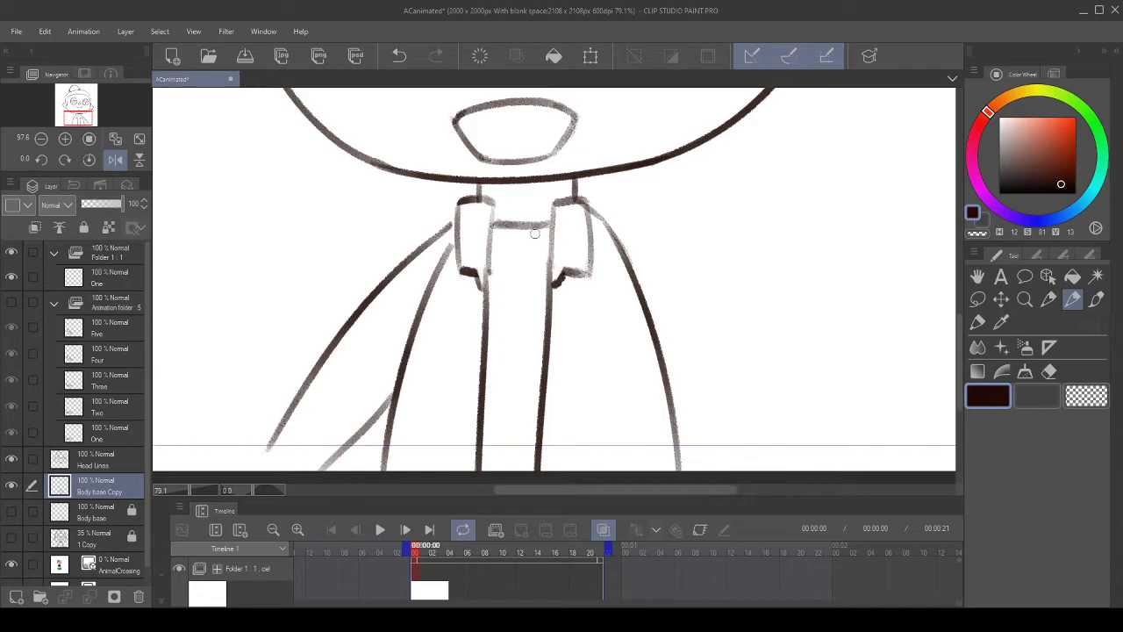
scroll(591, 298, up, 1)
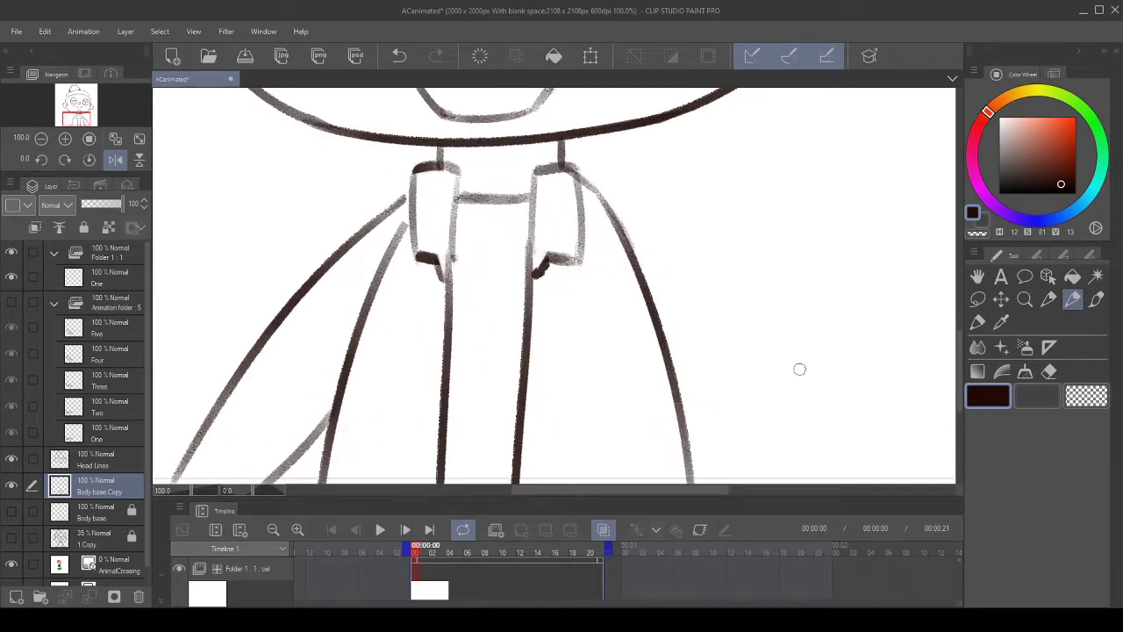
- Lasso-select the left collar flap together with its long jacket-opening line
click(978, 299)
drag(624, 325, 620, 317)
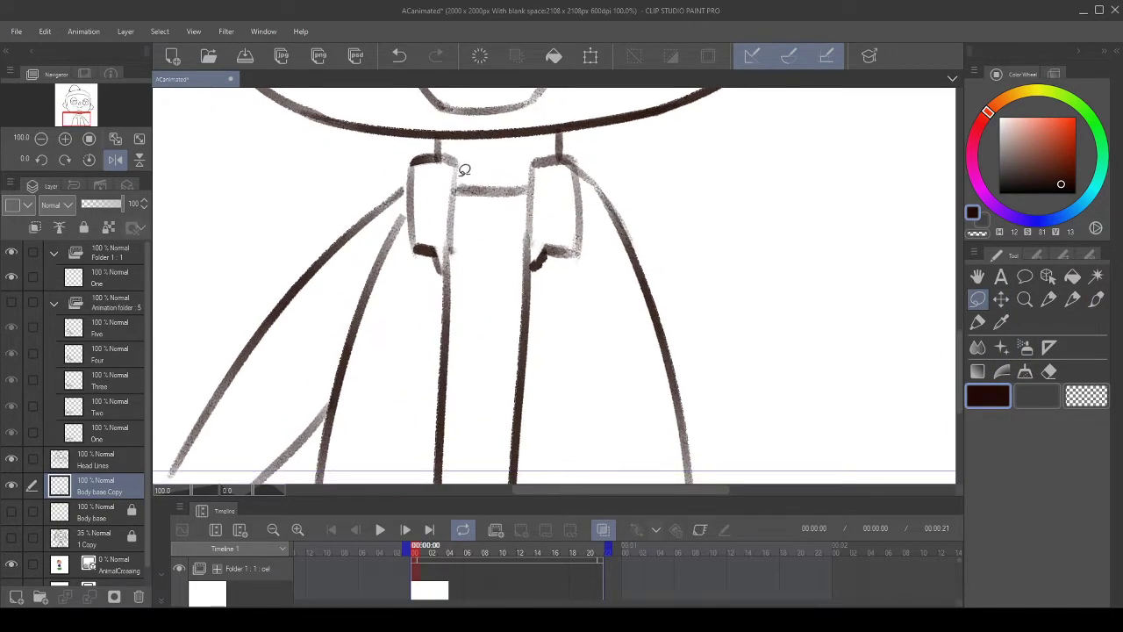
mouse_move(478, 289)
mouse_down()
mouse_move(409, 508)
mouse_move(411, 135)
mouse_up()
drag(413, 83, 478, 97)
scroll(493, 155, up, 3)
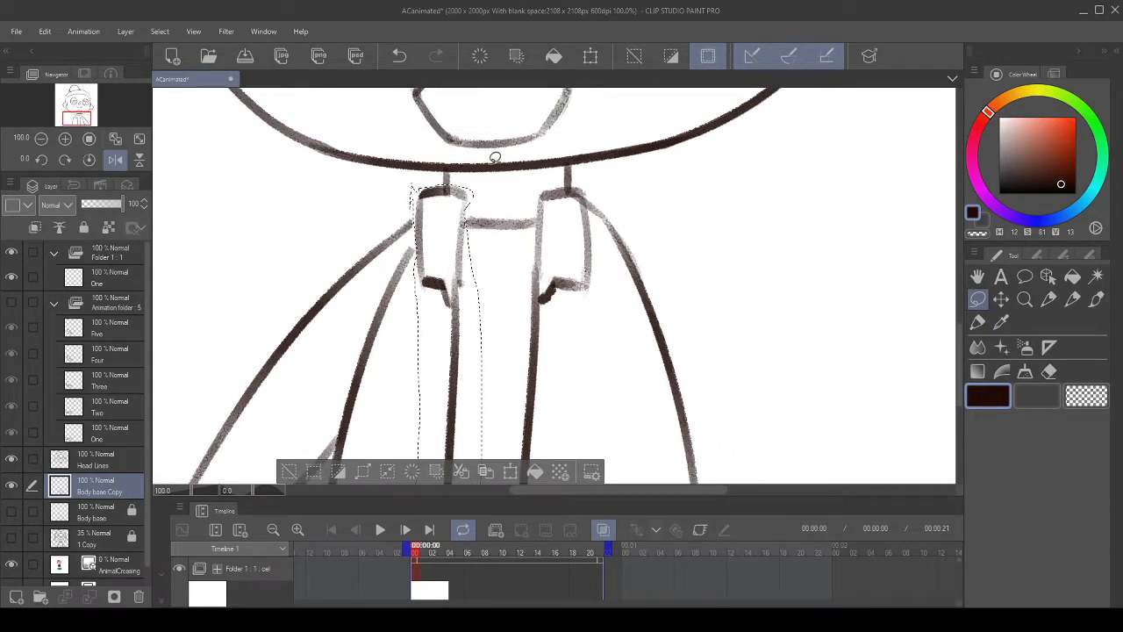
- Refine the selection's edges around the left collar flap to leave out the neckline and the shoulder and arm lines
scroll(453, 174, up, 4)
scroll(413, 210, down, 2)
scroll(479, 265, up, 1)
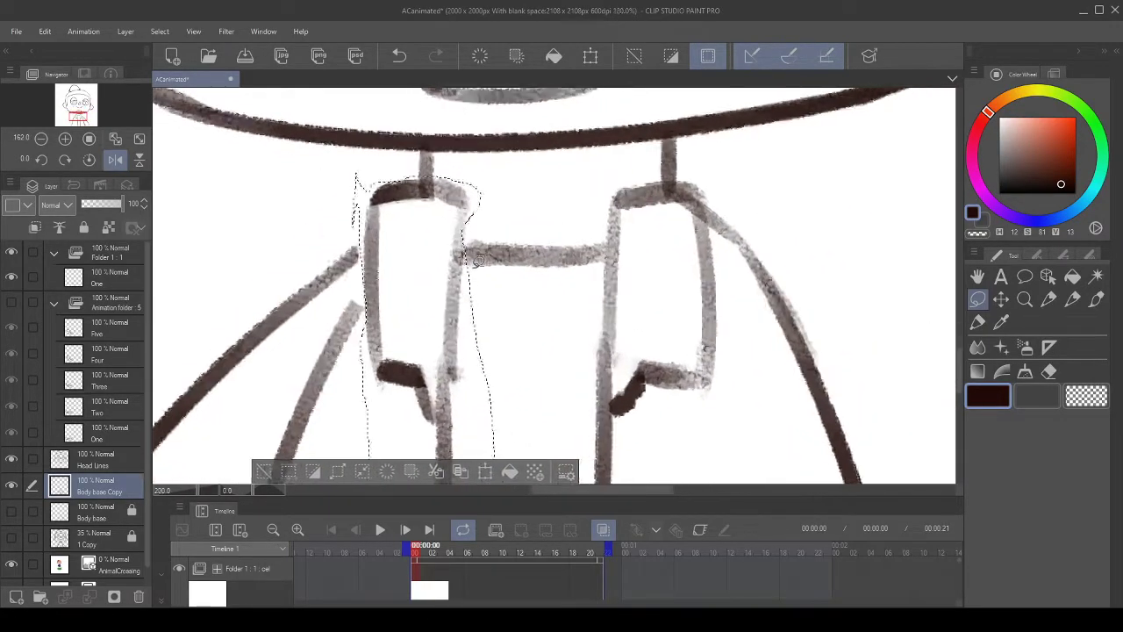
scroll(478, 264, up, 3)
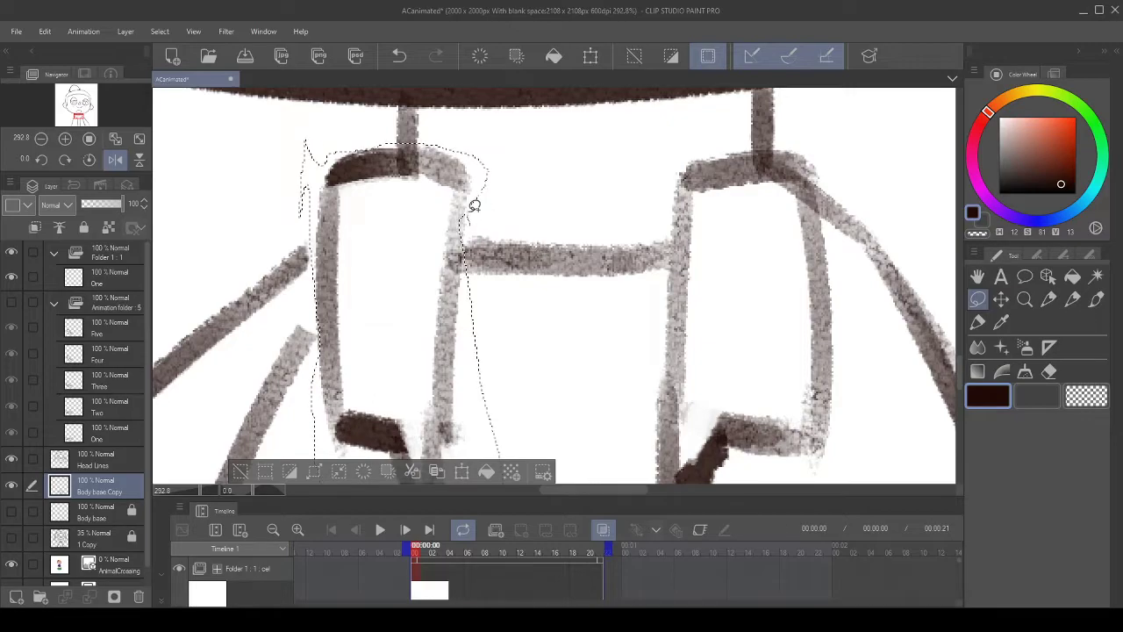
scroll(473, 246, down, 1)
scroll(473, 246, down, 1)
scroll(513, 246, down, 3)
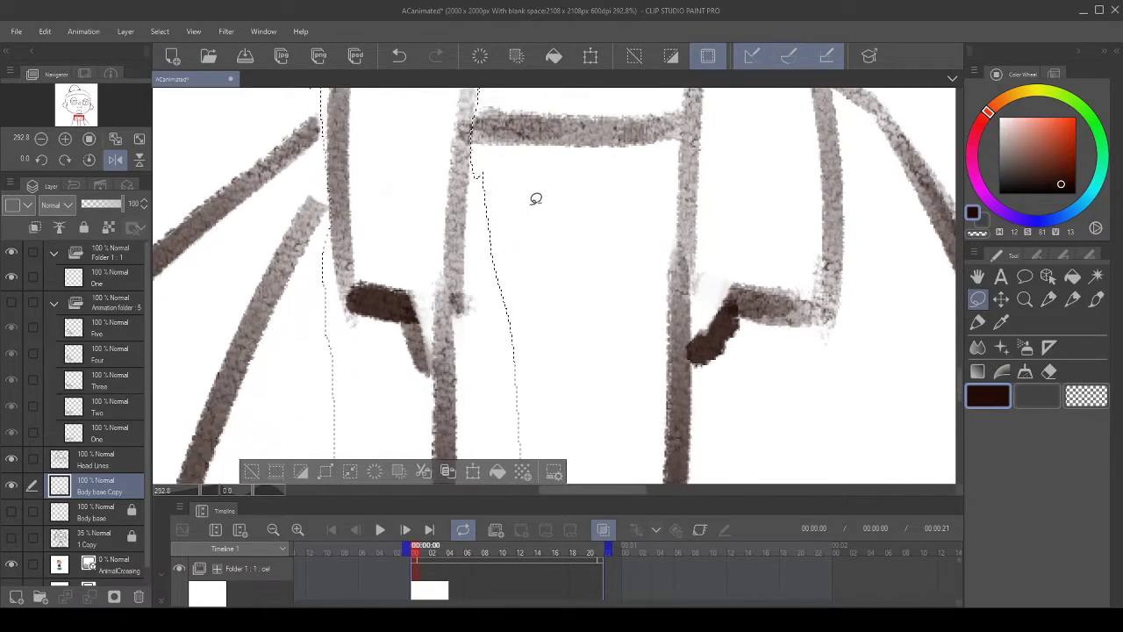
scroll(526, 210, down, 3)
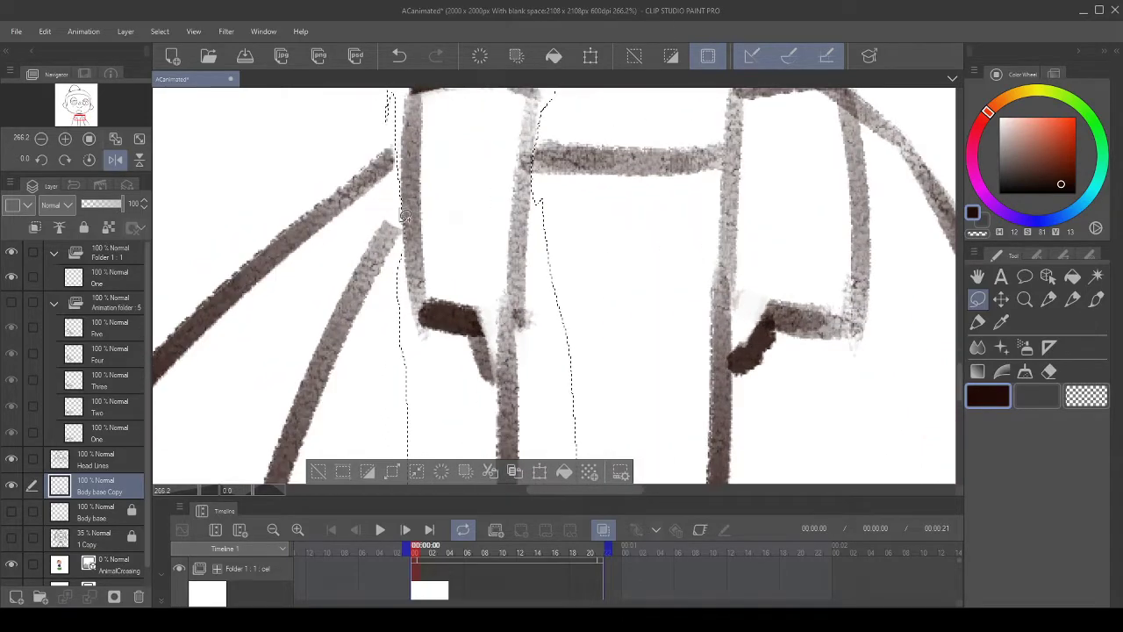
scroll(410, 245, up, 5)
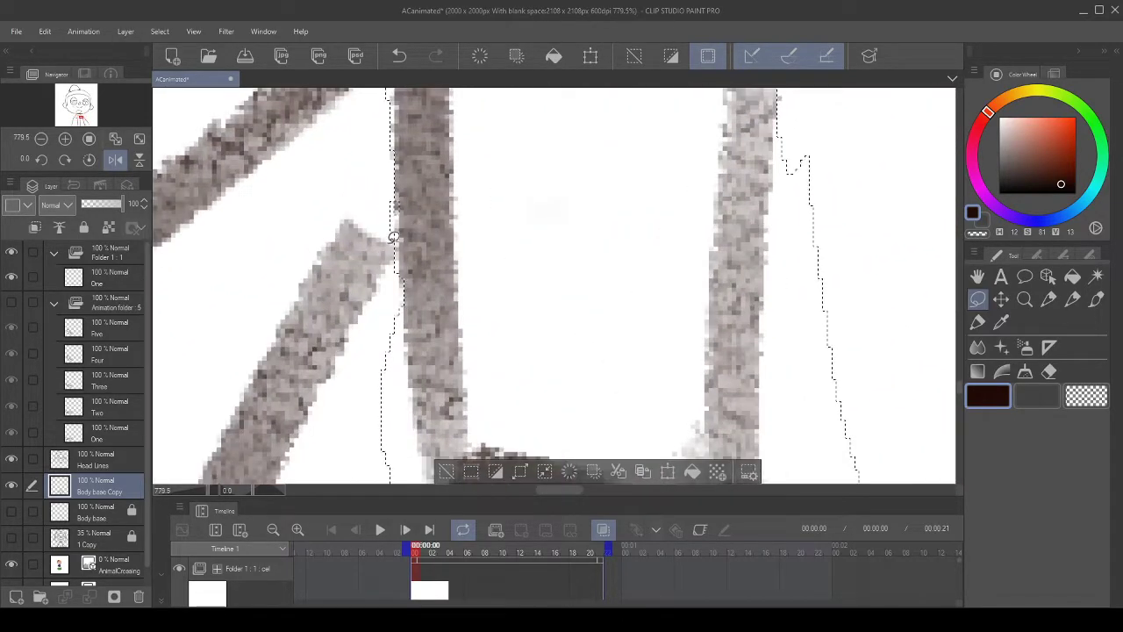
scroll(396, 237, down, 2)
scroll(395, 240, up, 1)
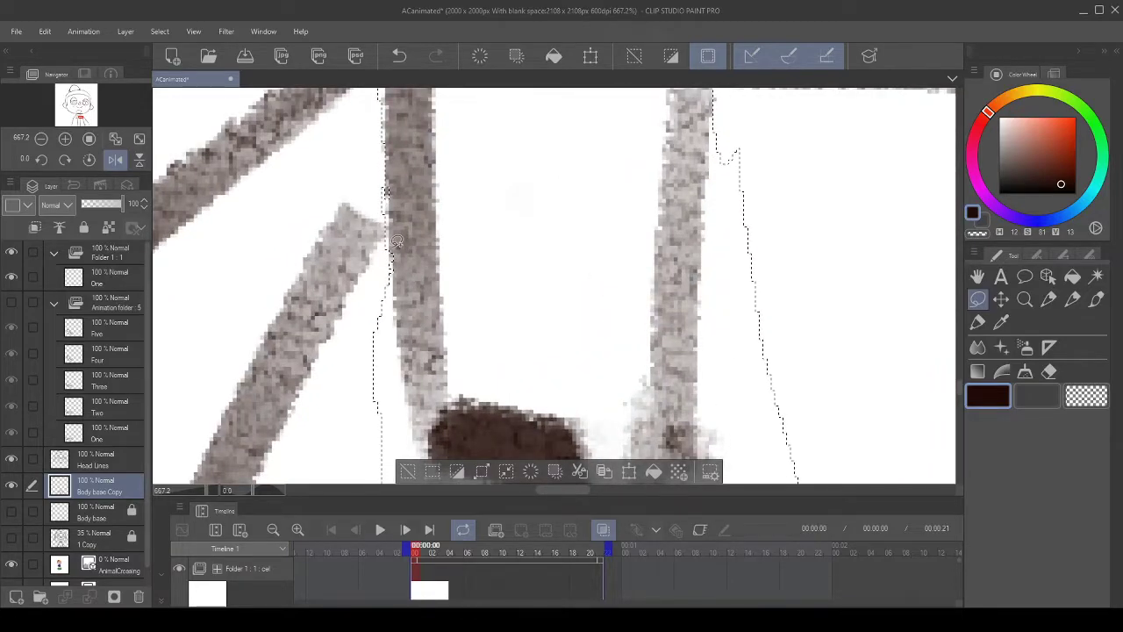
scroll(397, 243, down, 3)
scroll(444, 261, down, 7)
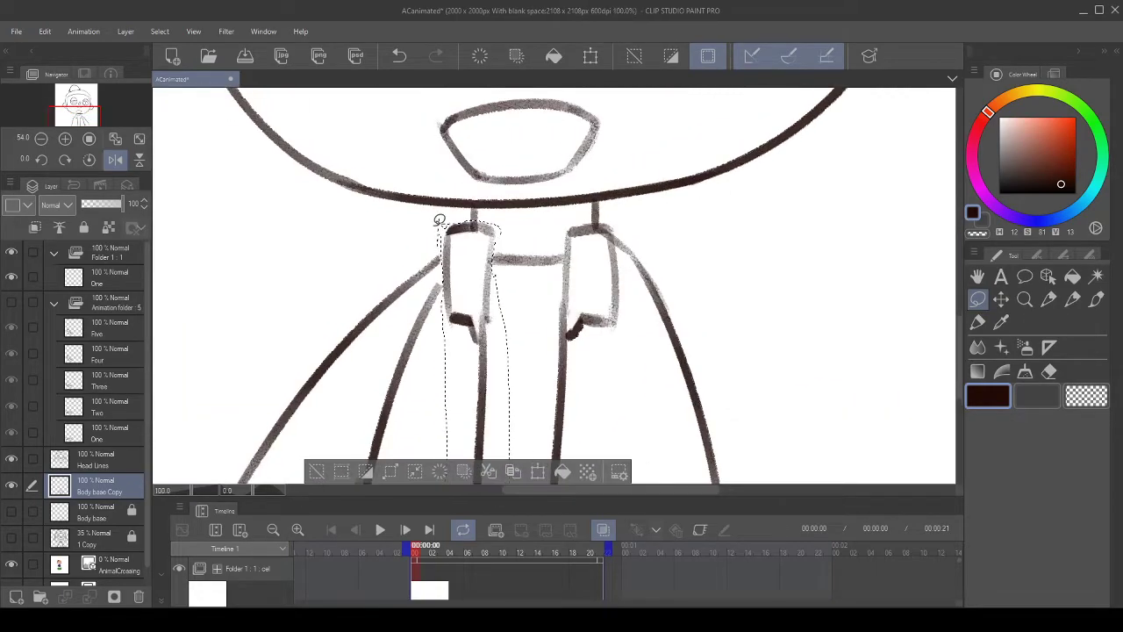
scroll(439, 219, up, 5)
drag(438, 260, 421, 202)
scroll(477, 183, down, 6)
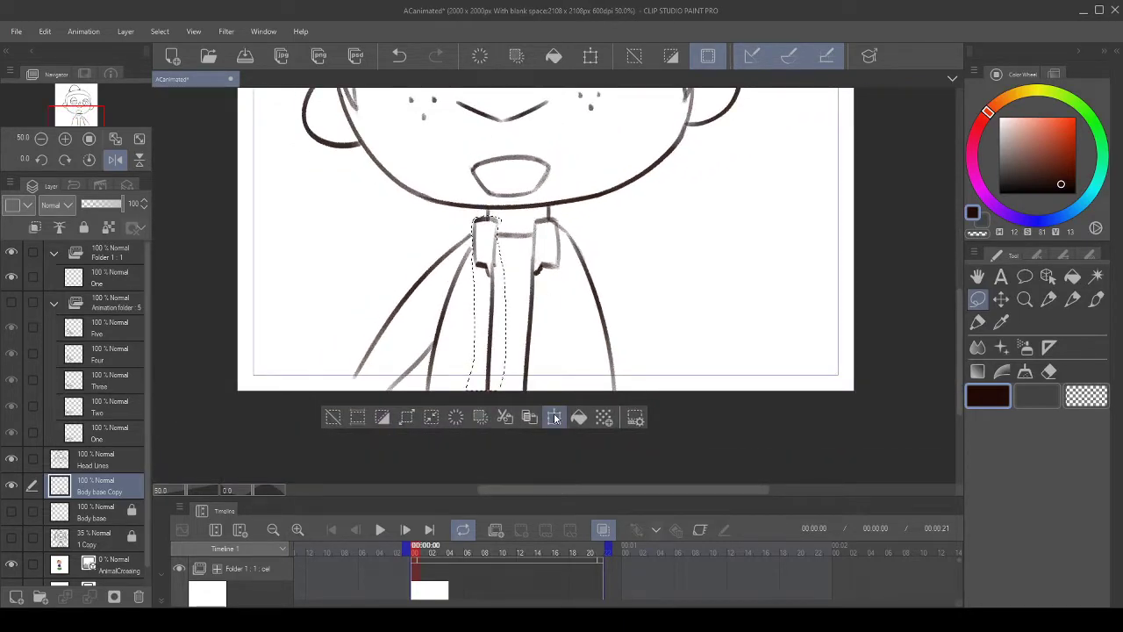
- Transform the selected left flap and opening line, slanting the lower end slightly outward, apply it and deselect
click(555, 419)
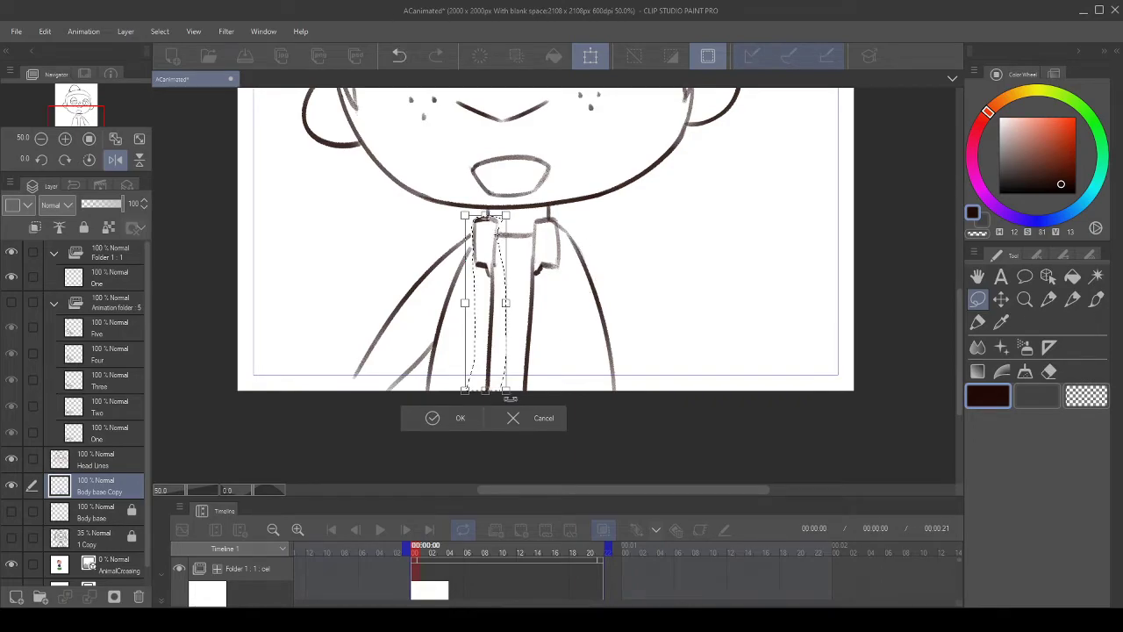
drag(485, 393, 481, 396)
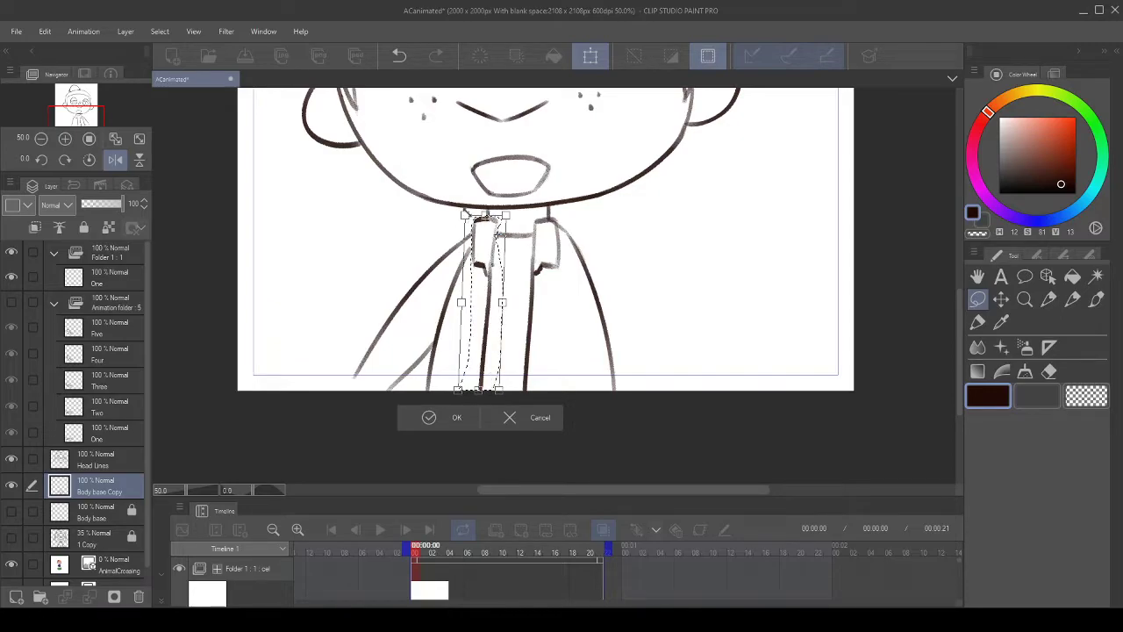
click(416, 417)
key(ctrl+d)
- Lasso-select the right collar flap together with its long jacket-opening line
scroll(551, 205, up, 3)
scroll(551, 205, up, 2)
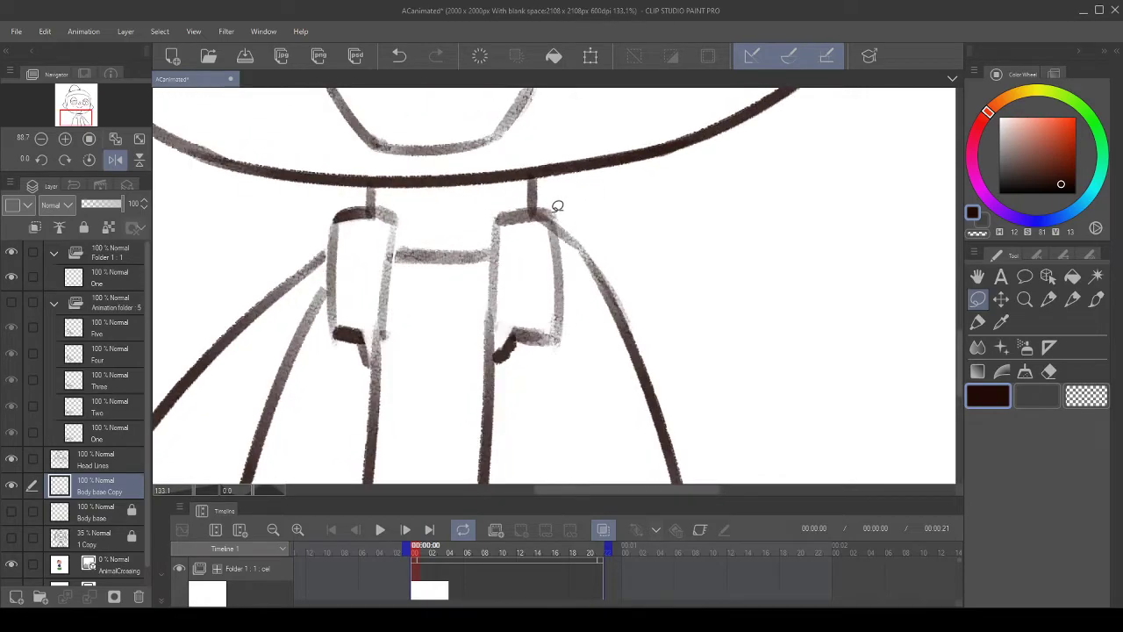
mouse_move(565, 227)
mouse_down()
mouse_move(577, 465)
mouse_move(567, 526)
mouse_move(520, 514)
mouse_move(453, 448)
mouse_move(452, 275)
mouse_up()
mouse_move(471, 128)
mouse_down()
mouse_move(481, 37)
mouse_move(538, 186)
mouse_move(564, 295)
mouse_up()
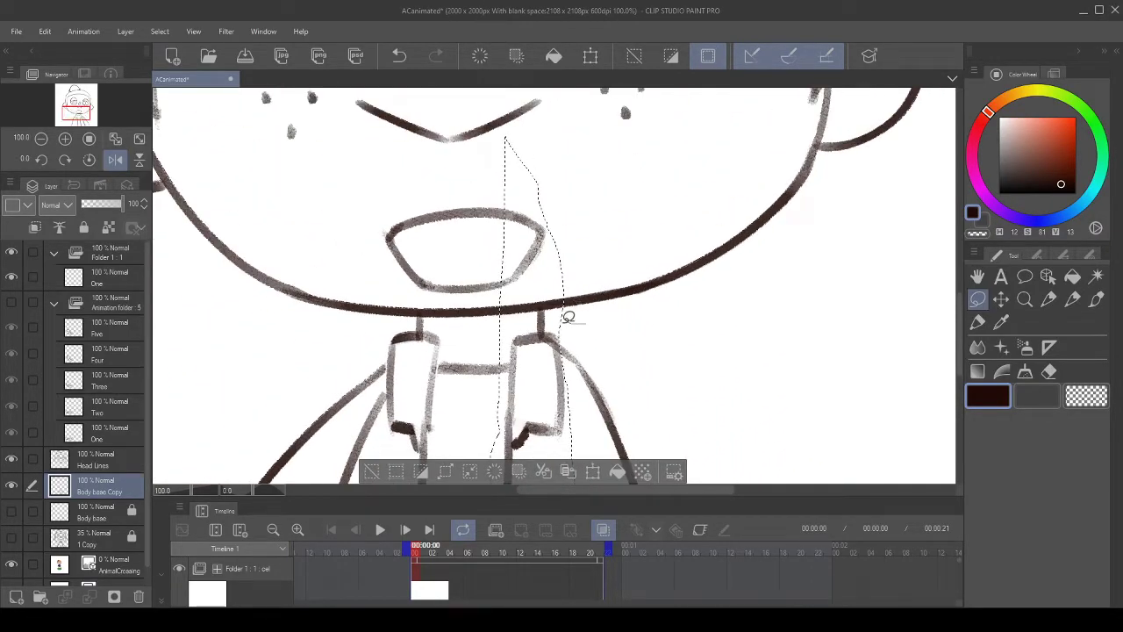
- Trim the selection around the right collar flap to leave out the head area, the neck line above and the neckline stroke
mouse_move(488, 332)
mouse_down()
mouse_move(676, 217)
mouse_move(646, 318)
mouse_up()
mouse_move(547, 338)
mouse_down()
mouse_move(549, 308)
mouse_move(605, 300)
mouse_move(612, 310)
mouse_move(557, 286)
mouse_up()
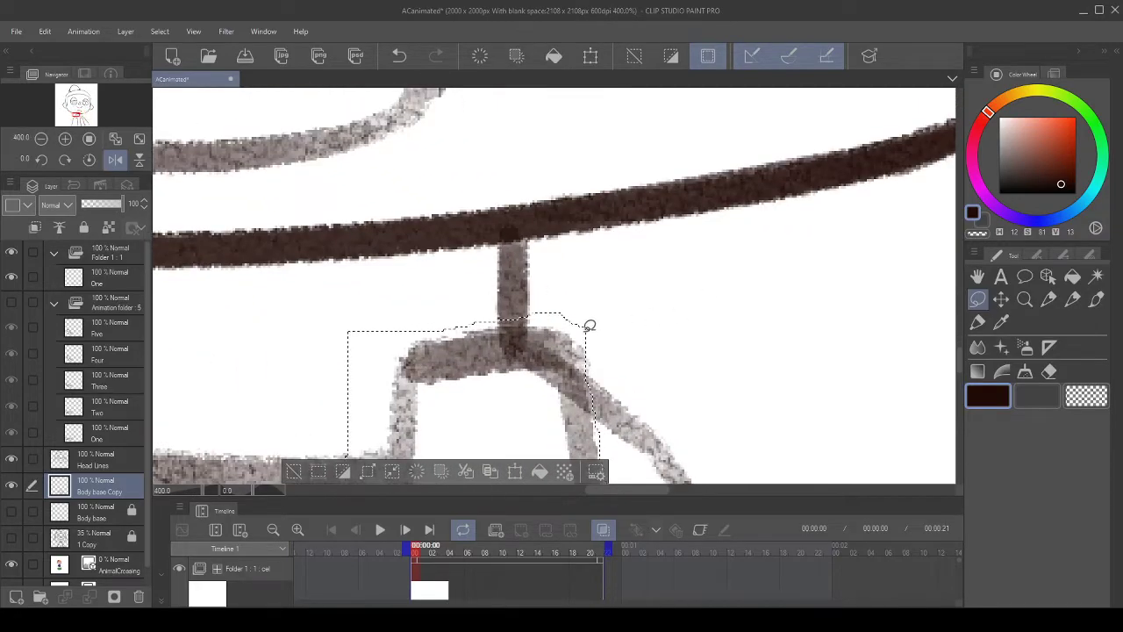
scroll(587, 322, up, 1)
mouse_move(445, 317)
mouse_down()
mouse_move(414, 304)
mouse_move(530, 281)
mouse_move(503, 294)
mouse_up()
scroll(503, 294, down, 6)
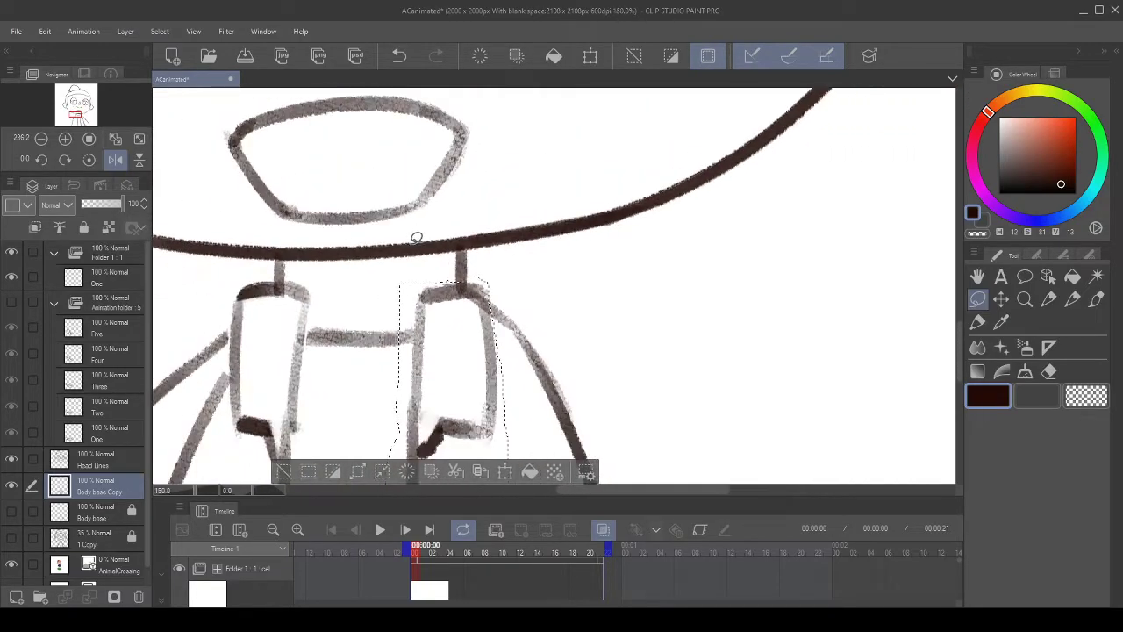
scroll(407, 375, up, 1)
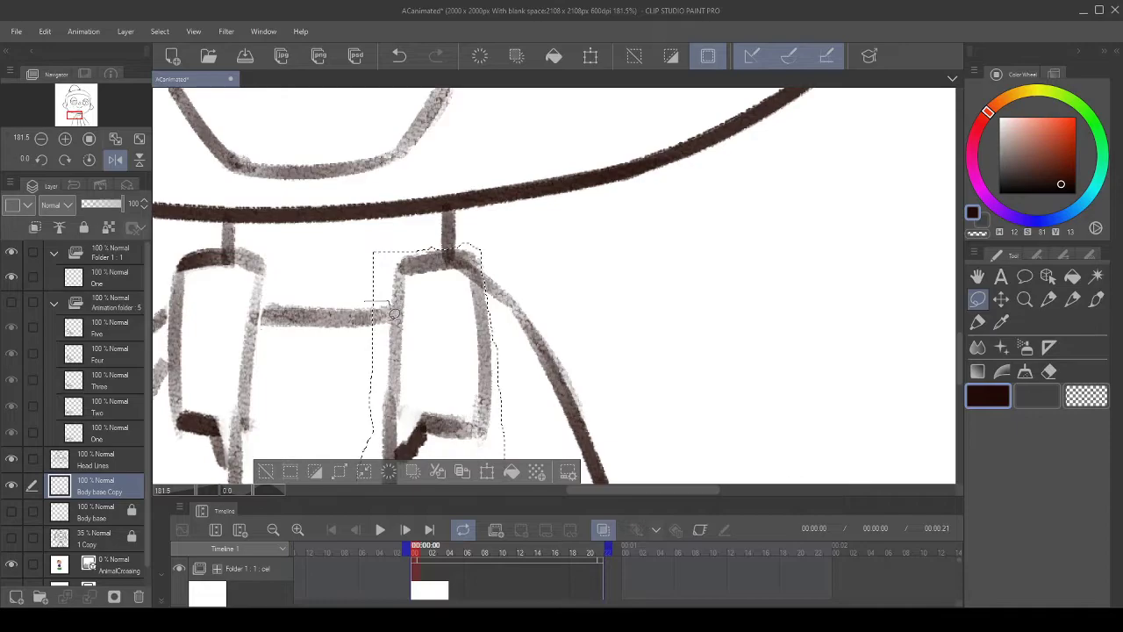
drag(387, 329, 356, 293)
scroll(403, 316, down, 5)
scroll(259, 372, up, 4)
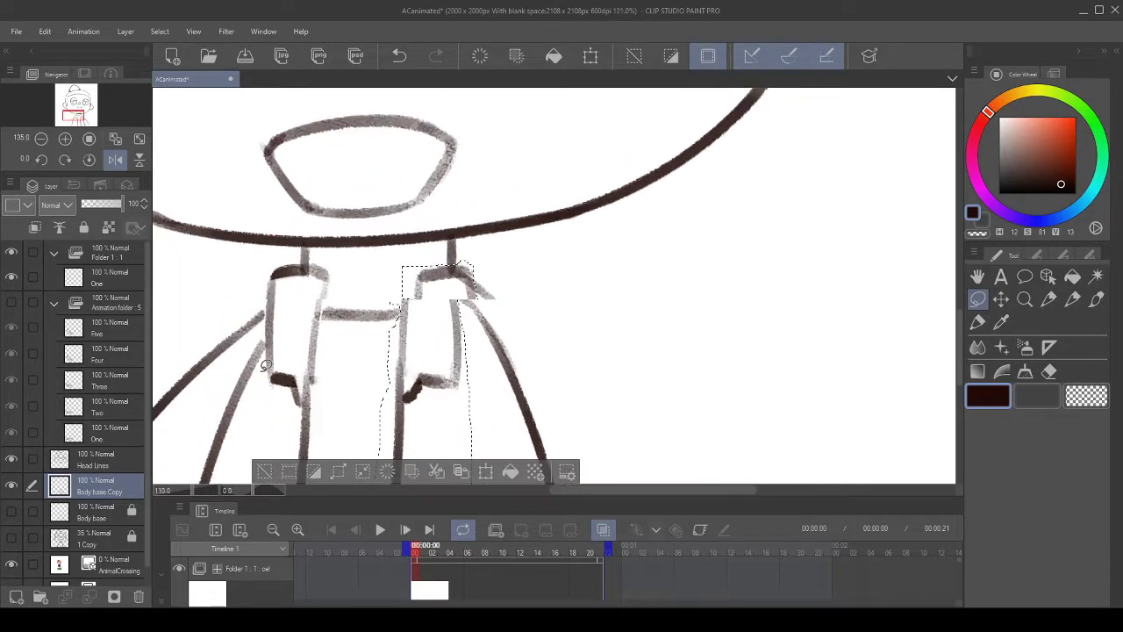
- Transform the selected collar flap and jacket front edge so its lower end shifts outward from the centre, and deselect it
scroll(339, 352, up, 2)
drag(508, 284, 523, 234)
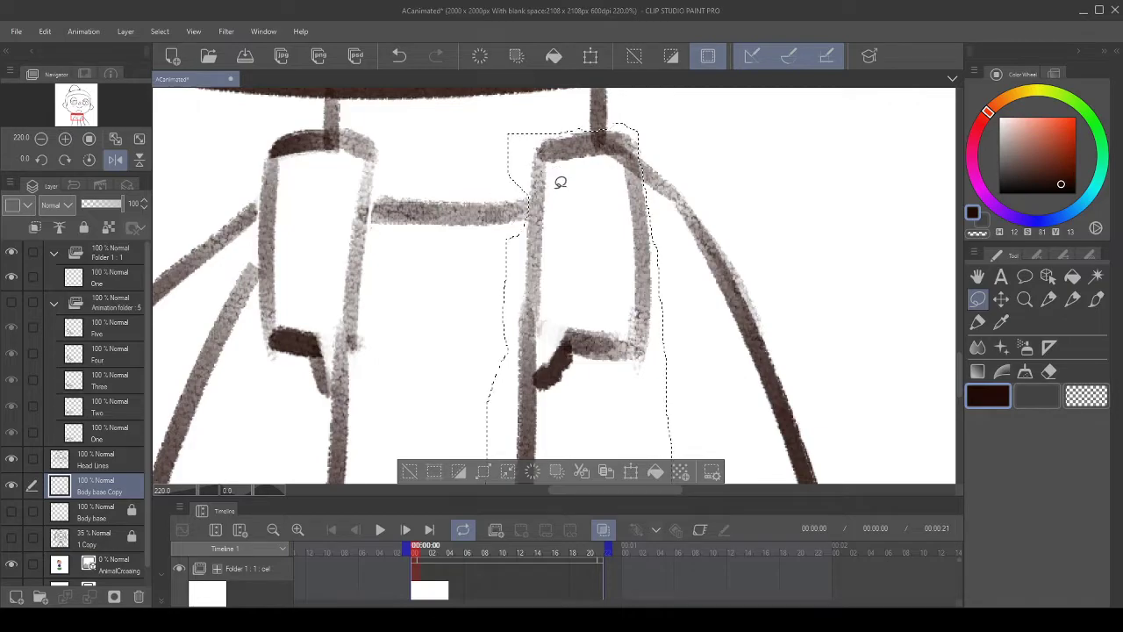
scroll(613, 199, down, 4)
scroll(613, 198, down, 4)
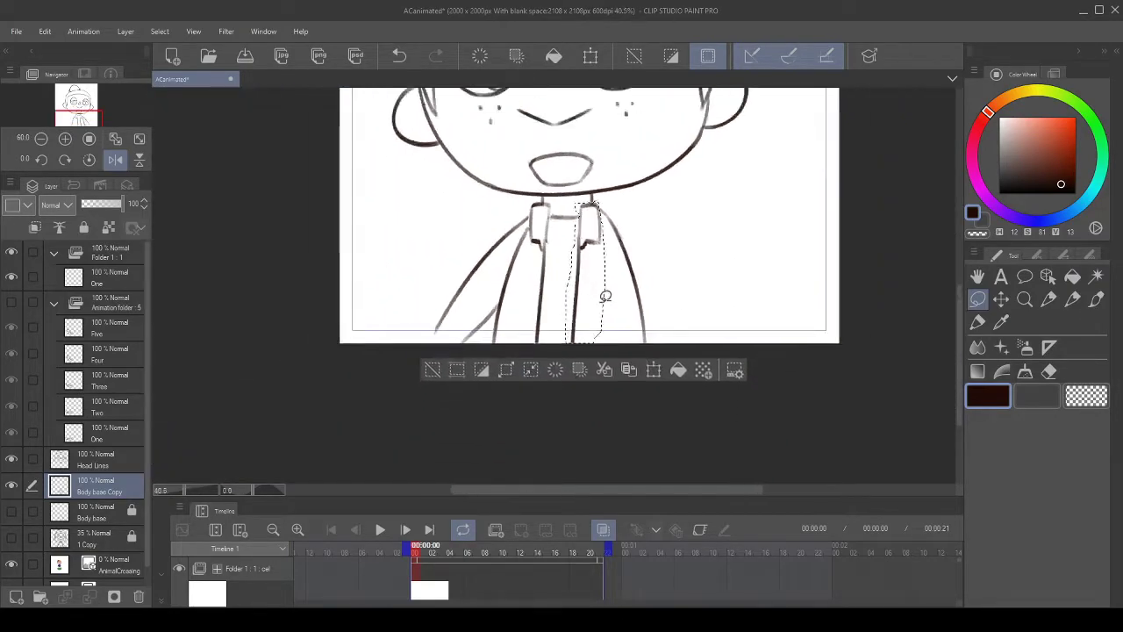
scroll(604, 263, up, 3)
key(ctrl+t)
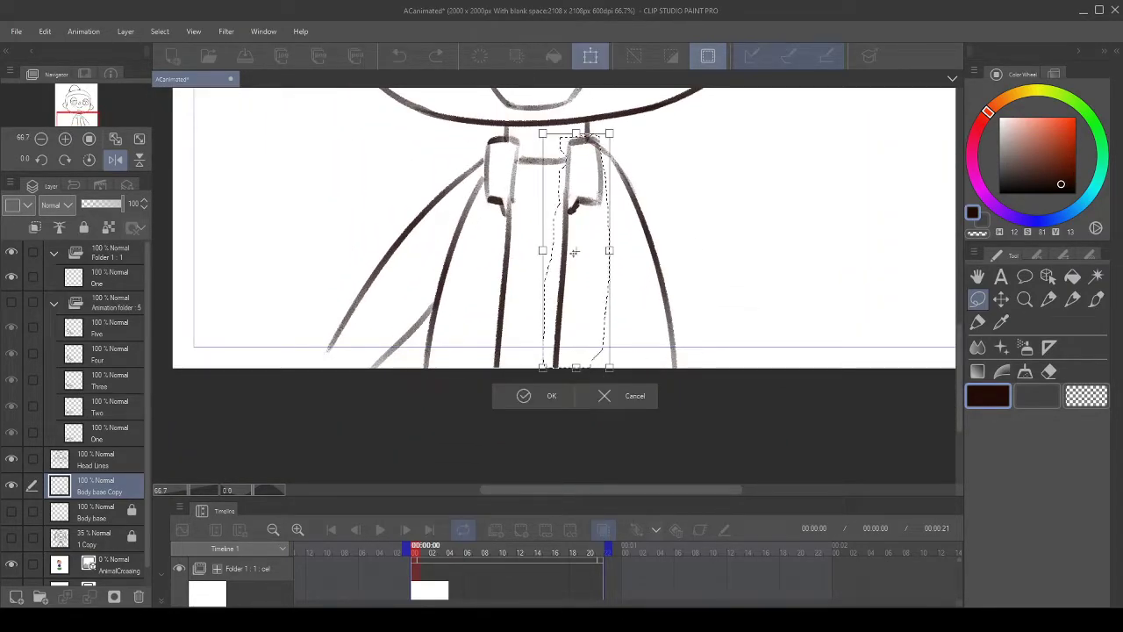
drag(576, 368, 595, 371)
scroll(602, 217, down, 2)
scroll(571, 255, down, 2)
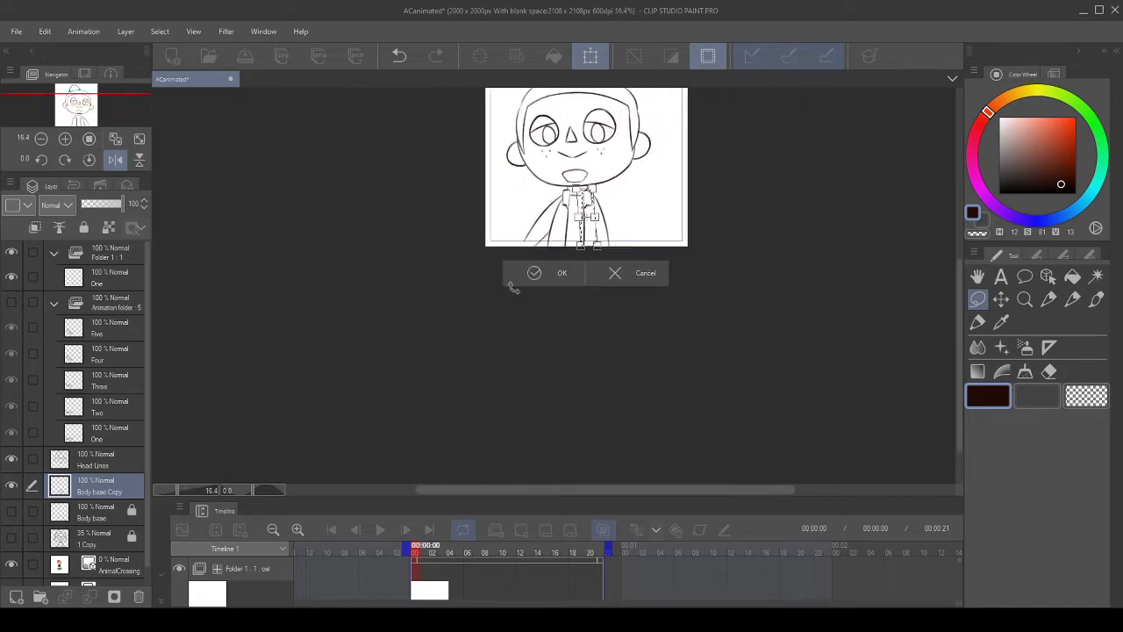
click(531, 273)
click(436, 273)
- Extend the horizontal neckline with the pencil so it meets the adjusted right-hand collar flap
scroll(600, 232, up, 2)
scroll(599, 232, up, 4)
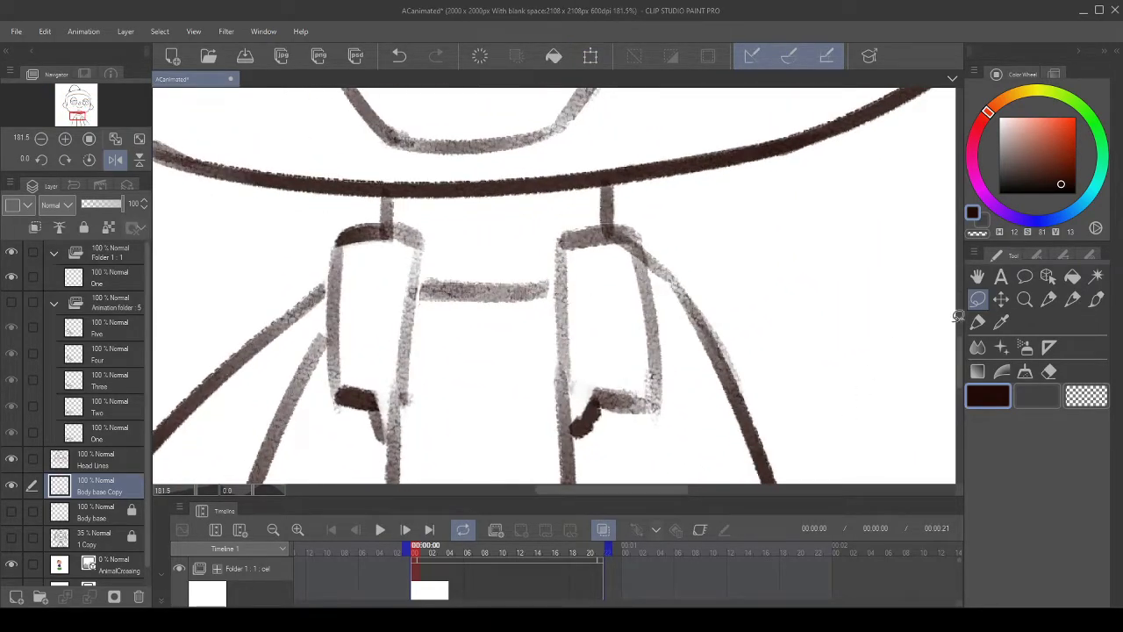
click(1072, 300)
mouse_move(601, 277)
mouse_down()
mouse_move(610, 271)
mouse_move(560, 283)
mouse_up()
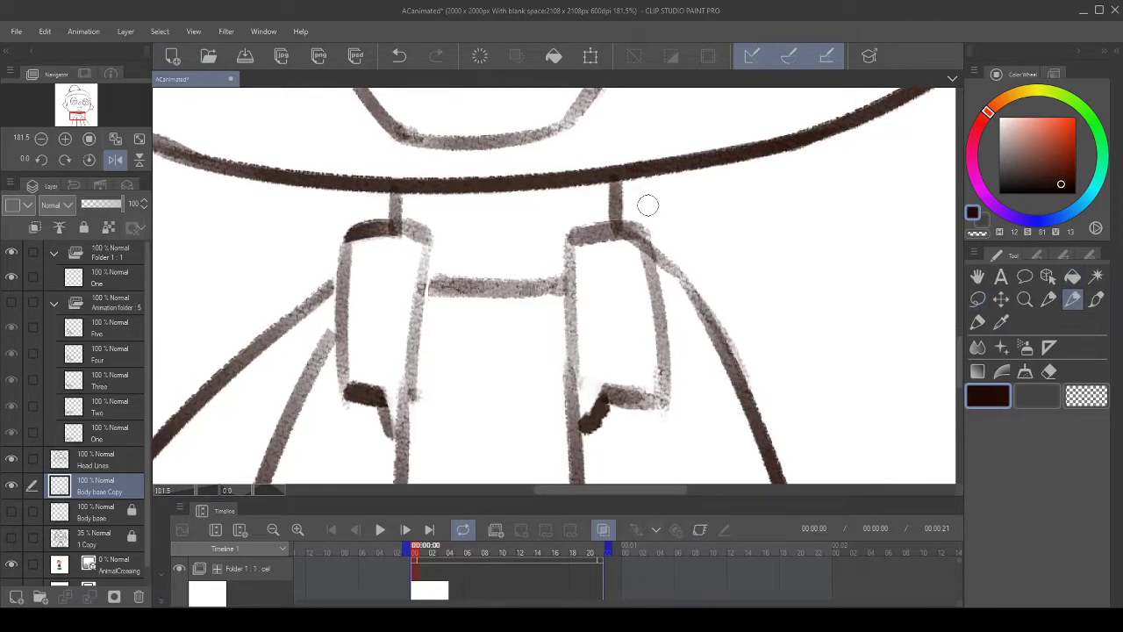
scroll(564, 243, down, 3)
scroll(564, 243, up, 3)
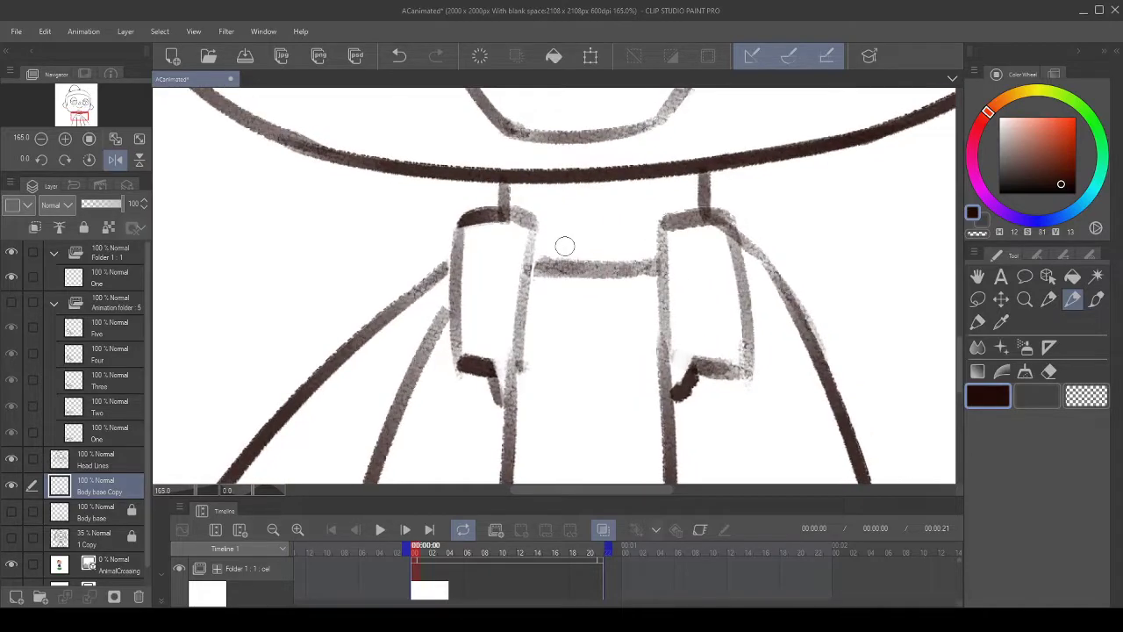
drag(510, 252, 513, 244)
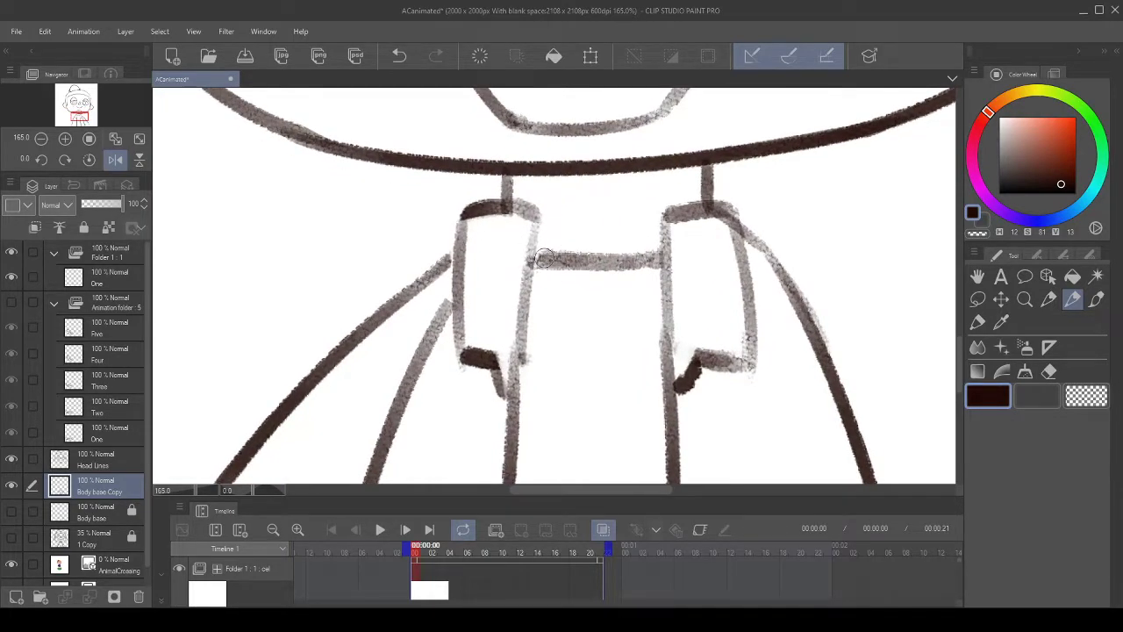
- Examine the collar and jacket line art at several zoom levels and canvas rotations, ending with the canvas upright
scroll(496, 347, down, 7)
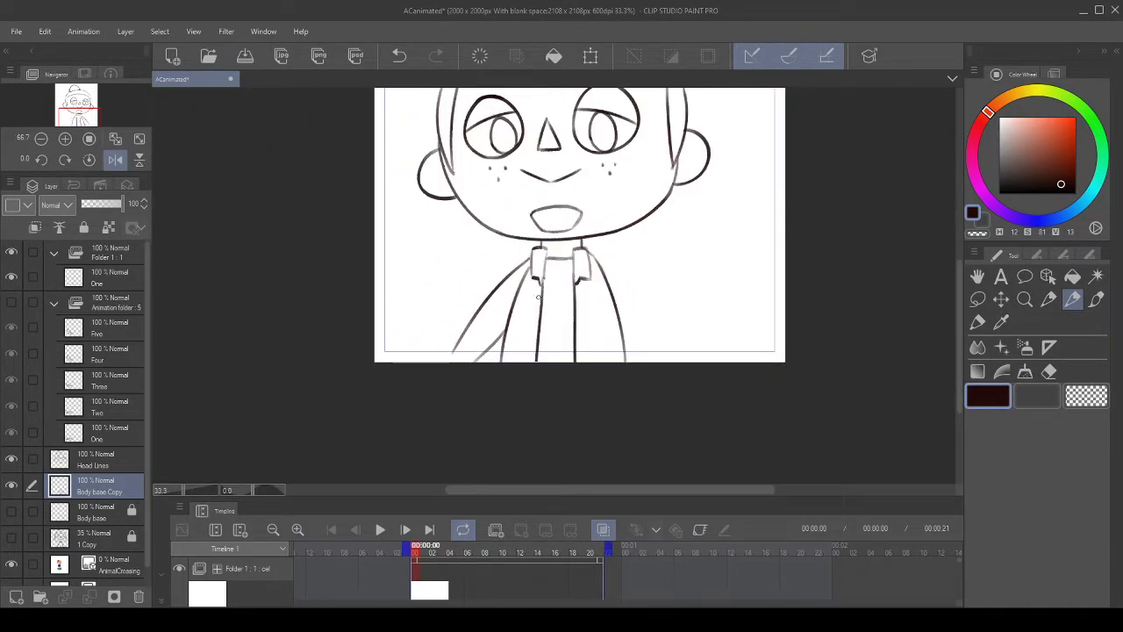
scroll(498, 350, down, 2)
scroll(508, 356, up, 2)
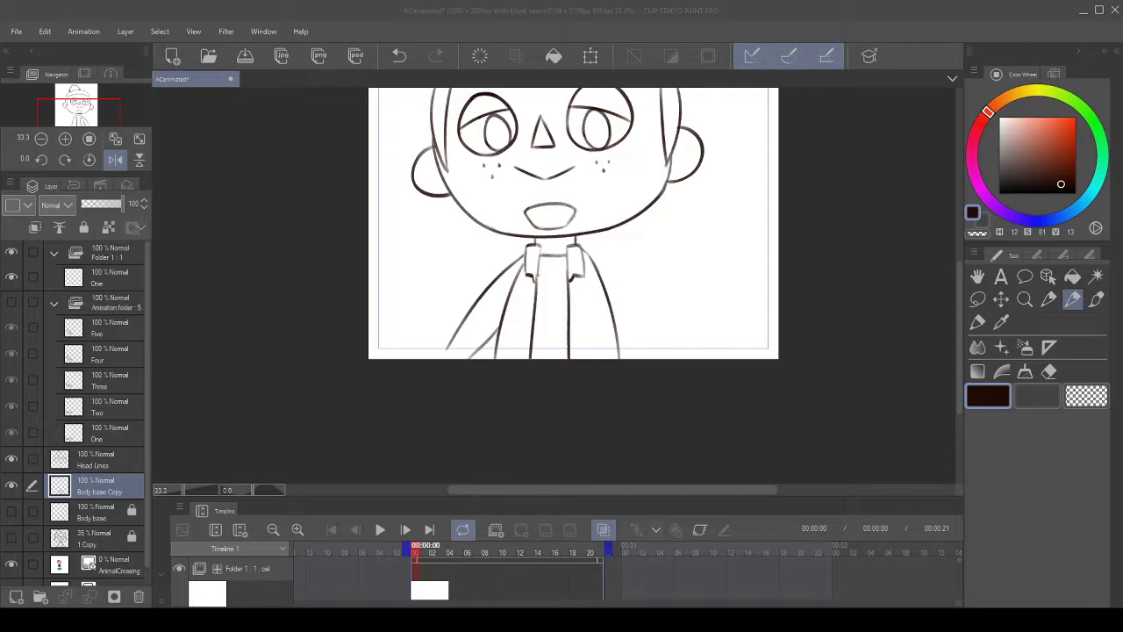
scroll(642, 304, down, 1)
scroll(617, 293, up, 3)
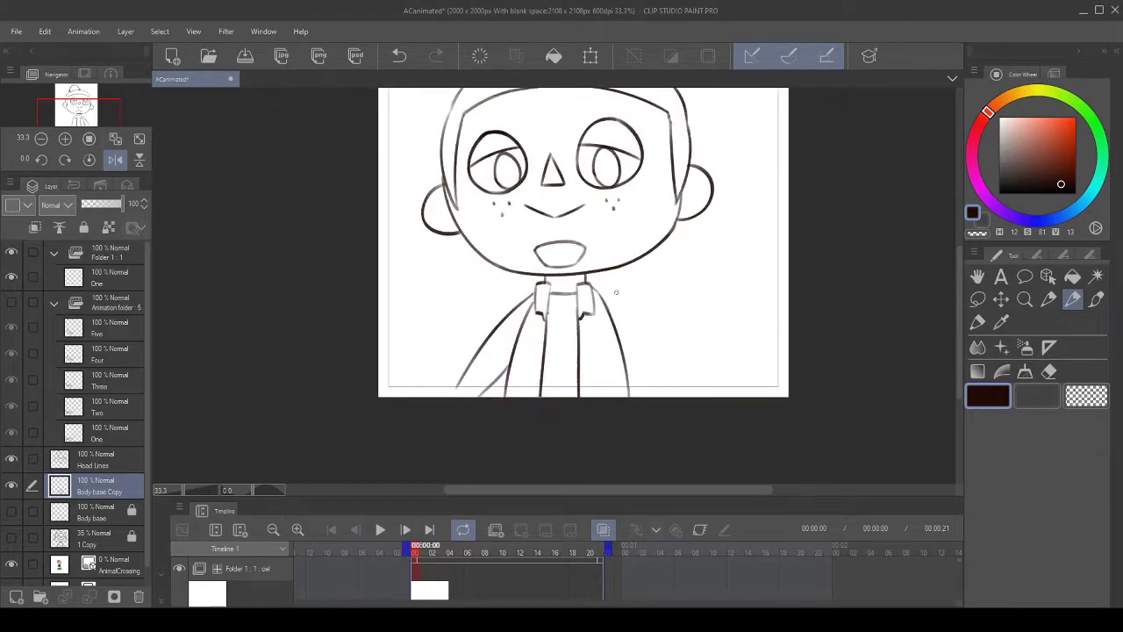
scroll(600, 285, up, 3)
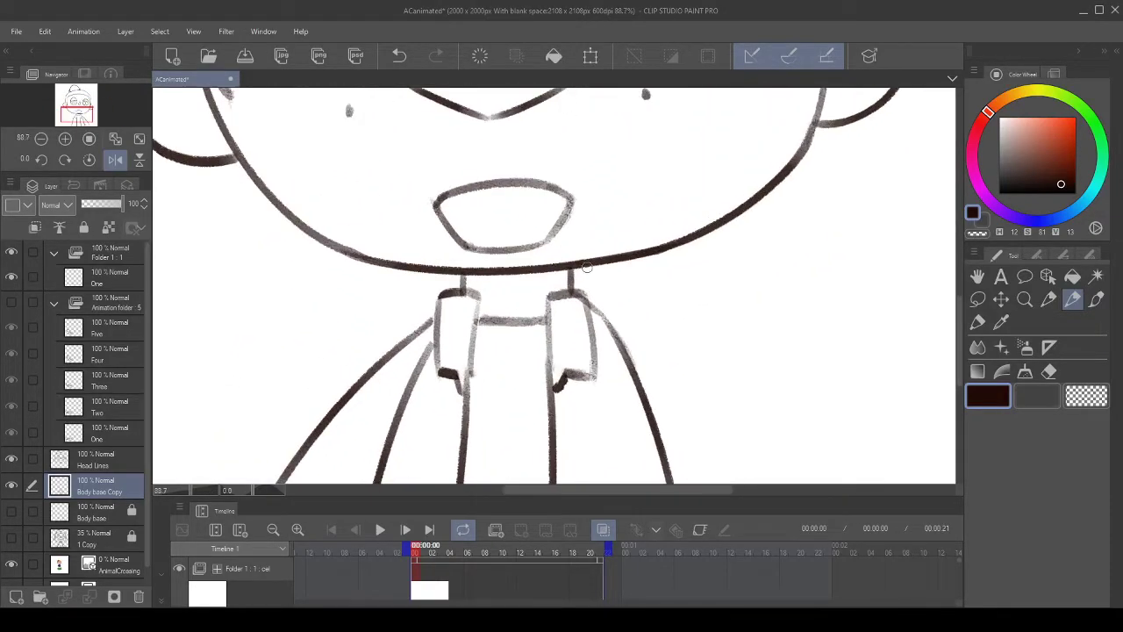
scroll(586, 272, down, 1)
click(41, 160)
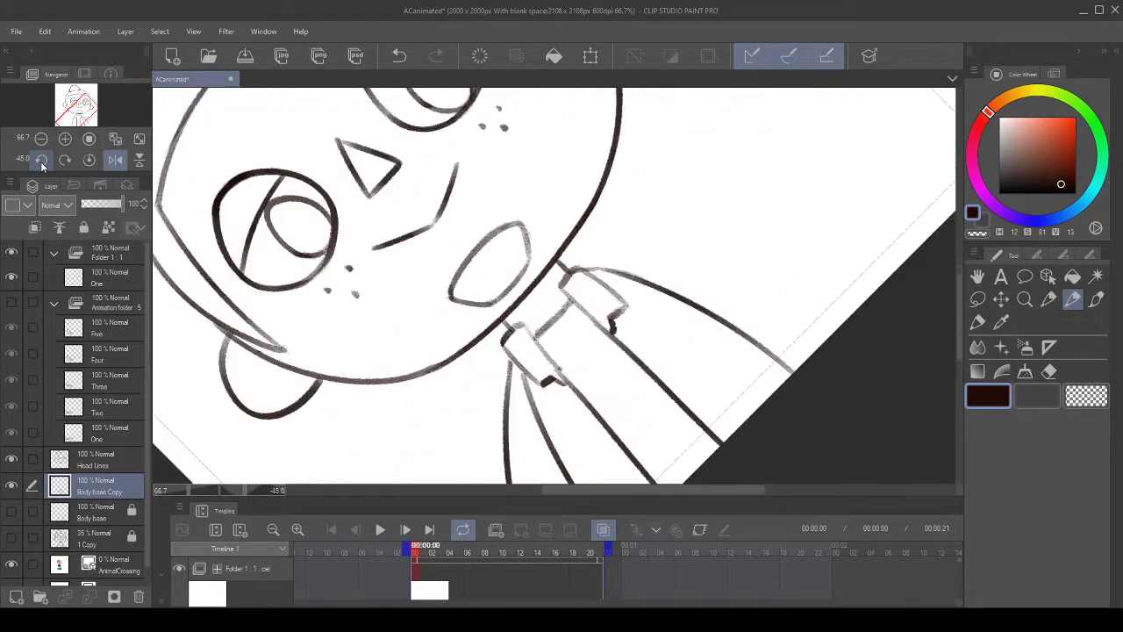
click(41, 160)
scroll(605, 250, down, 1)
drag(622, 106, 622, 158)
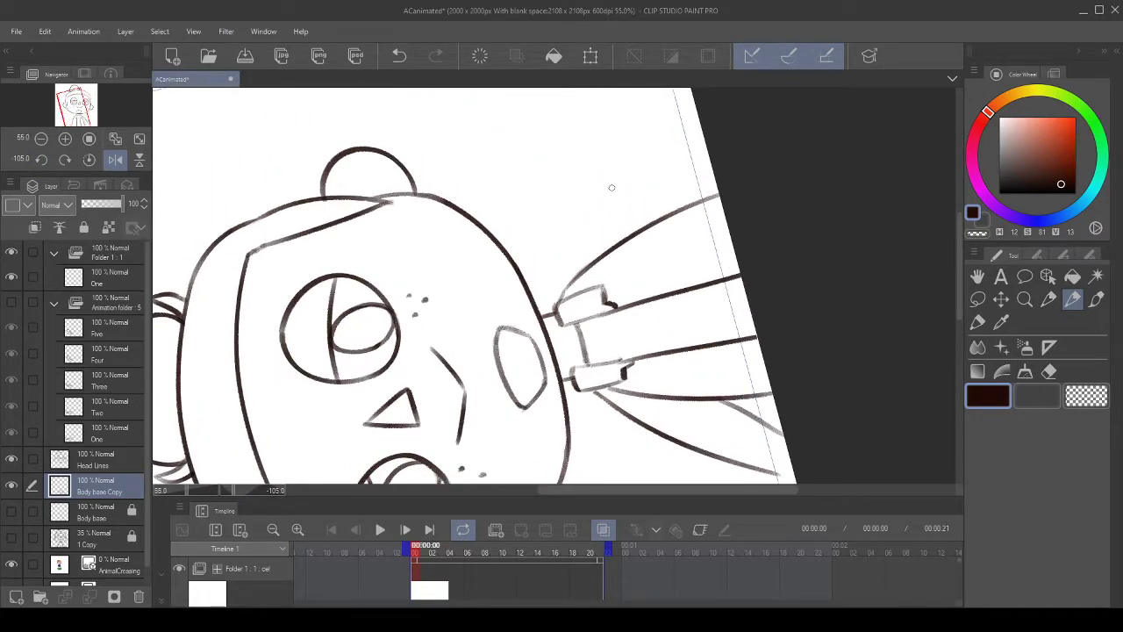
click(89, 159)
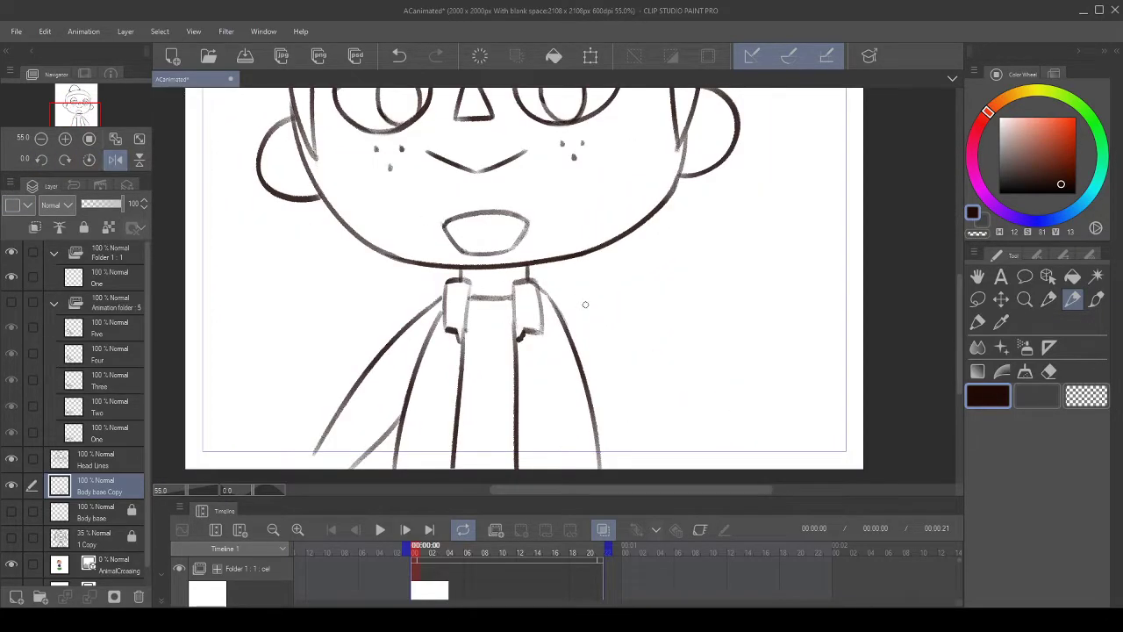
scroll(518, 350, up, 1)
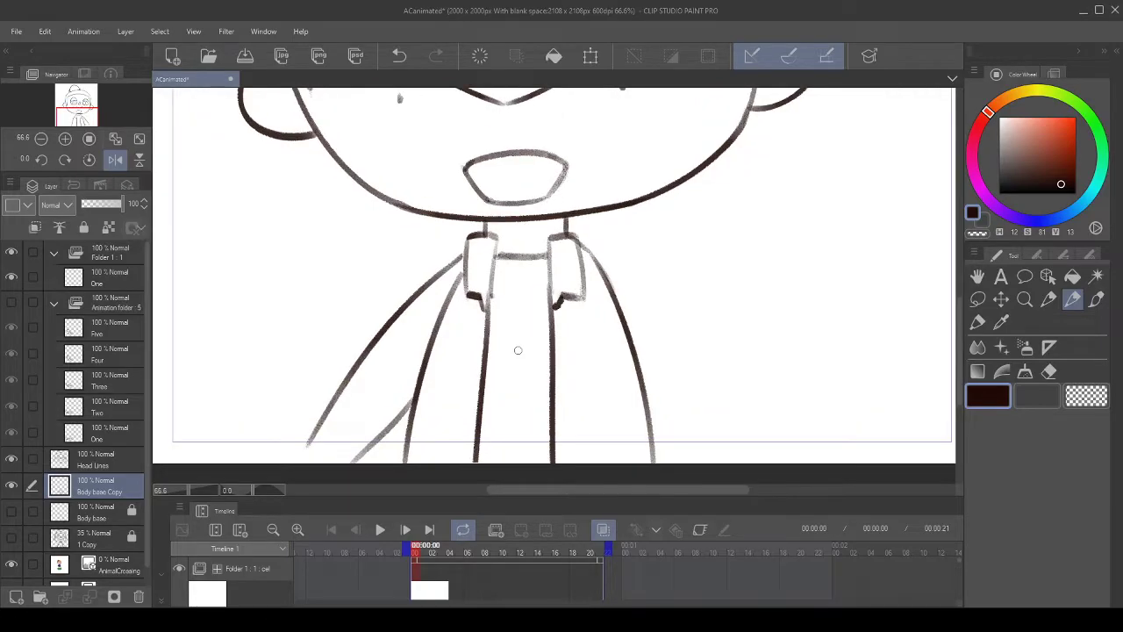
scroll(518, 351, down, 5)
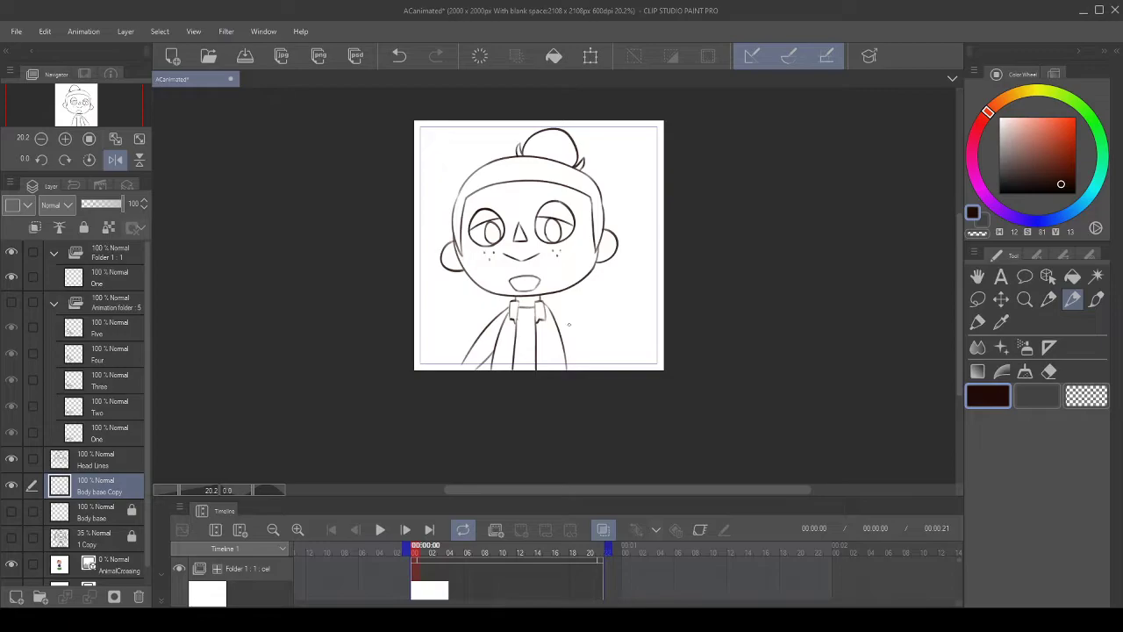
scroll(560, 365, up, 7)
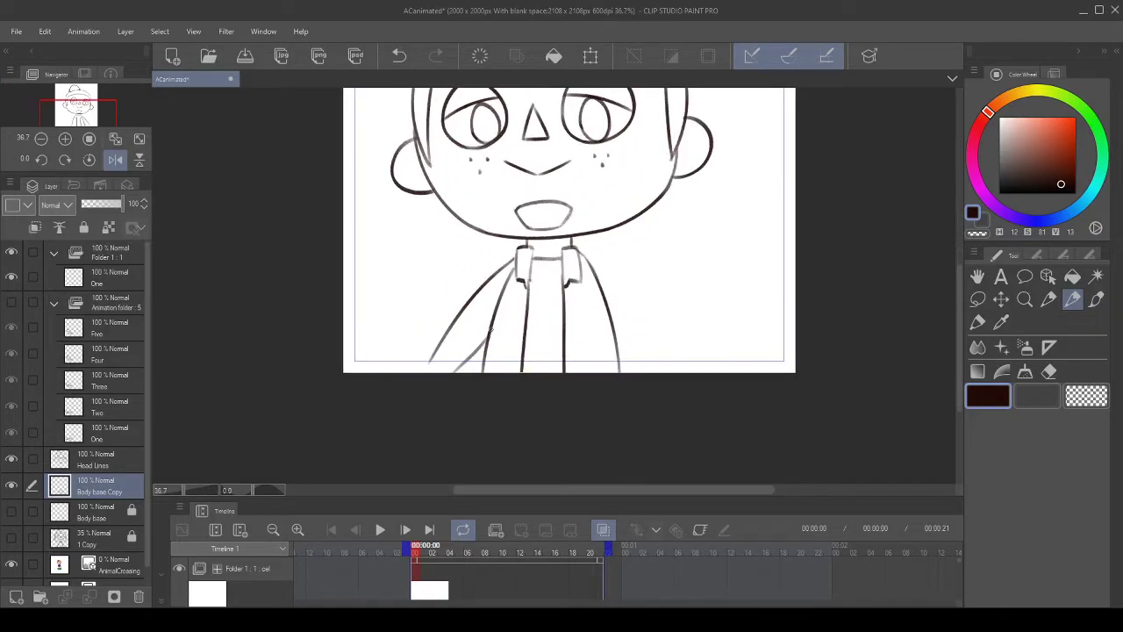
- Draw a chest pocket with a flap line and button on the left-hand side of the jacket
drag(622, 264, 619, 245)
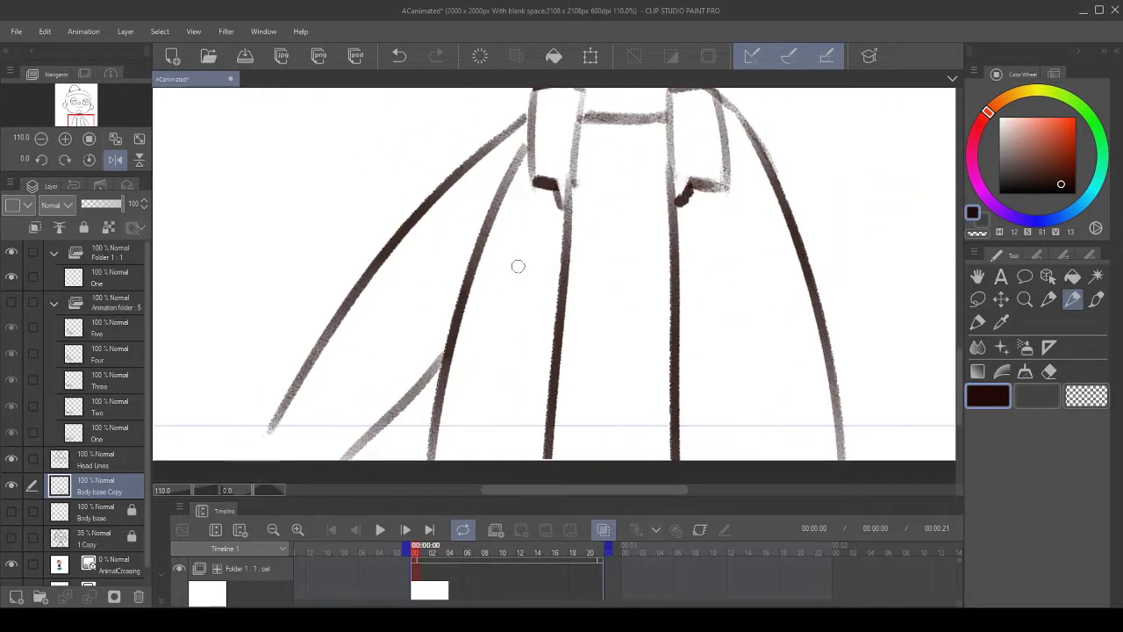
mouse_move(483, 254)
mouse_down()
mouse_move(543, 261)
mouse_move(531, 321)
mouse_up()
click(401, 54)
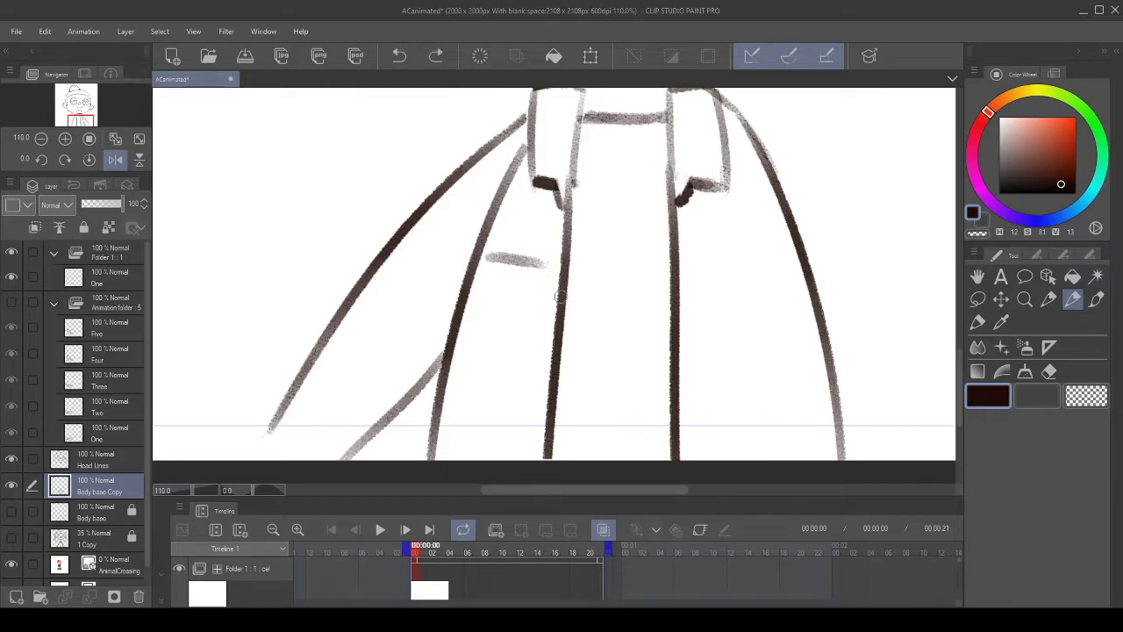
drag(544, 265, 518, 370)
mouse_move(471, 293)
mouse_down()
mouse_move(527, 303)
mouse_move(498, 290)
mouse_up()
- Draw the four-sided outline of a matching pocket on the right-hand side of the jacket, undoing unsatisfactory strokes
mouse_move(732, 267)
mouse_down()
mouse_move(662, 259)
mouse_move(725, 251)
mouse_move(626, 253)
mouse_move(672, 232)
mouse_up()
click(402, 55)
mouse_move(586, 241)
mouse_down()
mouse_move(606, 355)
mouse_move(582, 233)
mouse_move(565, 212)
mouse_move(561, 296)
mouse_move(656, 277)
mouse_up()
click(402, 56)
drag(641, 217, 660, 285)
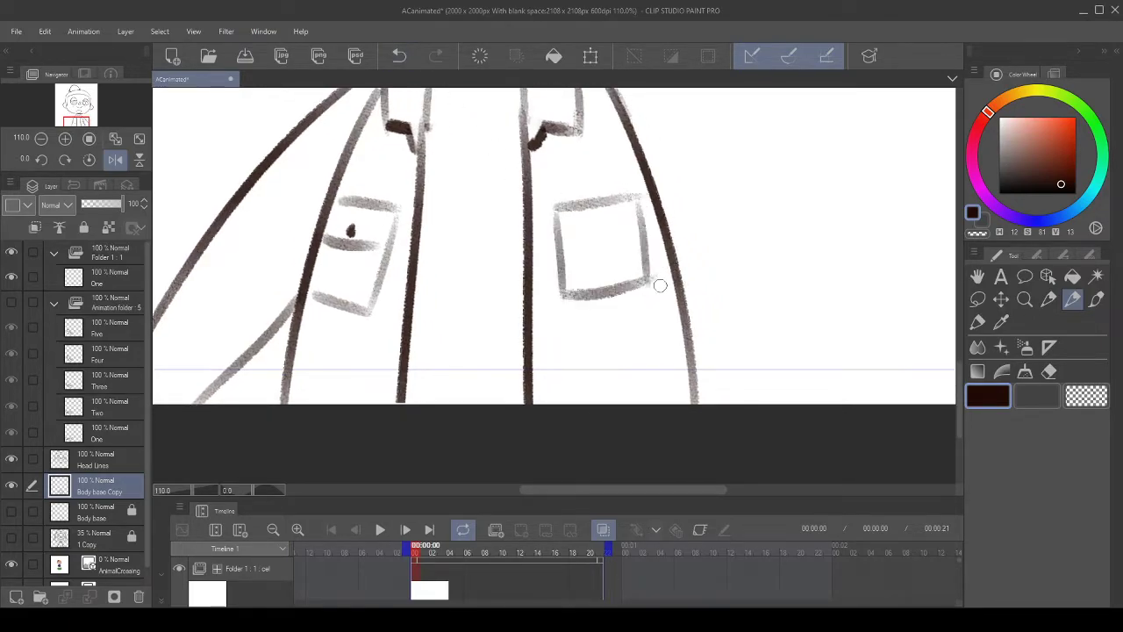
- Add a slightly slanted flap line and a button dot to the right-hand pocket, redrawing the line until it fits
drag(568, 250, 644, 243)
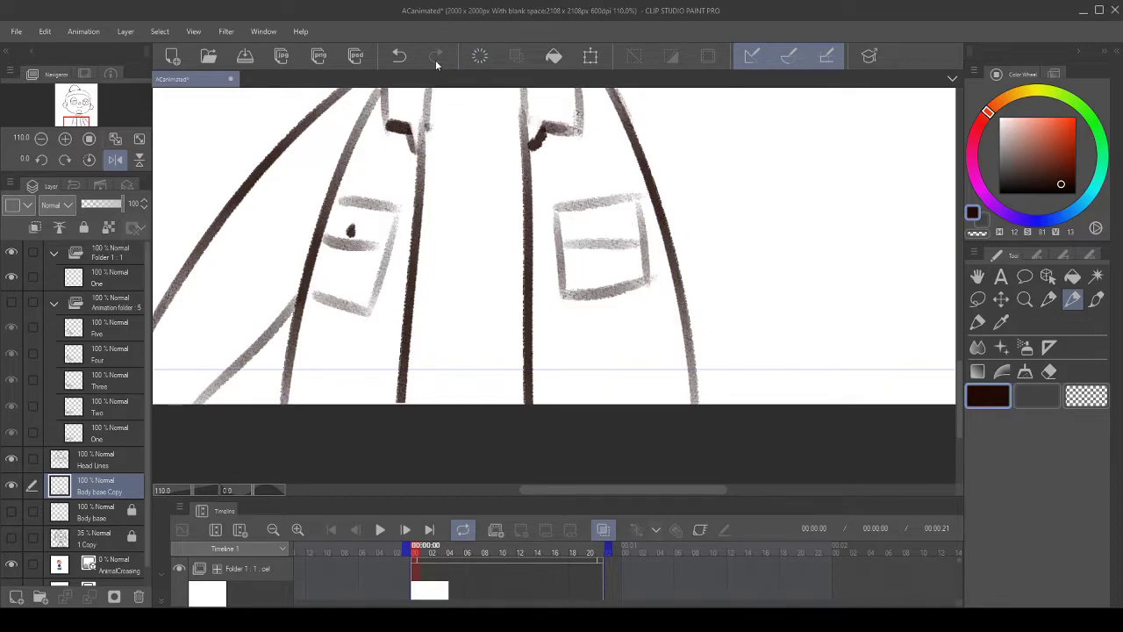
click(399, 55)
drag(561, 240, 639, 235)
click(399, 56)
drag(557, 245, 642, 233)
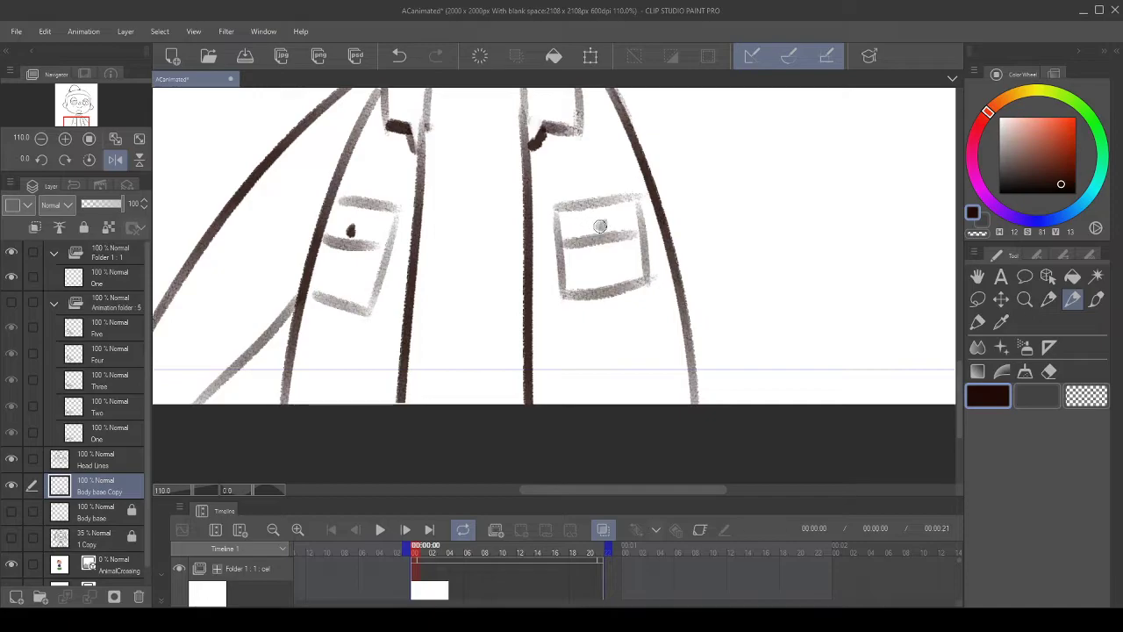
- Lasso both chest pockets on the Body base Copy layer into one selection
drag(385, 240, 416, 256)
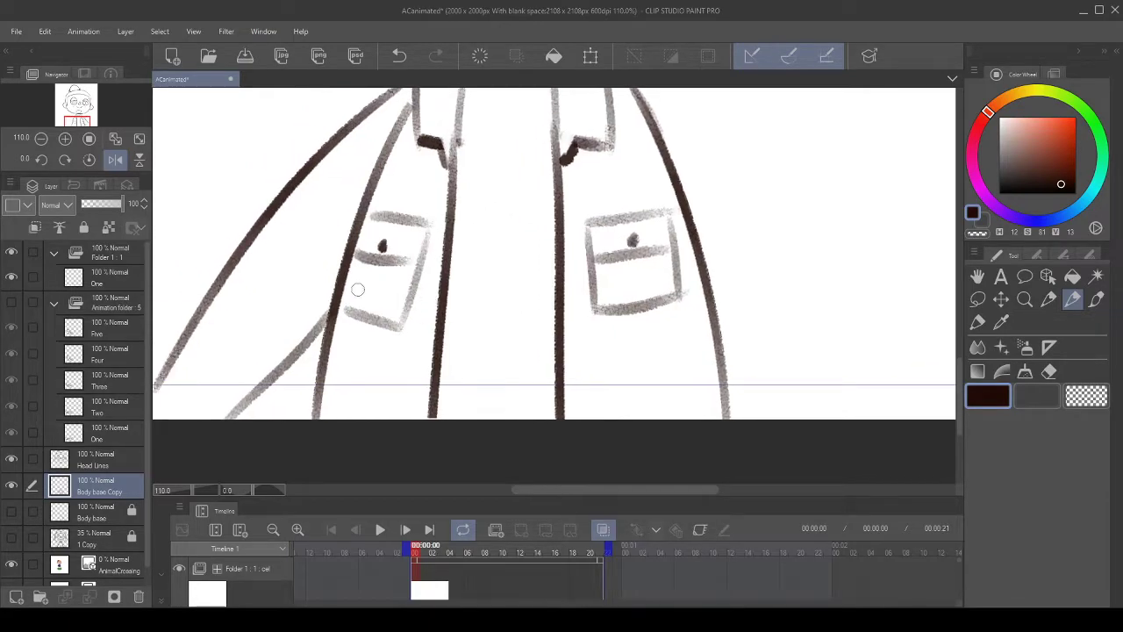
drag(498, 266, 499, 288)
drag(567, 286, 549, 411)
drag(675, 263, 562, 267)
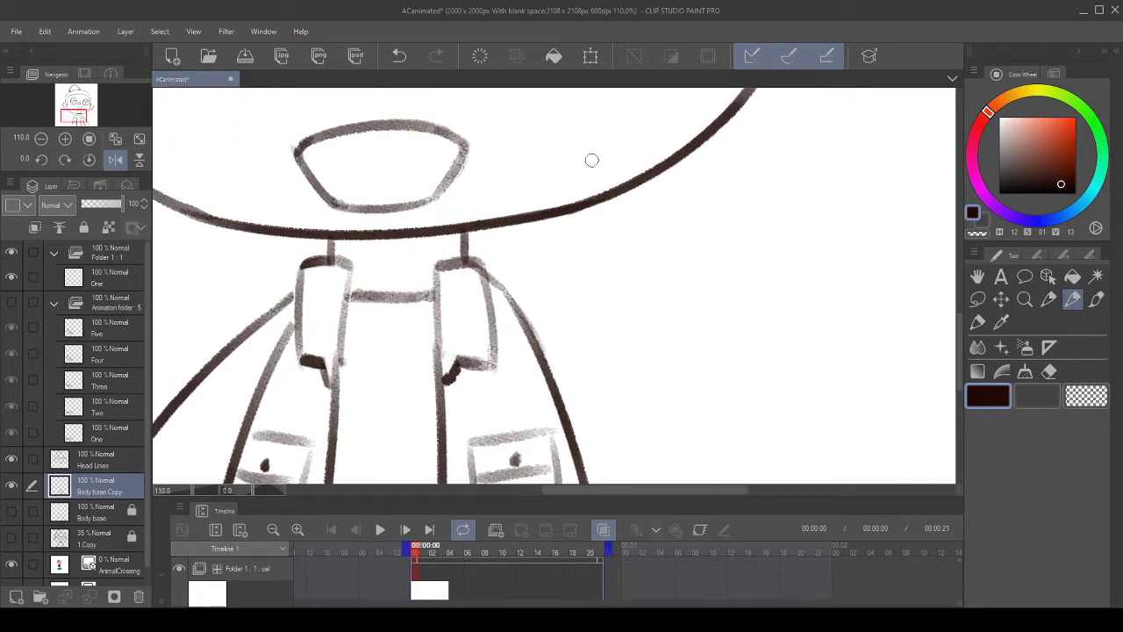
scroll(617, 369, down, 7)
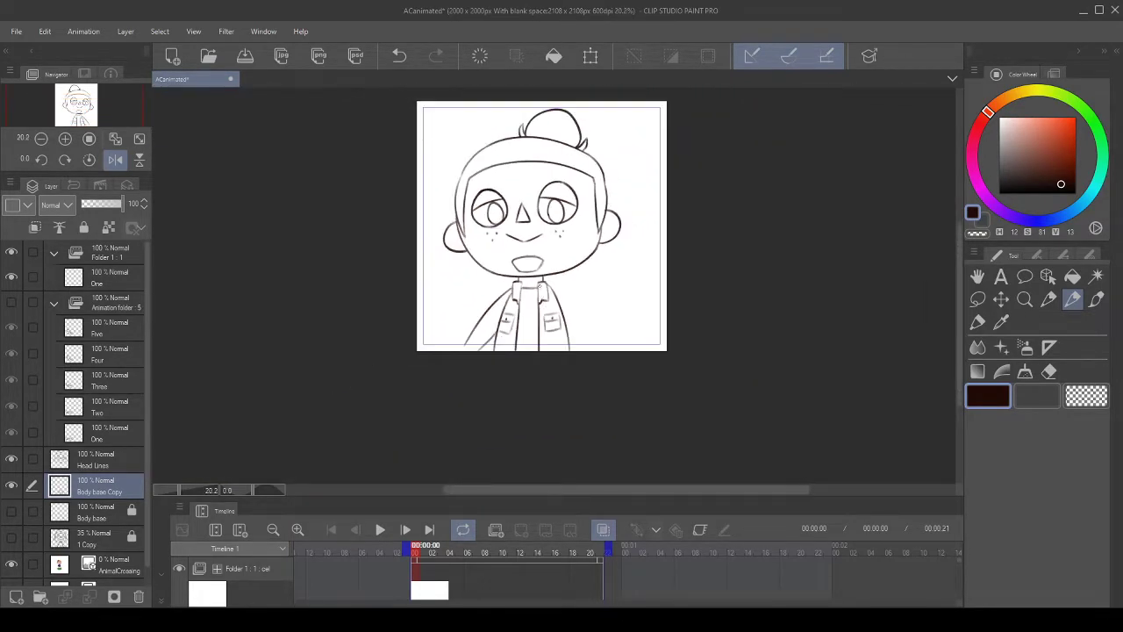
scroll(533, 322, up, 6)
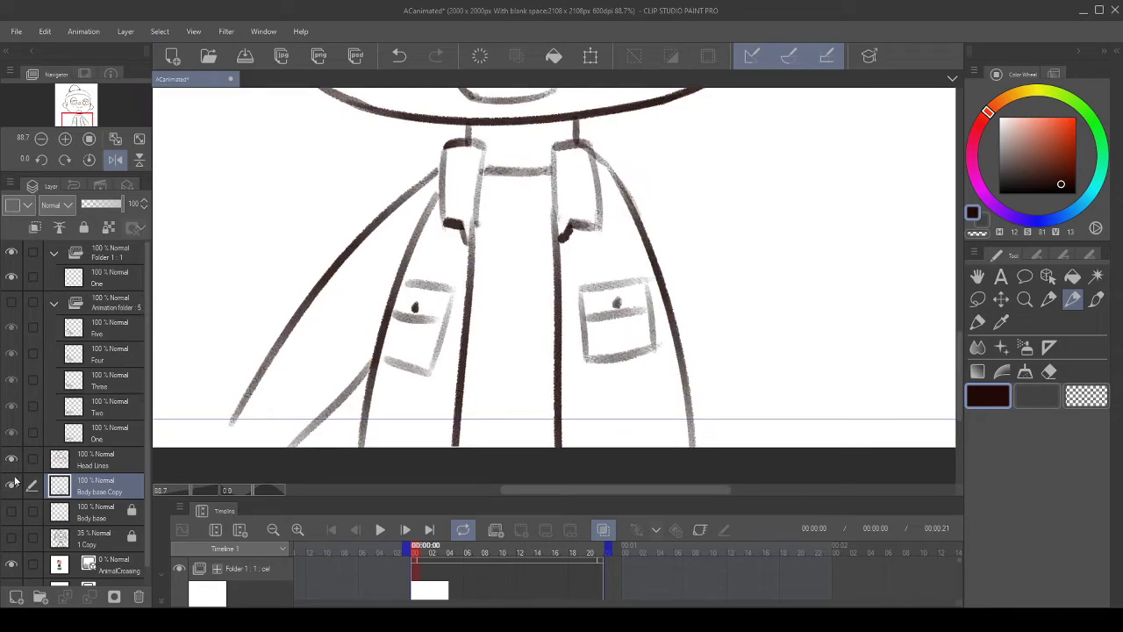
scroll(488, 376, up, 2)
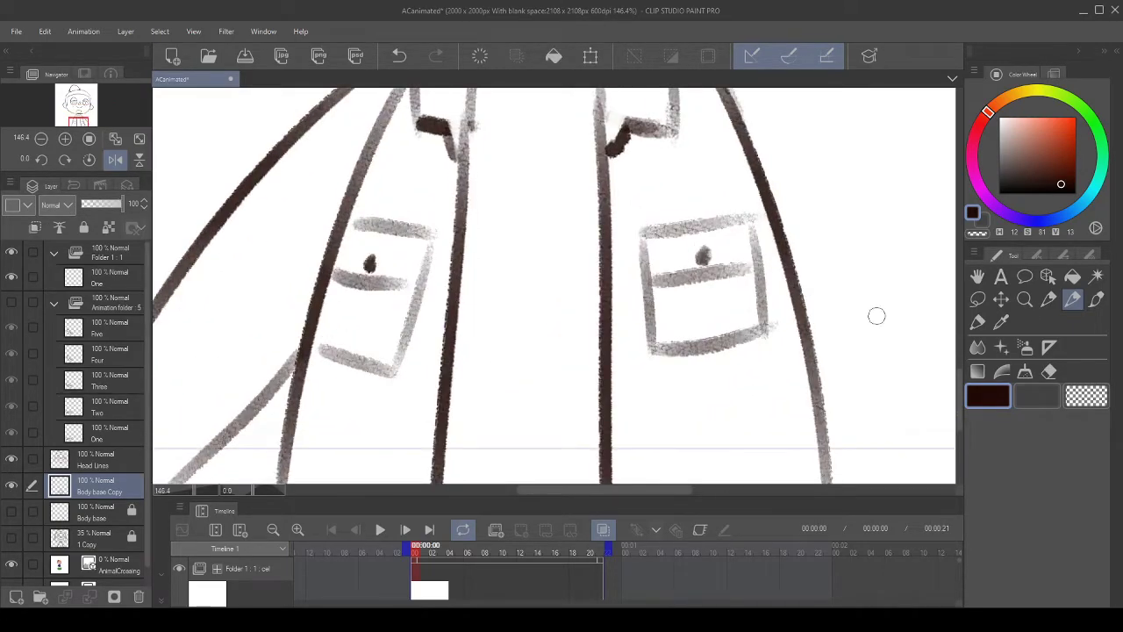
click(977, 299)
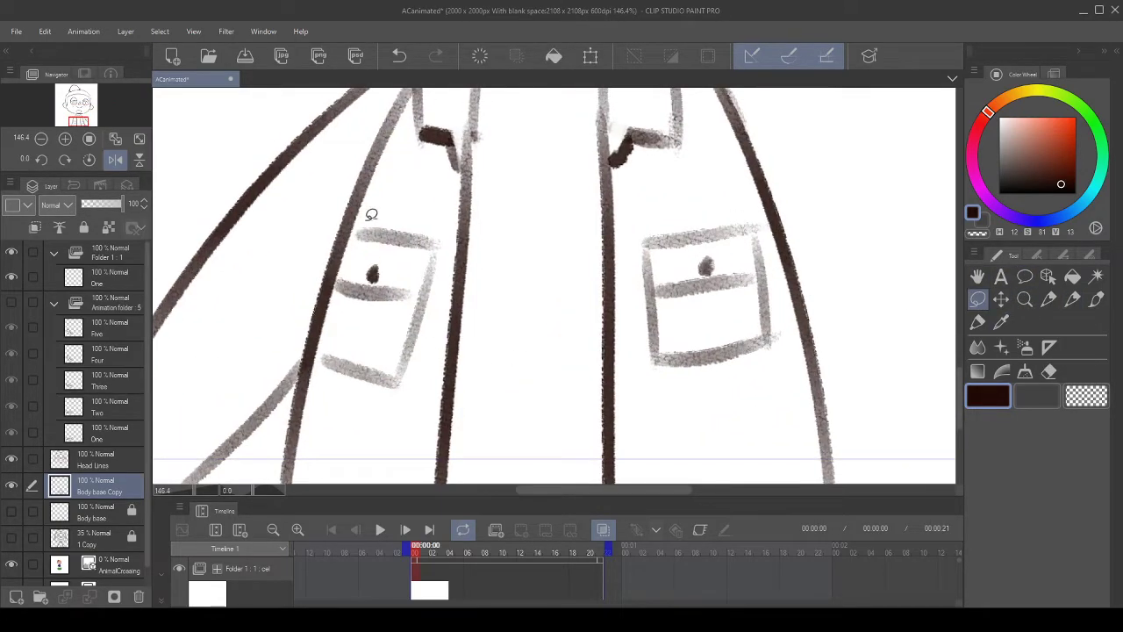
drag(352, 259, 342, 279)
mouse_move(428, 357)
mouse_down()
mouse_move(446, 269)
mouse_move(415, 208)
mouse_move(377, 215)
mouse_up()
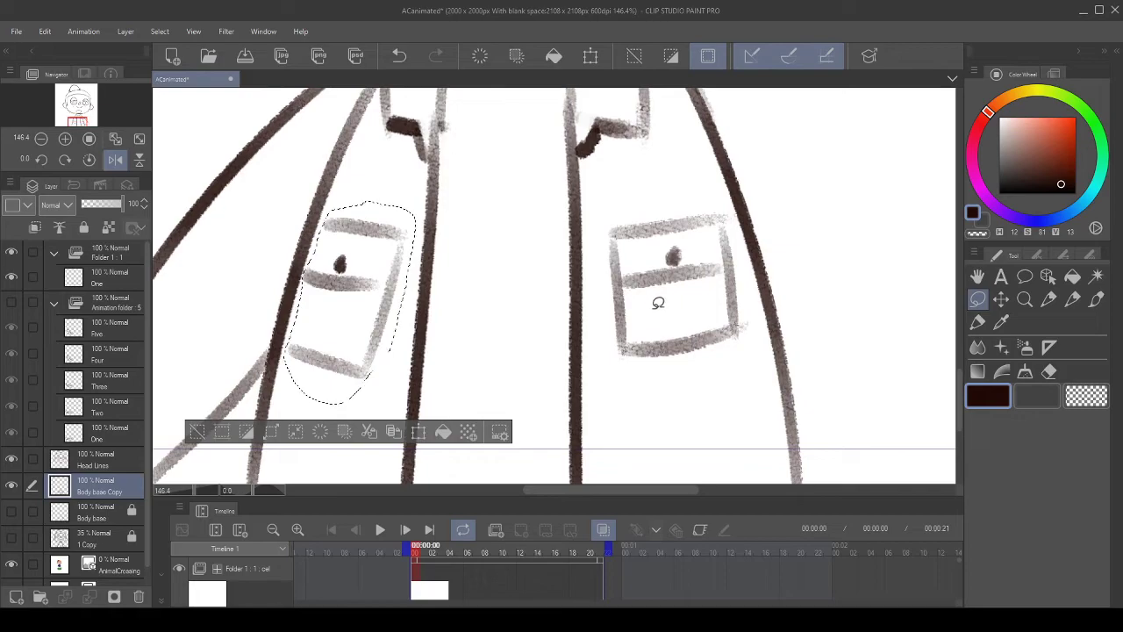
mouse_move(602, 228)
mouse_down()
mouse_move(599, 357)
mouse_move(745, 359)
mouse_move(758, 287)
mouse_move(734, 205)
mouse_move(649, 195)
mouse_up()
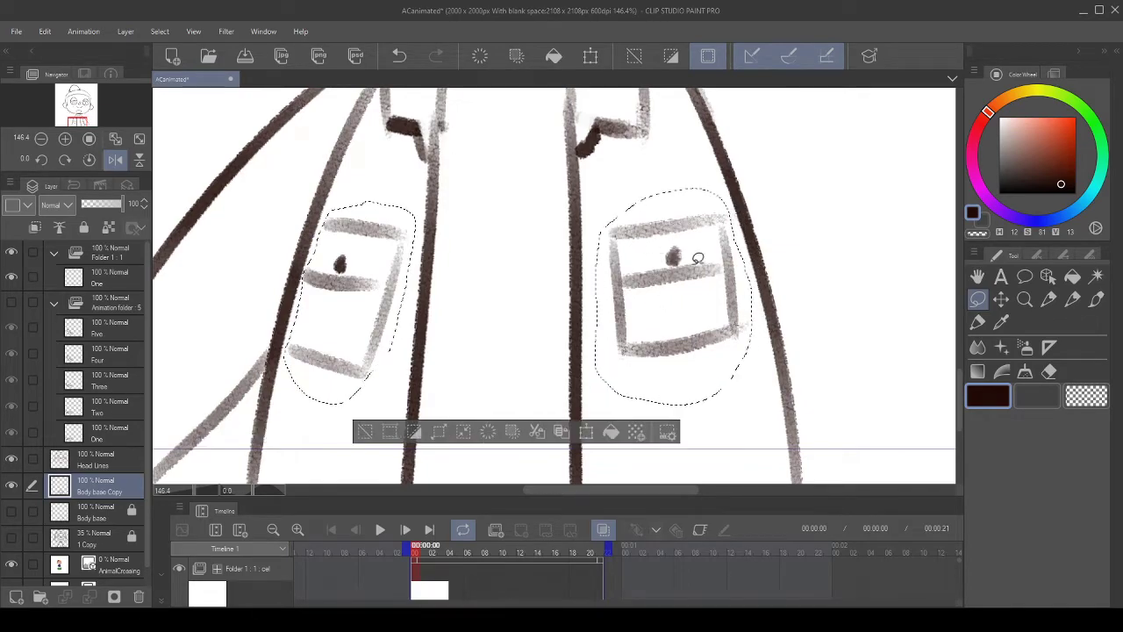
- Move the two selected pockets lower on the jacket and apply the transform
click(586, 431)
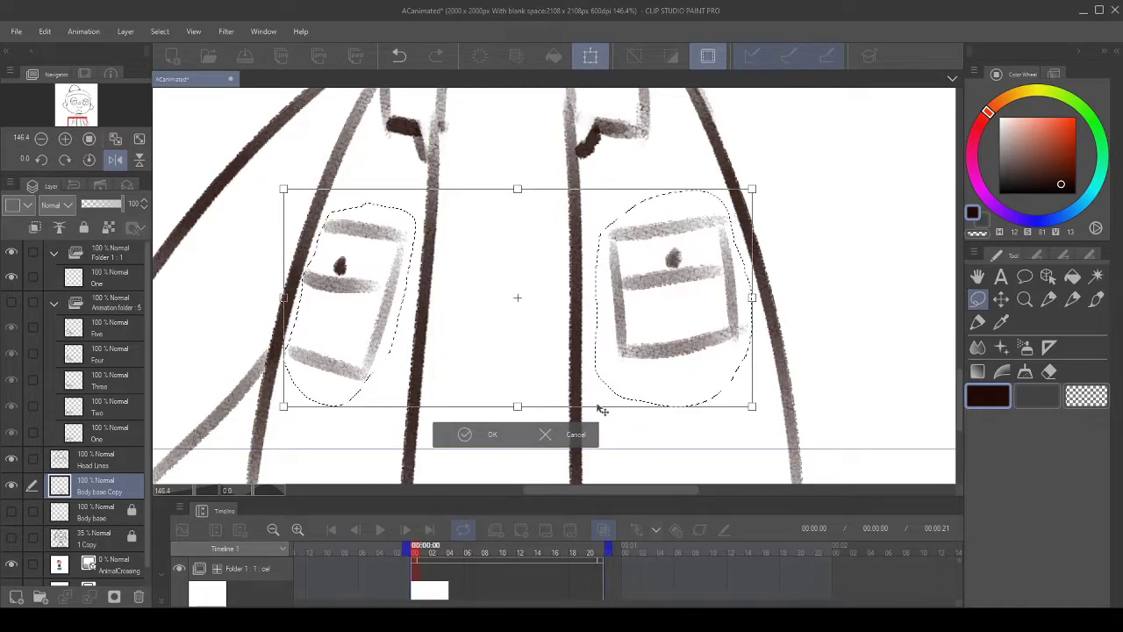
key(Down)
key(Down)
key(Down)
key(Down)
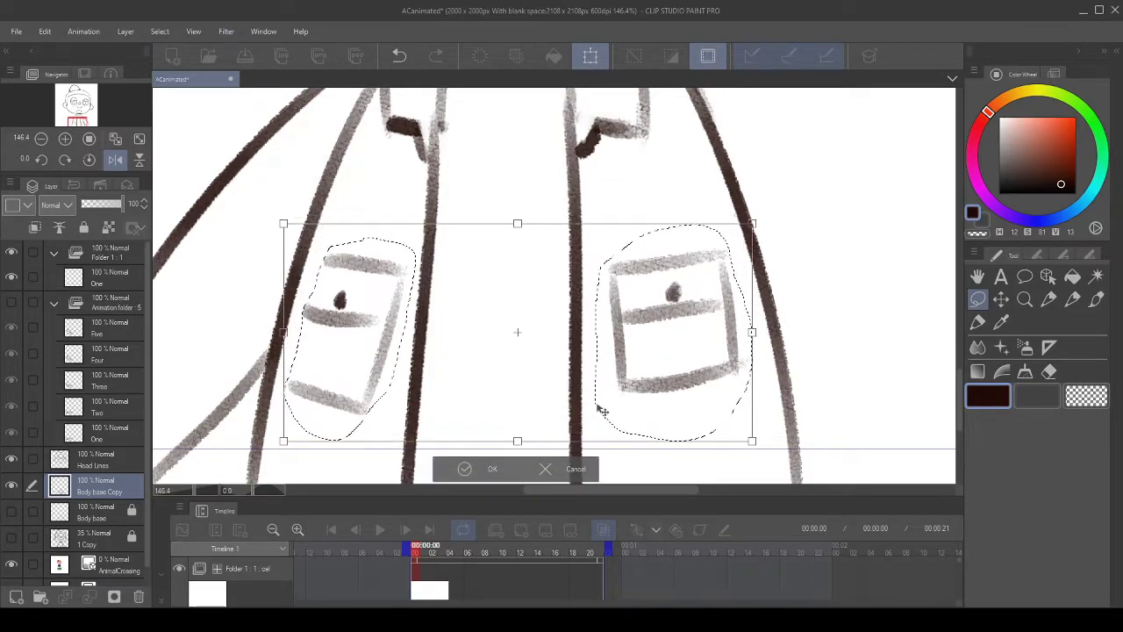
key(Down)
key(Down)
key(Down)
key(Down)
key(Up)
scroll(532, 181, down, 6)
scroll(507, 133, up, 1)
scroll(517, 128, up, 1)
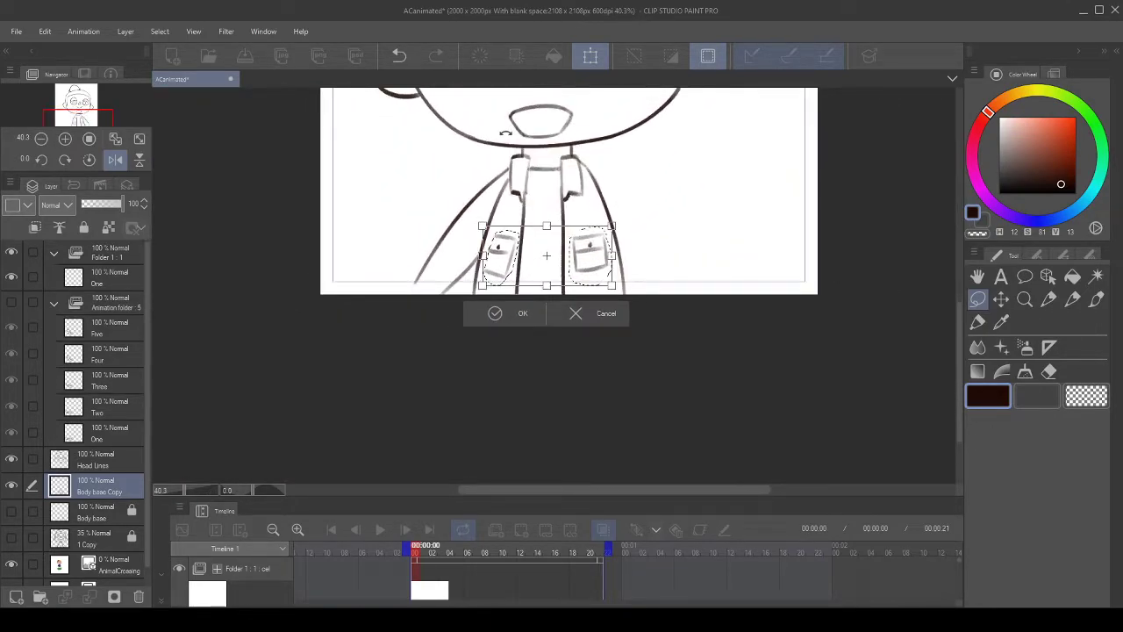
key(Return)
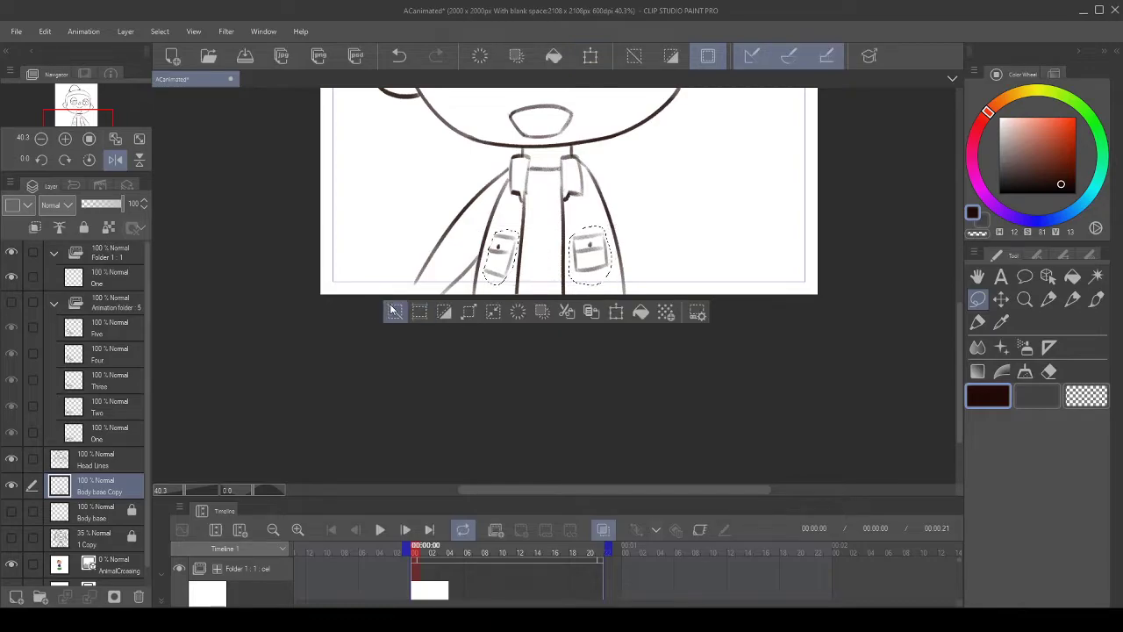
- Deselect the pockets and close the gaps in the left-hand pocket's top edge, flap side and flap line, undoing poor strokes
key(ctrl+d)
scroll(449, 176, up, 4)
scroll(515, 309, up, 4)
key(p)
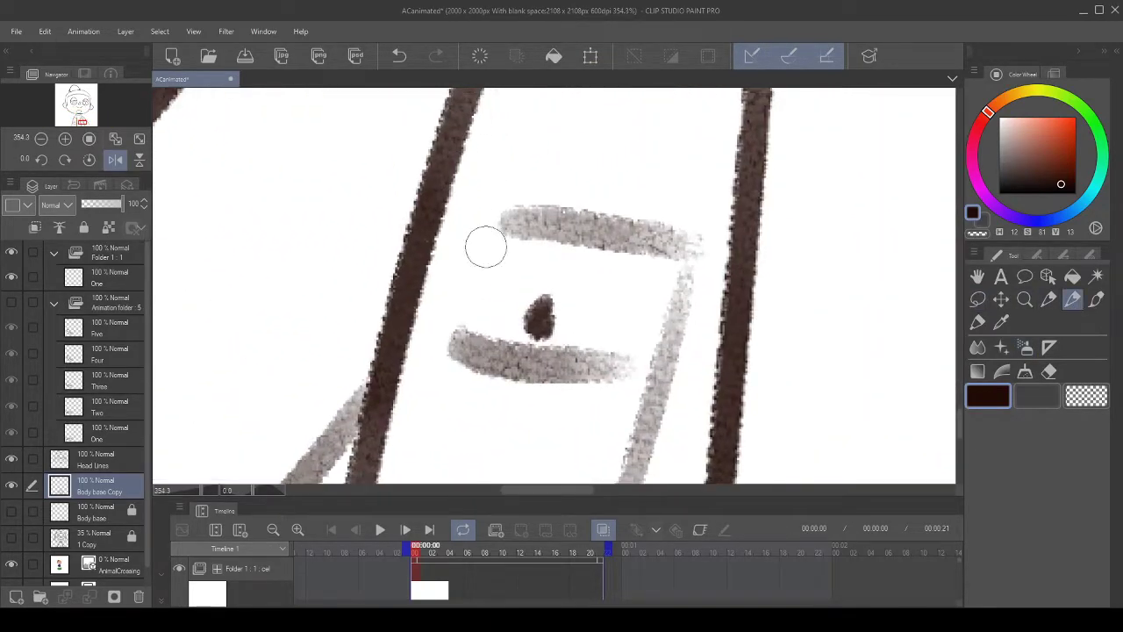
drag(465, 213, 578, 246)
click(399, 56)
drag(465, 214, 568, 252)
mouse_move(504, 226)
mouse_down()
mouse_move(488, 208)
mouse_move(454, 218)
mouse_move(422, 300)
mouse_move(424, 206)
mouse_up()
key(ctrl+z)
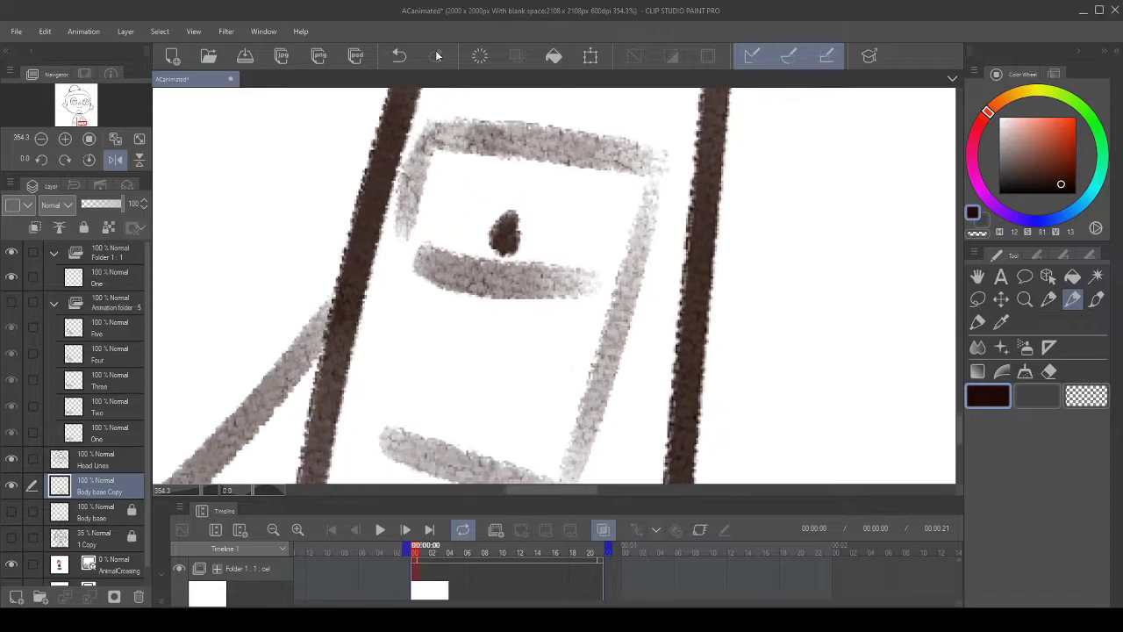
mouse_move(426, 138)
mouse_down()
mouse_move(421, 243)
mouse_move(577, 294)
mouse_move(646, 279)
mouse_up()
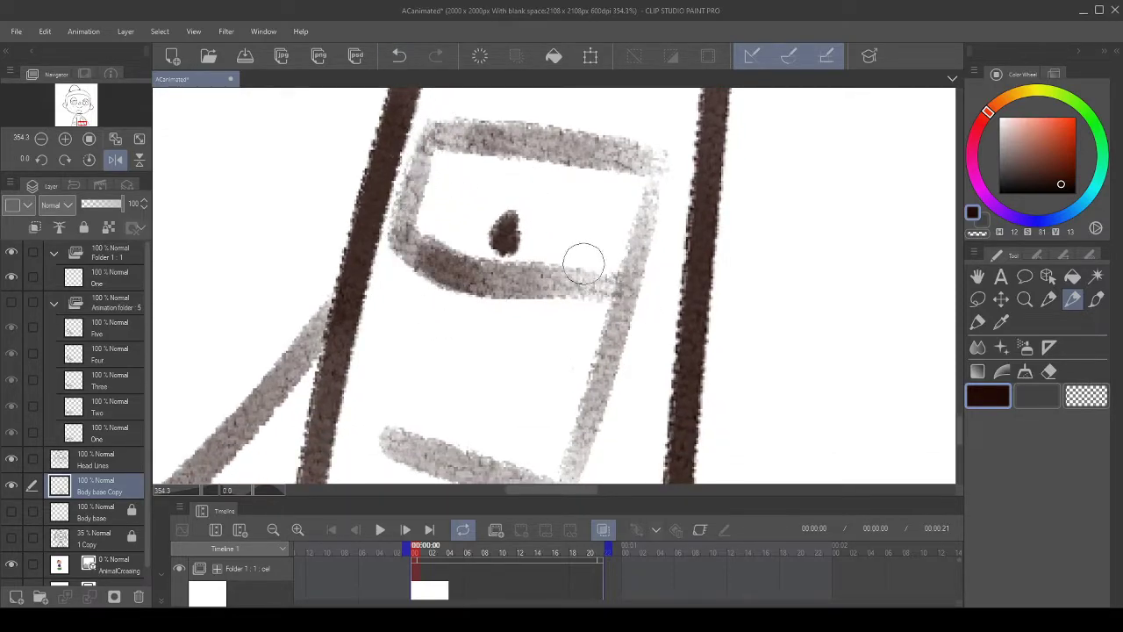
- Close the lower body of the left-hand pocket by extending its bottom corner and drawing its outer side, redrawing the side until it fits
scroll(424, 325, down, 2)
drag(387, 407, 408, 419)
mouse_move(408, 373)
mouse_down()
mouse_move(386, 437)
mouse_move(421, 219)
mouse_up()
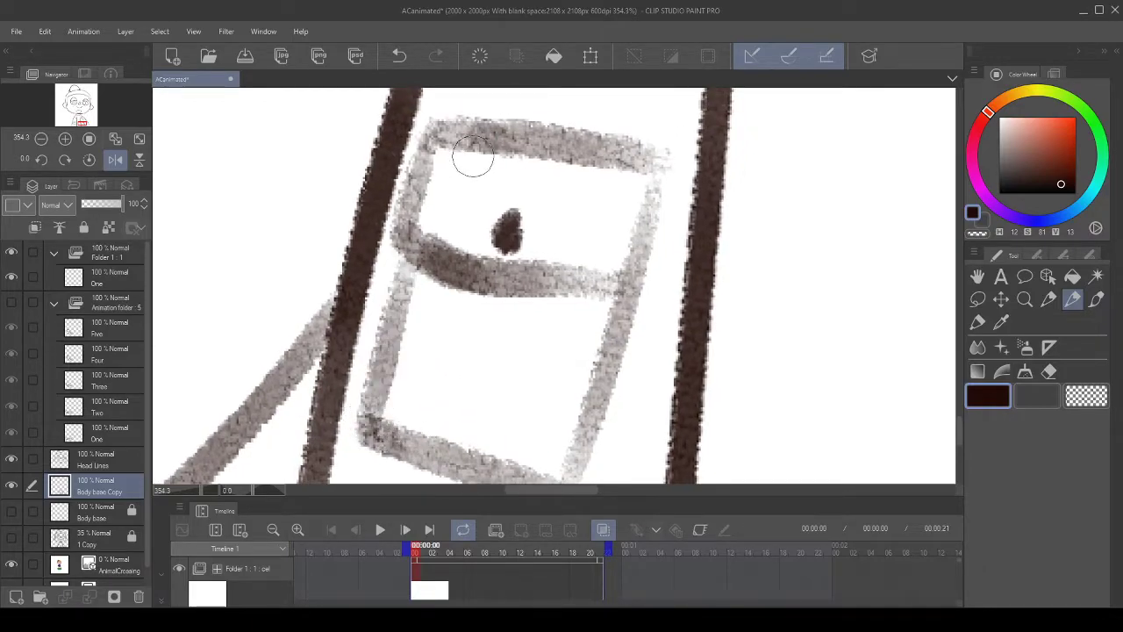
click(399, 56)
mouse_move(368, 410)
mouse_down()
mouse_move(352, 423)
mouse_move(419, 230)
mouse_up()
click(399, 55)
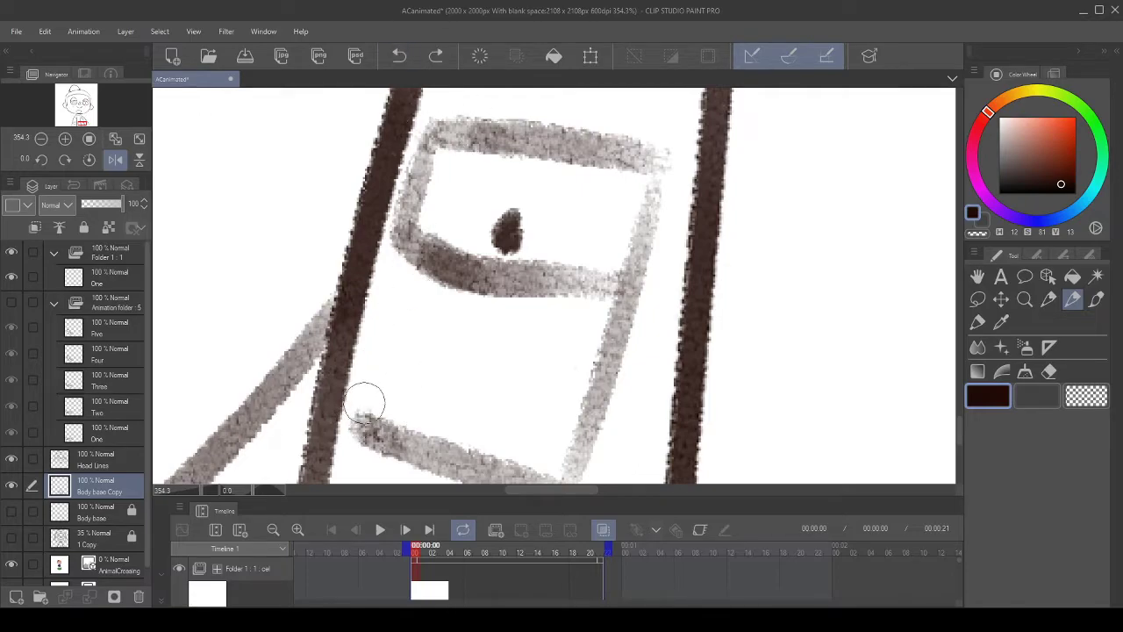
drag(364, 402, 423, 235)
- Examine the collar, both pockets and the sleeve lines up close and against the whole character
scroll(536, 251, down, 10)
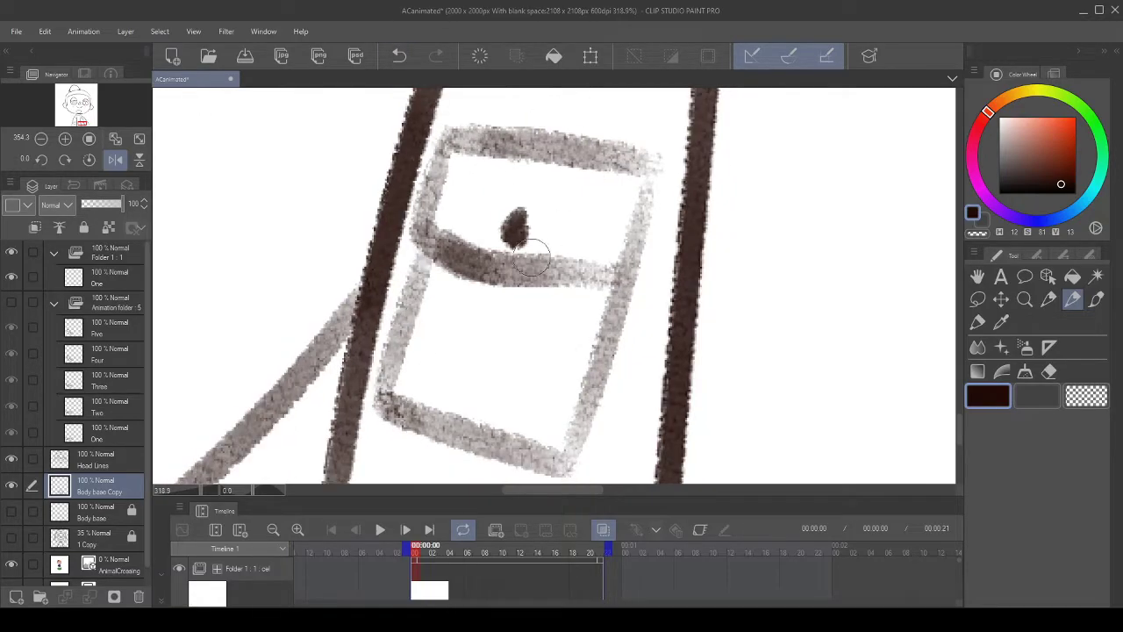
scroll(535, 251, down, 2)
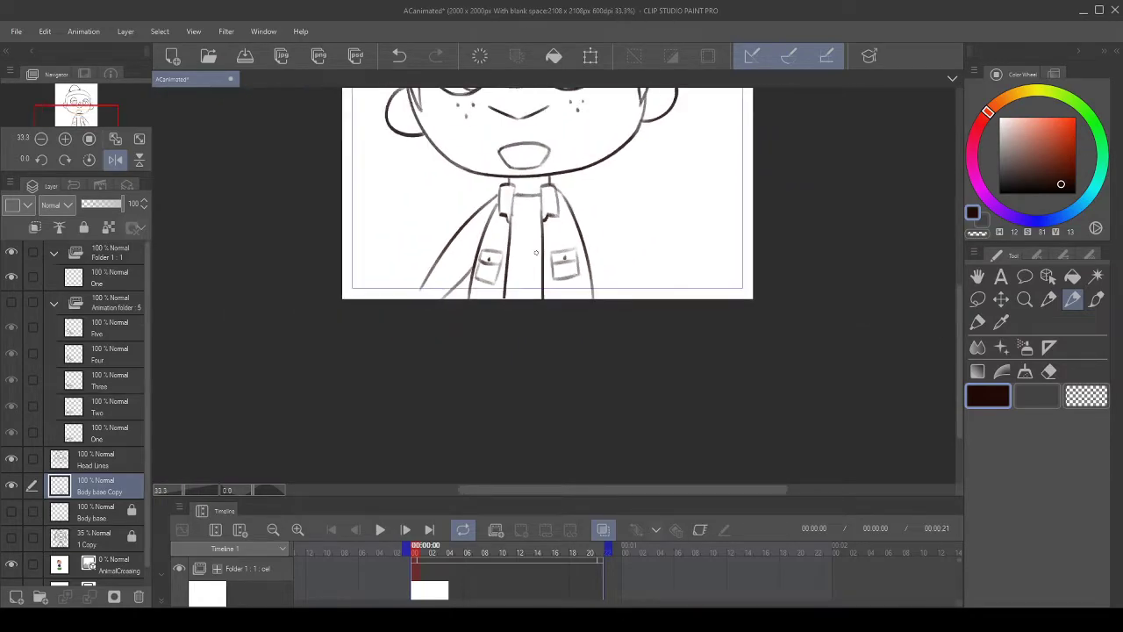
scroll(536, 252, down, 3)
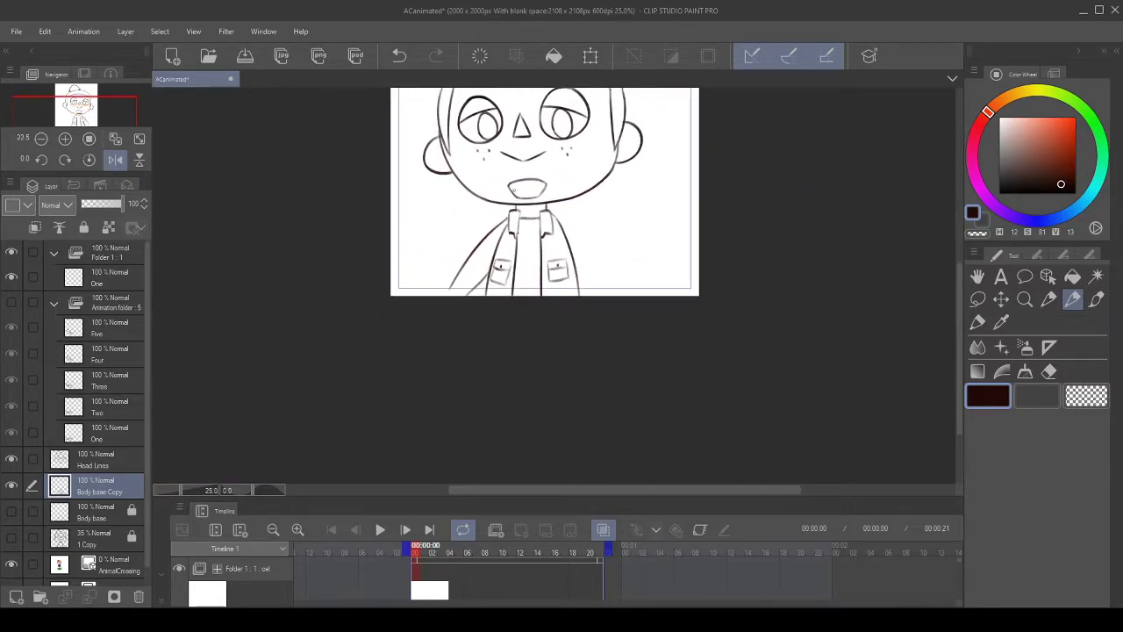
scroll(542, 264, up, 5)
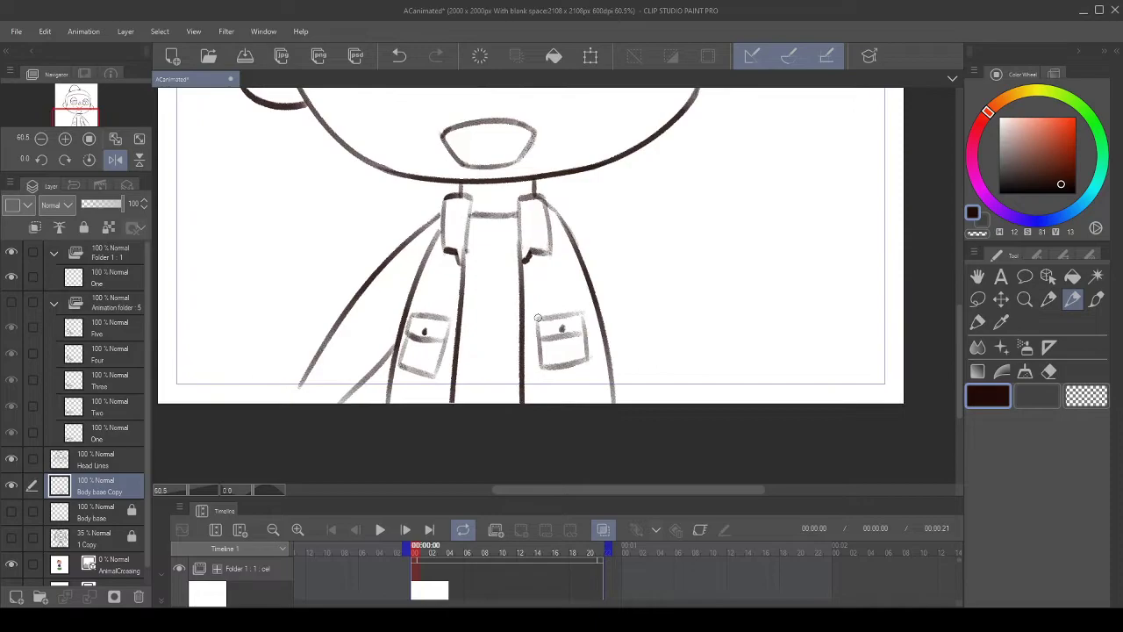
scroll(494, 320, up, 1)
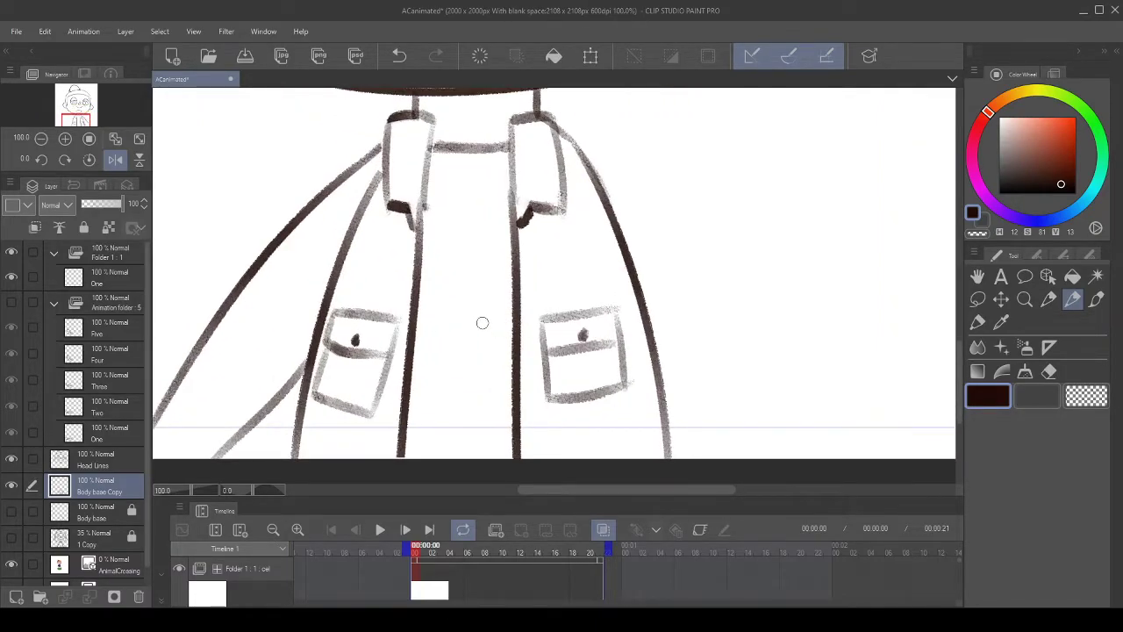
scroll(494, 337, down, 1)
scroll(494, 337, up, 2)
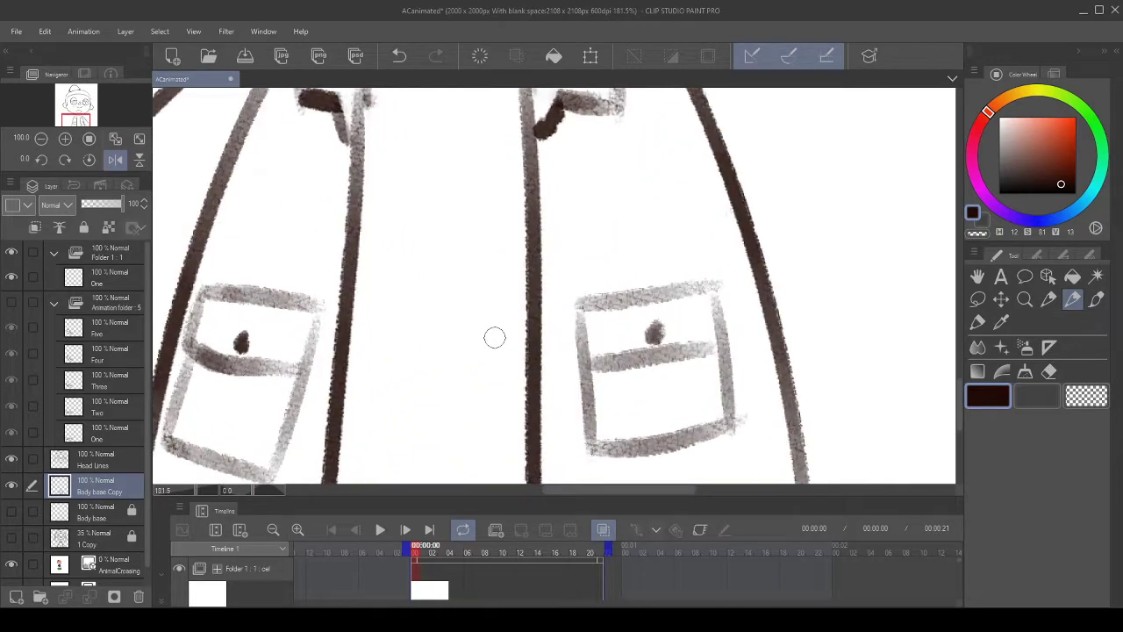
scroll(494, 336, down, 4)
scroll(697, 181, up, 1)
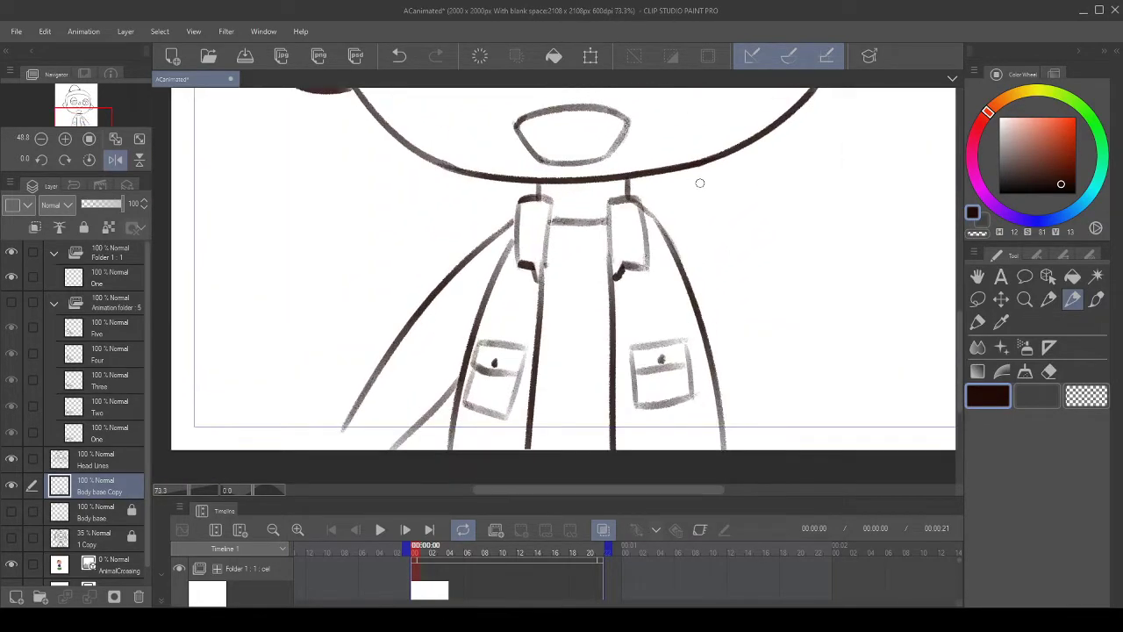
scroll(675, 292, down, 3)
scroll(668, 147, down, 3)
scroll(668, 148, up, 1)
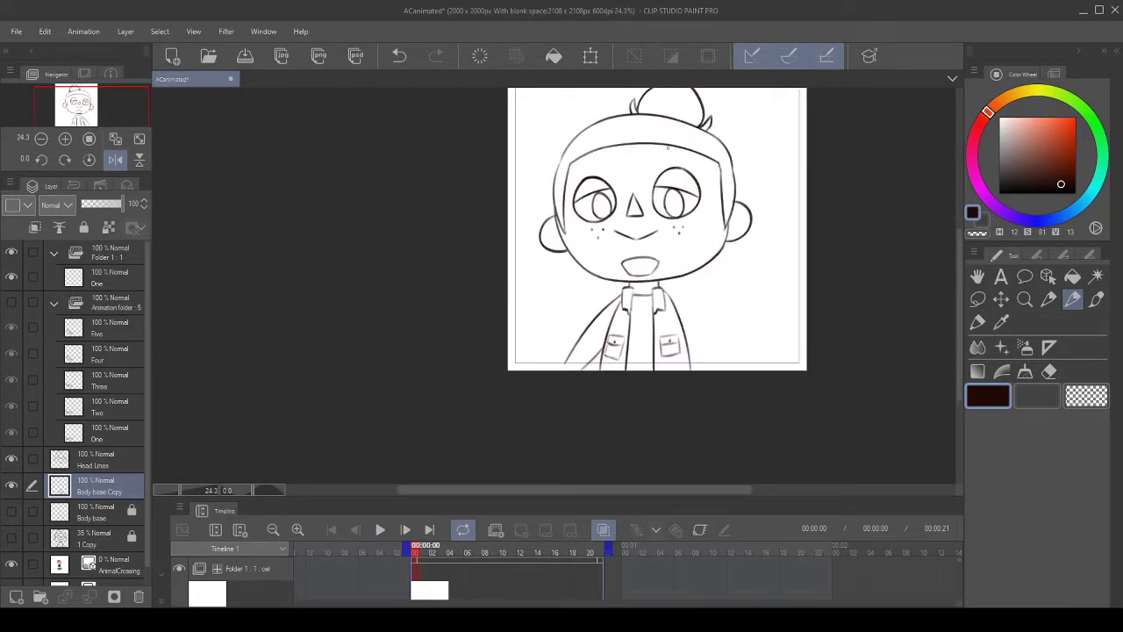
scroll(658, 235, up, 4)
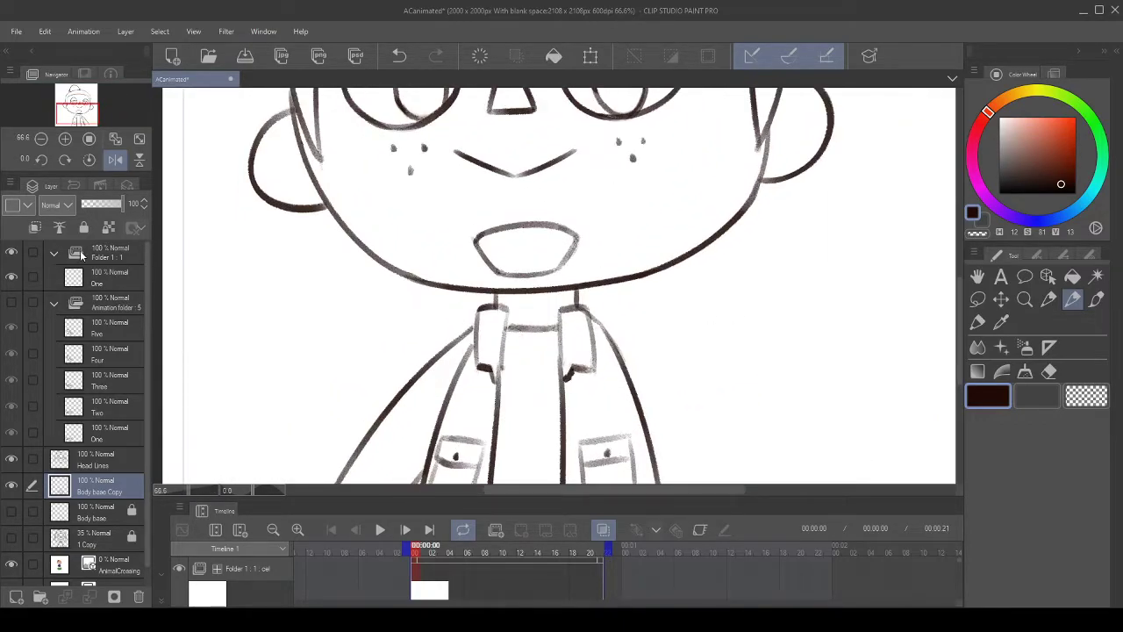
scroll(634, 376, down, 2)
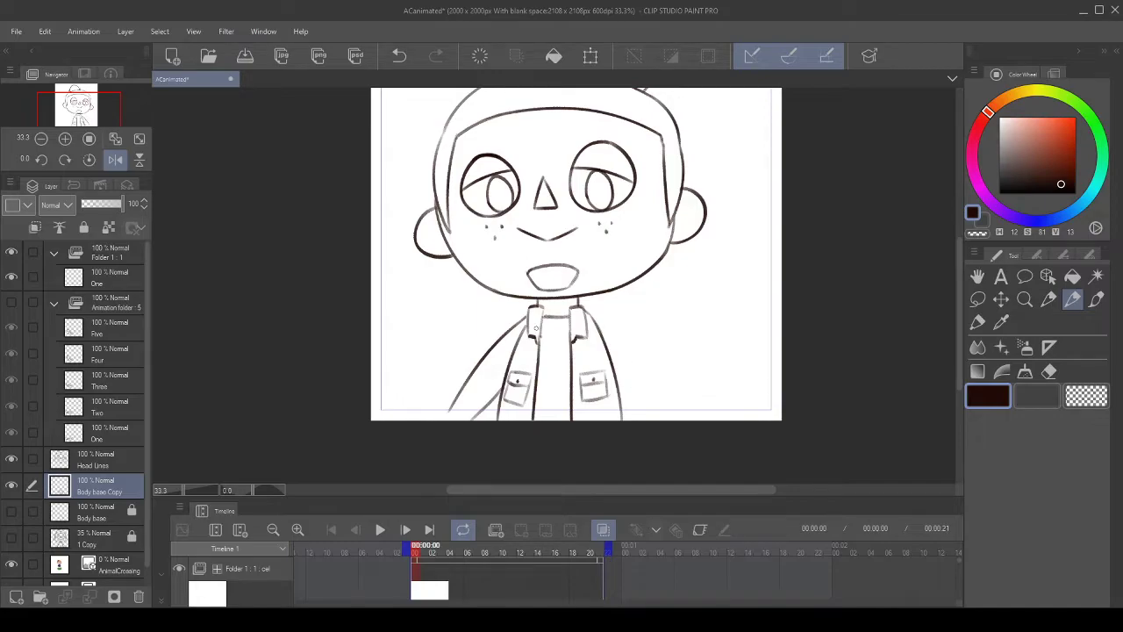
scroll(556, 329, down, 2)
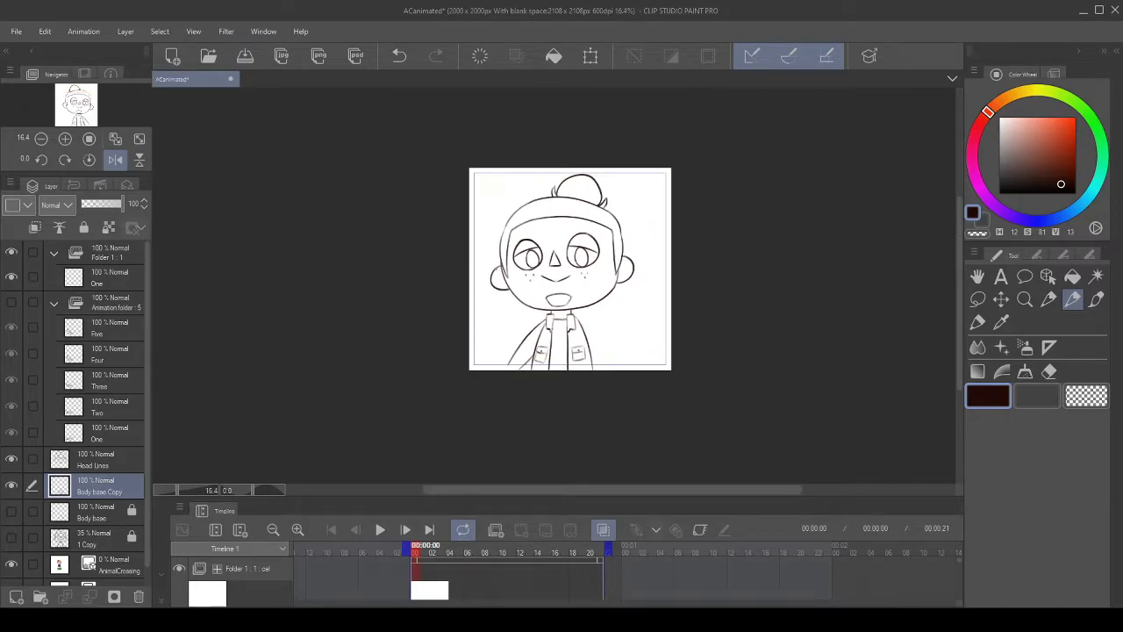
scroll(565, 356, up, 5)
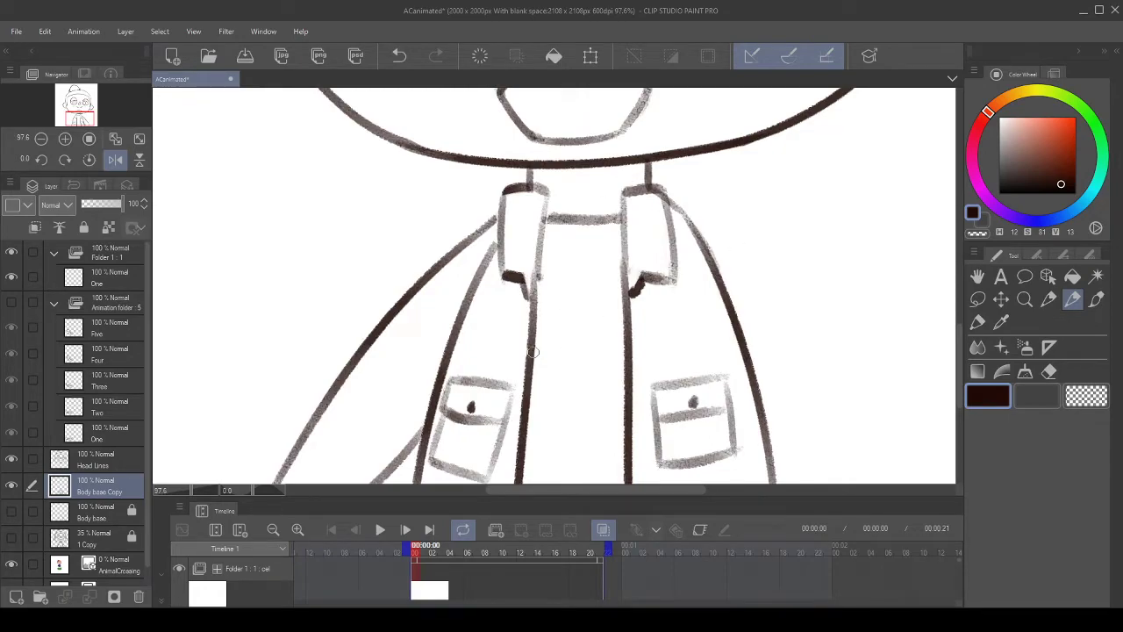
scroll(562, 317, down, 3)
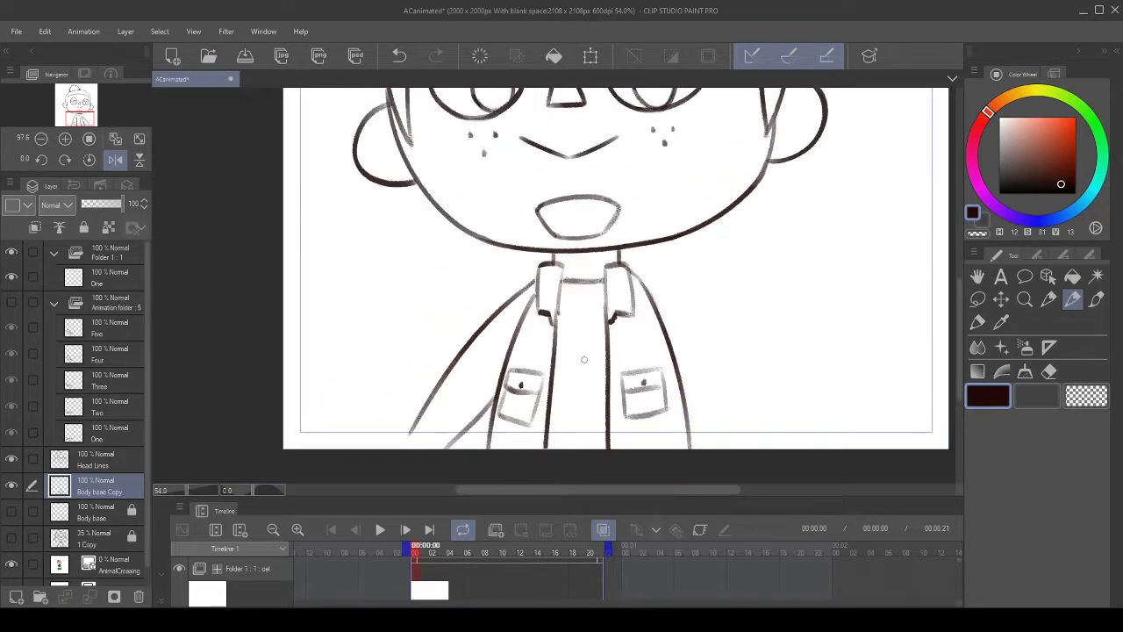
scroll(577, 295, up, 2)
scroll(576, 295, up, 2)
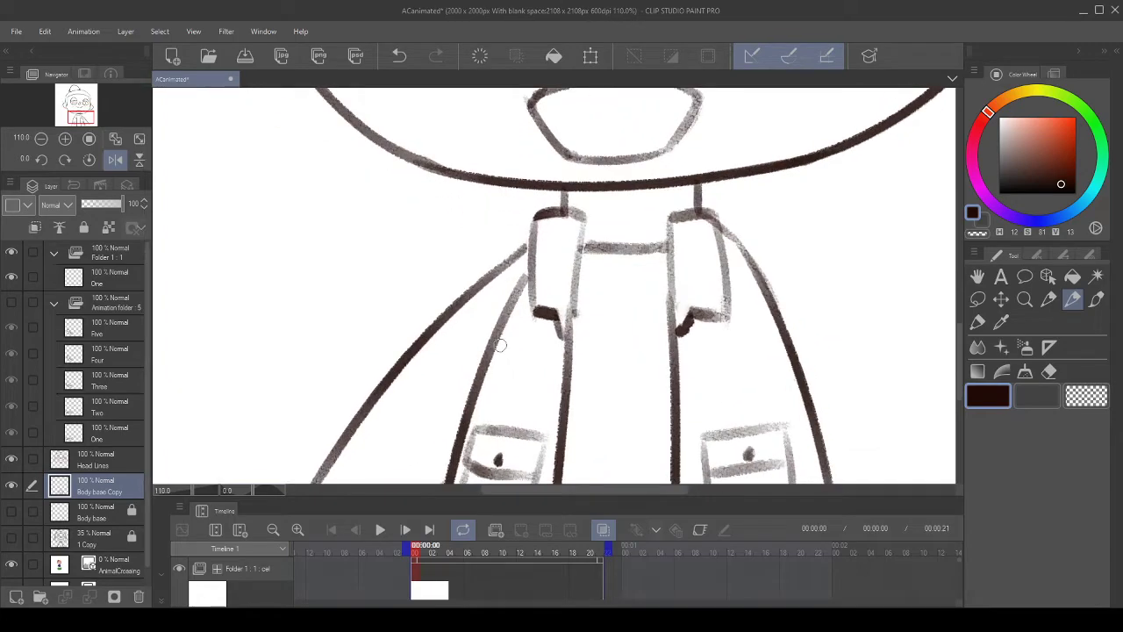
drag(526, 260, 532, 237)
drag(794, 245, 572, 214)
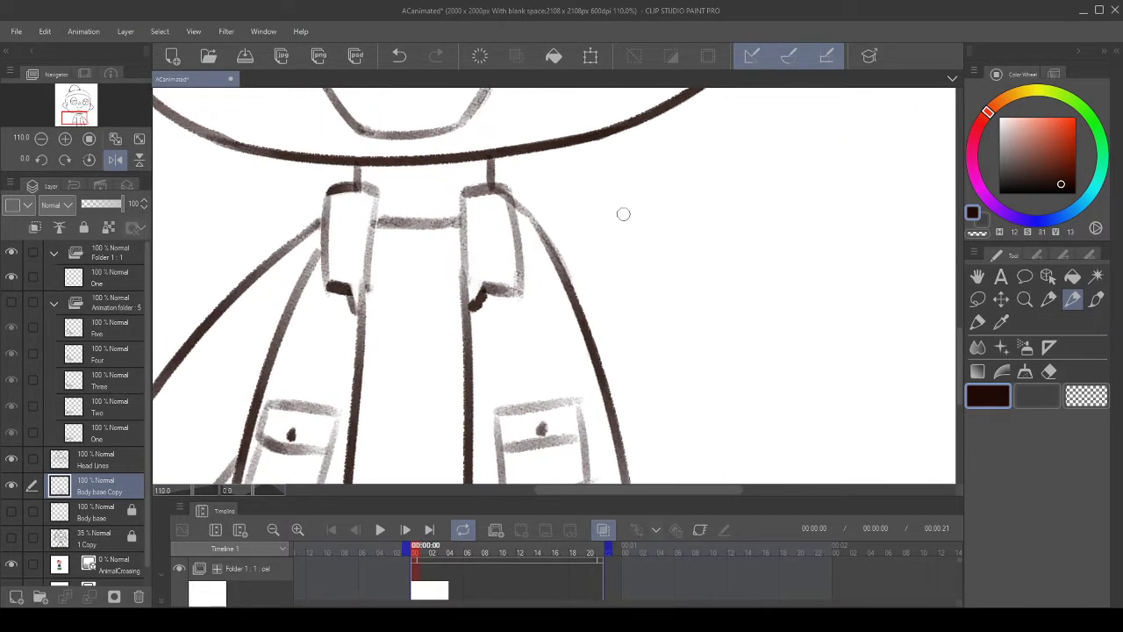
scroll(623, 214, down, 5)
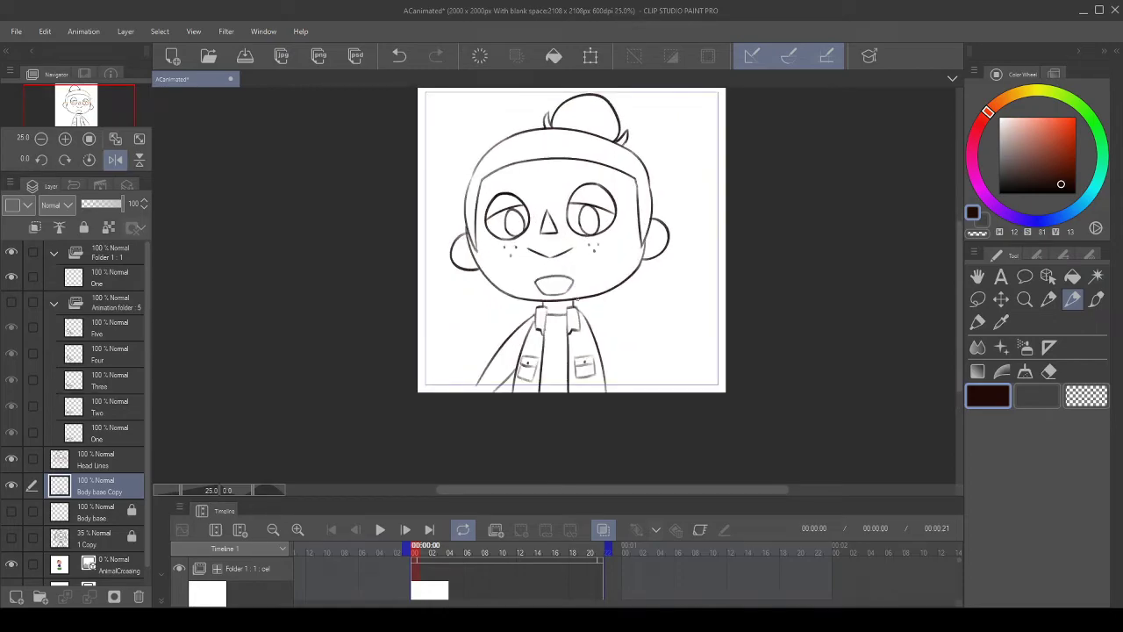
scroll(573, 321, up, 3)
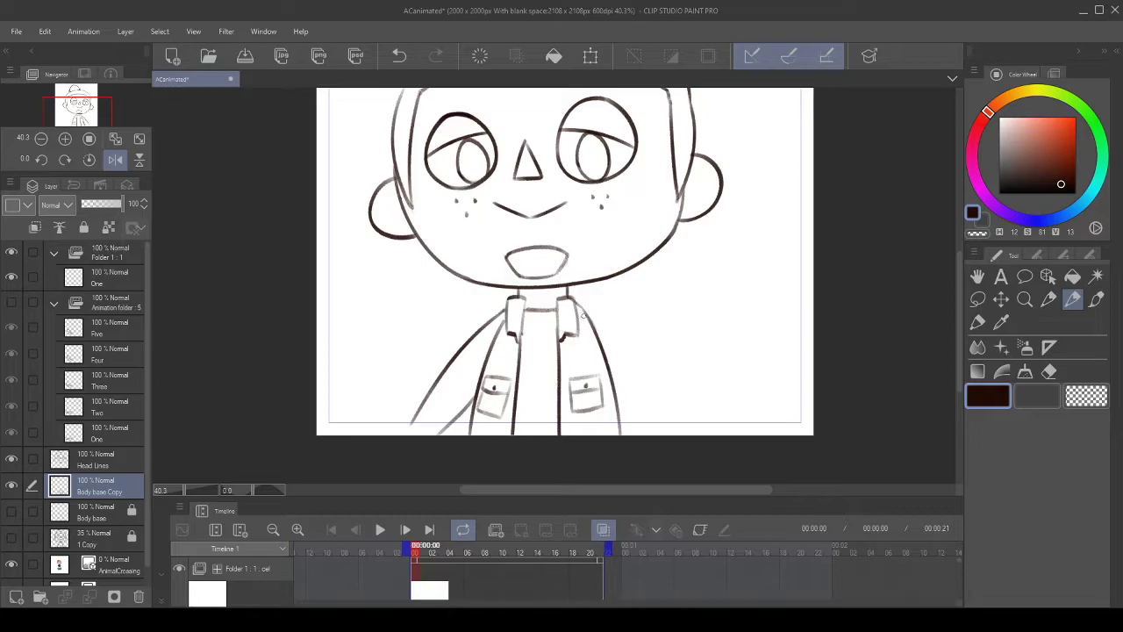
scroll(580, 316, up, 2)
scroll(562, 324, down, 10)
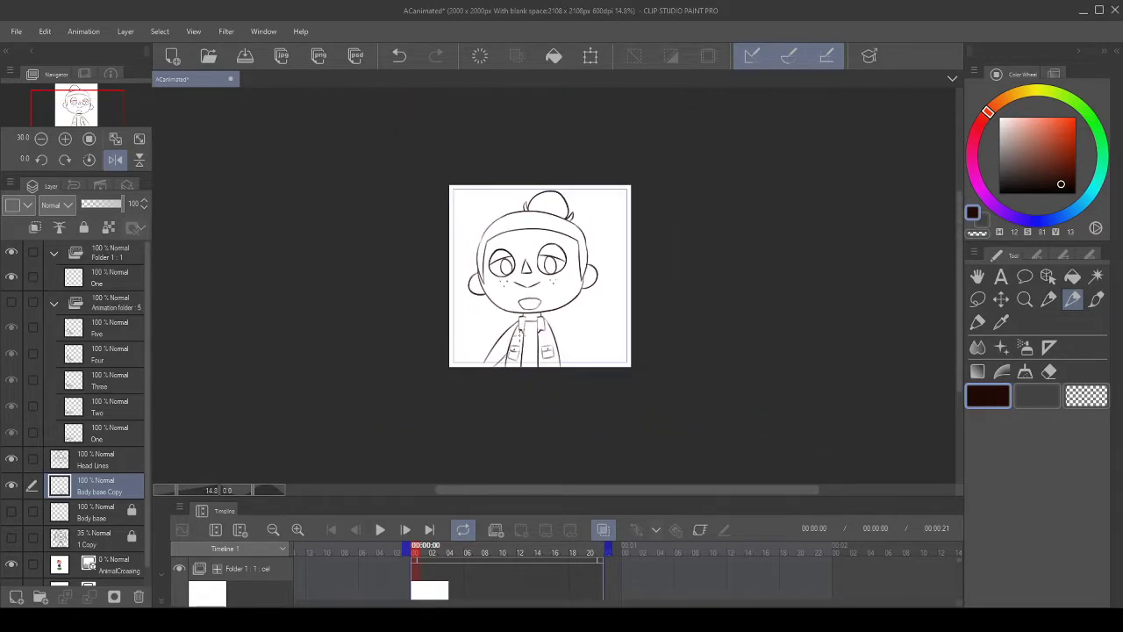
scroll(502, 364, up, 6)
scroll(485, 384, up, 5)
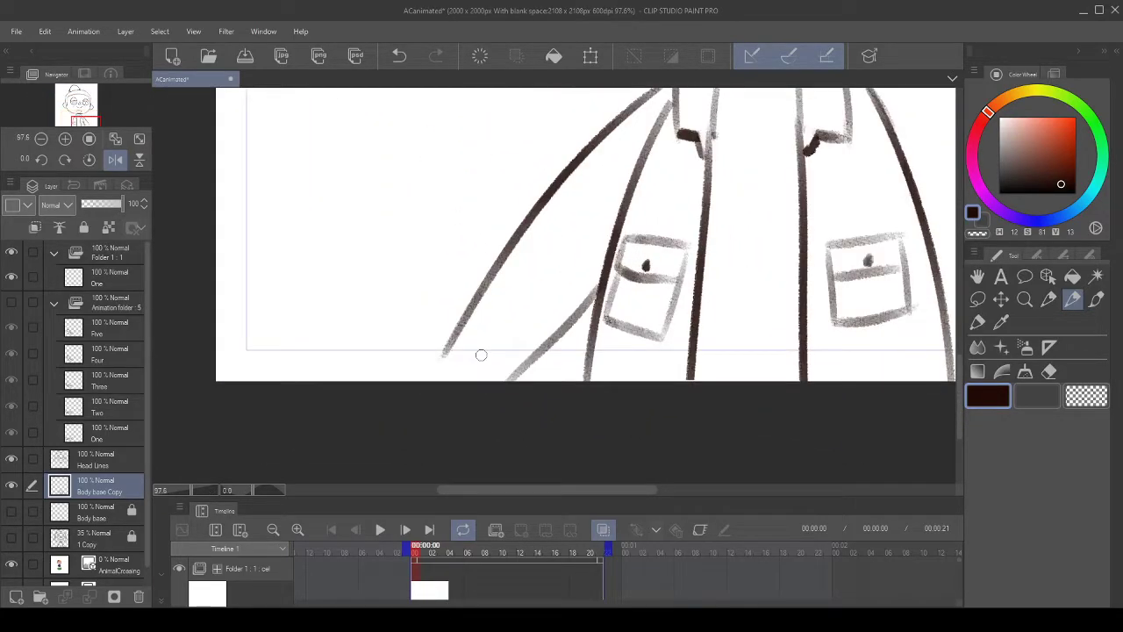
scroll(534, 263, down, 1)
scroll(332, 331, down, 2)
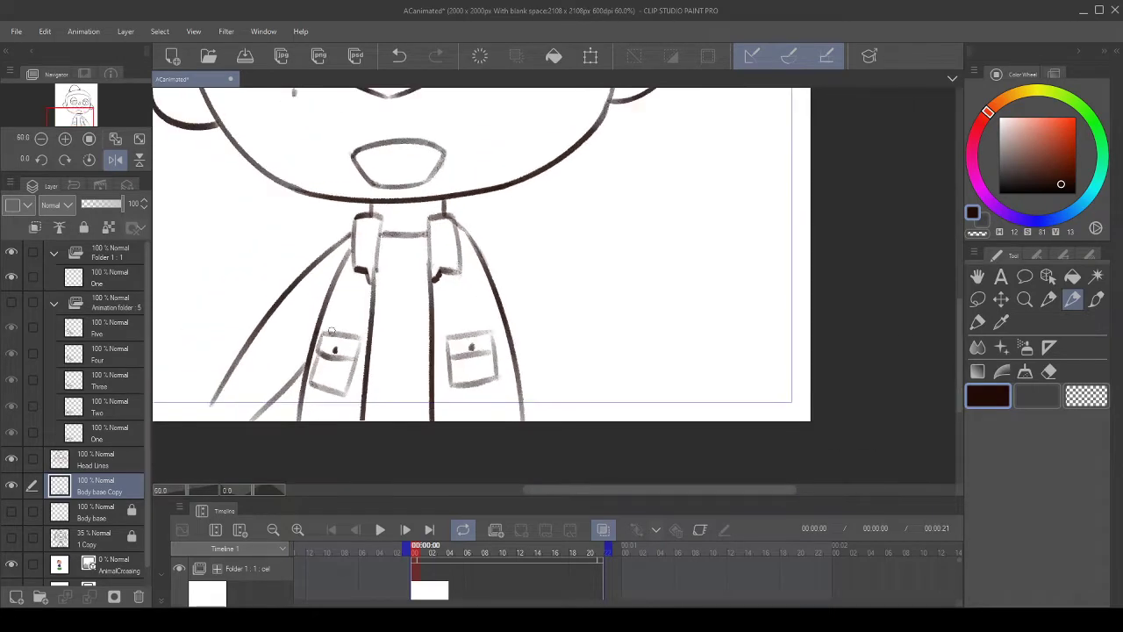
scroll(560, 281, down, 4)
scroll(561, 281, up, 3)
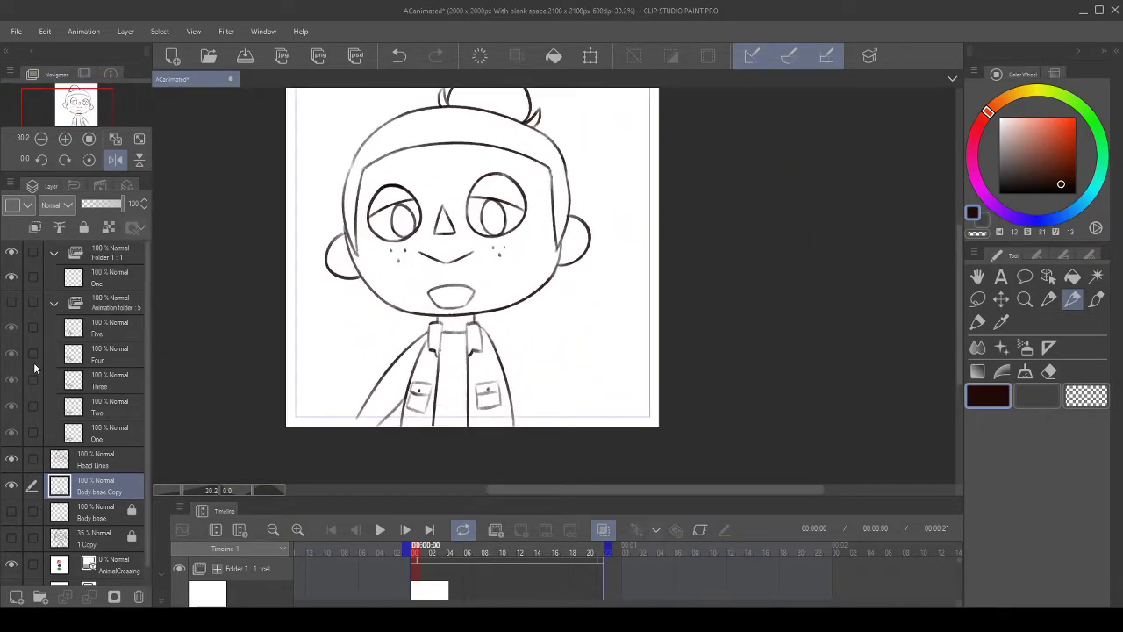
scroll(564, 376, up, 3)
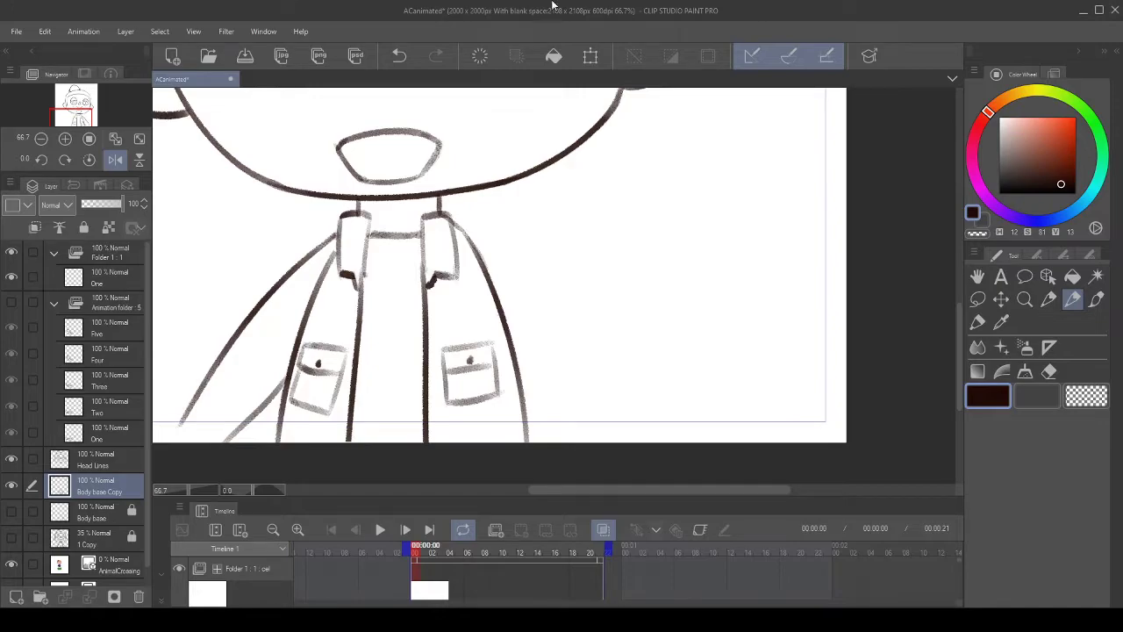
scroll(475, 216, down, 1)
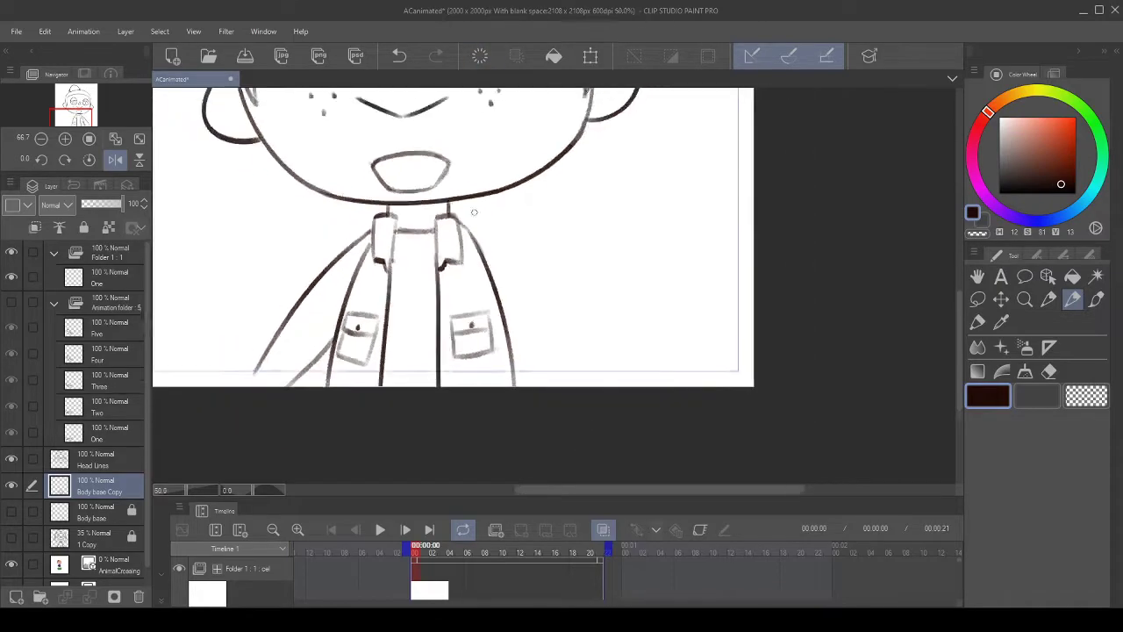
- Show the rough arm sketch in Animation folder : 5 and leave the 35% layer 1 Copy hidden
click(11, 535)
click(11, 535)
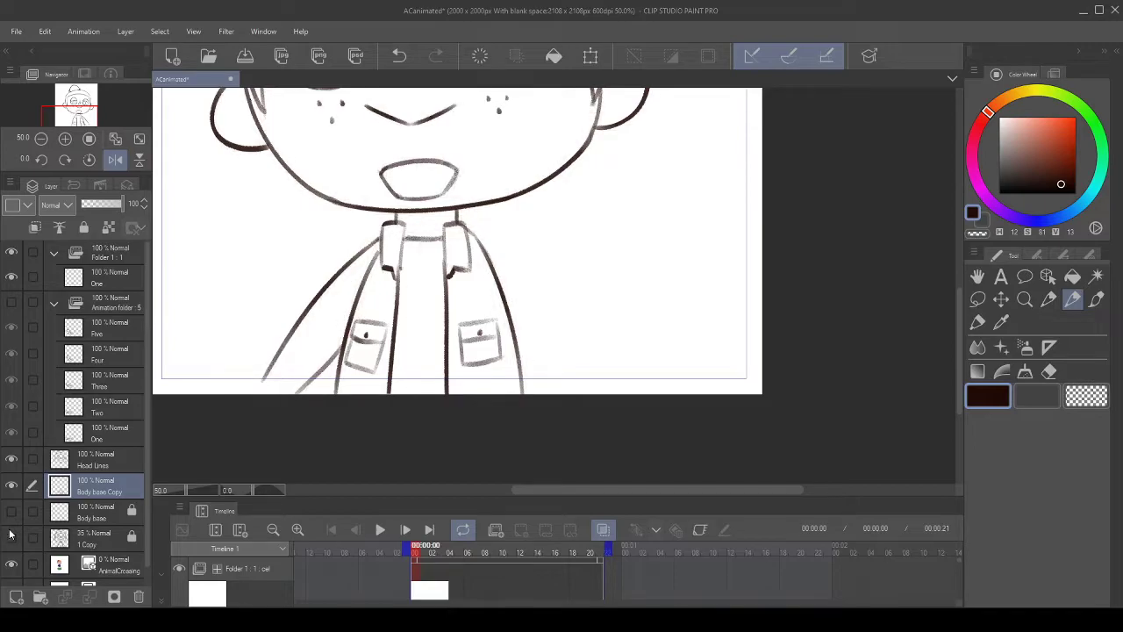
click(11, 301)
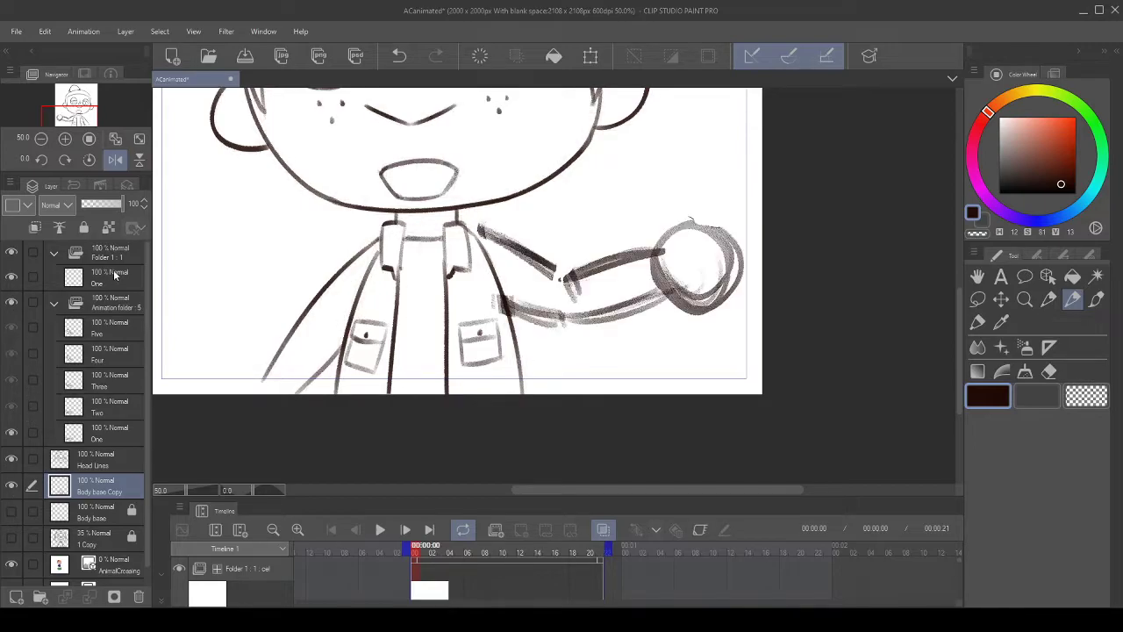
- Check the rough arm on layer One of Animation folder : 5, and make layer One in Folder 1 : 1 the active drawing layer
click(105, 401)
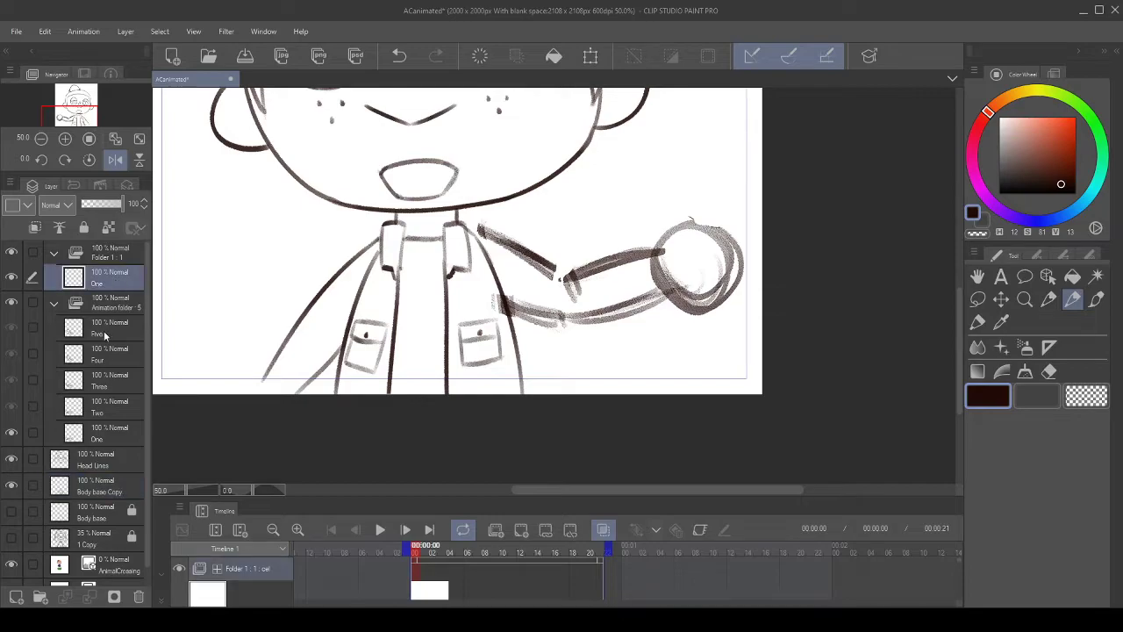
click(117, 436)
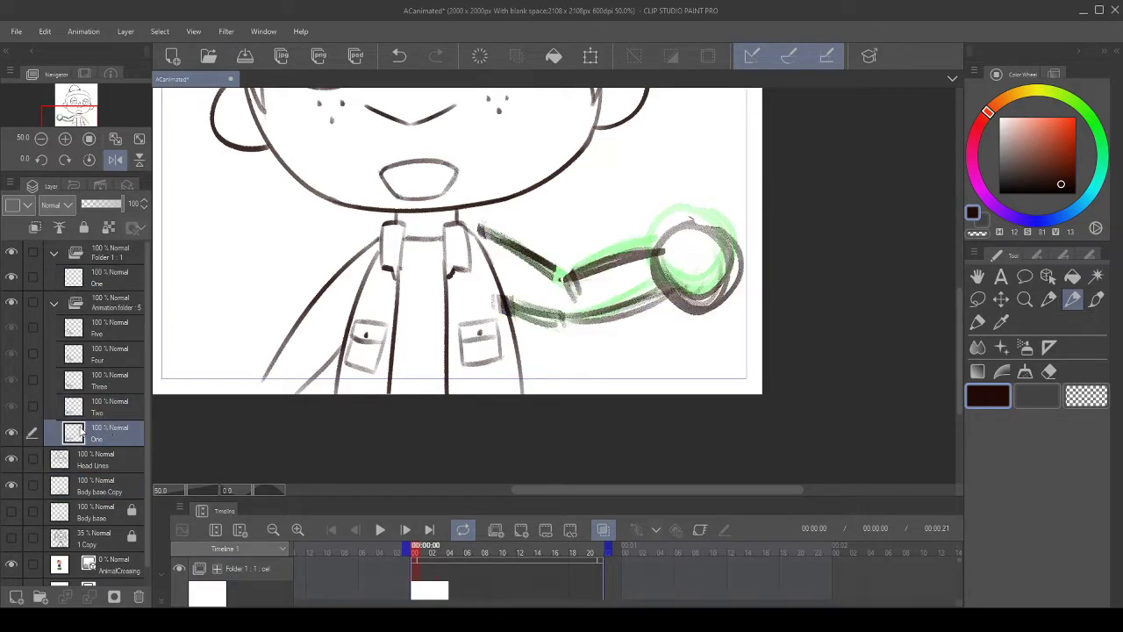
click(91, 465)
click(96, 432)
scroll(315, 356, down, 3)
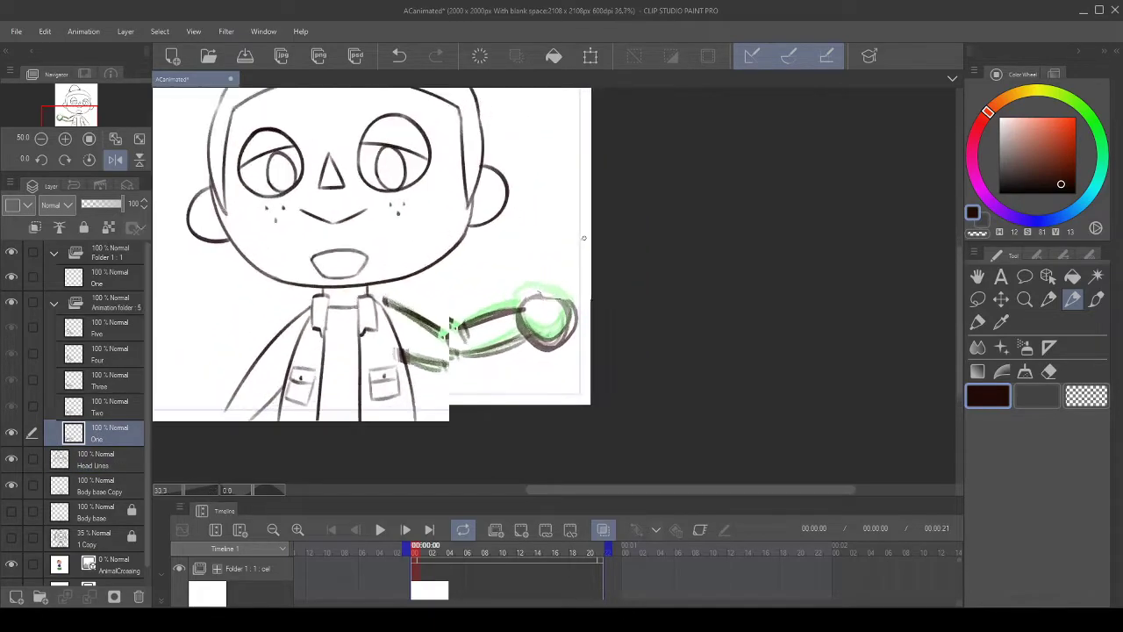
click(109, 263)
click(109, 278)
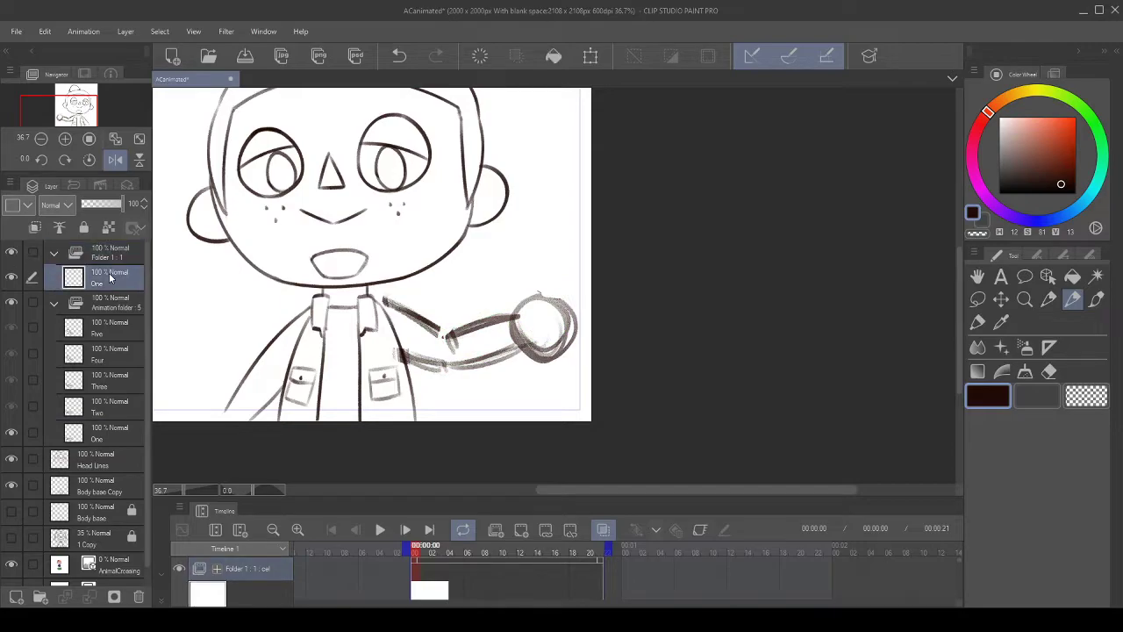
scroll(617, 322, down, 1)
scroll(599, 319, up, 1)
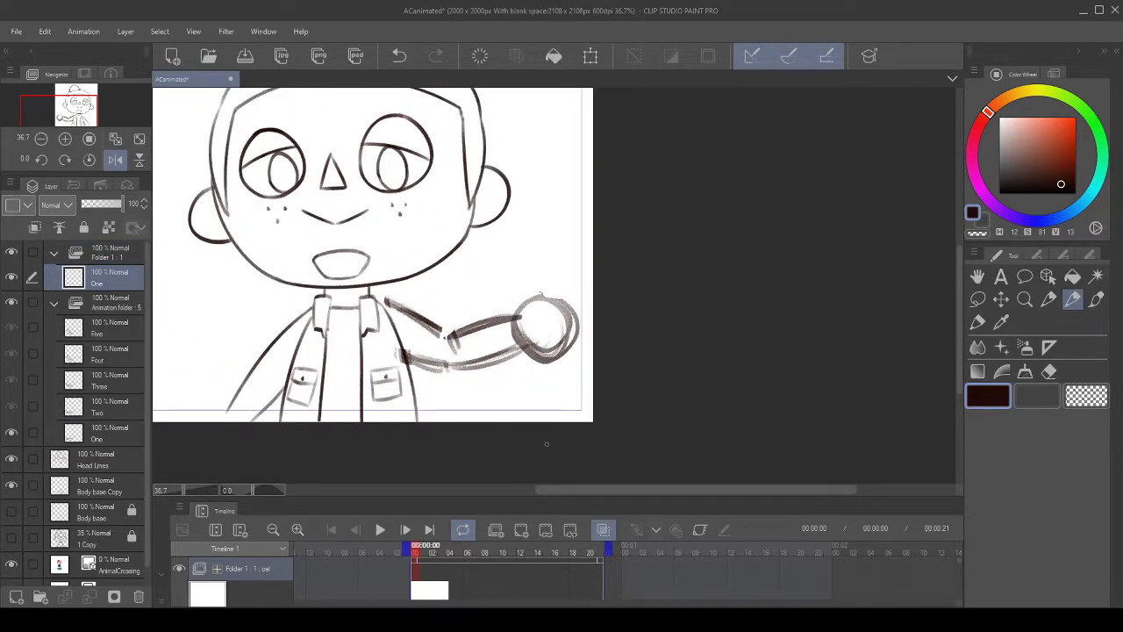
- Add a second animation cel to Folder 1 at frame 2 of the timeline
scroll(434, 577, down, 4)
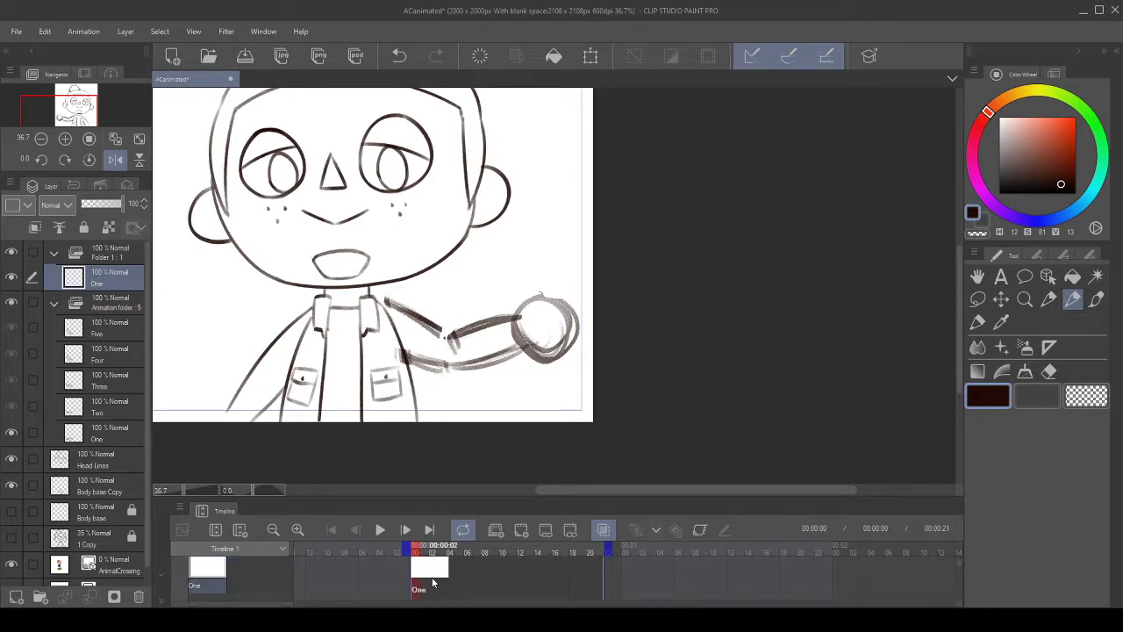
scroll(434, 581, up, 4)
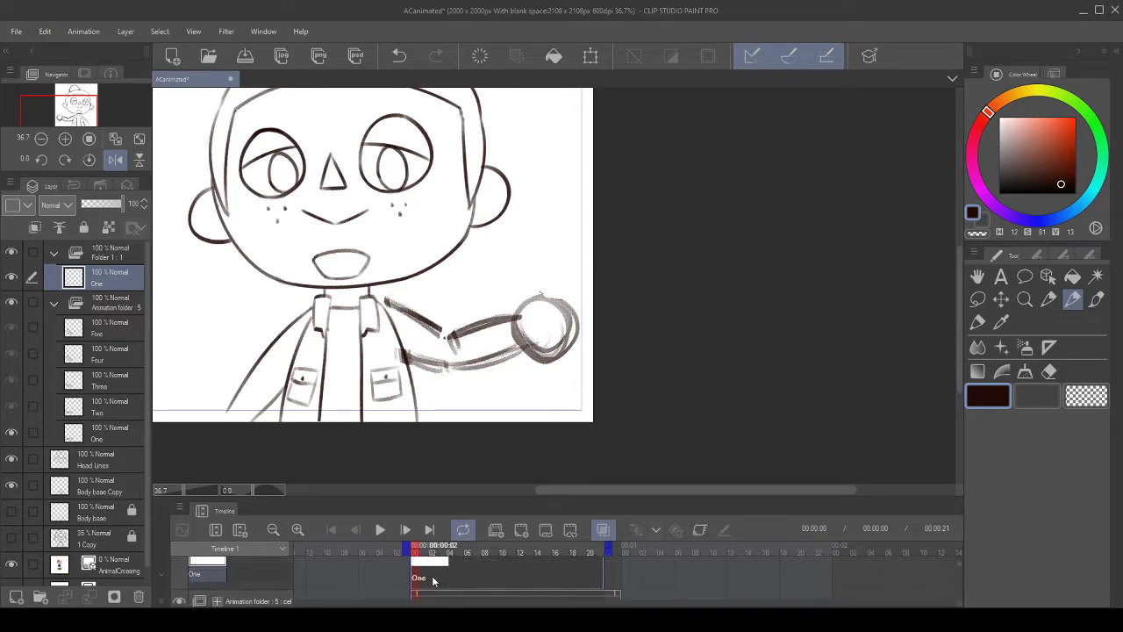
click(432, 581)
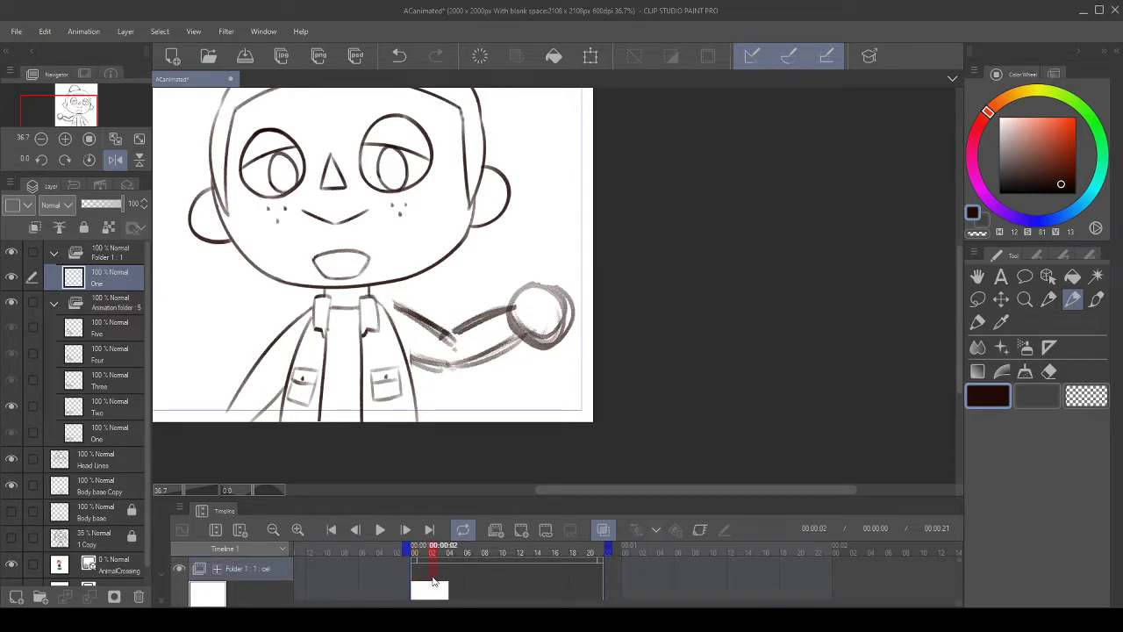
click(522, 530)
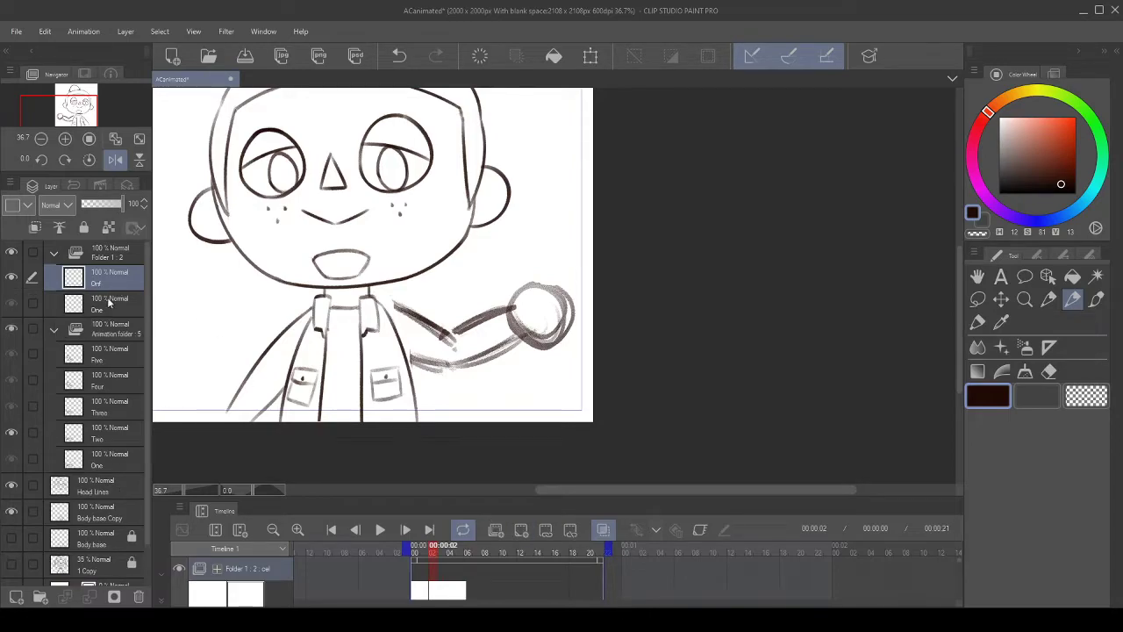
- Flip back and forth between the first two cels to compare the rough arm's position in each frame
click(108, 302)
click(113, 283)
click(112, 307)
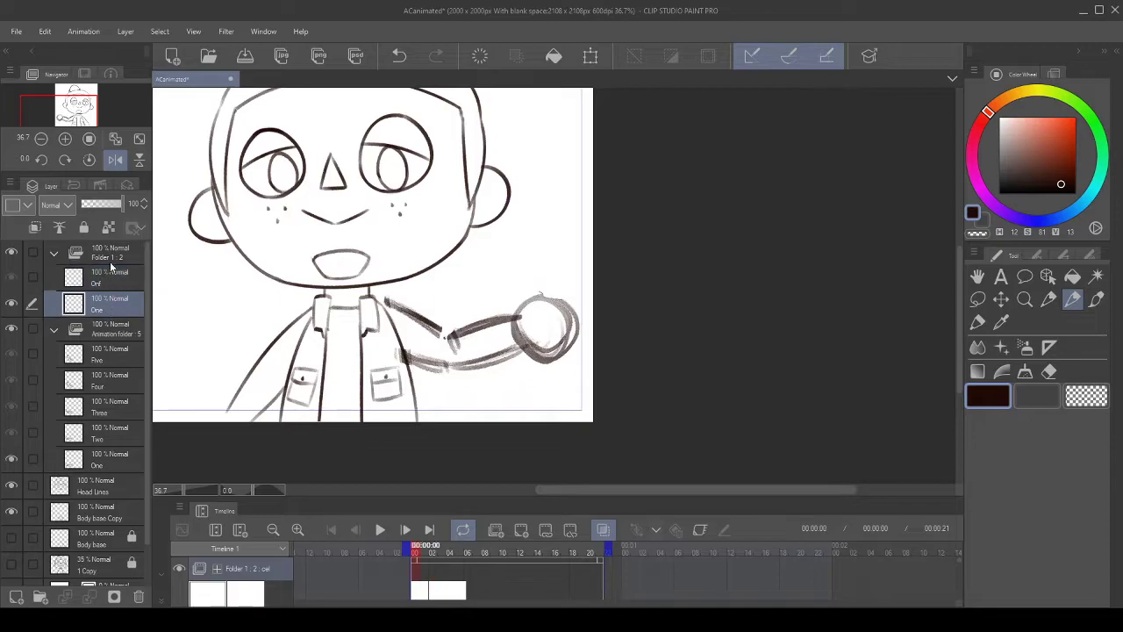
click(109, 277)
click(114, 305)
click(115, 278)
click(116, 304)
click(117, 281)
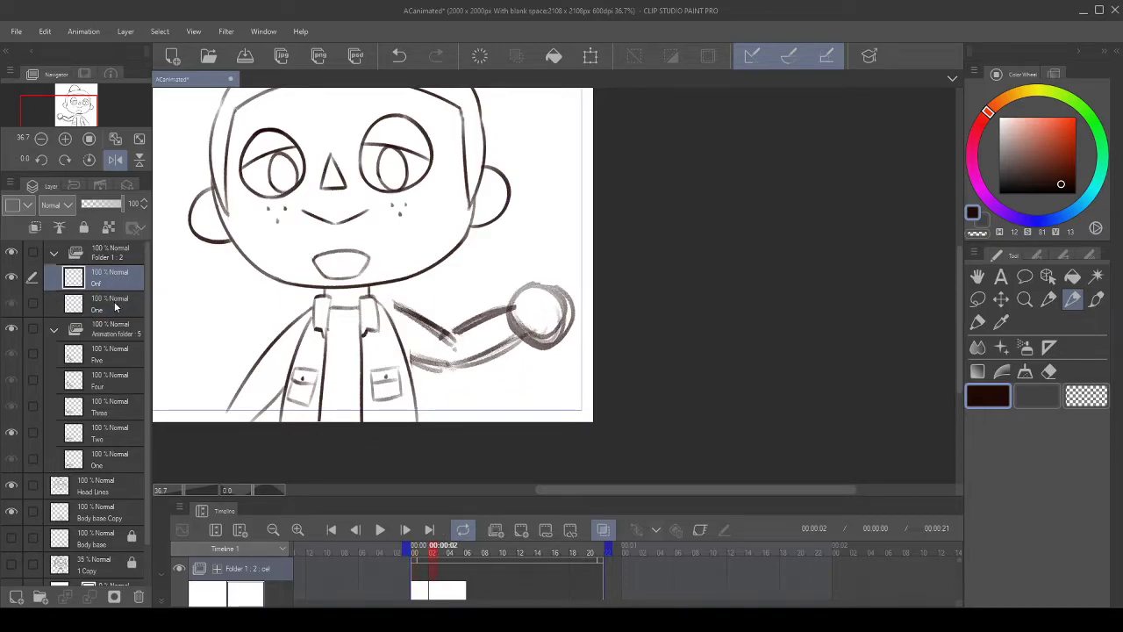
click(117, 305)
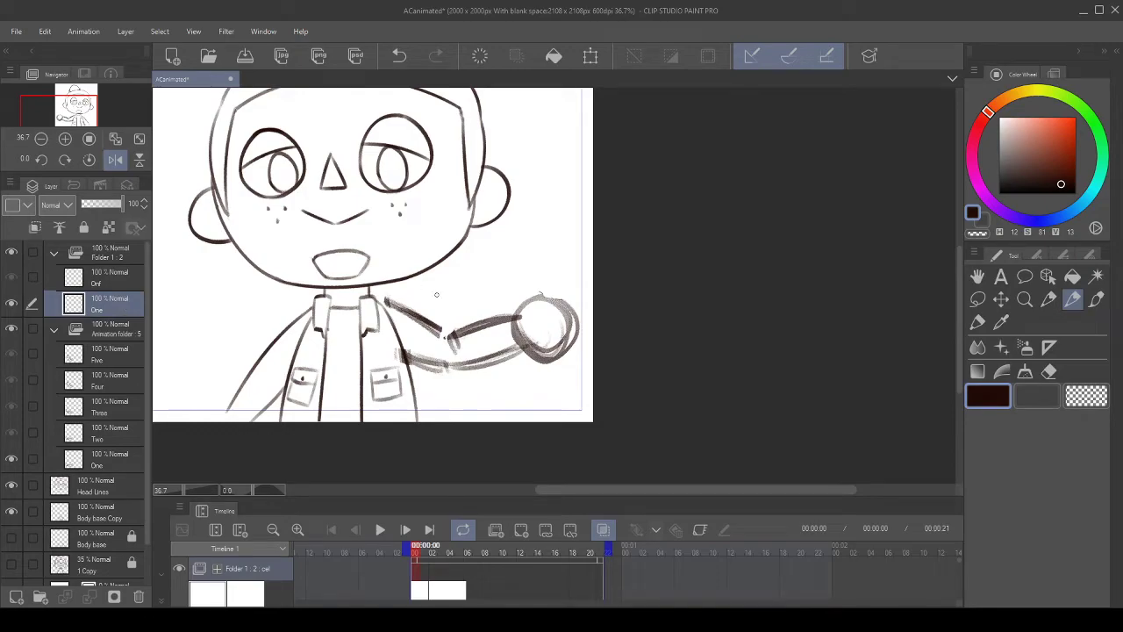
scroll(443, 317, down, 3)
scroll(330, 303, up, 2)
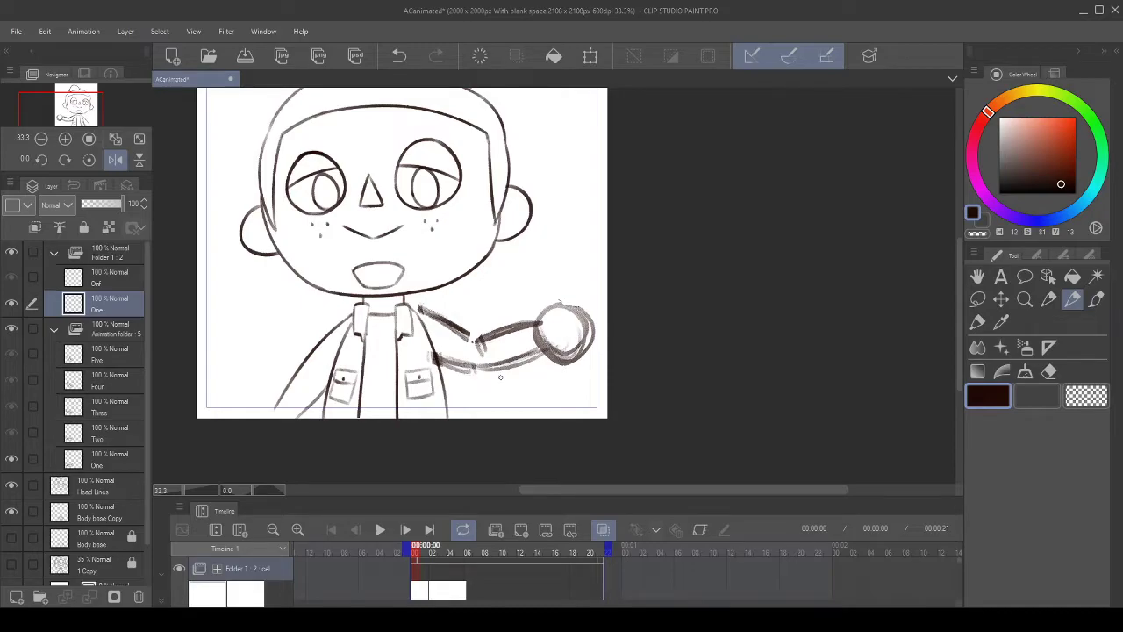
click(107, 279)
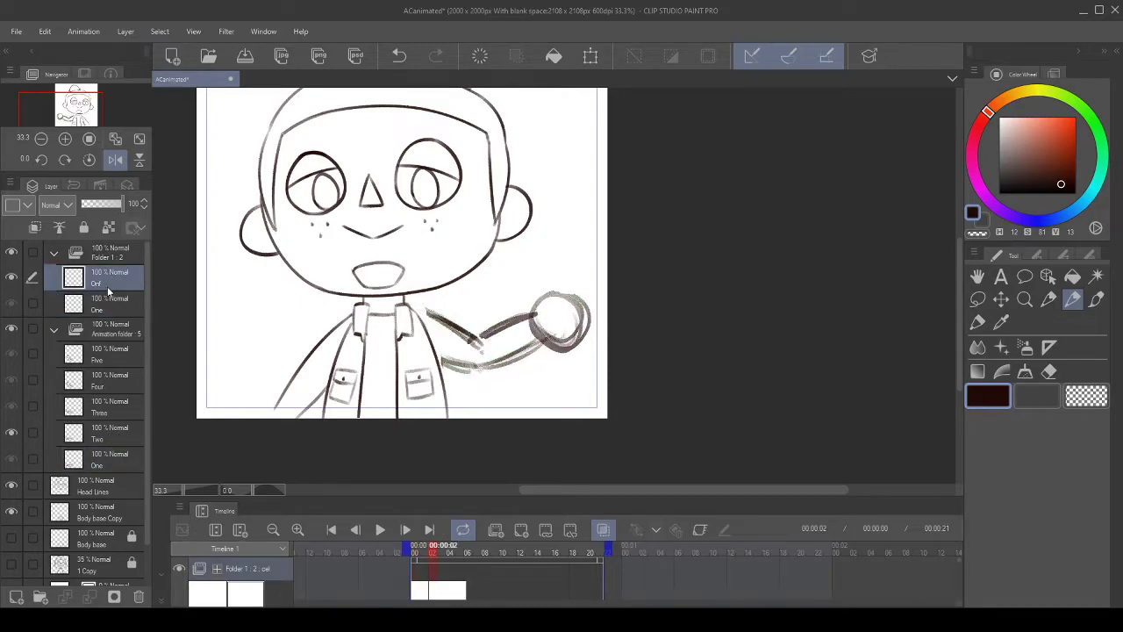
click(109, 452)
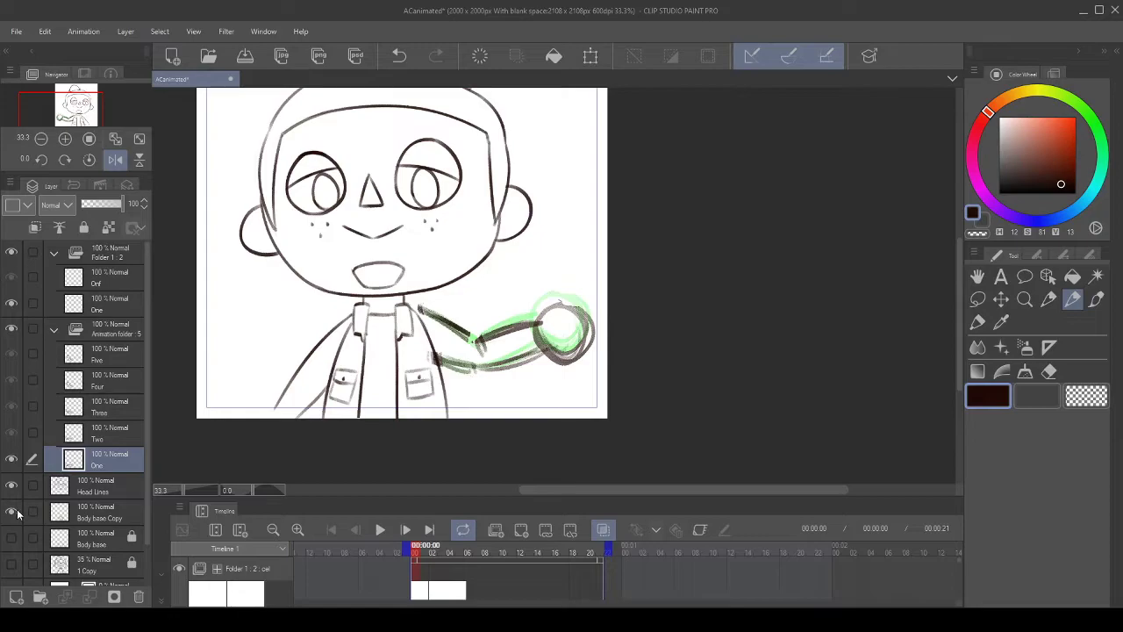
- Lower the opacity of Animation folder : 5 to 61% and make layer One in Folder 1 the drawing layer again
click(121, 303)
scroll(480, 346, up, 3)
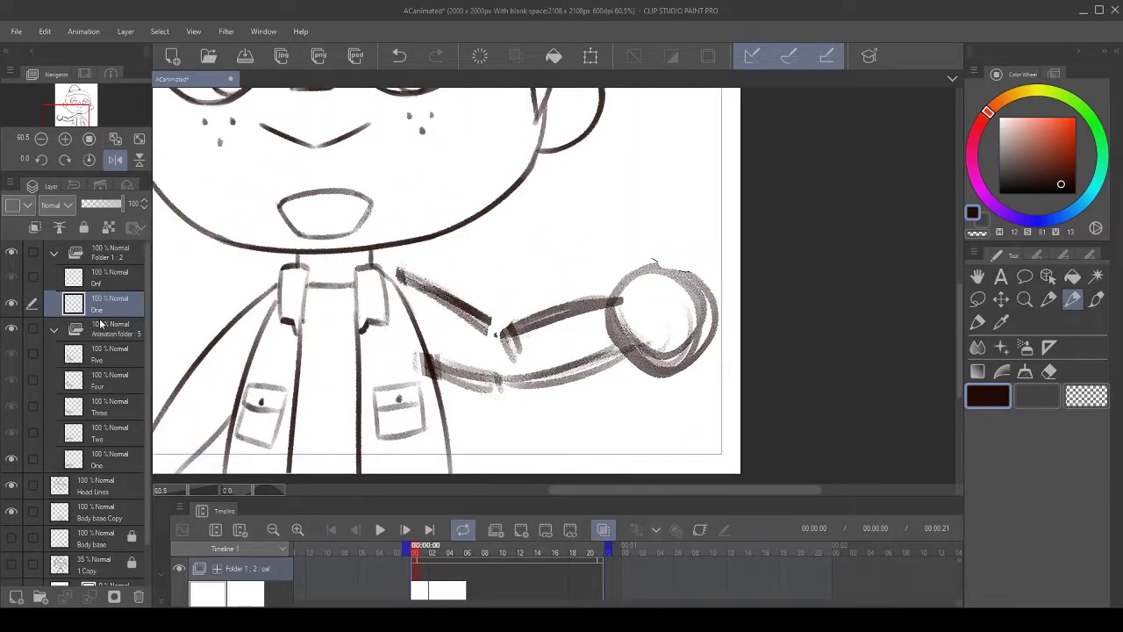
click(102, 323)
click(95, 205)
drag(99, 204, 107, 203)
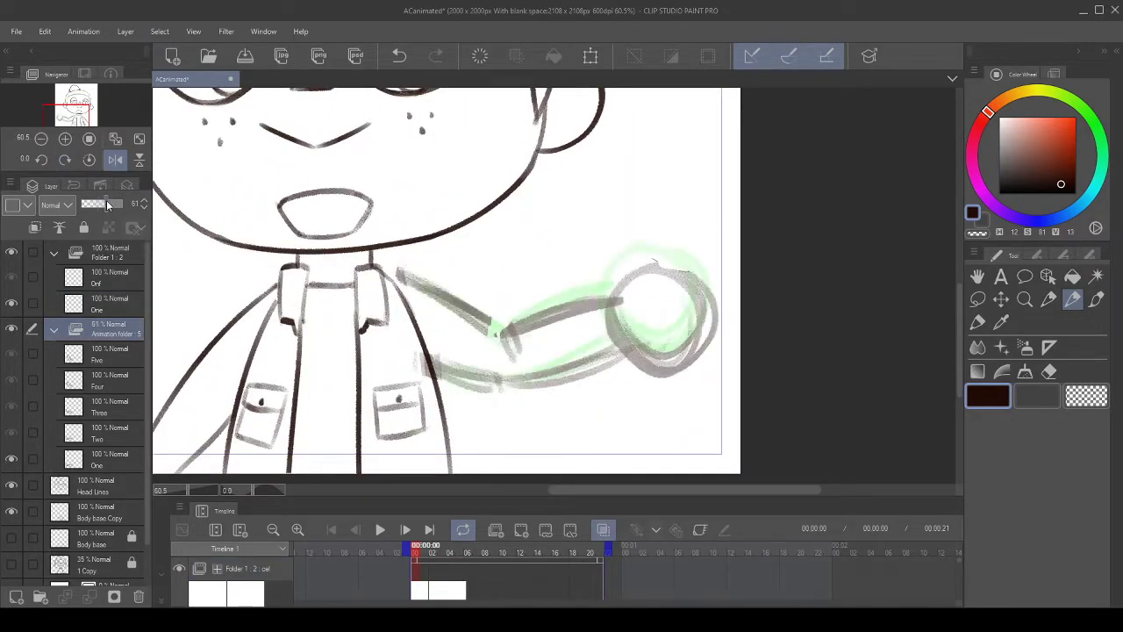
click(112, 307)
- Draw the upper arm's top line from the shoulder to the elbow over the rough sketch, redrawing it until it fits
scroll(441, 271, up, 2)
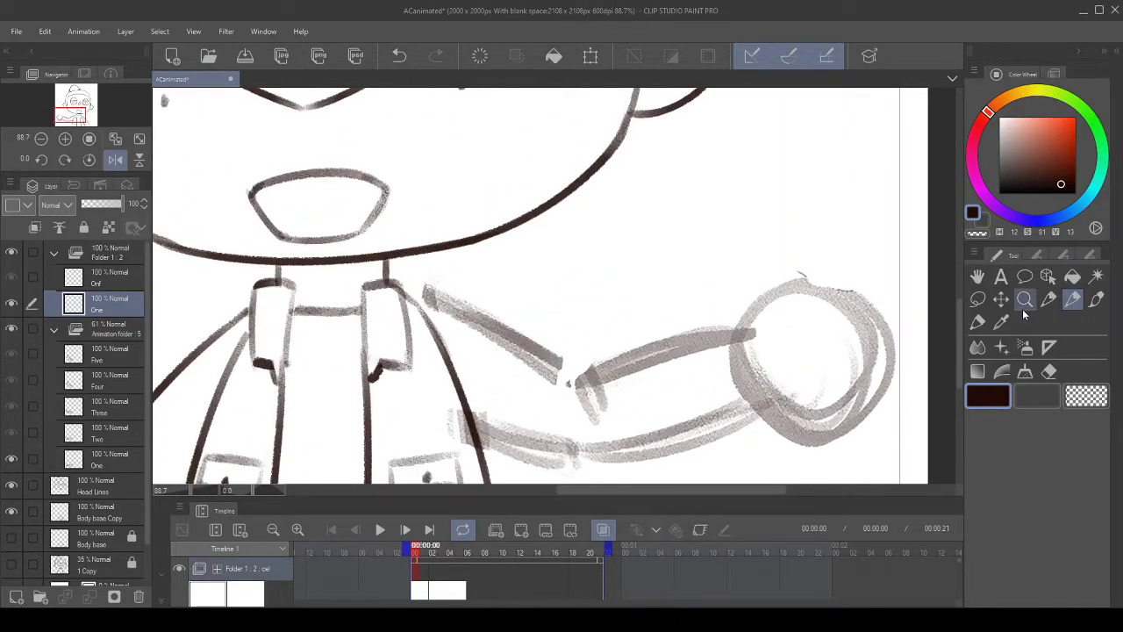
click(48, 165)
mouse_move(527, 326)
mouse_down()
mouse_move(512, 270)
mouse_move(422, 356)
mouse_move(427, 476)
mouse_move(421, 337)
mouse_move(405, 415)
mouse_move(419, 403)
mouse_up()
click(39, 162)
click(39, 161)
scroll(491, 314, down, 2)
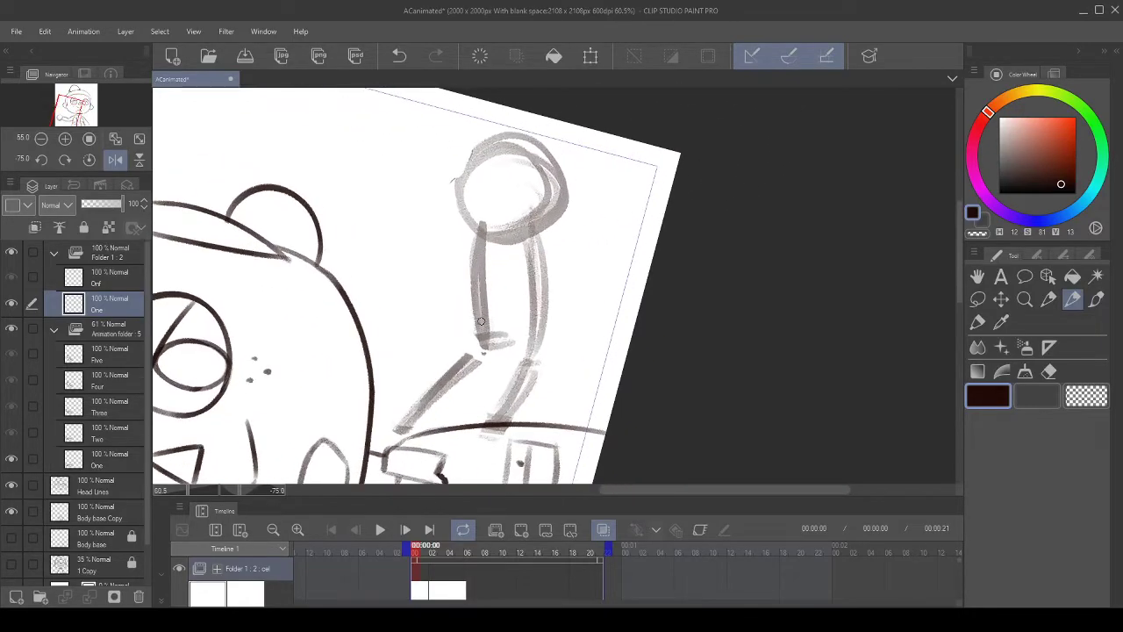
drag(425, 341, 426, 309)
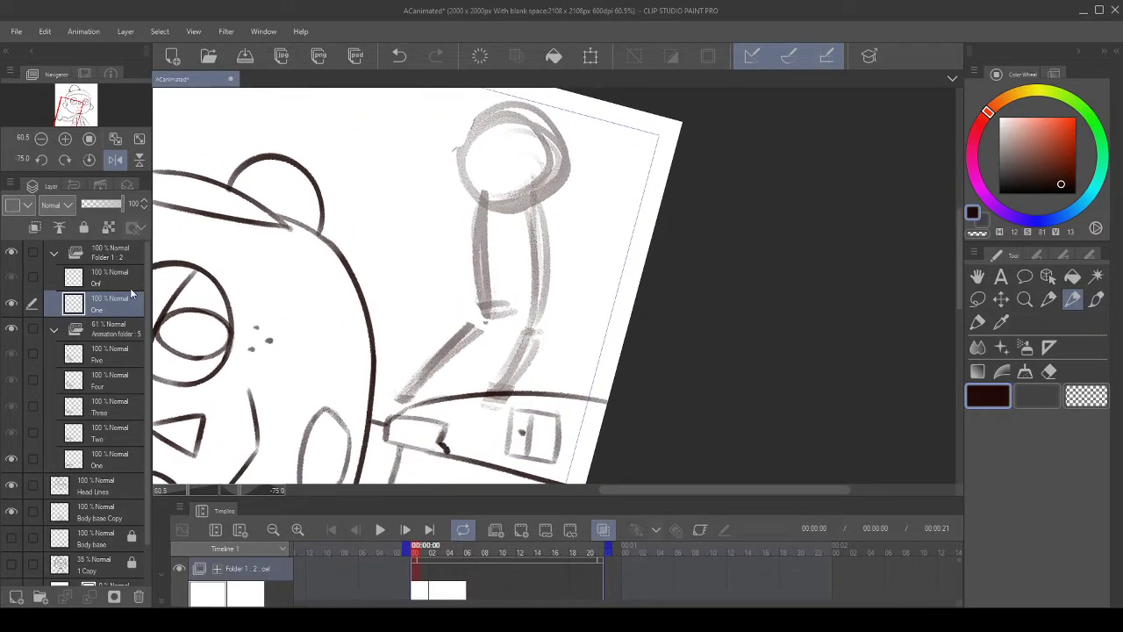
scroll(368, 403, down, 1)
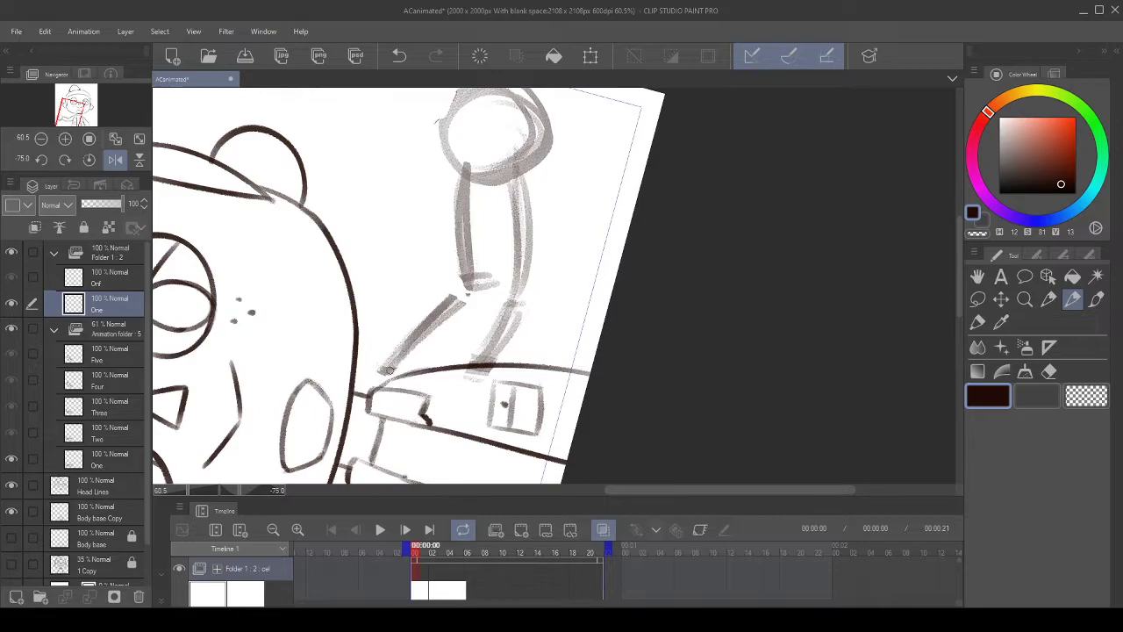
drag(382, 381, 466, 295)
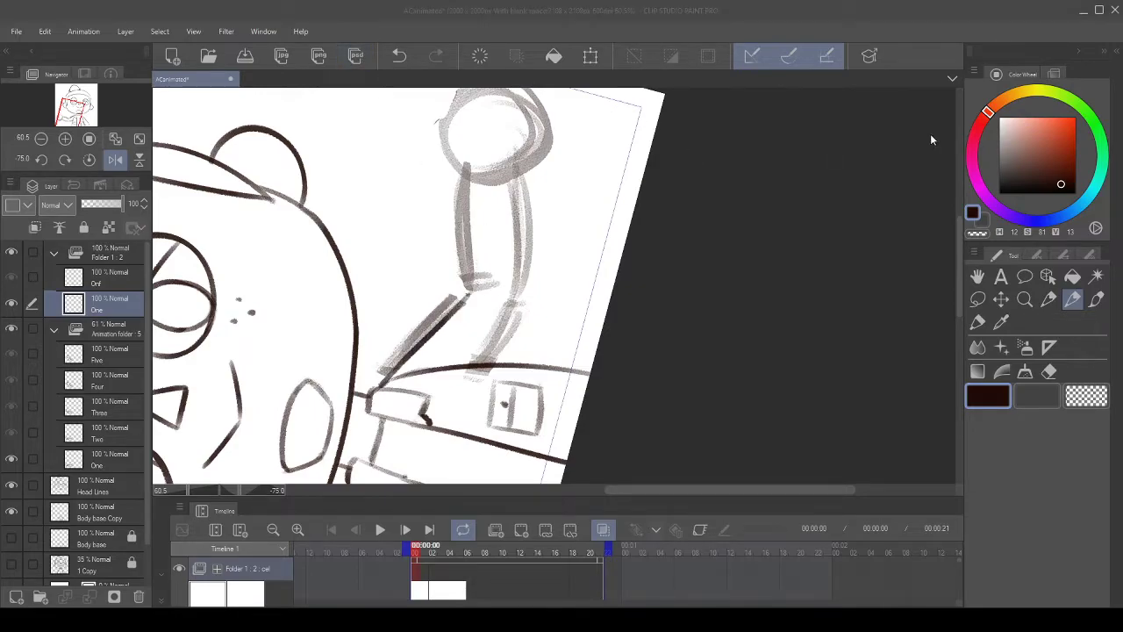
click(402, 85)
key(ctrl+z)
drag(424, 287, 416, 273)
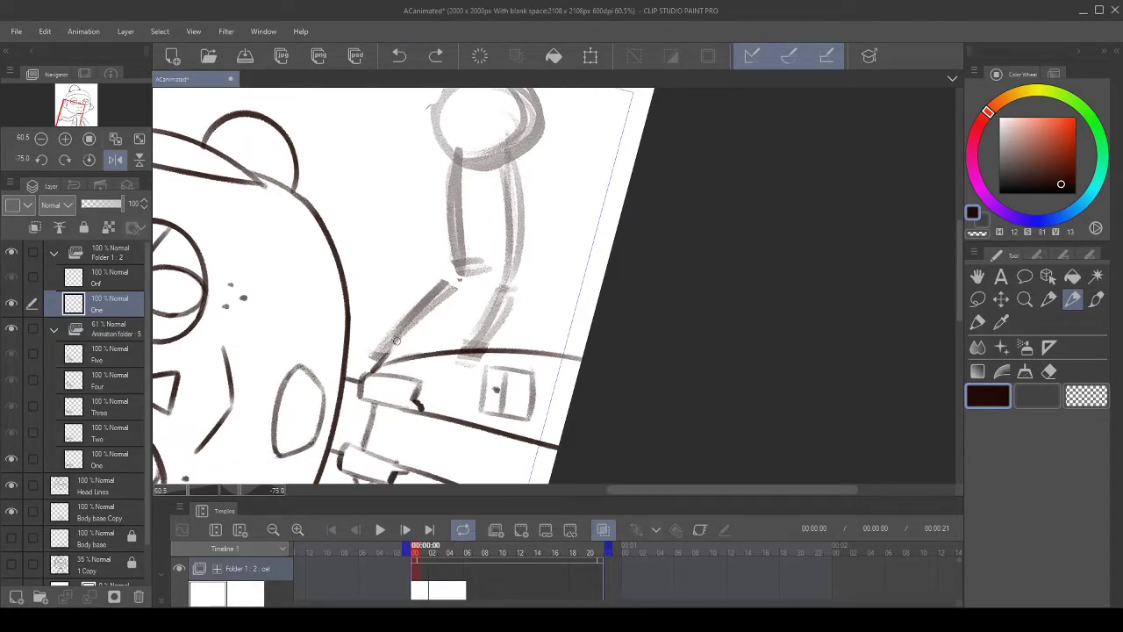
drag(376, 360, 458, 279)
click(406, 57)
drag(376, 360, 458, 277)
click(399, 55)
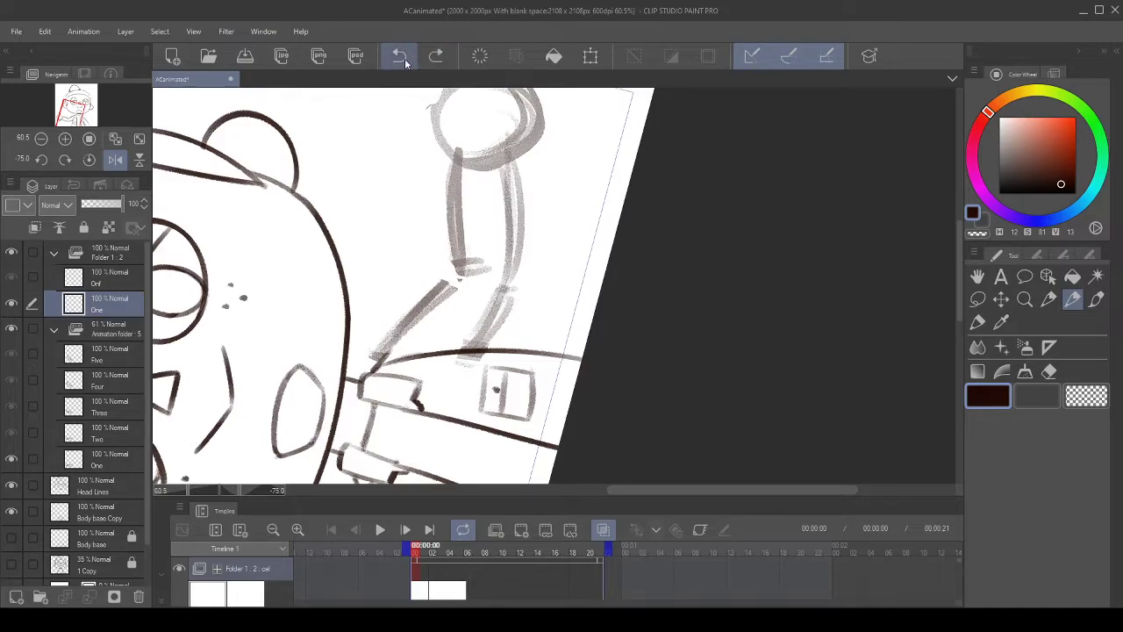
mouse_move(378, 362)
mouse_down()
mouse_move(458, 278)
mouse_move(458, 295)
mouse_move(435, 298)
mouse_up()
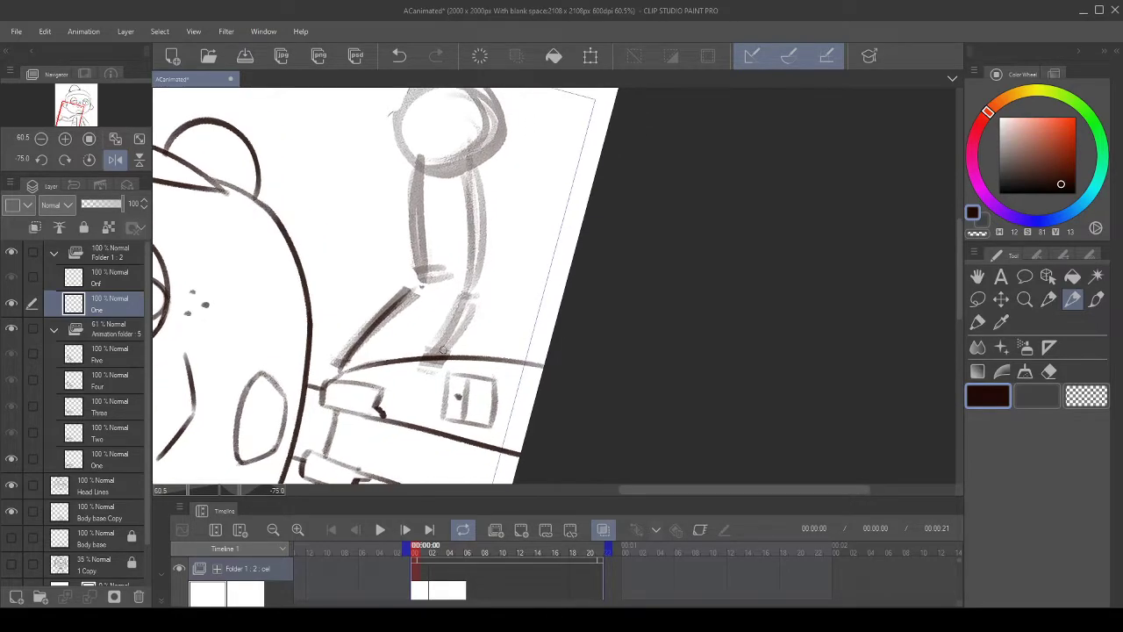
- Draw the upper arm's underside from the jacket edge to the elbow over the rough sketch, redrawing it until it fits
click(390, 57)
drag(442, 360, 483, 284)
click(395, 63)
drag(449, 350, 482, 268)
click(396, 54)
drag(442, 362, 482, 263)
drag(412, 283, 407, 286)
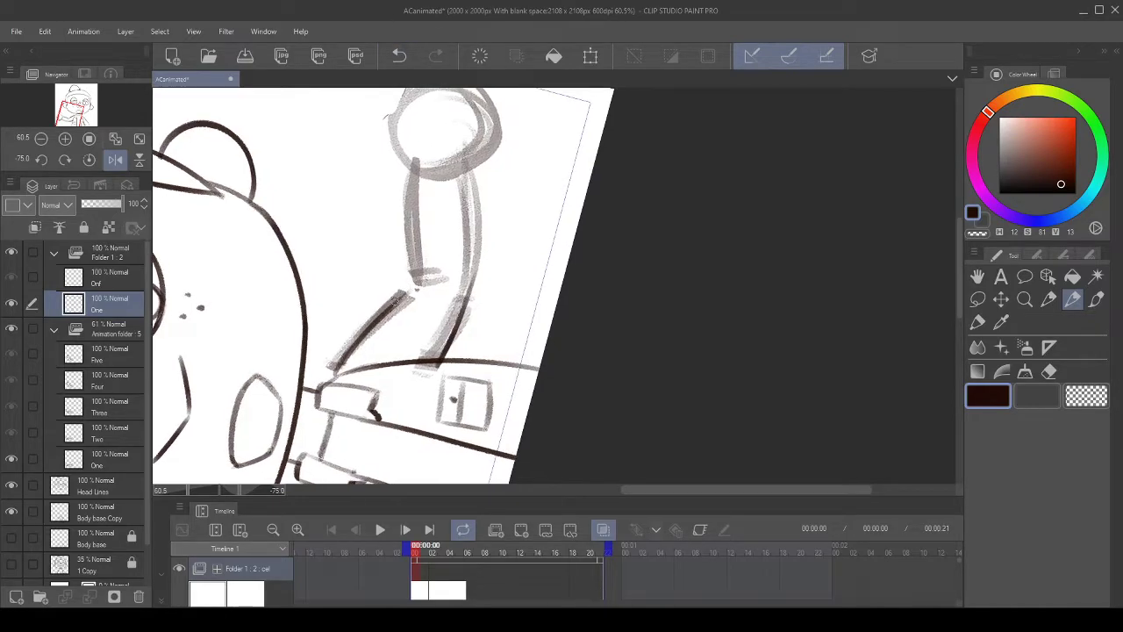
- Draw the forearm's top line from the elbow towards the hand, following the rough arm sketch
click(89, 159)
scroll(531, 108, up, 8)
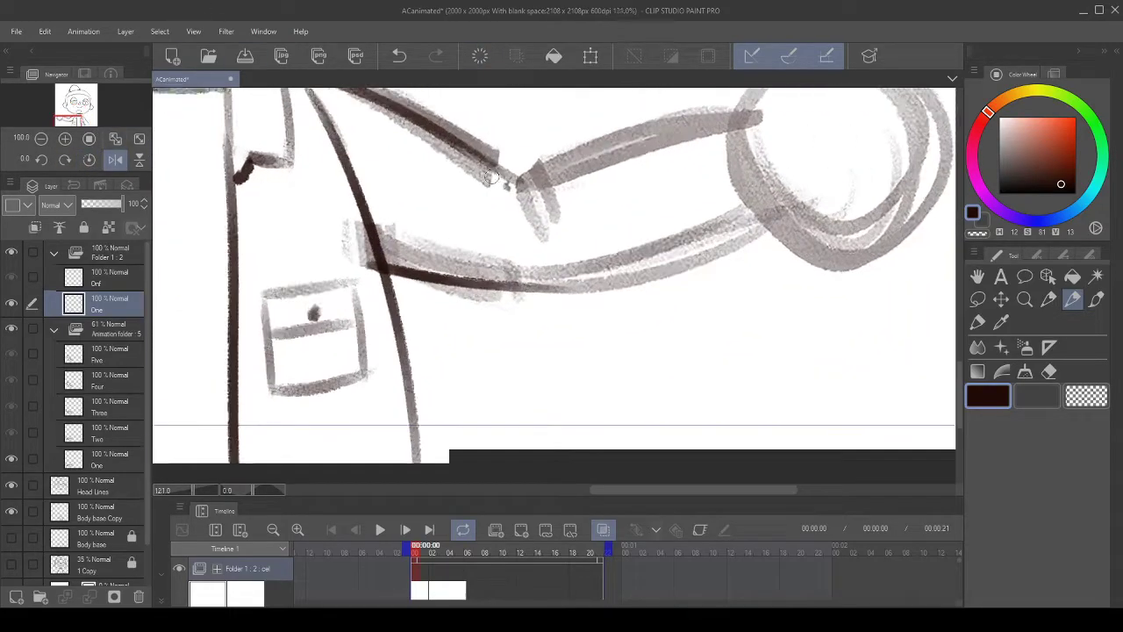
click(977, 232)
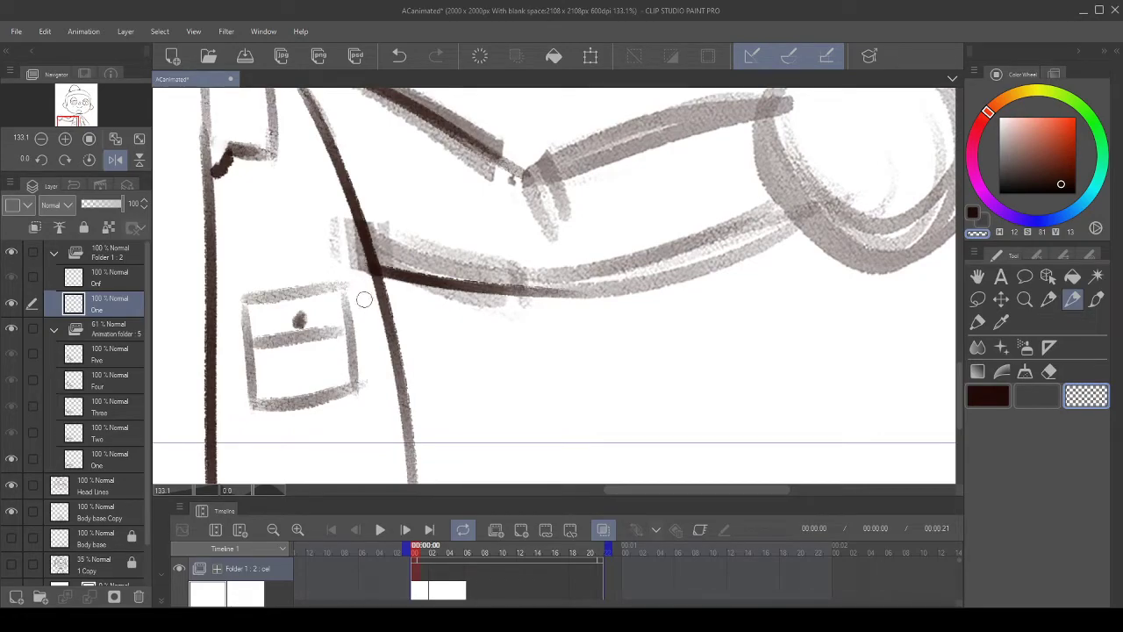
drag(395, 249, 408, 408)
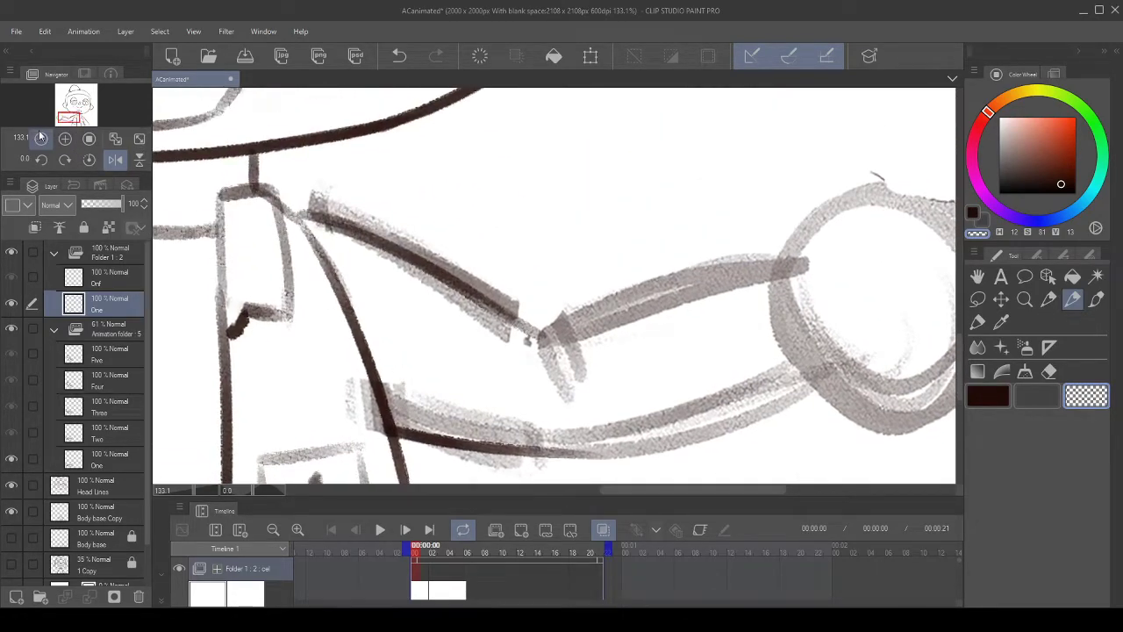
click(41, 160)
click(40, 164)
click(39, 163)
click(37, 166)
drag(794, 242, 613, 224)
click(976, 212)
drag(539, 207, 466, 263)
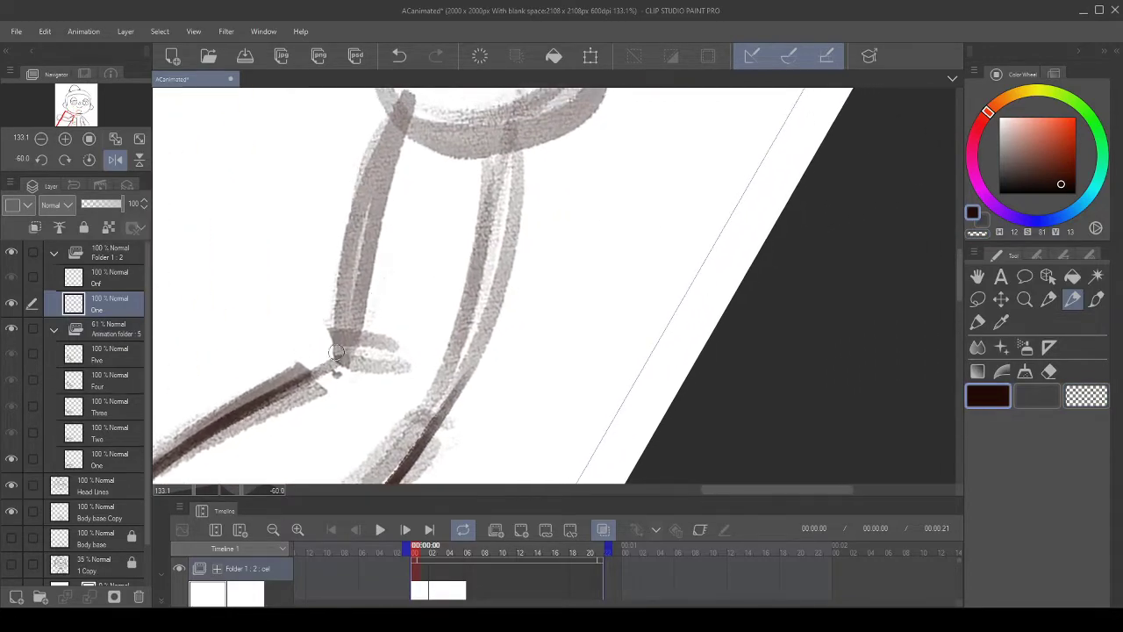
scroll(336, 352, up, 1)
drag(318, 383, 391, 145)
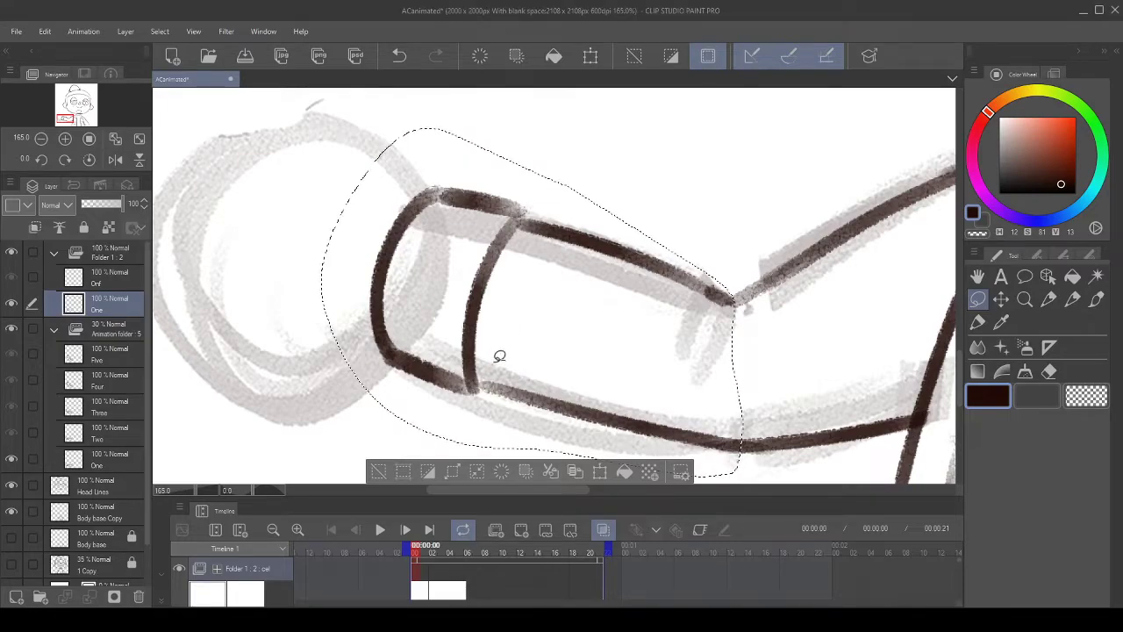
- Reshape the selected forearm and cuff slightly by distorting the transform corners, clear the selection and return to the drawing tool
scroll(524, 314, down, 2)
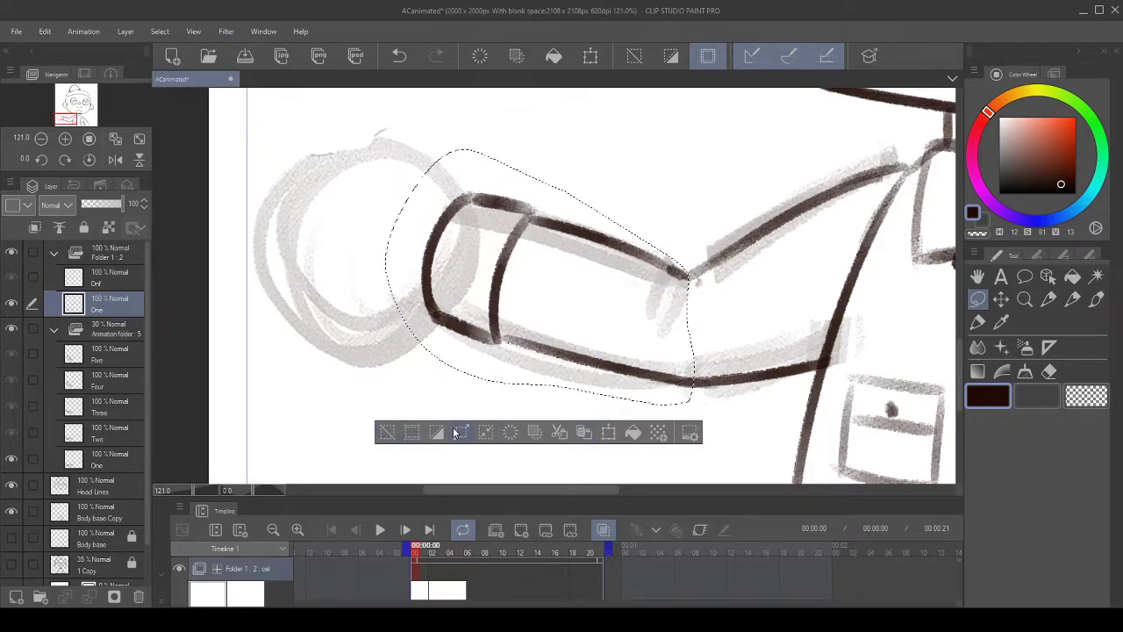
click(609, 432)
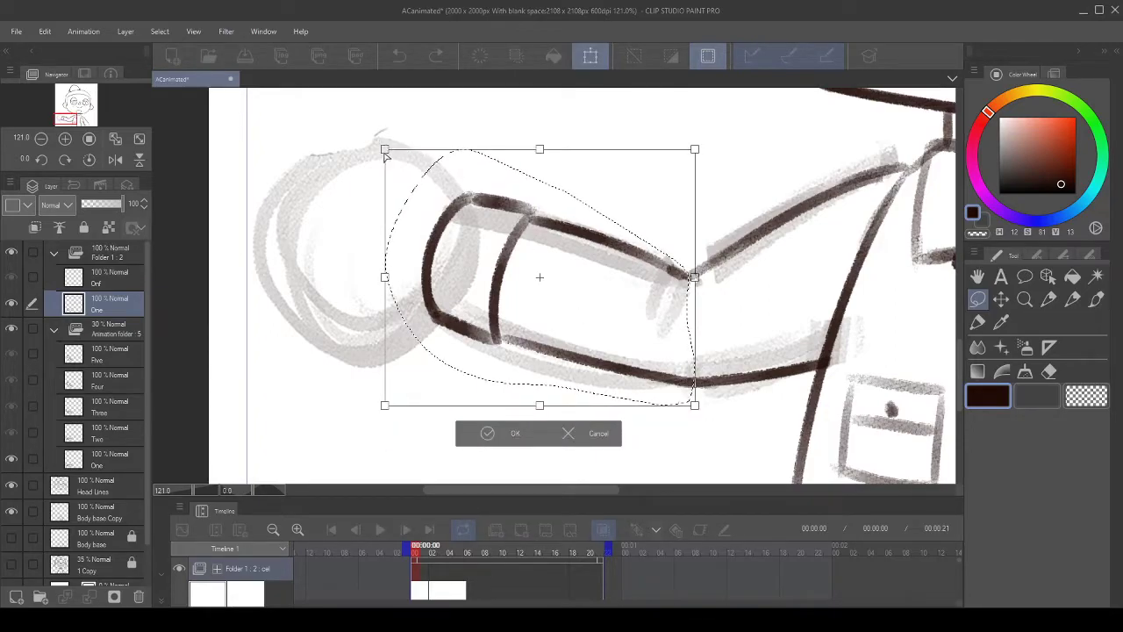
drag(385, 150, 388, 154)
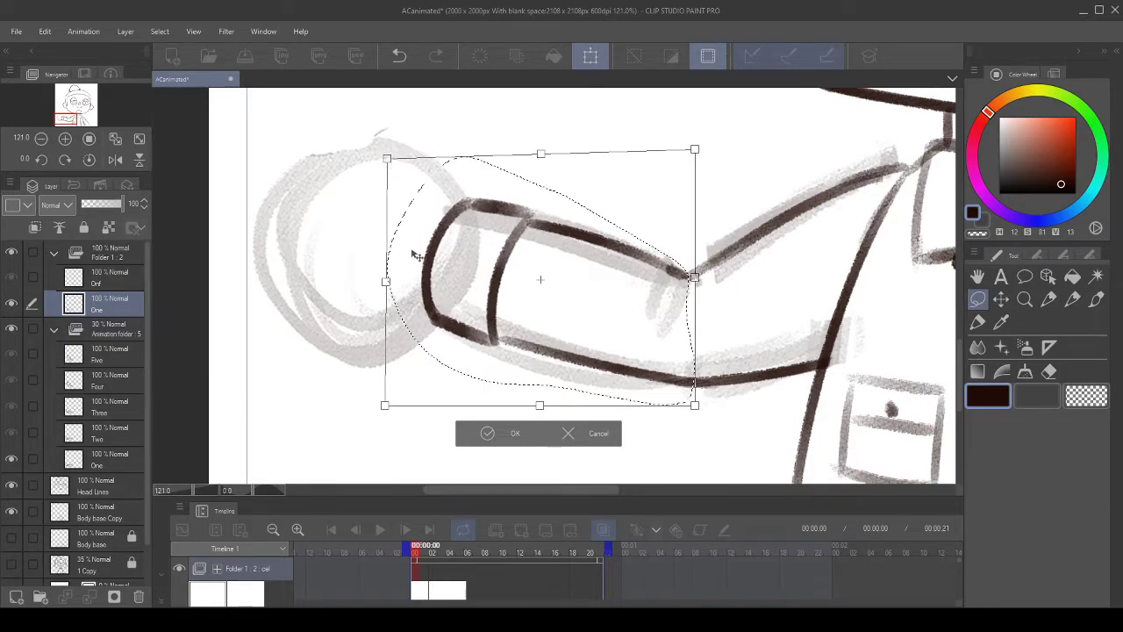
drag(383, 406, 394, 401)
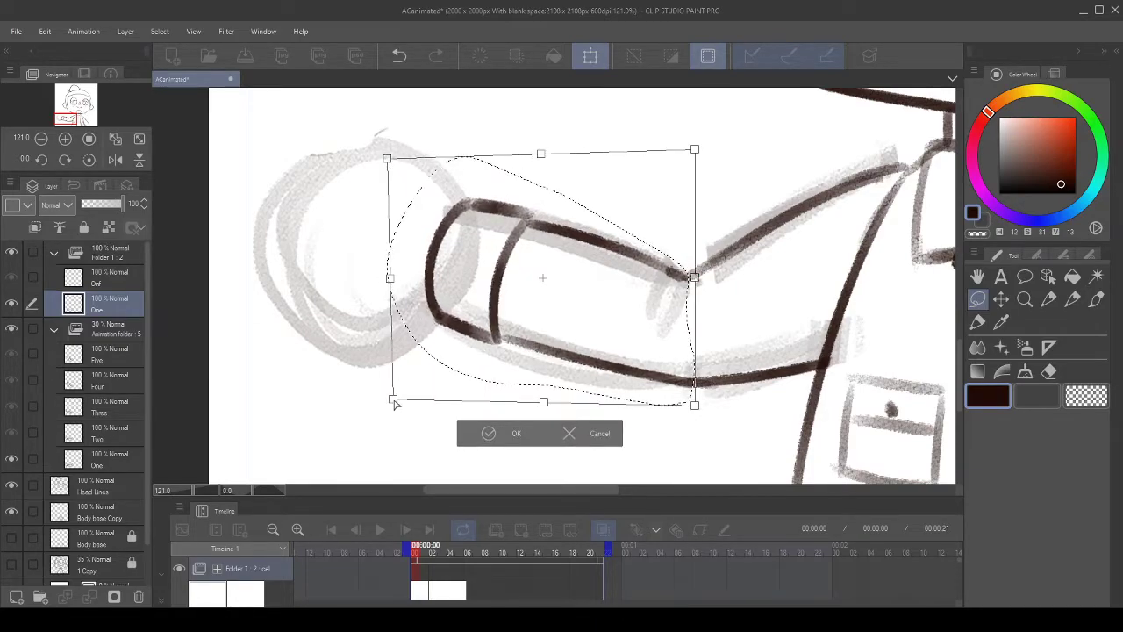
drag(695, 150, 702, 147)
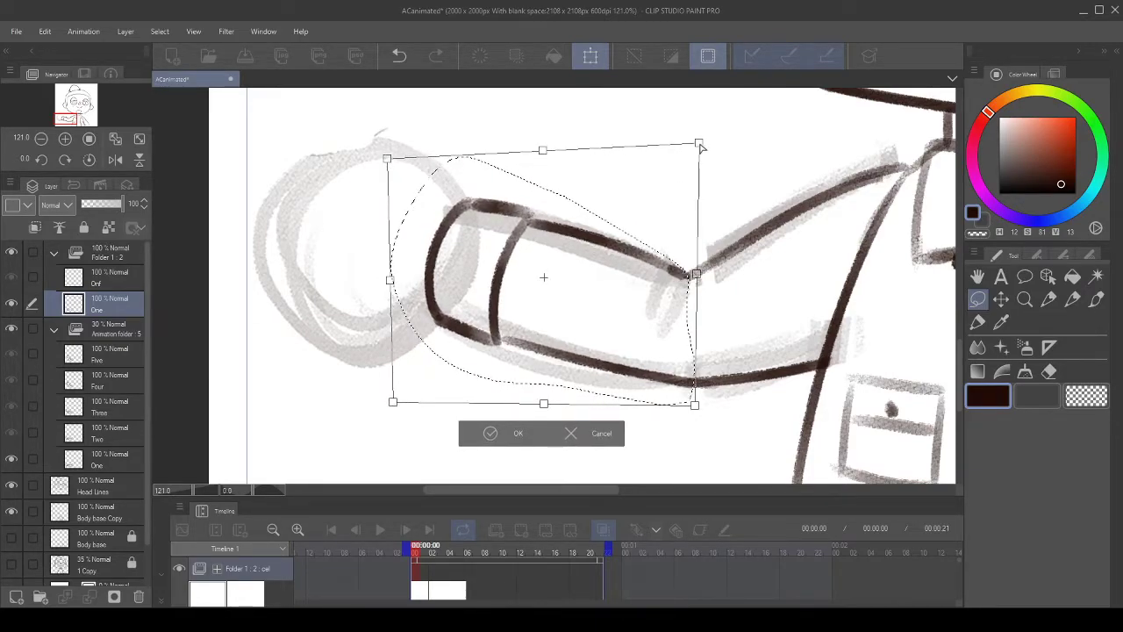
scroll(614, 206, down, 3)
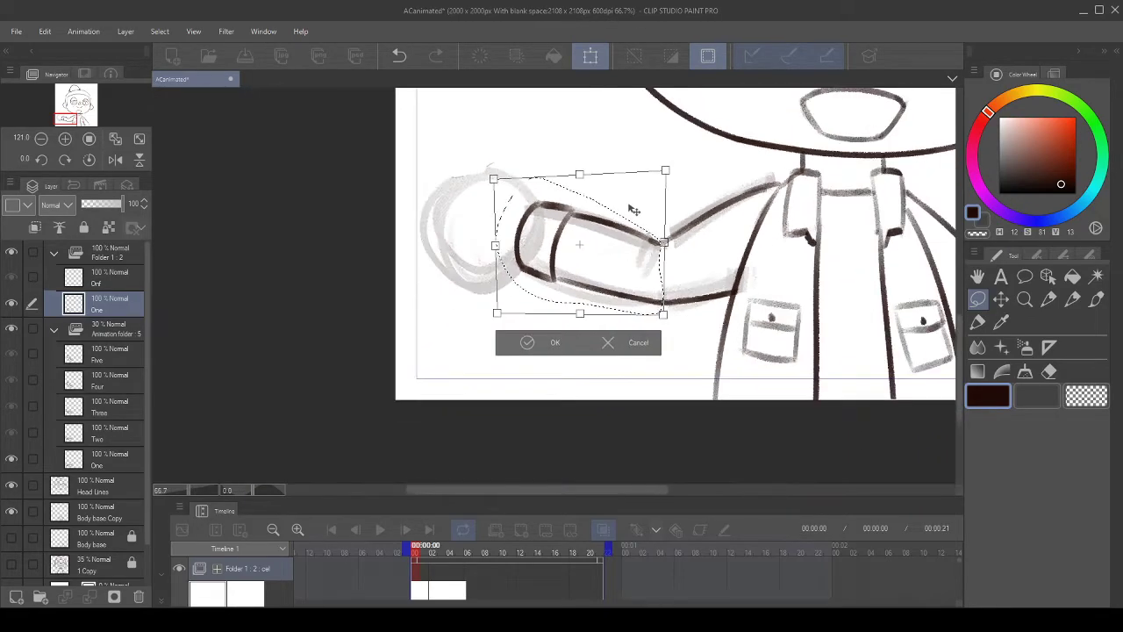
click(525, 335)
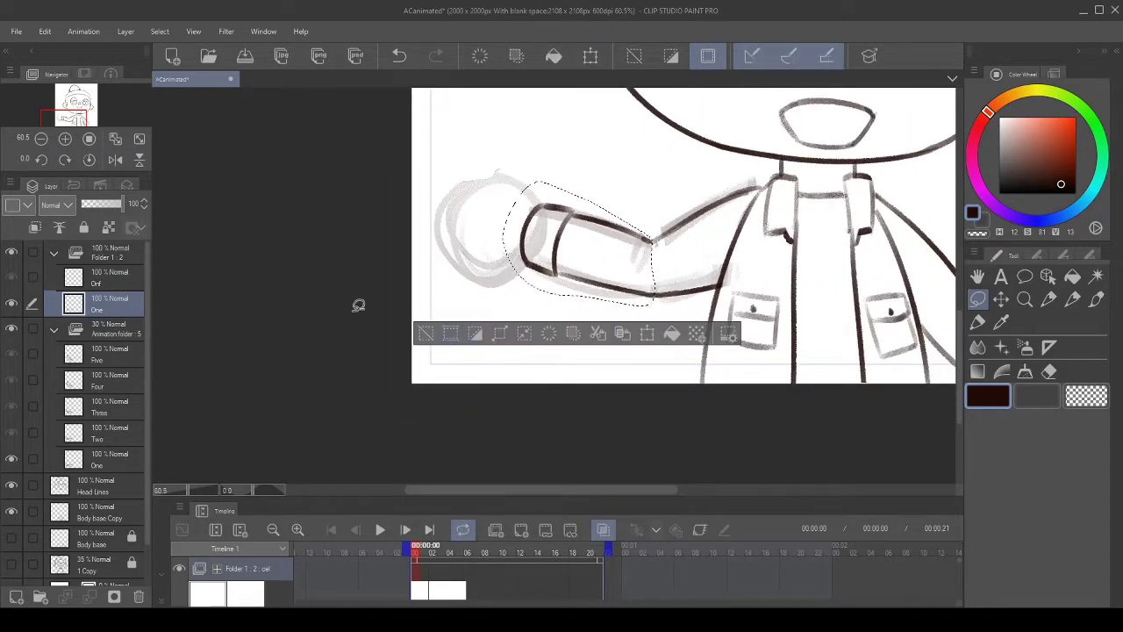
click(431, 340)
scroll(680, 188, up, 3)
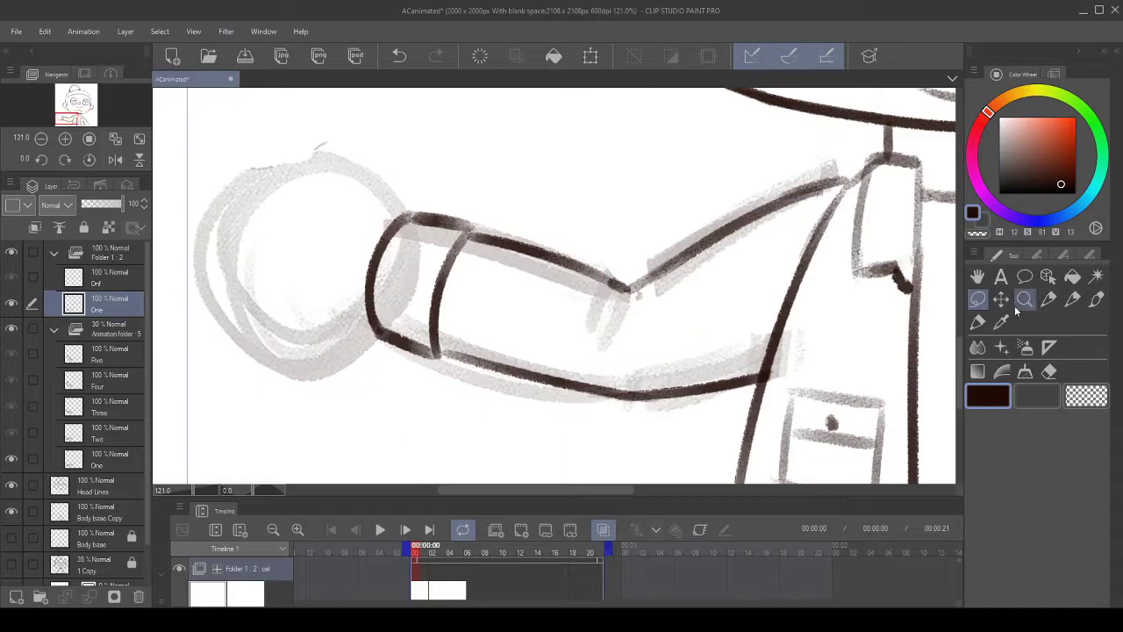
click(1073, 304)
scroll(753, 330, up, 2)
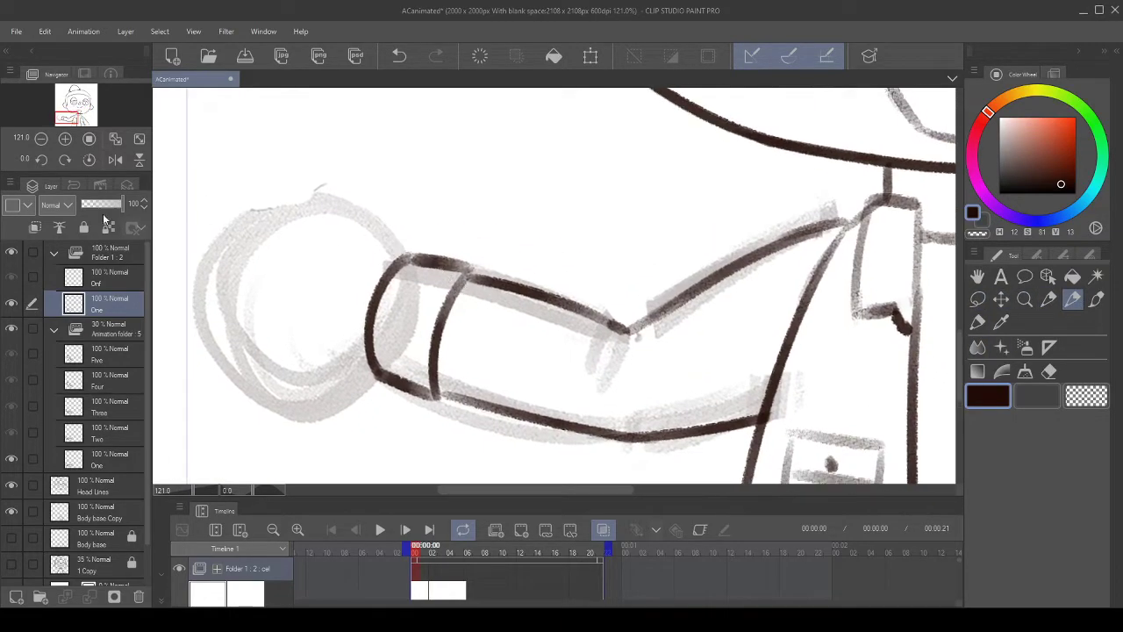
- Draw the fist's lower curve from the cuff's lower edge around its far side over the rough circle, redrawing it until it fits
click(65, 159)
mouse_move(503, 101)
mouse_down()
mouse_move(451, 334)
mouse_move(437, 330)
mouse_move(482, 182)
mouse_move(537, 335)
mouse_up()
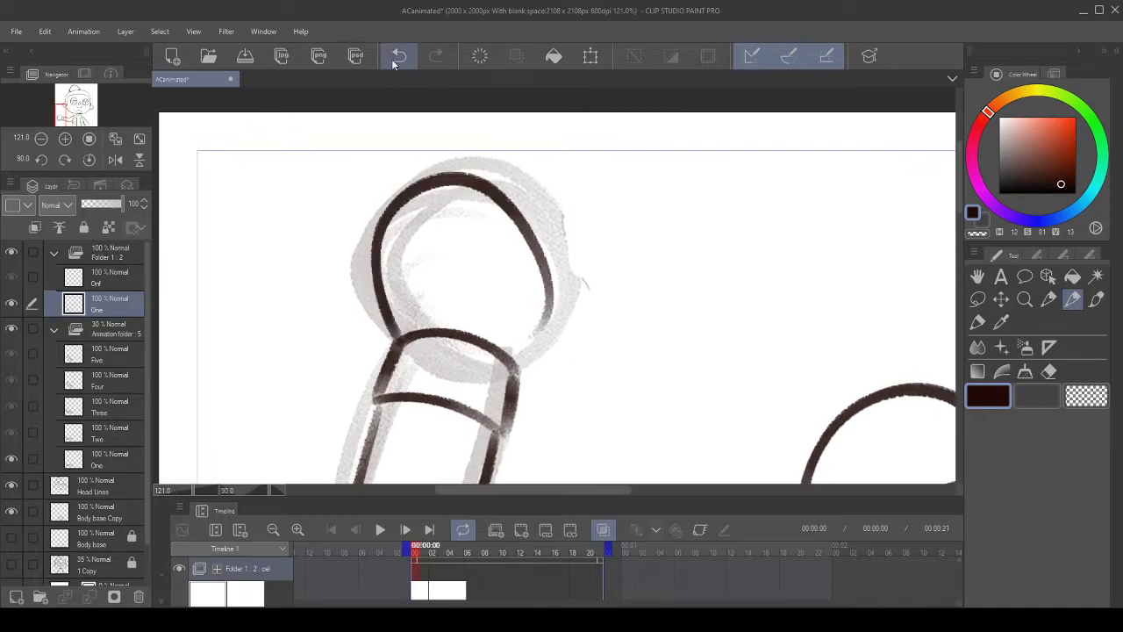
click(397, 58)
drag(406, 331, 544, 347)
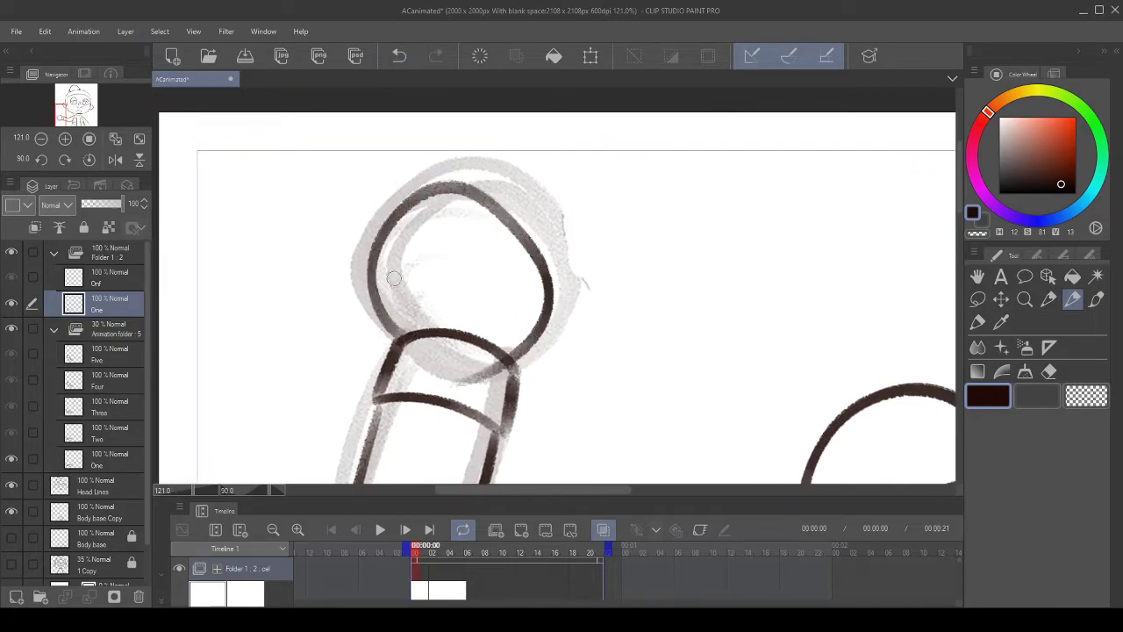
click(398, 56)
mouse_move(384, 326)
mouse_down()
mouse_move(535, 167)
mouse_move(516, 370)
mouse_up()
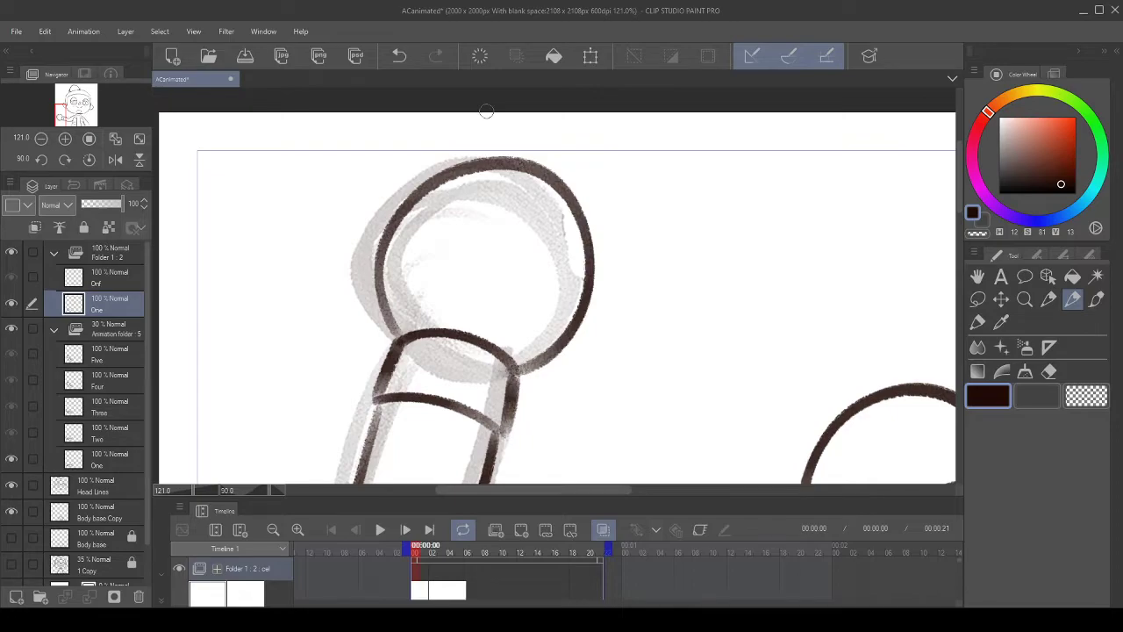
scroll(486, 111, down, 5)
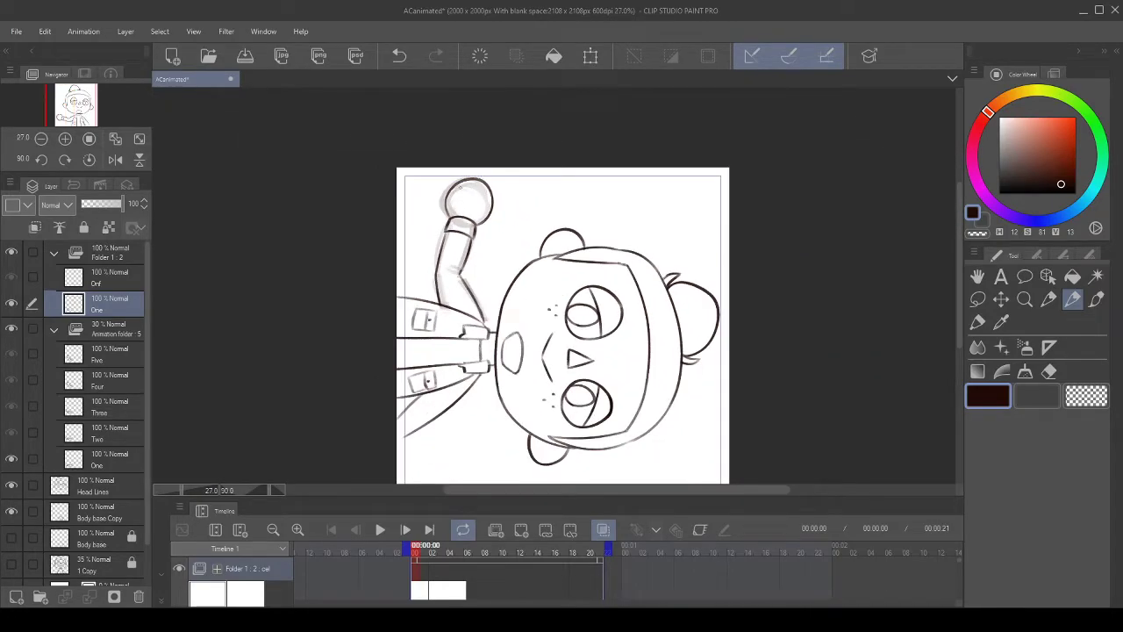
scroll(460, 186, up, 5)
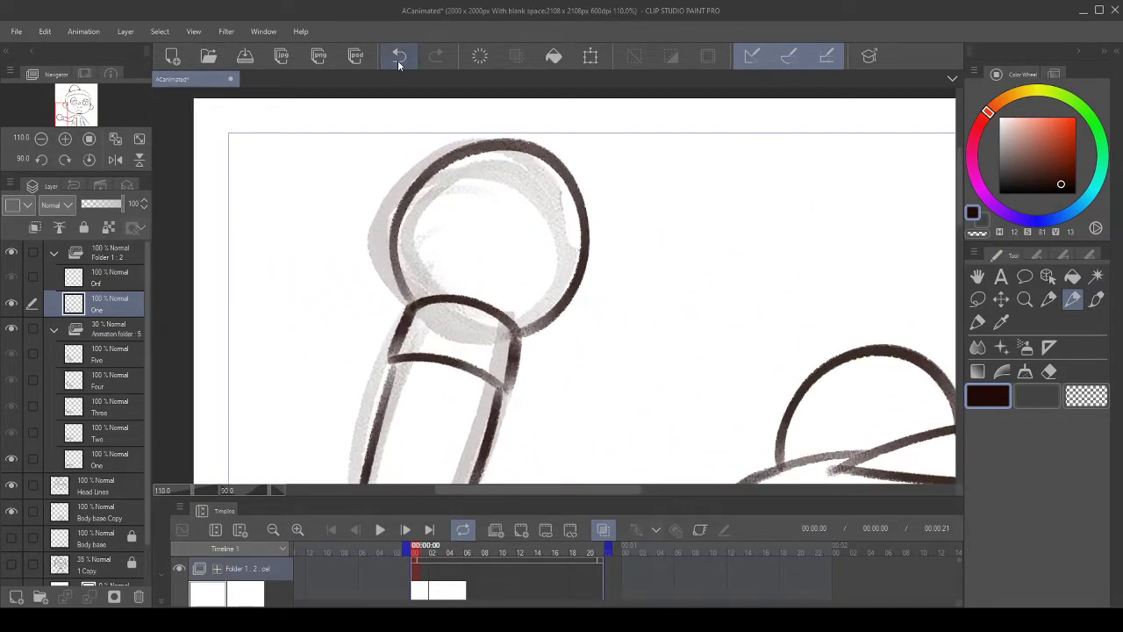
click(398, 59)
scroll(421, 245, up, 2)
mouse_move(402, 332)
mouse_down()
mouse_move(424, 147)
mouse_move(496, 421)
mouse_up()
click(406, 59)
mouse_move(402, 316)
mouse_down()
mouse_move(427, 361)
mouse_move(455, 338)
mouse_move(527, 336)
mouse_up()
click(399, 58)
click(399, 56)
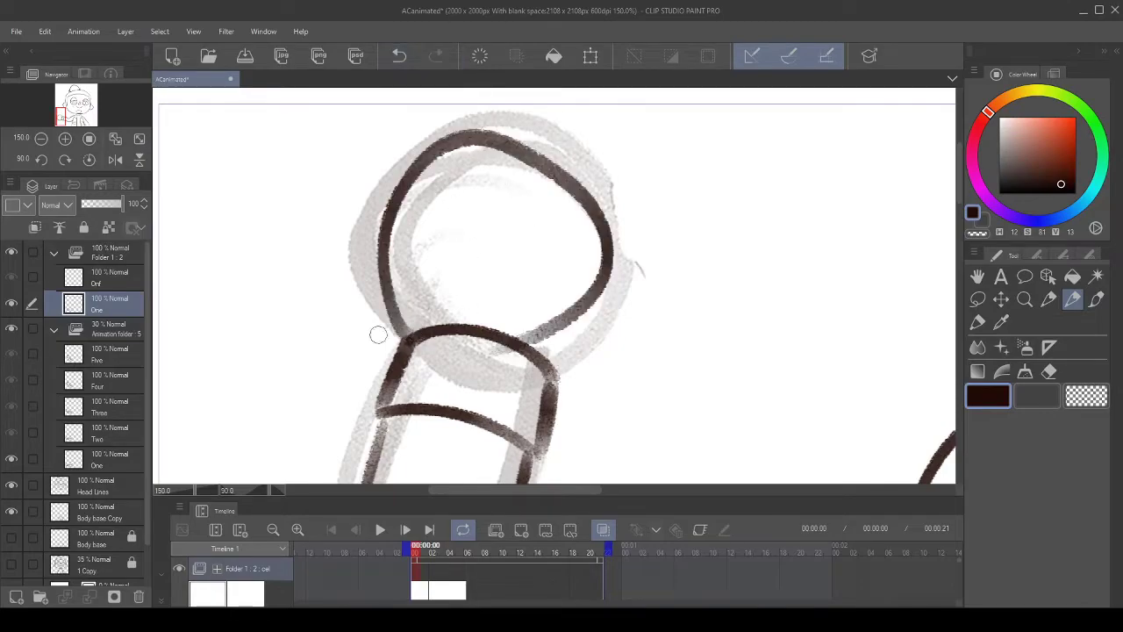
click(399, 56)
mouse_move(422, 324)
mouse_down()
mouse_move(476, 140)
mouse_move(436, 347)
mouse_move(480, 411)
mouse_up()
click(399, 57)
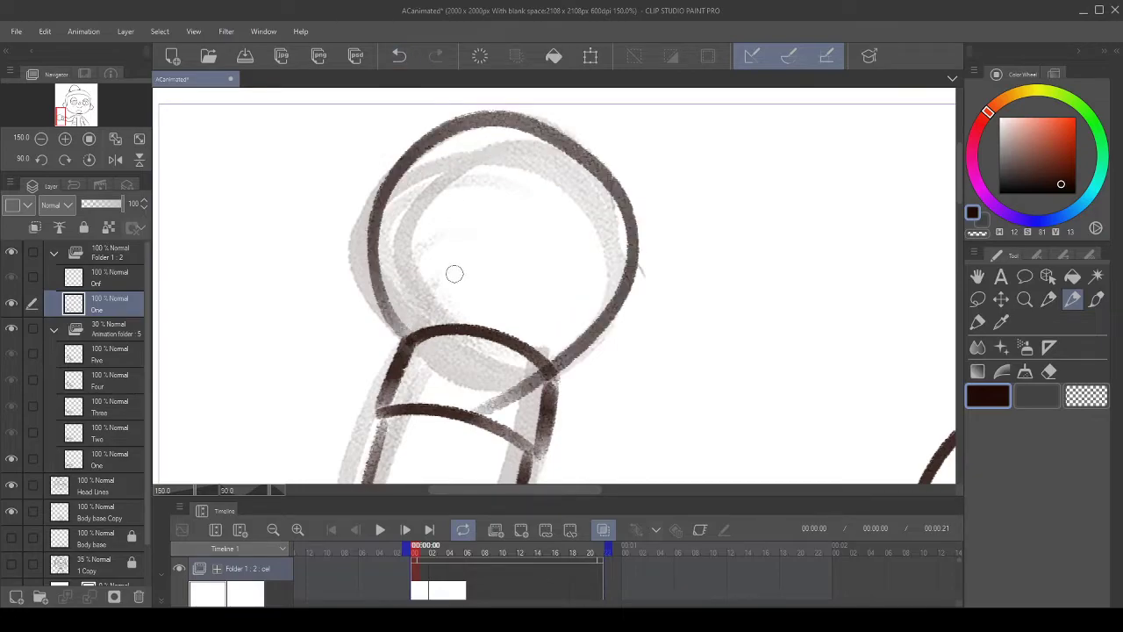
click(399, 56)
drag(415, 327, 473, 380)
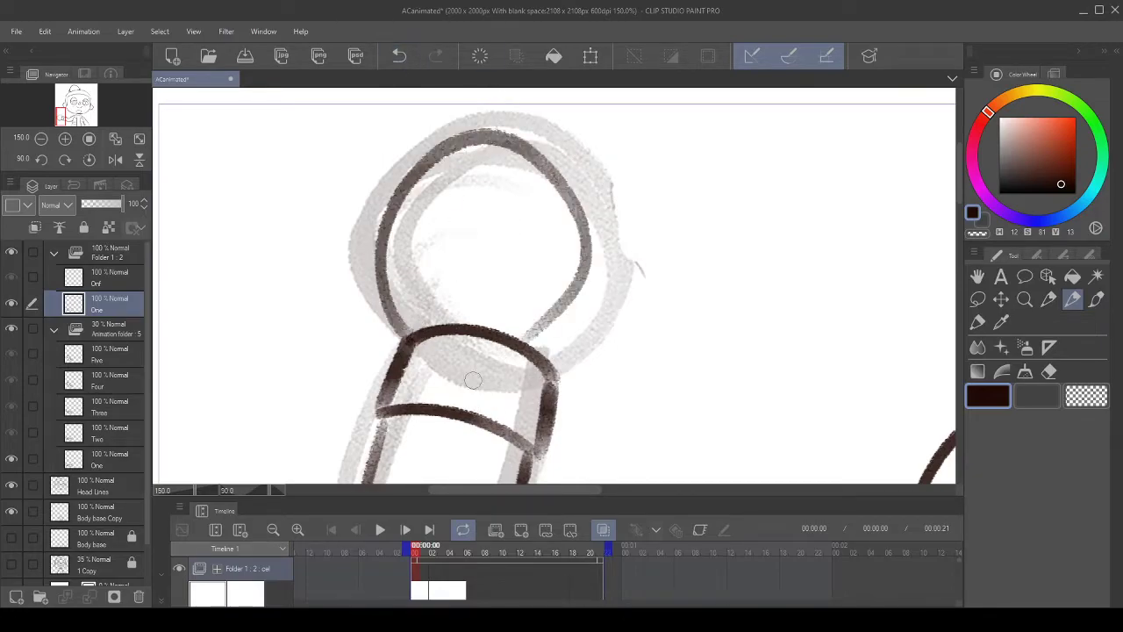
click(399, 56)
drag(418, 334, 584, 278)
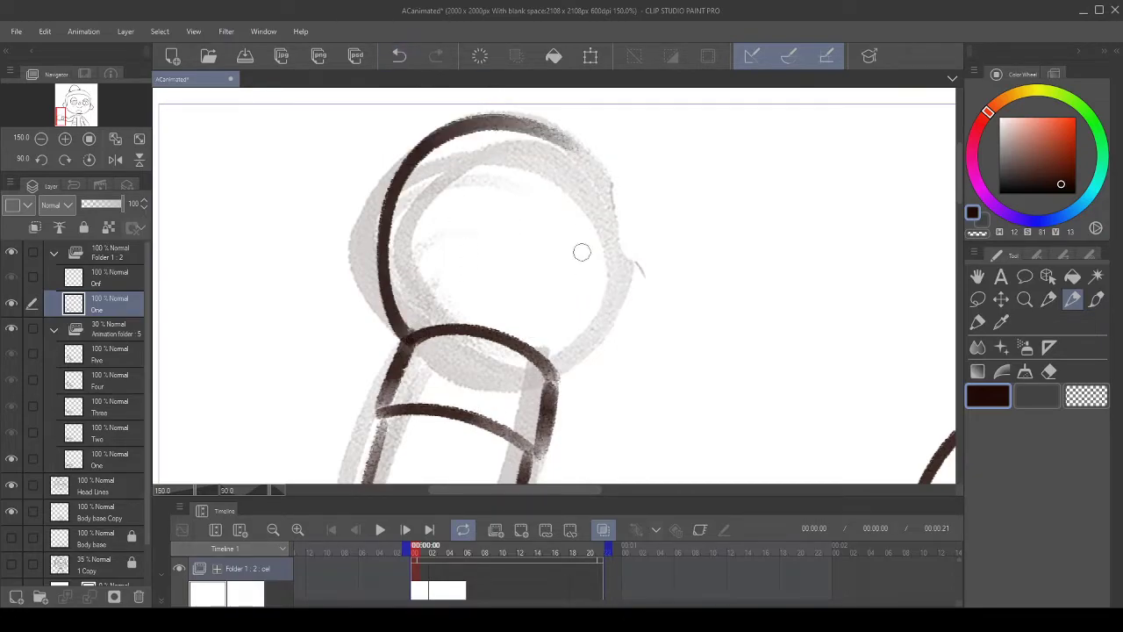
click(399, 56)
drag(423, 325, 513, 145)
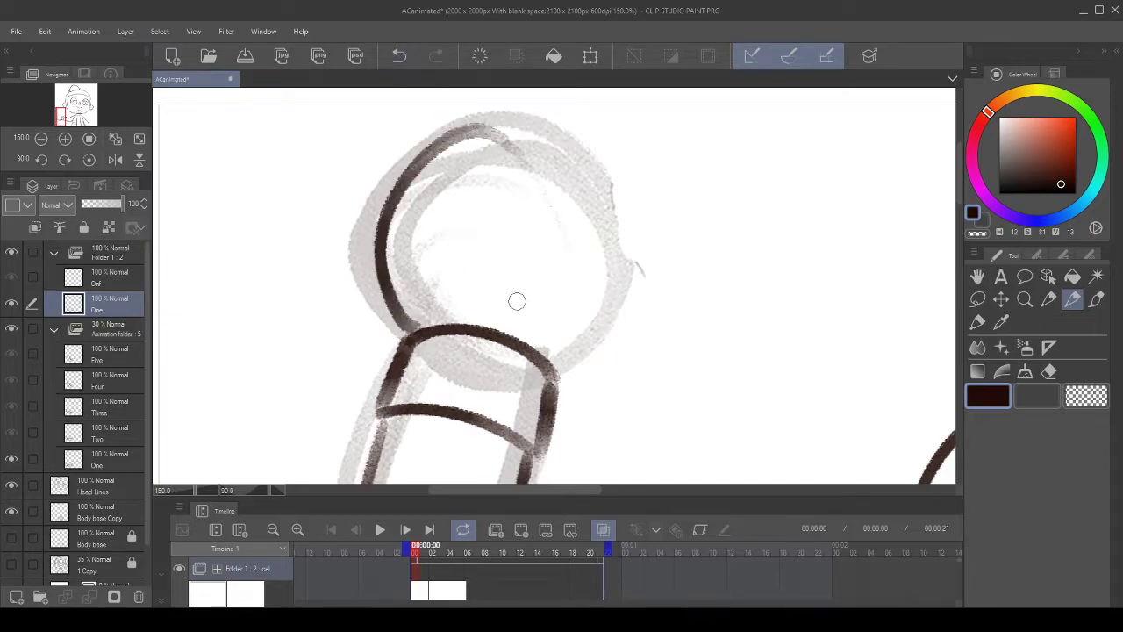
click(399, 56)
mouse_move(420, 336)
mouse_down()
mouse_move(395, 220)
mouse_move(525, 138)
mouse_up()
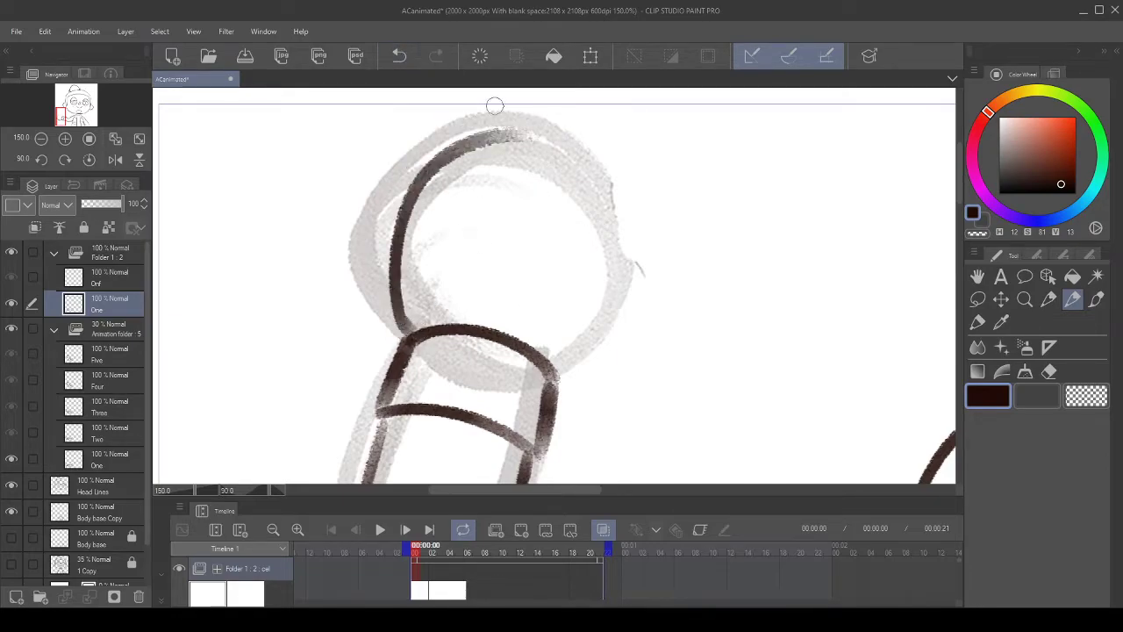
click(404, 65)
mouse_move(416, 336)
mouse_down()
mouse_move(400, 193)
mouse_move(568, 208)
mouse_up()
click(400, 56)
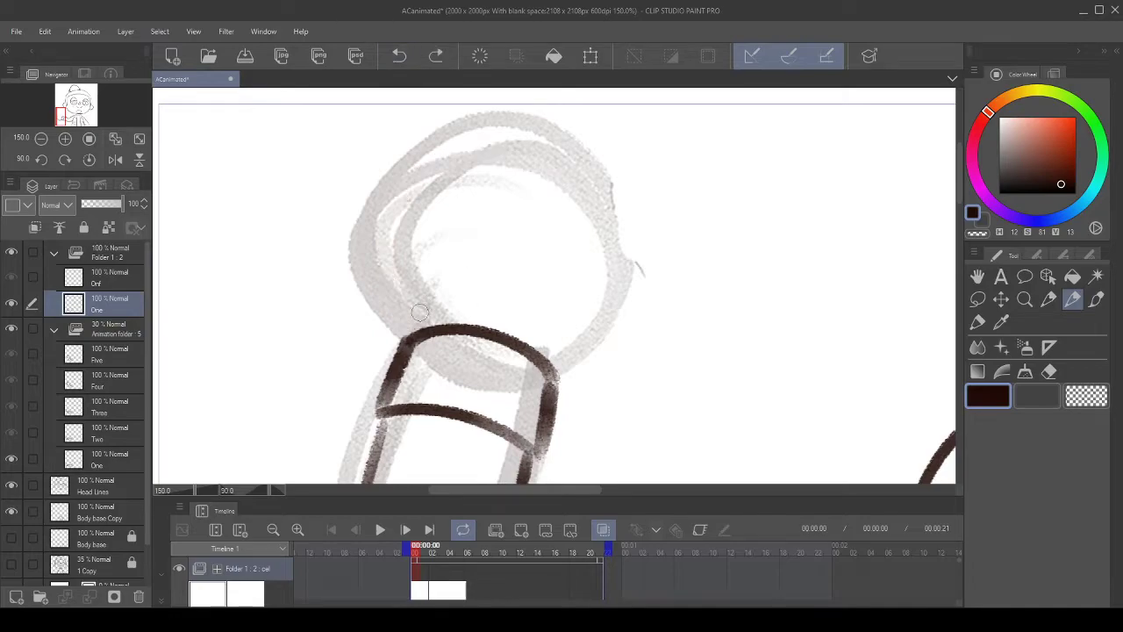
drag(416, 332, 526, 161)
click(399, 56)
click(436, 56)
click(399, 57)
mouse_move(414, 330)
mouse_down()
mouse_move(526, 154)
mouse_move(588, 267)
mouse_up()
click(399, 56)
drag(416, 334, 586, 179)
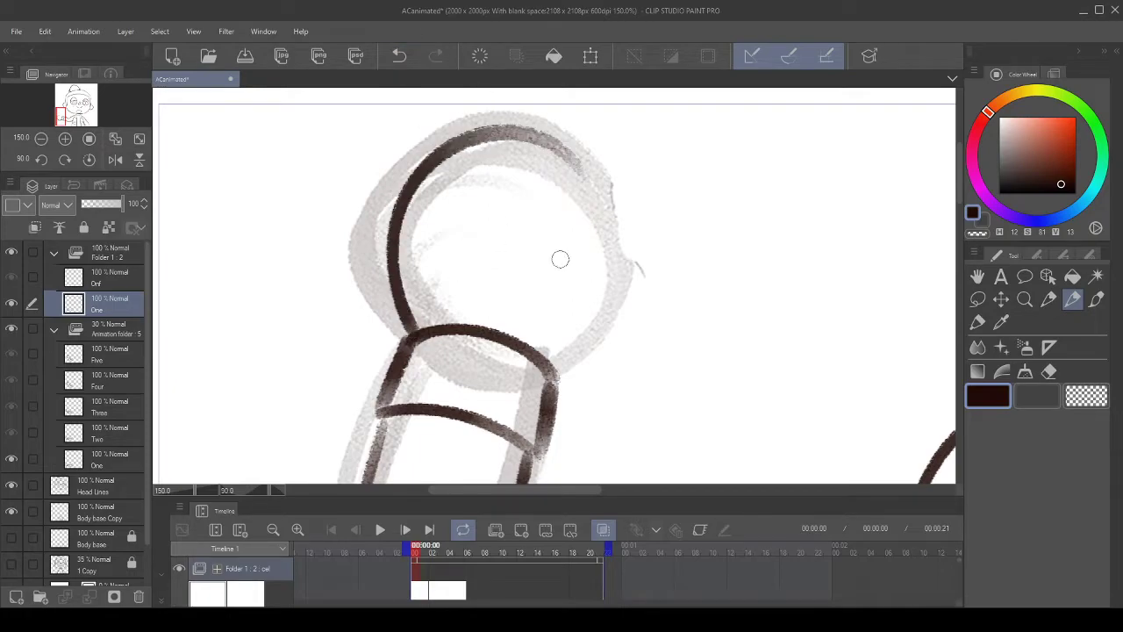
- Select the drawn fist curve with a lasso, transform it by rotating and narrowing it slightly, and clear the selection
click(88, 160)
click(115, 160)
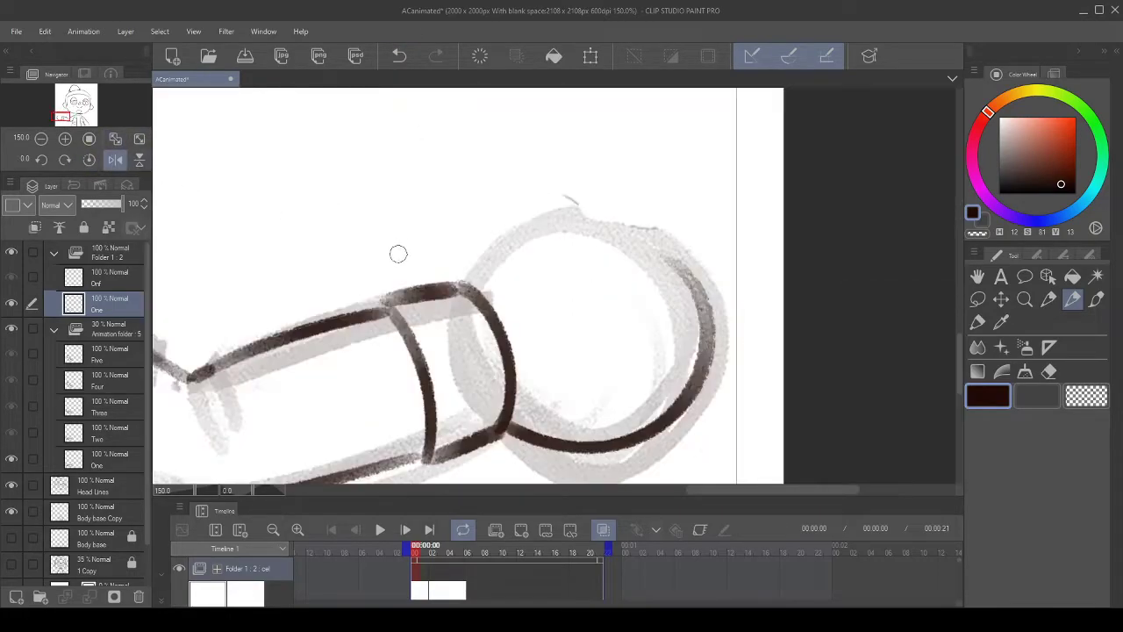
drag(563, 296, 483, 227)
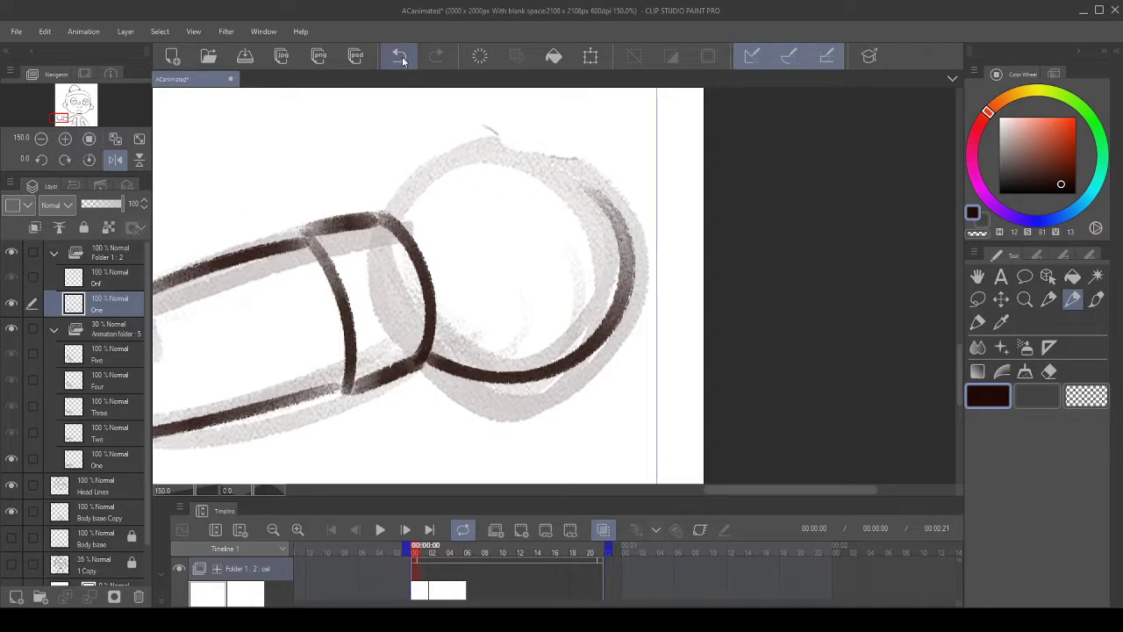
click(979, 299)
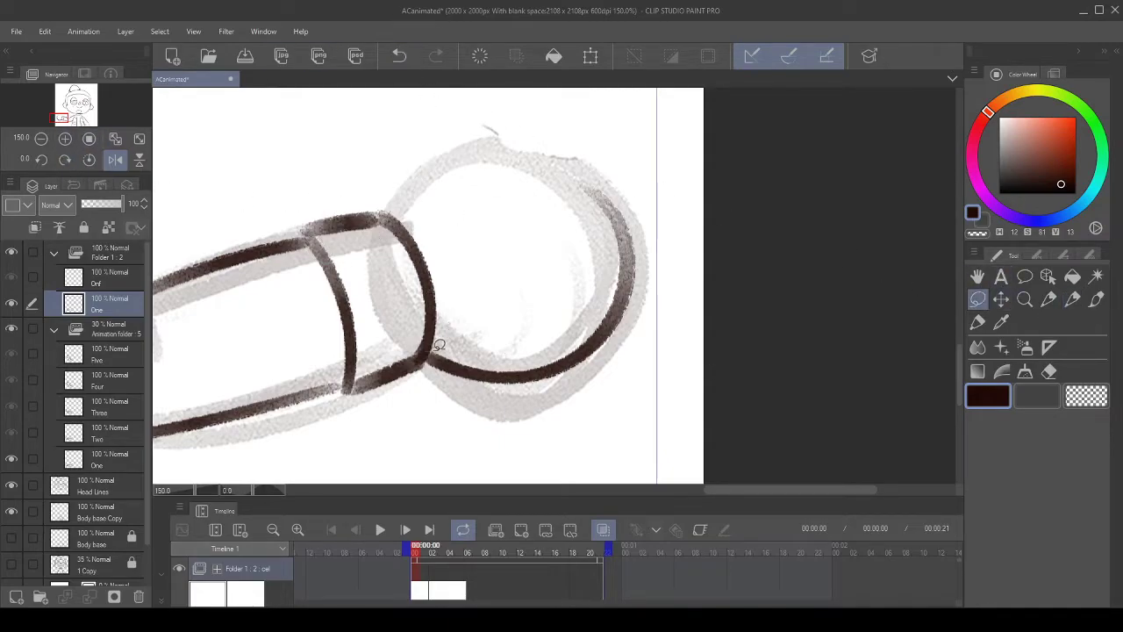
mouse_move(437, 348)
mouse_down()
mouse_move(464, 403)
mouse_move(682, 220)
mouse_move(526, 174)
mouse_up()
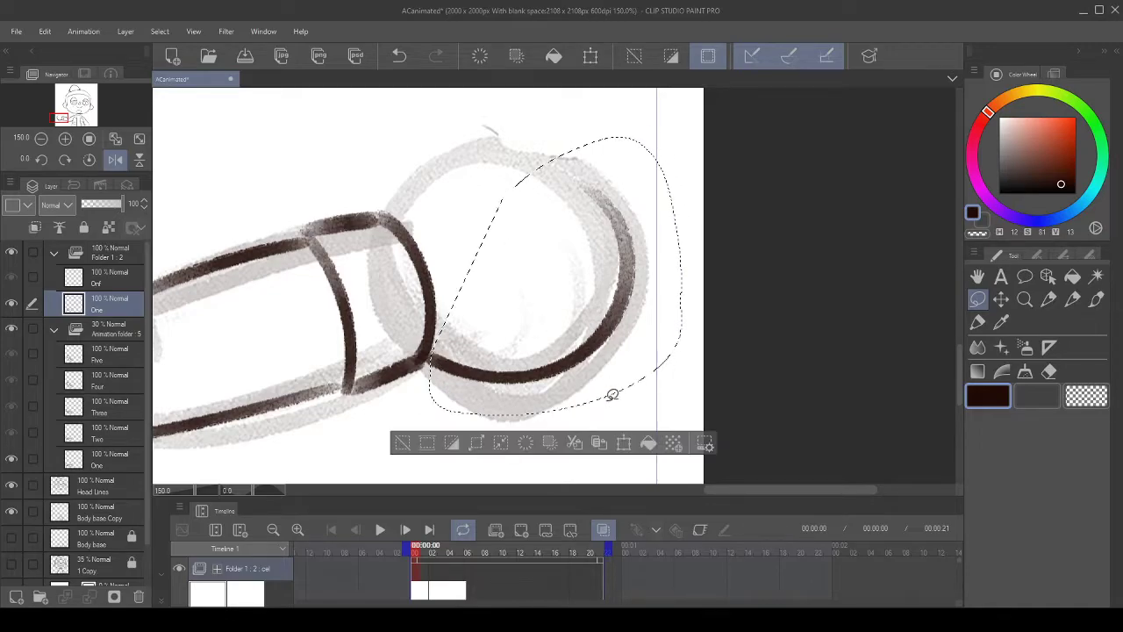
click(623, 443)
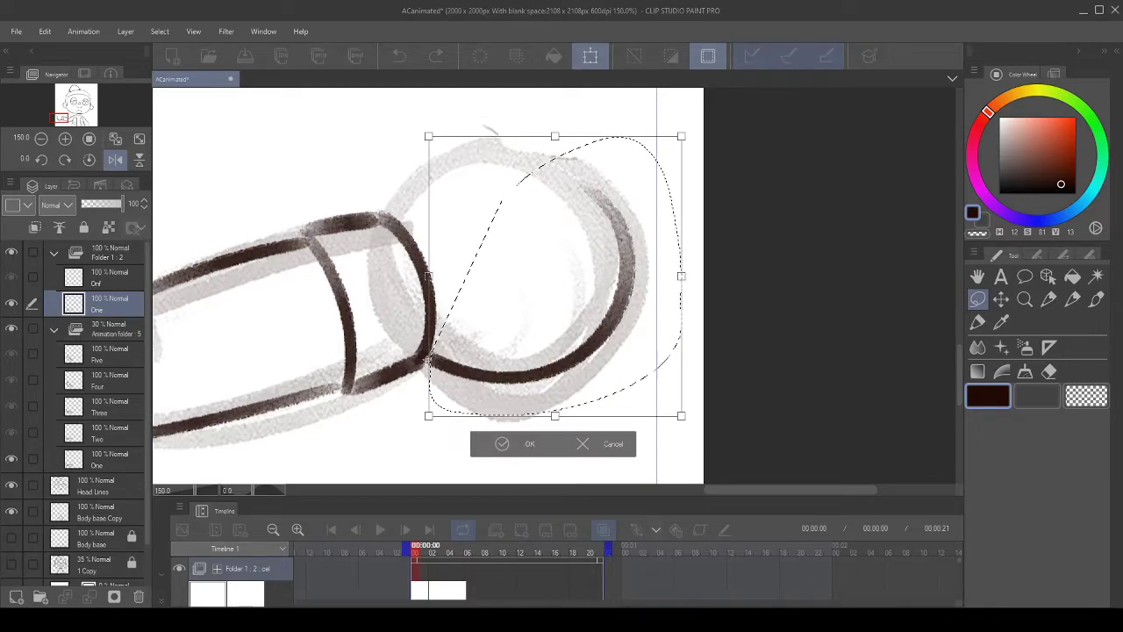
mouse_move(633, 290)
mouse_down()
mouse_move(780, 260)
mouse_move(774, 278)
mouse_move(743, 183)
mouse_up()
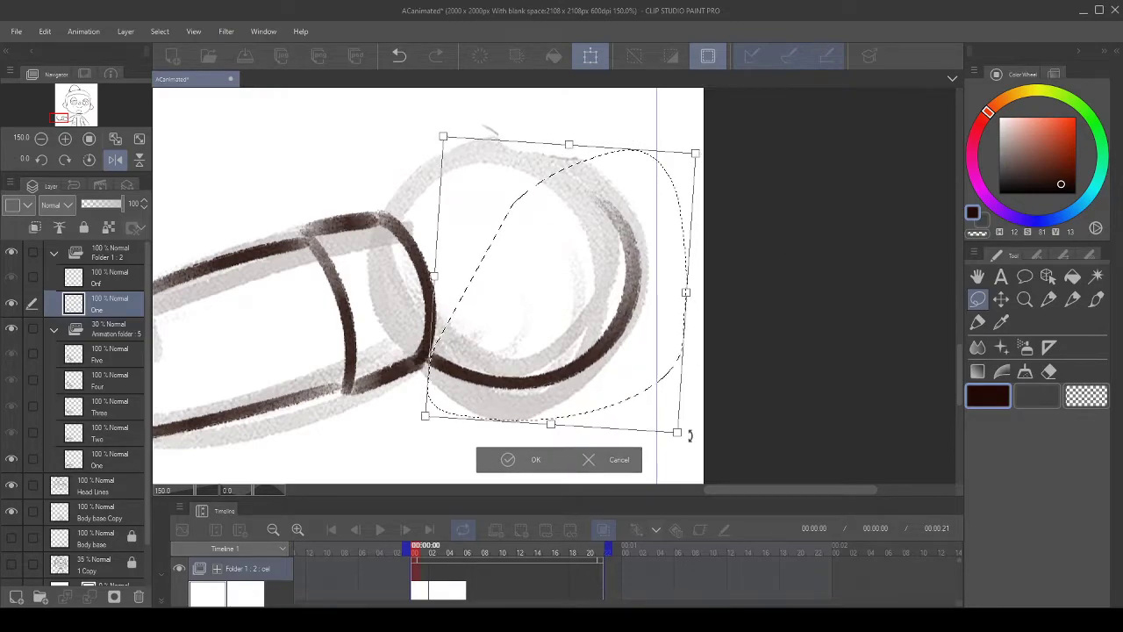
mouse_move(681, 436)
mouse_down()
mouse_move(667, 446)
mouse_move(661, 425)
mouse_up()
click(509, 461)
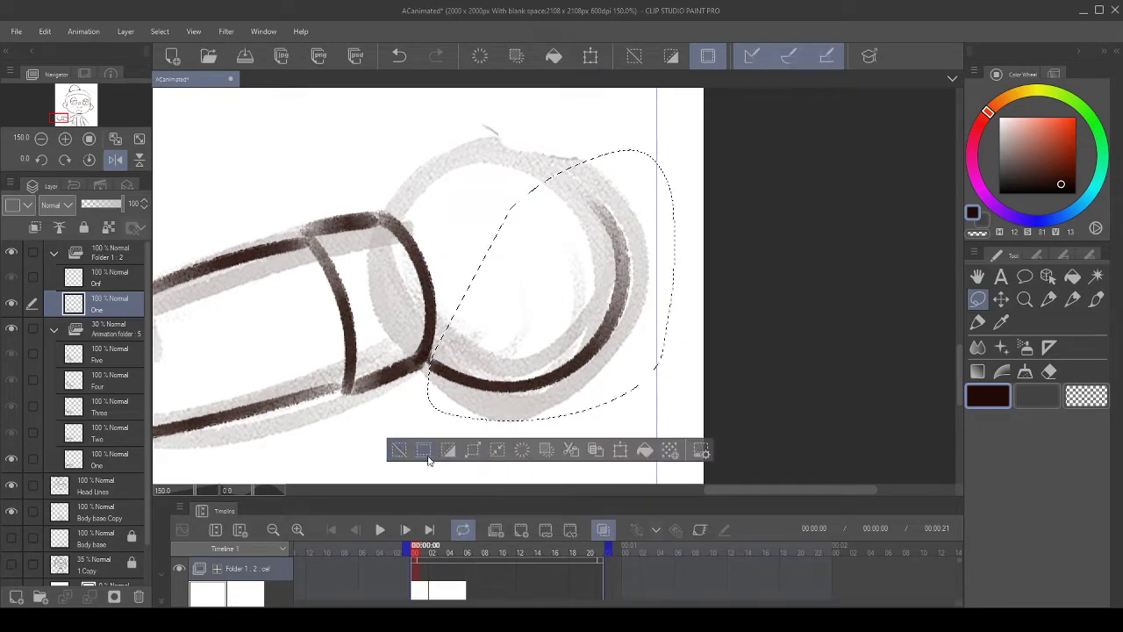
click(428, 458)
- Close the fist outline with the drawing tool, running a curve from the cuff's upper edge into the existing curve and redrawing it until it fits
click(1072, 299)
drag(443, 340, 491, 404)
mouse_move(409, 307)
mouse_down()
mouse_move(430, 266)
mouse_move(597, 254)
mouse_up()
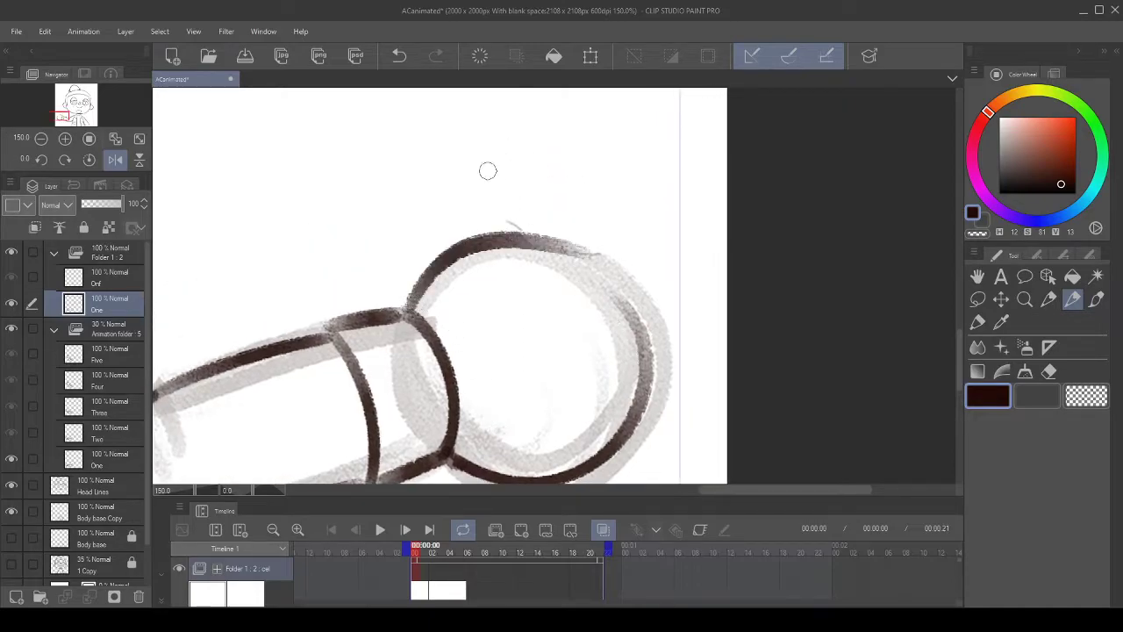
click(404, 62)
drag(409, 308, 529, 259)
click(402, 58)
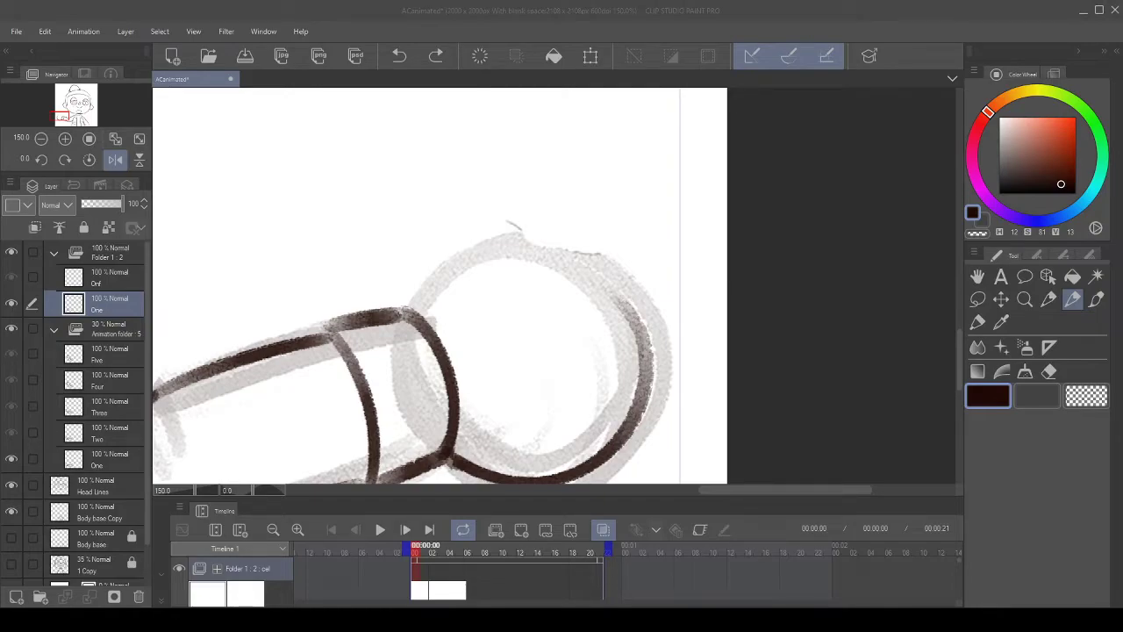
scroll(550, 246, up, 3)
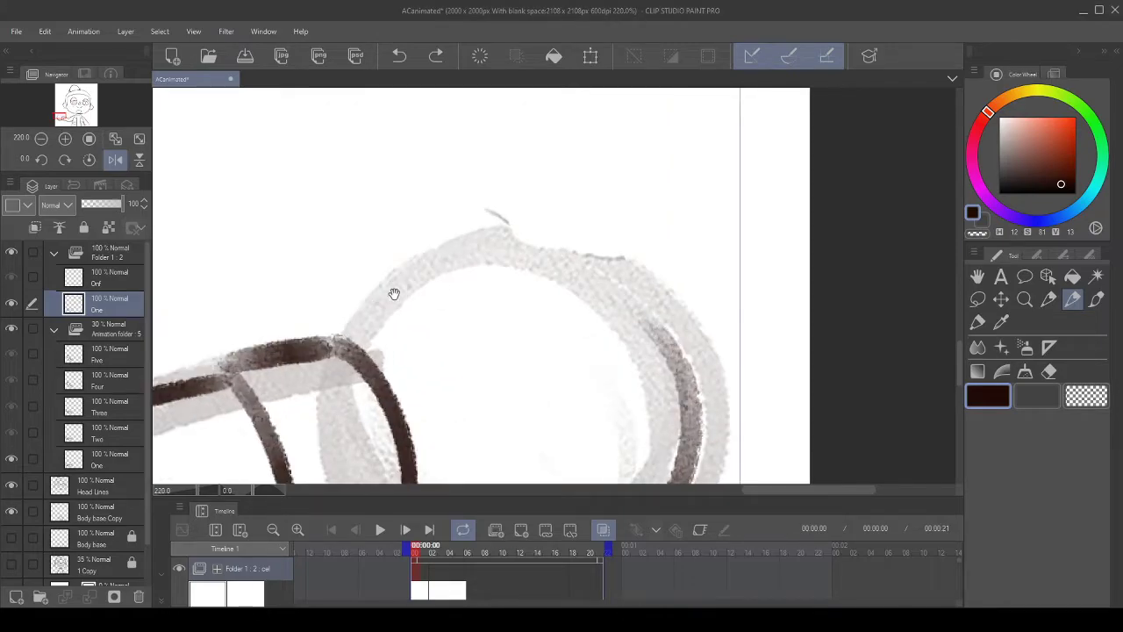
drag(394, 294, 380, 206)
click(42, 161)
click(42, 162)
click(42, 162)
click(42, 162)
click(42, 161)
drag(555, 338, 436, 276)
drag(350, 414, 418, 143)
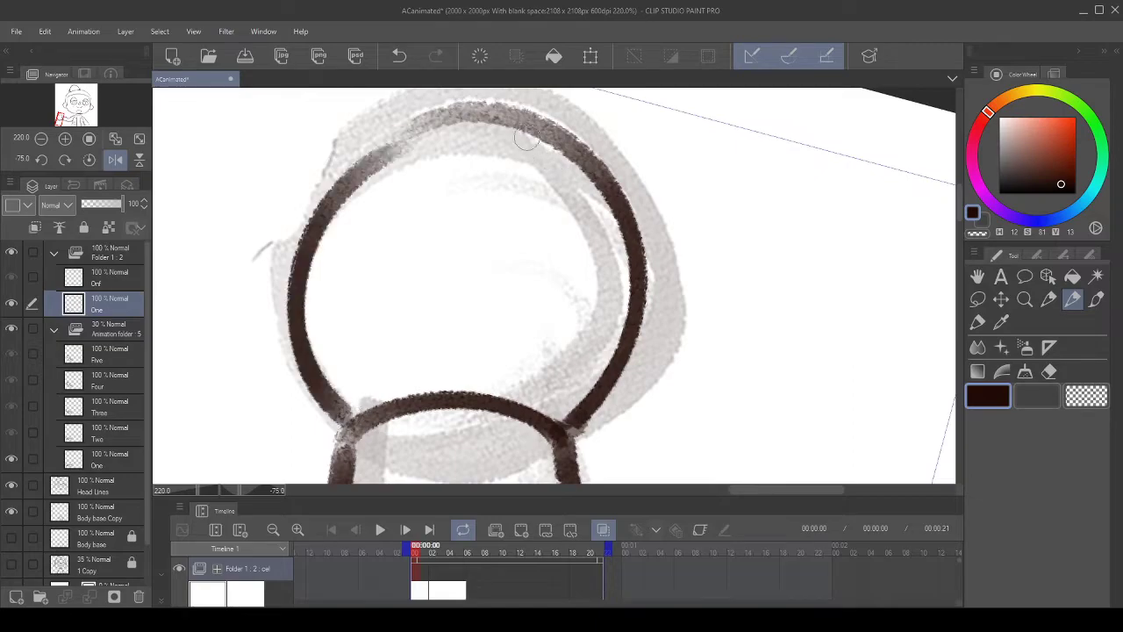
click(399, 55)
drag(350, 416, 419, 143)
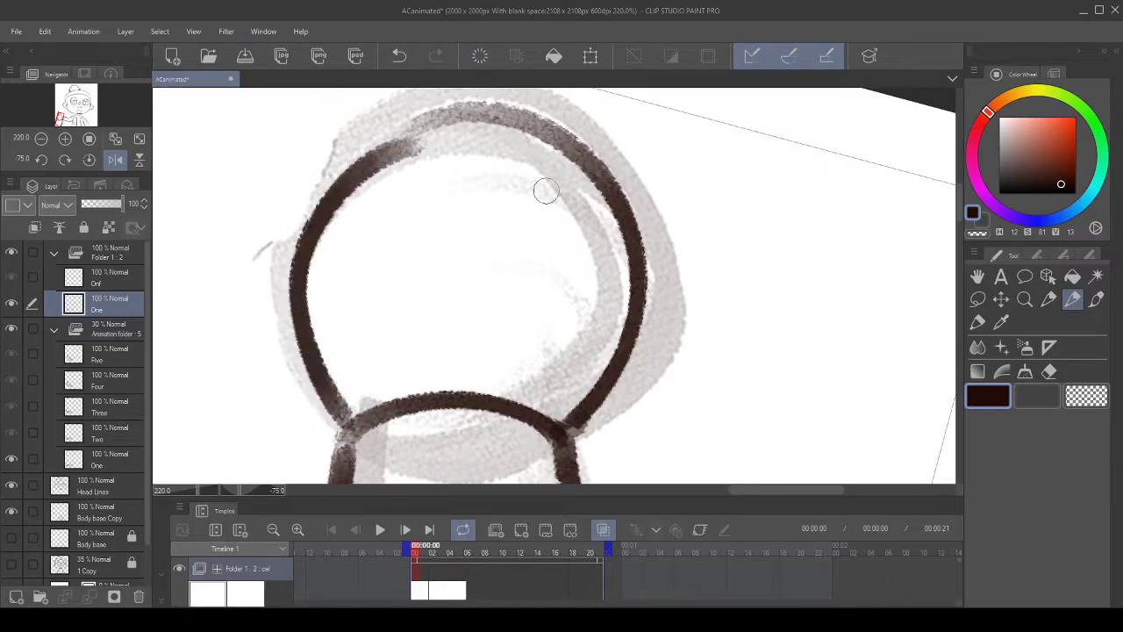
click(399, 55)
mouse_move(351, 417)
mouse_down()
mouse_move(333, 158)
mouse_move(419, 123)
mouse_up()
click(399, 55)
mouse_move(350, 416)
mouse_down()
mouse_move(366, 167)
mouse_move(431, 142)
mouse_up()
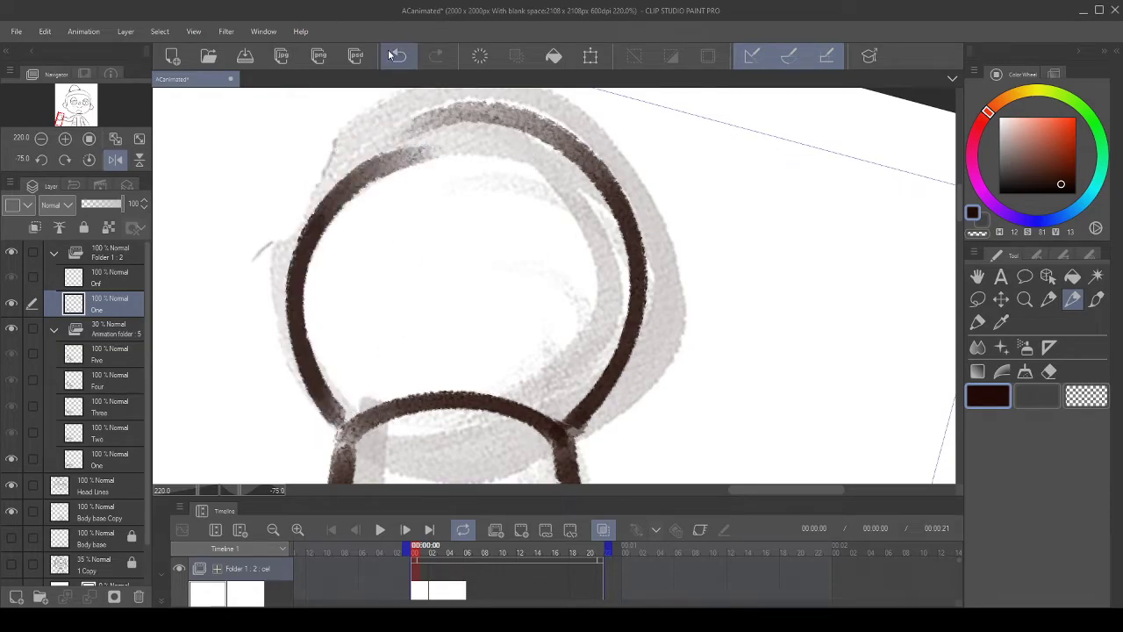
click(399, 55)
mouse_move(349, 416)
mouse_down()
mouse_move(293, 303)
mouse_move(450, 106)
mouse_up()
click(399, 55)
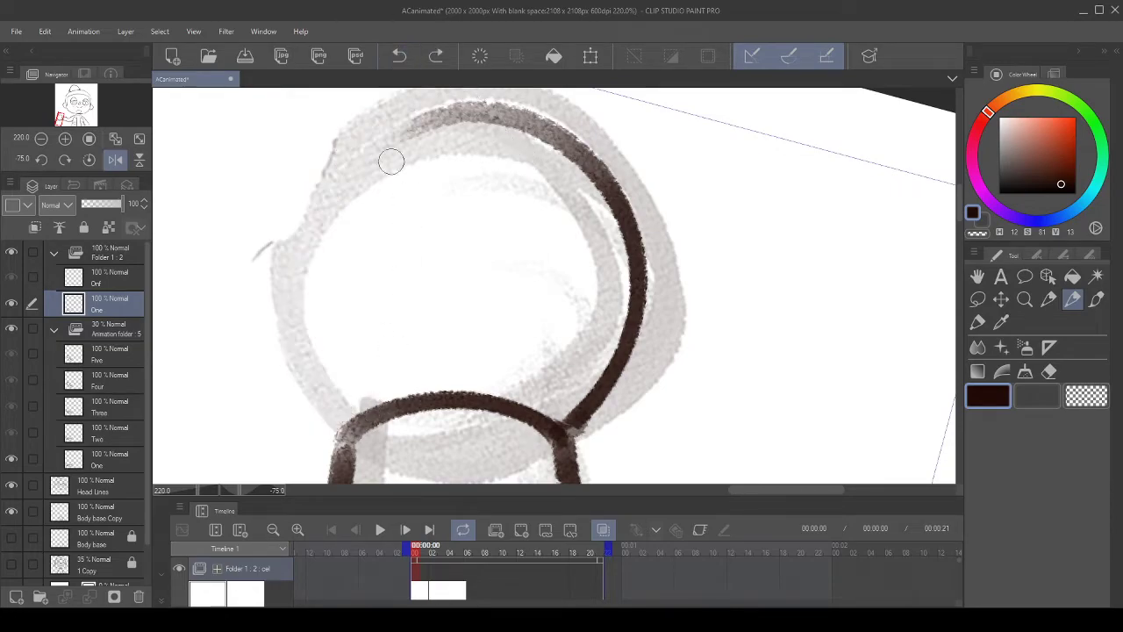
mouse_move(349, 414)
mouse_down()
mouse_move(298, 281)
mouse_move(523, 134)
mouse_up()
click(400, 55)
drag(358, 421, 389, 140)
drag(330, 193, 534, 125)
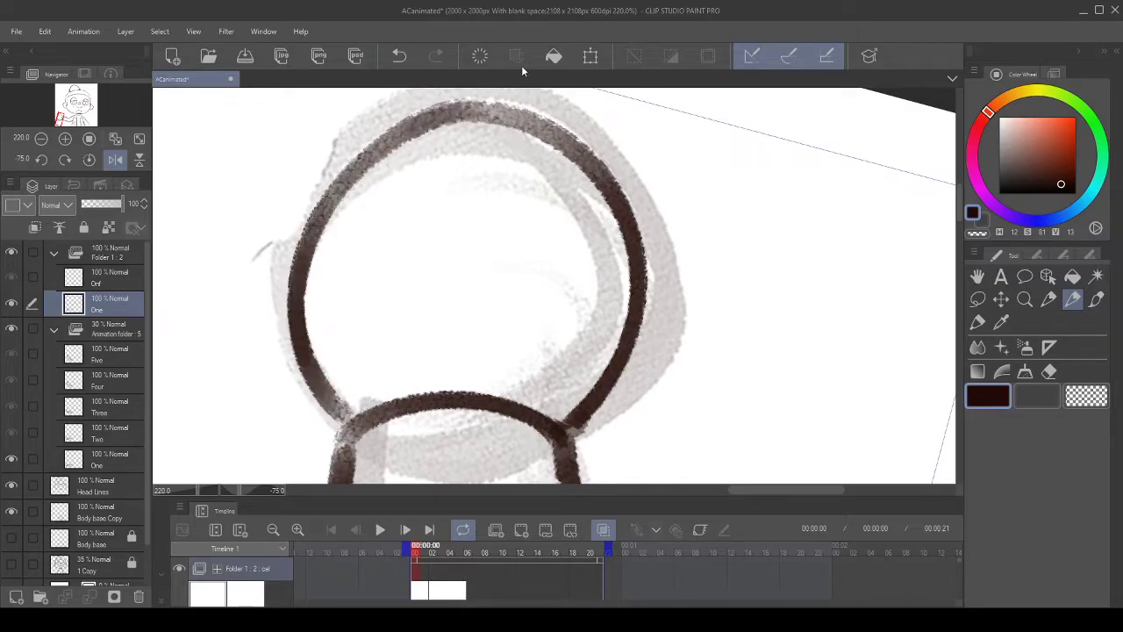
- Restore the unrotated, unmirrored canvas view and examine the first frame's inked arm against the whole character
scroll(484, 216, down, 6)
scroll(431, 225, down, 2)
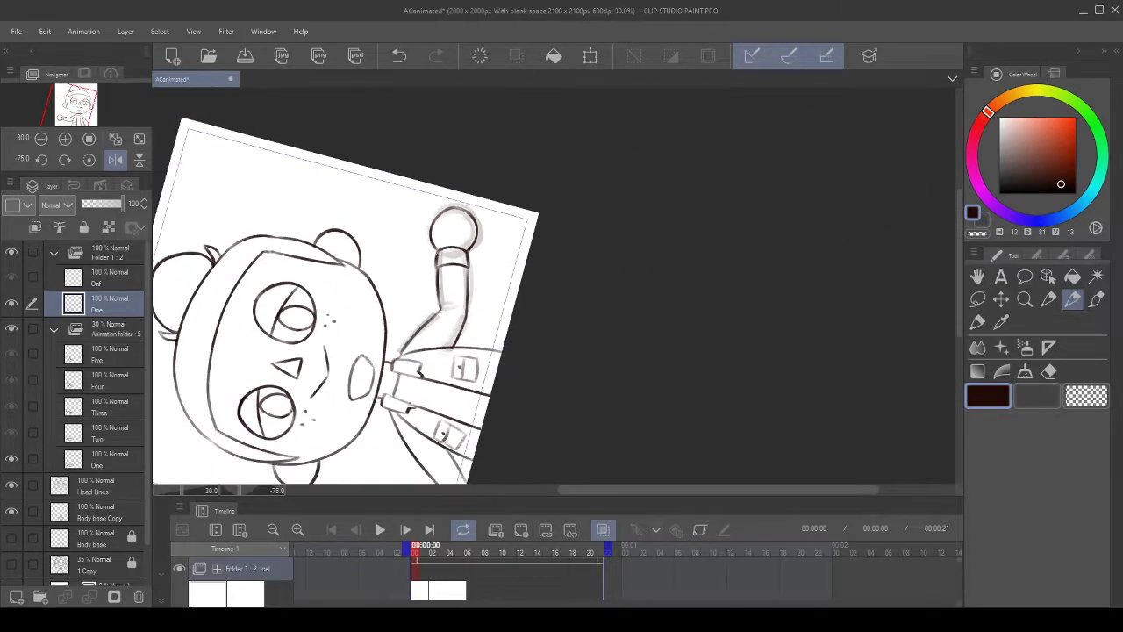
click(89, 160)
click(115, 160)
scroll(506, 268, down, 2)
scroll(585, 161, up, 4)
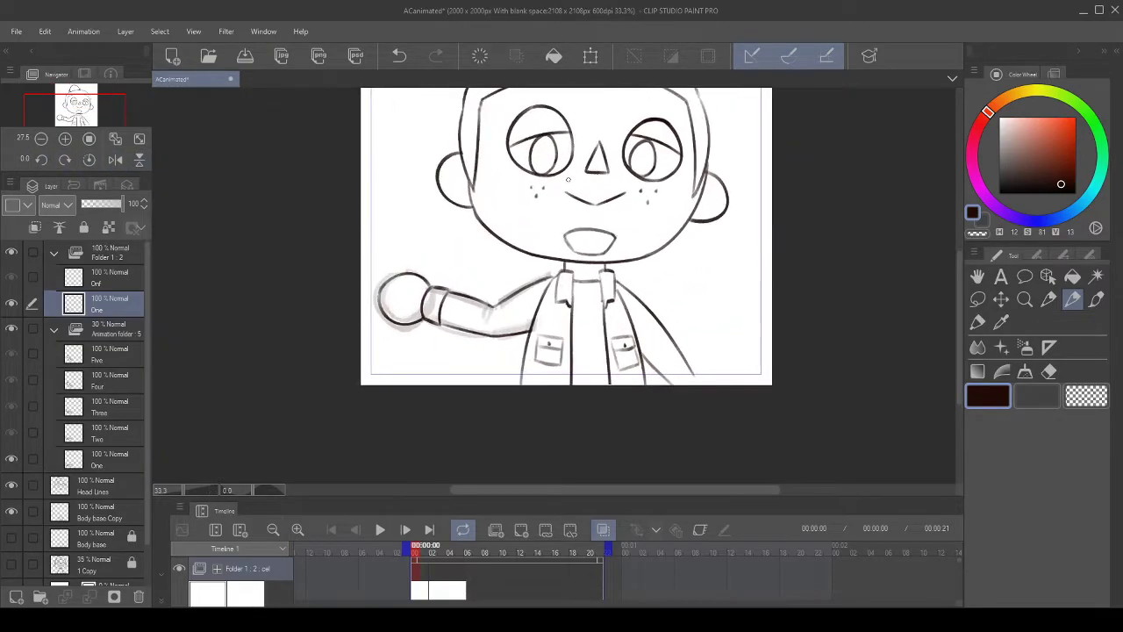
scroll(345, 284, up, 1)
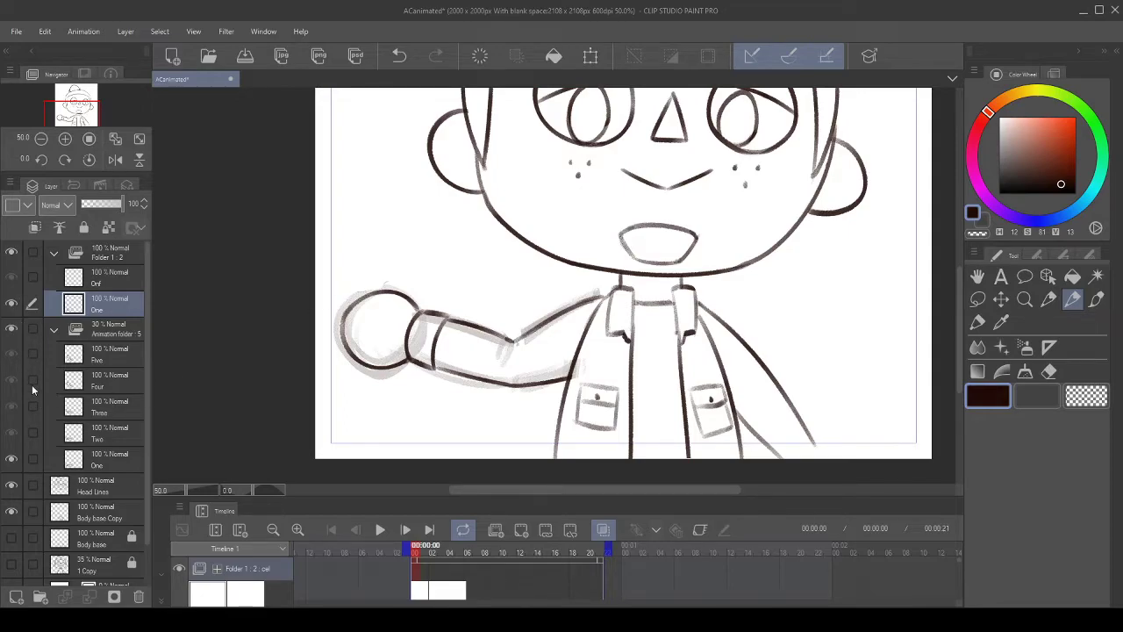
- Make the second frame's line-art cel active, with the view closed in on its rough upper arm and shoulder
click(111, 280)
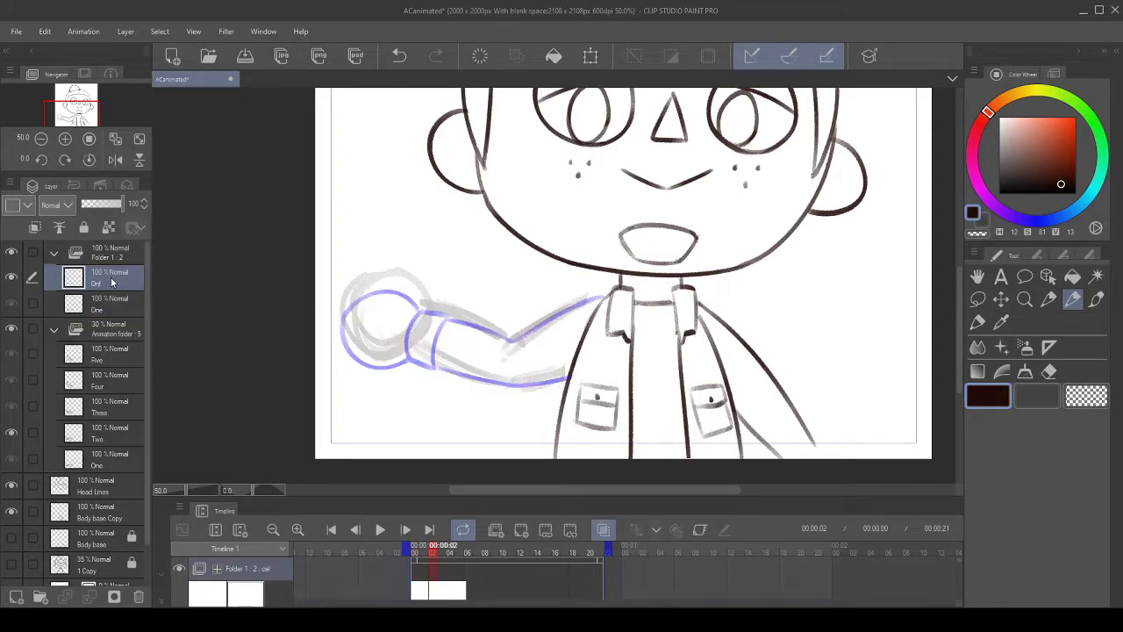
scroll(421, 393, up, 3)
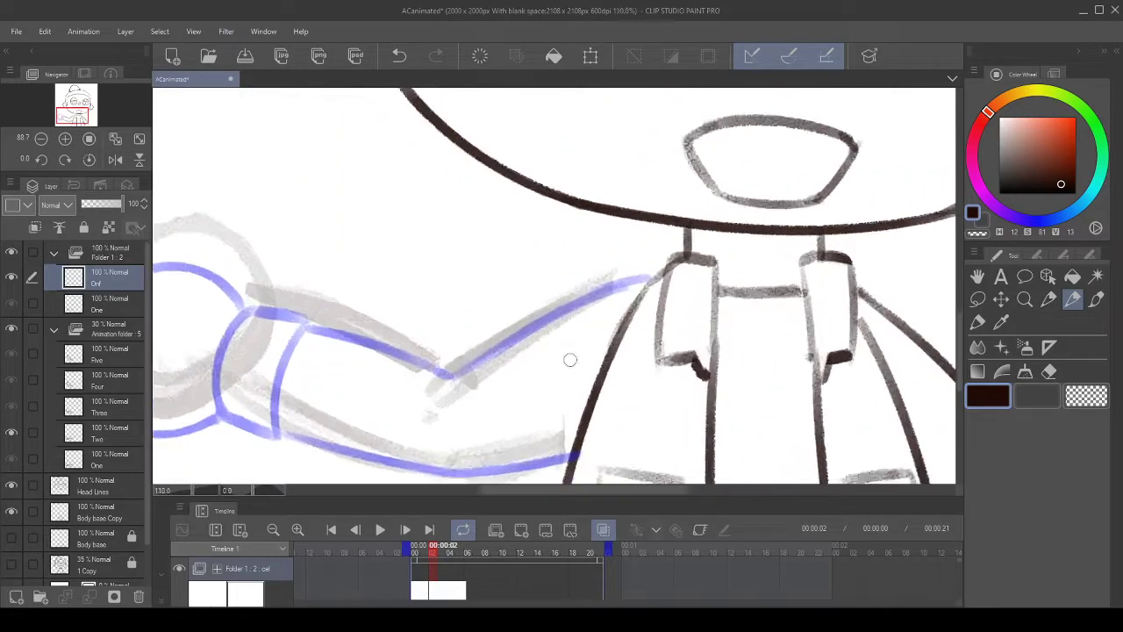
scroll(468, 300, down, 3)
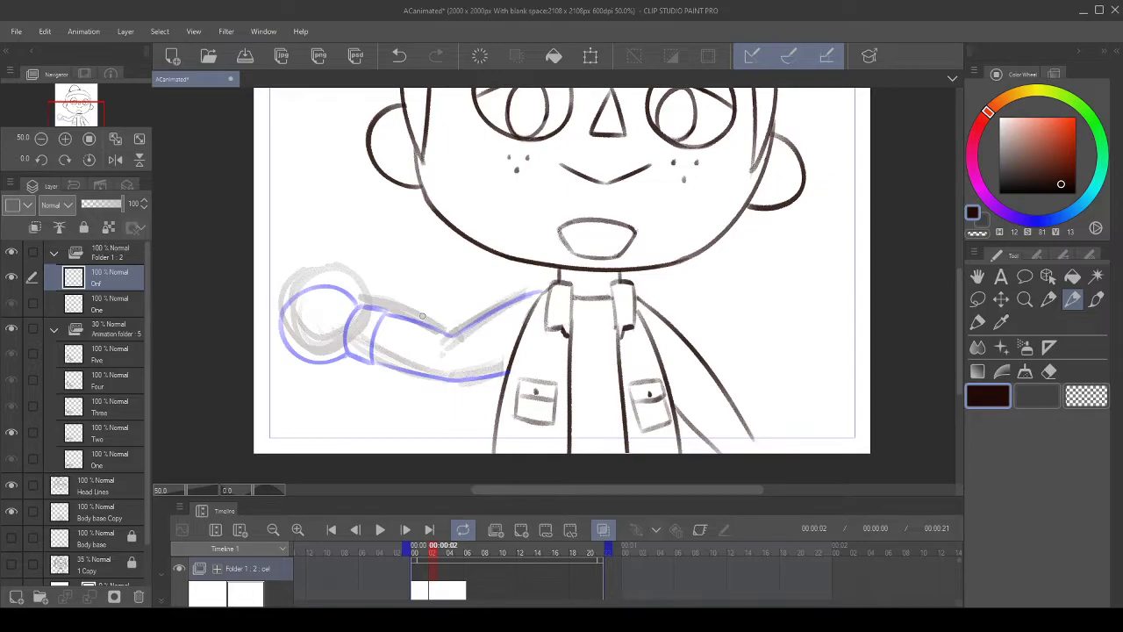
scroll(422, 316, up, 5)
mouse_move(555, 282)
mouse_down()
mouse_move(571, 266)
mouse_move(582, 210)
mouse_up()
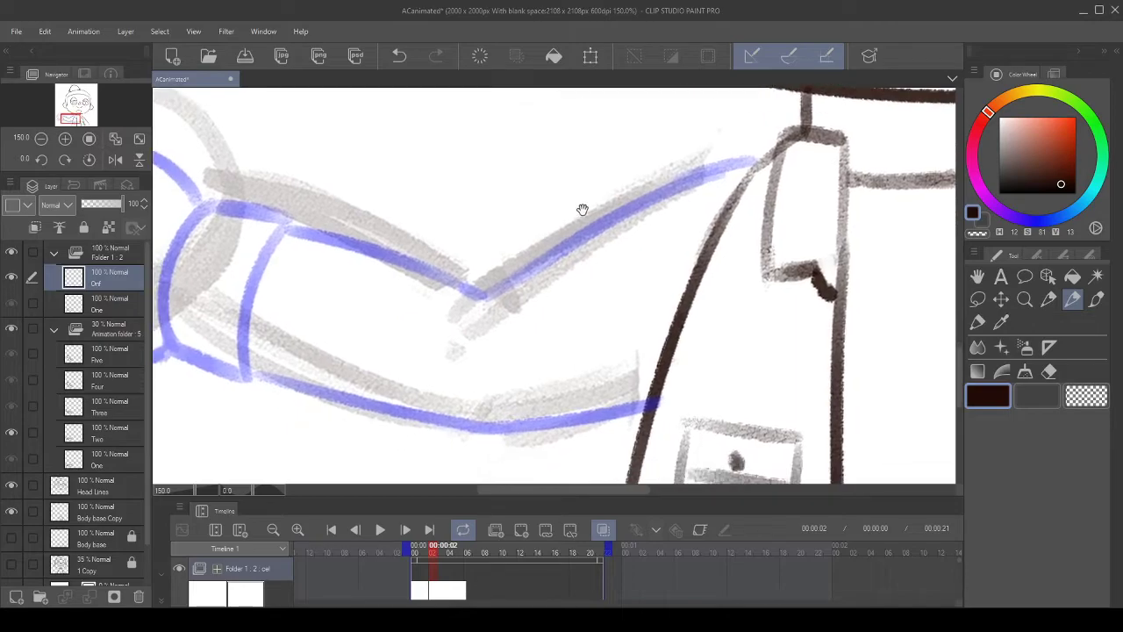
- Ink the top edge of the second frame's upper arm from the elbow to the shoulder, following the rough sketch
click(41, 161)
click(42, 161)
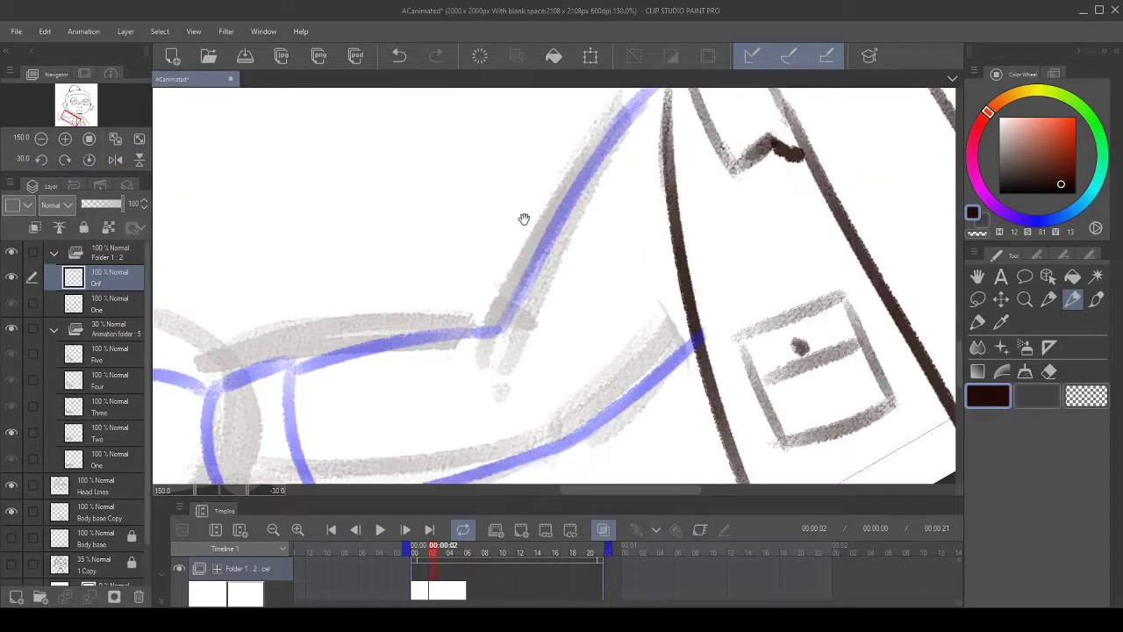
drag(436, 236, 337, 312)
drag(559, 207, 562, 198)
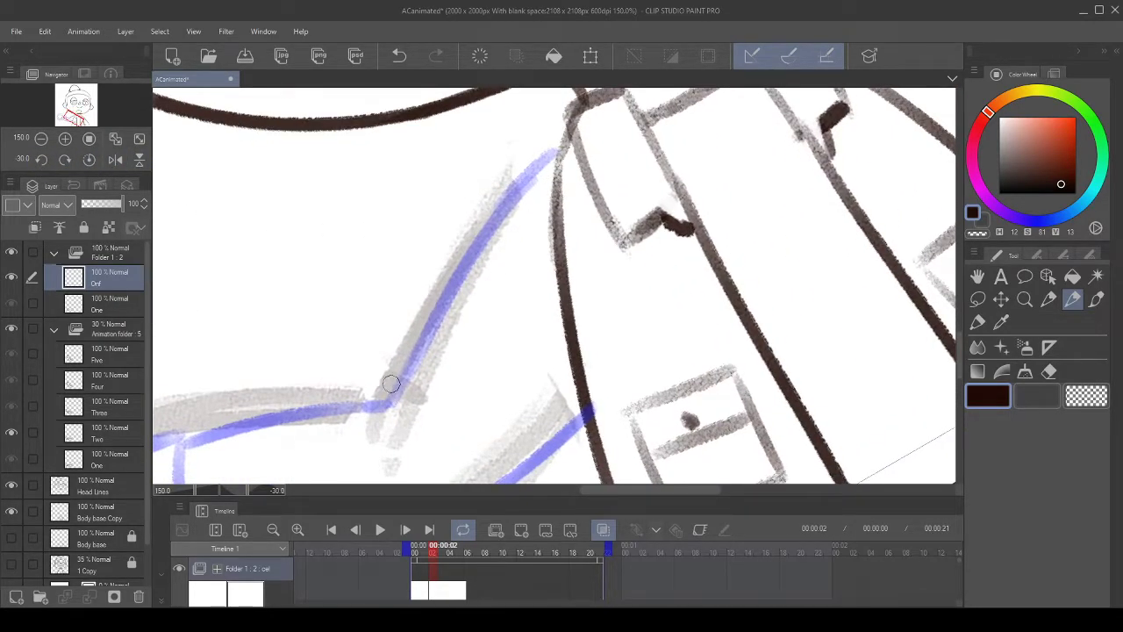
drag(381, 404, 622, 90)
drag(593, 186, 509, 261)
drag(518, 169, 494, 228)
scroll(607, 226, down, 4)
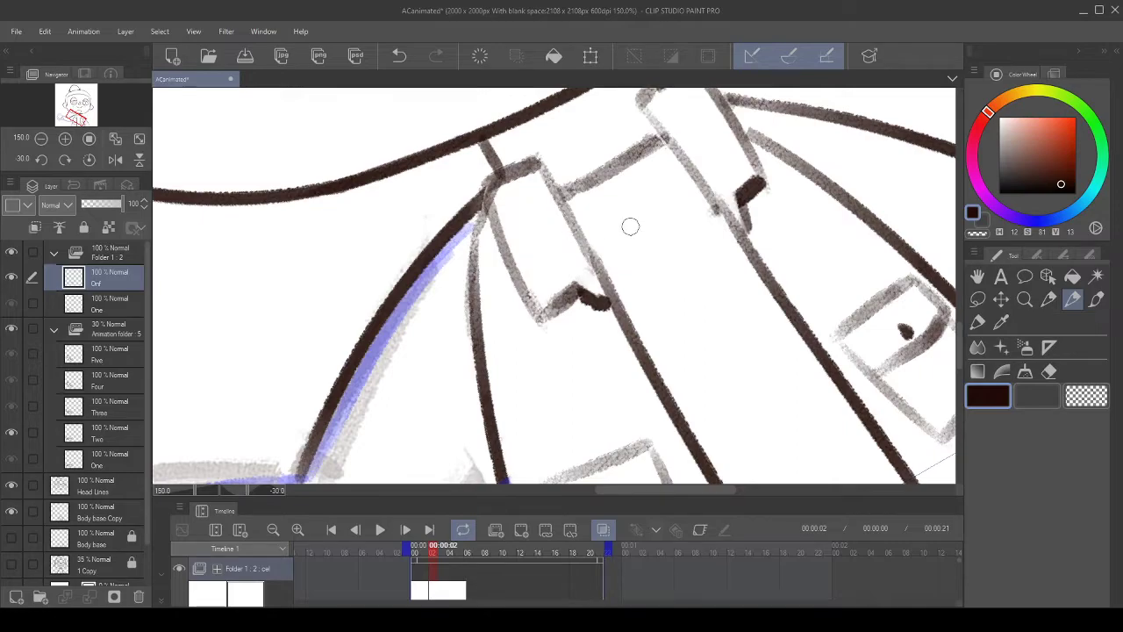
- Compare the arm with and without the new upper-arm line by undoing and redoing it several times
scroll(553, 184, up, 1)
click(399, 55)
click(400, 56)
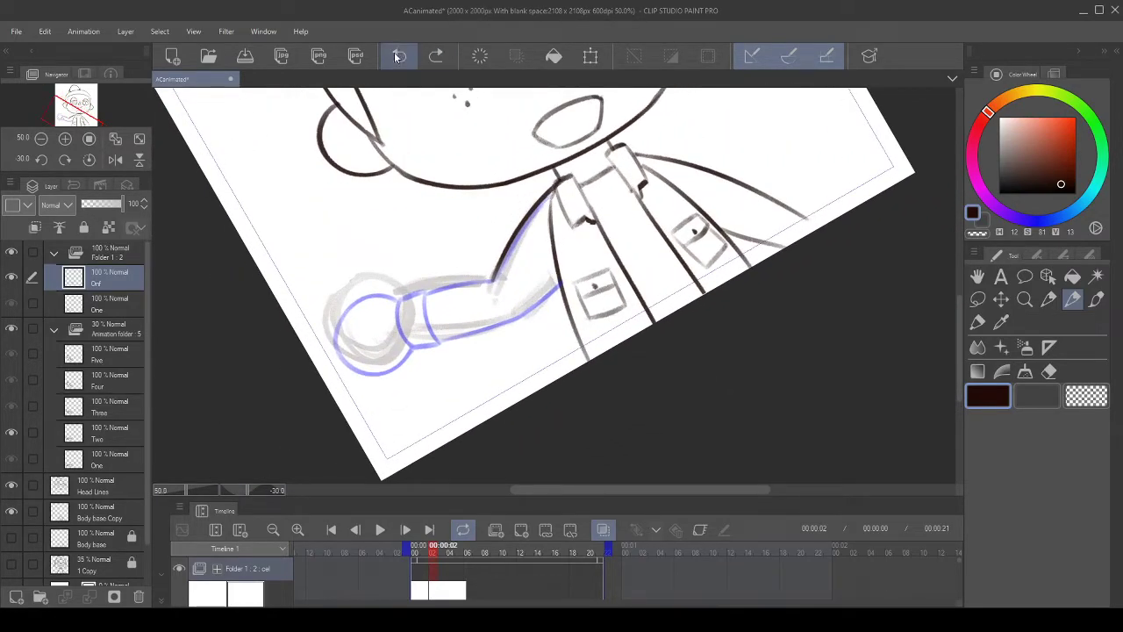
click(399, 55)
click(428, 56)
click(399, 55)
click(435, 55)
scroll(488, 126, up, 2)
- Select the new upper-arm line with a lasso, move it slightly with a transform, and clear the selection
click(978, 299)
mouse_move(651, 242)
mouse_down()
mouse_move(518, 399)
mouse_move(544, 187)
mouse_move(667, 145)
mouse_up()
click(646, 464)
drag(575, 312, 577, 315)
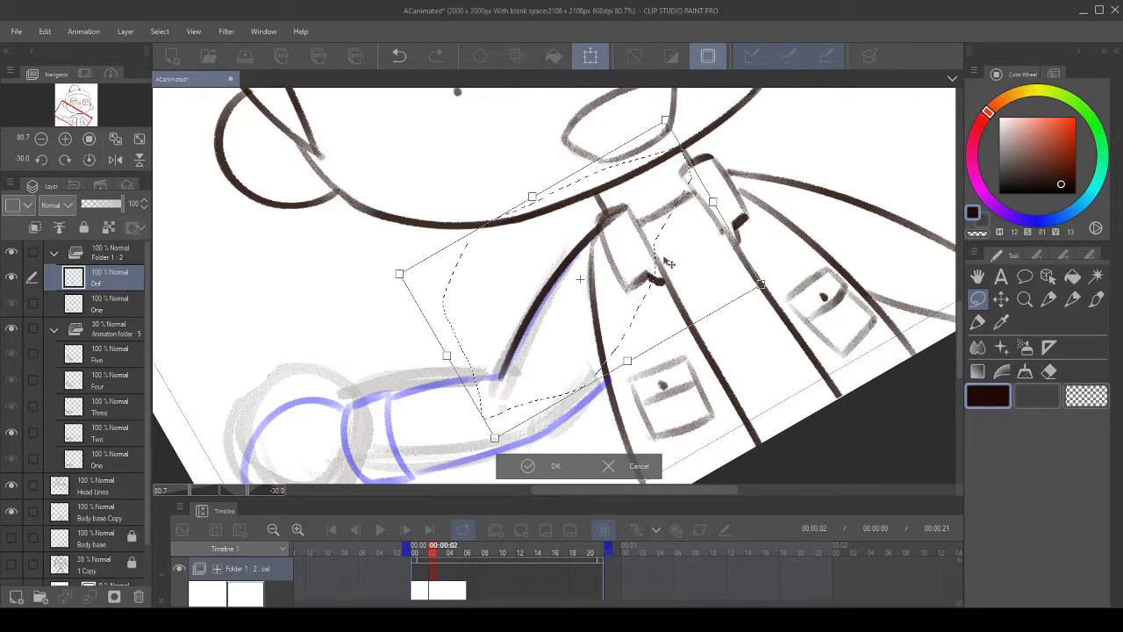
click(530, 465)
click(428, 463)
scroll(601, 266, up, 1)
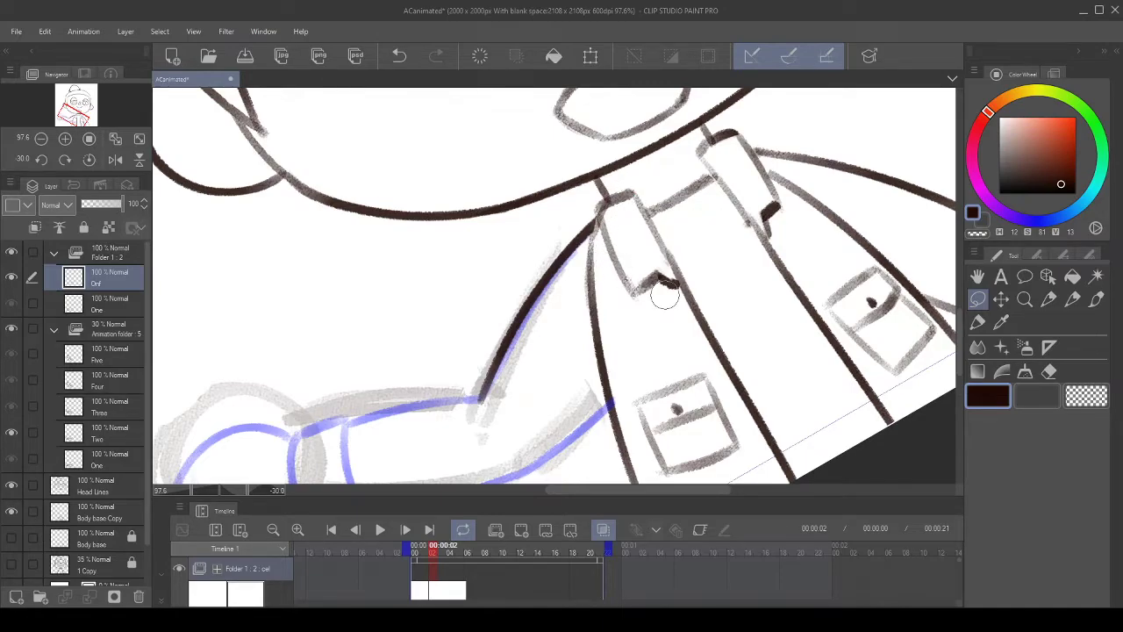
- Trim the upper-arm line's end at the shoulder with the transparent colour, and switch back to the dark drawing colour
click(983, 232)
click(1072, 299)
drag(604, 308, 611, 305)
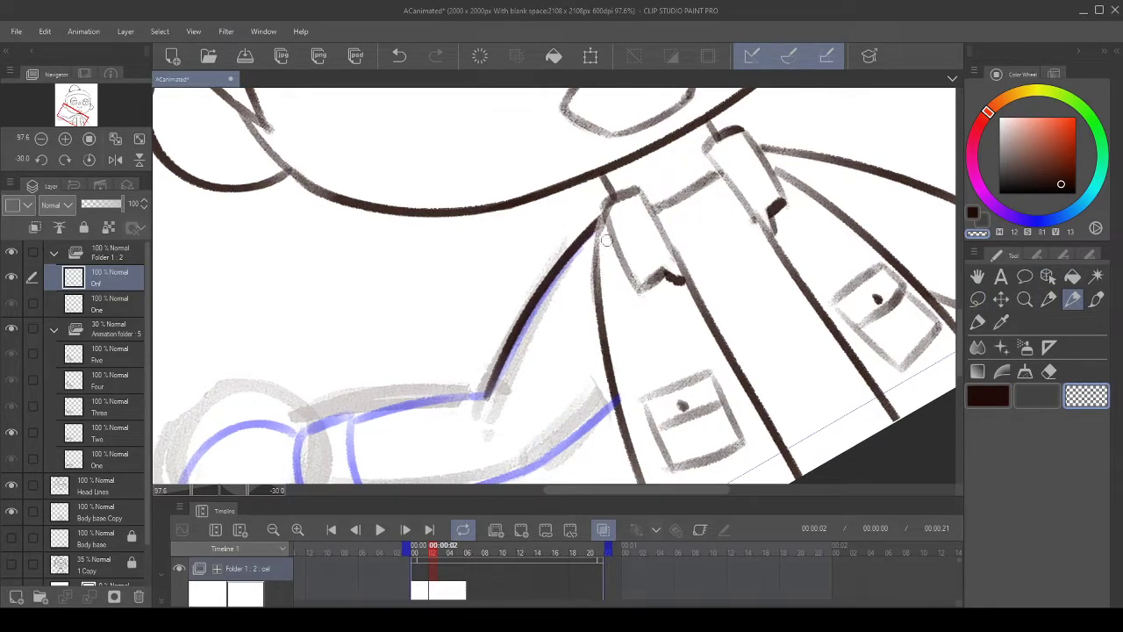
drag(837, 291, 811, 231)
drag(774, 313, 772, 266)
click(973, 213)
- Ink the upper arm's underside from the jacket edge to the elbow, undoing and redrawing the stroke until it fits
click(65, 160)
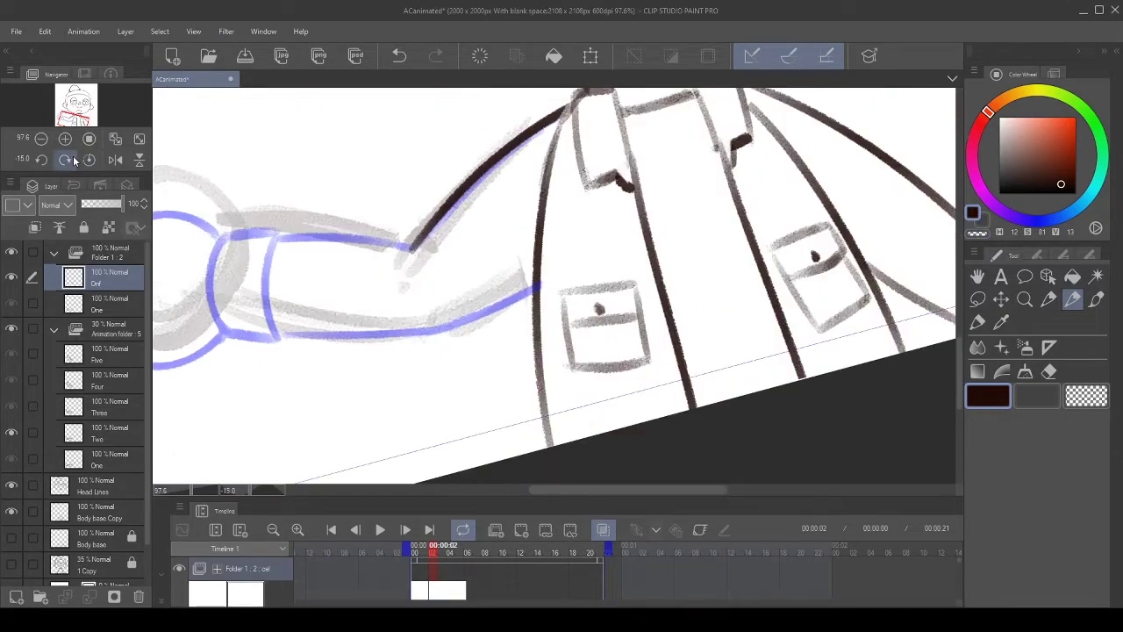
click(65, 160)
click(65, 160)
click(65, 160)
click(64, 160)
click(65, 159)
click(65, 160)
click(65, 160)
click(65, 159)
click(64, 160)
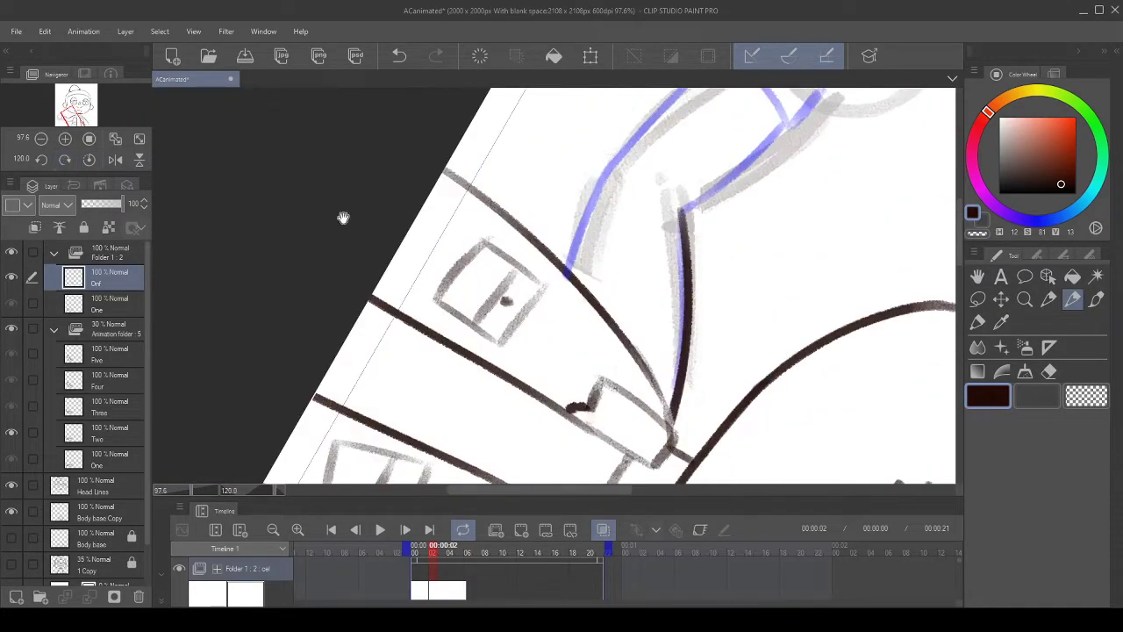
drag(566, 155, 403, 259)
scroll(405, 270, up, 2)
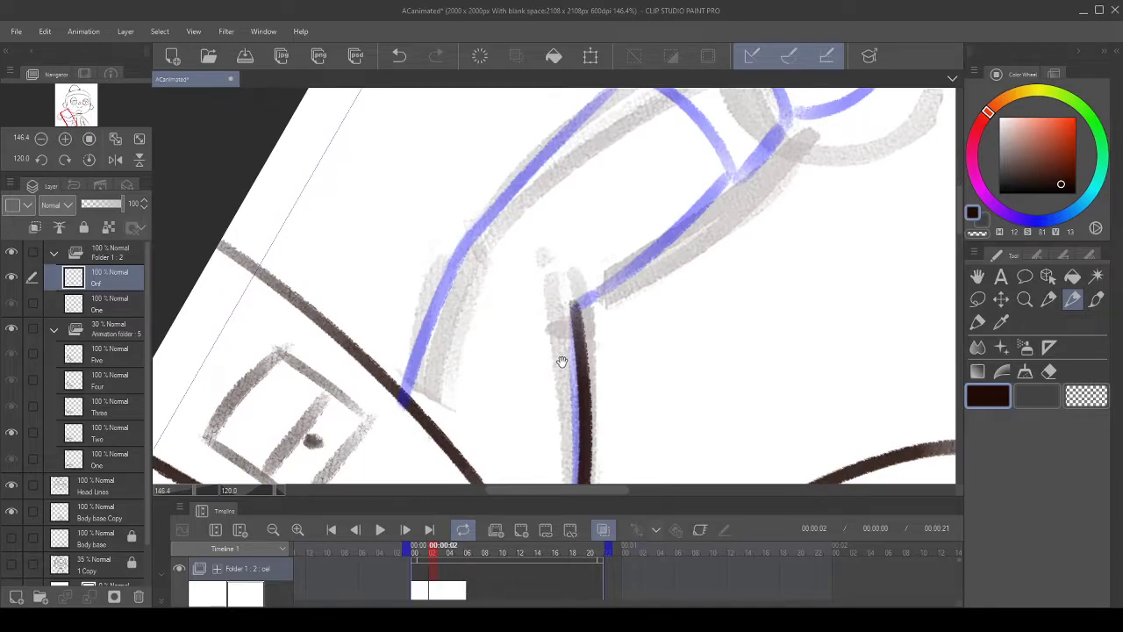
drag(561, 361, 548, 348)
drag(379, 392, 450, 195)
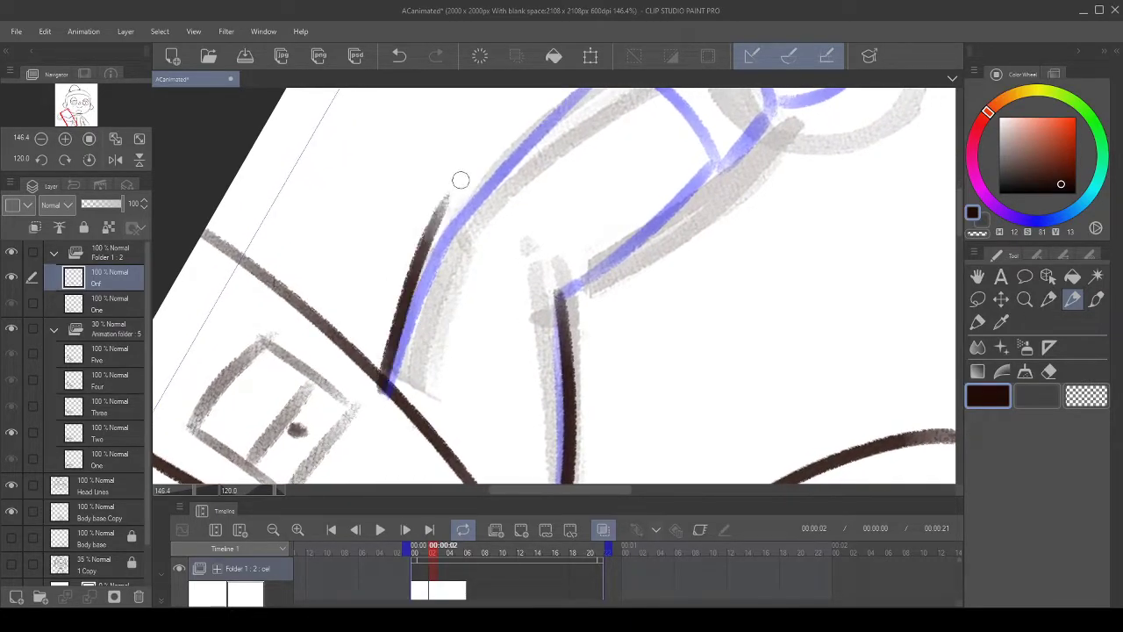
click(397, 58)
drag(388, 392, 479, 183)
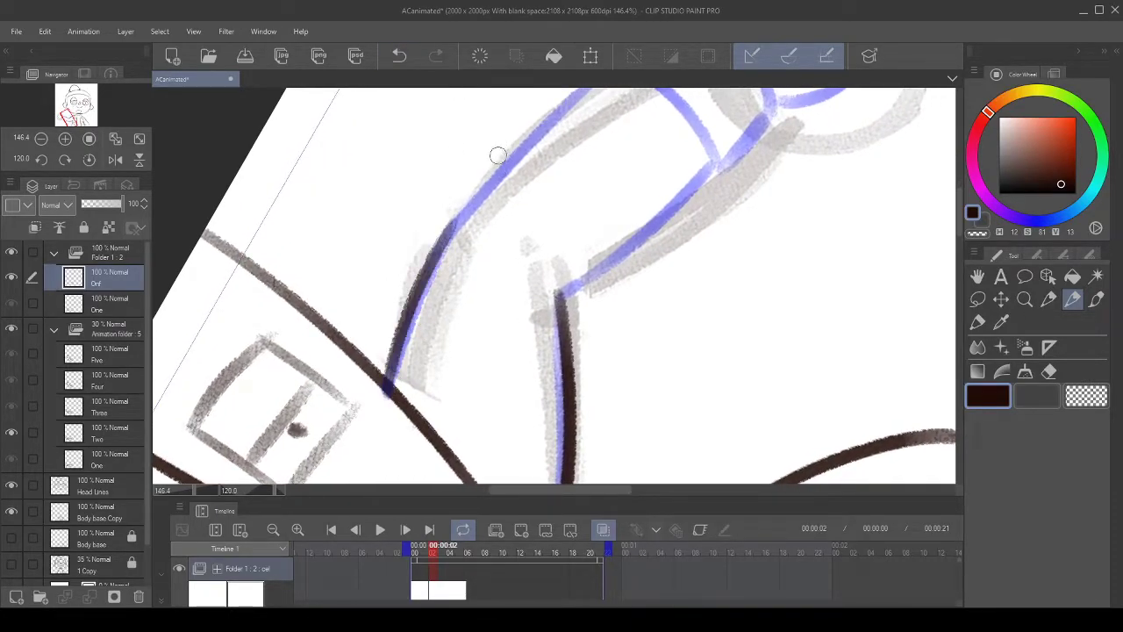
mouse_move(491, 137)
mouse_down()
mouse_move(477, 225)
mouse_move(394, 193)
mouse_move(372, 293)
mouse_move(426, 270)
mouse_move(422, 197)
mouse_up()
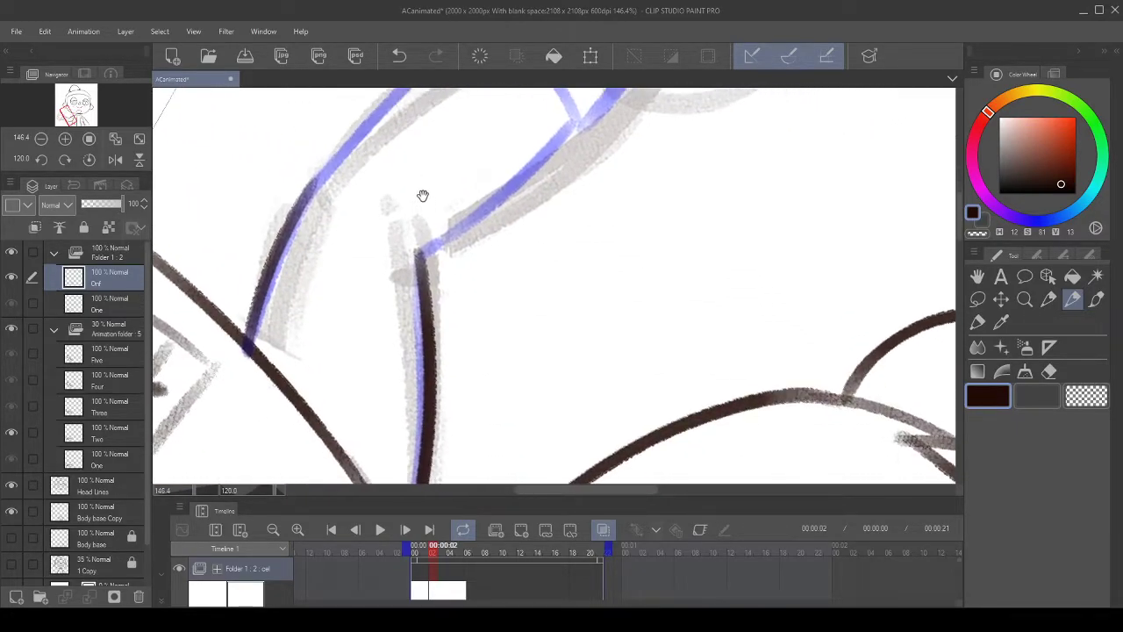
click(398, 56)
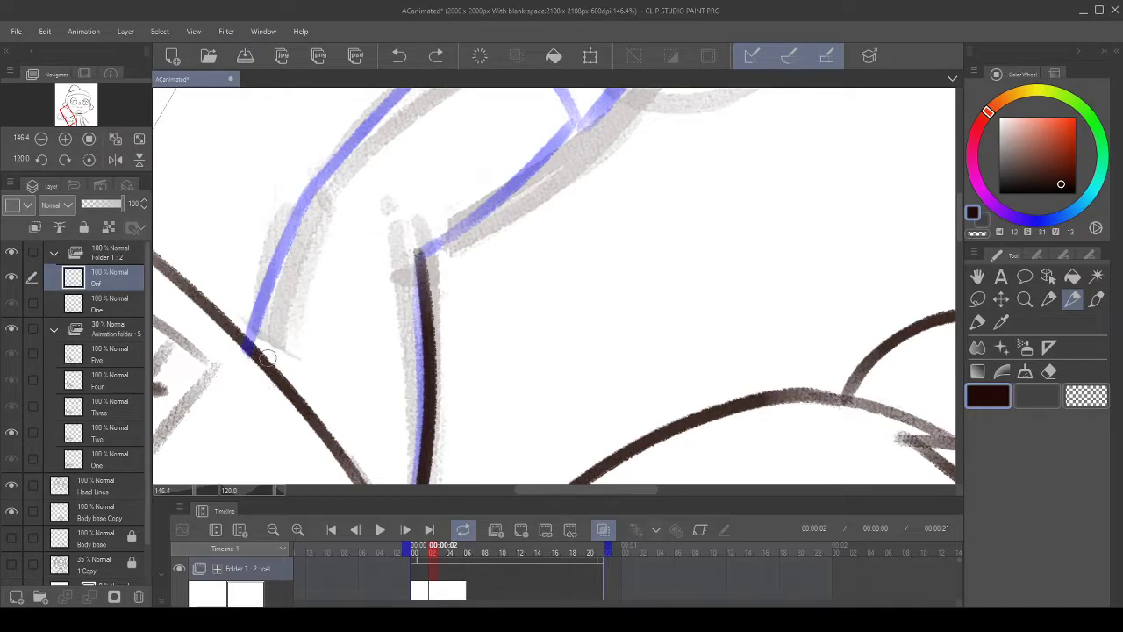
drag(255, 358, 321, 163)
click(402, 61)
mouse_move(254, 360)
mouse_down()
mouse_move(327, 180)
mouse_move(374, 225)
mouse_up()
drag(364, 181, 359, 231)
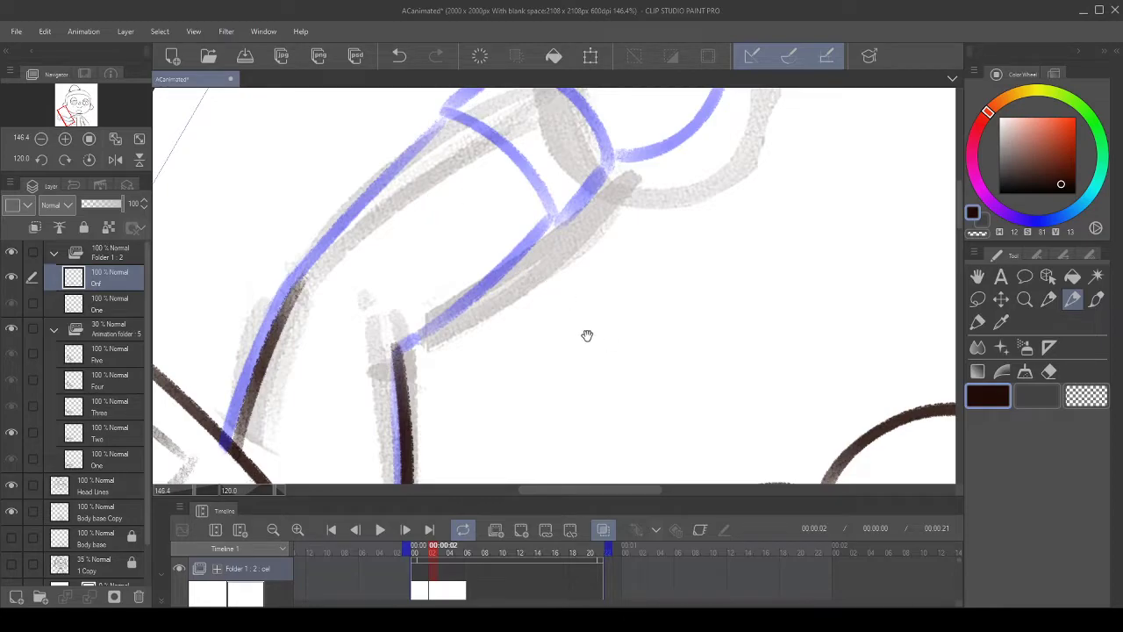
- Toggle the onion skin and examine the rough arm poses on the sketch cels Two and Three
scroll(587, 335, up, 4)
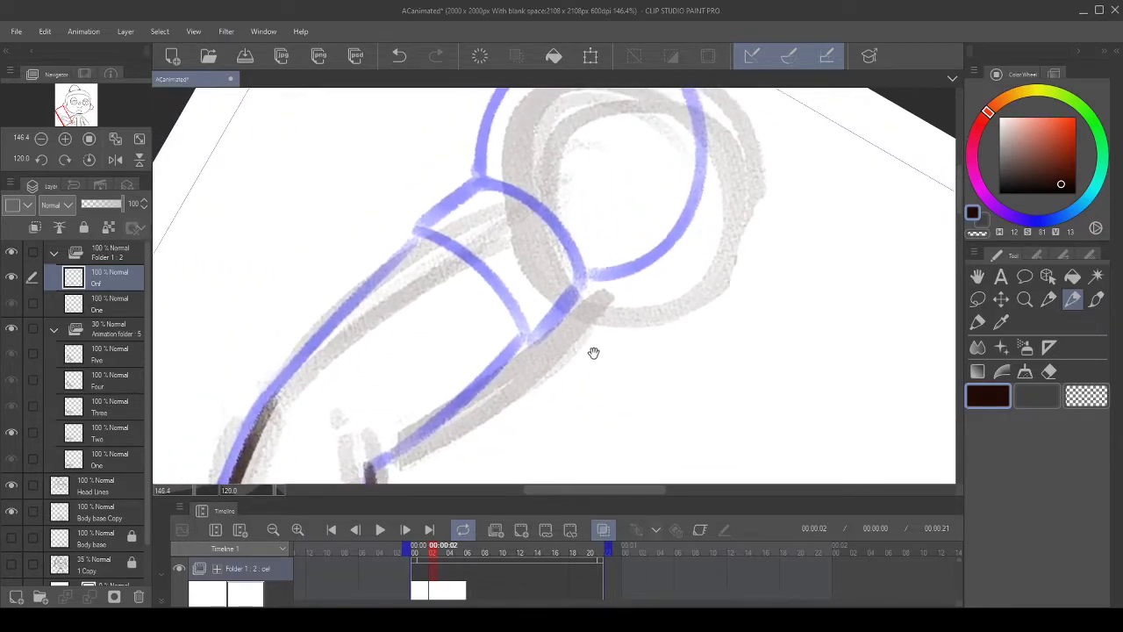
scroll(593, 353, down, 1)
click(602, 532)
click(600, 532)
click(600, 533)
click(602, 531)
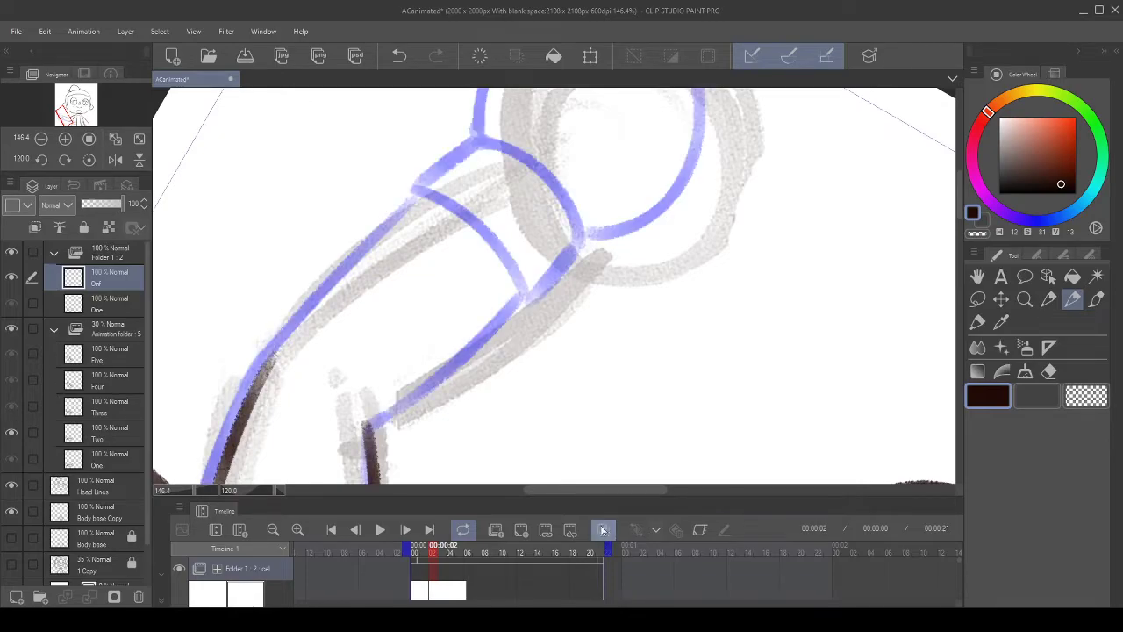
scroll(580, 192, down, 4)
click(120, 428)
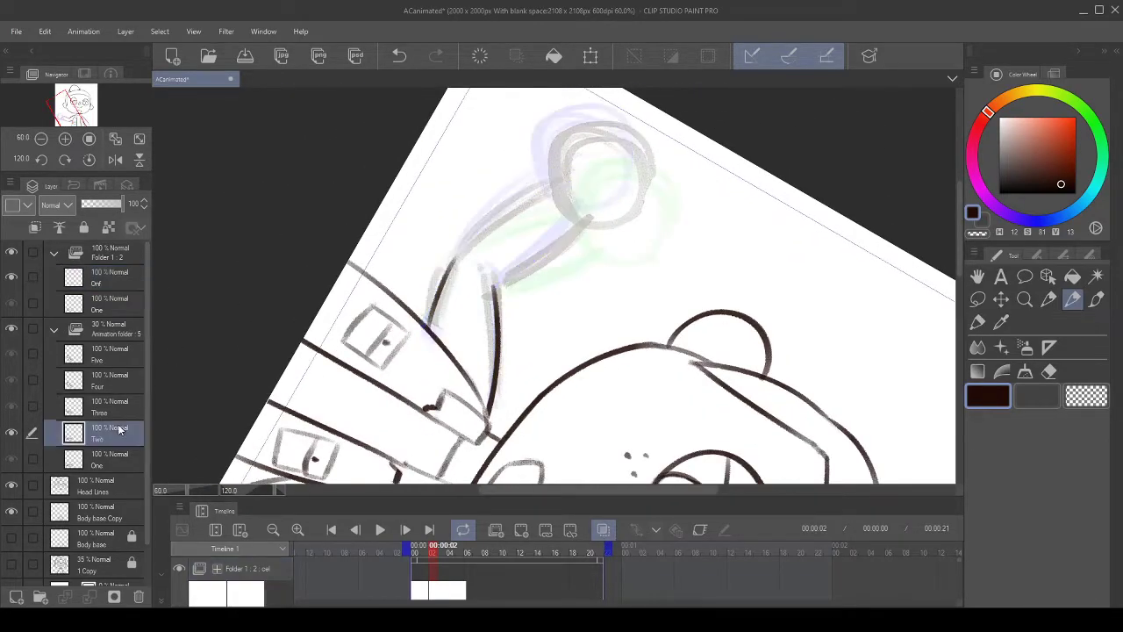
click(122, 409)
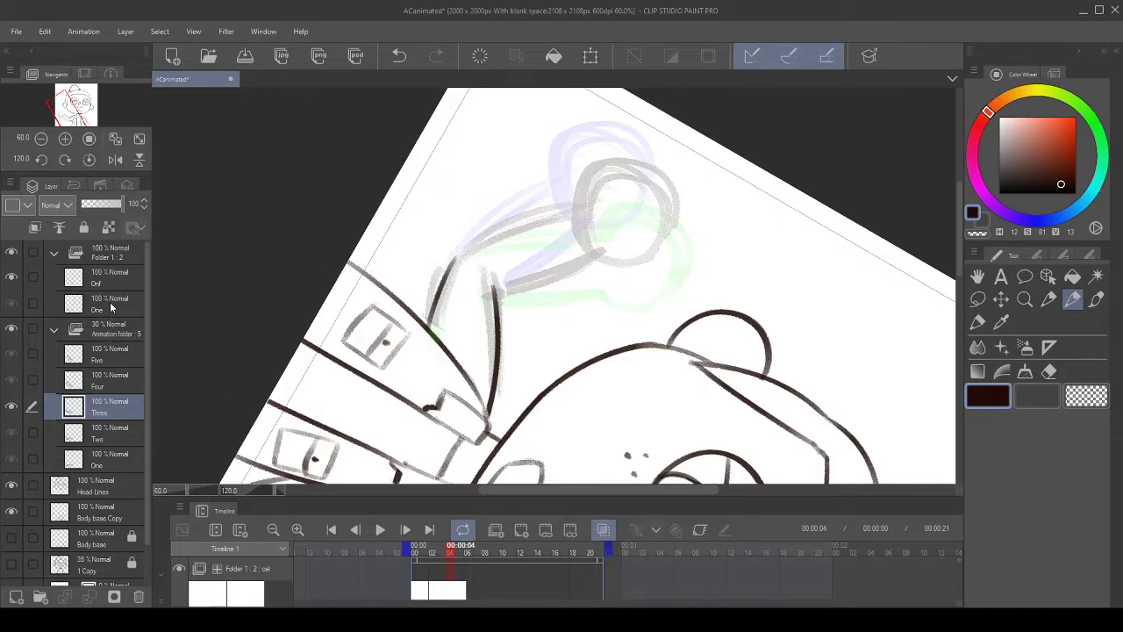
- Examine the first frame's inked arm without onion skin, and return to the second frame's line-art cel
click(112, 307)
click(602, 531)
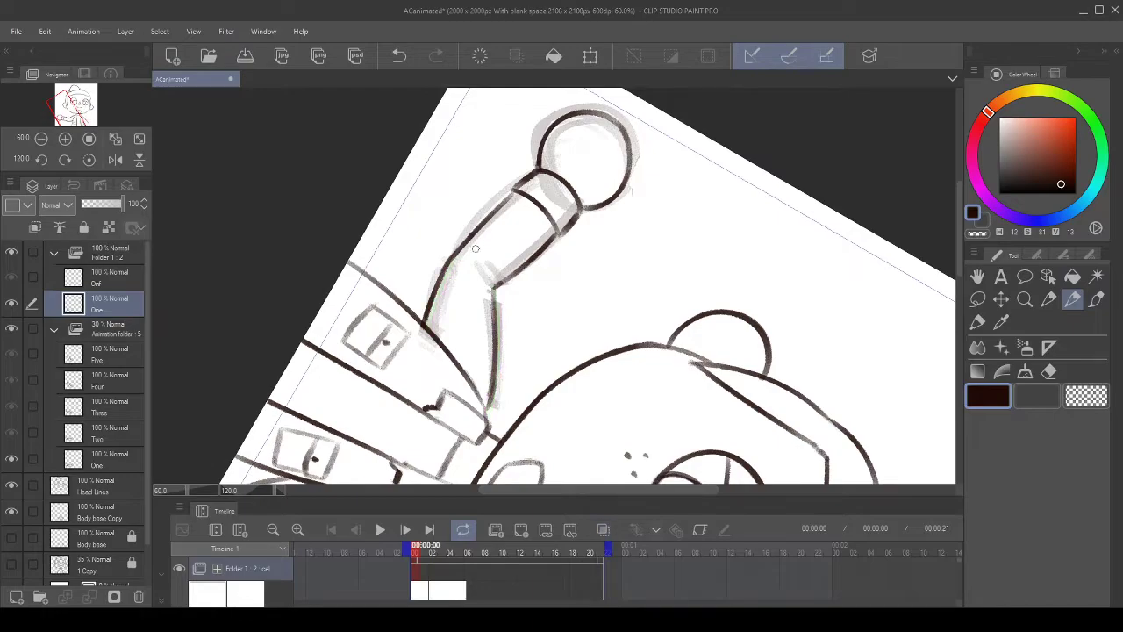
scroll(471, 241, up, 2)
scroll(552, 186, up, 1)
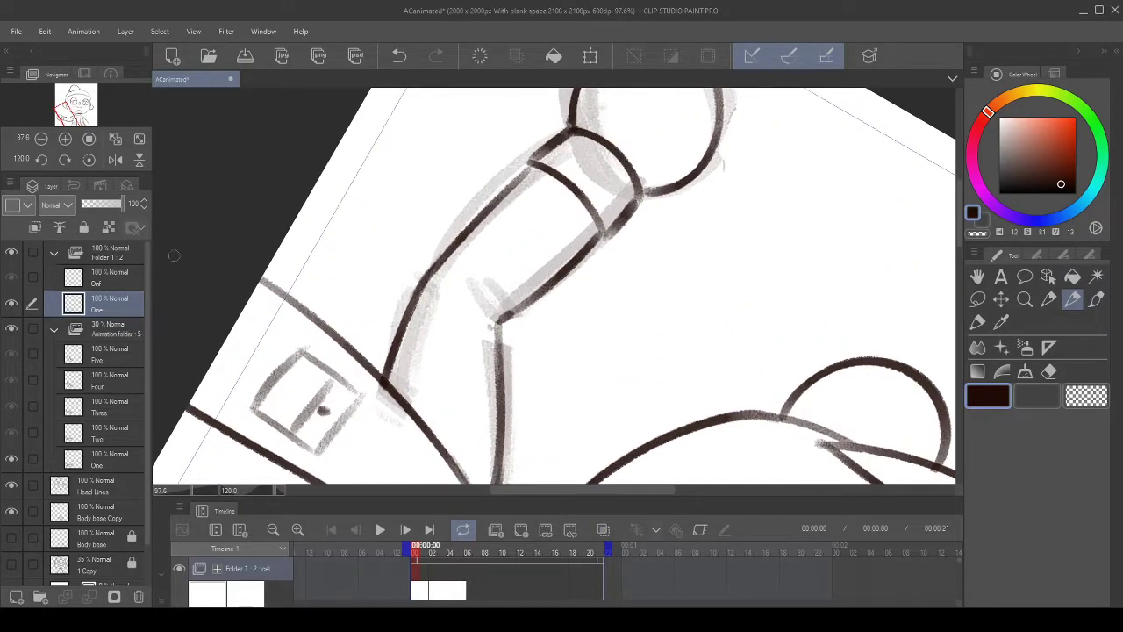
click(112, 281)
scroll(520, 265, up, 1)
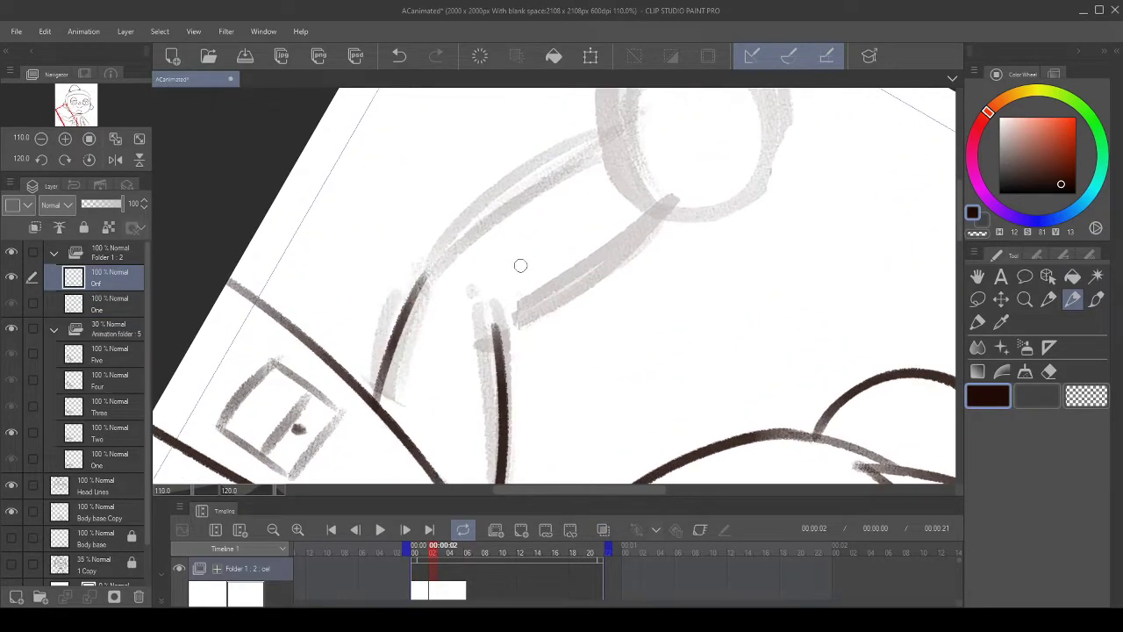
- Turn off keyframe editing on the line-art folder, and reactivate its second-frame cel with onion skin on
drag(379, 219, 374, 226)
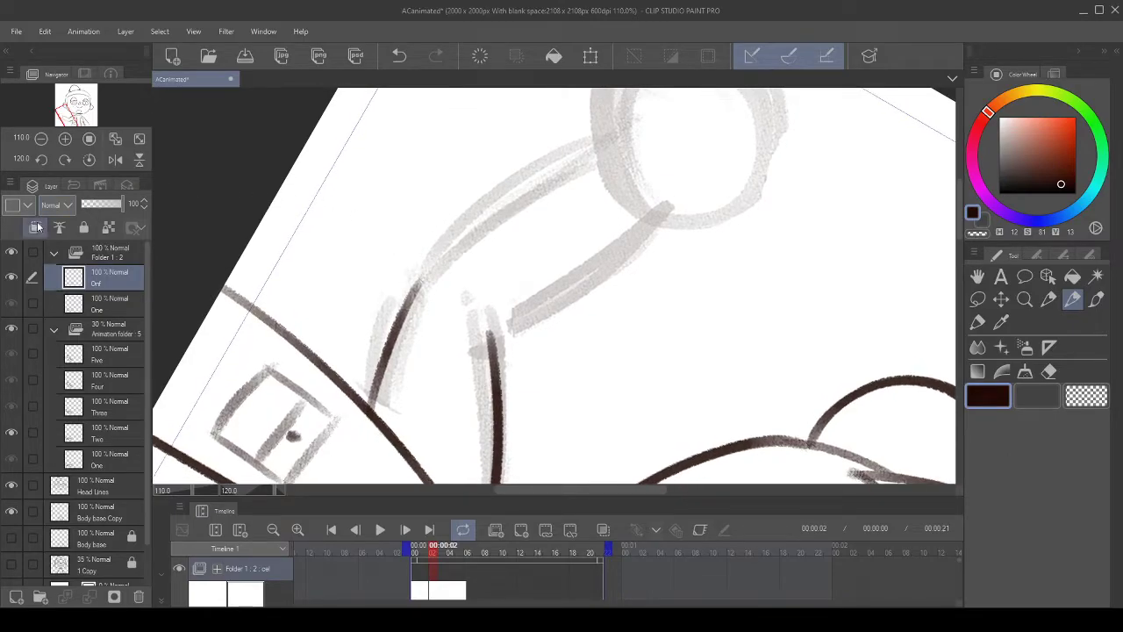
click(42, 159)
click(42, 159)
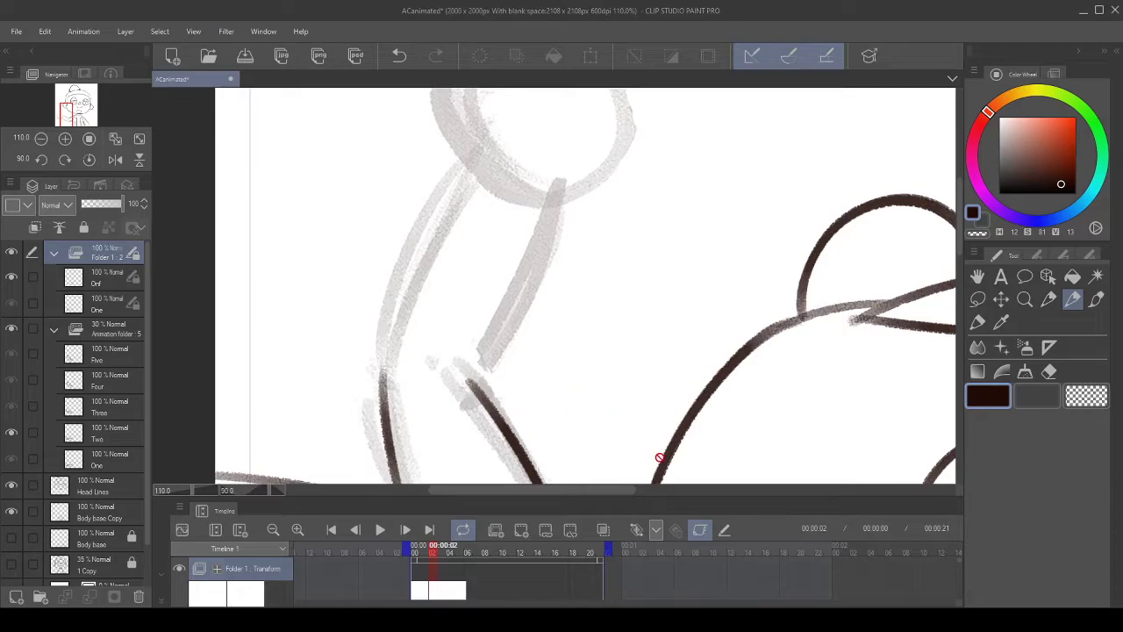
click(701, 532)
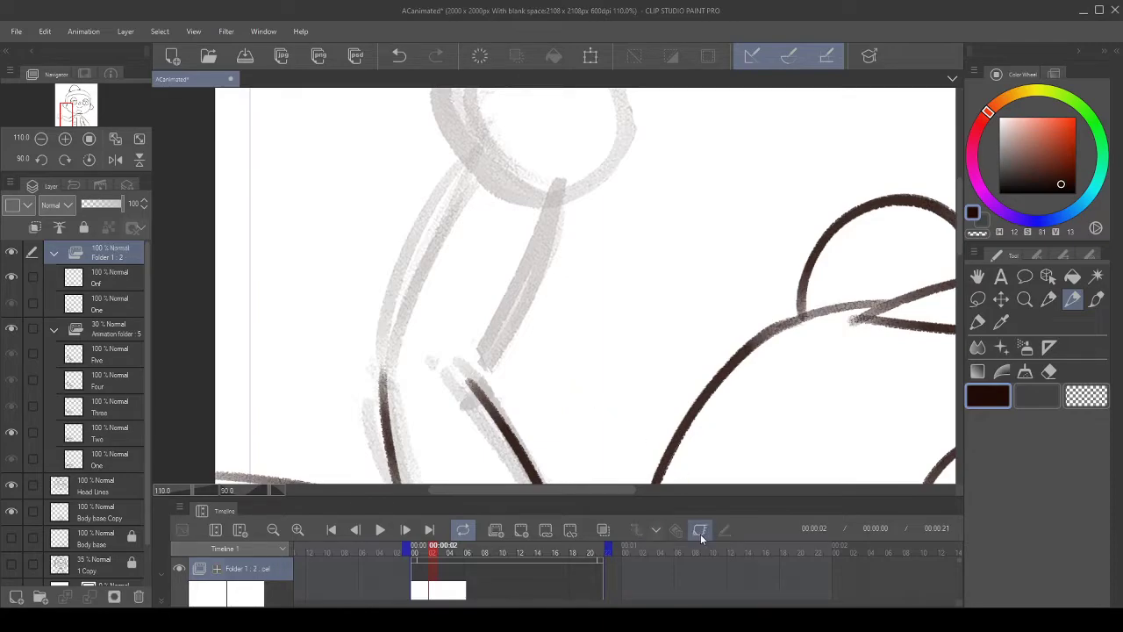
click(125, 297)
click(123, 279)
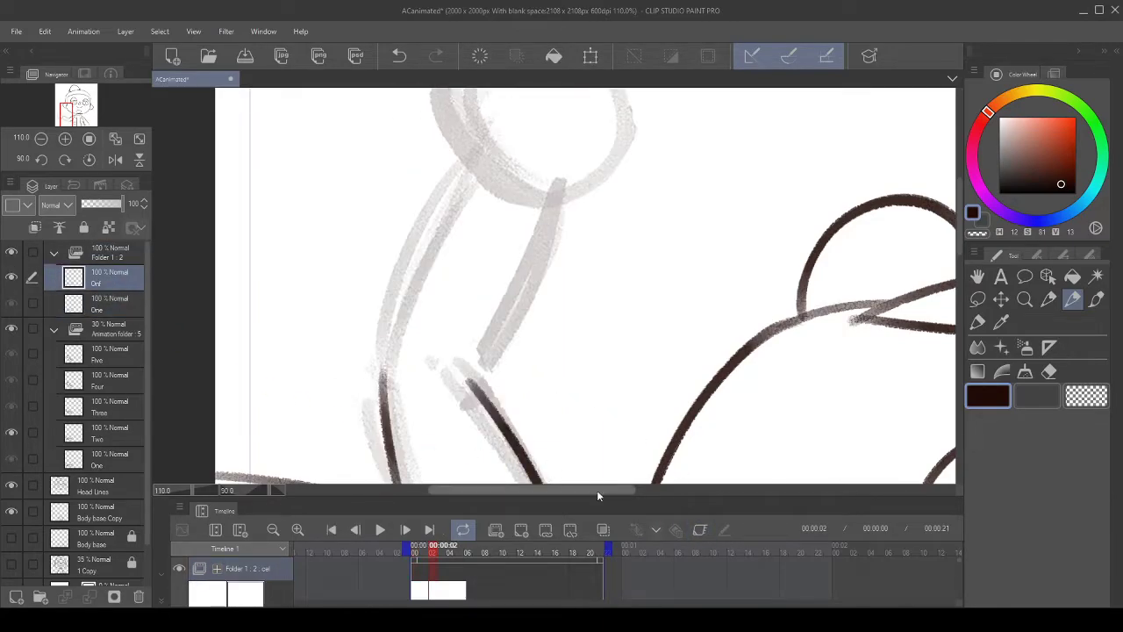
click(603, 529)
- Ink the forearm's lower edge from the elbow past the cuff, replacing a discarded first stroke
mouse_move(480, 393)
mouse_down()
mouse_move(460, 420)
mouse_move(511, 279)
mouse_up()
mouse_move(567, 178)
mouse_down()
mouse_move(527, 189)
mouse_move(474, 282)
mouse_up()
click(401, 56)
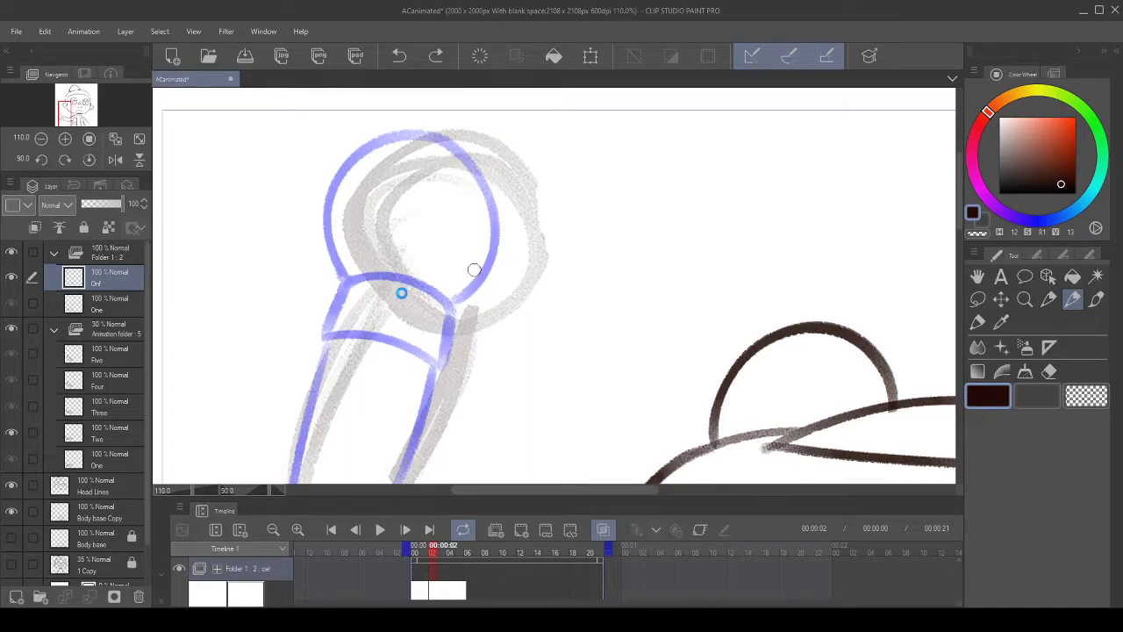
drag(405, 356, 410, 285)
drag(298, 433, 406, 173)
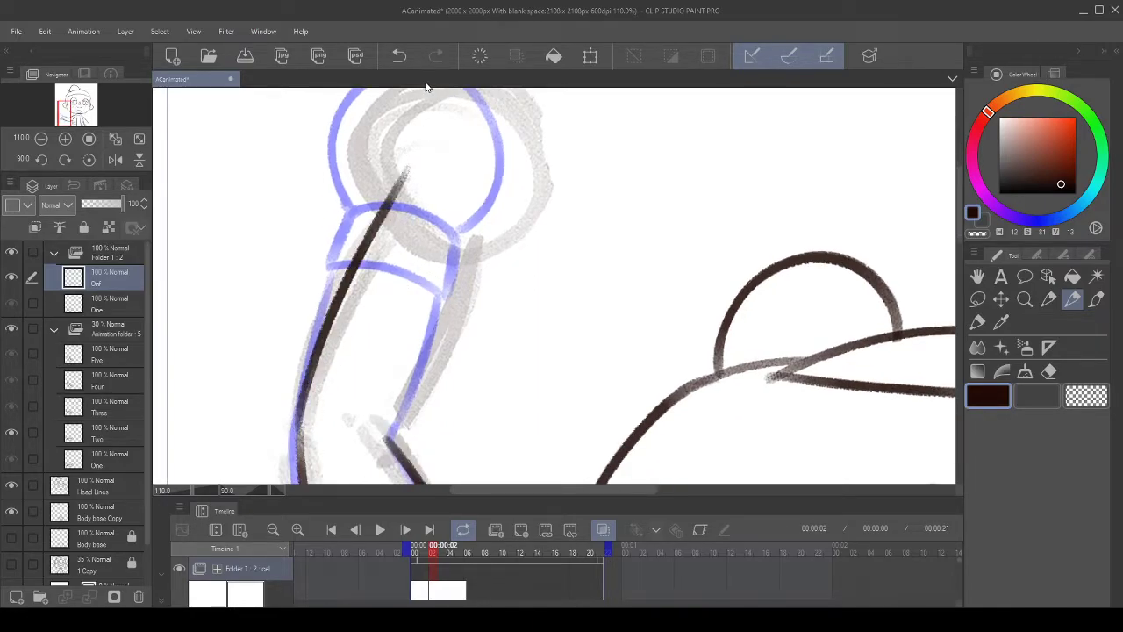
- Ink the forearm's upper edge from the elbow, redraw it once, and cut both forearm lines off near the cuff
drag(396, 442, 512, 199)
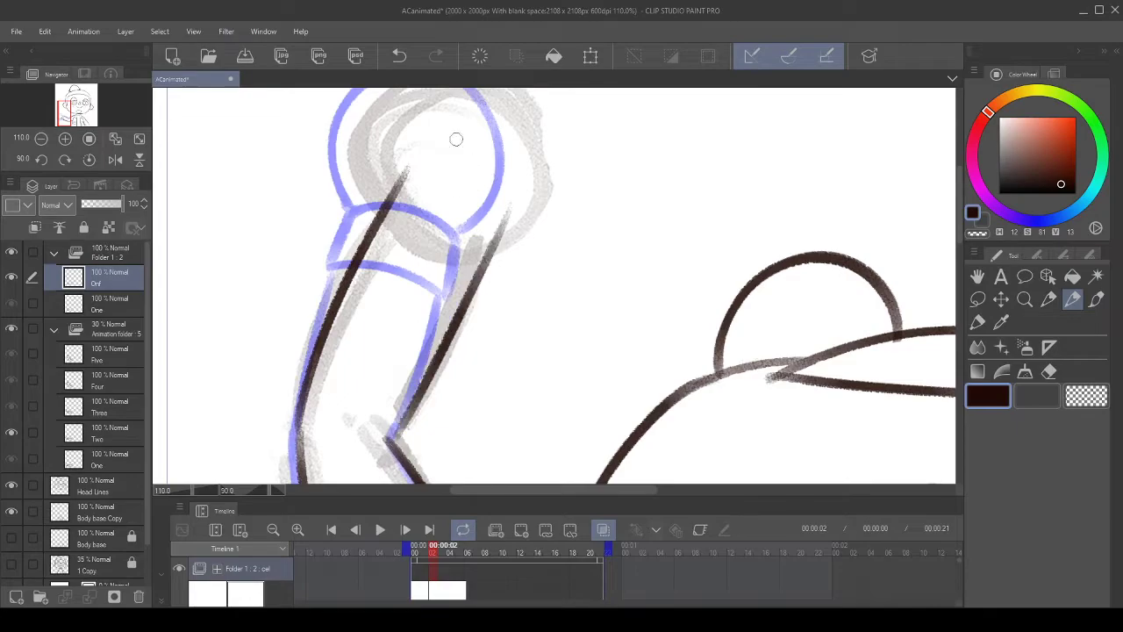
click(399, 55)
mouse_move(394, 437)
mouse_down()
mouse_move(485, 232)
mouse_move(438, 253)
mouse_up()
mouse_move(392, 181)
mouse_down()
mouse_move(364, 213)
mouse_move(383, 237)
mouse_move(354, 239)
mouse_move(384, 246)
mouse_move(341, 254)
mouse_up()
mouse_move(441, 240)
mouse_down()
mouse_move(477, 264)
mouse_move(465, 279)
mouse_move(440, 272)
mouse_move(475, 304)
mouse_up()
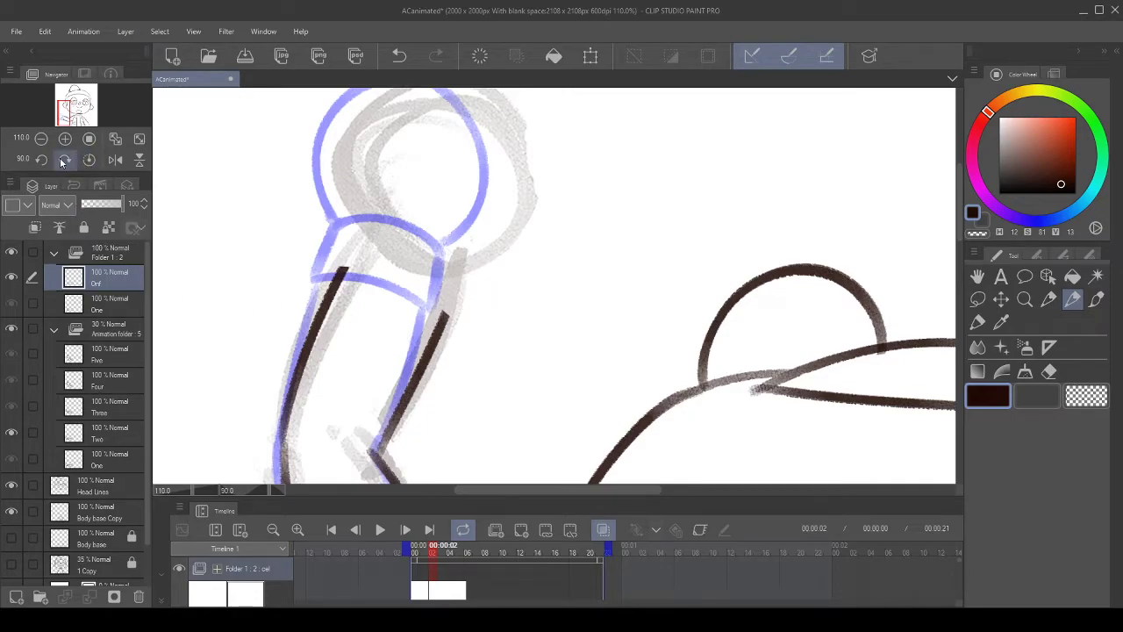
- Mirror the canvas view at a -30° rotation and remove the line along the forearm's upper edge
click(89, 159)
drag(444, 374, 332, 210)
scroll(331, 258, up, 2)
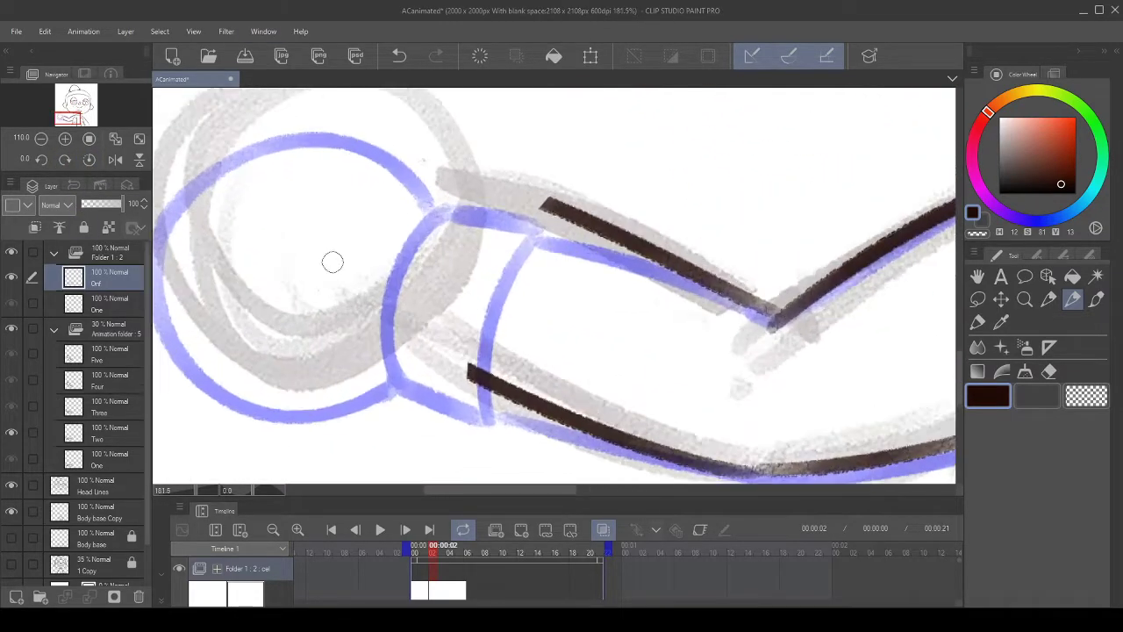
scroll(529, 311, up, 2)
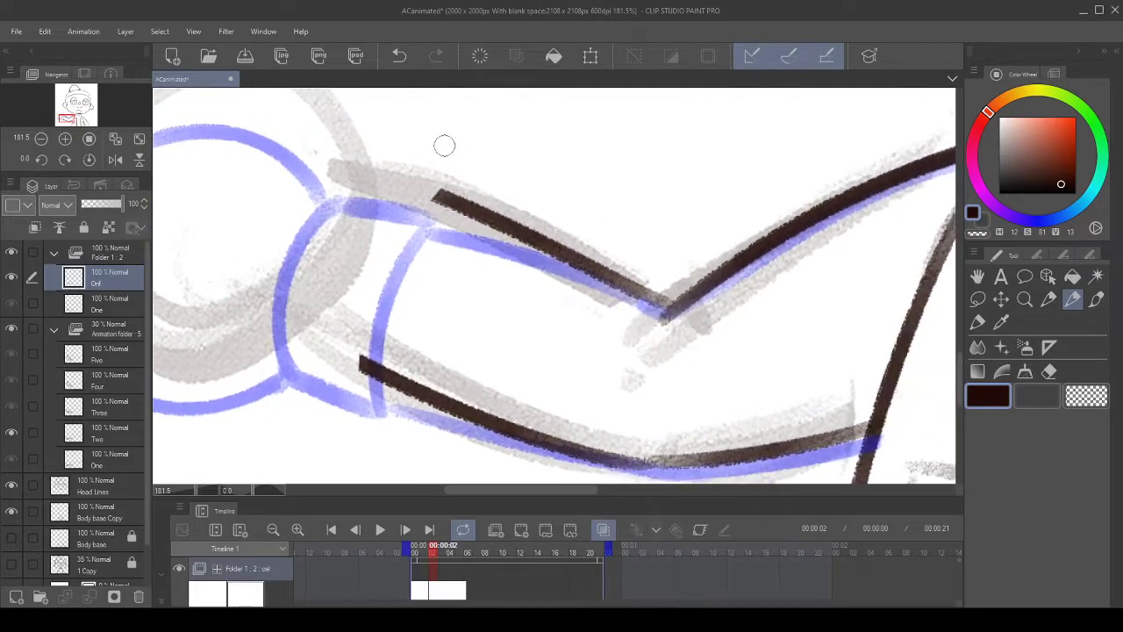
click(116, 160)
click(41, 160)
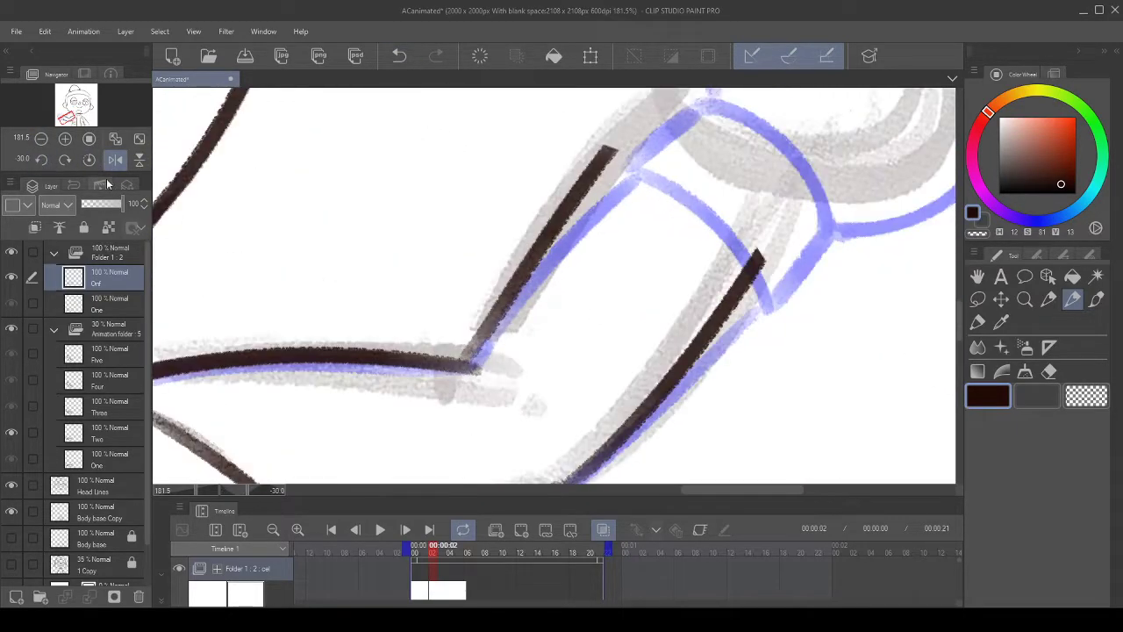
drag(571, 267, 433, 290)
mouse_move(343, 387)
mouse_down()
mouse_move(487, 147)
mouse_move(431, 258)
mouse_move(335, 351)
mouse_move(383, 328)
mouse_up()
click(399, 55)
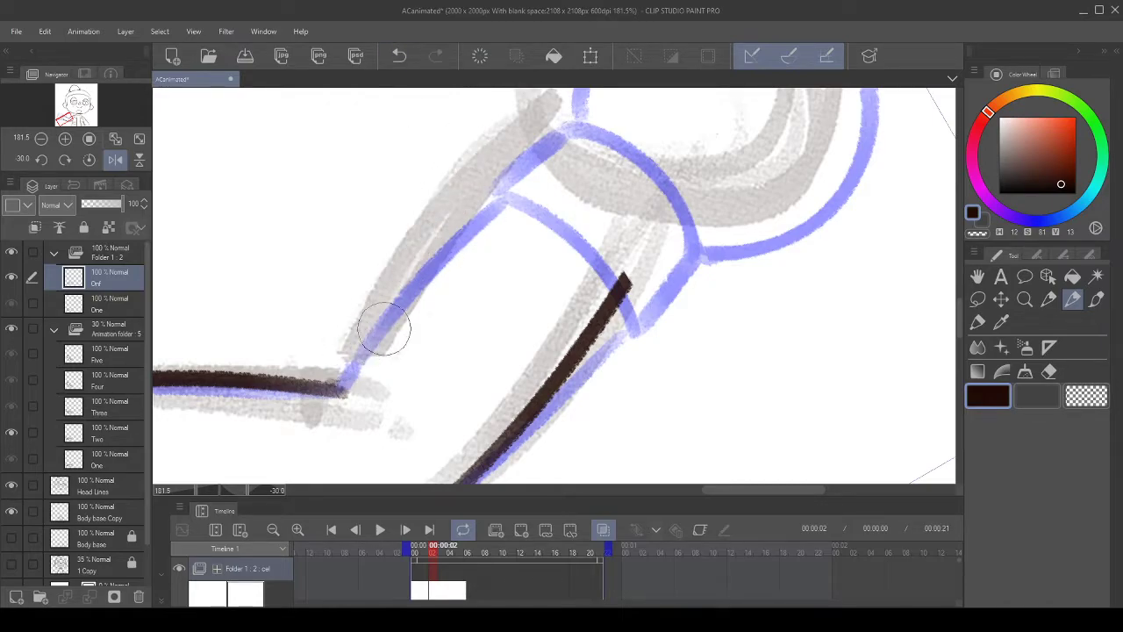
- Redraw the forearm's upper edge as a curve from the elbow past the cuff, repeating the stroke until it fits
mouse_move(372, 386)
mouse_down()
mouse_move(338, 406)
mouse_move(491, 146)
mouse_up()
click(398, 56)
mouse_move(303, 419)
mouse_down()
mouse_move(322, 363)
mouse_move(521, 114)
mouse_up()
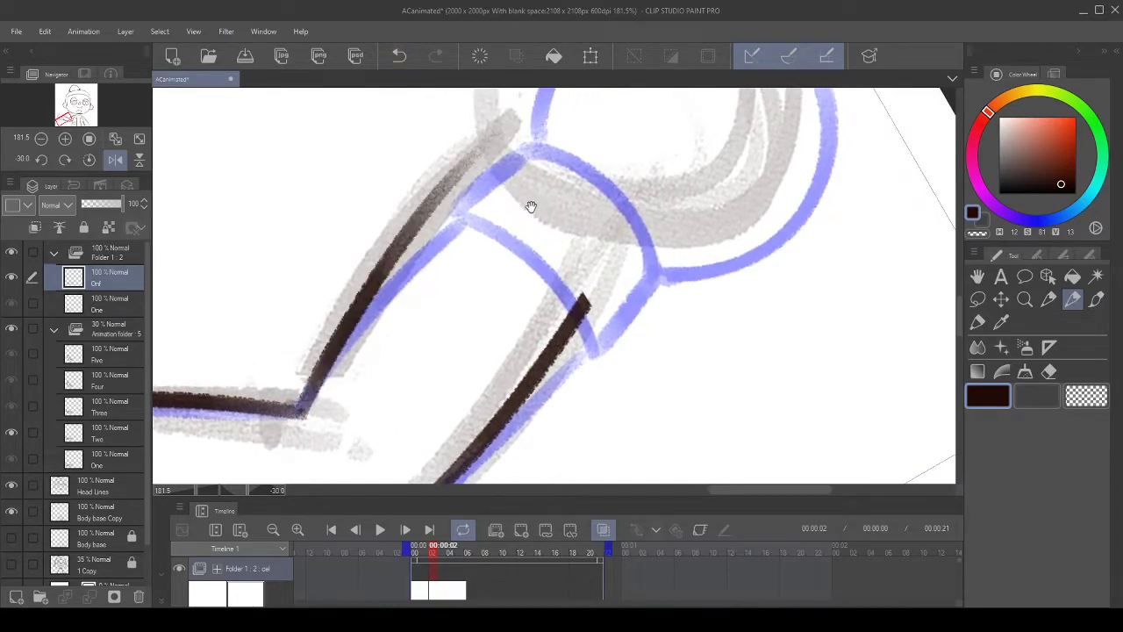
- Try to ink the cuff's lower side from the end of the forearm's lower line to the wrist
drag(530, 207, 483, 235)
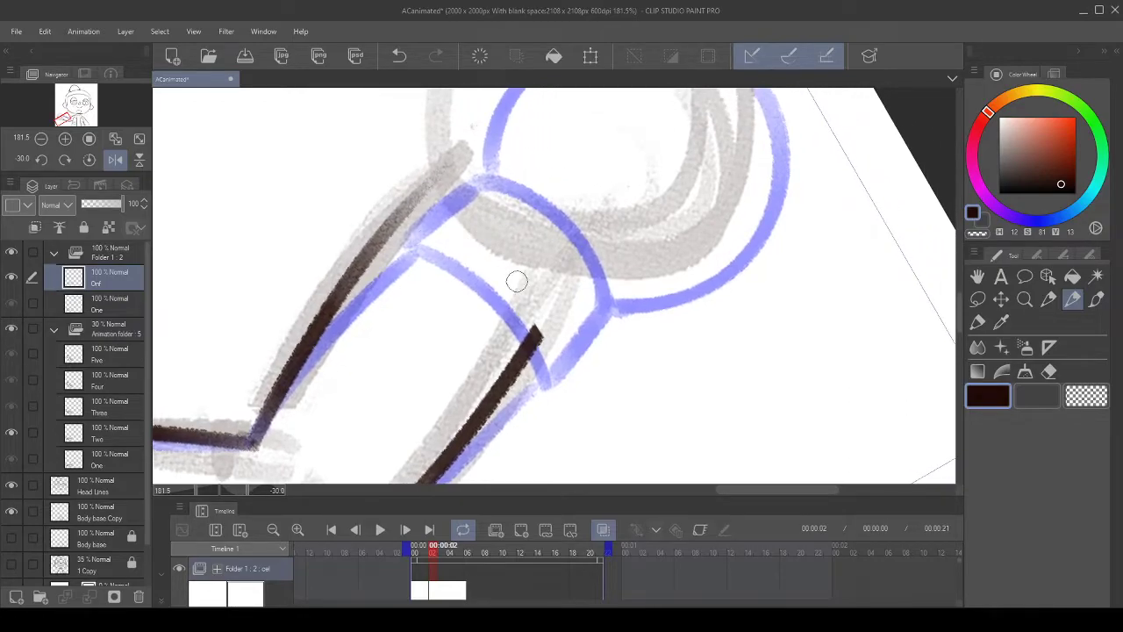
mouse_move(545, 315)
mouse_down()
mouse_move(545, 328)
mouse_move(602, 256)
mouse_up()
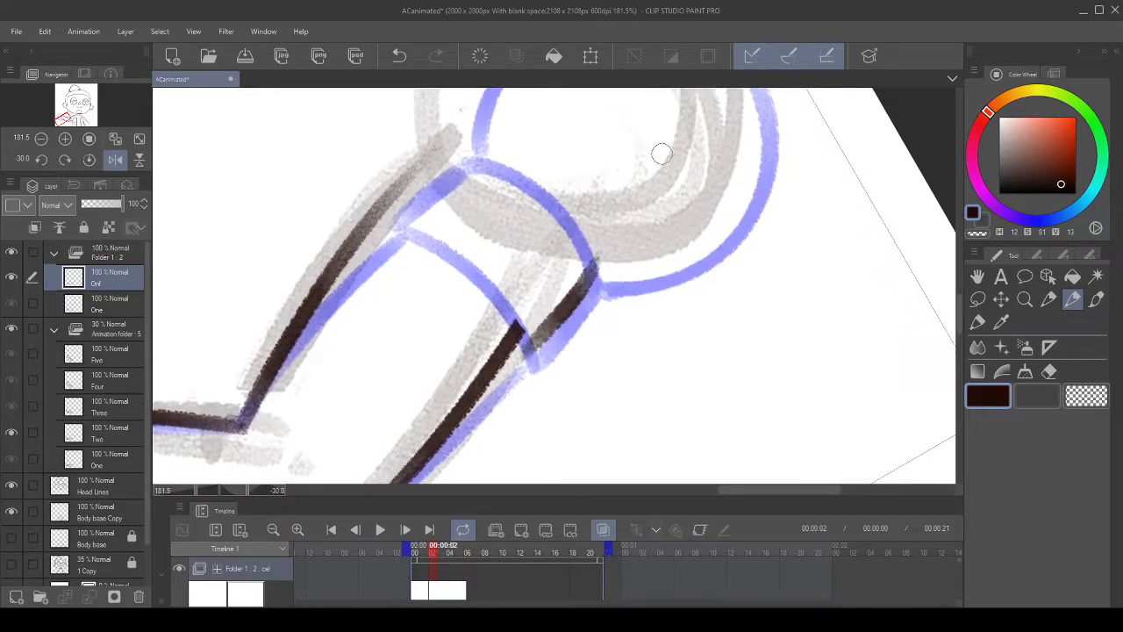
scroll(526, 193, down, 5)
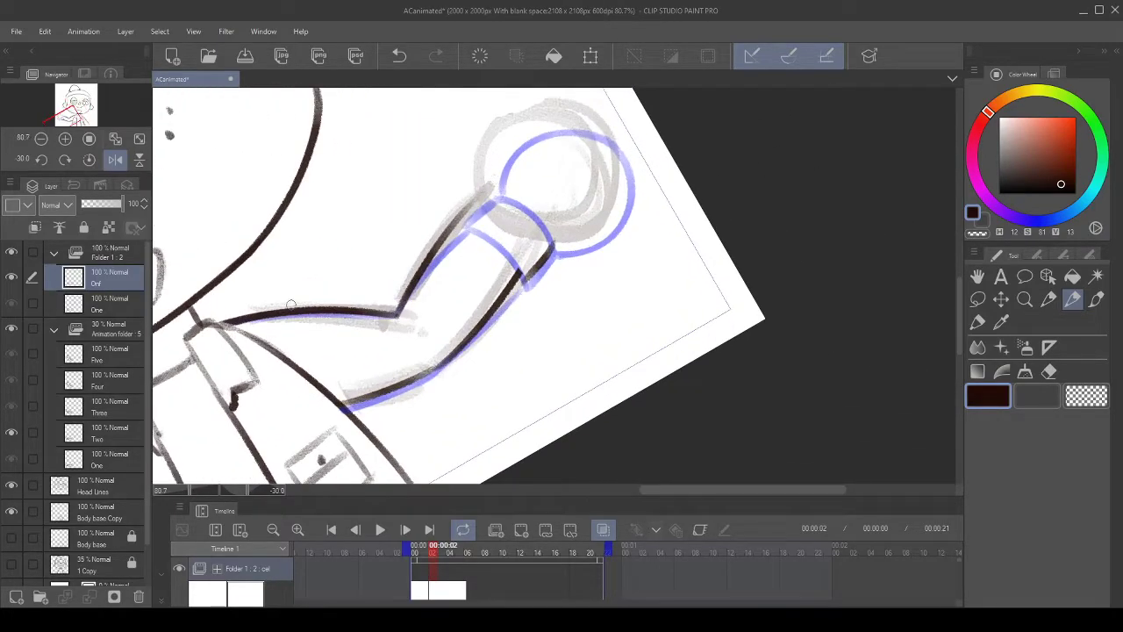
- Switch repeatedly between the first and second inked cels to compare their arm lines
click(88, 303)
click(97, 277)
click(105, 303)
click(107, 279)
click(115, 310)
click(117, 283)
scroll(586, 249, up, 2)
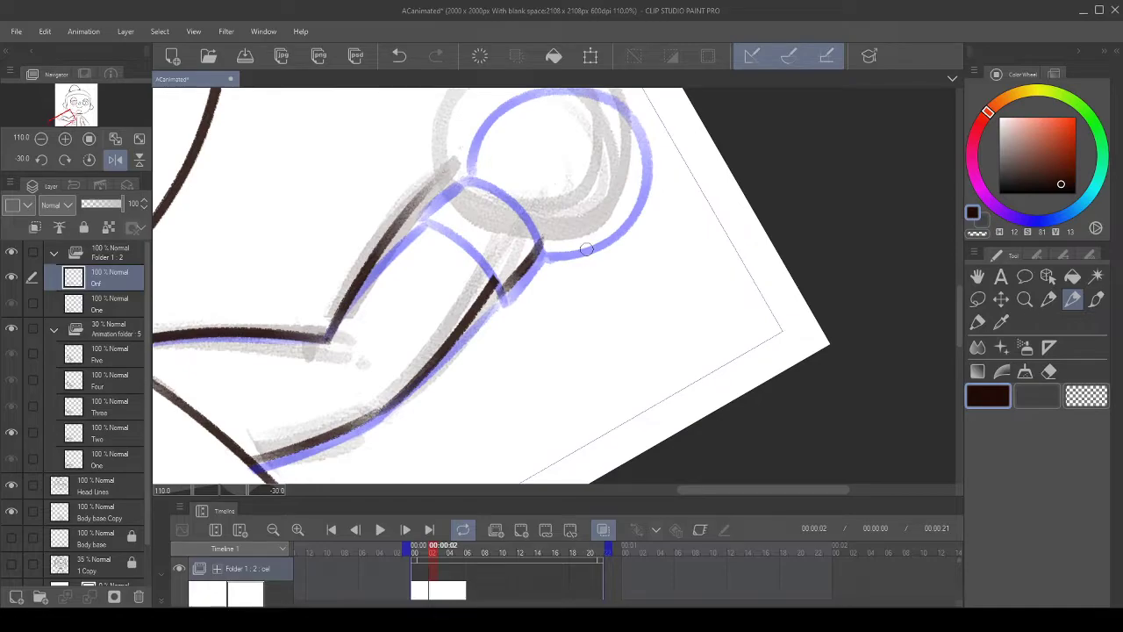
- Remove the stroke along the cuff's lower side, leaving the forearm line ending at the cuff
mouse_move(562, 226)
mouse_down()
mouse_move(483, 352)
mouse_move(543, 232)
mouse_move(487, 334)
mouse_up()
drag(496, 289, 471, 322)
click(399, 55)
drag(541, 250, 511, 300)
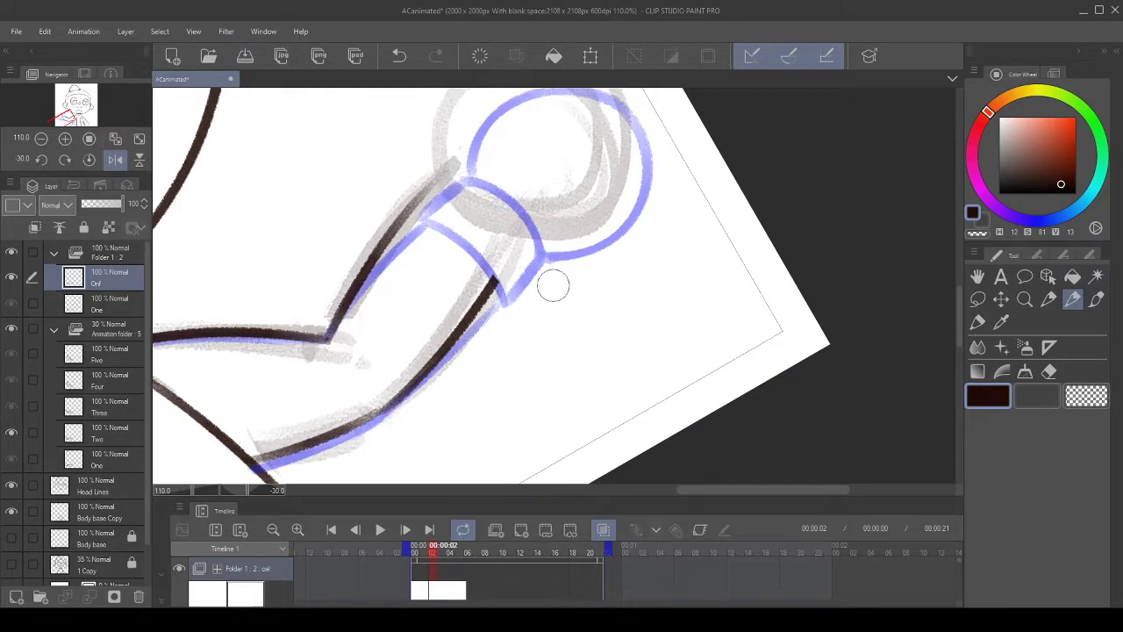
- Reset the canvas rotation and mirroring, and cut the forearm's upper line back to the cuff edge
scroll(457, 230, up, 2)
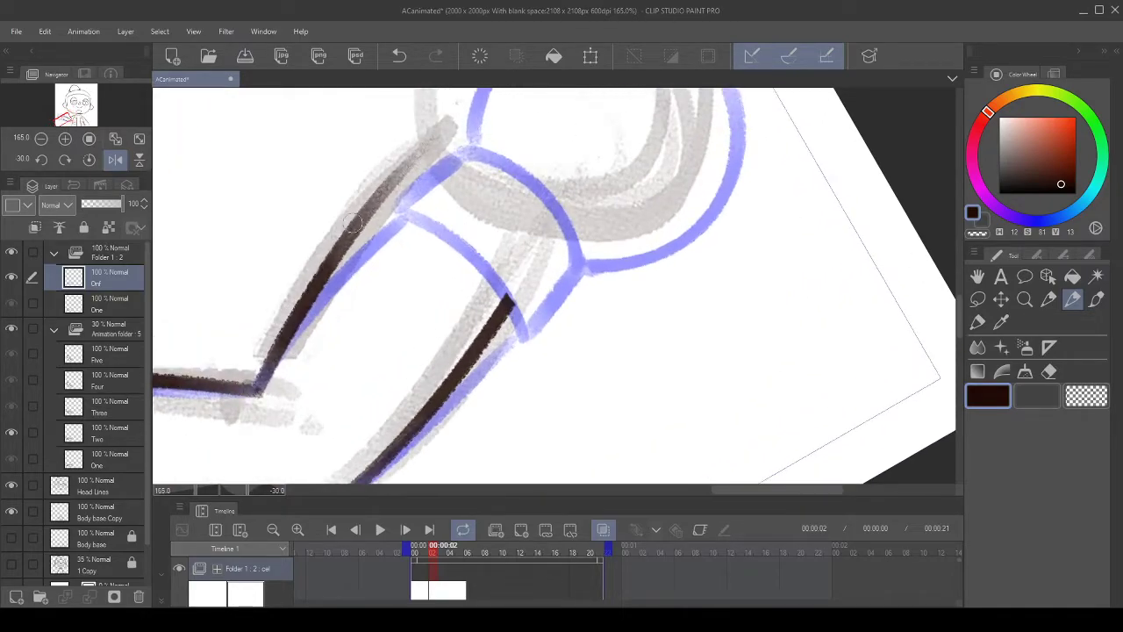
click(88, 159)
click(115, 160)
drag(641, 200, 436, 271)
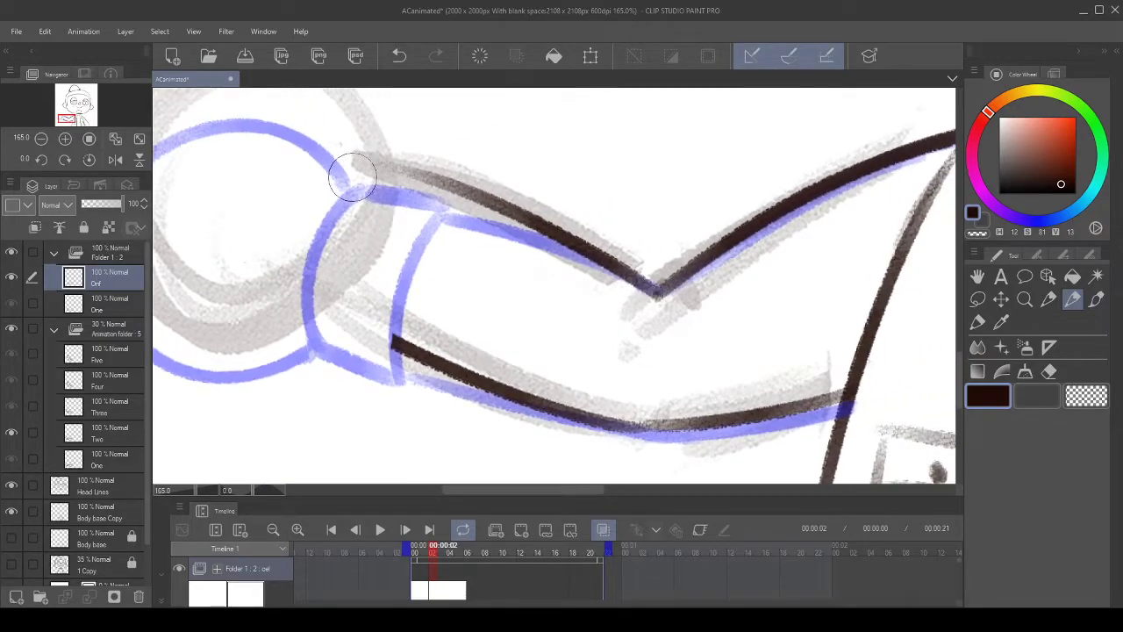
key(ctrl+z)
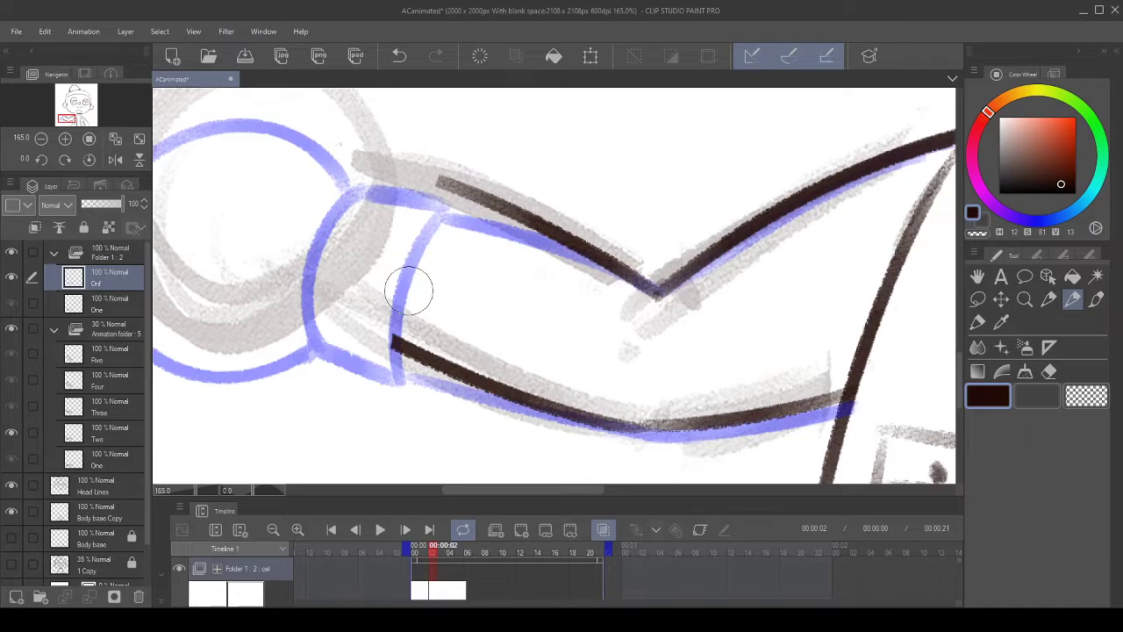
- Ink the cuff's inner curve joining both forearm lines, redrawing it once, and erase the overshoot at its upper corner with transparent colour
mouse_move(421, 269)
mouse_down()
mouse_move(351, 388)
mouse_move(435, 218)
mouse_up()
click(399, 55)
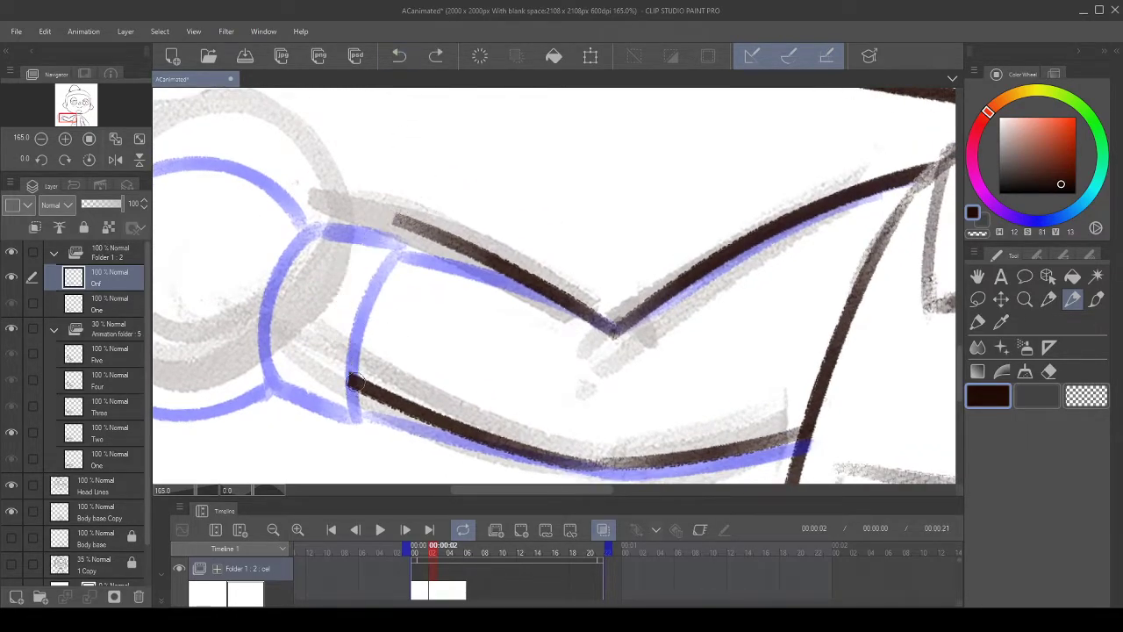
drag(349, 381, 458, 252)
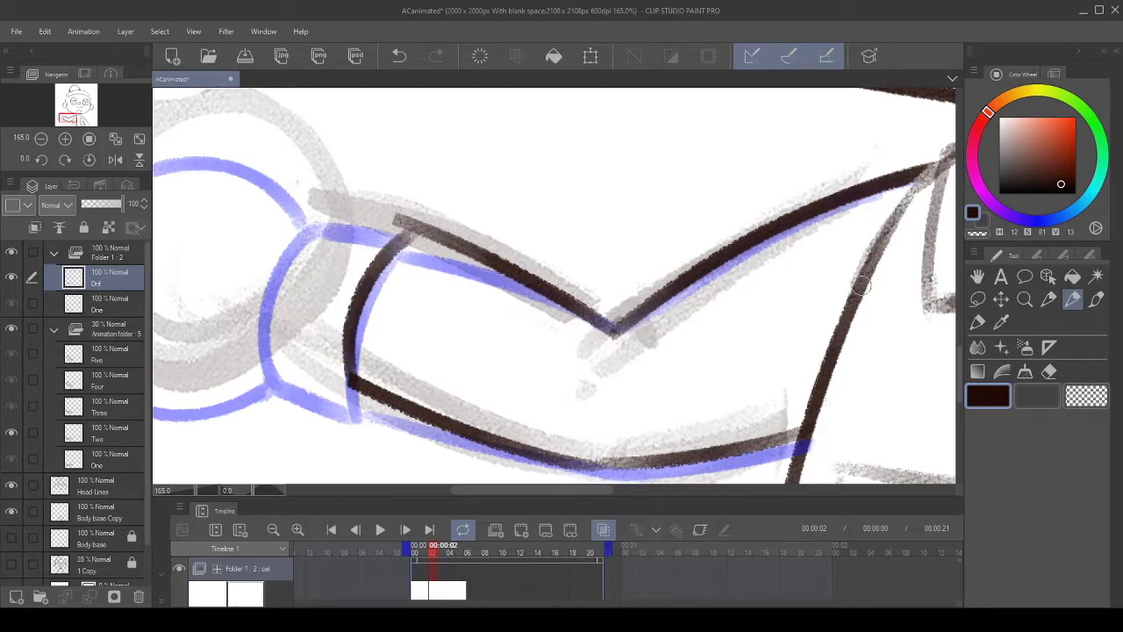
key(c)
drag(399, 213, 395, 223)
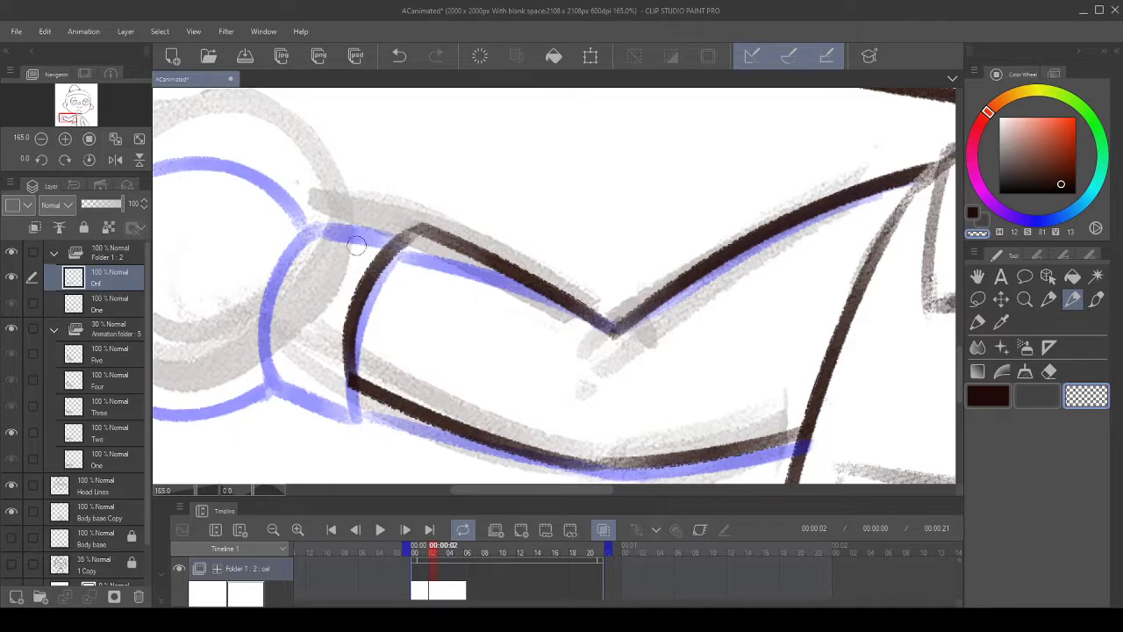
- Ink the cuff's lower side from the forearm to the wrist in the dark colour at a 75° view rotation, redrawing it until it fits
click(974, 214)
drag(384, 235, 421, 248)
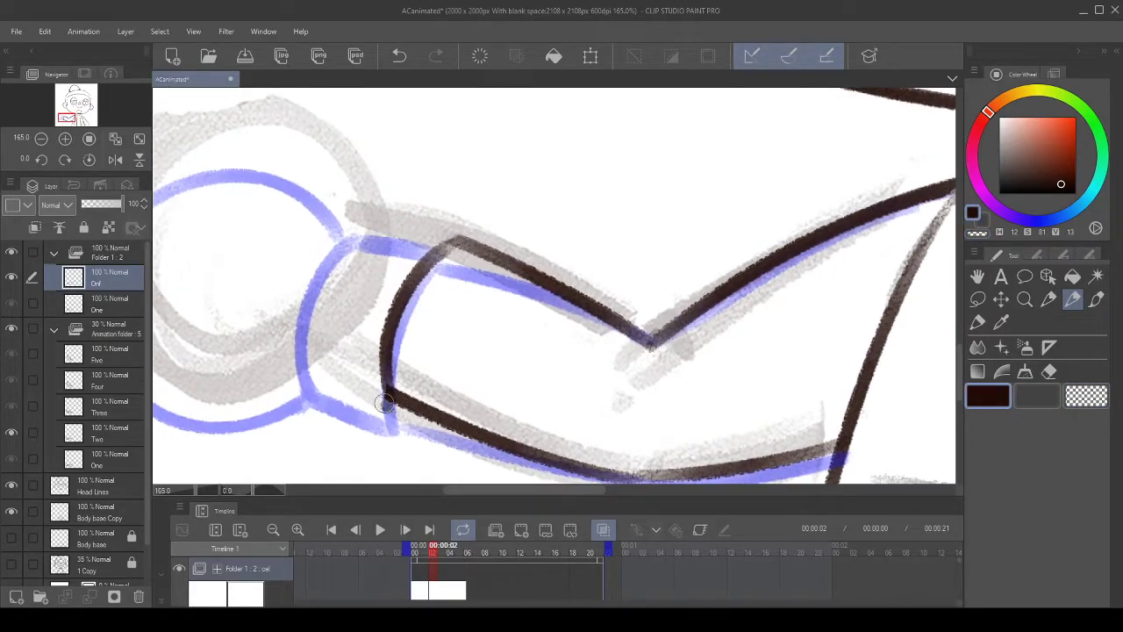
drag(389, 402, 329, 389)
click(399, 57)
click(64, 159)
click(64, 160)
click(64, 160)
click(64, 160)
click(64, 160)
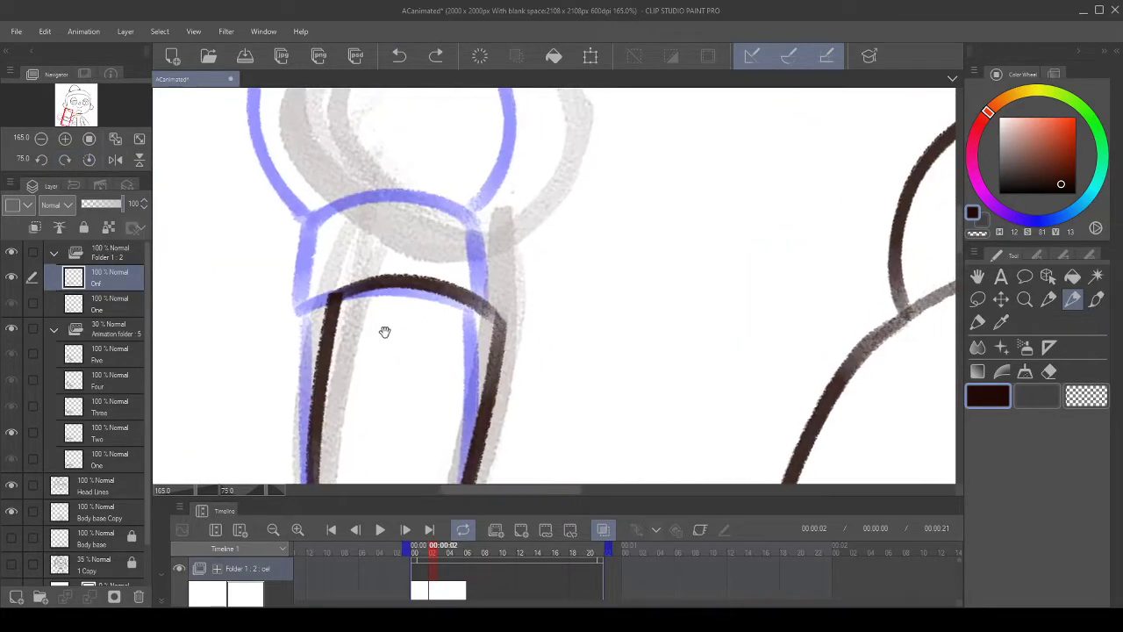
mouse_move(326, 293)
mouse_down()
mouse_move(343, 208)
mouse_move(367, 167)
mouse_up()
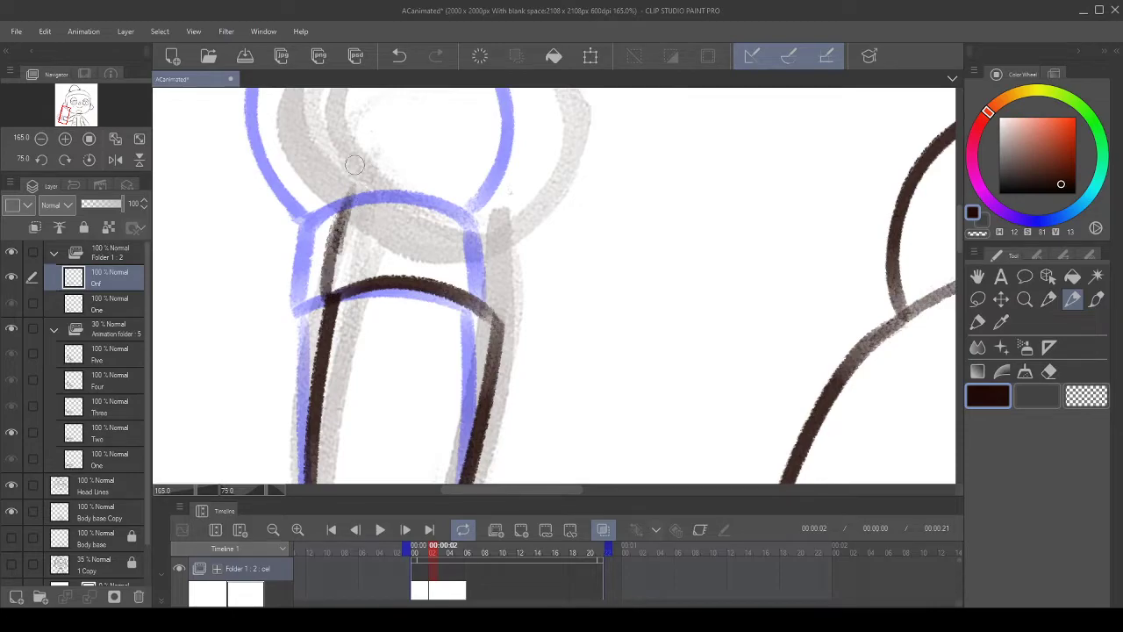
click(399, 55)
drag(325, 290, 357, 184)
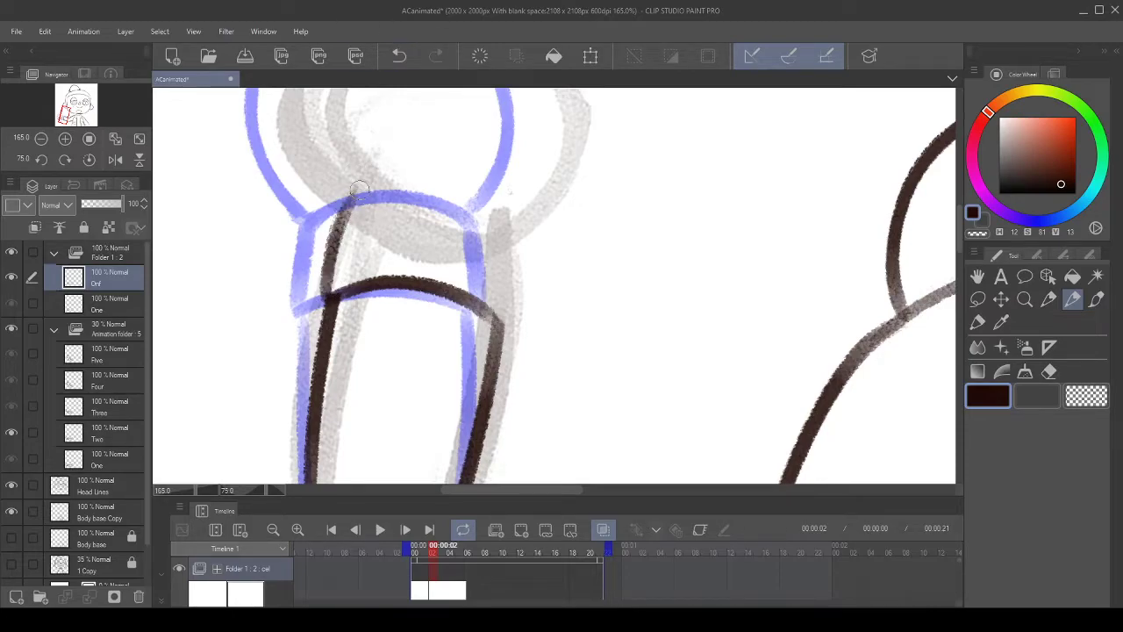
- Rotate the view to -30° and ink the cuff's wrist curve and upper side, redrawing the upper side to meet the forearm line
click(42, 160)
click(42, 161)
click(42, 161)
click(41, 161)
click(41, 162)
click(41, 162)
click(41, 161)
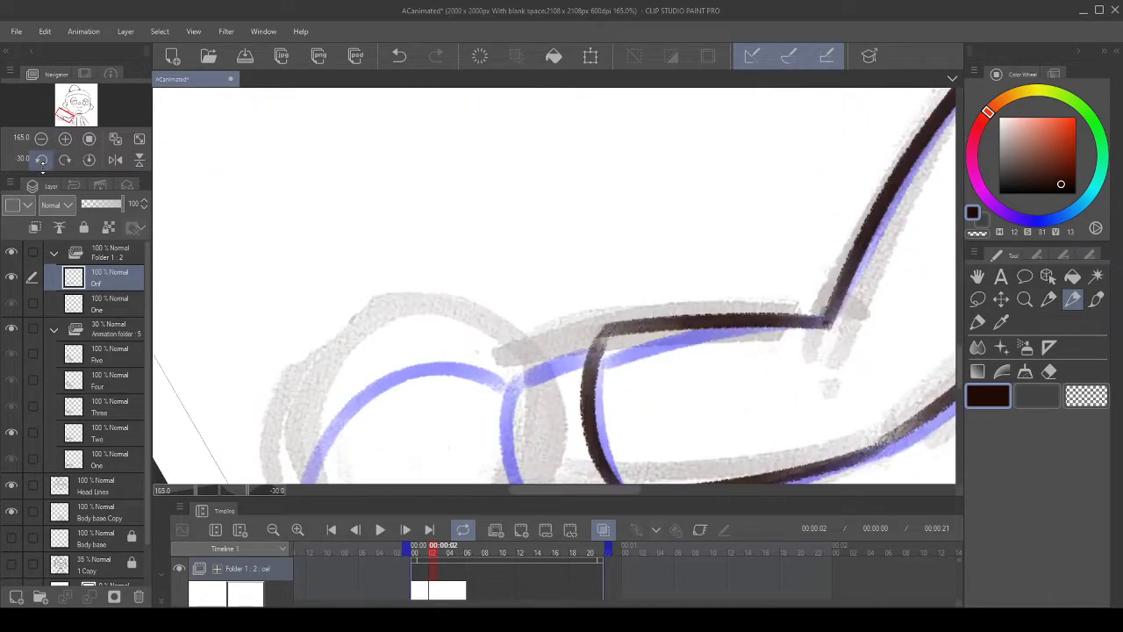
drag(586, 313, 451, 218)
mouse_move(383, 388)
mouse_down()
mouse_move(355, 295)
mouse_move(454, 197)
mouse_move(501, 202)
mouse_up()
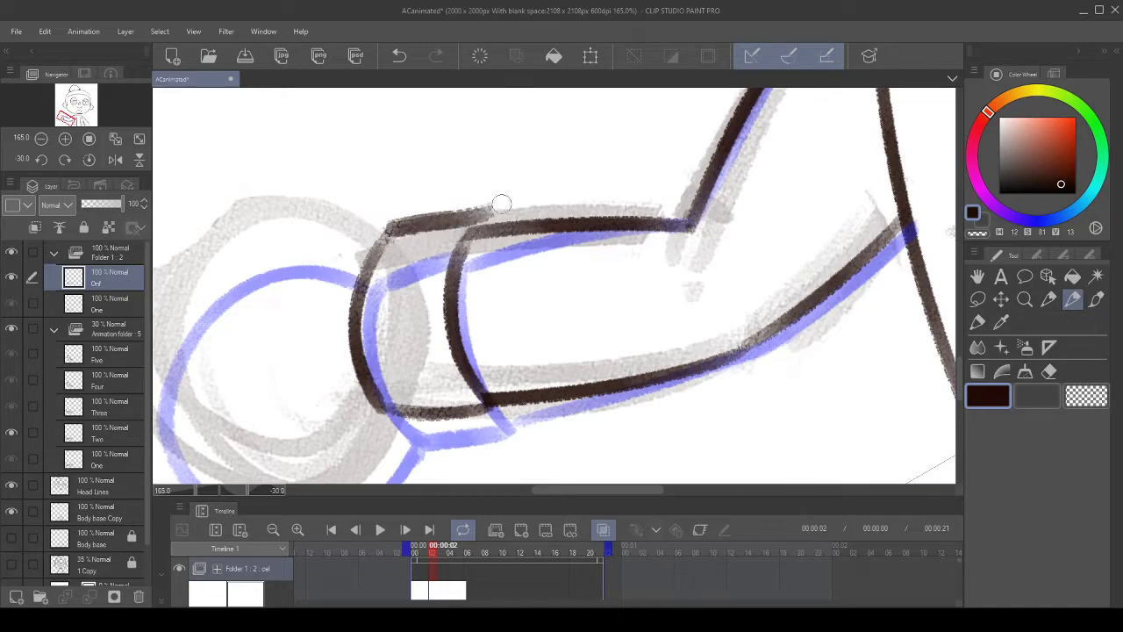
click(399, 57)
drag(392, 234, 480, 220)
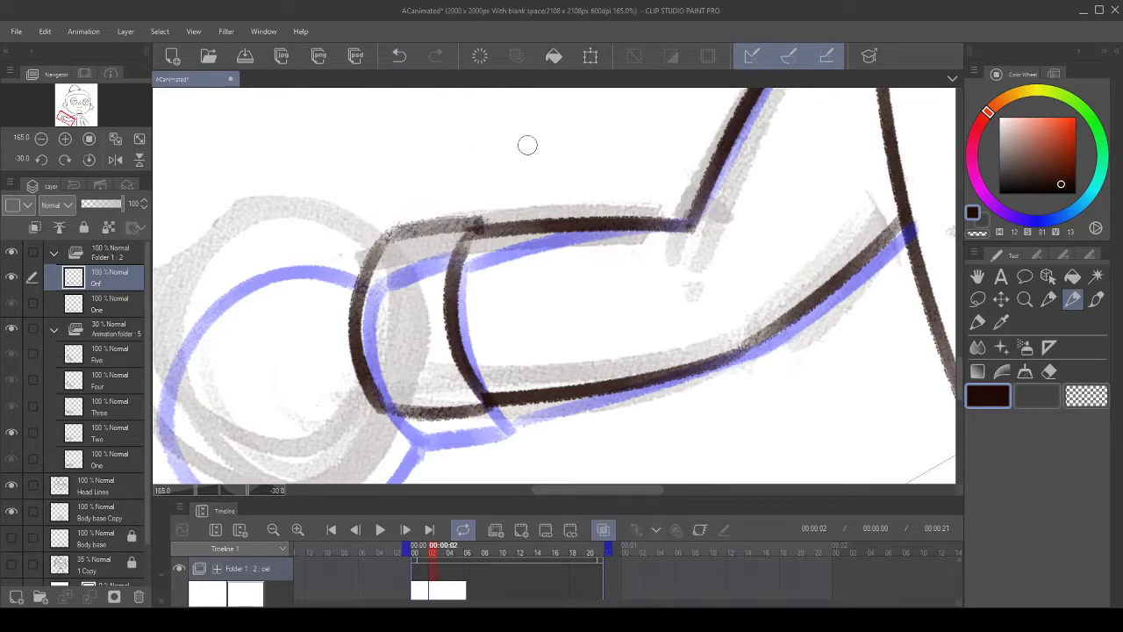
- Rotate the canvas view to 75° and centre it on the hand above the cuff
scroll(528, 145, down, 4)
scroll(494, 222, up, 2)
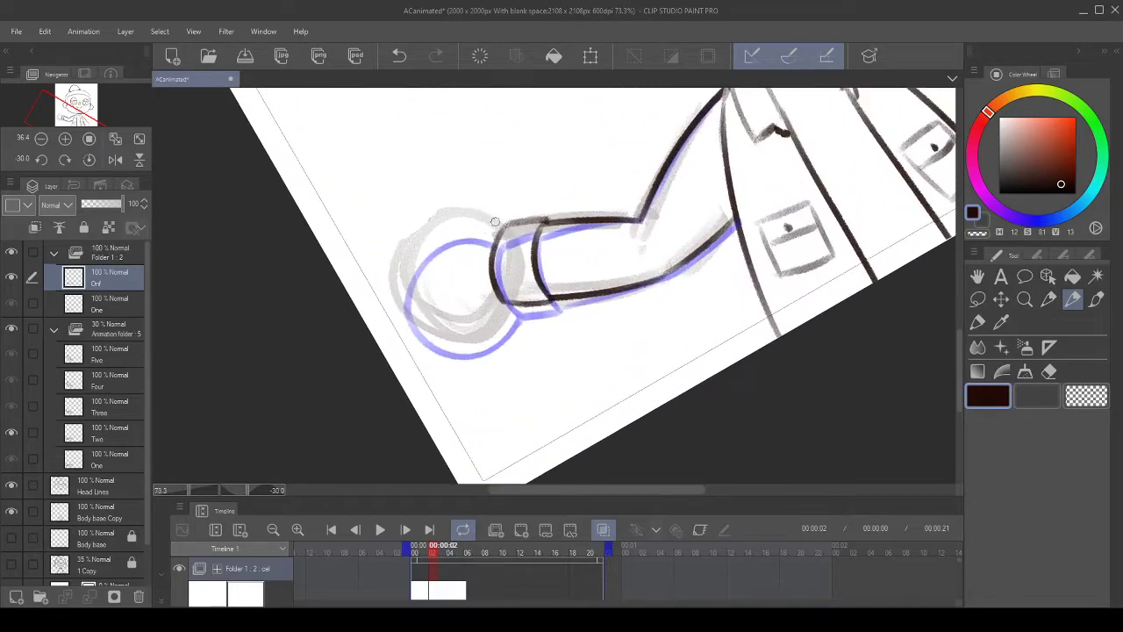
scroll(495, 222, up, 3)
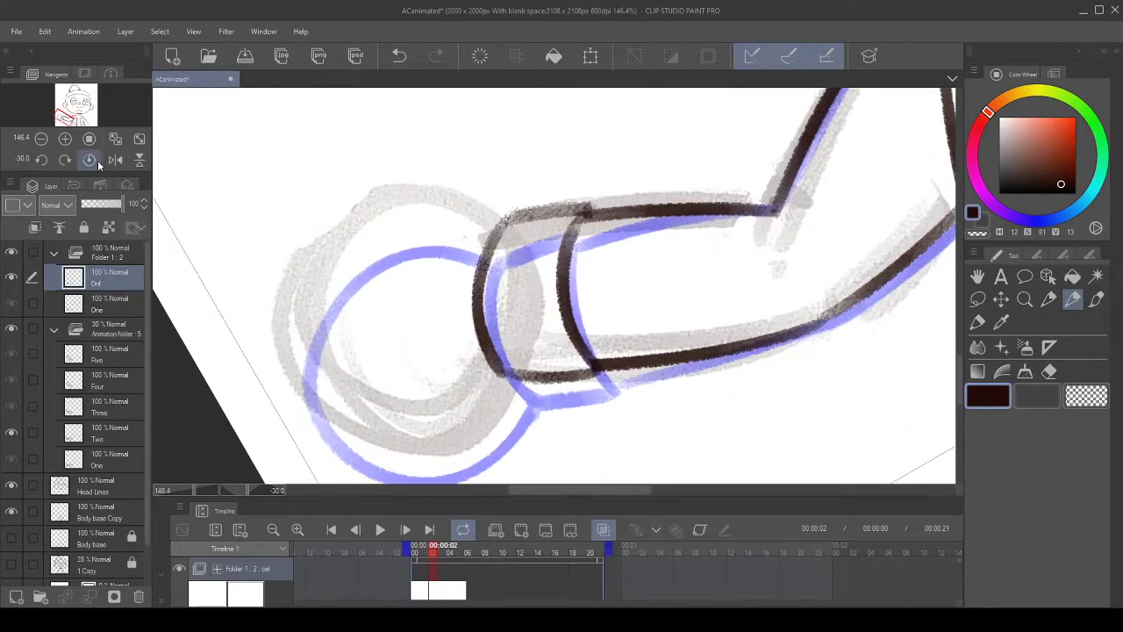
click(65, 160)
click(65, 160)
click(65, 160)
click(65, 160)
click(65, 159)
click(65, 160)
click(64, 159)
mouse_move(550, 168)
mouse_down()
mouse_move(451, 306)
mouse_move(428, 286)
mouse_up()
- Try to ink the hand's round outline in one sweep starting from the cuff's corner
mouse_move(369, 318)
mouse_down()
mouse_move(527, 168)
mouse_move(523, 329)
mouse_up()
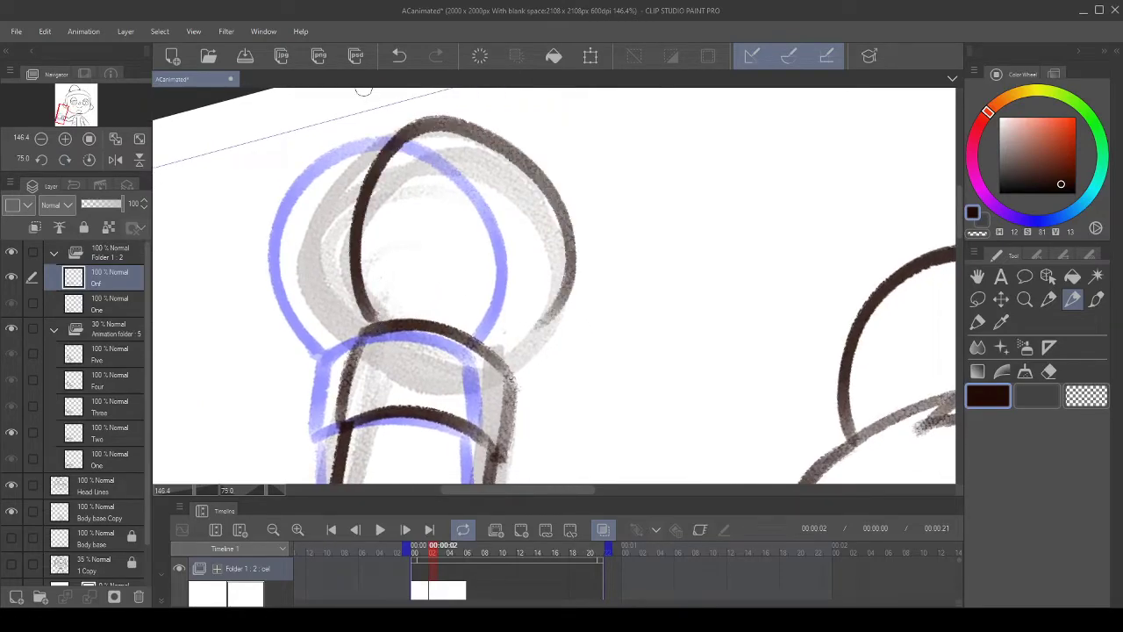
key(ctrl+z)
drag(374, 319, 579, 286)
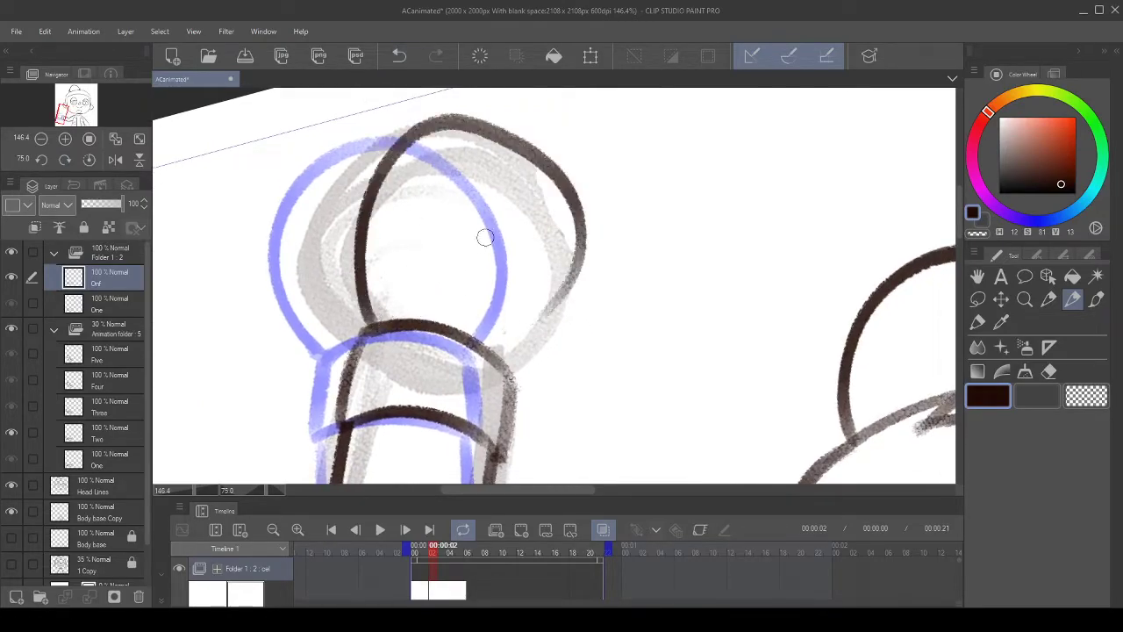
click(398, 55)
drag(367, 317, 581, 282)
click(399, 55)
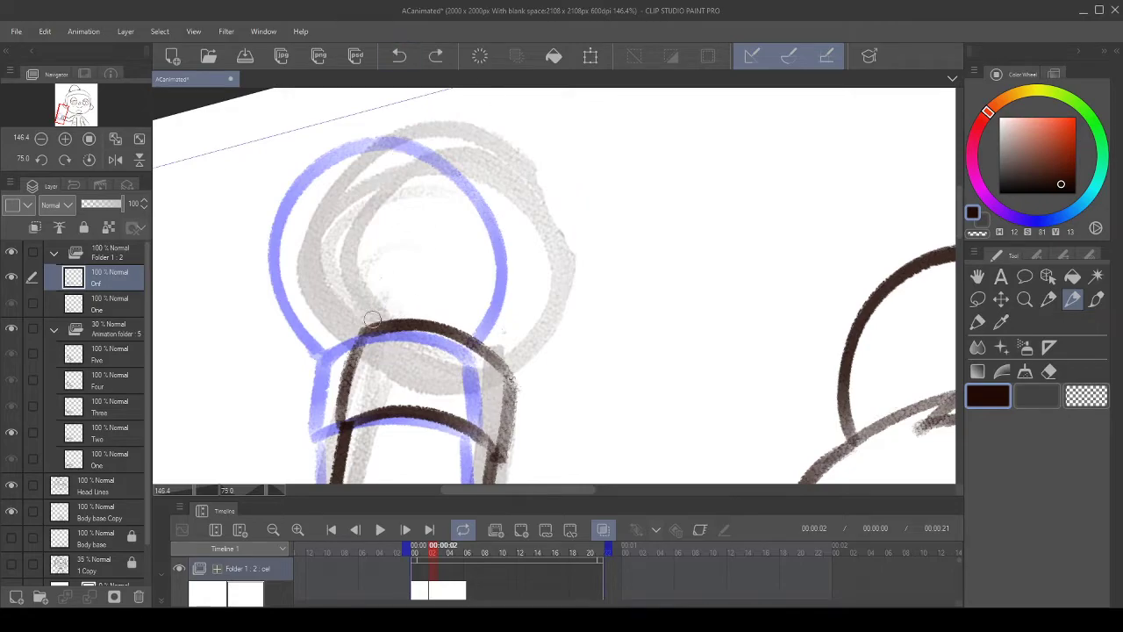
- Ink the hand as a rounded outline starting and ending at the wrist curve, repeating strokes until the shape closes cleanly
drag(367, 318, 561, 285)
click(398, 55)
mouse_move(366, 316)
mouse_down()
mouse_move(485, 138)
mouse_move(537, 298)
mouse_up()
mouse_move(519, 162)
mouse_down()
mouse_move(503, 351)
mouse_move(490, 296)
mouse_move(522, 266)
mouse_up()
click(398, 56)
drag(488, 305, 471, 259)
drag(579, 227, 604, 409)
drag(546, 350, 519, 281)
key(ctrl+z)
mouse_move(501, 356)
mouse_down()
mouse_move(471, 259)
mouse_move(480, 206)
mouse_up()
- Reset the canvas rotation and play the animation twice to check the motion of the two inked arm frames
scroll(576, 201, down, 5)
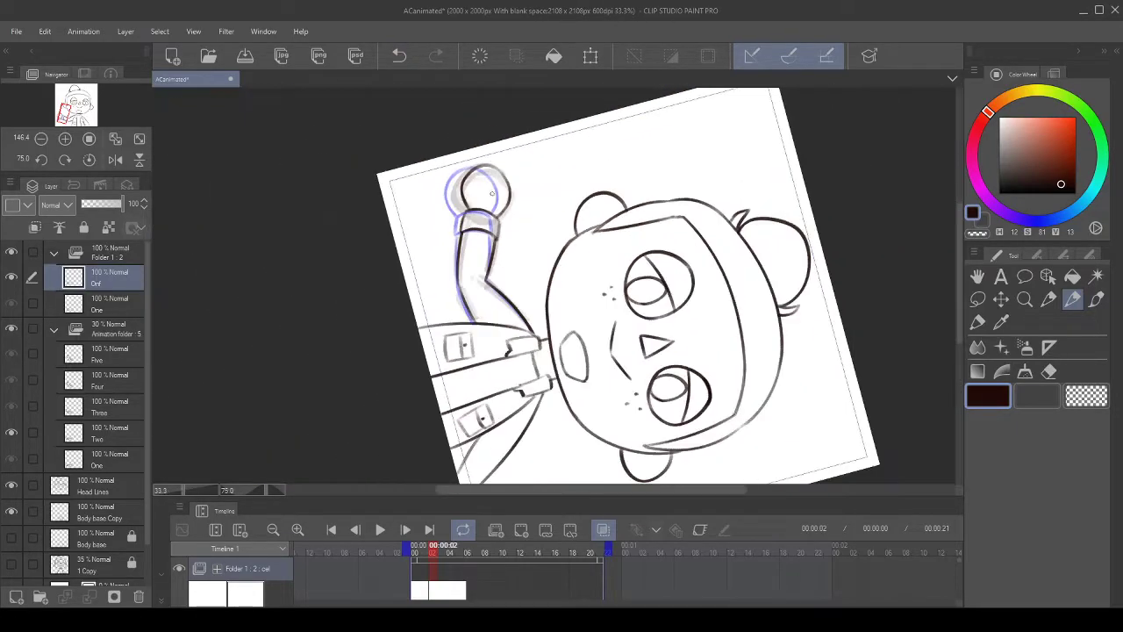
click(88, 160)
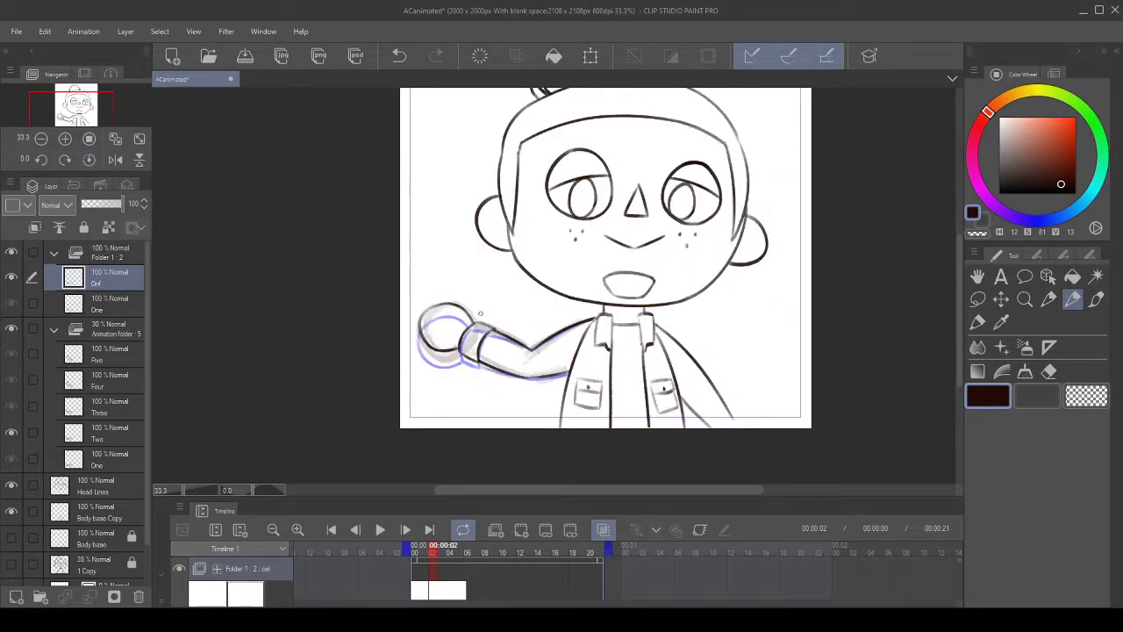
scroll(194, 236, up, 2)
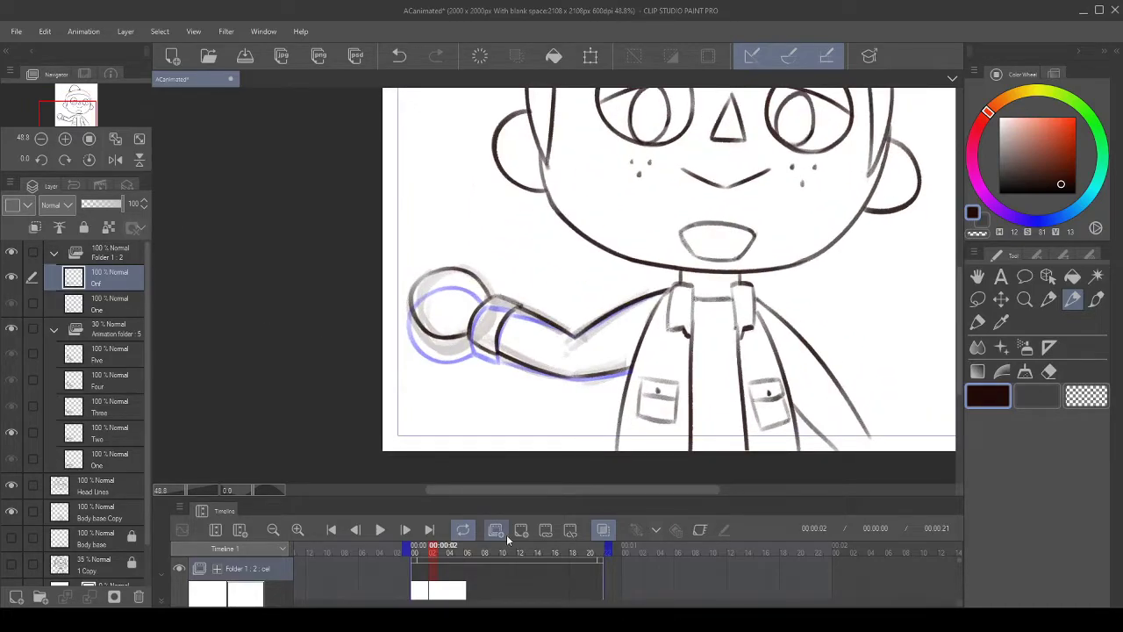
click(378, 530)
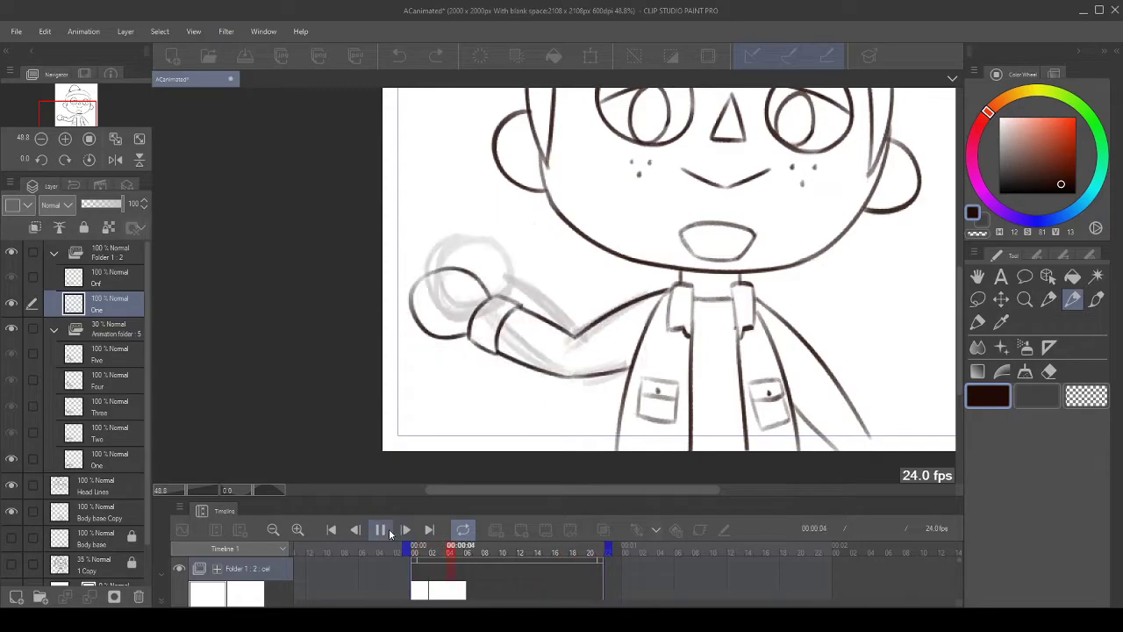
click(379, 530)
click(332, 529)
click(381, 530)
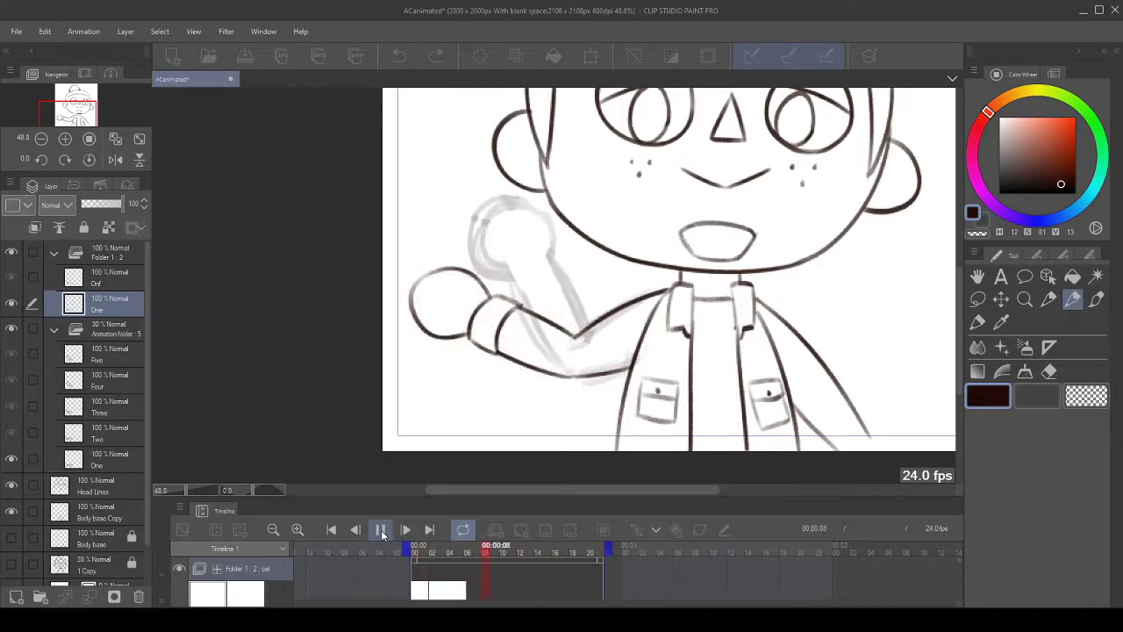
click(381, 530)
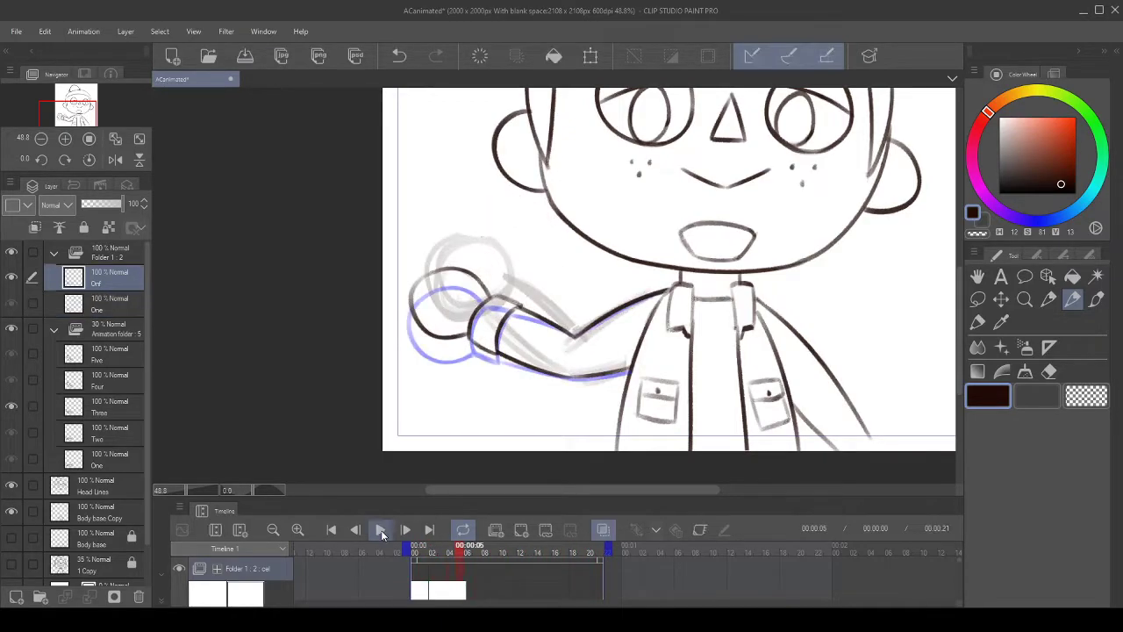
scroll(463, 262, up, 3)
scroll(463, 261, up, 1)
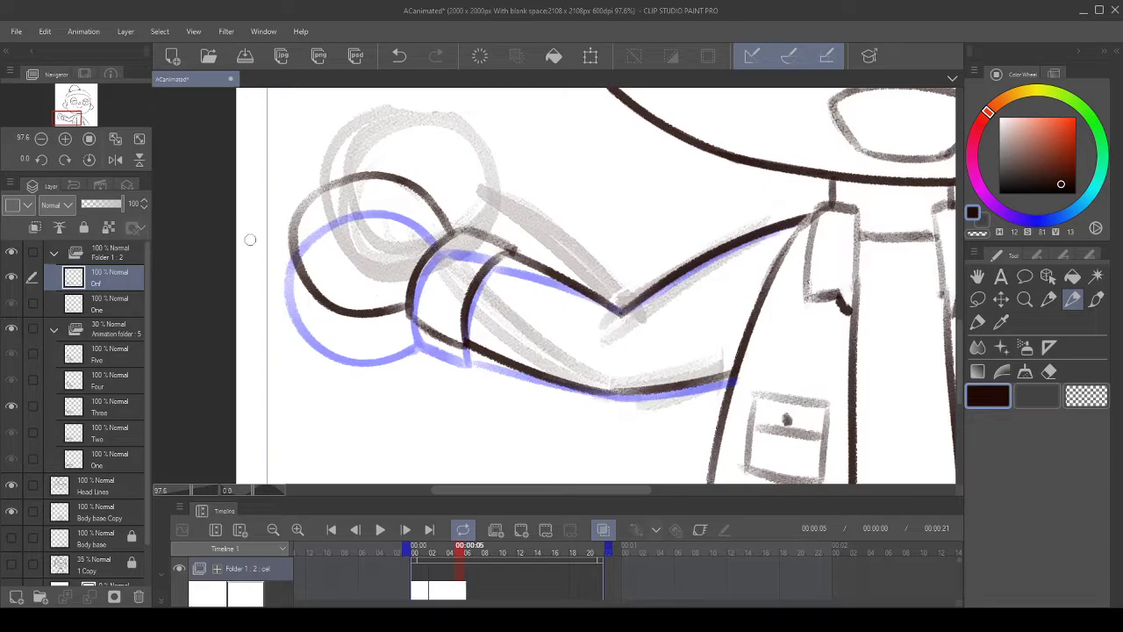
scroll(373, 250, down, 3)
scroll(412, 201, up, 5)
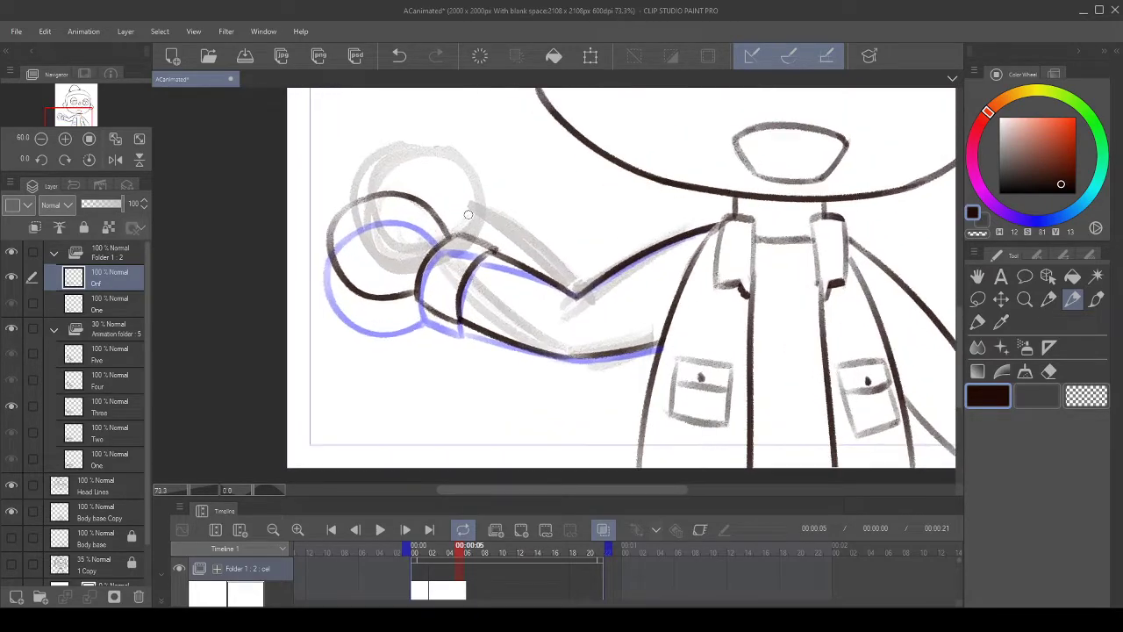
scroll(418, 193, up, 2)
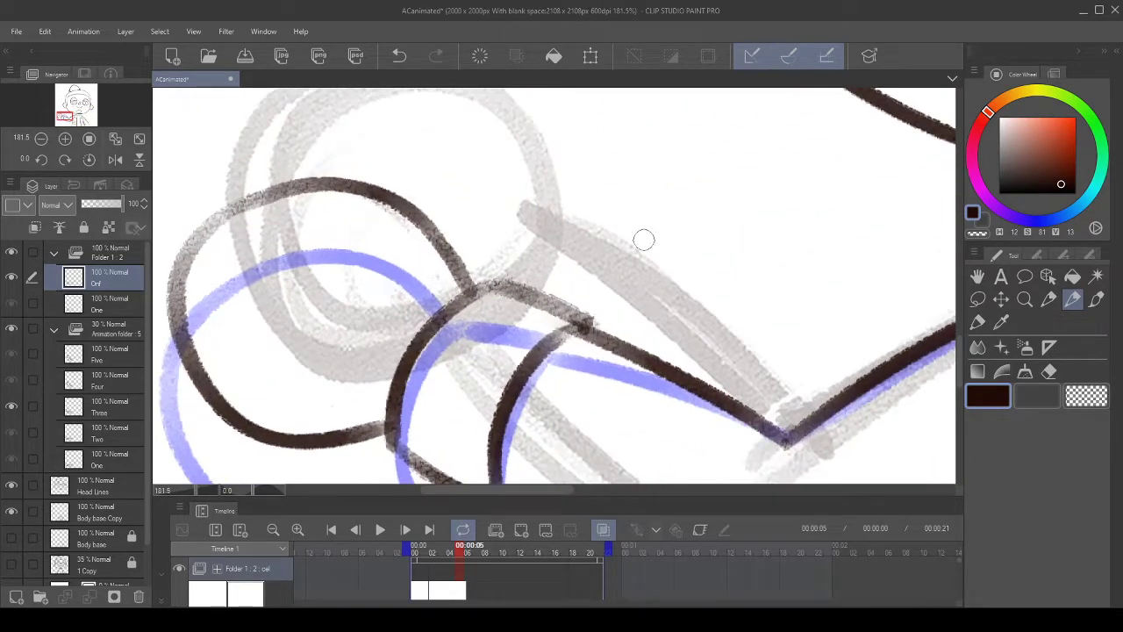
drag(867, 314, 848, 264)
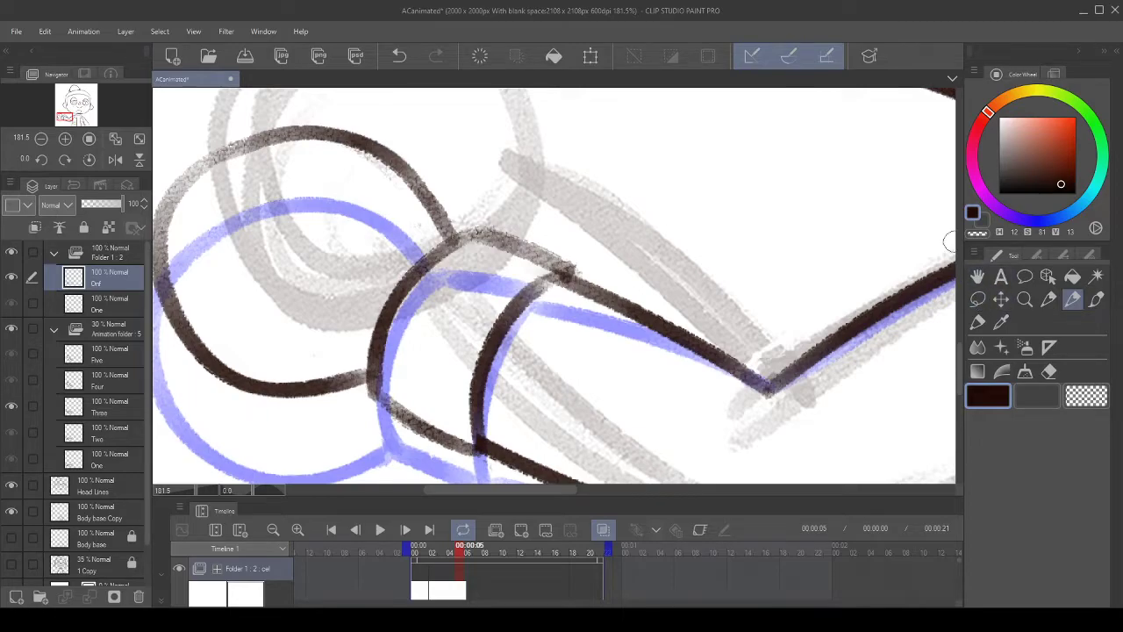
scroll(486, 205, down, 8)
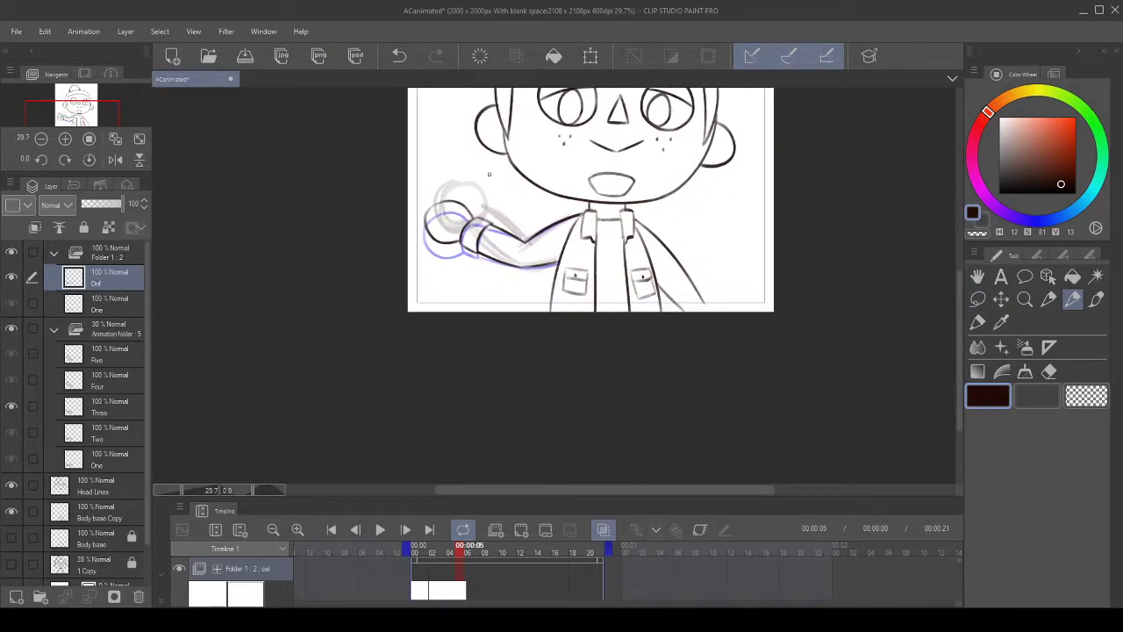
- Toggle the second inked cel's visibility to compare it with the third rough sketch, and hide the arm line art folder
click(11, 279)
click(10, 279)
click(10, 279)
click(11, 279)
click(11, 279)
click(10, 279)
click(19, 253)
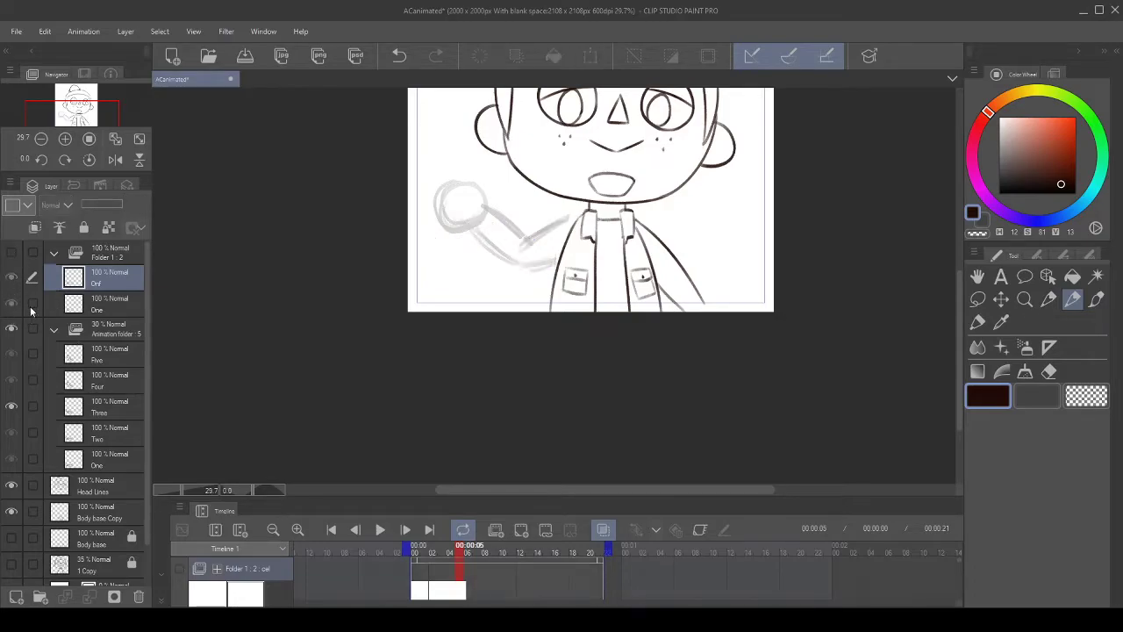
- Raise the rough sketch animation folder's opacity to 54% and play the rough arm animation briefly to check its motion
click(123, 331)
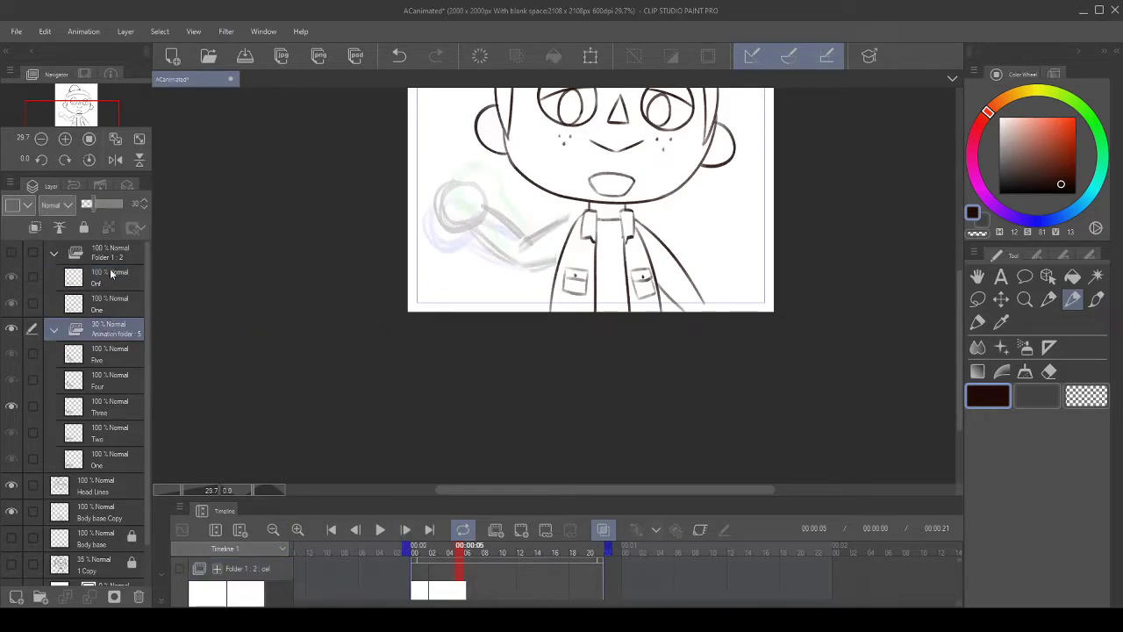
drag(102, 207, 104, 205)
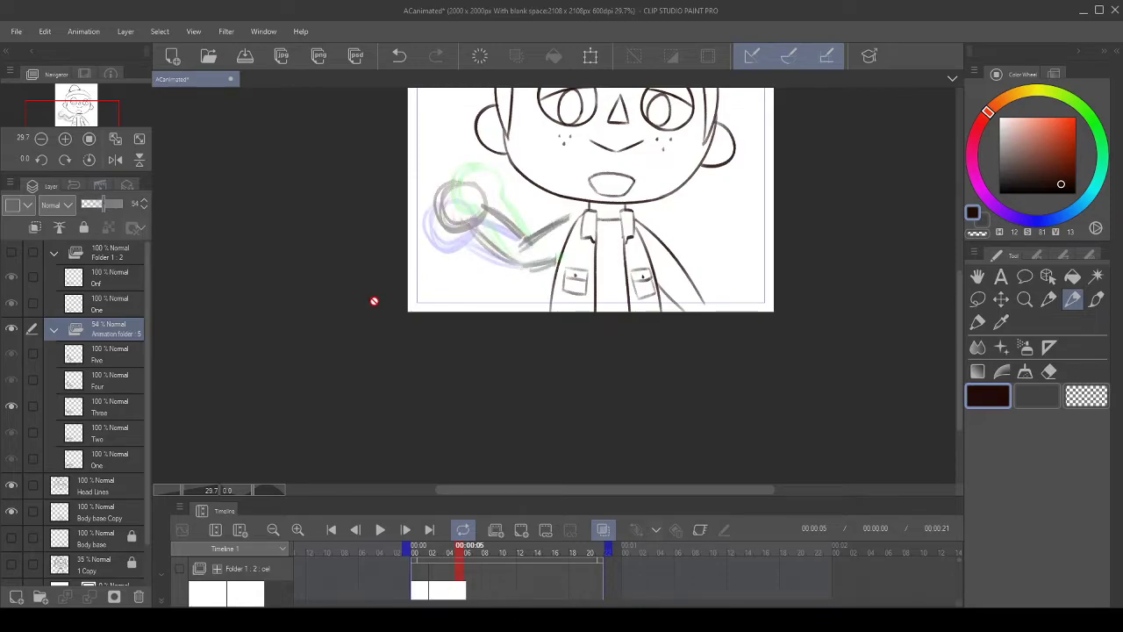
click(377, 532)
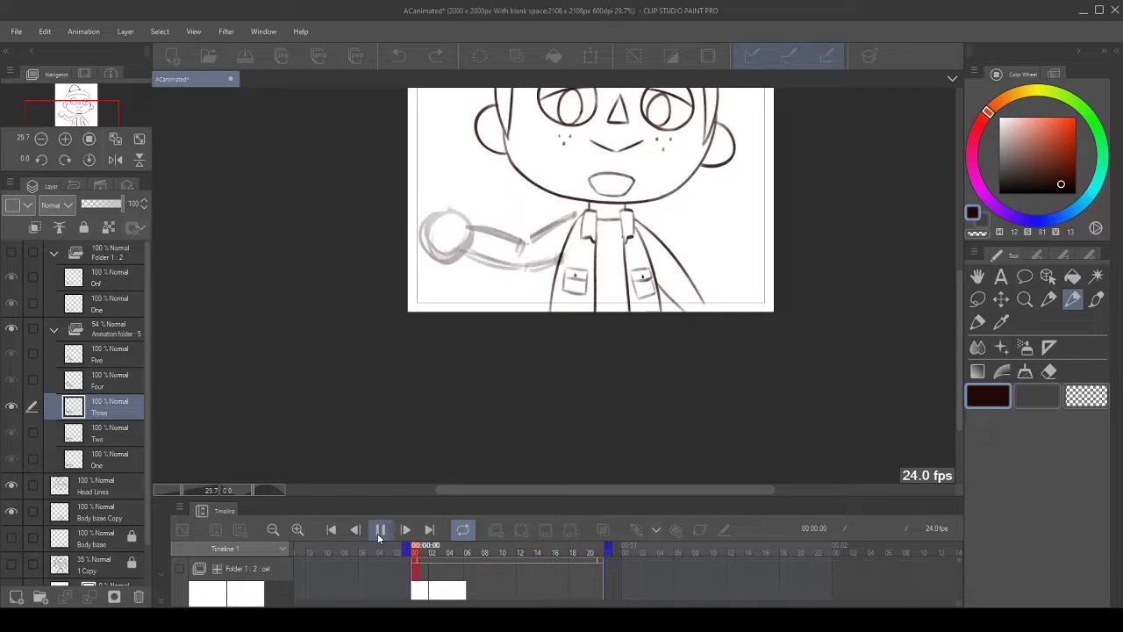
click(379, 533)
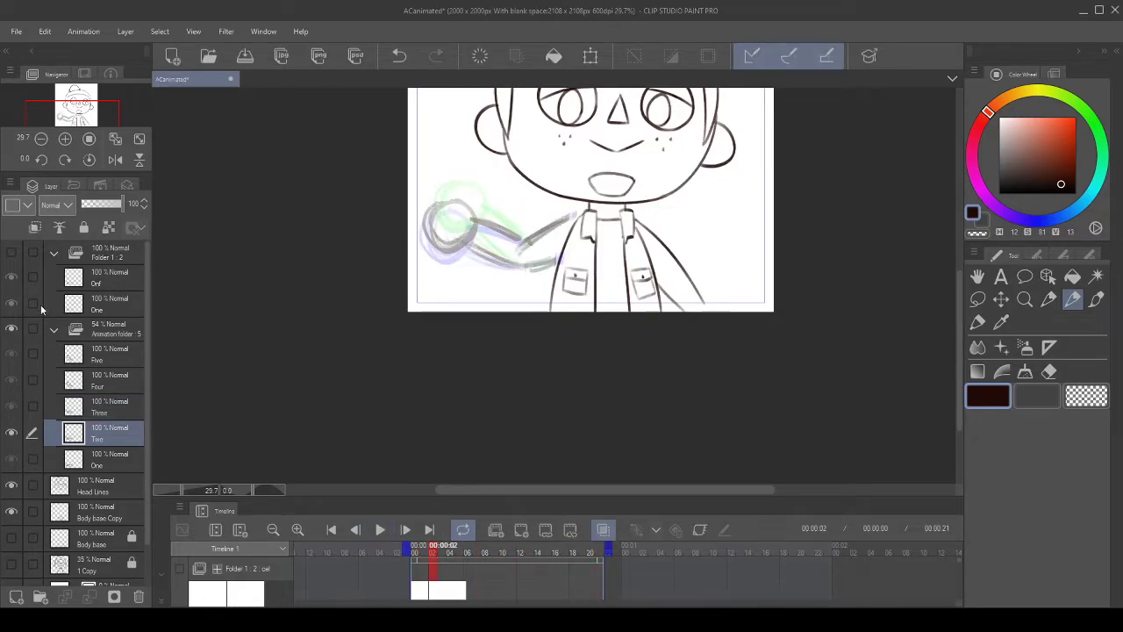
- Show the arm line art folder and select its second cel to compare the ink with the rough sketch
click(12, 252)
click(104, 277)
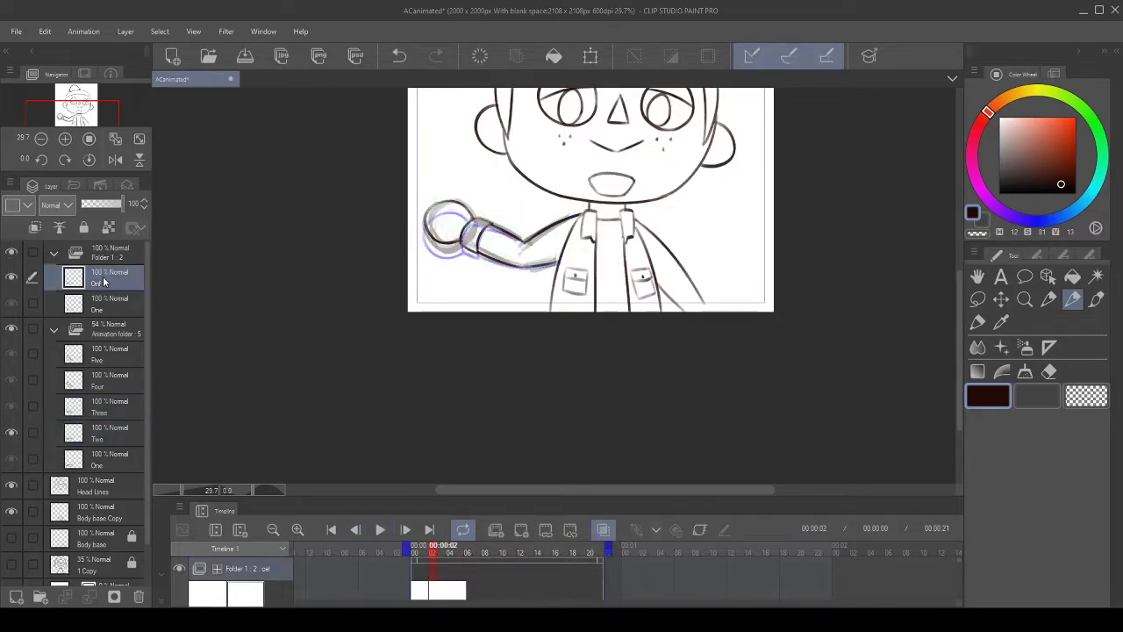
scroll(483, 210, up, 5)
scroll(491, 257, up, 3)
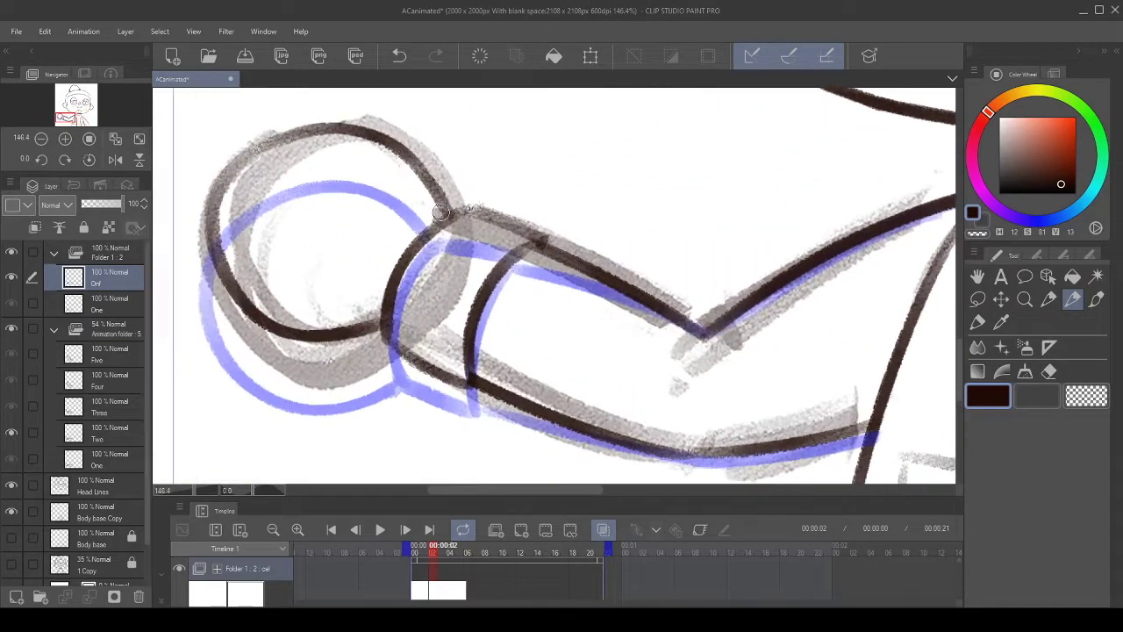
drag(598, 337, 652, 321)
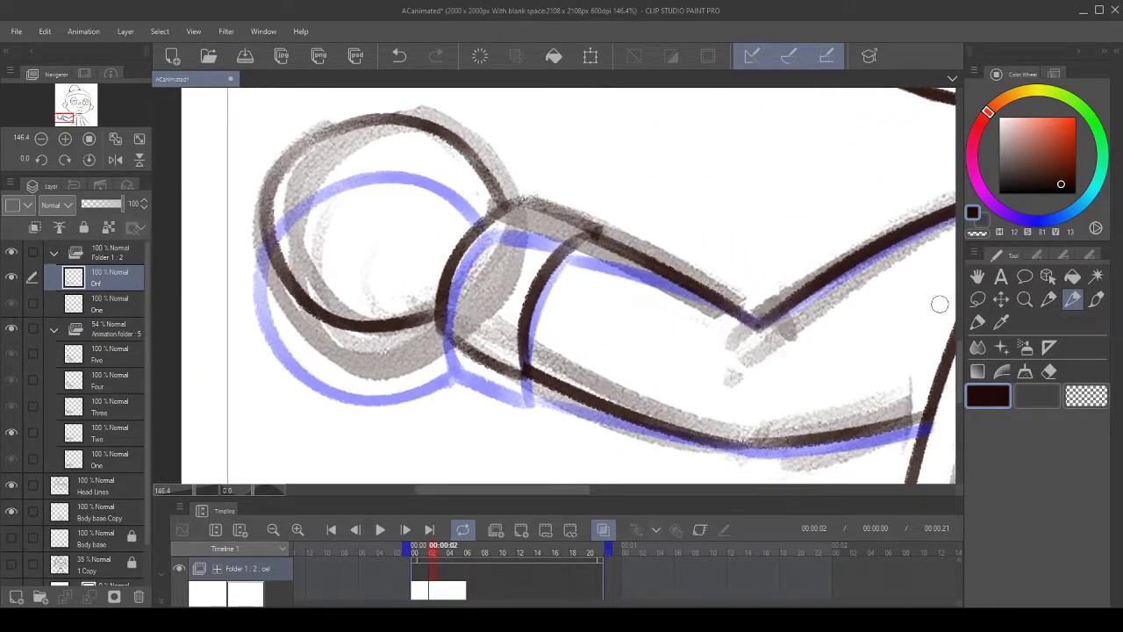
scroll(933, 298, down, 3)
- Try to lower the second cel's inked forearm and hand by lassoing them and rotating the selection about the elbow
click(978, 298)
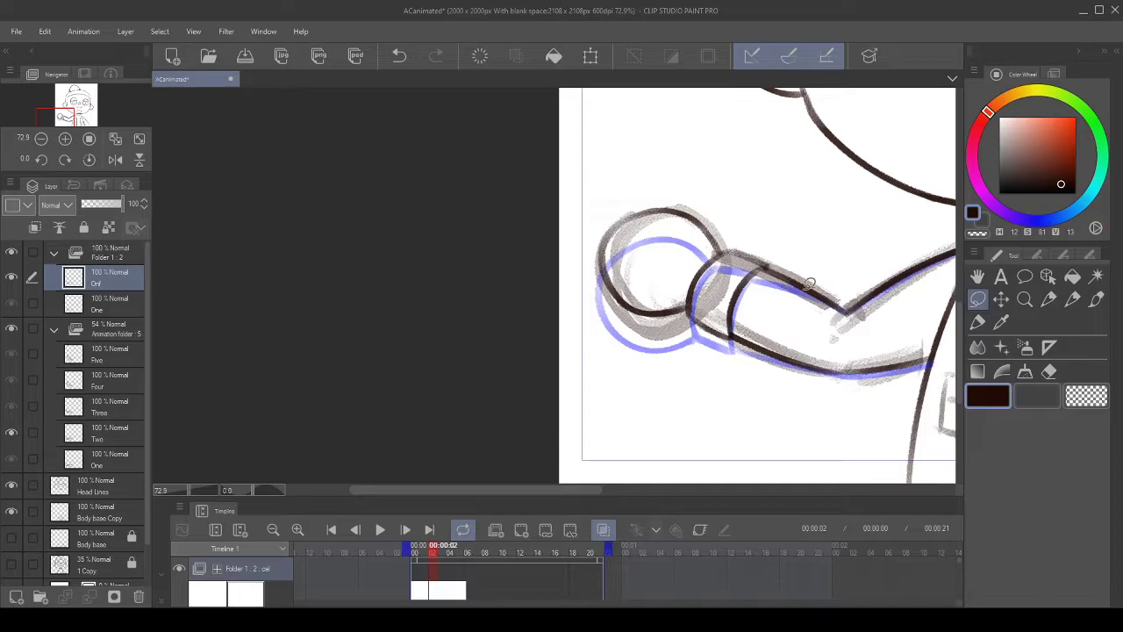
mouse_move(853, 325)
mouse_down()
mouse_move(844, 389)
mouse_move(659, 378)
mouse_move(573, 281)
mouse_move(653, 139)
mouse_move(881, 282)
mouse_move(852, 267)
mouse_up()
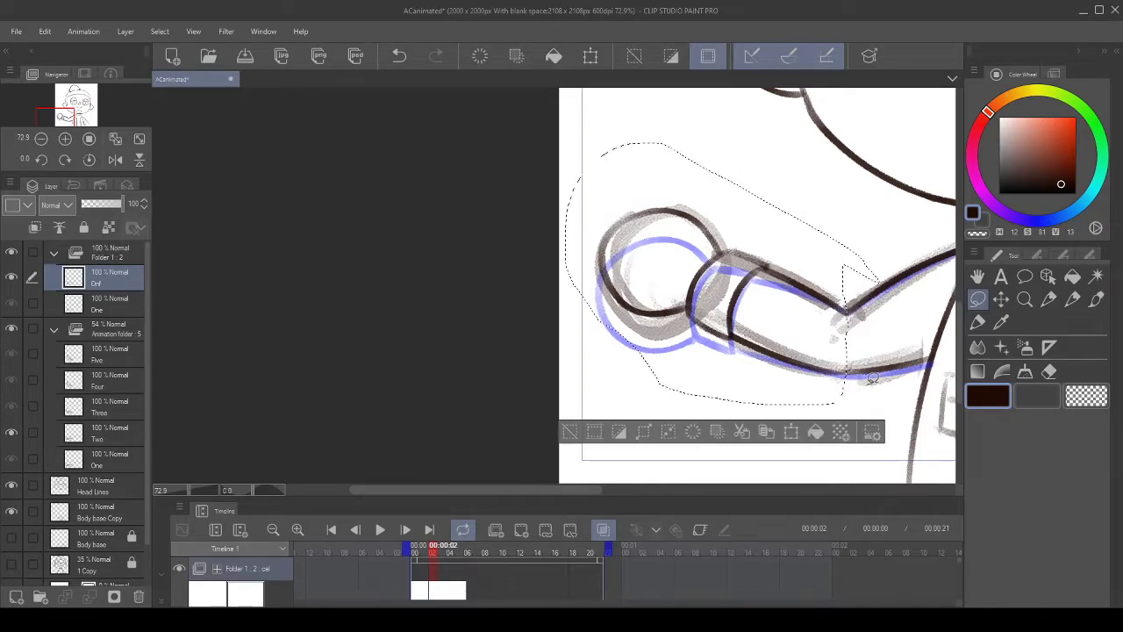
click(790, 431)
drag(738, 285, 843, 351)
drag(921, 335, 935, 308)
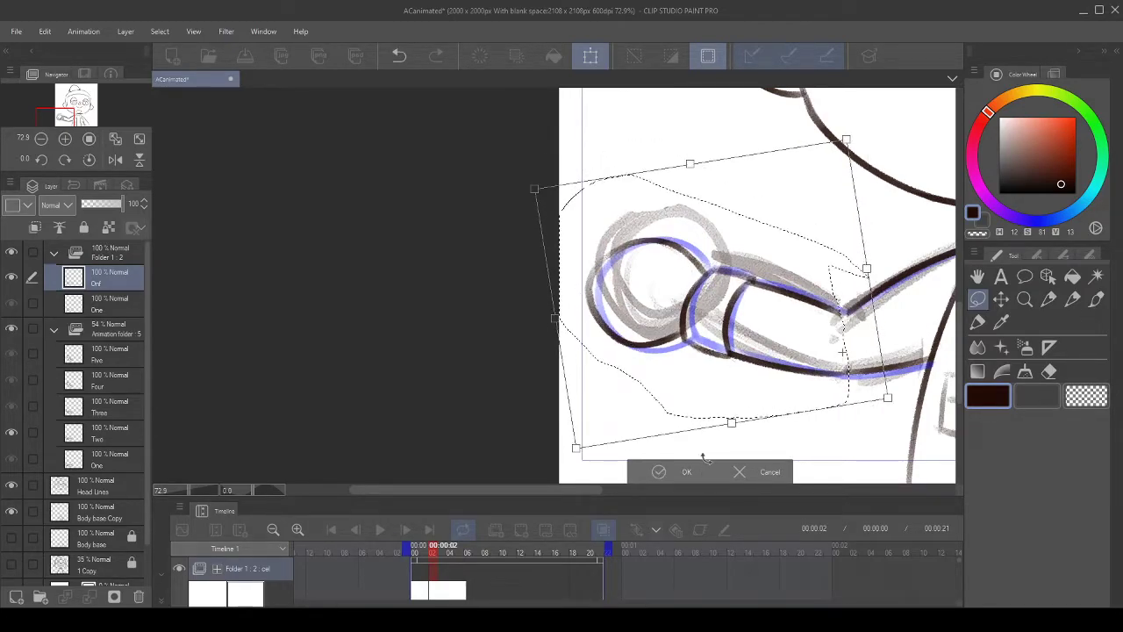
click(745, 474)
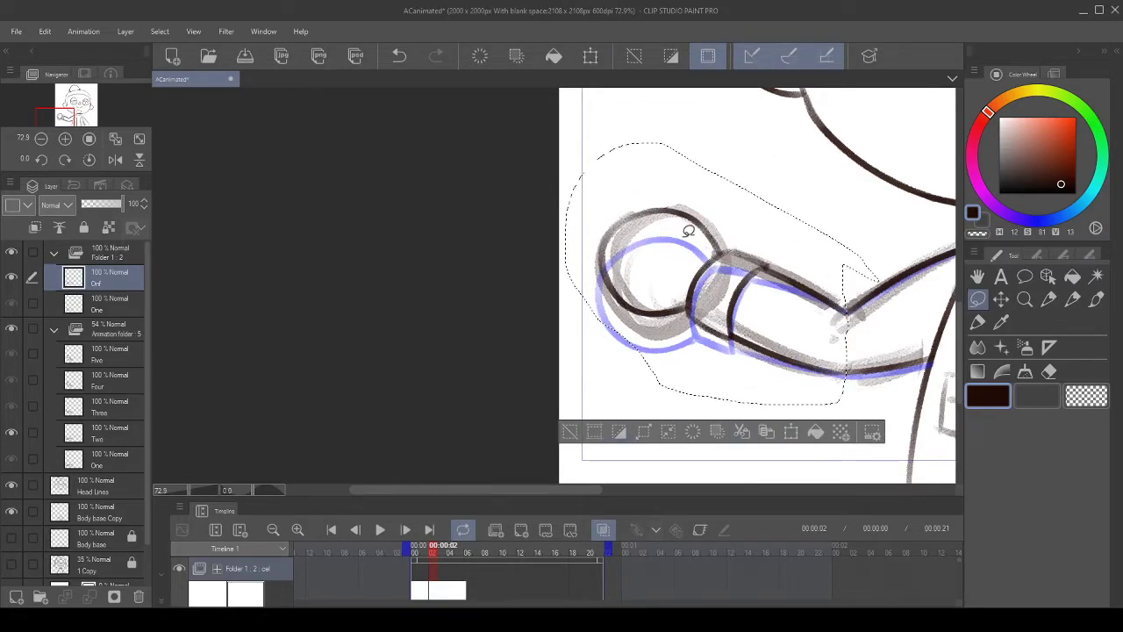
scroll(692, 238, up, 3)
click(602, 473)
scroll(784, 253, down, 1)
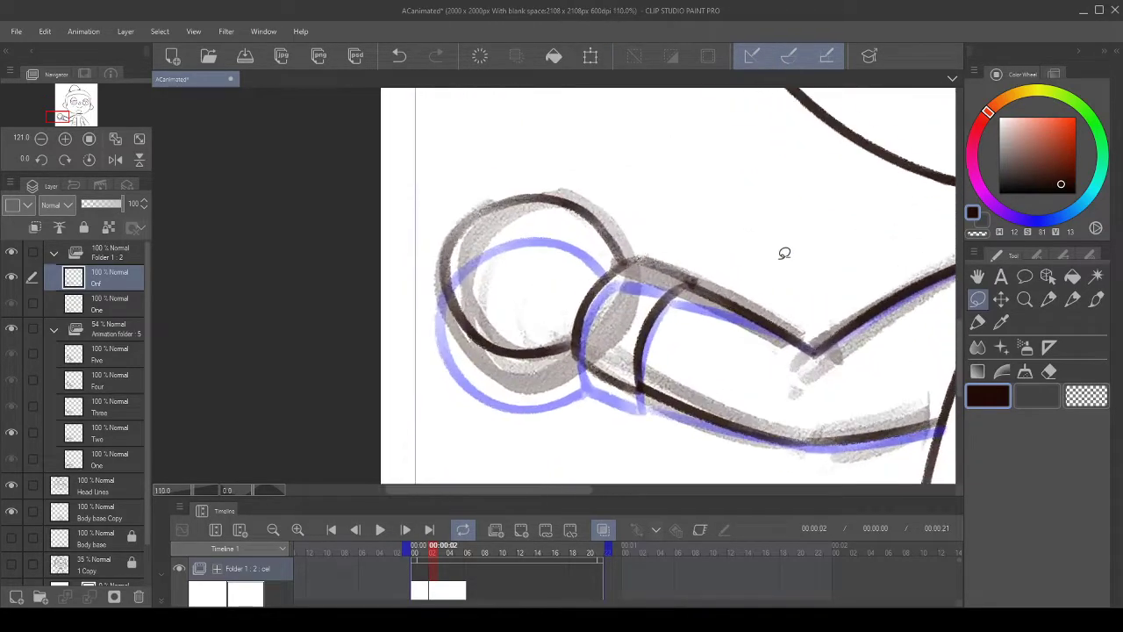
- Step back and forth through the history, ending with the second cel's inked hand outline undone
click(399, 56)
click(399, 57)
click(400, 58)
click(436, 58)
click(436, 58)
click(436, 57)
click(399, 56)
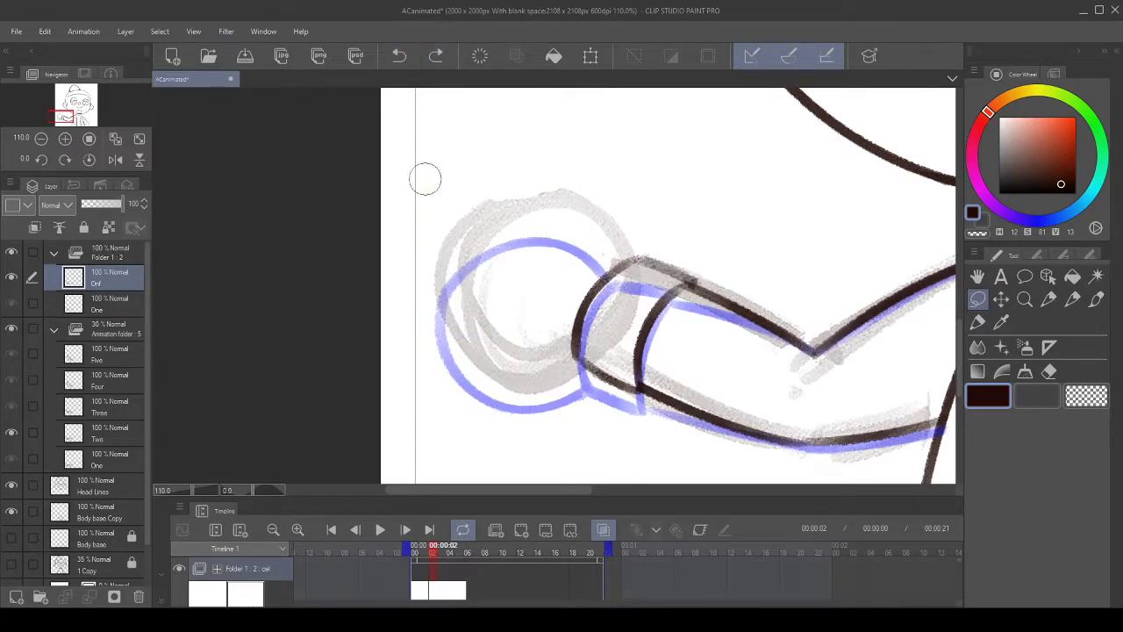
- Ink the outer side of the hand with the Pen as a curve rising from the cuff's corner, retrying as needed
drag(518, 306, 455, 321)
click(65, 160)
click(65, 160)
click(65, 160)
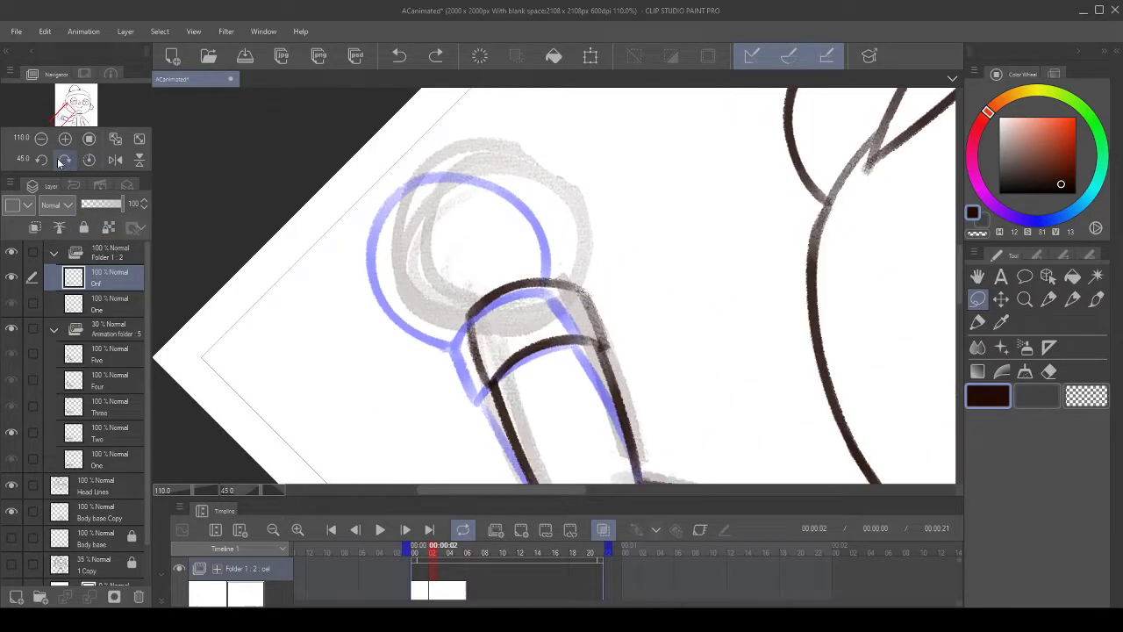
click(65, 160)
drag(495, 260, 454, 285)
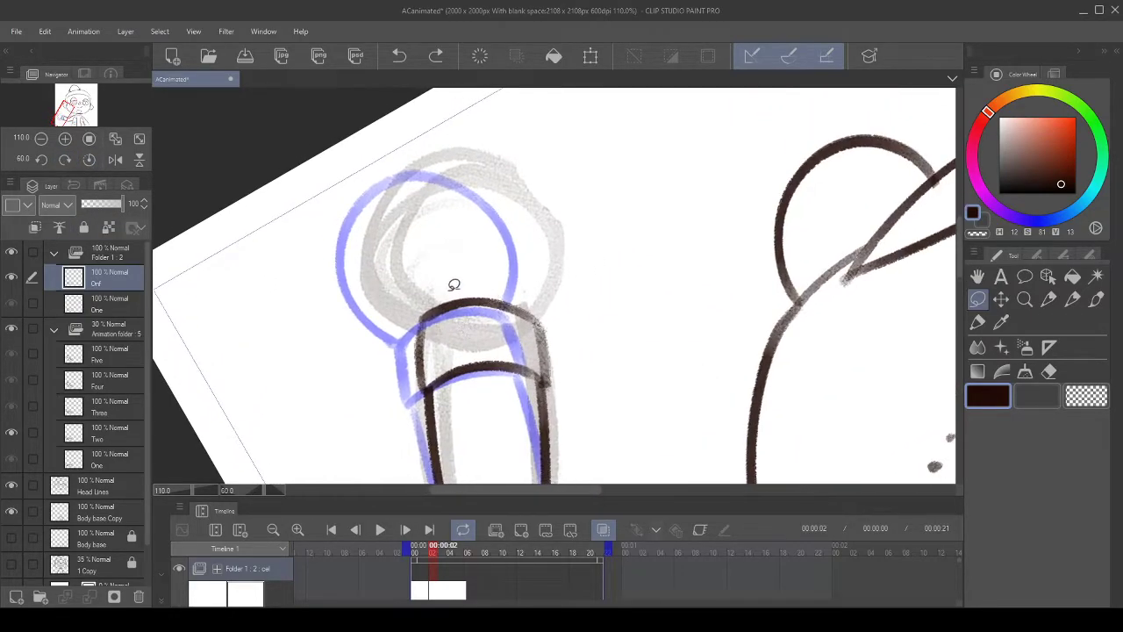
click(1051, 301)
click(1077, 305)
drag(501, 327, 508, 323)
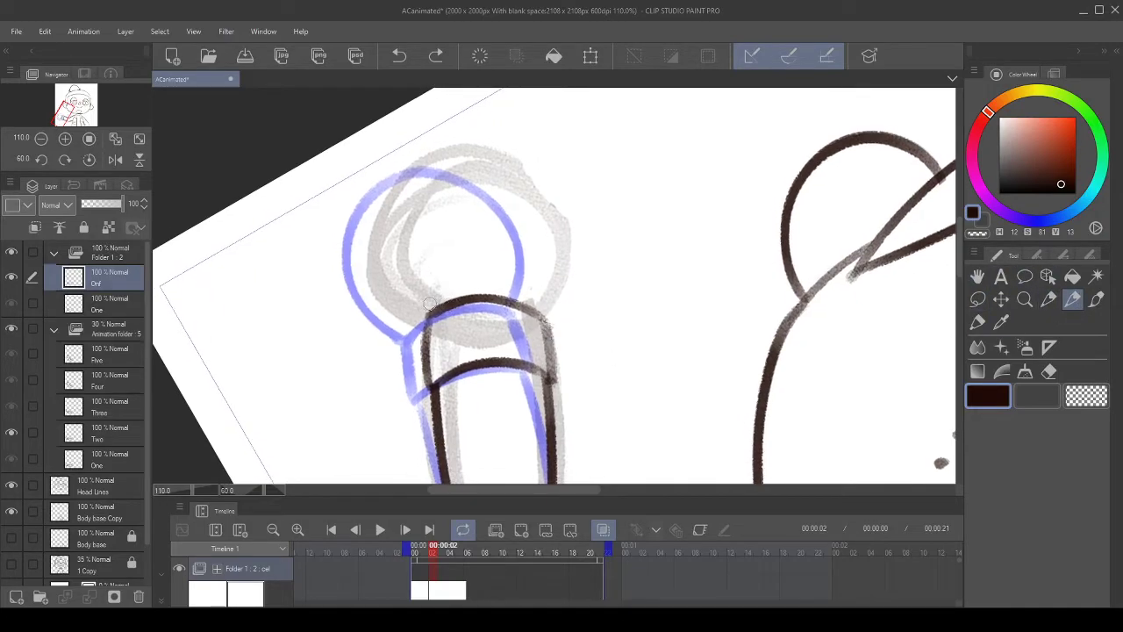
drag(426, 303, 444, 176)
click(399, 55)
mouse_move(429, 310)
mouse_down()
mouse_move(481, 130)
mouse_move(558, 209)
mouse_up()
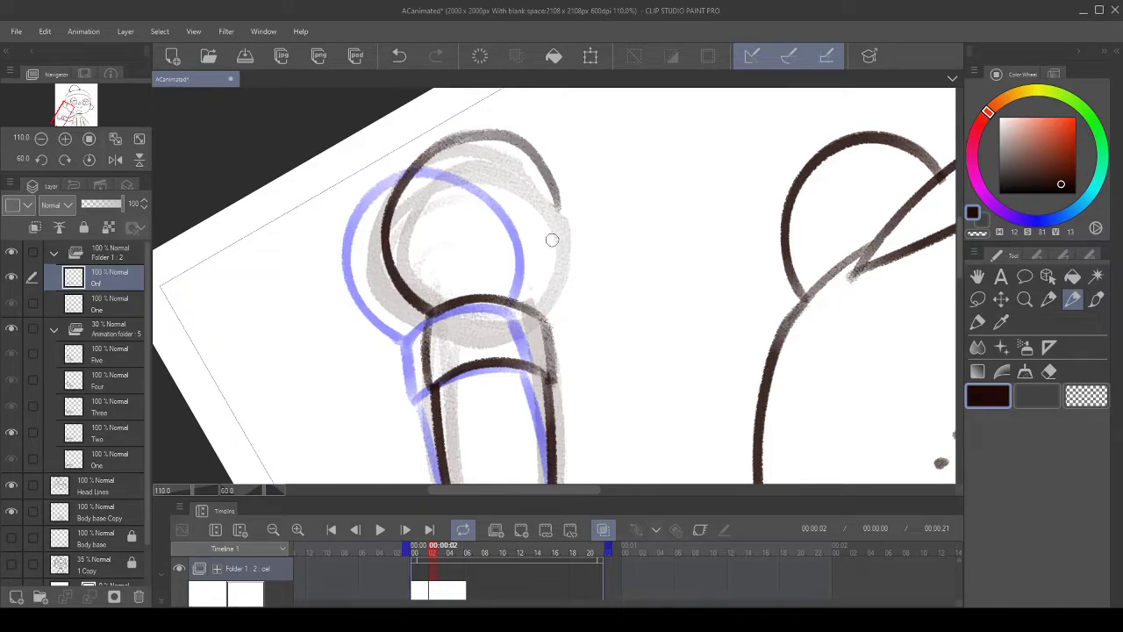
click(400, 55)
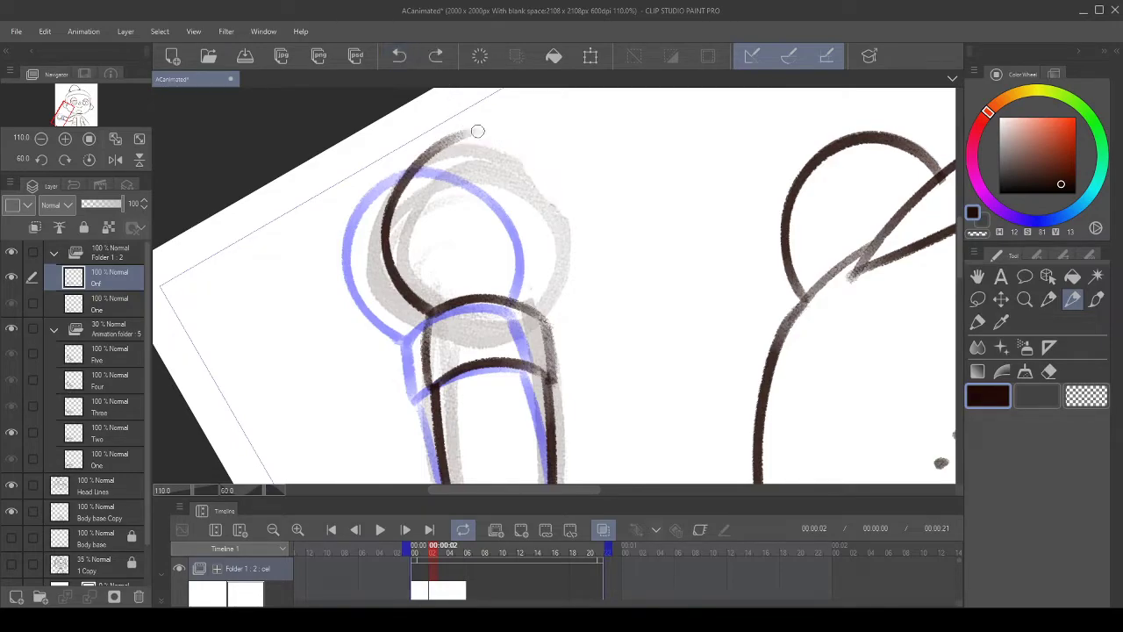
- Ink the rounded top of the hand from the end of the outer curve, undoing and repeating strokes until it fits
drag(481, 136, 584, 242)
click(400, 55)
drag(458, 139, 564, 207)
click(399, 55)
drag(439, 136, 574, 204)
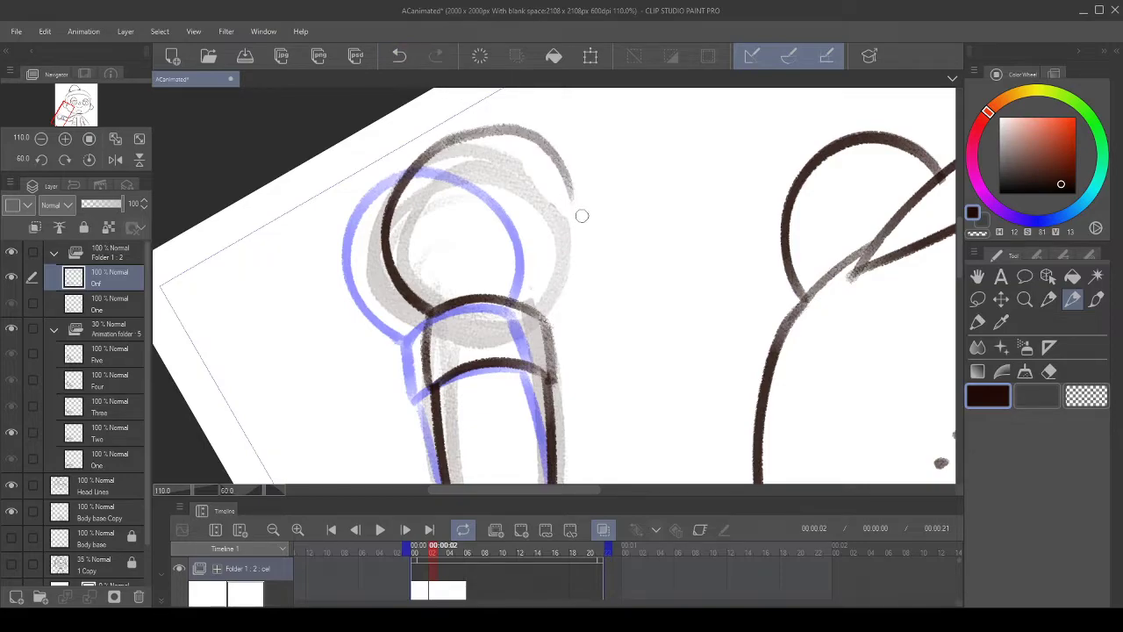
click(418, 55)
mouse_move(452, 130)
mouse_down()
mouse_move(555, 171)
mouse_move(573, 230)
mouse_up()
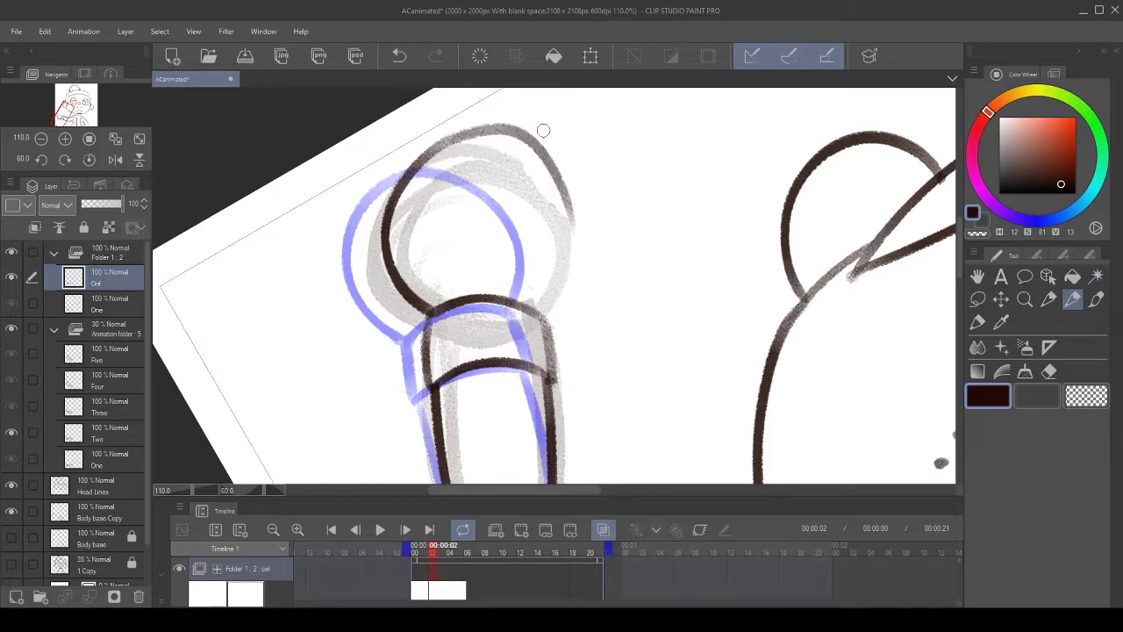
click(417, 55)
mouse_move(449, 133)
mouse_down()
mouse_move(479, 132)
mouse_move(537, 200)
mouse_move(550, 279)
mouse_move(563, 237)
mouse_move(427, 255)
mouse_up()
click(400, 55)
click(399, 56)
- Flip the canvas view horizontally and ink the hand's remaining side from the cuff's other corner, repeating until the outline closes
click(115, 158)
drag(453, 351, 444, 216)
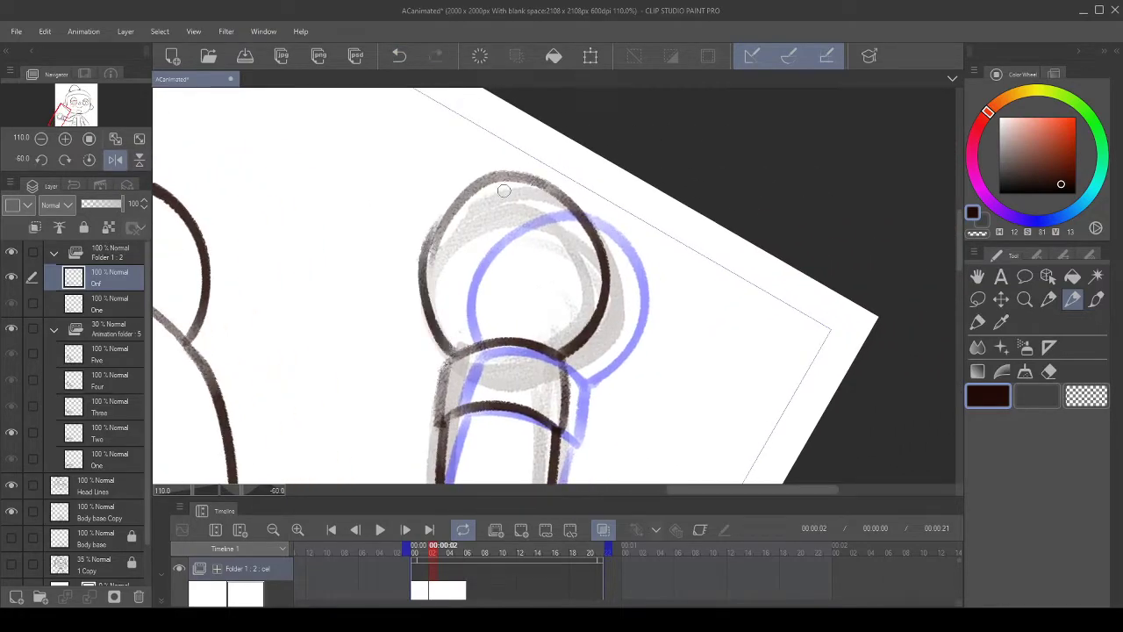
click(410, 57)
drag(456, 352, 453, 198)
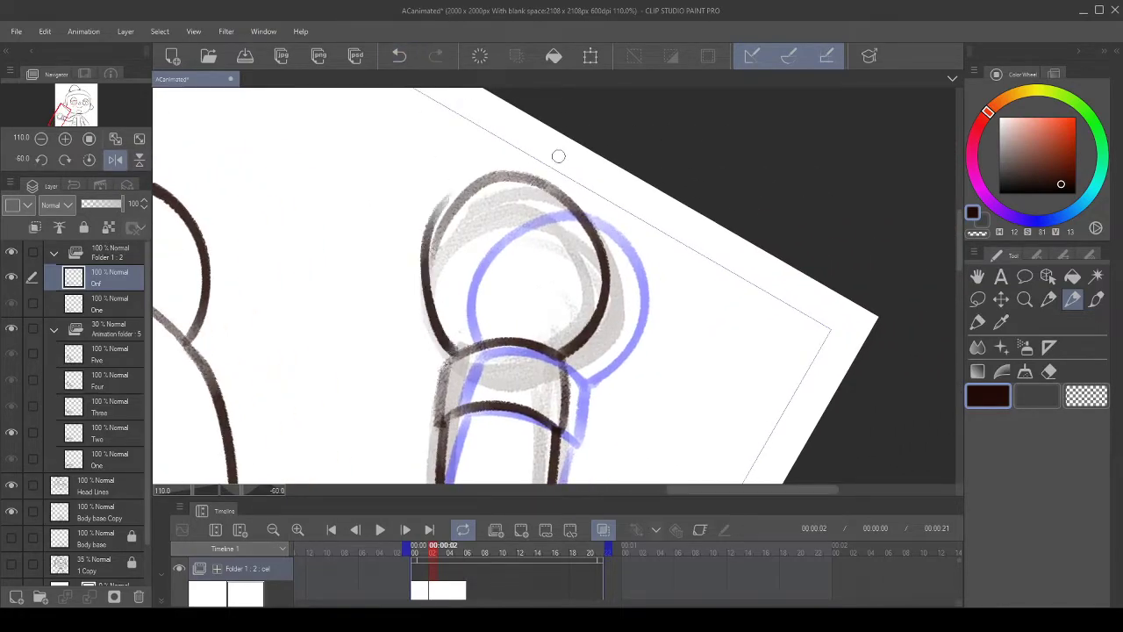
click(400, 60)
mouse_move(454, 351)
mouse_down()
mouse_move(444, 223)
mouse_move(470, 200)
mouse_up()
click(399, 55)
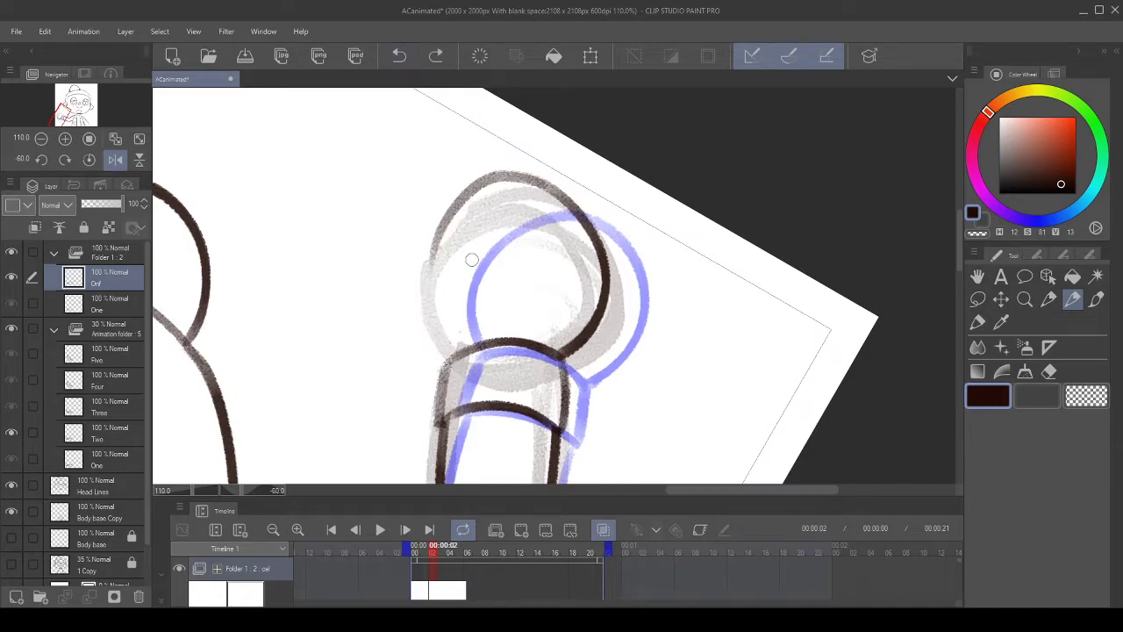
drag(455, 347, 478, 174)
click(400, 55)
drag(455, 352, 535, 162)
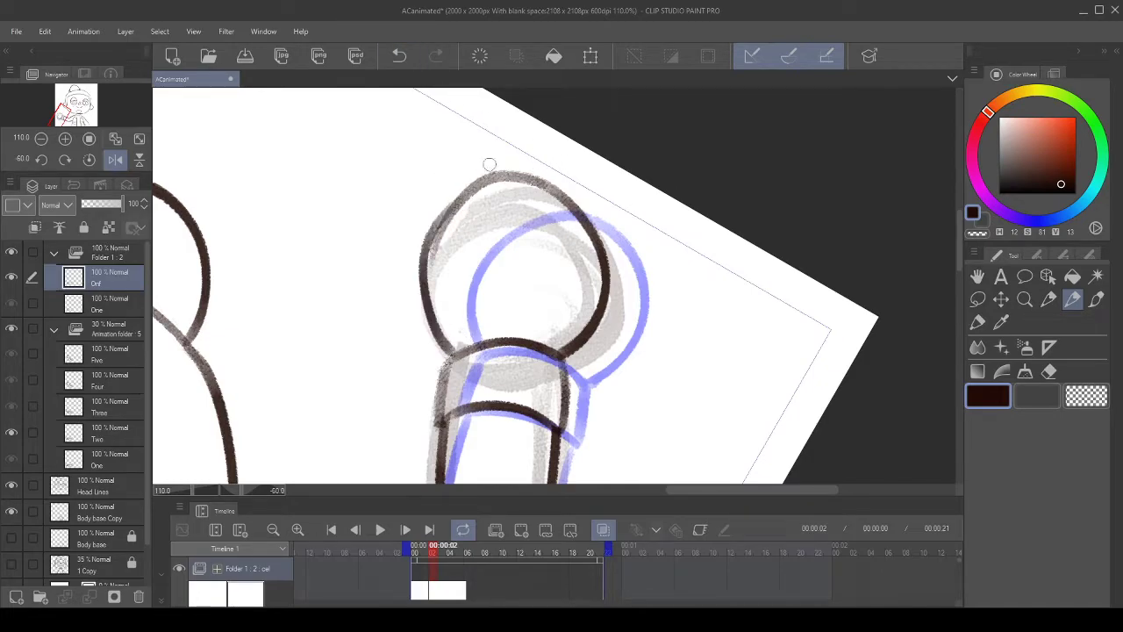
scroll(524, 191, up, 2)
click(400, 55)
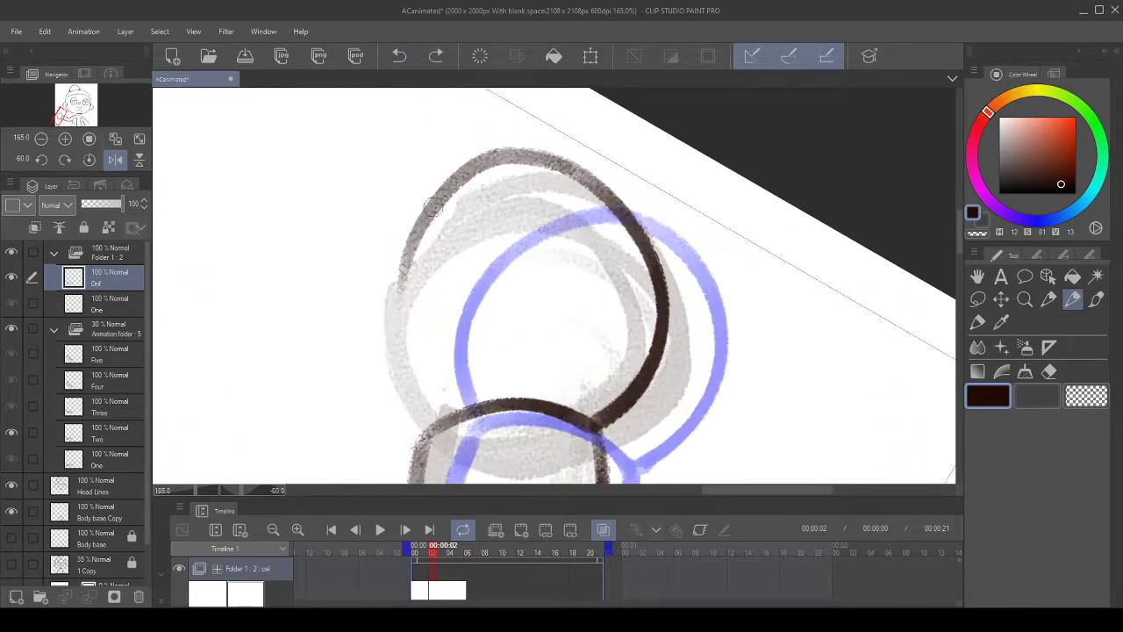
mouse_move(436, 417)
mouse_down()
mouse_move(422, 400)
mouse_move(517, 149)
mouse_up()
click(400, 55)
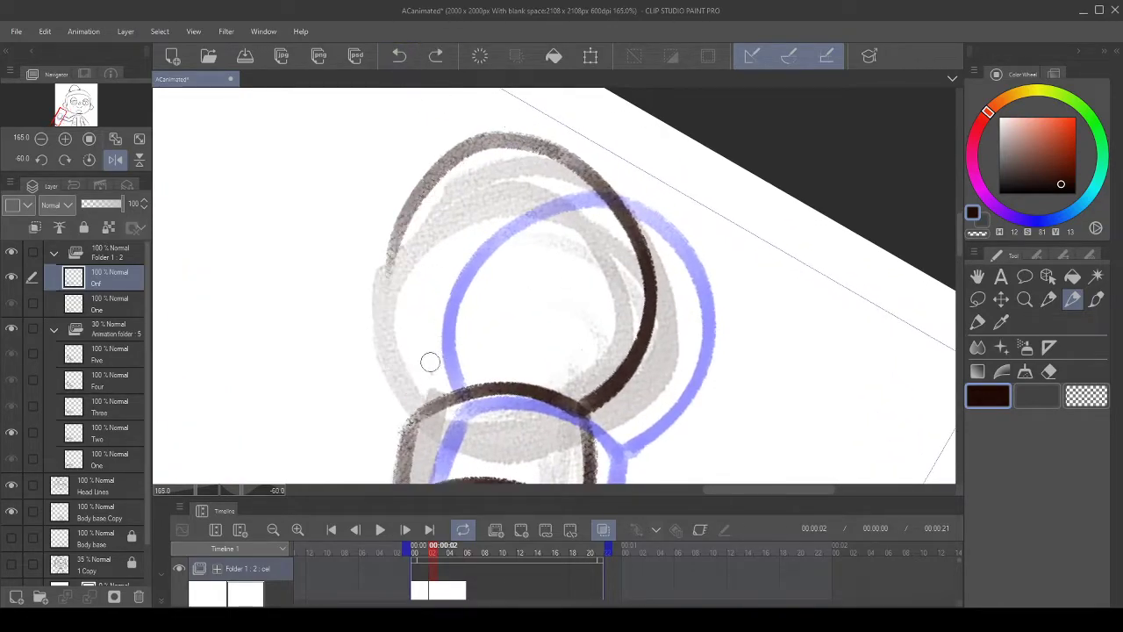
drag(427, 401, 504, 145)
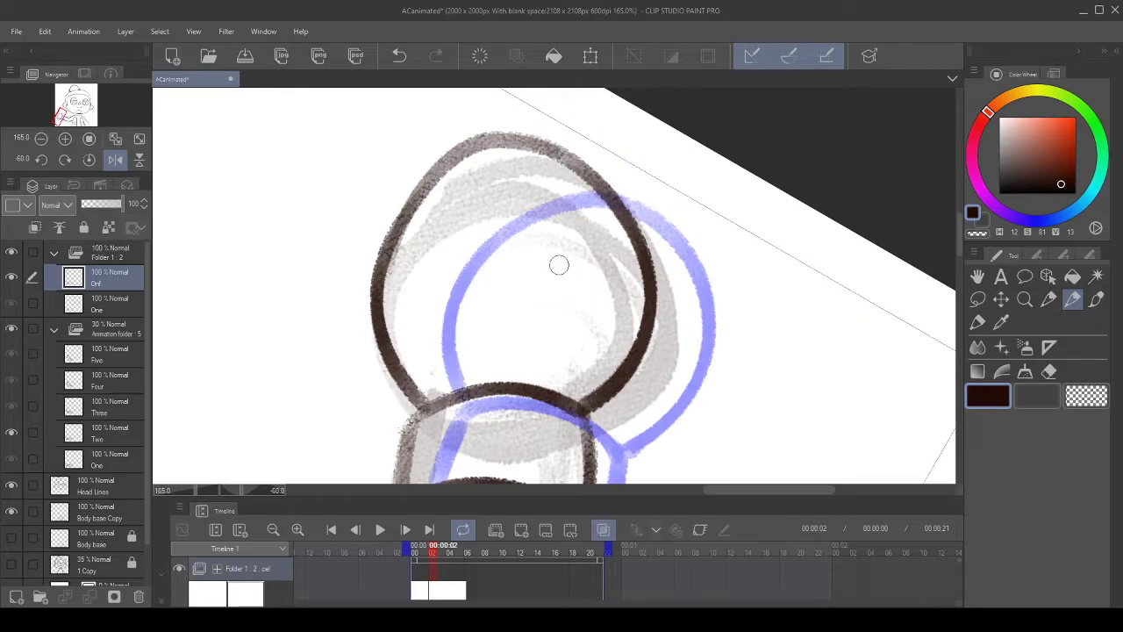
- Lasso the second cel's inked hand outline above the cuff to select it
scroll(559, 263, down, 5)
click(978, 299)
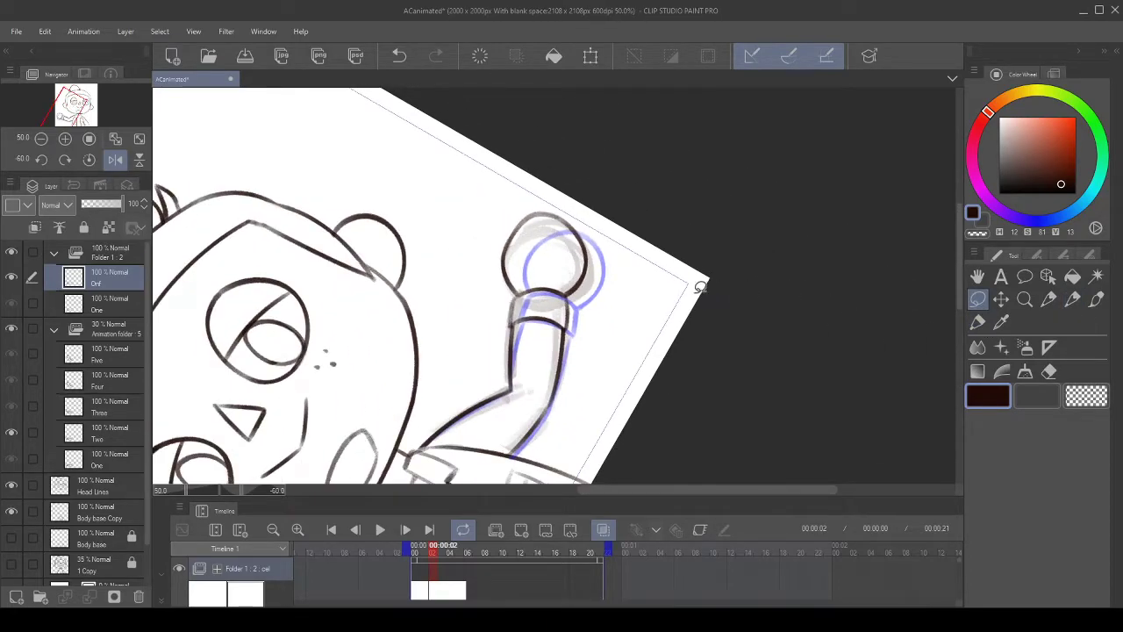
scroll(582, 296, up, 6)
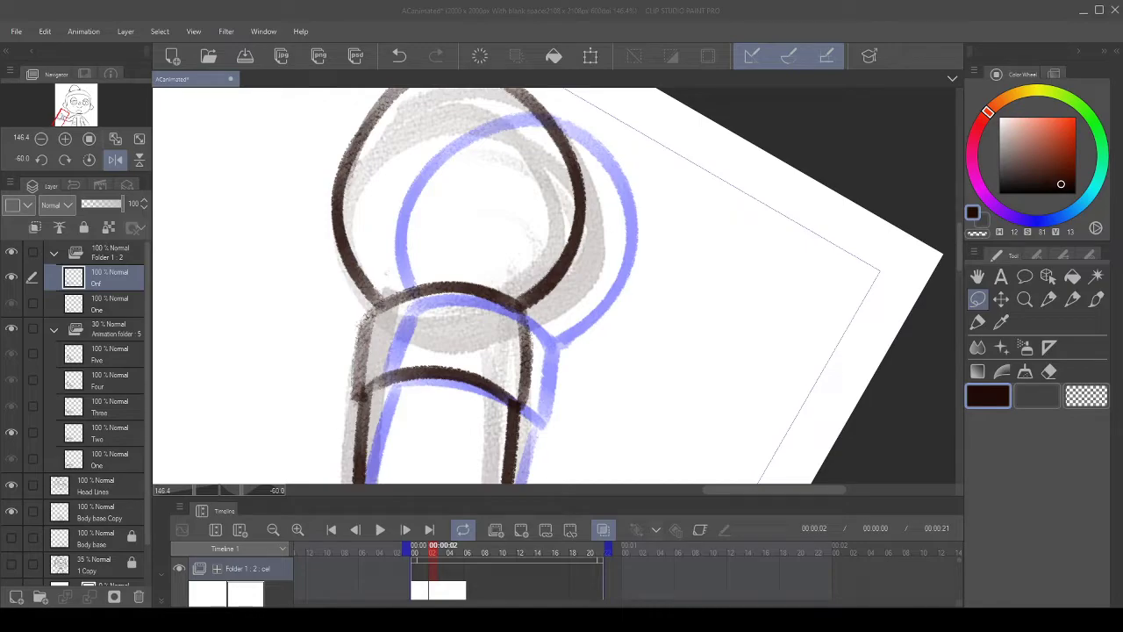
scroll(461, 298, down, 2)
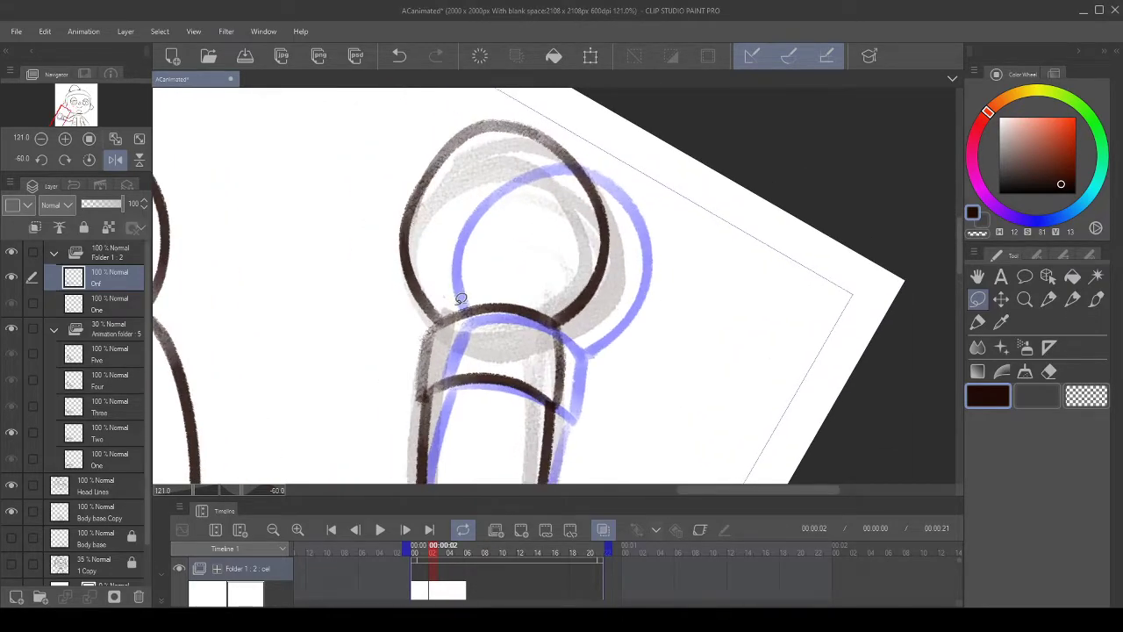
mouse_move(448, 308)
mouse_down()
mouse_move(403, 316)
mouse_move(363, 231)
mouse_move(421, 116)
mouse_move(500, 101)
mouse_move(704, 240)
mouse_move(653, 320)
mouse_move(570, 328)
mouse_move(542, 304)
mouse_move(483, 294)
mouse_up()
scroll(491, 276, down, 3)
scroll(491, 269, up, 2)
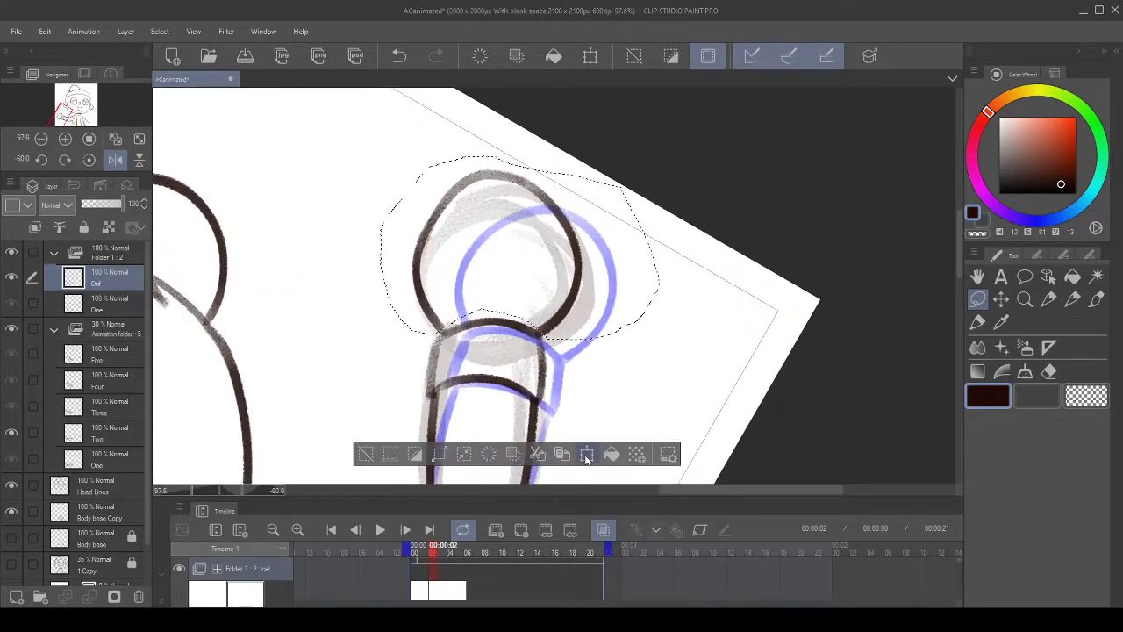
- Start a free transform on the selected hand and pull its upper corner slightly inward, undoing and repeating the adjustment
click(587, 454)
drag(455, 98, 451, 115)
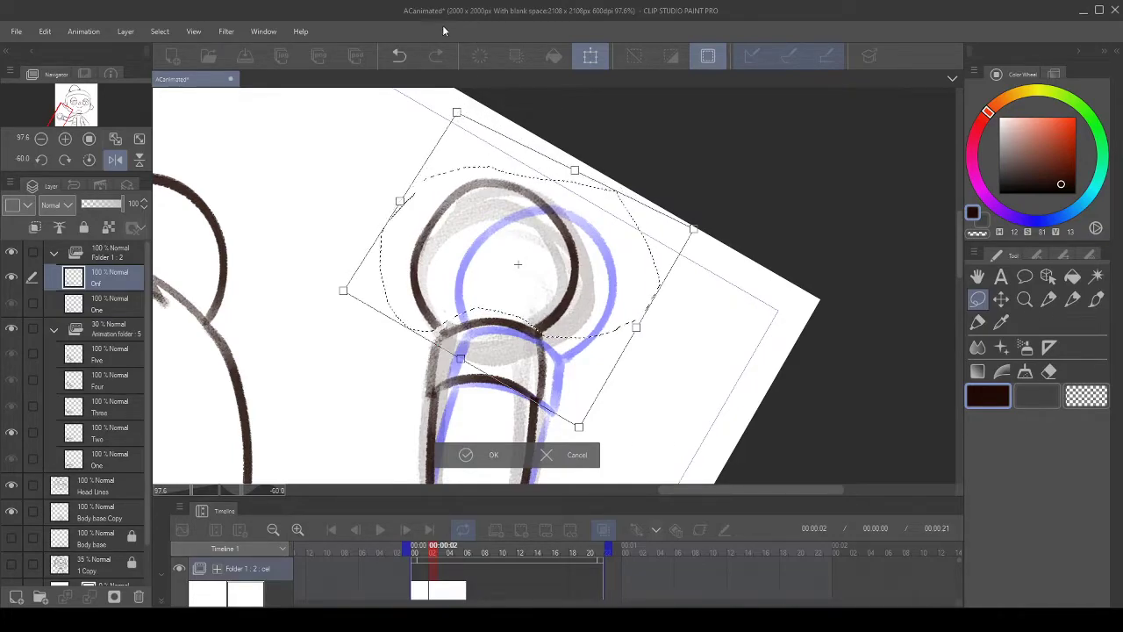
click(401, 57)
drag(458, 93, 461, 111)
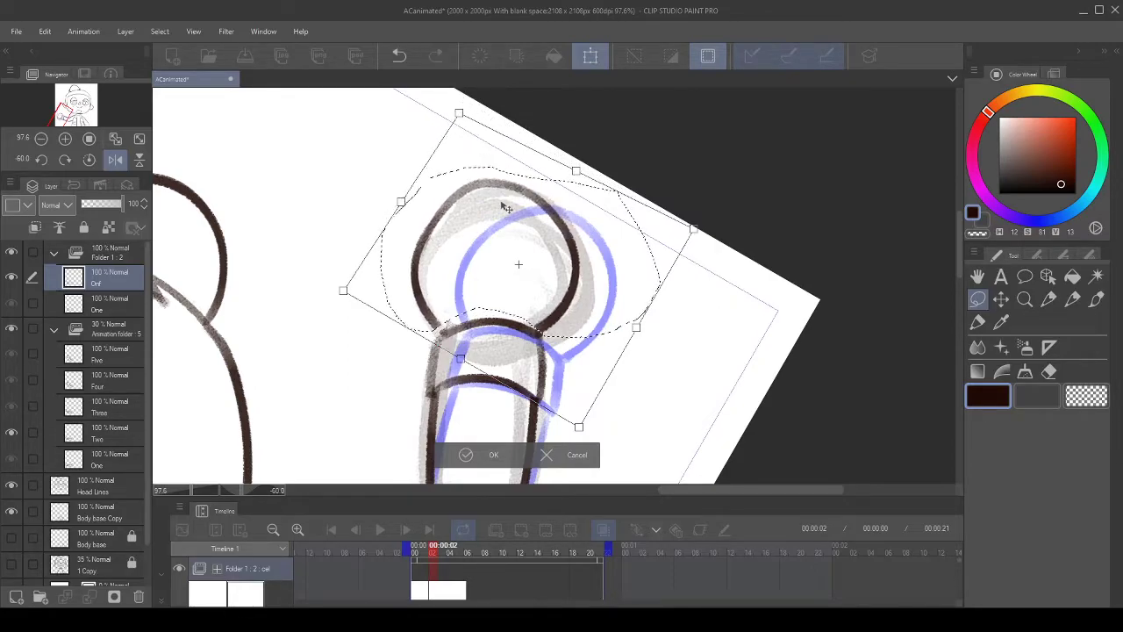
scroll(512, 237, up, 1)
drag(515, 267, 516, 264)
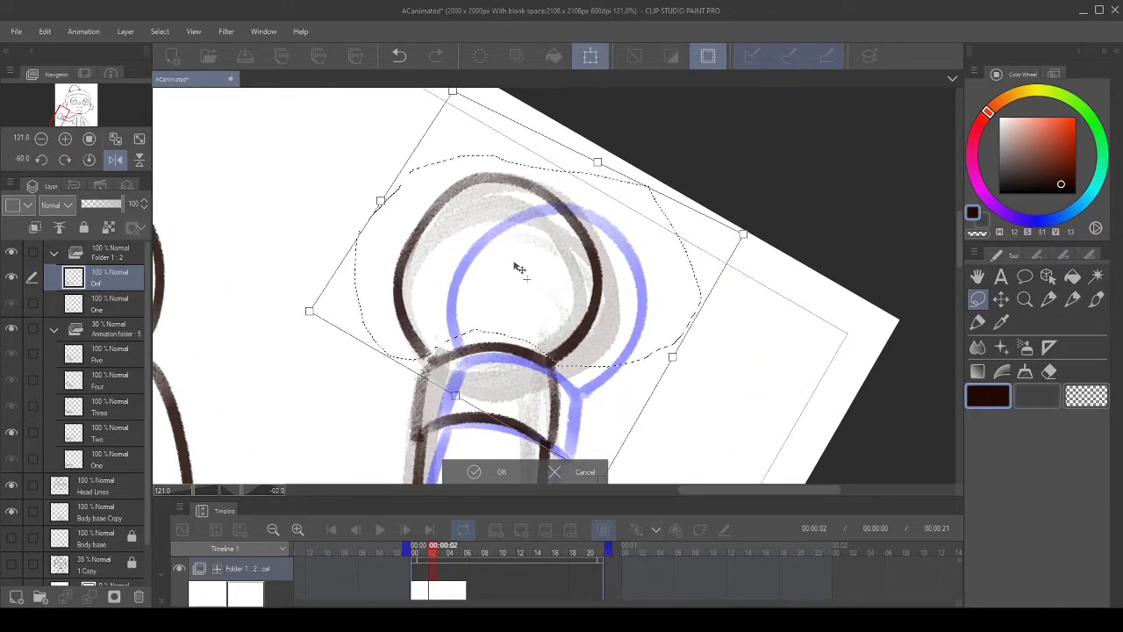
- Nudge the other corners of the hand's transform box to round the outline while checking it against the rough sketch
drag(309, 312, 315, 318)
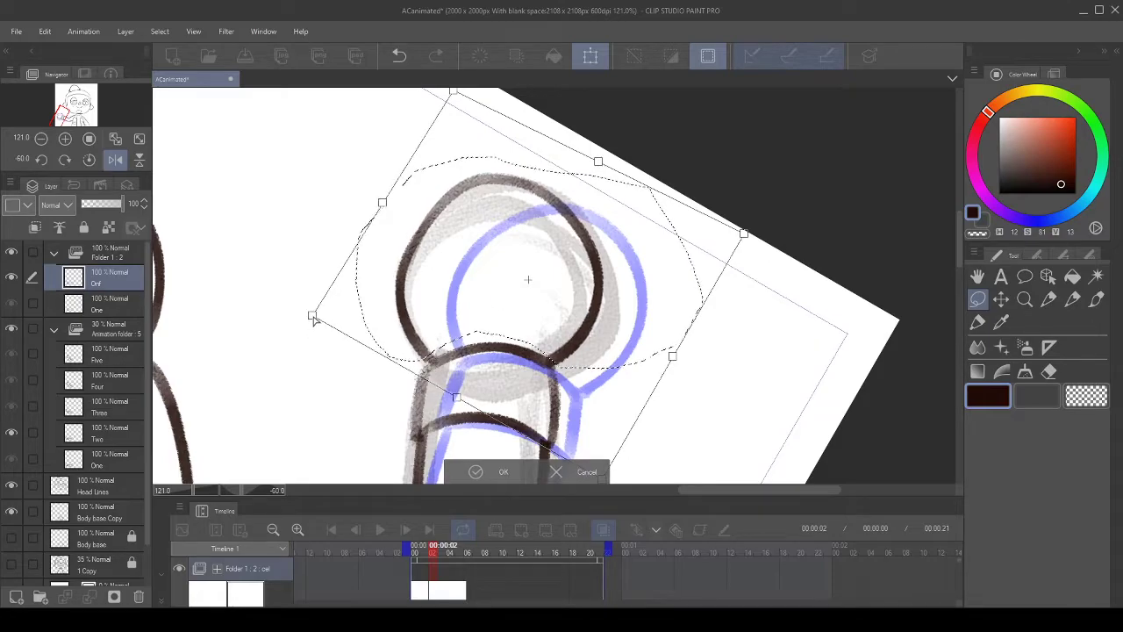
scroll(536, 169, down, 3)
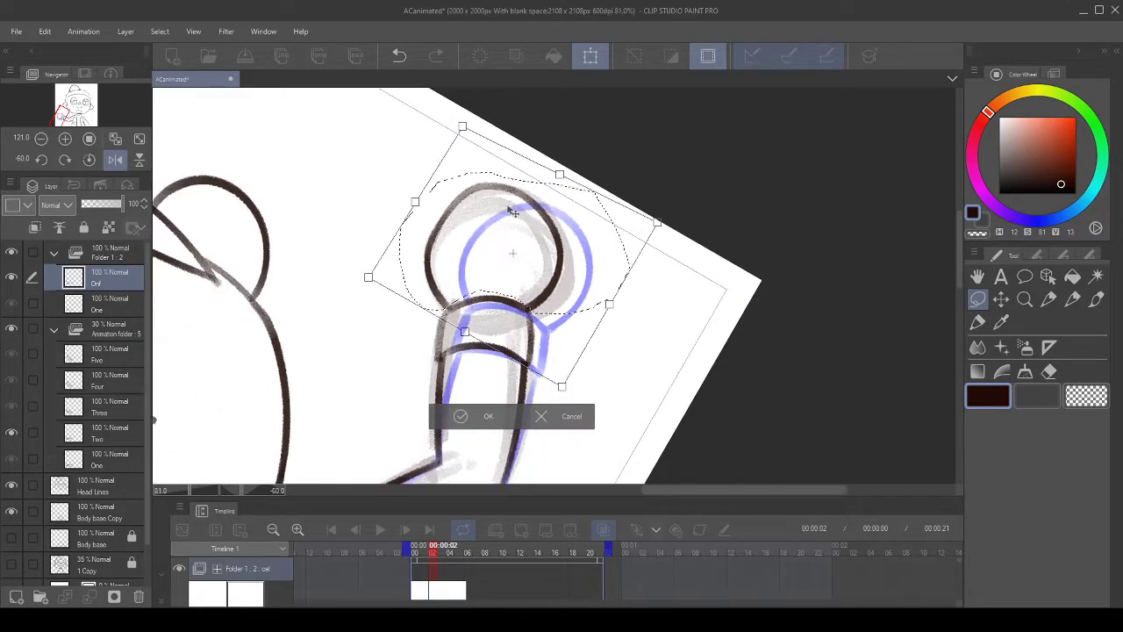
scroll(466, 131, up, 2)
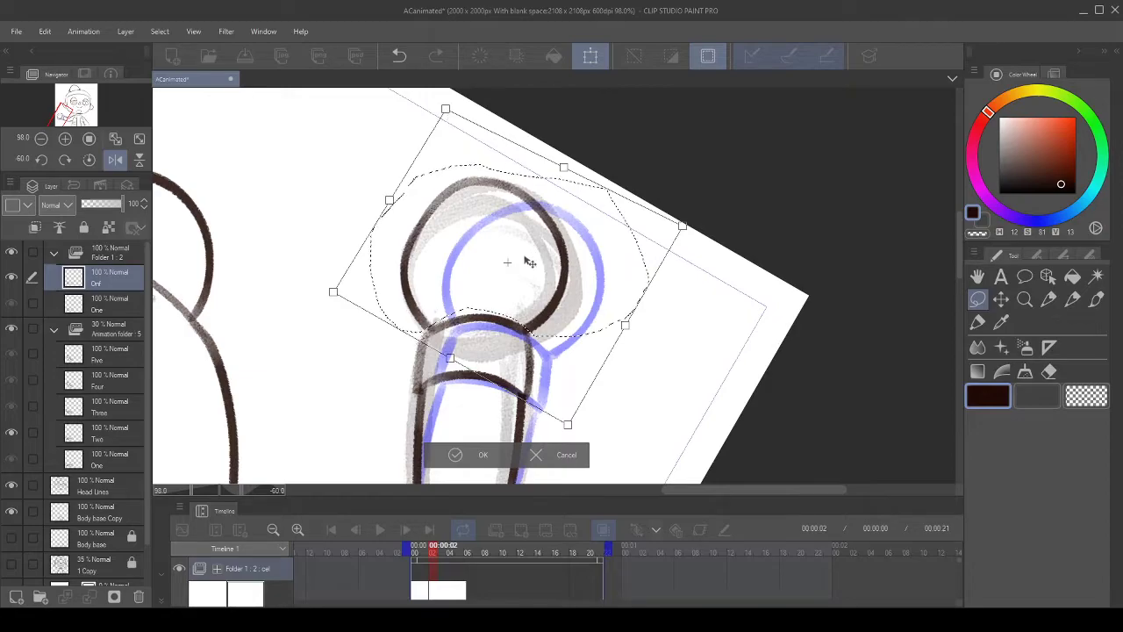
drag(447, 109, 441, 115)
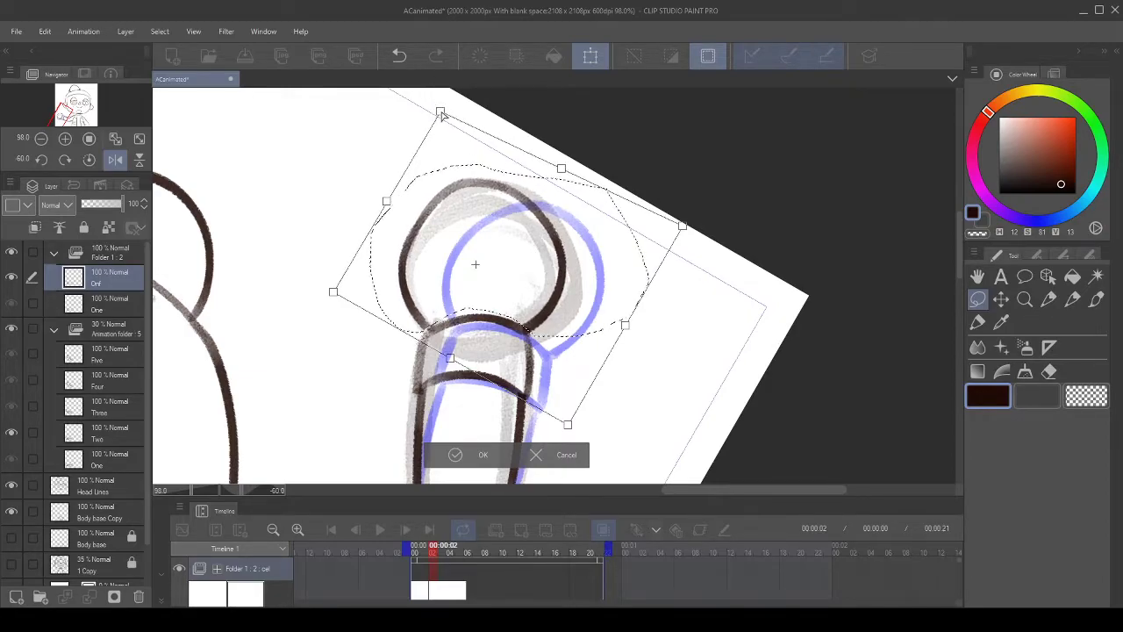
scroll(441, 115, down, 4)
scroll(423, 180, up, 4)
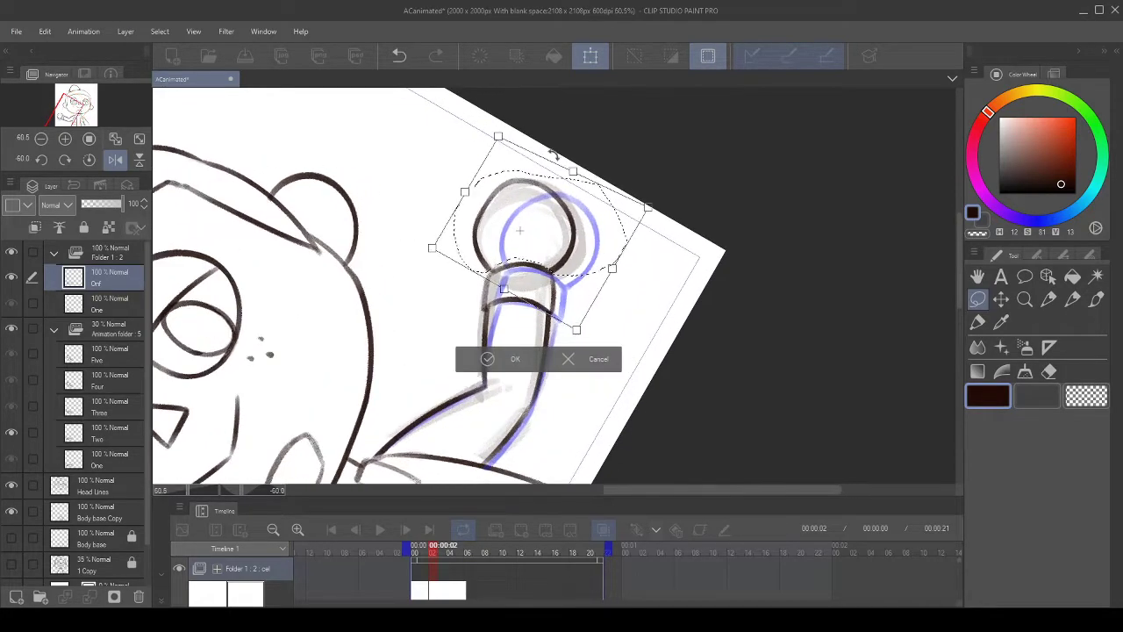
drag(675, 236, 576, 250)
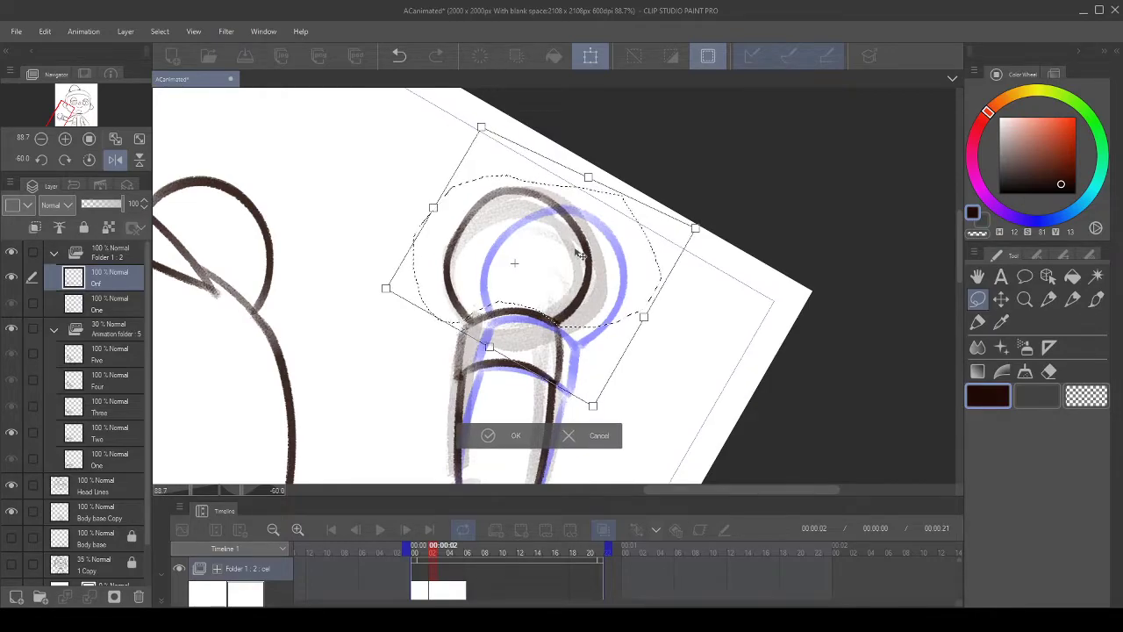
- Pull the hand's upper corner in a little more, apply the transform and deselect the hand
scroll(579, 254, down, 6)
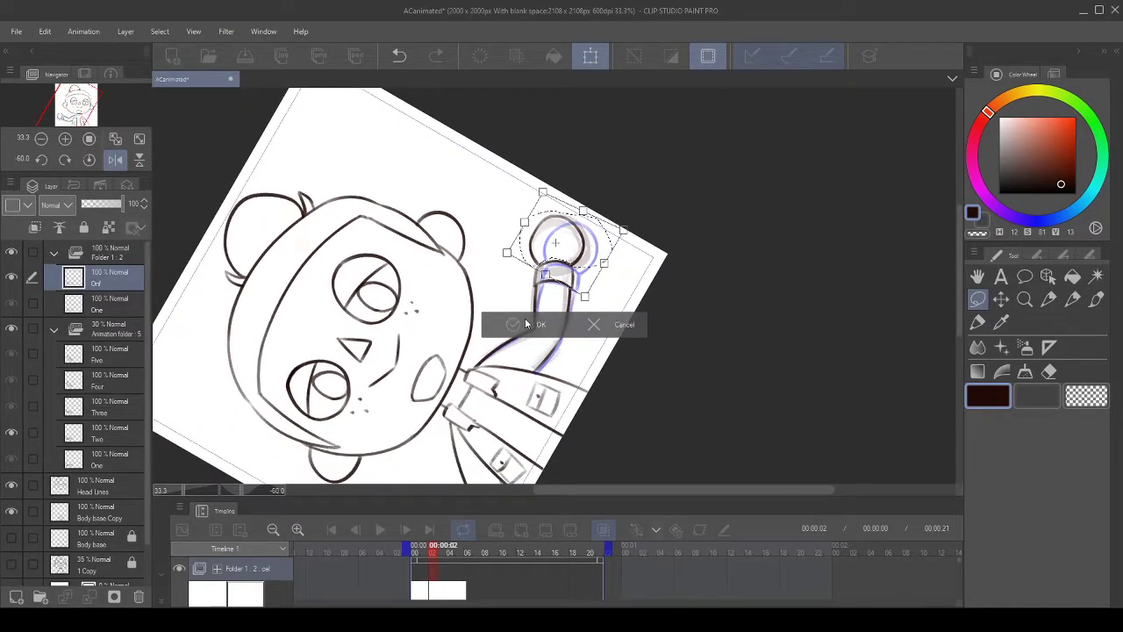
scroll(538, 208, up, 6)
drag(549, 160, 552, 171)
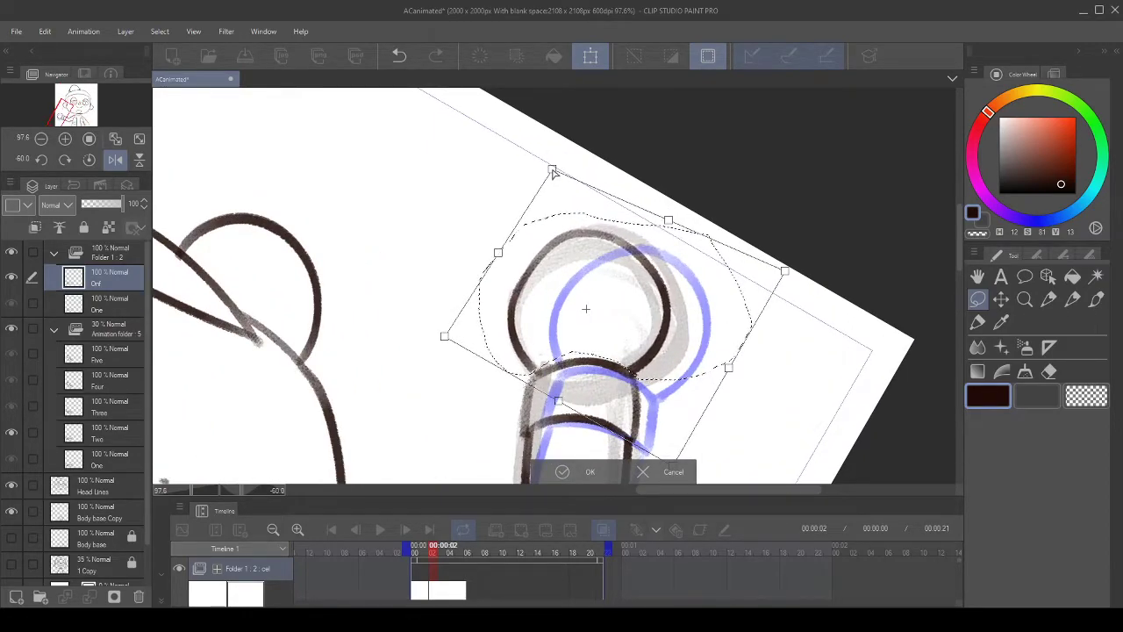
scroll(626, 262, down, 3)
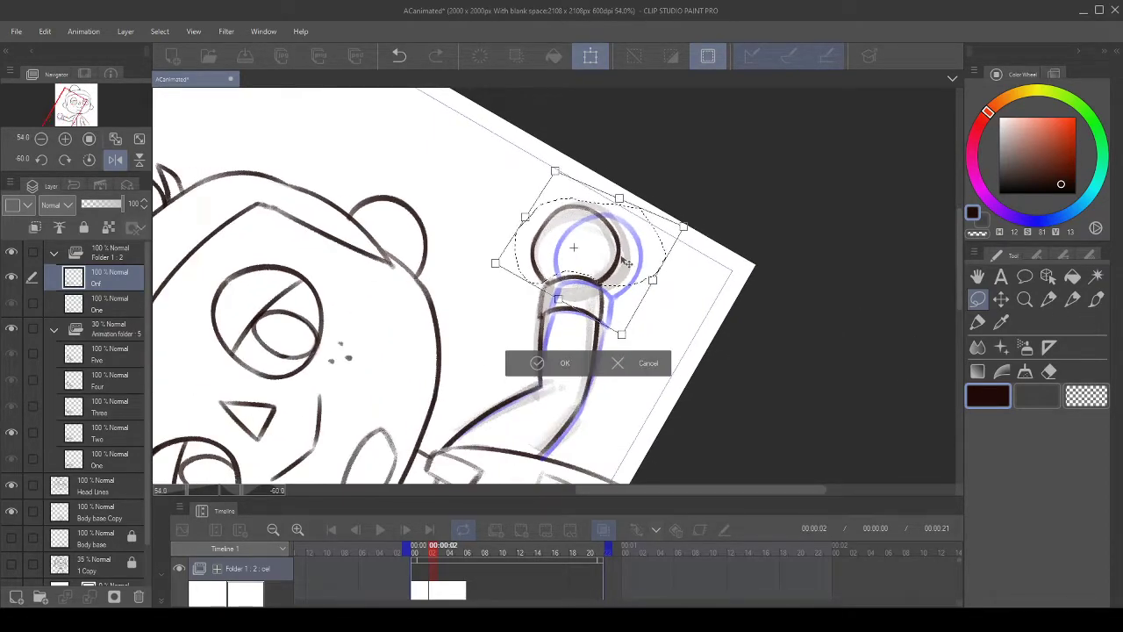
scroll(626, 263, down, 1)
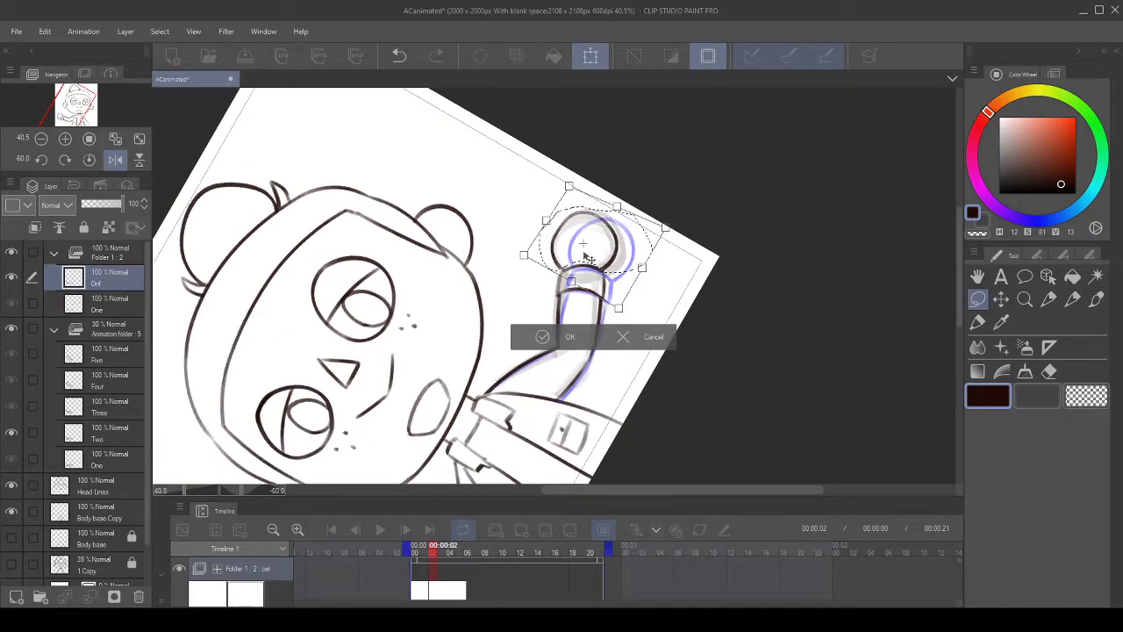
click(535, 341)
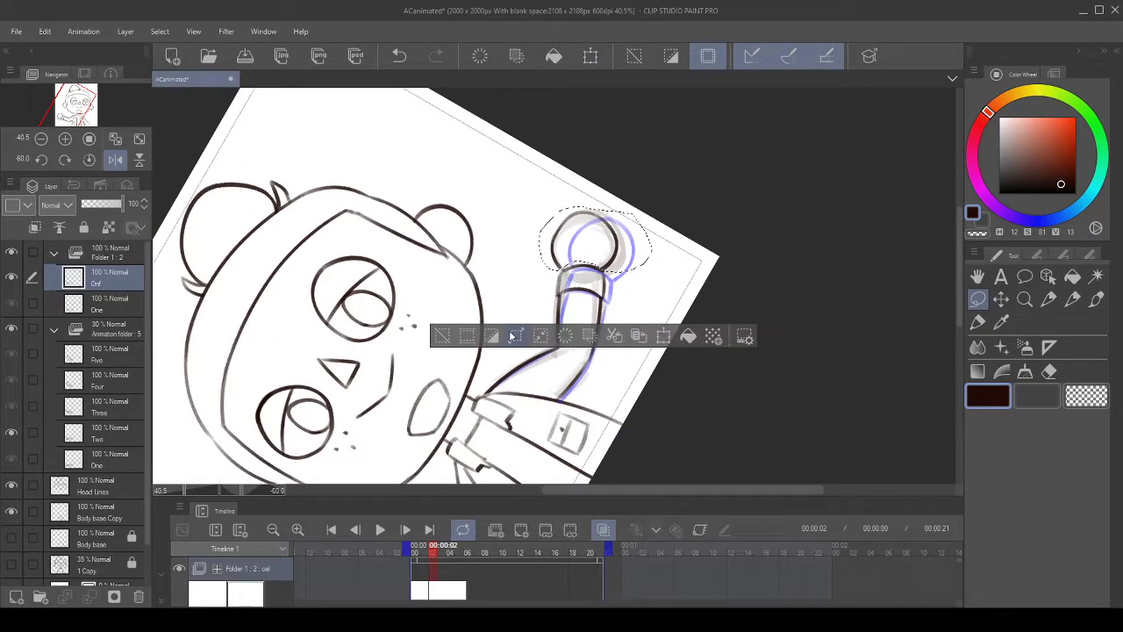
click(441, 337)
- Erase the hand outline's excess ink near the cuff's corner using the Pen with transparent colour
scroll(452, 301, up, 10)
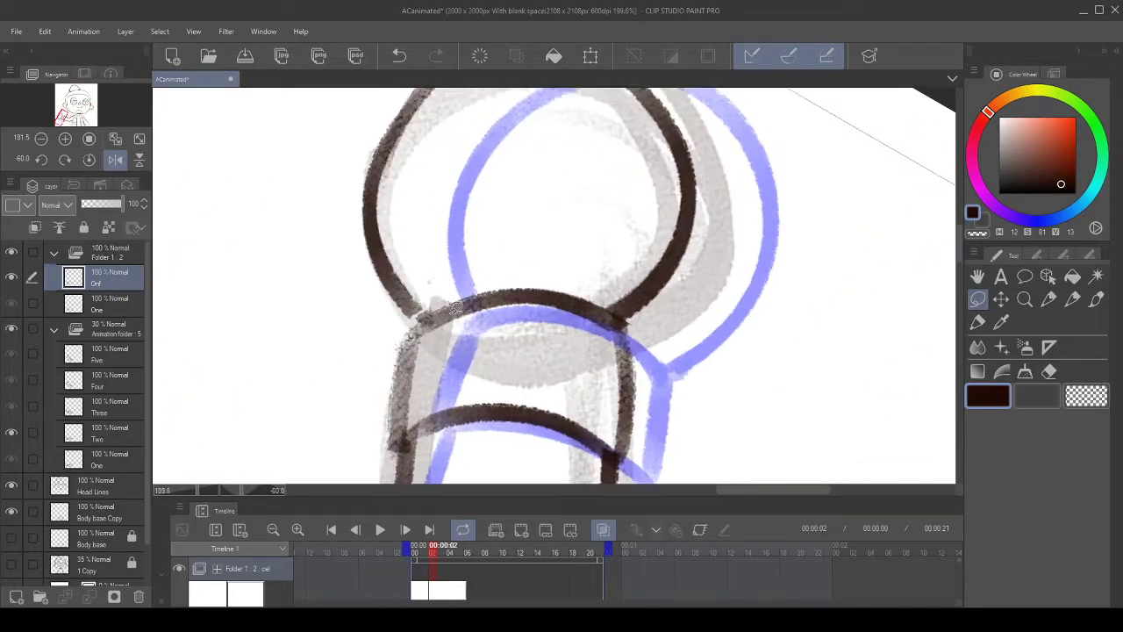
click(1048, 299)
click(978, 233)
drag(567, 344, 560, 326)
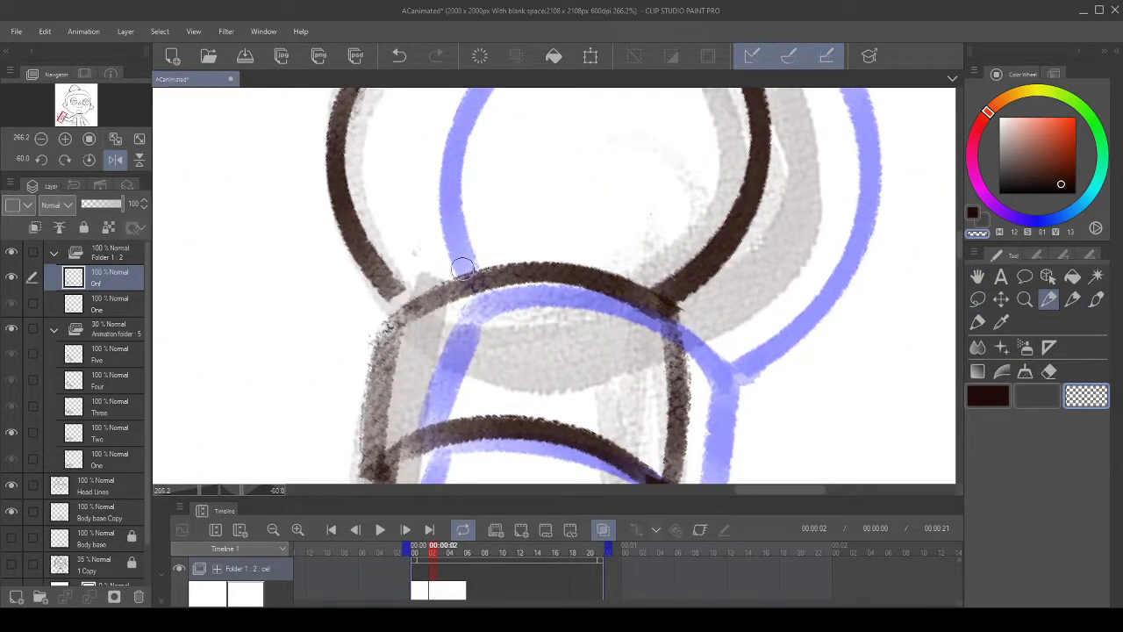
- Ink the join between the hand outline and the cuff's corner in dark brown, undoing the extra strokes along the cuff's edge
click(988, 396)
click(1072, 300)
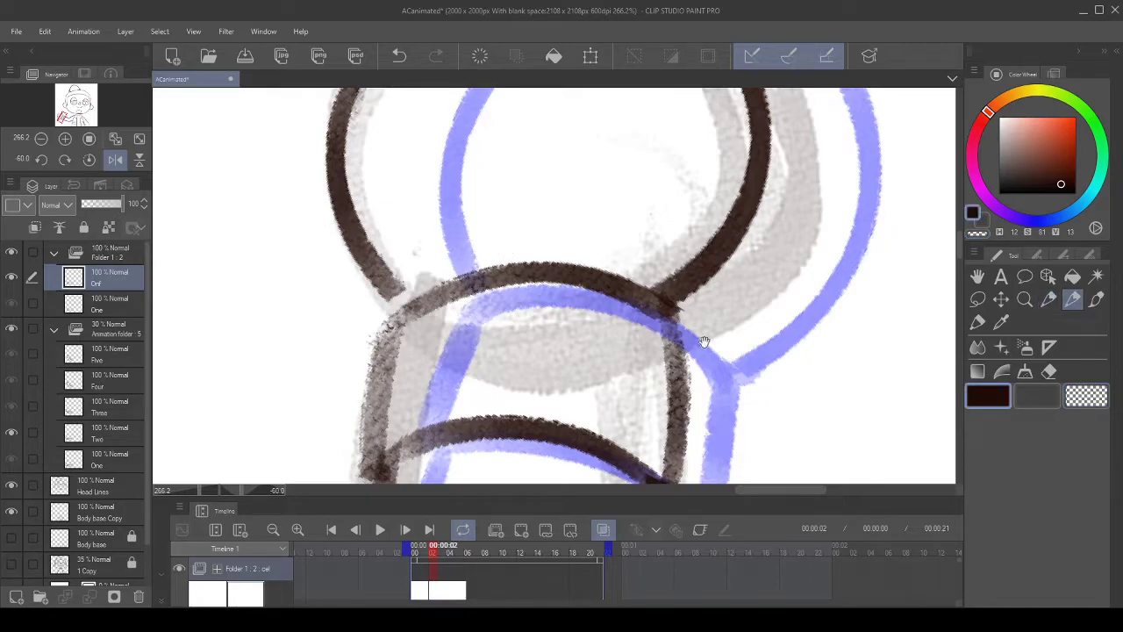
scroll(404, 290, down, 1)
mouse_move(423, 288)
mouse_down()
mouse_move(401, 286)
mouse_move(446, 279)
mouse_up()
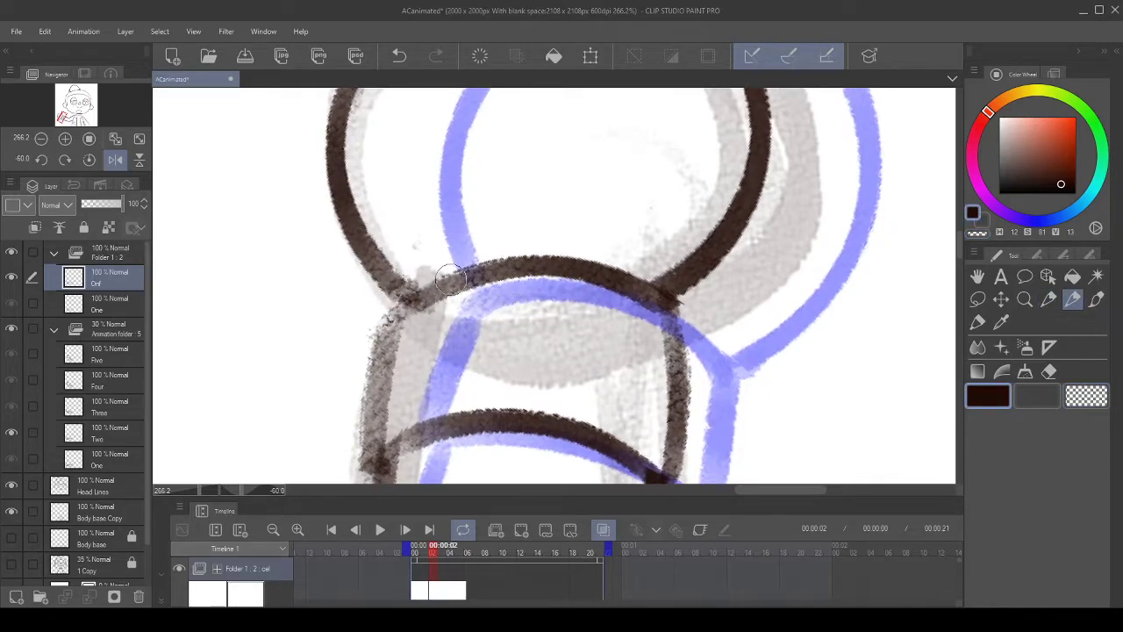
click(398, 56)
drag(393, 307, 439, 279)
click(405, 55)
click(402, 58)
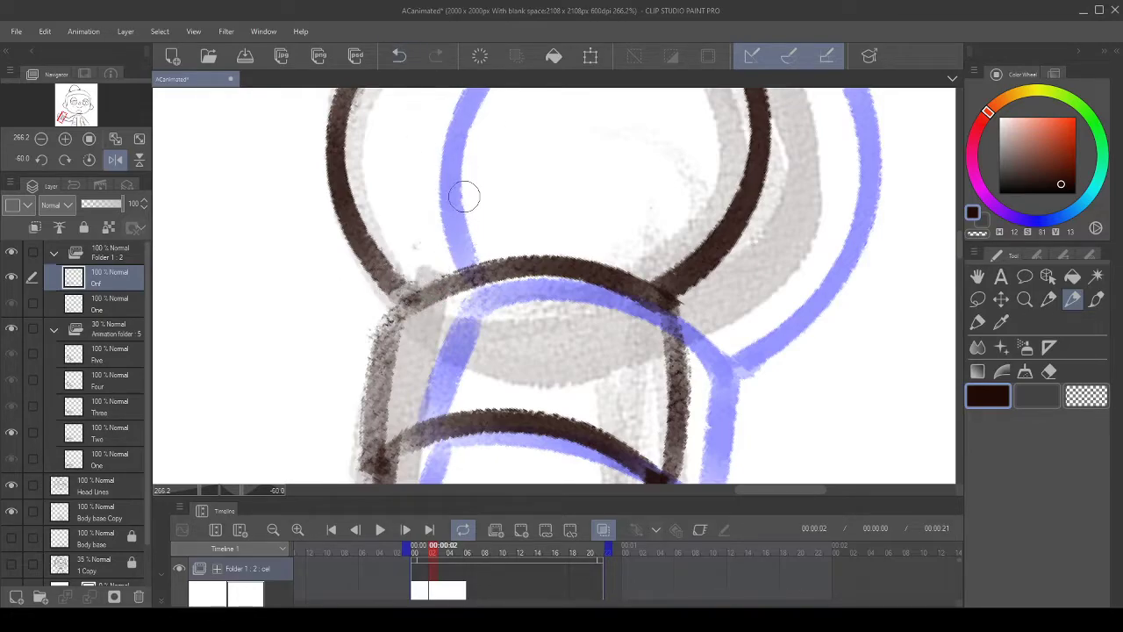
- Reset the canvas rotation and turn off the horizontal flip to bring the drawing back to its normal orientation
scroll(464, 221, down, 4)
scroll(465, 221, down, 5)
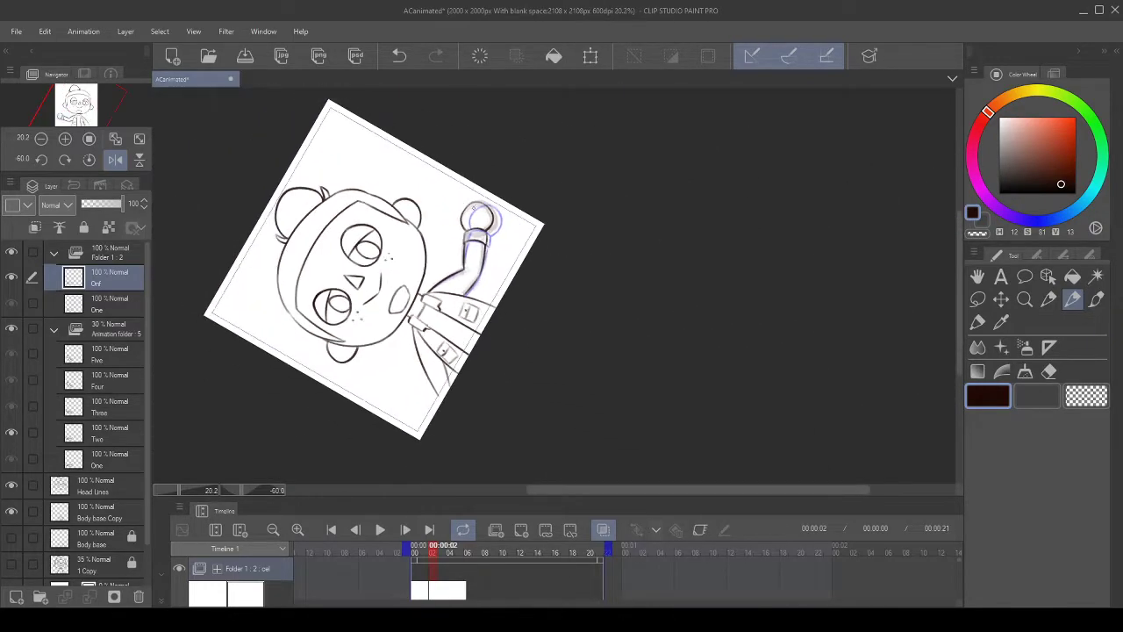
click(90, 161)
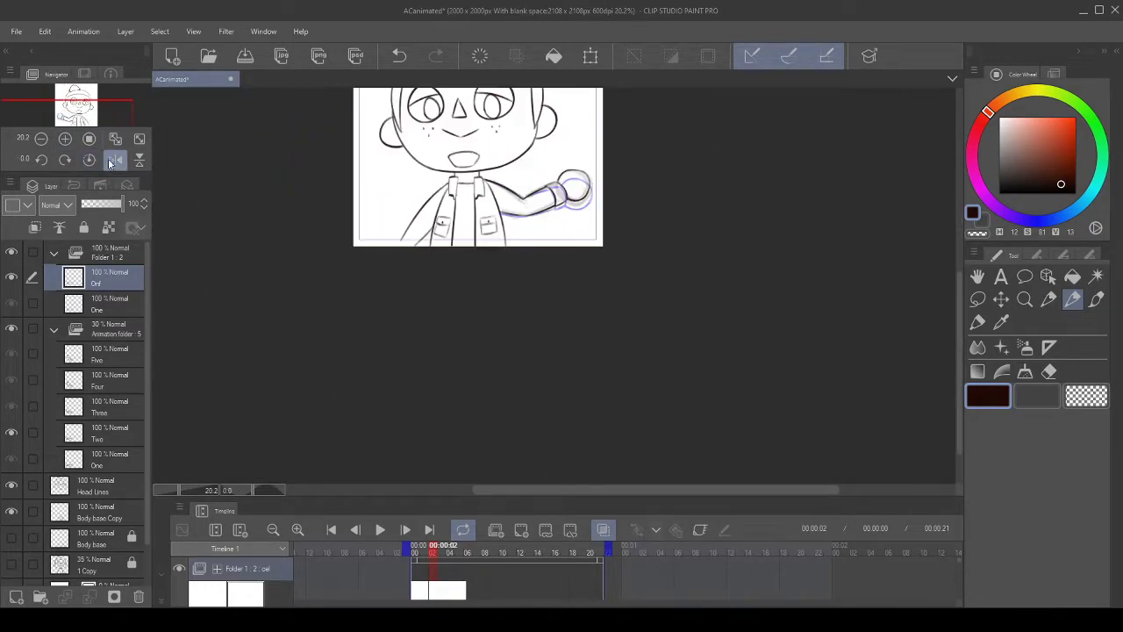
click(115, 161)
scroll(502, 233, down, 3)
scroll(517, 120, up, 3)
scroll(622, 251, up, 5)
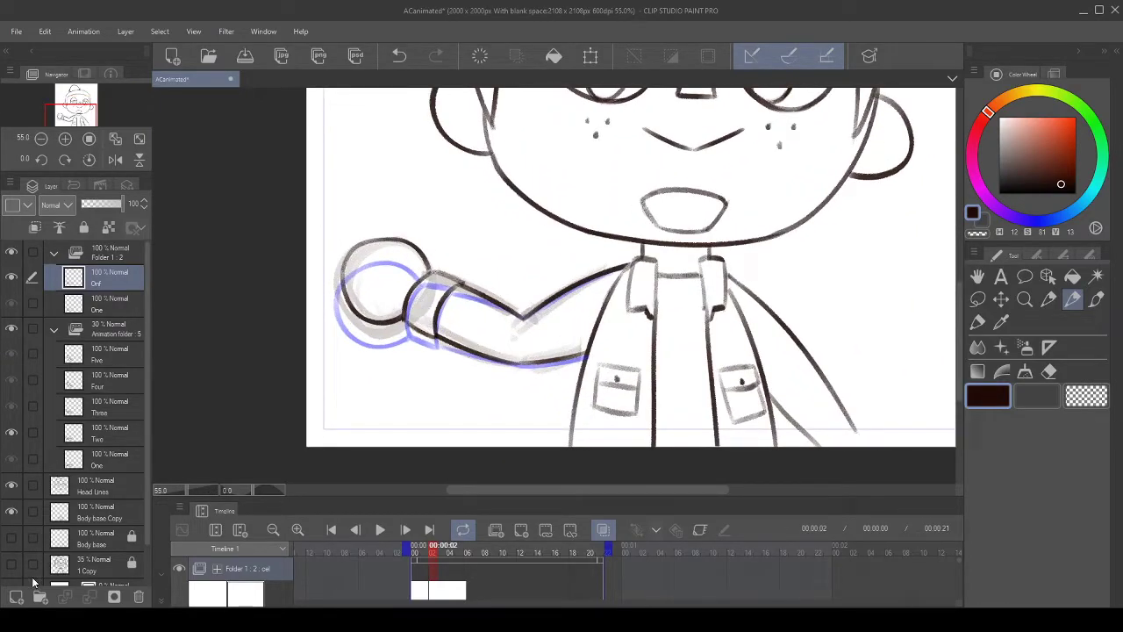
- Add a new animation cel at frame 4 of the line-art folder and rename the second and third cels Two and Three
click(451, 579)
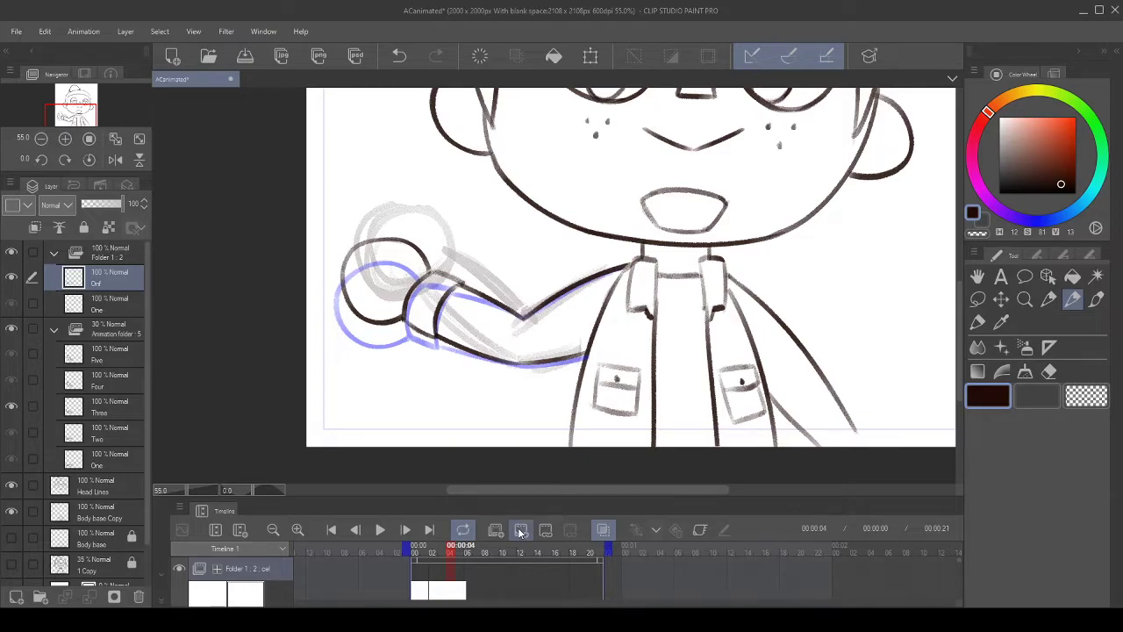
click(520, 532)
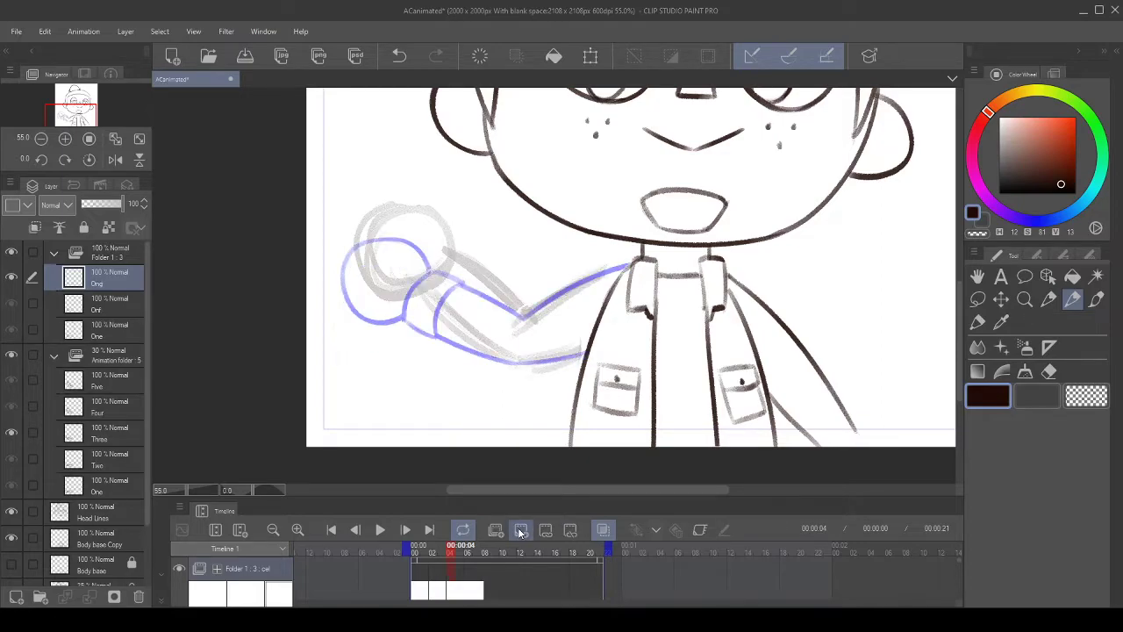
click(101, 307)
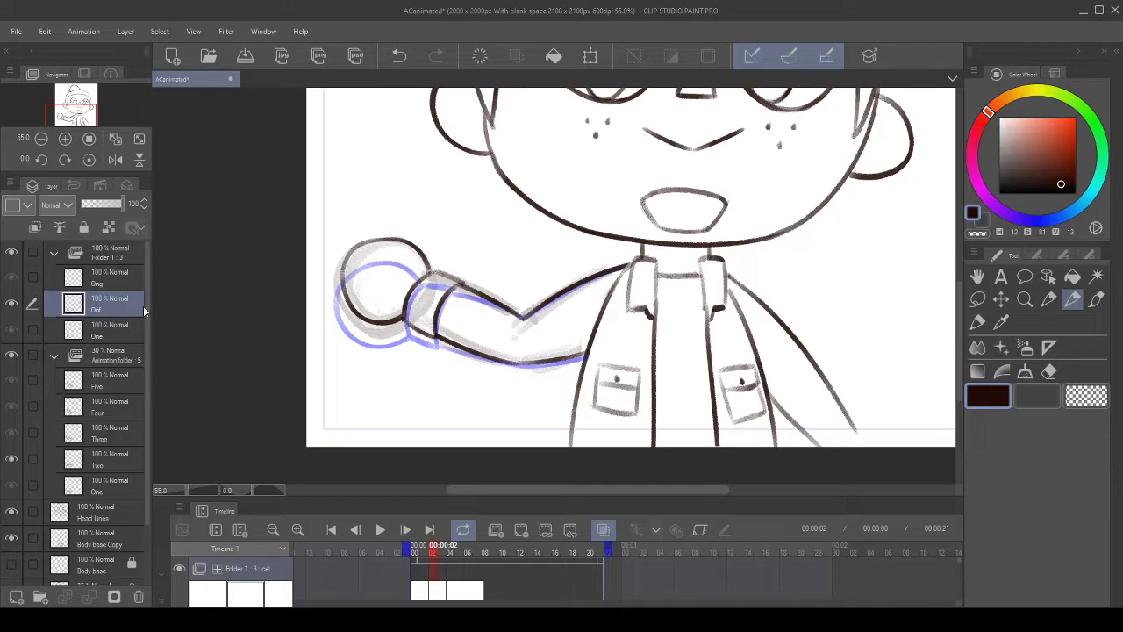
click(99, 283)
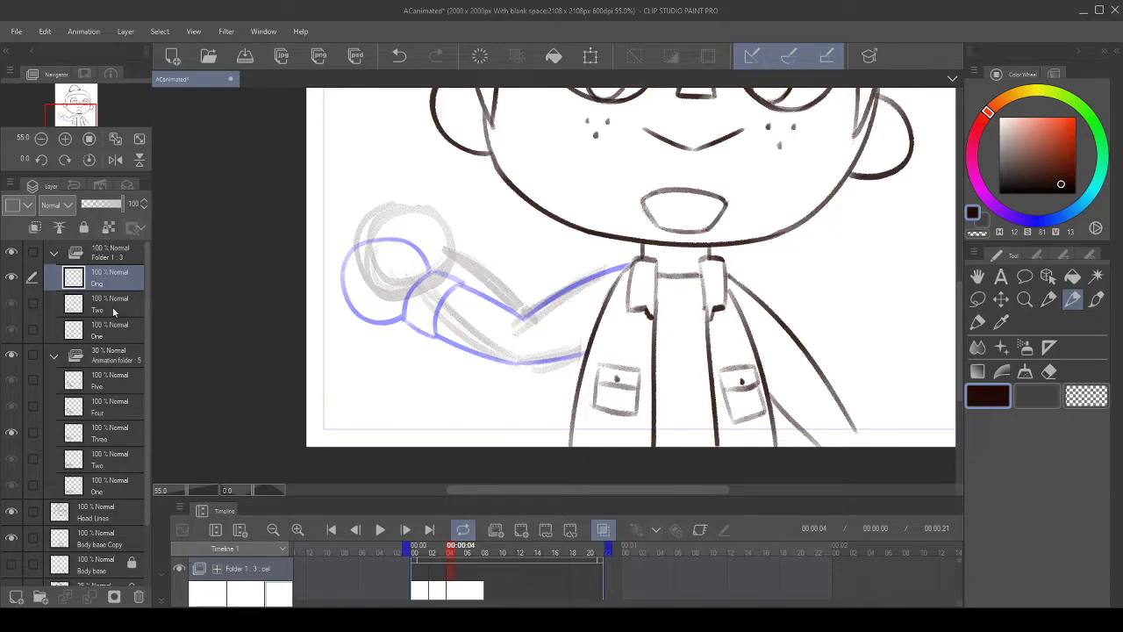
- Raise the opacity of the rough-sketch animation folder to 100%
scroll(313, 321, down, 4)
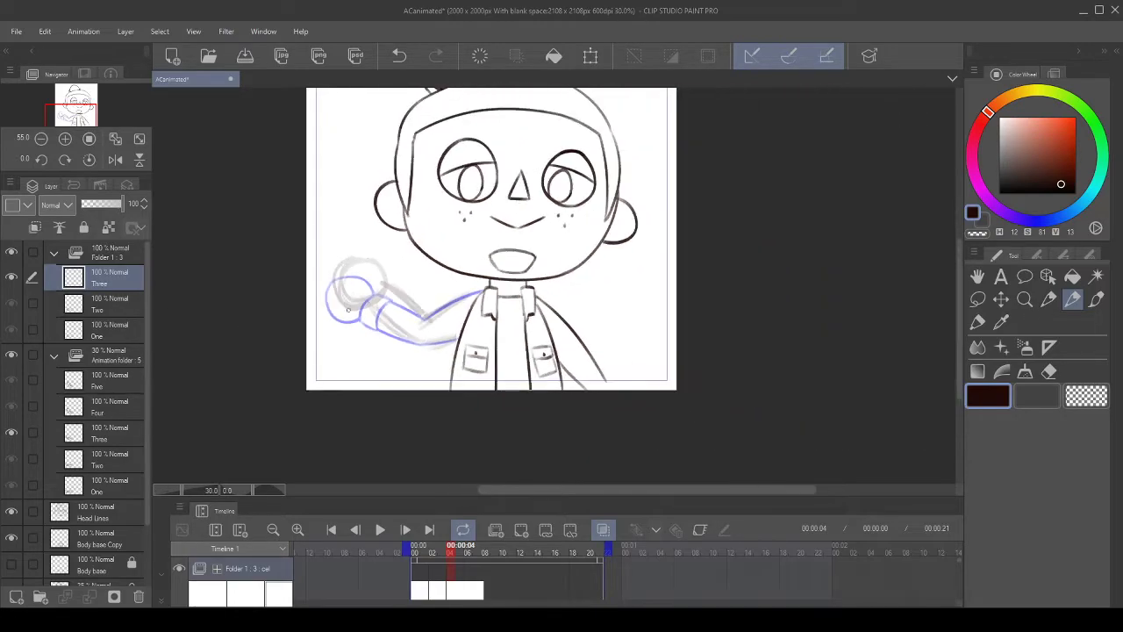
scroll(474, 254, up, 3)
scroll(459, 282, up, 1)
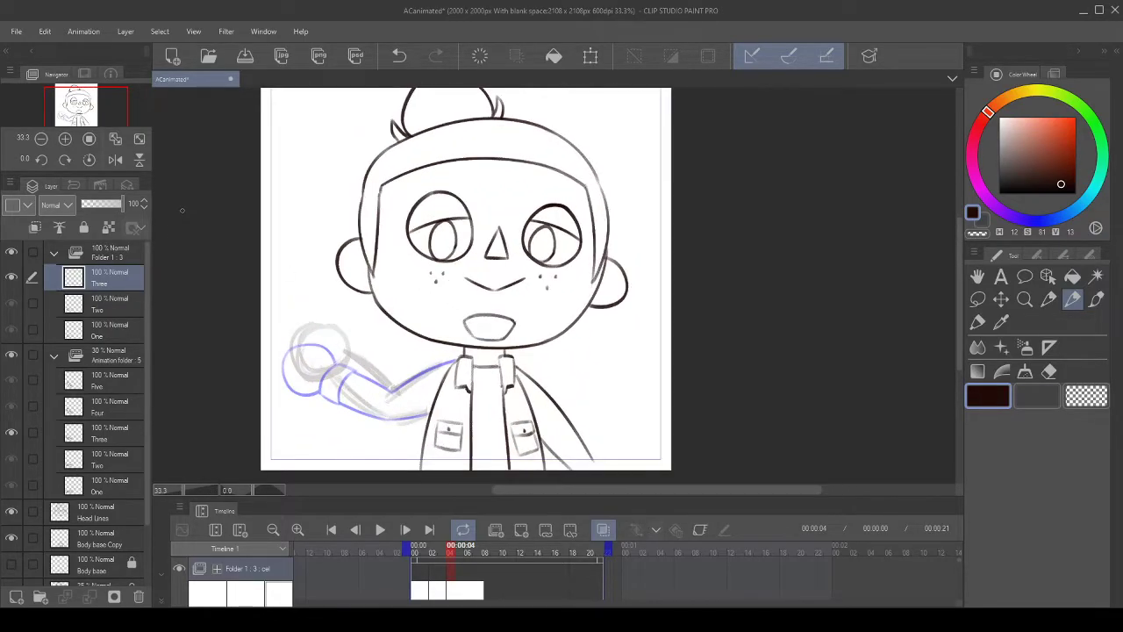
scroll(183, 210, down, 1)
scroll(213, 181, up, 1)
scroll(231, 237, down, 1)
scroll(231, 238, up, 1)
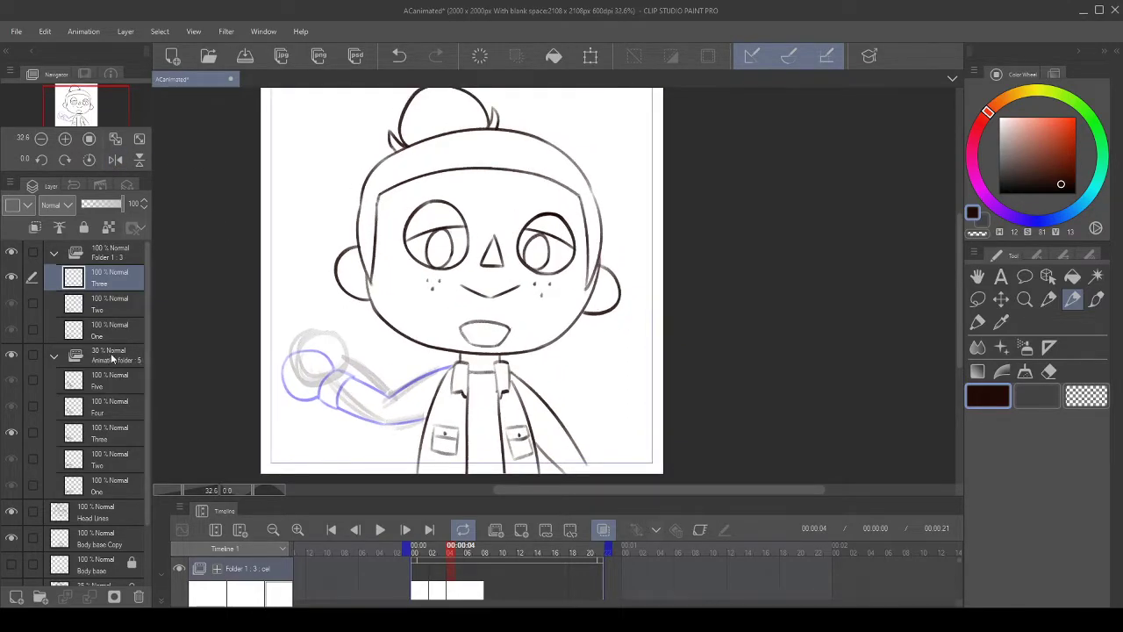
click(112, 358)
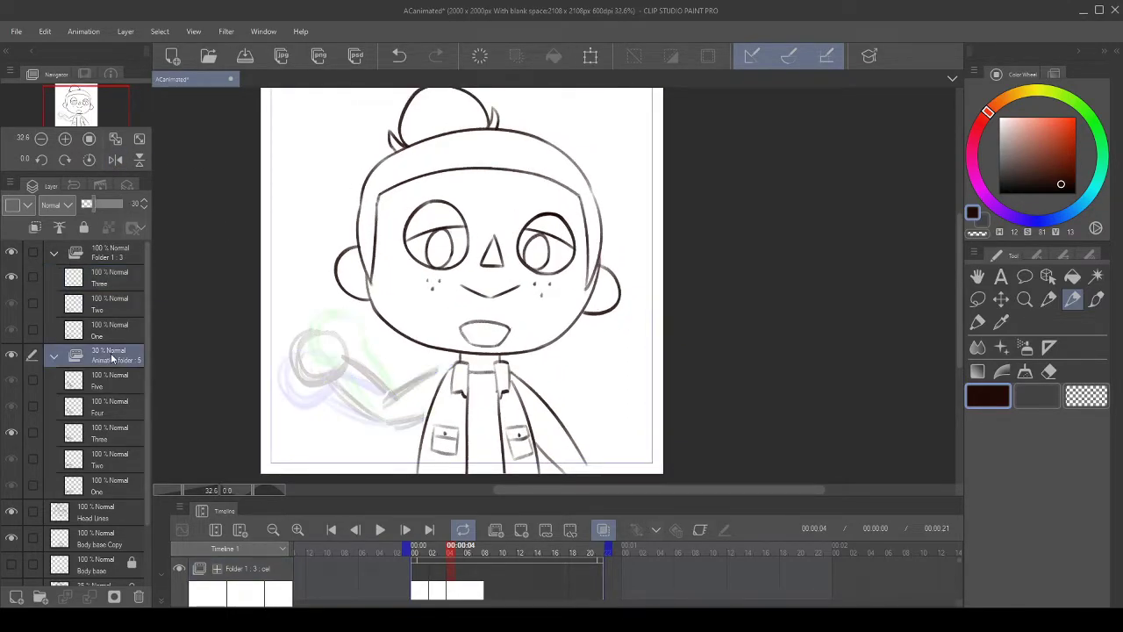
drag(112, 204, 188, 205)
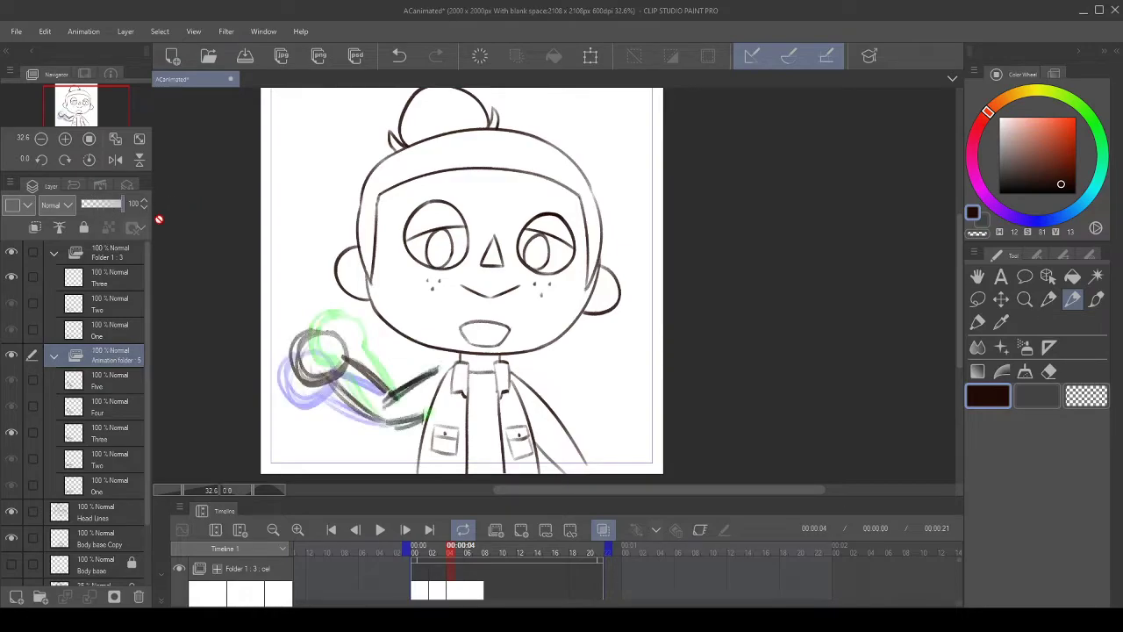
- Hide the line-art folder and play back the rough arm animation
click(12, 252)
click(378, 530)
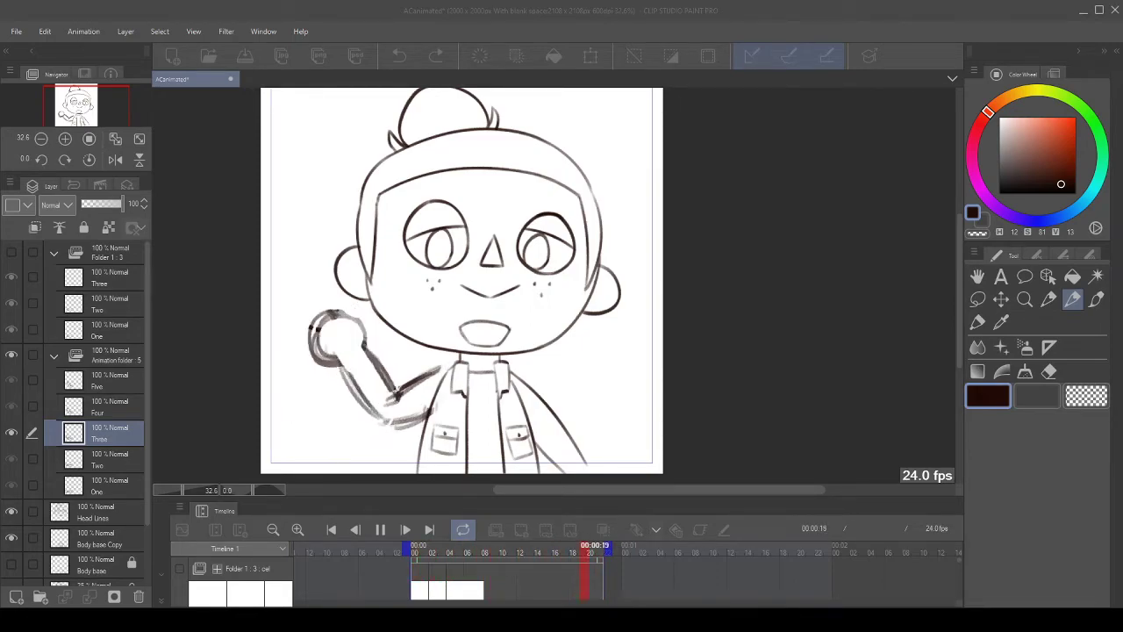
scroll(402, 351, up, 1)
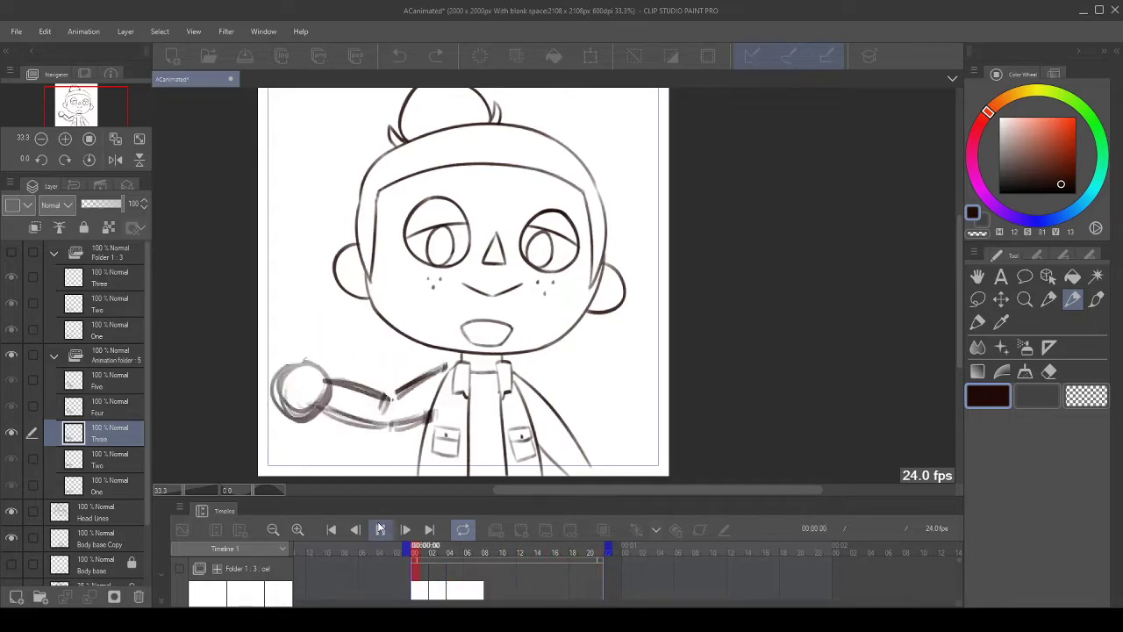
click(380, 530)
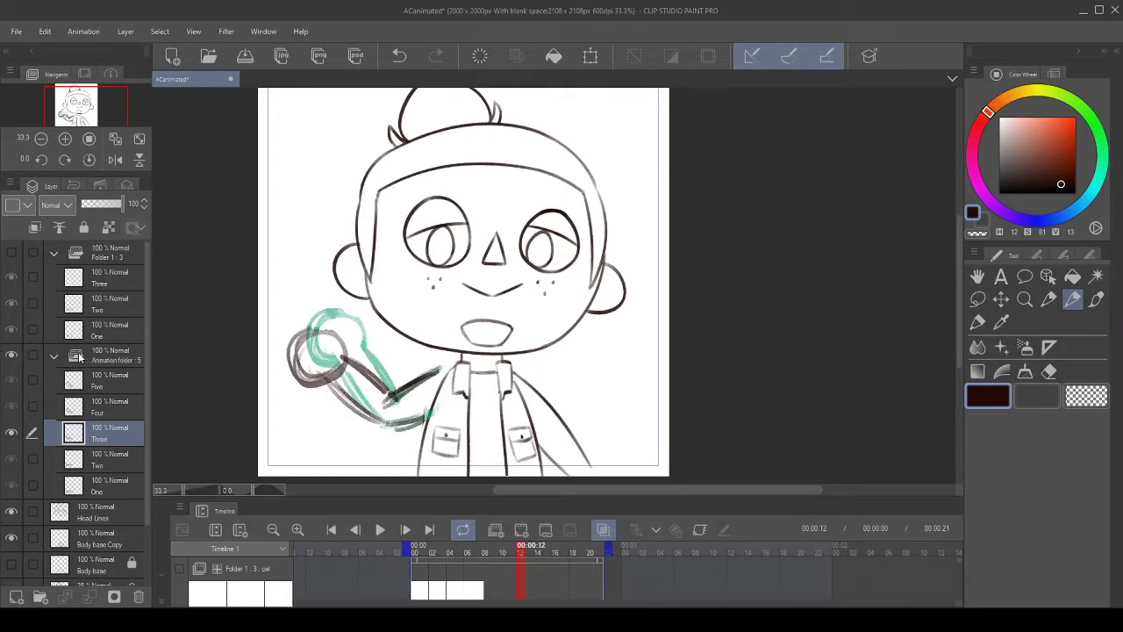
- Lower the rough-sketch animation folder's opacity to 44% and make the line-art folder visible again
click(79, 355)
click(99, 204)
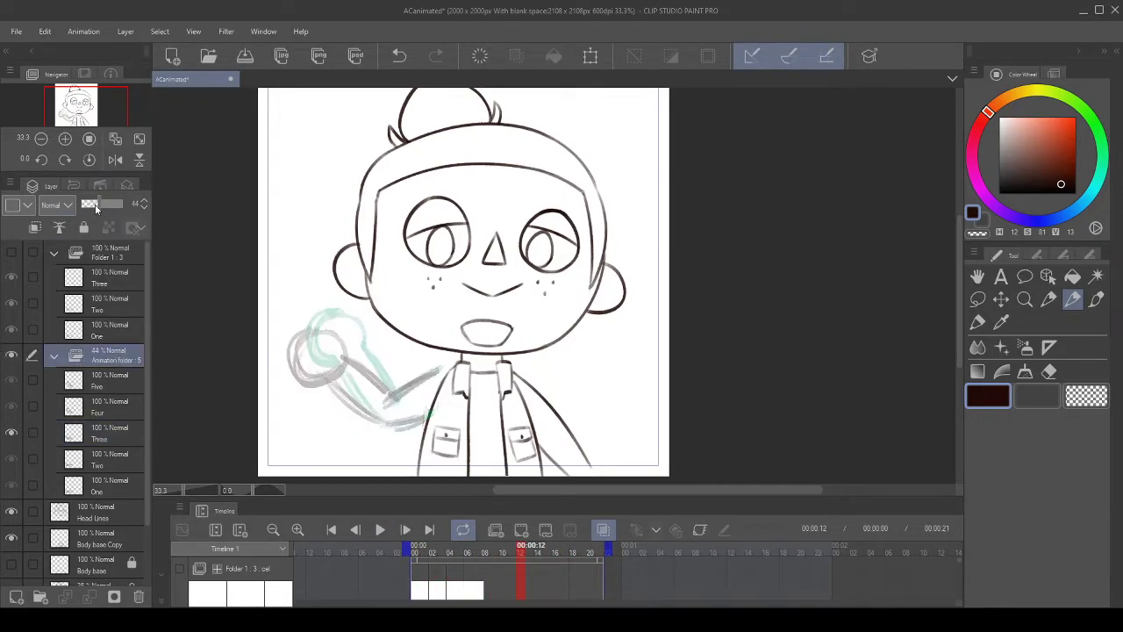
click(117, 335)
click(112, 305)
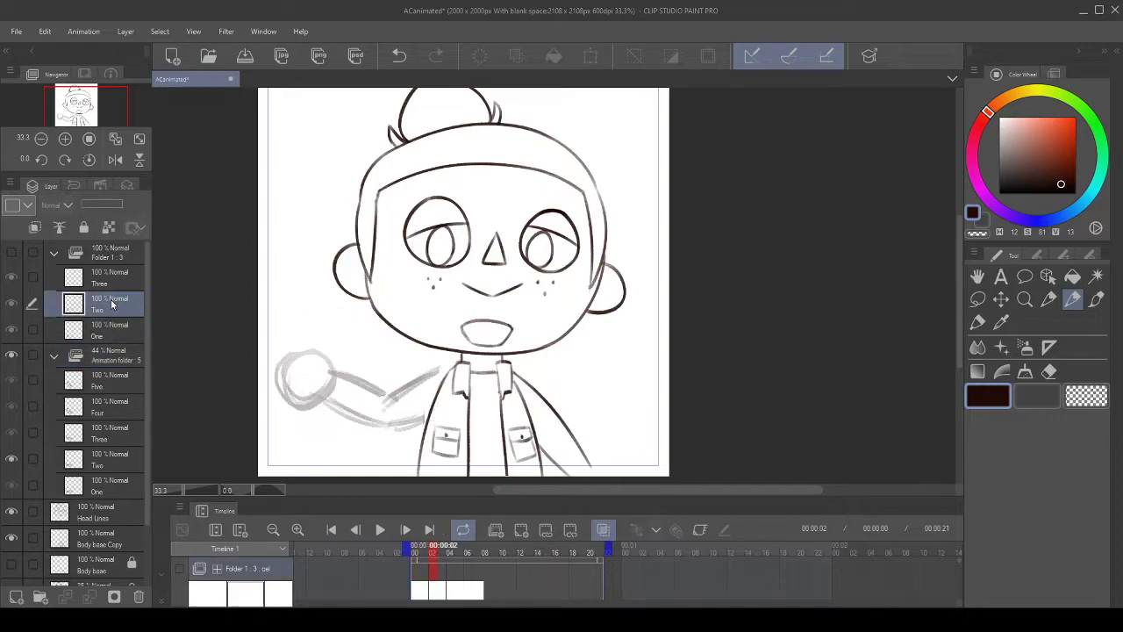
click(12, 254)
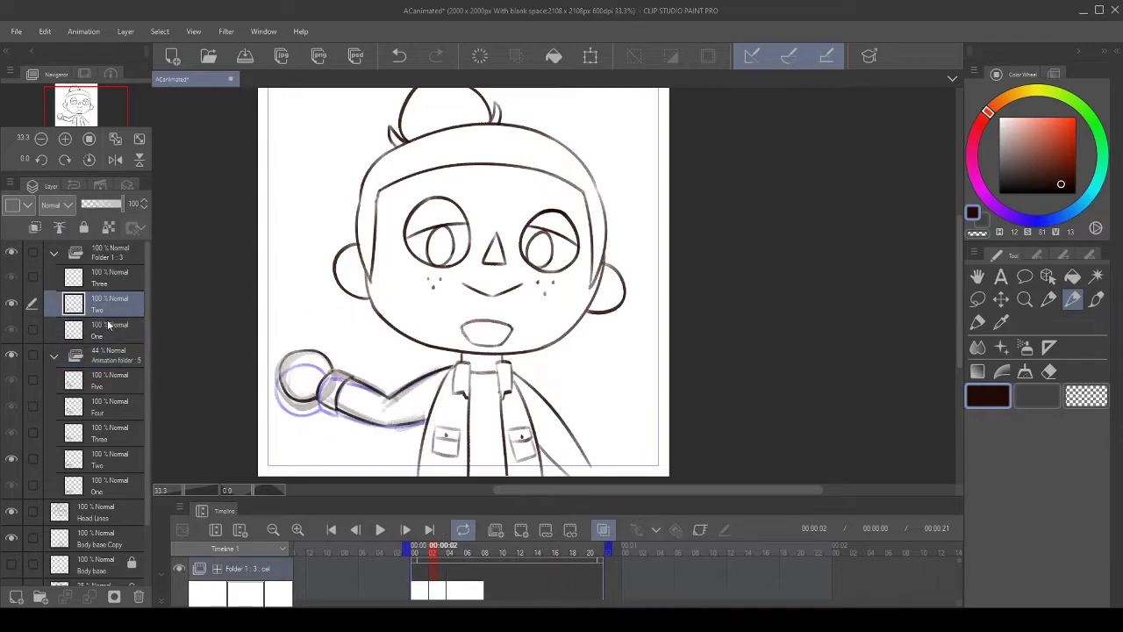
- Select cel Three in the line-art folder, checking it against cel Two
click(117, 282)
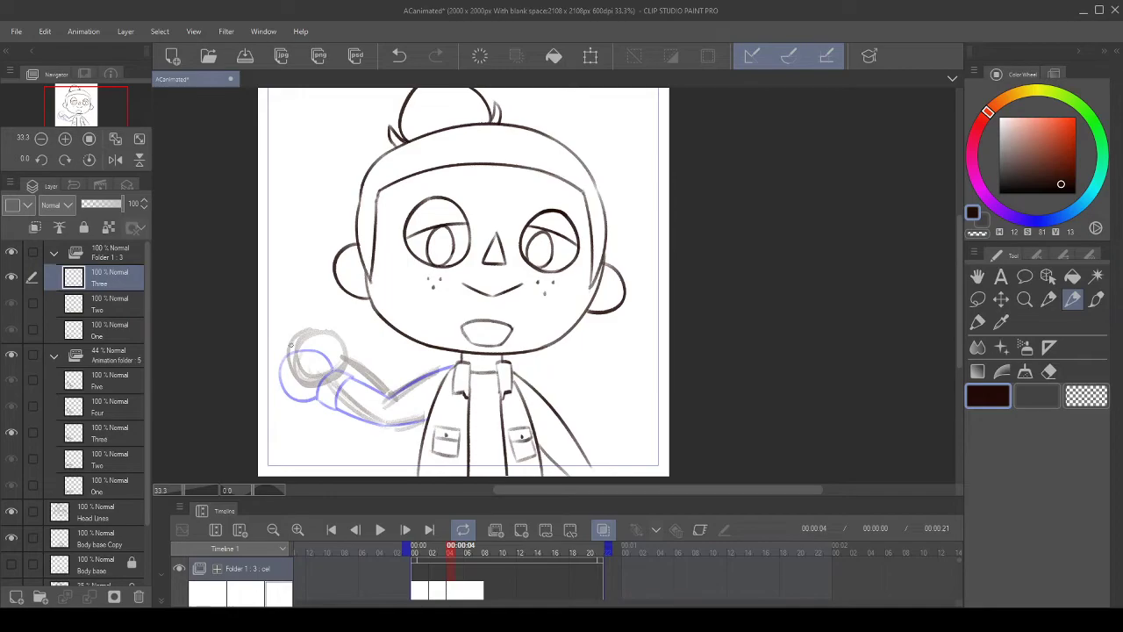
scroll(412, 397, up, 6)
scroll(410, 397, down, 2)
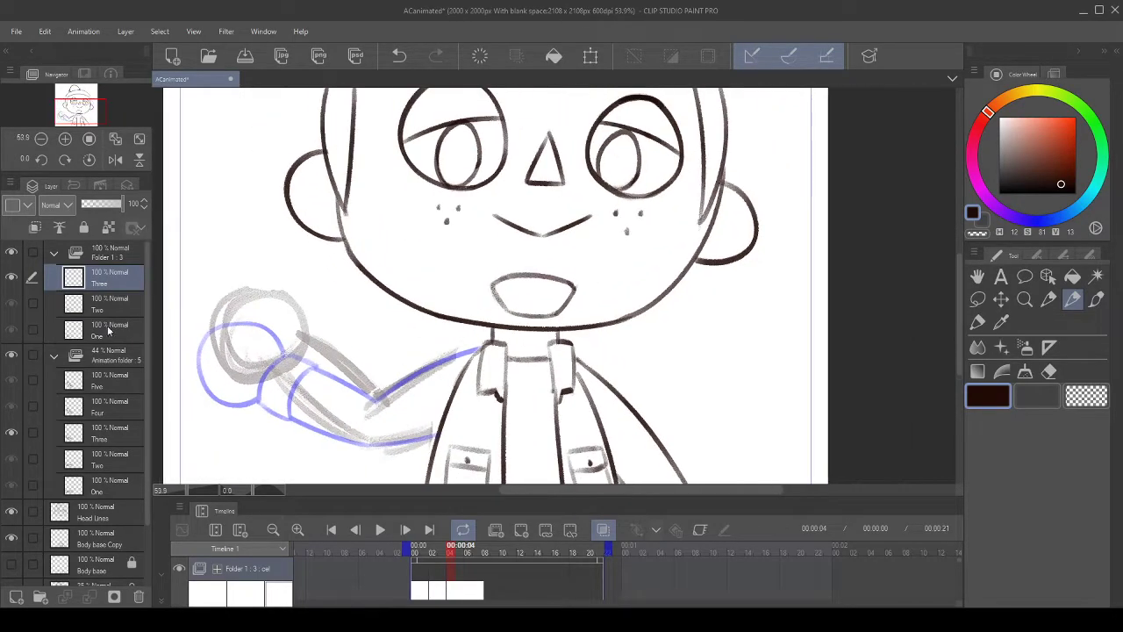
click(93, 306)
click(104, 283)
- Try to ink the upper arm's top edge from the collar to the elbow with the canvas rotated to 135 degrees
scroll(324, 363, up, 4)
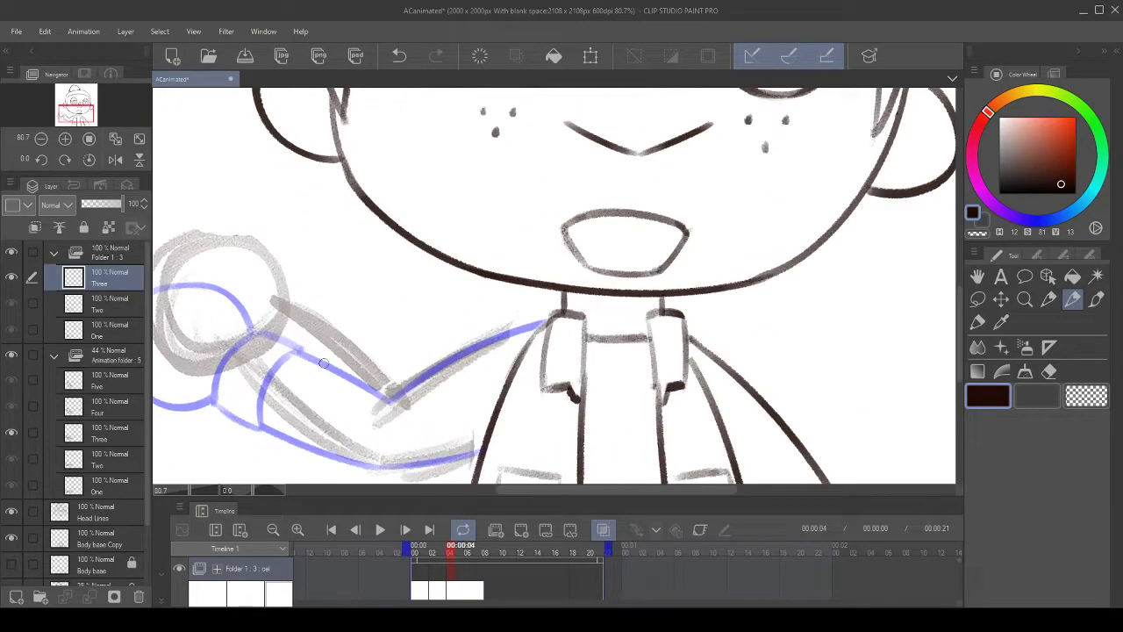
click(68, 159)
click(70, 158)
click(71, 159)
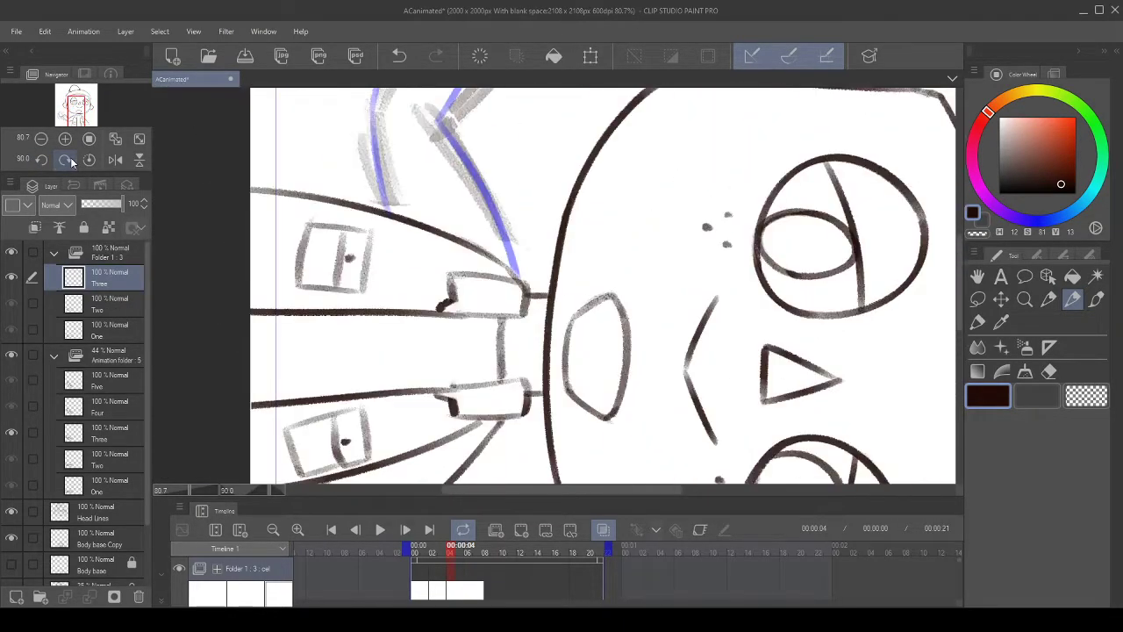
click(70, 159)
scroll(230, 246, down, 5)
scroll(390, 172, up, 7)
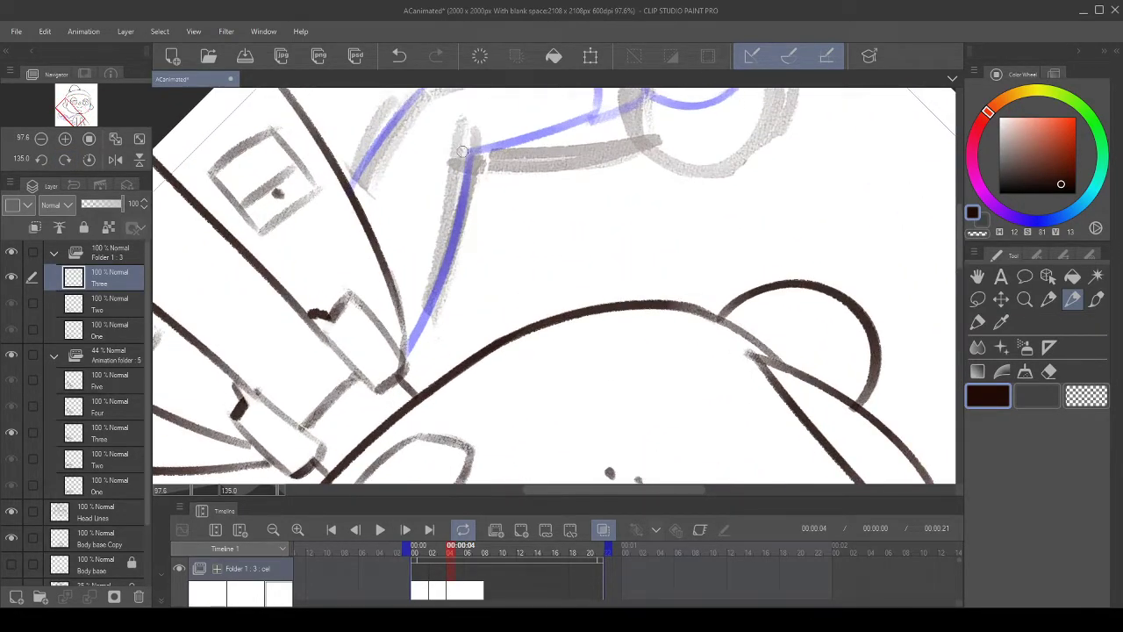
scroll(596, 310, down, 3)
scroll(535, 150, up, 4)
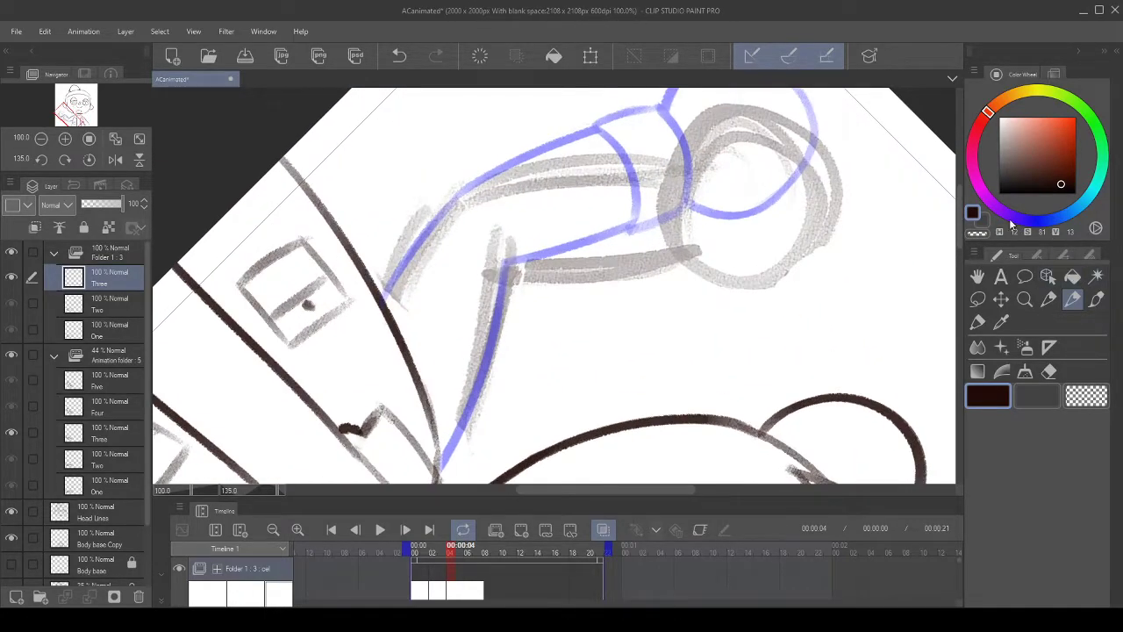
drag(527, 409, 524, 308)
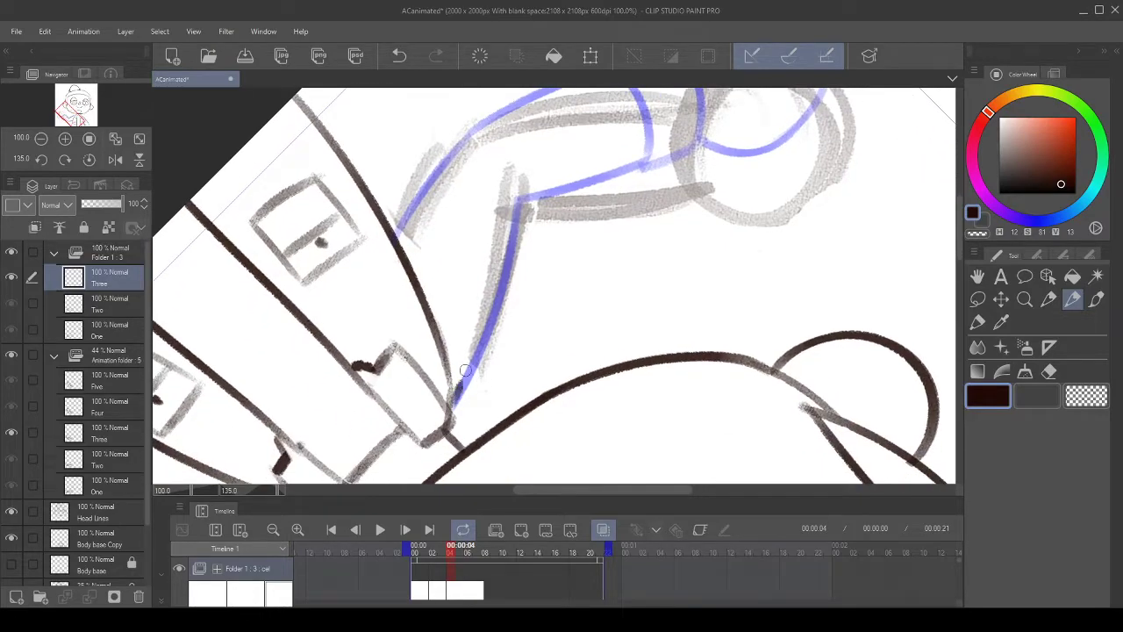
drag(456, 391, 518, 209)
click(398, 58)
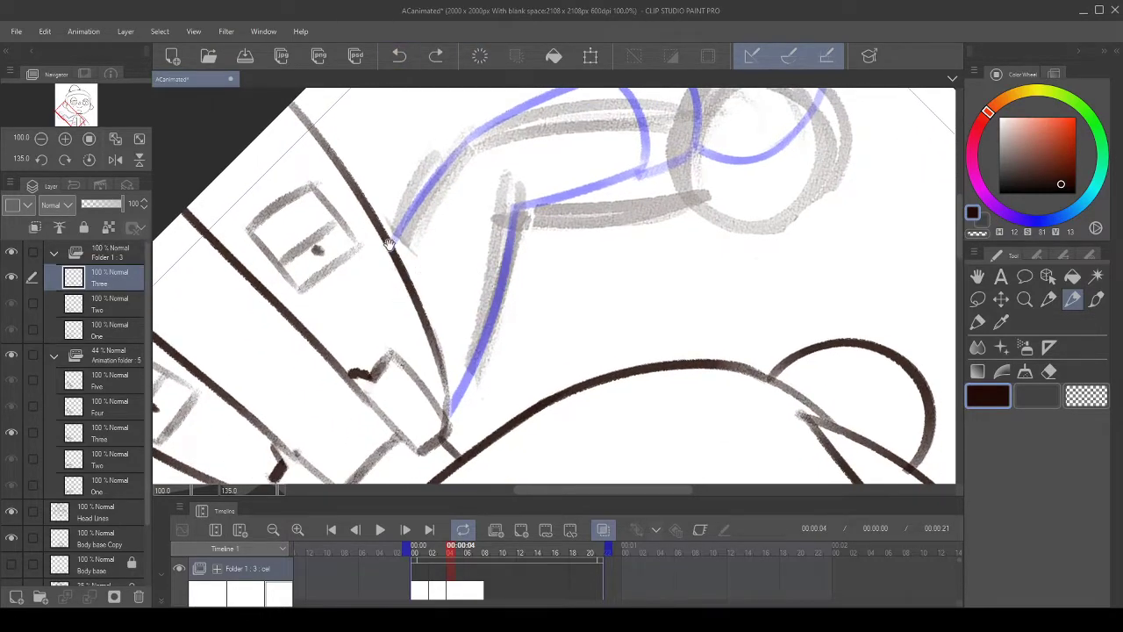
- Ink the upper arm's underside from the jacket edge to the elbow in dark brown, undoing and redrawing the stroke until it fits
click(40, 159)
click(40, 160)
drag(445, 278, 374, 301)
drag(391, 341, 368, 330)
drag(325, 376, 353, 209)
click(399, 56)
drag(326, 374, 354, 215)
key(ctrl+z)
drag(326, 375, 355, 209)
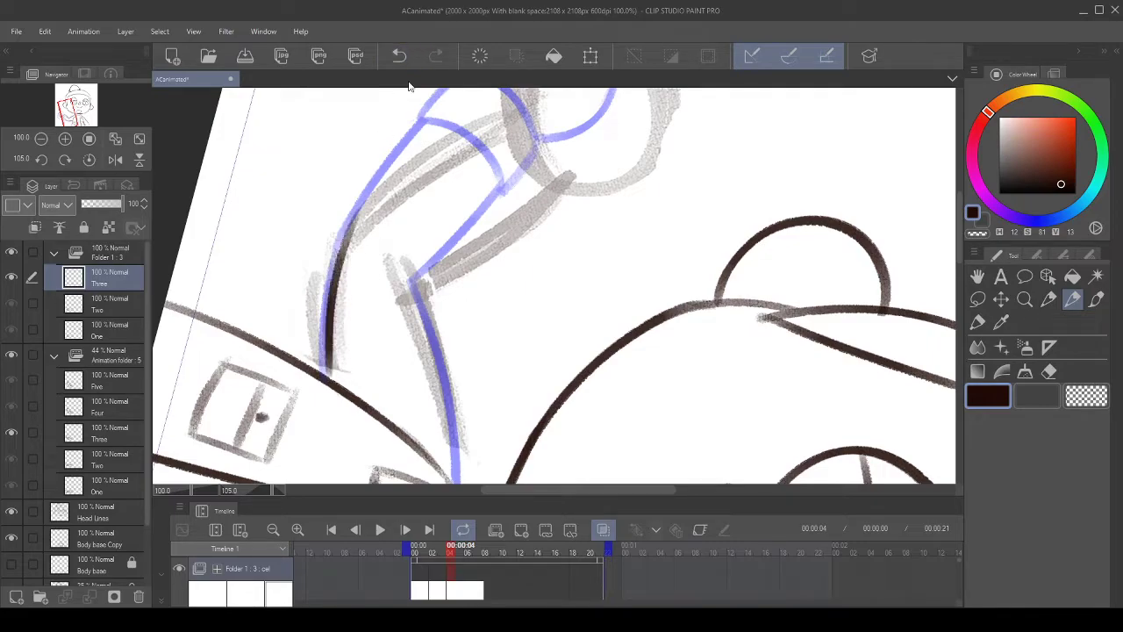
click(399, 55)
mouse_move(326, 375)
mouse_down()
mouse_move(372, 181)
mouse_move(394, 150)
mouse_up()
click(397, 57)
drag(327, 377, 338, 239)
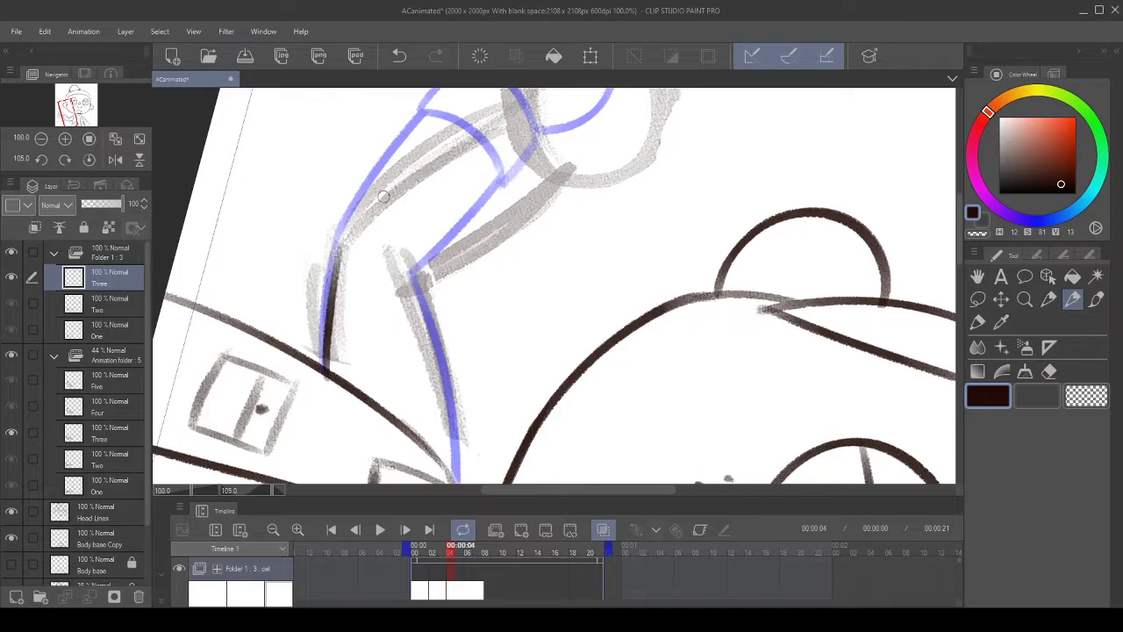
click(399, 55)
drag(326, 372, 351, 211)
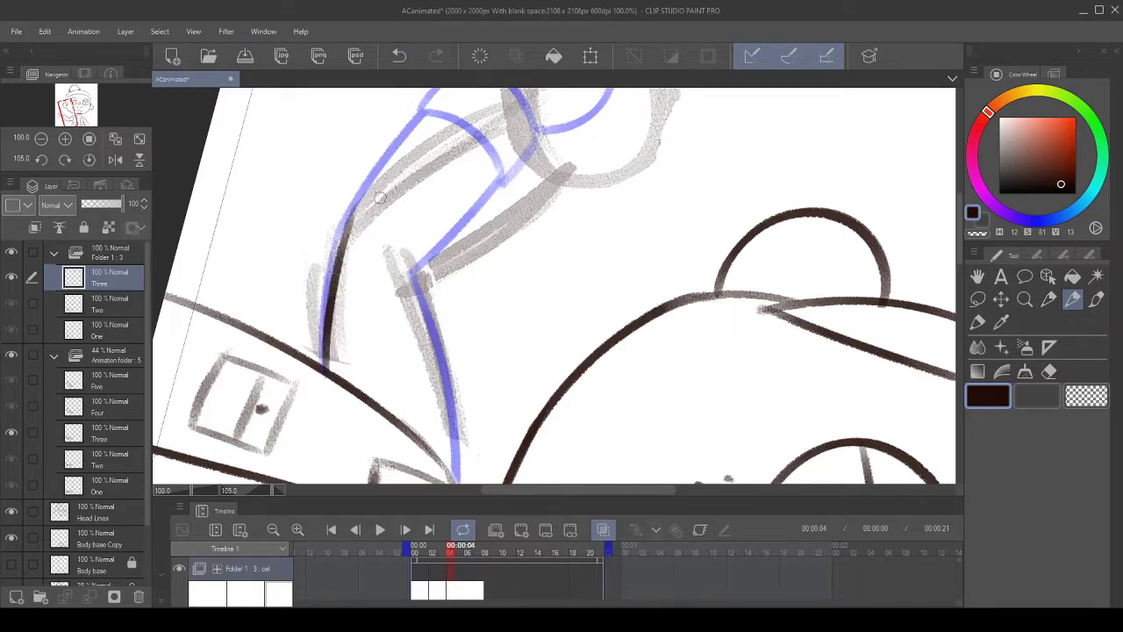
click(399, 55)
mouse_move(318, 361)
mouse_down()
mouse_move(340, 232)
mouse_move(390, 236)
mouse_up()
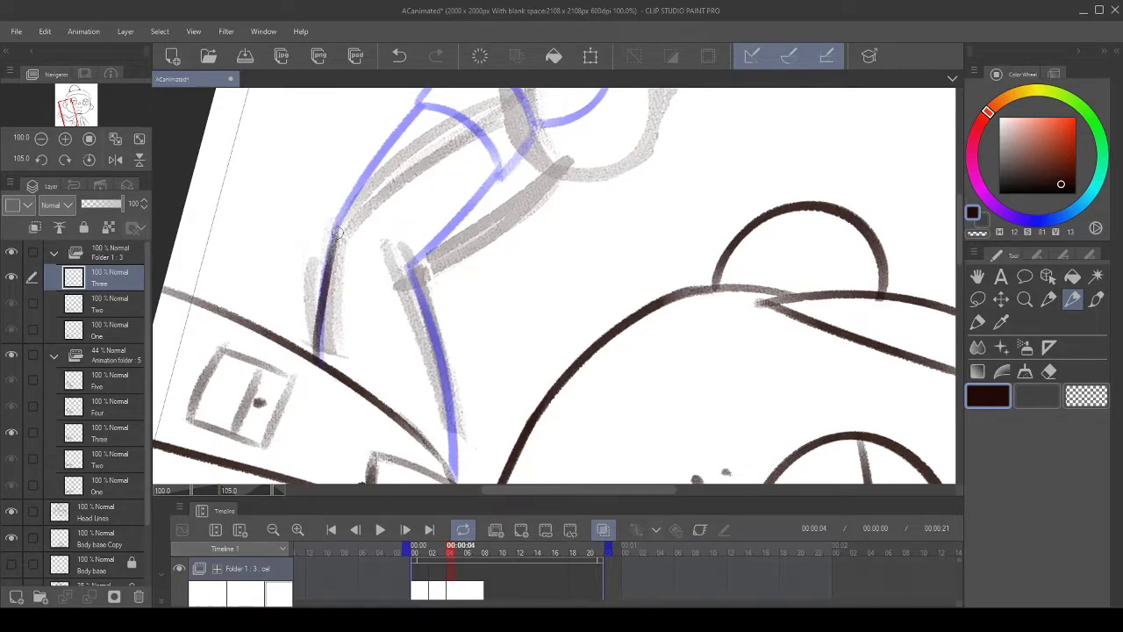
click(399, 55)
drag(326, 360, 339, 239)
click(409, 58)
drag(323, 375, 341, 230)
click(399, 55)
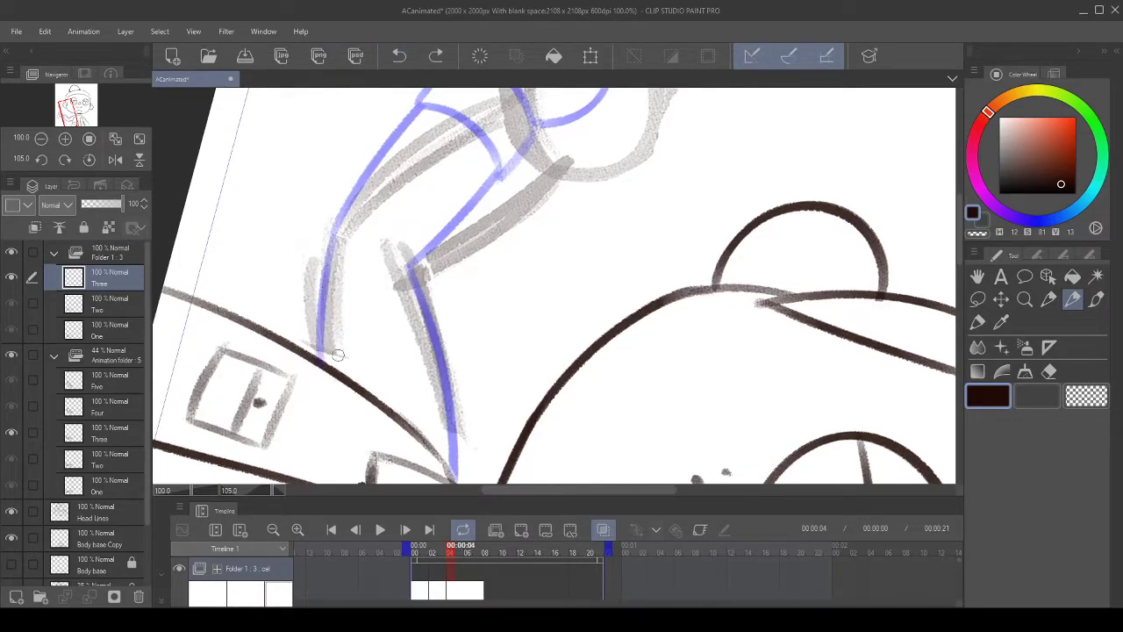
drag(338, 355, 343, 200)
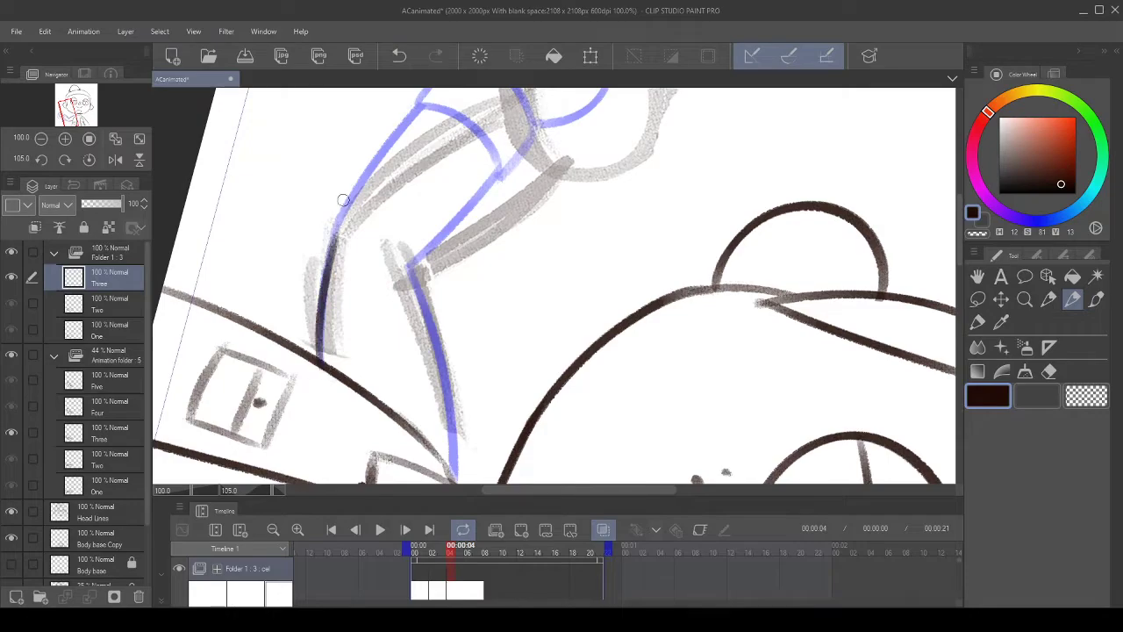
- Ink the forearm's underside from the elbow to the rough hand circle, redrawing the stroke once
double_click(42, 161)
scroll(314, 373, right, 3)
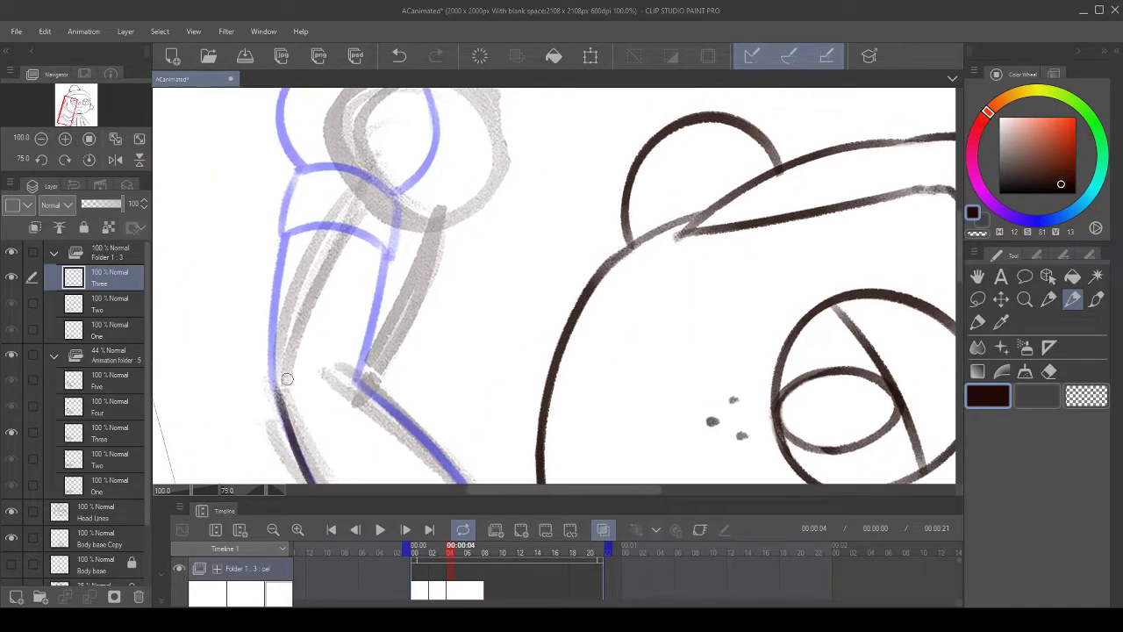
drag(277, 391, 339, 207)
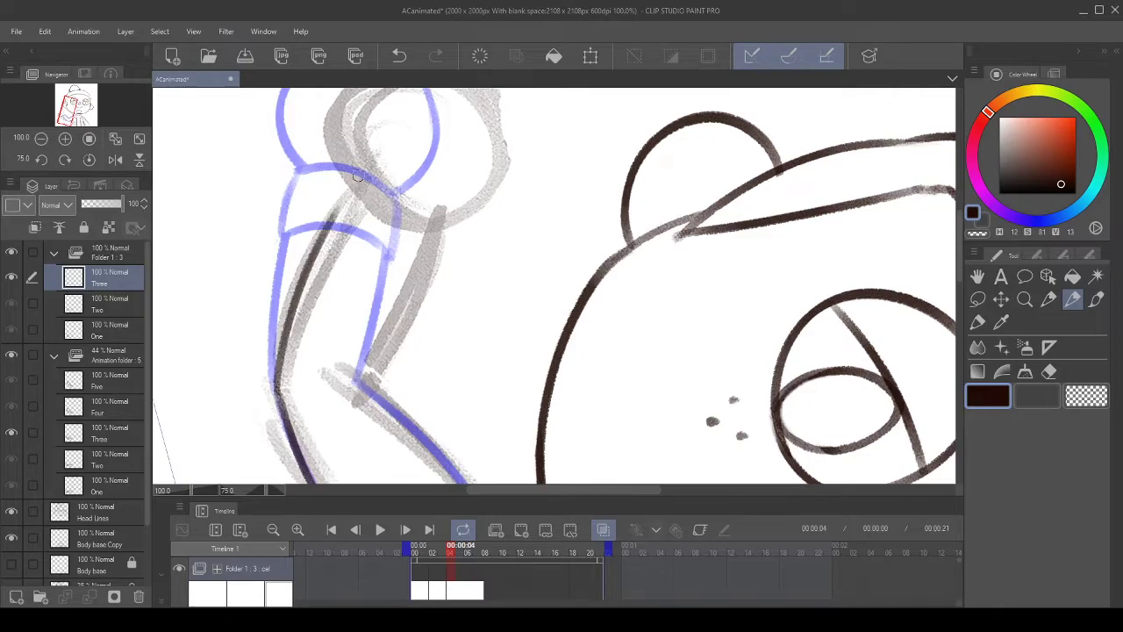
click(399, 56)
drag(277, 391, 358, 184)
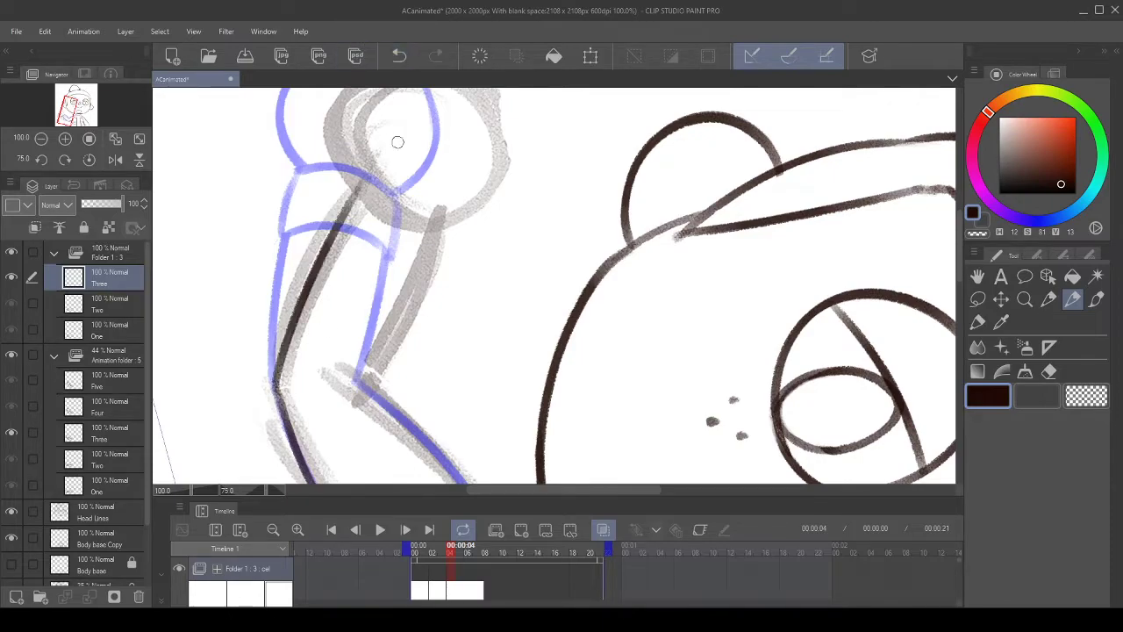
- Flip between cels One, Two and Three to compare the arm's movement
scroll(487, 183, down, 5)
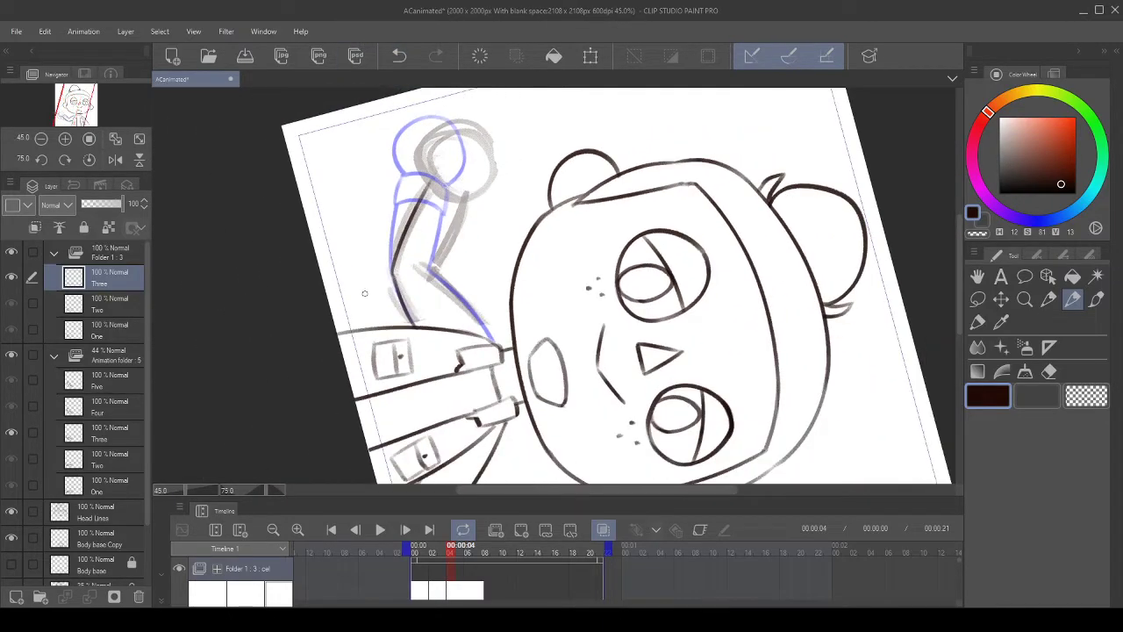
click(121, 328)
click(119, 306)
click(125, 326)
click(123, 306)
click(128, 325)
click(128, 306)
key(Right)
key(Right)
- Rotate the canvas to -30 degrees and ink the upper arm's top edge from the elbow to the collar, undoing unsuitable strokes
scroll(434, 238, up, 5)
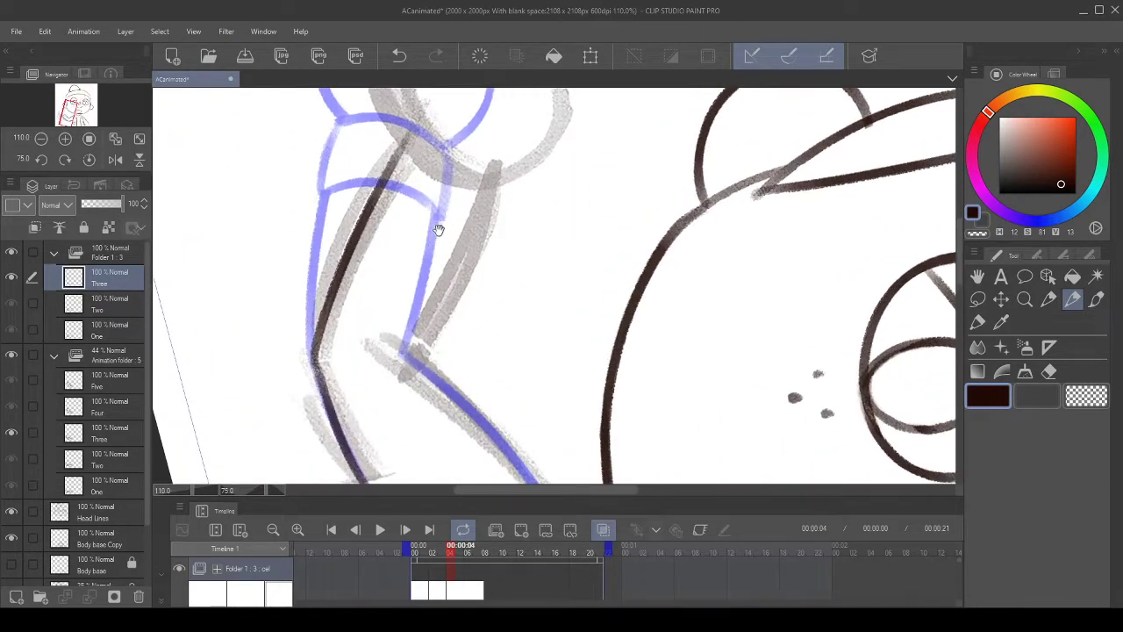
drag(439, 229, 401, 311)
click(40, 159)
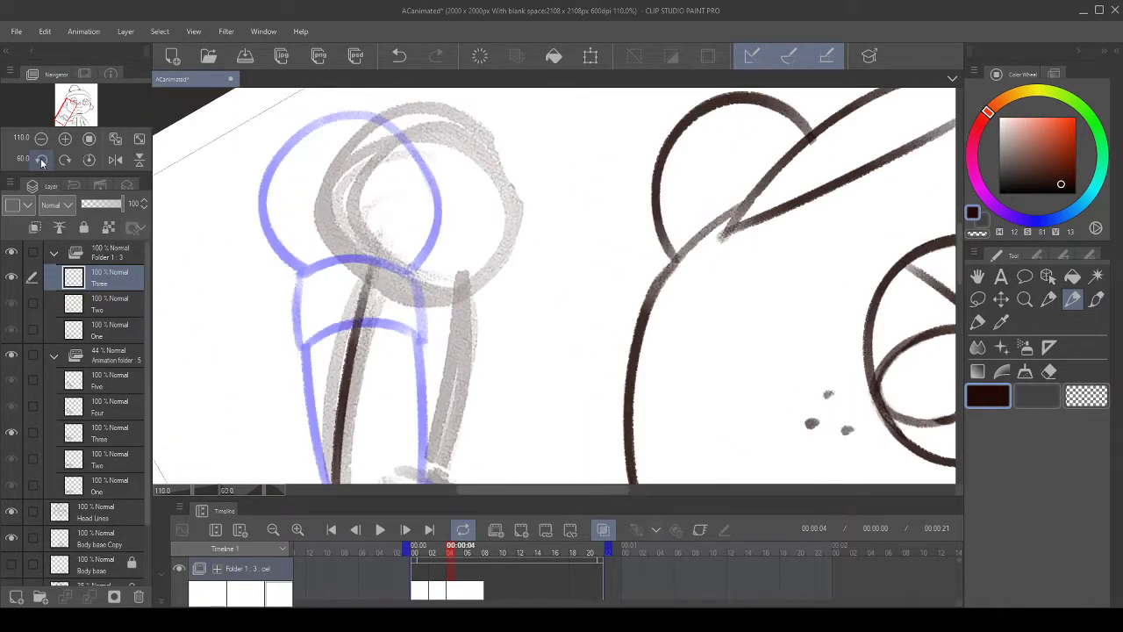
click(39, 160)
click(38, 160)
click(38, 161)
click(37, 161)
click(37, 162)
click(37, 162)
drag(578, 296, 416, 216)
mouse_move(564, 265)
mouse_down()
mouse_move(503, 312)
mouse_move(614, 151)
mouse_up()
key(ctrl+z)
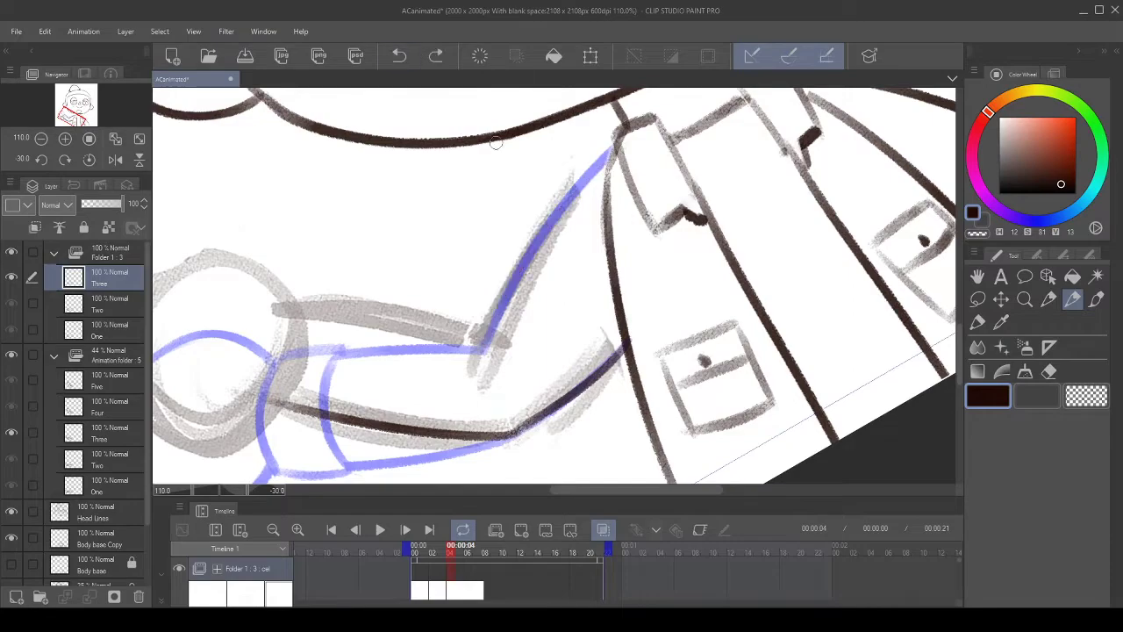
drag(476, 120, 432, 168)
drag(436, 384, 605, 172)
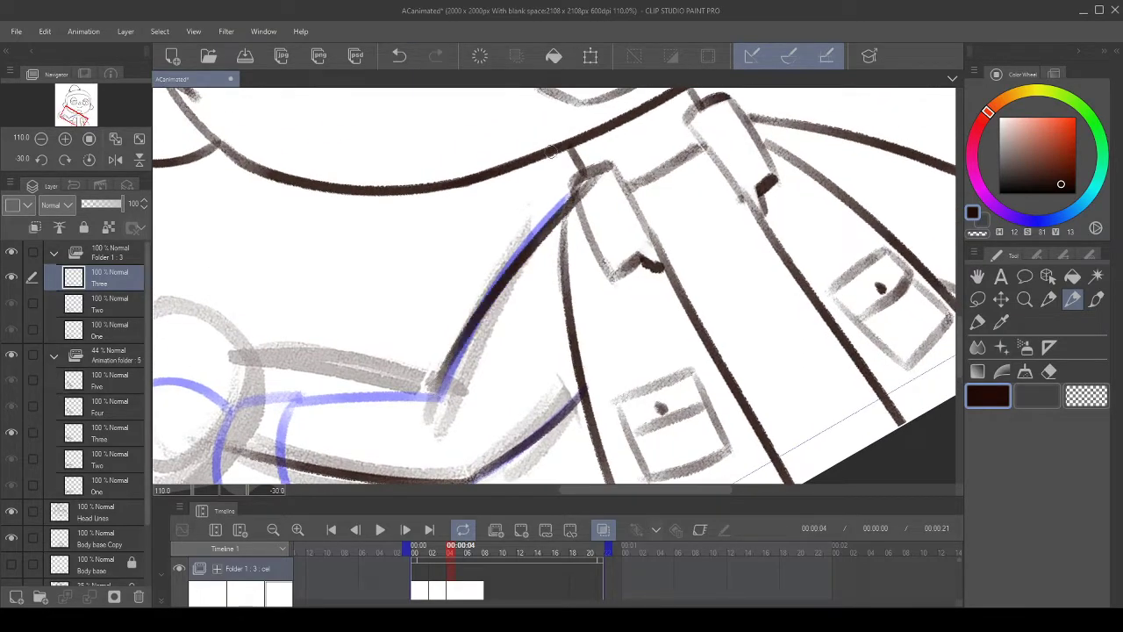
click(399, 55)
mouse_move(434, 390)
mouse_down()
mouse_move(455, 336)
mouse_move(572, 179)
mouse_up()
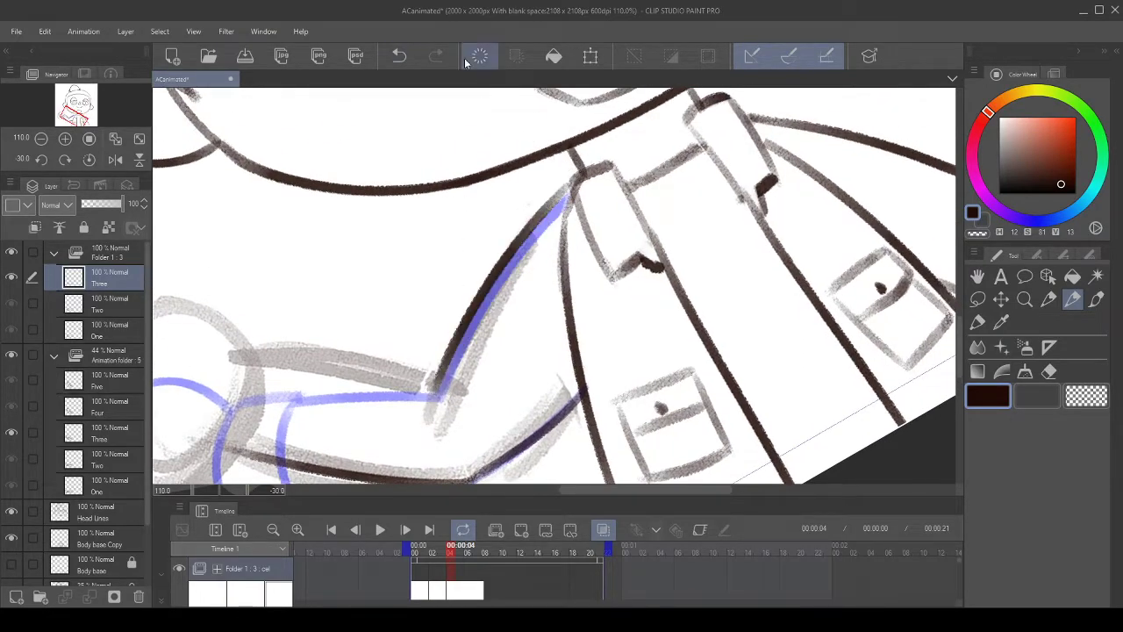
key(ctrl+z)
drag(434, 388, 590, 189)
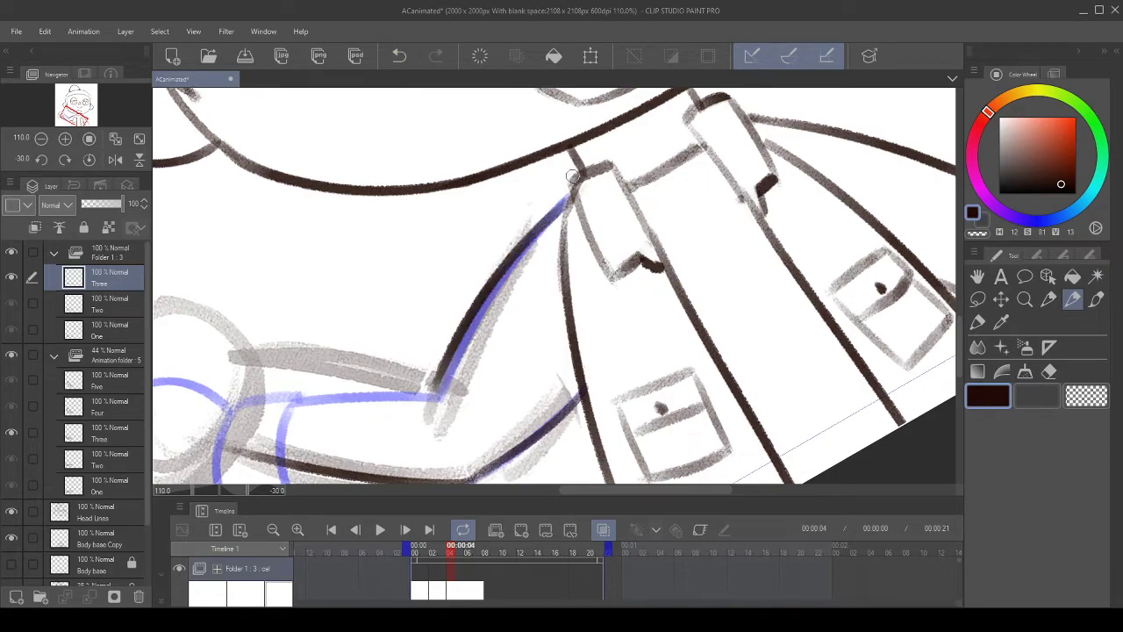
- Undo the upper arm's top-edge stroke and redraw it from the elbow up to the collar
scroll(639, 173, down, 8)
scroll(509, 272, up, 10)
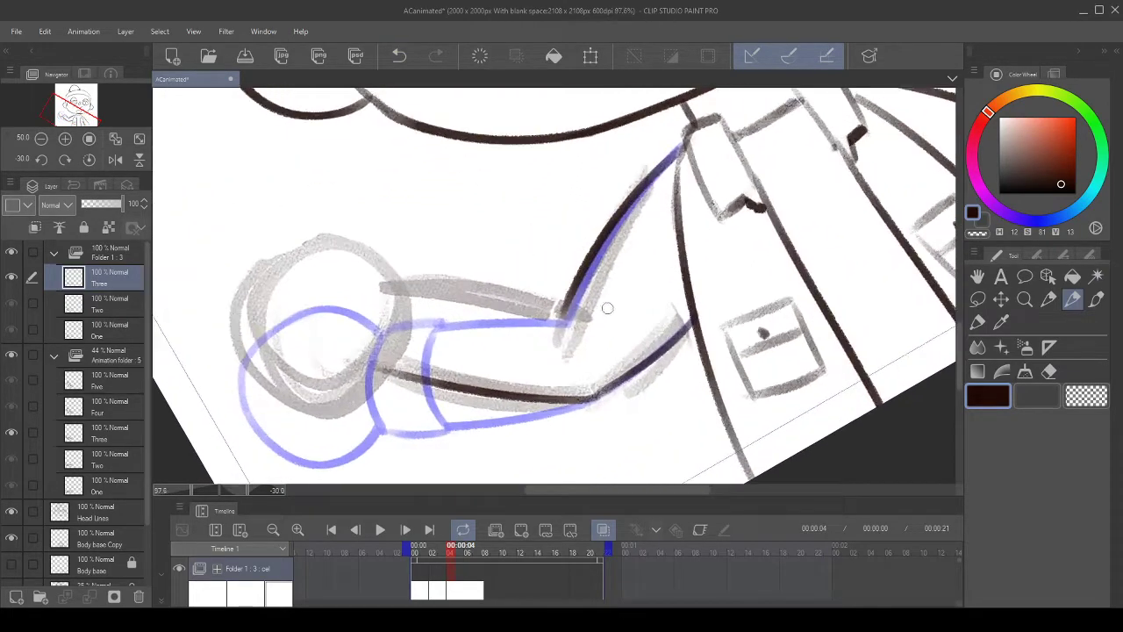
mouse_move(579, 186)
mouse_down()
mouse_move(534, 236)
mouse_move(518, 226)
mouse_up()
click(400, 55)
mouse_move(552, 294)
mouse_down()
mouse_move(535, 304)
mouse_move(519, 290)
mouse_up()
mouse_move(446, 355)
mouse_down()
mouse_move(535, 205)
mouse_move(616, 142)
mouse_up()
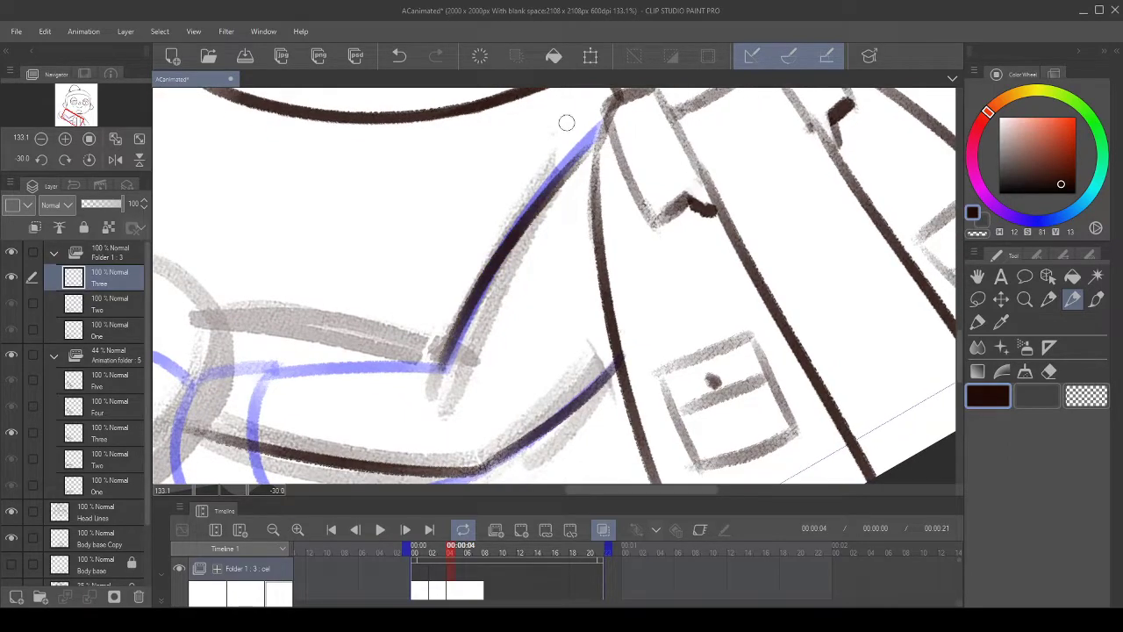
click(399, 56)
drag(500, 289, 426, 354)
mouse_move(365, 439)
mouse_down()
mouse_move(409, 336)
mouse_move(548, 184)
mouse_move(533, 165)
mouse_move(510, 215)
mouse_move(532, 193)
mouse_up()
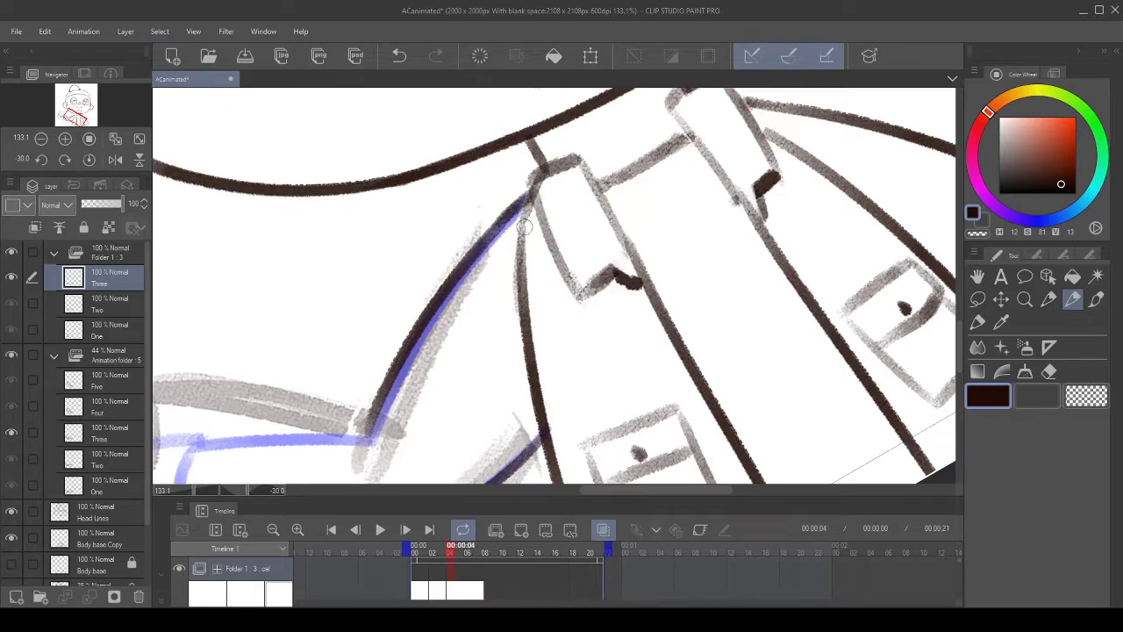
- Try to ink the forearm's top edge from the elbow to the rough hand circle with the canvas rotated to 60 degrees
scroll(541, 172, down, 19)
scroll(542, 132, up, 3)
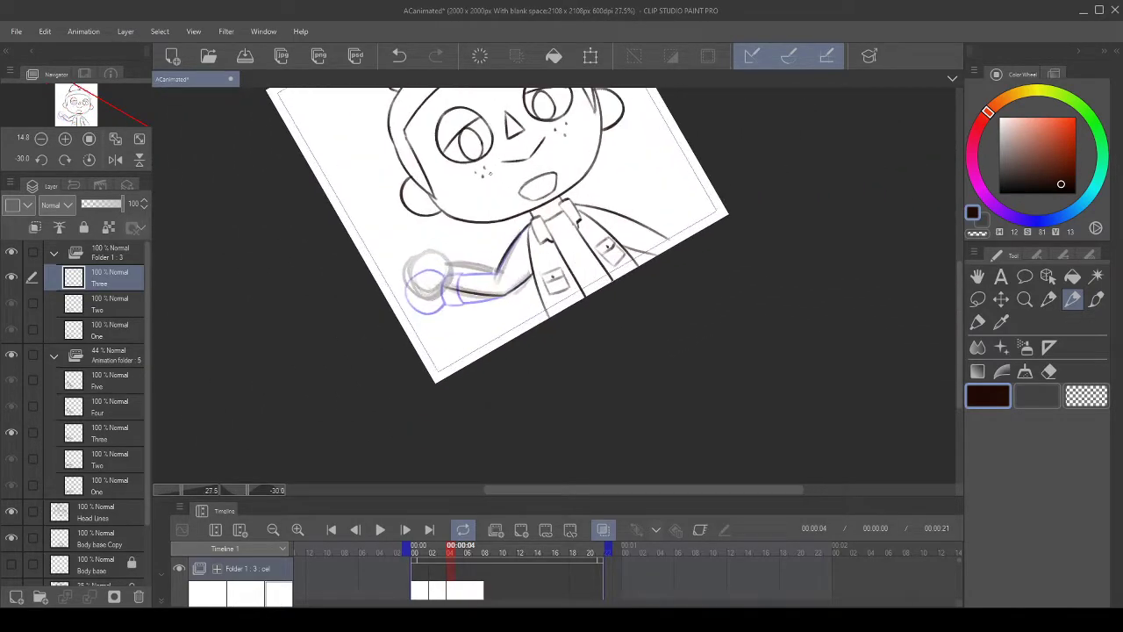
scroll(342, 238, up, 4)
click(64, 160)
click(64, 159)
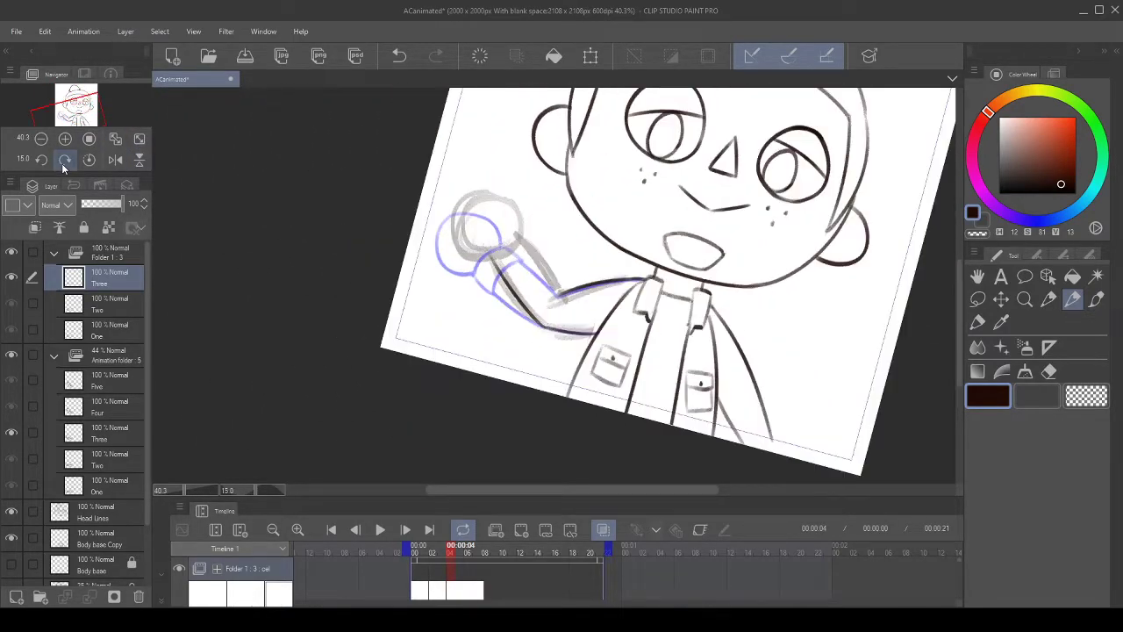
click(64, 159)
scroll(605, 322, up, 11)
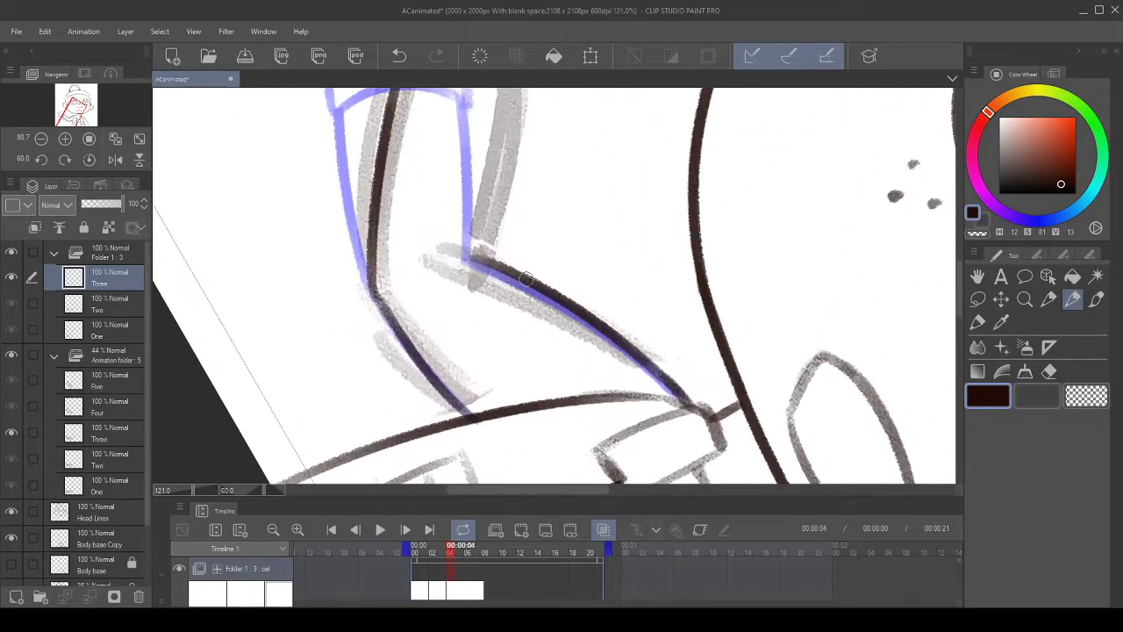
mouse_move(512, 207)
mouse_down()
mouse_move(491, 271)
mouse_move(431, 321)
mouse_move(455, 368)
mouse_move(419, 400)
mouse_move(413, 193)
mouse_up()
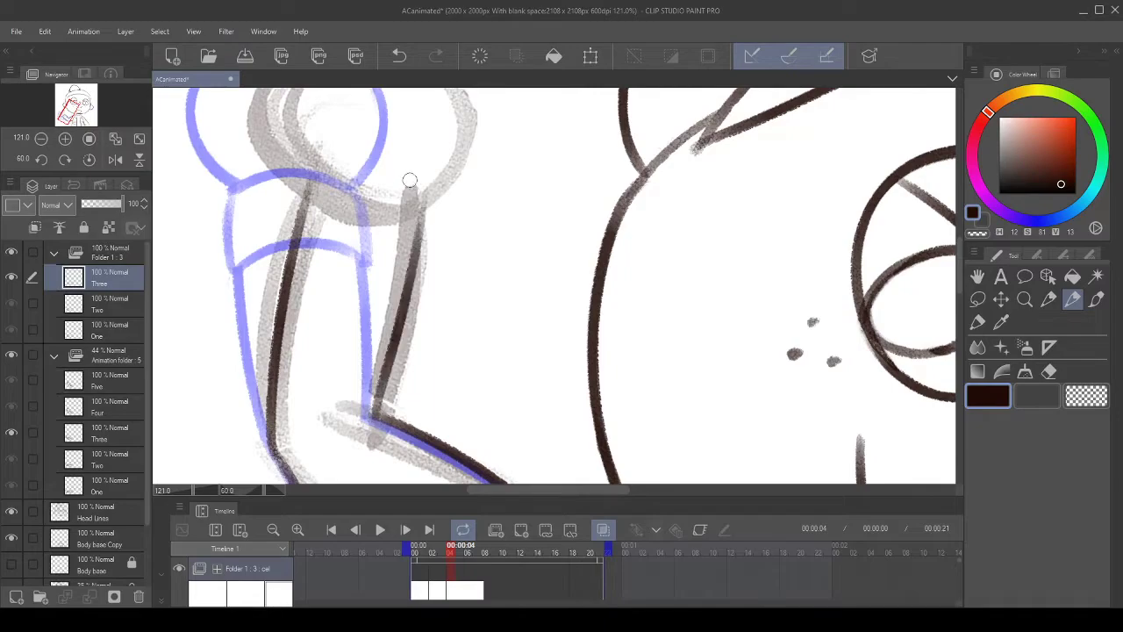
click(399, 56)
- Mirror the canvas view horizontally, rotate it to -15 degrees, and ink the forearm's top edge from the elbow to the hand circle
click(114, 161)
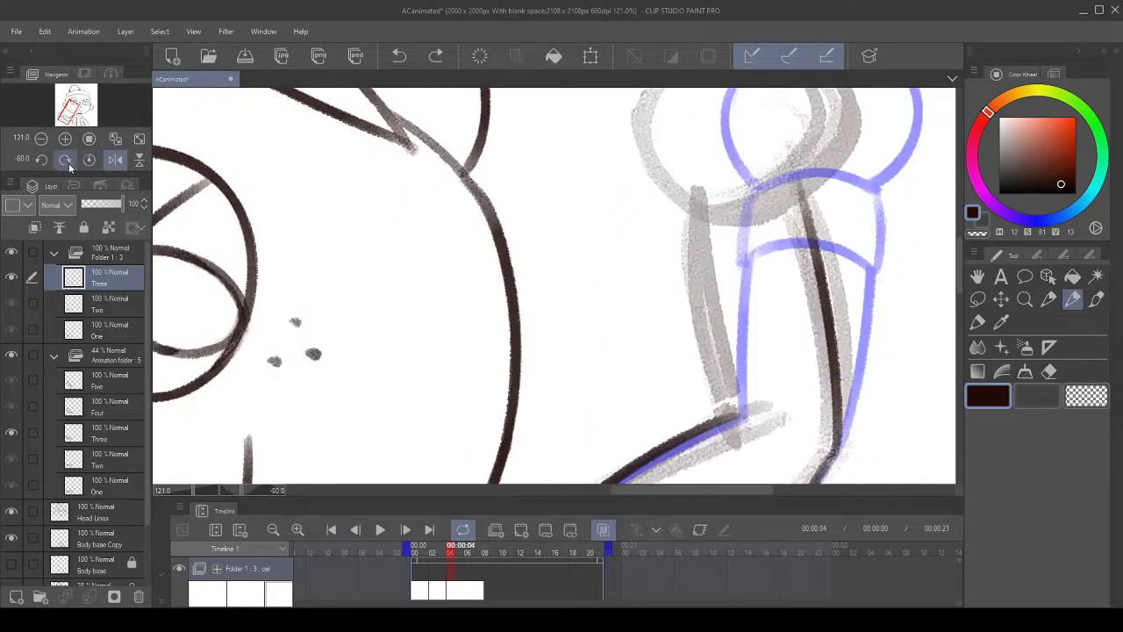
click(67, 160)
click(66, 159)
click(66, 160)
drag(630, 330, 500, 186)
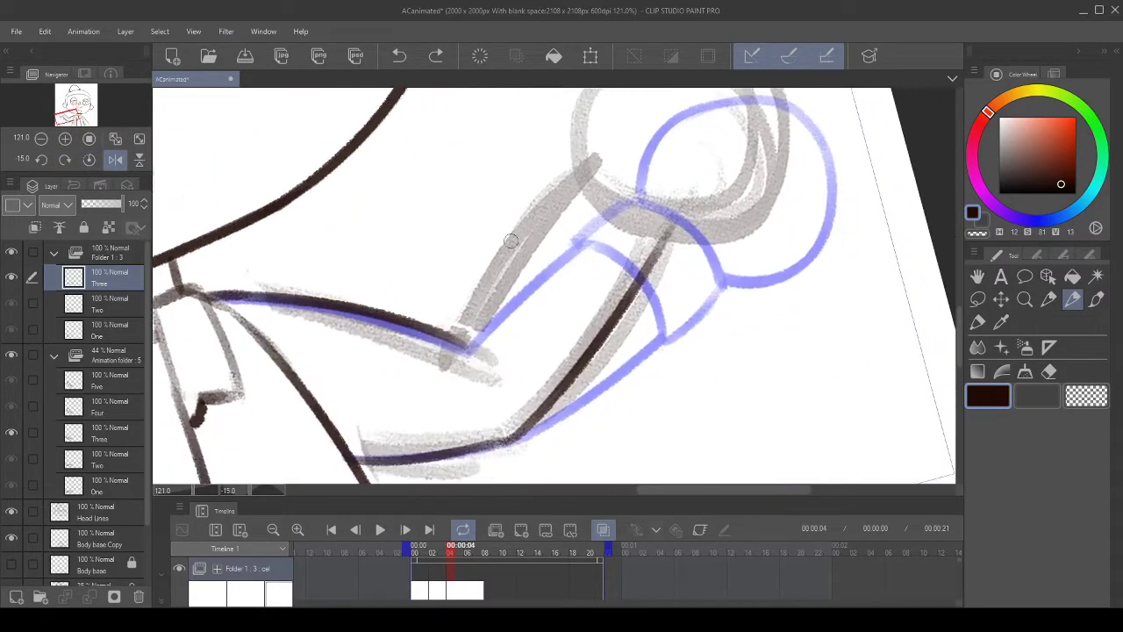
drag(456, 334, 593, 161)
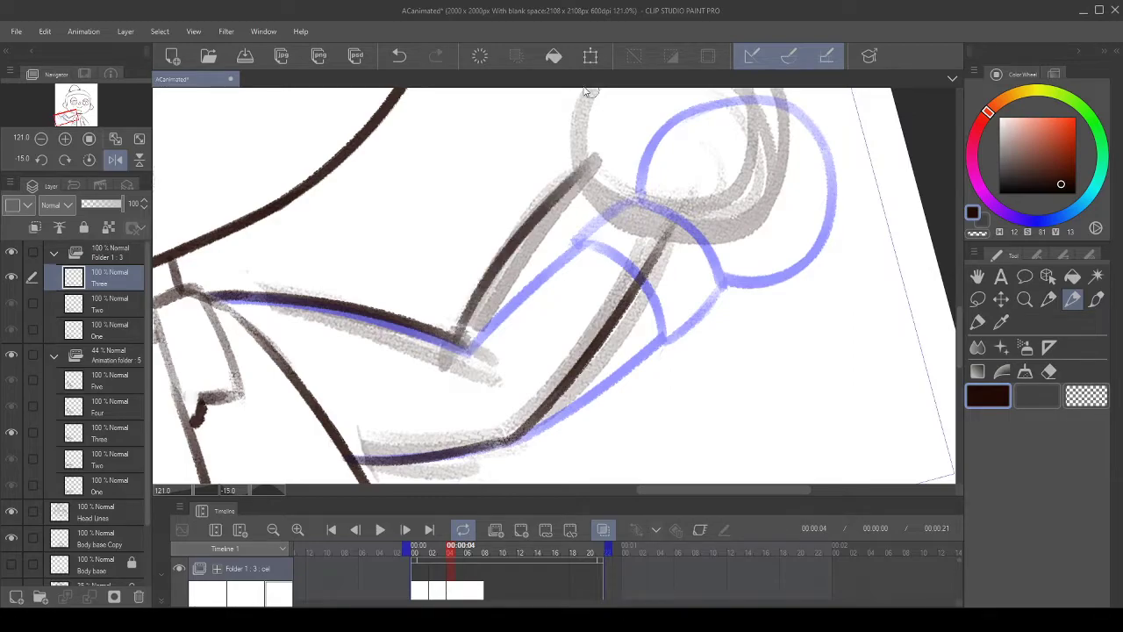
- Undo the forearm's top-edge stroke and redraw it from the elbow to the rough hand circle, discarding unsuitable attempts
click(406, 58)
drag(457, 338, 585, 132)
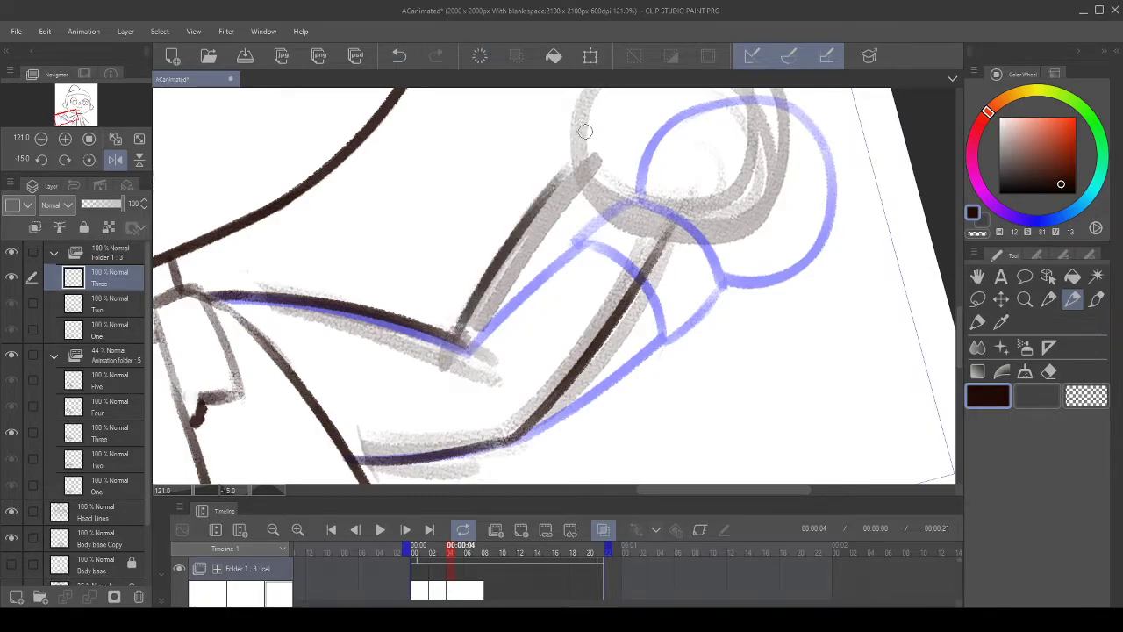
click(413, 68)
drag(455, 341, 569, 177)
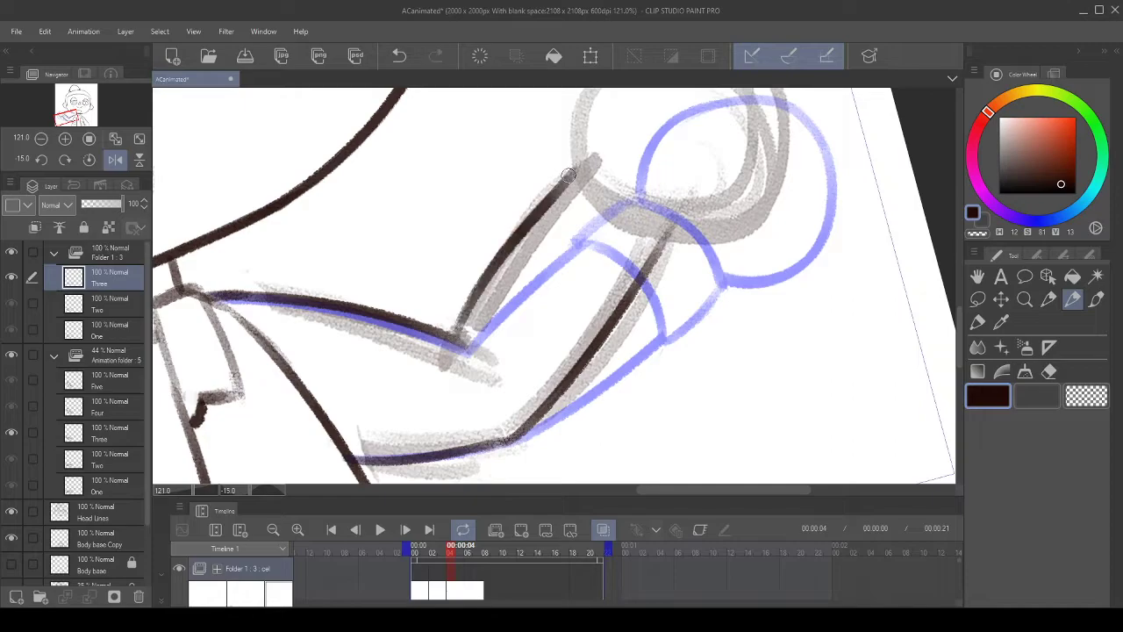
key(ctrl+z)
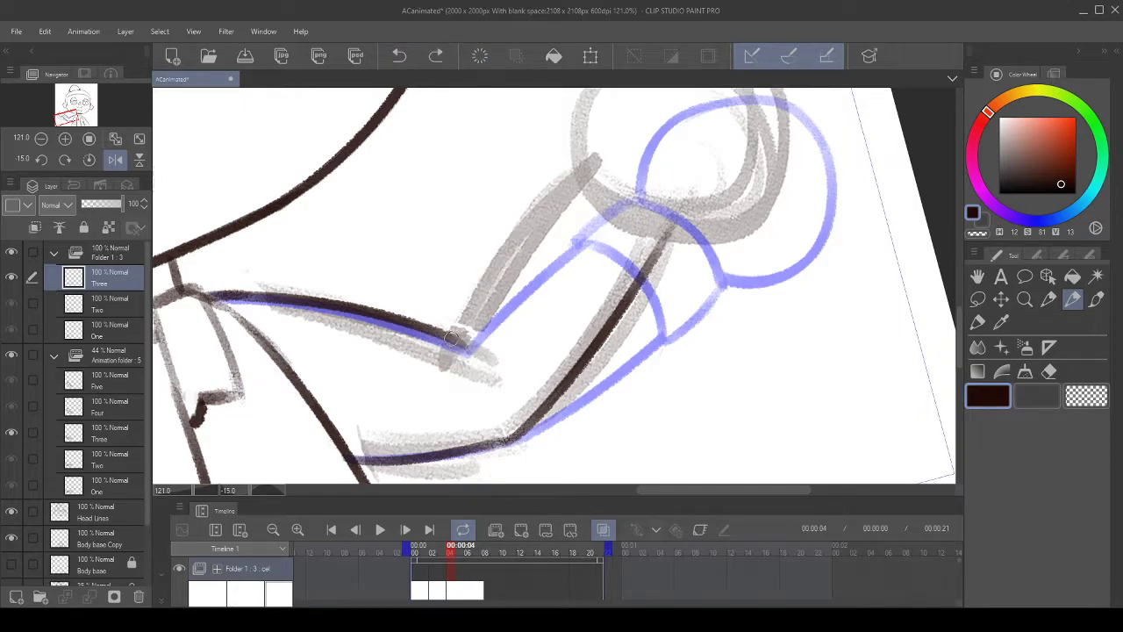
drag(452, 335, 551, 182)
click(401, 56)
drag(450, 340, 586, 151)
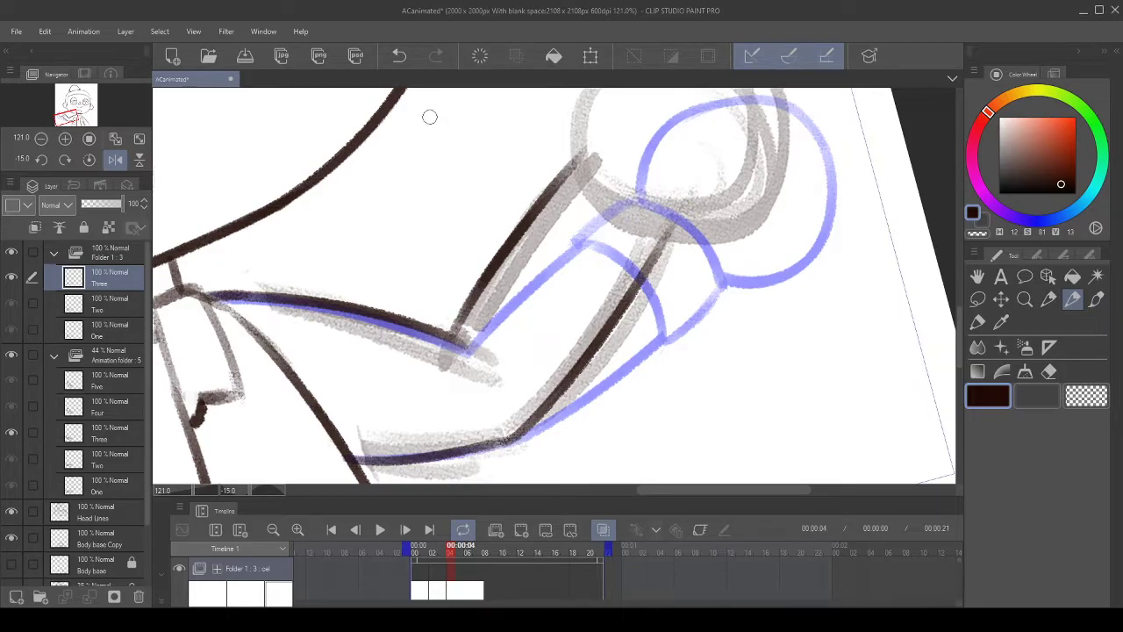
- Rotate the canvas to -105 degrees and ink the curved cuff opening across the wrist, redrawing the stroke once
click(40, 163)
click(39, 164)
click(40, 163)
click(39, 163)
click(40, 163)
click(39, 163)
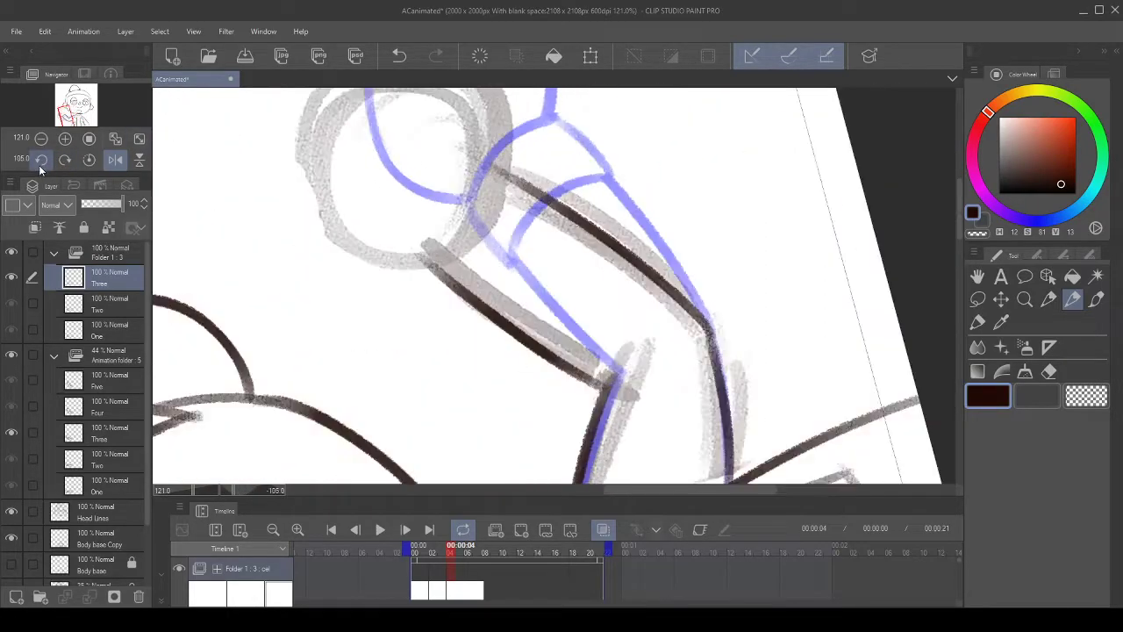
drag(434, 287, 383, 302)
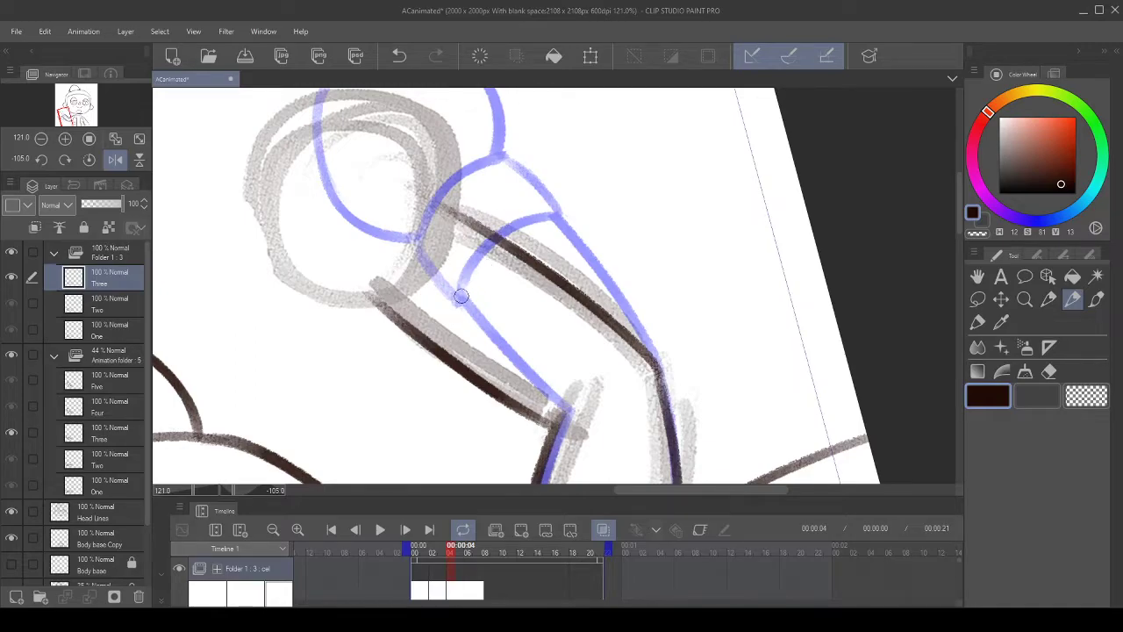
mouse_move(379, 307)
mouse_down()
mouse_move(430, 209)
mouse_move(488, 178)
mouse_up()
click(402, 55)
drag(376, 303, 488, 175)
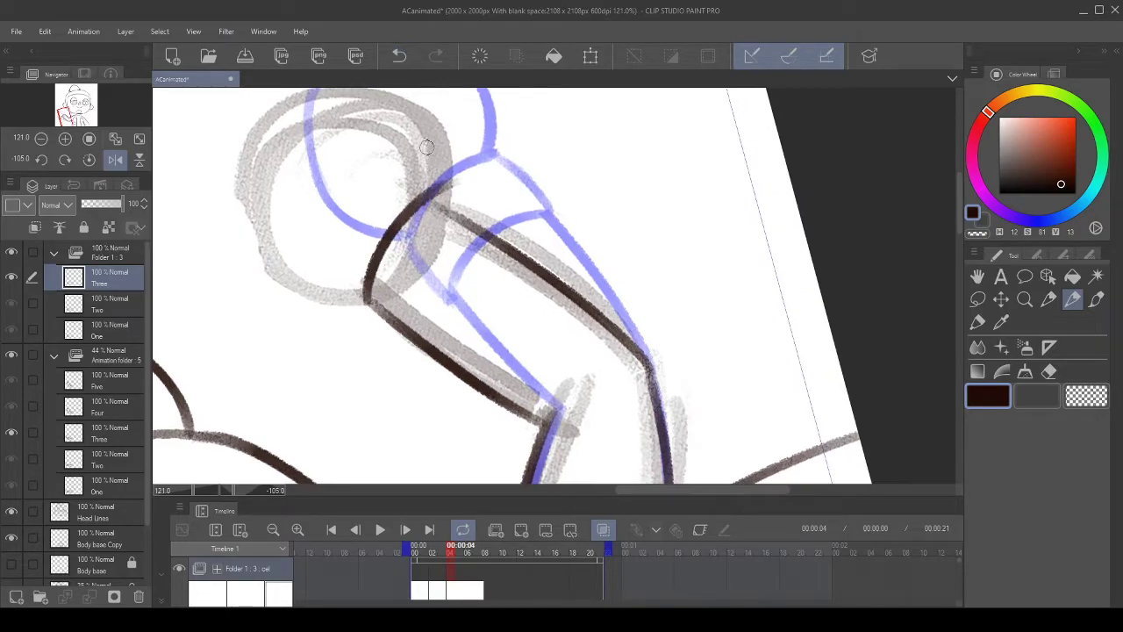
- Try several curved strokes across the forearm for the cuff edge nearest the elbow, undoing each one
click(89, 159)
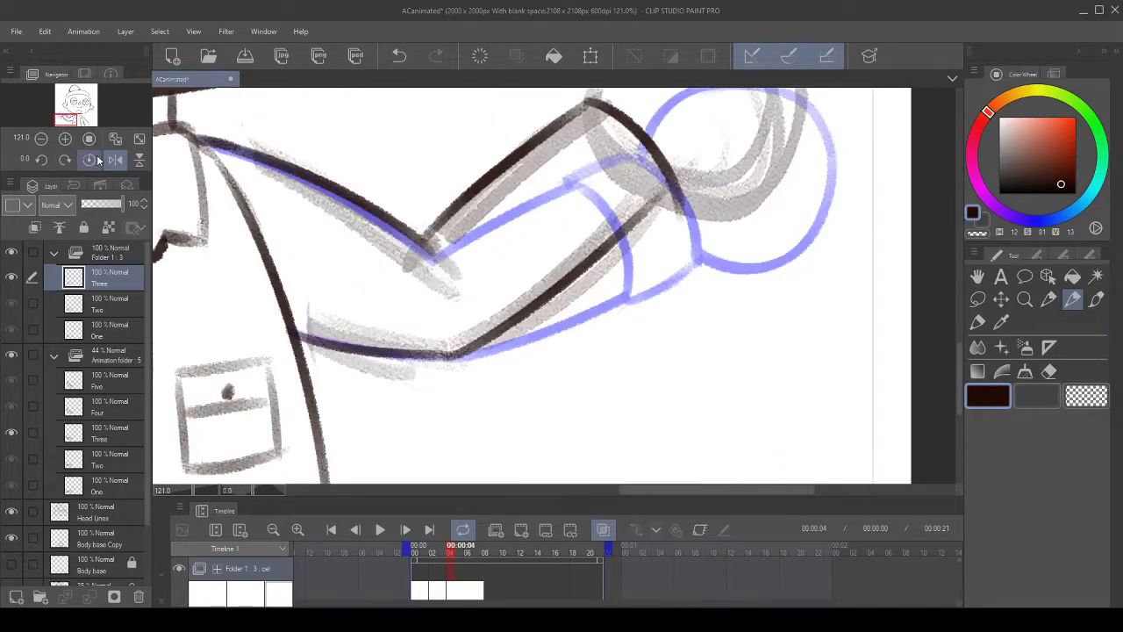
click(45, 161)
click(46, 164)
click(45, 165)
click(43, 166)
click(42, 166)
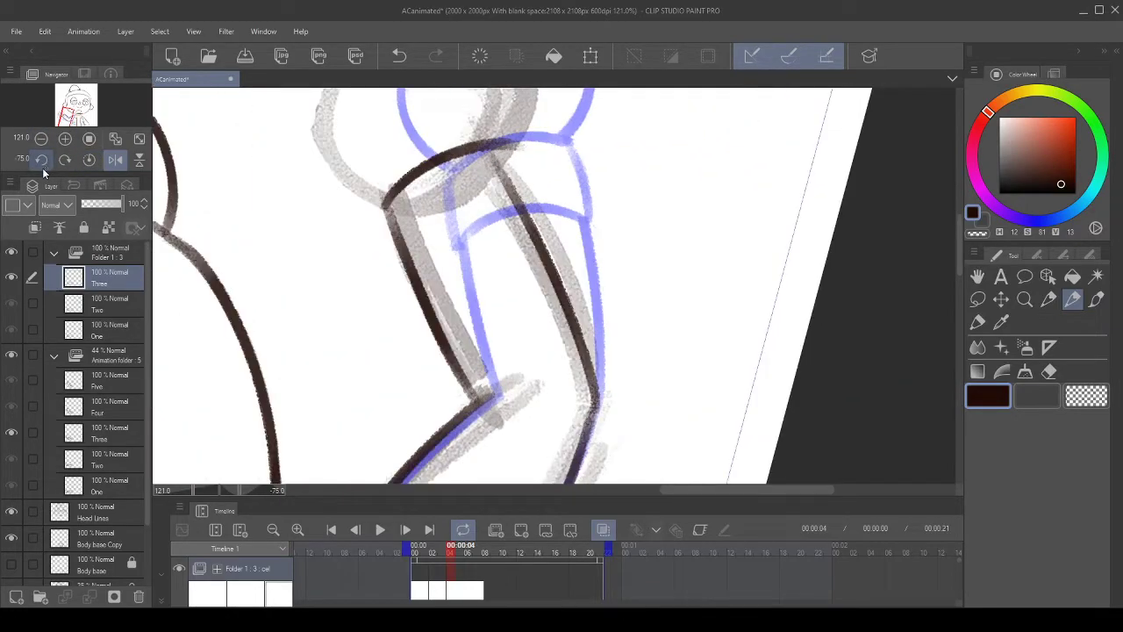
click(42, 167)
mouse_move(444, 282)
mouse_down()
mouse_move(416, 233)
mouse_move(418, 260)
mouse_move(395, 267)
mouse_move(453, 177)
mouse_up()
click(399, 56)
drag(363, 267, 451, 178)
click(407, 49)
mouse_move(360, 266)
mouse_down()
mouse_move(443, 183)
mouse_move(456, 184)
mouse_up()
click(400, 61)
drag(360, 274, 446, 172)
click(397, 57)
mouse_move(360, 270)
mouse_down()
mouse_move(451, 177)
mouse_move(430, 174)
mouse_move(447, 150)
mouse_move(412, 258)
mouse_move(368, 293)
mouse_up()
click(65, 161)
click(65, 160)
click(65, 161)
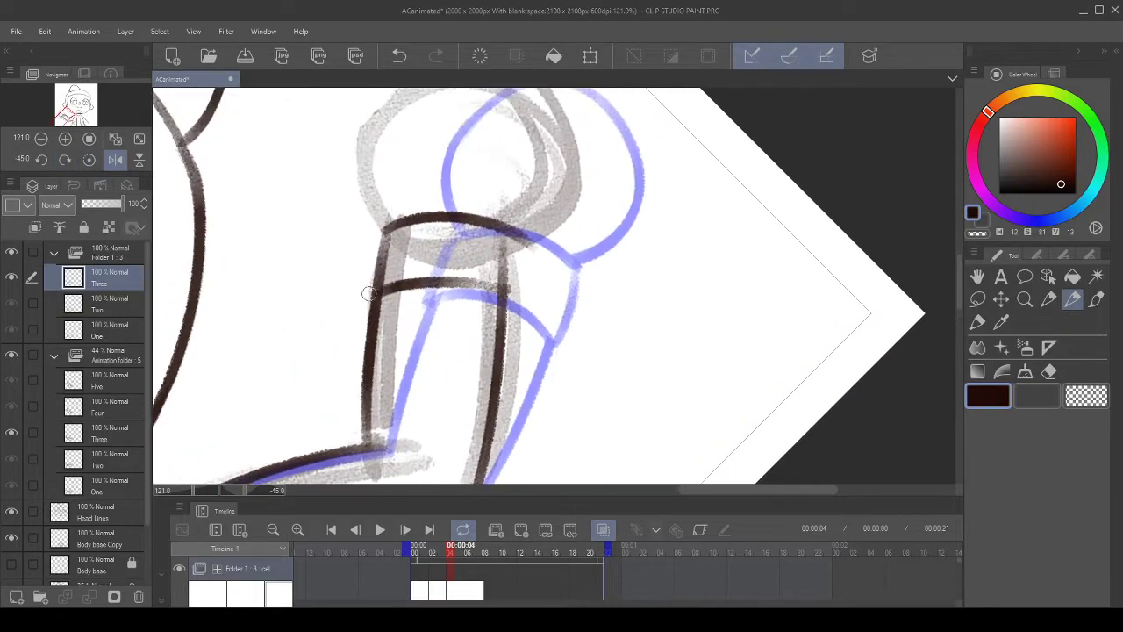
click(396, 57)
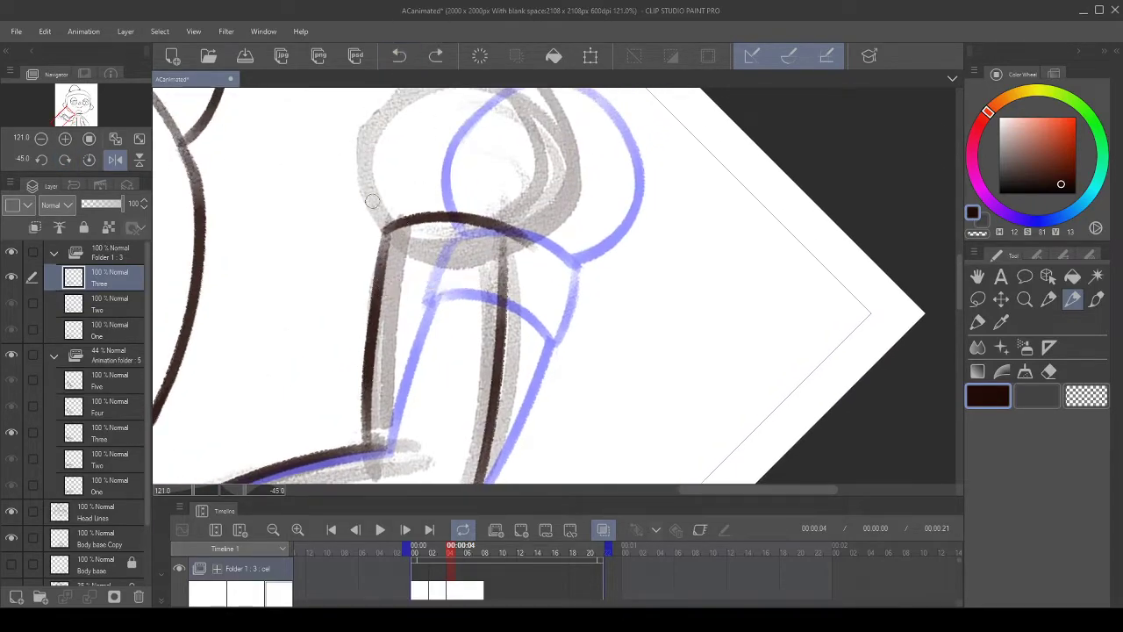
- Ink the cuff's elbow-side curve across the forearm at -75 degrees rotation and touch up its far end at -30 degrees
click(42, 162)
click(42, 162)
mouse_move(448, 406)
mouse_down()
mouse_move(422, 283)
mouse_move(497, 208)
mouse_up()
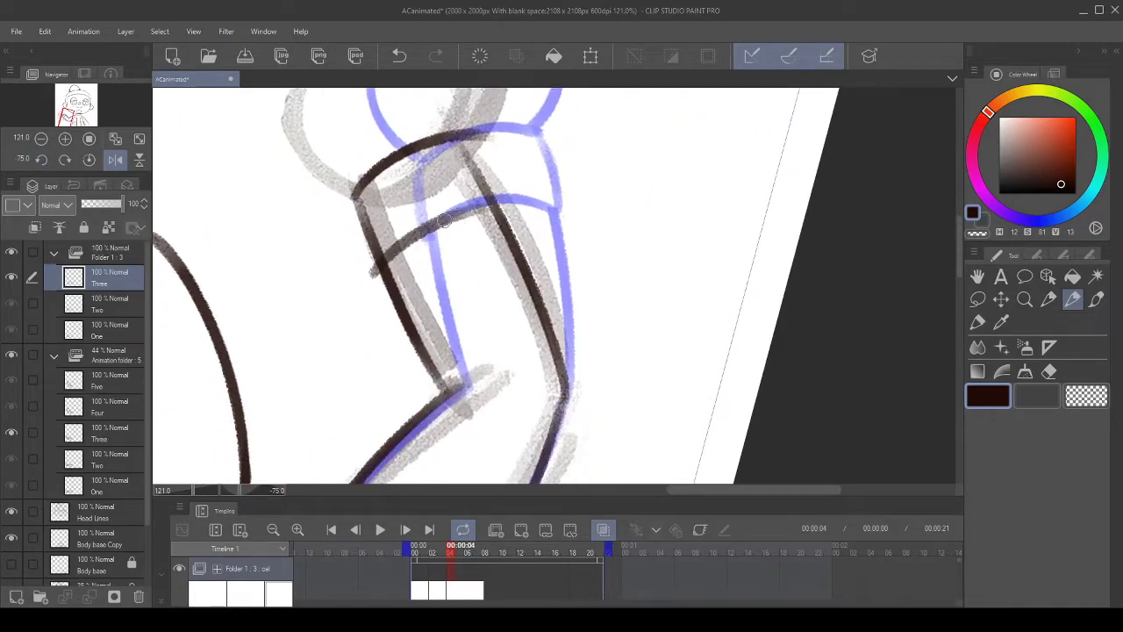
click(64, 161)
click(63, 162)
click(63, 161)
drag(569, 178, 403, 297)
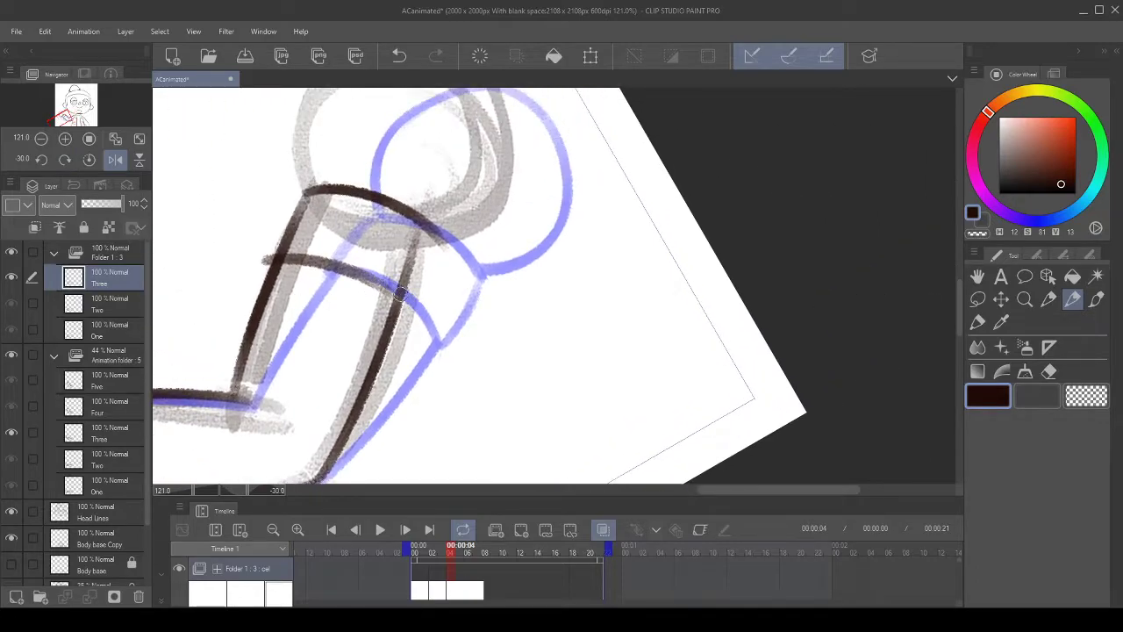
drag(391, 288, 405, 301)
click(400, 55)
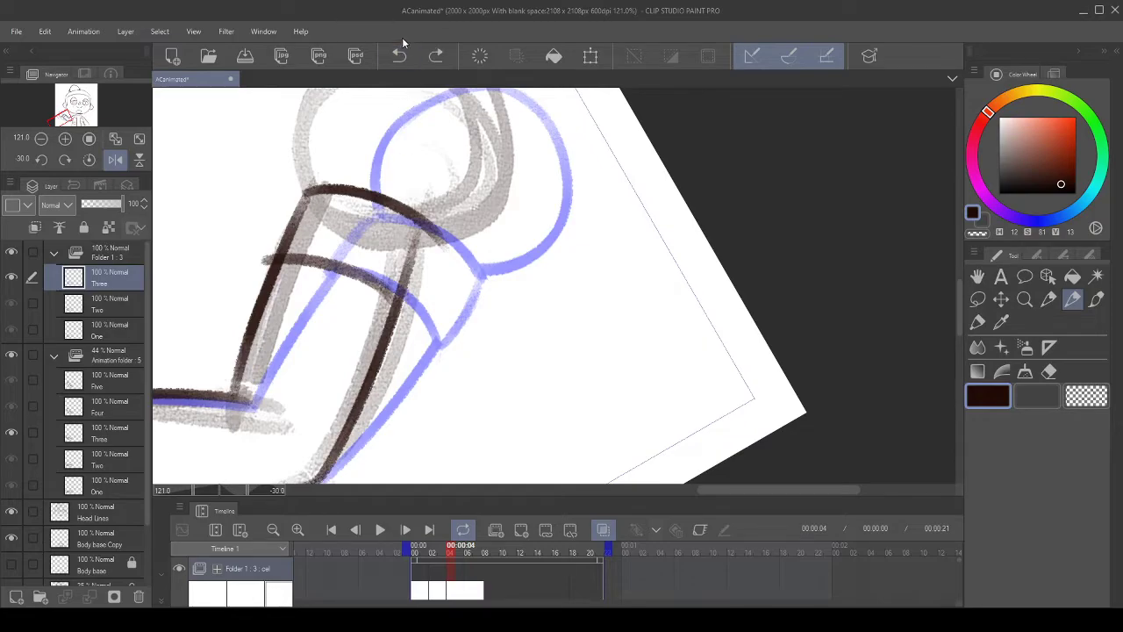
drag(359, 278, 403, 298)
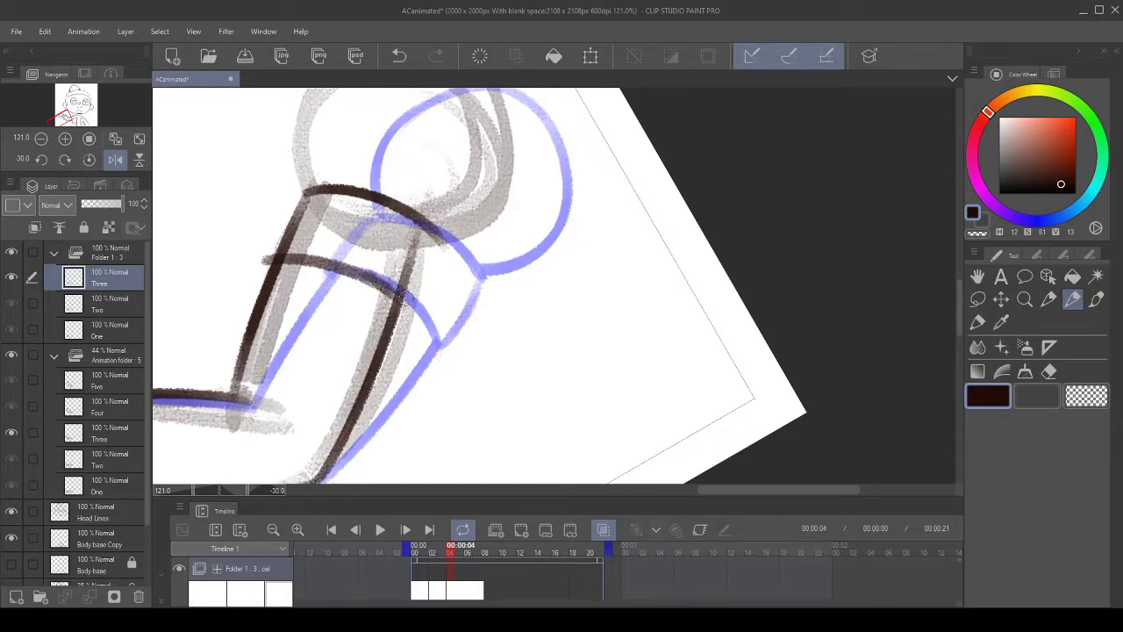
click(407, 61)
- Try to ink the cuff's flared upper side between its two curves, undoing and repeating the stroke
drag(308, 220, 313, 218)
drag(274, 258, 335, 179)
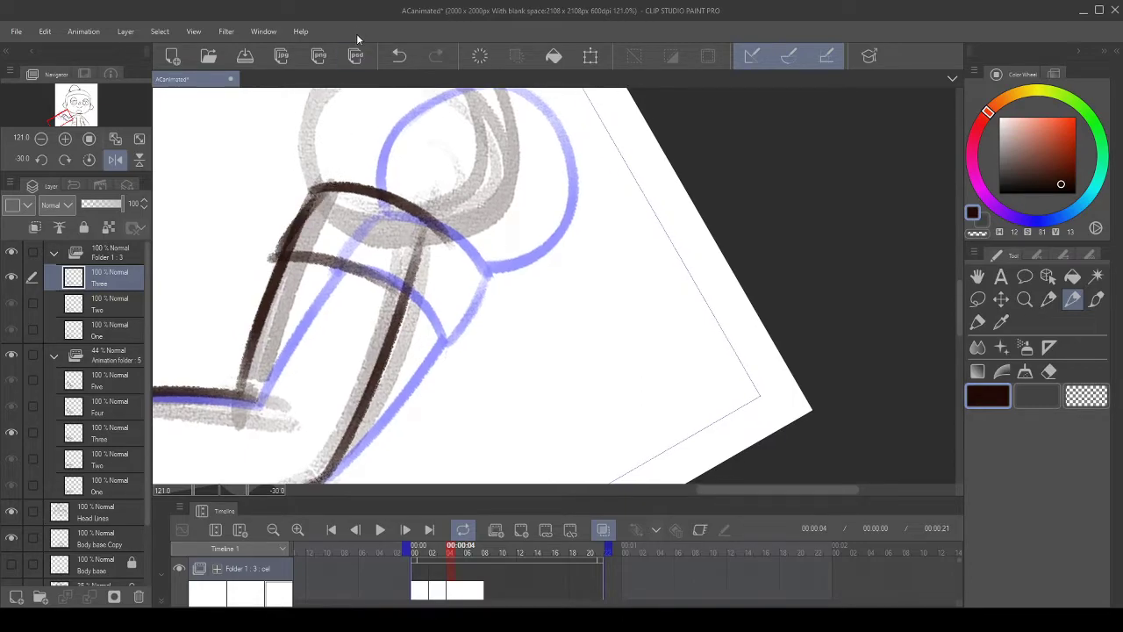
click(399, 55)
key(ctrl+y)
click(395, 55)
drag(279, 255, 321, 183)
click(399, 55)
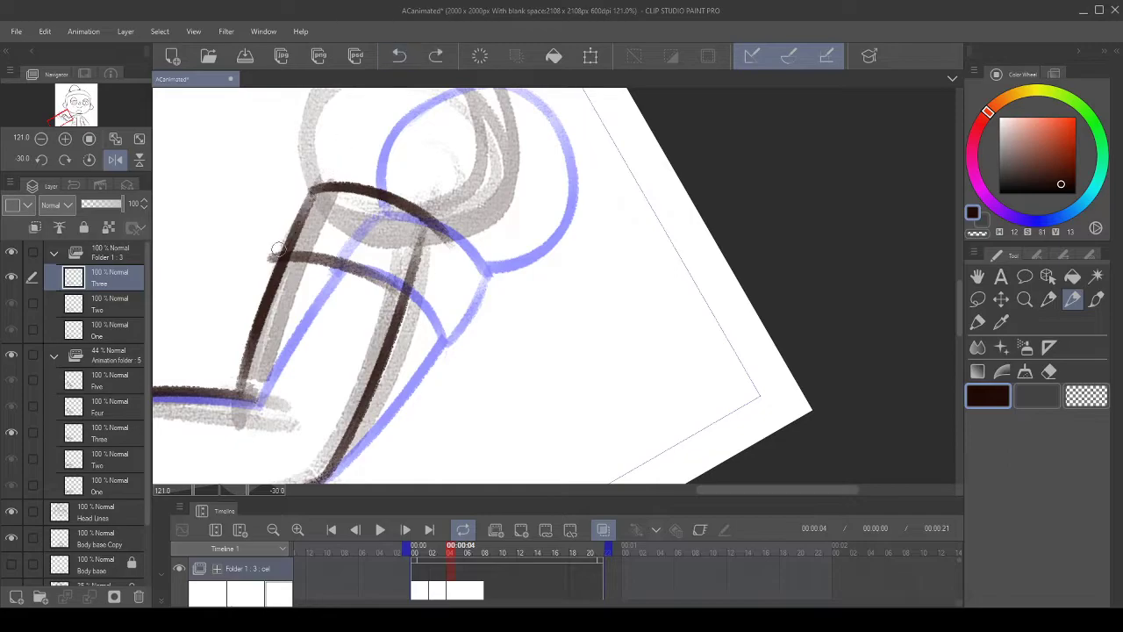
drag(278, 257, 327, 174)
- Undo the cuff's upper-side stroke and redraw it bulging slightly outward from the elbow-side curve to the opening's corner
scroll(360, 145, up, 2)
scroll(193, 271, up, 3)
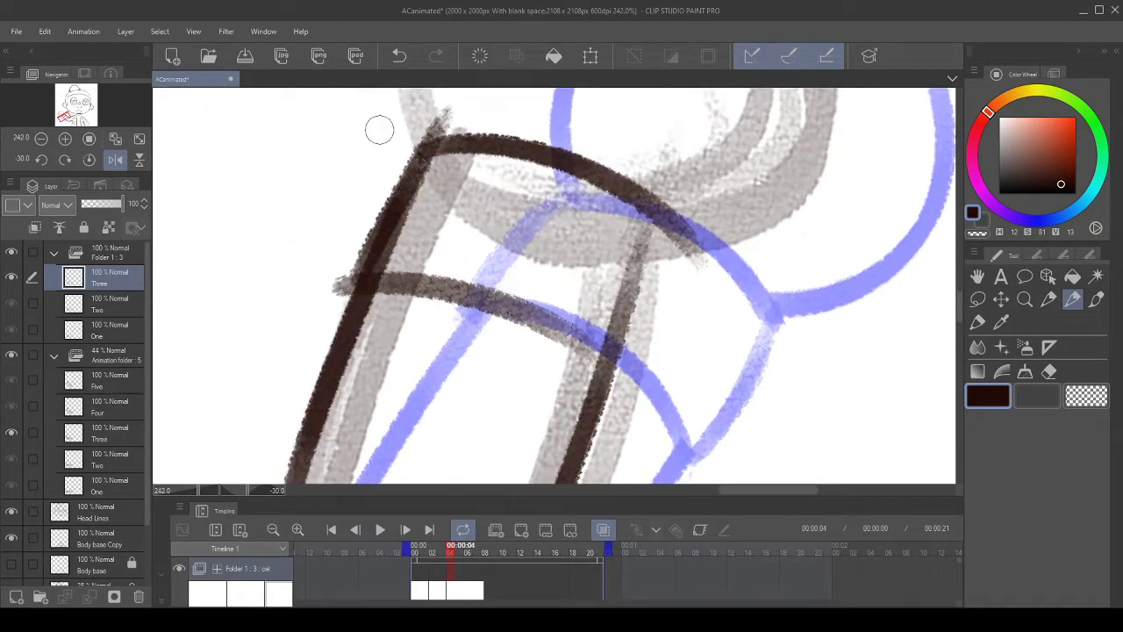
click(399, 55)
mouse_move(399, 231)
mouse_down()
mouse_move(383, 267)
mouse_move(351, 263)
mouse_move(412, 171)
mouse_up()
key(ctrl+z)
drag(339, 303, 439, 146)
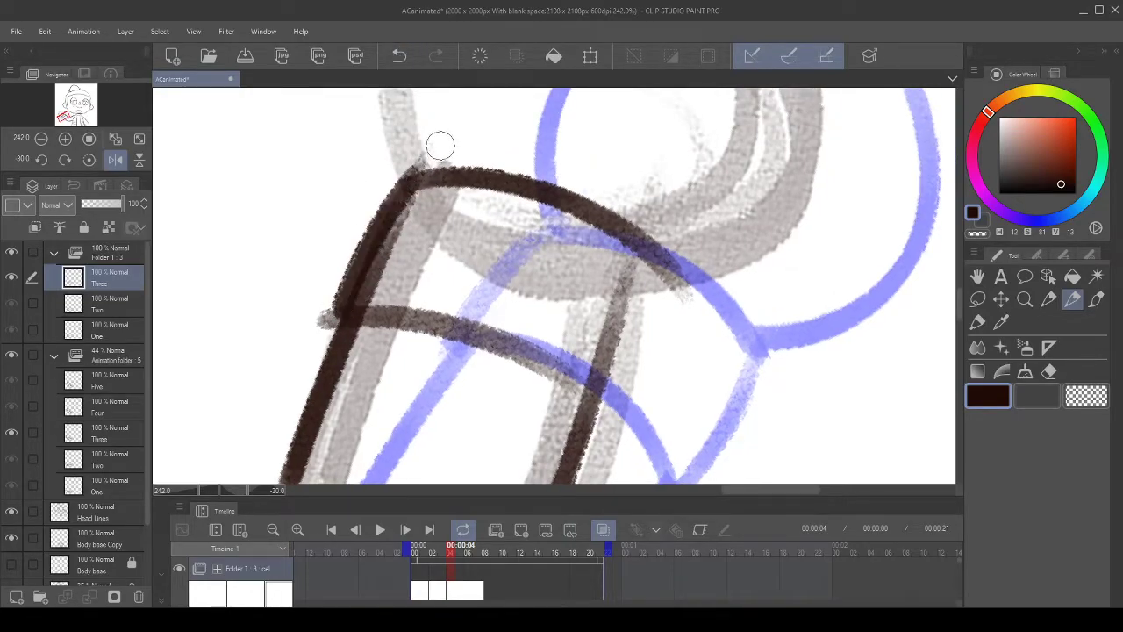
- Erase the overhanging end of the elbow-side cuff curve and the leftover forearm line inside the cuff's upper side using transparent colour
key(c)
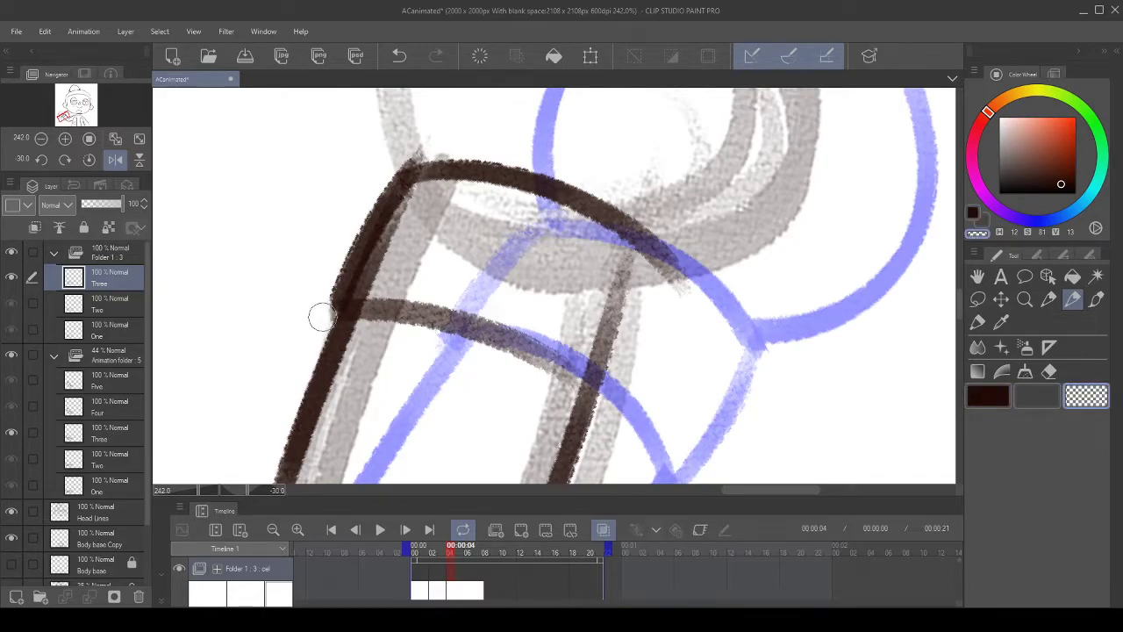
drag(469, 214, 441, 244)
drag(413, 172, 331, 194)
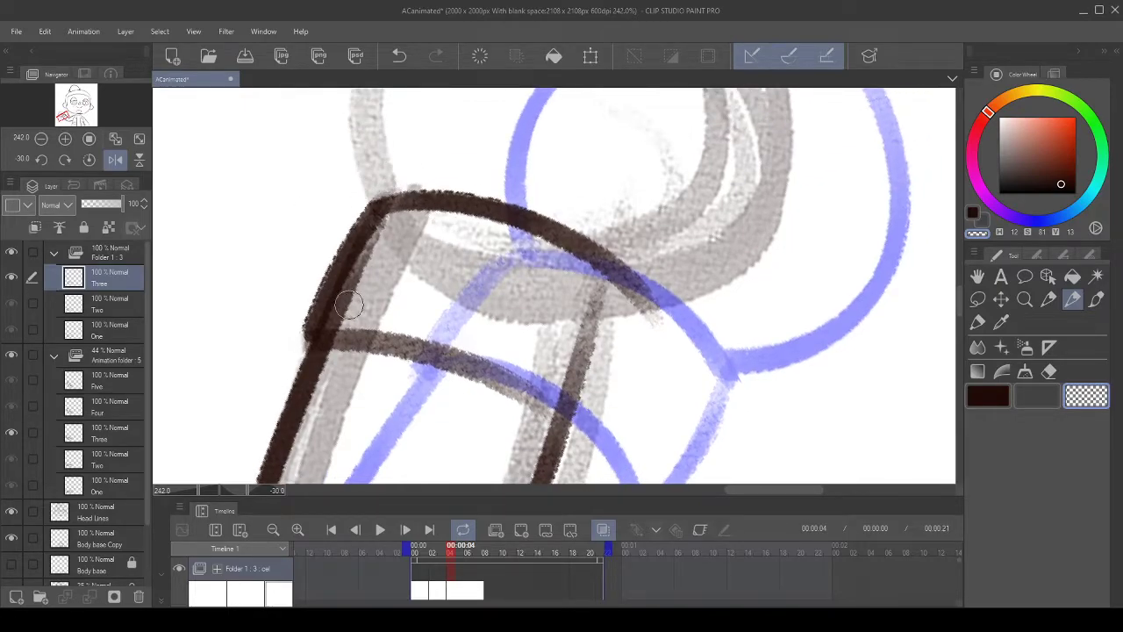
drag(344, 312, 393, 237)
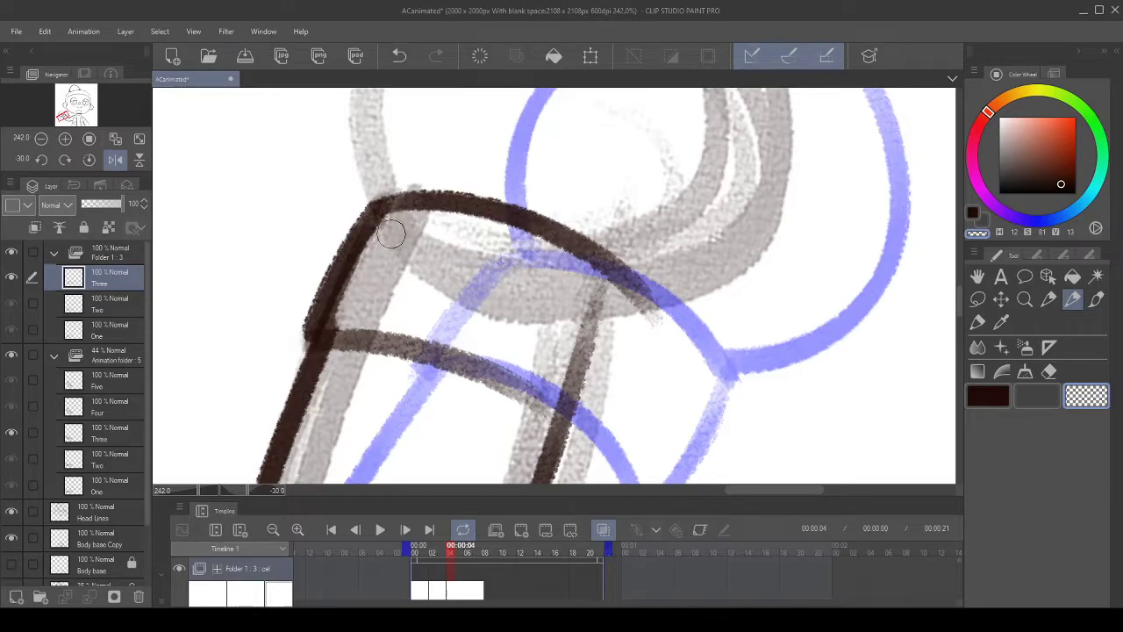
drag(339, 322, 373, 246)
drag(342, 302, 387, 234)
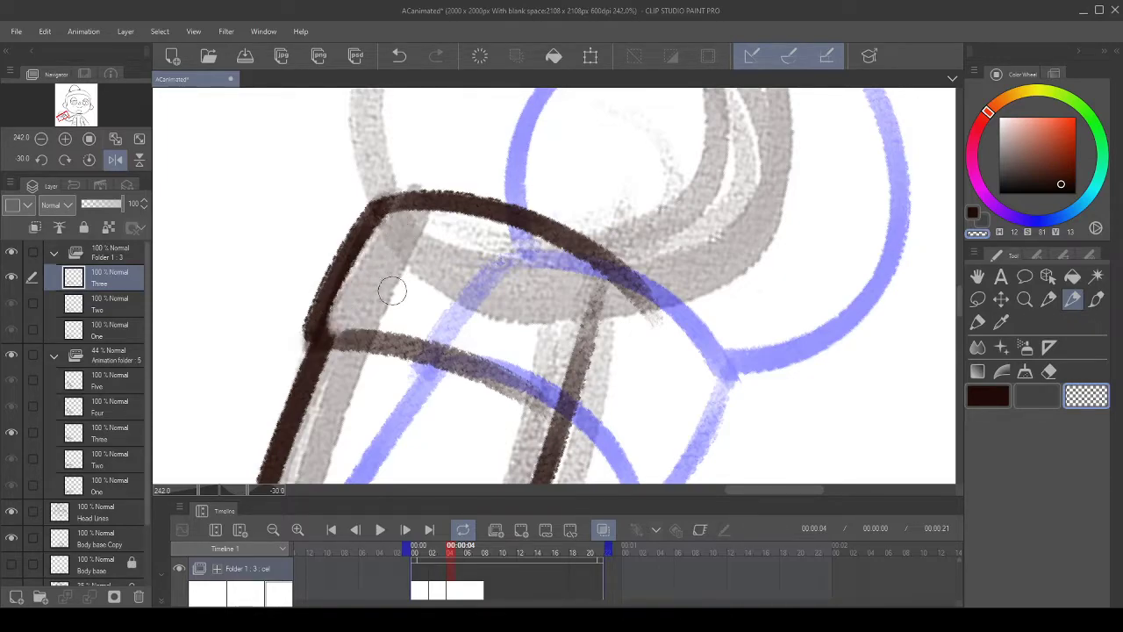
- Switch back to the dark brown ink and draw the cuff's flared underside between the opening and the elbow-side curve
click(974, 213)
scroll(469, 359, down, 1)
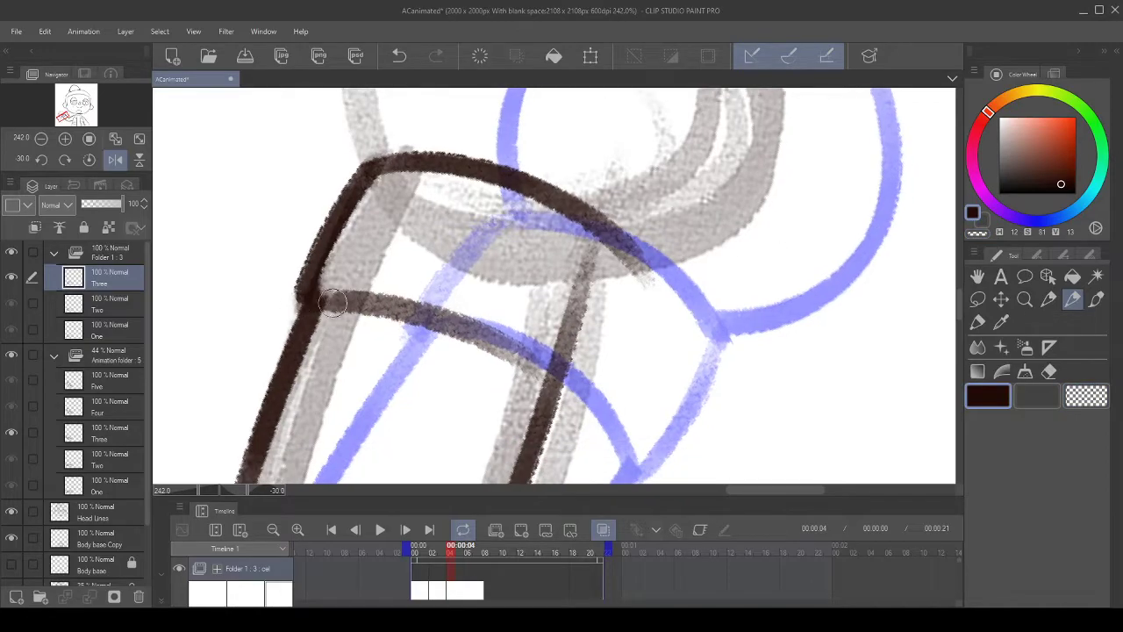
drag(593, 346, 497, 344)
drag(524, 297, 493, 301)
drag(499, 232, 453, 386)
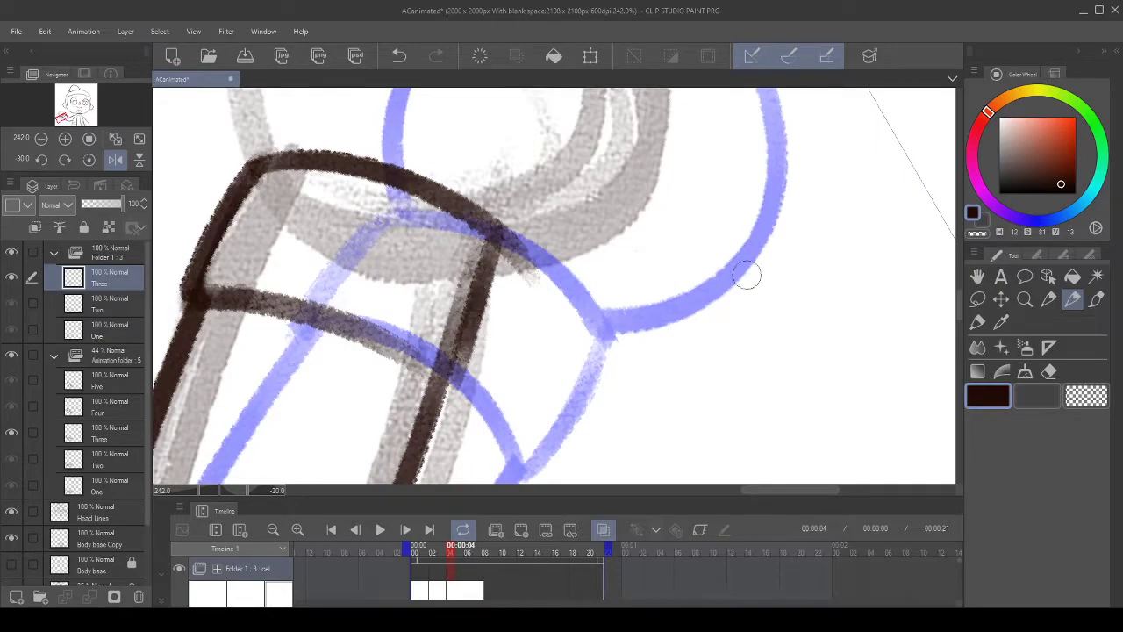
drag(487, 230, 489, 246)
- Erase the leftover forearm line inside the cuff's underside with transparent colour
click(977, 234)
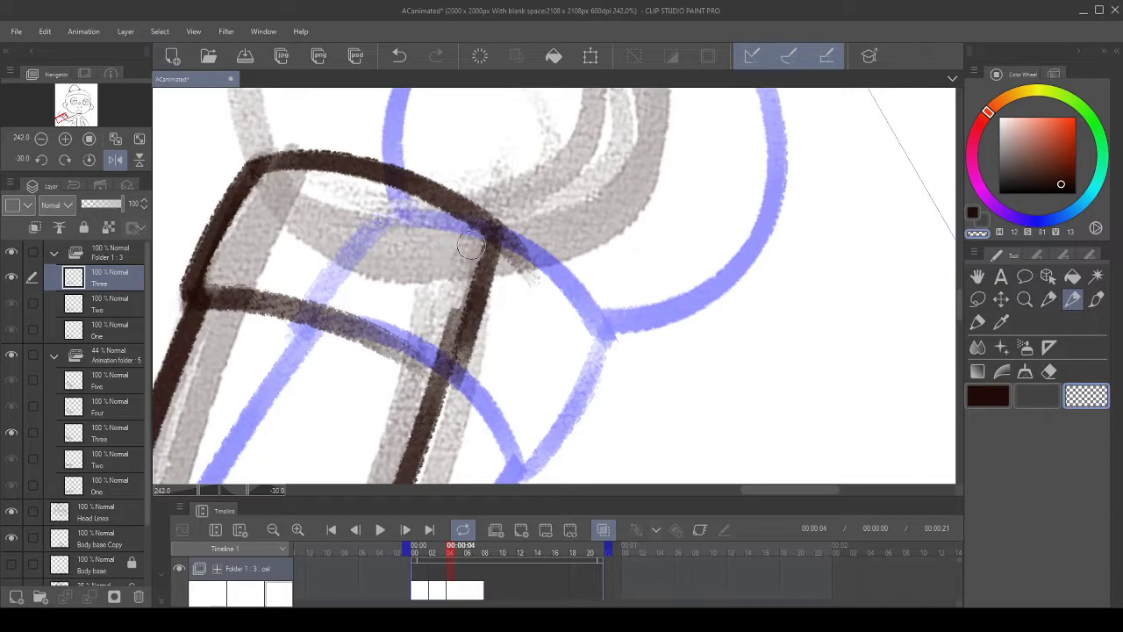
click(394, 65)
drag(467, 251, 453, 323)
drag(467, 274, 435, 354)
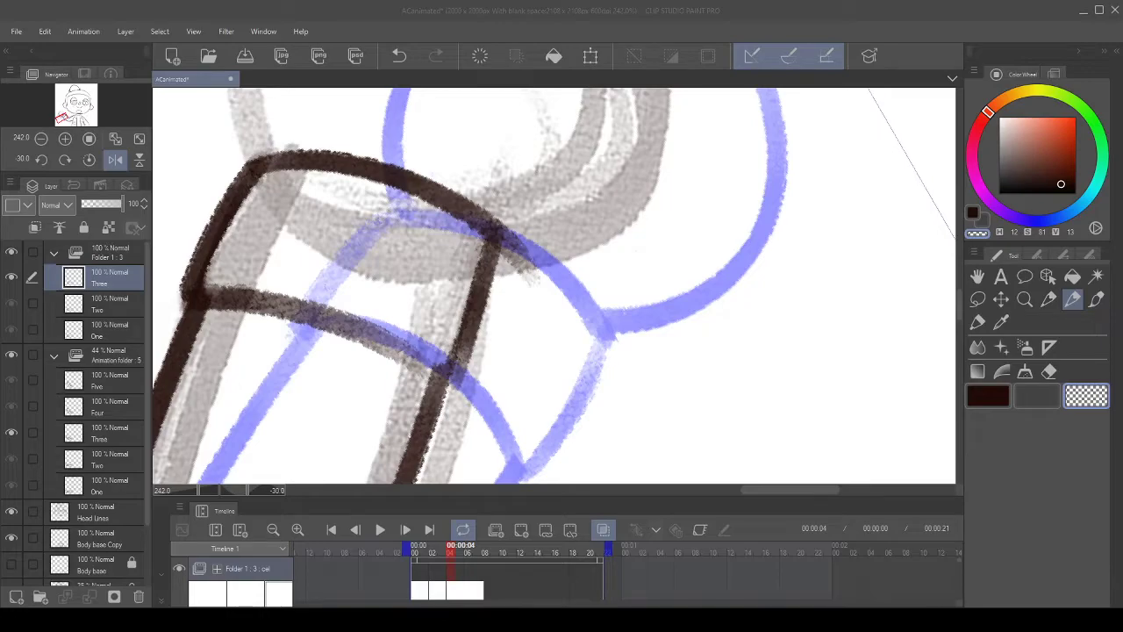
scroll(497, 303, down, 2)
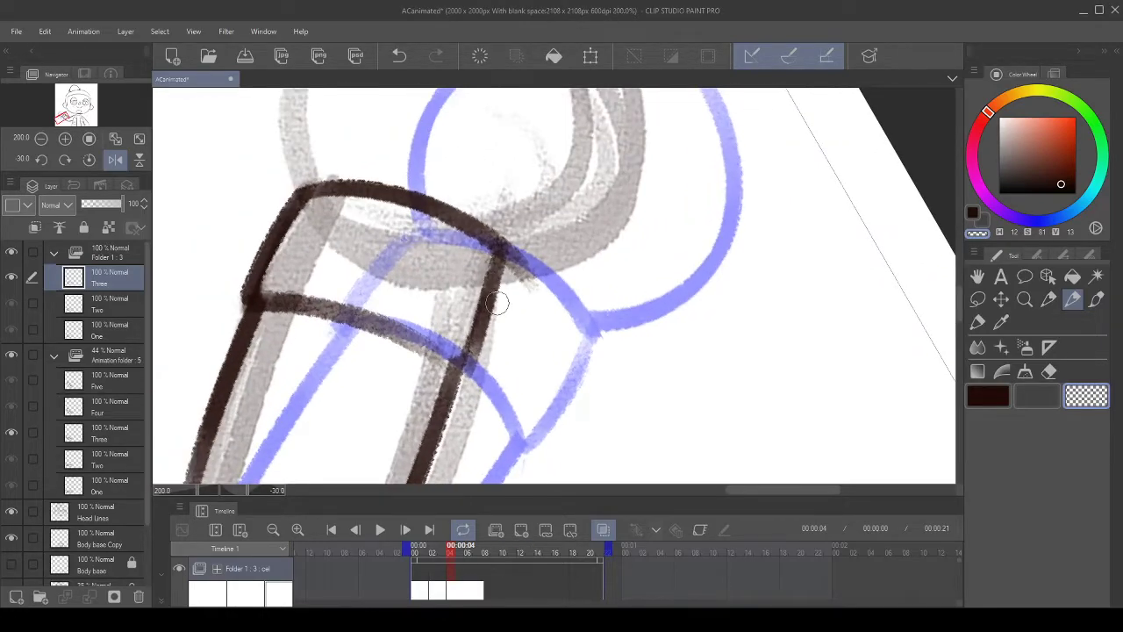
- Trim the outer edge of the cuff's underside with transparent colour, switch back to dark brown ink and undo the last stroke
drag(533, 325, 543, 323)
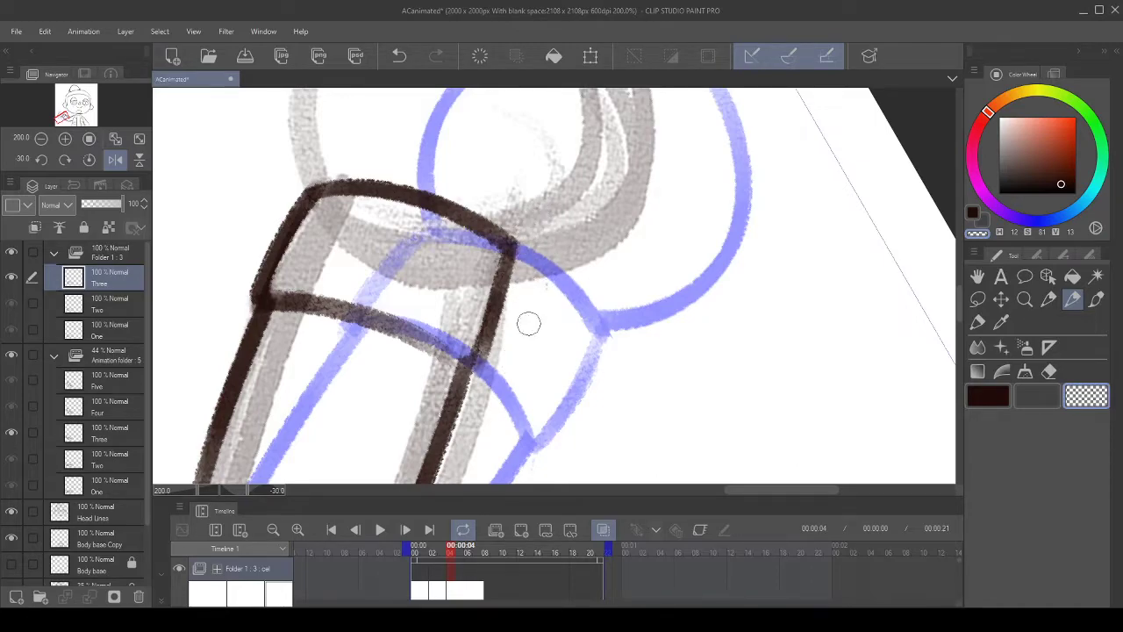
mouse_move(544, 284)
mouse_down()
mouse_move(491, 340)
mouse_move(497, 355)
mouse_up()
click(974, 212)
drag(597, 283, 618, 283)
click(41, 160)
click(41, 160)
click(41, 160)
click(41, 160)
click(41, 159)
mouse_move(603, 412)
mouse_down()
mouse_move(483, 233)
mouse_move(431, 271)
mouse_move(495, 182)
mouse_move(411, 258)
mouse_up()
click(399, 55)
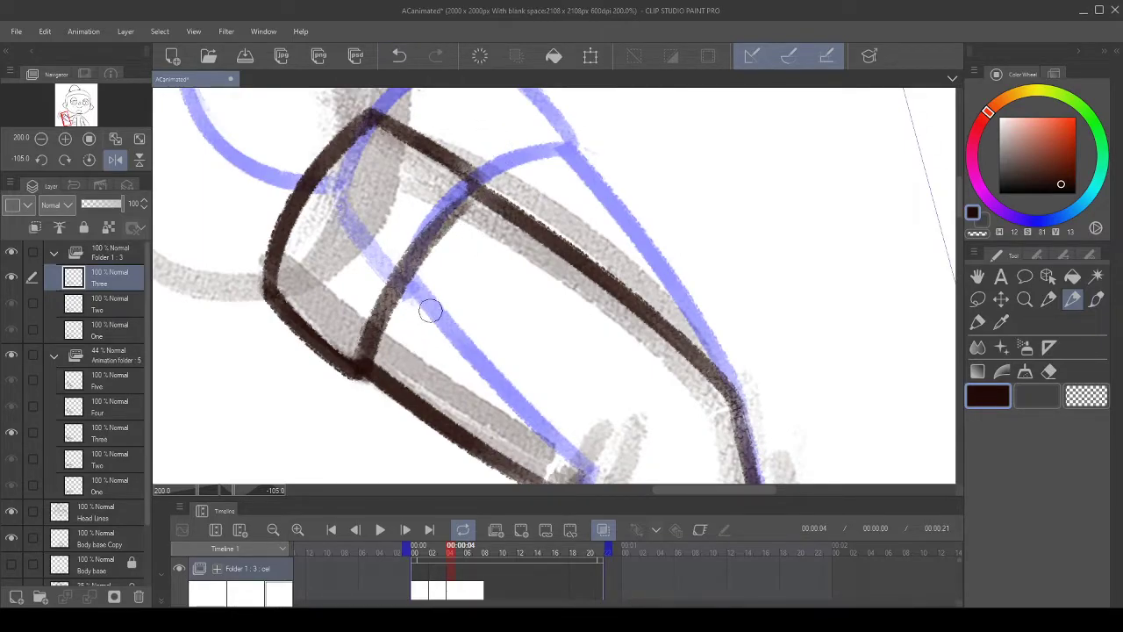
drag(494, 206, 499, 229)
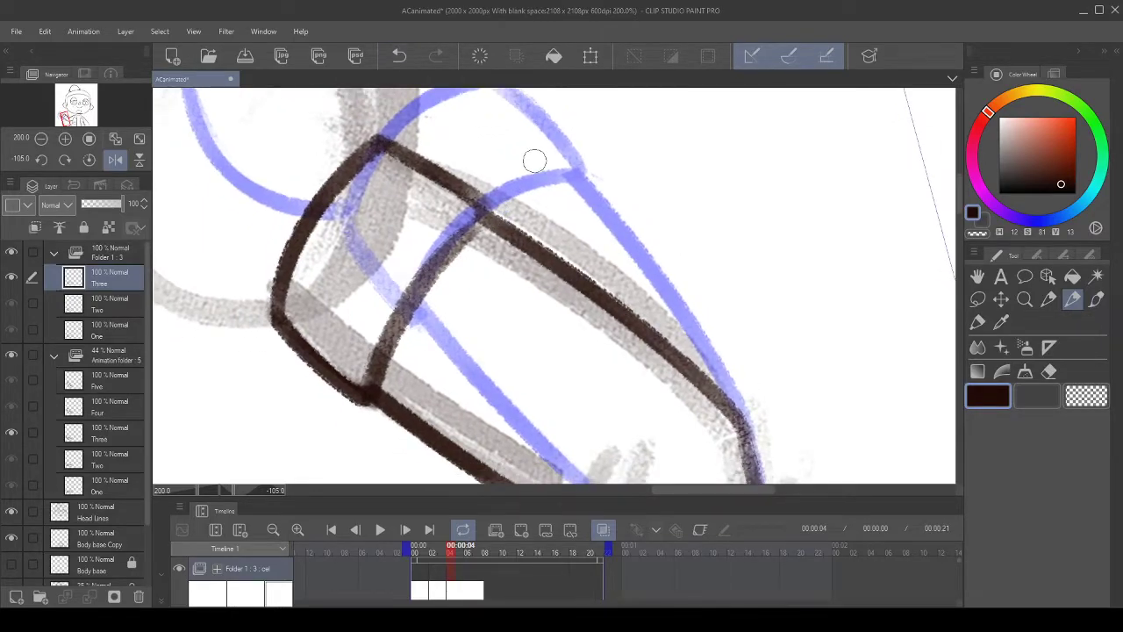
- Draw the round fist in dark brown over the rough circle, joining both corners of the cuff's opening and retrying the stroke as needed
scroll(535, 161, down, 5)
scroll(441, 162, up, 5)
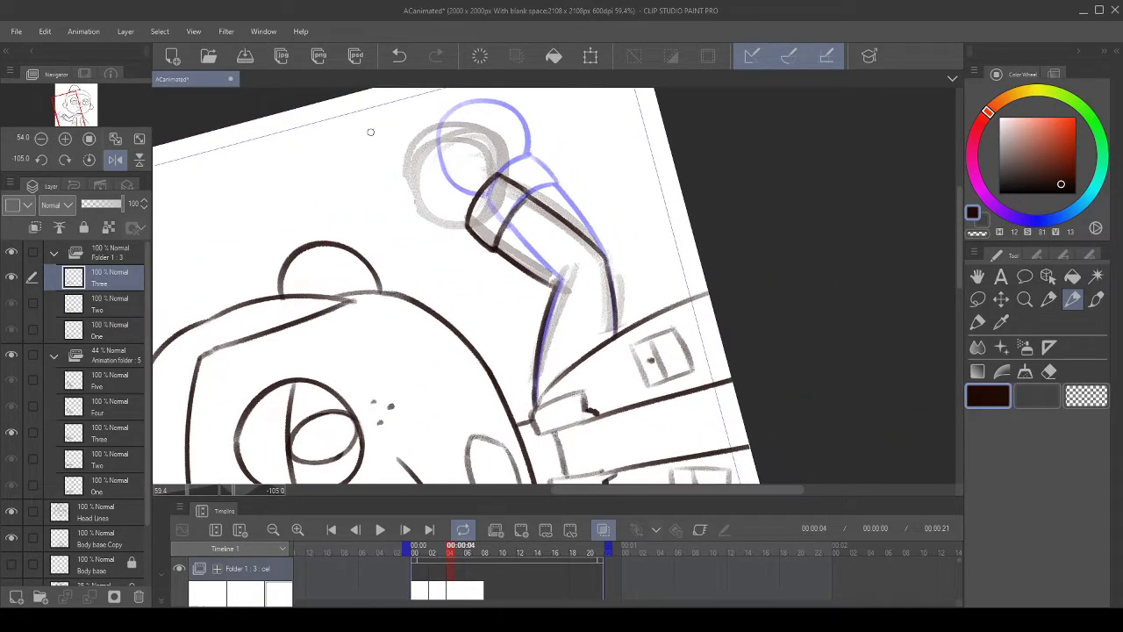
drag(402, 248, 429, 291)
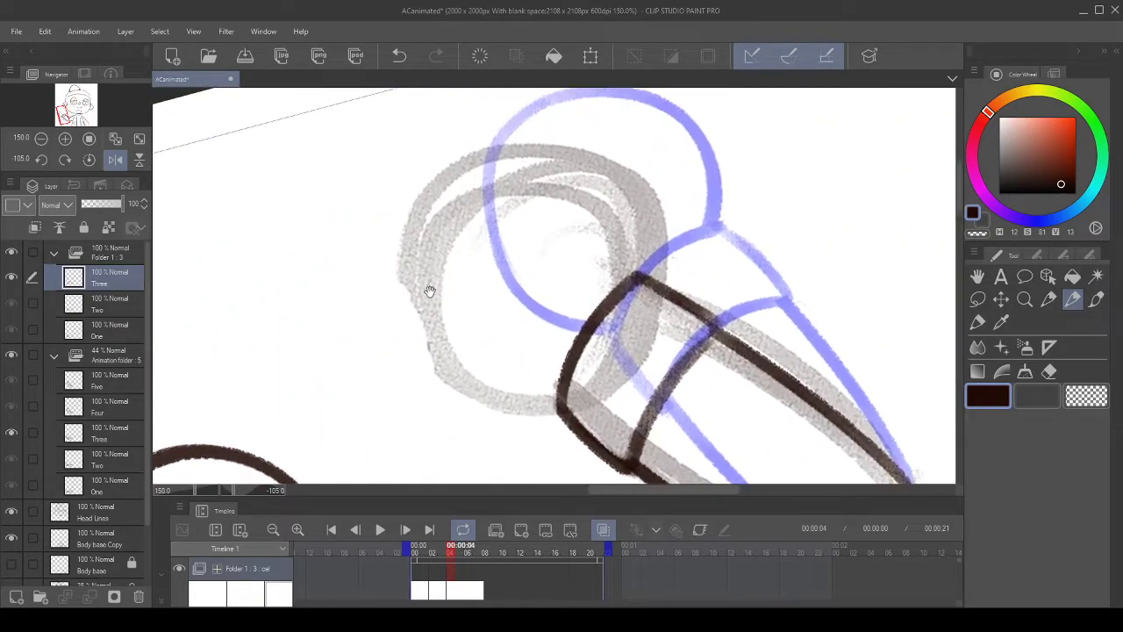
click(65, 160)
click(65, 160)
click(65, 159)
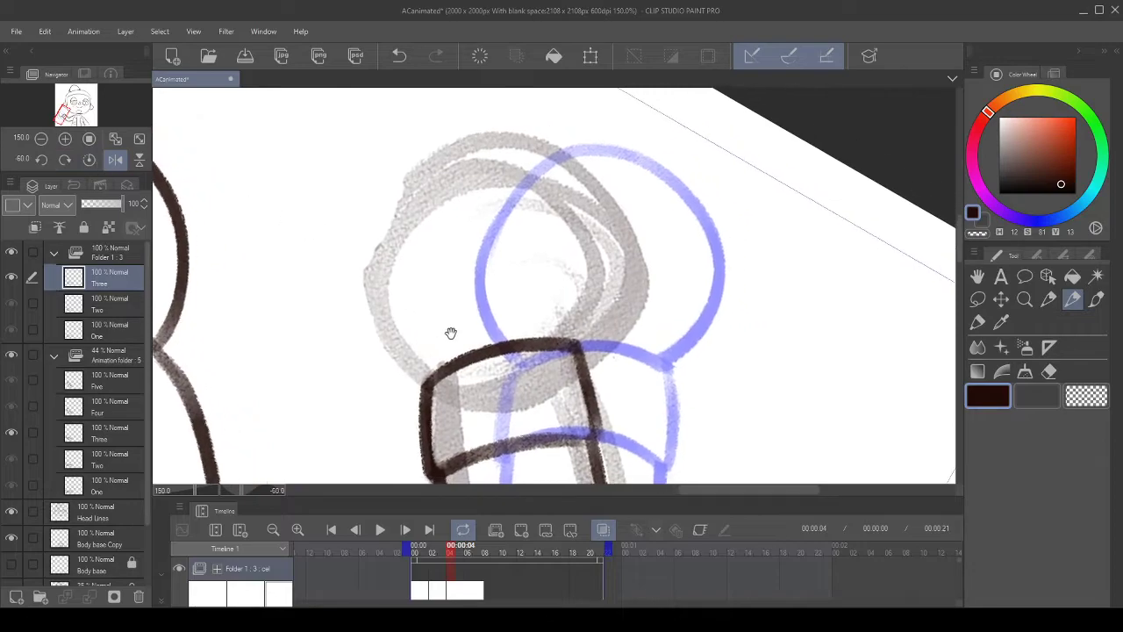
mouse_move(407, 360)
mouse_down()
mouse_move(501, 134)
mouse_move(513, 182)
mouse_up()
click(399, 55)
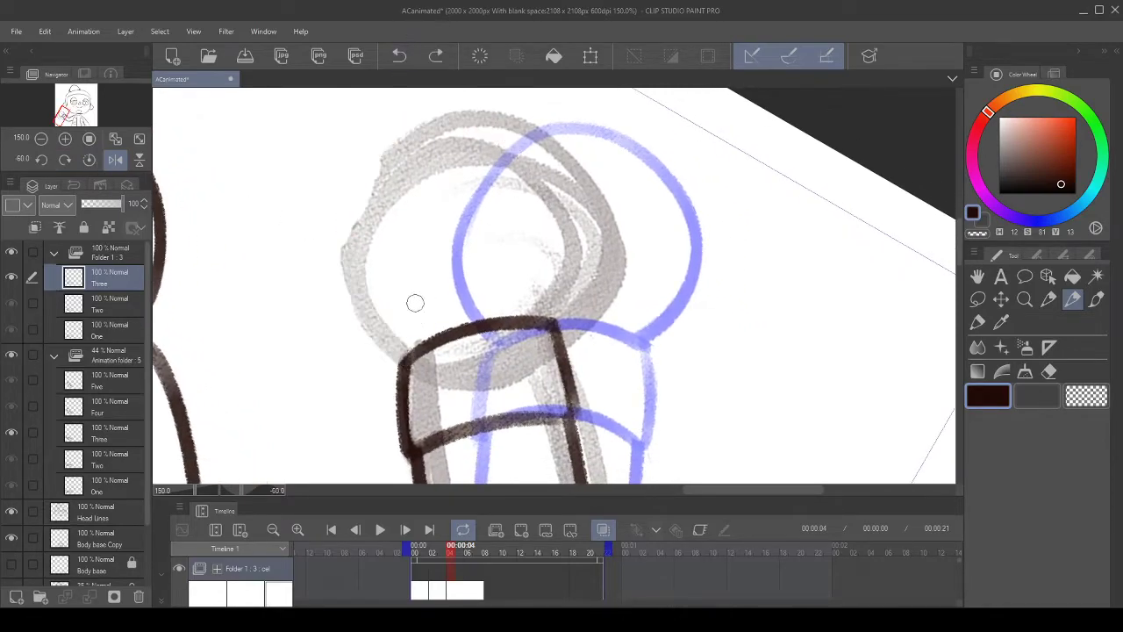
mouse_move(405, 355)
mouse_down()
mouse_move(377, 158)
mouse_move(491, 300)
mouse_up()
click(399, 56)
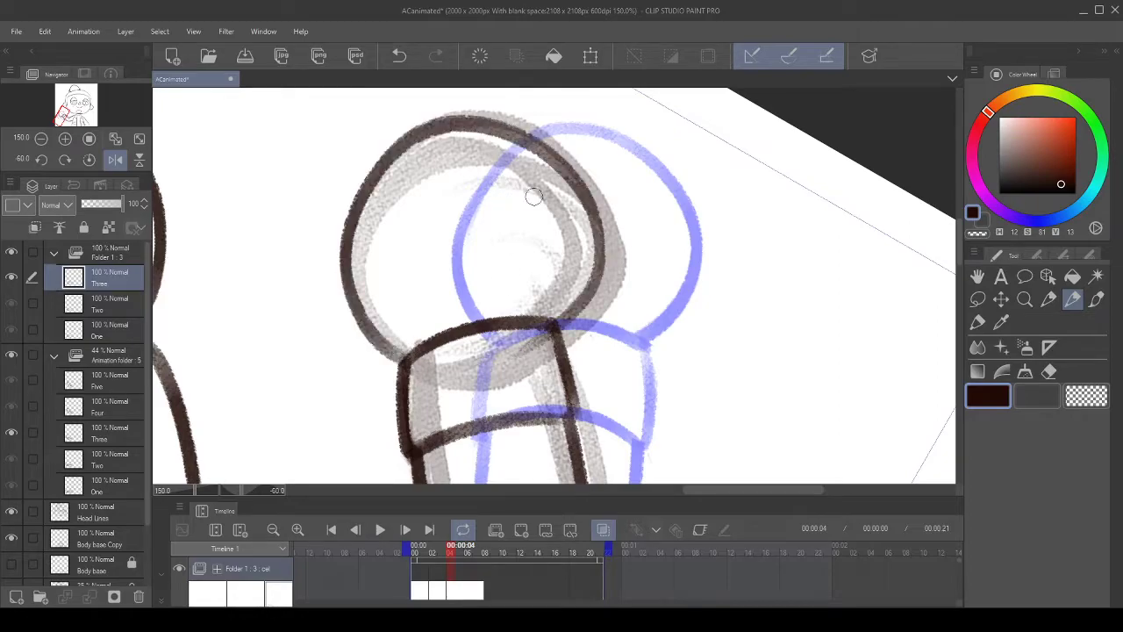
- Select the fist outline with the freehand lasso, tracing just above the cuff's opening so the cuff stays outside the selection
scroll(533, 196, down, 5)
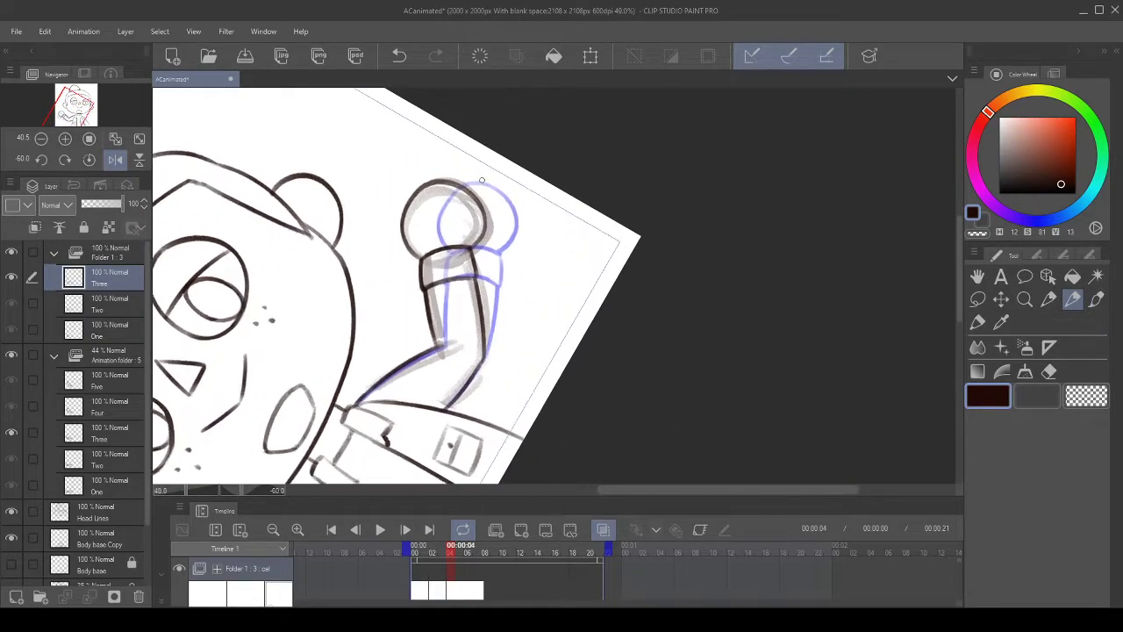
scroll(457, 213, up, 2)
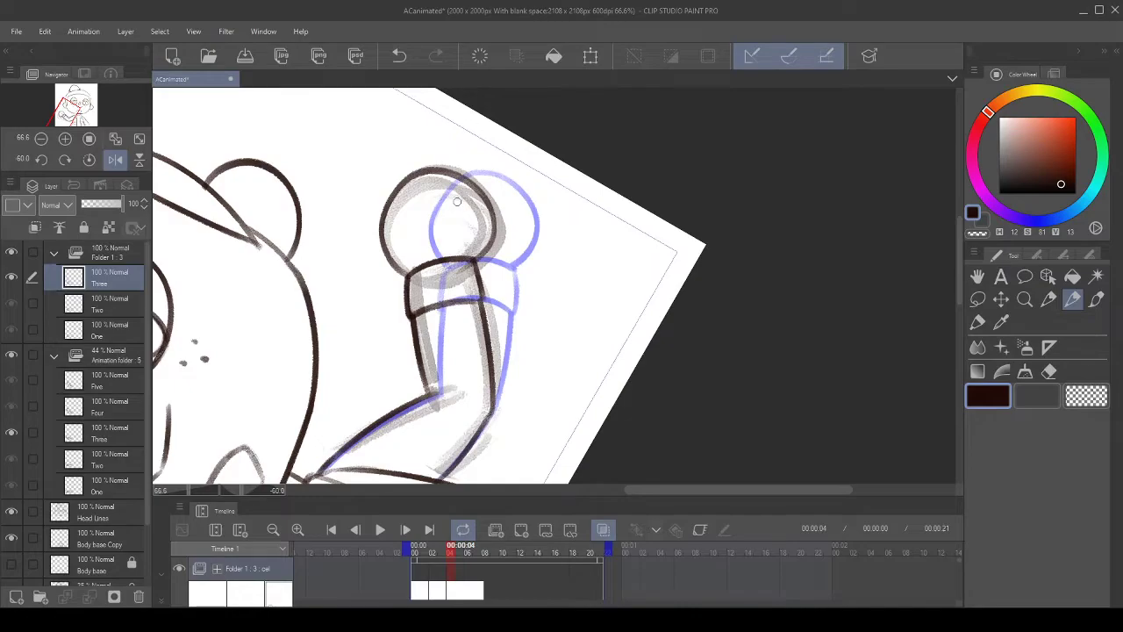
scroll(457, 202, up, 2)
click(979, 235)
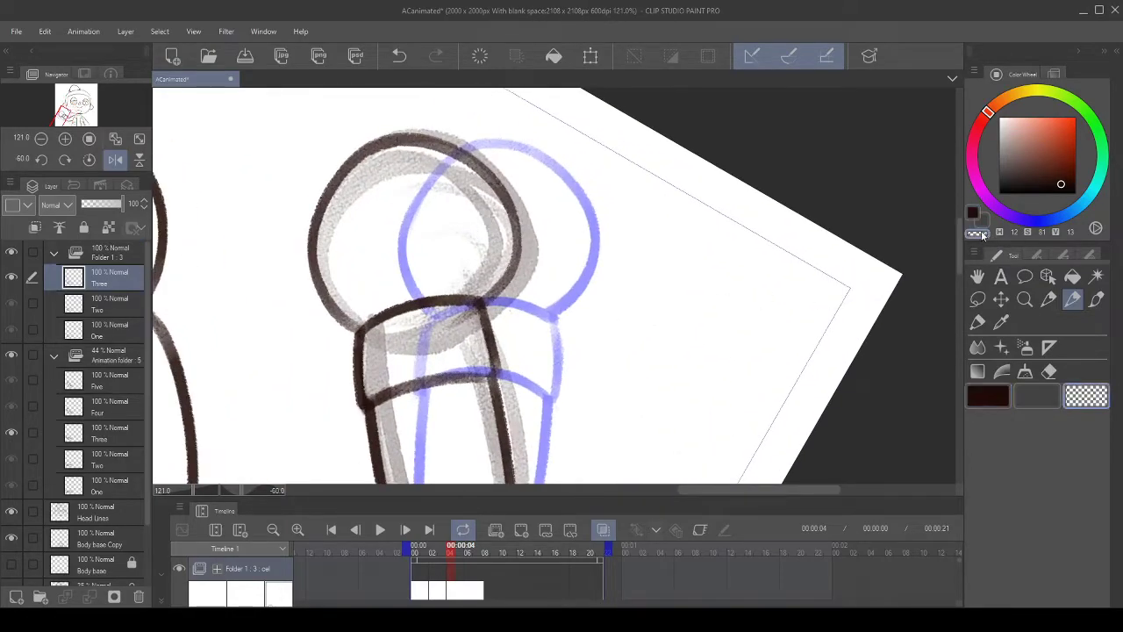
click(457, 322)
click(978, 299)
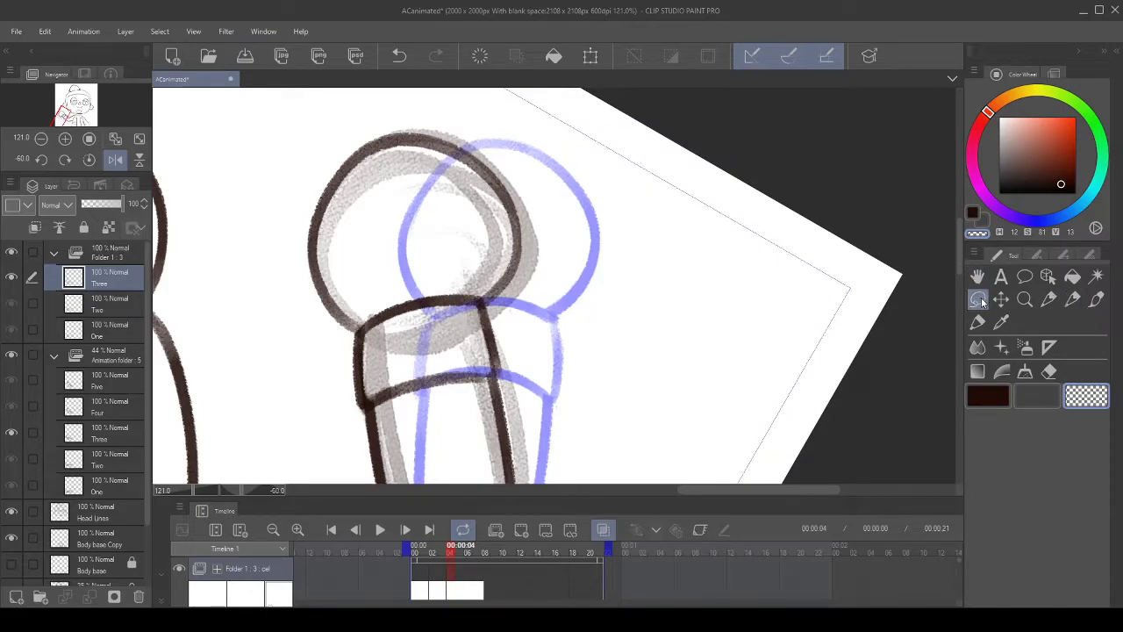
mouse_move(490, 289)
mouse_down()
mouse_move(539, 271)
mouse_move(481, 96)
mouse_move(294, 282)
mouse_move(342, 337)
mouse_move(360, 311)
mouse_move(473, 271)
mouse_up()
click(329, 312)
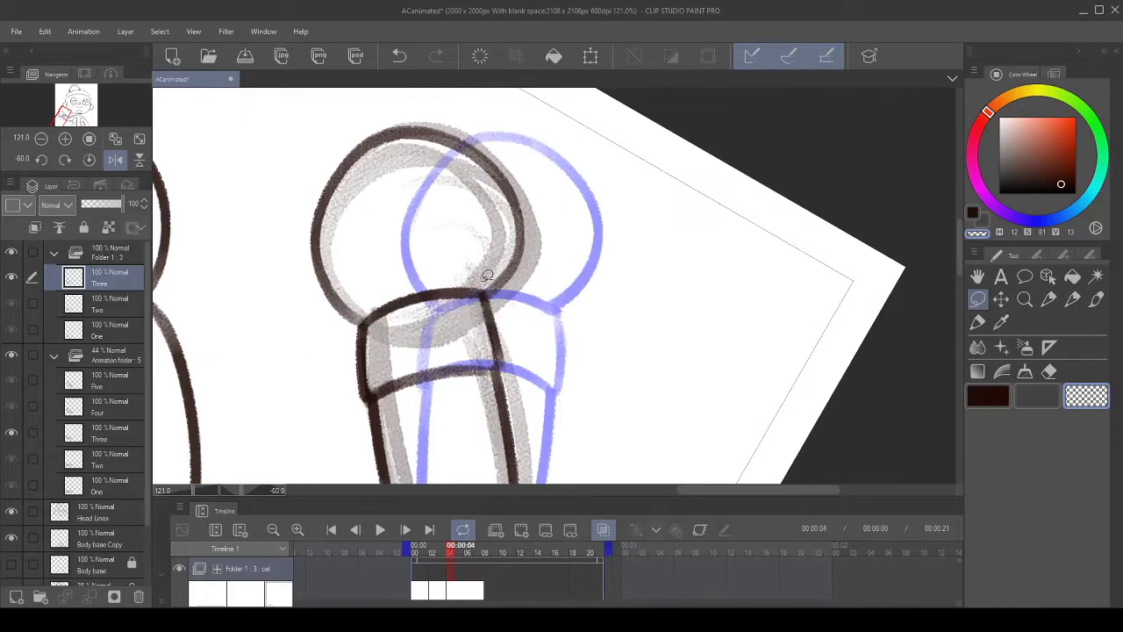
mouse_move(496, 298)
mouse_down()
mouse_move(558, 181)
mouse_move(518, 128)
mouse_move(420, 90)
mouse_move(322, 133)
mouse_move(268, 257)
mouse_move(287, 330)
mouse_move(336, 344)
mouse_move(379, 297)
mouse_move(456, 261)
mouse_up()
scroll(396, 365, up, 4)
drag(414, 286, 414, 283)
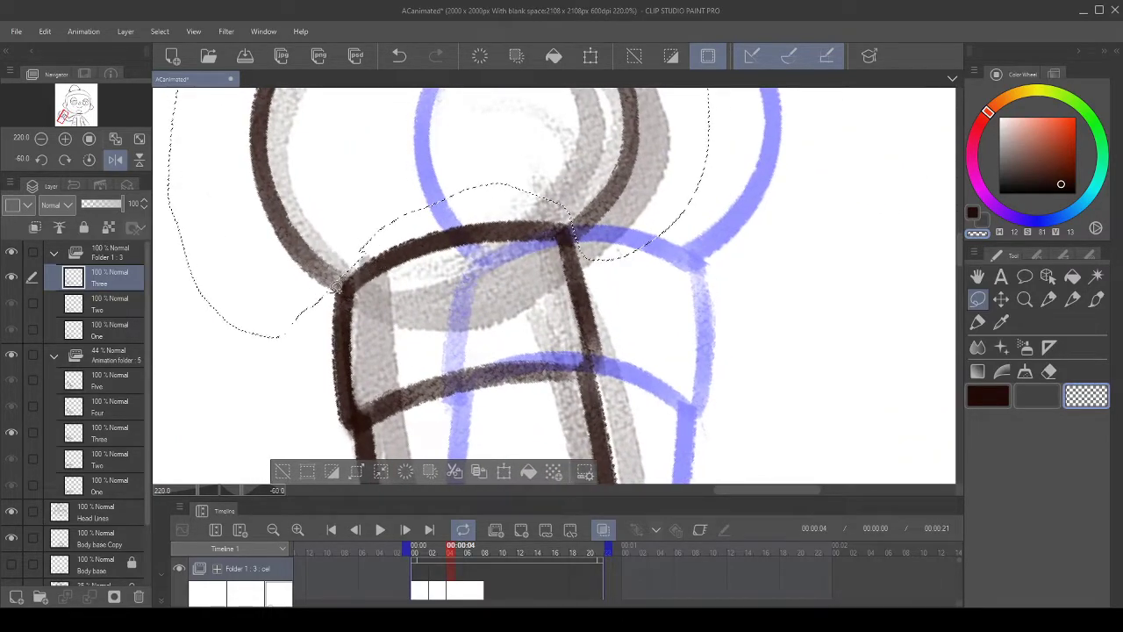
drag(452, 226, 383, 253)
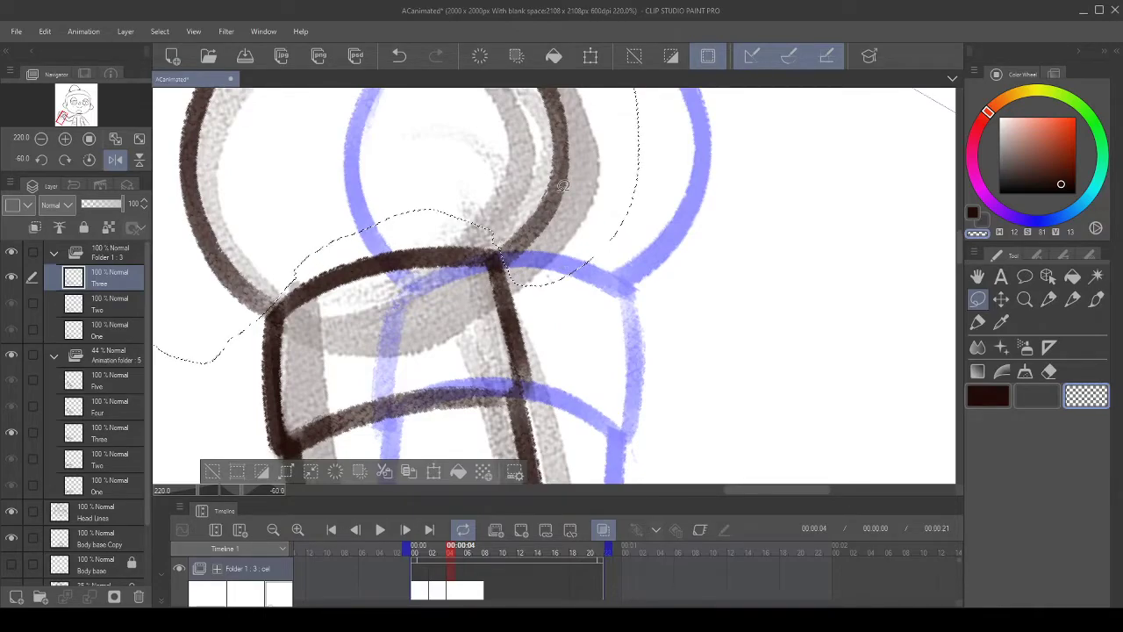
scroll(547, 224, down, 5)
- Compare the selected fist with the previous cel's fist, scale it down slightly, undo the comparison move, apply the transform and deselect
drag(526, 191, 568, 185)
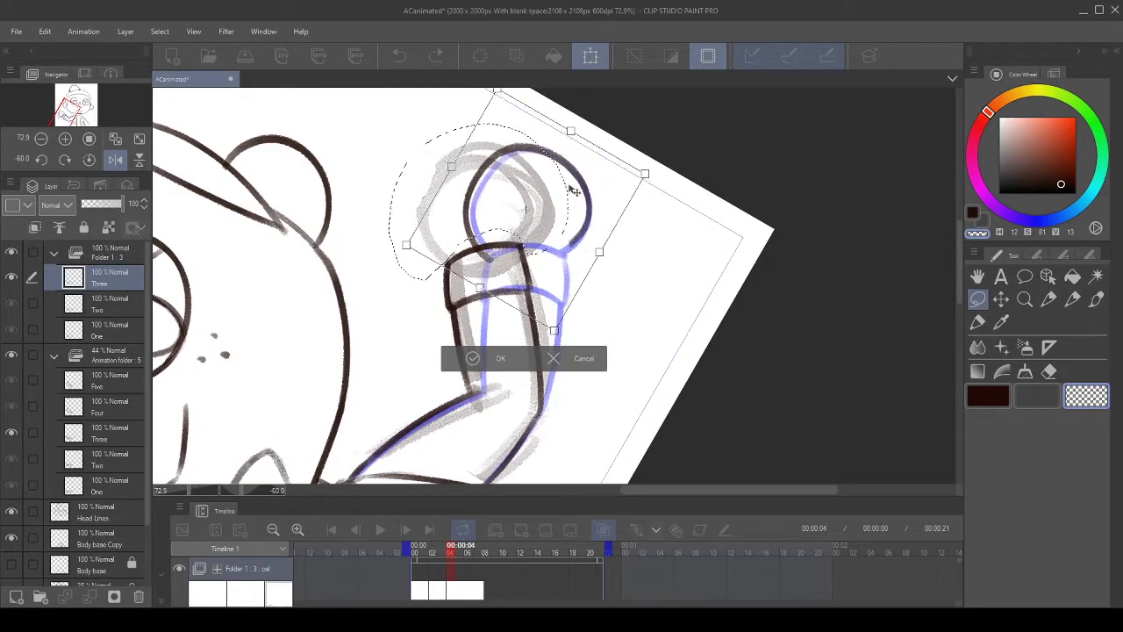
key(ctrl+z)
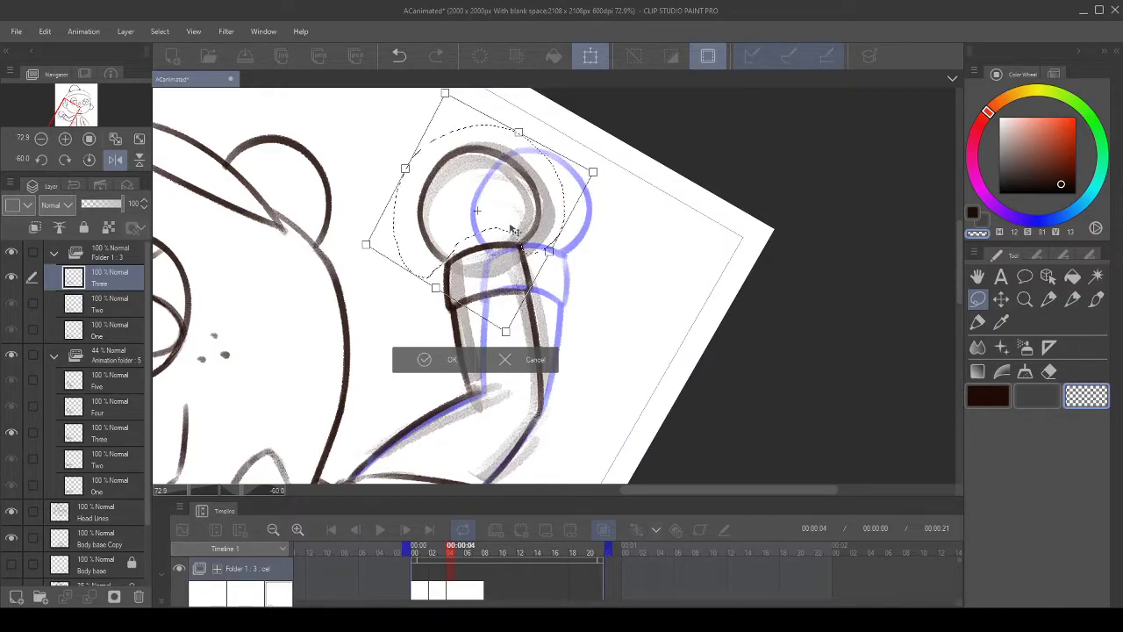
drag(449, 98, 451, 103)
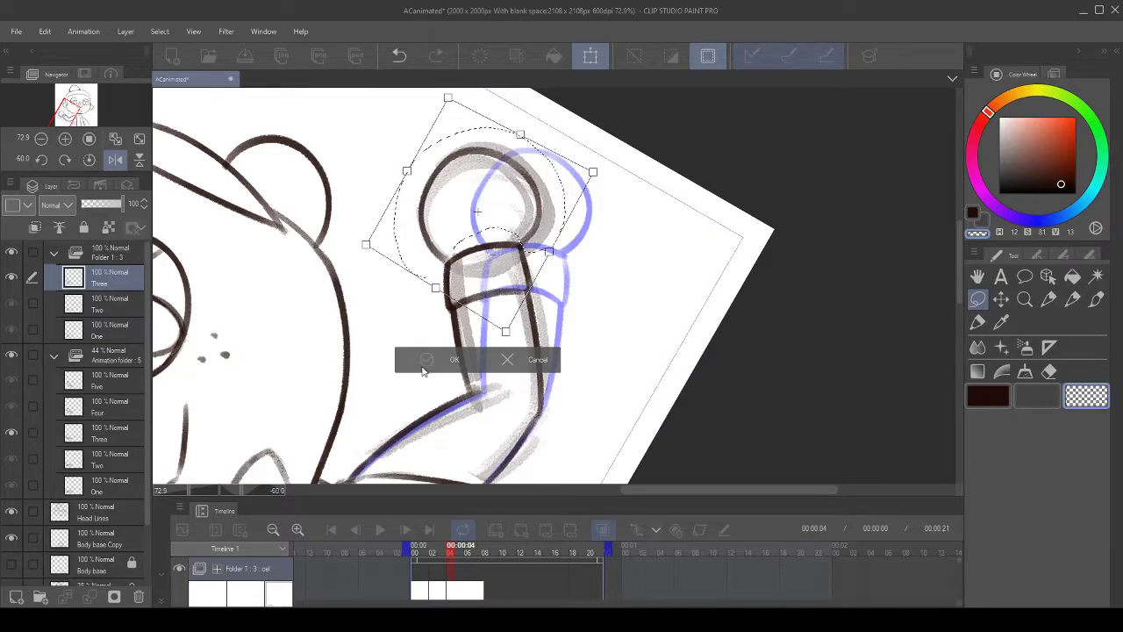
drag(544, 200, 593, 202)
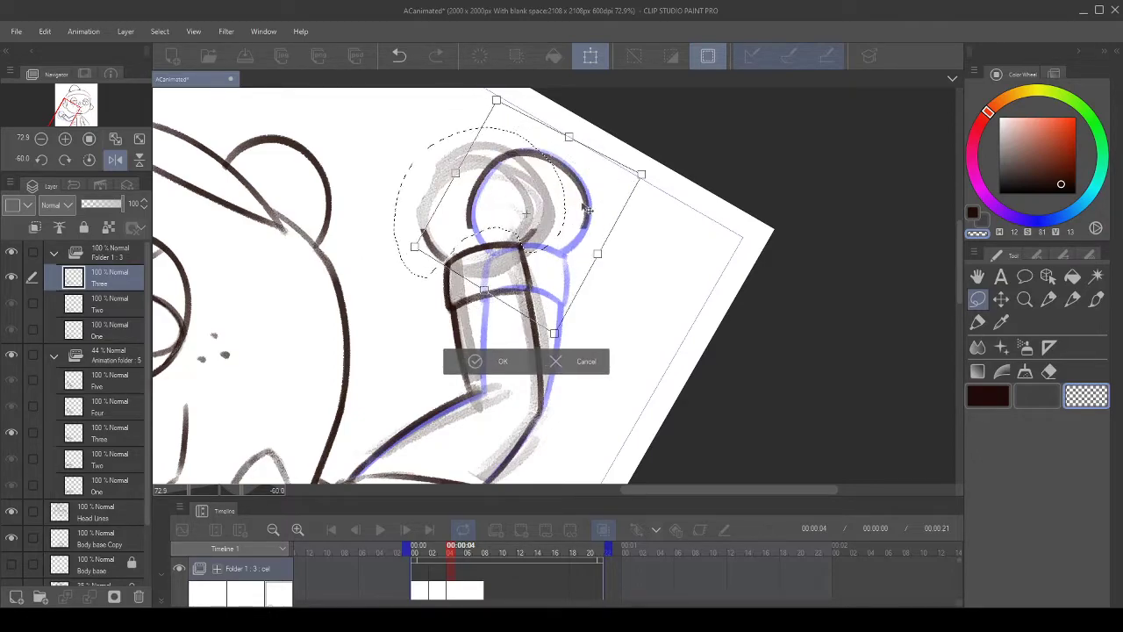
click(411, 57)
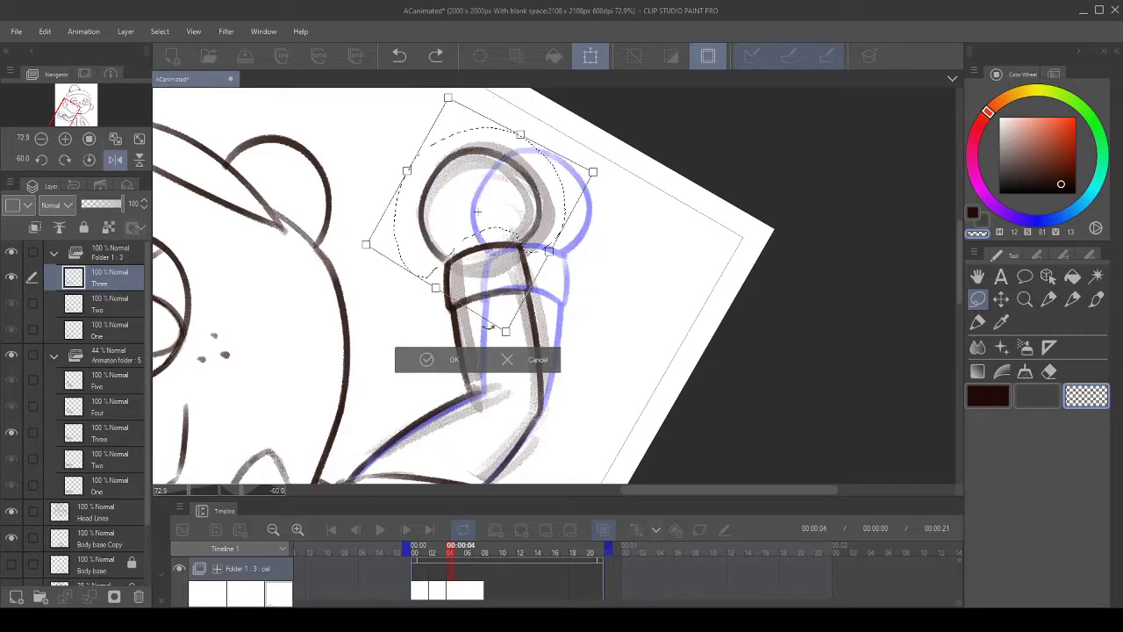
click(409, 360)
click(330, 357)
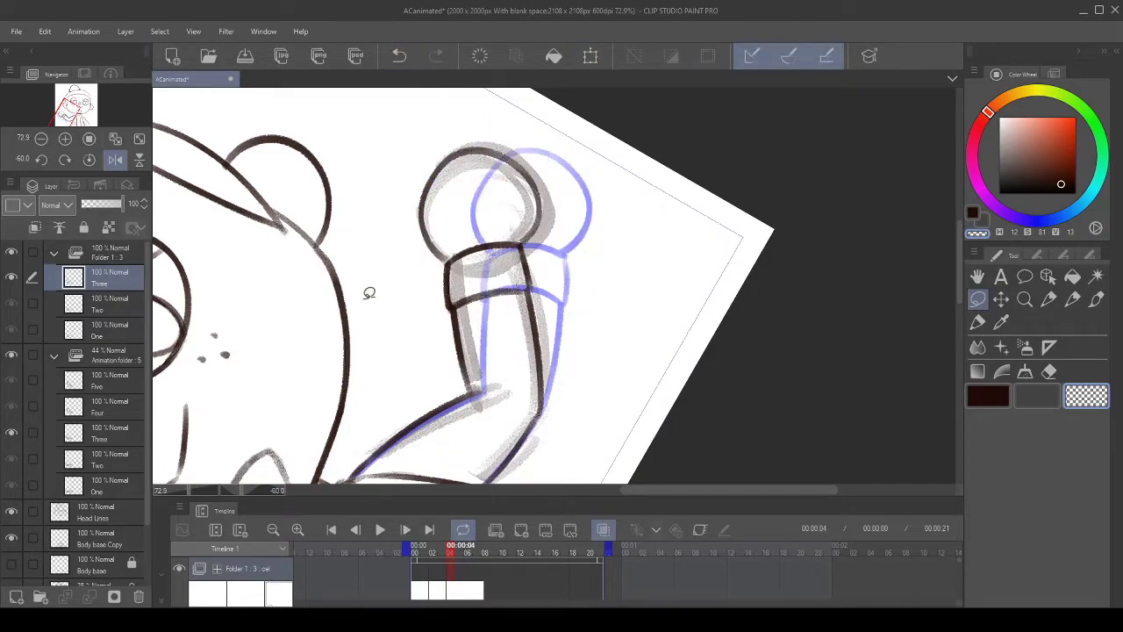
- Switch back to the pen with dark brown ink and touch up the joint between the fist outline and the cuff's opening
scroll(469, 221, up, 5)
click(988, 395)
click(1073, 299)
drag(581, 315, 602, 314)
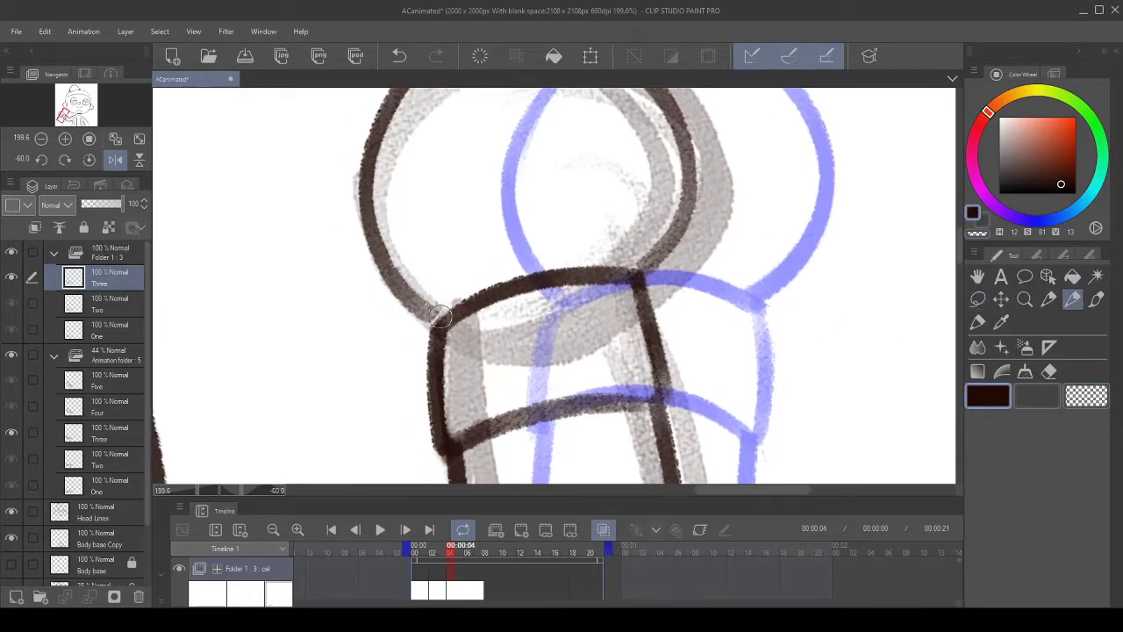
- Go to frame 6 on the timeline and add a new animation cel to the clean line folder for the fourth arm drawing
scroll(504, 226, down, 7)
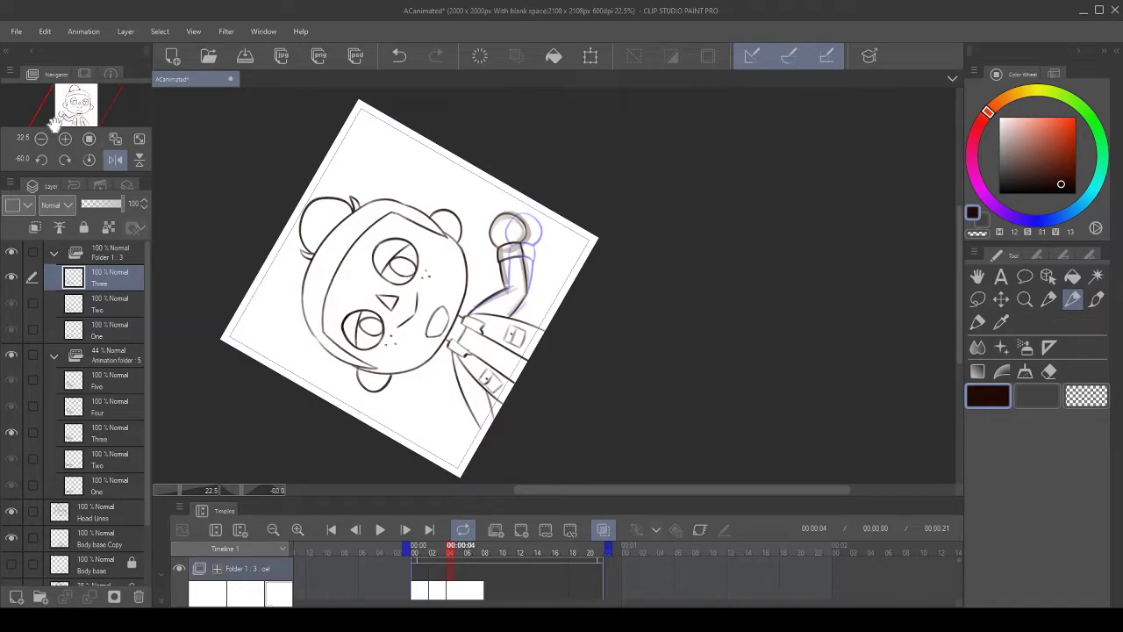
click(89, 159)
click(115, 159)
scroll(522, 335, up, 4)
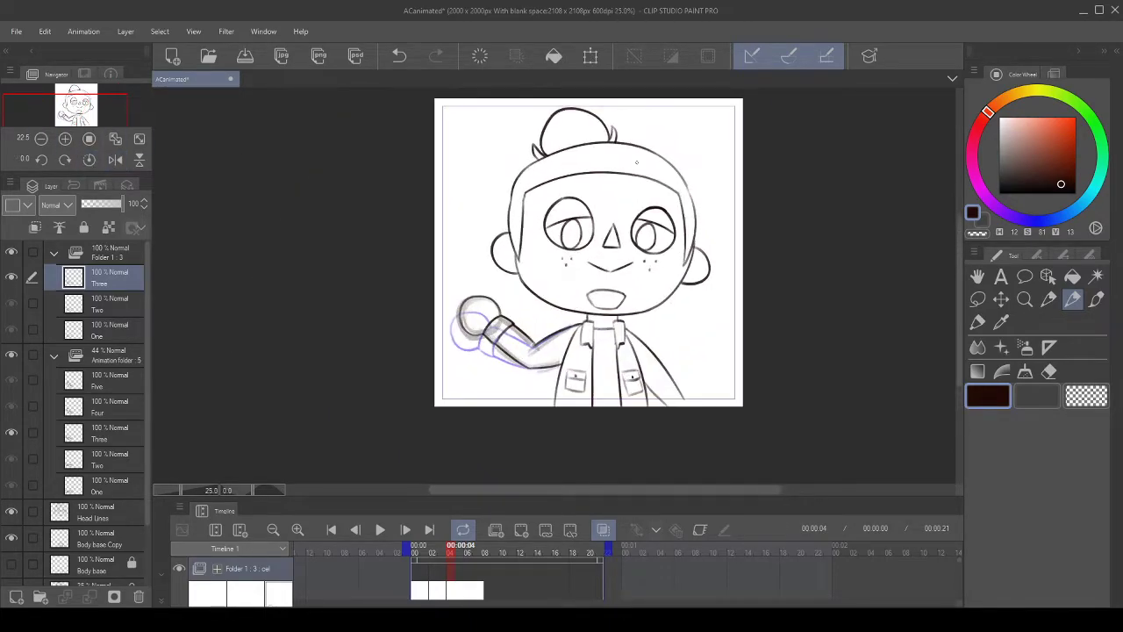
scroll(522, 335, up, 2)
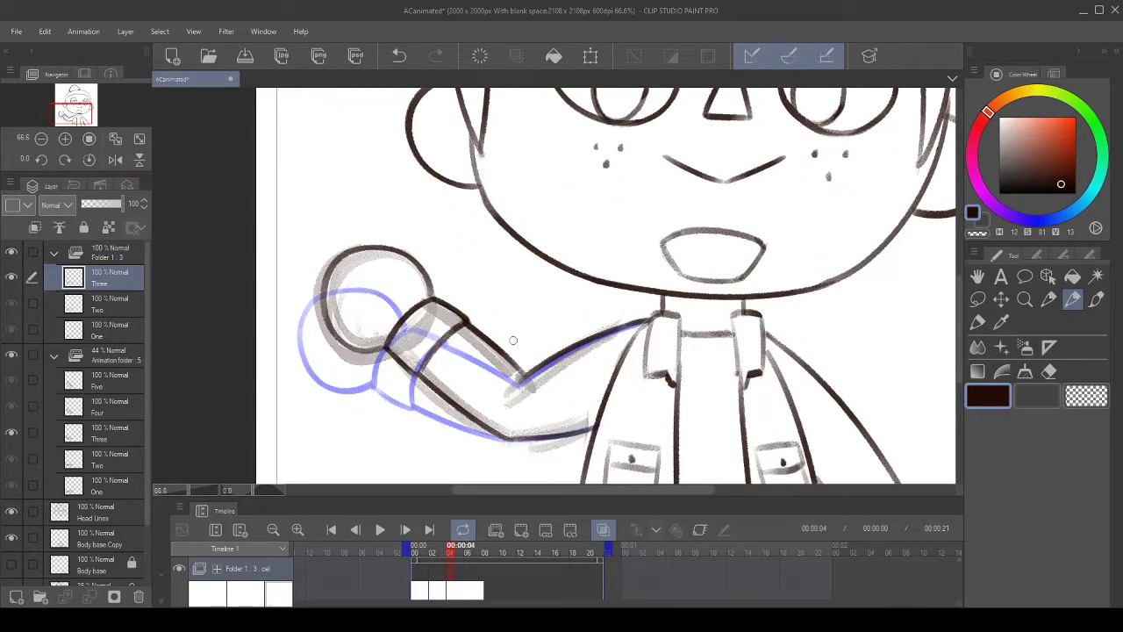
click(468, 582)
scroll(514, 347, down, 3)
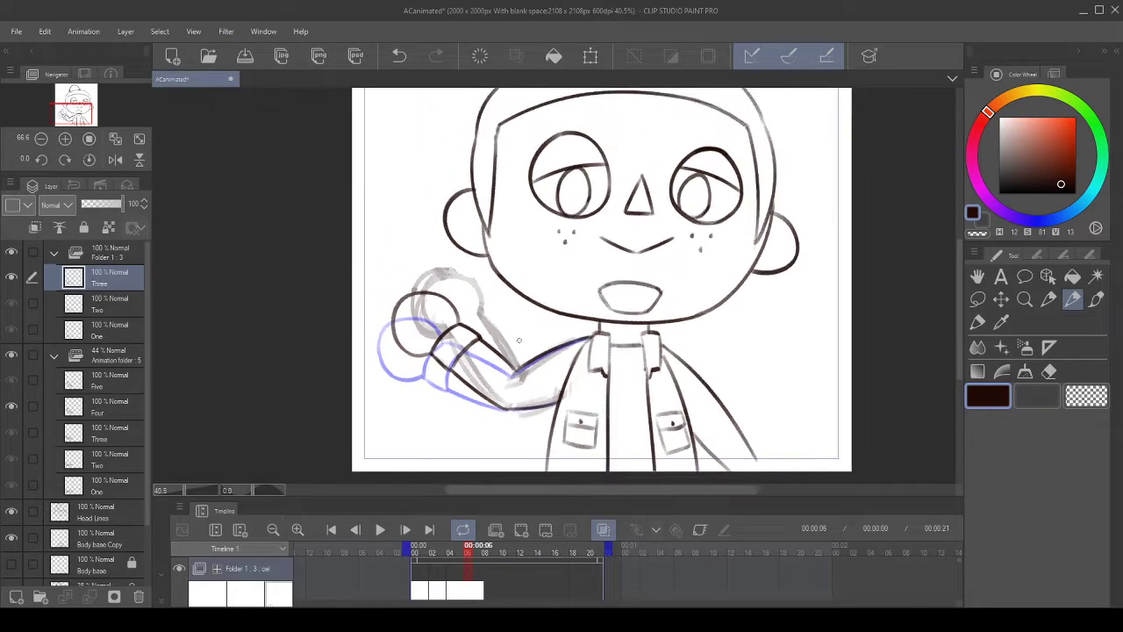
scroll(515, 347, up, 1)
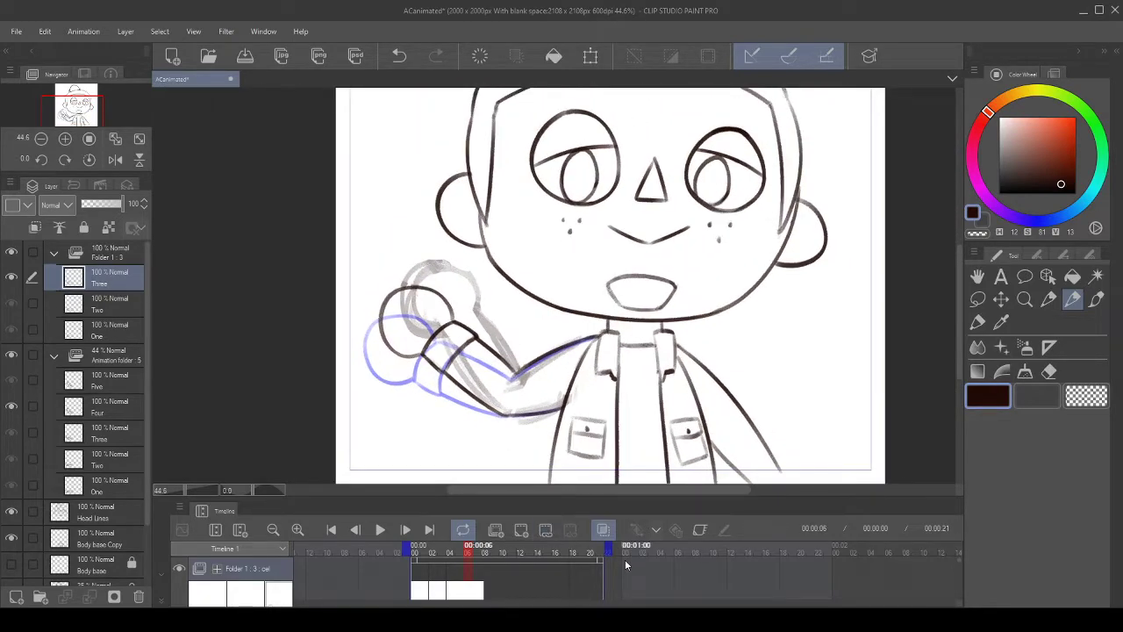
scroll(571, 577, down, 2)
scroll(571, 581, up, 2)
scroll(571, 577, up, 1)
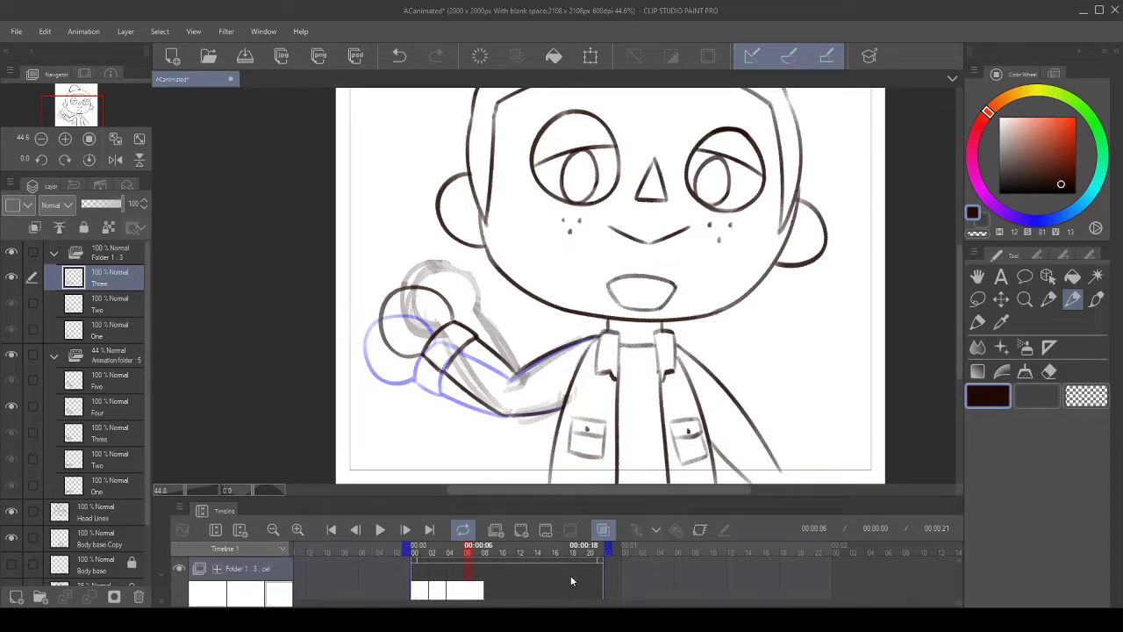
click(519, 531)
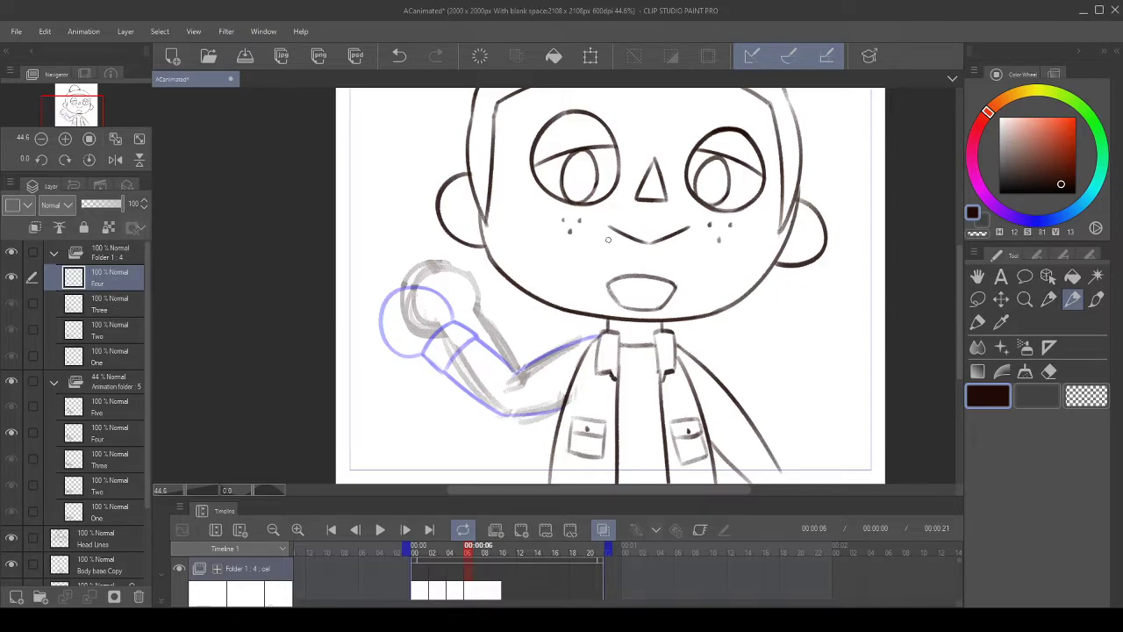
- Examine the fourth arm's grey rough sketch against the third cel's blue onion-skin arm from several rotated views
scroll(608, 240, up, 2)
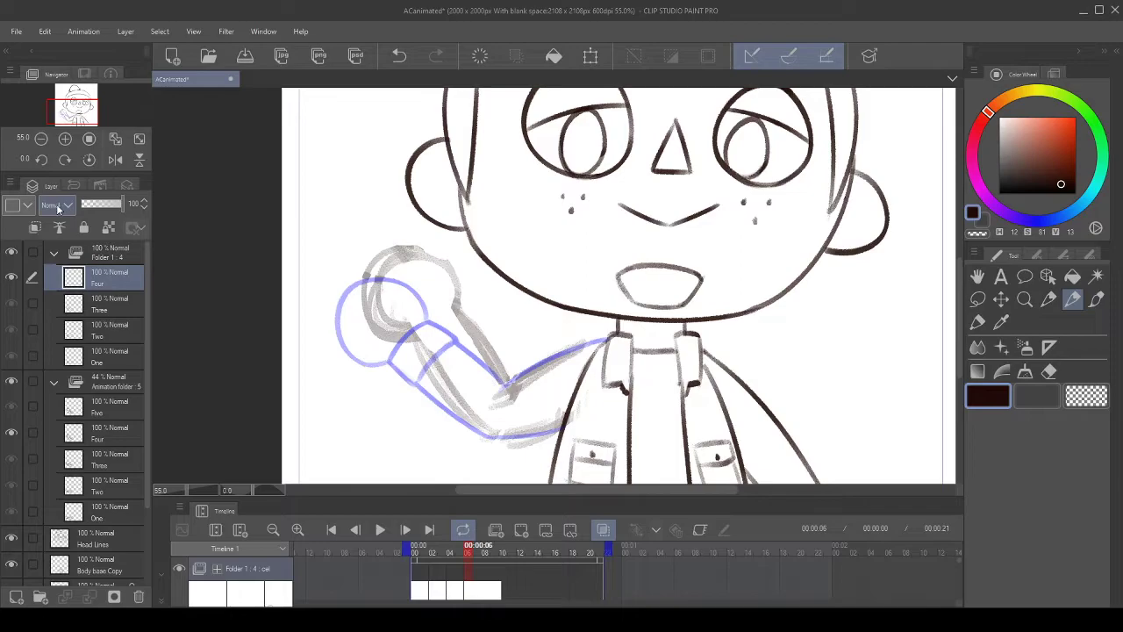
click(64, 160)
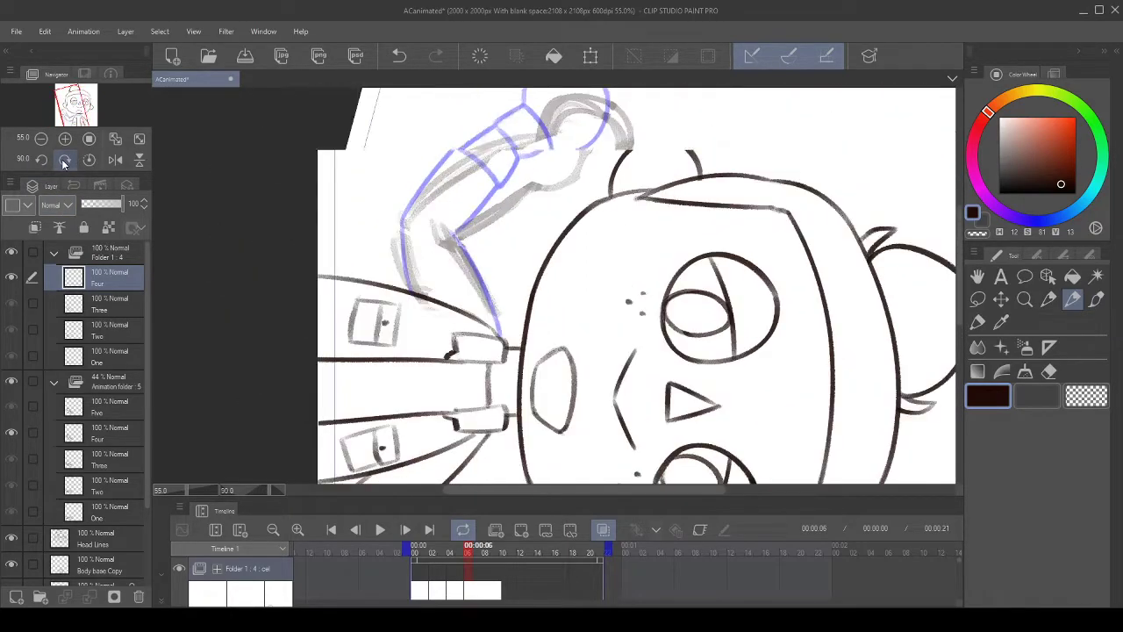
click(64, 162)
scroll(531, 211, up, 5)
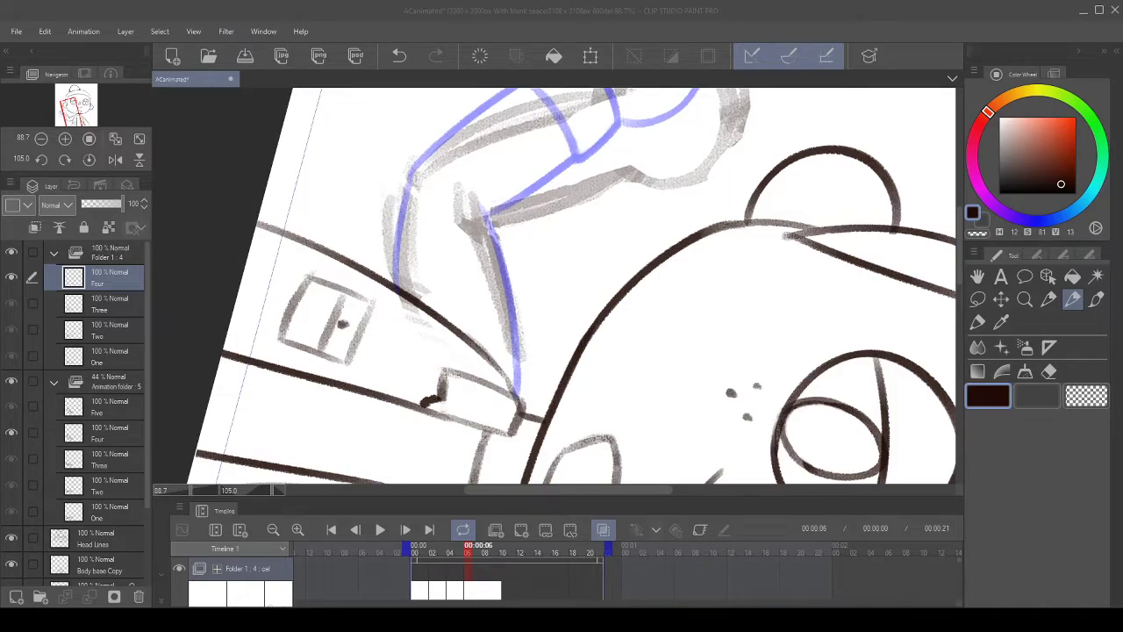
scroll(433, 163, up, 1)
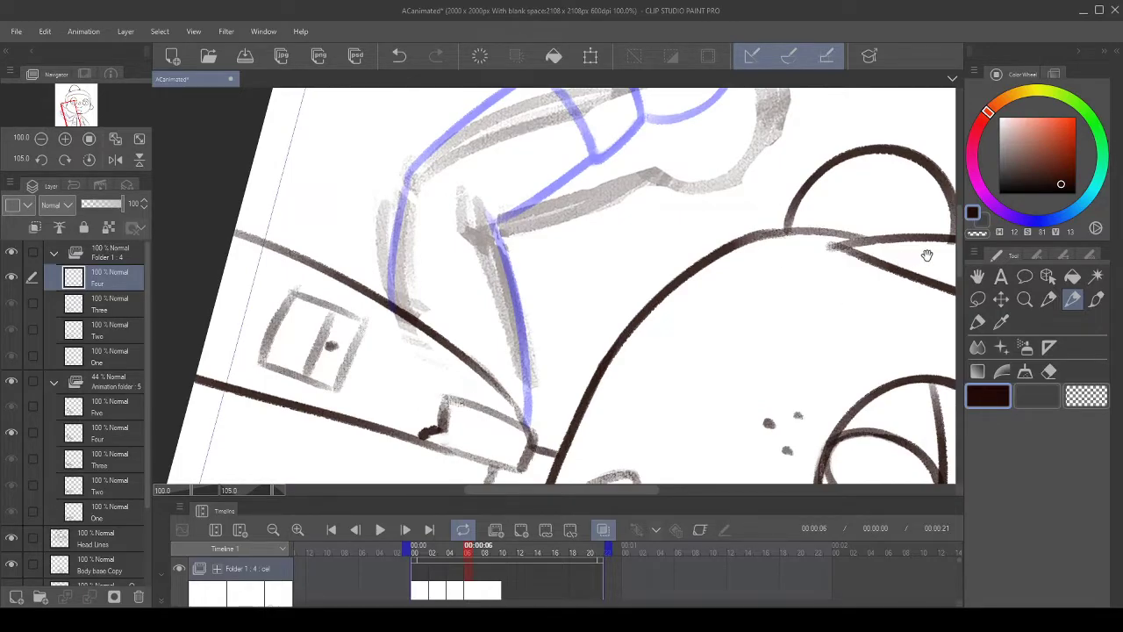
drag(551, 272, 492, 325)
drag(293, 219, 300, 189)
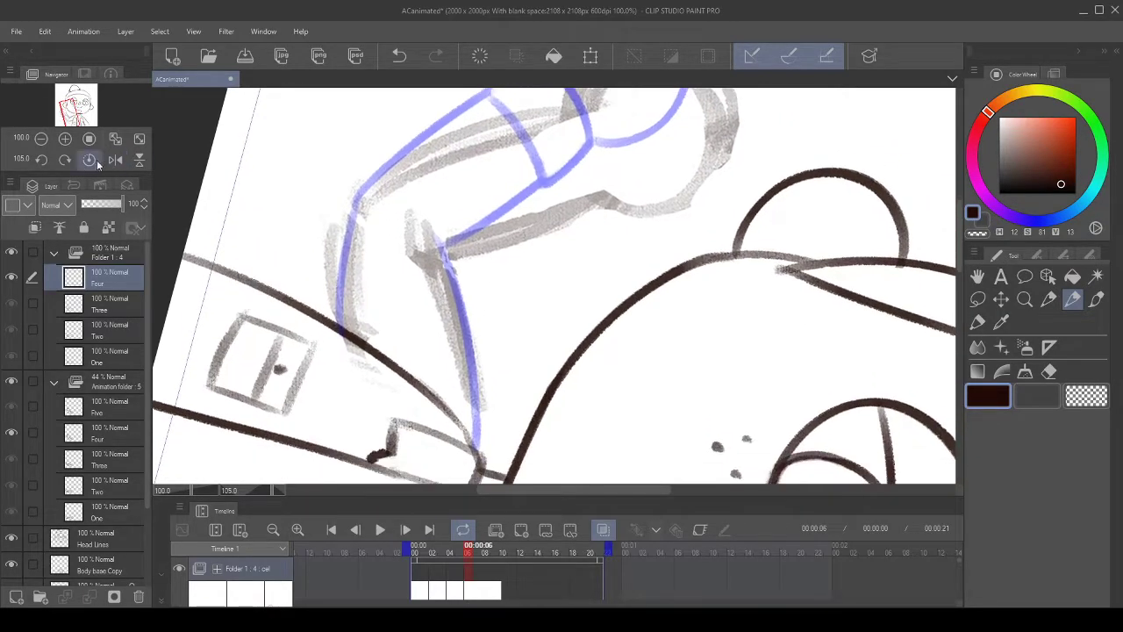
click(67, 161)
click(66, 162)
click(67, 162)
drag(336, 307, 445, 288)
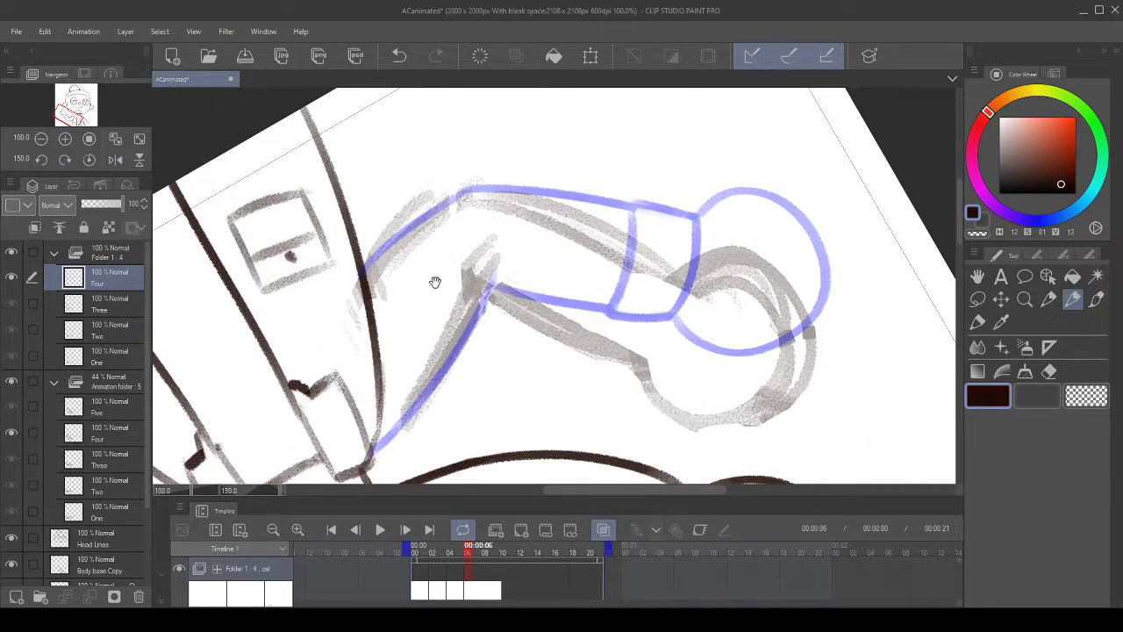
click(41, 158)
click(41, 159)
drag(368, 331, 344, 304)
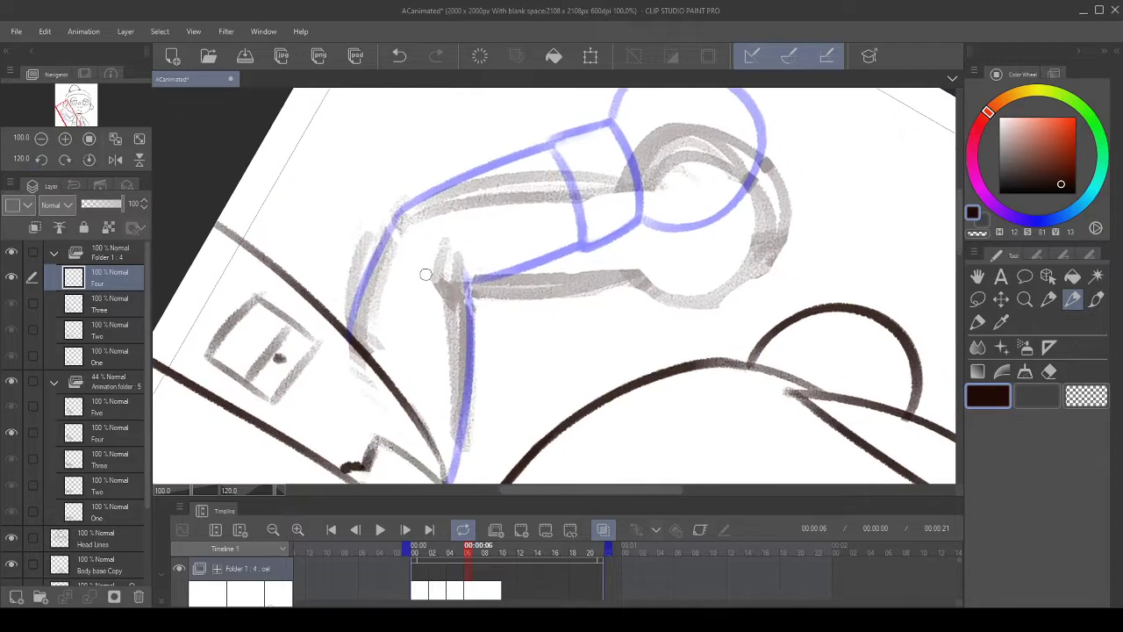
mouse_move(479, 291)
mouse_down()
mouse_move(464, 266)
mouse_move(406, 234)
mouse_move(438, 248)
mouse_move(431, 237)
mouse_move(467, 327)
mouse_up()
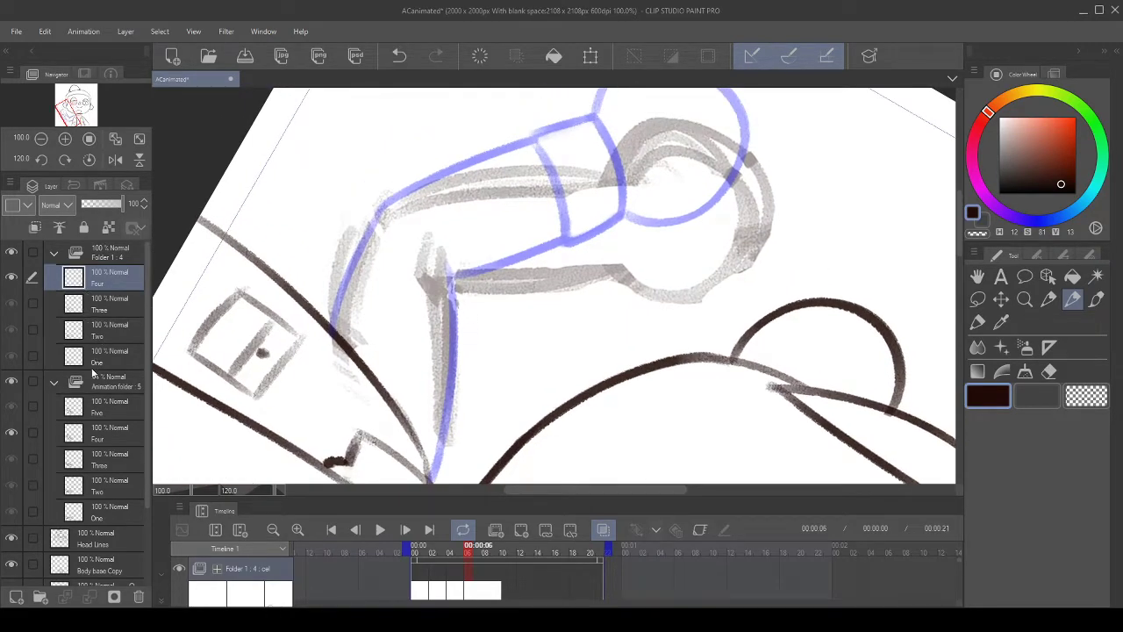
click(103, 301)
click(107, 285)
click(89, 159)
drag(349, 246, 261, 236)
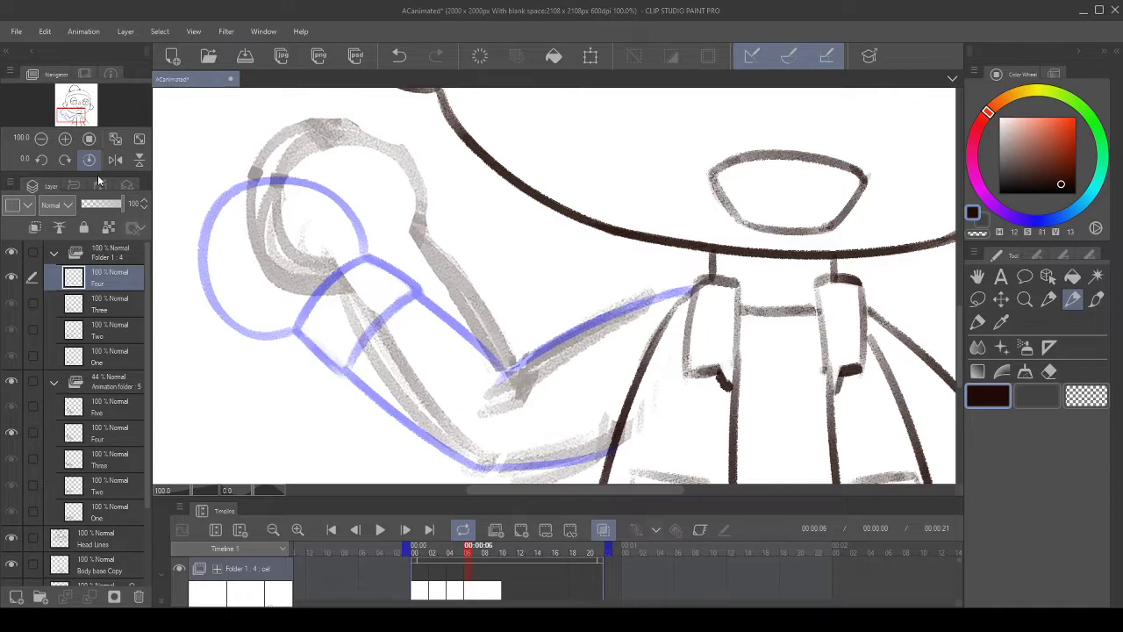
click(100, 300)
click(105, 277)
- Ink the upper line of the fourth cel's upper arm with the dark brown pen, from the inner elbow to the collar
scroll(484, 246, up, 1)
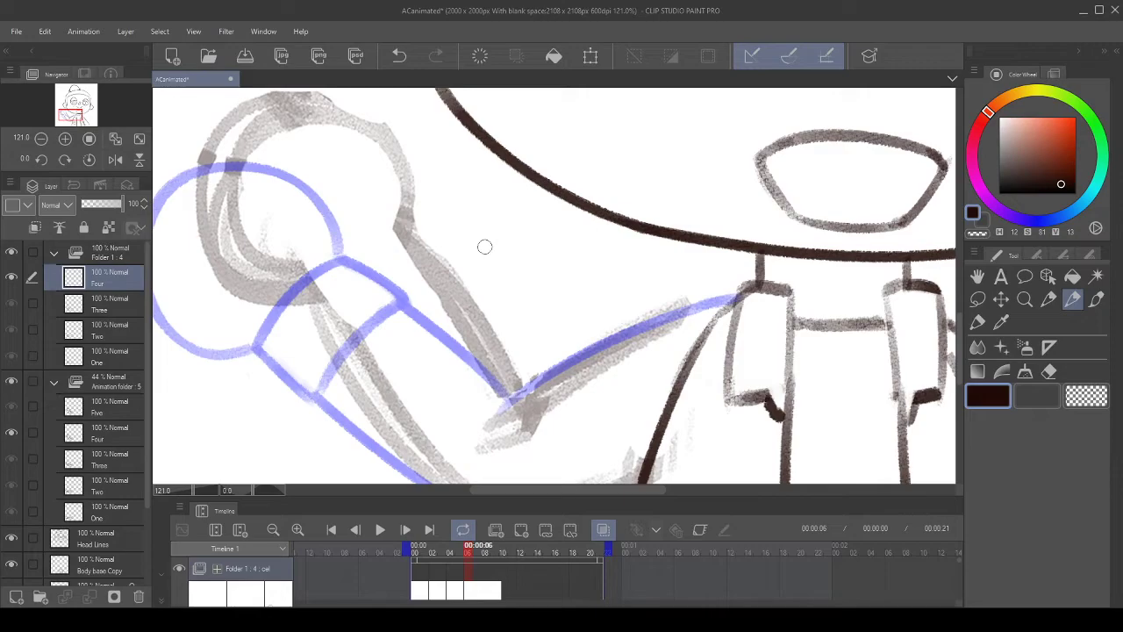
scroll(484, 247, up, 1)
click(41, 159)
click(41, 160)
click(41, 160)
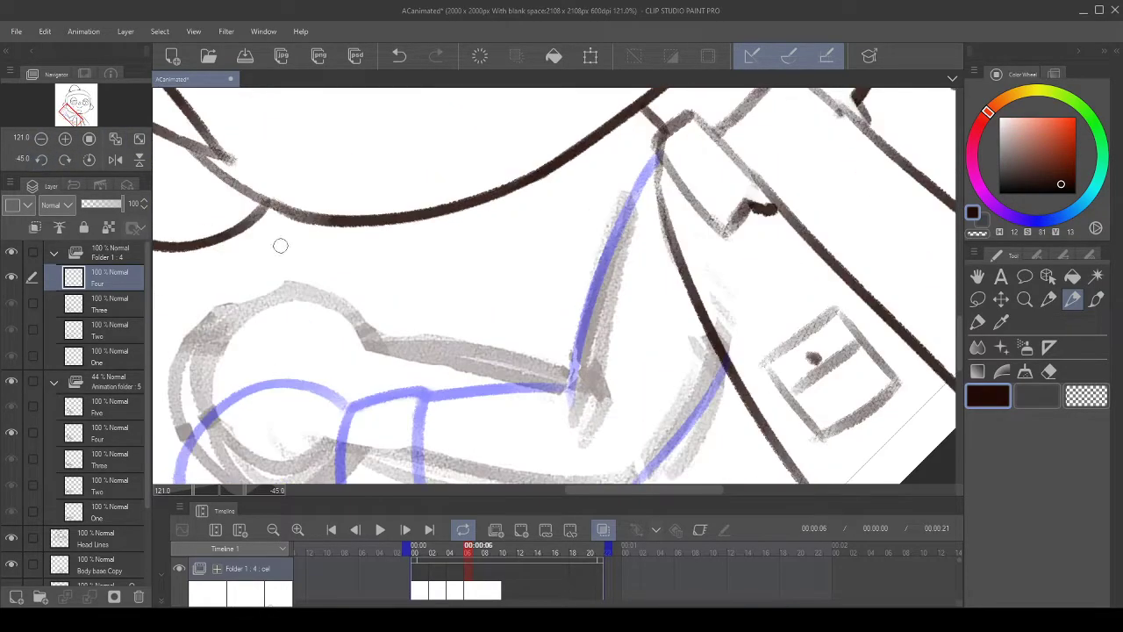
drag(784, 301, 626, 301)
drag(529, 258, 517, 267)
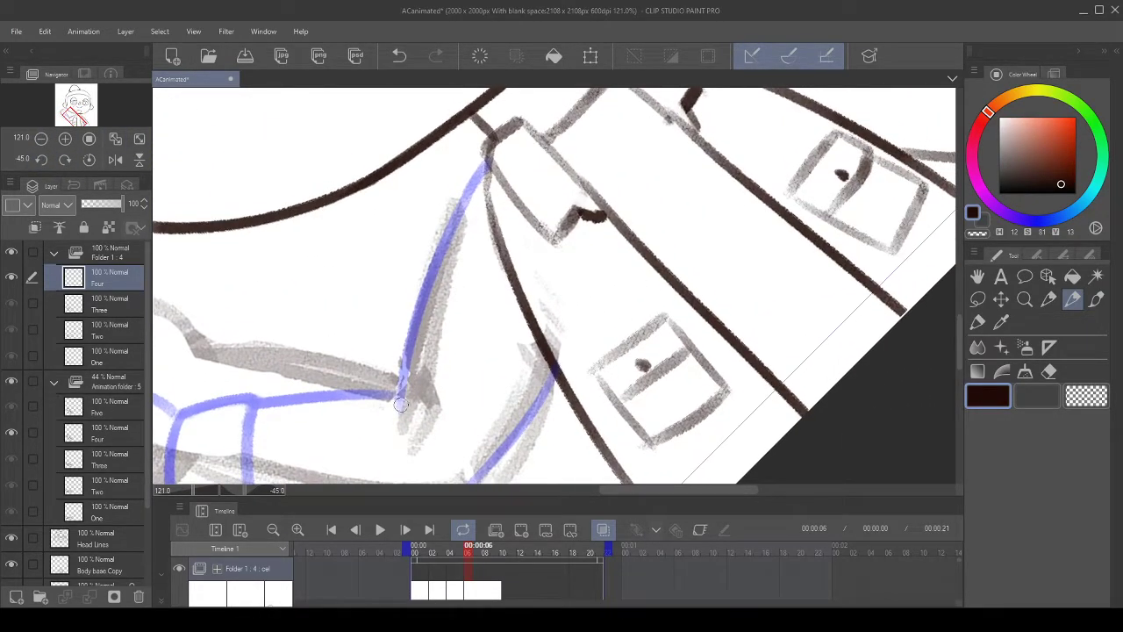
mouse_move(402, 400)
mouse_down()
mouse_move(432, 266)
mouse_move(507, 127)
mouse_up()
click(400, 63)
mouse_move(406, 401)
mouse_down()
mouse_move(431, 279)
mouse_move(504, 128)
mouse_up()
- Ink the underside of the upper arm from the jacket edge to the outer elbow, undoing and redrawing the stroke until it is clean
mouse_move(532, 308)
mouse_down()
mouse_move(539, 200)
mouse_move(454, 336)
mouse_up()
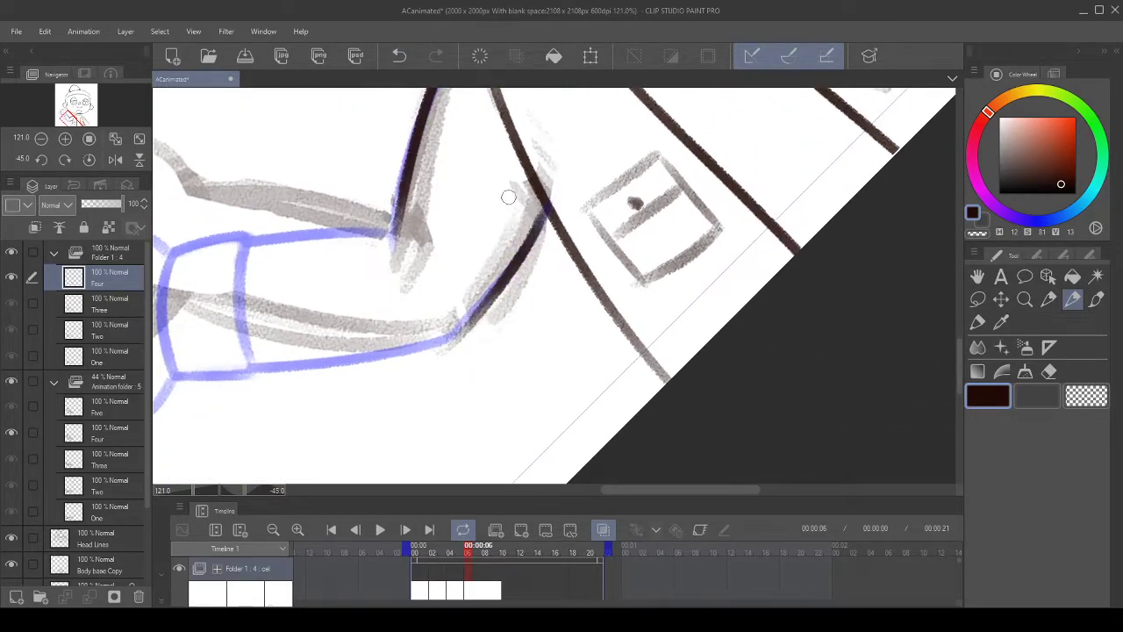
click(399, 59)
click(66, 159)
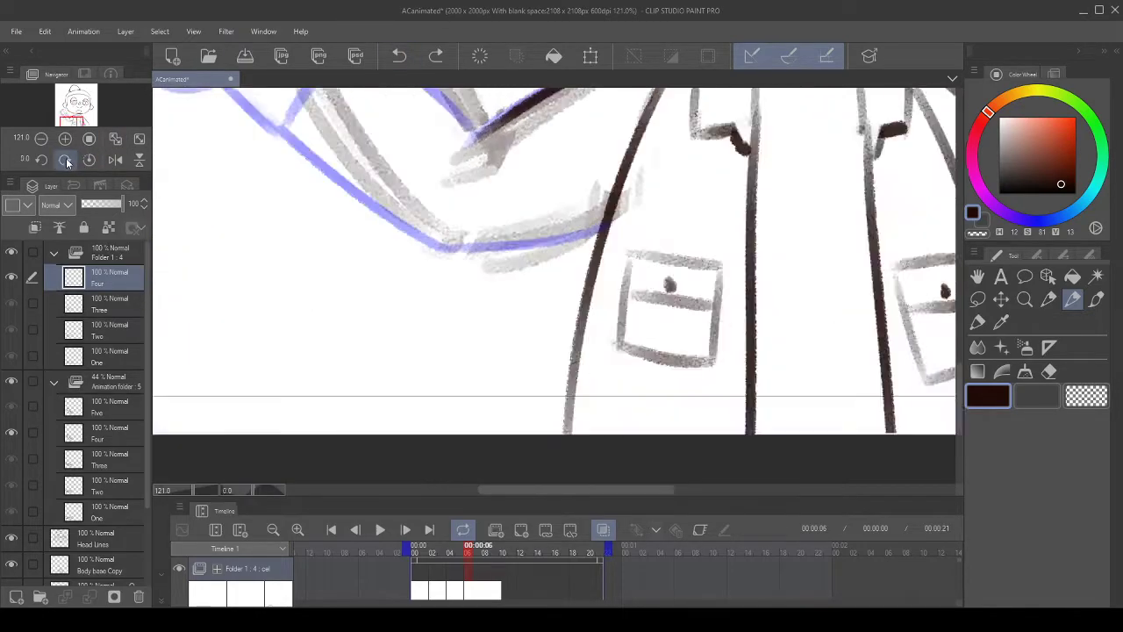
click(64, 160)
click(64, 160)
click(62, 160)
click(63, 160)
click(60, 161)
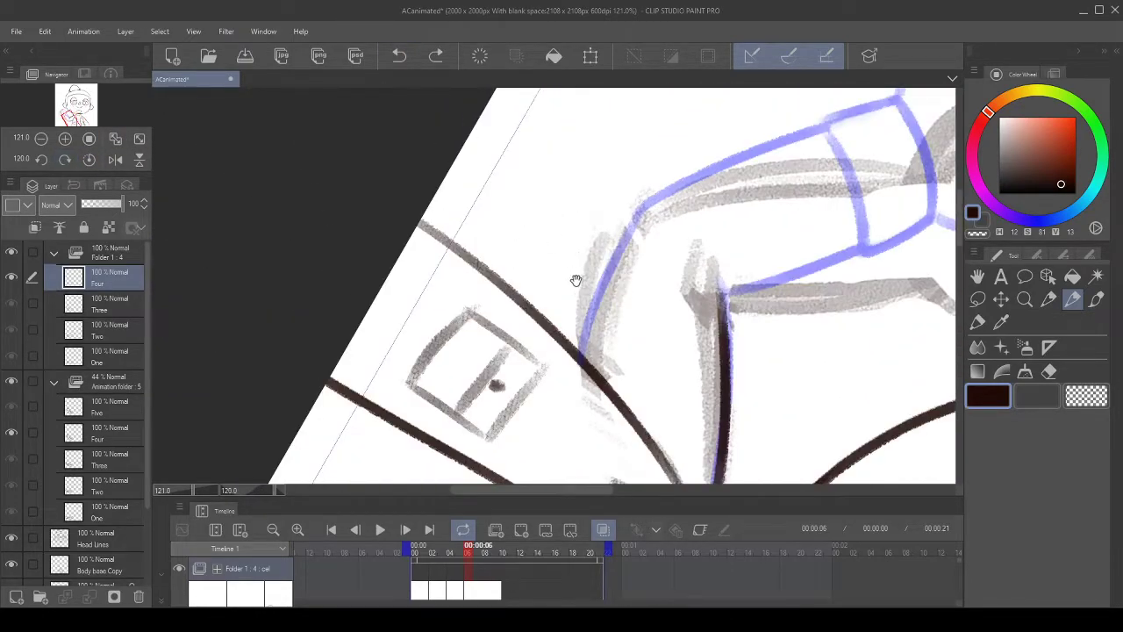
click(61, 160)
drag(406, 363, 478, 187)
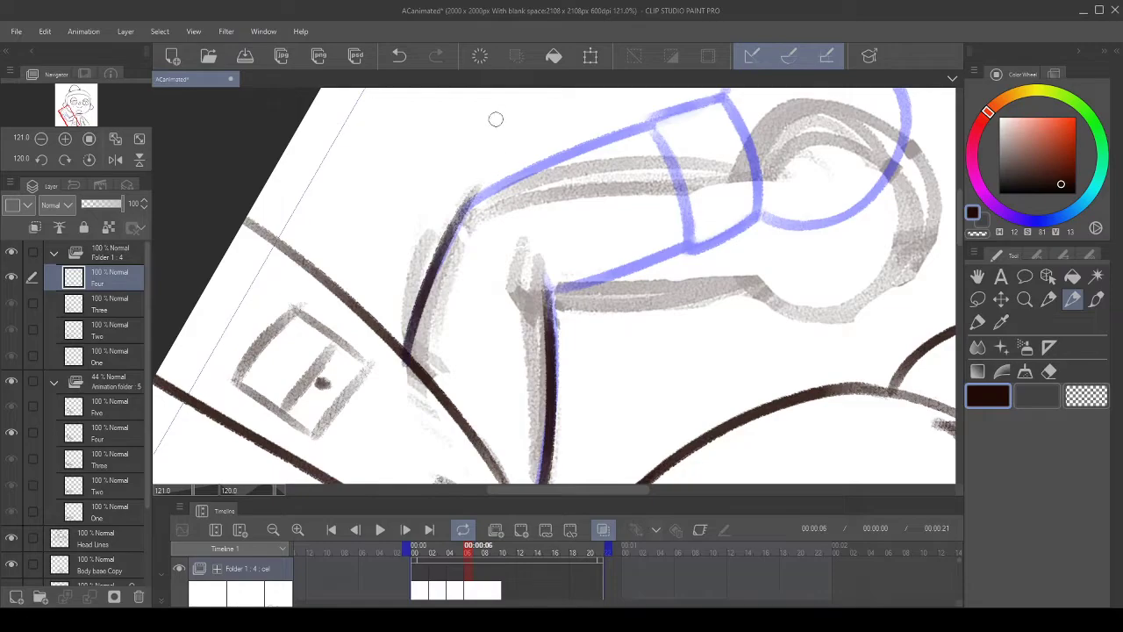
click(402, 55)
drag(407, 349, 490, 175)
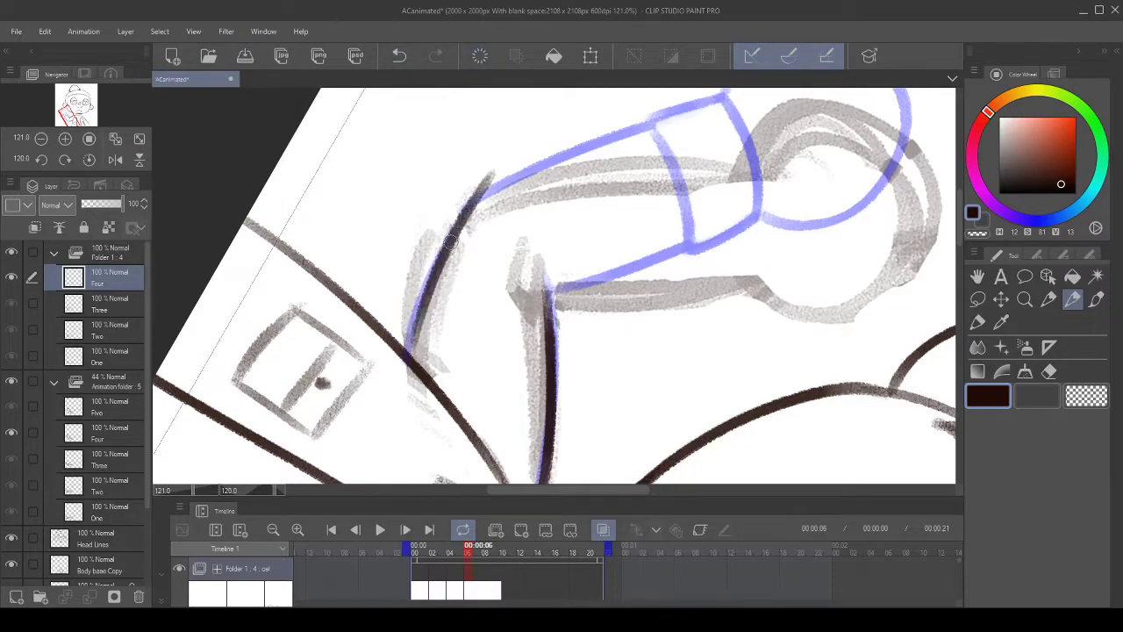
click(400, 55)
drag(409, 360, 488, 180)
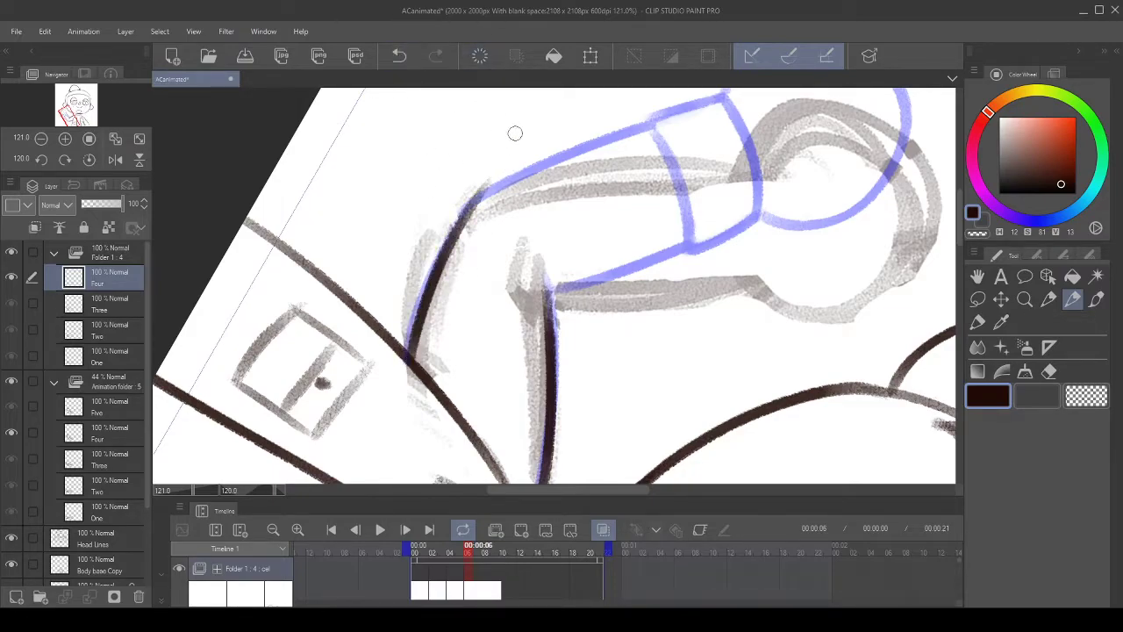
- Ink the outer forearm line from the outer elbow along the rough sketch towards the wrist, redrawing it until it is smooth
click(42, 159)
click(42, 160)
click(41, 160)
click(41, 160)
mouse_move(463, 209)
mouse_down()
mouse_move(364, 287)
mouse_move(346, 327)
mouse_up()
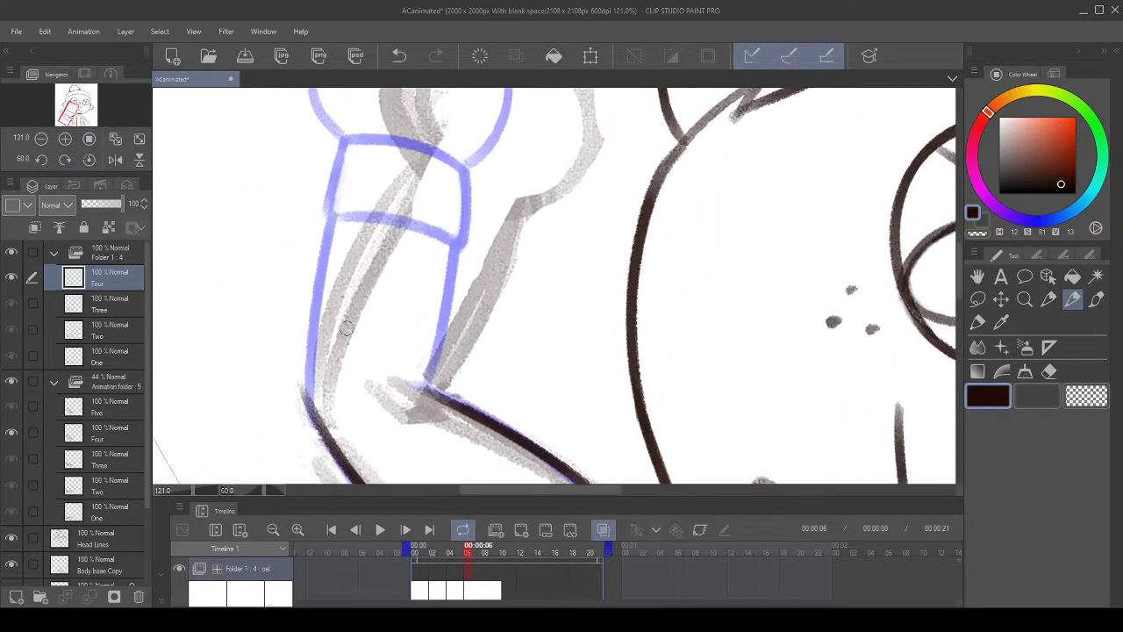
drag(317, 412, 425, 159)
click(395, 56)
drag(404, 305, 377, 322)
drag(281, 439, 375, 188)
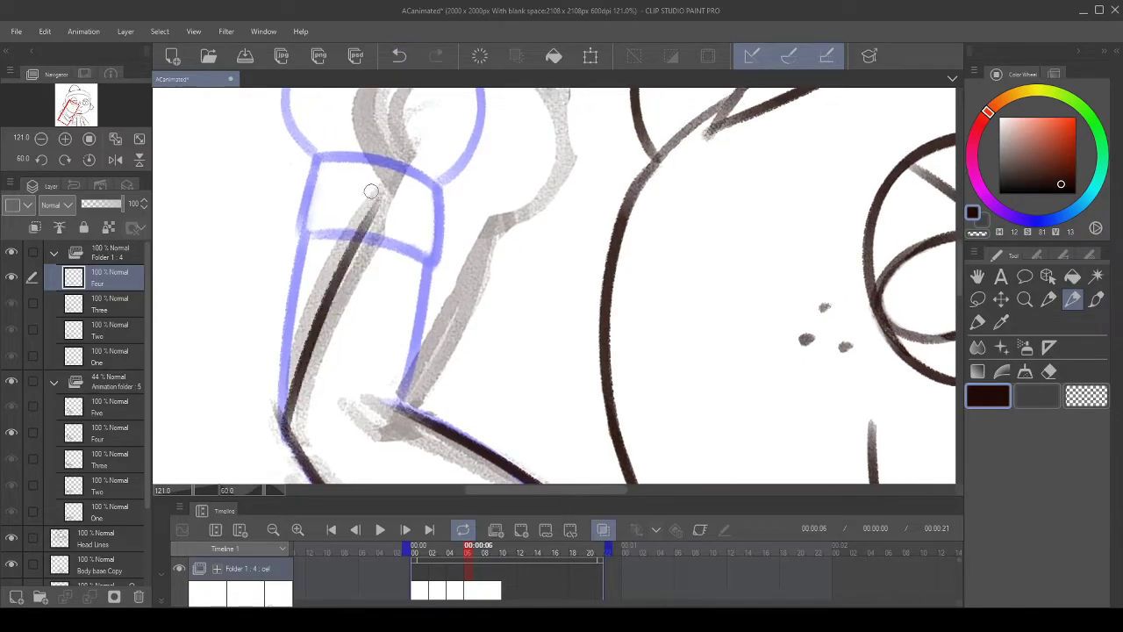
click(398, 56)
mouse_move(286, 414)
mouse_down()
mouse_move(328, 296)
mouse_move(386, 181)
mouse_up()
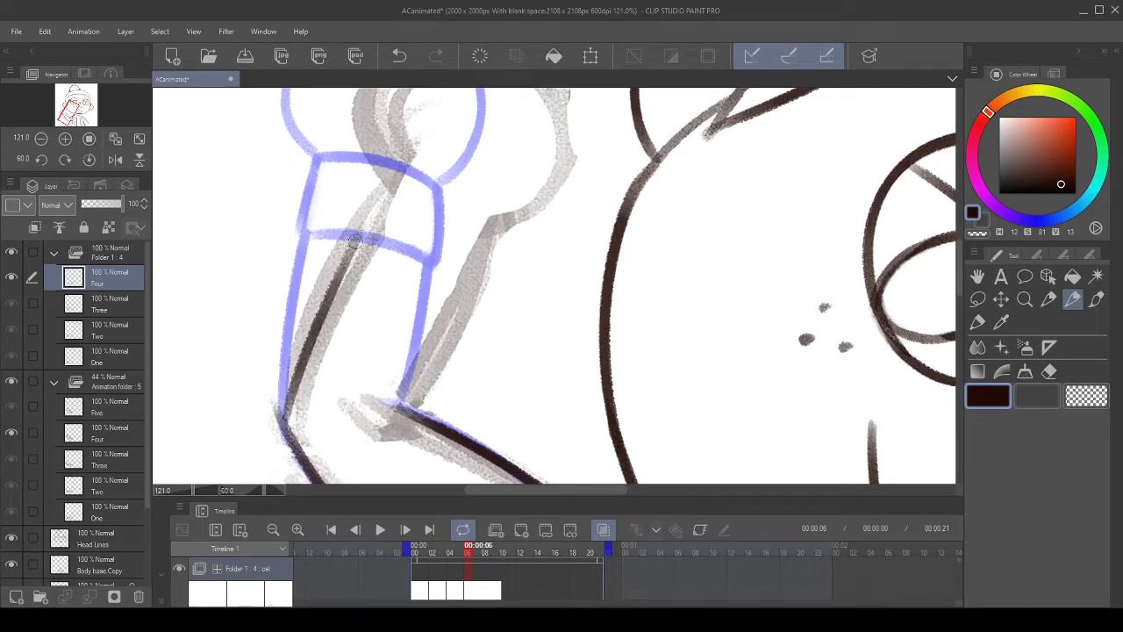
- Try to ink the inner forearm line from the inner elbow up to the fist's base, undoing each stroke
drag(450, 331, 412, 301)
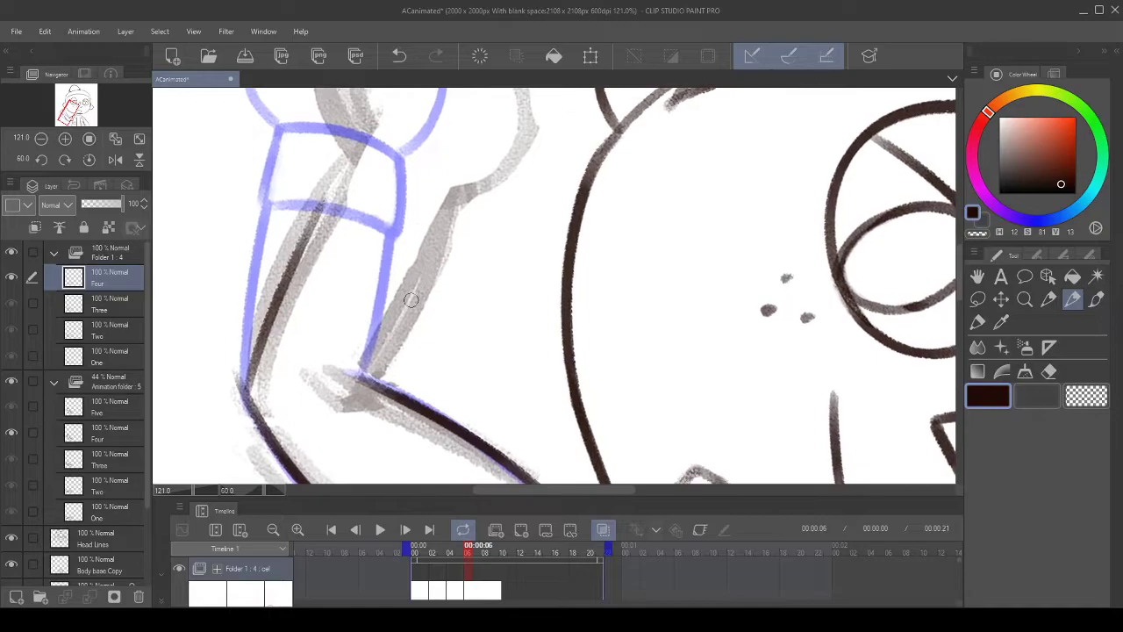
drag(370, 373, 490, 170)
click(400, 55)
drag(363, 375, 463, 202)
key(ctrl+z)
drag(374, 372, 462, 200)
click(399, 56)
drag(372, 375, 430, 214)
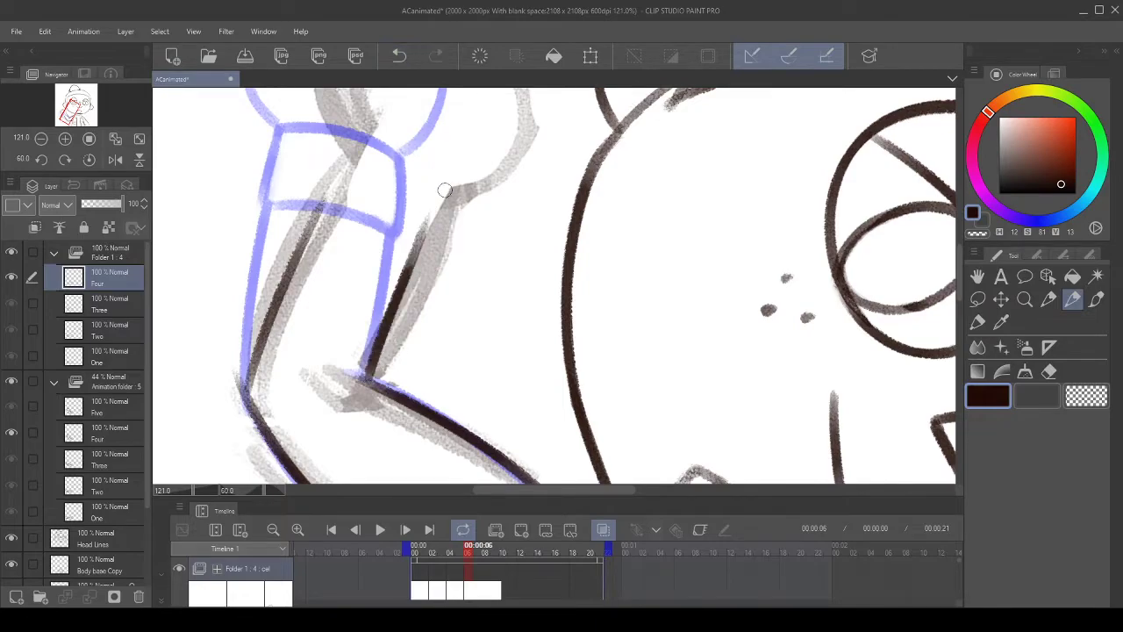
click(400, 57)
drag(375, 370, 451, 211)
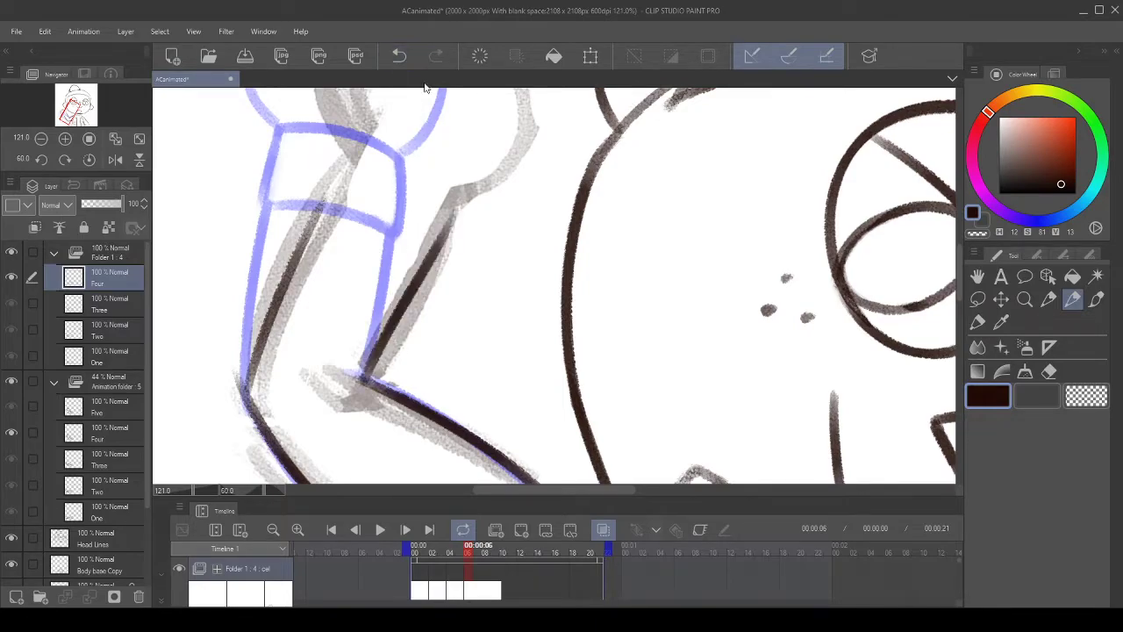
click(399, 56)
- Flip the canvas view horizontally and try the inner forearm line again from the inner elbow towards the fist, undoing each stroke
click(111, 159)
click(65, 160)
click(65, 160)
click(65, 160)
drag(674, 342, 439, 178)
mouse_move(423, 270)
mouse_down()
mouse_move(363, 318)
mouse_move(411, 298)
mouse_move(379, 303)
mouse_up()
drag(302, 384, 362, 216)
click(397, 57)
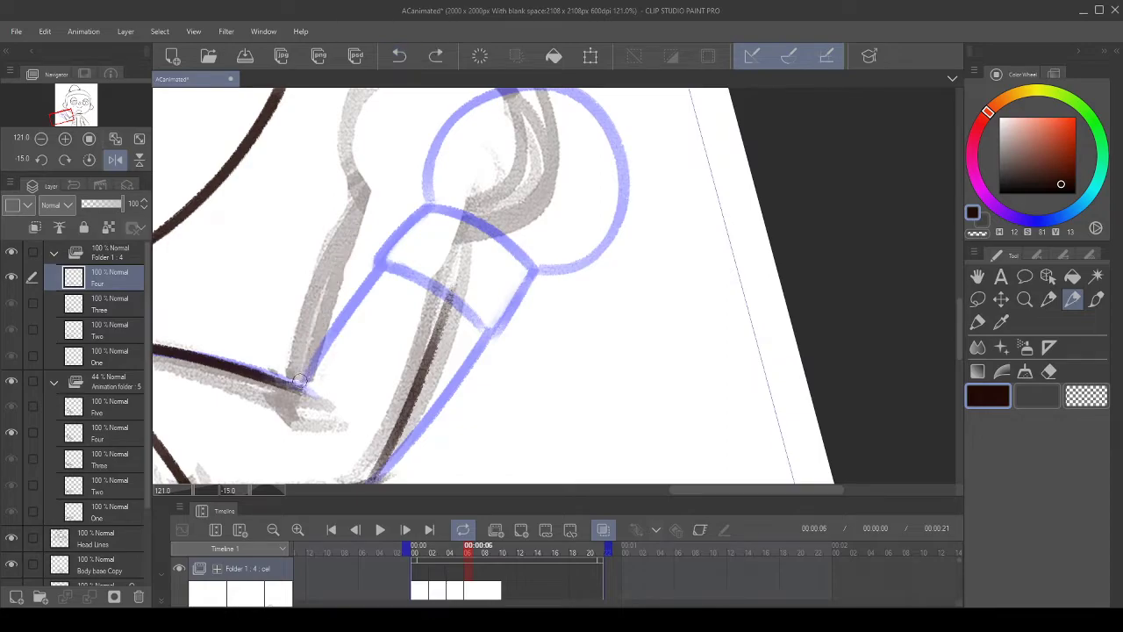
drag(300, 386, 365, 199)
click(400, 56)
drag(493, 290, 486, 231)
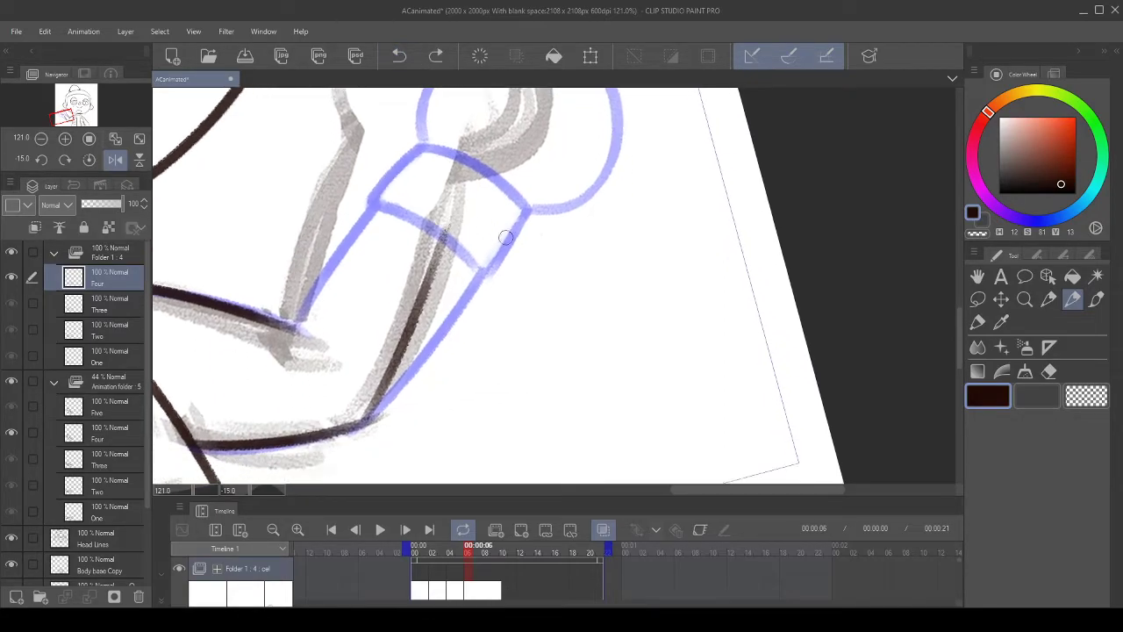
- Lasso the outer forearm line on layer Four, rotate it slightly counterclockwise over the rough sketch, and clear the selection
click(979, 300)
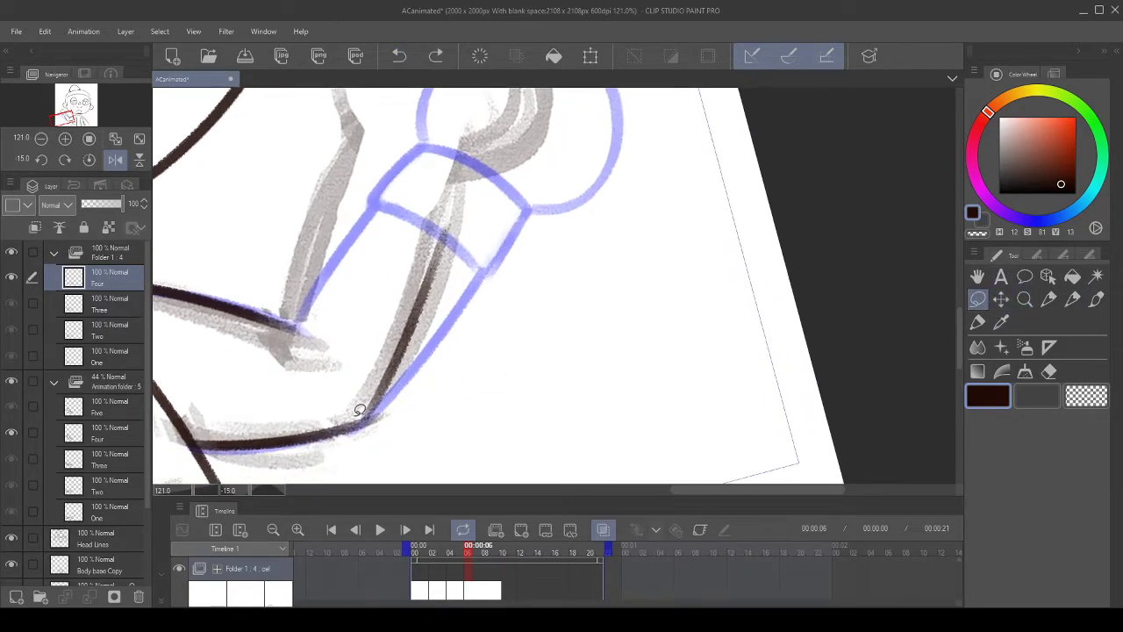
drag(482, 184, 428, 379)
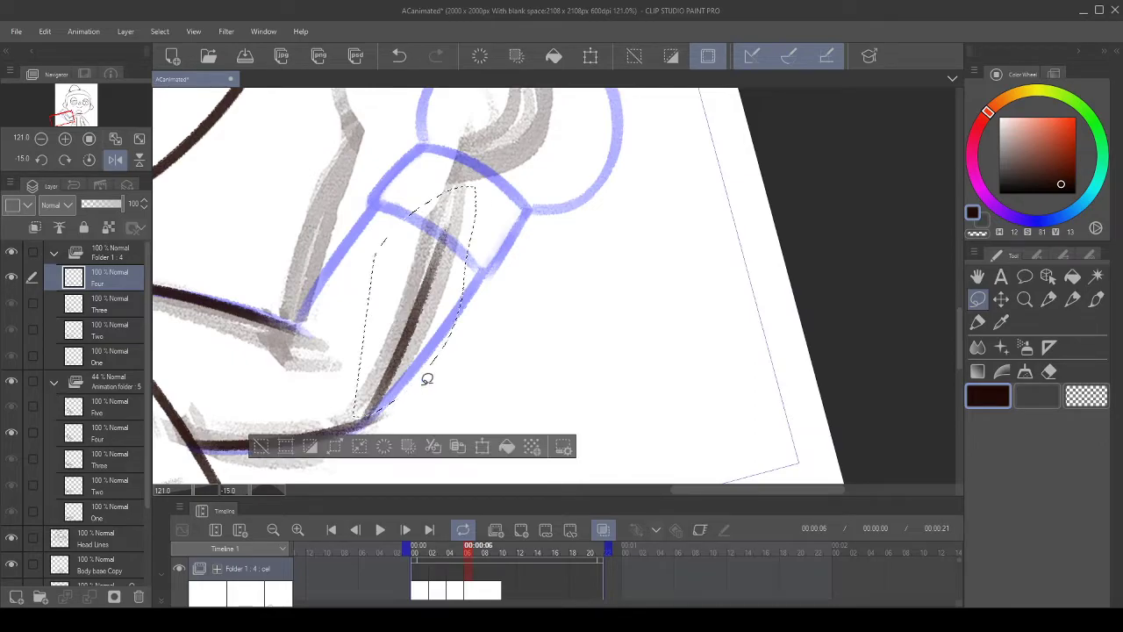
click(488, 449)
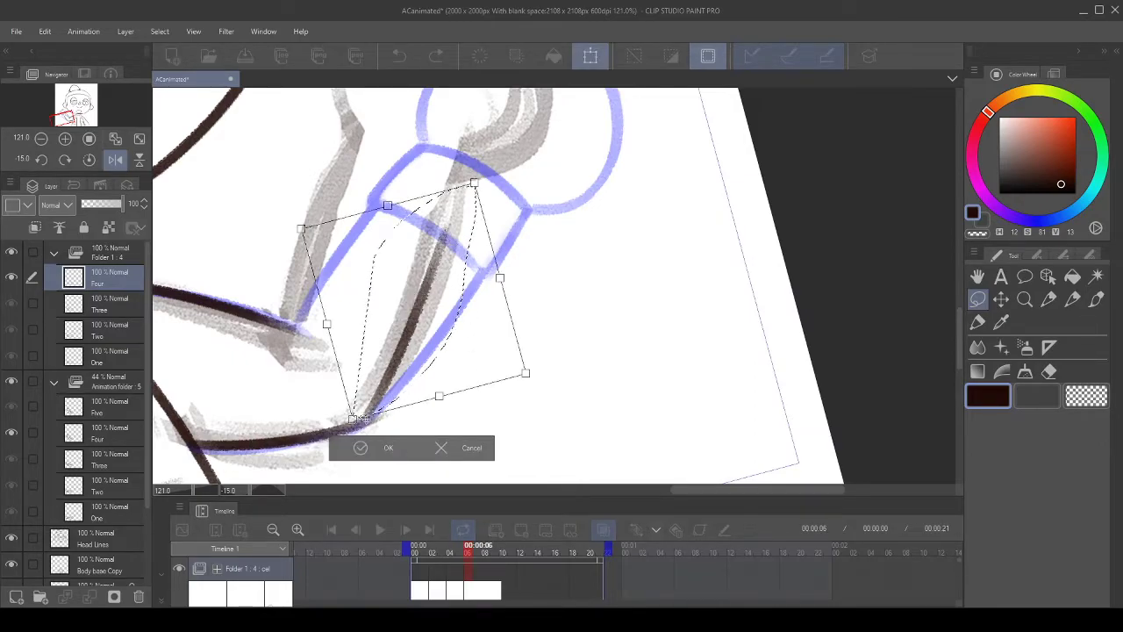
drag(536, 351, 590, 369)
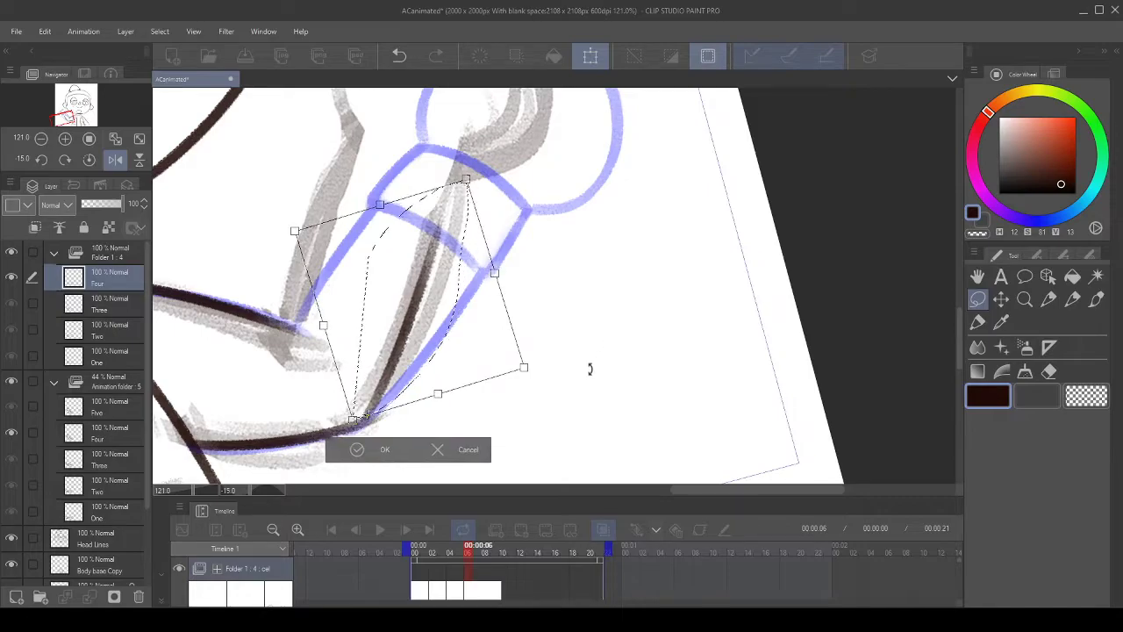
click(357, 452)
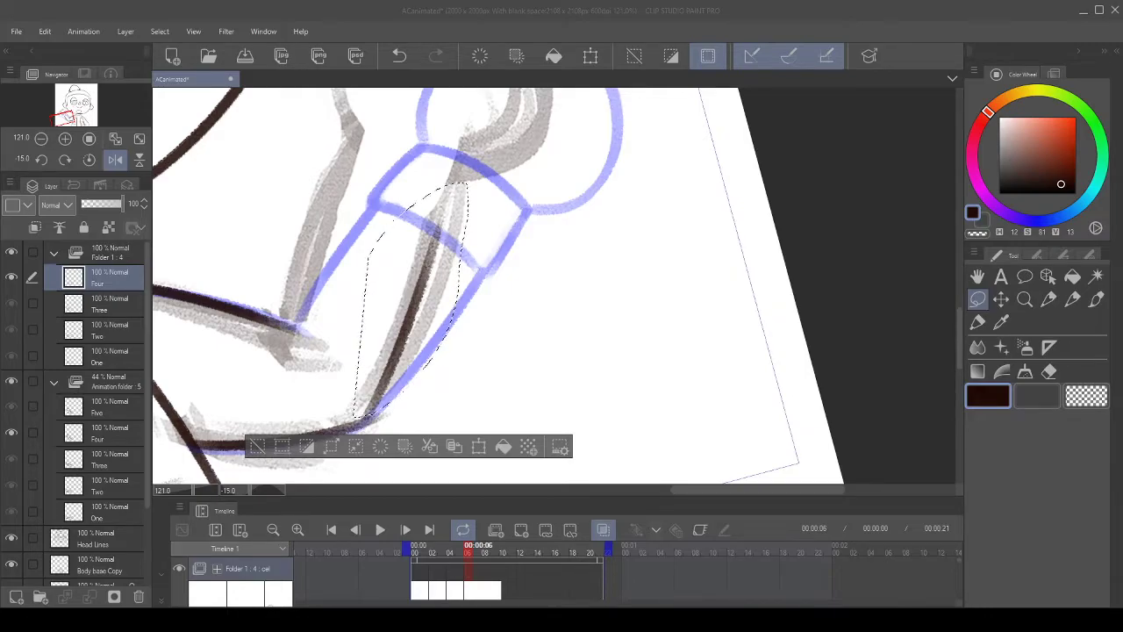
click(494, 614)
mouse_move(491, 344)
mouse_down()
mouse_move(514, 387)
mouse_move(474, 396)
mouse_up()
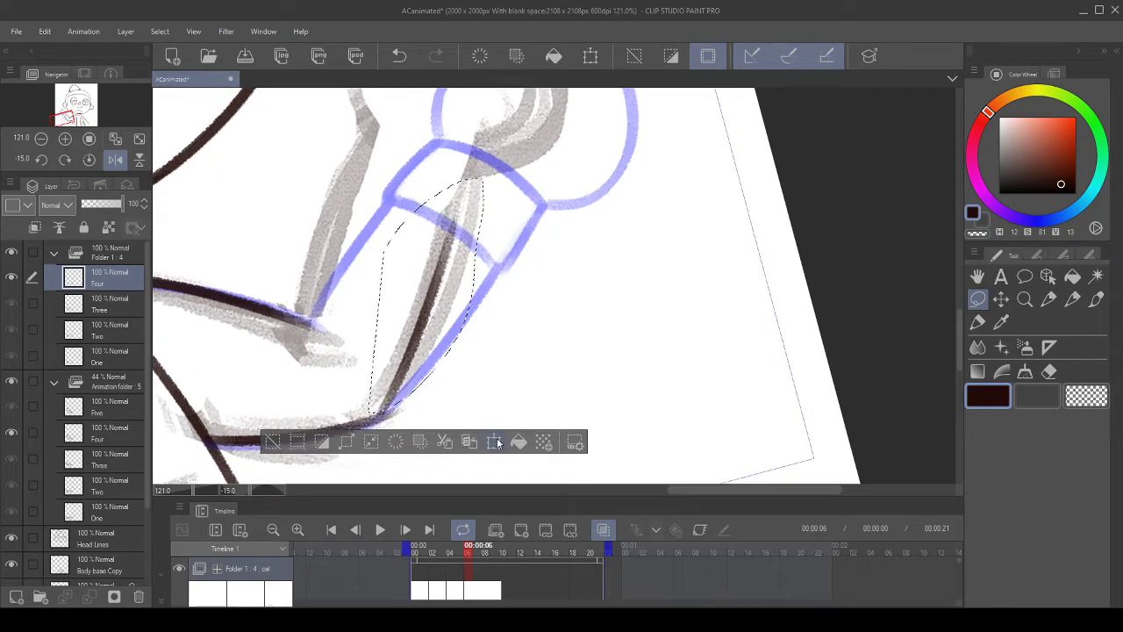
click(400, 55)
click(272, 441)
- Draw the inner forearm line with the dark pen from the elbow crease toward the wrist, repeating the stroke until it follows the sketch
click(1069, 301)
click(979, 235)
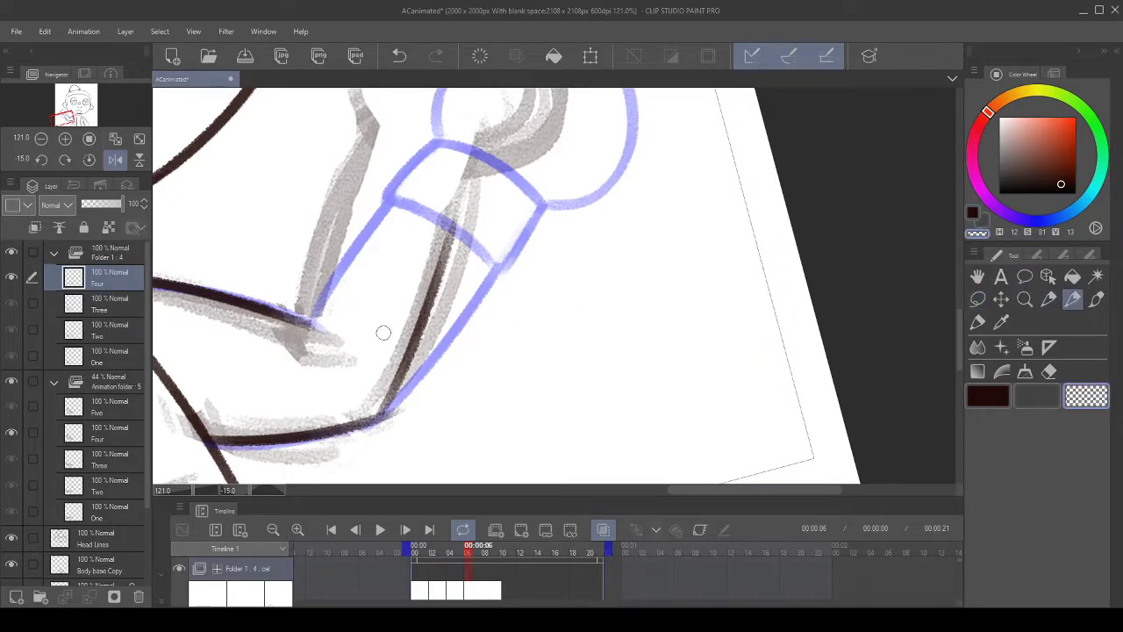
mouse_move(471, 347)
mouse_down()
mouse_move(462, 438)
mouse_move(409, 311)
mouse_move(399, 318)
mouse_up()
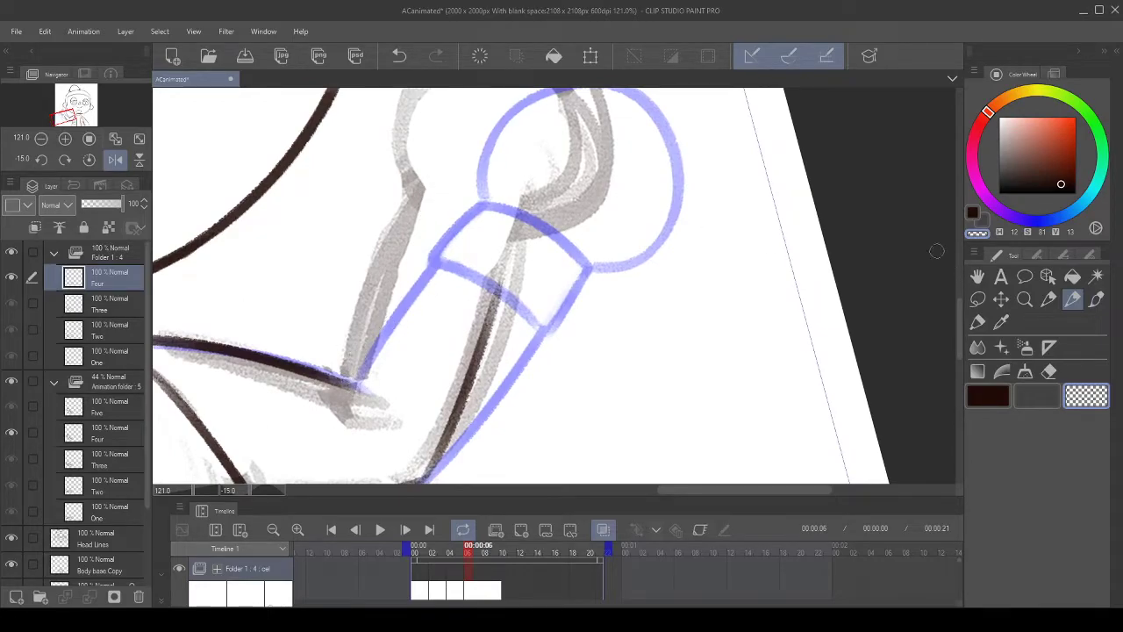
click(399, 56)
click(973, 215)
drag(497, 238, 407, 296)
drag(333, 388, 379, 230)
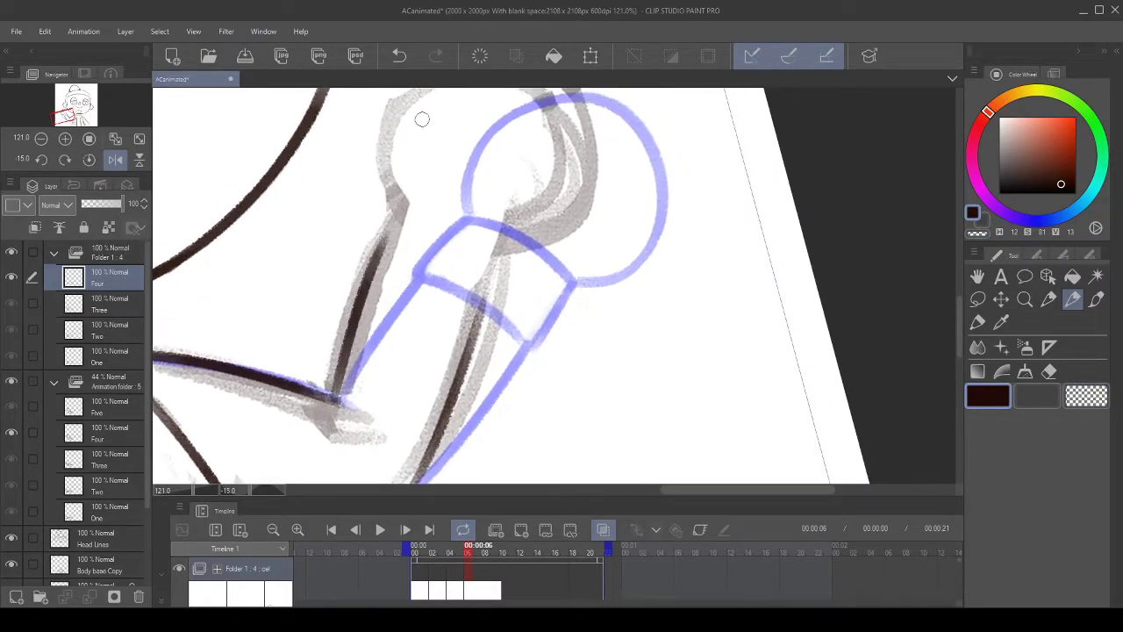
click(400, 55)
drag(337, 384, 391, 241)
click(399, 55)
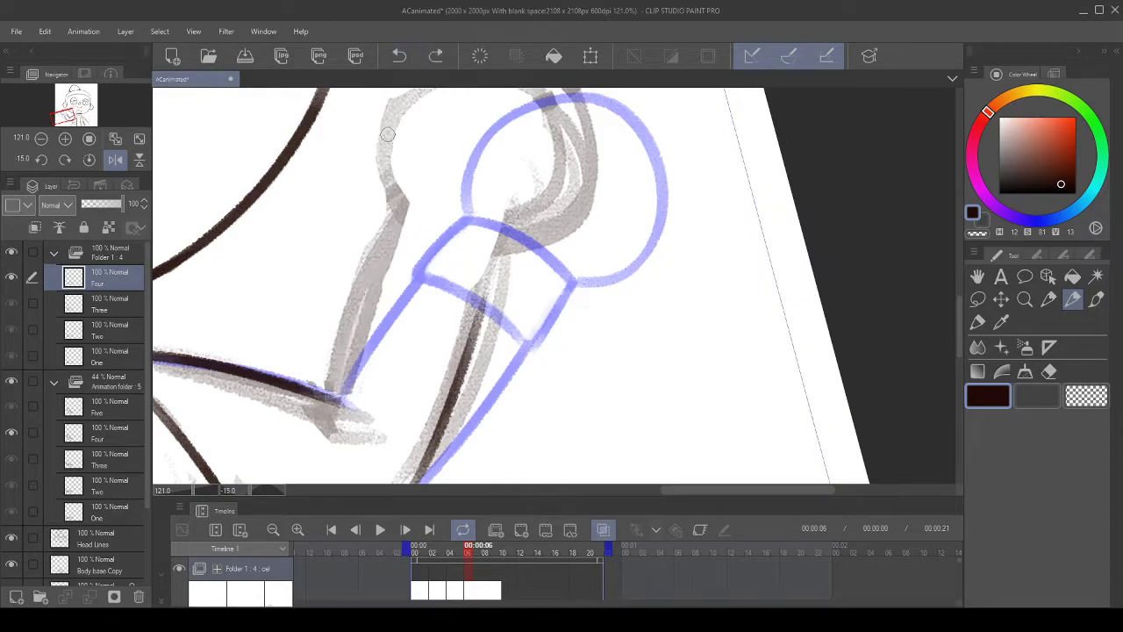
drag(337, 391, 394, 239)
click(399, 55)
drag(338, 396, 405, 207)
click(399, 56)
drag(335, 398, 375, 253)
click(400, 55)
drag(336, 399, 379, 253)
- Draw a curved line across the wrist from the inner forearm line to the outer one
drag(475, 258, 484, 261)
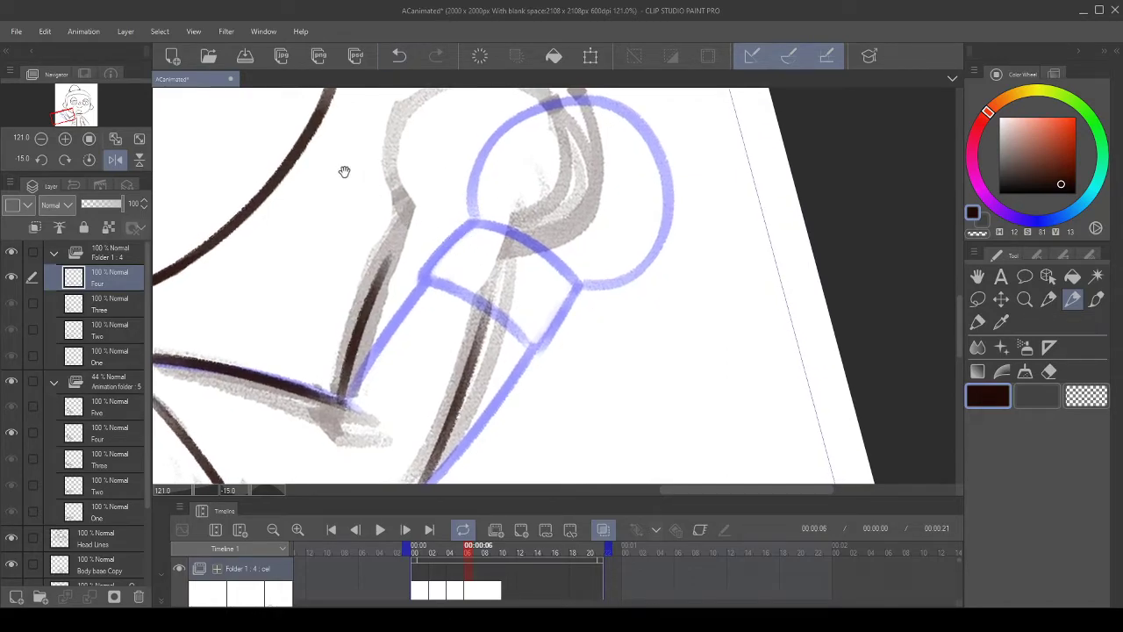
mouse_move(347, 180)
mouse_down()
mouse_move(353, 115)
mouse_move(356, 170)
mouse_up()
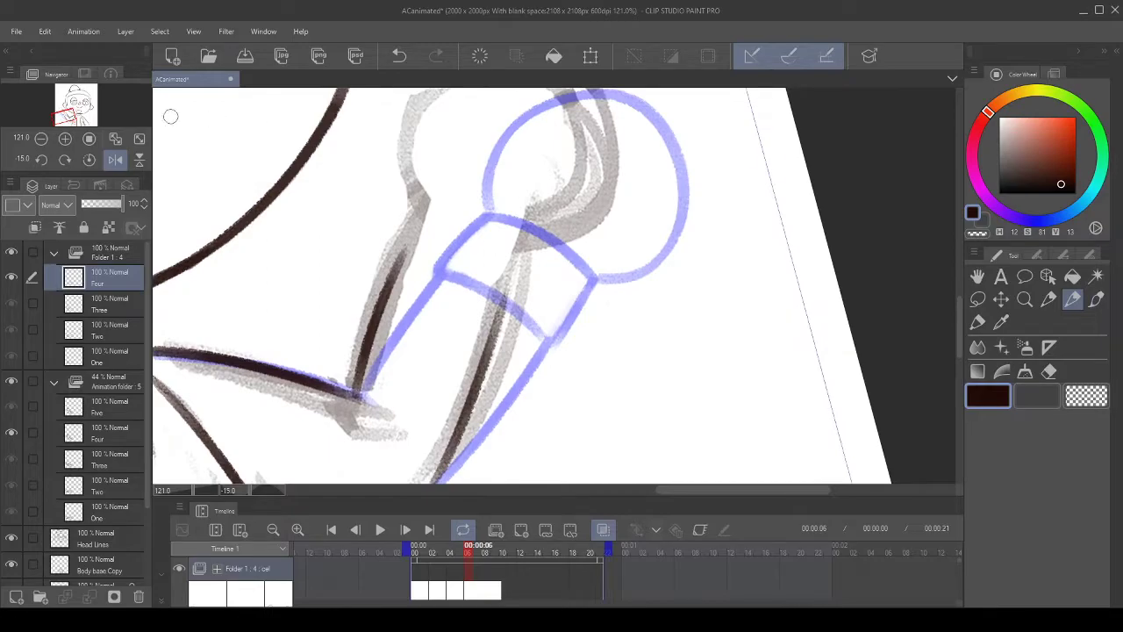
click(41, 159)
click(41, 159)
click(41, 159)
click(42, 159)
click(41, 159)
click(41, 160)
drag(465, 329, 433, 193)
drag(363, 235, 478, 150)
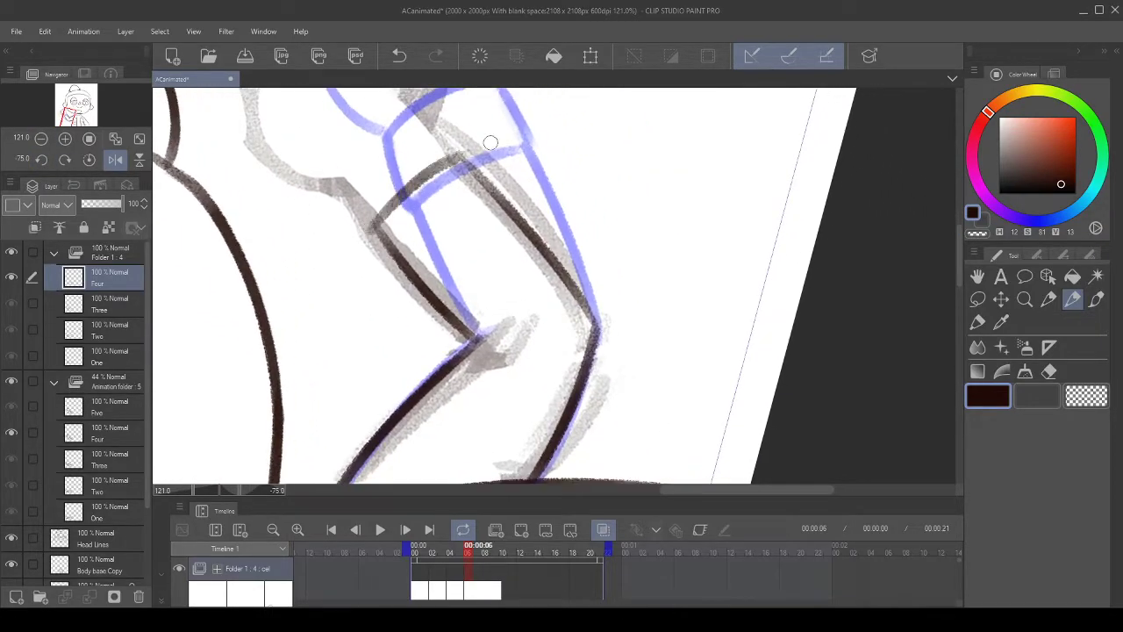
click(400, 55)
mouse_move(392, 243)
mouse_down()
mouse_move(387, 230)
mouse_move(447, 136)
mouse_up()
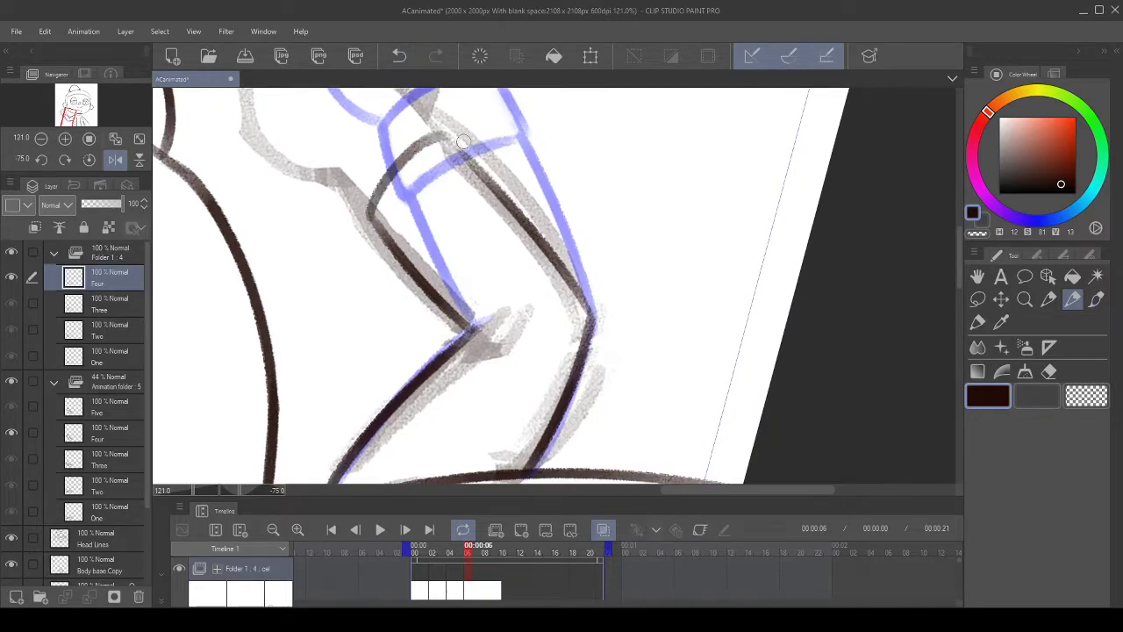
click(400, 57)
mouse_move(369, 215)
mouse_down()
mouse_move(439, 137)
mouse_move(435, 181)
mouse_up()
click(399, 56)
drag(354, 257, 443, 172)
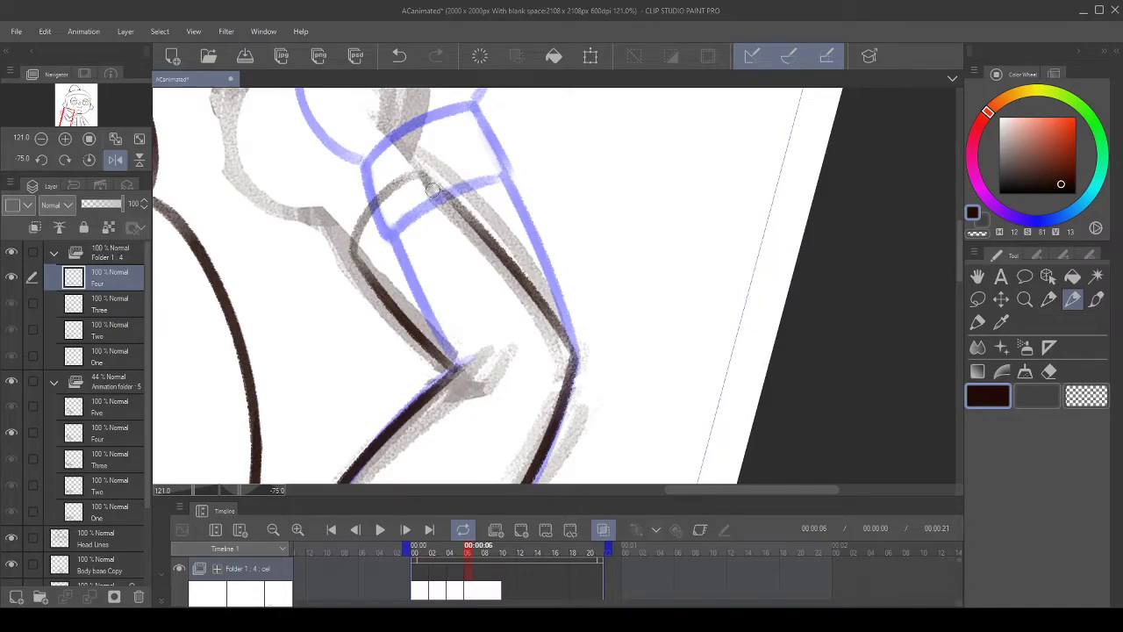
click(400, 55)
- Draw the cuff's two side lines and curved upper edge beyond the wrist arc
mouse_move(430, 177)
mouse_down()
mouse_move(463, 232)
mouse_move(421, 272)
mouse_up()
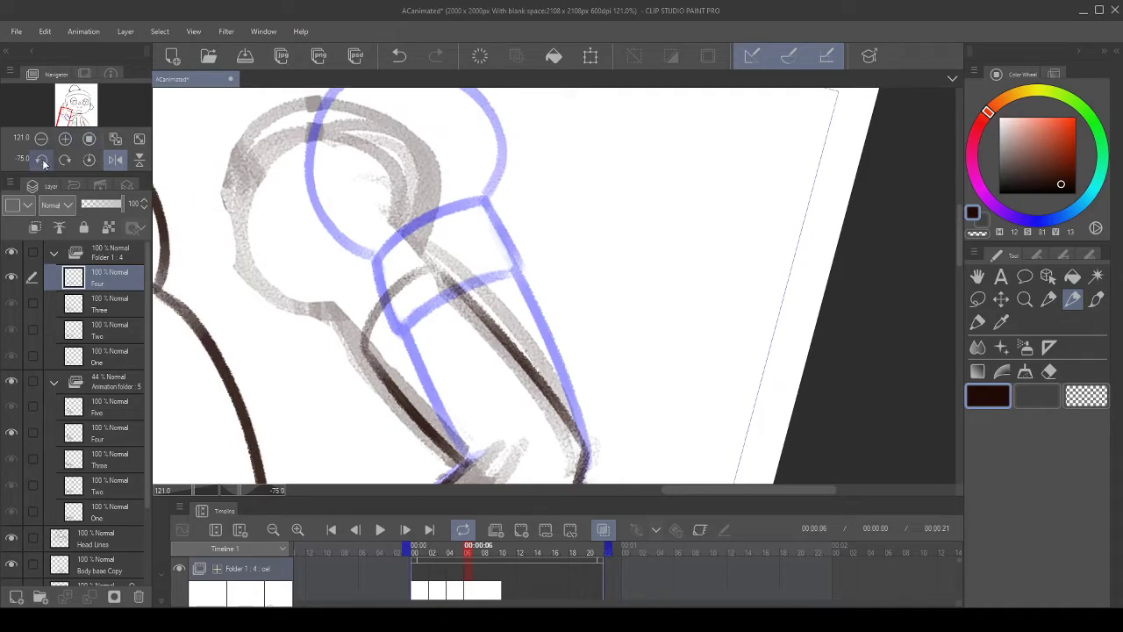
click(41, 159)
click(41, 159)
click(65, 159)
click(64, 158)
click(64, 158)
mouse_move(315, 285)
mouse_down()
mouse_move(383, 273)
mouse_move(397, 233)
mouse_up()
click(399, 56)
drag(418, 291, 397, 232)
click(399, 56)
drag(418, 290, 397, 233)
click(399, 55)
drag(416, 288, 398, 232)
key(ctrl+z)
mouse_move(416, 288)
mouse_down()
mouse_move(397, 232)
mouse_move(501, 161)
mouse_up()
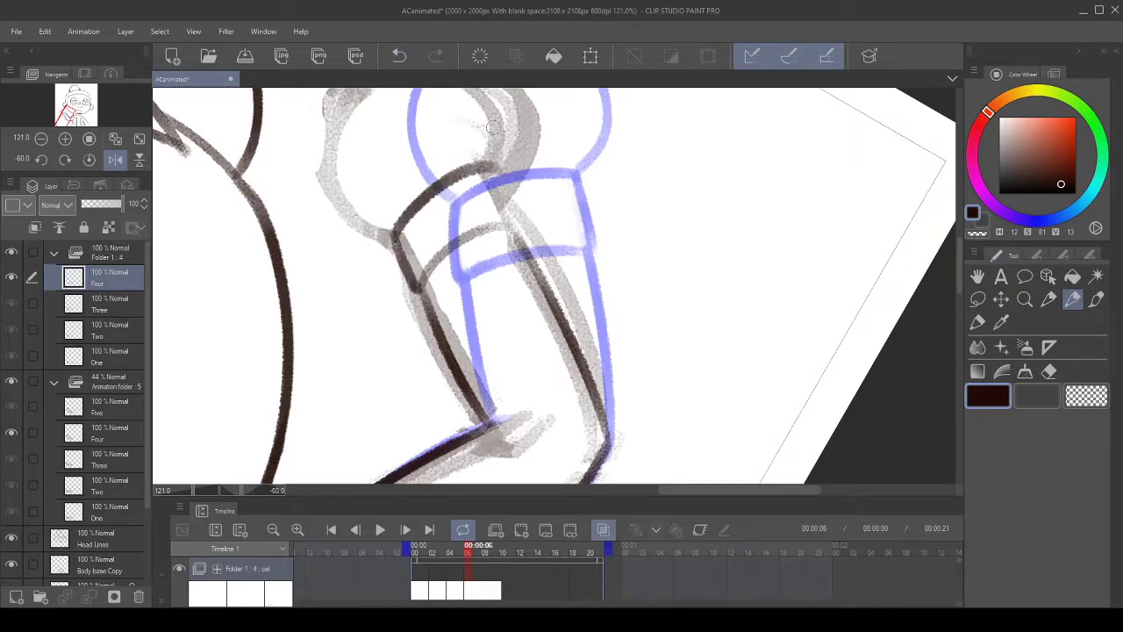
click(399, 55)
drag(394, 235, 490, 151)
click(399, 55)
mouse_move(392, 235)
mouse_down()
mouse_move(497, 163)
mouse_move(527, 244)
mouse_up()
click(400, 56)
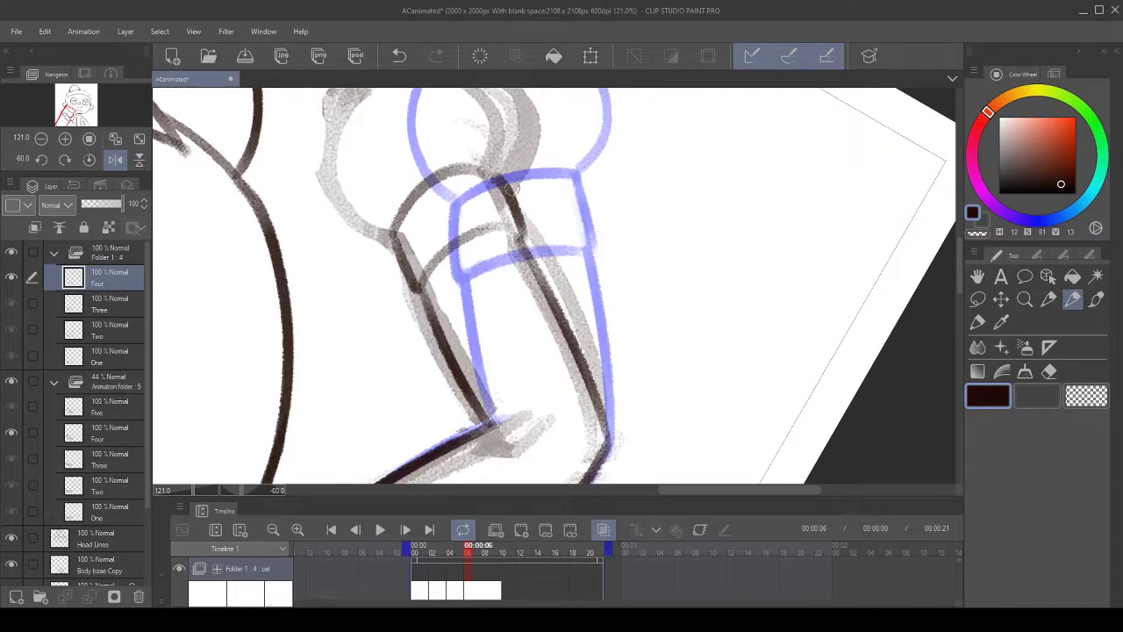
- Undo the strokes for the cuff's sides and upper edge
click(66, 162)
click(66, 161)
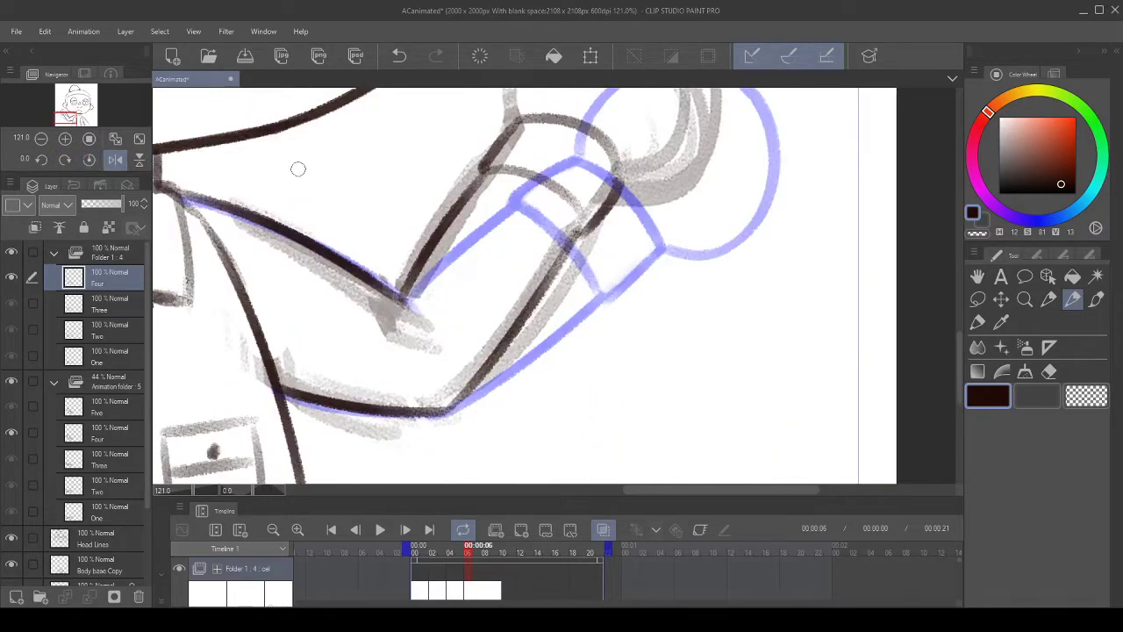
click(66, 162)
click(66, 161)
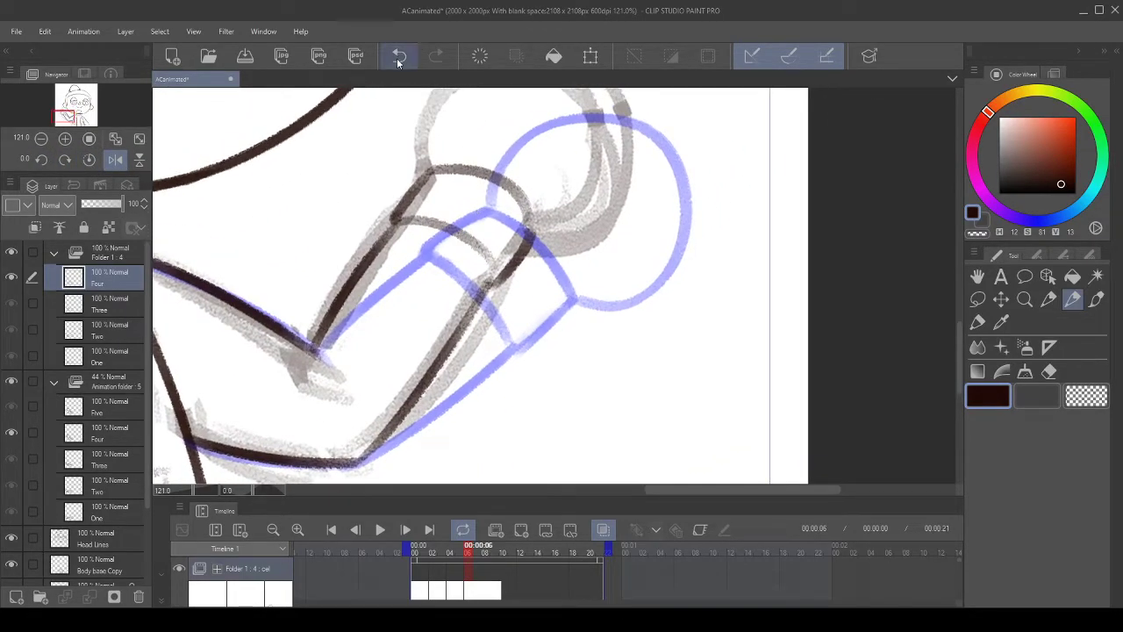
click(398, 57)
click(399, 57)
click(399, 57)
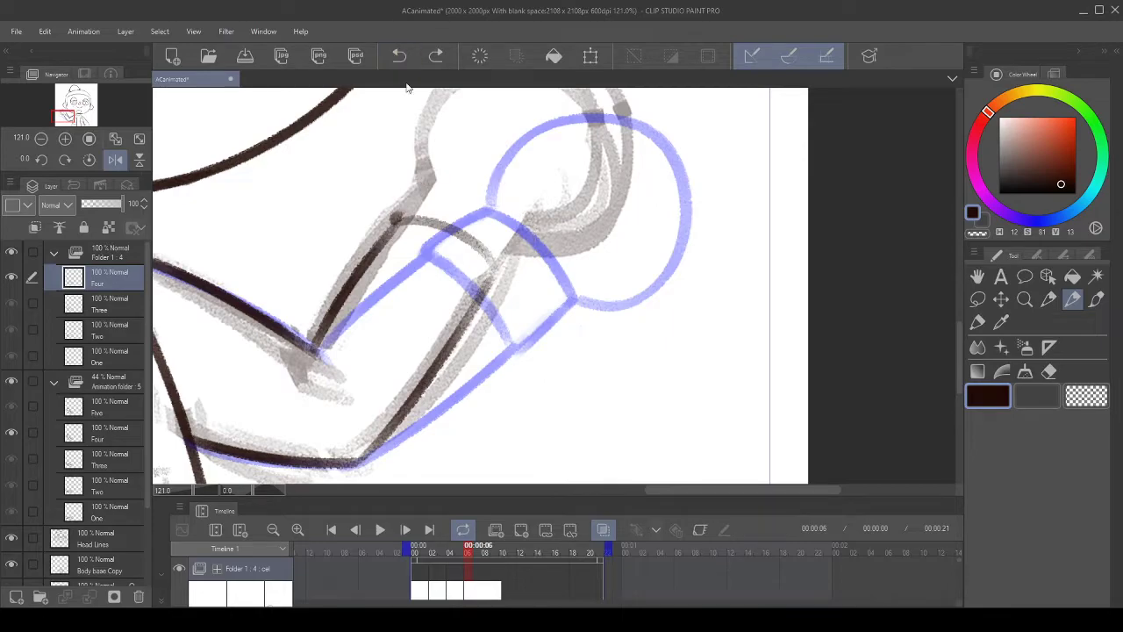
- Undo the leftover dot at the inner forearm line and the arc across the wrist
click(40, 160)
click(40, 159)
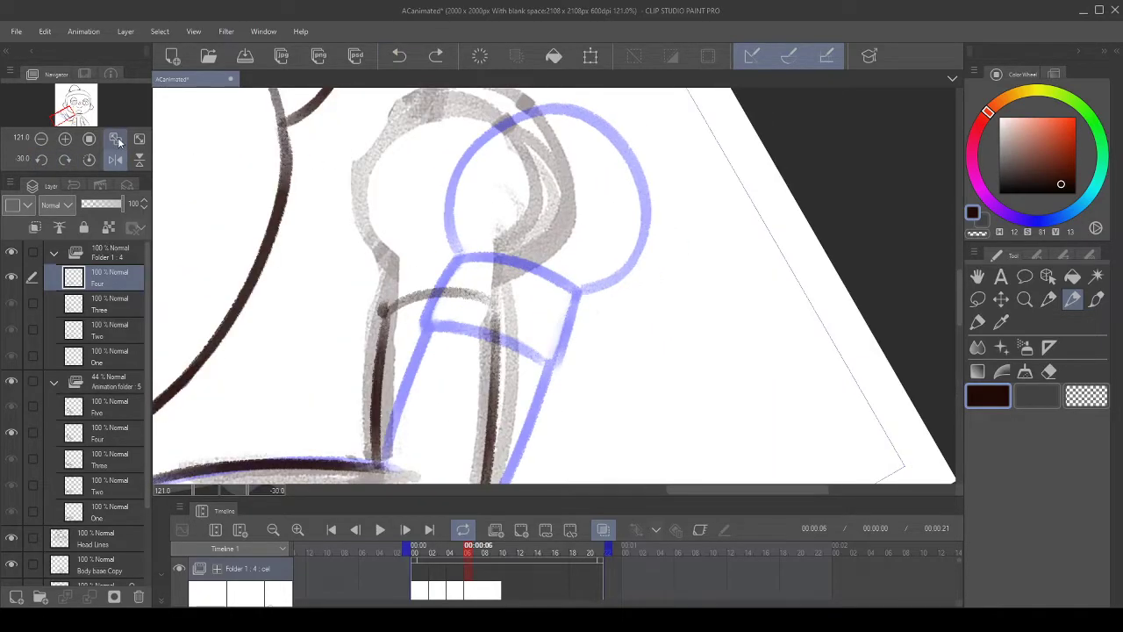
scroll(301, 333, up, 2)
drag(513, 277, 496, 269)
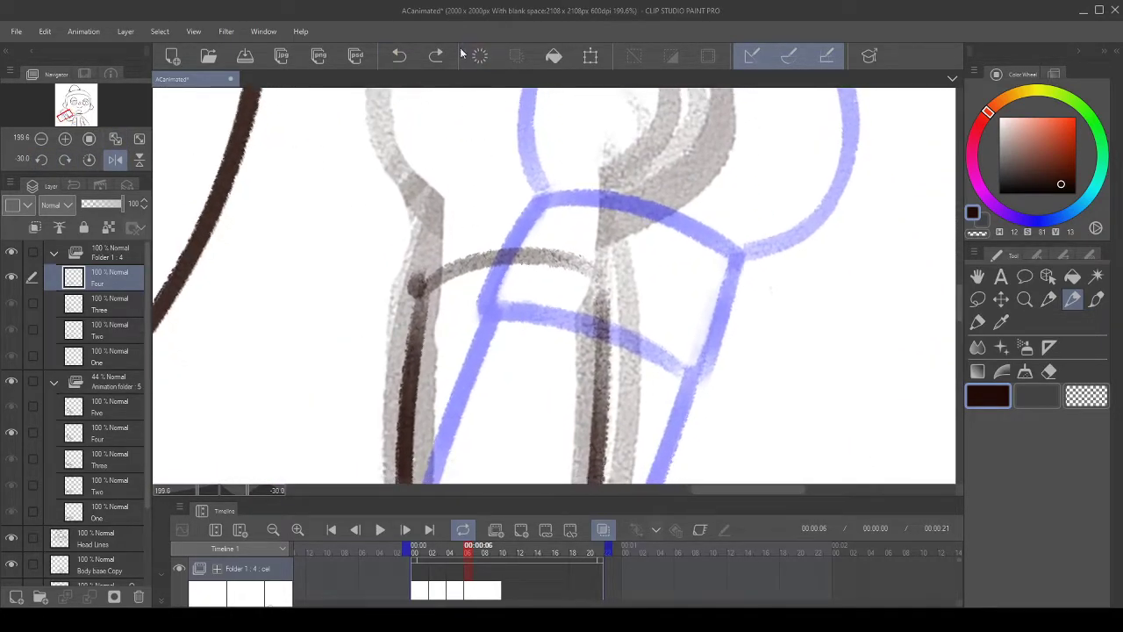
click(404, 55)
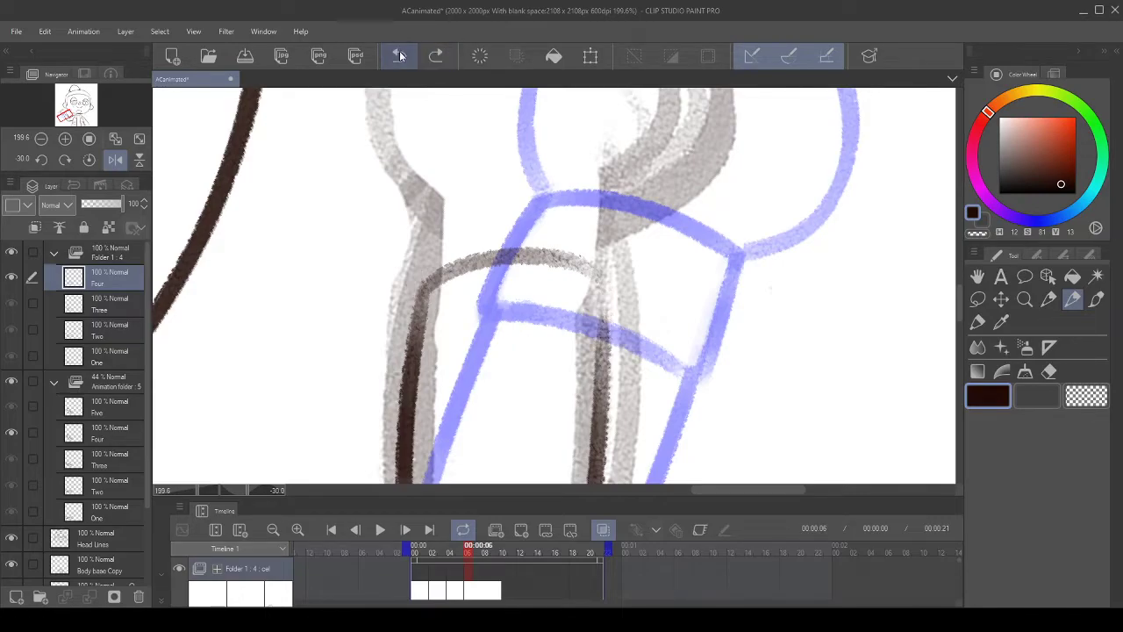
click(400, 56)
- Redraw the curved wrist line from the inner forearm line and extend the outer forearm line to meet it
click(41, 160)
click(41, 159)
click(41, 160)
click(42, 160)
drag(535, 347, 438, 314)
drag(394, 361, 481, 194)
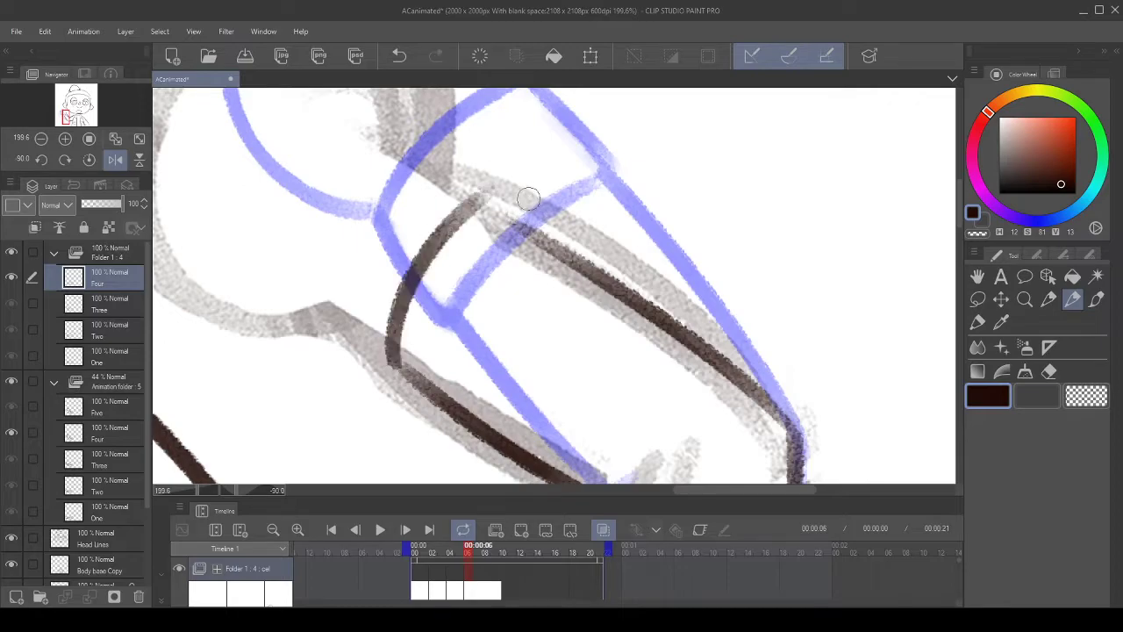
click(399, 55)
mouse_move(402, 365)
mouse_down()
mouse_move(409, 288)
mouse_move(510, 204)
mouse_move(479, 214)
mouse_move(509, 232)
mouse_move(490, 211)
mouse_move(551, 241)
mouse_up()
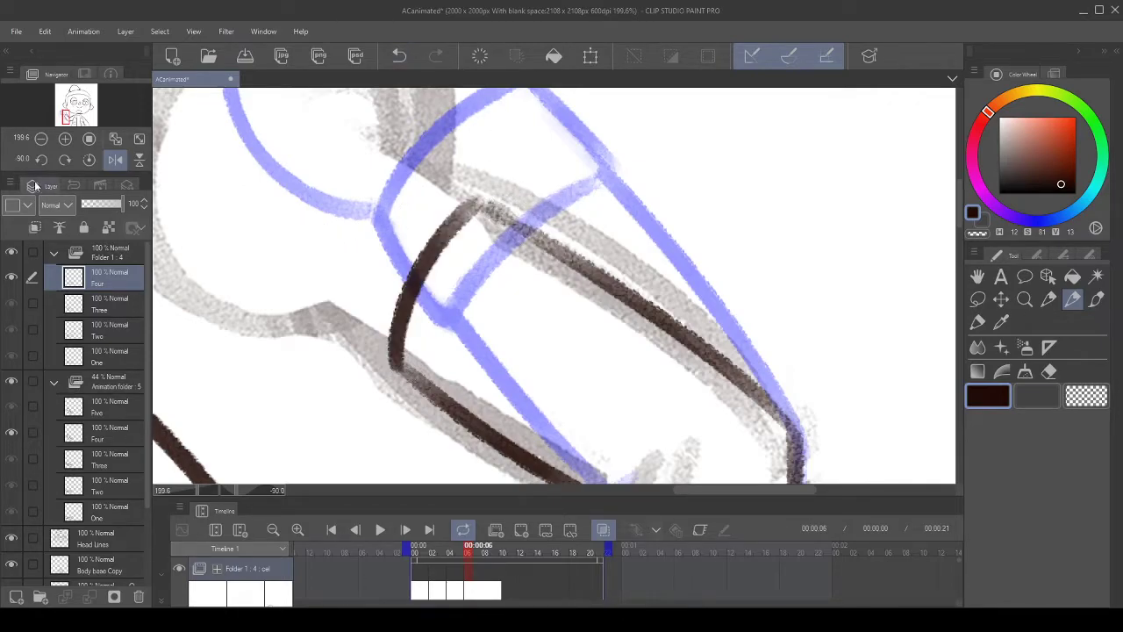
- Draw the cuff's inner side as a short line from the wrist arc toward the hand
click(65, 160)
click(64, 159)
click(65, 160)
click(65, 160)
mouse_move(403, 190)
mouse_down()
mouse_move(386, 290)
mouse_move(414, 193)
mouse_up()
click(399, 55)
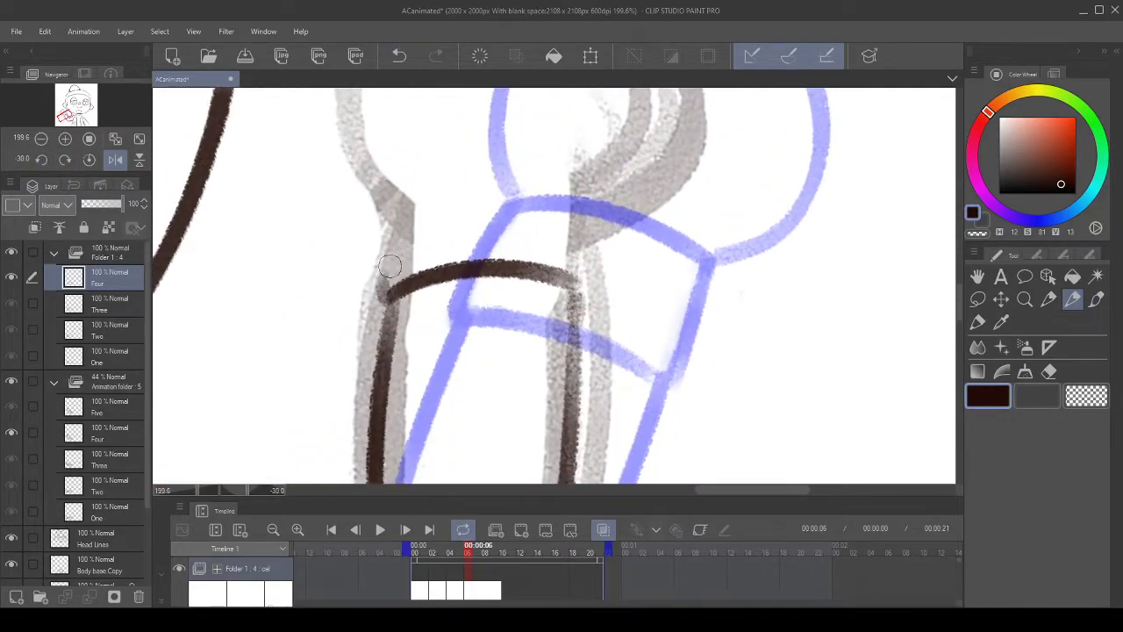
drag(381, 291, 386, 194)
click(399, 55)
drag(379, 294, 399, 176)
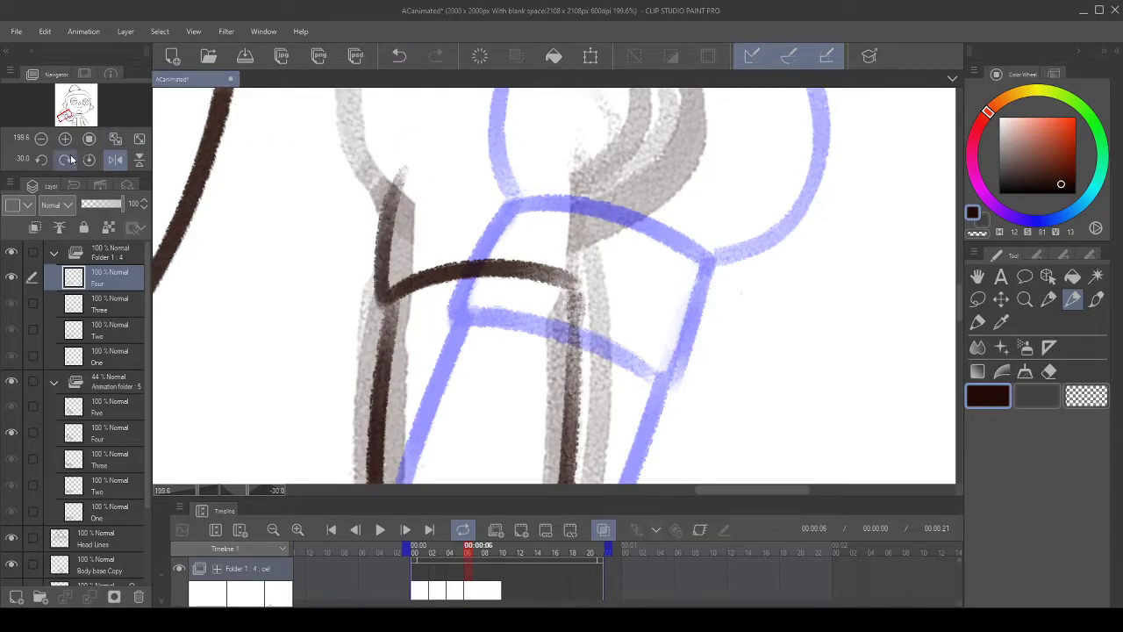
- Draw the cuff's curved upper edge from the end of its inner side across to the opposite side of the wrist
click(41, 160)
click(41, 159)
click(41, 160)
click(41, 160)
click(42, 160)
drag(456, 350, 389, 309)
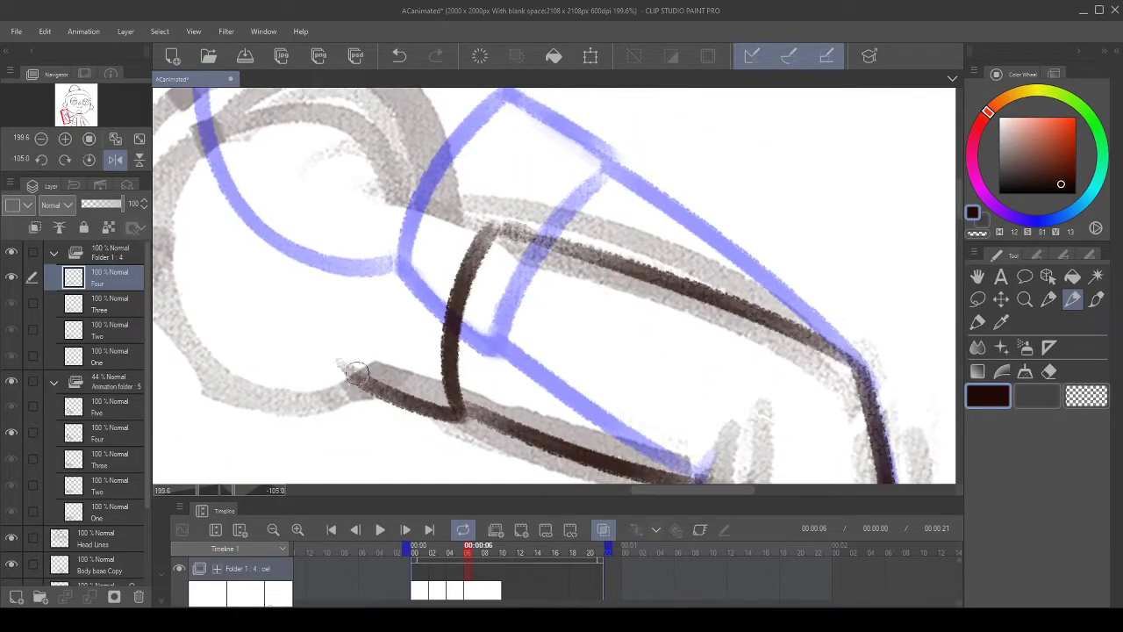
drag(363, 380, 449, 185)
click(399, 55)
mouse_move(353, 377)
mouse_down()
mouse_move(345, 359)
mouse_move(419, 210)
mouse_up()
click(400, 55)
mouse_move(353, 375)
mouse_down()
mouse_move(381, 231)
mouse_move(446, 186)
mouse_move(494, 204)
mouse_up()
- Draw the cuff's outer side between its upper edge and the wrist arc, repeating the stroke until it fits
click(399, 55)
drag(414, 195, 537, 222)
click(399, 56)
mouse_move(427, 188)
mouse_down()
mouse_move(494, 215)
mouse_move(524, 219)
mouse_up()
click(399, 55)
drag(412, 193, 537, 227)
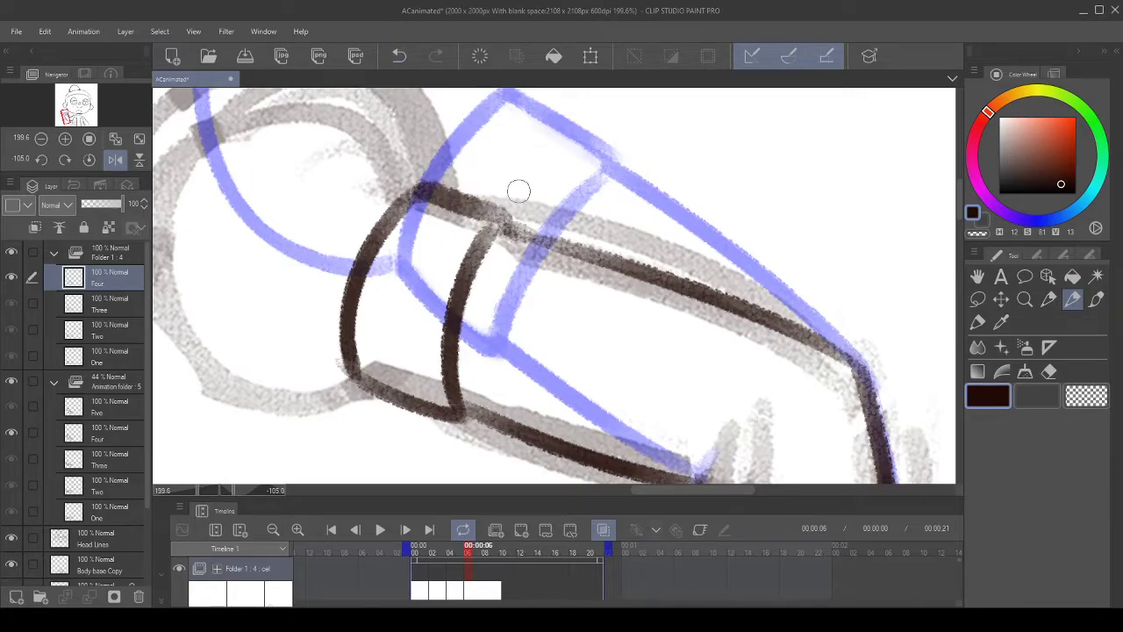
- Try to shift the wrist arc slightly down the forearm by lassoing it and moving it with Transform
scroll(518, 191, down, 8)
scroll(449, 207, up, 8)
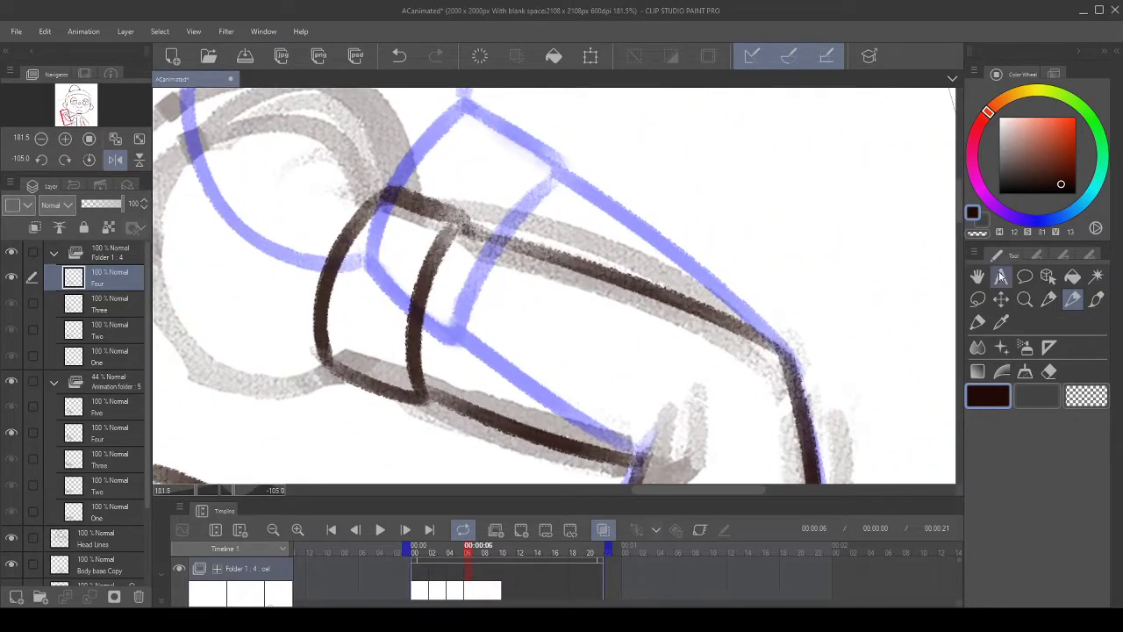
click(978, 301)
drag(476, 293, 466, 276)
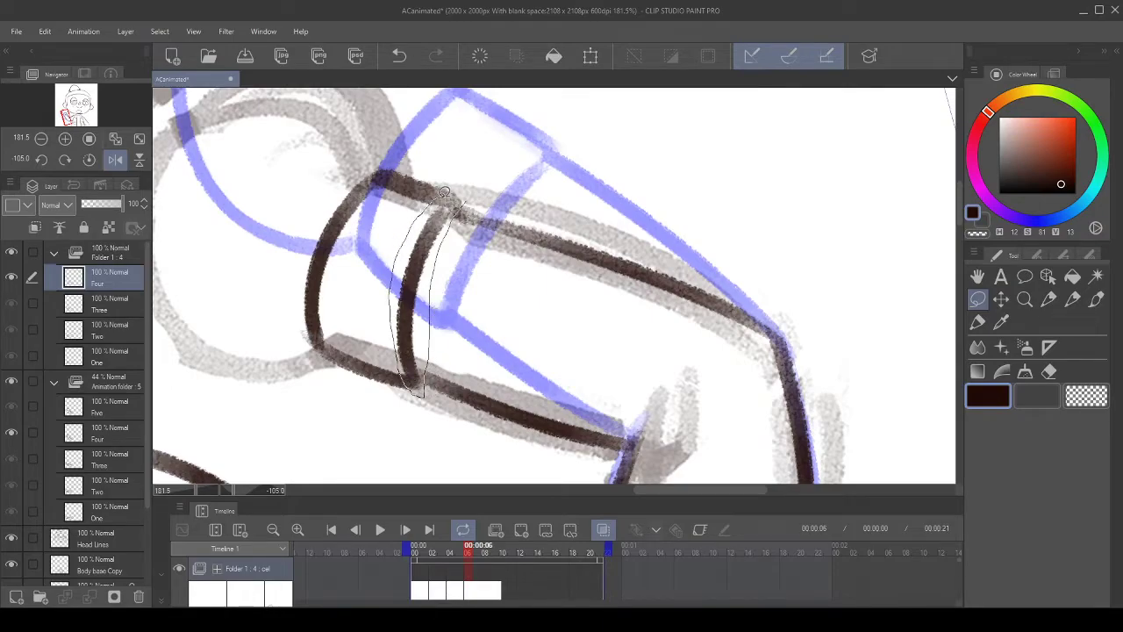
mouse_move(476, 183)
mouse_down()
mouse_move(501, 195)
mouse_move(474, 220)
mouse_up()
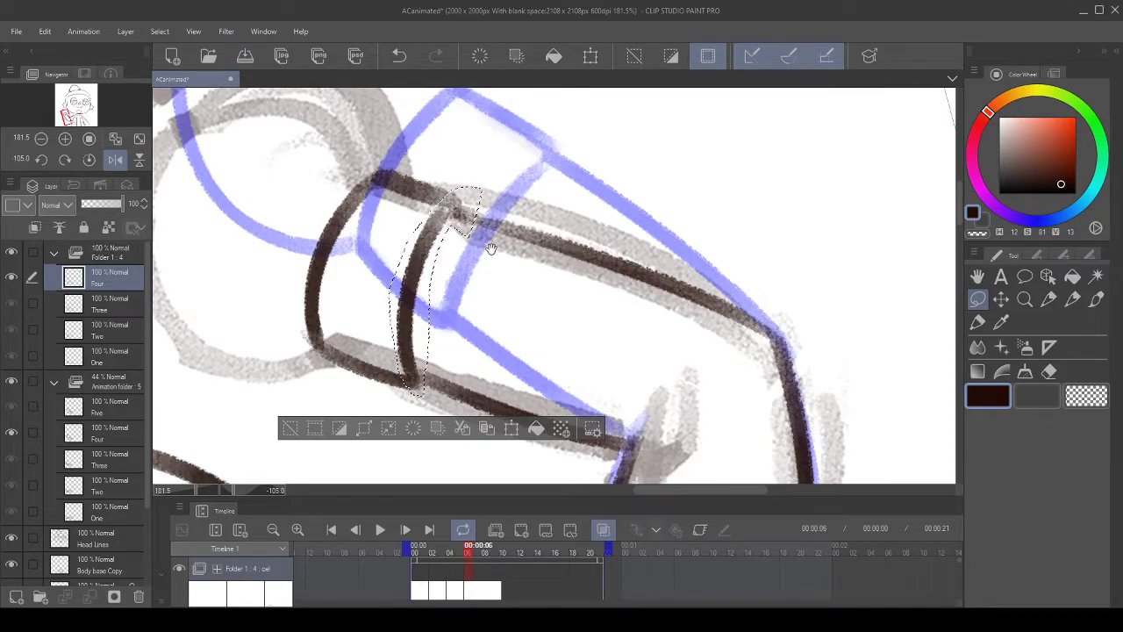
drag(492, 250, 480, 223)
click(498, 402)
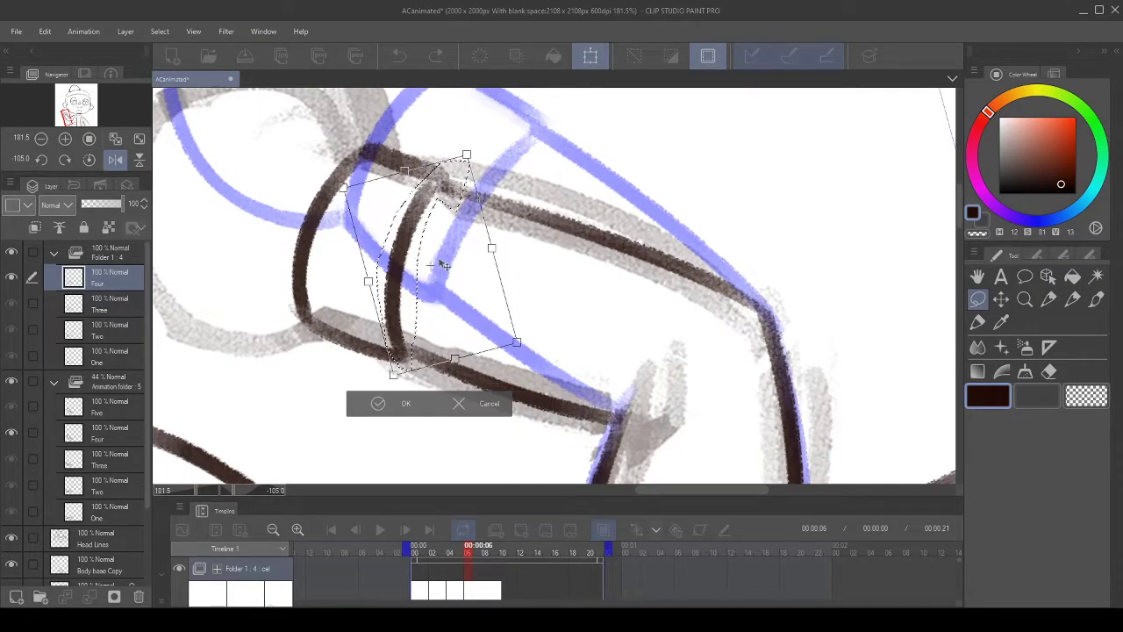
drag(453, 265, 455, 266)
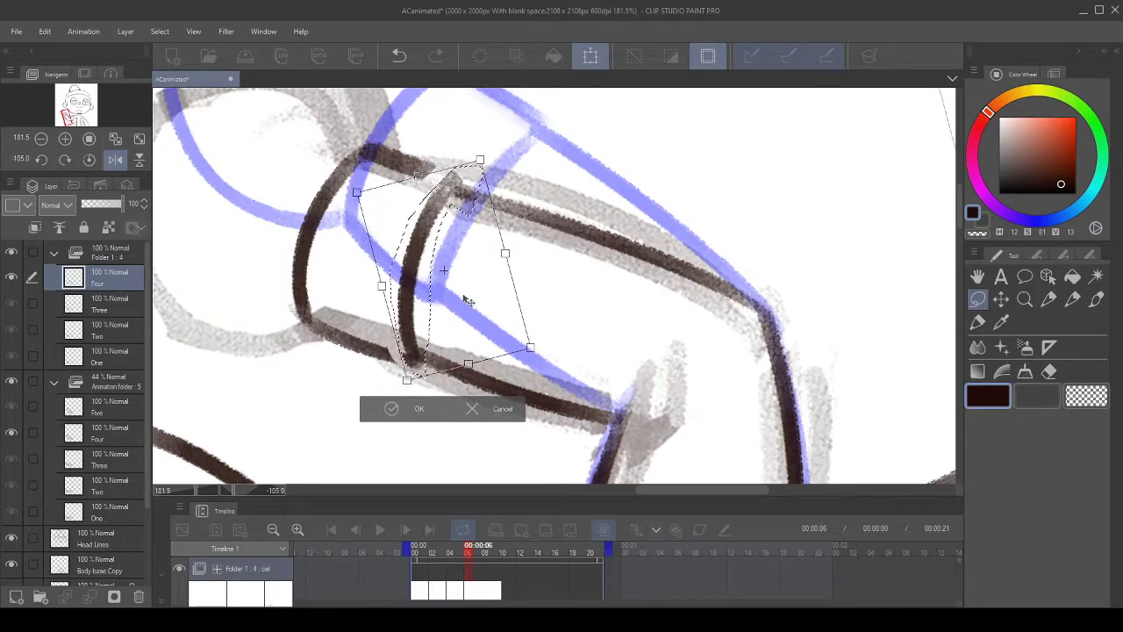
click(386, 407)
click(278, 388)
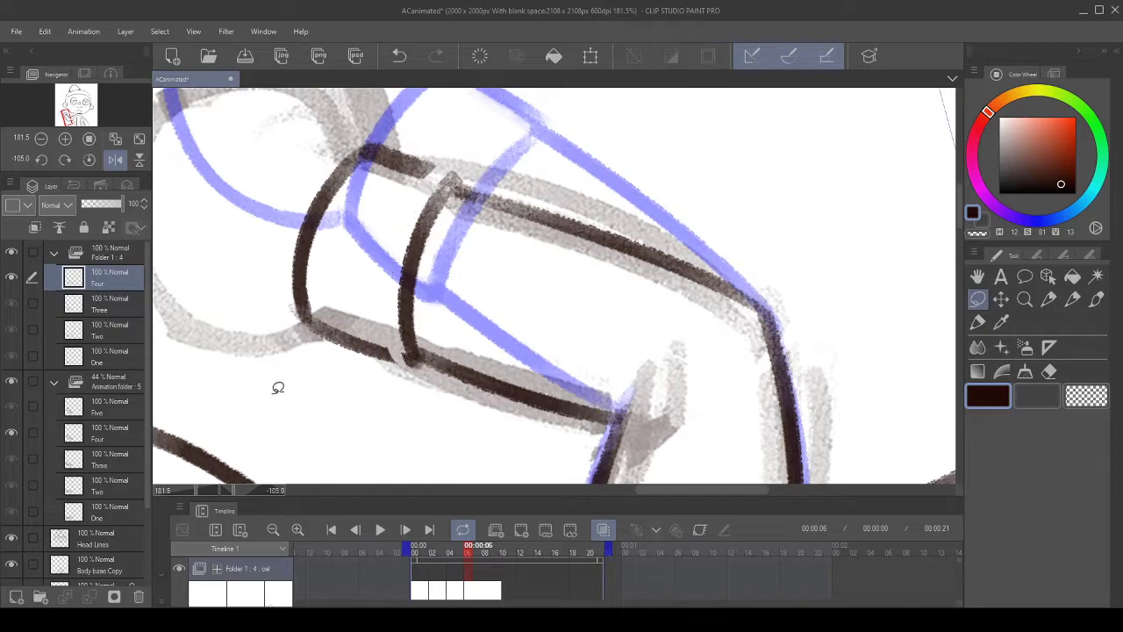
- Undo the wrist arc adjustment and all the cuff strokes, back to the two bare forearm lines
click(88, 158)
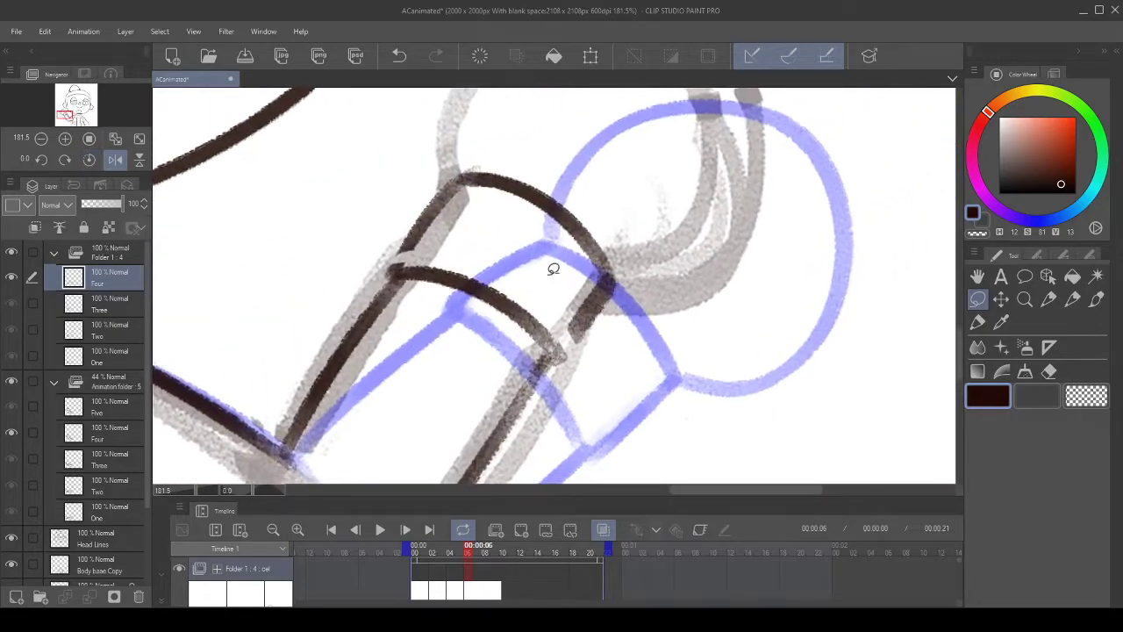
click(400, 56)
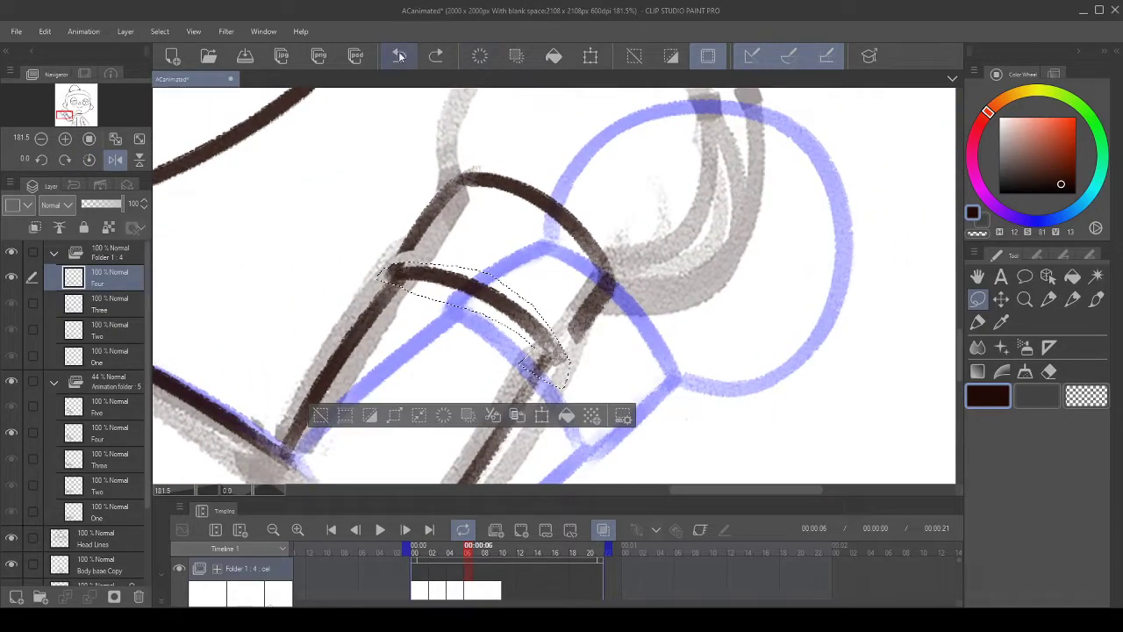
click(399, 55)
click(400, 55)
click(400, 56)
click(400, 56)
click(399, 55)
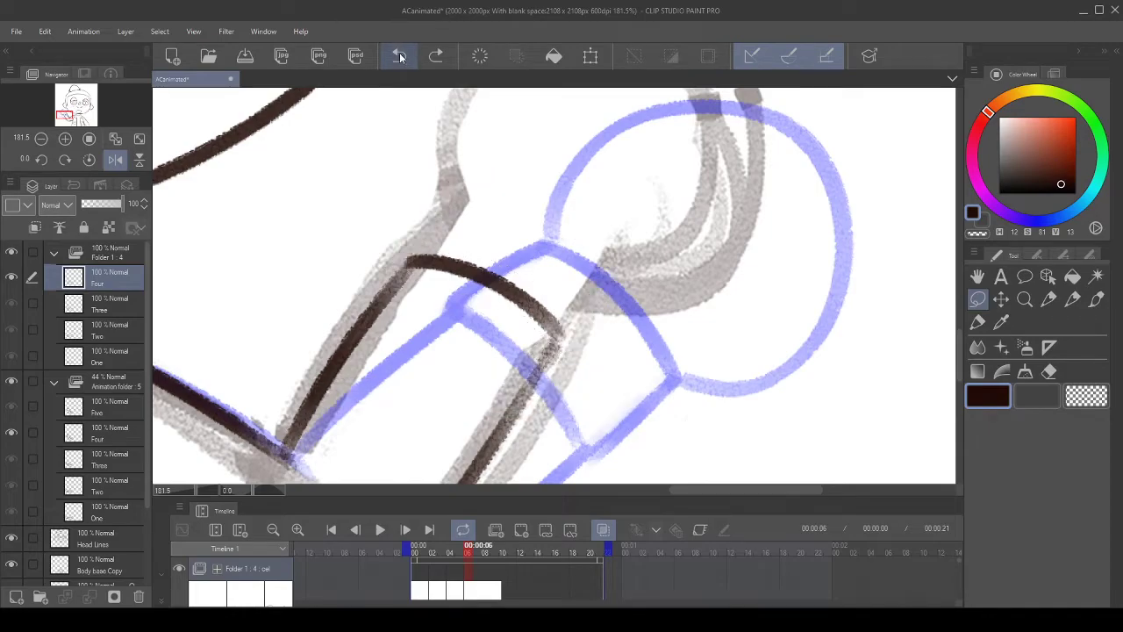
click(399, 55)
click(399, 55)
click(399, 55)
click(438, 55)
scroll(433, 181, down, 3)
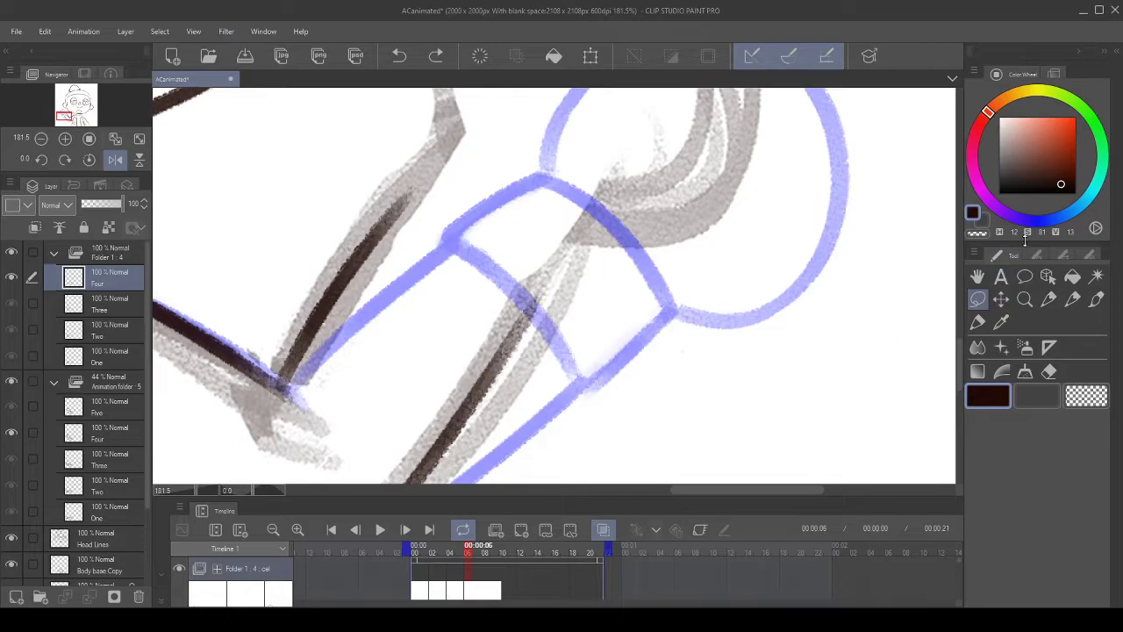
- Lasso the outer forearm line above the elbow and rotate it slightly outward to widen the forearm
drag(829, 324, 823, 362)
click(1049, 299)
click(44, 160)
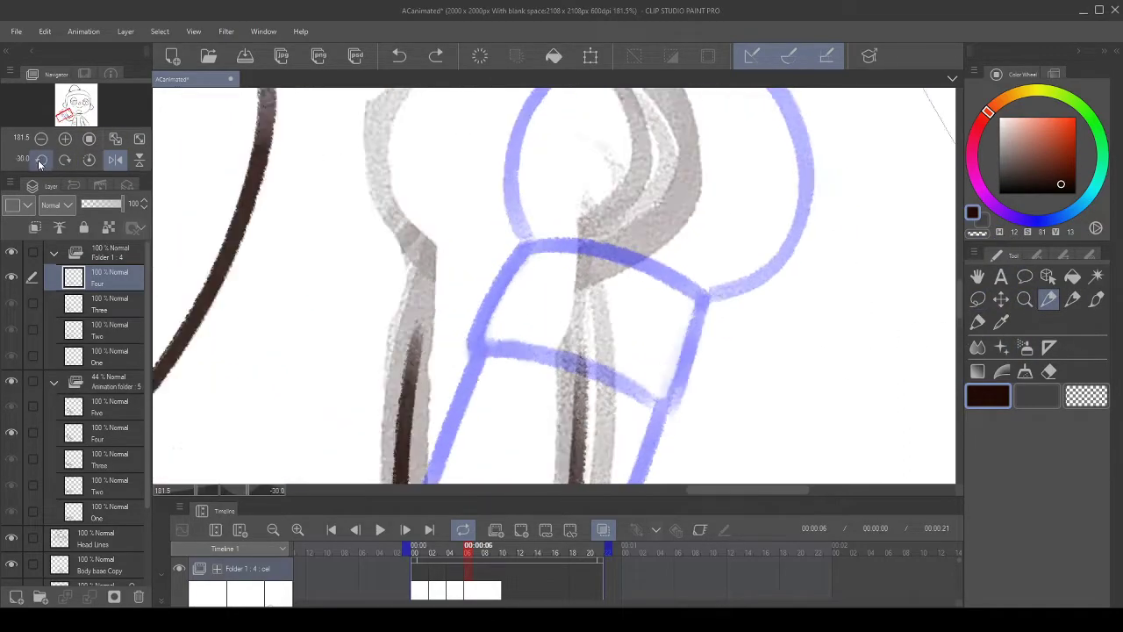
click(37, 165)
drag(611, 314, 480, 225)
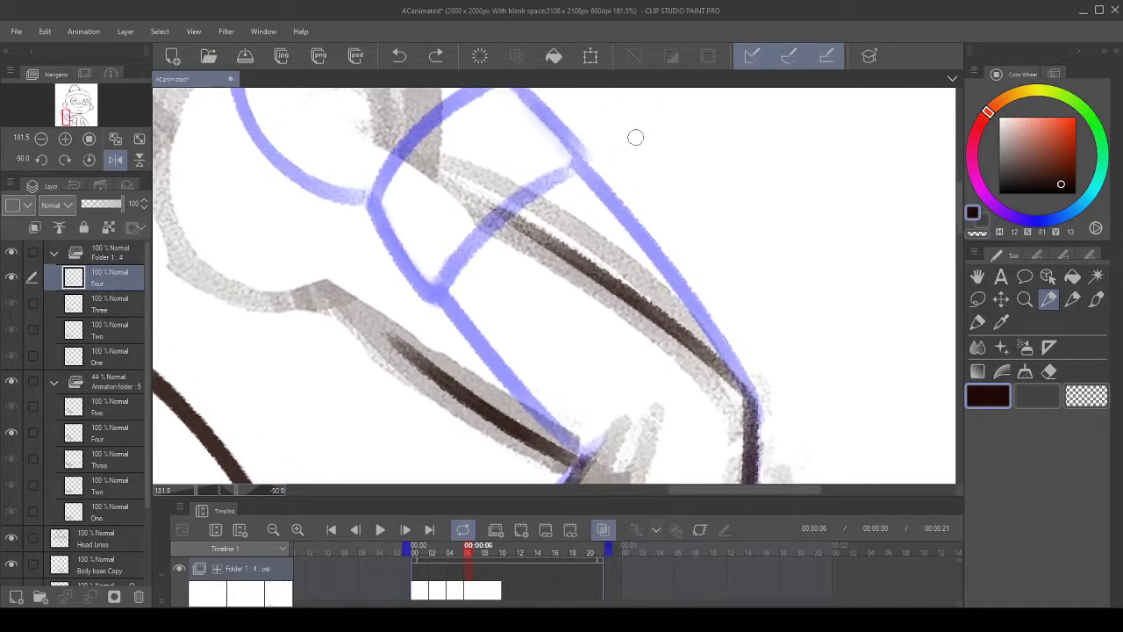
scroll(633, 138, down, 3)
scroll(559, 203, up, 1)
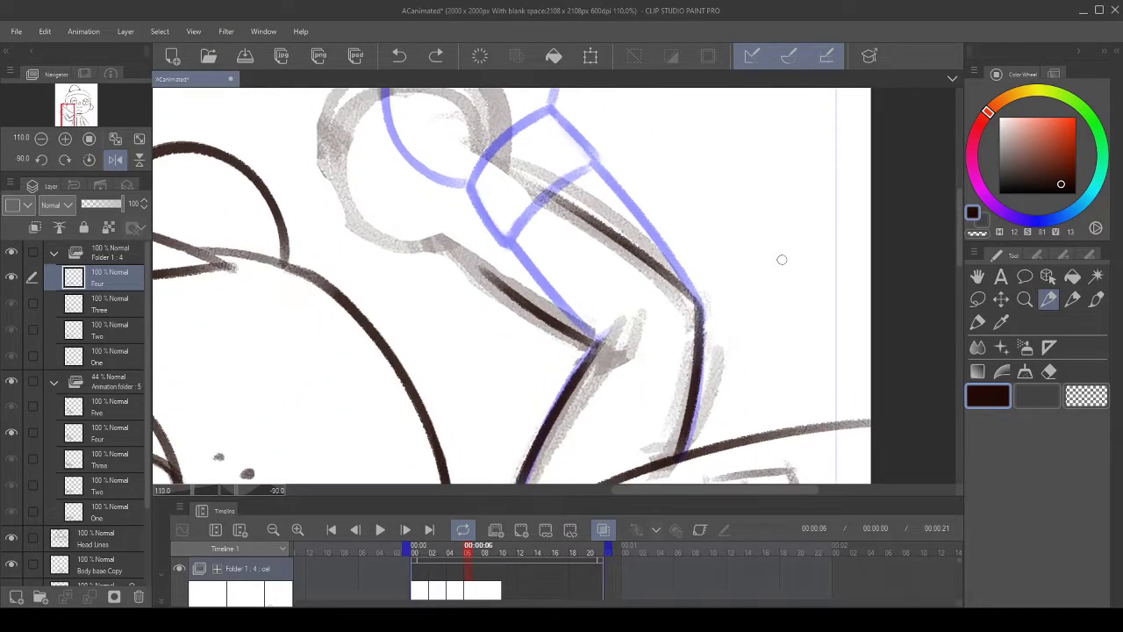
click(977, 299)
scroll(704, 288, up, 3)
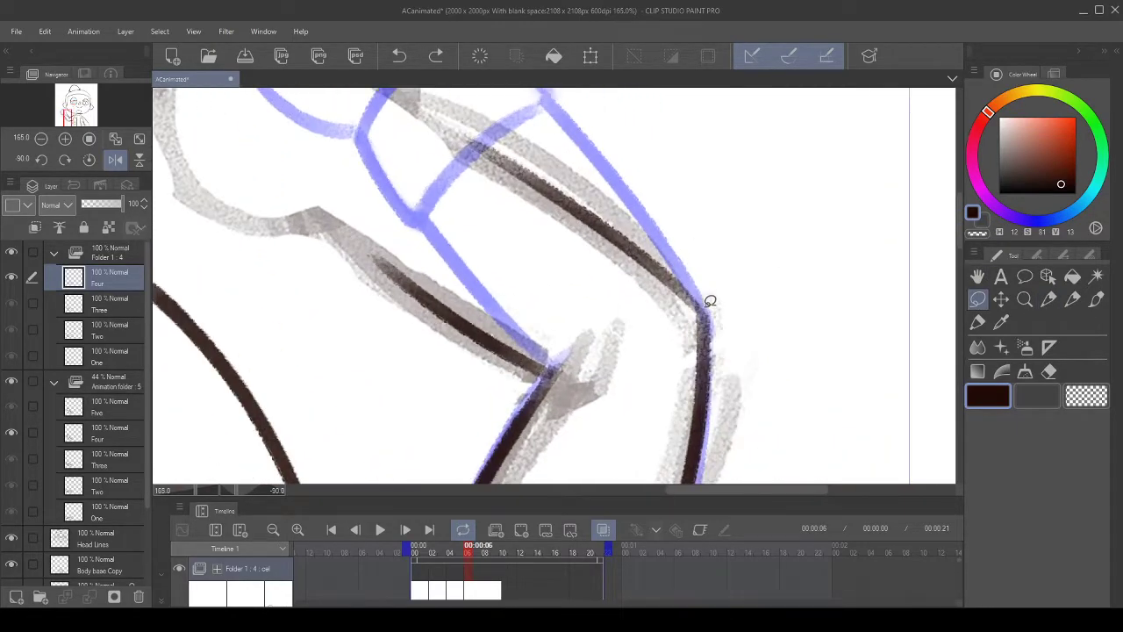
mouse_move(648, 305)
mouse_down()
mouse_move(409, 126)
mouse_move(682, 201)
mouse_up()
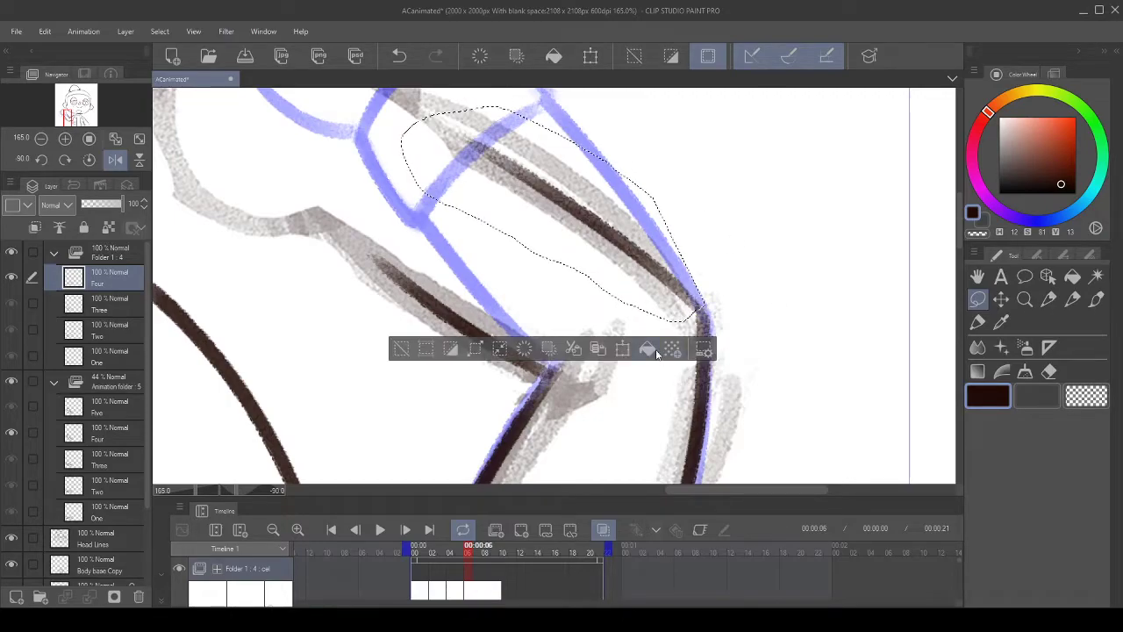
click(623, 348)
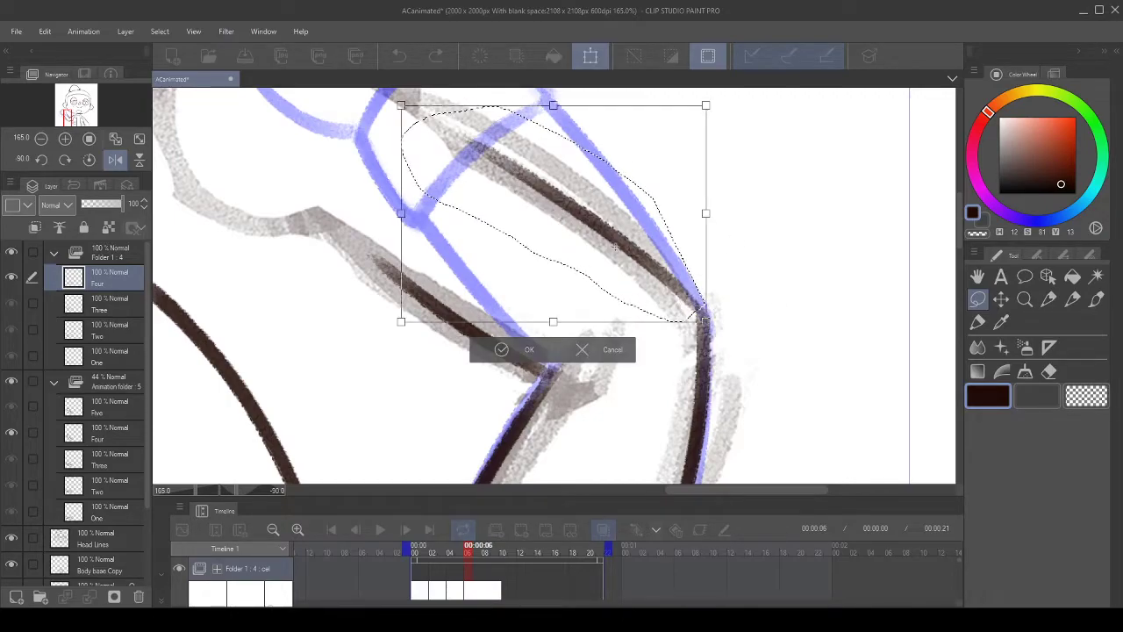
drag(734, 287, 733, 293)
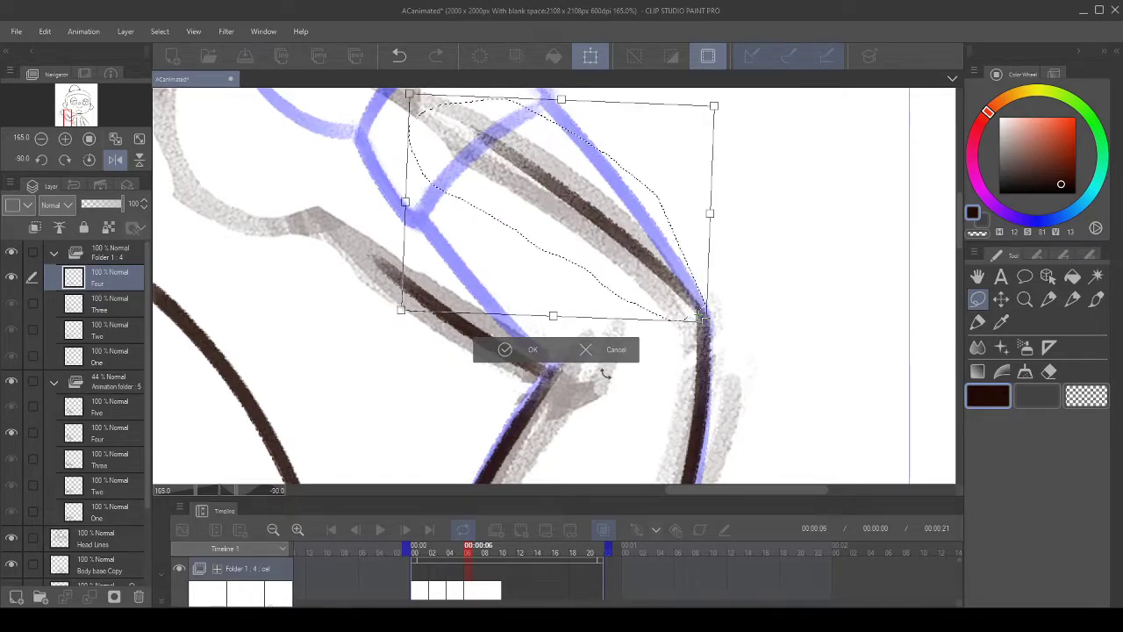
click(507, 351)
click(401, 349)
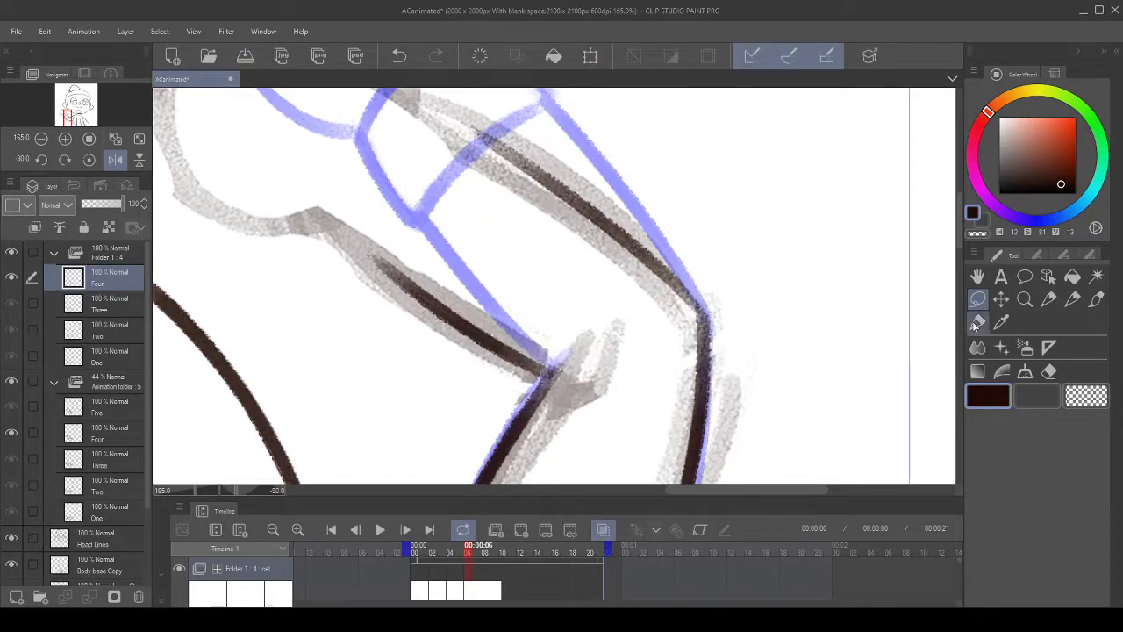
- Draw a new curved wrist line connecting the upper ends of the inner and outer forearm lines
click(1074, 301)
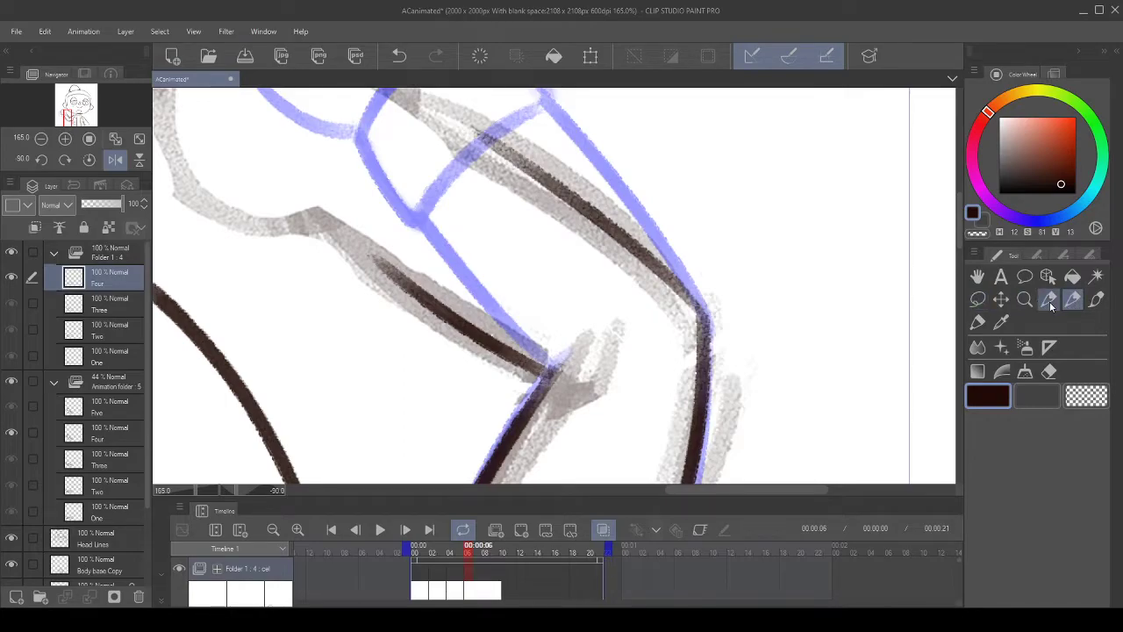
scroll(372, 188, up, 1)
drag(489, 211, 474, 311)
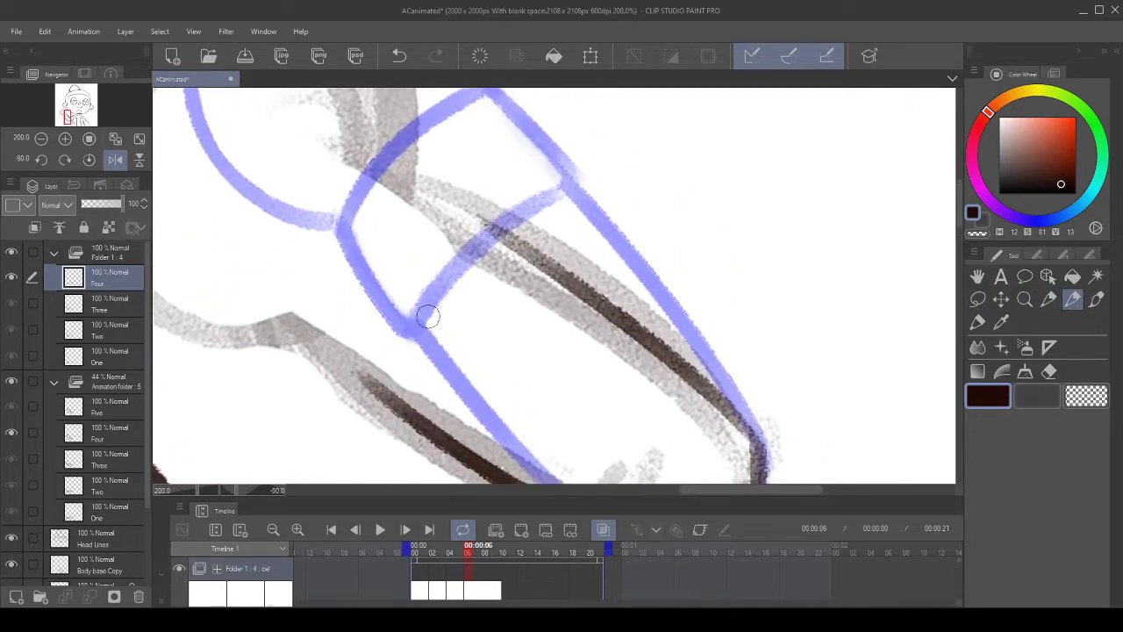
drag(369, 368, 517, 190)
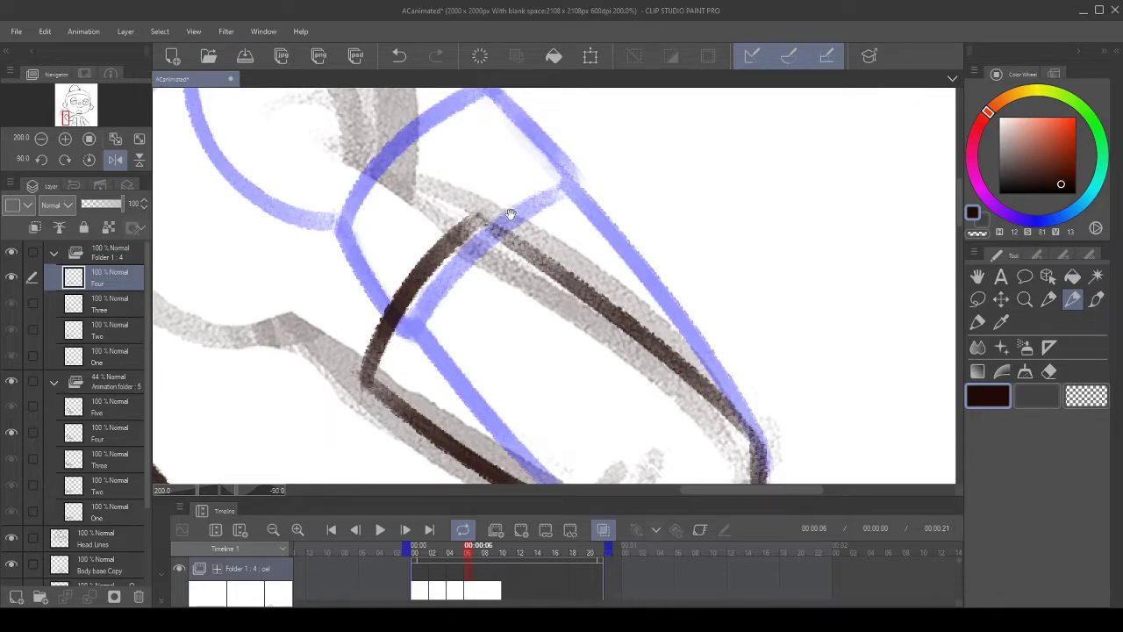
drag(476, 247, 481, 241)
- Draw the cuff's two sides and curved upper edge beyond the wrist line, redrawing the upper edge until it fits
mouse_move(375, 260)
mouse_down()
mouse_move(397, 264)
mouse_move(401, 321)
mouse_move(355, 207)
mouse_move(562, 191)
mouse_up()
click(64, 160)
click(64, 160)
click(64, 160)
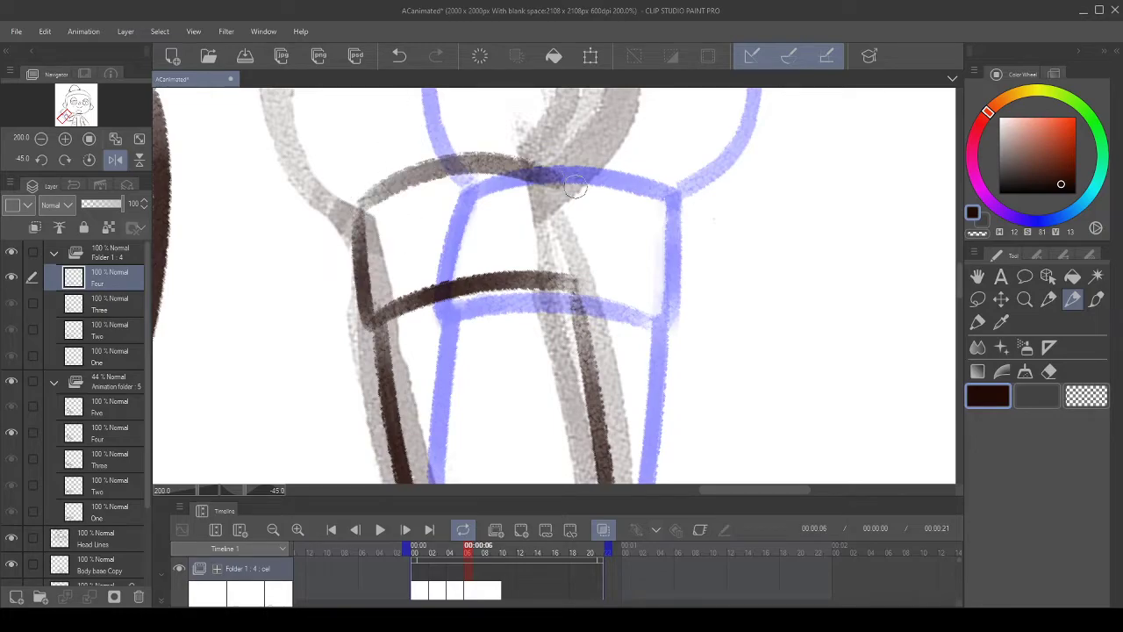
click(400, 56)
drag(387, 194, 575, 167)
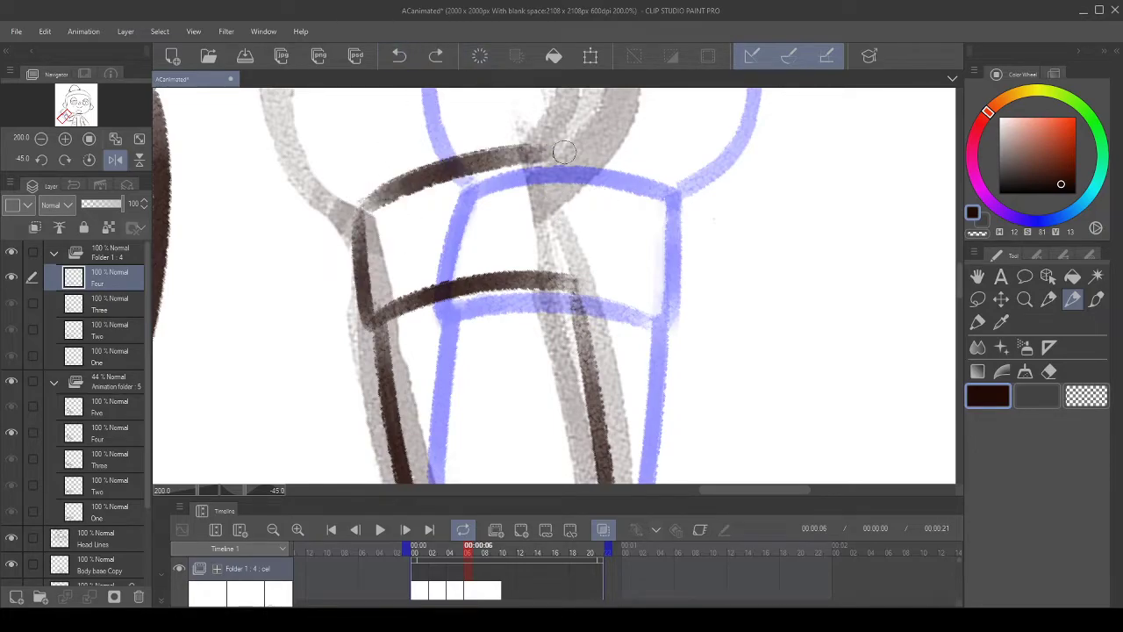
click(400, 55)
mouse_move(361, 198)
mouse_down()
mouse_move(588, 143)
mouse_move(532, 141)
mouse_move(560, 148)
mouse_move(579, 188)
mouse_move(590, 296)
mouse_up()
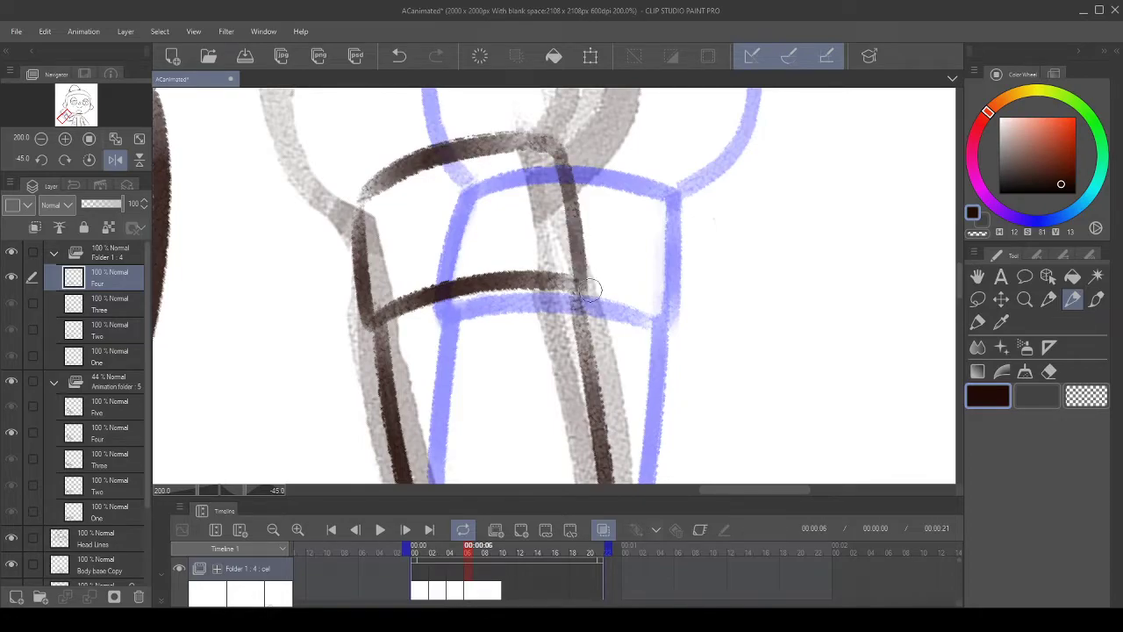
- Lasso the cuff's curved upper edge and move it slightly down so its ends meet both cuff sides
scroll(680, 150, down, 5)
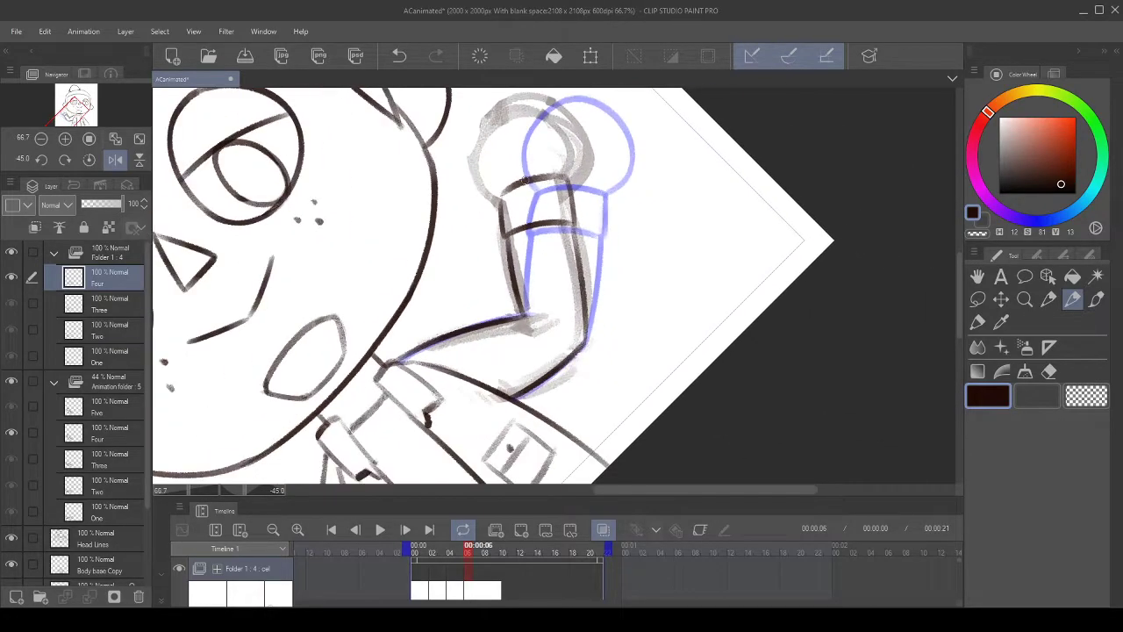
scroll(536, 161, up, 3)
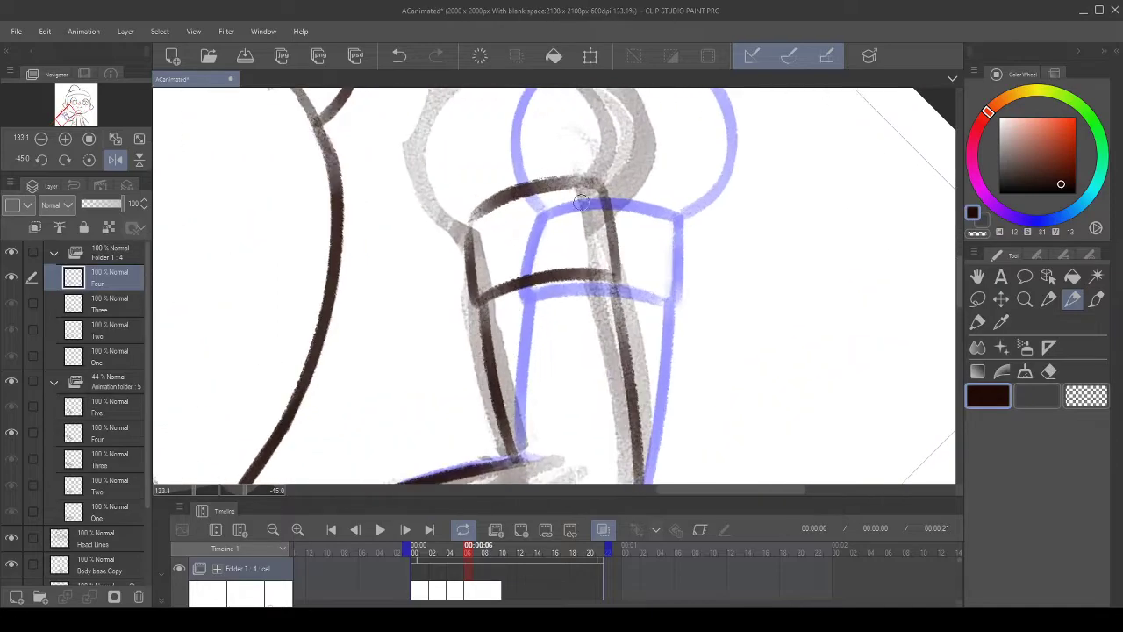
click(978, 297)
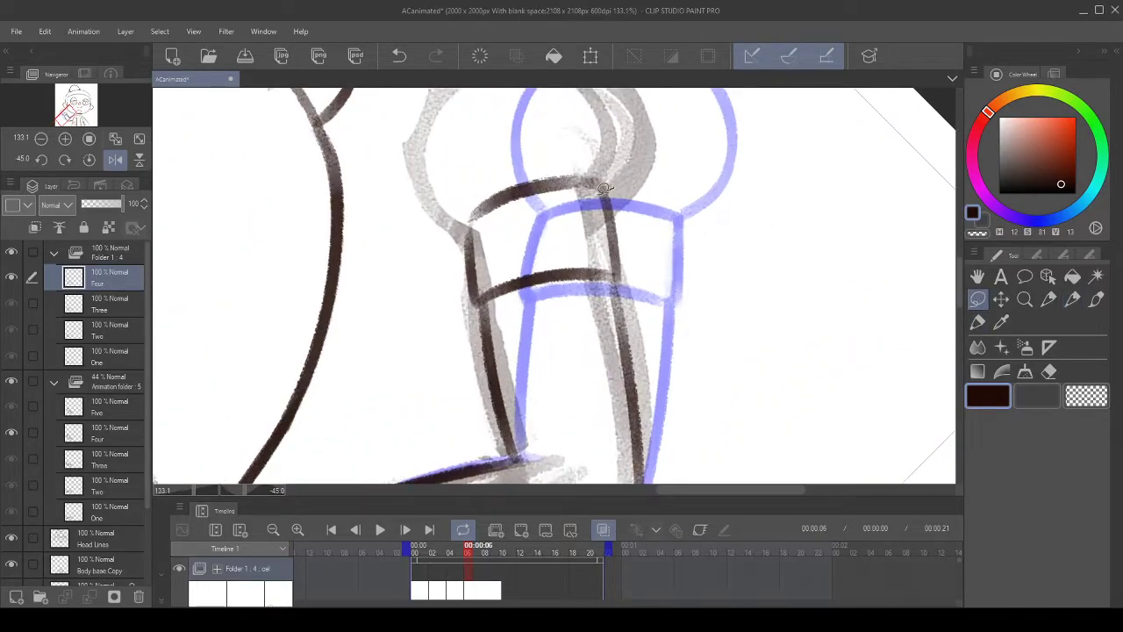
drag(445, 199, 448, 215)
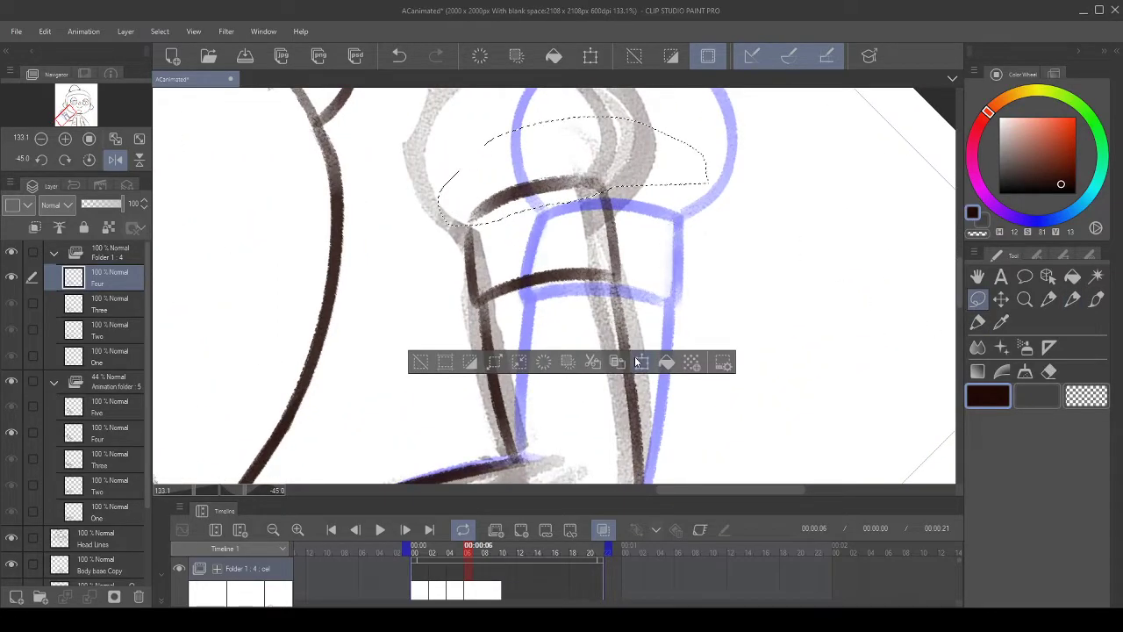
click(636, 362)
drag(597, 190, 594, 200)
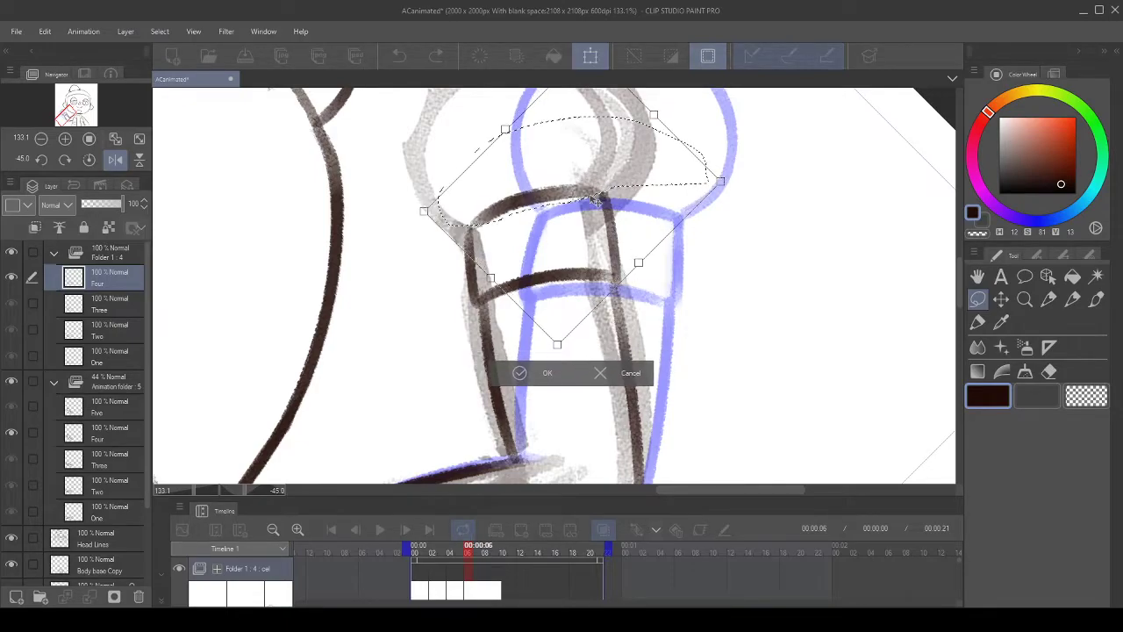
scroll(597, 200, down, 4)
scroll(581, 144, up, 2)
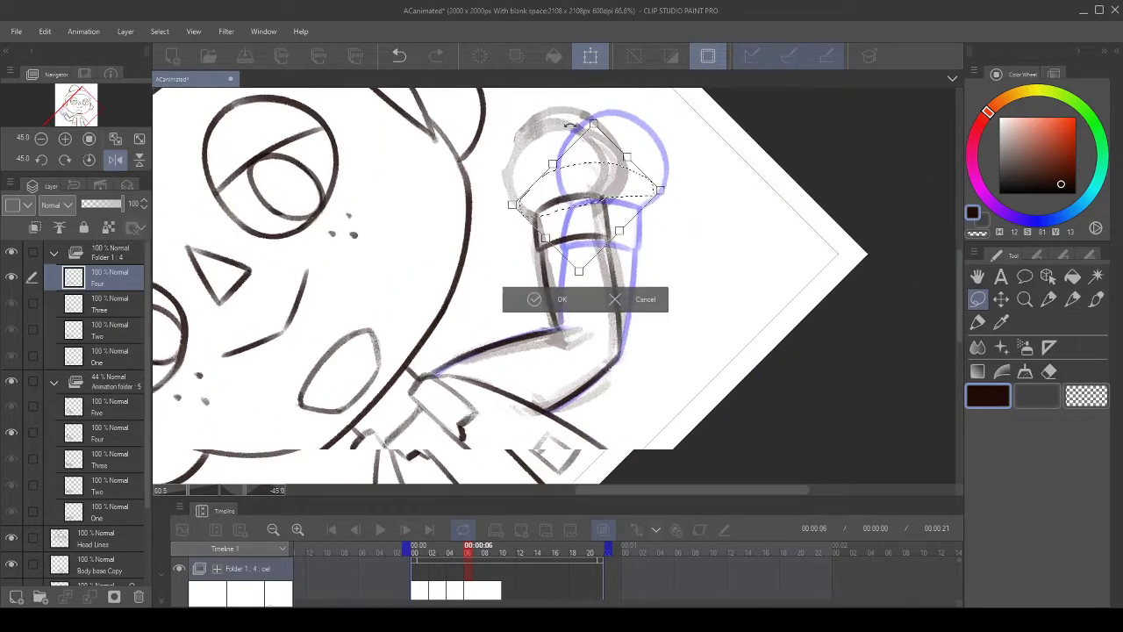
scroll(575, 141, up, 2)
scroll(575, 141, up, 1)
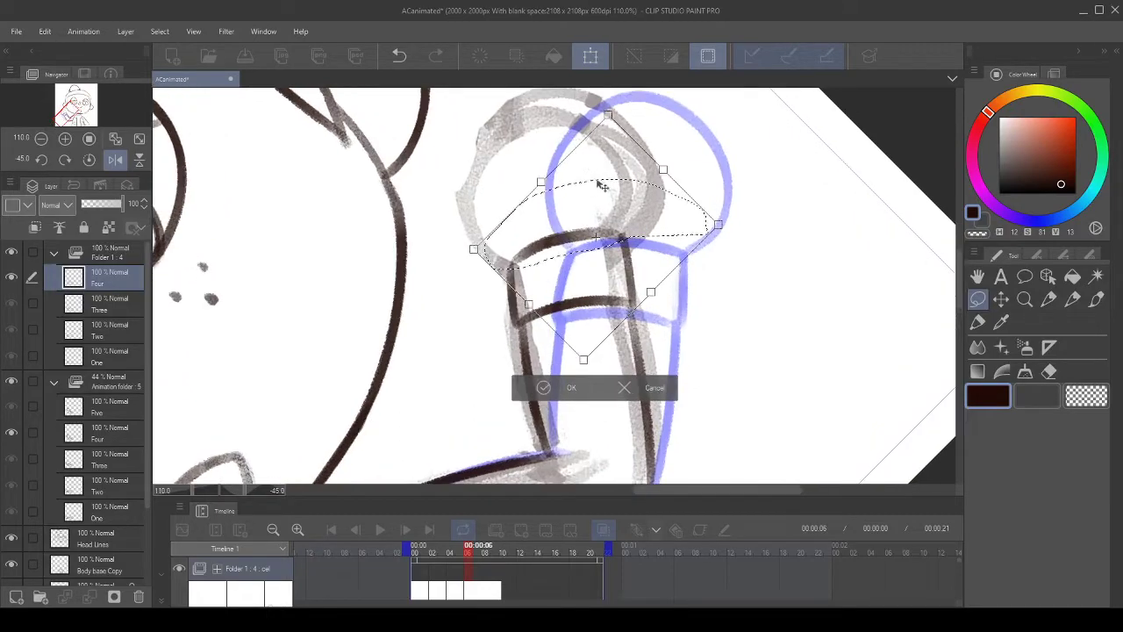
click(543, 388)
key(ctrl+d)
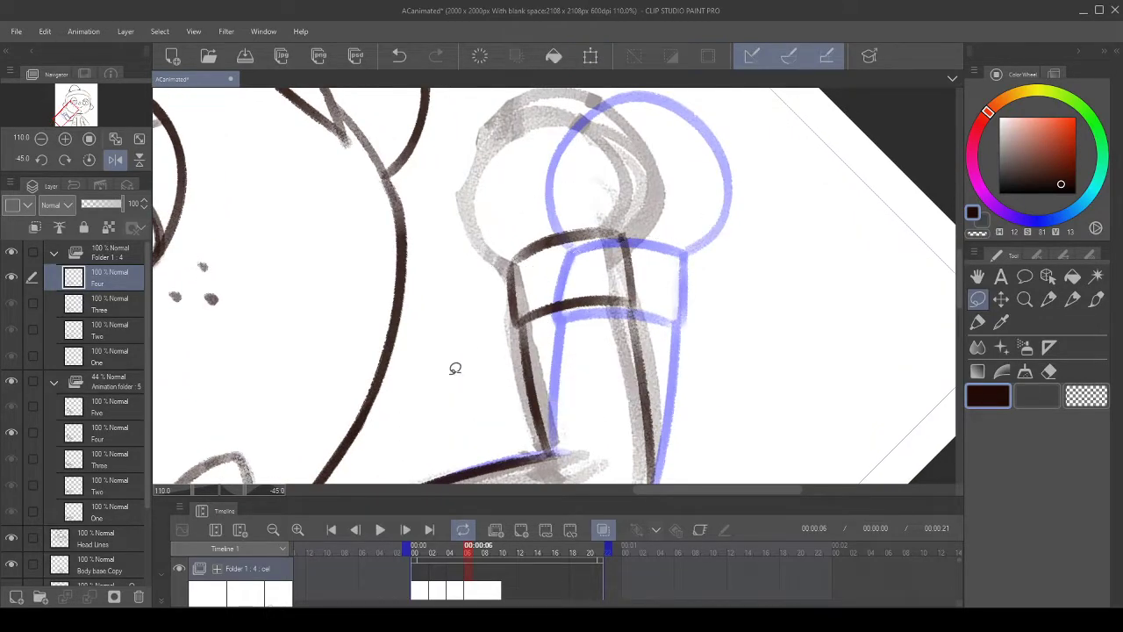
- Draw the rounded hand outline from one upper cuff corner around to the other, undoing the first stroke and redrawing it larger
scroll(605, 205, down, 3)
scroll(606, 205, up, 4)
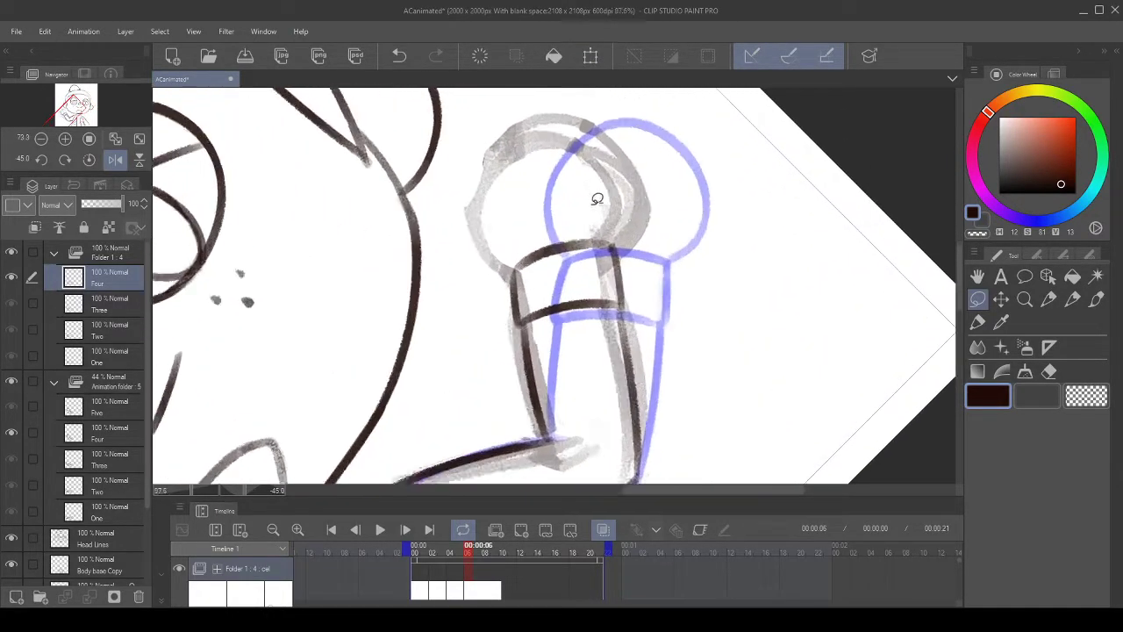
click(1074, 300)
drag(504, 255, 574, 332)
mouse_move(538, 383)
mouse_down()
mouse_move(488, 308)
mouse_move(702, 342)
mouse_up()
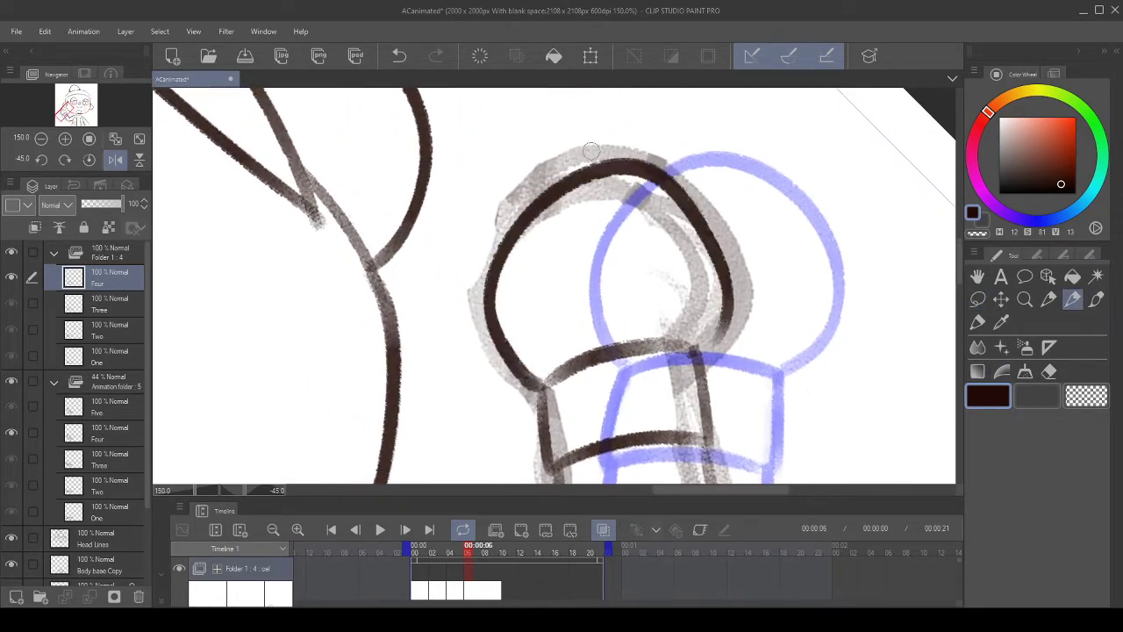
click(400, 55)
mouse_move(538, 382)
mouse_down()
mouse_move(486, 204)
mouse_move(638, 229)
mouse_up()
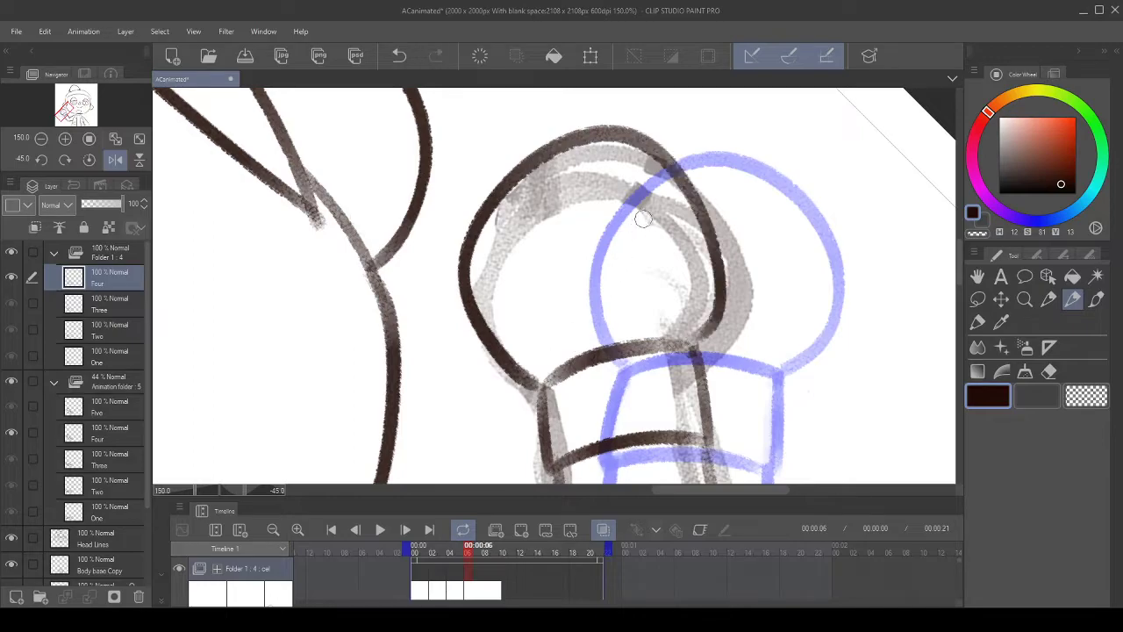
- Try several redraws of the rounded hand outline from one upper cuff corner around to the other
click(479, 55)
click(399, 55)
mouse_move(530, 343)
mouse_down()
mouse_move(497, 321)
mouse_move(464, 324)
mouse_move(659, 331)
mouse_up()
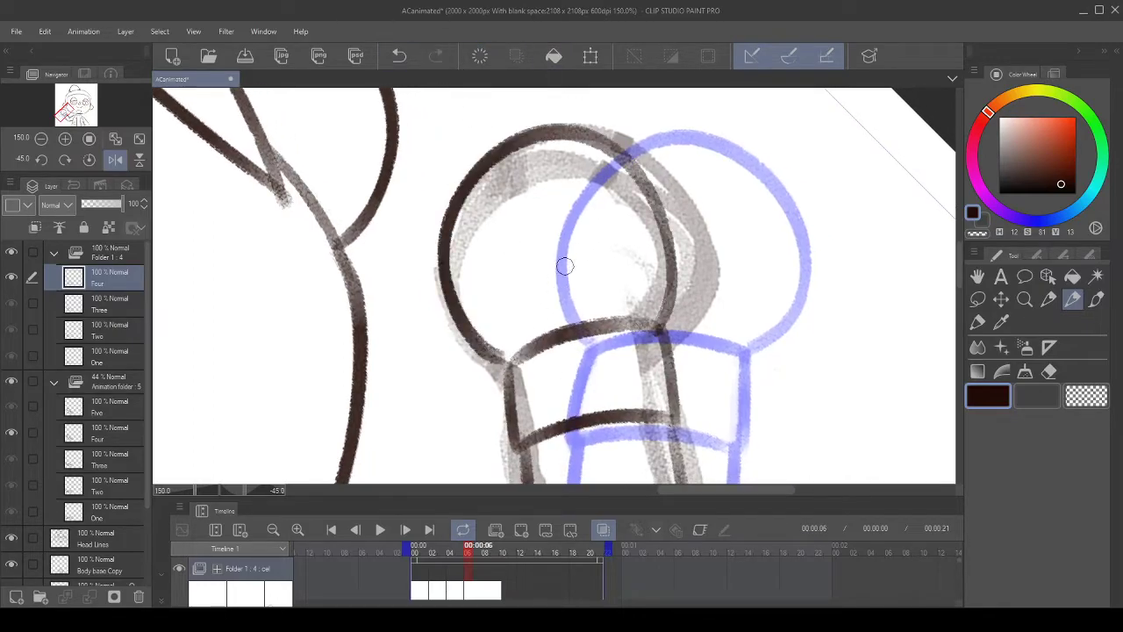
click(409, 65)
drag(496, 359, 616, 319)
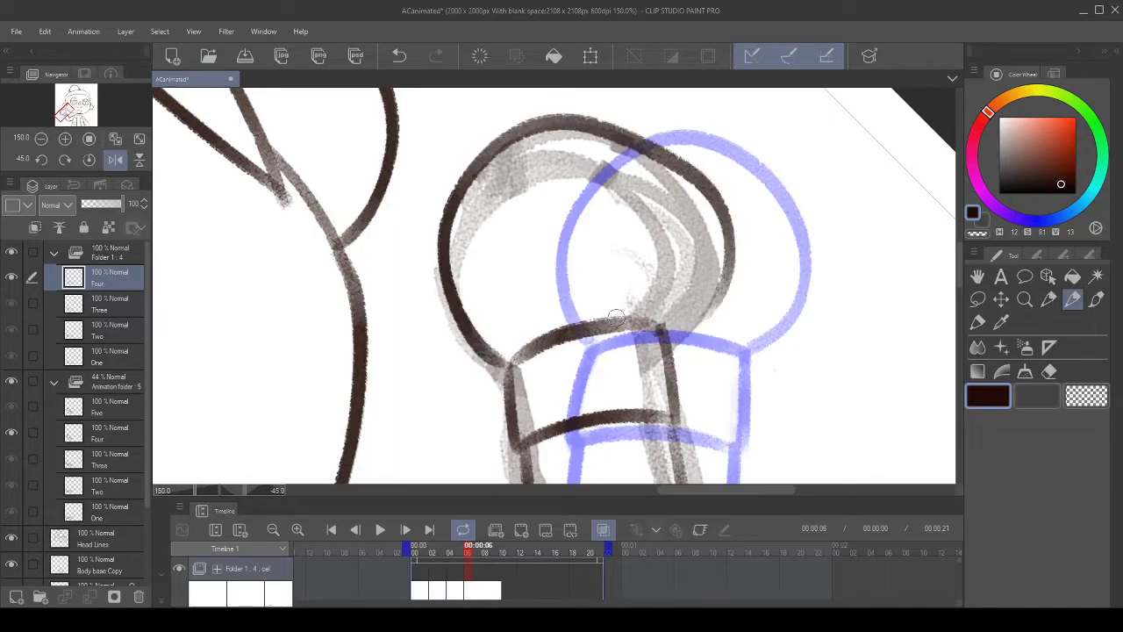
click(400, 55)
drag(491, 360, 660, 338)
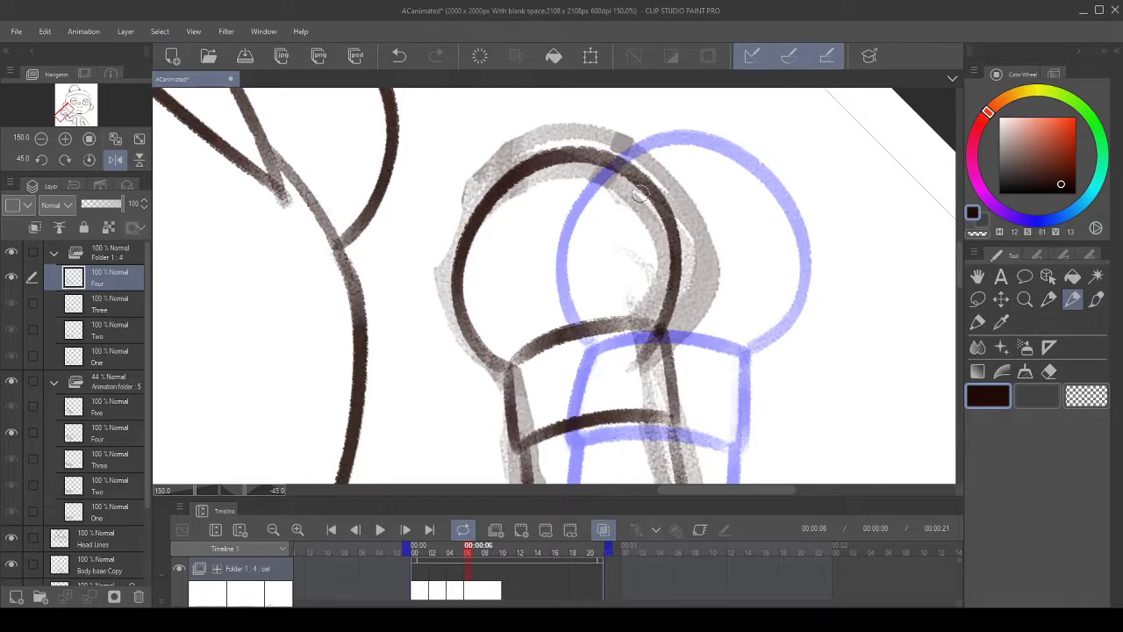
- Try to lasso the hand outline and move it over the blue onion-skin hand, cancel the transform, and undo the outline stroke
click(977, 298)
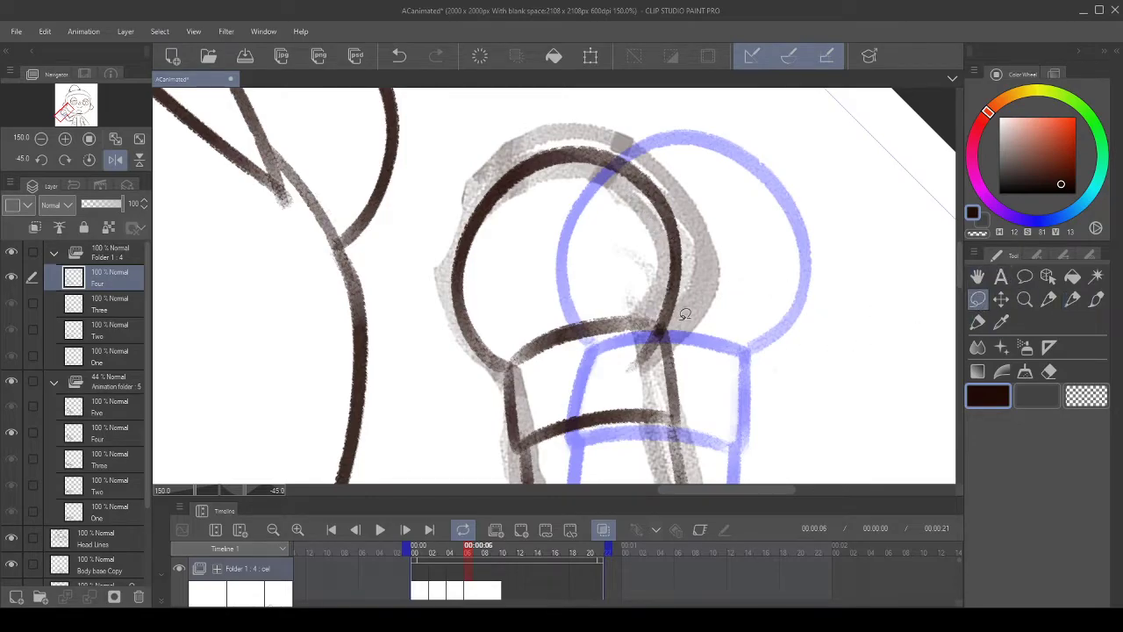
mouse_move(661, 321)
mouse_down()
mouse_move(502, 339)
mouse_move(444, 328)
mouse_move(681, 140)
mouse_move(689, 303)
mouse_up()
click(628, 472)
mouse_move(639, 256)
mouse_down()
mouse_move(770, 234)
mouse_move(760, 231)
mouse_up()
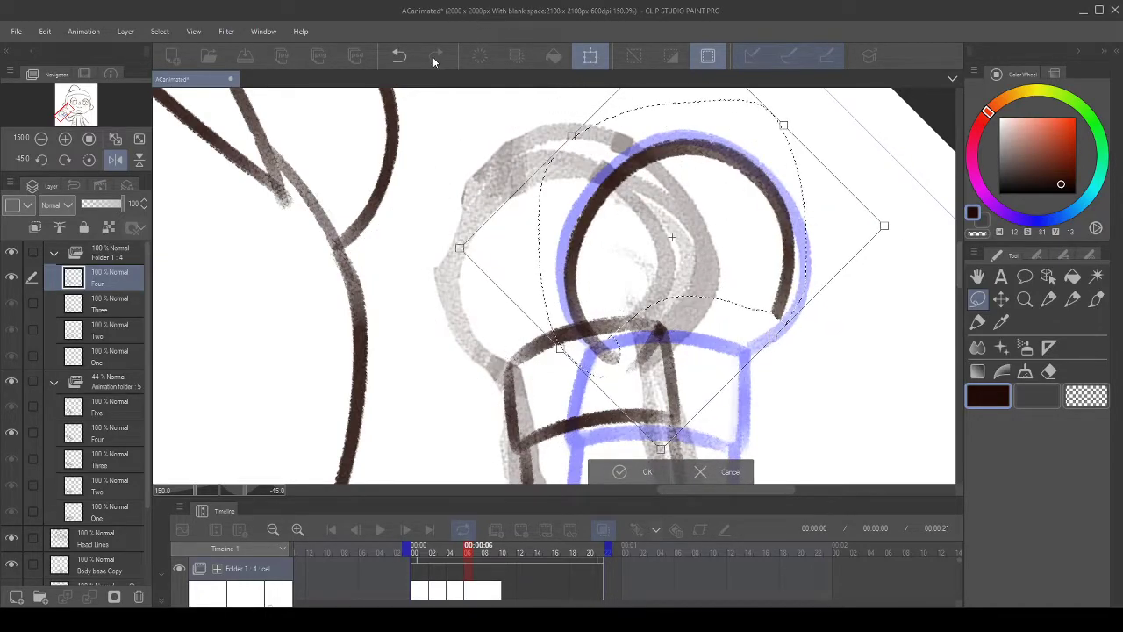
key(ctrl+z)
scroll(612, 205, down, 2)
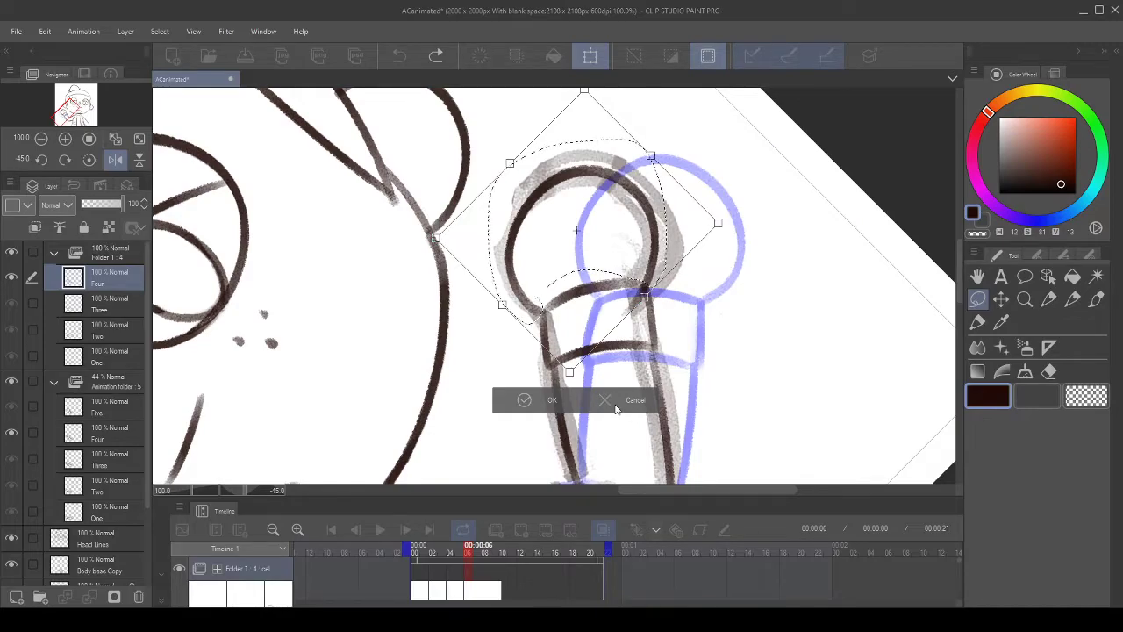
click(651, 399)
click(398, 56)
- Draw the rounded hand outline between the two upper cuff corners over the rough sketch, undoing and redrawing it until it fits
scroll(598, 102, up, 2)
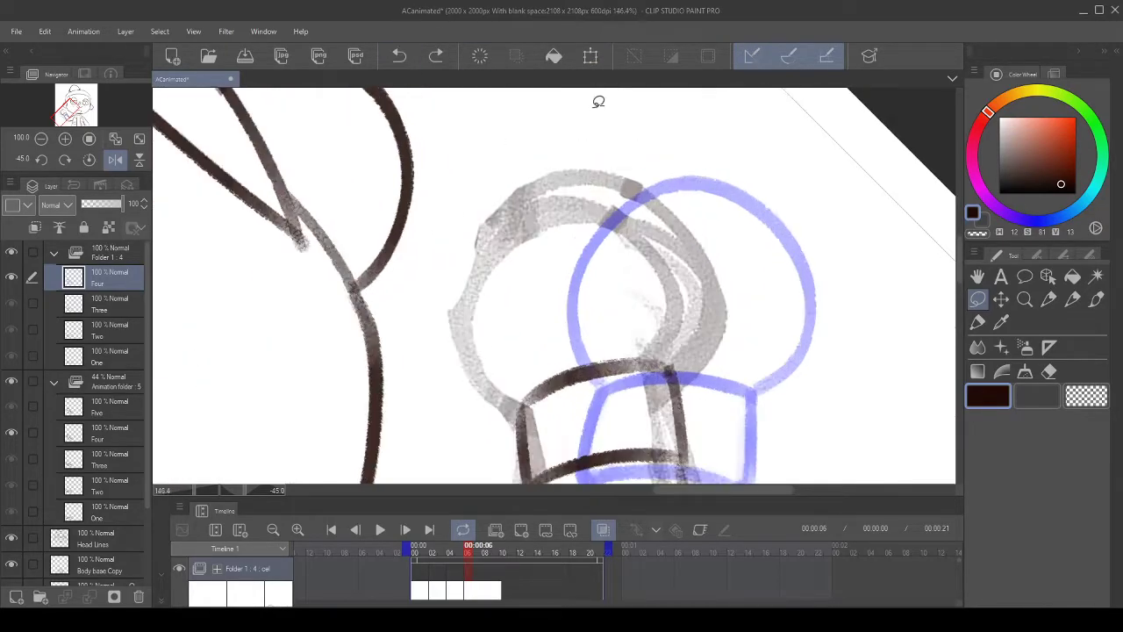
click(1073, 300)
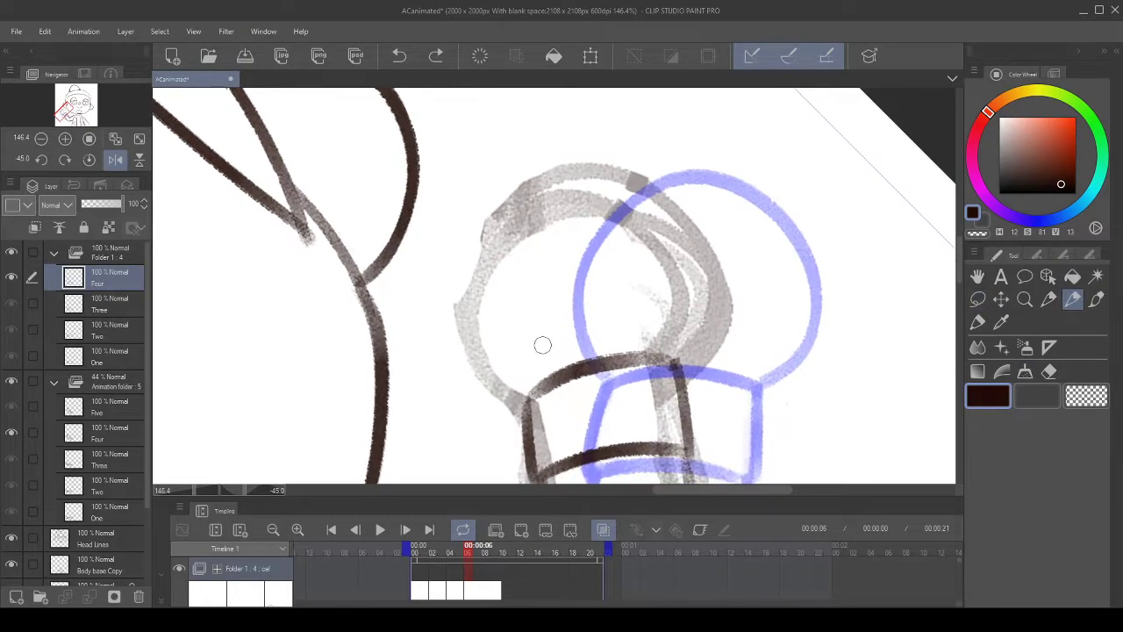
drag(524, 397, 637, 372)
click(399, 57)
mouse_move(516, 383)
mouse_down()
mouse_move(663, 199)
mouse_move(598, 359)
mouse_up()
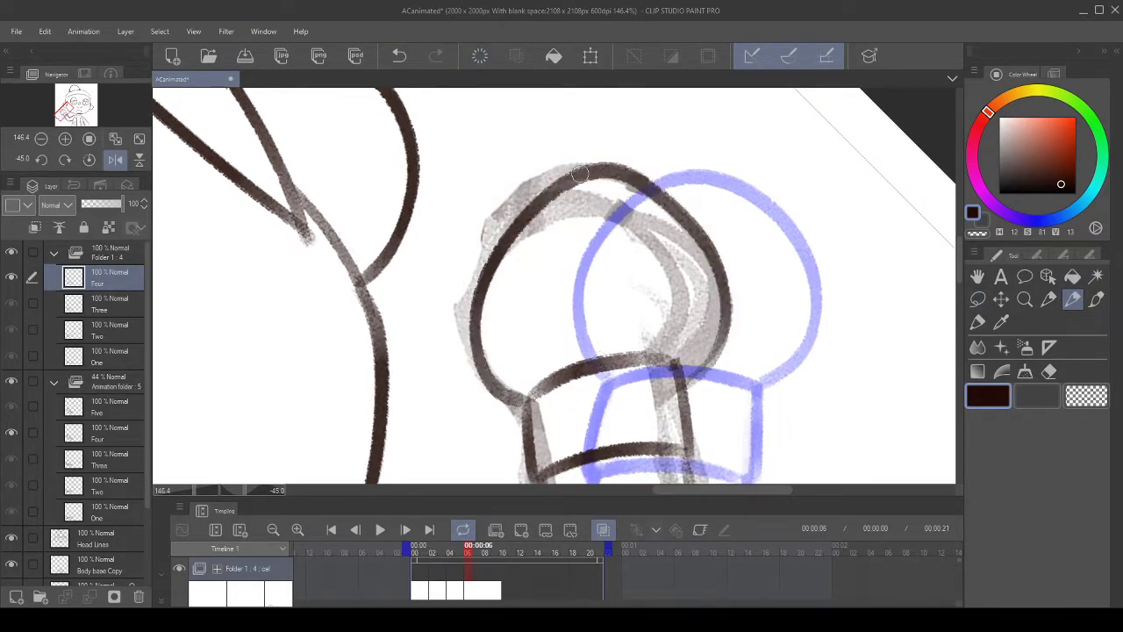
click(398, 56)
mouse_move(516, 389)
mouse_down()
mouse_move(702, 281)
mouse_move(696, 338)
mouse_up()
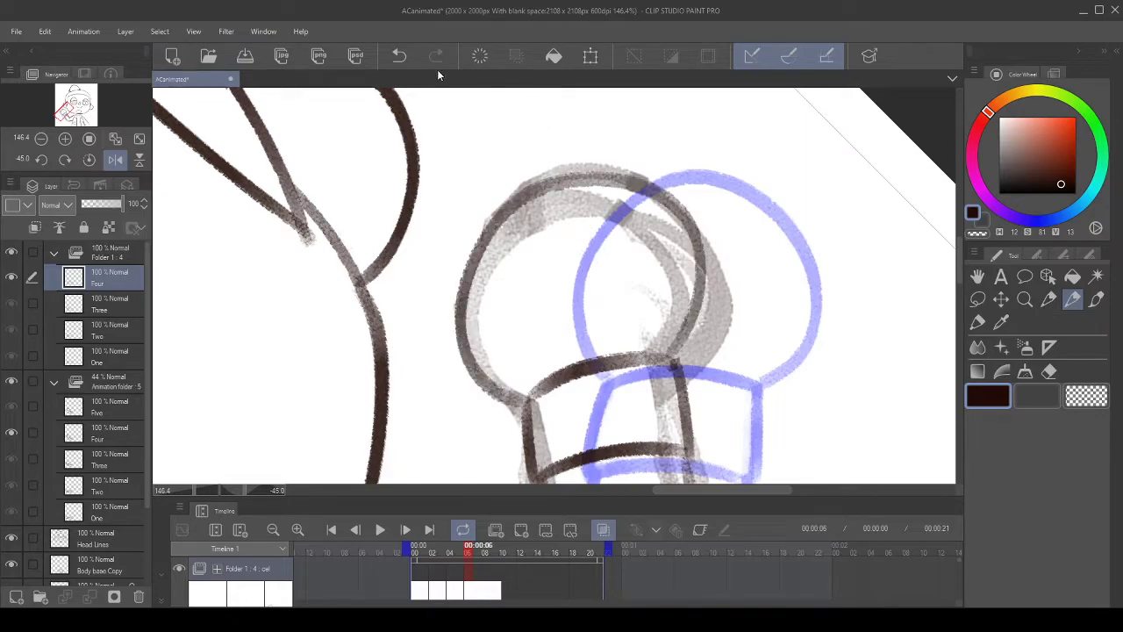
click(398, 56)
drag(521, 399, 709, 346)
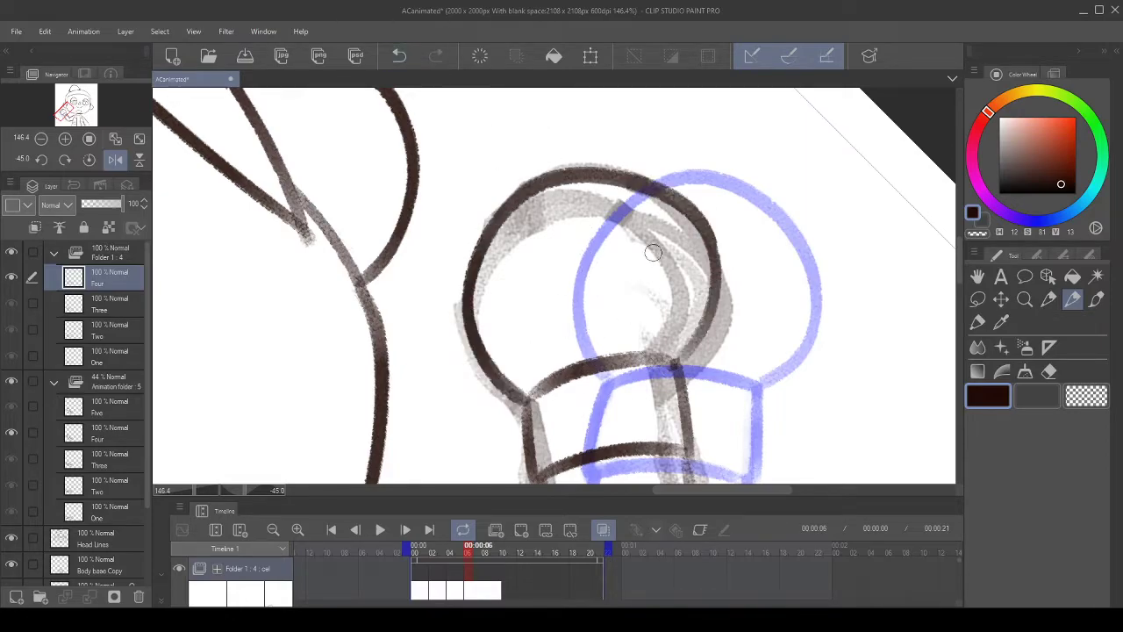
- Lasso the whole hand outline, tracing just above the cuff's upper edge so the cuff stays outside the selection
scroll(625, 230, down, 5)
scroll(621, 250, up, 4)
scroll(622, 249, up, 2)
click(978, 298)
scroll(702, 289, up, 2)
mouse_move(576, 307)
mouse_down()
mouse_move(461, 322)
mouse_move(430, 340)
mouse_up()
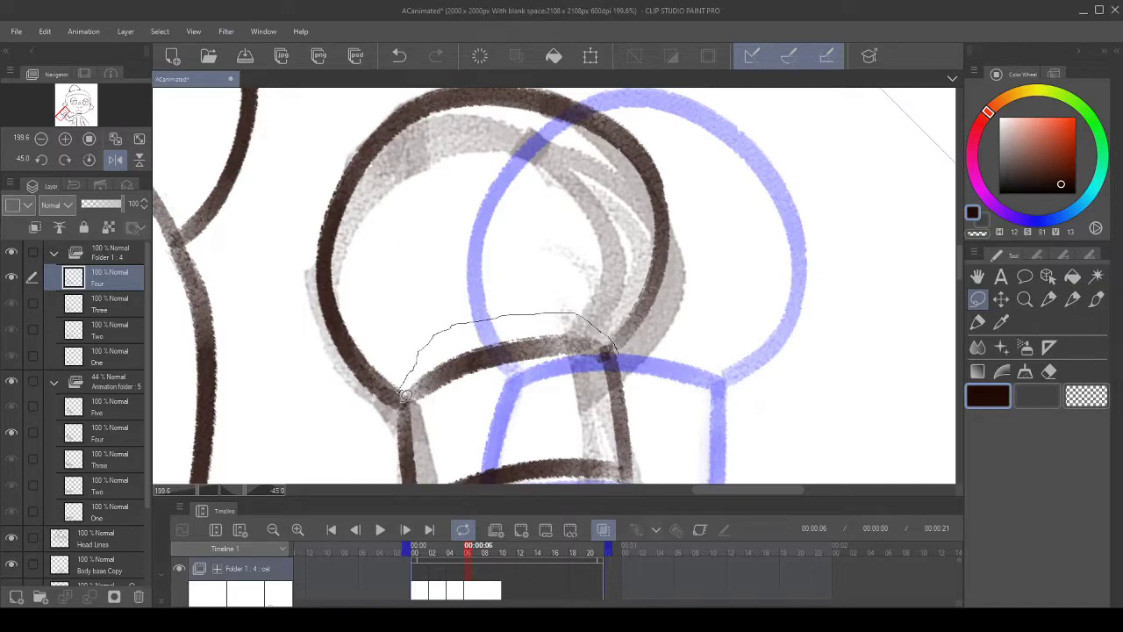
mouse_move(333, 368)
mouse_down()
mouse_move(279, 181)
mouse_move(328, 103)
mouse_move(398, 84)
mouse_move(657, 148)
mouse_move(693, 193)
mouse_move(709, 300)
mouse_move(671, 366)
mouse_up()
scroll(671, 366, down, 2)
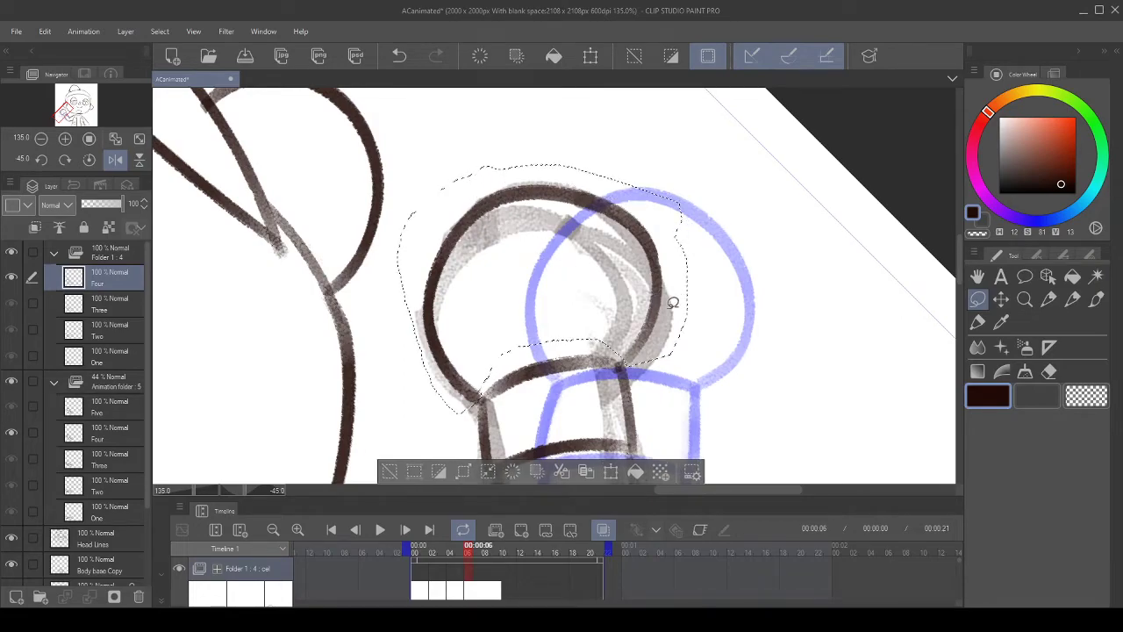
scroll(672, 290, down, 1)
scroll(674, 276, up, 1)
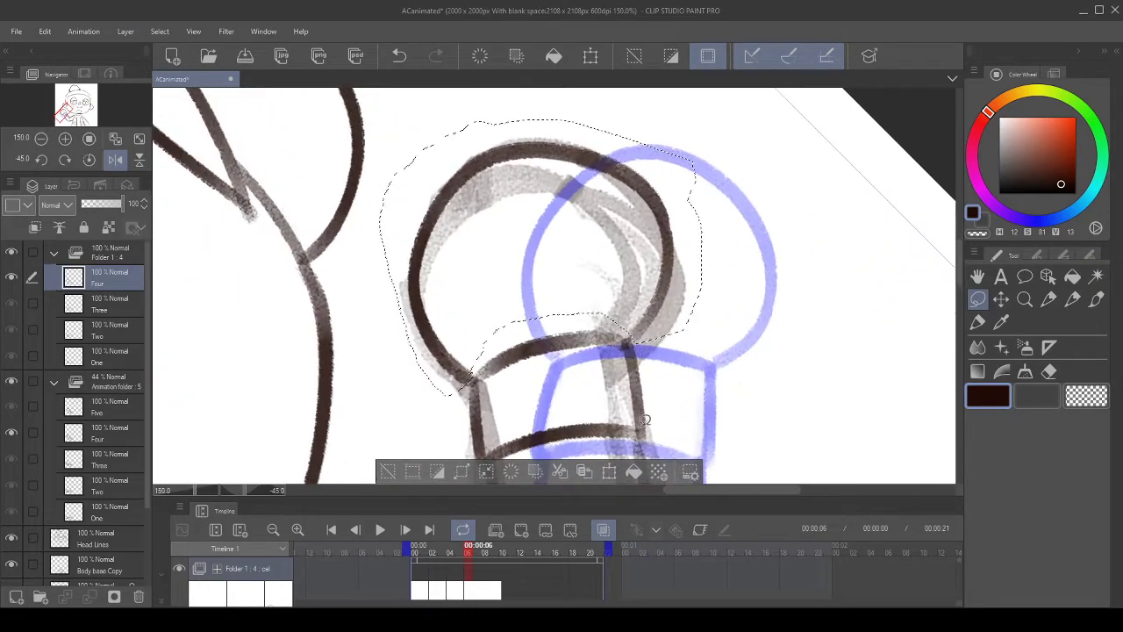
click(607, 471)
scroll(553, 421, up, 3)
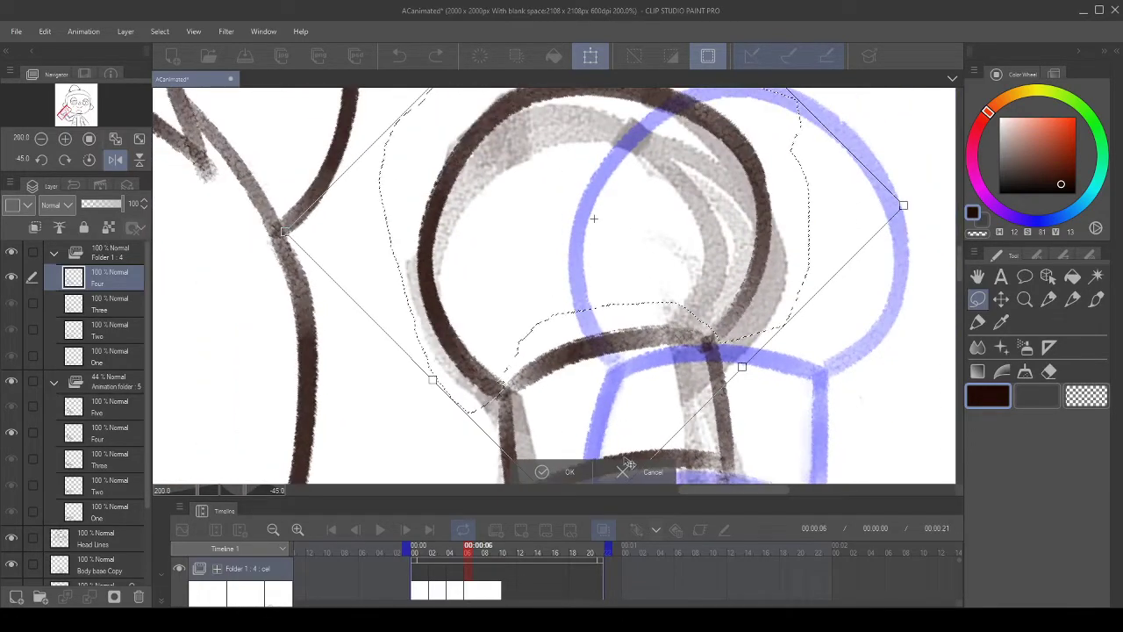
click(628, 463)
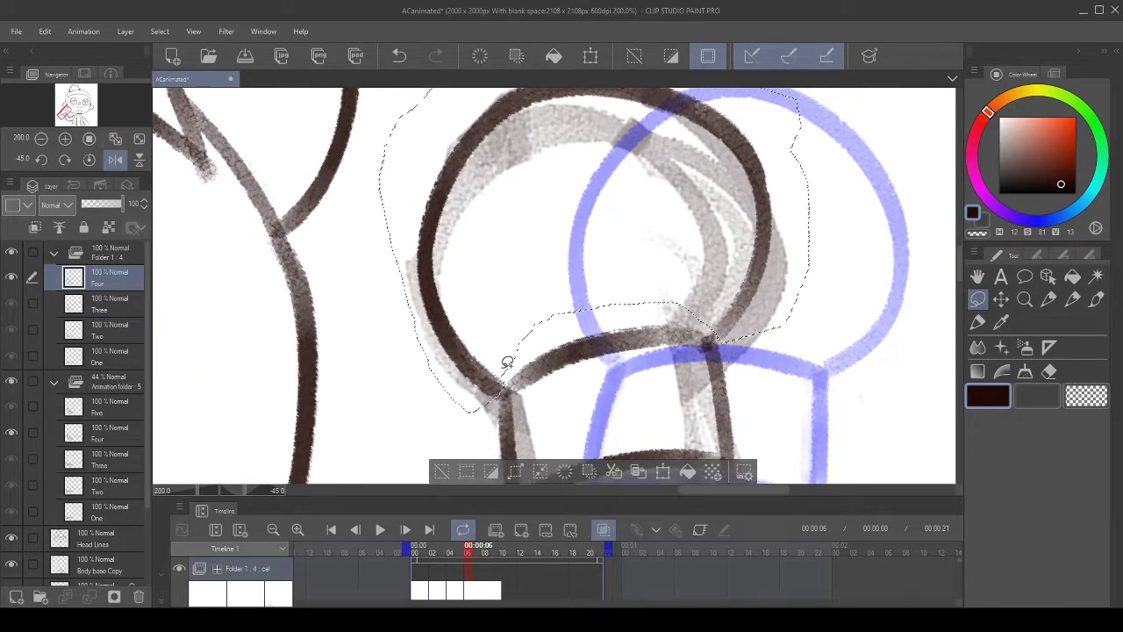
scroll(479, 322, down, 3)
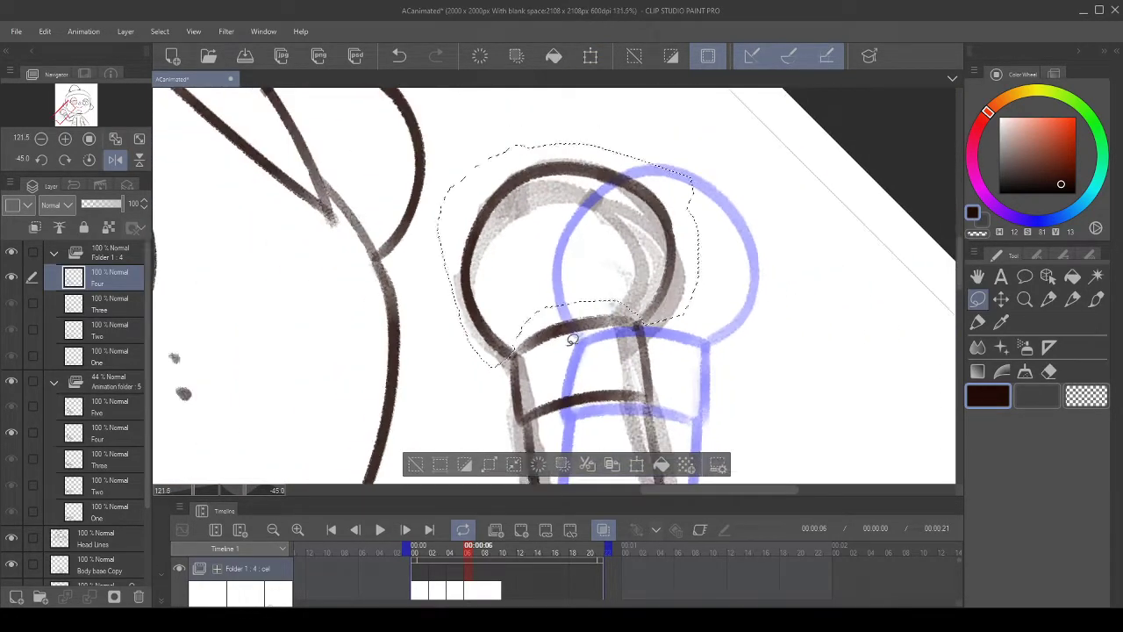
- Transform the selected hand outline, undoing the trial rotation, shrink it slightly to fit the cuff corners, and deselect it
click(637, 464)
scroll(702, 263, down, 2)
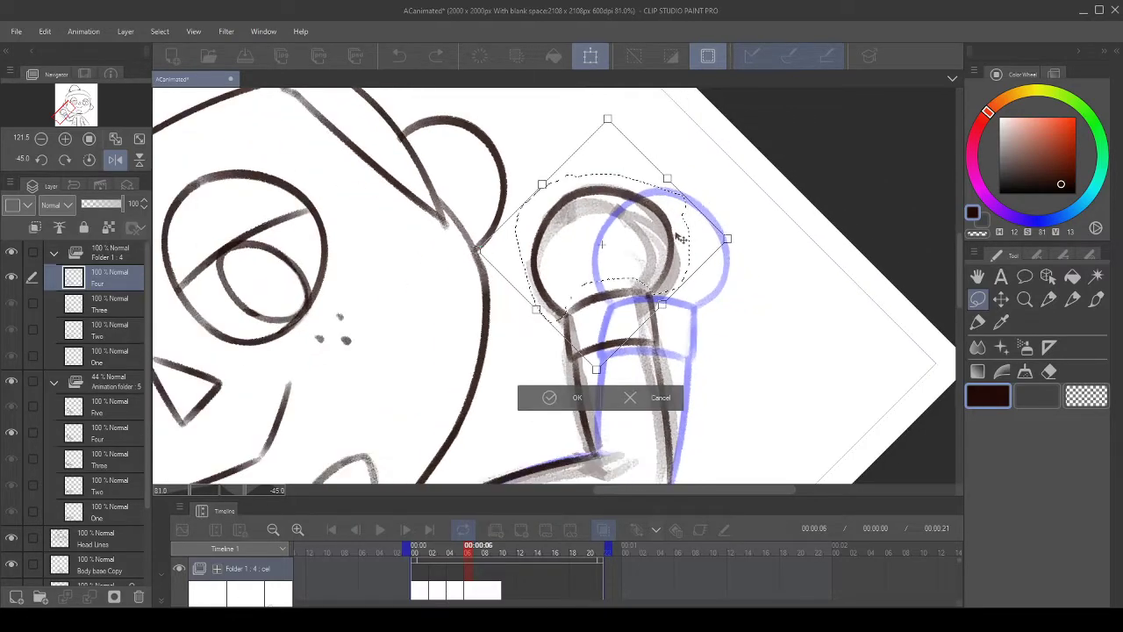
drag(717, 252, 821, 284)
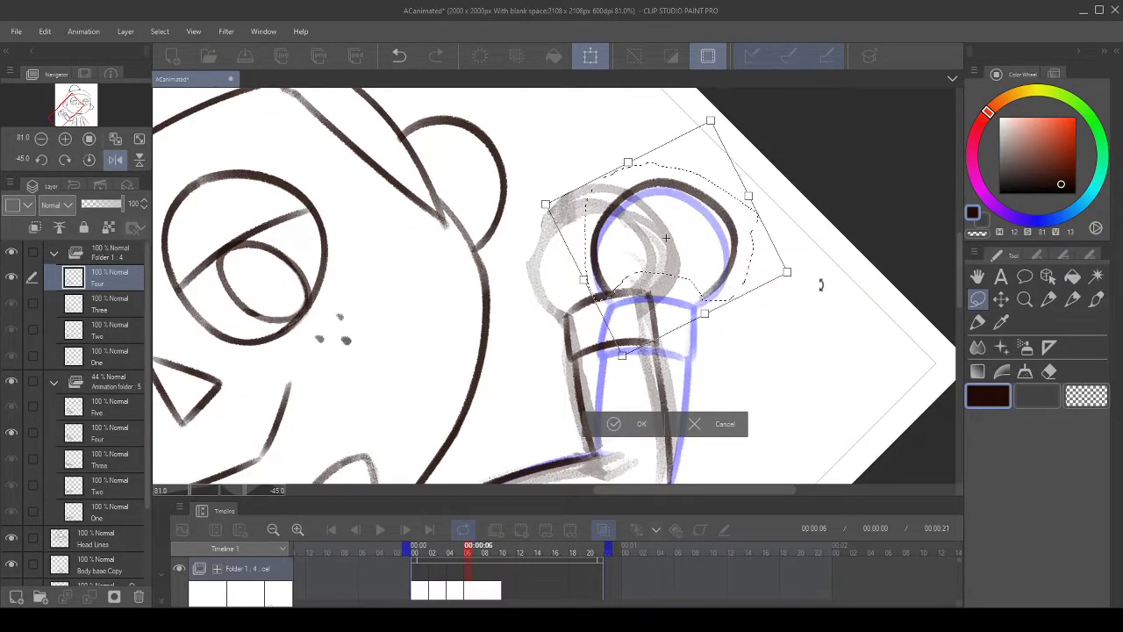
click(398, 56)
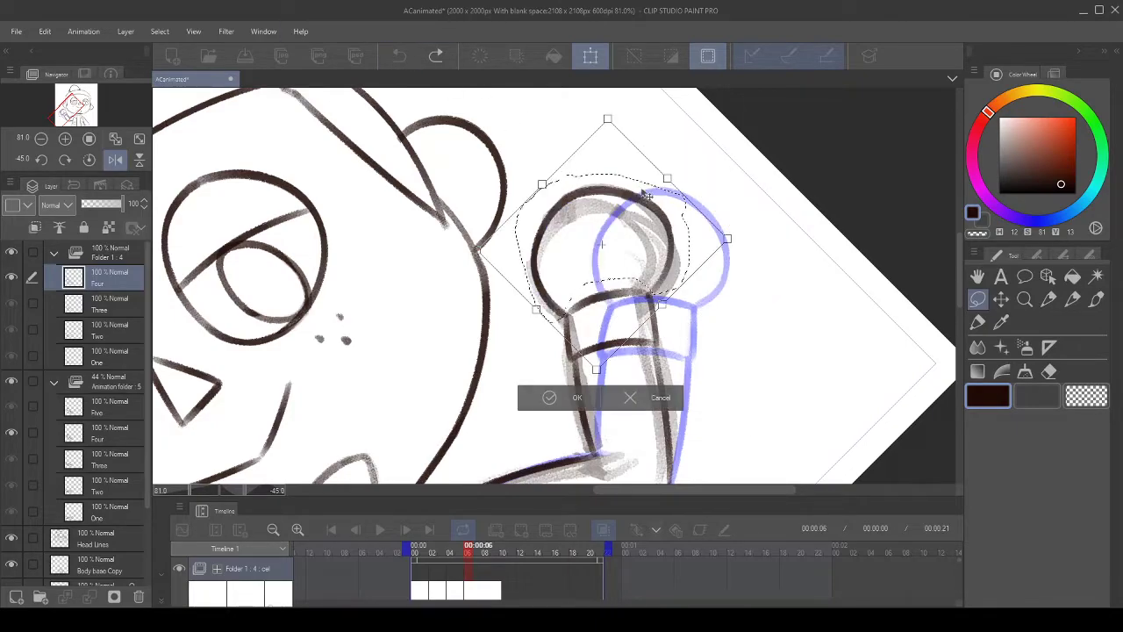
drag(727, 238, 728, 249)
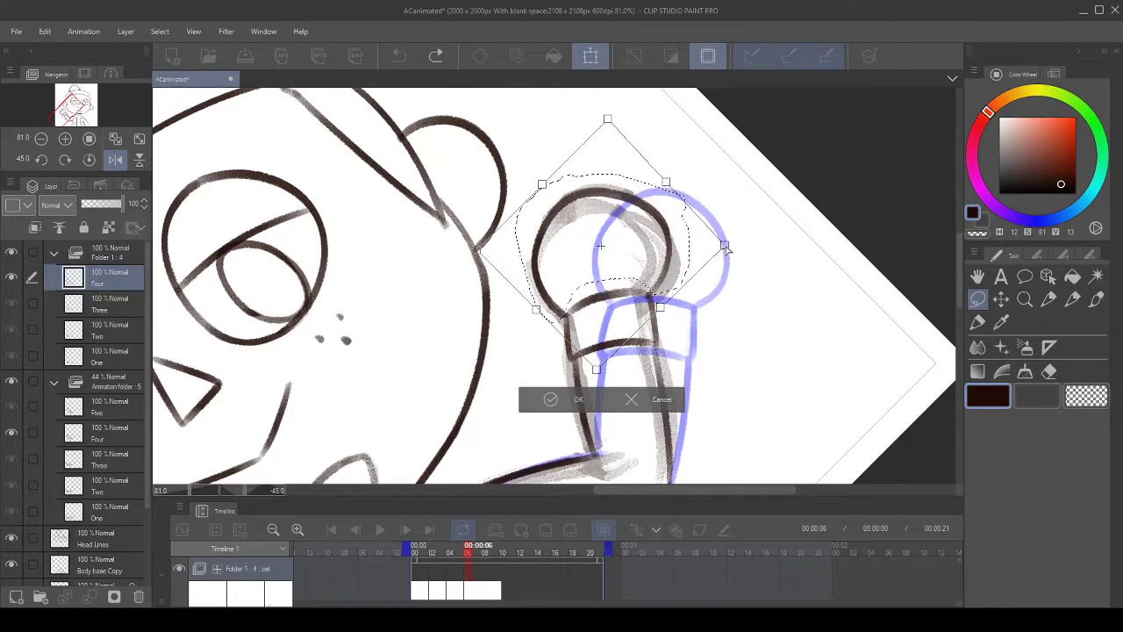
drag(722, 246, 721, 244)
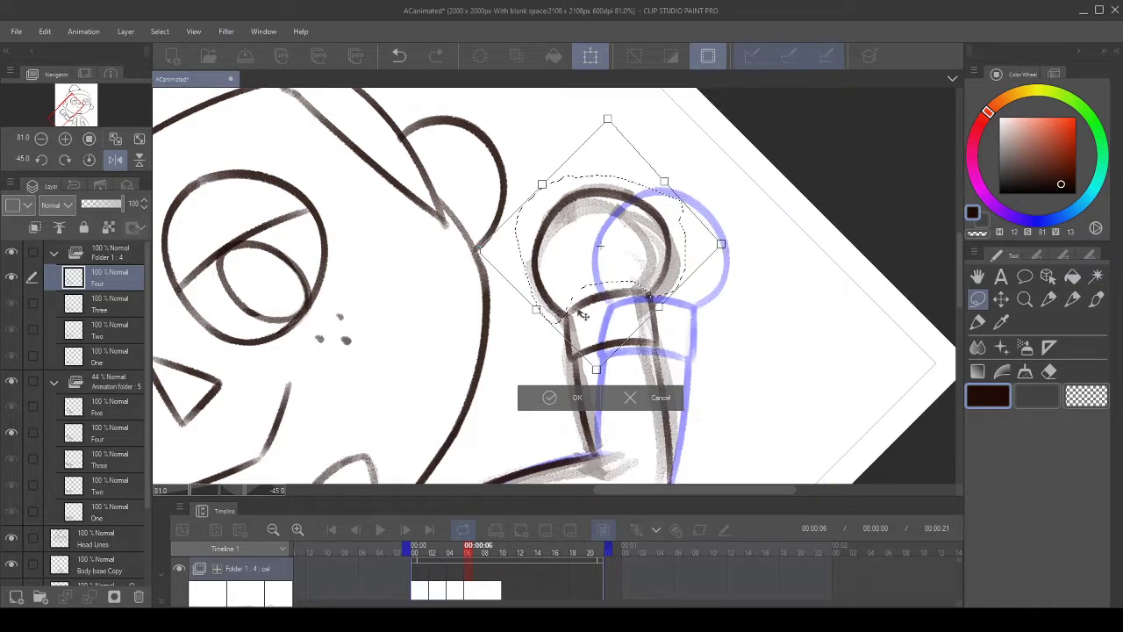
drag(598, 372, 599, 366)
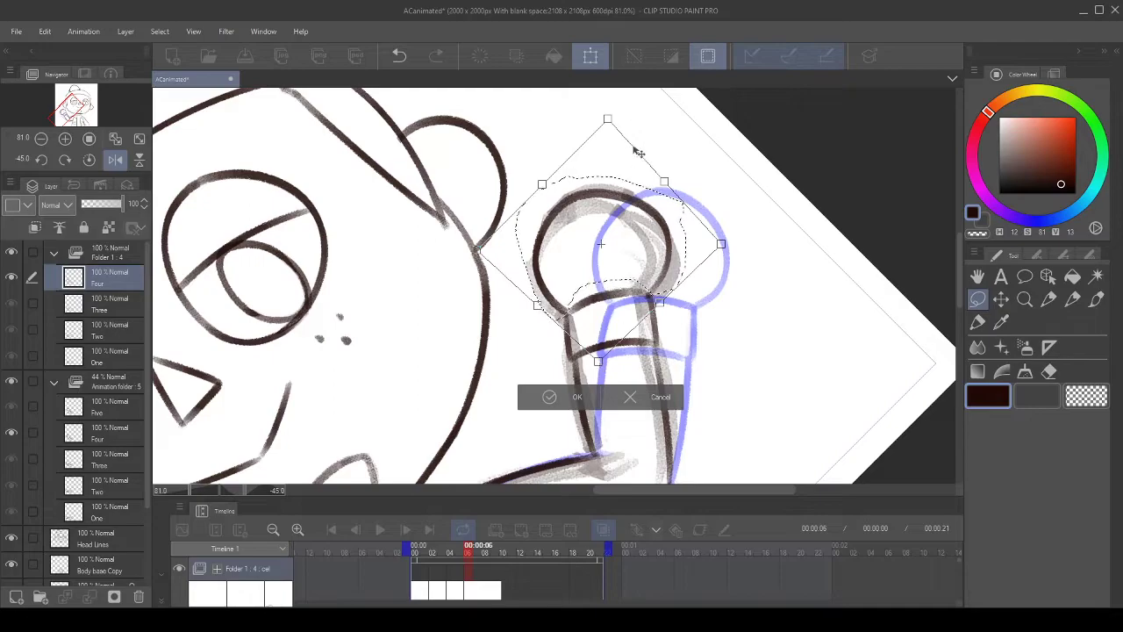
scroll(634, 155, down, 1)
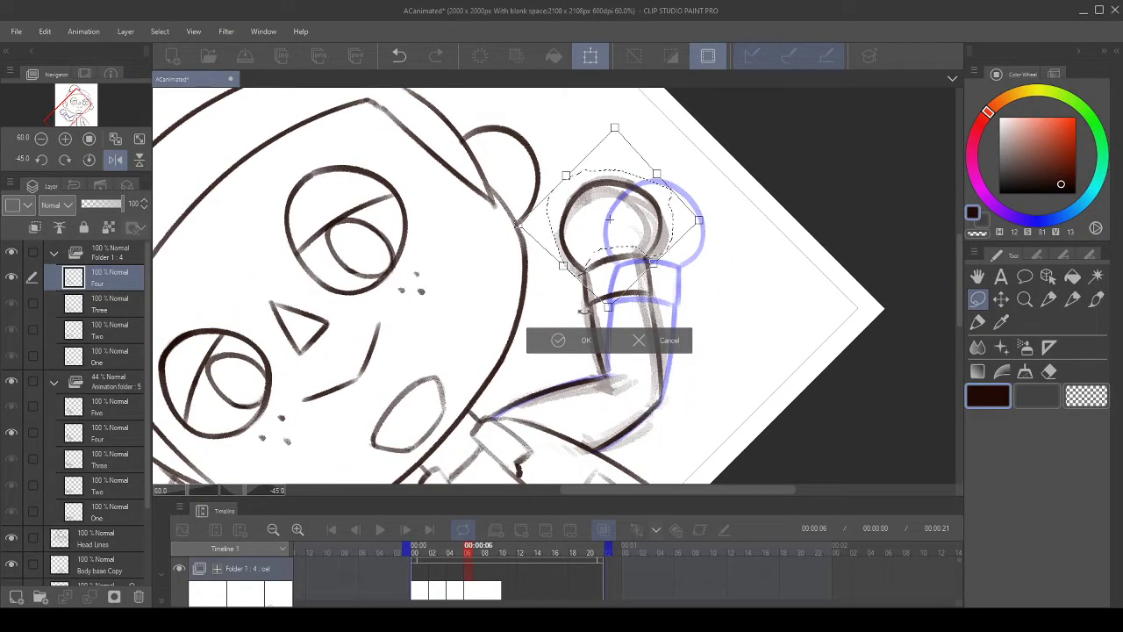
click(556, 348)
click(460, 338)
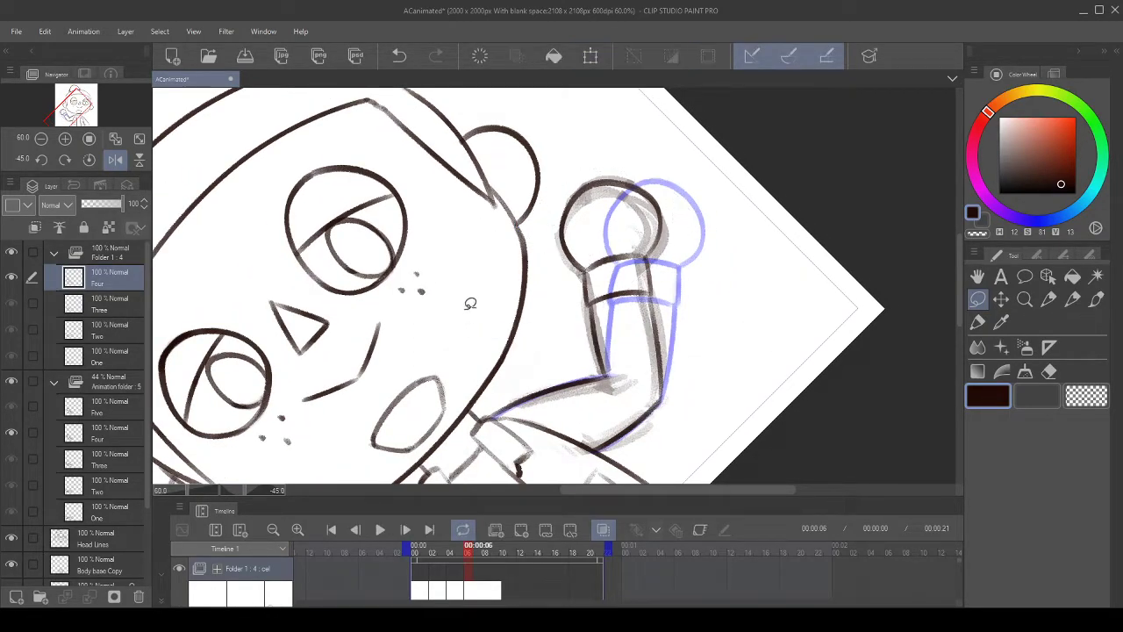
- Reset the canvas rotation and mirroring, and examine the inked arm and hand against the character
click(91, 159)
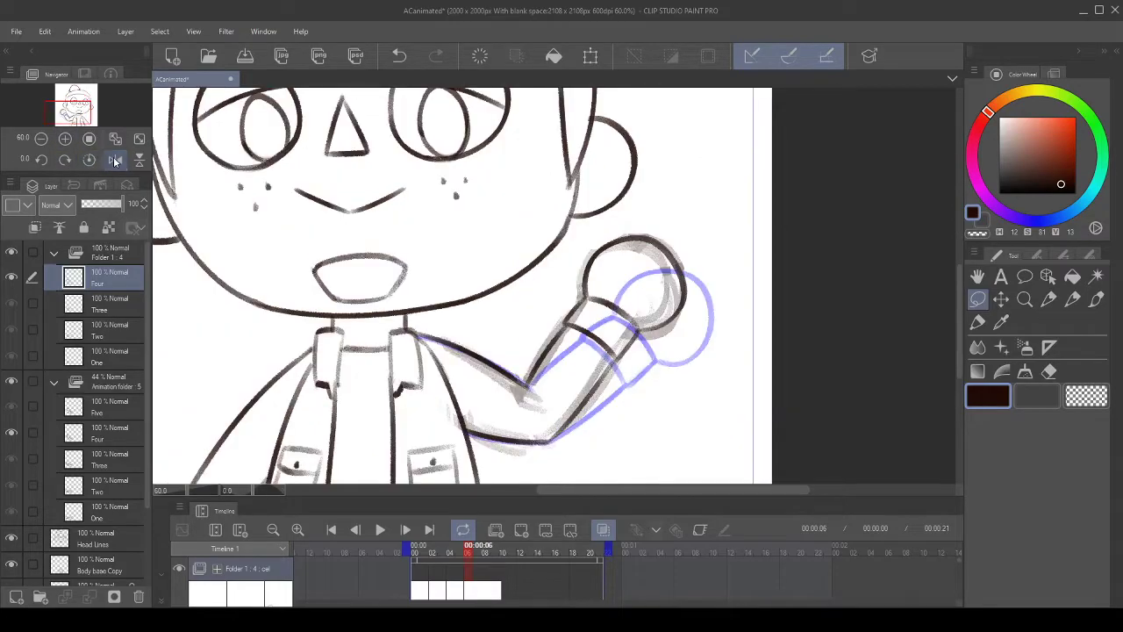
scroll(670, 295, down, 1)
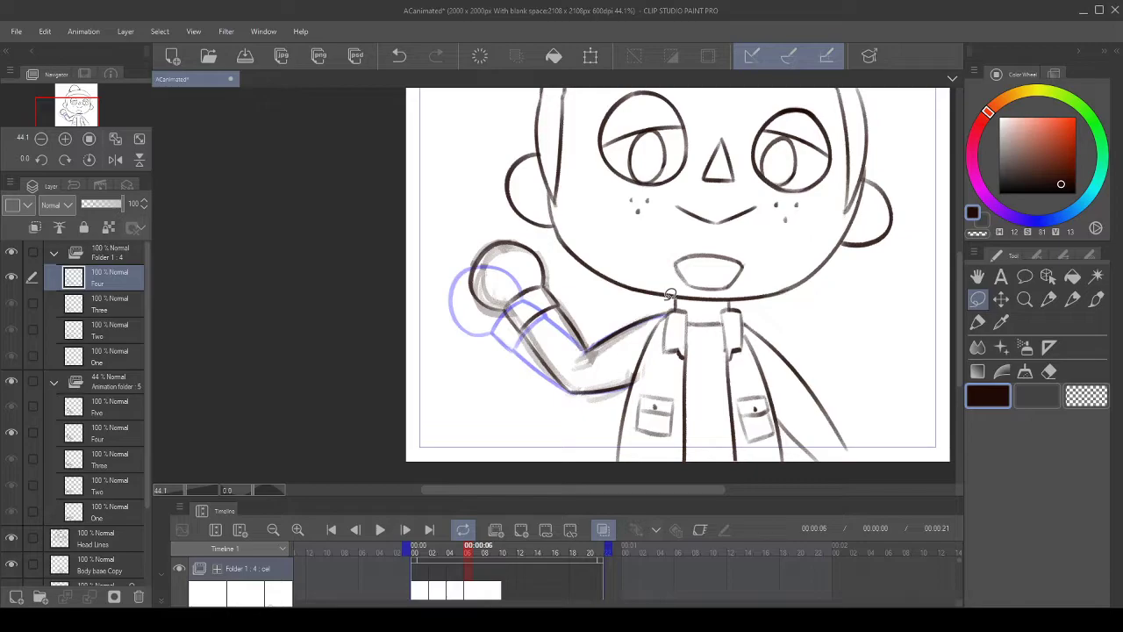
scroll(670, 295, up, 1)
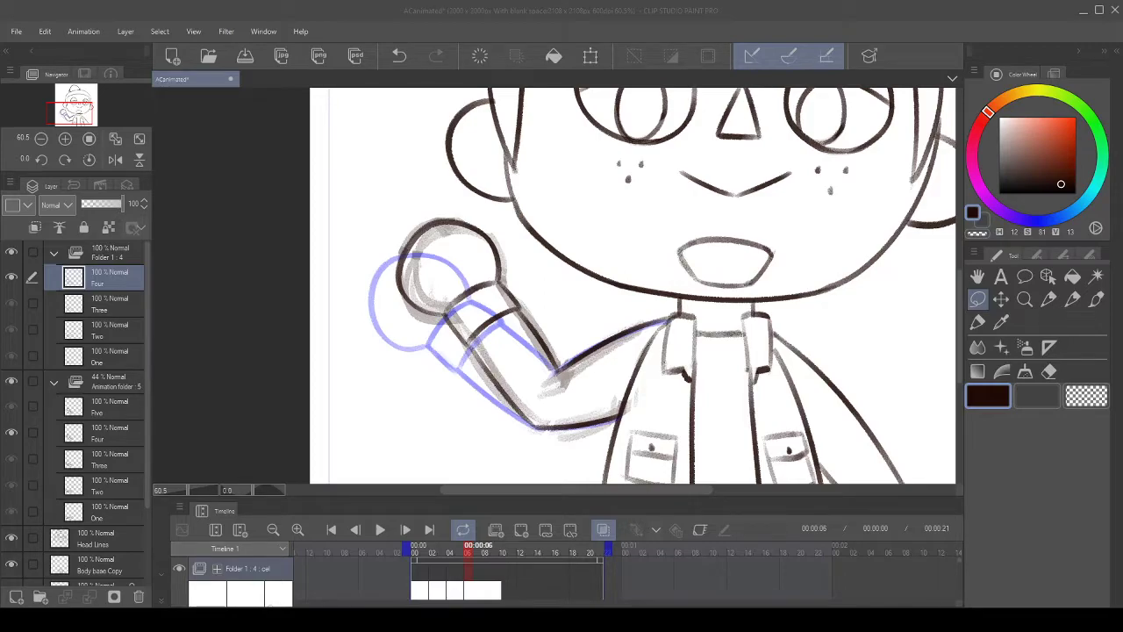
click(676, 166)
click(467, 409)
scroll(466, 410, up, 2)
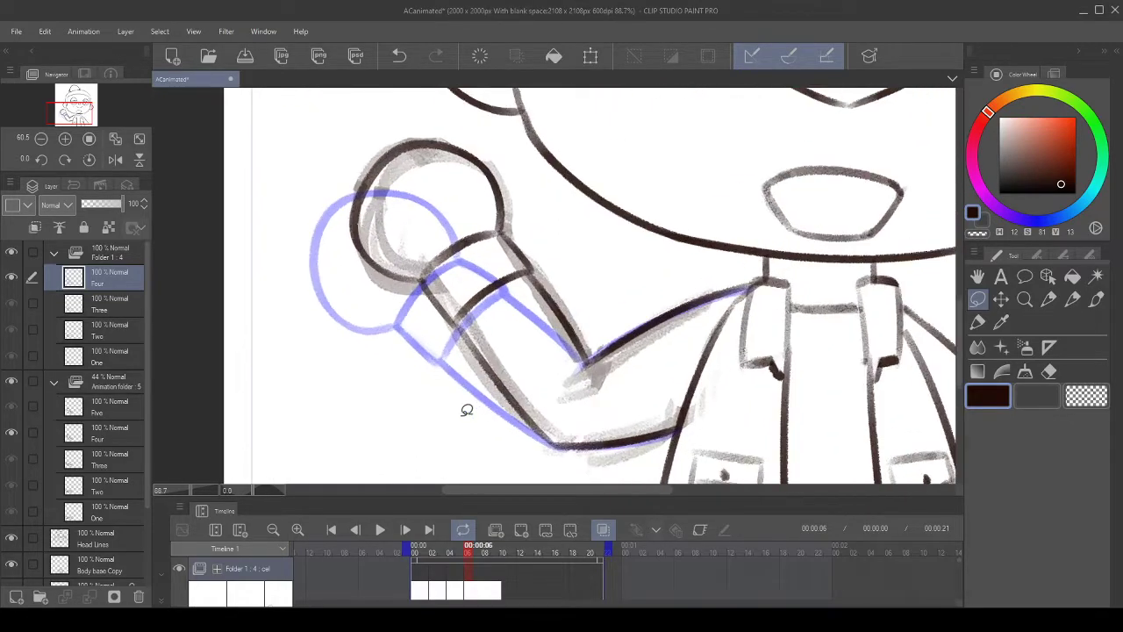
drag(513, 330, 482, 379)
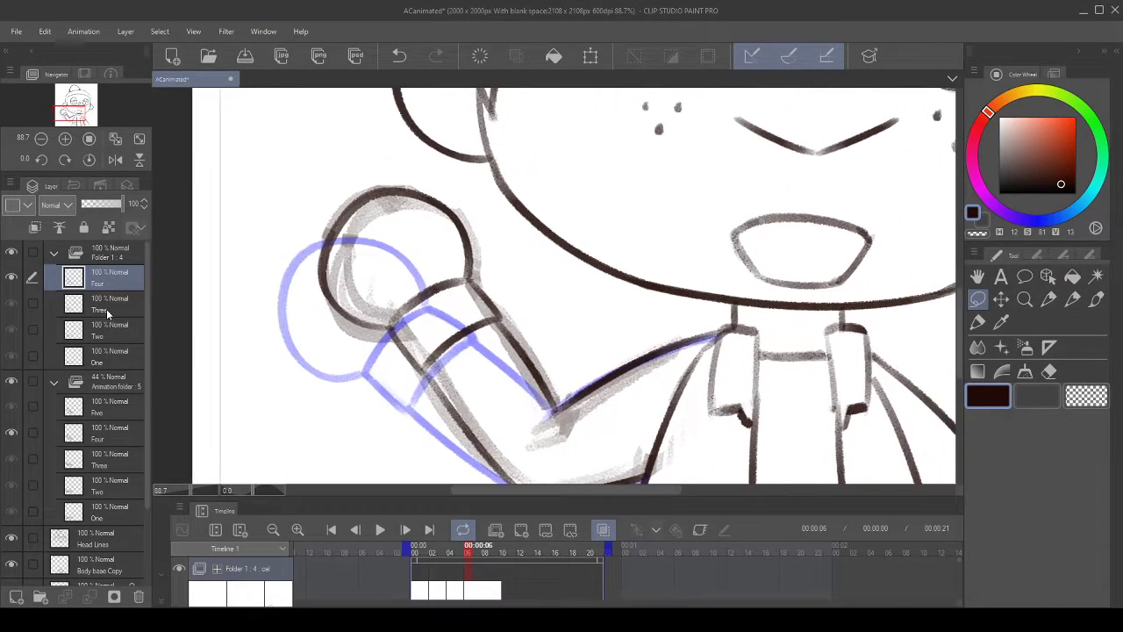
- Add a new line-art cel at timeline frame 8 and name it Five
click(487, 578)
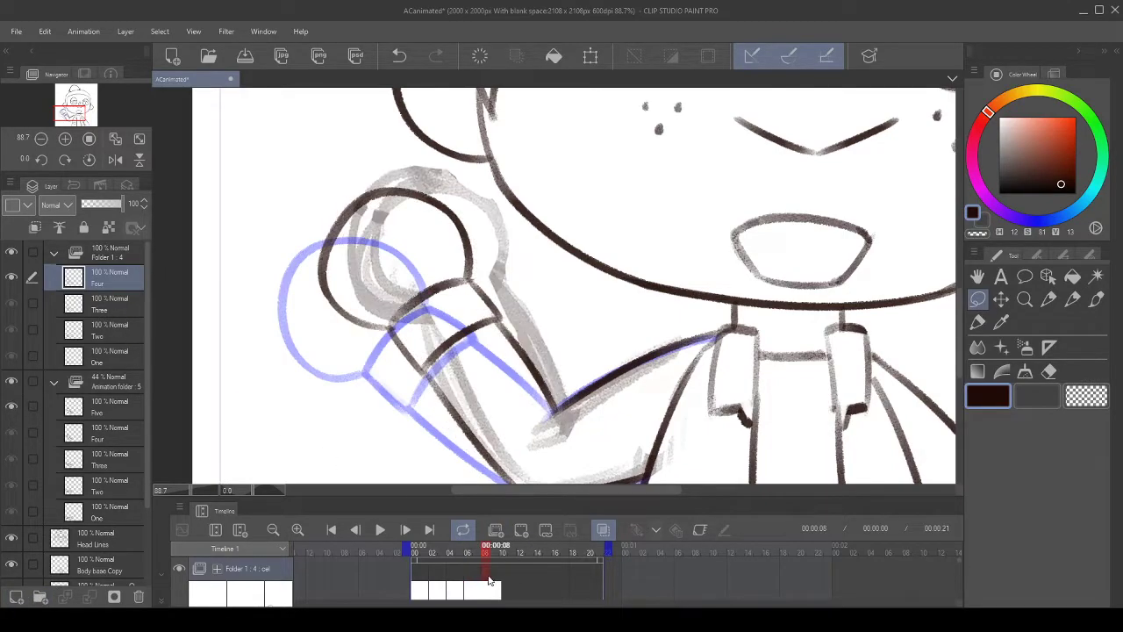
click(521, 533)
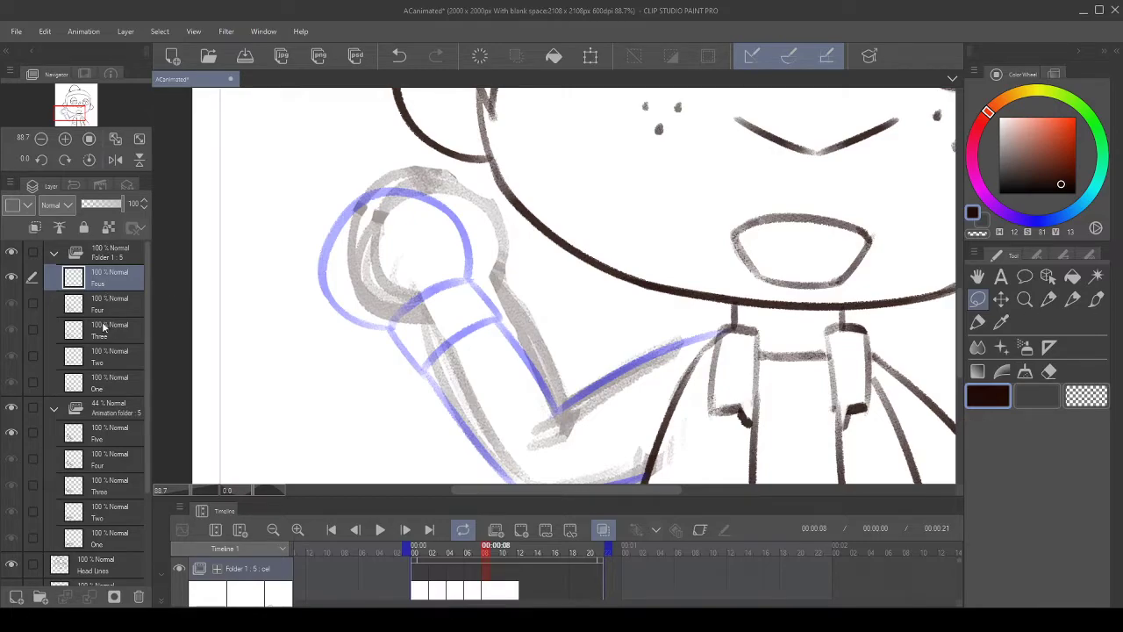
scroll(325, 211, down, 4)
scroll(441, 206, up, 2)
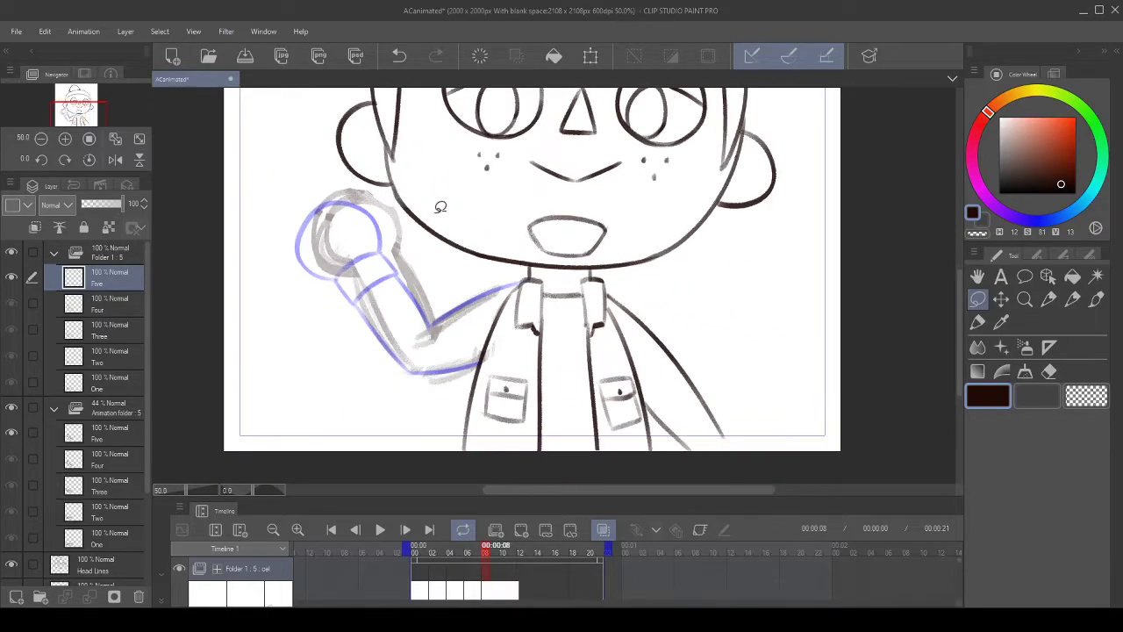
- Ink the upper edge of the upper arm from the collar to the inner elbow on cel Five, redoing the stroke until it follows the guide
click(1072, 298)
scroll(500, 331, up, 2)
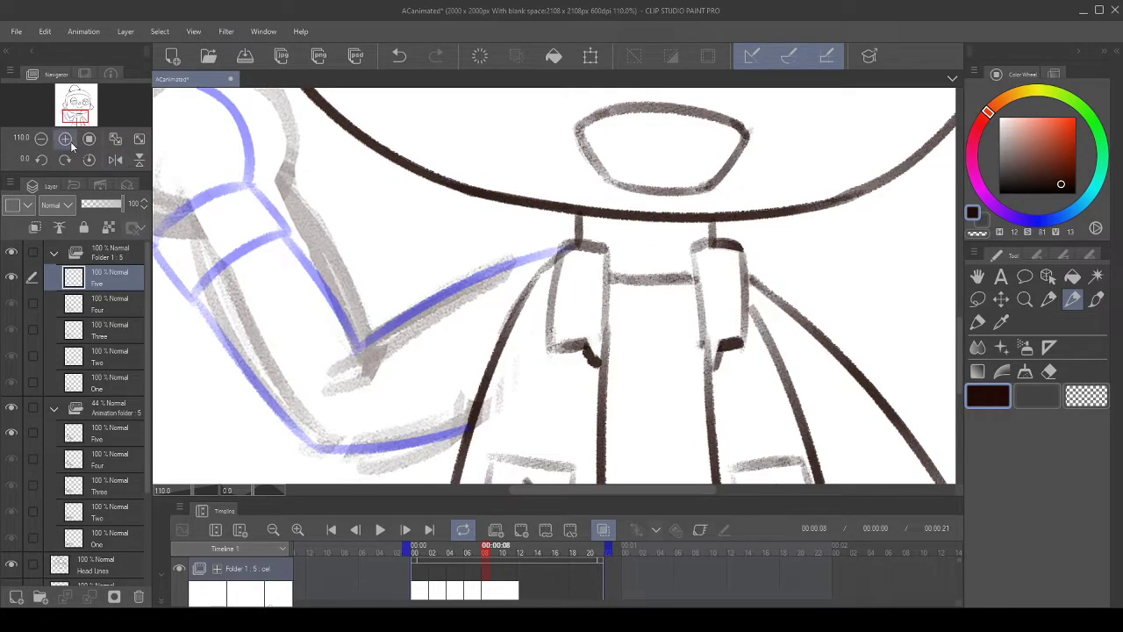
click(115, 159)
click(41, 159)
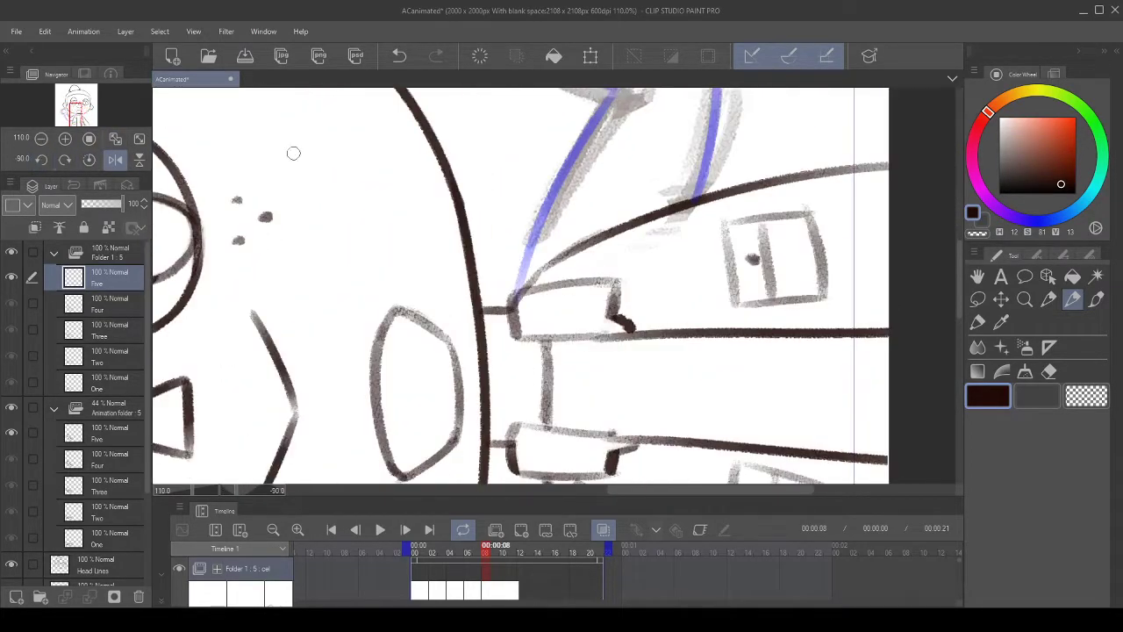
scroll(553, 135, down, 5)
scroll(578, 134, up, 6)
mouse_move(512, 279)
mouse_down()
mouse_move(546, 376)
mouse_move(537, 319)
mouse_up()
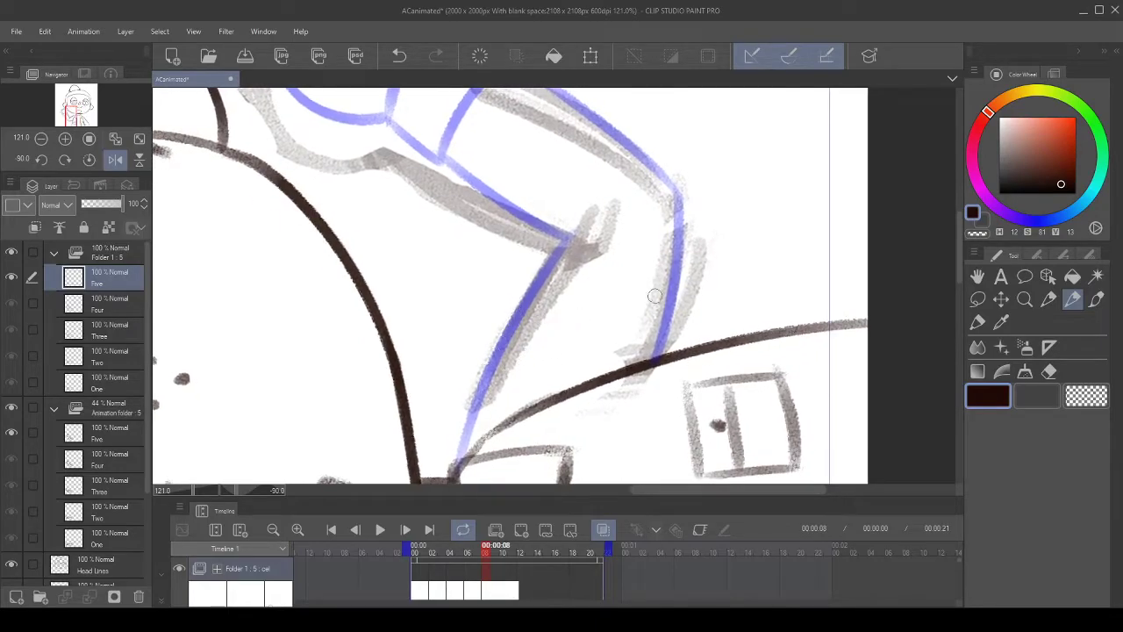
drag(654, 296, 645, 261)
mouse_move(542, 340)
mouse_down()
mouse_move(560, 313)
mouse_move(501, 291)
mouse_move(526, 322)
mouse_up()
drag(438, 411, 533, 178)
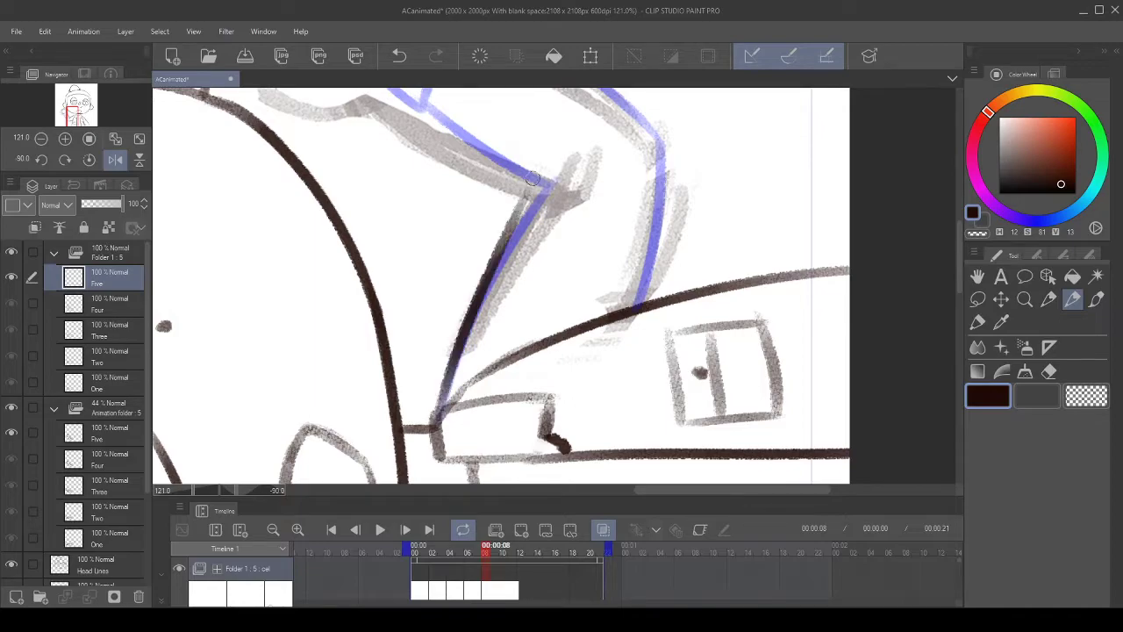
click(399, 56)
drag(436, 420, 549, 172)
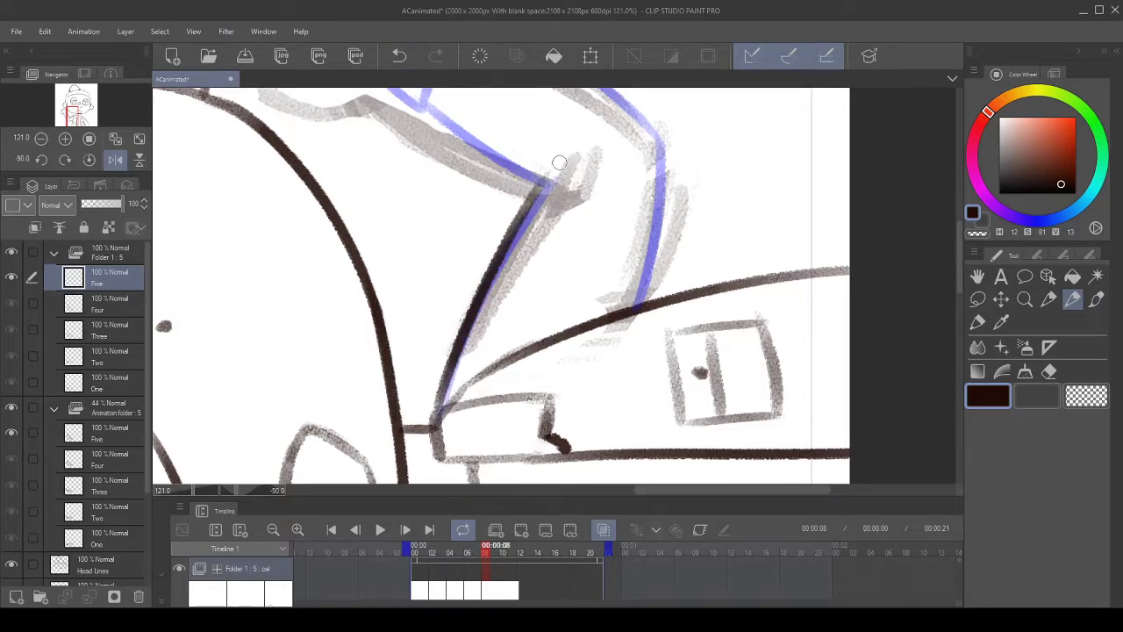
click(399, 55)
drag(436, 414, 560, 149)
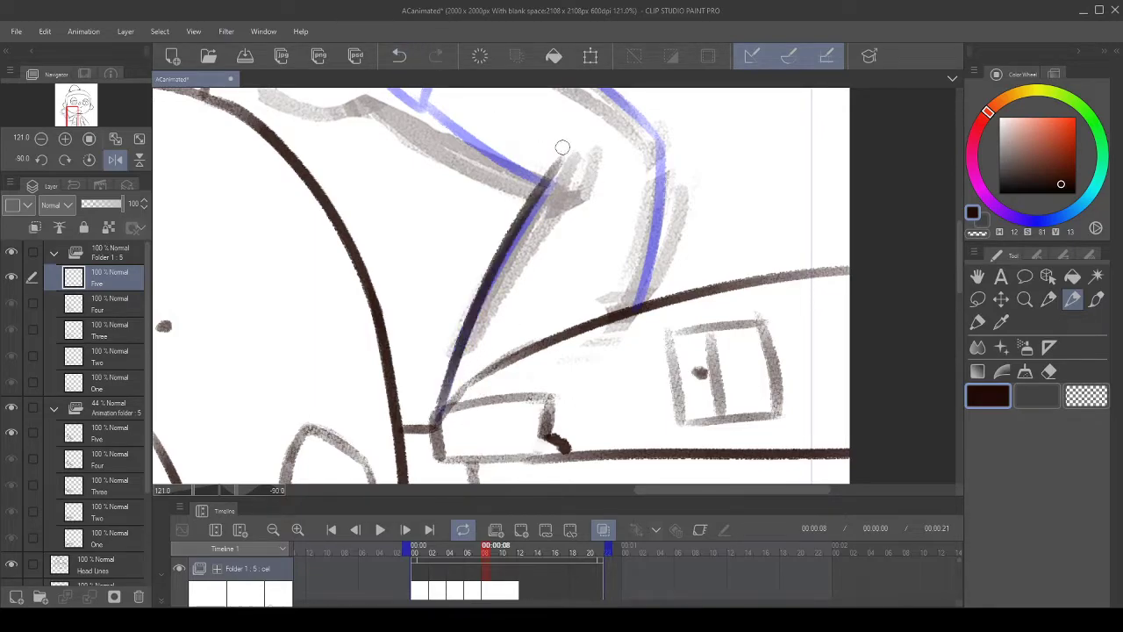
click(399, 56)
drag(443, 410, 565, 167)
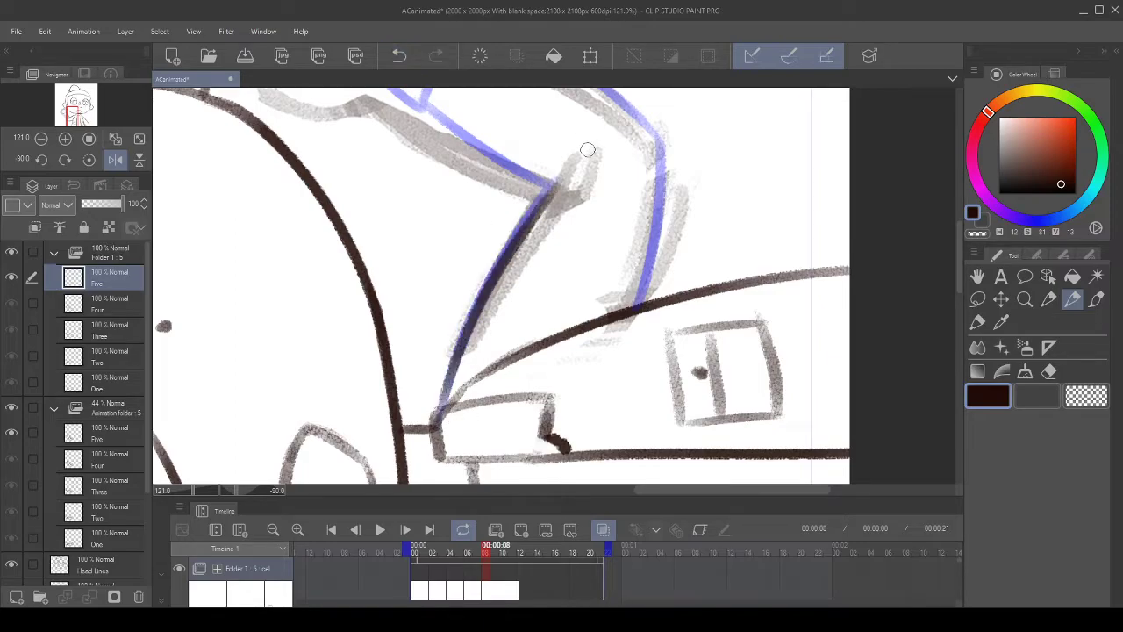
click(399, 56)
drag(443, 416, 560, 146)
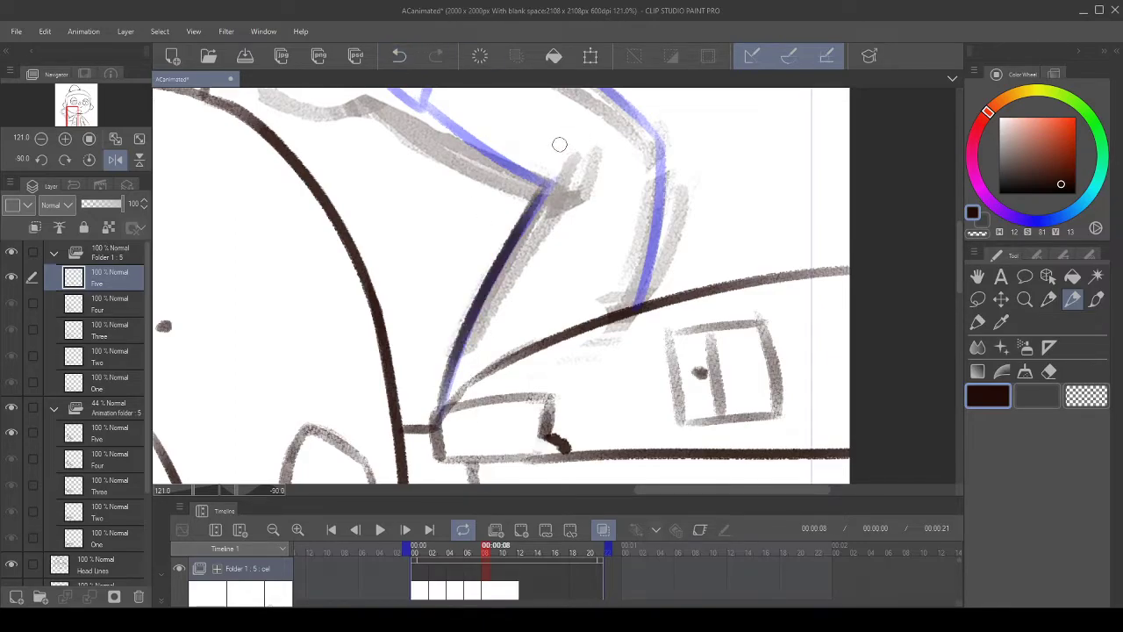
click(397, 60)
drag(441, 410, 556, 174)
- Ink the lower edge of the upper arm from the jacket side to the outer elbow, undoing the first stroke and redrawing it on a rotated canvas
drag(607, 229, 545, 289)
drag(573, 365, 597, 217)
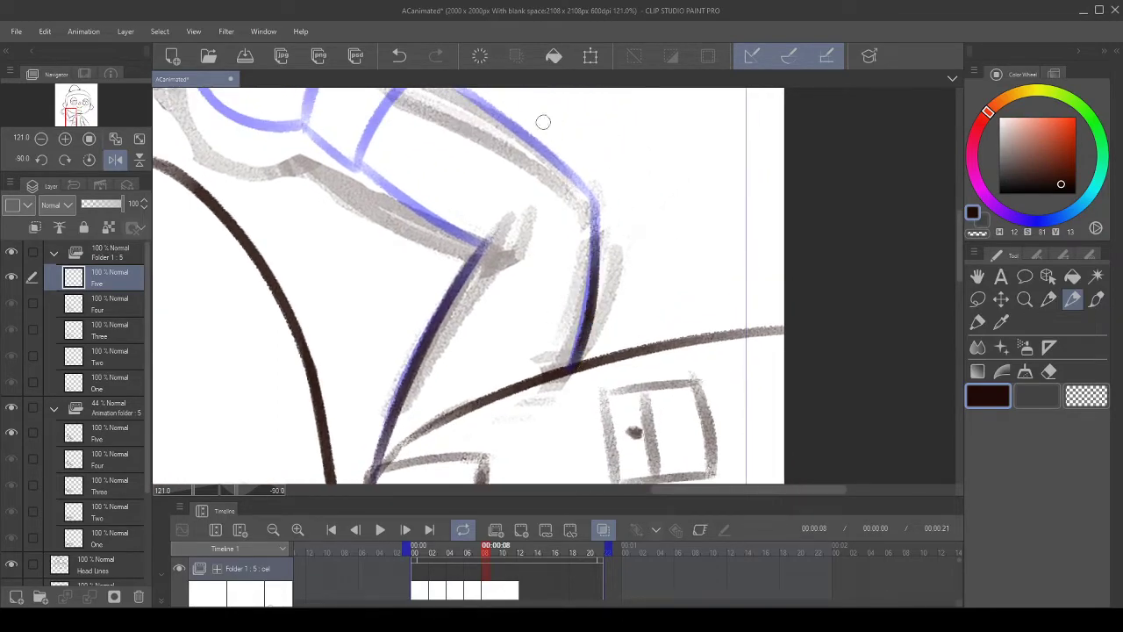
click(403, 62)
click(89, 161)
click(68, 161)
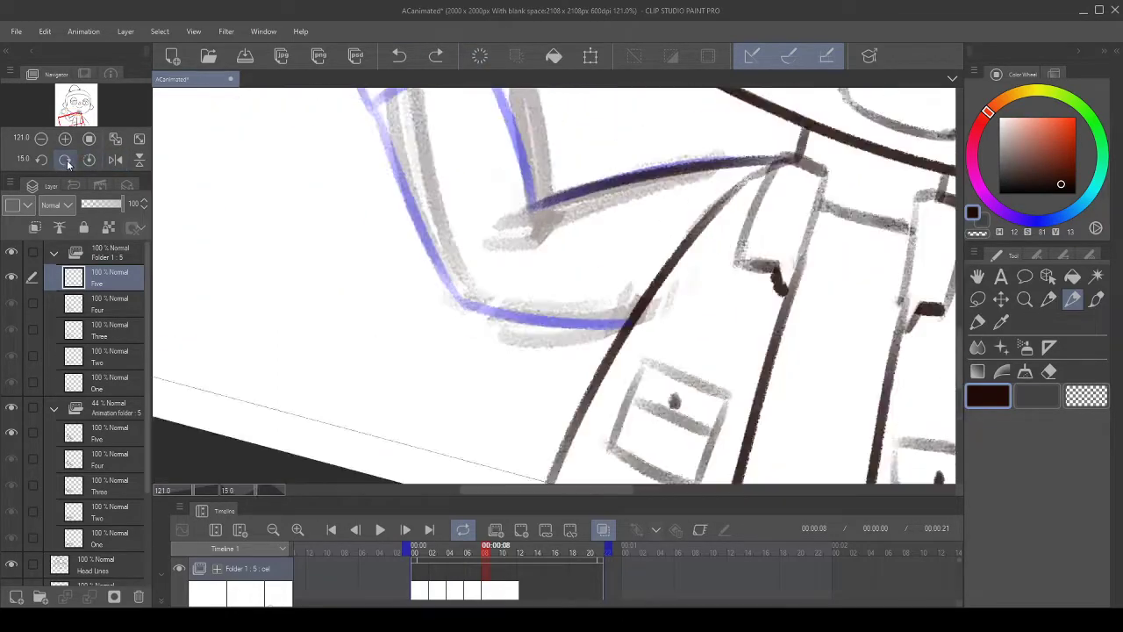
click(68, 160)
click(68, 161)
click(68, 160)
click(68, 161)
click(69, 160)
click(68, 161)
click(68, 161)
click(69, 161)
drag(528, 276, 510, 252)
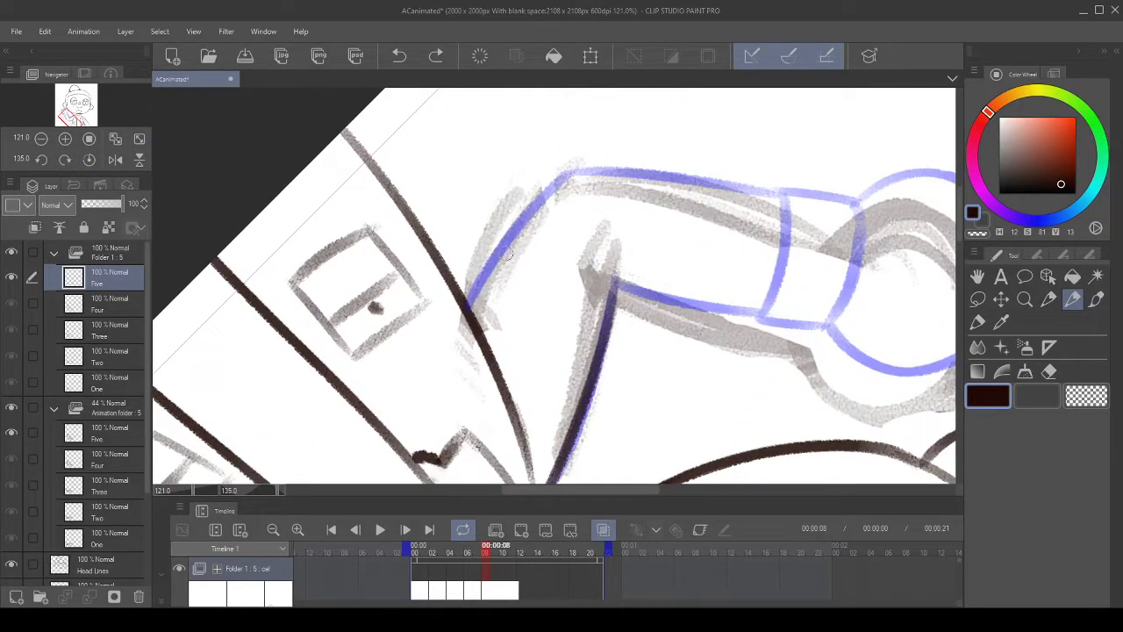
drag(474, 293, 573, 169)
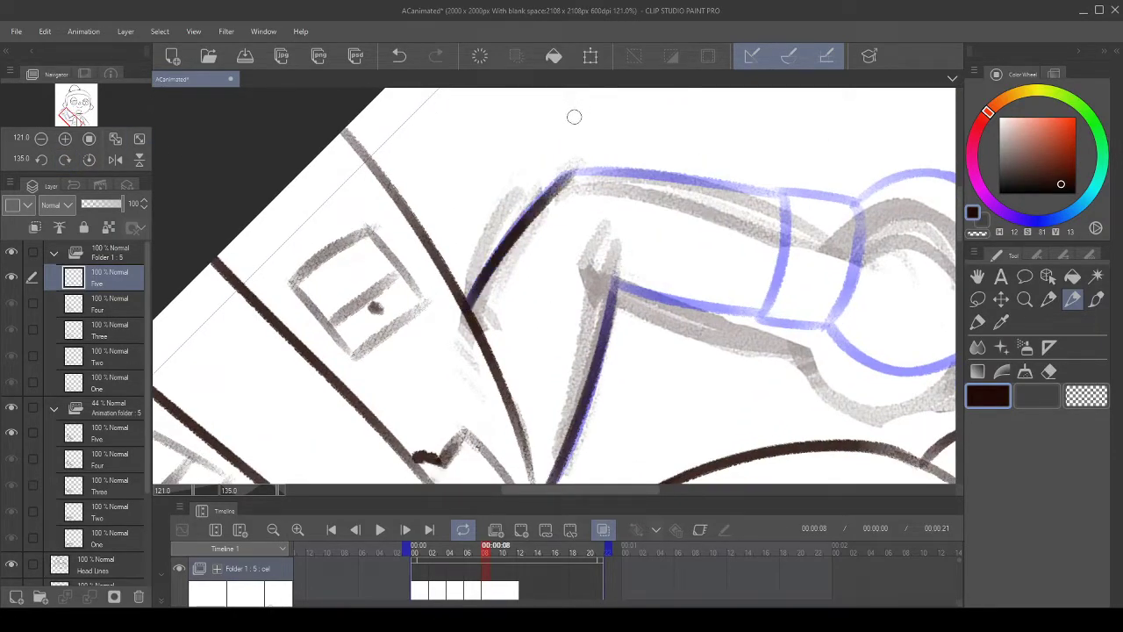
- Ink the outer forearm line from the elbow to the wrist, redoing it until it runs inside the blue guide, and ink the inner forearm line
click(43, 158)
click(43, 158)
click(43, 158)
click(41, 160)
click(42, 160)
click(40, 159)
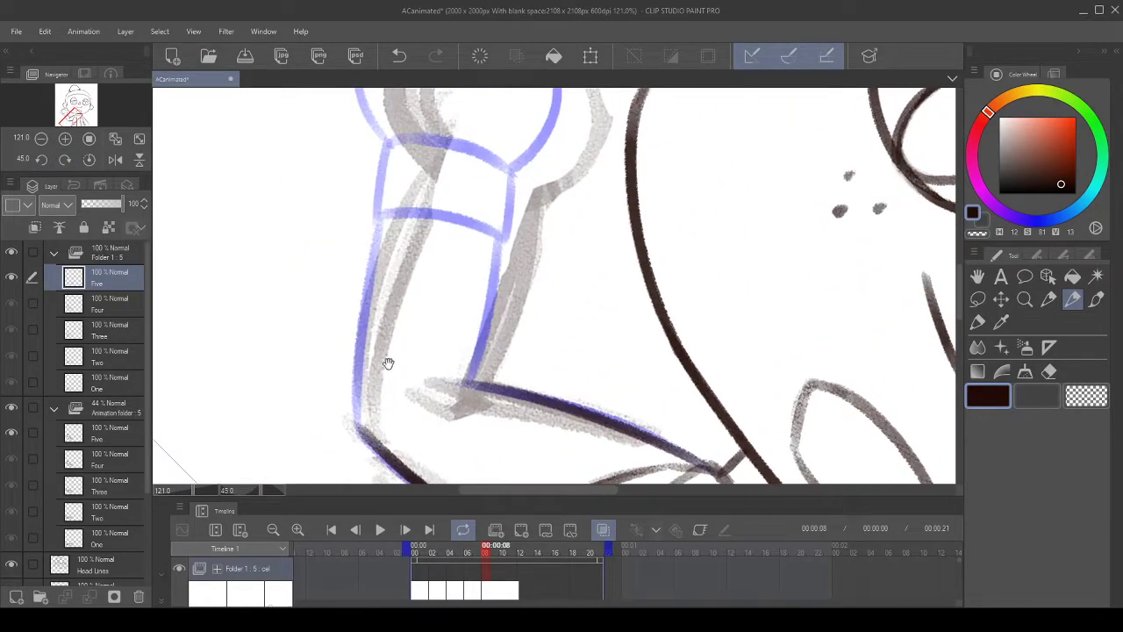
mouse_move(362, 423)
mouse_down()
mouse_move(370, 289)
mouse_move(441, 158)
mouse_up()
click(399, 55)
drag(398, 263, 354, 303)
mouse_move(320, 465)
mouse_down()
mouse_move(318, 422)
mouse_move(365, 226)
mouse_up()
click(399, 56)
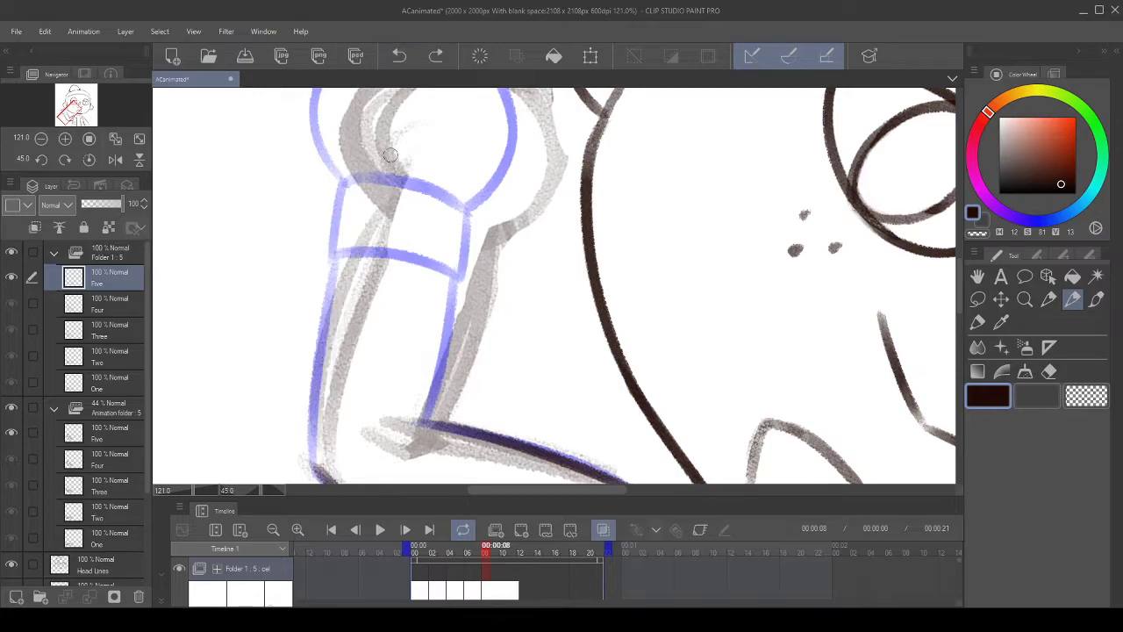
drag(368, 298, 337, 239)
mouse_move(286, 408)
mouse_down()
mouse_move(366, 156)
mouse_move(363, 200)
mouse_up()
click(399, 55)
drag(269, 439, 299, 226)
click(400, 55)
mouse_move(268, 439)
mouse_down()
mouse_move(293, 313)
mouse_move(353, 173)
mouse_move(369, 211)
mouse_move(340, 202)
mouse_up()
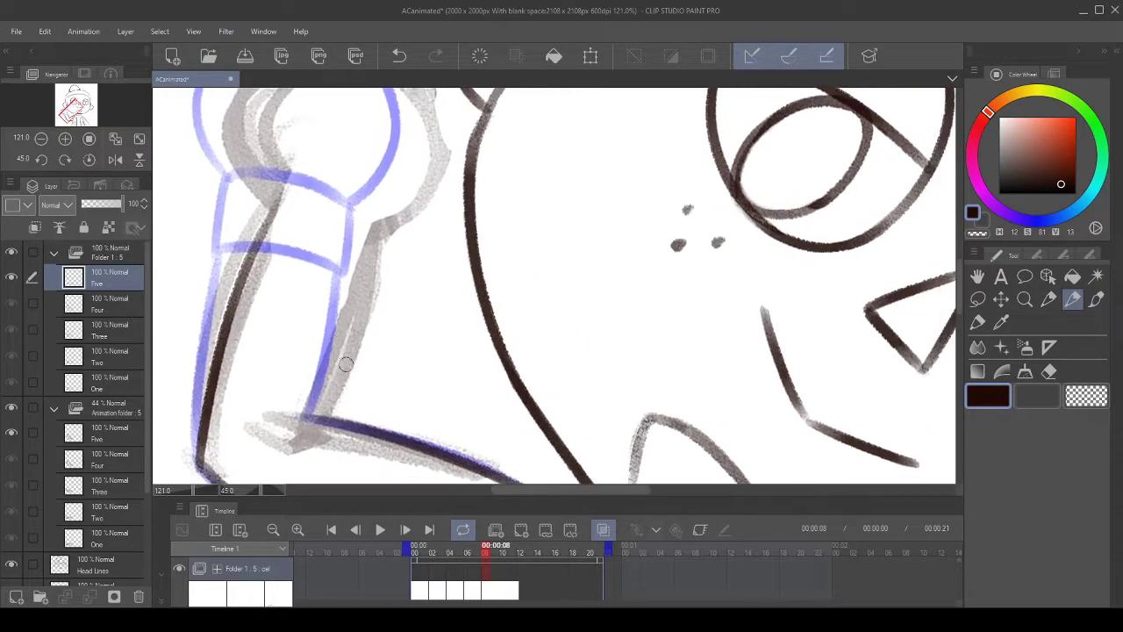
mouse_move(309, 421)
mouse_down()
mouse_move(367, 220)
mouse_move(423, 165)
mouse_move(417, 239)
mouse_up()
- Ink the cuff's curved wrist edge, redoing it once, and the parallel curved edge below it across the forearm
click(40, 163)
click(39, 163)
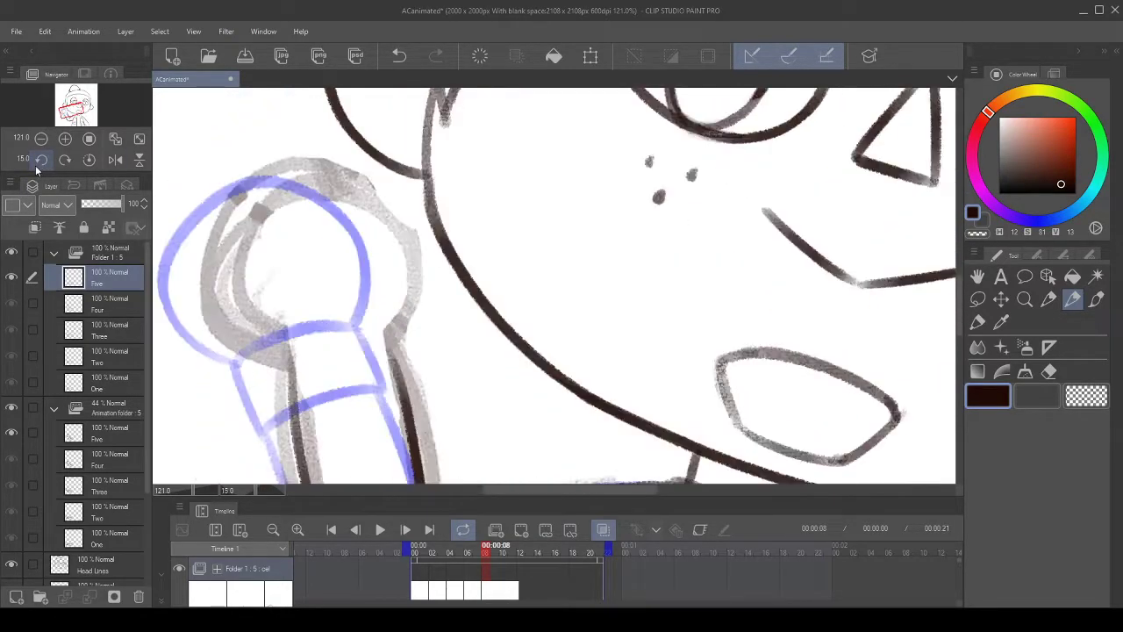
click(37, 163)
click(38, 163)
drag(511, 384, 479, 193)
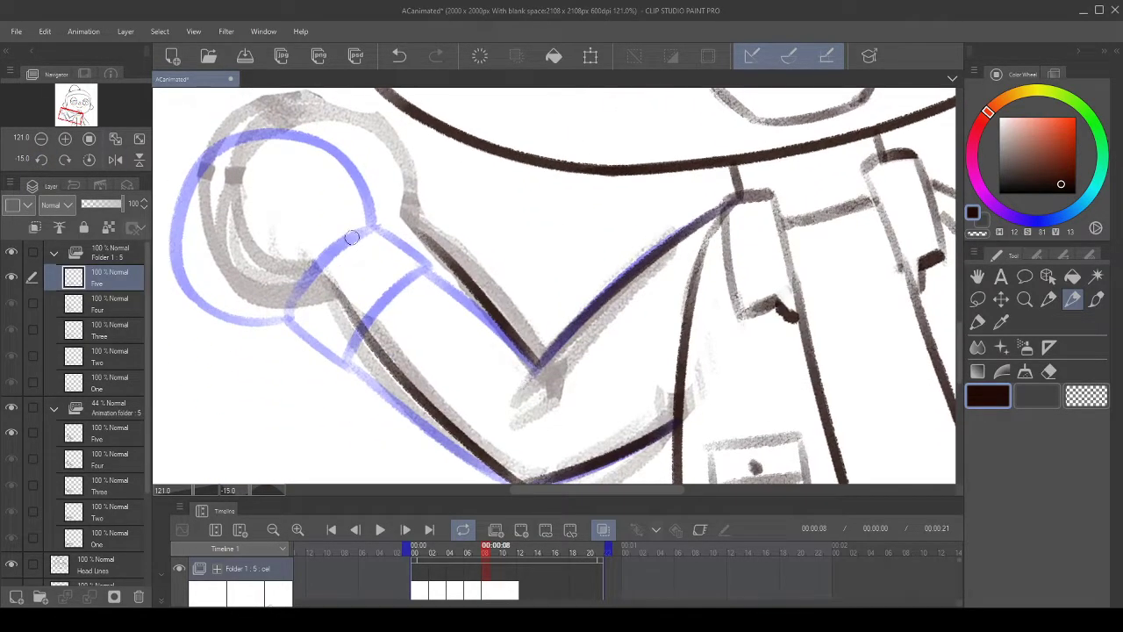
drag(413, 201, 326, 281)
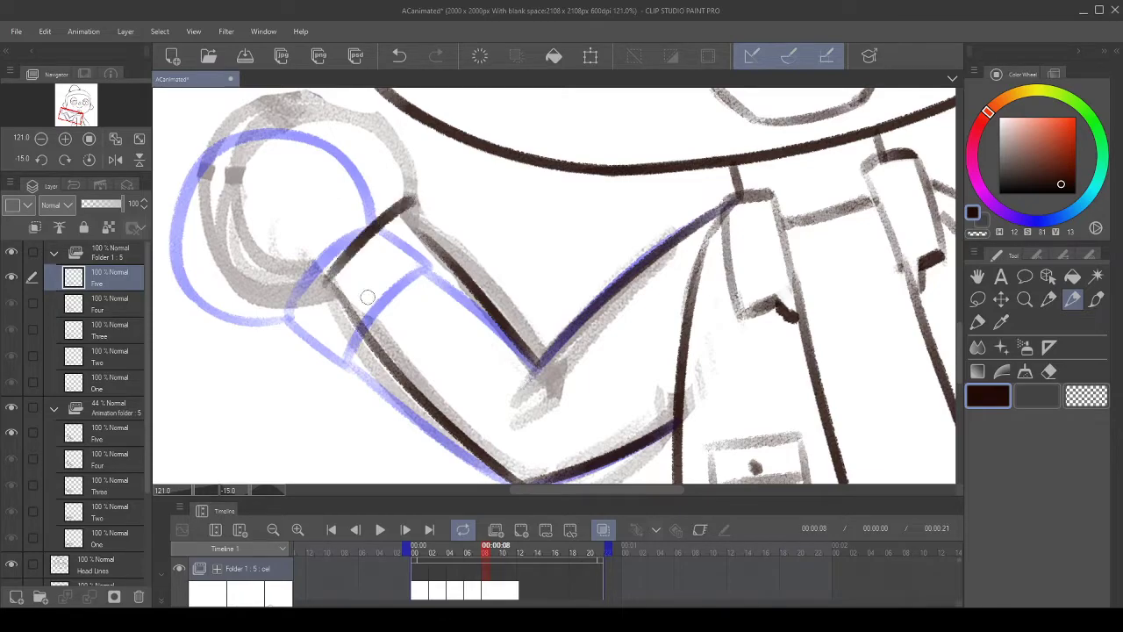
click(401, 53)
drag(410, 202, 325, 281)
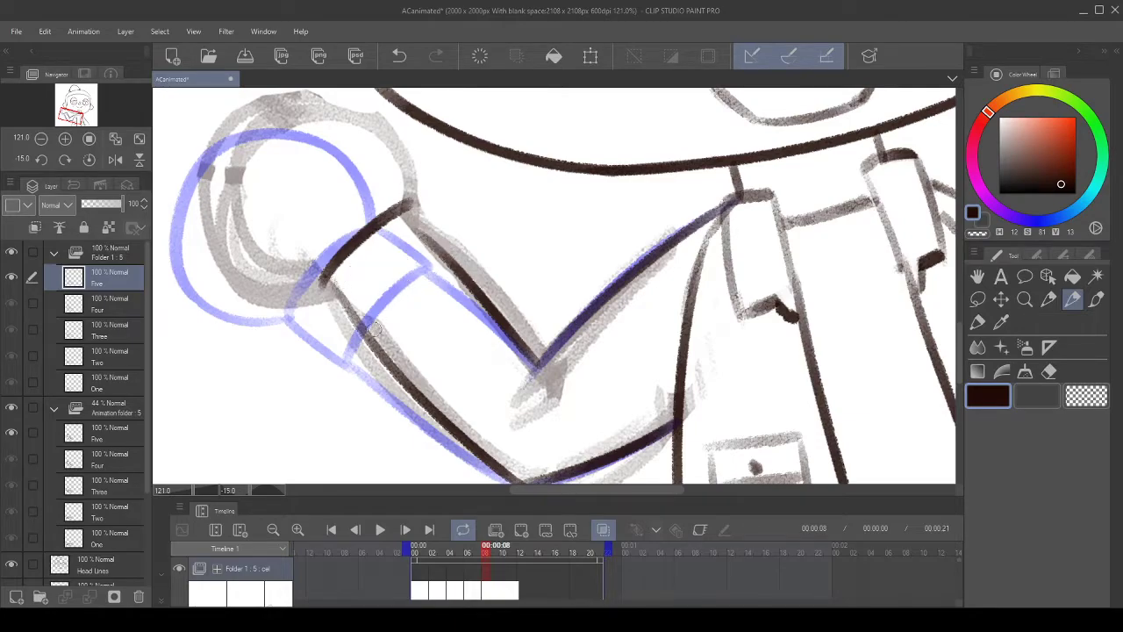
drag(368, 331, 483, 245)
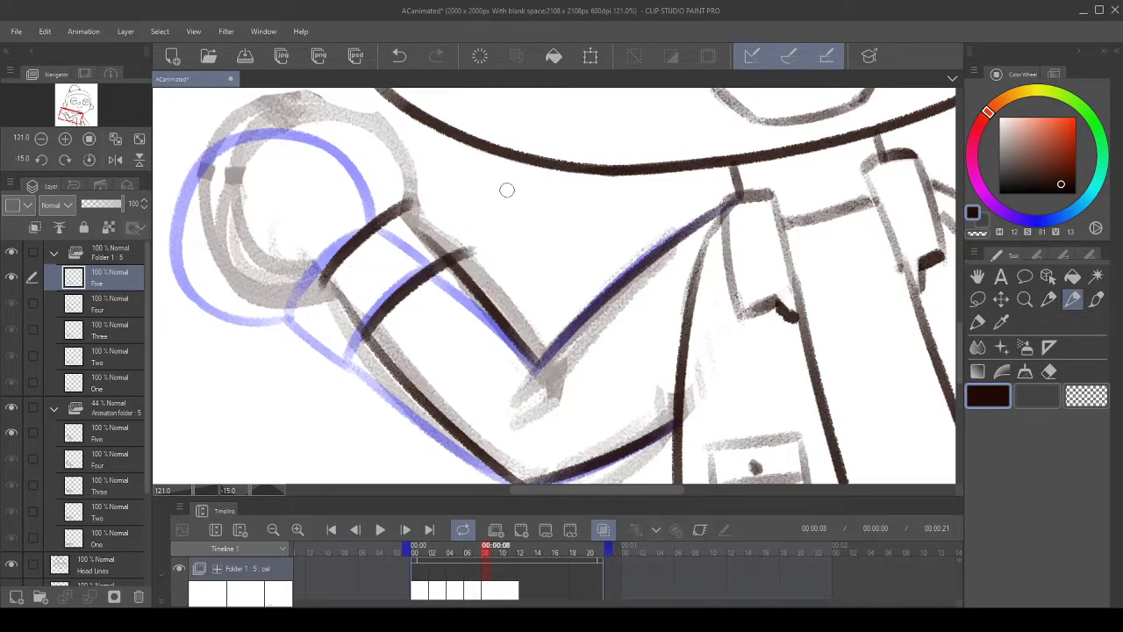
- Erase the forearm lines inside the cuff and trim both line ends back just below the cuff's lower edge
mouse_move(441, 213)
mouse_down()
mouse_move(408, 237)
mouse_move(406, 257)
mouse_up()
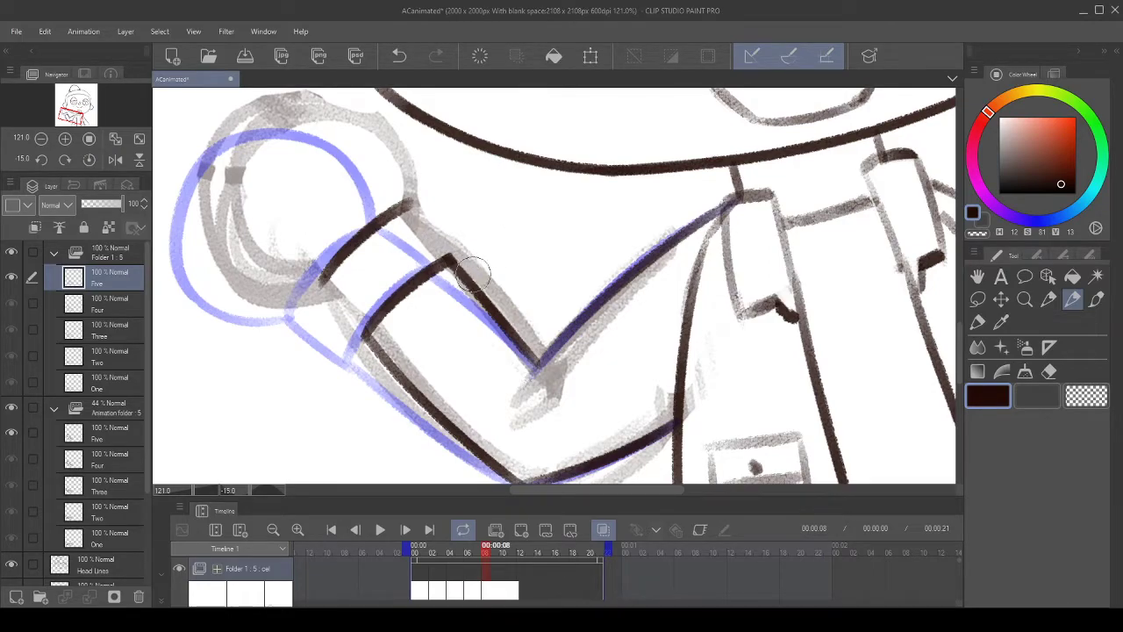
drag(796, 317, 793, 313)
scroll(272, 368, up, 2)
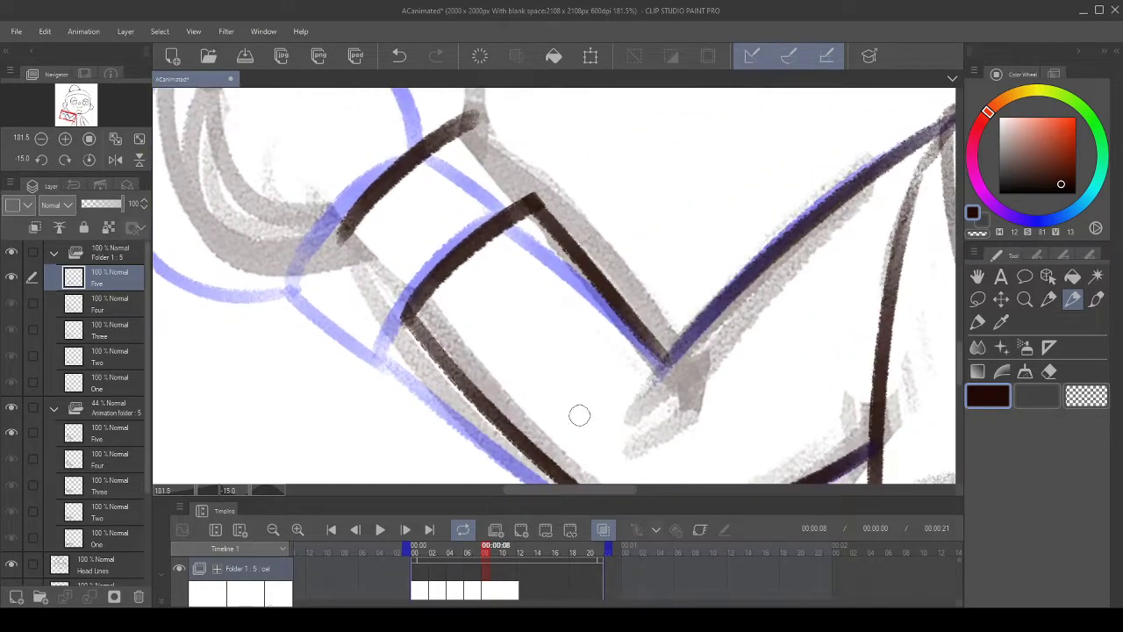
click(979, 236)
scroll(536, 218, down, 1)
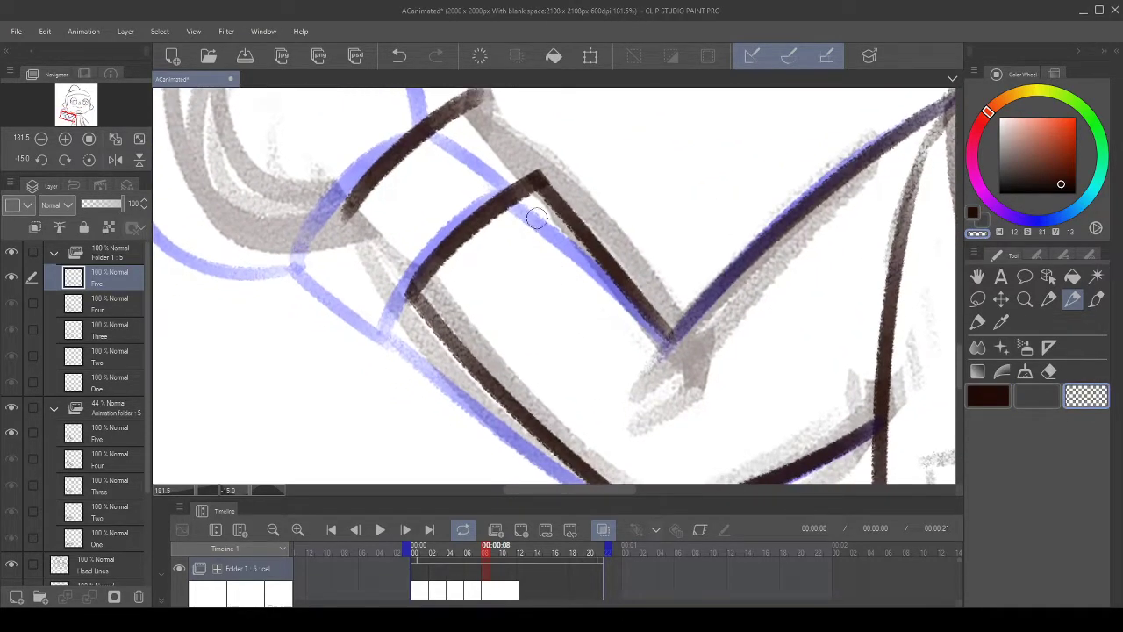
mouse_move(532, 212)
mouse_down()
mouse_move(590, 178)
mouse_move(577, 180)
mouse_up()
mouse_move(436, 291)
mouse_down()
mouse_move(387, 356)
mouse_move(409, 323)
mouse_up()
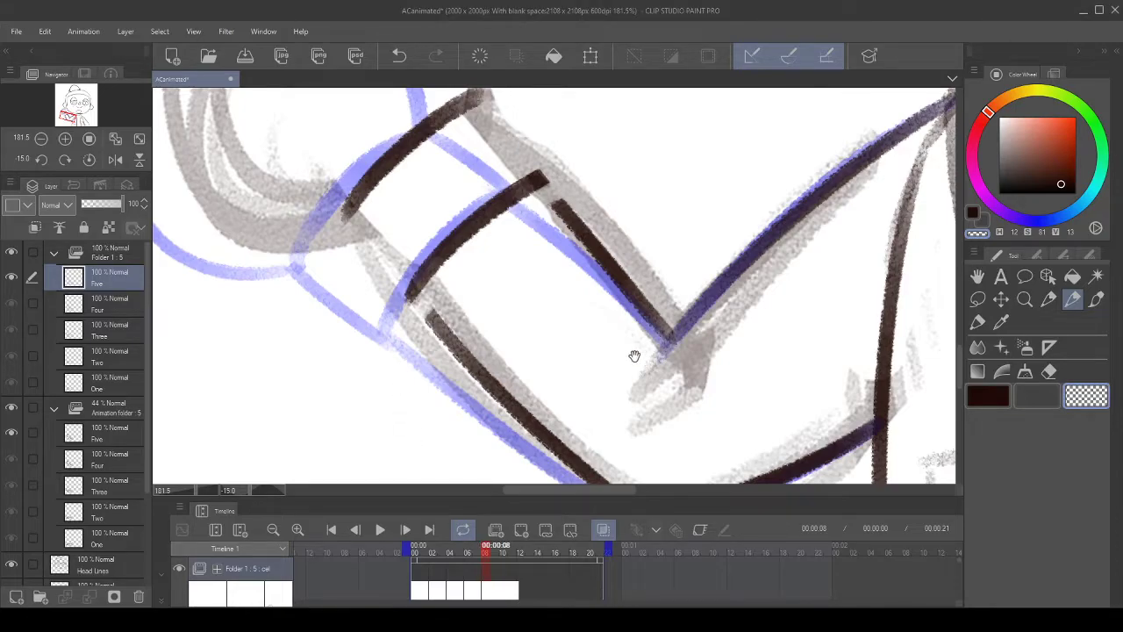
- Lasso the cuff's lower edge, transform it by moving it slightly toward the elbow, and deselect it
scroll(640, 353, up, 1)
click(976, 298)
scroll(536, 225, up, 1)
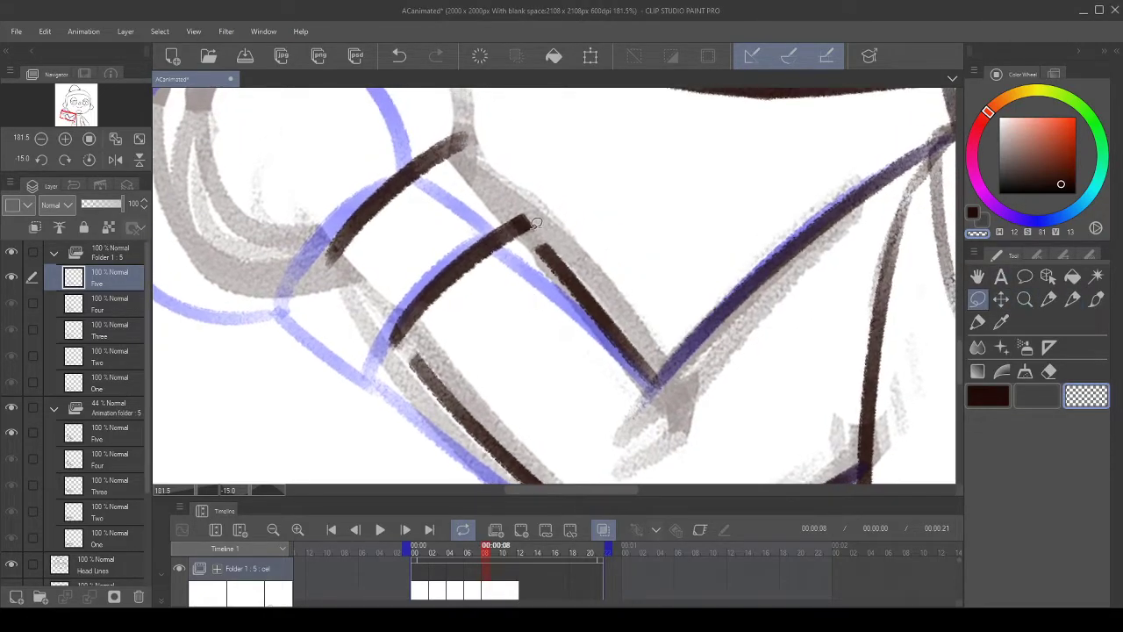
mouse_move(541, 227)
mouse_down()
mouse_move(368, 359)
mouse_move(492, 186)
mouse_move(537, 171)
mouse_move(542, 230)
mouse_up()
click(525, 406)
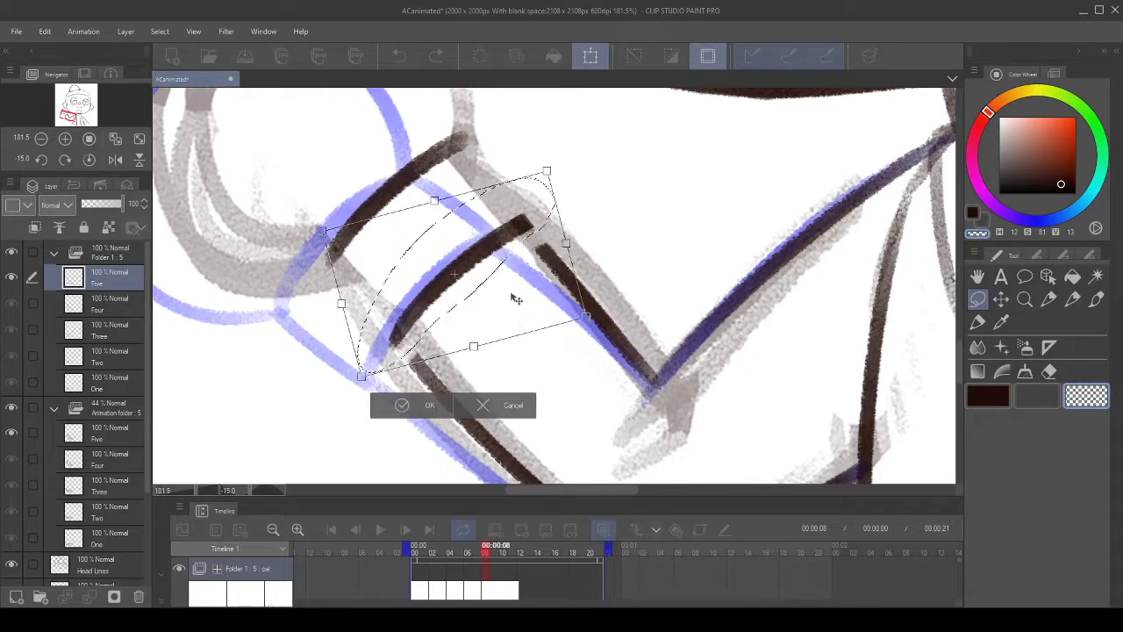
mouse_move(511, 294)
mouse_down()
mouse_move(526, 306)
mouse_move(517, 296)
mouse_up()
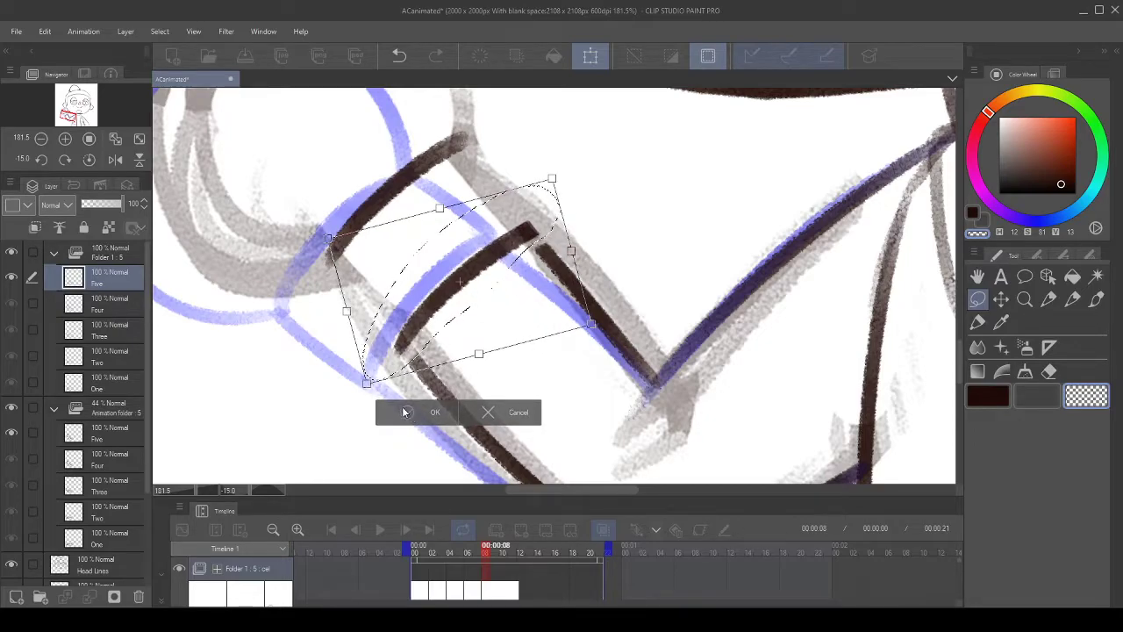
click(409, 412)
click(356, 414)
- Ink short strokes in the dark line colour to reconnect both forearm lines to the cuff's lower edge
click(1072, 299)
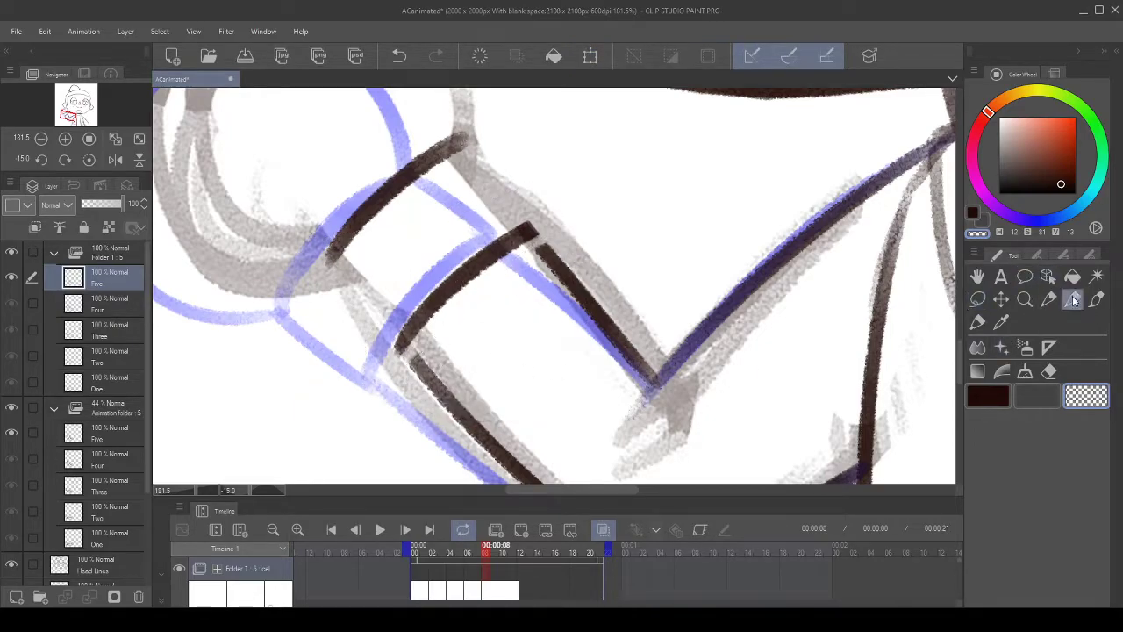
click(972, 212)
scroll(526, 224, down, 2)
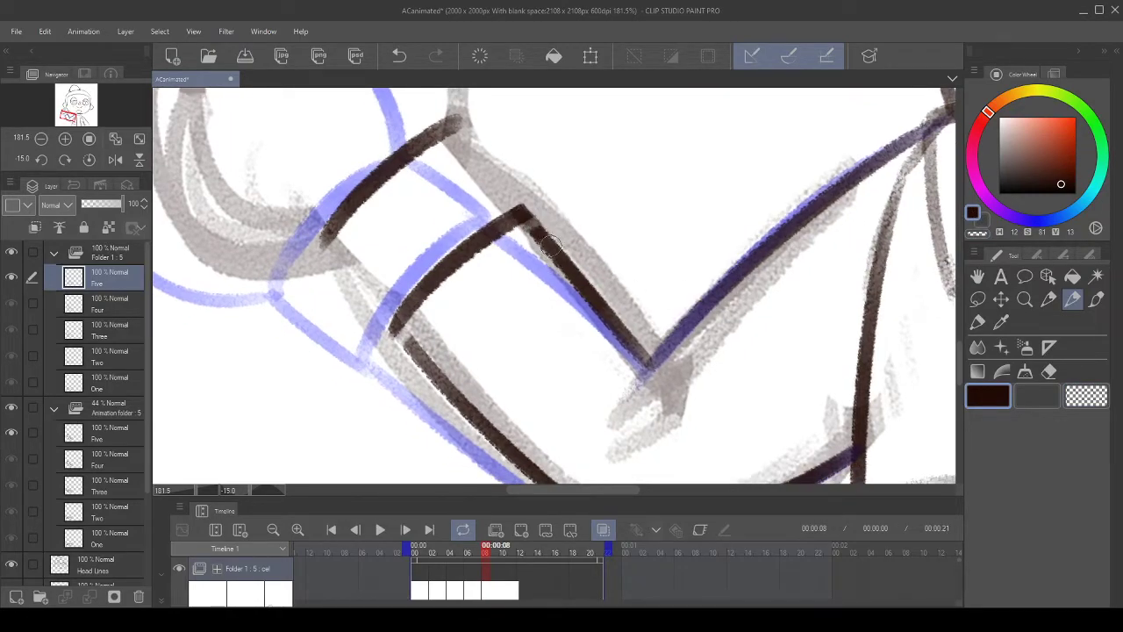
mouse_move(406, 333)
mouse_down()
mouse_move(430, 361)
mouse_move(423, 352)
mouse_up()
- Ink both short sides of the cuff between its two curved edges, redoing each stroke once to meet the corners cleanly
drag(472, 229, 445, 270)
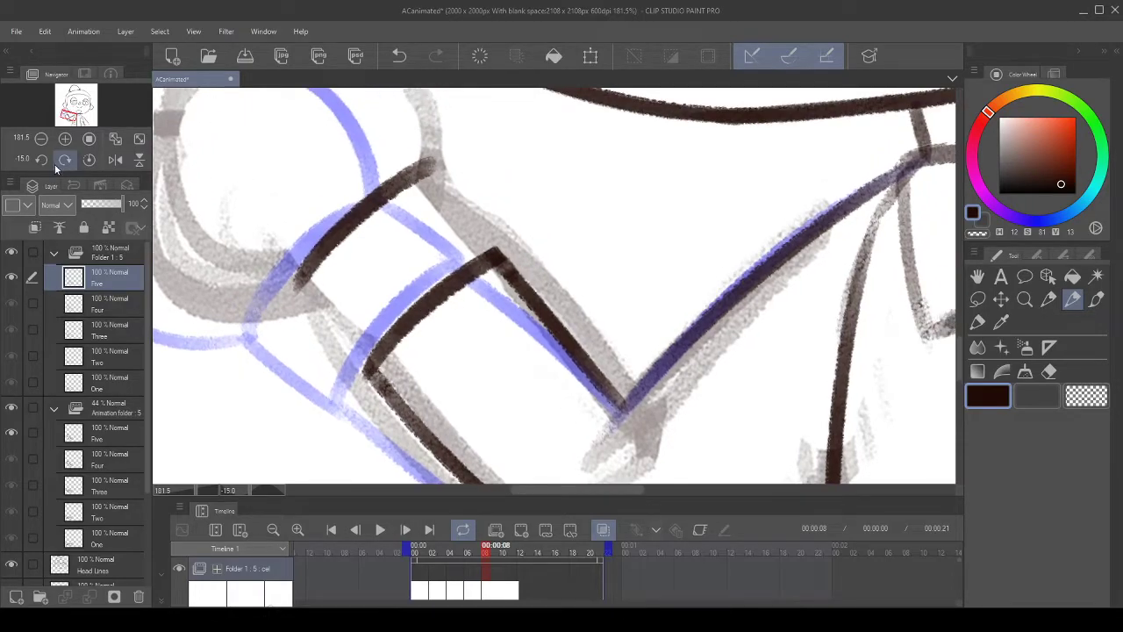
double_click(64, 159)
click(64, 159)
click(64, 159)
click(64, 158)
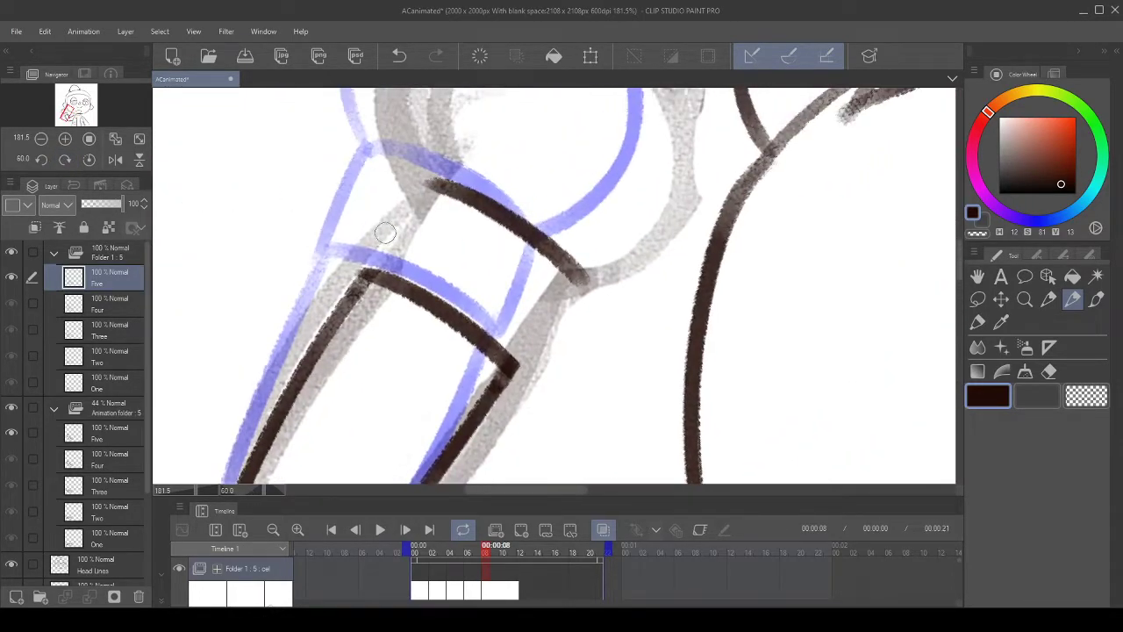
drag(373, 249, 428, 180)
click(399, 56)
mouse_move(363, 272)
mouse_down()
mouse_move(431, 170)
mouse_move(440, 176)
mouse_move(412, 191)
mouse_move(439, 185)
mouse_up()
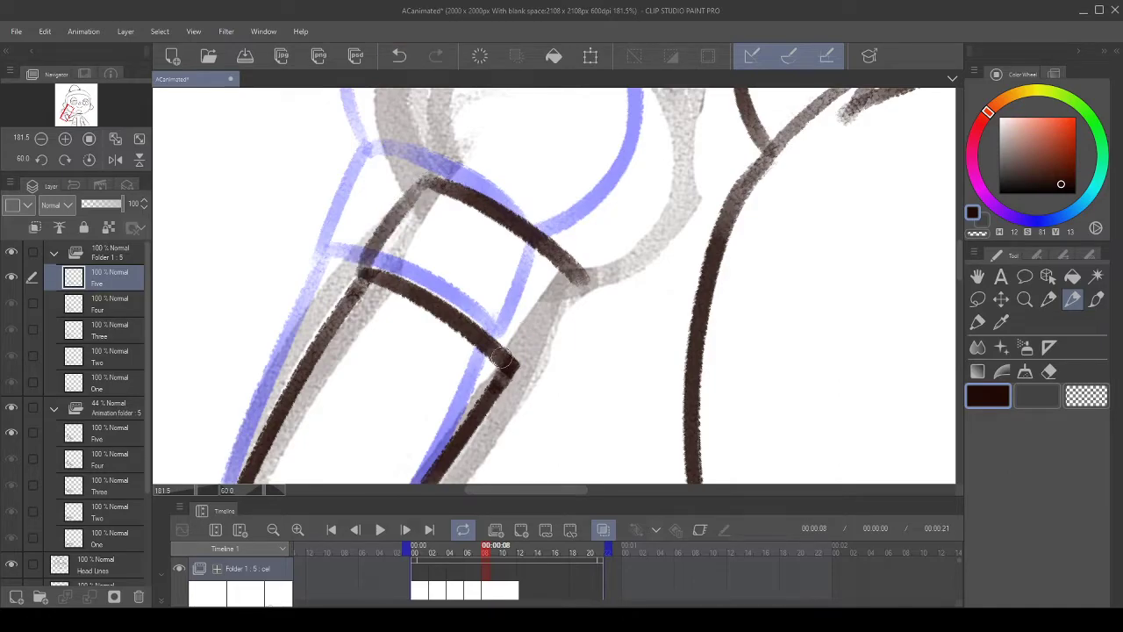
drag(520, 367, 591, 258)
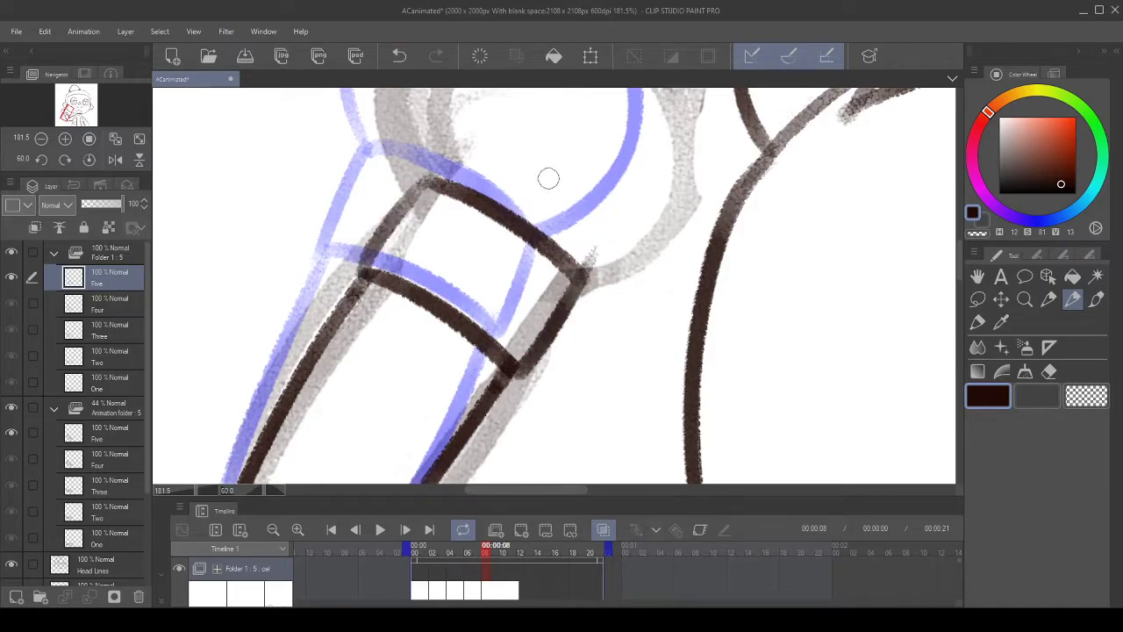
click(399, 56)
drag(571, 311, 490, 278)
drag(433, 338, 506, 246)
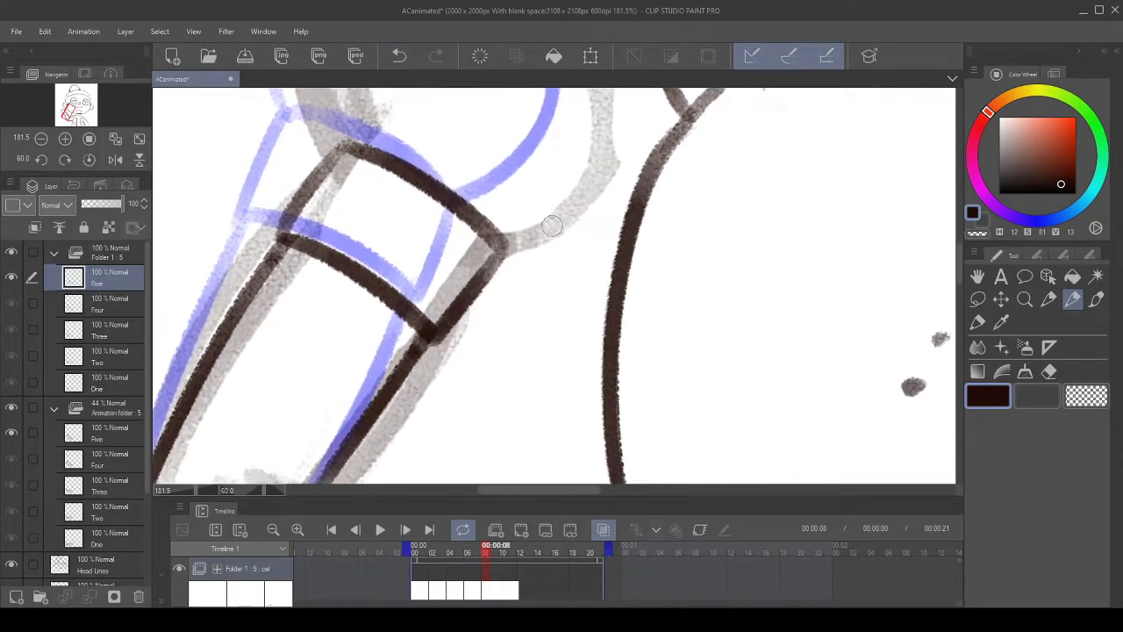
scroll(526, 226, down, 6)
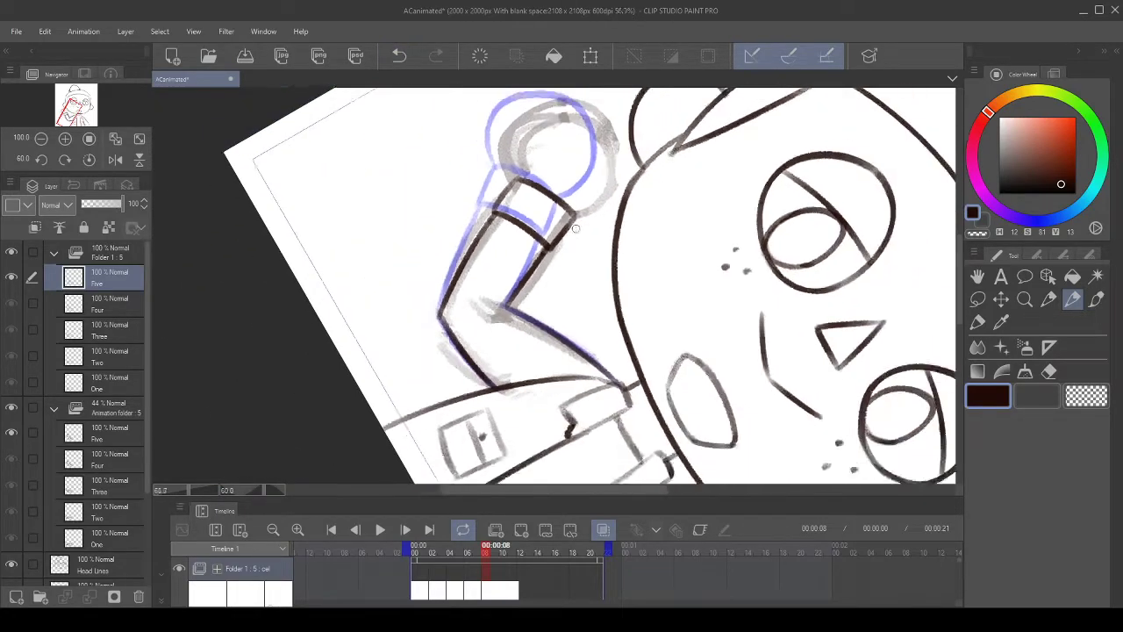
- Redraw the cuff's short side nearest the face in the dark line colour until it joins both curved edges
scroll(566, 202, up, 8)
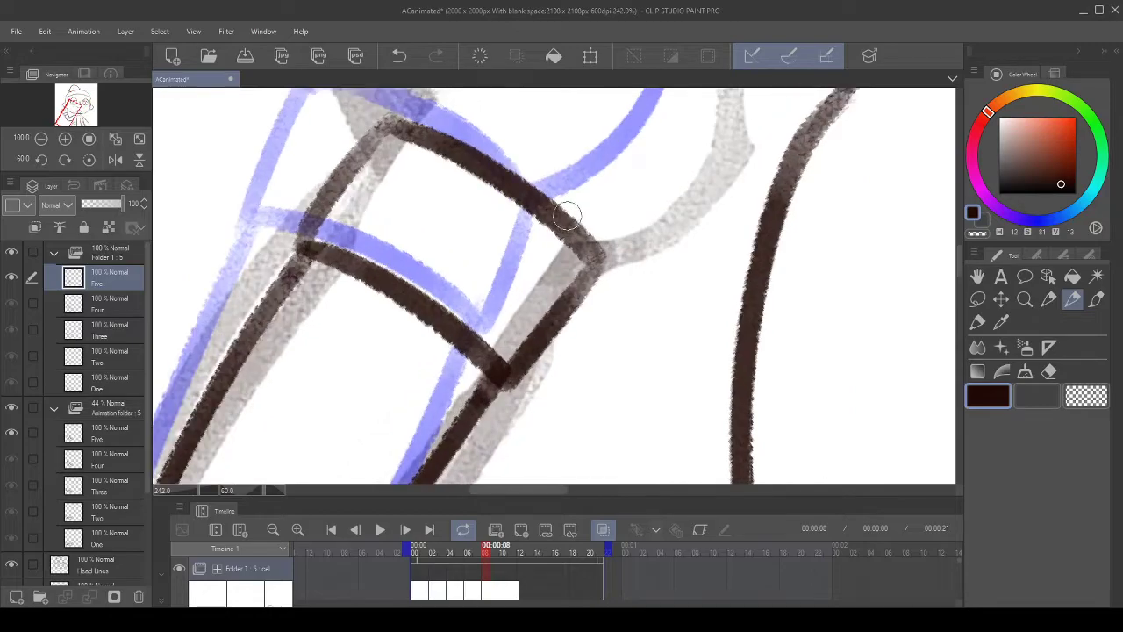
drag(602, 233, 537, 373)
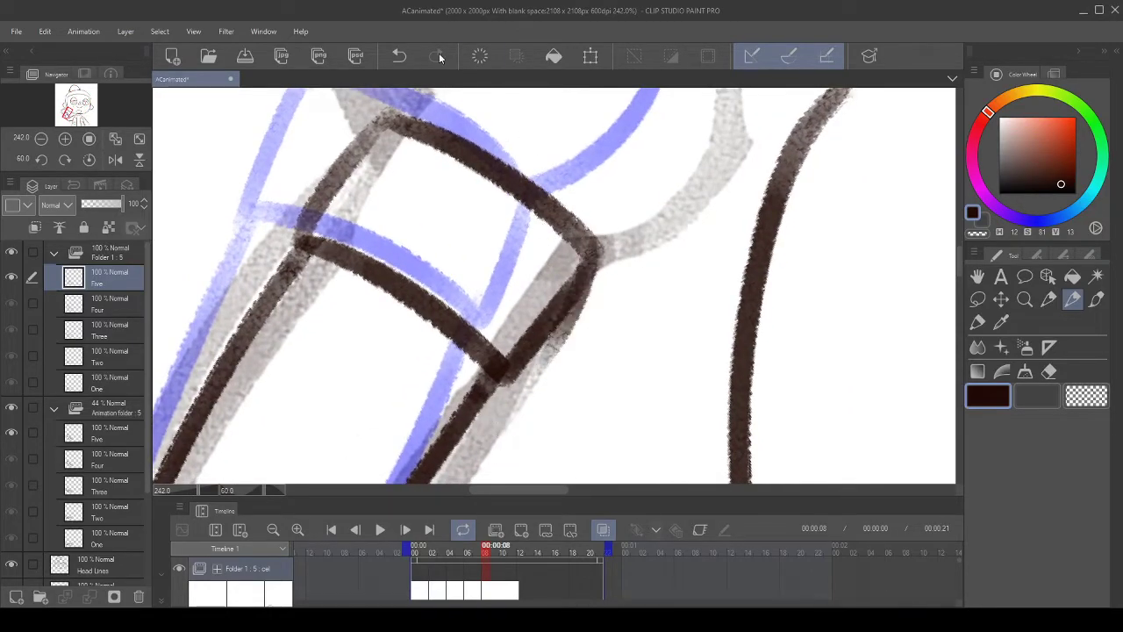
click(402, 55)
drag(586, 248, 504, 370)
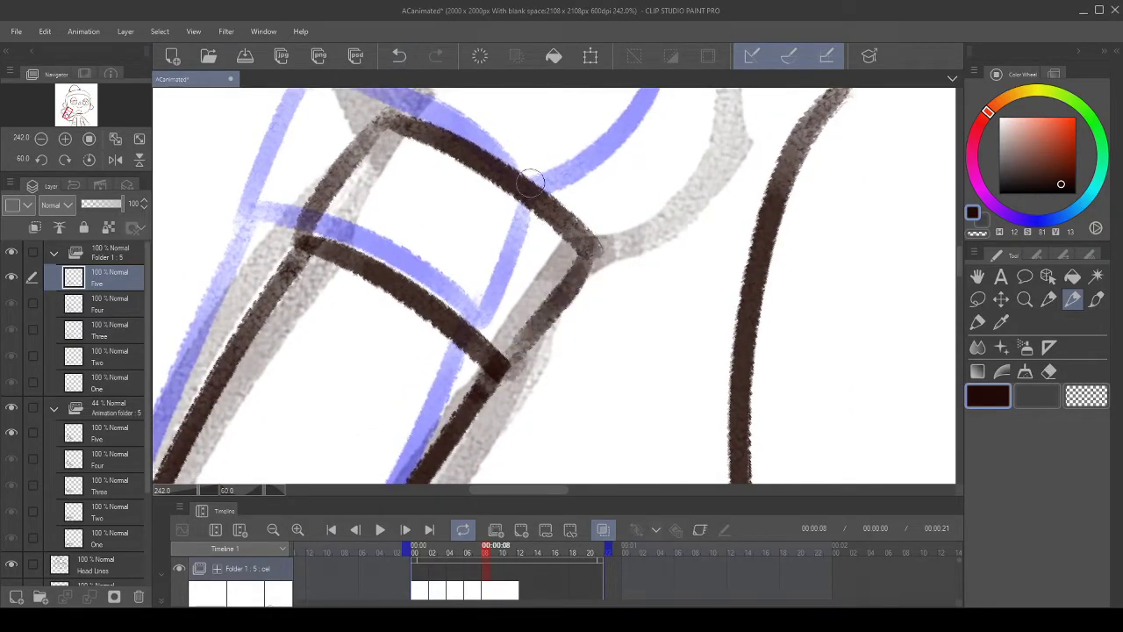
click(406, 70)
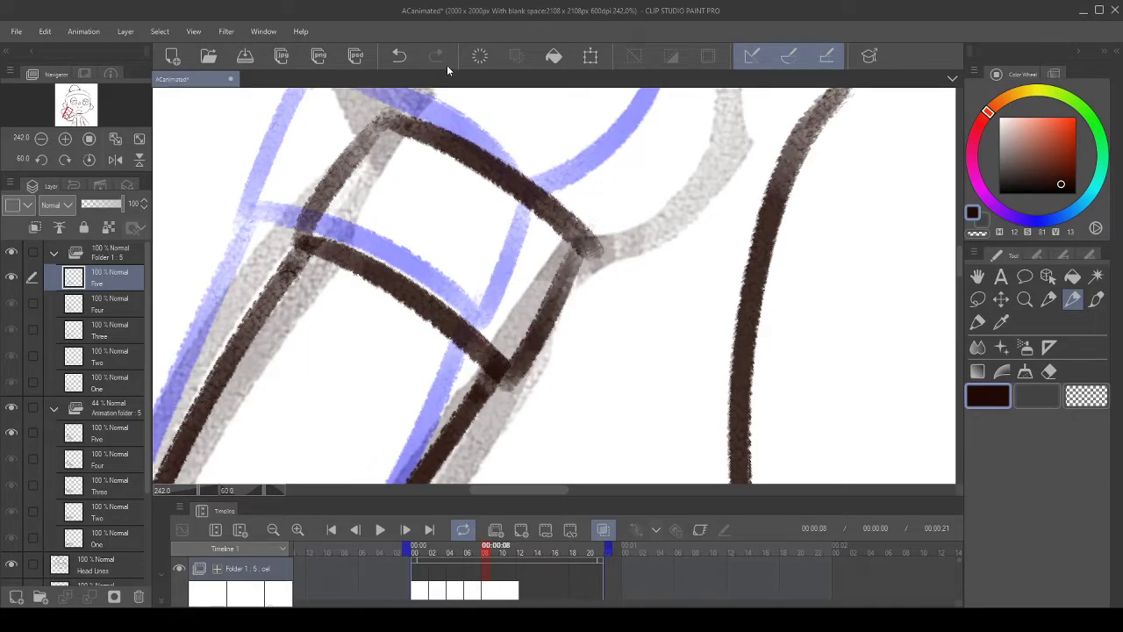
click(406, 58)
mouse_move(501, 361)
mouse_down()
mouse_move(483, 342)
mouse_move(566, 233)
mouse_move(587, 276)
mouse_up()
- Trim the overshooting line at the cuff's upper corner nearest the face with transparent colour, and undo the last erasure
click(1086, 396)
drag(588, 201, 588, 280)
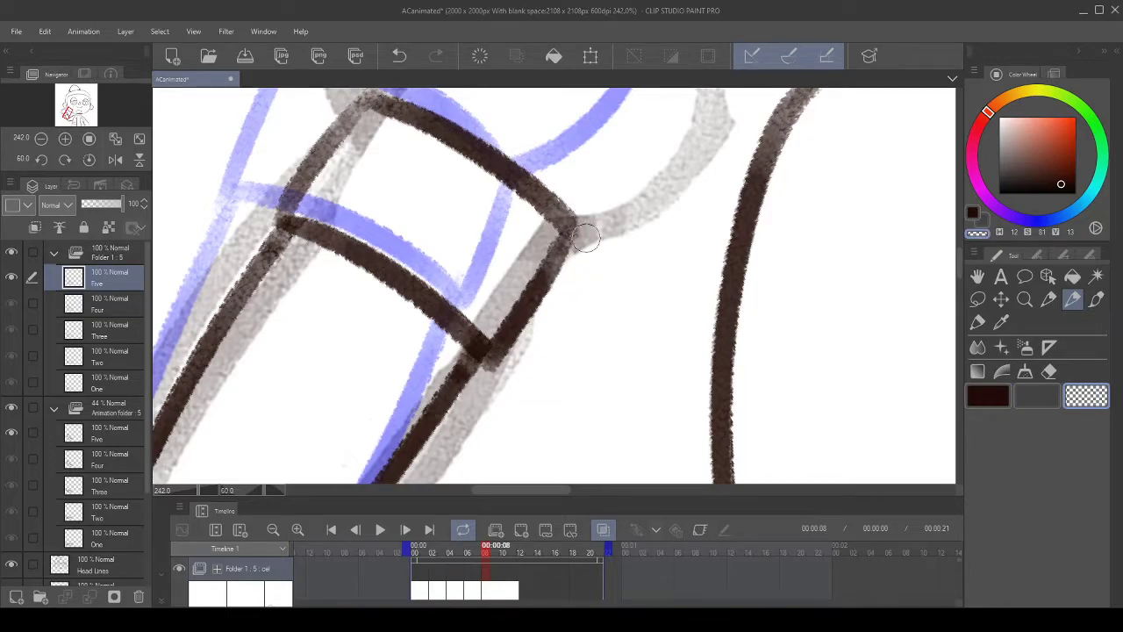
drag(599, 226, 545, 399)
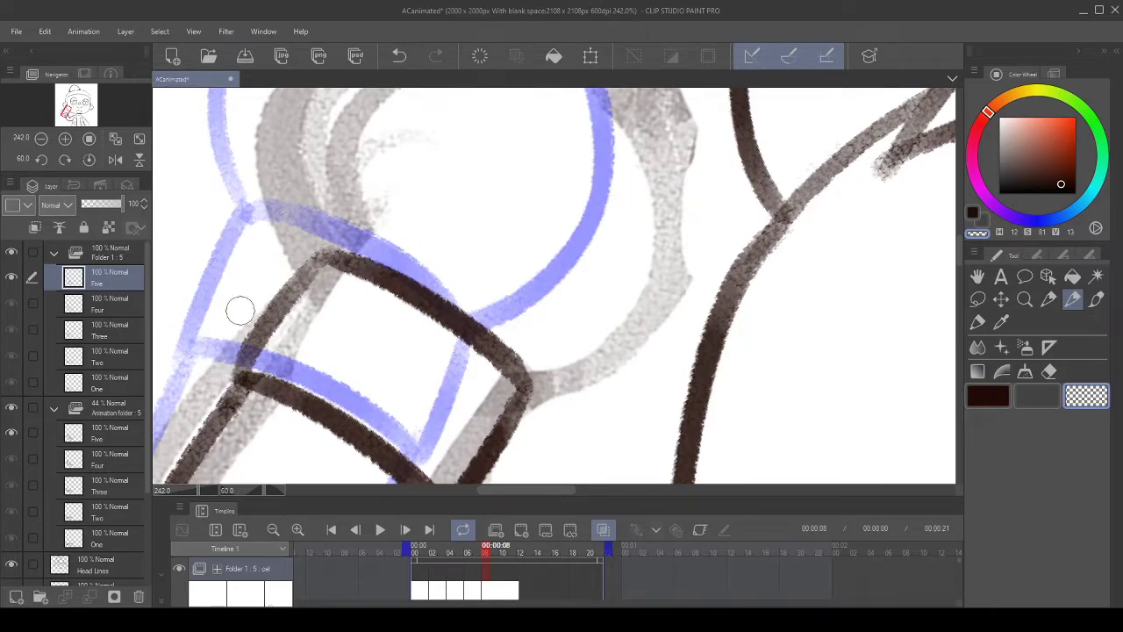
scroll(376, 176, down, 3)
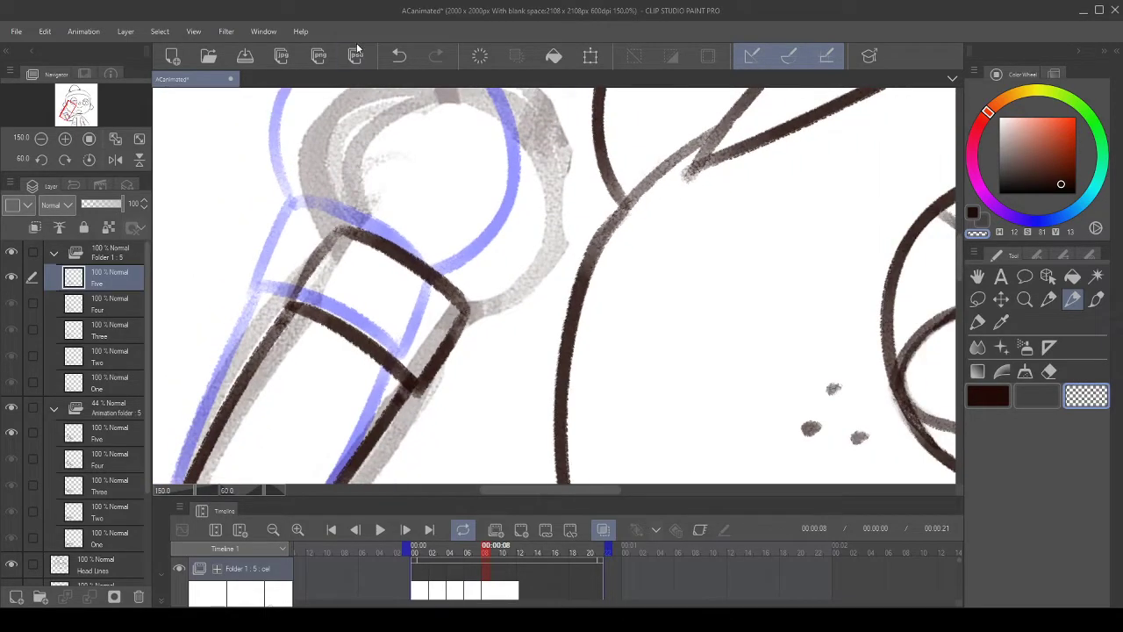
click(401, 57)
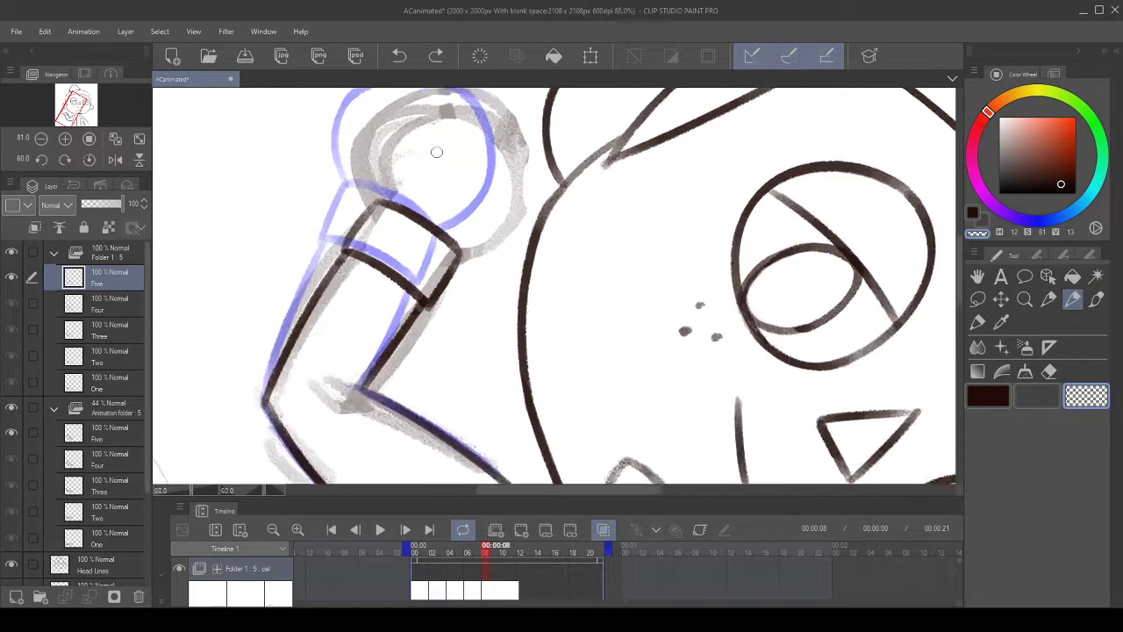
- Switch back to the dark line colour, reset the canvas rotation and flip the view horizontally around the hand
key(c)
mouse_move(451, 232)
mouse_down()
mouse_move(483, 251)
mouse_move(470, 317)
mouse_up()
click(64, 159)
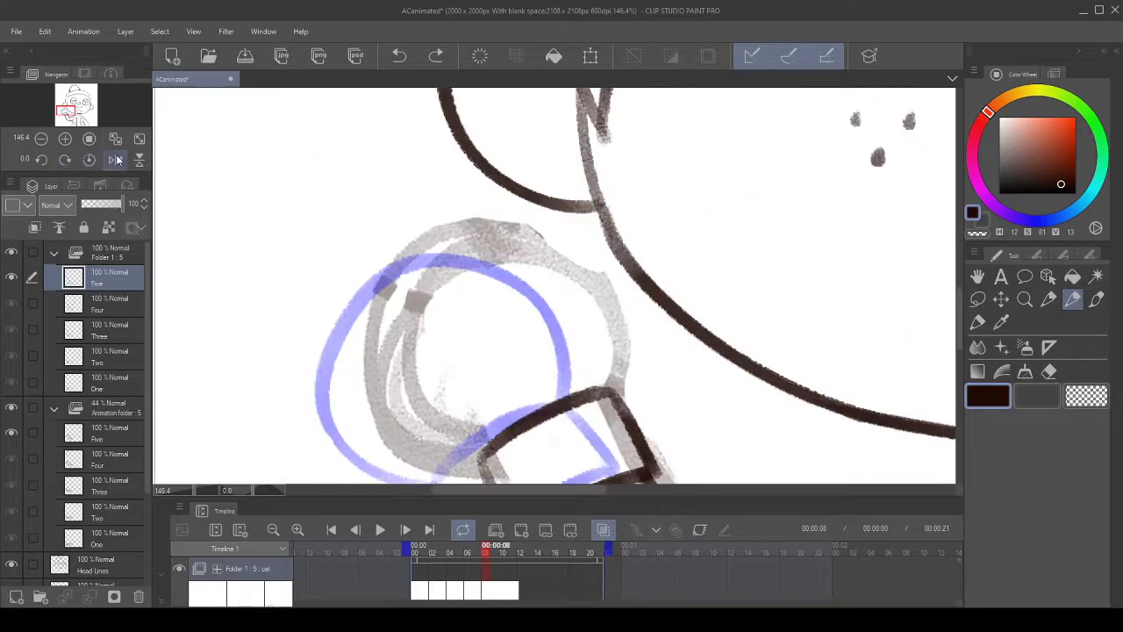
click(115, 159)
drag(553, 349, 374, 281)
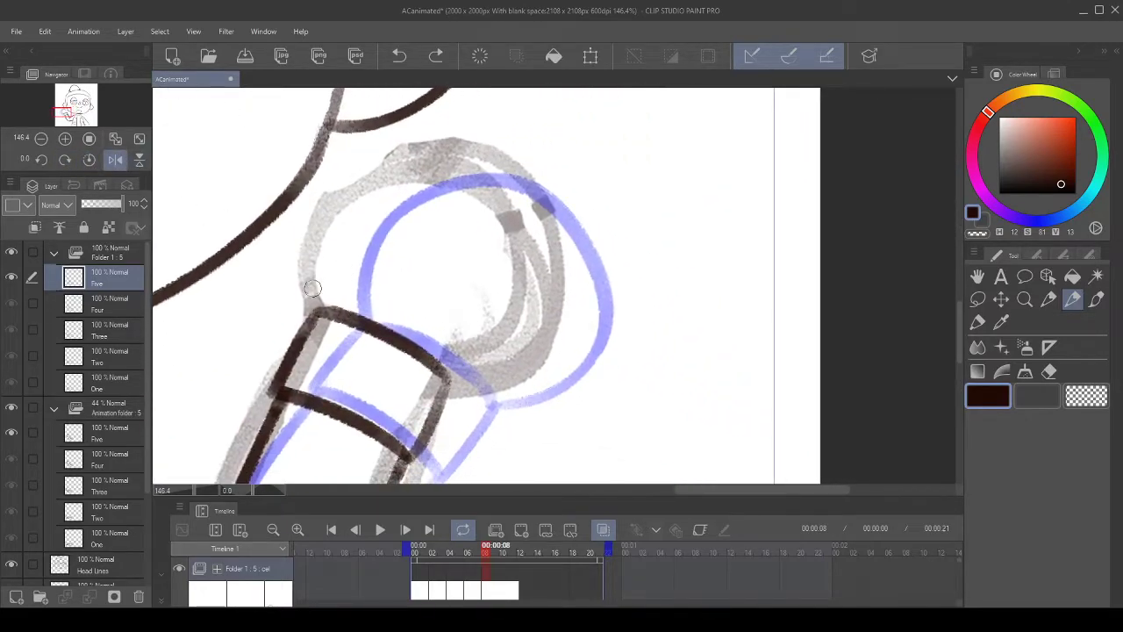
- Try to ink the hand's round outline from the cuff's upper corner over the sketch, undoing and retrying the stroke
drag(312, 307, 561, 256)
click(399, 55)
mouse_move(324, 299)
mouse_down()
mouse_move(464, 145)
mouse_move(546, 327)
mouse_up()
click(399, 55)
mouse_move(326, 312)
mouse_down()
mouse_move(312, 246)
mouse_move(520, 322)
mouse_up()
click(399, 55)
drag(312, 303, 522, 307)
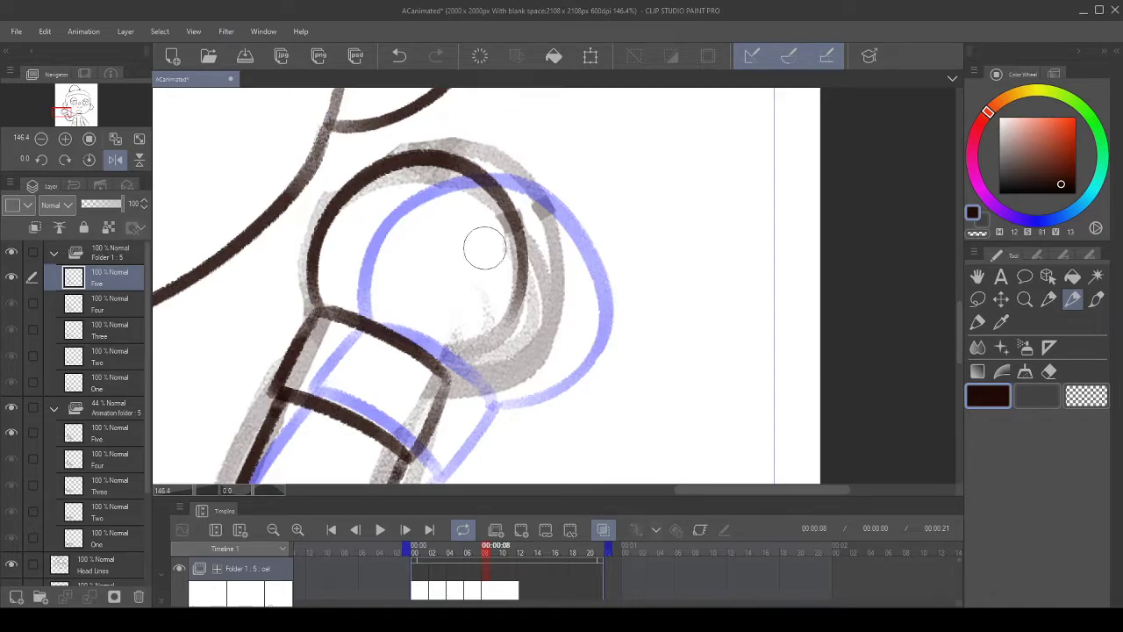
mouse_move(495, 268)
mouse_down()
mouse_move(522, 308)
mouse_move(516, 245)
mouse_move(457, 198)
mouse_move(459, 181)
mouse_move(511, 179)
mouse_move(406, 208)
mouse_move(470, 155)
mouse_move(418, 231)
mouse_move(471, 151)
mouse_move(442, 227)
mouse_up()
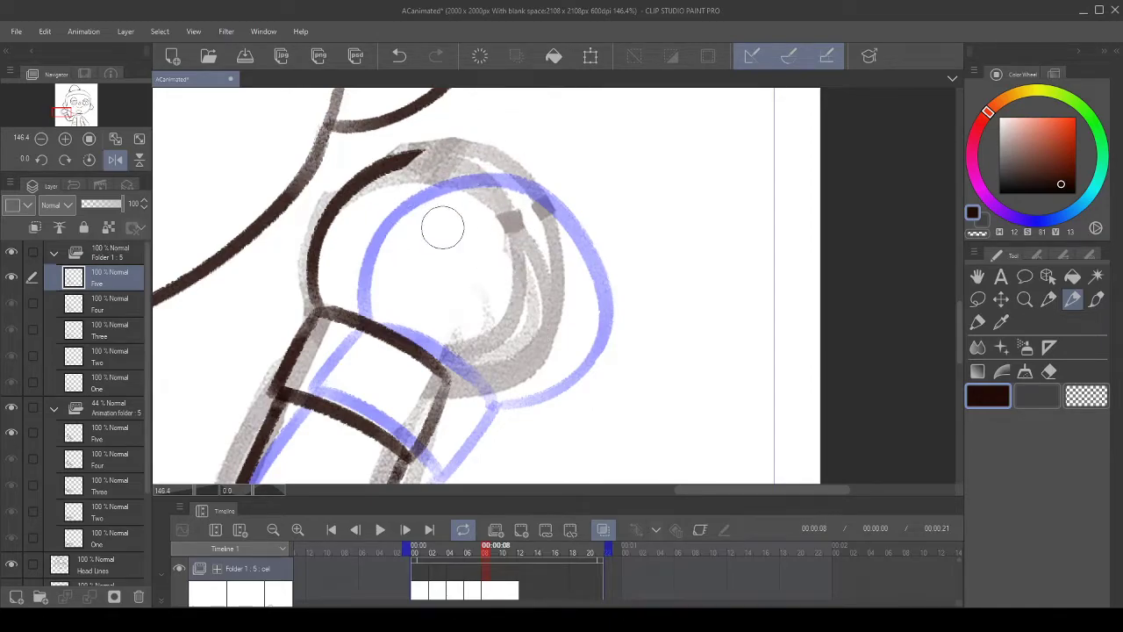
- Rotate the canvas view to -90 degrees and undo the partial hand strokes
click(41, 160)
click(41, 159)
click(42, 159)
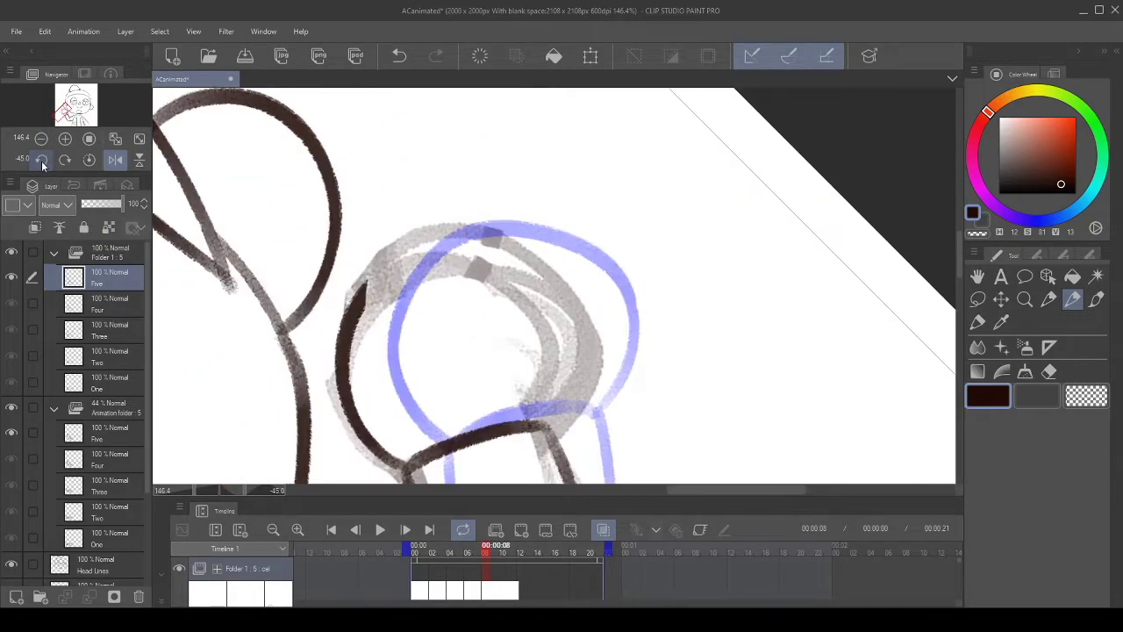
click(41, 159)
click(41, 160)
click(41, 160)
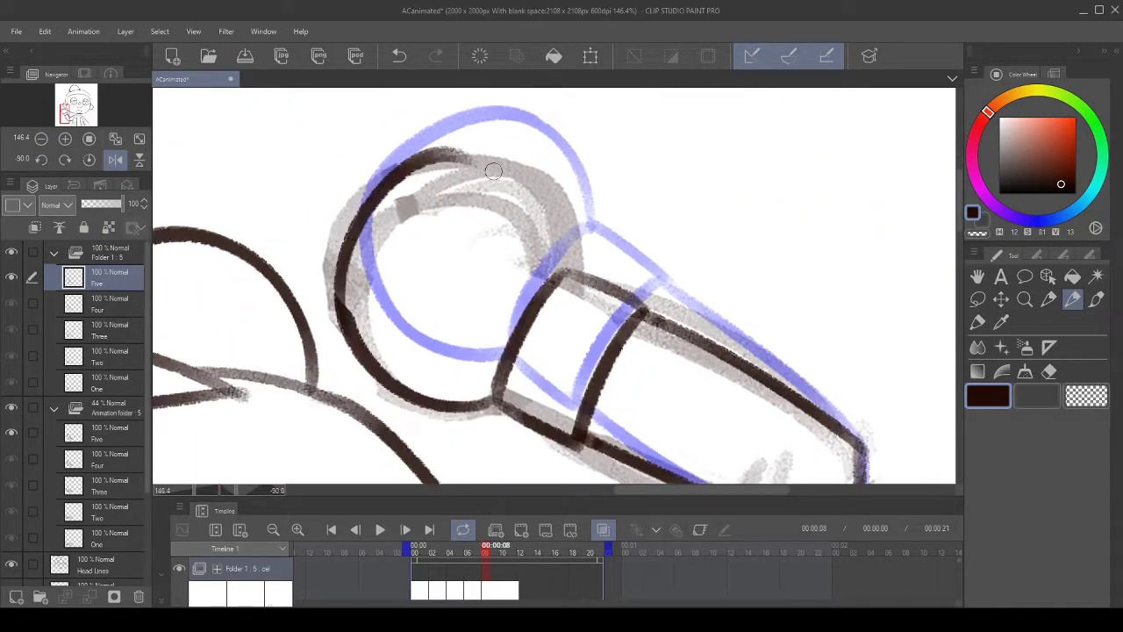
click(401, 56)
click(401, 56)
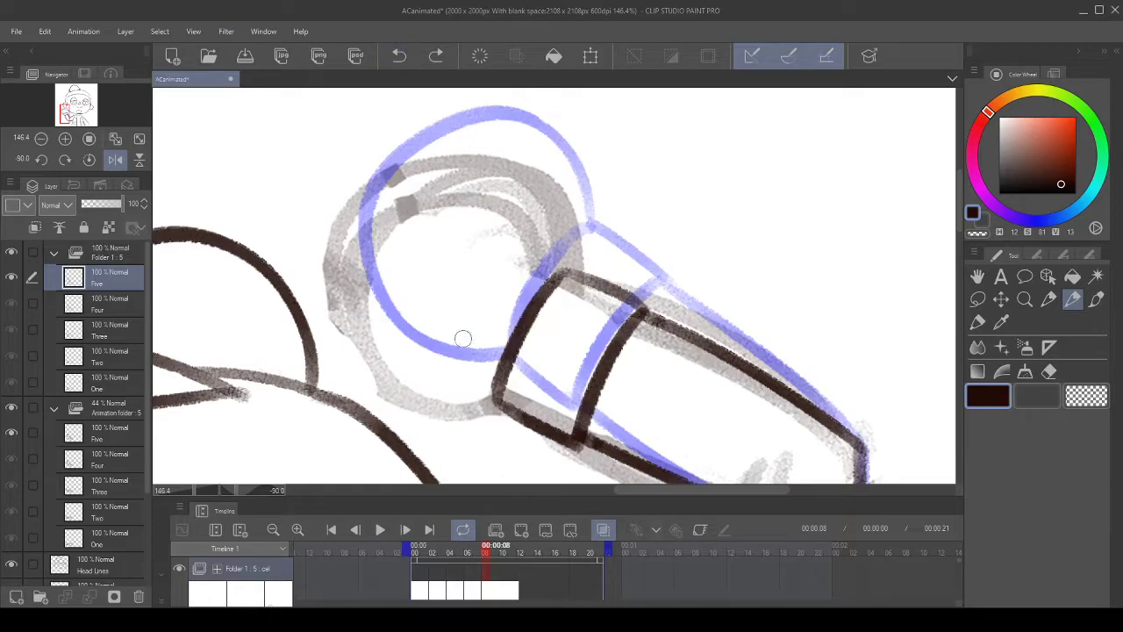
- Ink the round hand outline between the cuff's upper corners, reset the canvas rotation, and erase the line end inside the cuff
drag(494, 400, 575, 320)
click(399, 55)
drag(490, 396, 544, 334)
click(400, 55)
drag(488, 395, 500, 361)
click(89, 159)
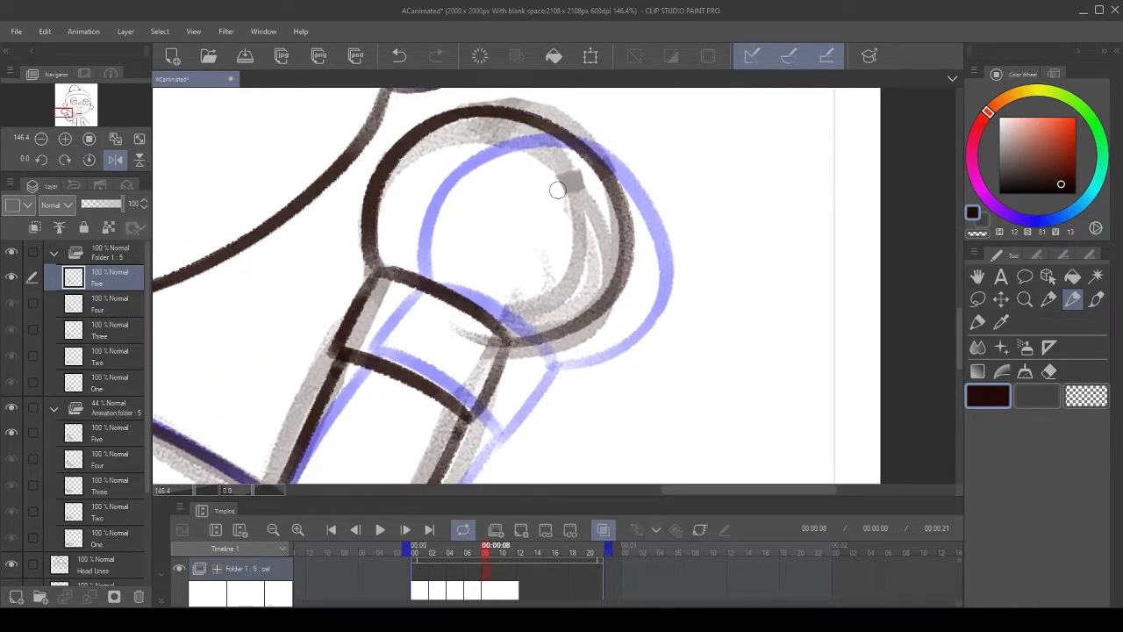
key(c)
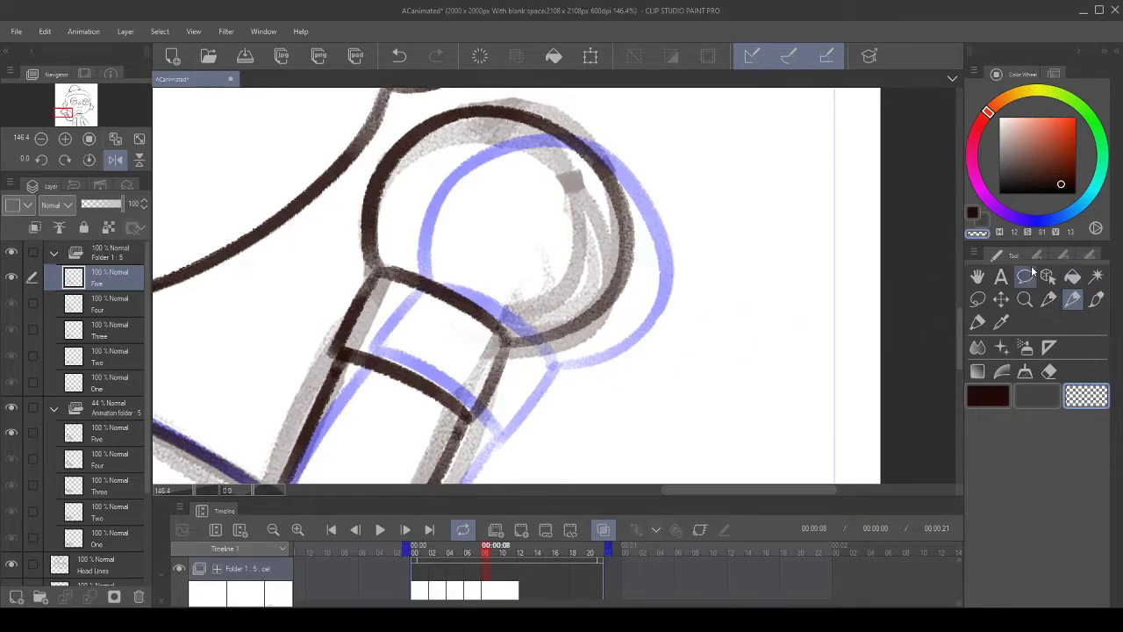
- Lasso the hand outline, transform it by pulling its outer corners slightly inward, apply the change, and deselect
key(m)
mouse_move(520, 328)
mouse_down()
mouse_move(672, 287)
mouse_move(676, 149)
mouse_move(592, 103)
mouse_move(541, 94)
mouse_move(425, 105)
mouse_move(392, 125)
mouse_move(365, 170)
mouse_move(364, 263)
mouse_up()
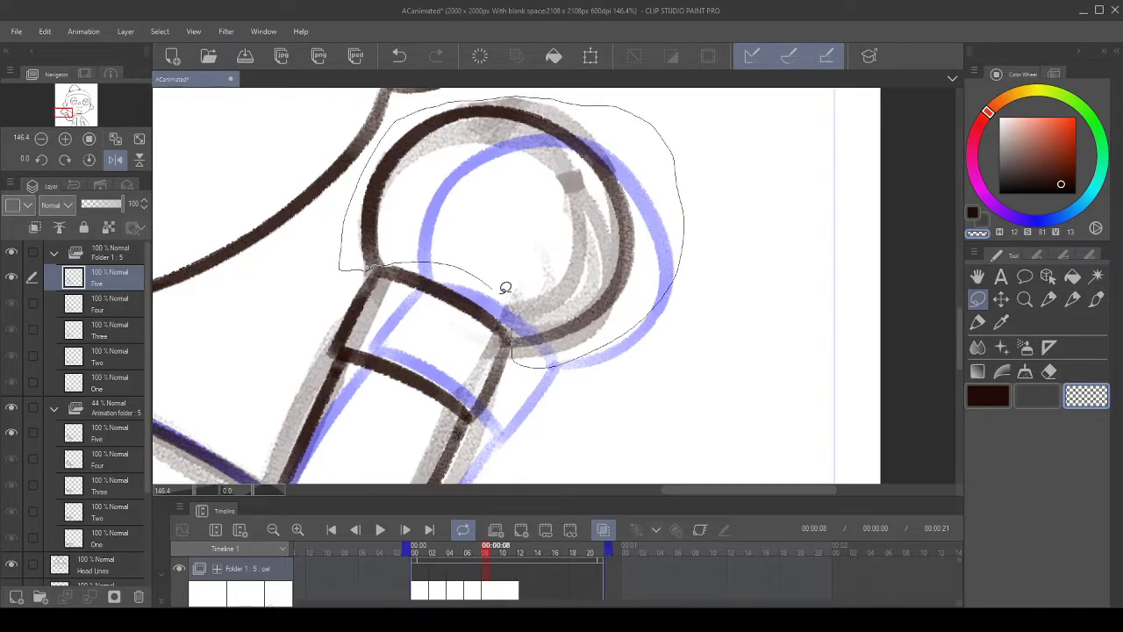
drag(502, 286, 518, 326)
scroll(624, 306, down, 2)
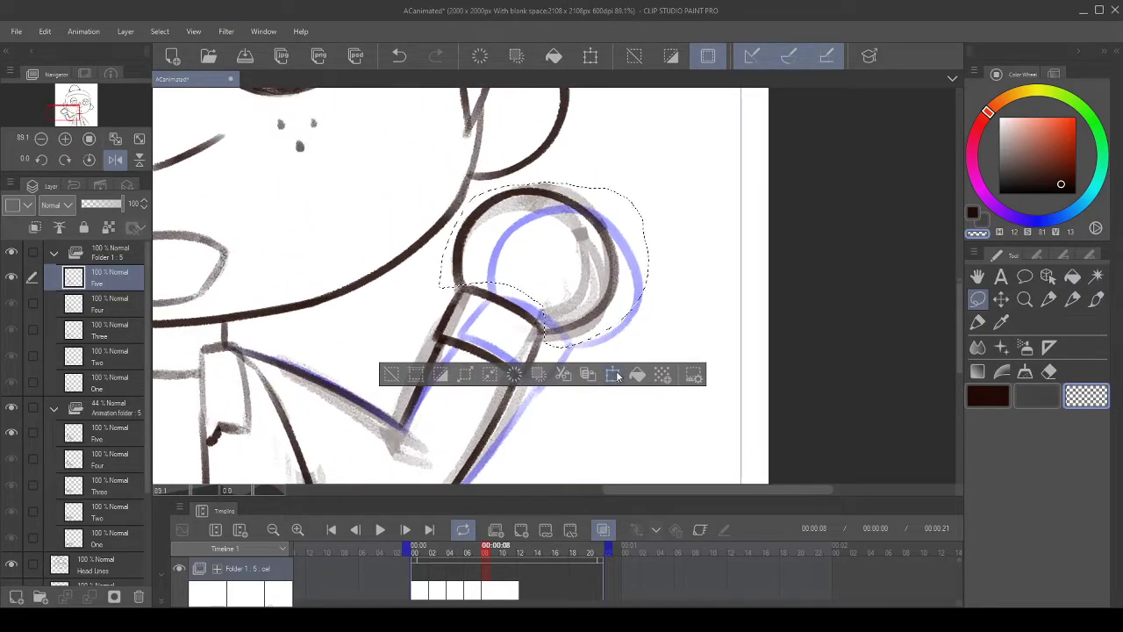
click(616, 375)
drag(645, 344, 638, 340)
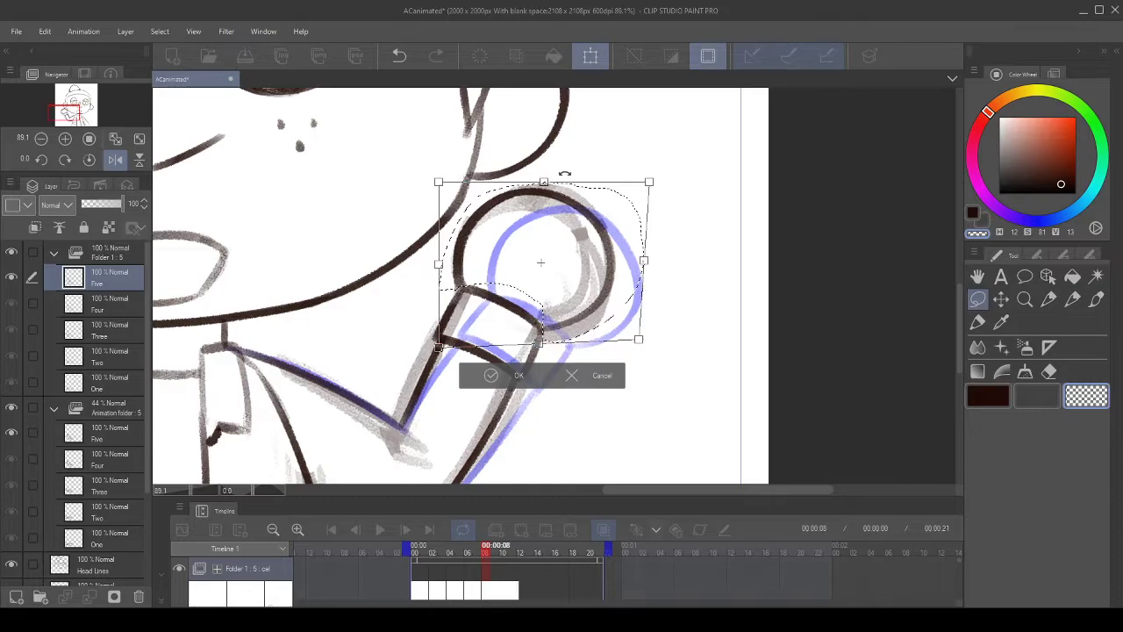
click(398, 55)
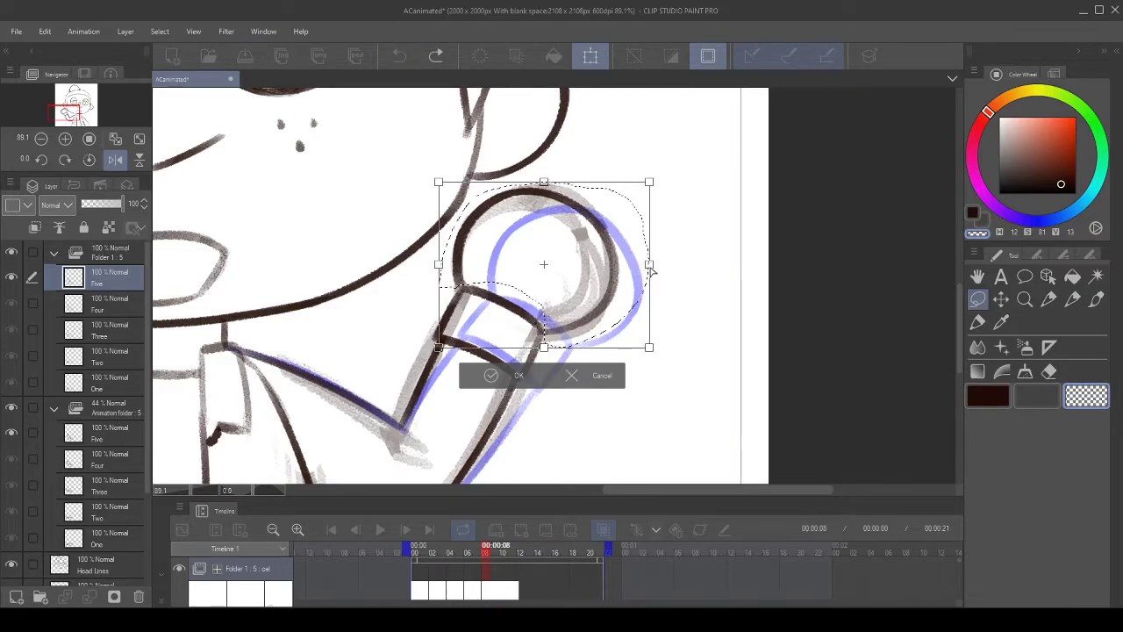
drag(649, 272, 653, 273)
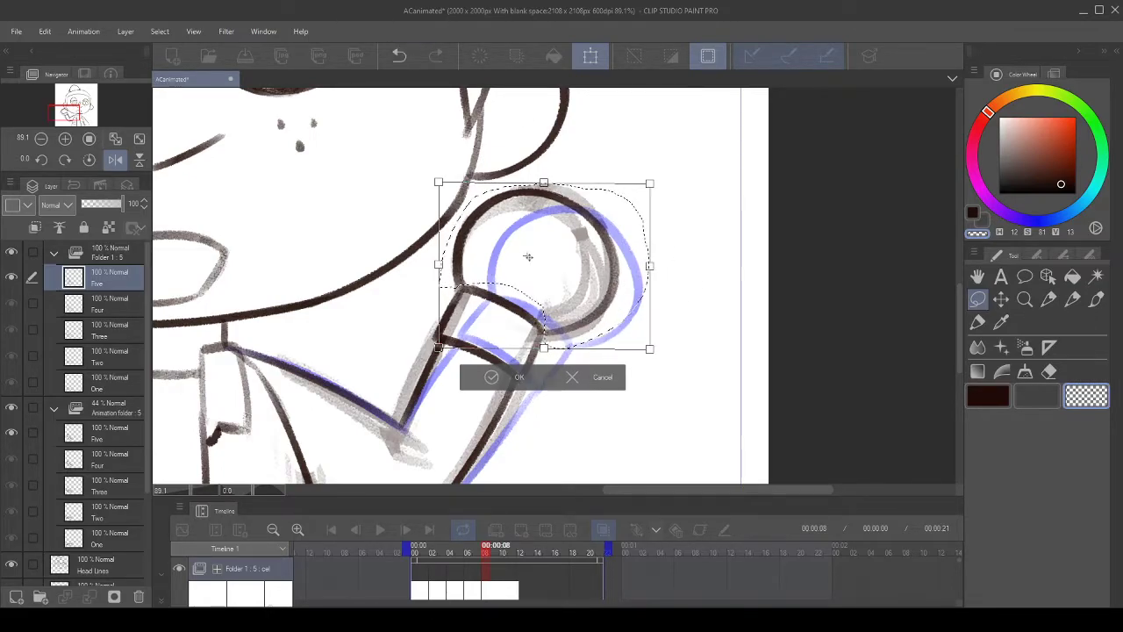
drag(652, 347, 643, 340)
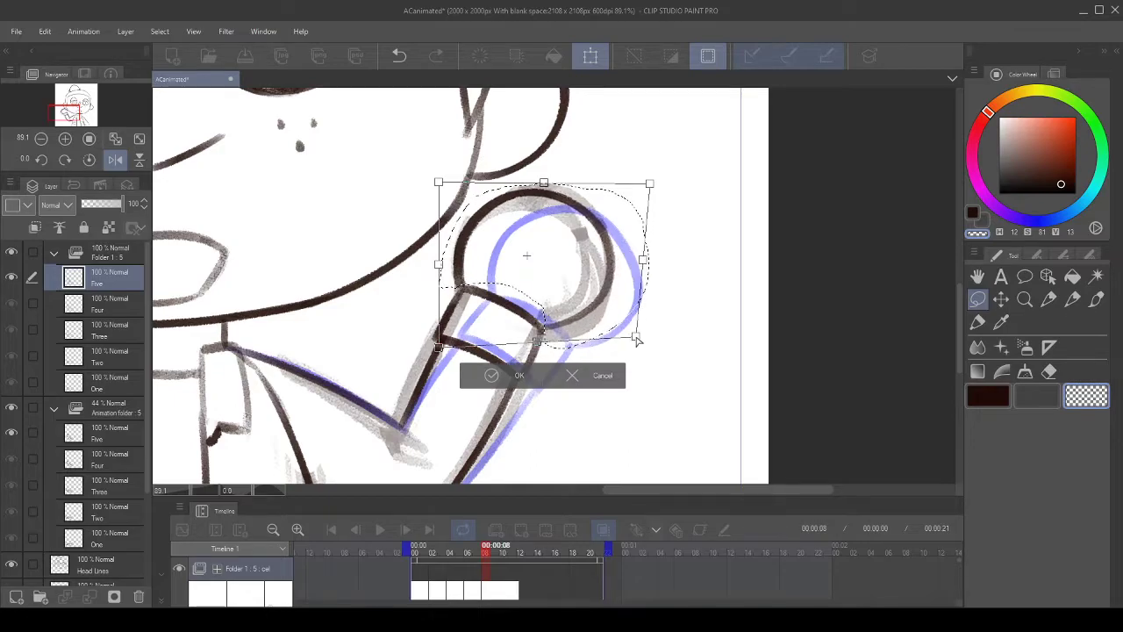
drag(650, 183, 638, 177)
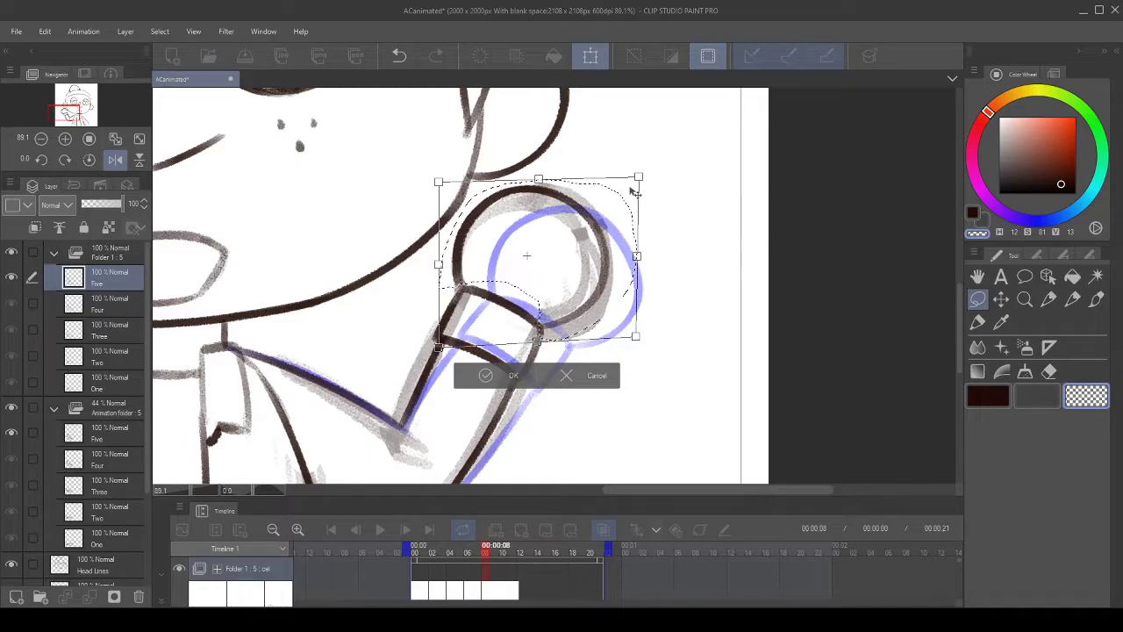
click(483, 374)
scroll(387, 334, down, 3)
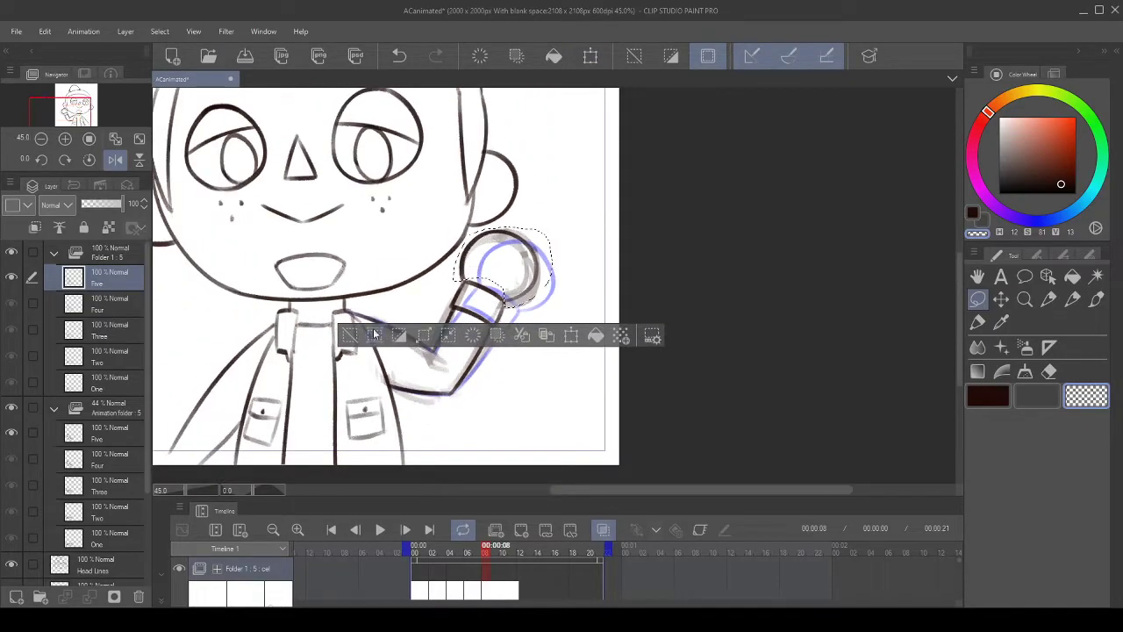
click(348, 336)
- Turn off the horizontal flip of the canvas view and check the inked arm and hand against the whole character
scroll(349, 336, down, 2)
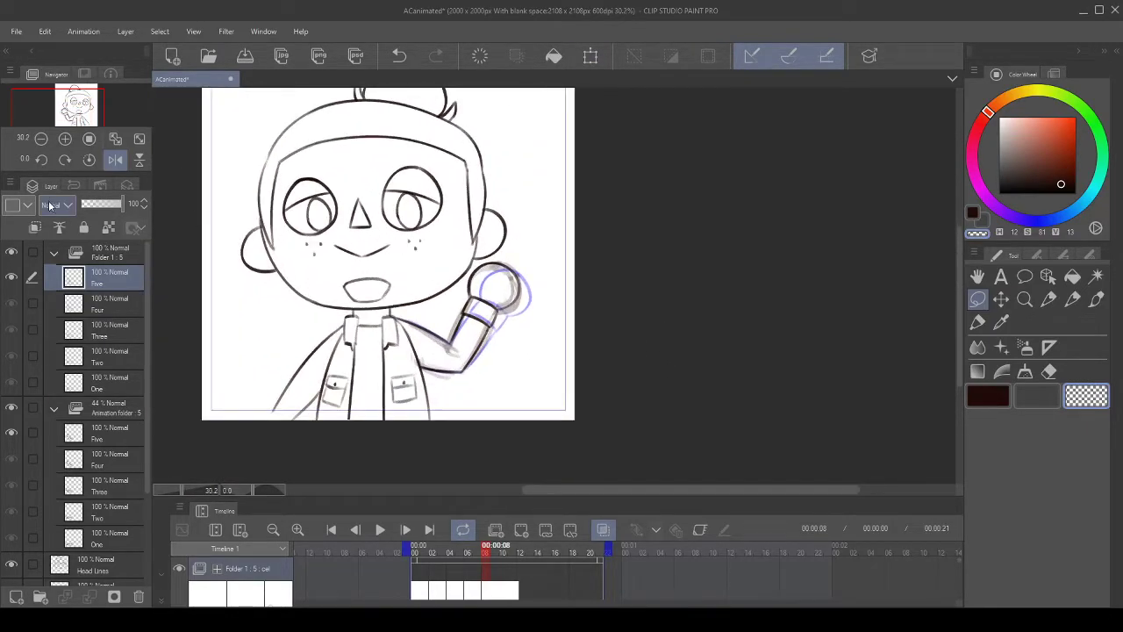
click(115, 159)
scroll(488, 250, down, 1)
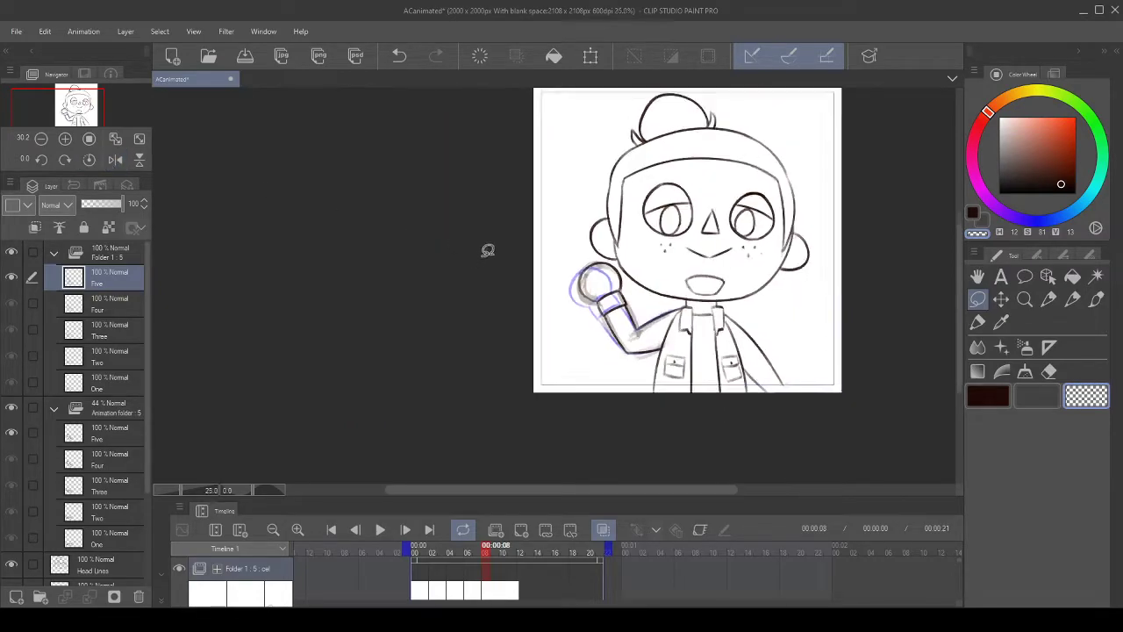
scroll(488, 250, up, 1)
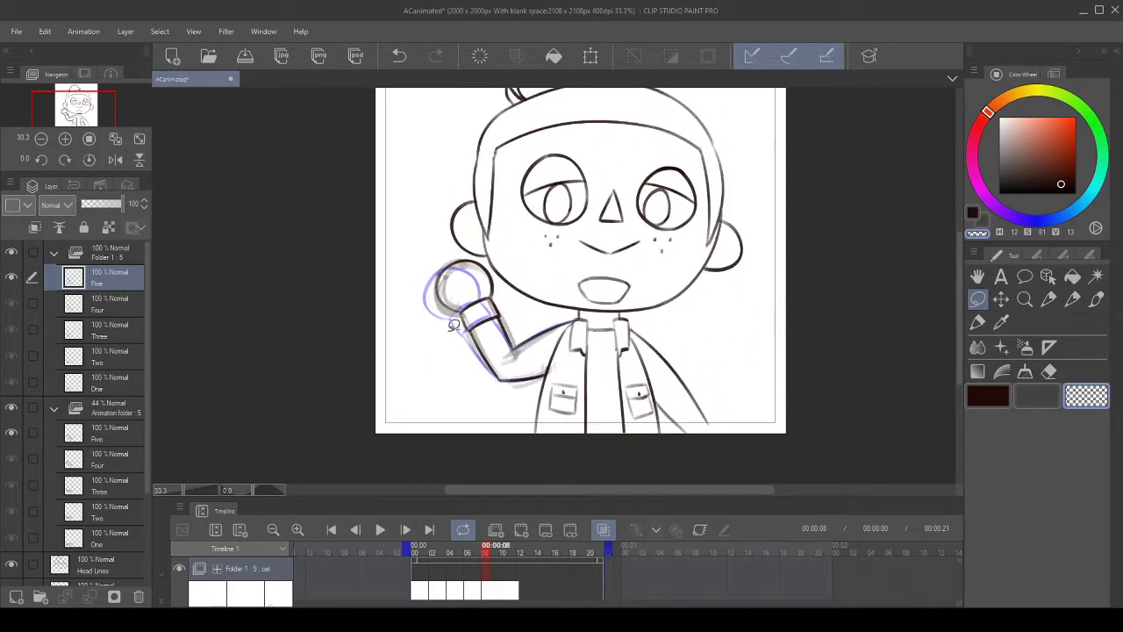
scroll(470, 329, up, 2)
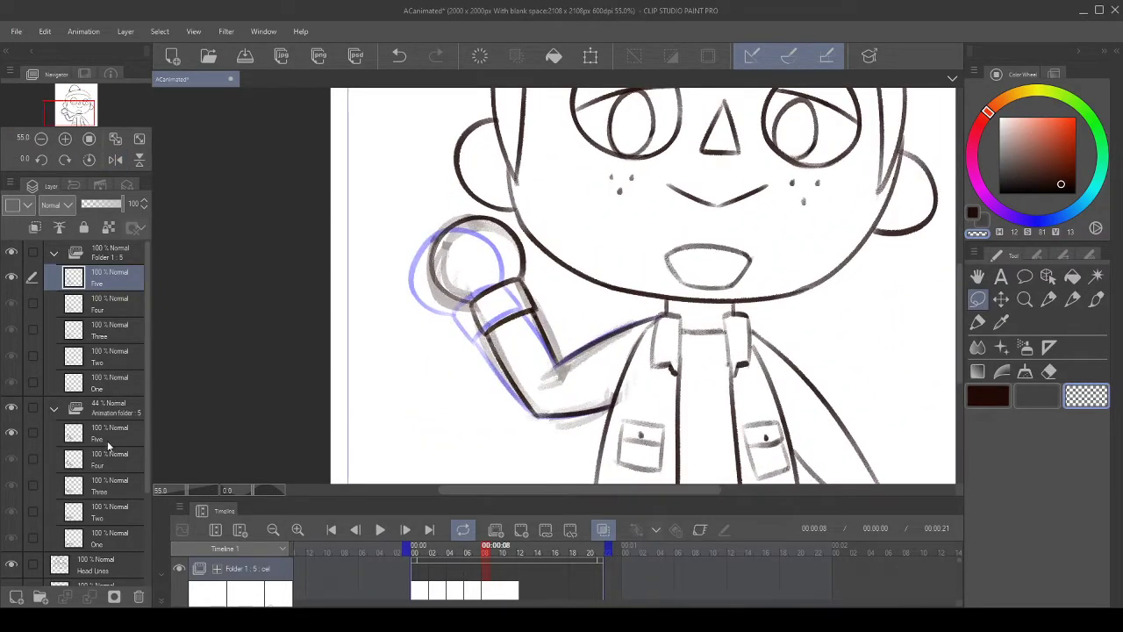
- Select the rough sketch's animation folder and examine the order of its cels along the timeline
click(112, 409)
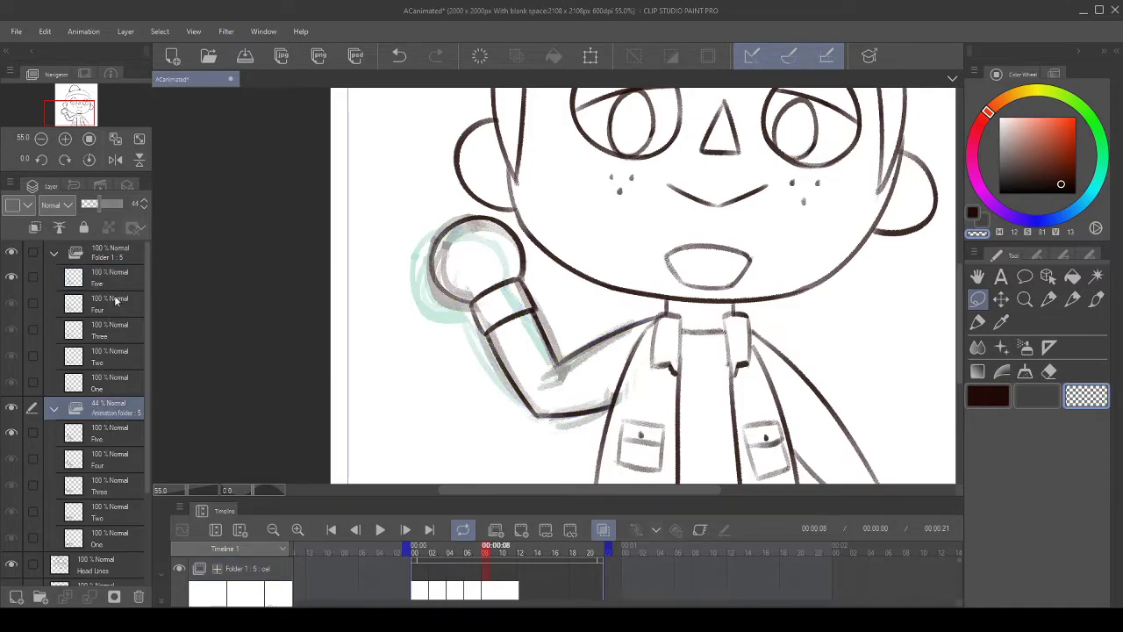
scroll(516, 346, down, 2)
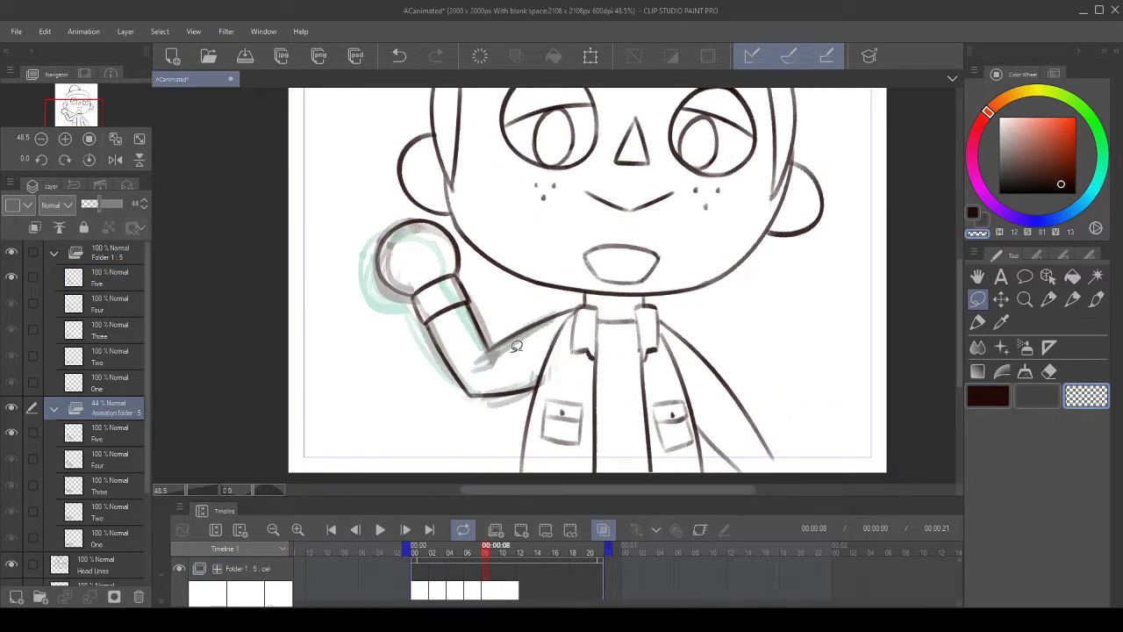
scroll(741, 579, down, 2)
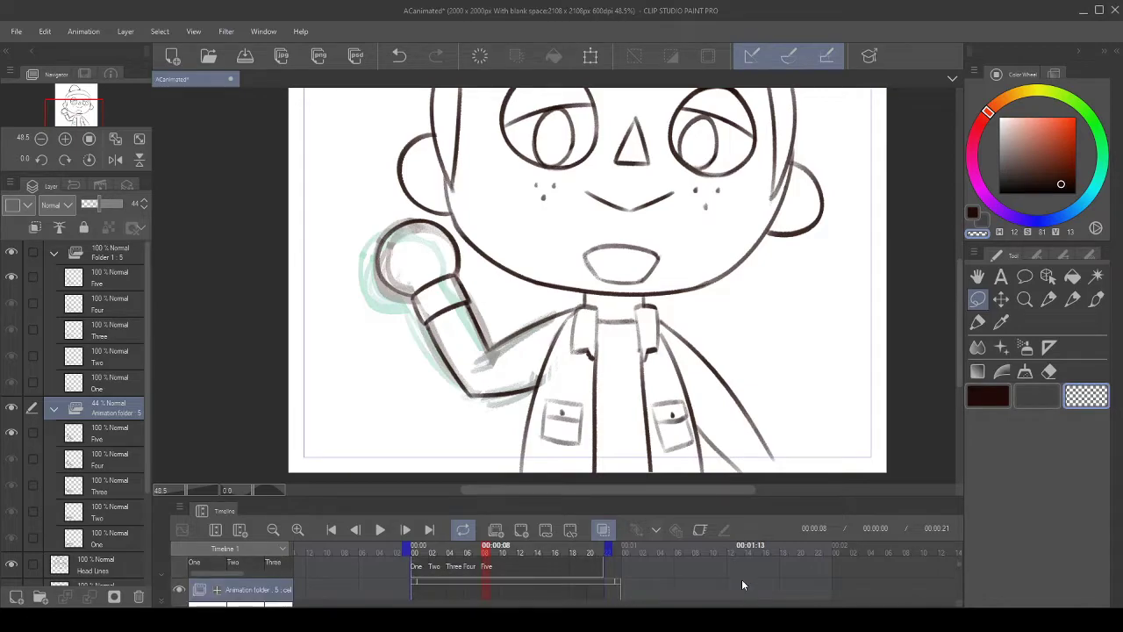
scroll(741, 579, down, 3)
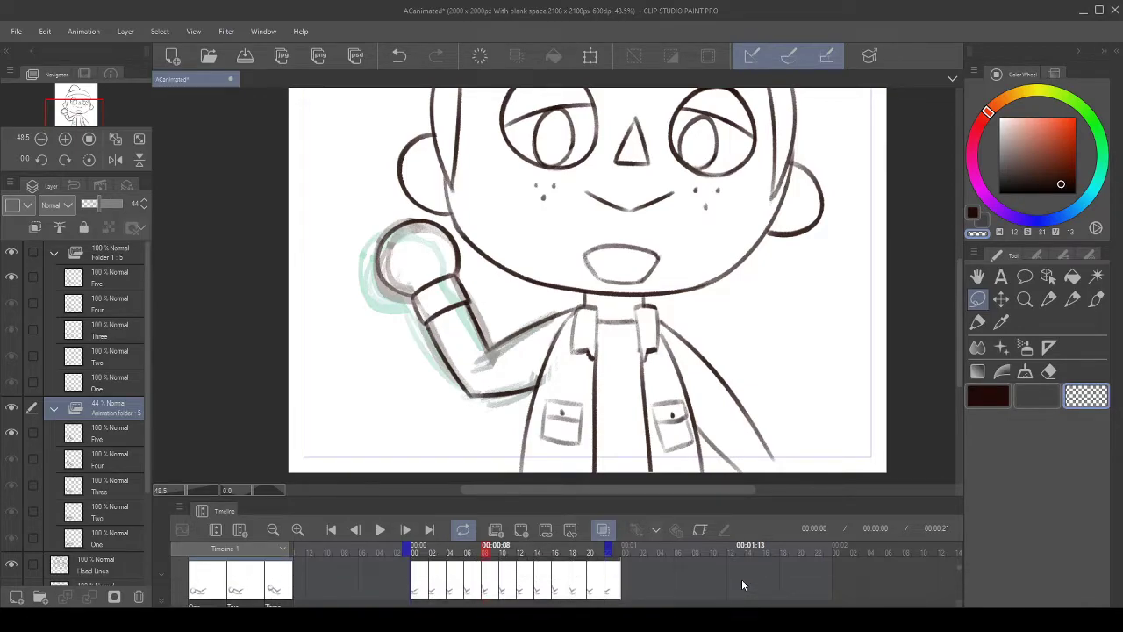
scroll(742, 579, up, 2)
scroll(742, 579, down, 3)
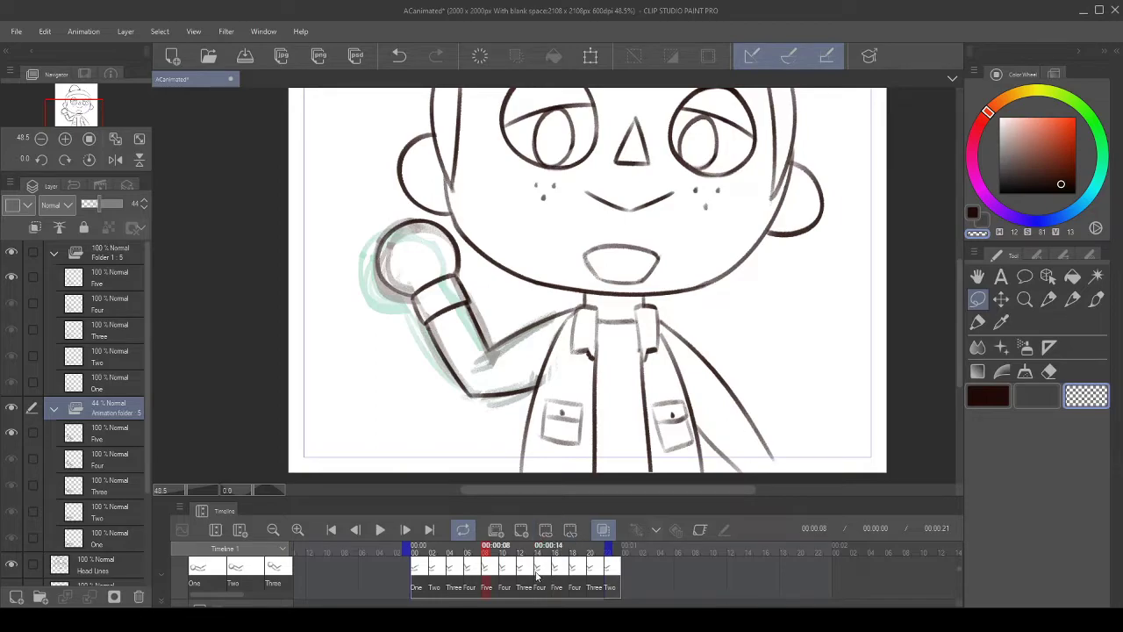
scroll(538, 571, up, 3)
scroll(538, 572, down, 2)
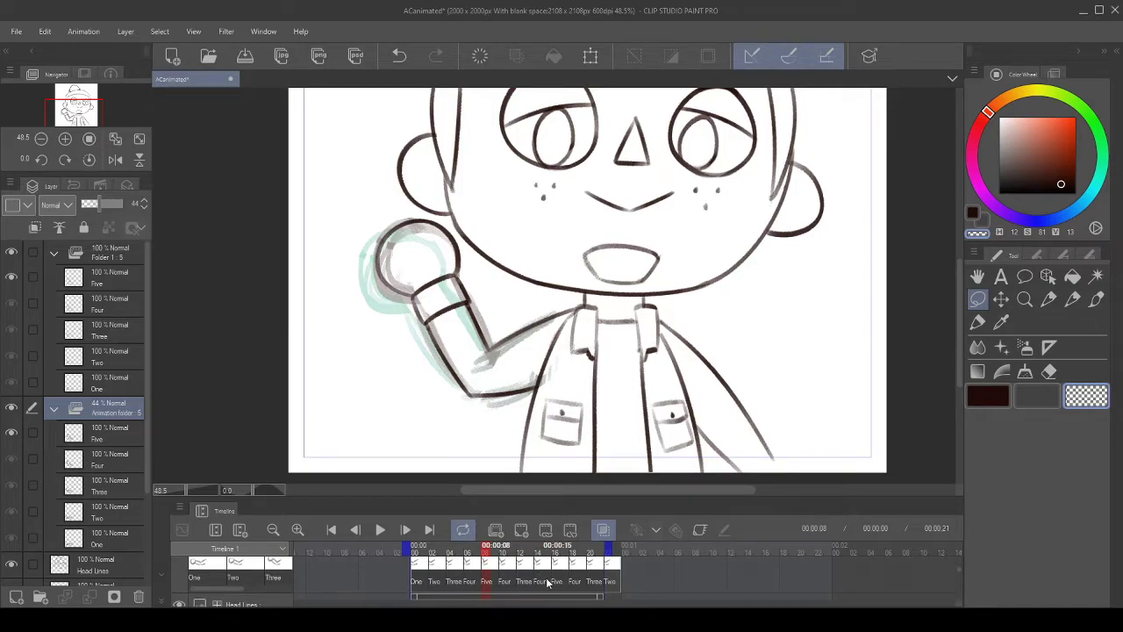
- Assign cels Four, Three and Four to frames 10, 12 and 14 of the inked arm folder's timeline track
click(505, 584)
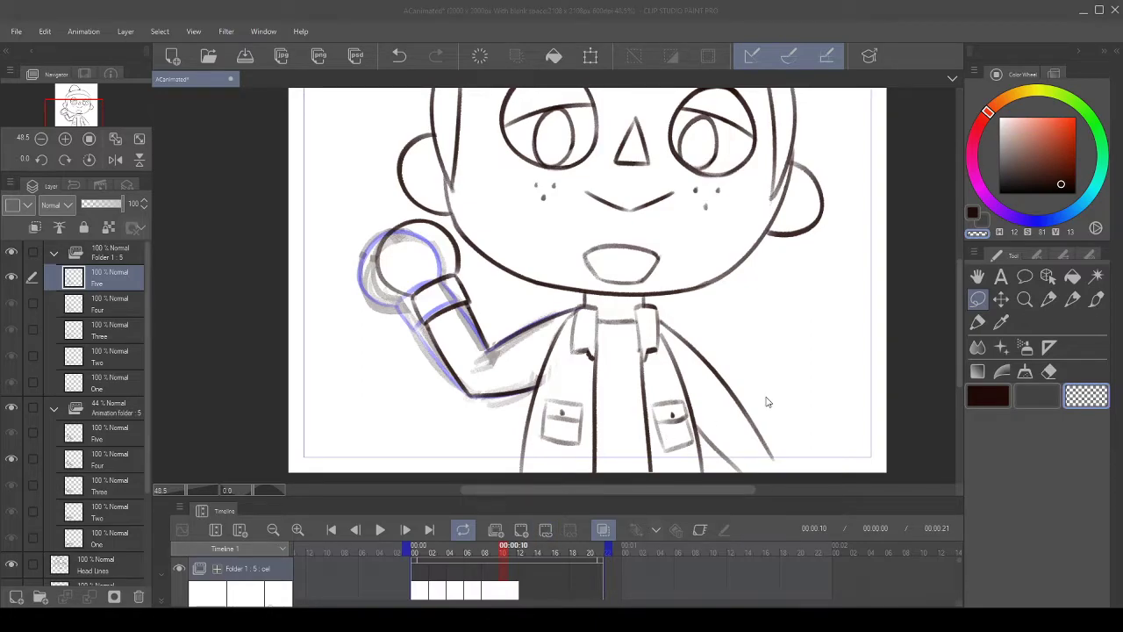
click(523, 559)
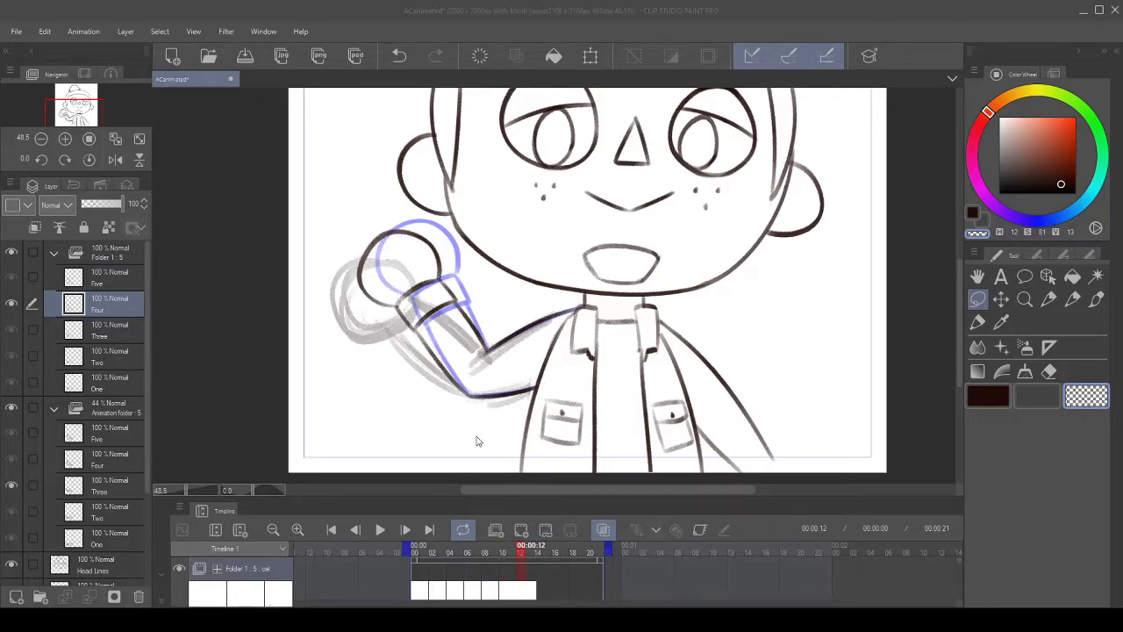
click(541, 583)
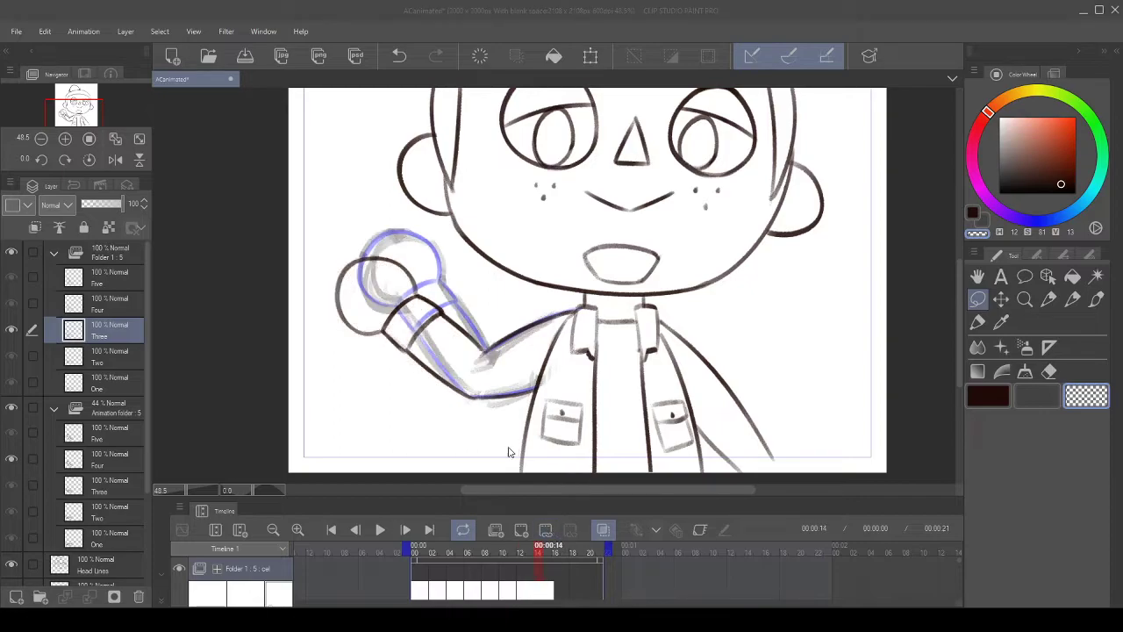
click(761, 400)
scroll(564, 579, down, 3)
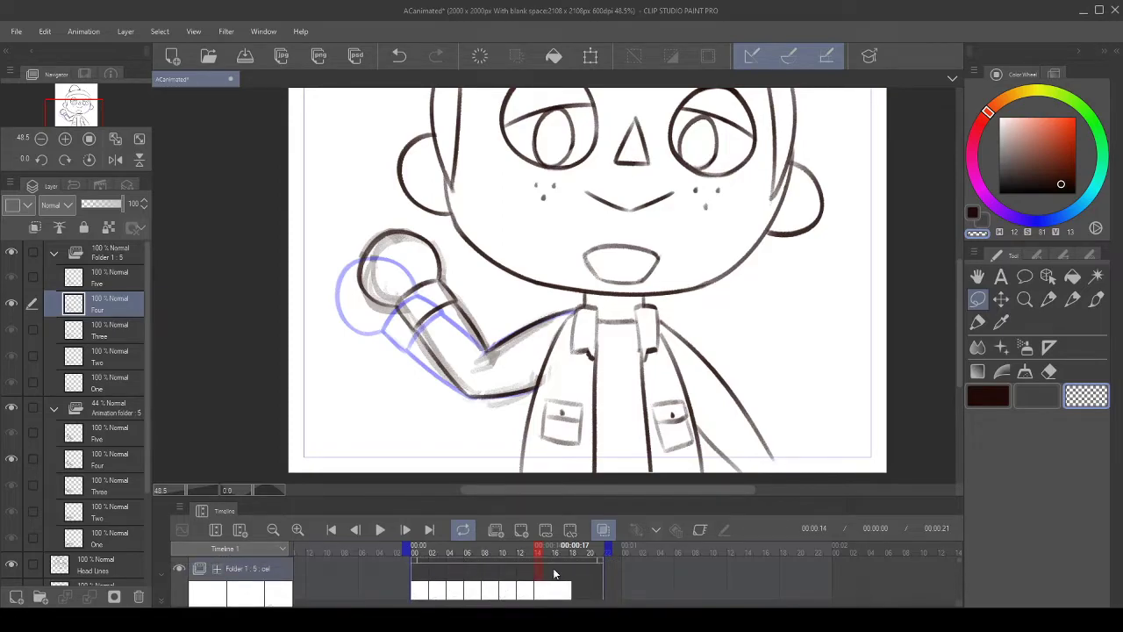
- Assign cel Five to frame 16 and cel Four to frame 18 of the inked arm track
click(556, 581)
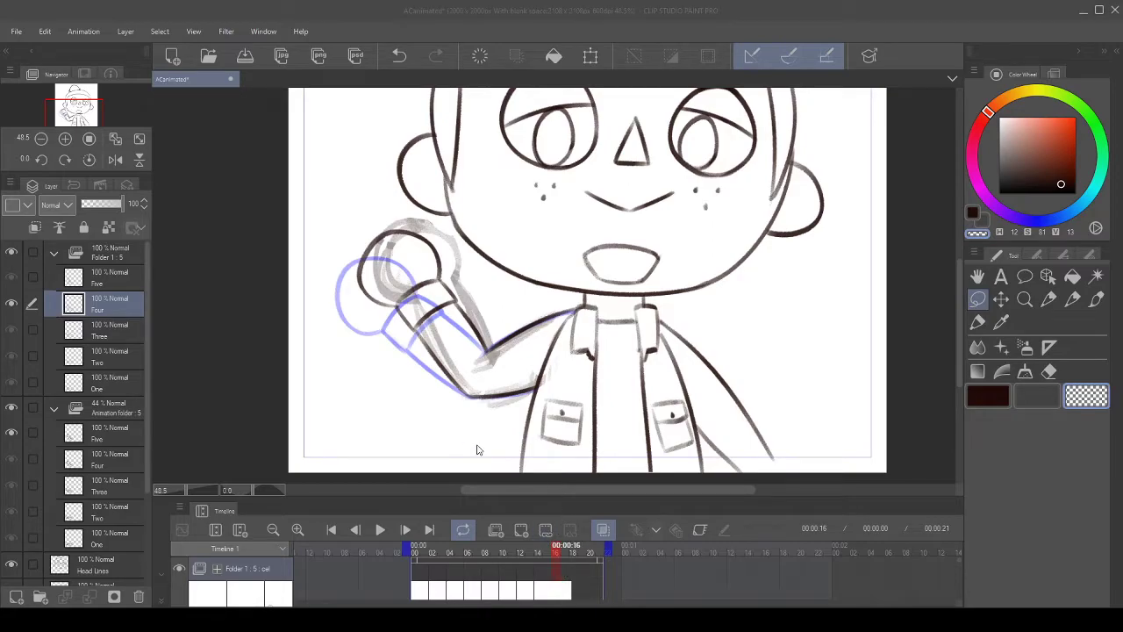
click(572, 583)
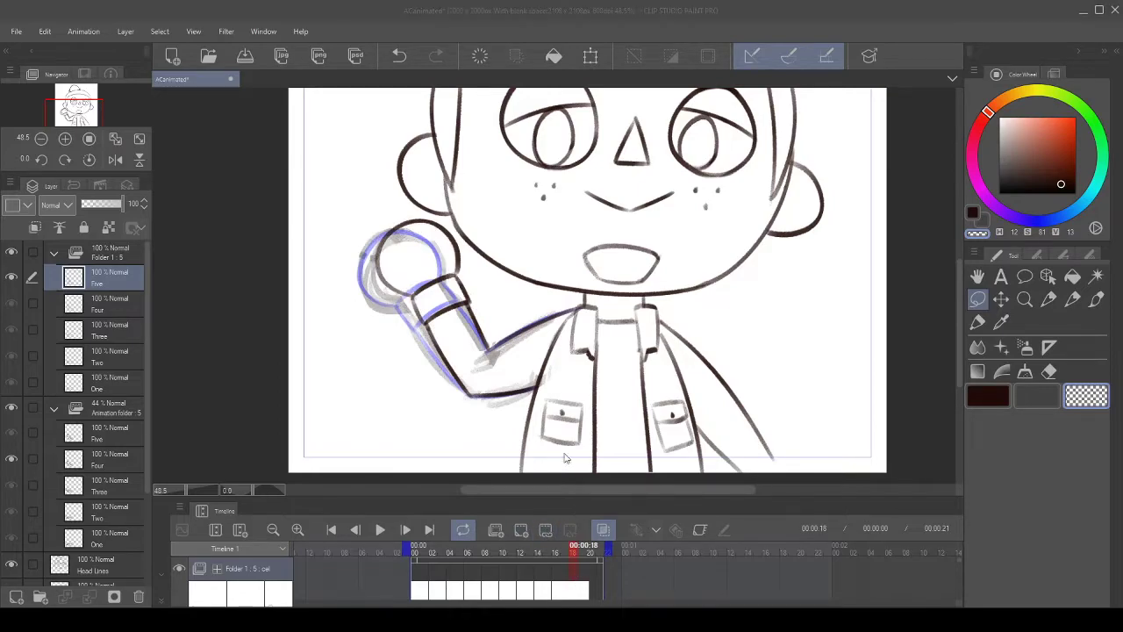
click(592, 581)
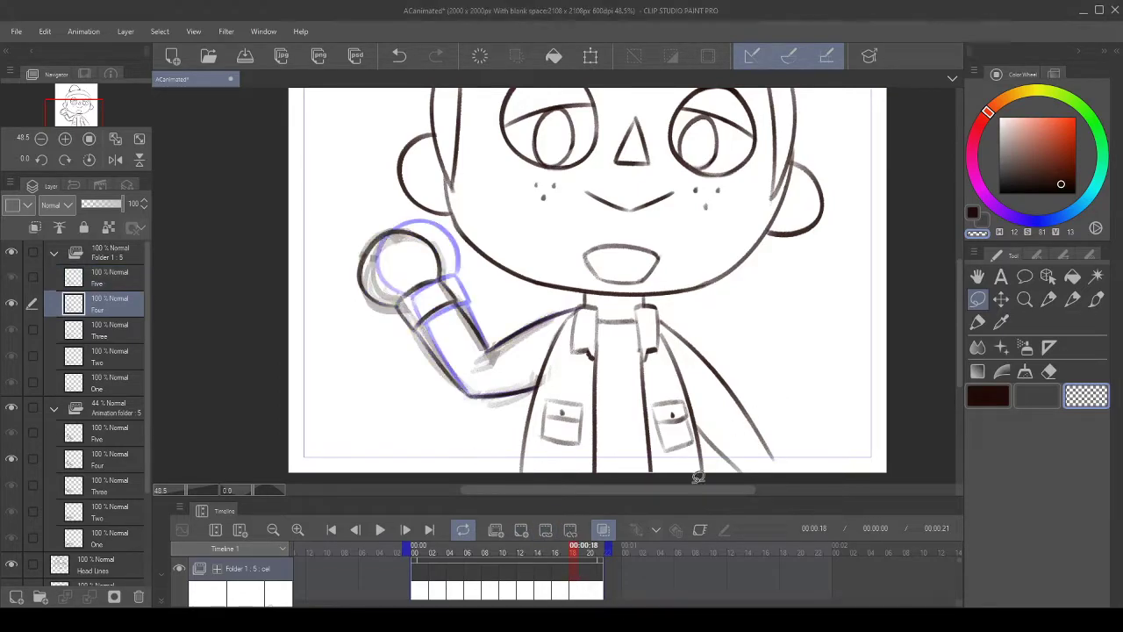
- Compare the inked and rough tracks' cel order, and assign cel Three to frame 20 of the inked arm track
click(590, 580)
scroll(593, 575, down, 3)
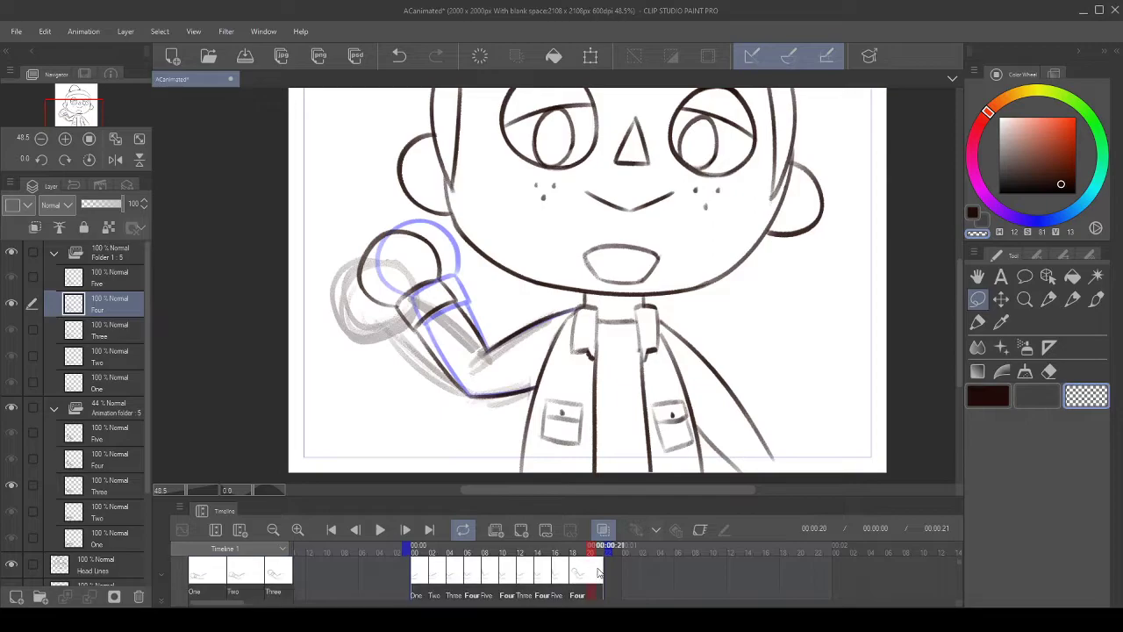
scroll(597, 572, down, 5)
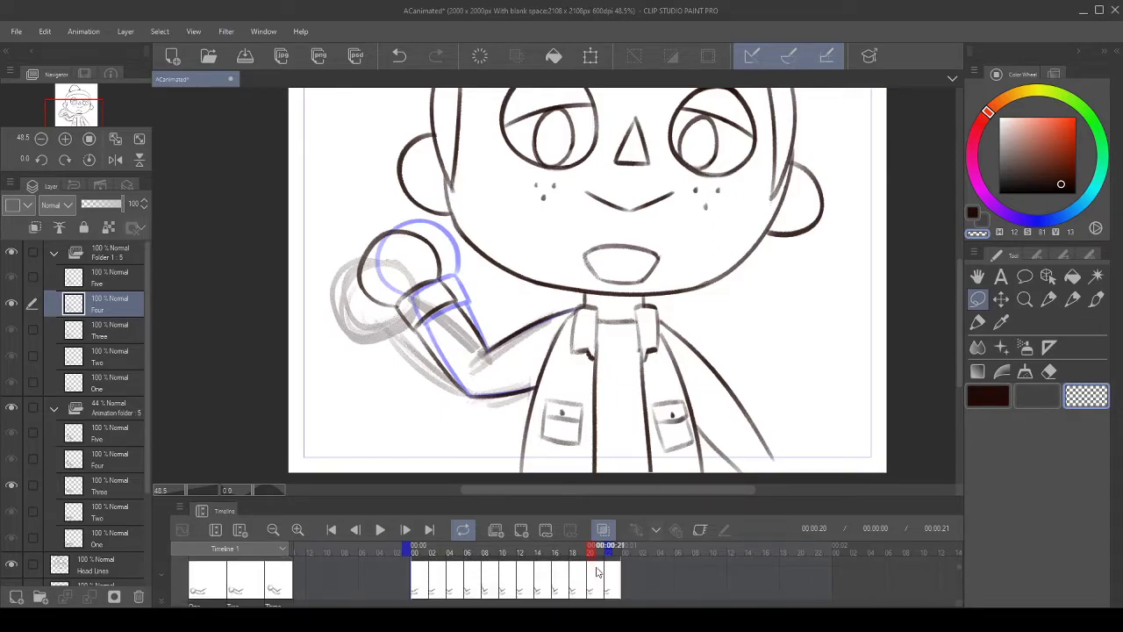
scroll(597, 572, up, 1)
scroll(596, 572, down, 1)
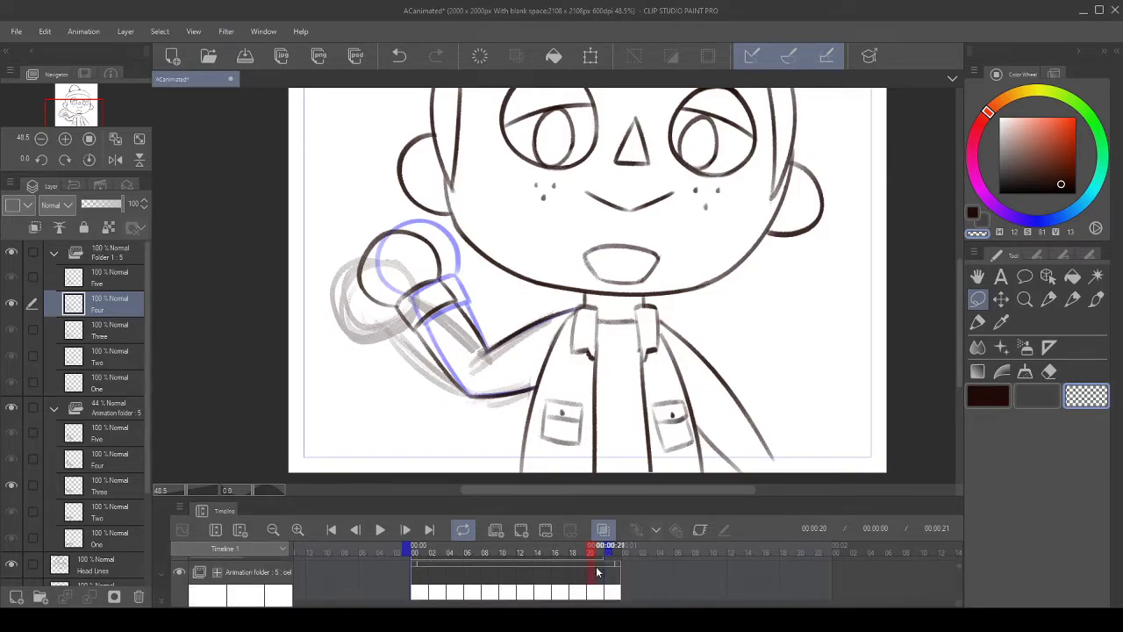
scroll(597, 572, up, 1)
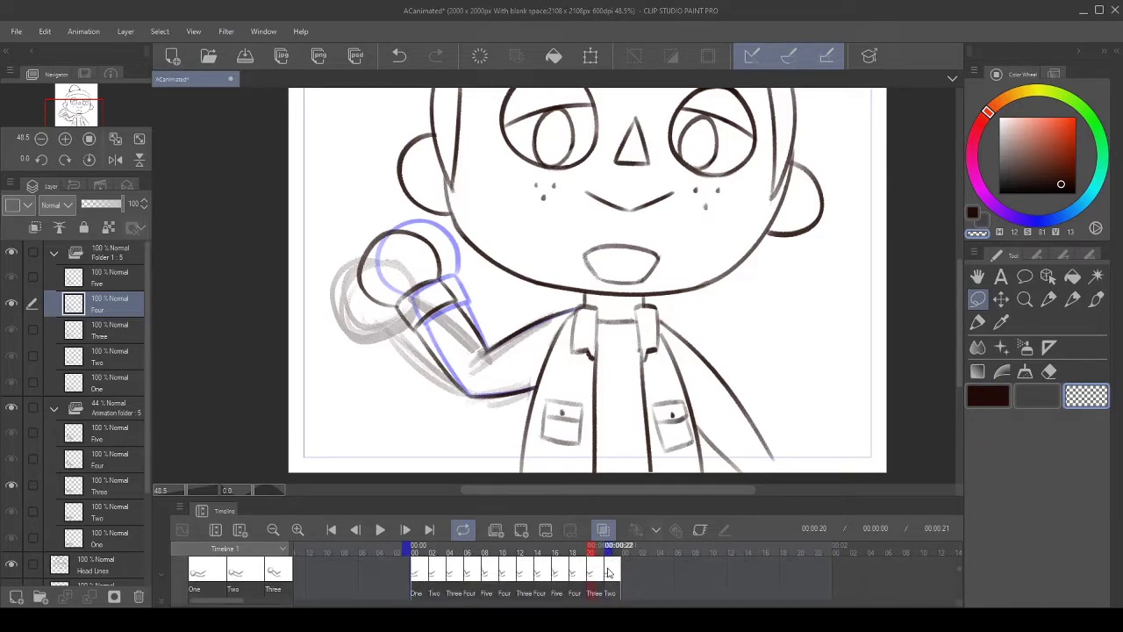
scroll(609, 584, up, 3)
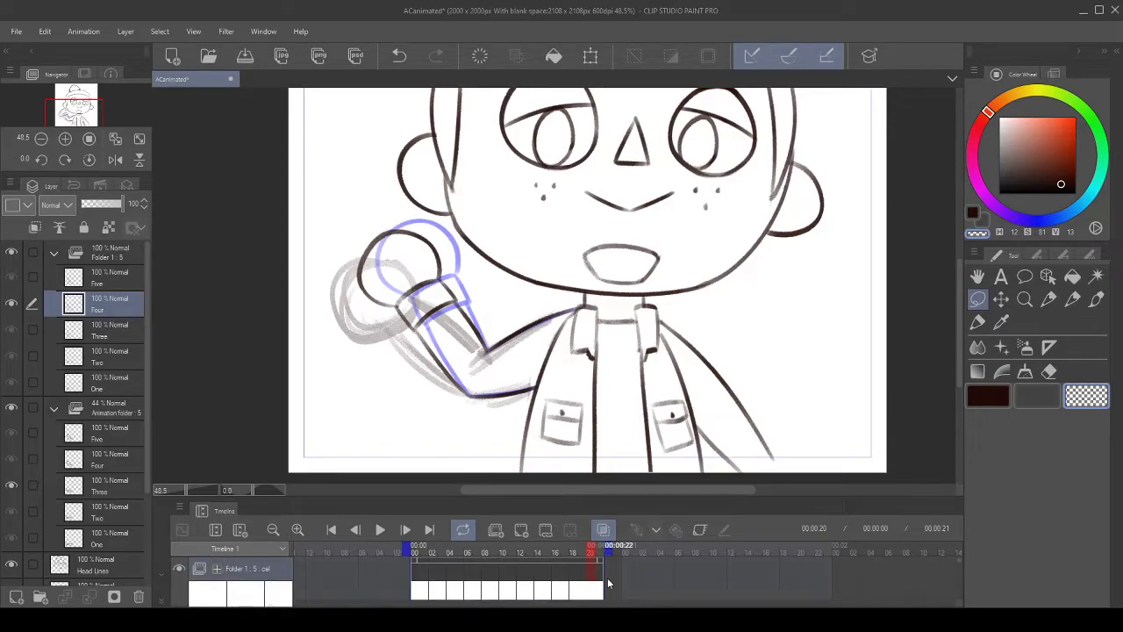
scroll(401, 271, down, 2)
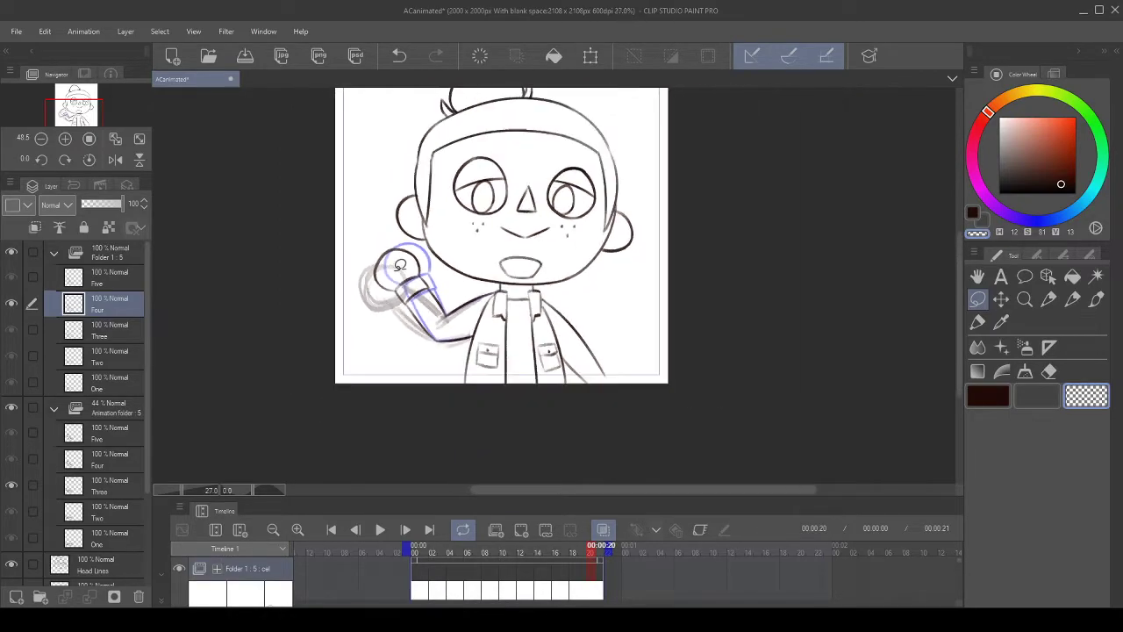
scroll(401, 271, up, 3)
scroll(401, 271, down, 1)
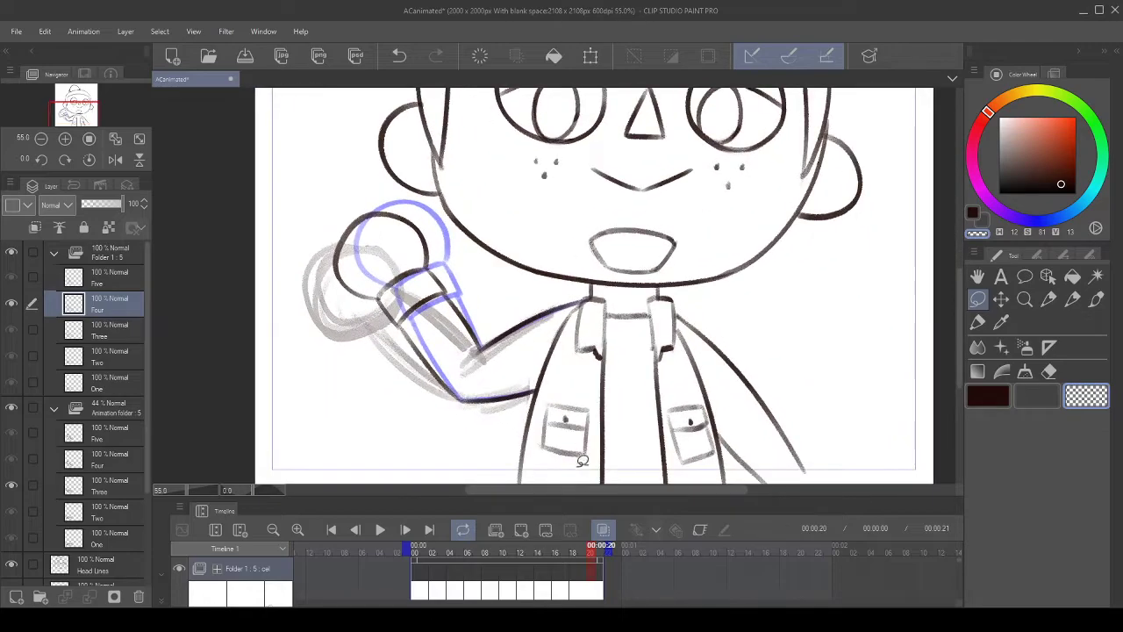
scroll(600, 576, down, 4)
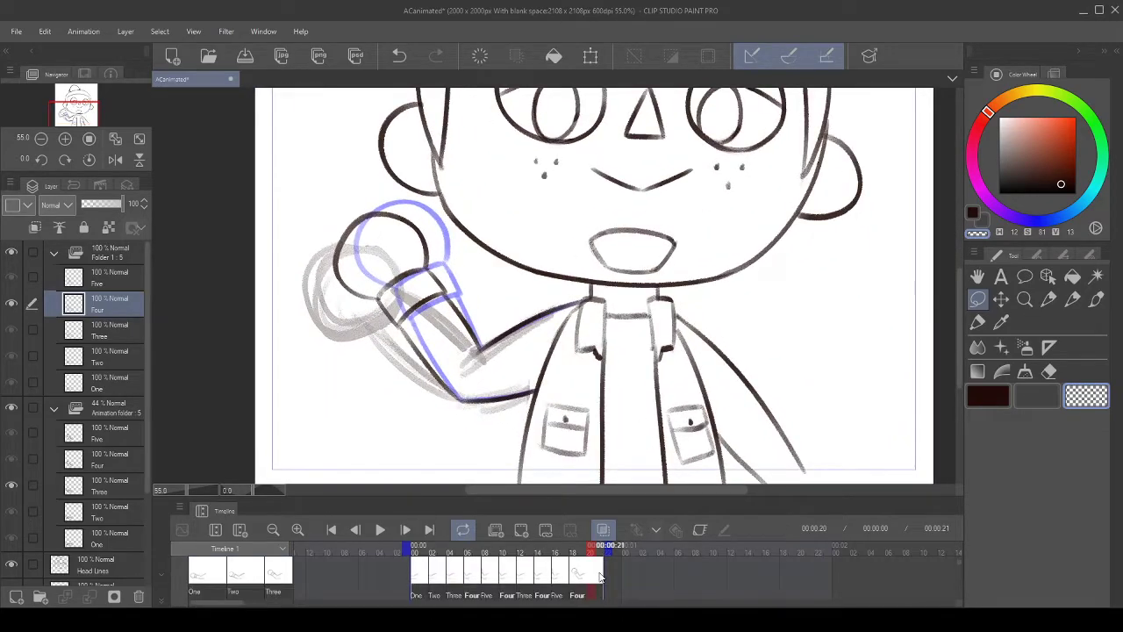
scroll(590, 562, up, 3)
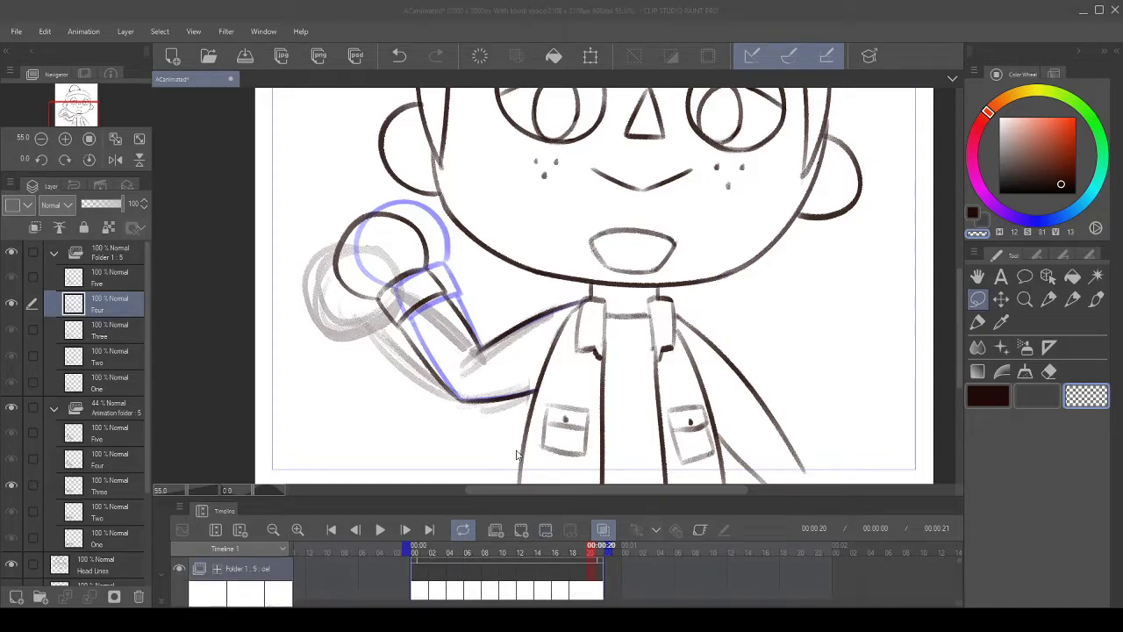
click(787, 394)
- Hide the rough arm sketch folder and play back the inked arm animation with the whole character in view
scroll(651, 433, down, 5)
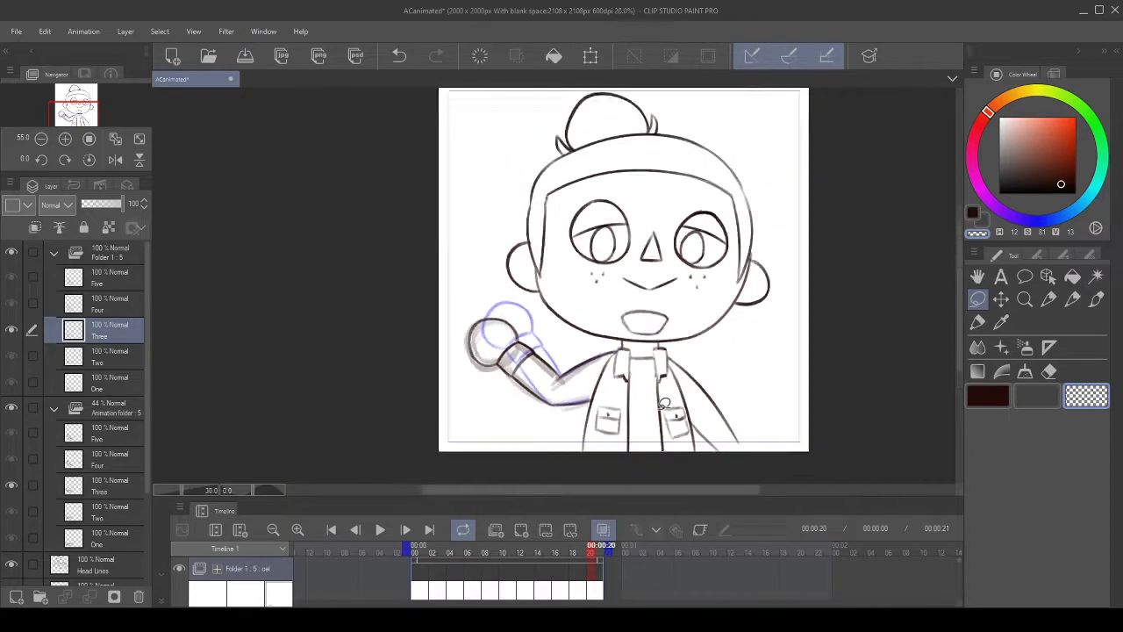
scroll(723, 359, up, 1)
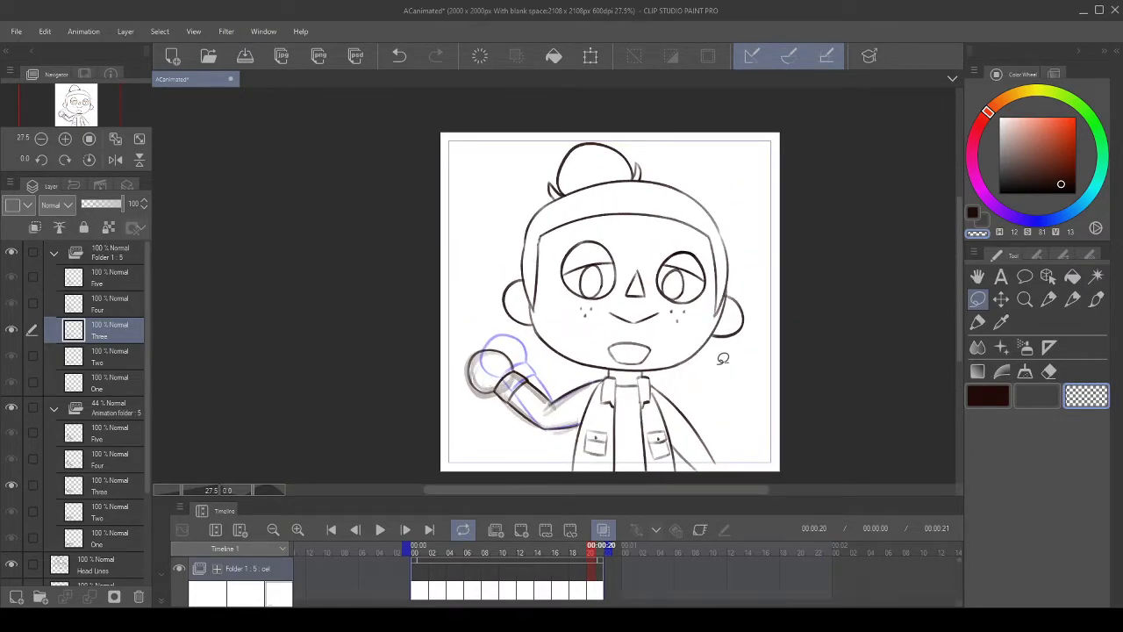
click(16, 409)
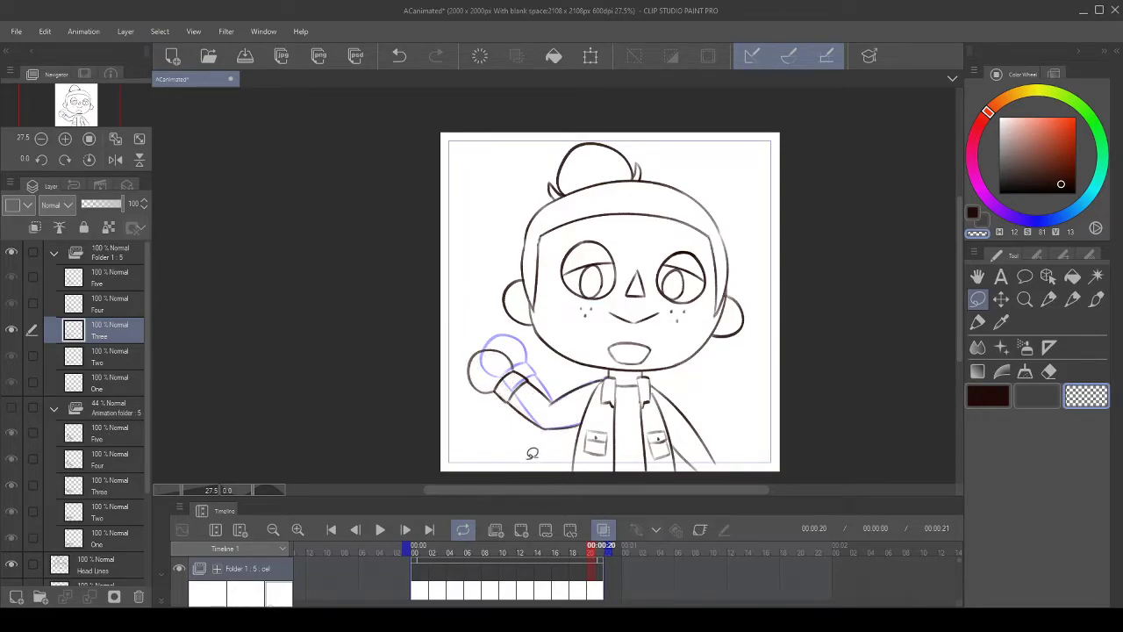
click(382, 530)
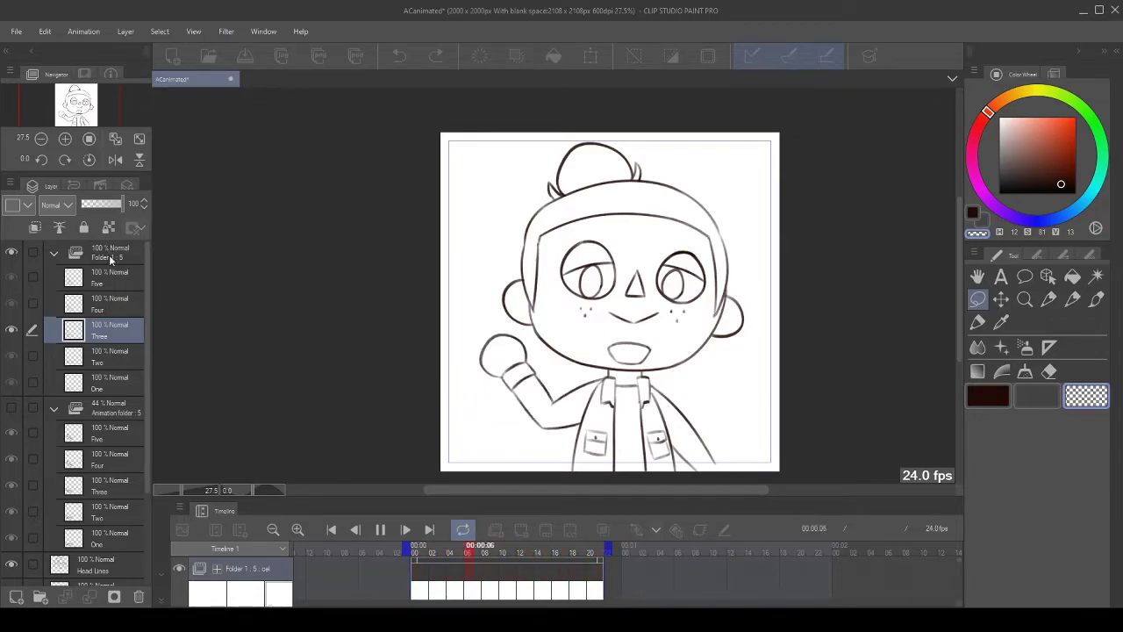
click(380, 530)
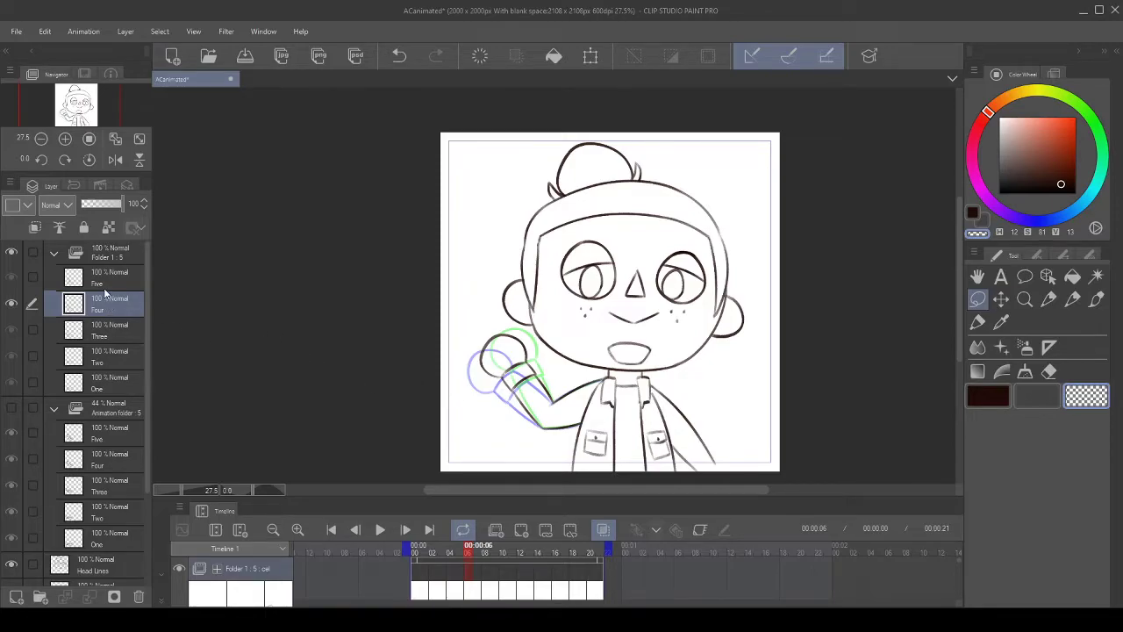
- Rename the inked arm folder as Long Sleeve A and the rough animation folder as Arm sketch
click(111, 256)
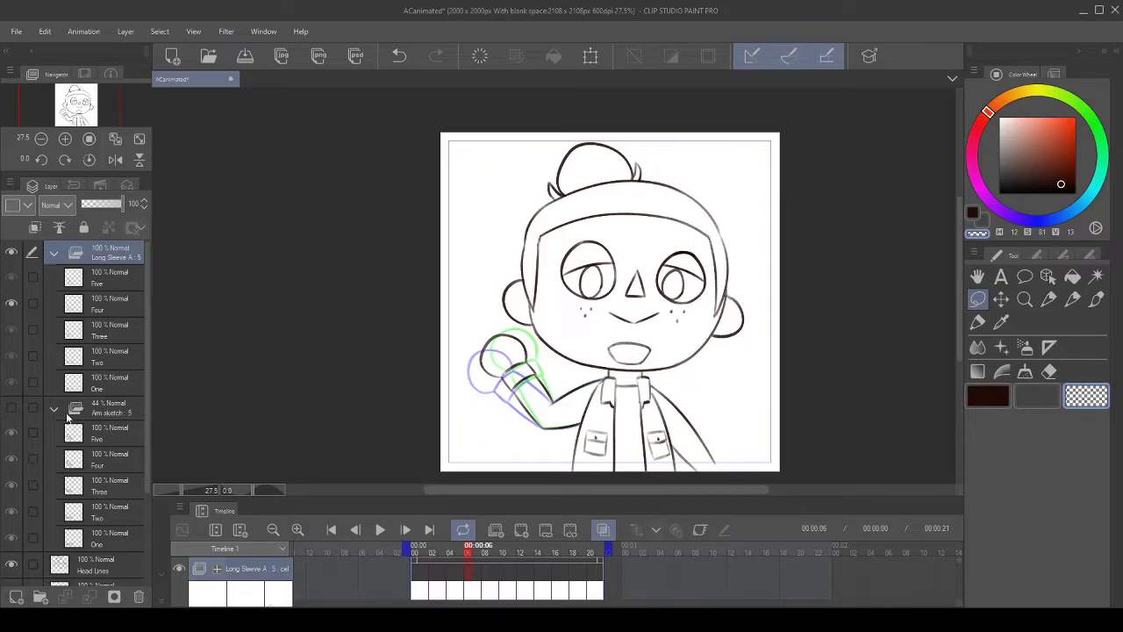
scroll(401, 346, down, 2)
scroll(401, 345, up, 1)
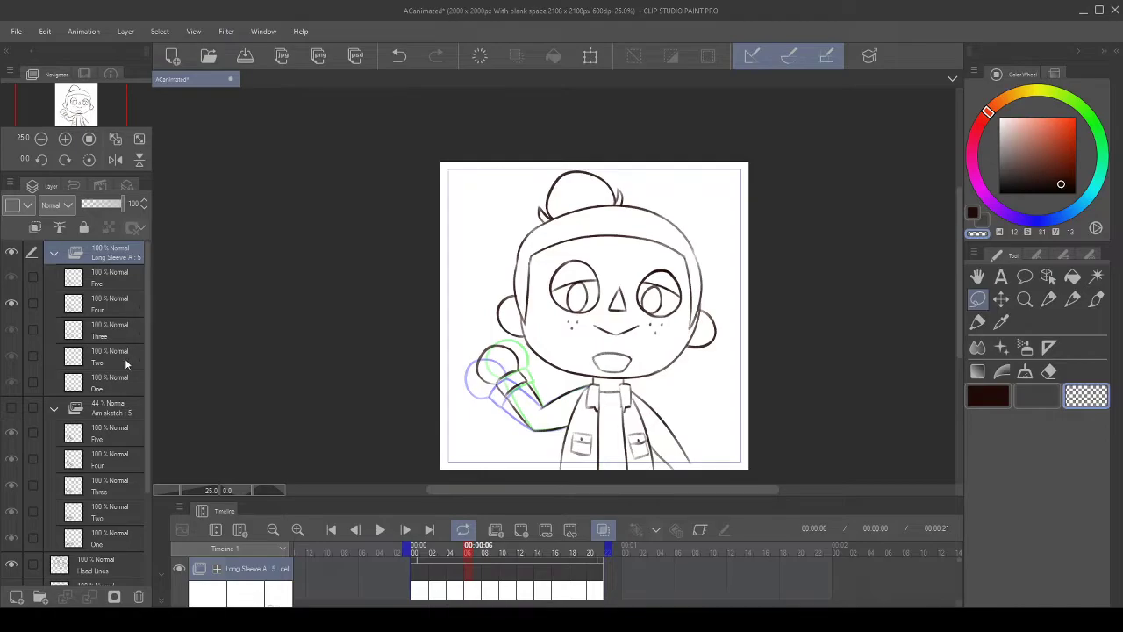
- Create a new animation folder directly above Arm sketch and name it Long Sleeve A Color
click(105, 408)
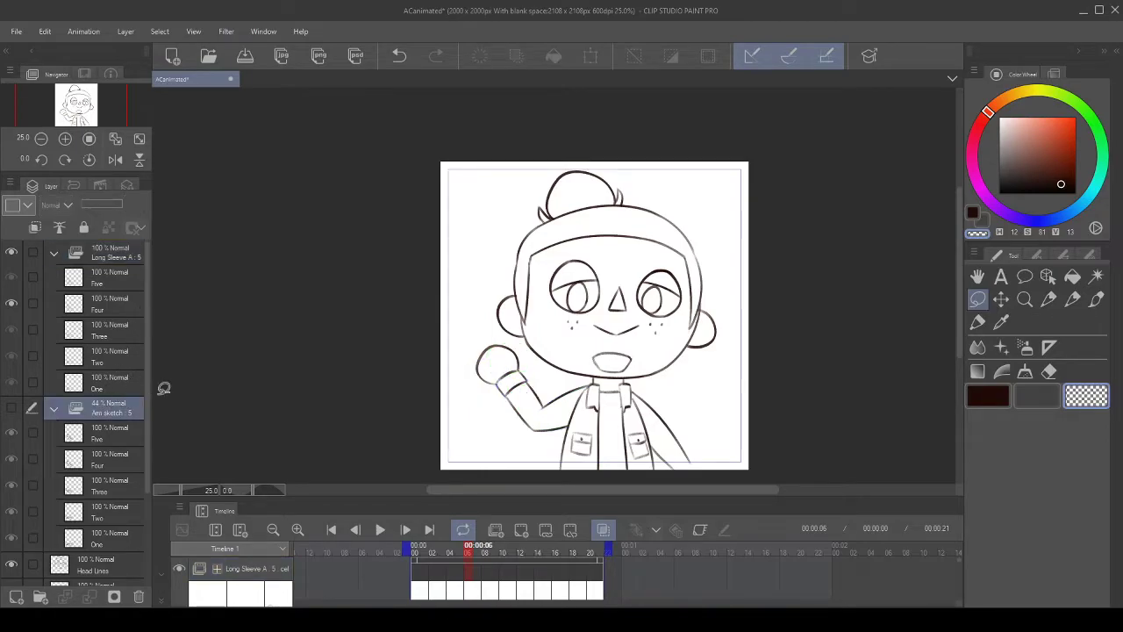
click(503, 530)
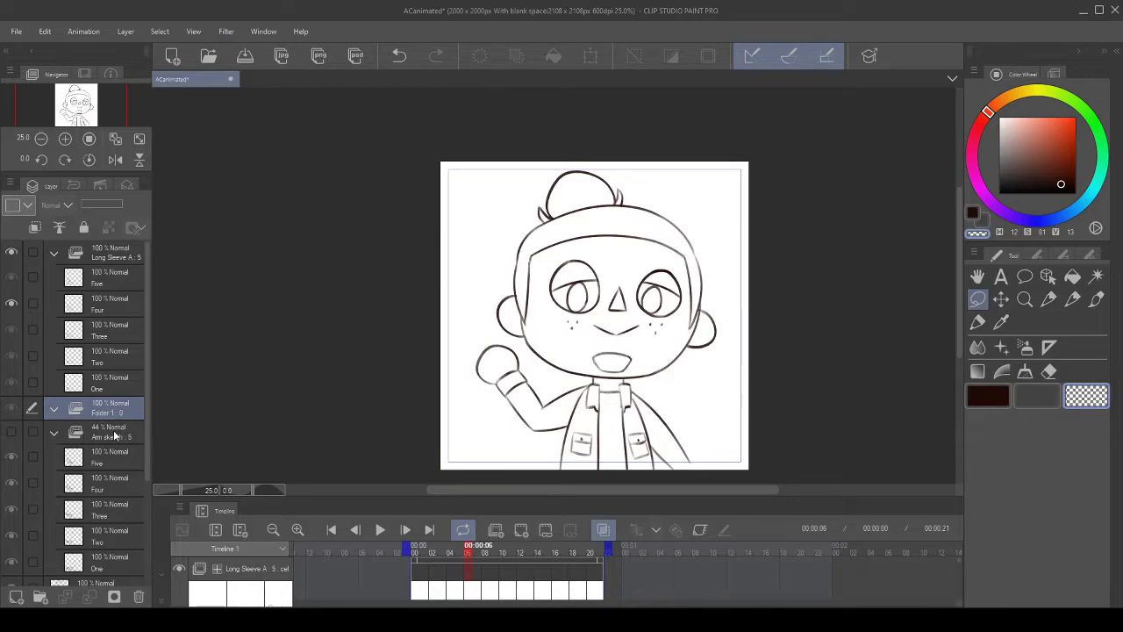
scroll(114, 430, down, 3)
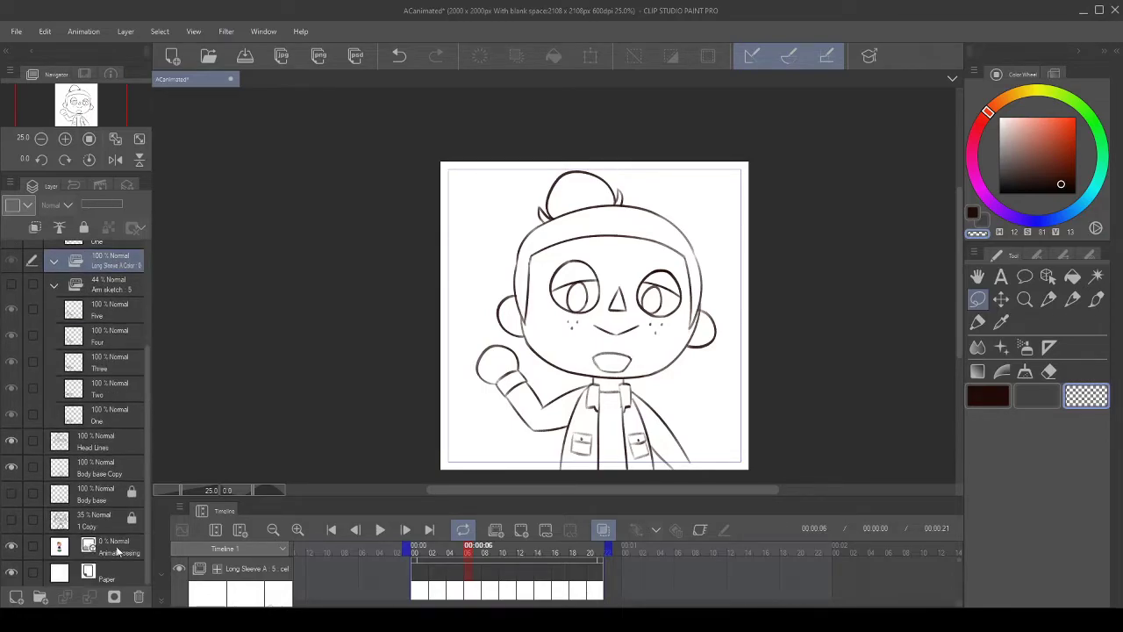
- Rename the Body base Copy layer as Shirt Base A and add a new layer between it and Body base
click(102, 520)
click(109, 493)
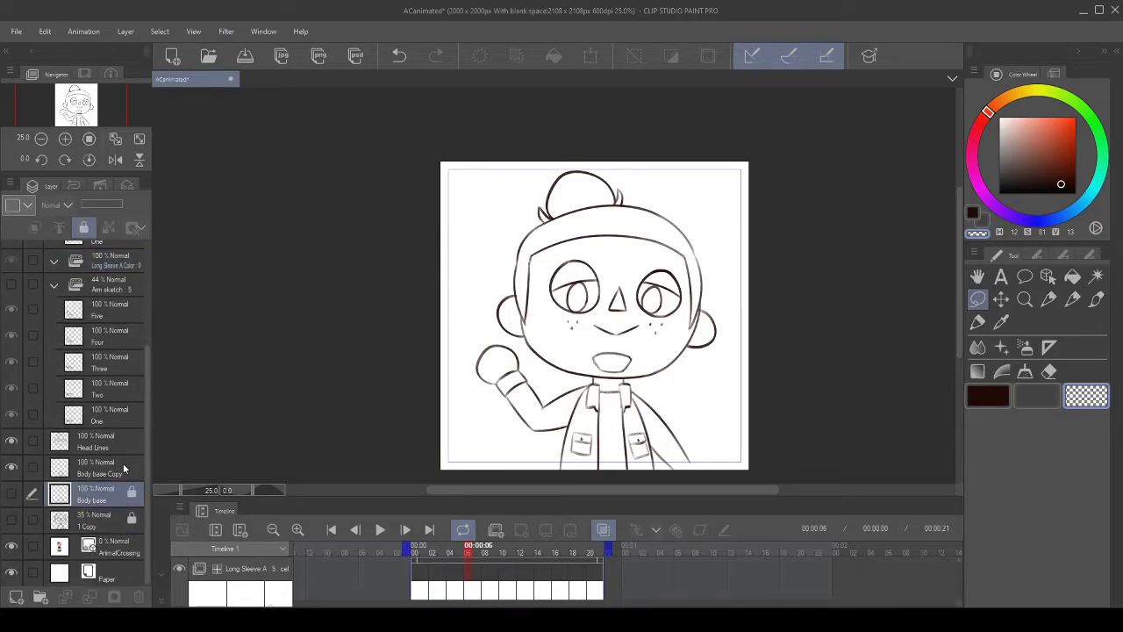
click(114, 470)
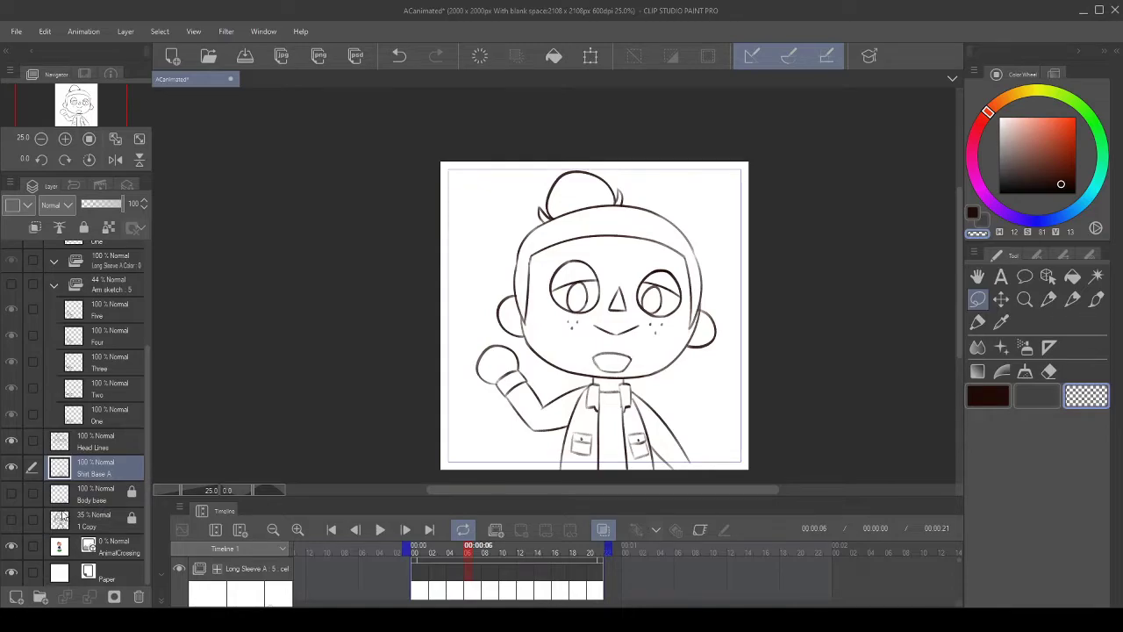
click(104, 492)
click(16, 596)
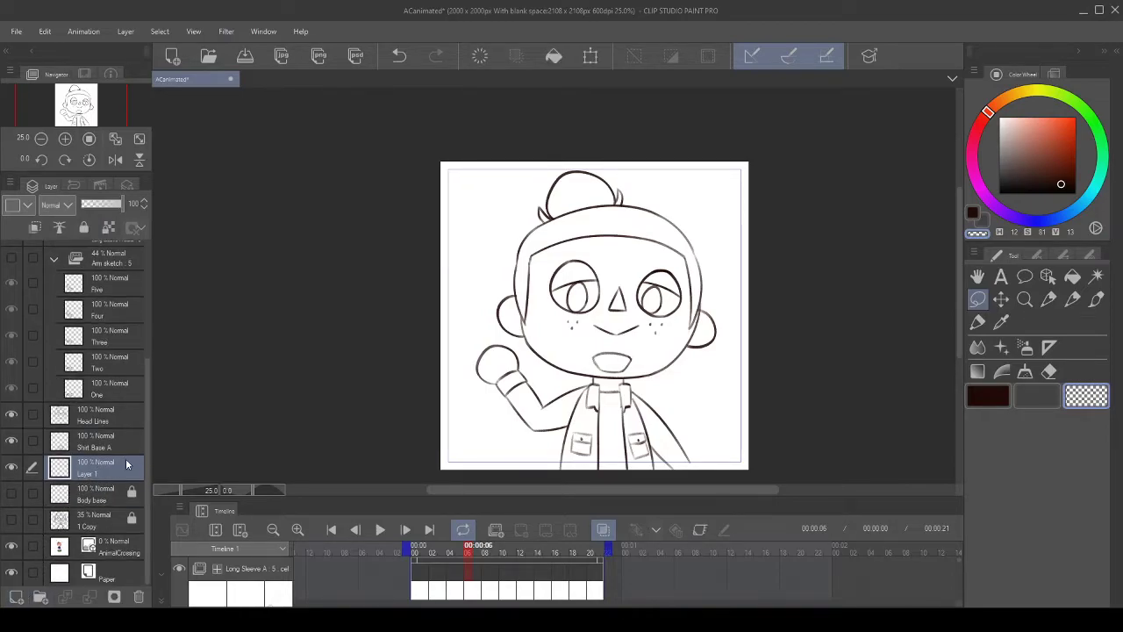
- Set the AnimalCrossing reference layer to 100% opacity, sample its light skin colour for the Fill tool, and hide the reference
scroll(542, 317, up, 2)
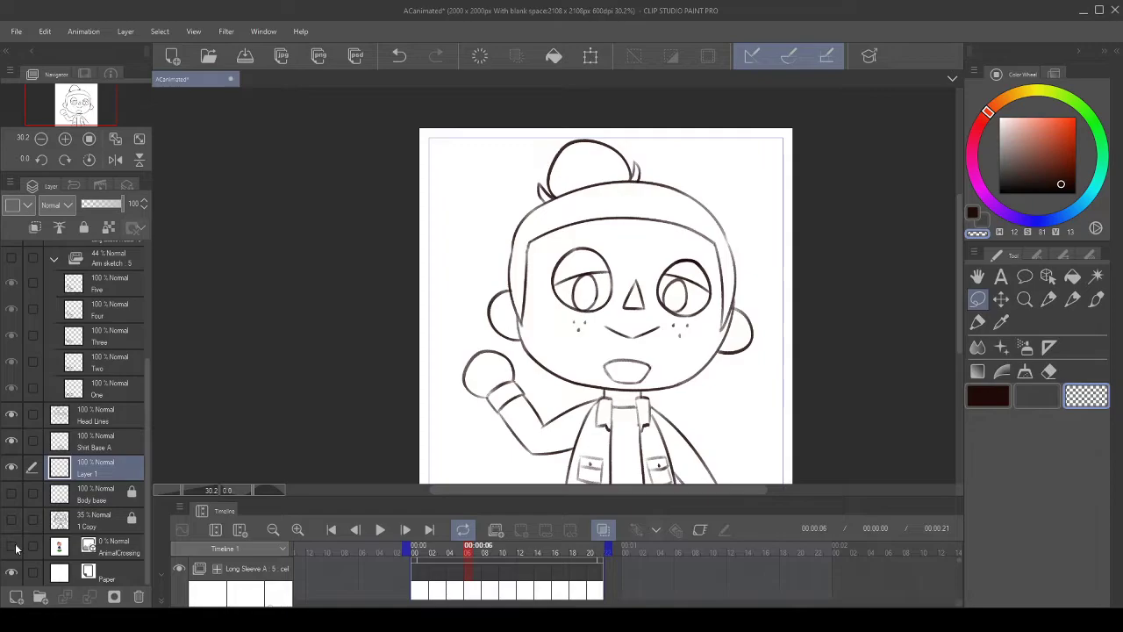
click(123, 545)
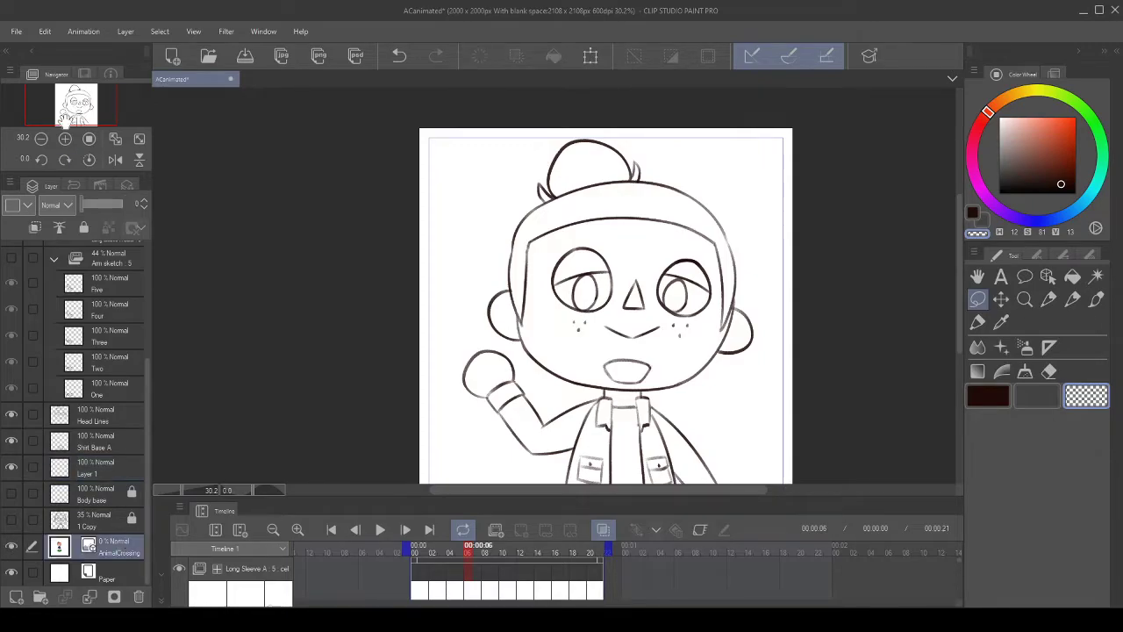
drag(99, 201, 223, 201)
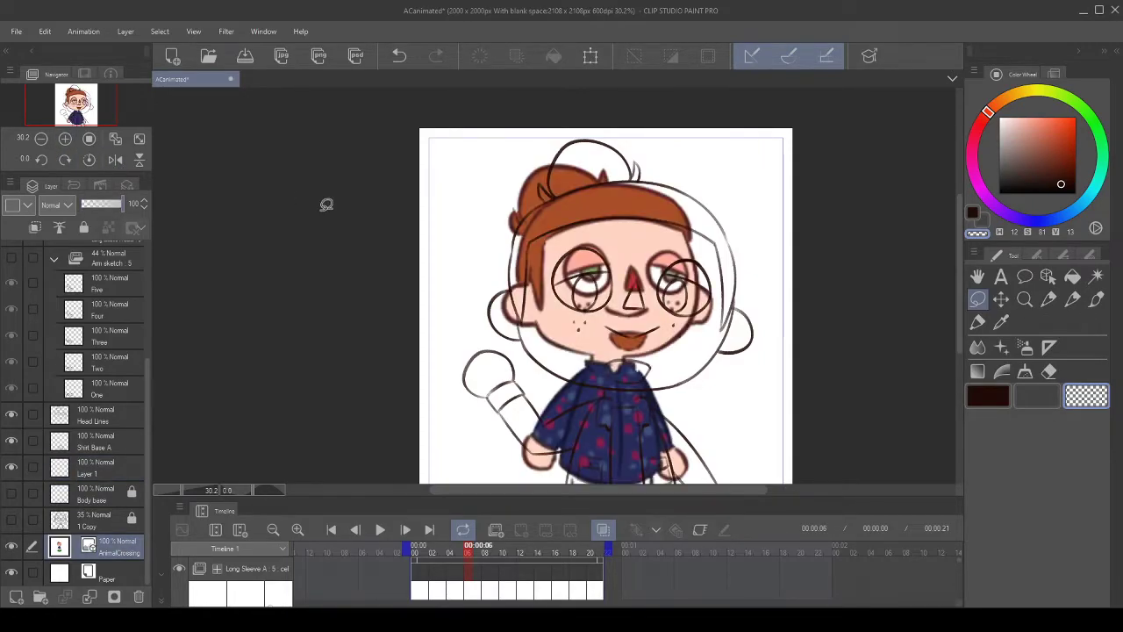
alt+click(641, 235)
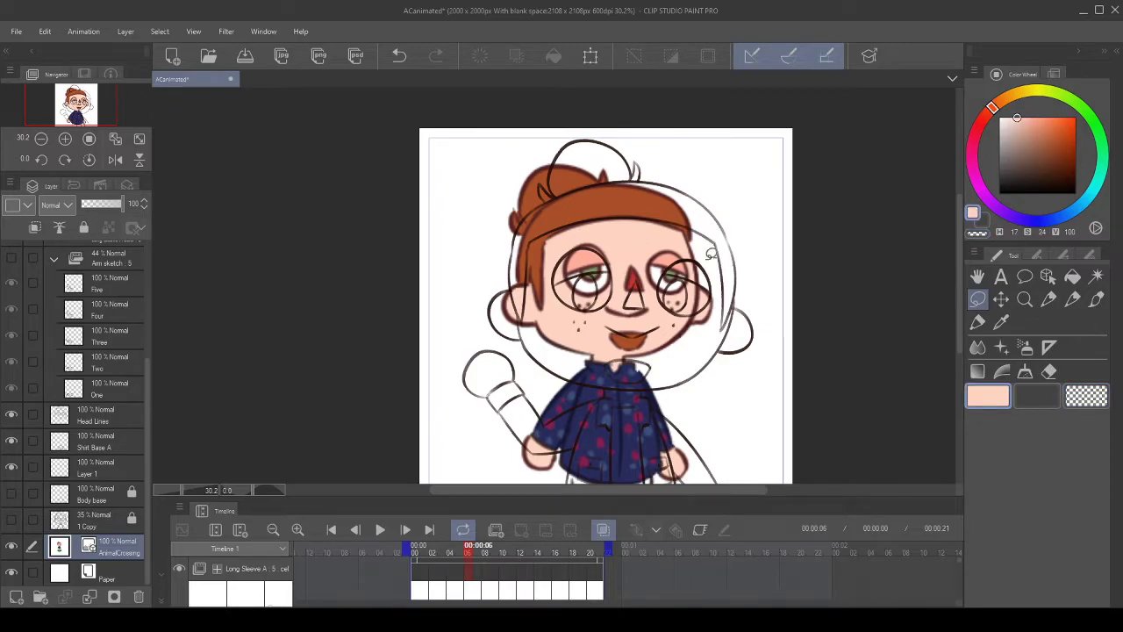
click(1072, 276)
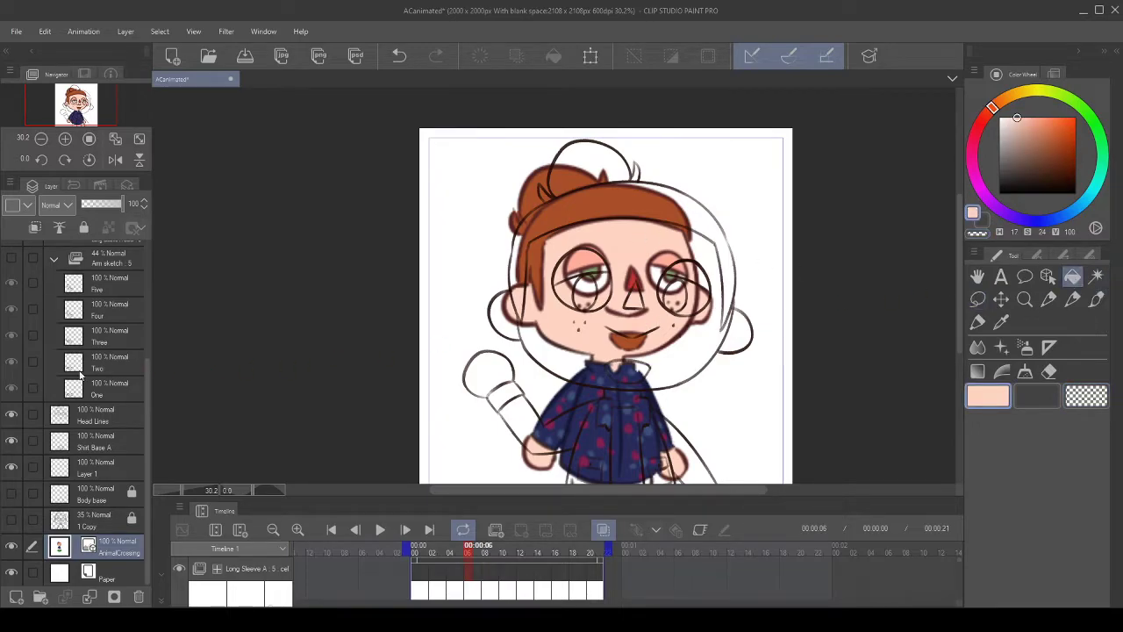
click(11, 546)
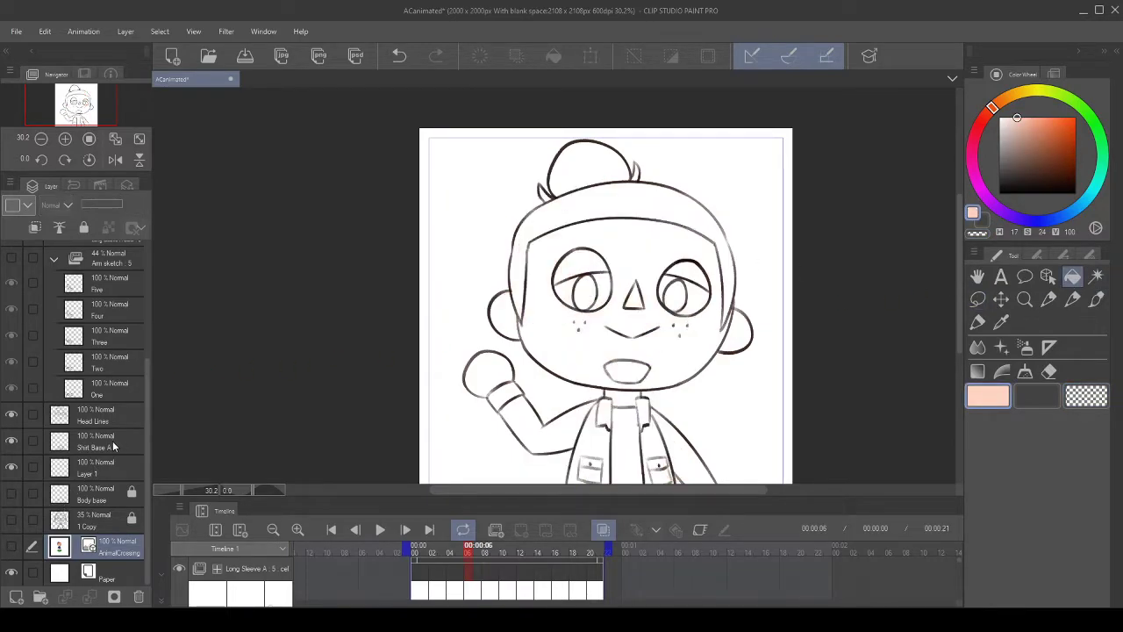
- Fill the face, both ears, the raised hand and the neck on Layer 1 with the light skin colour
click(93, 467)
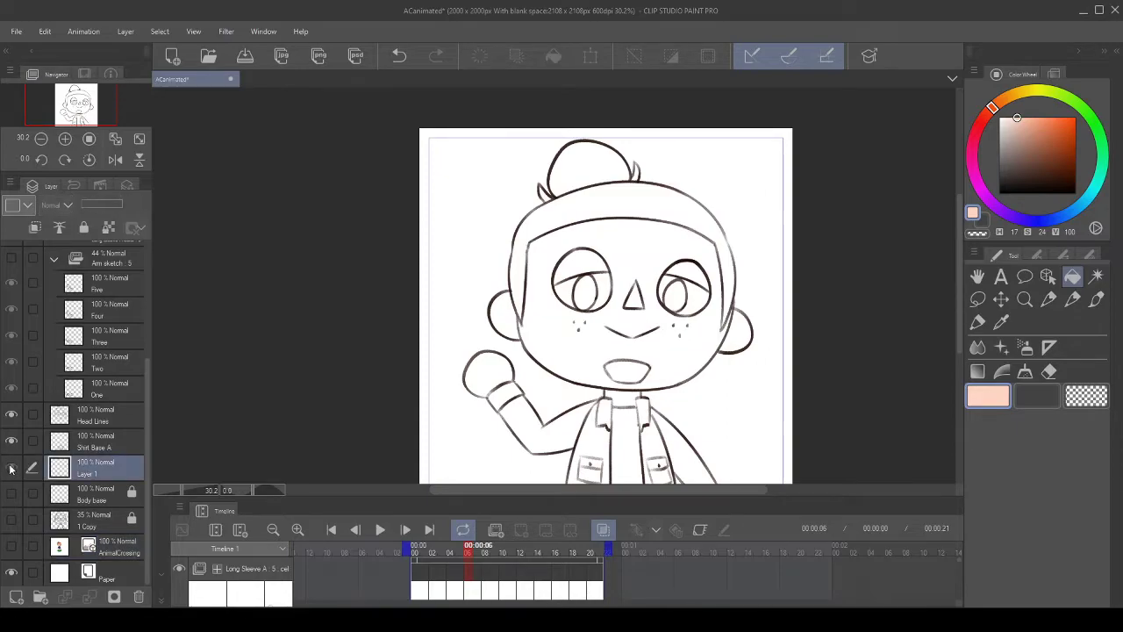
click(664, 341)
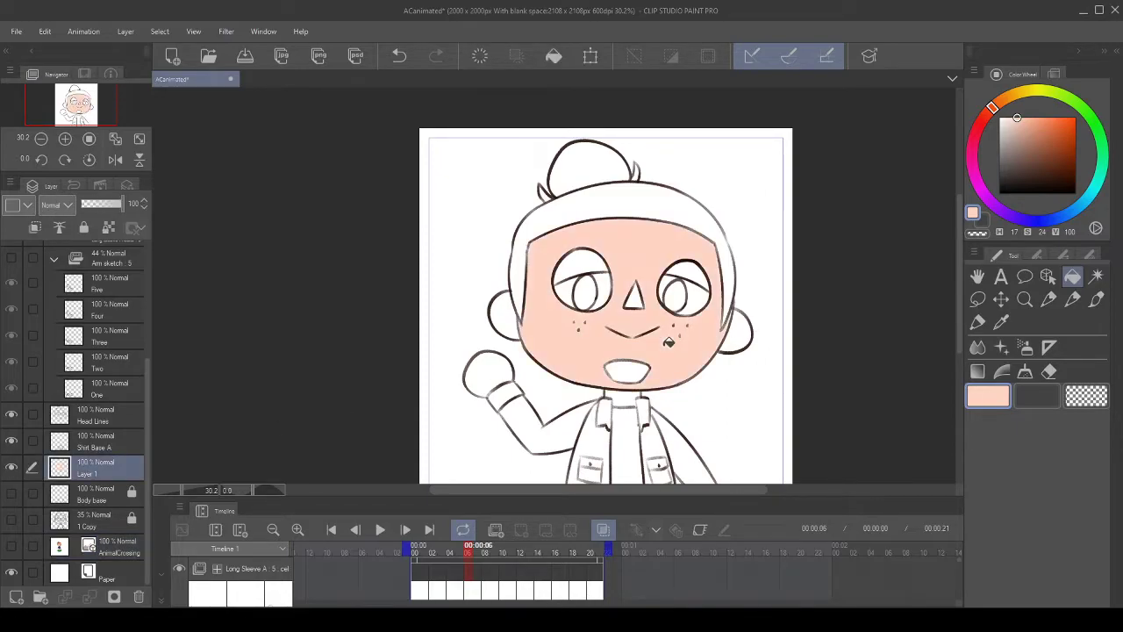
click(748, 327)
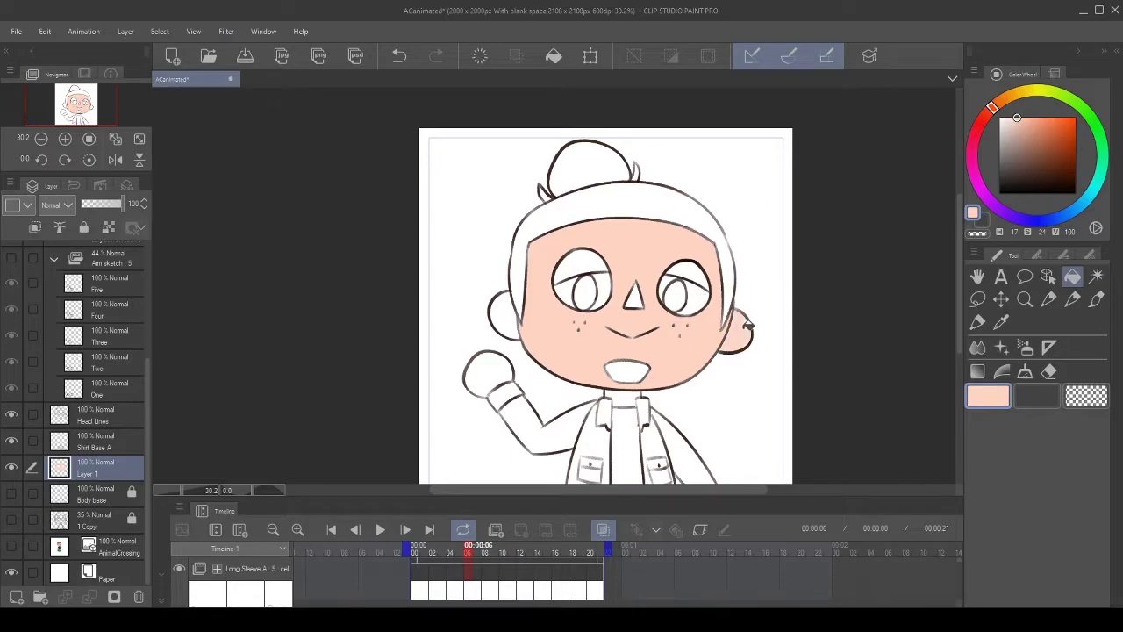
click(506, 318)
click(489, 366)
click(628, 397)
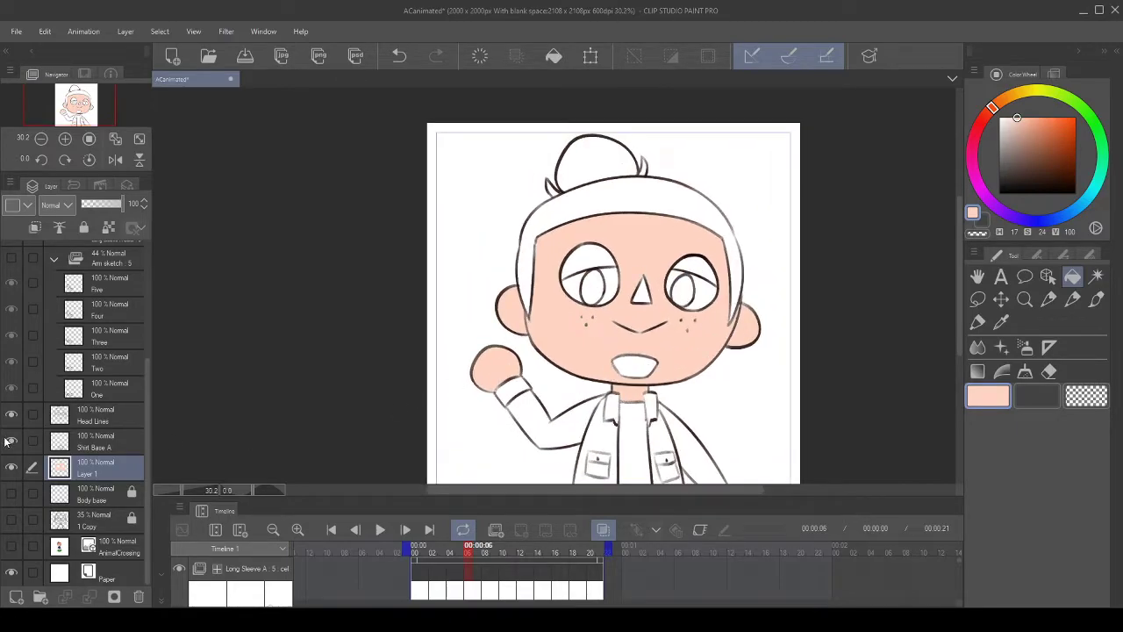
- Sample the orange-brown hair colour from the AnimalCrossing reference, then try it as a fill on the front hair and undo that fill
click(11, 467)
click(11, 546)
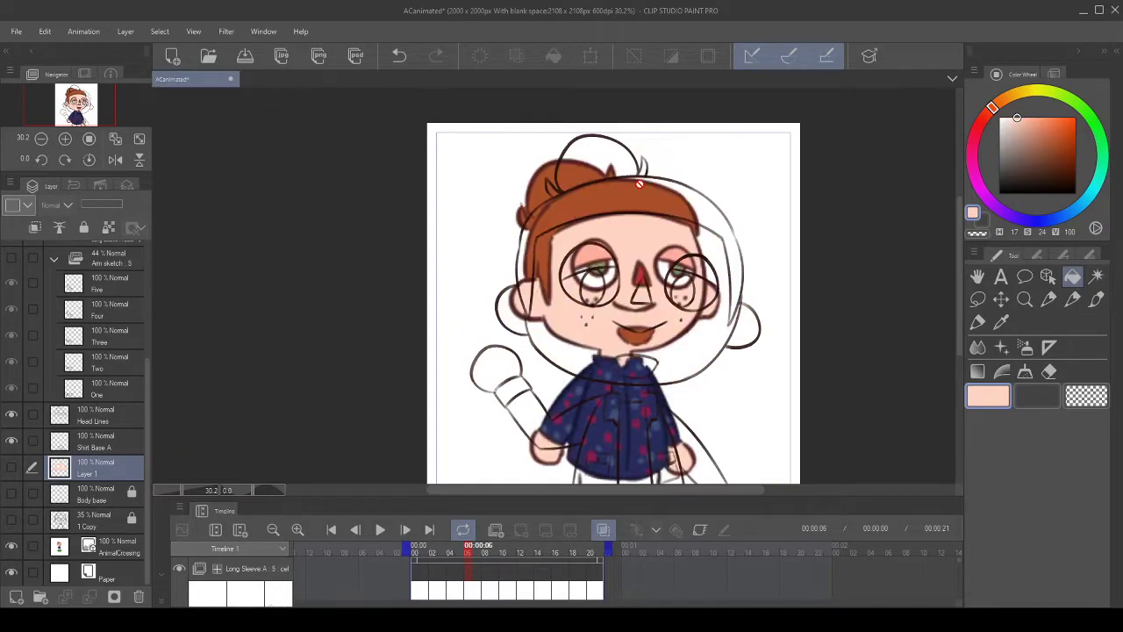
alt+click(627, 196)
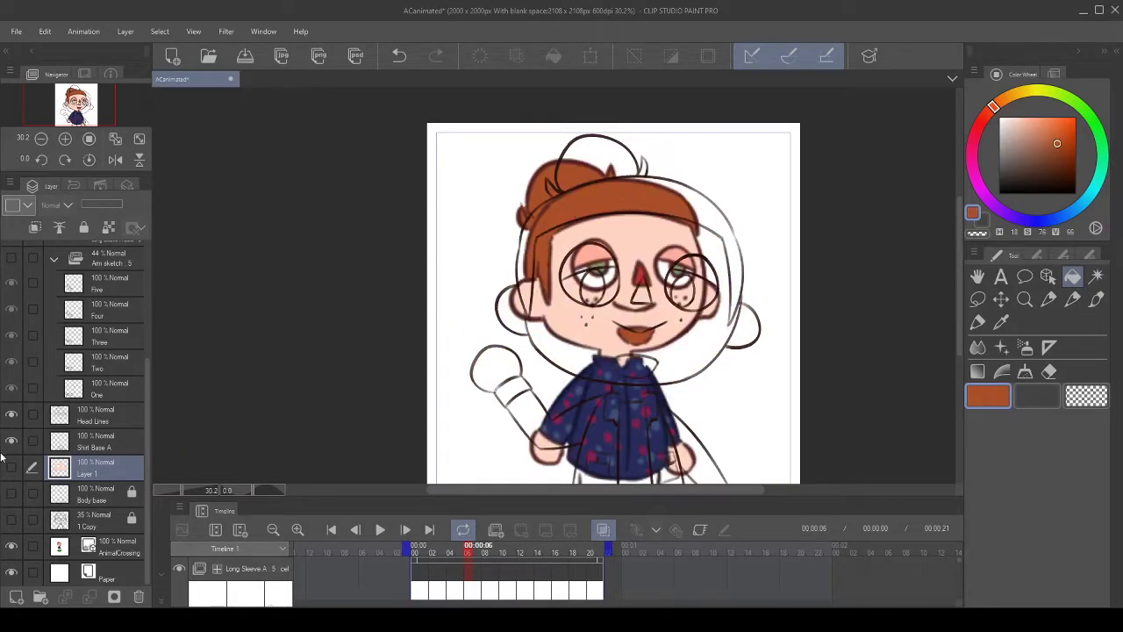
click(11, 546)
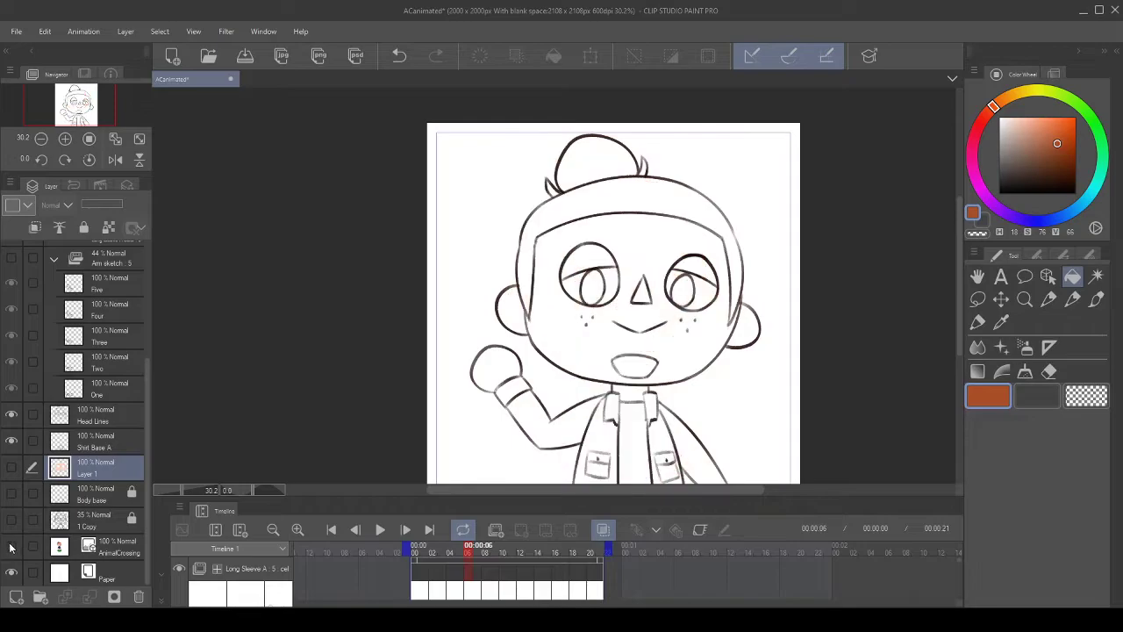
click(13, 467)
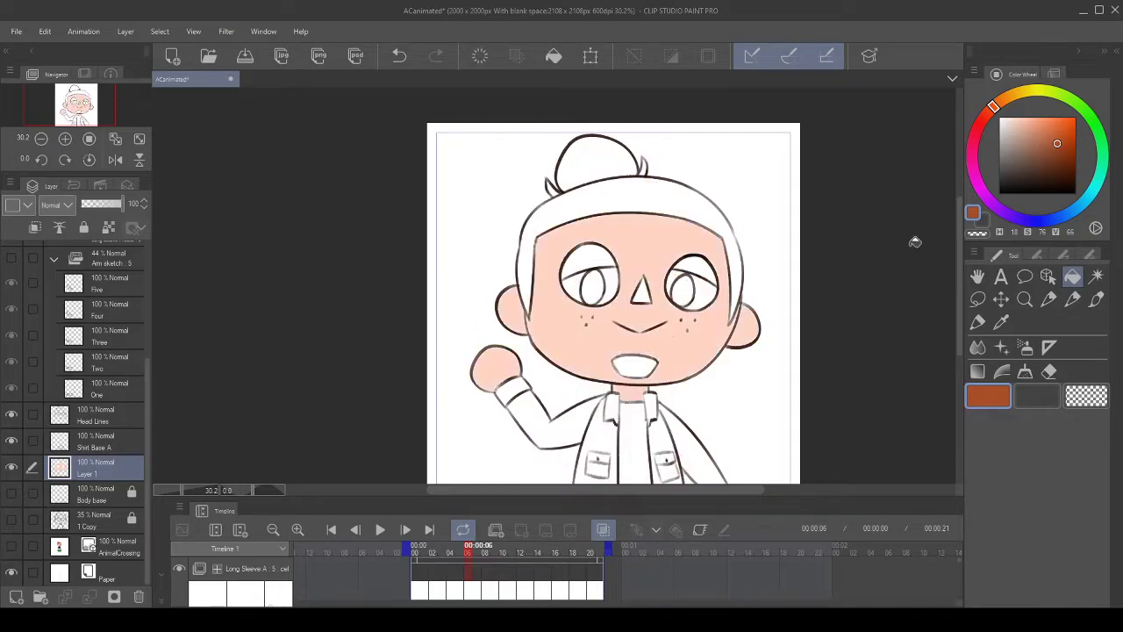
click(673, 194)
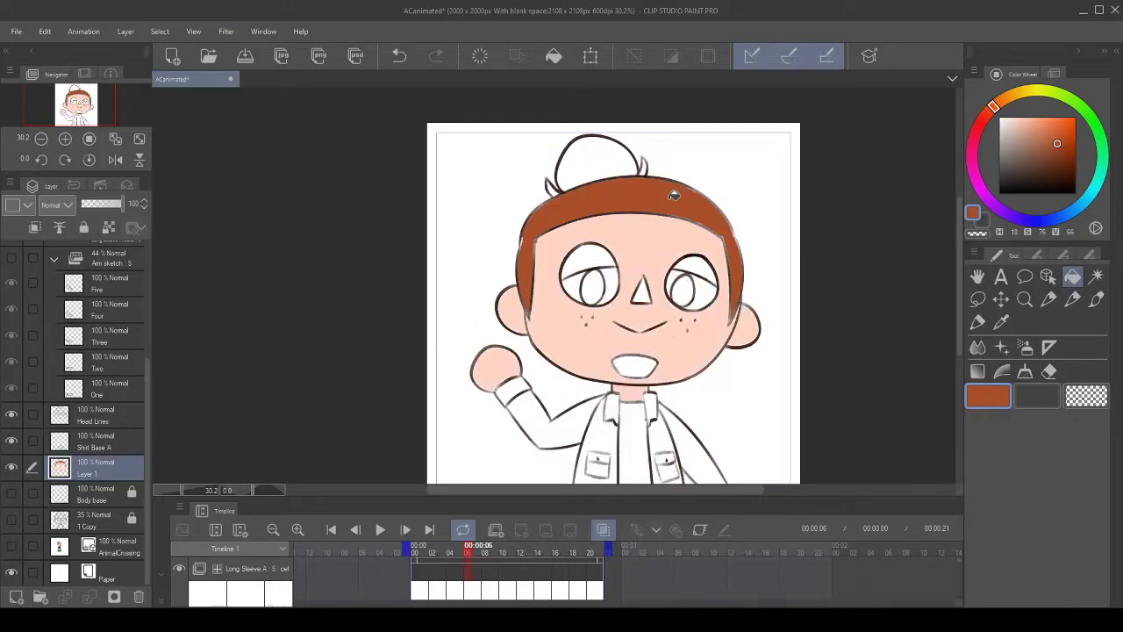
click(400, 55)
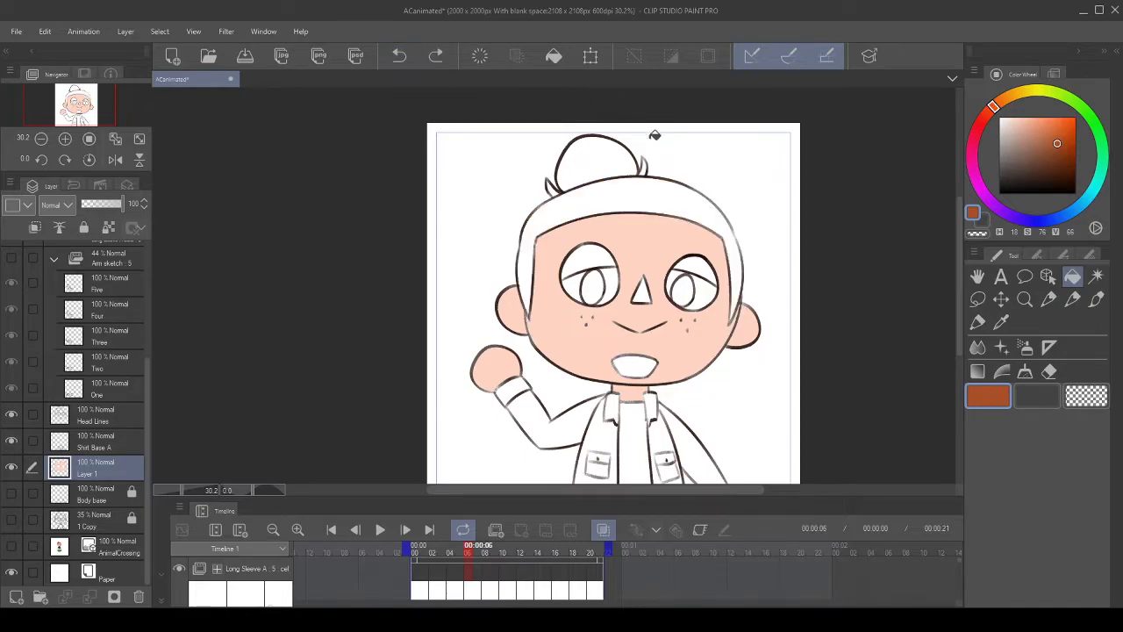
- Shift the fill colour to a darker reddish brown (H 12, S 70, V 57) and fill the front hair, bun and small tufts
click(994, 114)
click(1058, 144)
drag(1057, 145, 1052, 150)
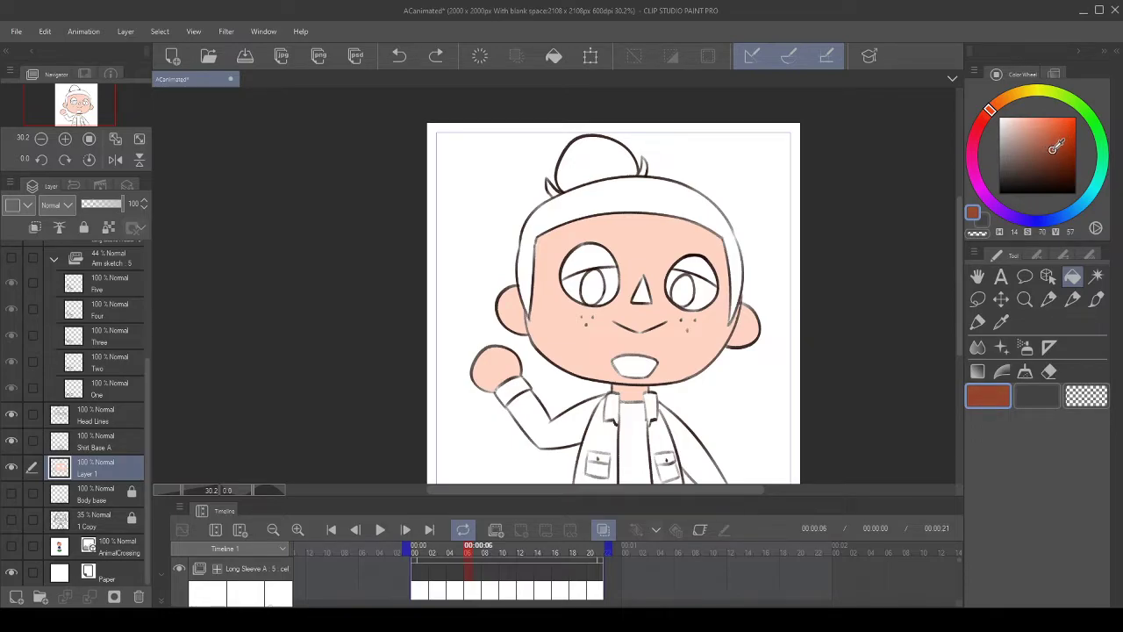
click(988, 115)
click(668, 189)
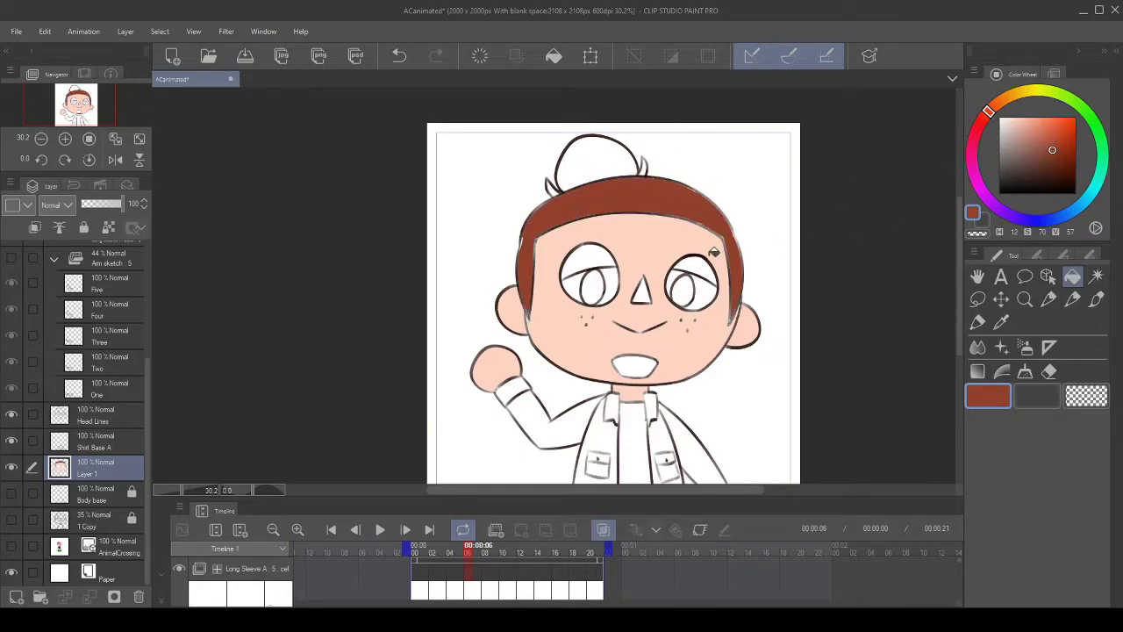
scroll(555, 226, up, 2)
click(678, 93)
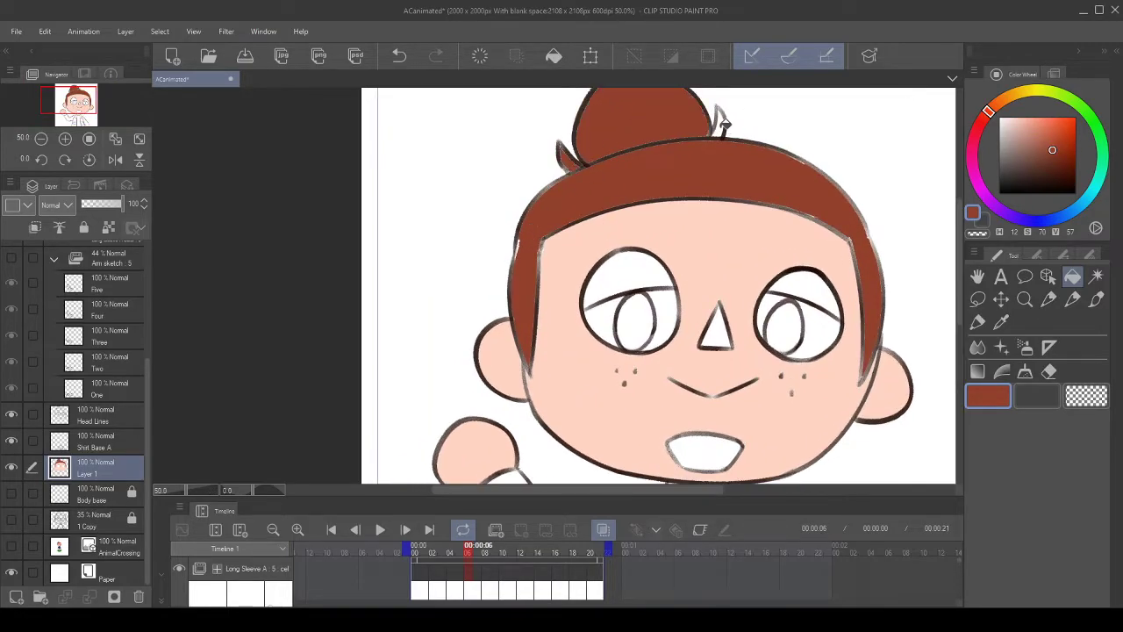
scroll(718, 117, down, 1)
scroll(718, 118, down, 2)
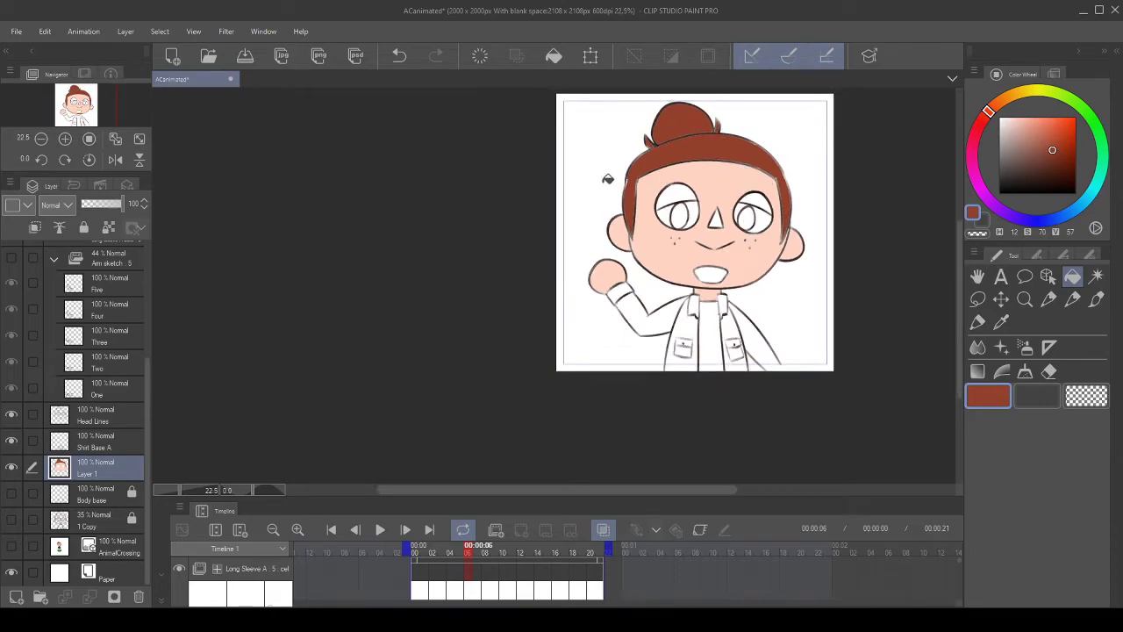
scroll(605, 183, up, 3)
scroll(680, 171, down, 3)
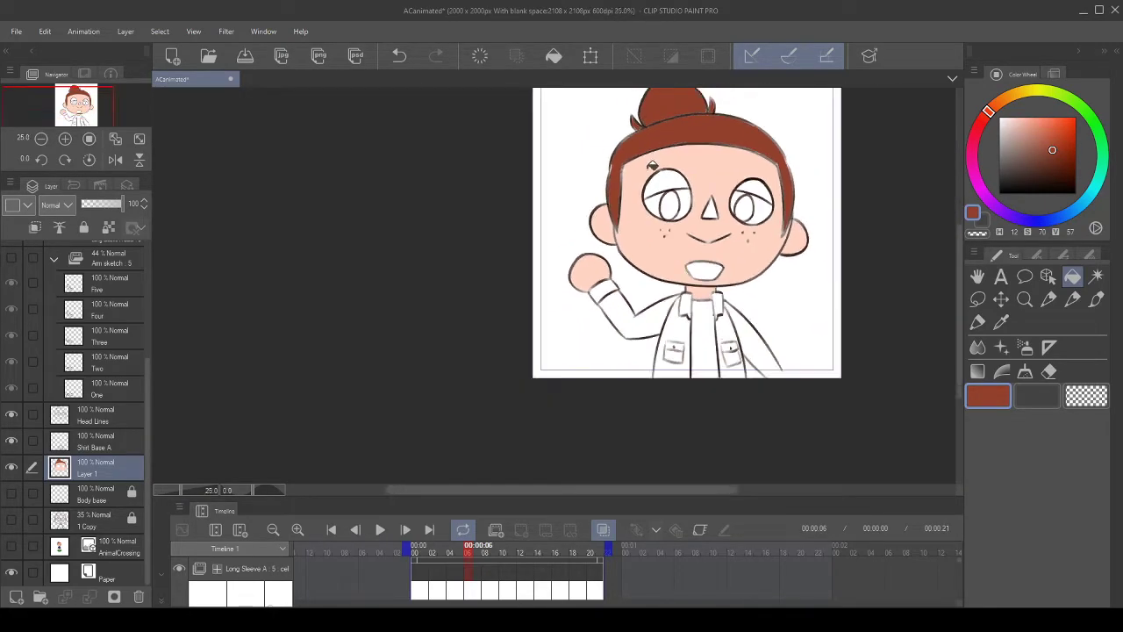
scroll(729, 164, up, 1)
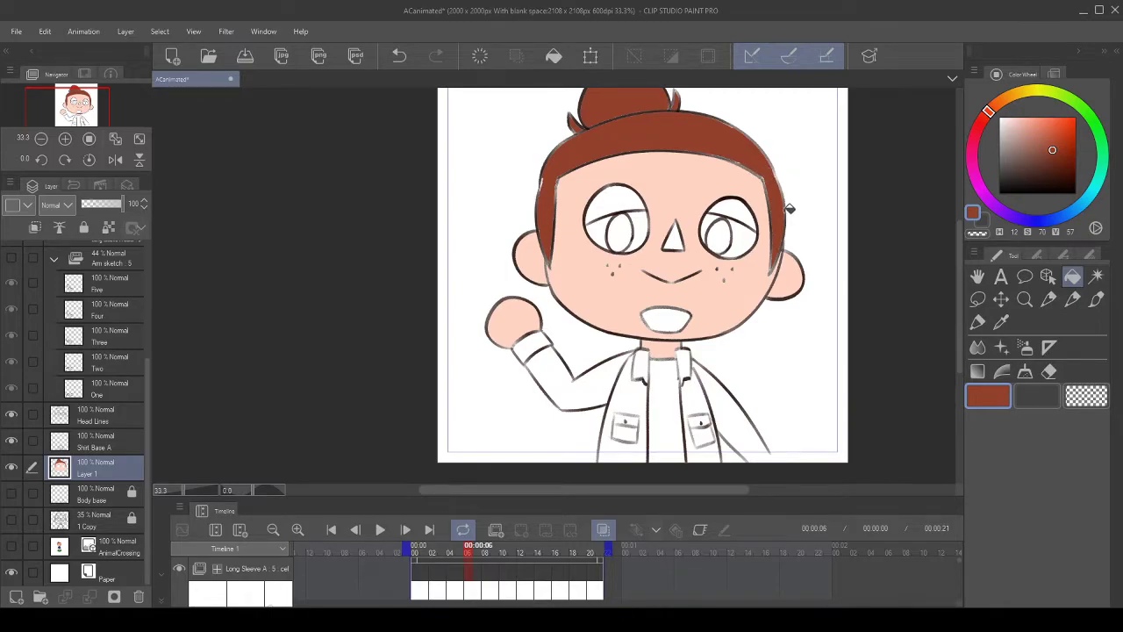
scroll(792, 205, down, 2)
scroll(769, 204, up, 2)
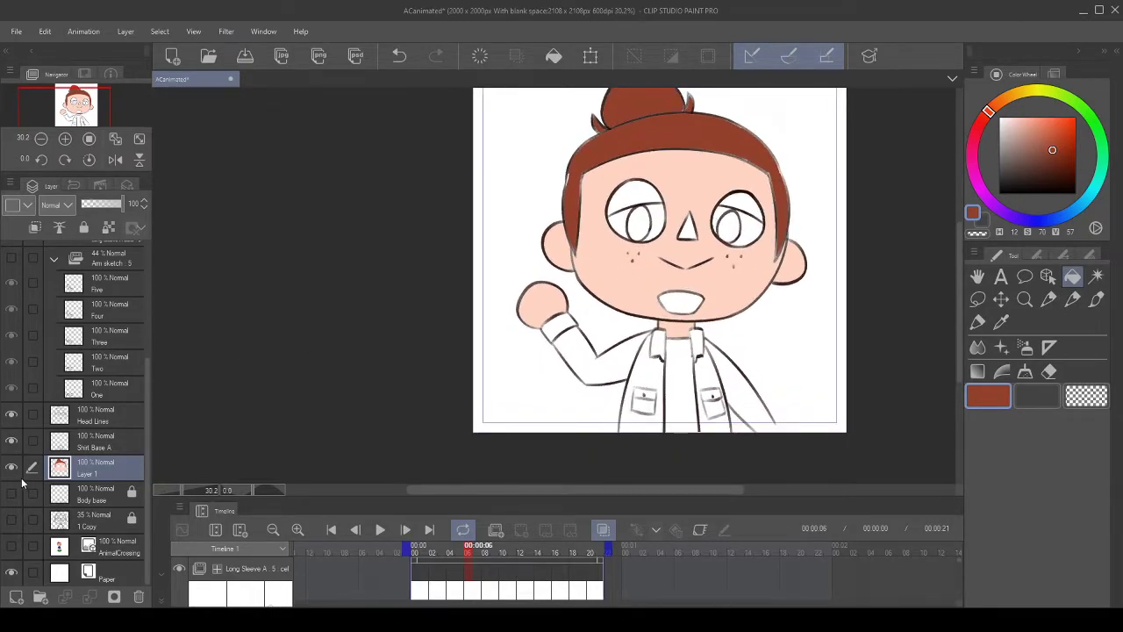
- Sample the pink eyelid colour from the AnimalCrossing reference with Layer 1 temporarily hidden, and fill both upper eyelids on Layer 1
click(12, 547)
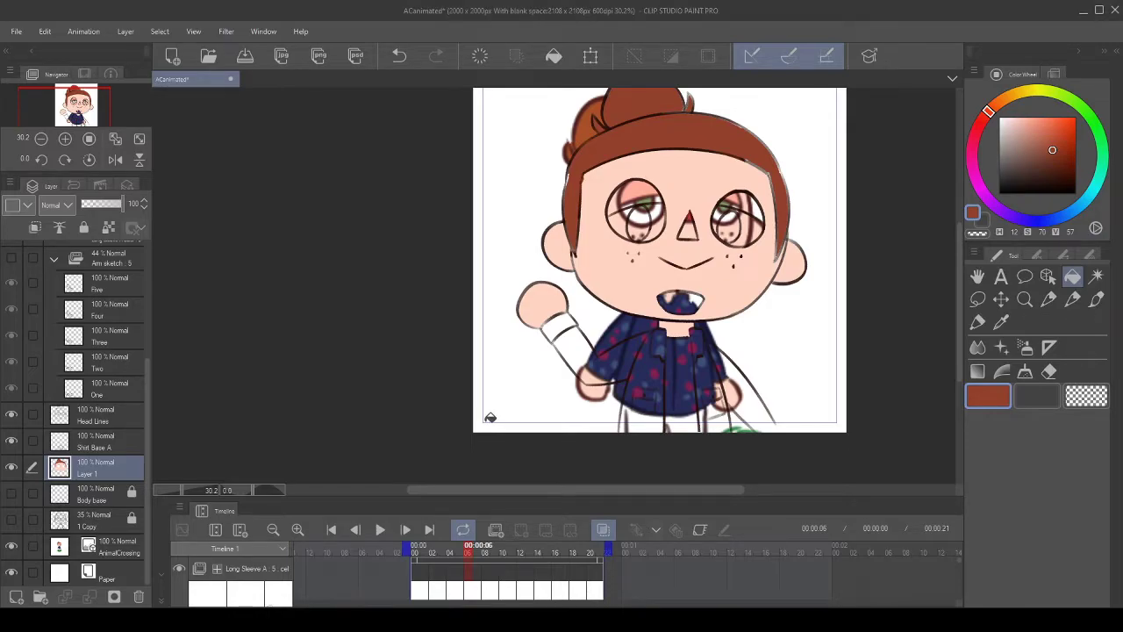
scroll(702, 311, down, 3)
scroll(765, 229, up, 2)
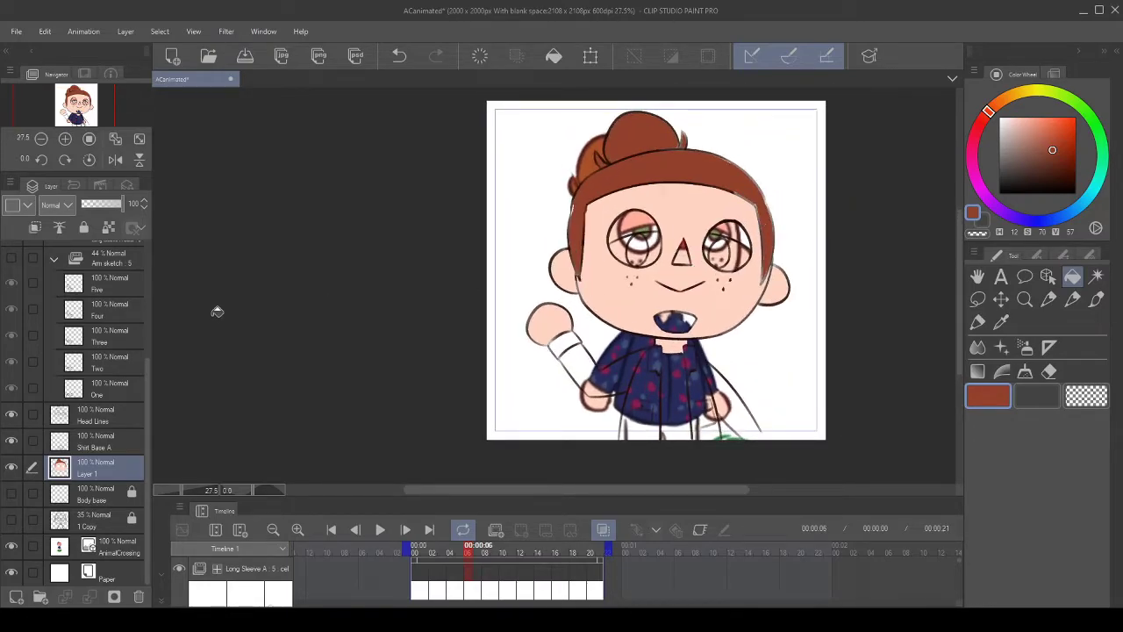
click(11, 472)
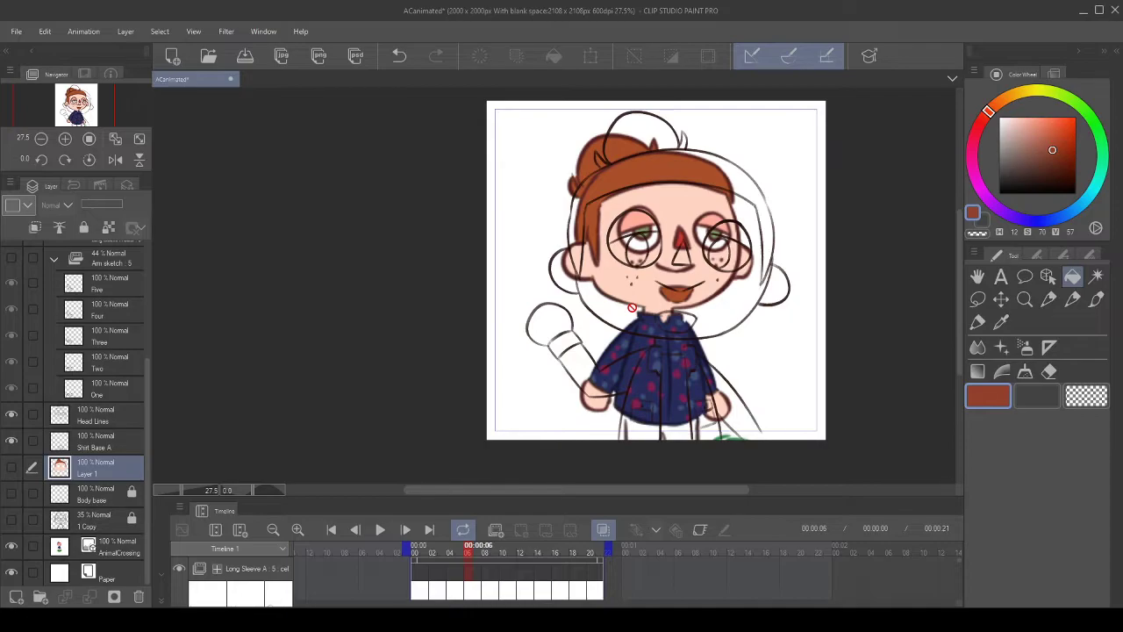
alt+click(718, 211)
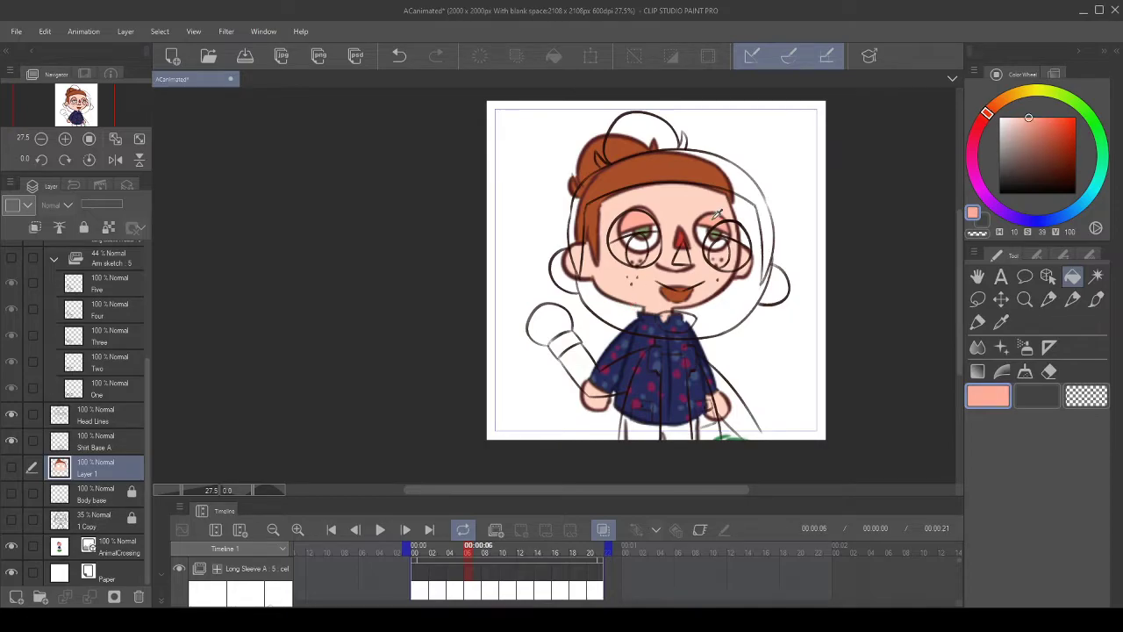
click(12, 470)
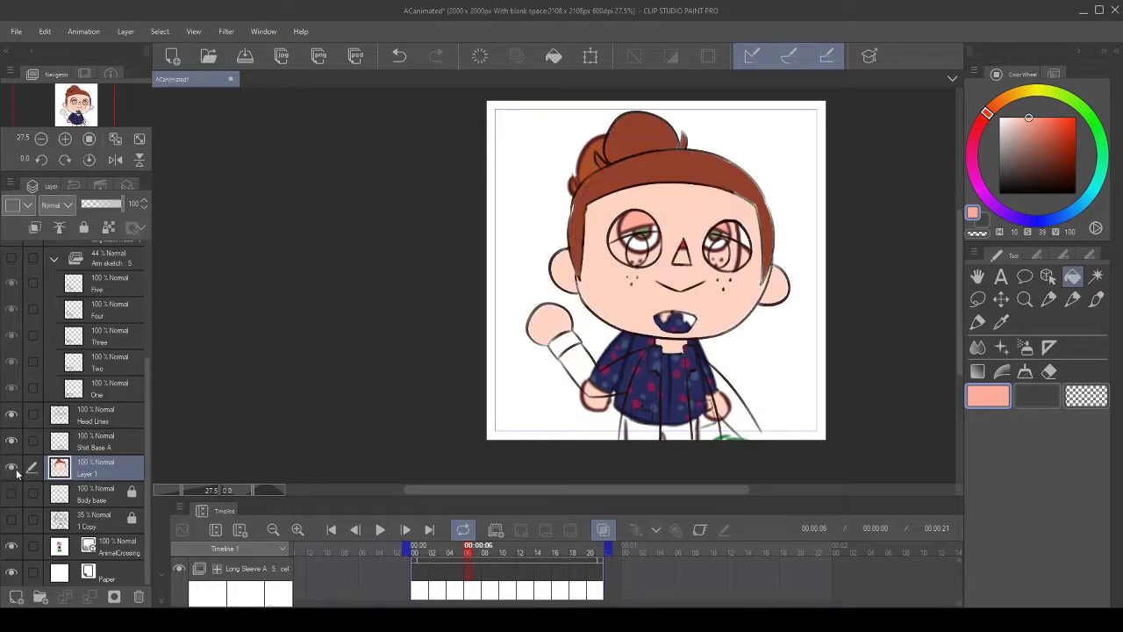
click(11, 546)
drag(613, 230, 750, 230)
- Set the fill colour to white and fill the whites of both eyes around the irises
scroll(828, 200, up, 2)
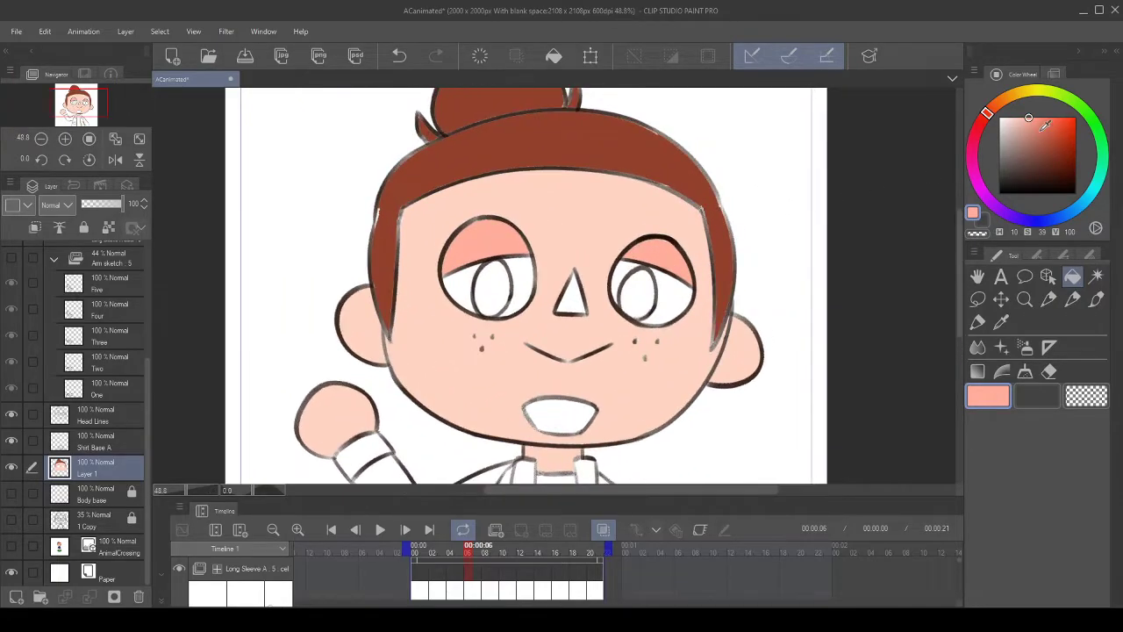
drag(1031, 126, 999, 117)
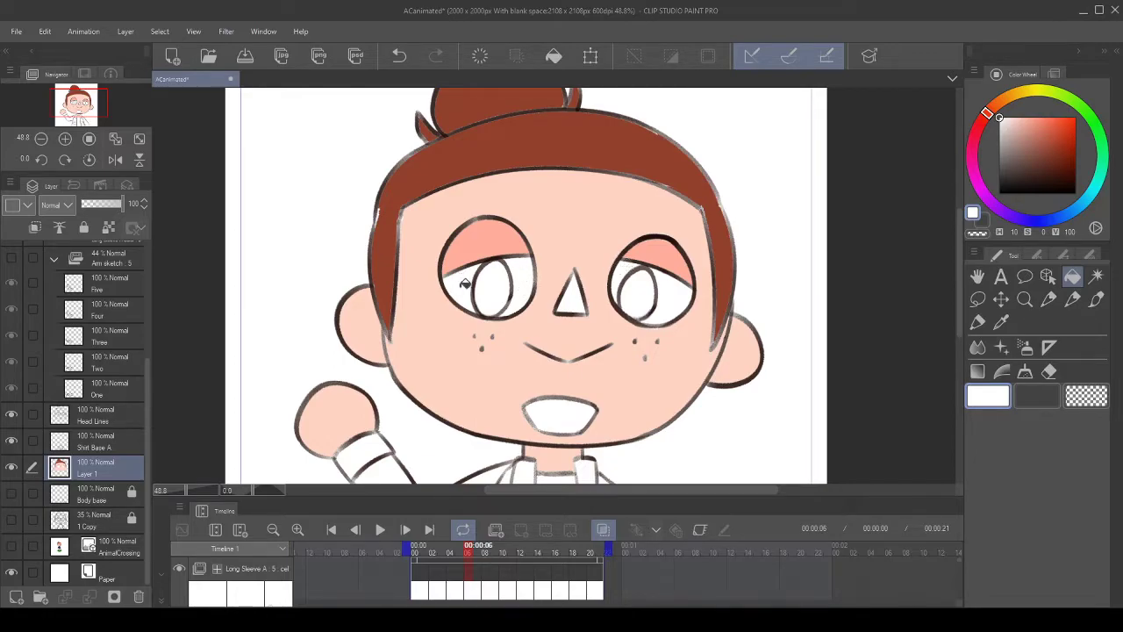
scroll(509, 301, down, 1)
- Sample the red nose colour from the AnimalCrossing reference while Layer 1 is hidden, and show Layer 1 again
click(11, 469)
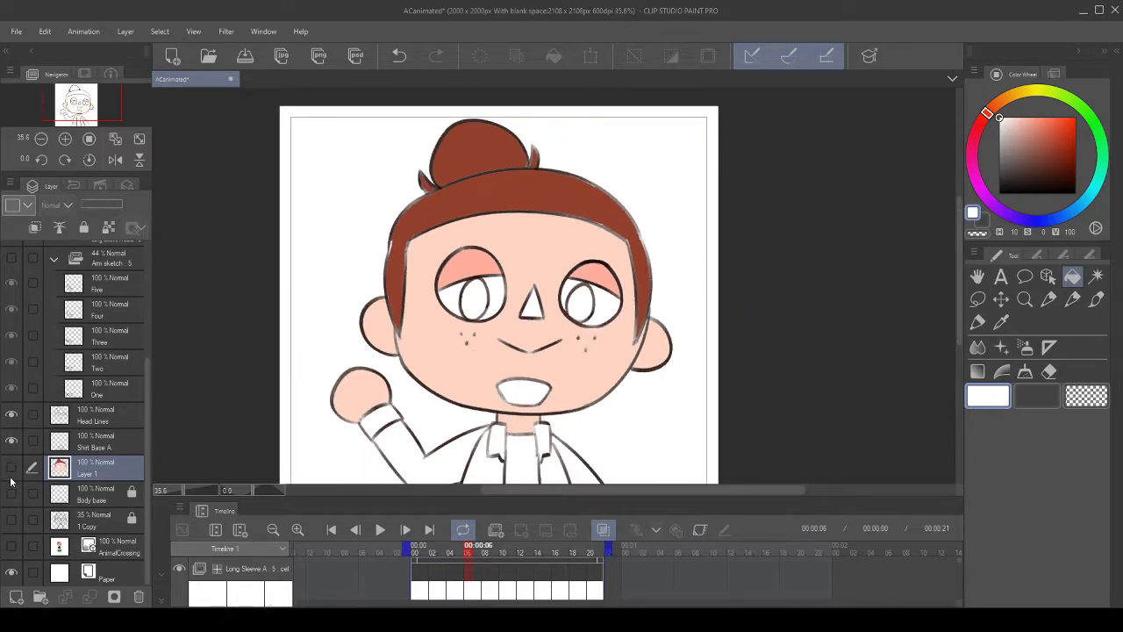
click(12, 546)
scroll(542, 271, up, 2)
alt+click(541, 263)
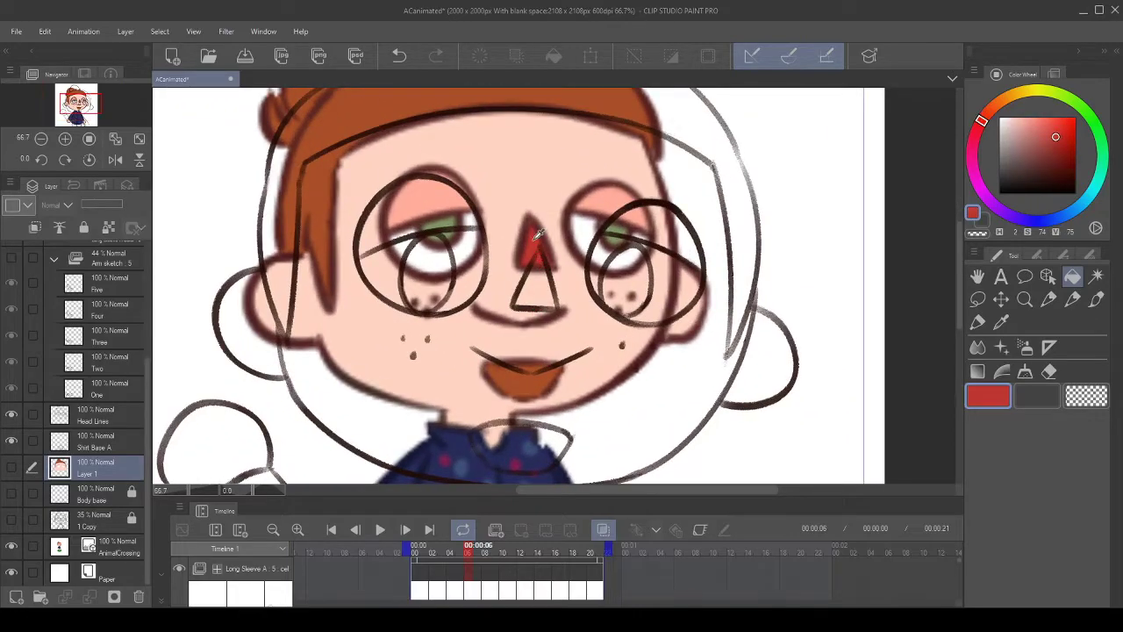
scroll(538, 245, down, 3)
scroll(538, 244, down, 1)
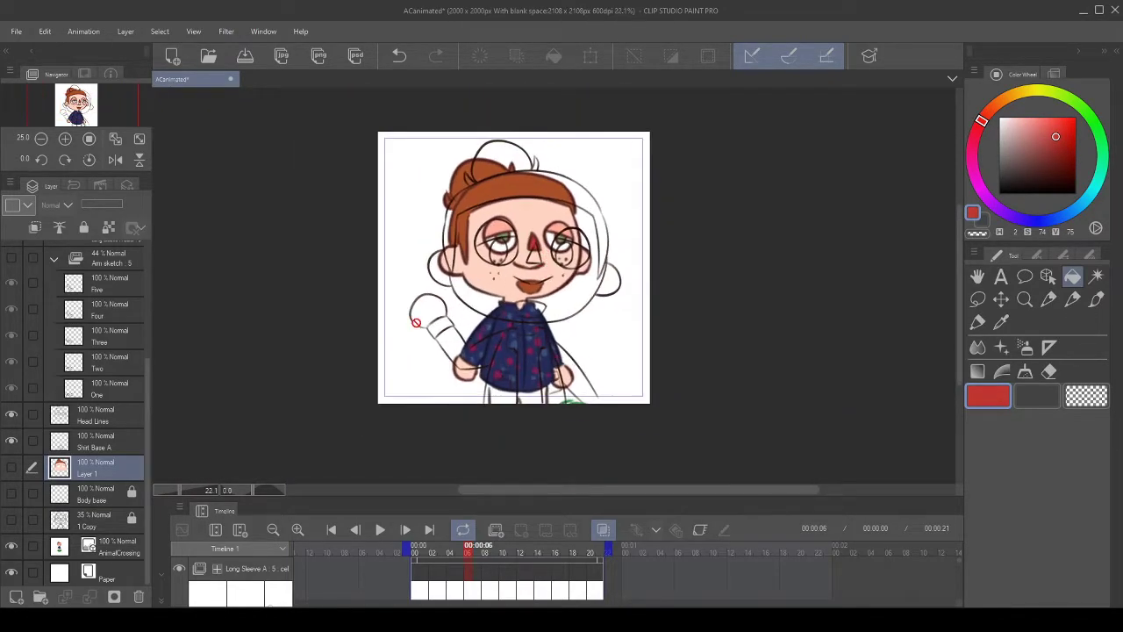
click(11, 469)
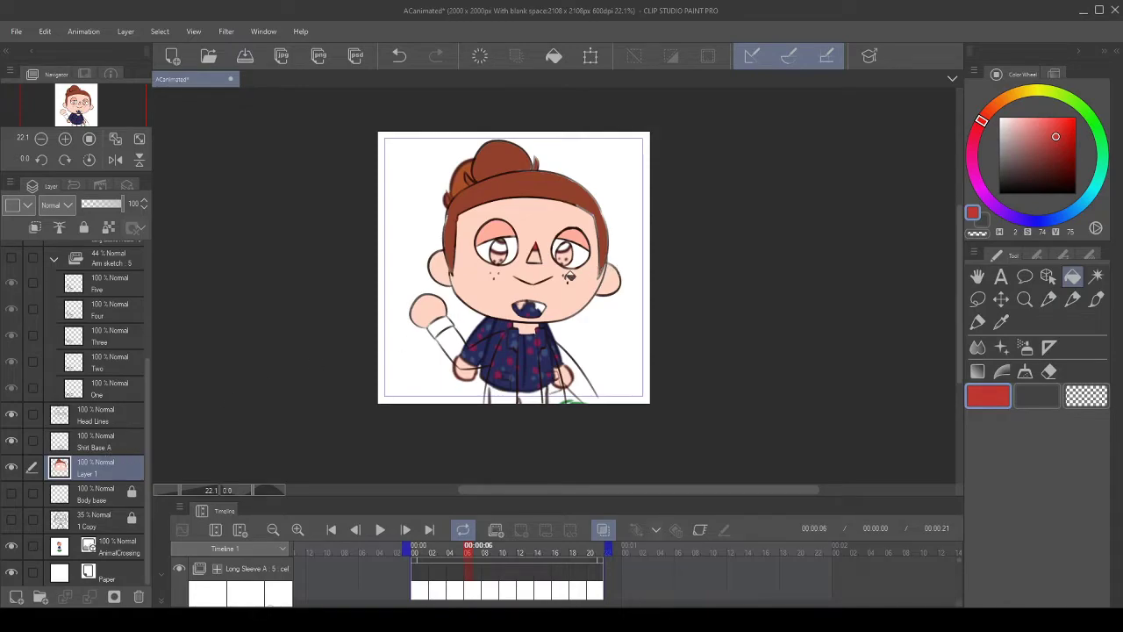
- Scale the AnimalCrossing reference down to a small figure in the canvas's upper-left corner beside the head, and reselect Layer 1
click(117, 546)
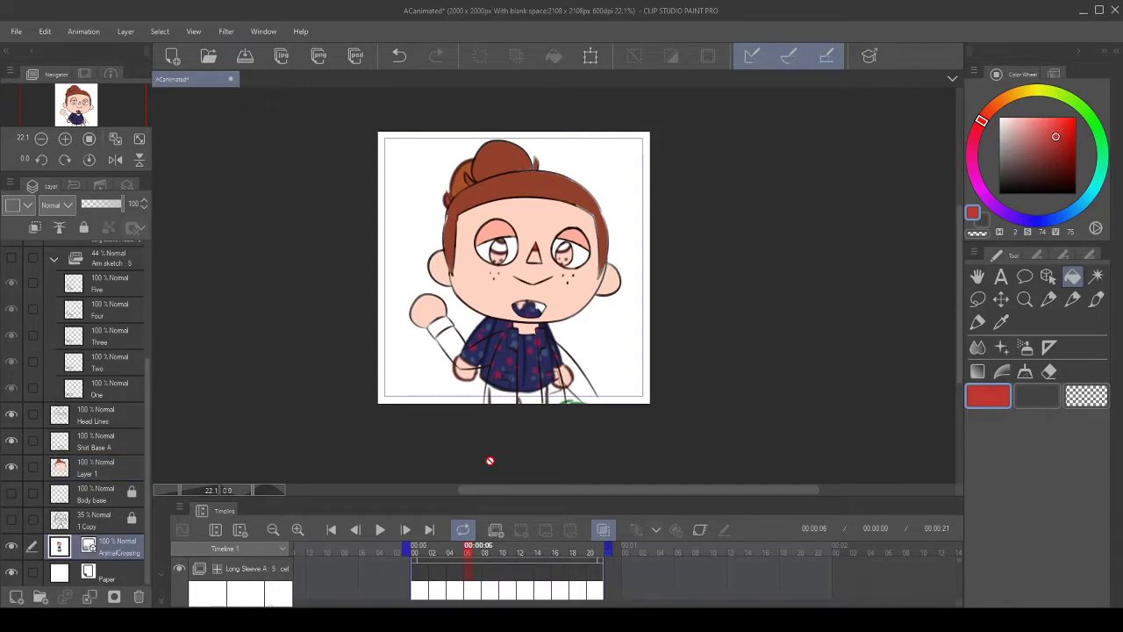
click(1049, 277)
scroll(650, 268, down, 4)
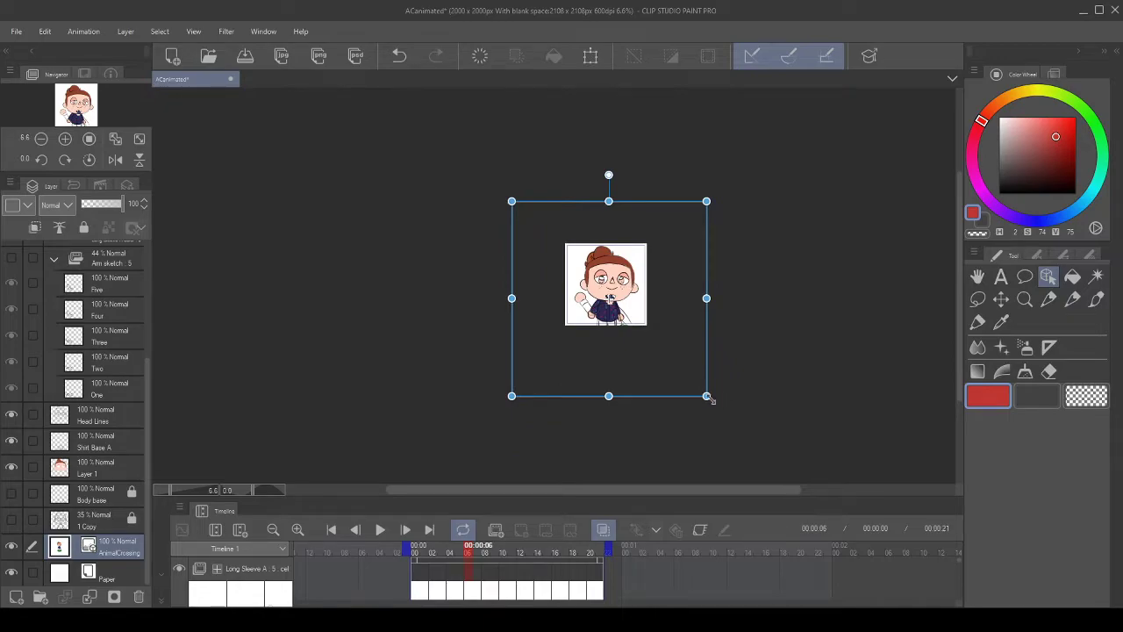
drag(709, 397, 611, 255)
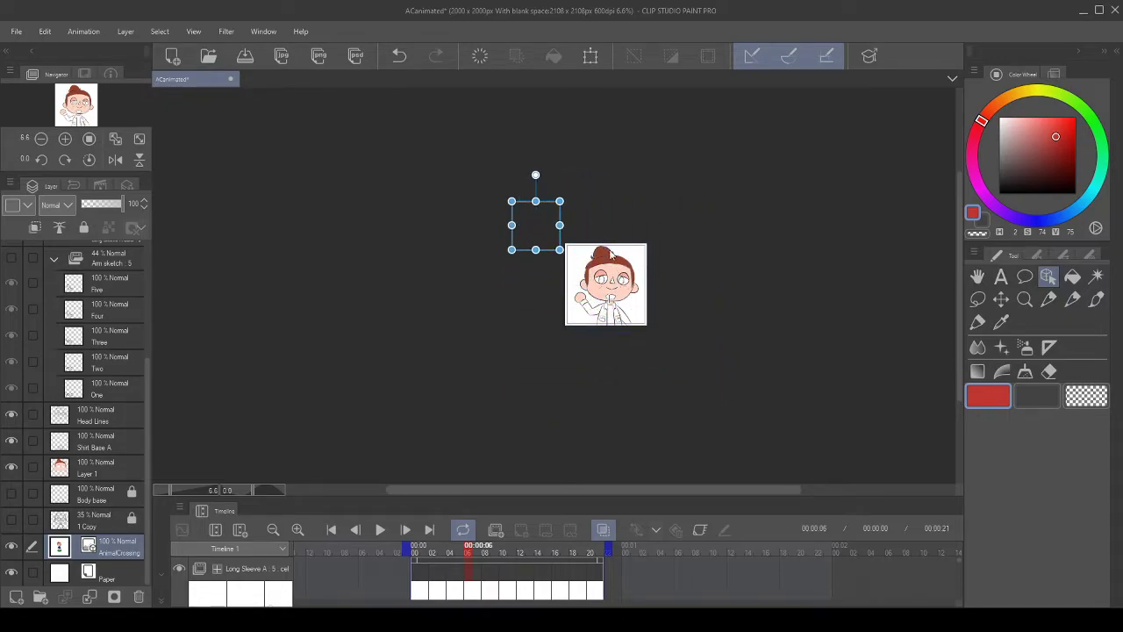
scroll(564, 241, up, 3)
drag(535, 169, 612, 232)
scroll(611, 233, up, 5)
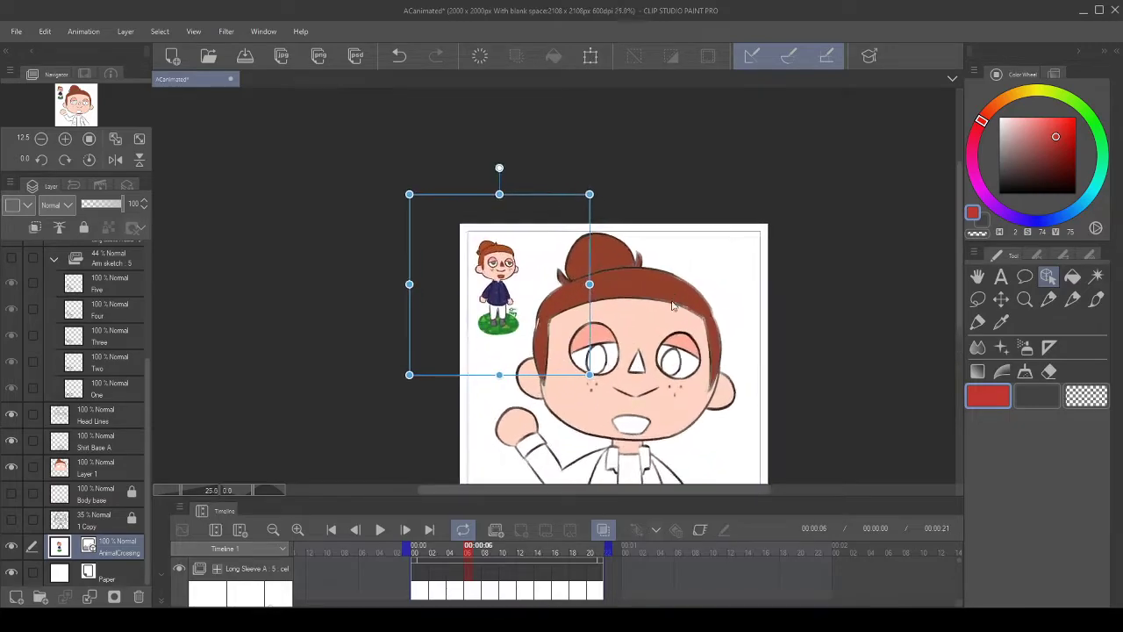
scroll(671, 322, down, 1)
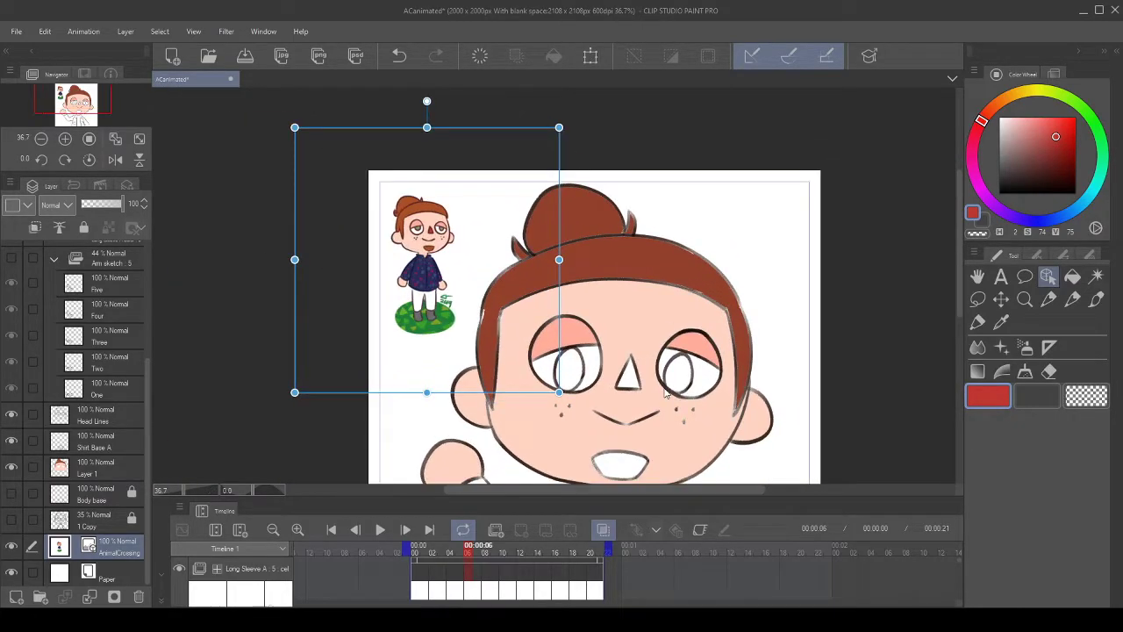
click(104, 465)
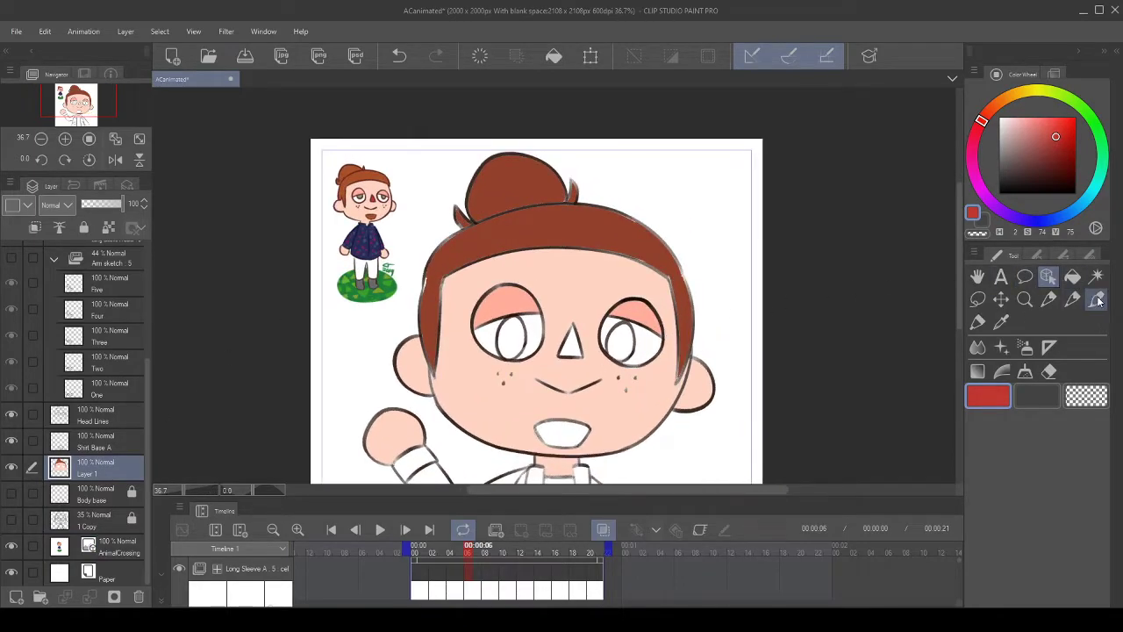
scroll(373, 195, up, 5)
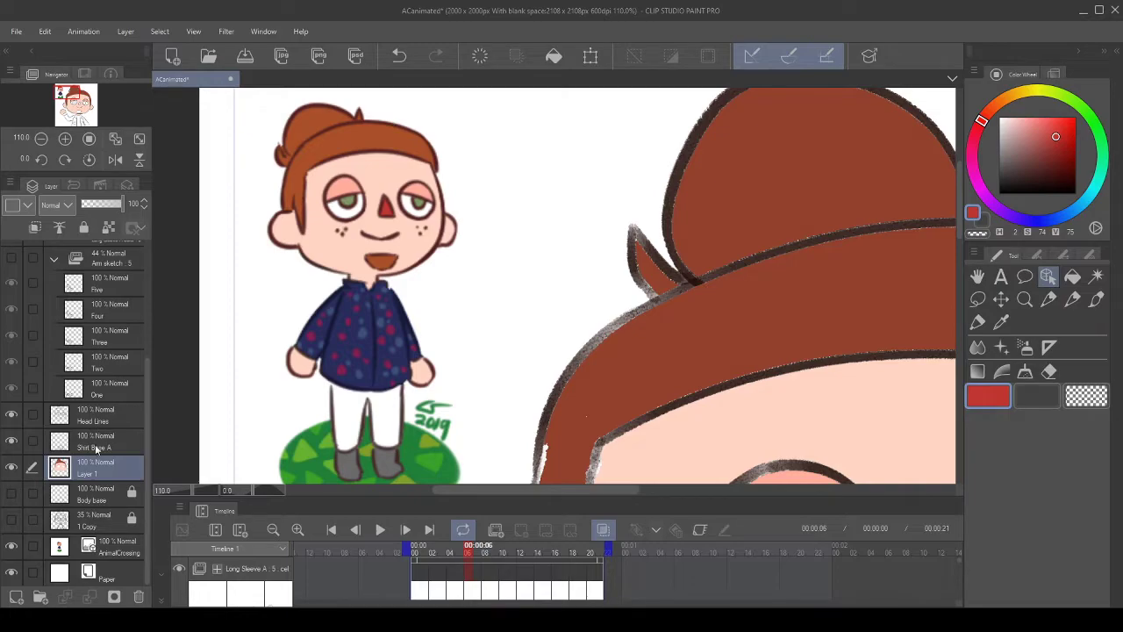
- Sample the green iris colour from the AnimalCrossing reference, try it on the iris nearest the reference, and undo that fill
scroll(225, 356, down, 6)
scroll(409, 402, up, 2)
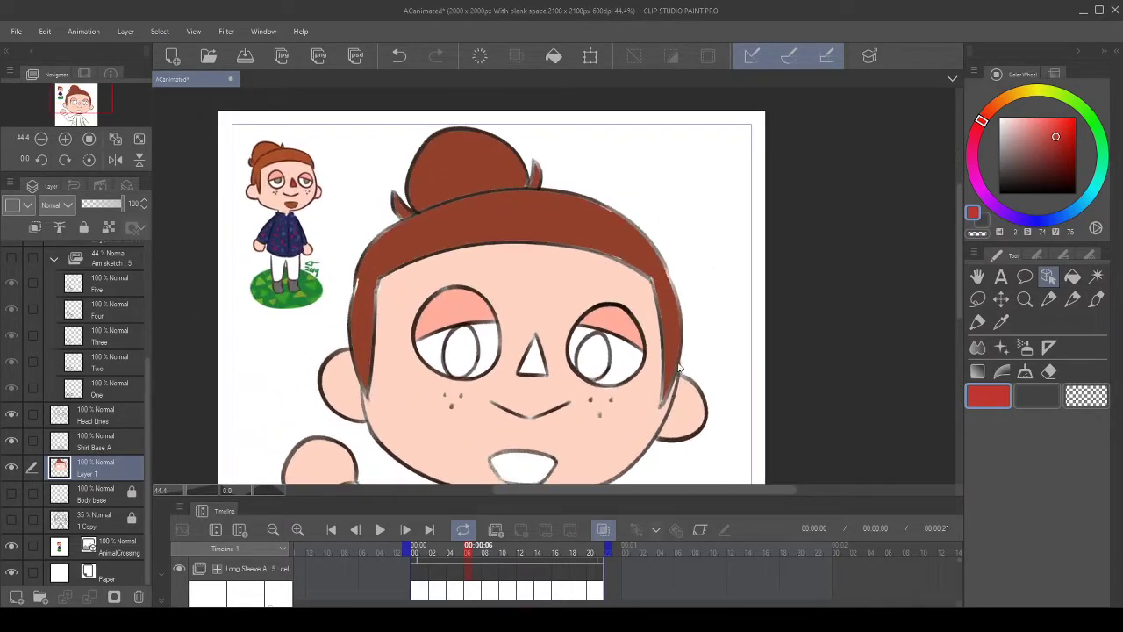
click(1072, 277)
drag(263, 176, 307, 180)
alt+click(311, 172)
alt+click(311, 178)
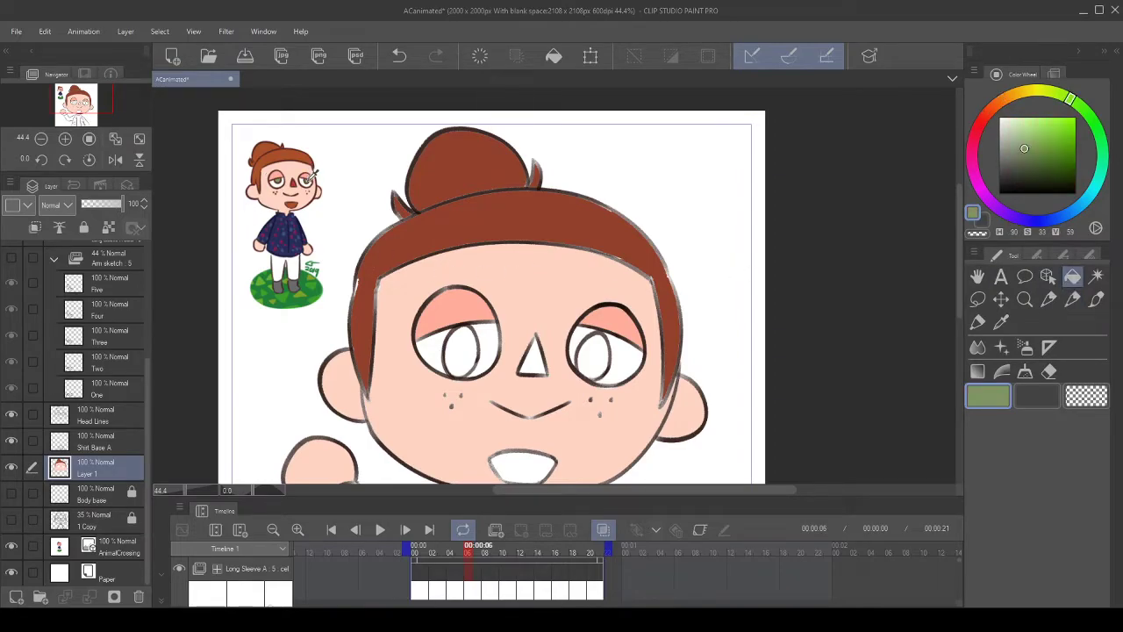
click(465, 347)
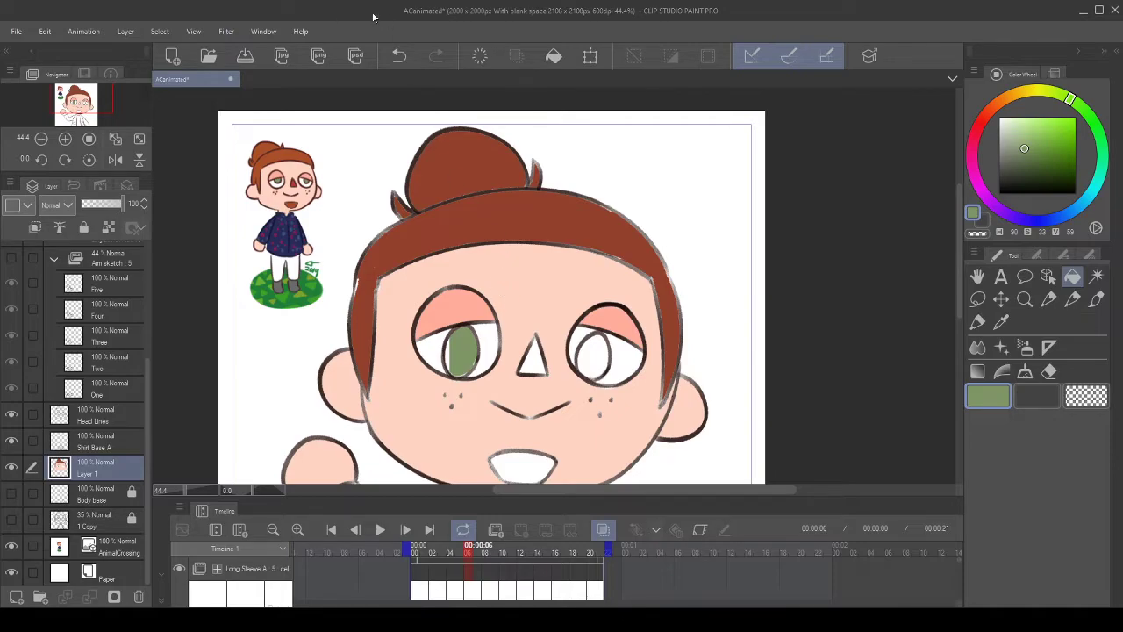
click(399, 56)
- Rasterize the AnimalCrossing reference layer and clear the lasso selection around its figure
scroll(406, 132, down, 2)
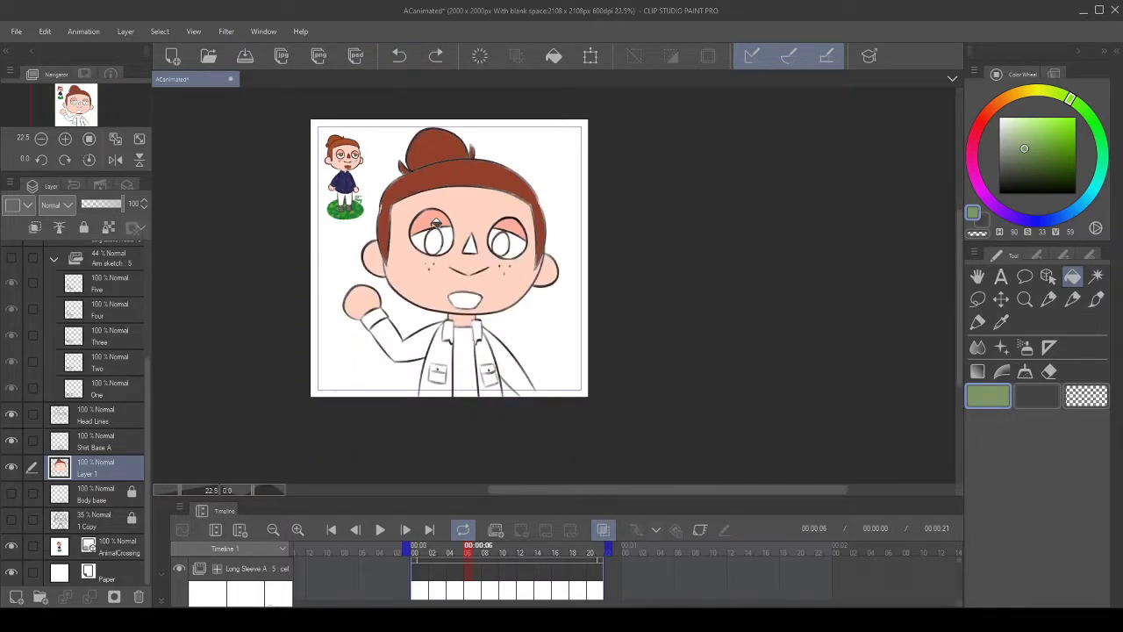
click(977, 300)
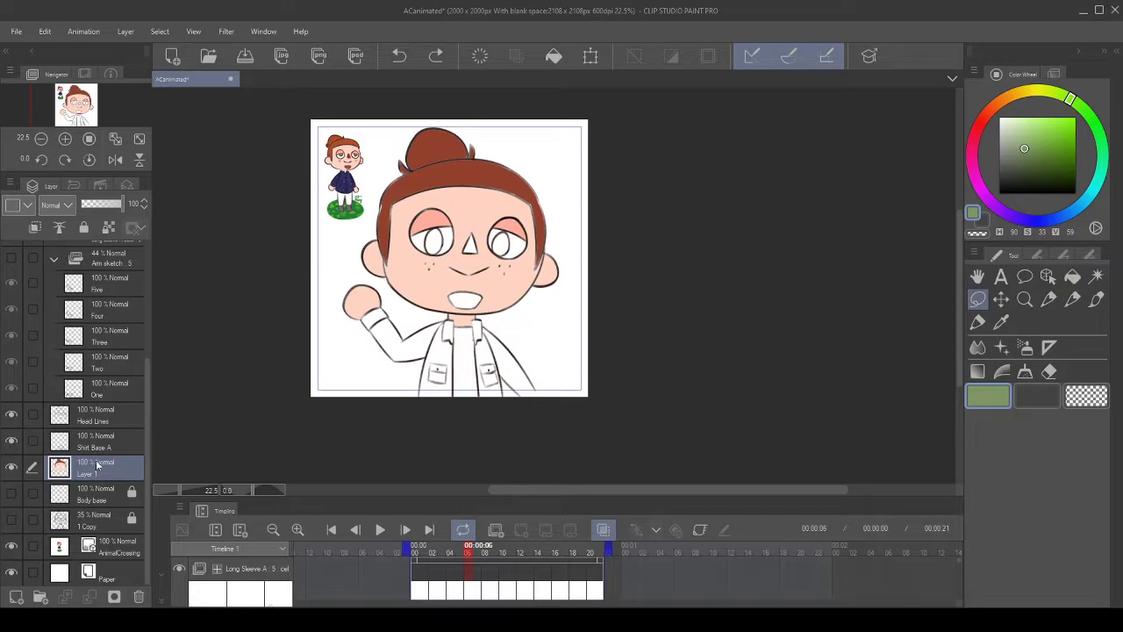
click(117, 548)
scroll(310, 163, up, 2)
mouse_move(412, 134)
mouse_down()
mouse_move(417, 173)
mouse_move(402, 249)
mouse_move(387, 269)
mouse_move(347, 272)
mouse_move(323, 239)
mouse_move(322, 130)
mouse_move(342, 116)
mouse_move(410, 132)
mouse_up()
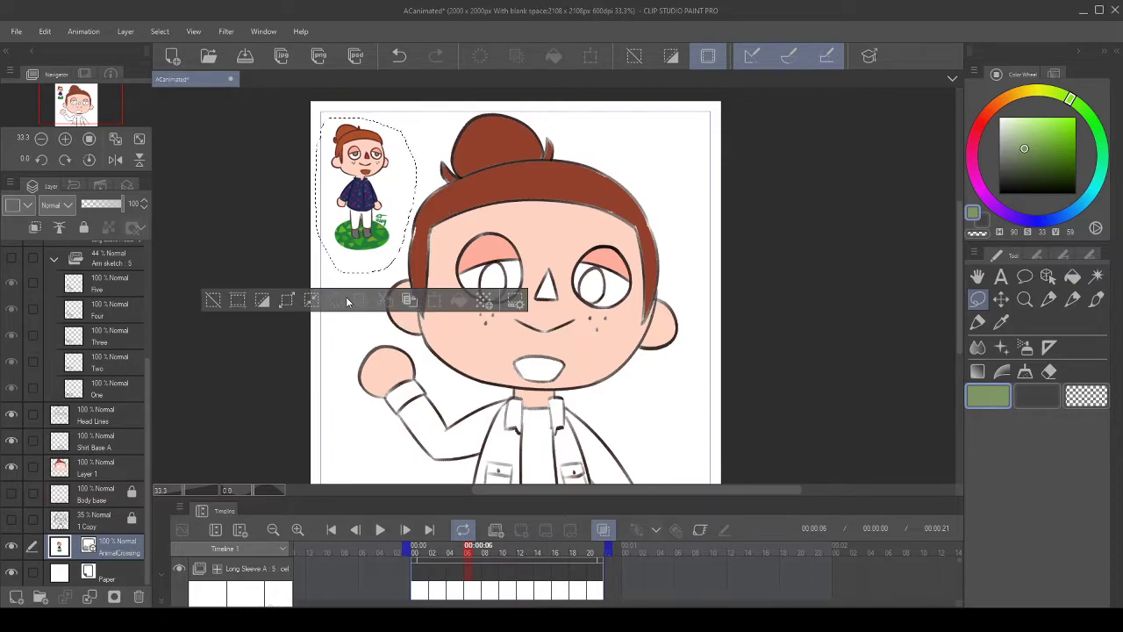
click(213, 301)
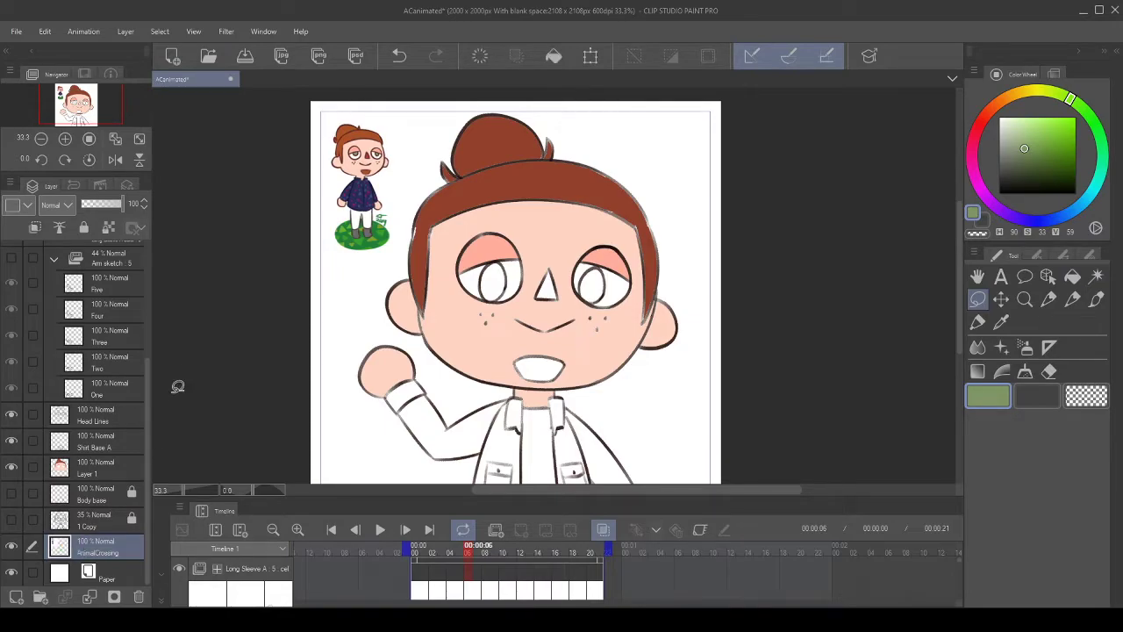
- Outline the small reference figure with a lasso selection, clear the selection and reselect Layer 1
mouse_move(408, 151)
mouse_down()
mouse_move(399, 246)
mouse_move(360, 268)
mouse_move(332, 260)
mouse_move(324, 154)
mouse_move(335, 115)
mouse_move(363, 110)
mouse_move(399, 121)
mouse_move(407, 147)
mouse_up()
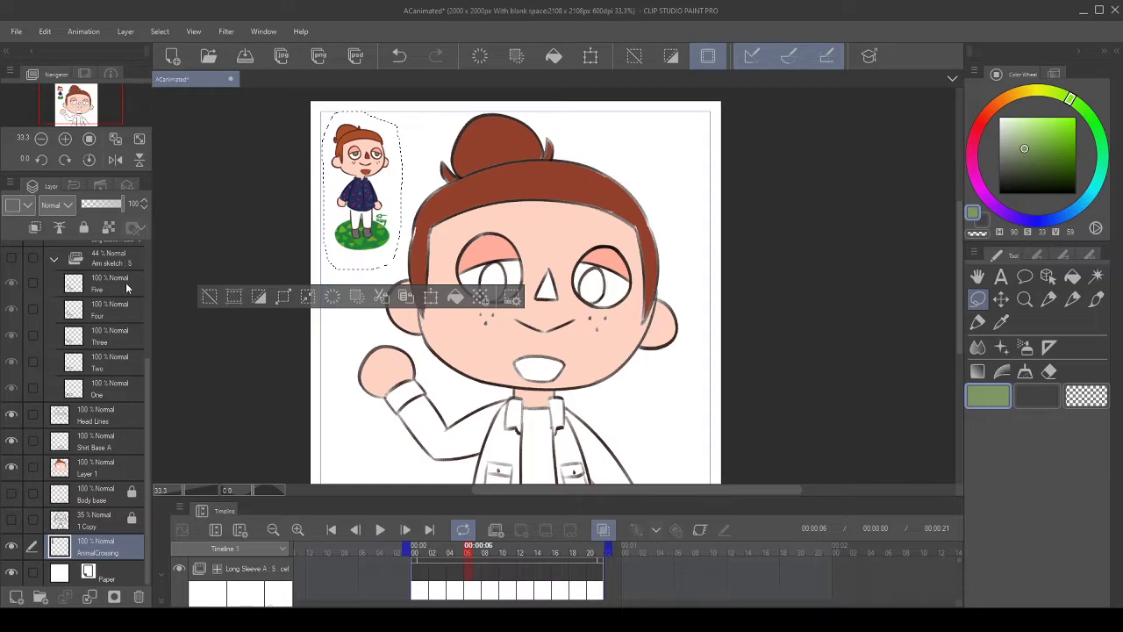
click(92, 465)
click(210, 296)
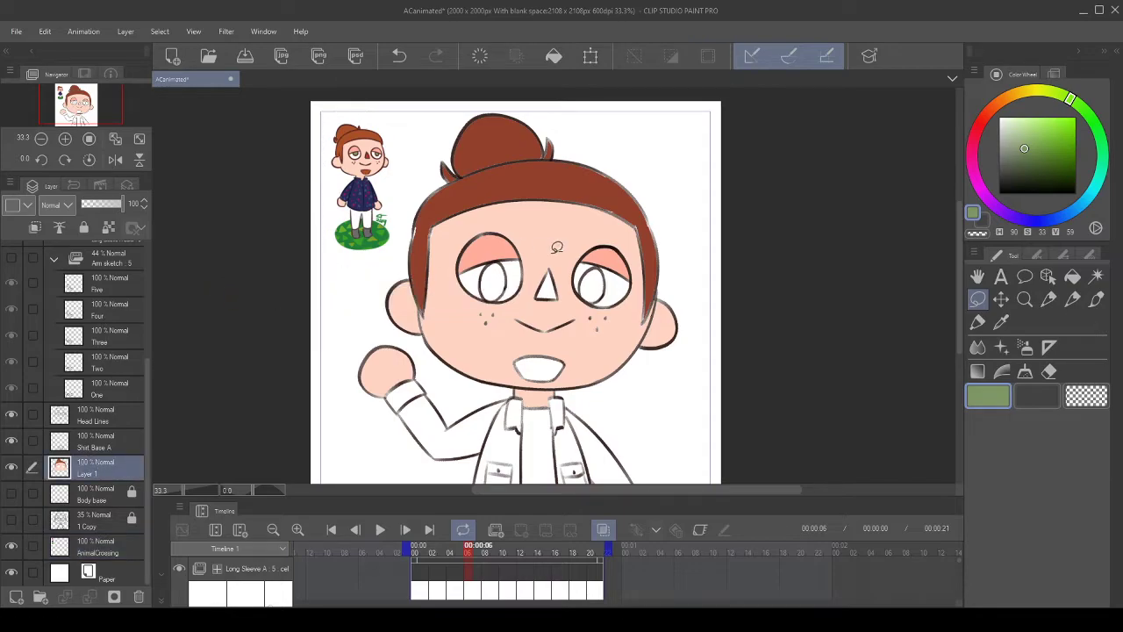
- Fill the irises of both eyes on Layer 1 with the sampled green
click(1073, 276)
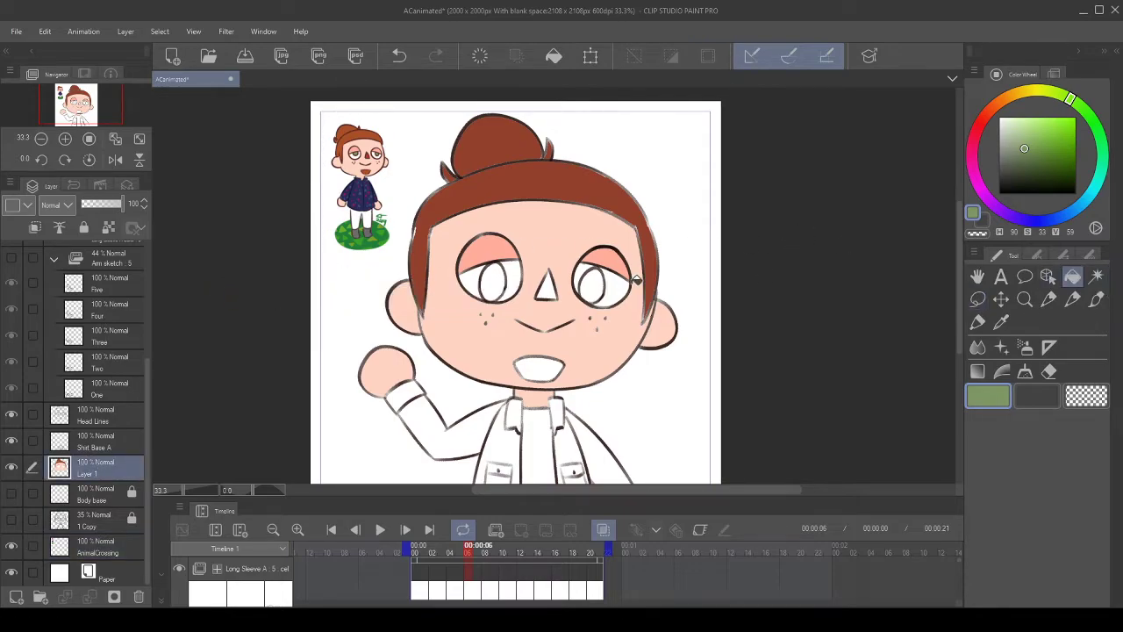
click(602, 280)
click(495, 276)
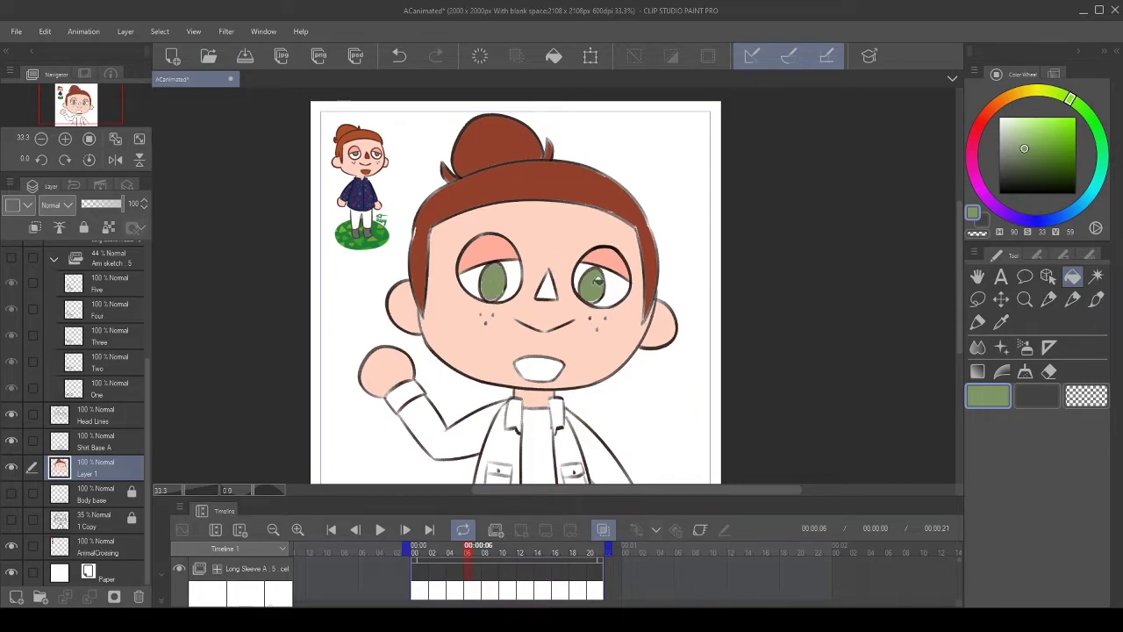
- Sample the red nose colour from the AnimalCrossing reference and fill the large character's nose with it
scroll(630, 264, down, 2)
scroll(435, 186, up, 5)
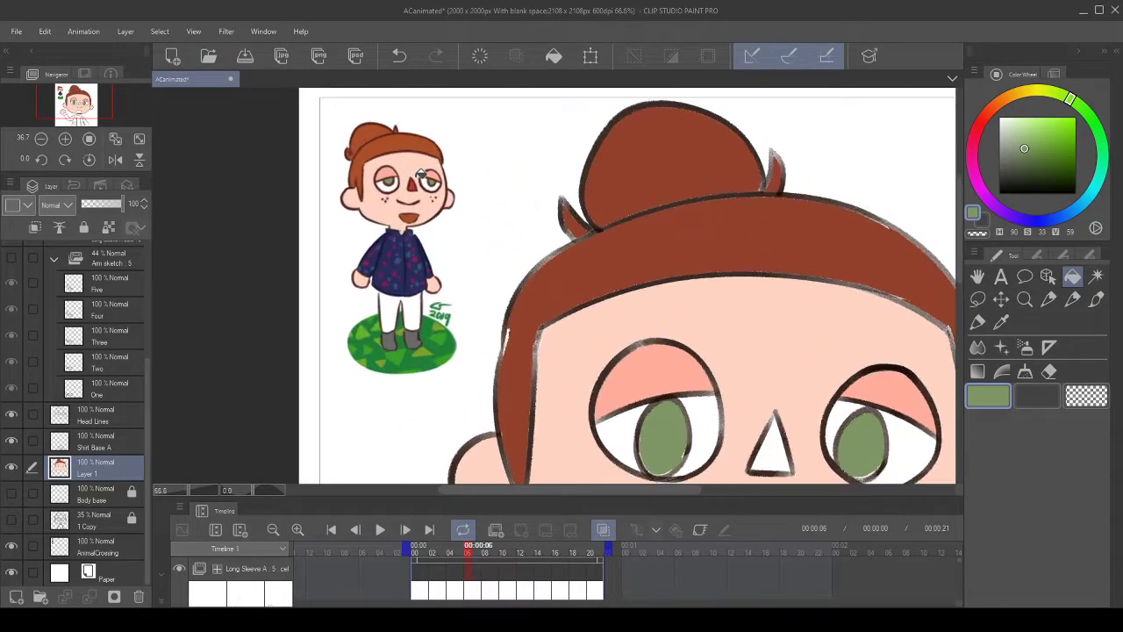
scroll(423, 174, up, 1)
alt+click(415, 179)
scroll(414, 166, down, 2)
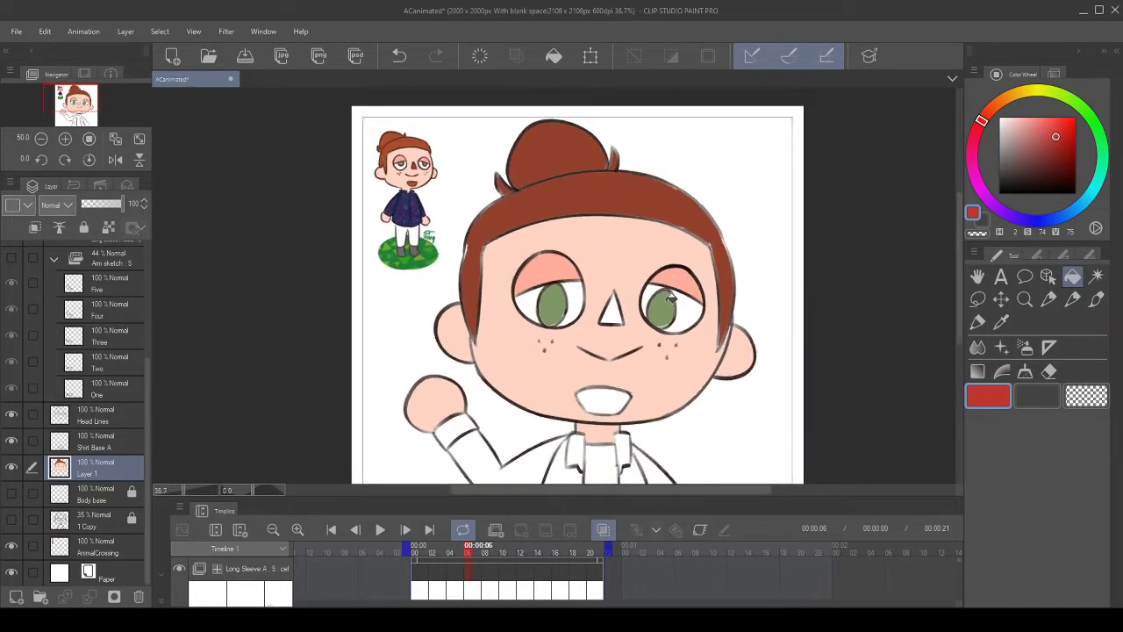
scroll(672, 301, up, 1)
click(607, 313)
scroll(610, 255, down, 2)
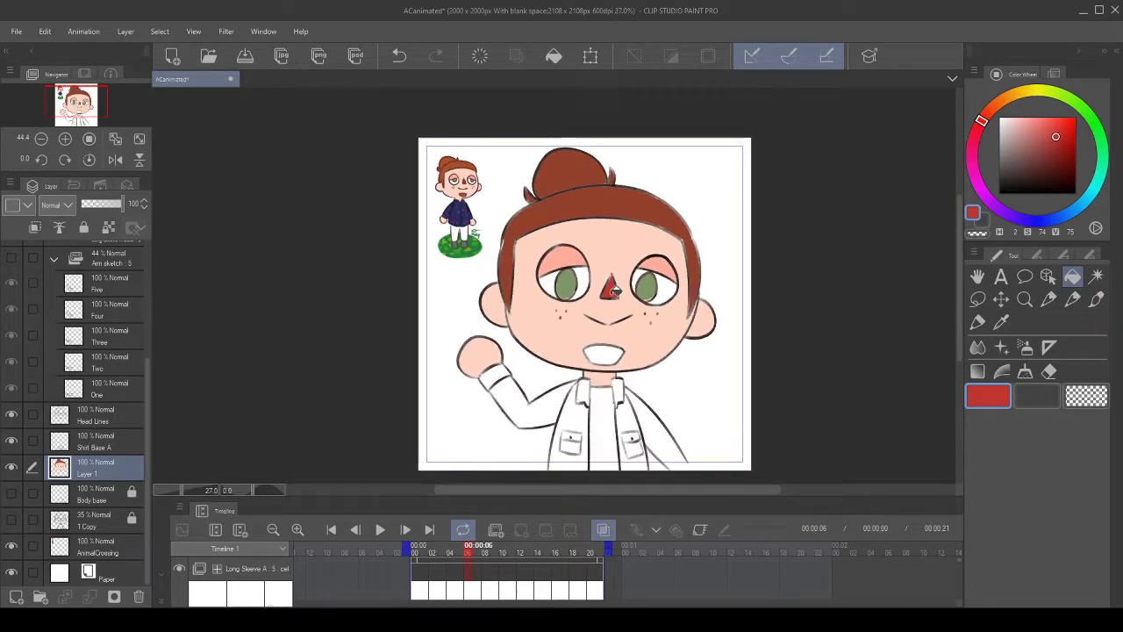
- Sample the reddish-brown hair colour and fill the inside of the open mouth with it
scroll(584, 230, up, 2)
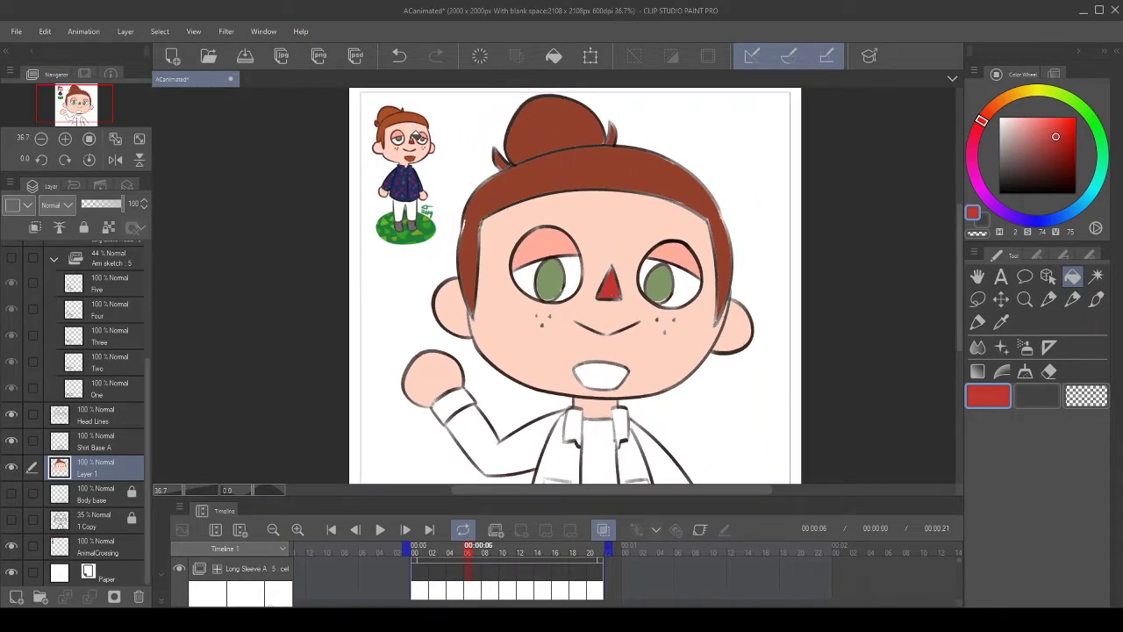
alt+click(581, 154)
click(613, 376)
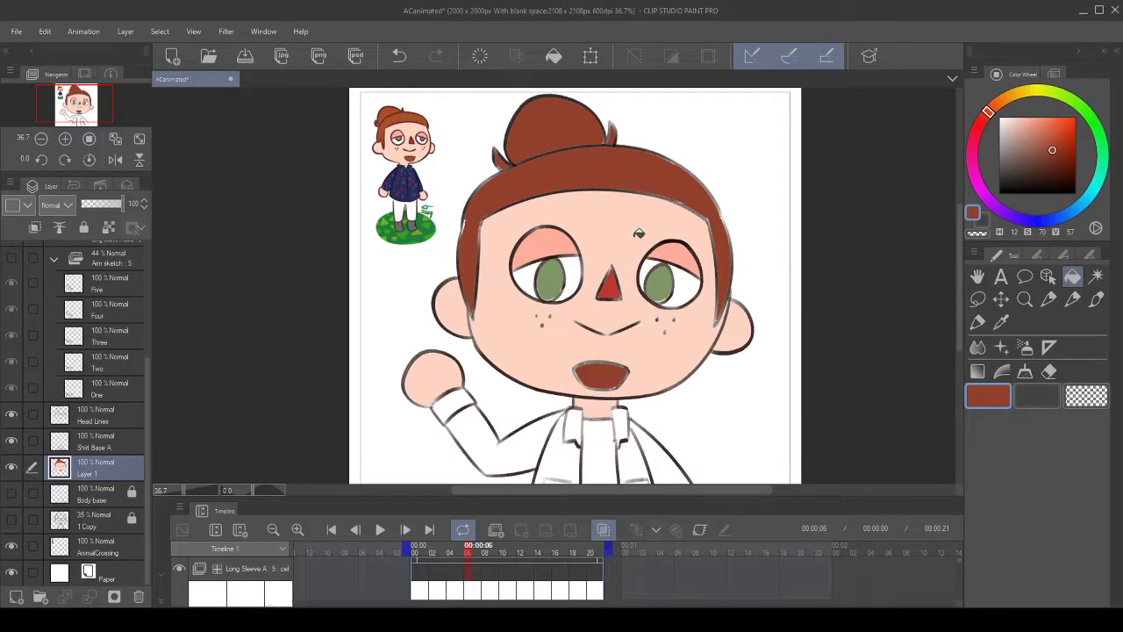
- Set the fill colour to a pale yellow with hue 55, saturation 13 and value 100 for the jacket
scroll(639, 233, down, 1)
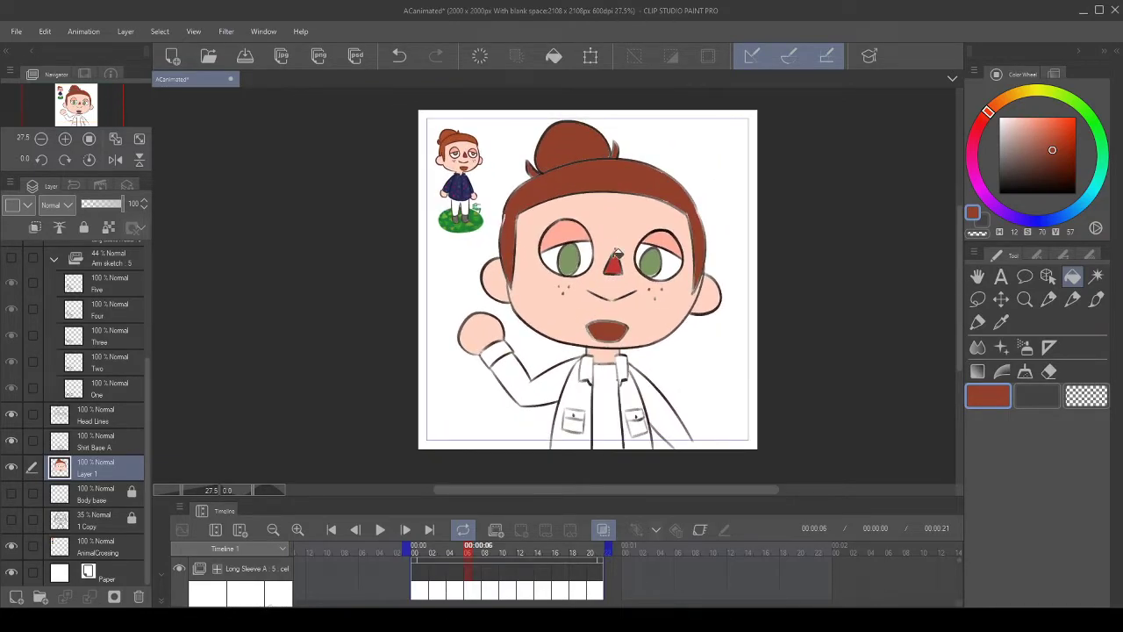
scroll(479, 177, down, 1)
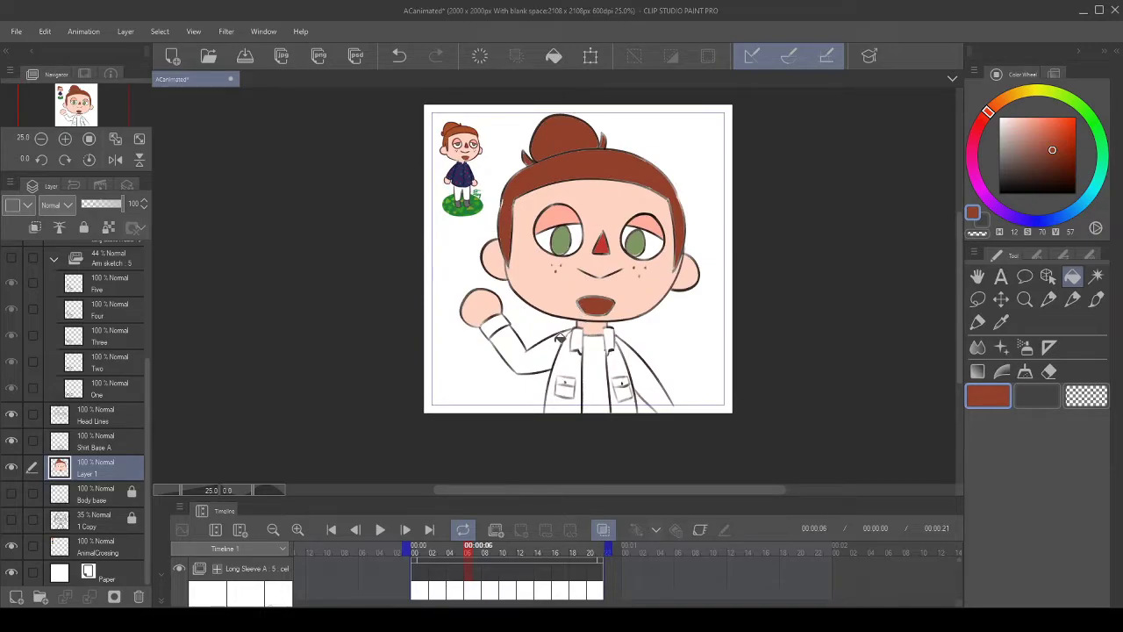
scroll(587, 333, down, 1)
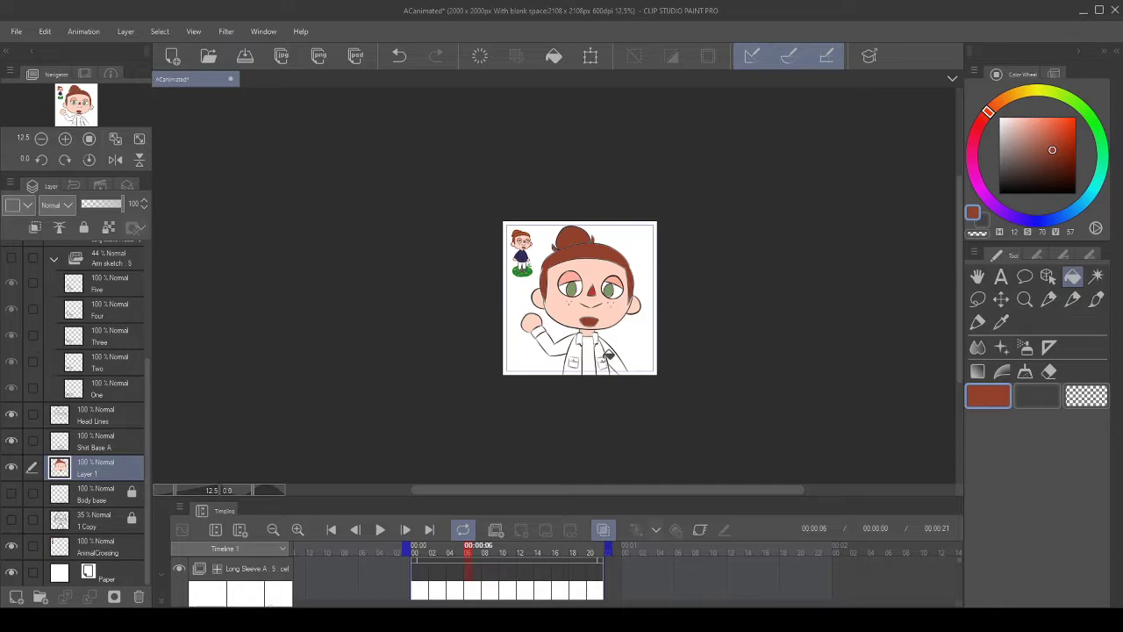
scroll(613, 370, up, 4)
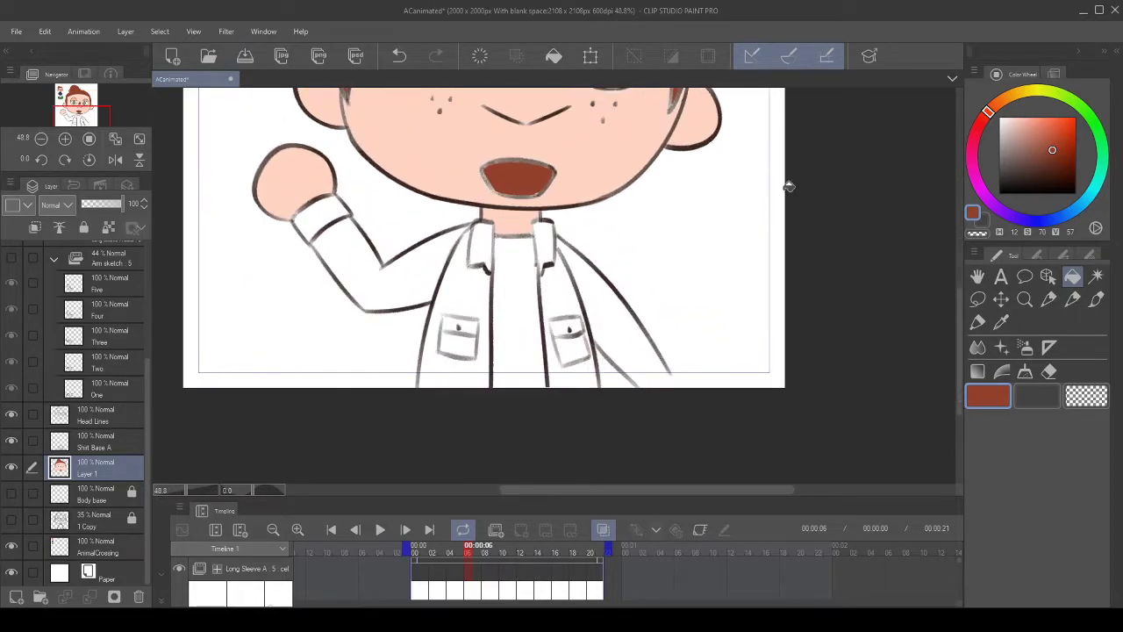
click(1009, 117)
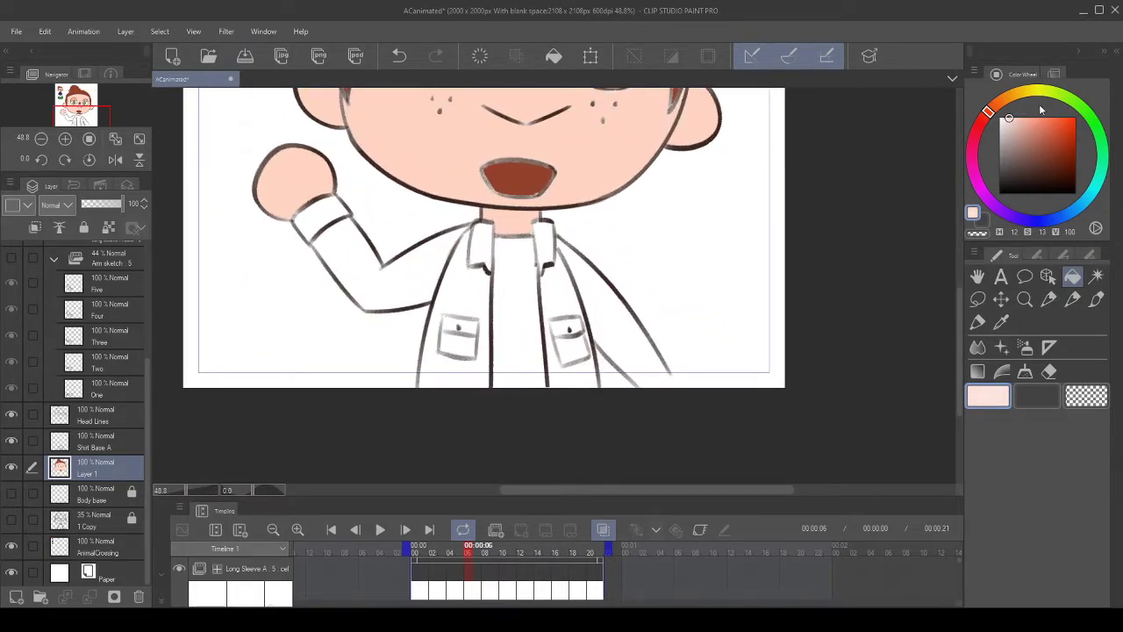
click(1032, 94)
drag(1032, 94, 1036, 91)
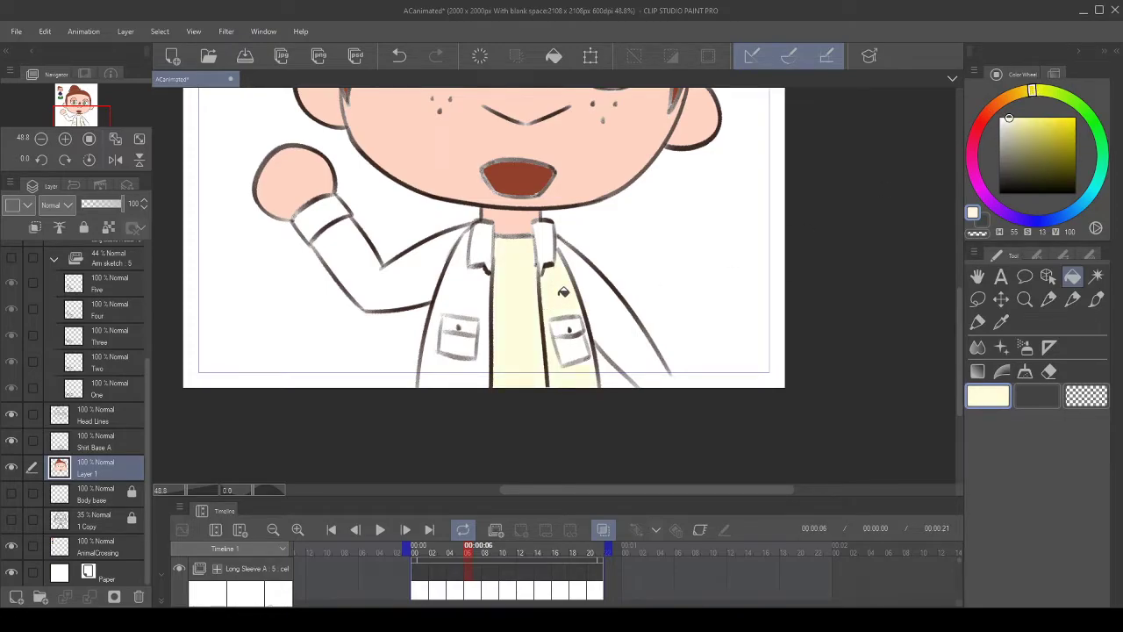
click(395, 62)
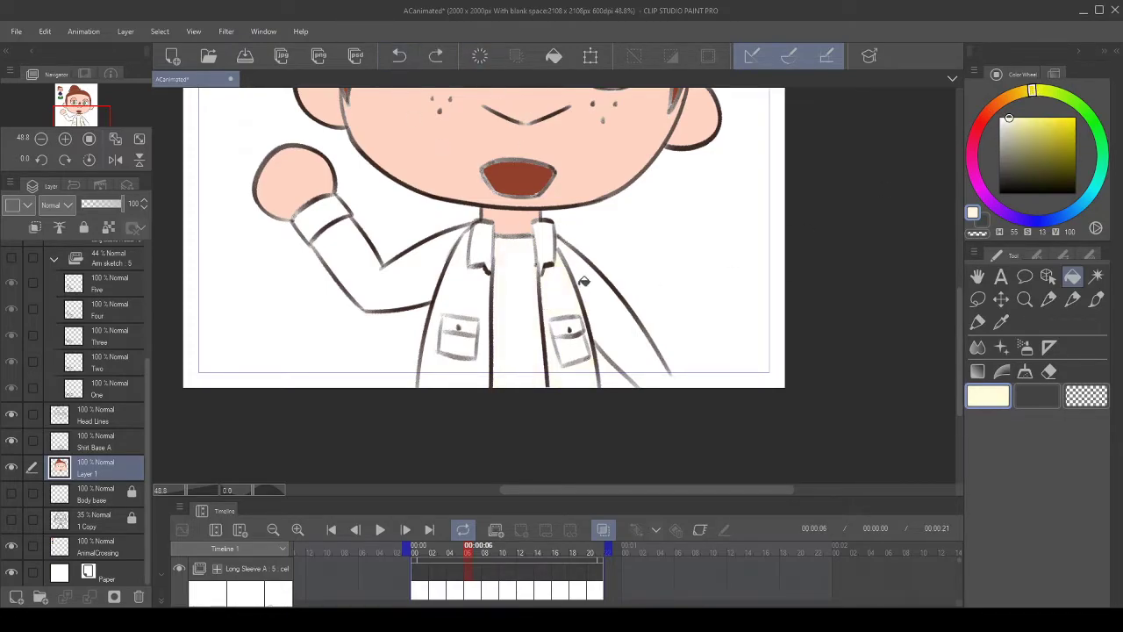
click(565, 307)
scroll(565, 306, up, 5)
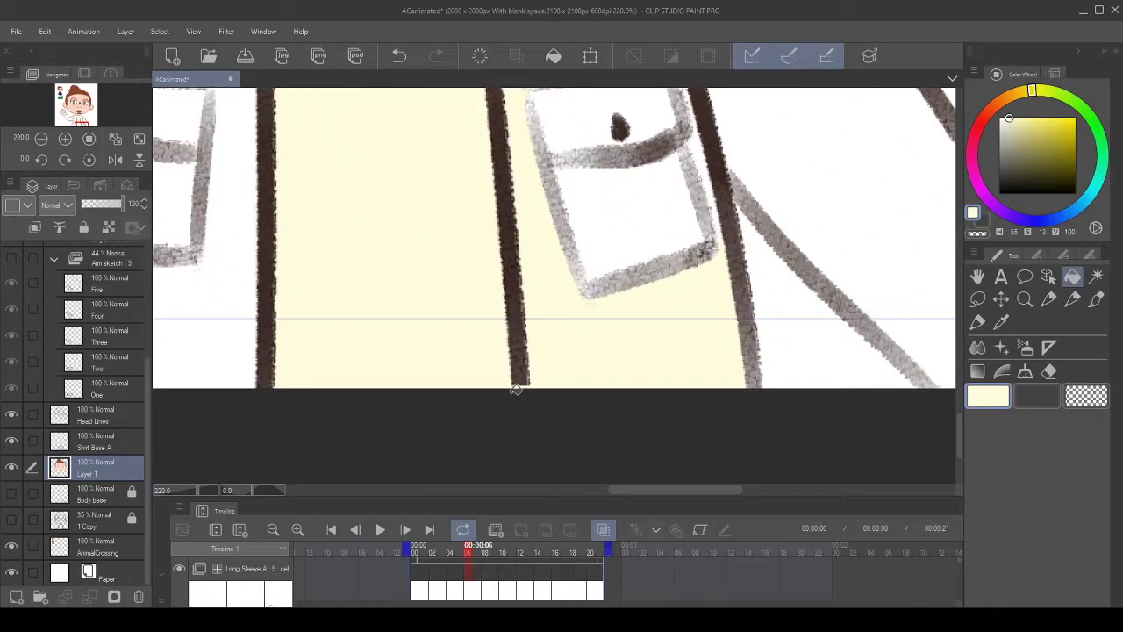
click(399, 55)
- Close the line gap at the lower end of the jacket's right front edge and fill that front panel pale yellow
scroll(538, 329, down, 3)
key(p)
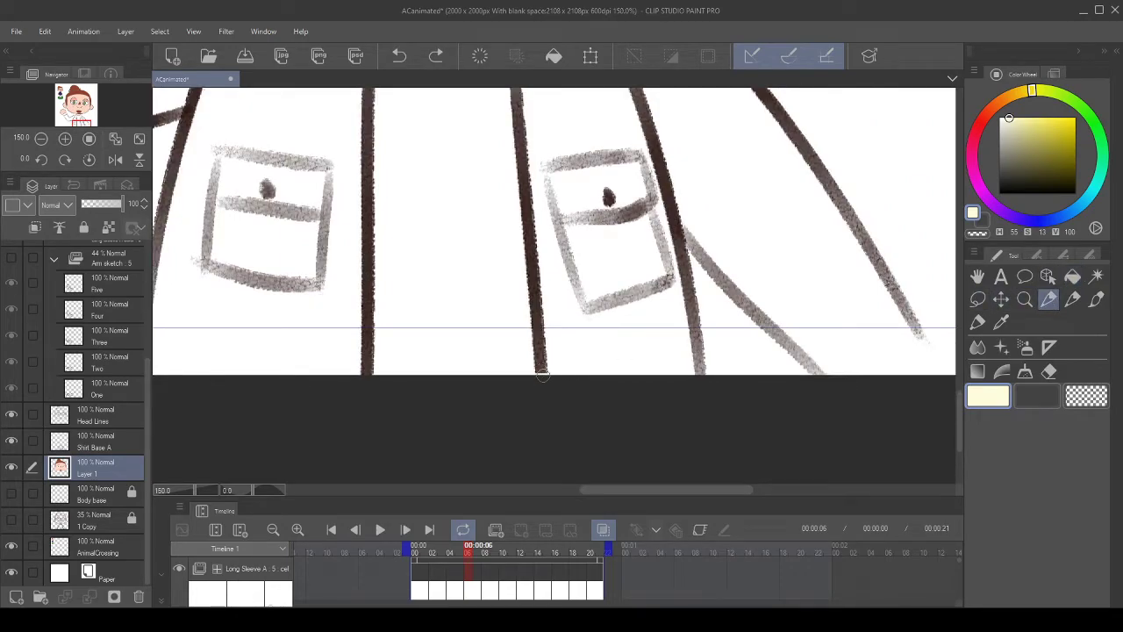
click(1073, 276)
click(641, 350)
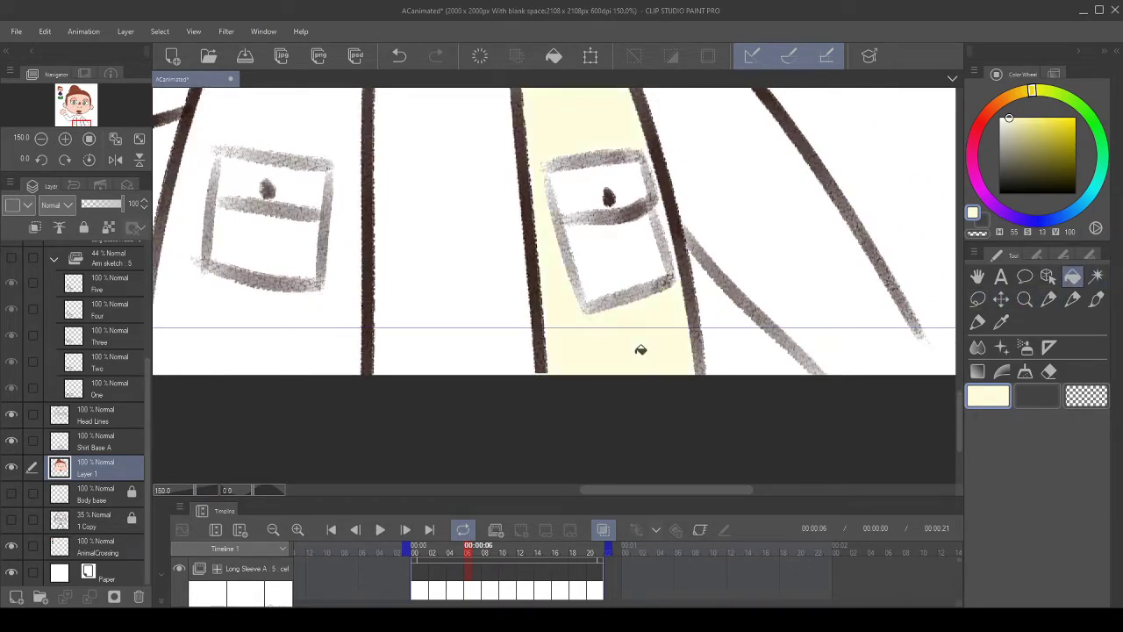
- Close the open end of the lowered sleeve, and fill that sleeve, the other jacket panel and both collar flaps pale yellow
scroll(640, 350, down, 1)
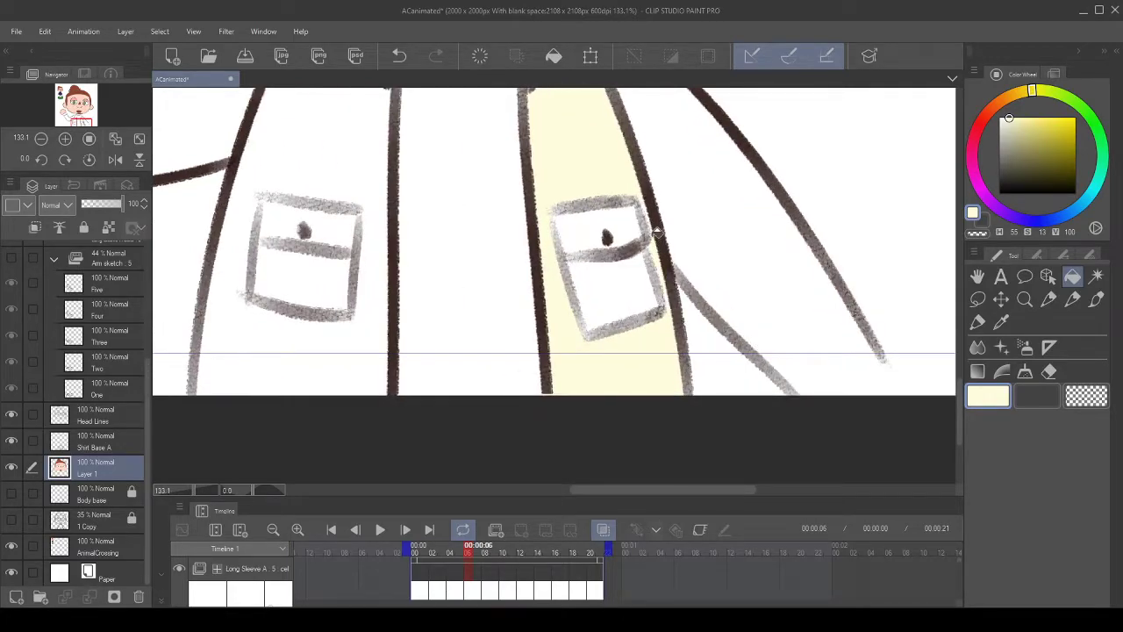
scroll(650, 207, down, 6)
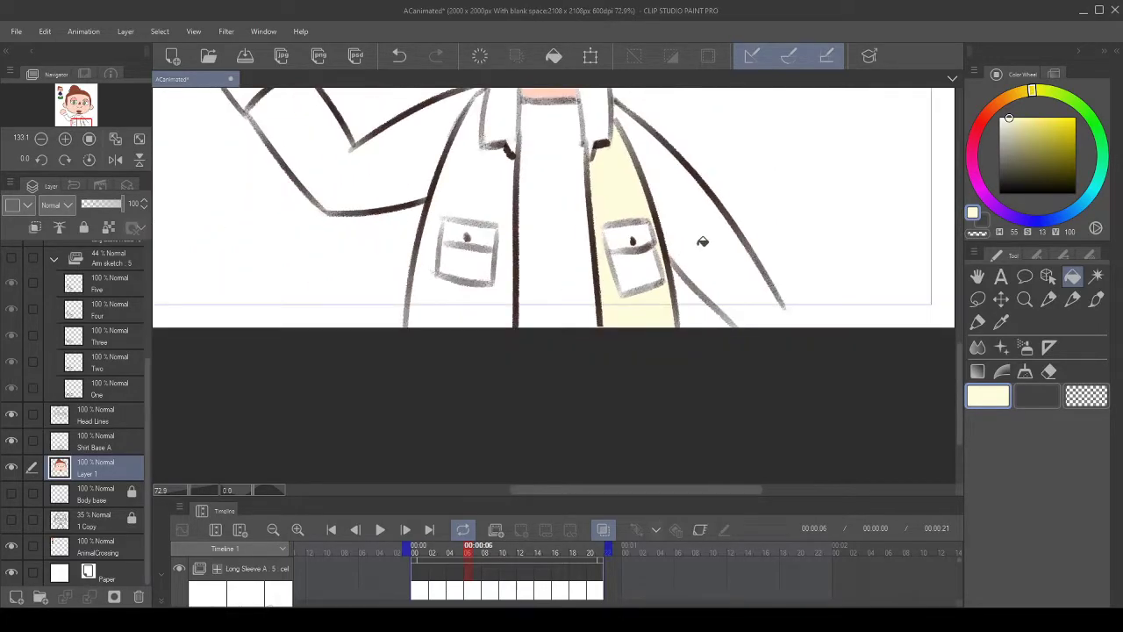
click(1048, 300)
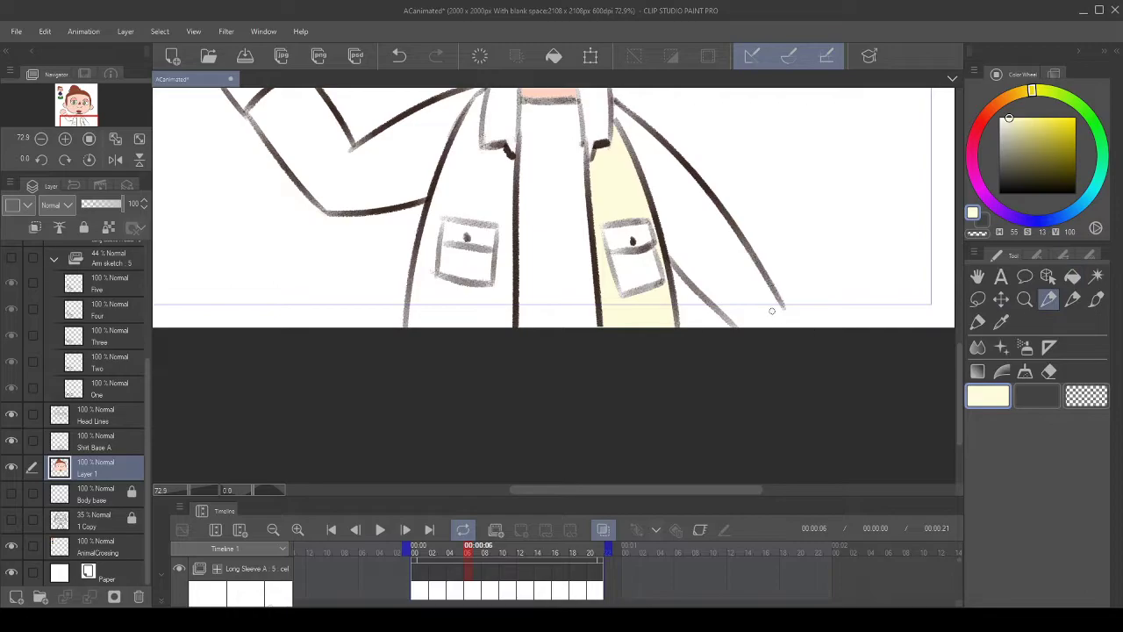
click(1073, 277)
scroll(728, 261, down, 3)
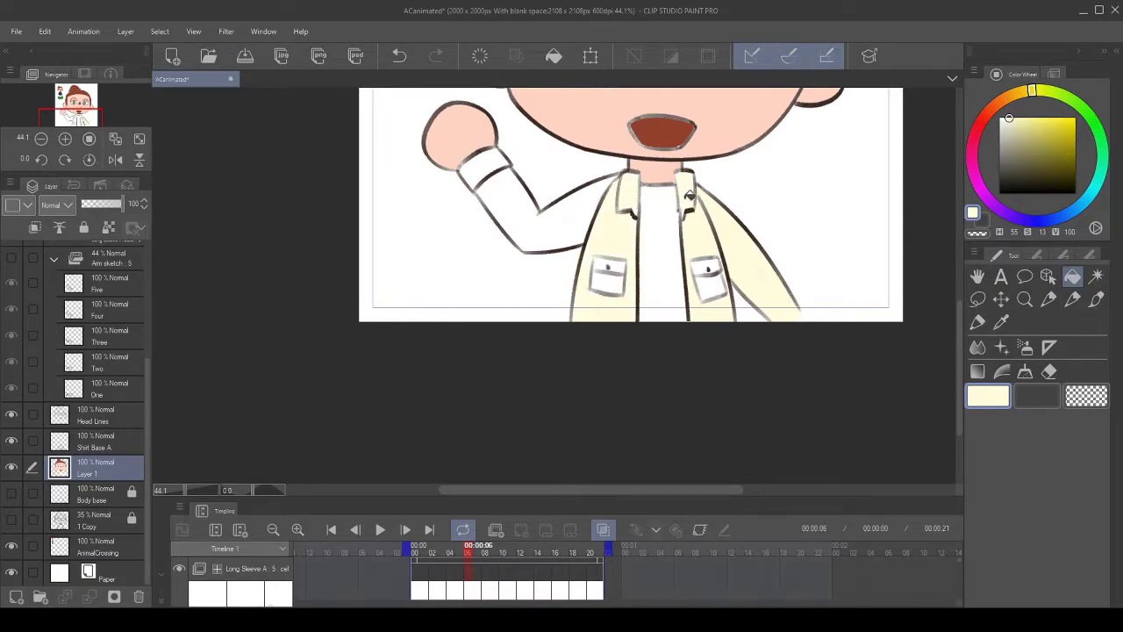
- Fill both chest pockets and their flaps with the same pale yellow
scroll(690, 195, up, 3)
scroll(691, 231, down, 2)
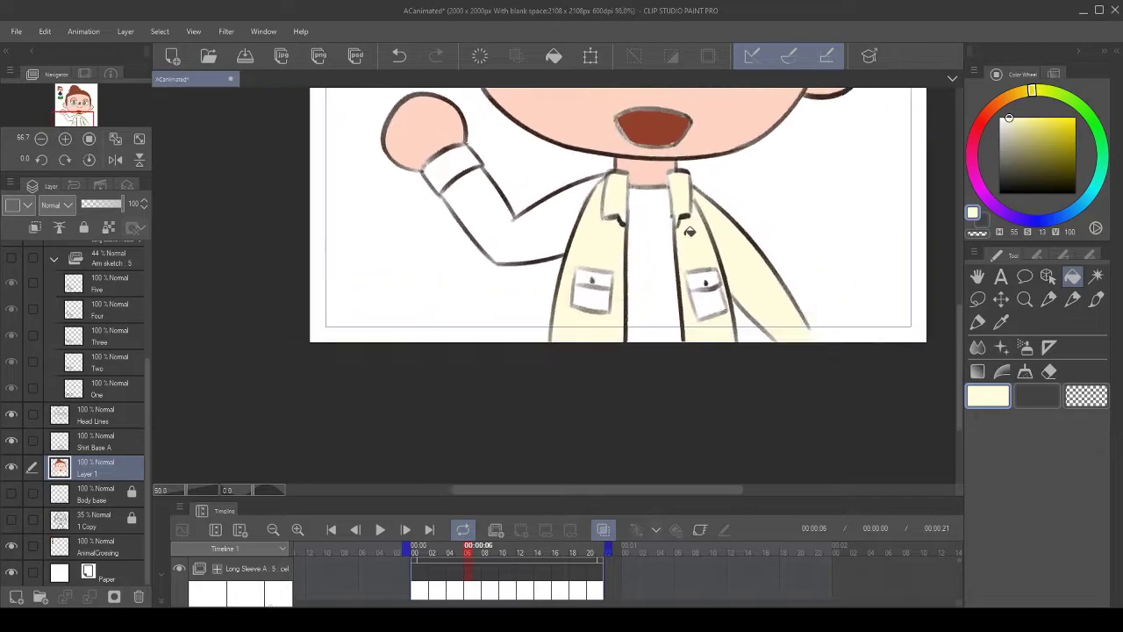
scroll(690, 231, up, 1)
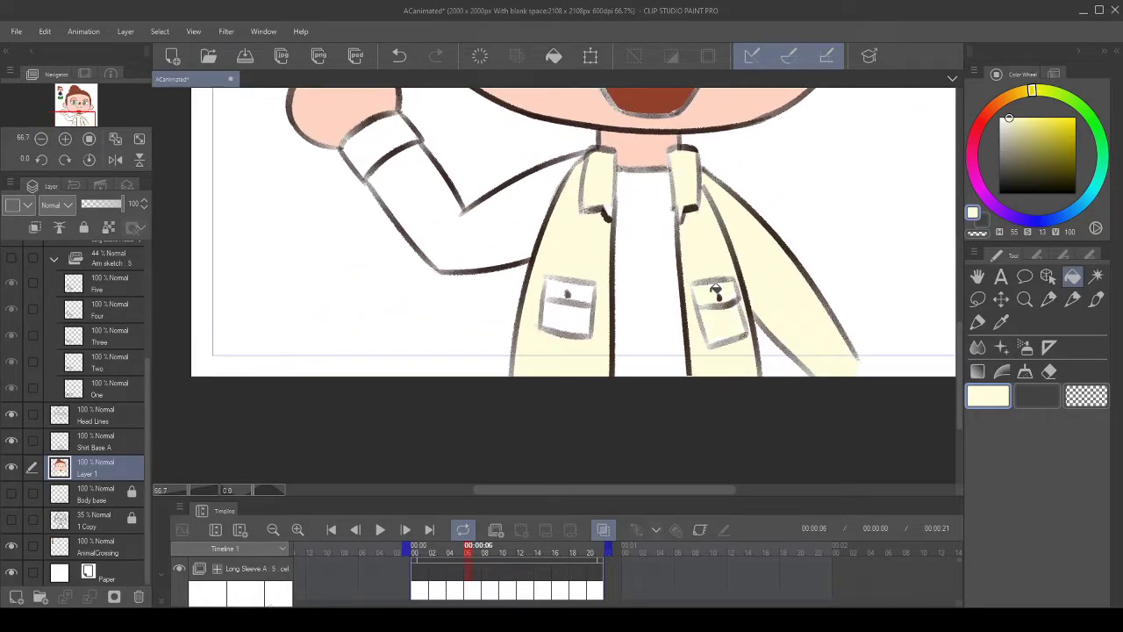
scroll(637, 282, down, 1)
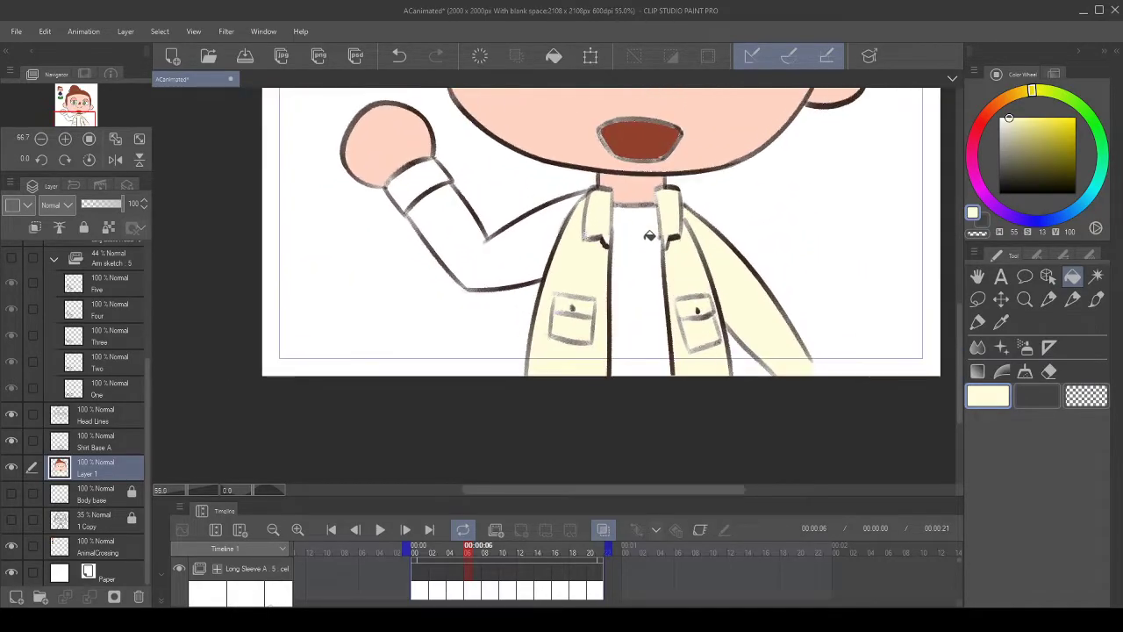
- Set the fill colour to a very dark red with hue 0, saturation 80 and value 12, and fill the undershirt
click(999, 118)
mouse_move(1021, 136)
mouse_down()
mouse_move(1011, 180)
mouse_move(1060, 184)
mouse_up()
scroll(688, 250, down, 1)
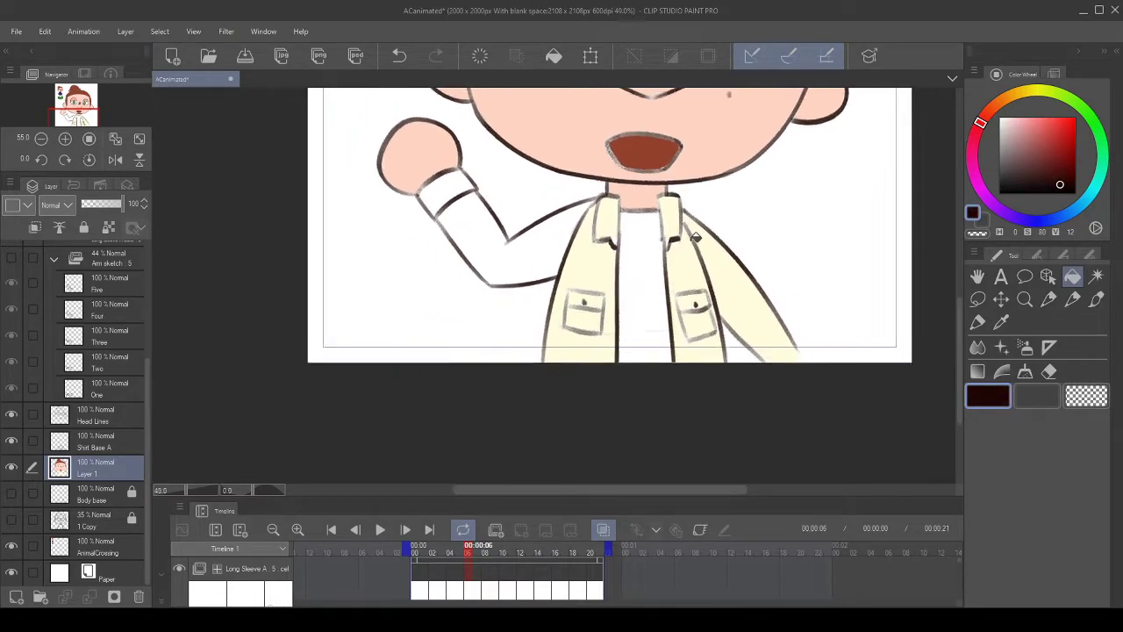
click(658, 294)
scroll(656, 249, down, 1)
scroll(656, 249, up, 1)
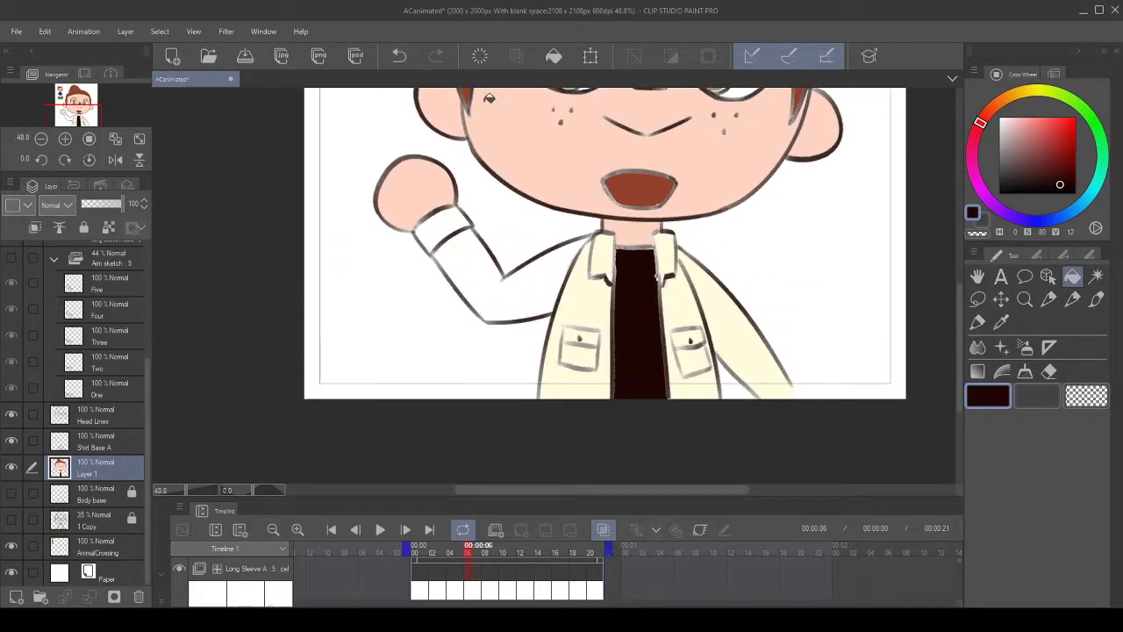
- Undo the dark red fill on the undershirt
scroll(640, 285, up, 1)
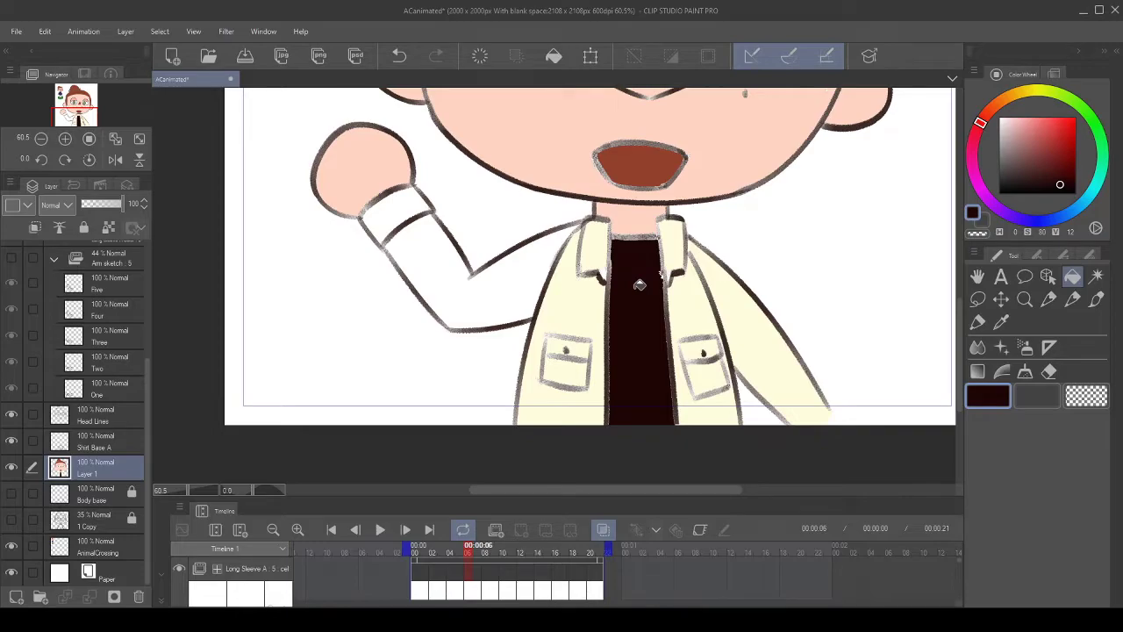
click(398, 56)
scroll(419, 201, down, 2)
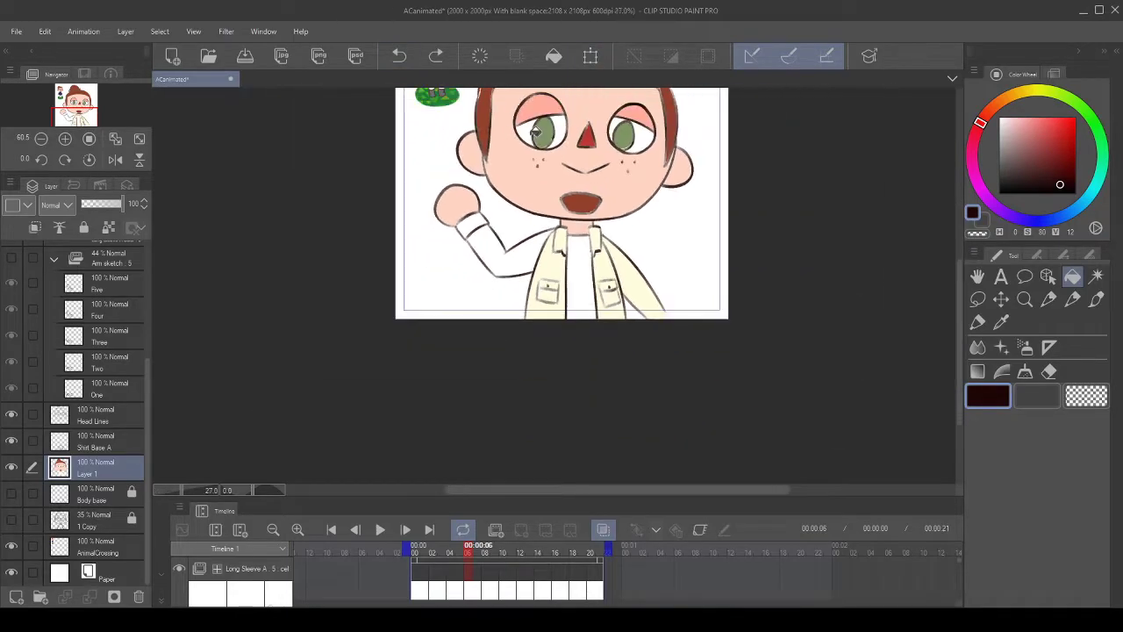
scroll(420, 201, up, 4)
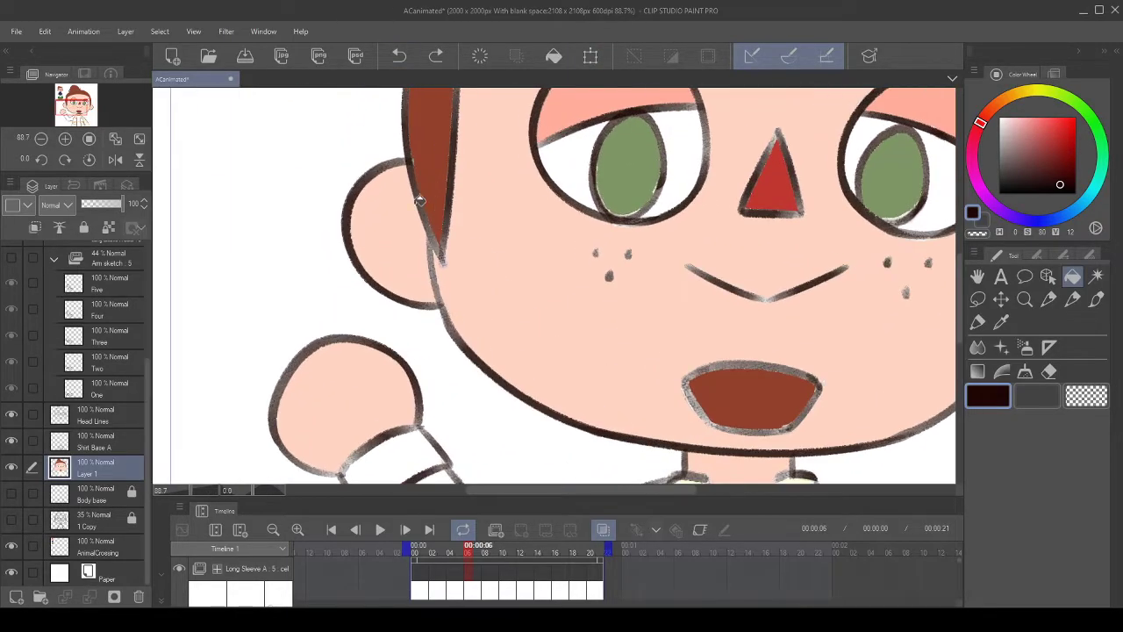
- Sample the dark brown outline colour from the Head Lines layer, using the Eyedropper set to pick up color from layer
click(1048, 299)
click(1096, 255)
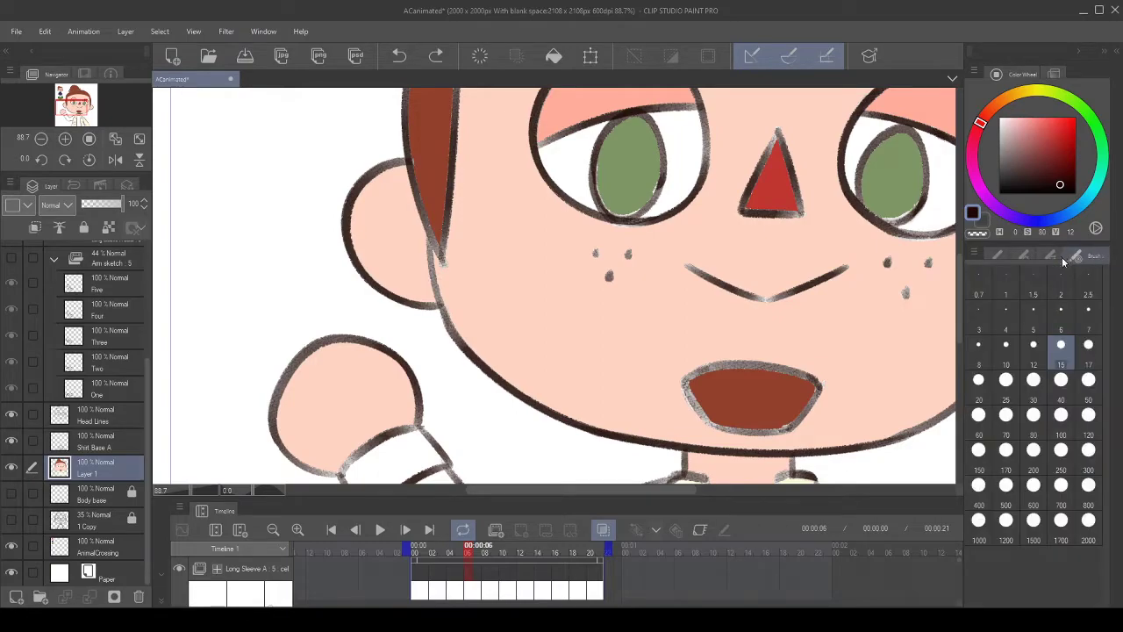
click(997, 256)
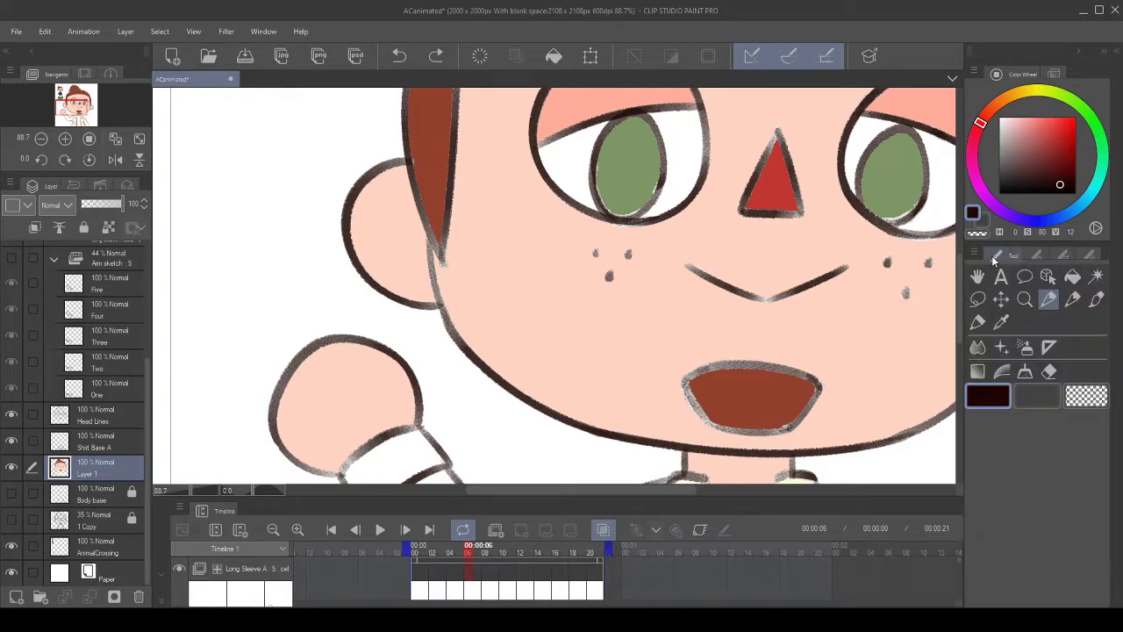
click(1071, 255)
click(1054, 332)
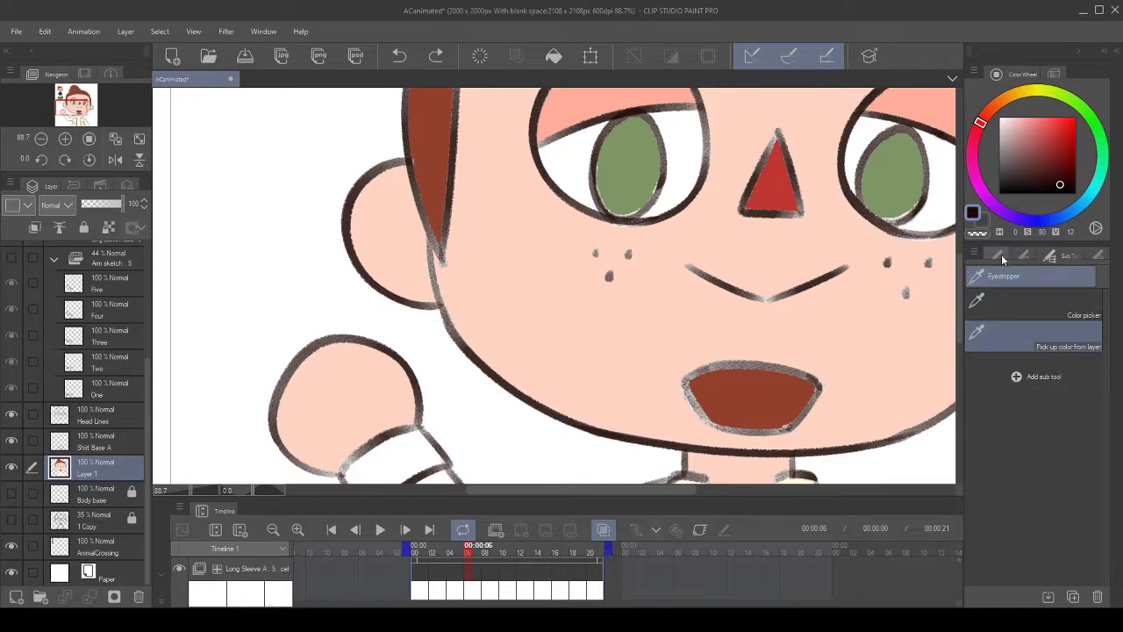
click(1003, 257)
scroll(757, 263, down, 3)
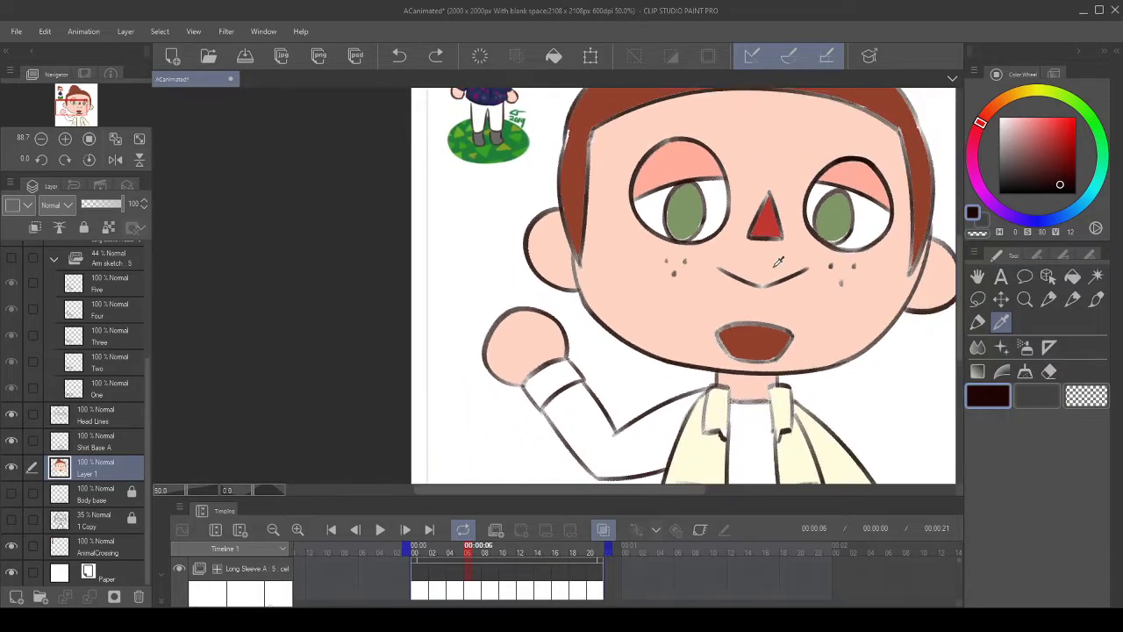
click(105, 441)
click(106, 415)
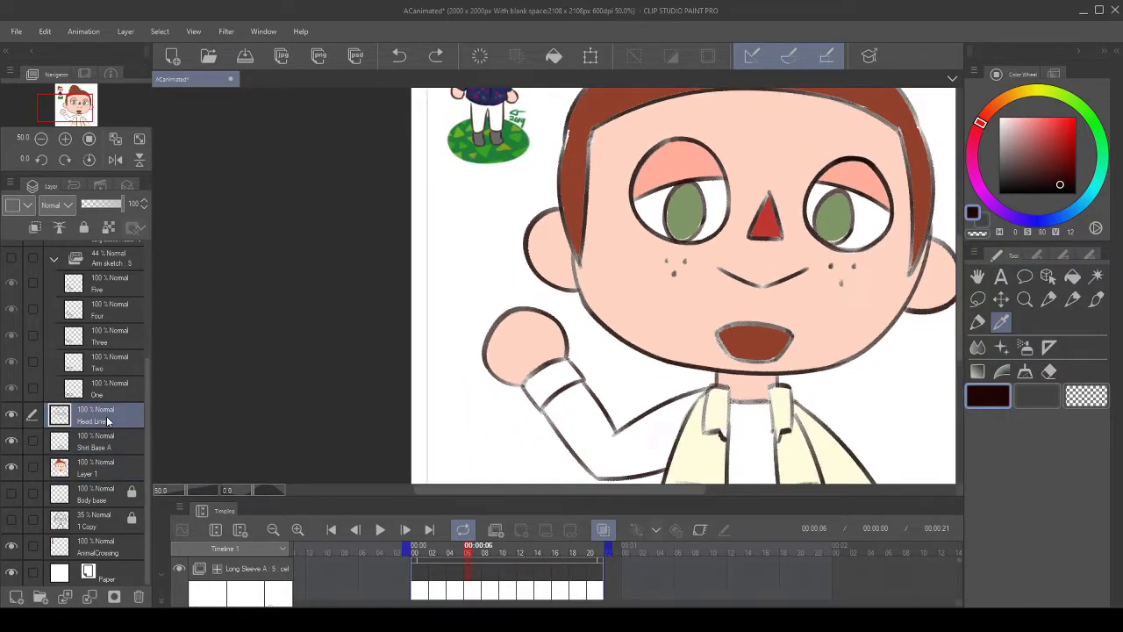
click(693, 173)
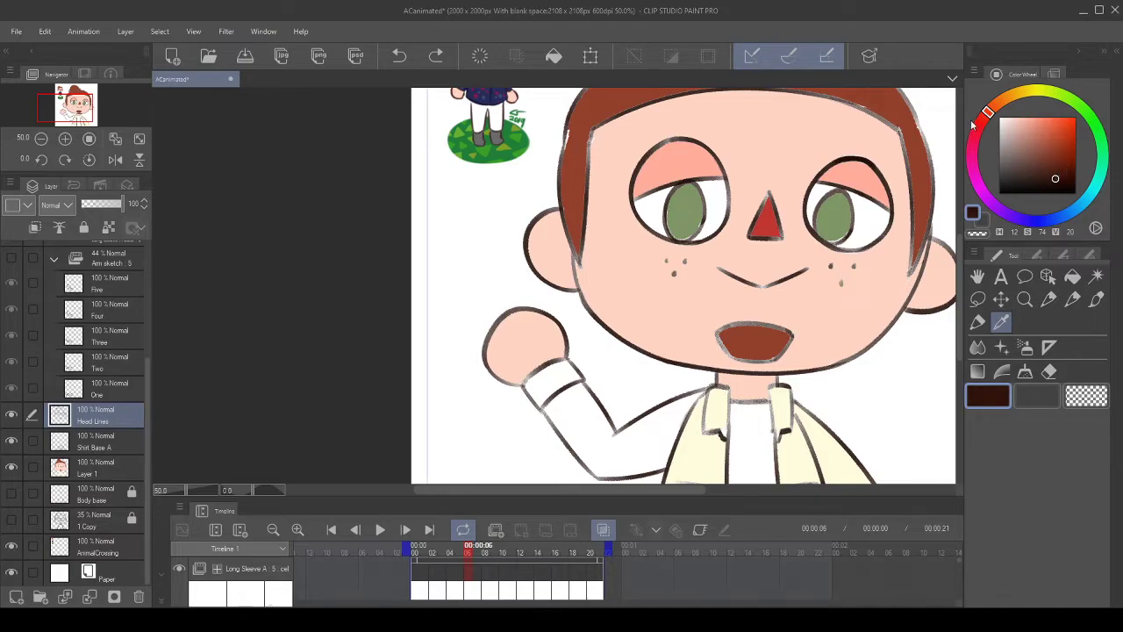
- Try a dark magenta undershirt fill on Layer 1 with hue 341, saturation 74 and value 20
click(984, 123)
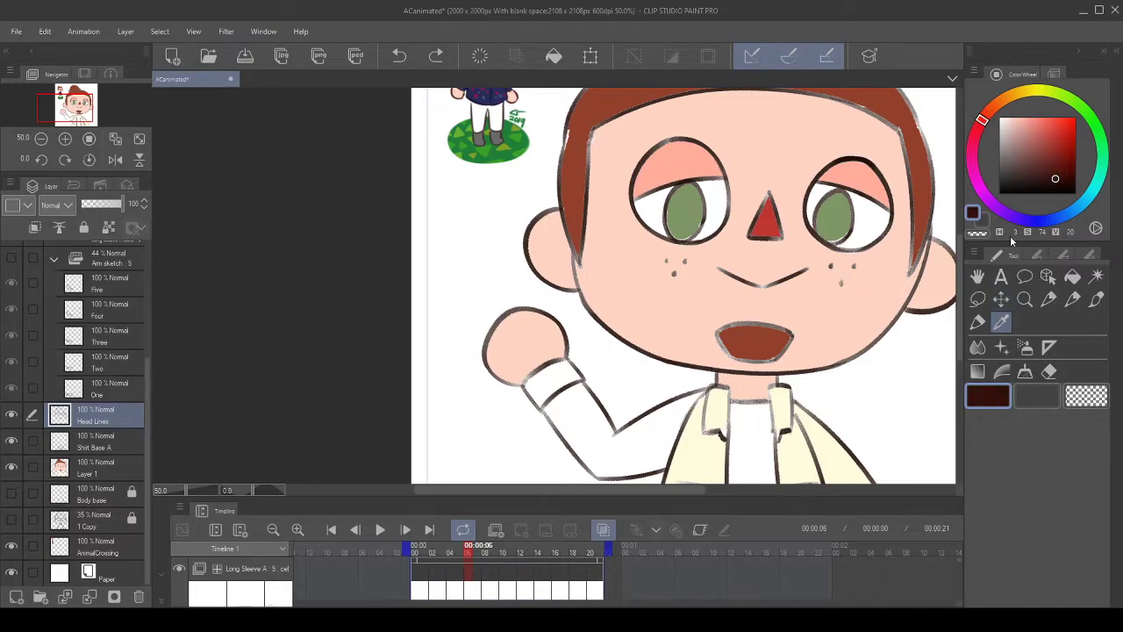
mouse_move(1050, 97)
mouse_down()
mouse_move(1029, 88)
mouse_move(963, 121)
mouse_move(1011, 266)
mouse_move(971, 156)
mouse_move(976, 132)
mouse_move(972, 146)
mouse_up()
click(117, 463)
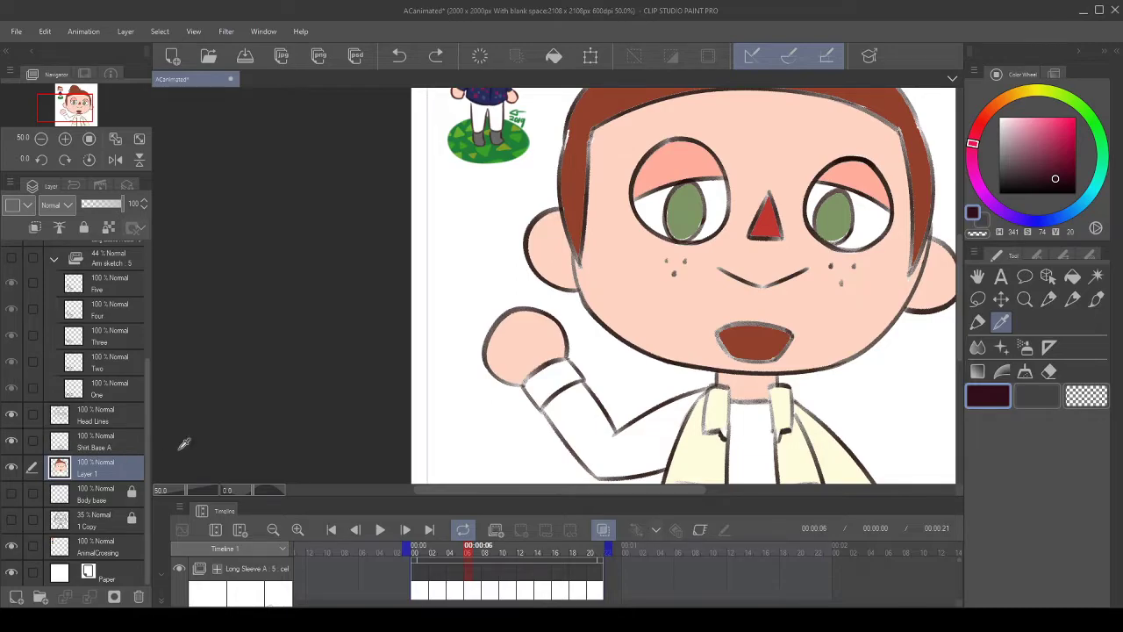
click(1072, 276)
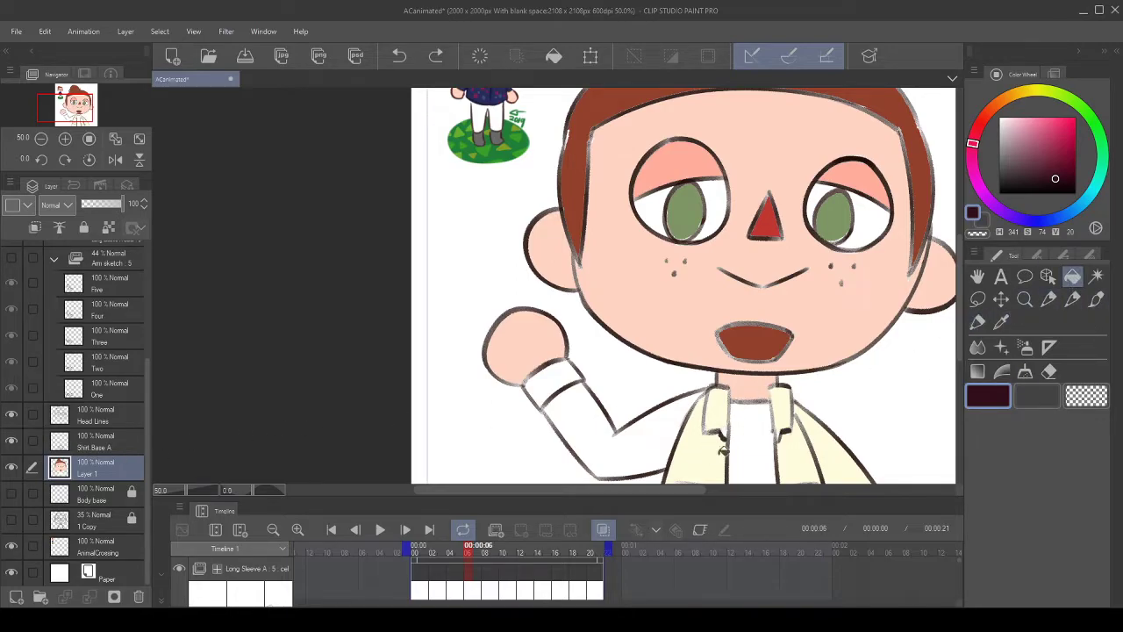
click(757, 432)
scroll(763, 351, down, 5)
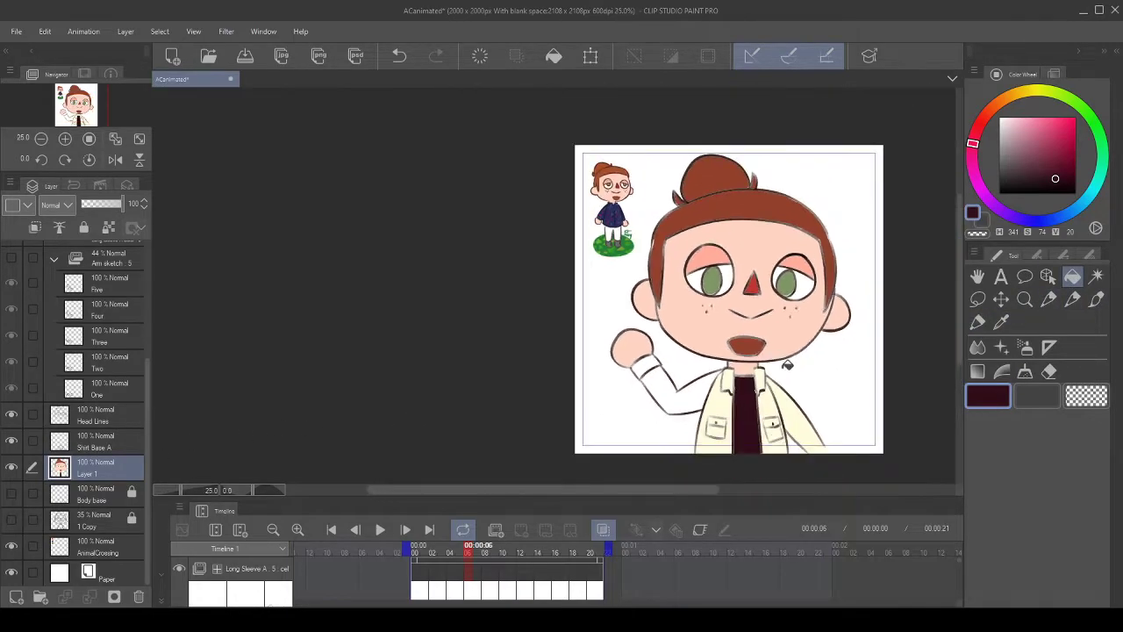
scroll(777, 332, up, 2)
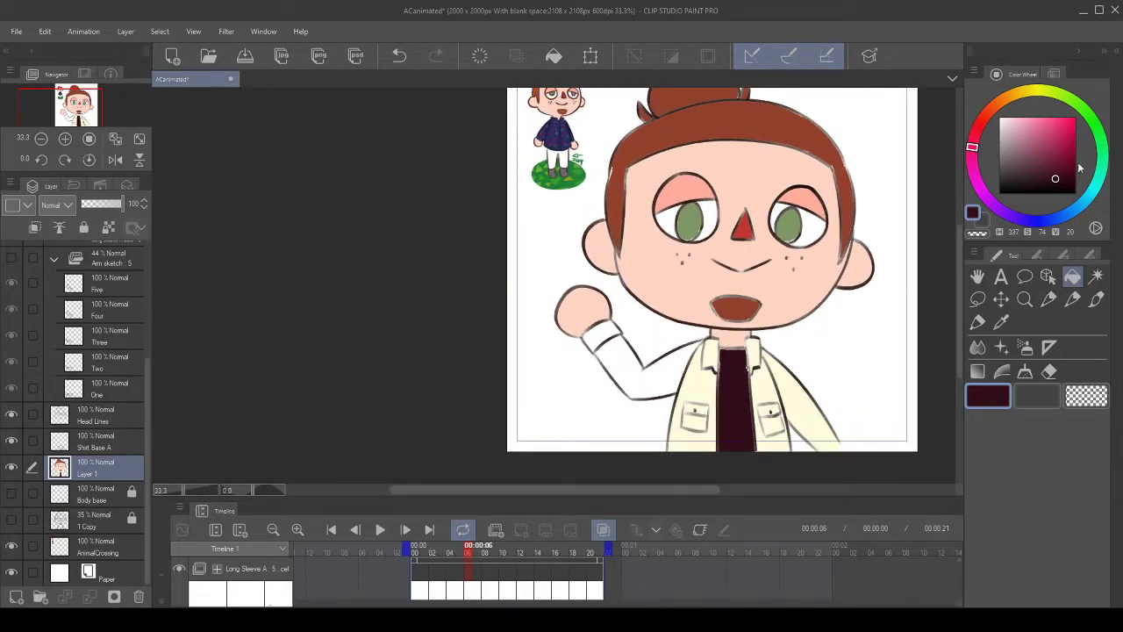
- Undo the magenta undershirt fill and refill the undershirt with a muted dark colour at hue 349, saturation 26 and value 20
click(1035, 178)
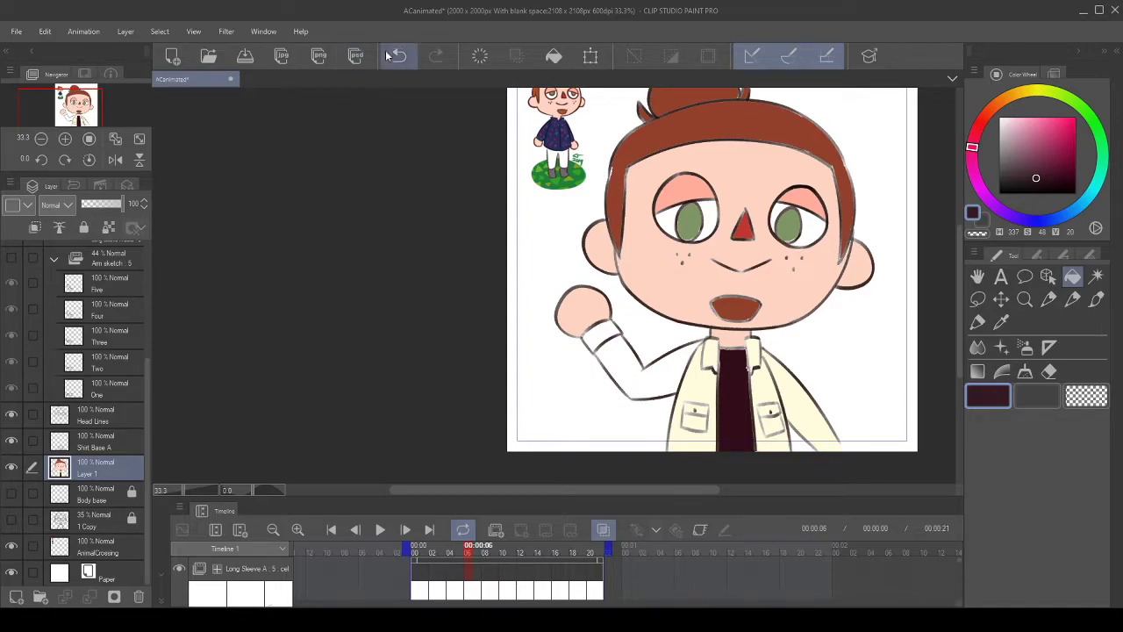
click(977, 136)
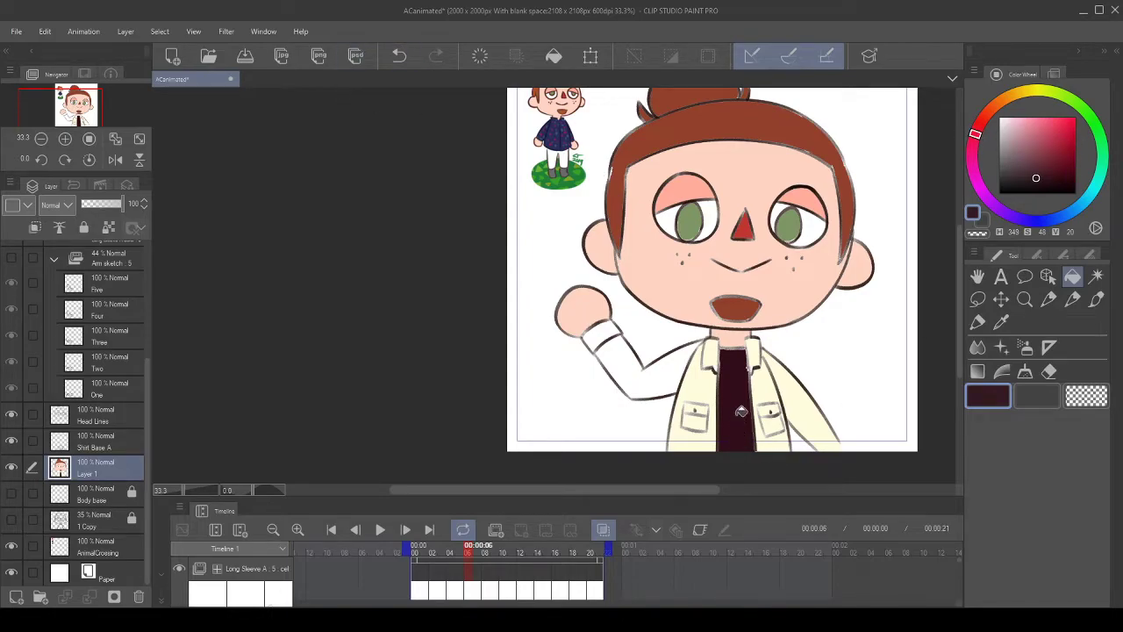
click(397, 56)
click(742, 377)
click(399, 59)
click(734, 375)
- Examine the undershirt colour up close and with the whole coloured character and its reference
scroll(757, 351, down, 3)
scroll(802, 342, up, 2)
scroll(778, 301, up, 2)
scroll(779, 301, up, 1)
drag(751, 443, 652, 391)
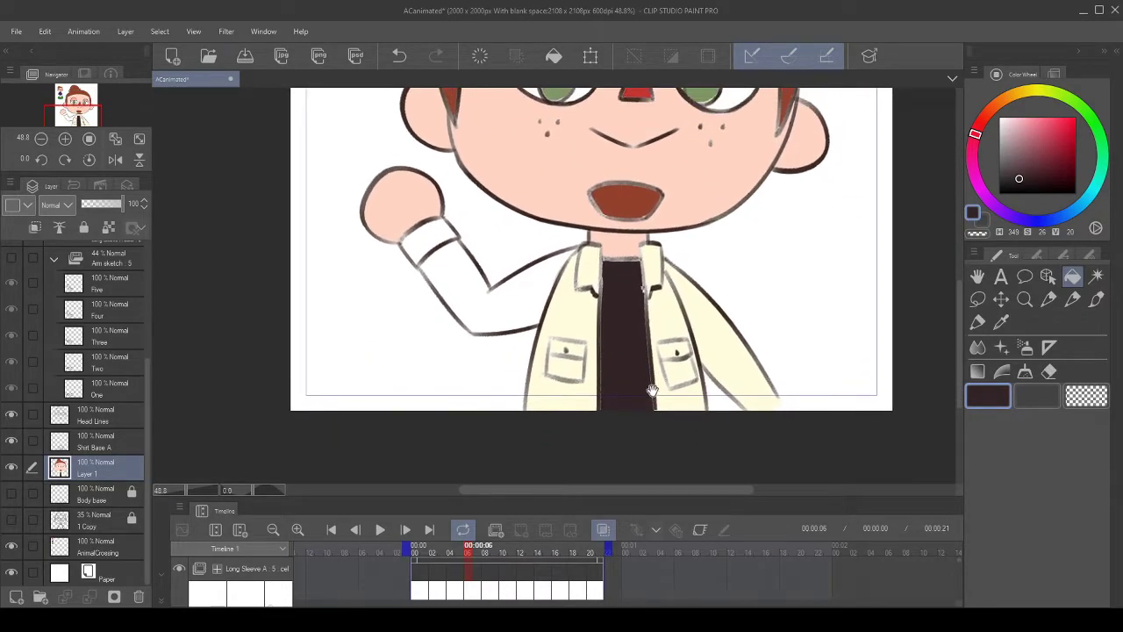
drag(684, 355, 673, 293)
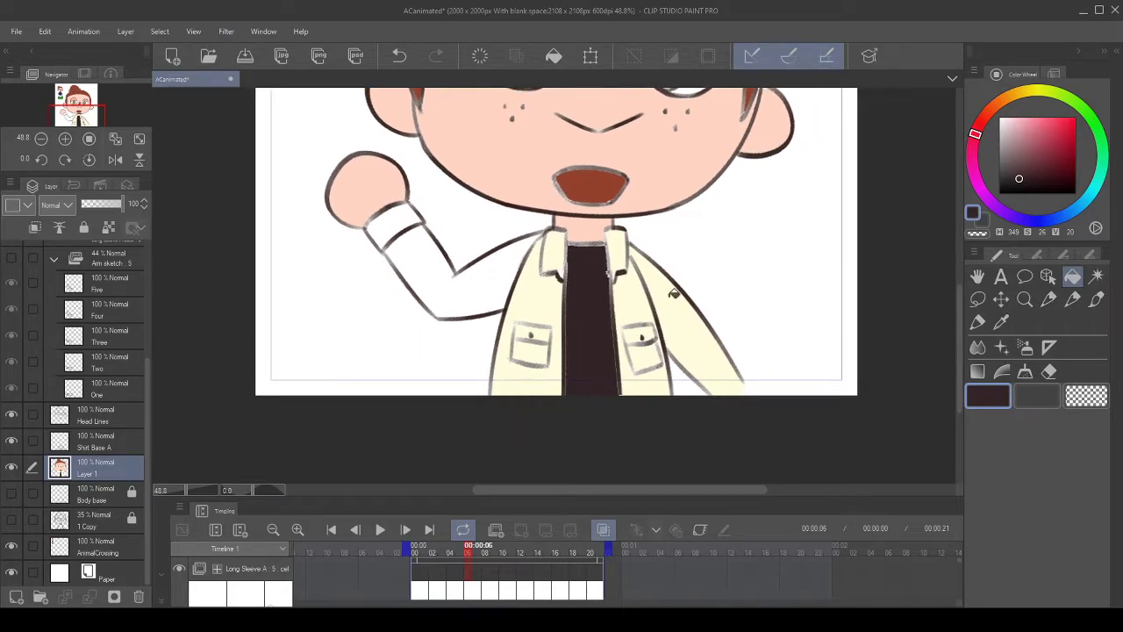
scroll(674, 293, down, 5)
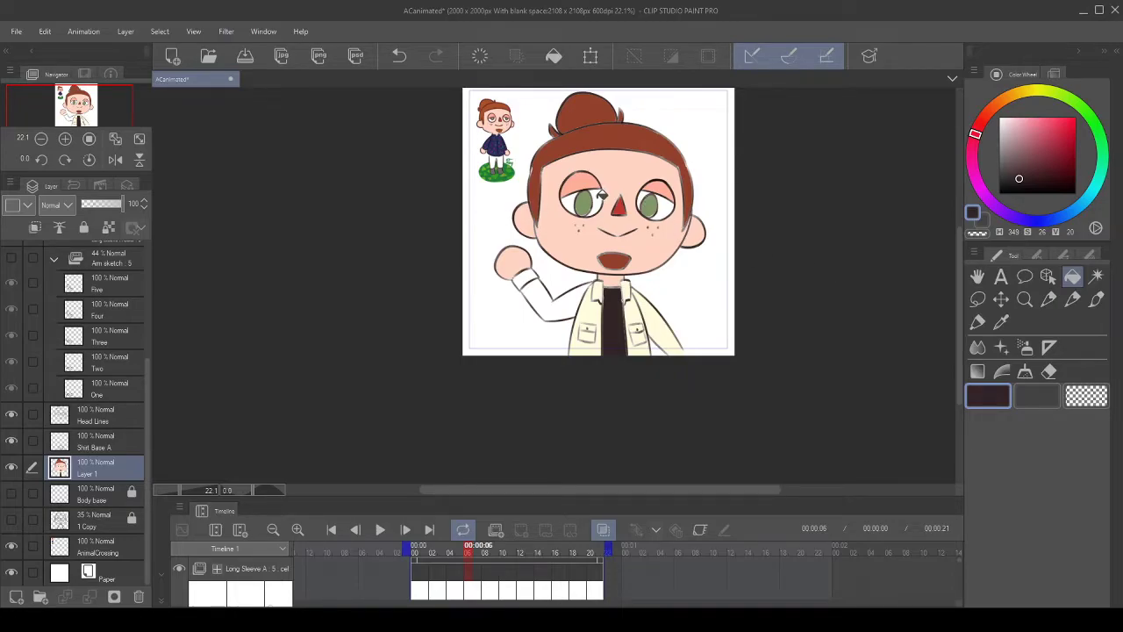
scroll(602, 195, down, 1)
scroll(632, 211, up, 1)
scroll(616, 267, up, 1)
scroll(616, 268, up, 1)
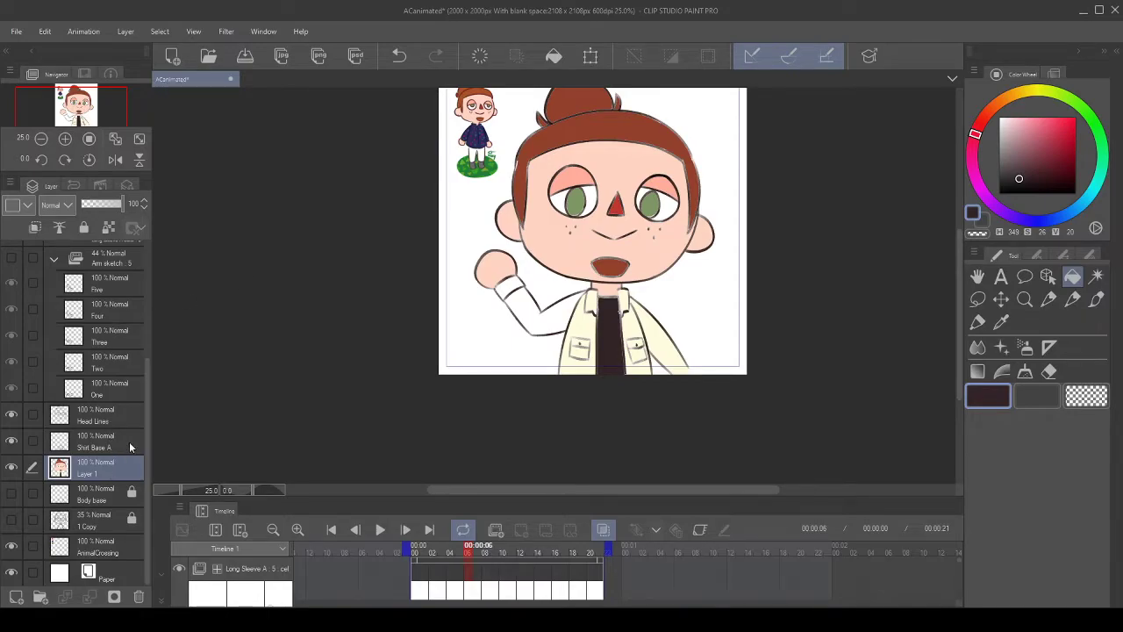
scroll(617, 304, down, 2)
scroll(617, 265, up, 2)
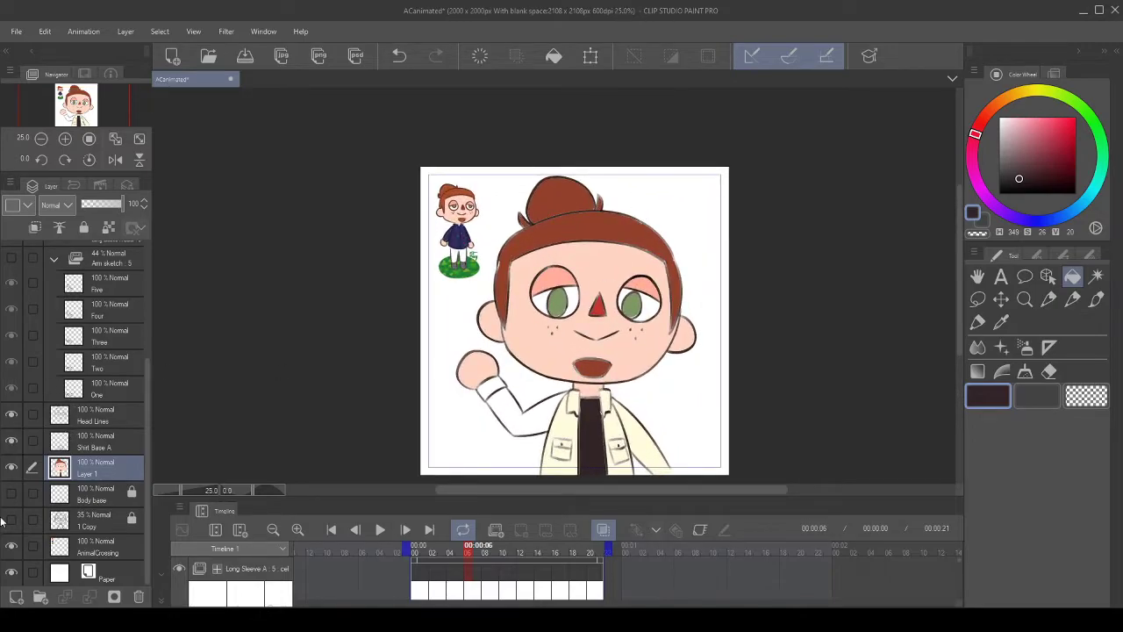
- Hide the AnimalCrossing reference layer
click(10, 548)
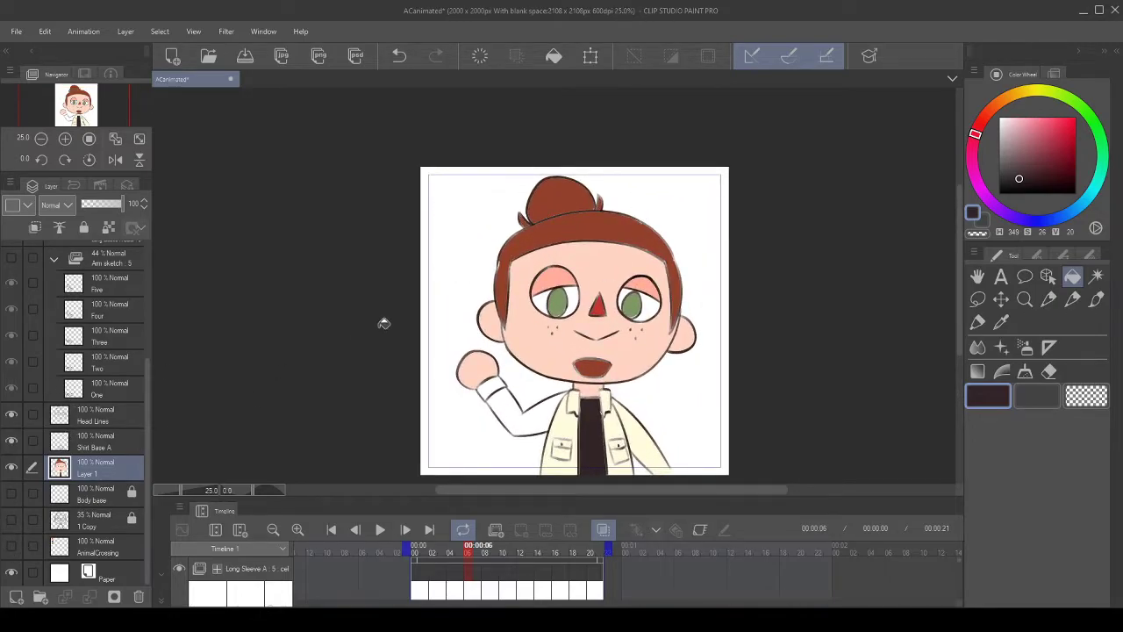
scroll(529, 281, down, 2)
scroll(579, 341, up, 2)
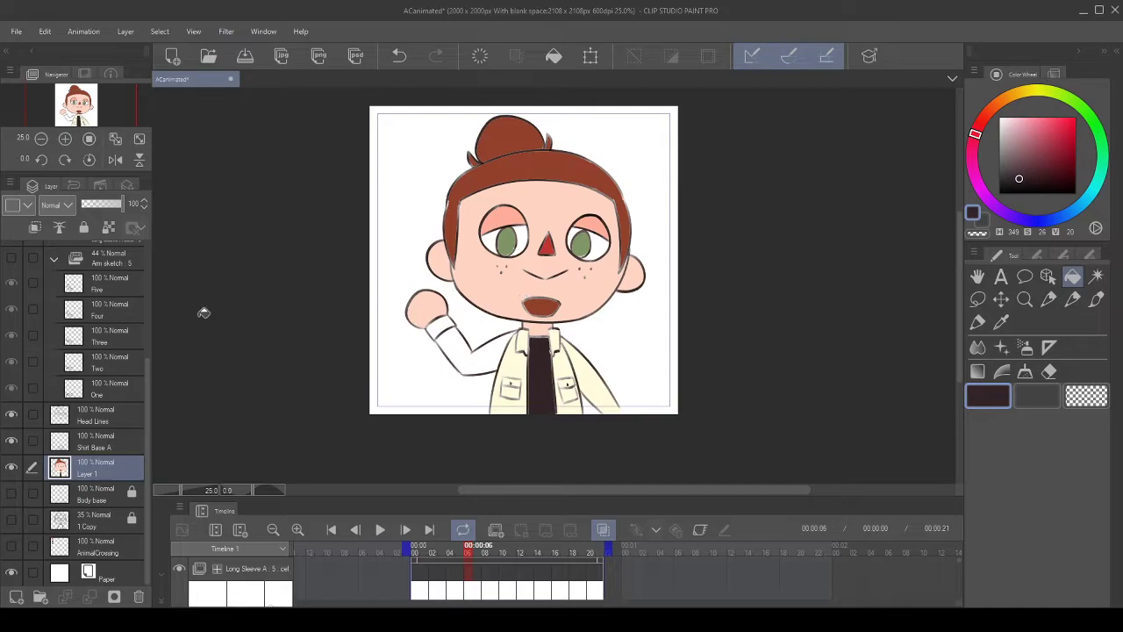
- Try to auto-select the empty background around the character with the Head Lines layer active, and undo the selection
click(105, 416)
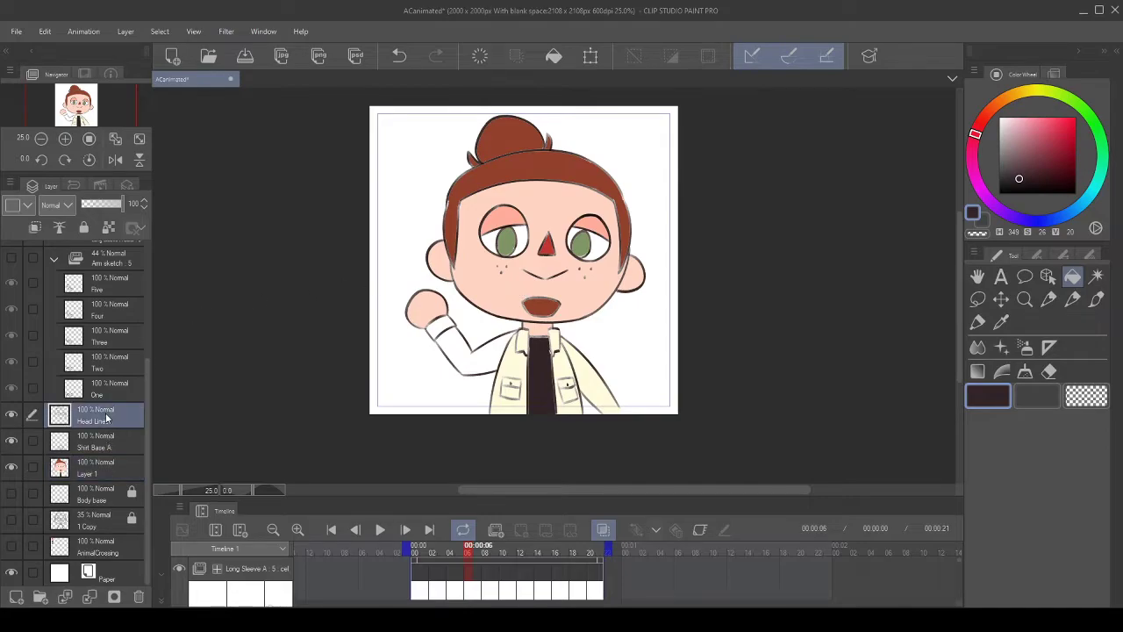
scroll(524, 260, down, 1)
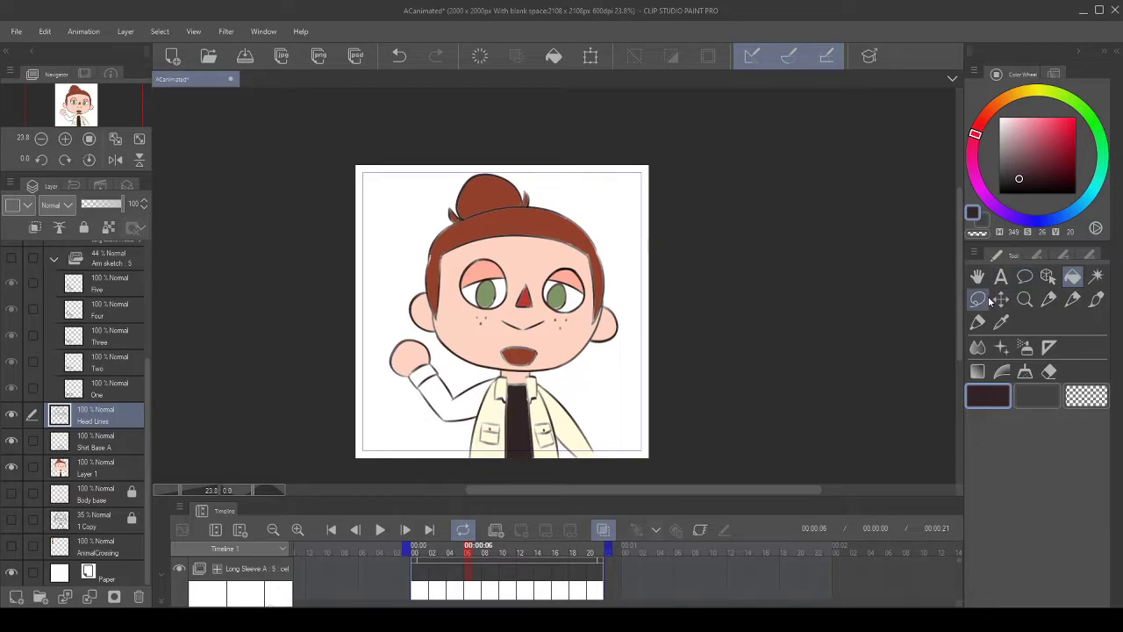
click(1096, 276)
click(607, 220)
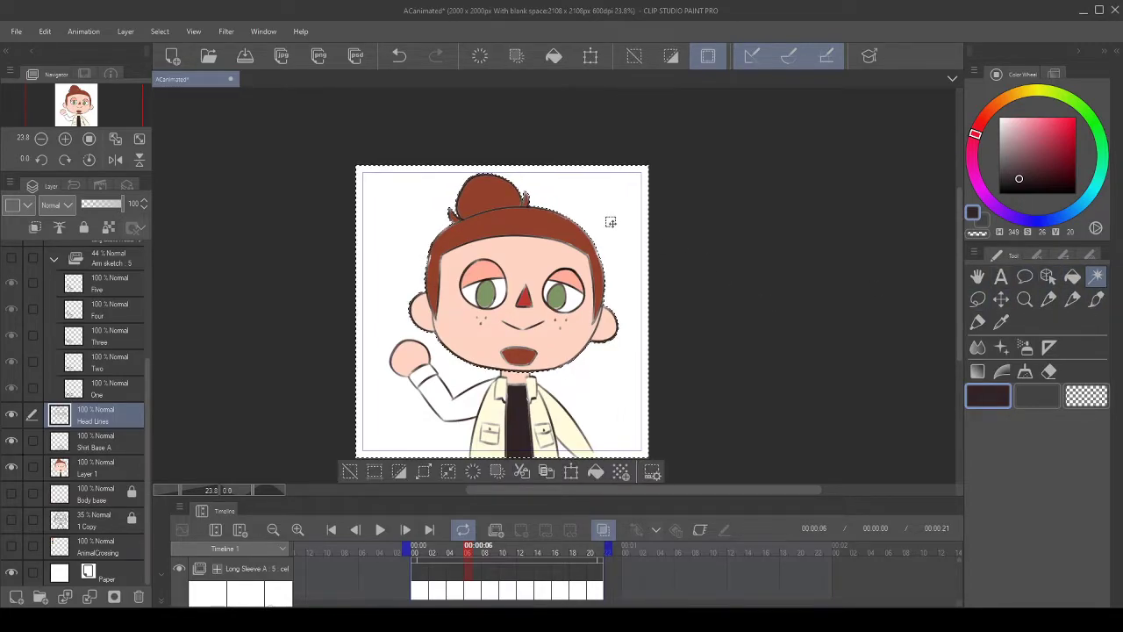
scroll(610, 222, down, 2)
scroll(602, 335, up, 2)
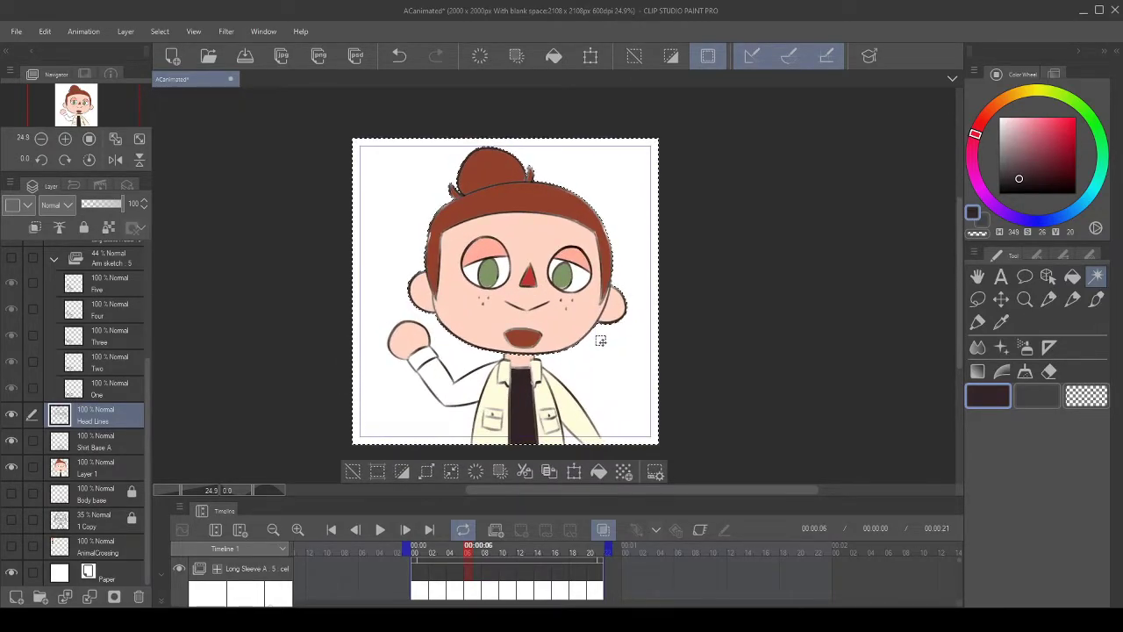
scroll(602, 334, down, 1)
scroll(562, 352, up, 2)
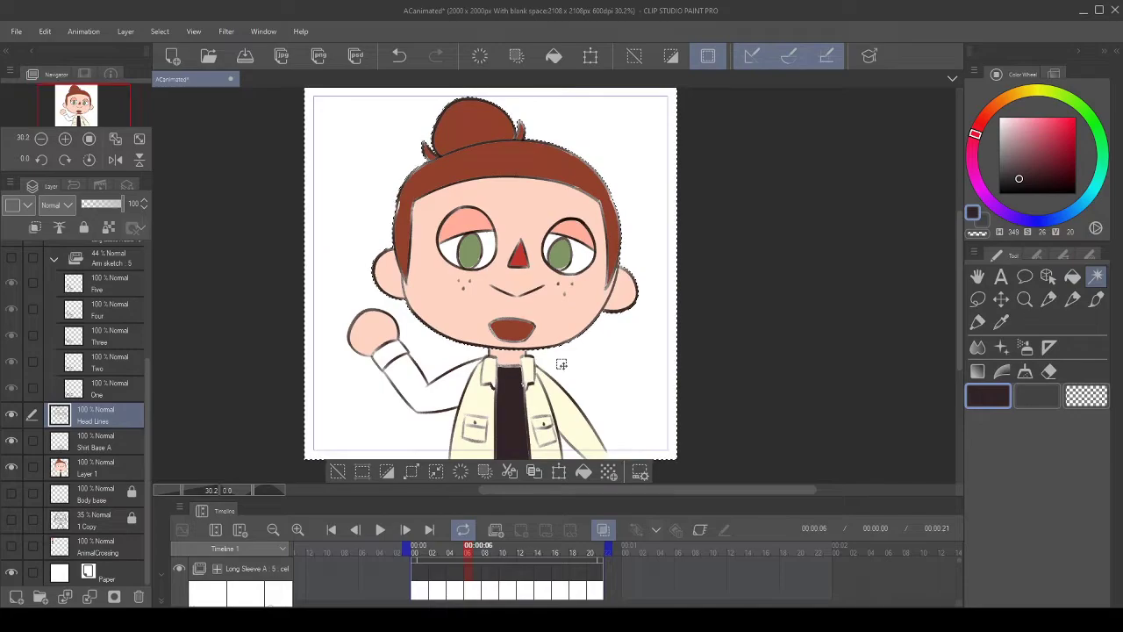
click(399, 55)
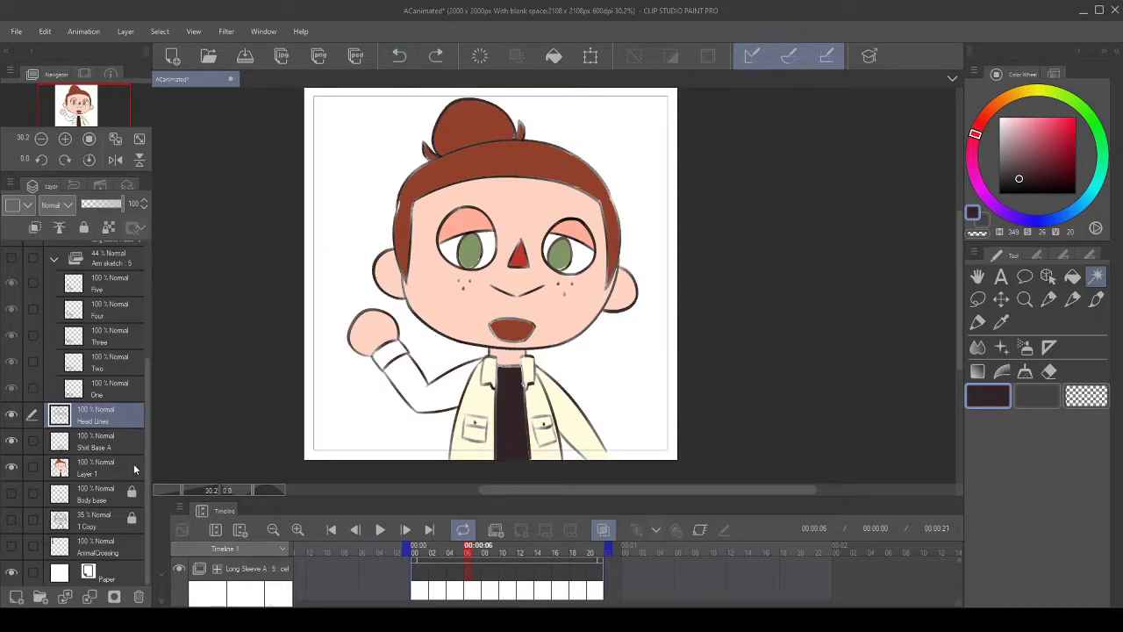
- Try auto-selecting the background with both Head Lines and Shirt Base A chosen, and undo the selection
ctrl+click(98, 439)
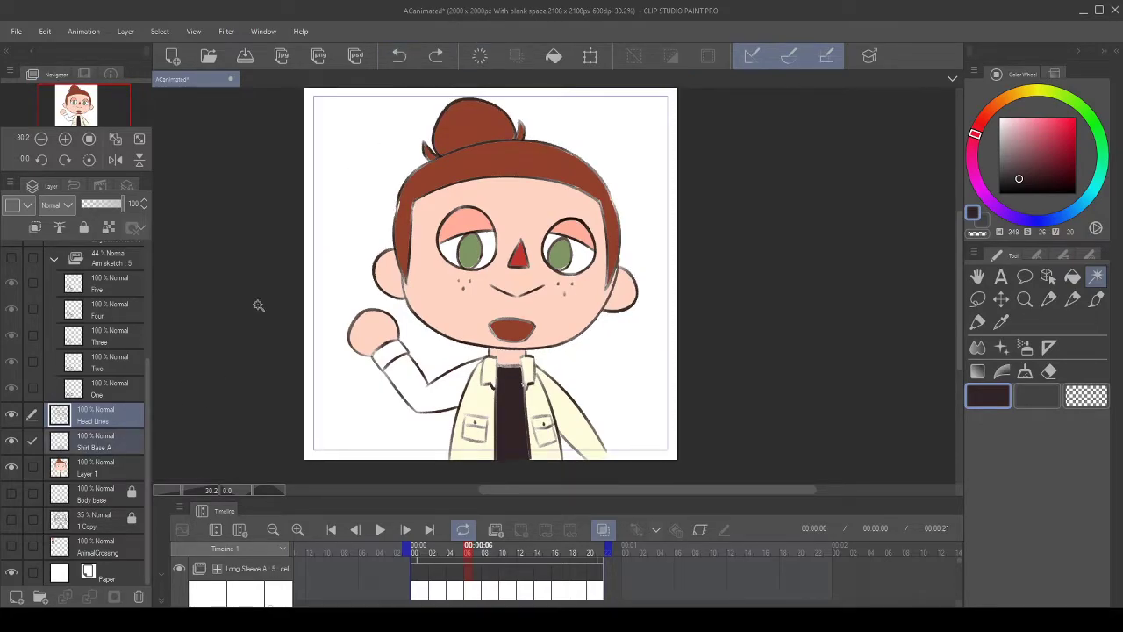
click(340, 205)
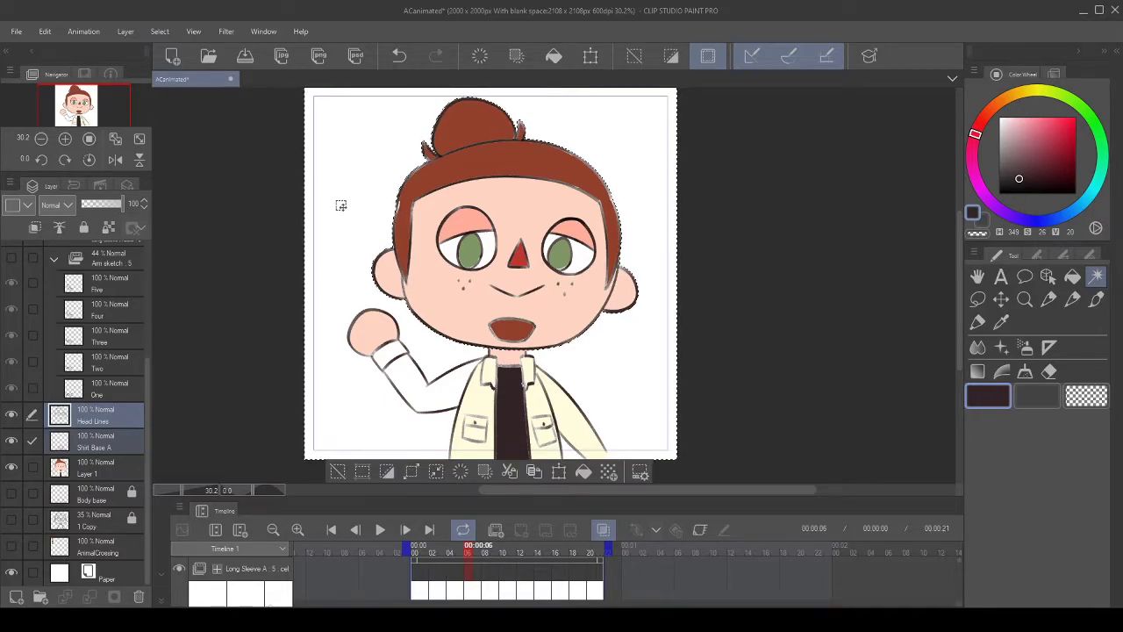
click(397, 56)
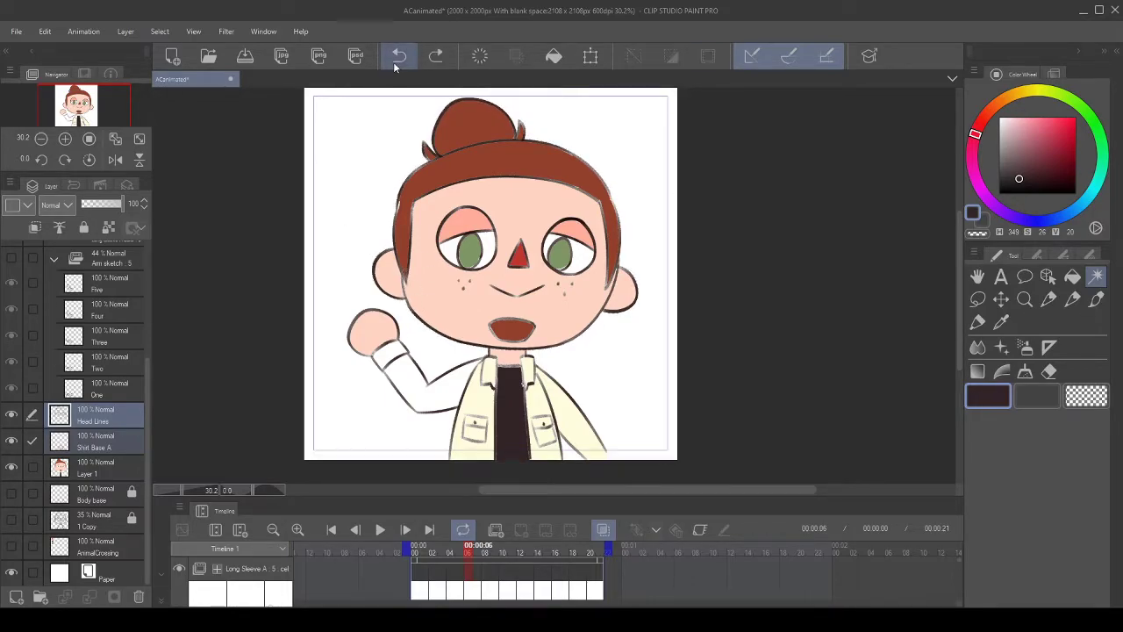
- Apply a filter to Layer 1 that closes the white gaps between the flat fills and the line art
click(123, 411)
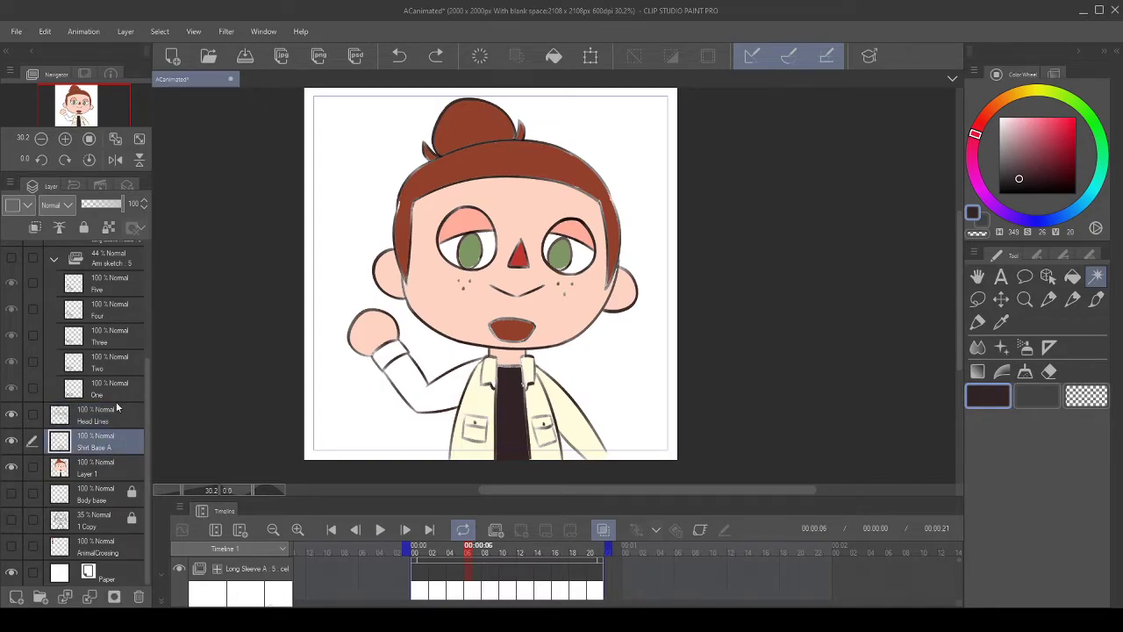
click(107, 448)
scroll(553, 392, up, 1)
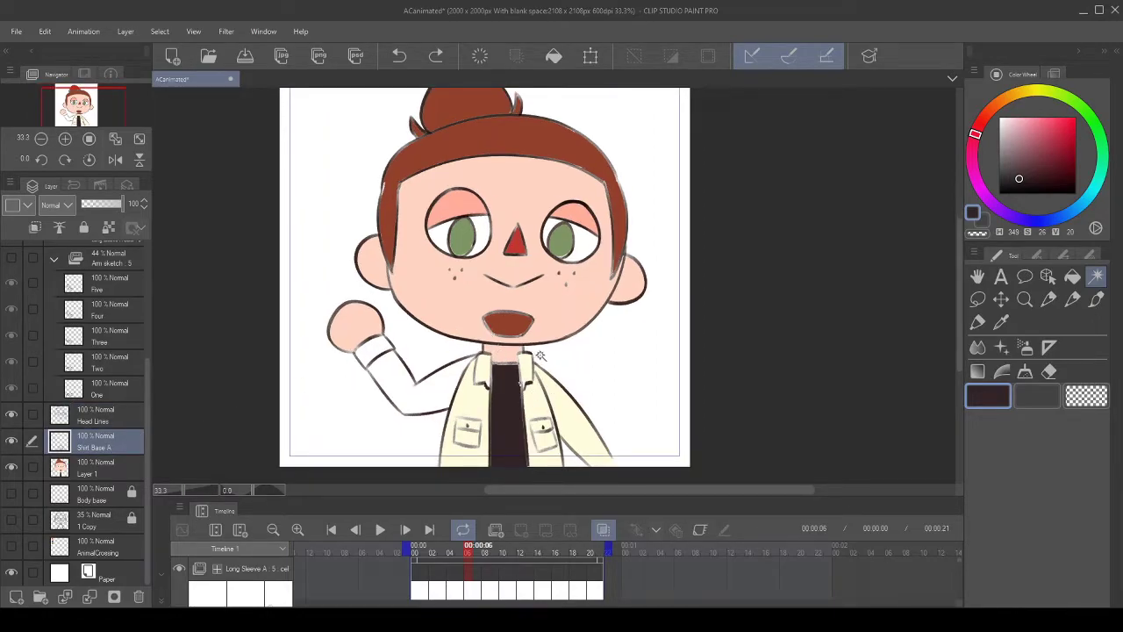
click(109, 467)
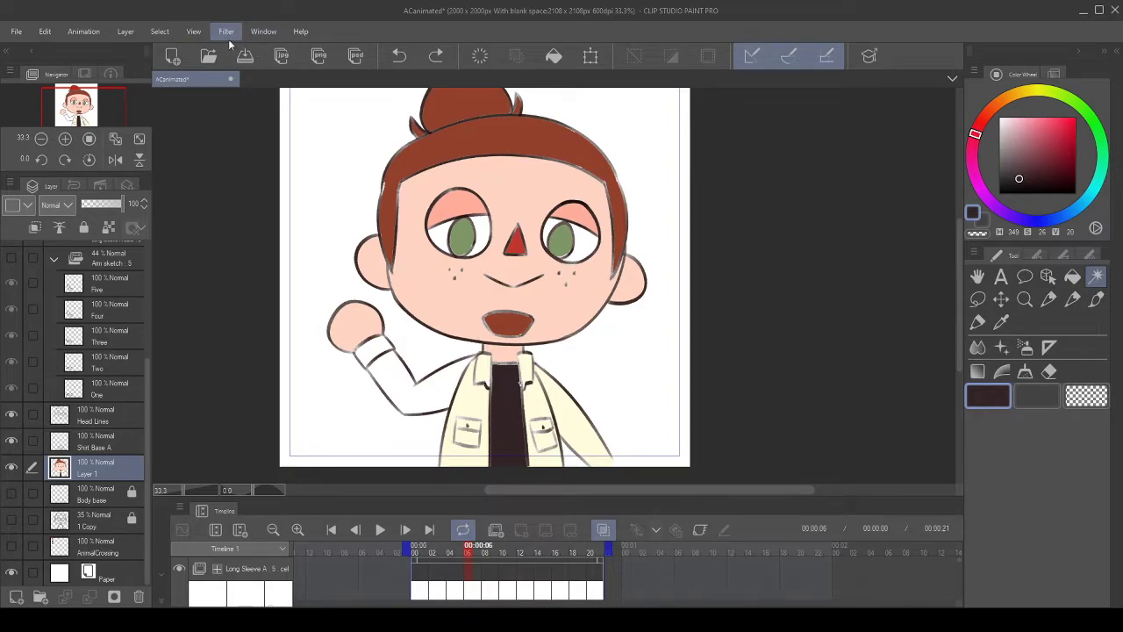
click(365, 74)
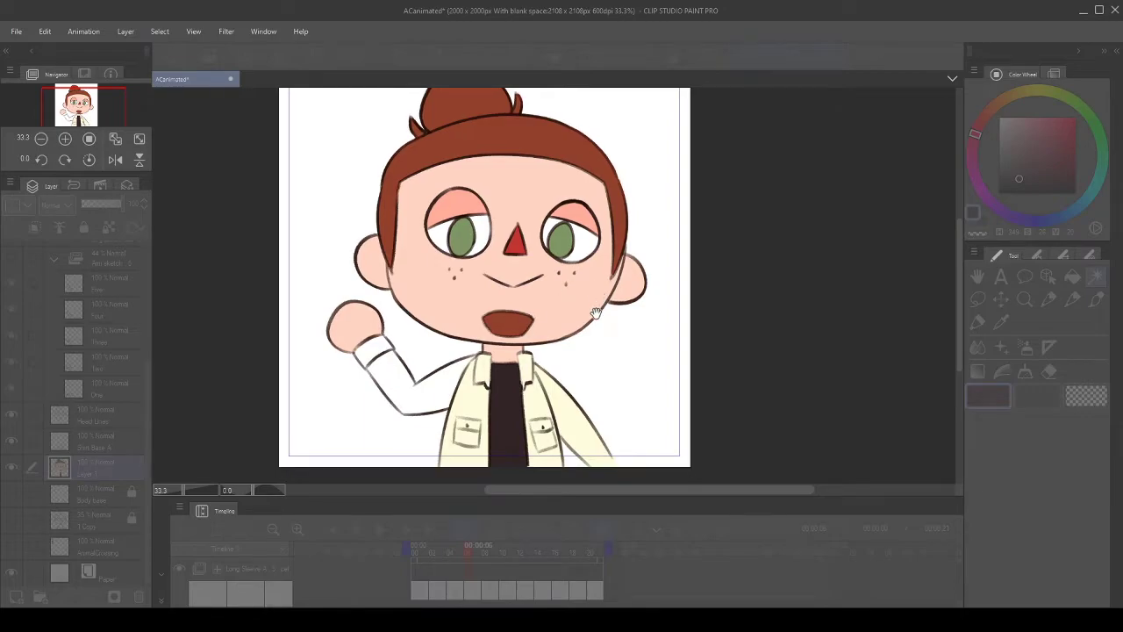
scroll(596, 313, up, 1)
scroll(590, 380, up, 3)
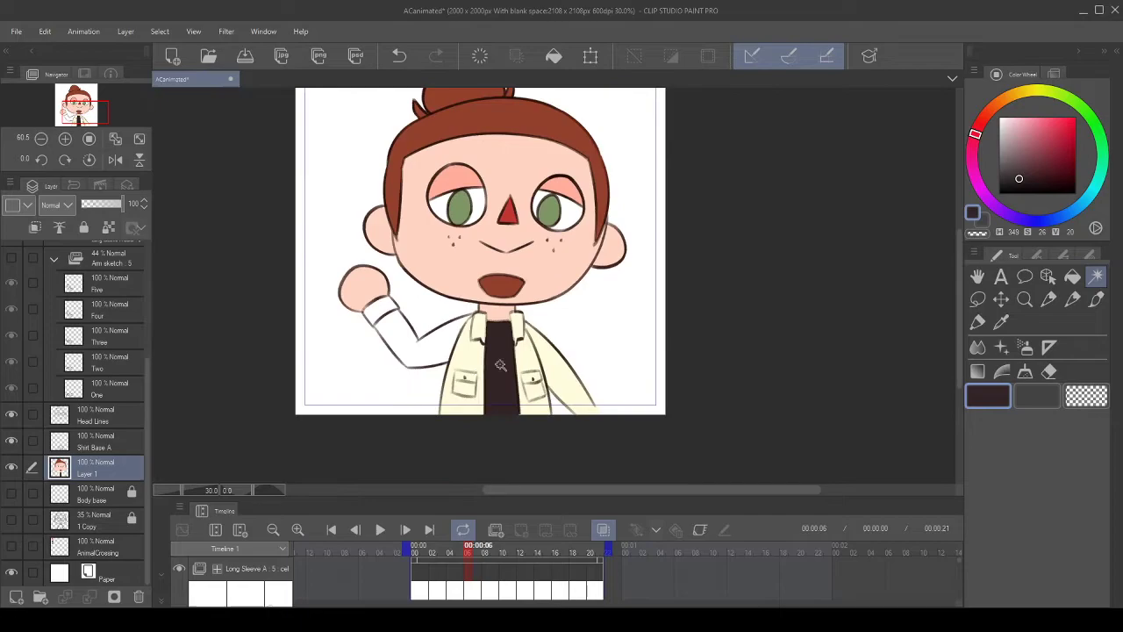
scroll(501, 343, up, 3)
click(231, 37)
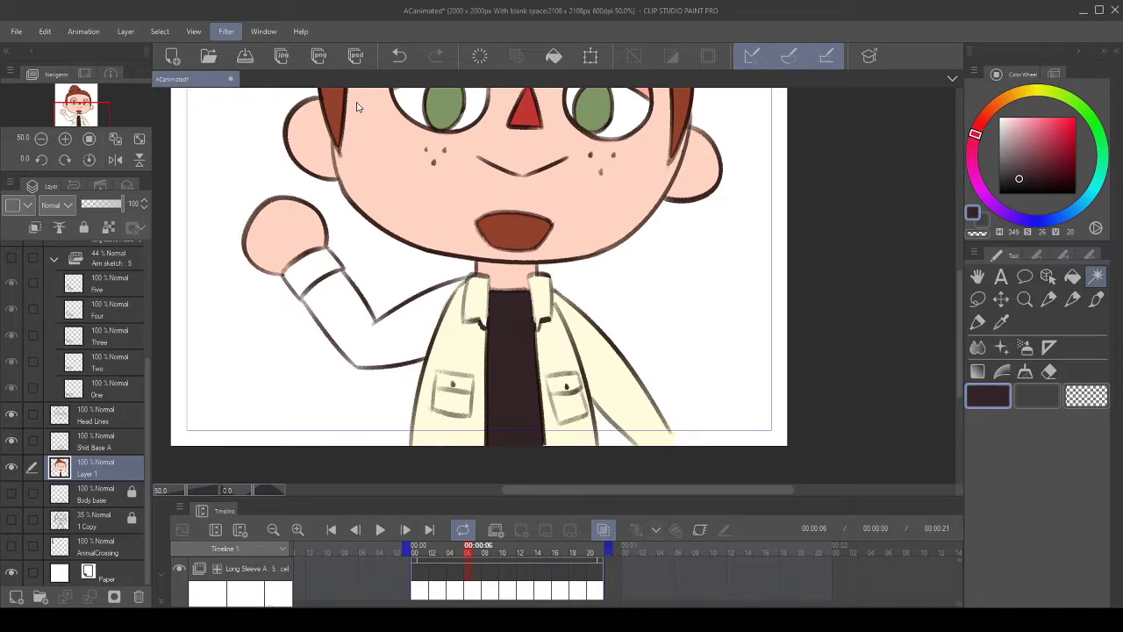
- Sample the cream jacket colour and brush it under the line along the jacket's right front opening, undoing the stray stroke
scroll(524, 350, up, 4)
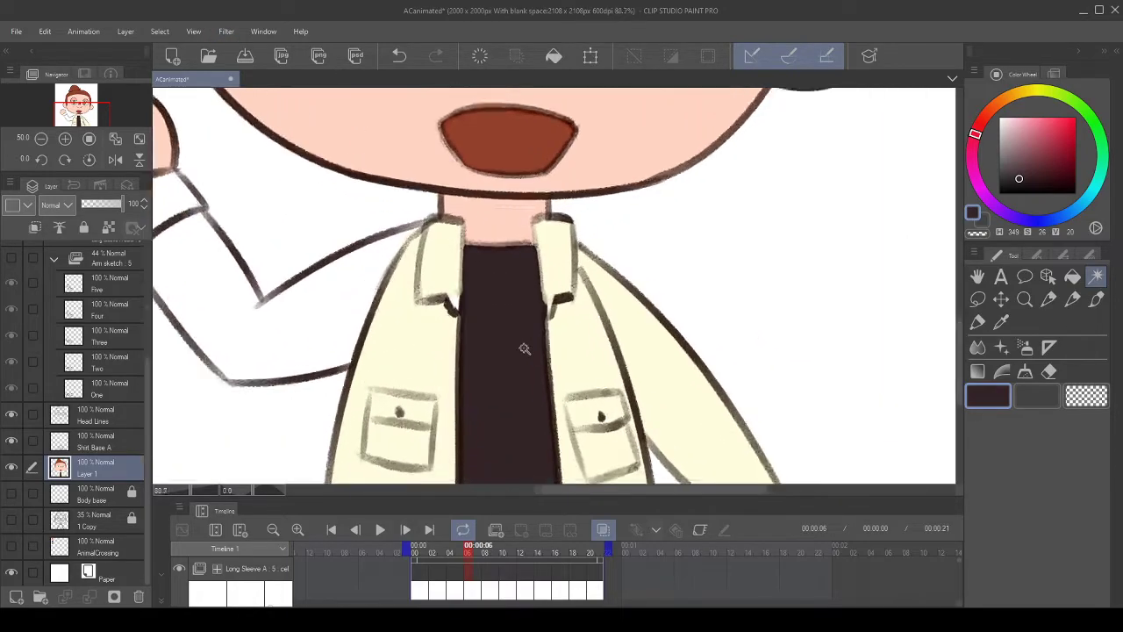
scroll(561, 290, down, 3)
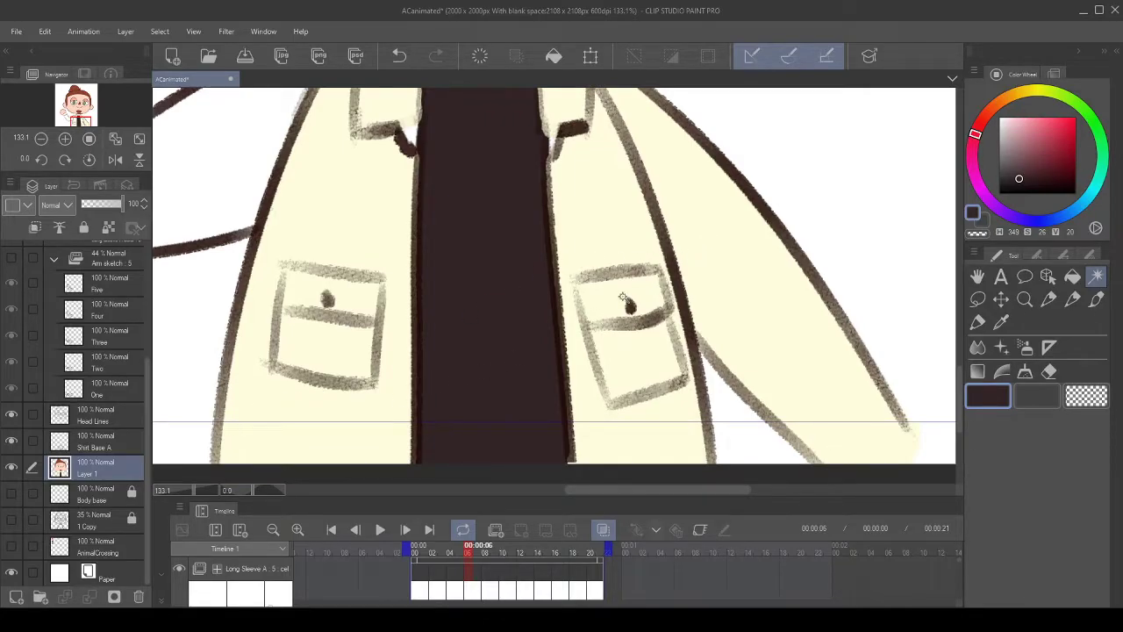
drag(586, 245, 607, 309)
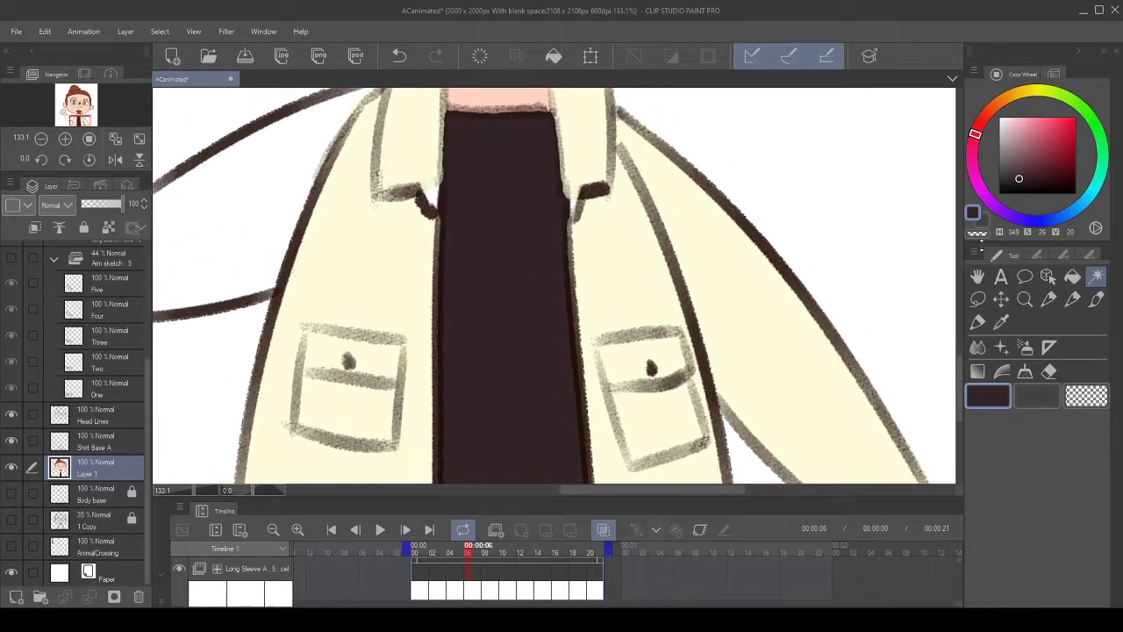
click(1096, 300)
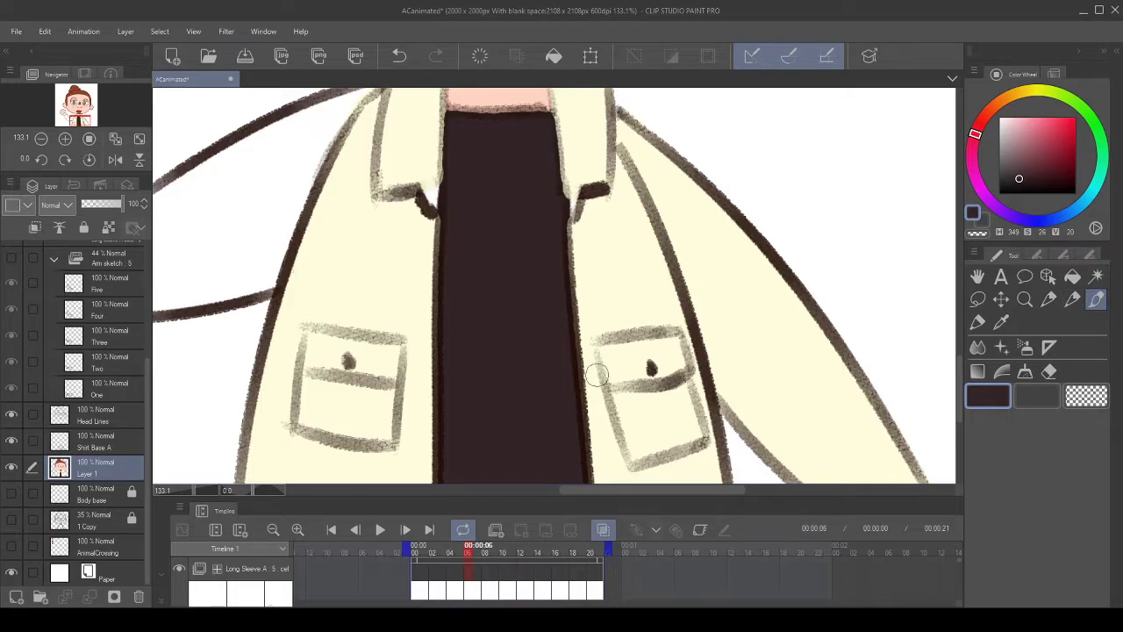
alt+click(594, 288)
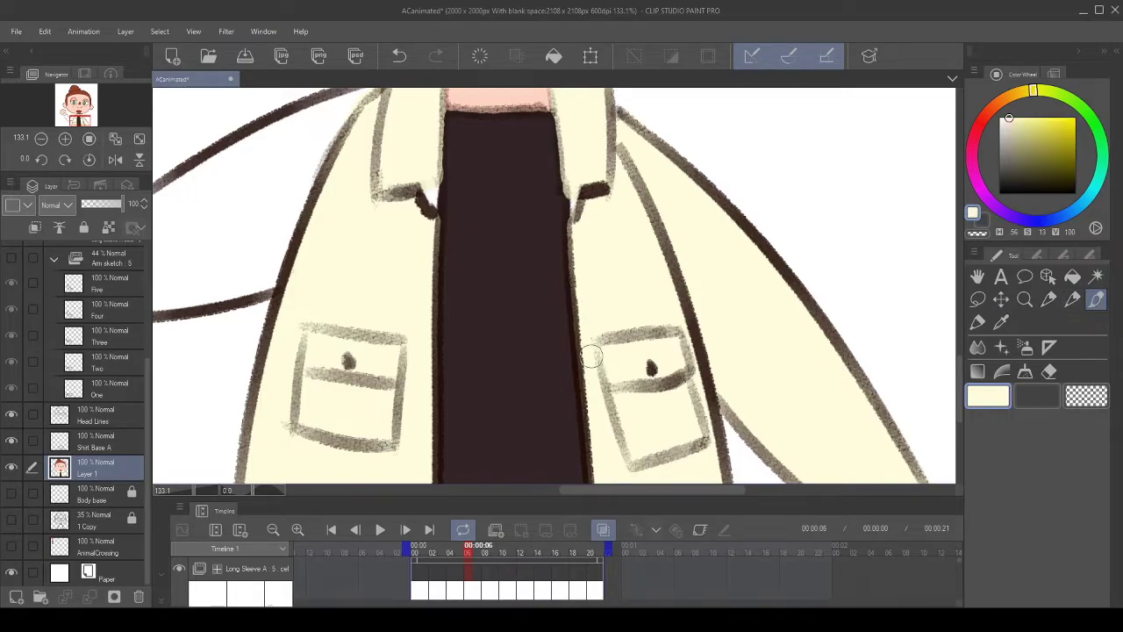
drag(578, 295, 588, 363)
drag(579, 286, 572, 207)
mouse_move(578, 261)
mouse_down()
mouse_move(568, 207)
mouse_move(567, 220)
mouse_up()
mouse_move(578, 288)
mouse_down()
mouse_move(572, 198)
mouse_move(611, 290)
mouse_up()
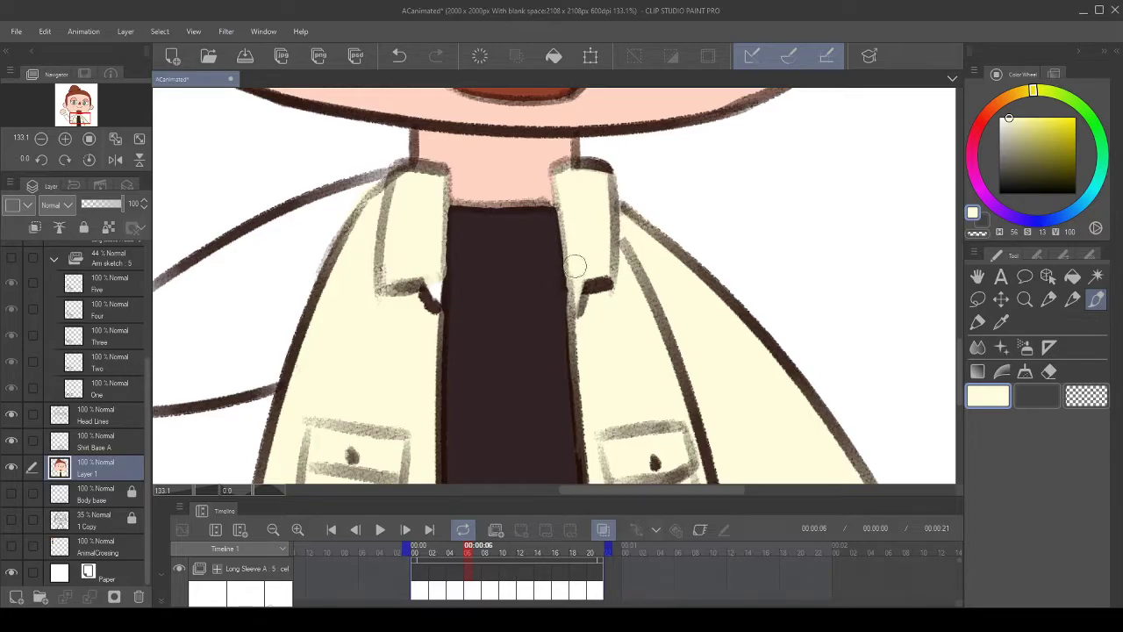
drag(591, 256, 580, 147)
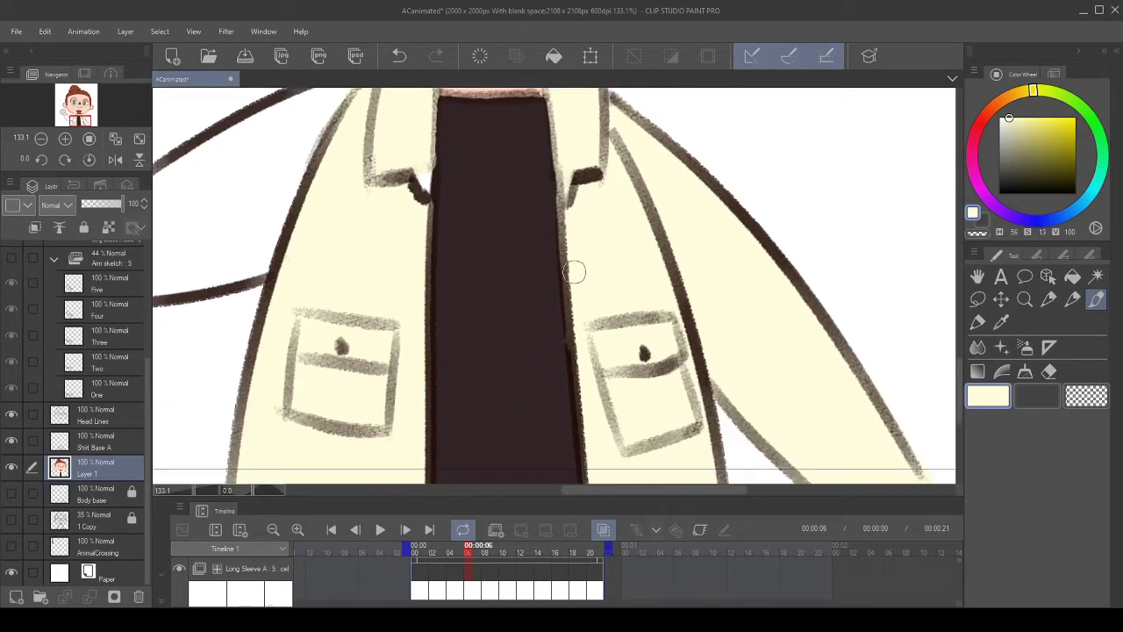
drag(567, 242, 579, 377)
click(400, 56)
drag(595, 262, 582, 219)
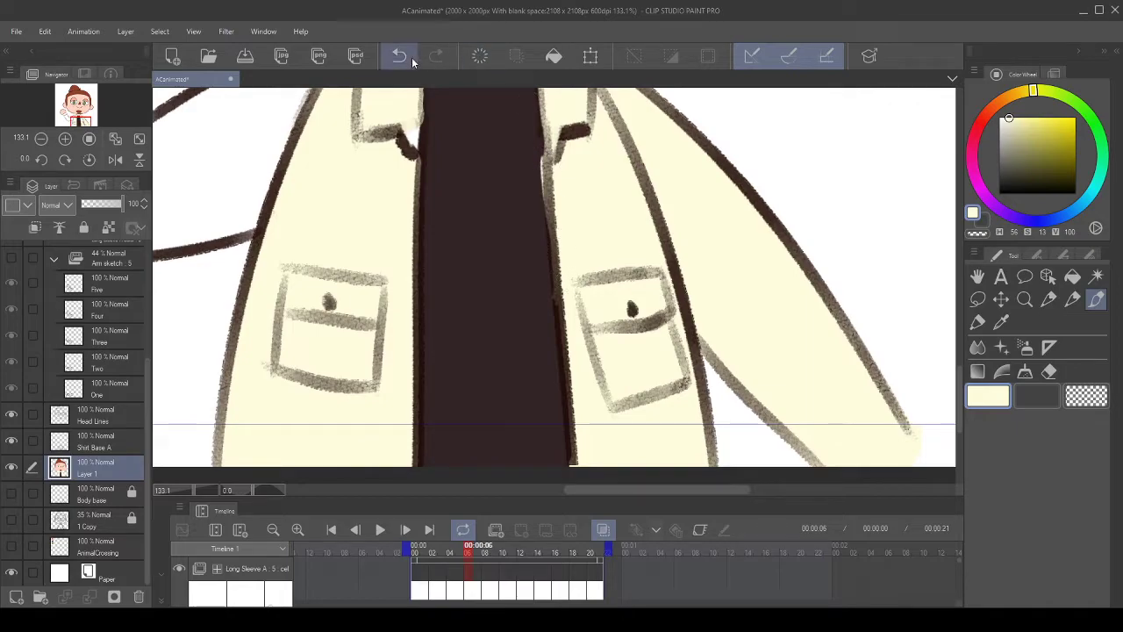
- Switch pens and clean up the boundary between the undershirt and the jacket's right front edge with sampled cream and dark colours
key(p)
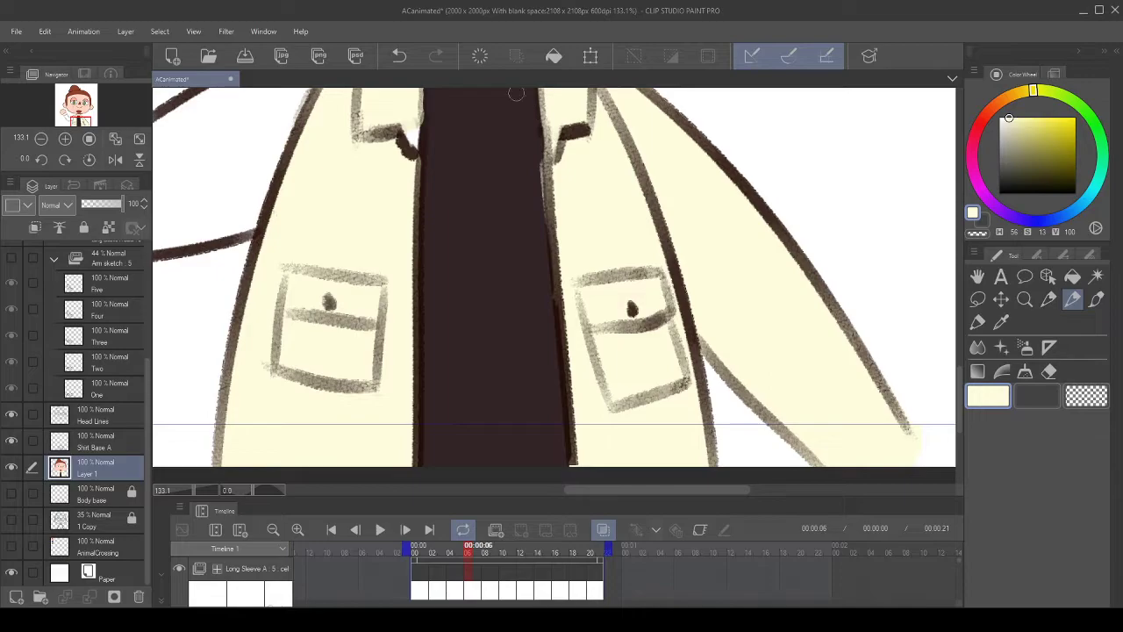
mouse_move(553, 185)
mouse_down()
mouse_move(580, 442)
mouse_move(559, 285)
mouse_move(580, 442)
mouse_move(558, 303)
mouse_move(572, 423)
mouse_up()
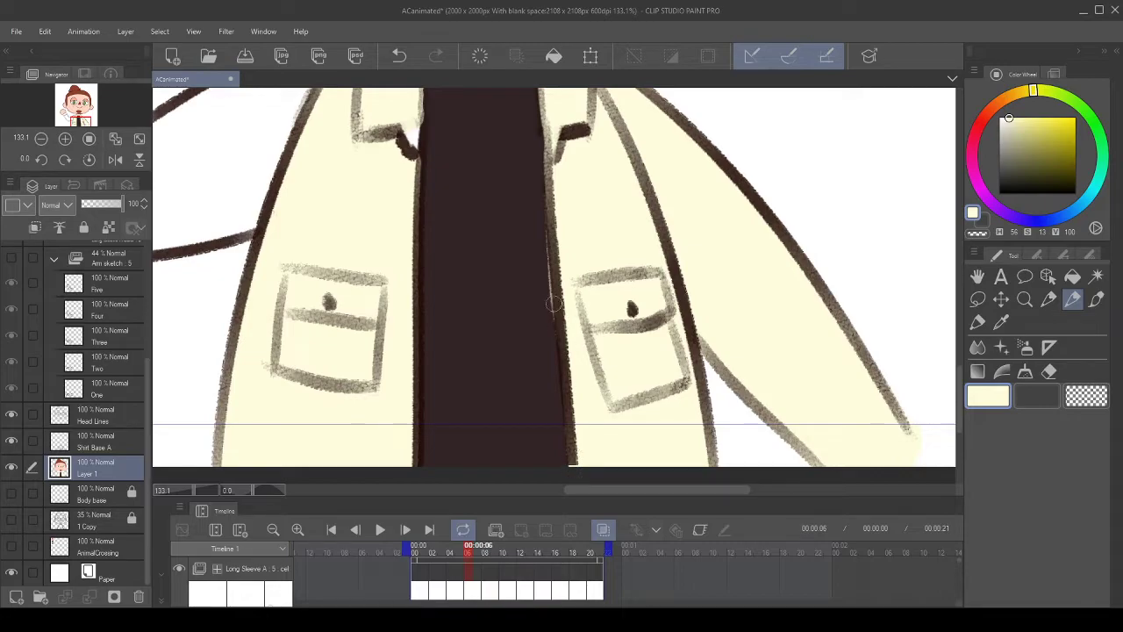
alt+click(530, 300)
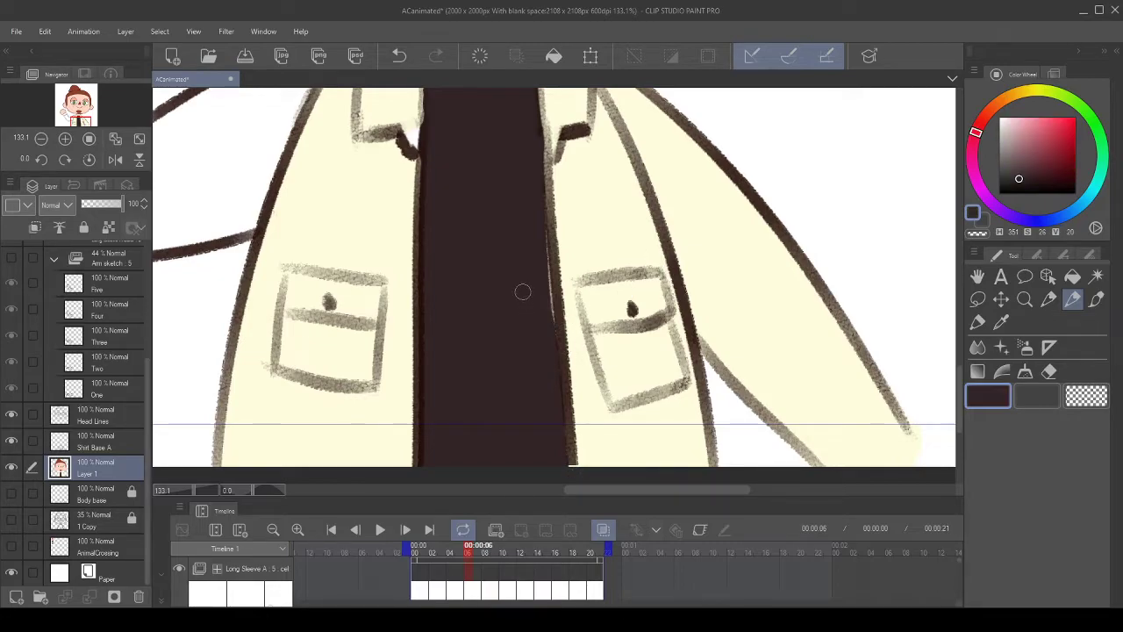
drag(543, 266, 549, 389)
drag(536, 211, 553, 360)
drag(543, 283, 556, 338)
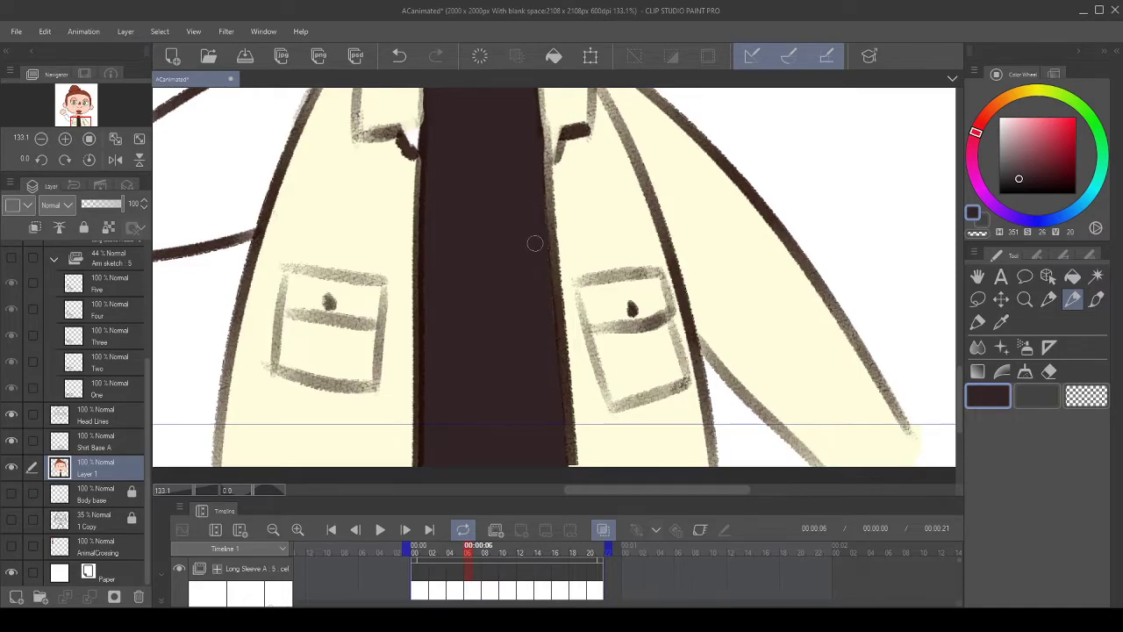
alt+click(589, 229)
drag(565, 228, 587, 258)
drag(442, 220, 448, 214)
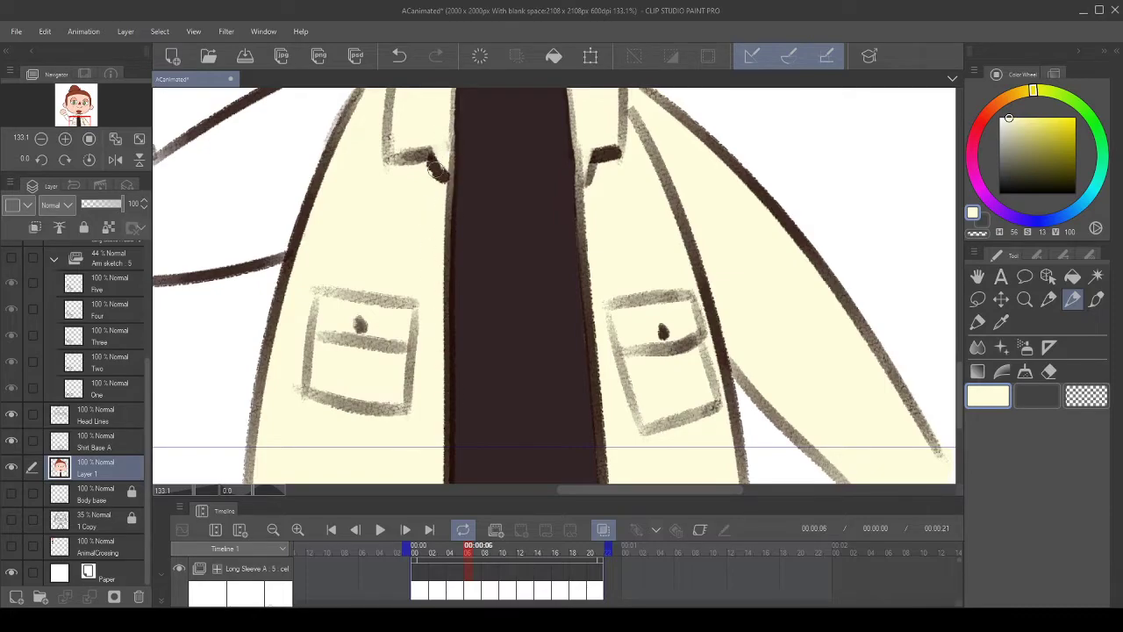
- Paint cream under the line along the jacket's left front opening, undoing and redrawing strokes that spill over
drag(429, 240, 418, 201)
click(65, 160)
click(65, 160)
click(64, 159)
mouse_move(416, 240)
mouse_down()
mouse_move(419, 307)
mouse_move(419, 293)
mouse_up()
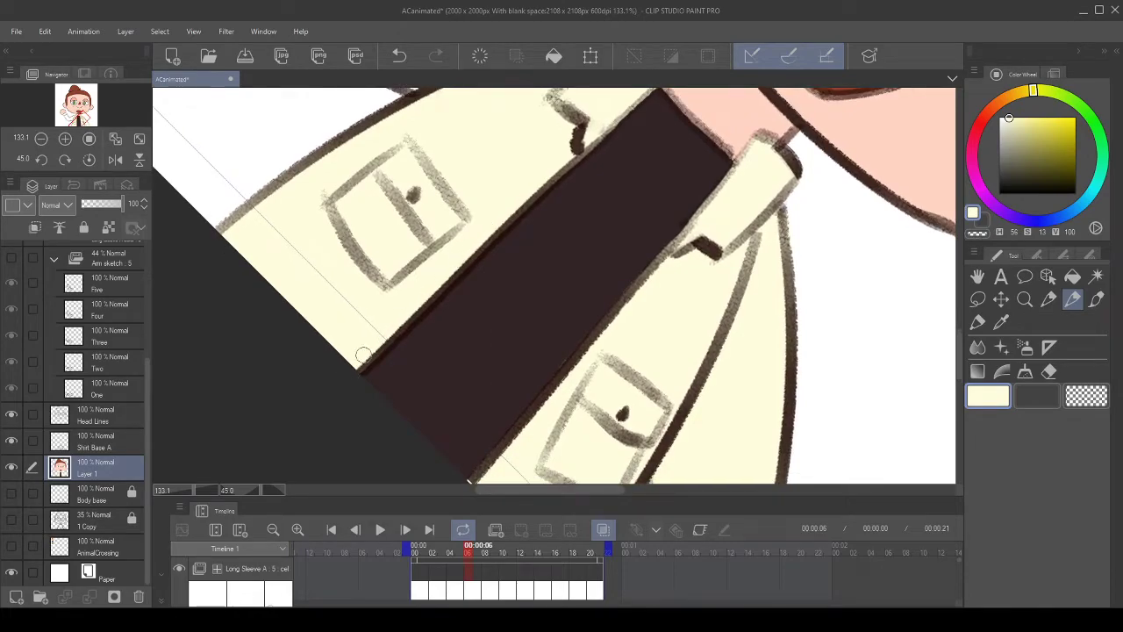
drag(416, 312, 512, 221)
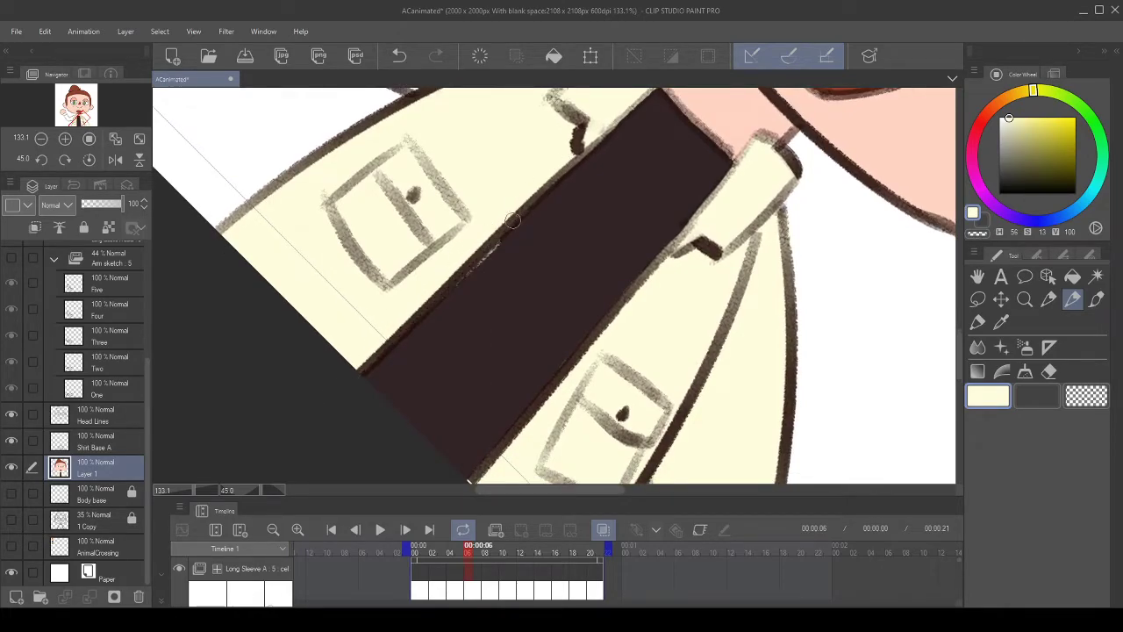
click(399, 56)
drag(361, 378, 509, 212)
click(400, 56)
mouse_move(346, 379)
mouse_down()
mouse_move(529, 184)
mouse_move(562, 178)
mouse_up()
drag(564, 168, 604, 139)
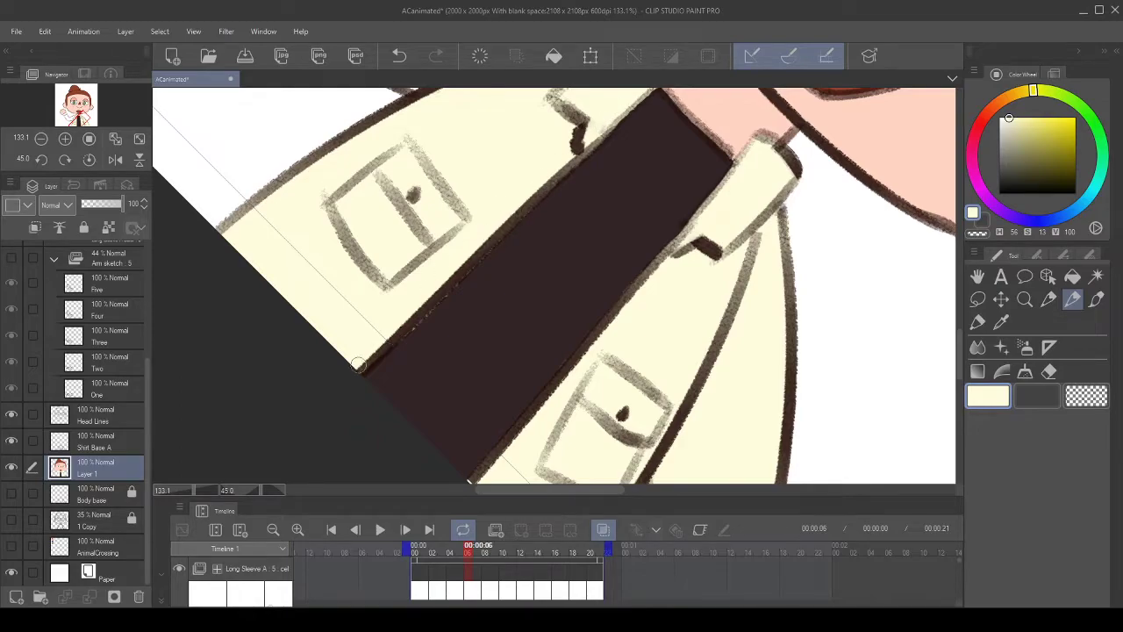
drag(364, 355, 407, 285)
drag(379, 323, 537, 180)
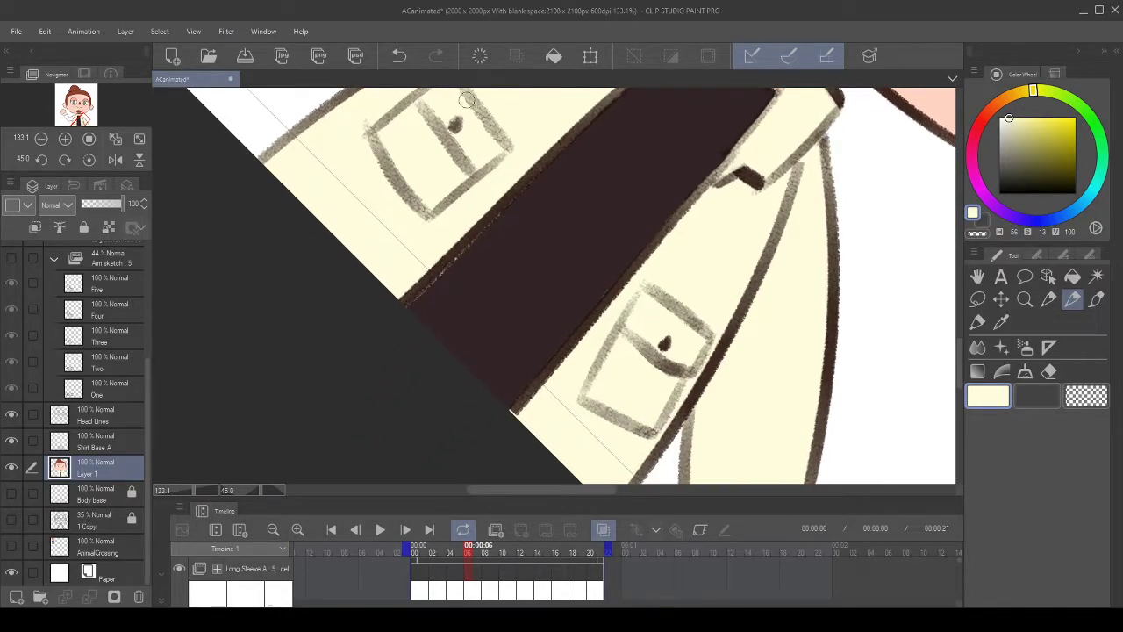
- Sample the dark undershirt colour and cover the cream specks along the undershirt's left edge
alt+click(576, 202)
drag(523, 202, 349, 370)
drag(553, 220, 414, 367)
drag(476, 304, 494, 241)
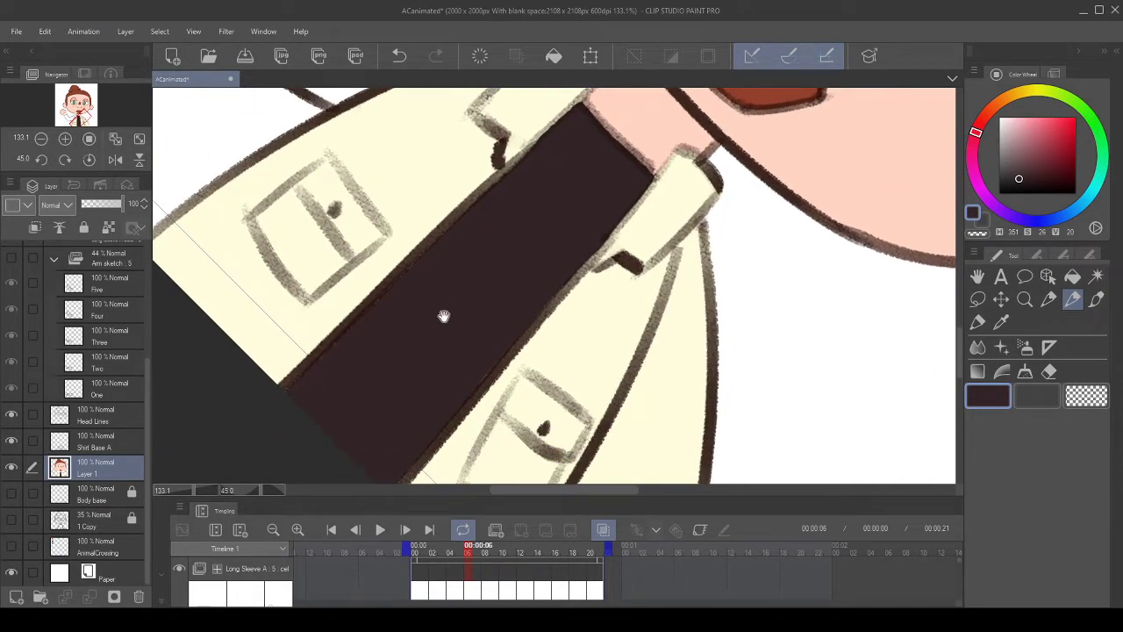
scroll(474, 290, up, 4)
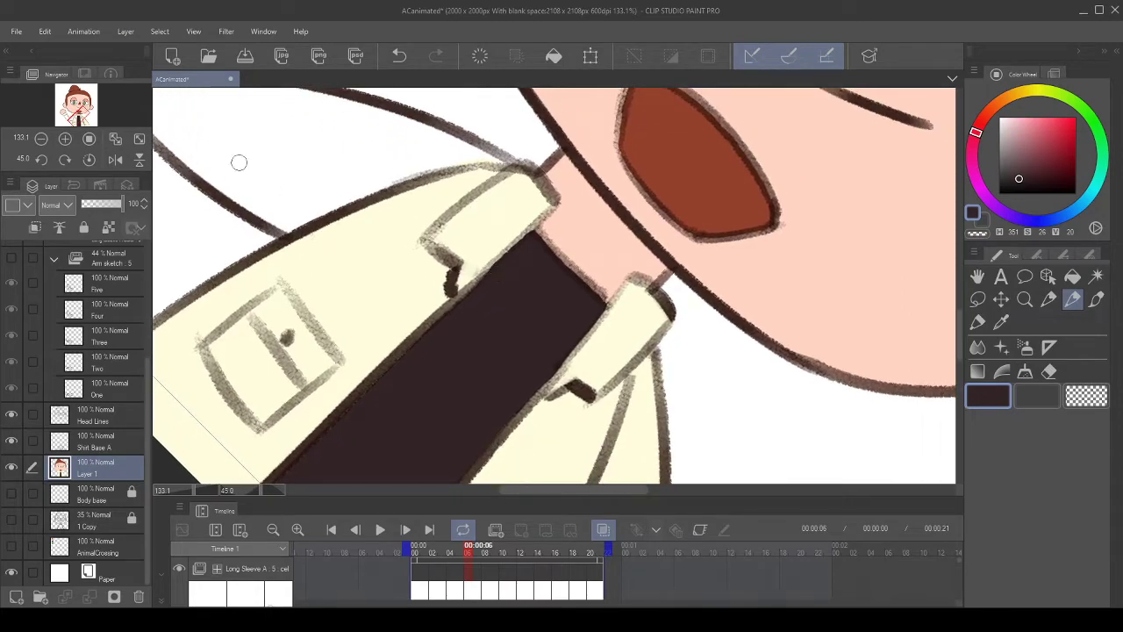
click(88, 159)
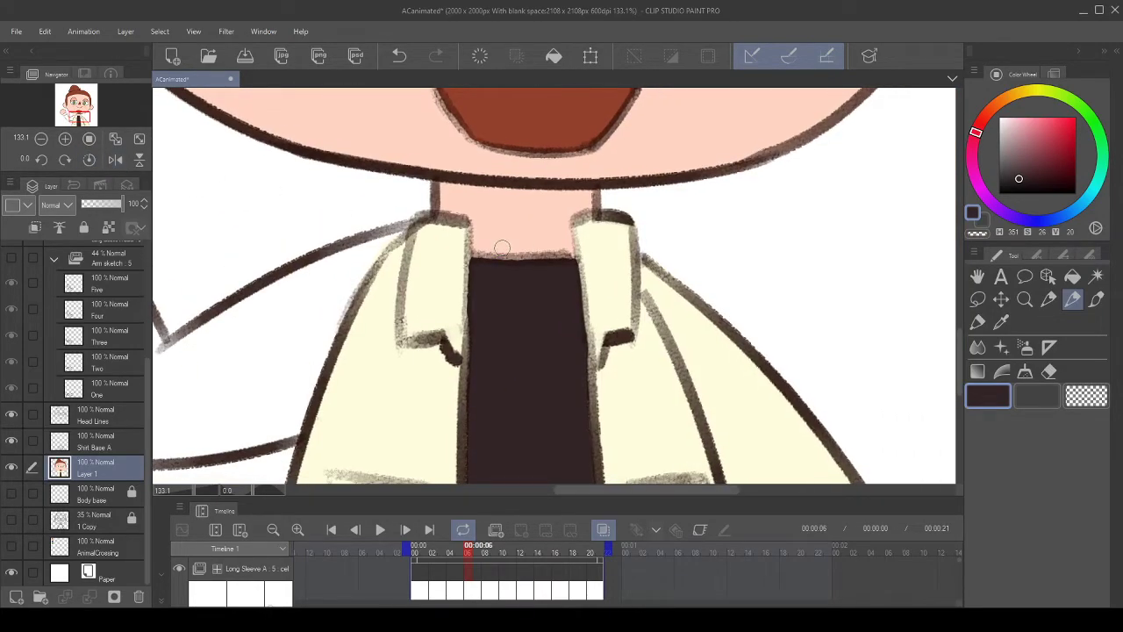
- Sample the cream jacket colour and extend it under the inner edge lines of both collar flaps
alt+click(456, 255)
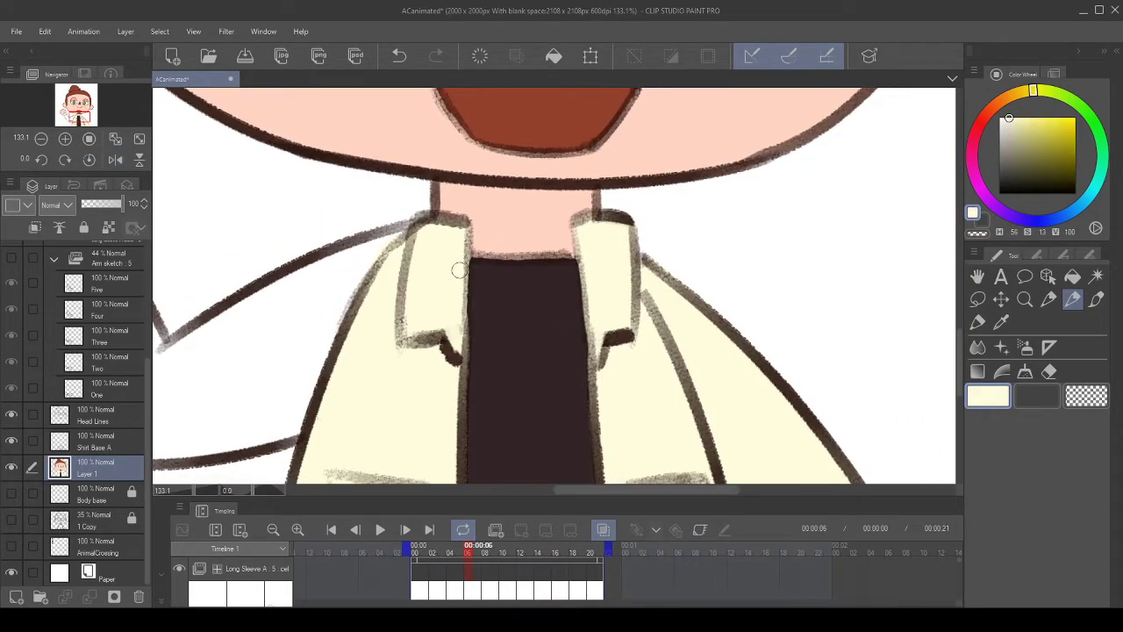
drag(465, 253, 458, 328)
scroll(580, 239, down, 1)
drag(575, 231, 581, 345)
scroll(643, 167, down, 6)
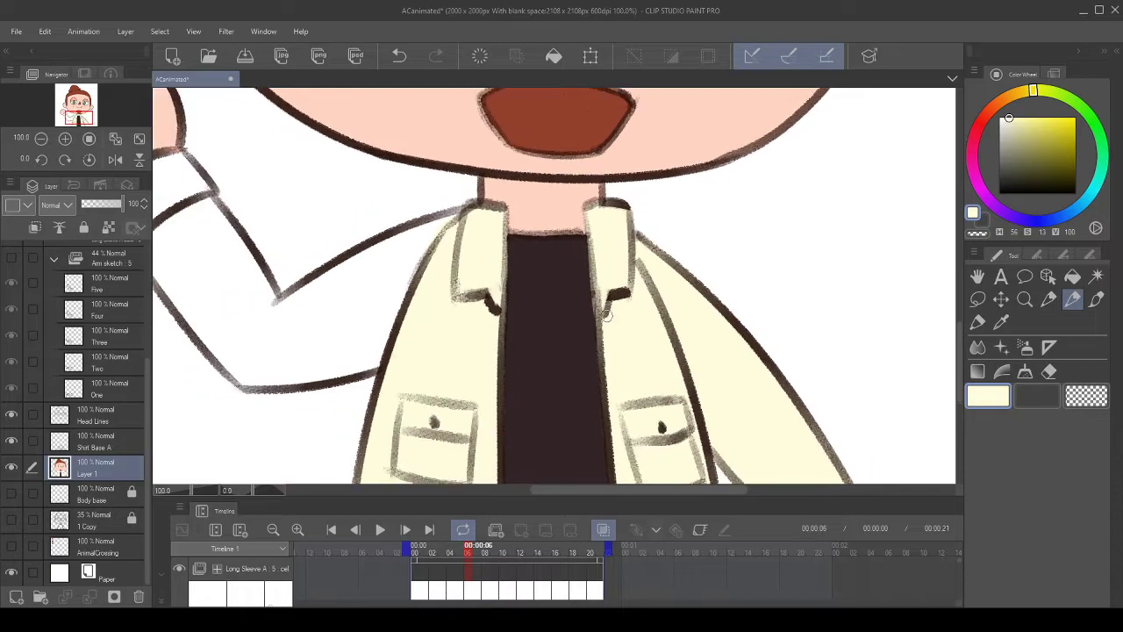
scroll(627, 248, up, 4)
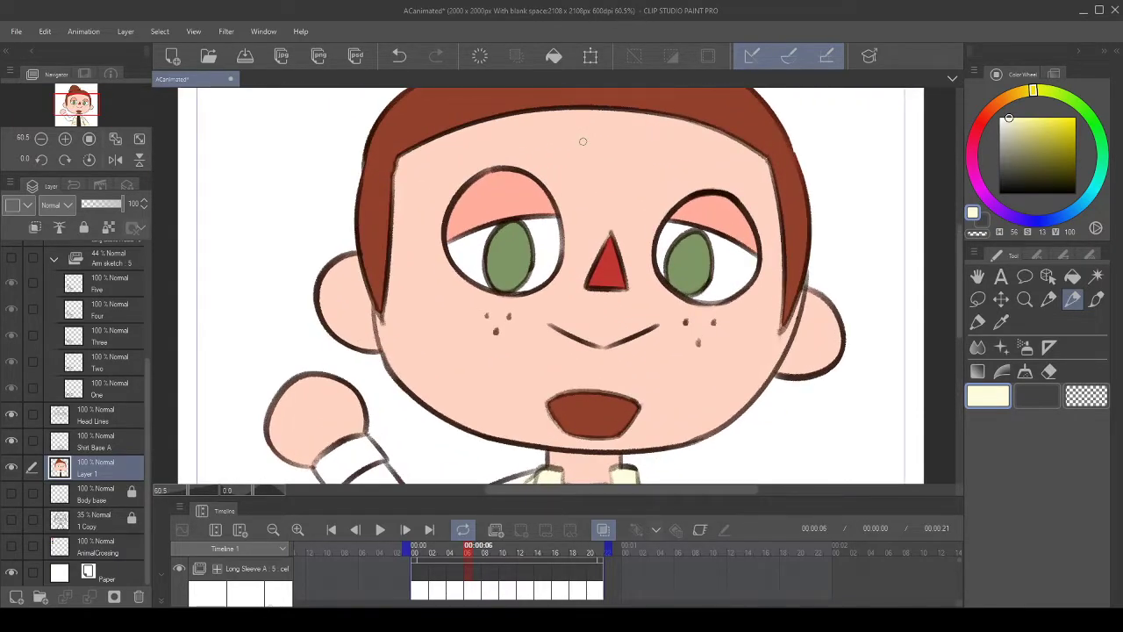
scroll(583, 141, down, 2)
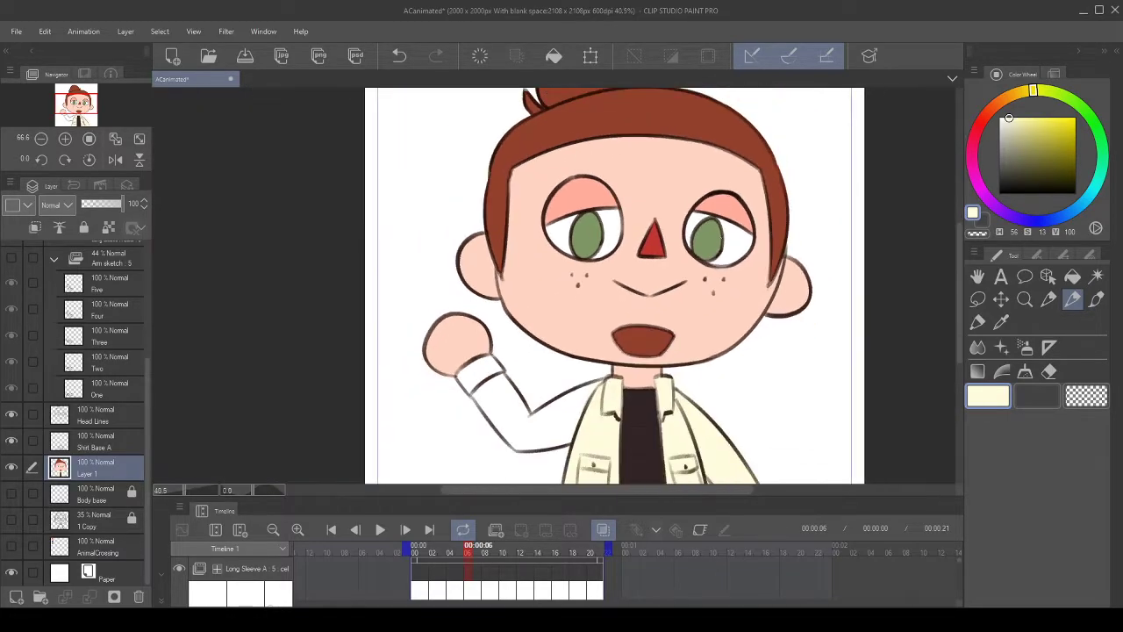
- Sample the mouth's reddish-brown and extend its fill under the mouth outline, undoing the stroke that spills onto the skin
scroll(646, 351, up, 6)
alt+click(621, 317)
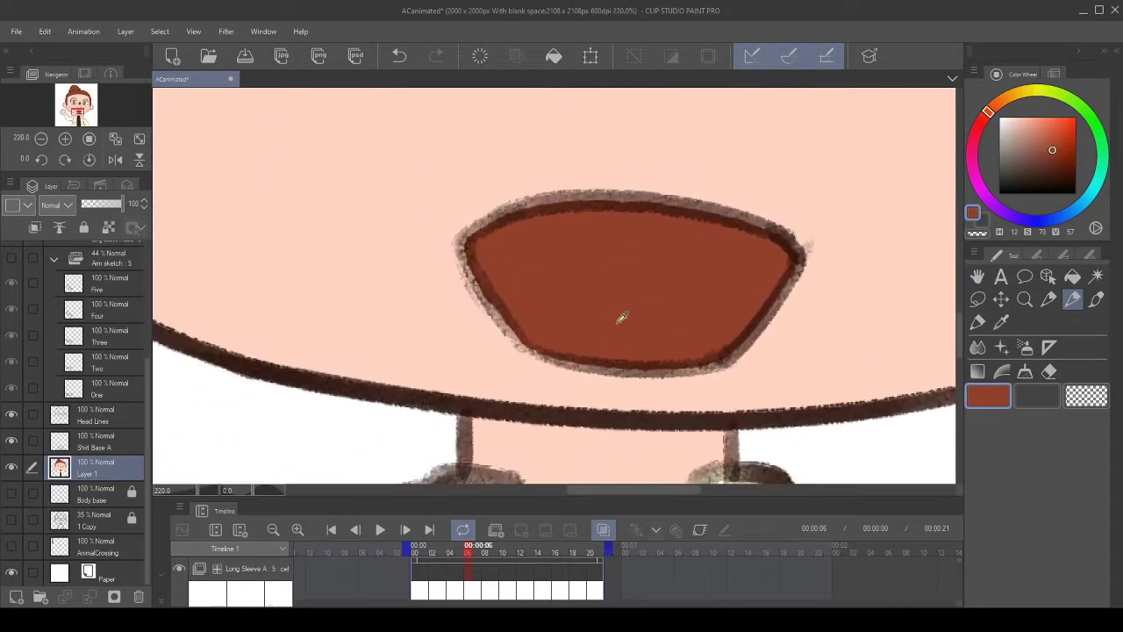
drag(556, 280, 555, 266)
drag(465, 232, 538, 337)
mouse_move(477, 258)
mouse_down()
mouse_move(518, 321)
mouse_move(478, 255)
mouse_move(556, 327)
mouse_move(558, 349)
mouse_move(574, 348)
mouse_move(543, 331)
mouse_move(657, 351)
mouse_move(550, 337)
mouse_move(715, 333)
mouse_move(646, 347)
mouse_move(711, 327)
mouse_move(758, 333)
mouse_up()
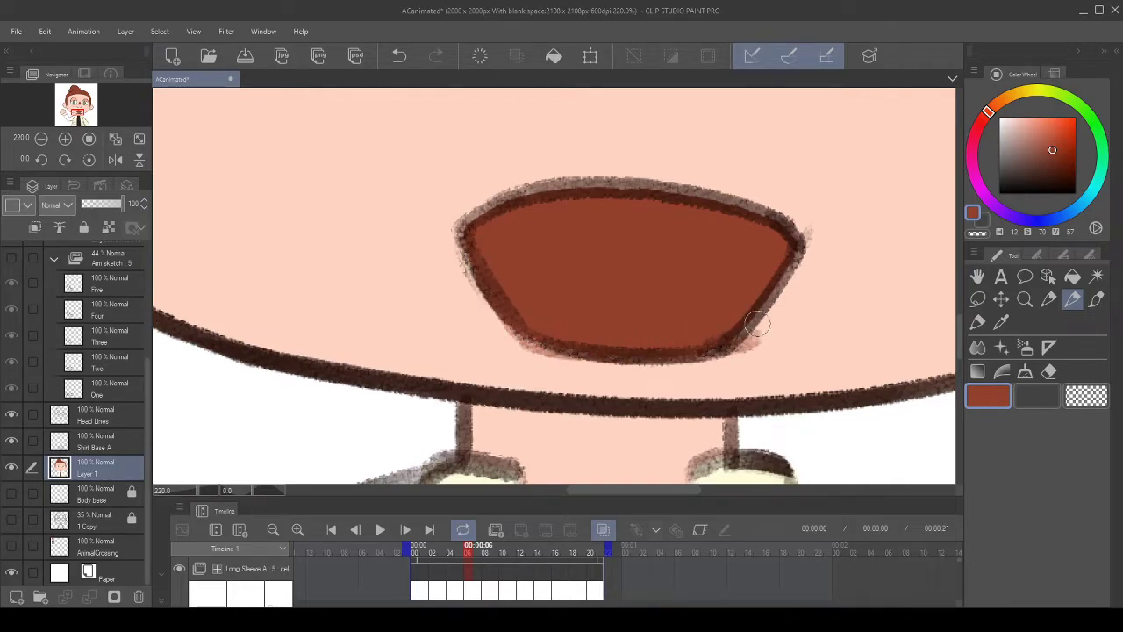
drag(747, 287, 713, 296)
click(399, 55)
drag(645, 280, 632, 257)
mouse_move(639, 333)
mouse_down()
mouse_move(686, 238)
mouse_move(653, 307)
mouse_move(699, 235)
mouse_move(679, 269)
mouse_move(703, 233)
mouse_up()
drag(626, 246, 660, 292)
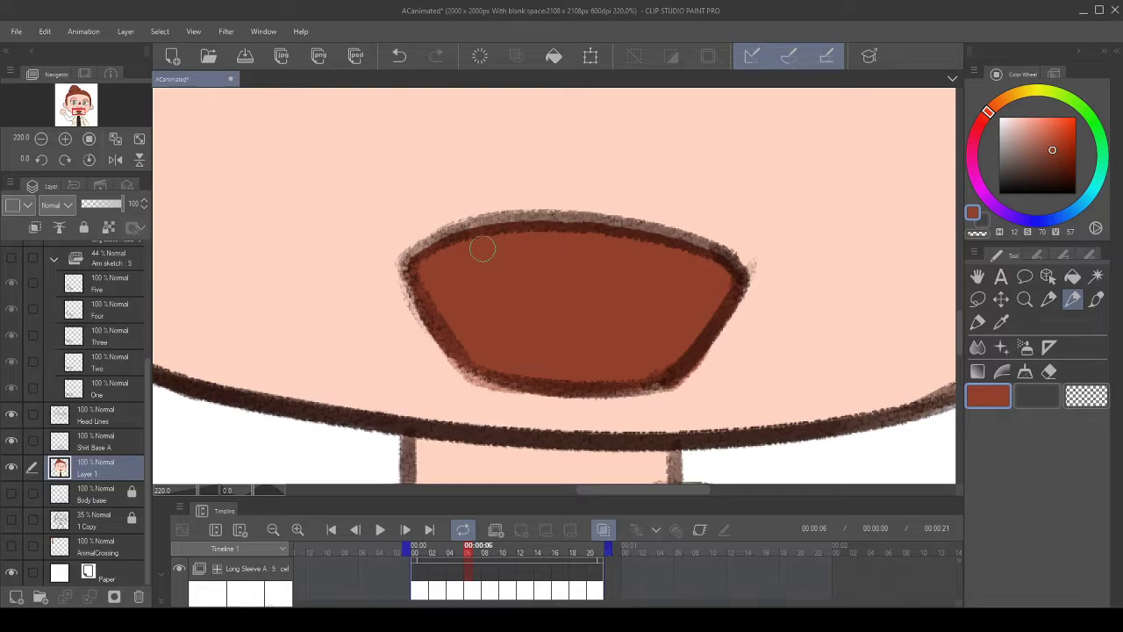
mouse_move(429, 259)
mouse_down()
mouse_move(490, 232)
mouse_move(414, 251)
mouse_move(557, 232)
mouse_move(489, 230)
mouse_move(618, 232)
mouse_move(531, 228)
mouse_move(693, 257)
mouse_move(632, 230)
mouse_move(728, 259)
mouse_move(656, 242)
mouse_move(707, 245)
mouse_up()
scroll(734, 165, down, 10)
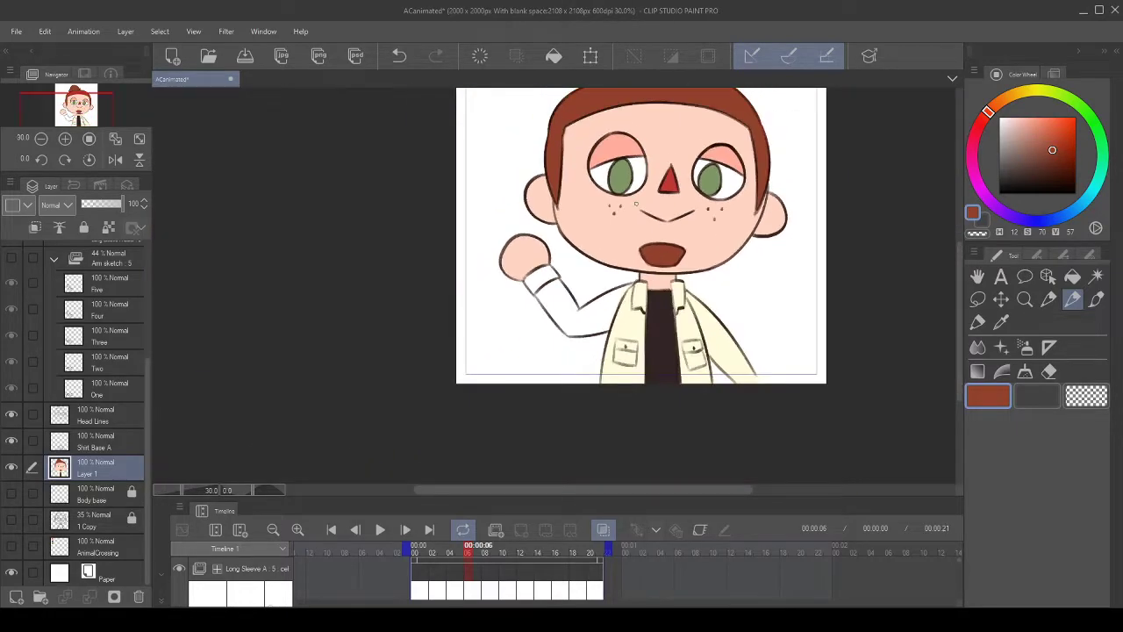
scroll(634, 104, up, 8)
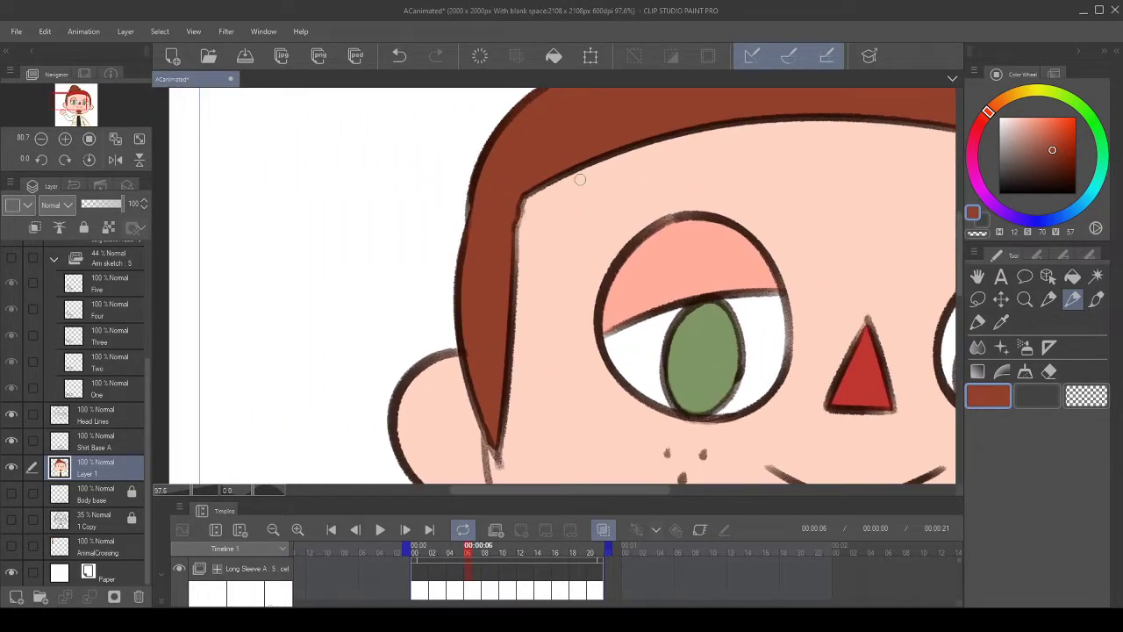
- Extend the brown hair fill under the outline of the character's left-hand sidelock
drag(563, 215, 559, 206)
drag(468, 184, 460, 215)
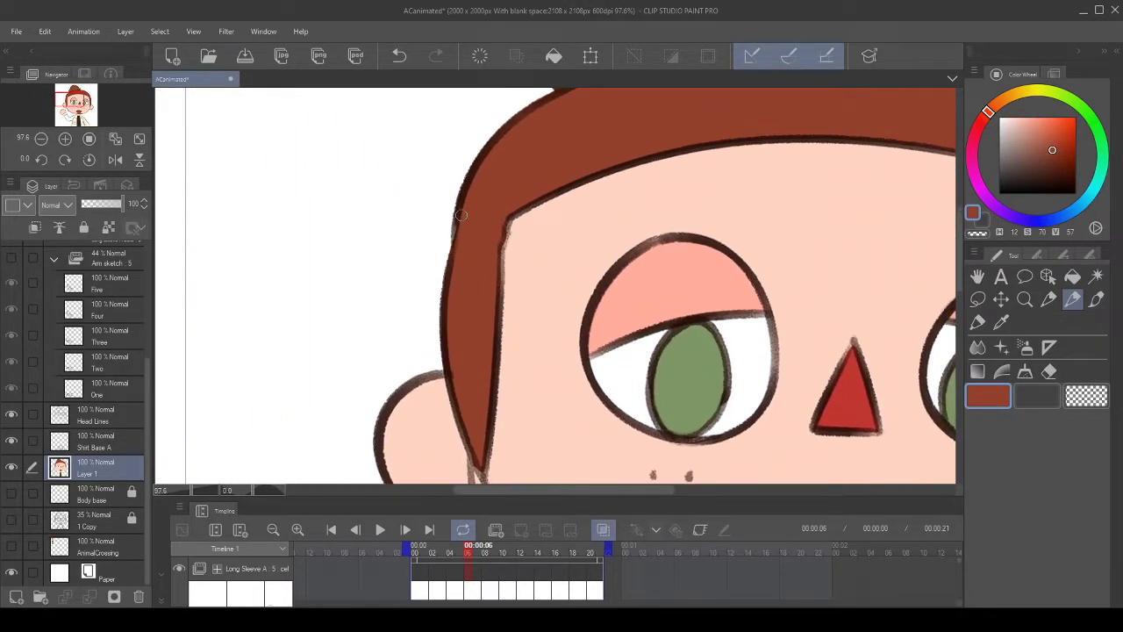
drag(476, 370, 459, 323)
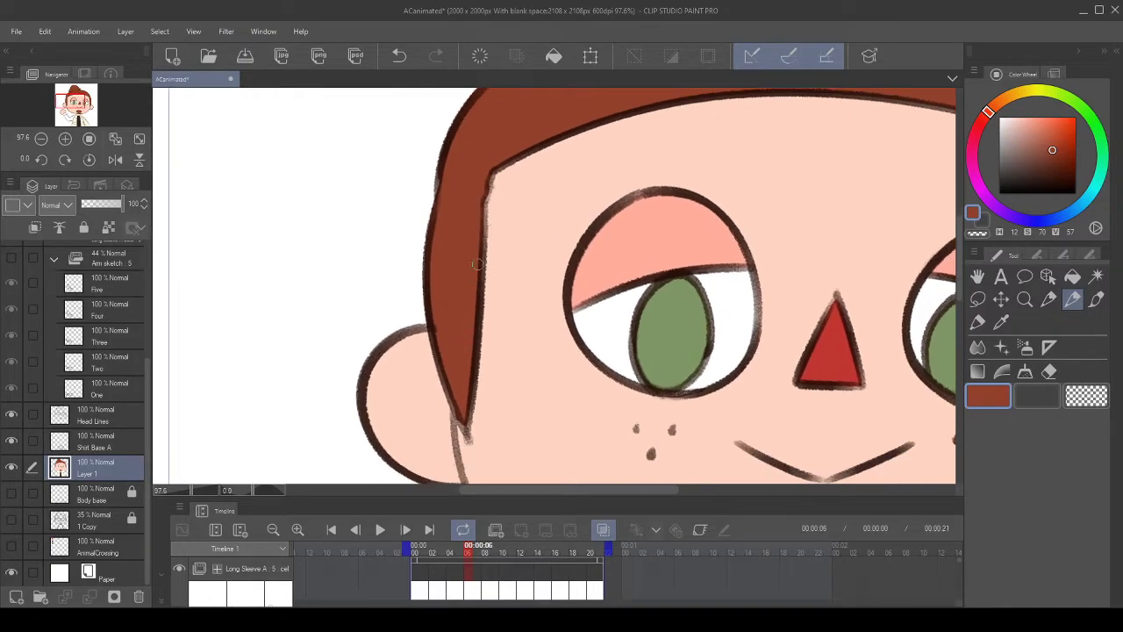
mouse_move(479, 281)
mouse_down()
mouse_move(490, 168)
mouse_move(478, 282)
mouse_move(488, 181)
mouse_move(482, 196)
mouse_move(532, 141)
mouse_move(516, 216)
mouse_up()
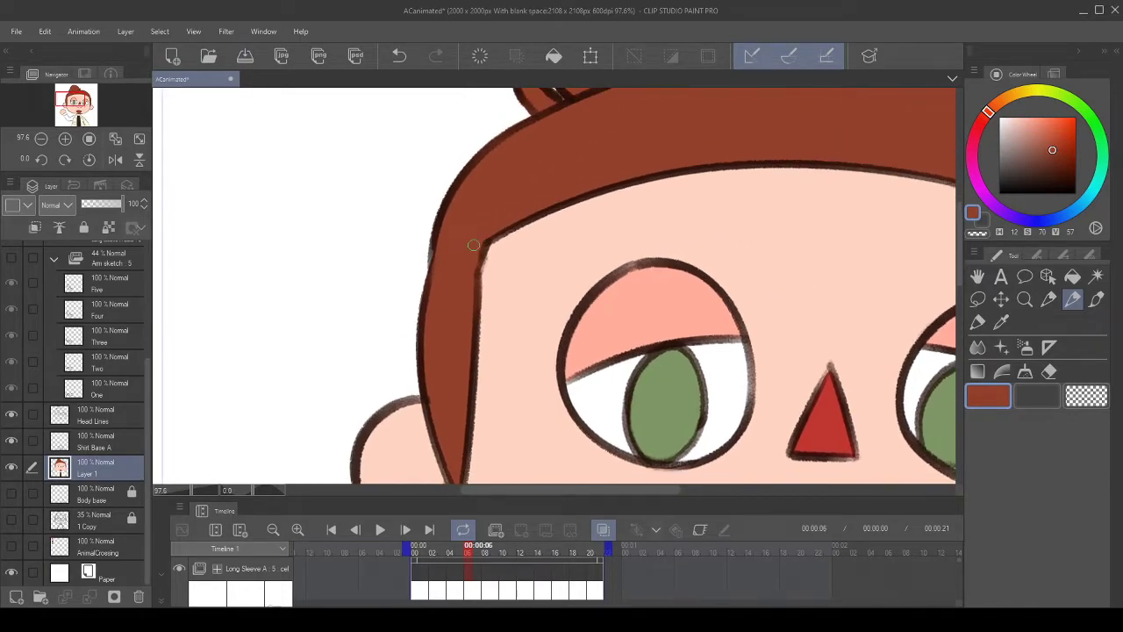
- Extend the brown hair fill under the hairline across the right part of the forehead, undoing one stray stroke
click(45, 161)
click(43, 163)
drag(536, 206, 378, 266)
mouse_move(618, 151)
mouse_down()
mouse_move(449, 227)
mouse_move(432, 218)
mouse_up()
drag(476, 186, 426, 195)
click(399, 56)
click(40, 160)
click(40, 160)
click(40, 160)
drag(363, 329, 333, 310)
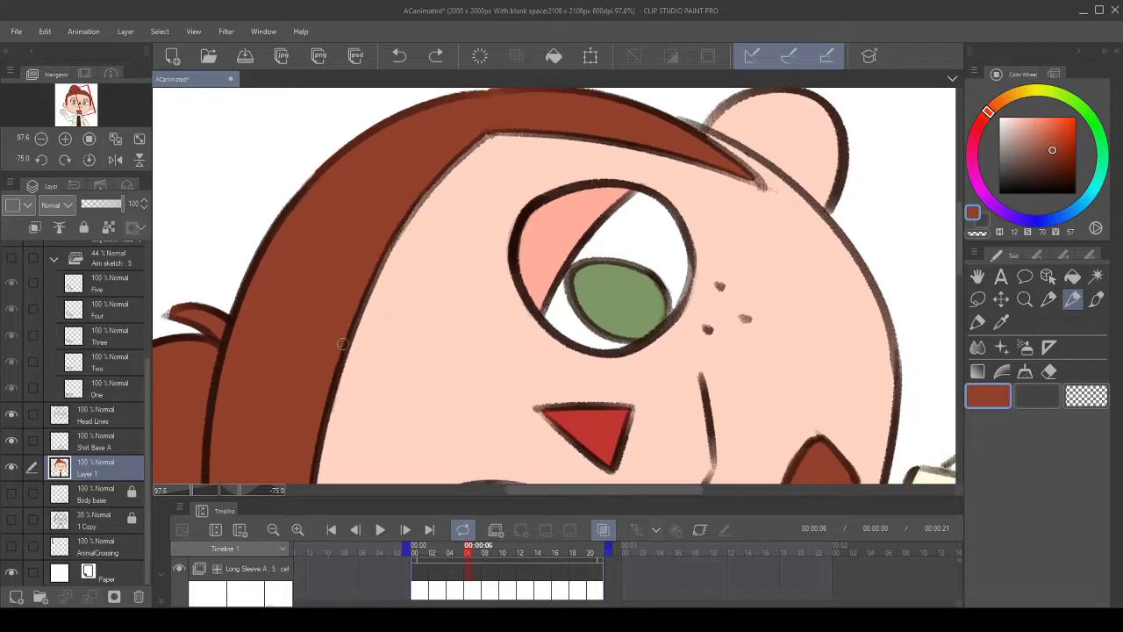
mouse_move(372, 277)
mouse_down()
mouse_move(358, 305)
mouse_move(451, 167)
mouse_up()
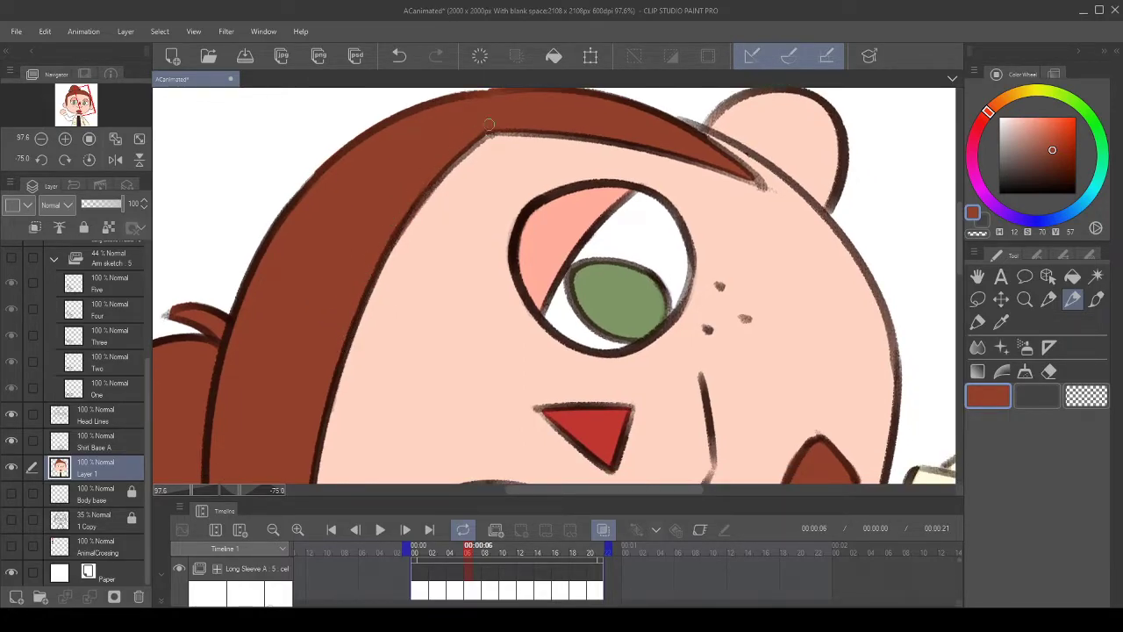
drag(434, 174, 487, 134)
- Paint brown under the inner edge line of the right-hand sidelock, from the hairline corner down to its tip
click(42, 160)
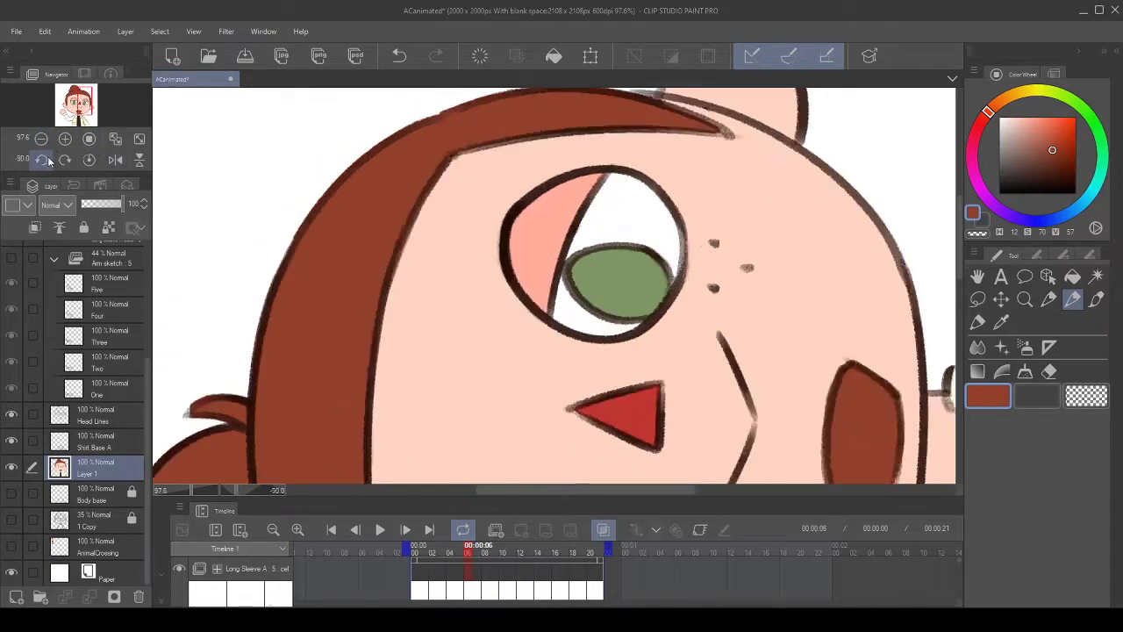
click(42, 160)
click(42, 160)
click(43, 160)
drag(429, 274, 383, 332)
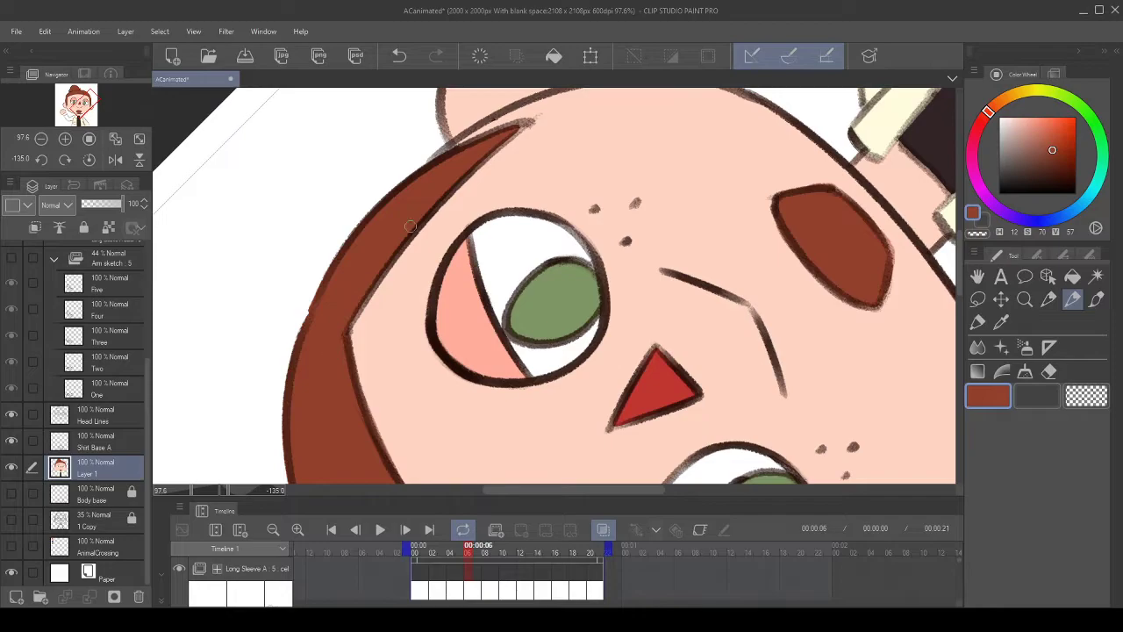
drag(413, 237, 351, 332)
drag(396, 257, 471, 166)
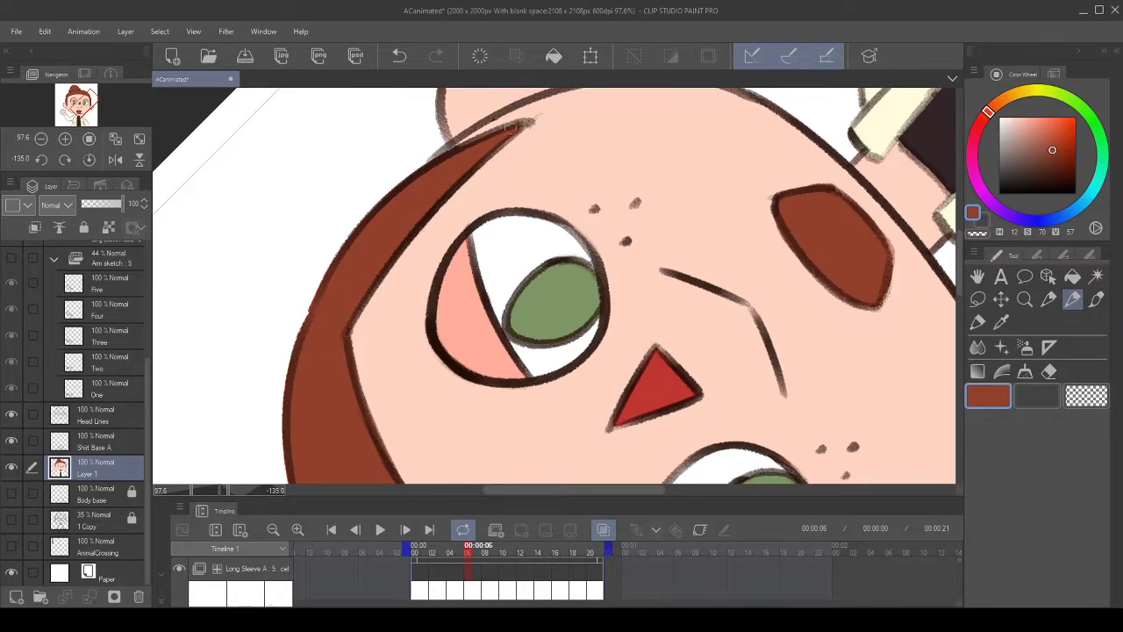
drag(529, 227, 484, 212)
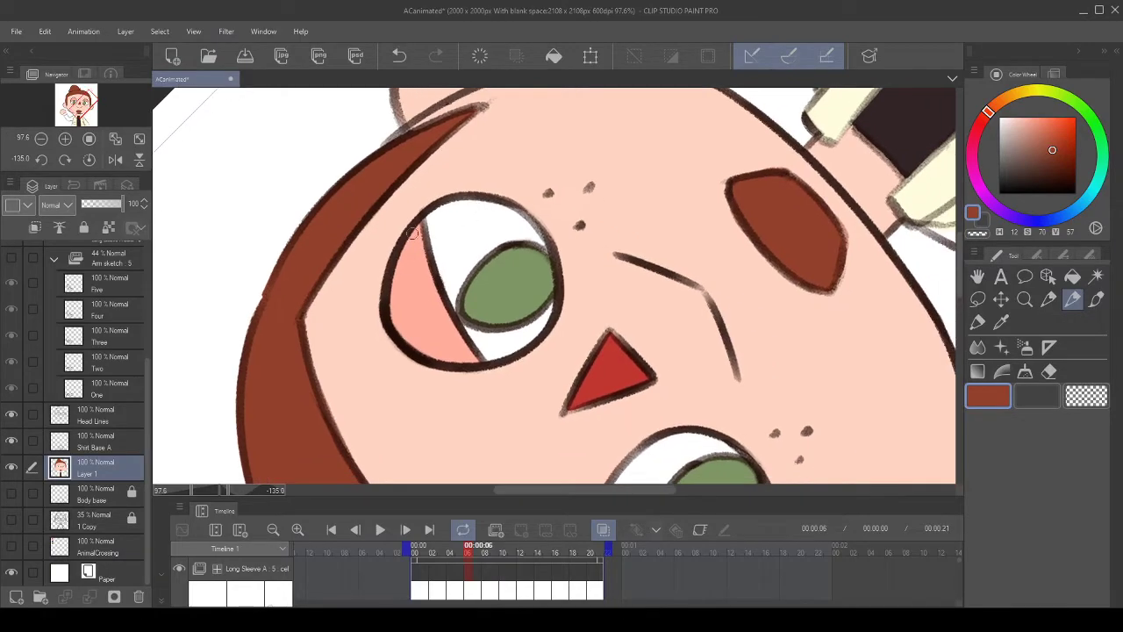
- Restore the upright canvas view, sample the iris green and extend it under the outline of the right-hand iris
click(89, 159)
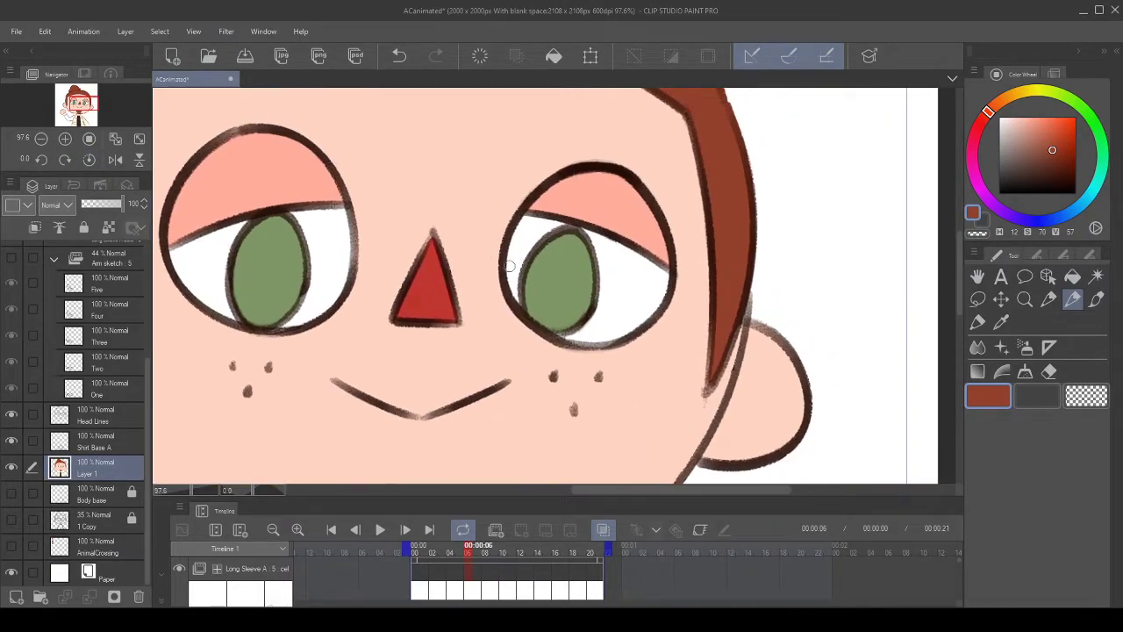
scroll(509, 266, up, 3)
alt+click(566, 285)
drag(567, 255, 556, 271)
drag(498, 321, 492, 294)
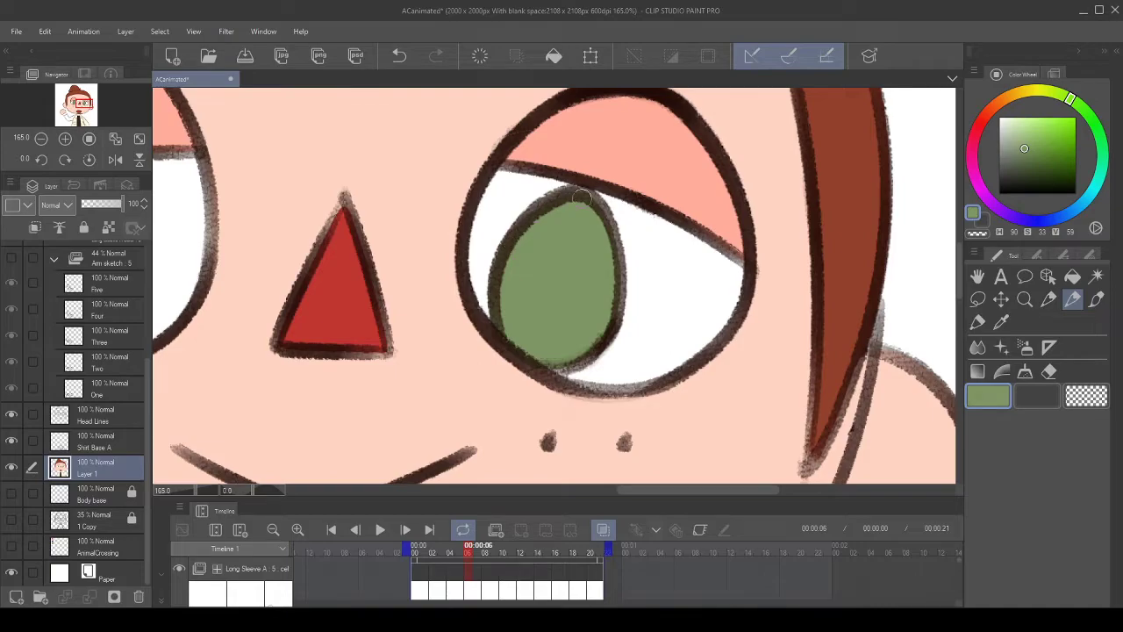
mouse_move(610, 233)
mouse_down()
mouse_move(614, 308)
mouse_move(582, 220)
mouse_move(581, 266)
mouse_move(682, 340)
mouse_up()
- Extend the green fill under the outline of the left-hand iris, undoing and redrawing the first strokes
drag(494, 266, 765, 272)
mouse_move(383, 321)
mouse_down()
mouse_move(402, 367)
mouse_move(372, 325)
mouse_move(385, 241)
mouse_up()
click(399, 57)
click(399, 57)
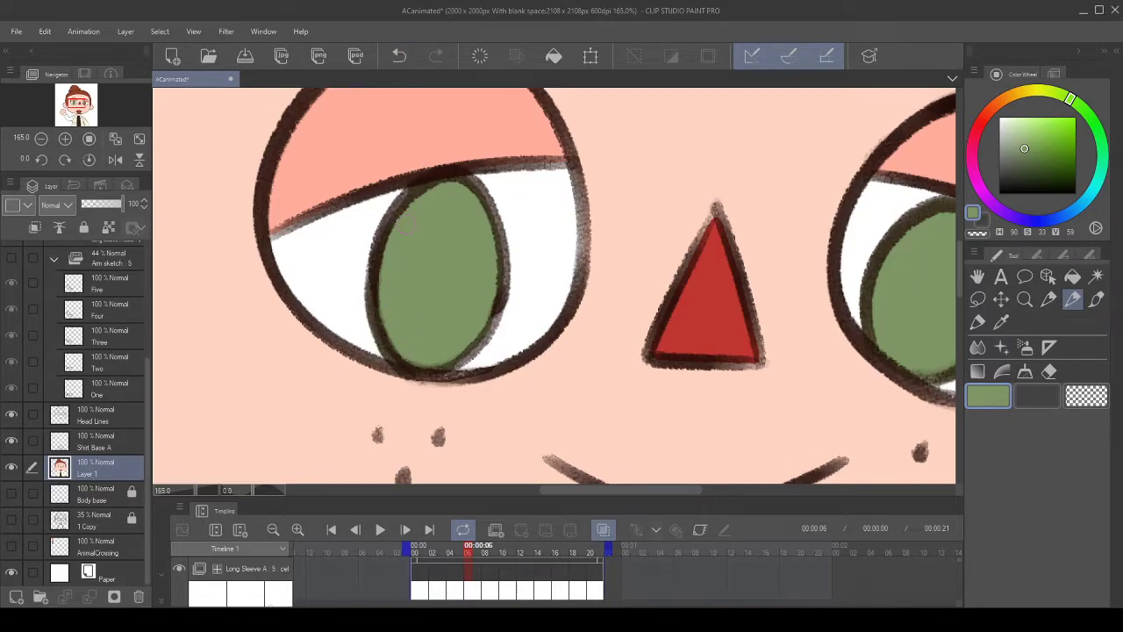
mouse_move(375, 252)
mouse_down()
mouse_move(461, 178)
mouse_move(500, 268)
mouse_move(469, 180)
mouse_move(496, 280)
mouse_move(498, 254)
mouse_move(476, 349)
mouse_up()
scroll(465, 324, down, 2)
drag(428, 294, 480, 246)
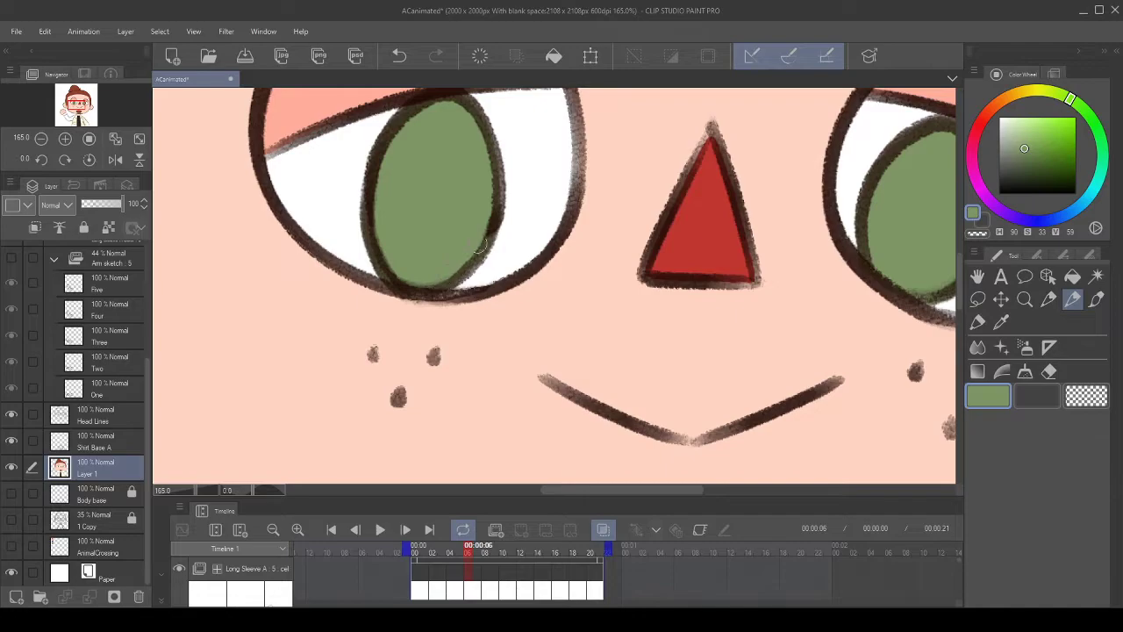
drag(499, 203, 496, 153)
scroll(511, 214, down, 7)
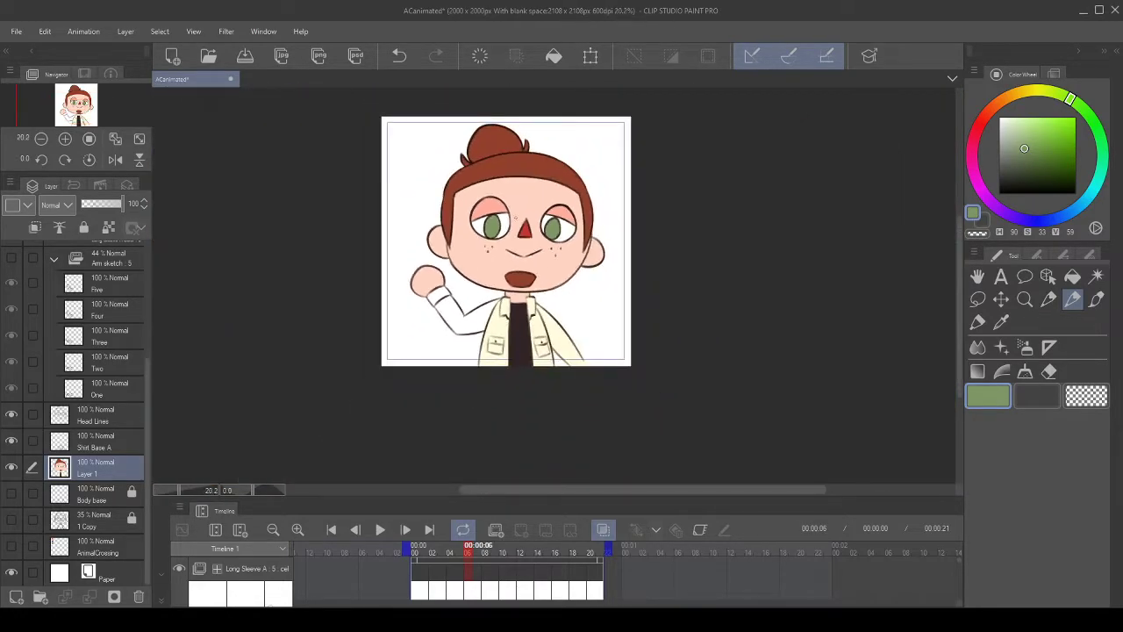
scroll(522, 210, down, 2)
scroll(504, 184, up, 3)
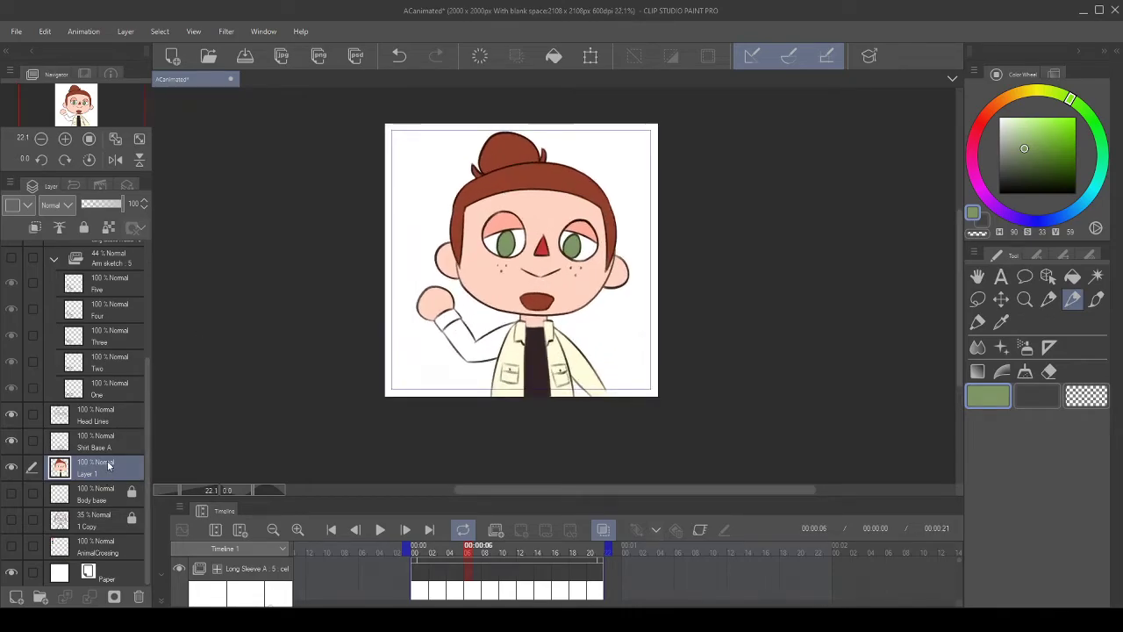
scroll(468, 263, up, 4)
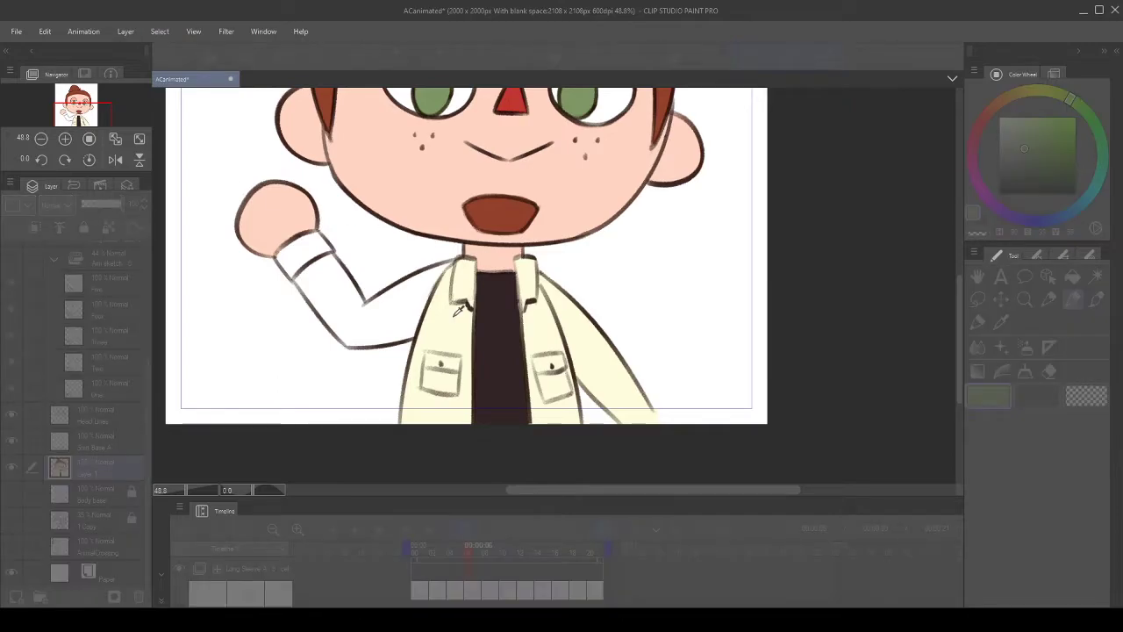
scroll(457, 311, up, 1)
scroll(473, 302, up, 1)
scroll(791, 294, up, 1)
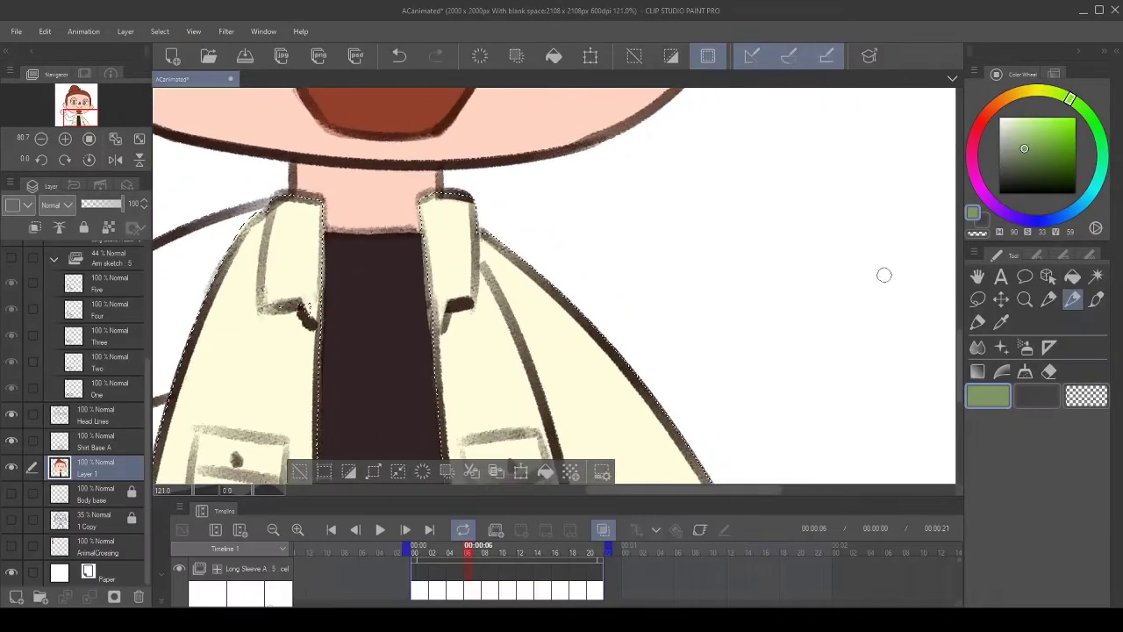
click(978, 299)
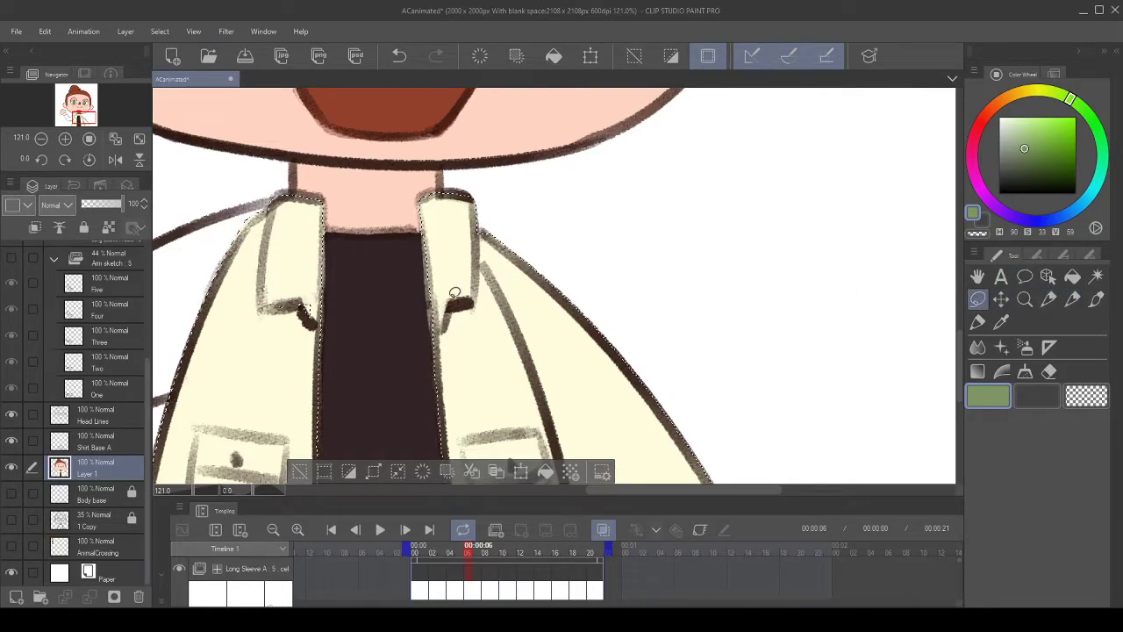
scroll(410, 299, down, 1)
scroll(348, 304, up, 2)
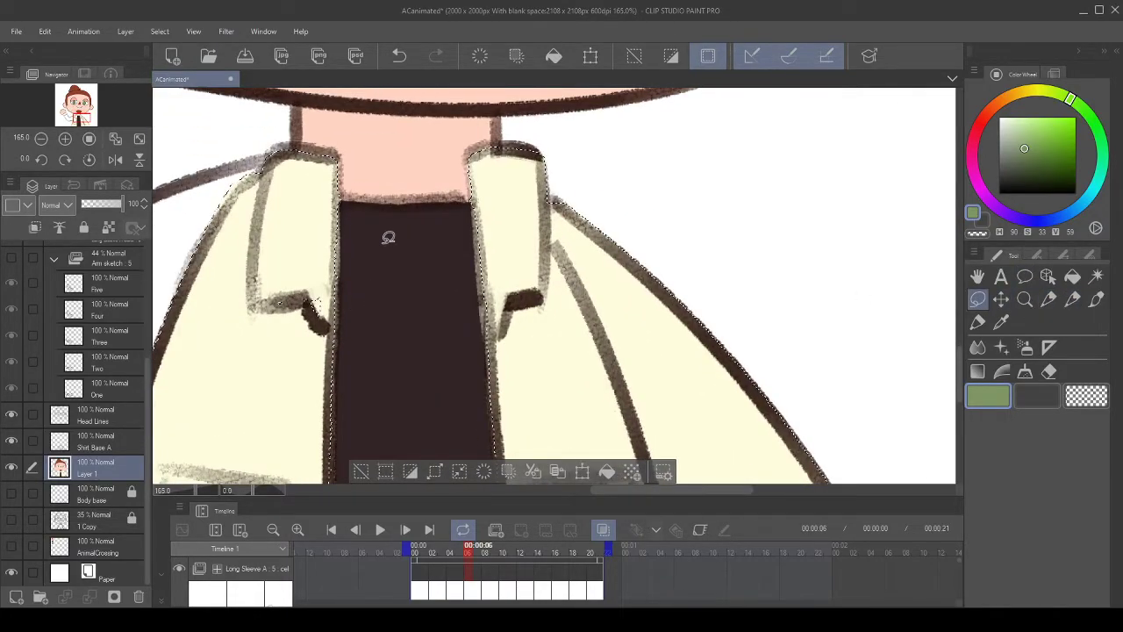
scroll(389, 237, down, 2)
click(399, 55)
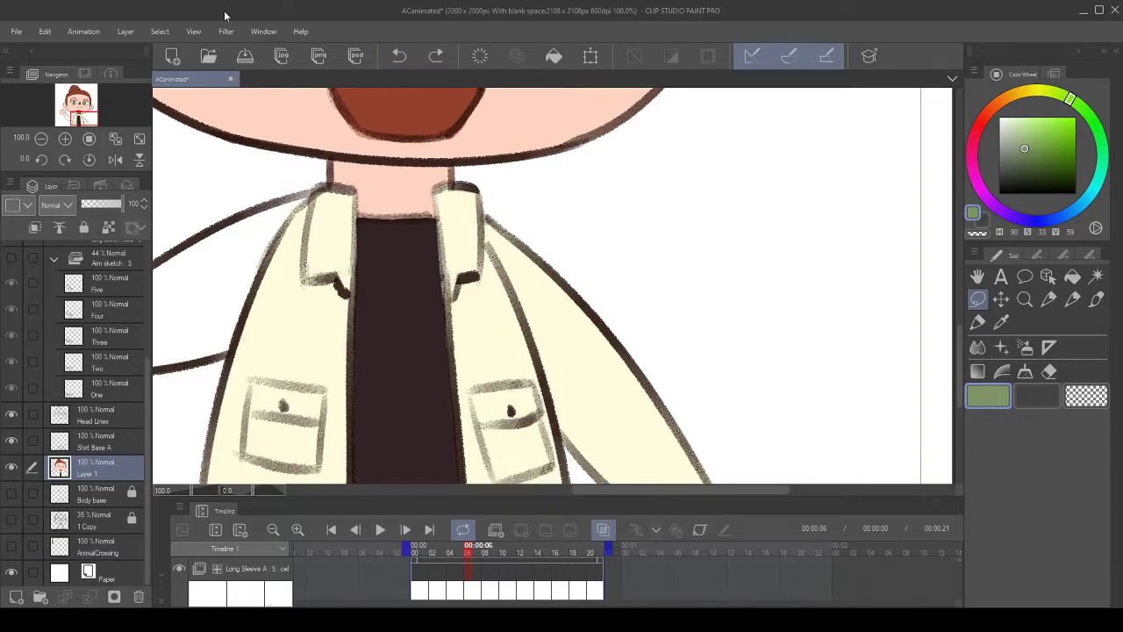
- Select all the cream jacket areas by their colour, deselecting and resampling until the selection fits the jacket
click(221, 195)
click(493, 324)
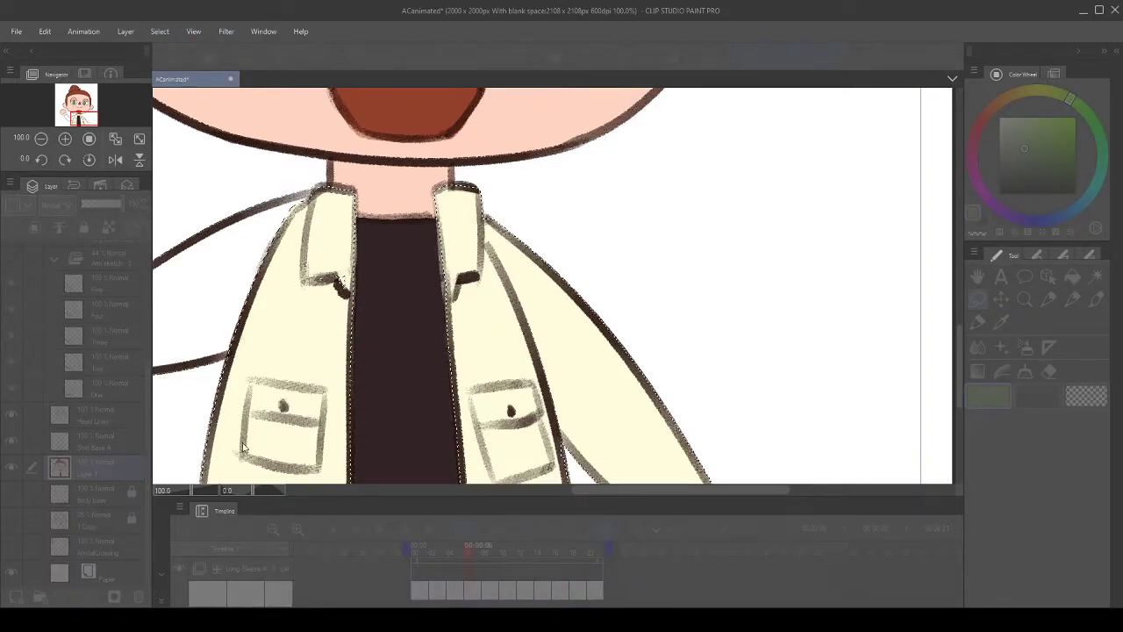
click(148, 492)
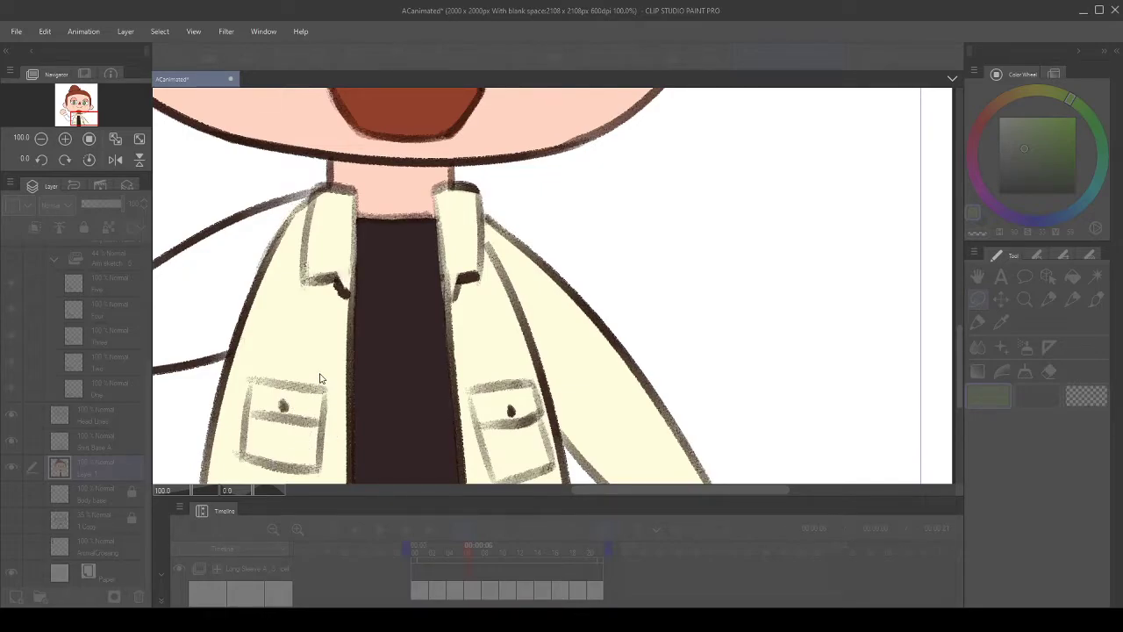
click(493, 321)
scroll(491, 325, down, 4)
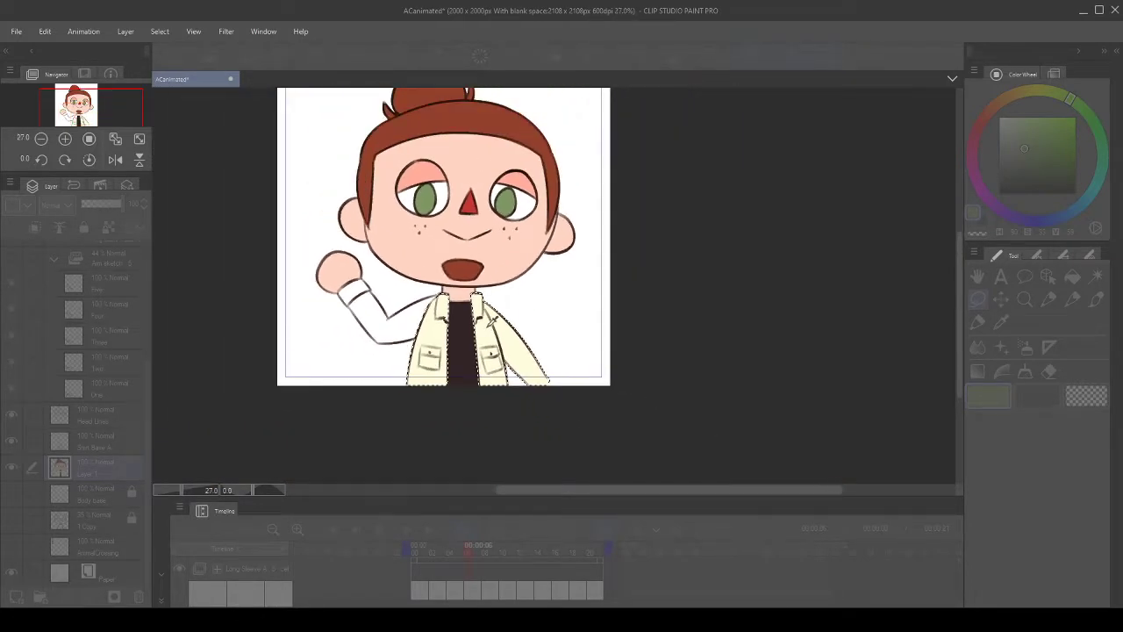
scroll(481, 362, up, 2)
scroll(481, 362, up, 1)
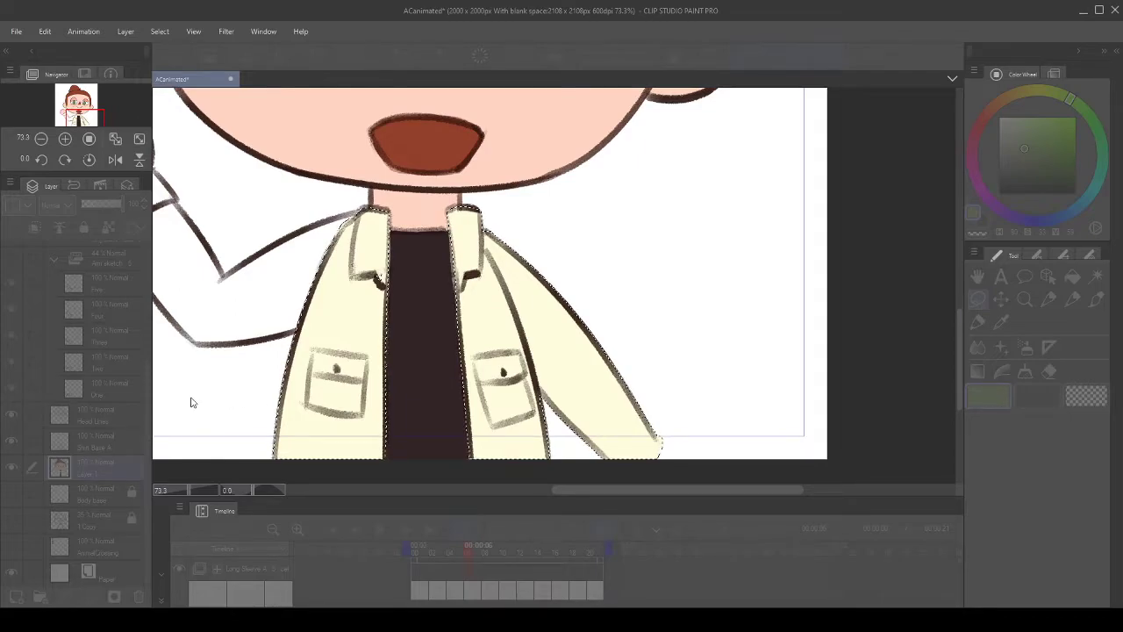
key(ctrl+d)
click(488, 323)
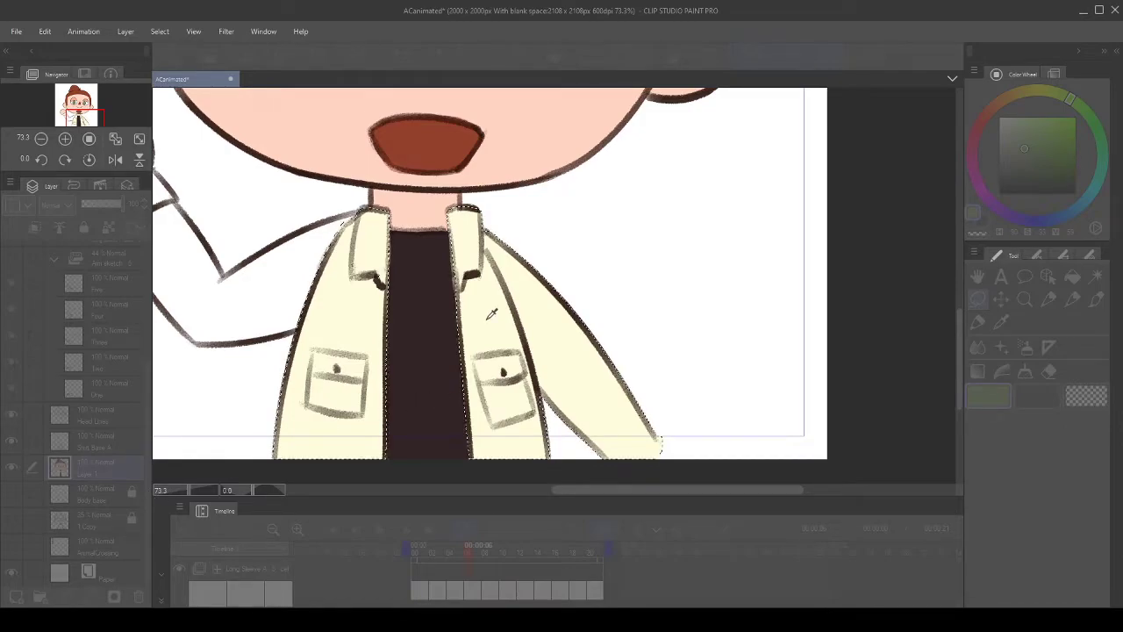
scroll(488, 325, down, 3)
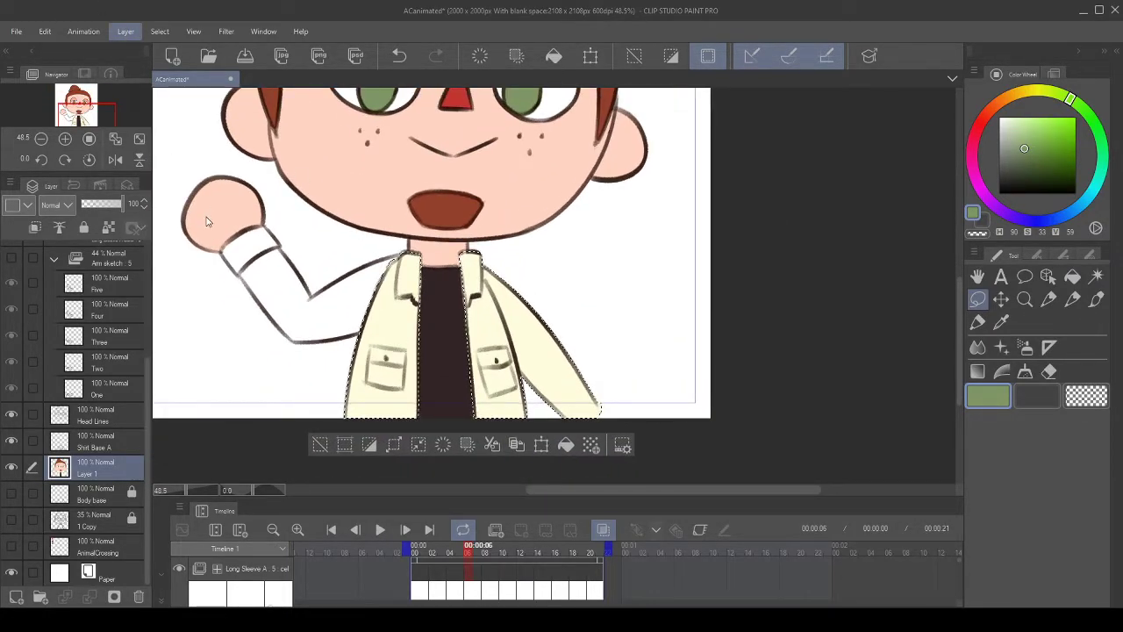
- Undo the mask tried on Layer 1 and instead add Layer 2 above it, masked to the jacket selection
click(355, 221)
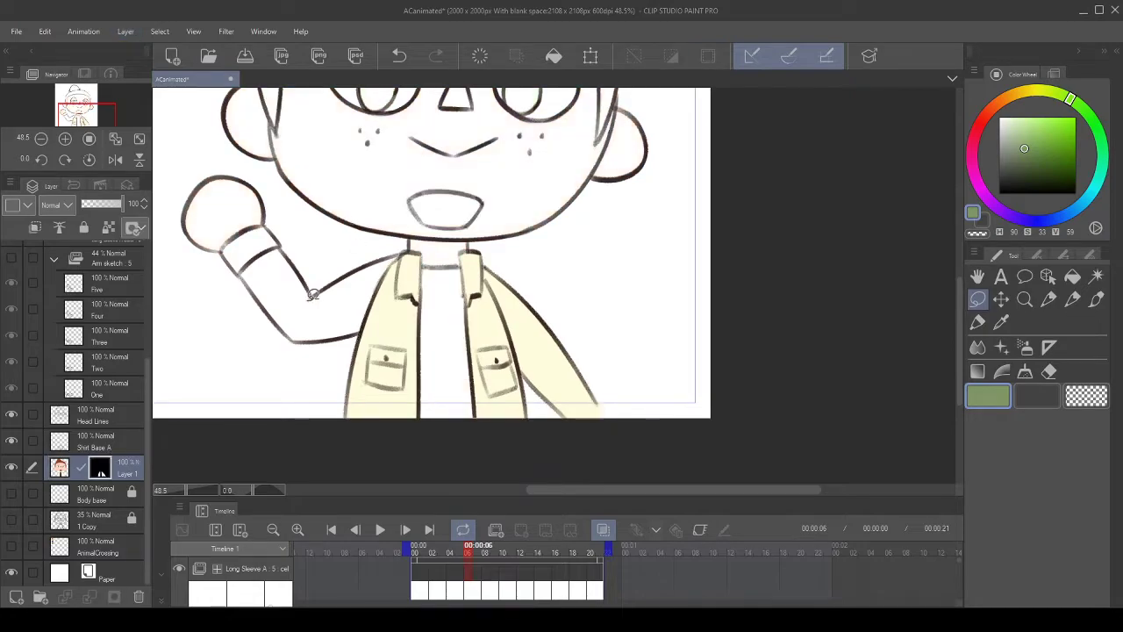
click(416, 55)
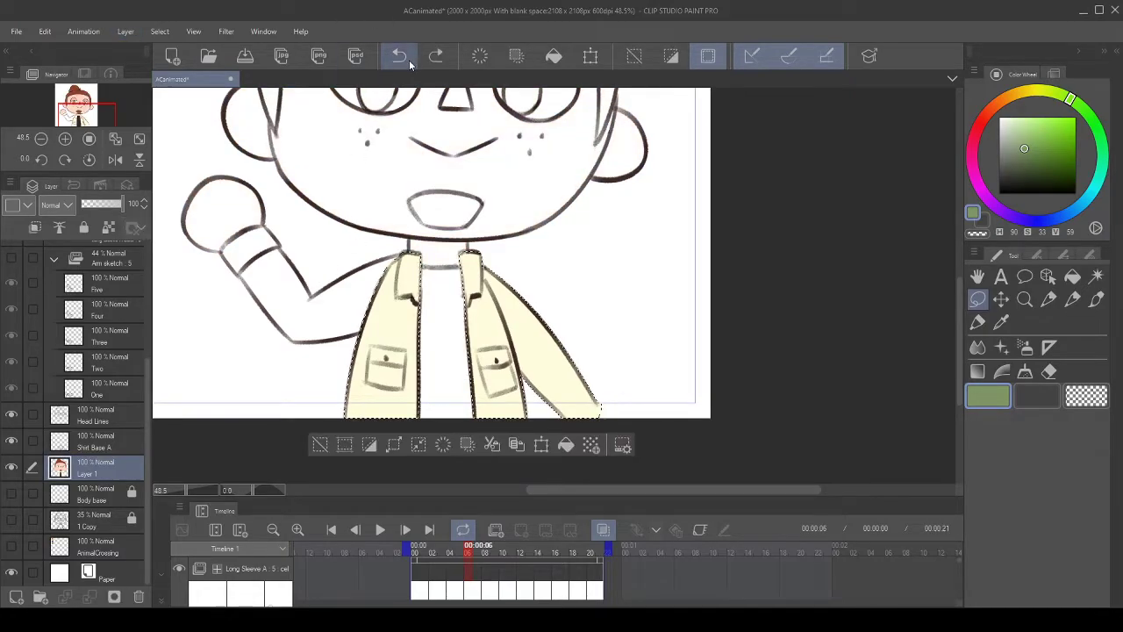
click(12, 596)
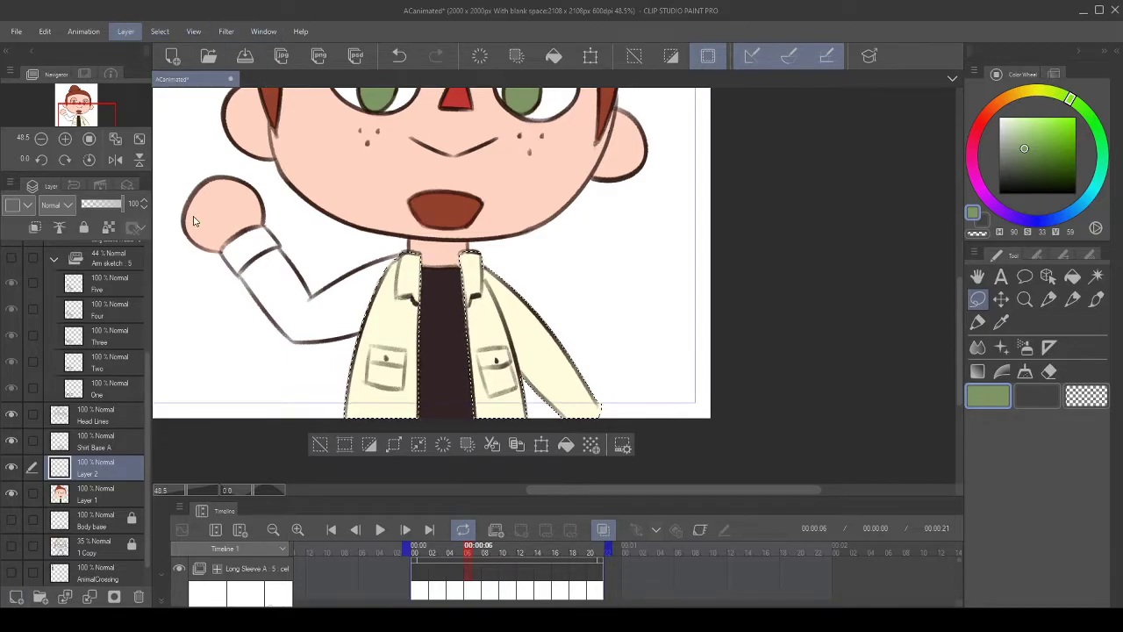
click(398, 223)
scroll(341, 412, up, 2)
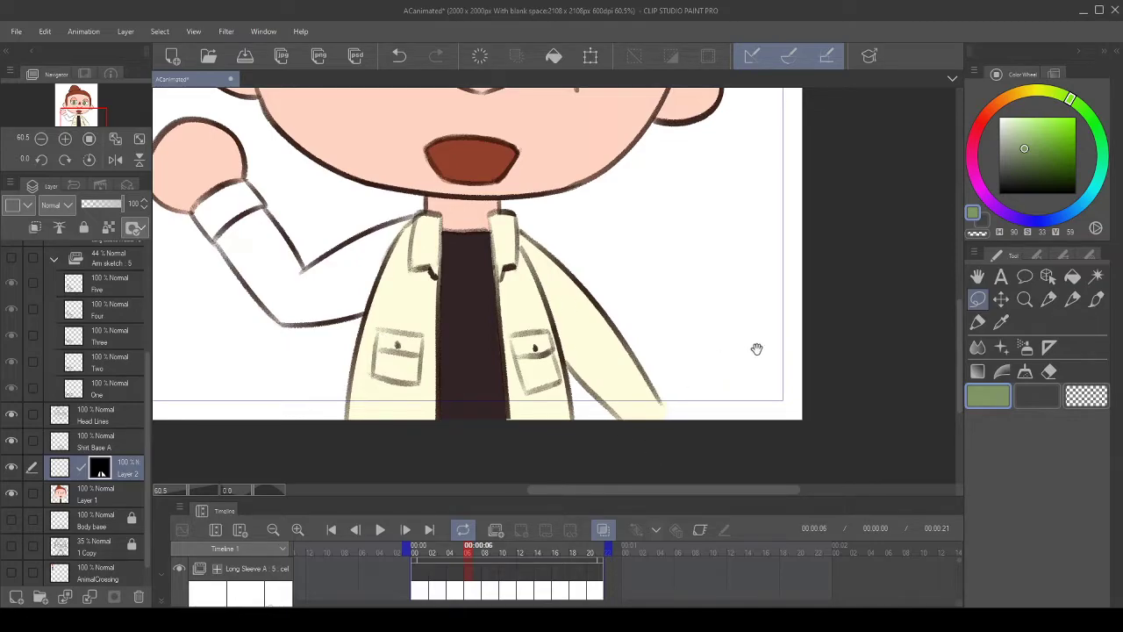
- Switch to the brush with the transparent colour while Layer 2 is active
drag(756, 350, 749, 321)
click(1096, 299)
drag(462, 270, 607, 338)
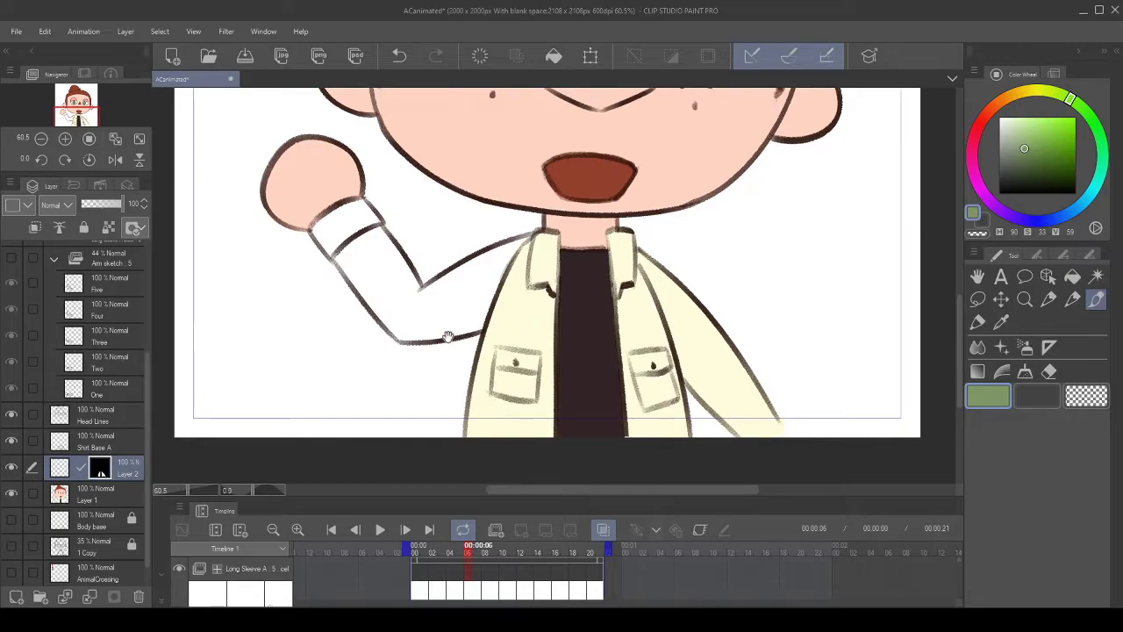
drag(466, 336, 397, 316)
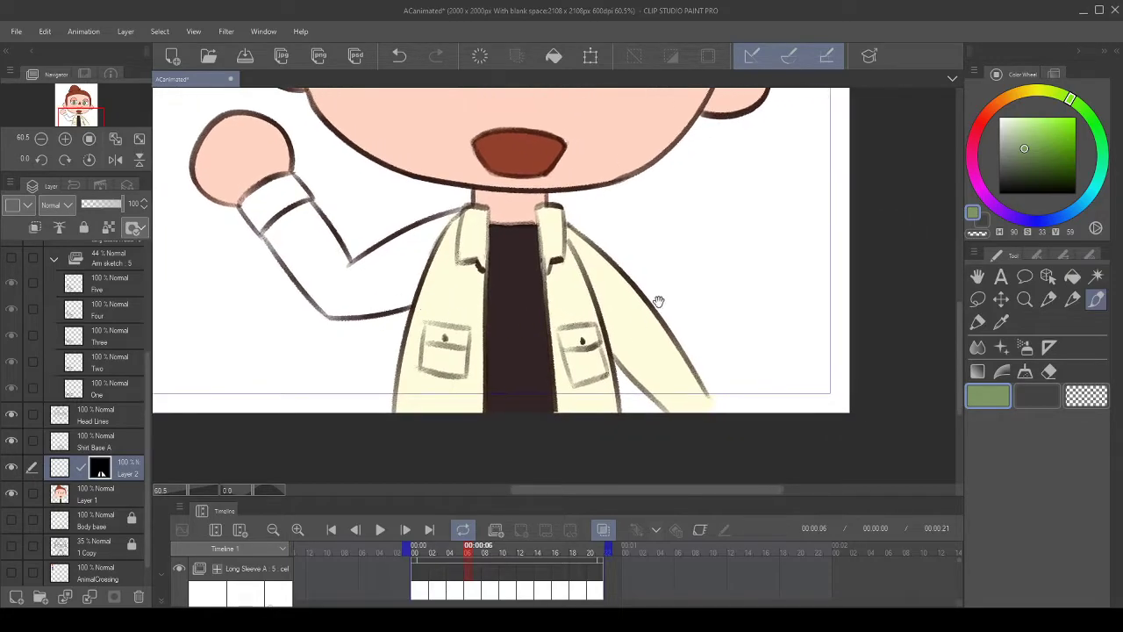
drag(659, 301, 682, 328)
key(c)
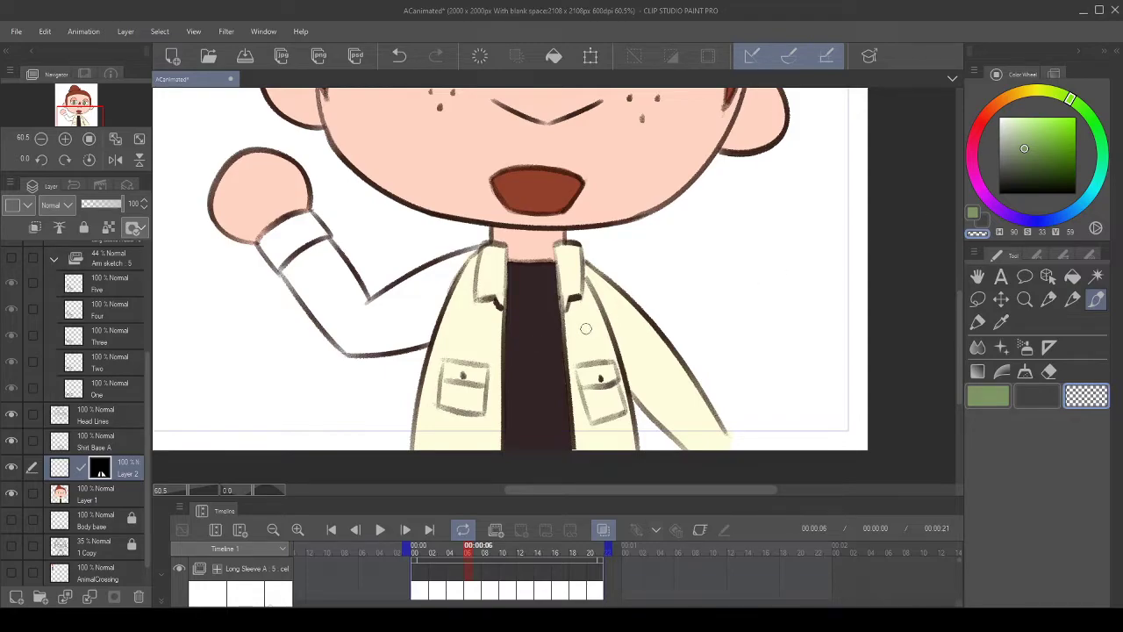
- With Layer 1 active, sample the dark shirt colour and set the eyedropper to its Color picker mode
click(121, 497)
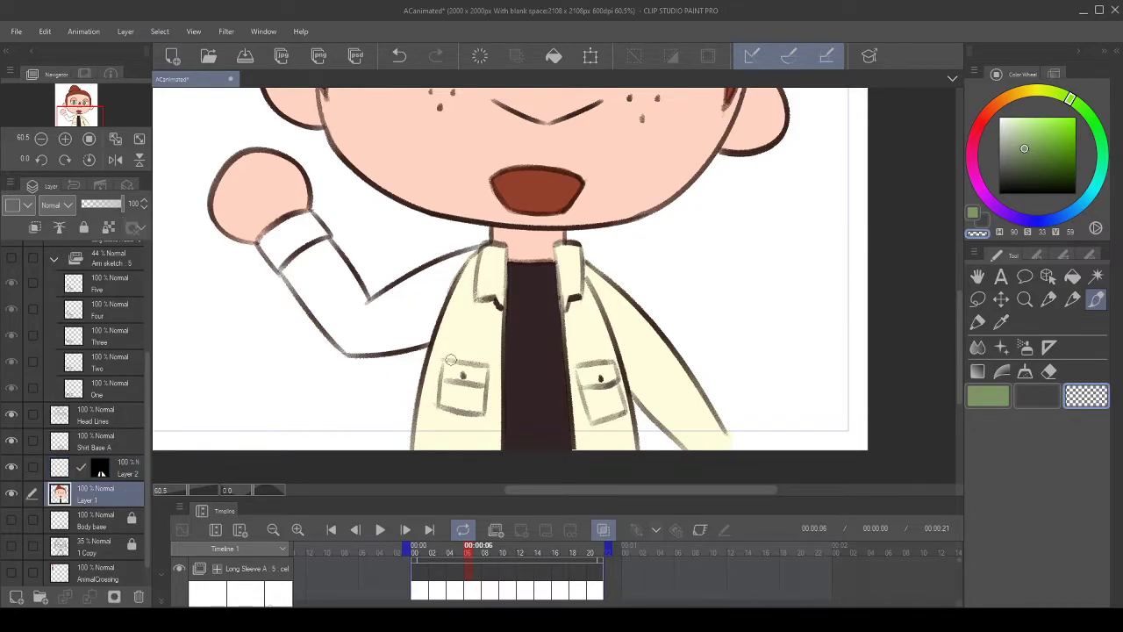
alt+click(528, 342)
click(1001, 322)
click(1085, 255)
click(1050, 255)
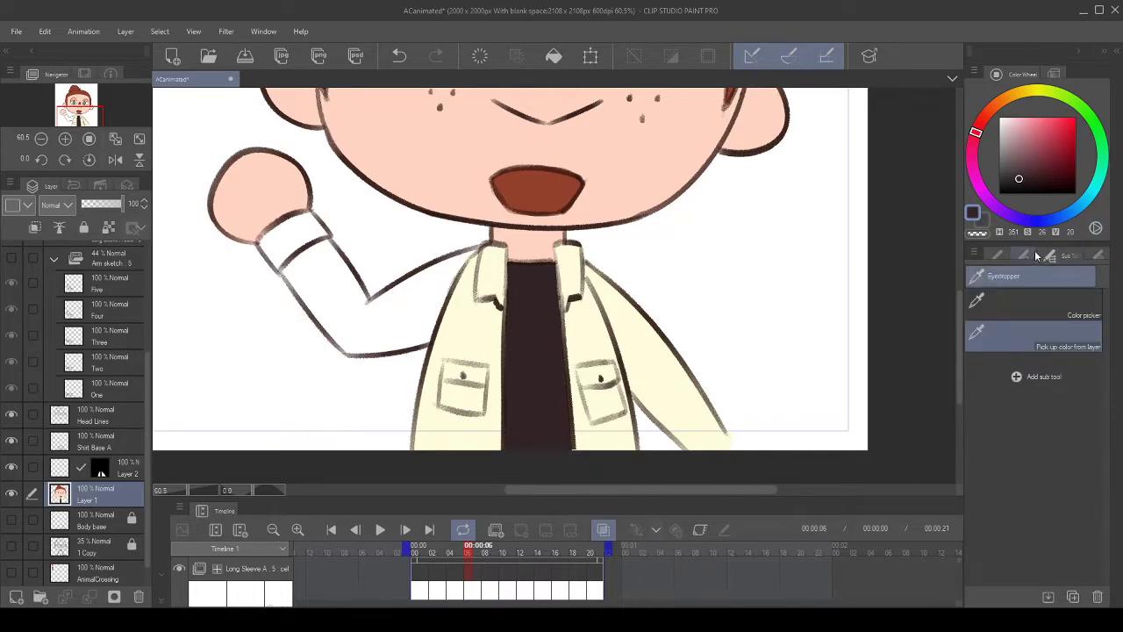
click(1027, 292)
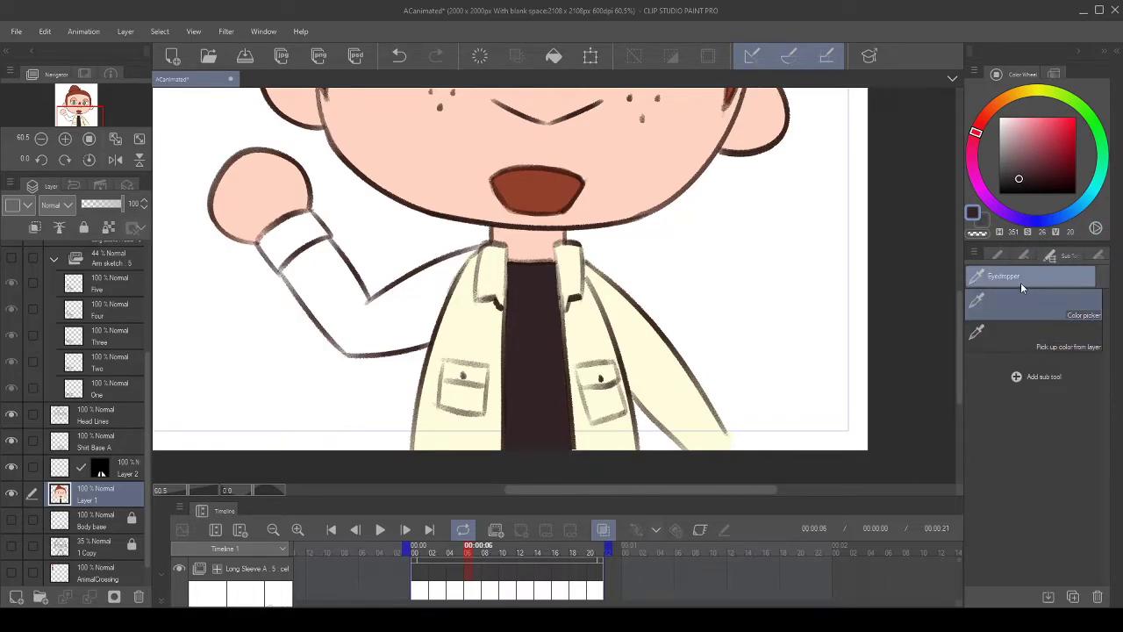
- Return to the brush and shift its colour to a very dark purple, H 298, S 11, V 17
click(997, 255)
click(1094, 299)
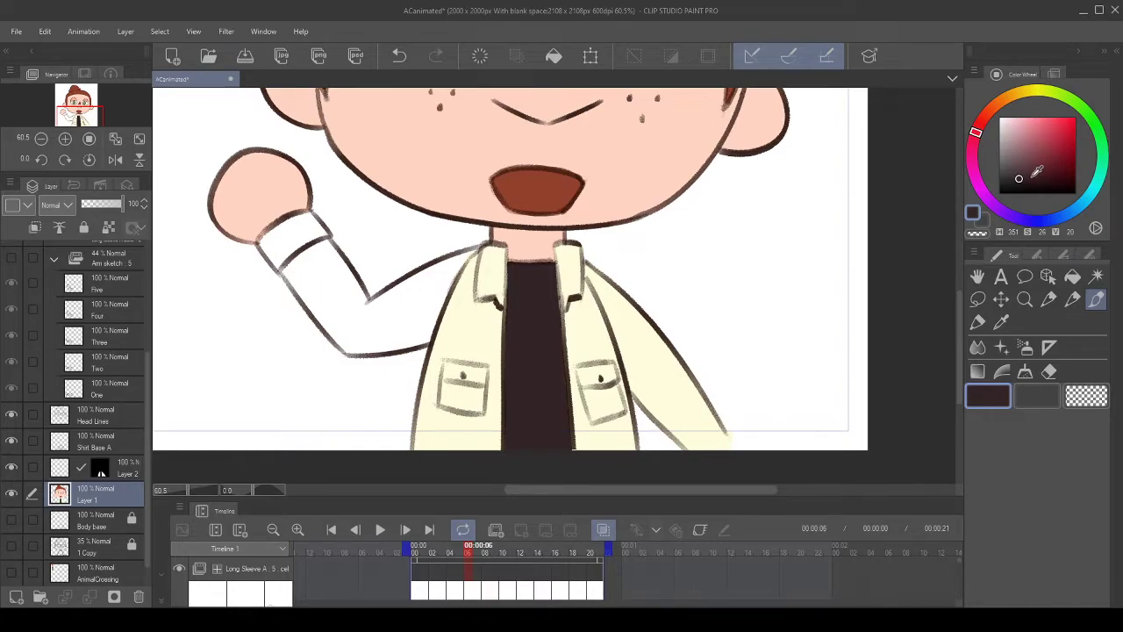
drag(1036, 173, 1009, 177)
mouse_move(989, 120)
mouse_down()
mouse_move(993, 209)
mouse_move(1034, 225)
mouse_move(974, 177)
mouse_move(981, 195)
mouse_up()
- Try a dark stripe down the jacket's right-hand front panel, undo it and raise the brush size to 50
drag(572, 301, 604, 451)
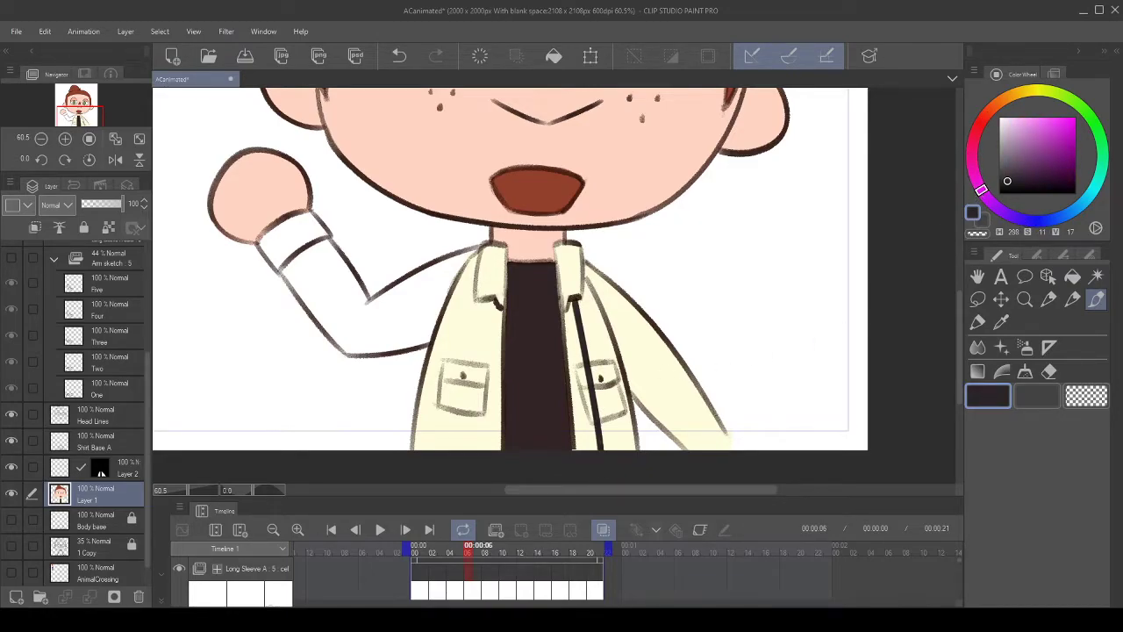
click(399, 55)
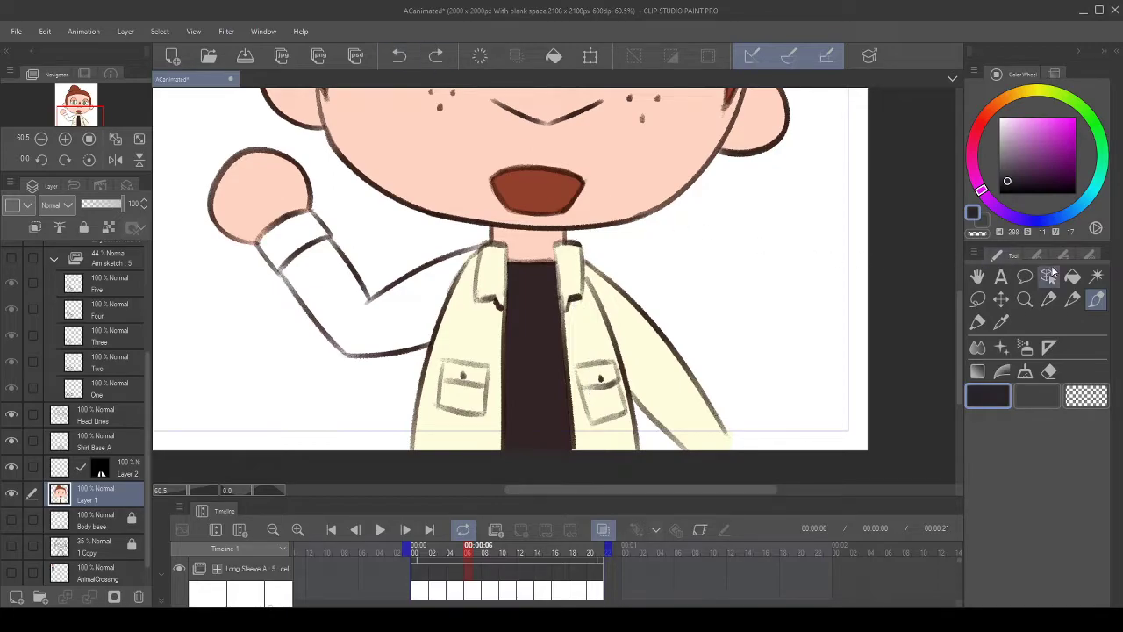
click(1092, 257)
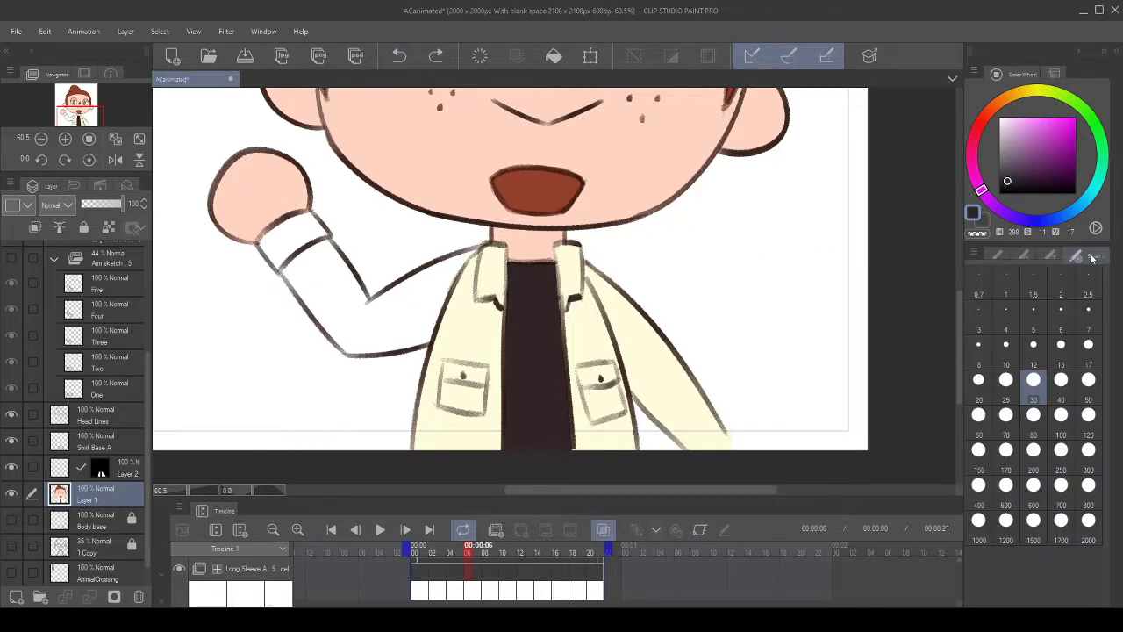
click(1088, 382)
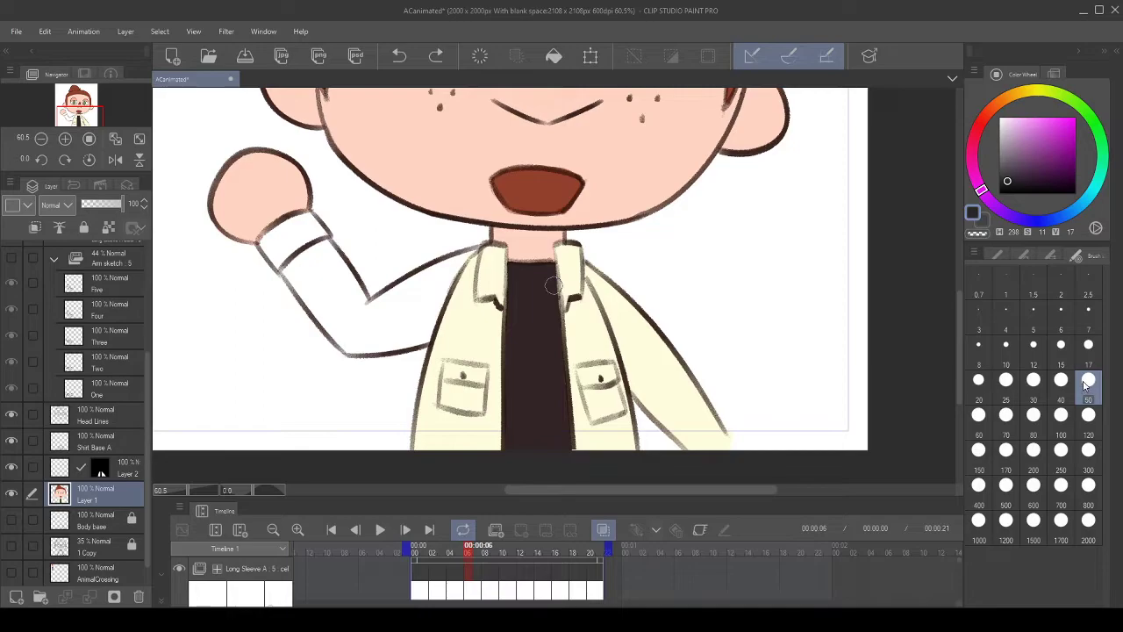
drag(537, 340, 534, 339)
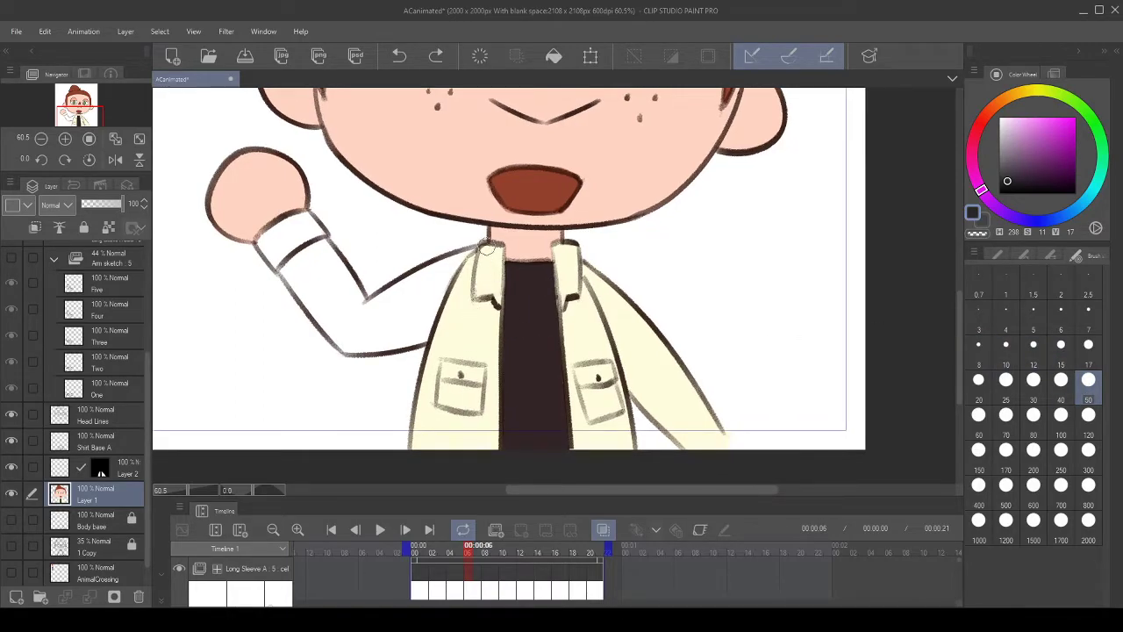
scroll(467, 254, down, 2)
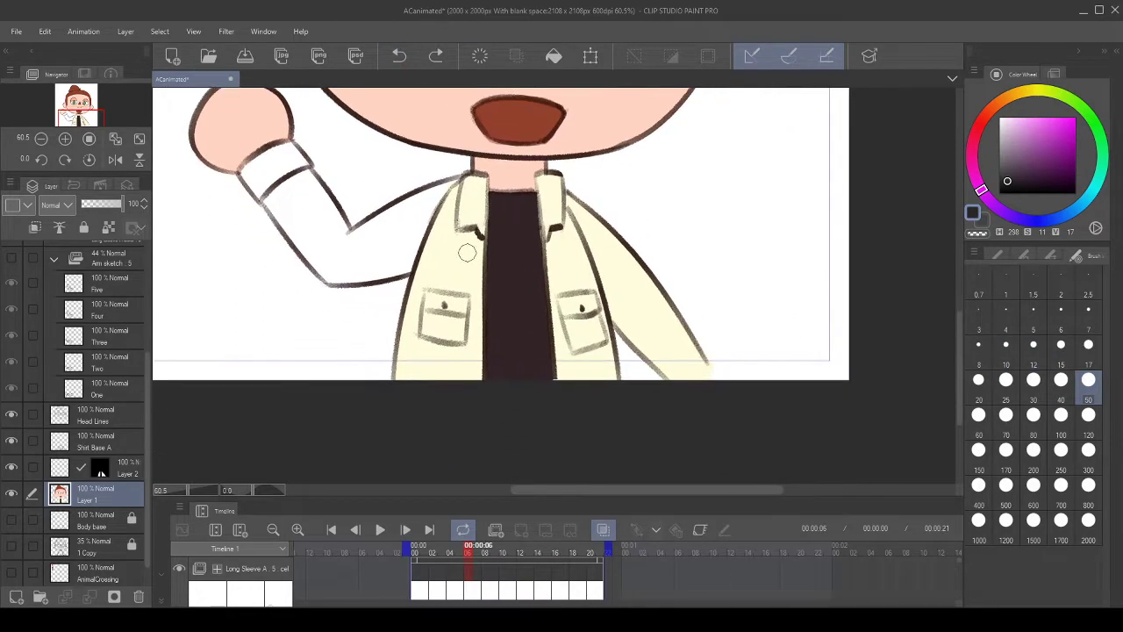
- Try two dark vertical stripes down the jacket's left-hand front panel on Layer 1, redrawing the outer one, and undo them all
drag(462, 237, 463, 348)
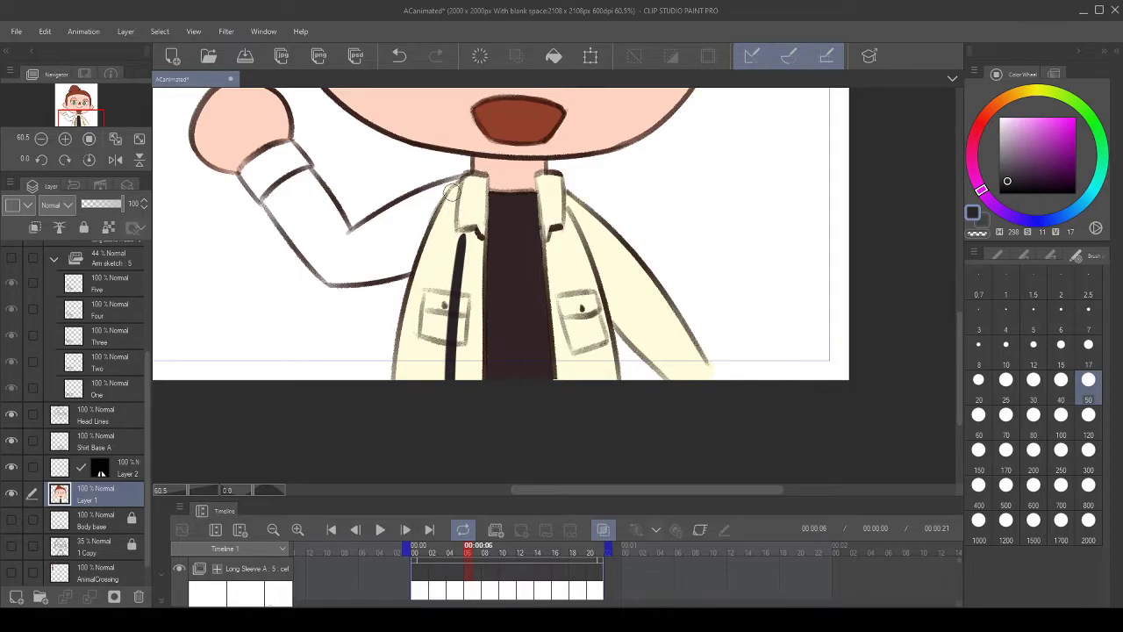
drag(452, 191, 404, 377)
click(399, 55)
drag(456, 191, 400, 377)
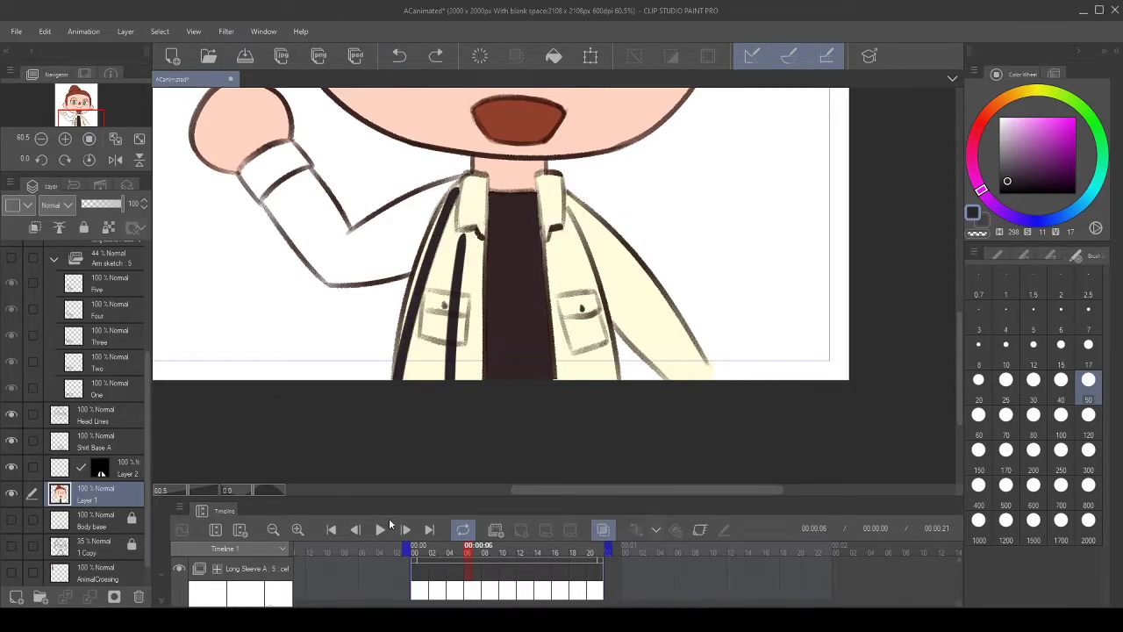
click(399, 55)
drag(478, 266, 495, 267)
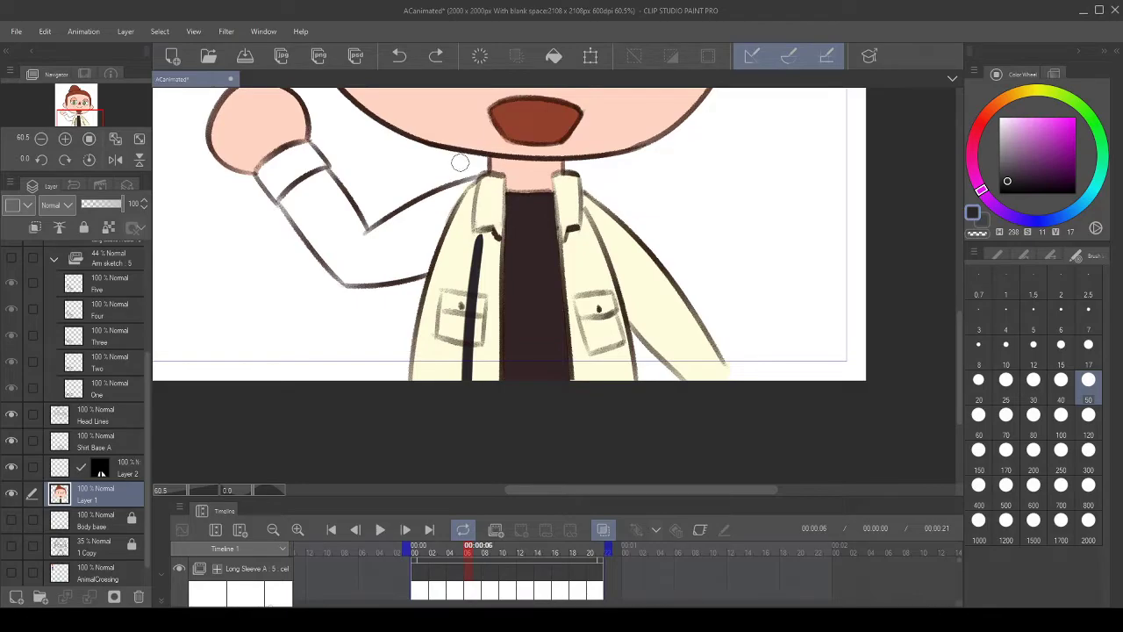
drag(459, 242, 443, 213)
mouse_move(454, 168)
mouse_down()
mouse_move(404, 349)
mouse_move(467, 138)
mouse_up()
key(ctrl+z)
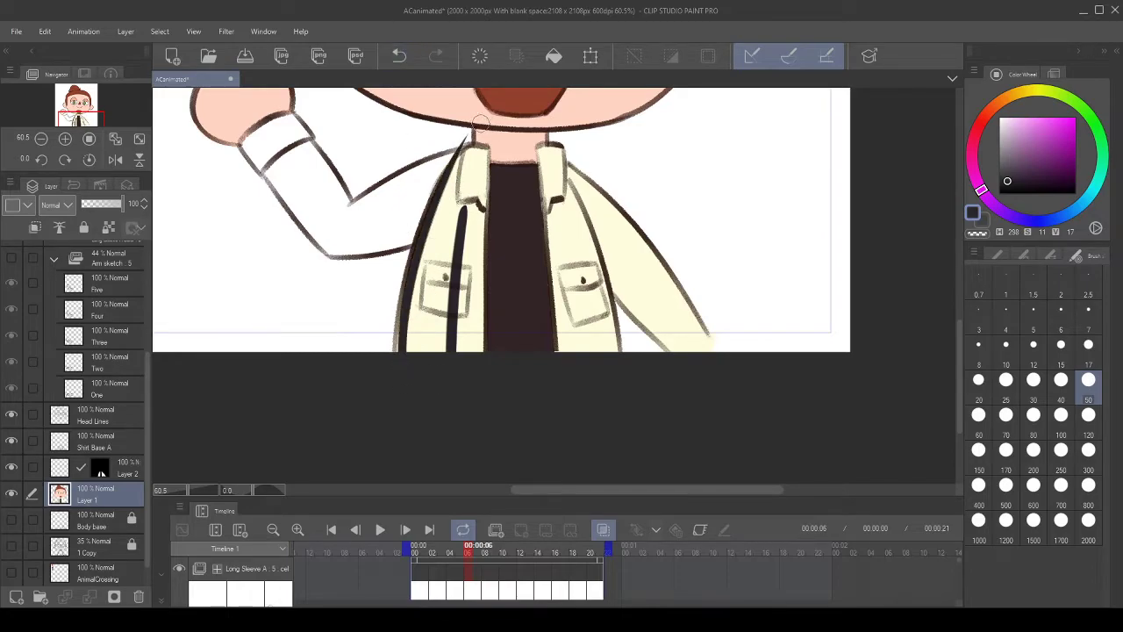
key(ctrl+z)
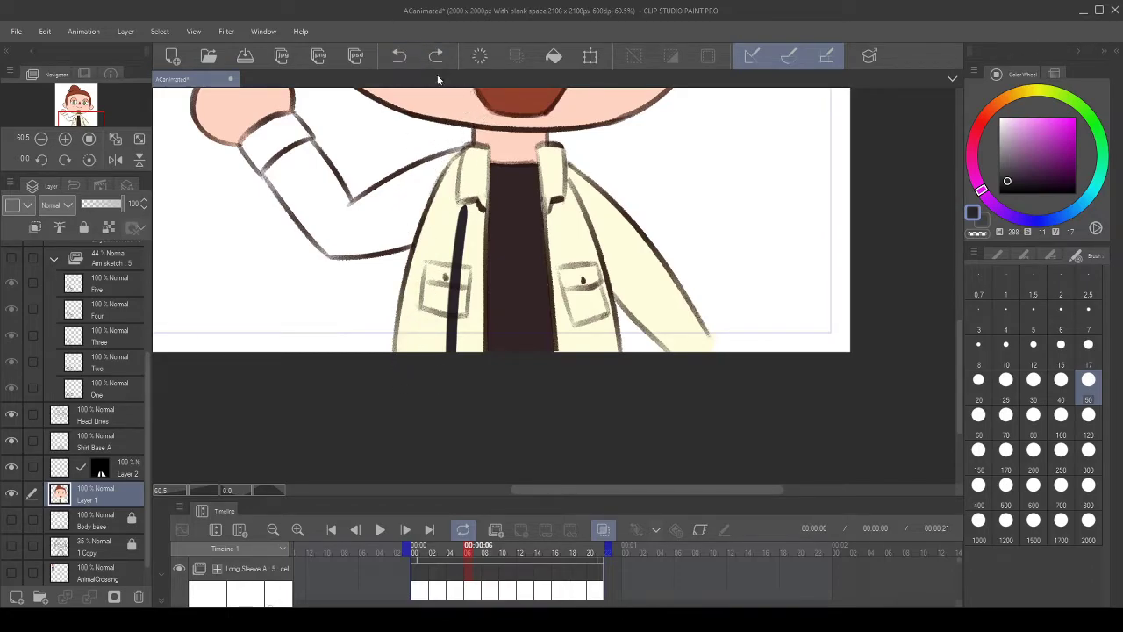
click(399, 55)
- Make the masked Layer 2 active, try dark stripes down the jacket's left-hand front panel, and undo them all
click(135, 473)
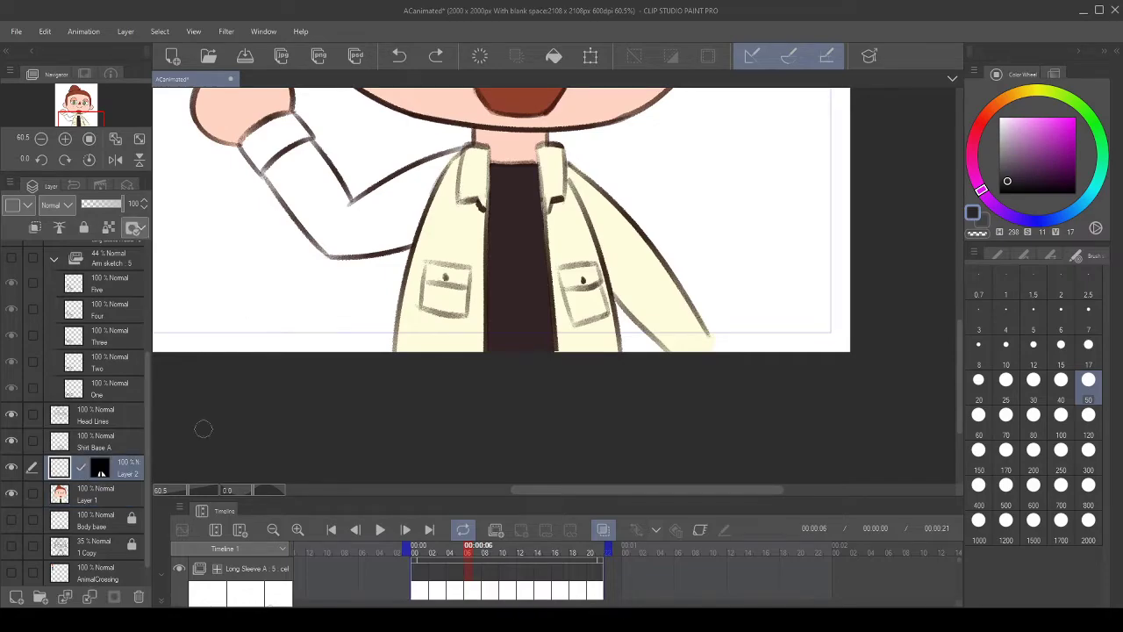
drag(481, 203, 498, 488)
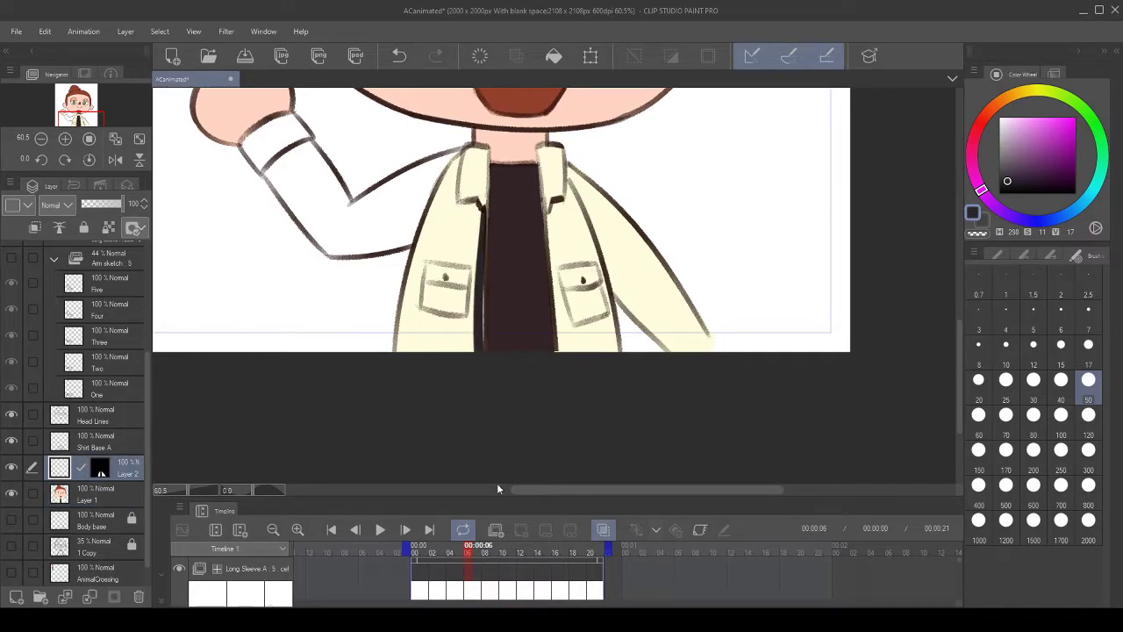
drag(490, 214, 487, 393)
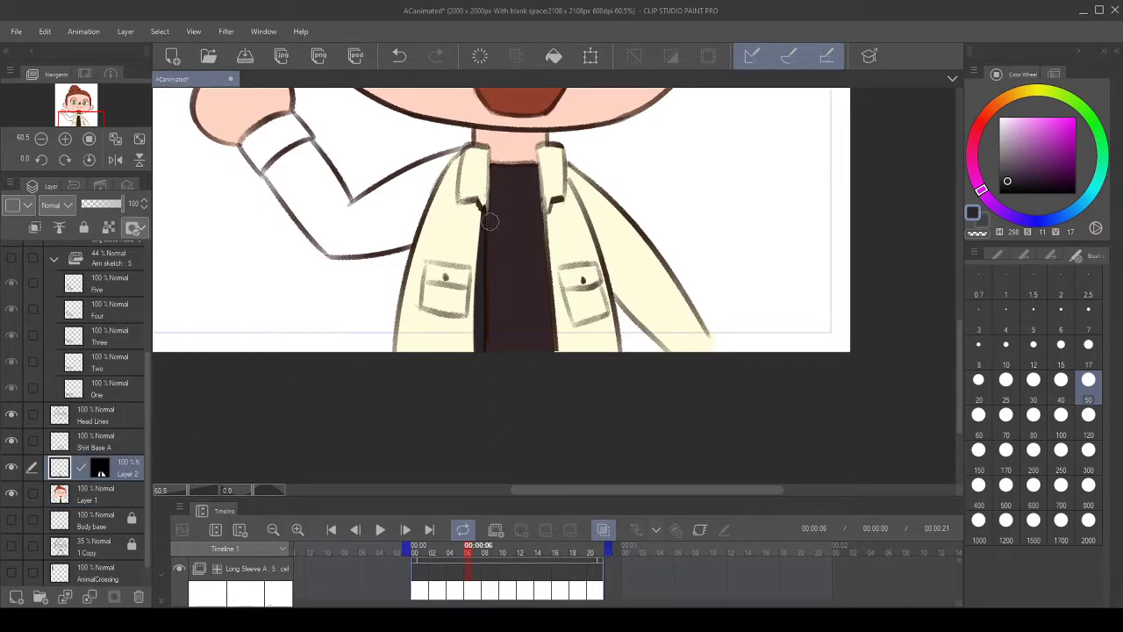
drag(457, 205, 436, 436)
mouse_move(455, 156)
mouse_down()
mouse_move(395, 396)
mouse_move(407, 435)
mouse_up()
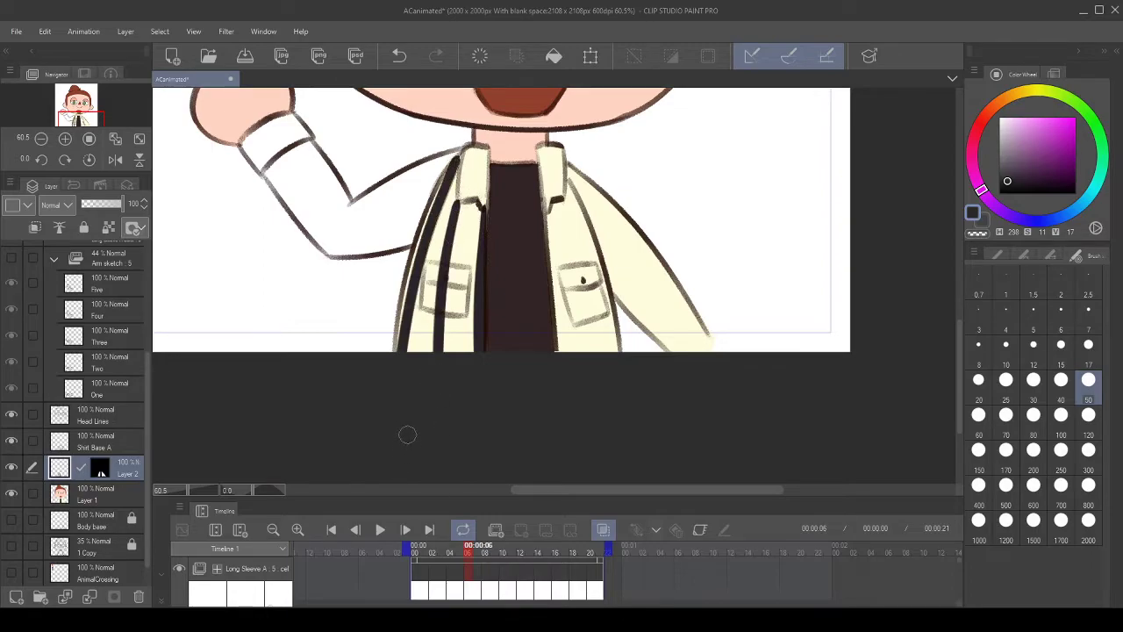
click(399, 55)
click(399, 56)
click(399, 55)
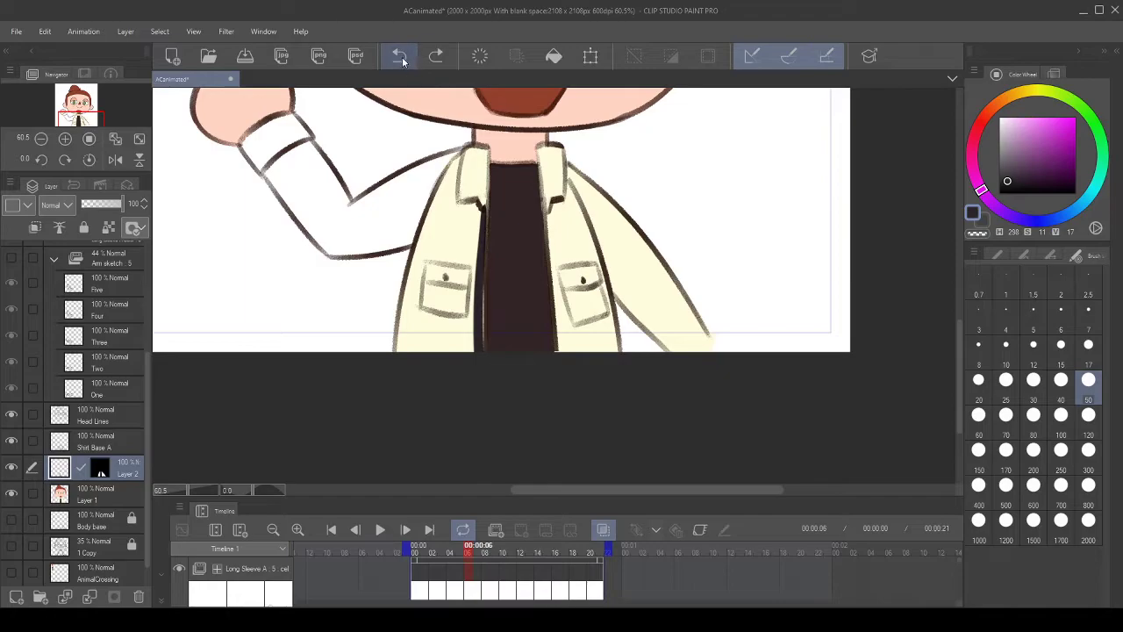
click(400, 55)
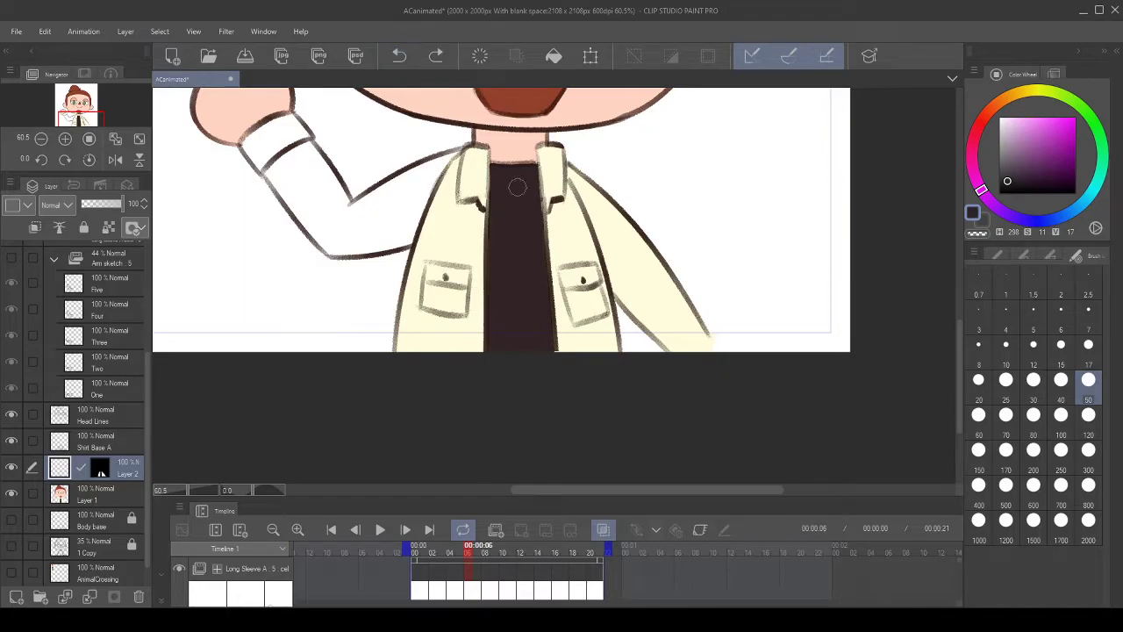
- Set the brush size to 70 and paint two dark stripes down the jacket's left-hand front panel, redrawing the outer one from the hem up
click(1006, 414)
drag(471, 205, 475, 209)
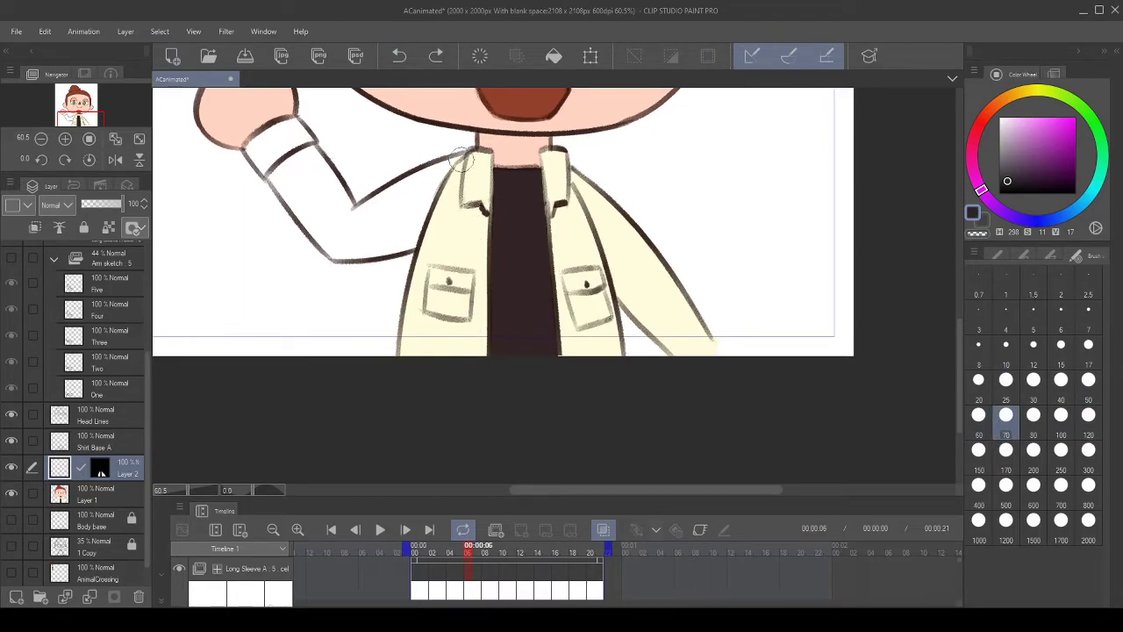
mouse_move(465, 158)
mouse_down()
mouse_move(408, 355)
mouse_move(476, 151)
mouse_up()
click(399, 56)
click(400, 55)
drag(406, 360, 476, 151)
drag(481, 205, 473, 437)
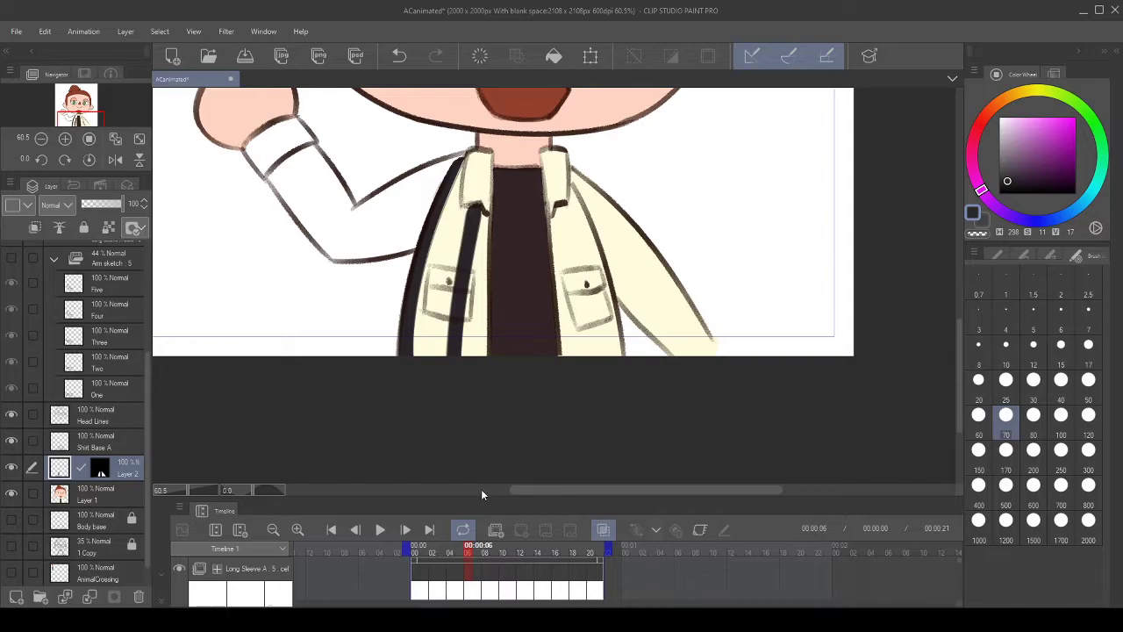
- Paint dark vertical stripes down the right shirt panel on Layer 2 and dark horizontal bands across the left panel and upper right panel
drag(525, 193, 529, 454)
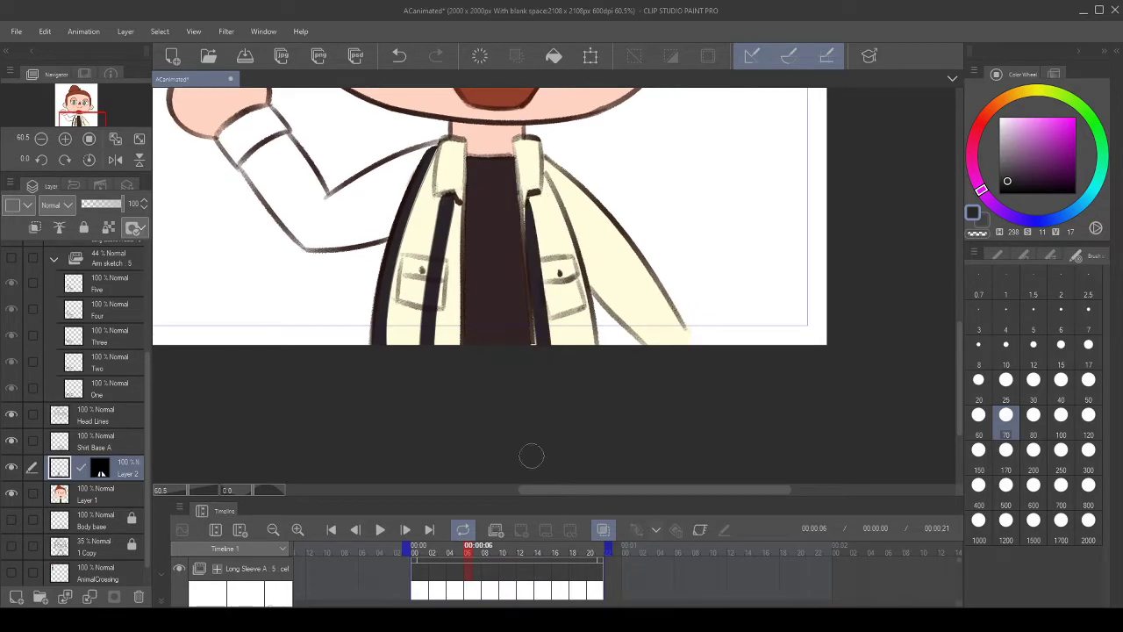
drag(544, 181, 580, 401)
mouse_move(441, 226)
mouse_down()
mouse_move(440, 238)
mouse_move(473, 246)
mouse_up()
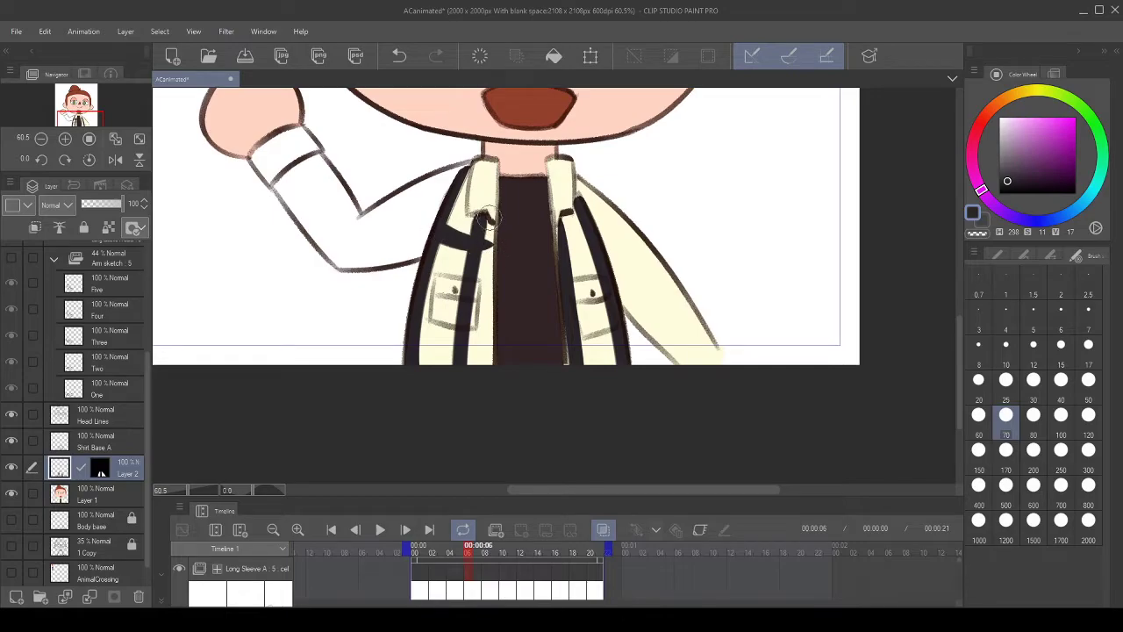
key(ctrl+z)
drag(442, 230, 551, 254)
click(400, 55)
drag(413, 304, 494, 321)
drag(646, 286, 608, 288)
mouse_move(527, 239)
mouse_down()
mouse_move(566, 232)
mouse_move(473, 264)
mouse_up()
click(399, 55)
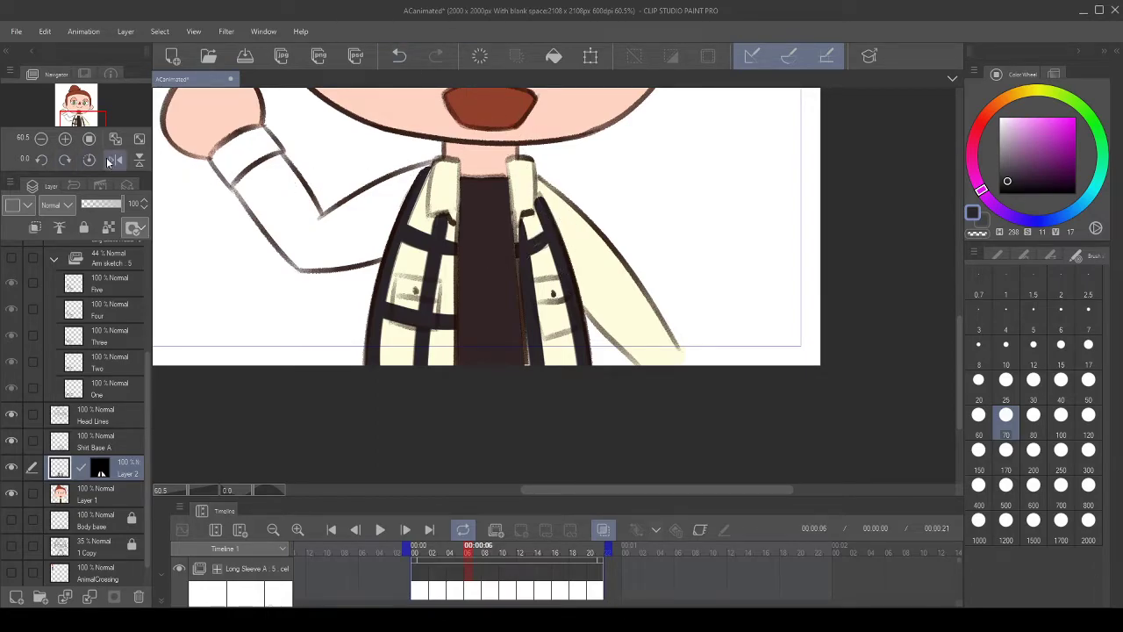
- Paint dark upper and lower horizontal bands across the right shirt panel, curving them to meet its vertical stripes
click(65, 159)
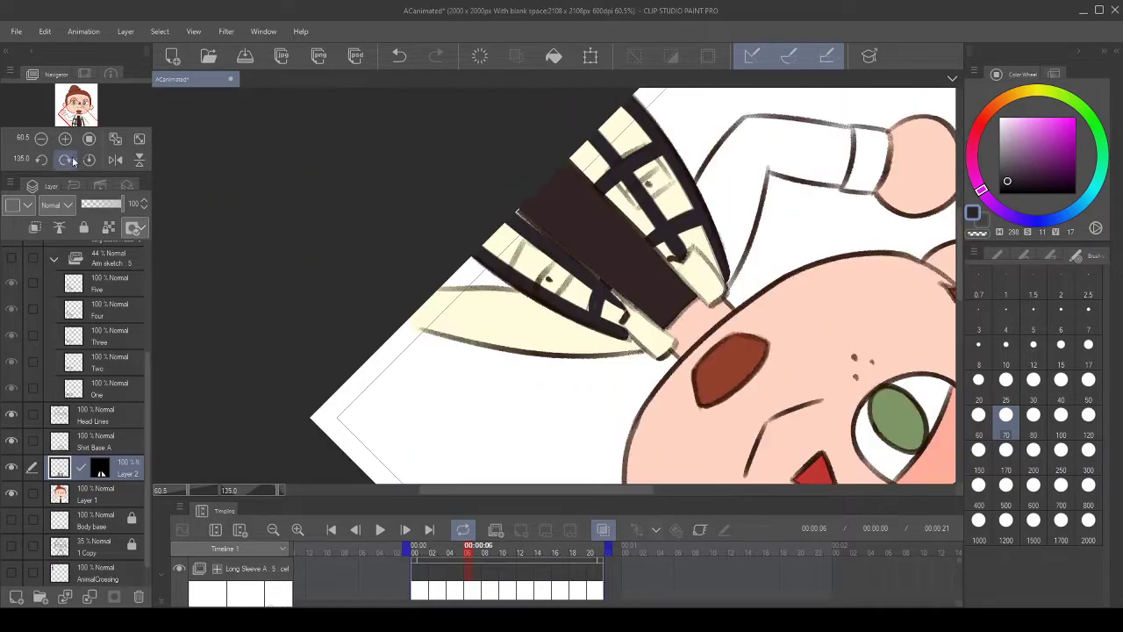
drag(586, 307, 562, 249)
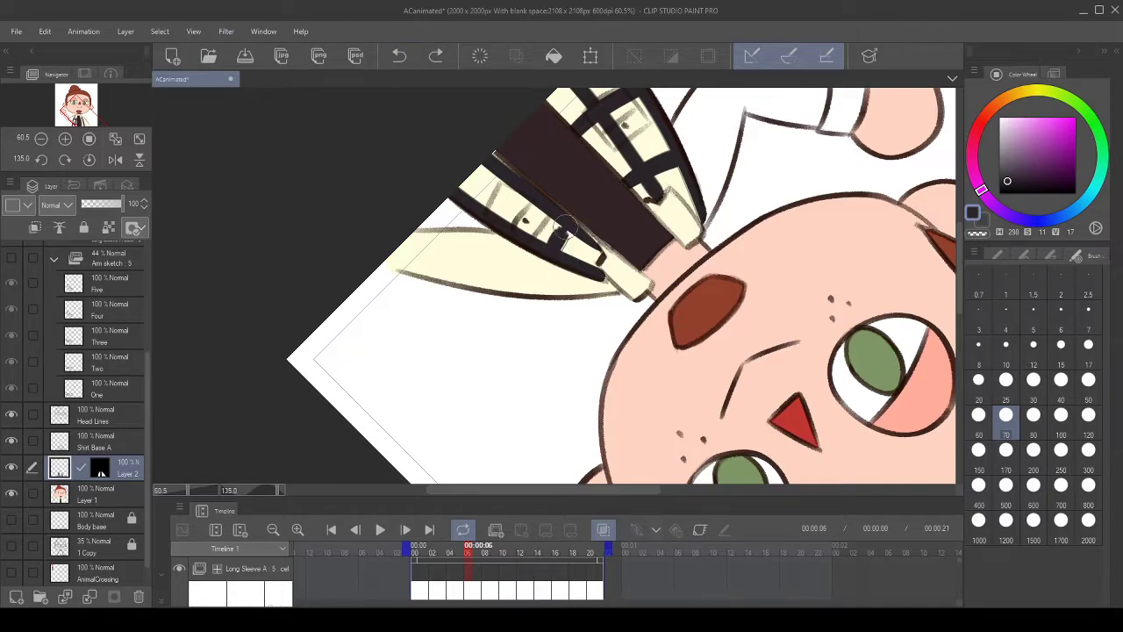
mouse_move(535, 192)
mouse_down()
mouse_move(525, 217)
mouse_move(539, 158)
mouse_up()
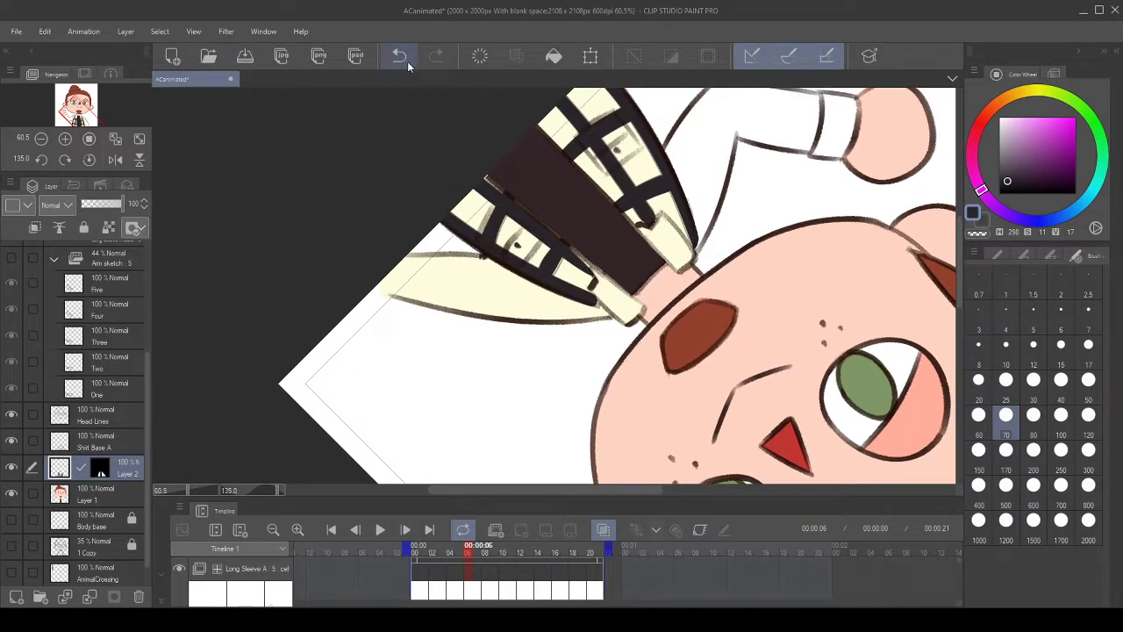
drag(529, 228, 520, 254)
drag(540, 206, 525, 246)
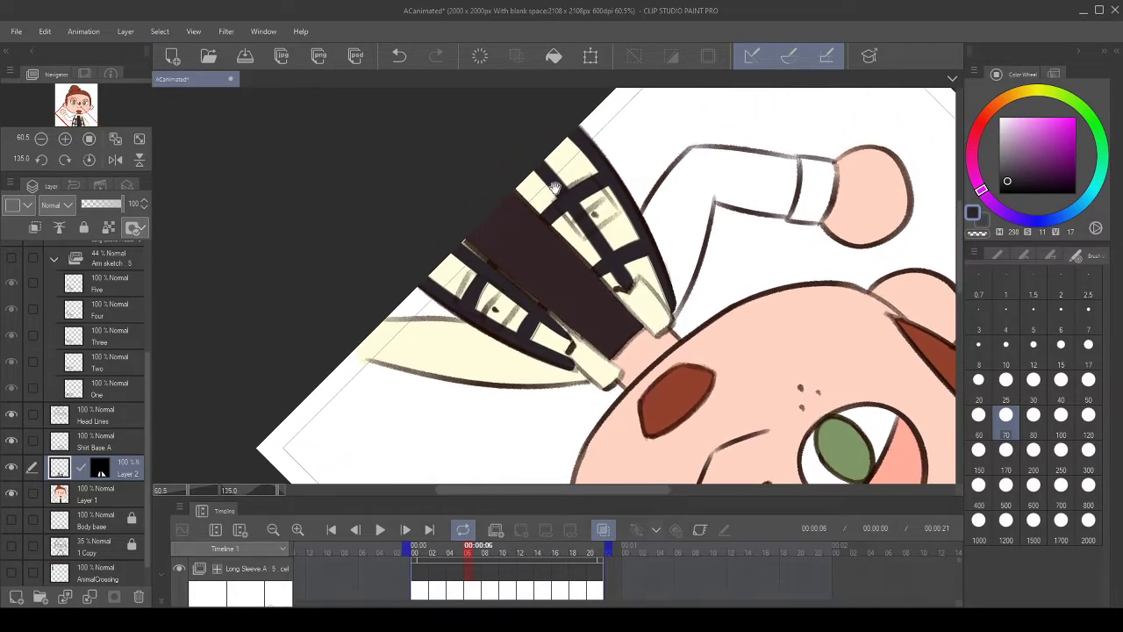
click(90, 159)
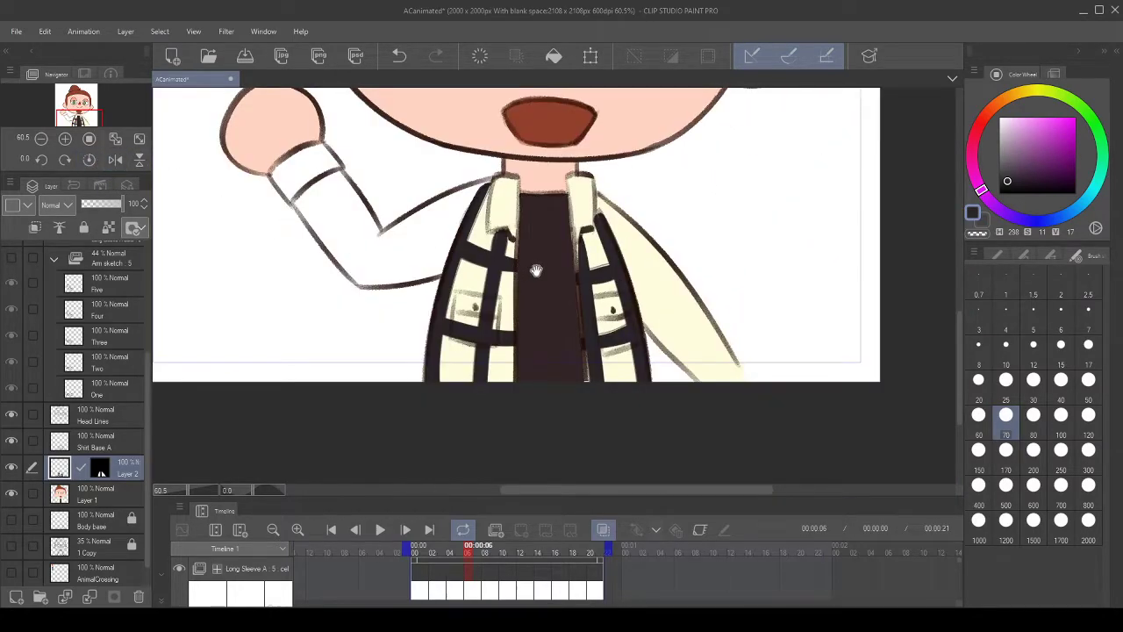
- Add a new layer above Layer 1 and mask it with the same shirt area as Layer 2's mask
scroll(497, 394, up, 5)
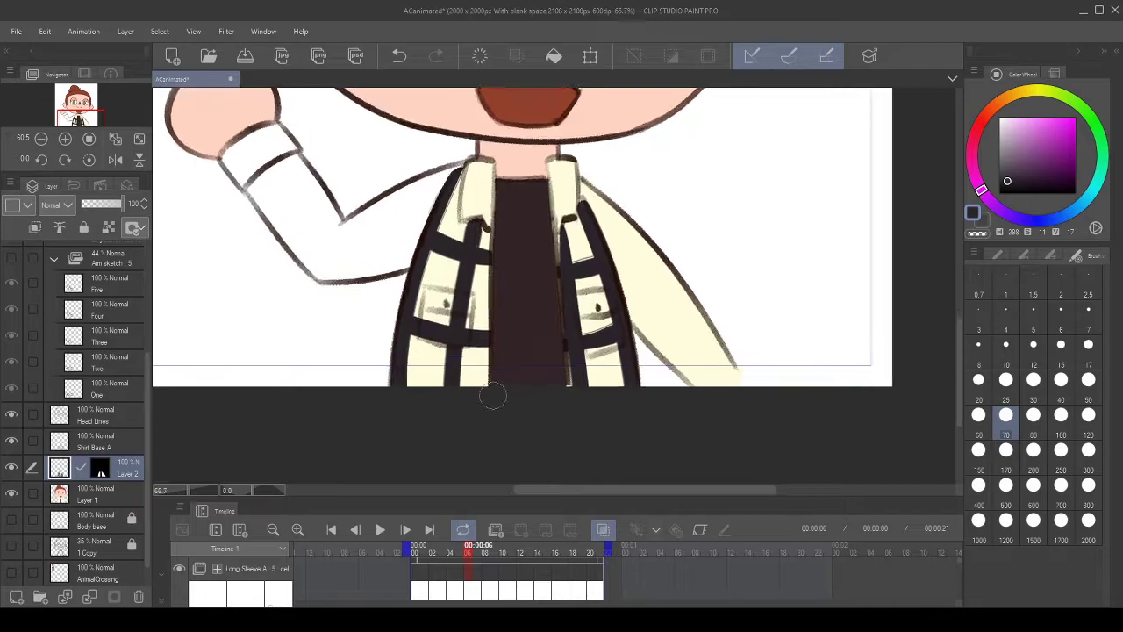
scroll(468, 278, up, 1)
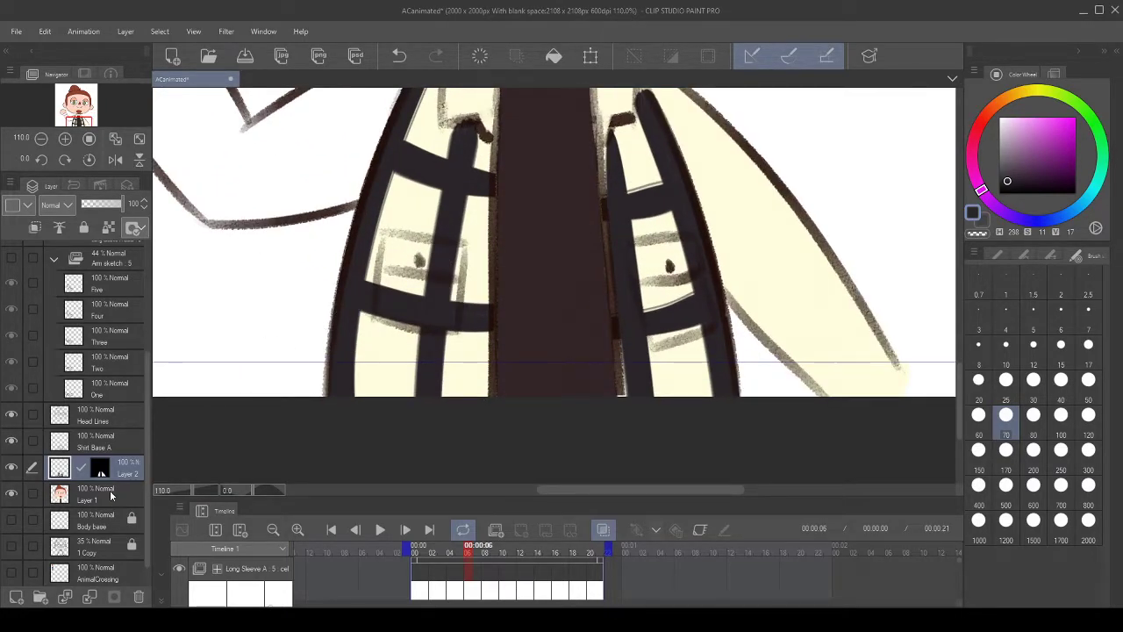
click(110, 497)
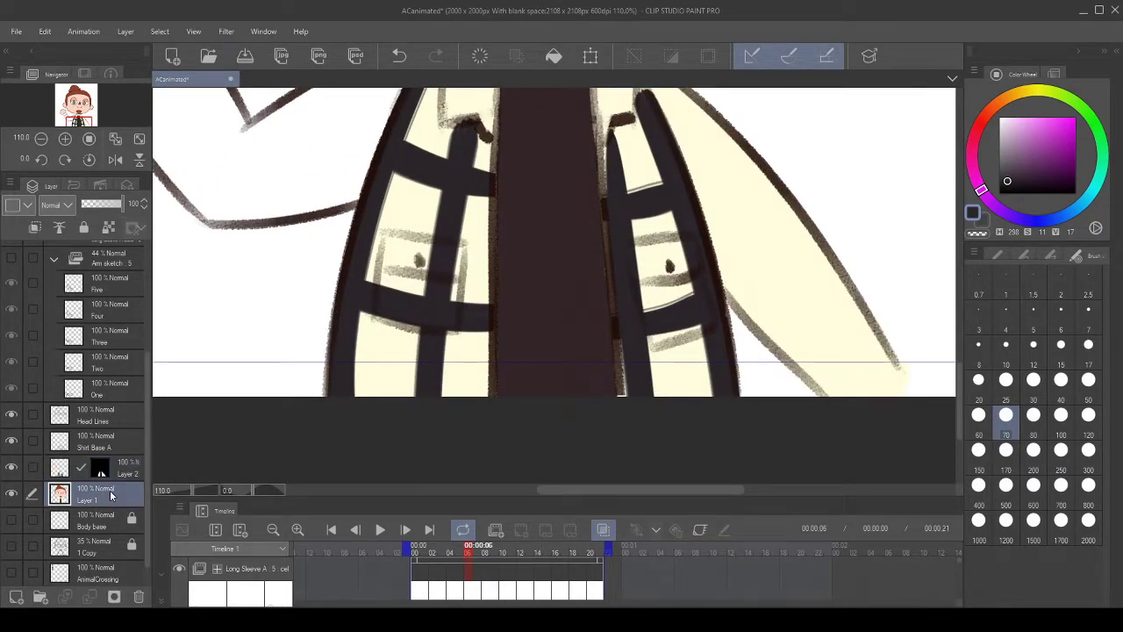
click(16, 596)
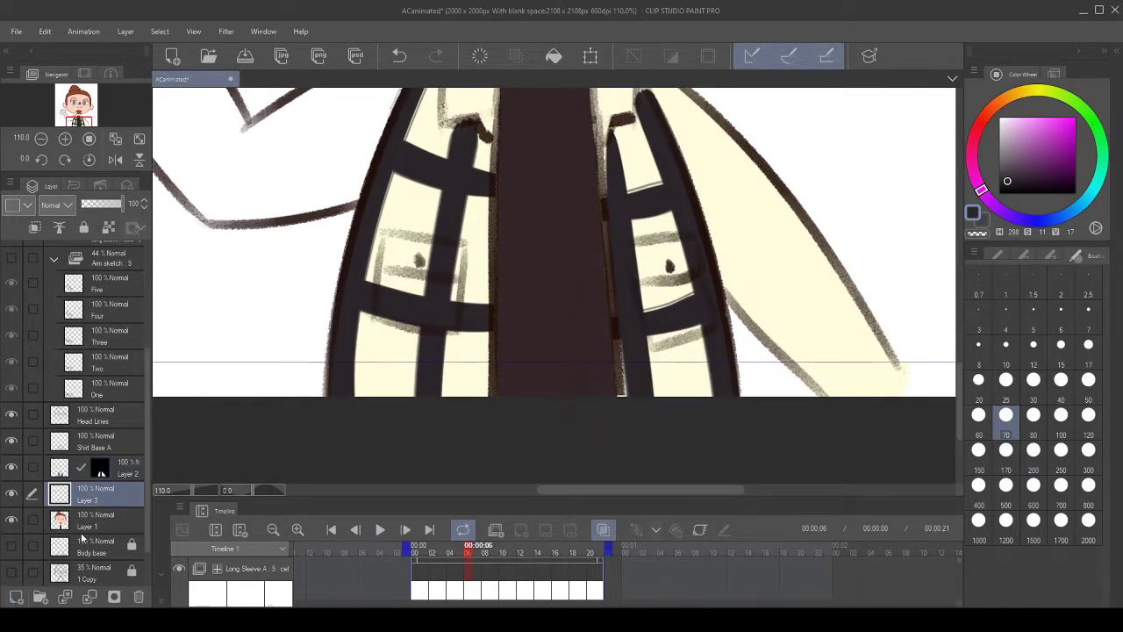
ctrl+click(101, 471)
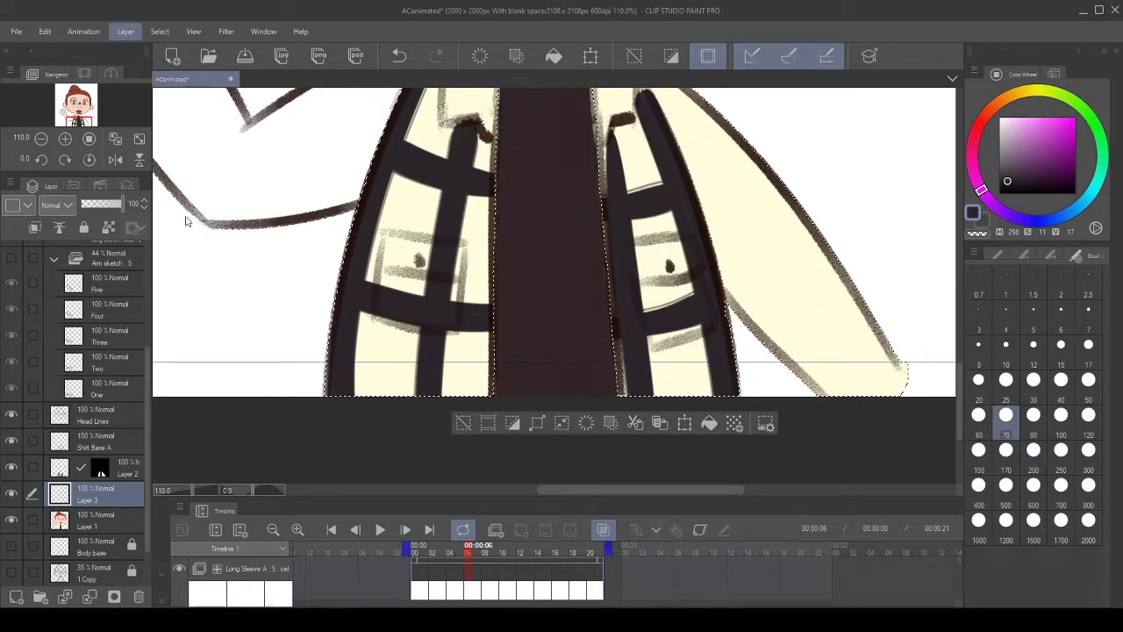
click(354, 243)
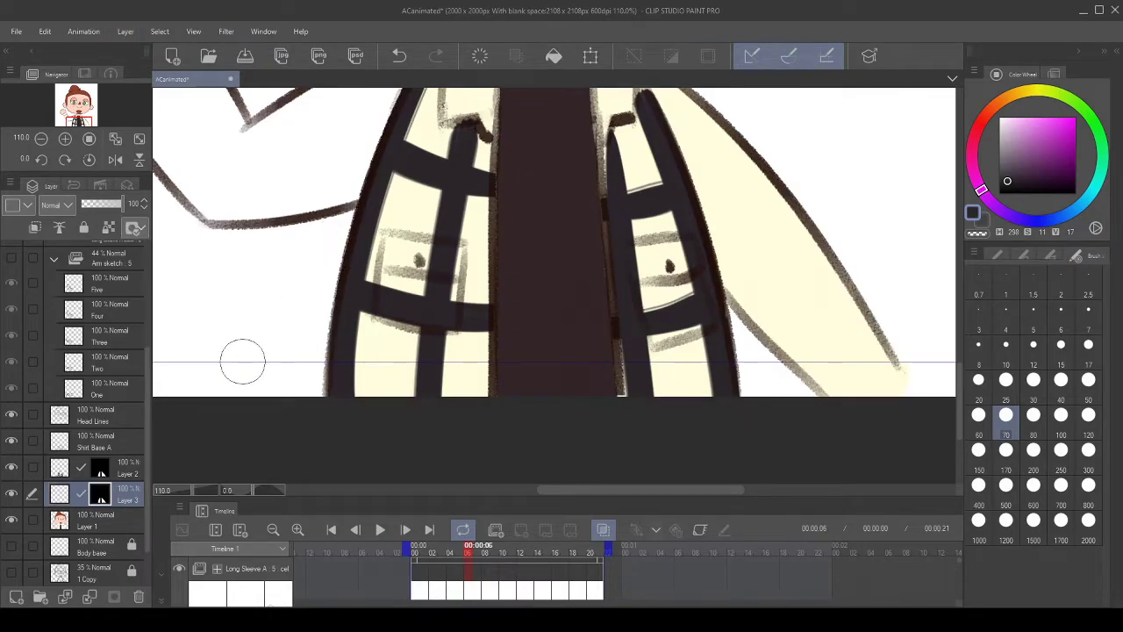
- Set the brush colour to red H 354, S 62, V 73 and make Layer 3's artwork the drawing target instead of its mask
scroll(398, 311, down, 5)
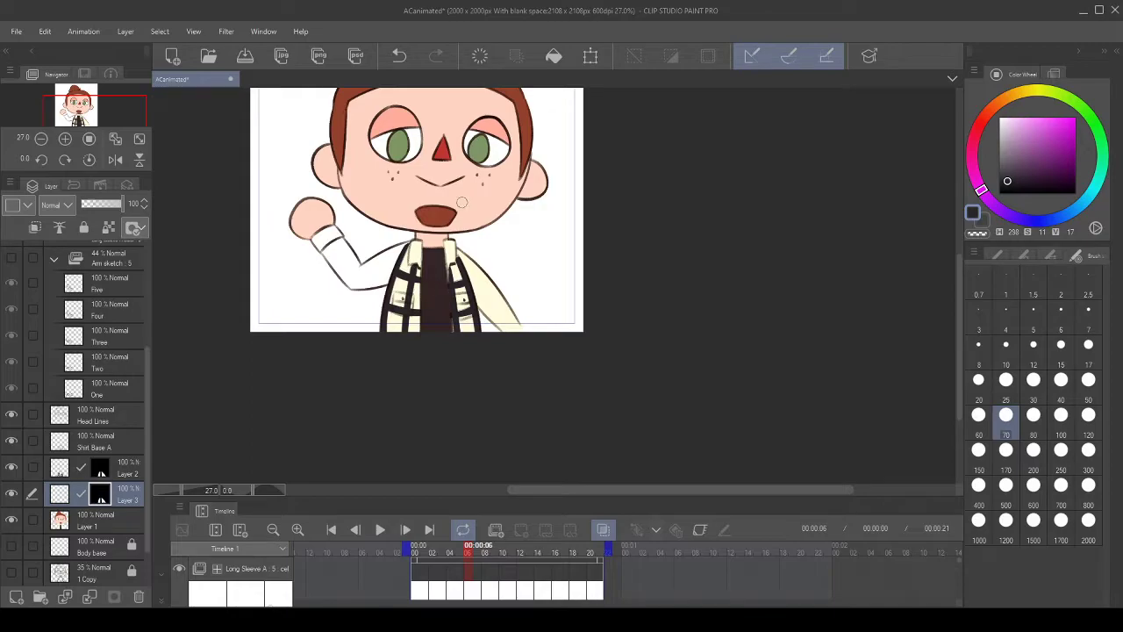
scroll(419, 286, up, 4)
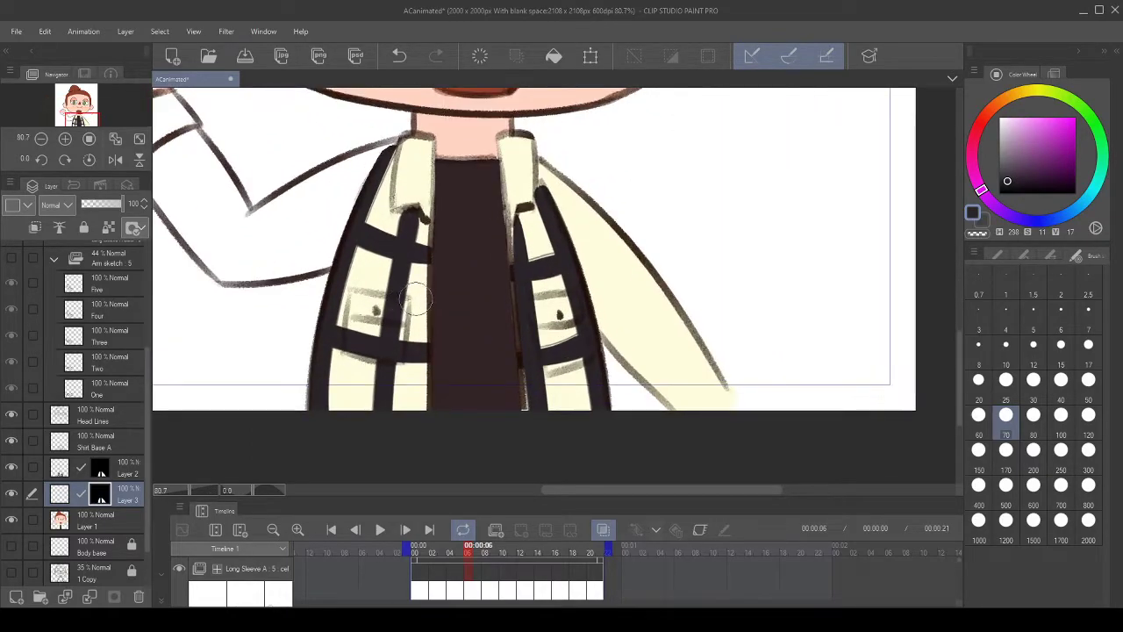
click(987, 122)
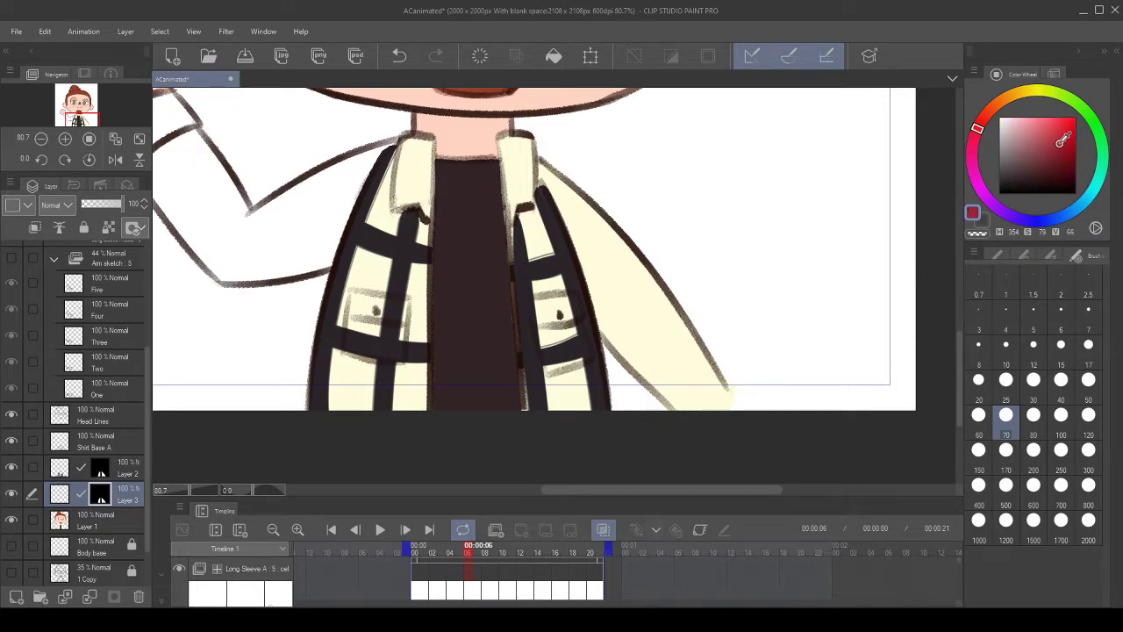
drag(1062, 140, 1049, 135)
drag(427, 283, 421, 295)
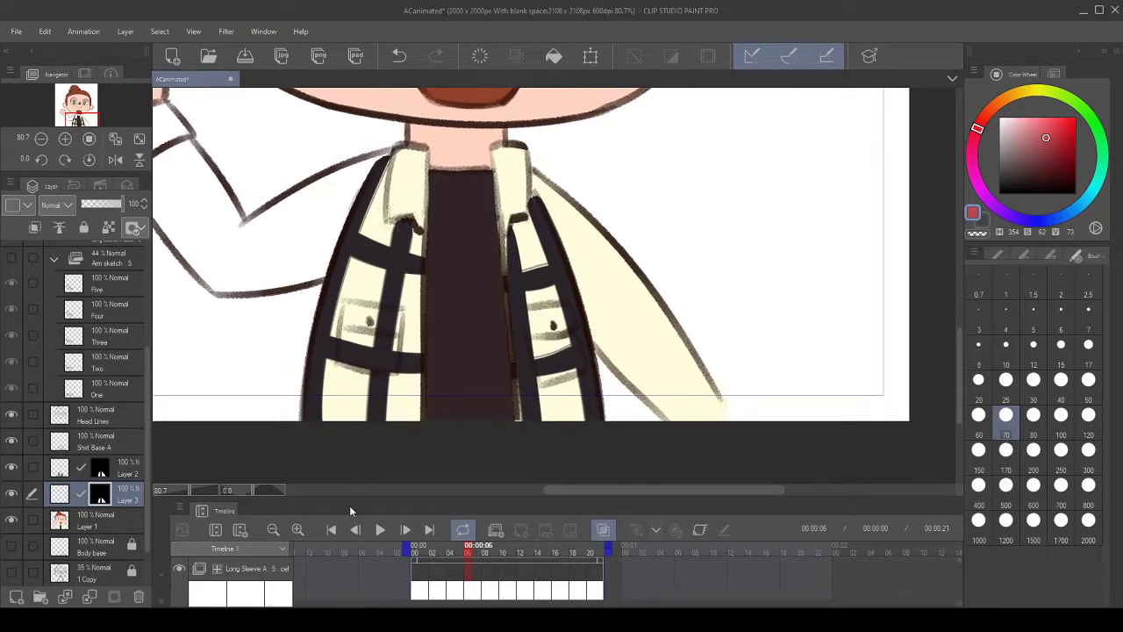
click(401, 56)
click(59, 496)
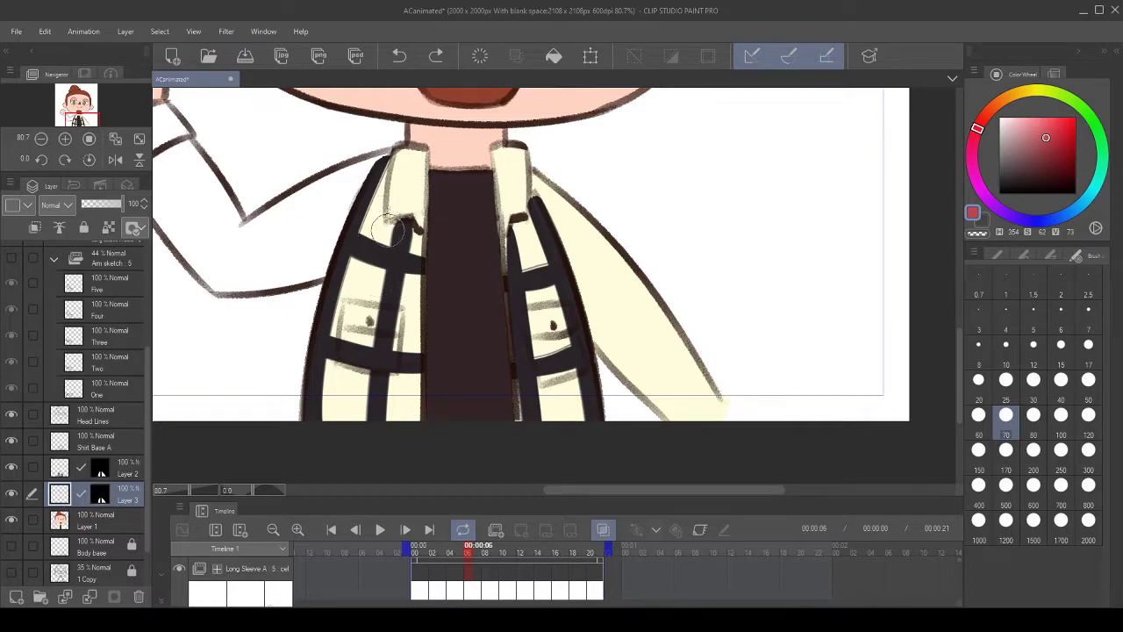
- Try a red vertical stripe down the left shirt panel beside the inner dark stripe, testing H 354 and a lighter red H 7, S 55, V 80
drag(385, 230, 355, 417)
click(399, 56)
drag(386, 226, 356, 419)
click(399, 56)
drag(386, 226, 356, 419)
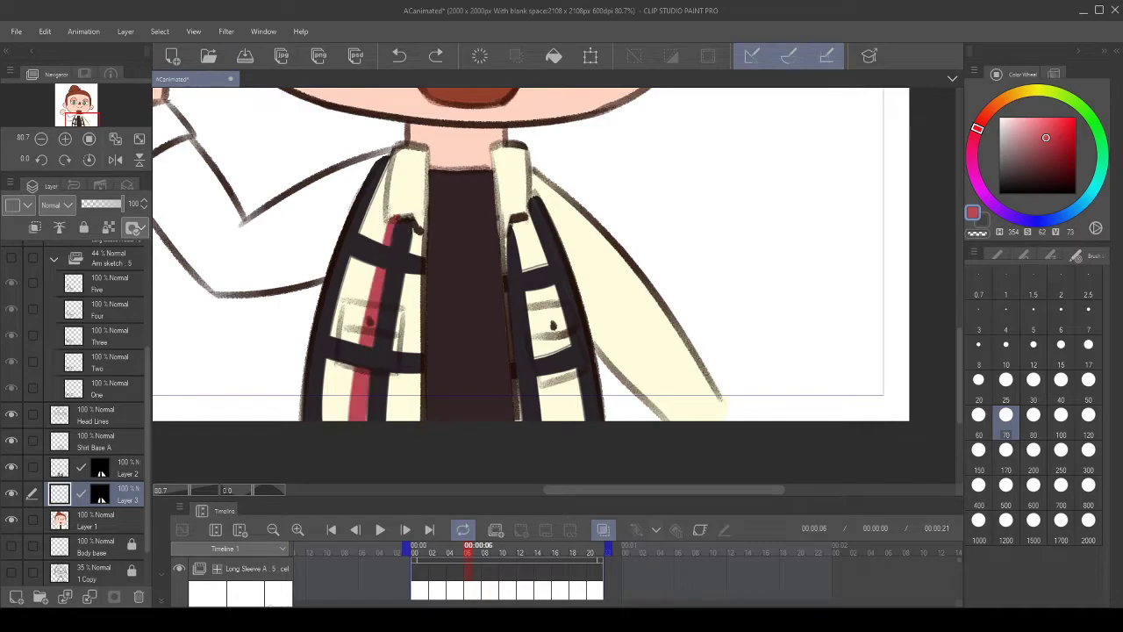
click(399, 56)
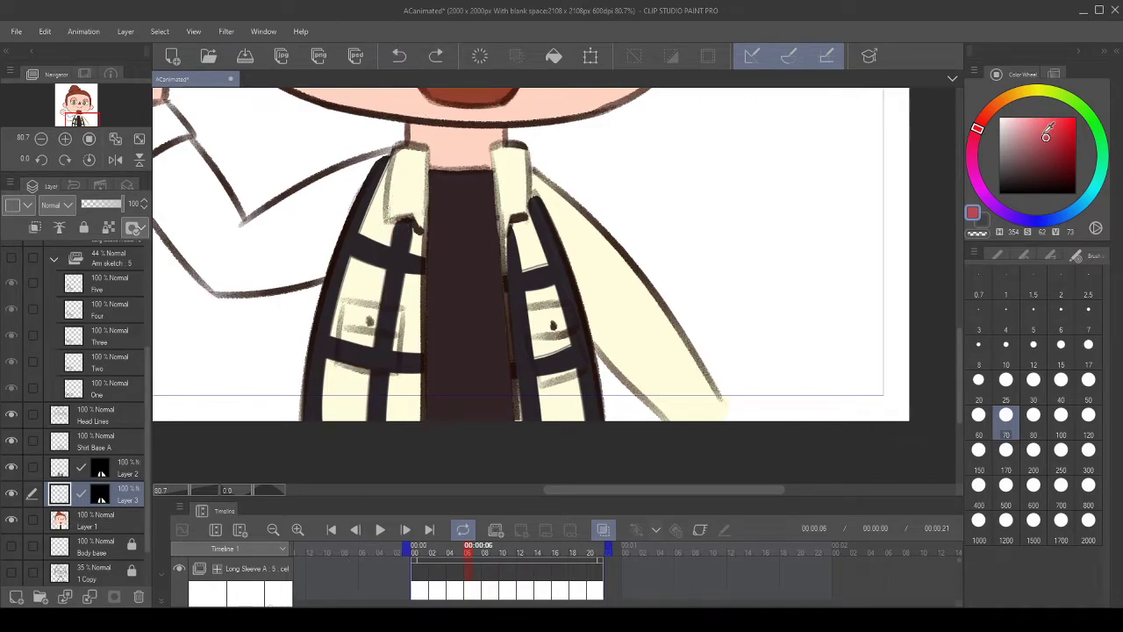
click(985, 115)
drag(399, 202, 360, 399)
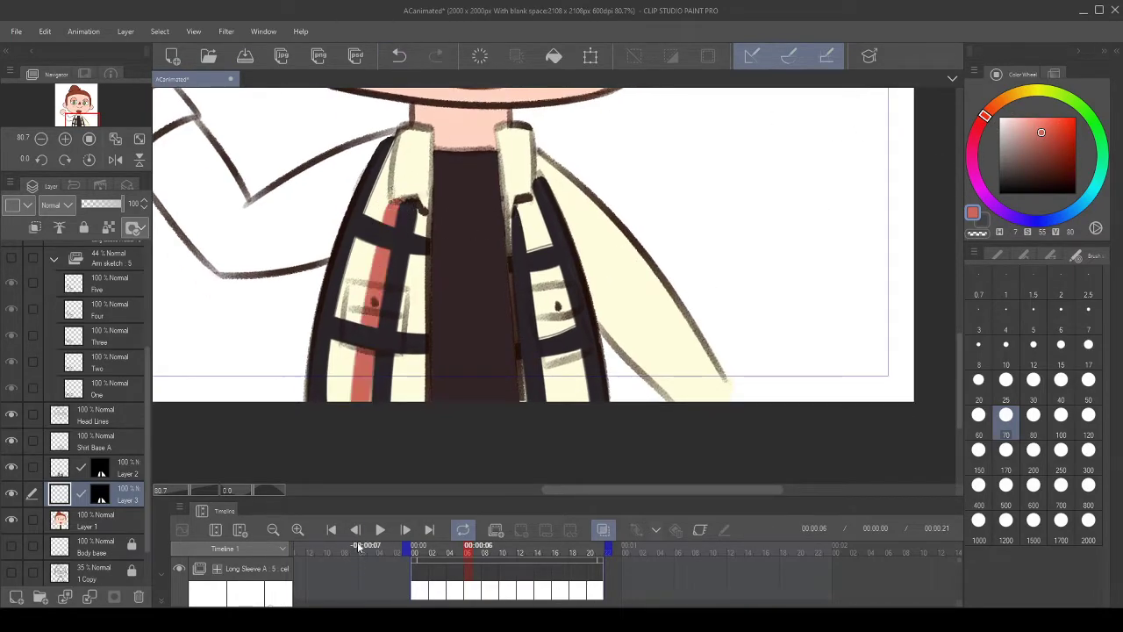
click(399, 56)
- Set the colour to H 4, S 55, V 80 and paint a red vertical stripe down the left shirt panel beside the inner dark stripe
click(983, 118)
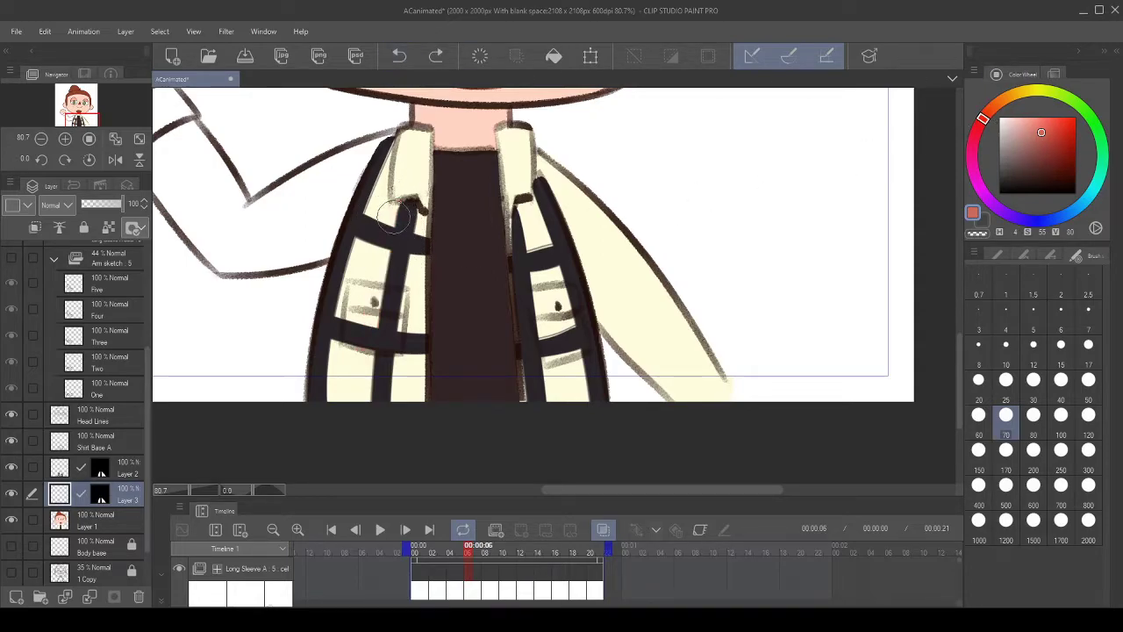
drag(396, 204, 360, 400)
click(399, 56)
drag(397, 205, 360, 400)
drag(394, 208, 363, 401)
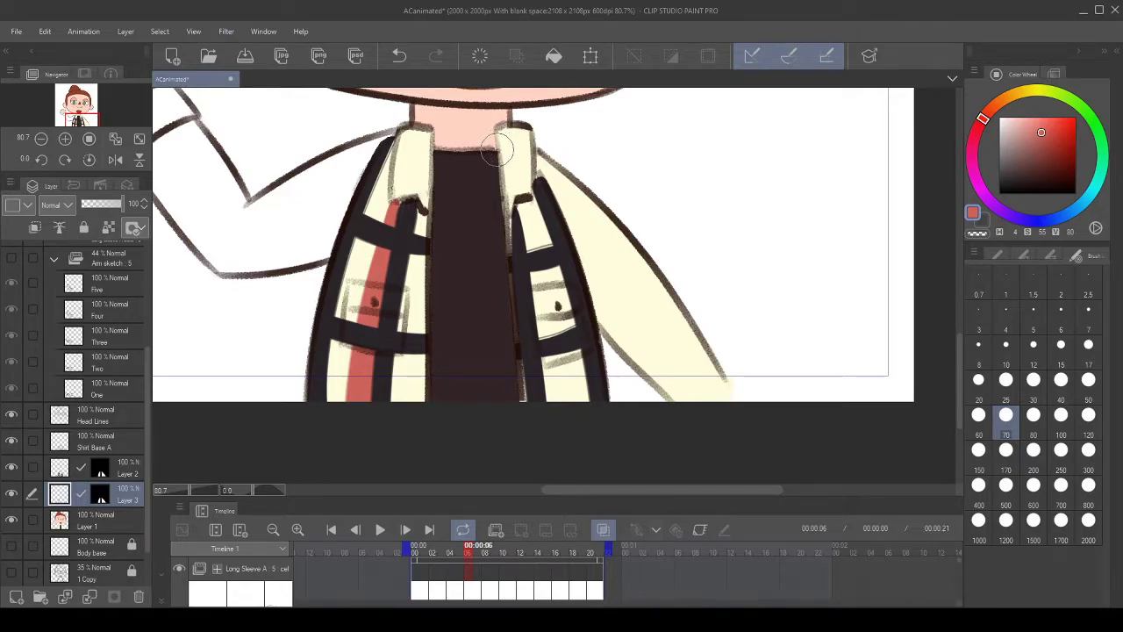
- Paint three red horizontal bands across the left shirt panel, at the hem, through the pocket and below the collar
drag(420, 275, 419, 273)
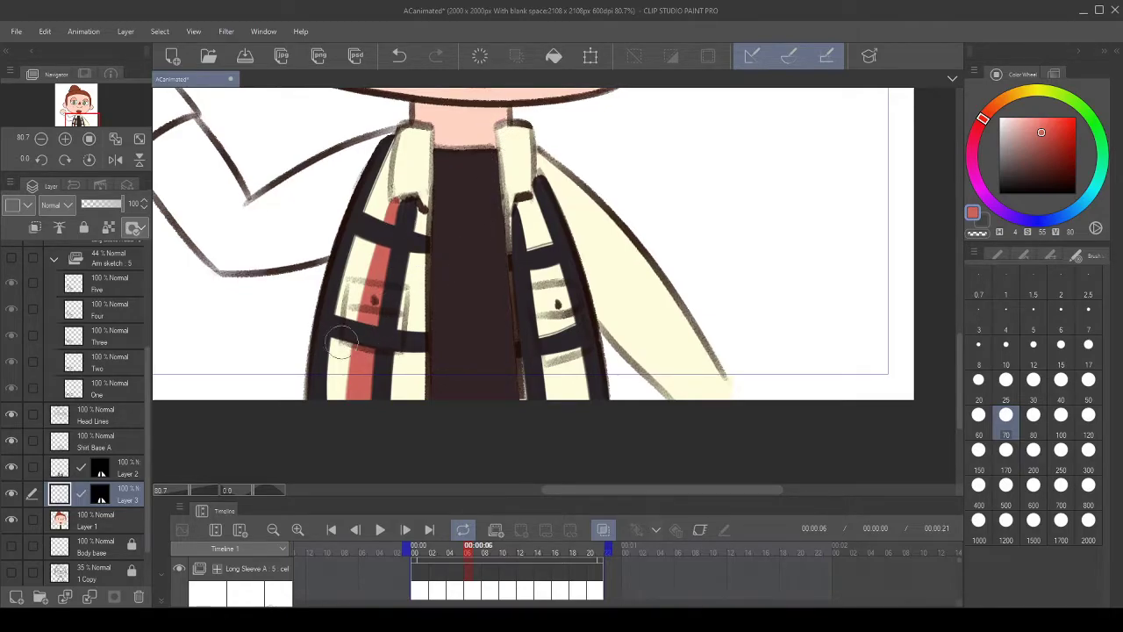
drag(321, 387, 427, 386)
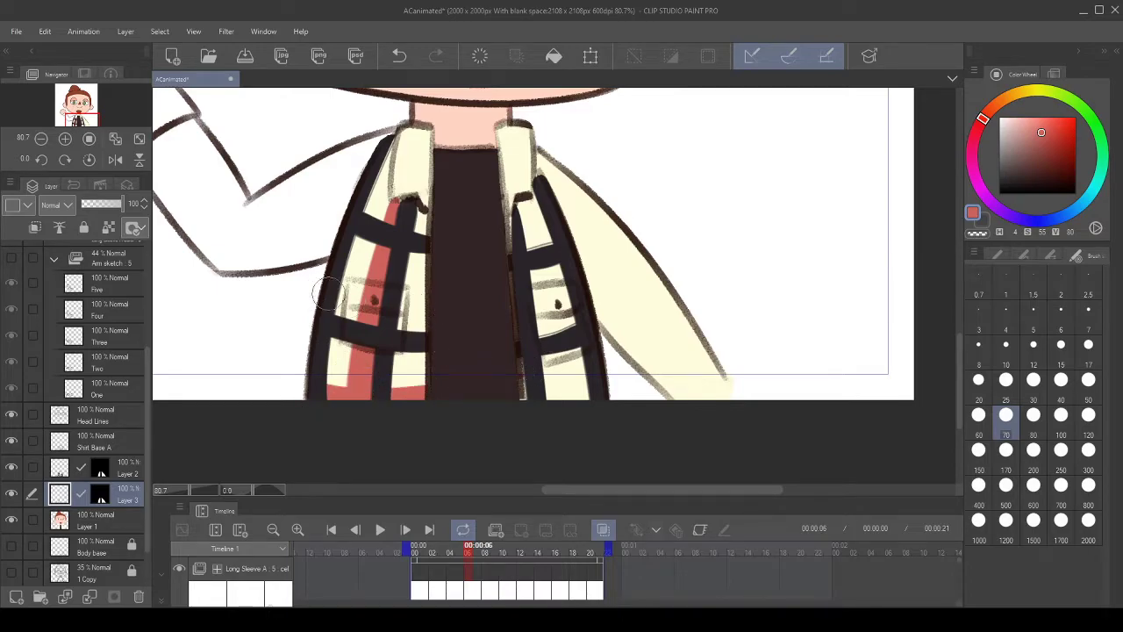
drag(328, 296, 509, 316)
click(399, 55)
drag(319, 298, 427, 325)
key(ctrl+z)
drag(350, 305, 468, 322)
drag(328, 201, 451, 231)
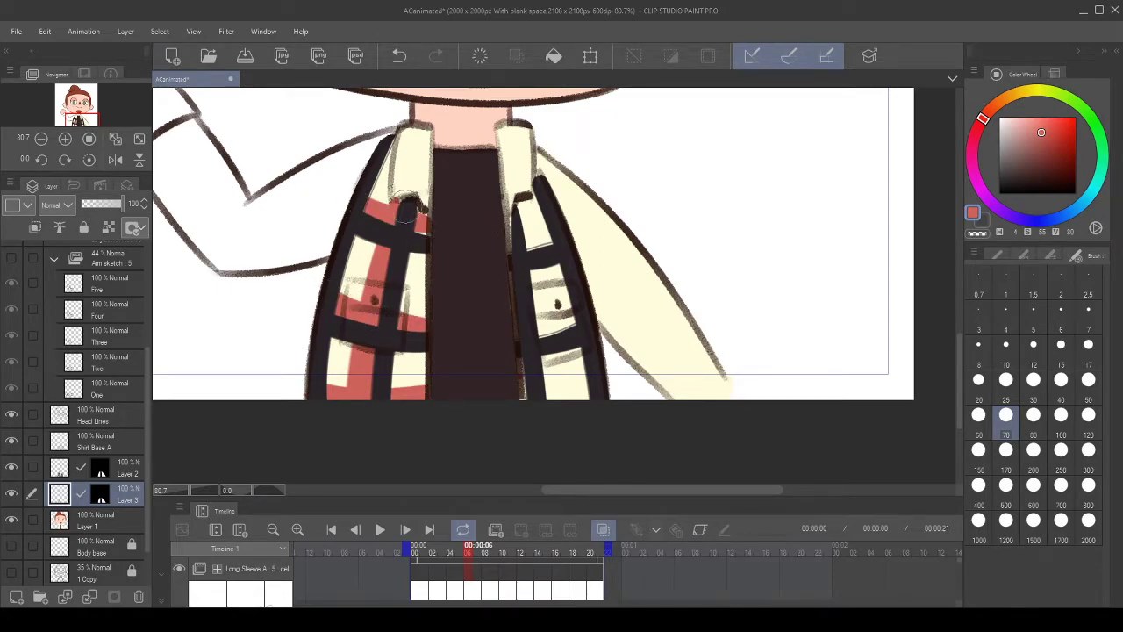
- Paint matching red vertical and horizontal stripes on the right shirt panel, including its inner edge beside the dark undershirt
mouse_move(569, 229)
mouse_down()
mouse_move(524, 231)
mouse_move(544, 213)
mouse_move(525, 194)
mouse_move(571, 316)
mouse_up()
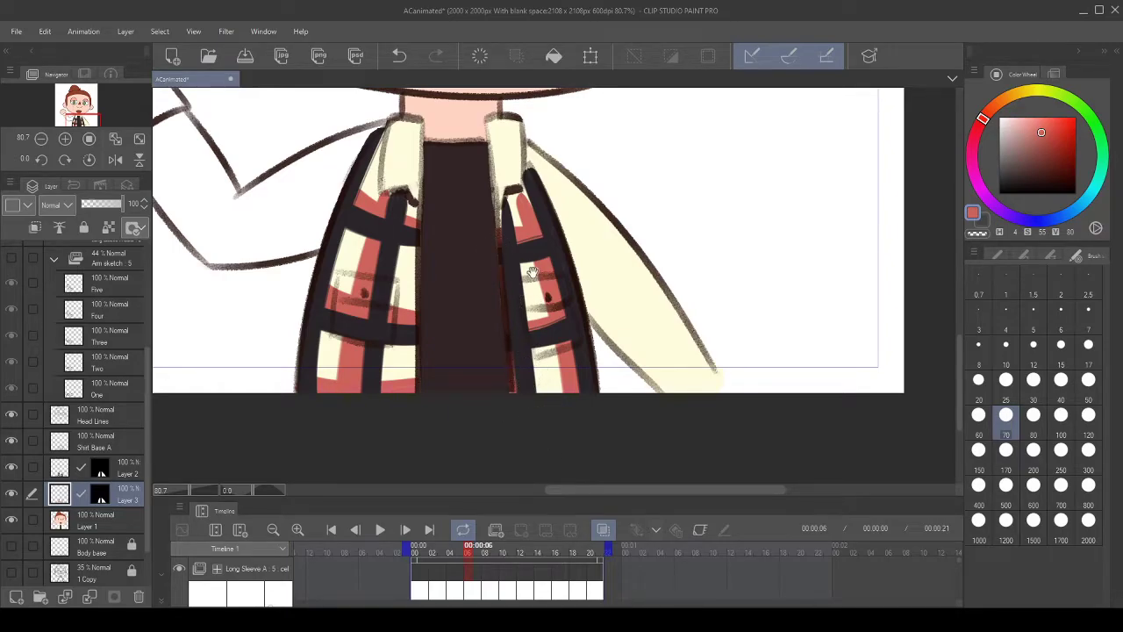
drag(532, 274, 534, 287)
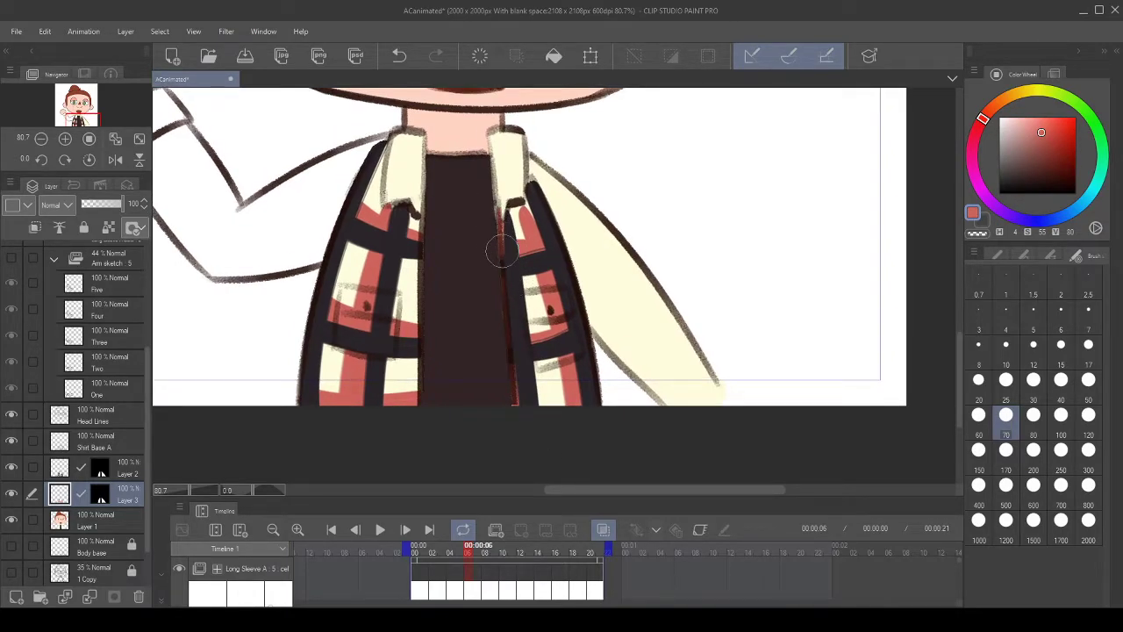
drag(556, 270, 545, 279)
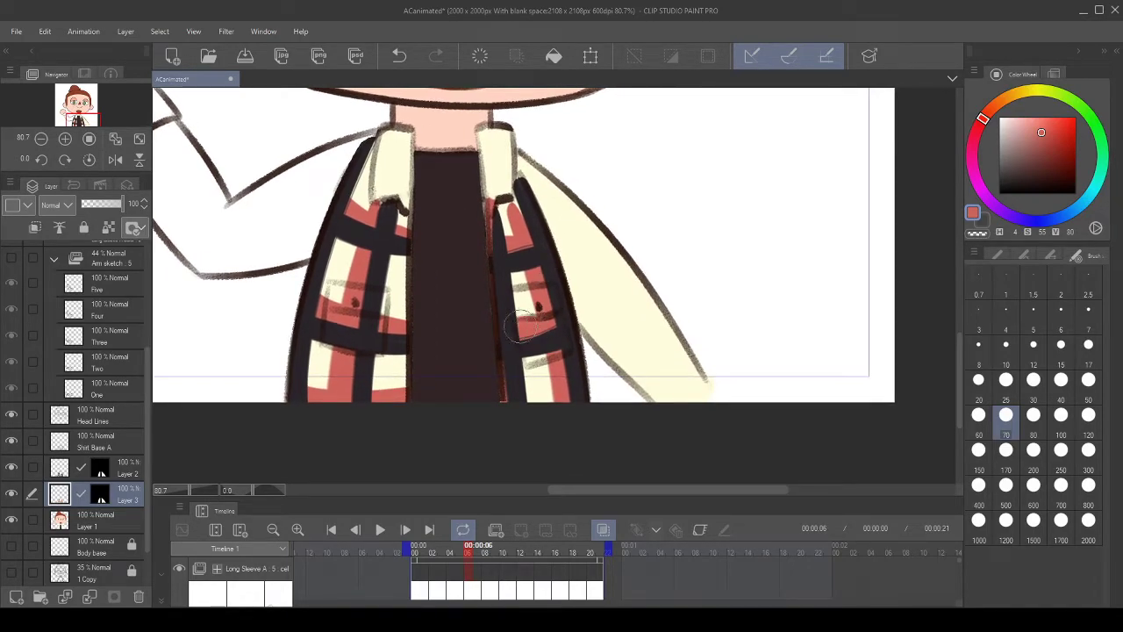
mouse_move(505, 323)
mouse_down()
mouse_move(562, 320)
mouse_move(542, 326)
mouse_up()
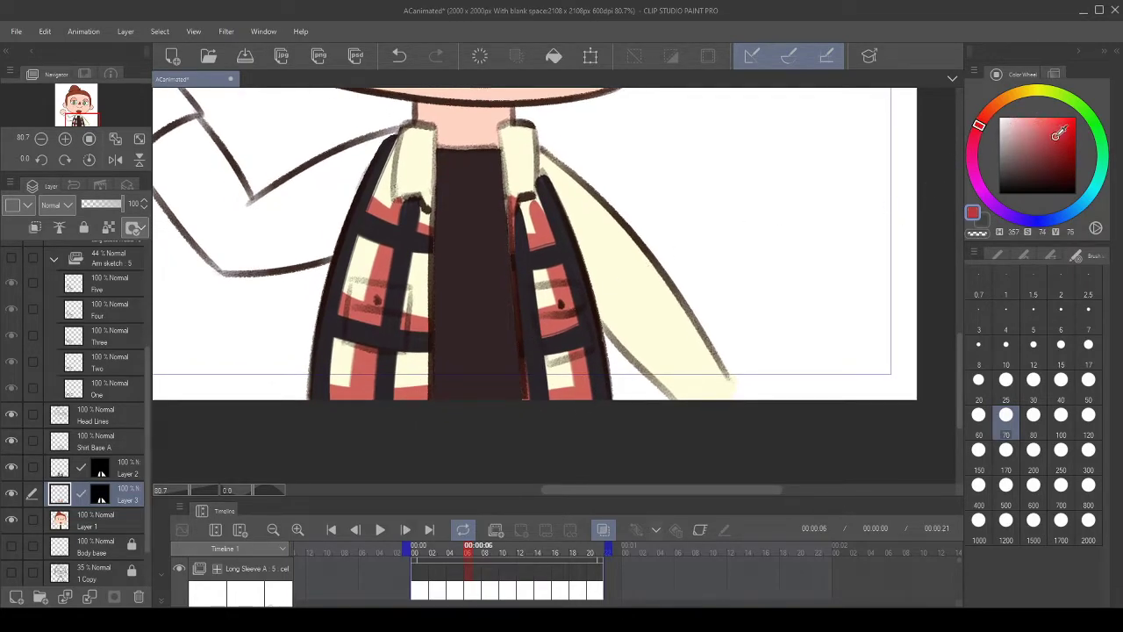
- Paint deeper red H 357, S 74, V 75 patches where the red stripes cross on both shirt panels
drag(611, 332, 600, 330)
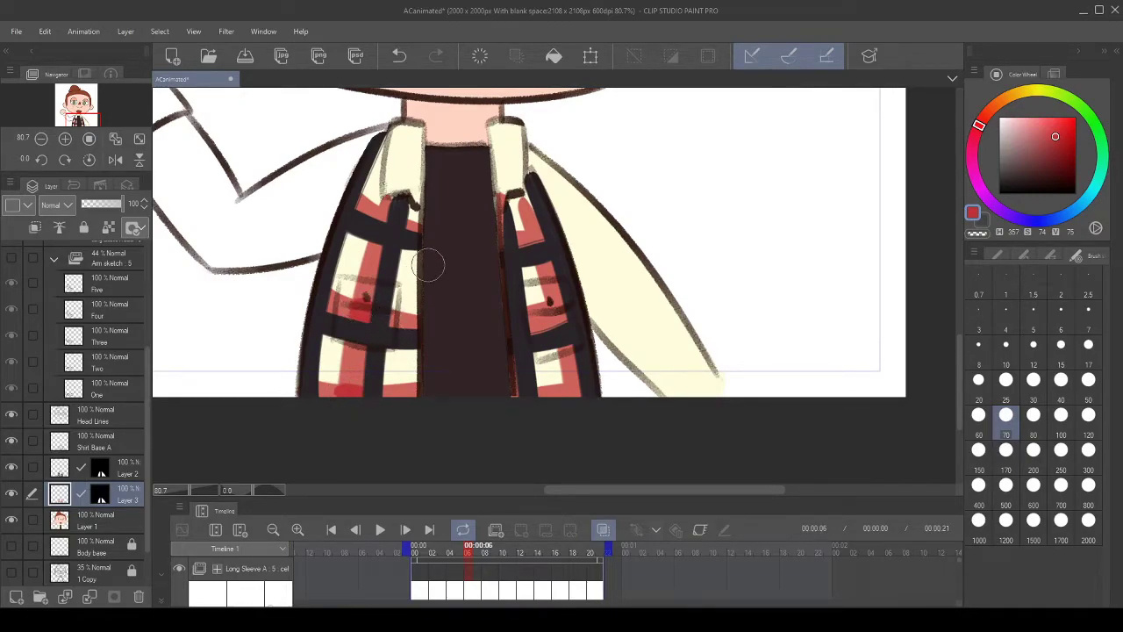
drag(375, 215, 387, 203)
drag(483, 266, 465, 272)
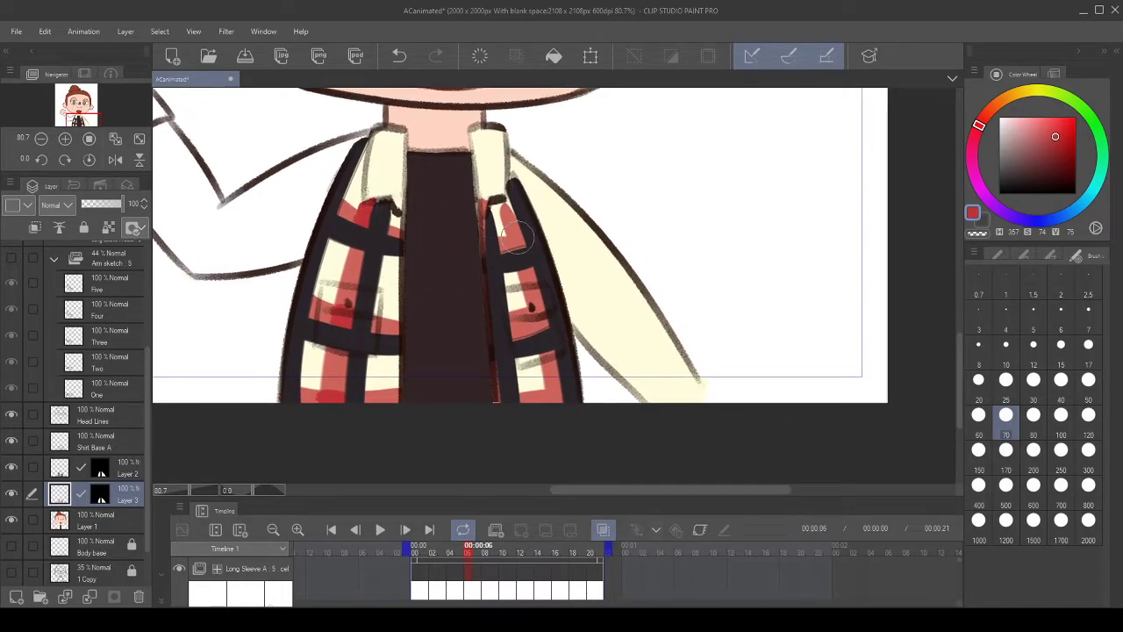
drag(515, 239, 509, 235)
drag(544, 314, 539, 320)
mouse_move(565, 364)
mouse_down()
mouse_move(549, 321)
mouse_move(534, 366)
mouse_up()
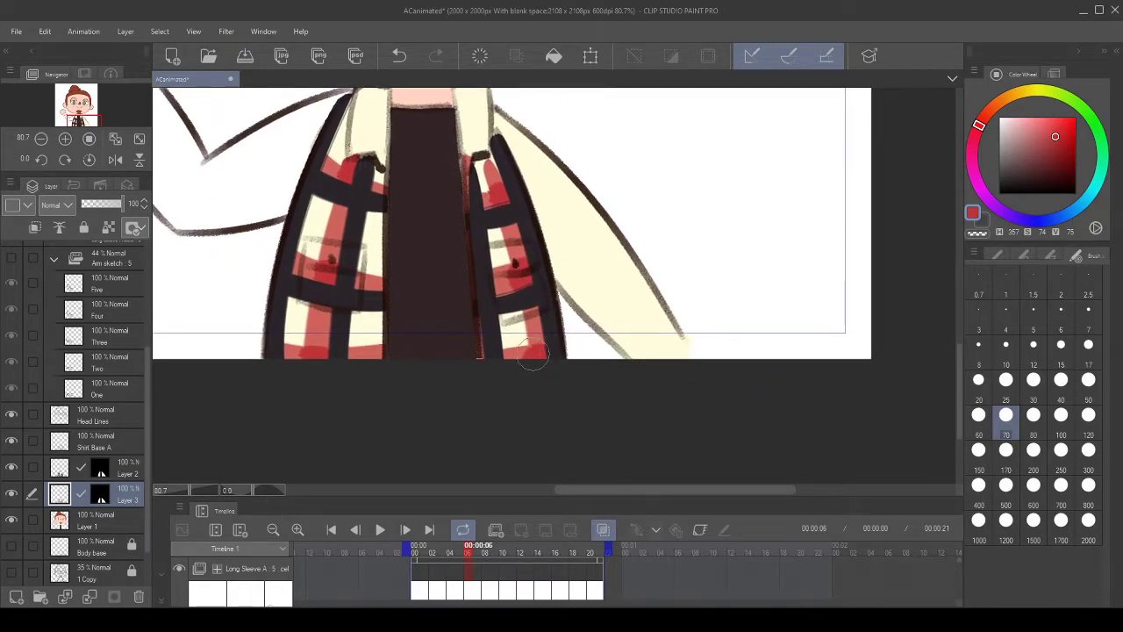
scroll(545, 292, down, 8)
scroll(489, 194, up, 1)
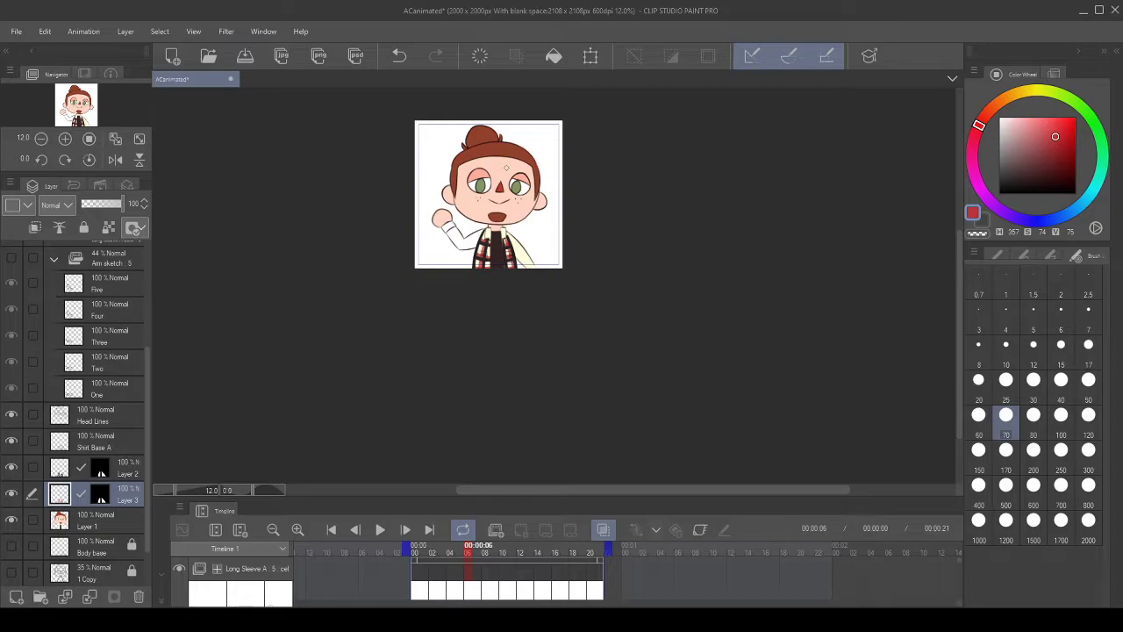
- Make Layer 2 active and sample the dark stripe colour H 300, S 12, V 16 from the shirt
scroll(602, 330, up, 5)
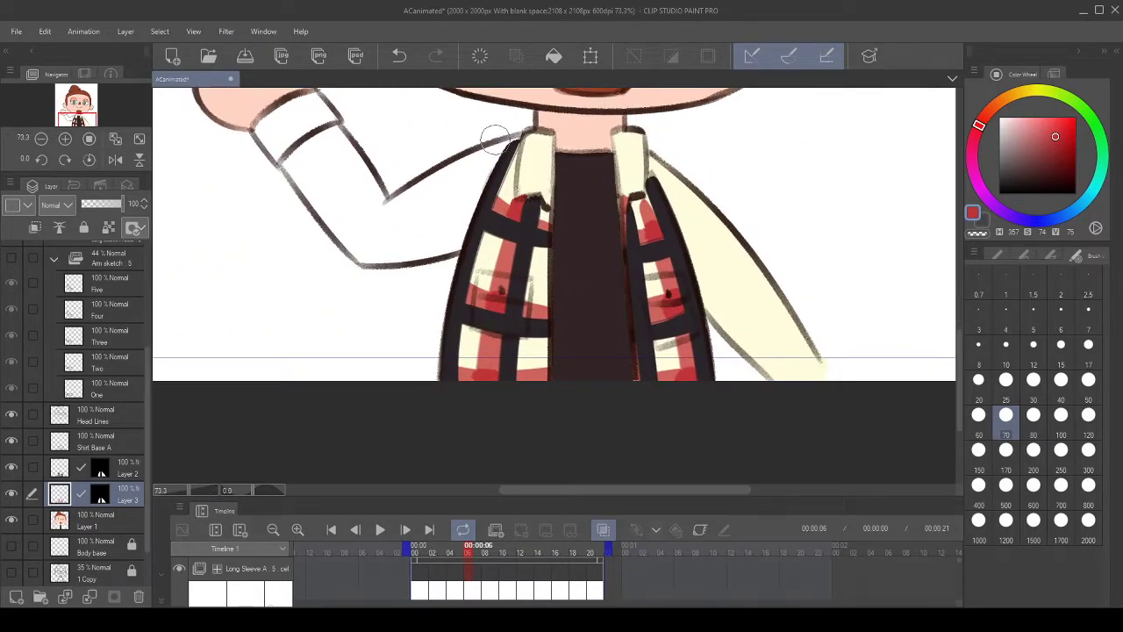
scroll(494, 138, down, 5)
scroll(531, 140, up, 3)
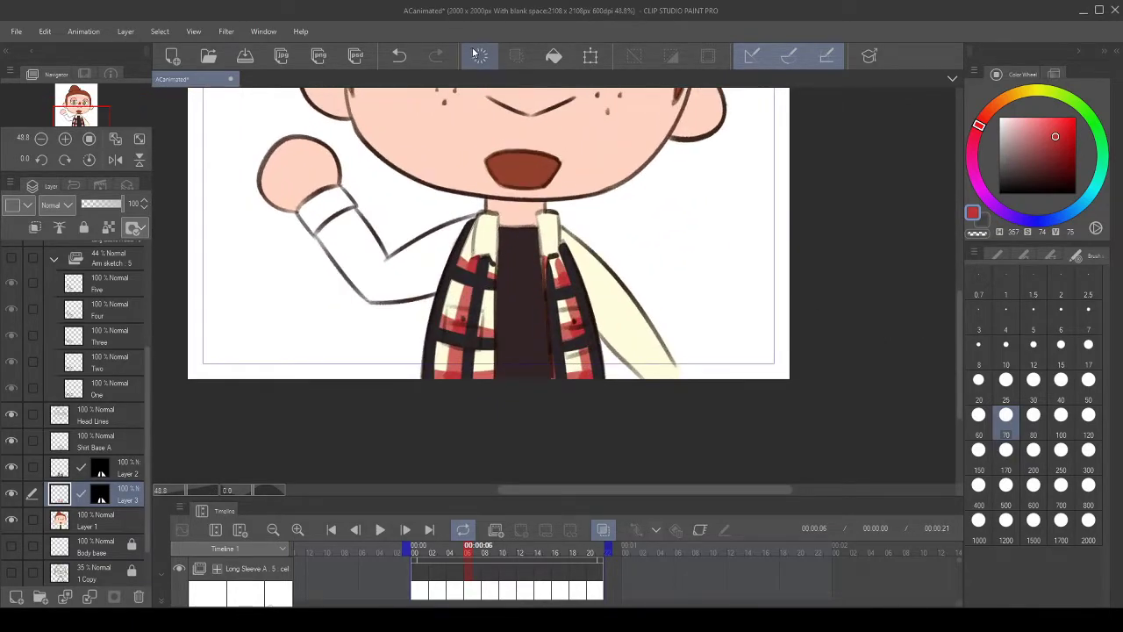
scroll(479, 314, up, 2)
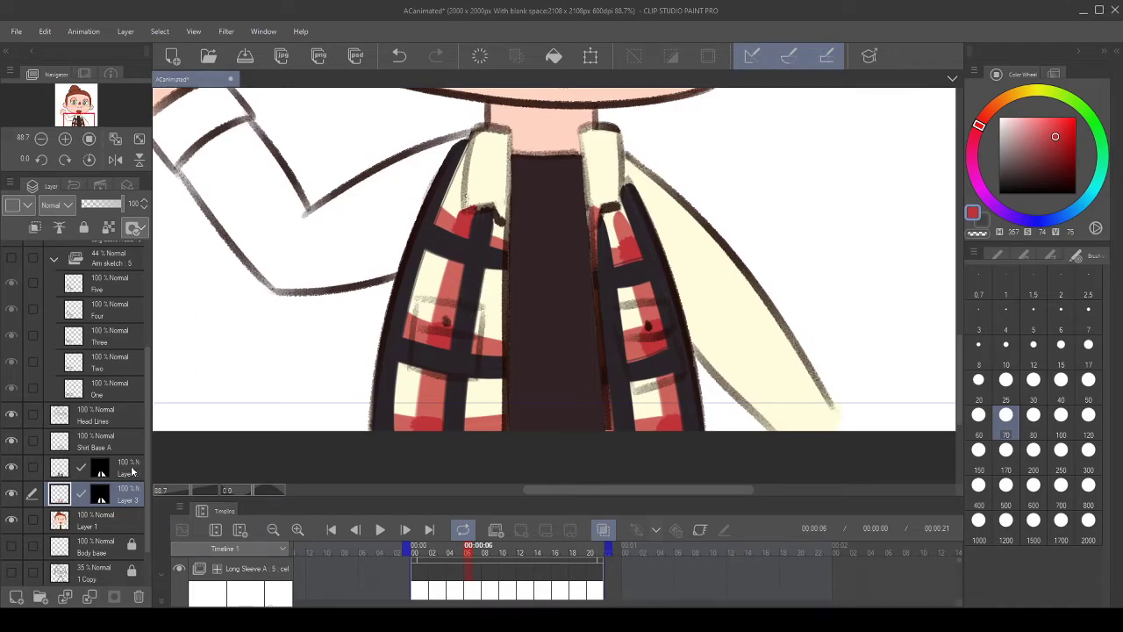
click(134, 471)
alt+click(486, 253)
- Undo the red stripes and crossing patches on both shirt panels, back past the creation of Layer 3's mask
click(403, 60)
click(404, 60)
click(404, 59)
click(403, 60)
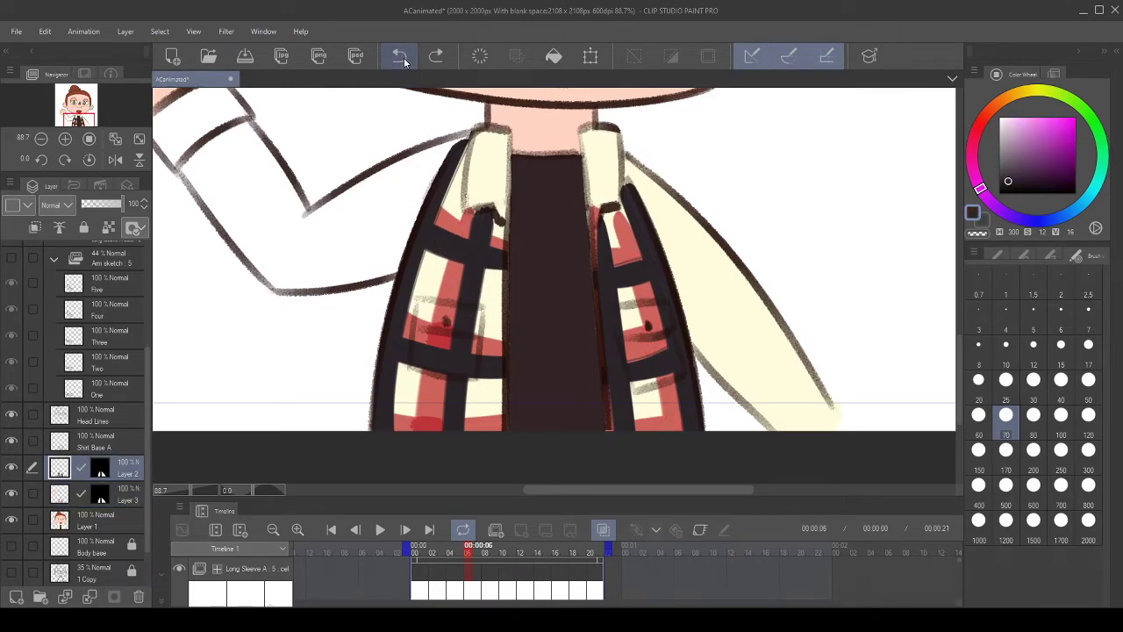
click(403, 60)
click(404, 60)
click(403, 60)
click(404, 59)
click(403, 60)
click(404, 60)
click(404, 60)
click(404, 60)
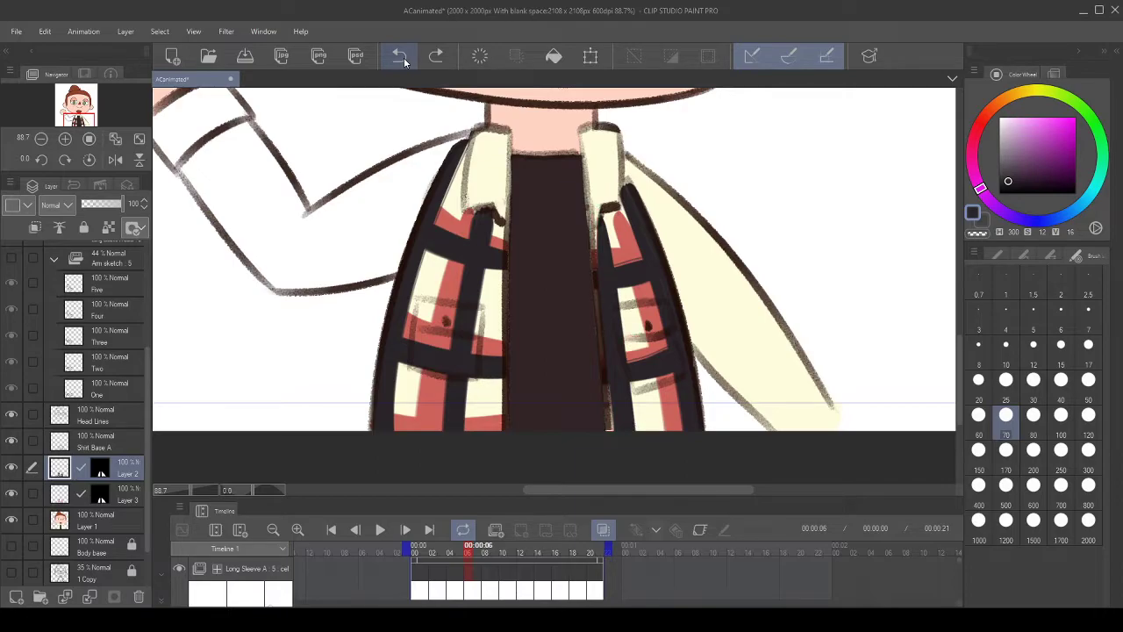
click(404, 60)
click(404, 60)
click(404, 60)
click(404, 60)
click(403, 60)
click(404, 60)
click(404, 60)
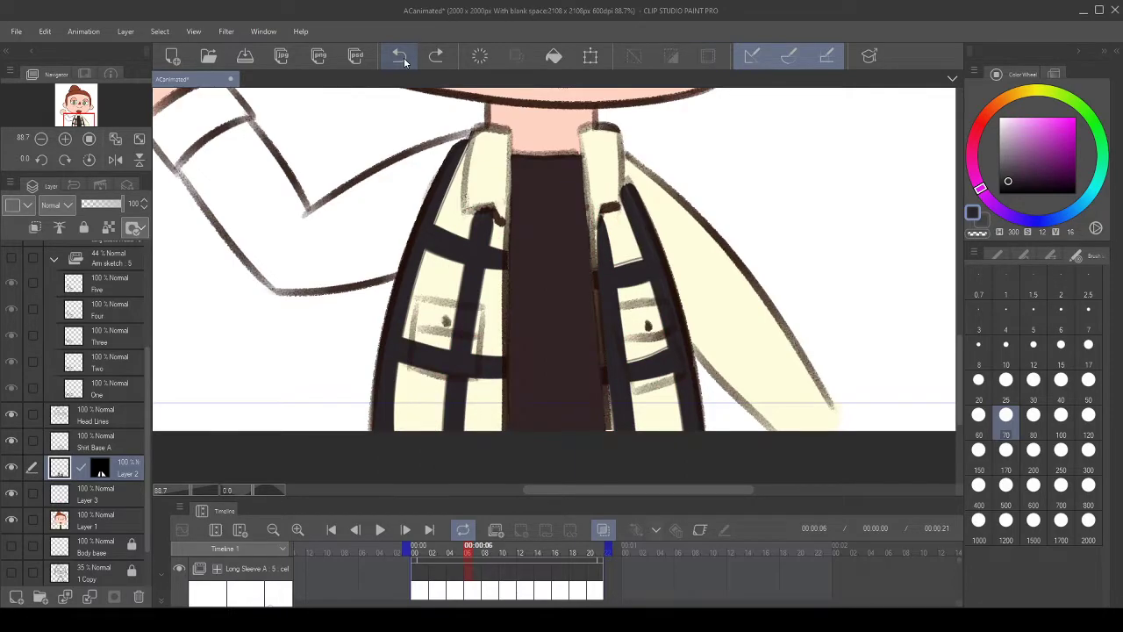
click(404, 60)
click(404, 60)
click(437, 56)
click(437, 56)
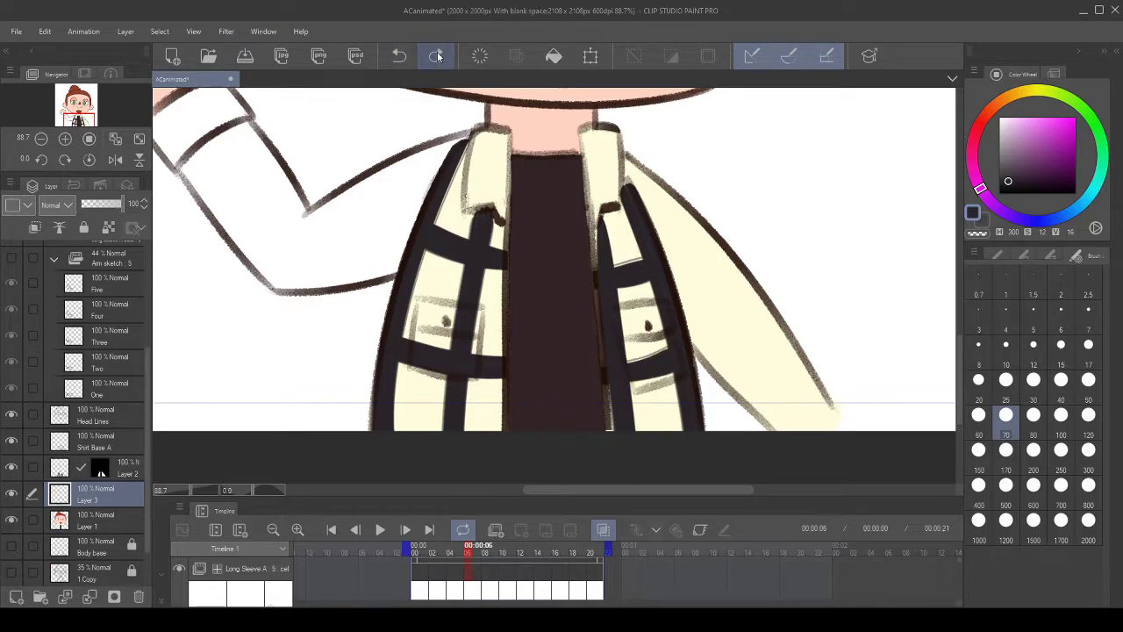
click(437, 56)
click(437, 56)
click(397, 56)
click(398, 56)
click(397, 56)
click(398, 56)
click(436, 56)
click(485, 58)
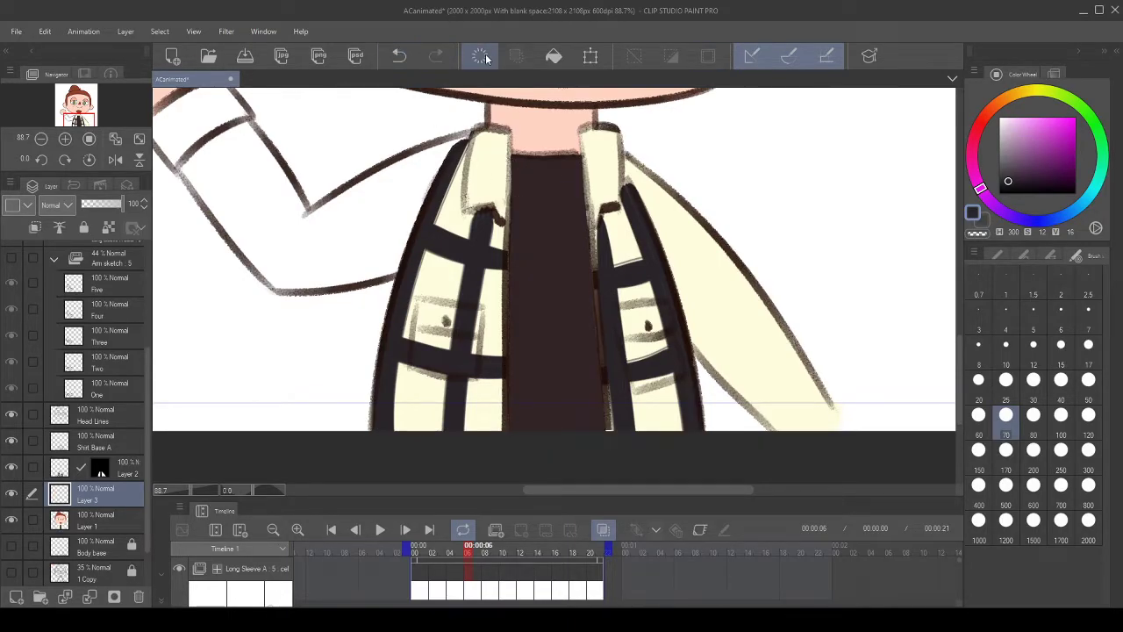
click(395, 58)
- Clear the opaque dark stripes from Layer 2 and set the brush opacity to 68
click(136, 468)
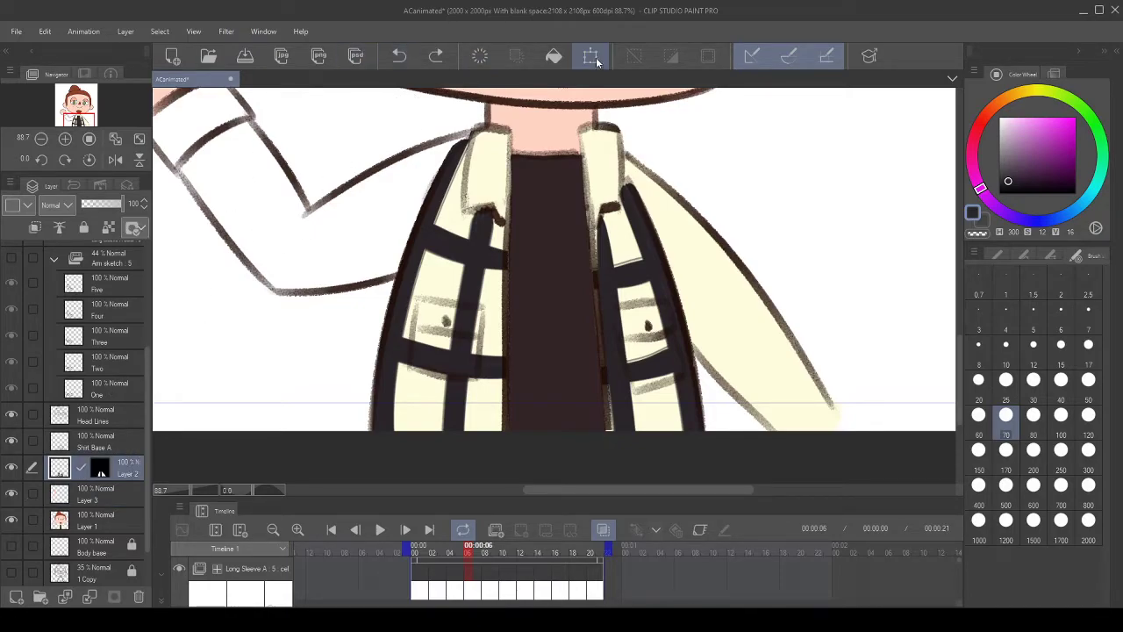
click(473, 57)
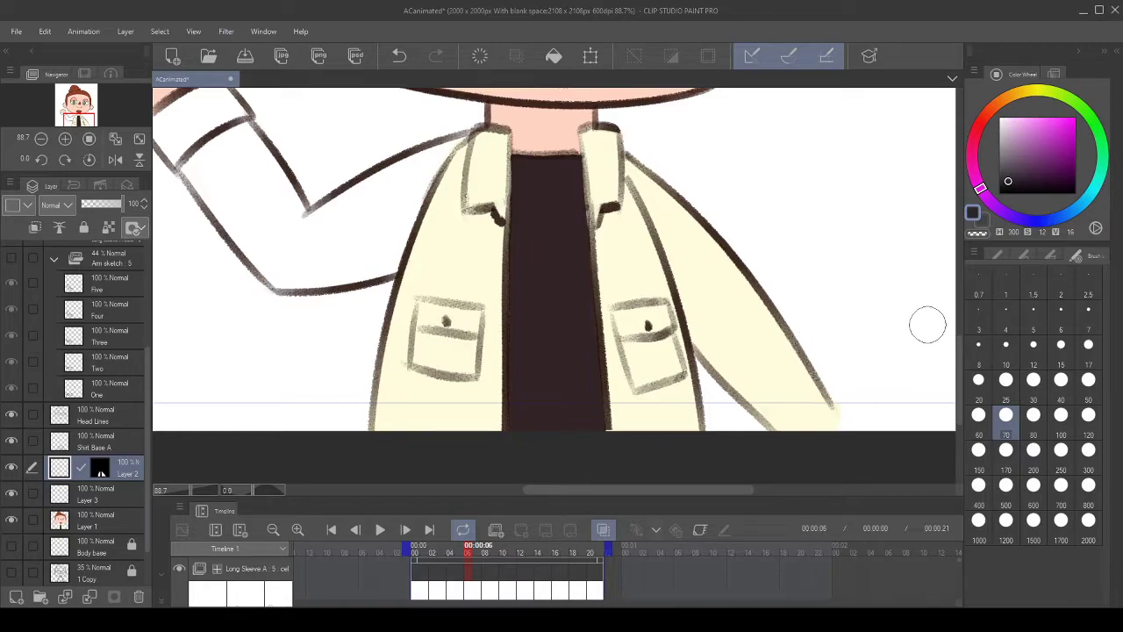
click(1025, 255)
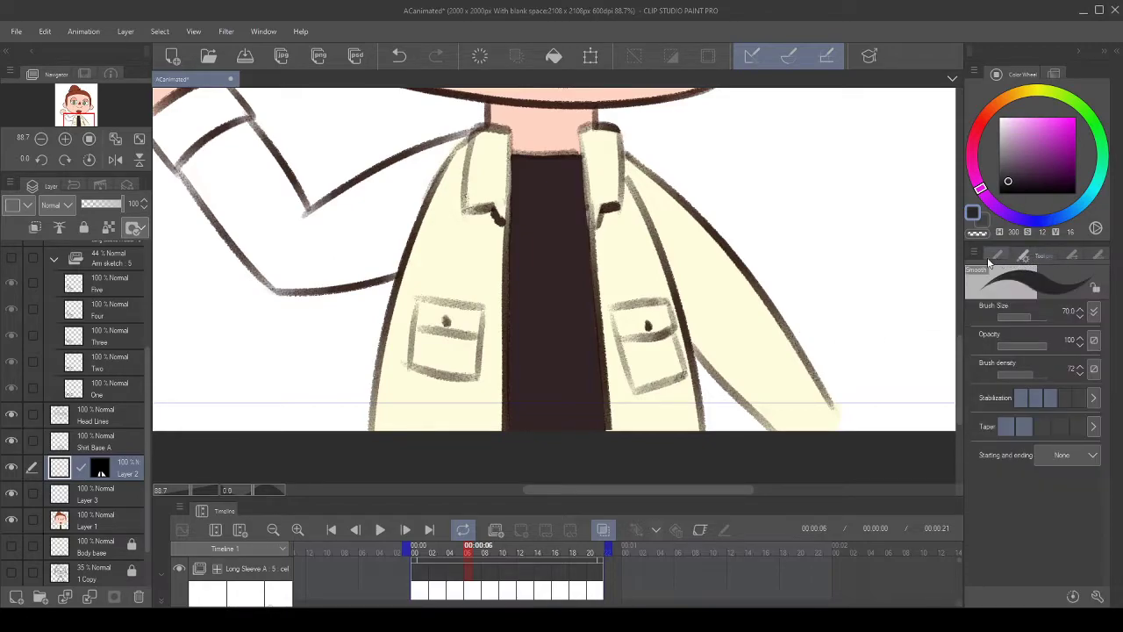
click(1017, 344)
mouse_move(1032, 343)
mouse_down()
mouse_move(1033, 353)
mouse_move(1032, 342)
mouse_up()
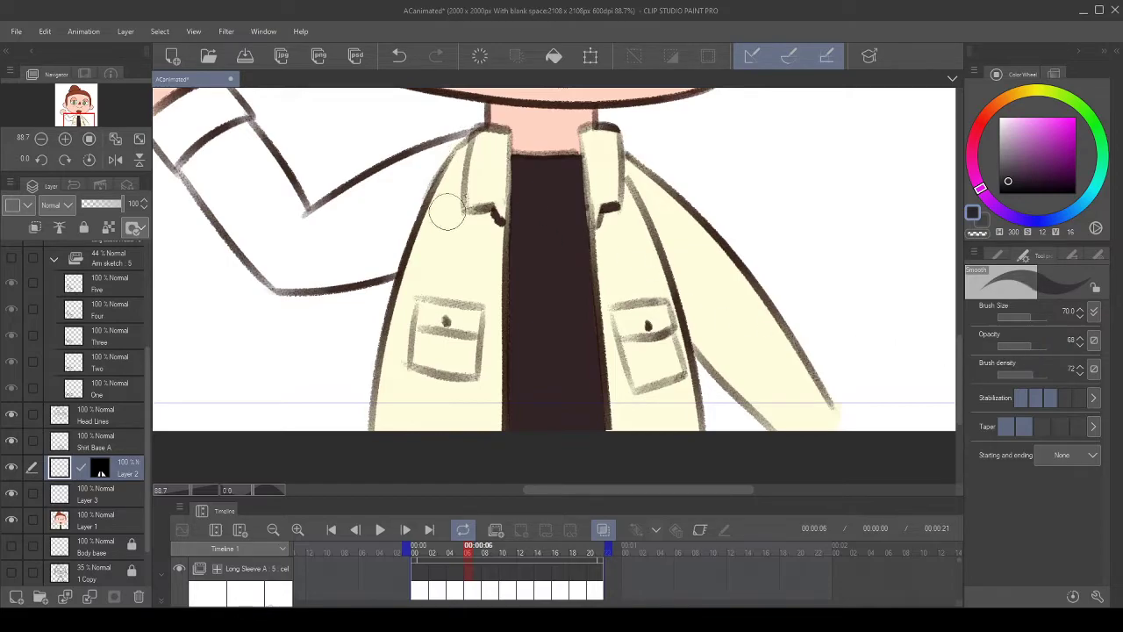
drag(465, 144, 400, 426)
key(ctrl+z)
drag(470, 140, 392, 430)
click(399, 55)
drag(469, 139, 386, 435)
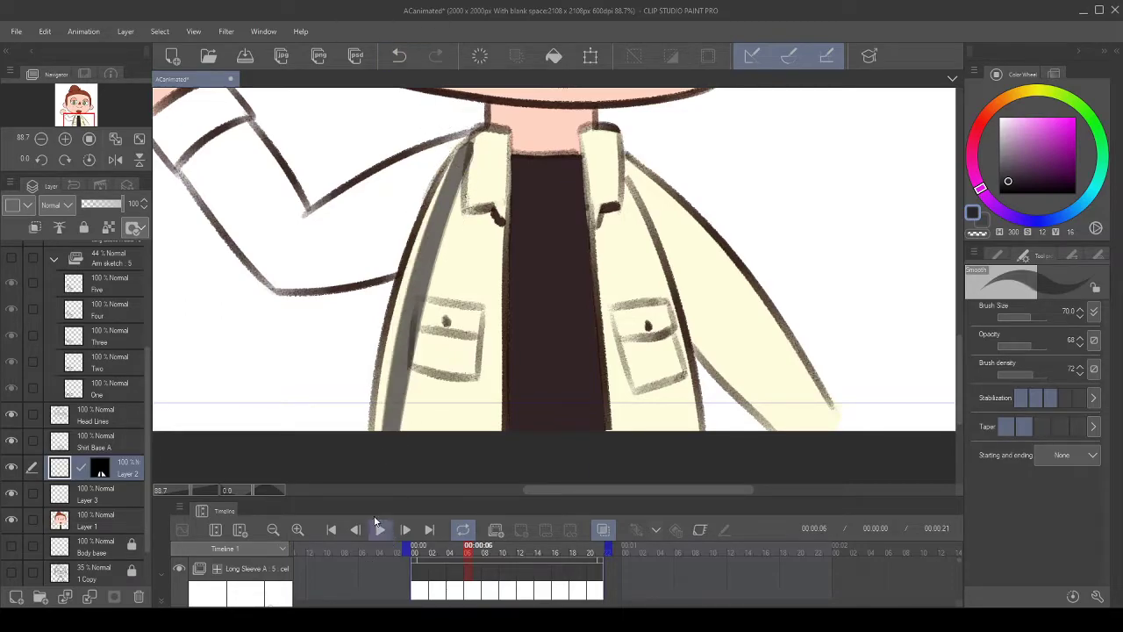
click(398, 55)
mouse_move(468, 139)
mouse_down()
mouse_move(388, 432)
mouse_move(457, 114)
mouse_up()
click(400, 55)
click(399, 55)
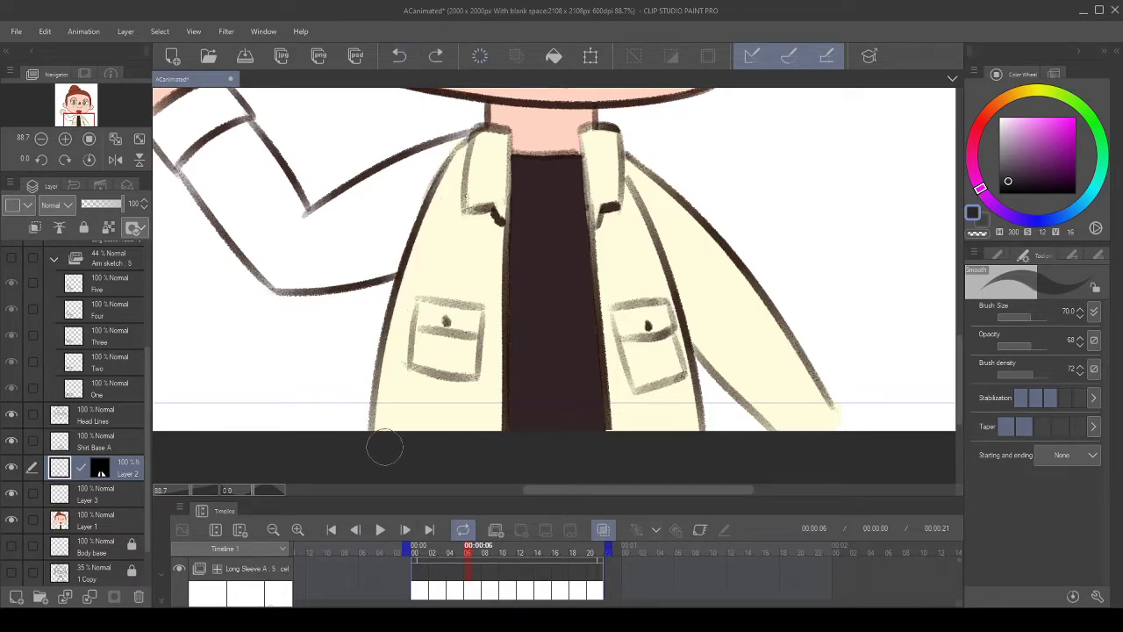
- Paint two translucent dark vertical stripes down the left shirt panel, one along its outer edge and one through the pocket
drag(383, 447, 452, 125)
mouse_move(394, 405)
mouse_down()
mouse_move(411, 237)
mouse_move(461, 126)
mouse_up()
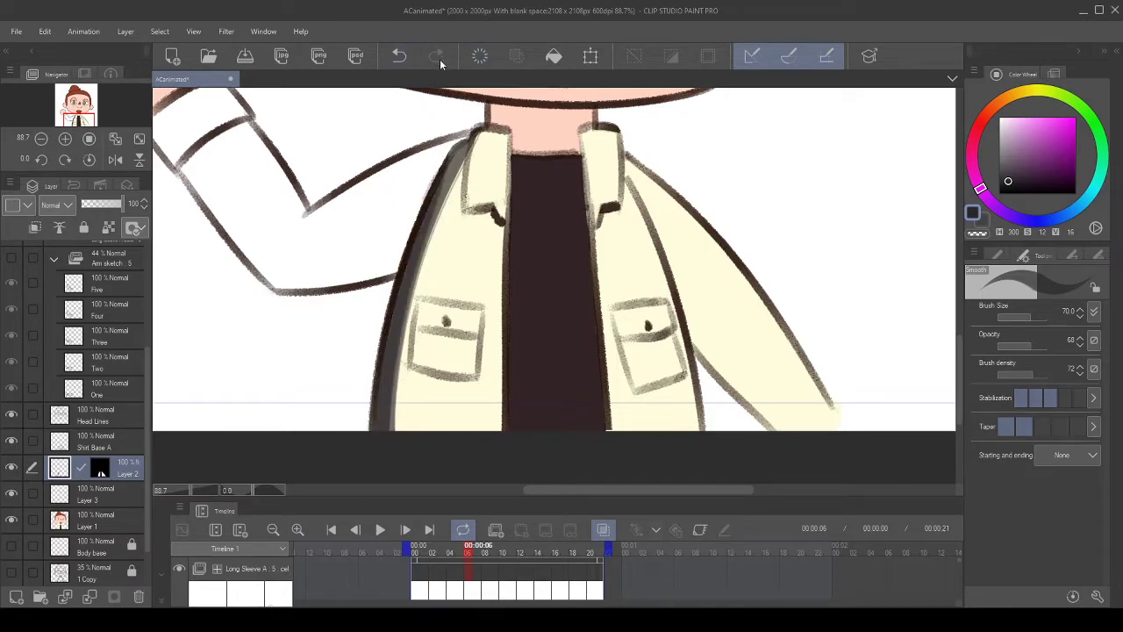
click(409, 61)
drag(468, 221, 439, 430)
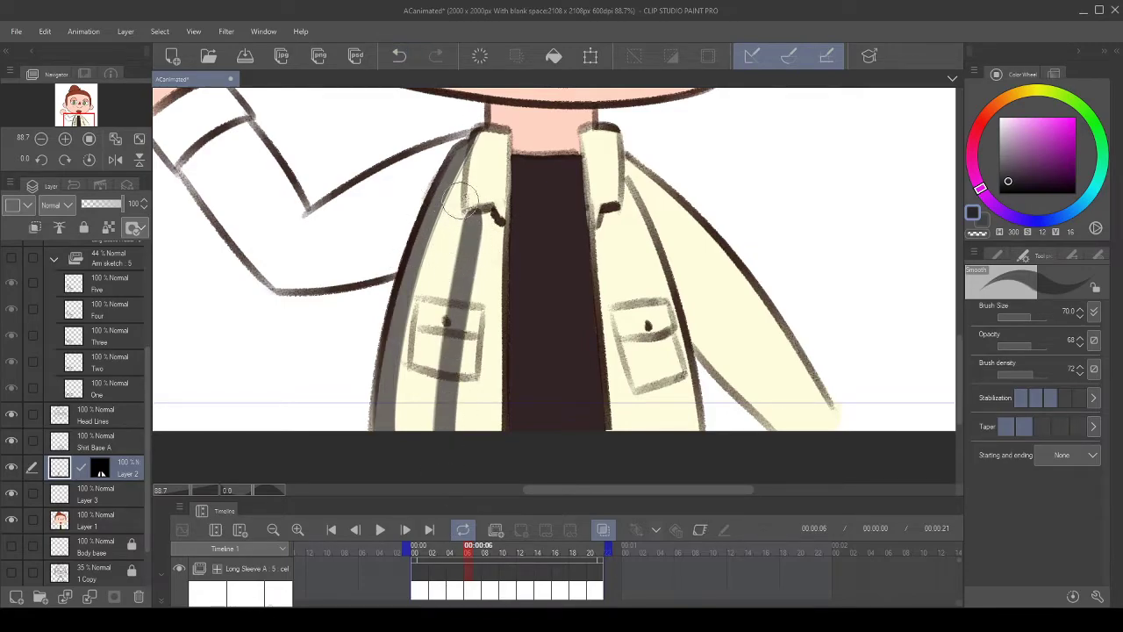
- Paint translucent dark horizontal bands across the left shirt panel at the shoulder, below the collar, over the pocket and near the hem
drag(424, 220, 507, 239)
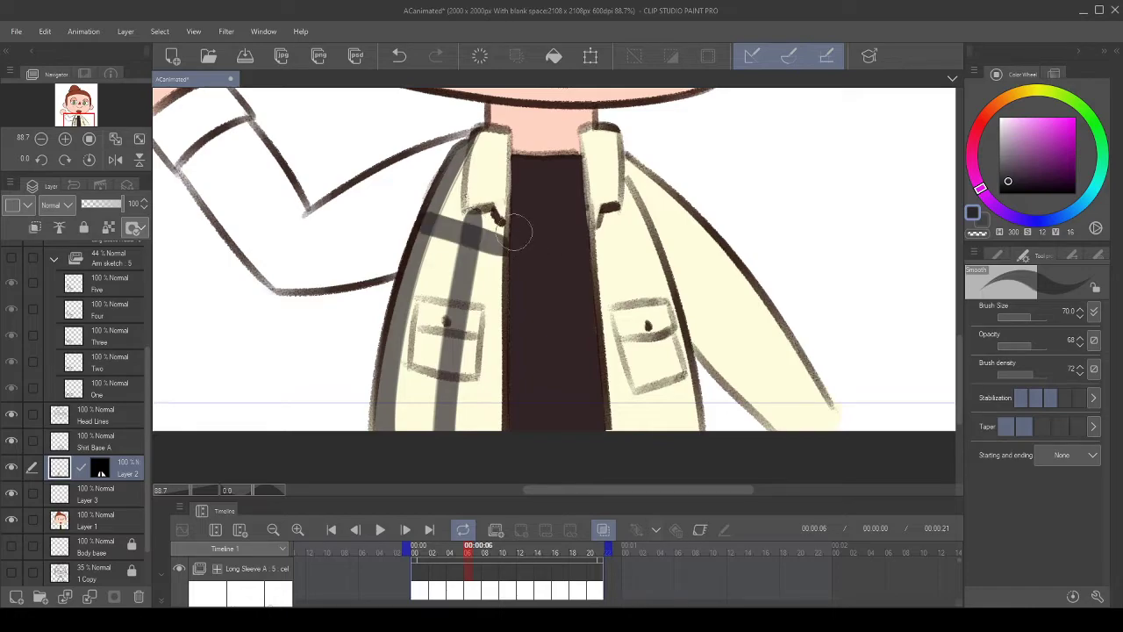
drag(439, 164, 486, 172)
drag(487, 216, 473, 202)
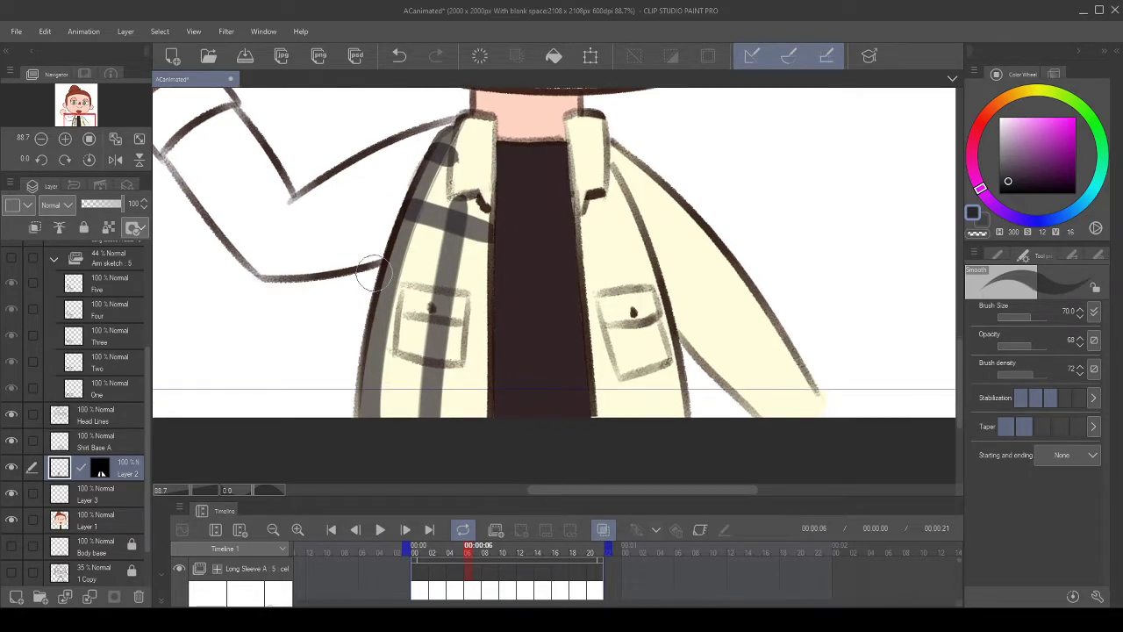
drag(383, 274, 538, 307)
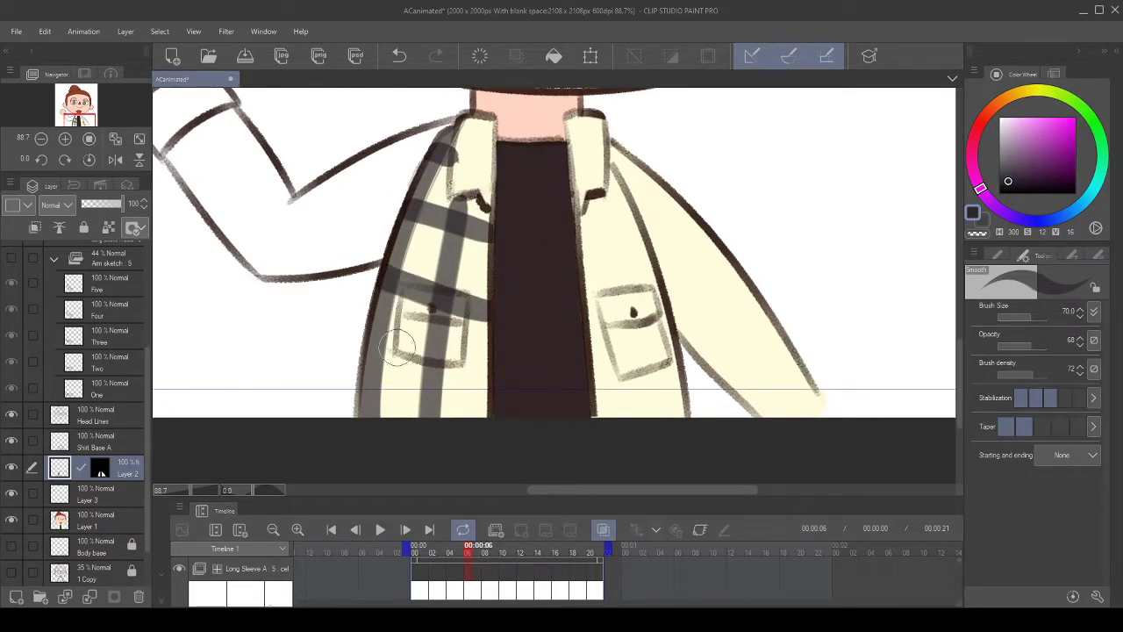
drag(352, 352, 524, 401)
- Paint translucent dark vertical stripes along the right shirt panel's inner and outer edges, mirroring the canvas view for the outer one
mouse_move(544, 255)
mouse_down()
mouse_move(544, 219)
mouse_move(564, 211)
mouse_move(600, 221)
mouse_up()
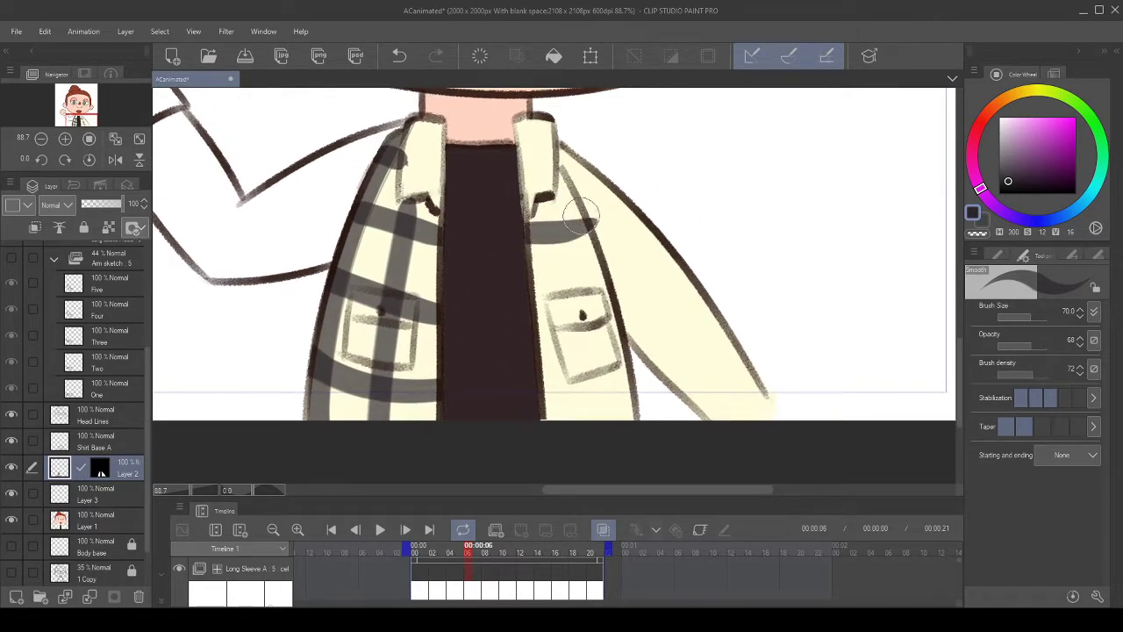
click(400, 56)
mouse_move(532, 193)
mouse_down()
mouse_move(523, 219)
mouse_move(540, 418)
mouse_up()
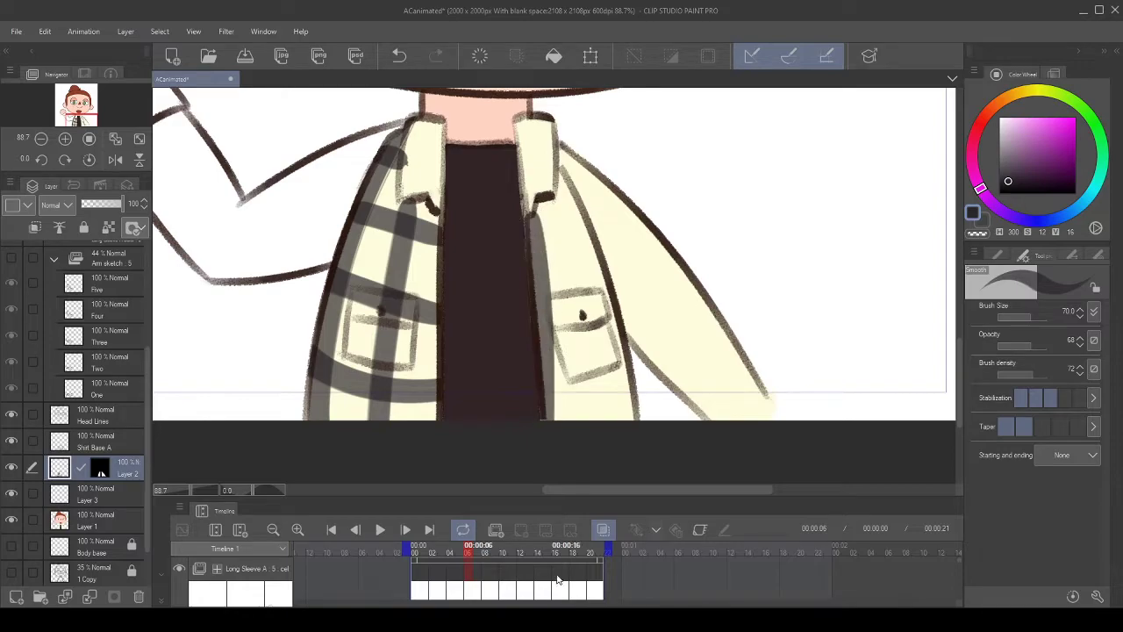
drag(562, 179, 602, 402)
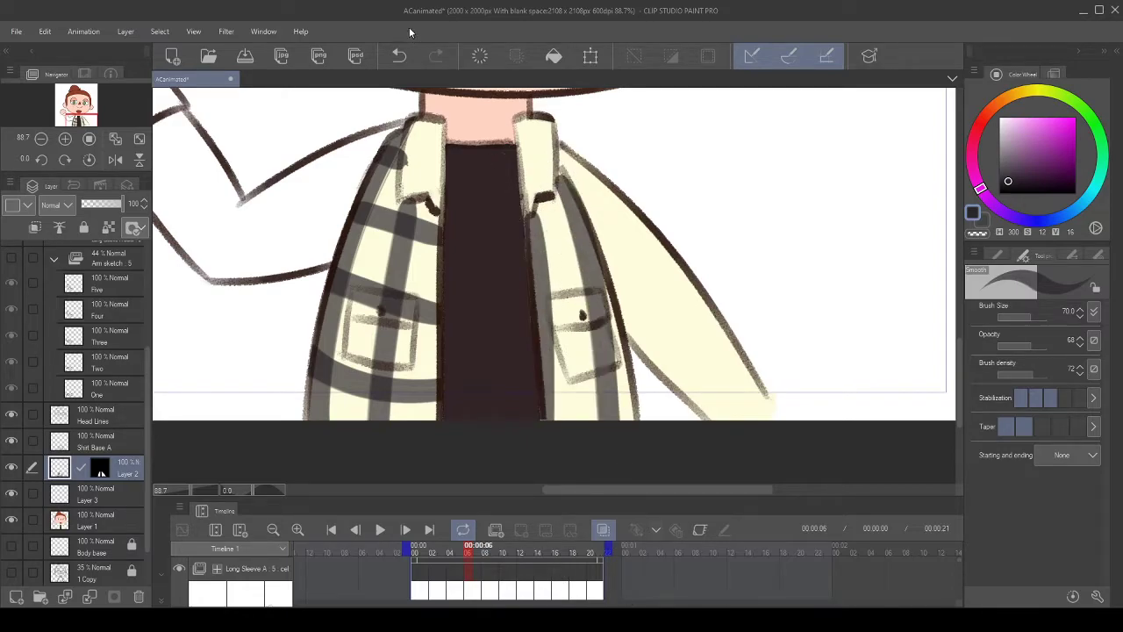
click(399, 55)
drag(556, 239, 458, 235)
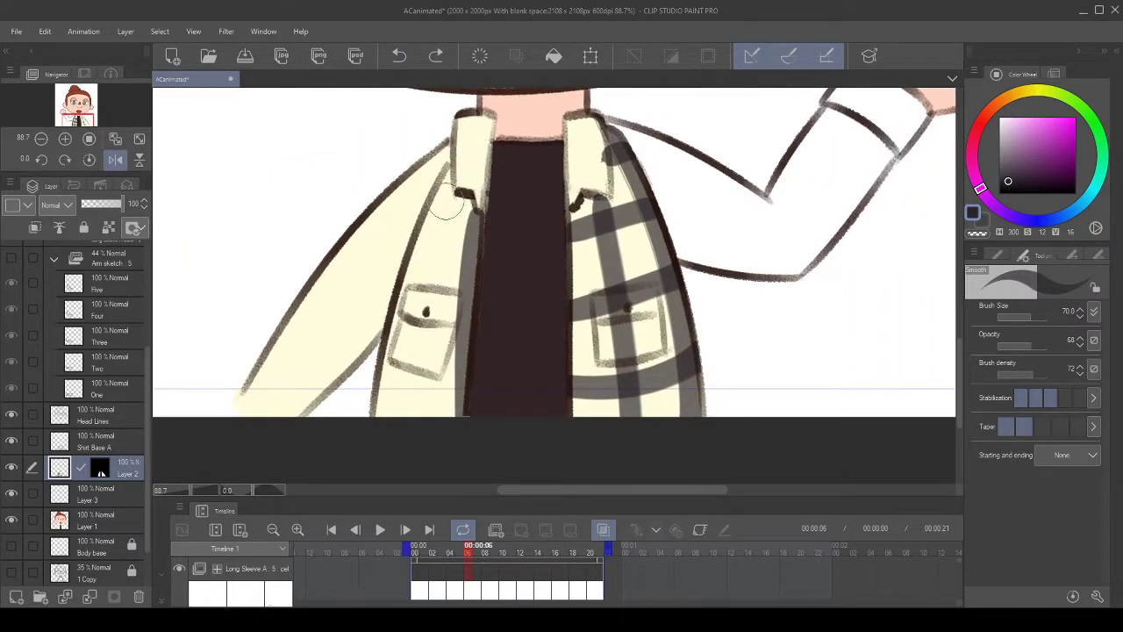
drag(450, 171, 386, 412)
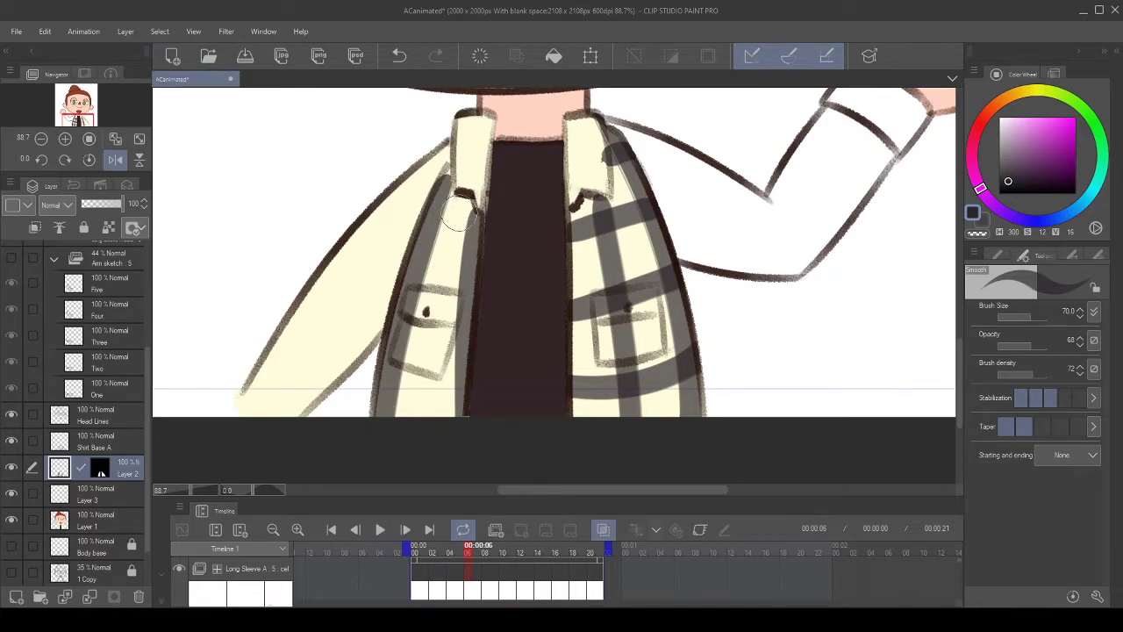
- Paint three translucent dark horizontal bands across the mirrored panel, below the collar and at the pocket's upper and lower edges, and unmirror the canvas
drag(428, 227, 521, 231)
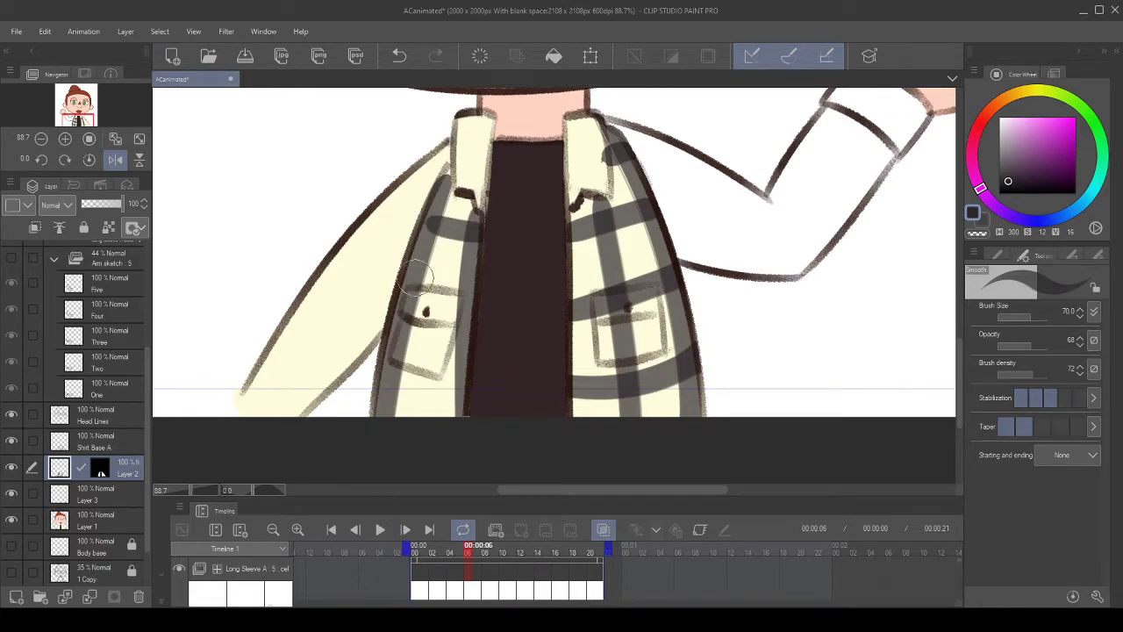
drag(419, 279, 519, 303)
drag(386, 331, 470, 358)
key(ctrl+z)
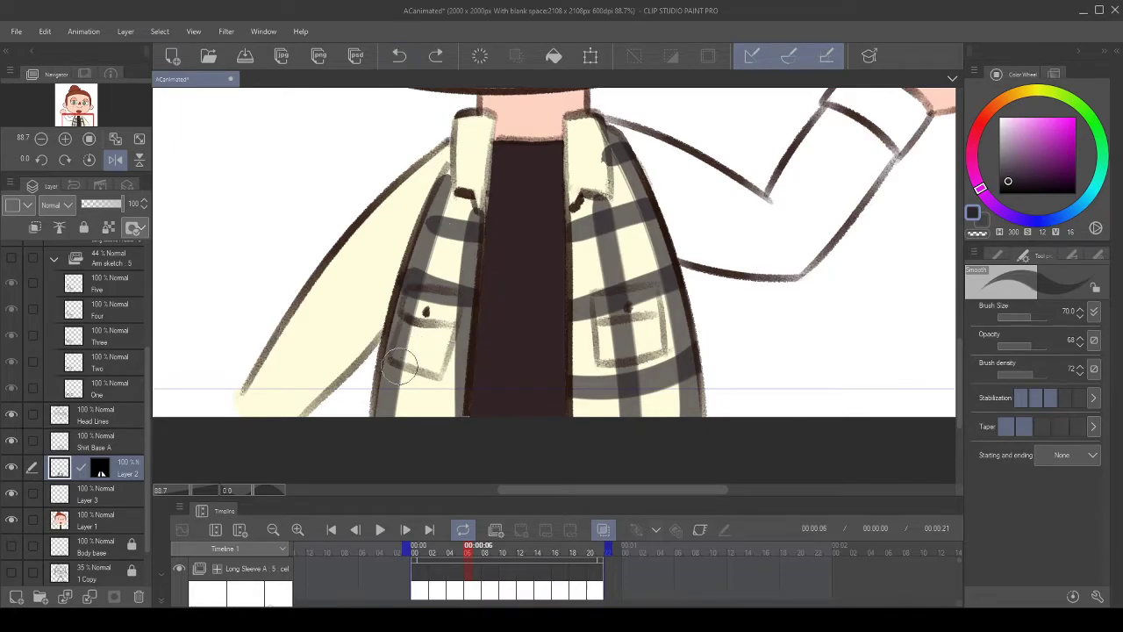
drag(401, 367, 533, 361)
scroll(500, 246, down, 5)
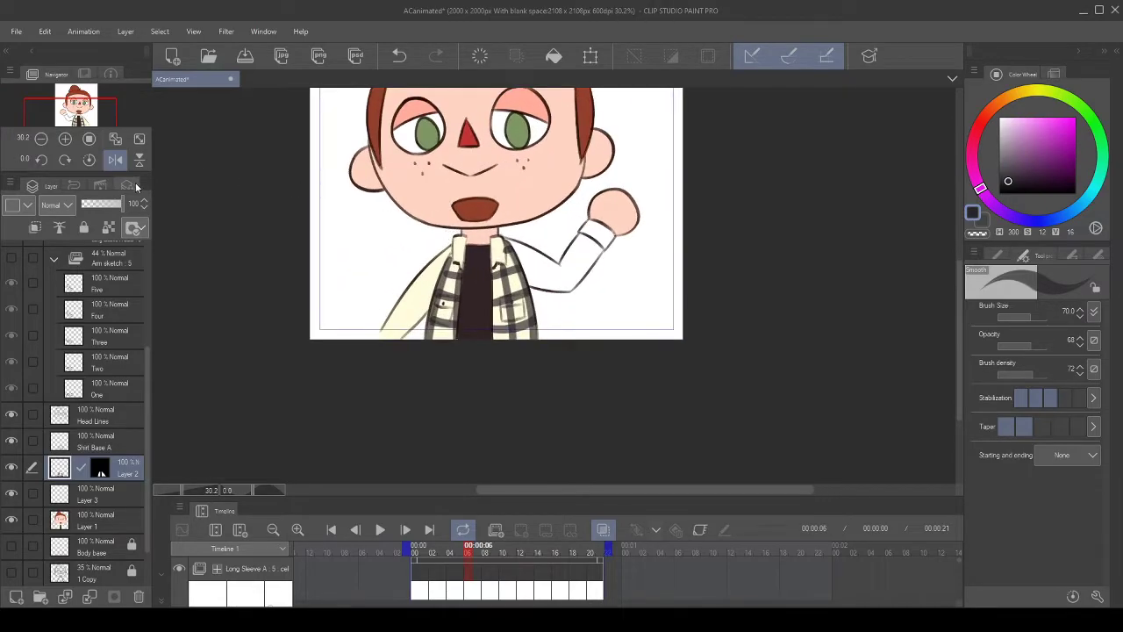
click(115, 159)
- Inspect the translucent dark plaid on both shirt panels, comparing it with and without the last band
scroll(668, 303, up, 1)
scroll(669, 302, up, 4)
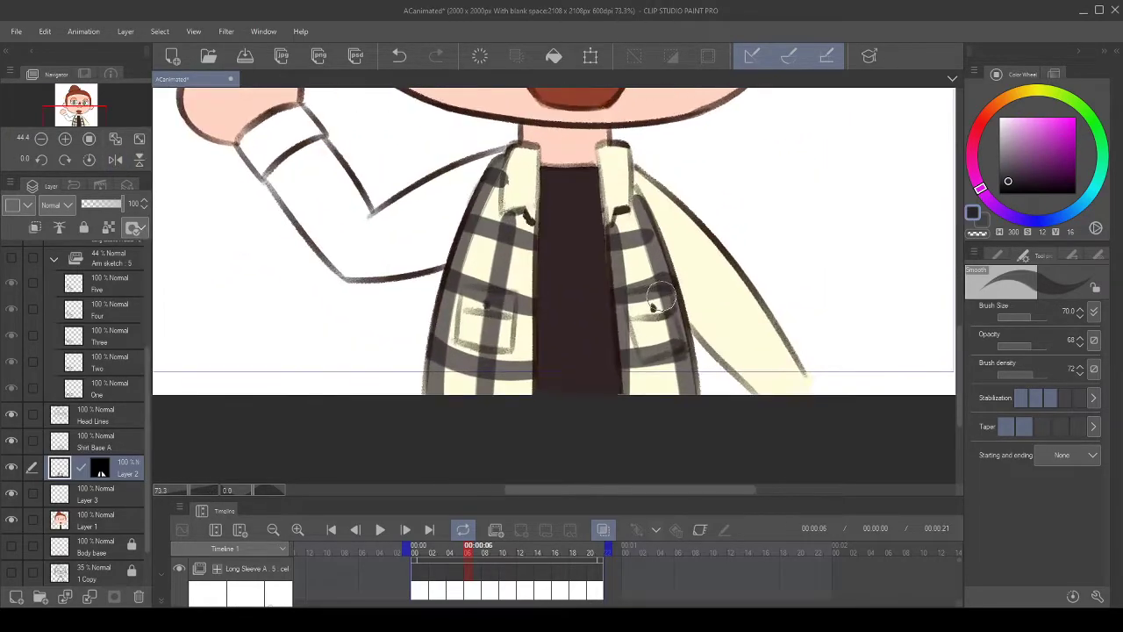
drag(646, 311, 632, 255)
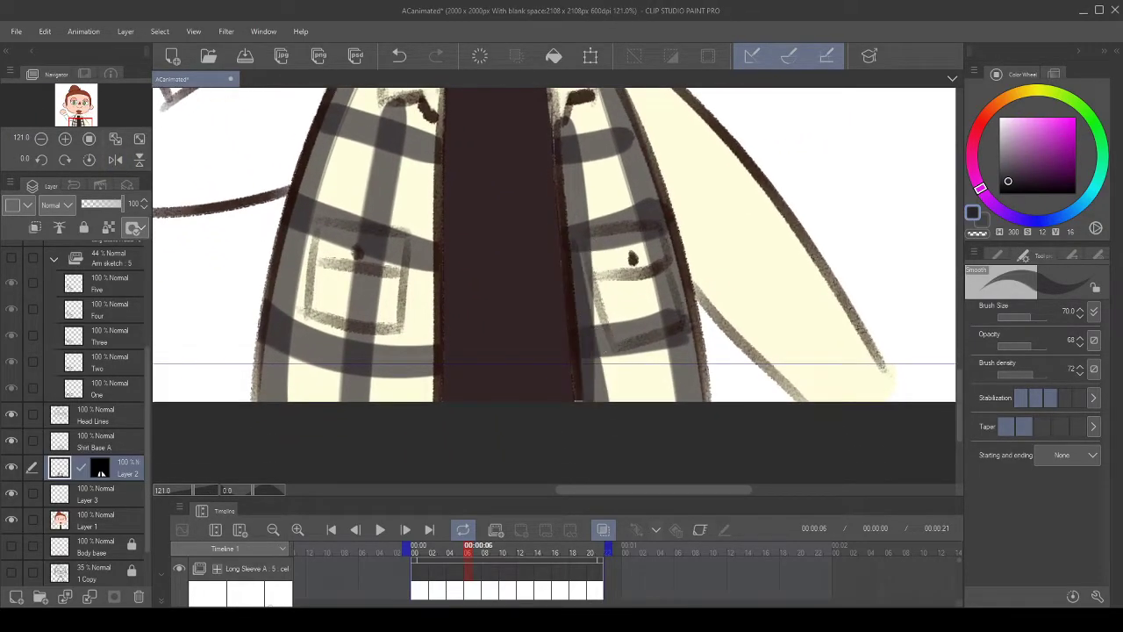
click(399, 61)
click(400, 60)
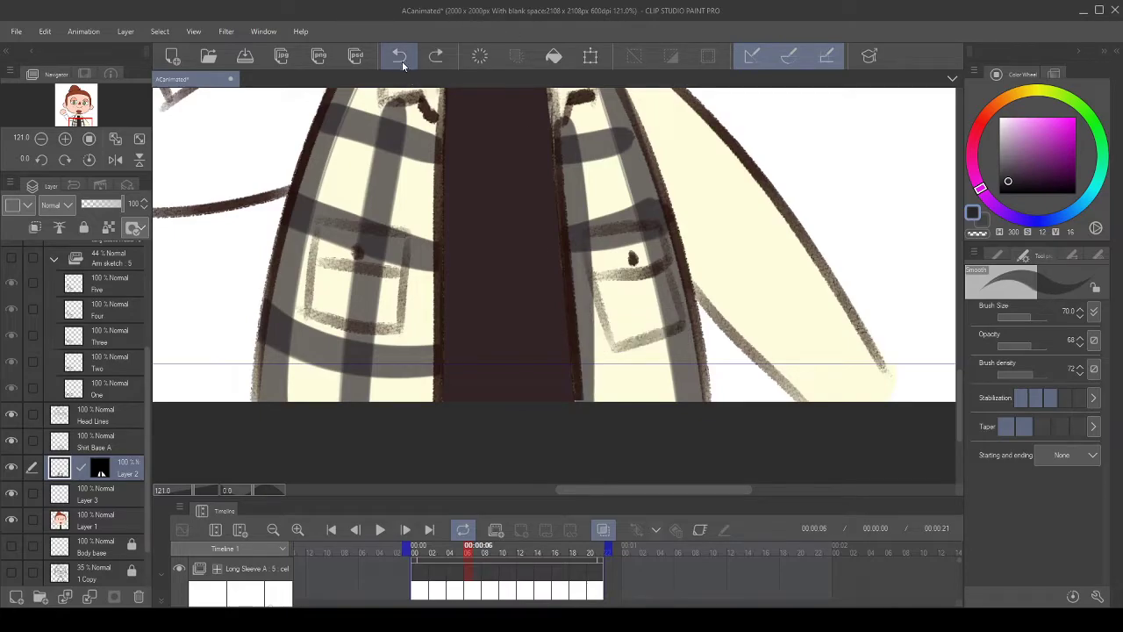
click(424, 58)
scroll(692, 244, down, 5)
scroll(692, 244, down, 2)
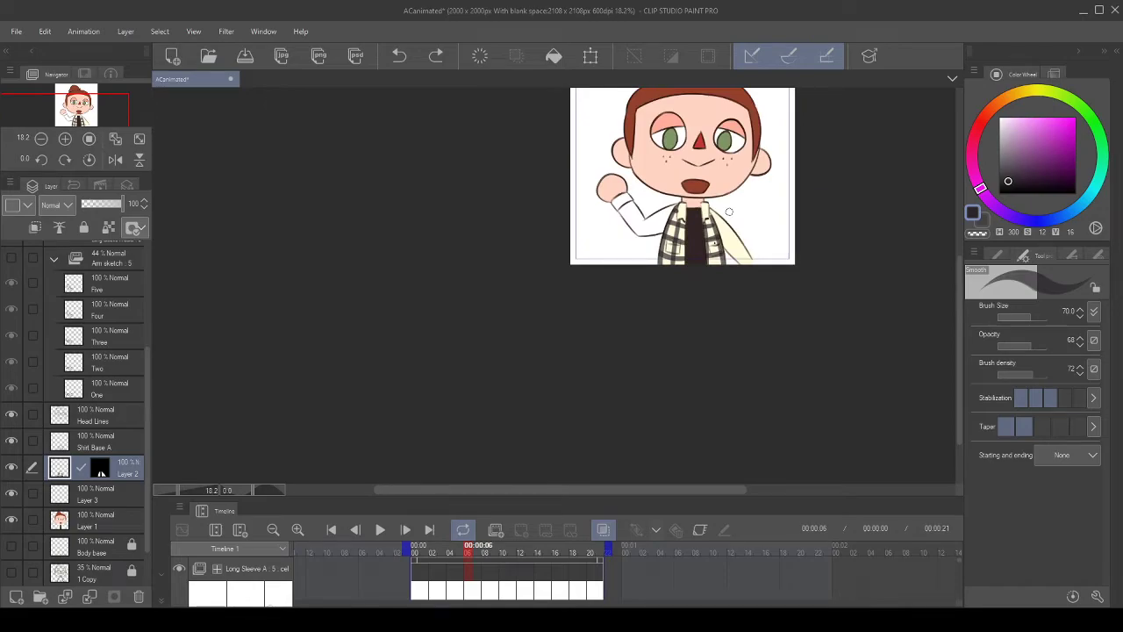
scroll(728, 211, up, 4)
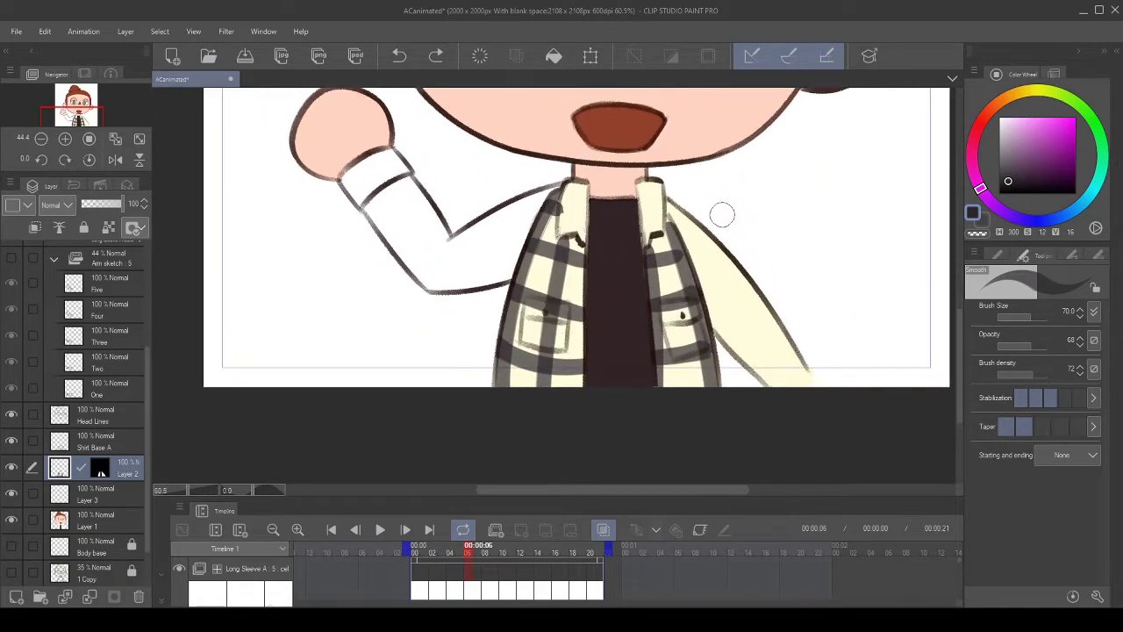
- Make Layer 3 active, set the colour to H 356, S 83, V 75 and load Layer 2's shirt mask as a selection
click(122, 494)
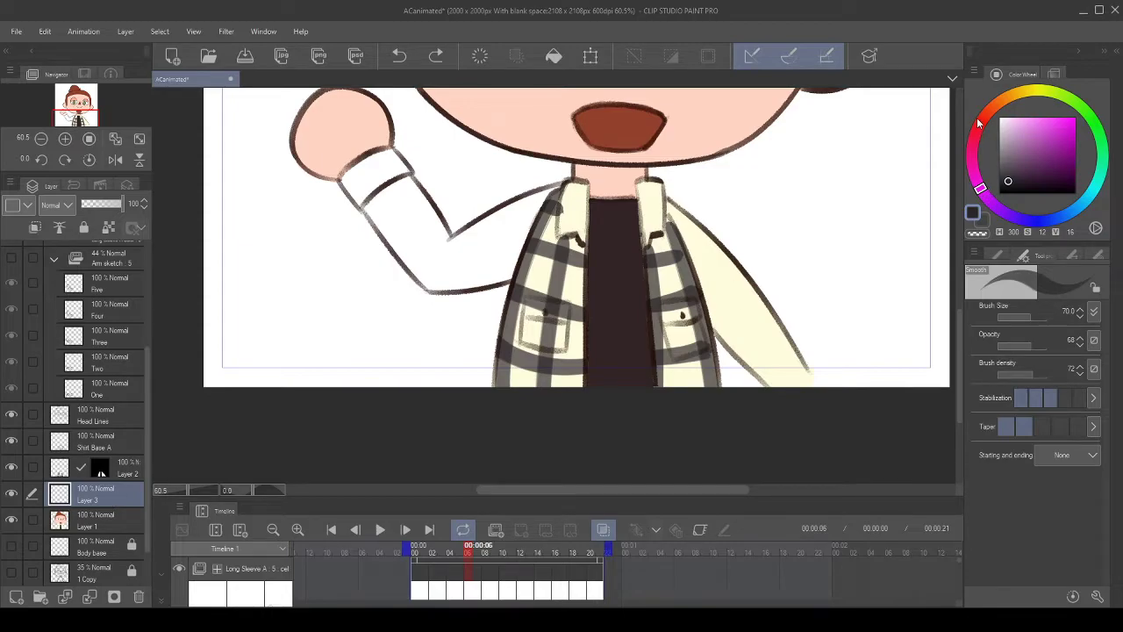
click(978, 123)
click(1061, 134)
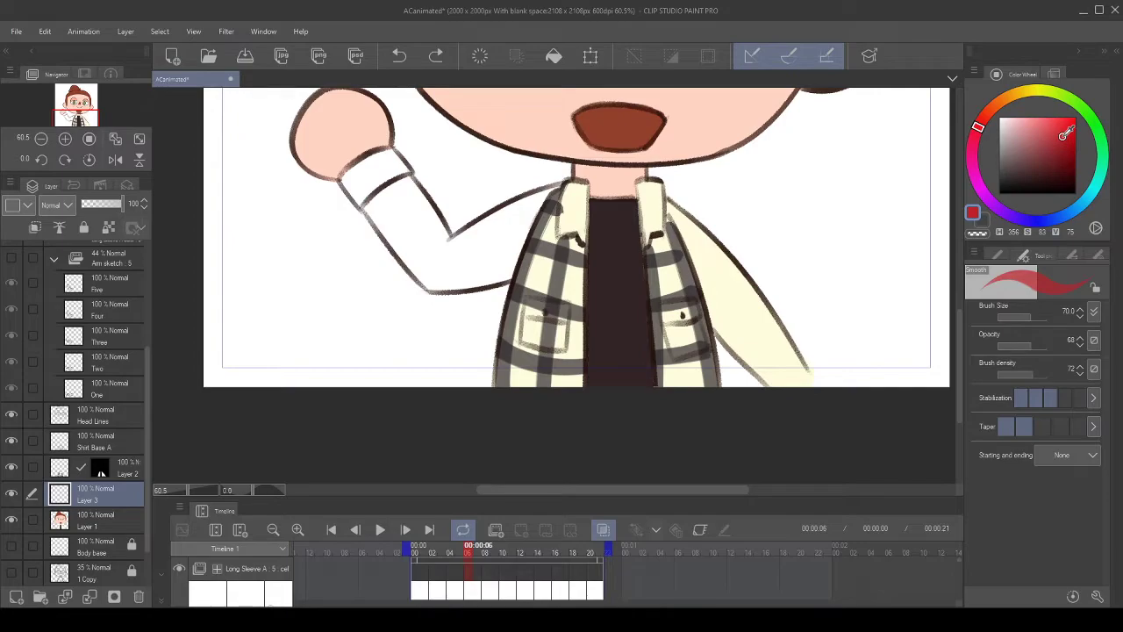
ctrl+click(102, 472)
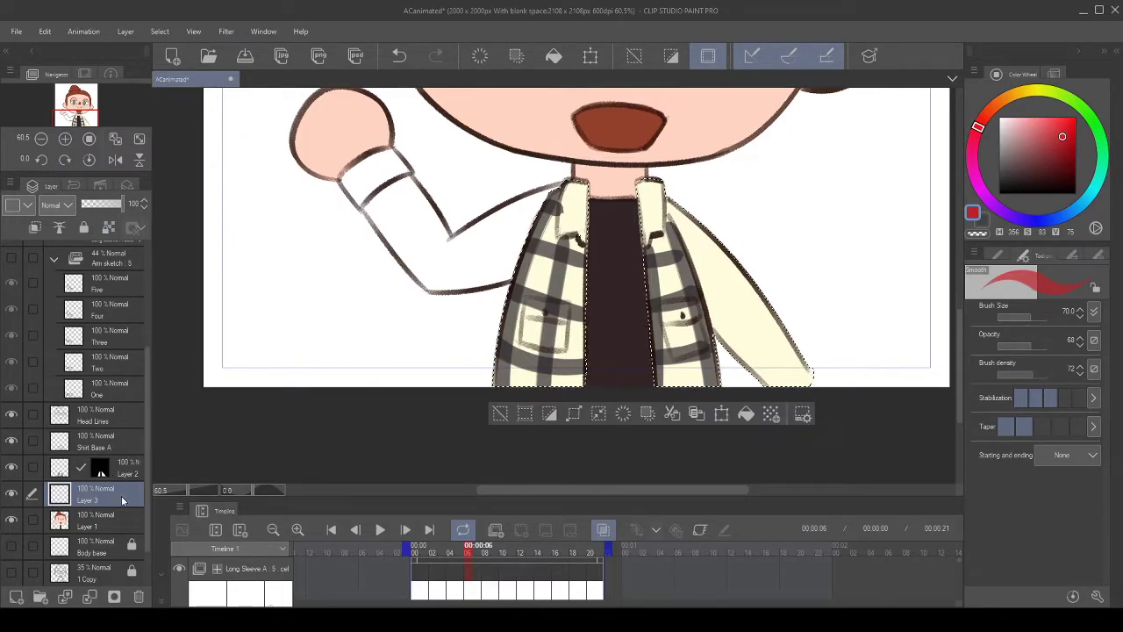
- Add a layer mask to Layer 3 from the shirt selection and make the layer's artwork active for painting
click(126, 31)
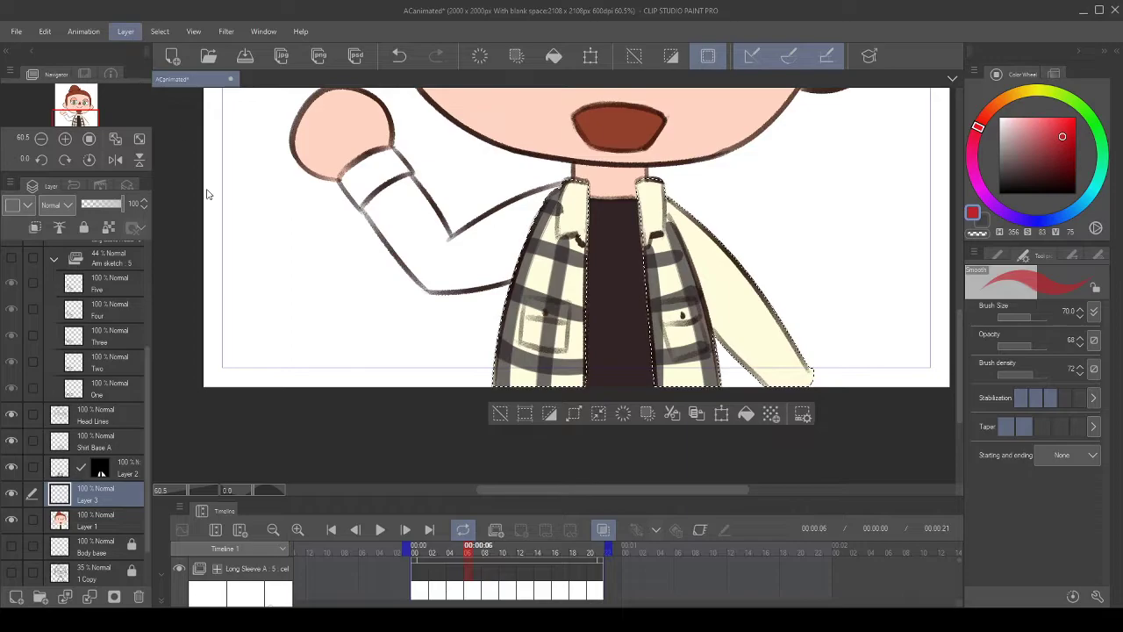
click(377, 222)
click(62, 497)
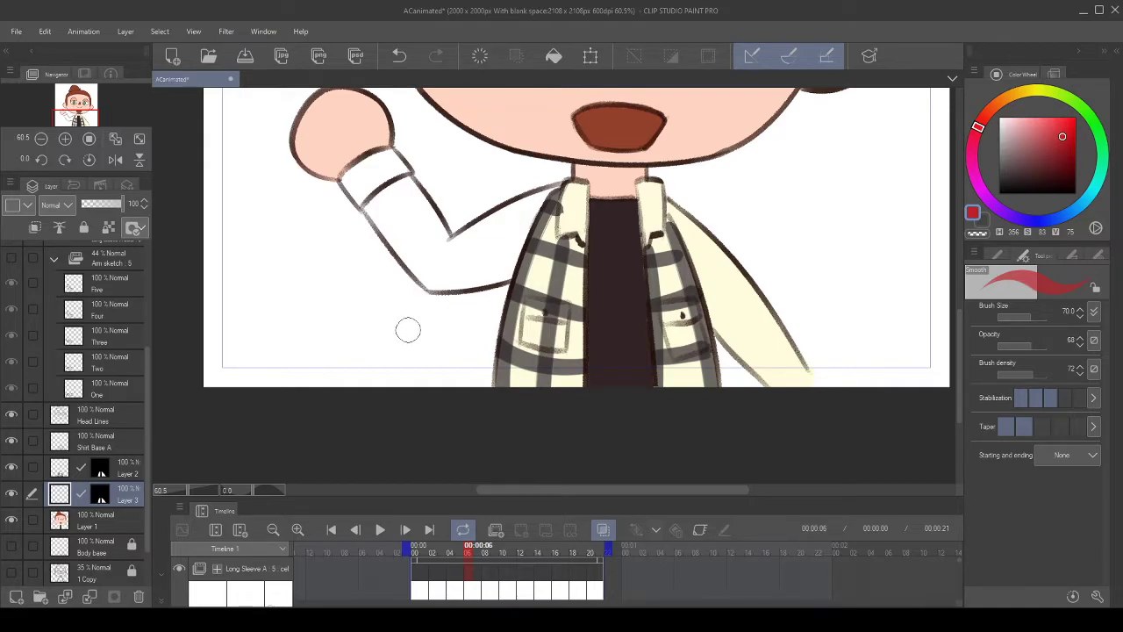
drag(559, 286, 554, 294)
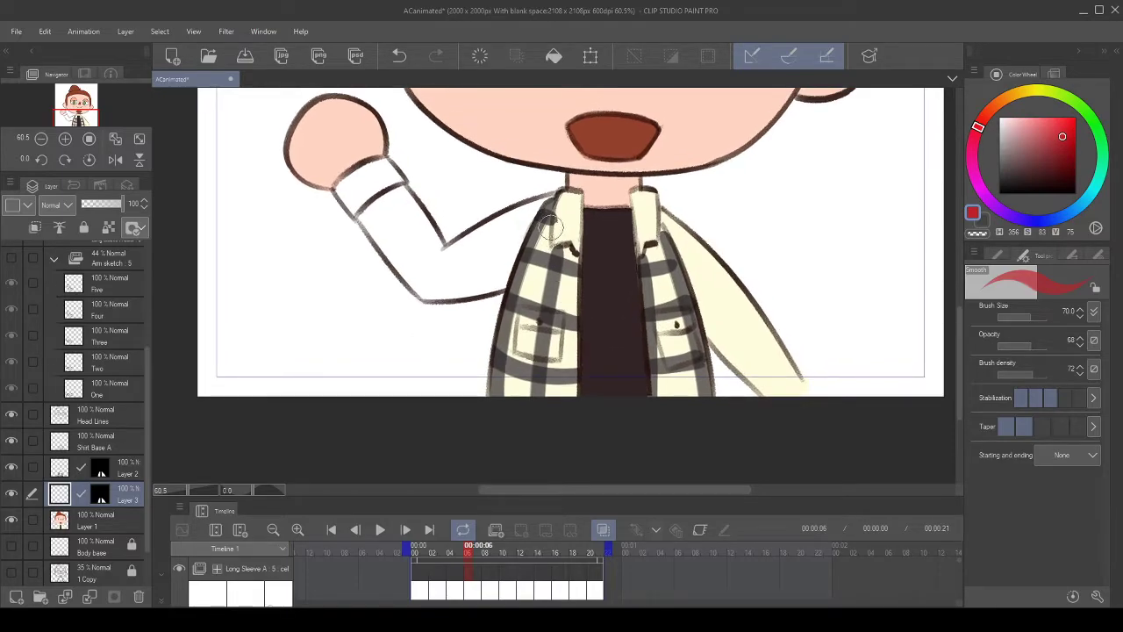
drag(557, 234, 527, 395)
click(399, 56)
mouse_move(549, 243)
mouse_down()
mouse_move(501, 447)
mouse_move(558, 197)
mouse_up()
click(400, 55)
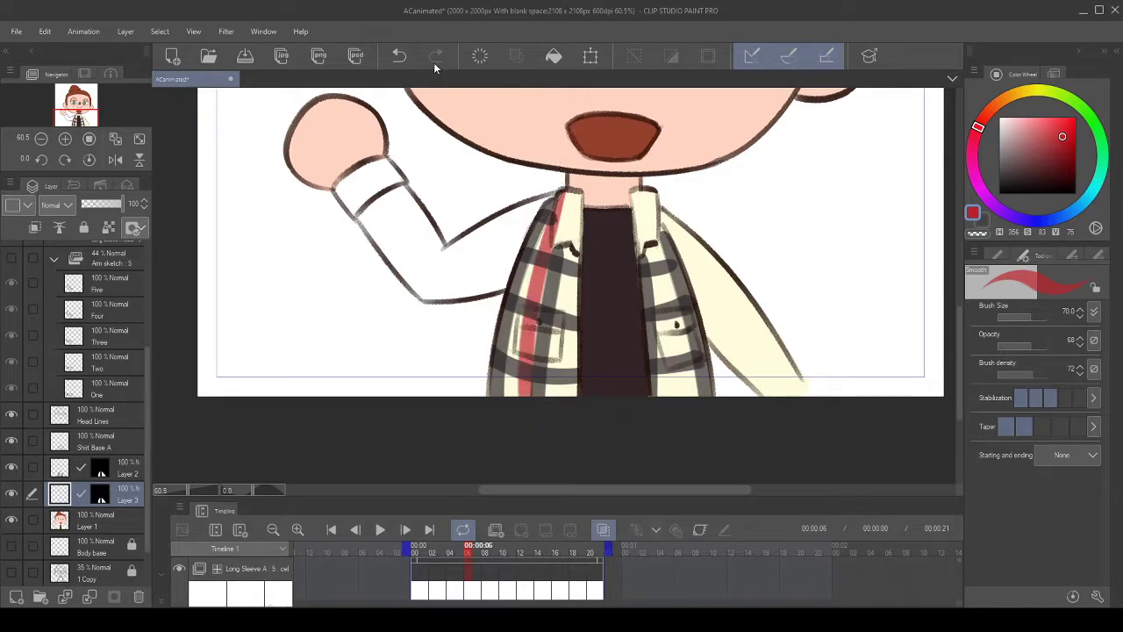
key(ctrl+z)
drag(581, 422, 594, 162)
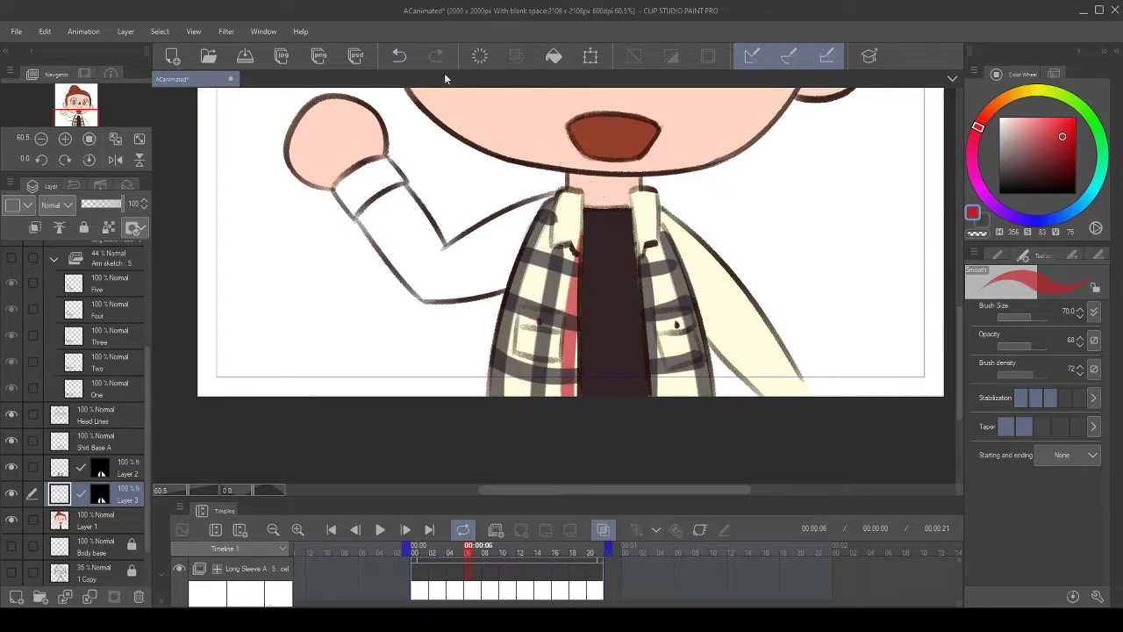
click(404, 62)
drag(580, 252, 588, 421)
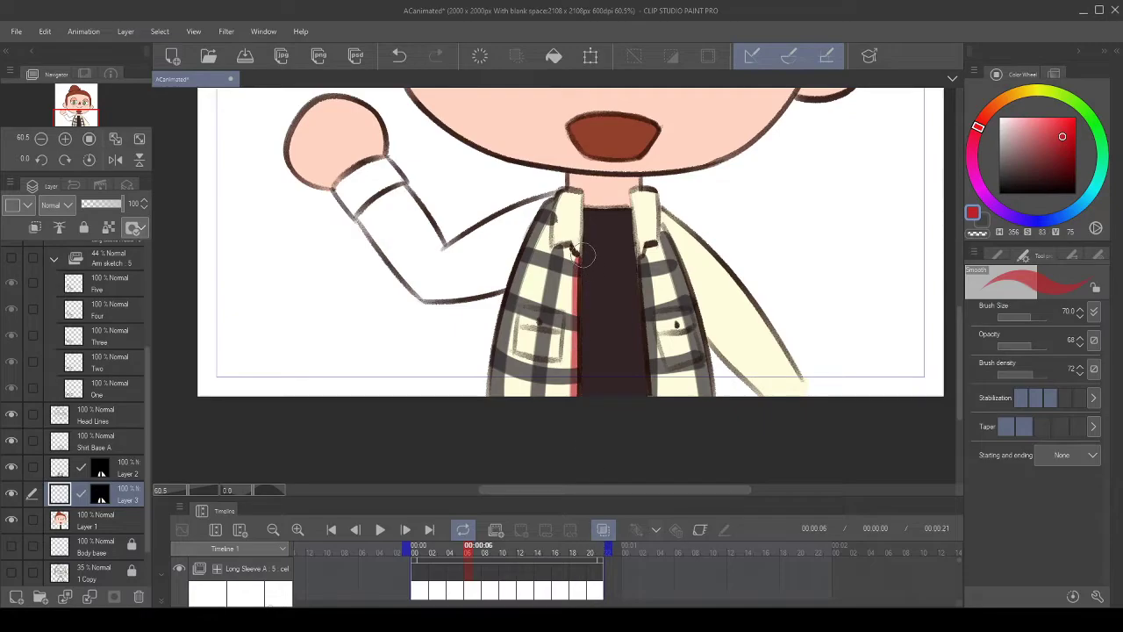
drag(577, 283, 550, 494)
click(401, 60)
click(399, 55)
drag(579, 250, 574, 397)
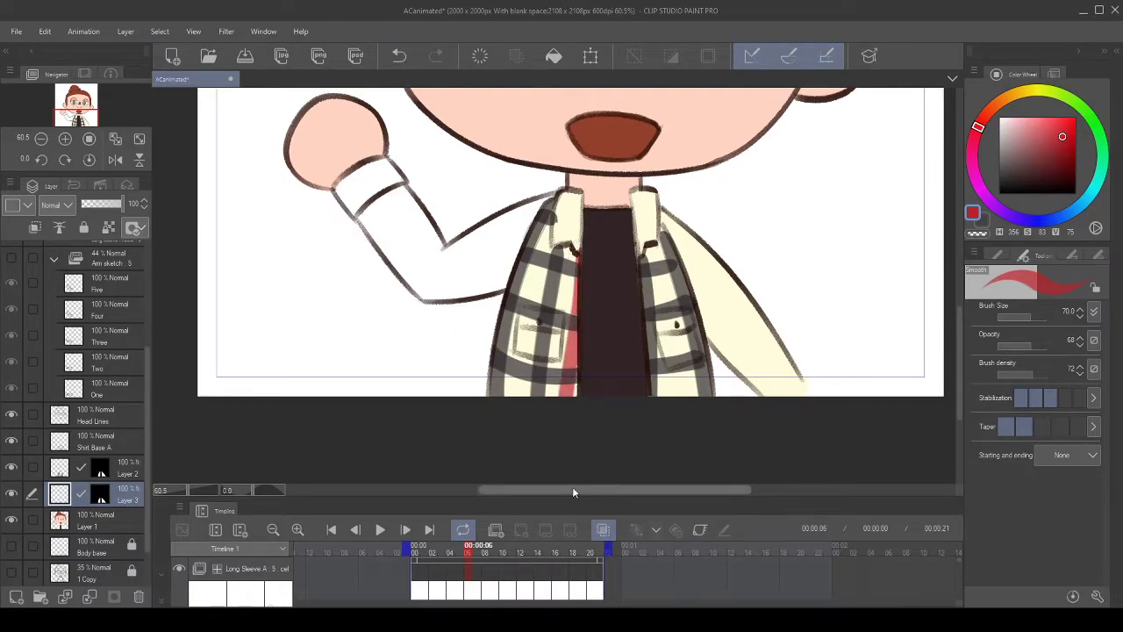
click(399, 56)
- Paint a translucent red vertical stripe along the left shirt panel's inner edge, from below the collar to the hem
scroll(446, 314, up, 2)
drag(739, 402, 587, 313)
drag(510, 136, 513, 369)
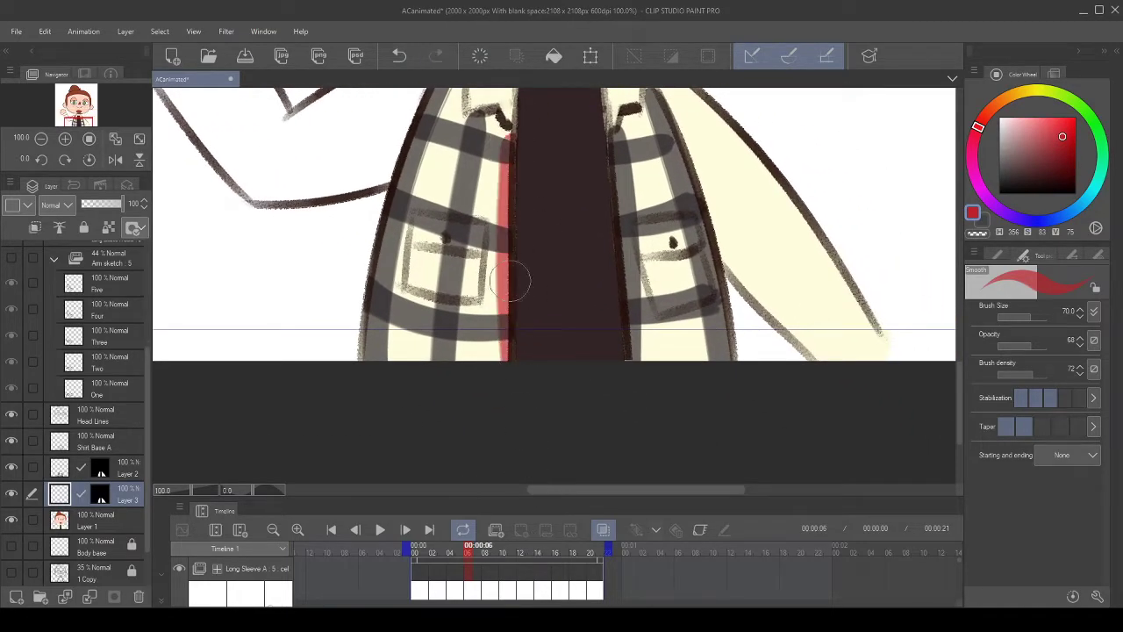
click(400, 55)
drag(516, 123, 505, 580)
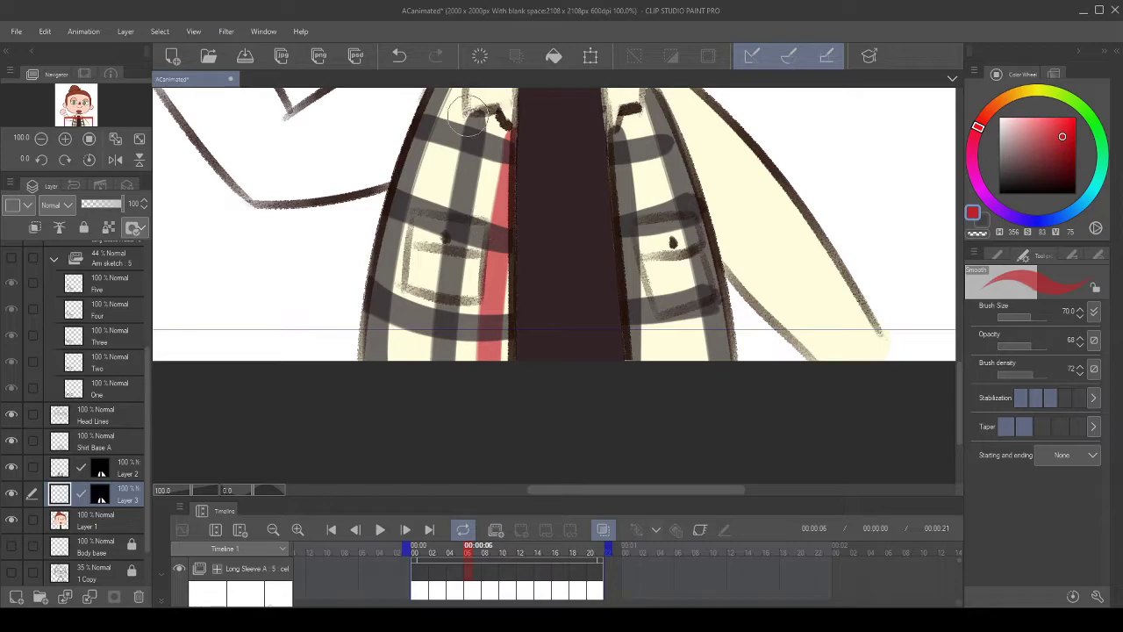
drag(520, 236, 523, 465)
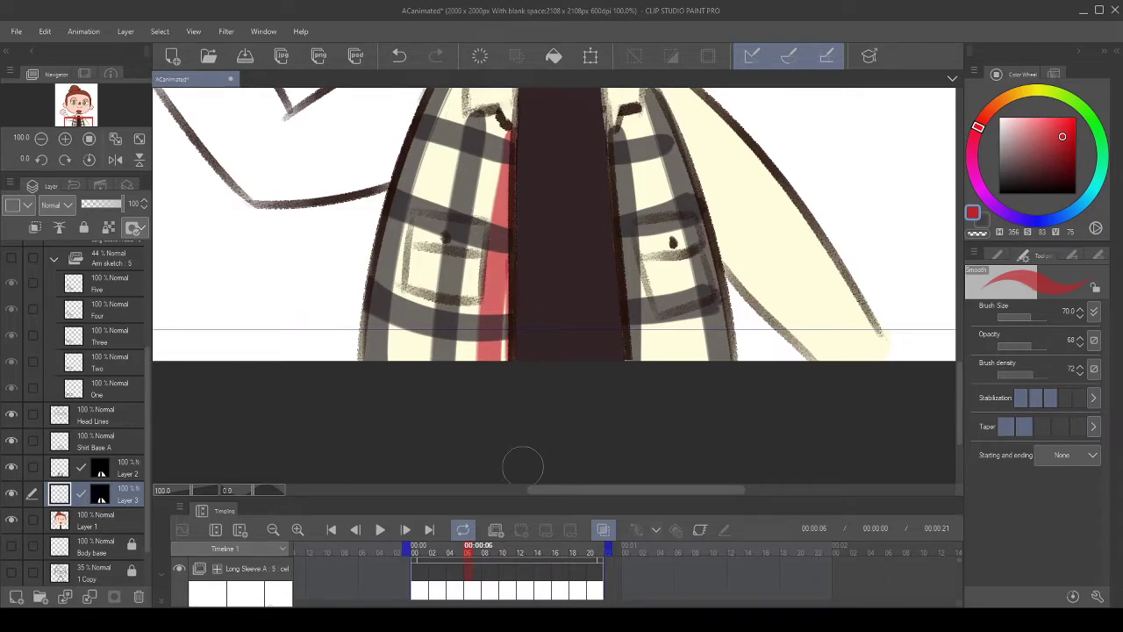
click(399, 56)
drag(514, 121, 515, 406)
mouse_move(492, 103)
mouse_down()
mouse_move(519, 220)
mouse_move(523, 465)
mouse_up()
click(399, 55)
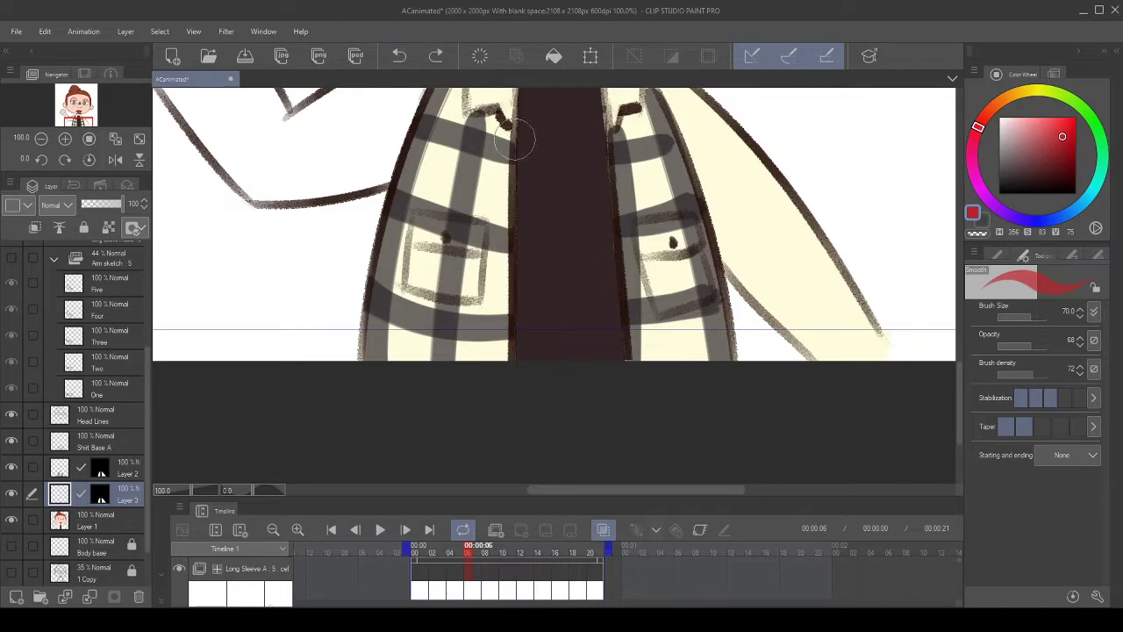
drag(502, 118, 508, 524)
mouse_move(528, 250)
mouse_down()
mouse_move(537, 291)
mouse_move(504, 234)
mouse_up()
drag(475, 141, 454, 584)
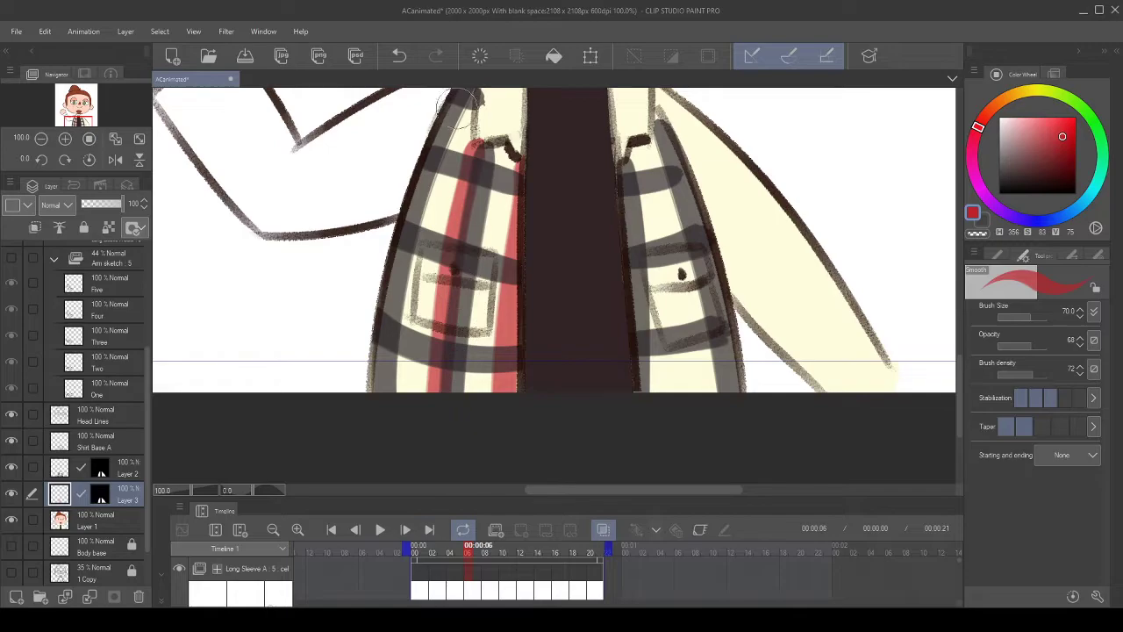
click(400, 55)
mouse_move(487, 95)
mouse_down()
mouse_move(434, 413)
mouse_move(491, 86)
mouse_up()
click(399, 55)
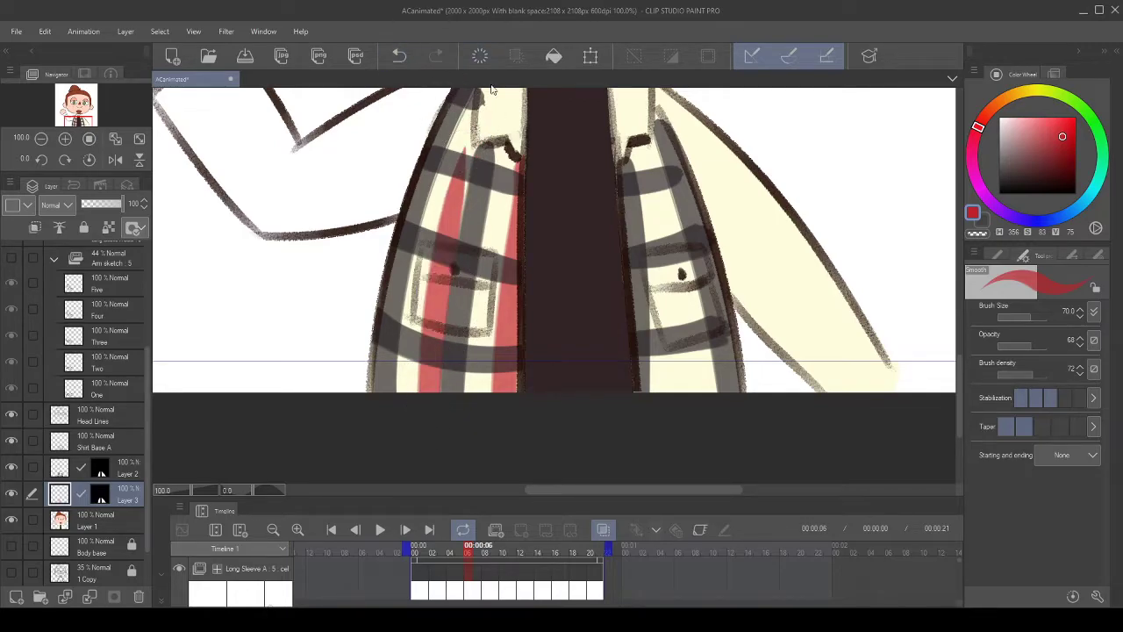
click(400, 55)
drag(431, 408, 484, 115)
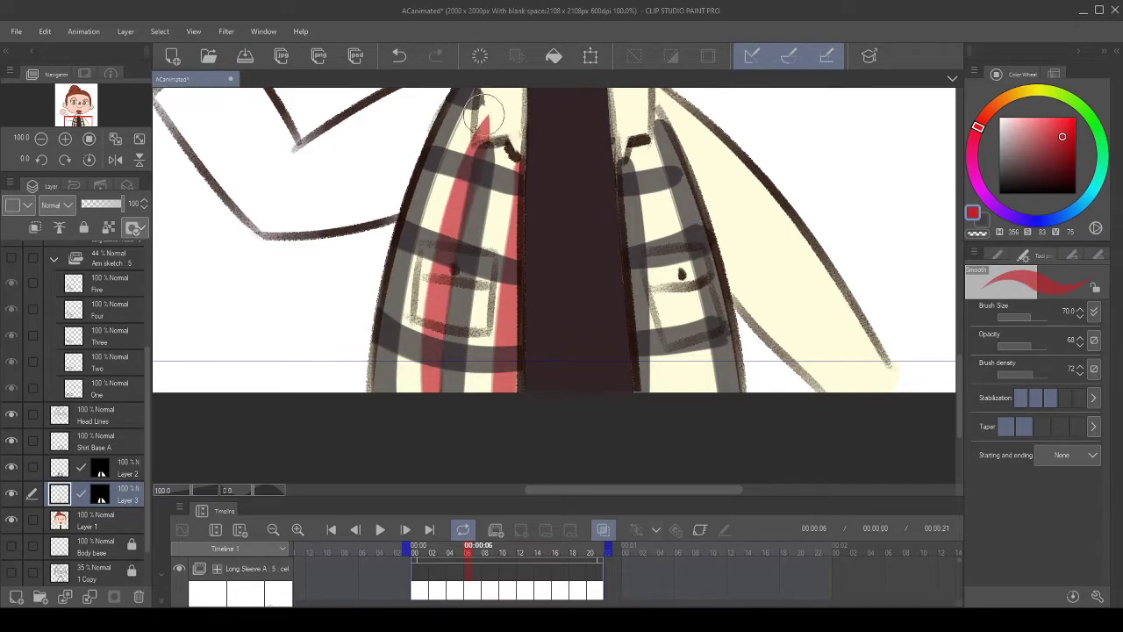
click(400, 55)
drag(431, 409, 482, 98)
click(399, 55)
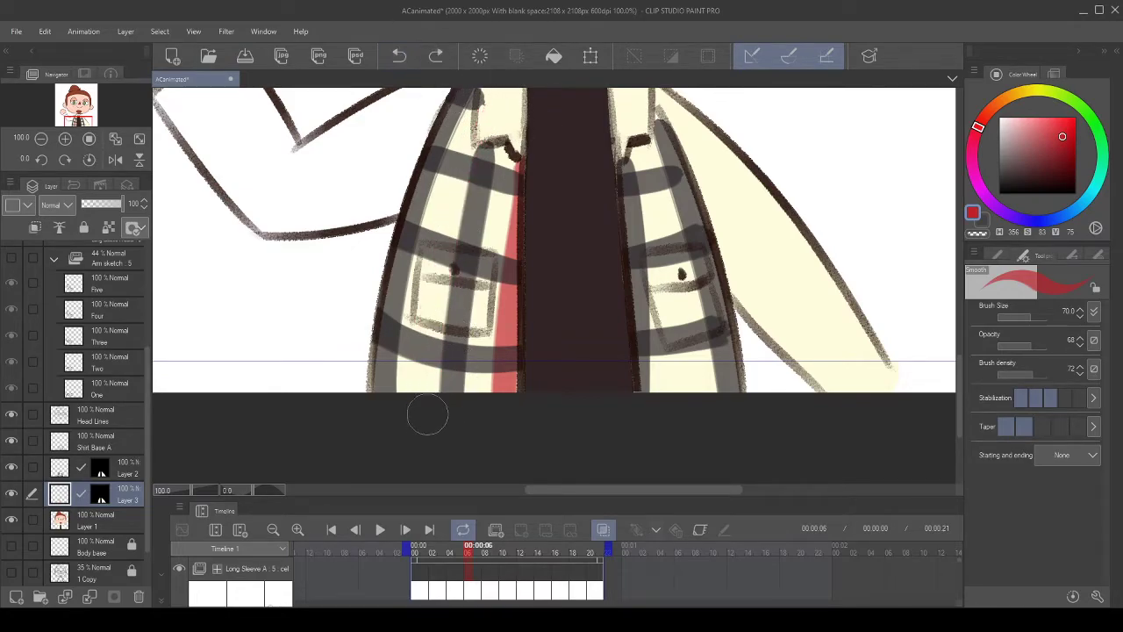
- Paint a translucent red vertical stripe on the left shirt panel along the outer side of its central dark stripe
mouse_move(428, 412)
mouse_down()
mouse_move(462, 170)
mouse_move(496, 88)
mouse_up()
click(399, 56)
drag(427, 399, 499, 84)
click(400, 55)
mouse_move(426, 417)
mouse_down()
mouse_move(485, 116)
mouse_move(500, 85)
mouse_up()
drag(542, 166, 517, 207)
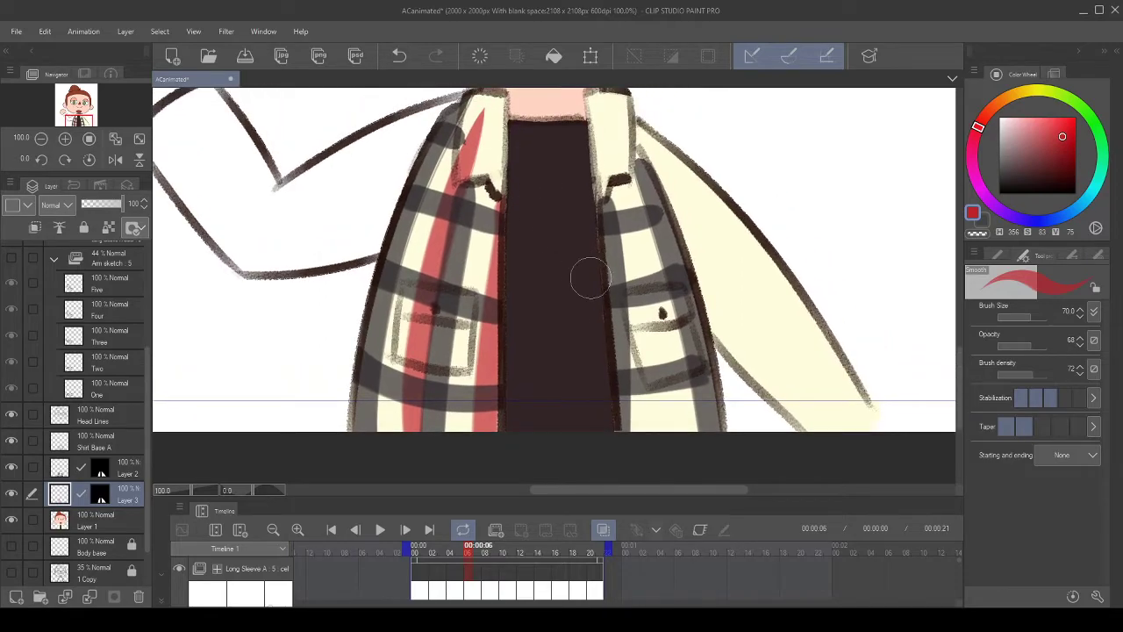
- Erase the red spilling onto the left collar and trim the red stripe's edge beside the central dark stripe
drag(489, 123, 472, 132)
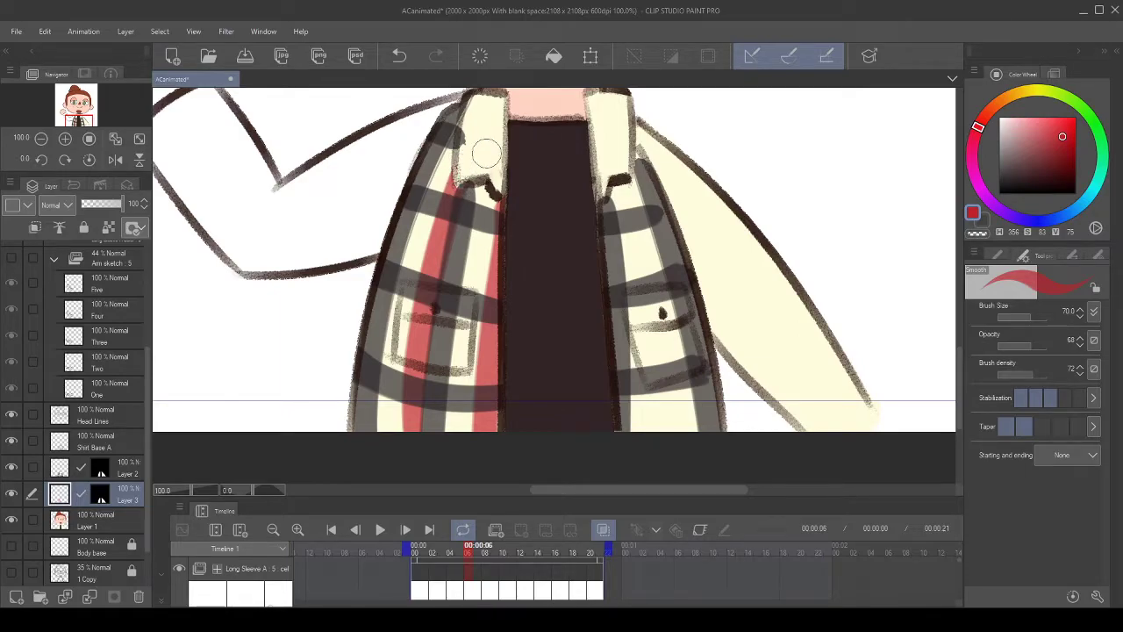
drag(462, 202, 455, 265)
click(399, 55)
drag(461, 200, 450, 297)
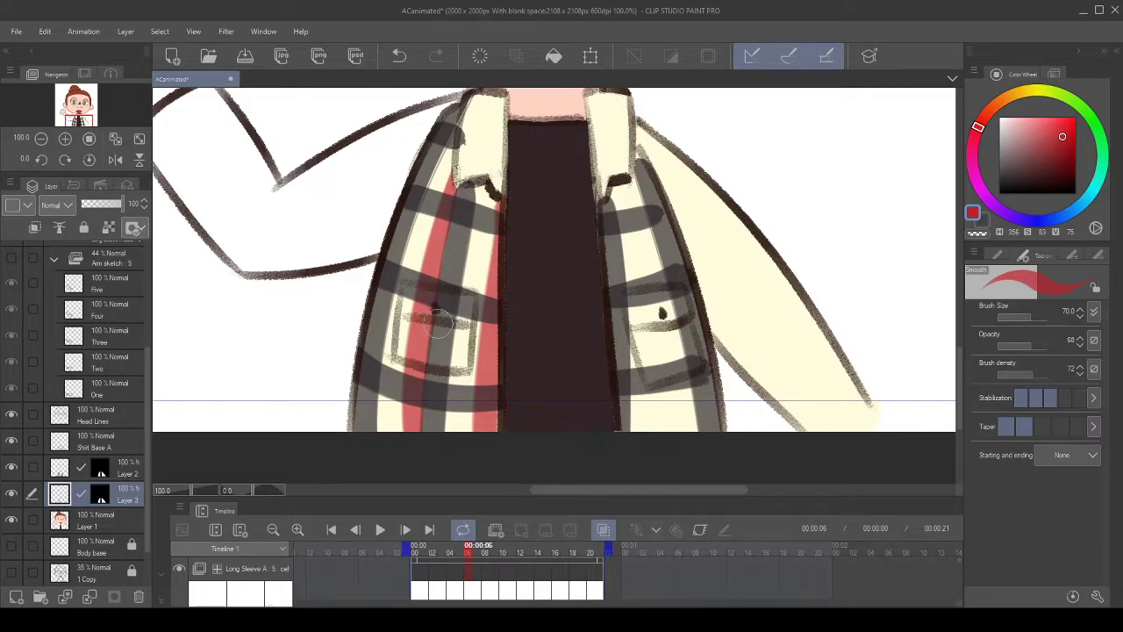
drag(488, 259, 469, 268)
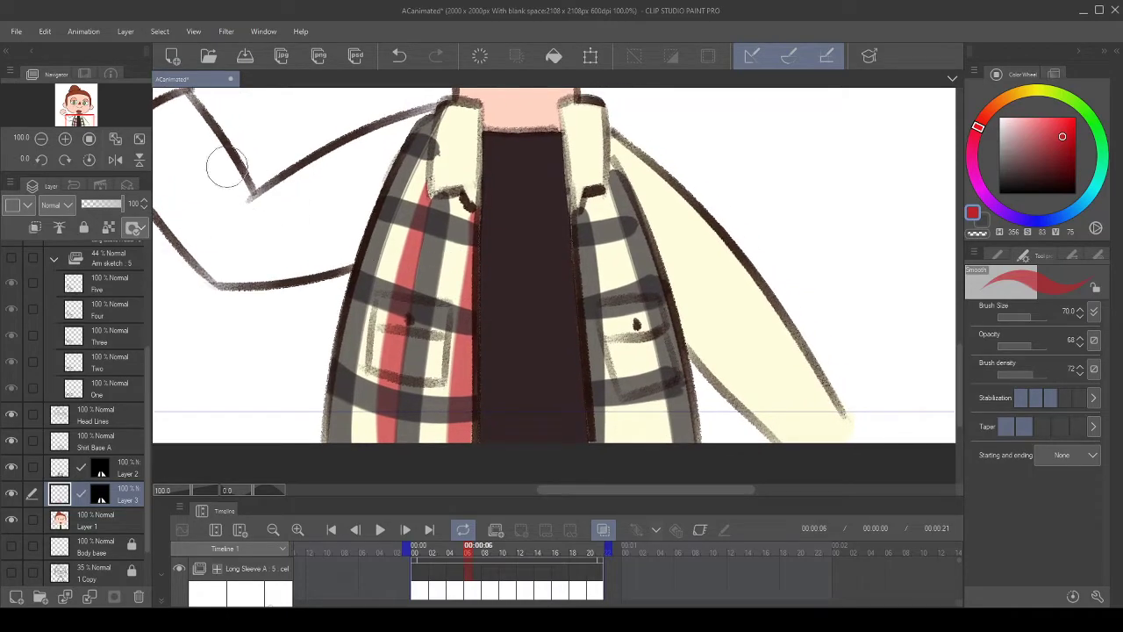
- Paint two translucent red horizontal bands across the left shirt panel, one just above each of the two lower dark bands
click(65, 160)
click(64, 159)
click(64, 160)
click(64, 160)
click(64, 160)
click(63, 161)
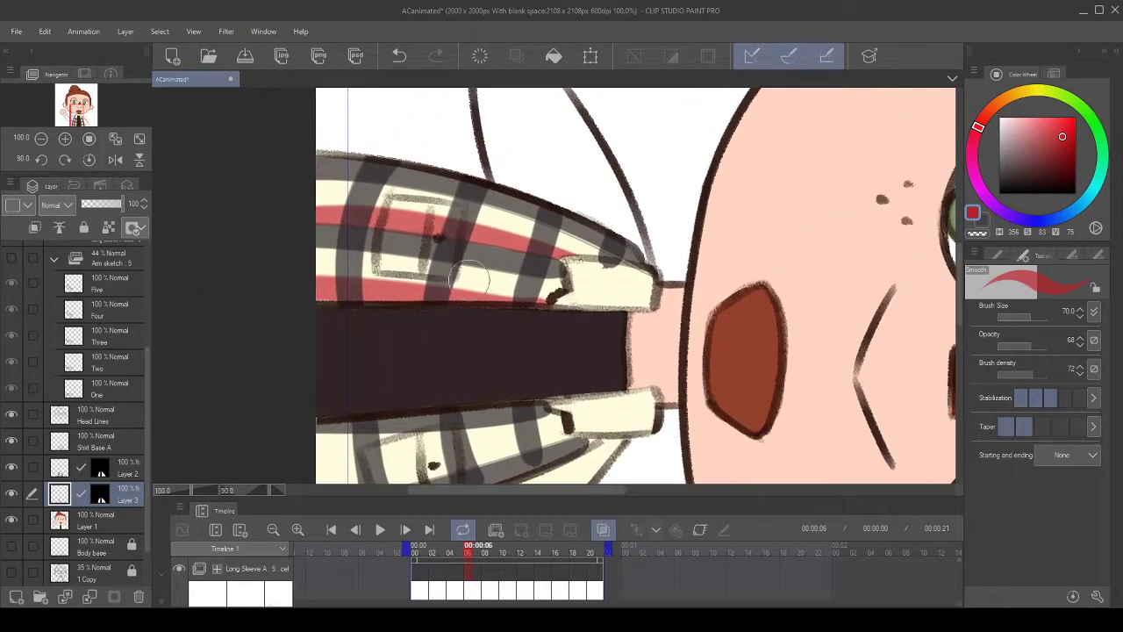
key(ctrl+z)
key(ctrl+y)
drag(521, 194, 492, 197)
key(ctrl+z)
key(ctrl+y)
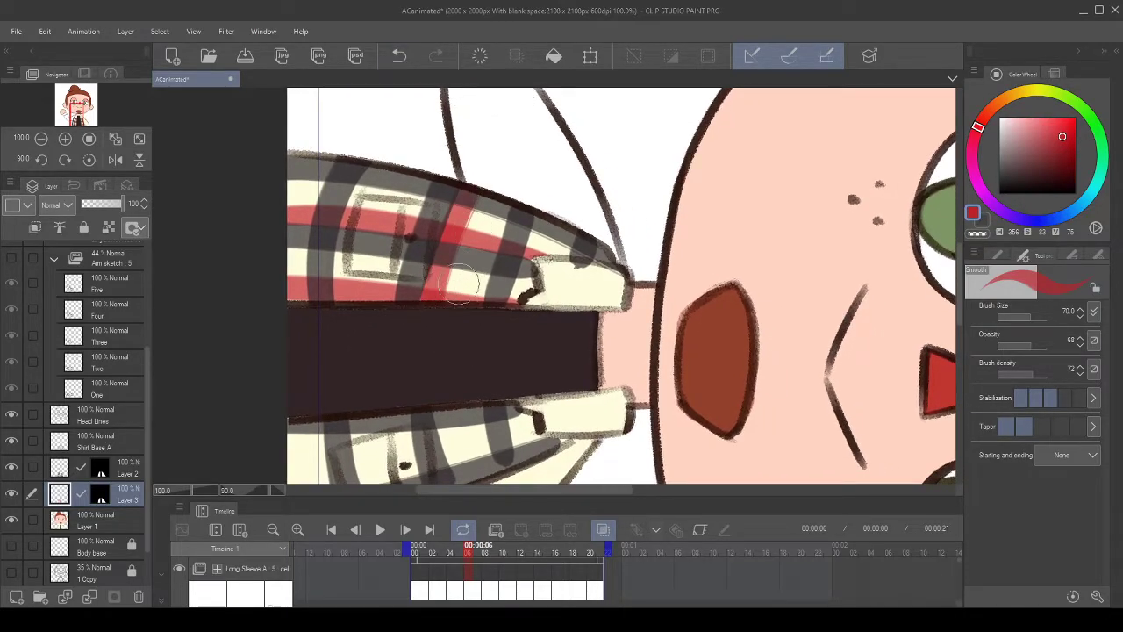
click(399, 56)
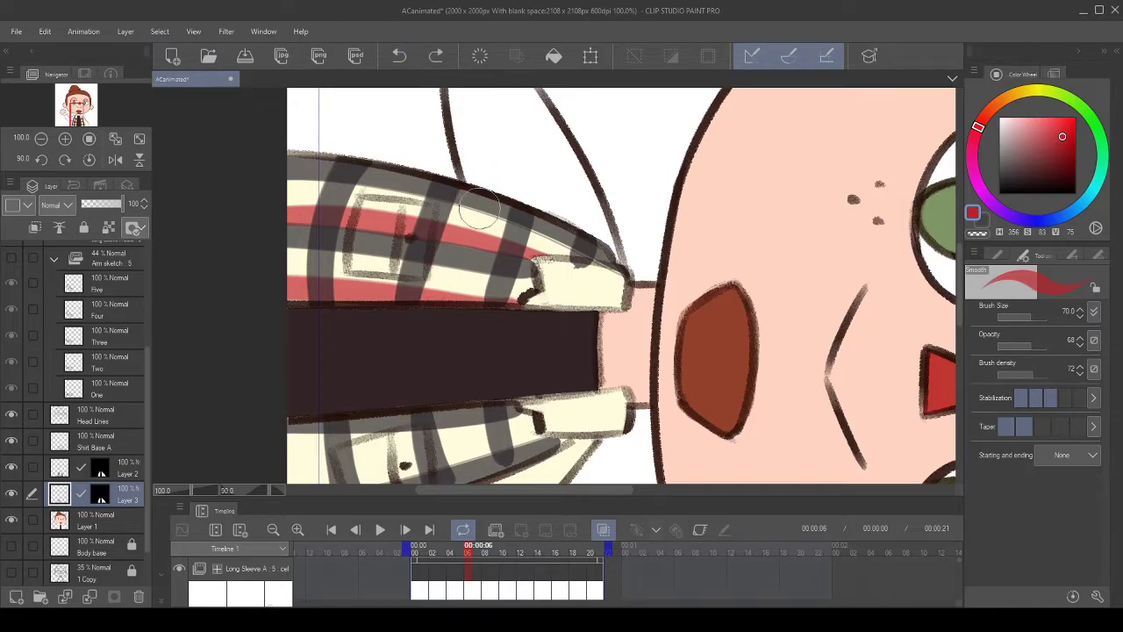
key(ctrl+y)
drag(416, 254, 414, 249)
drag(367, 296, 380, 167)
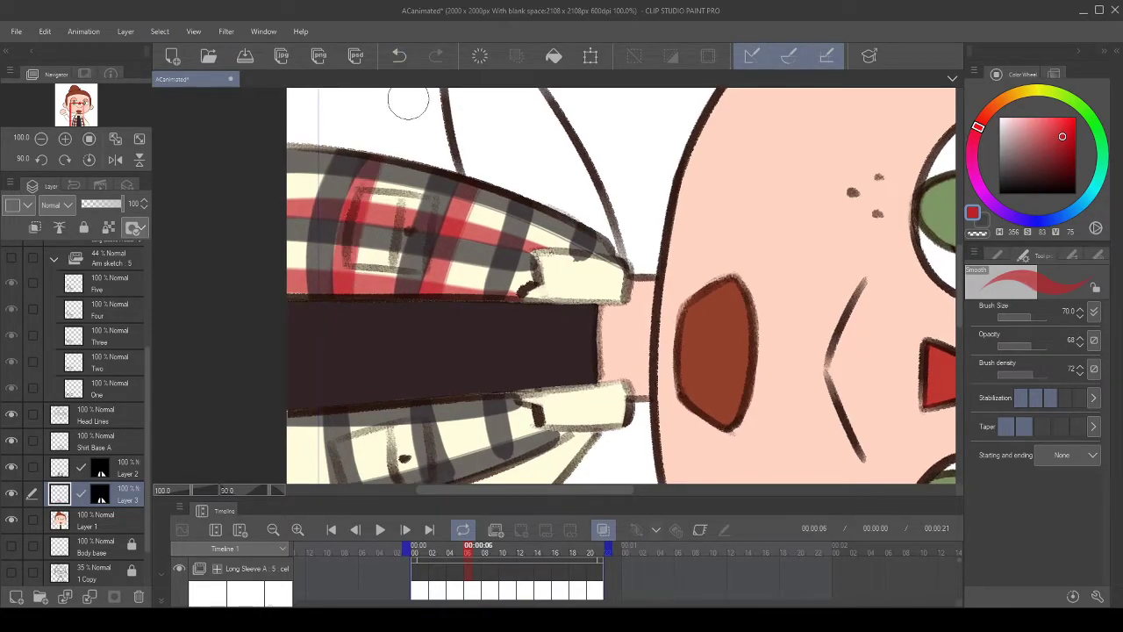
drag(333, 222, 342, 223)
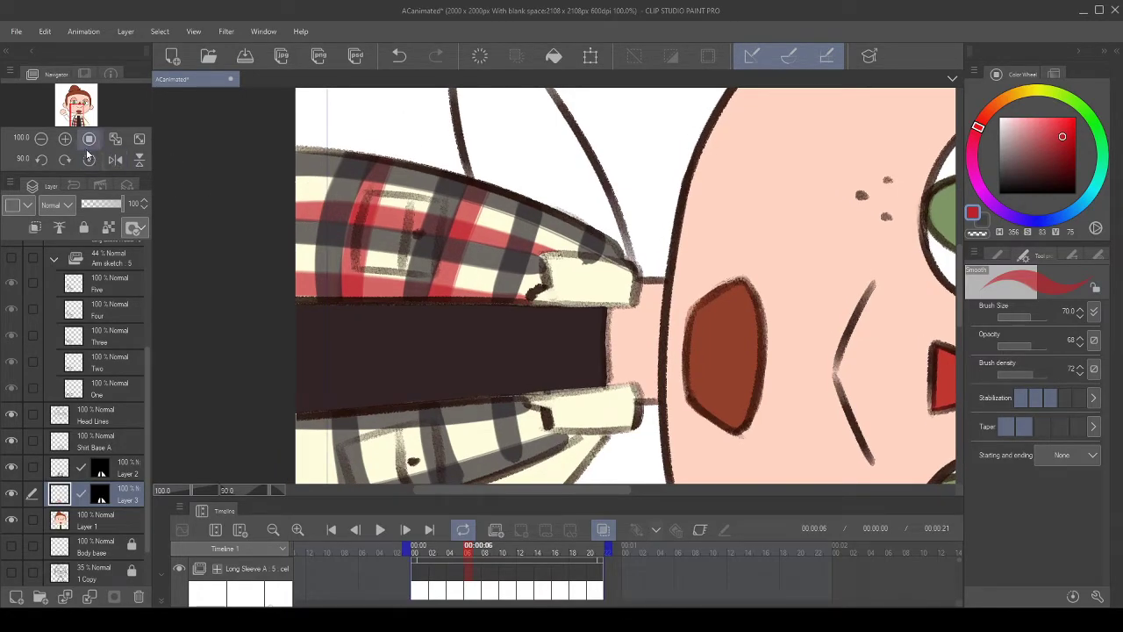
click(88, 160)
key(ctrl+minus)
scroll(481, 226, down, 5)
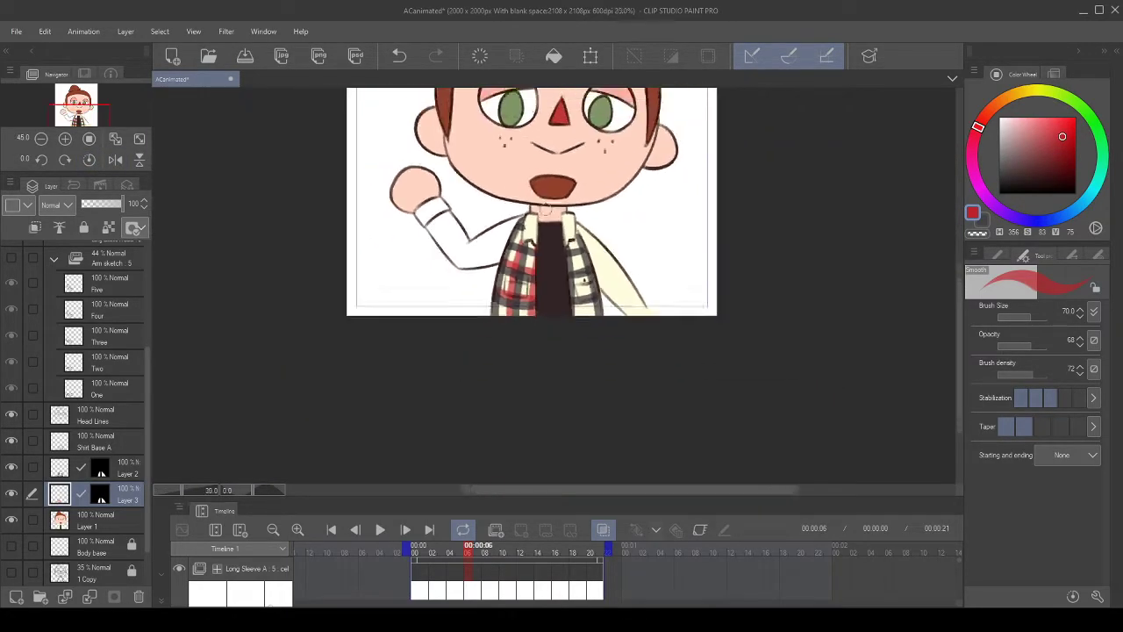
scroll(611, 193, up, 1)
scroll(588, 218, up, 5)
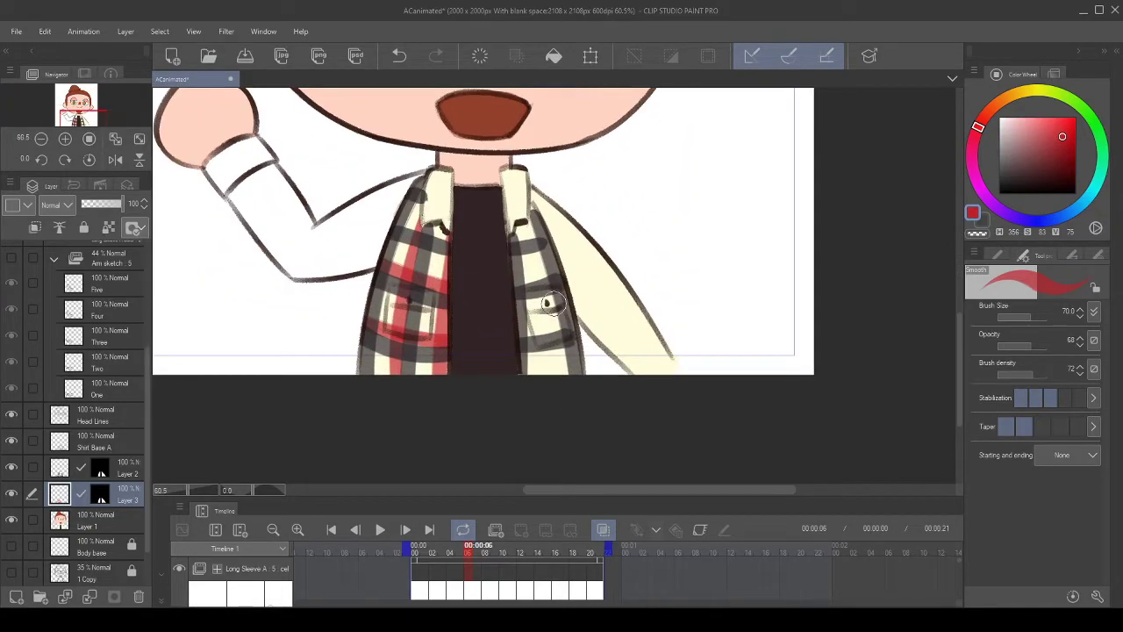
scroll(545, 303, up, 2)
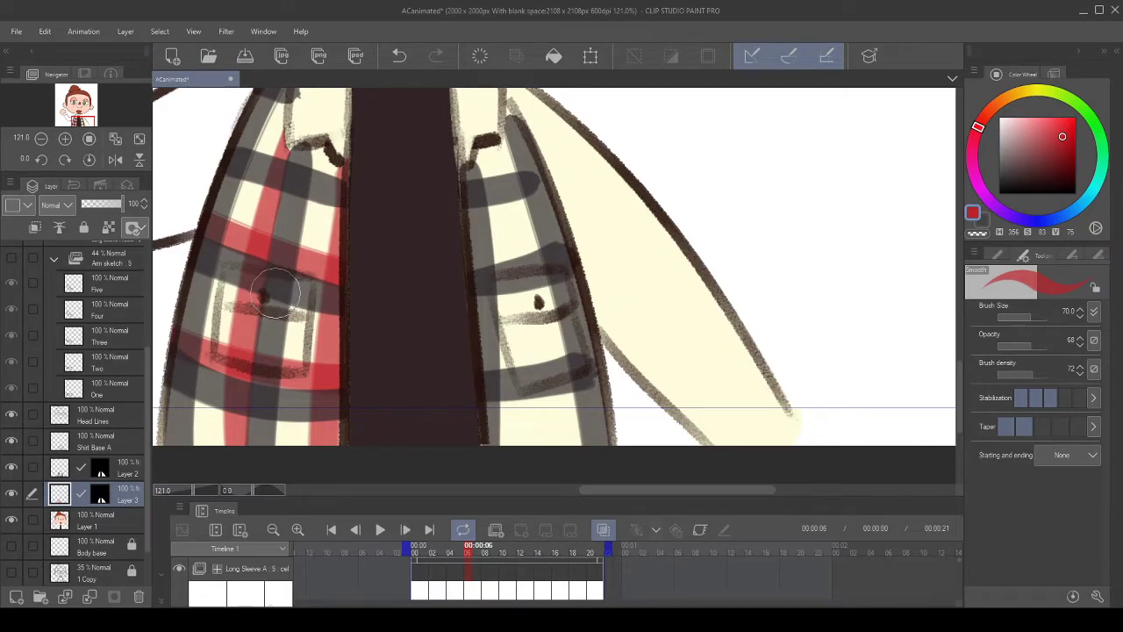
drag(584, 322, 538, 245)
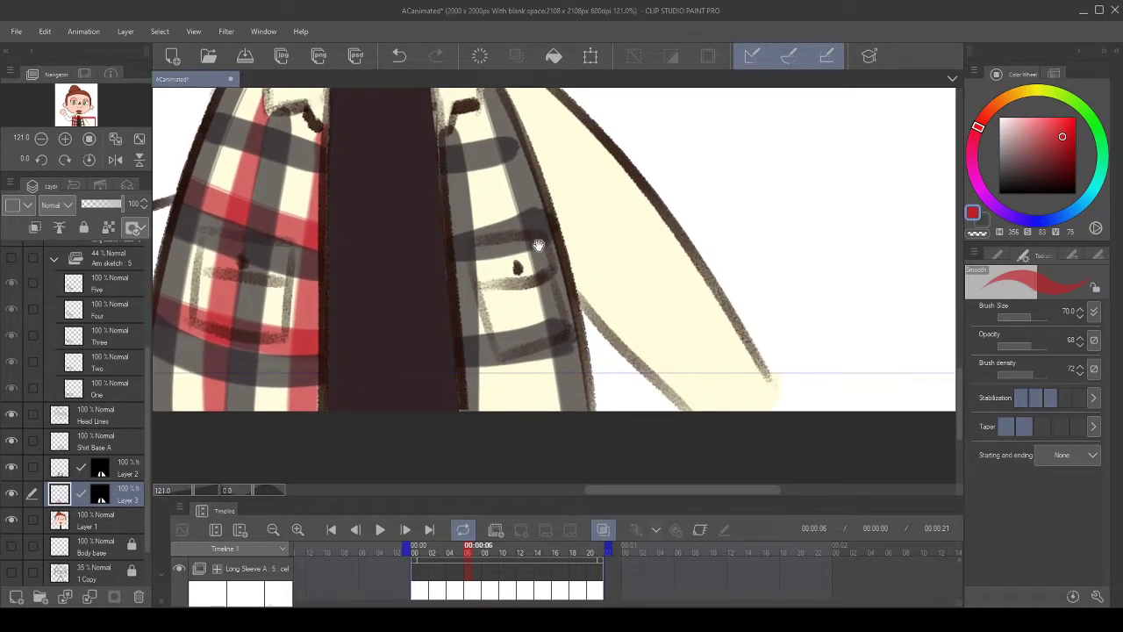
click(62, 162)
mouse_move(631, 170)
mouse_down()
mouse_move(459, 241)
mouse_move(490, 248)
mouse_up()
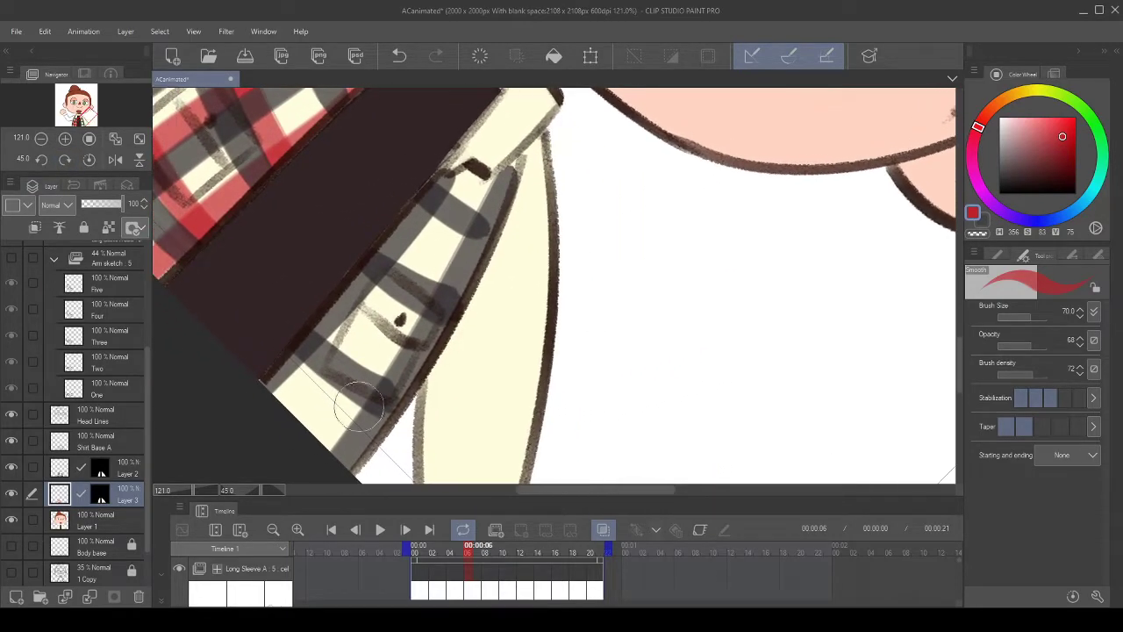
drag(313, 451, 532, 138)
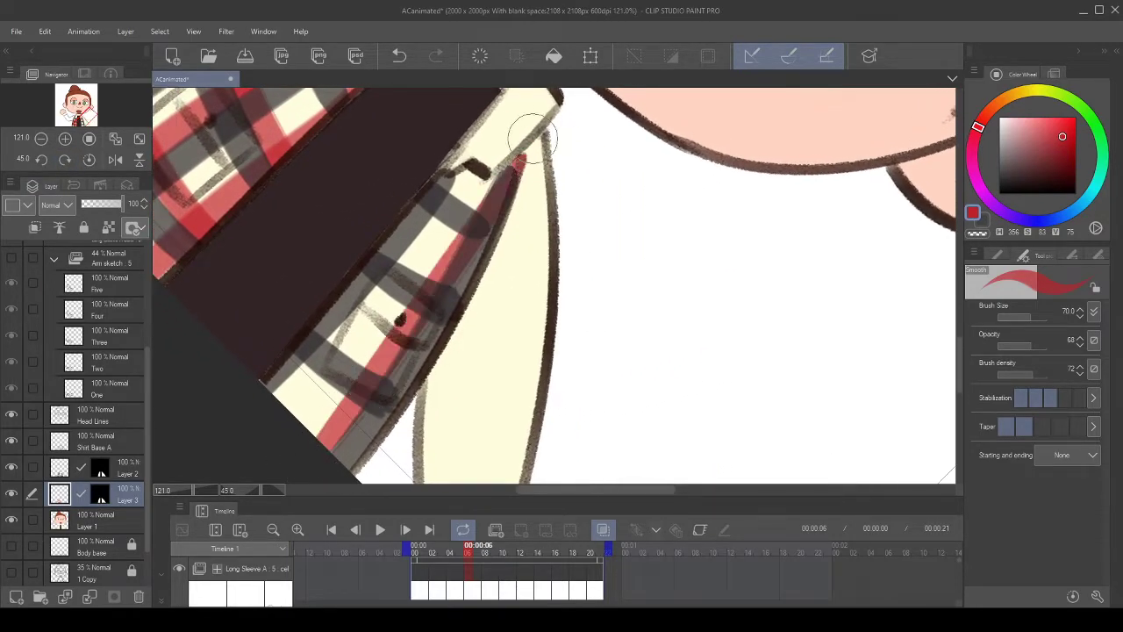
click(399, 55)
- Paint a translucent red vertical stripe on the right shirt panel along the inner side of its outer dark stripe
click(65, 159)
click(65, 158)
click(64, 159)
click(65, 159)
click(65, 159)
click(65, 160)
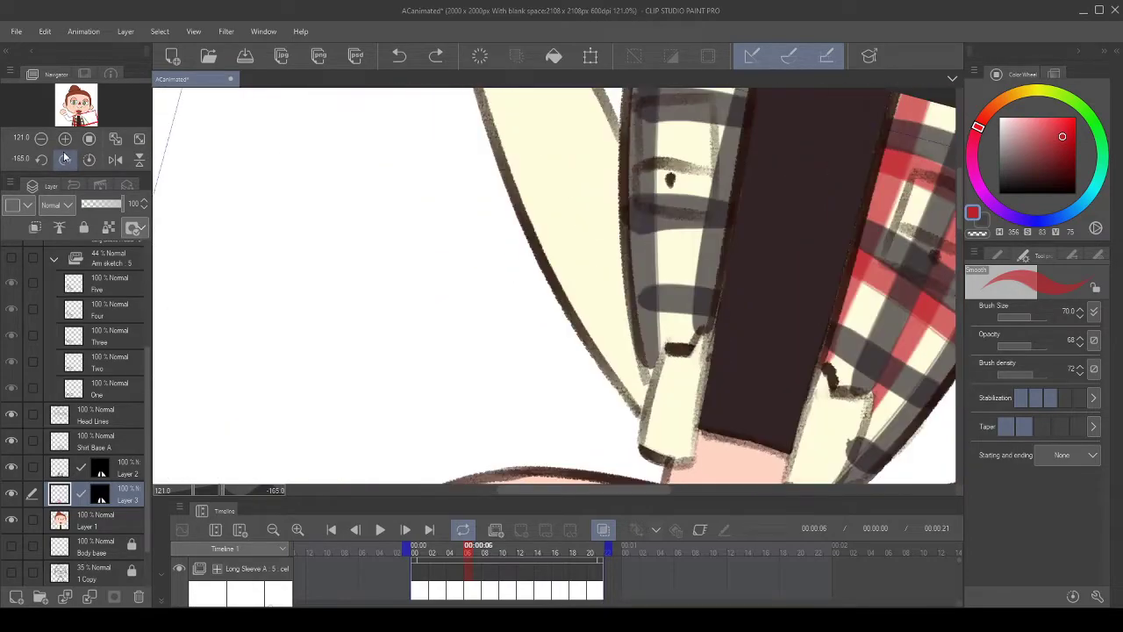
drag(736, 286, 600, 228)
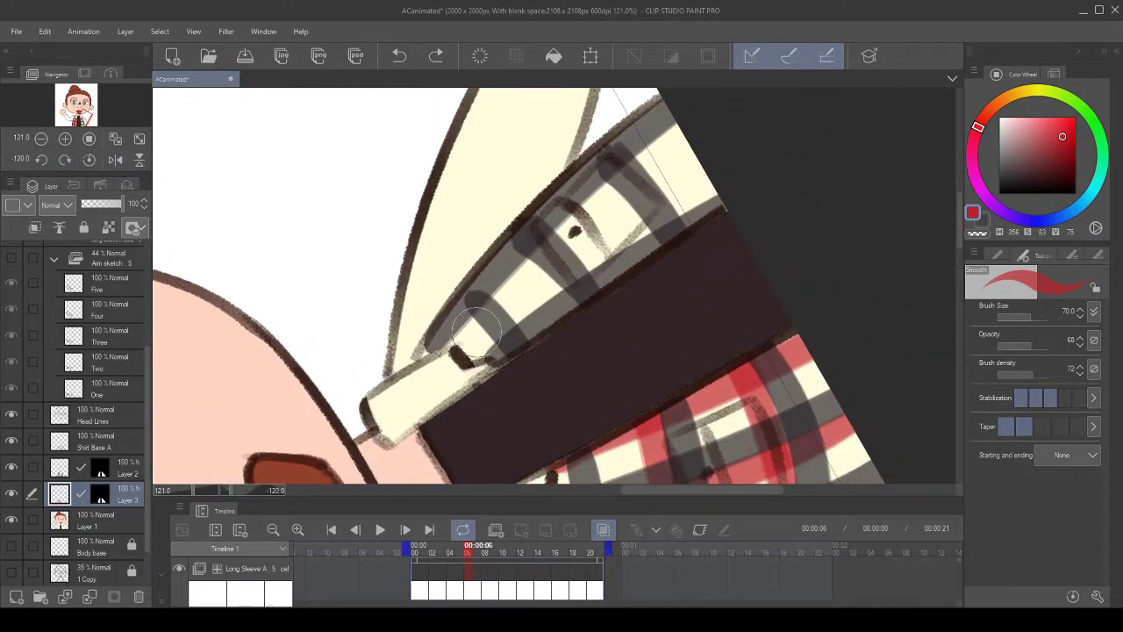
key(ctrl+y)
click(399, 56)
drag(466, 344, 665, 112)
key(ctrl+y)
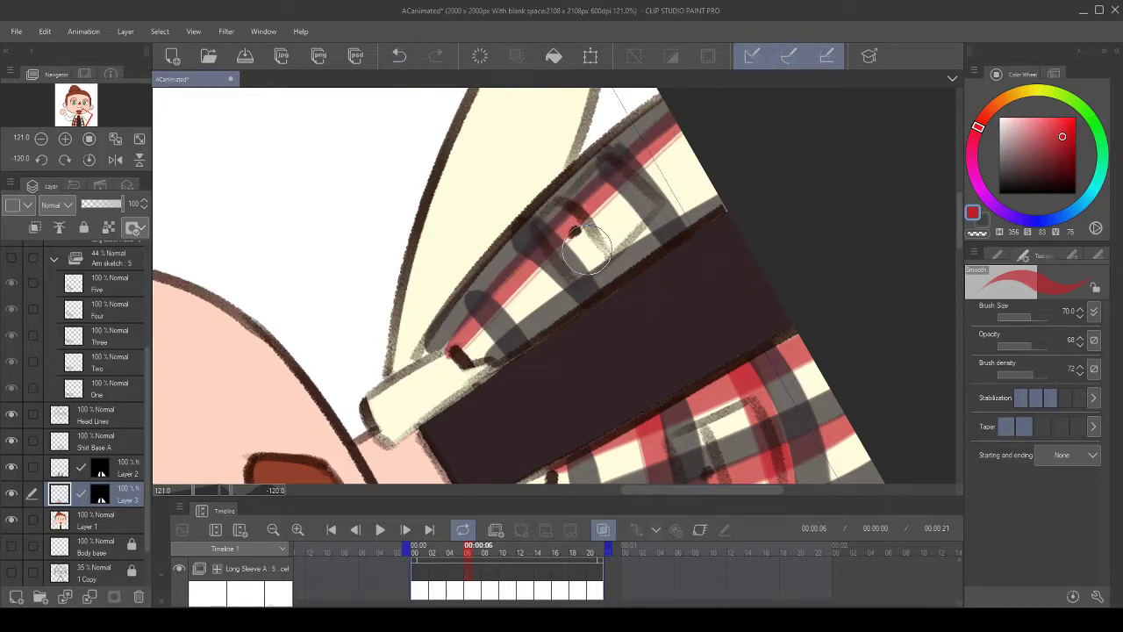
click(90, 161)
- Paint a translucent red horizontal band across the right shirt panel, just above the pocket between the two upper dark bands
drag(517, 288, 611, 235)
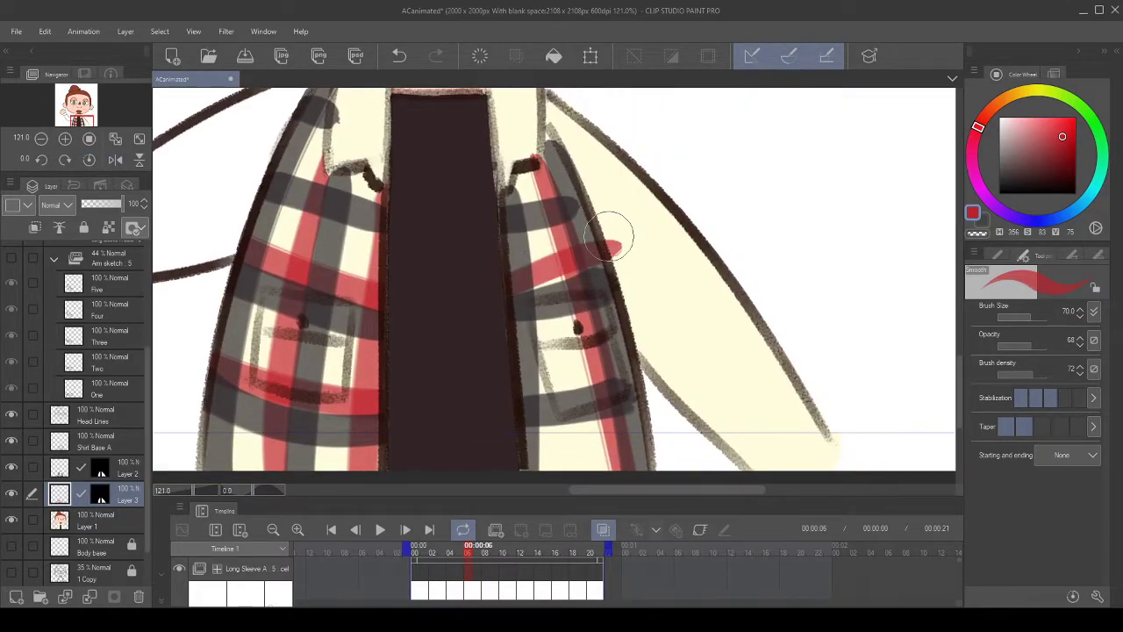
key(ctrl+z)
click(66, 160)
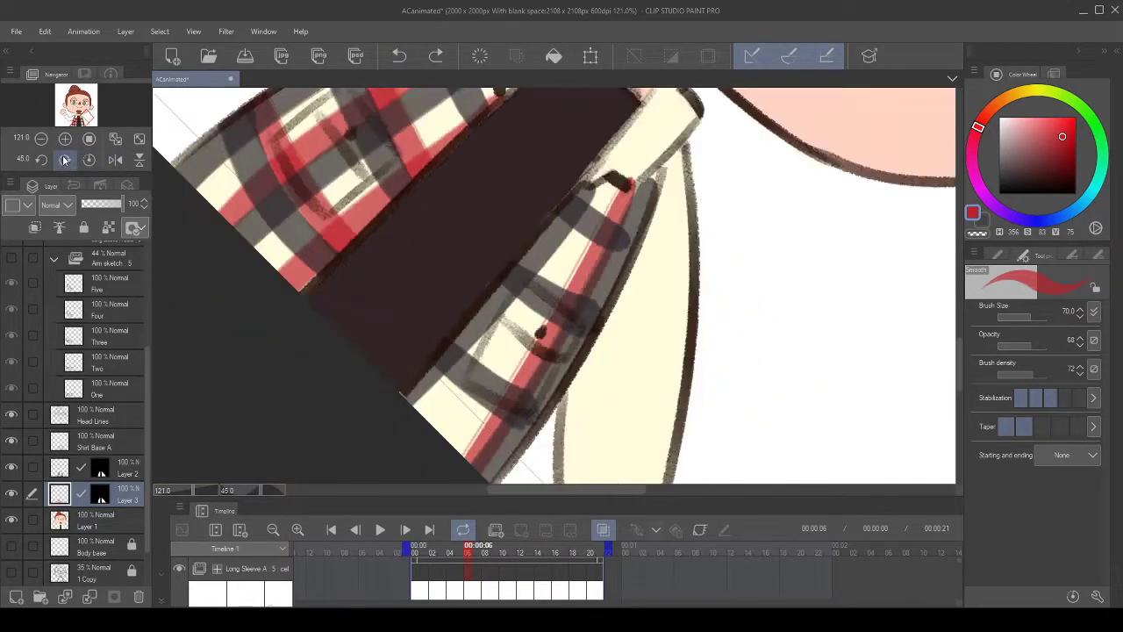
drag(497, 356, 514, 259)
drag(584, 325, 559, 297)
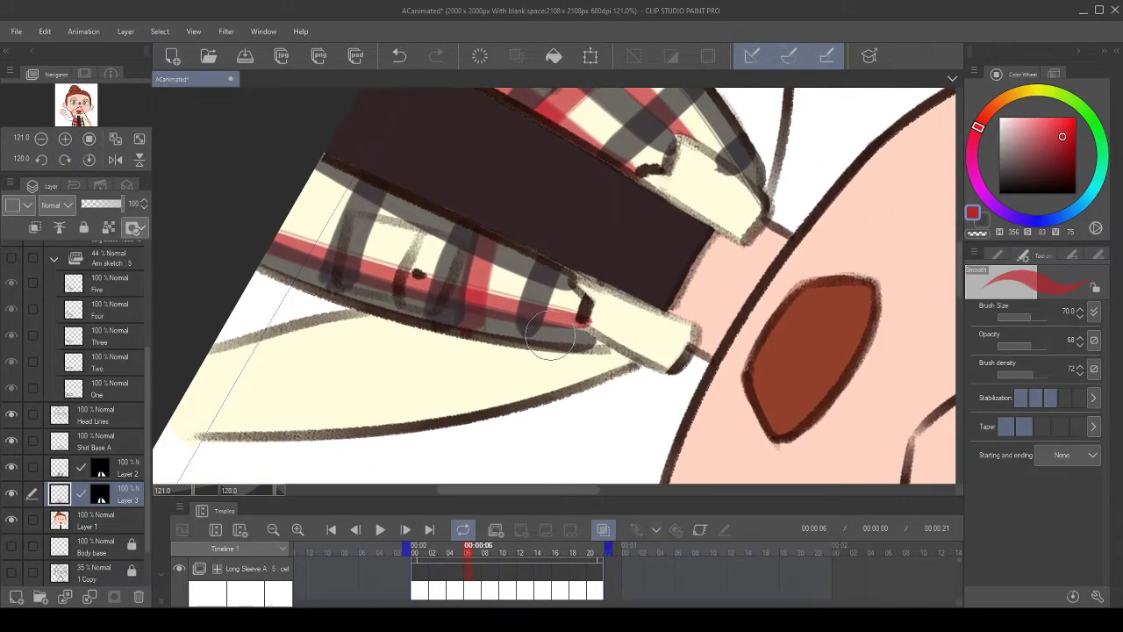
- Paint three more translucent red horizontal bands across the right shirt panel: below the collar, across the pocket and near the hem
drag(548, 341, 580, 274)
drag(479, 246, 496, 293)
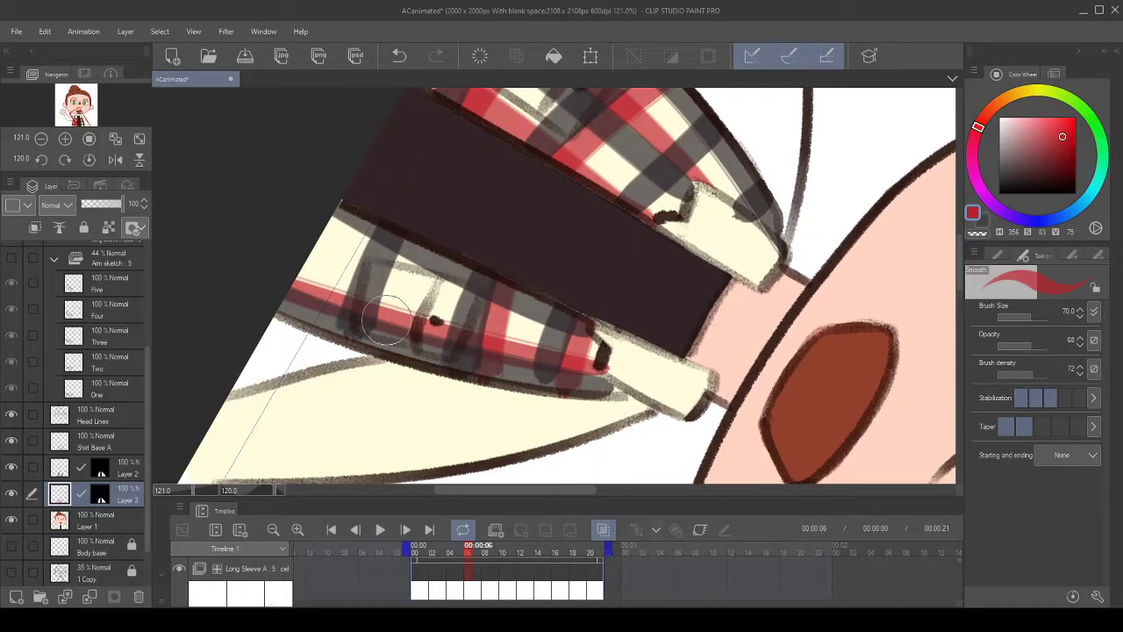
drag(386, 327, 411, 250)
drag(297, 292, 344, 211)
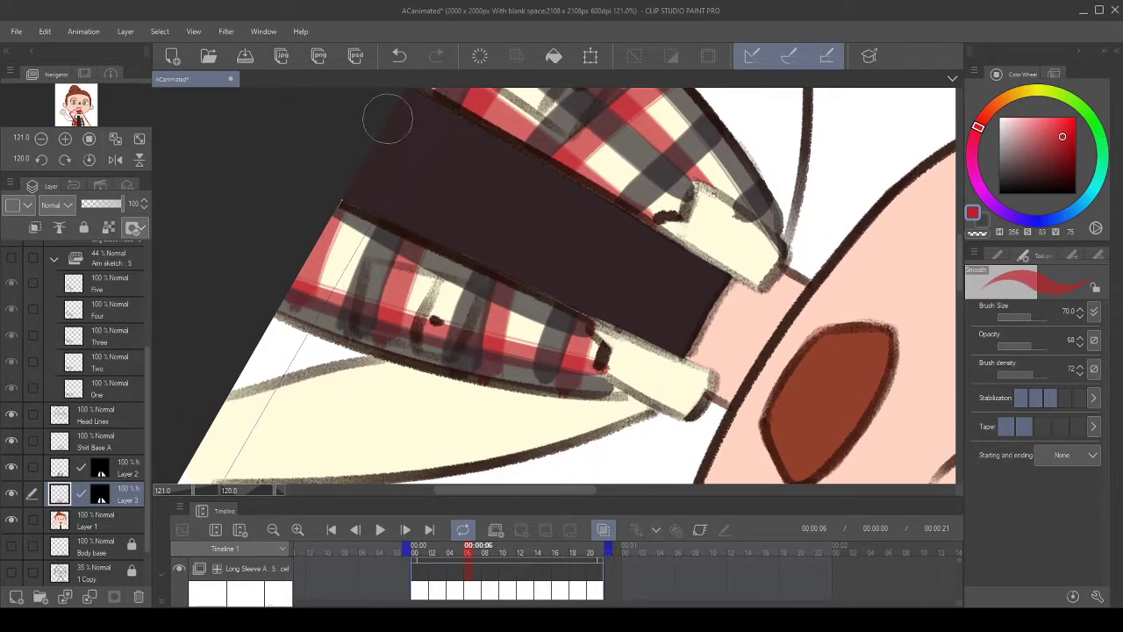
drag(294, 298, 289, 311)
drag(380, 340, 518, 367)
scroll(548, 283, down, 7)
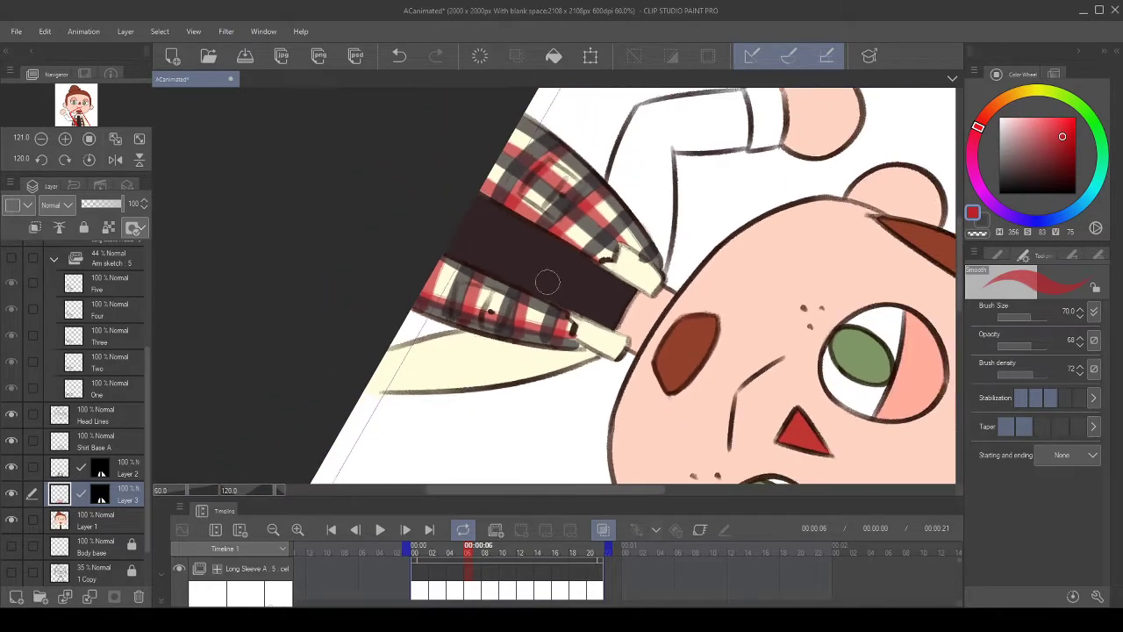
click(89, 159)
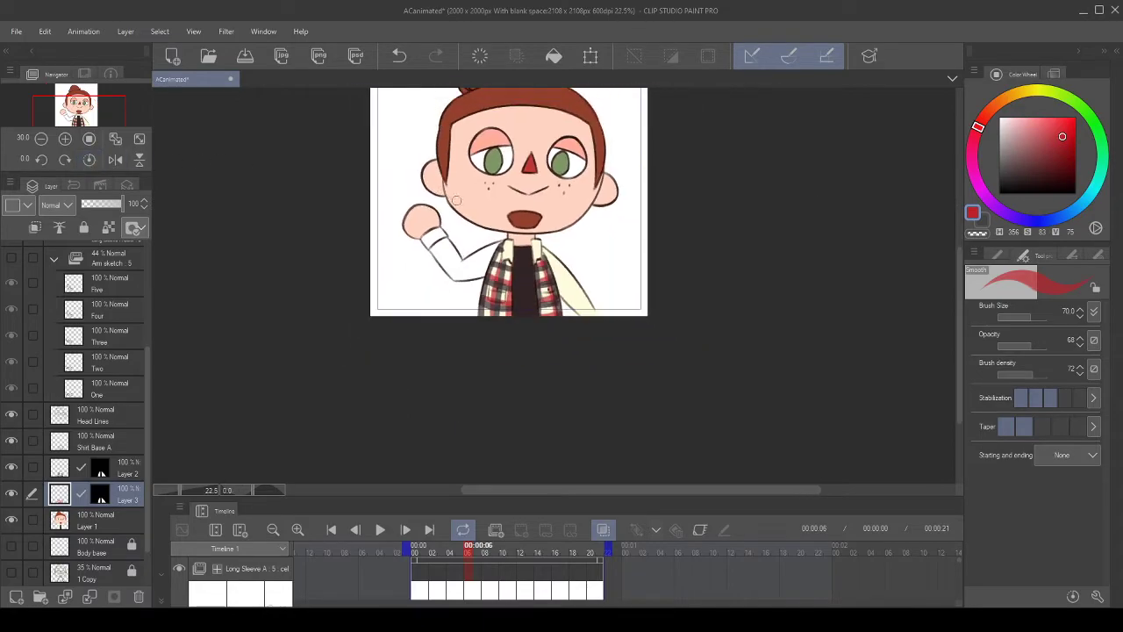
- On Layer 1, paint a translucent dark grey vertical stripe along the left collar's outer side and a darker patch across it
click(103, 524)
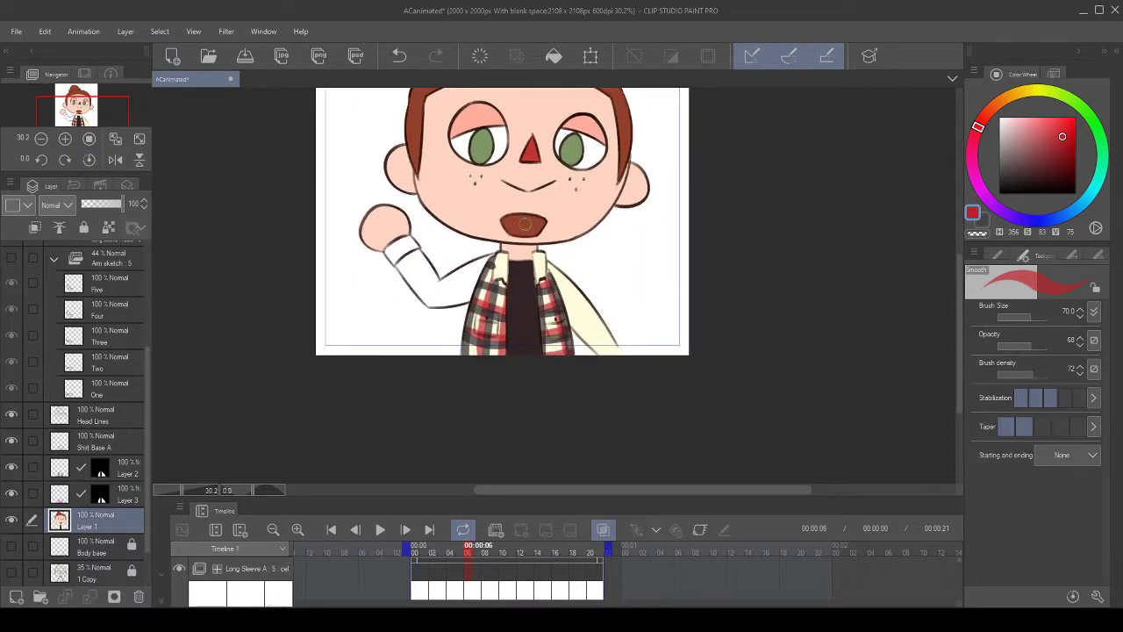
scroll(559, 200, up, 5)
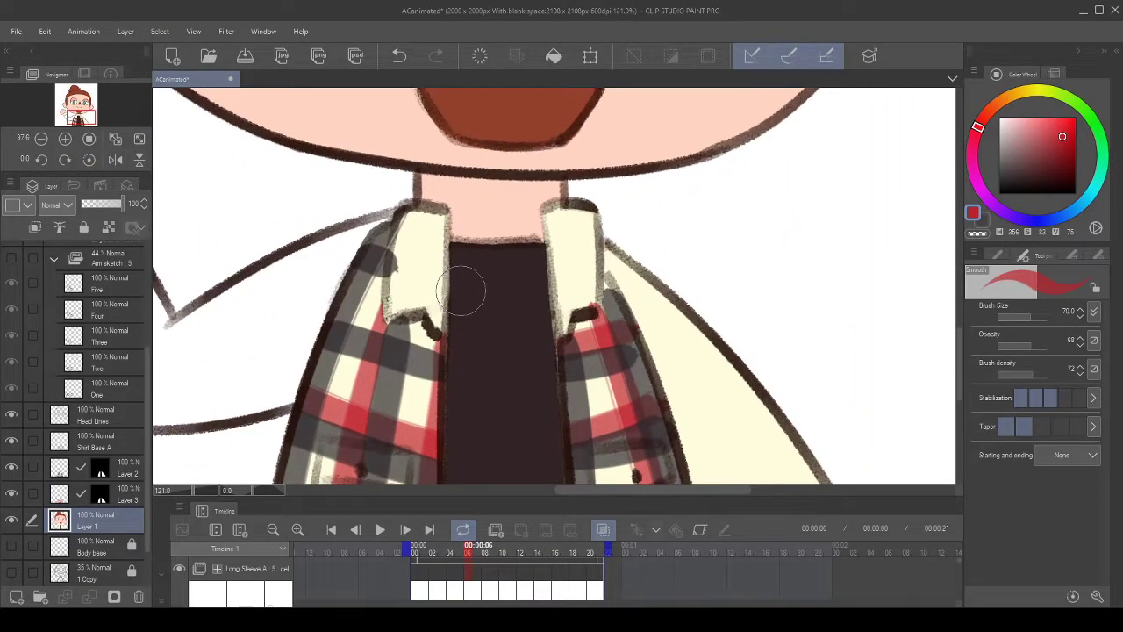
scroll(461, 290, up, 3)
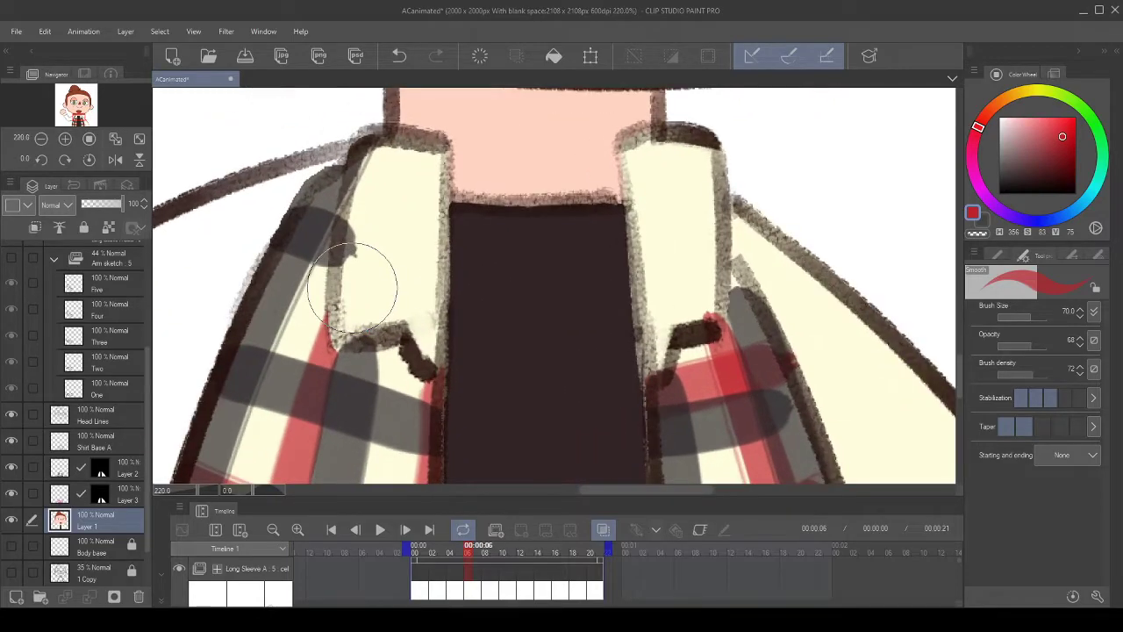
alt+click(357, 410)
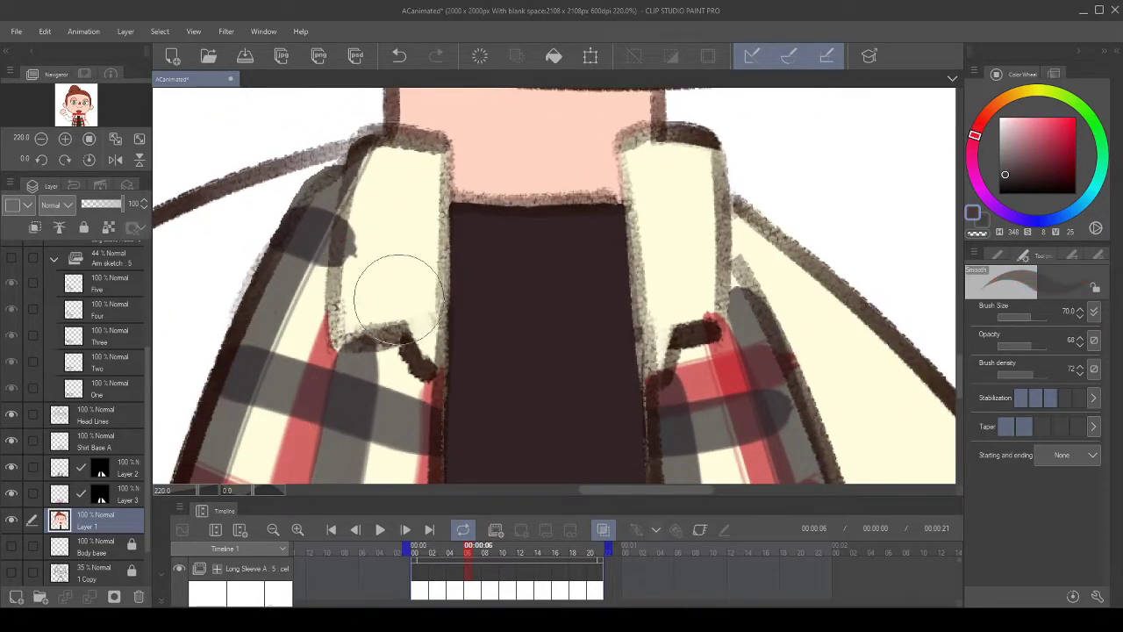
drag(400, 207, 406, 237)
drag(382, 197, 395, 295)
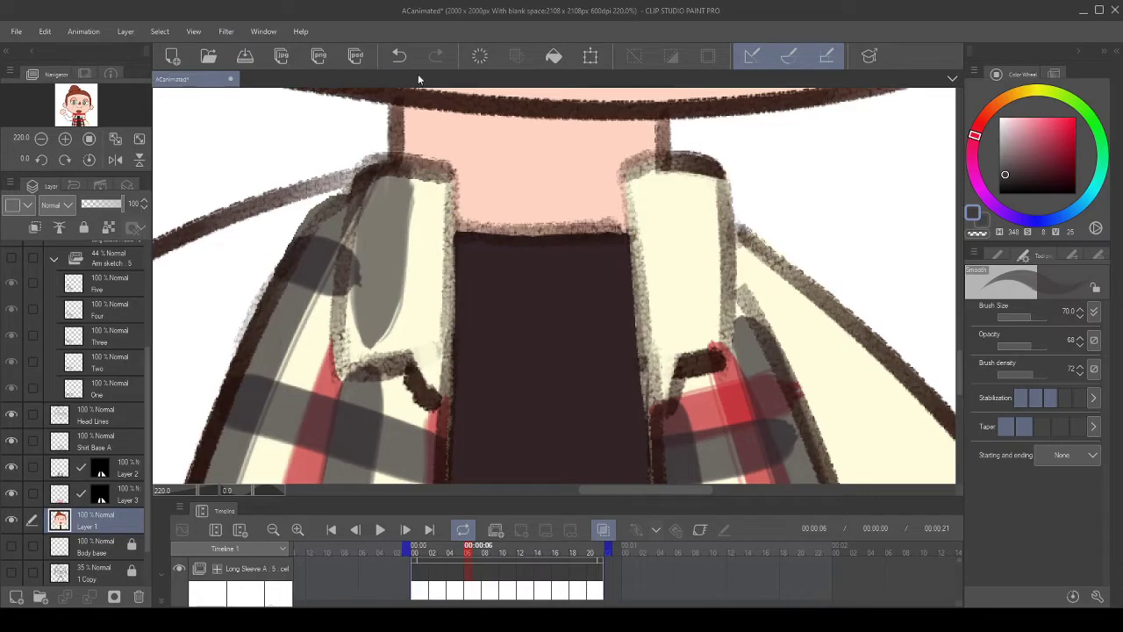
key(ctrl+z)
drag(397, 200, 389, 326)
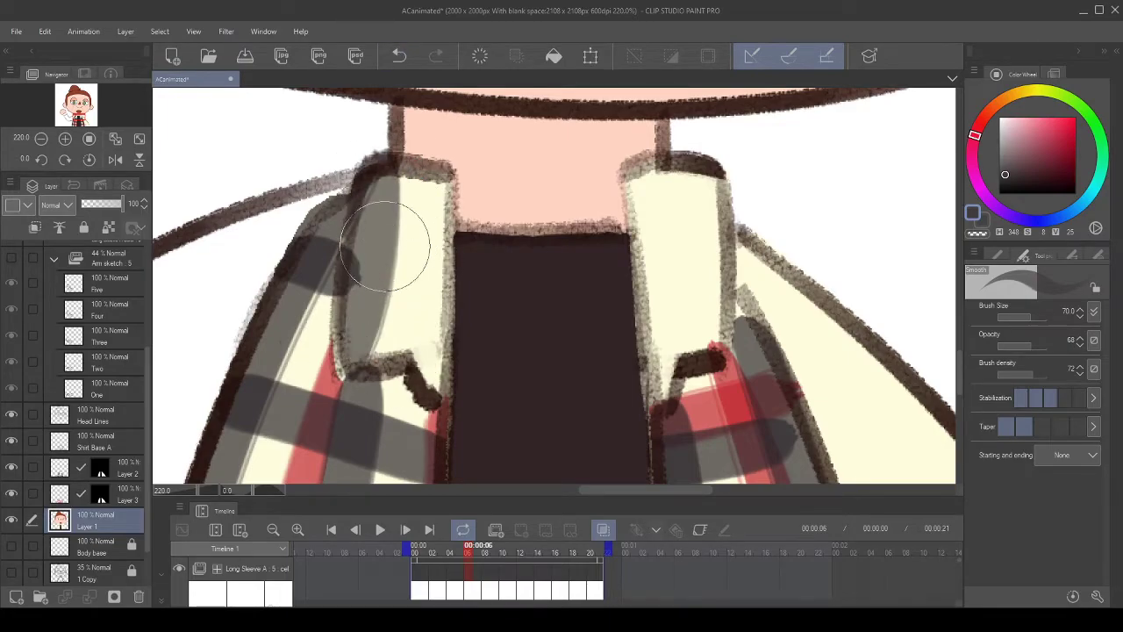
mouse_move(391, 209)
mouse_down()
mouse_move(376, 238)
mouse_move(389, 231)
mouse_move(351, 250)
mouse_up()
alt+click(318, 386)
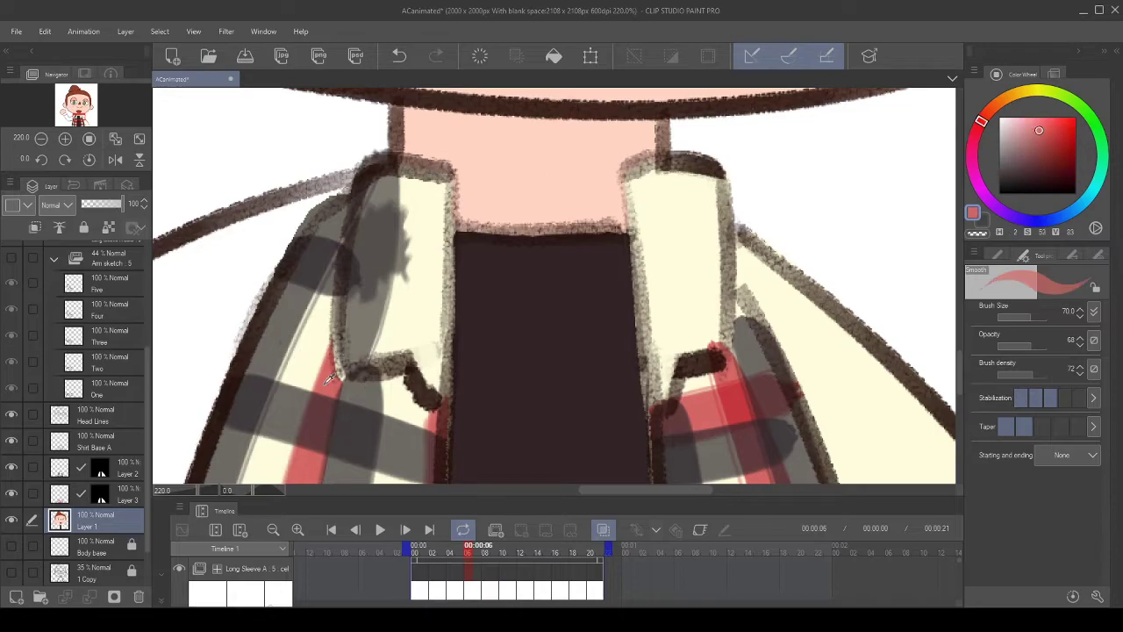
alt+click(304, 470)
drag(351, 294, 443, 301)
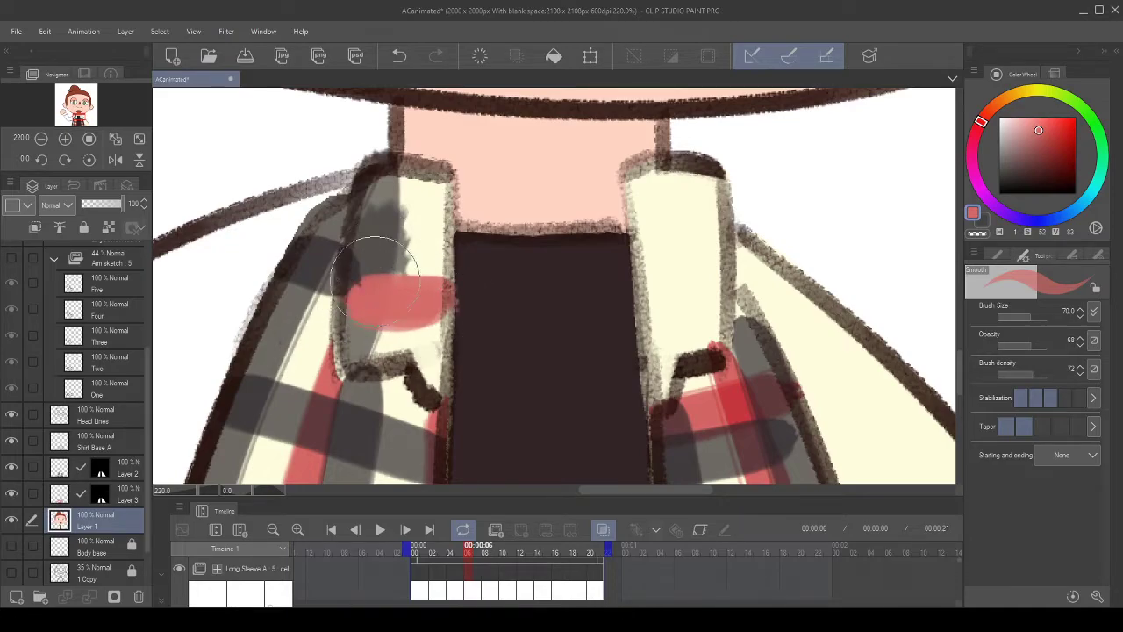
click(396, 58)
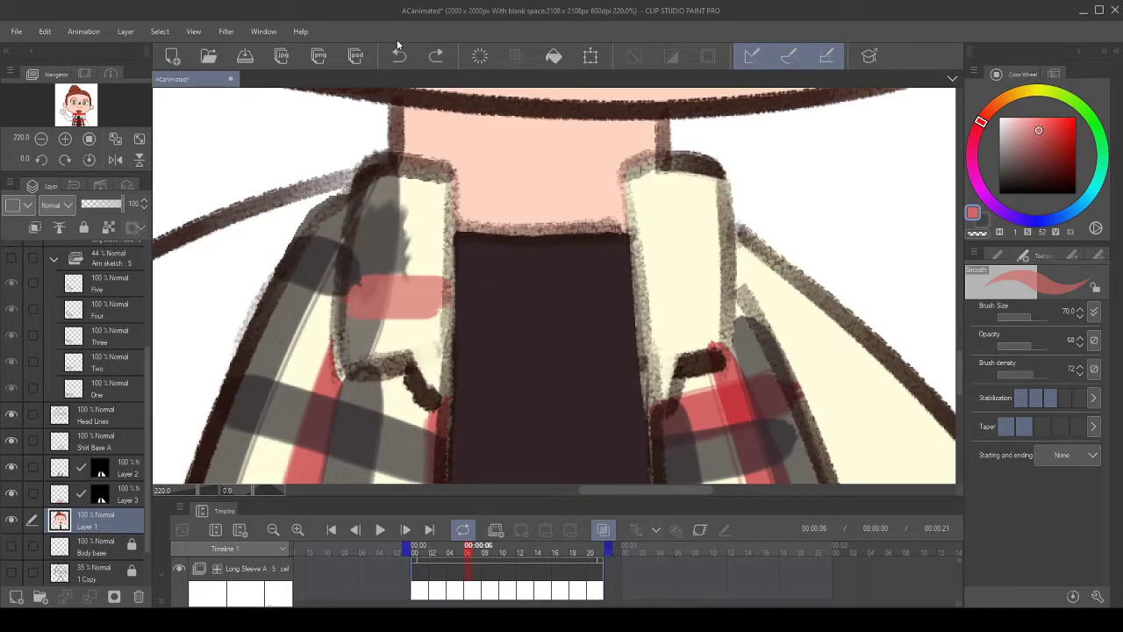
click(401, 58)
- Extend the dark patch on the left collar to its inner edge with a grey sampled from the shirt plaid
scroll(386, 264, down, 3)
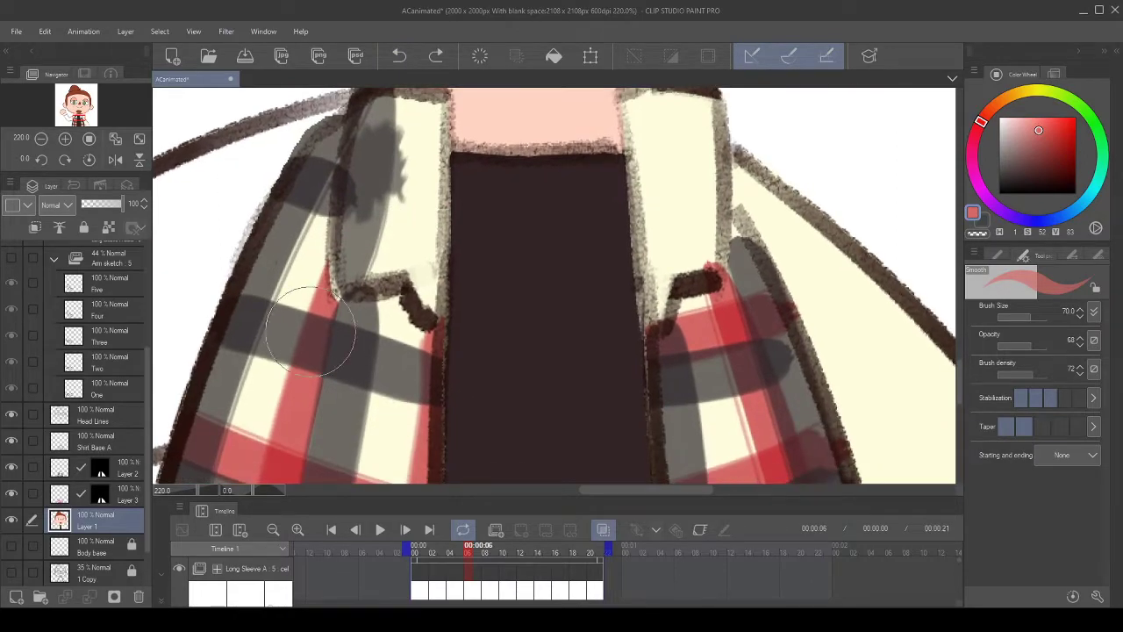
alt+click(293, 312)
mouse_move(389, 163)
mouse_down()
mouse_move(413, 188)
mouse_move(415, 178)
mouse_up()
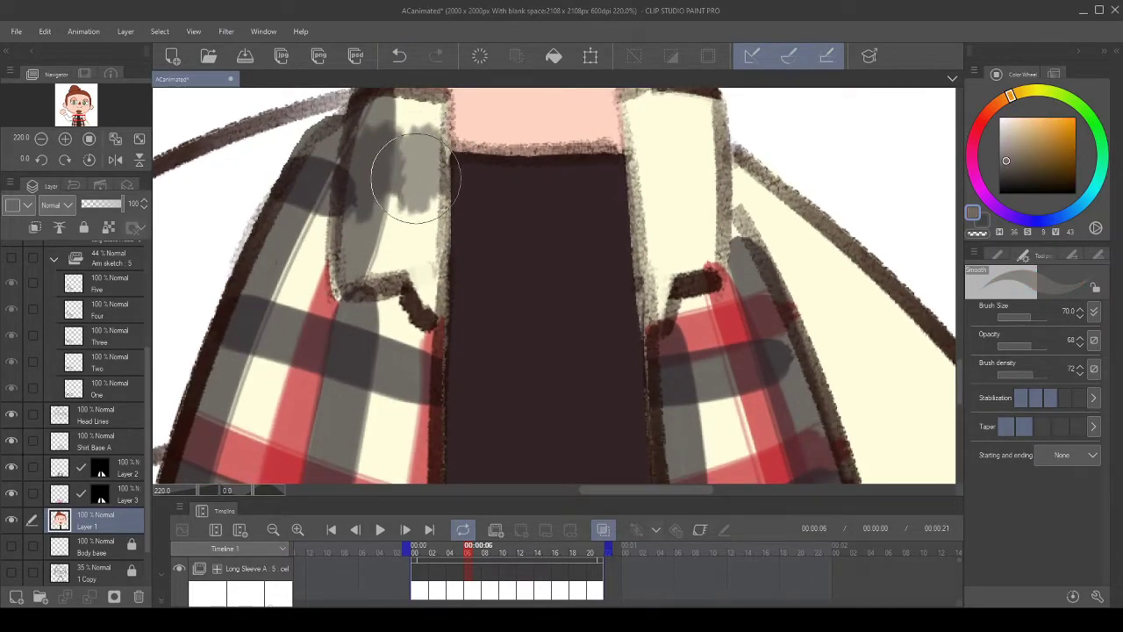
- Paint a light red vertical stripe down the left collar's inner edge and darken its upper end with a sampled dark red
alt+click(325, 404)
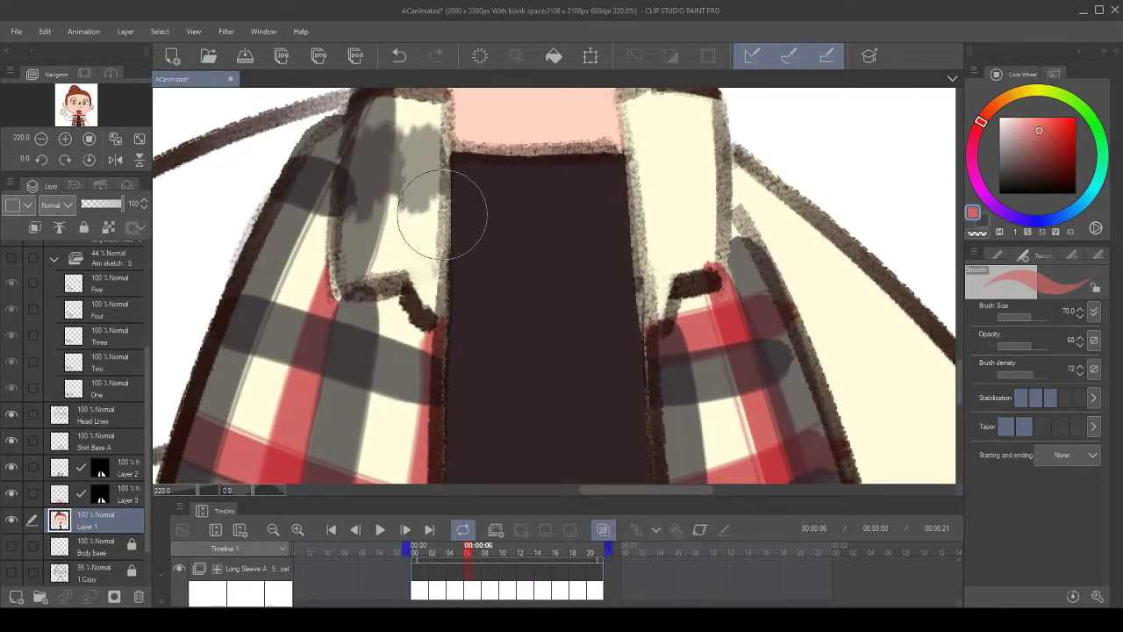
mouse_move(438, 213)
mouse_down()
mouse_move(439, 298)
mouse_move(443, 216)
mouse_move(465, 244)
mouse_move(465, 330)
mouse_up()
alt+click(304, 423)
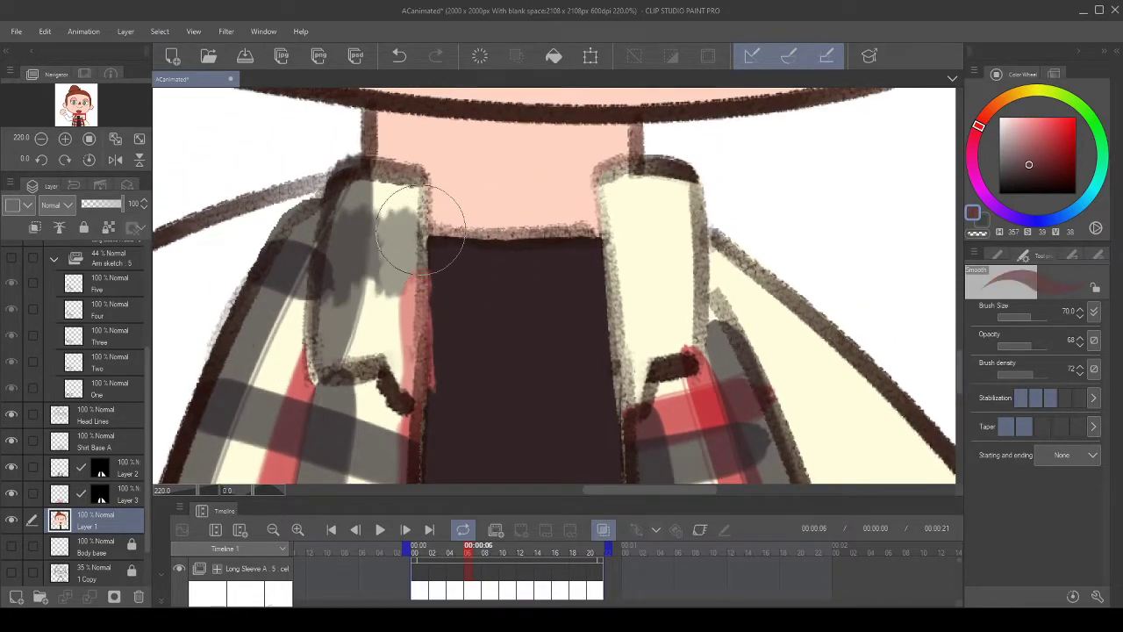
drag(421, 230, 422, 280)
scroll(476, 173, down, 10)
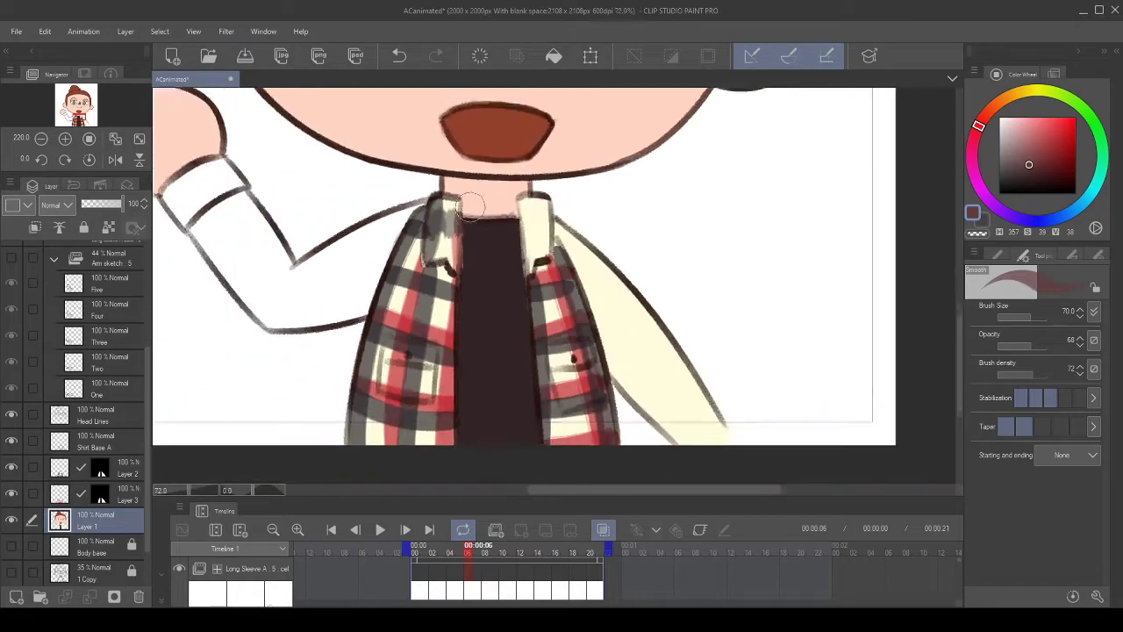
- Paint translucent grey horizontal bands across the top, middle and lower end of the right collar, with darker patches along its inner edge
scroll(471, 186, up, 8)
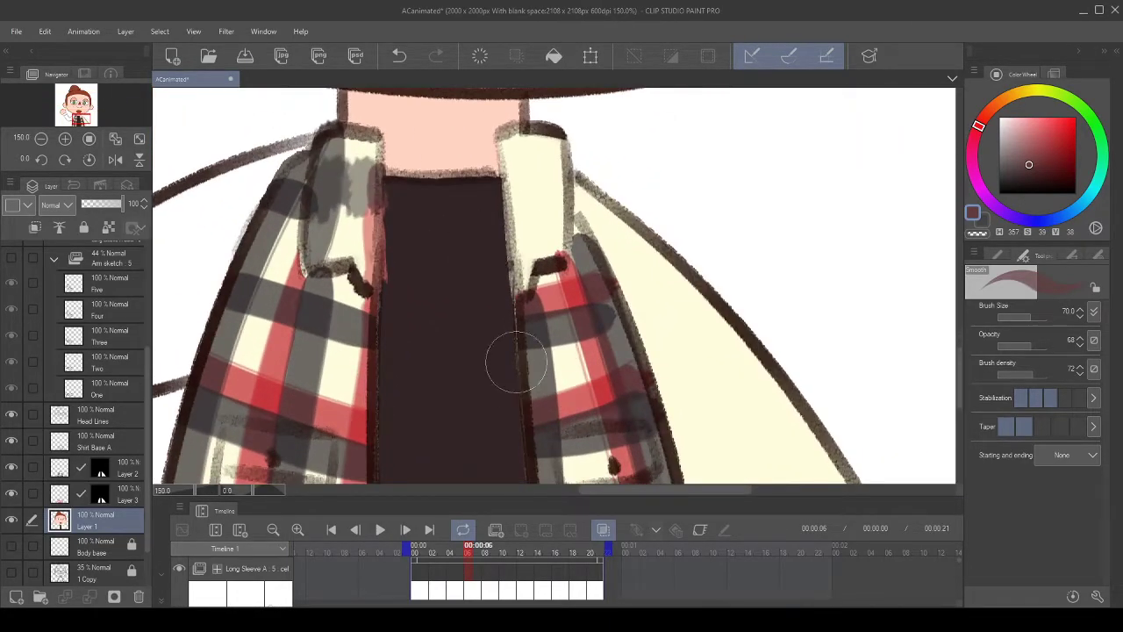
alt+click(593, 346)
mouse_move(543, 244)
mouse_down()
mouse_move(545, 272)
mouse_move(534, 252)
mouse_move(526, 268)
mouse_move(536, 255)
mouse_move(559, 258)
mouse_up()
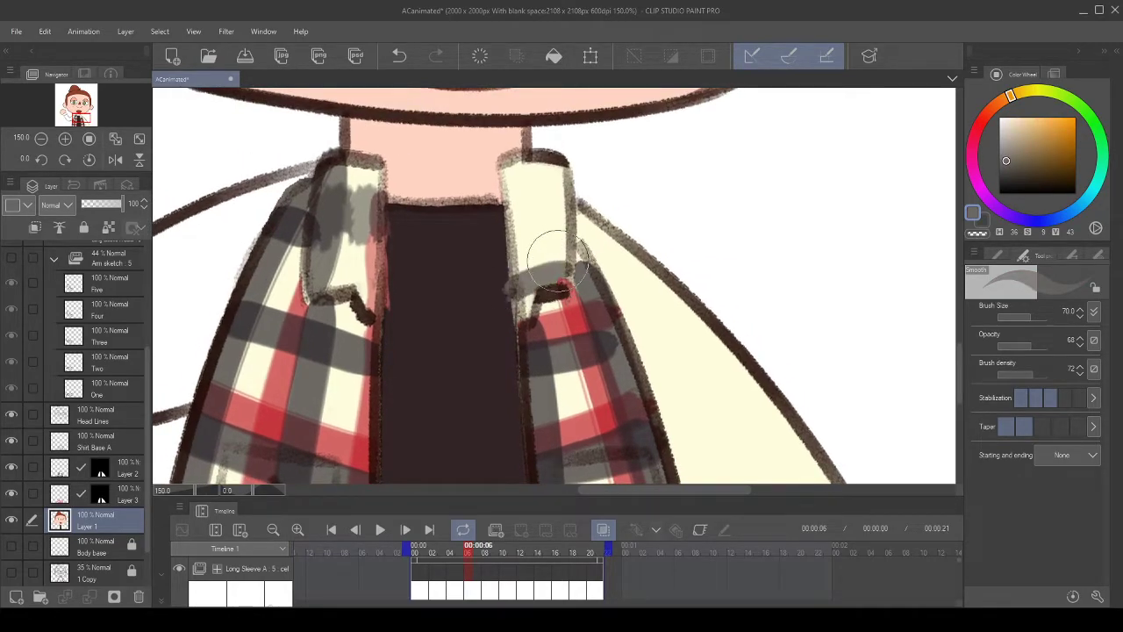
alt+click(534, 353)
mouse_move(531, 293)
mouse_down()
mouse_move(581, 268)
mouse_move(541, 393)
mouse_move(549, 314)
mouse_move(524, 211)
mouse_move(522, 232)
mouse_move(550, 231)
mouse_move(548, 207)
mouse_move(569, 263)
mouse_move(535, 174)
mouse_move(518, 167)
mouse_move(583, 174)
mouse_move(586, 238)
mouse_move(565, 283)
mouse_move(581, 313)
mouse_move(535, 262)
mouse_move(540, 311)
mouse_up()
alt+click(543, 393)
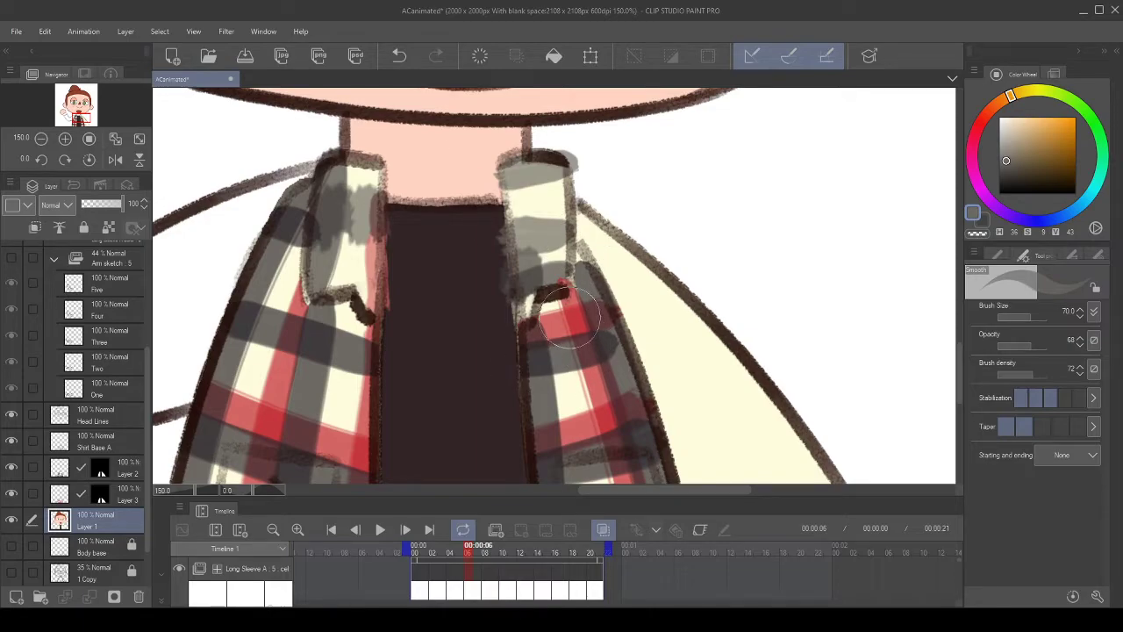
- Paint a translucent light red vertical stripe along the outer side of the right collar with a red sampled from the shirt
alt+click(579, 318)
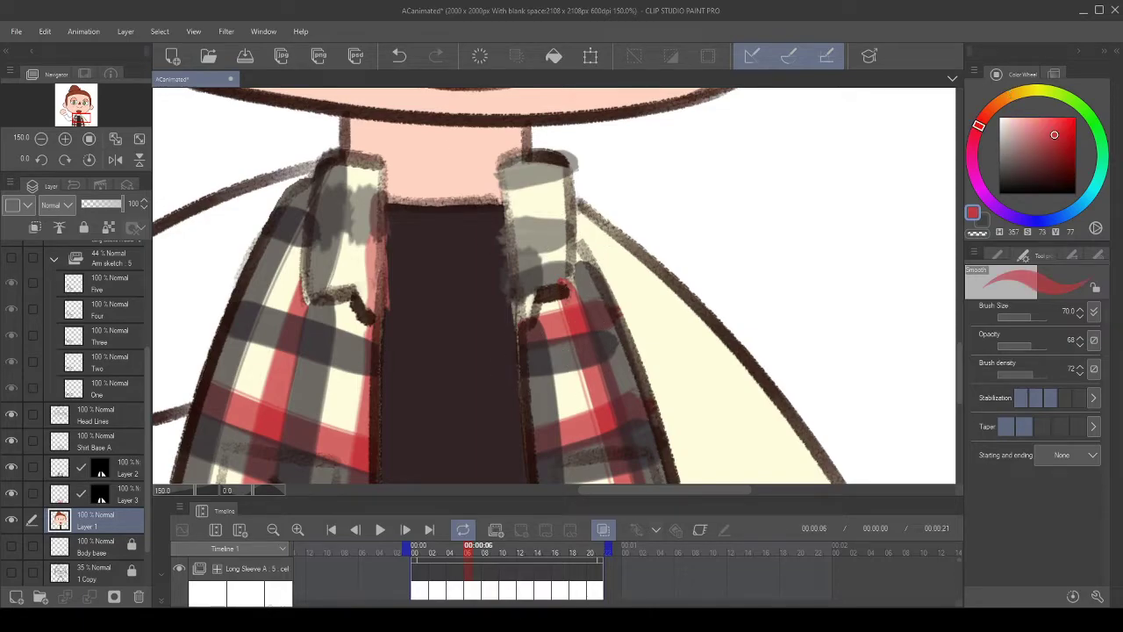
alt+click(590, 382)
drag(558, 239, 556, 188)
key(ctrl+z)
key(ctrl+z)
key(ctrl+z)
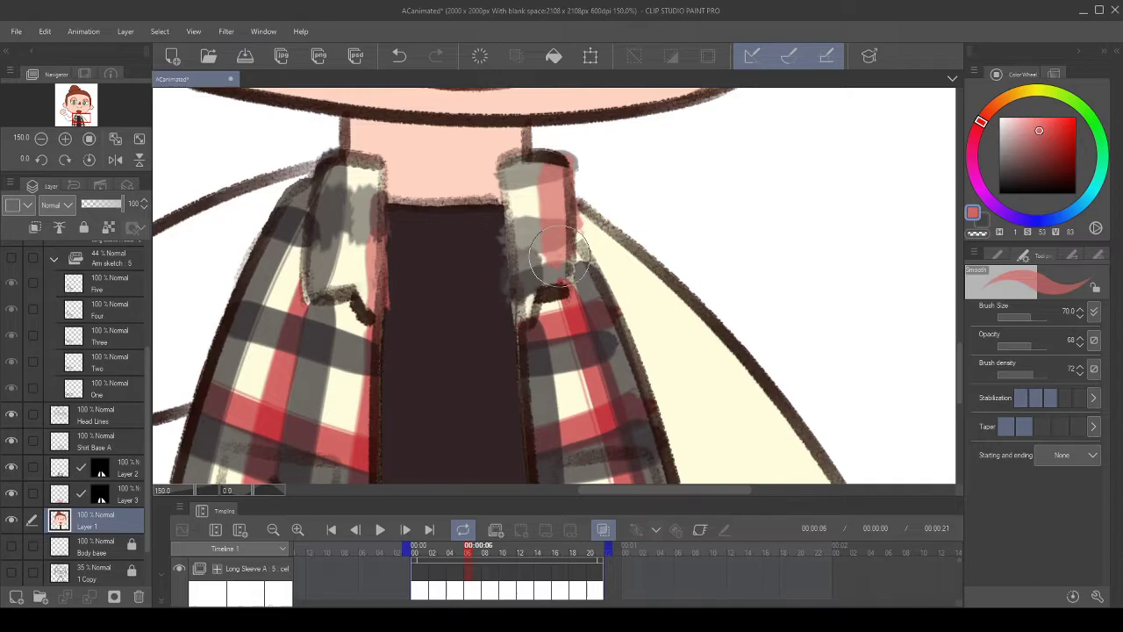
- Examine the plaid pattern on the shirt and collars, both on the whole character and up close
scroll(602, 163, down, 5)
scroll(527, 167, down, 3)
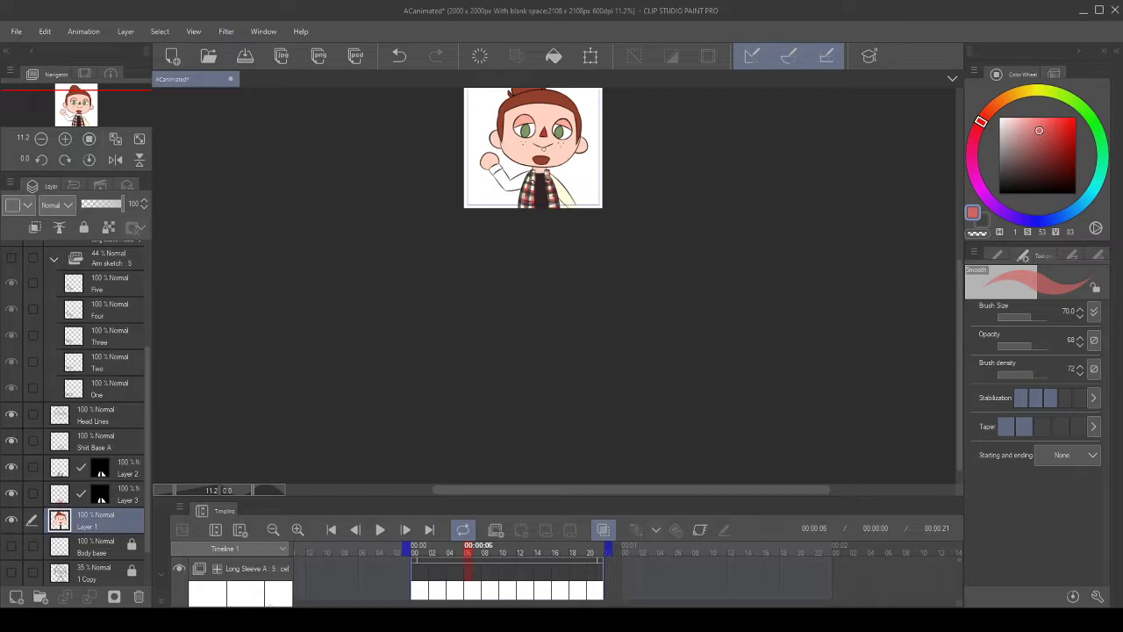
scroll(545, 149, up, 2)
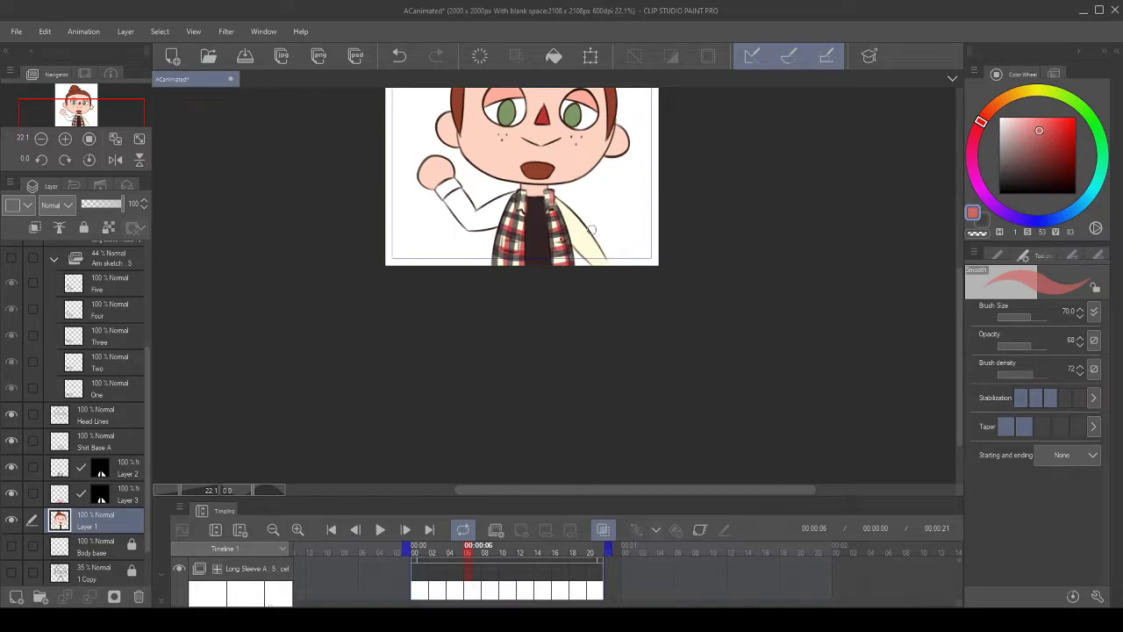
scroll(584, 198, down, 1)
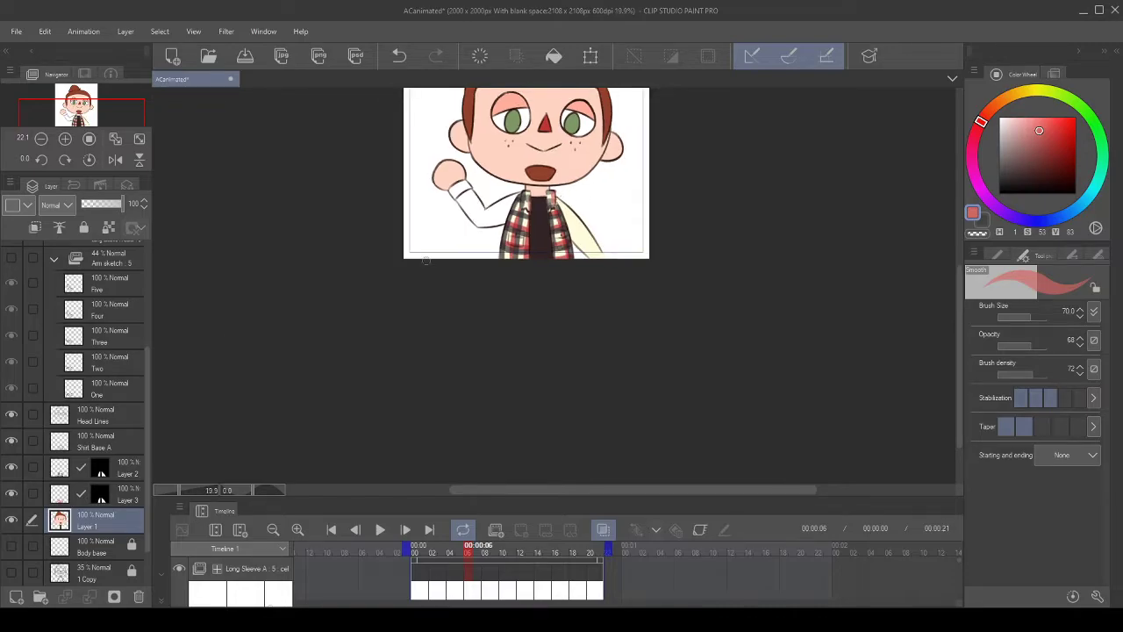
scroll(599, 138, down, 2)
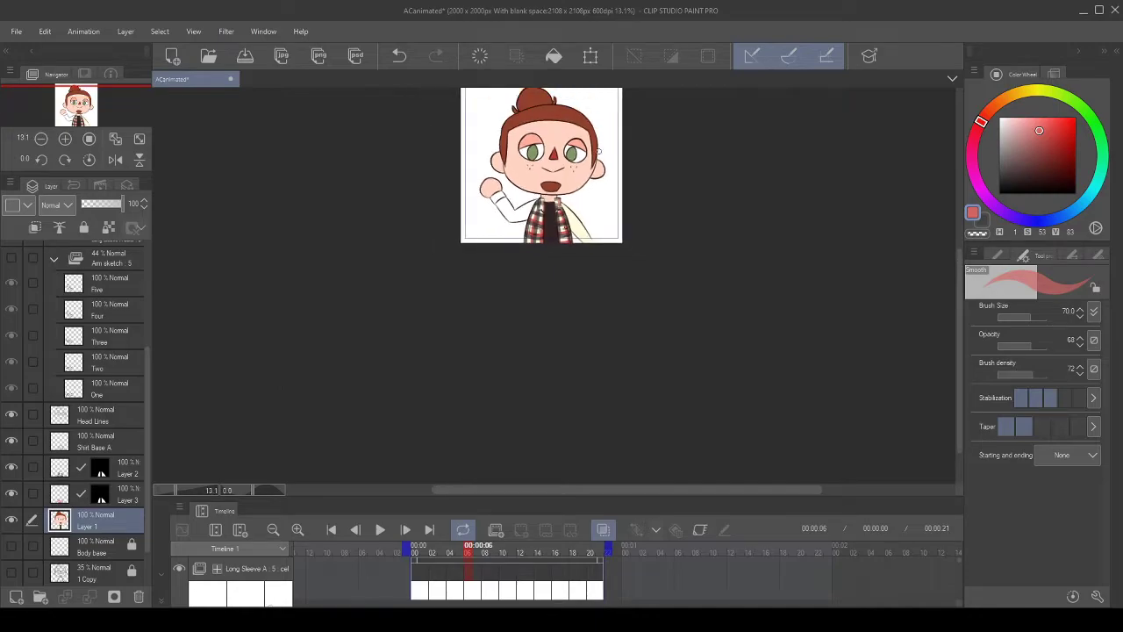
scroll(566, 105, down, 2)
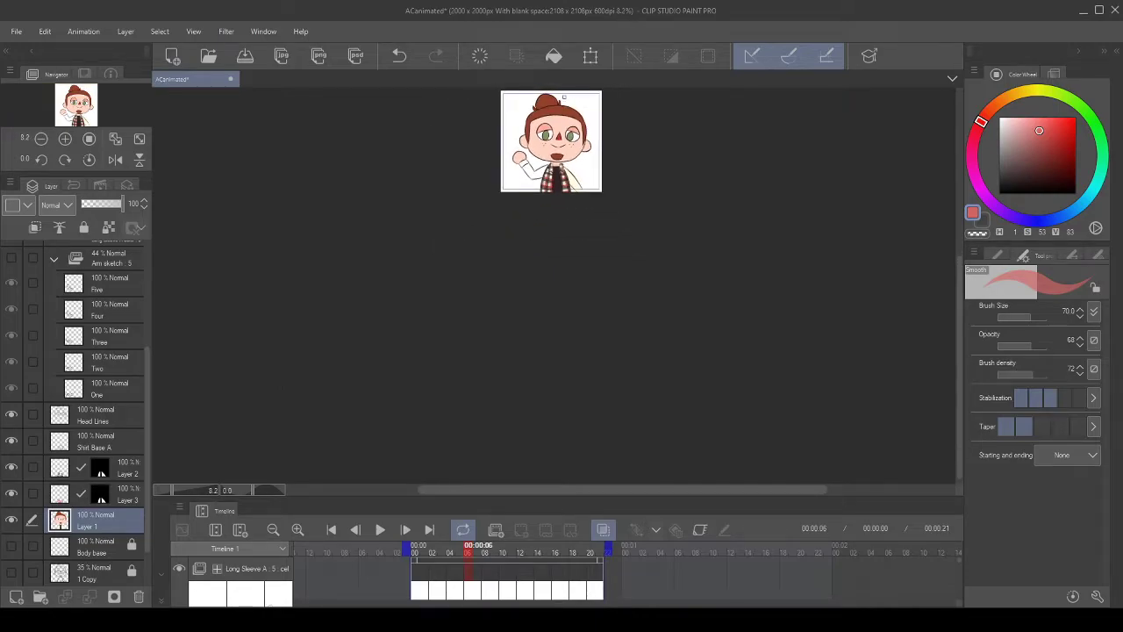
scroll(563, 97, up, 8)
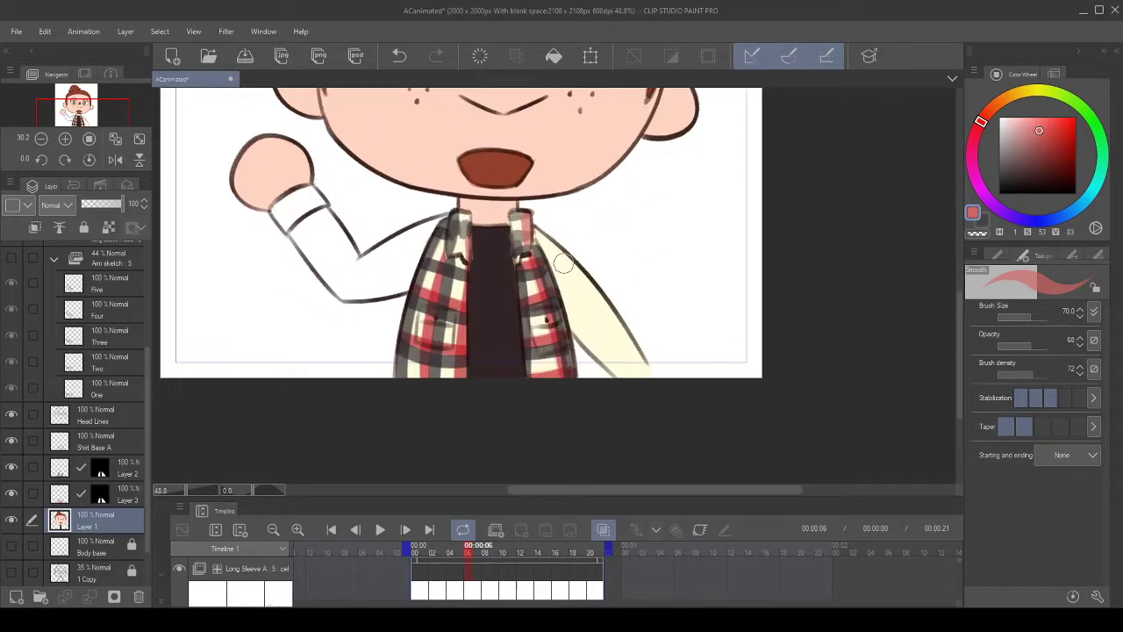
scroll(564, 263, down, 2)
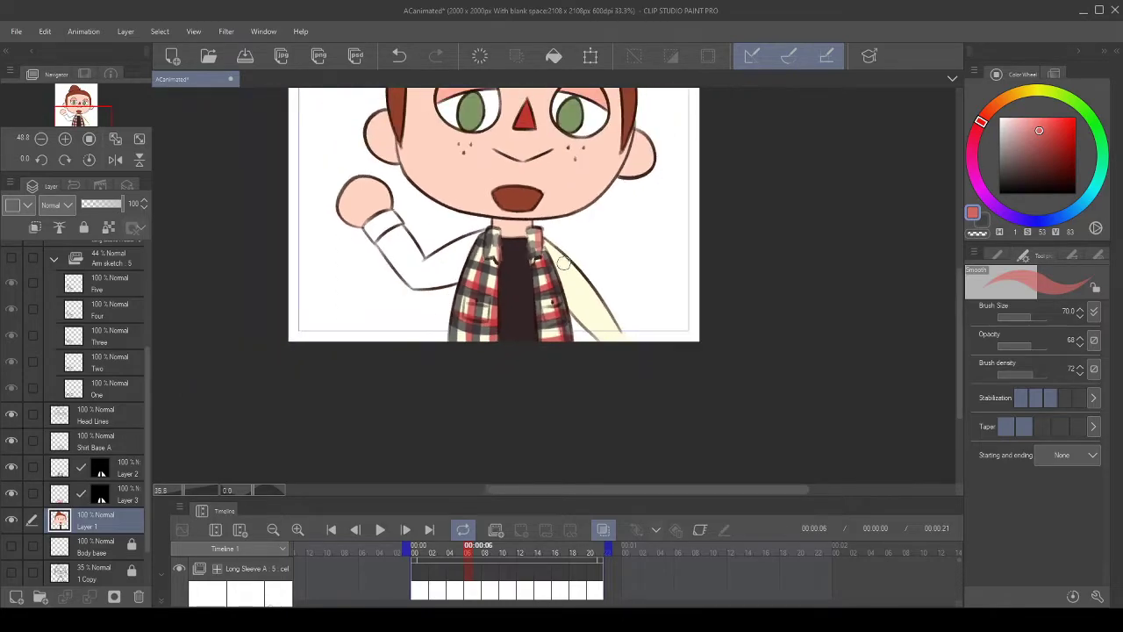
scroll(580, 230, down, 3)
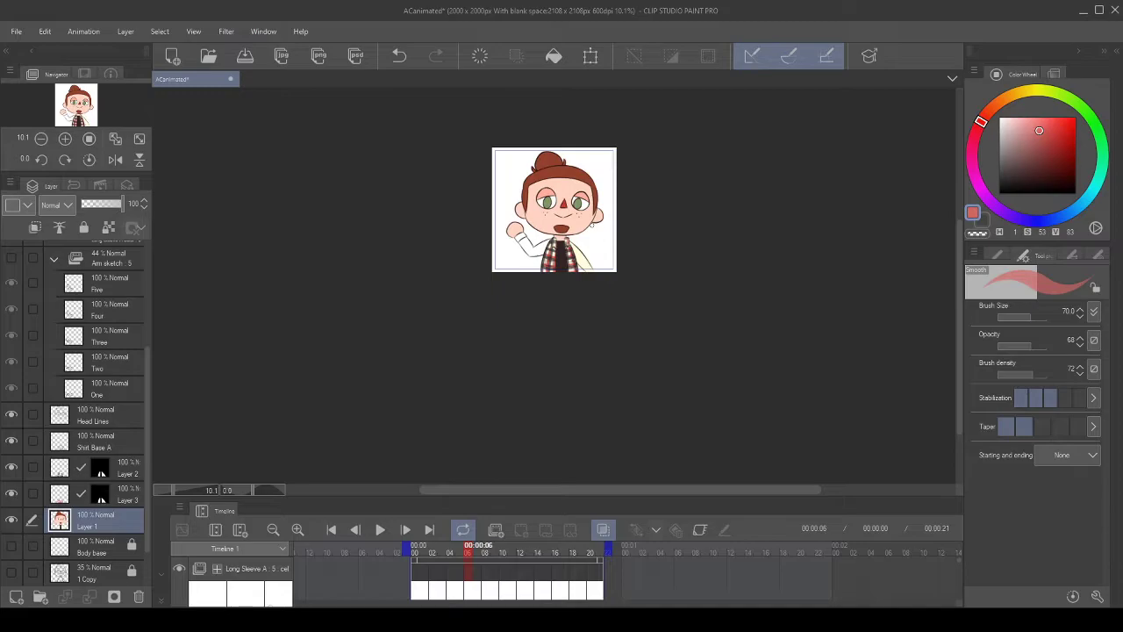
scroll(537, 263, up, 9)
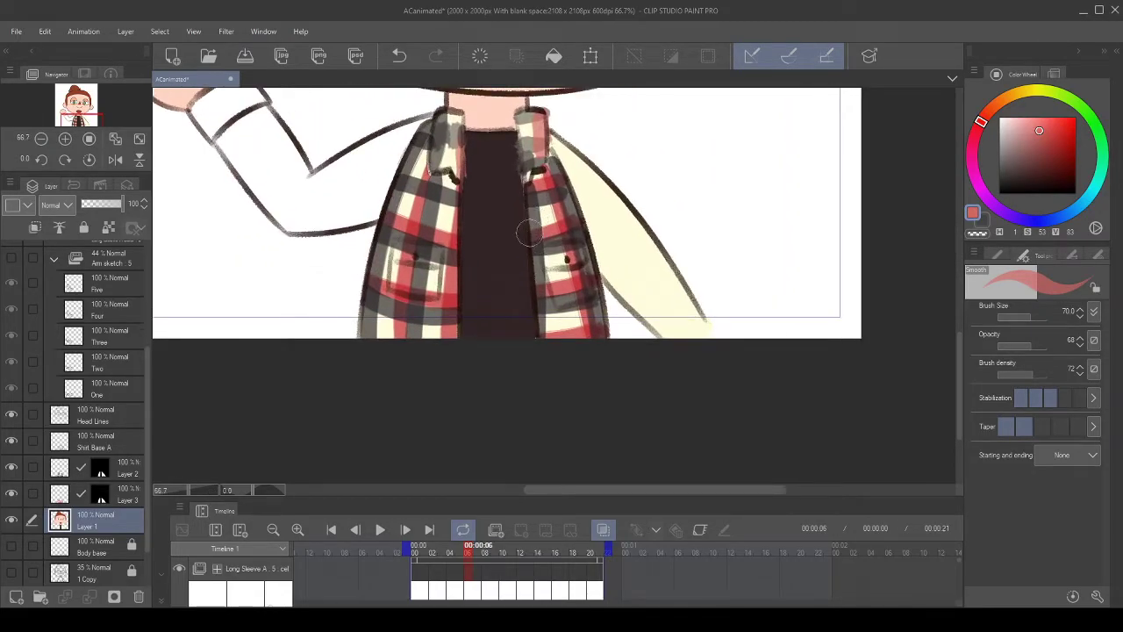
- Set the eyedropper to pick up colour from the layer and sample the plaid's dark colour from Layer 2
scroll(526, 232, down, 2)
scroll(565, 160, up, 3)
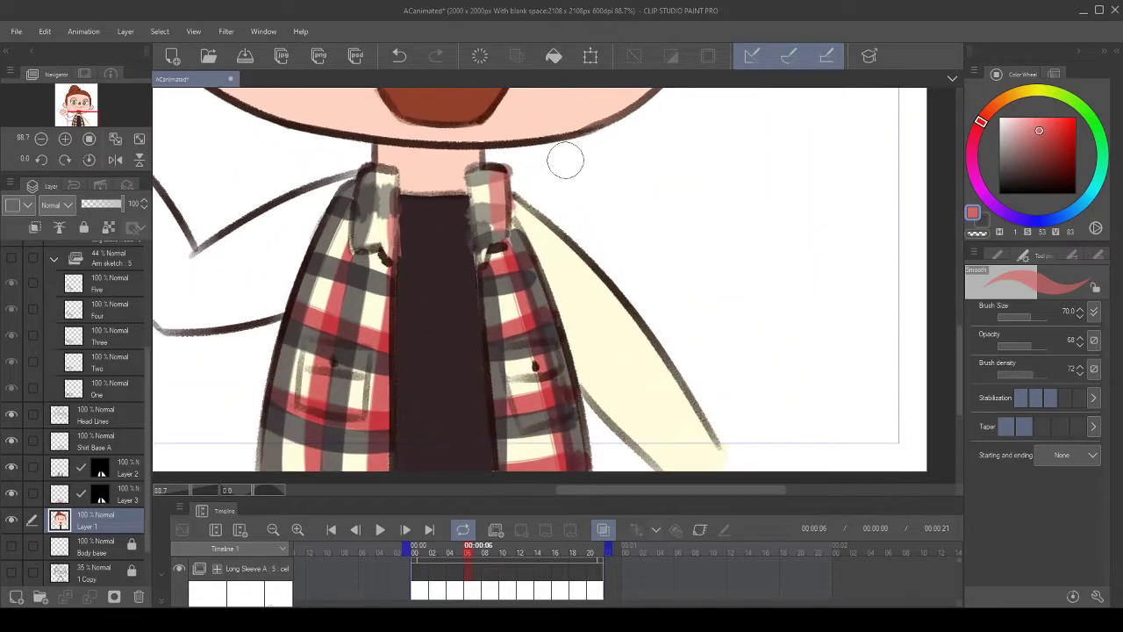
drag(564, 319, 434, 289)
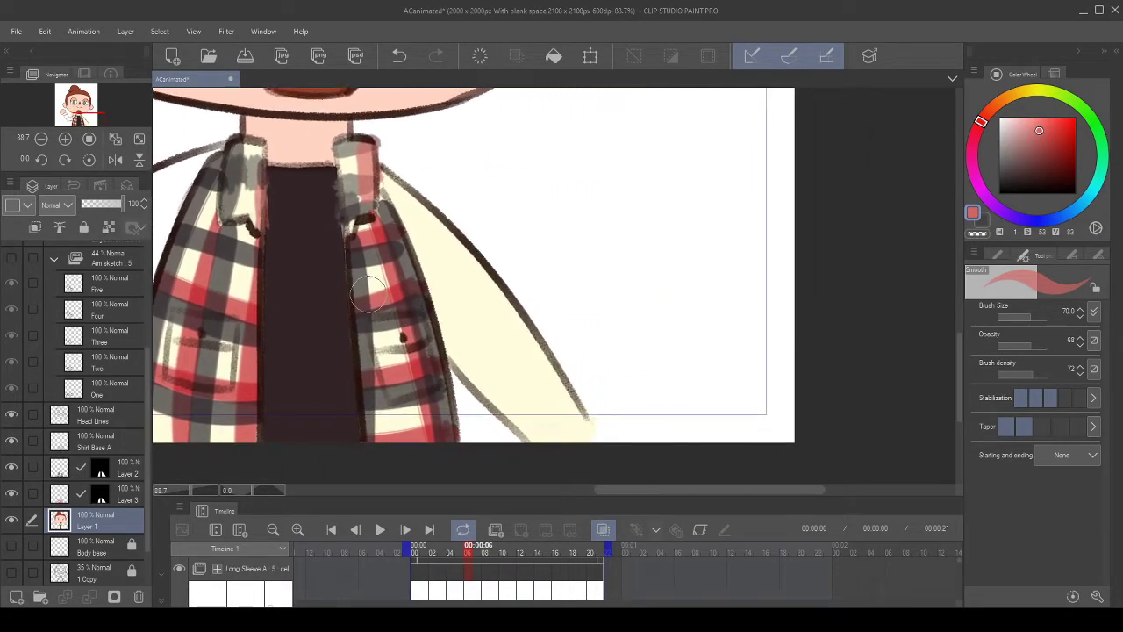
alt+click(361, 254)
drag(469, 250, 456, 264)
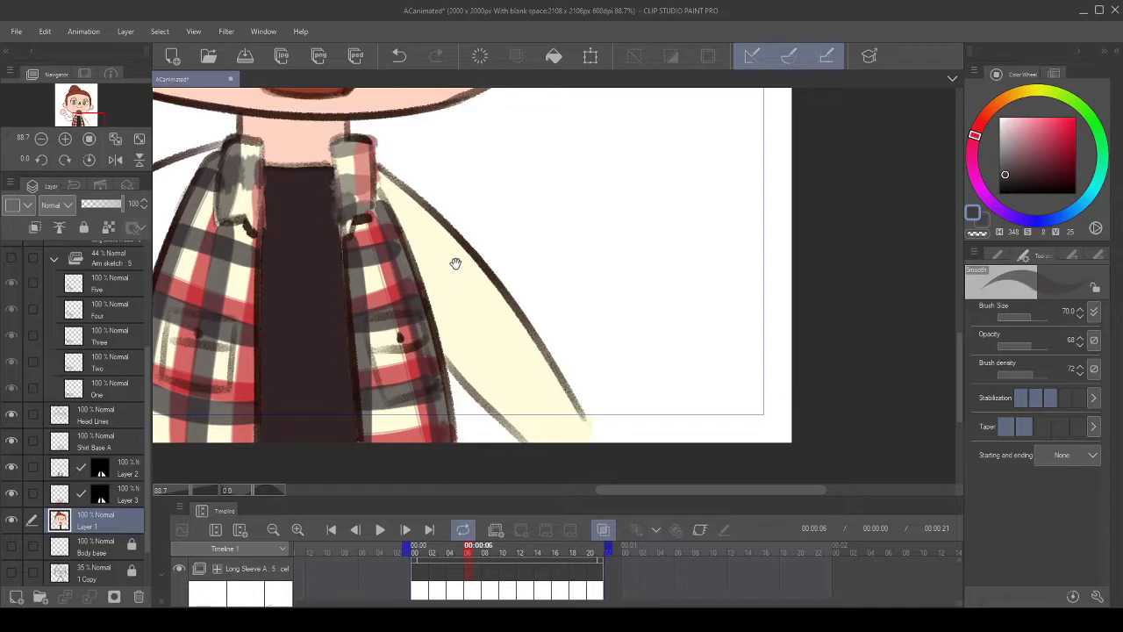
click(1002, 256)
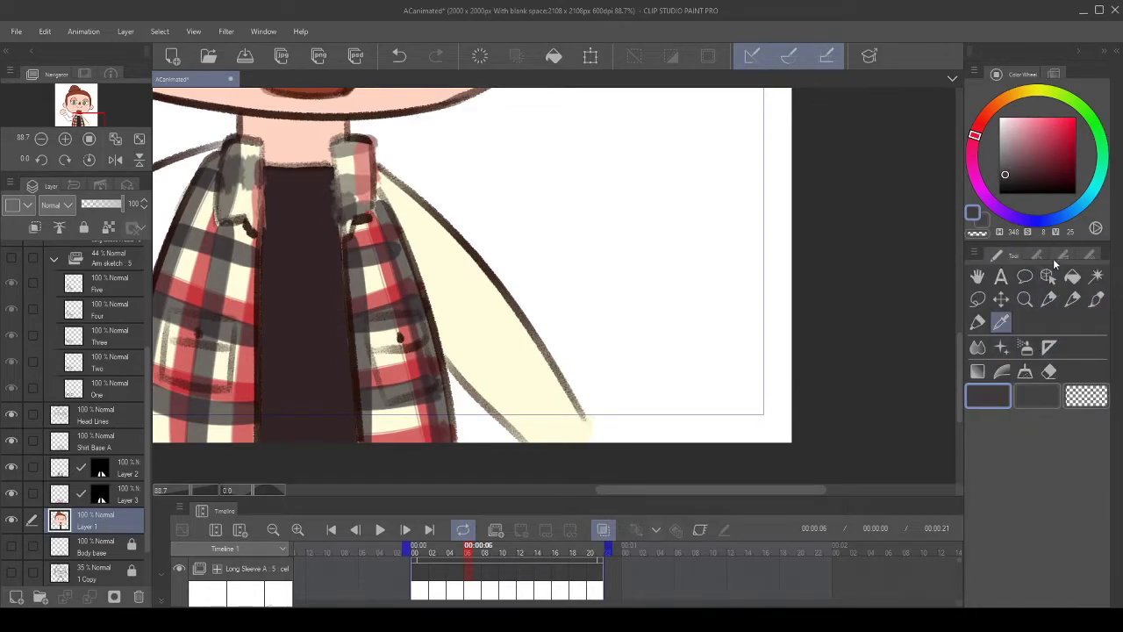
click(1055, 255)
click(1067, 333)
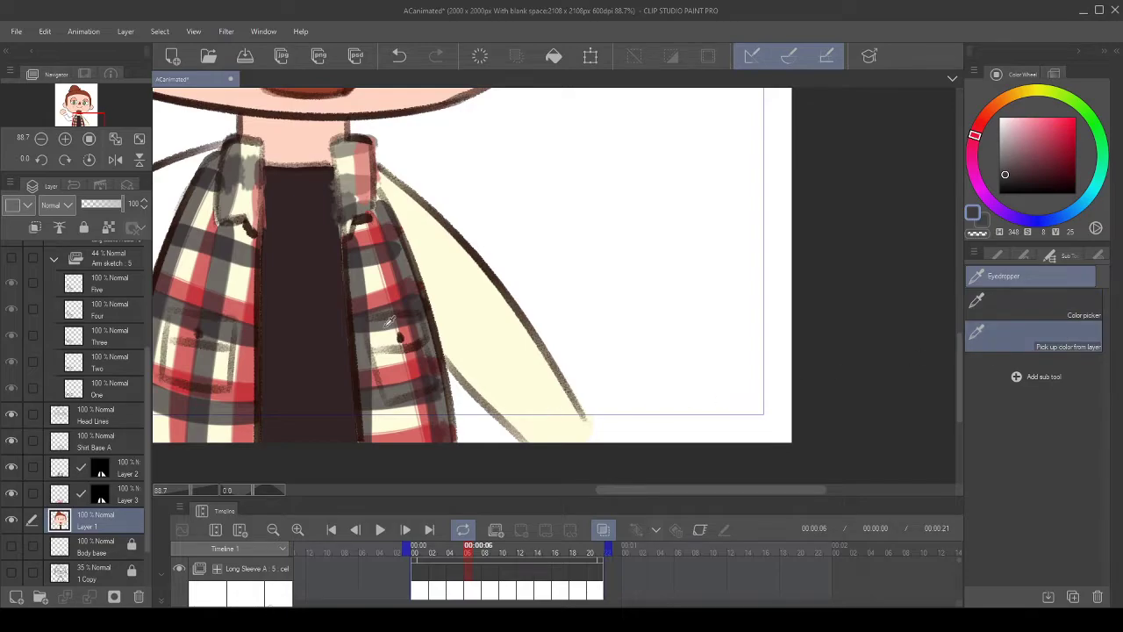
click(365, 277)
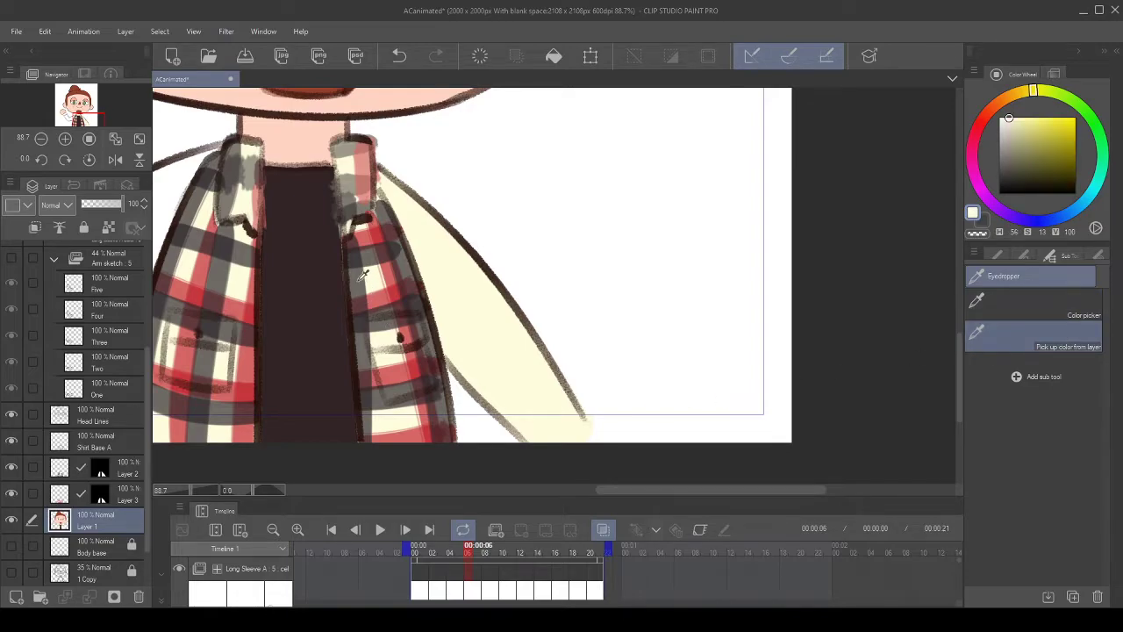
click(132, 470)
click(367, 259)
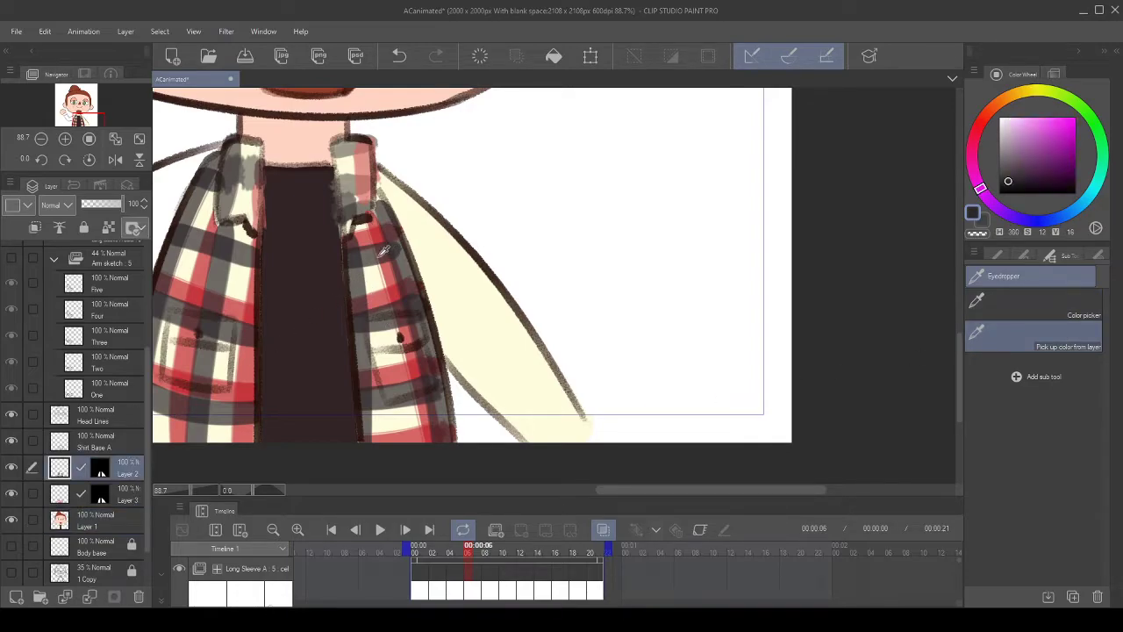
- Paint four translucent dark bands across the lowered arm's cream sleeve on Layer 2, spaced from the shoulder to the lower end
click(998, 251)
scroll(702, 415, up, 2)
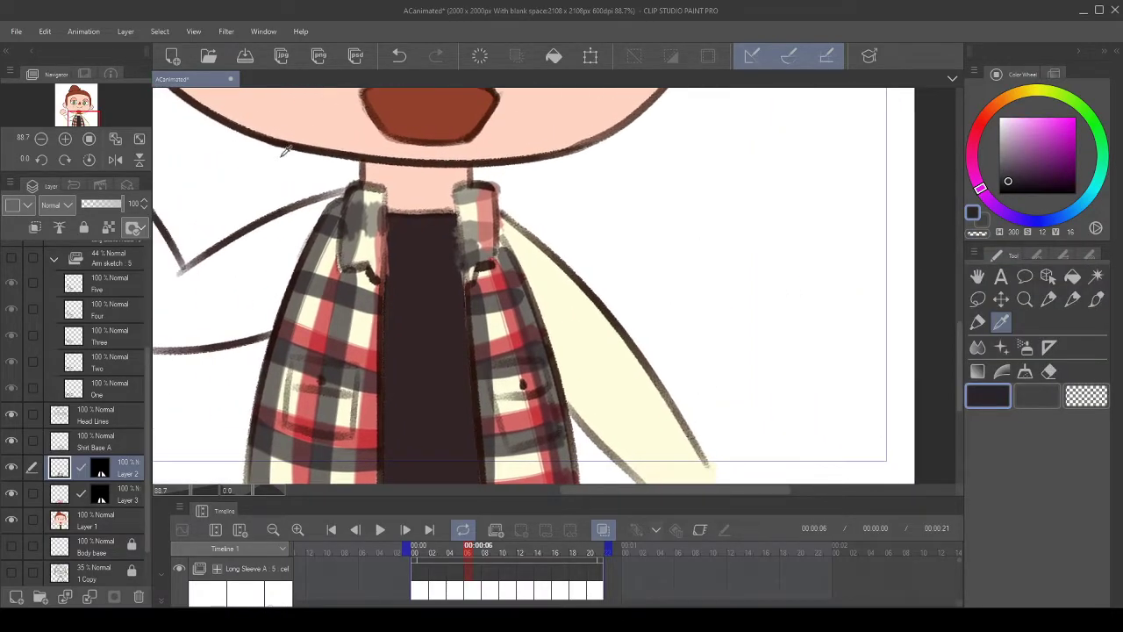
click(1096, 300)
mouse_move(609, 300)
mouse_down()
mouse_move(519, 208)
mouse_move(544, 196)
mouse_move(539, 137)
mouse_up()
scroll(591, 178, down, 3)
scroll(592, 179, down, 4)
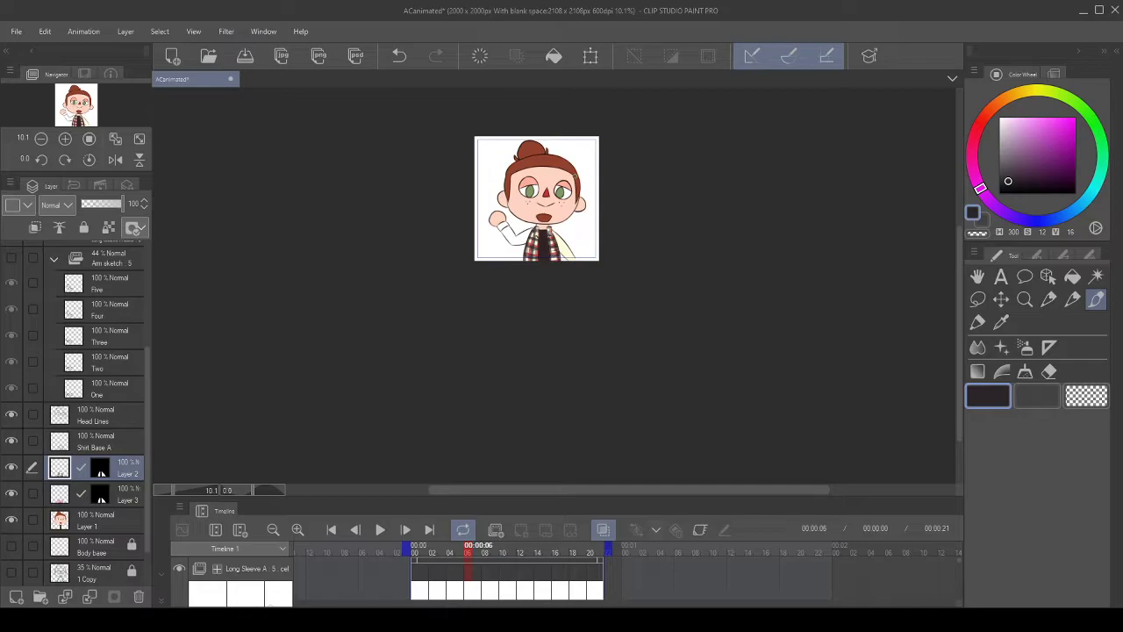
scroll(577, 148, up, 8)
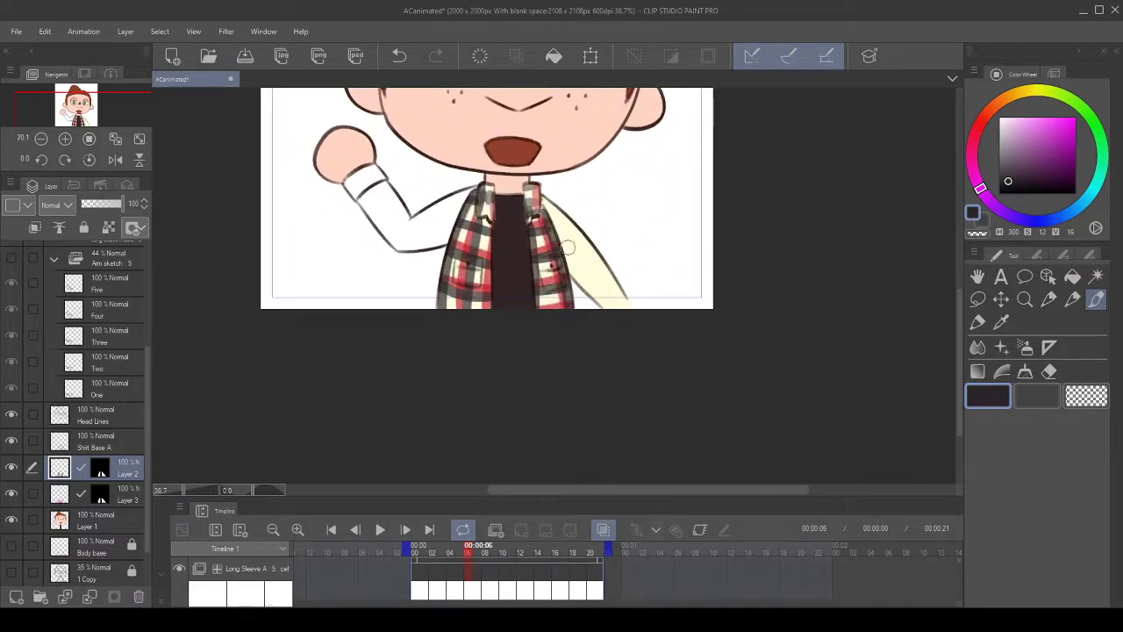
drag(466, 261, 514, 301)
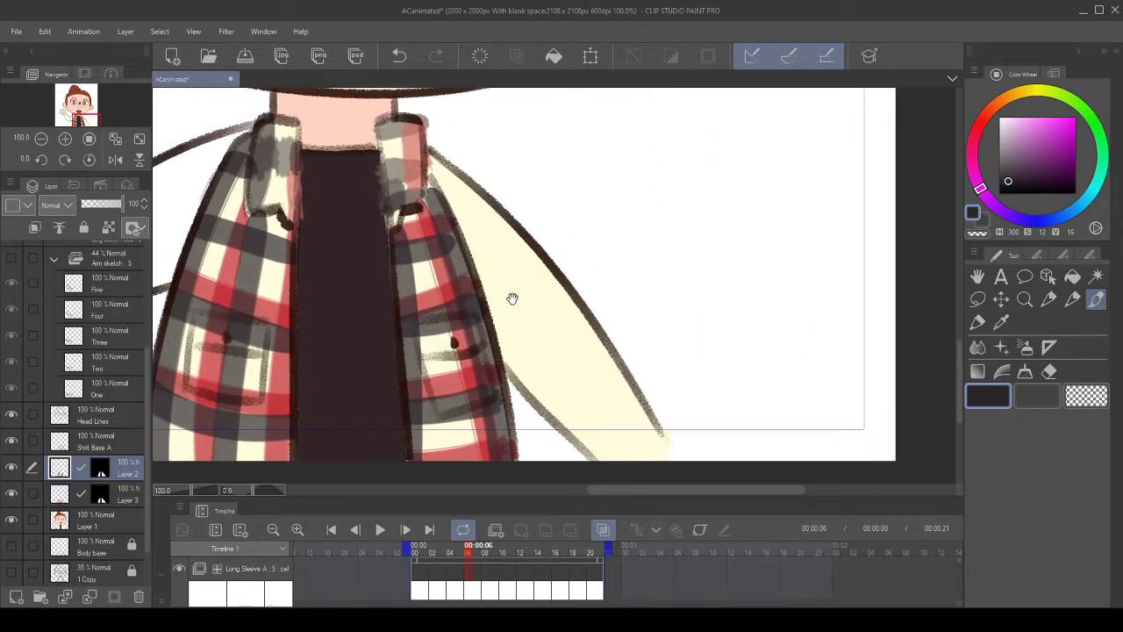
mouse_move(514, 224)
mouse_down()
mouse_move(497, 244)
mouse_move(445, 231)
mouse_move(465, 198)
mouse_up()
drag(522, 296, 504, 228)
drag(528, 332, 527, 294)
drag(502, 367, 555, 272)
scroll(554, 298, down, 1)
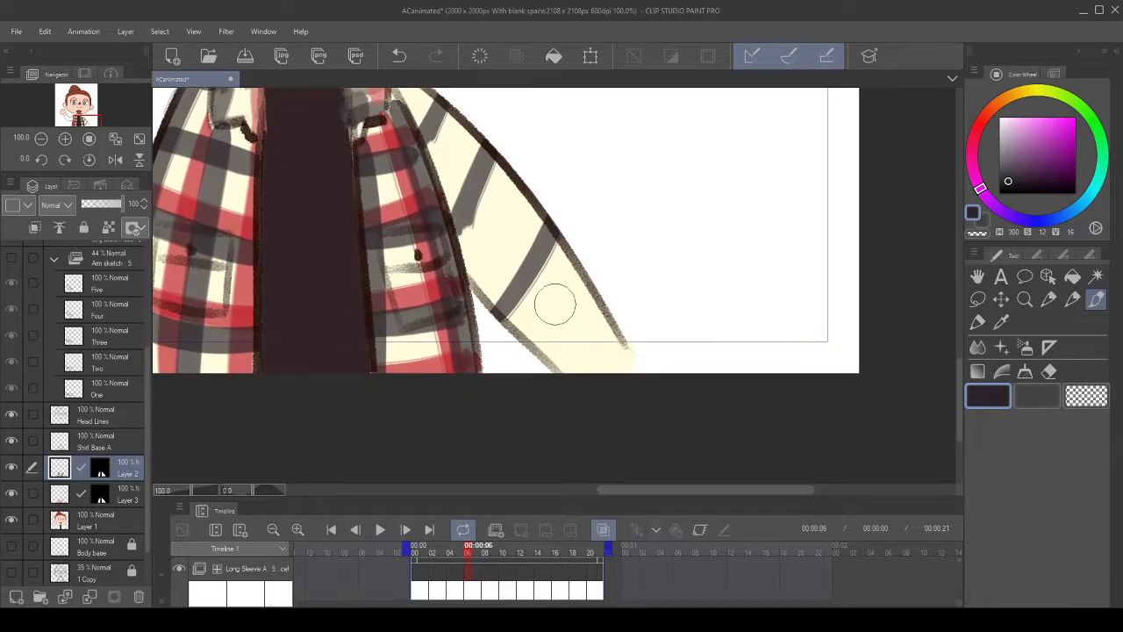
drag(546, 372, 602, 295)
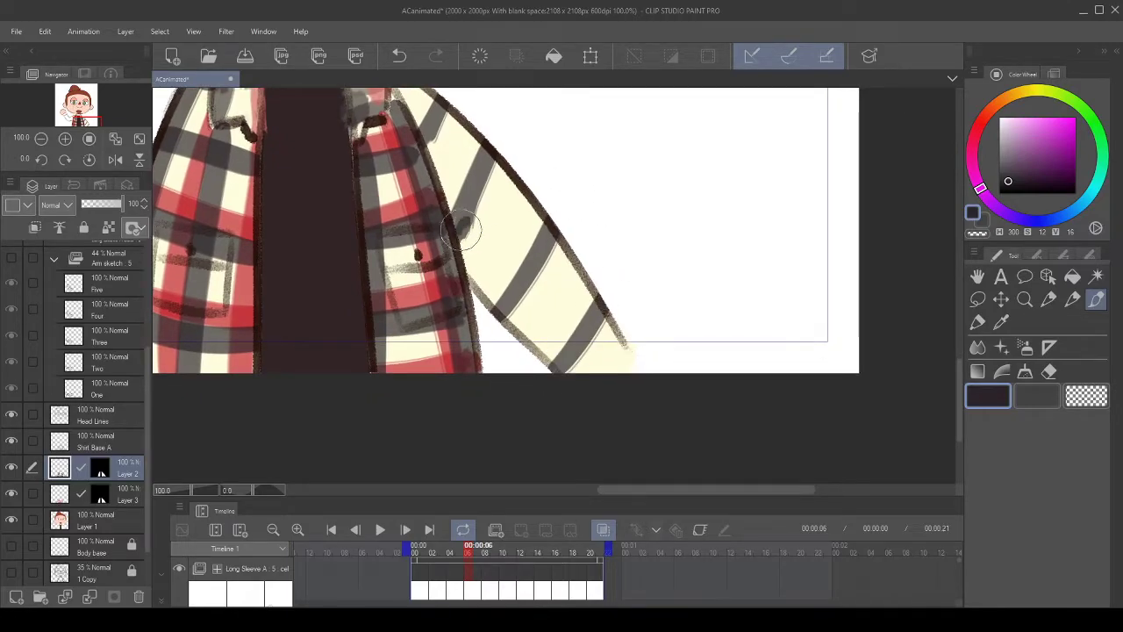
drag(393, 202, 374, 205)
- Rotate the canvas 90° and paint two translucent dark stripes along the length of the lowered arm's sleeve, crossing its bands
click(65, 160)
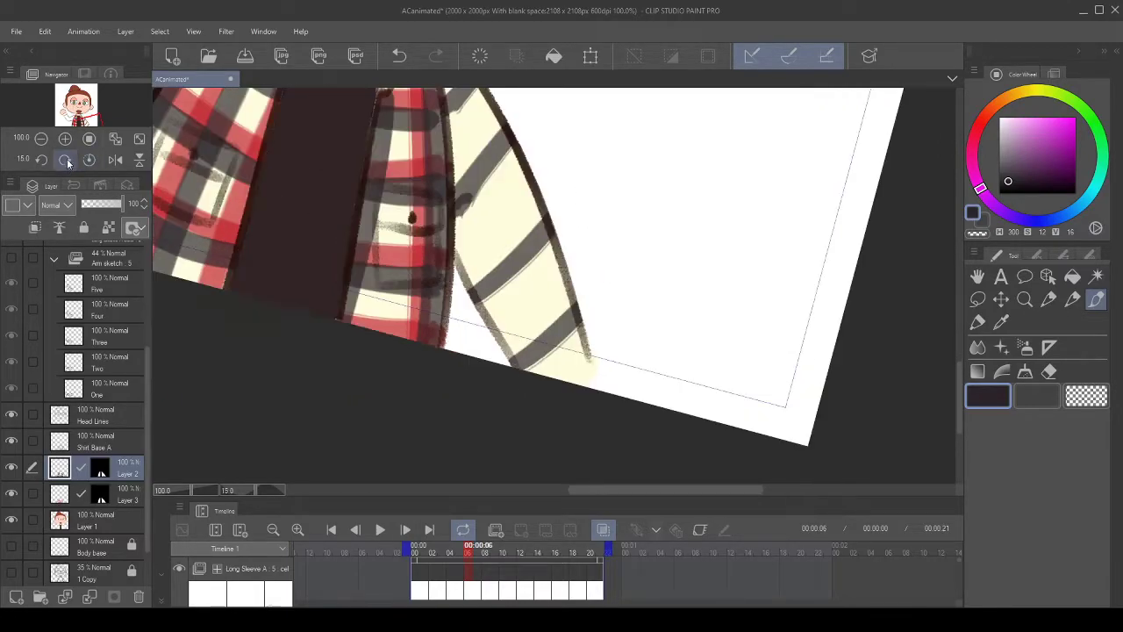
click(66, 160)
click(66, 160)
click(66, 160)
click(66, 160)
click(66, 160)
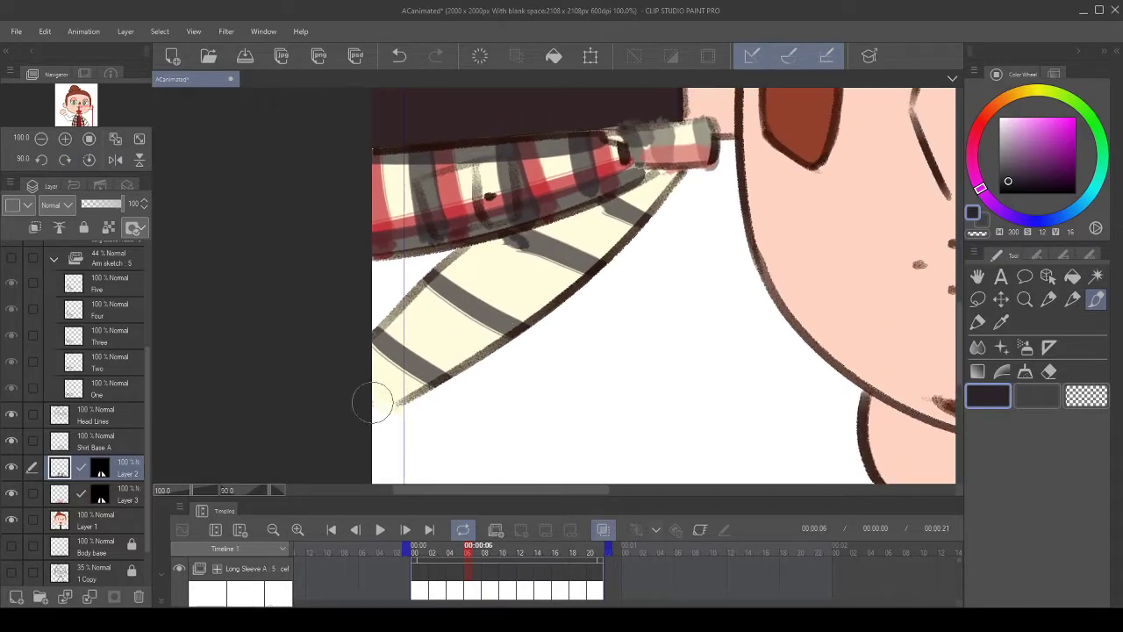
drag(377, 401, 605, 180)
click(399, 55)
drag(381, 388, 605, 186)
drag(344, 367, 511, 235)
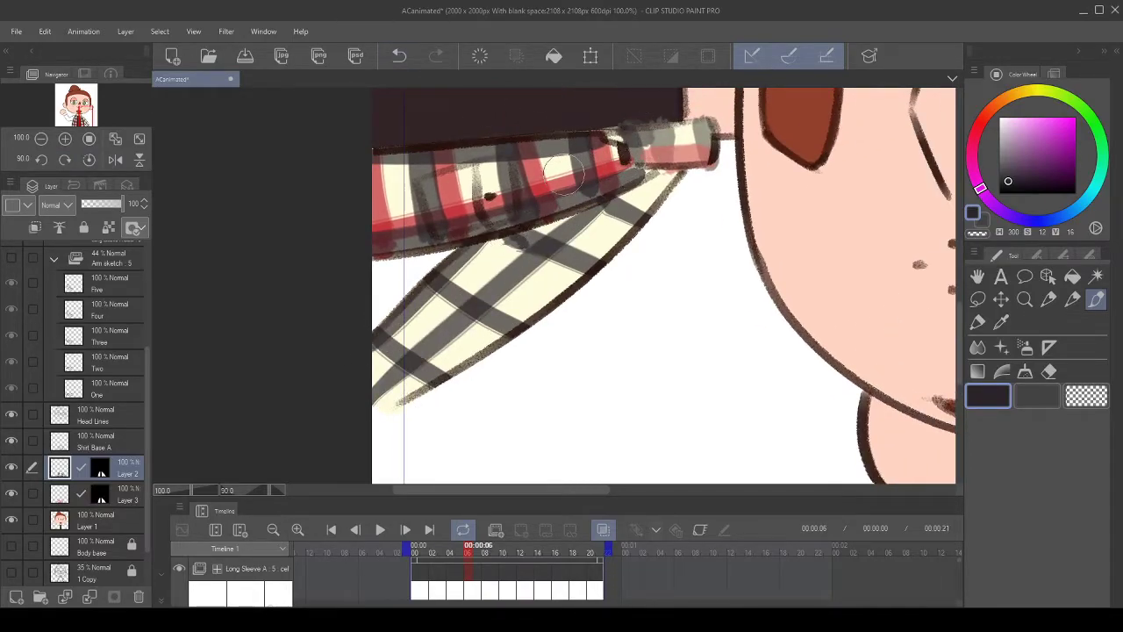
click(89, 160)
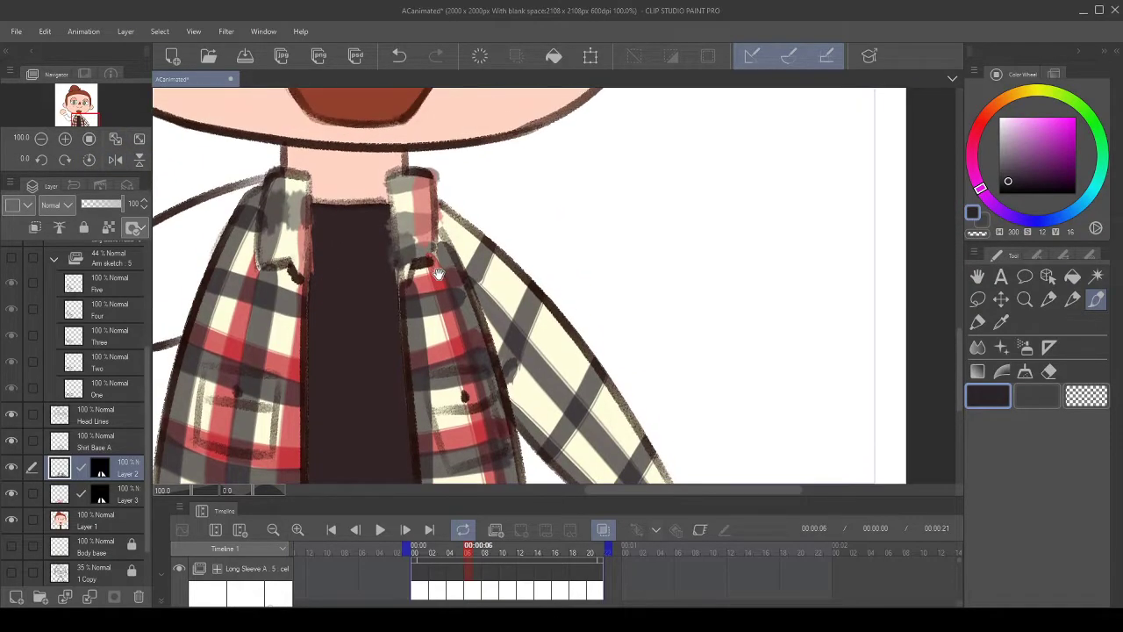
- Paint two translucent red stripes lengthwise along the lowered sleeve on Layer 3, using a red sampled from the shirt
click(138, 495)
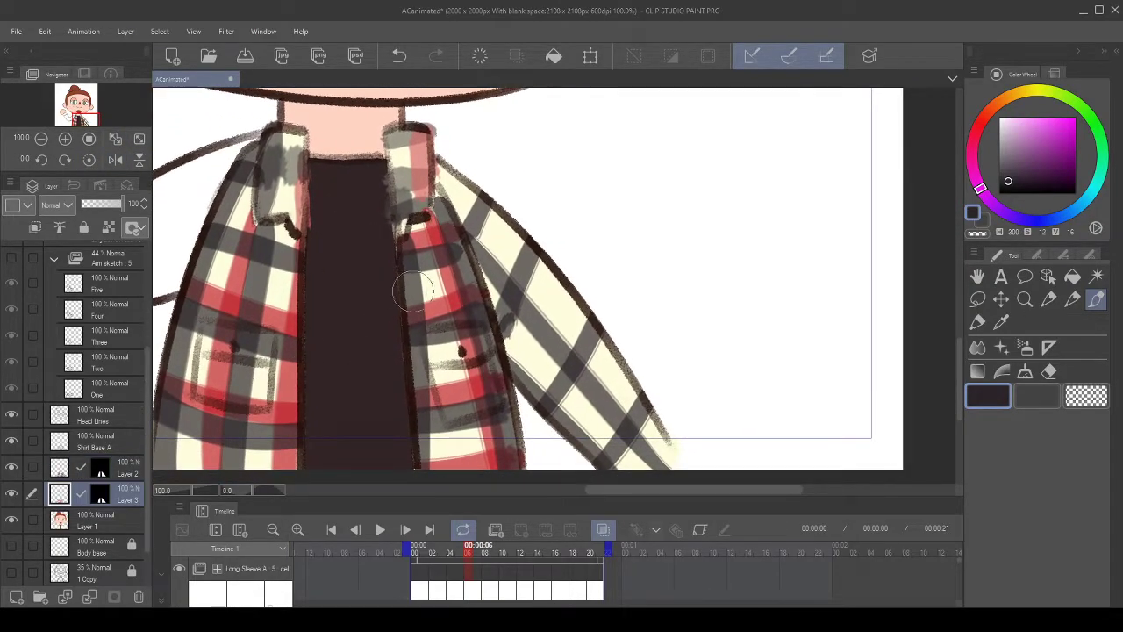
alt+click(277, 333)
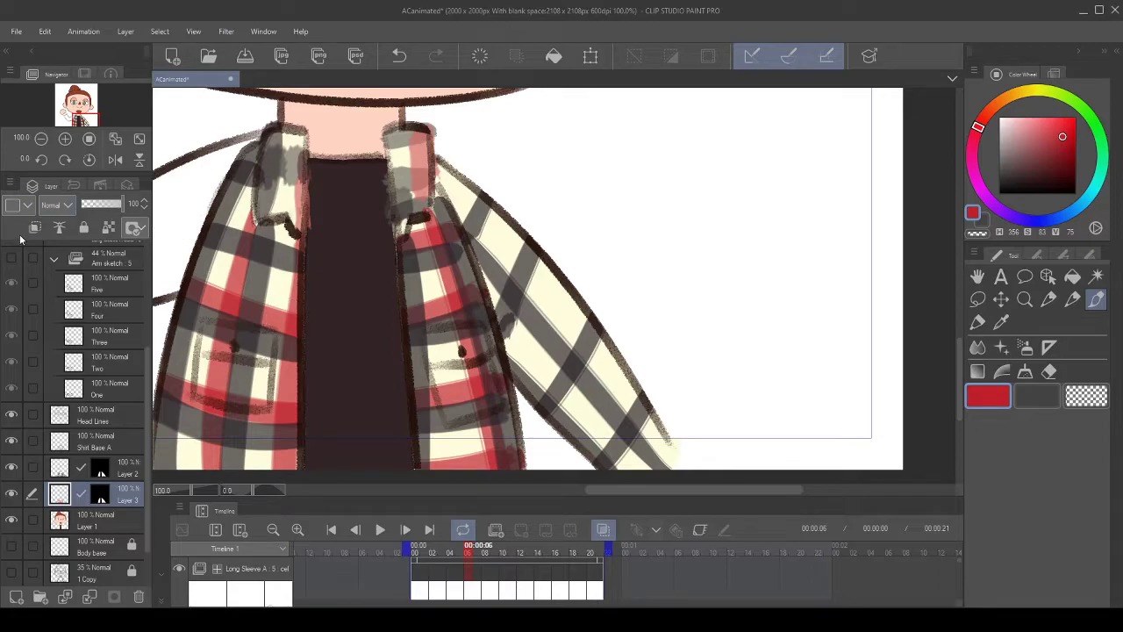
click(43, 160)
click(41, 161)
click(40, 161)
click(39, 162)
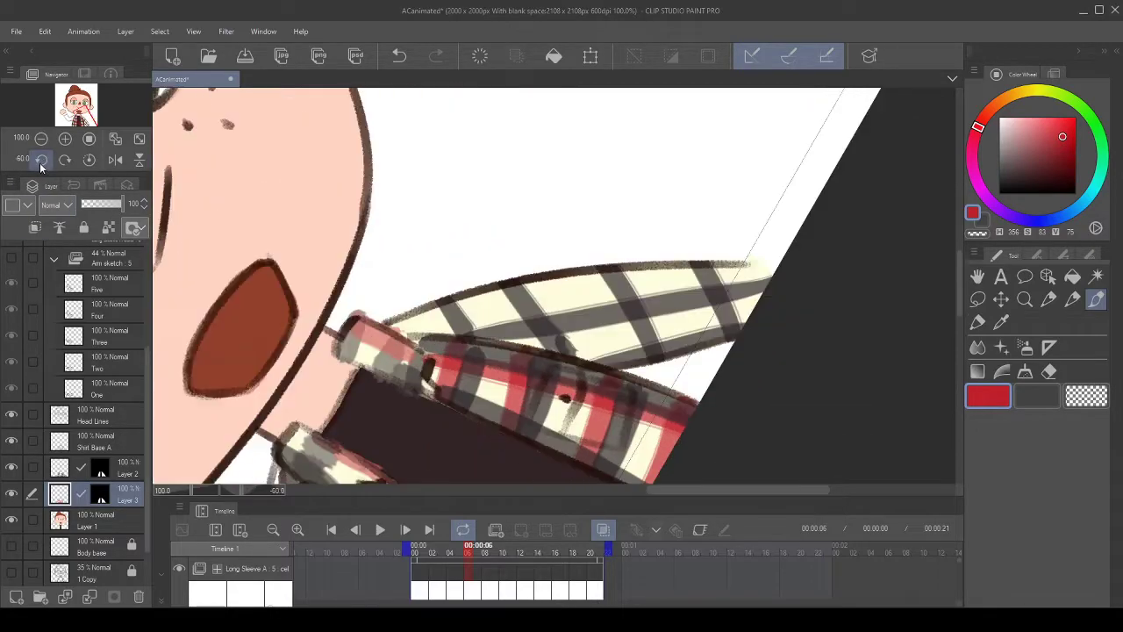
click(39, 165)
click(38, 168)
drag(615, 240, 530, 206)
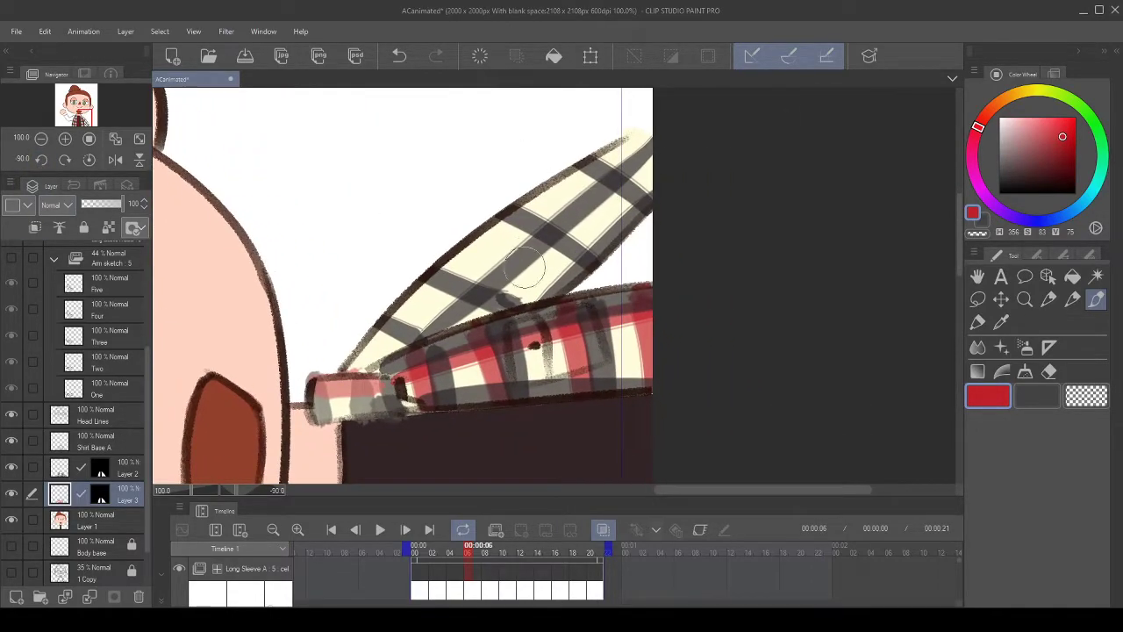
mouse_move(375, 336)
mouse_down()
mouse_move(506, 211)
mouse_move(614, 135)
mouse_up()
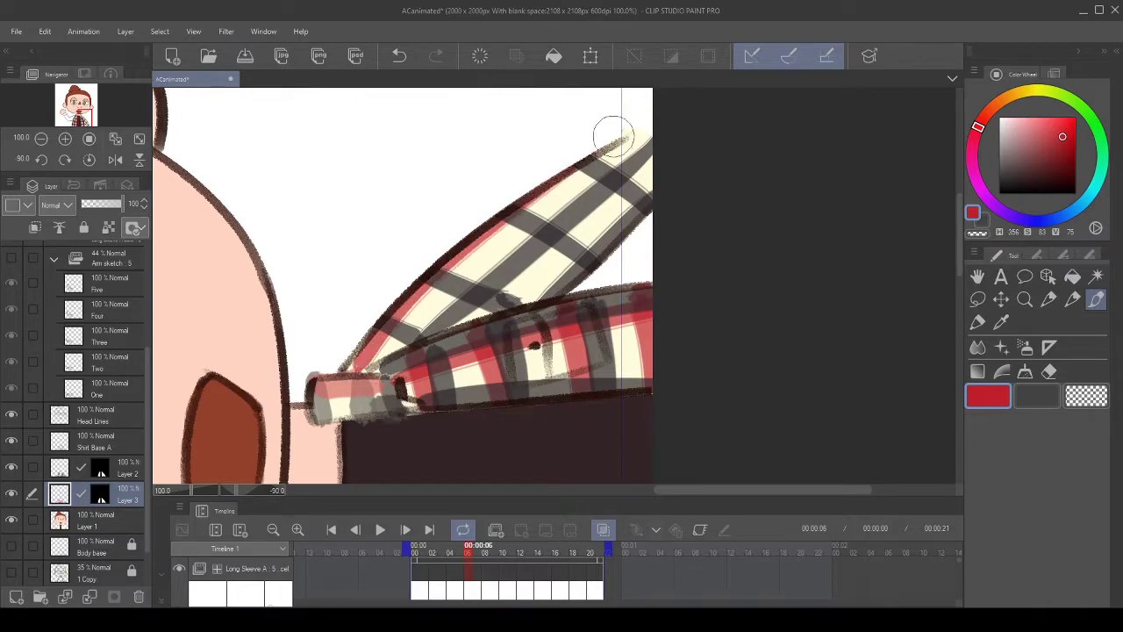
drag(467, 316, 689, 138)
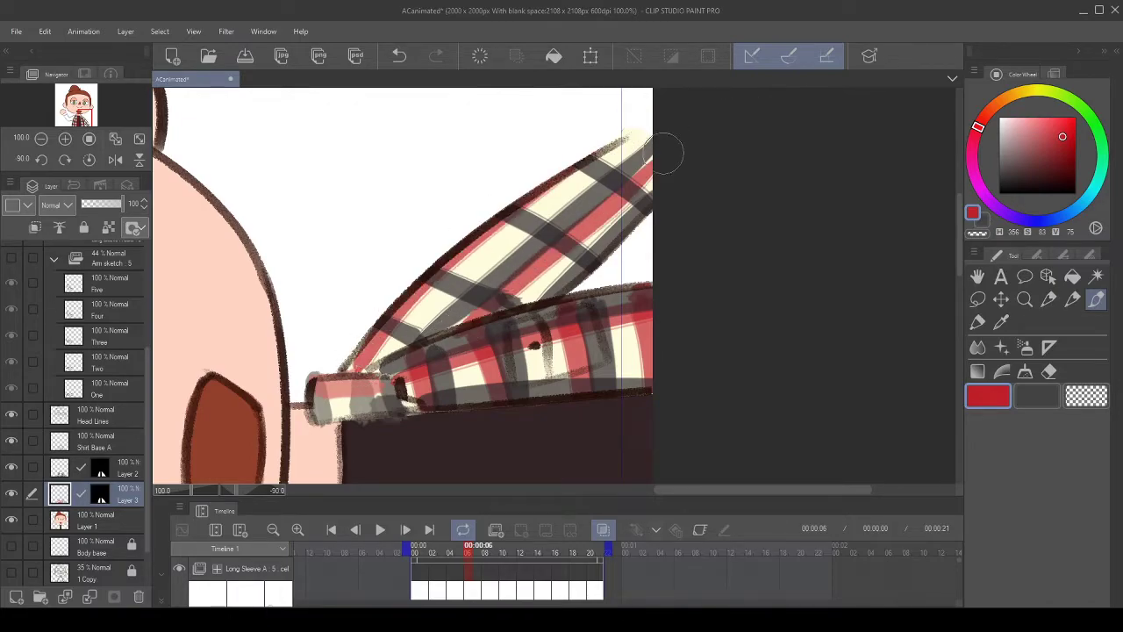
click(89, 160)
- Paint translucent red bands across the lowered sleeve between its dark bands, up to the shoulder
drag(558, 298, 443, 297)
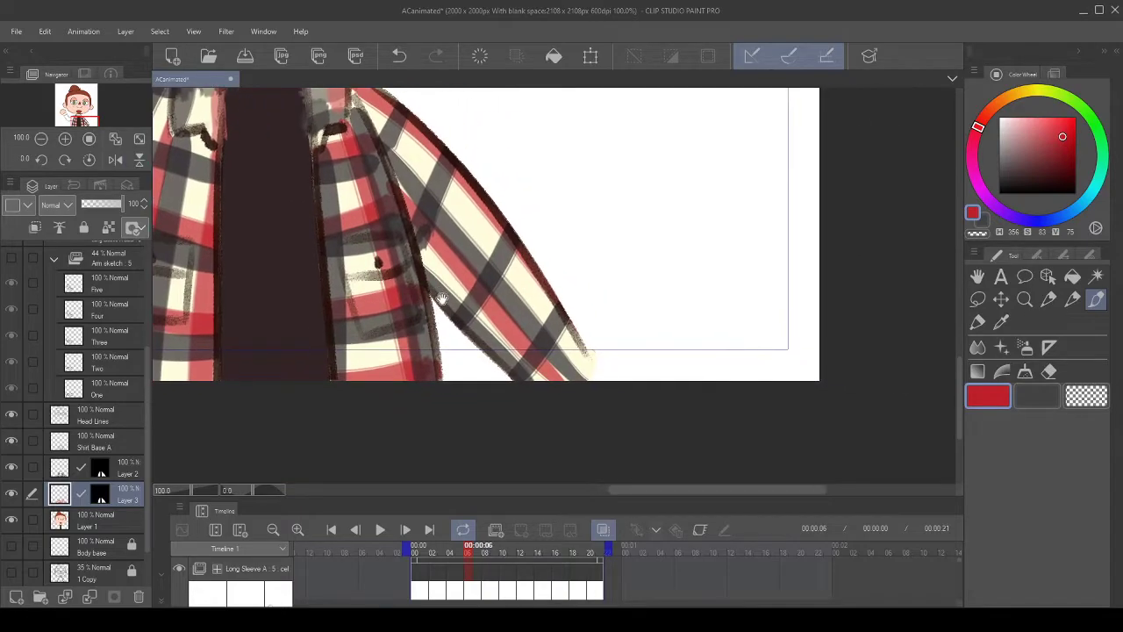
drag(477, 330, 536, 236)
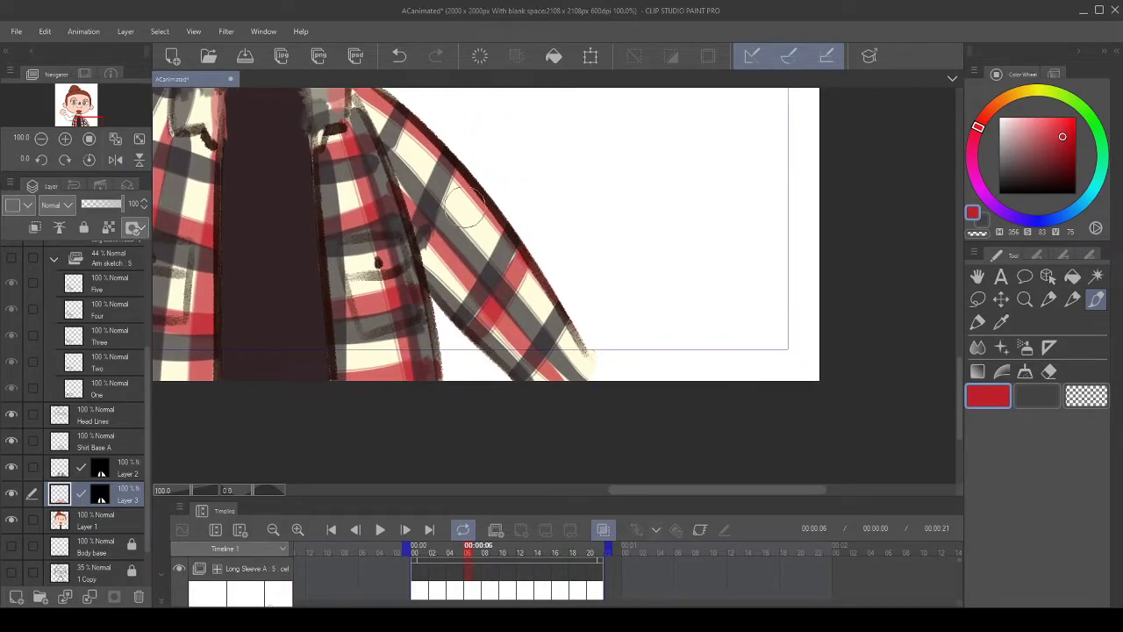
drag(454, 220, 436, 276)
mouse_move(410, 327)
mouse_down()
mouse_move(438, 178)
mouse_move(410, 259)
mouse_move(396, 201)
mouse_move(342, 230)
mouse_up()
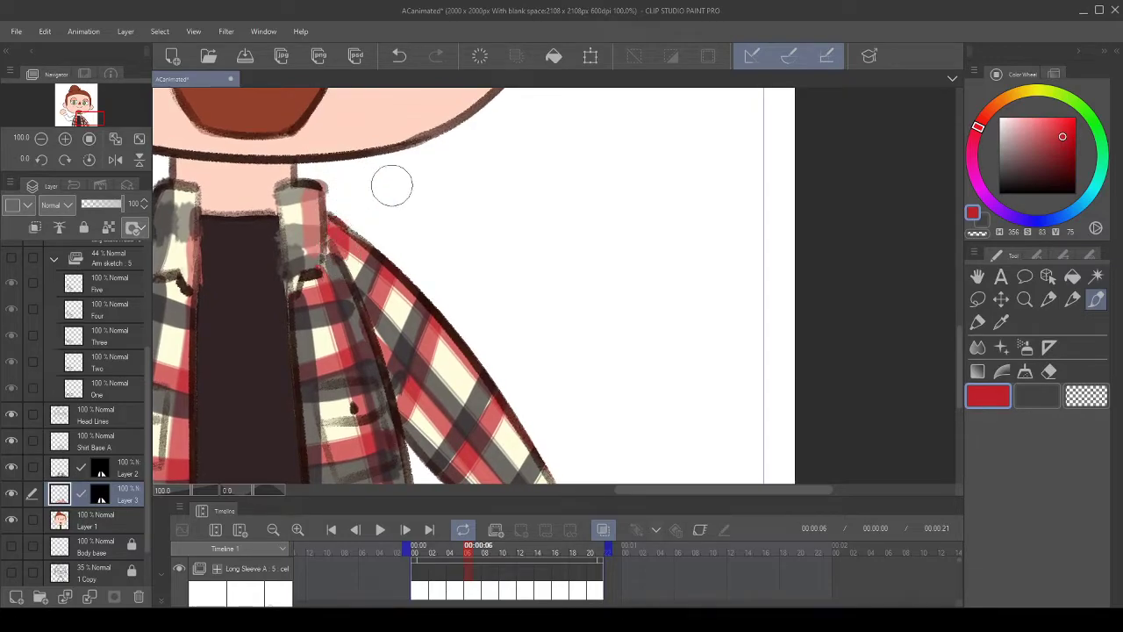
- Examine the plaid on the lowered sleeve and shirt, both up close and on the whole character
scroll(429, 191, down, 5)
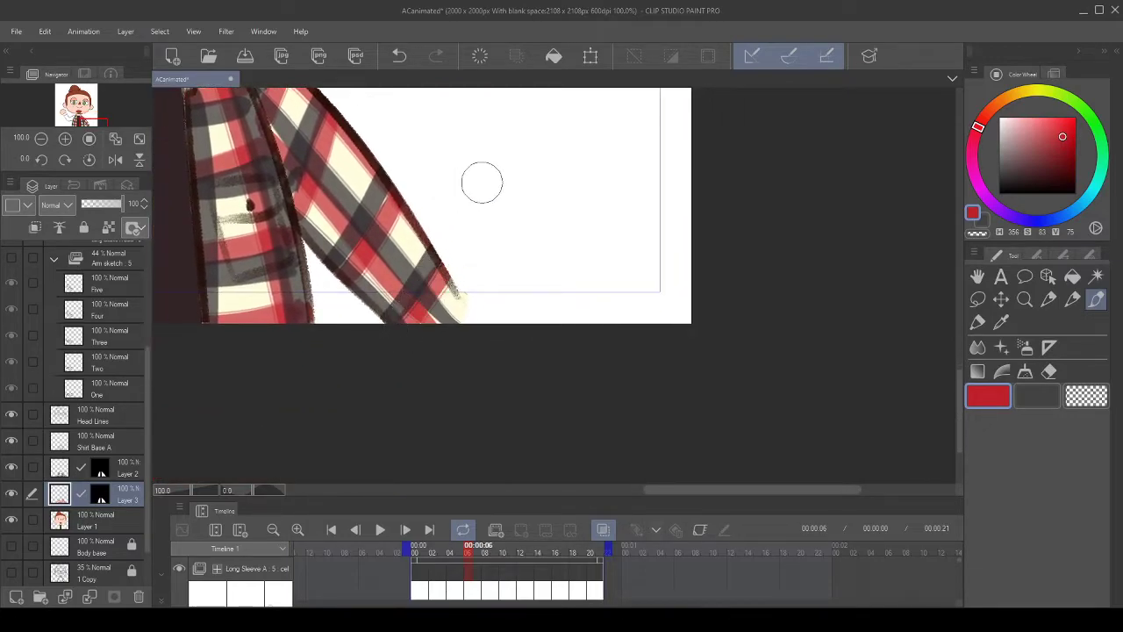
scroll(471, 176, down, 5)
scroll(362, 181, up, 3)
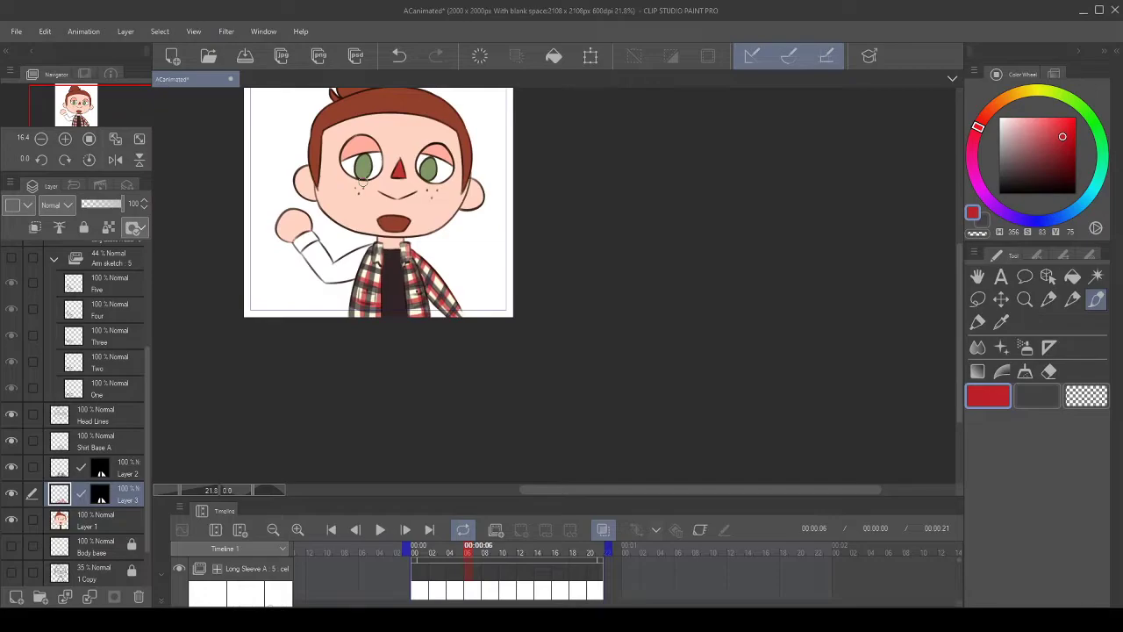
scroll(362, 182, down, 2)
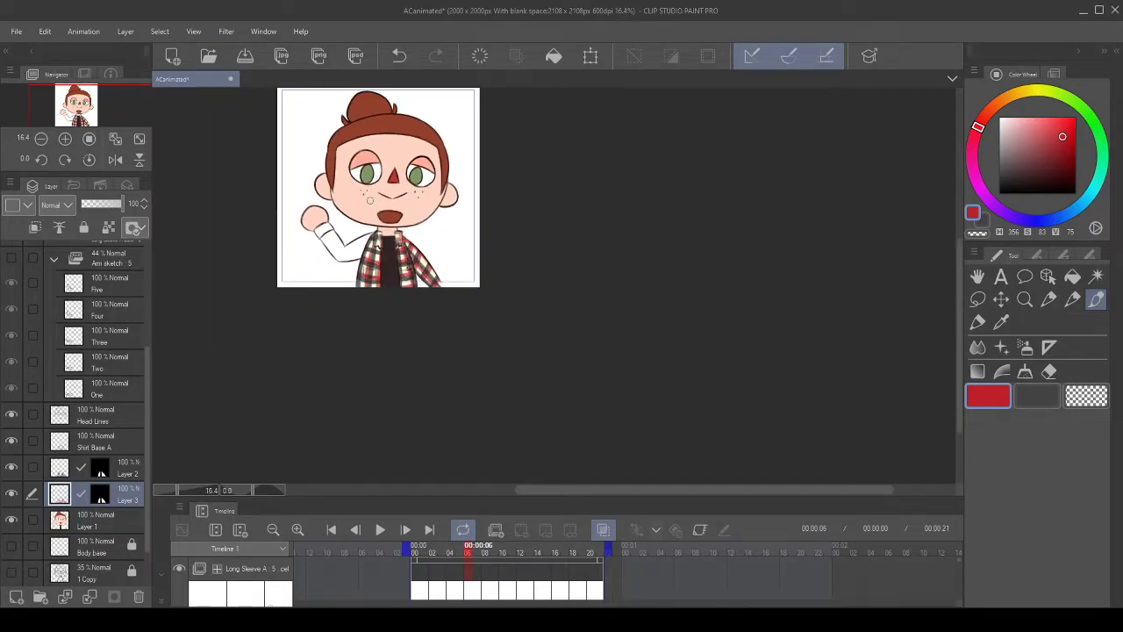
scroll(370, 200, up, 3)
scroll(369, 200, down, 3)
scroll(370, 200, up, 3)
scroll(446, 353, up, 2)
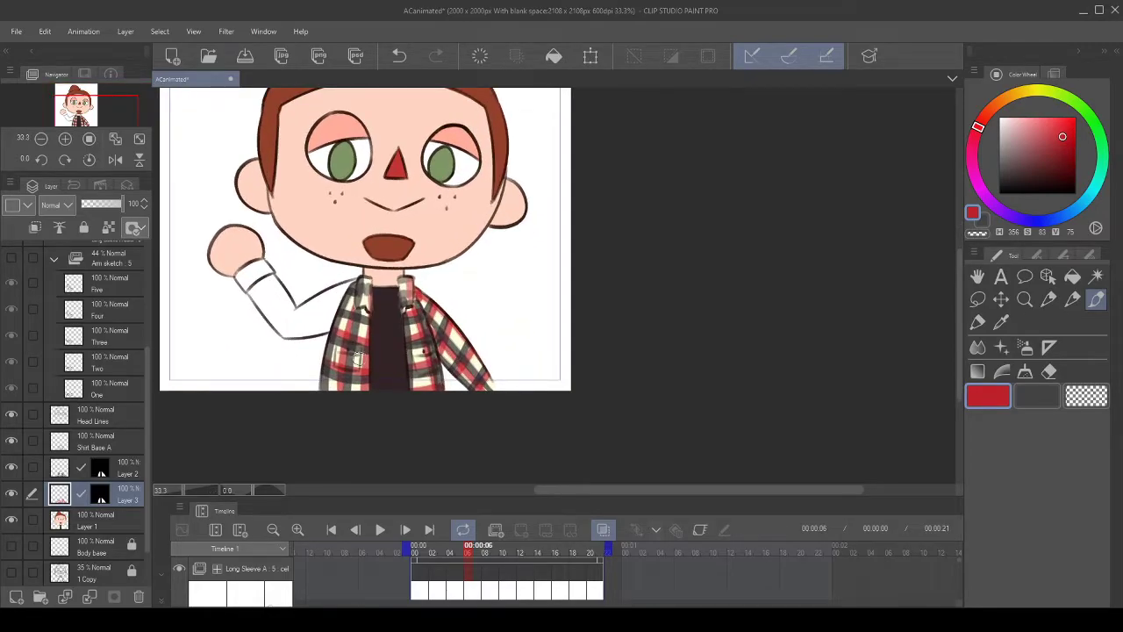
scroll(365, 239, down, 4)
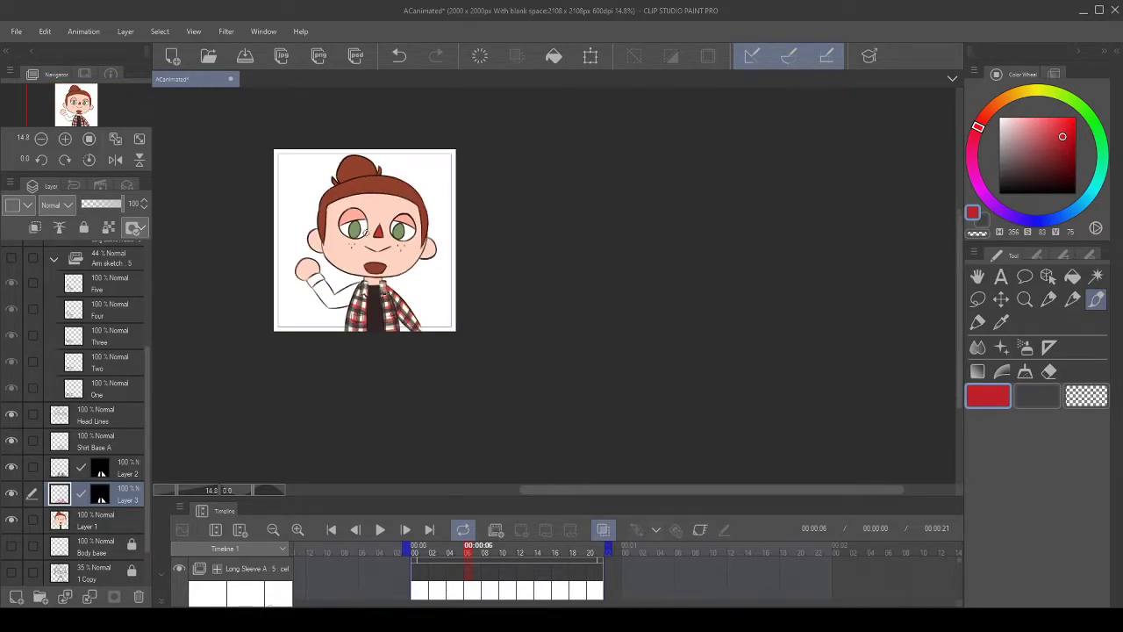
scroll(386, 268, up, 5)
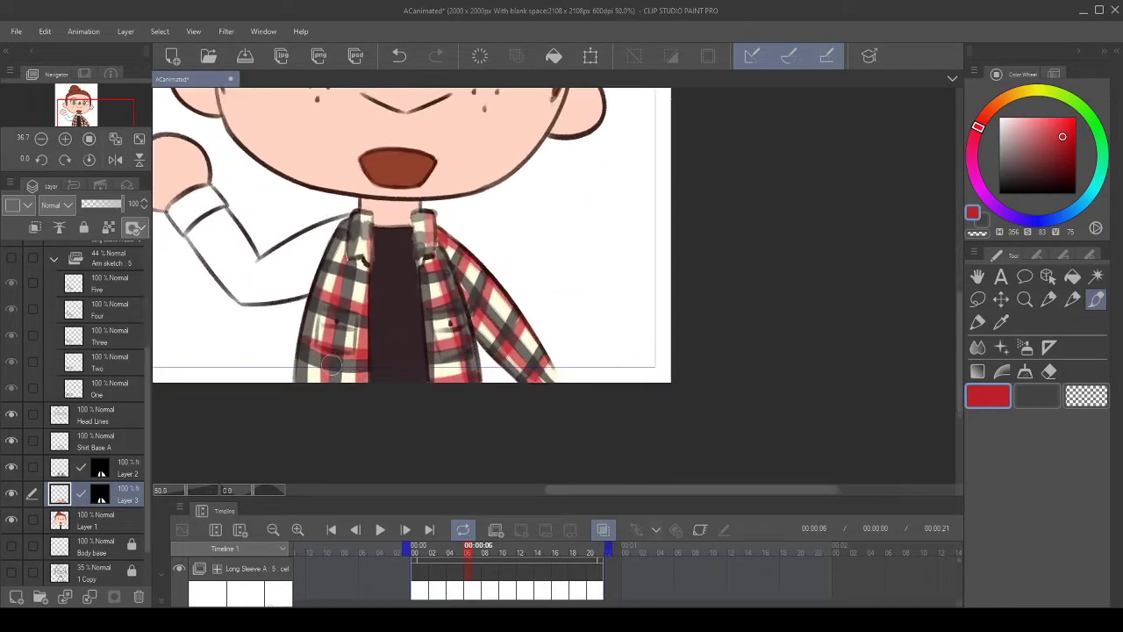
scroll(395, 339, up, 1)
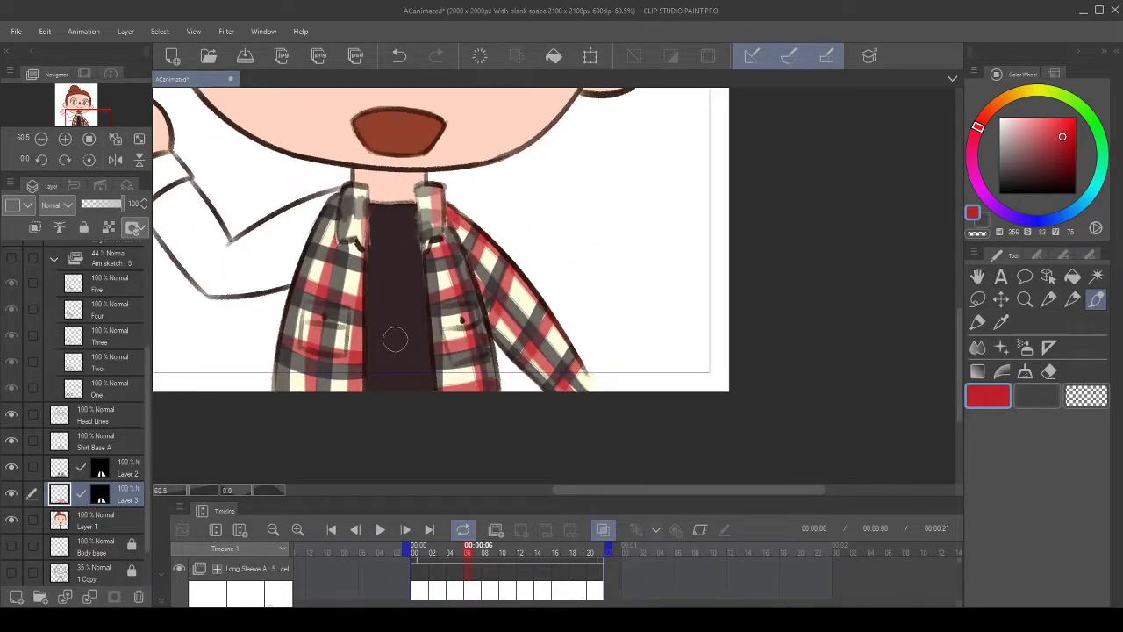
scroll(395, 338, down, 6)
- Try to select the cream shirt areas on Layer 1 by colour
click(117, 514)
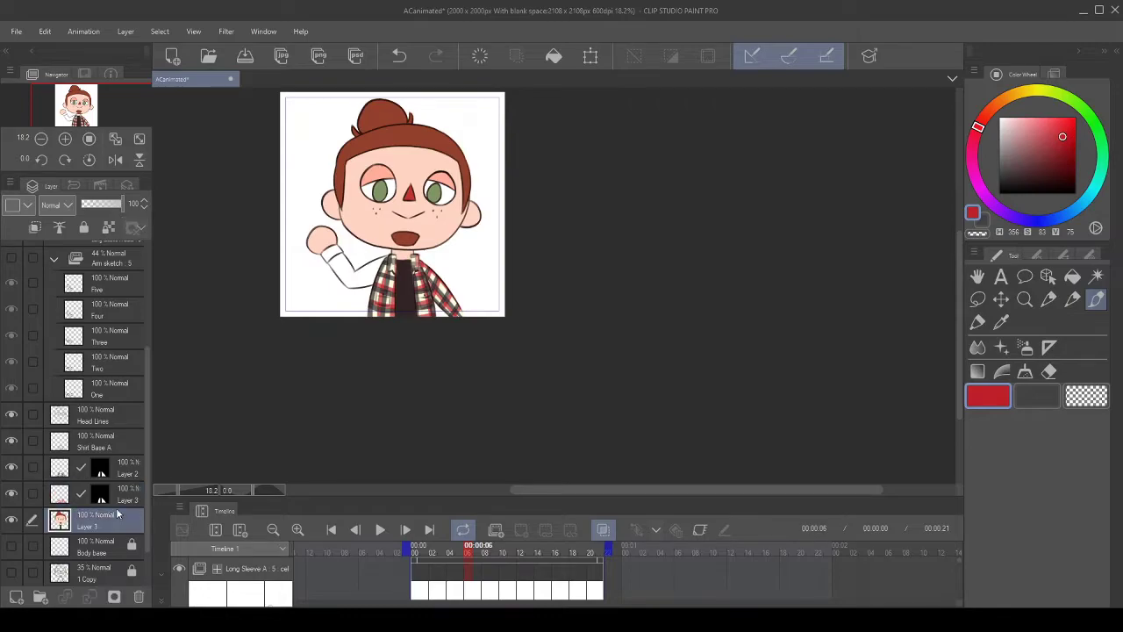
scroll(252, 412, up, 2)
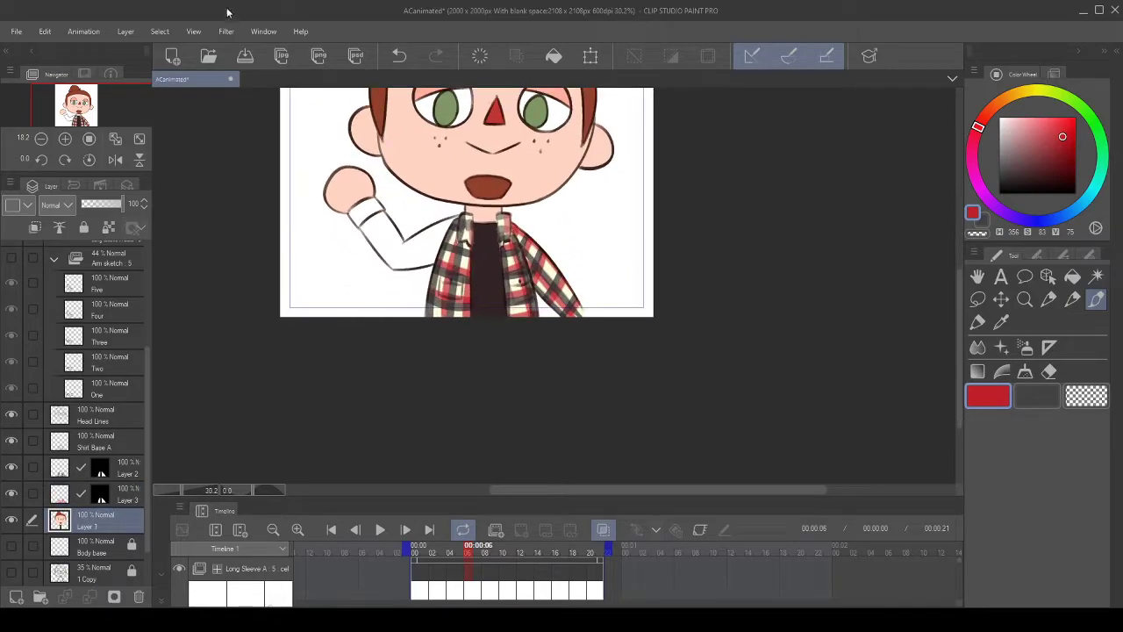
click(238, 202)
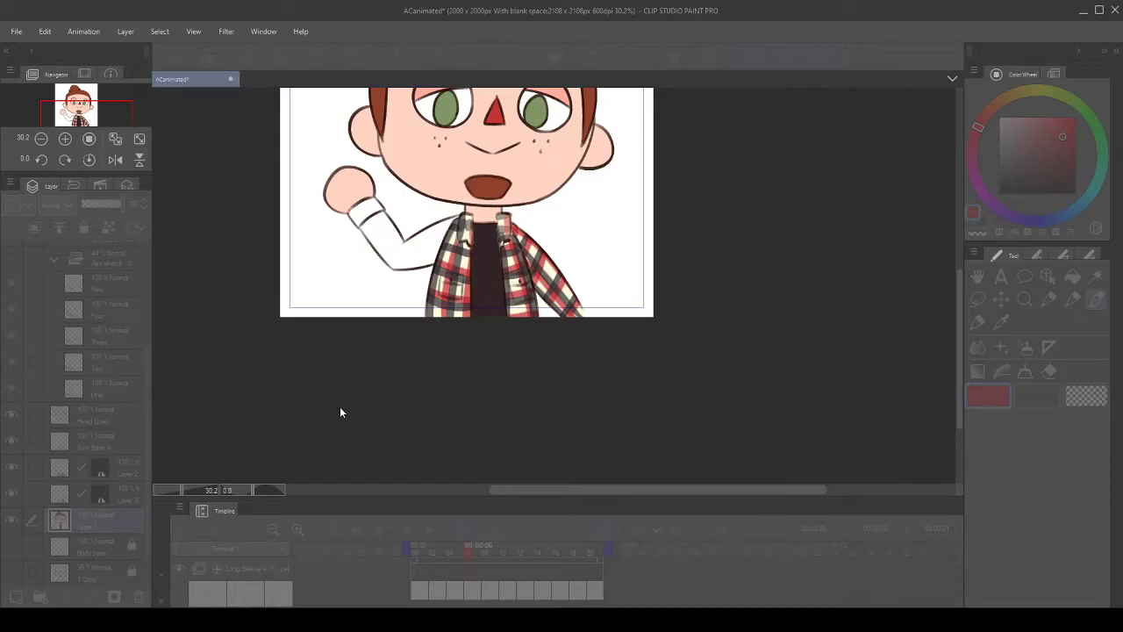
click(393, 403)
scroll(553, 294, up, 3)
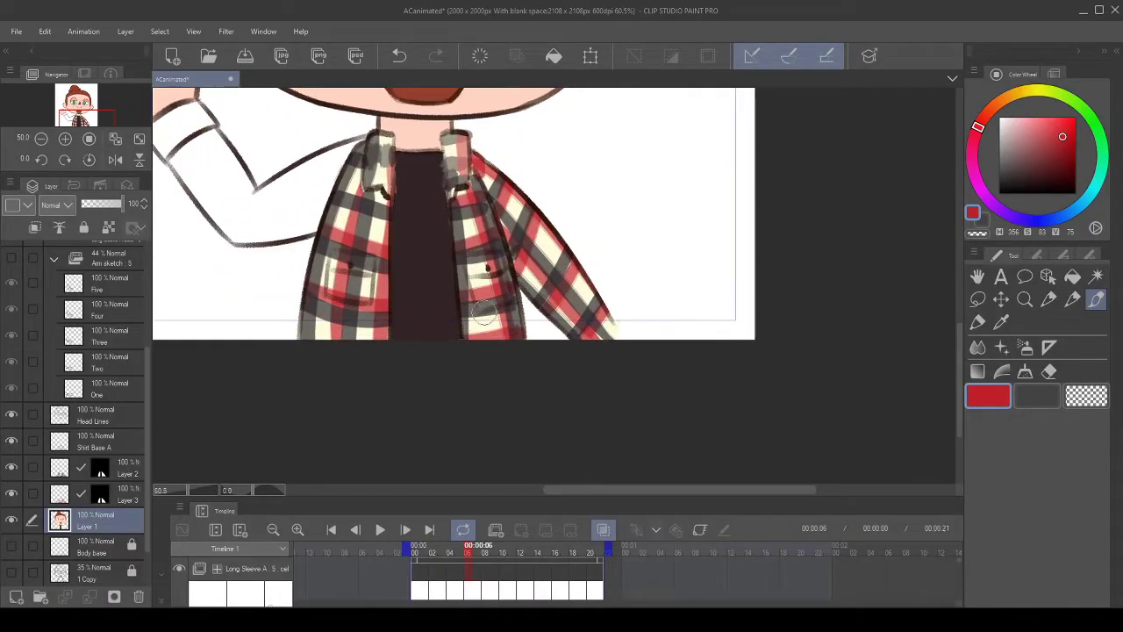
click(238, 197)
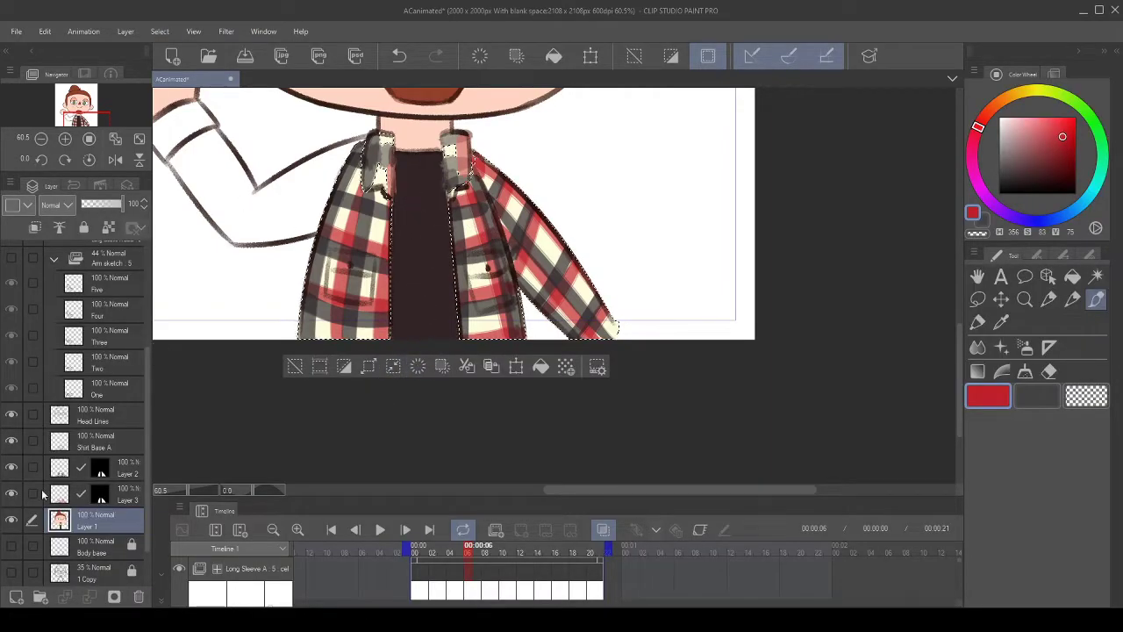
- Hide the plaid layers Layer 2 and Layer 3 and keep Layer 1 active for painting
click(11, 470)
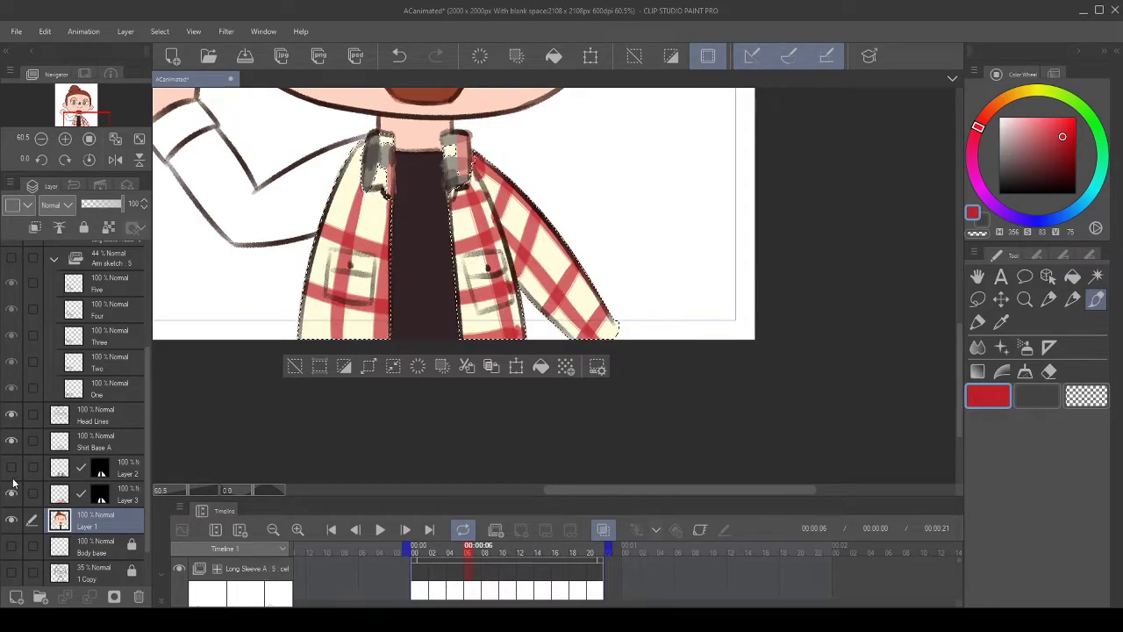
click(11, 467)
drag(32, 493, 12, 467)
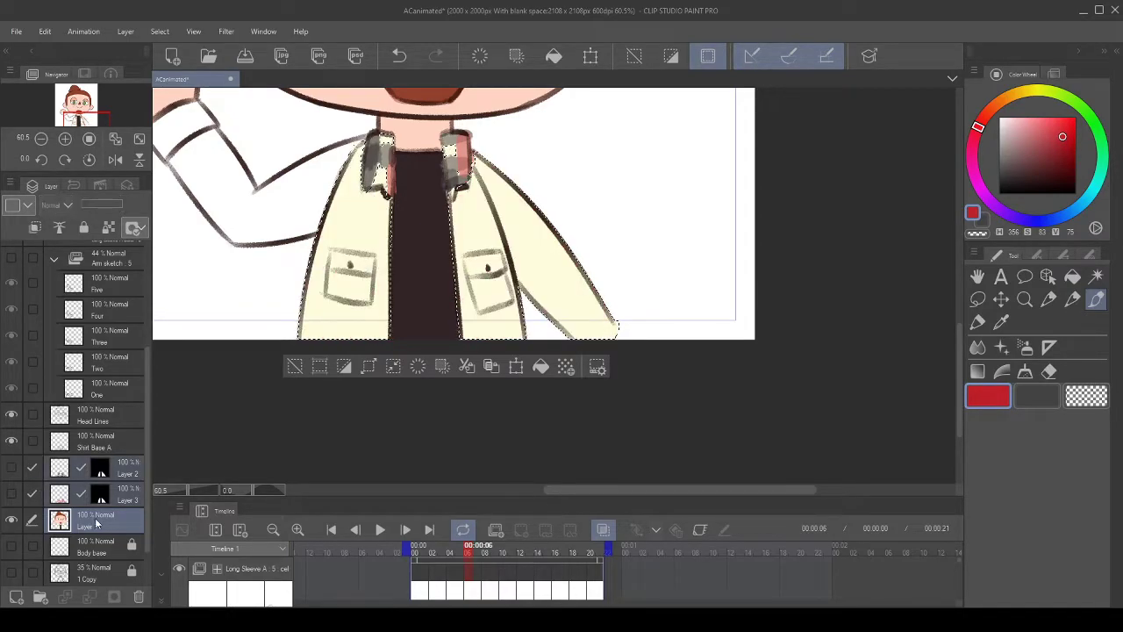
click(110, 526)
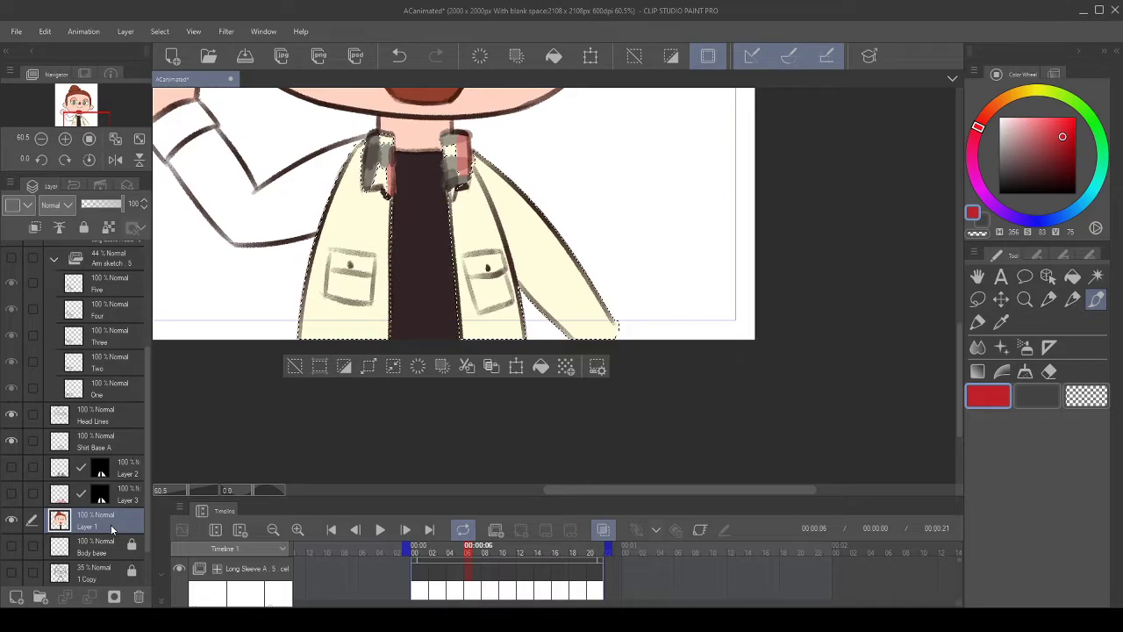
drag(10, 470, 12, 496)
- Clear the selection and paint over the plaid on the collar flap nearest the raised arm with cream sampled from the shirt
scroll(421, 298, up, 3)
alt+click(363, 235)
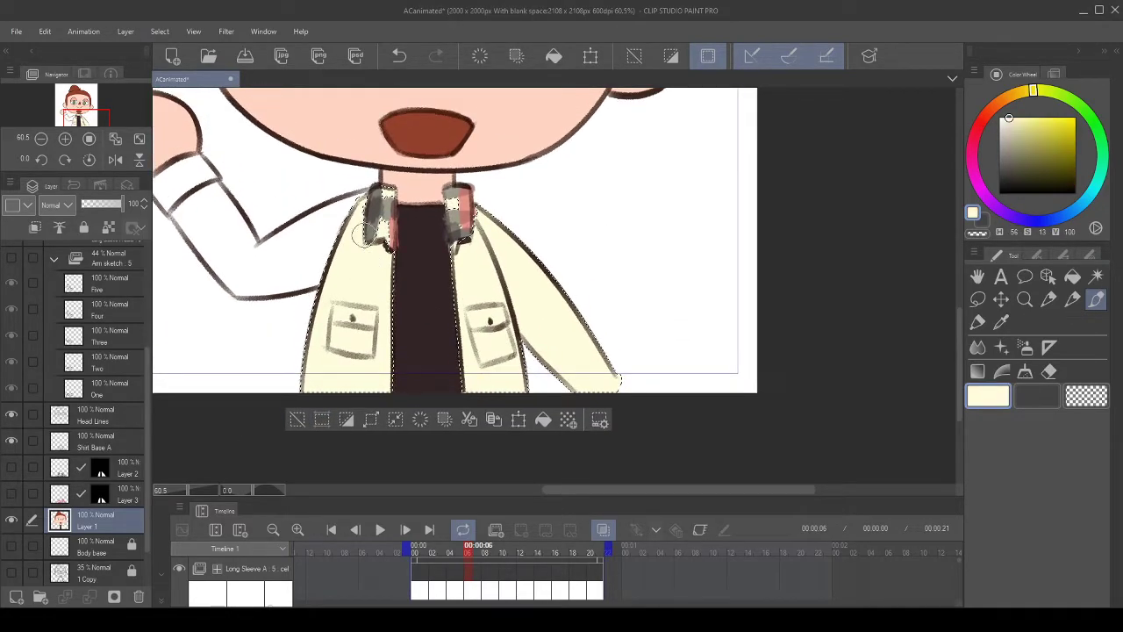
key(ctrl+d)
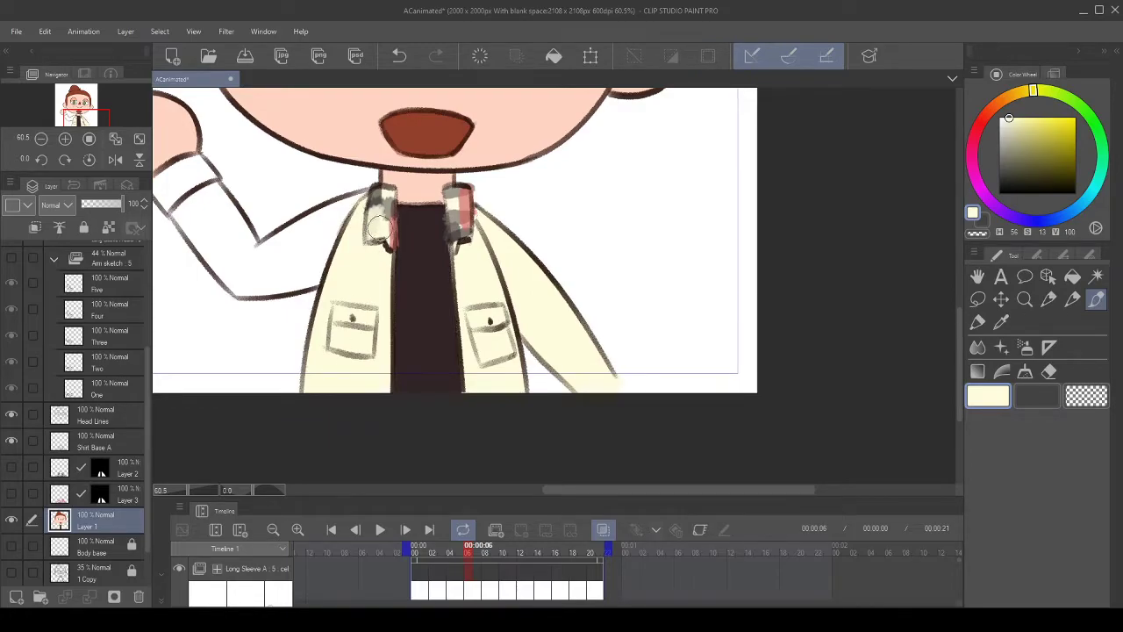
click(1049, 300)
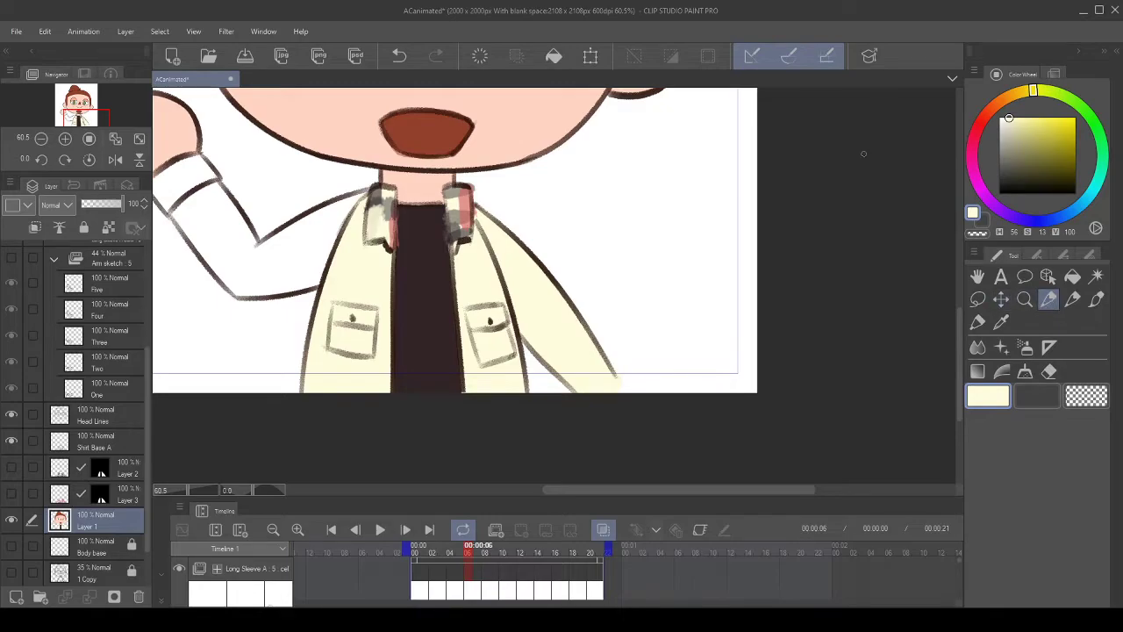
scroll(404, 200, up, 4)
scroll(379, 263, up, 1)
mouse_move(330, 265)
mouse_down()
mouse_move(343, 266)
mouse_move(323, 193)
mouse_up()
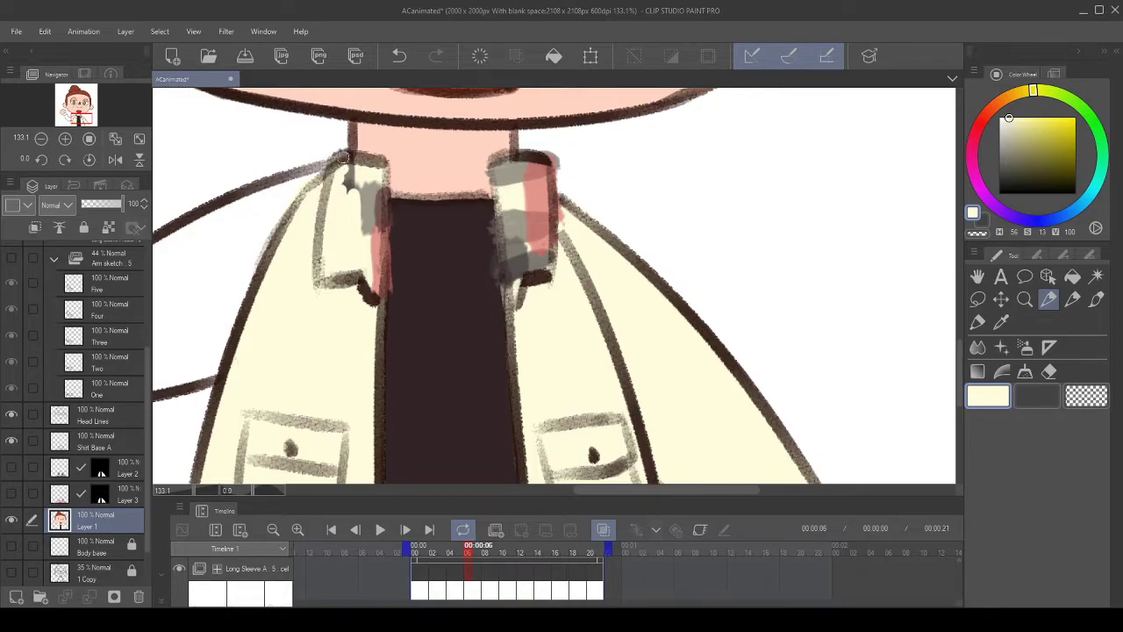
mouse_move(343, 194)
mouse_down()
mouse_move(346, 165)
mouse_move(354, 177)
mouse_move(363, 166)
mouse_move(346, 159)
mouse_move(369, 163)
mouse_move(357, 167)
mouse_move(361, 258)
mouse_move(372, 175)
mouse_move(377, 299)
mouse_move(379, 186)
mouse_up()
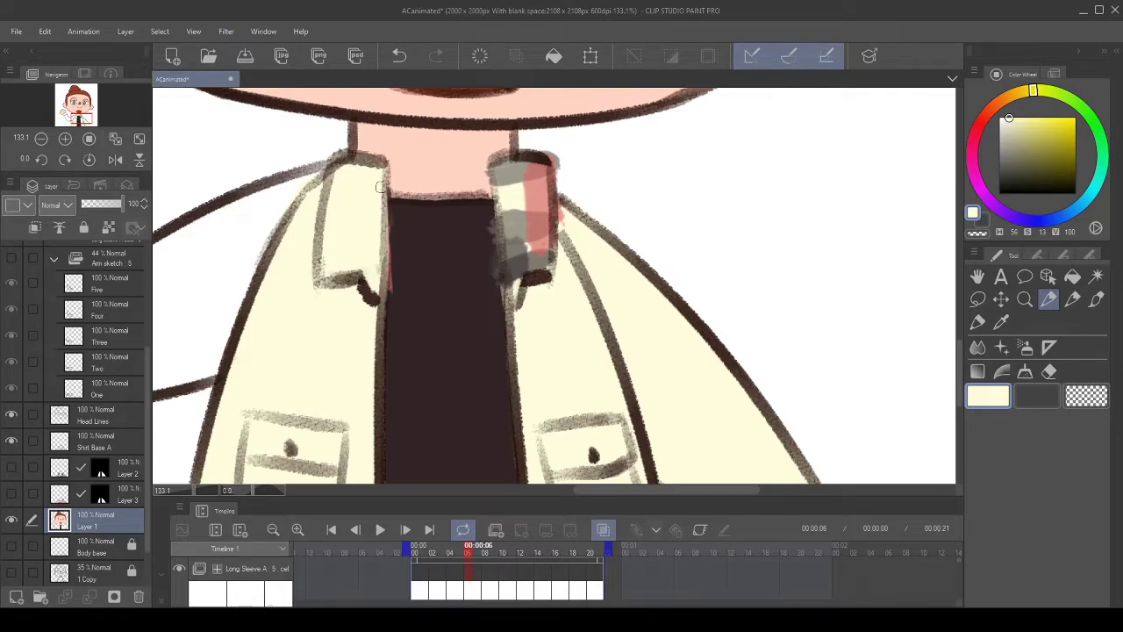
- Cover the grey and red patches on the collar flap nearest the lowered arm with the same cream
click(1073, 299)
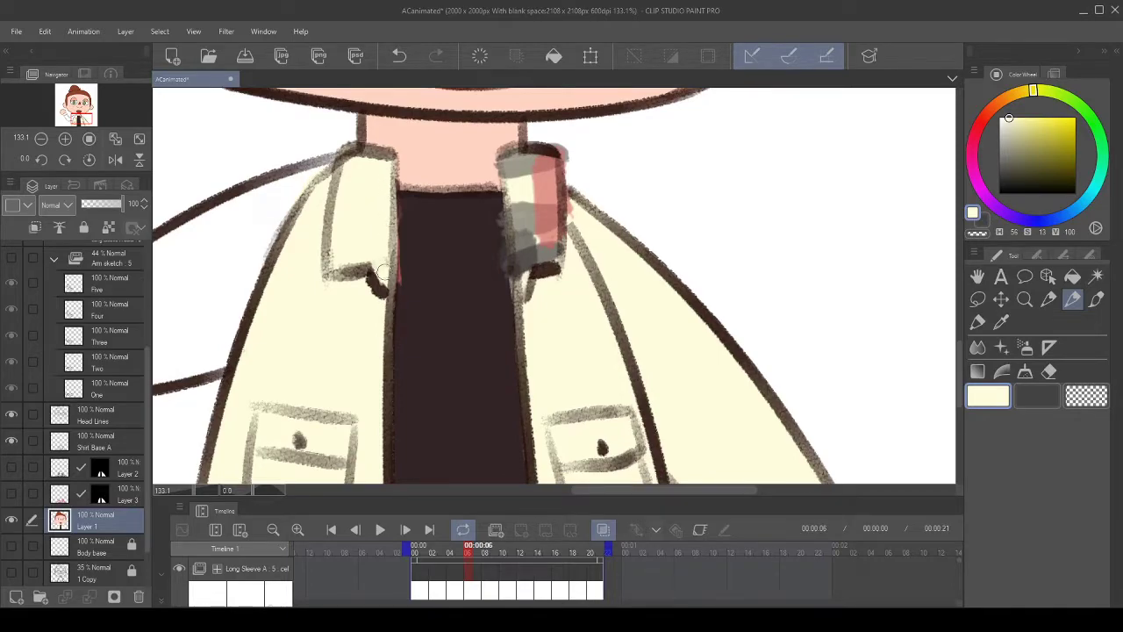
drag(491, 263, 432, 291)
mouse_move(458, 230)
mouse_down()
mouse_move(464, 270)
mouse_move(468, 226)
mouse_move(472, 316)
mouse_up()
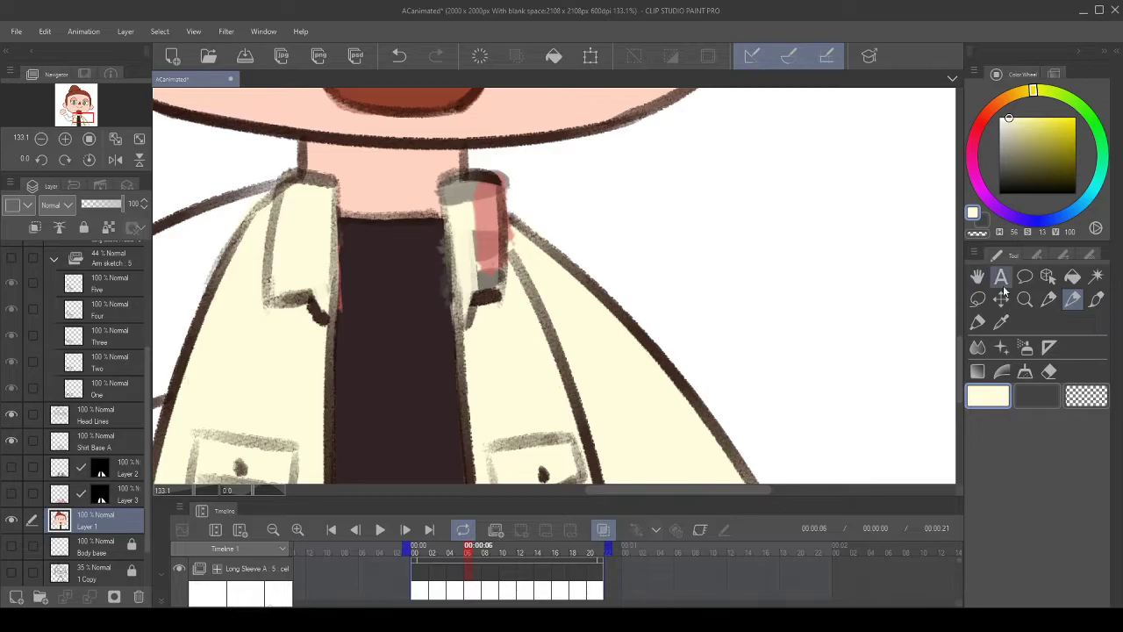
key(p)
mouse_move(464, 237)
mouse_down()
mouse_move(470, 313)
mouse_move(480, 315)
mouse_up()
mouse_move(475, 230)
mouse_down()
mouse_move(479, 287)
mouse_move(477, 219)
mouse_move(500, 289)
mouse_move(496, 237)
mouse_move(511, 256)
mouse_move(478, 203)
mouse_move(449, 207)
mouse_move(447, 184)
mouse_move(480, 180)
mouse_move(465, 187)
mouse_move(486, 201)
mouse_move(491, 181)
mouse_move(499, 231)
mouse_up()
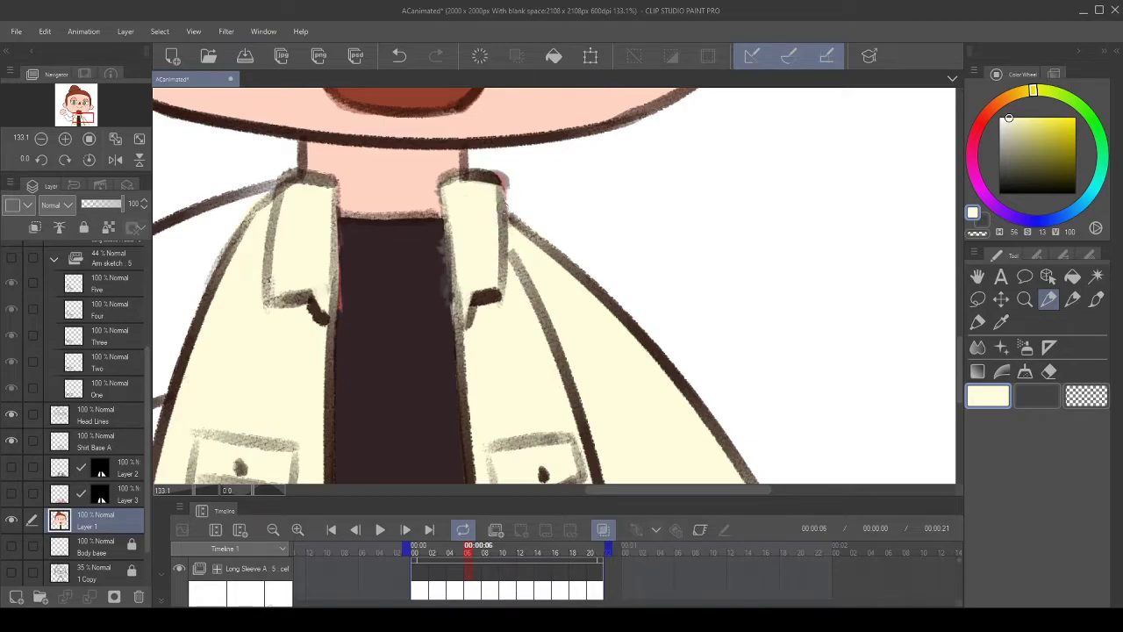
- Repaint the dark undershirt's edges with its own sampled colour and erase the red spill outside the collar flap nearest the lowered arm
alt+click(416, 279)
drag(348, 211, 347, 256)
drag(436, 212, 456, 337)
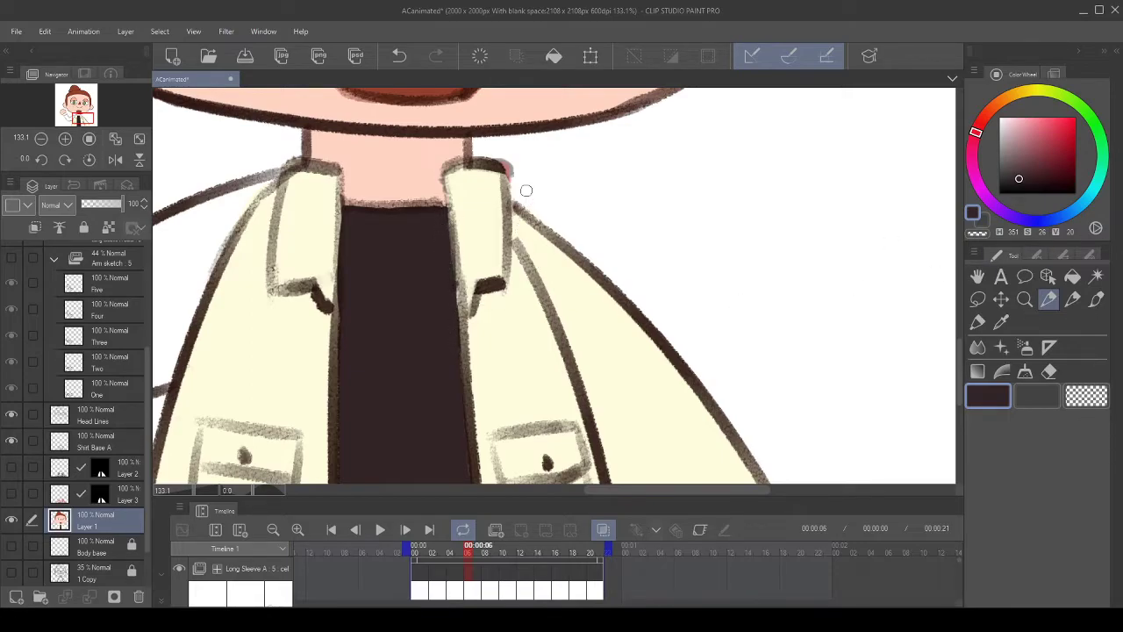
click(981, 234)
drag(532, 203, 534, 213)
mouse_move(489, 161)
mouse_down()
mouse_move(515, 174)
mouse_move(507, 166)
mouse_up()
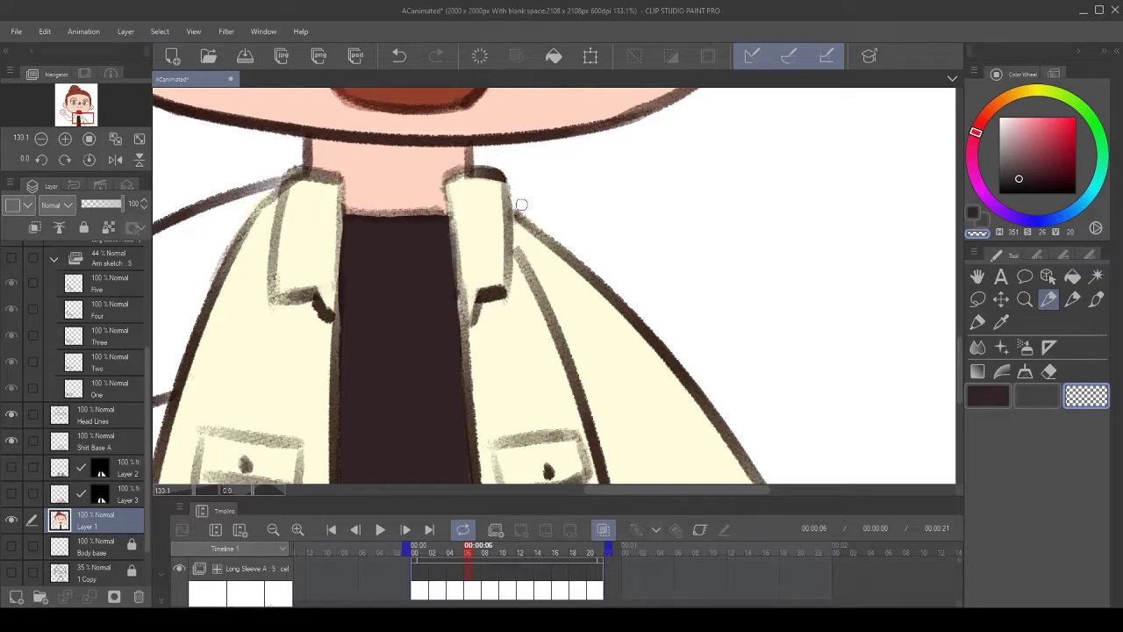
- Retouch the inner edges of both collar flaps and the shirt opening with sampled cream, undoing the strokes that miss
drag(379, 220, 451, 236)
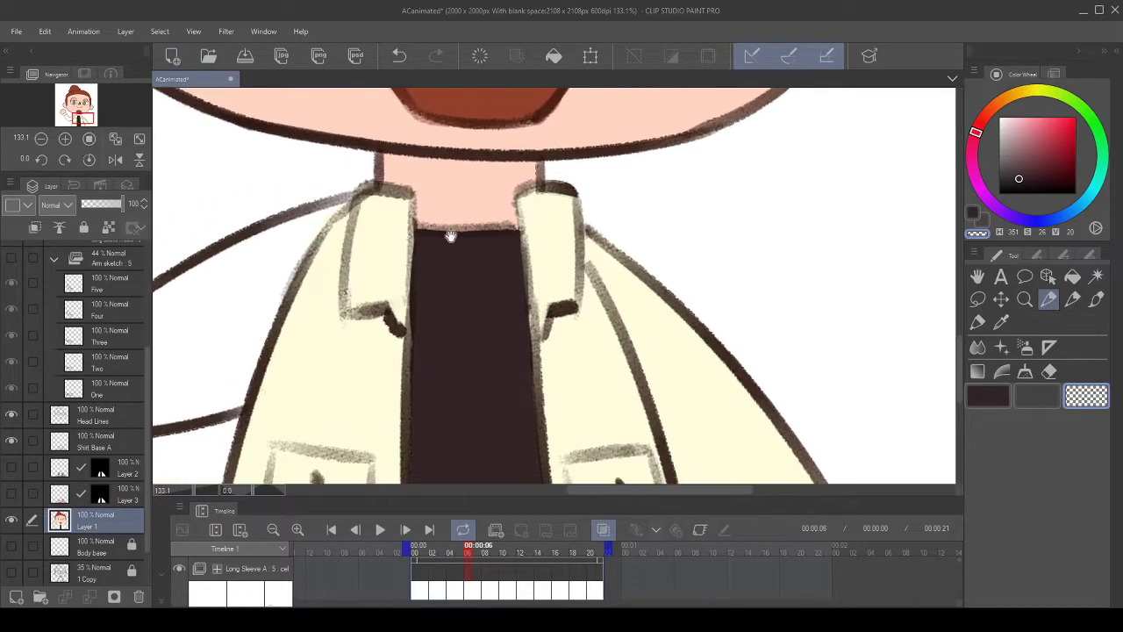
alt+click(553, 255)
click(1072, 299)
drag(545, 229, 549, 359)
click(398, 49)
mouse_move(549, 240)
mouse_down()
mouse_move(544, 208)
mouse_move(548, 318)
mouse_up()
drag(528, 202, 546, 332)
drag(401, 211, 414, 341)
drag(414, 220, 411, 325)
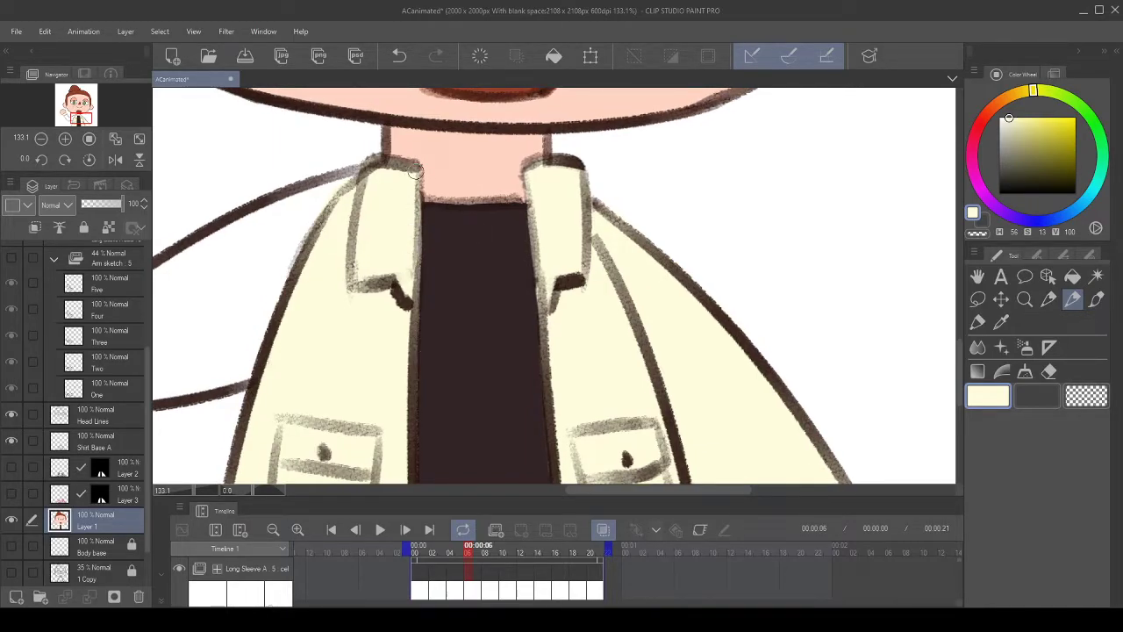
click(399, 55)
click(400, 55)
drag(417, 191, 421, 251)
- Show Layer 3 and Layer 2 again and check the plaid shirt with its plain cream collar on the whole character
scroll(555, 279, down, 5)
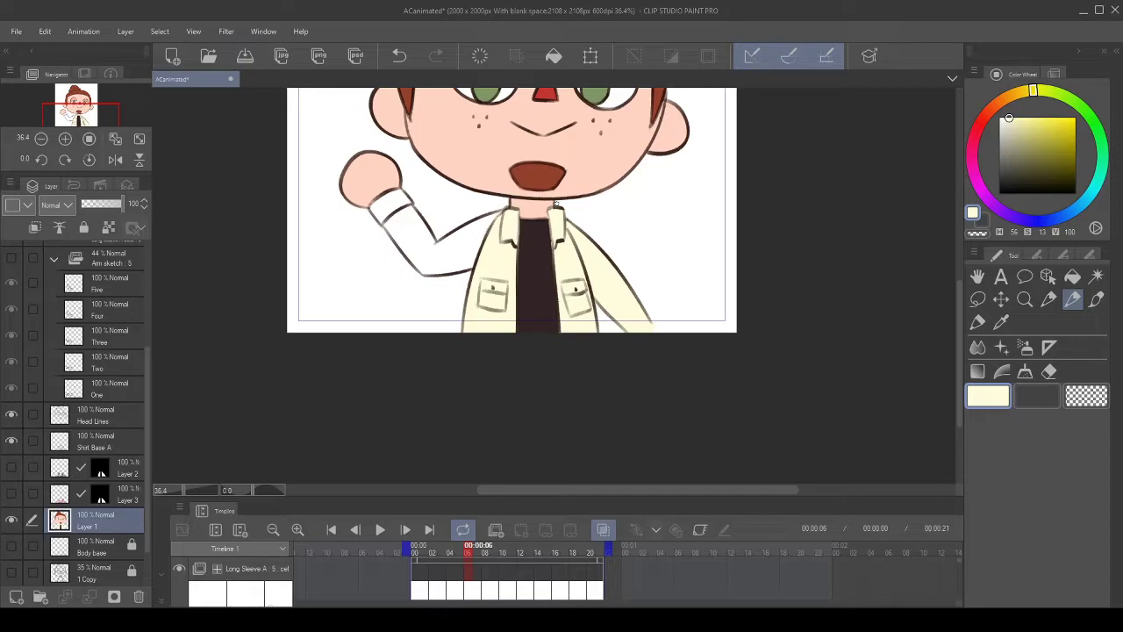
scroll(555, 204, up, 2)
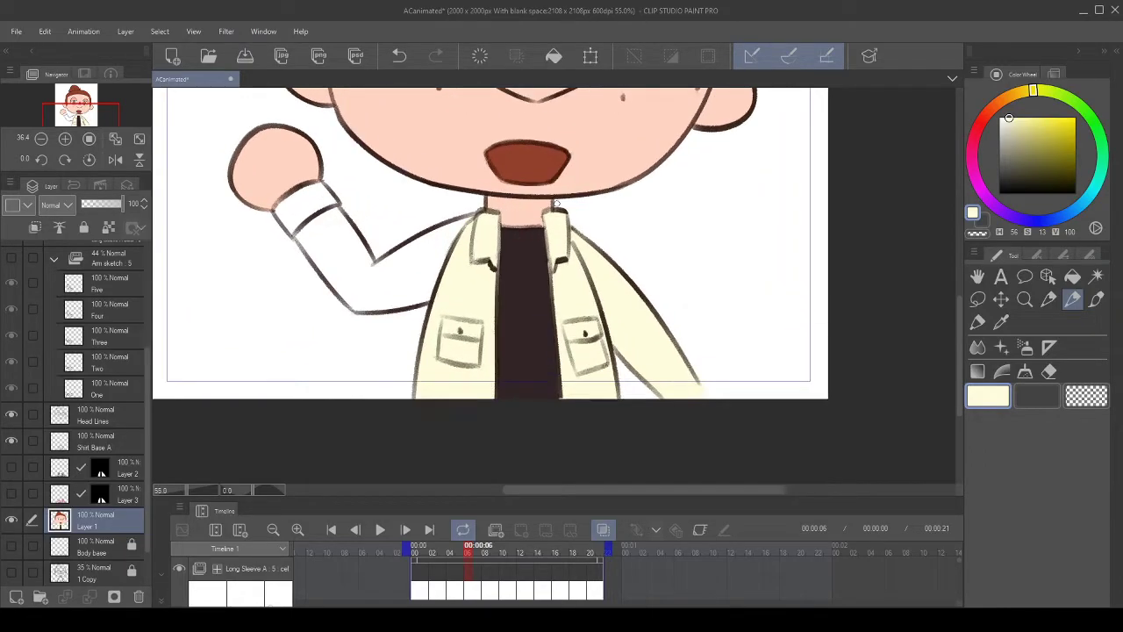
click(11, 494)
click(11, 467)
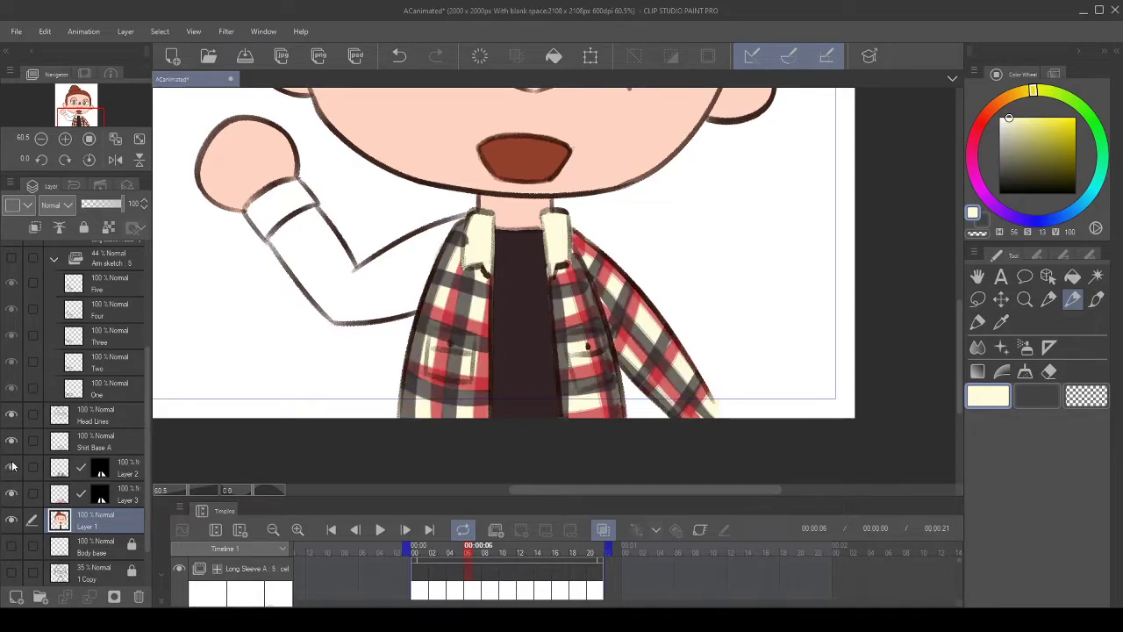
click(11, 466)
click(12, 467)
click(126, 497)
scroll(640, 289, down, 3)
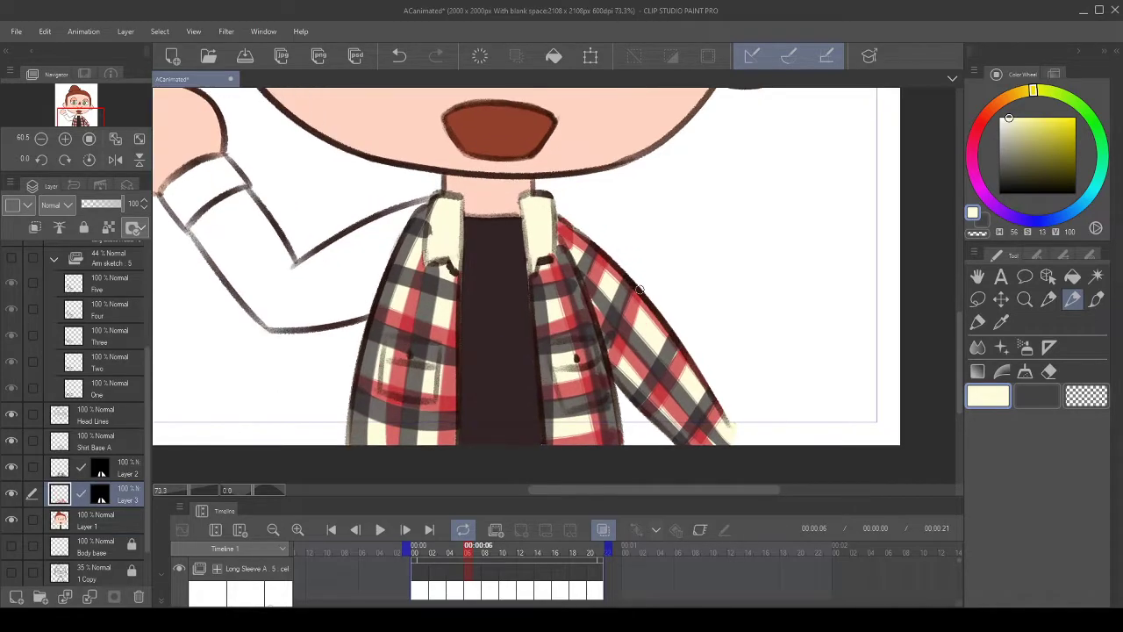
scroll(638, 289, down, 3)
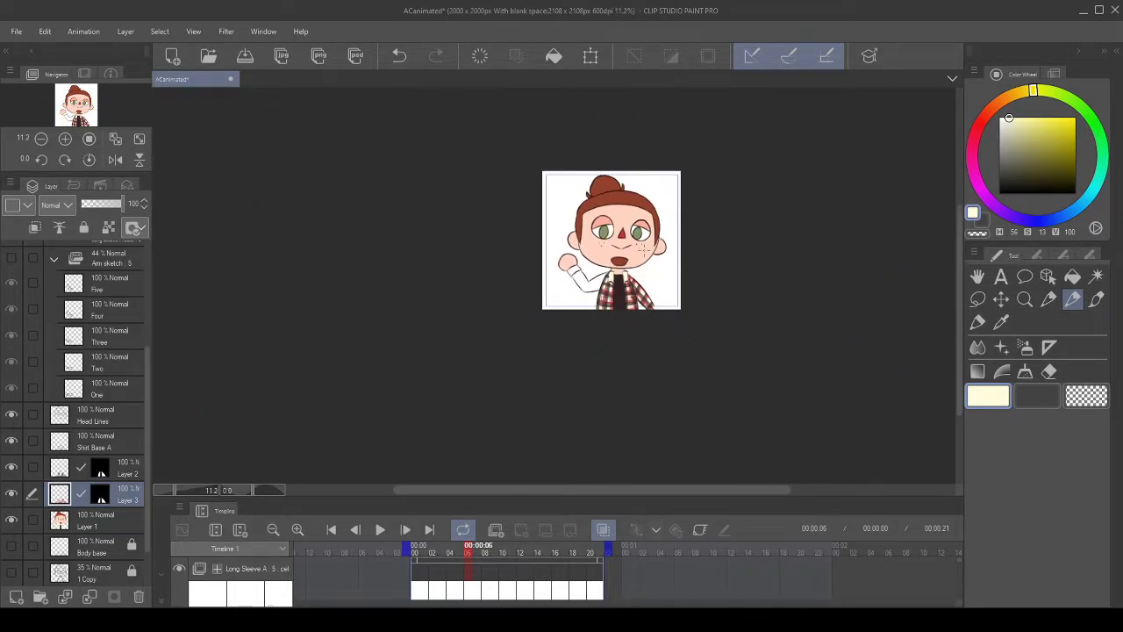
- Hide Layer 3 and select the cream base of the shirt, collar and lowered sleeve on Layer 1
scroll(644, 246, up, 4)
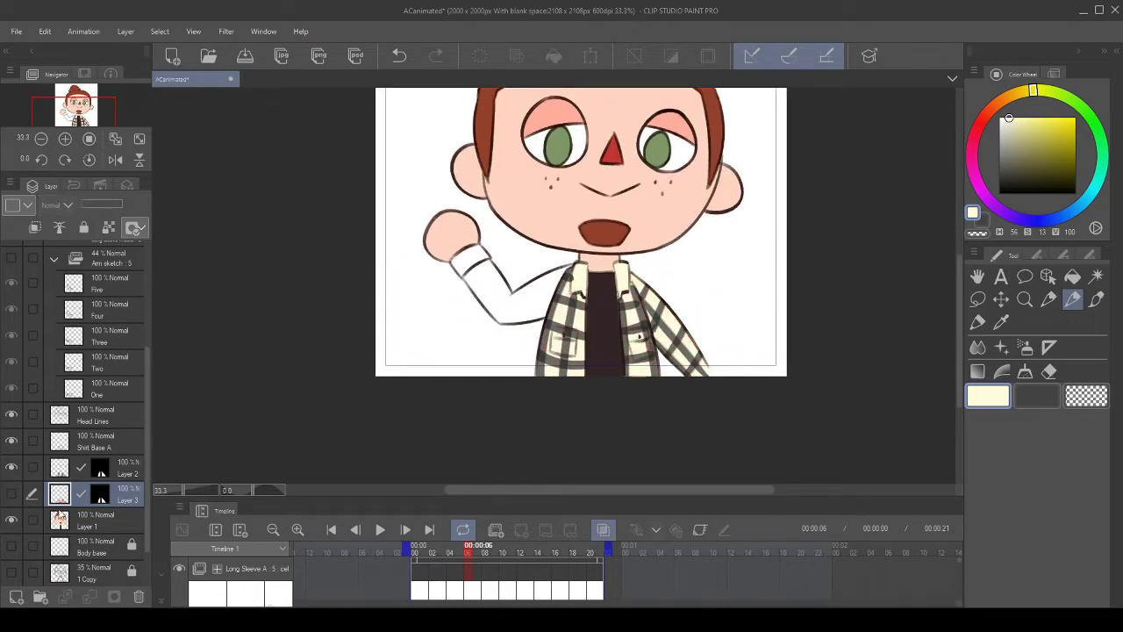
click(55, 516)
scroll(716, 224, up, 2)
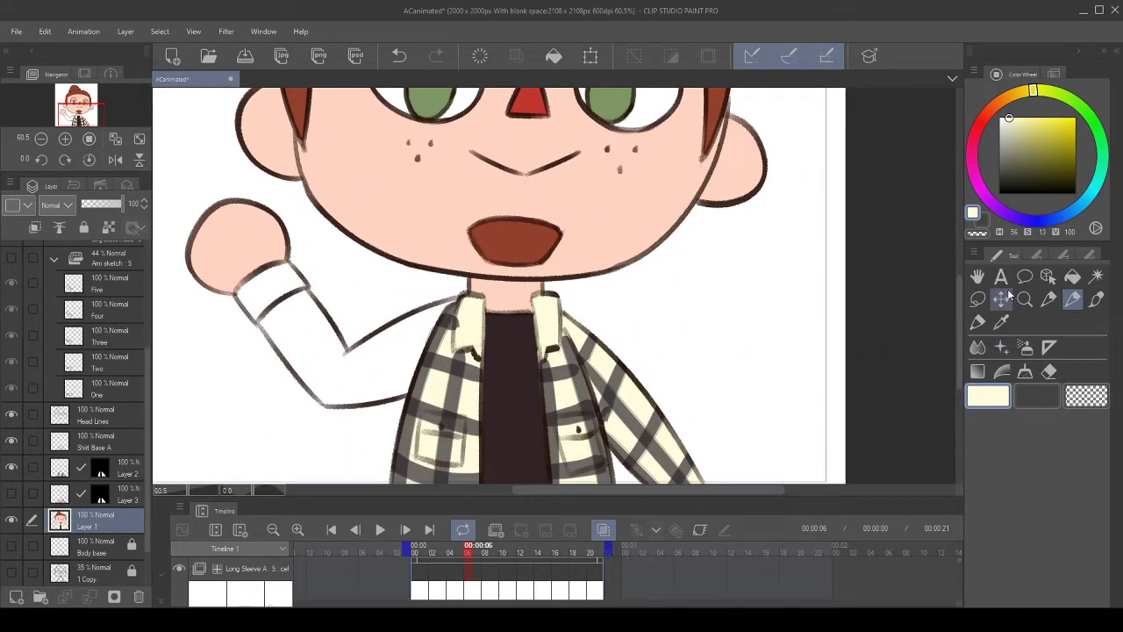
click(1096, 277)
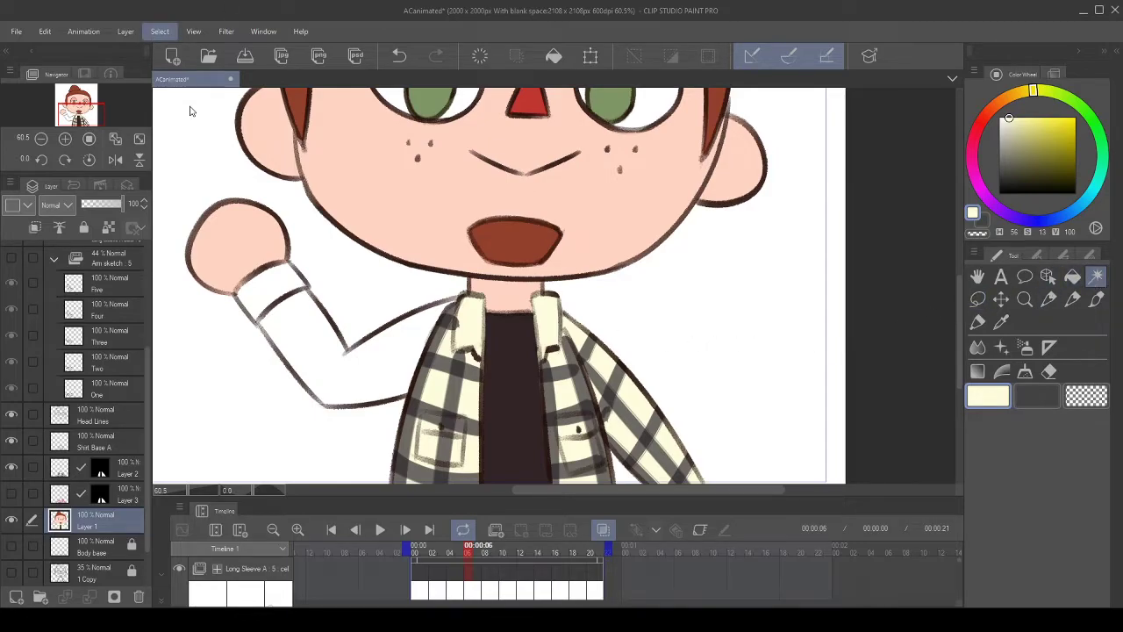
click(466, 307)
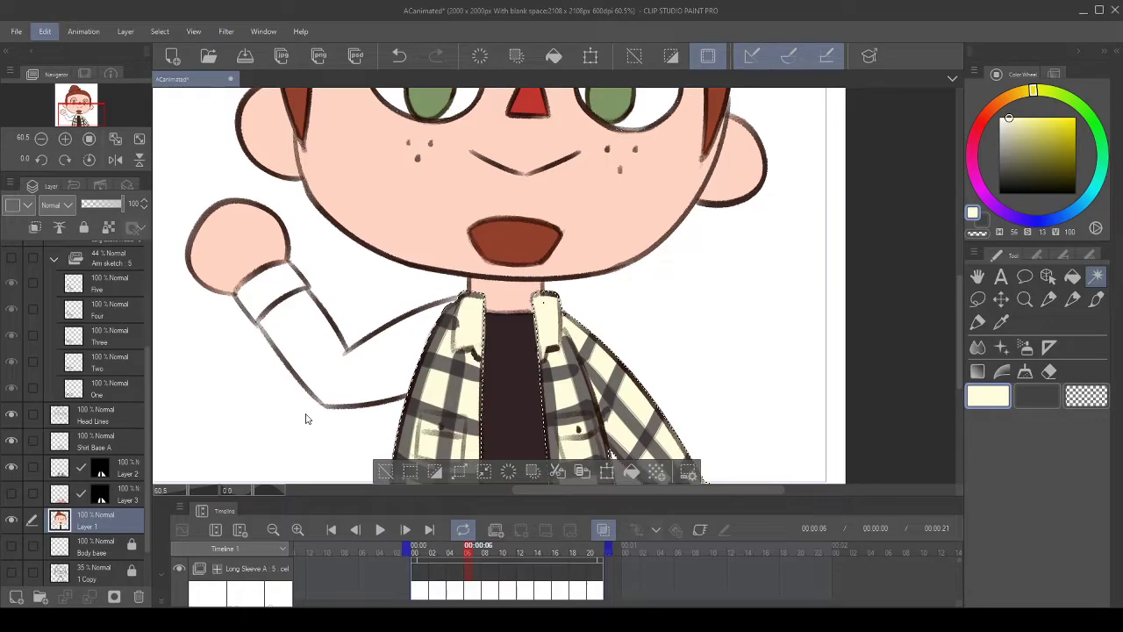
- Shift the selected cream base to a less yellow off-white with a colour correction, clear the selection and show Layer 3 again
click(373, 403)
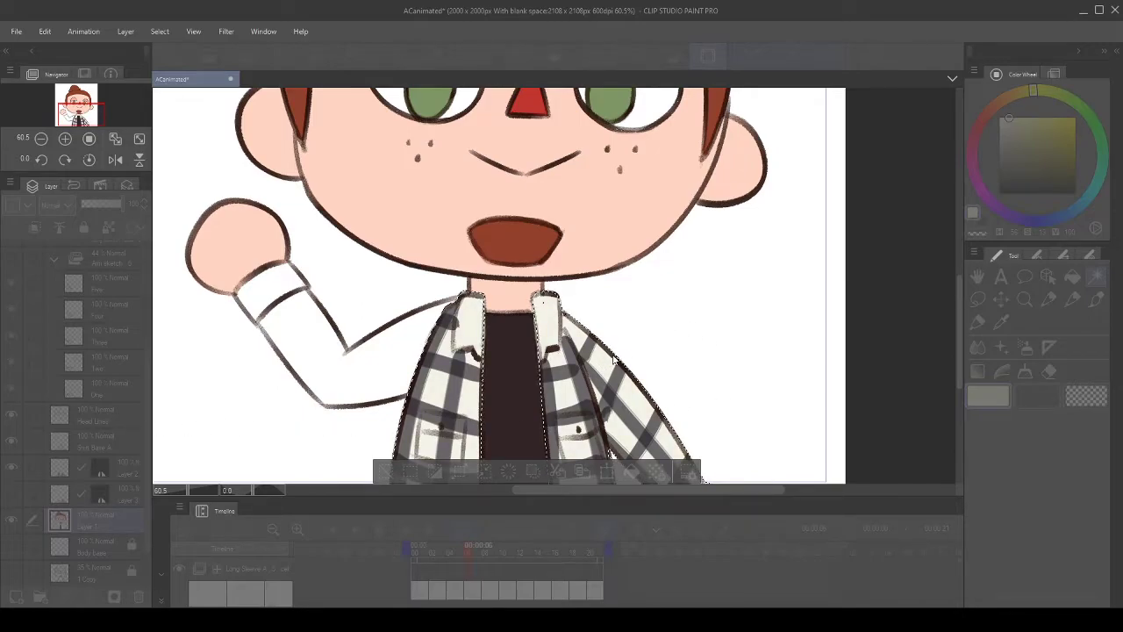
click(384, 469)
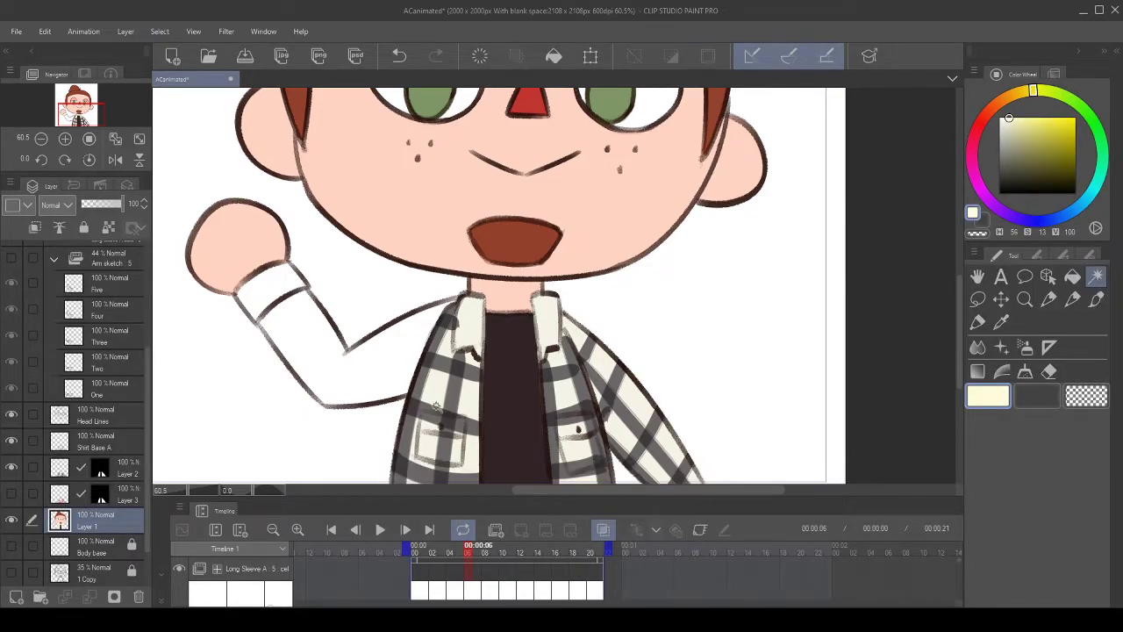
click(13, 494)
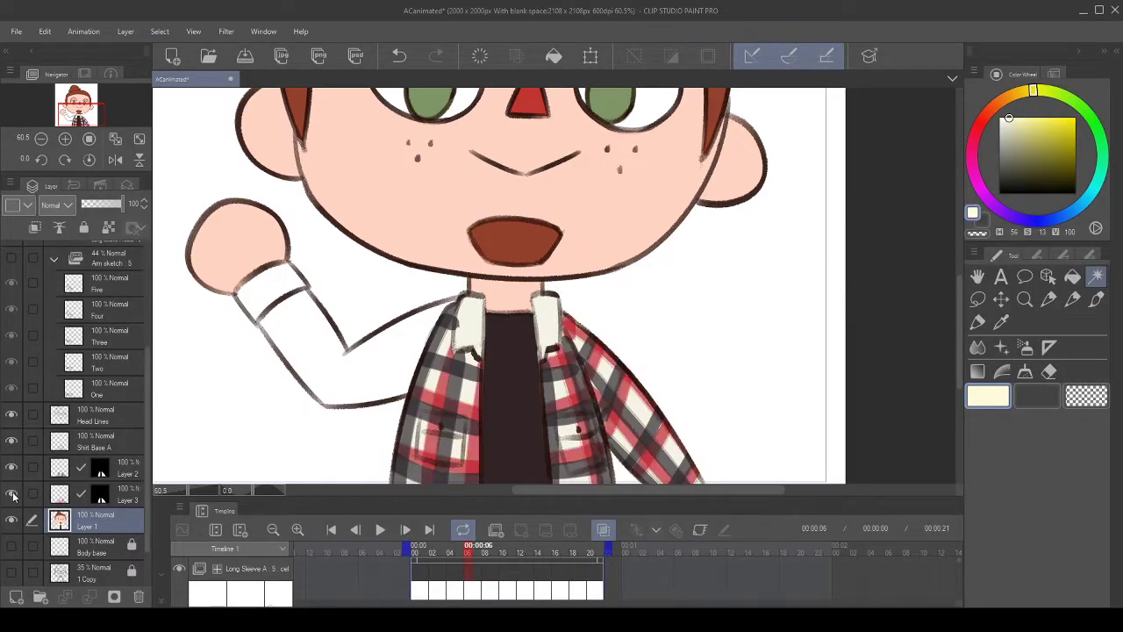
scroll(358, 361, down, 5)
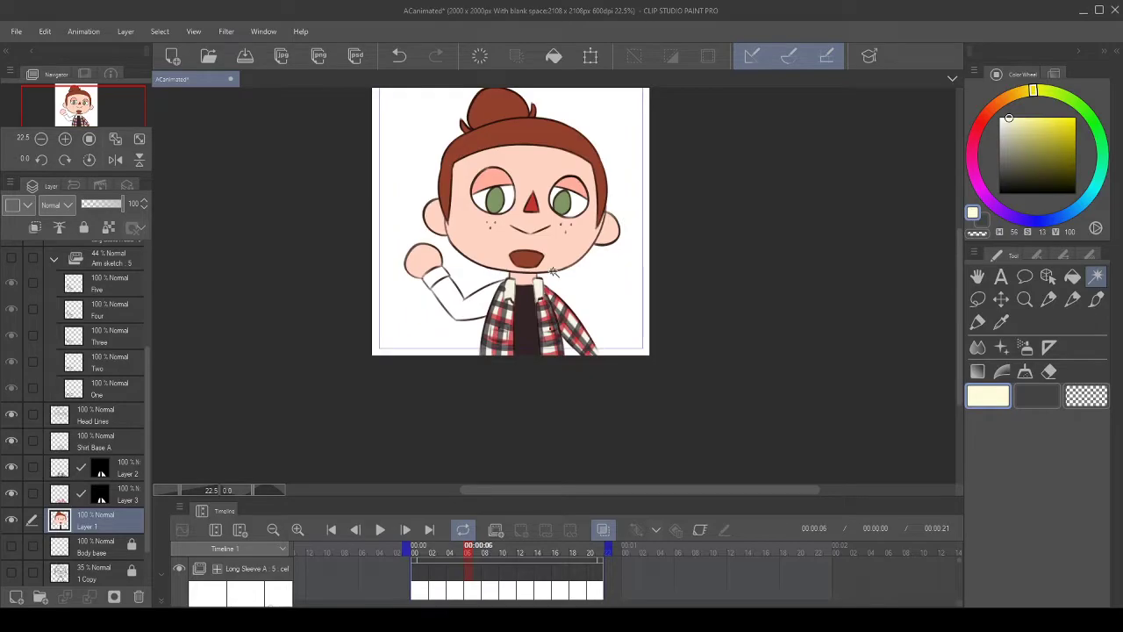
- Erase the stray black plaid around the outer edges of both collar flaps on Layer 2 with a transparent pen
scroll(553, 272, up, 7)
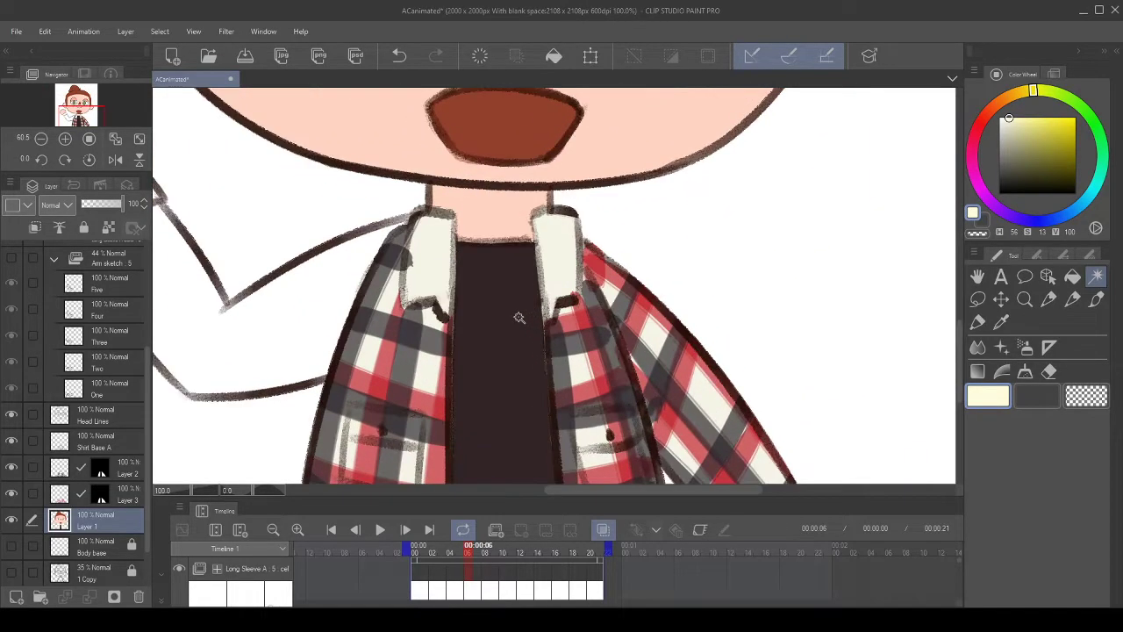
click(129, 493)
click(127, 470)
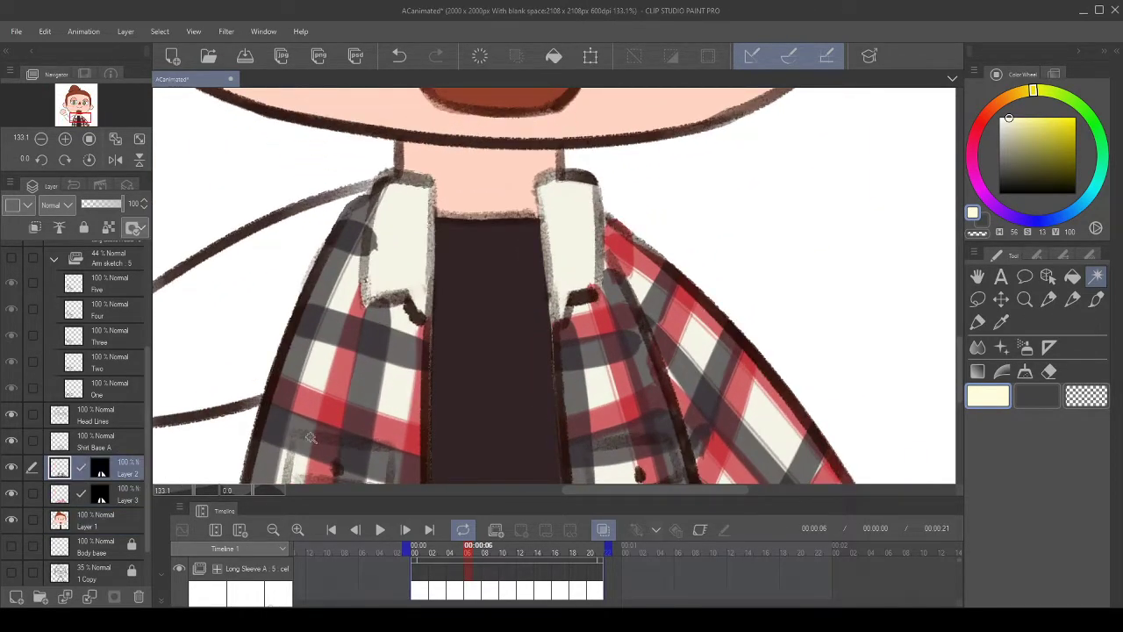
click(1049, 305)
click(979, 232)
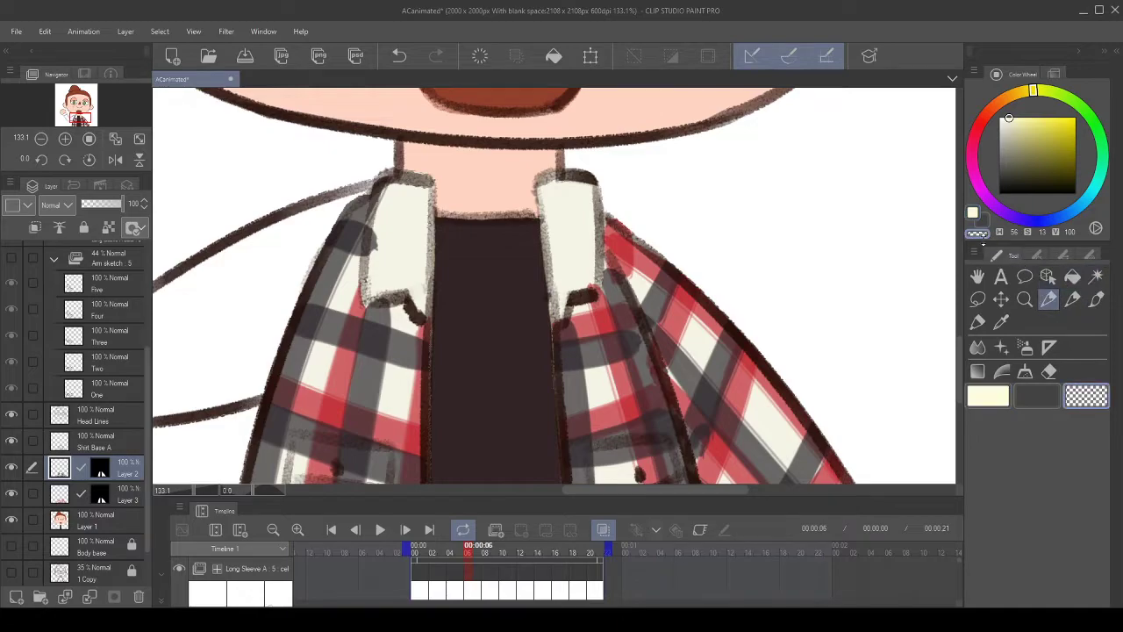
drag(556, 271, 564, 261)
drag(391, 223, 378, 260)
mouse_move(383, 192)
mouse_down()
mouse_move(376, 242)
mouse_move(395, 171)
mouse_up()
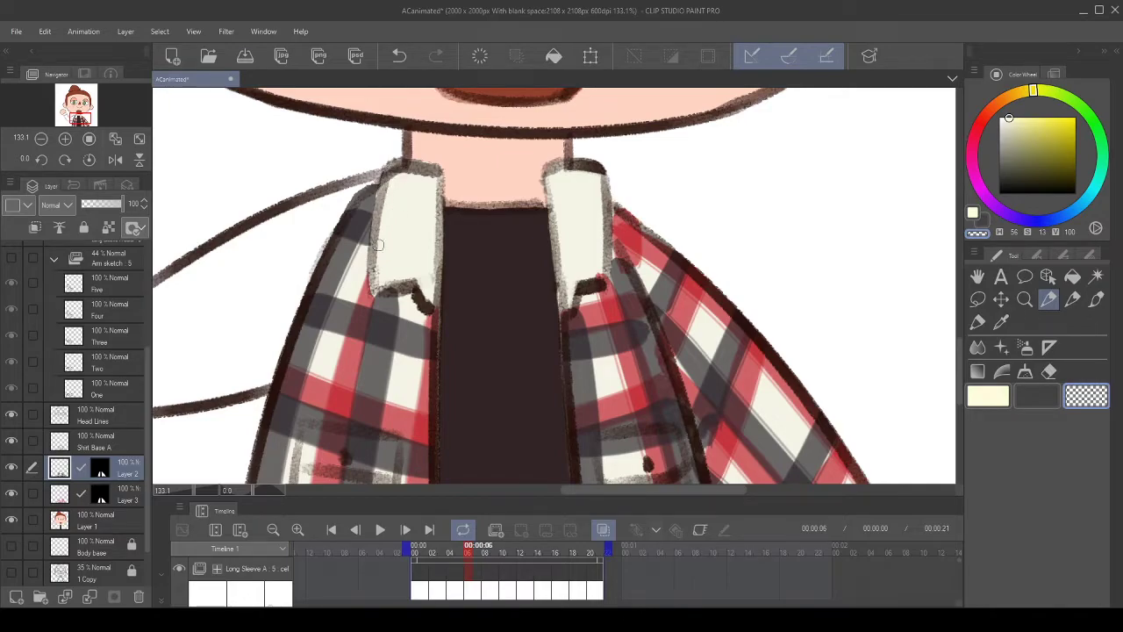
mouse_move(379, 291)
mouse_down()
mouse_move(404, 286)
mouse_move(383, 287)
mouse_up()
drag(549, 255, 547, 253)
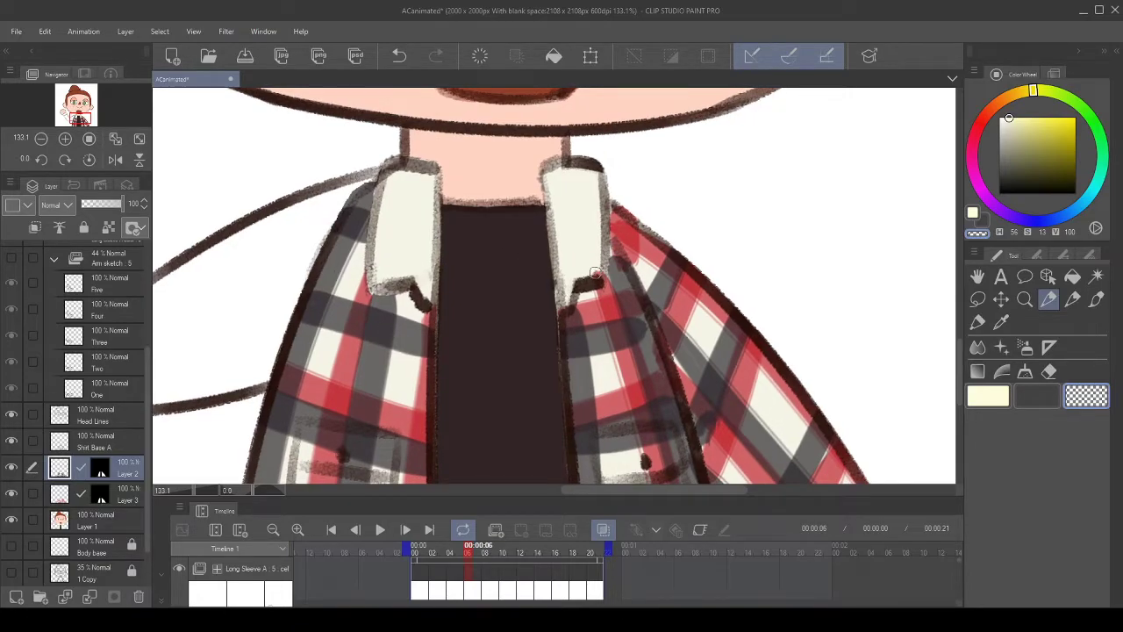
click(123, 491)
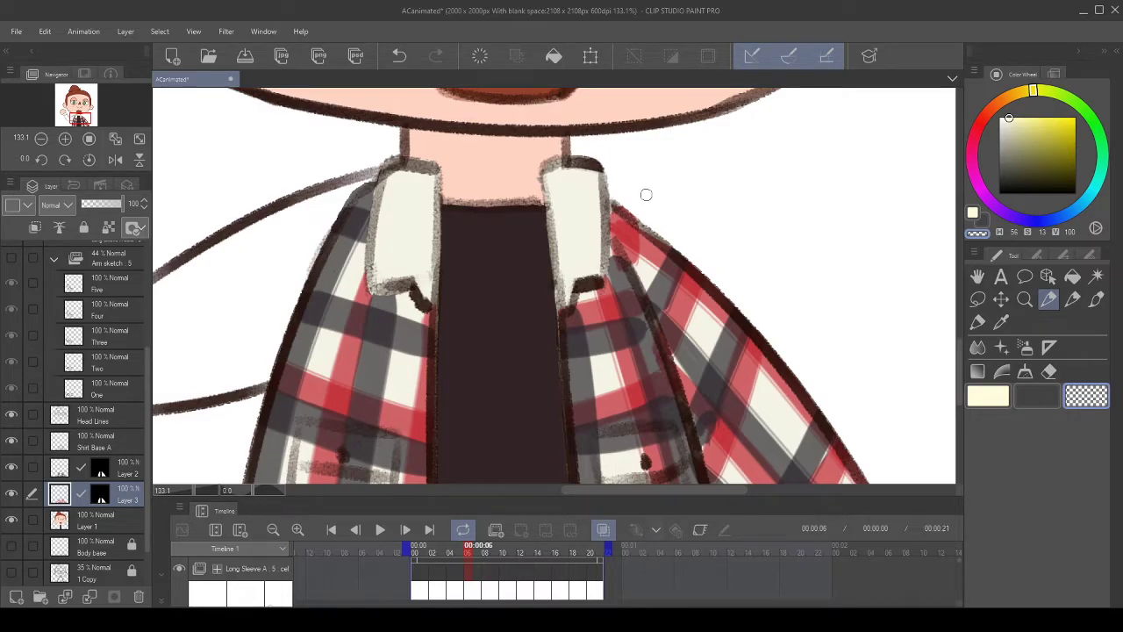
- Erase the chest pockets and their buttons from both shirt fronts on the Shirt Base A line layer
scroll(646, 194, down, 4)
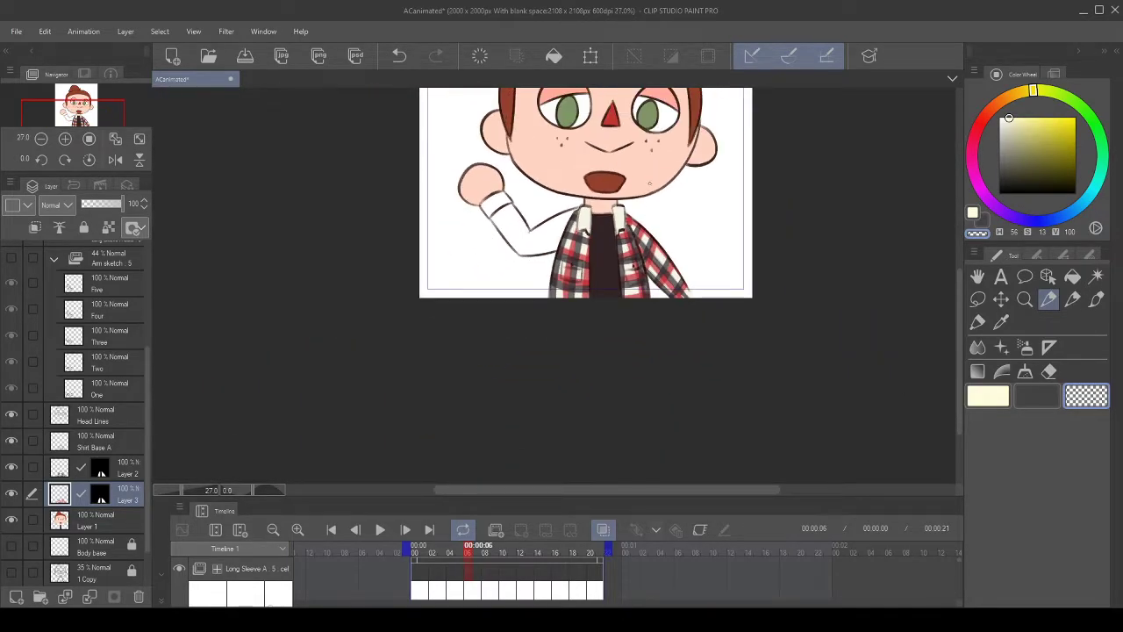
scroll(649, 184, up, 1)
scroll(649, 183, down, 2)
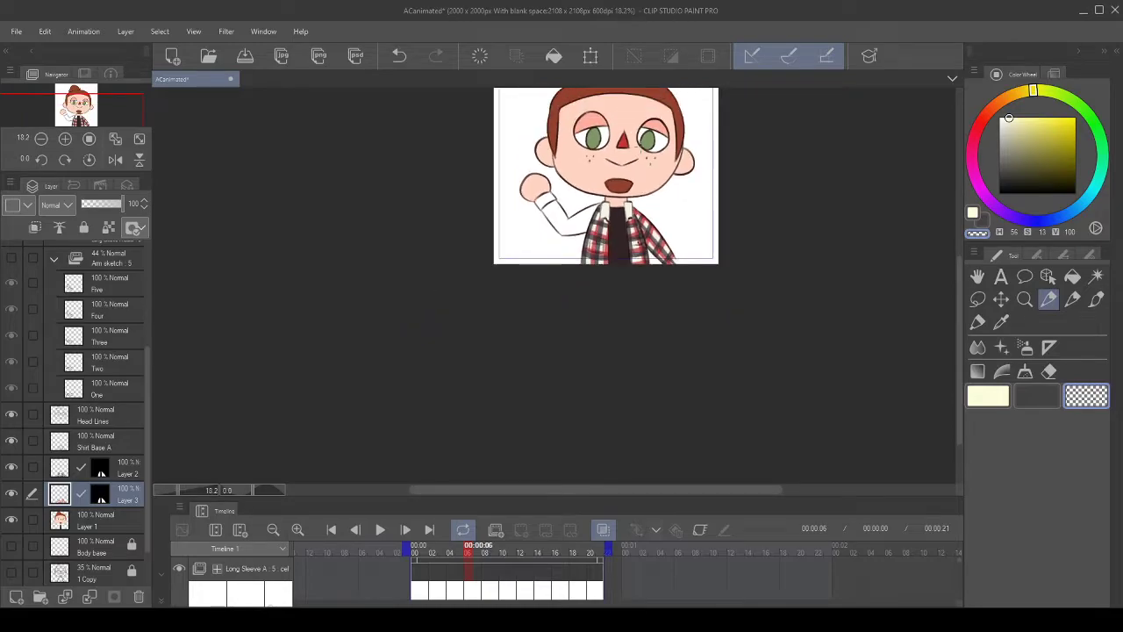
scroll(619, 208, up, 4)
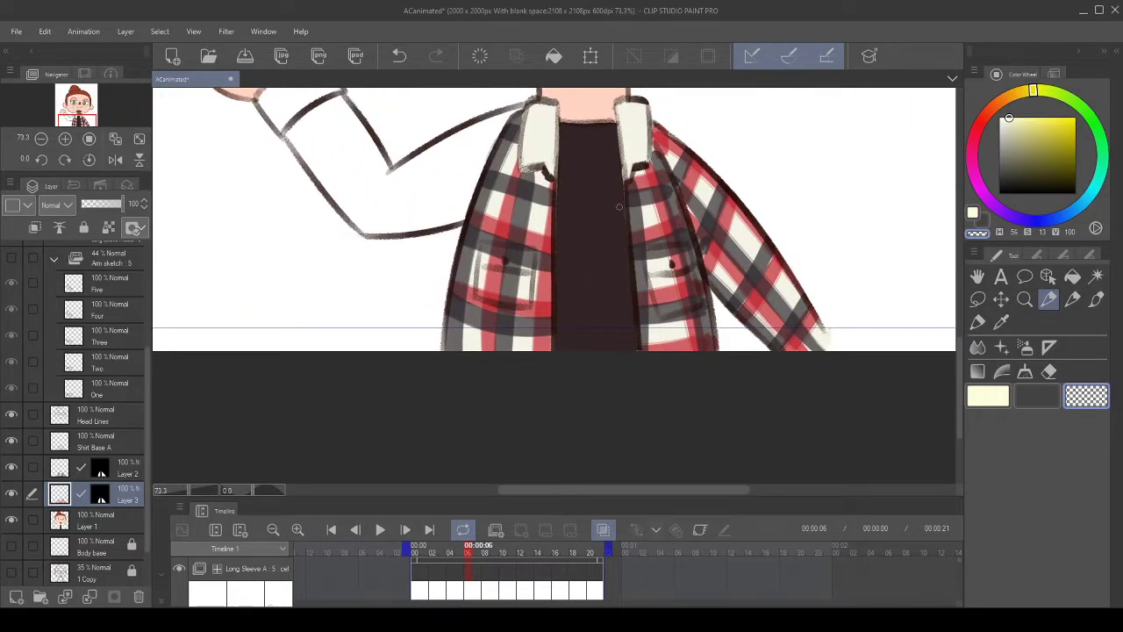
click(123, 472)
click(126, 446)
click(129, 421)
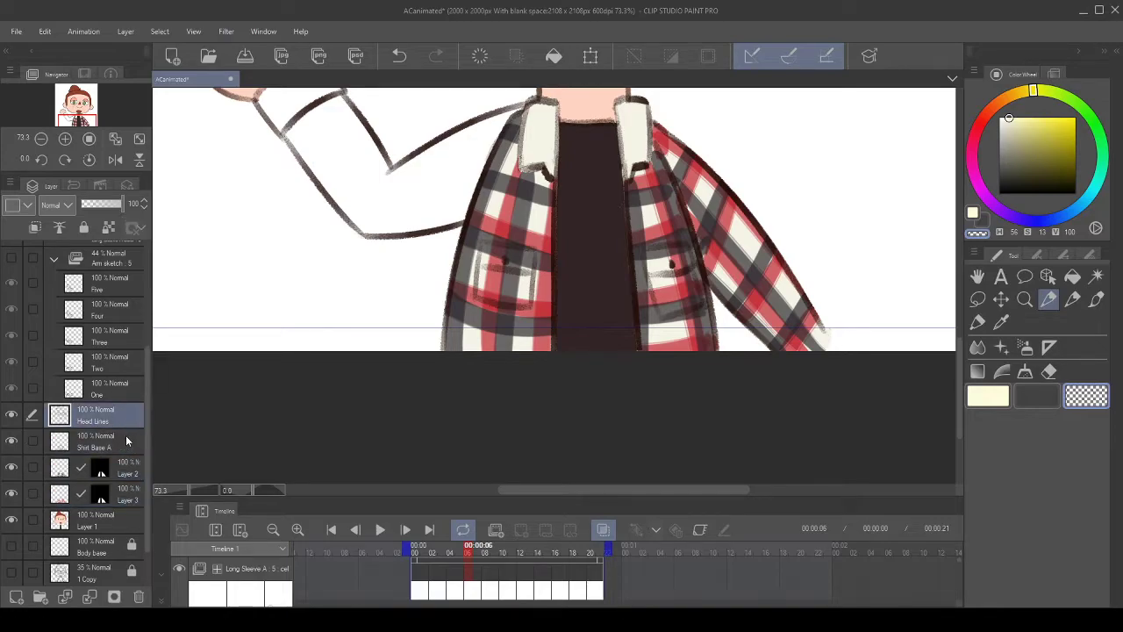
click(127, 440)
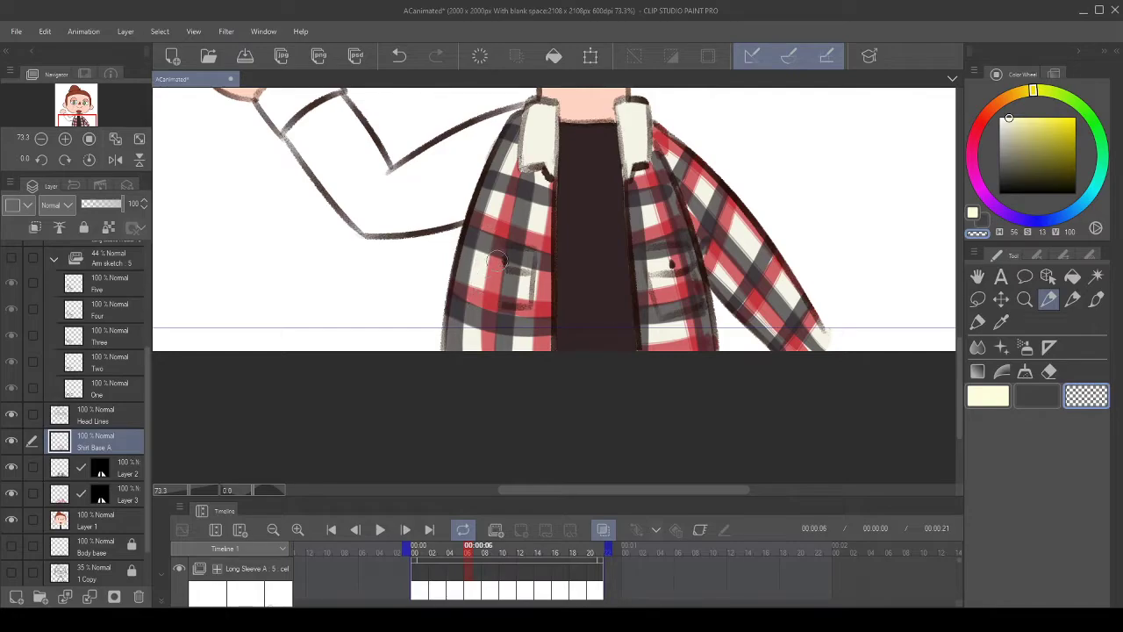
mouse_move(654, 256)
mouse_down()
mouse_move(665, 328)
mouse_move(662, 251)
mouse_move(690, 307)
mouse_up()
mouse_move(678, 242)
mouse_down()
mouse_move(692, 311)
mouse_move(680, 272)
mouse_up()
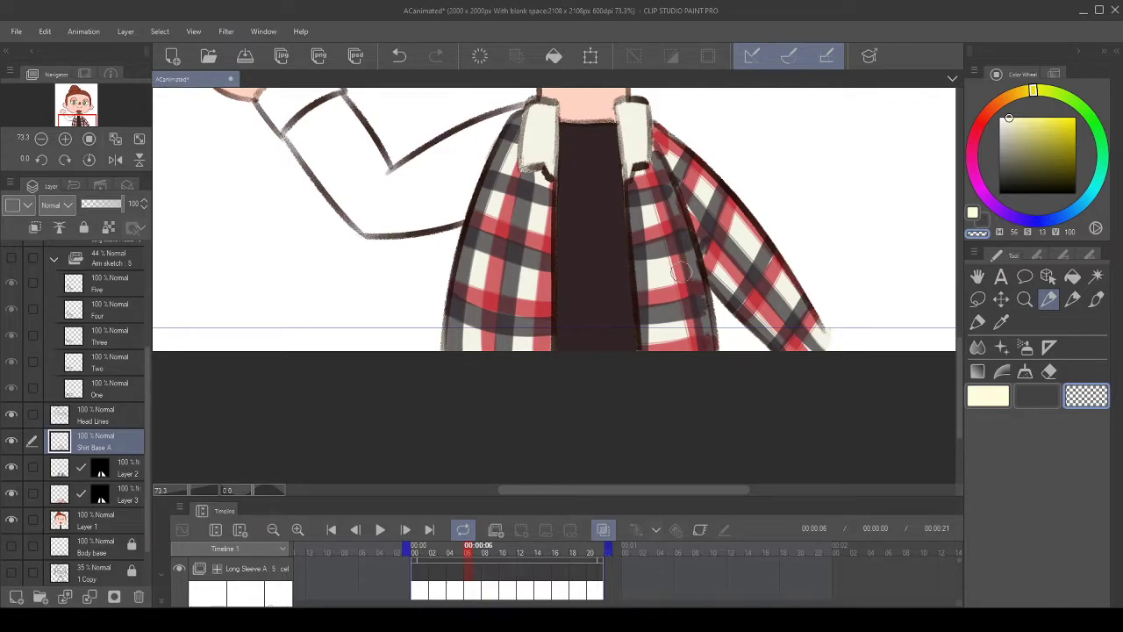
- Brush a vertical and a horizontal translucent stripe in the sampled dark colour across the left-hand collar flap on Layer 2
scroll(683, 272, down, 12)
scroll(689, 145, up, 6)
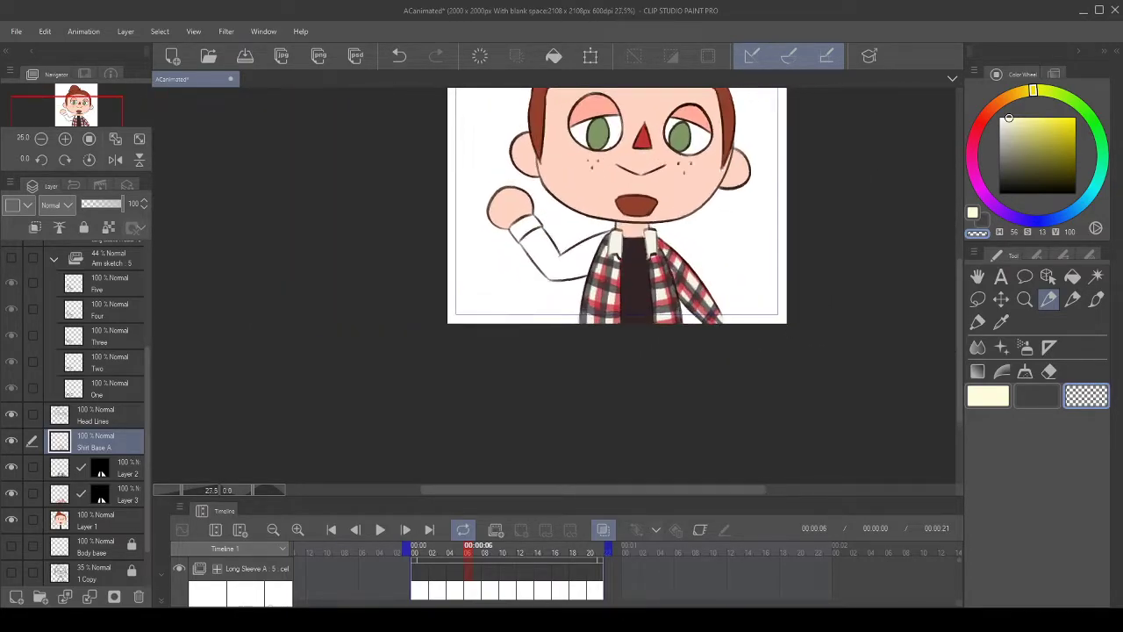
scroll(609, 304, up, 2)
scroll(610, 304, up, 2)
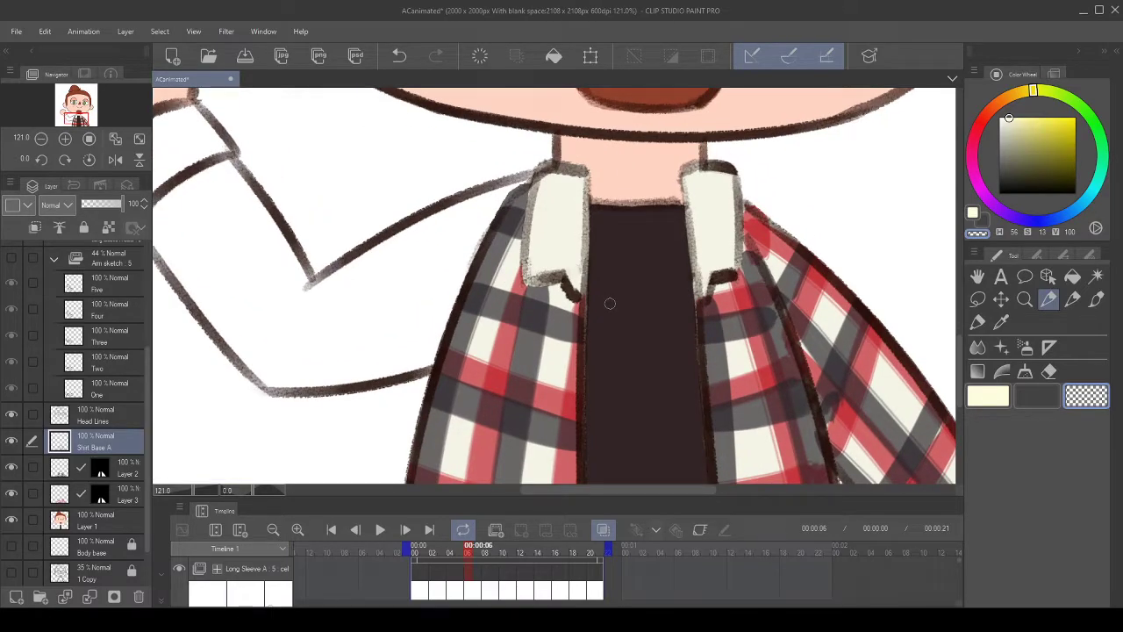
scroll(654, 297, up, 1)
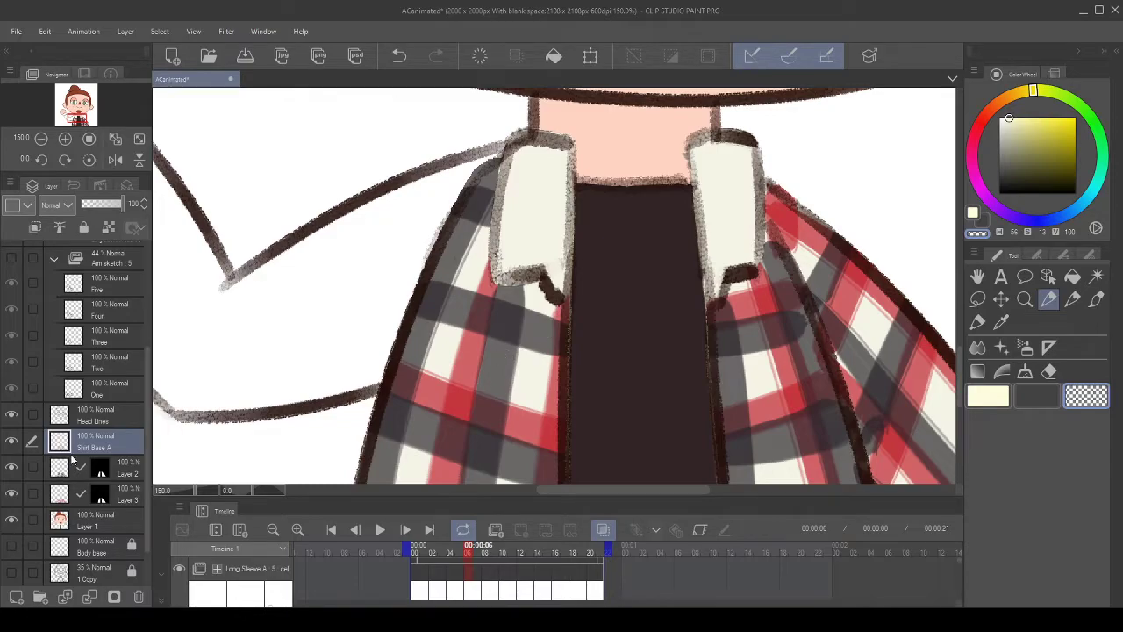
click(123, 474)
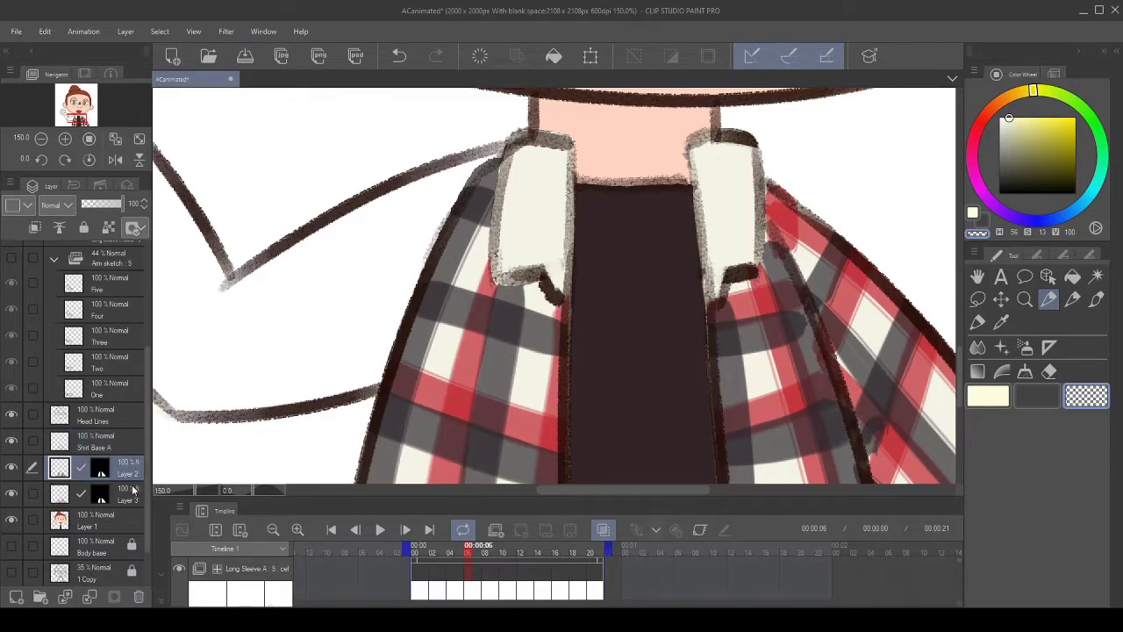
scroll(654, 356, down, 2)
alt+click(823, 328)
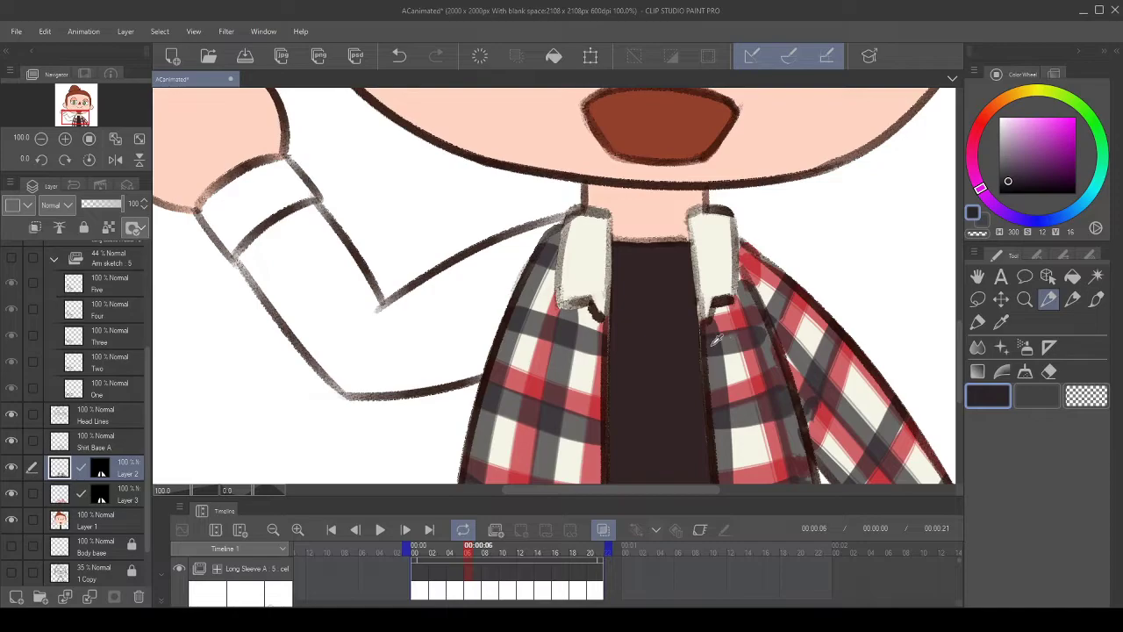
key(p)
scroll(700, 256, up, 1)
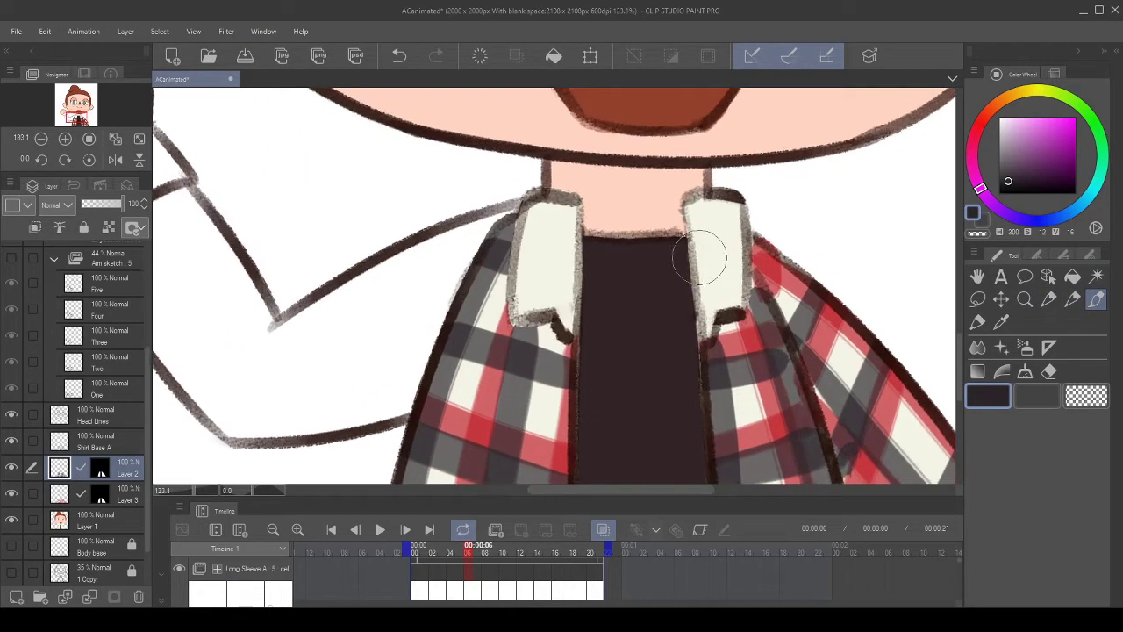
drag(569, 208, 593, 321)
mouse_move(576, 199)
mouse_down()
mouse_move(577, 299)
mouse_move(580, 188)
mouse_up()
click(406, 53)
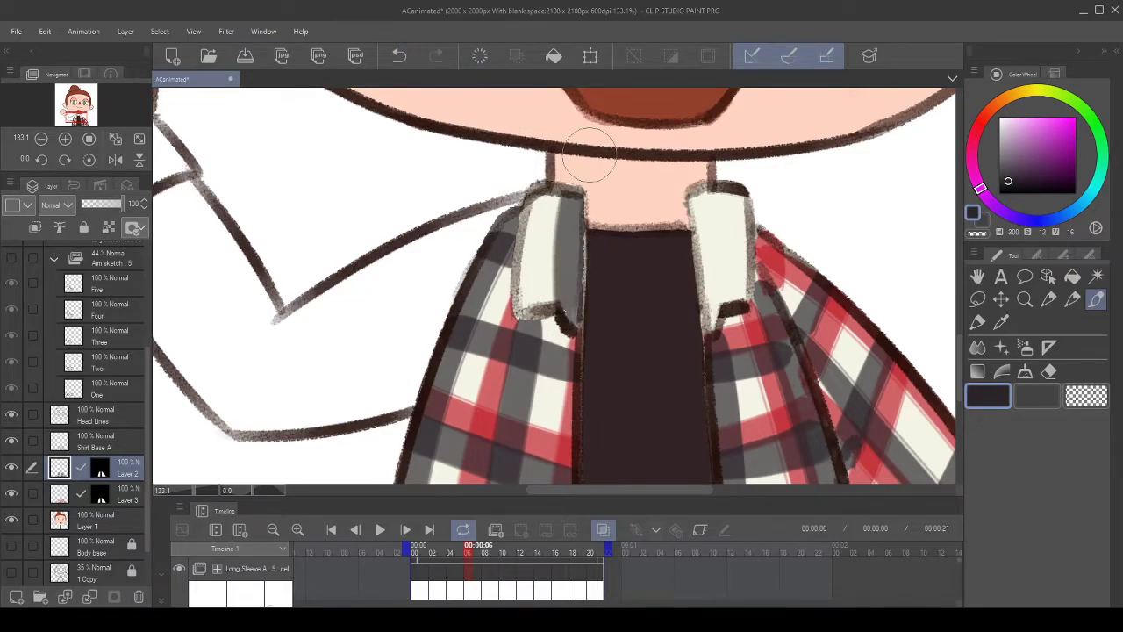
mouse_move(529, 249)
mouse_down()
mouse_move(611, 261)
mouse_move(652, 220)
mouse_move(639, 217)
mouse_up()
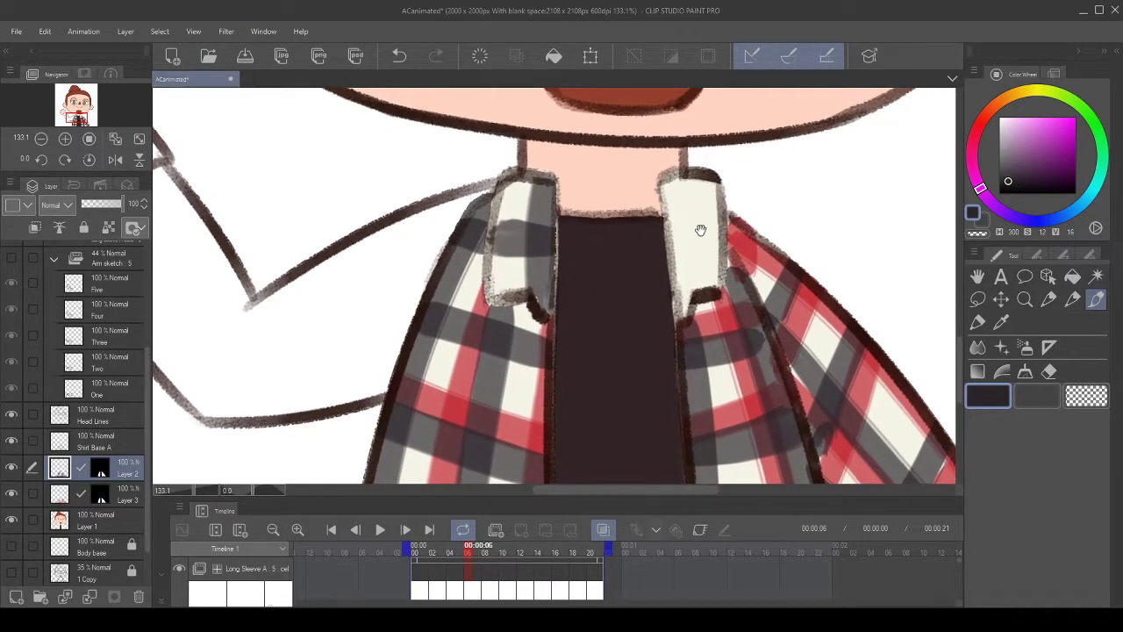
- Brush matching vertical and horizontal dark stripes across the right-hand collar flap, undoing the strokes that miss
drag(705, 186, 718, 279)
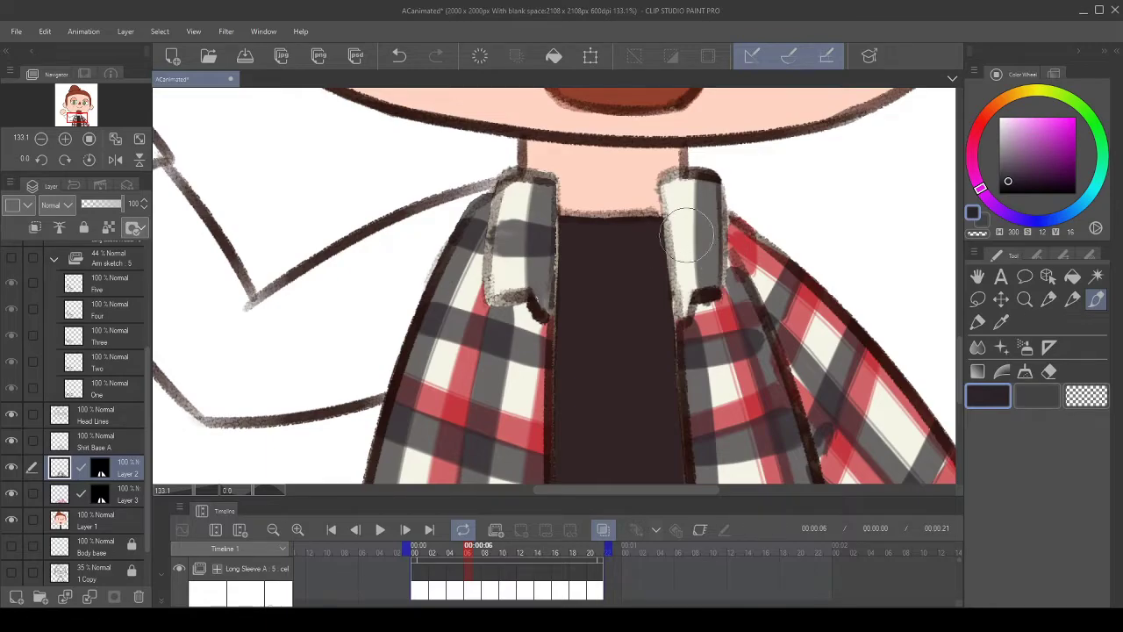
drag(670, 238, 737, 241)
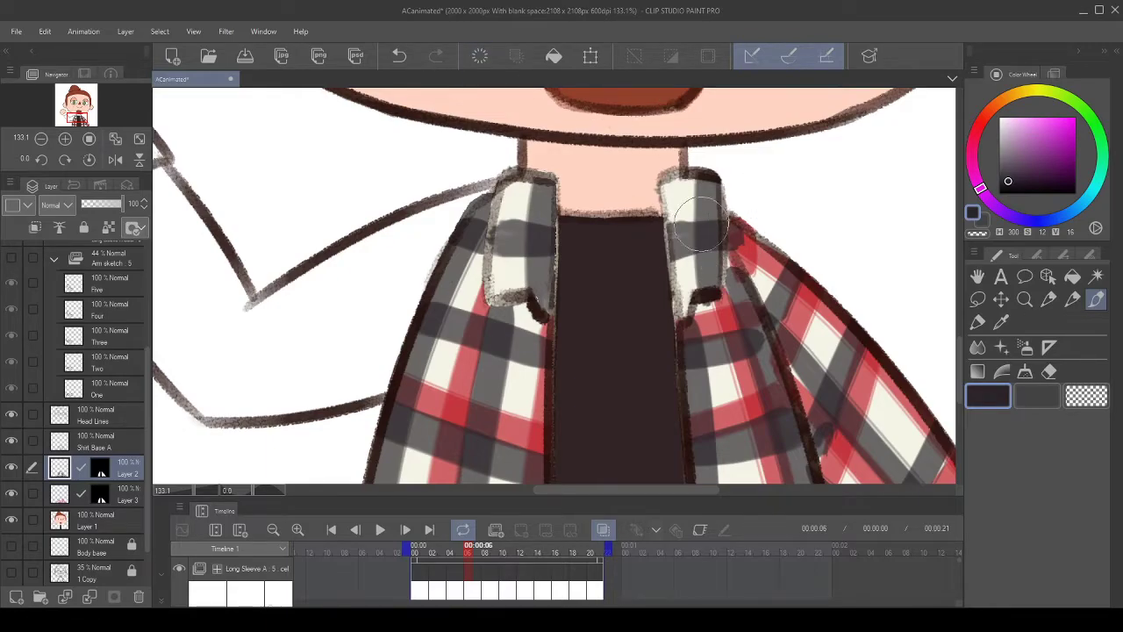
click(400, 56)
mouse_move(664, 238)
mouse_down()
mouse_move(690, 239)
mouse_move(663, 184)
mouse_up()
click(399, 55)
key(ctrl+y)
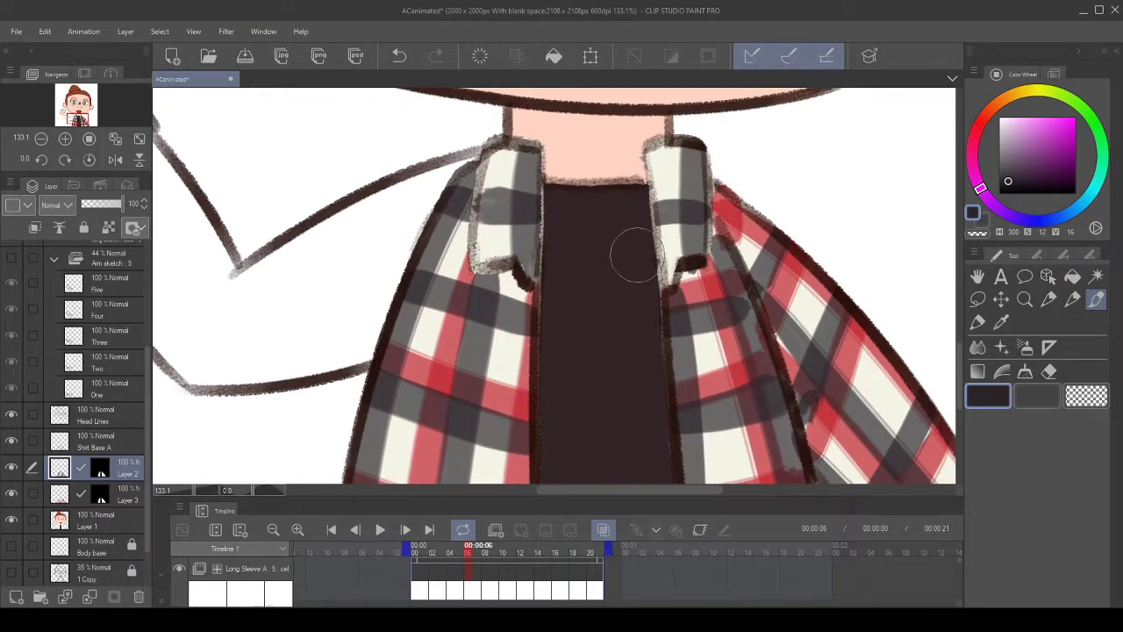
- Touch up Layer 2's mask with a pen along the inner collar edges and both sides of the shirt opening
click(100, 469)
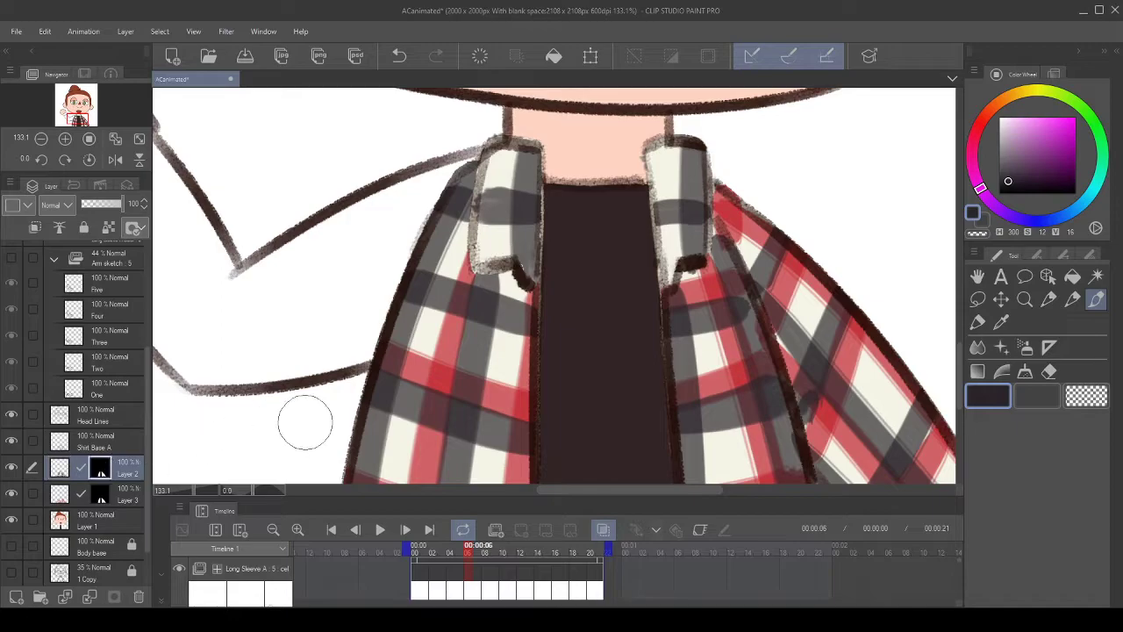
click(977, 232)
key(c)
click(1072, 299)
drag(536, 195, 539, 267)
mouse_move(537, 175)
mouse_down()
mouse_move(543, 275)
mouse_move(528, 258)
mouse_up()
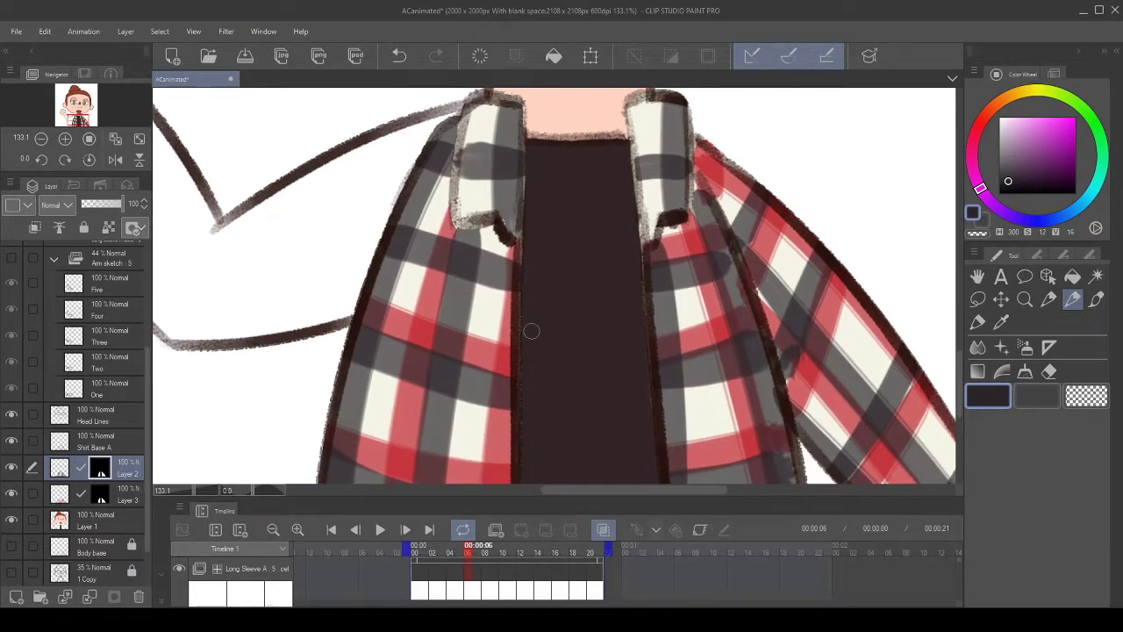
scroll(537, 298, down, 1)
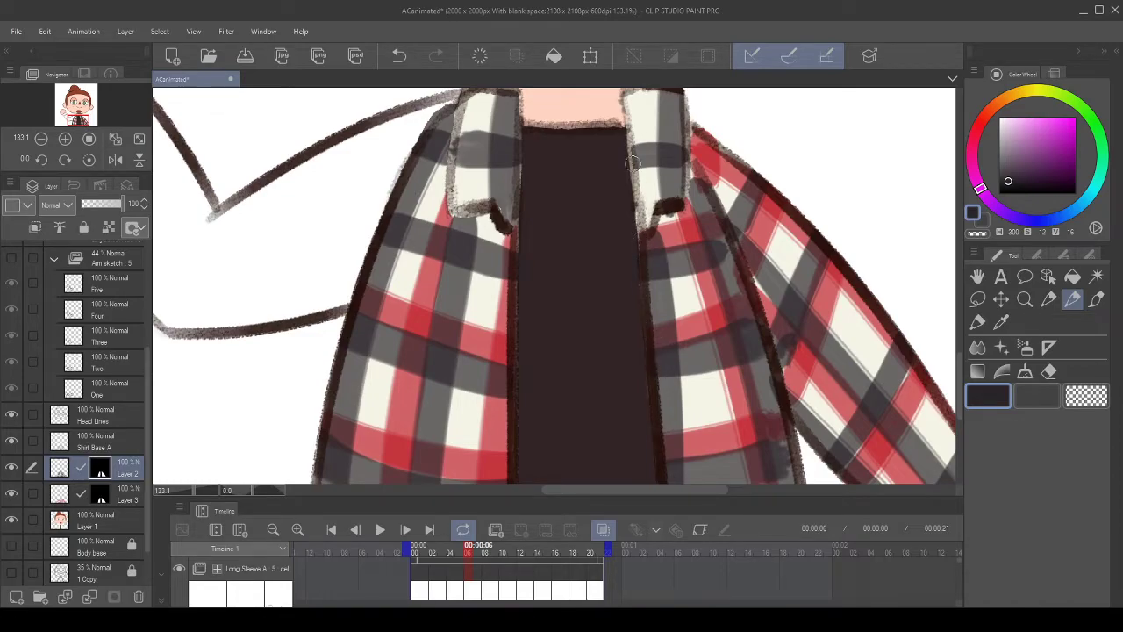
drag(708, 239, 677, 217)
mouse_move(642, 309)
mouse_down()
mouse_move(645, 300)
mouse_move(609, 276)
mouse_up()
click(979, 234)
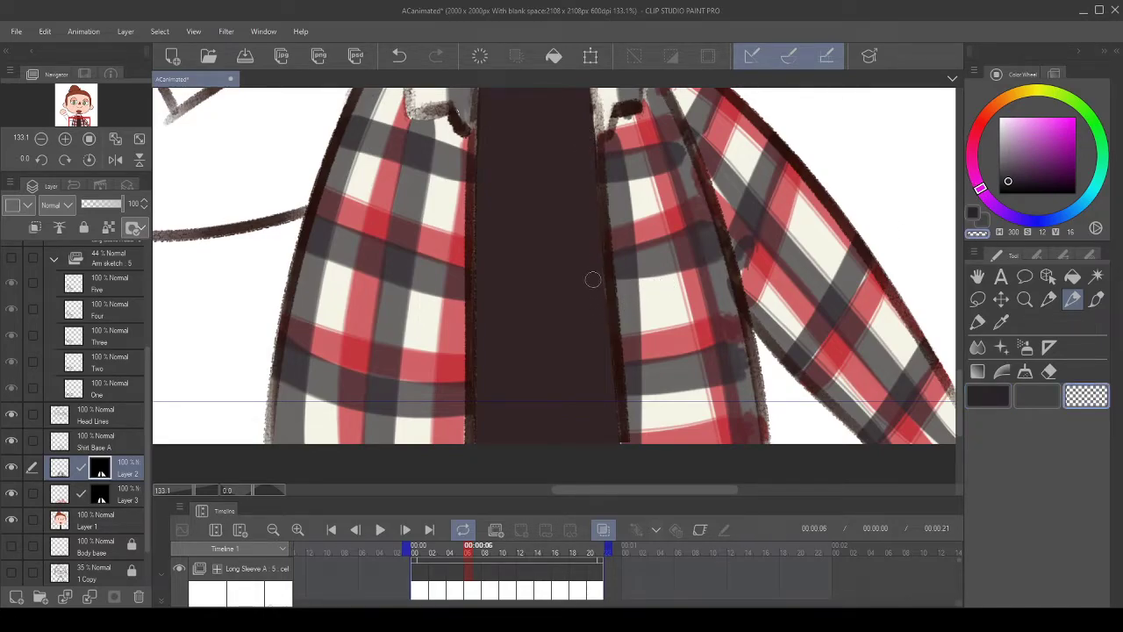
click(972, 213)
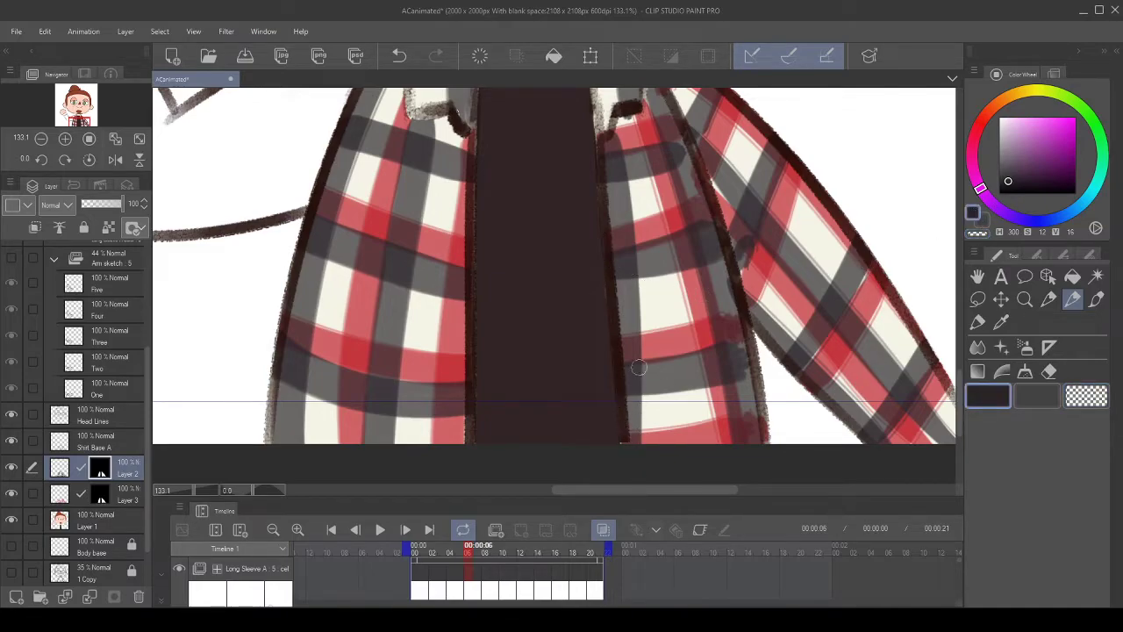
drag(602, 201, 611, 287)
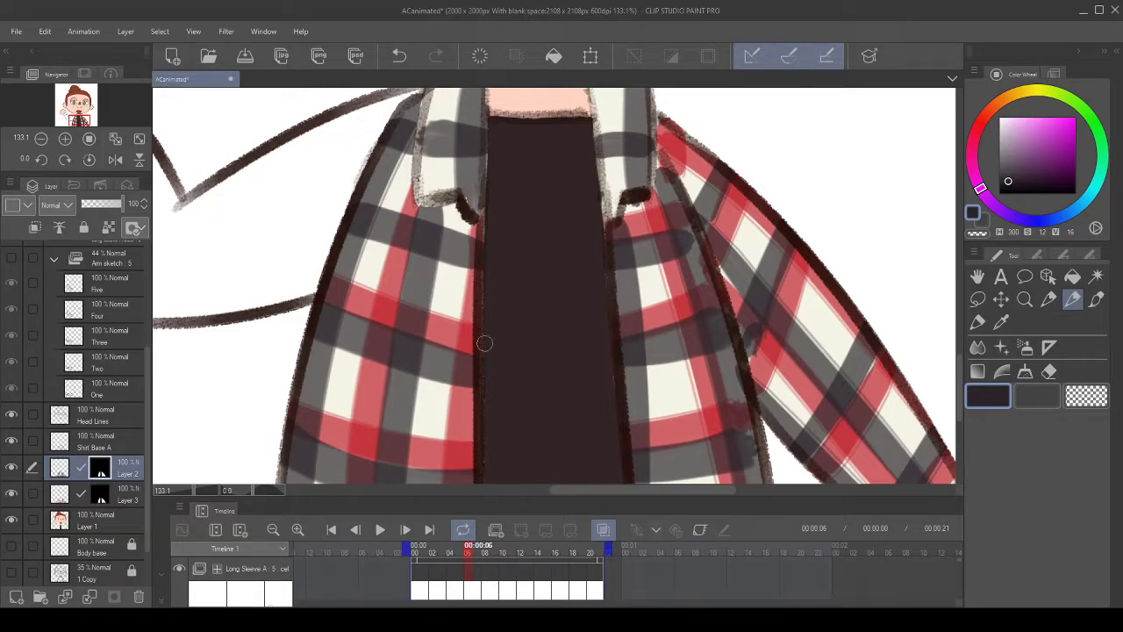
- Undo the last few mask strokes and touch up Layer 3's mask along the left-hand edge of the shirt opening
click(104, 494)
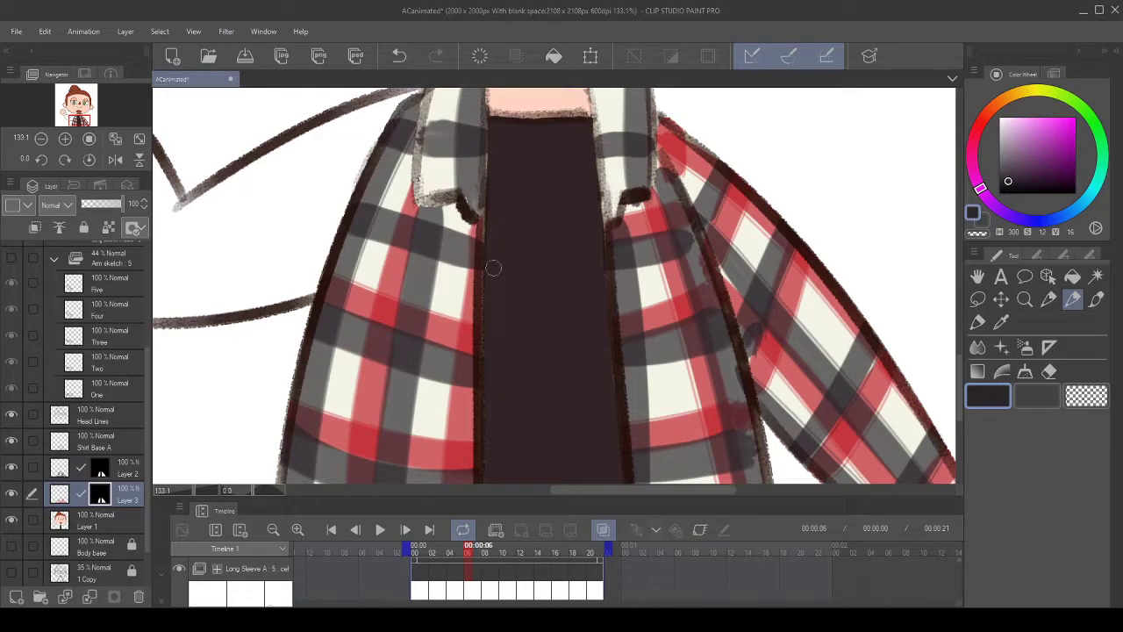
click(405, 55)
click(397, 55)
click(398, 55)
drag(484, 310, 458, 193)
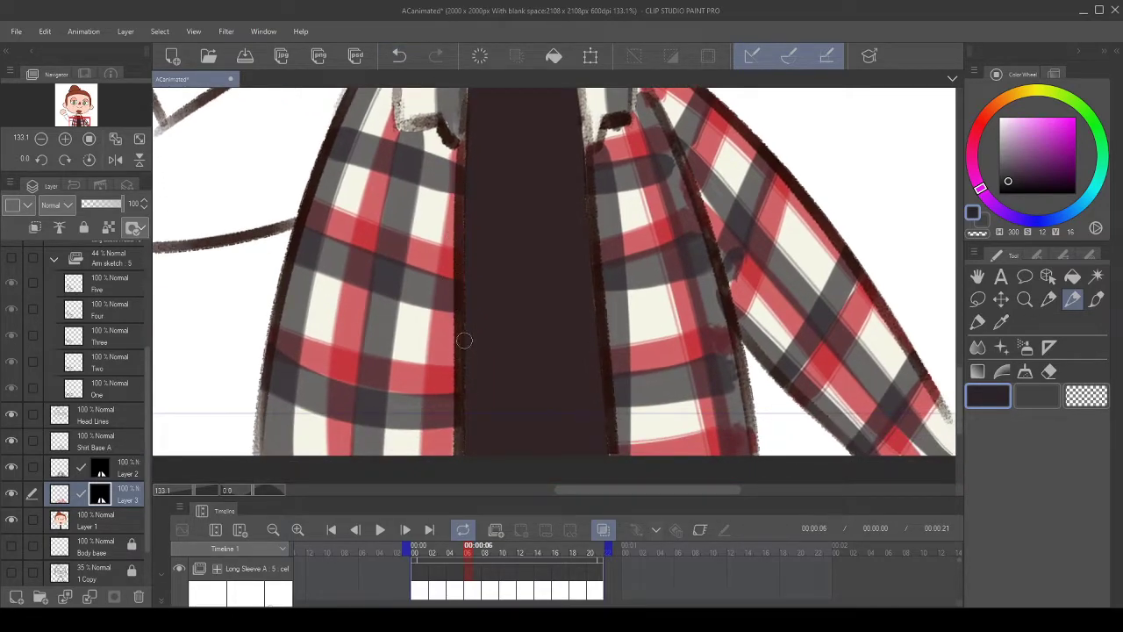
drag(476, 293, 461, 230)
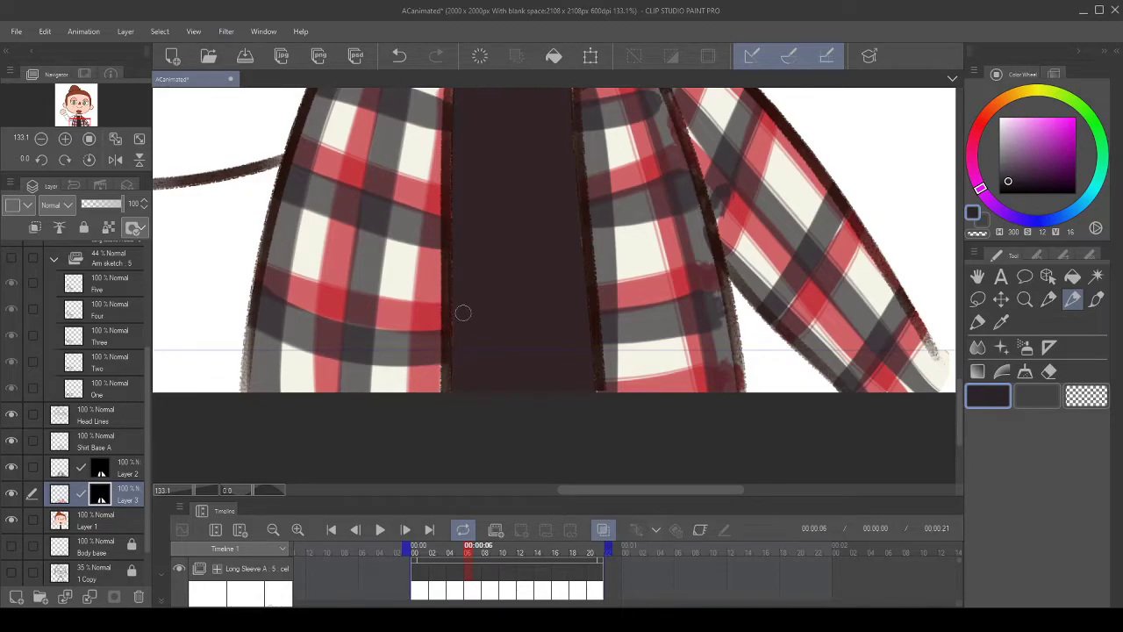
scroll(463, 312, down, 6)
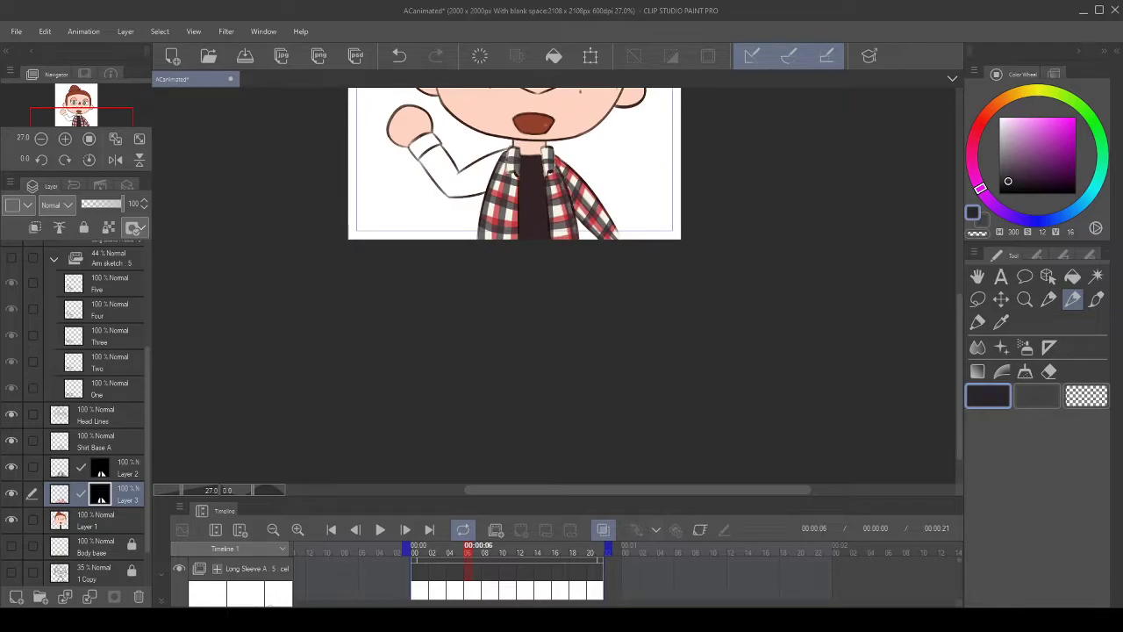
- Erase the stray red paint beside the sleeve seam on Layer 3 with the pen in transparent colour
scroll(640, 187, up, 5)
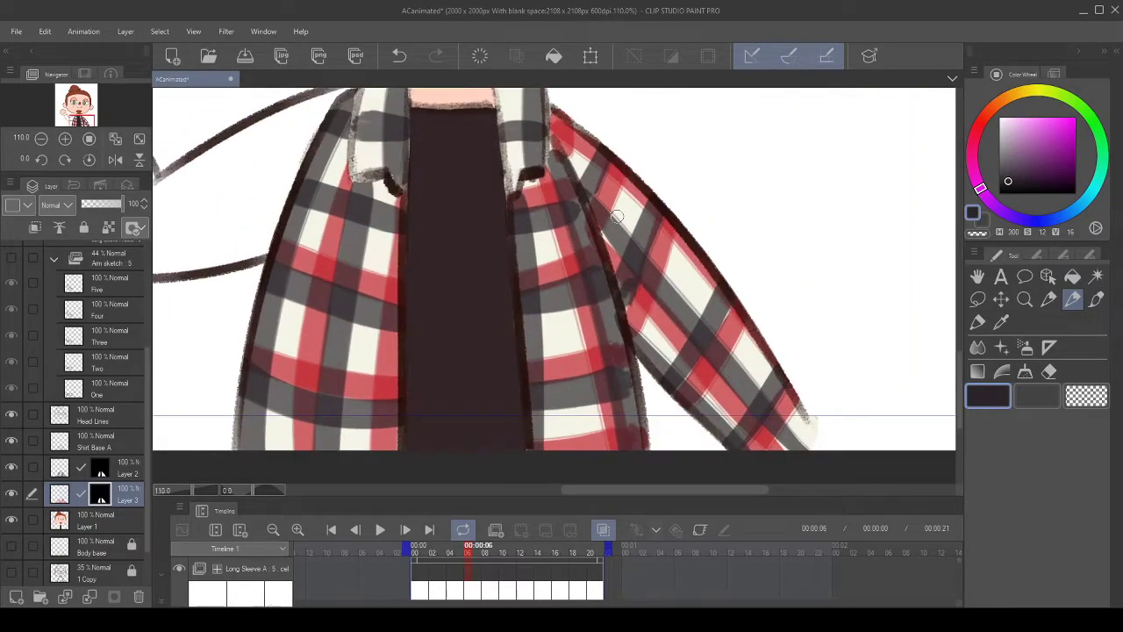
scroll(639, 187, up, 2)
drag(560, 260, 518, 276)
drag(721, 378, 709, 357)
click(977, 235)
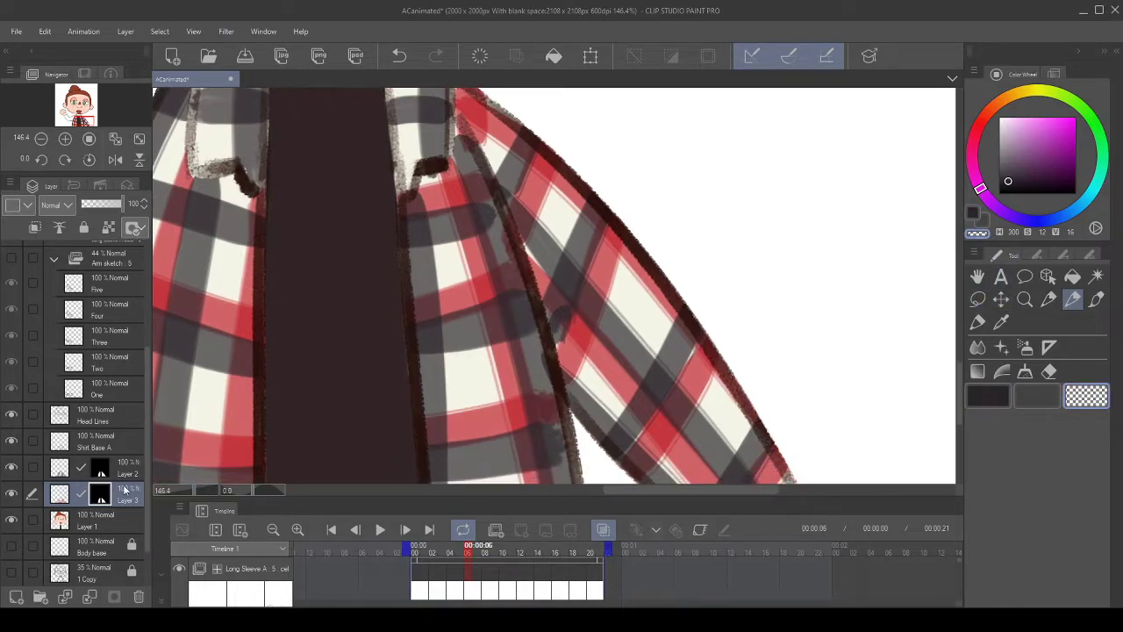
click(60, 496)
drag(579, 283, 559, 283)
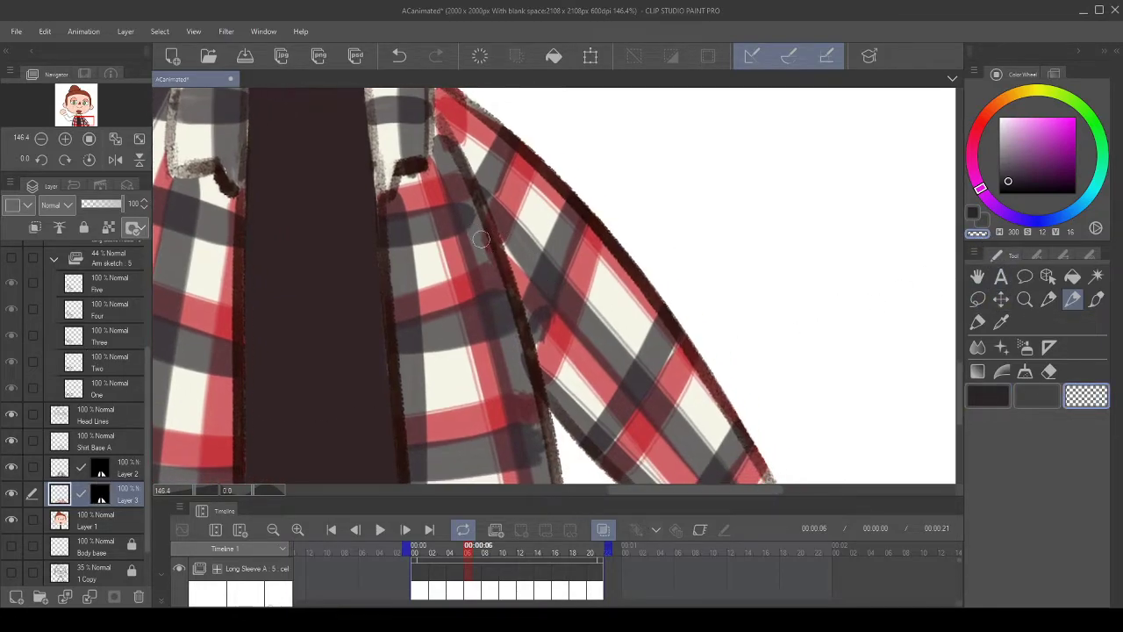
click(1049, 299)
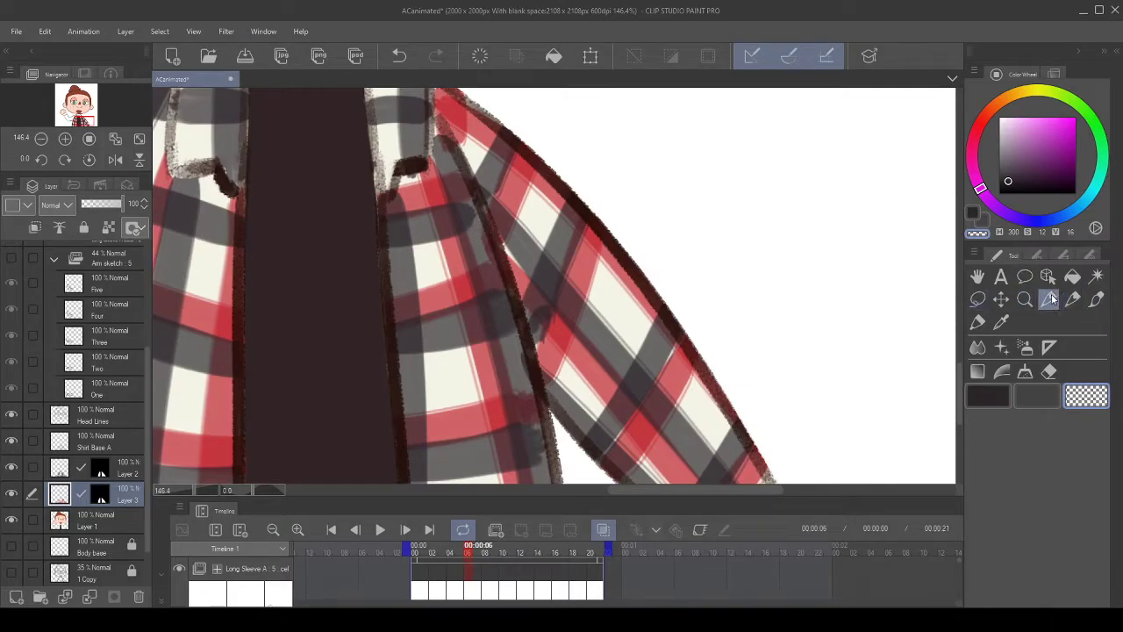
drag(478, 226, 512, 240)
drag(537, 322, 523, 293)
drag(517, 349, 501, 289)
scroll(522, 325, down, 1)
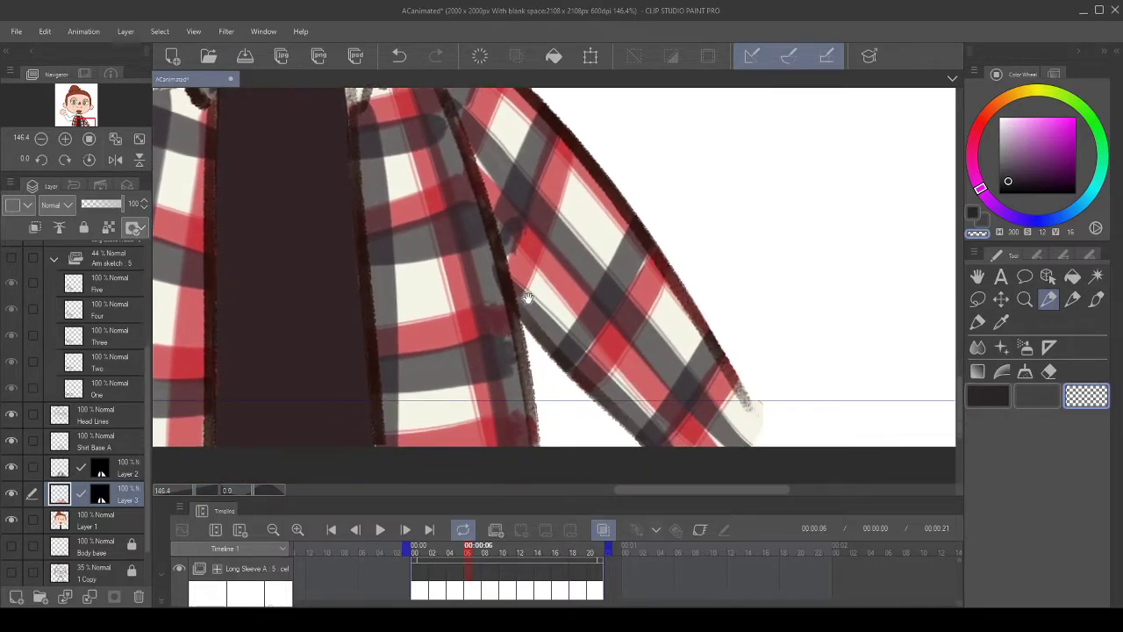
- Try erasing the dark stripe overlap near the sleeve seam on Layer 2, and undo the last stroke
click(128, 469)
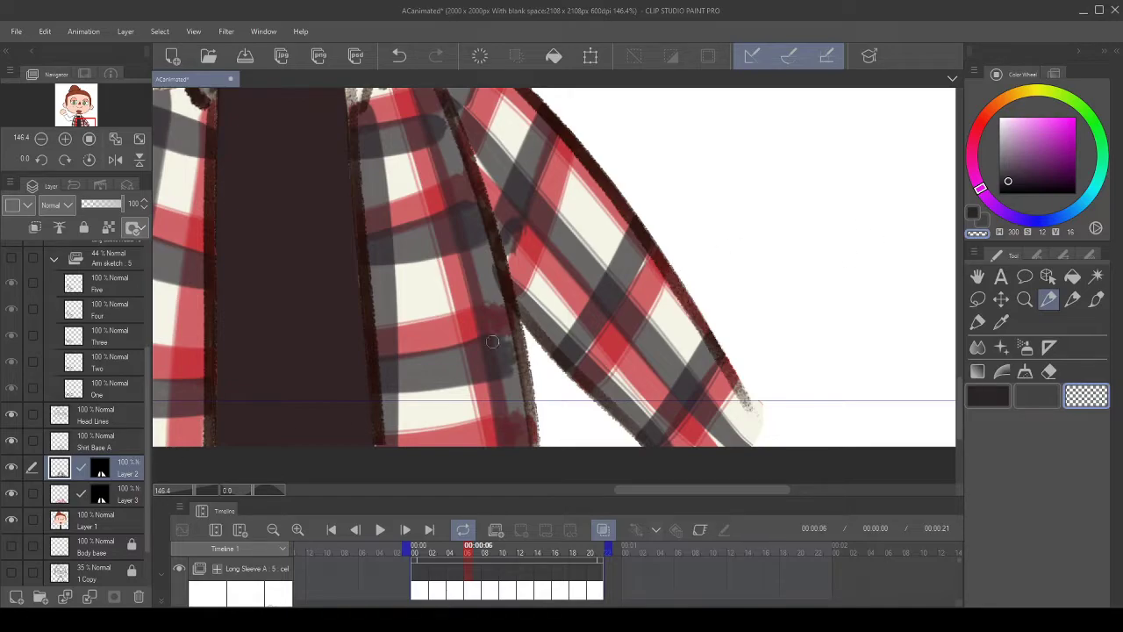
key(ctrl+z)
scroll(558, 283, down, 4)
scroll(558, 283, down, 3)
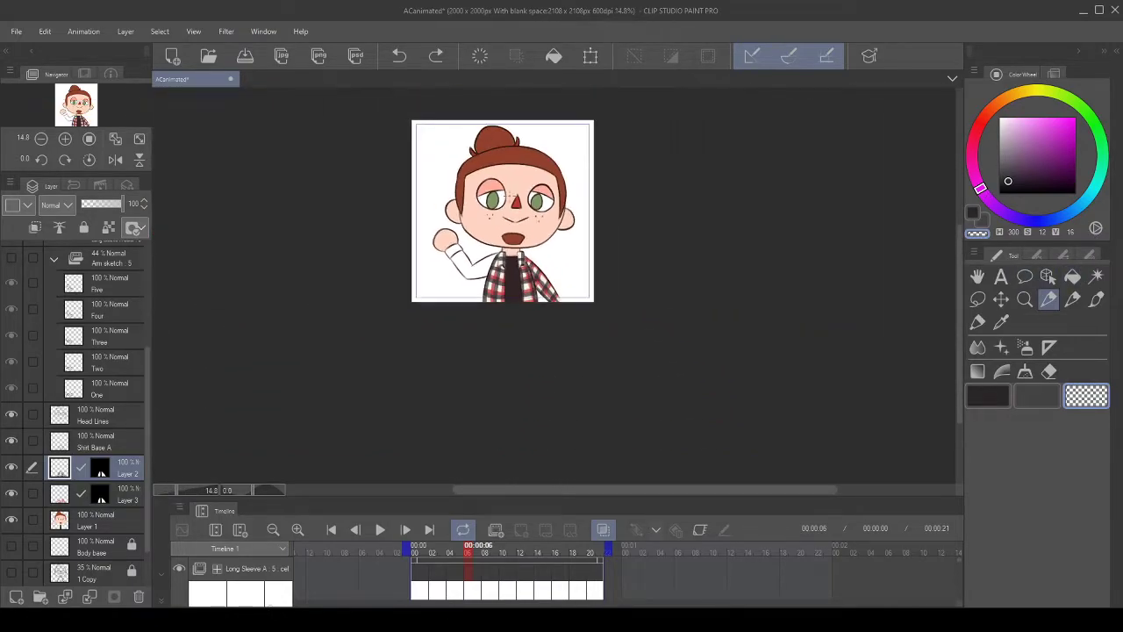
scroll(506, 185, up, 2)
scroll(475, 443, up, 2)
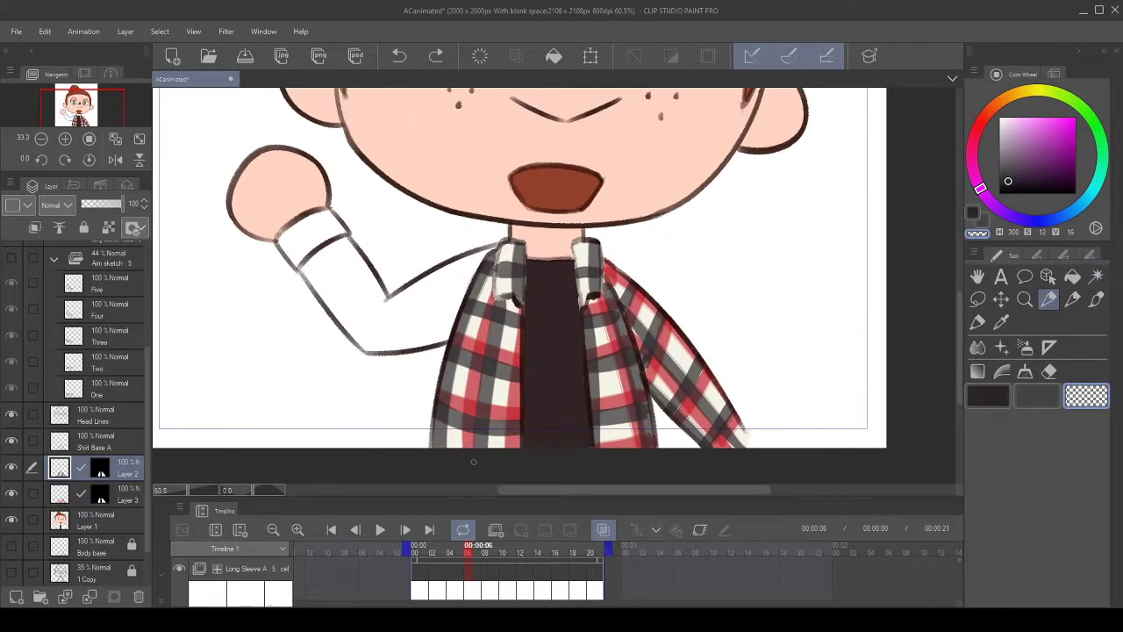
- Make Layer 3 active for brushing on the collar in the red sampled from the shirt's stripes
click(56, 493)
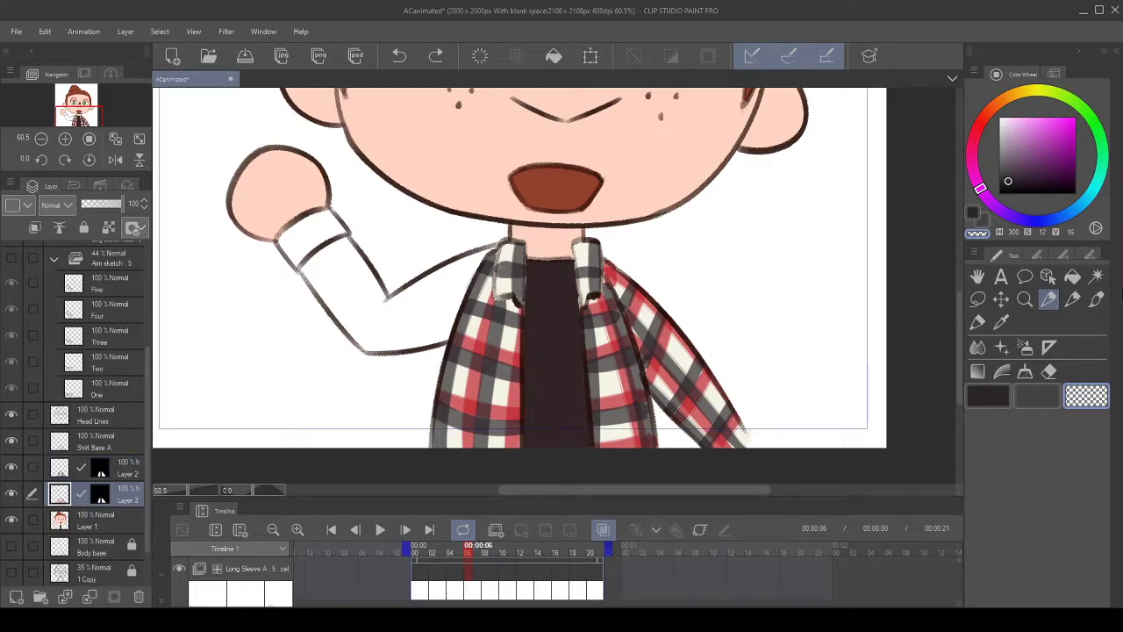
alt+click(603, 308)
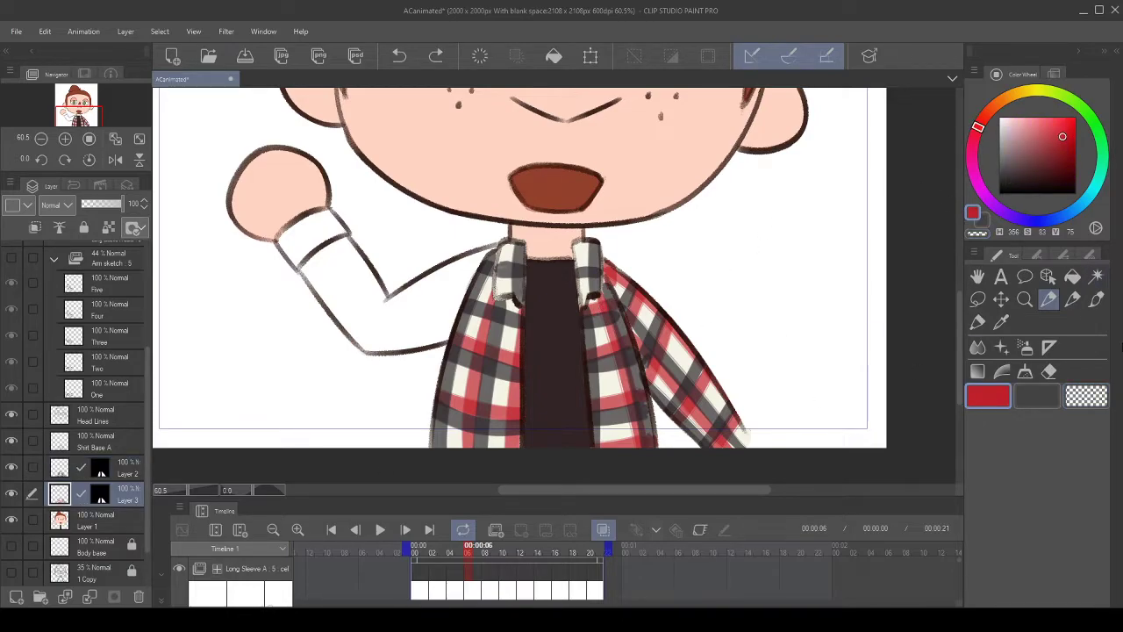
click(1096, 299)
scroll(662, 273, up, 2)
scroll(662, 273, up, 1)
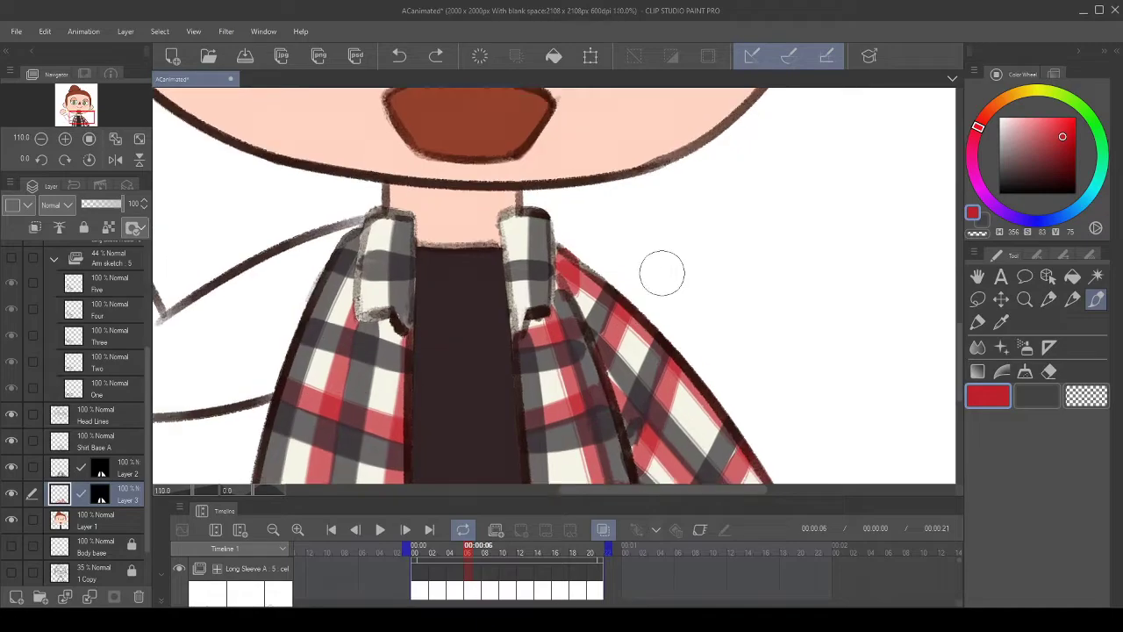
- Try a vertical and a horizontal red stripe on the left-hand collar flap, undoing the strokes that miss
drag(442, 283, 446, 284)
drag(391, 202, 396, 353)
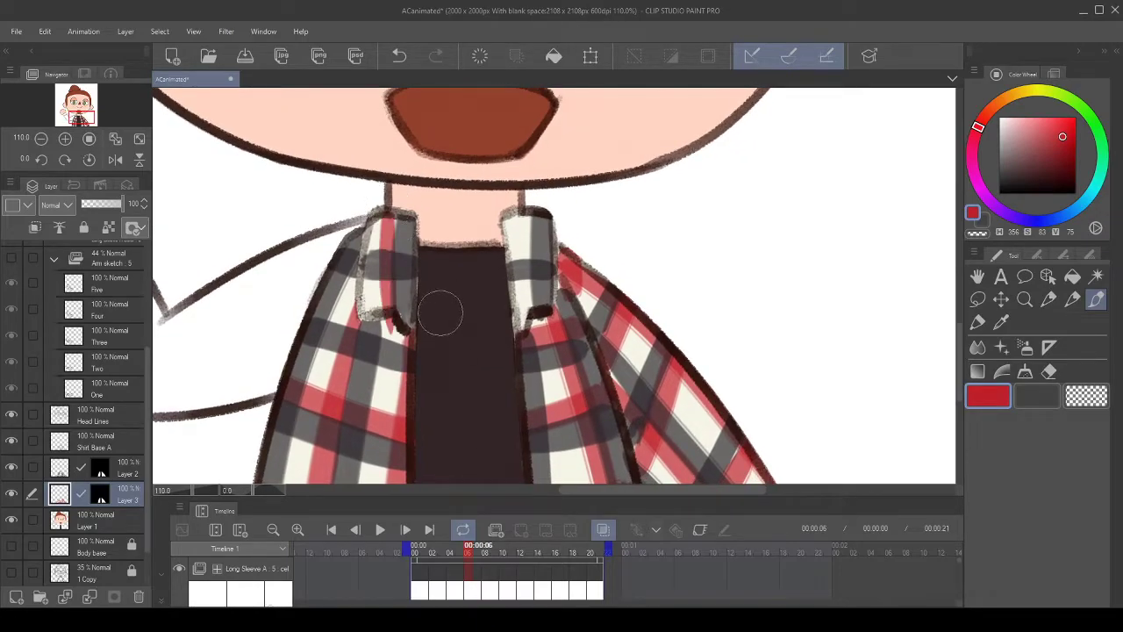
click(401, 62)
drag(384, 307, 396, 191)
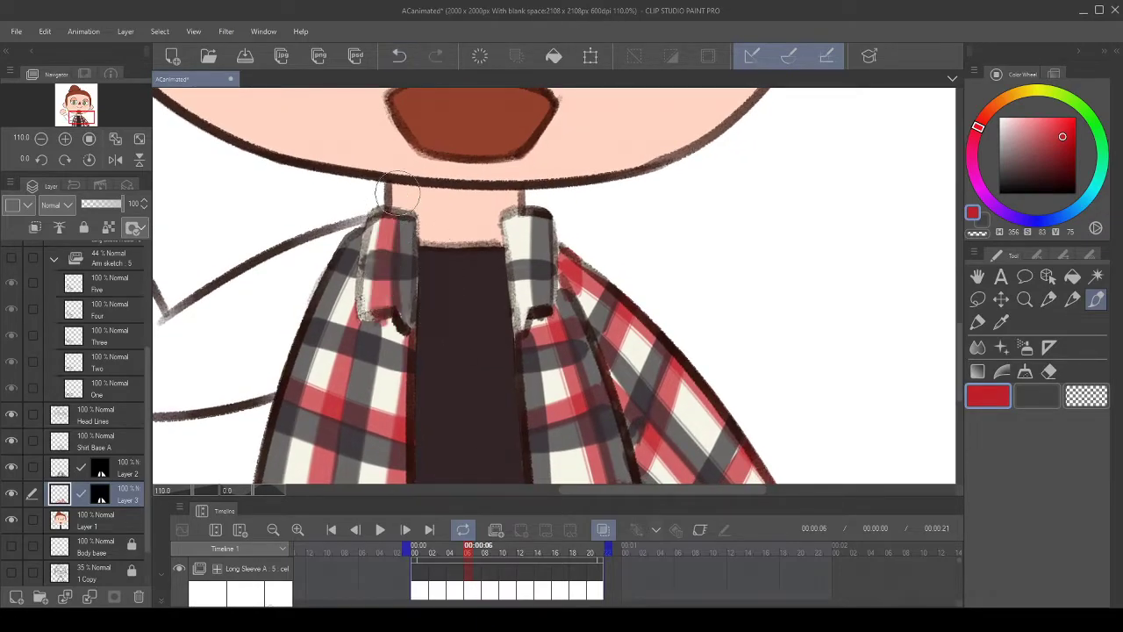
click(414, 54)
drag(374, 313, 401, 193)
drag(375, 240, 386, 244)
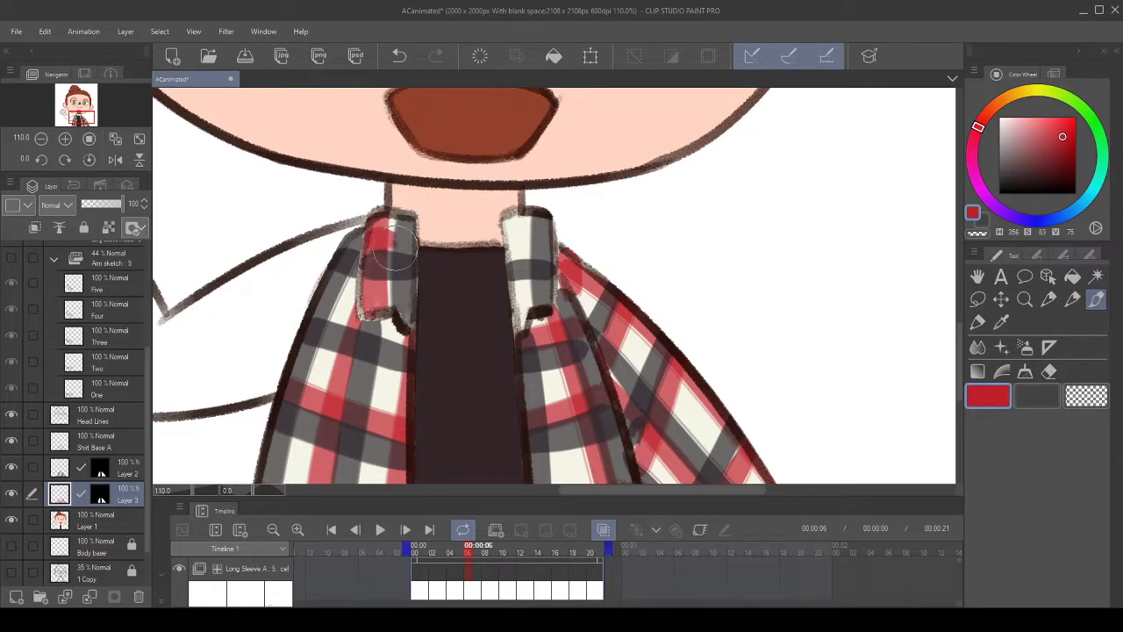
drag(444, 211, 438, 187)
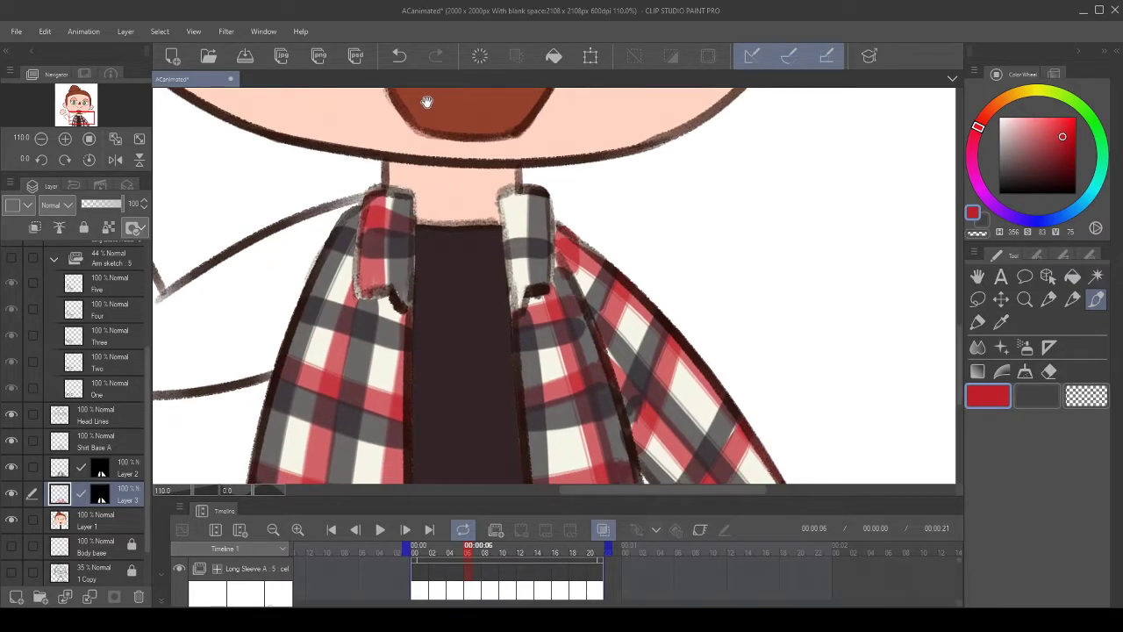
click(400, 55)
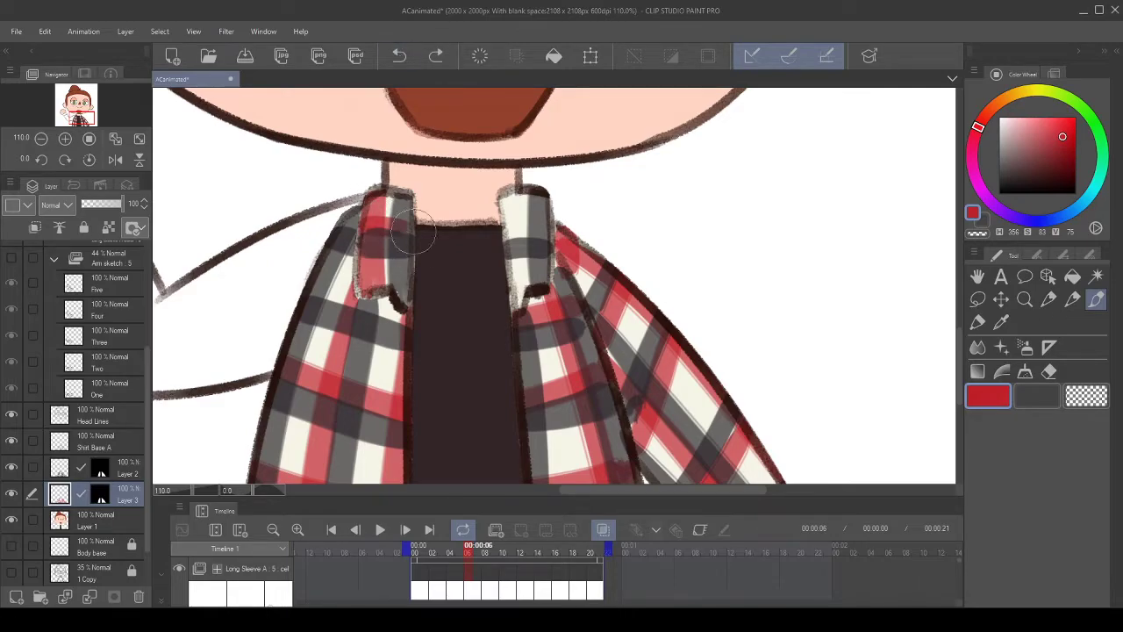
- Try a vertical red stripe on the right-hand collar flap and undo the red strokes on both flaps
drag(521, 241, 516, 237)
drag(513, 193, 532, 284)
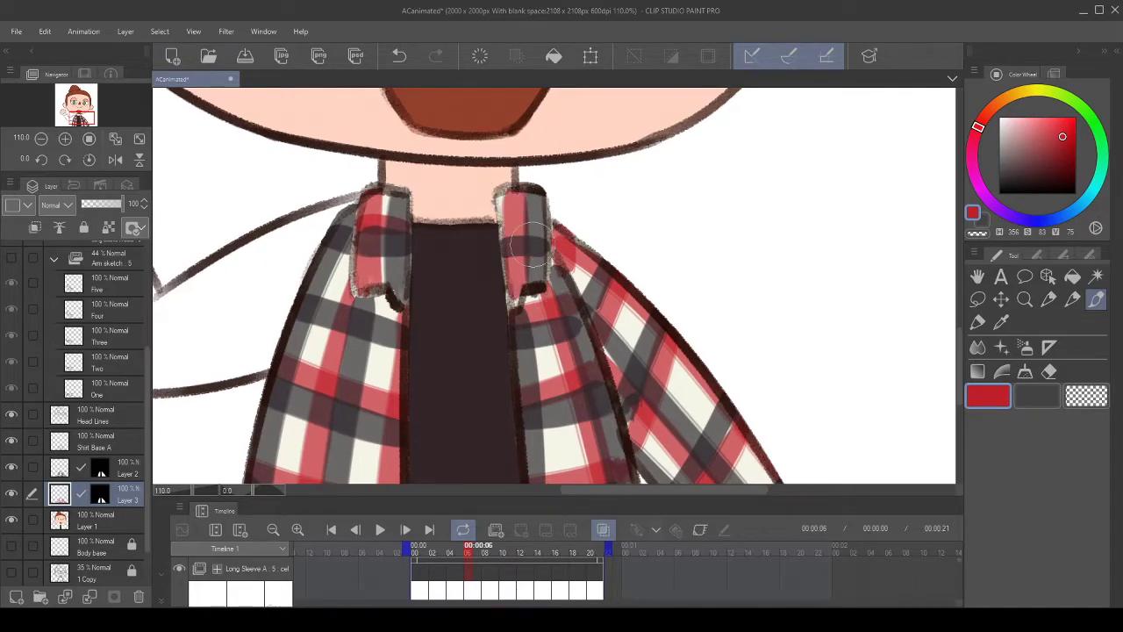
click(399, 56)
click(399, 55)
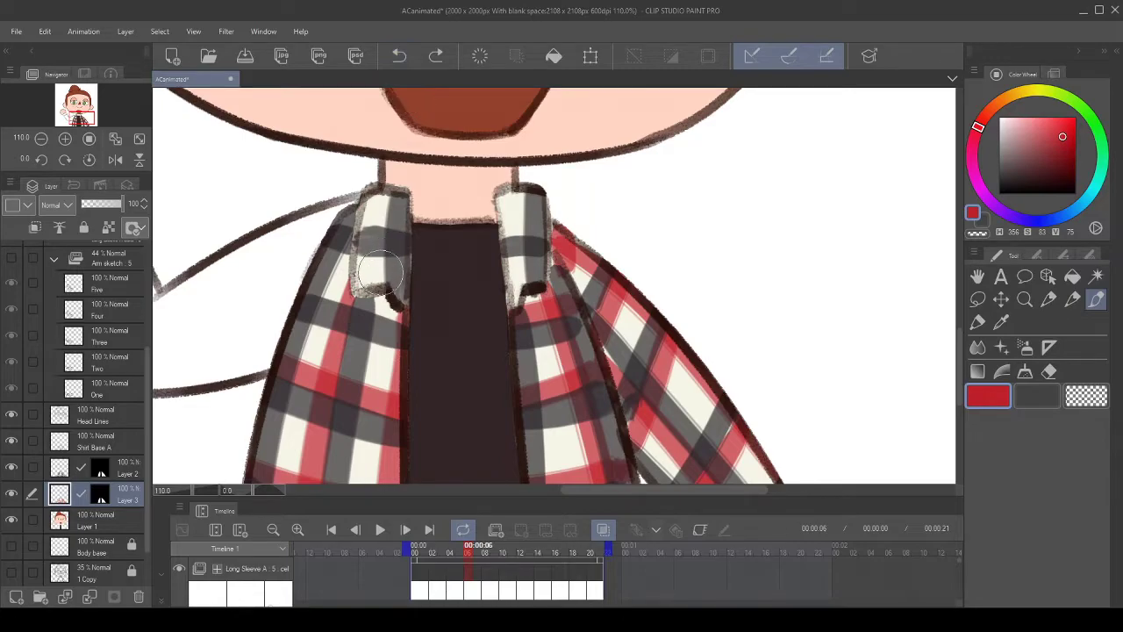
click(394, 58)
- Brush vertical and horizontal translucent red stripes across both collar flaps on Layer 3, redoing the left-hand vertical stroke until it fits
drag(368, 273, 378, 184)
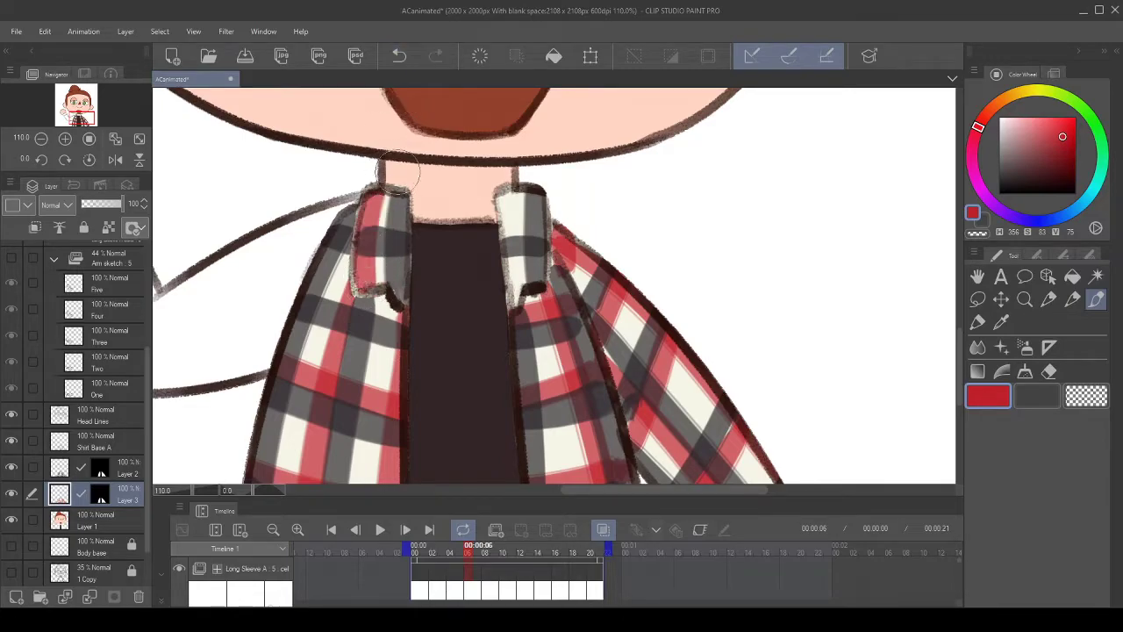
click(399, 55)
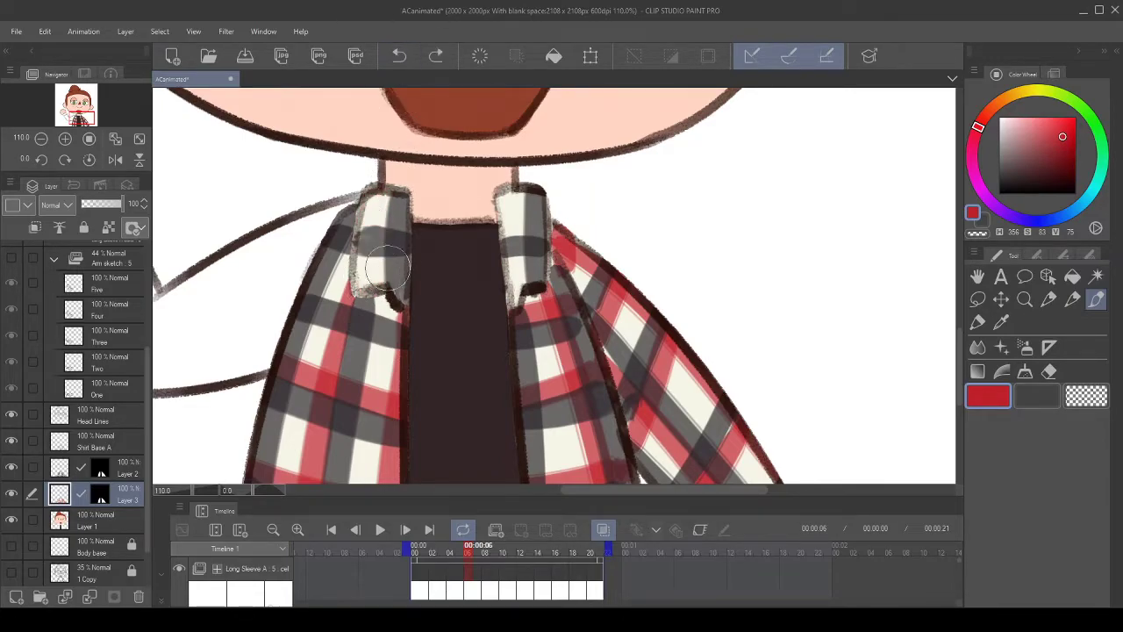
drag(373, 276, 395, 175)
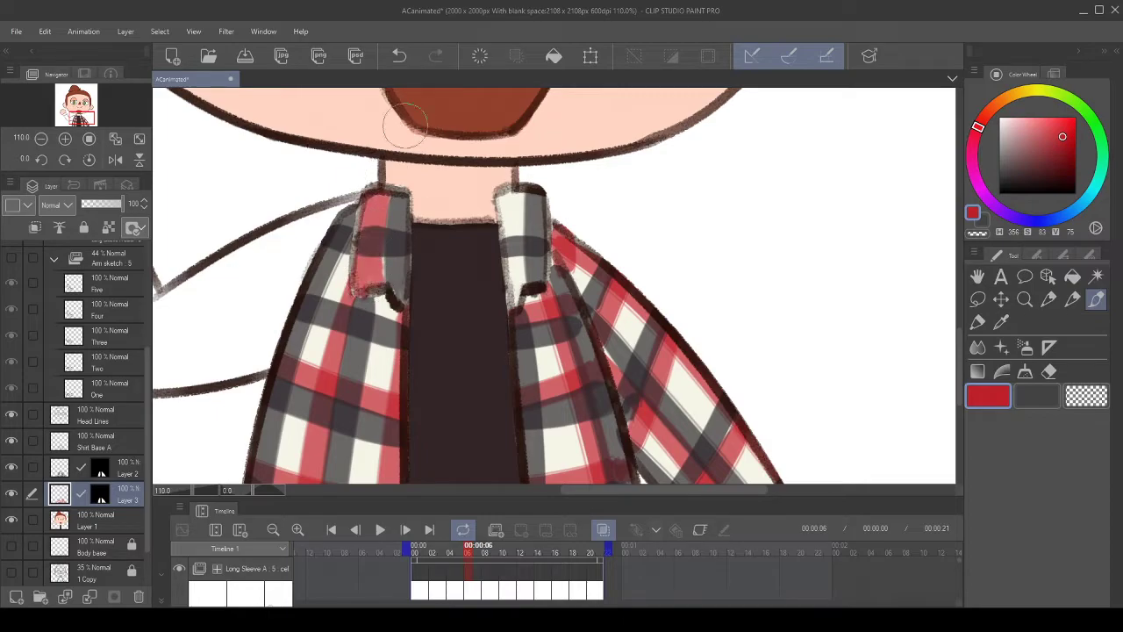
click(400, 56)
click(435, 55)
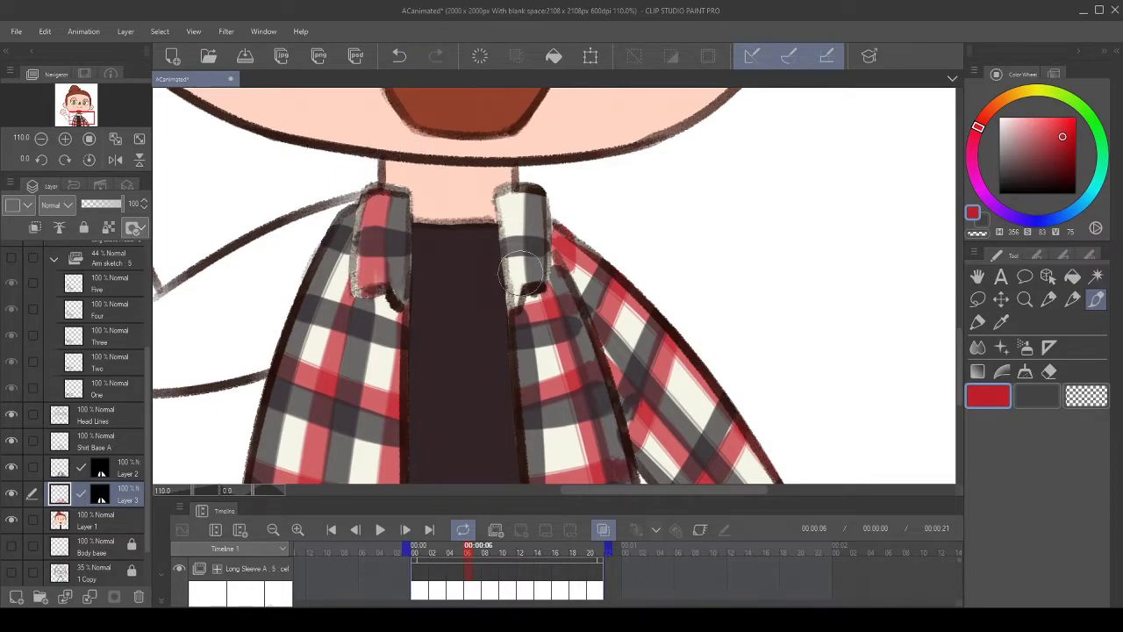
mouse_move(521, 286)
mouse_down()
mouse_move(513, 198)
mouse_move(531, 196)
mouse_move(531, 254)
mouse_move(513, 270)
mouse_move(511, 226)
mouse_move(542, 207)
mouse_up()
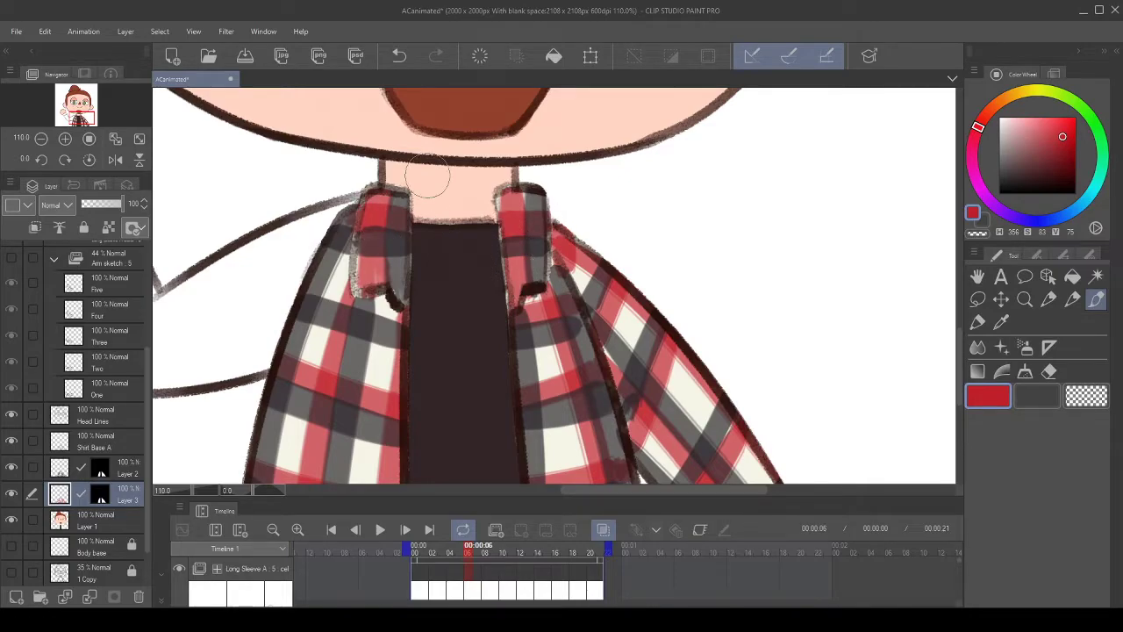
- Examine the plaid collar and shirt on the whole character and close up
scroll(428, 177, down, 1)
scroll(427, 177, down, 6)
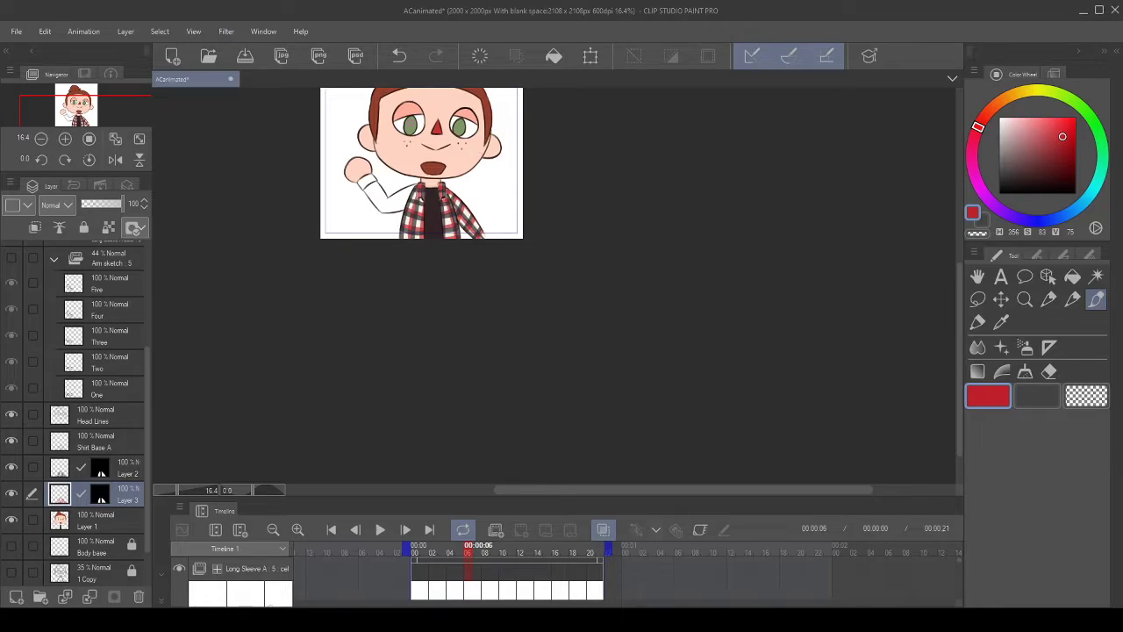
scroll(428, 177, down, 1)
scroll(428, 177, up, 4)
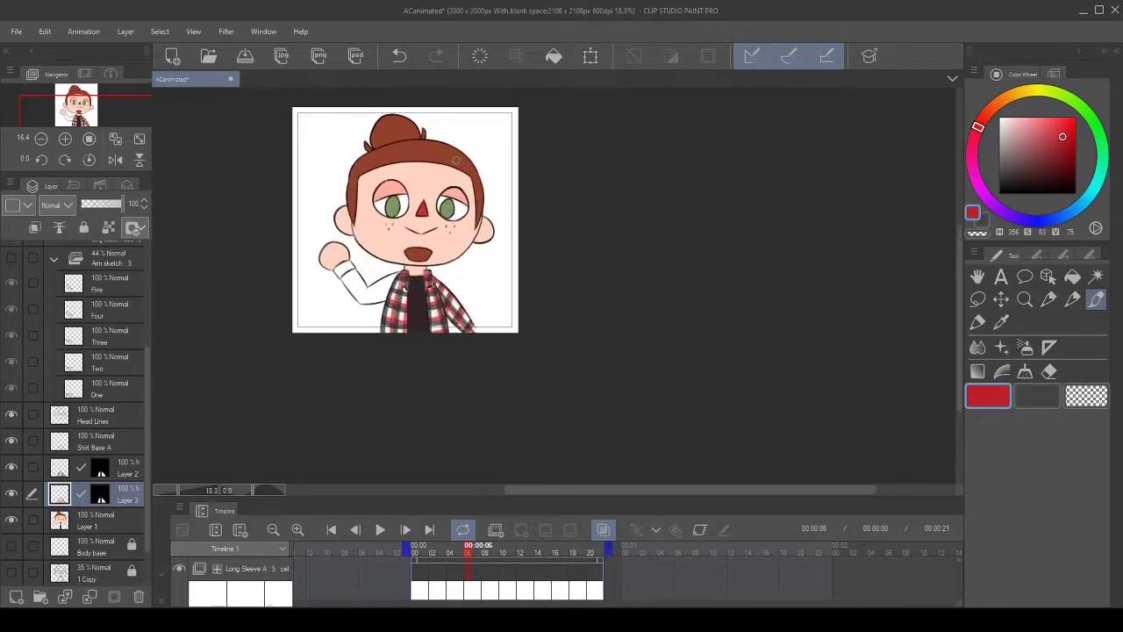
scroll(402, 245, up, 1)
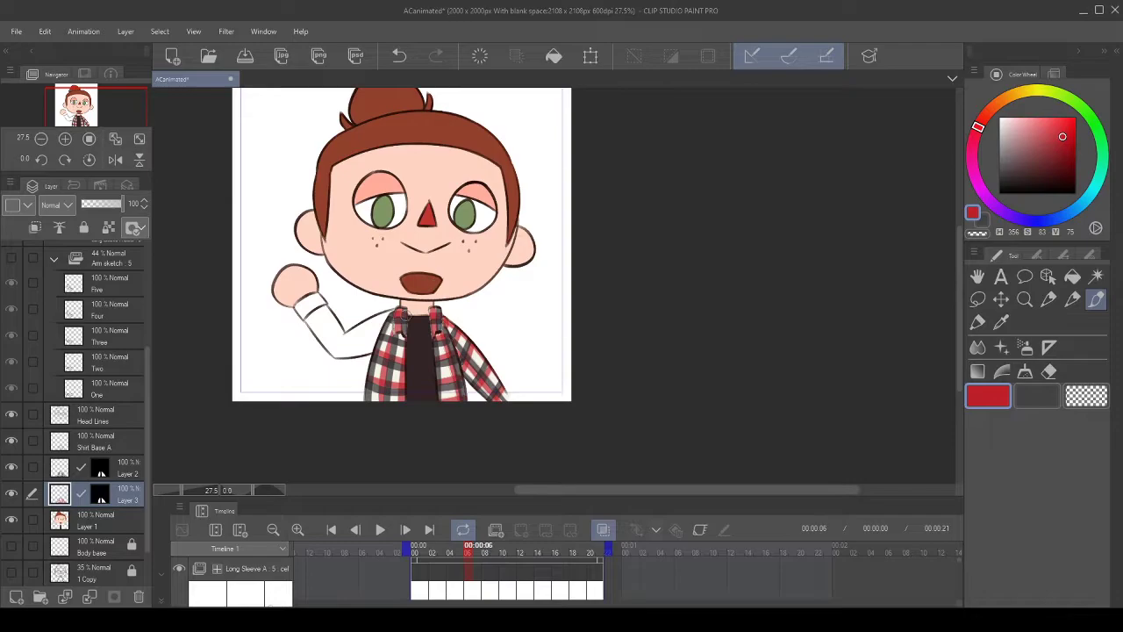
scroll(403, 317, up, 2)
scroll(452, 316, up, 1)
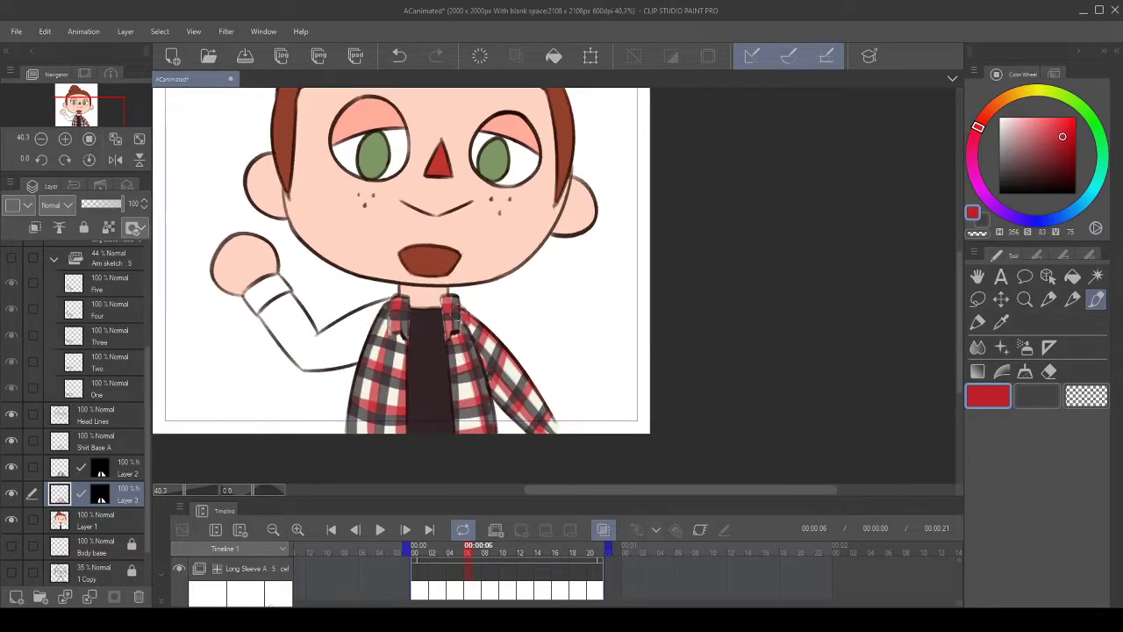
scroll(451, 318, up, 1)
scroll(446, 319, up, 4)
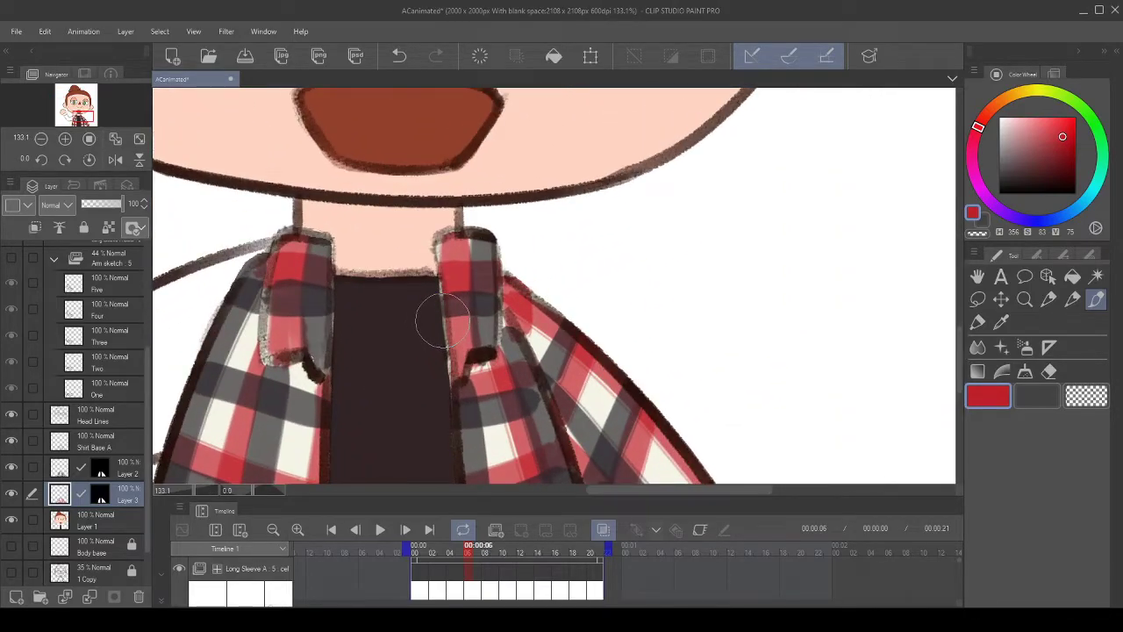
drag(417, 266, 413, 259)
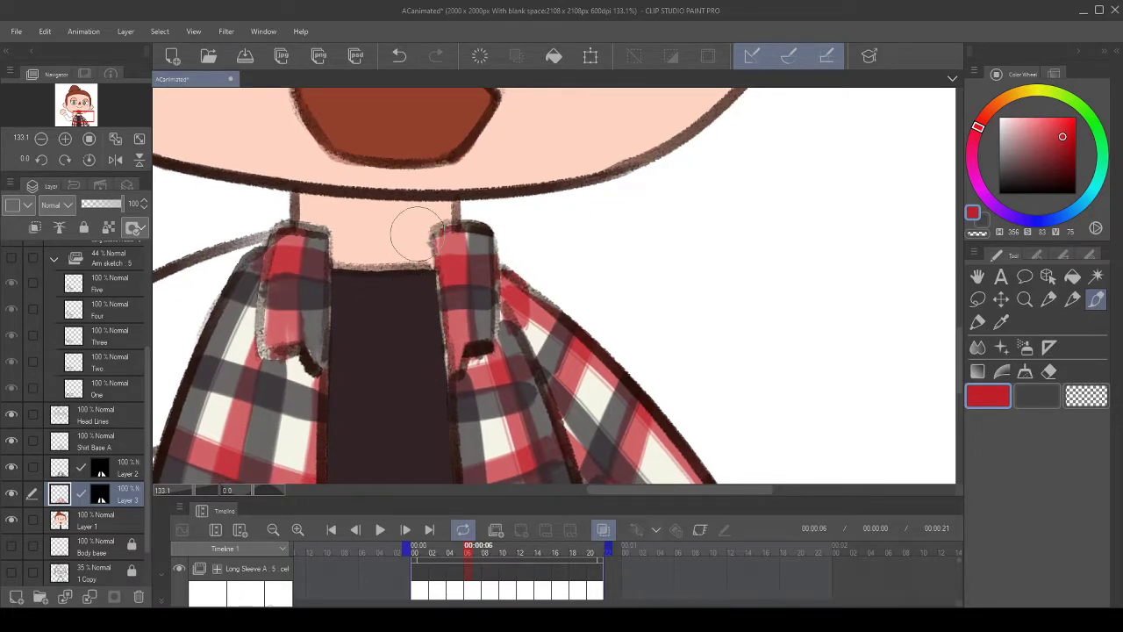
drag(408, 291, 410, 280)
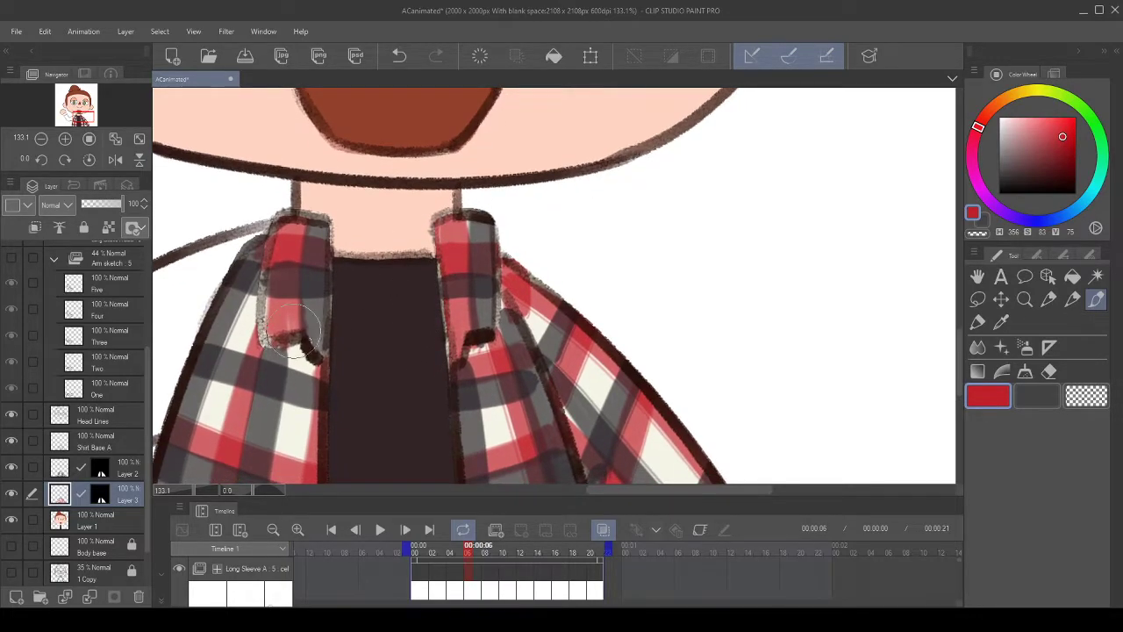
- Touch up Layer 3's mask with a pen along the right-hand collar flap's inner edge, undoing the strokes that miss
click(1072, 299)
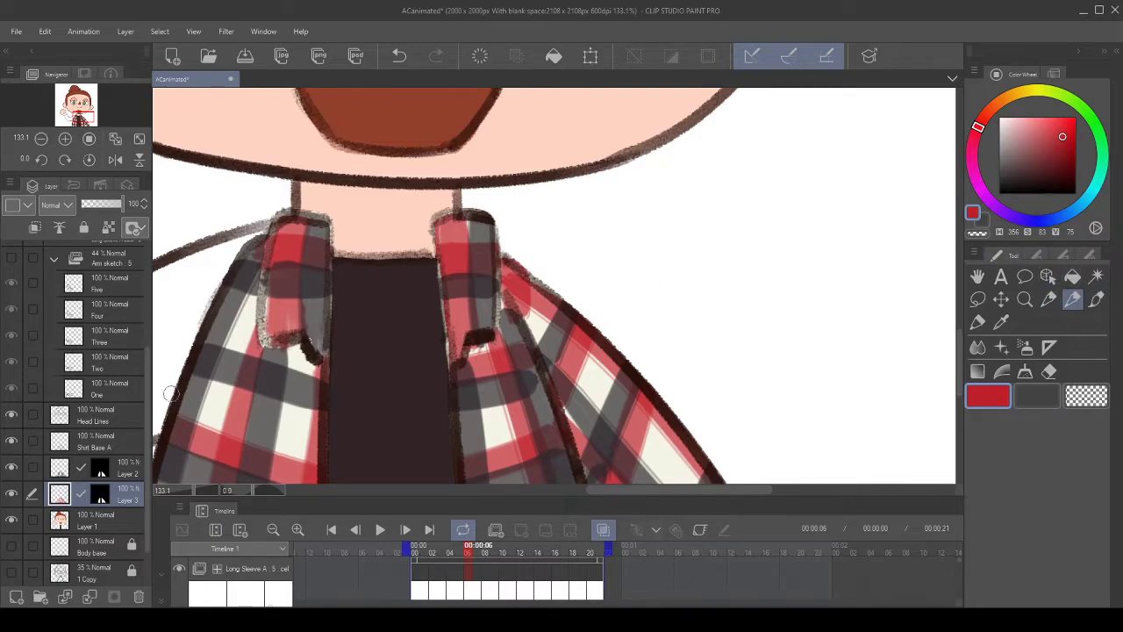
click(107, 496)
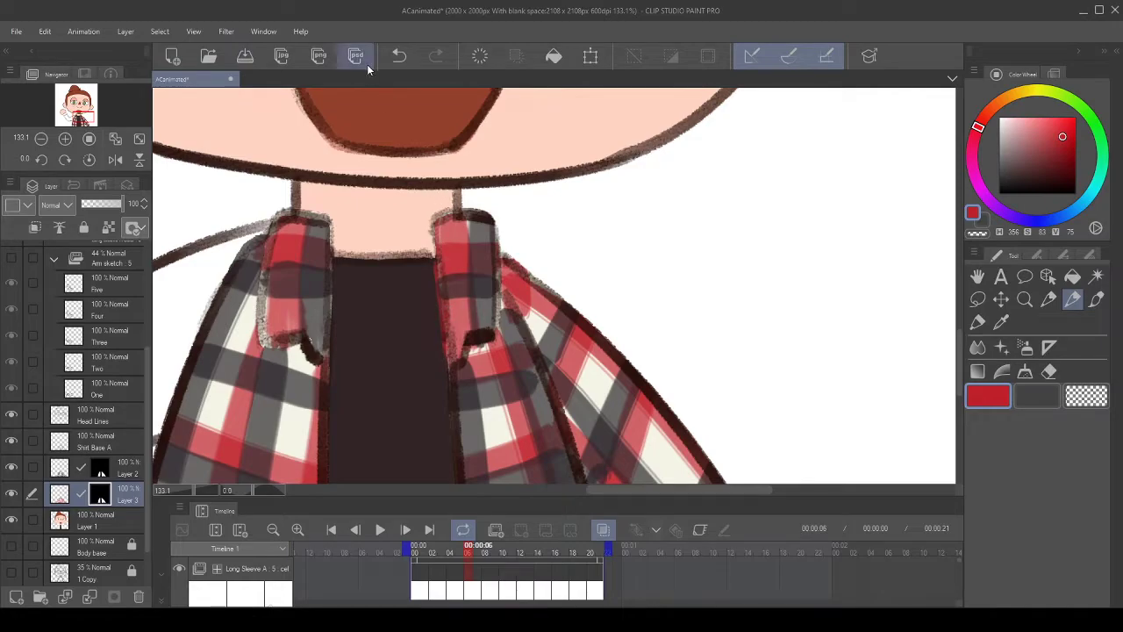
click(399, 55)
click(399, 55)
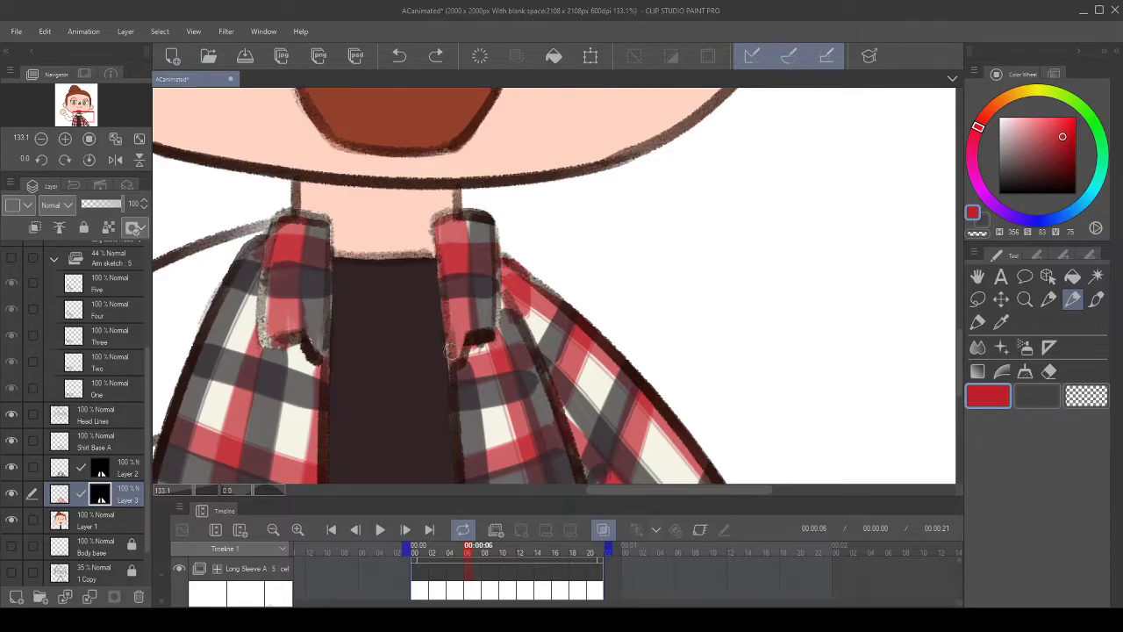
scroll(482, 257, down, 6)
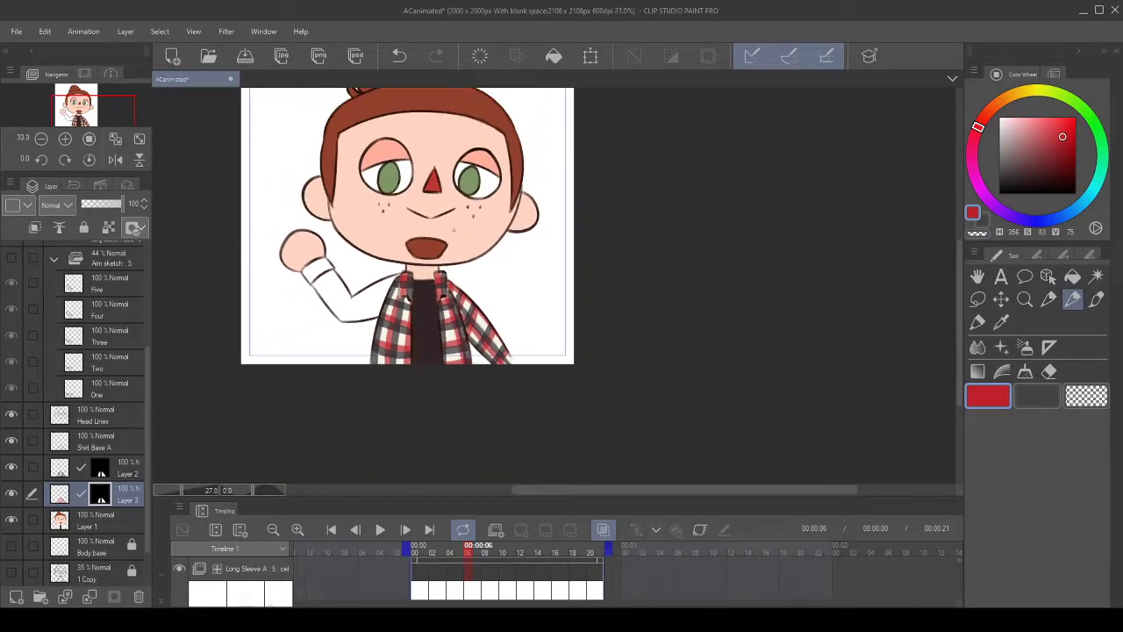
scroll(454, 230, up, 5)
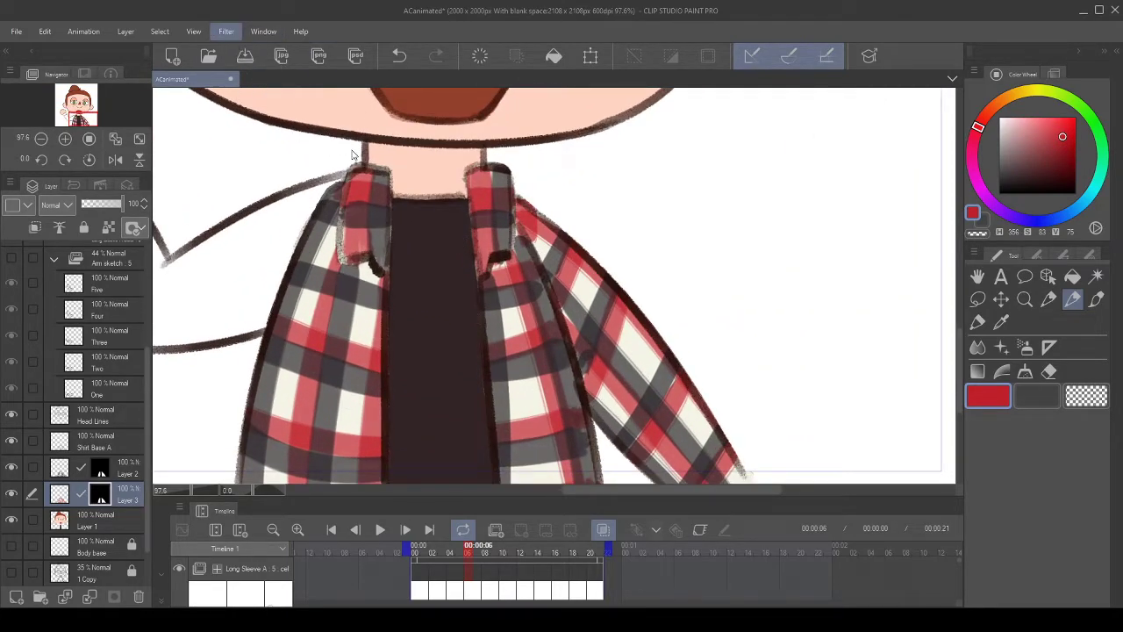
- Select Layer 1 and sample the off-white from a pale check on the plaid shirt's front
scroll(432, 195, down, 5)
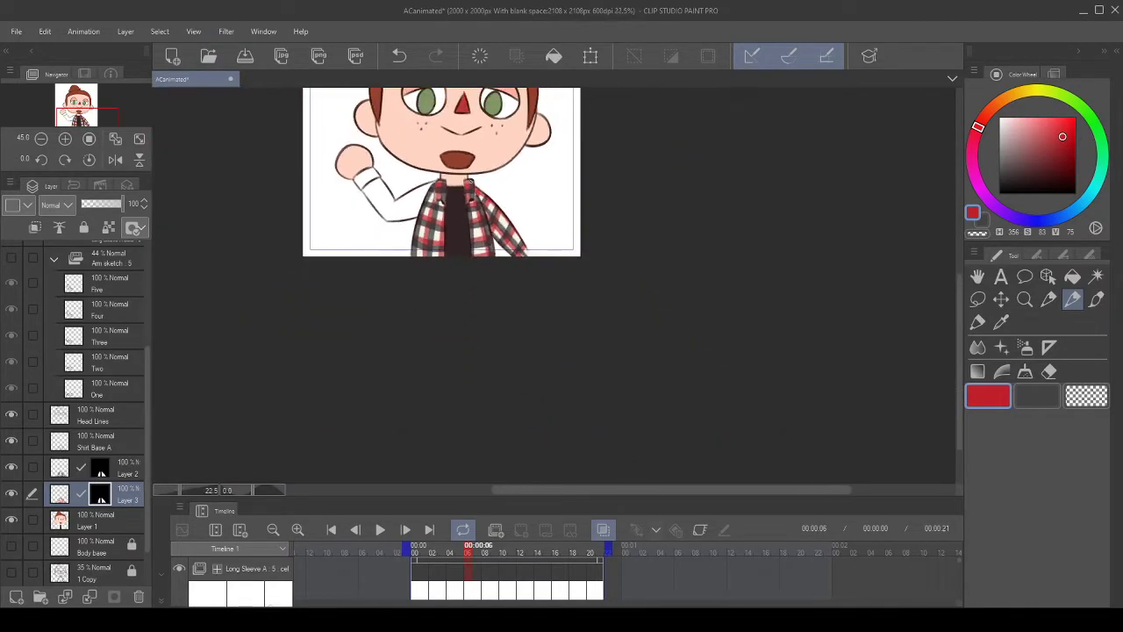
scroll(480, 130, up, 2)
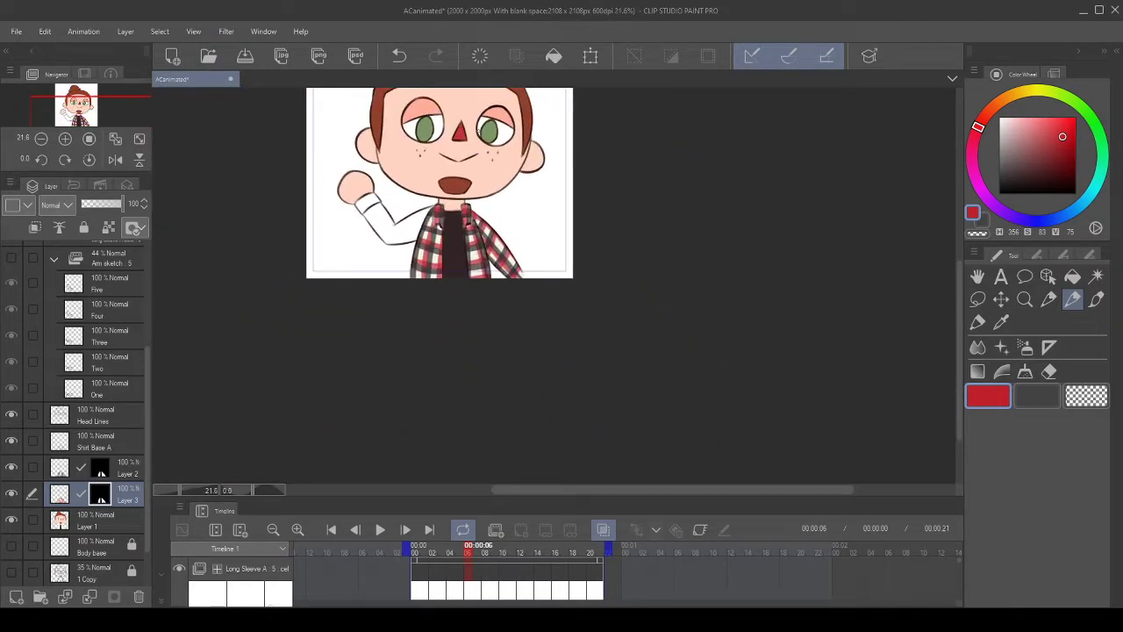
scroll(480, 129, down, 2)
scroll(446, 130, up, 4)
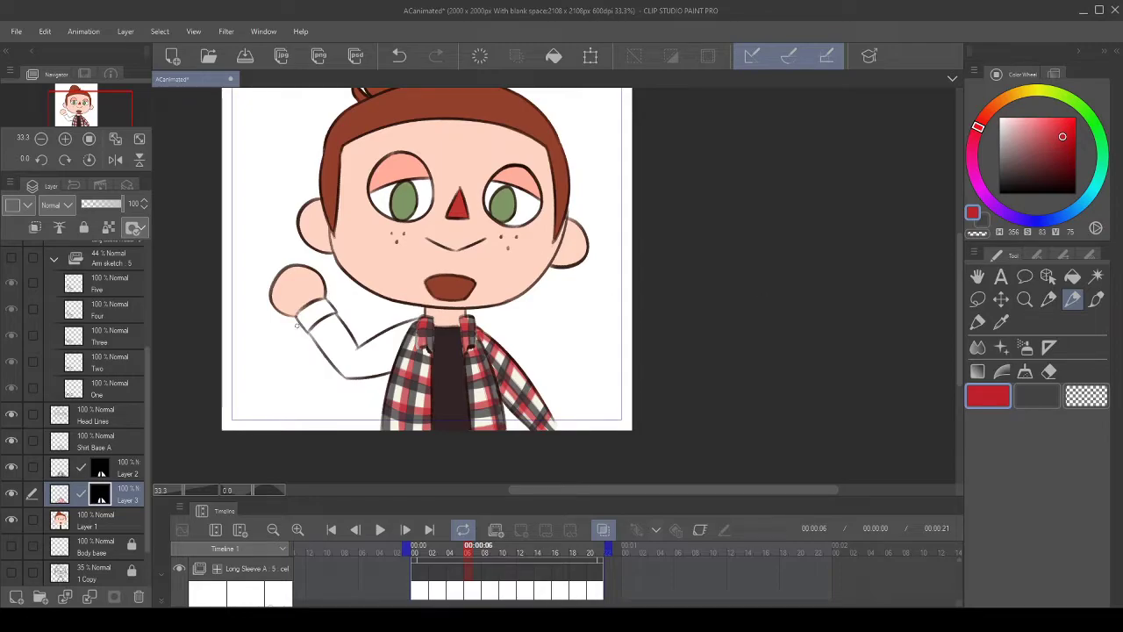
scroll(495, 316, up, 4)
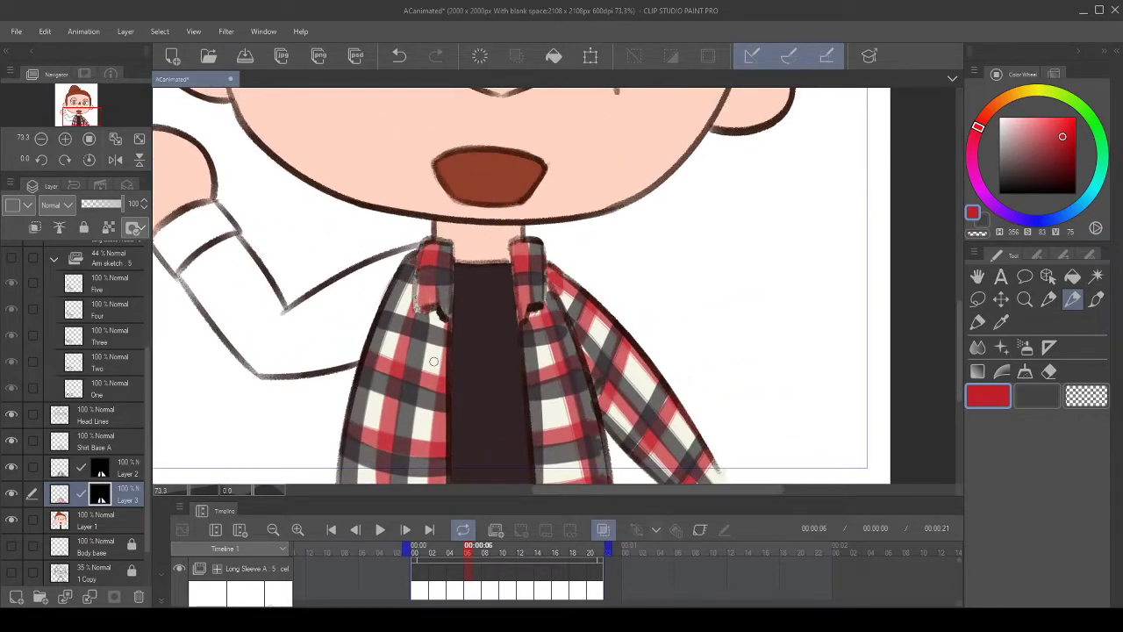
click(93, 519)
alt+click(439, 352)
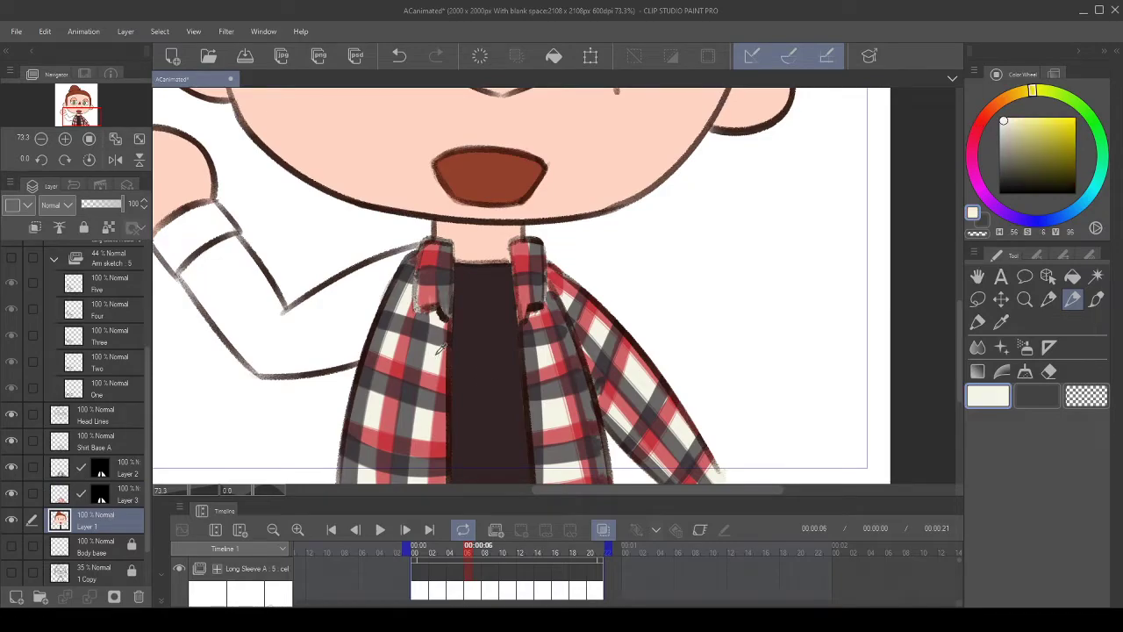
- Switch to the animation's first frame by selecting cel One in the Arm sketch folder
scroll(419, 363, down, 4)
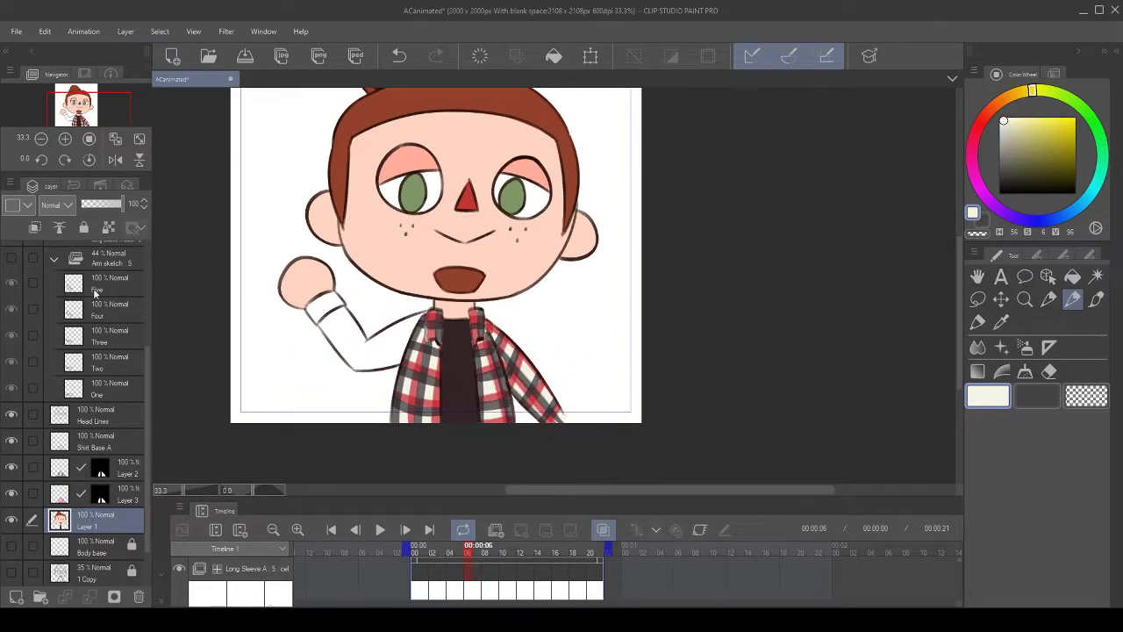
click(100, 387)
scroll(267, 303, down, 2)
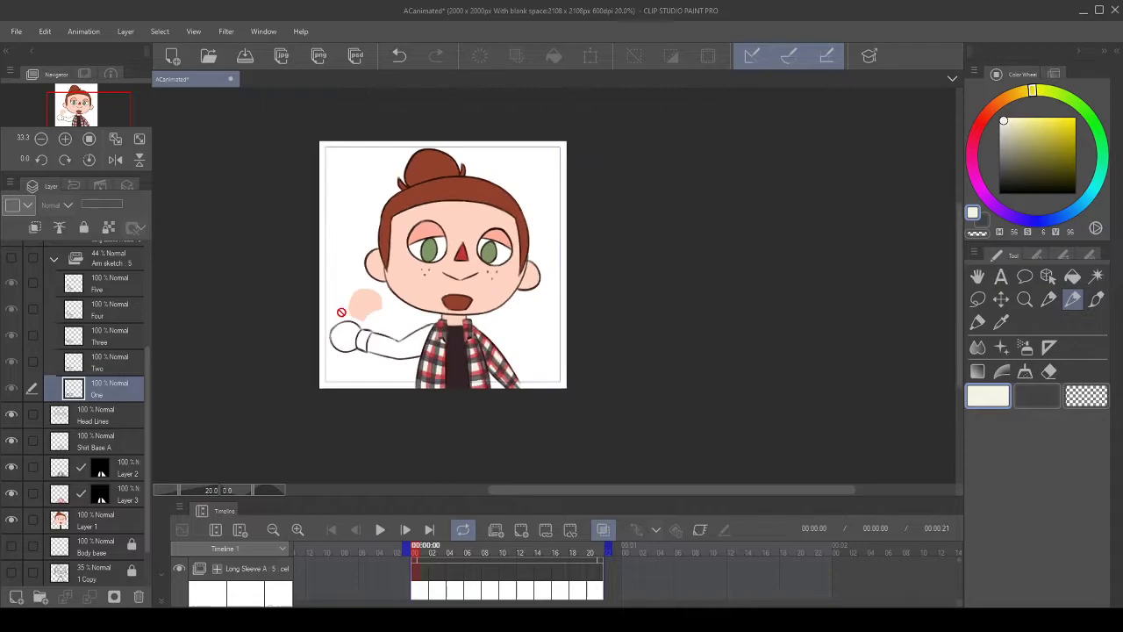
scroll(398, 287, up, 1)
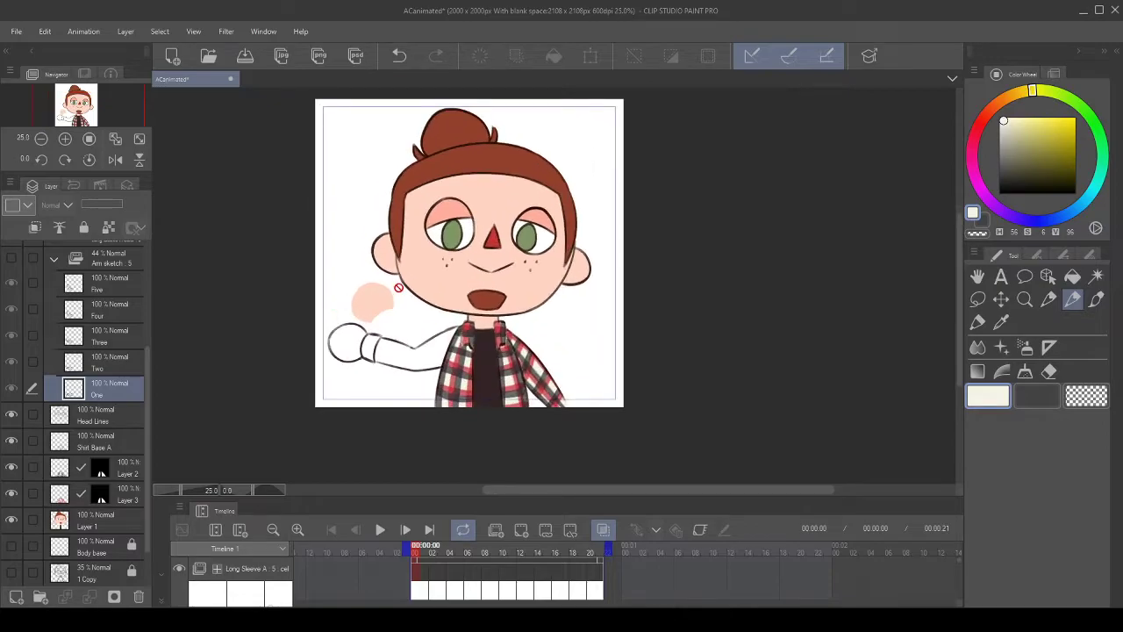
- Undo and redo the last edit, and look through the recent edit history
click(397, 56)
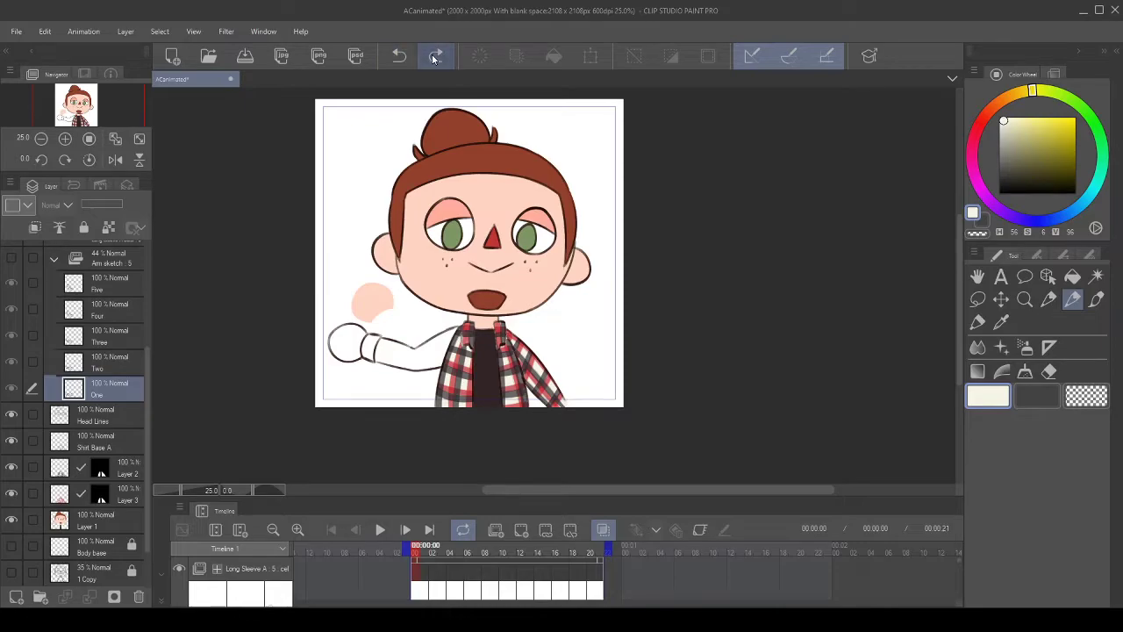
click(434, 58)
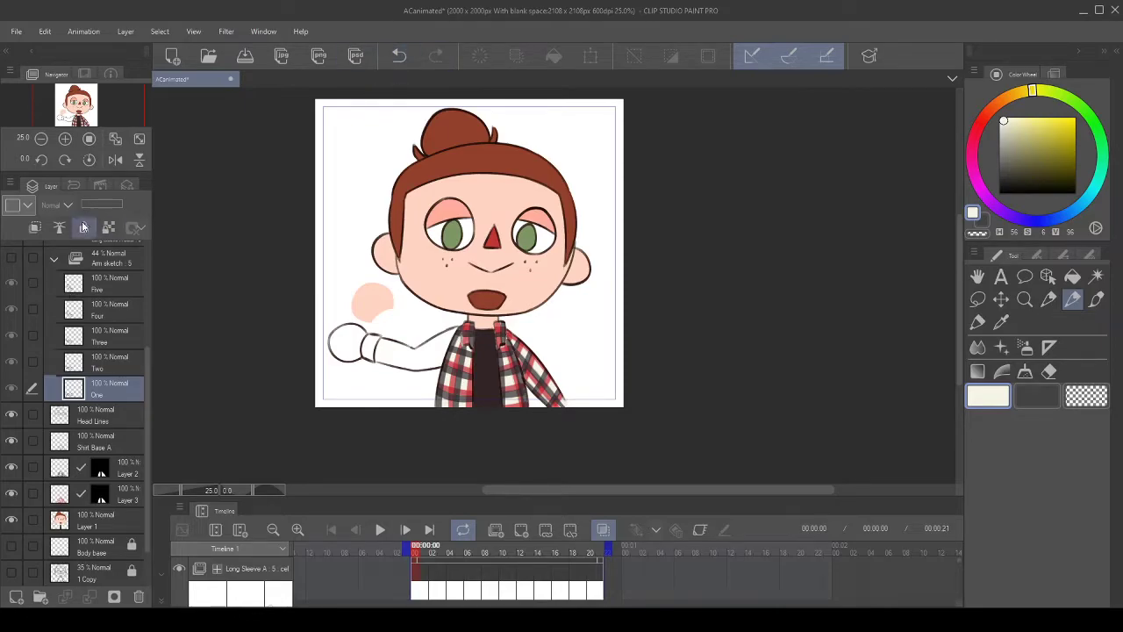
click(75, 185)
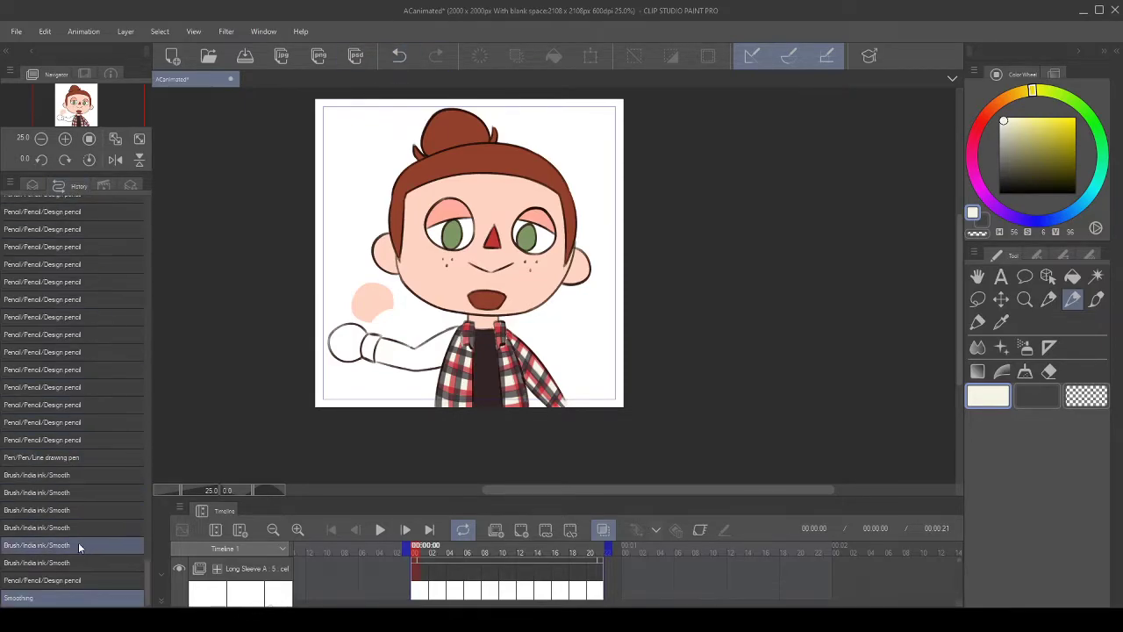
click(33, 185)
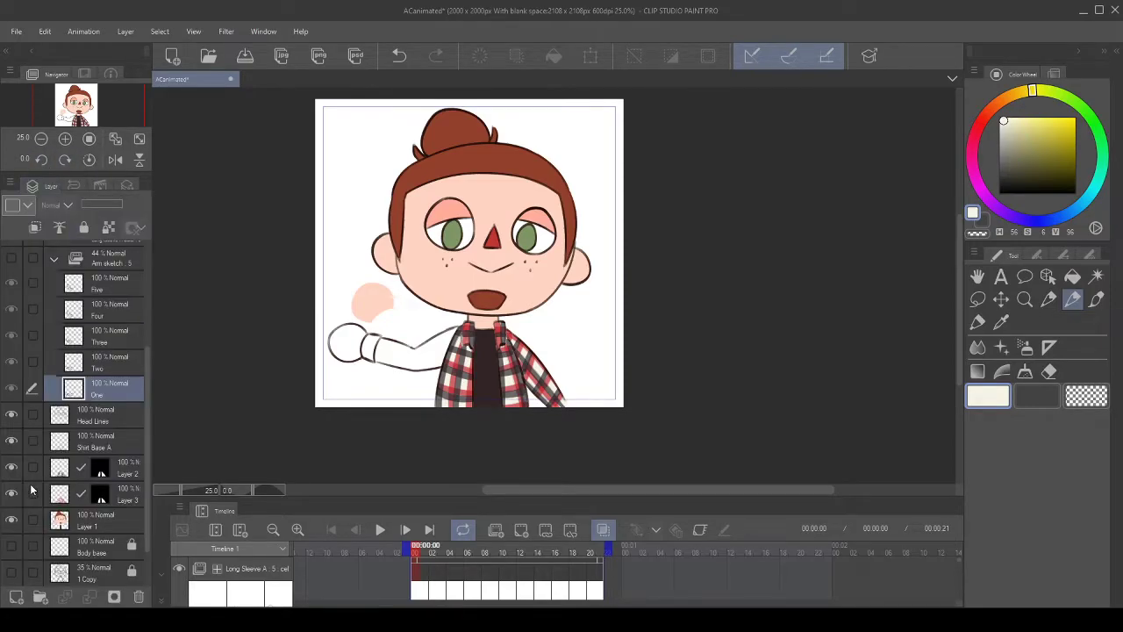
- Remove the stray skin-coloured hand patch above the lowered arm from Layer 1
click(95, 524)
scroll(184, 419, up, 2)
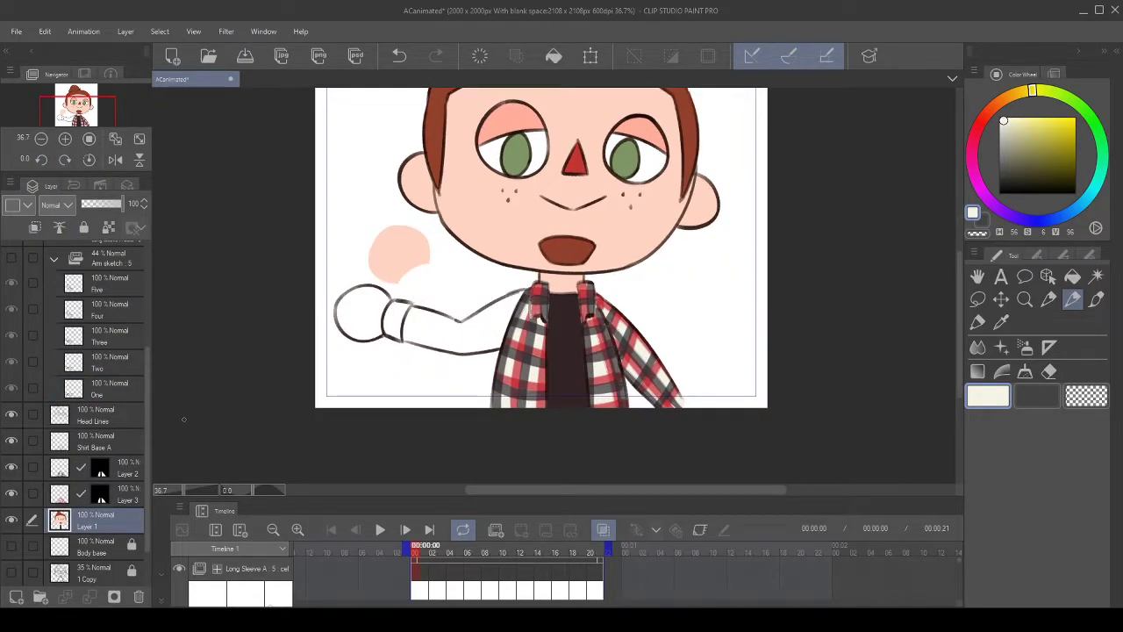
mouse_move(383, 250)
mouse_down()
mouse_move(358, 233)
mouse_move(384, 280)
mouse_move(371, 216)
mouse_move(425, 291)
mouse_move(401, 220)
mouse_move(413, 211)
mouse_up()
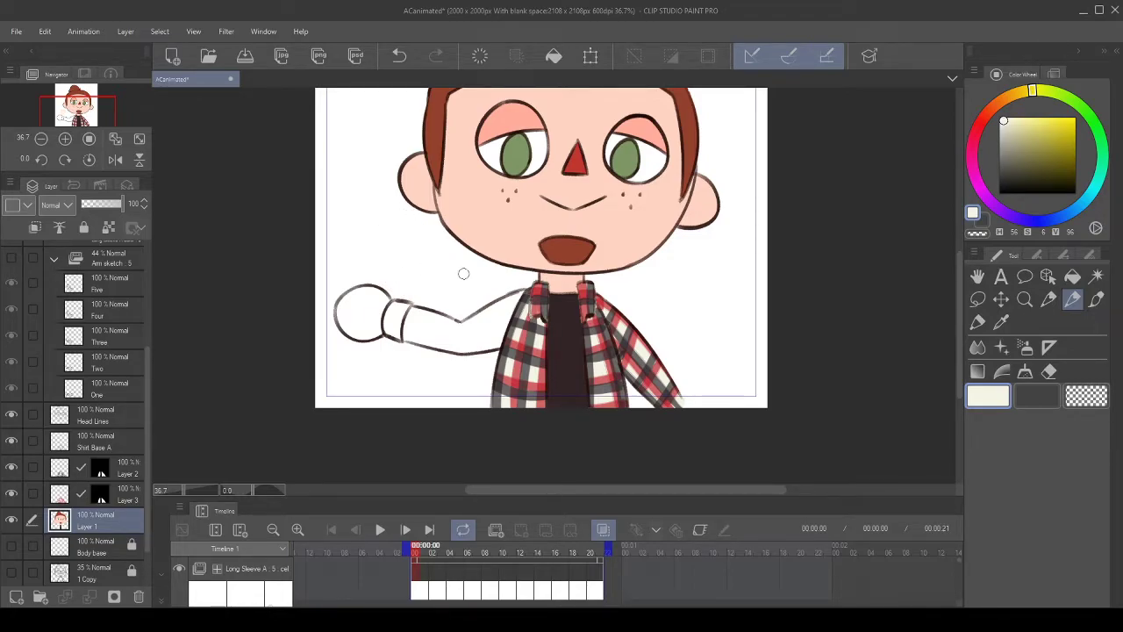
- Examine the first frame's arm against the whole character and check the Long Sleeve A cels
scroll(464, 274, down, 2)
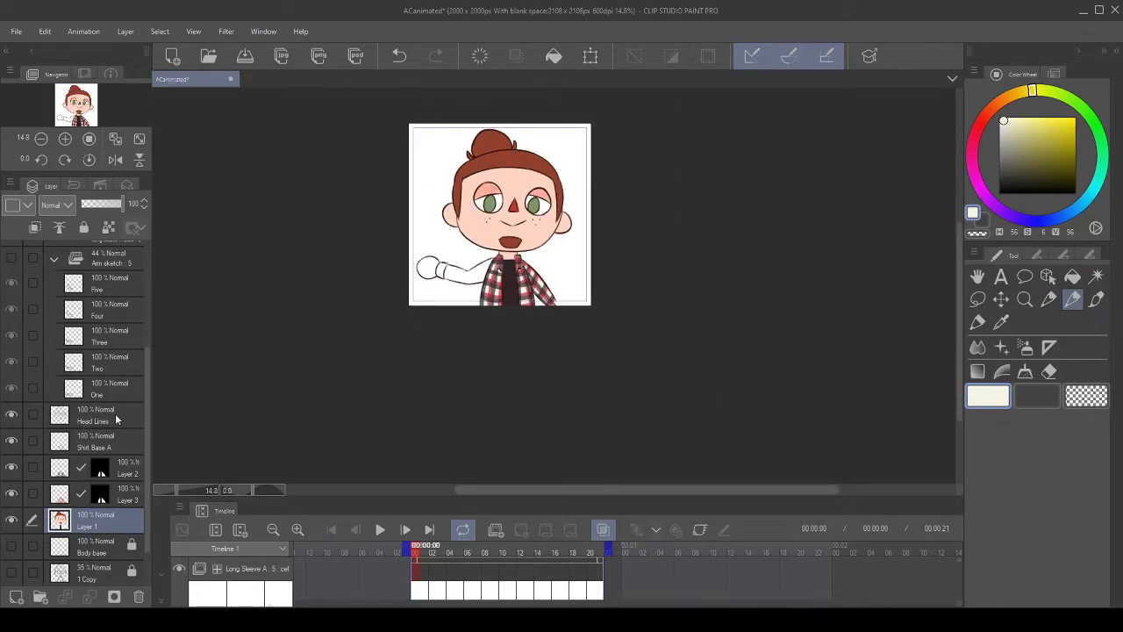
scroll(491, 230, up, 4)
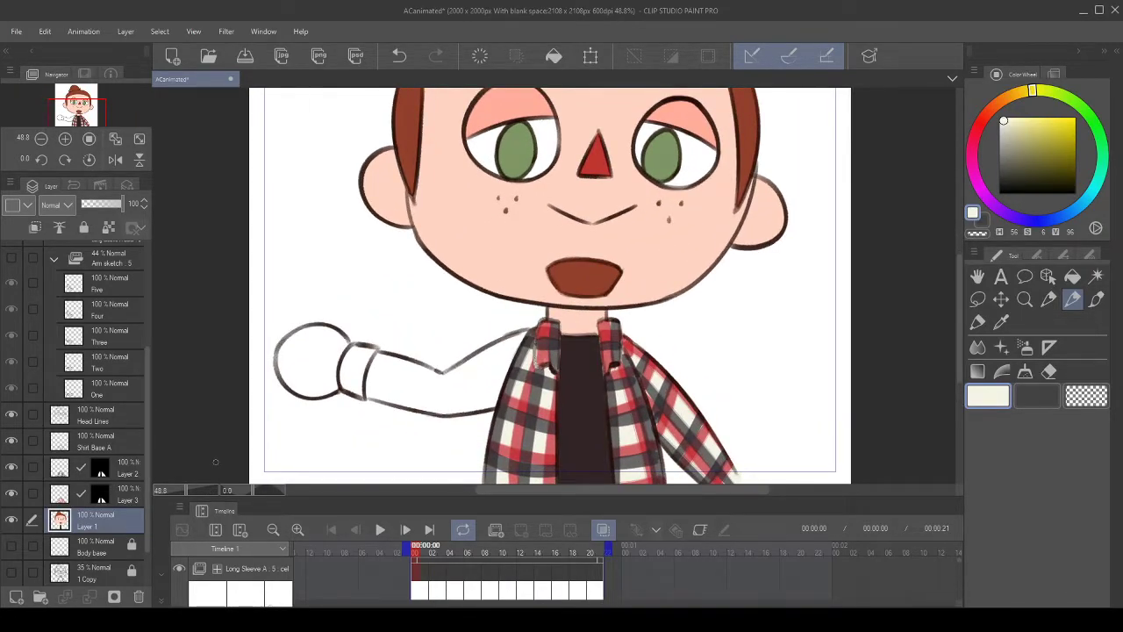
scroll(115, 288, up, 3)
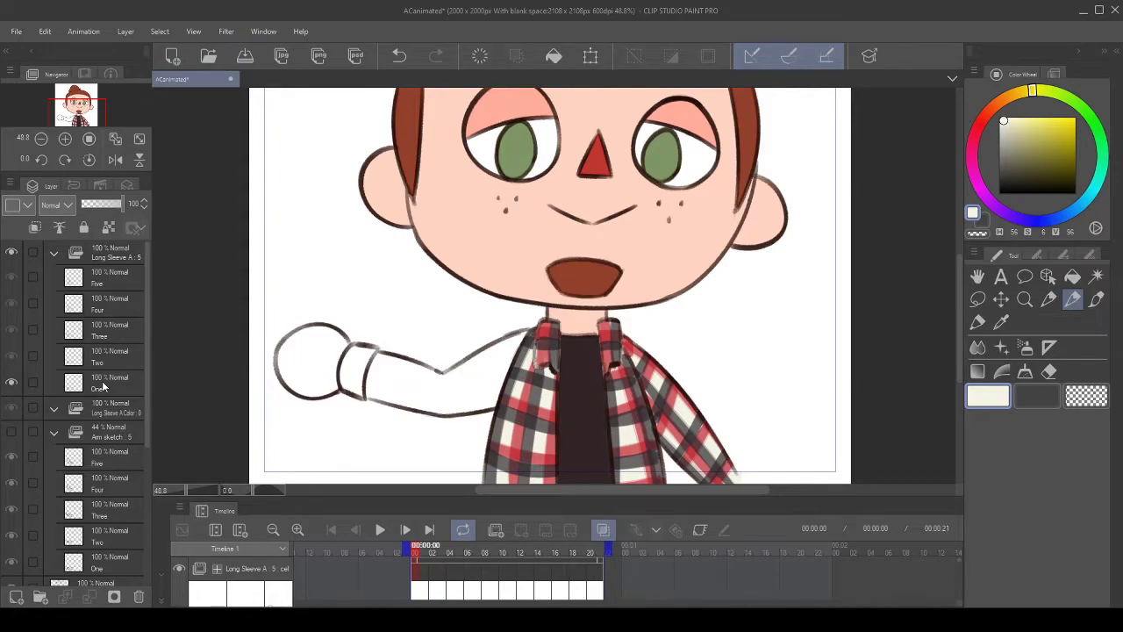
scroll(404, 281, down, 3)
scroll(548, 275, up, 4)
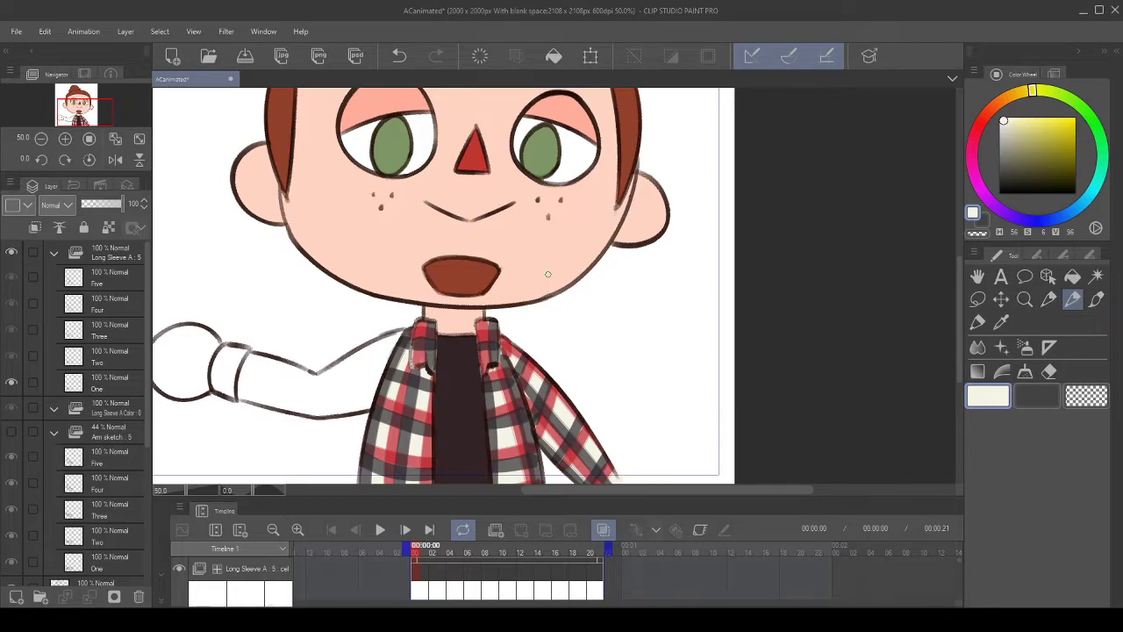
scroll(527, 274, down, 2)
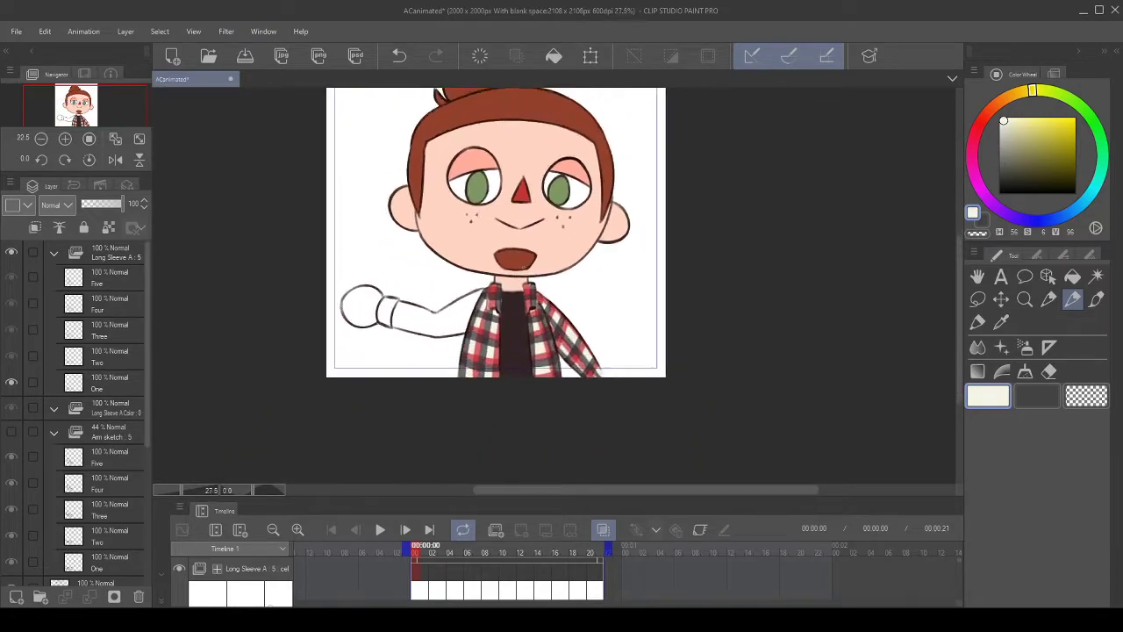
scroll(417, 276, up, 3)
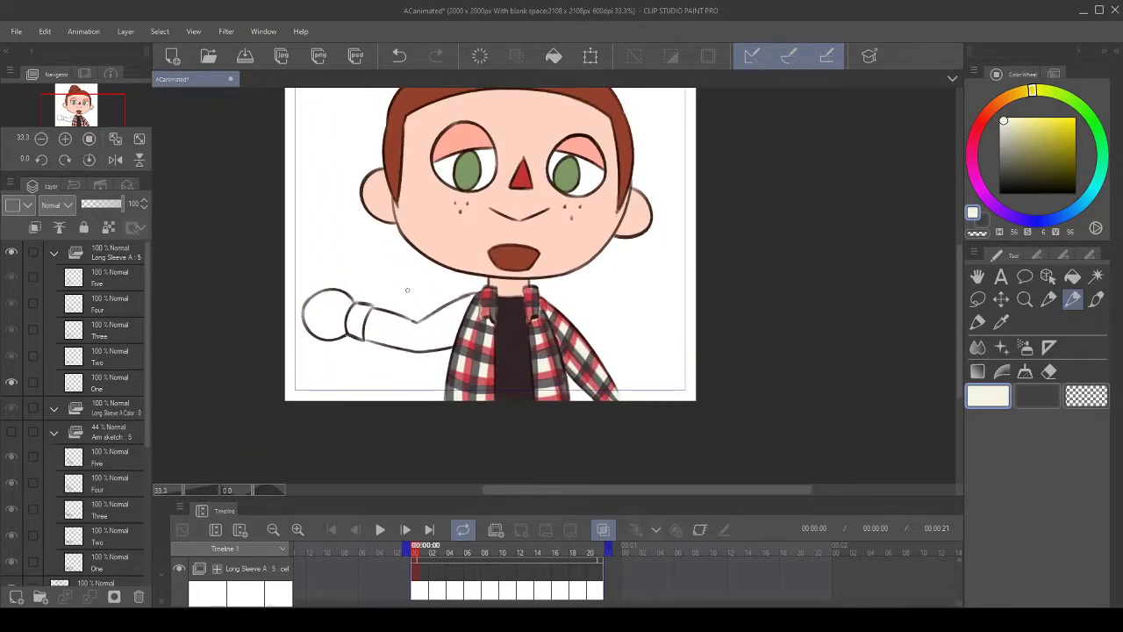
- Choose the Fill tool and add a new animation cel inside the Long Sleeve A Color folder
click(119, 383)
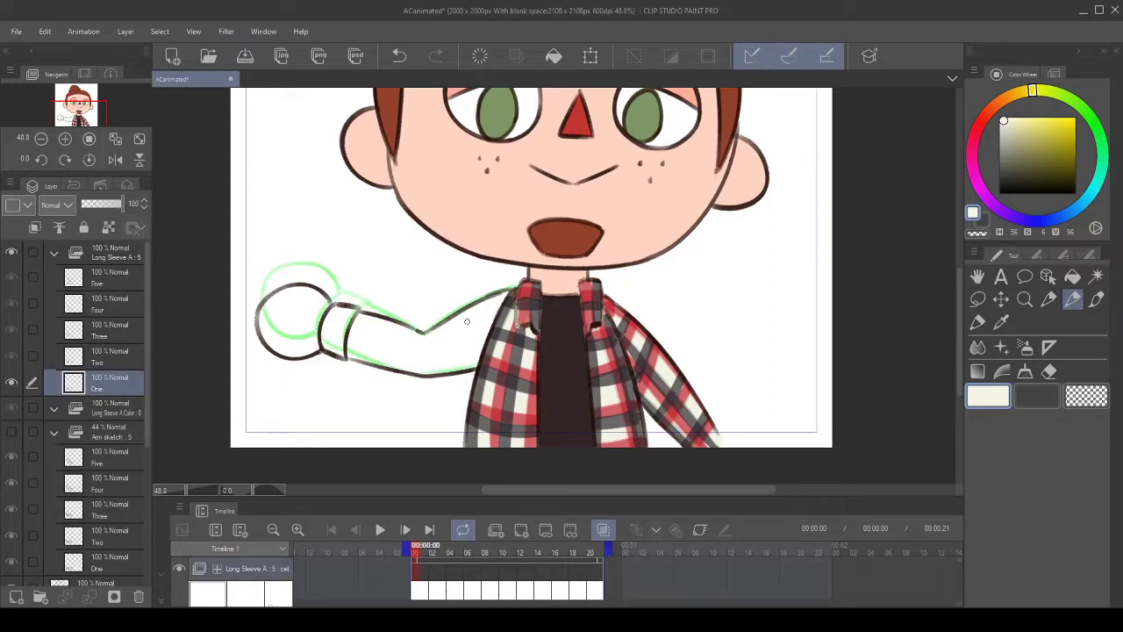
click(1072, 276)
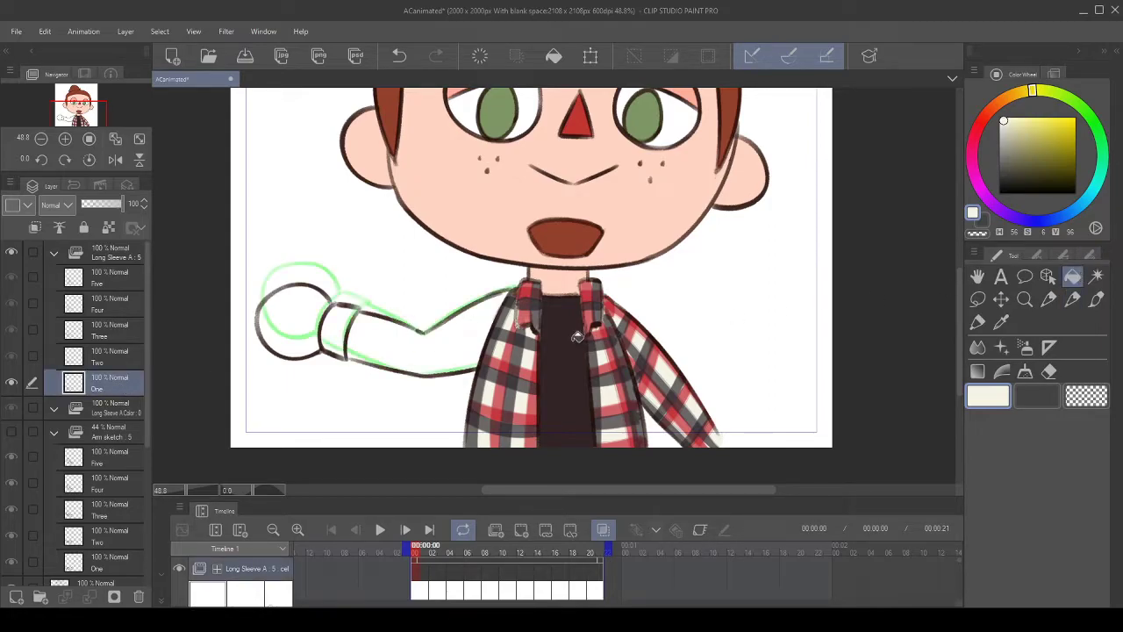
scroll(373, 326, up, 4)
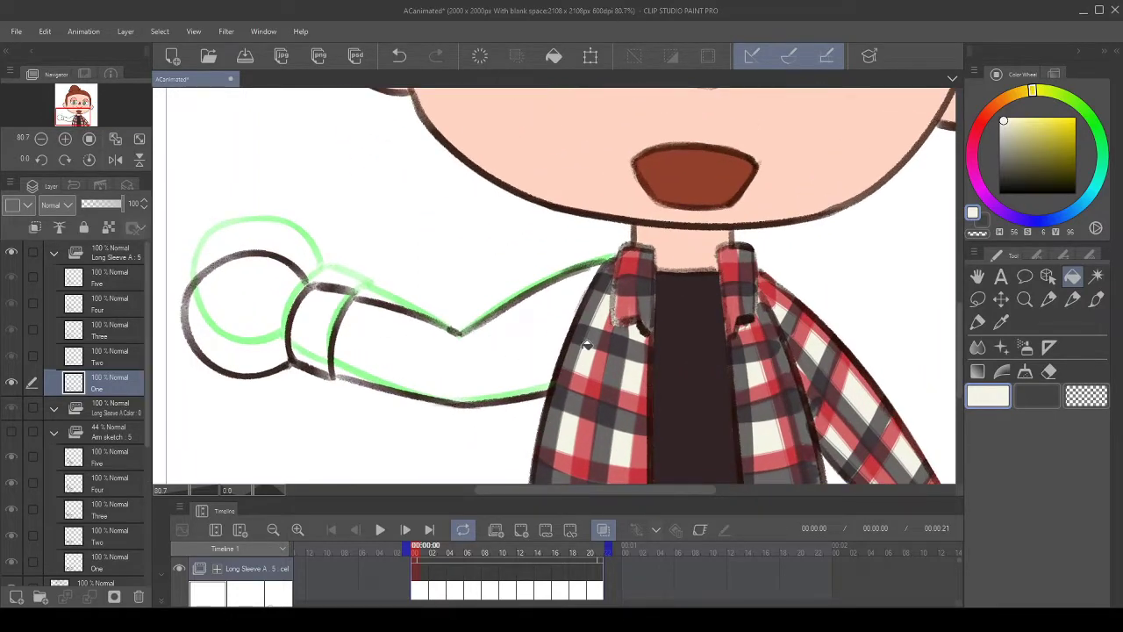
key(c)
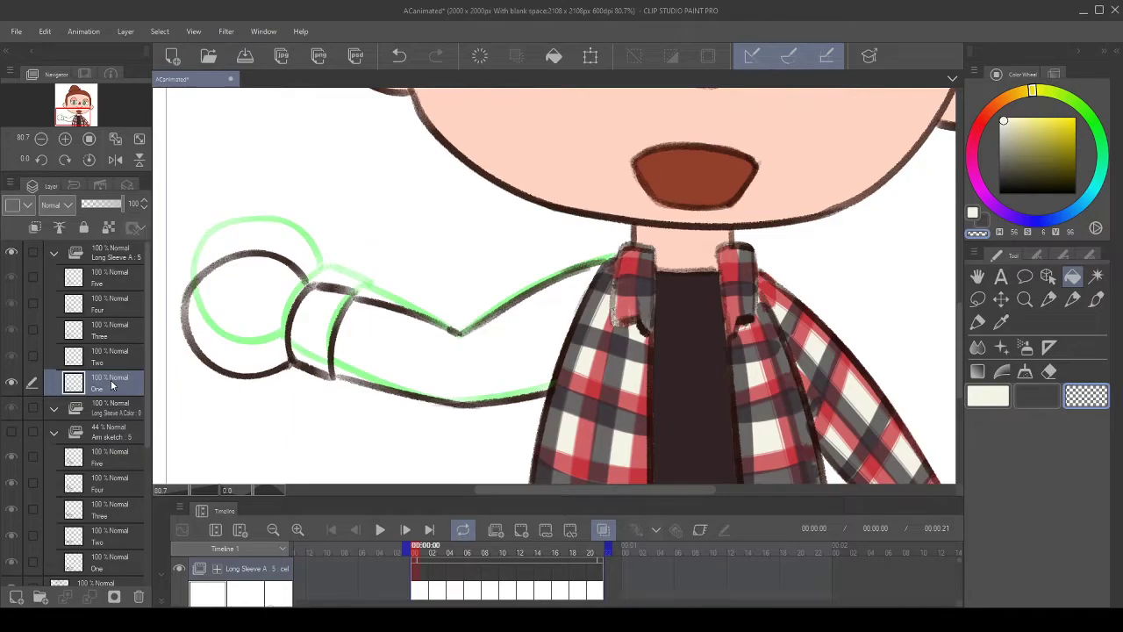
scroll(109, 377, down, 3)
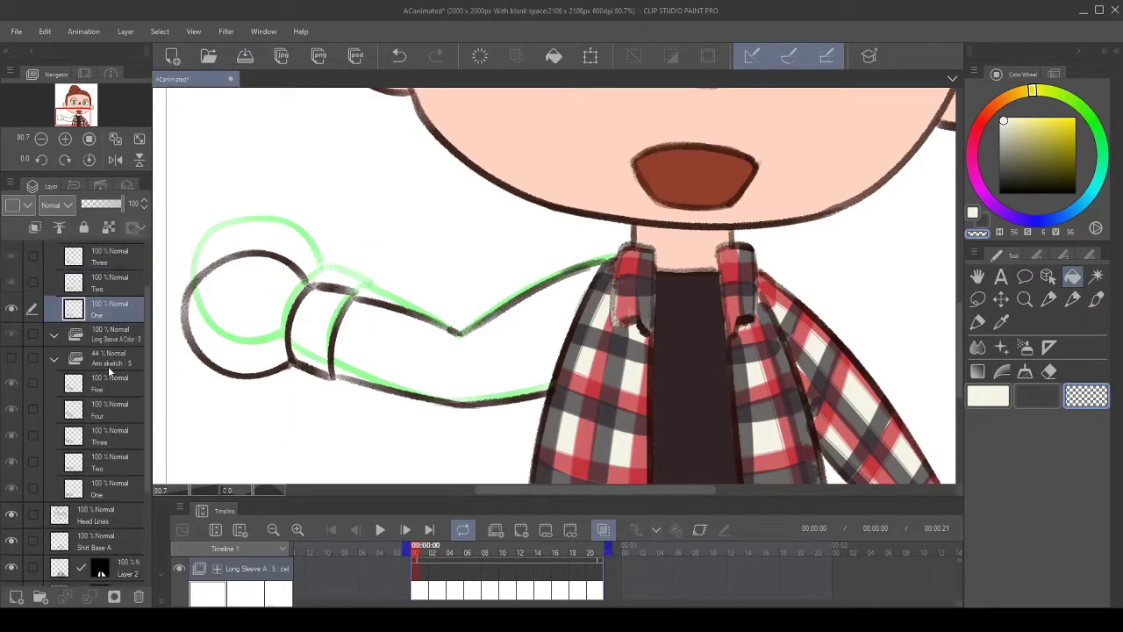
scroll(109, 373, up, 3)
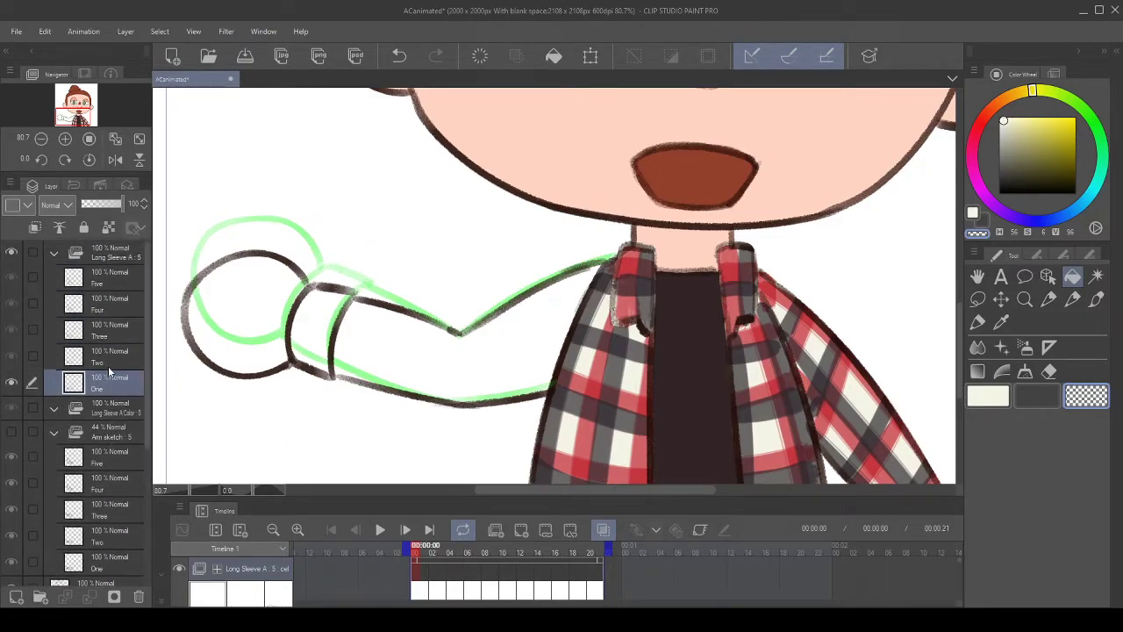
click(130, 404)
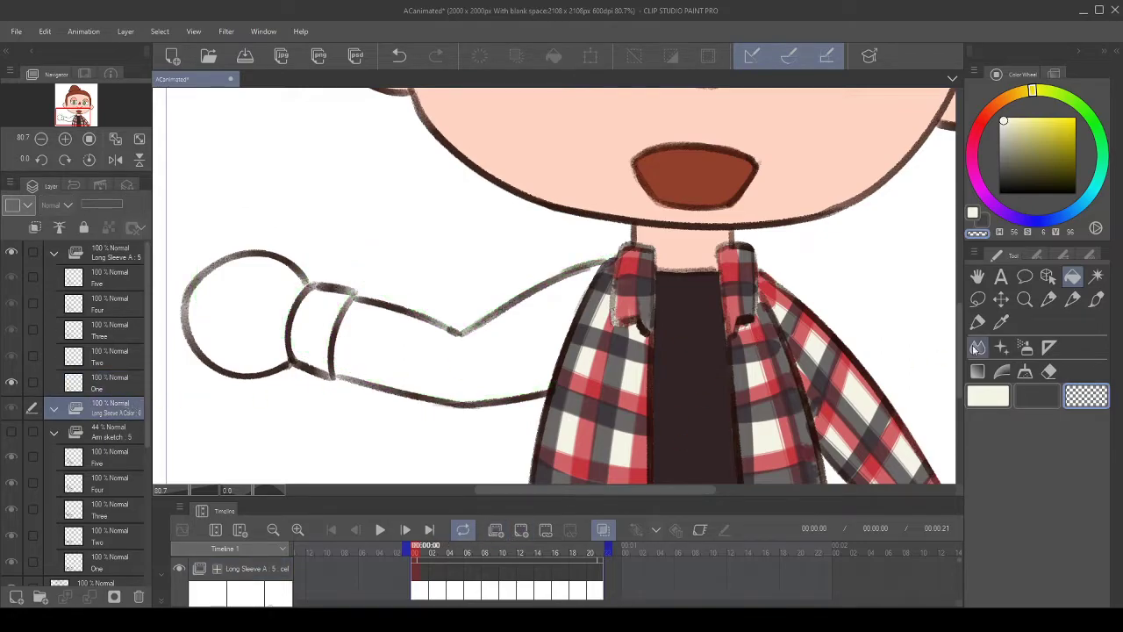
click(521, 533)
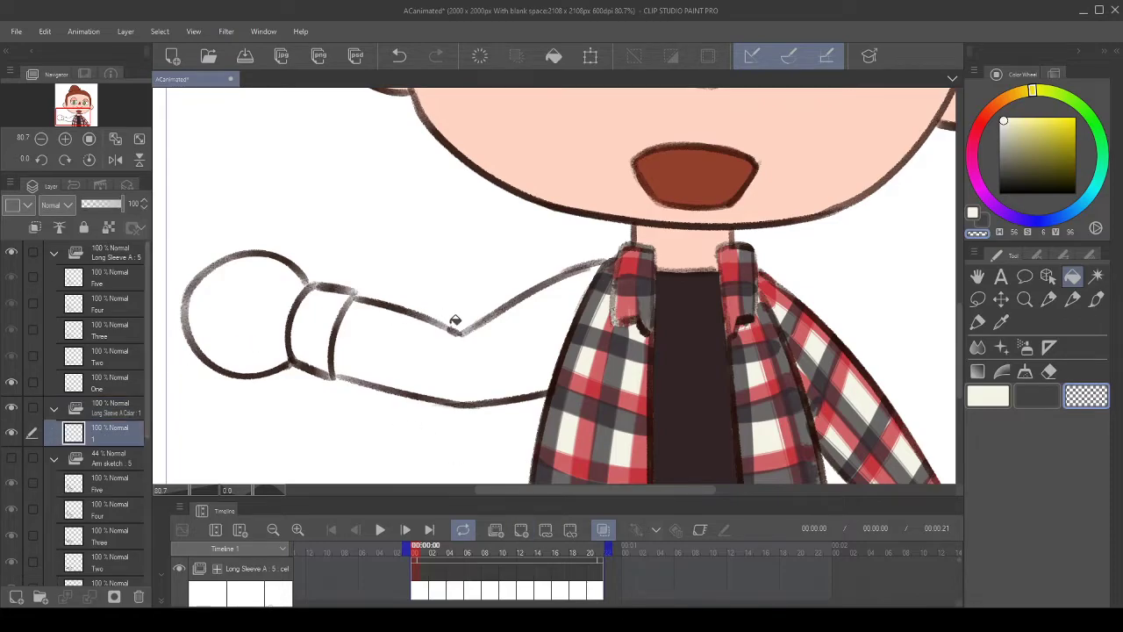
- Fill the waving arm's sleeve and cuff on the new cel with off-white sampled from the shirt
scroll(458, 325, down, 2)
scroll(469, 325, up, 1)
alt+click(584, 322)
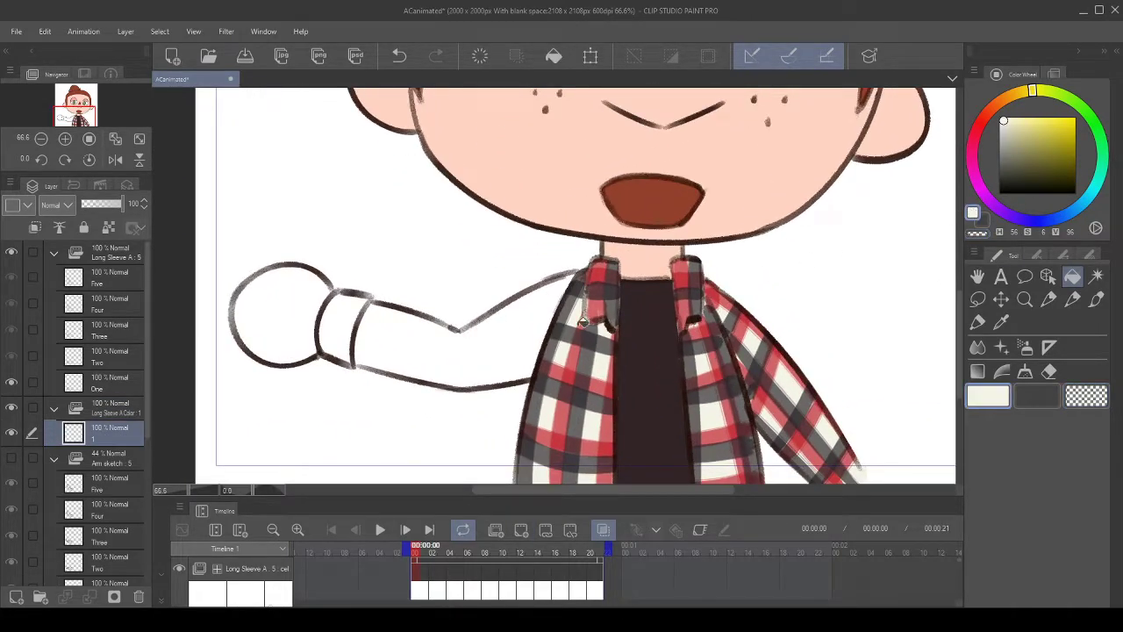
click(504, 332)
click(349, 313)
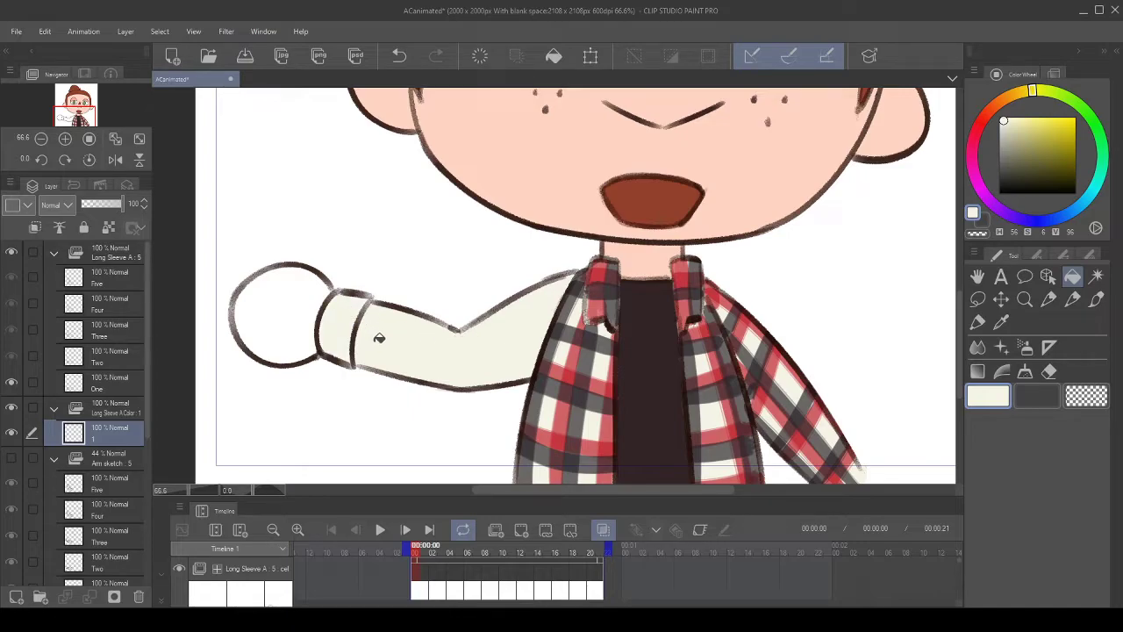
scroll(379, 337, up, 5)
scroll(415, 338, down, 3)
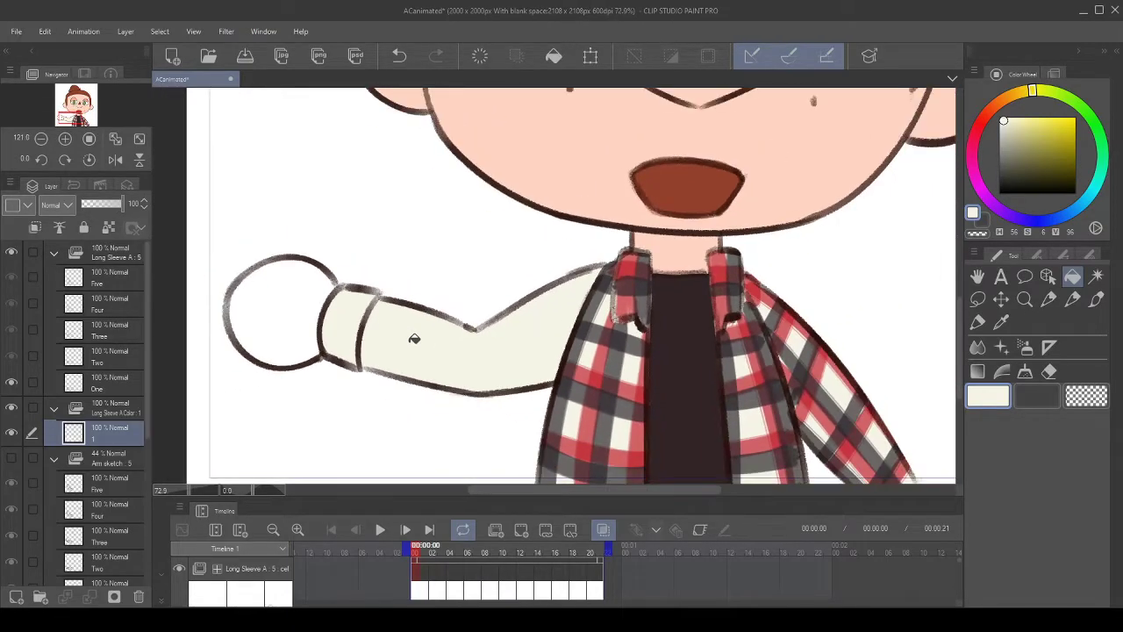
- Sample the face's skin colour with the Eyedropper and fill the waving hand on the first Long Sleeve A Color cel
key(c)
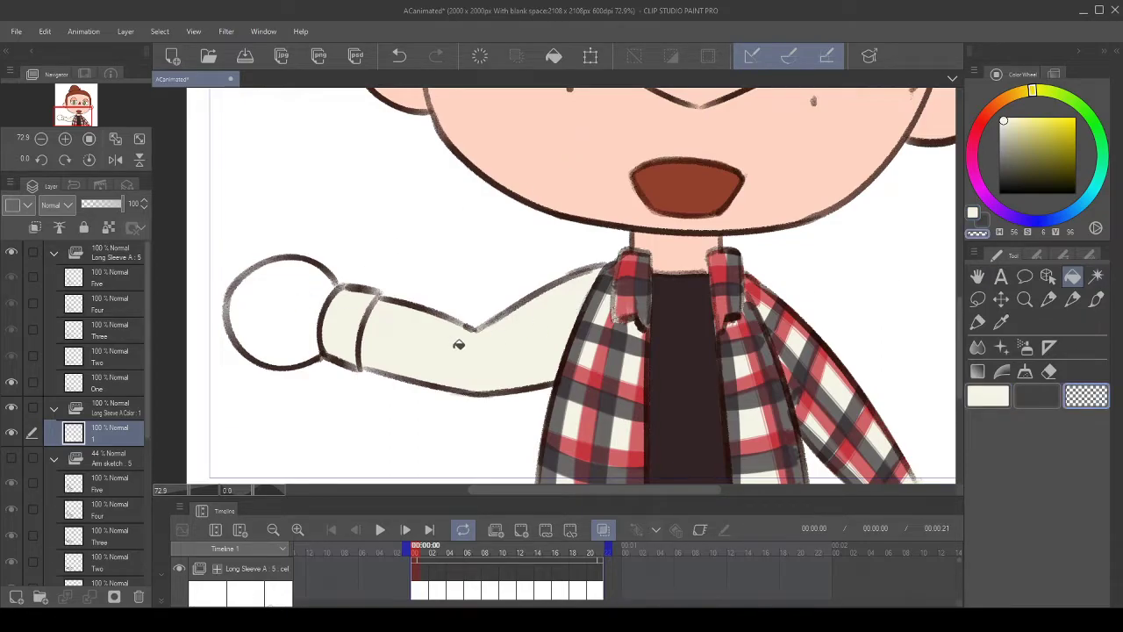
click(1002, 323)
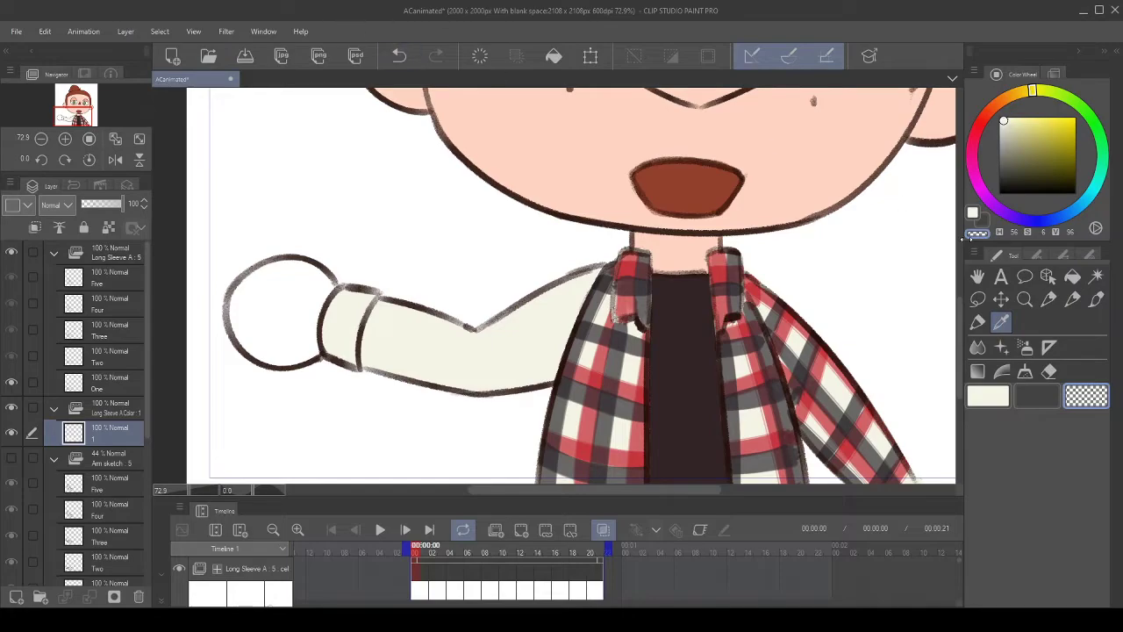
click(1085, 254)
click(1051, 254)
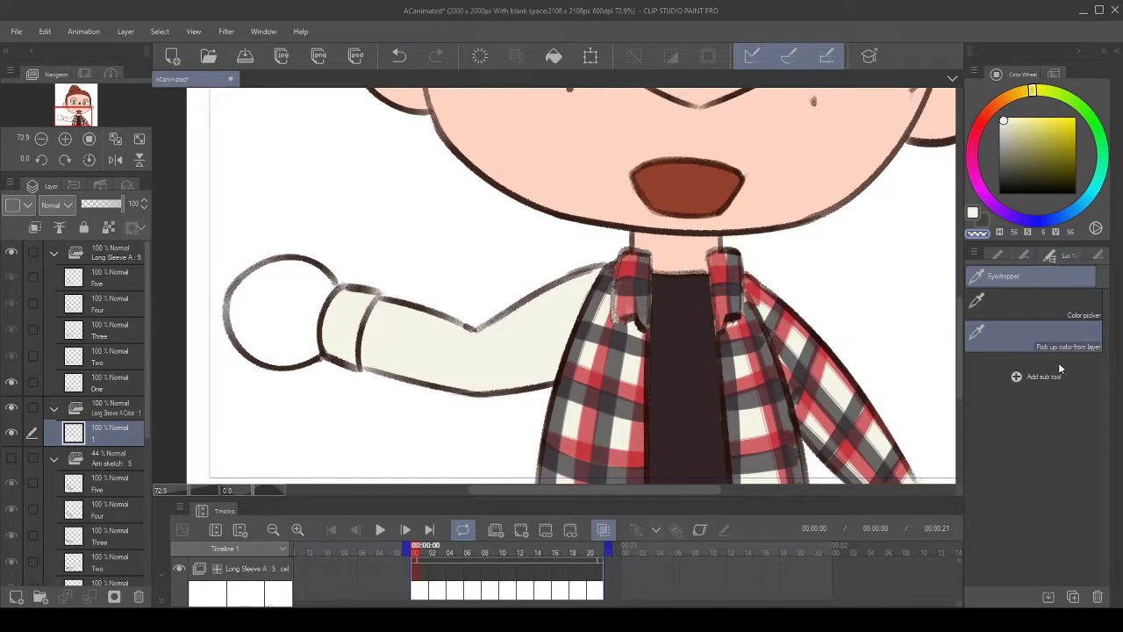
click(1002, 255)
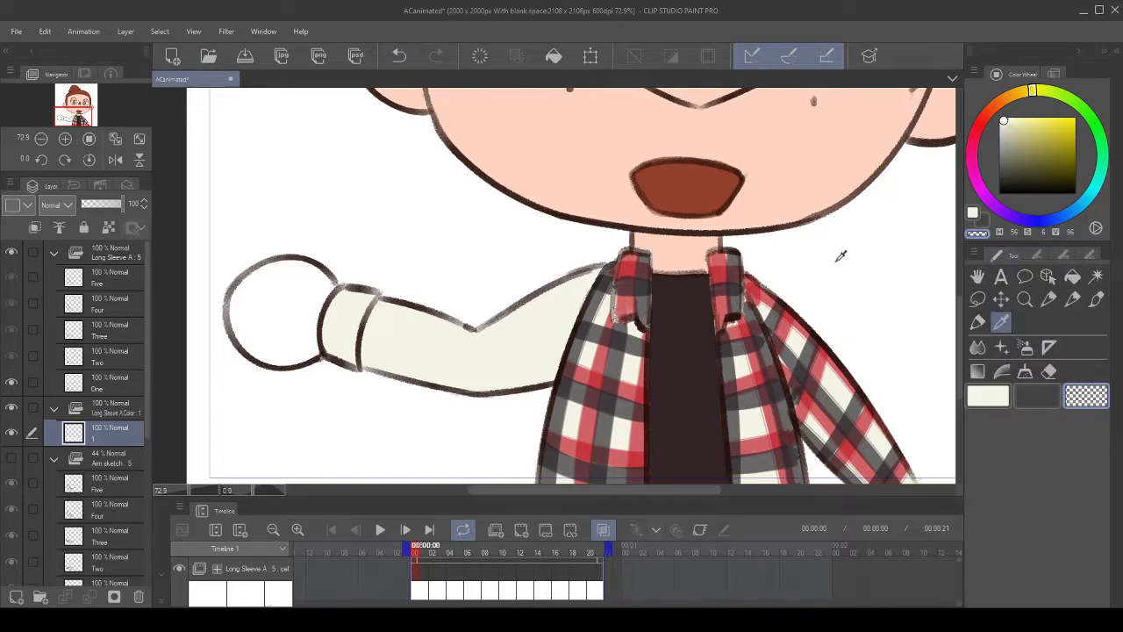
click(730, 151)
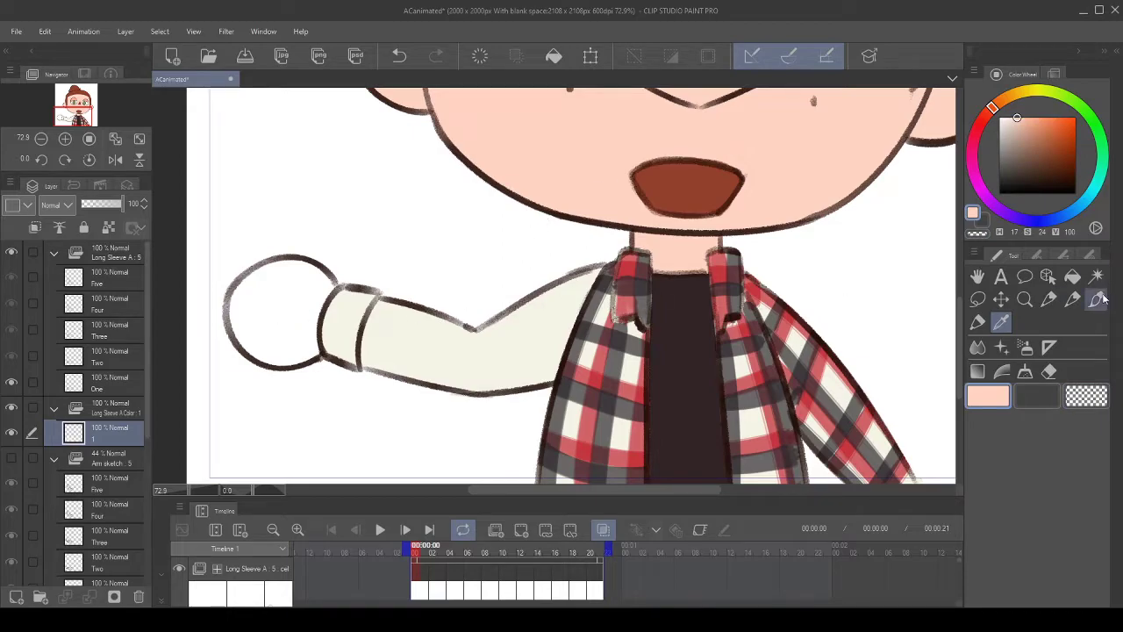
key(g)
click(277, 306)
scroll(359, 296, down, 4)
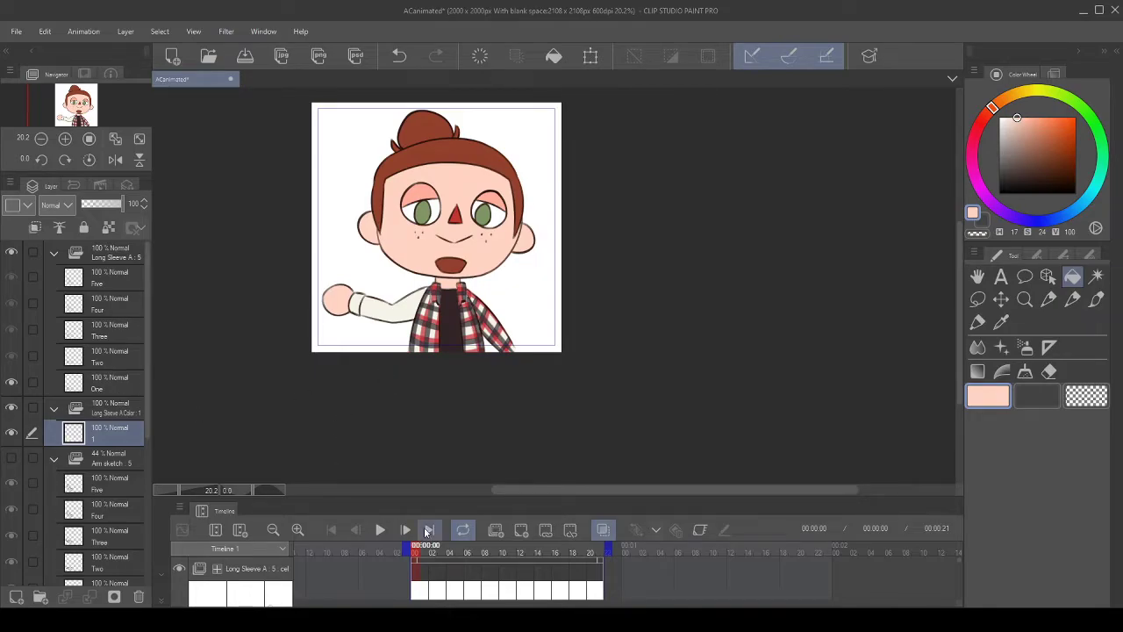
- Go to frame 2 and add a new animation cel in the Long Sleeve A Color folder
click(432, 570)
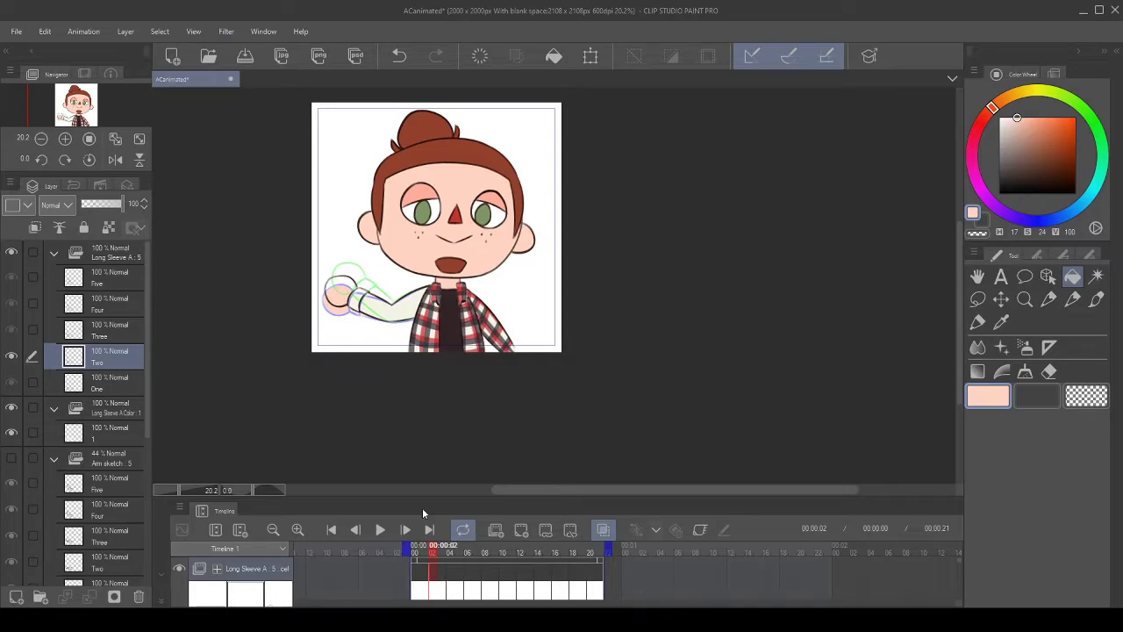
click(126, 410)
click(112, 434)
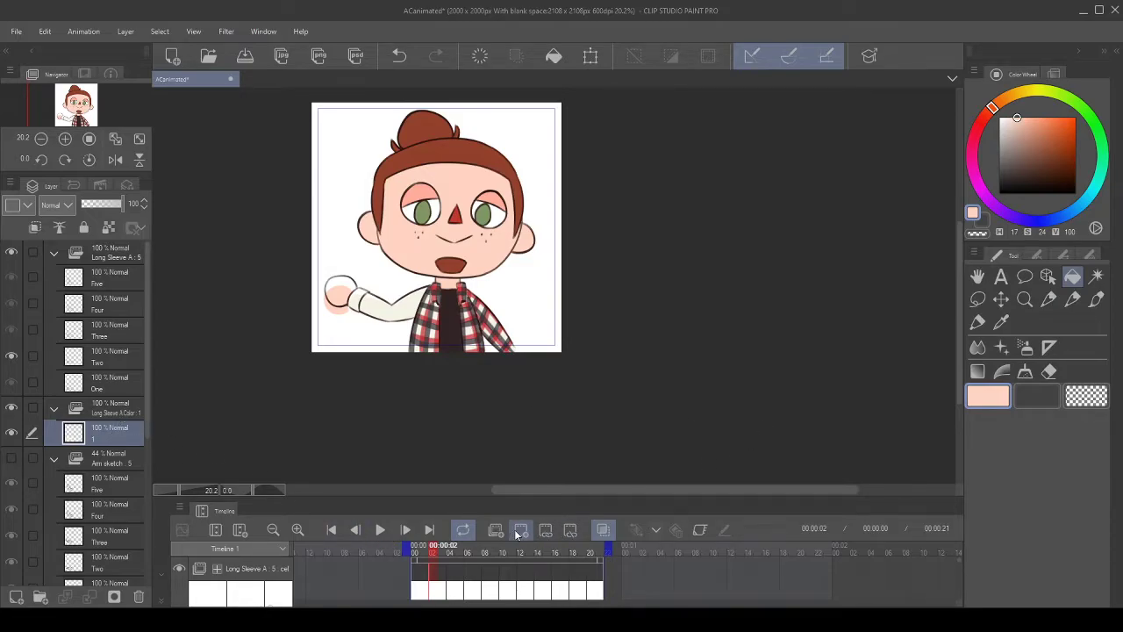
click(519, 531)
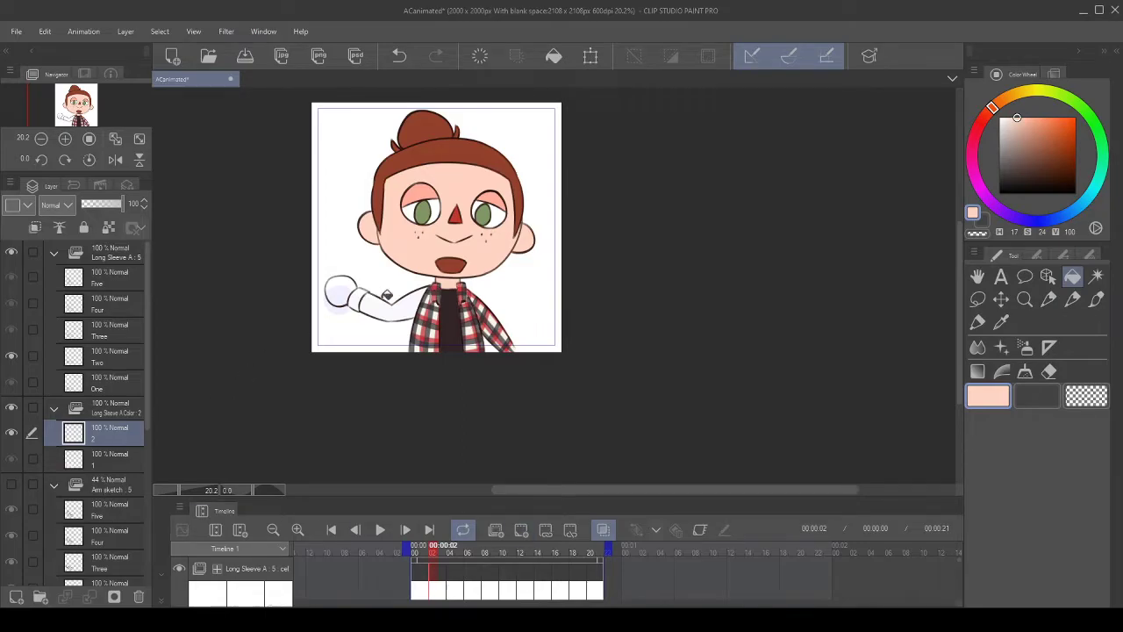
- On colour cel 2, fill the waving hand with skin colour and the sleeve and cuff with off-white sampled from the shirt
scroll(383, 295, up, 3)
click(256, 258)
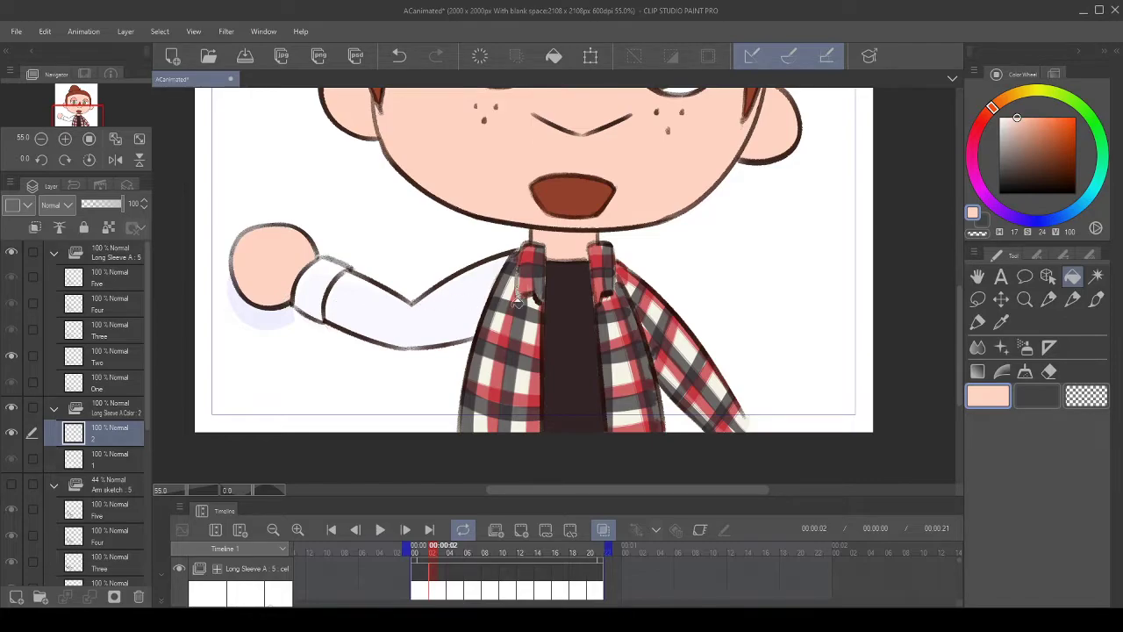
alt+click(532, 329)
click(405, 314)
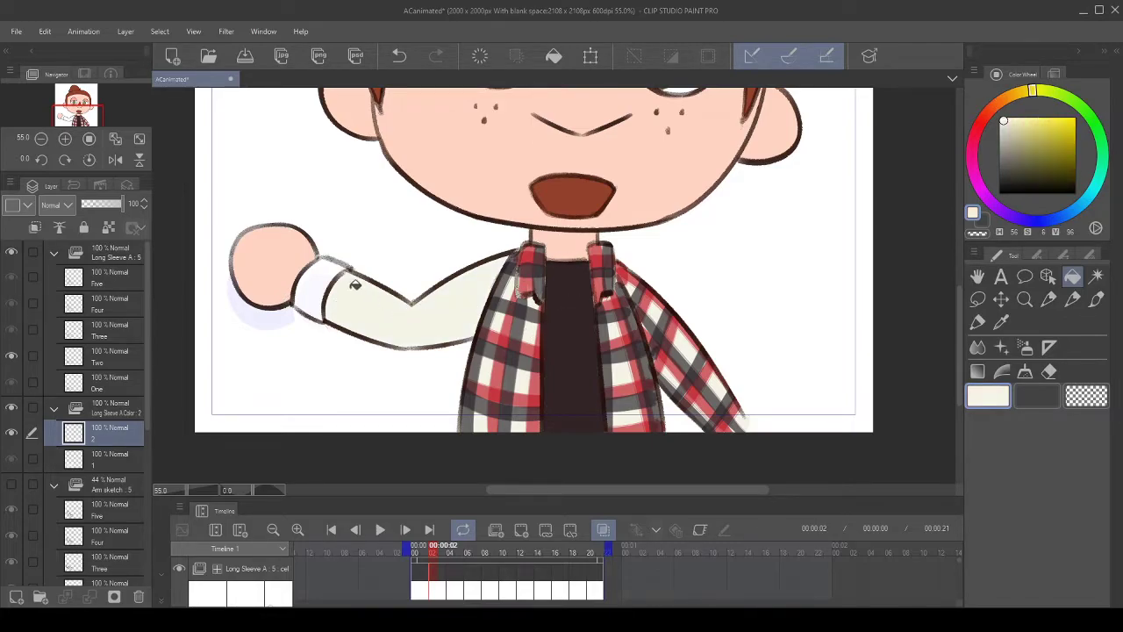
scroll(341, 261, down, 2)
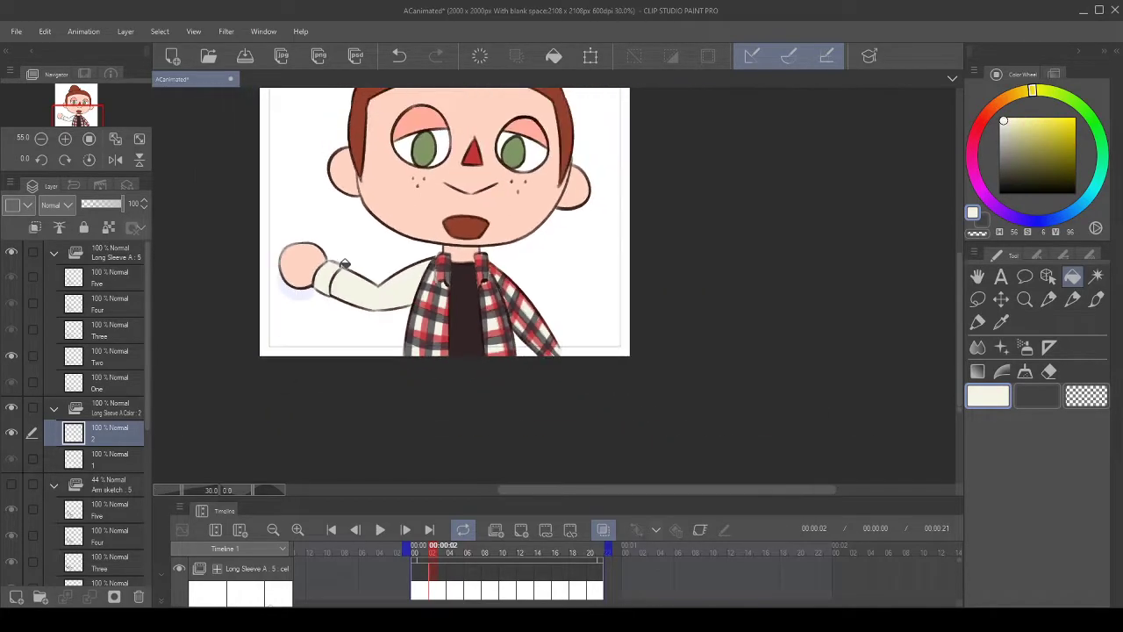
- Go to frame 4 and add a new animation cel in the Long Sleeve A Color folder
click(449, 575)
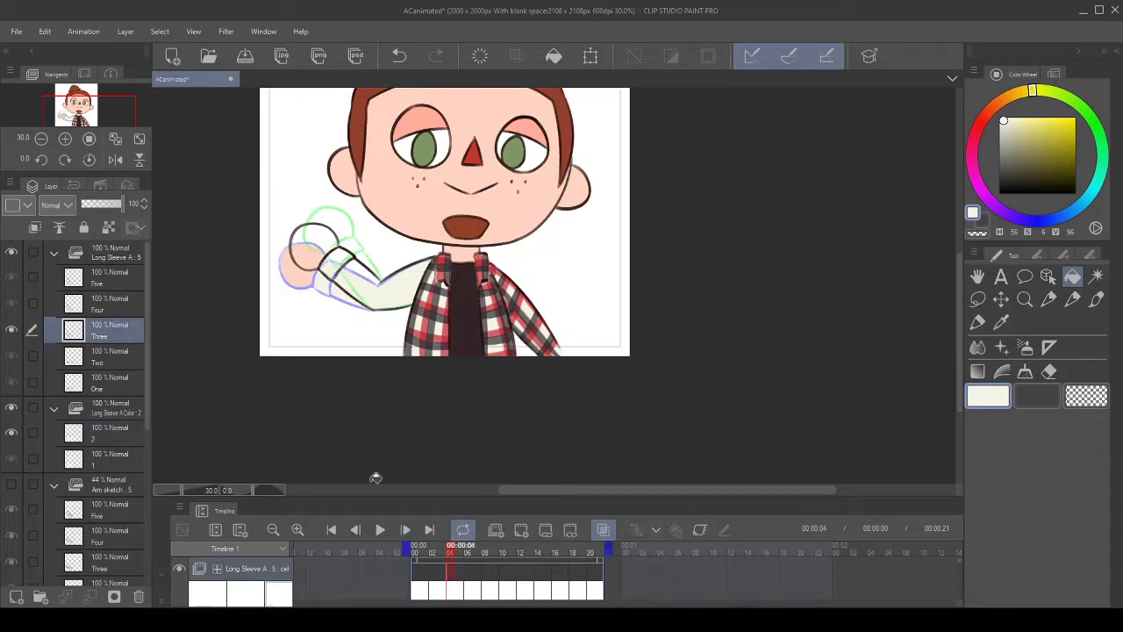
click(96, 414)
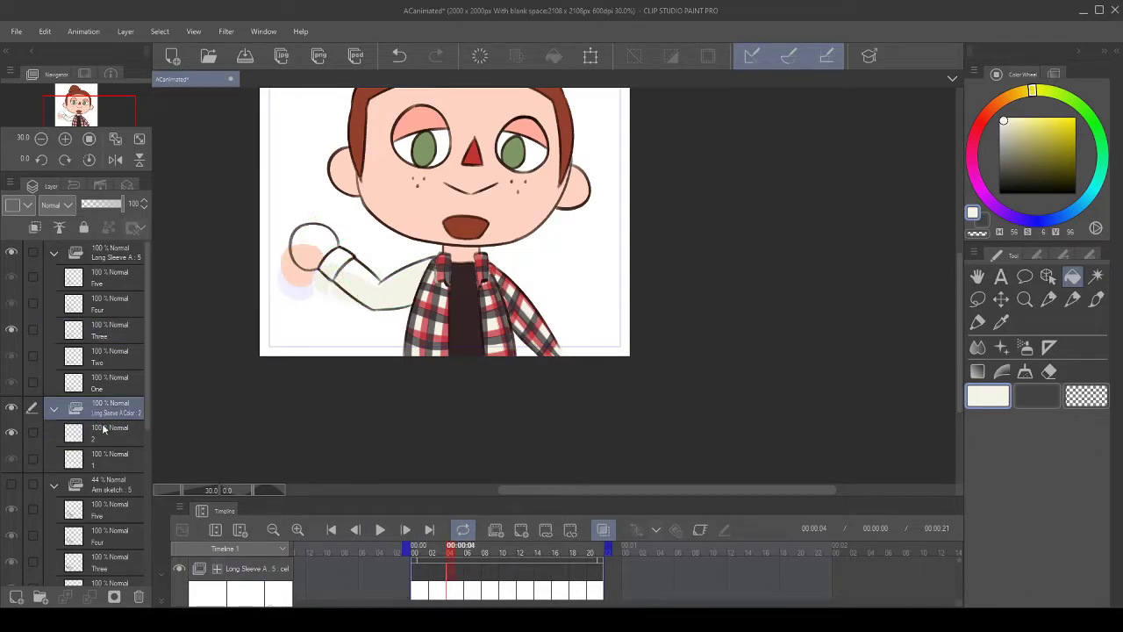
click(107, 435)
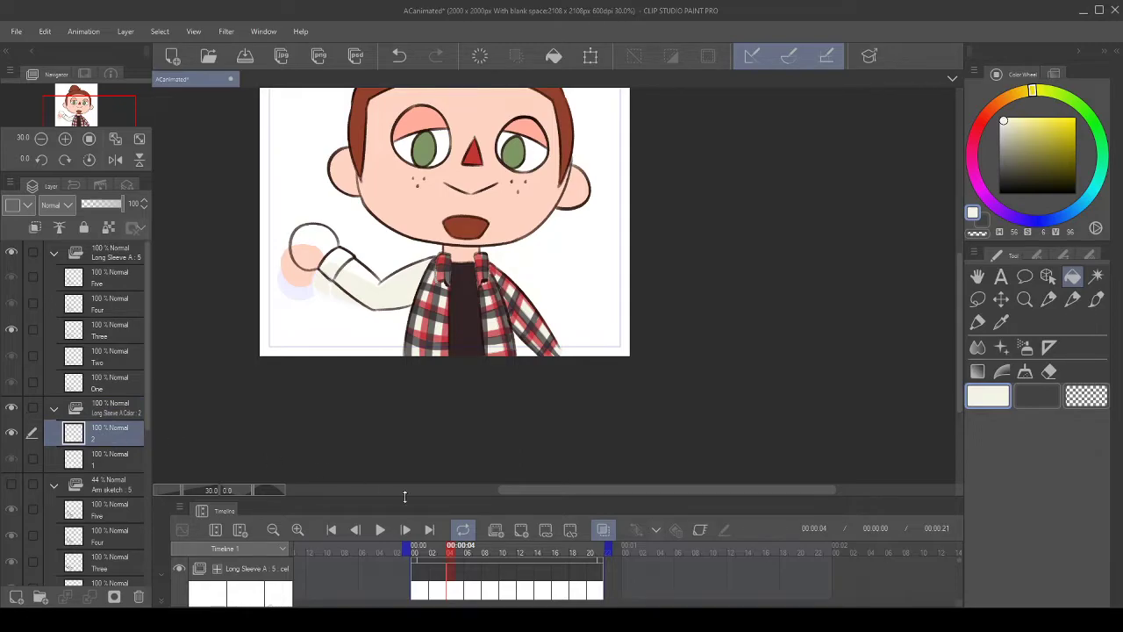
click(523, 531)
- On colour cel 3, fill the sleeve and cuff with off-white and the hand with skin colour sampled from the face
scroll(330, 257, up, 3)
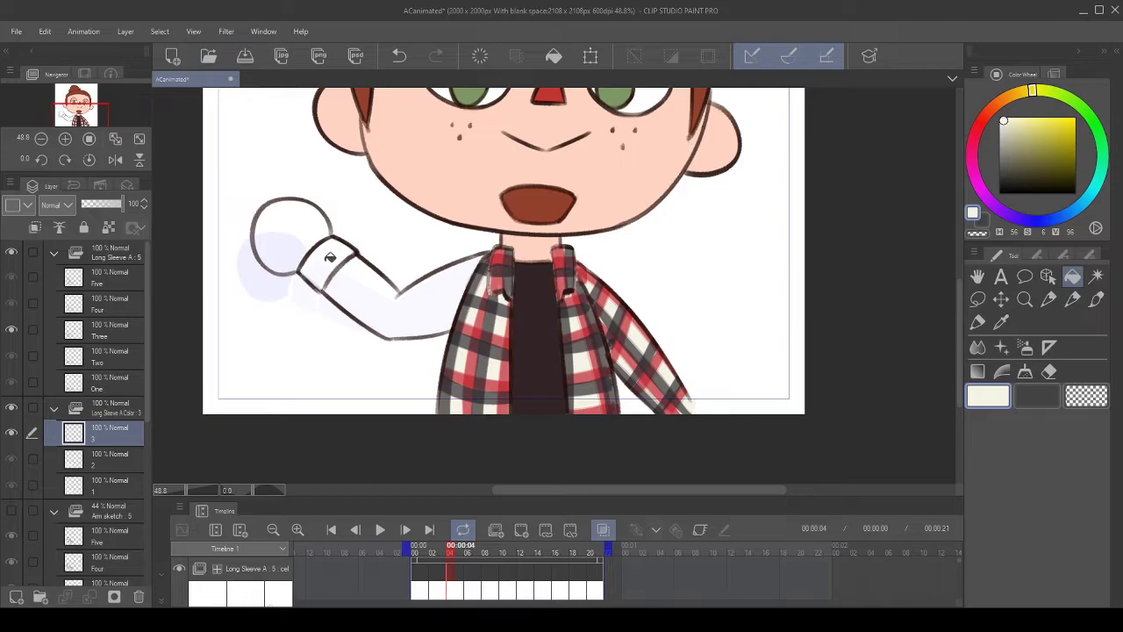
click(381, 290)
alt+click(486, 159)
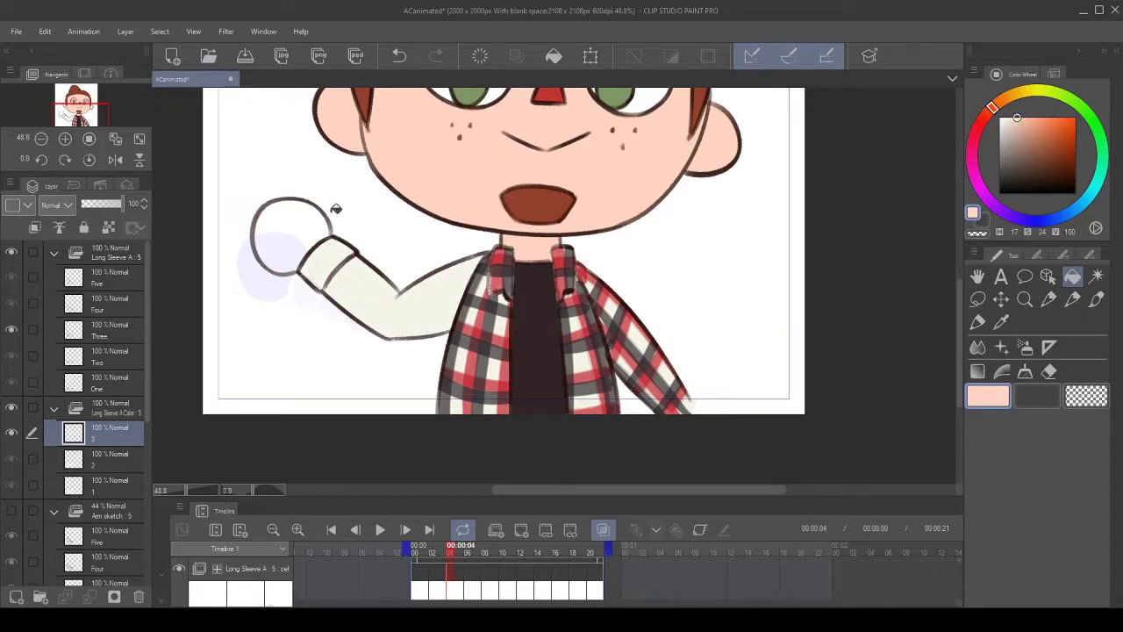
click(286, 215)
scroll(338, 226, down, 3)
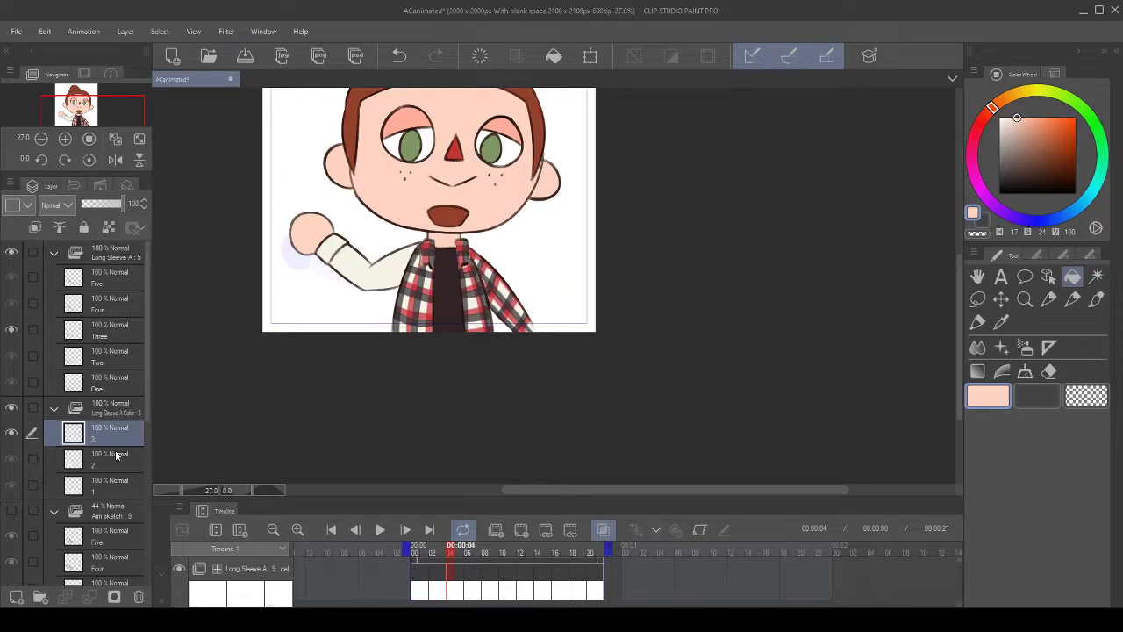
scroll(379, 248, up, 4)
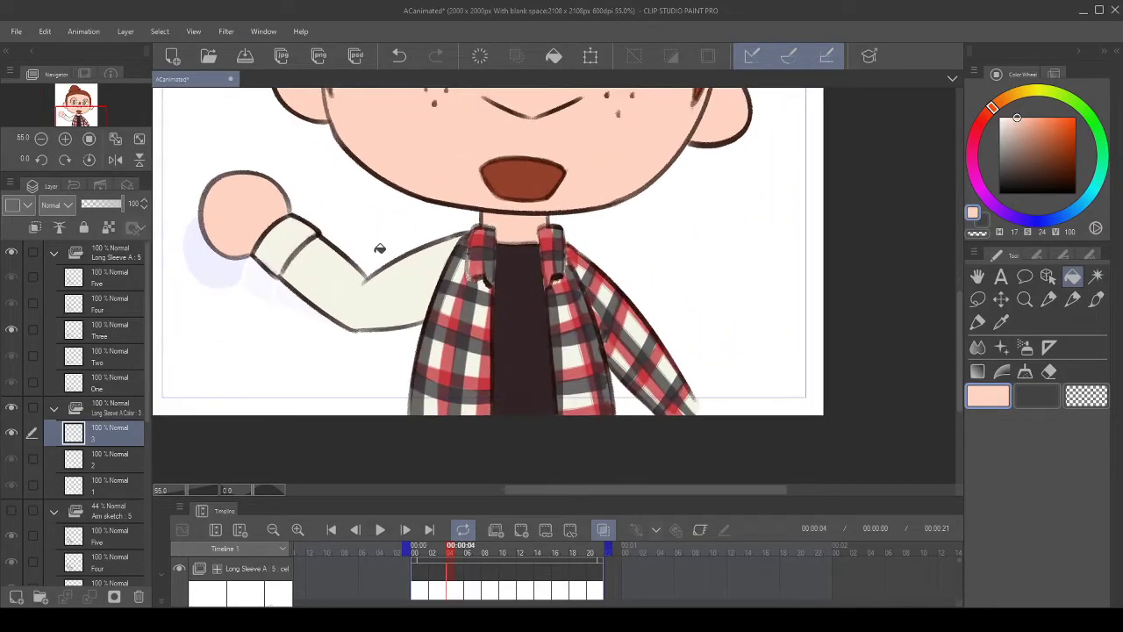
scroll(379, 249, up, 1)
scroll(363, 248, down, 2)
scroll(358, 216, up, 2)
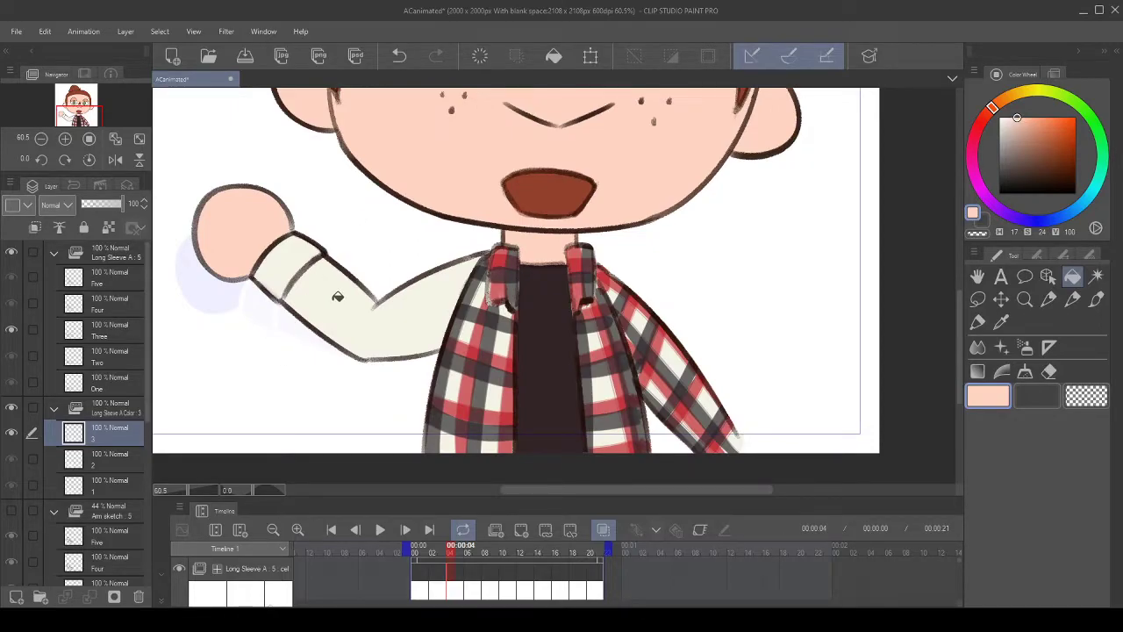
scroll(337, 296, down, 3)
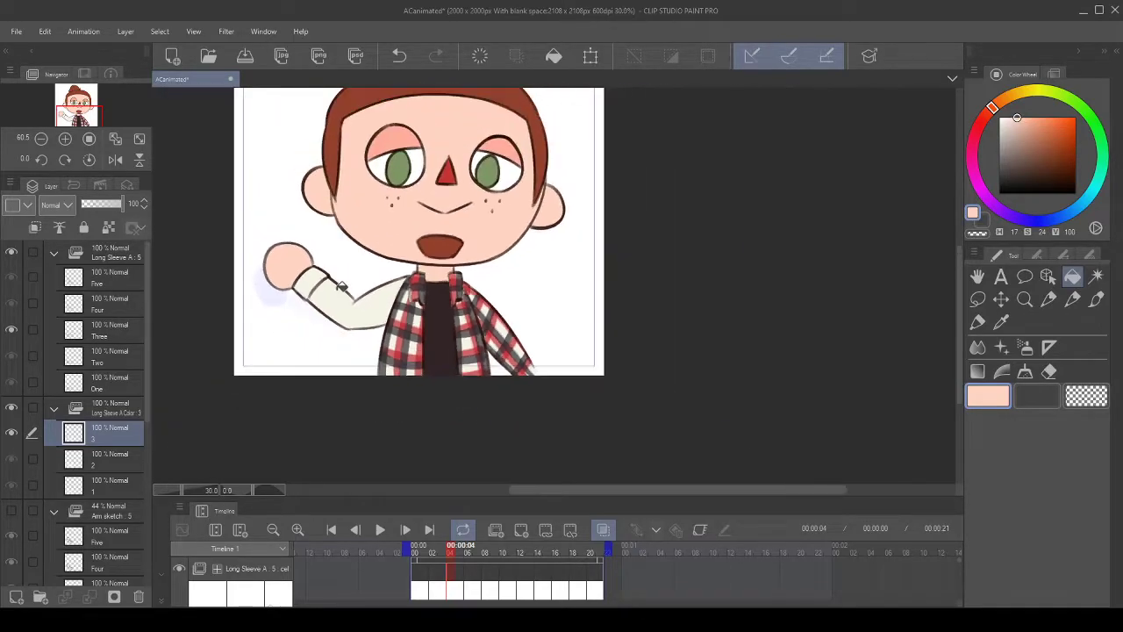
scroll(337, 290, up, 2)
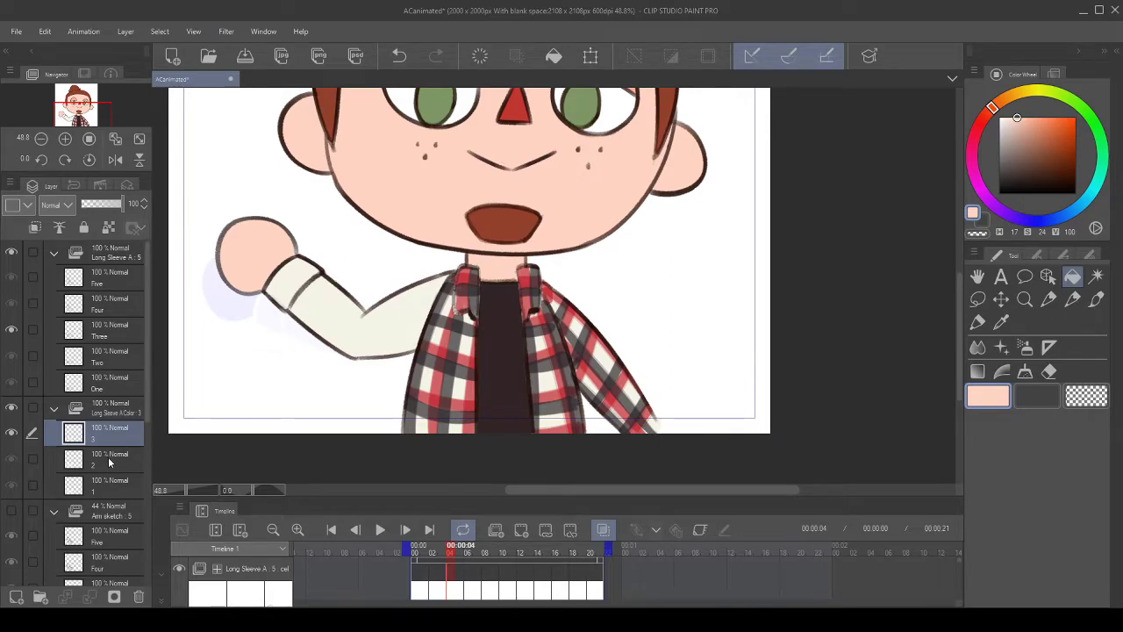
scroll(366, 250, down, 3)
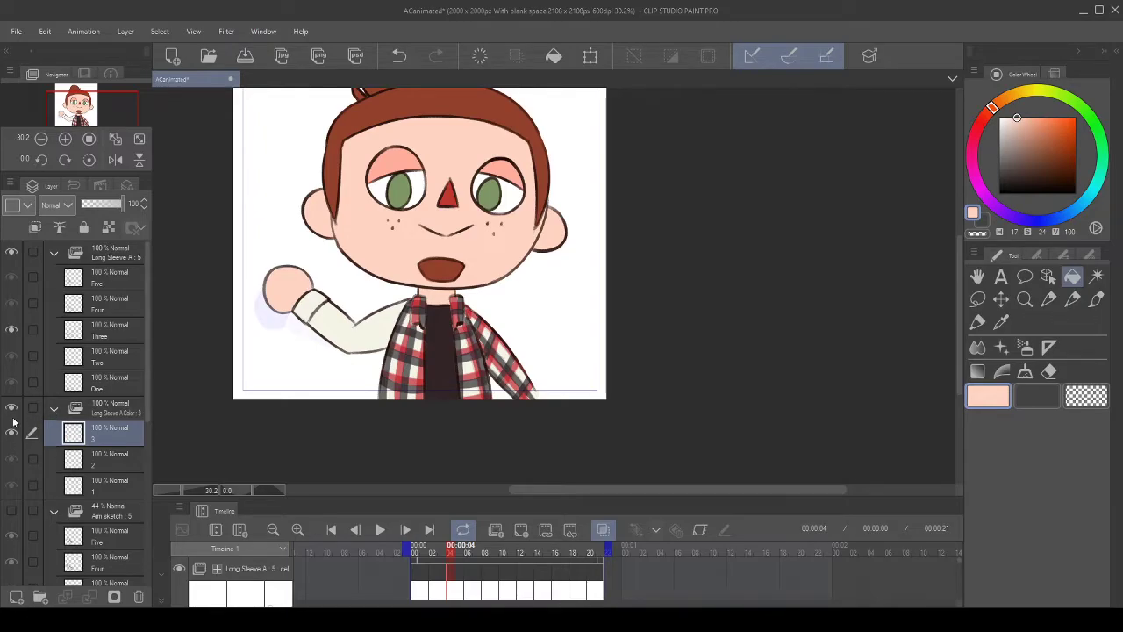
- Go to frame 6 and add a new animation cel in the Long Sleeve A Color folder
click(469, 575)
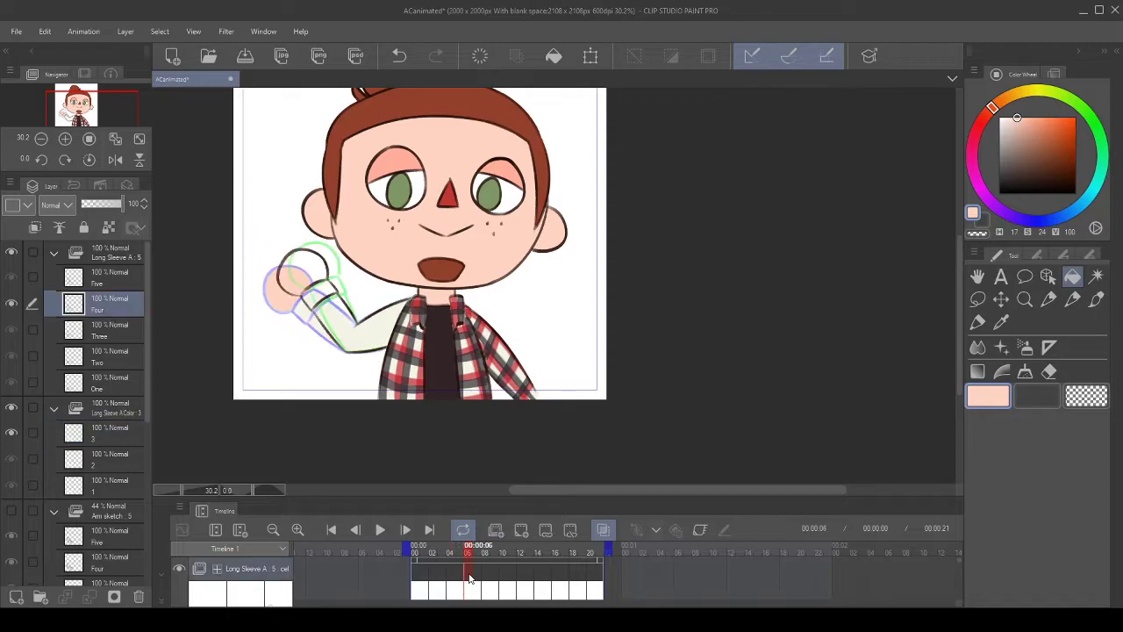
click(112, 433)
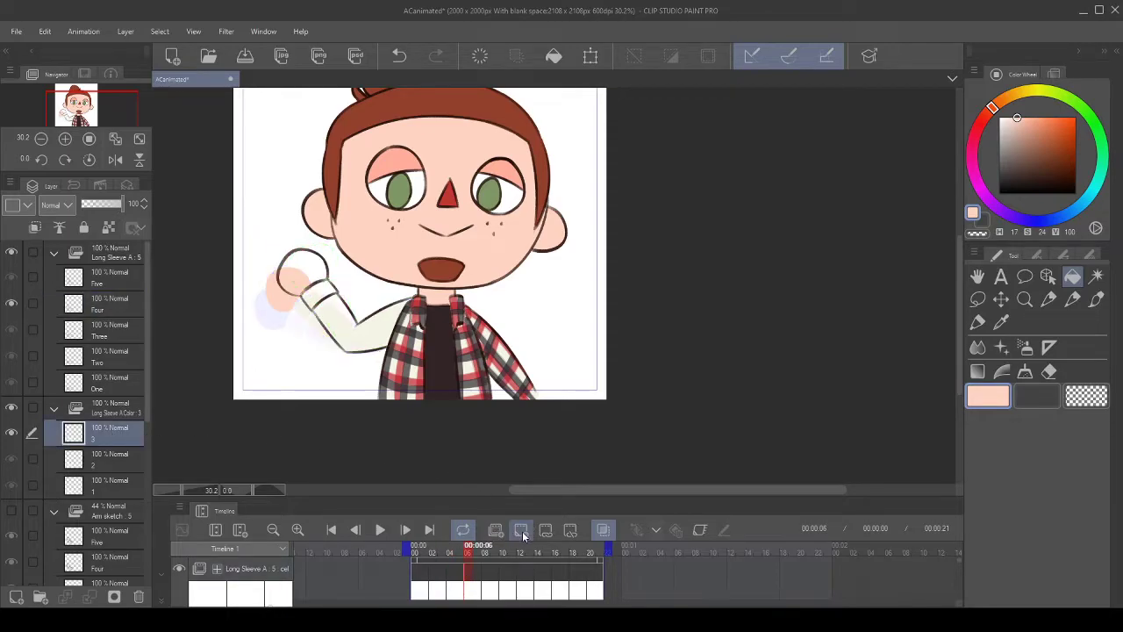
click(523, 532)
- On colour cel 4, fill the hand with skin colour and the sleeve and cuff with off-white sampled from the shirt
scroll(267, 246, up, 1)
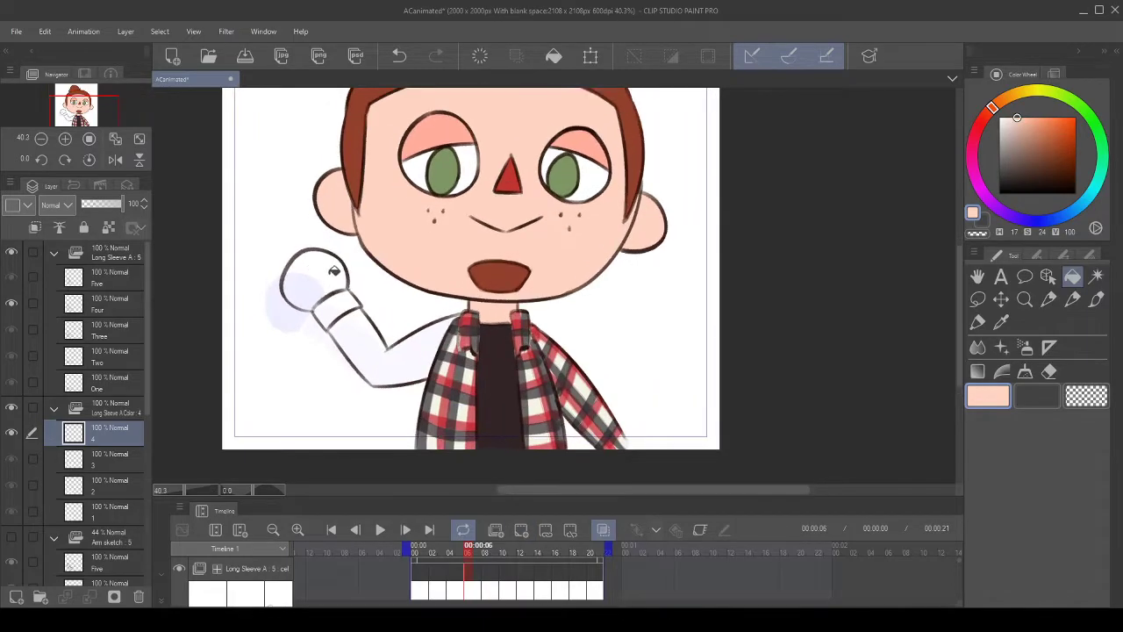
scroll(474, 363, up, 1)
alt+click(465, 373)
click(283, 275)
click(324, 328)
scroll(347, 268, down, 2)
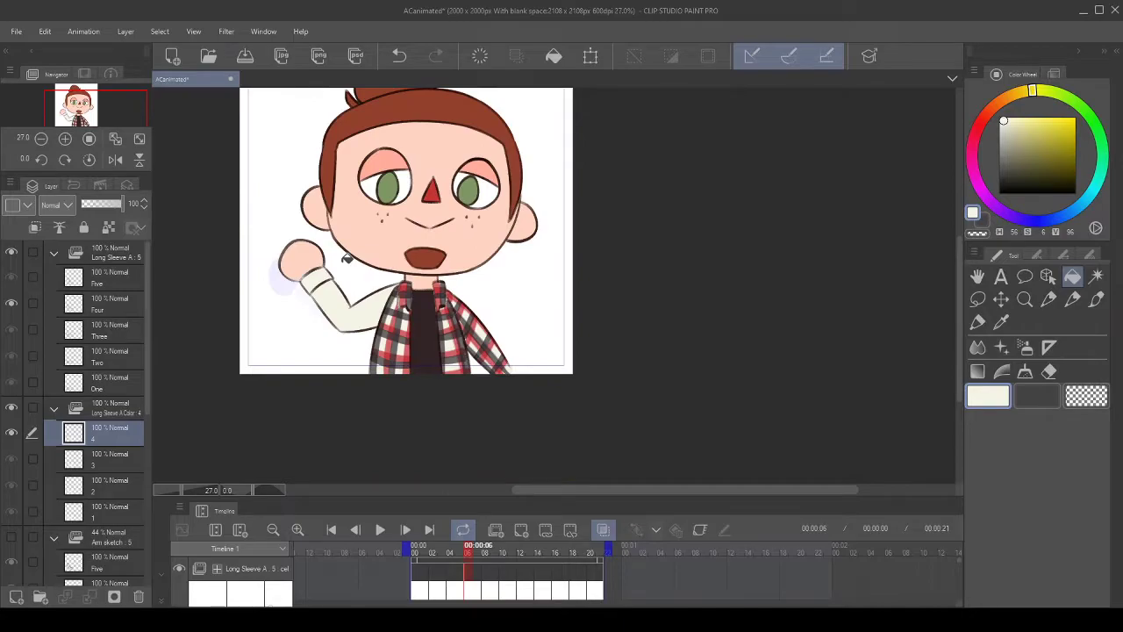
- Go to frame 8 and add a new animation cel in the Long Sleeve A Color folder
scroll(206, 310, up, 1)
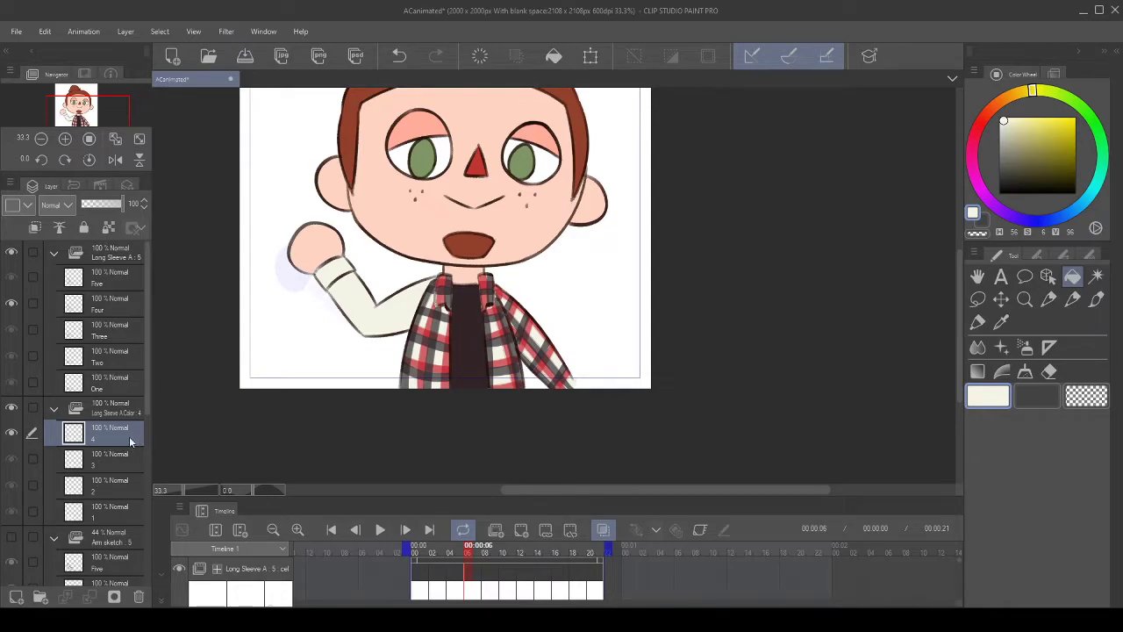
click(483, 578)
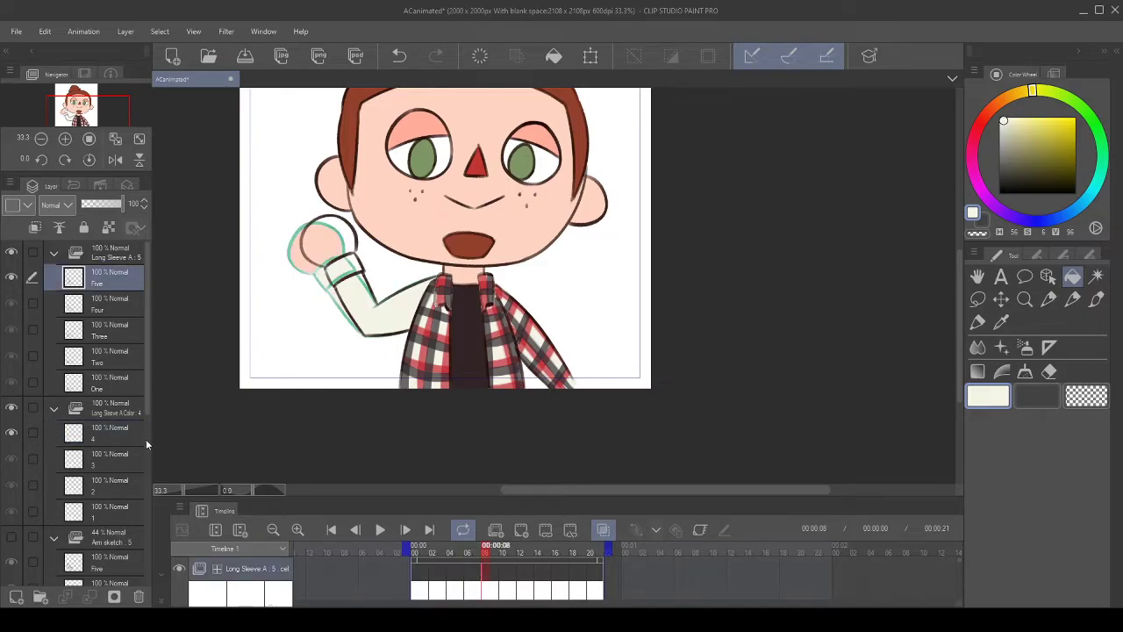
click(126, 433)
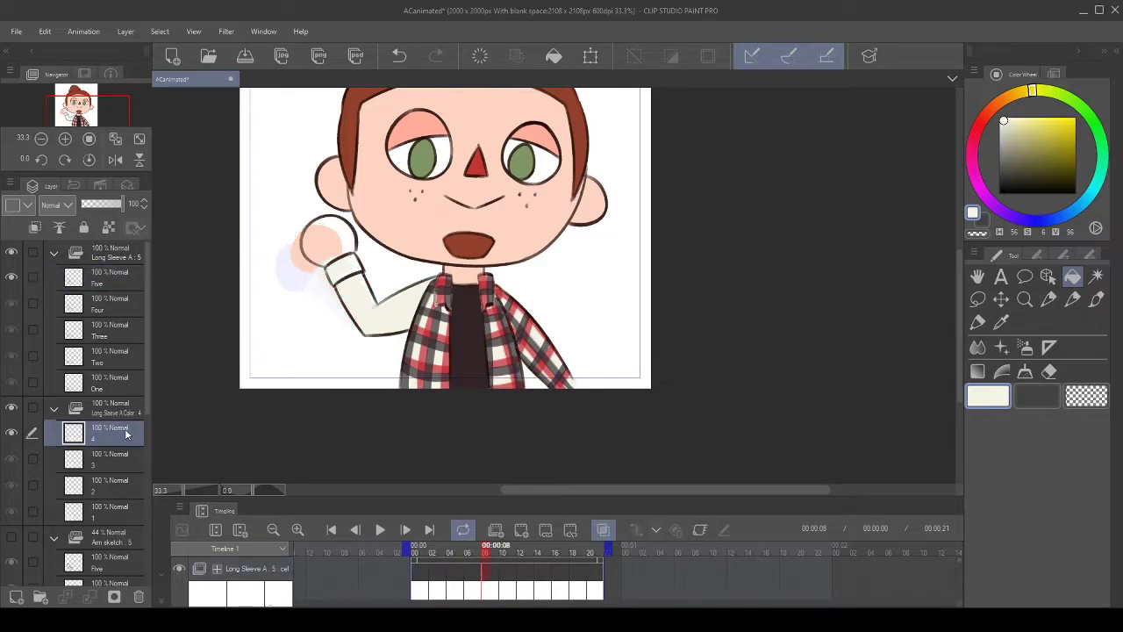
click(522, 531)
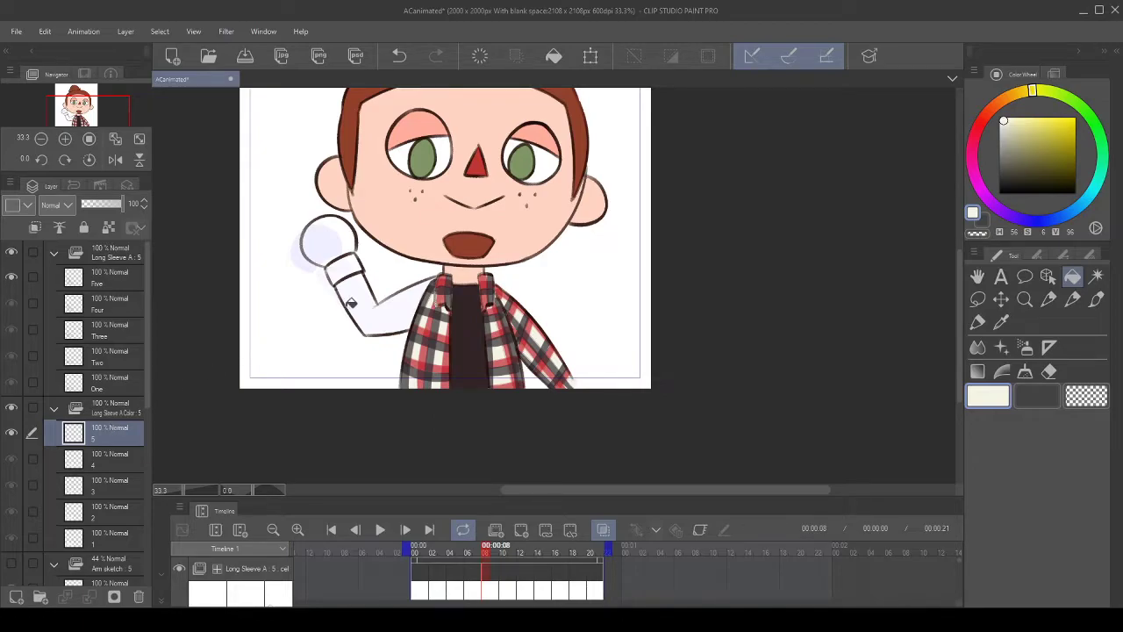
- On colour cel 5, fill the sleeve and cuff with off-white and the hand with skin colour sampled from the face
click(383, 310)
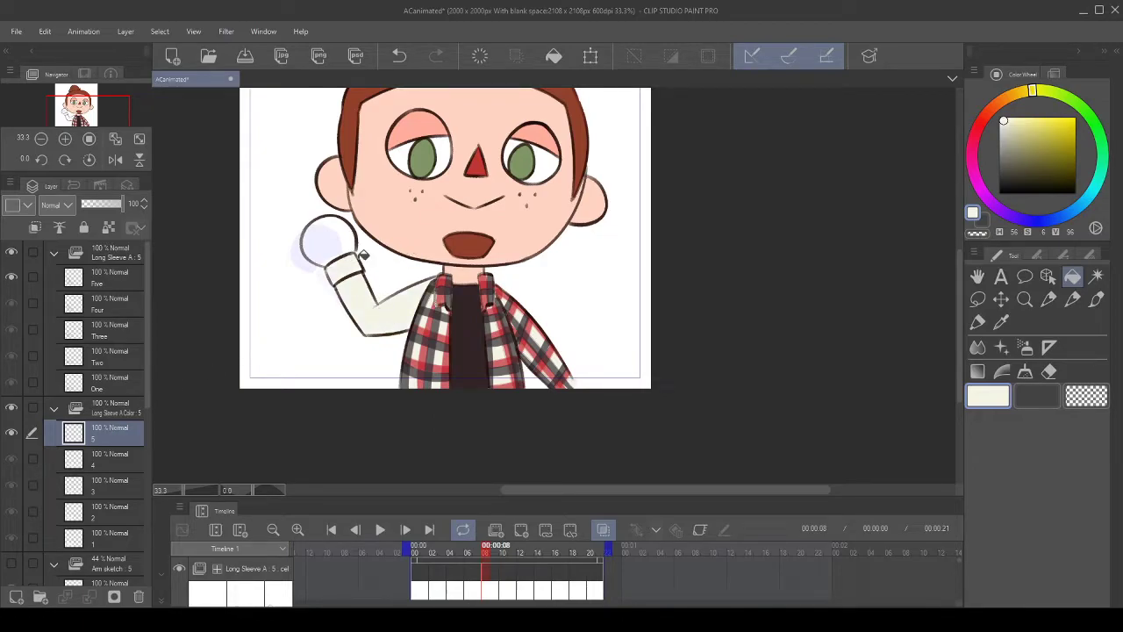
alt+click(391, 217)
click(340, 222)
scroll(350, 236, down, 3)
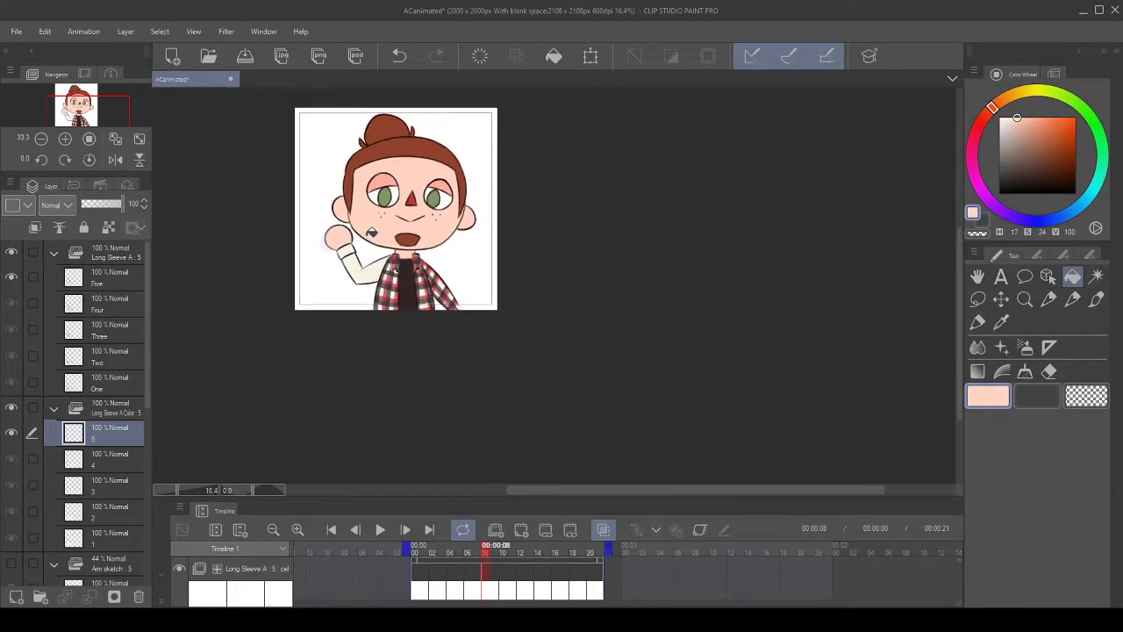
- Play the animation to check the coloured waving arm, and stop playback
scroll(317, 283, up, 2)
click(380, 529)
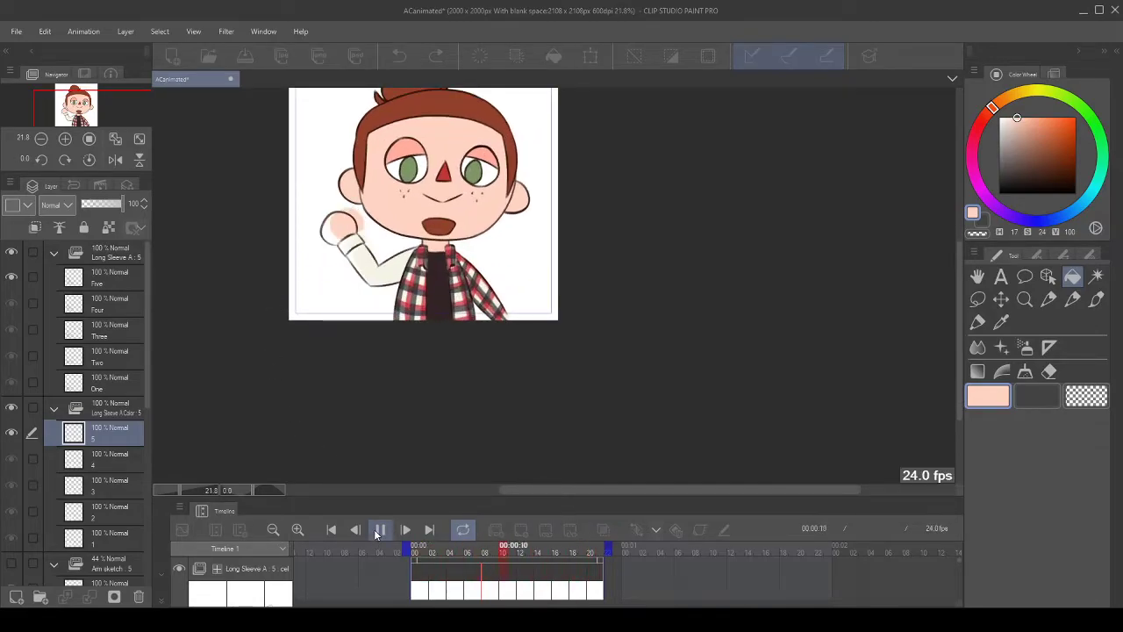
click(378, 531)
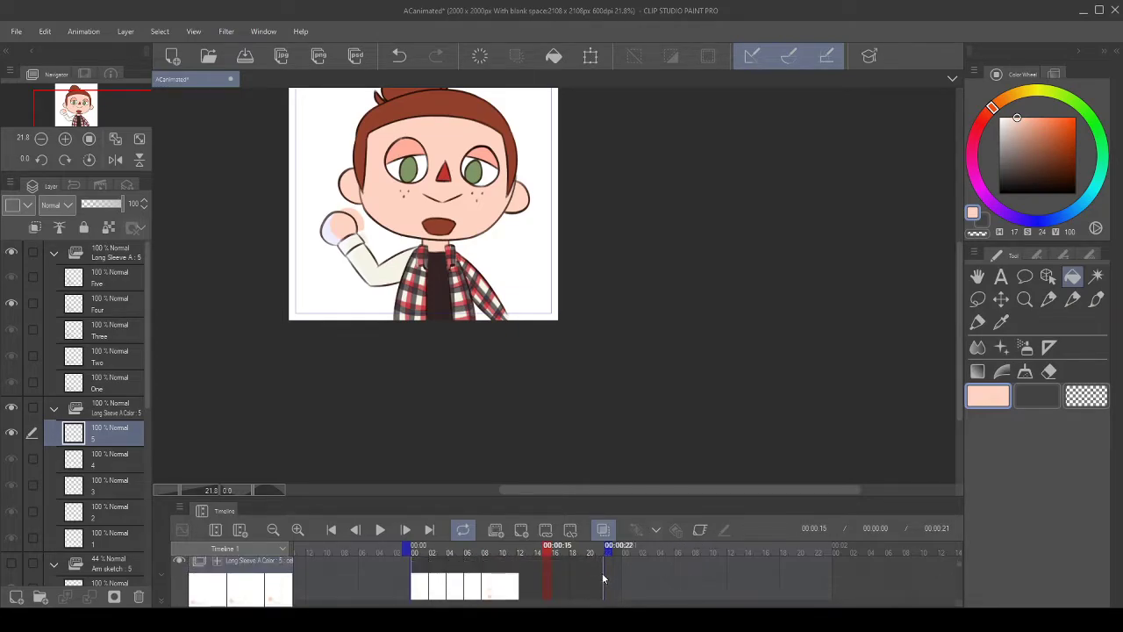
- In the Long Sleeve A Color timeline track, assign colour cel 4 to frame 10 and colour cel 3 to frame 12
click(504, 580)
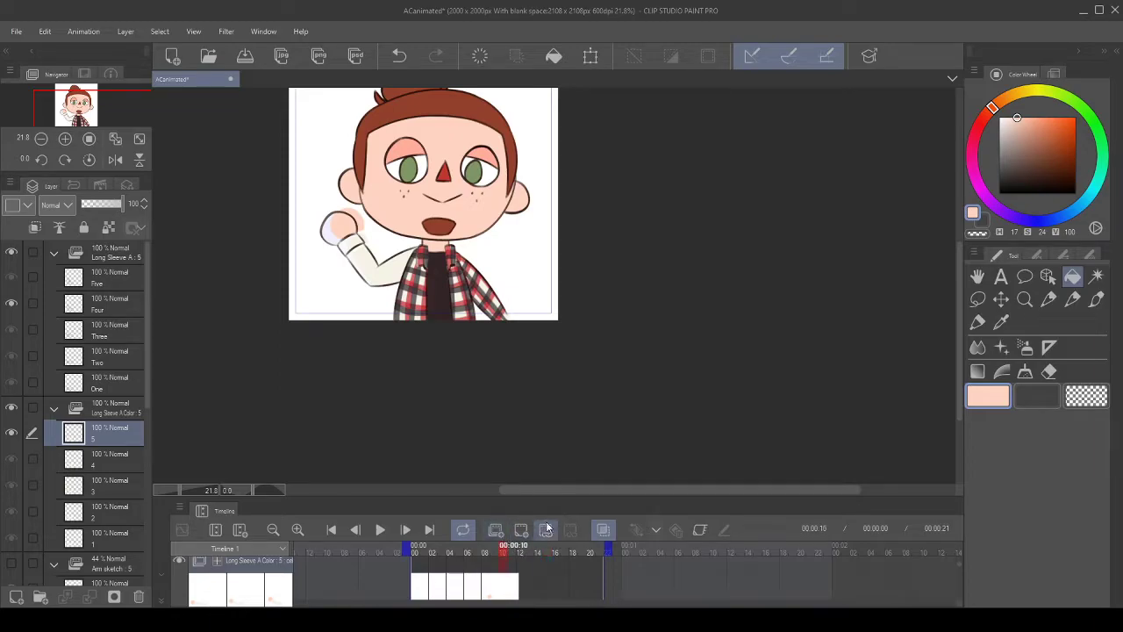
click(546, 529)
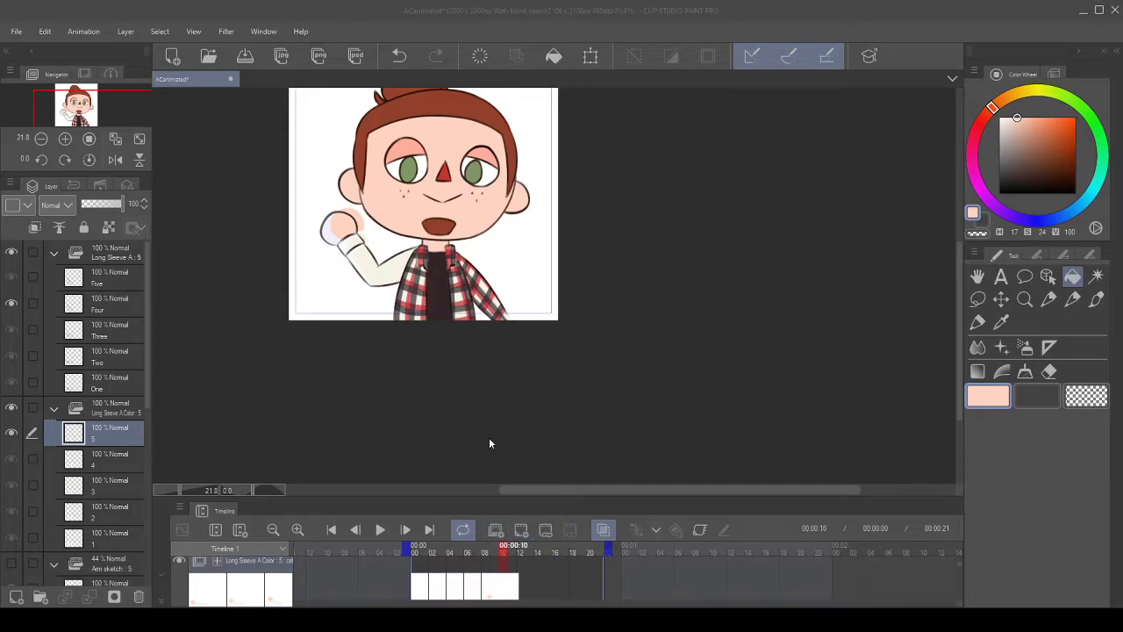
key(Return)
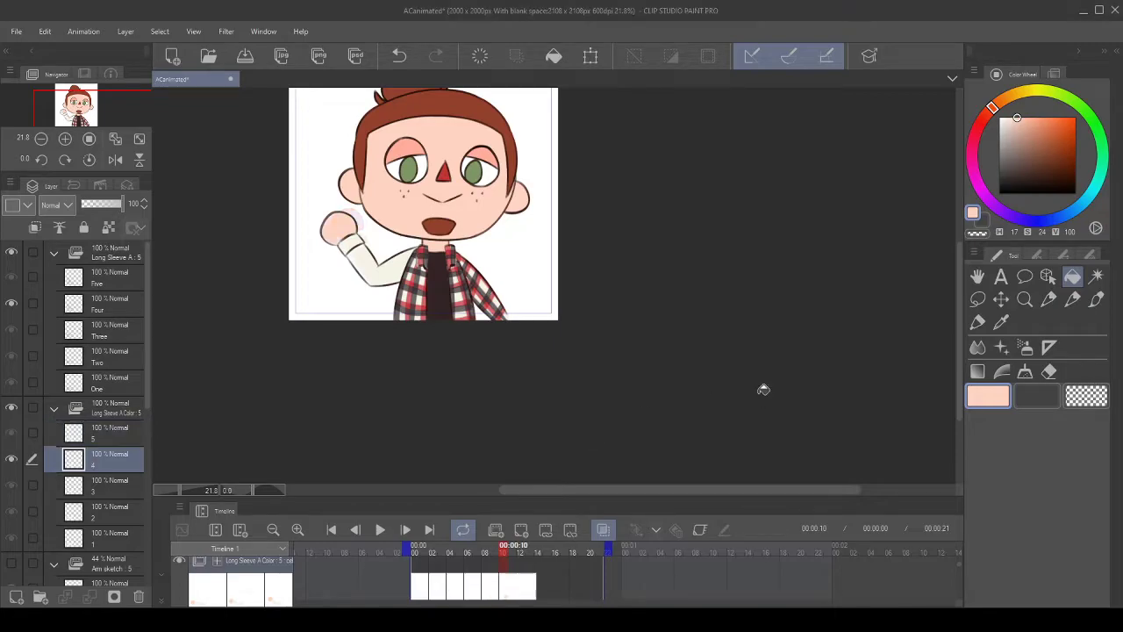
click(522, 577)
click(546, 529)
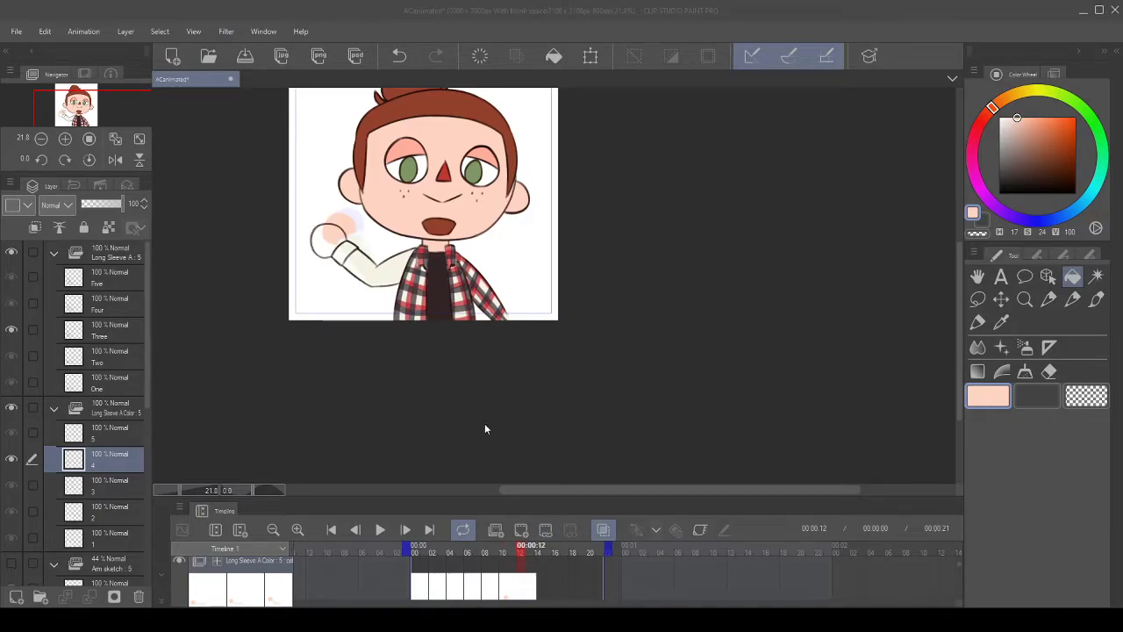
key(Return)
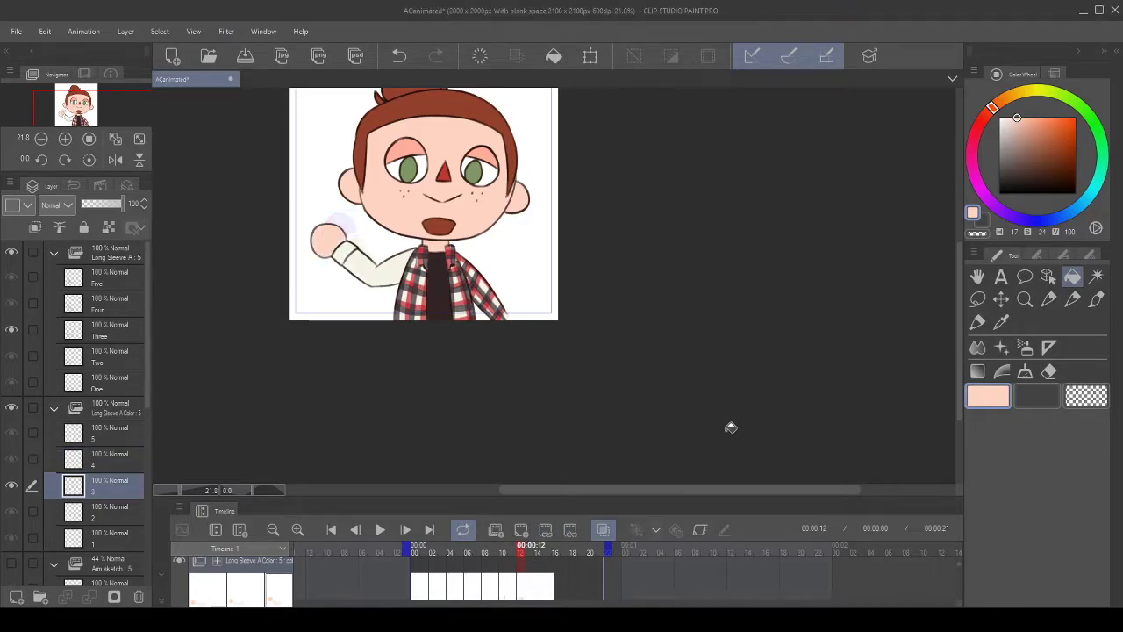
- Assign colour cel 4 to frame 14 and colour cel 5 to frame 16 of the Long Sleeve A Color track
click(539, 579)
click(545, 529)
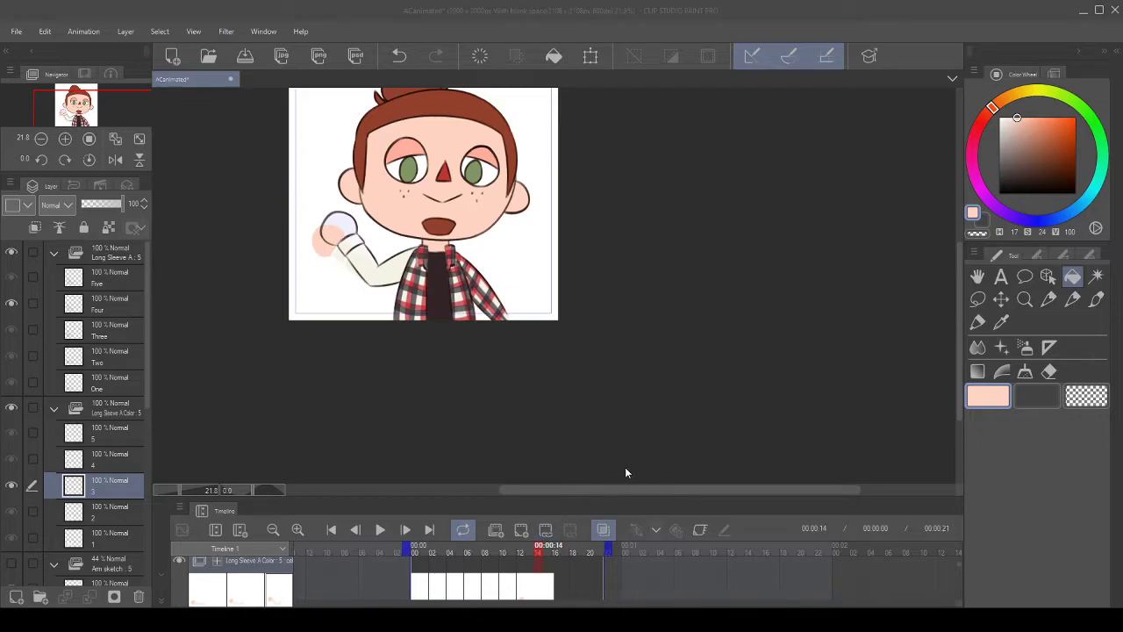
key(Return)
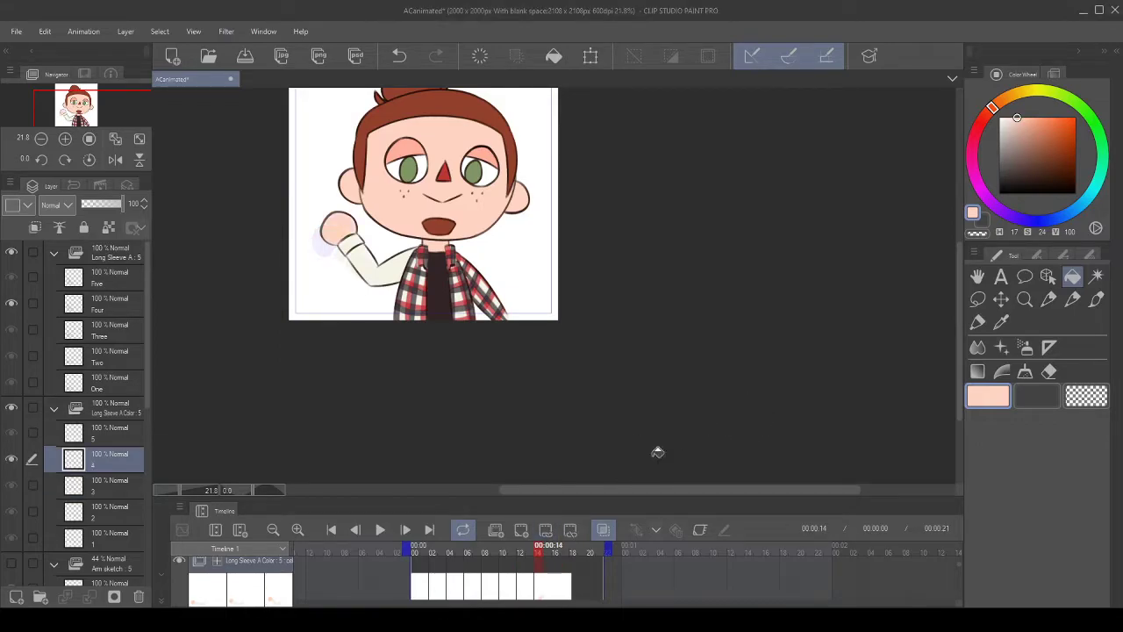
click(558, 579)
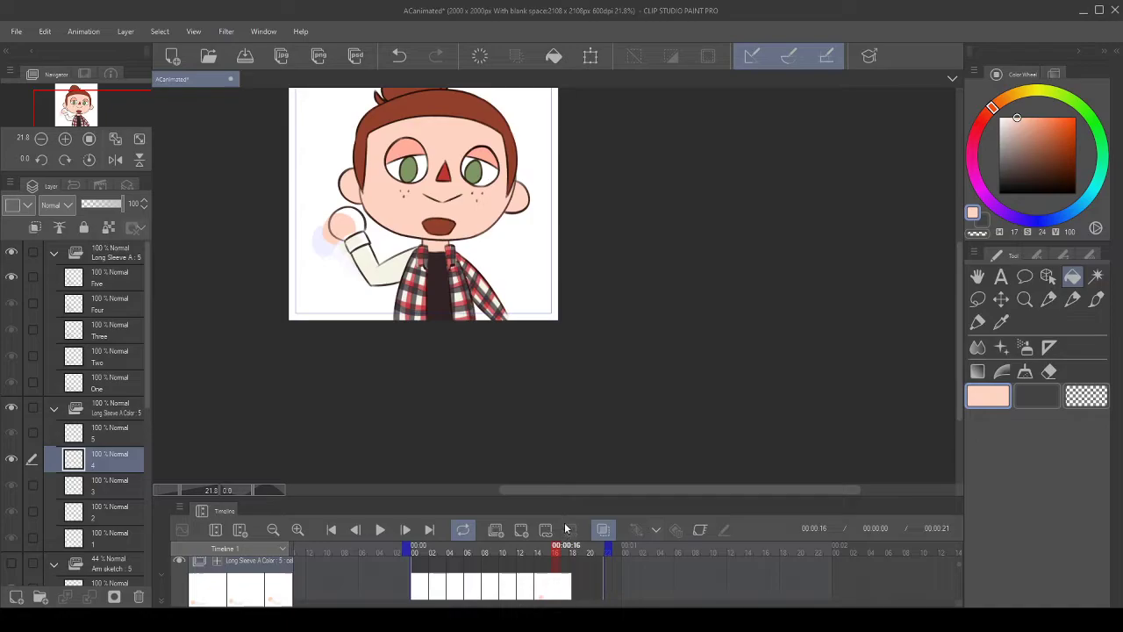
click(545, 530)
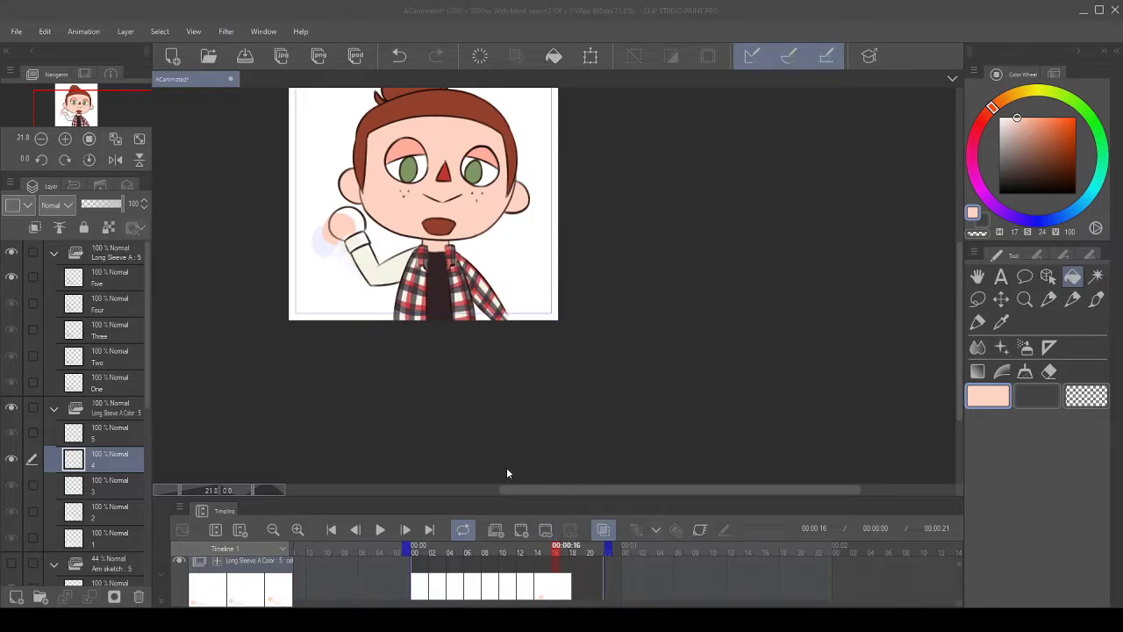
key(Return)
- Assign colour cel 4 to frame 18 and colour cel 3 to frame 20 of the Long Sleeve A Color track
click(573, 584)
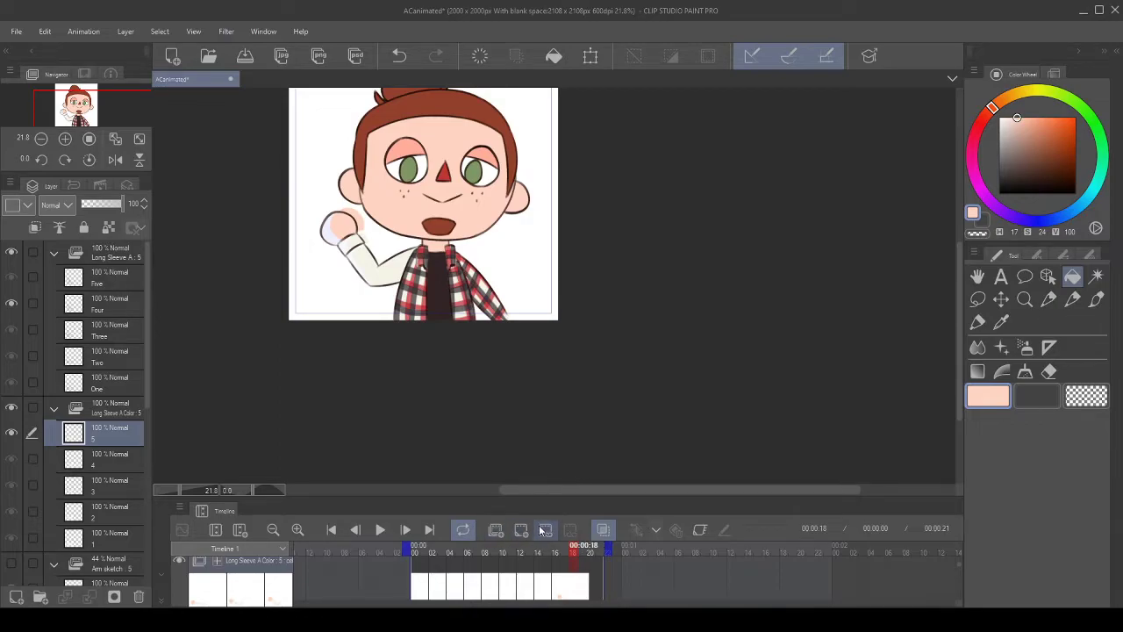
click(545, 529)
click(783, 401)
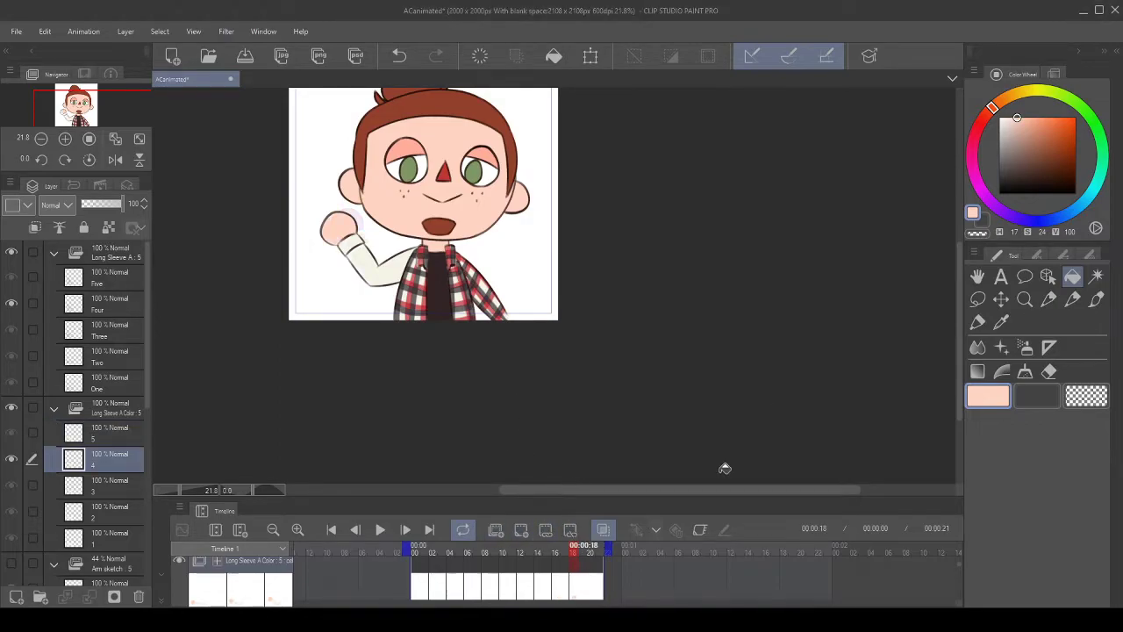
click(591, 576)
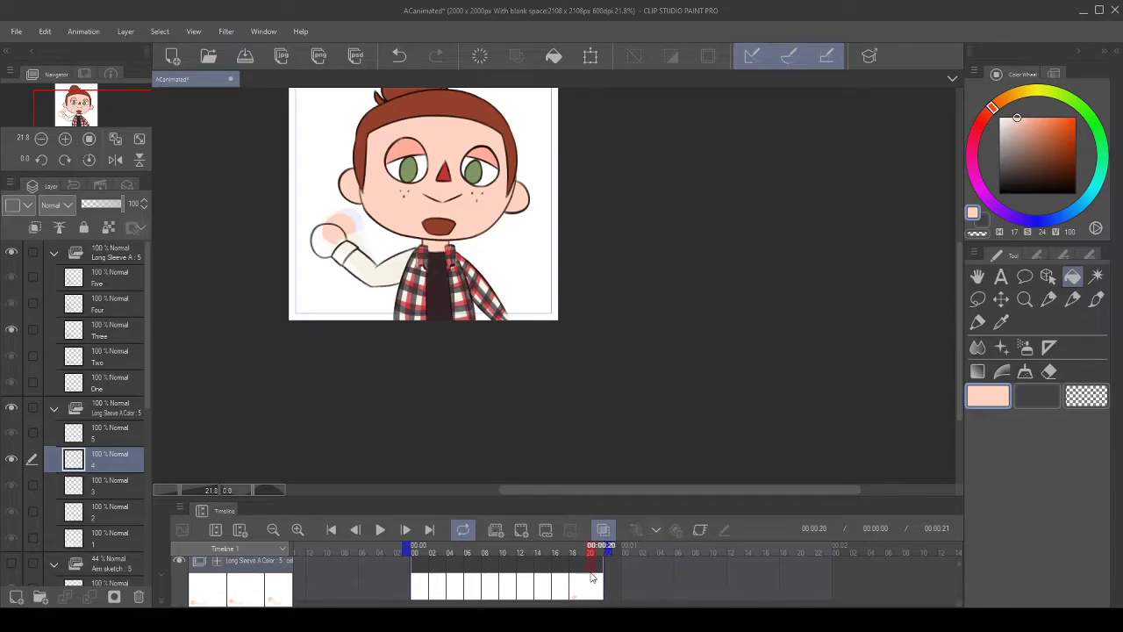
click(545, 529)
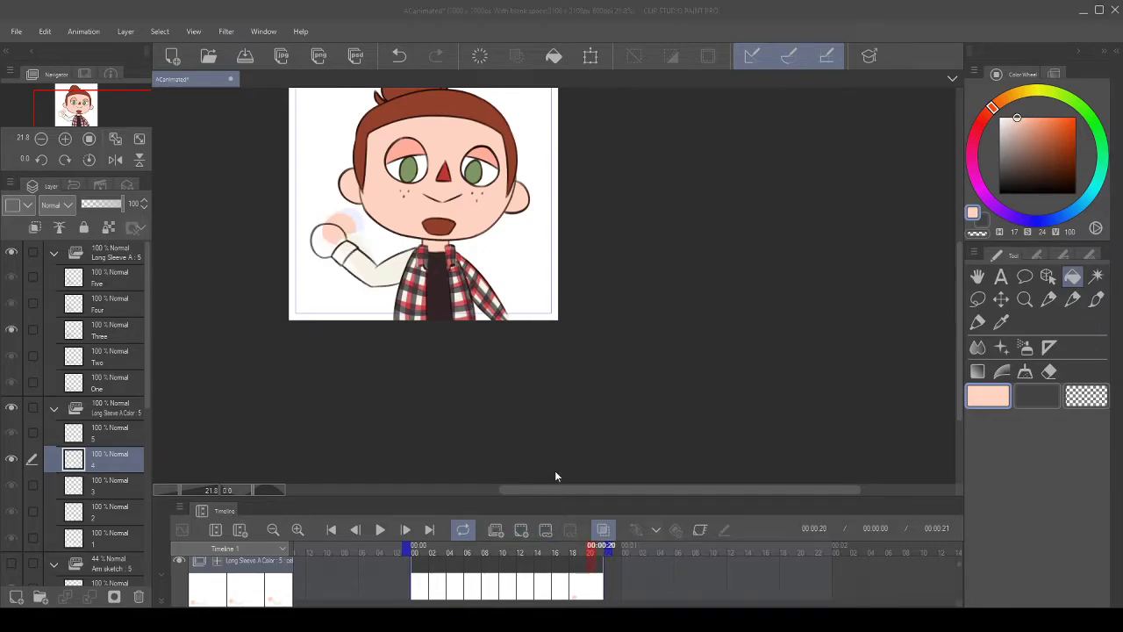
click(756, 400)
- Play the full animation loop to check the arm colours against the line art, and stop playback
scroll(693, 400, down, 2)
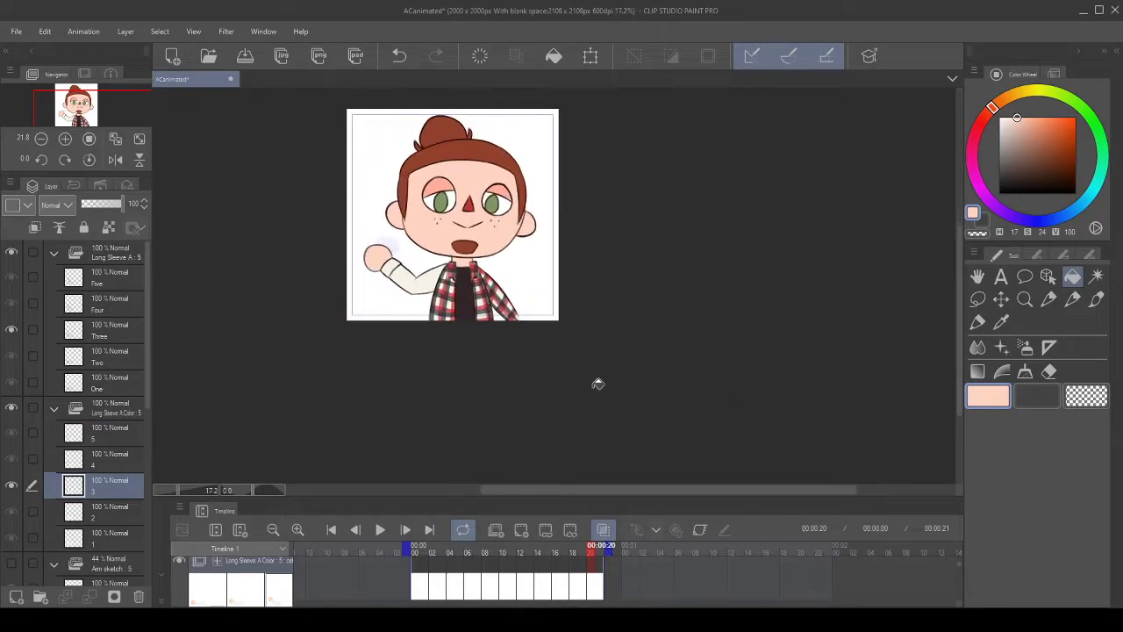
click(388, 524)
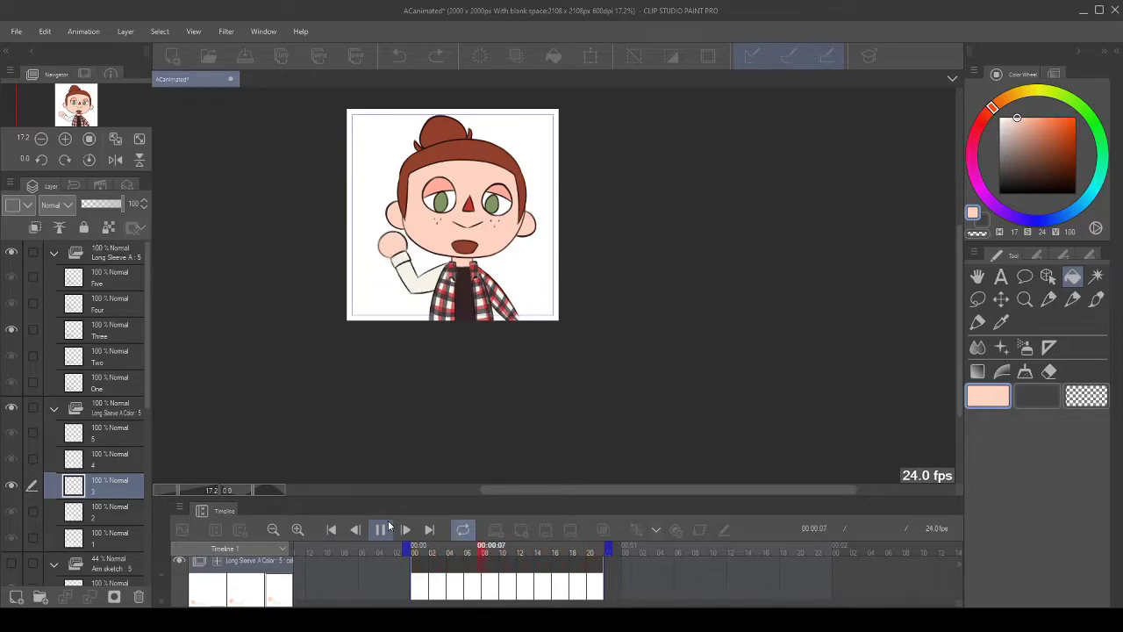
click(389, 524)
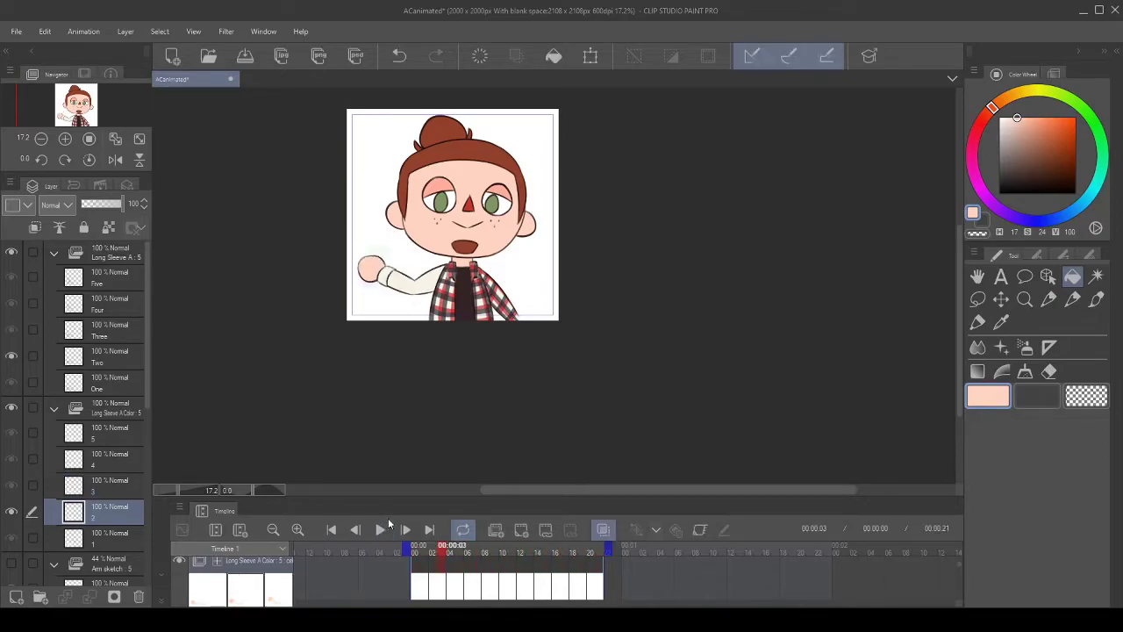
- On Layer 3, brush red sampled from the collar over the edge of the collar flap beside the waving arm
scroll(392, 242, up, 3)
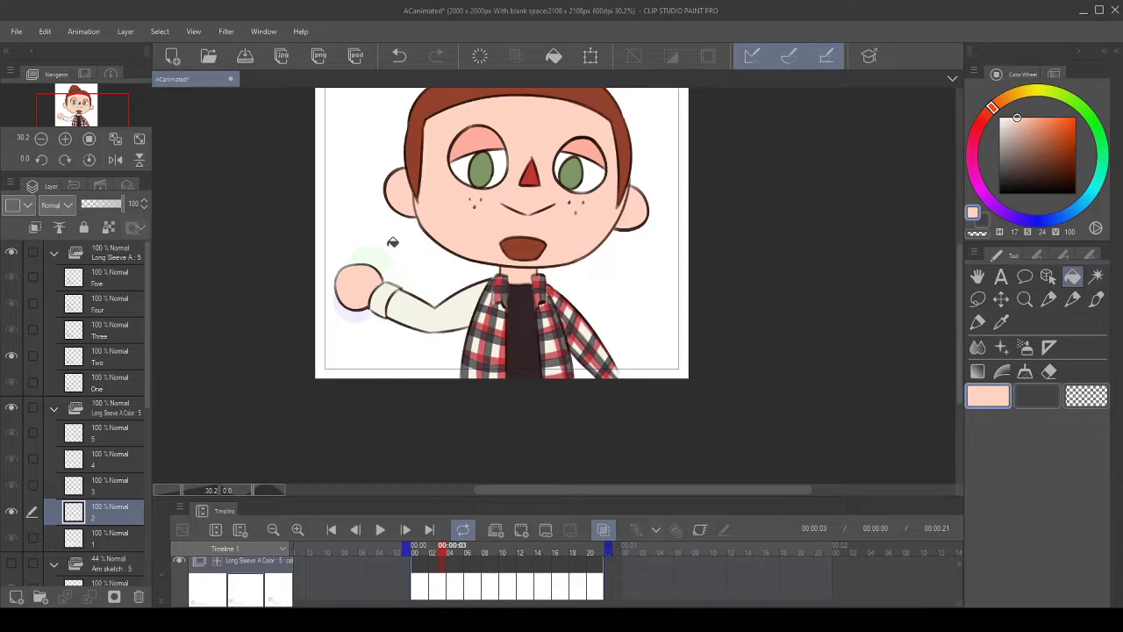
scroll(392, 242, up, 3)
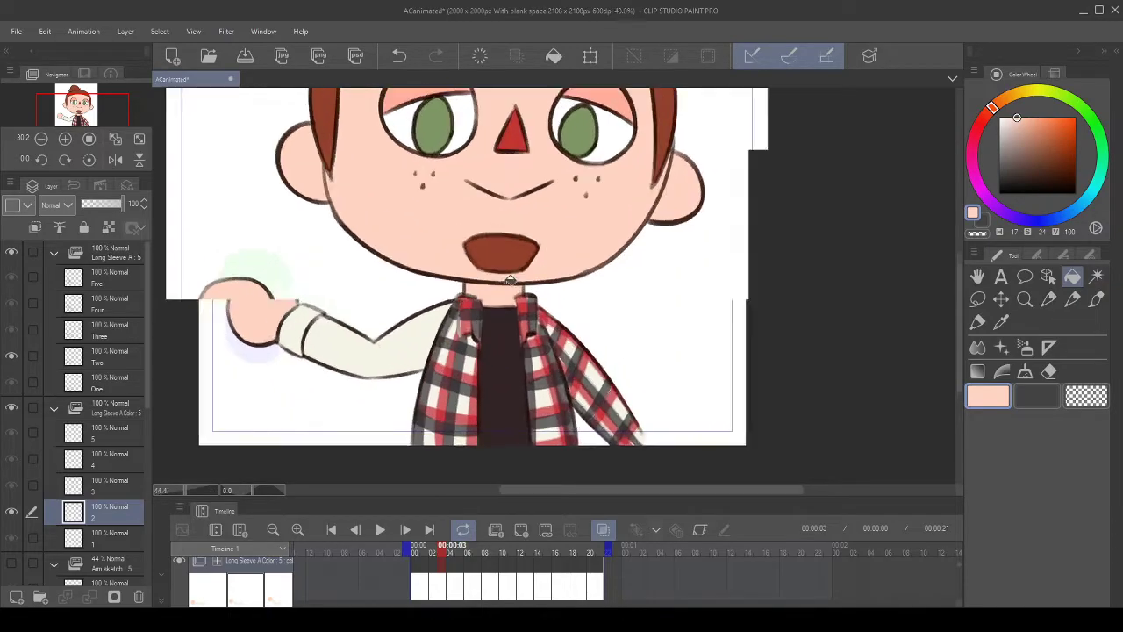
scroll(79, 412, down, 5)
scroll(79, 474, down, 1)
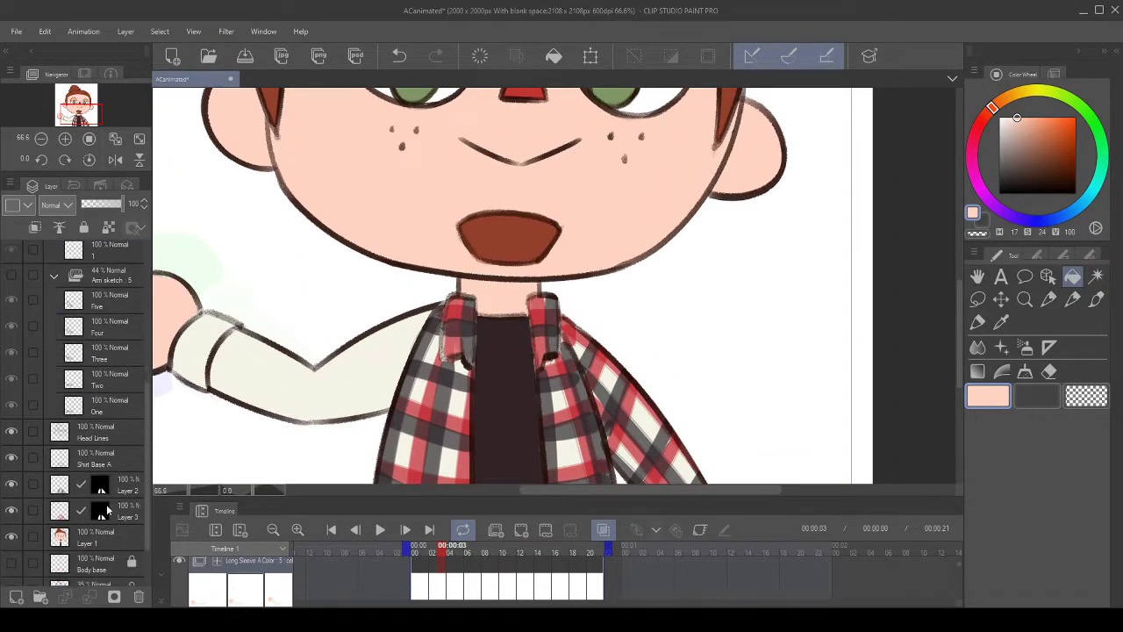
click(125, 506)
scroll(301, 401, up, 1)
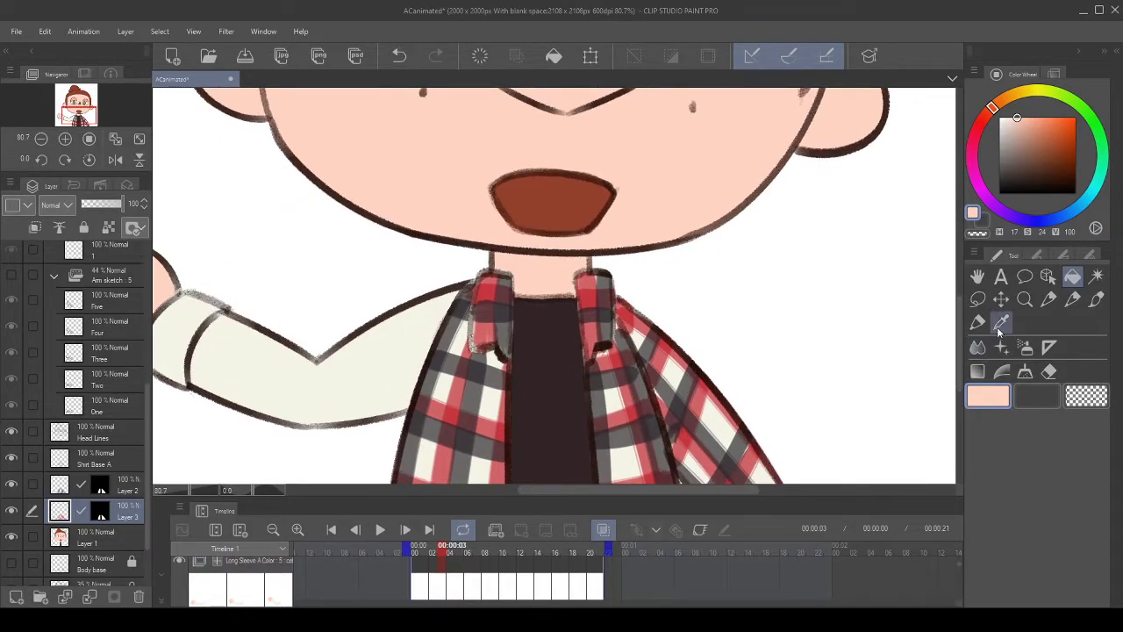
click(1096, 299)
alt+click(595, 292)
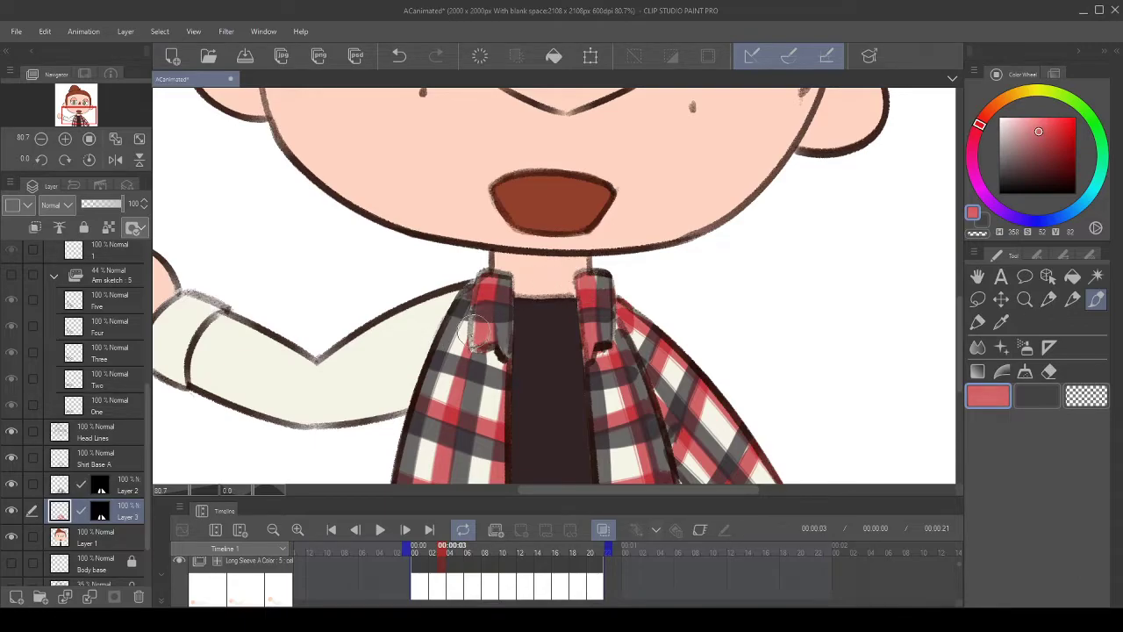
mouse_move(473, 326)
mouse_down()
mouse_move(473, 344)
mouse_move(471, 332)
mouse_up()
- On Layer 2, paint over the dark smudge where the lowered sleeve meets the shirt front, using dark red sampled from the plaid
scroll(618, 301, down, 5)
scroll(620, 301, down, 2)
scroll(594, 227, up, 4)
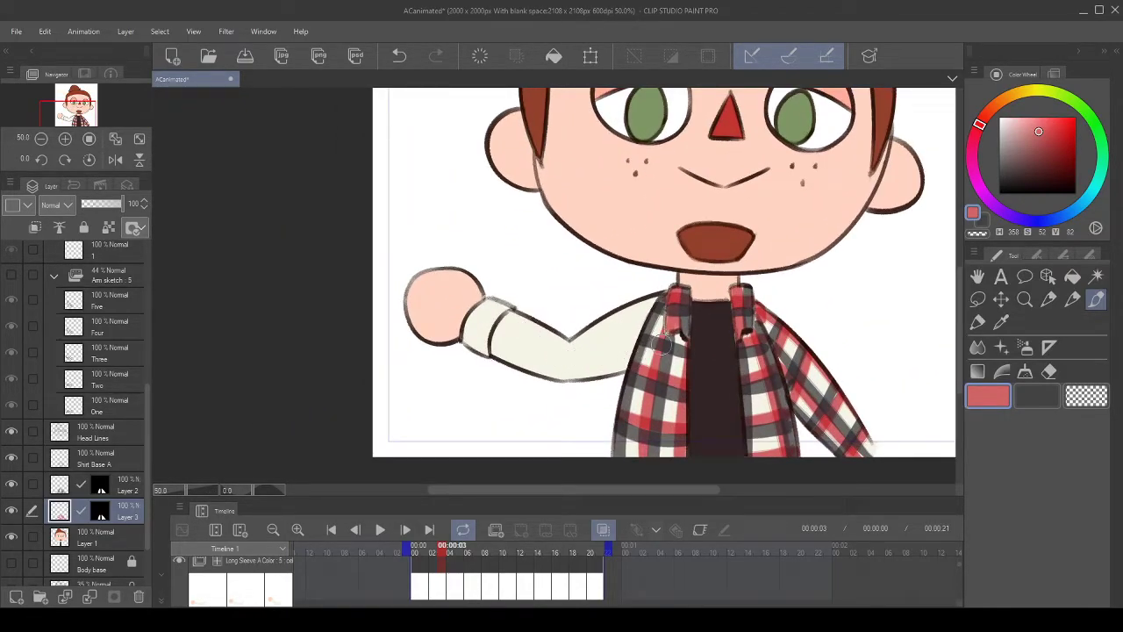
scroll(783, 393, up, 6)
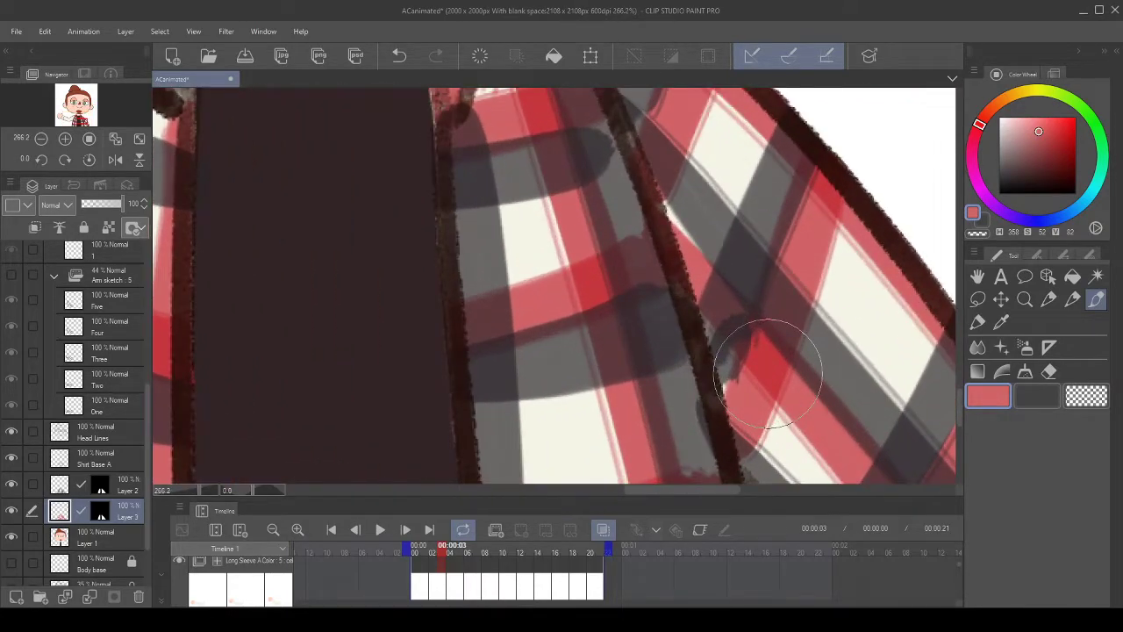
click(128, 488)
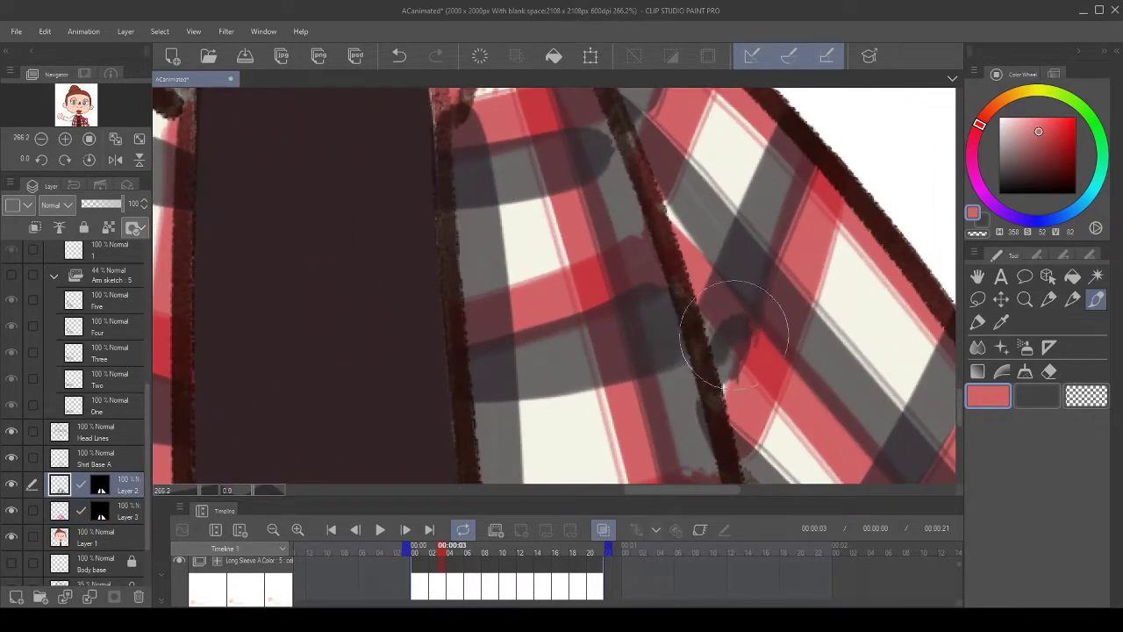
mouse_move(717, 346)
mouse_down()
mouse_move(714, 363)
mouse_move(742, 356)
mouse_up()
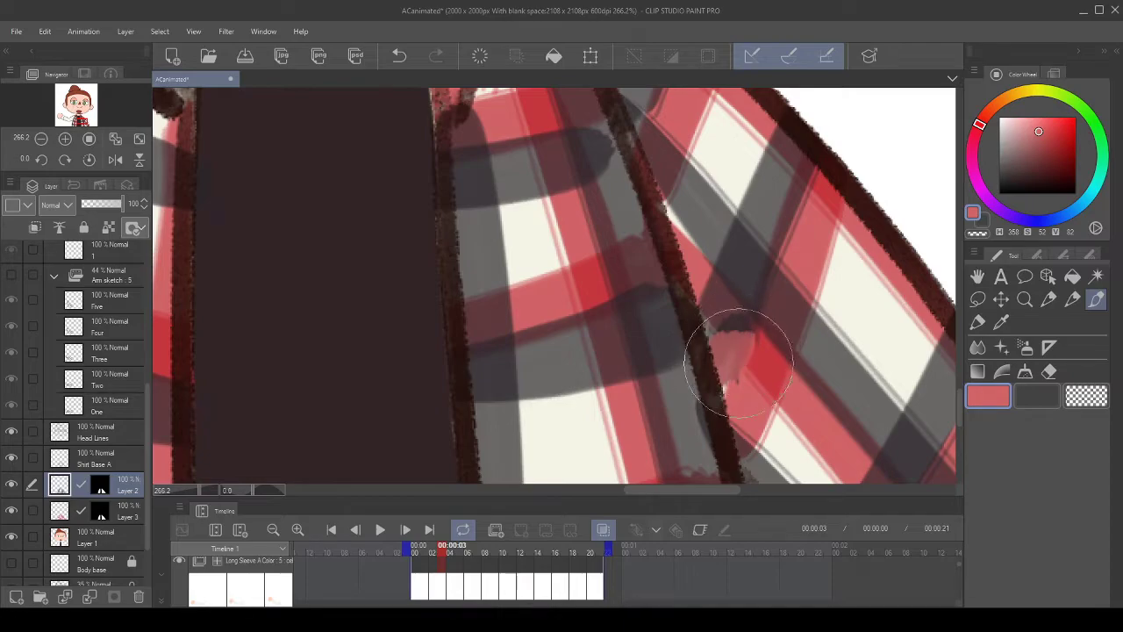
alt+click(723, 306)
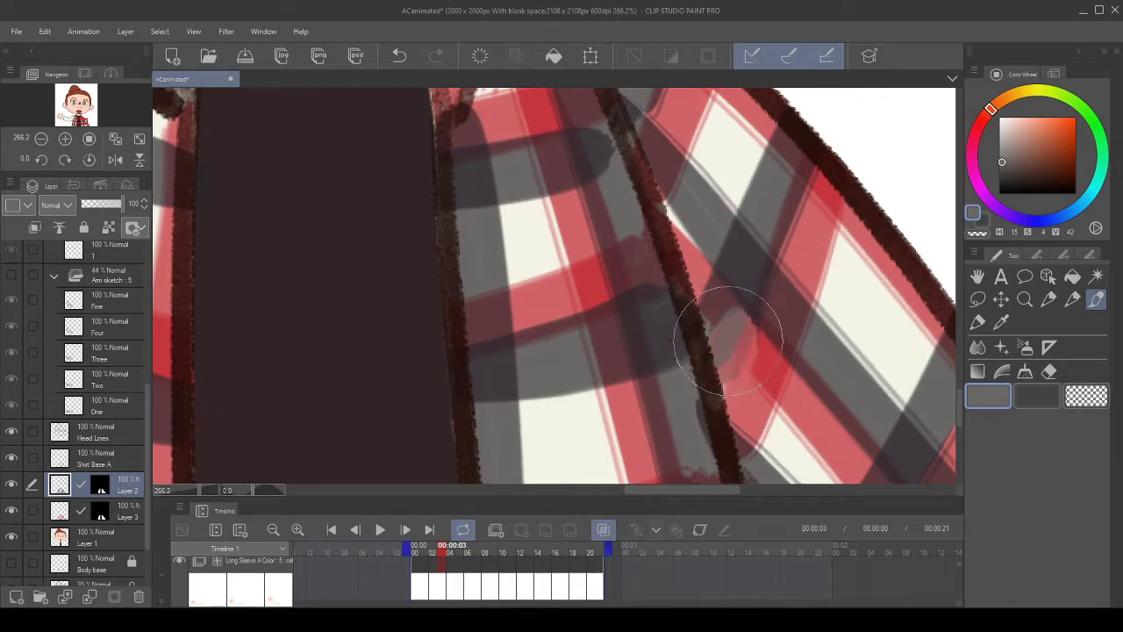
click(396, 60)
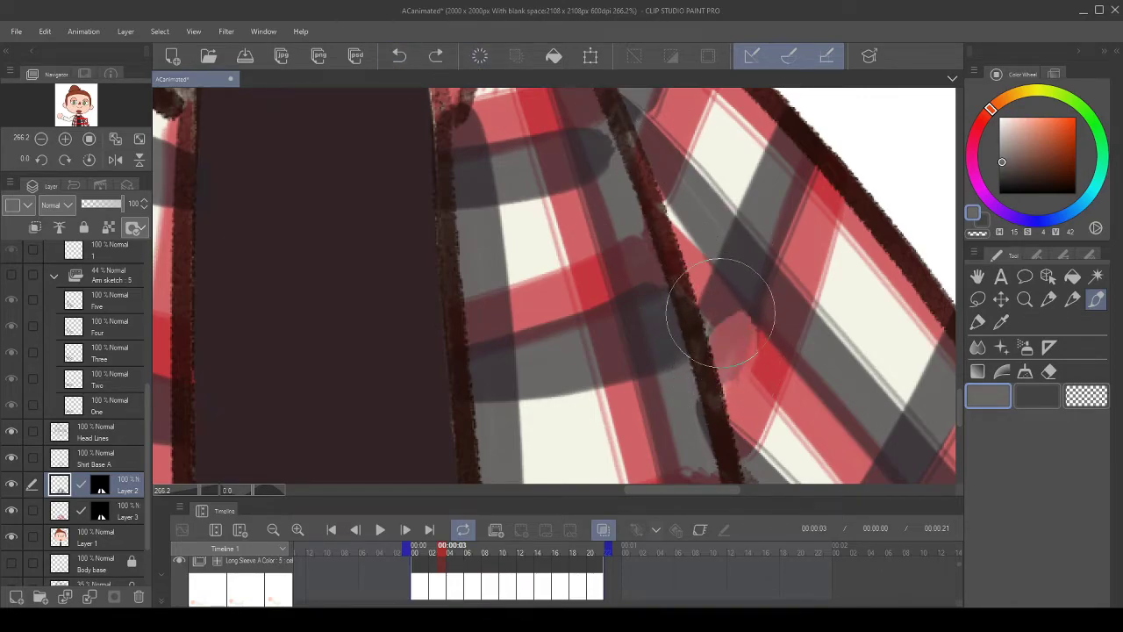
alt+click(721, 301)
mouse_move(726, 333)
mouse_down()
mouse_move(737, 334)
mouse_move(717, 349)
mouse_move(730, 324)
mouse_move(715, 357)
mouse_move(738, 329)
mouse_move(710, 364)
mouse_move(708, 313)
mouse_up()
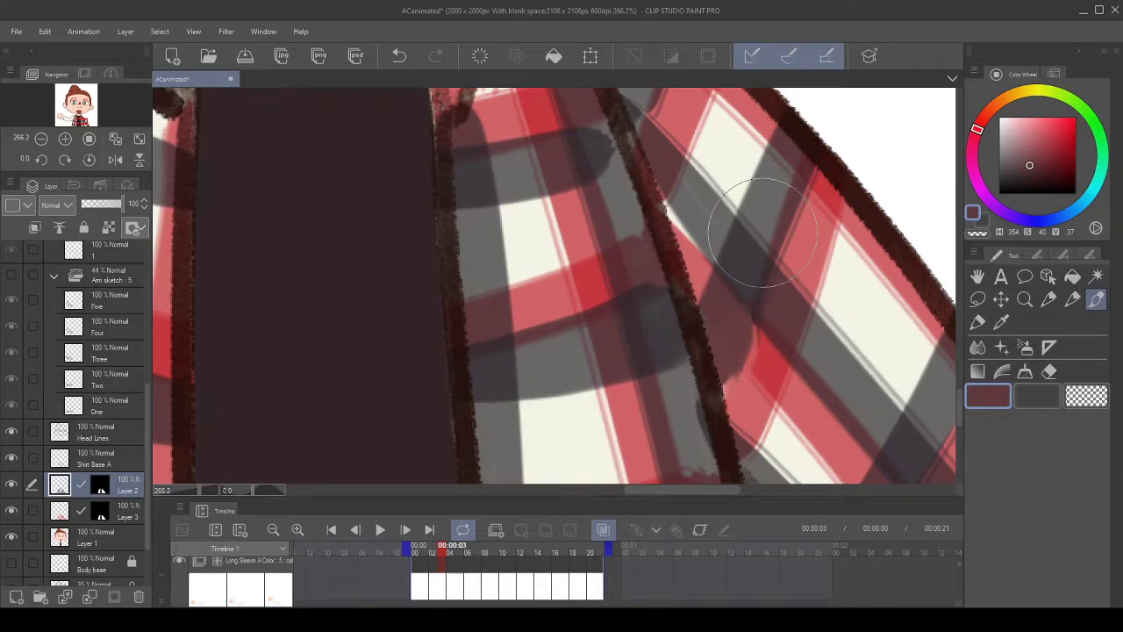
- Sample the plaid's red from Layer 3 and its near-black from Layer 2, picking colours from the active layer
scroll(764, 206, down, 8)
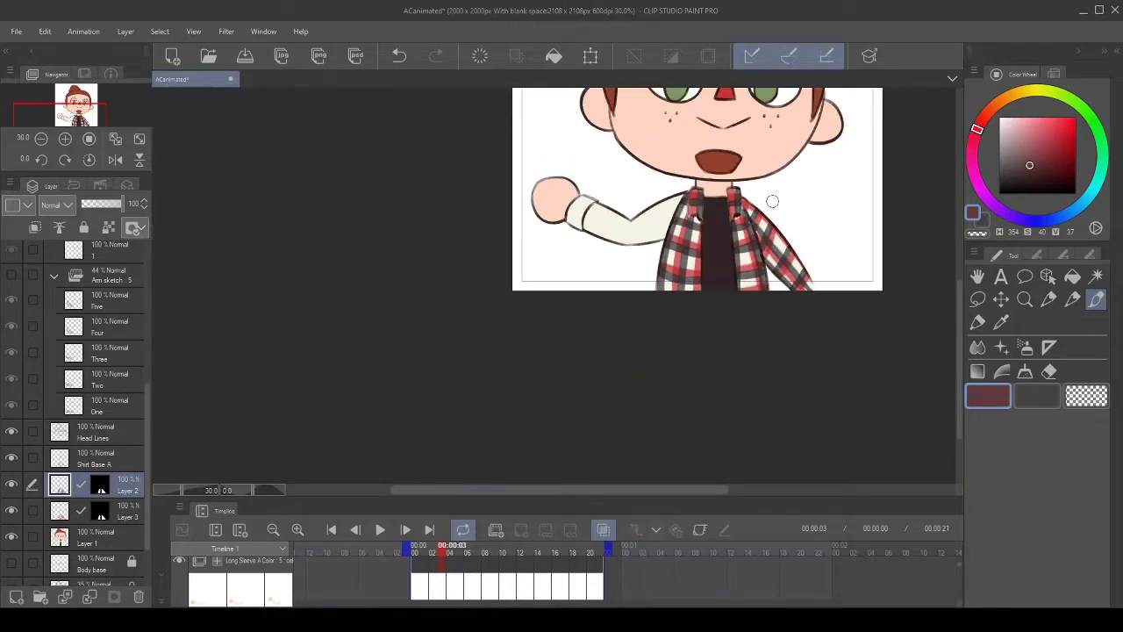
scroll(772, 201, up, 5)
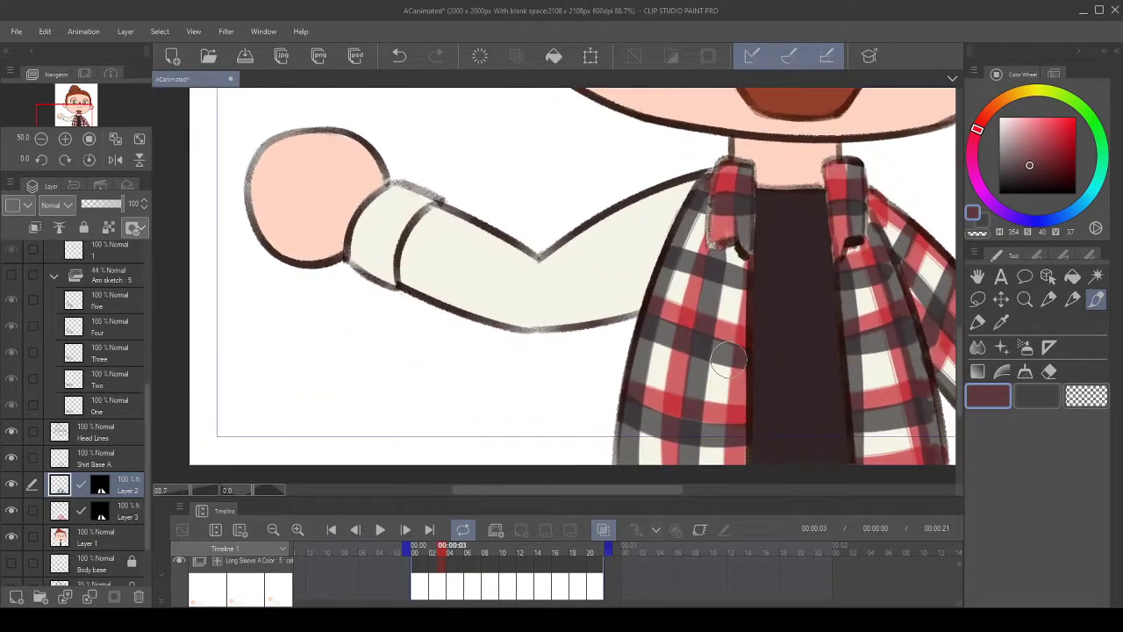
drag(544, 295, 495, 321)
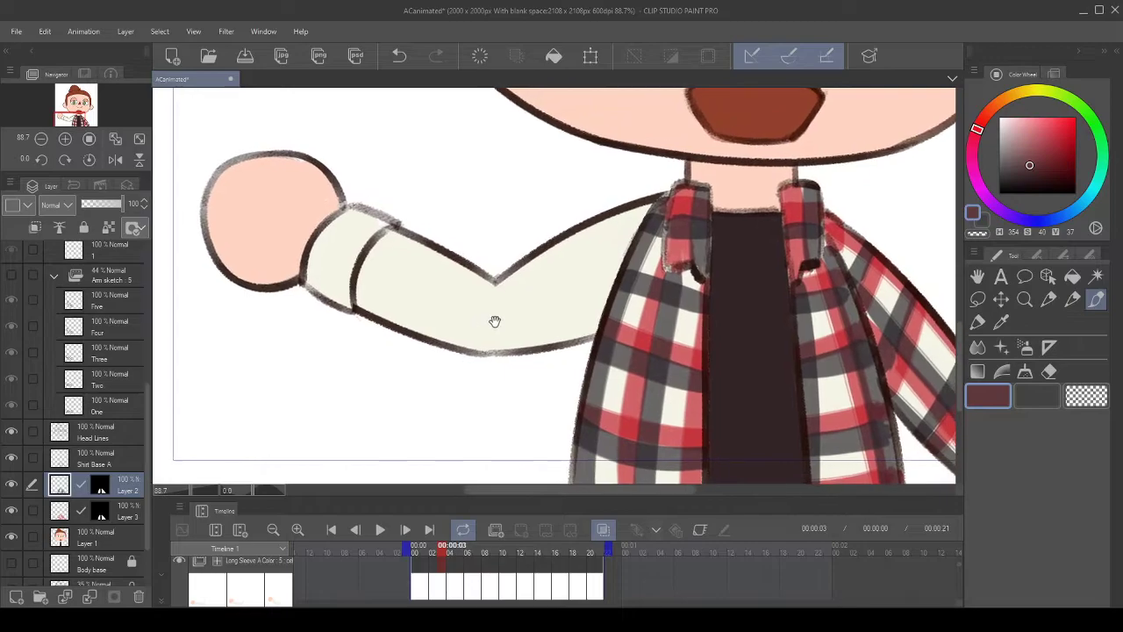
click(1086, 257)
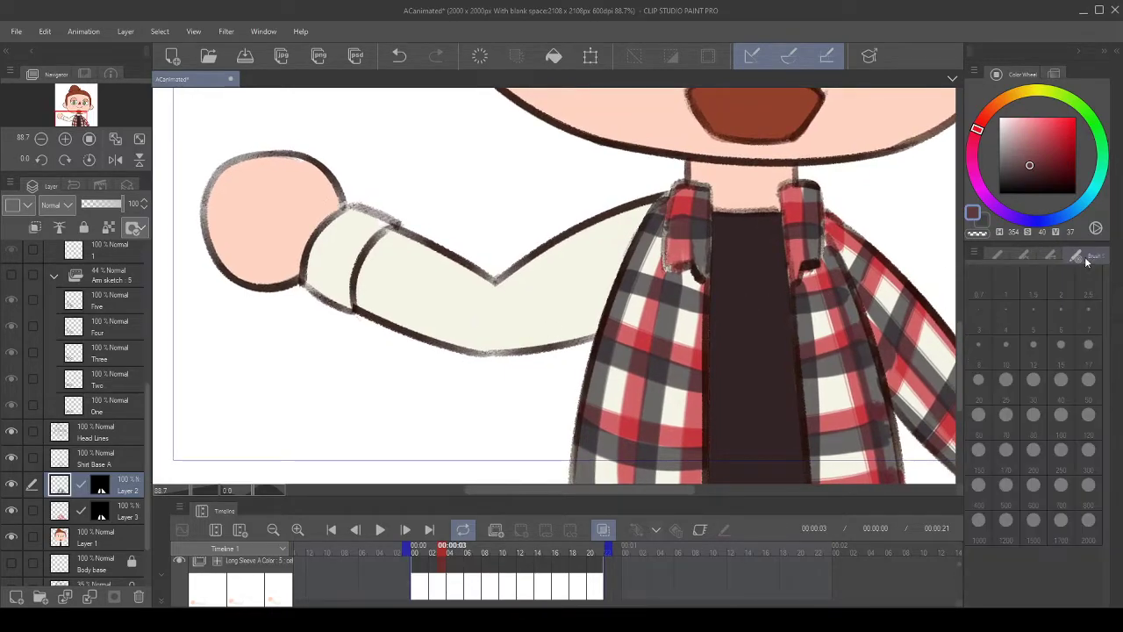
click(1049, 255)
click(1035, 335)
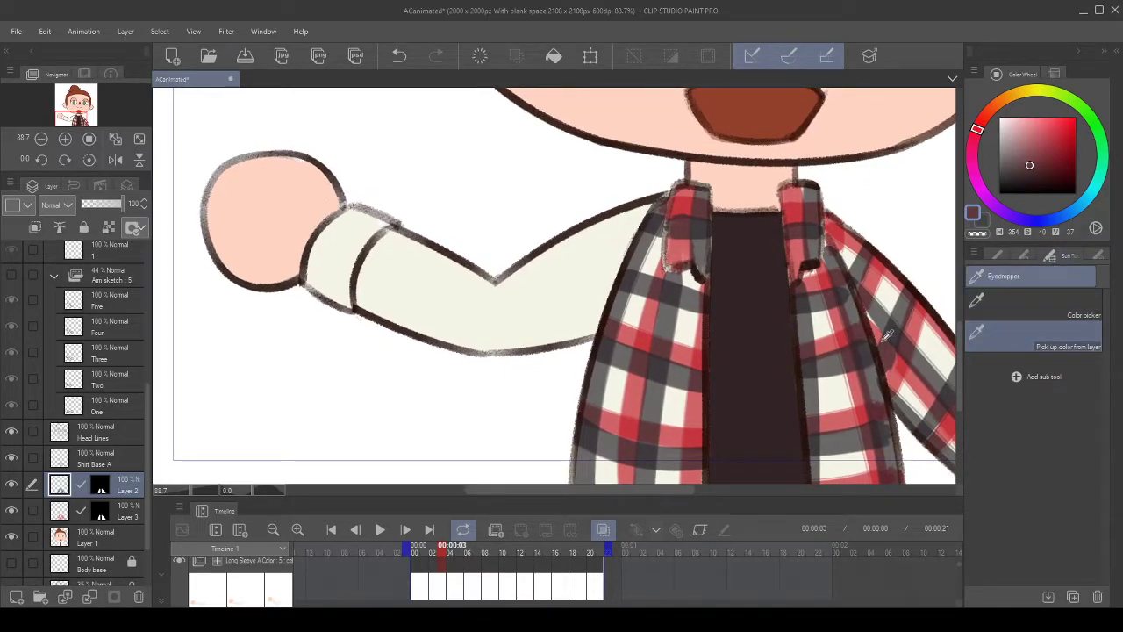
drag(574, 281, 545, 285)
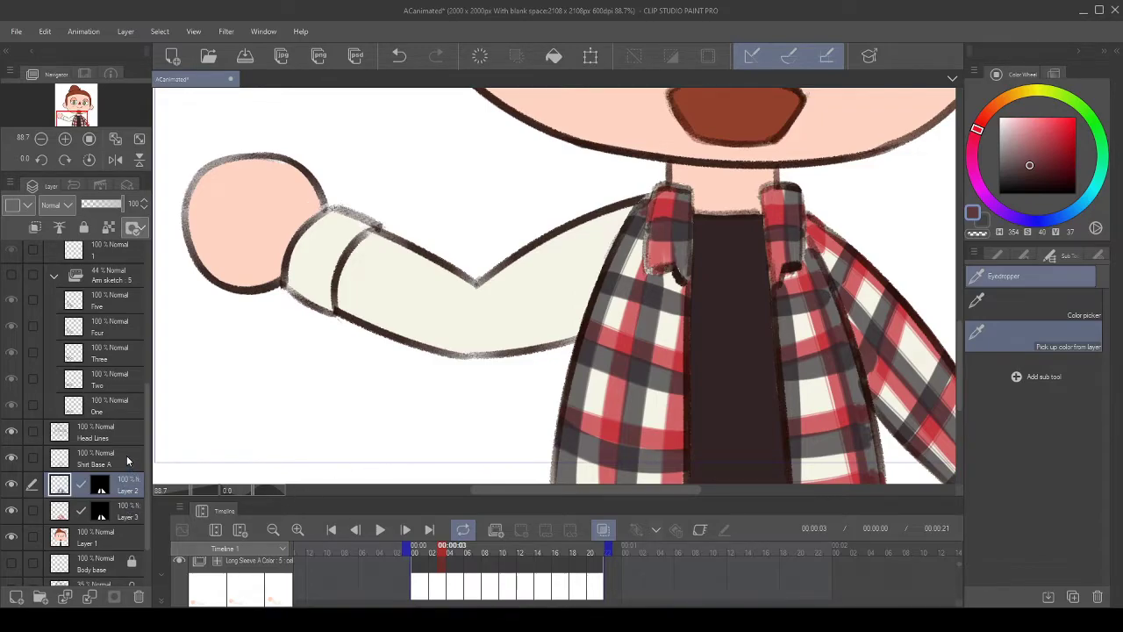
click(115, 507)
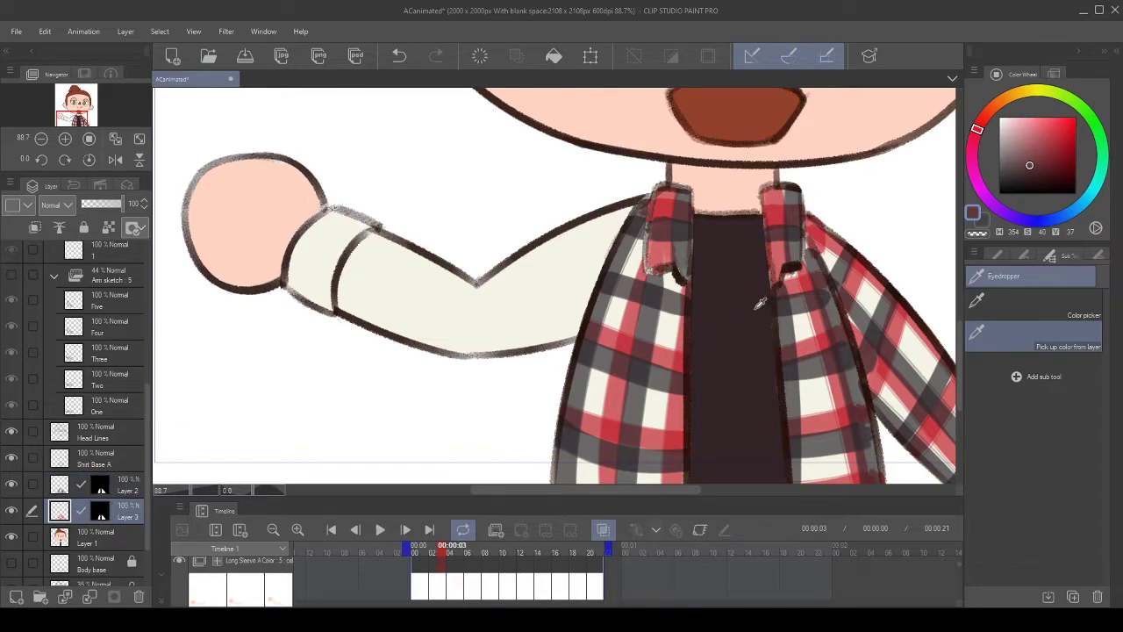
click(632, 321)
key(c)
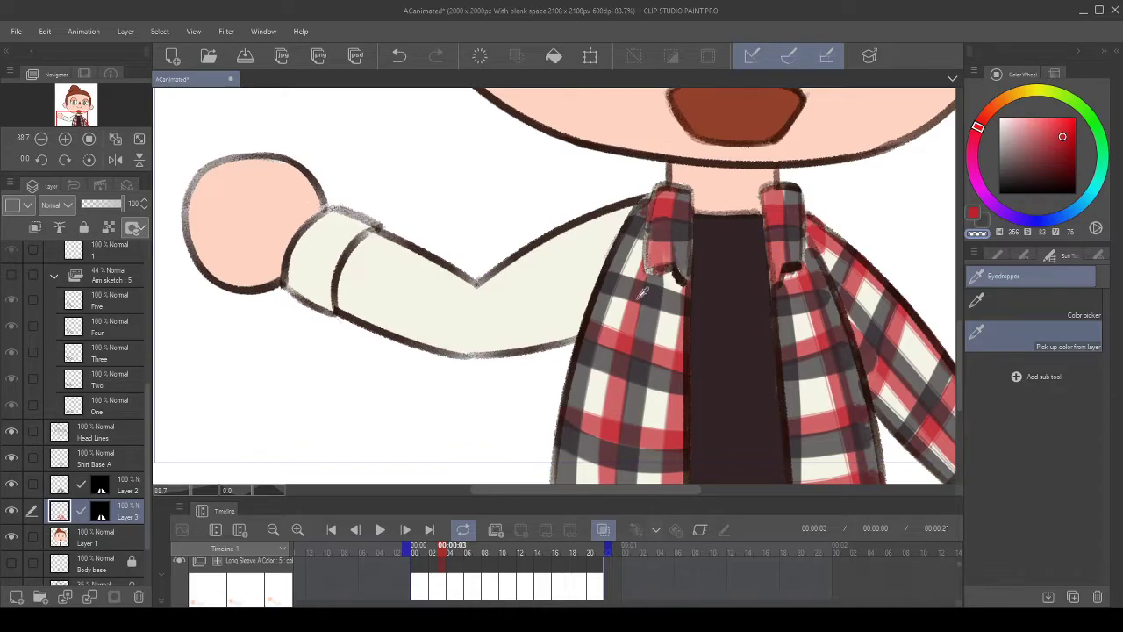
click(130, 489)
click(618, 260)
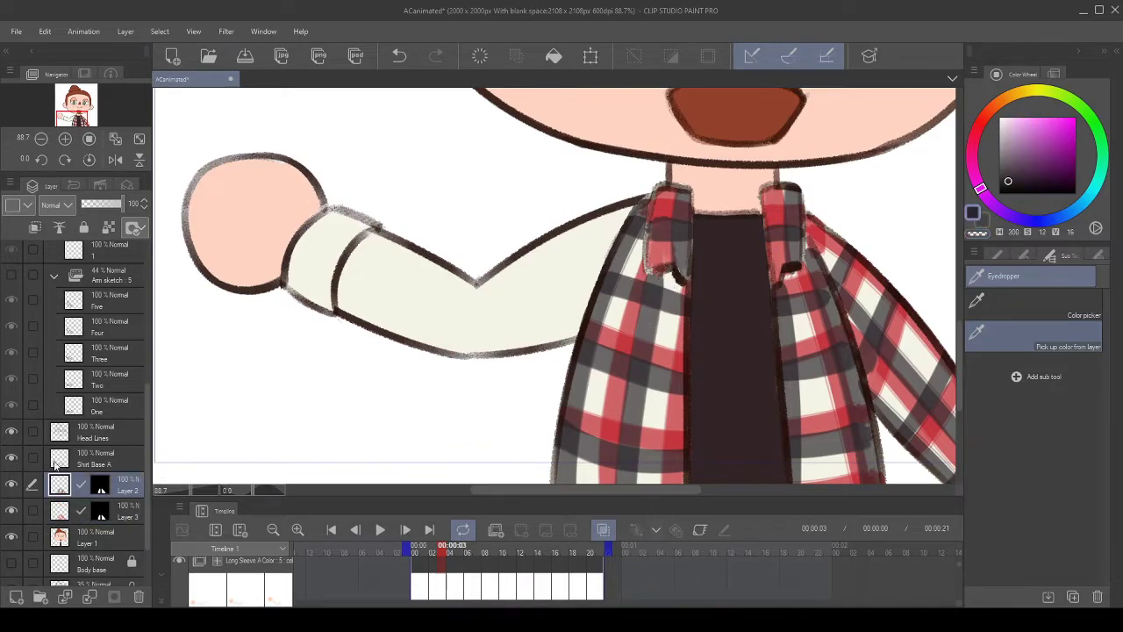
- On colour cel 1 of Long Sleeve A Color, try a dark diagonal stripe down the upper sleeve beside the shirt
drag(149, 427, 149, 320)
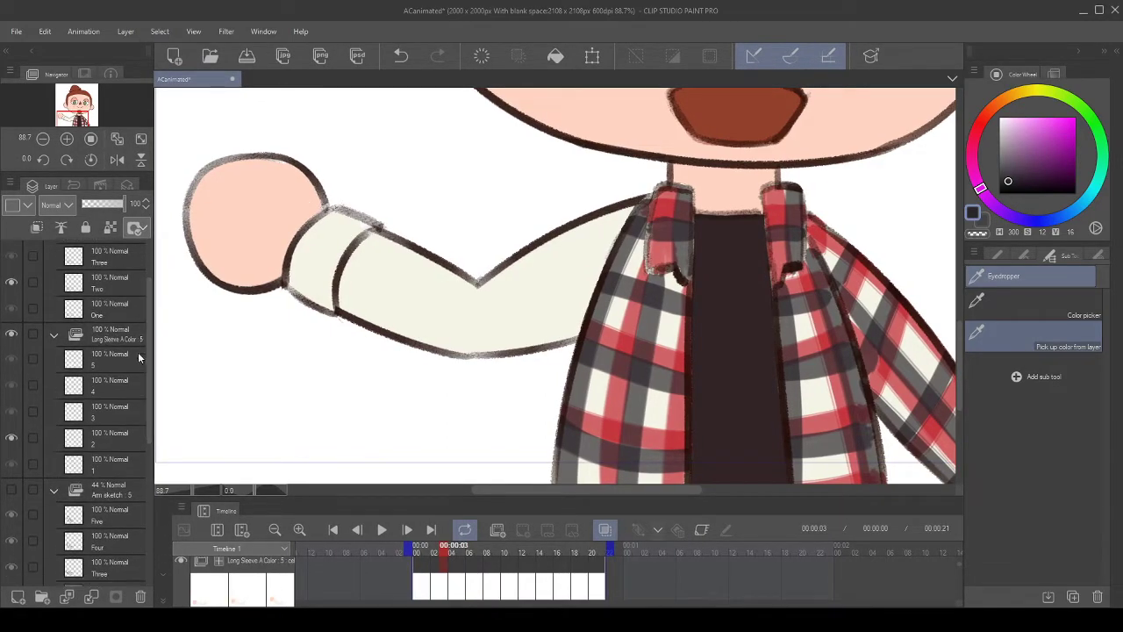
click(127, 453)
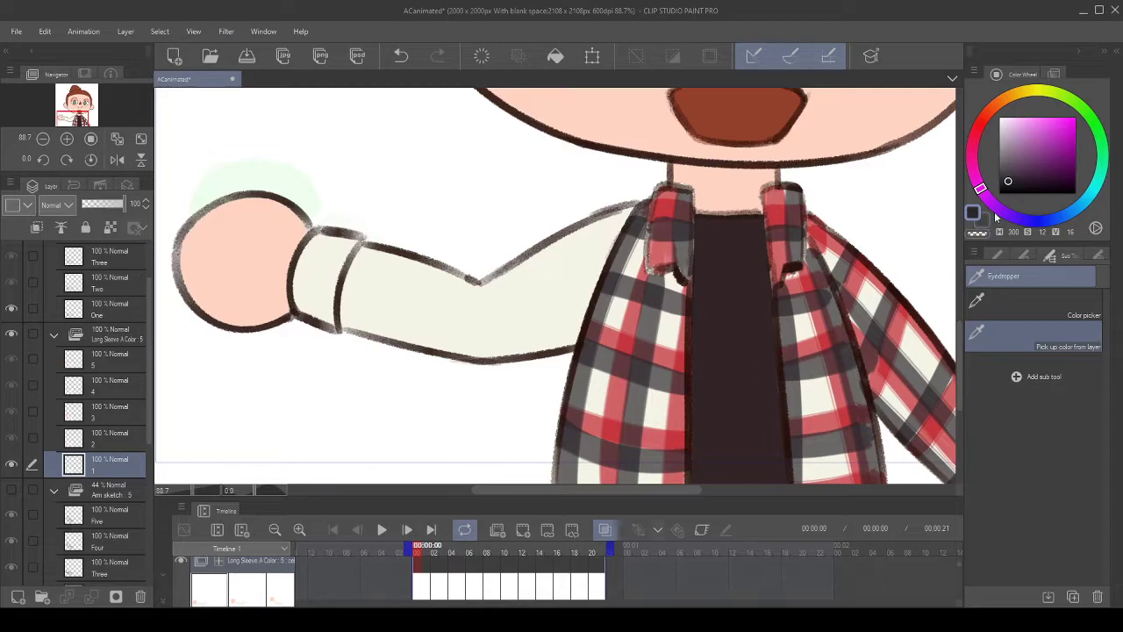
click(994, 260)
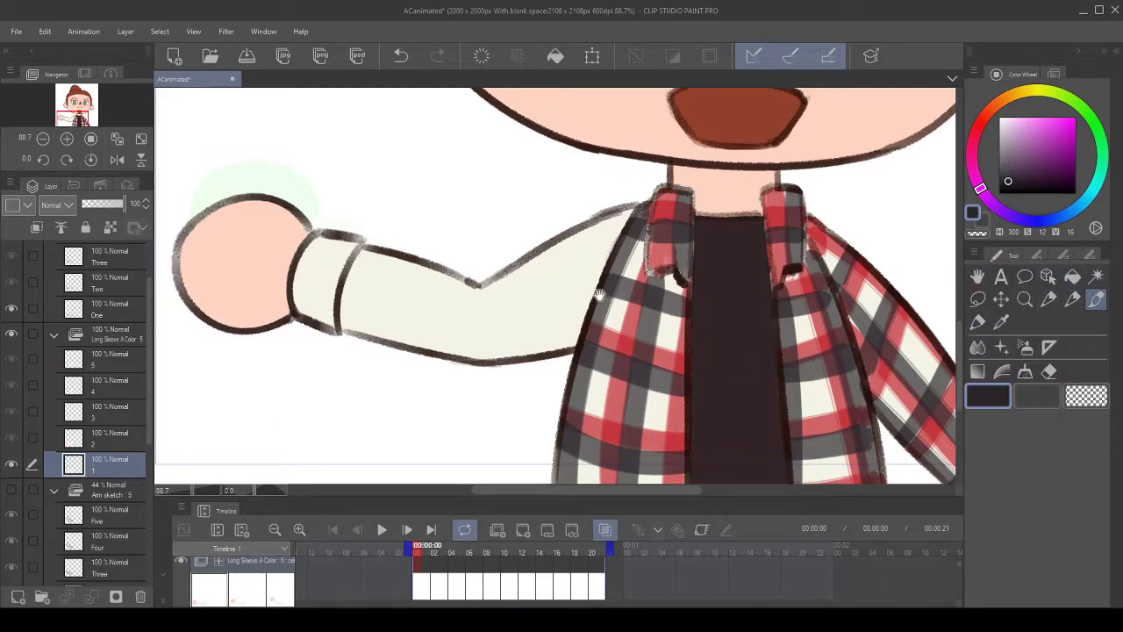
mouse_move(628, 201)
mouse_down()
mouse_move(521, 394)
mouse_move(500, 476)
mouse_up()
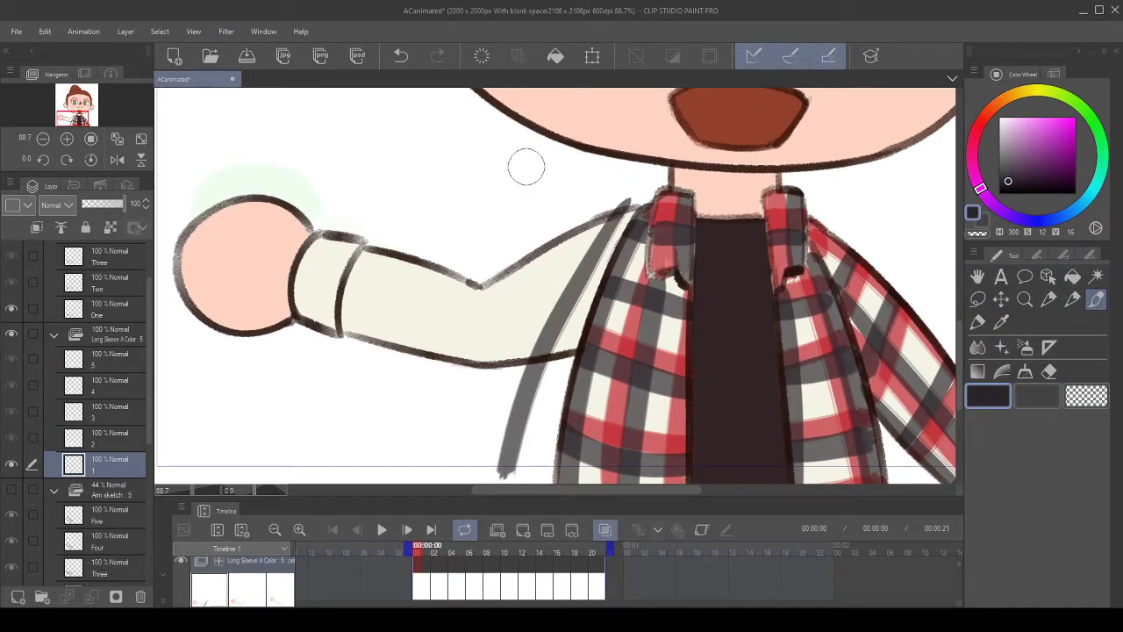
click(392, 62)
- Lock the transparent pixels on colour cels 1 to 5 of the Long Sleeve A Color folder
drag(614, 238, 520, 249)
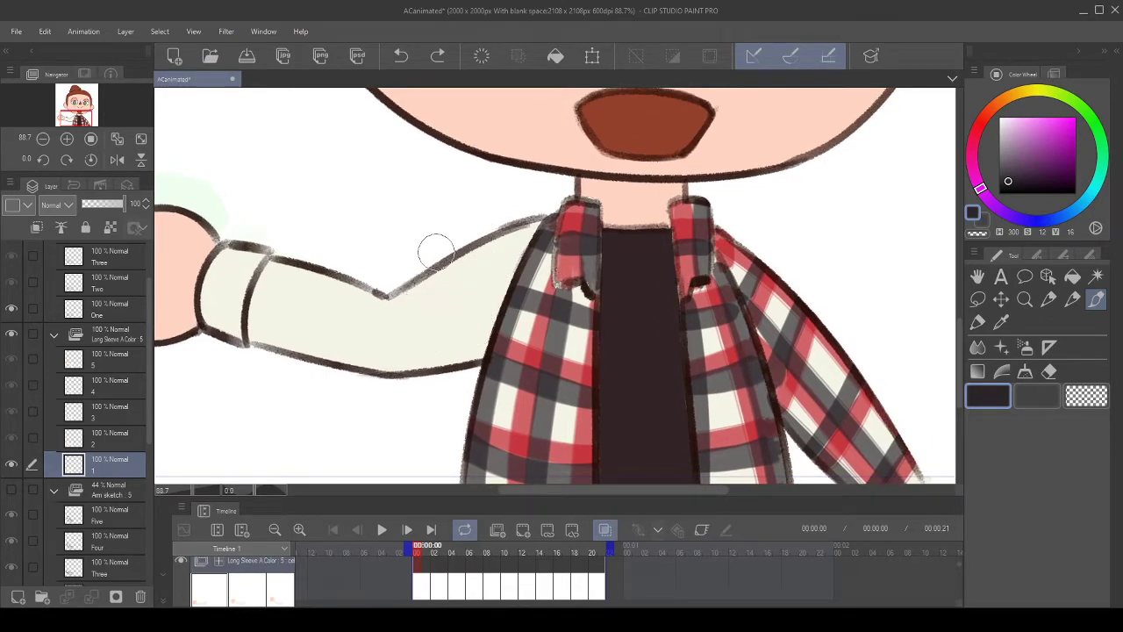
click(106, 227)
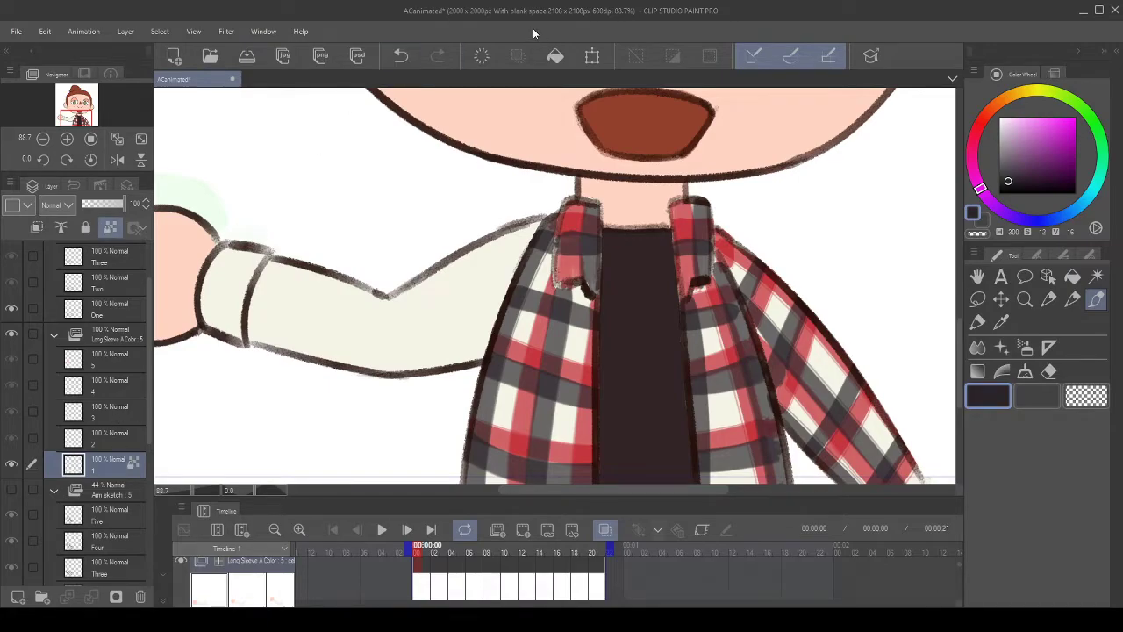
click(118, 431)
click(107, 414)
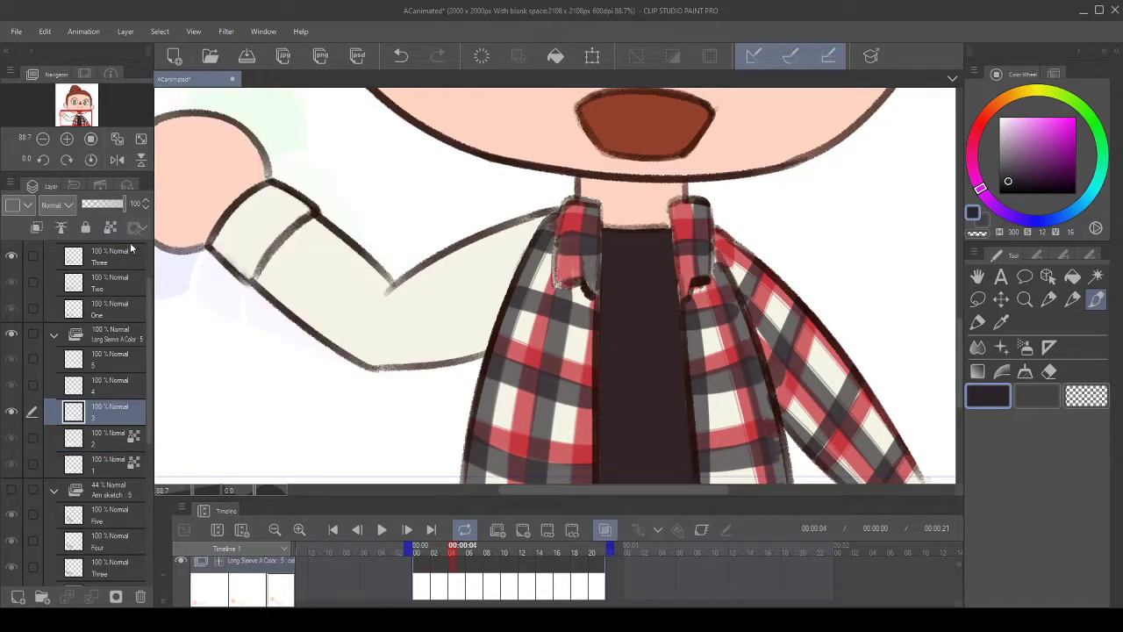
click(111, 382)
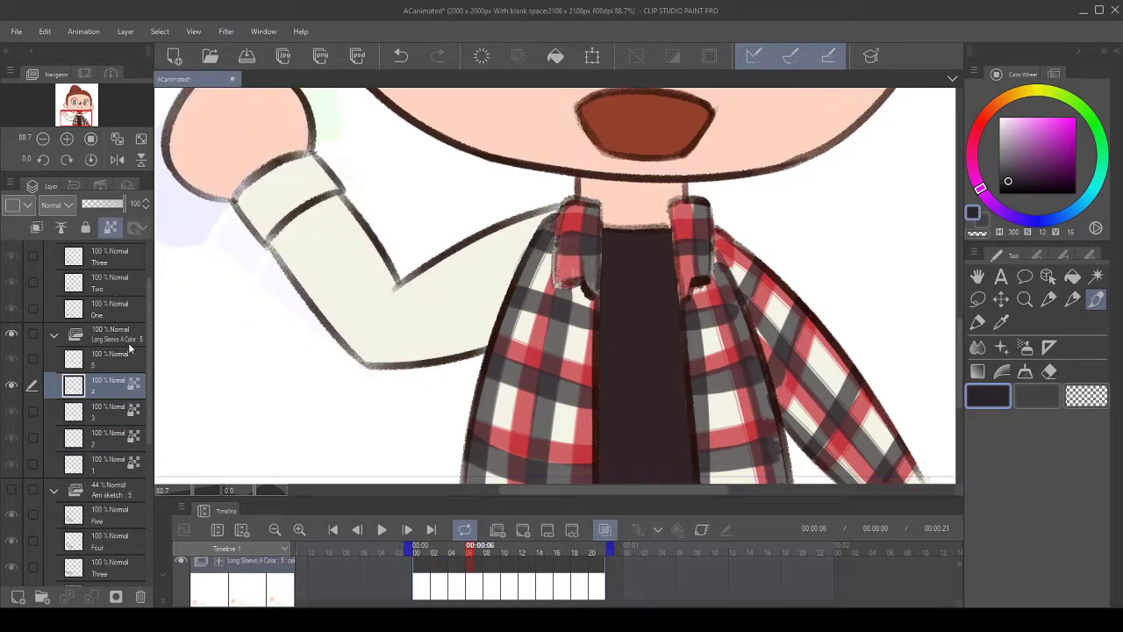
click(121, 356)
click(113, 231)
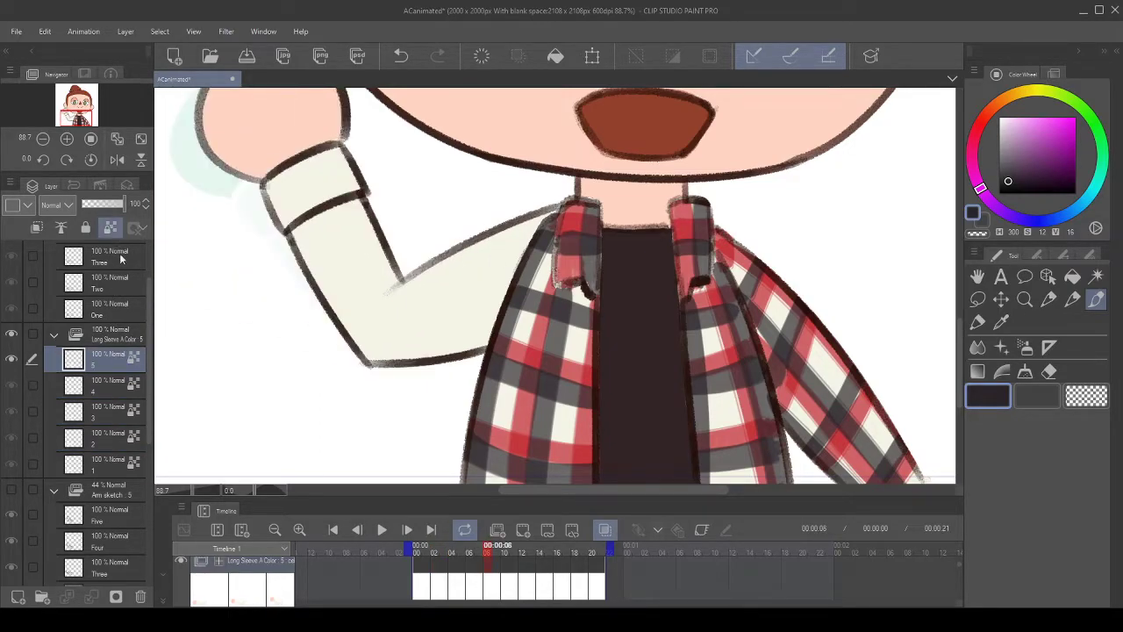
- On colour cel 1, try dark strokes across the upper sleeve between the elbow and the shirt, and undo them
click(109, 463)
mouse_move(414, 362)
mouse_down()
mouse_move(451, 322)
mouse_move(463, 243)
mouse_up()
drag(400, 315, 416, 308)
drag(422, 368, 402, 288)
click(393, 62)
click(393, 63)
mouse_move(482, 355)
mouse_down()
mouse_move(475, 336)
mouse_move(518, 188)
mouse_up()
click(397, 60)
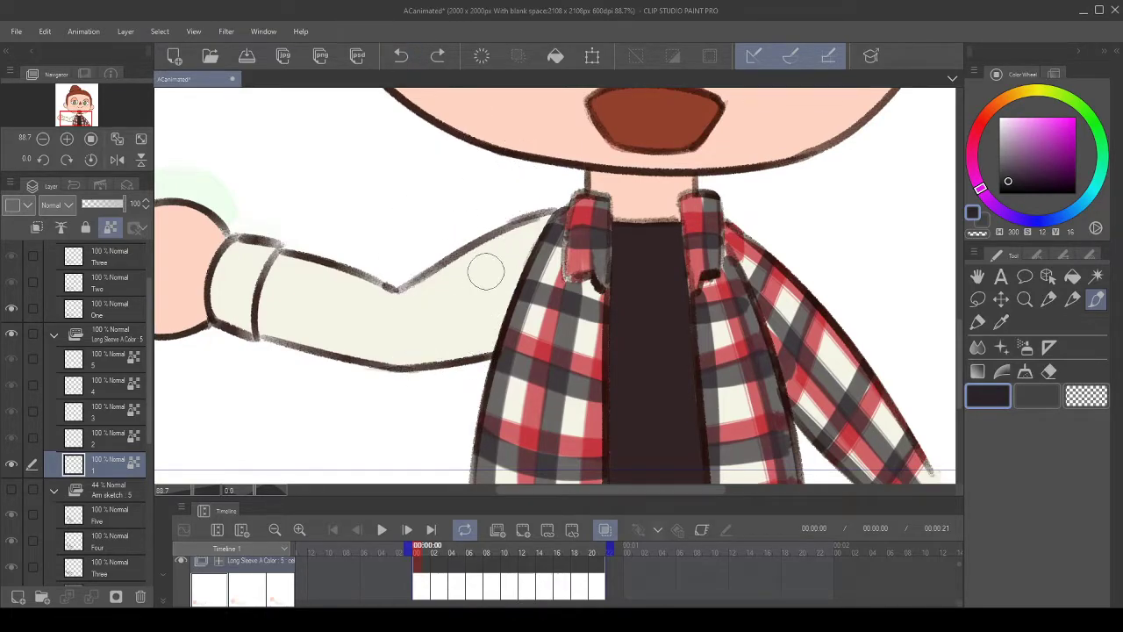
- On colour cel 1, brush four dark bands across the waving sleeve, spaced from the shoulder to the cuff
drag(500, 234, 489, 341)
drag(463, 377, 439, 207)
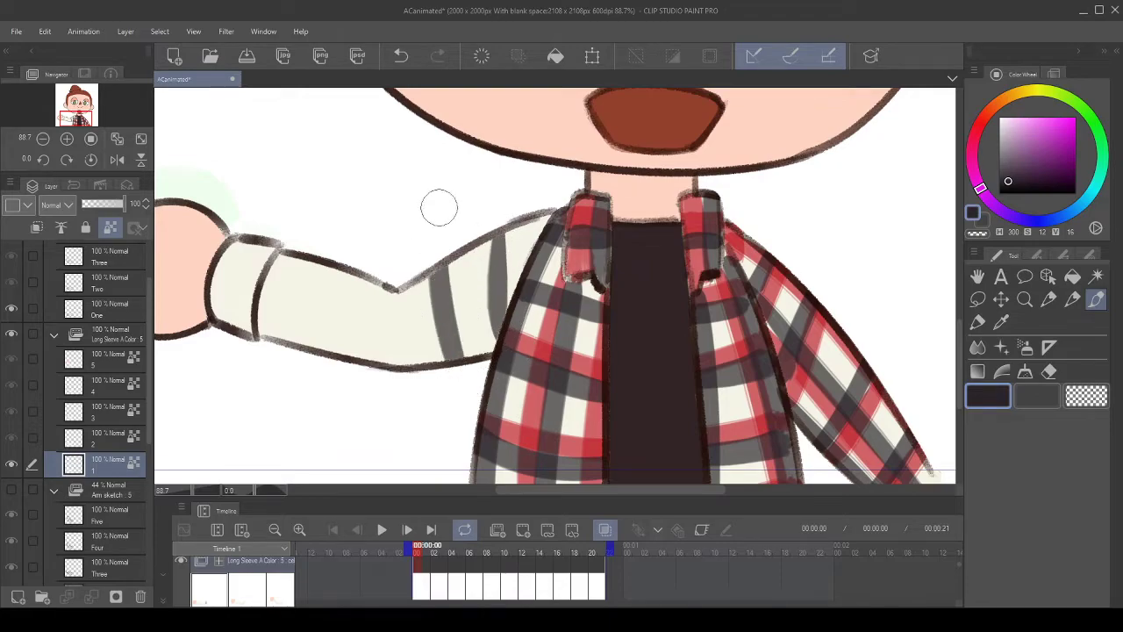
drag(414, 273, 422, 276)
mouse_move(386, 363)
mouse_down()
mouse_move(417, 238)
mouse_move(373, 251)
mouse_move(406, 266)
mouse_move(418, 200)
mouse_up()
drag(326, 289, 351, 165)
- Try to brush a dark lengthwise stripe along the sleeve's underside from the shirt to the cuff, undoing each attempt
mouse_move(539, 214)
mouse_down()
mouse_move(414, 211)
mouse_move(423, 211)
mouse_up()
click(70, 156)
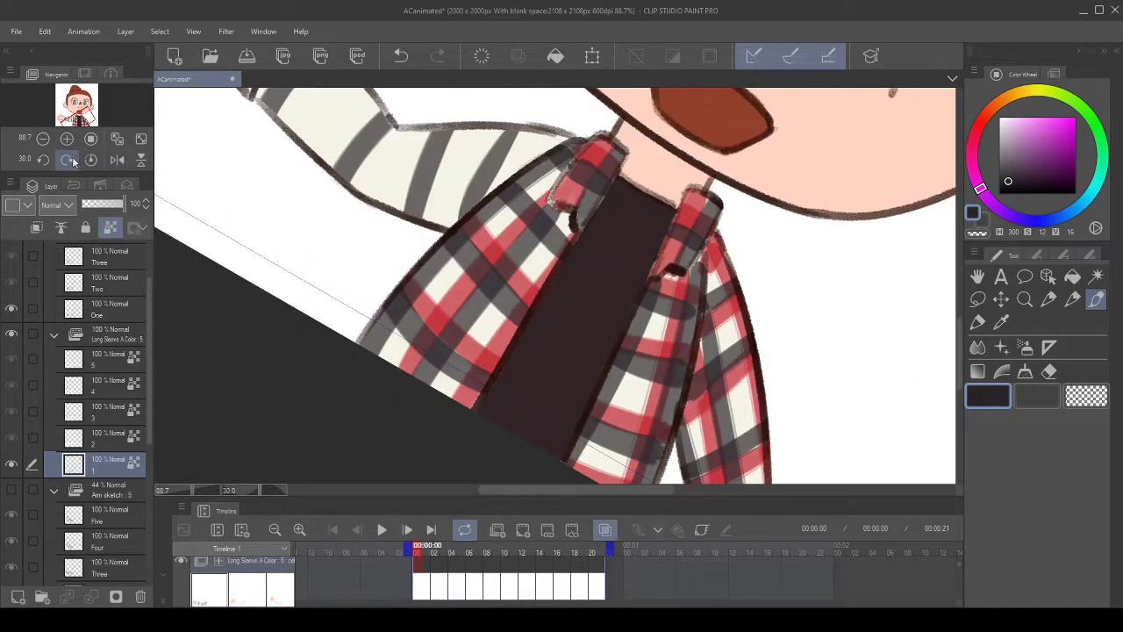
click(70, 156)
click(76, 157)
click(76, 156)
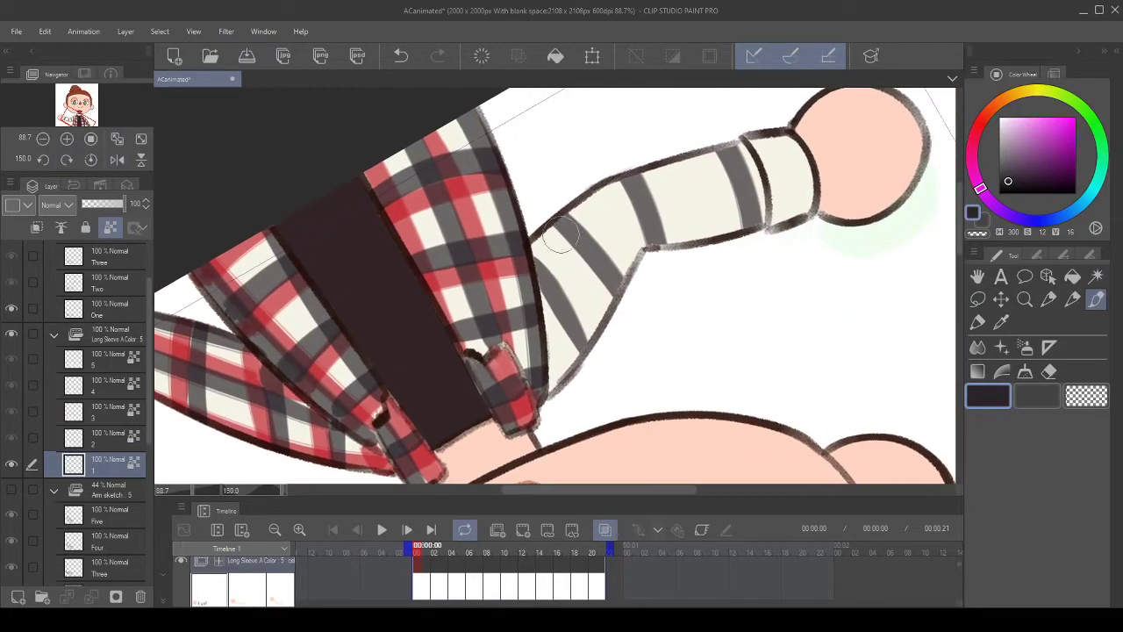
click(402, 56)
drag(521, 280, 619, 162)
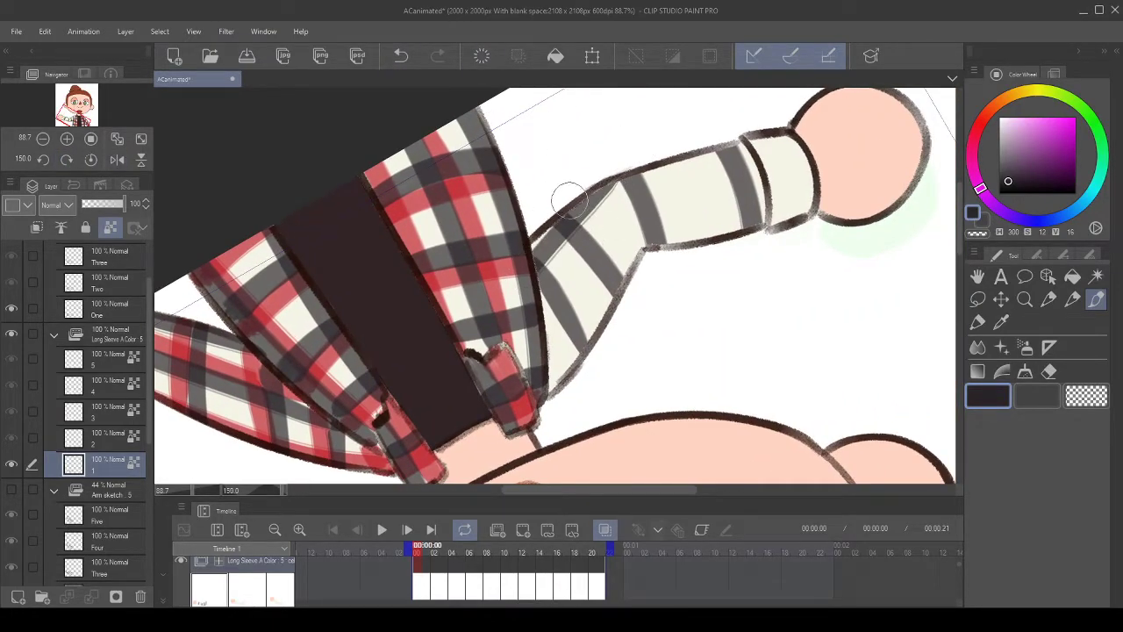
drag(561, 208, 748, 137)
click(416, 56)
click(416, 56)
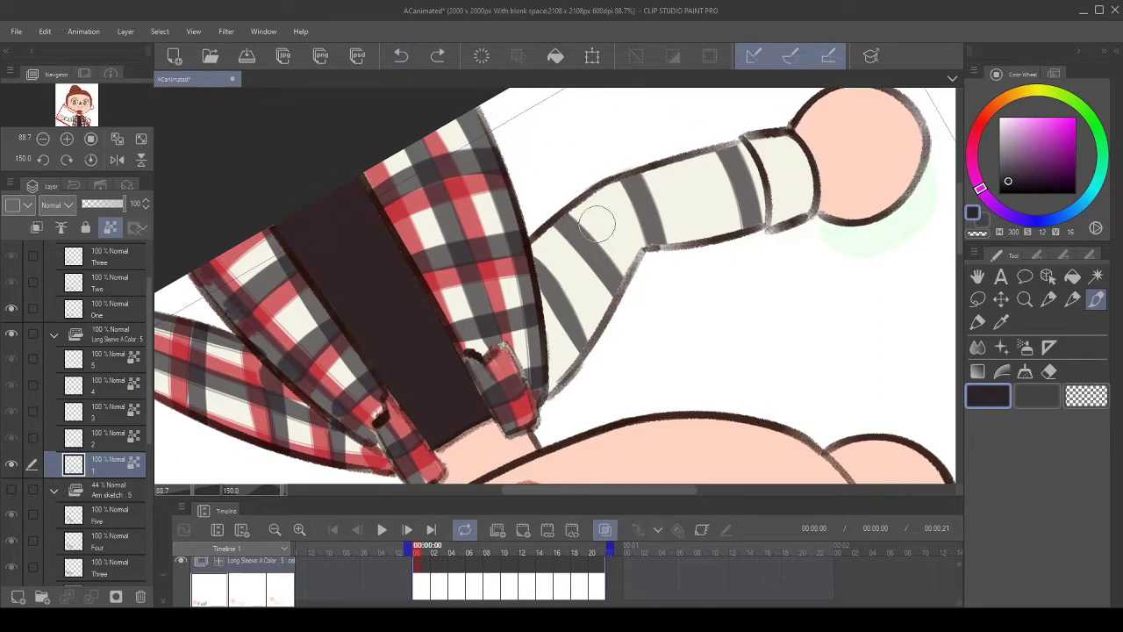
mouse_move(531, 292)
mouse_down()
mouse_move(595, 192)
mouse_move(732, 133)
mouse_up()
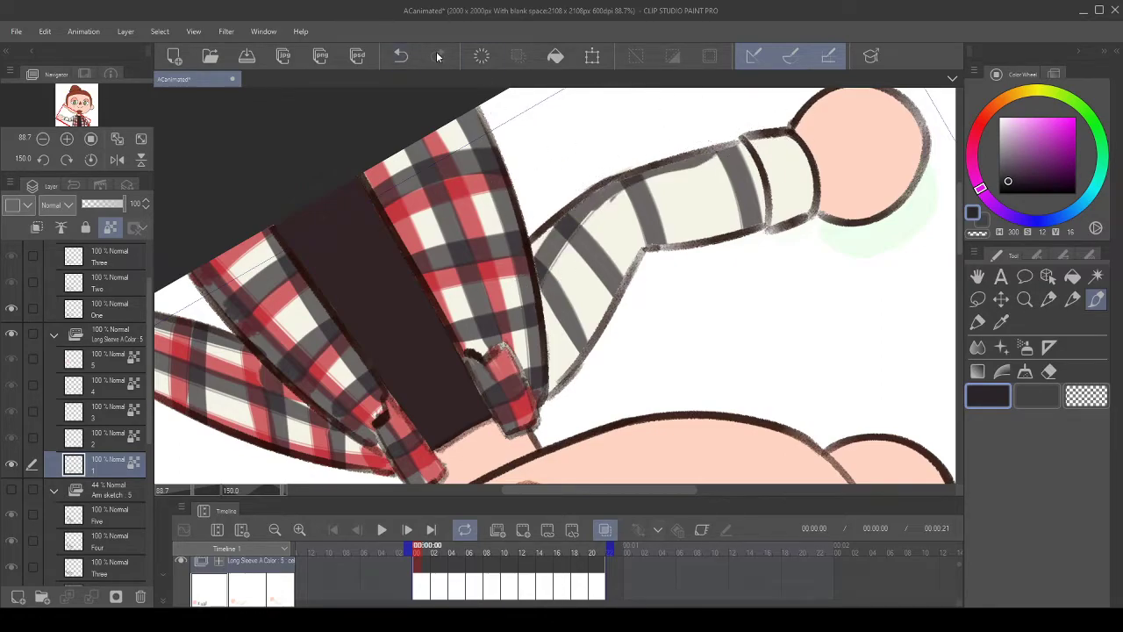
click(401, 56)
mouse_move(532, 294)
mouse_down()
mouse_move(608, 199)
mouse_move(738, 131)
mouse_up()
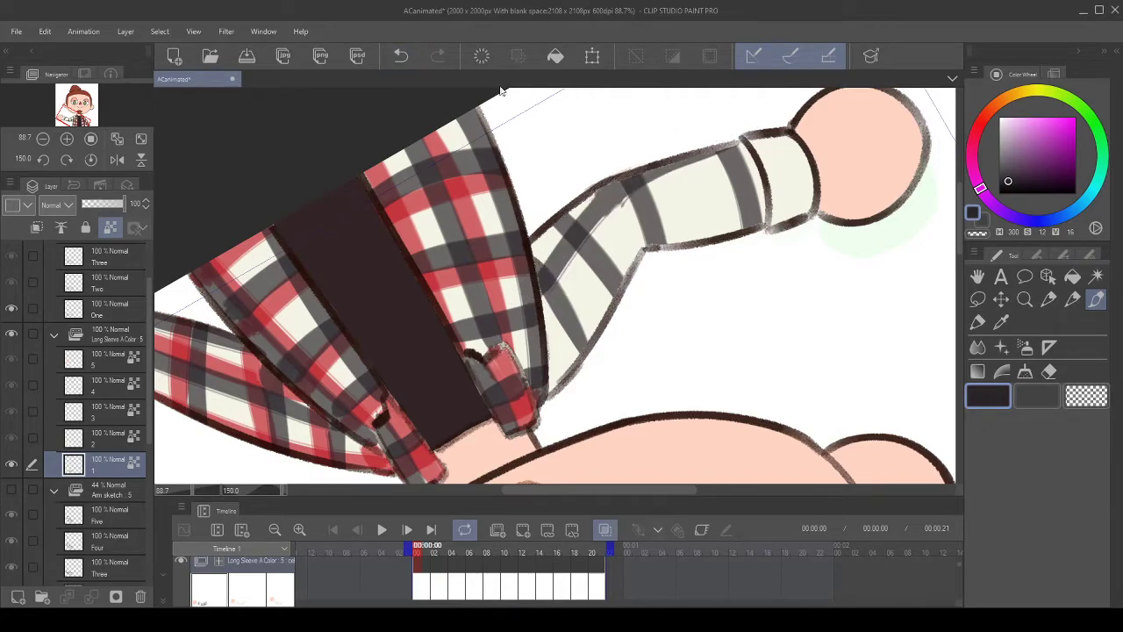
click(410, 57)
mouse_move(530, 279)
mouse_down()
mouse_move(629, 173)
mouse_move(745, 121)
mouse_up()
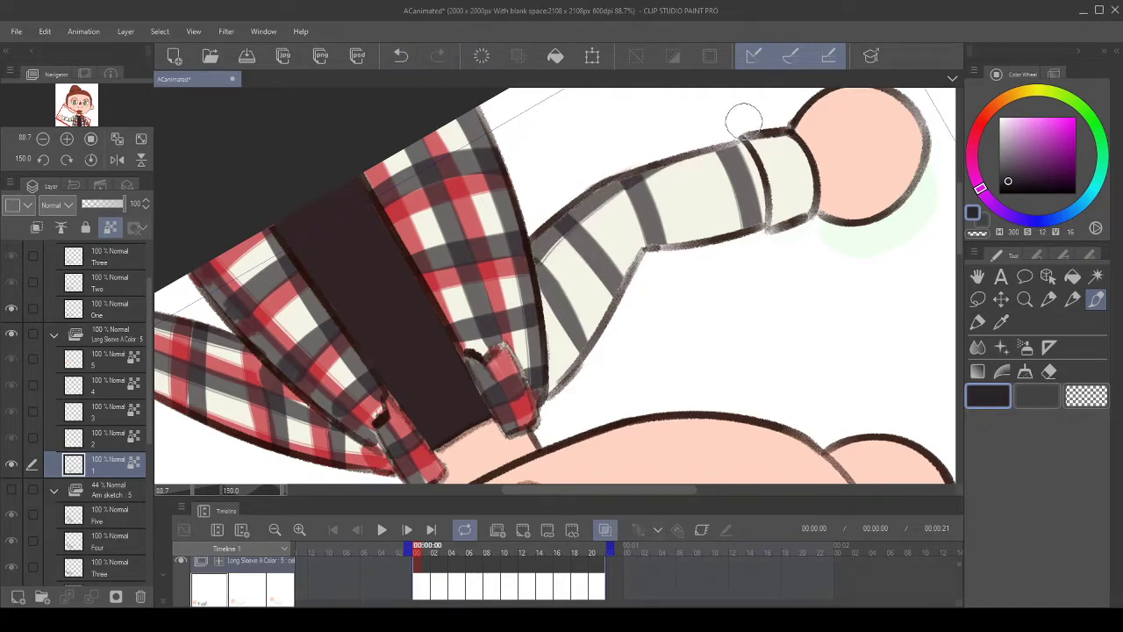
click(401, 56)
mouse_move(530, 282)
mouse_down()
mouse_move(610, 192)
mouse_move(744, 130)
mouse_up()
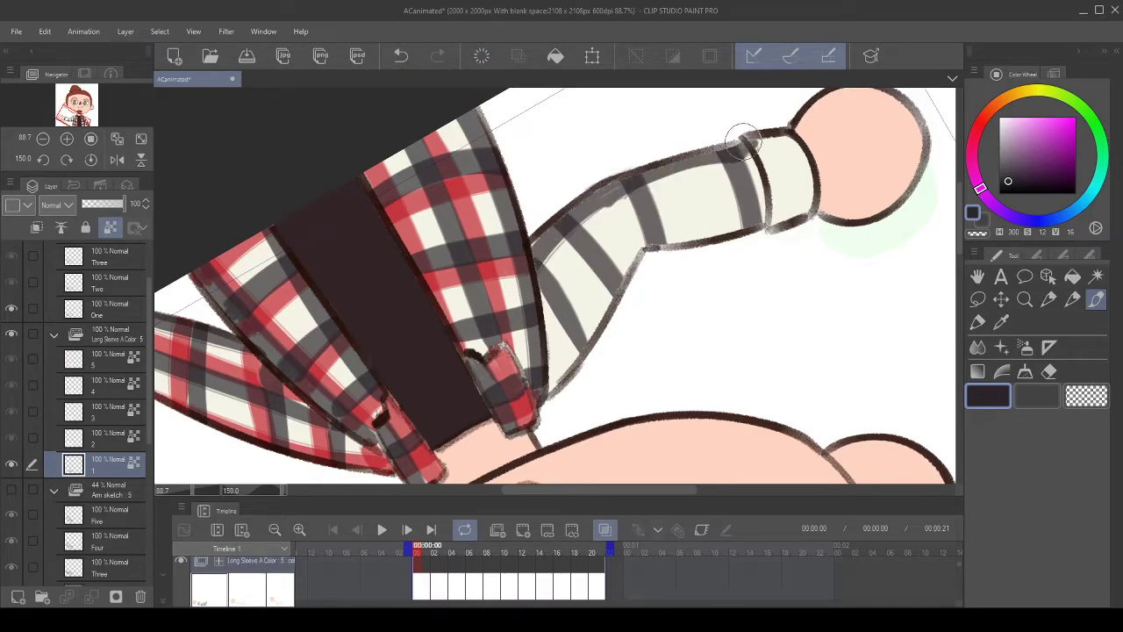
click(401, 55)
mouse_move(531, 281)
mouse_down()
mouse_move(614, 186)
mouse_move(747, 130)
mouse_up()
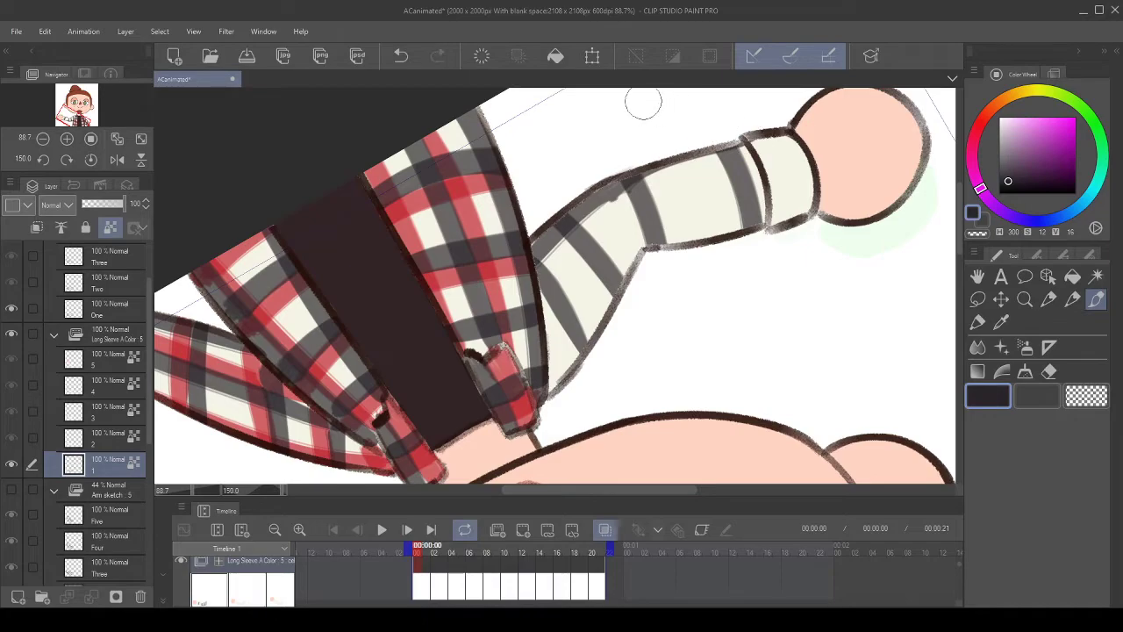
click(401, 56)
click(43, 158)
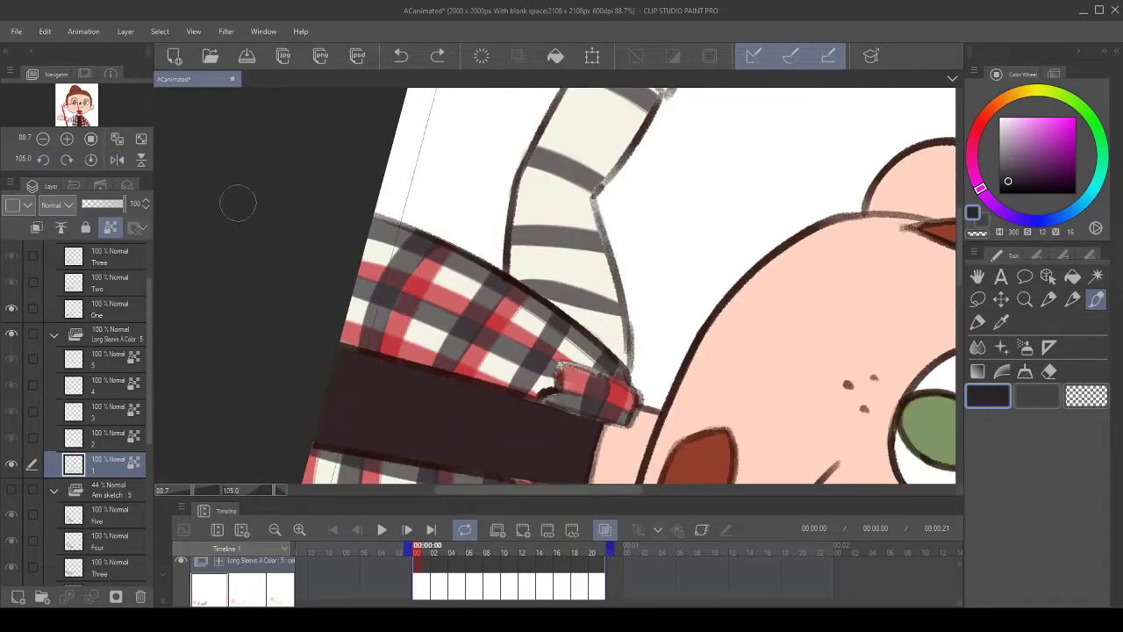
- Paint a dark grey plaid stripe lengthwise along the outer edge of the raised arm's sleeve on layer 1
drag(537, 225, 433, 326)
mouse_move(419, 398)
mouse_down()
mouse_move(428, 281)
mouse_move(511, 123)
mouse_up()
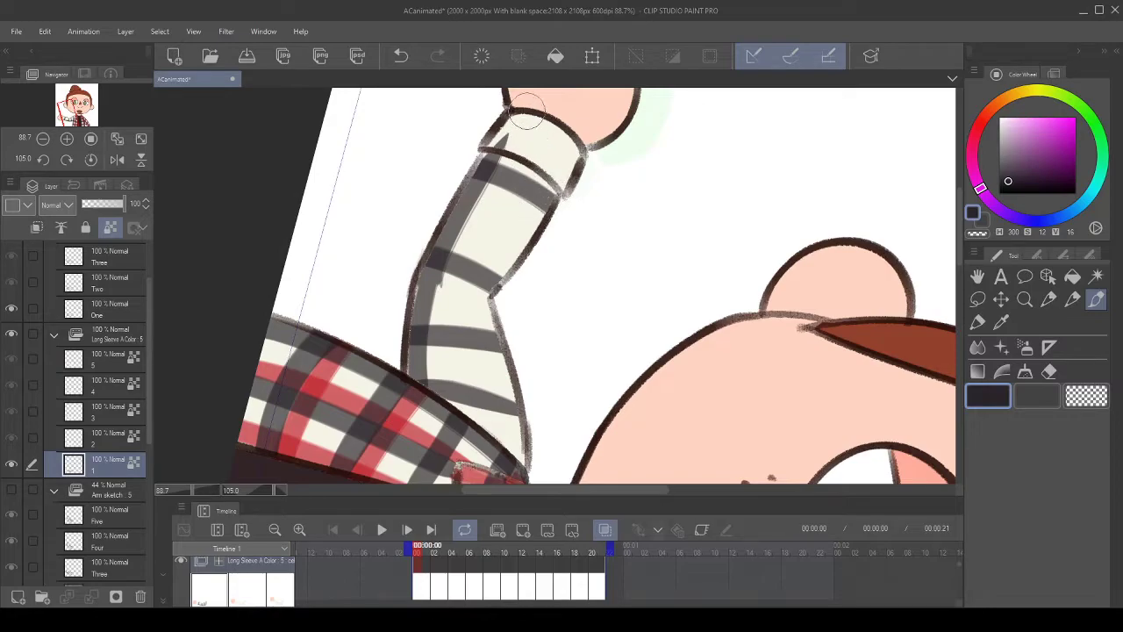
click(974, 235)
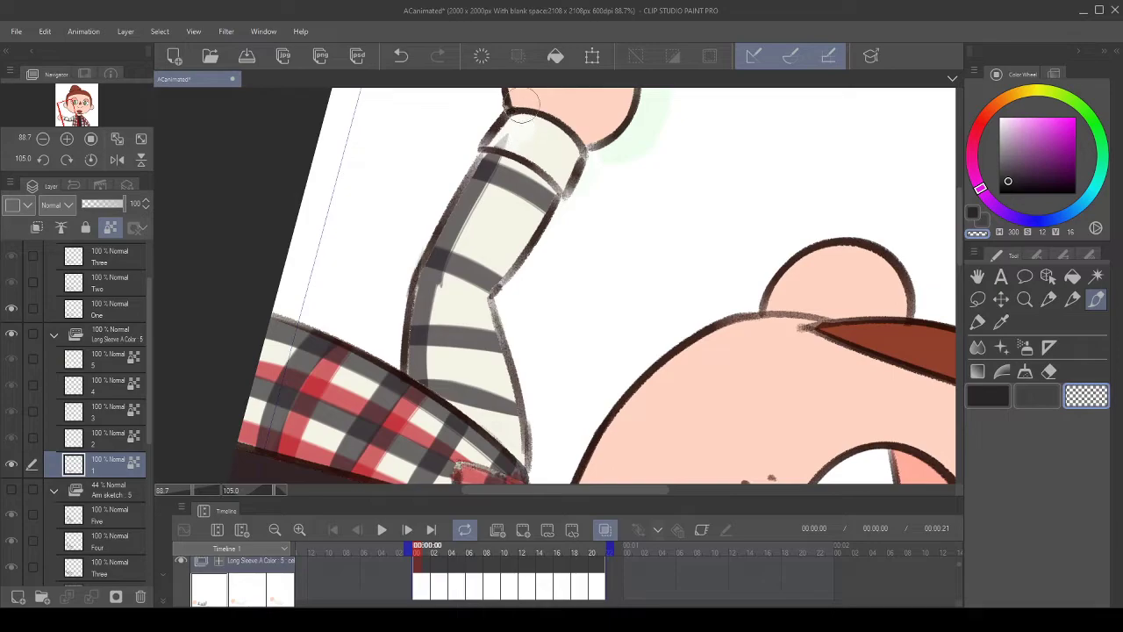
click(400, 55)
- Paint a second dark grey stripe lengthwise along the sleeve, parallel to the first, redoing the stroke until it follows the elbow bend
mouse_move(532, 287)
mouse_down()
mouse_move(523, 257)
mouse_move(509, 280)
mouse_up()
click(974, 214)
mouse_move(469, 390)
mouse_down()
mouse_move(449, 270)
mouse_move(509, 98)
mouse_up()
click(400, 55)
mouse_move(470, 399)
mouse_down()
mouse_move(462, 235)
mouse_move(552, 98)
mouse_up()
click(401, 56)
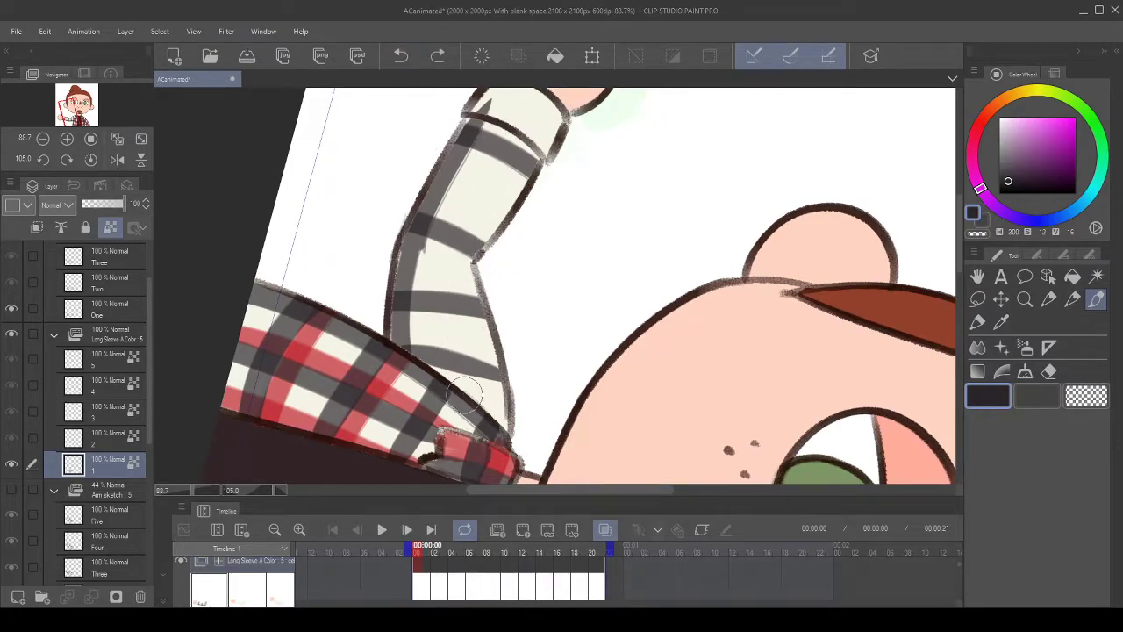
mouse_move(465, 402)
mouse_down()
mouse_move(453, 281)
mouse_move(538, 100)
mouse_up()
click(400, 56)
mouse_move(469, 402)
mouse_down()
mouse_move(453, 289)
mouse_move(465, 232)
mouse_move(548, 101)
mouse_up()
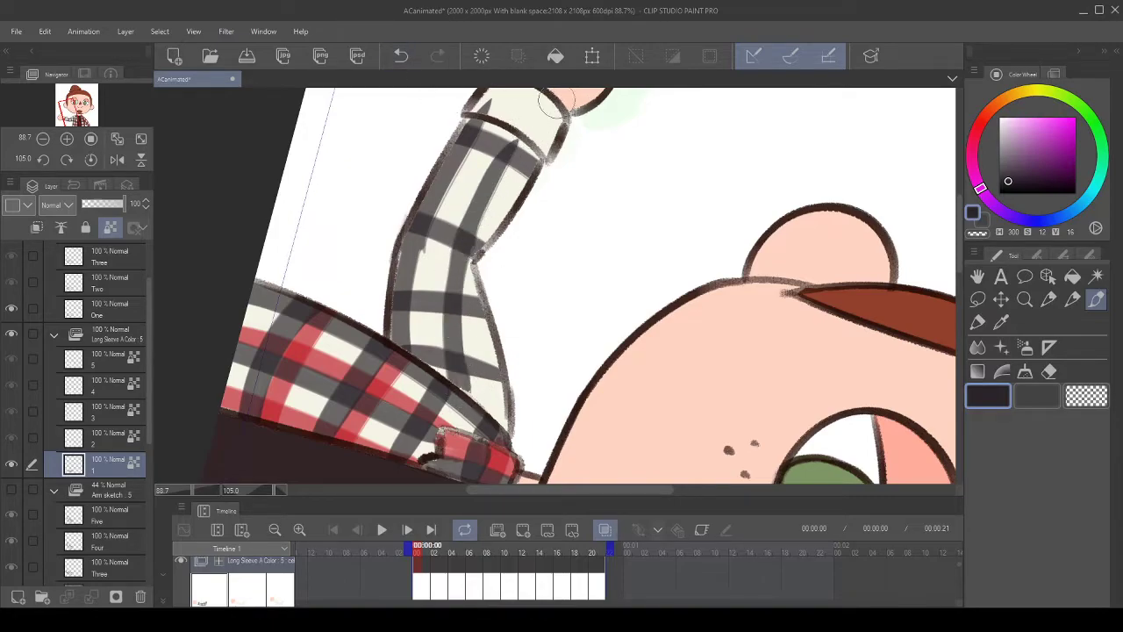
click(400, 56)
mouse_move(465, 404)
mouse_down()
mouse_move(457, 254)
mouse_move(492, 178)
mouse_move(546, 105)
mouse_up()
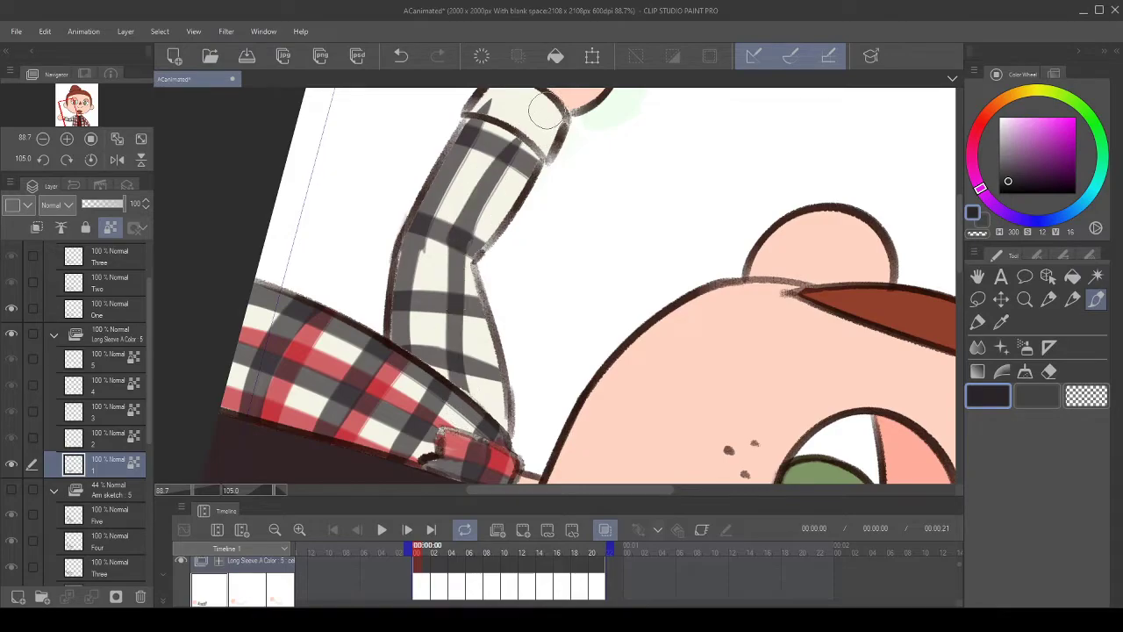
click(400, 55)
mouse_move(456, 418)
mouse_down()
mouse_move(460, 270)
mouse_move(520, 156)
mouse_move(556, 138)
mouse_up()
click(400, 56)
mouse_move(478, 430)
mouse_down()
mouse_move(458, 333)
mouse_move(462, 243)
mouse_move(590, 104)
mouse_up()
click(405, 53)
mouse_move(472, 402)
mouse_down()
mouse_move(473, 208)
mouse_move(530, 113)
mouse_up()
click(410, 55)
mouse_move(474, 399)
mouse_down()
mouse_move(463, 221)
mouse_move(539, 109)
mouse_up()
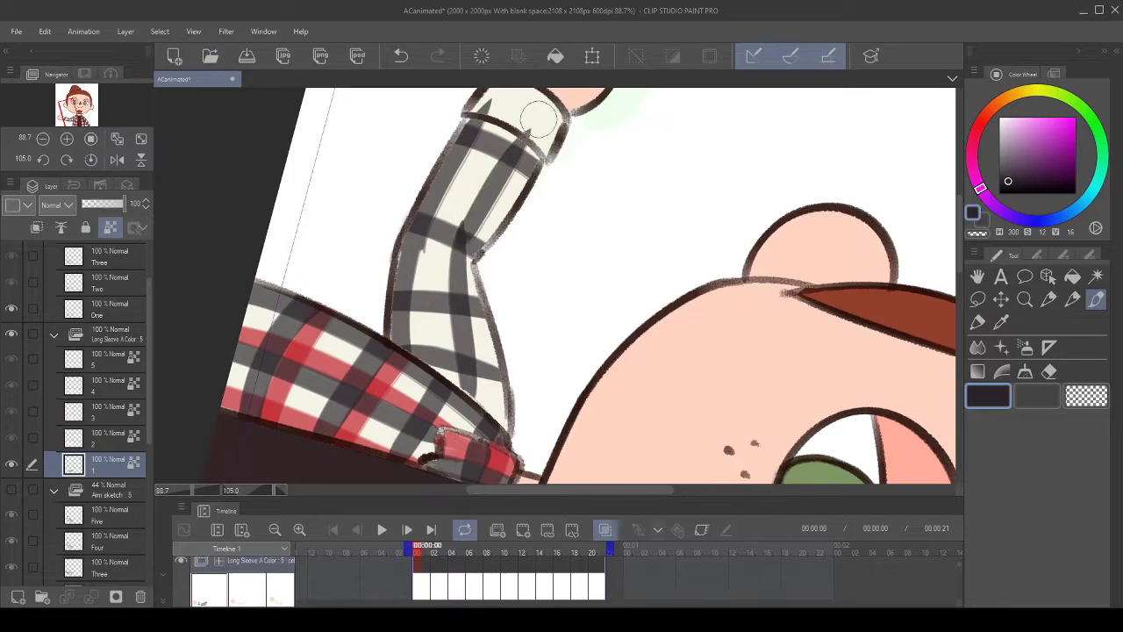
- Cover the dark stripe ends that overrun the cuff with the cuff's sampled cream colour
scroll(528, 254, down, 3)
scroll(529, 253, down, 5)
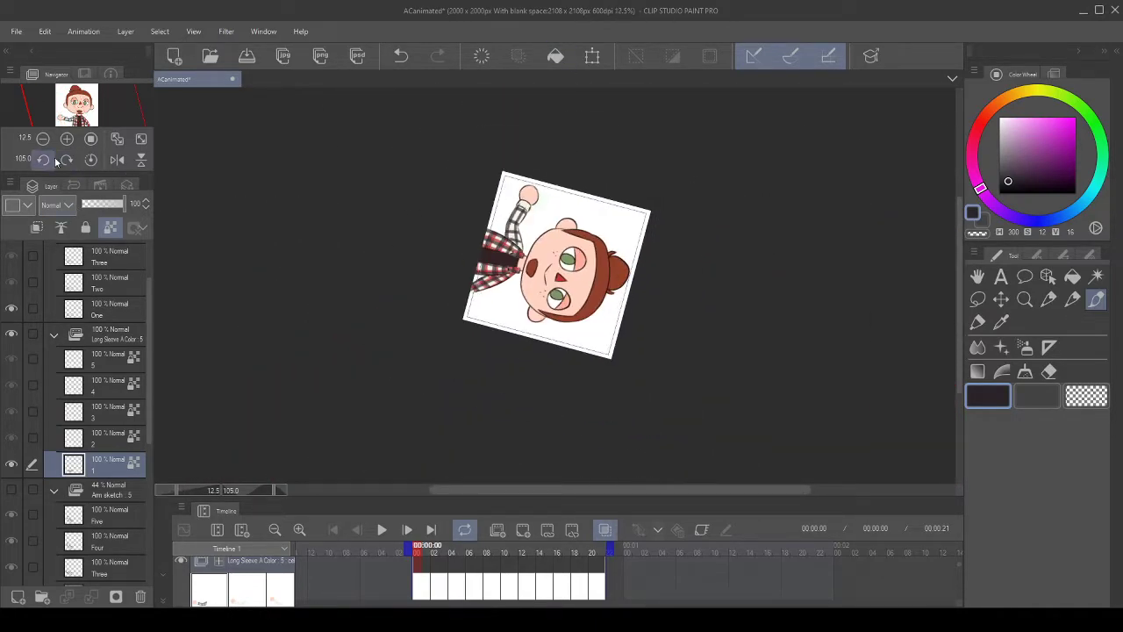
click(91, 159)
scroll(518, 351, up, 7)
scroll(524, 374, up, 5)
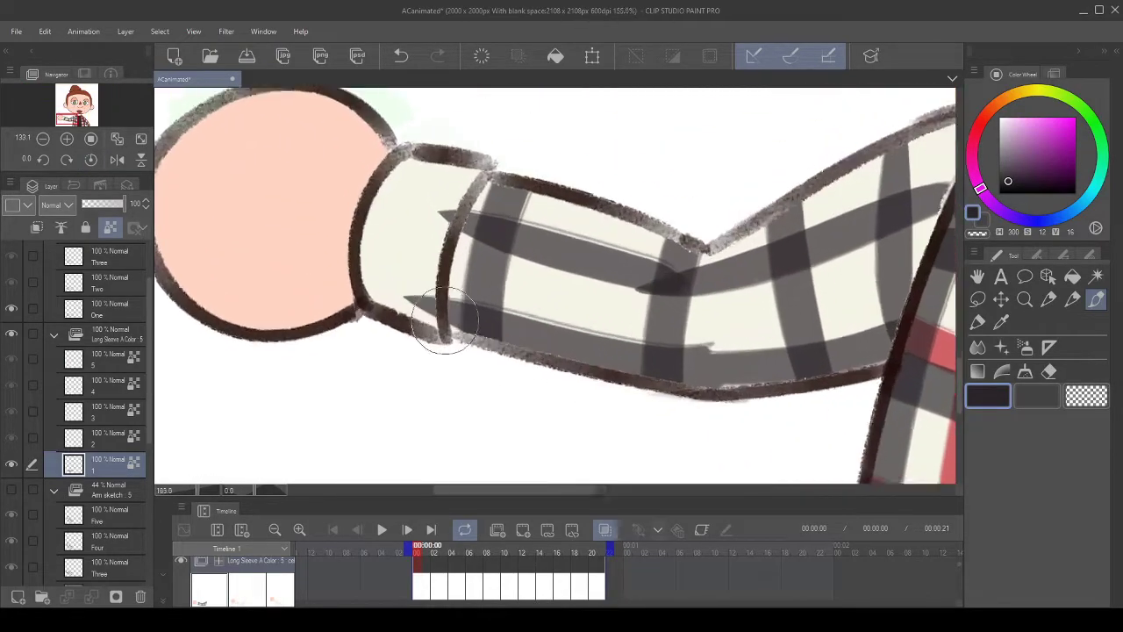
alt+click(408, 237)
mouse_move(425, 209)
mouse_down()
mouse_move(416, 343)
mouse_move(424, 298)
mouse_move(414, 230)
mouse_move(408, 318)
mouse_up()
mouse_move(462, 168)
mouse_down()
mouse_move(407, 284)
mouse_move(477, 146)
mouse_move(418, 273)
mouse_move(455, 182)
mouse_up()
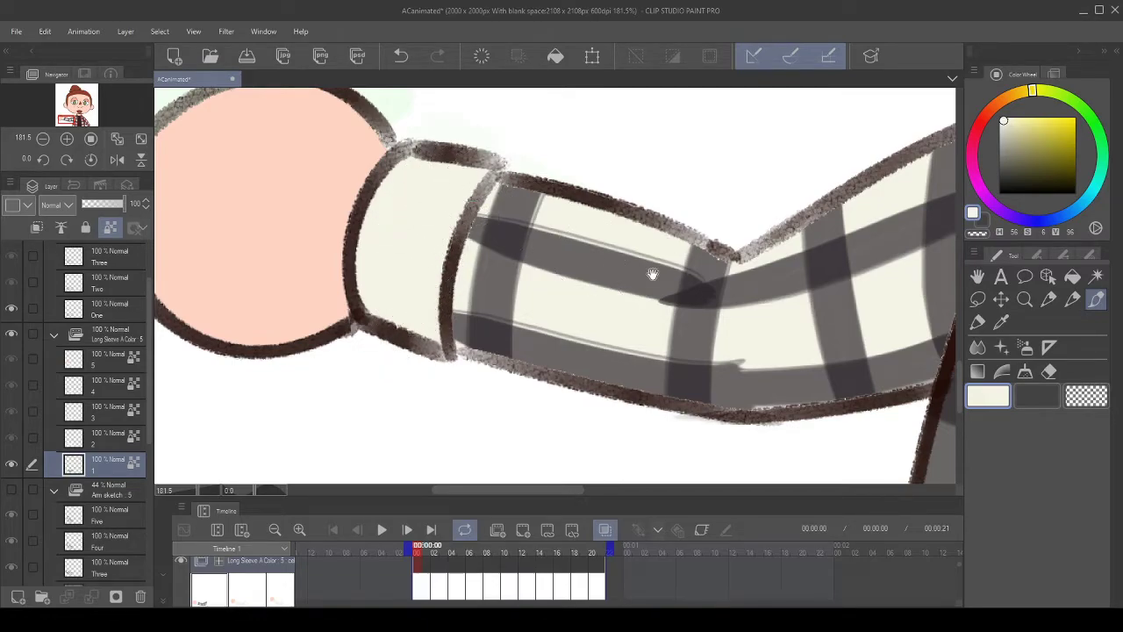
- Try touching up the sleeve's lower dark stripe near the elbow with its sampled colour
drag(652, 275, 576, 267)
alt+click(623, 332)
mouse_move(624, 335)
mouse_down()
mouse_move(641, 371)
mouse_move(669, 381)
mouse_move(624, 376)
mouse_up()
key(c)
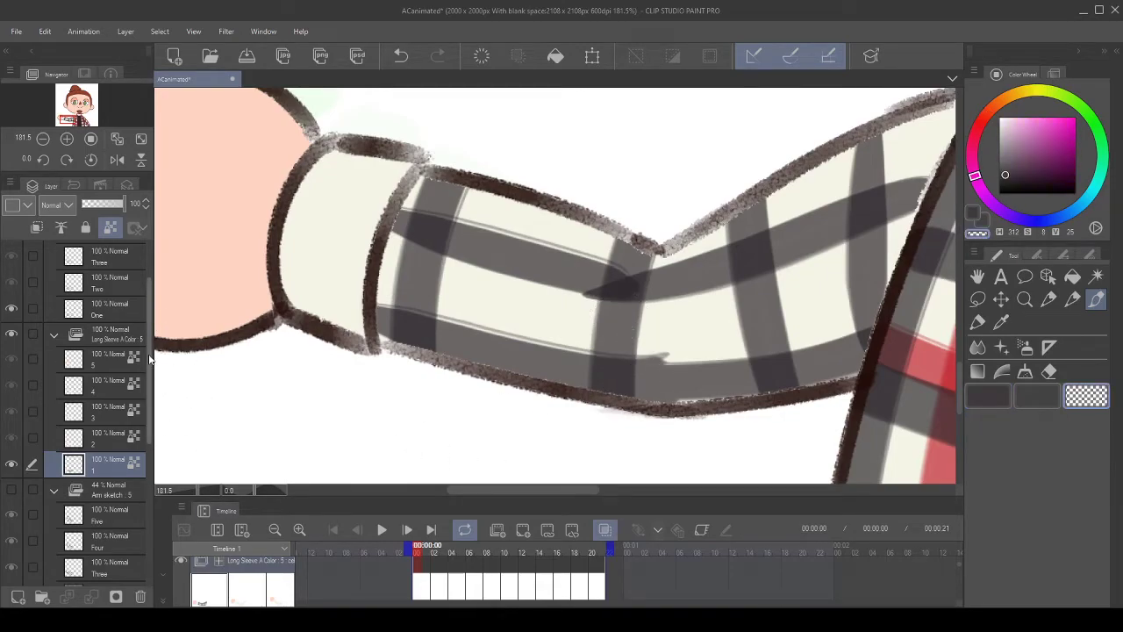
- Sample the jacket plaid's dark stripe colour from Layer 2 and its red stripe colour from Layer 3
scroll(107, 451, down, 5)
click(126, 423)
drag(465, 321, 442, 230)
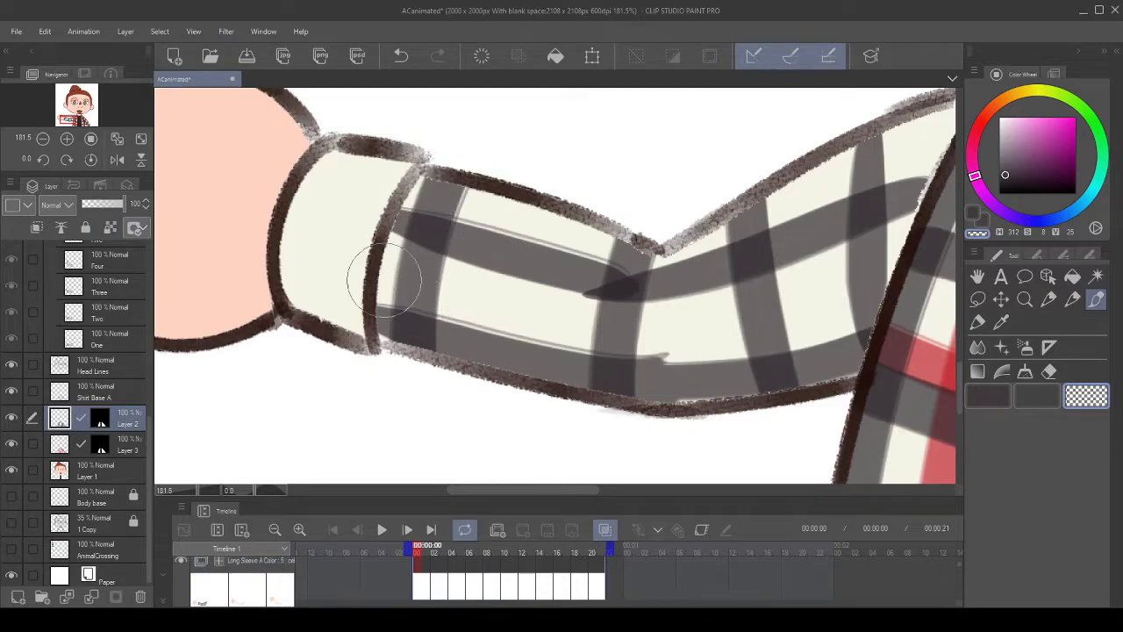
click(1001, 322)
click(1066, 256)
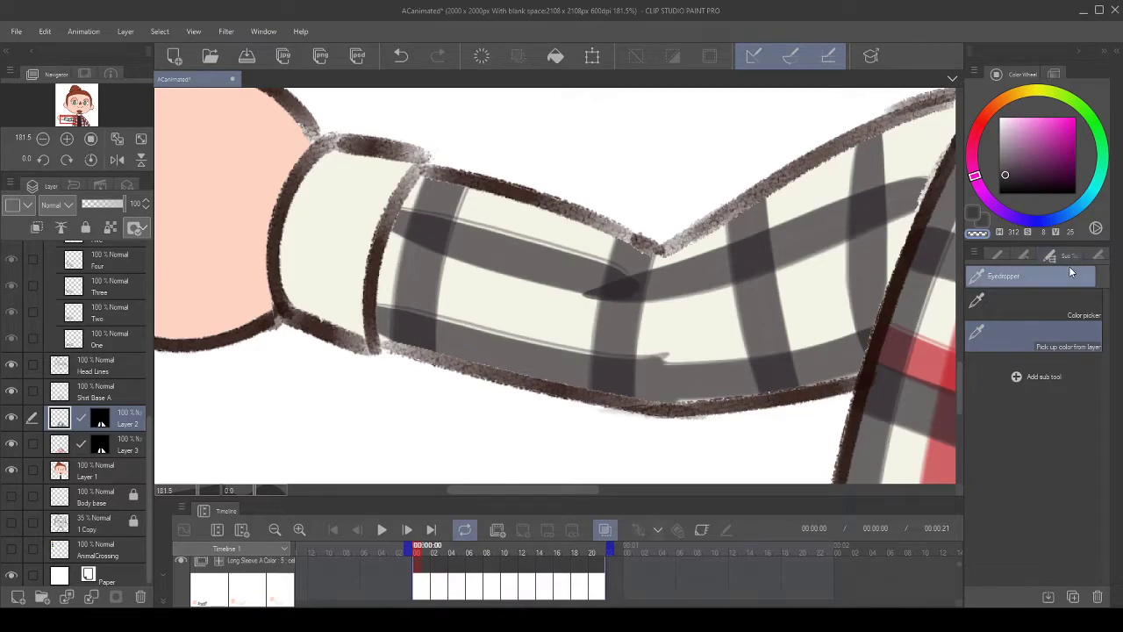
click(1000, 255)
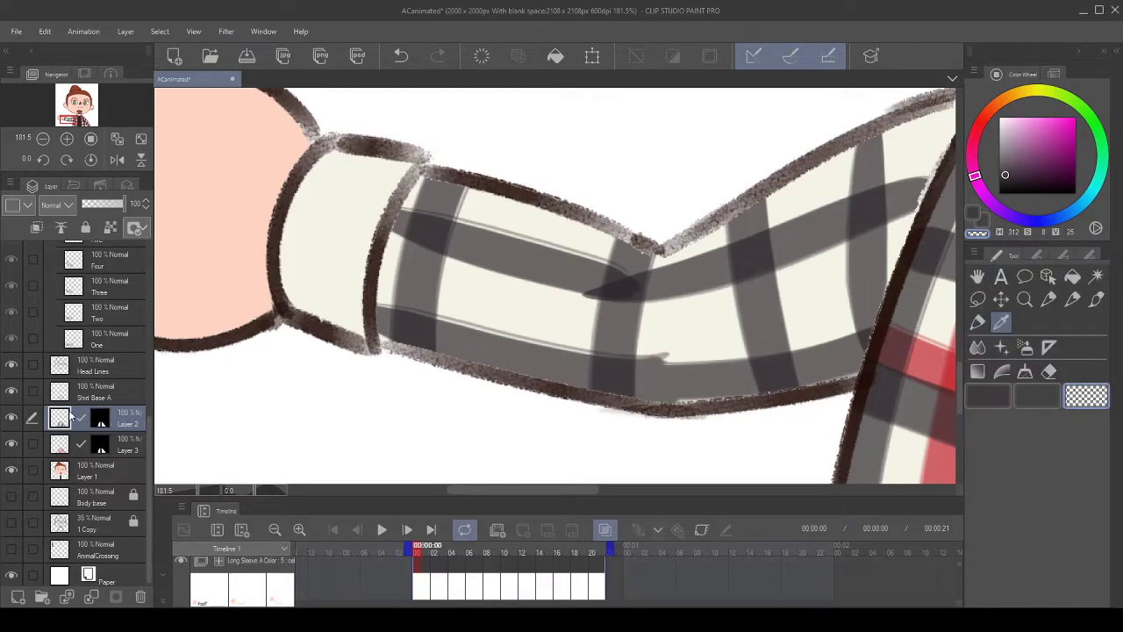
scroll(606, 259, right, 3)
click(695, 221)
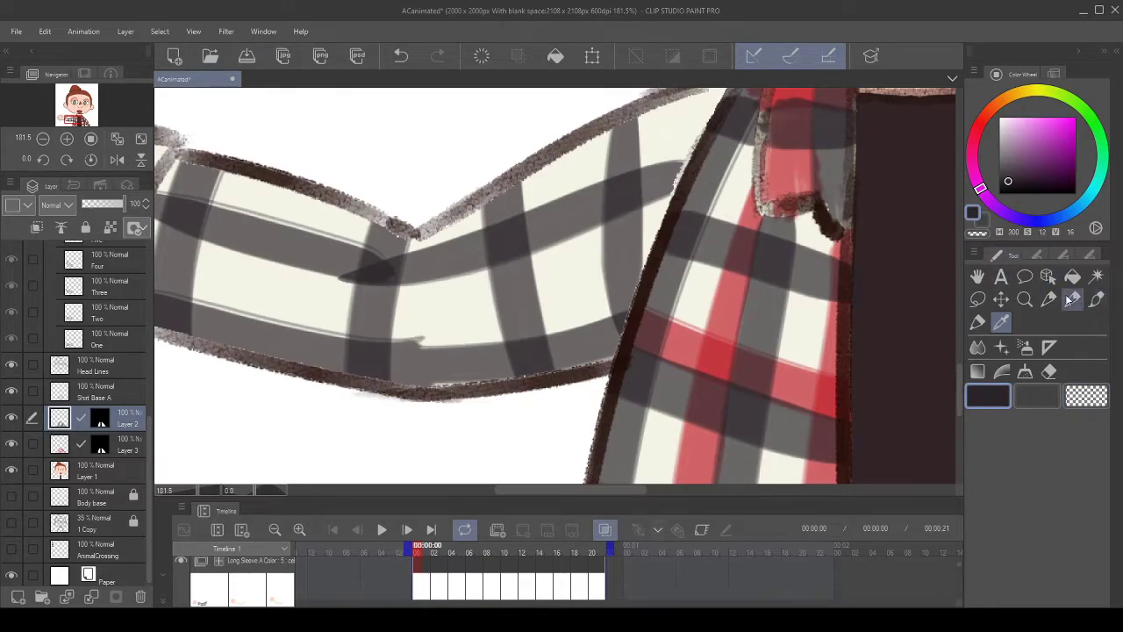
drag(713, 297, 657, 295)
click(131, 445)
click(656, 343)
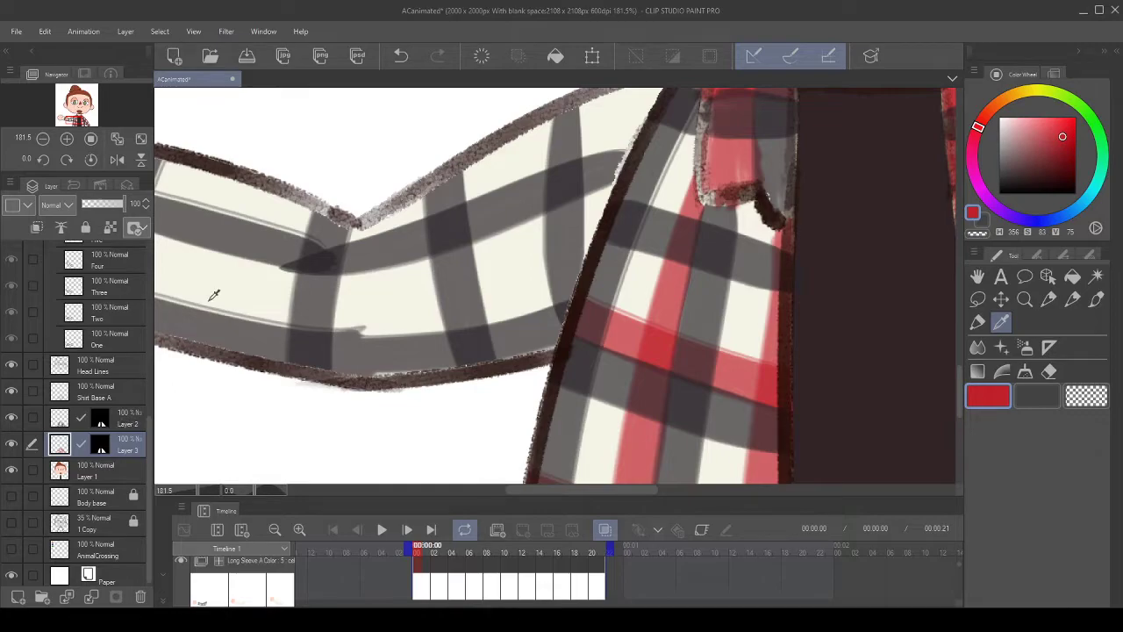
- Return to sleeve colour layer 1 and brush a red stripe across the upper arm near the shoulder
scroll(213, 295, down, 8)
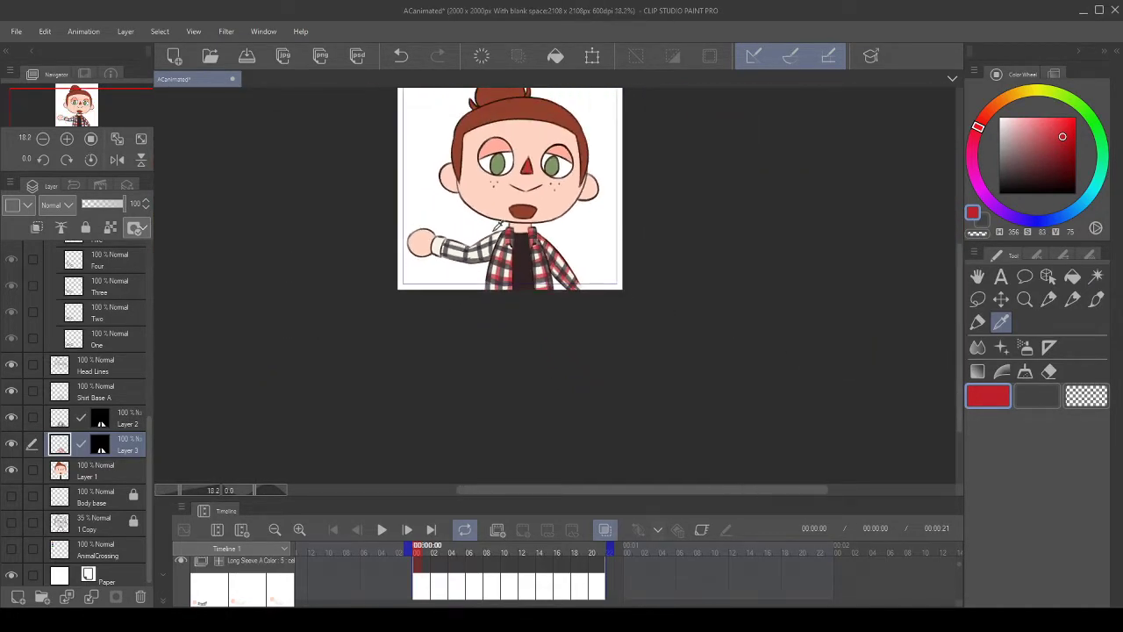
scroll(439, 227, up, 3)
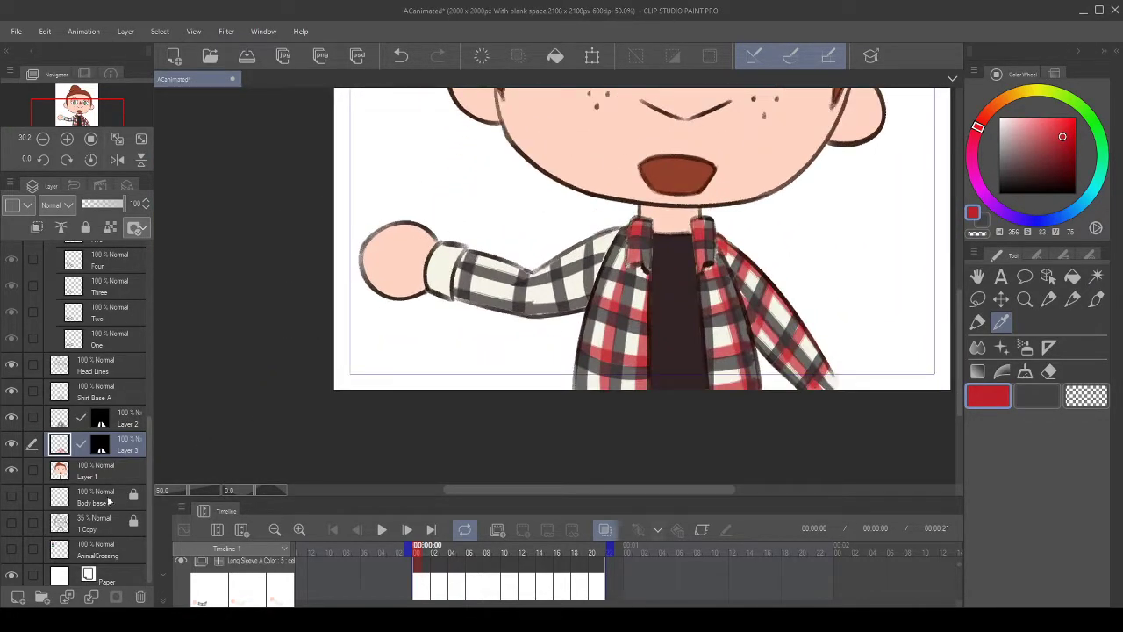
scroll(127, 409, up, 3)
scroll(127, 409, up, 3)
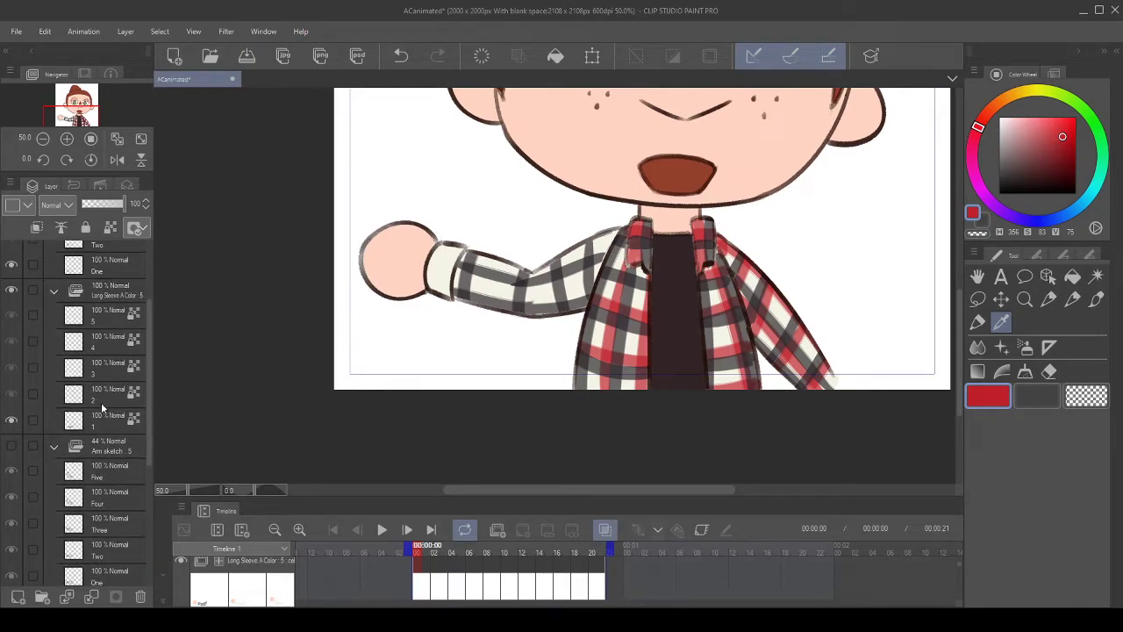
click(121, 419)
scroll(448, 337, up, 2)
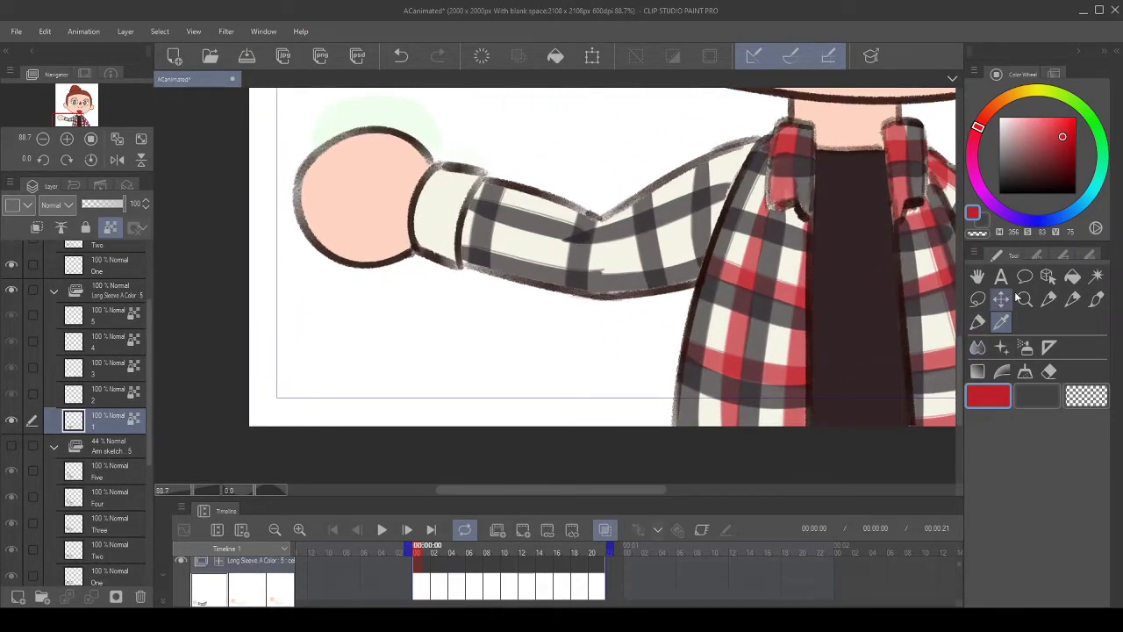
click(1096, 299)
drag(819, 327, 643, 380)
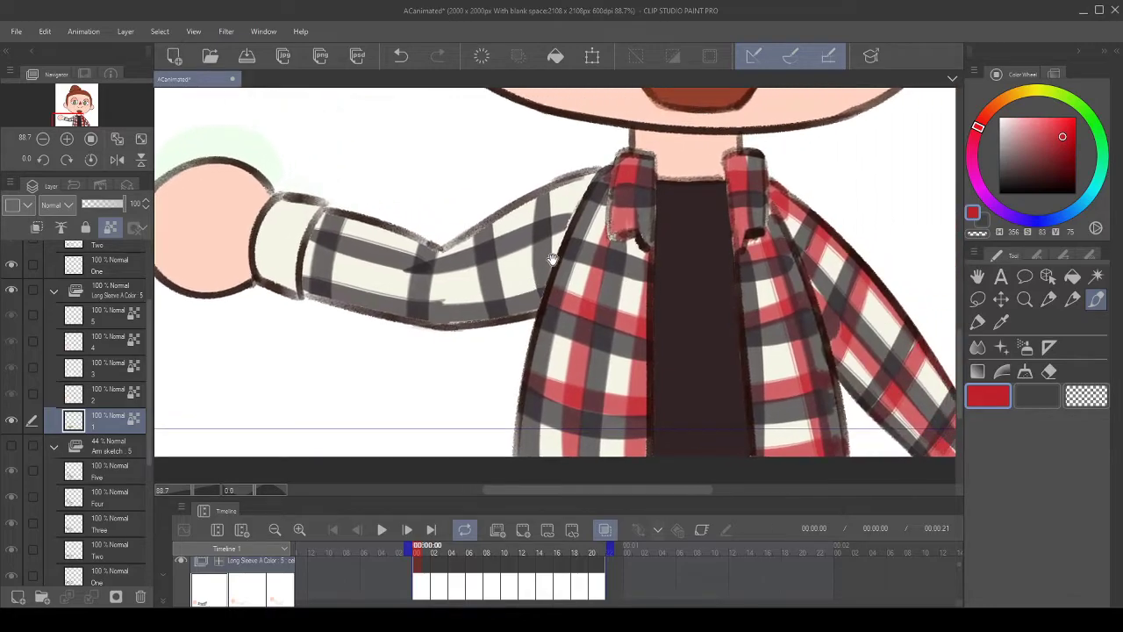
drag(549, 213, 534, 222)
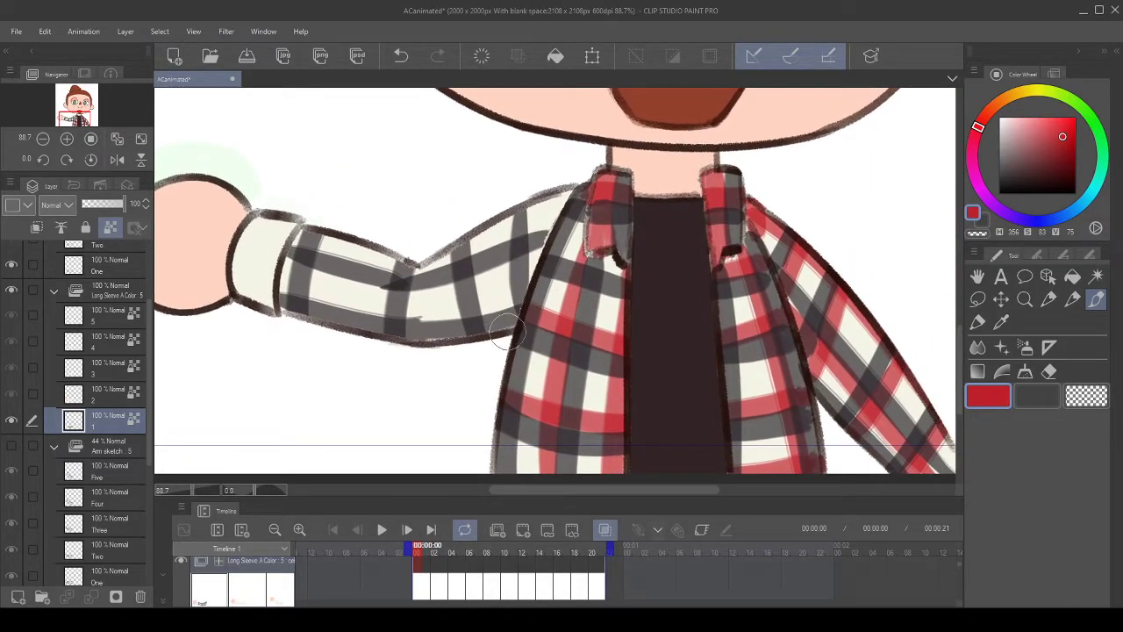
drag(516, 338, 506, 218)
click(402, 60)
drag(511, 326, 497, 216)
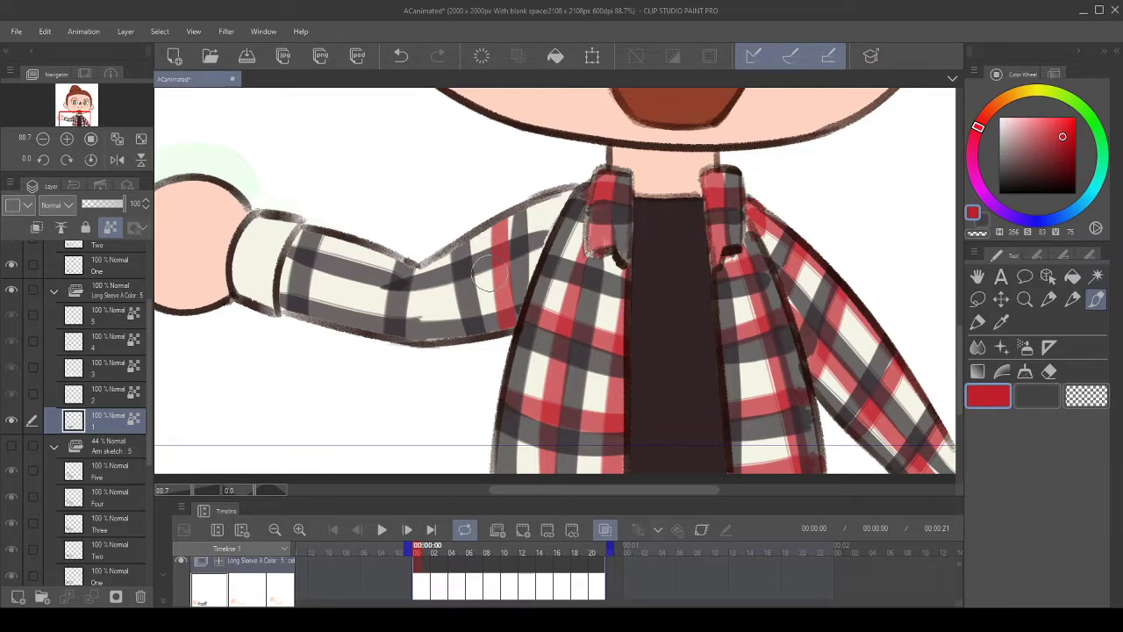
- Paint further red stripes across the sleeve beside the elbow, on the forearm and next to the cuff
drag(462, 333, 443, 256)
drag(456, 201, 465, 218)
drag(390, 343, 400, 268)
click(401, 55)
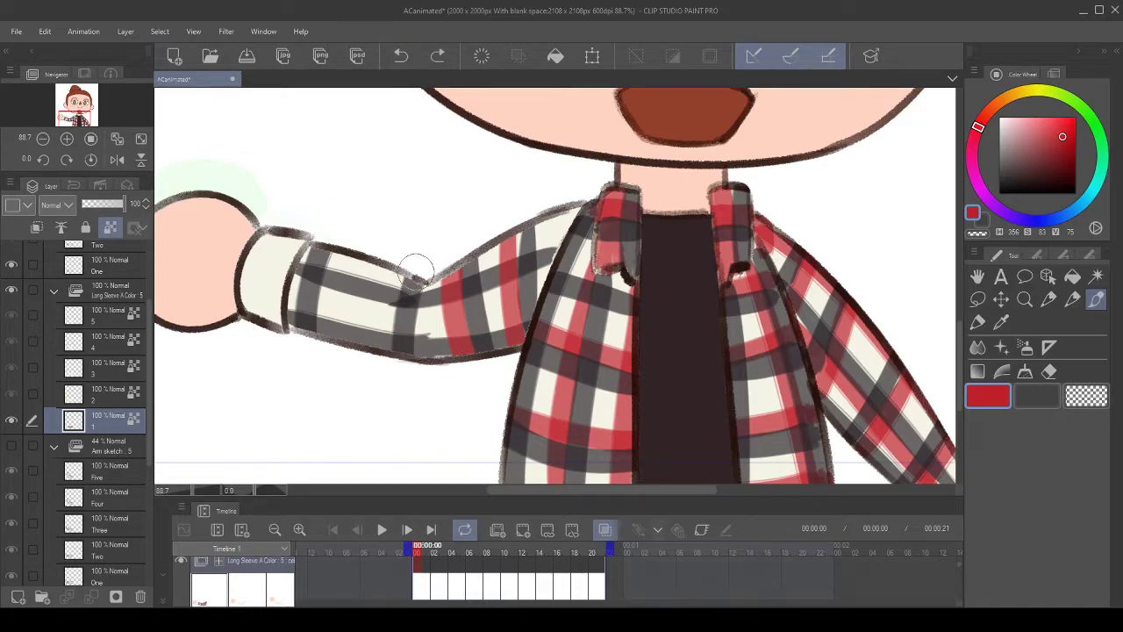
mouse_move(380, 344)
mouse_down()
mouse_move(397, 267)
mouse_move(473, 242)
mouse_up()
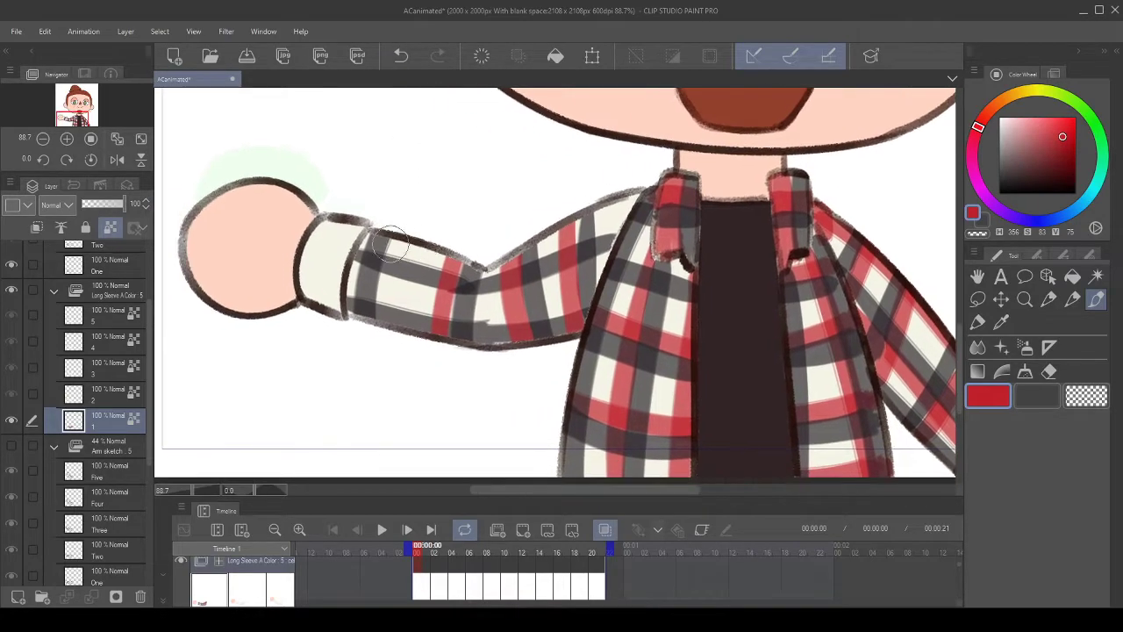
drag(476, 170, 415, 183)
- Paint a lengthwise red stripe between the sleeve's two dark stripes, from the shoulder to the cuff
click(67, 159)
click(70, 159)
click(70, 159)
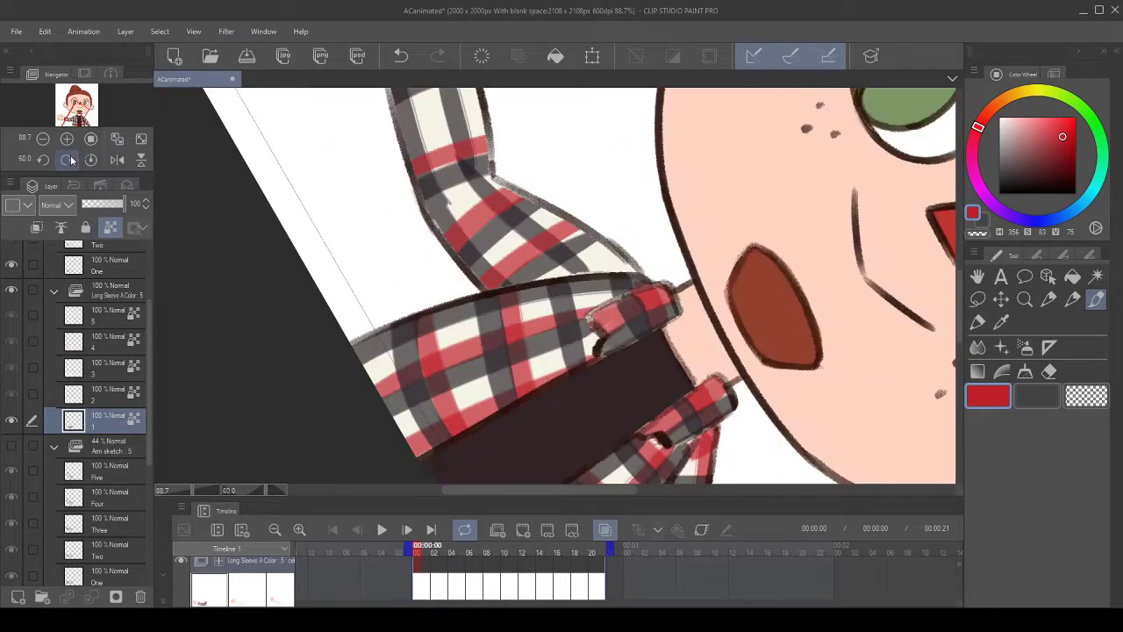
click(70, 159)
click(69, 160)
click(69, 160)
click(68, 160)
click(69, 160)
drag(607, 196, 509, 244)
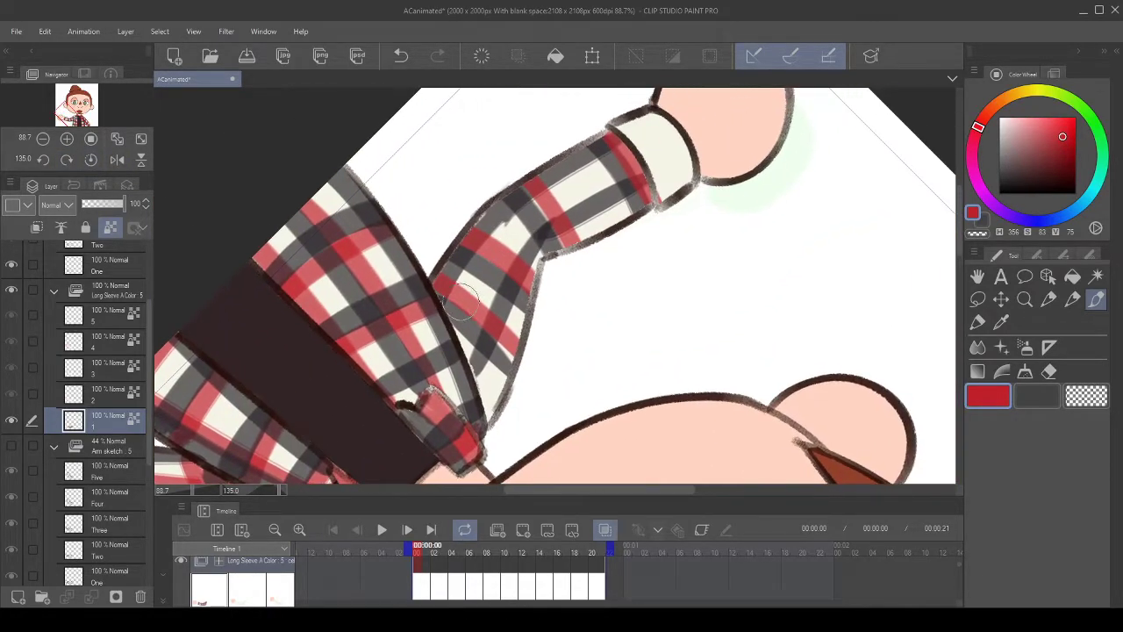
drag(457, 307, 516, 212)
click(401, 56)
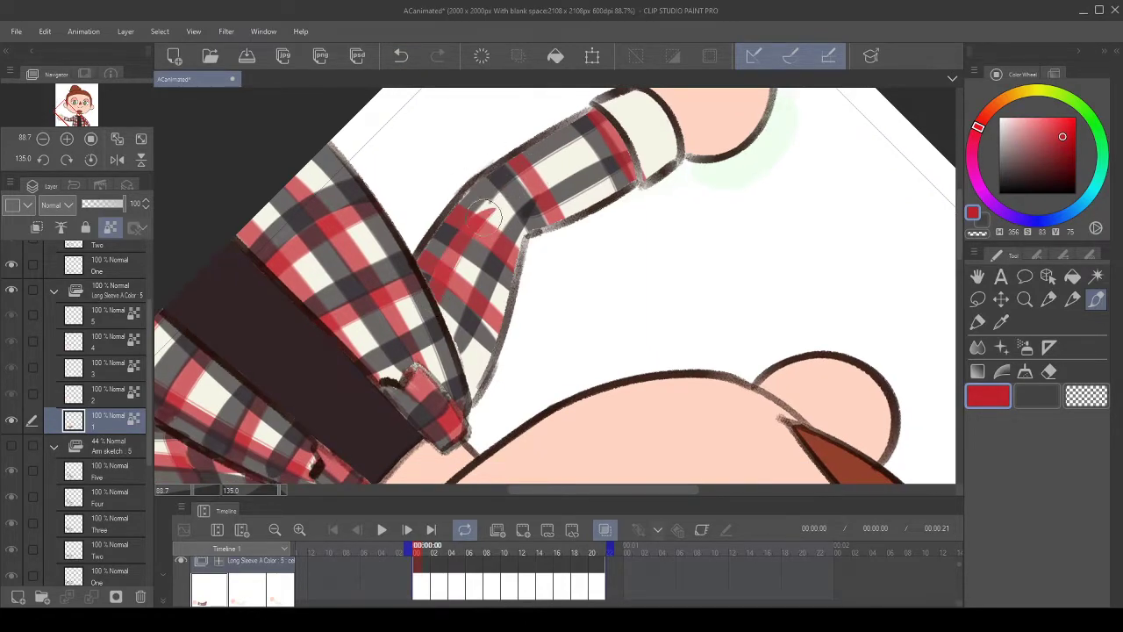
drag(485, 216, 656, 107)
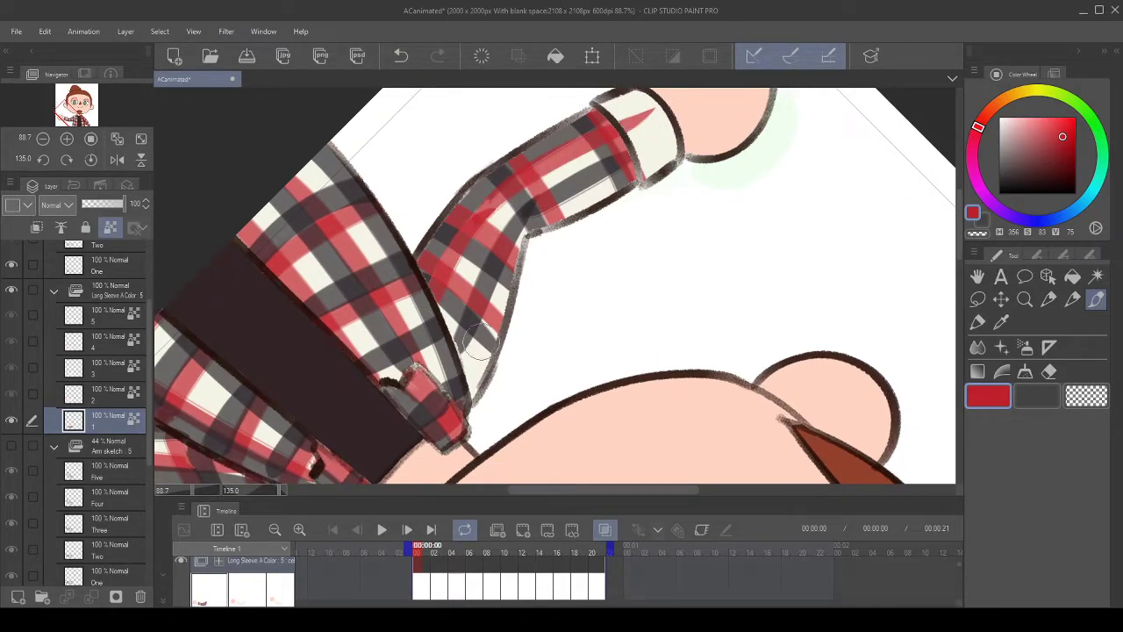
- Paint a second lengthwise red stripe along the sleeve's inner side, from the shoulder past the elbow to the cuff
drag(472, 372, 546, 208)
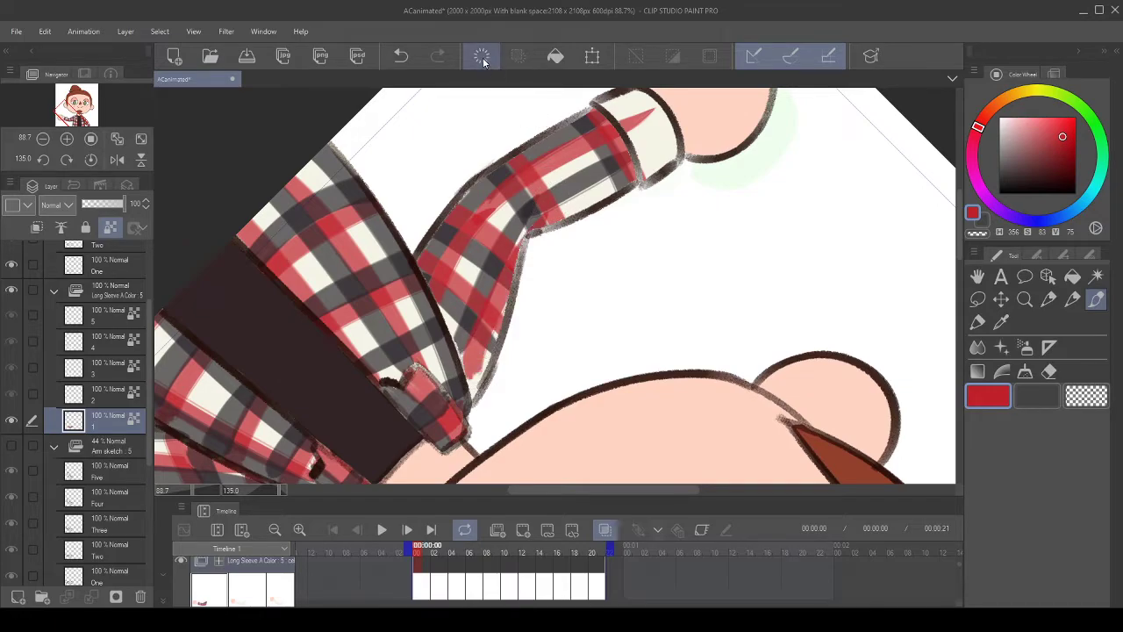
click(400, 55)
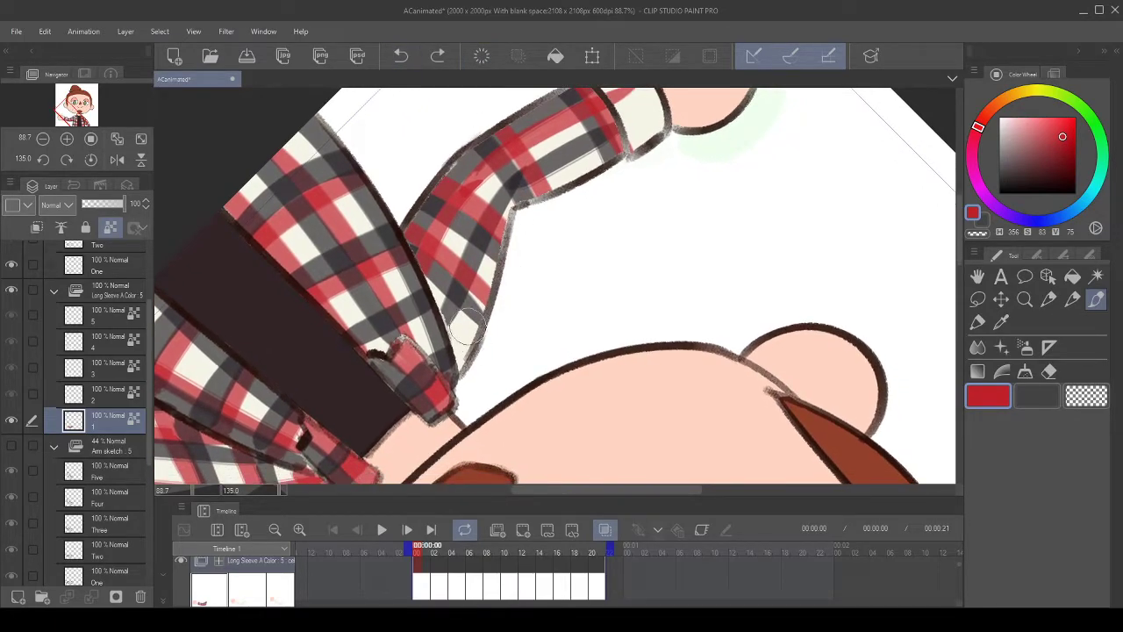
drag(524, 197, 676, 103)
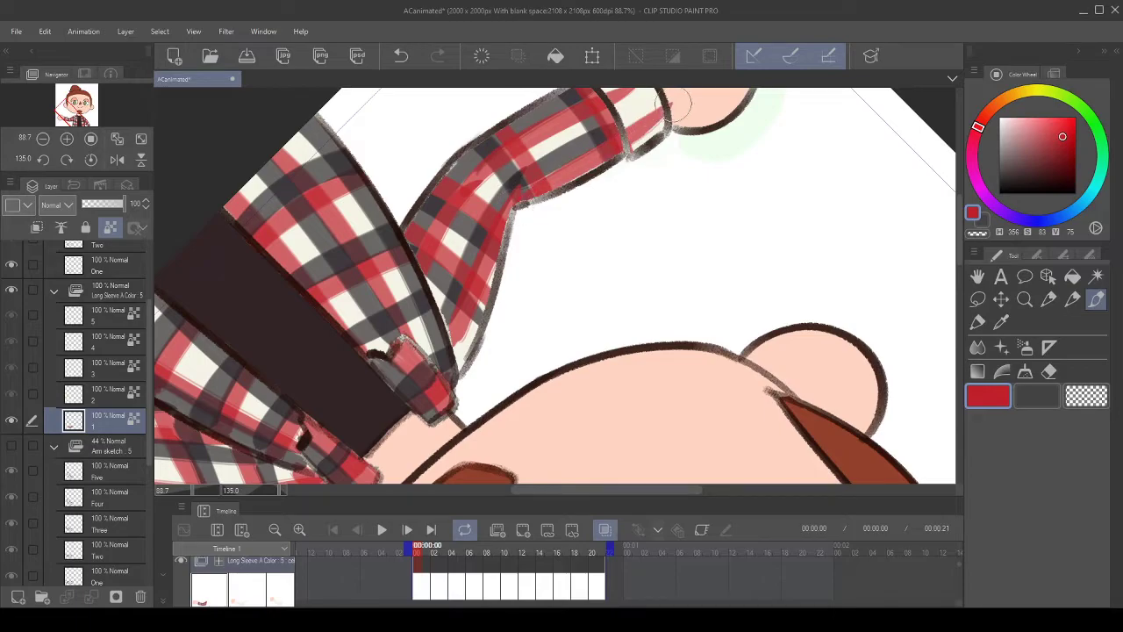
click(400, 55)
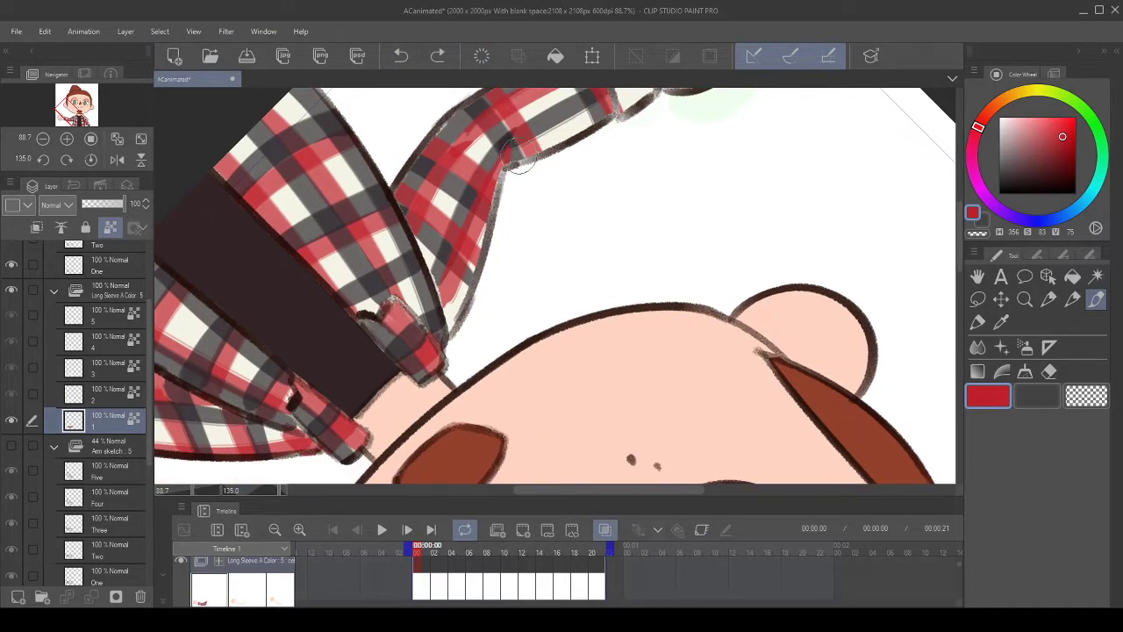
drag(602, 156, 494, 297)
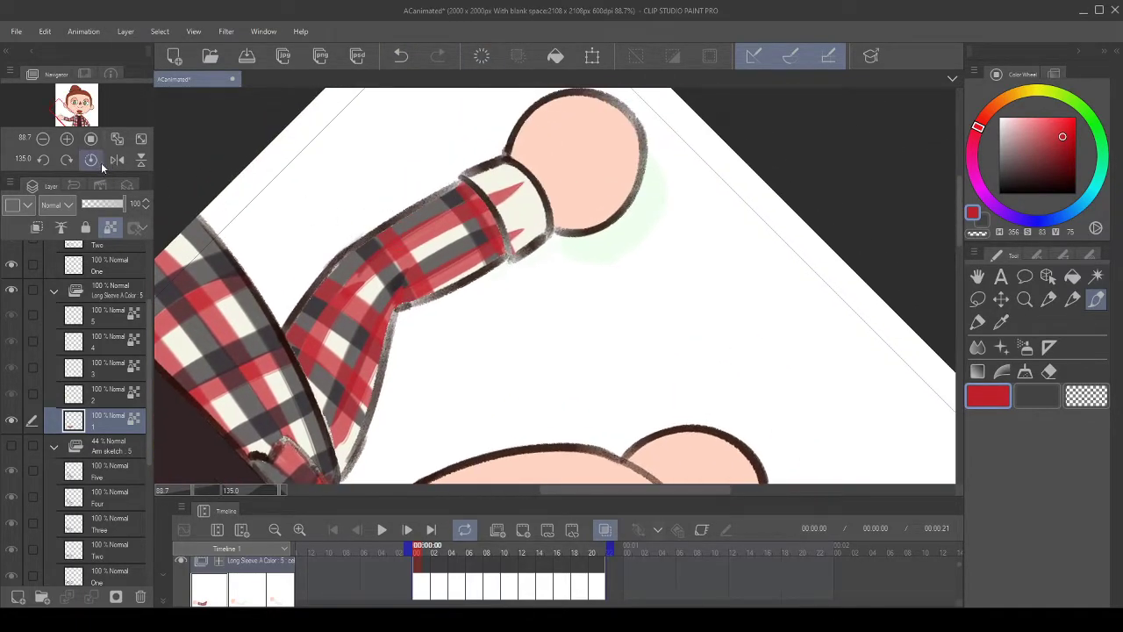
click(98, 160)
scroll(579, 229, down, 5)
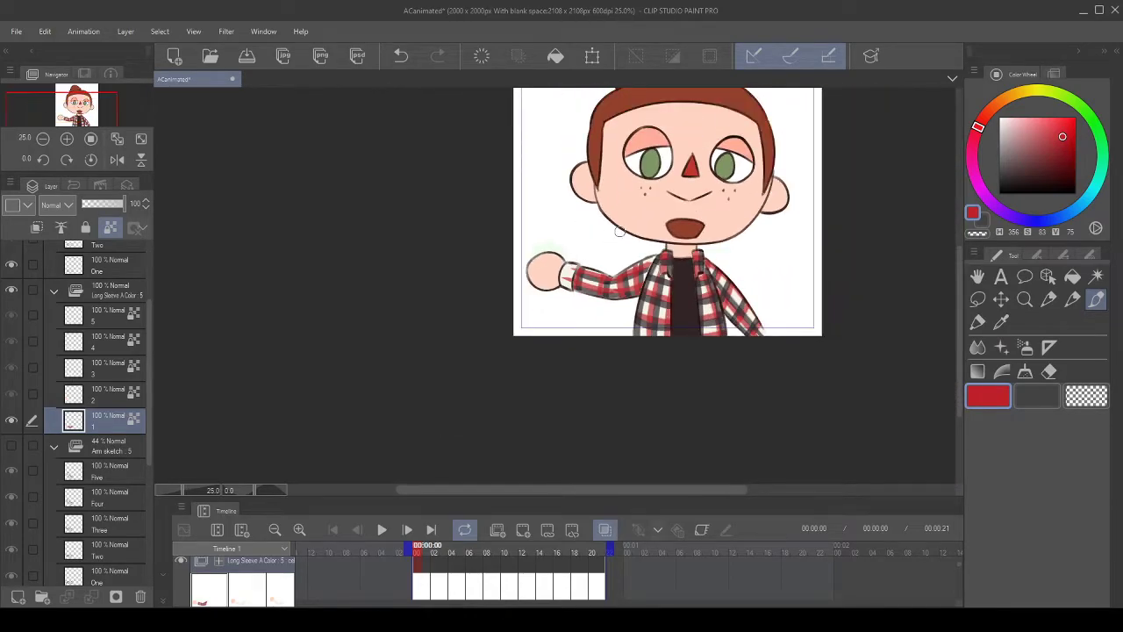
scroll(619, 231, down, 2)
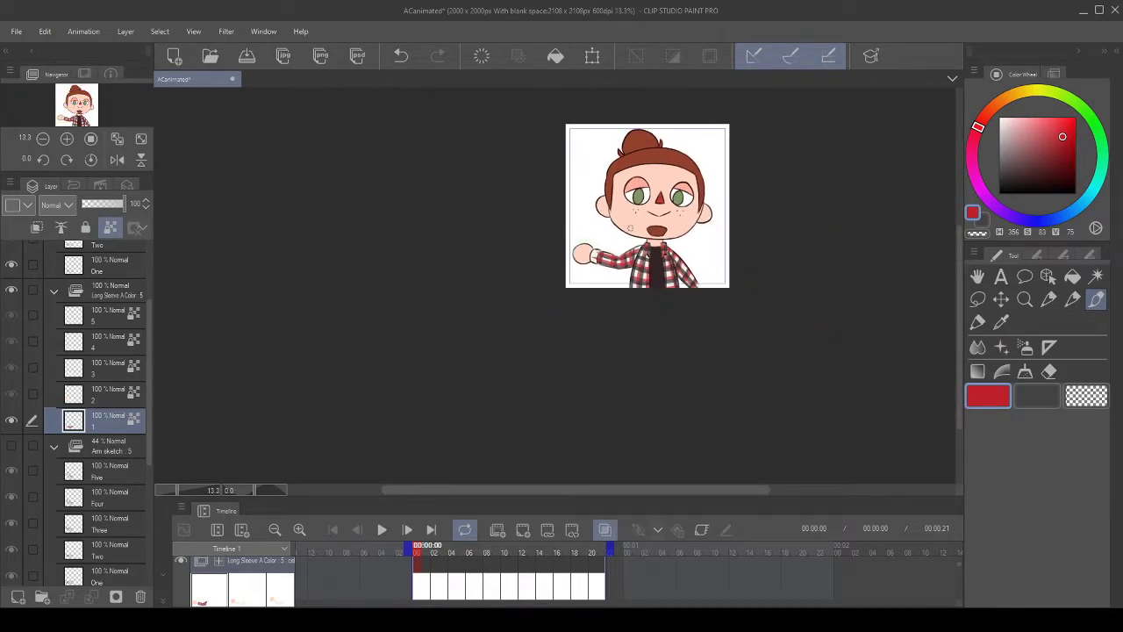
- Sample the sleeve's cream colour and paint over the red strokes on the cuff of the waving arm
scroll(630, 230, up, 7)
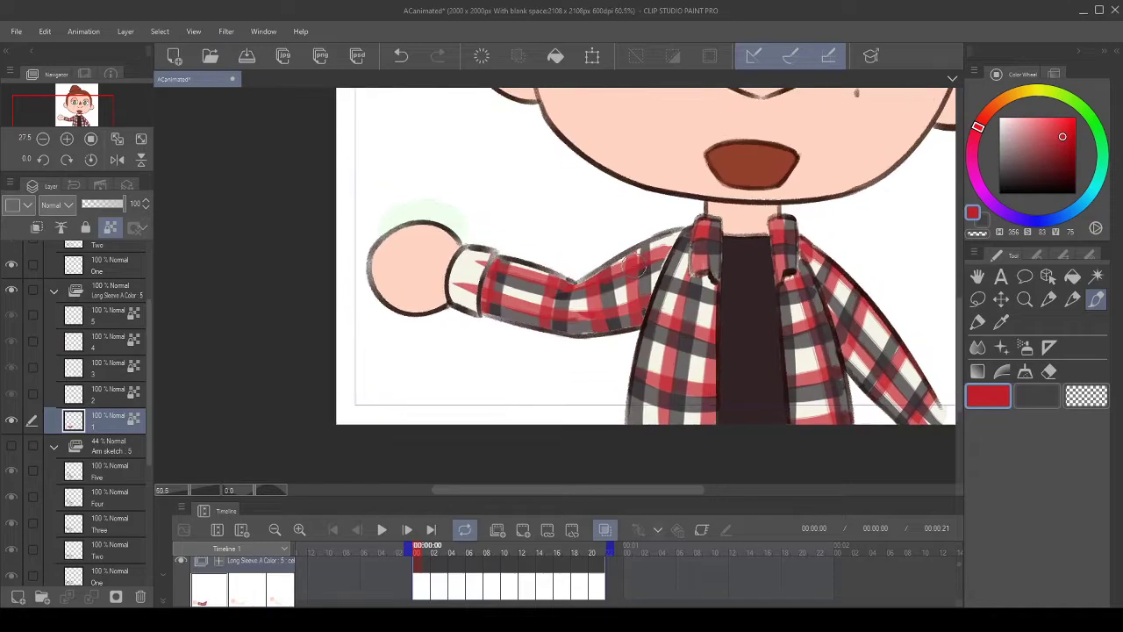
scroll(631, 299, down, 2)
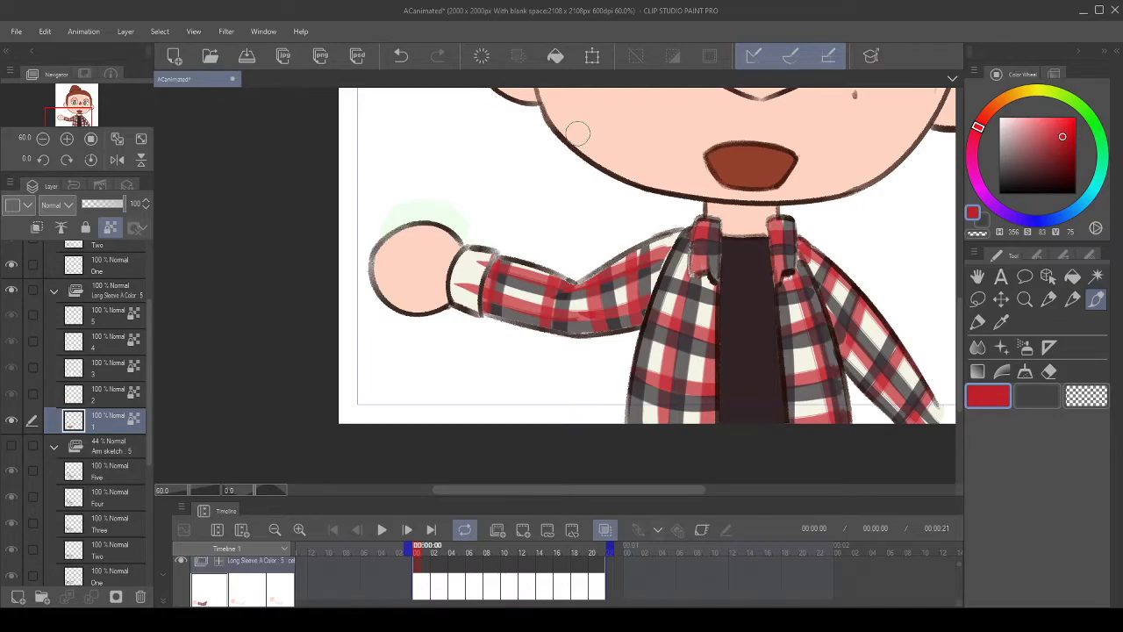
scroll(564, 208, down, 5)
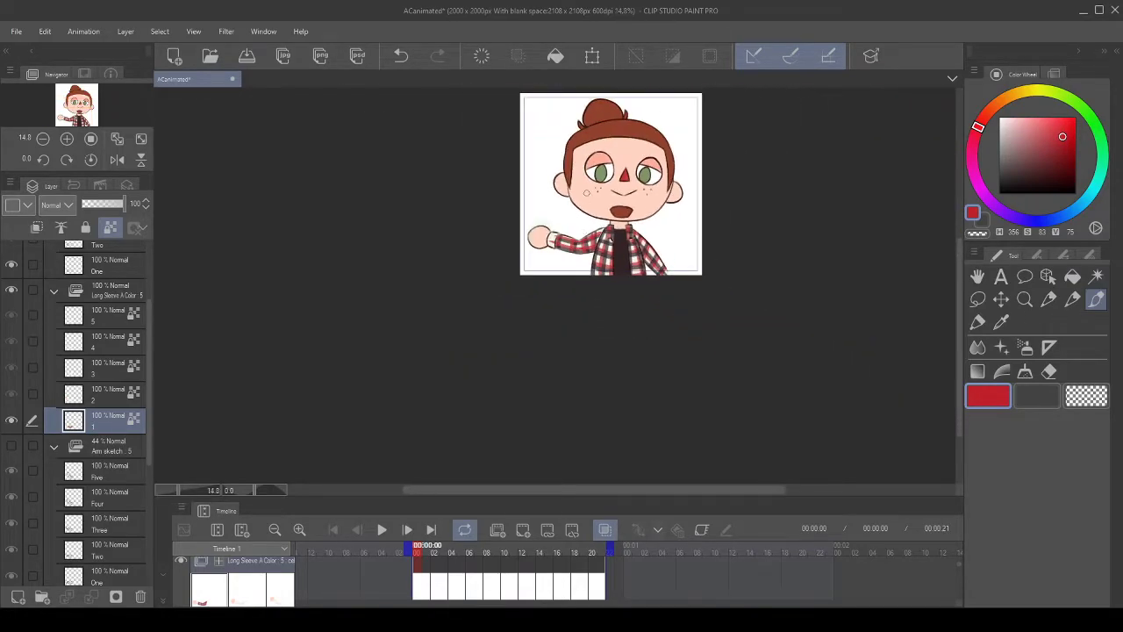
scroll(659, 198, up, 8)
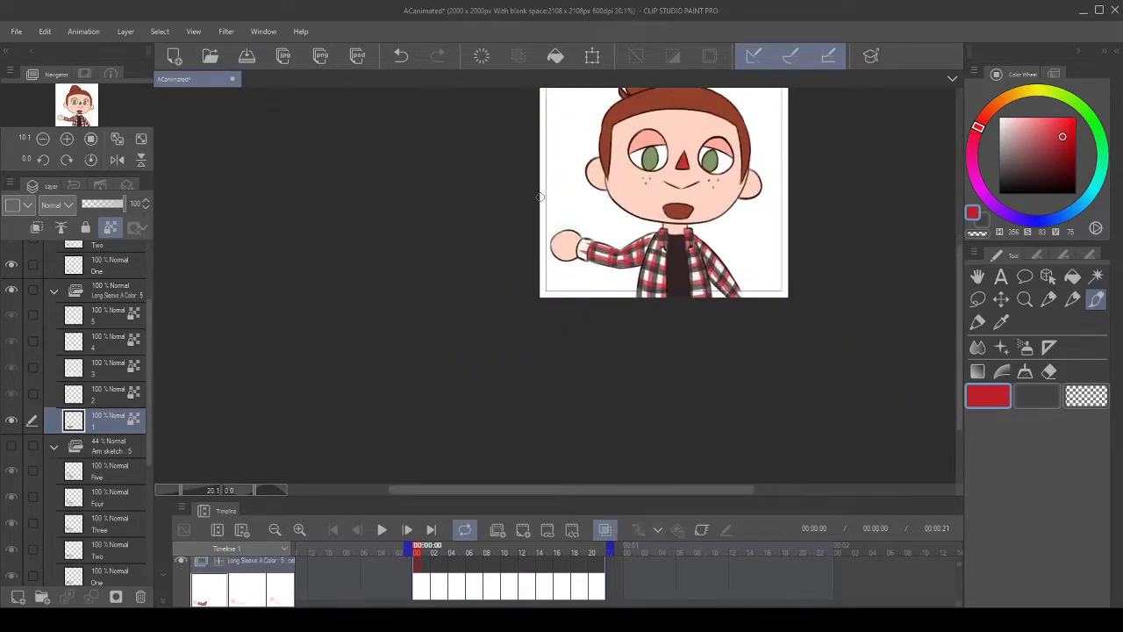
scroll(659, 198, up, 2)
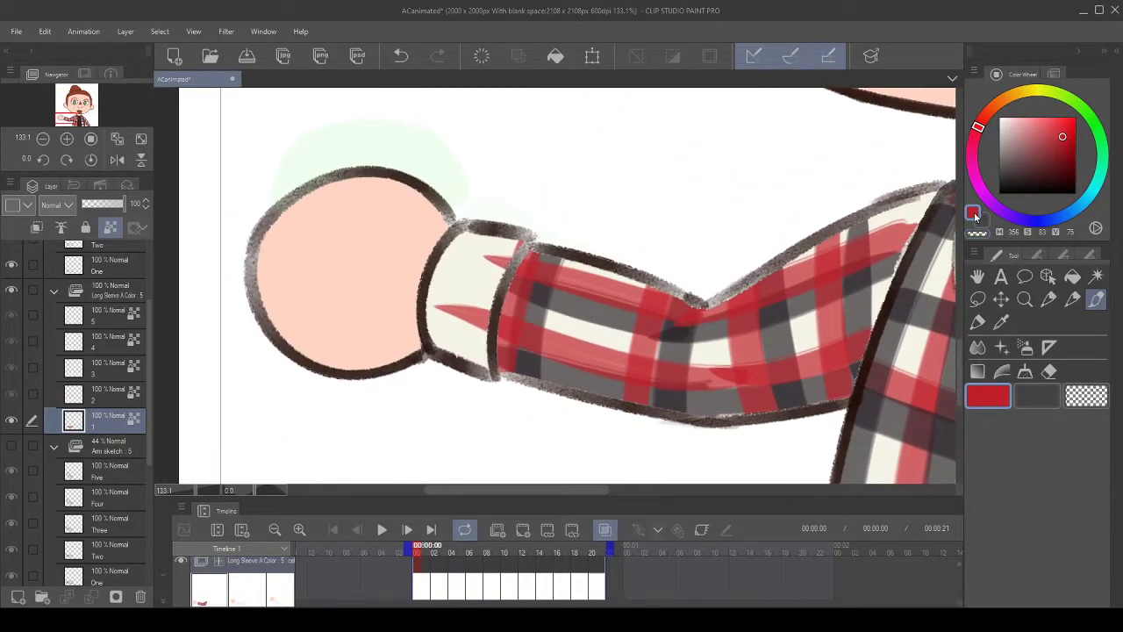
alt+click(459, 257)
mouse_move(459, 271)
mouse_down()
mouse_move(446, 332)
mouse_move(459, 269)
mouse_move(475, 273)
mouse_move(459, 339)
mouse_move(491, 251)
mouse_move(464, 314)
mouse_move(509, 233)
mouse_move(466, 316)
mouse_move(534, 196)
mouse_move(456, 313)
mouse_move(511, 227)
mouse_up()
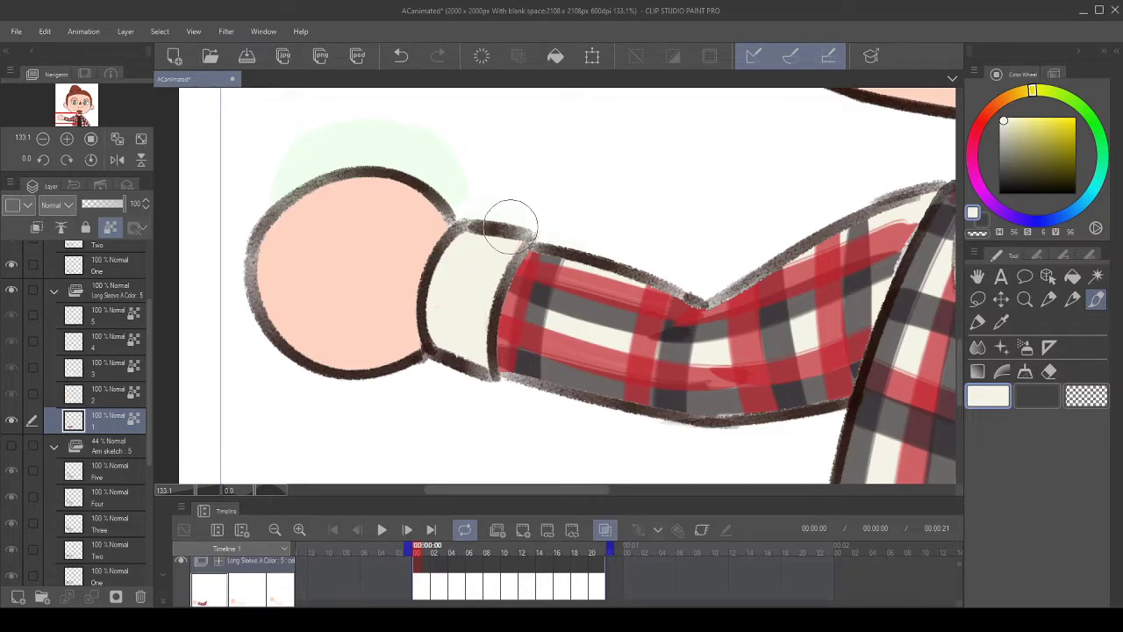
- Add the Color History palette to the workspace and dock it together with the Color Wheel
scroll(510, 224, down, 10)
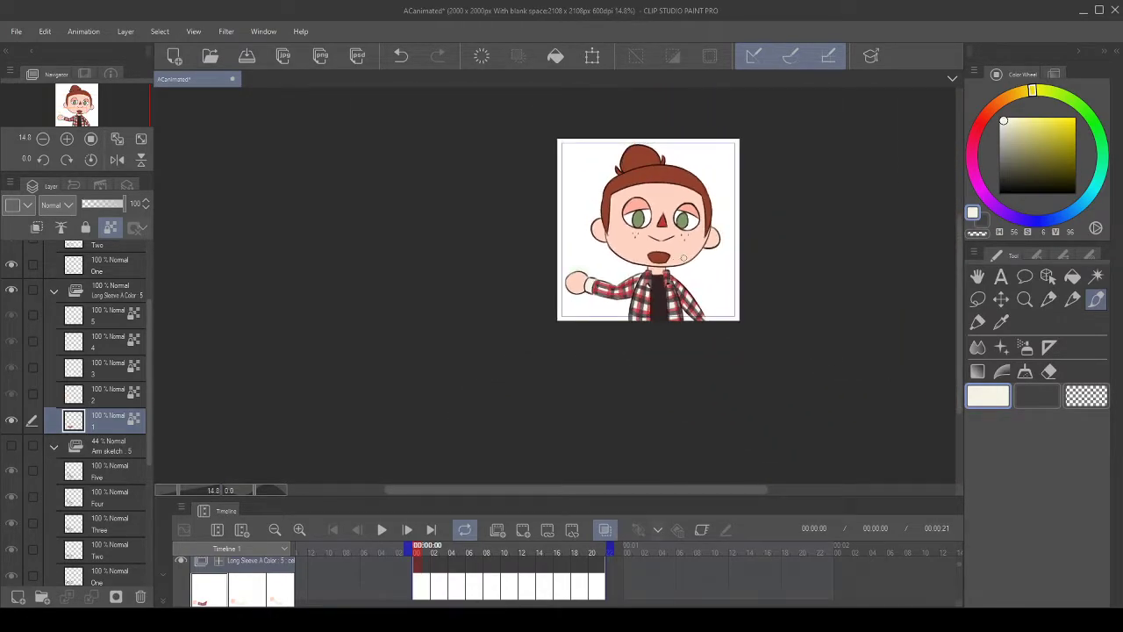
scroll(607, 260, up, 10)
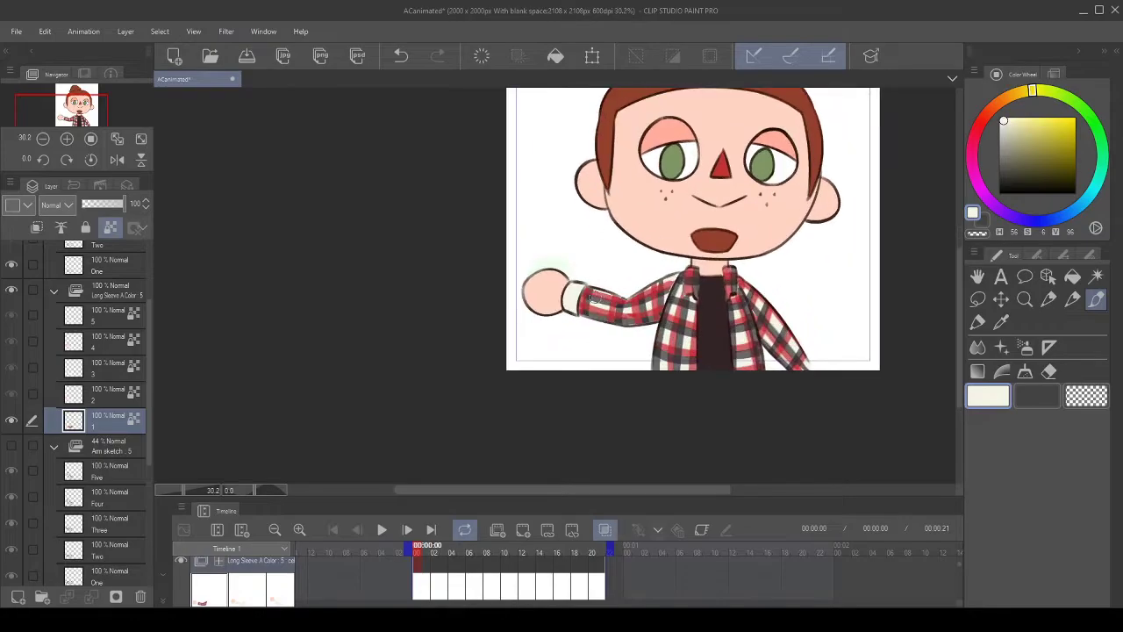
scroll(634, 334, up, 1)
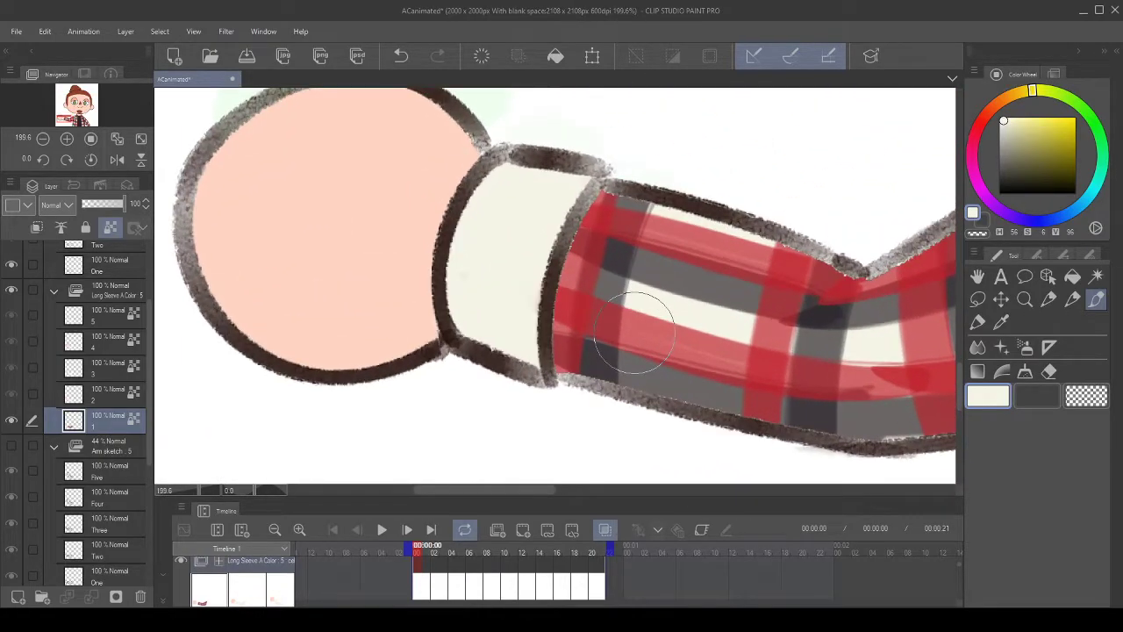
scroll(488, 313, down, 4)
scroll(70, 465, down, 5)
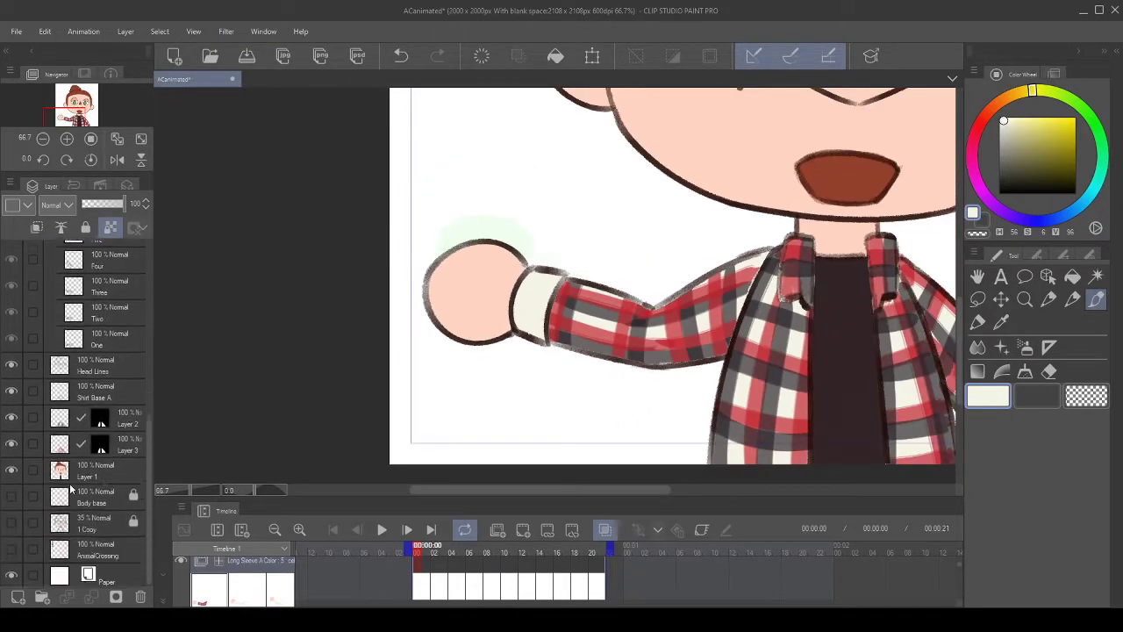
click(105, 442)
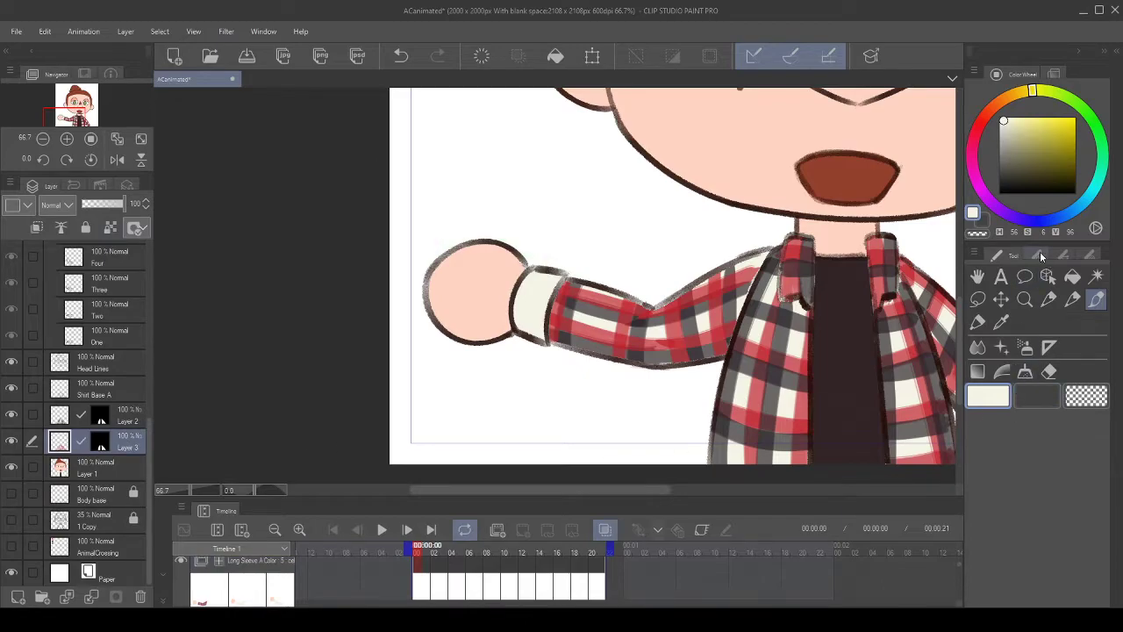
click(1053, 74)
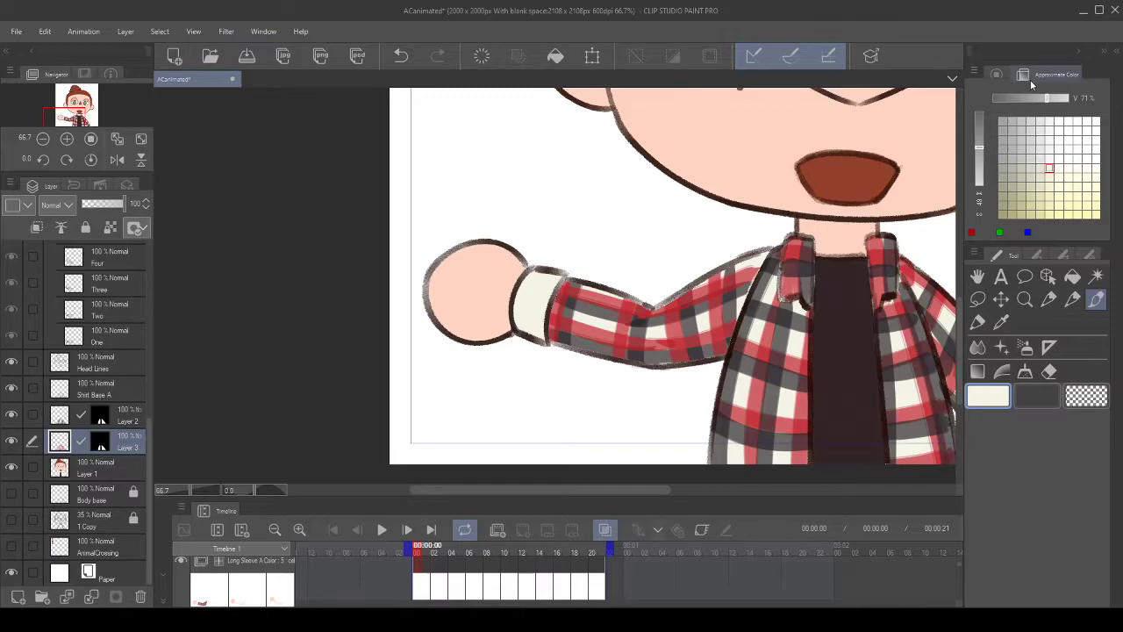
click(997, 75)
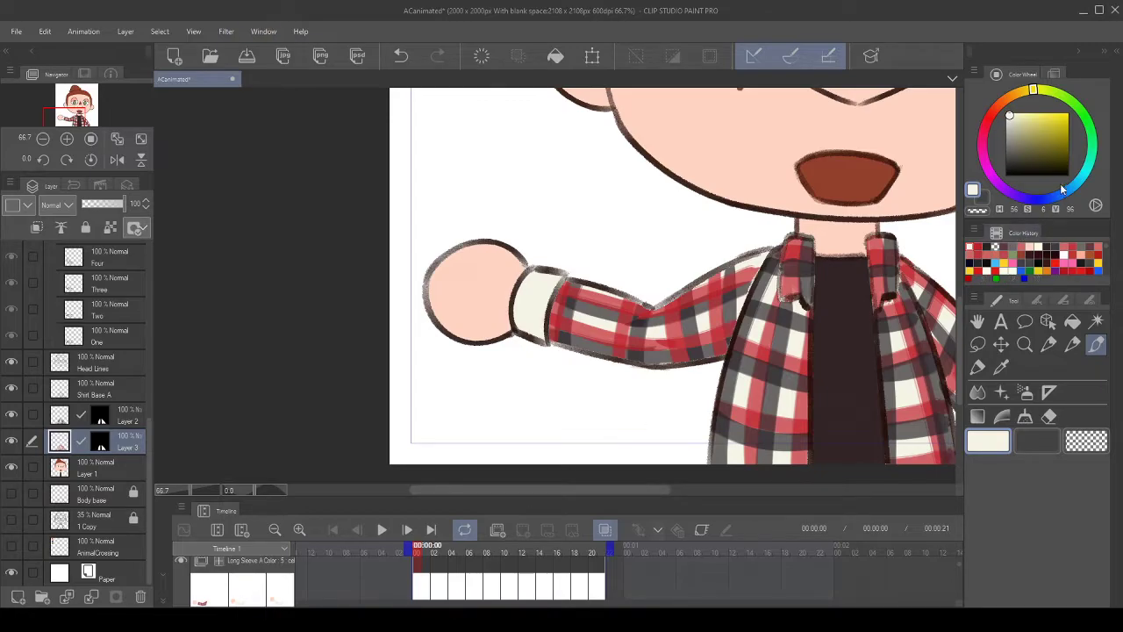
click(1056, 74)
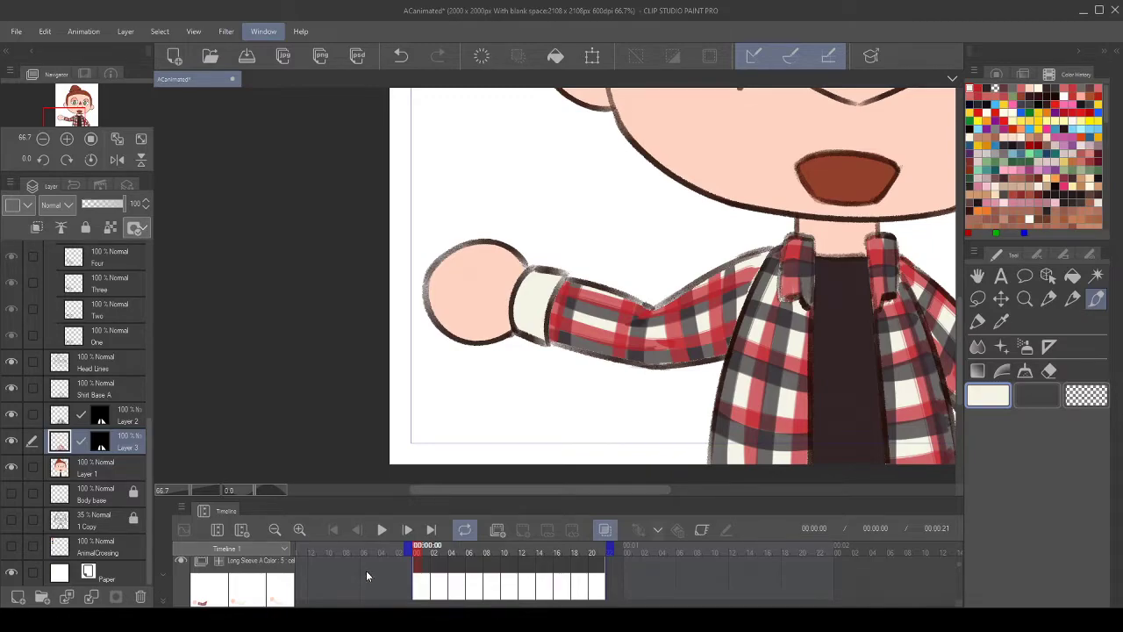
click(996, 73)
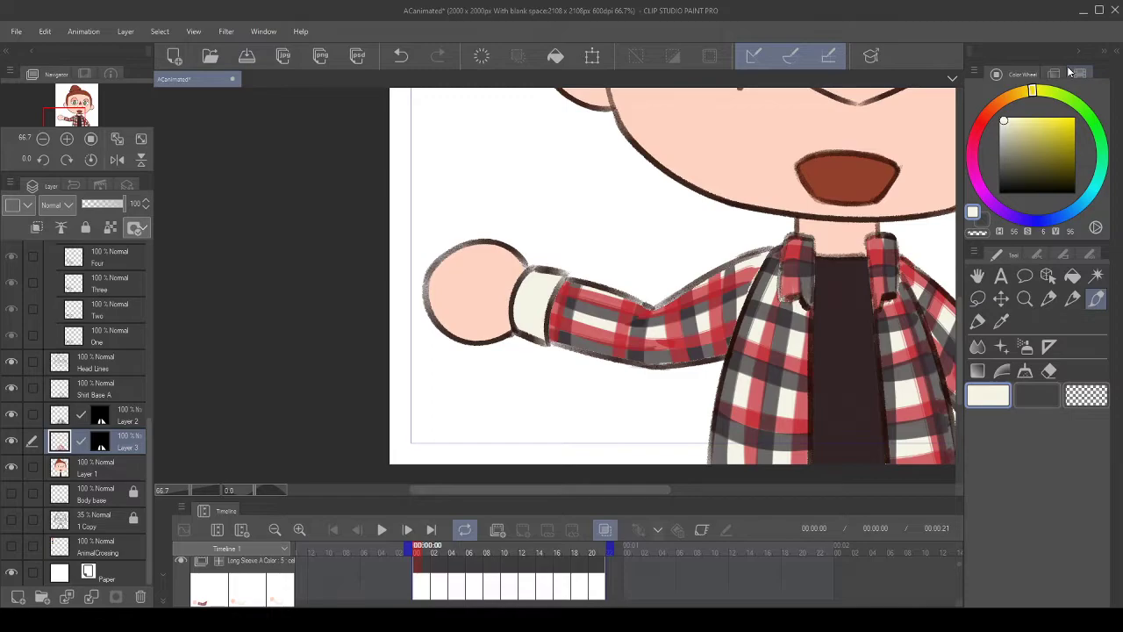
- Pick the dark near-black stripe colour from the recently used colours and return to the Color Wheel
click(1076, 73)
click(977, 88)
click(987, 87)
click(1092, 301)
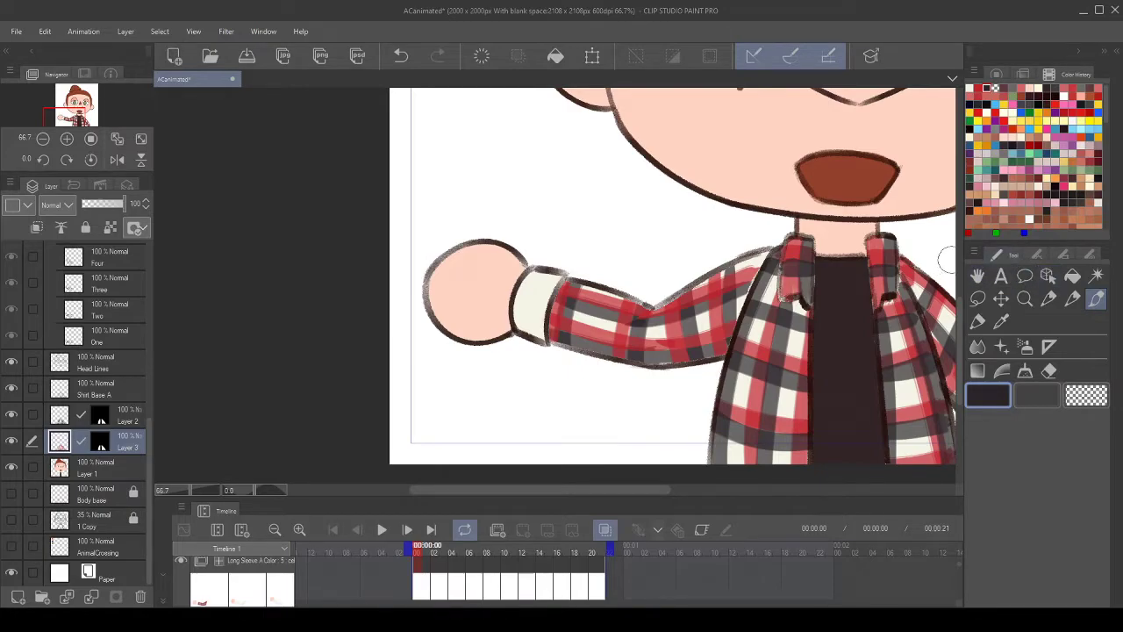
click(996, 74)
- Return to sleeve colour layer 1 and brush a dark stripe across the cuff beside its seam, redoing the first stroke
scroll(844, 228, up, 1)
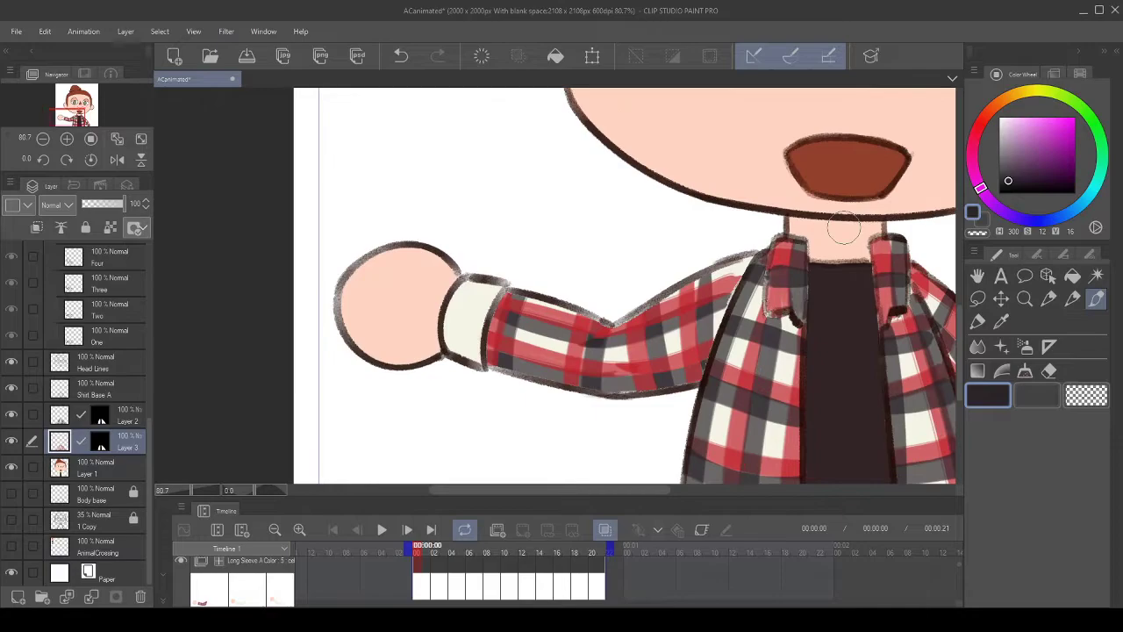
mouse_move(619, 295)
mouse_down()
mouse_move(581, 321)
mouse_move(587, 311)
mouse_up()
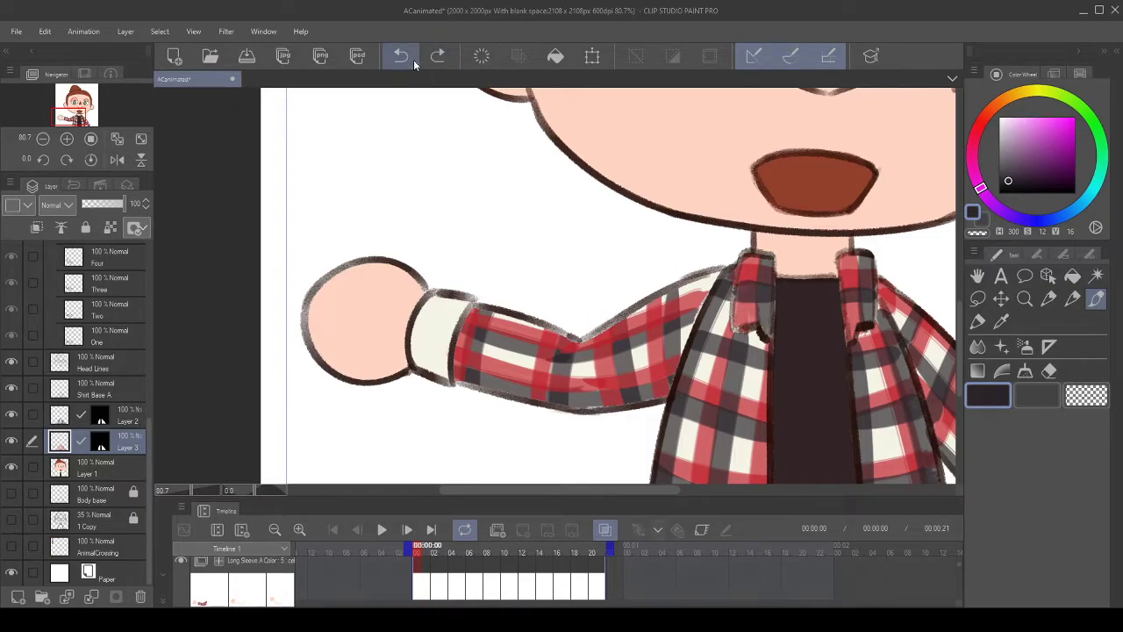
drag(149, 455, 164, 274)
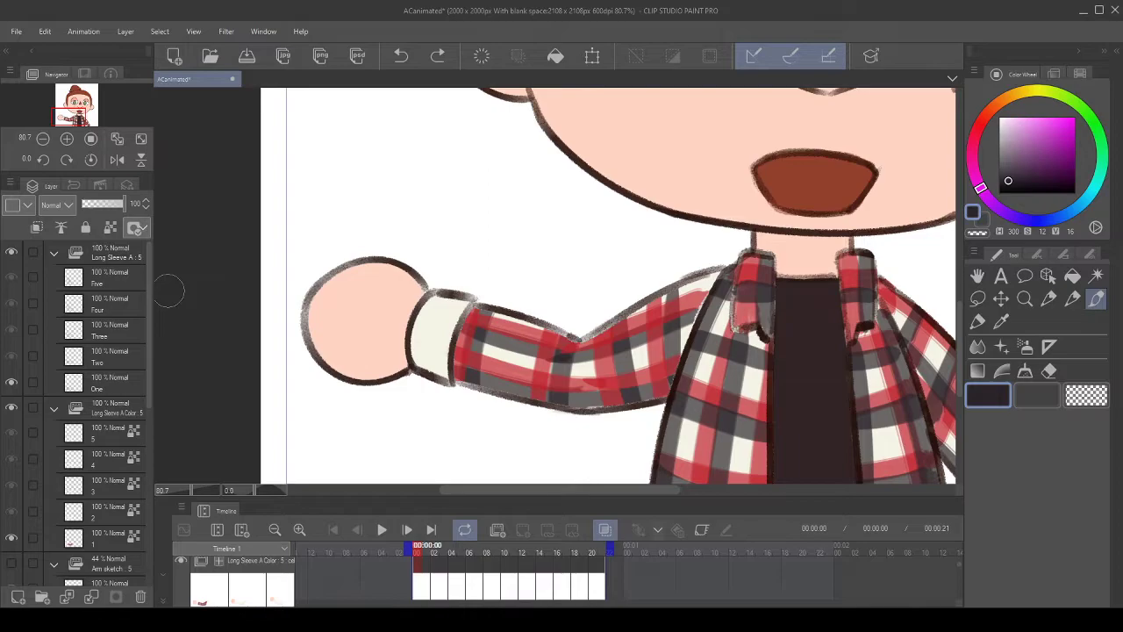
mouse_move(573, 333)
mouse_down()
mouse_move(524, 181)
mouse_move(484, 216)
mouse_move(489, 187)
mouse_up()
click(109, 533)
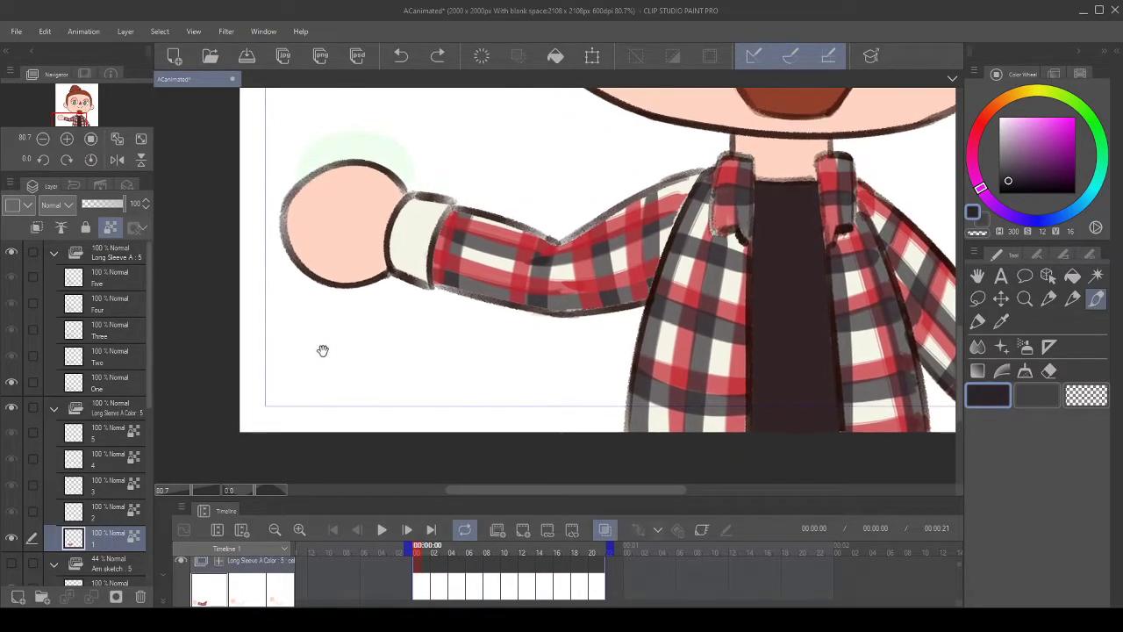
drag(421, 285, 449, 195)
click(401, 55)
drag(419, 291, 451, 194)
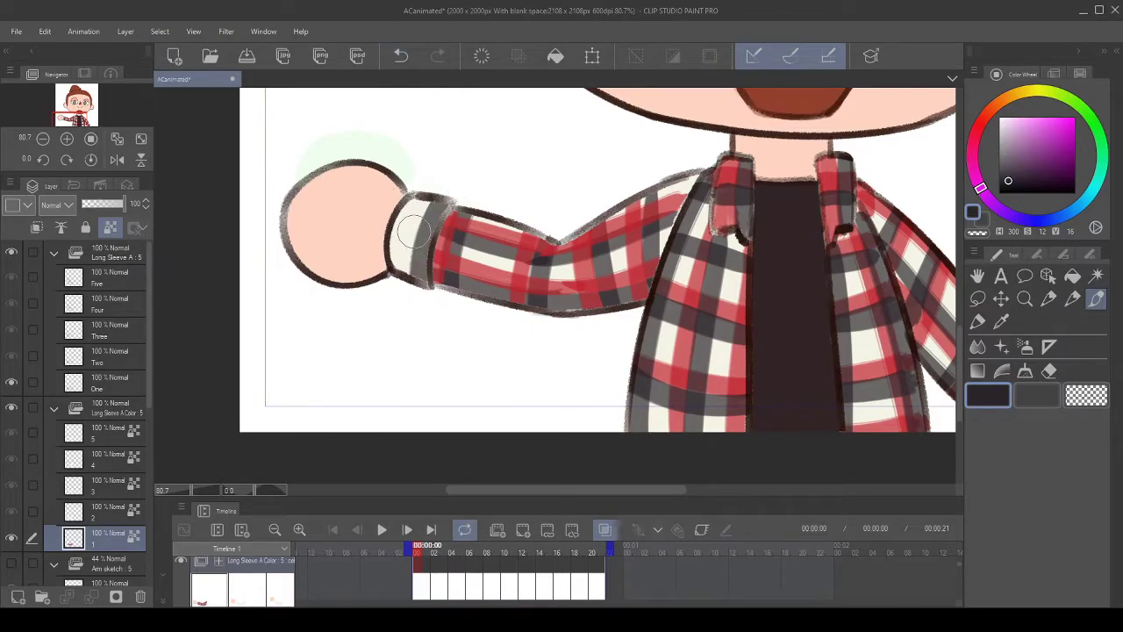
- Paint lengthwise dark stripes through the middle and along the upper edge of the cuff
drag(395, 242, 379, 242)
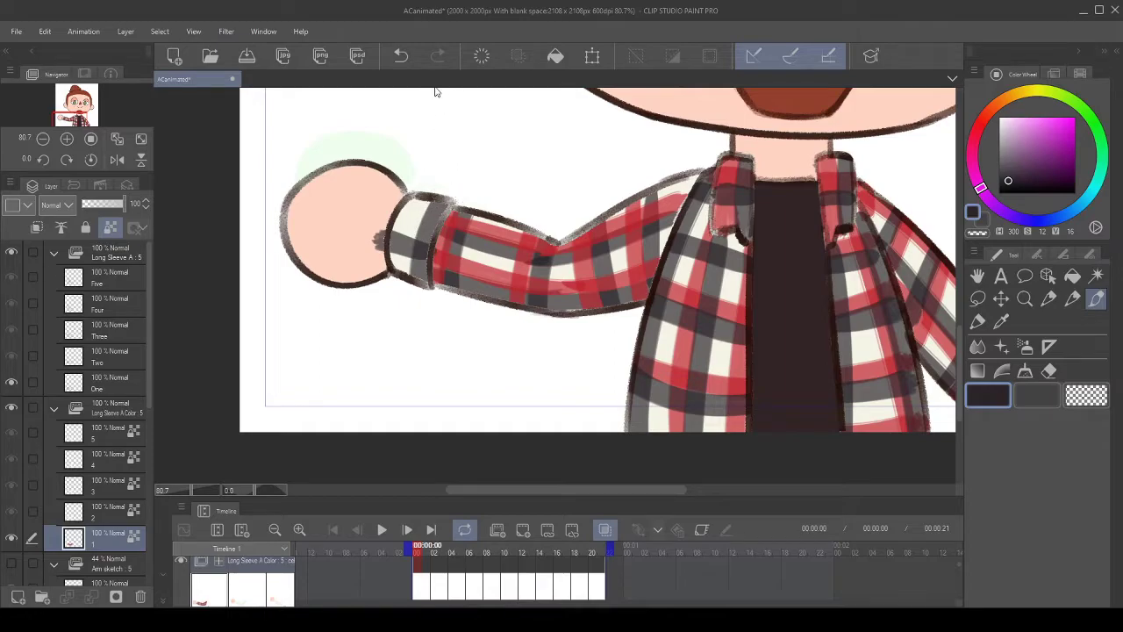
mouse_move(401, 195)
mouse_down()
mouse_move(451, 190)
mouse_move(453, 204)
mouse_up()
key(ctrl+z)
click(401, 57)
click(401, 56)
- Sample the hand's skin colour and paint over the dark smudge that spilled past the cuff
alt+click(353, 230)
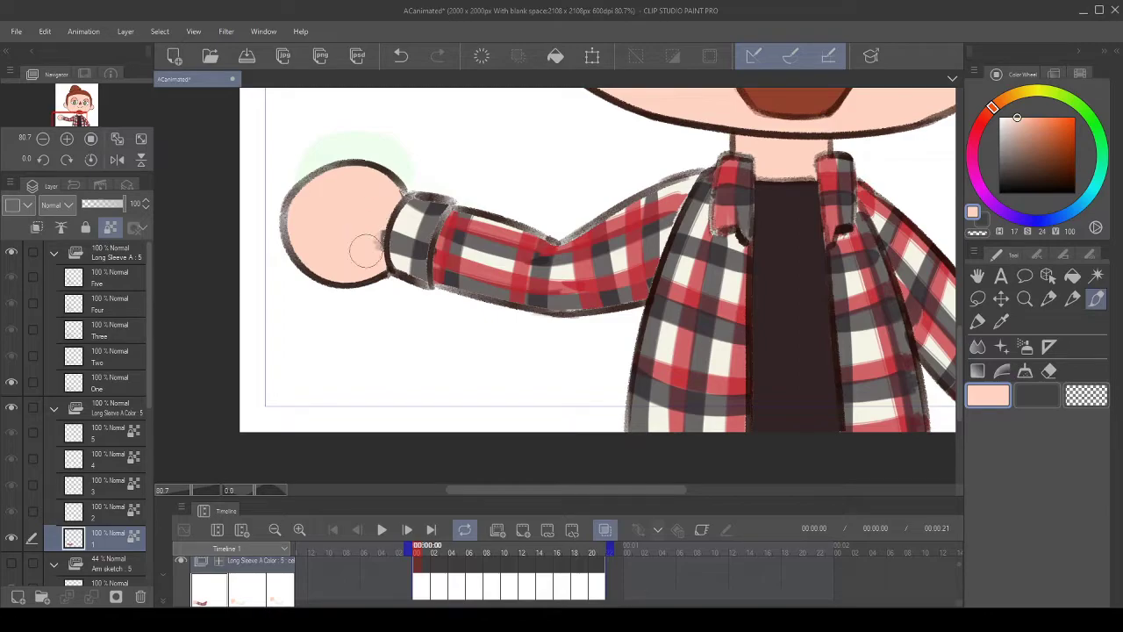
drag(373, 214, 371, 261)
scroll(439, 161, down, 5)
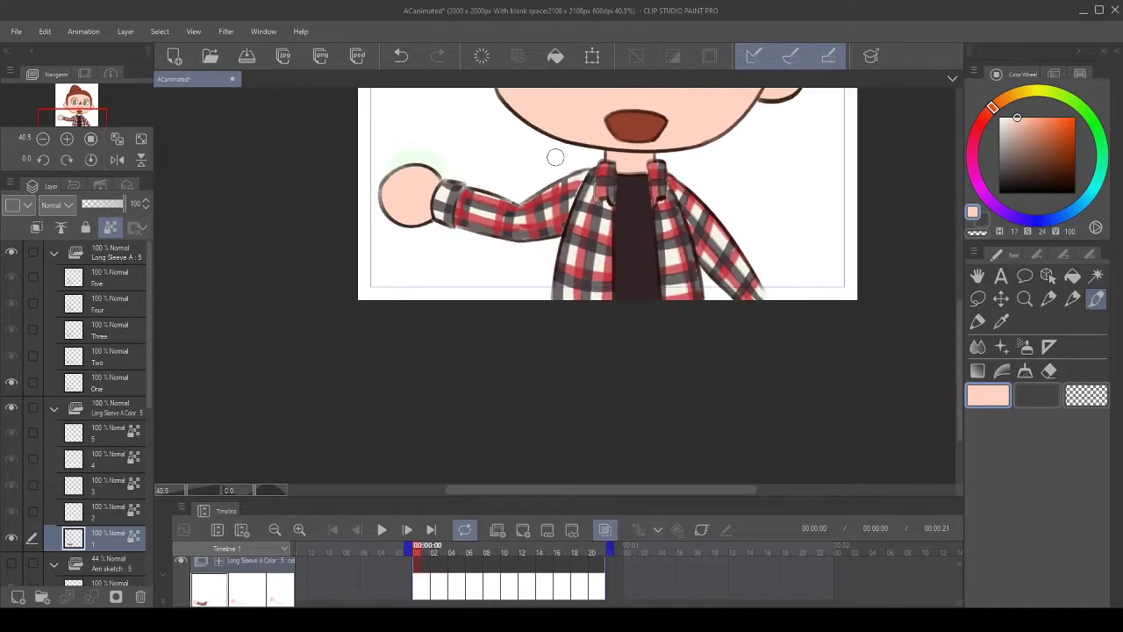
- Pick the plaid red from the recently used colours and paint crosswise and lengthwise red stripes on the cuff
scroll(526, 172, up, 6)
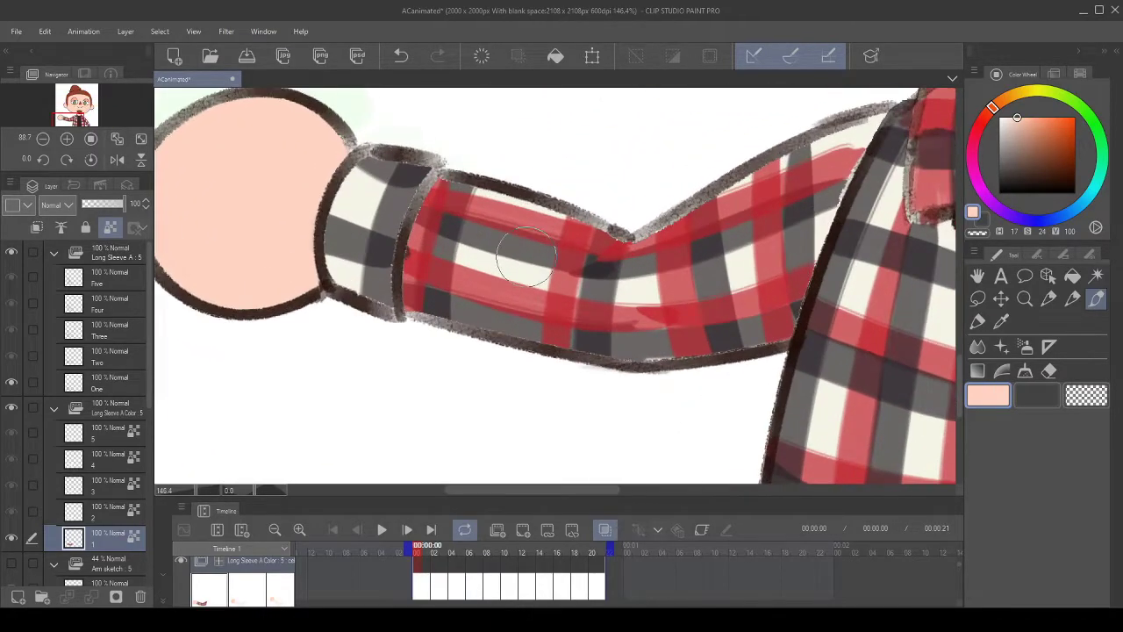
click(1081, 73)
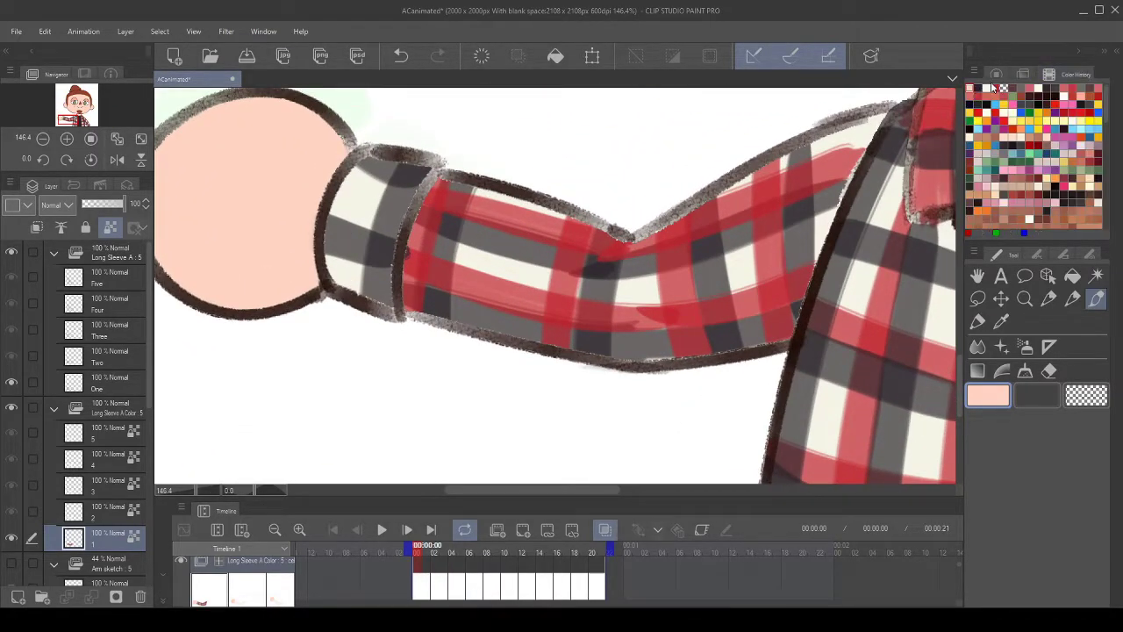
click(1003, 84)
drag(316, 225, 395, 256)
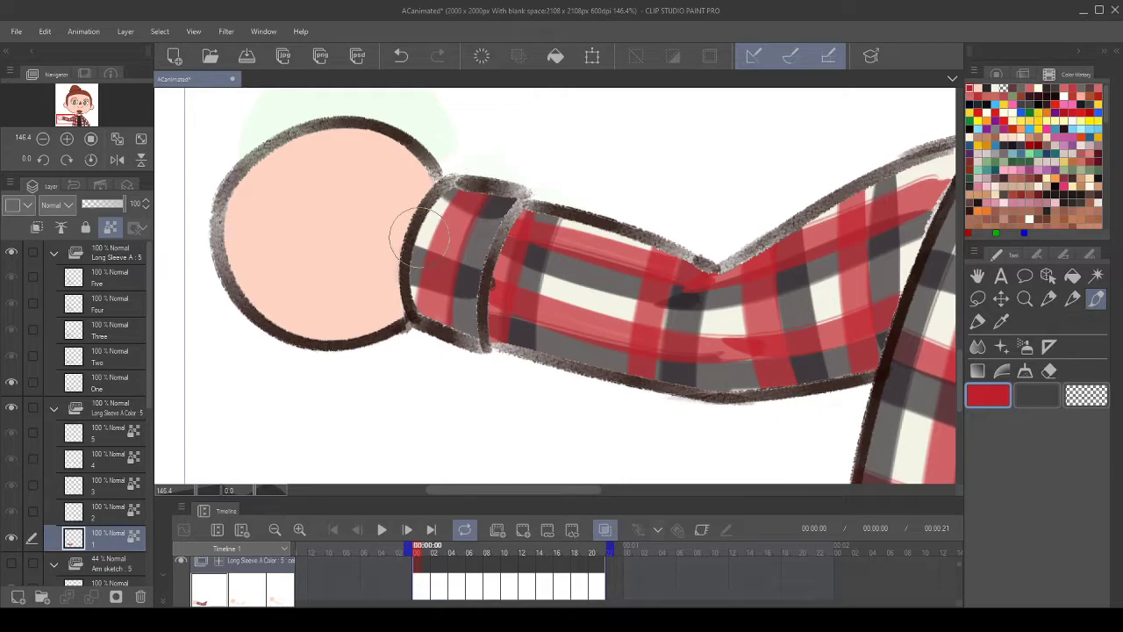
drag(416, 235, 495, 252)
- Review the finished plaid sleeve on the whole character and compare sleeve colour frames 1 and 2
scroll(494, 187, down, 5)
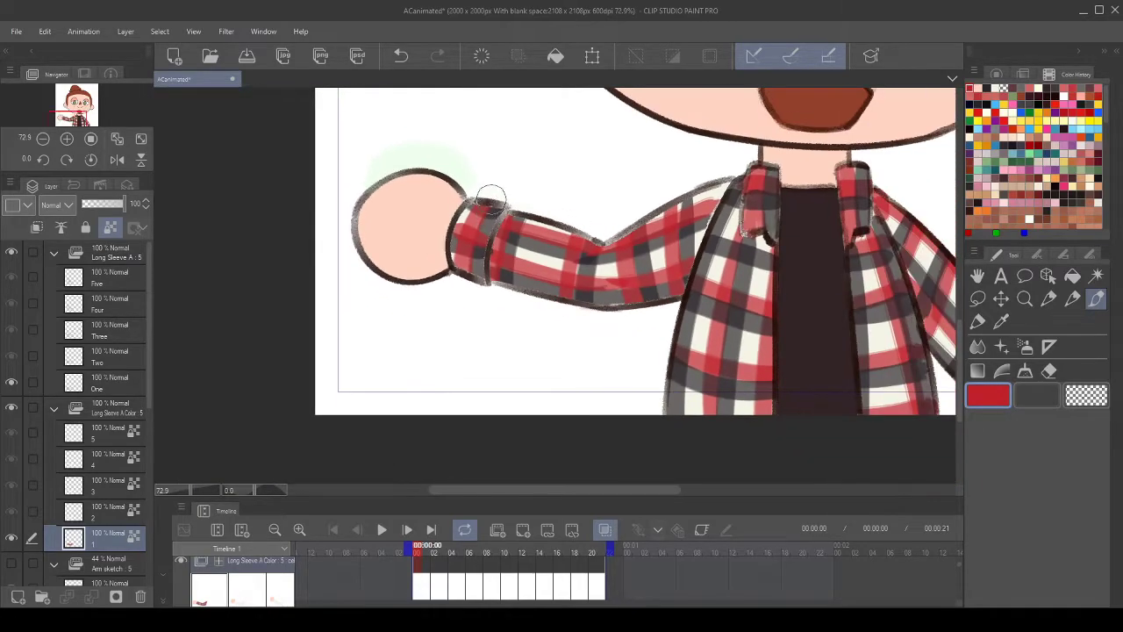
scroll(521, 184, down, 4)
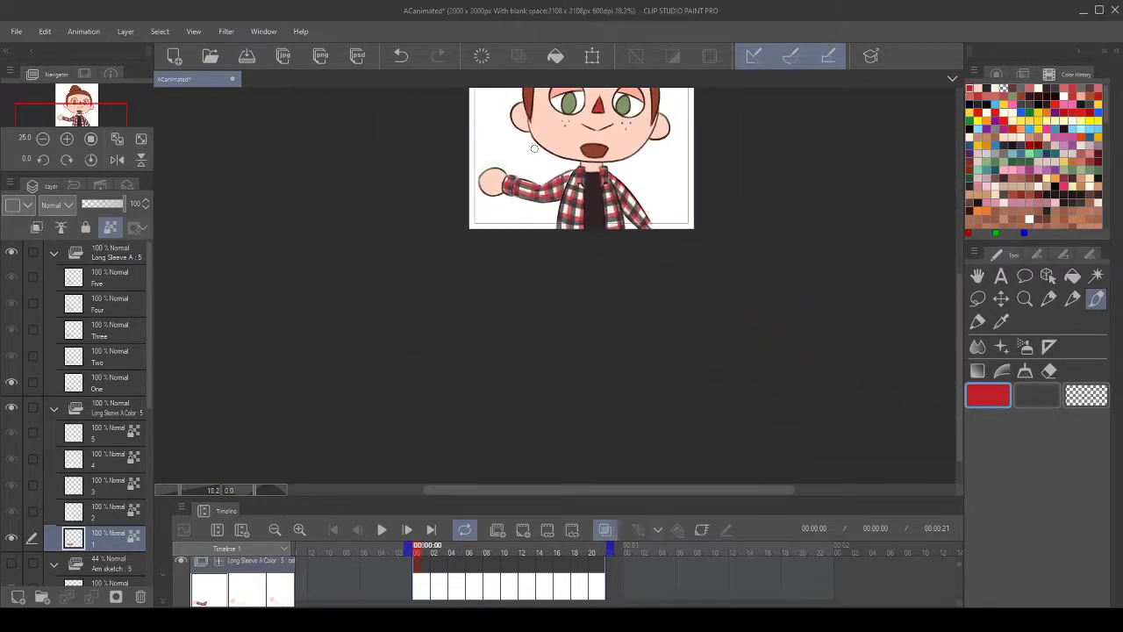
scroll(594, 114, down, 1)
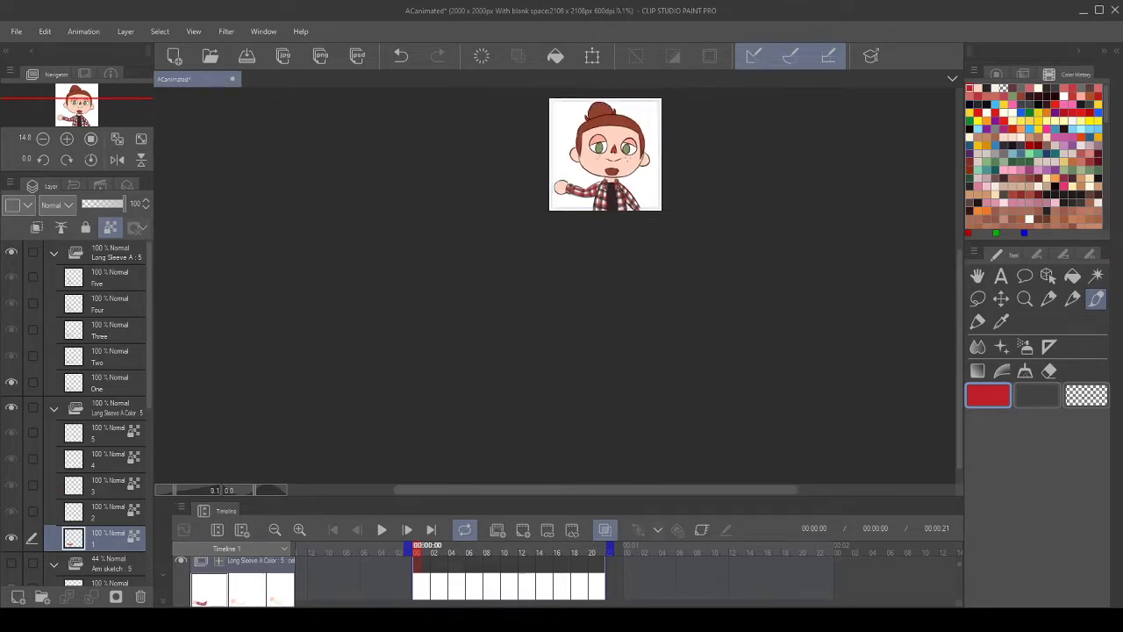
scroll(653, 91, up, 3)
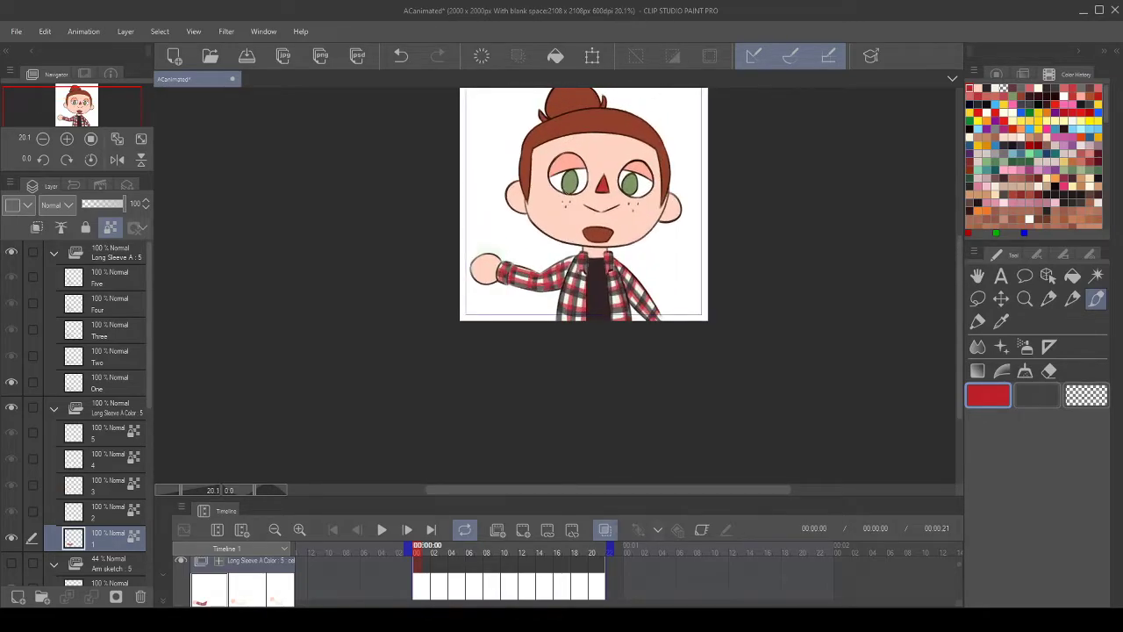
scroll(555, 202, up, 2)
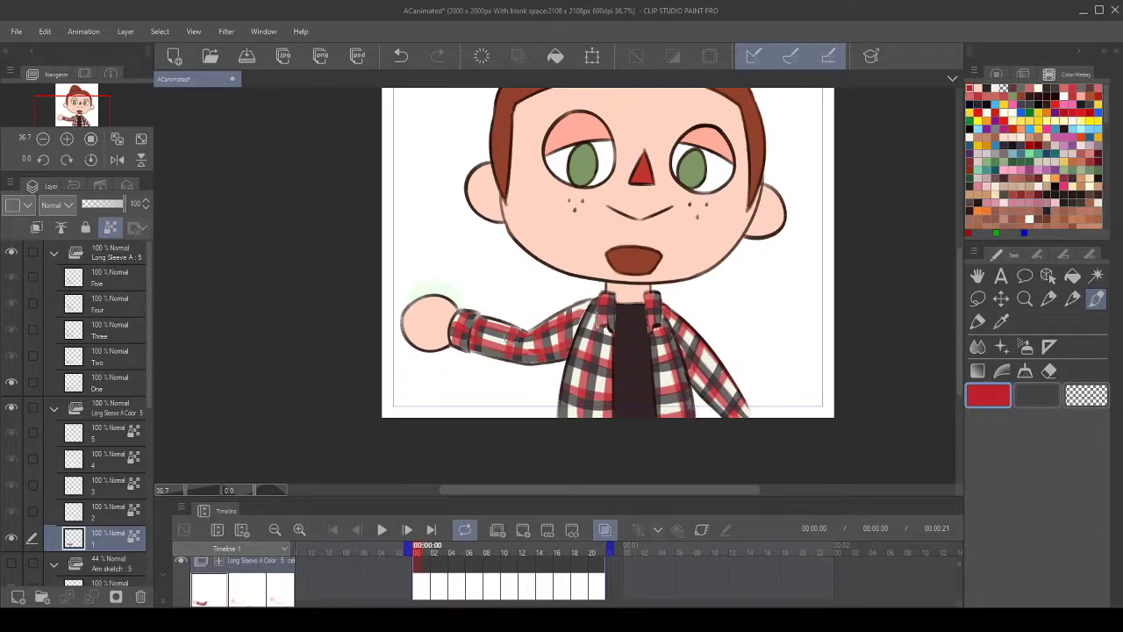
click(101, 516)
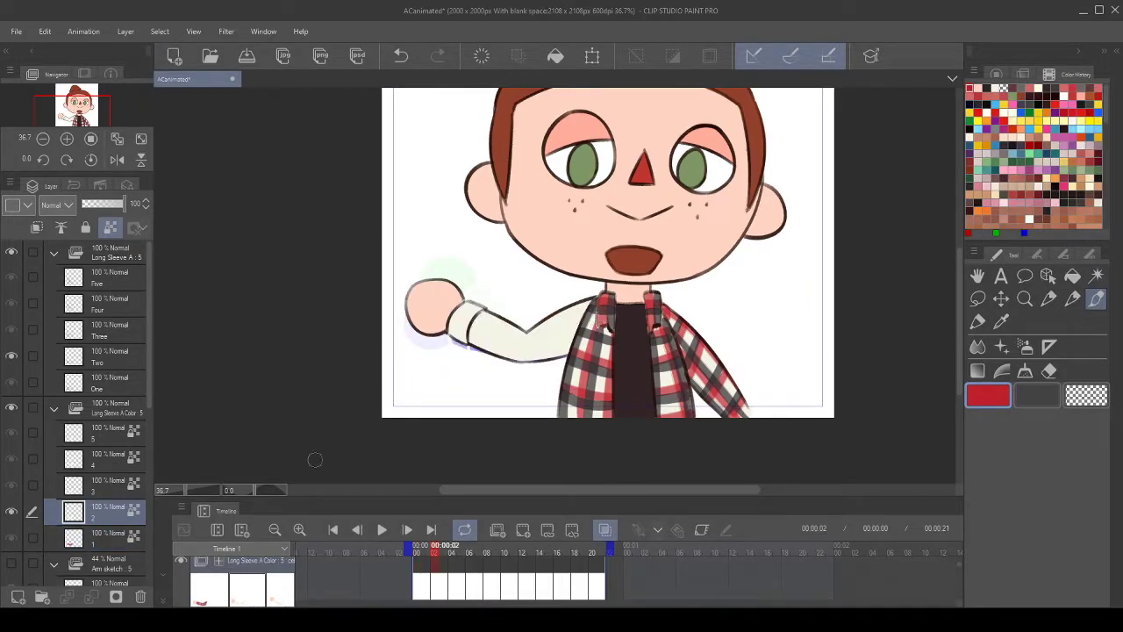
scroll(567, 271, up, 3)
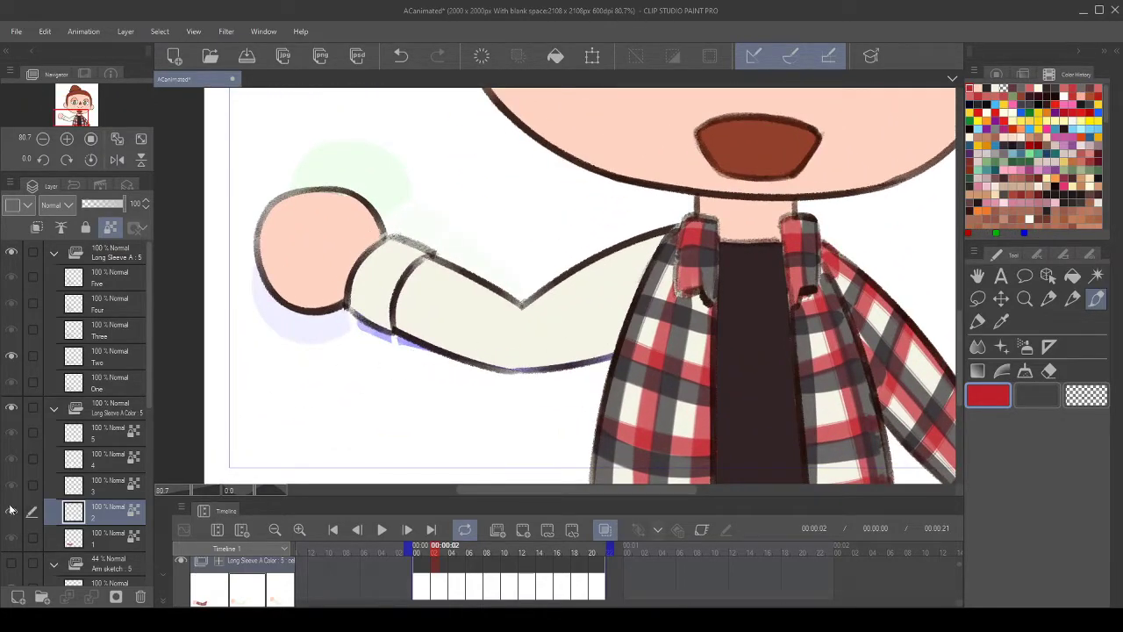
click(98, 538)
click(98, 518)
click(99, 537)
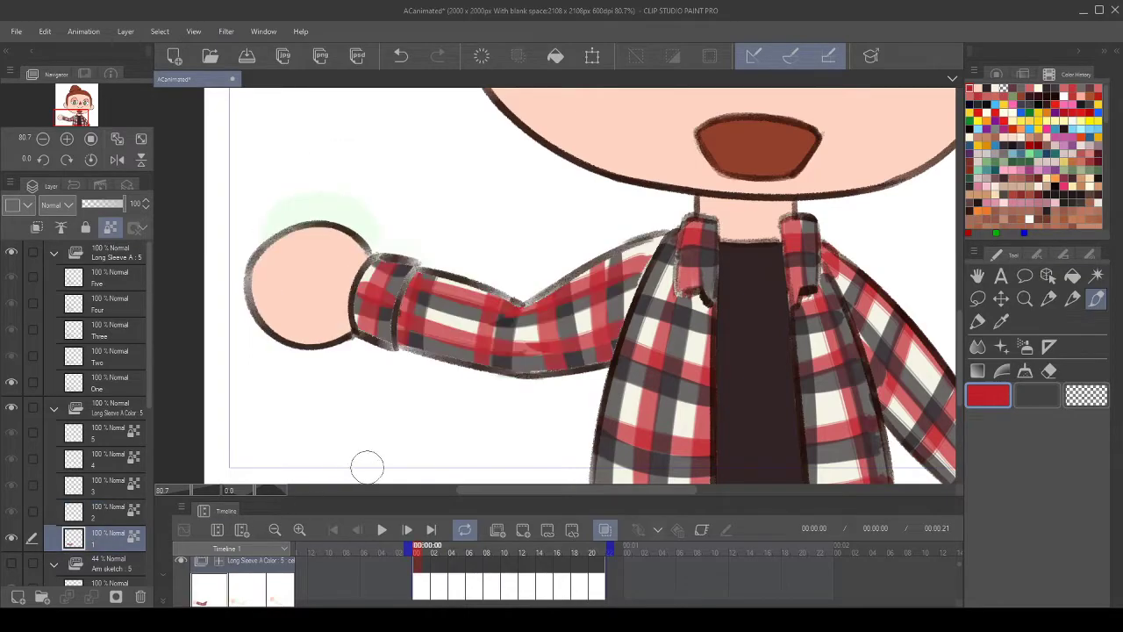
- On sleeve colour frame 2, paint a crosswise red stripe on the upper arm near the jacket body
click(115, 512)
drag(678, 297, 678, 287)
mouse_move(591, 354)
mouse_down()
mouse_move(604, 250)
mouse_move(592, 250)
mouse_up()
click(387, 64)
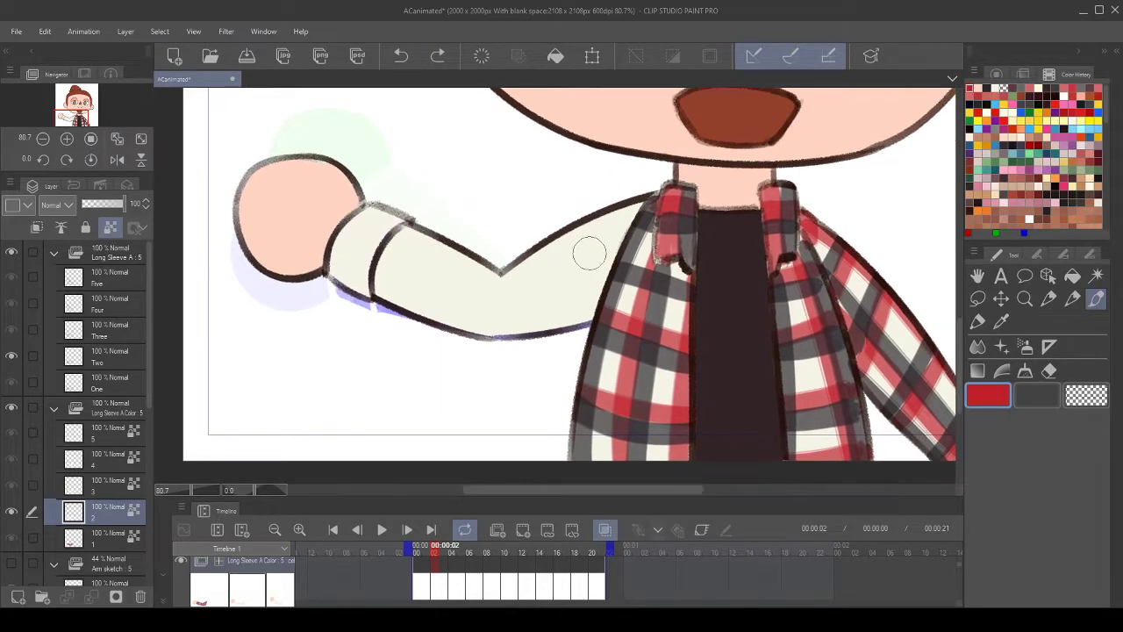
drag(568, 328, 582, 223)
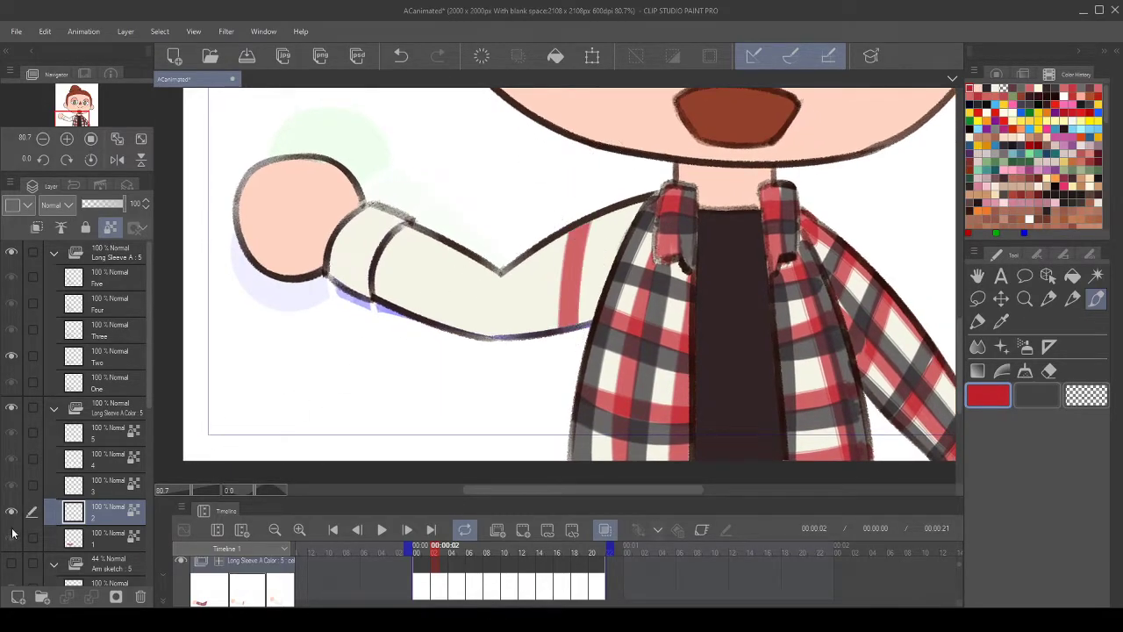
- Compare with sleeve colour frame 1 and paint a second crosswise red stripe on frame 2's upper arm beside the elbow
click(73, 537)
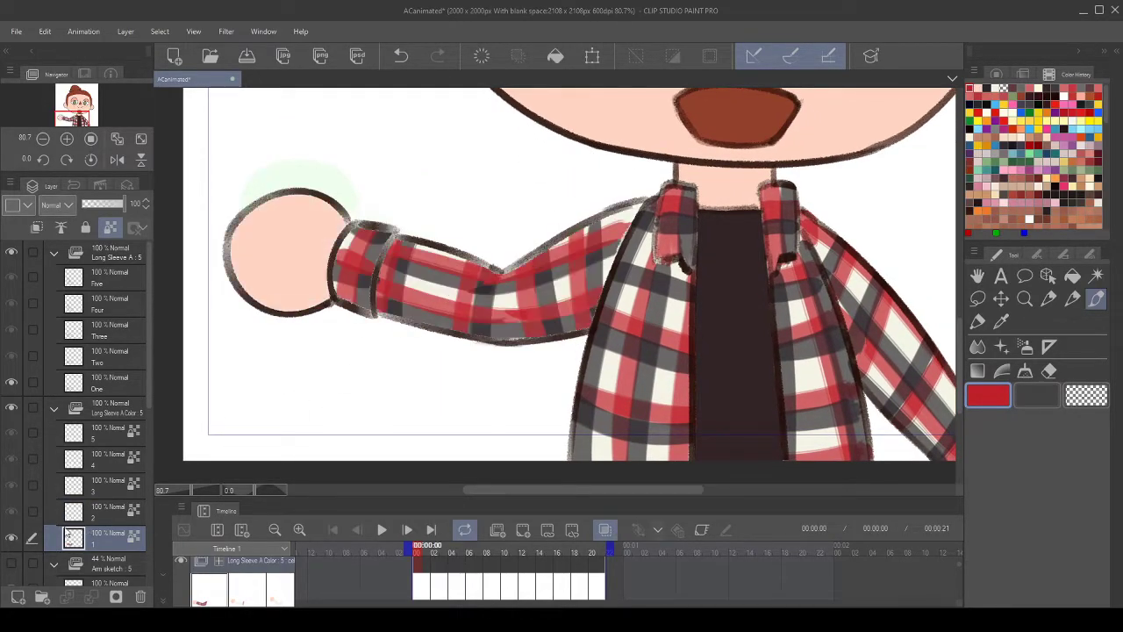
click(98, 516)
click(105, 537)
click(105, 513)
click(105, 537)
click(105, 513)
click(110, 537)
click(113, 515)
drag(524, 335, 529, 250)
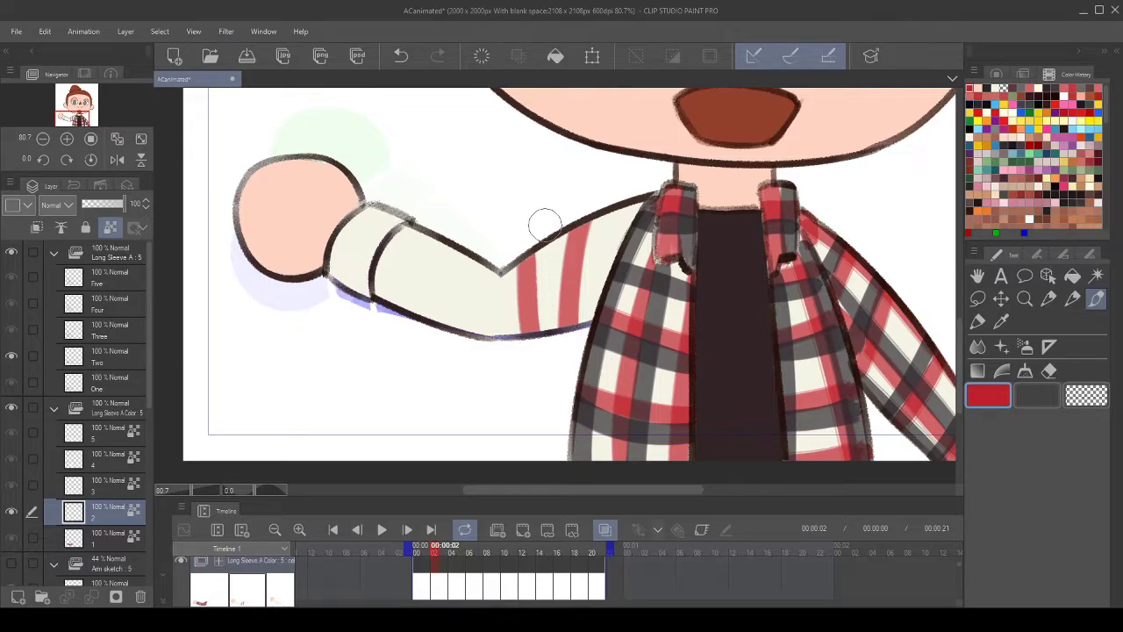
key(ctrl+z)
drag(526, 338, 529, 251)
- Check the stripe spacing against frame 1 and paint two crosswise red stripes on frame 2's forearm
click(115, 533)
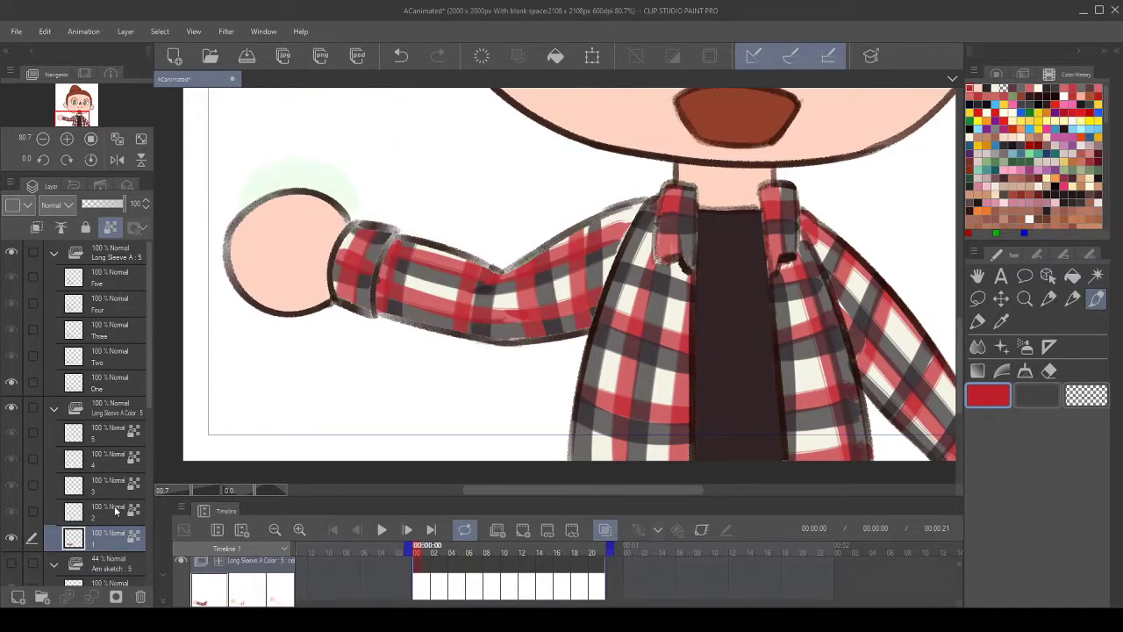
click(117, 513)
click(119, 536)
click(122, 513)
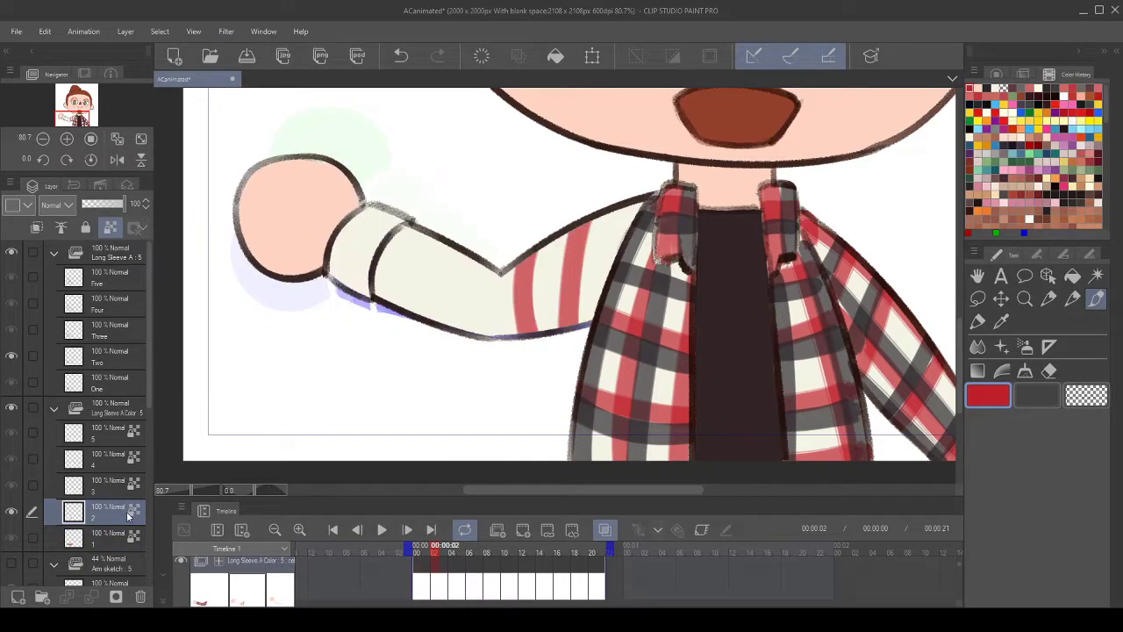
click(115, 535)
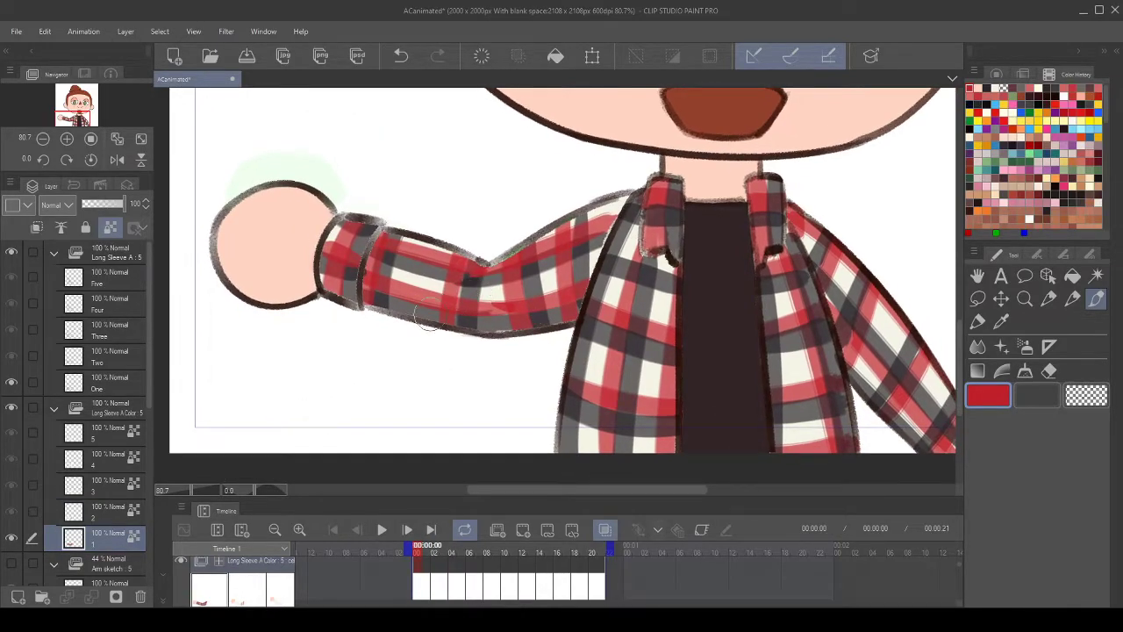
click(101, 516)
scroll(465, 272, right, 2)
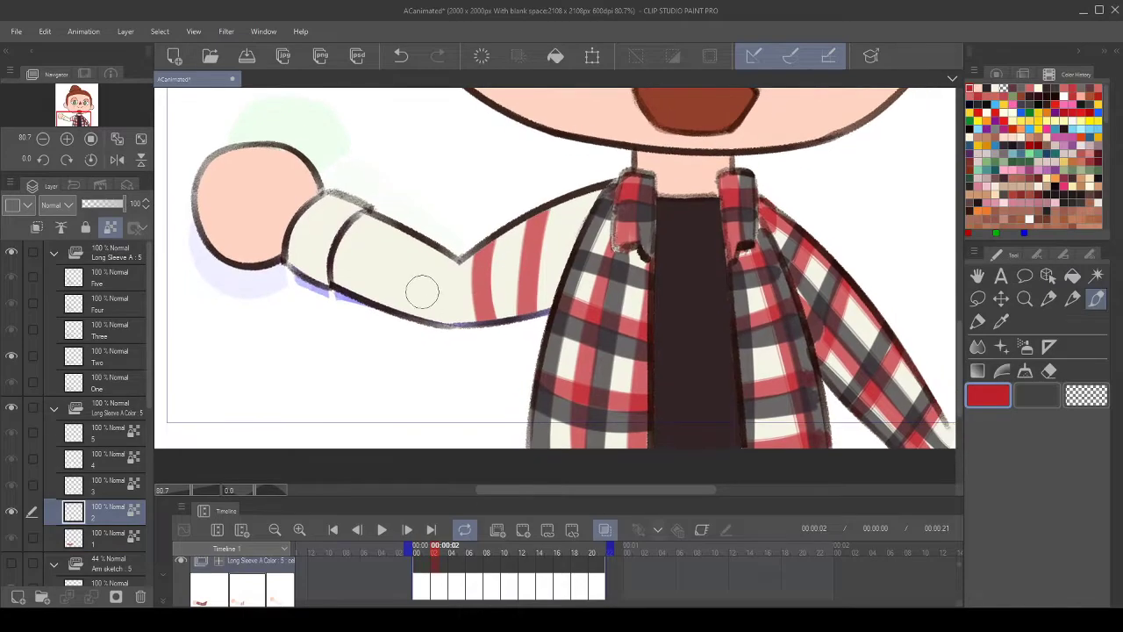
drag(351, 288, 373, 217)
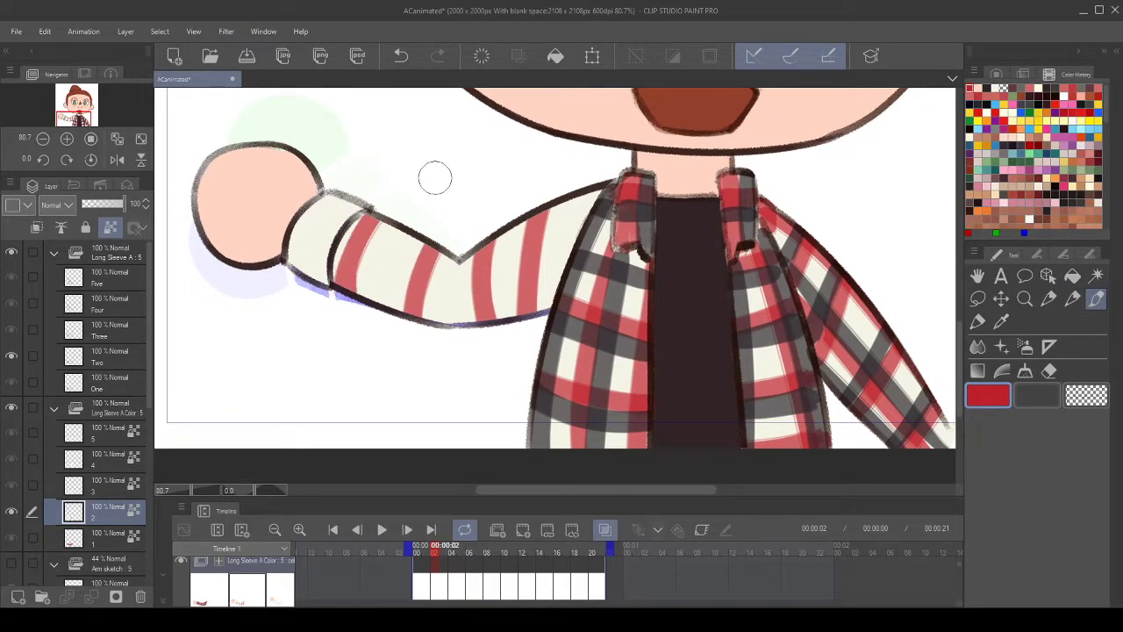
- Using frame 1 as reference, paint crosswise red stripes on frame 2's cuff, undoing the strokes that miss
click(101, 535)
click(103, 515)
click(104, 538)
click(104, 515)
drag(430, 237, 427, 266)
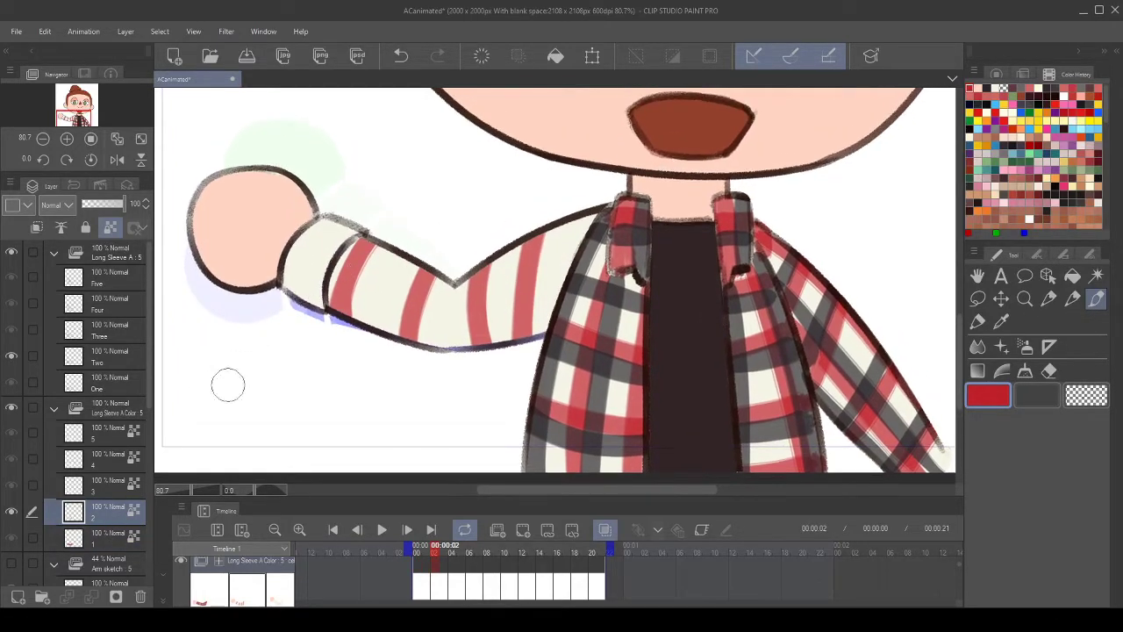
click(108, 537)
click(104, 515)
drag(396, 283, 380, 273)
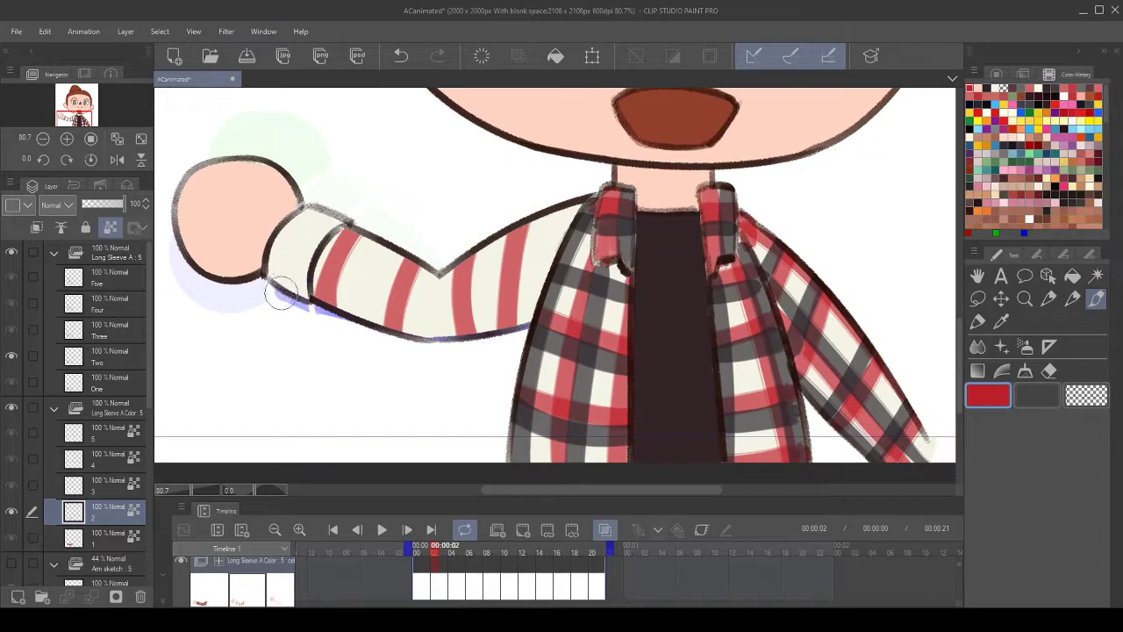
click(401, 56)
click(401, 56)
click(92, 537)
click(100, 512)
drag(280, 275, 363, 198)
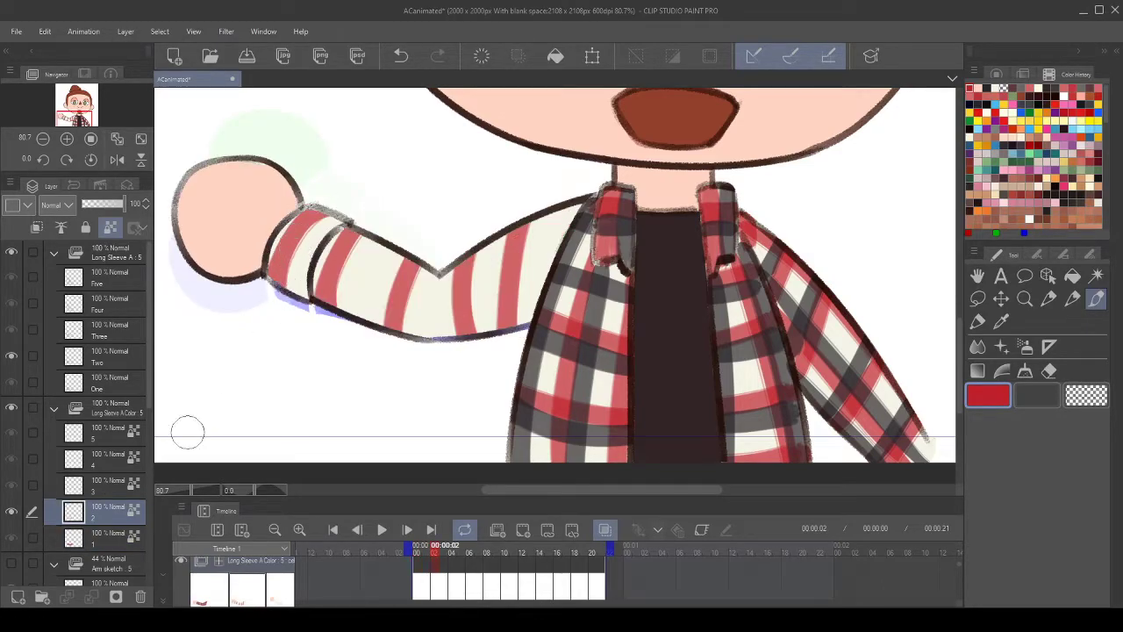
click(109, 541)
click(109, 512)
mouse_move(270, 253)
mouse_down()
mouse_move(340, 288)
mouse_move(383, 291)
mouse_move(419, 247)
mouse_move(440, 261)
mouse_move(360, 297)
mouse_move(418, 313)
mouse_up()
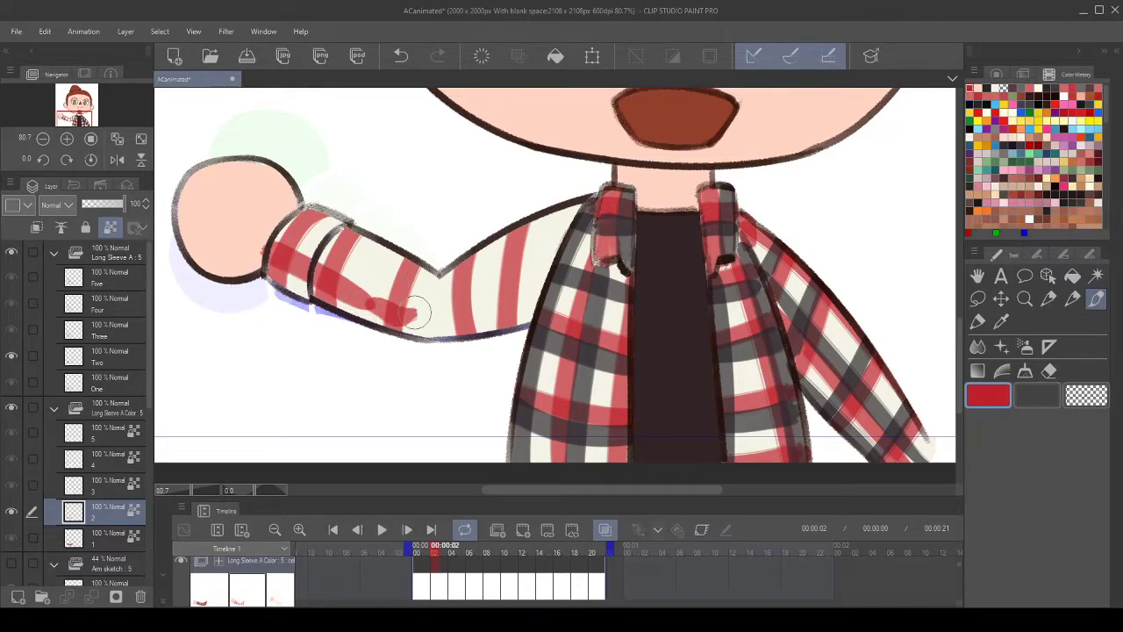
click(402, 55)
click(401, 55)
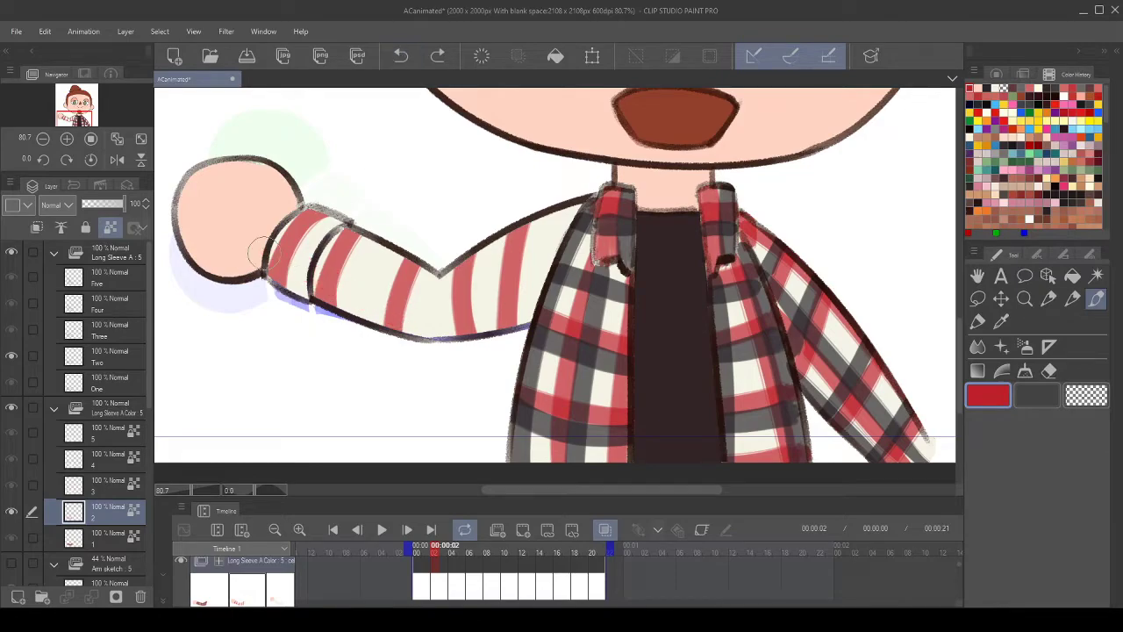
drag(263, 251, 423, 315)
click(402, 55)
- Rotate the canvas to 90 degrees and paint a lengthwise red stripe along the outer side of the cuff and forearm
click(66, 138)
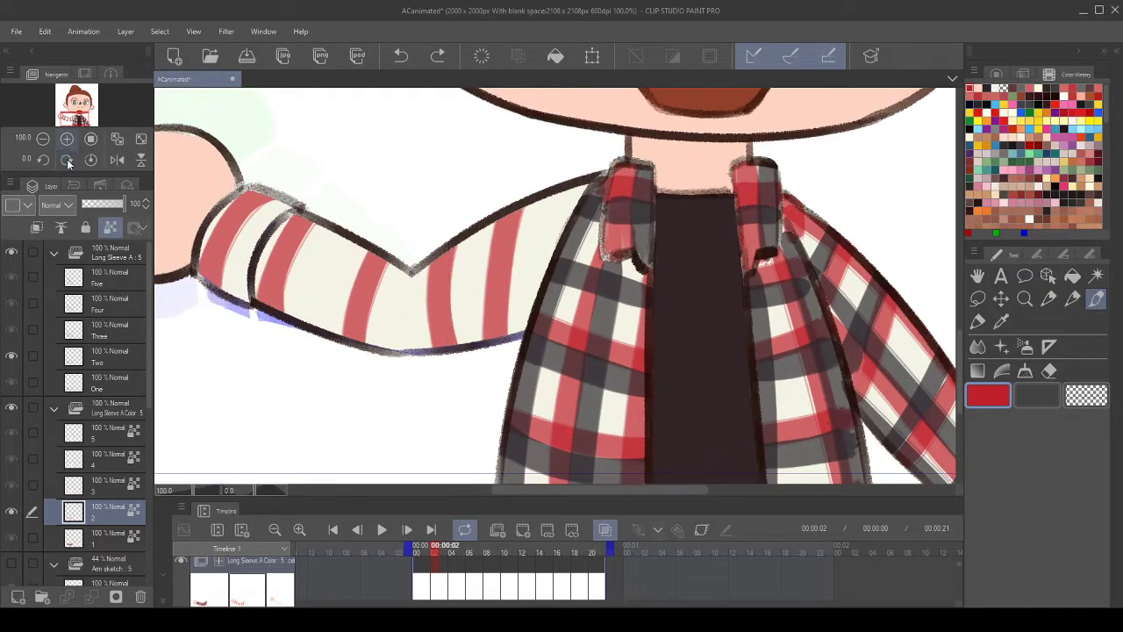
click(68, 159)
click(67, 159)
click(42, 140)
click(67, 159)
click(68, 159)
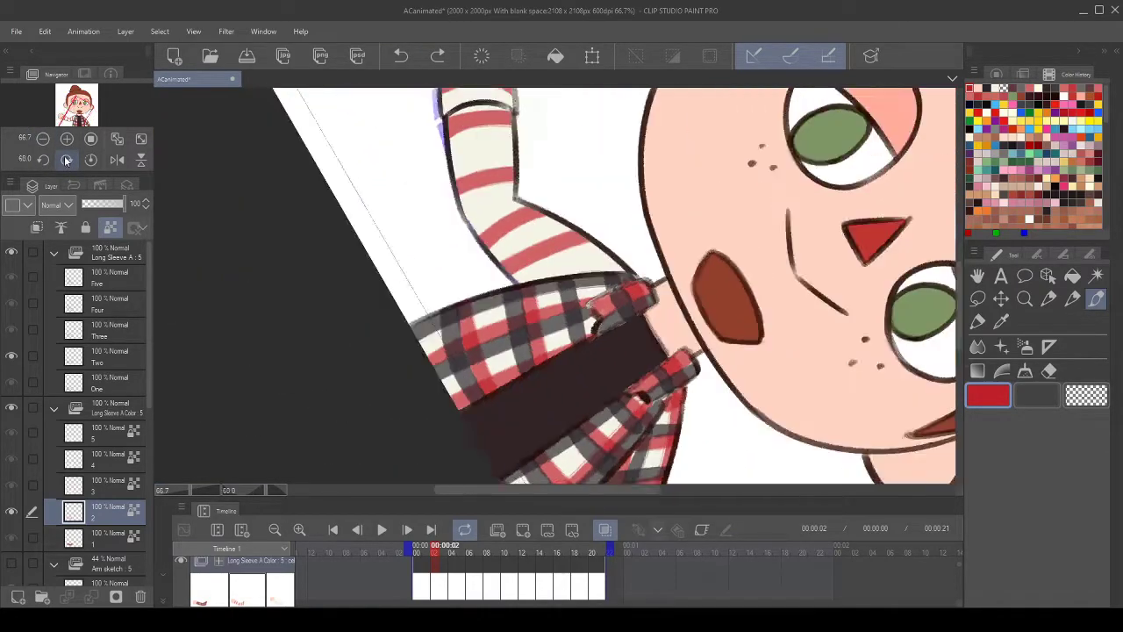
click(68, 159)
click(68, 159)
mouse_move(491, 150)
mouse_down()
mouse_move(358, 278)
mouse_move(386, 291)
mouse_move(439, 184)
mouse_up()
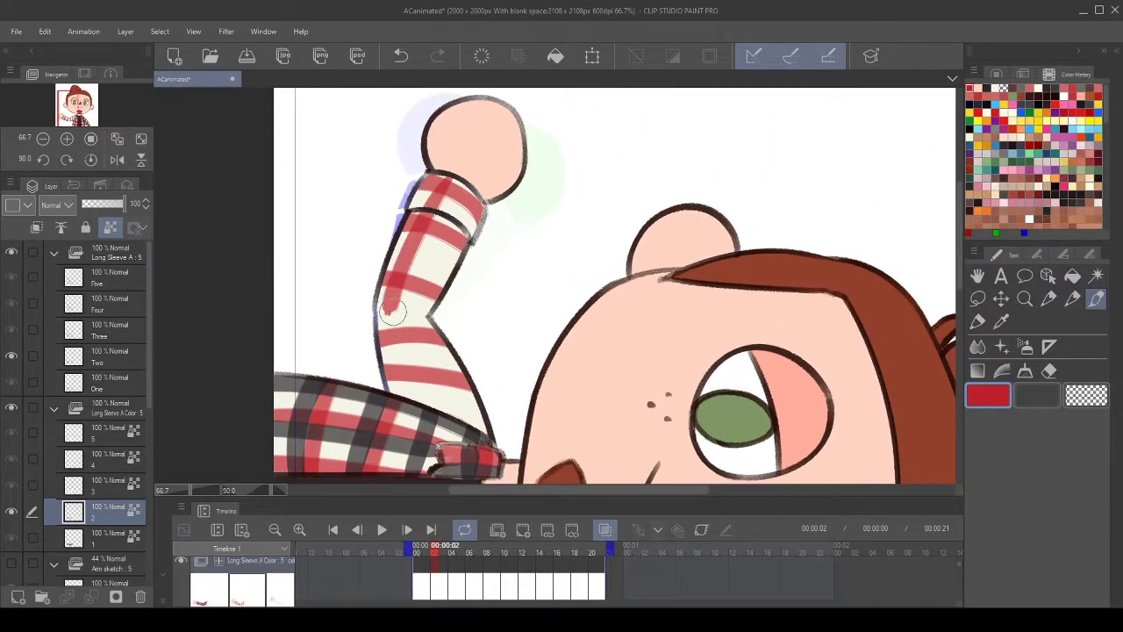
- Extend the lengthwise red stripe from the elbow along the upper arm, and reset the canvas rotation
drag(393, 313, 437, 472)
click(399, 58)
drag(393, 312, 409, 399)
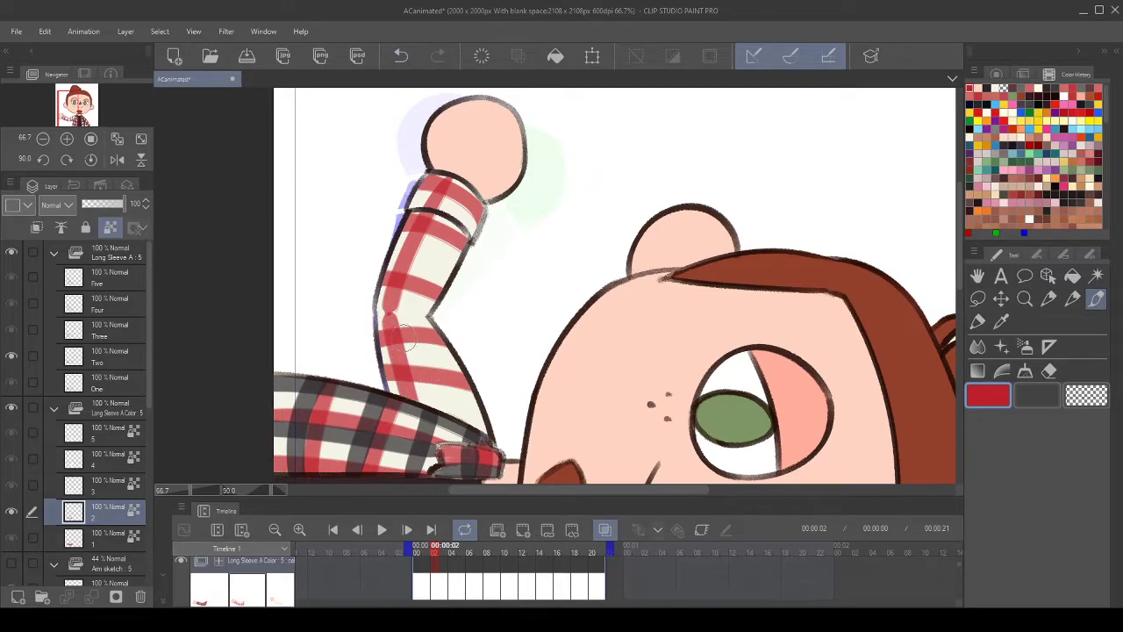
click(91, 159)
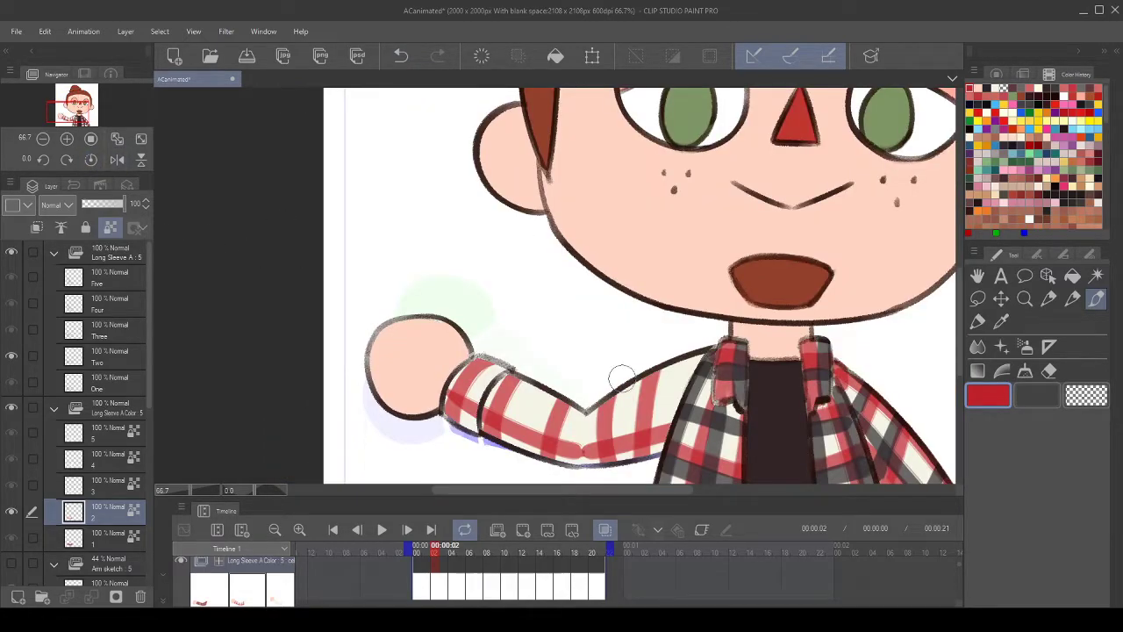
- Undo the red dabs at the elbow and blend the two ends of the lower lengthwise stripe together there
scroll(623, 379, up, 2)
scroll(582, 469, up, 1)
scroll(526, 431, up, 1)
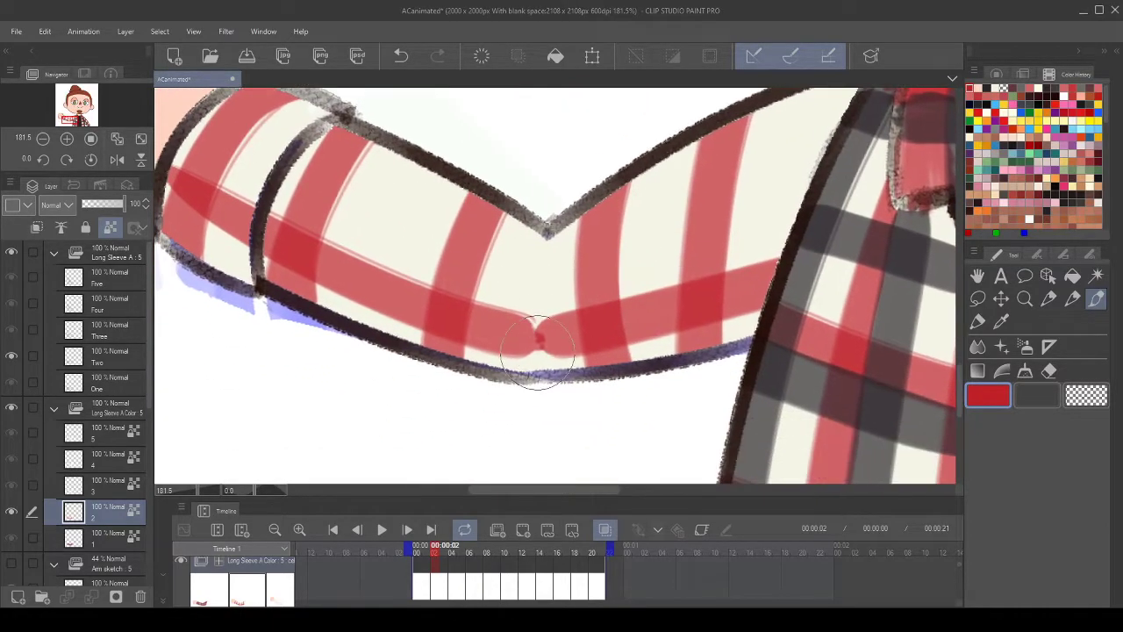
mouse_move(540, 338)
mouse_down()
mouse_move(547, 321)
mouse_move(534, 331)
mouse_move(543, 341)
mouse_up()
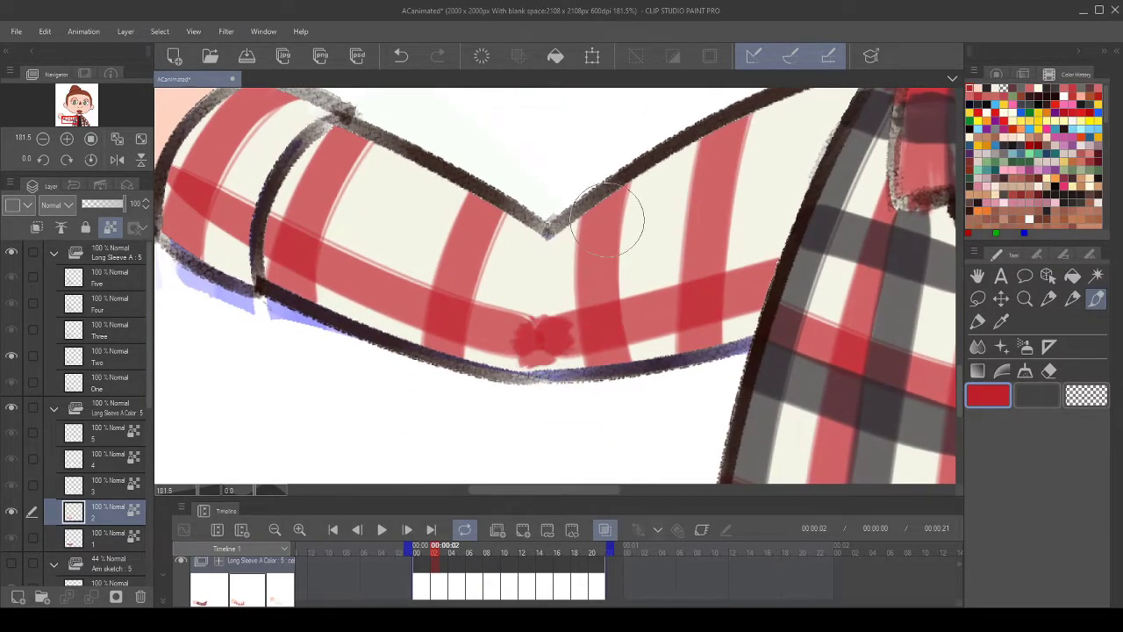
click(402, 56)
click(978, 346)
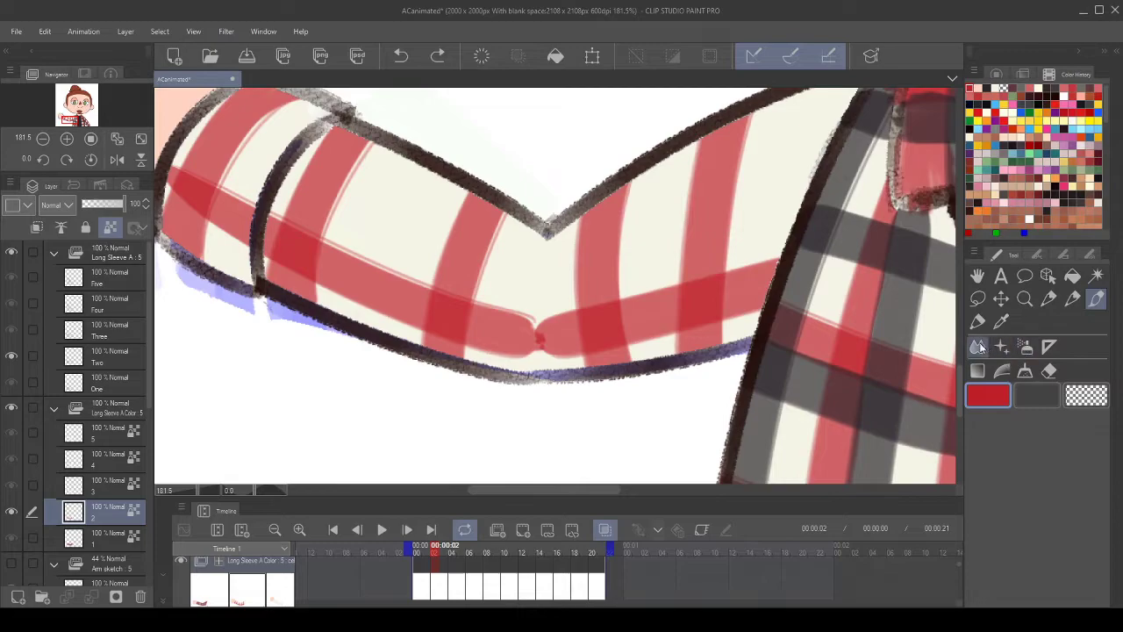
mouse_move(539, 326)
mouse_down()
mouse_move(521, 336)
mouse_move(571, 333)
mouse_move(527, 319)
mouse_move(523, 332)
mouse_move(507, 326)
mouse_up()
- Switch back to the brush and paint a second lengthwise red stripe along the inner side of the cuff, forearm and upper arm
click(1096, 298)
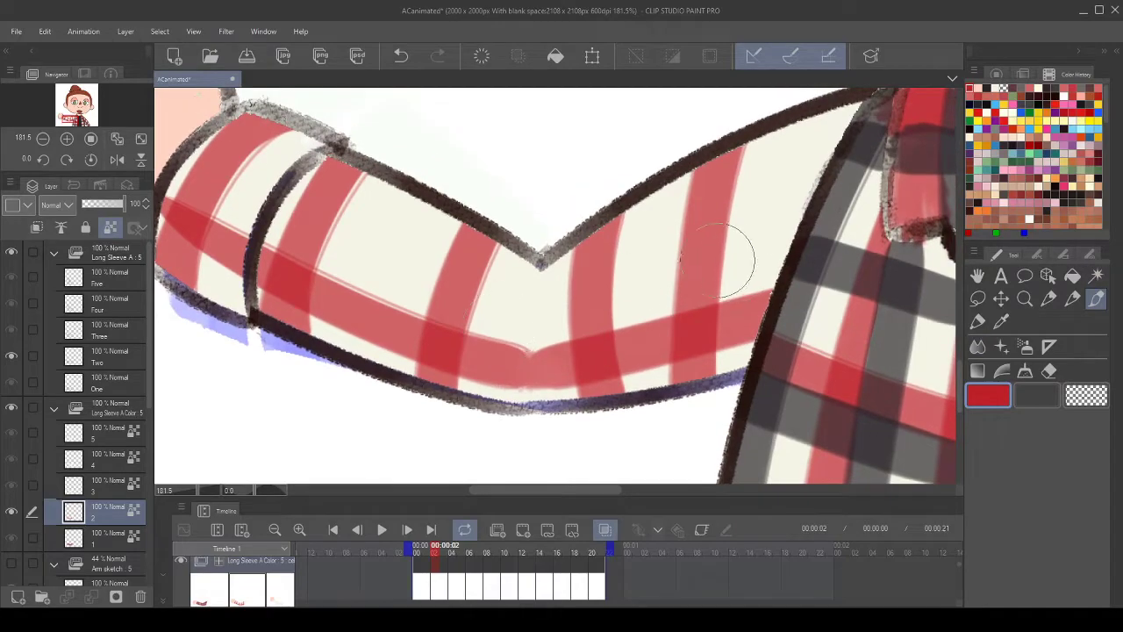
scroll(702, 237, down, 5)
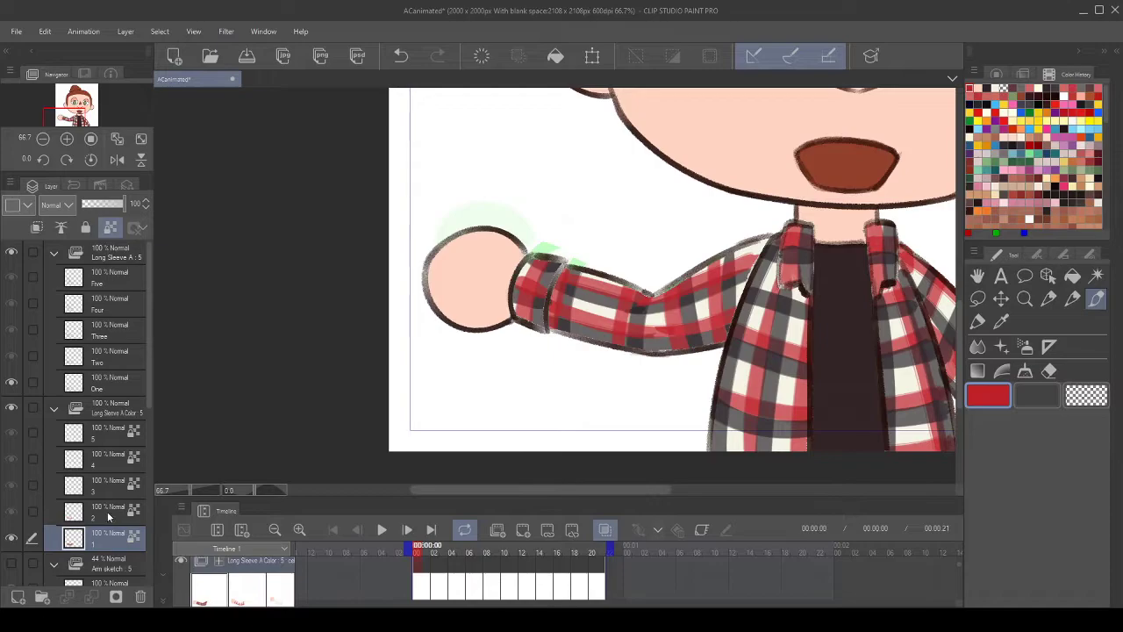
drag(514, 354, 483, 348)
drag(513, 247, 587, 288)
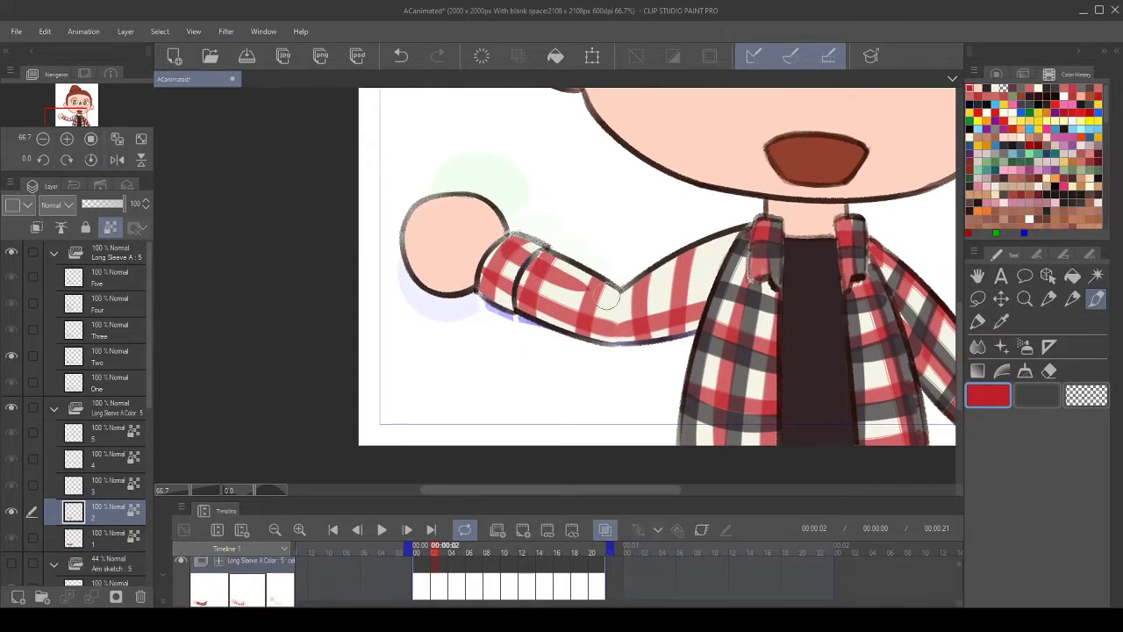
click(401, 57)
mouse_move(496, 240)
mouse_down()
mouse_move(656, 315)
mouse_move(647, 290)
mouse_up()
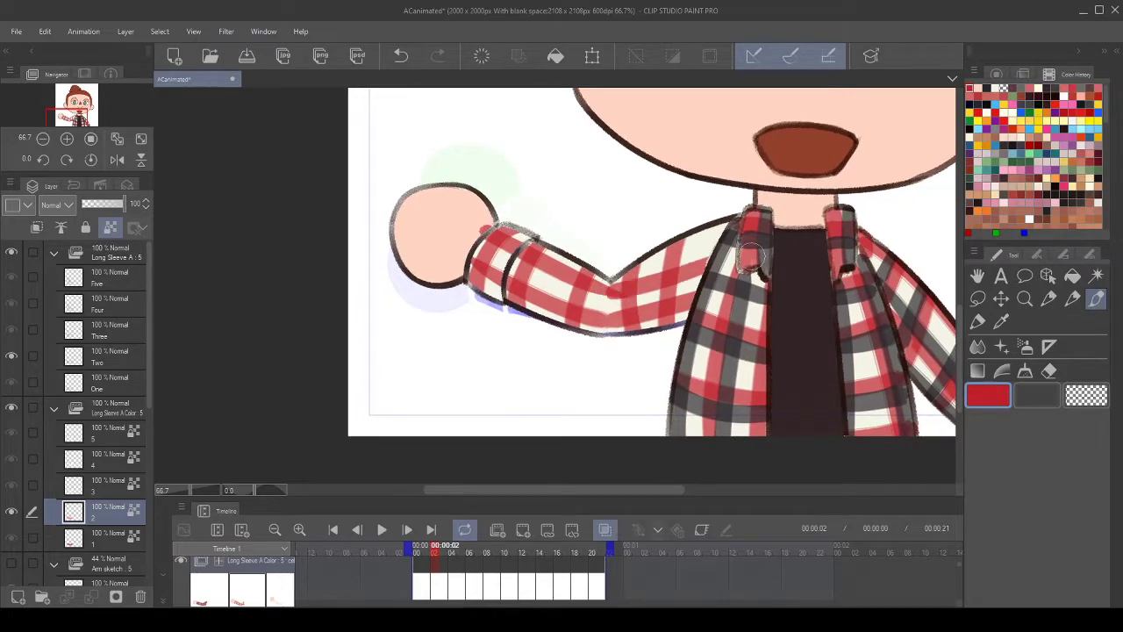
drag(583, 190, 561, 149)
click(401, 56)
drag(626, 249, 616, 223)
key(ctrl+y)
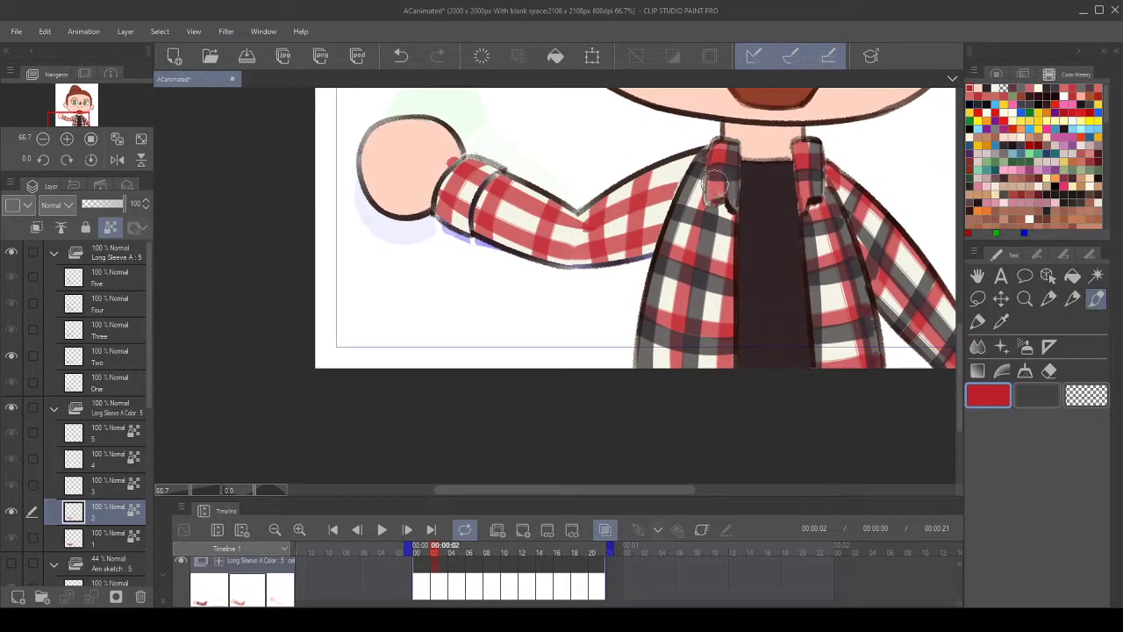
- Blend the join of the second lengthwise red stripe at the inner elbow, and return to the brush
scroll(709, 141, up, 4)
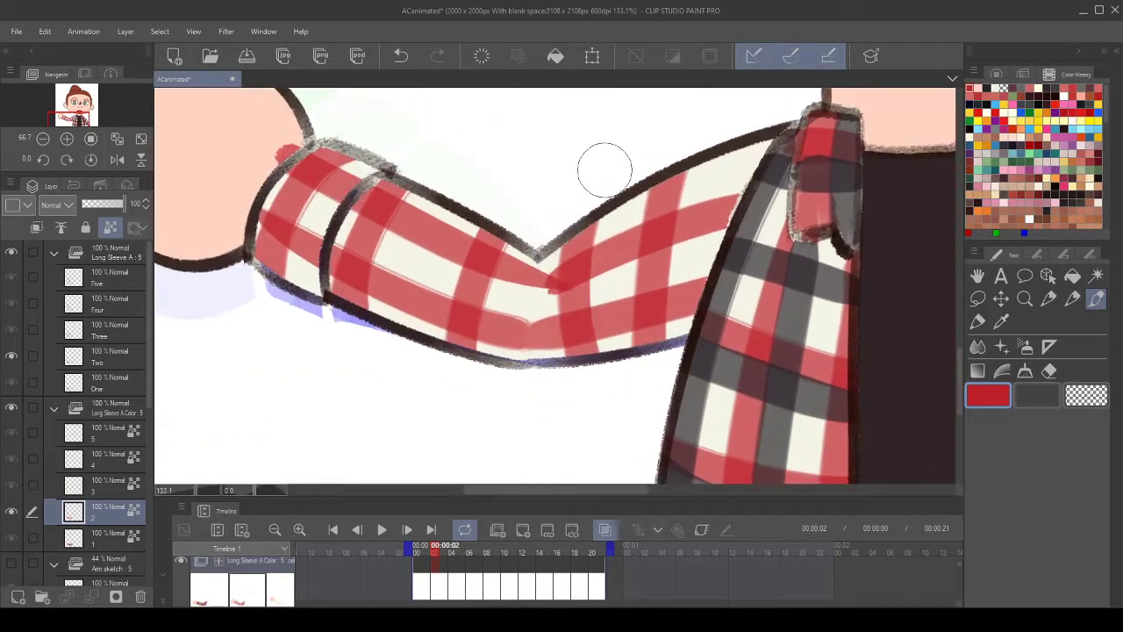
click(977, 346)
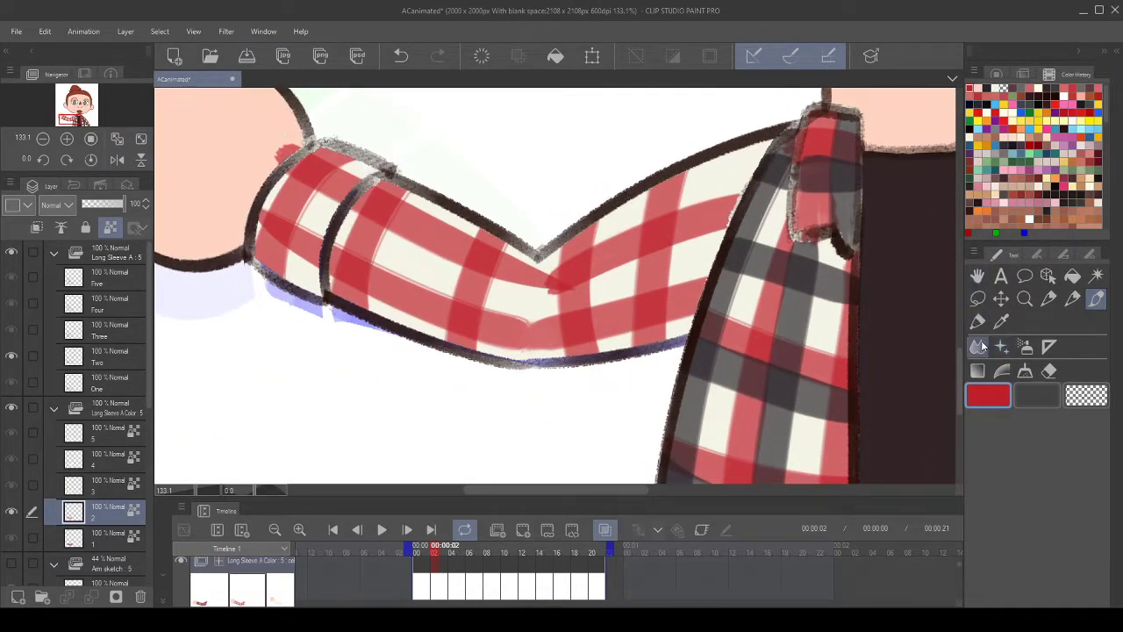
mouse_move(550, 286)
mouse_down()
mouse_move(510, 269)
mouse_move(546, 280)
mouse_up()
scroll(566, 207, down, 8)
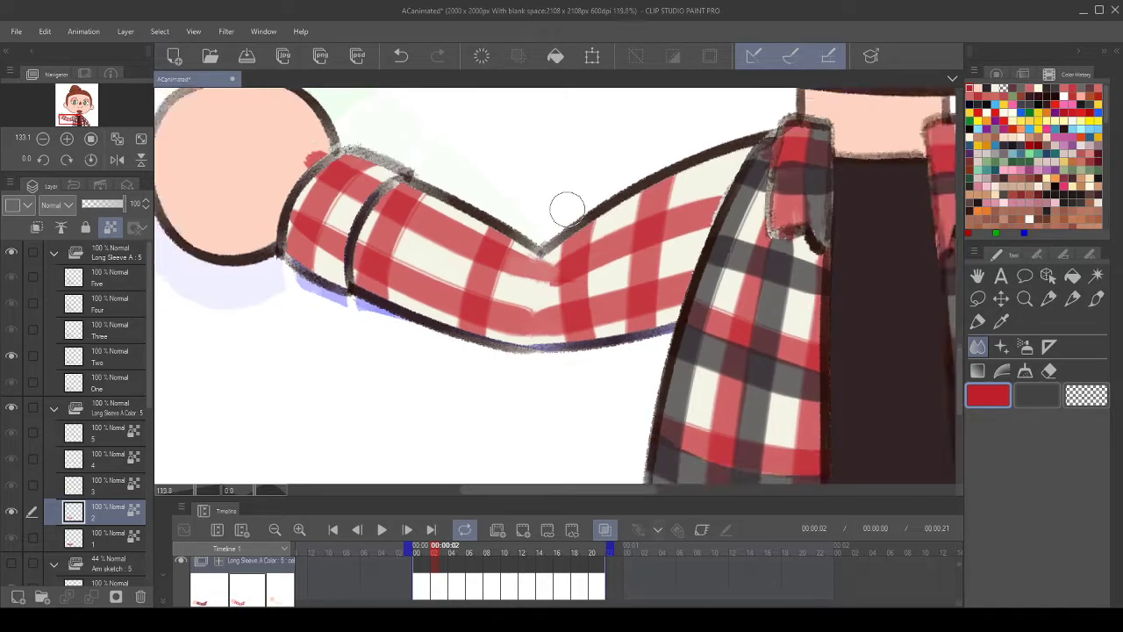
click(1096, 298)
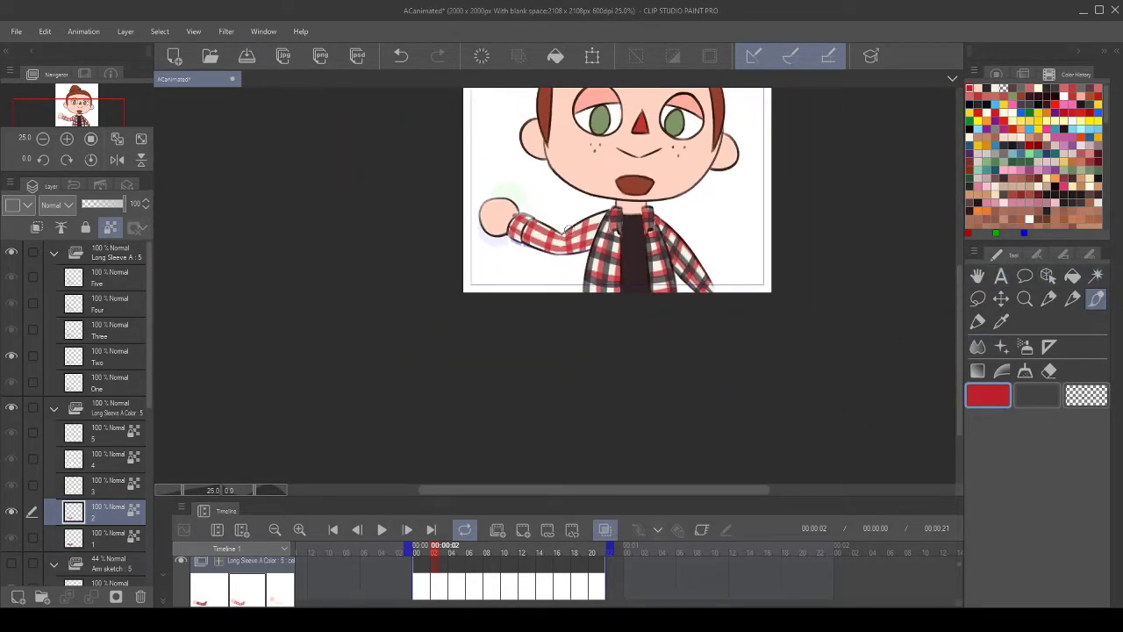
- Pick the skin colour and paint over the stray red mark on the hand beside the cuff
scroll(547, 277, up, 4)
click(986, 96)
click(987, 88)
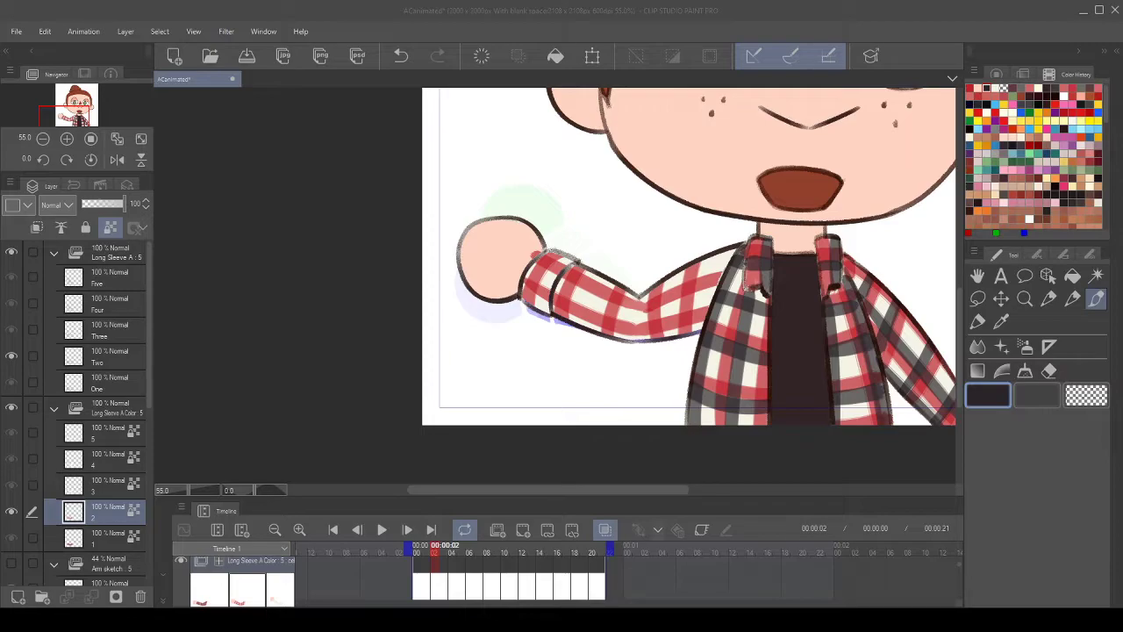
click(616, 527)
scroll(576, 266, up, 4)
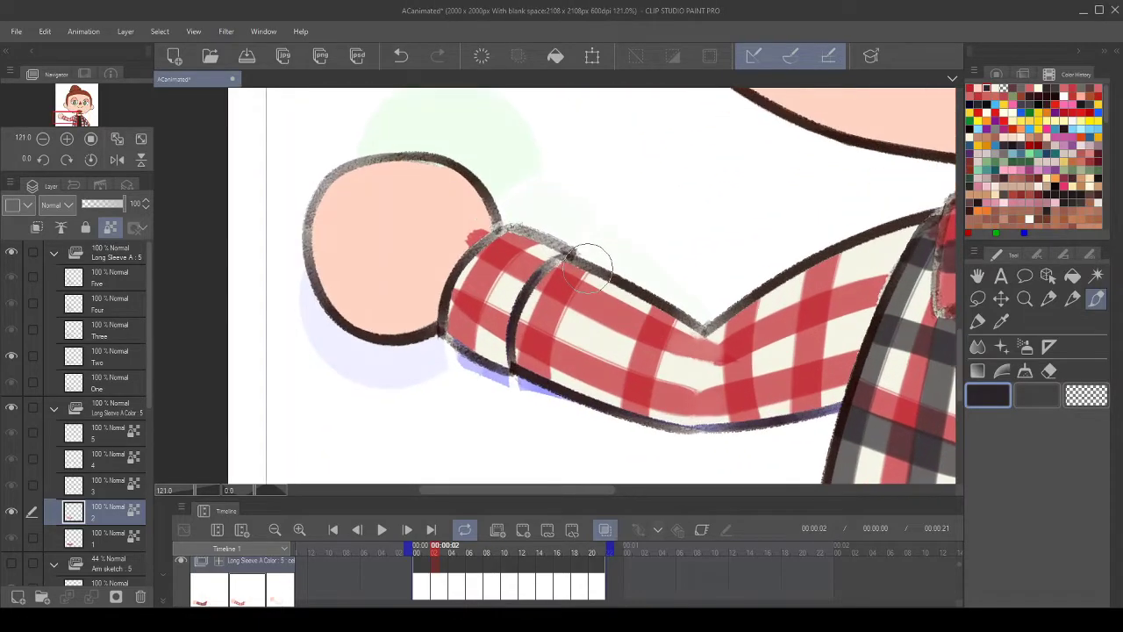
drag(554, 300, 559, 302)
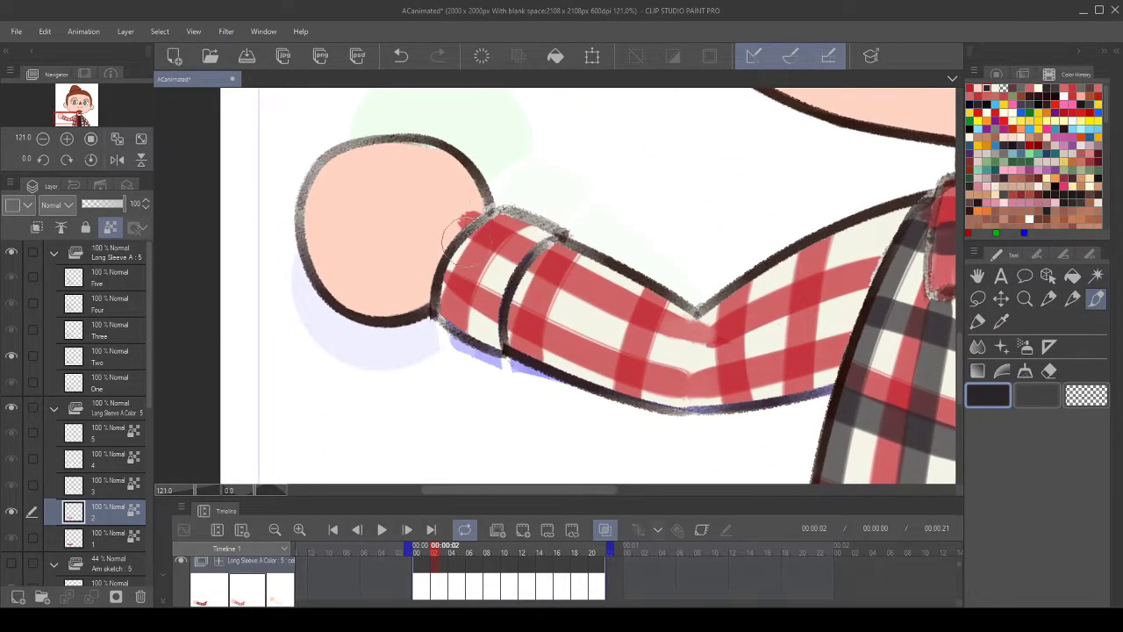
click(981, 87)
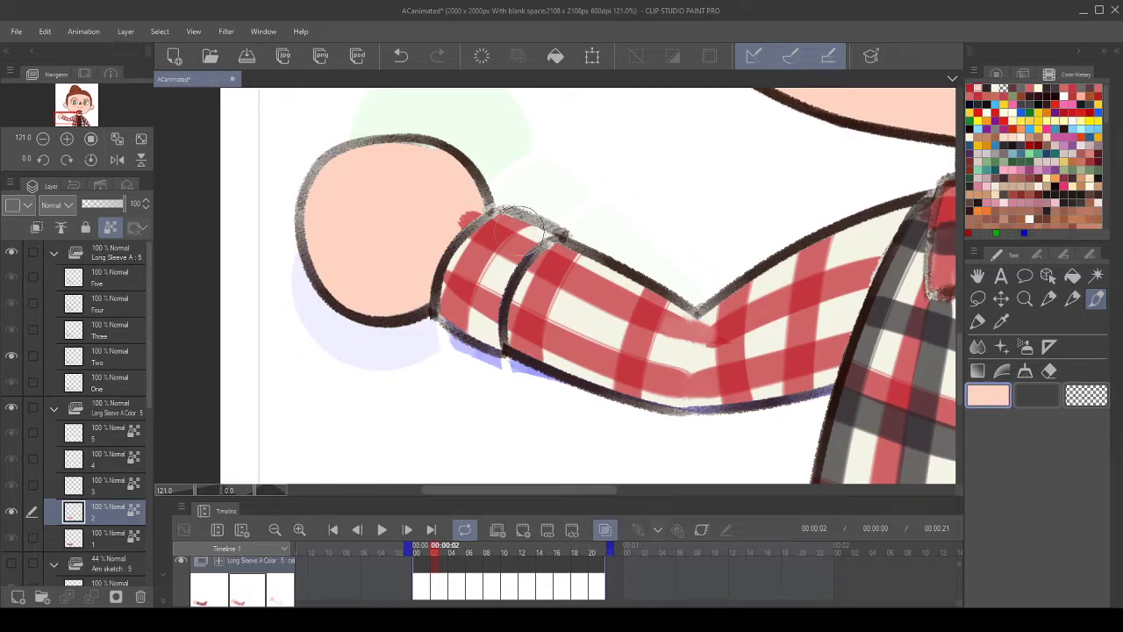
mouse_move(414, 247)
mouse_down()
mouse_move(505, 176)
mouse_move(398, 263)
mouse_move(508, 177)
mouse_move(400, 271)
mouse_up()
- Pick the dark colour and paint two crosswise dark stripes across the upper arm, each beside a red crosswise stripe
key(space)
drag(750, 252, 629, 262)
click(994, 88)
click(986, 89)
key(space)
mouse_move(840, 204)
mouse_down()
mouse_move(522, 193)
mouse_move(509, 251)
mouse_move(483, 259)
mouse_up()
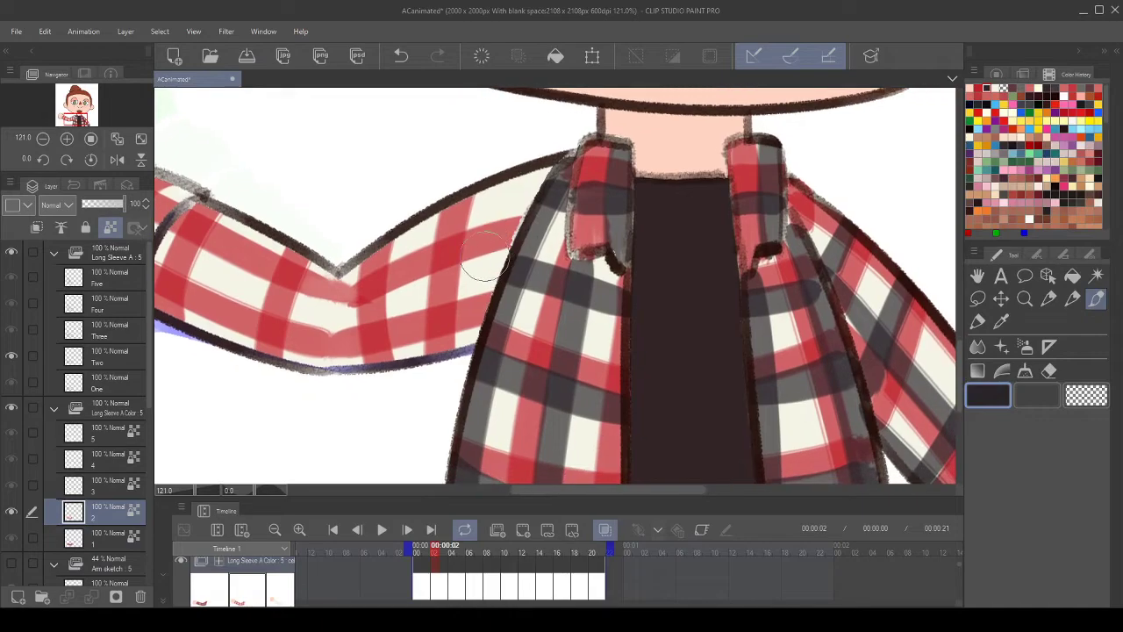
drag(463, 356, 502, 186)
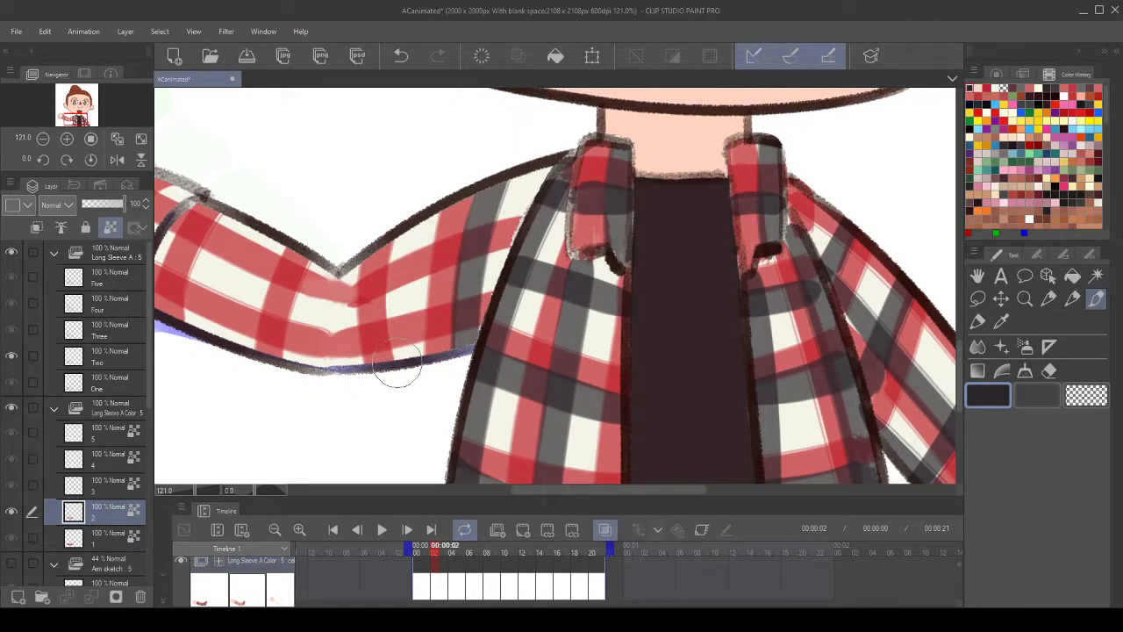
drag(396, 362, 386, 230)
click(401, 55)
drag(406, 354, 409, 229)
- Paint a dark crosswise stripe across the forearm just before the elbow, redoing the stroke until it follows the red stripe
drag(351, 274, 376, 271)
drag(323, 359, 346, 262)
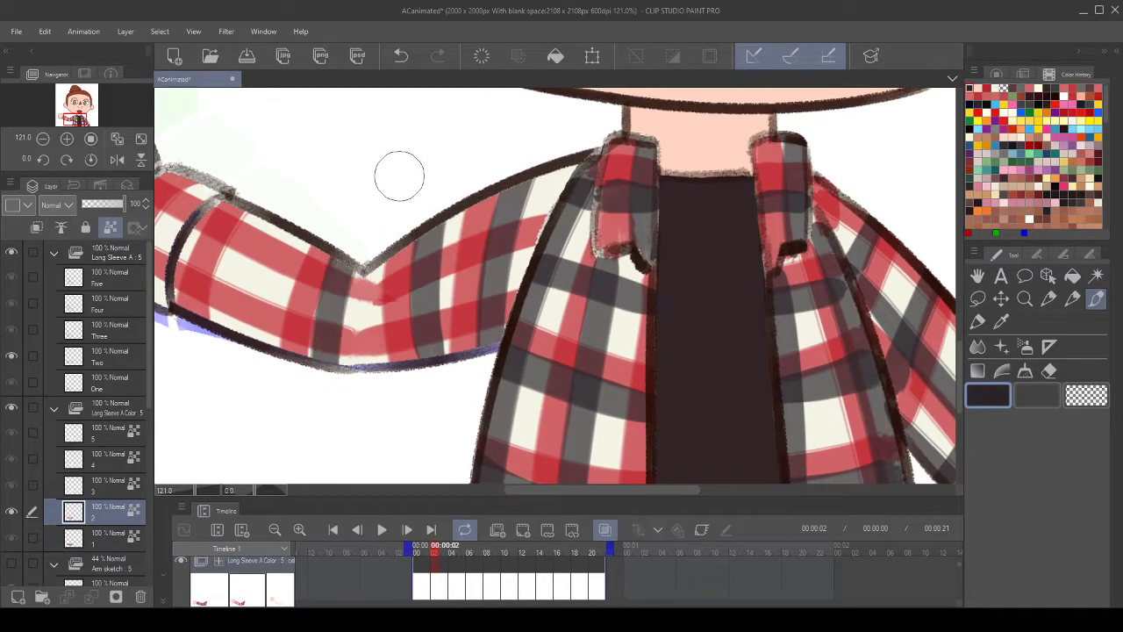
click(401, 55)
mouse_move(337, 373)
mouse_down()
mouse_move(354, 263)
mouse_move(408, 249)
mouse_up()
click(401, 55)
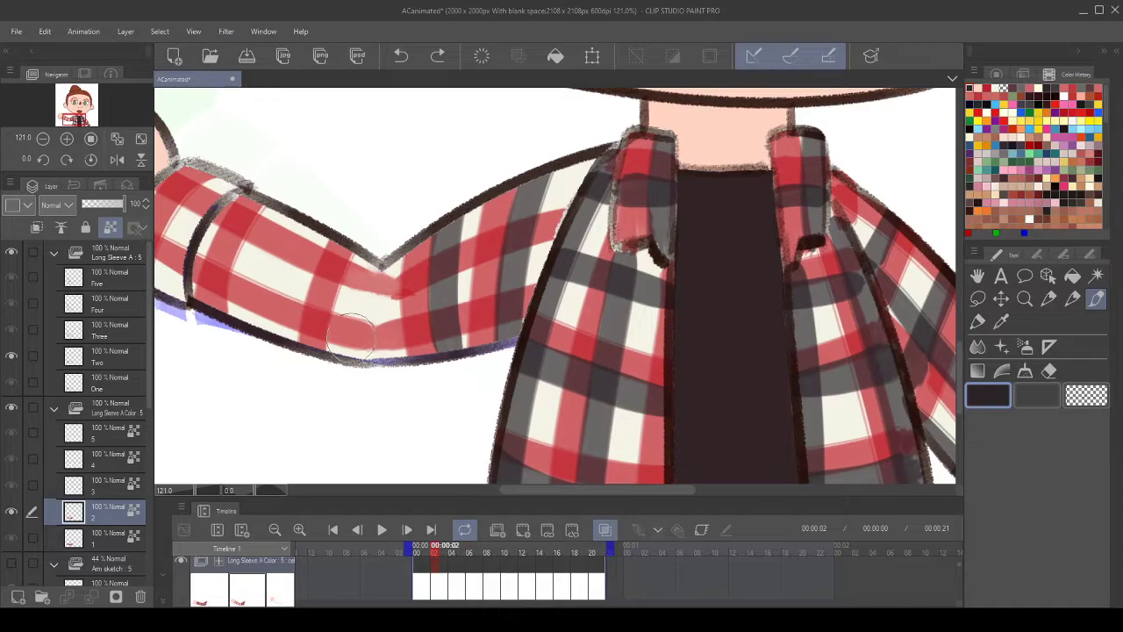
drag(341, 350, 370, 258)
click(401, 55)
drag(337, 371, 353, 262)
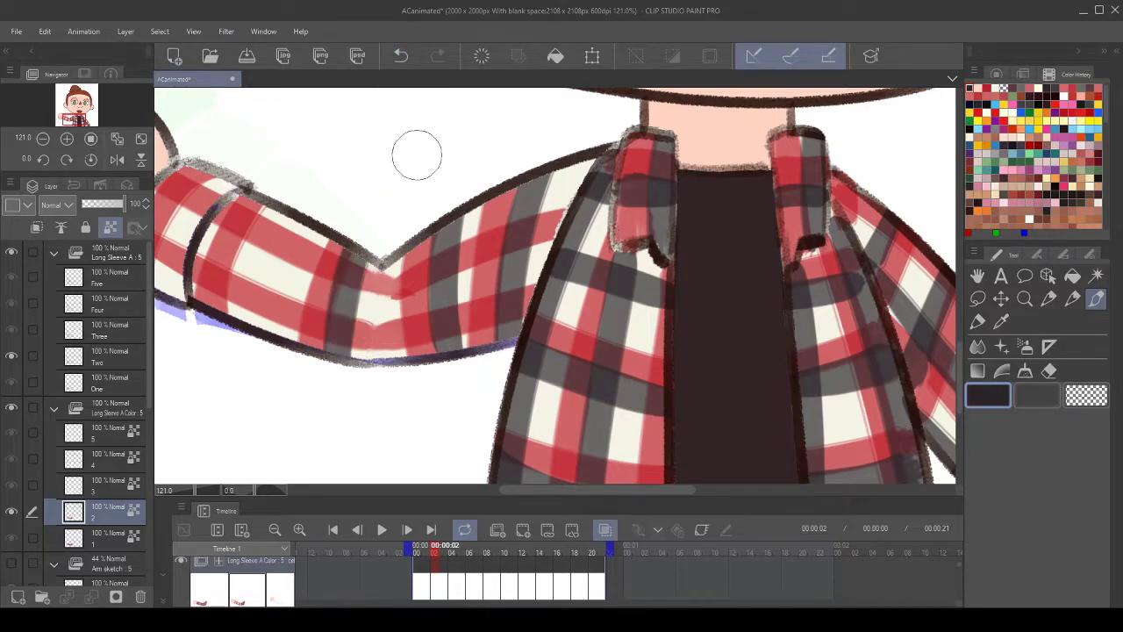
click(401, 56)
drag(335, 370, 353, 262)
click(401, 55)
drag(333, 356, 352, 261)
click(401, 55)
drag(339, 359, 353, 261)
- Paint another dark crosswise stripe across the forearm near the cuff, redoing the stroke to refine its curve
drag(336, 223, 428, 225)
drag(315, 341, 377, 211)
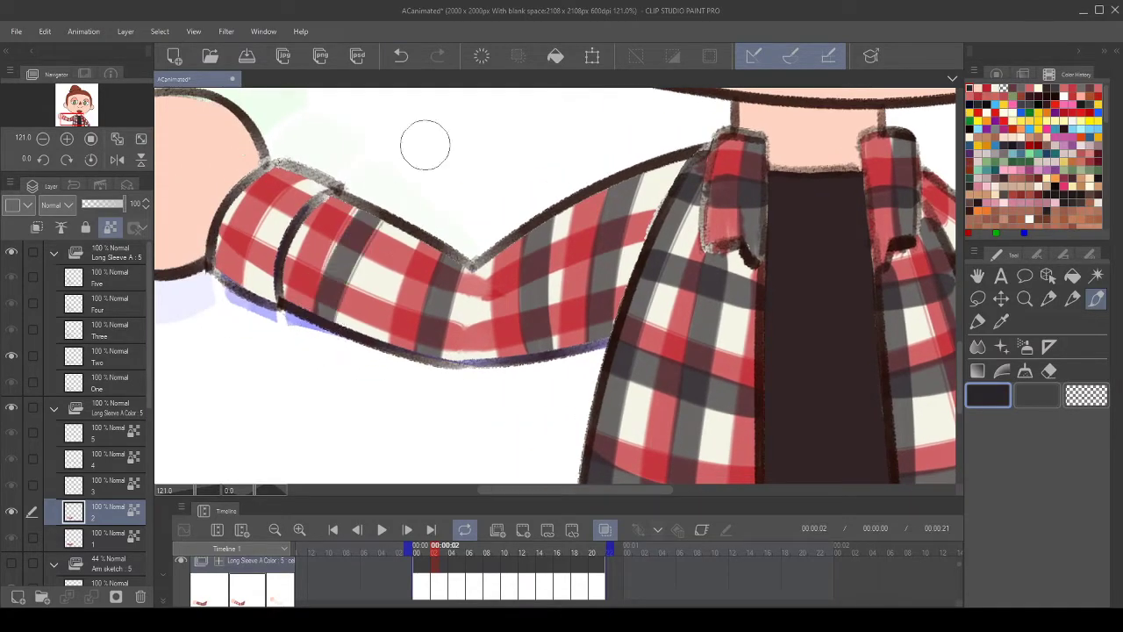
click(401, 55)
drag(333, 355, 359, 211)
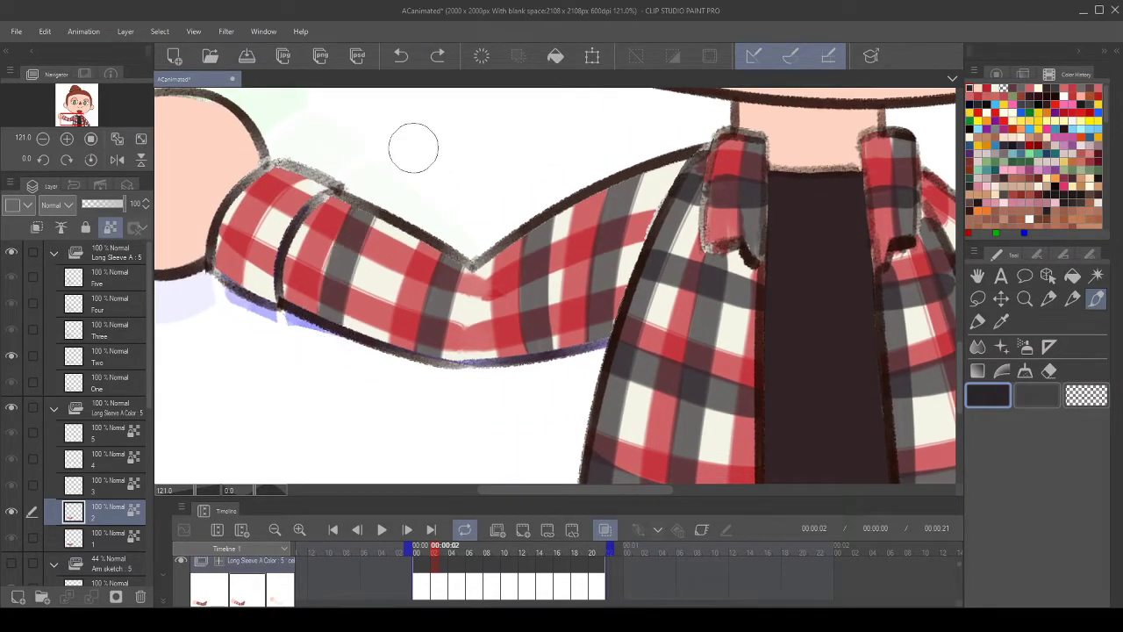
click(401, 55)
drag(331, 330, 360, 210)
- Paint a dark crosswise stripe across the cuff beside the seam, undoing and repeating the stroke until it fits
drag(307, 246, 310, 232)
drag(254, 301, 329, 171)
click(358, 62)
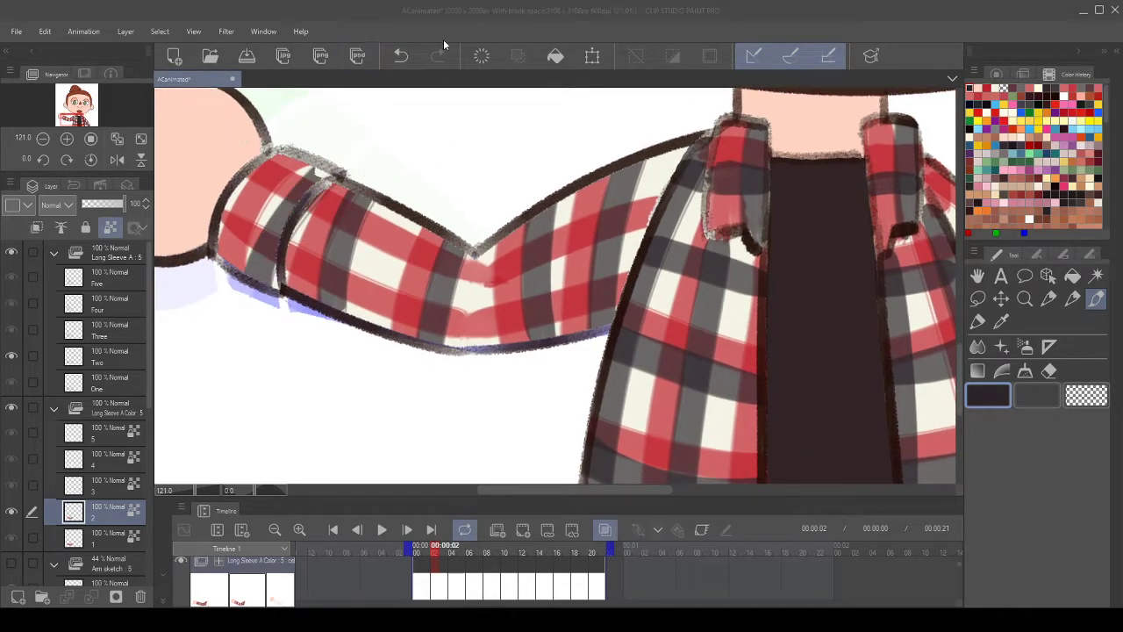
click(923, 136)
click(401, 57)
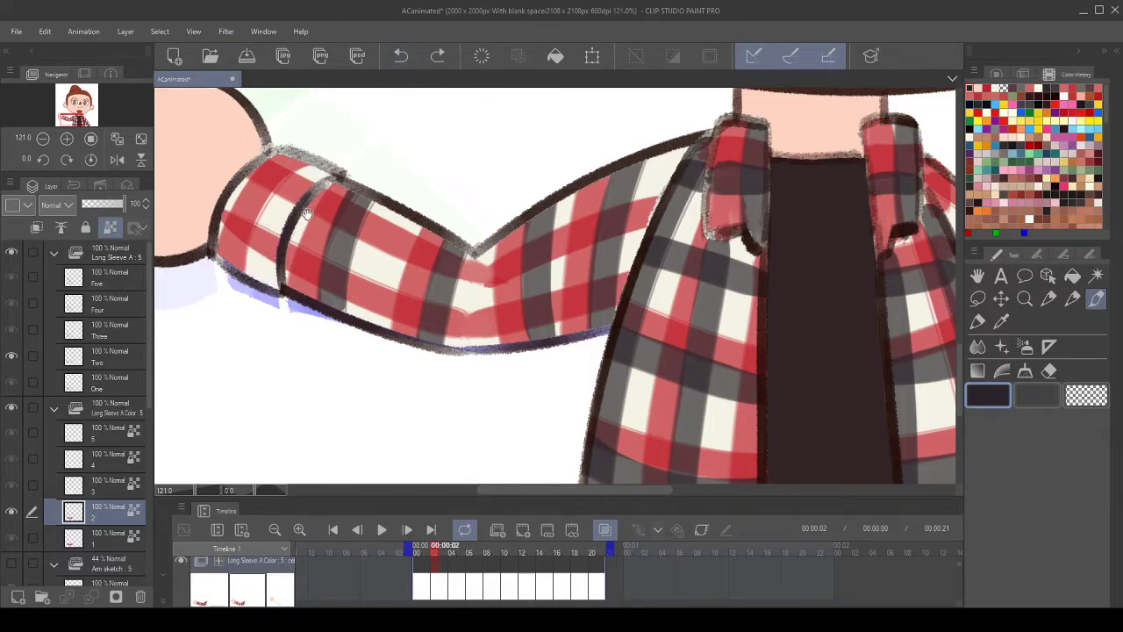
drag(283, 215, 298, 206)
drag(282, 288, 338, 167)
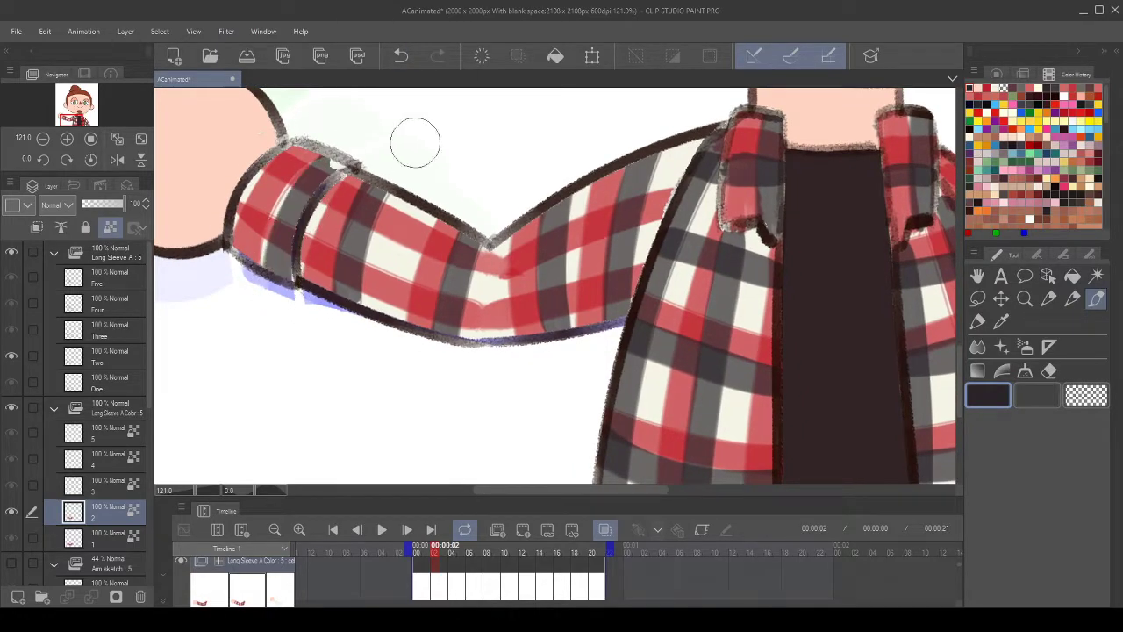
drag(274, 270, 354, 157)
click(400, 54)
drag(268, 289, 338, 162)
click(401, 56)
mouse_move(263, 290)
mouse_down()
mouse_move(312, 174)
mouse_move(338, 162)
mouse_up()
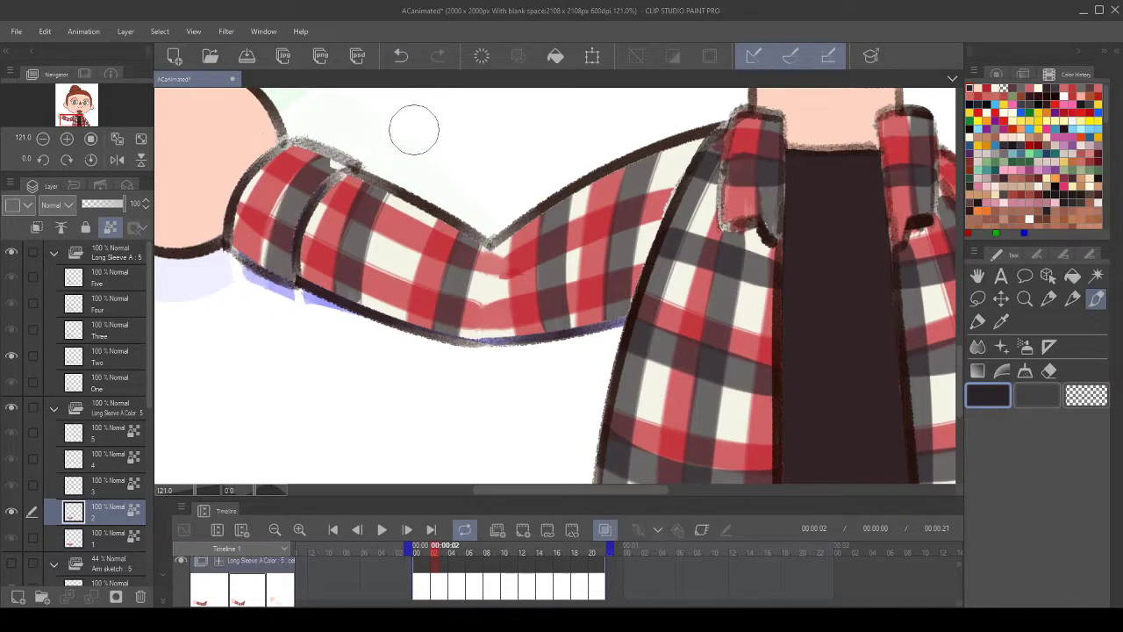
click(397, 56)
drag(265, 289, 351, 147)
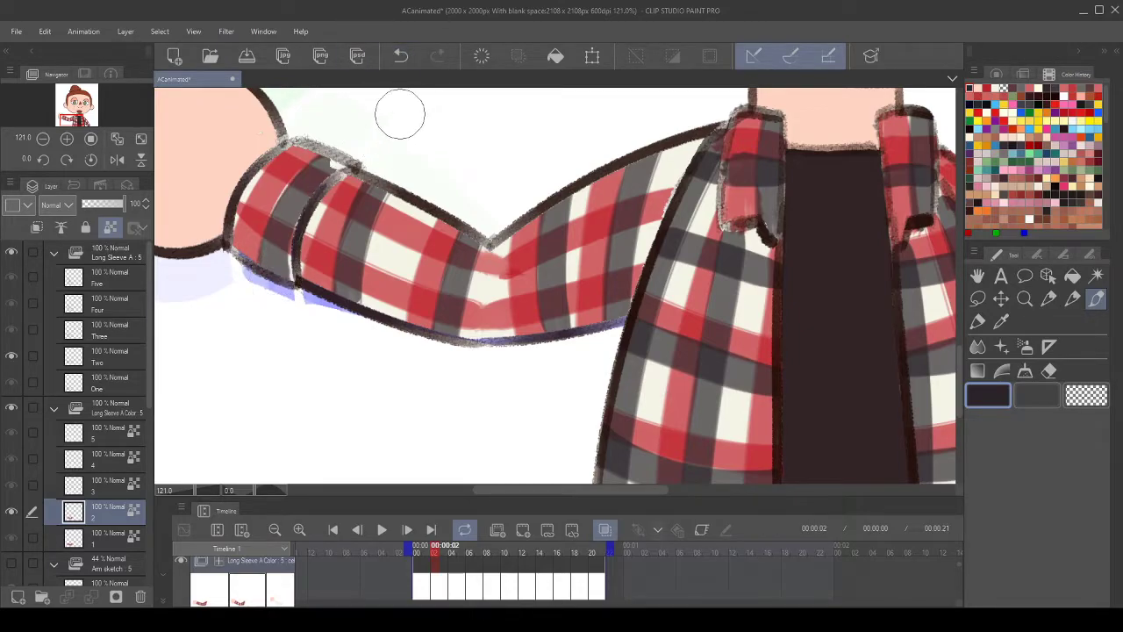
click(400, 55)
drag(271, 280, 344, 163)
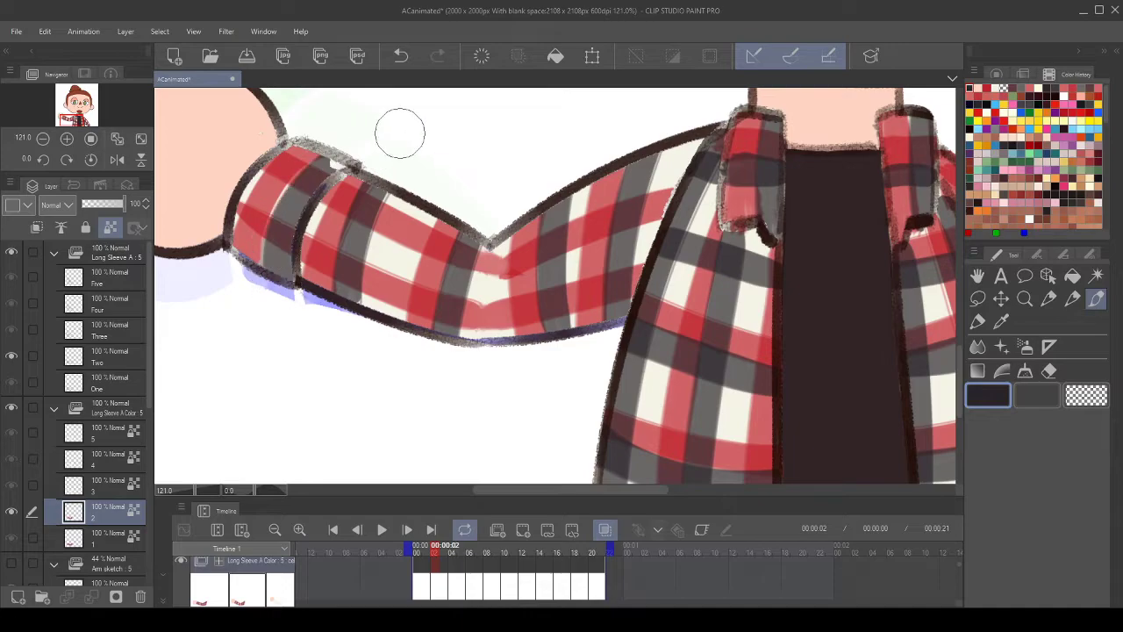
- With transparent pixels unlocked, blend the sleeve colour into the white gap at the cuff seam's upper end, and lock them again
drag(510, 250, 477, 265)
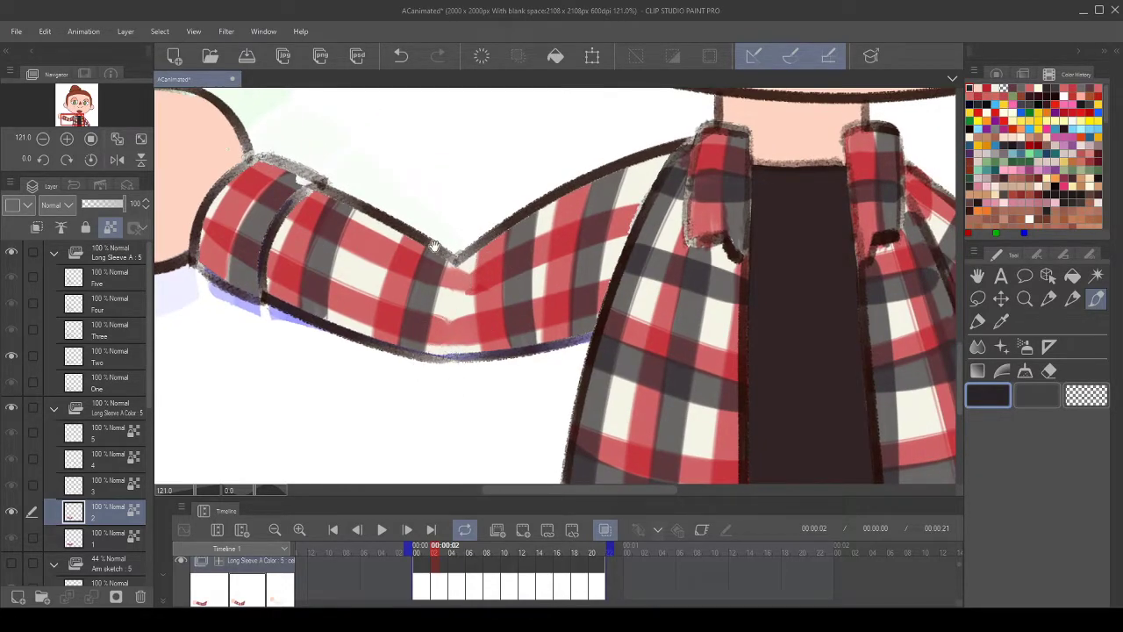
drag(464, 232, 514, 251)
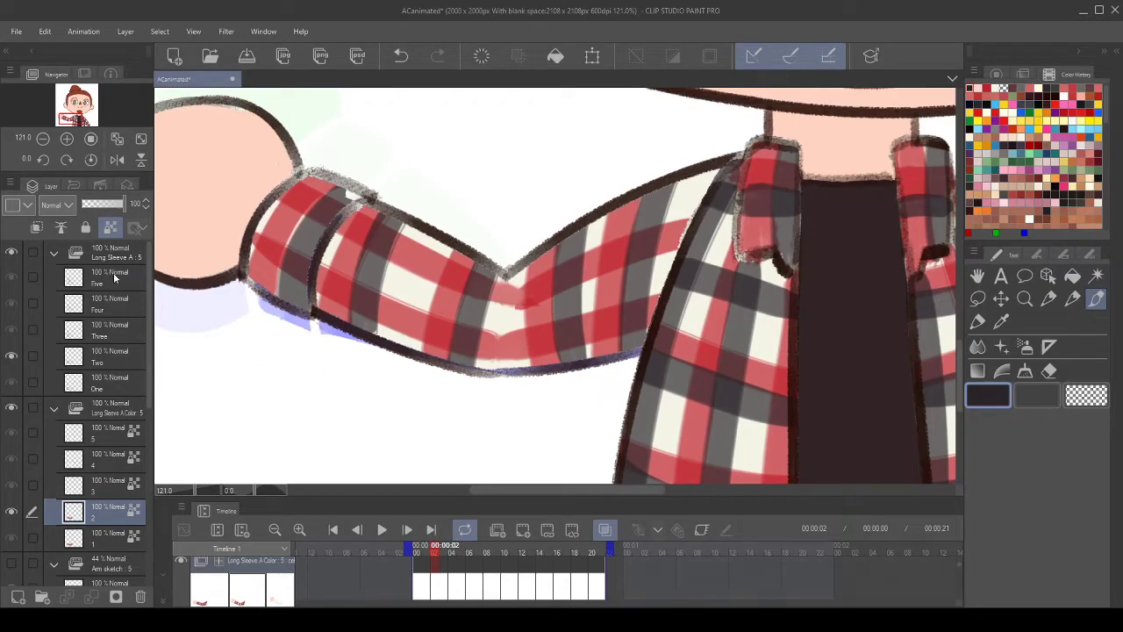
drag(351, 194, 357, 193)
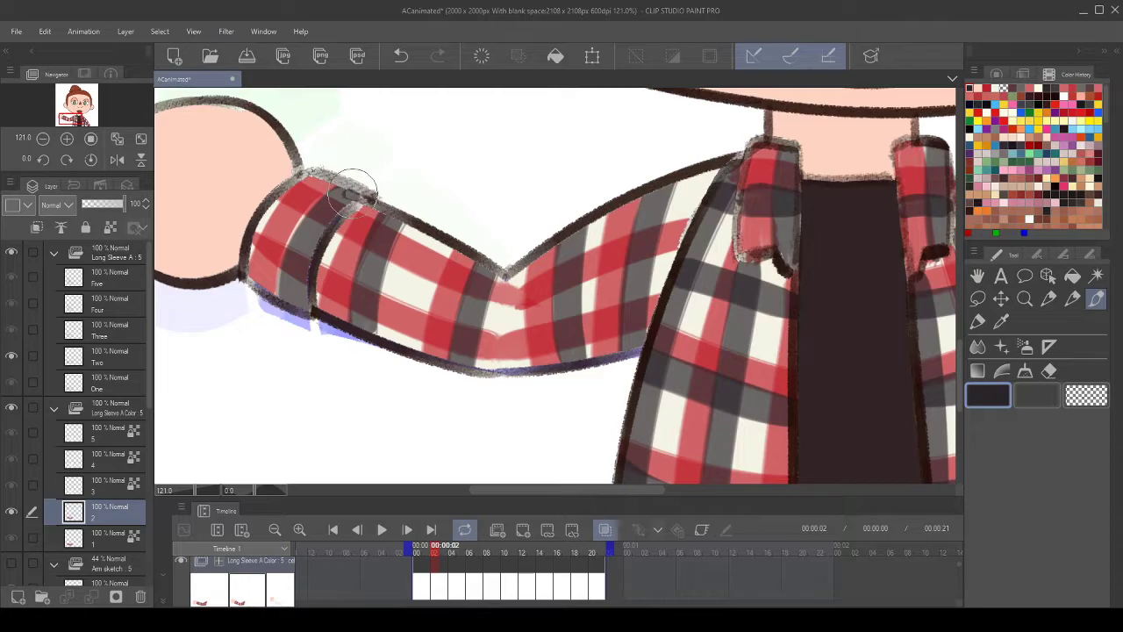
key(ctrl+z)
click(977, 347)
mouse_move(353, 195)
mouse_down()
mouse_move(337, 196)
mouse_move(355, 192)
mouse_up()
click(111, 226)
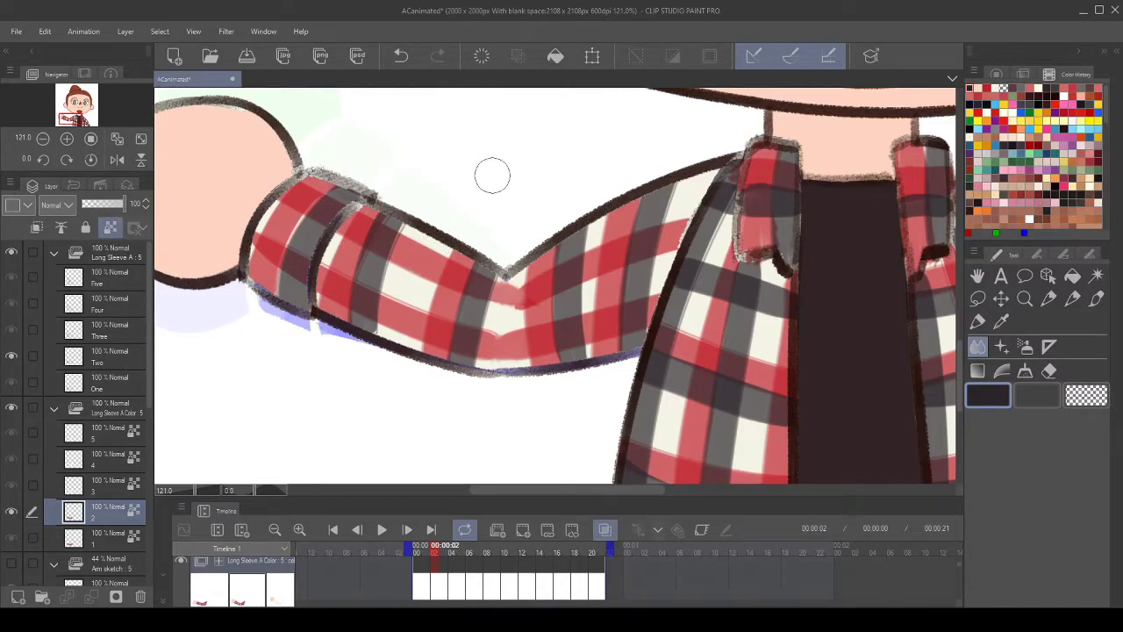
- Examine the dark crosswise stripes on the waving arm against the rest of the character's jacket
scroll(492, 175, down, 5)
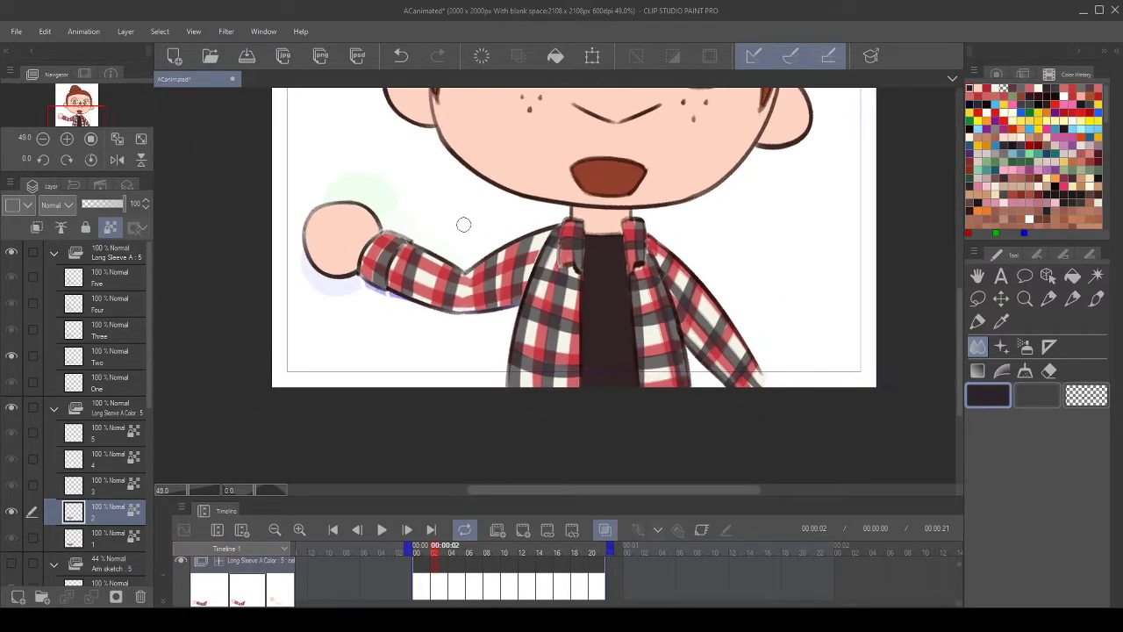
scroll(464, 225, down, 3)
scroll(542, 322, up, 3)
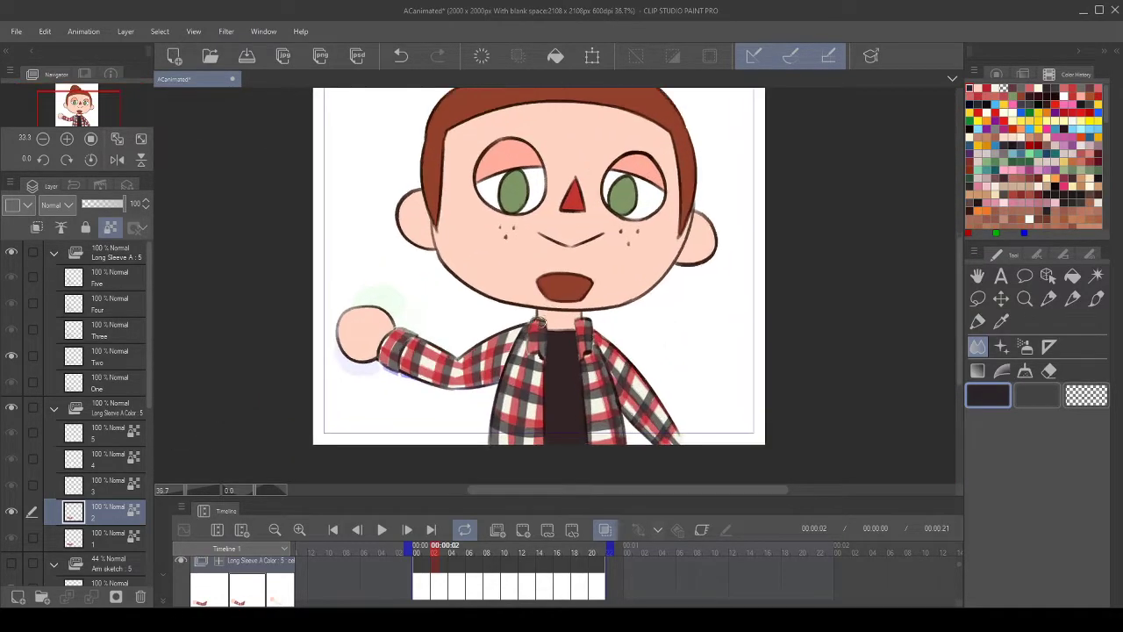
scroll(466, 326, up, 4)
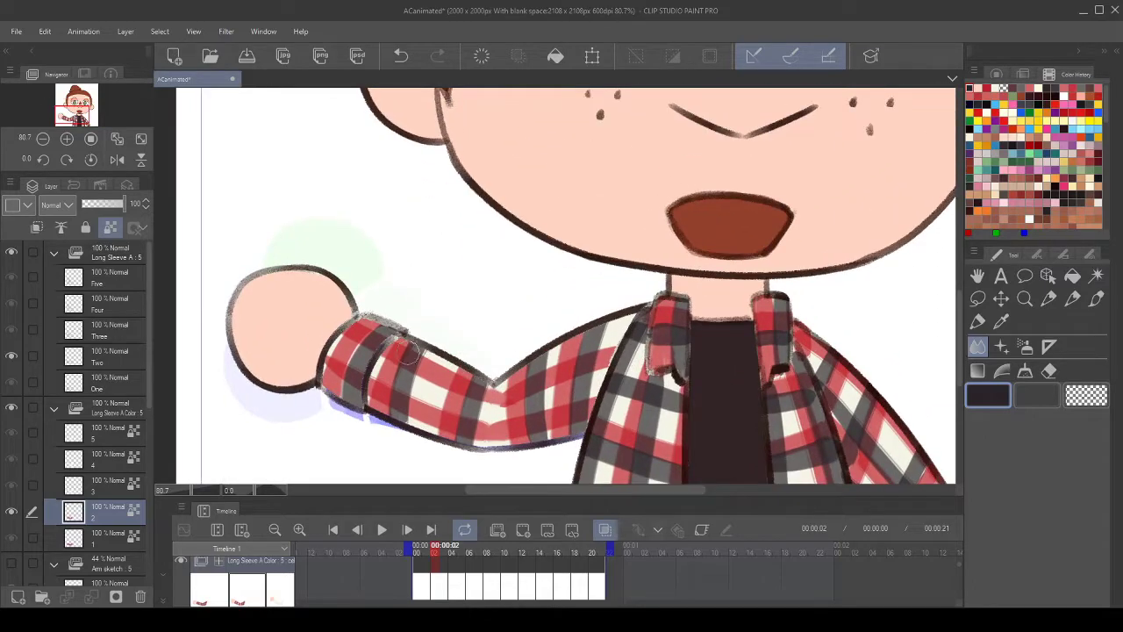
scroll(409, 352, up, 1)
scroll(103, 495, down, 2)
scroll(110, 477, up, 2)
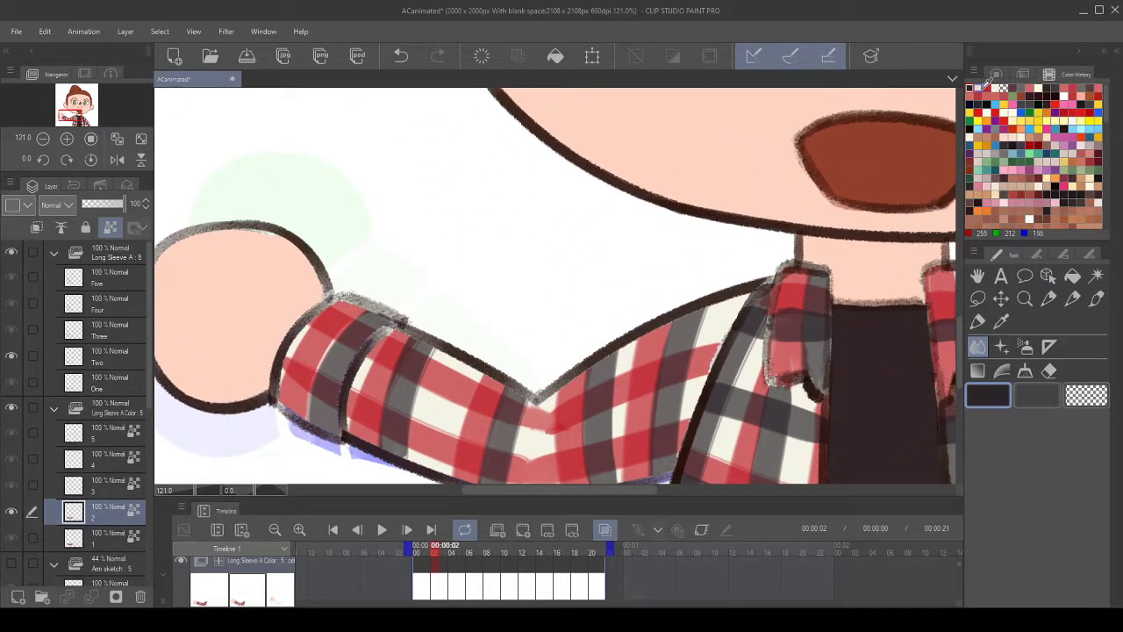
- Return to the brush and compare the sleeve plaid on colour layer 2 with the finished plaid on layer 1
click(1096, 298)
drag(509, 411, 419, 298)
click(97, 532)
click(102, 509)
click(102, 535)
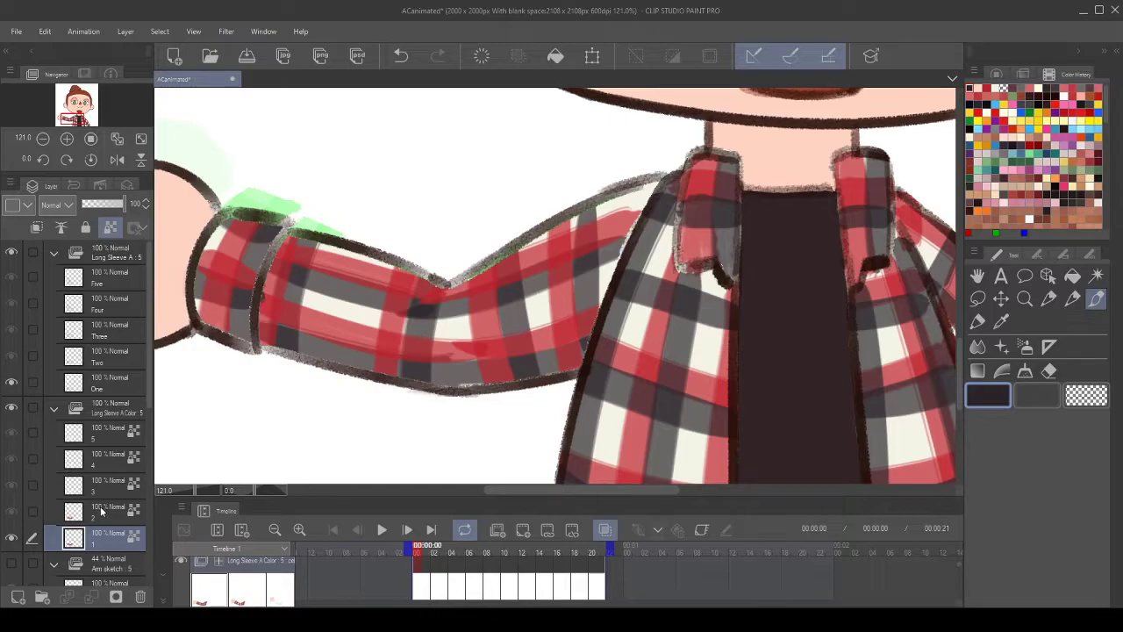
click(102, 512)
mouse_move(541, 324)
mouse_down()
mouse_move(515, 320)
mouse_move(464, 237)
mouse_up()
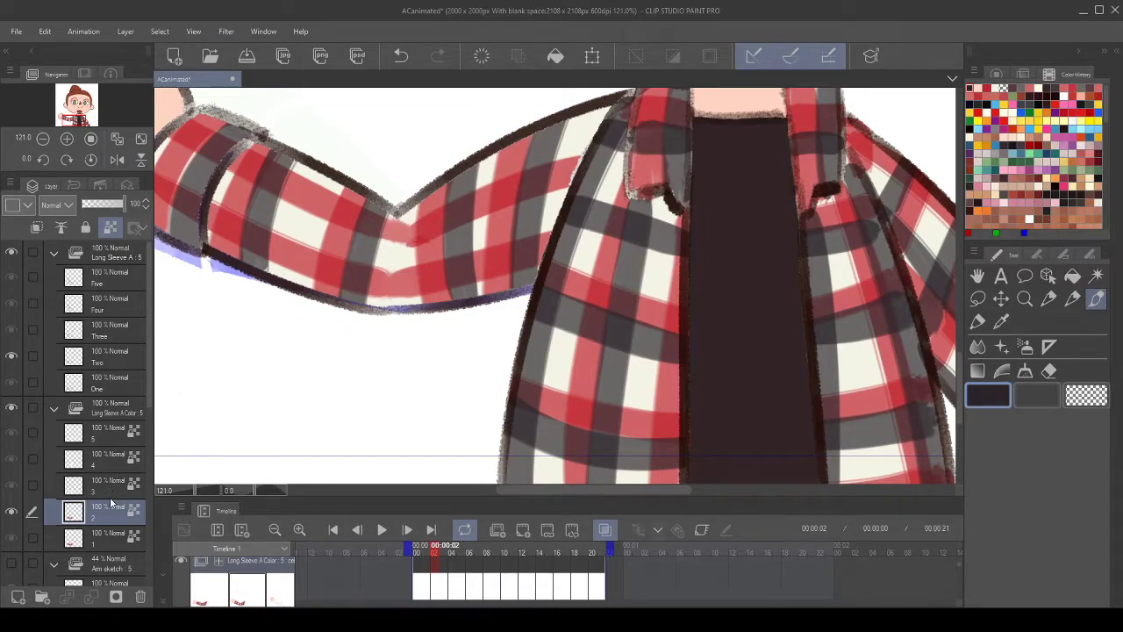
click(108, 535)
click(111, 516)
click(106, 530)
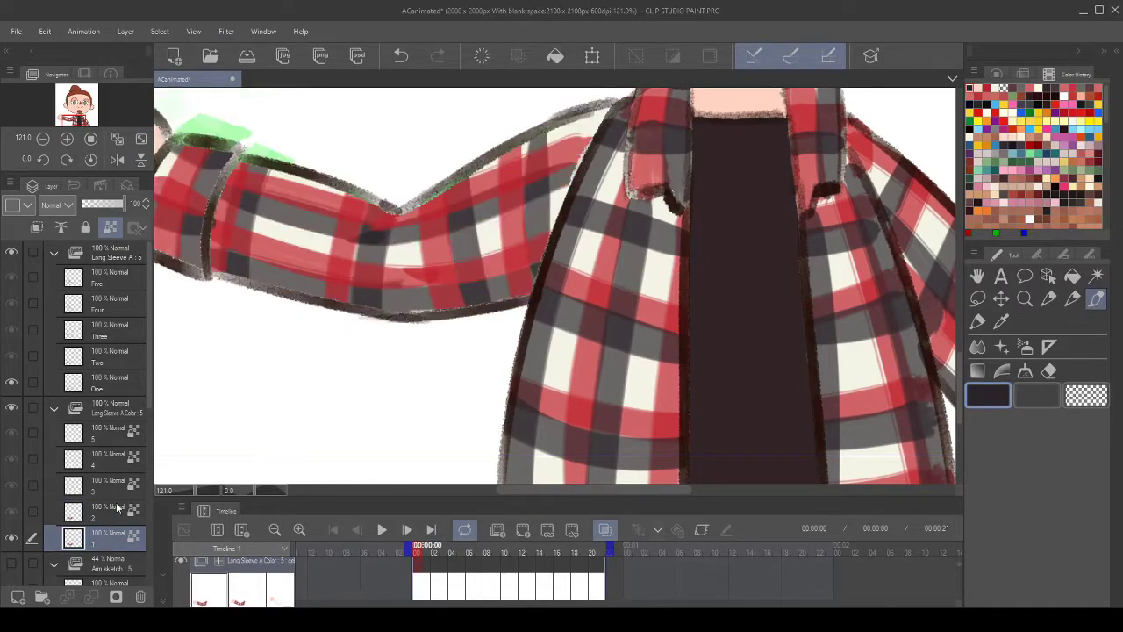
click(115, 511)
click(114, 534)
click(118, 509)
- Rotate the canvas to 150 degrees and paint a dark lengthwise stripe along the middle of the upper arm, forearm and cuff
click(65, 159)
click(66, 160)
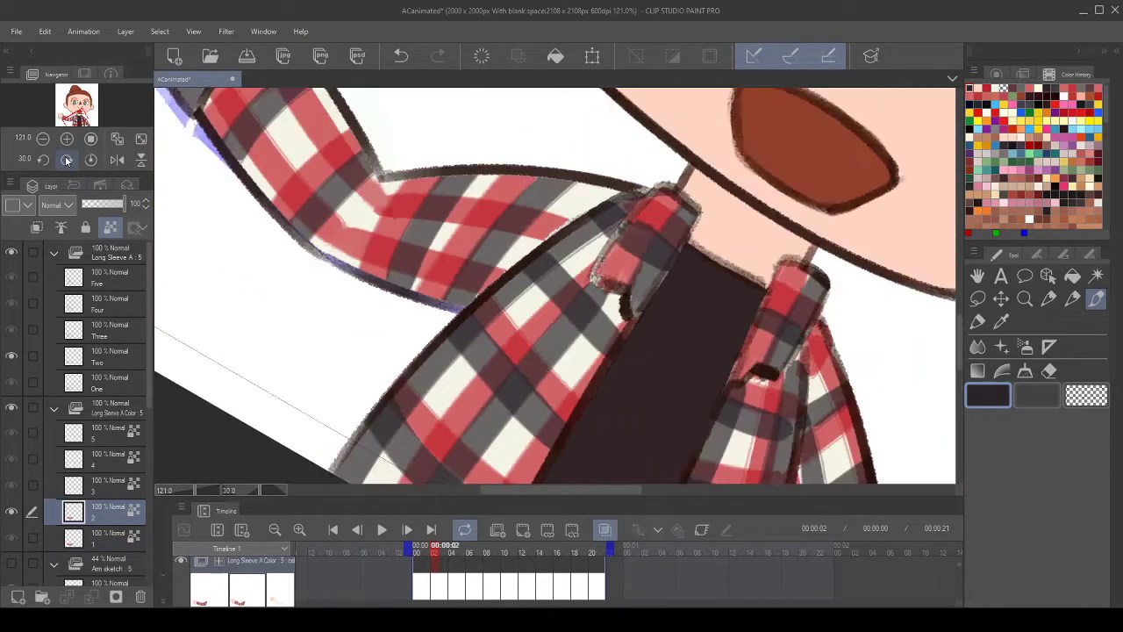
click(66, 159)
click(66, 160)
click(65, 160)
click(66, 160)
click(65, 159)
click(65, 160)
click(66, 159)
drag(688, 224, 548, 275)
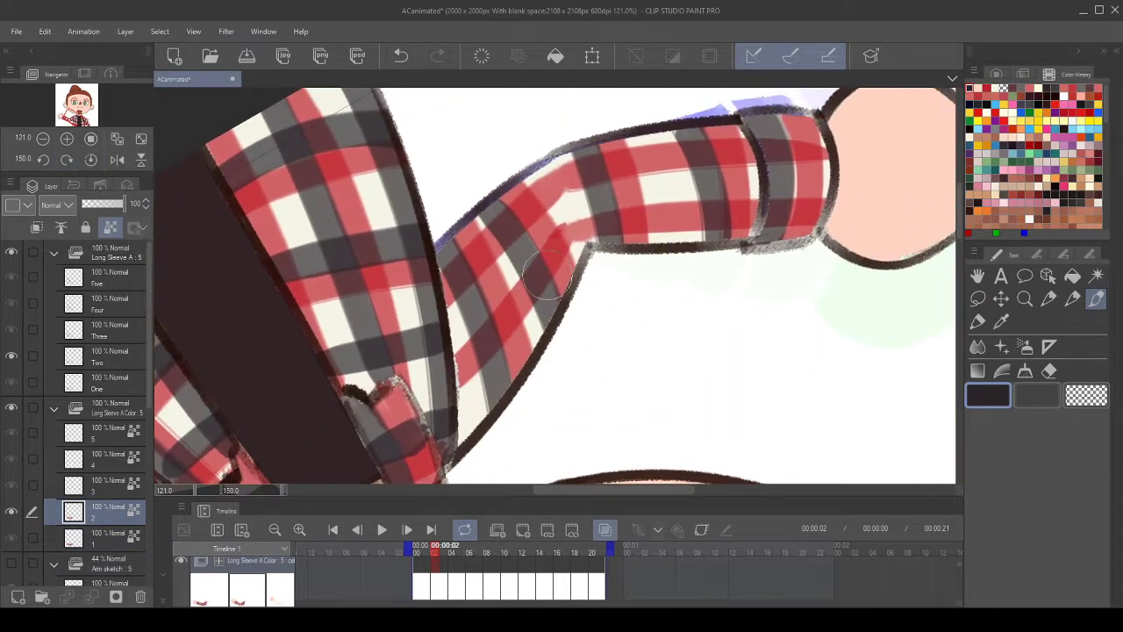
drag(431, 349, 583, 211)
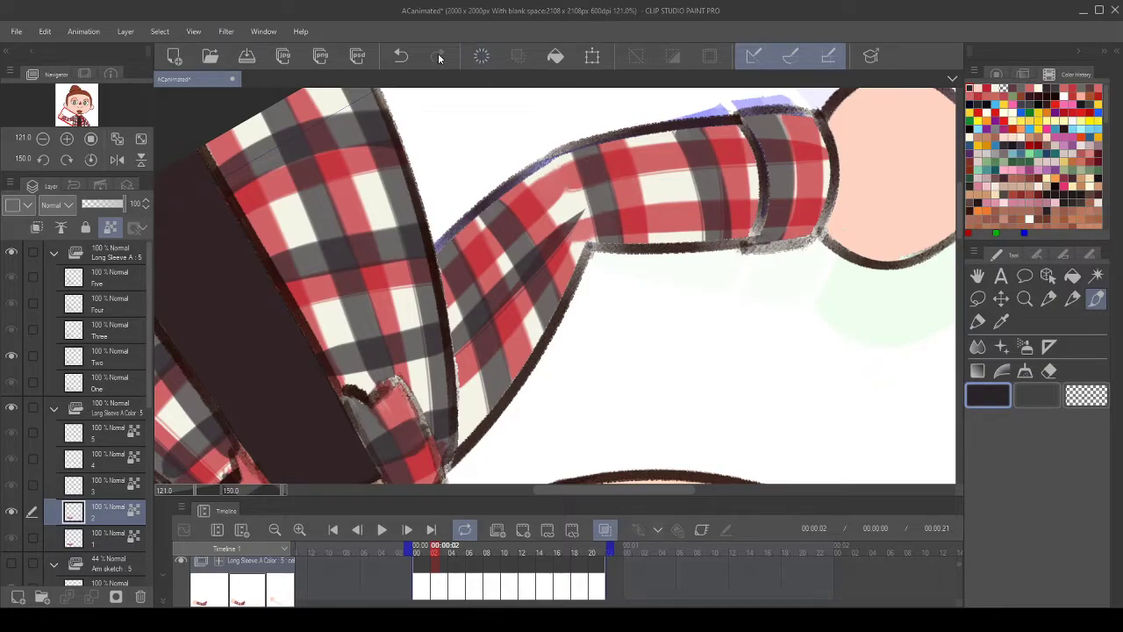
click(401, 55)
click(437, 56)
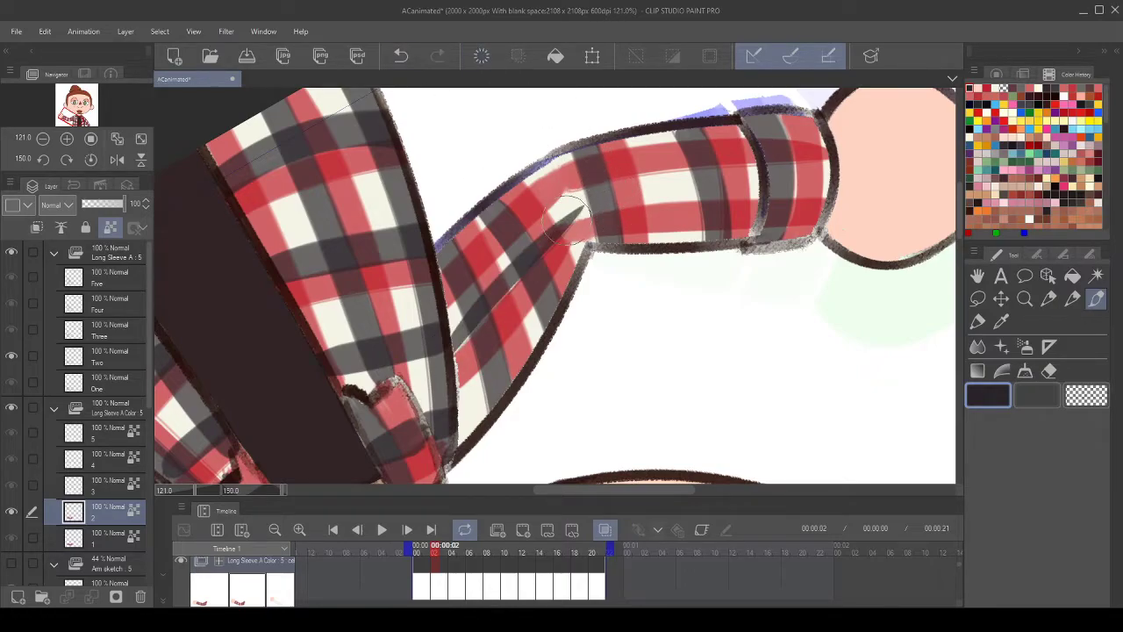
drag(566, 219, 821, 175)
- Paint a second dark lengthwise stripe along the underside of the sleeve from the upper arm towards the cuff
scroll(679, 100, down, 8)
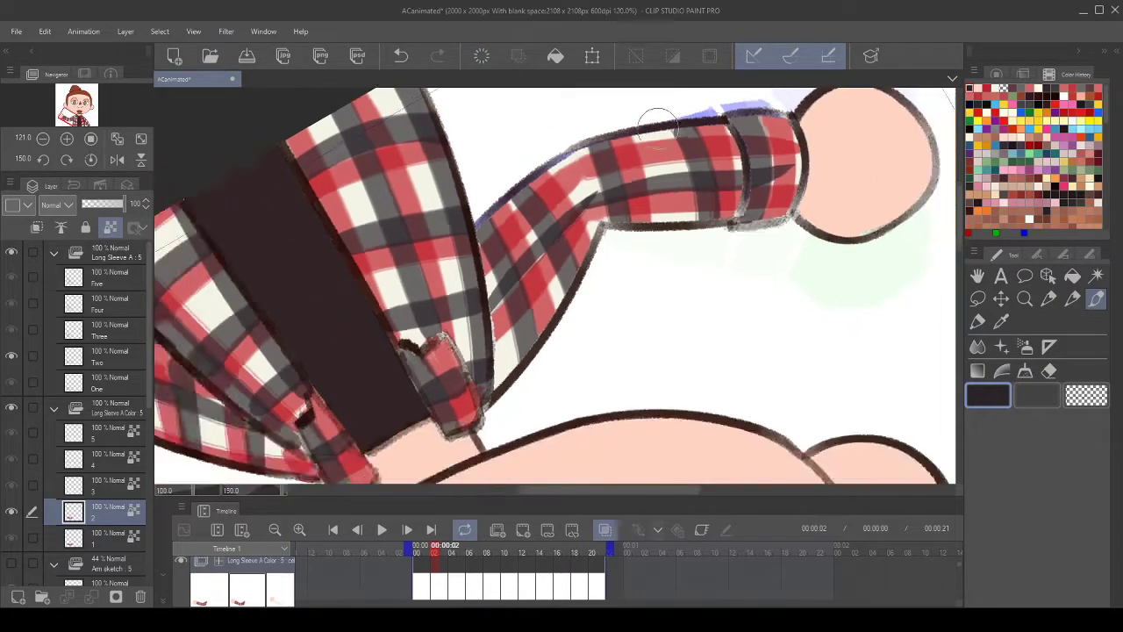
scroll(624, 143, up, 1)
scroll(624, 143, up, 8)
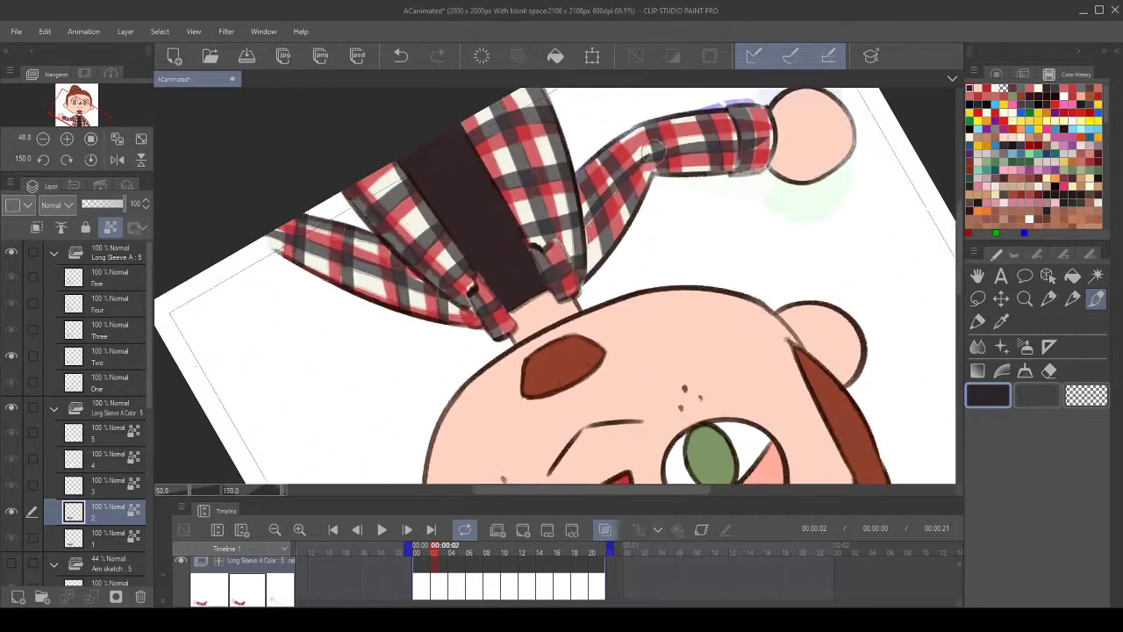
mouse_move(526, 230)
mouse_down()
mouse_move(687, 114)
mouse_move(595, 152)
mouse_move(646, 132)
mouse_move(802, 123)
mouse_move(840, 133)
mouse_move(828, 108)
mouse_move(849, 91)
mouse_up()
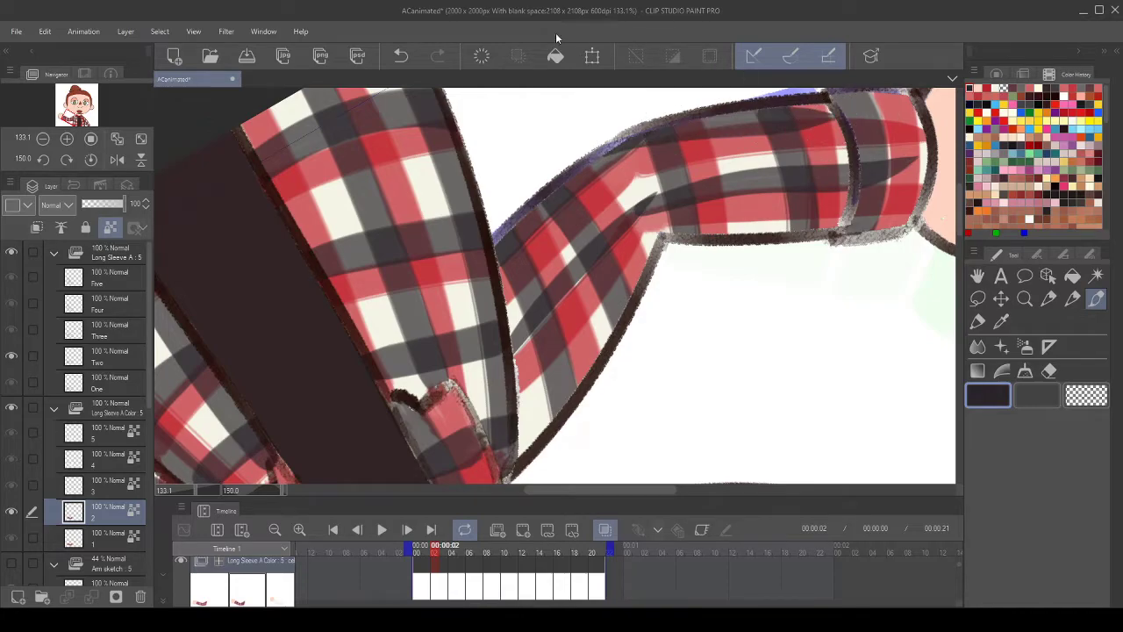
- Blend the plaid around the elbow of the waving arm's sleeve and reset the canvas rotation to 0 degrees
click(406, 55)
drag(618, 142, 820, 103)
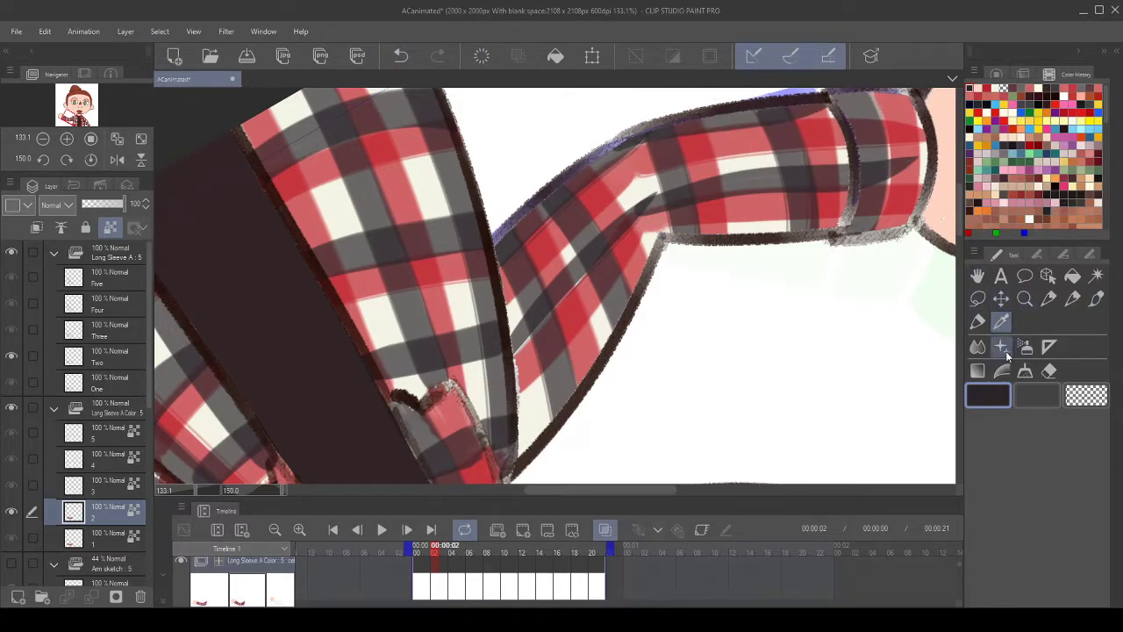
click(977, 345)
mouse_move(638, 188)
mouse_down()
mouse_move(638, 210)
mouse_move(667, 171)
mouse_move(658, 119)
mouse_move(625, 138)
mouse_move(641, 123)
mouse_up()
scroll(658, 132, down, 8)
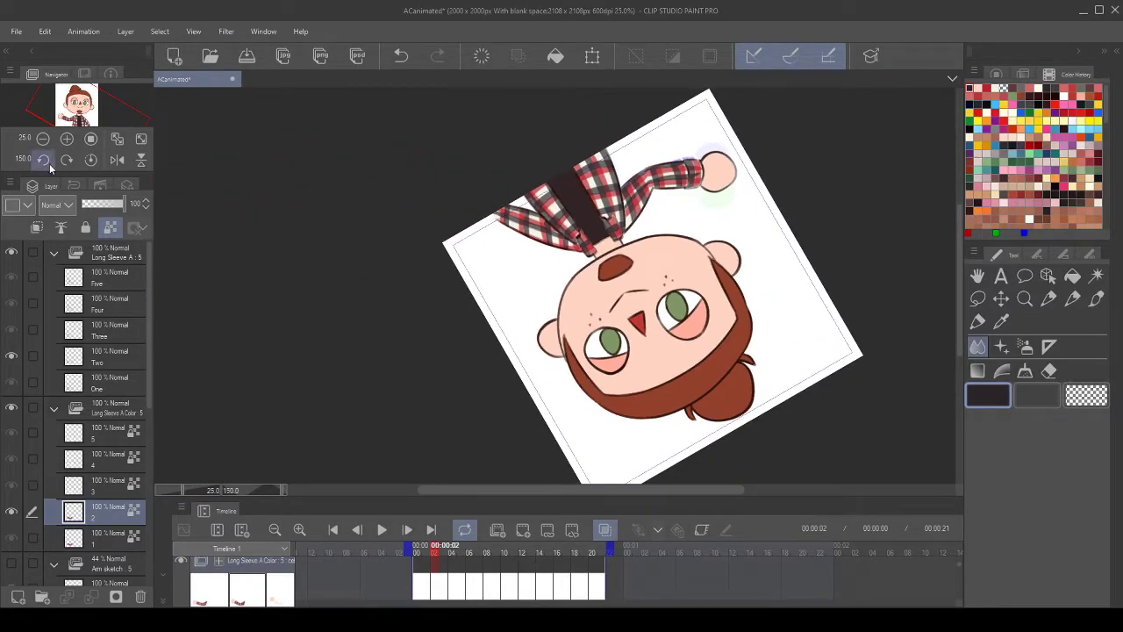
click(90, 160)
- Sample a dark red from the sleeve and blend the end of the cuff's dark lengthwise stripe into the red near the hand
scroll(403, 316, up, 6)
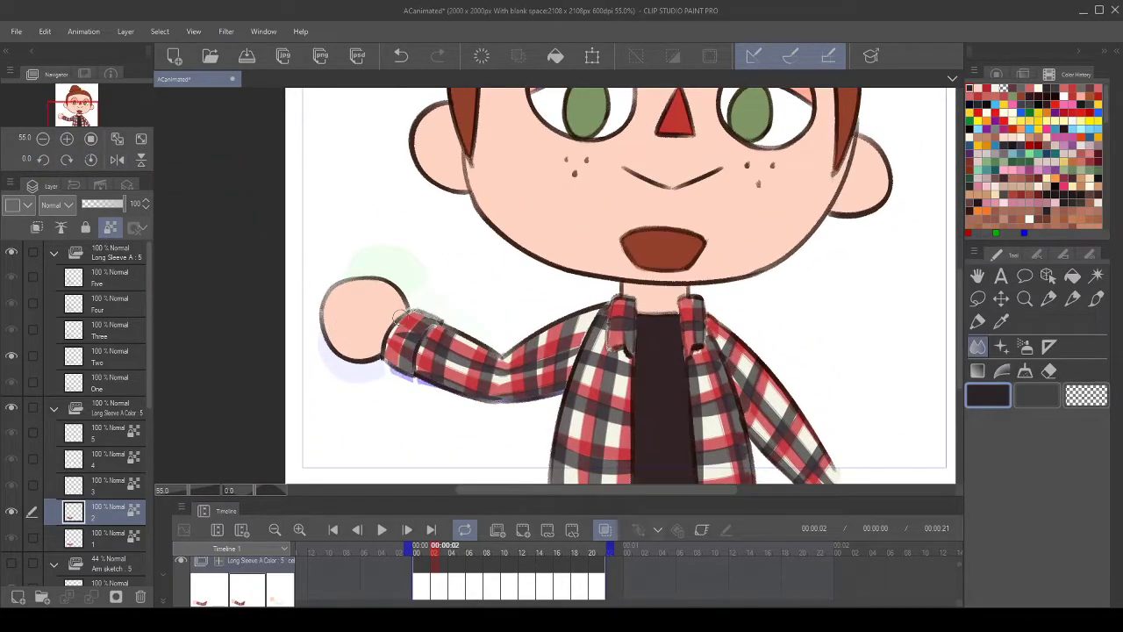
mouse_move(410, 355)
mouse_down()
mouse_move(395, 359)
mouse_move(387, 342)
mouse_move(415, 323)
mouse_up()
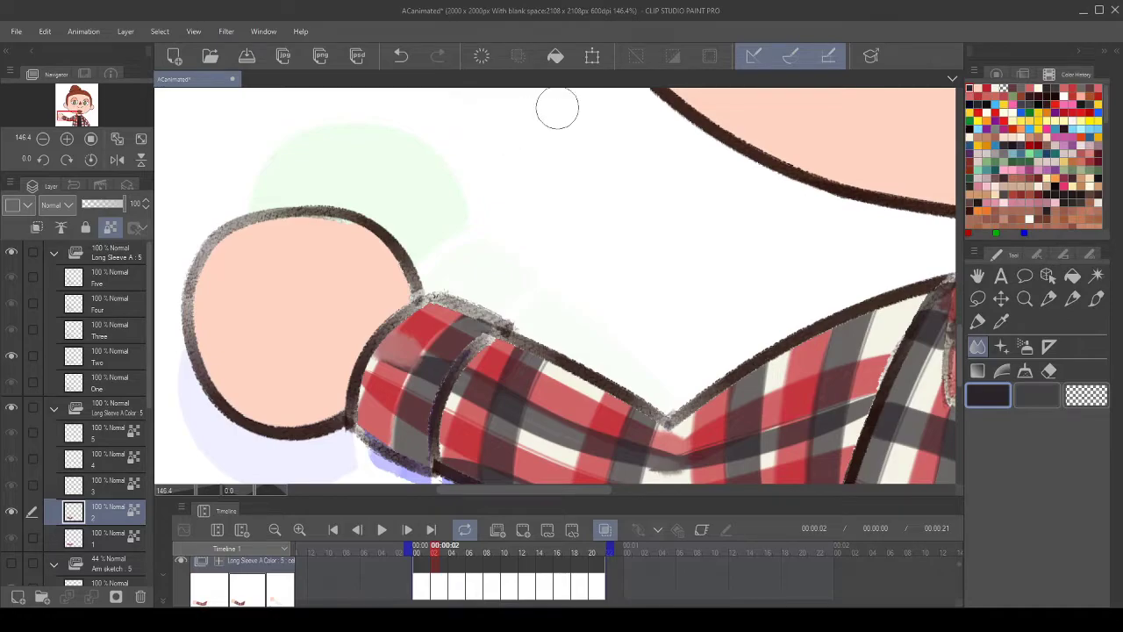
key(ctrl+z)
alt+click(452, 345)
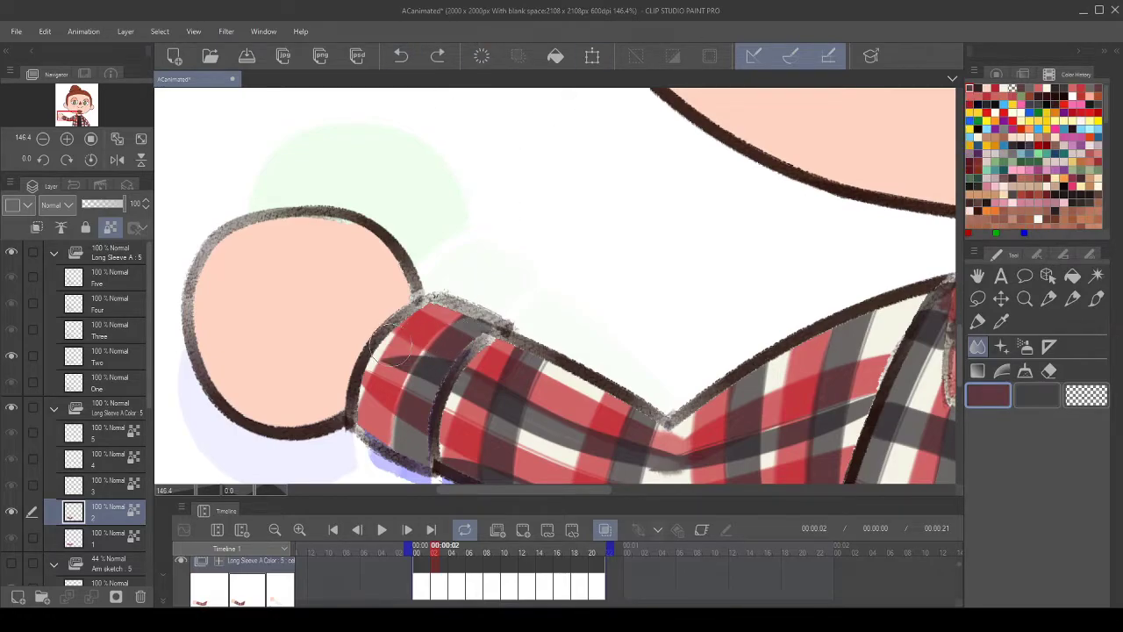
drag(400, 362, 386, 334)
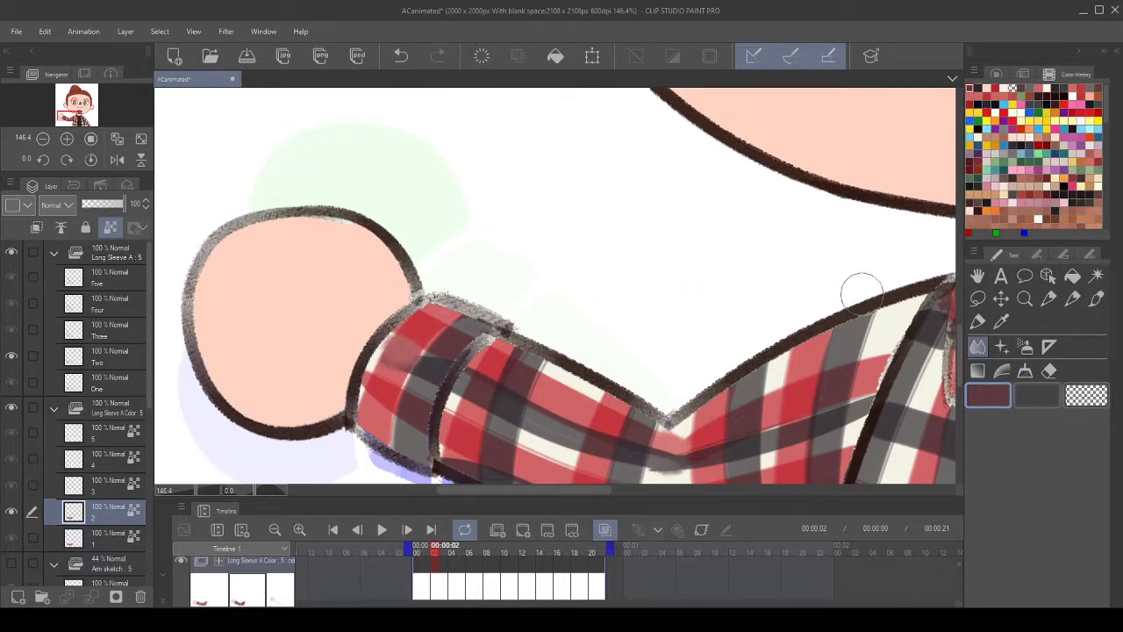
- Paint a small dark red patch with the brush on the cuff near the hand and soften it with the Blend tool
click(1097, 300)
drag(401, 356, 390, 360)
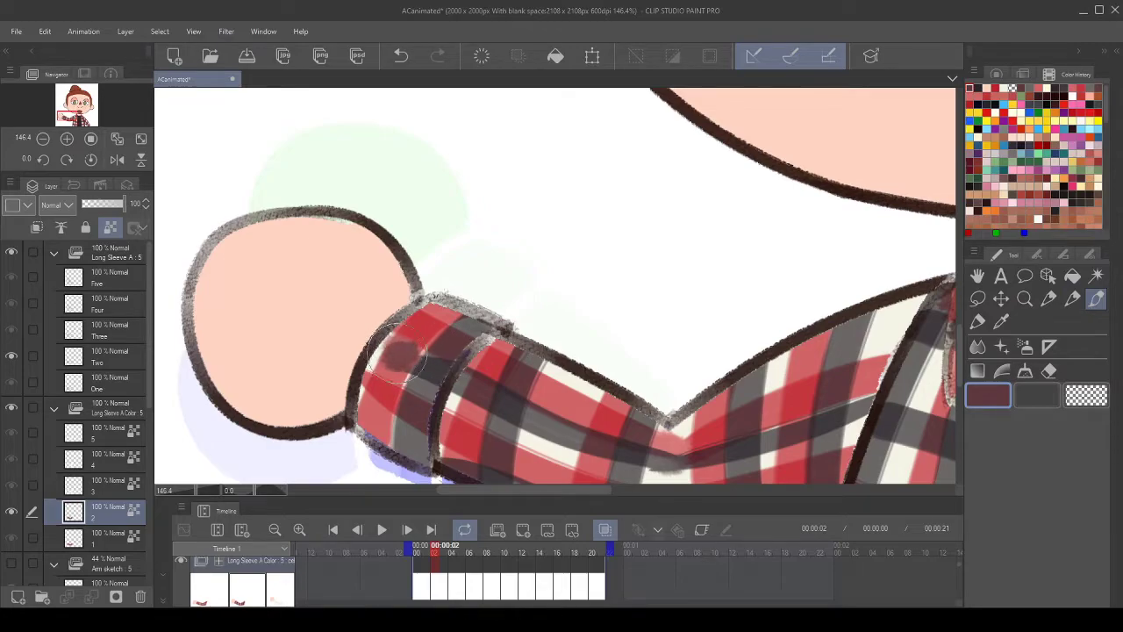
click(1026, 346)
click(977, 346)
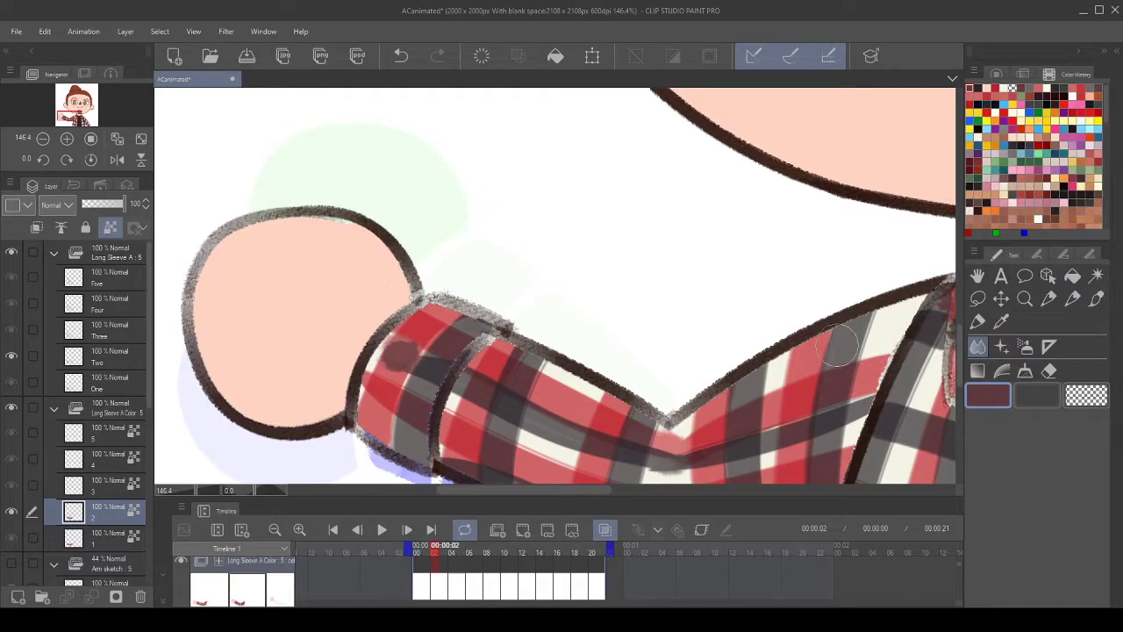
mouse_move(395, 356)
mouse_down()
mouse_move(415, 351)
mouse_move(408, 363)
mouse_move(386, 347)
mouse_move(393, 352)
mouse_move(373, 323)
mouse_move(420, 344)
mouse_up()
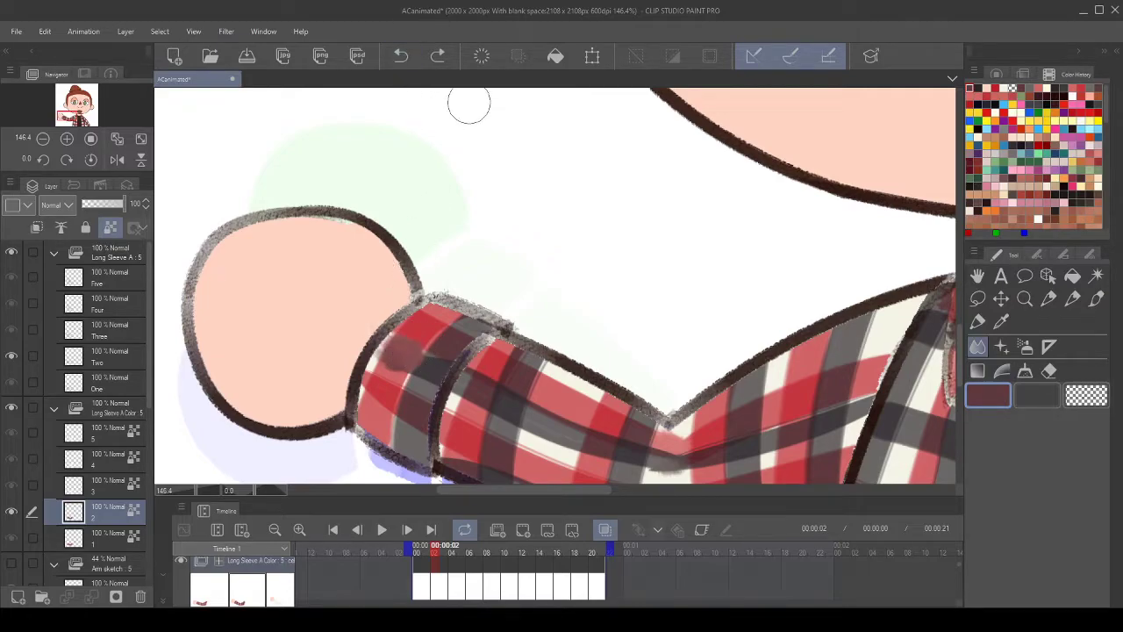
- Examine the whole character and compare the waving sleeve on colour layers 3, 2 and 1
scroll(456, 150, down, 10)
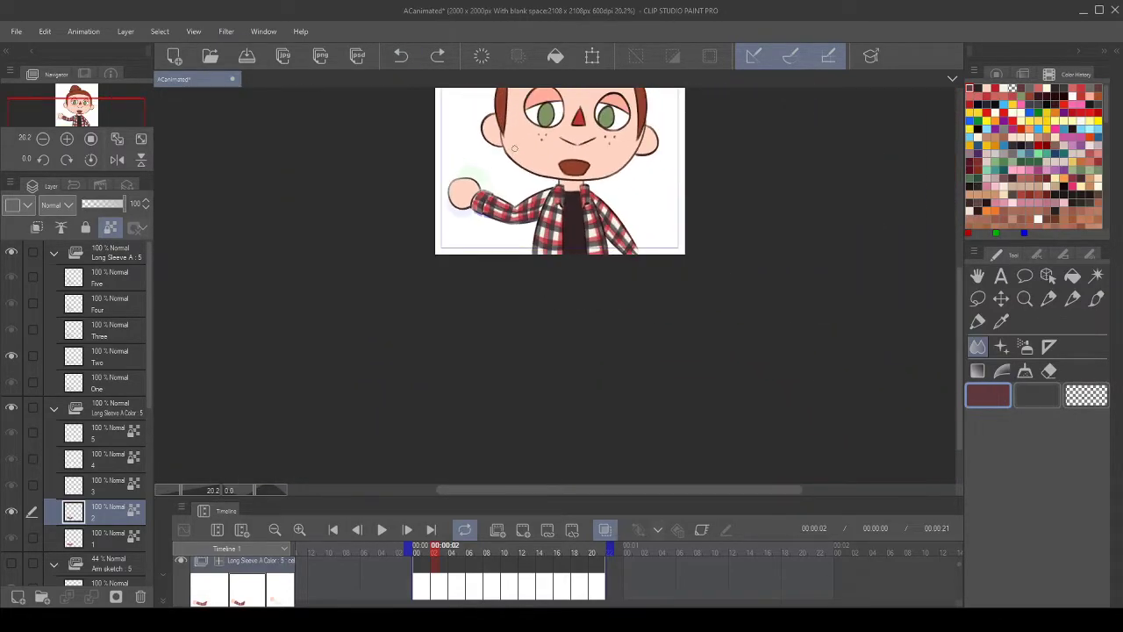
scroll(514, 148, up, 3)
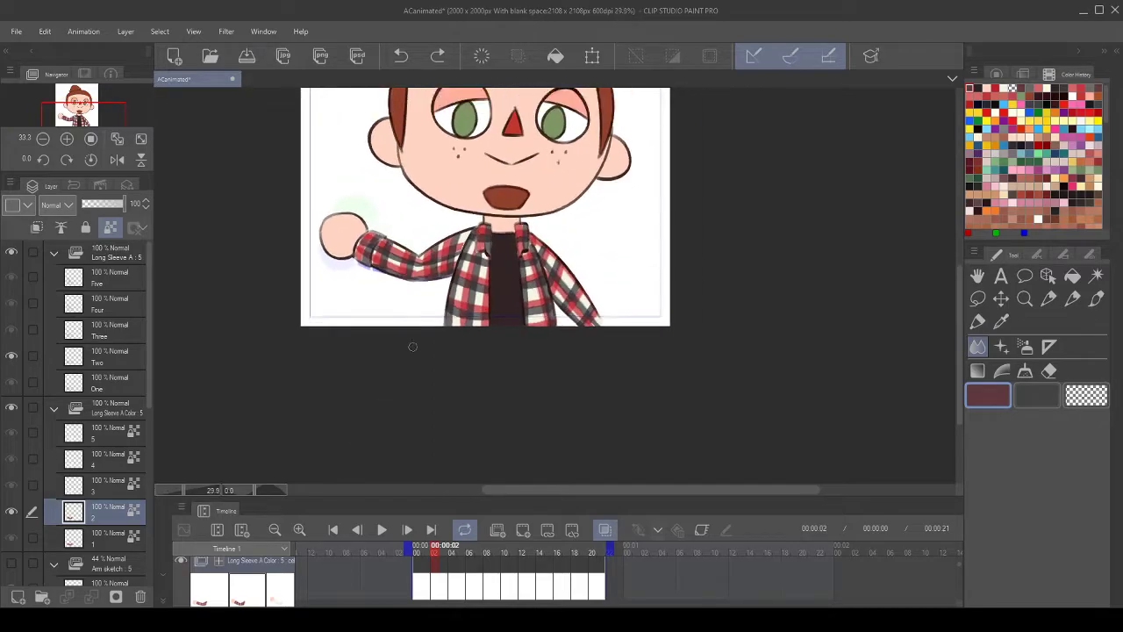
scroll(309, 335, up, 1)
click(101, 497)
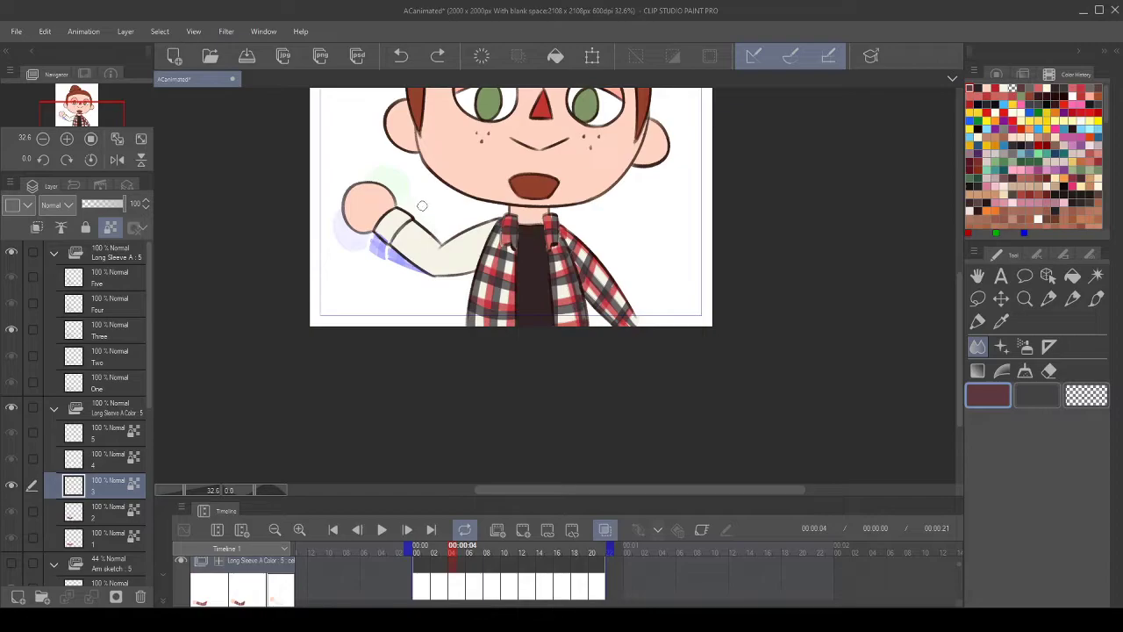
scroll(424, 210, up, 2)
scroll(456, 244, up, 3)
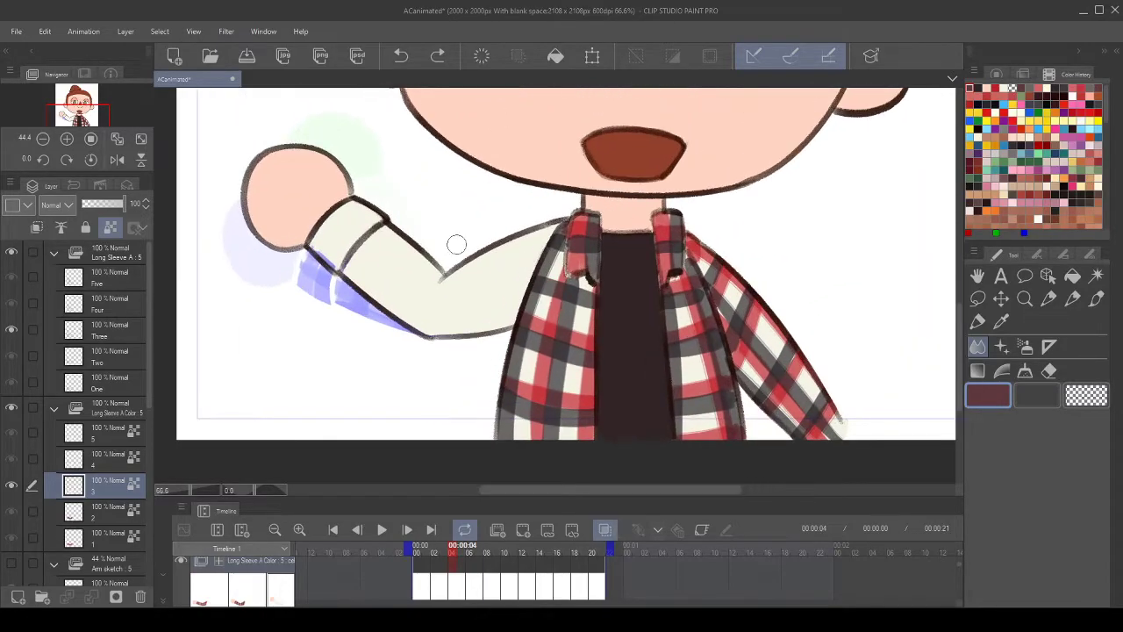
click(103, 513)
click(107, 532)
click(113, 510)
scroll(410, 305, down, 3)
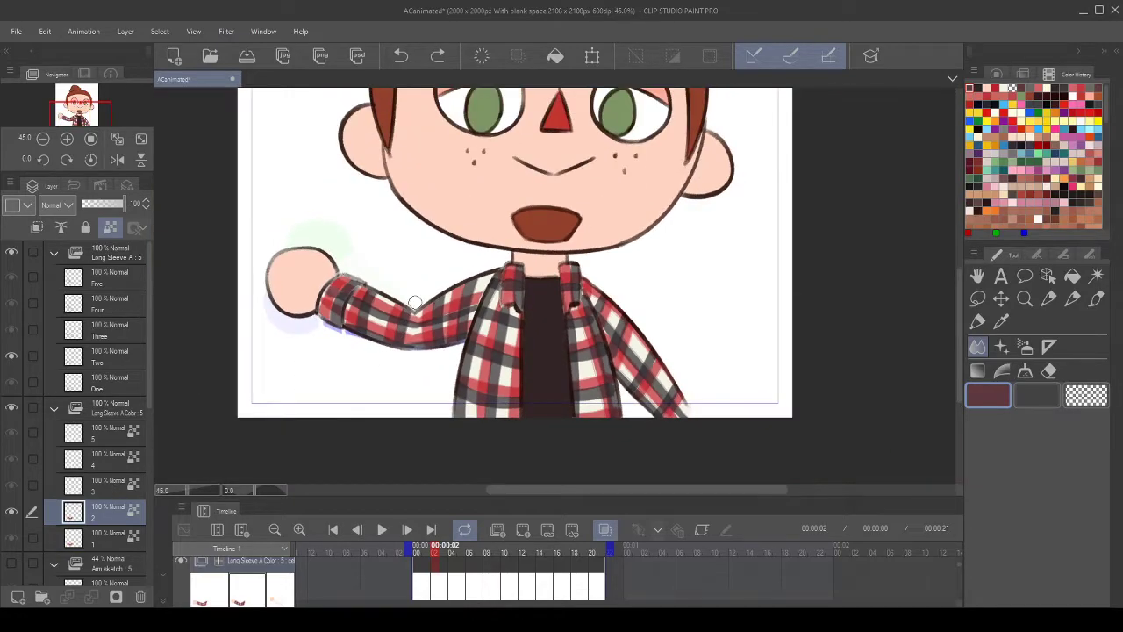
scroll(506, 256, down, 3)
scroll(514, 197, up, 3)
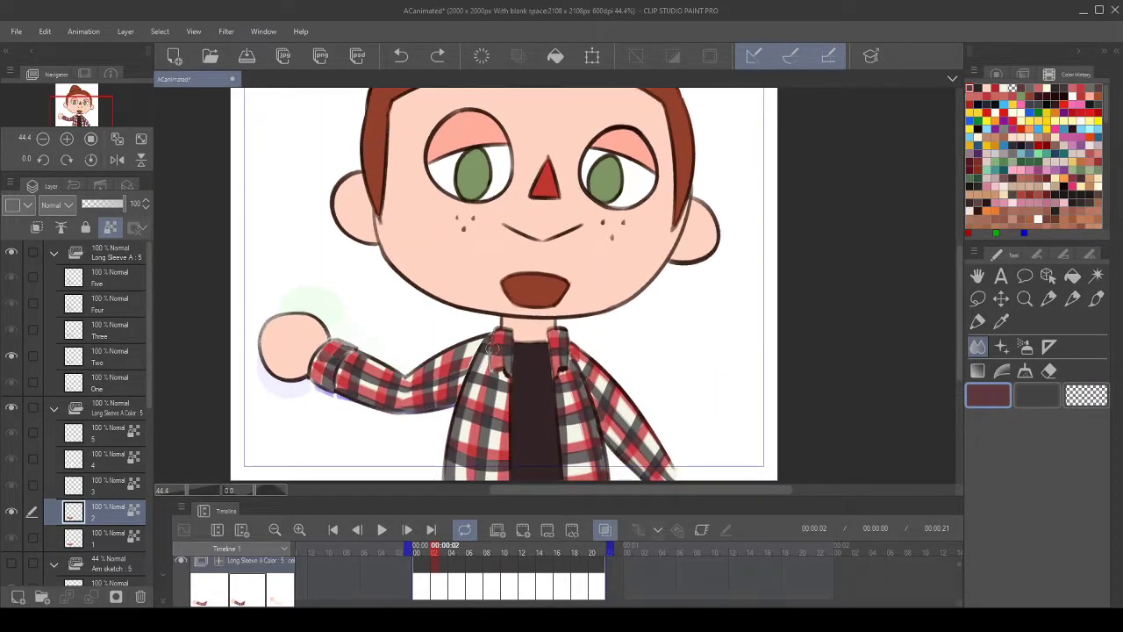
click(98, 490)
click(111, 502)
click(108, 538)
click(107, 510)
- Play the waving animation to check the sleeve plaid in motion, stop it and examine the first frame
click(382, 531)
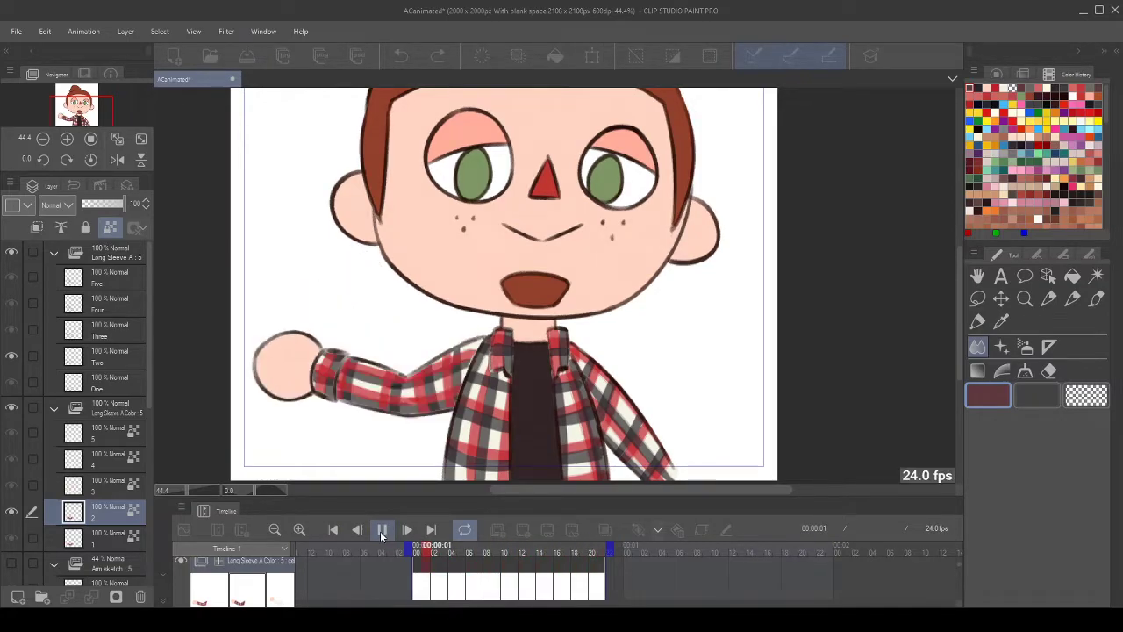
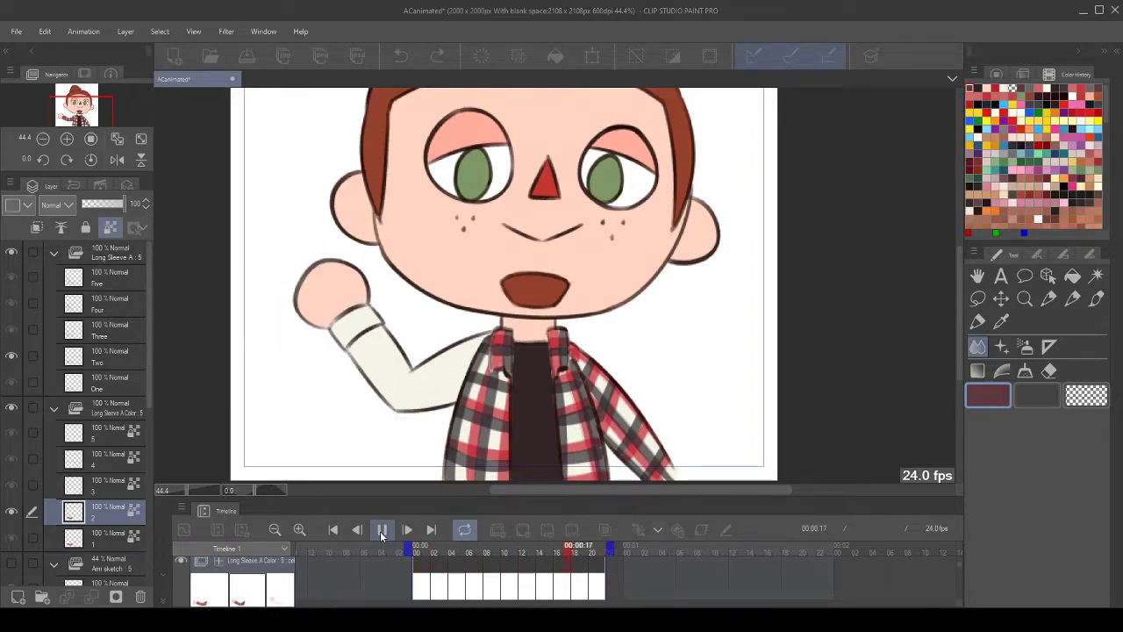
click(382, 530)
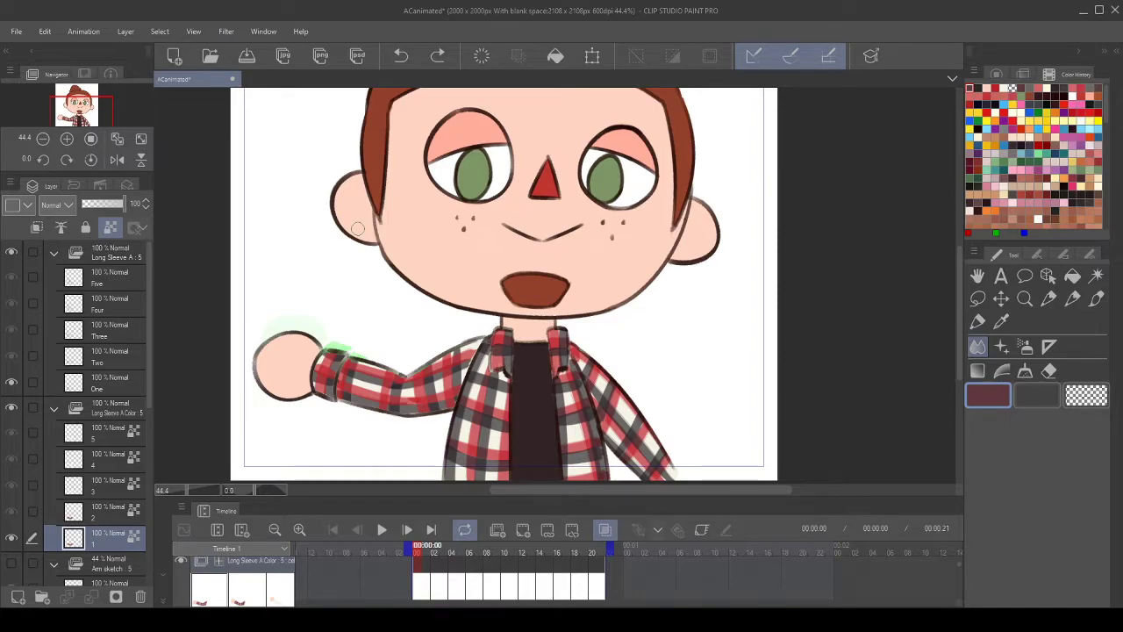
scroll(588, 142, down, 3)
scroll(593, 139, up, 2)
scroll(451, 175, up, 1)
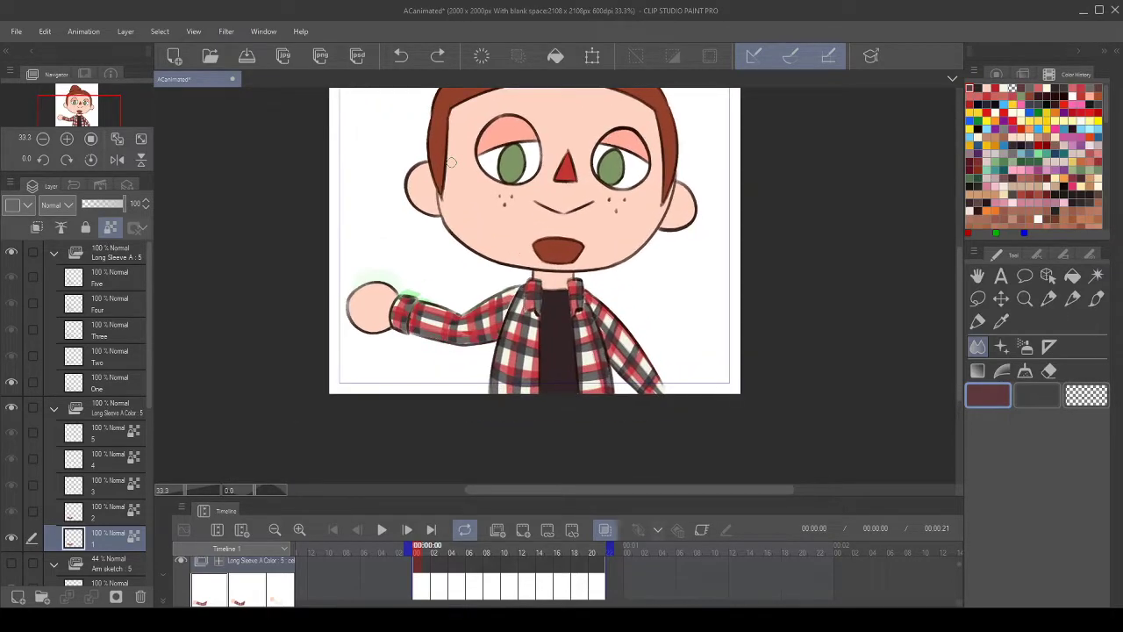
scroll(451, 162, up, 2)
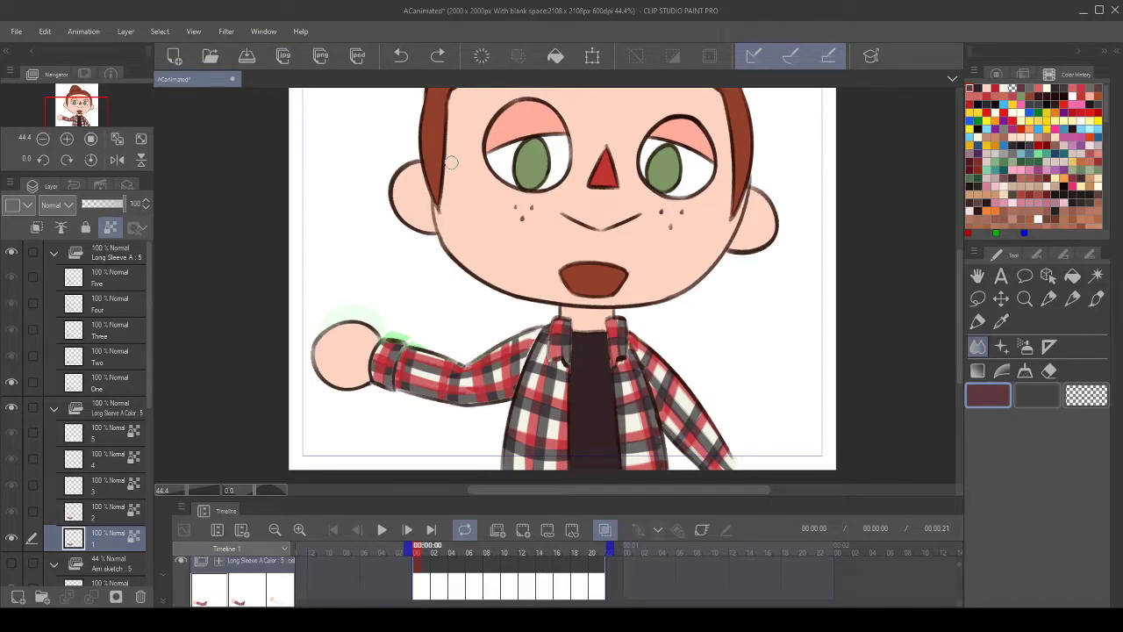
- Check the unpainted sleeve on colour layer 3 against the plaid placement on layers 2 and 1
click(107, 489)
scroll(413, 373, up, 2)
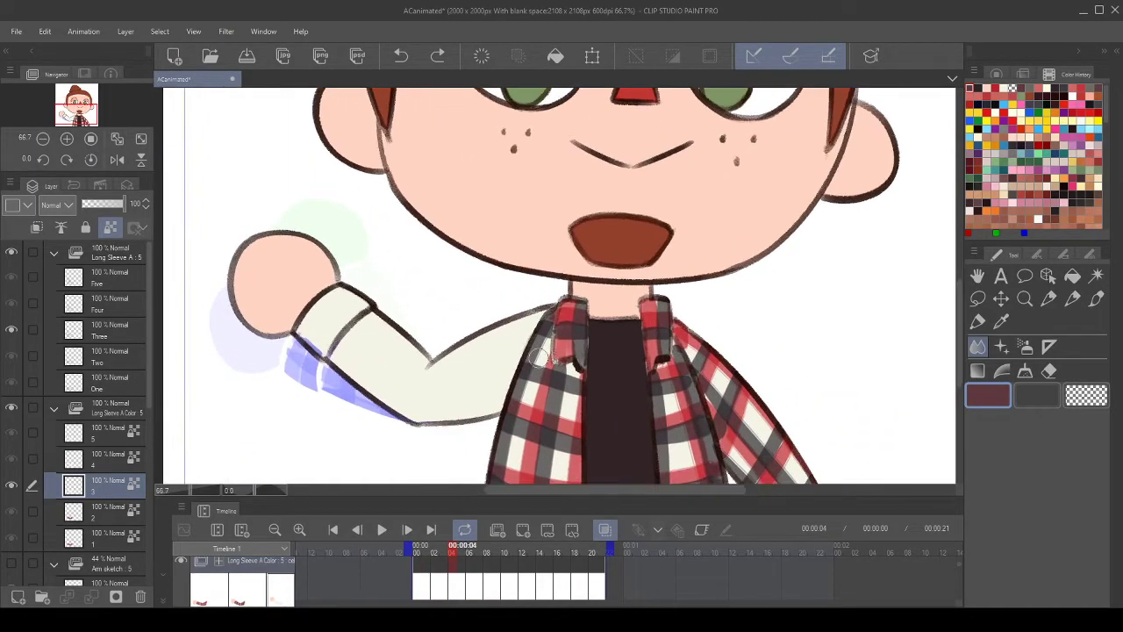
scroll(538, 356, up, 2)
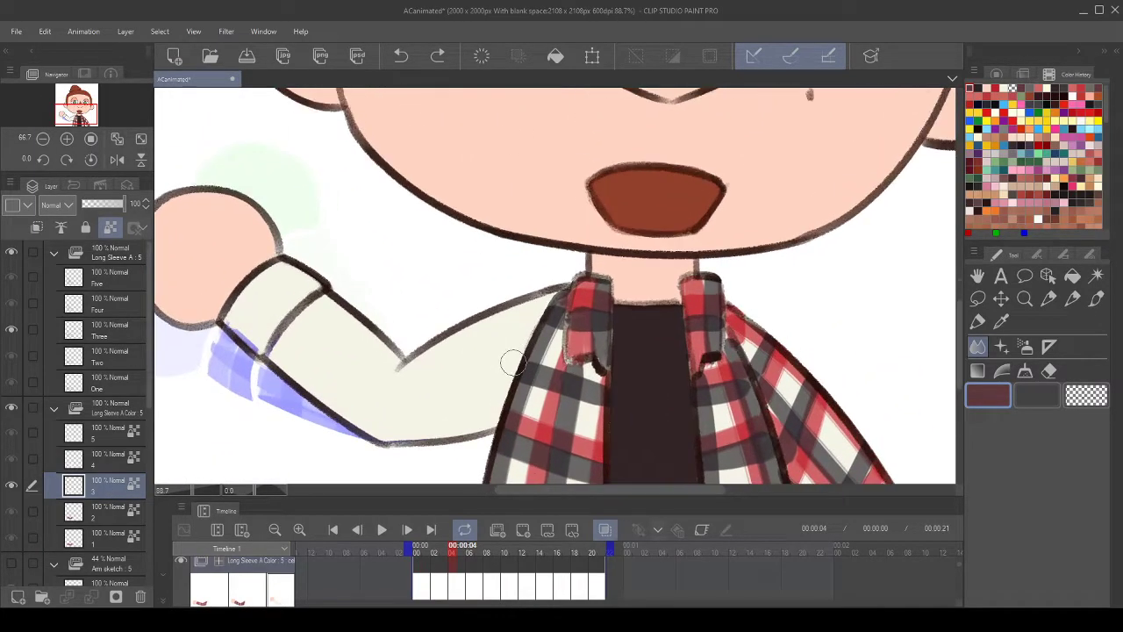
click(103, 516)
click(108, 539)
click(111, 518)
click(108, 537)
click(106, 523)
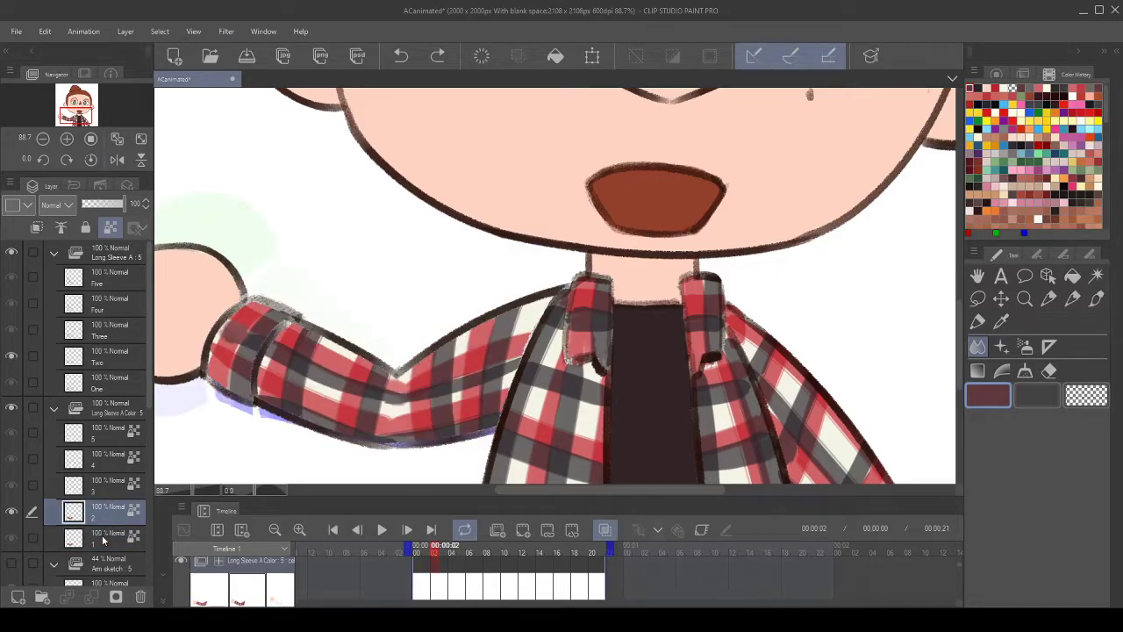
scroll(401, 263, down, 3)
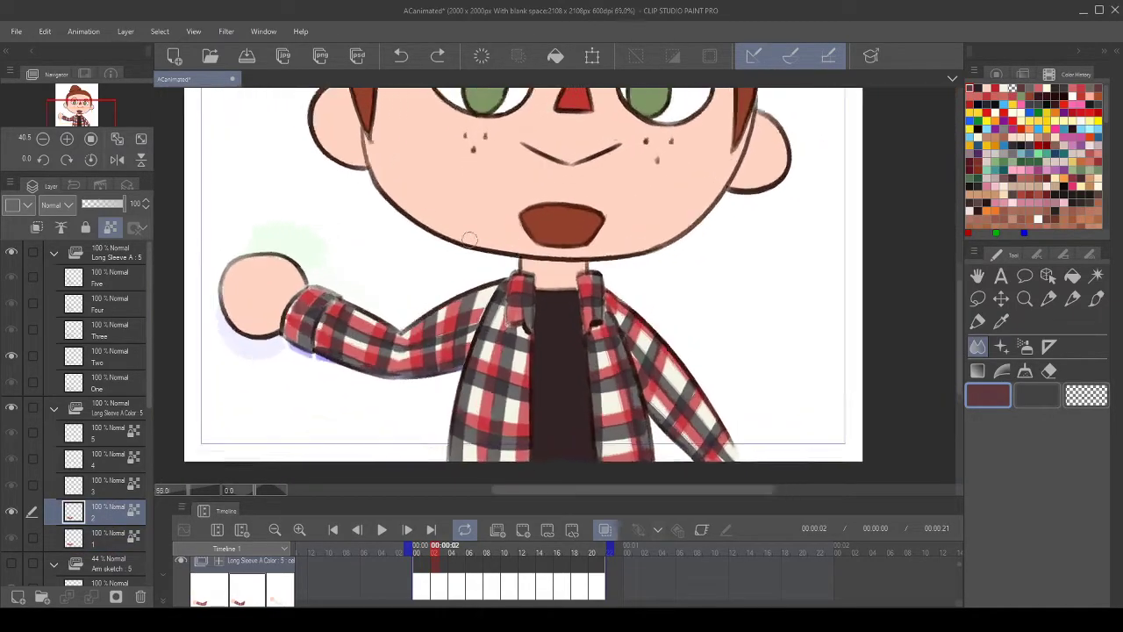
scroll(466, 237, up, 1)
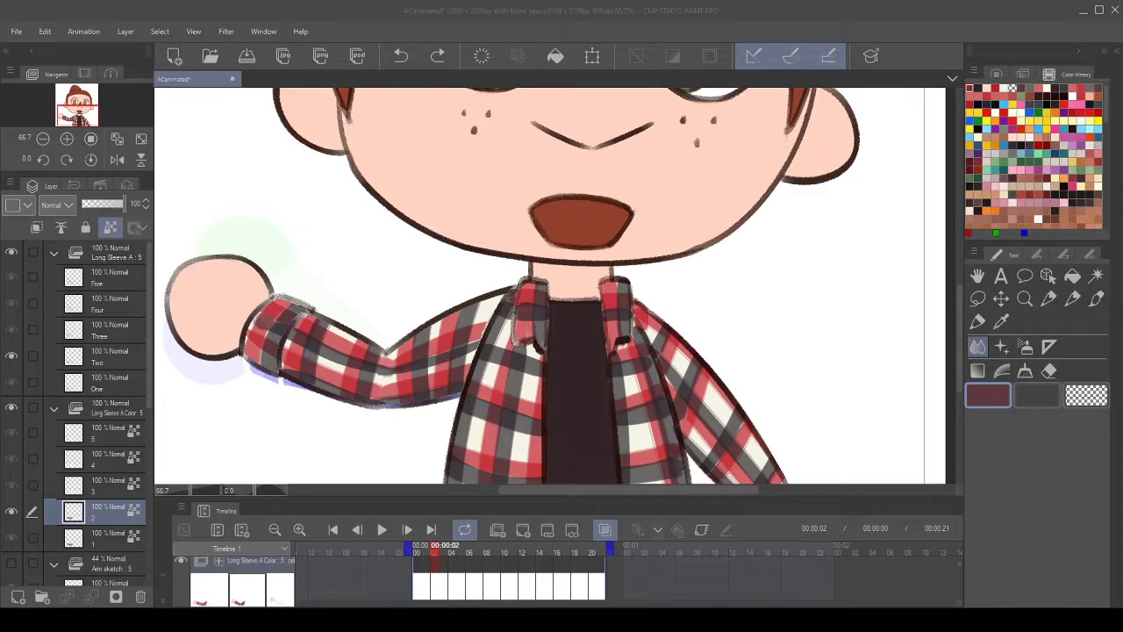
scroll(365, 373, up, 1)
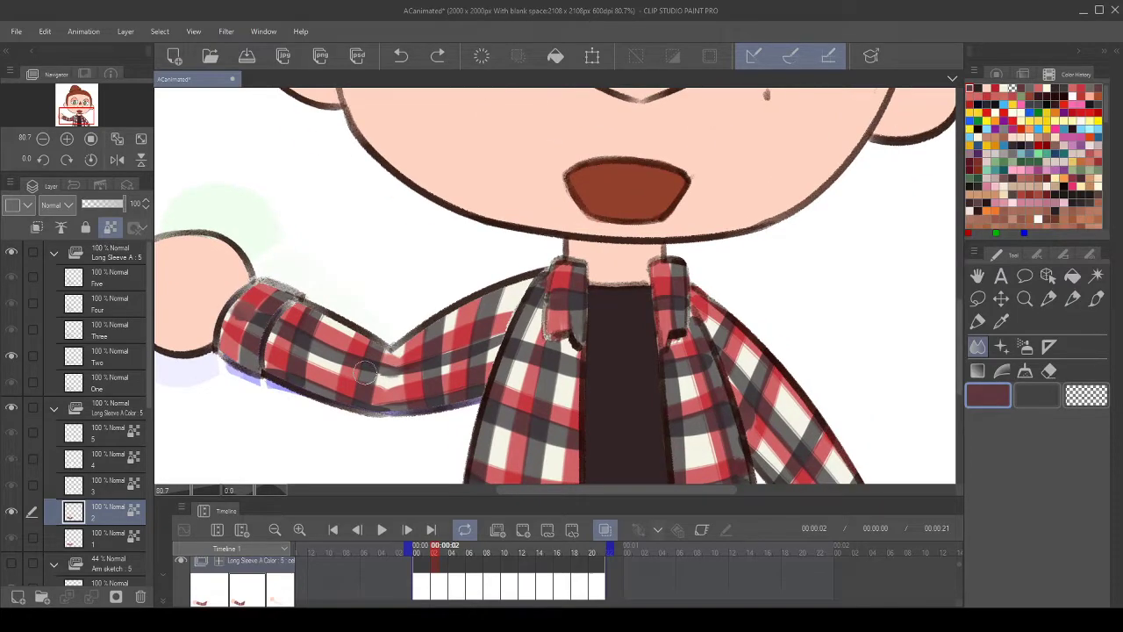
- Choose the bright red from the colour history and make colour layer 3 active, checking its sleeve against layer 2
click(109, 496)
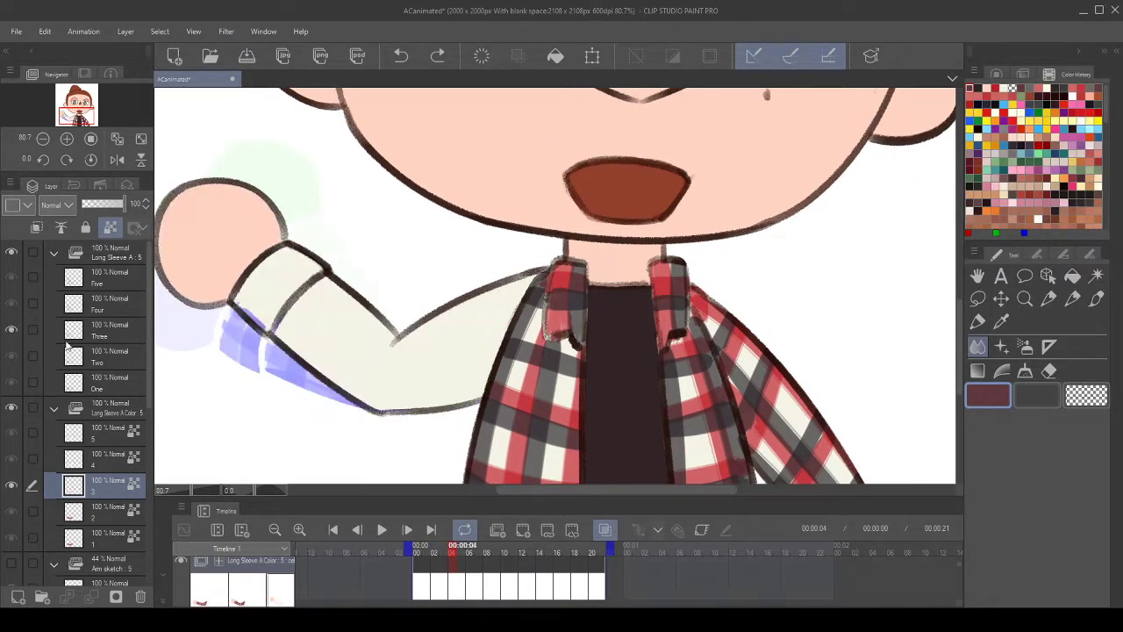
drag(691, 327, 639, 325)
click(994, 87)
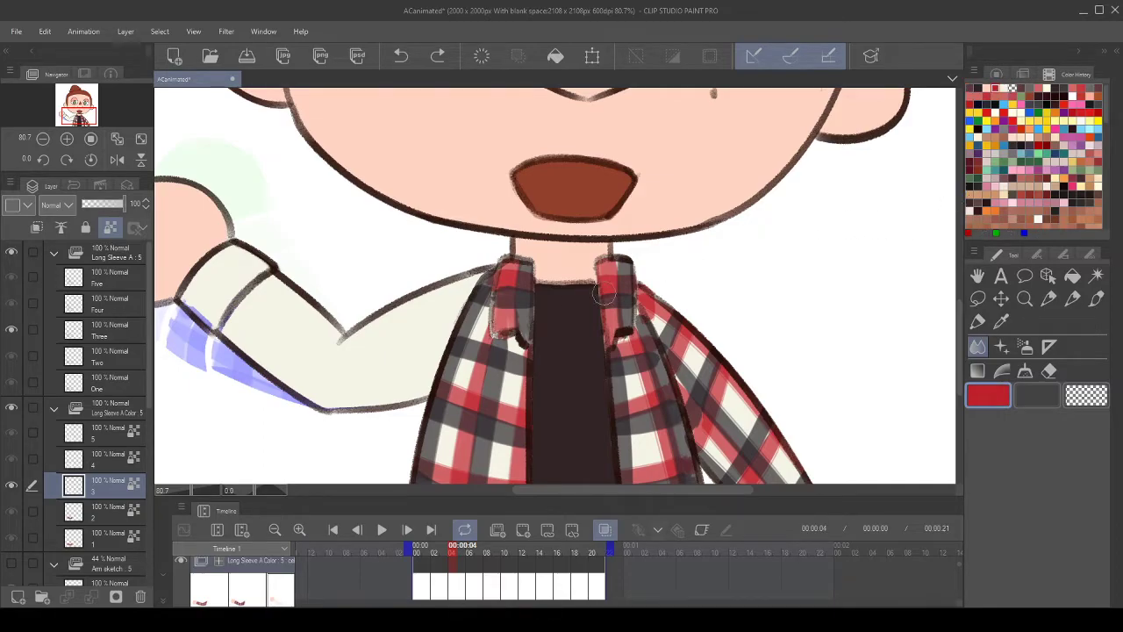
drag(361, 341, 364, 329)
drag(455, 314, 464, 297)
click(111, 516)
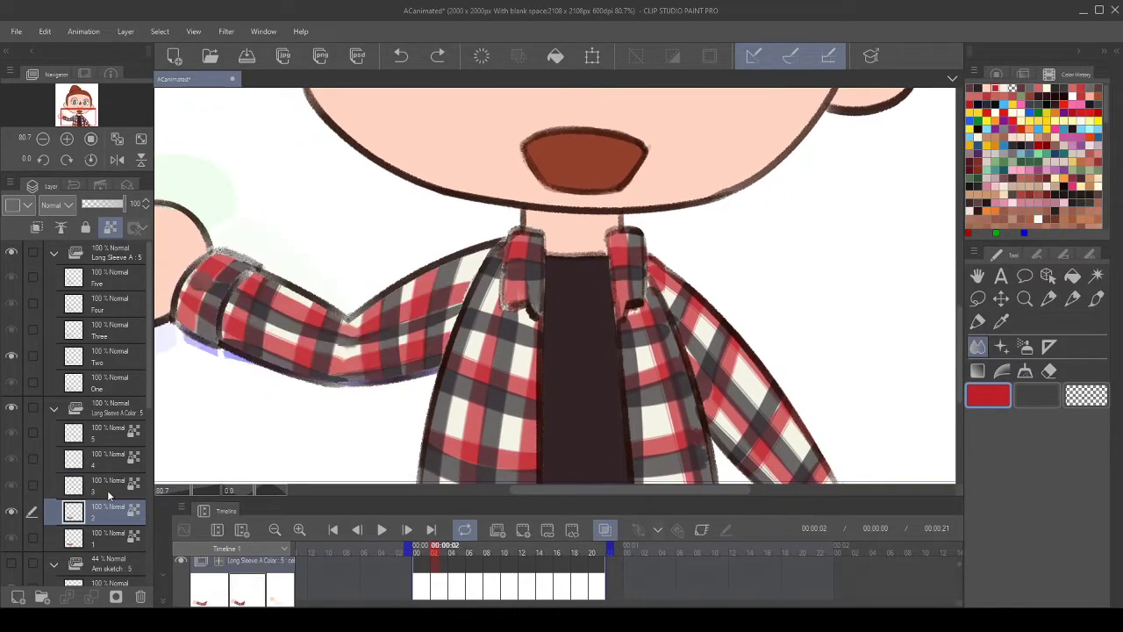
click(106, 488)
click(108, 512)
click(107, 492)
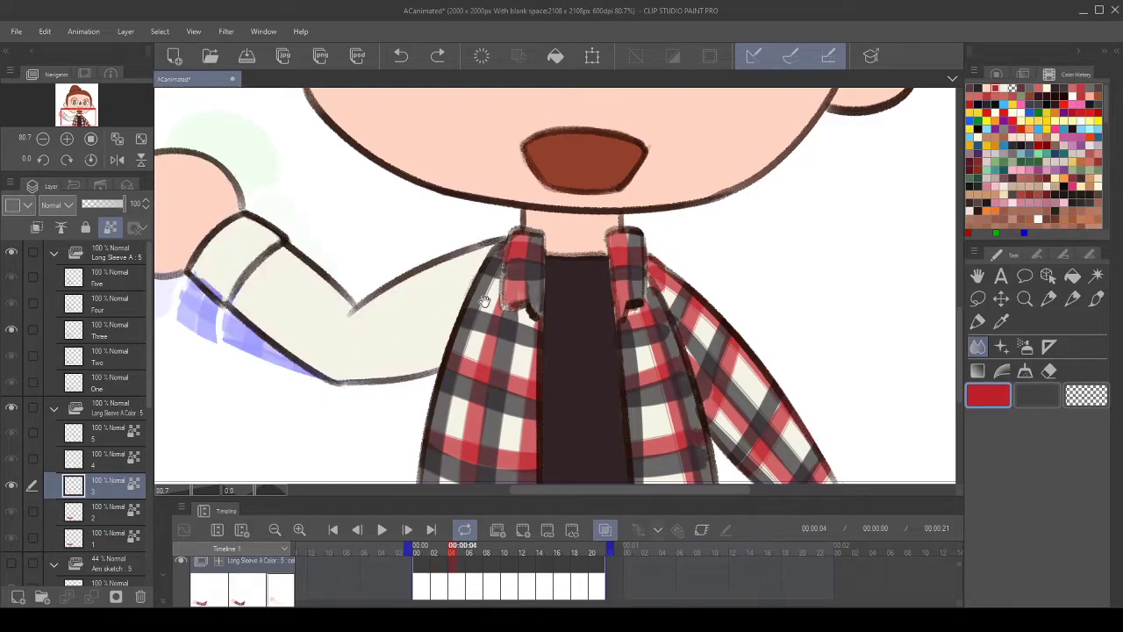
drag(484, 302, 486, 305)
drag(470, 239, 470, 242)
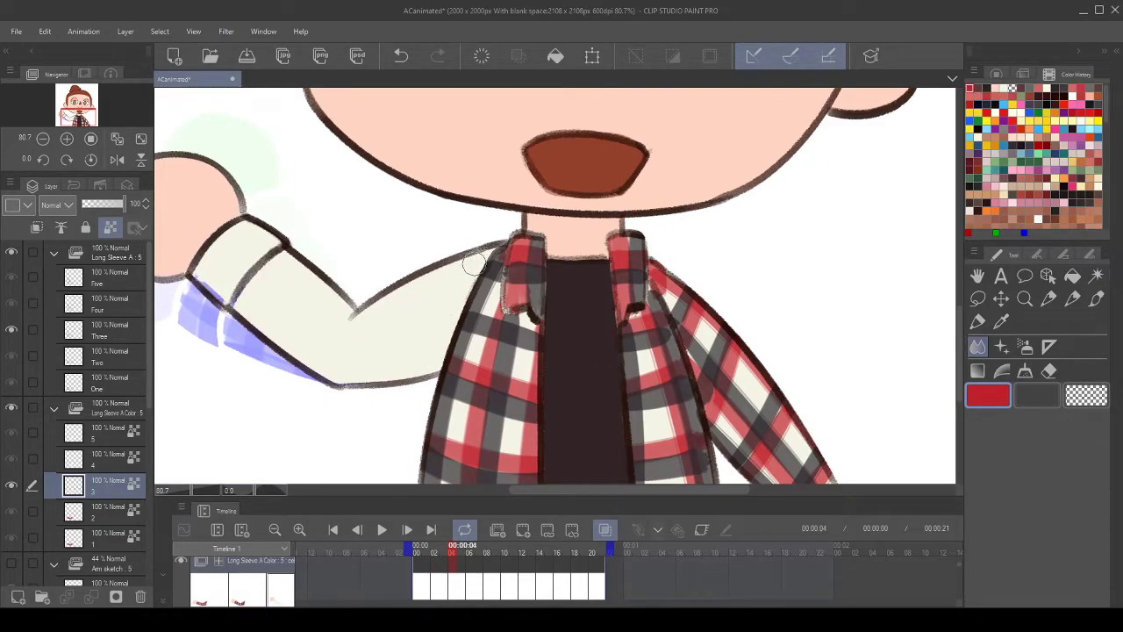
click(401, 55)
- Switch to the brush and paint two red crosswise stripes on the upper arm of colour layer 3, using layer 2 as reference
click(1096, 298)
drag(499, 298, 503, 288)
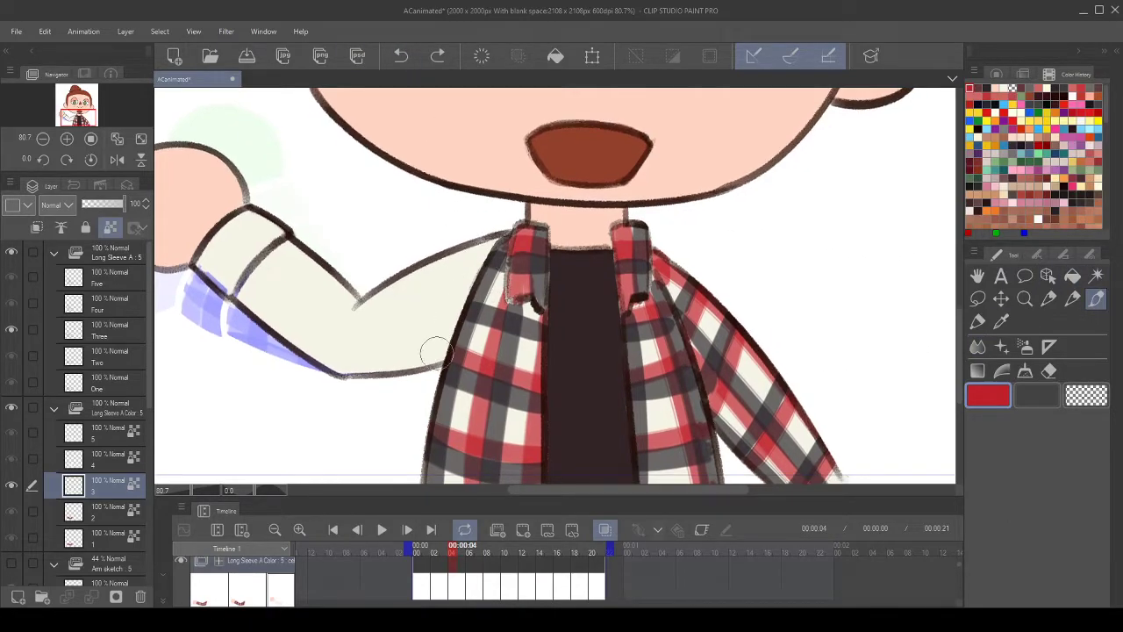
drag(434, 360, 451, 265)
click(401, 55)
click(105, 511)
click(103, 487)
drag(418, 361, 448, 257)
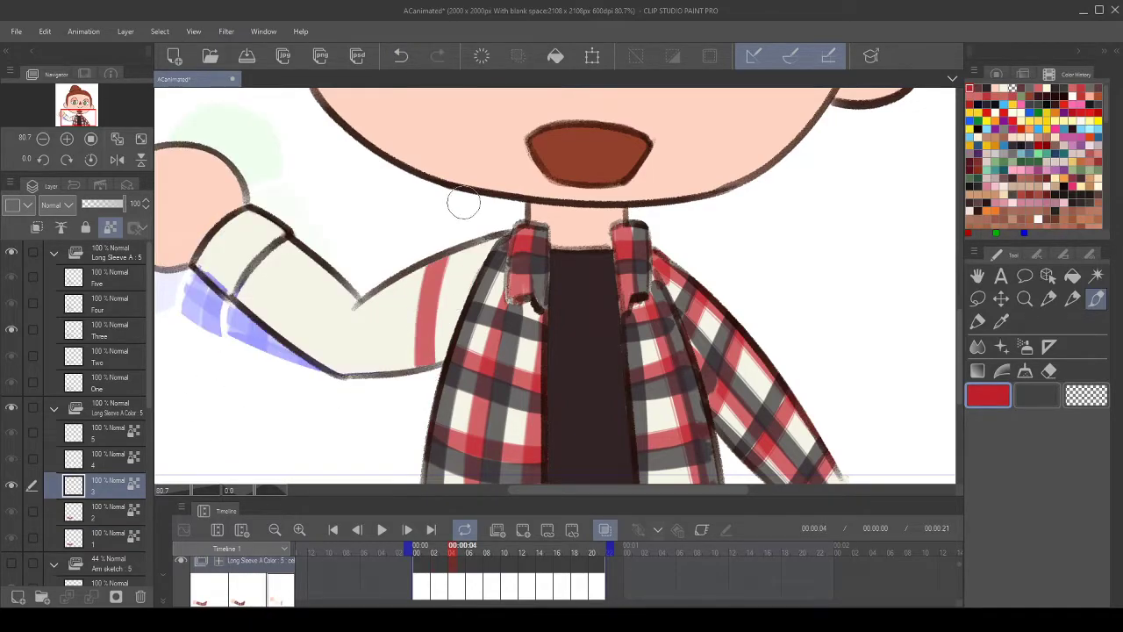
drag(371, 366, 393, 284)
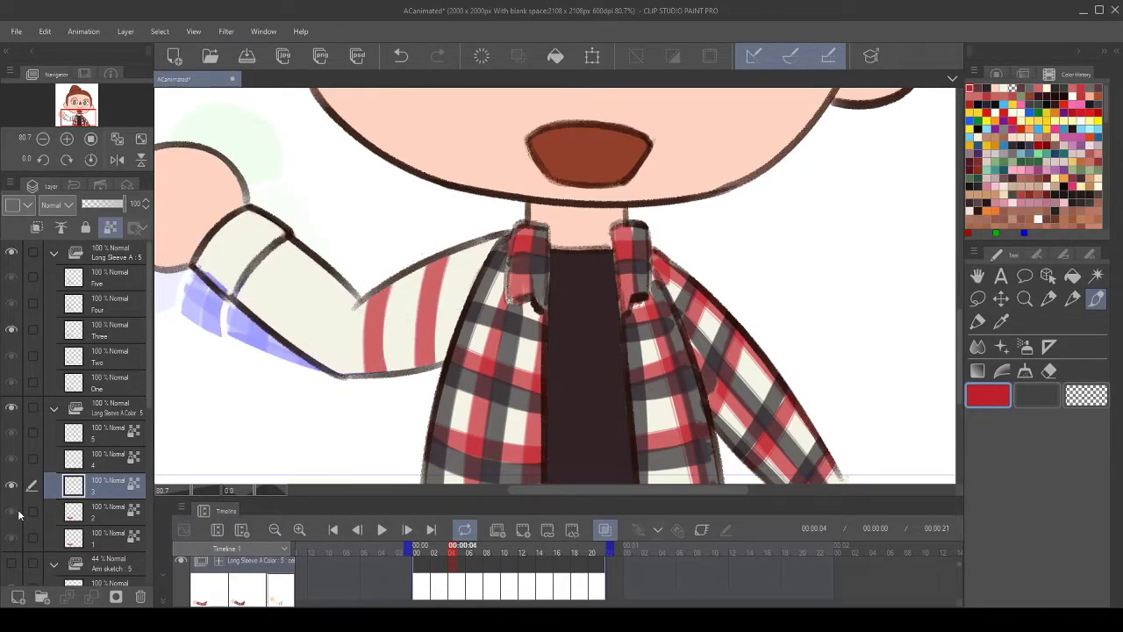
- Check the stripe spacing on layer 2 and paint two red crosswise stripes across the forearm on colour layer 3
click(97, 511)
click(103, 489)
click(99, 511)
click(102, 491)
drag(300, 361, 349, 285)
drag(241, 307, 296, 244)
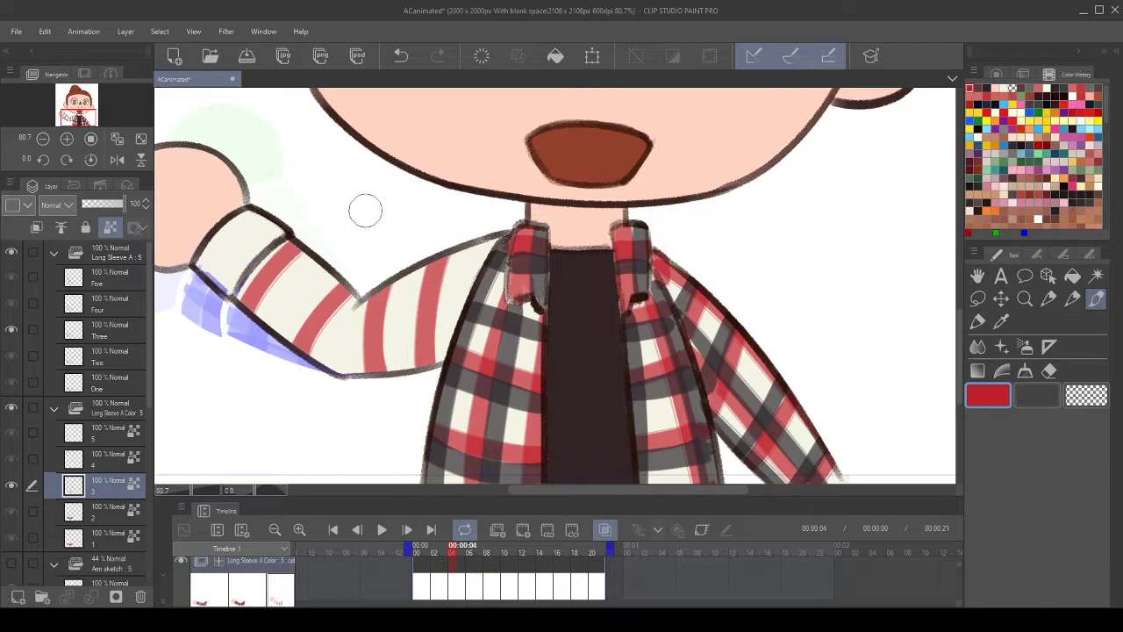
- Paint a red crosswise stripe on the cuff of colour layer 3, checking its placement against layer 2
click(105, 510)
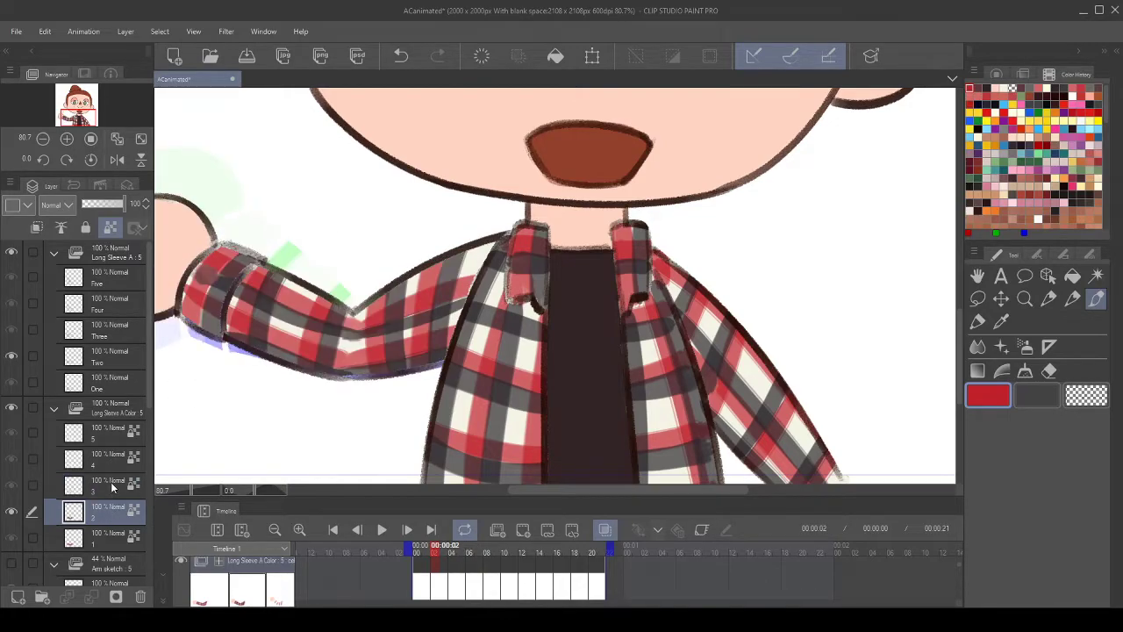
click(111, 485)
drag(394, 247, 391, 242)
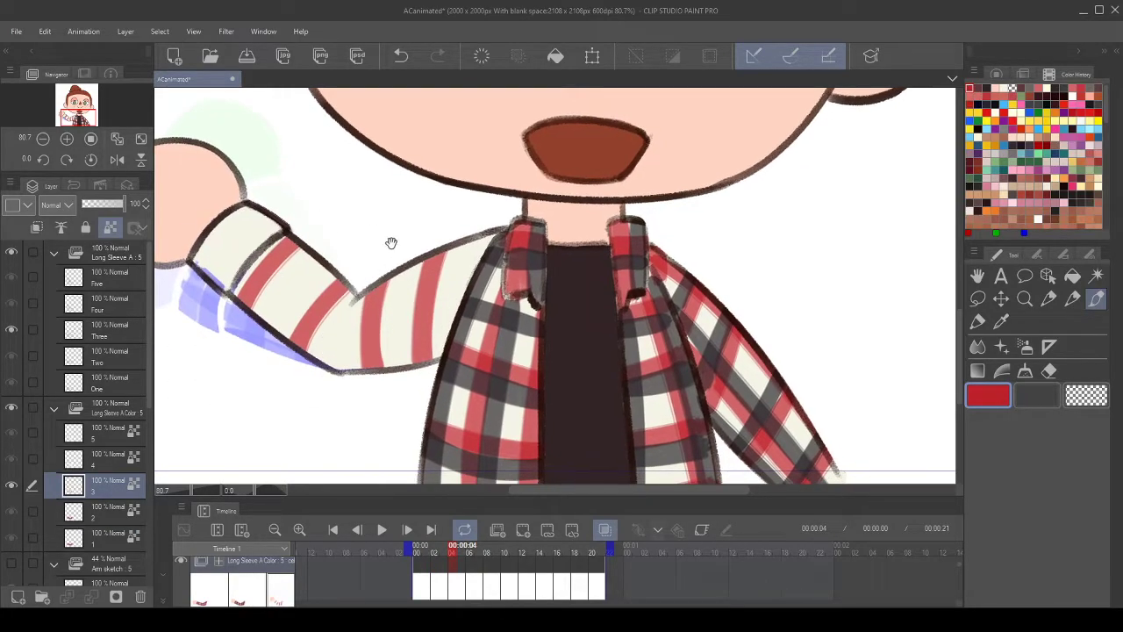
drag(309, 263, 340, 279)
click(105, 511)
click(106, 488)
drag(235, 261, 283, 230)
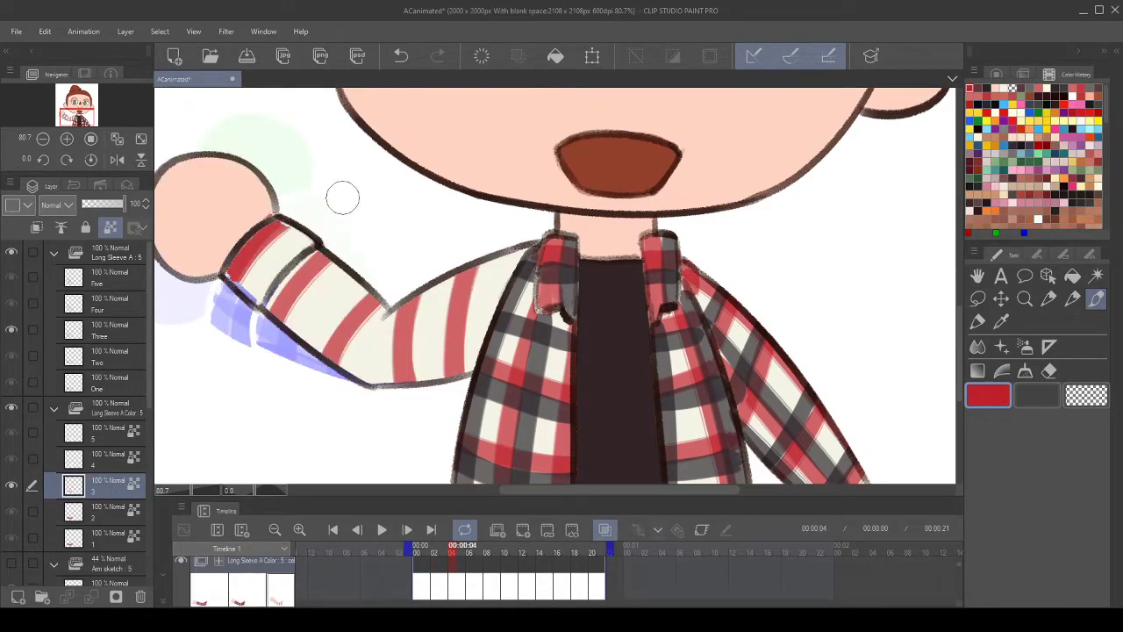
click(399, 58)
click(107, 514)
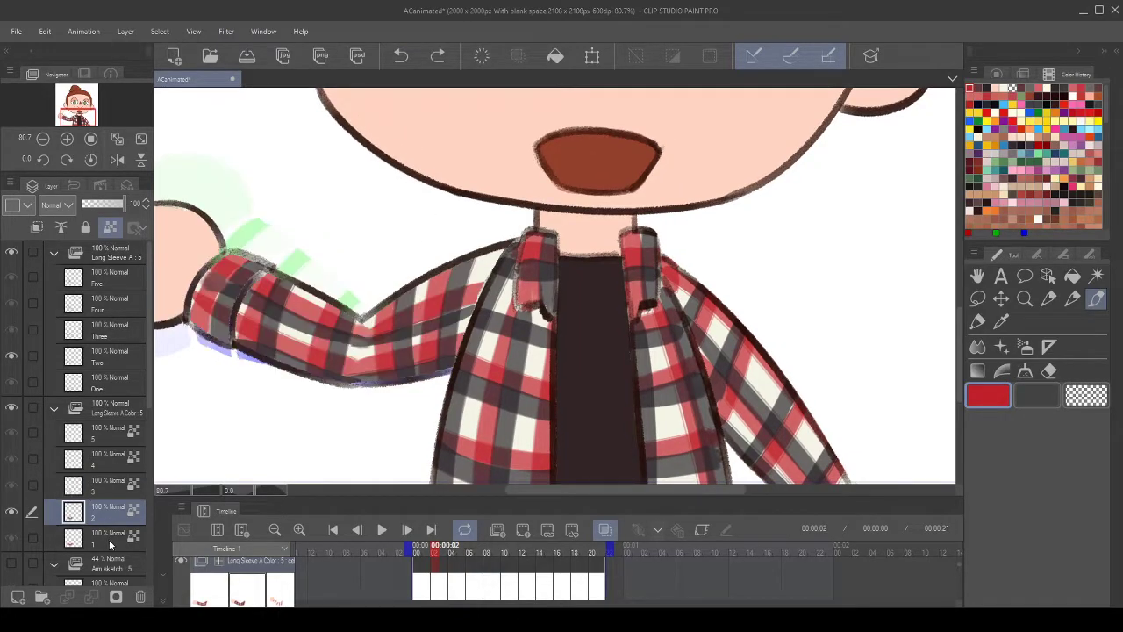
click(103, 492)
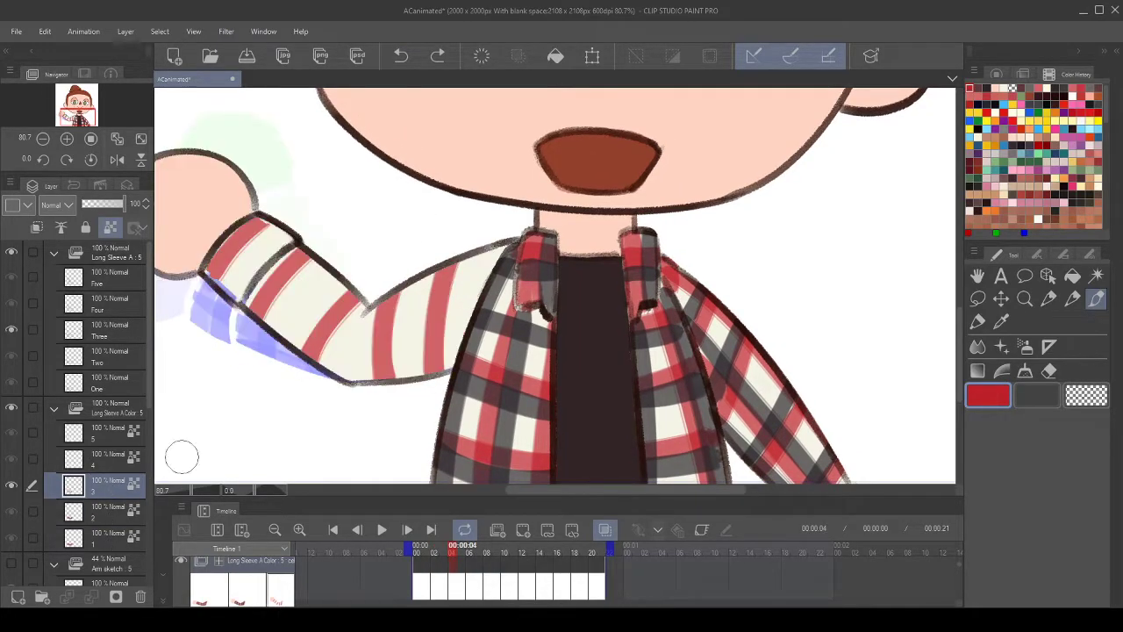
- Paint a red lengthwise stripe along the upper arm and continue it up the forearm through the cuff on colour layer 3
drag(351, 330, 468, 291)
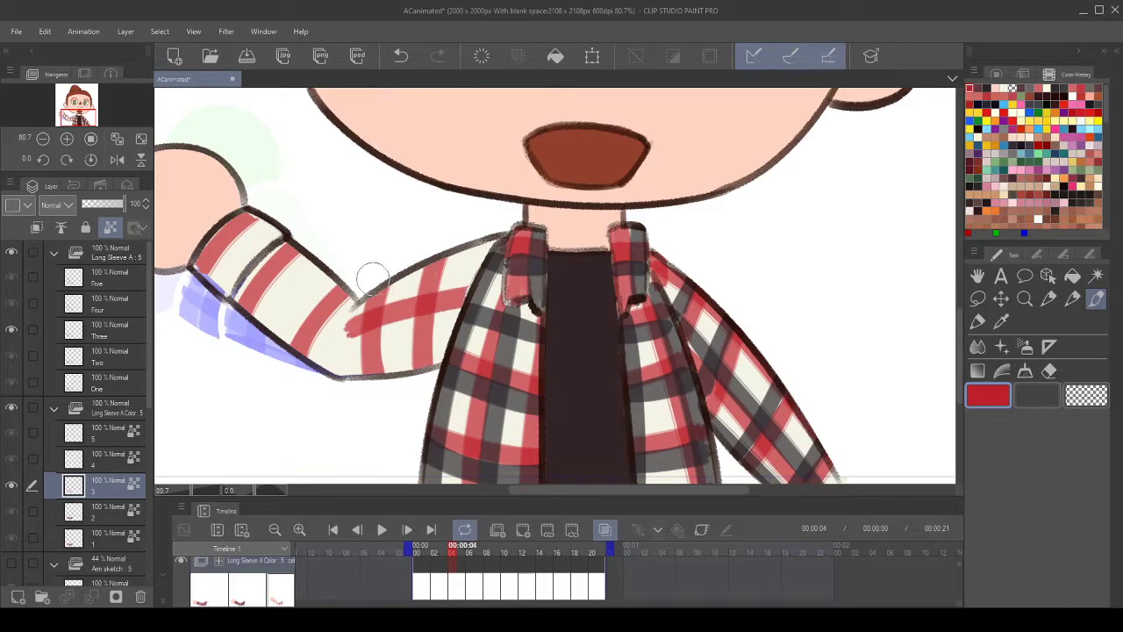
click(116, 159)
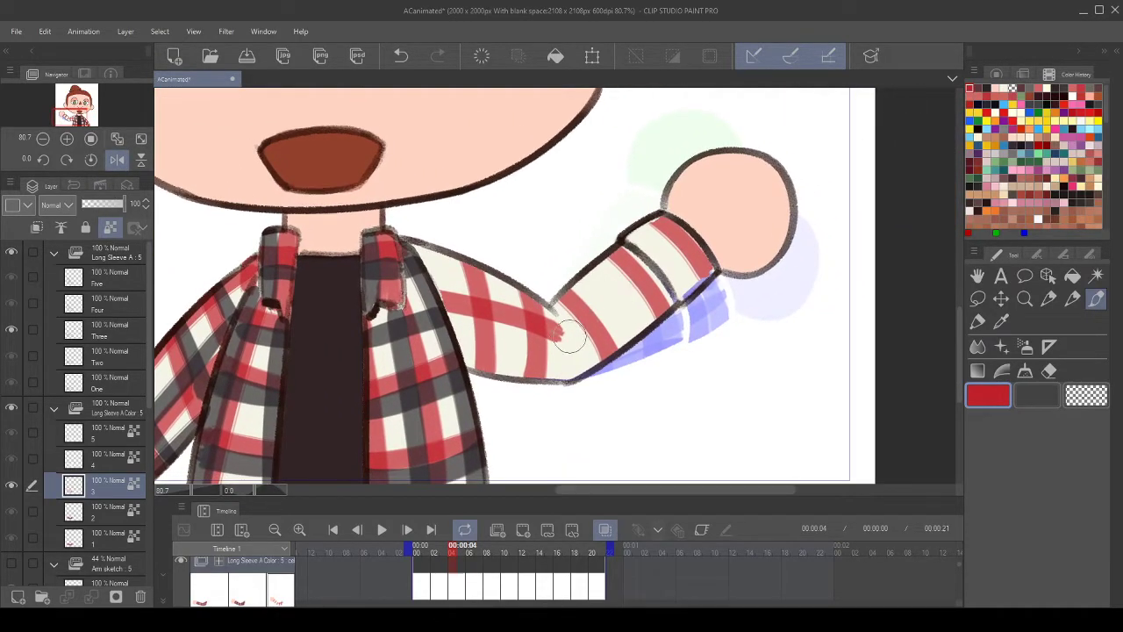
click(401, 56)
drag(543, 309, 737, 176)
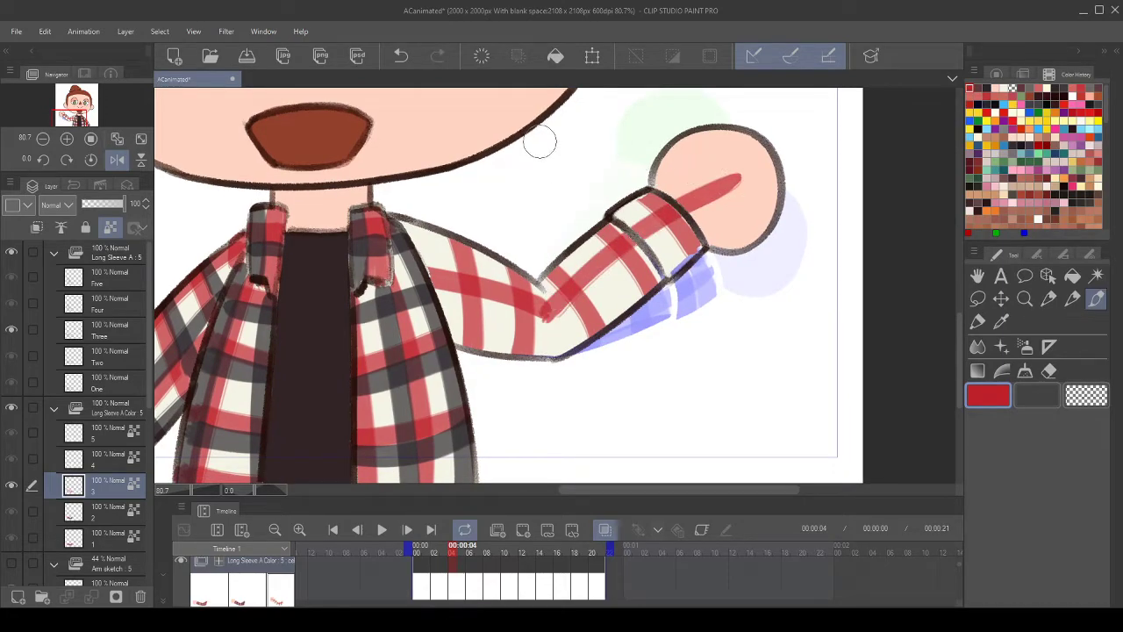
- Check layer 2 and paint a second red lengthwise stripe along the lower side of the upper arm, forearm and cuff on layer 3
click(99, 511)
click(108, 492)
drag(432, 316, 633, 325)
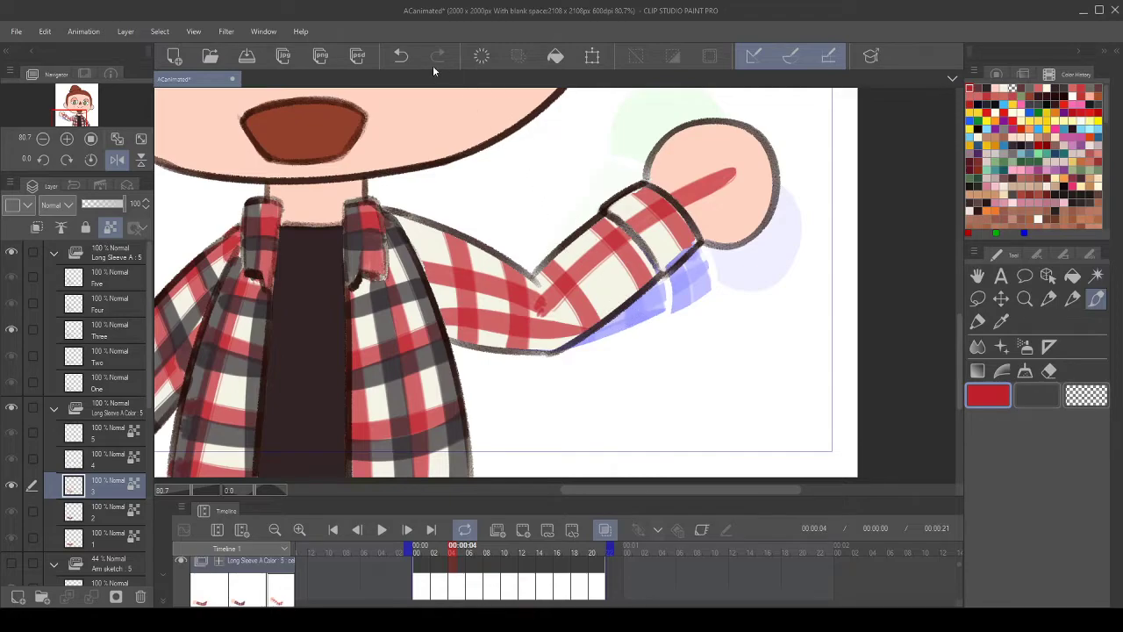
click(400, 55)
mouse_move(434, 314)
mouse_down()
mouse_move(566, 340)
mouse_move(735, 213)
mouse_up()
click(400, 55)
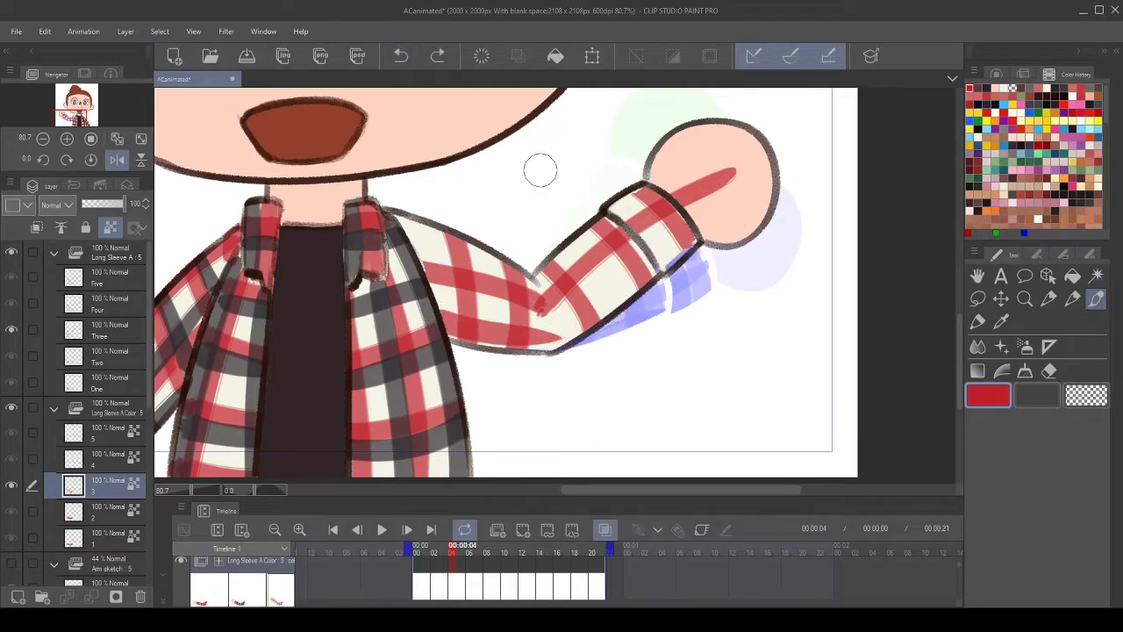
drag(518, 150, 505, 129)
mouse_move(546, 316)
mouse_down()
mouse_move(722, 173)
mouse_move(654, 229)
mouse_up()
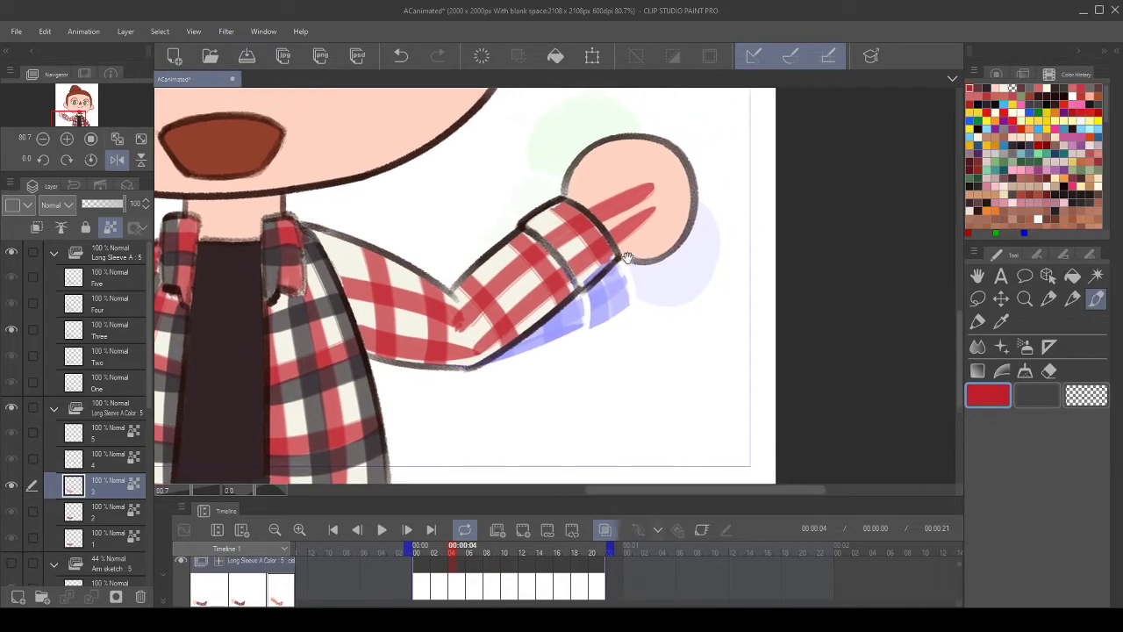
- Sample the skin tone and paint over the red stripe ends that spill onto the hand
alt+click(667, 175)
mouse_move(643, 178)
mouse_down()
mouse_move(655, 217)
mouse_move(643, 172)
mouse_move(647, 198)
mouse_move(661, 176)
mouse_move(646, 193)
mouse_move(651, 176)
mouse_move(601, 199)
mouse_move(629, 225)
mouse_move(602, 184)
mouse_move(637, 237)
mouse_move(628, 183)
mouse_move(655, 212)
mouse_move(640, 226)
mouse_move(635, 211)
mouse_move(614, 212)
mouse_move(632, 236)
mouse_move(606, 201)
mouse_up()
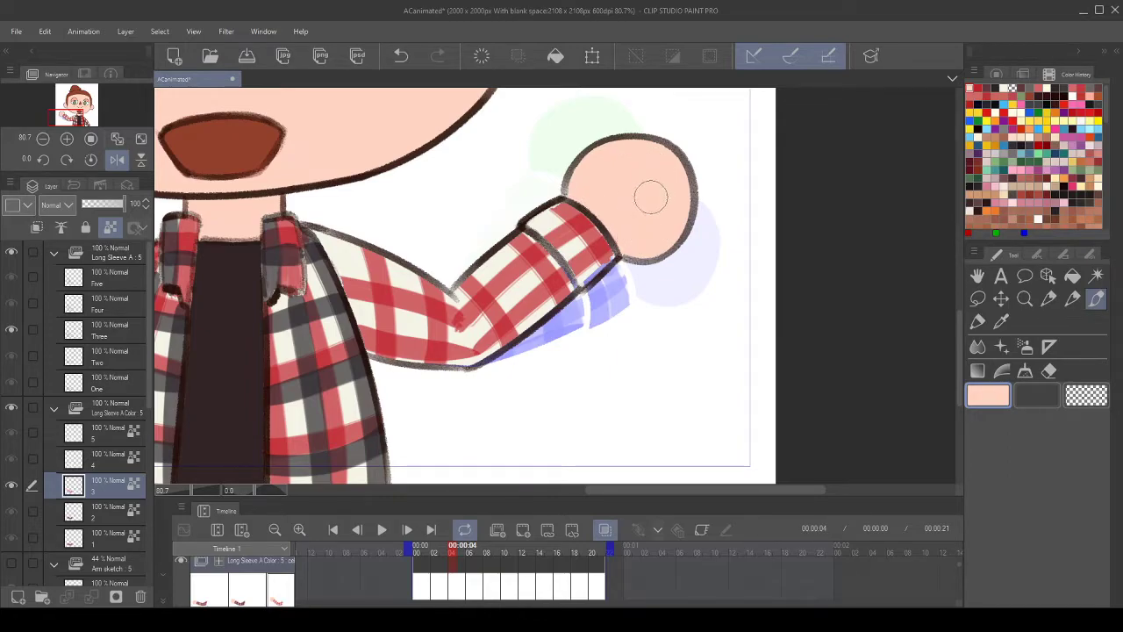
drag(669, 237, 674, 221)
drag(615, 268, 625, 254)
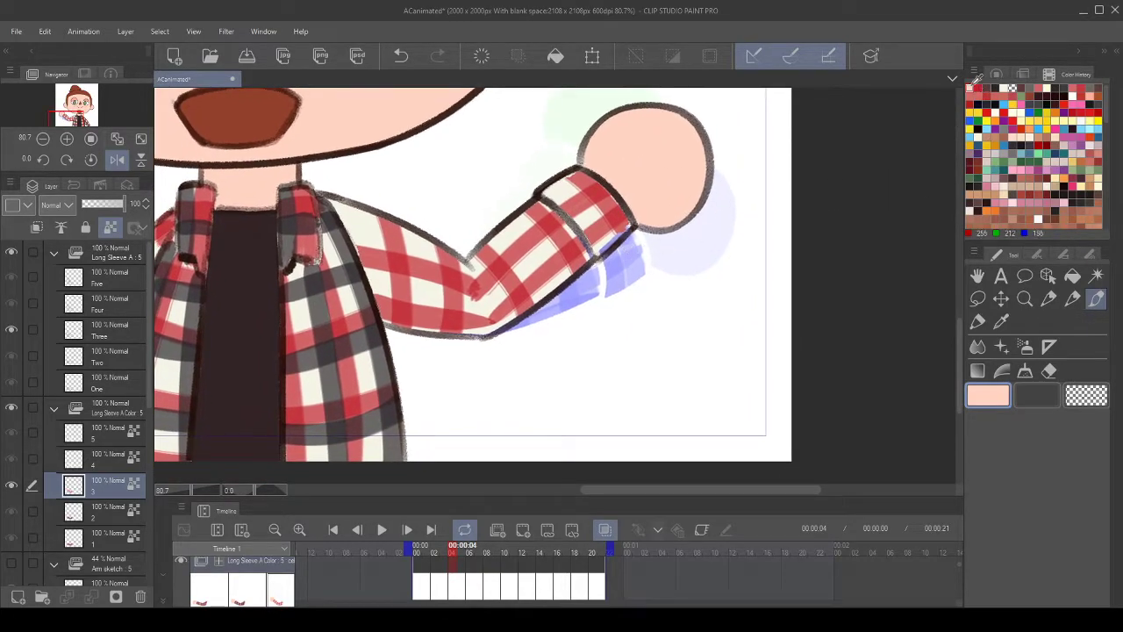
- Choose the red from the colour history and blend the joint of the lengthwise red stripes at the elbow
click(977, 89)
scroll(625, 263, up, 1)
click(977, 345)
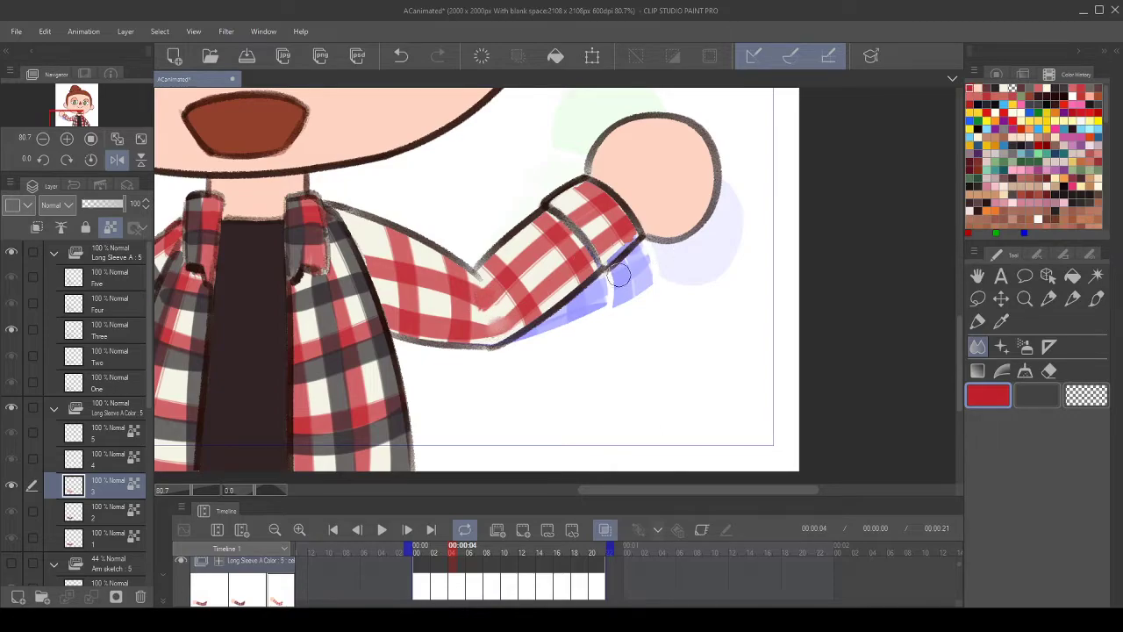
click(401, 56)
drag(710, 234, 712, 241)
- Choose the near-black colour from the colour history, switch back to the brush and rotate the canvas to -45 degrees for the sleeve
click(998, 86)
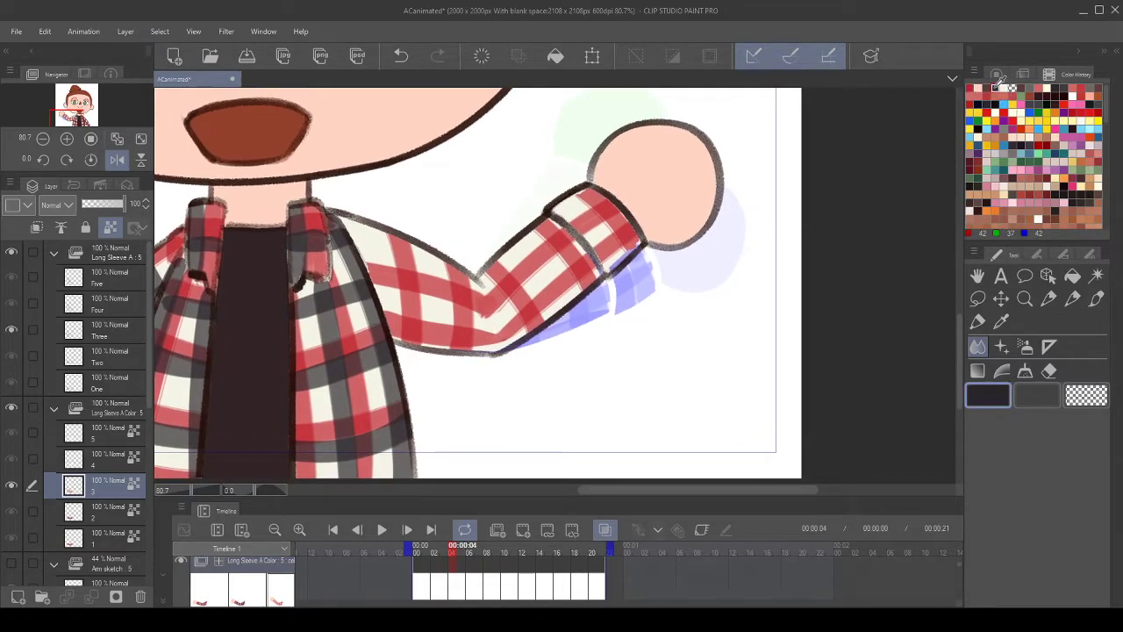
click(1096, 299)
mouse_move(404, 277)
mouse_down()
mouse_move(443, 316)
mouse_move(442, 279)
mouse_up()
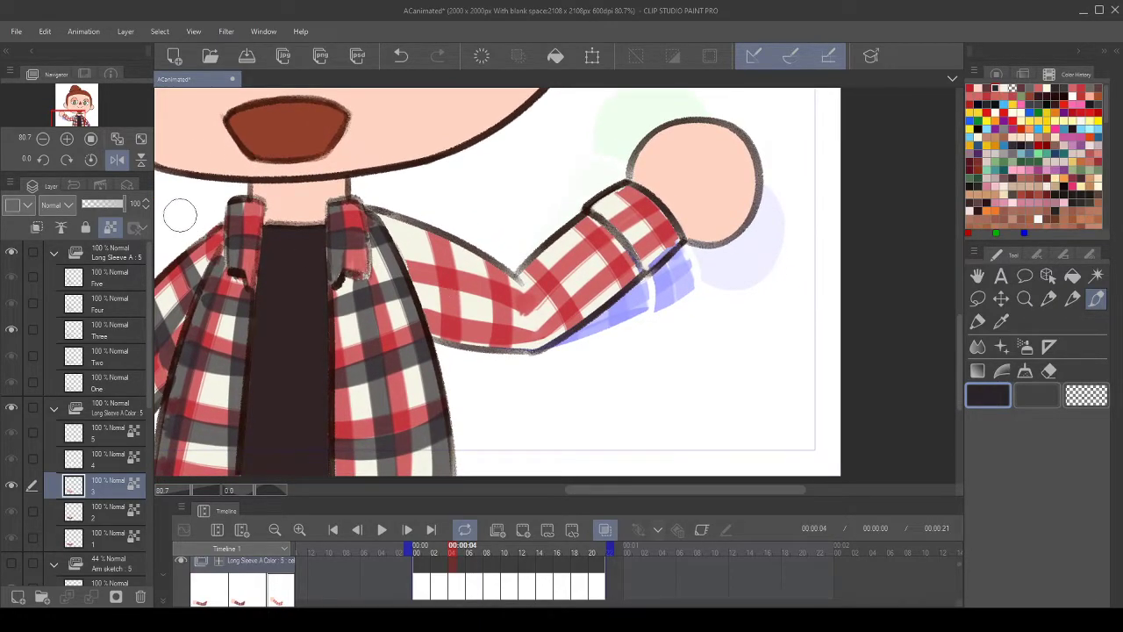
scroll(310, 181, down, 3)
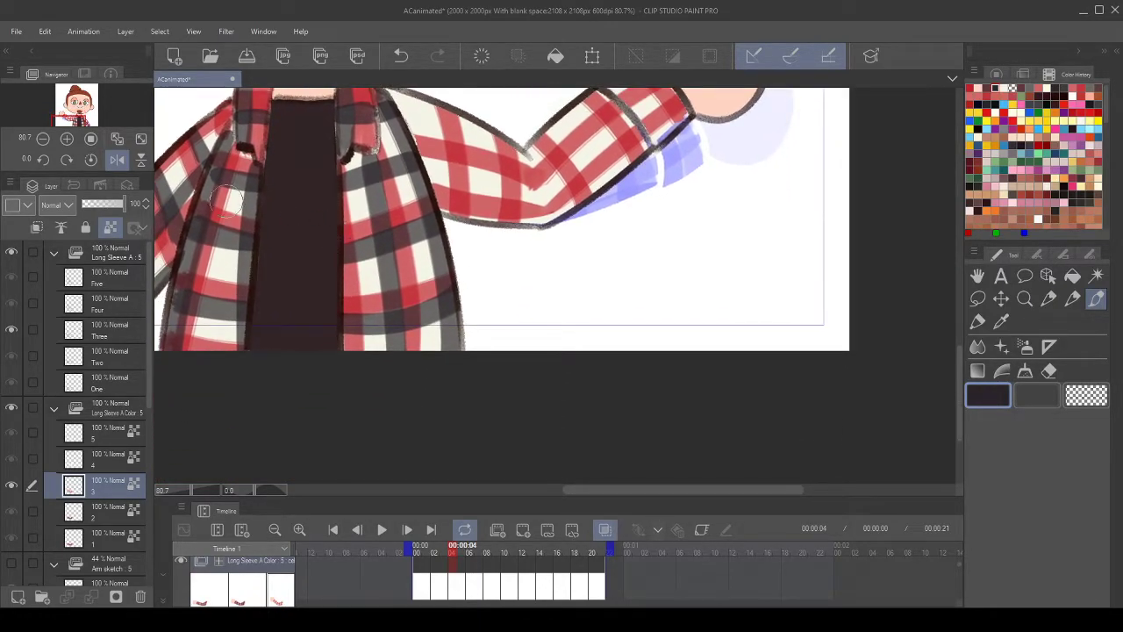
click(42, 160)
click(43, 160)
click(42, 160)
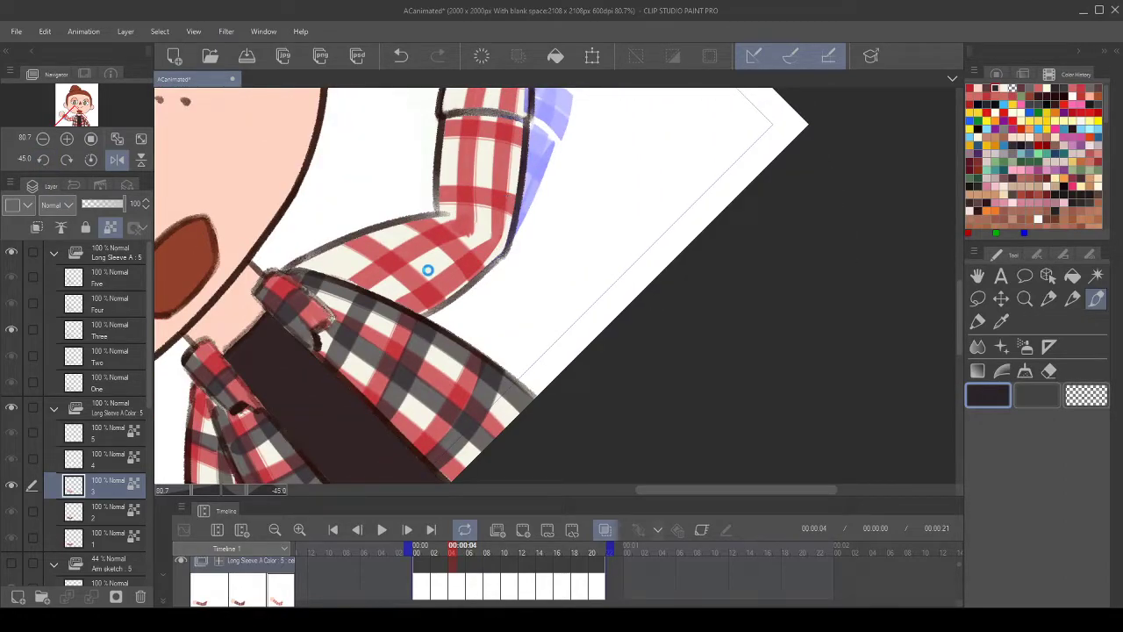
drag(459, 275, 462, 266)
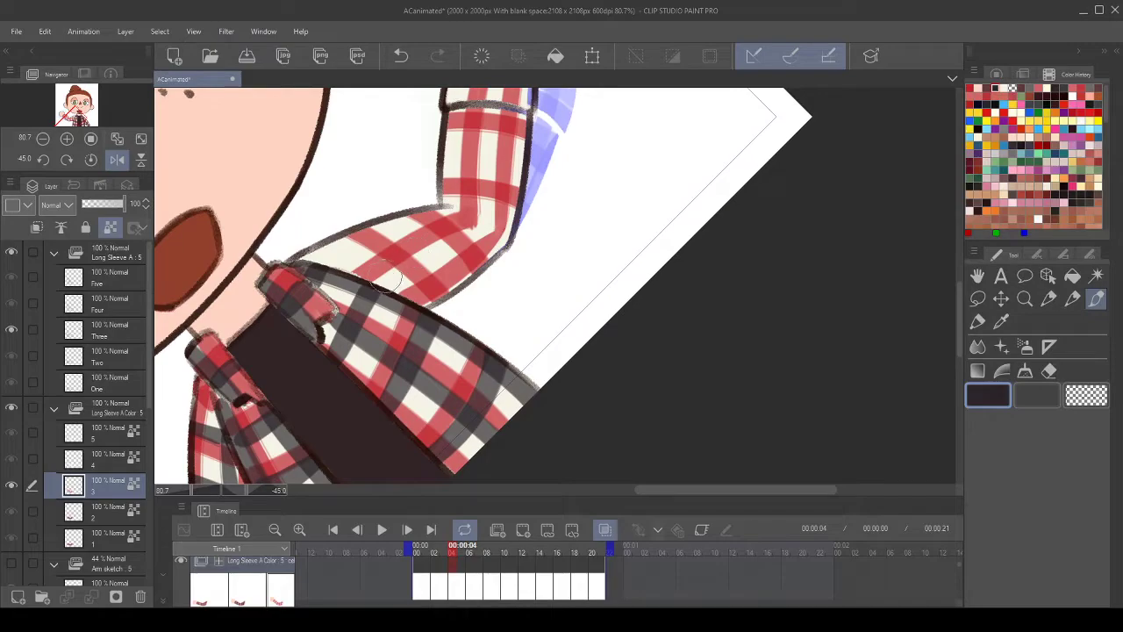
- Try a dark lengthwise stripe along the upper arm's top edge, compare it with layer 2 and undo it
drag(386, 276, 522, 204)
click(401, 54)
drag(453, 143, 392, 219)
drag(376, 274, 384, 167)
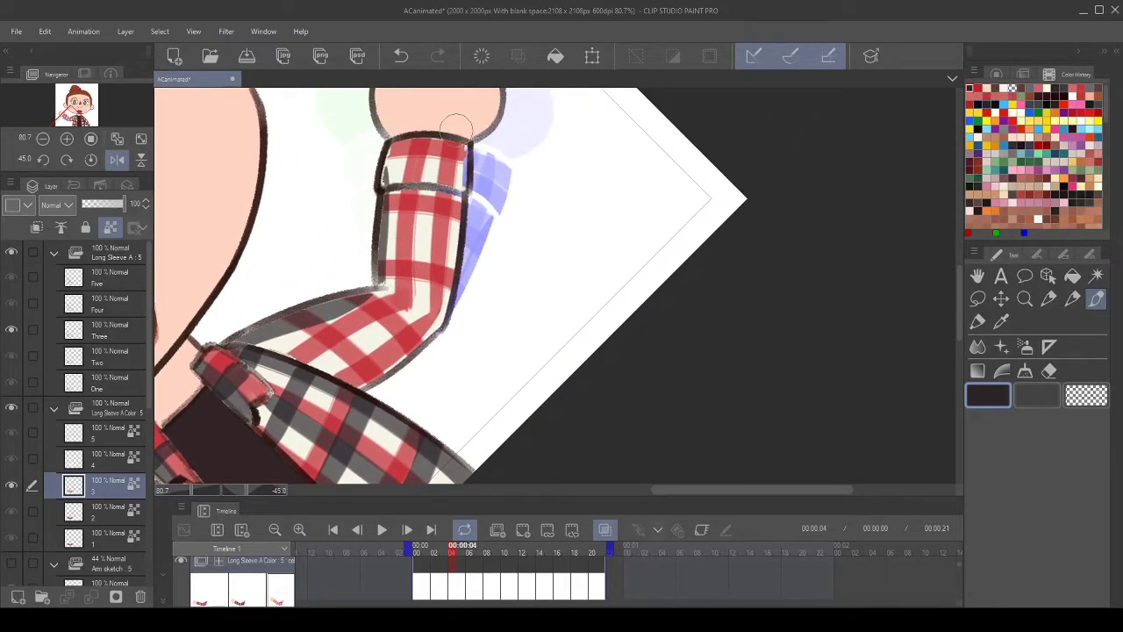
scroll(457, 127, down, 5)
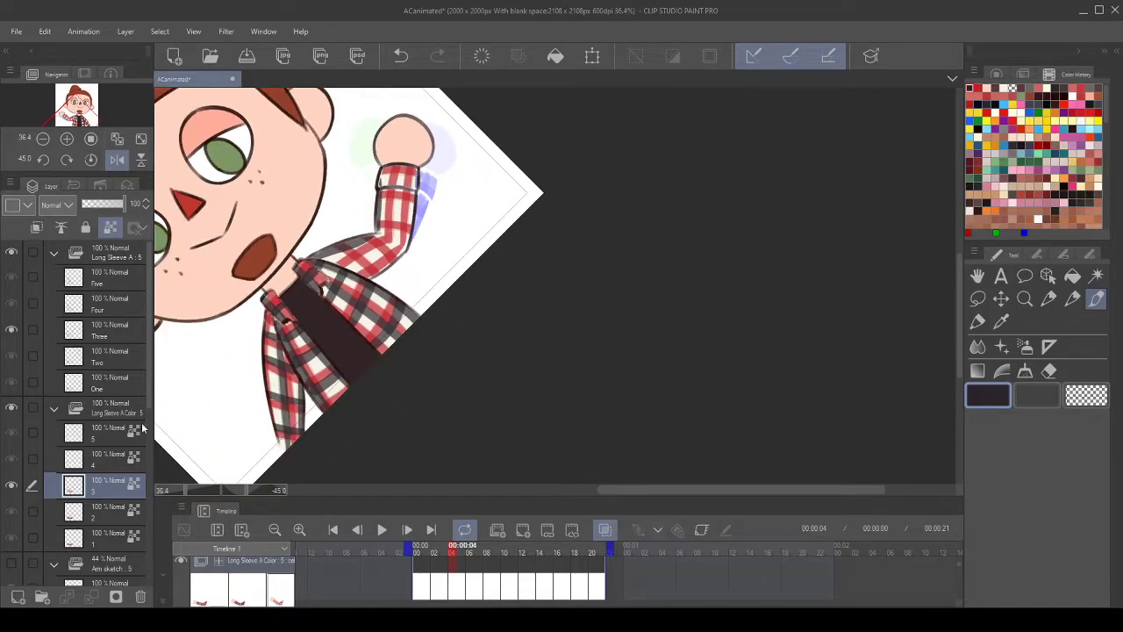
click(101, 516)
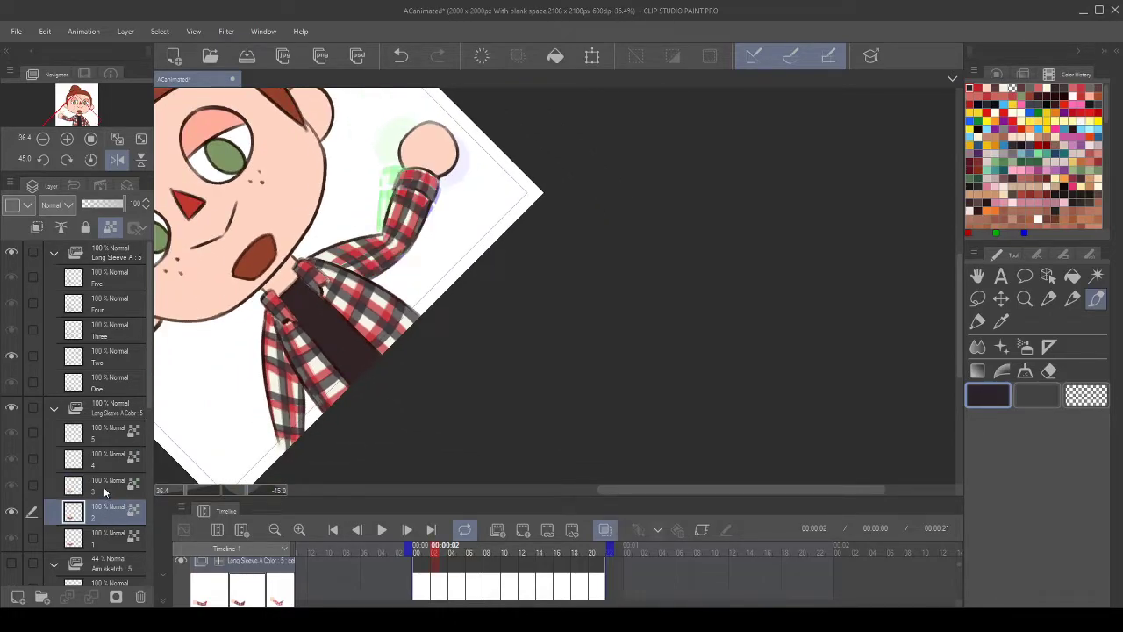
click(113, 485)
click(404, 54)
- Paint a dark lengthwise stripe between the two red ones along the upper arm, forearm and cuff on layer 3
scroll(391, 175, up, 1)
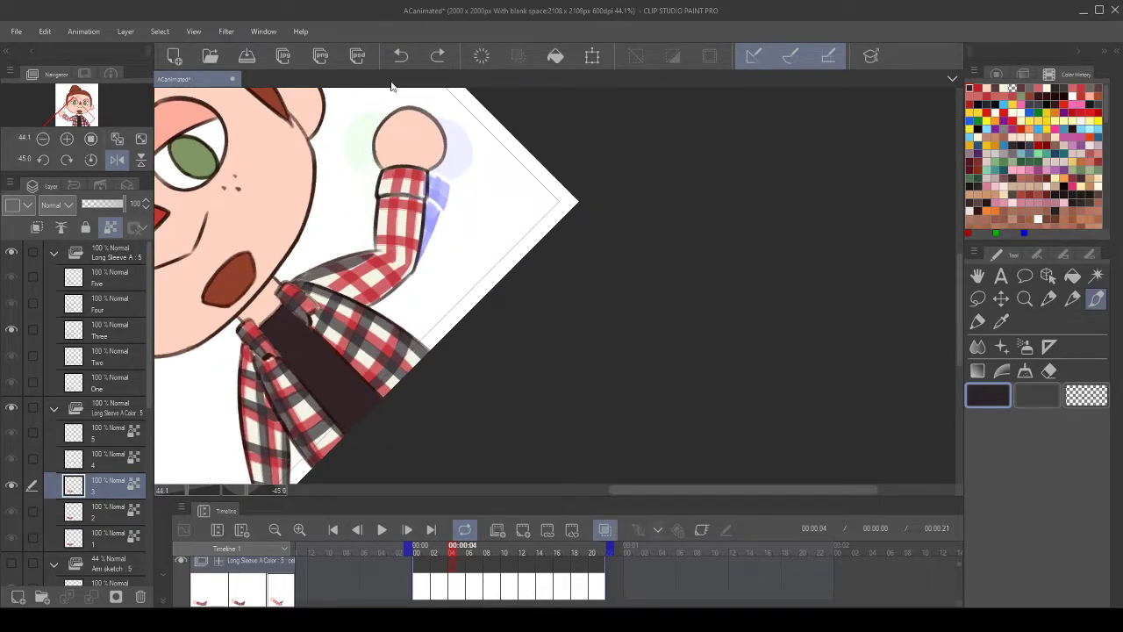
scroll(391, 177, up, 4)
drag(317, 369, 329, 332)
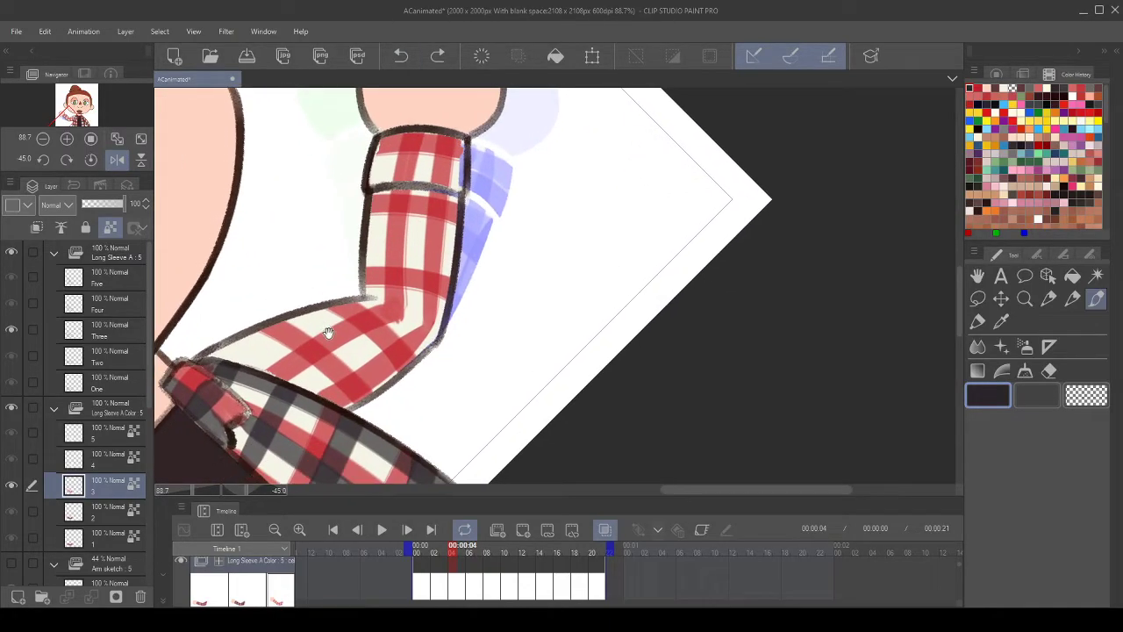
drag(293, 382, 427, 312)
drag(443, 250, 430, 266)
drag(396, 336, 411, 125)
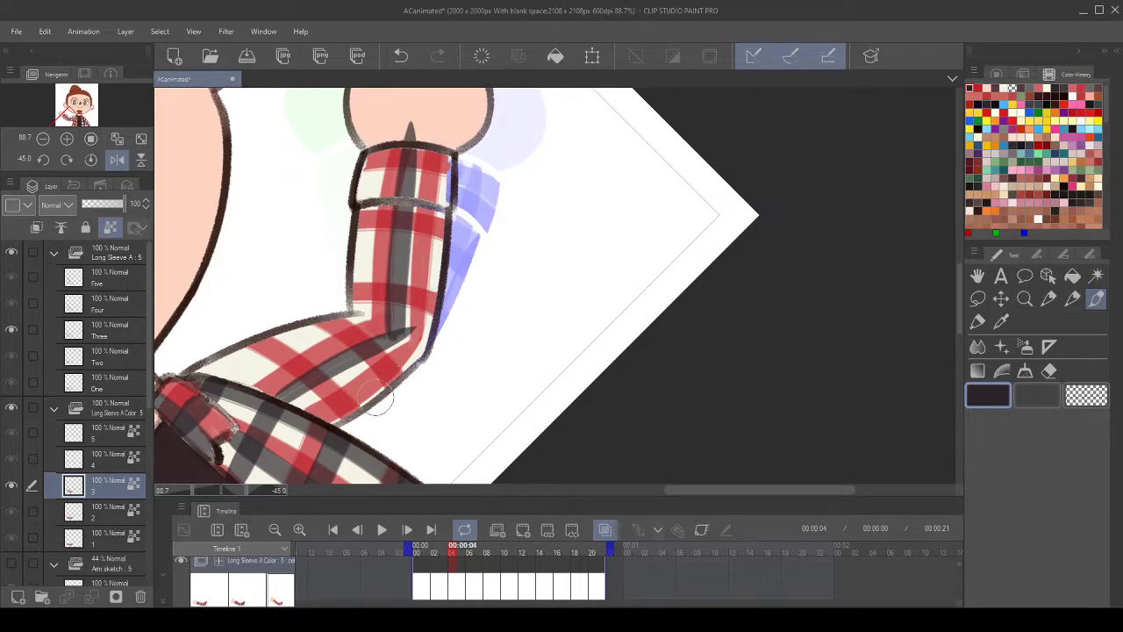
- Paint a dark lengthwise stripe along the outer edge of the forearm and upper arm, undoing and repeating strokes until it fits
drag(430, 356, 450, 212)
drag(460, 149, 468, 118)
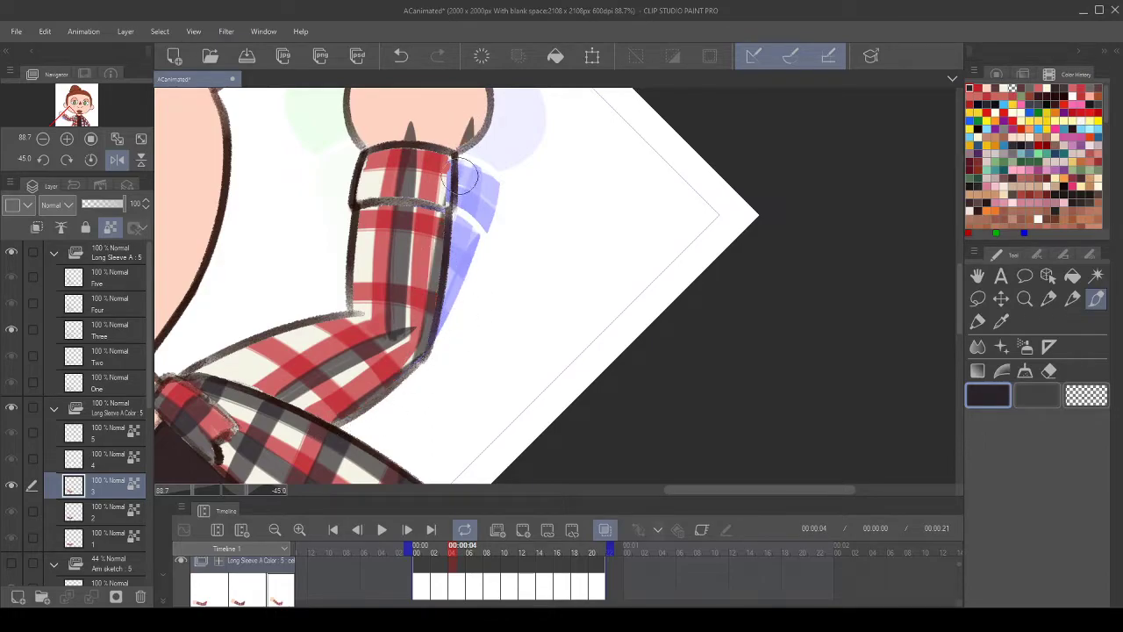
drag(446, 163, 441, 274)
click(401, 56)
click(401, 55)
click(401, 55)
drag(444, 162, 448, 270)
click(399, 56)
drag(457, 168, 438, 338)
mouse_move(337, 421)
mouse_down()
mouse_move(430, 349)
mouse_move(445, 273)
mouse_up()
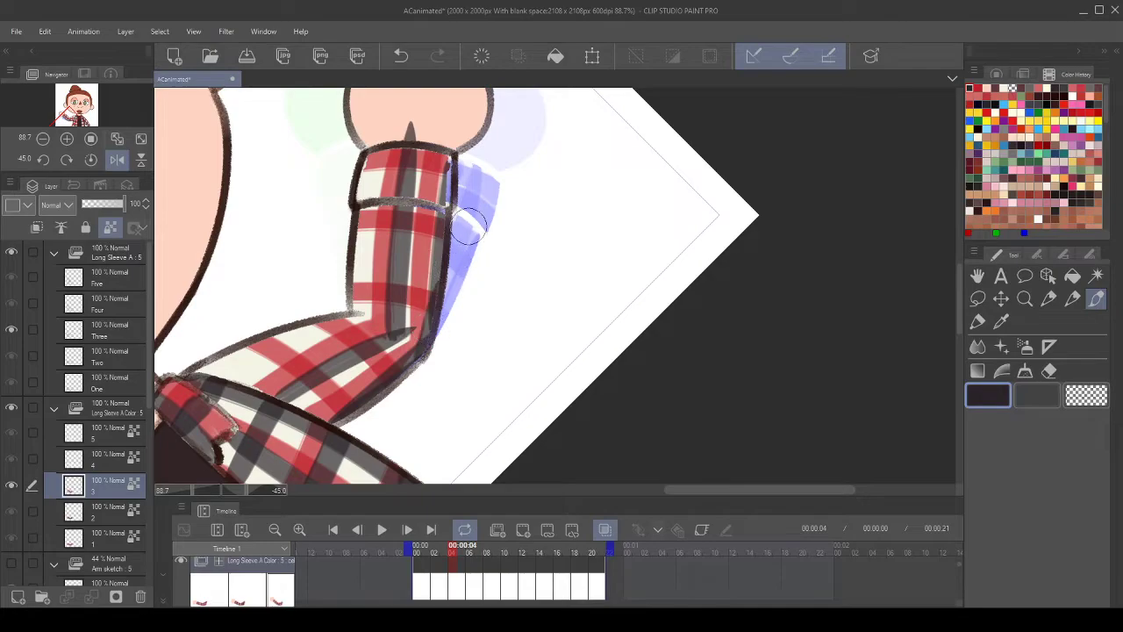
- Blend the dark outer stripe where it bends around the elbow and up the forearm
click(1025, 348)
click(977, 347)
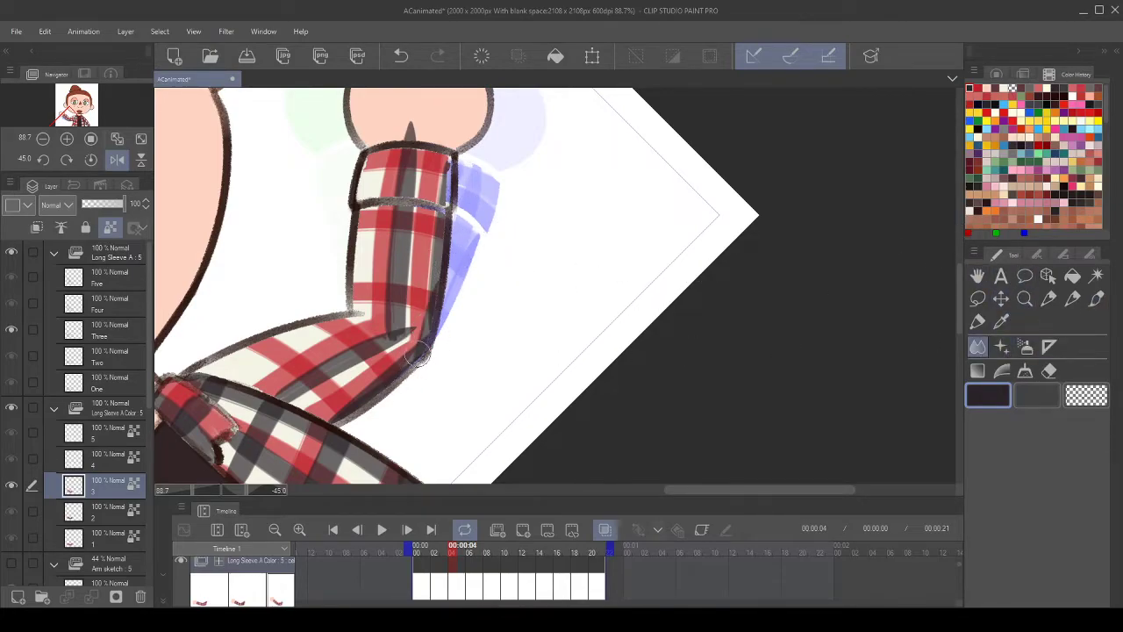
drag(426, 349, 436, 250)
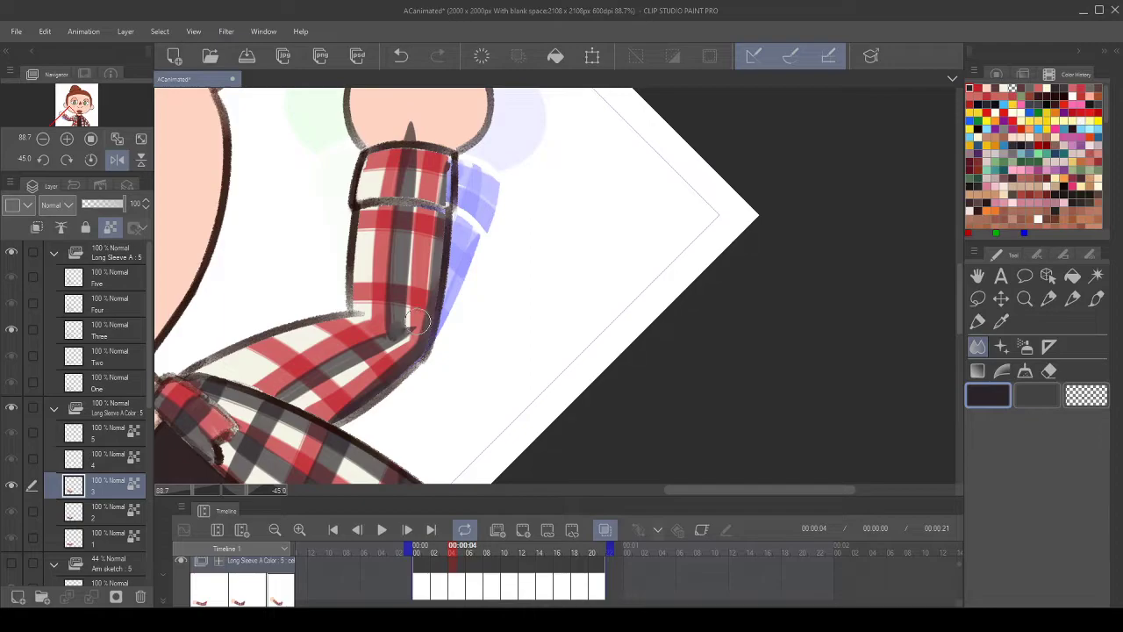
- Cover the dark stripe end that spills onto the hand with the sampled skin tone, using the pen
drag(485, 141, 490, 246)
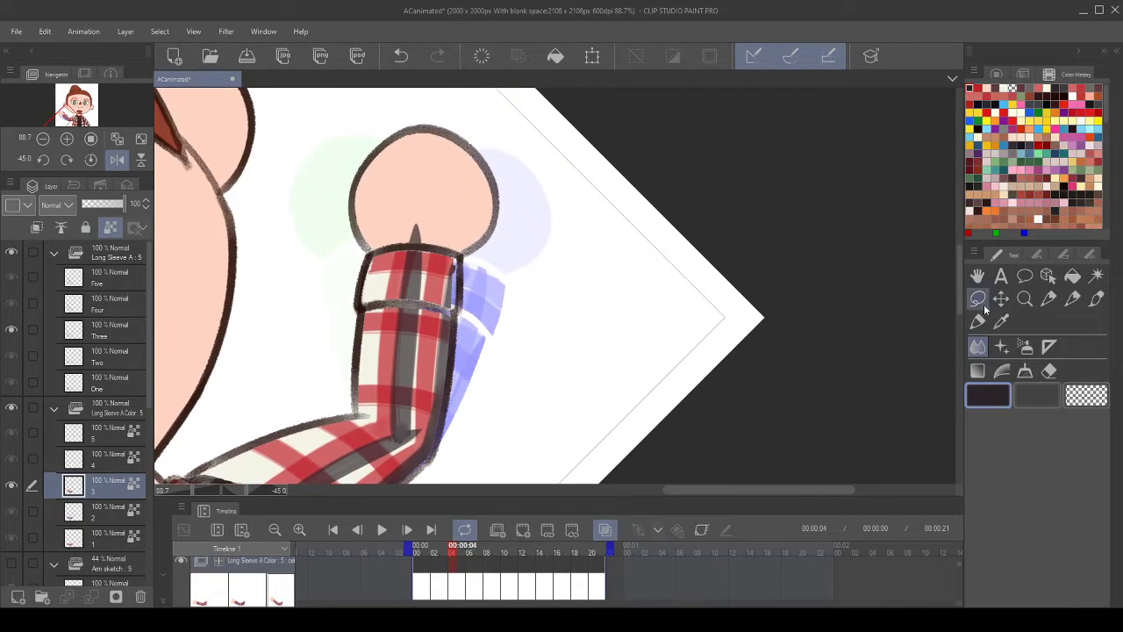
click(1049, 298)
click(422, 200)
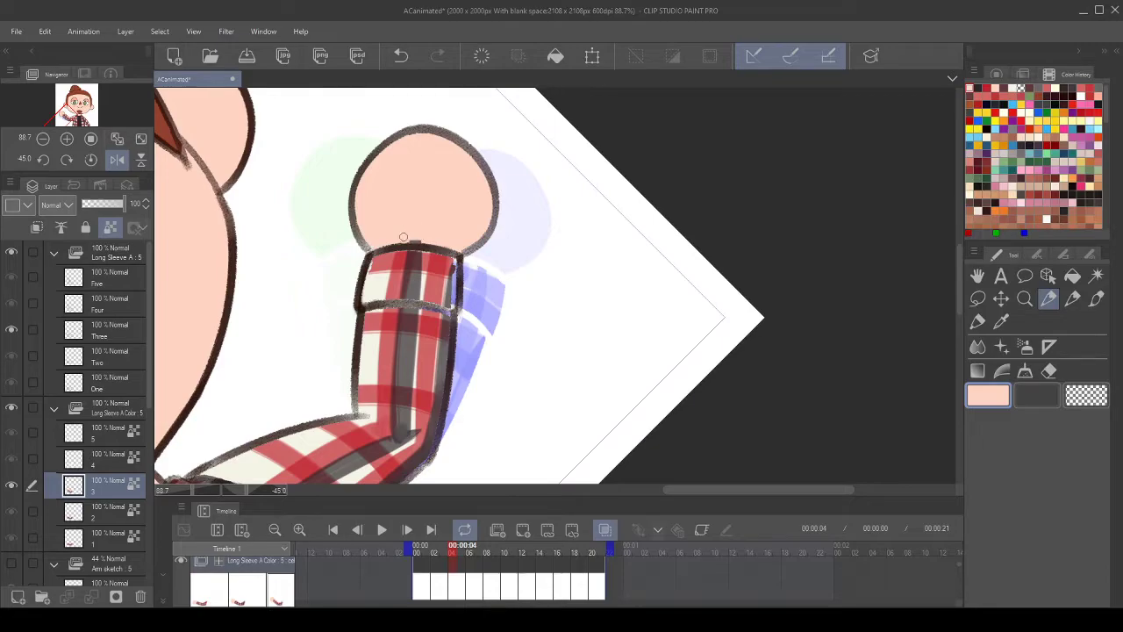
- Return to the near-black brush and paint dark crosswise stripes on the upper arm of layer 3, using layer 2 as reference
click(983, 85)
click(1096, 299)
drag(554, 345, 553, 254)
click(90, 161)
click(116, 159)
drag(725, 231, 425, 299)
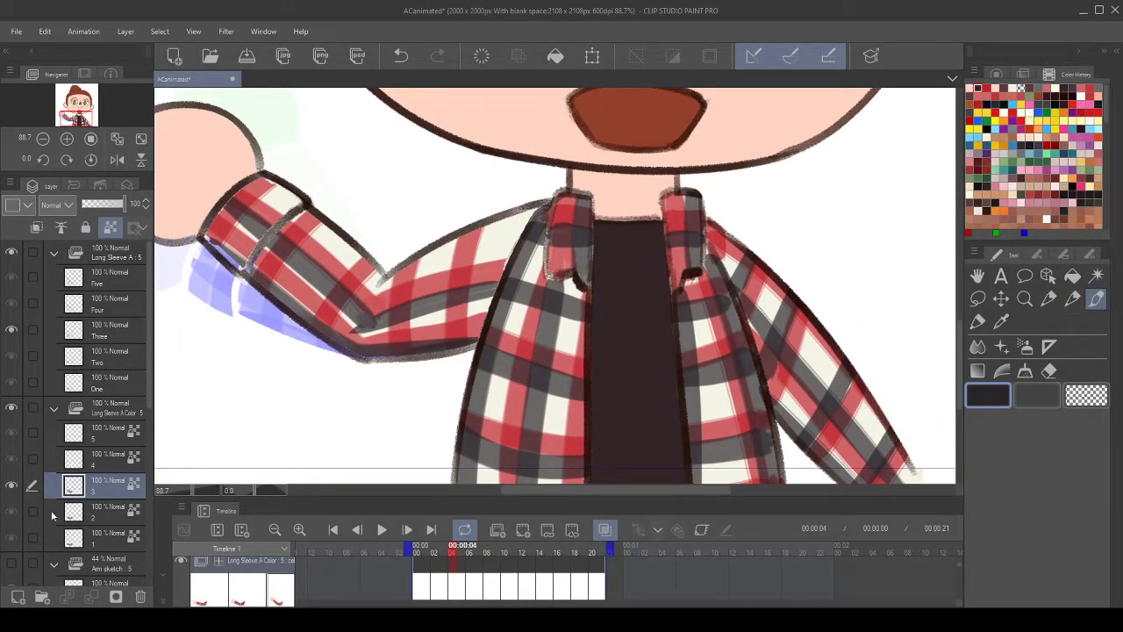
click(99, 507)
click(105, 491)
mouse_move(483, 320)
mouse_down()
mouse_move(421, 366)
mouse_move(474, 206)
mouse_up()
click(401, 57)
drag(411, 394, 467, 180)
click(394, 65)
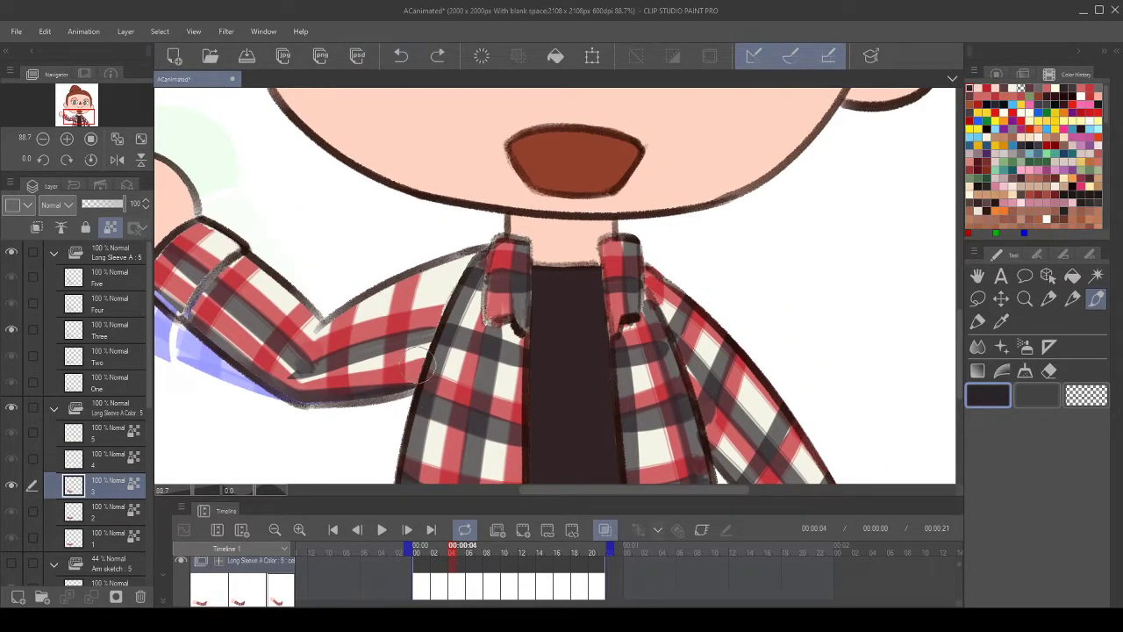
click(400, 56)
drag(412, 397, 475, 148)
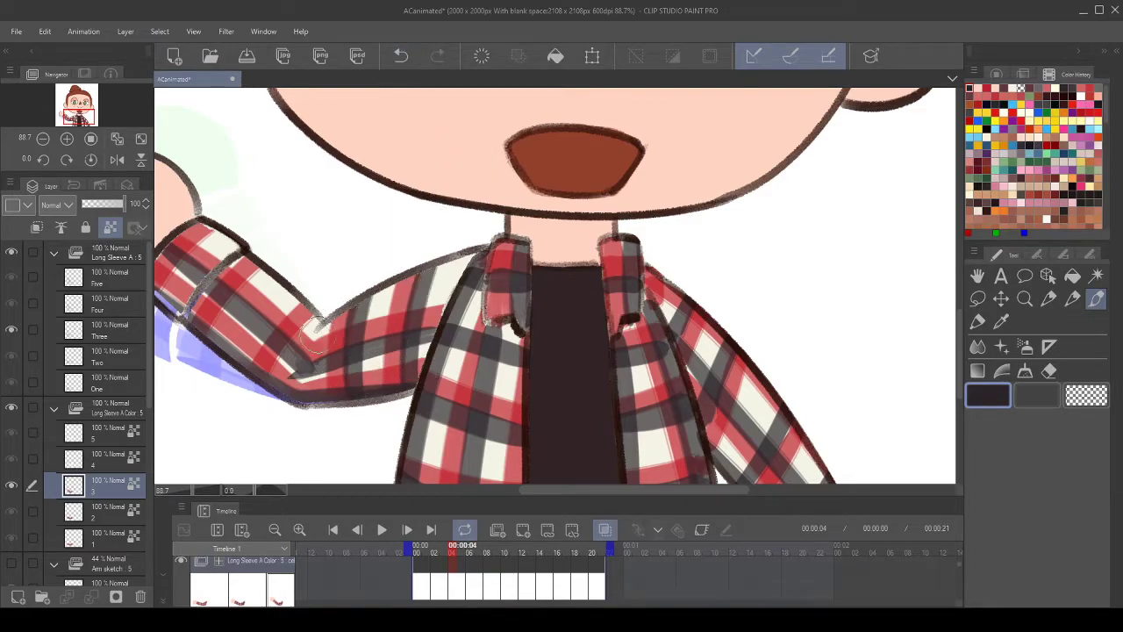
- Paint dark crosswise stripes at the elbow, across the forearm and across the cuff on colour layer 3
click(400, 55)
drag(286, 378, 307, 326)
click(400, 56)
drag(288, 373, 307, 329)
drag(210, 351, 260, 286)
mouse_move(155, 303)
mouse_down()
mouse_move(190, 307)
mouse_move(252, 254)
mouse_up()
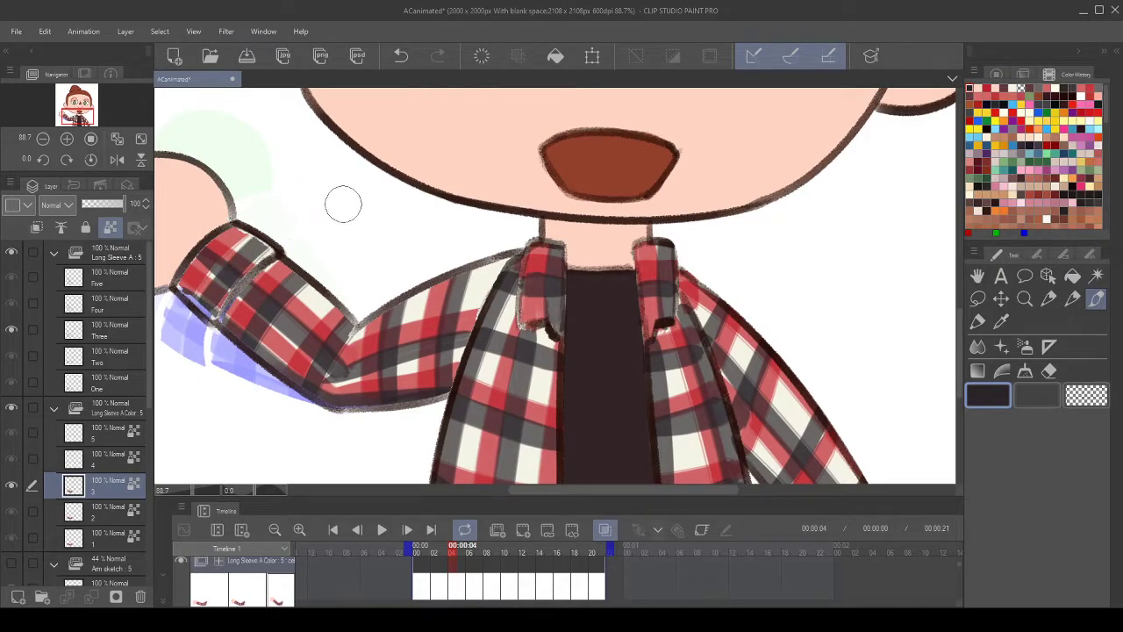
- Undo the last dark stroke and repaint the stripe beside the cuff seam on colour layer 3
click(400, 56)
drag(213, 314, 265, 237)
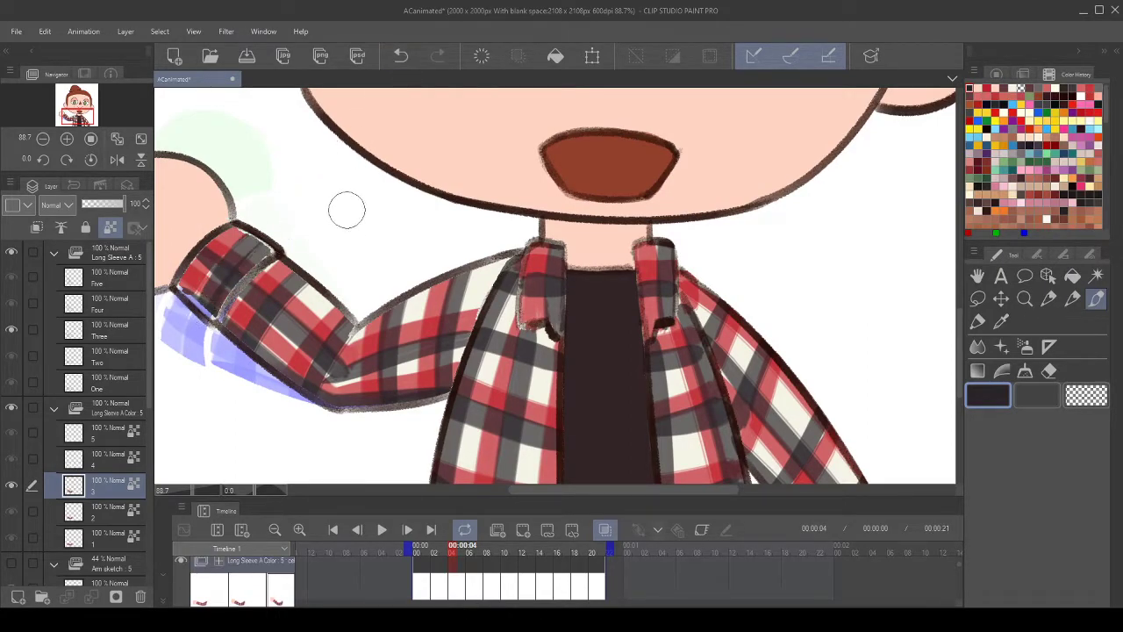
- Play the waving animation to check the plaid sleeve in motion, and stop the playback
scroll(373, 169, down, 6)
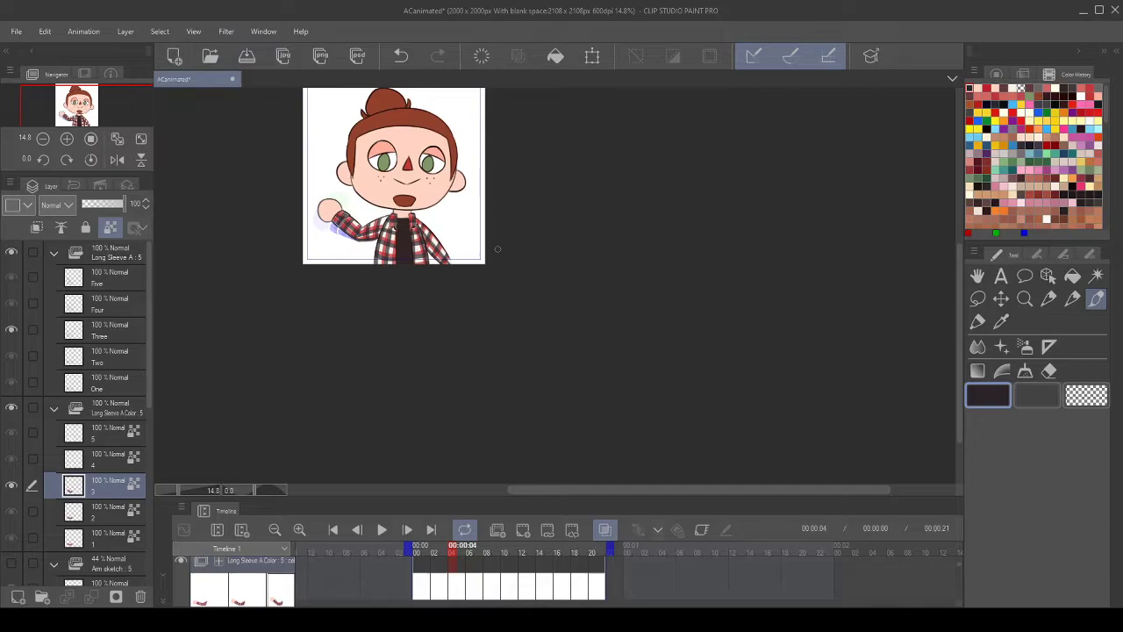
scroll(333, 250, up, 5)
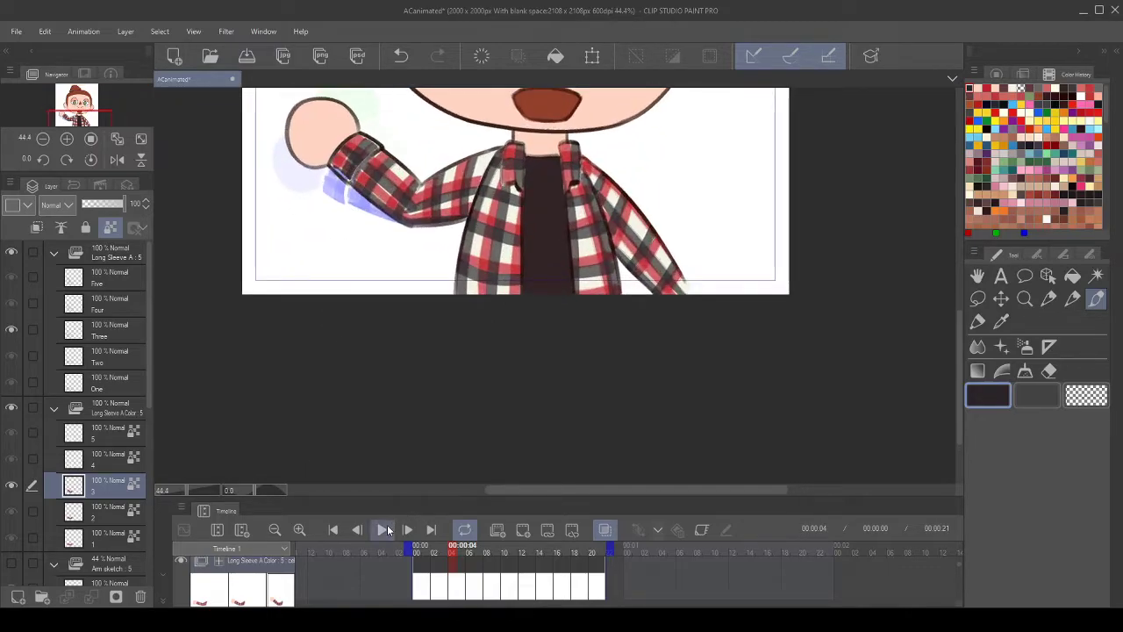
click(385, 530)
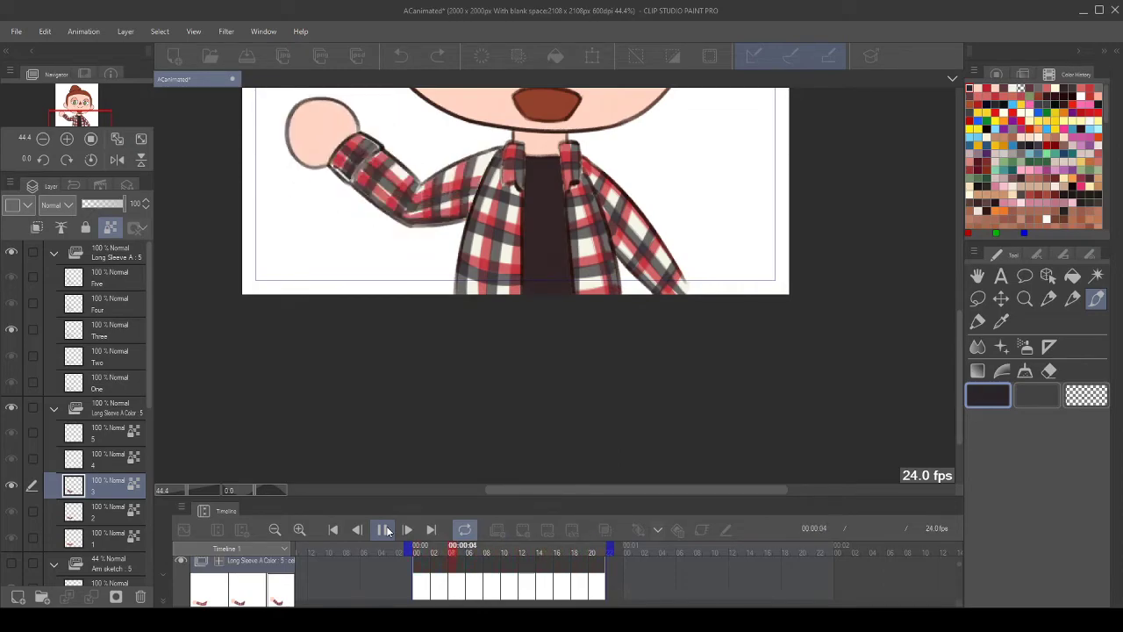
scroll(476, 299, down, 5)
scroll(454, 213, up, 6)
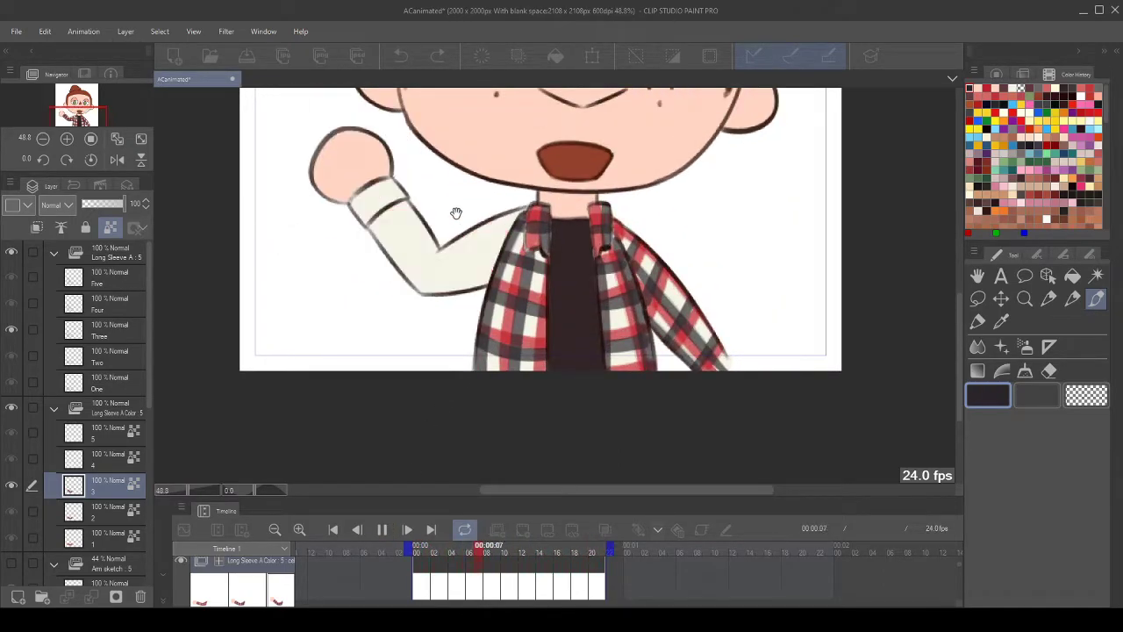
scroll(456, 213, up, 1)
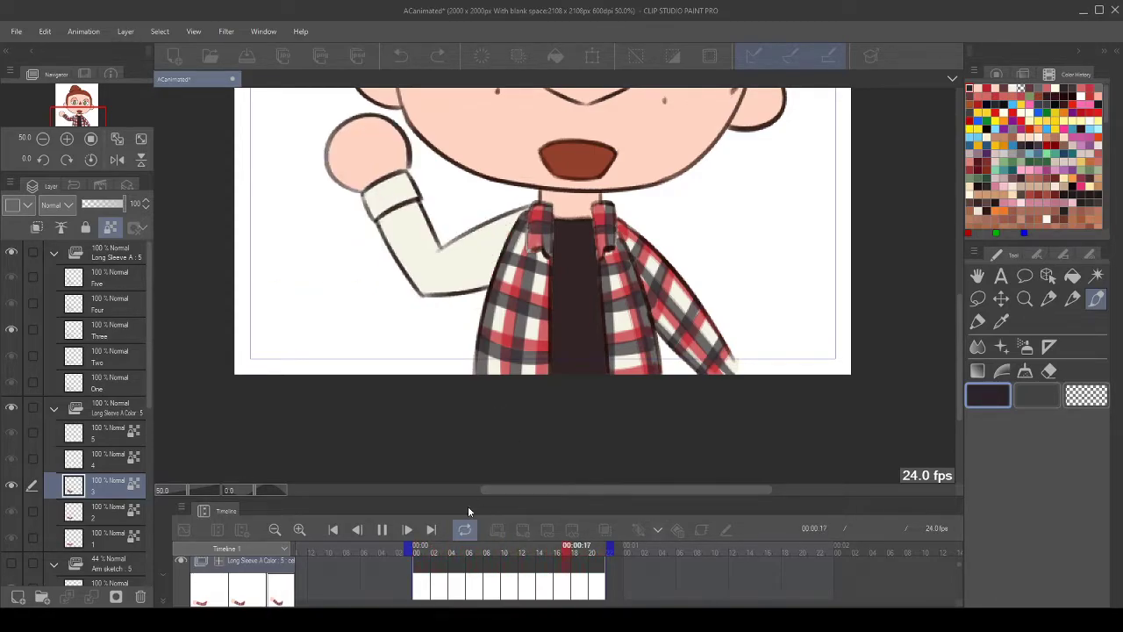
click(382, 529)
- Switch to colour layer 4 with red as the brush colour, checking layer 3 for the stripe placement
click(95, 454)
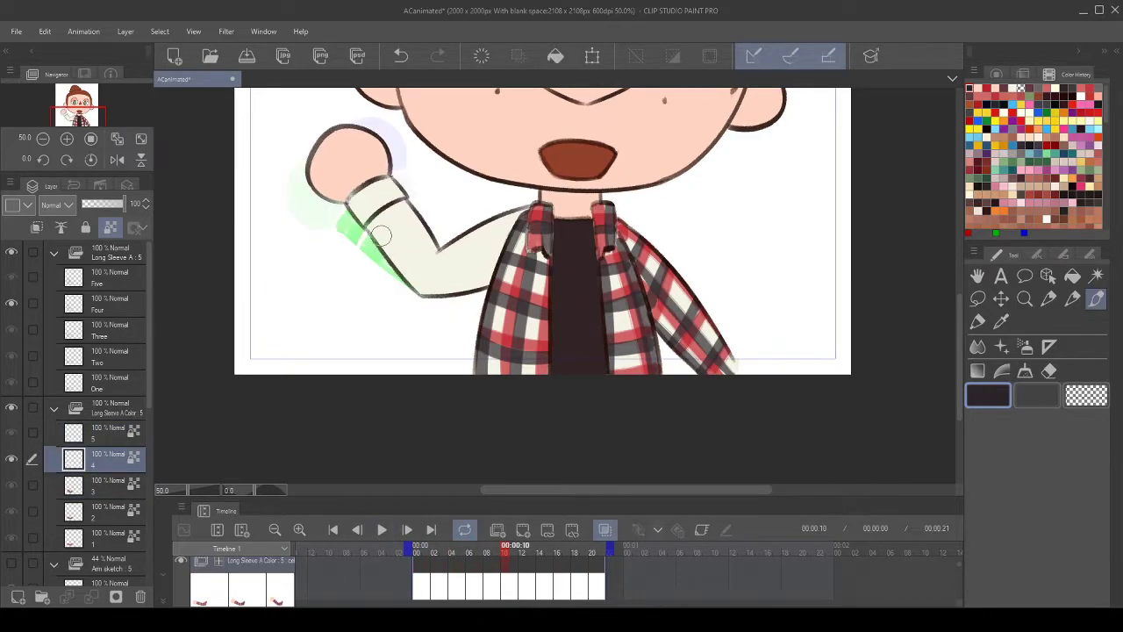
scroll(379, 235, up, 3)
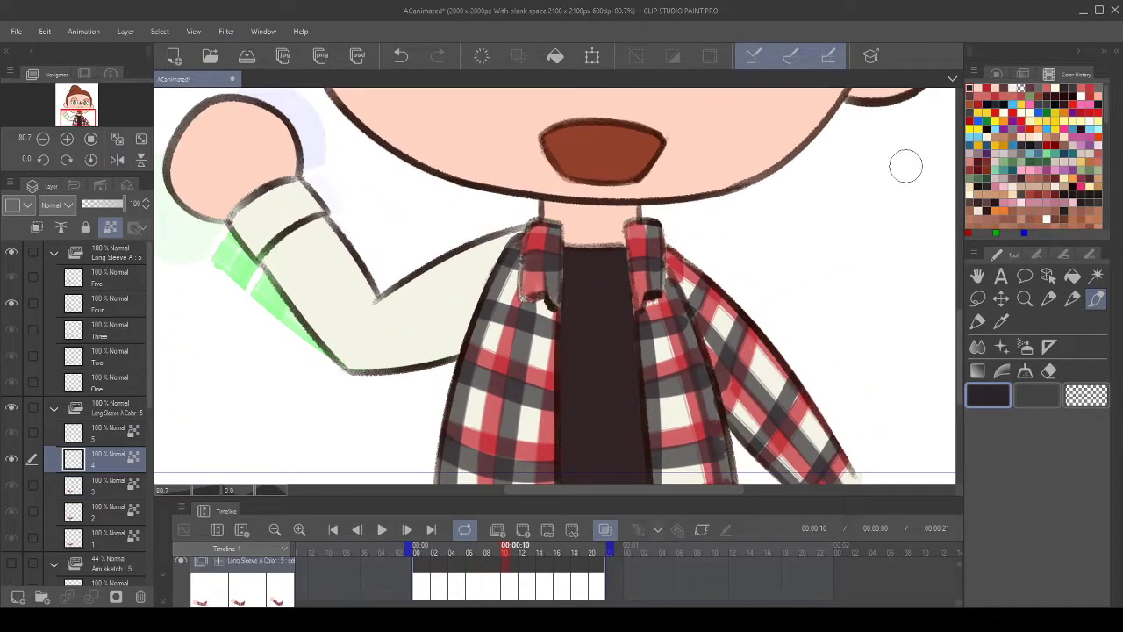
click(988, 87)
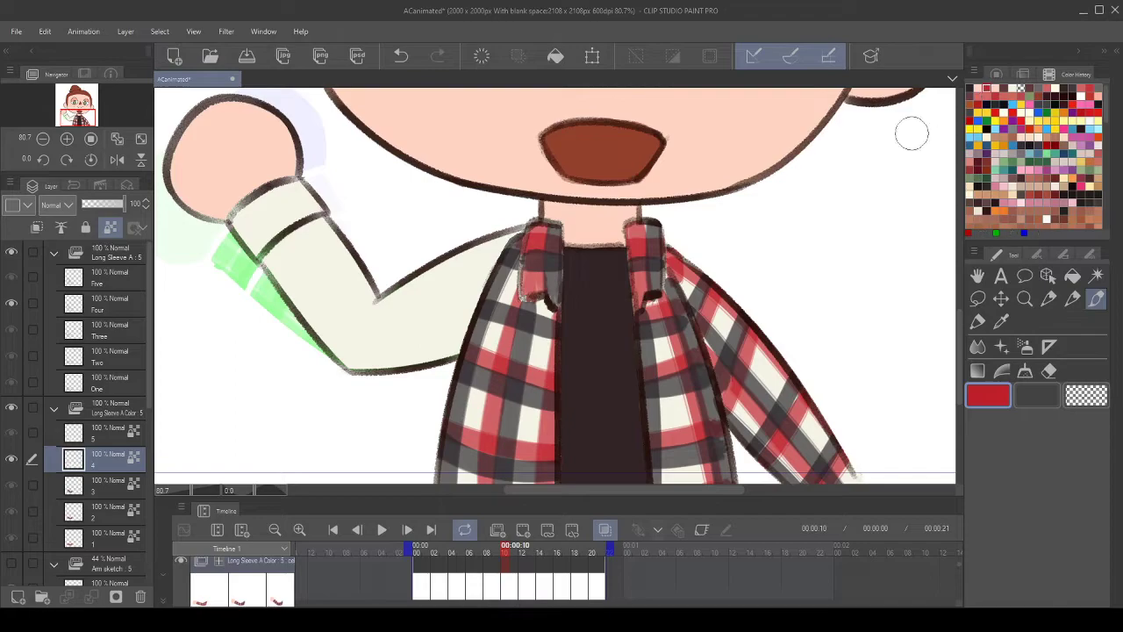
click(97, 488)
click(105, 459)
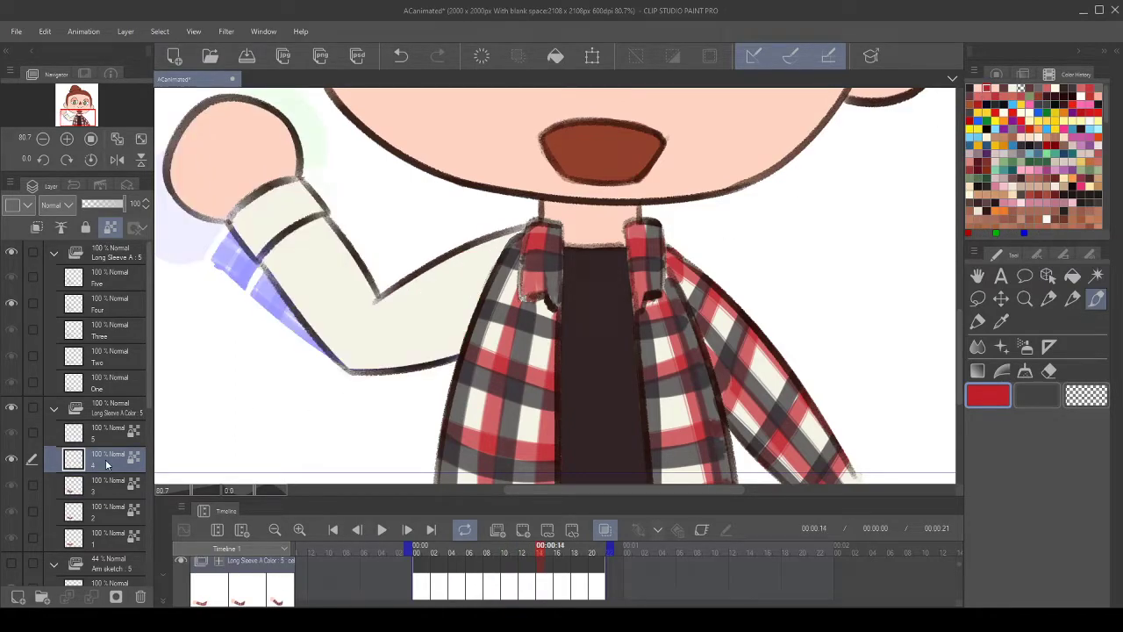
- Try a first red crosswise stripe on the upper arm of layer 4, comparing its position with layer 3
drag(465, 293, 461, 278)
drag(436, 353, 441, 242)
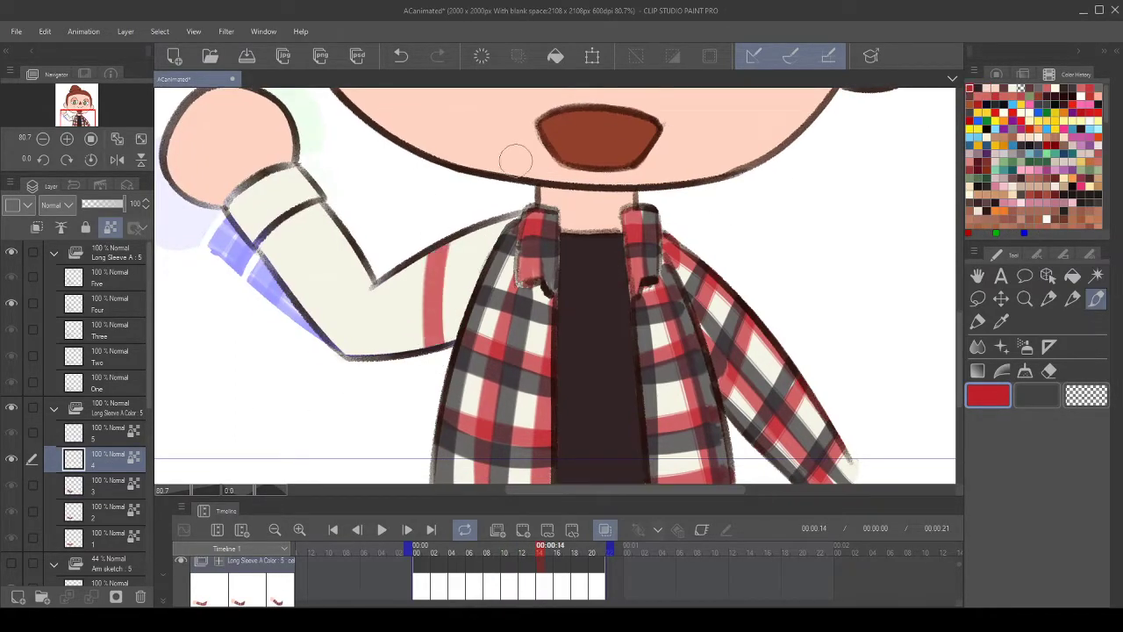
click(401, 57)
drag(433, 353, 433, 248)
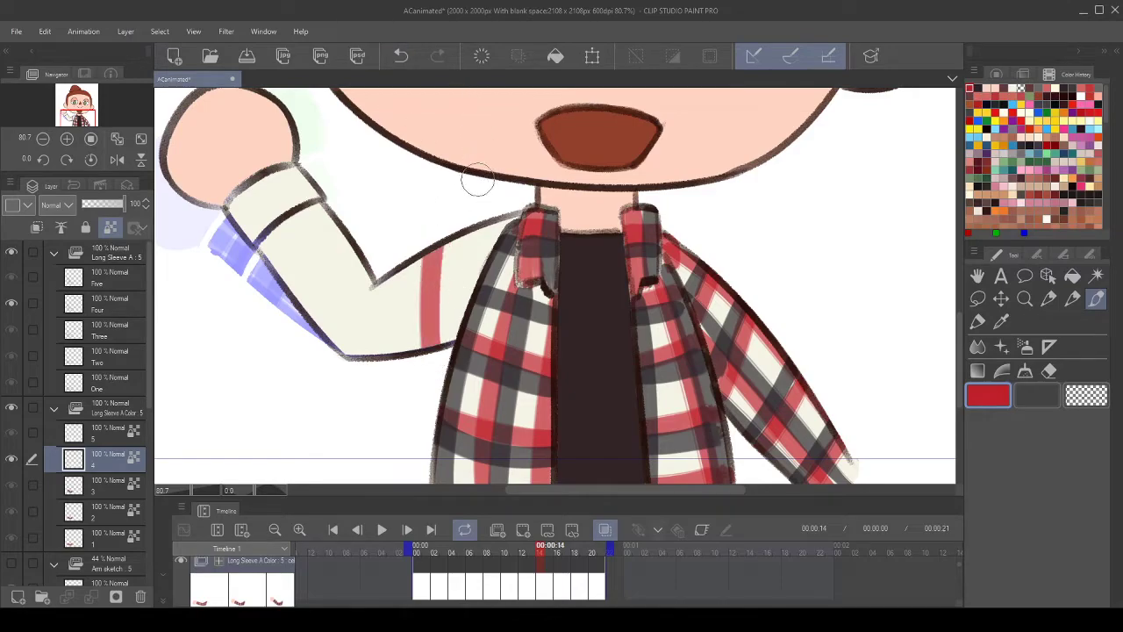
click(109, 490)
click(111, 463)
click(111, 485)
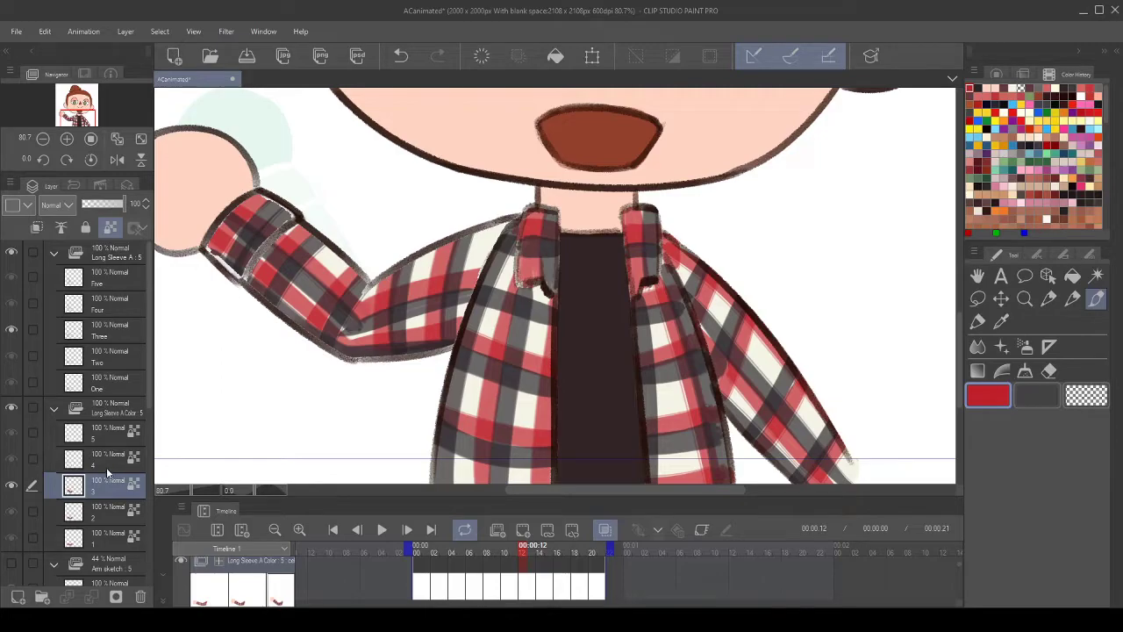
click(107, 471)
click(409, 54)
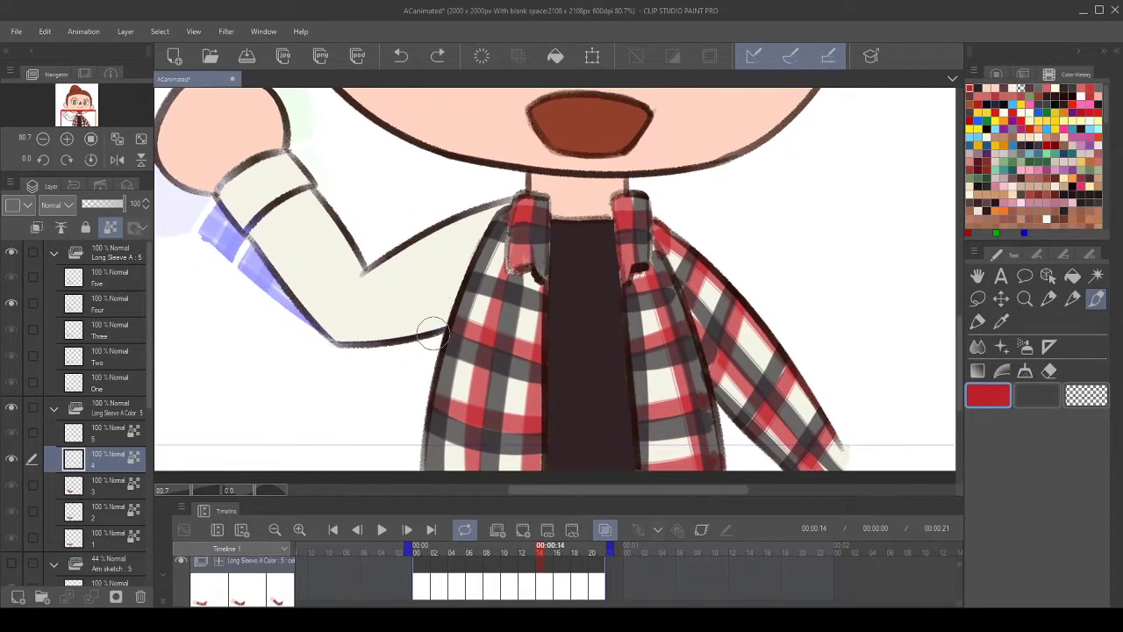
- Paint two red crosswise stripes on the upper arm of layer 4, one near the jacket and one beside the elbow
drag(432, 338, 445, 227)
drag(369, 341, 377, 265)
click(400, 55)
mouse_move(376, 341)
mouse_down()
mouse_move(372, 265)
mouse_move(368, 286)
mouse_up()
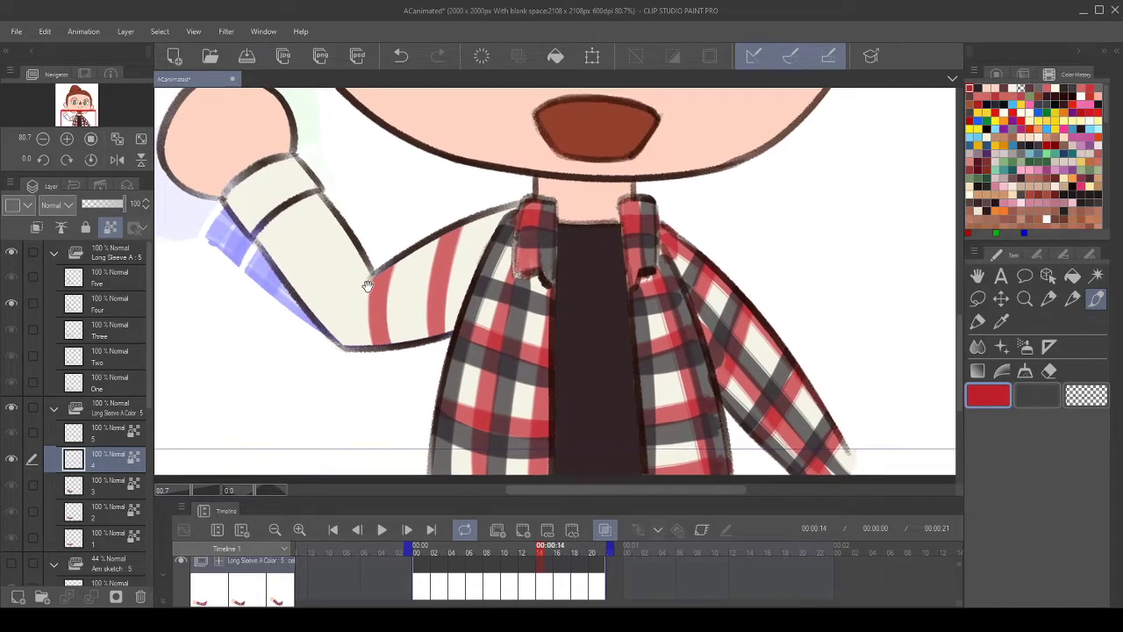
- Paint two red crosswise stripes on the forearm and one on the cuff of layer 4, using layer 3 as reference
click(102, 484)
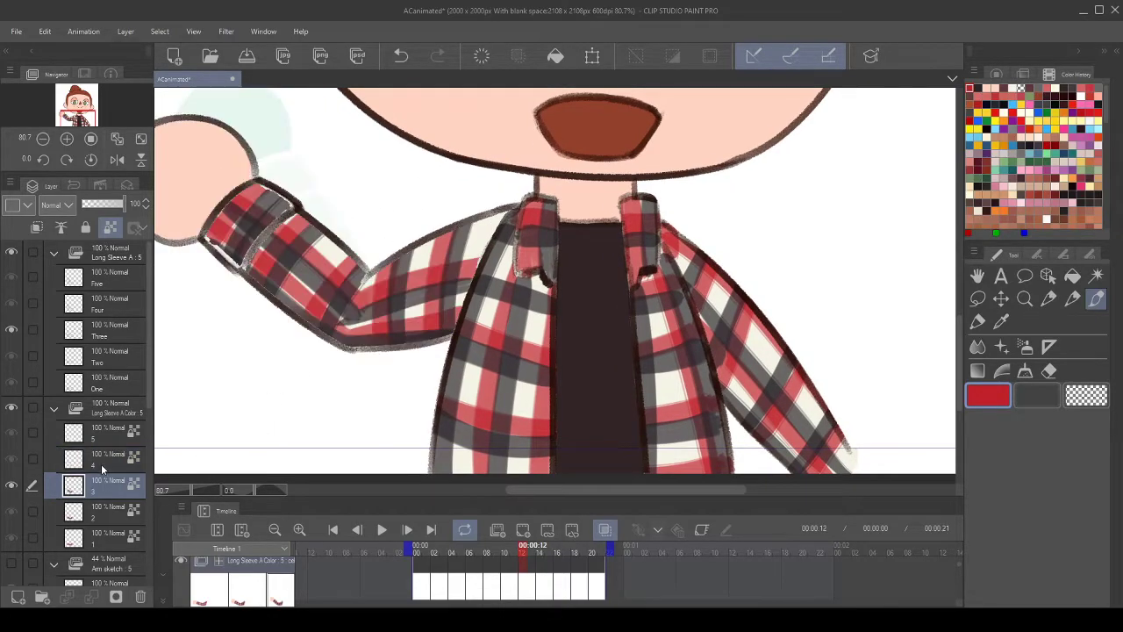
click(100, 464)
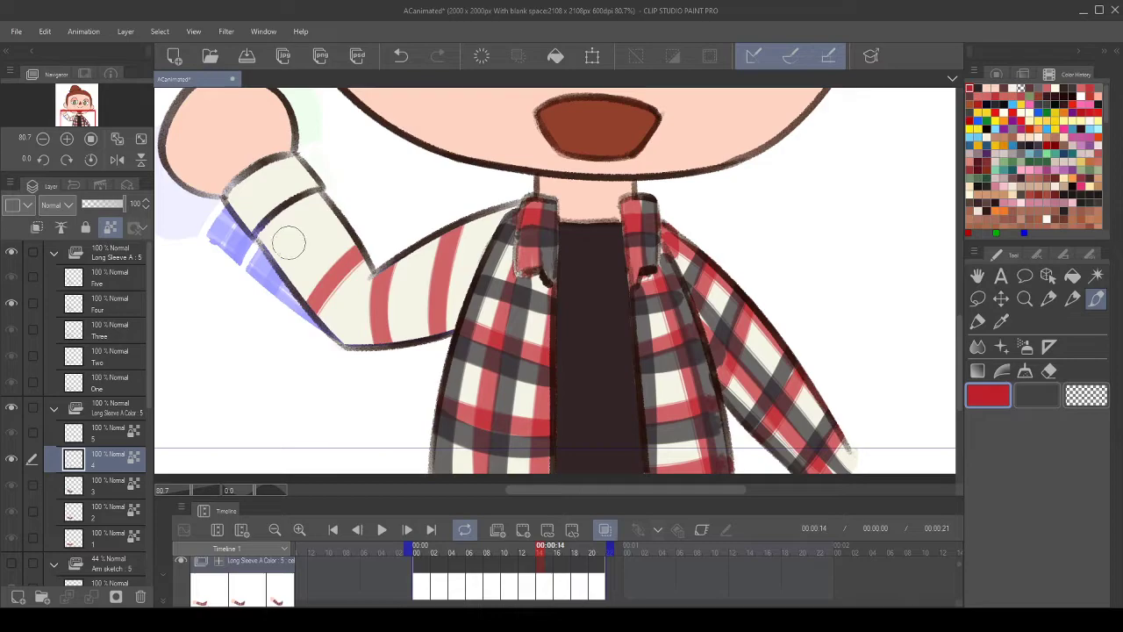
drag(391, 226, 393, 309)
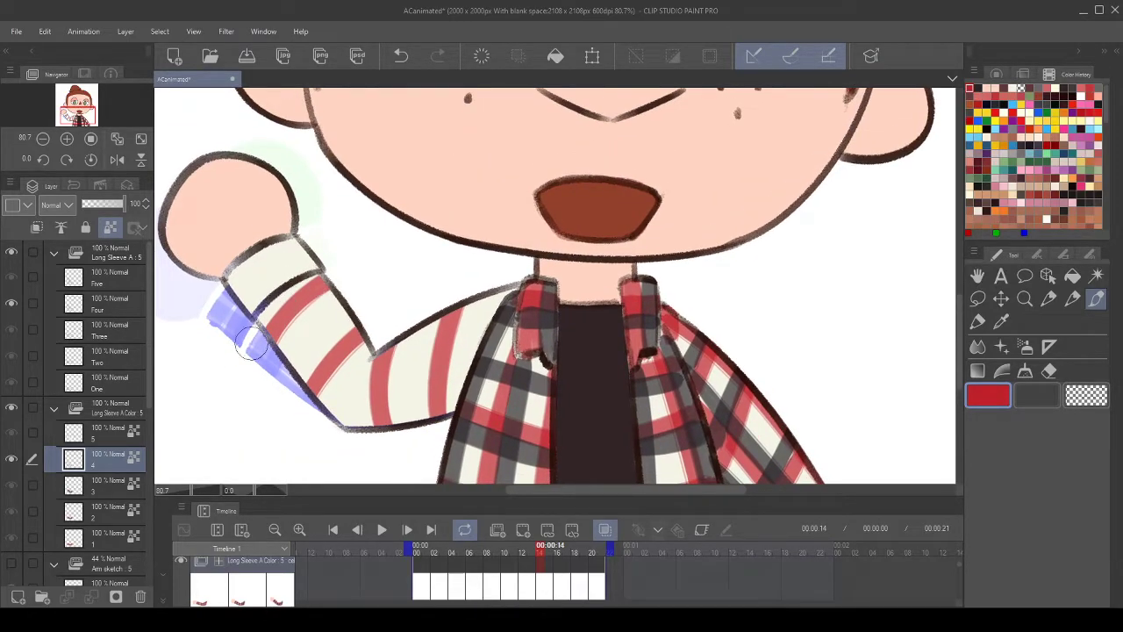
click(100, 482)
click(98, 458)
drag(230, 273, 302, 247)
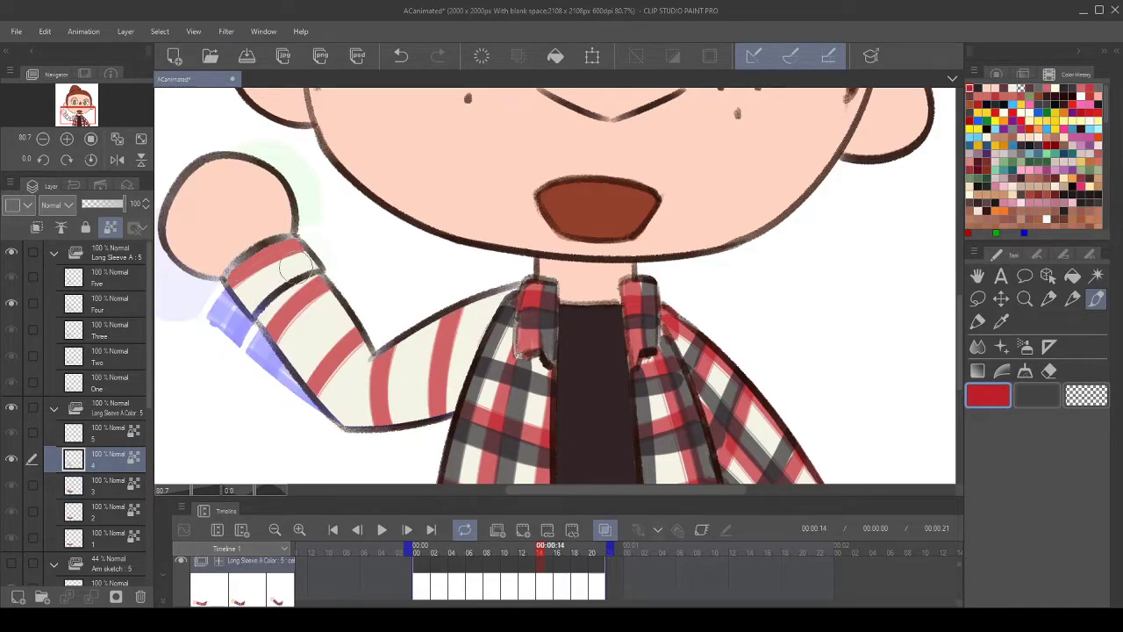
- Paint a red lengthwise stripe along the upper arm to the elbow on layer 4, with the other sleeve layers as reference
click(100, 533)
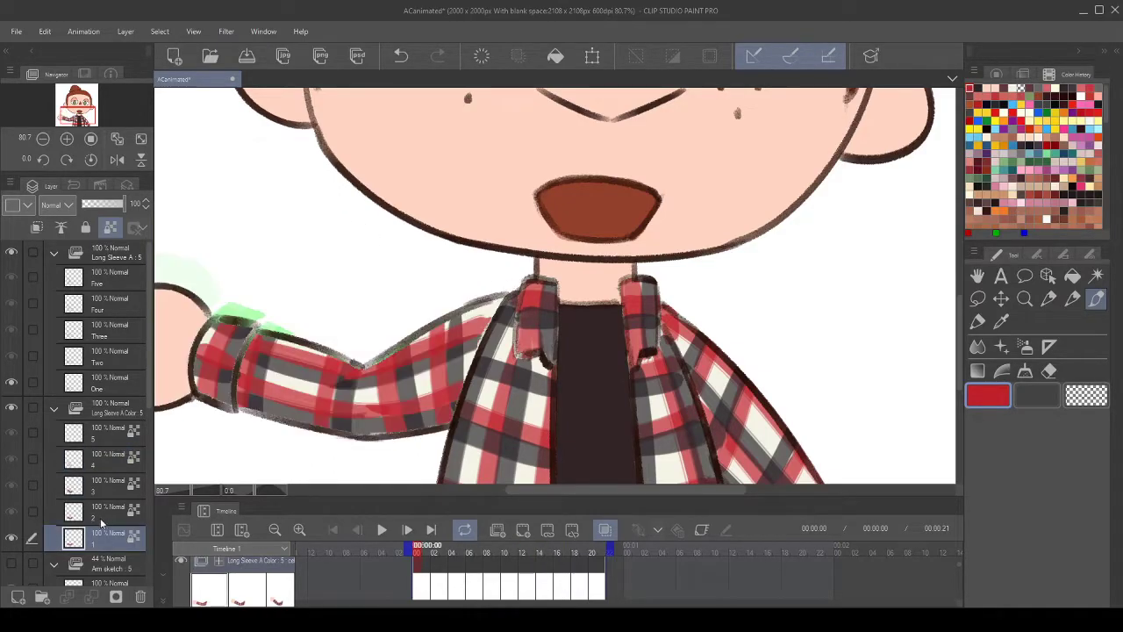
click(111, 437)
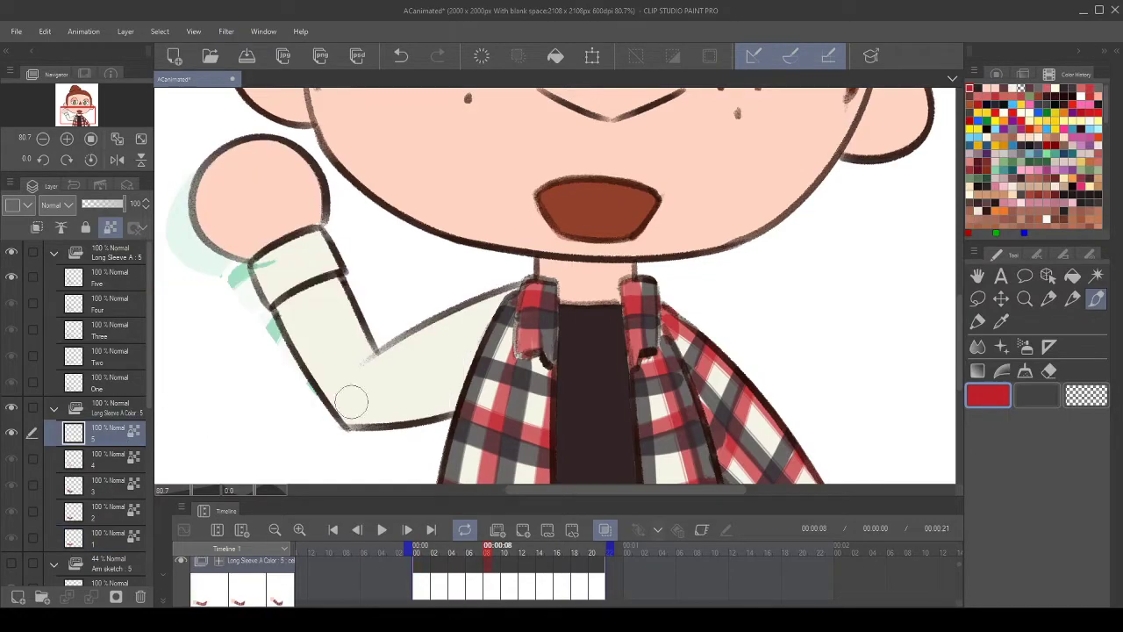
click(111, 471)
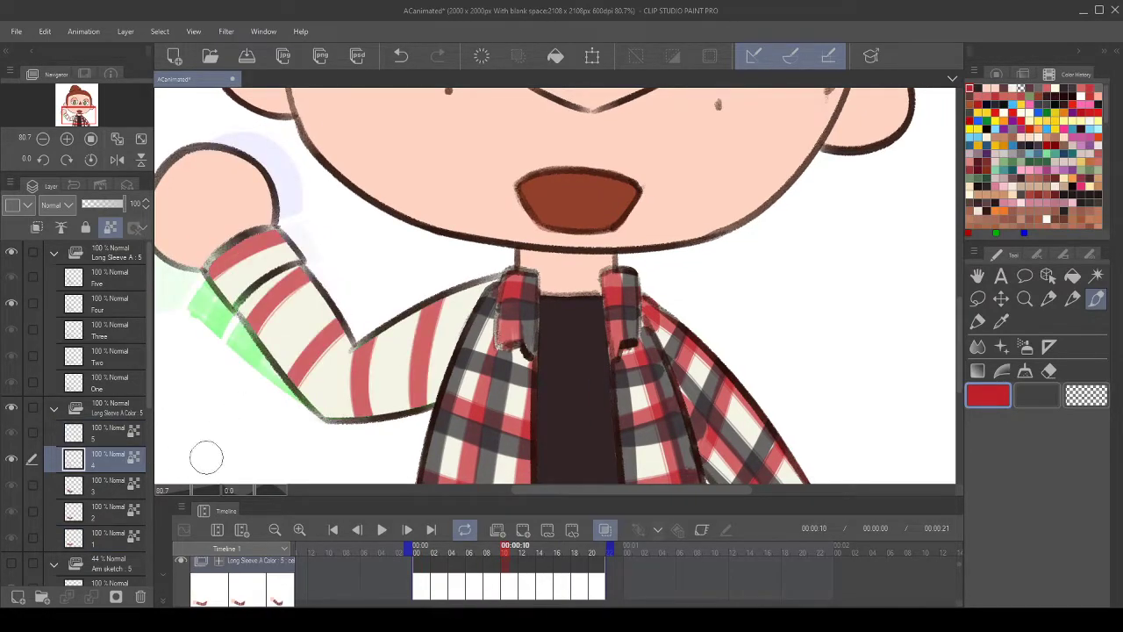
drag(420, 338, 396, 321)
click(41, 160)
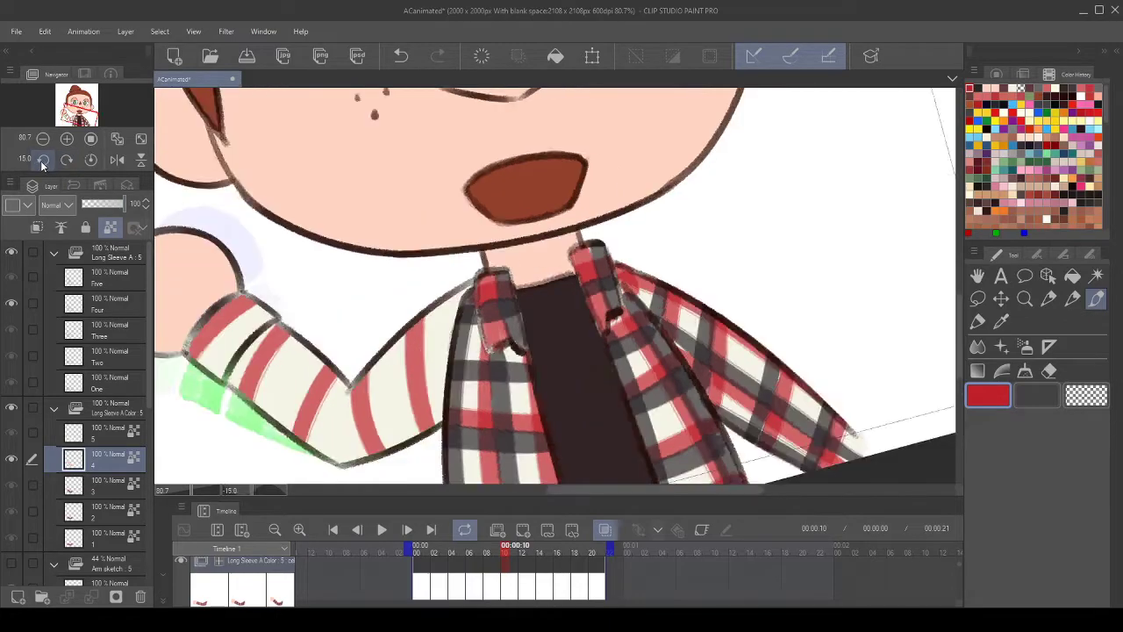
click(41, 160)
click(41, 160)
drag(508, 246, 502, 240)
click(107, 483)
click(103, 460)
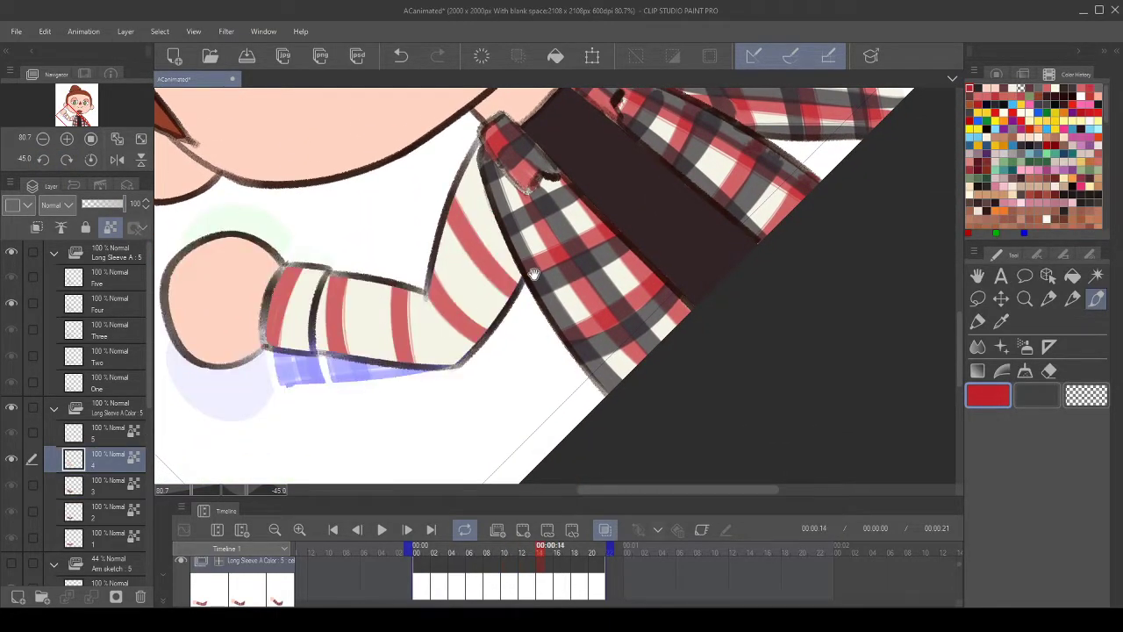
click(400, 56)
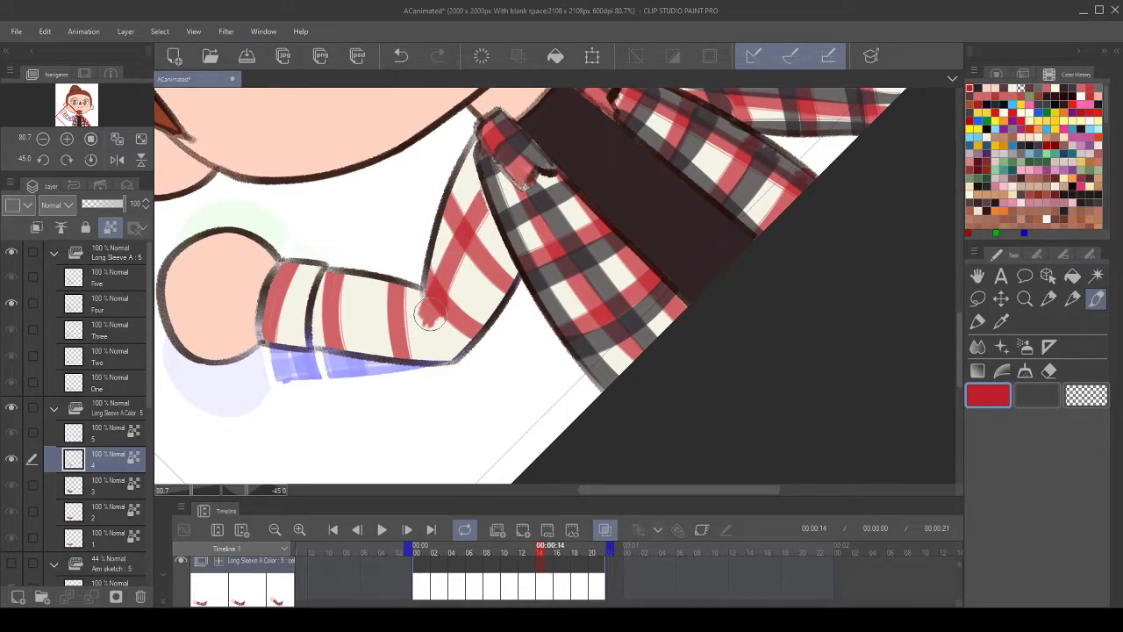
- Try to continue the red lengthwise stripe from the elbow up the forearm and across the cuff
drag(429, 318, 228, 321)
click(400, 56)
click(116, 159)
click(43, 159)
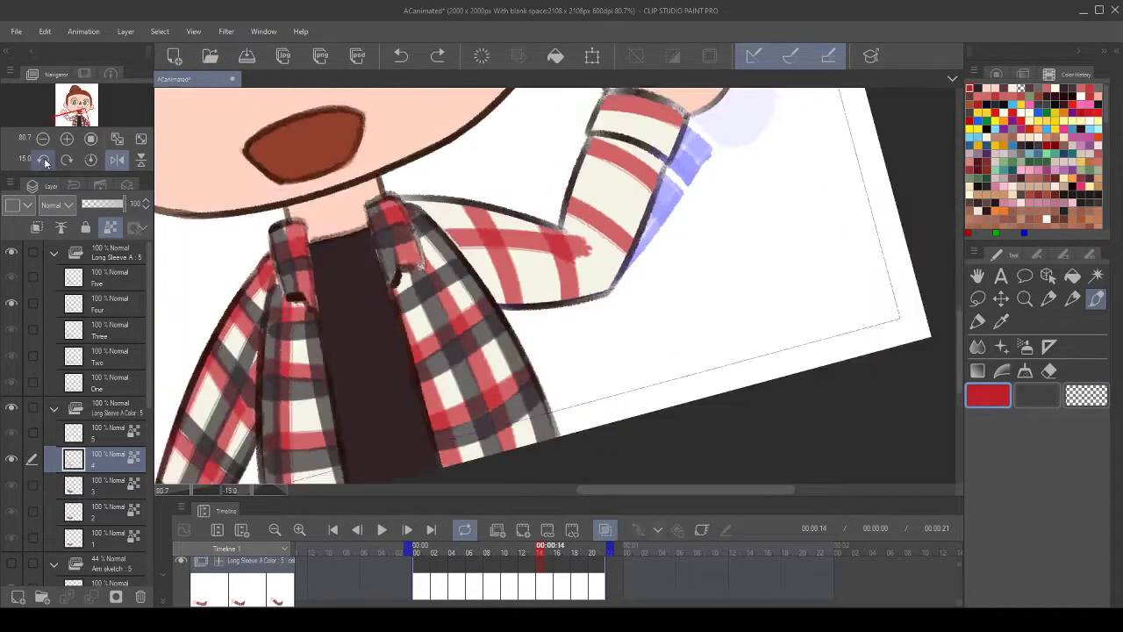
drag(410, 372, 430, 209)
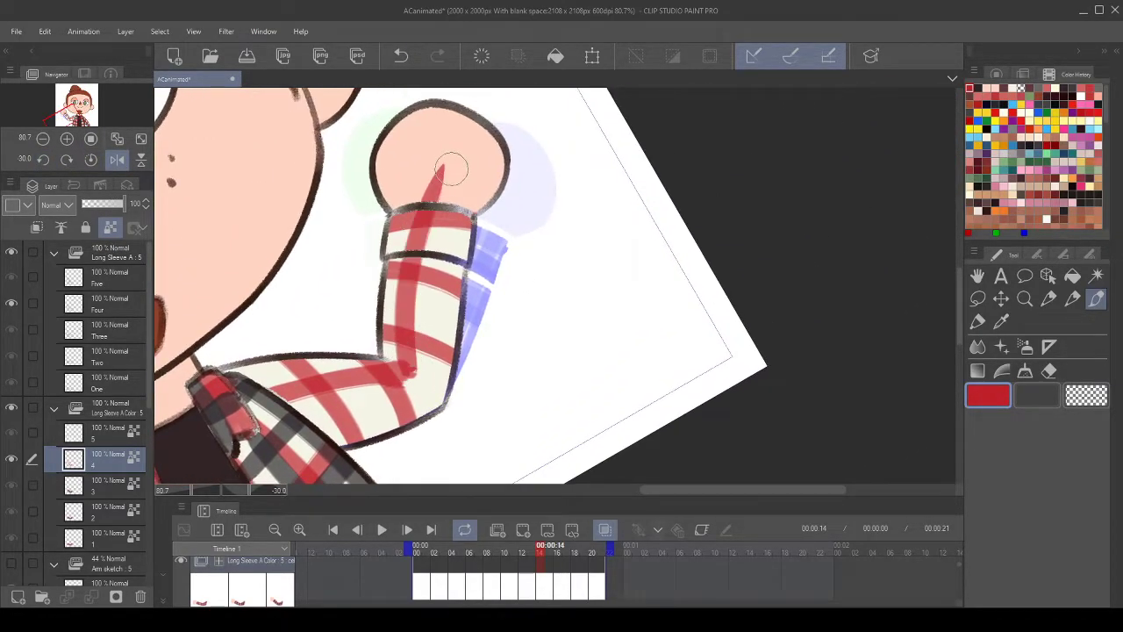
click(400, 56)
drag(409, 377, 443, 215)
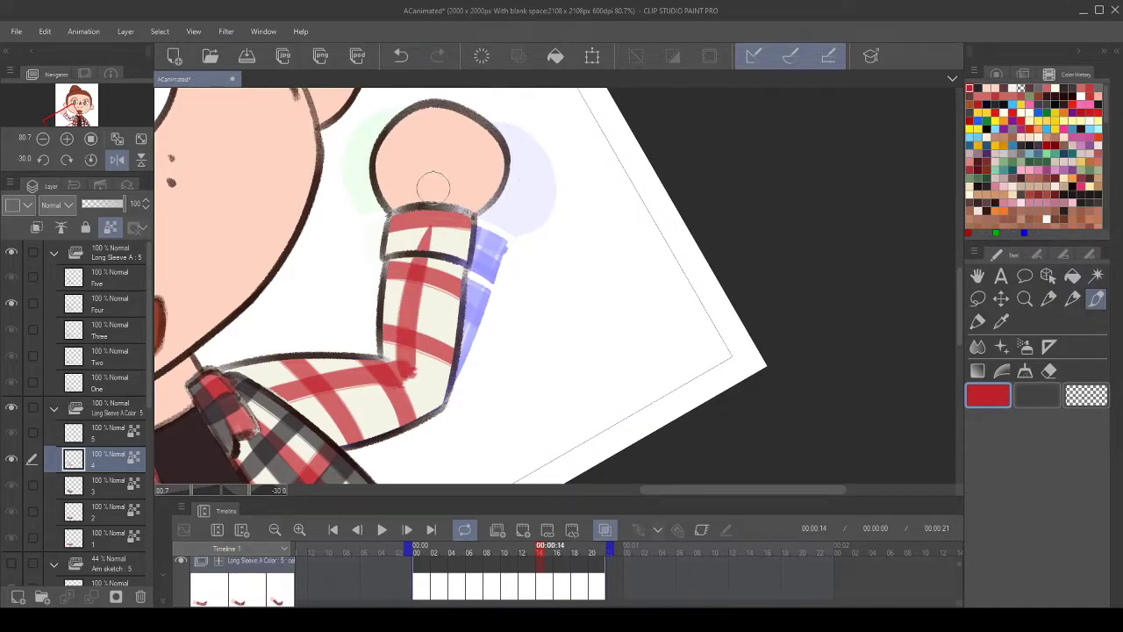
drag(486, 309, 483, 251)
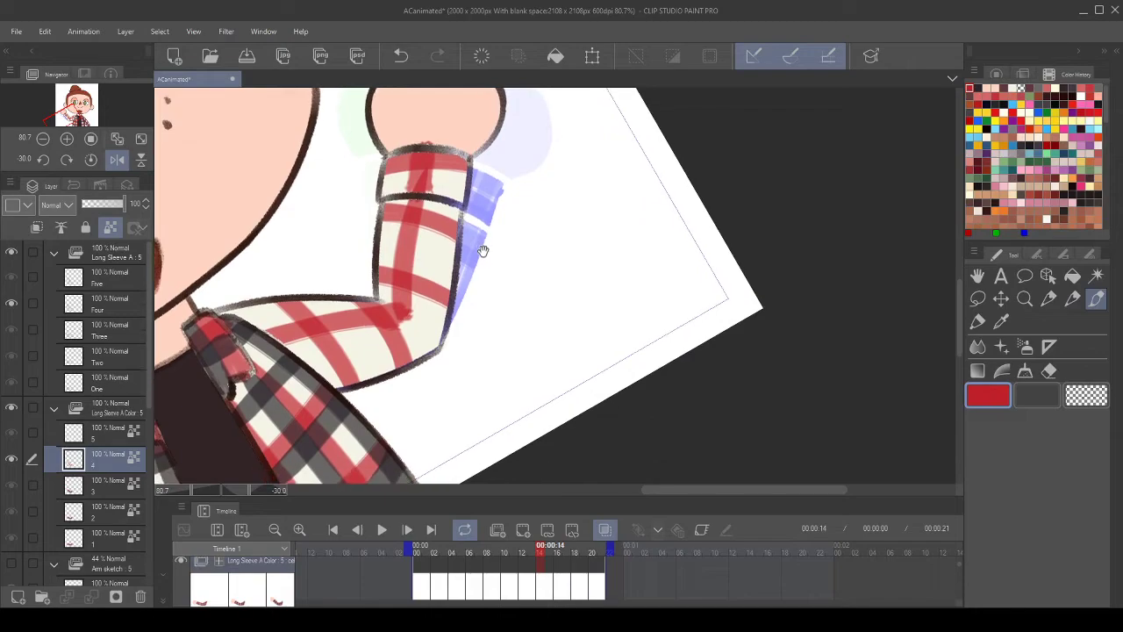
key(ctrl+z)
key(ctrl+z)
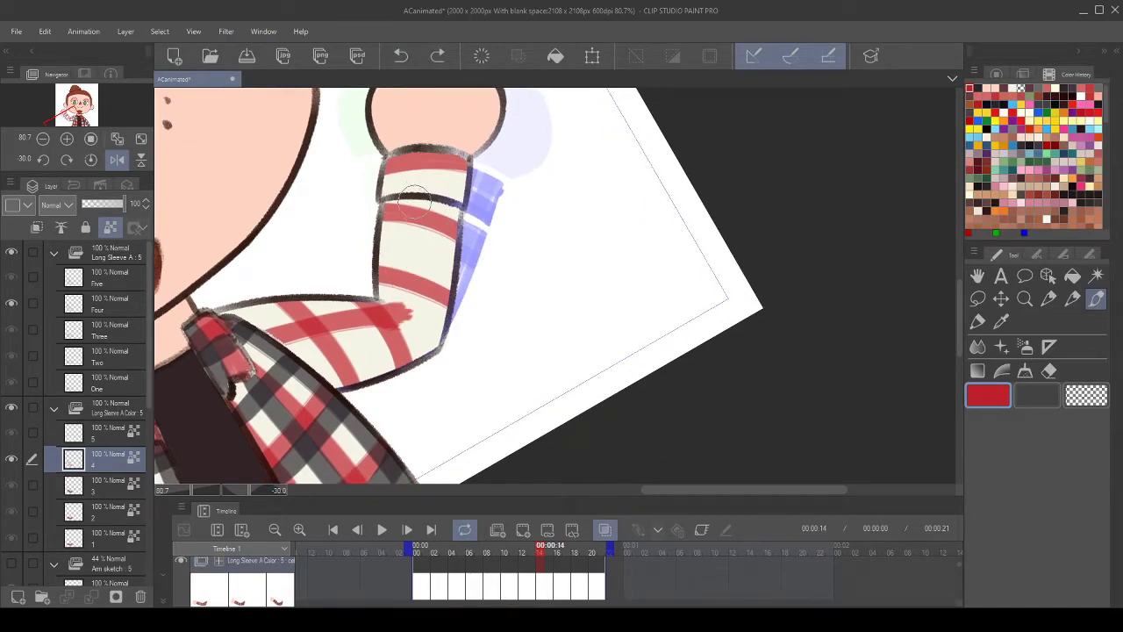
- Paint the red lengthwise stripe down the forearm from the cuff seam to the elbow, joining the upper-arm stripe
drag(412, 201, 420, 308)
click(400, 56)
mouse_move(414, 197)
mouse_down()
mouse_move(411, 232)
mouse_move(402, 326)
mouse_up()
- Clean up the red stripe's corner at the elbow with the sampled cream sleeve colour, and return to the red brush
click(1000, 347)
click(981, 348)
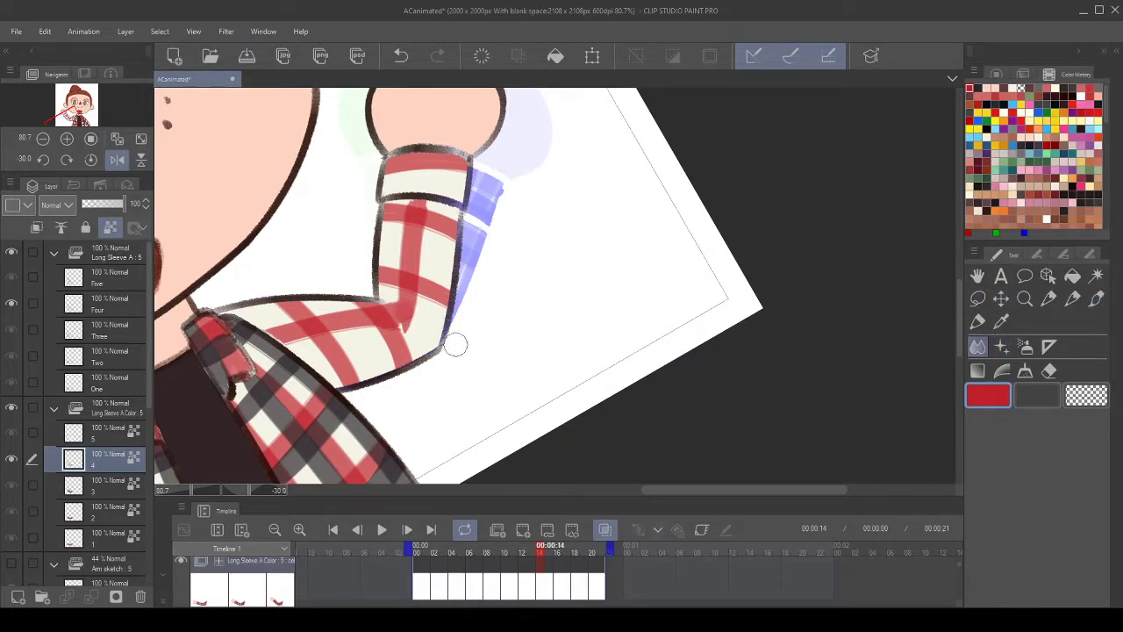
click(1096, 298)
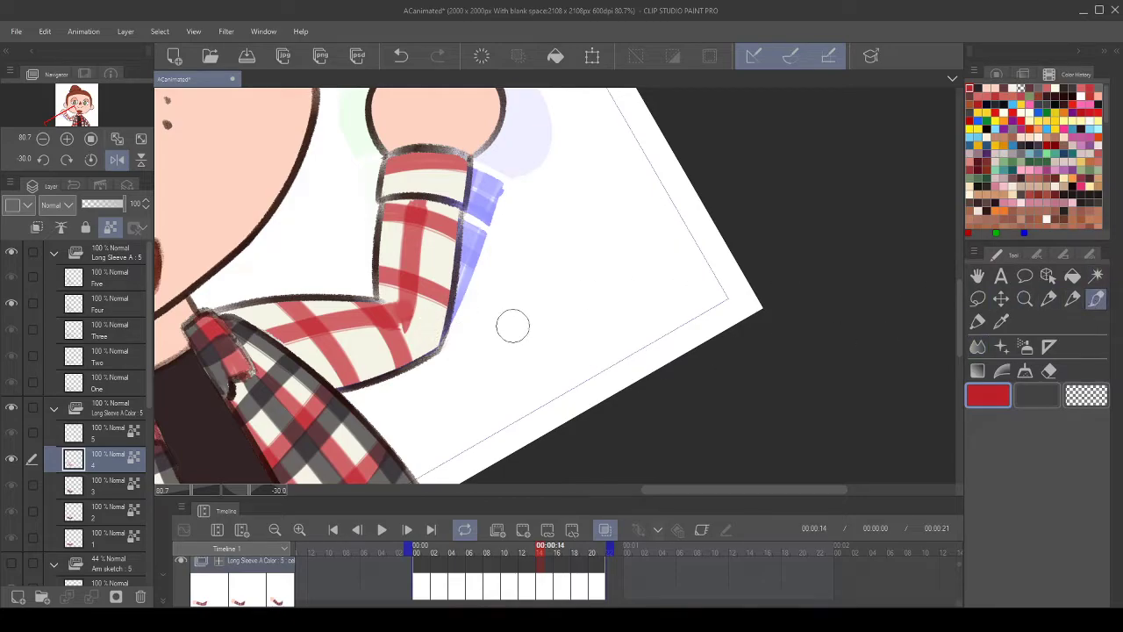
alt+click(420, 331)
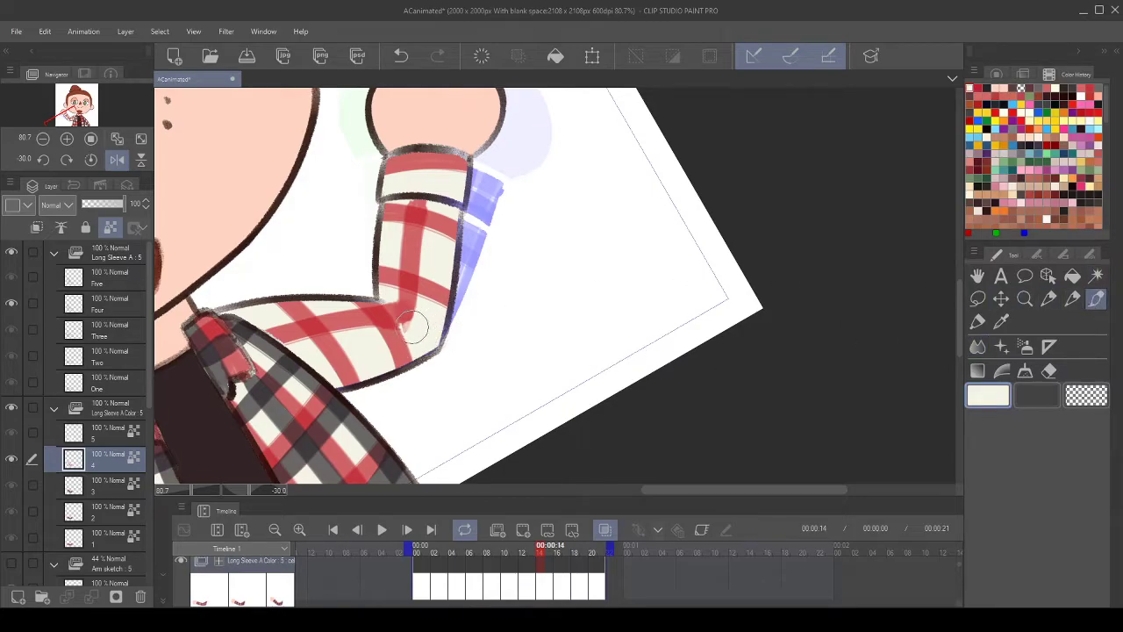
drag(406, 327, 414, 326)
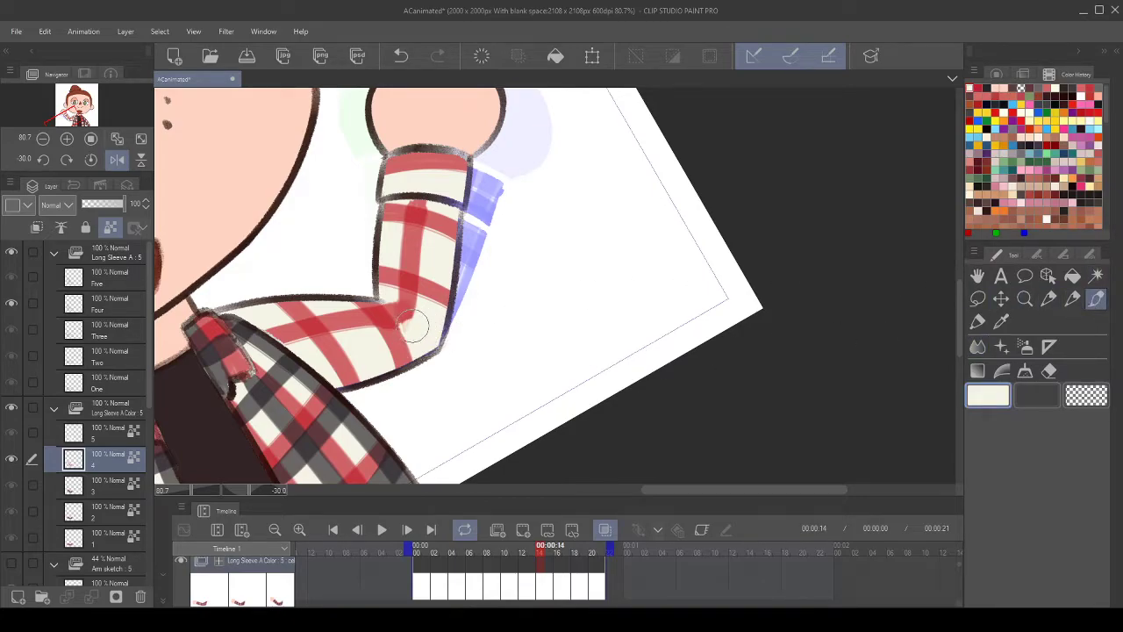
click(979, 88)
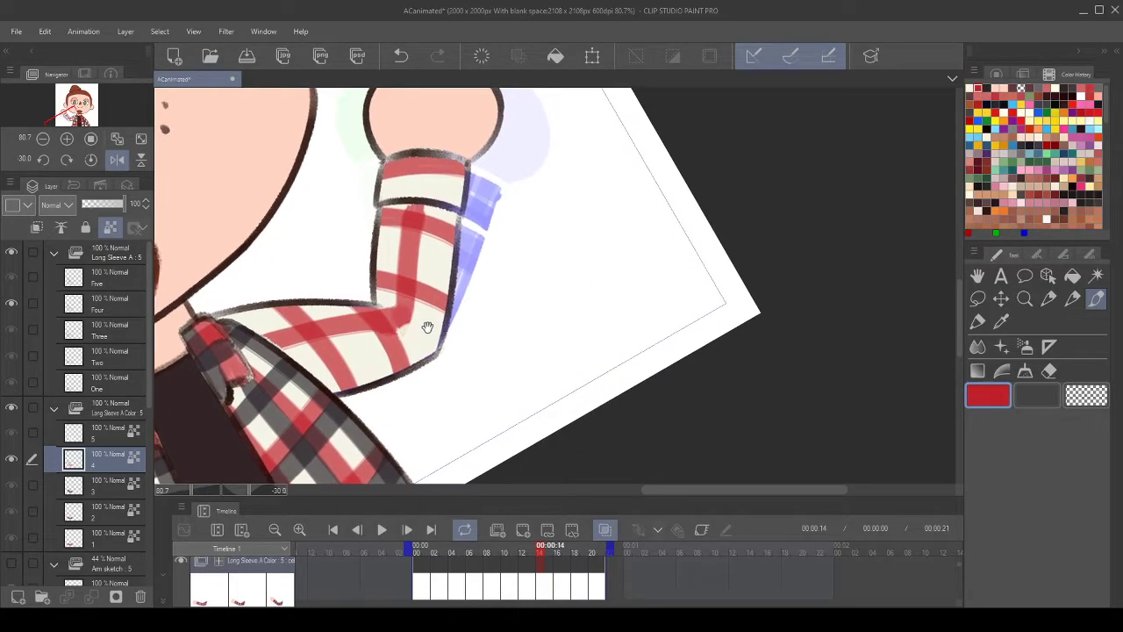
- Paint a second red lengthwise stripe along the upper arm's lower edge and the forearm's outer side on layer 4, blending it at the elbow
drag(331, 377, 437, 350)
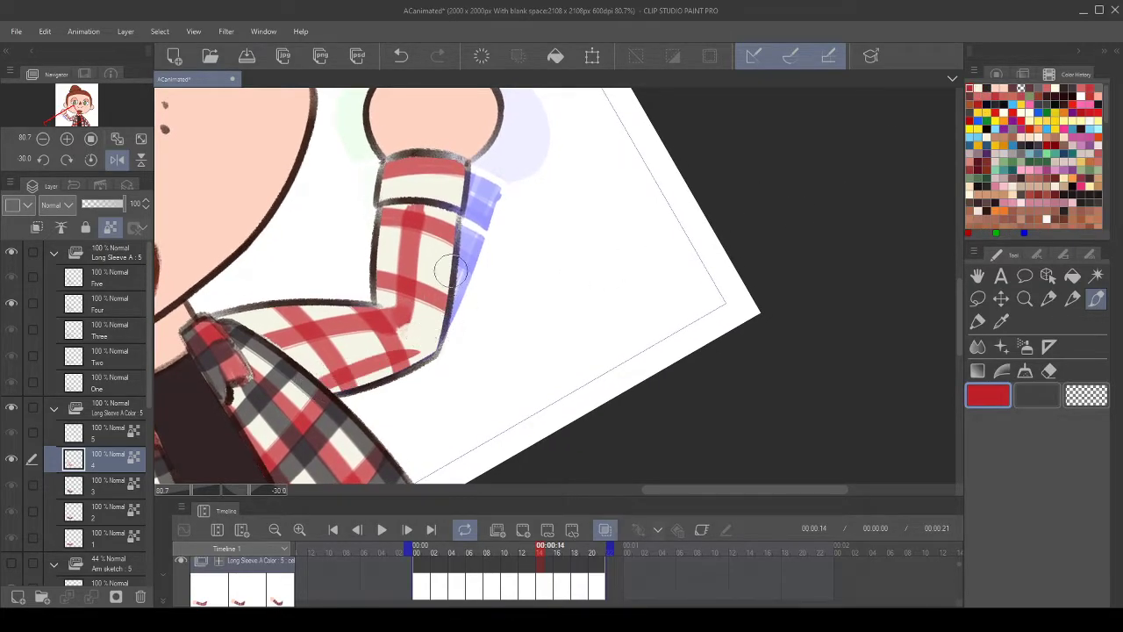
drag(440, 207, 445, 331)
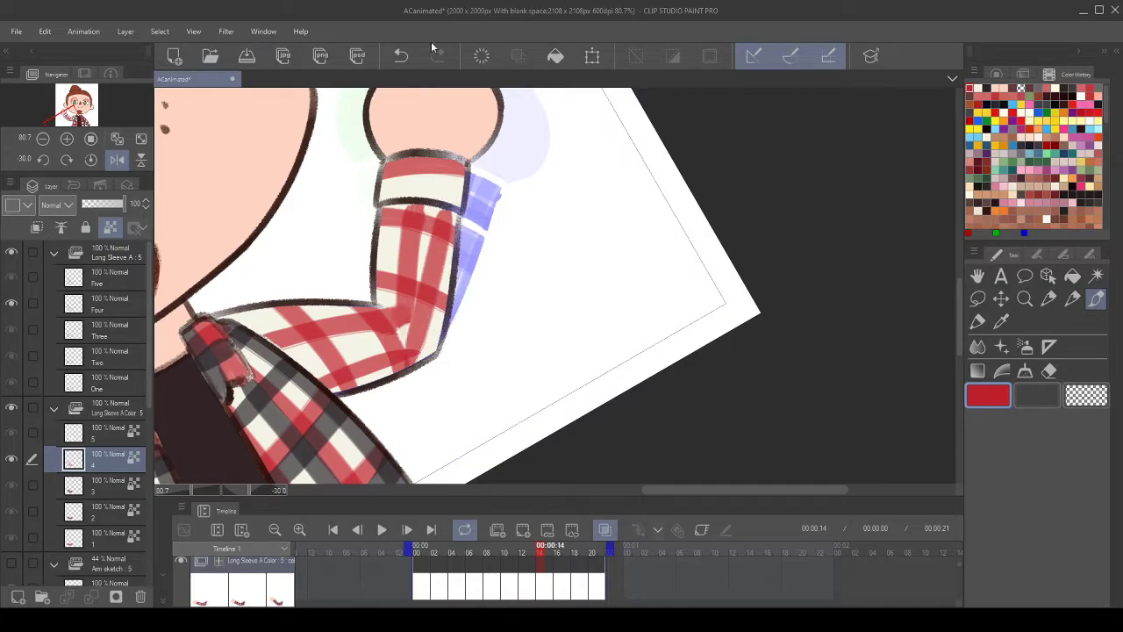
click(400, 55)
drag(439, 212, 430, 349)
click(401, 56)
drag(439, 190, 441, 358)
click(401, 57)
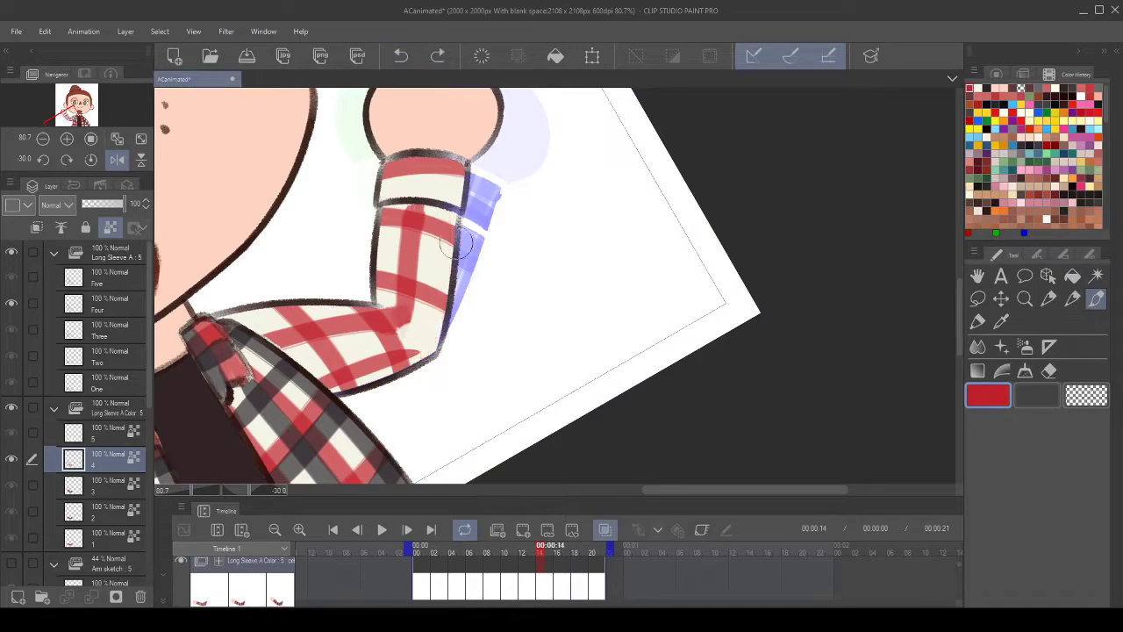
mouse_move(439, 207)
mouse_down()
mouse_move(421, 325)
mouse_move(430, 349)
mouse_up()
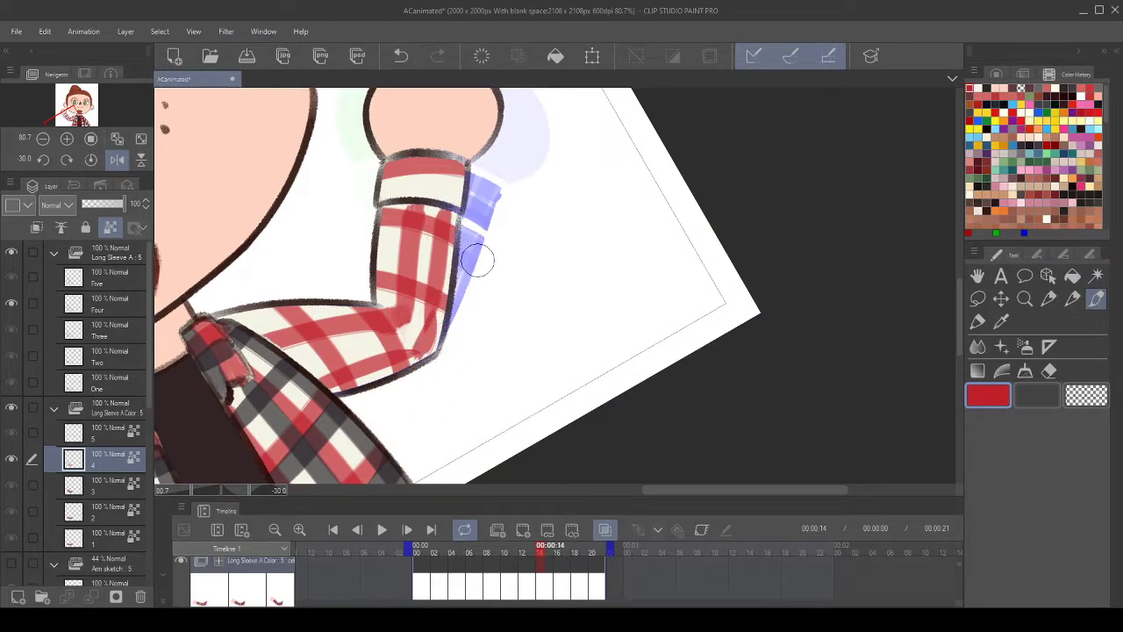
click(978, 346)
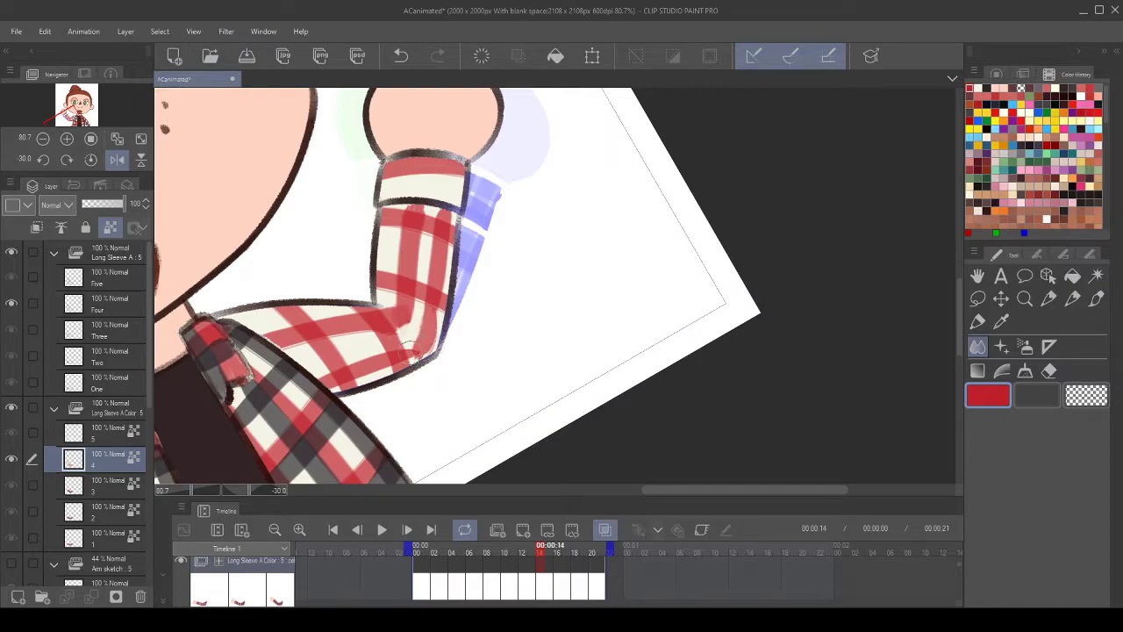
mouse_move(684, 302)
mouse_down()
mouse_move(714, 348)
mouse_move(700, 277)
mouse_move(659, 294)
mouse_up()
- Paint a dark lengthwise stripe along the middle of the upper arm to the elbow in the unmirrored, unrotated view, with layer 3 as reference
click(992, 88)
click(1096, 299)
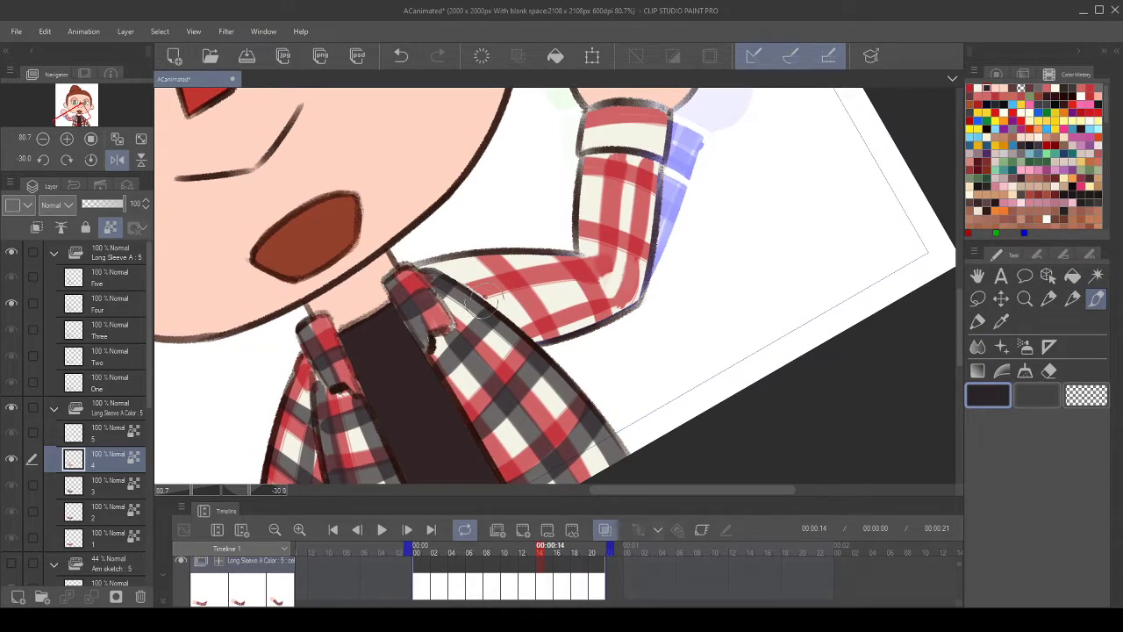
drag(481, 300, 636, 288)
click(401, 55)
click(90, 159)
click(117, 159)
click(99, 487)
click(99, 461)
drag(424, 392, 407, 387)
drag(498, 296, 653, 261)
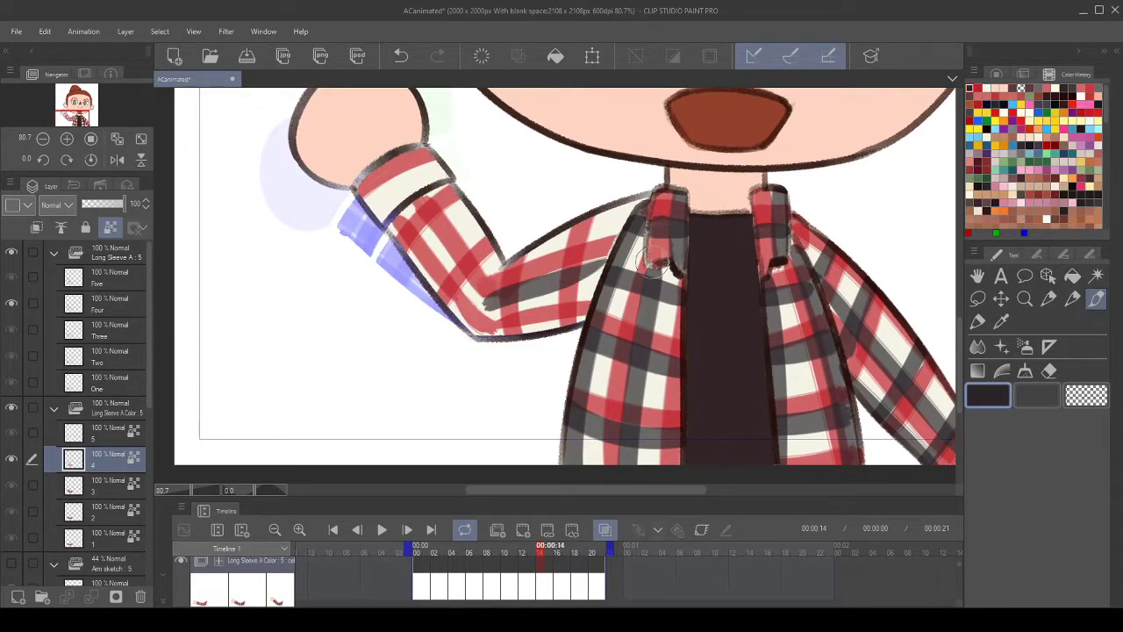
- Paint dark lengthwise stripes down the forearm and along the lower edge of the upper arm
mouse_move(402, 204)
mouse_down()
mouse_move(511, 311)
mouse_move(535, 296)
mouse_up()
mouse_move(386, 224)
mouse_down()
mouse_move(494, 345)
mouse_move(564, 326)
mouse_up()
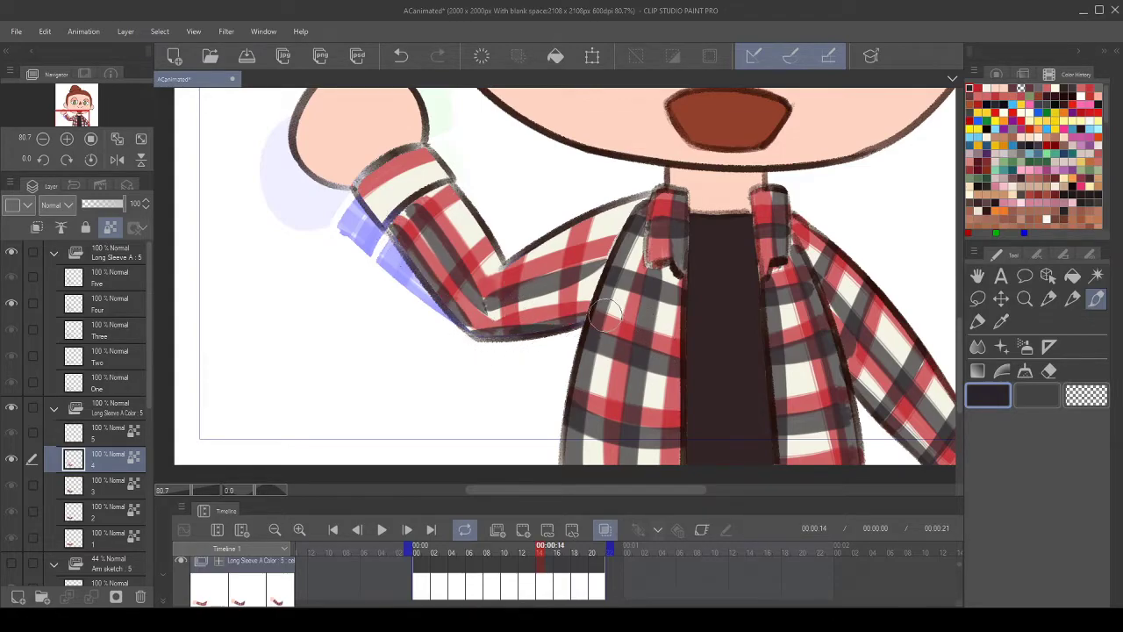
click(403, 57)
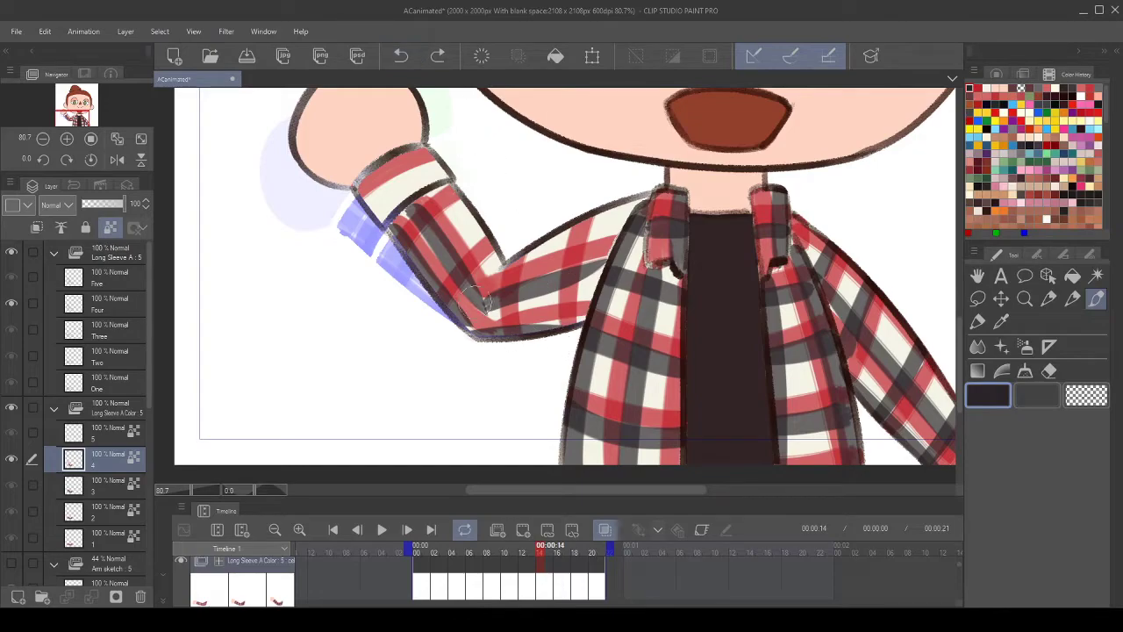
mouse_move(459, 331)
mouse_down()
mouse_move(497, 336)
mouse_move(458, 343)
mouse_move(600, 334)
mouse_up()
mouse_move(587, 269)
mouse_down()
mouse_move(569, 258)
mouse_move(544, 279)
mouse_up()
- Paint dark crosswise stripes between the red ones on the upper arm, elbow and forearm, with layer 3 as reference
click(112, 480)
click(111, 463)
drag(540, 329, 586, 166)
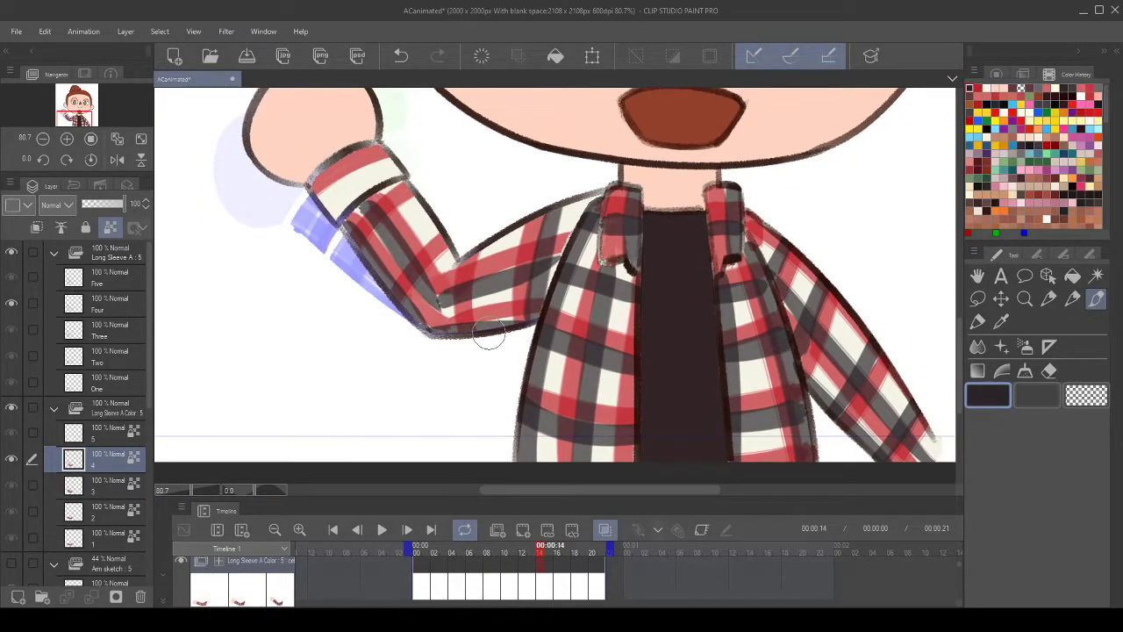
drag(417, 296, 446, 247)
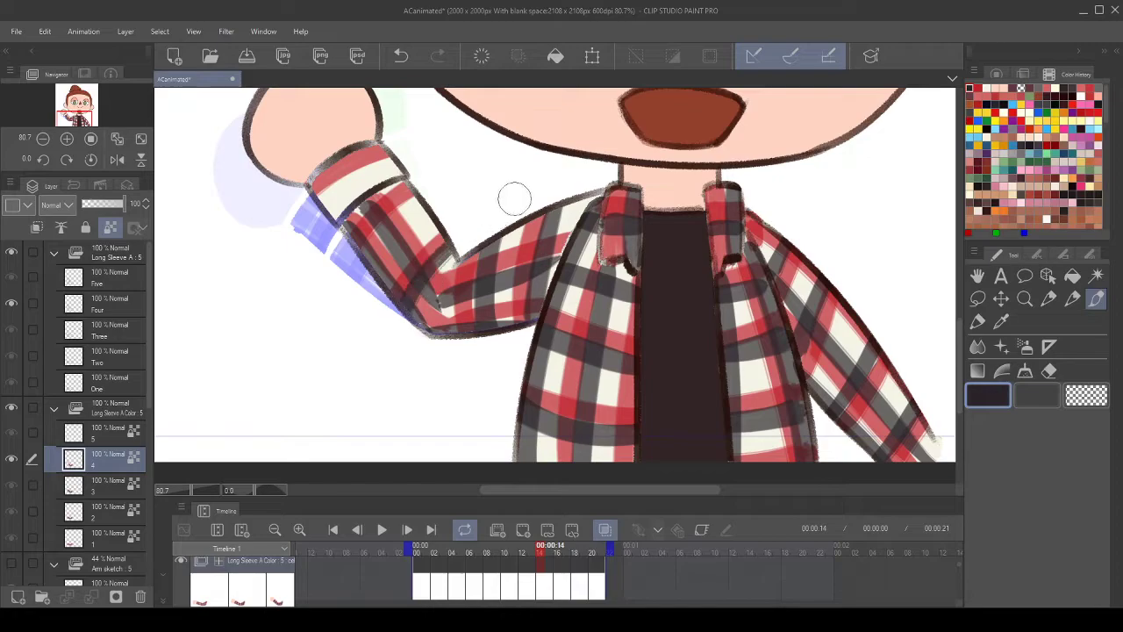
drag(360, 257, 421, 195)
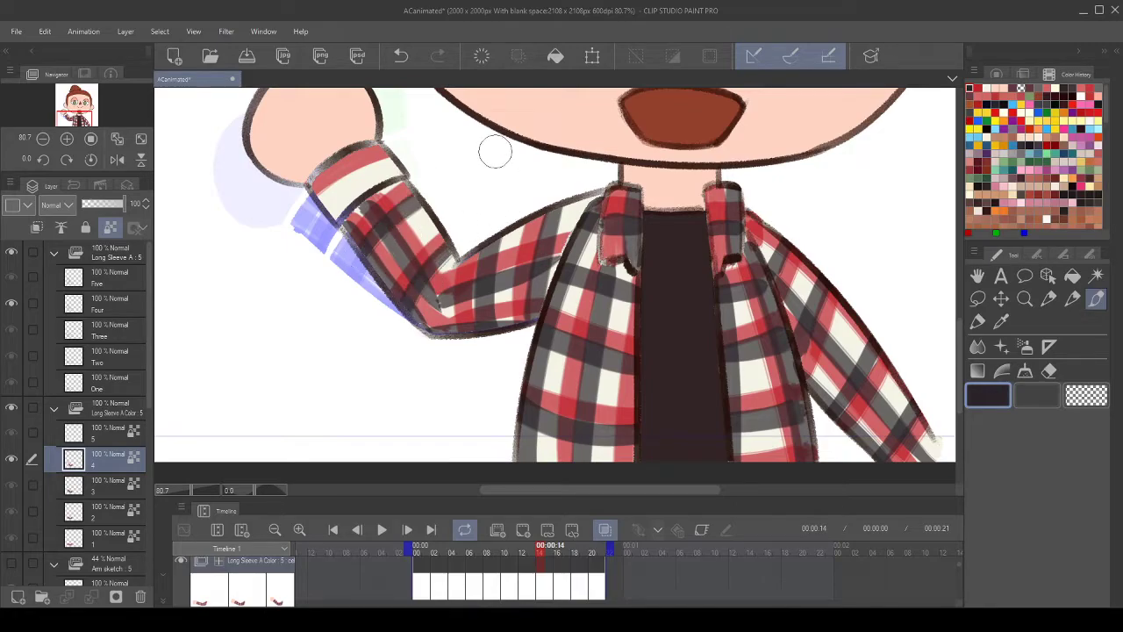
- Paint the dark plaid stripes around and across the cuff on layer 4, with layer 3 as reference
scroll(495, 152, down, 8)
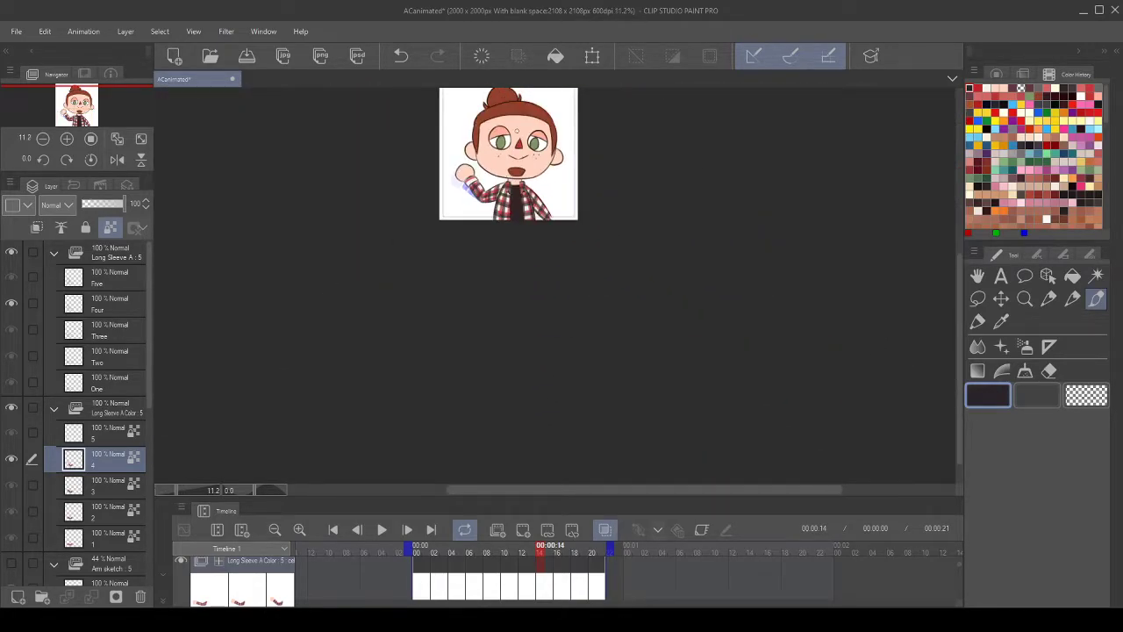
scroll(491, 175, up, 4)
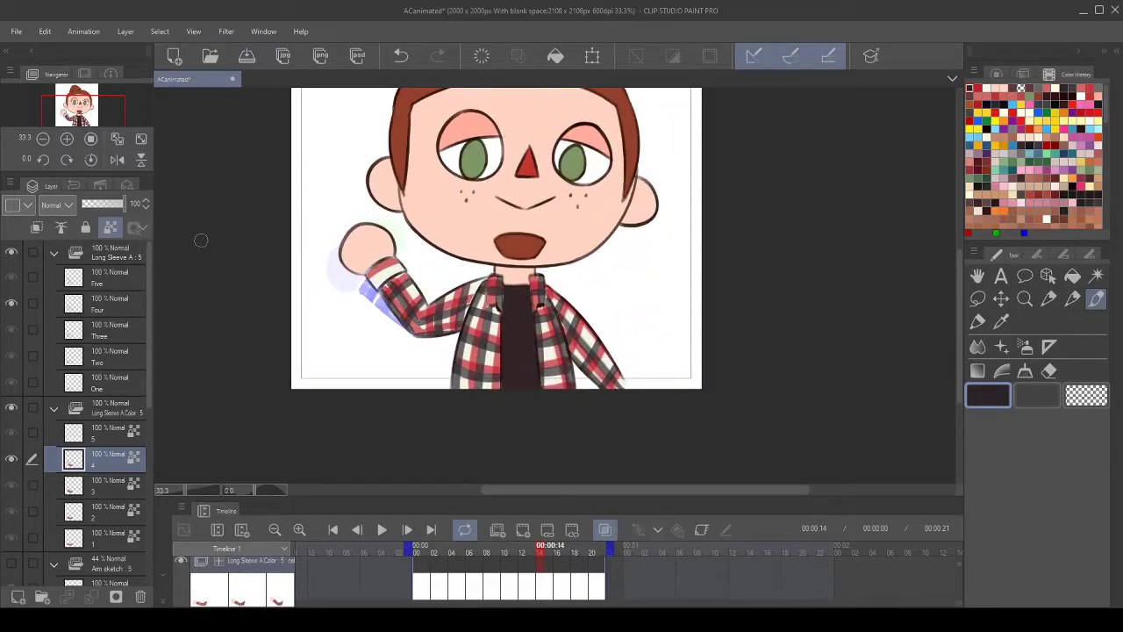
scroll(375, 259, up, 4)
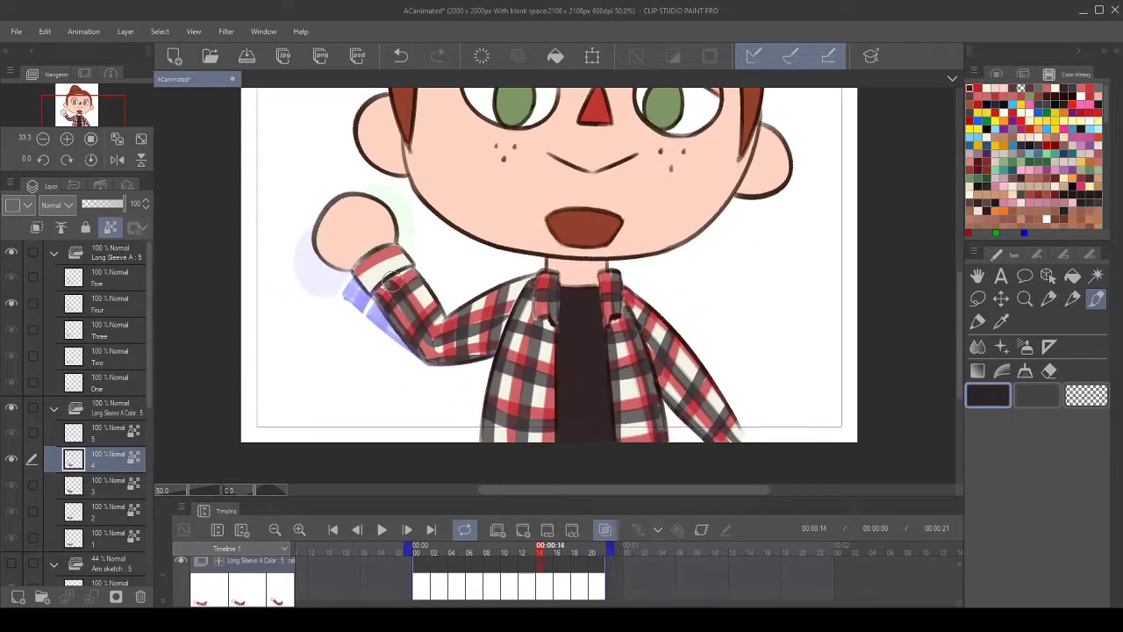
drag(376, 260, 377, 250)
click(112, 480)
click(114, 458)
drag(336, 294, 435, 236)
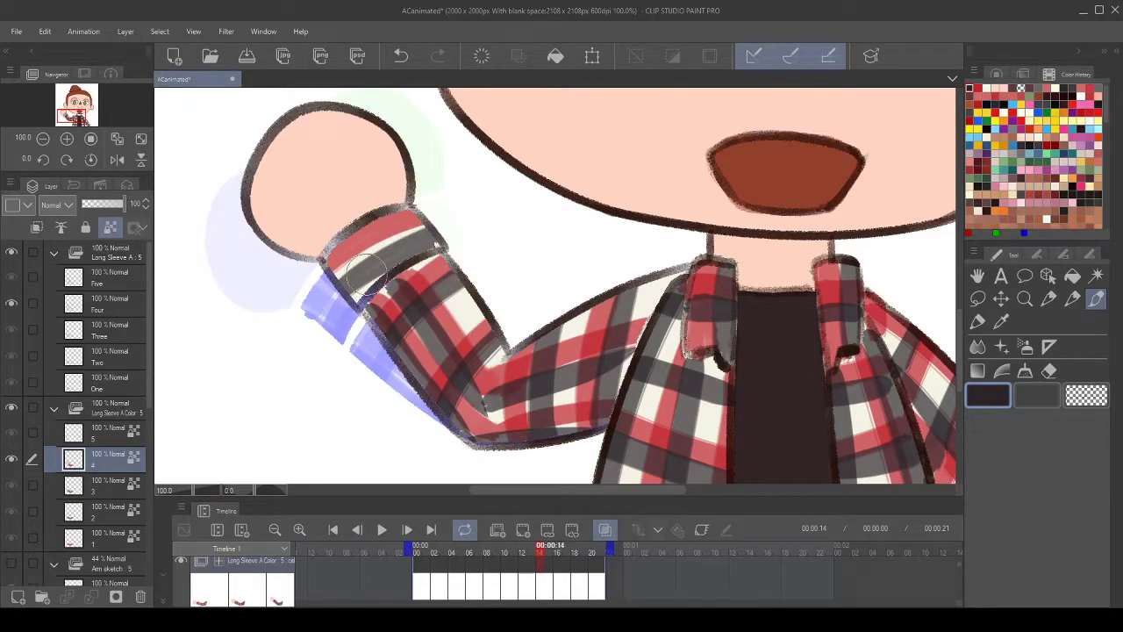
key(ctrl+z)
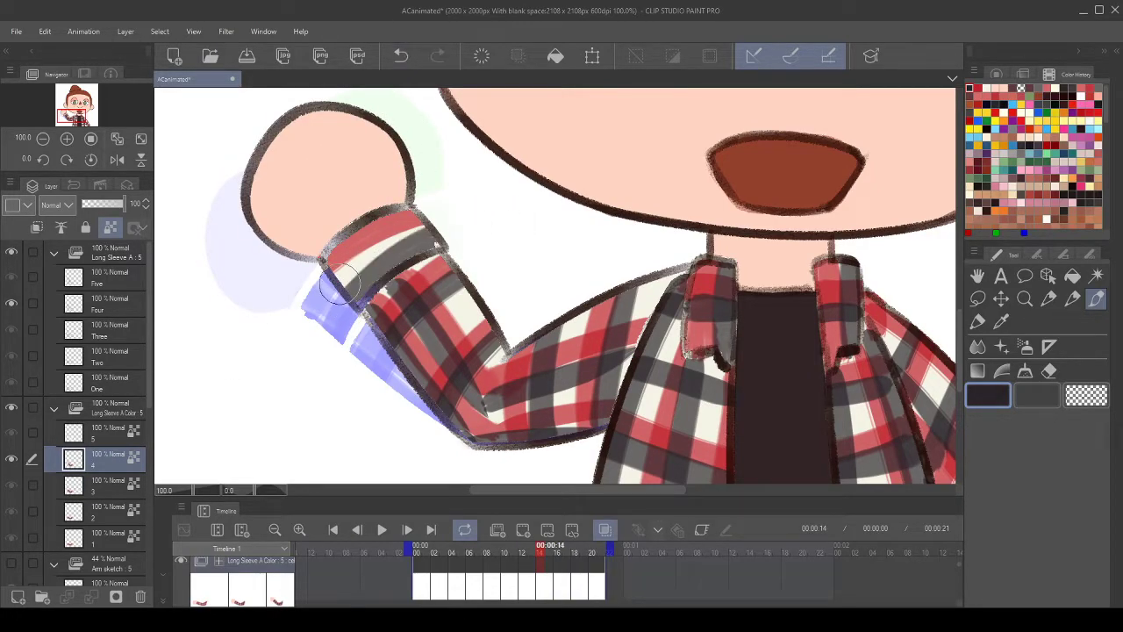
key(ctrl+z)
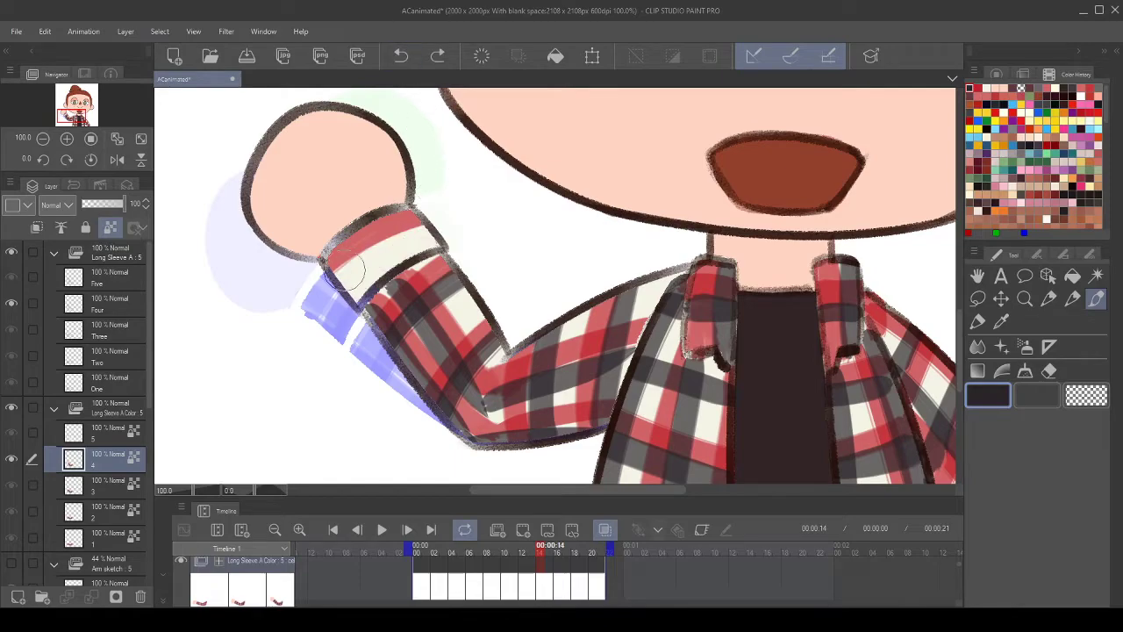
key(ctrl+y)
key(ctrl+y)
drag(374, 221, 371, 213)
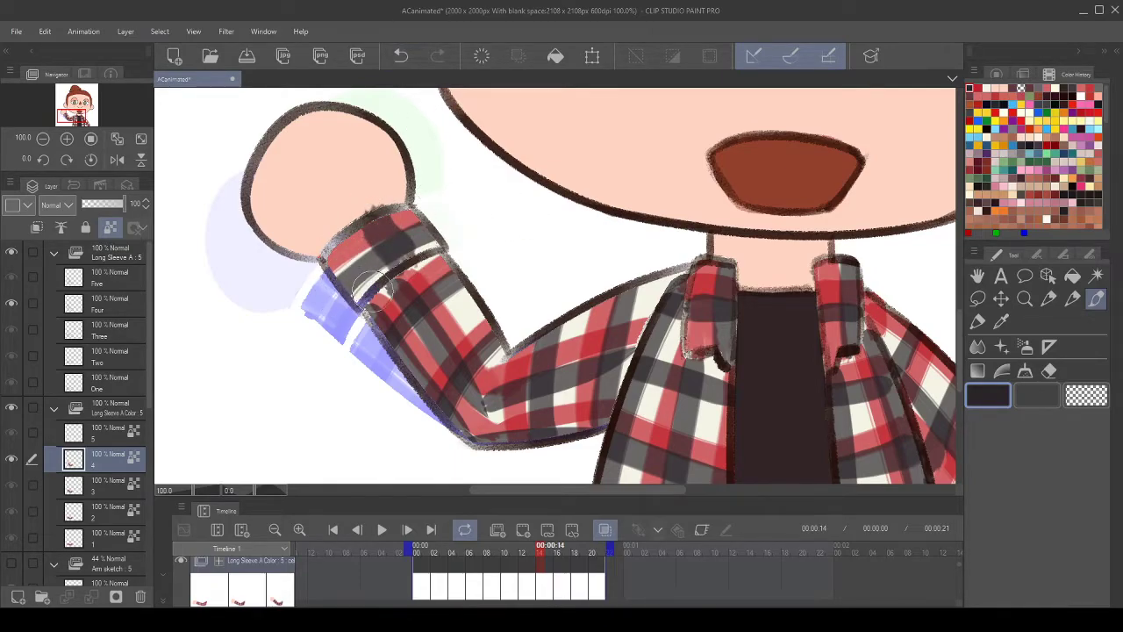
- Paint a red stripe across the inner side of the cuff and compare the finished sleeve with layer 3
click(987, 88)
click(978, 89)
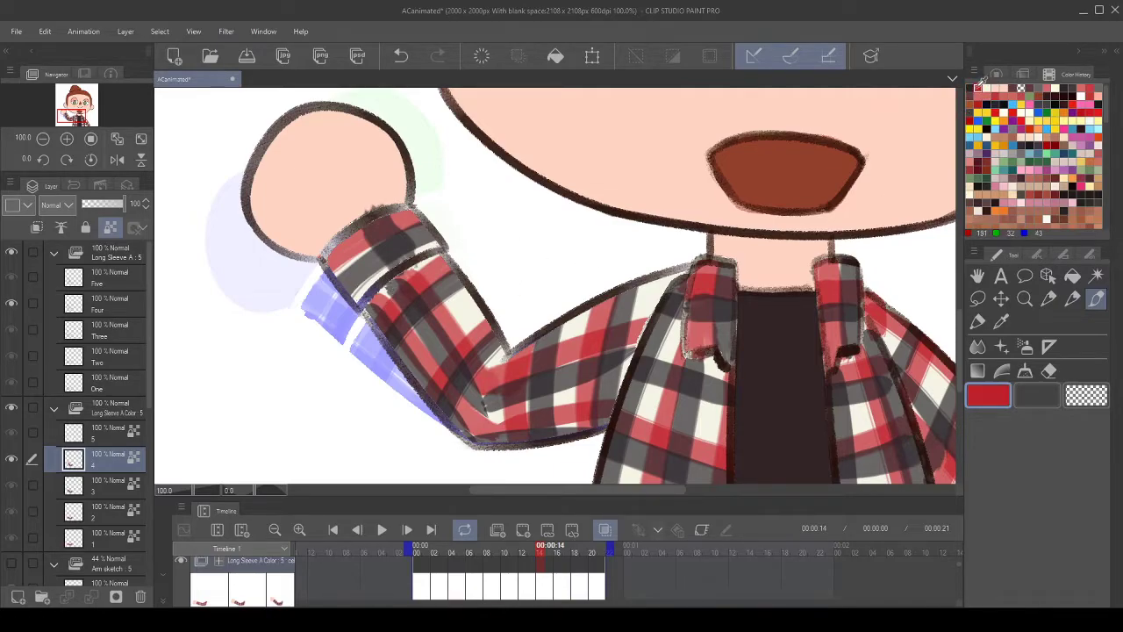
drag(399, 224, 428, 259)
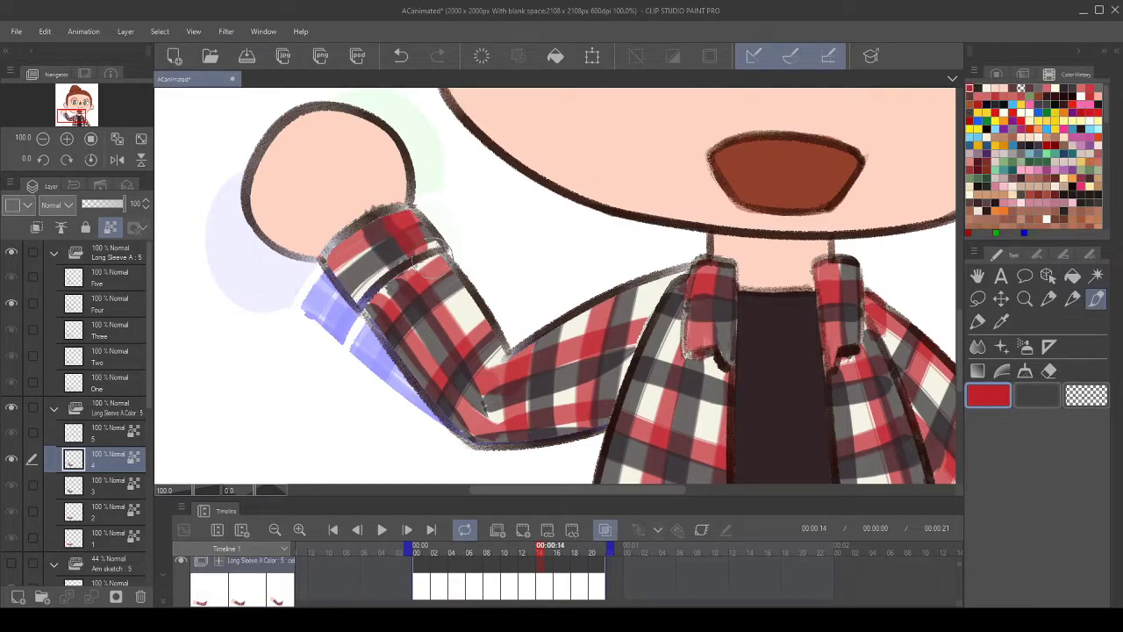
click(105, 481)
click(107, 459)
- Play the whole waving animation to check the painted sleeve frames, and stop the playback
key(ctrl+0)
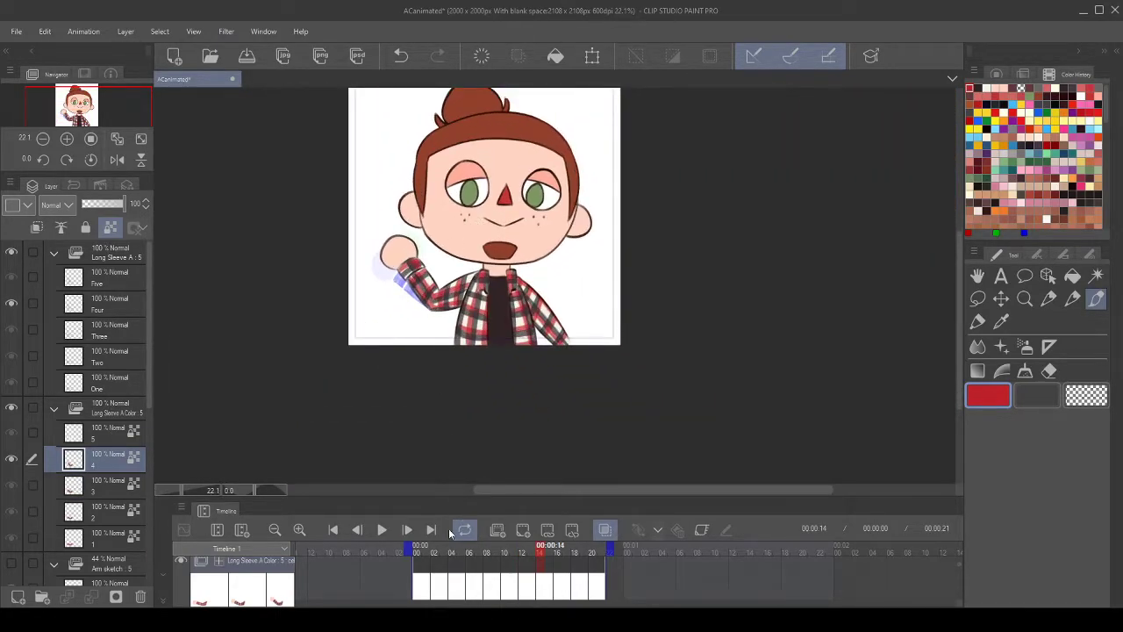
click(382, 529)
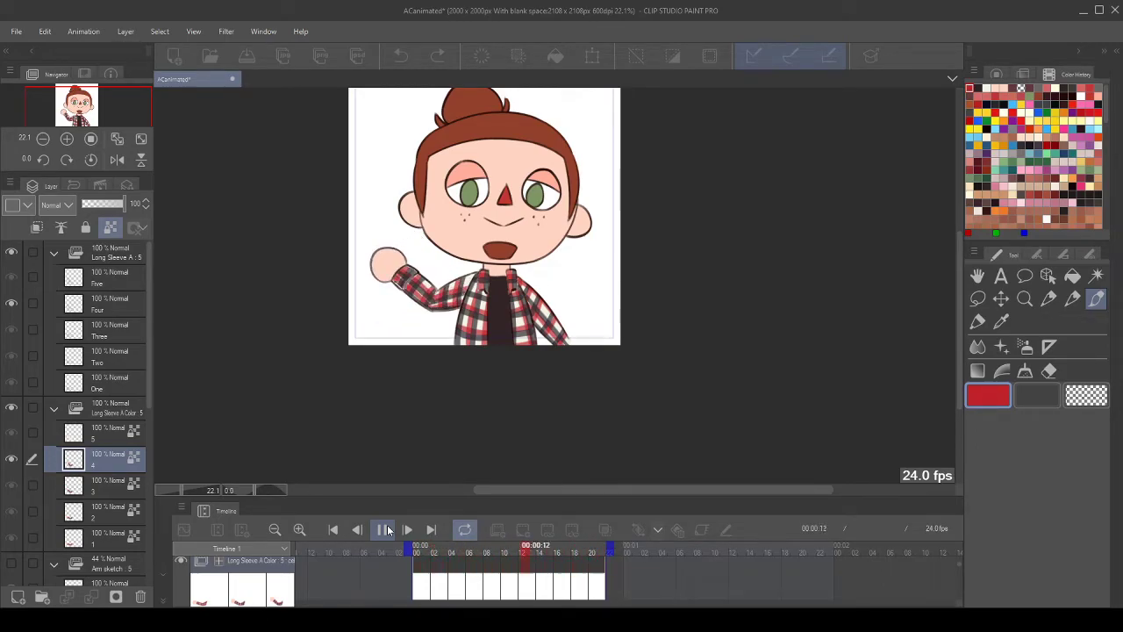
click(385, 530)
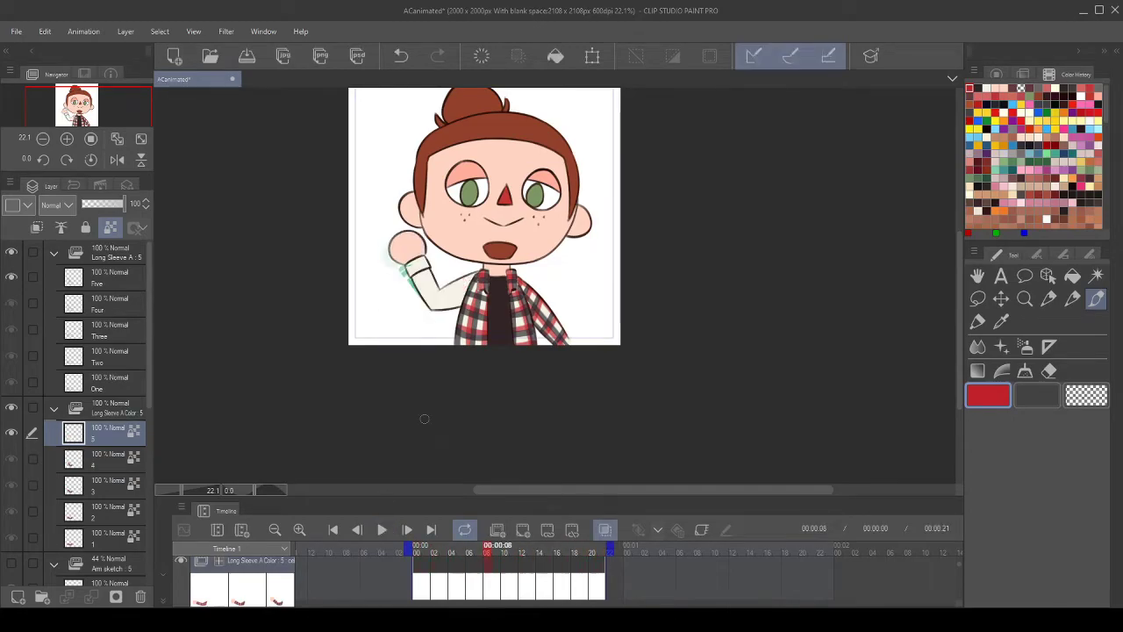
- Paint a red crosswise stripe on the upper arm near the jacket on layer 5, with layer 4 as reference
scroll(491, 279, up, 2)
scroll(369, 311, up, 1)
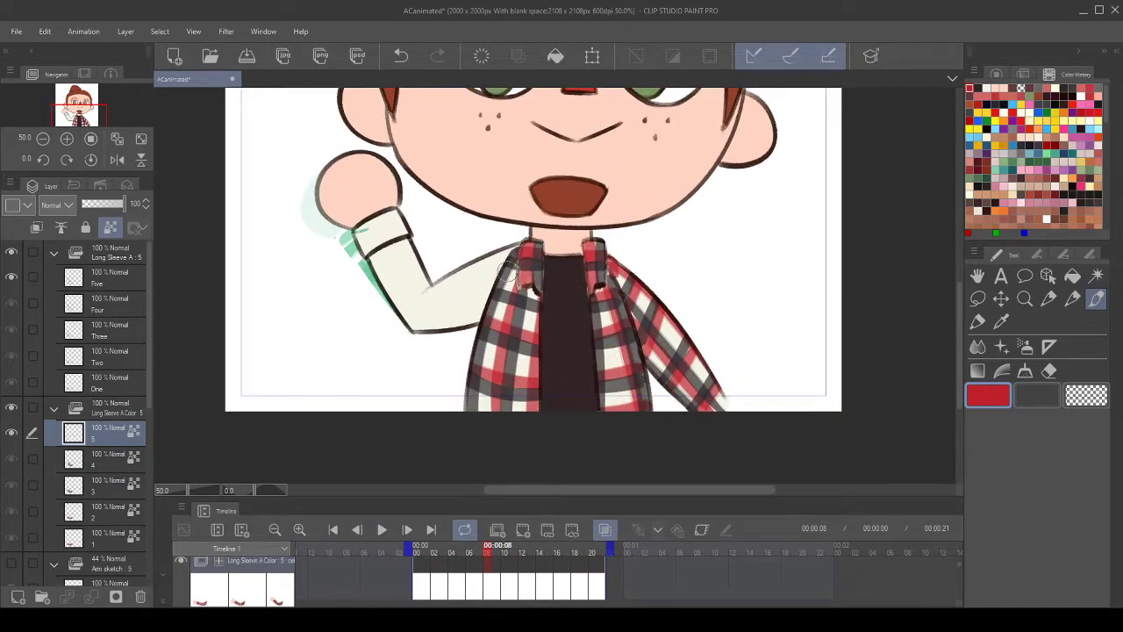
scroll(508, 272, up, 1)
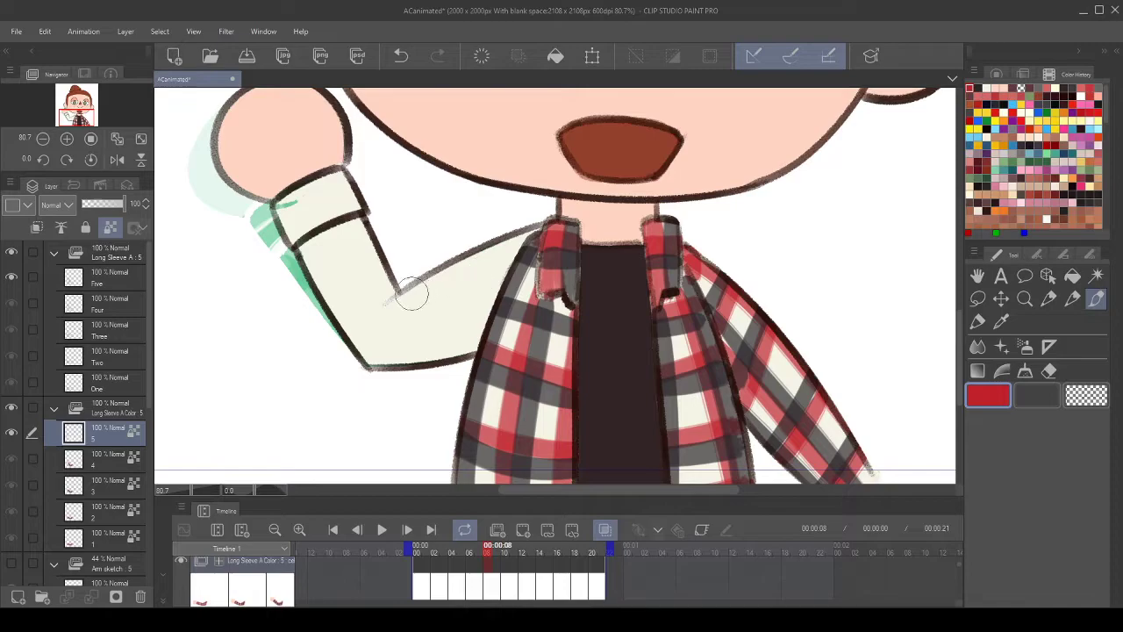
click(104, 455)
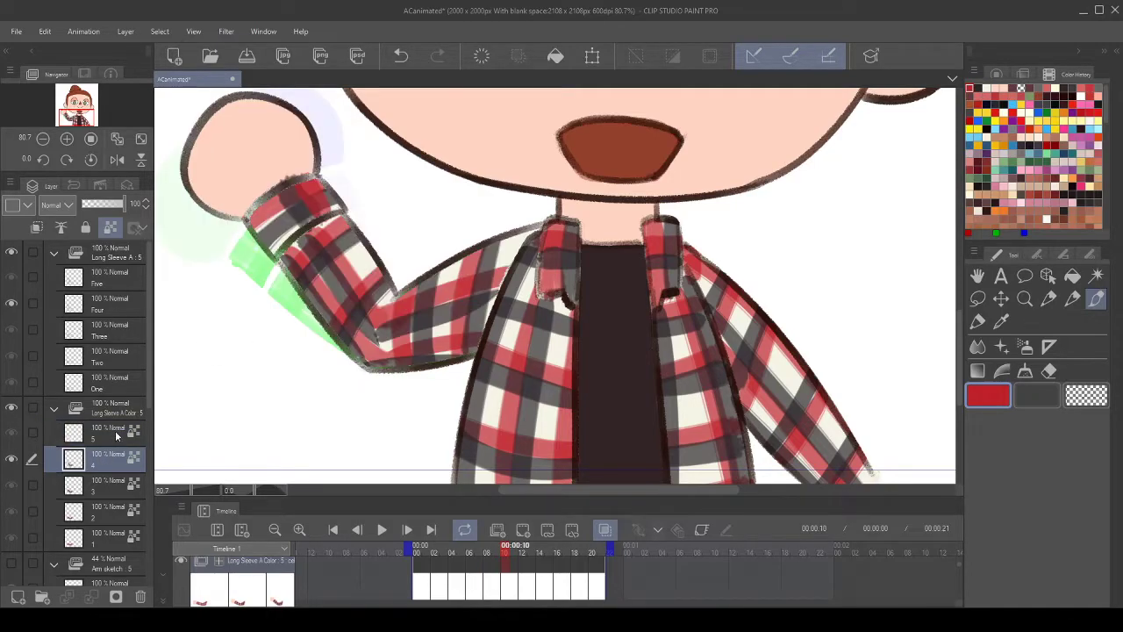
click(104, 433)
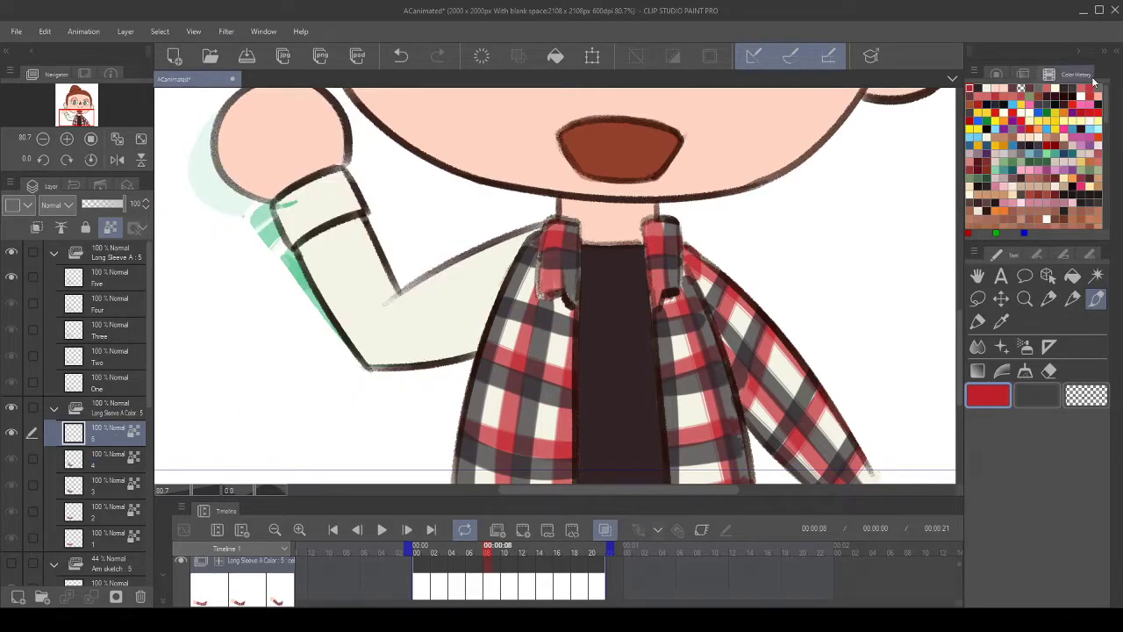
drag(432, 268, 426, 261)
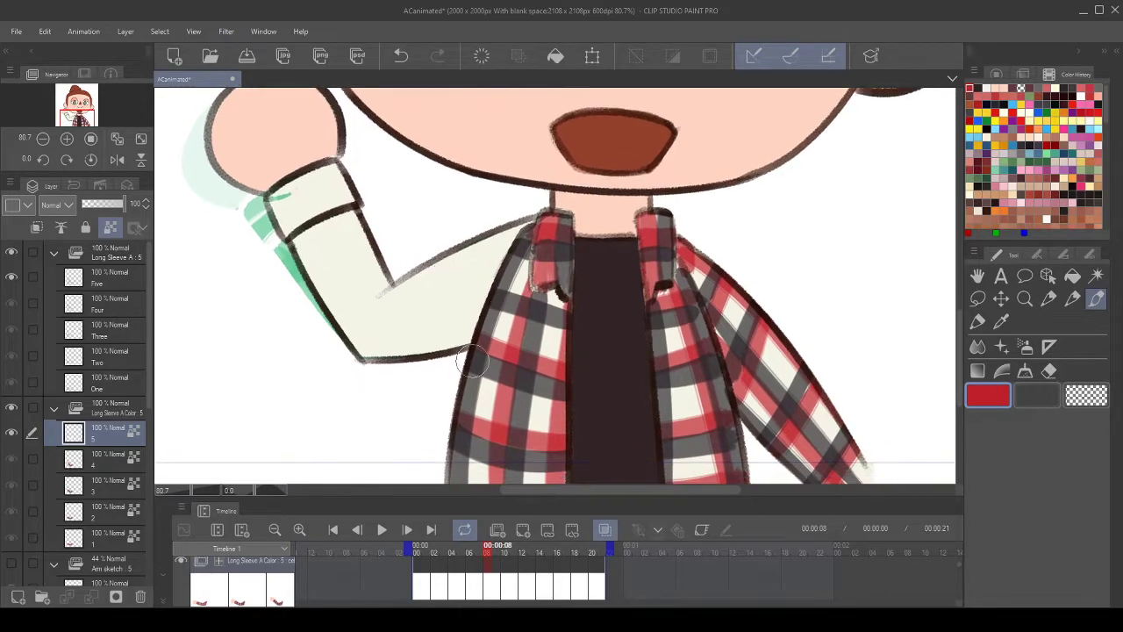
drag(446, 344, 460, 251)
click(114, 458)
click(111, 431)
click(401, 55)
drag(449, 340, 517, 209)
click(401, 55)
drag(446, 352, 475, 247)
- Paint the remaining red crosswise stripes near the elbow and on the forearm and cuff of layer 5, with layer 4 as reference
click(98, 460)
click(109, 430)
click(116, 463)
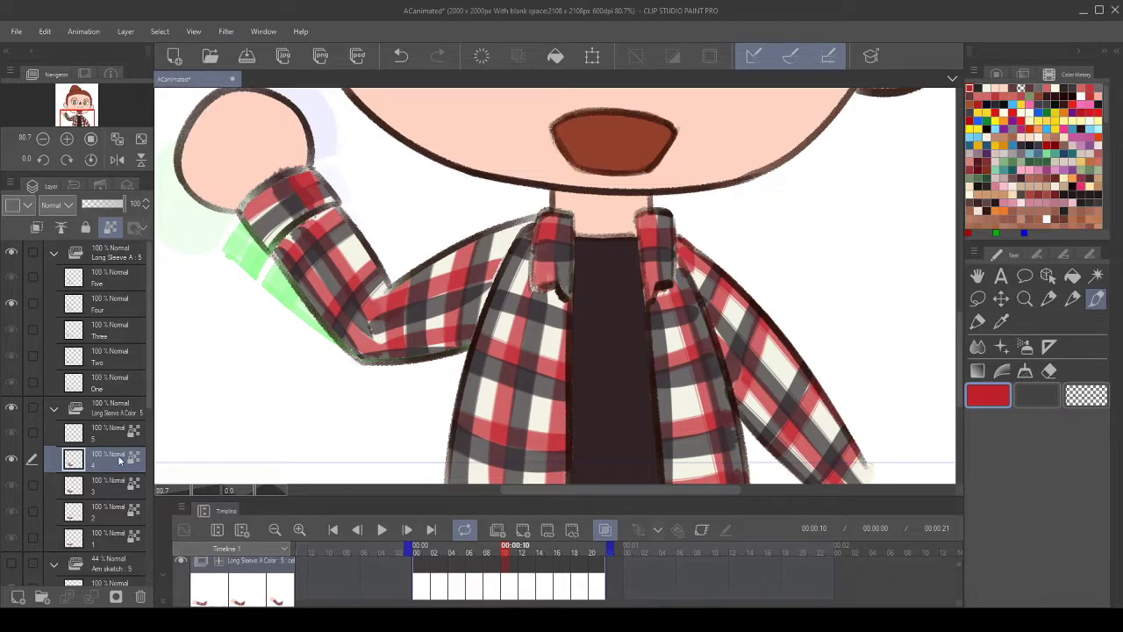
click(115, 436)
drag(403, 367, 398, 266)
click(105, 454)
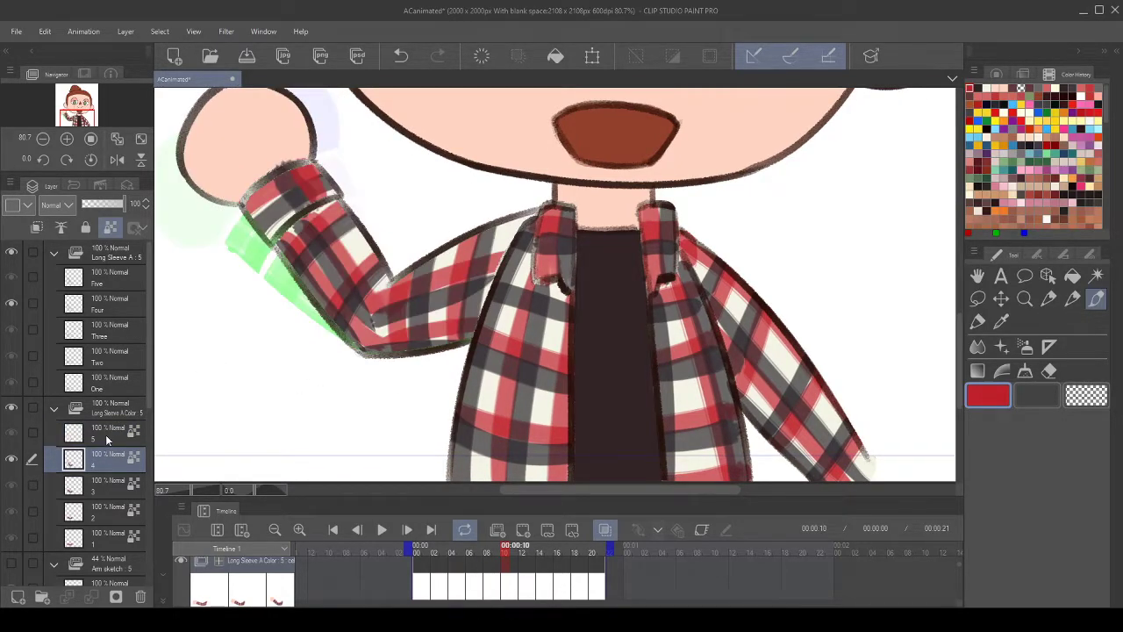
click(102, 434)
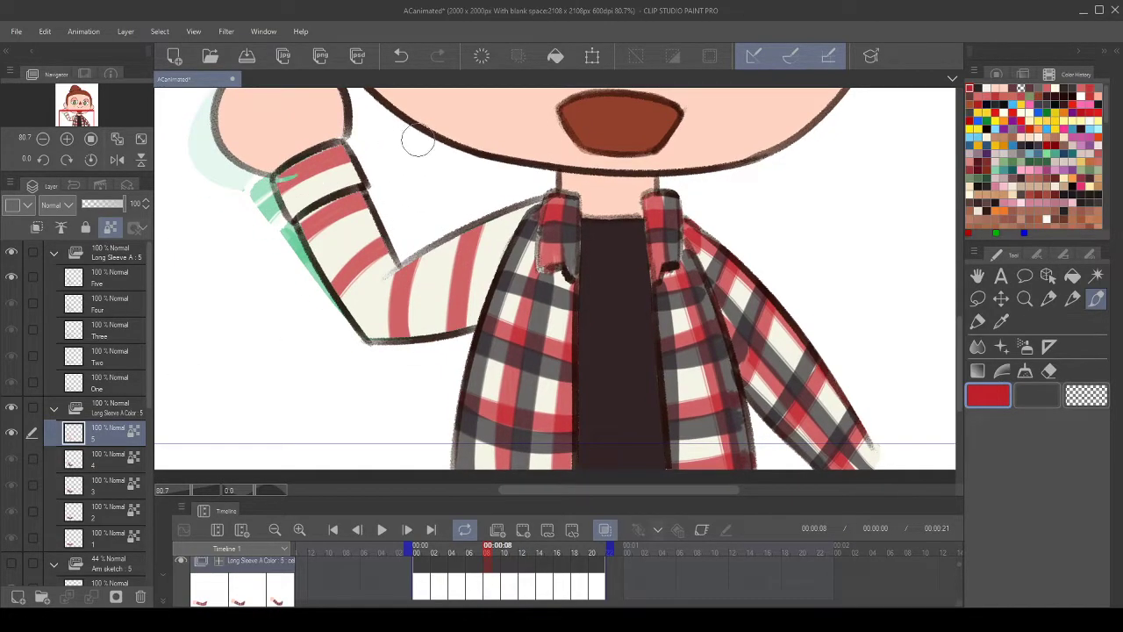
drag(445, 263, 431, 245)
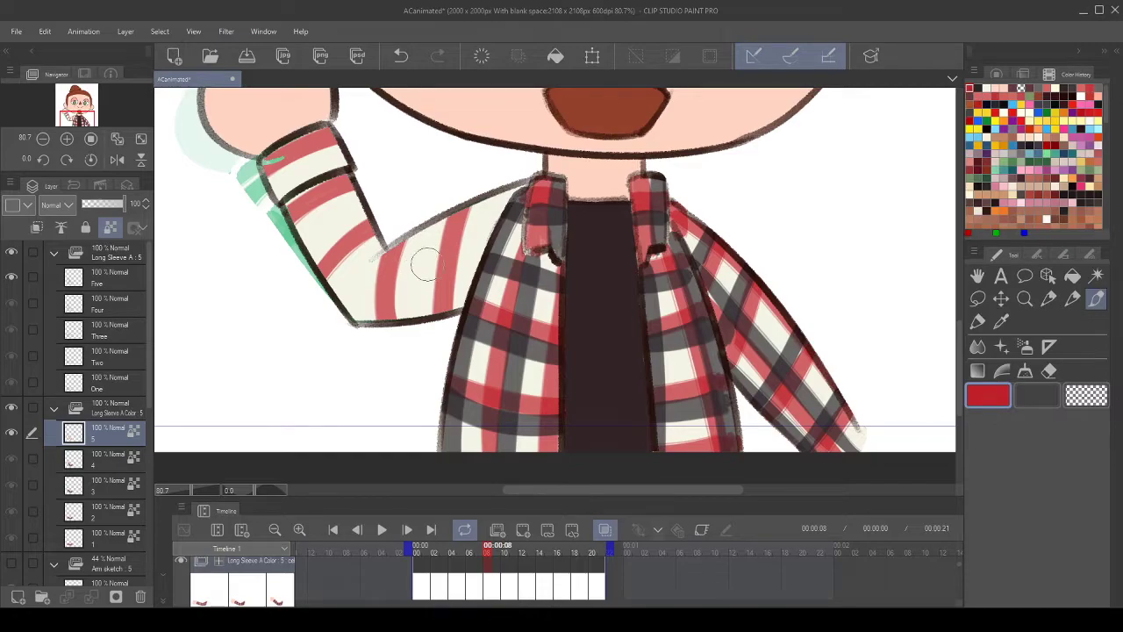
drag(516, 219, 351, 294)
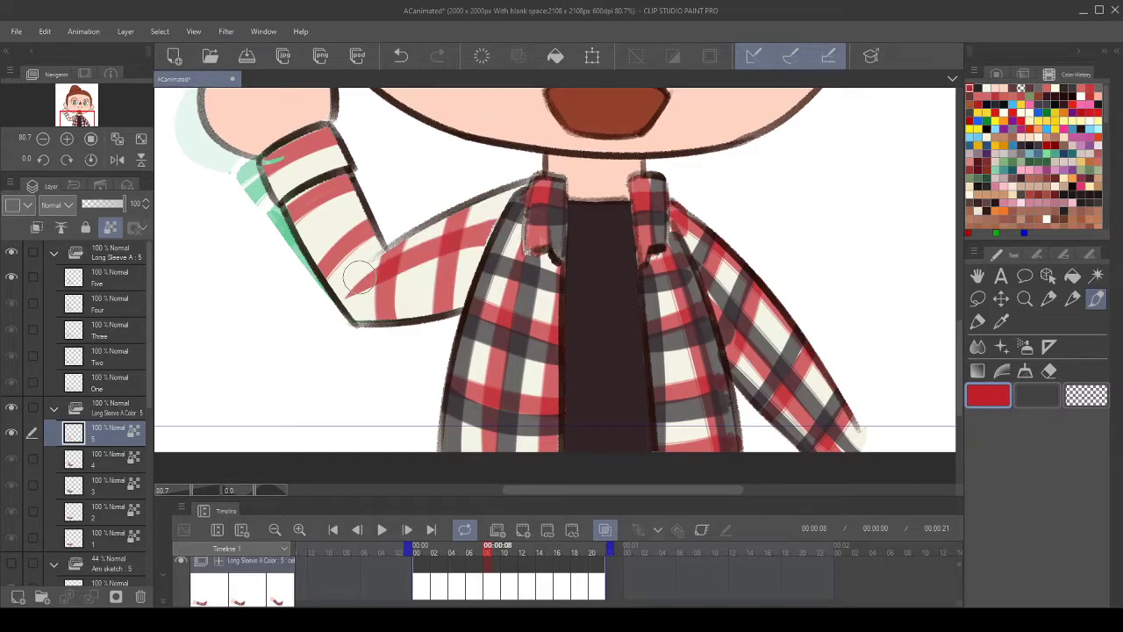
click(400, 55)
- Flip the canvas view and paint the inner red lengthwise stripe along the forearm and upper arm of layer 5, blending it at the elbow
click(117, 158)
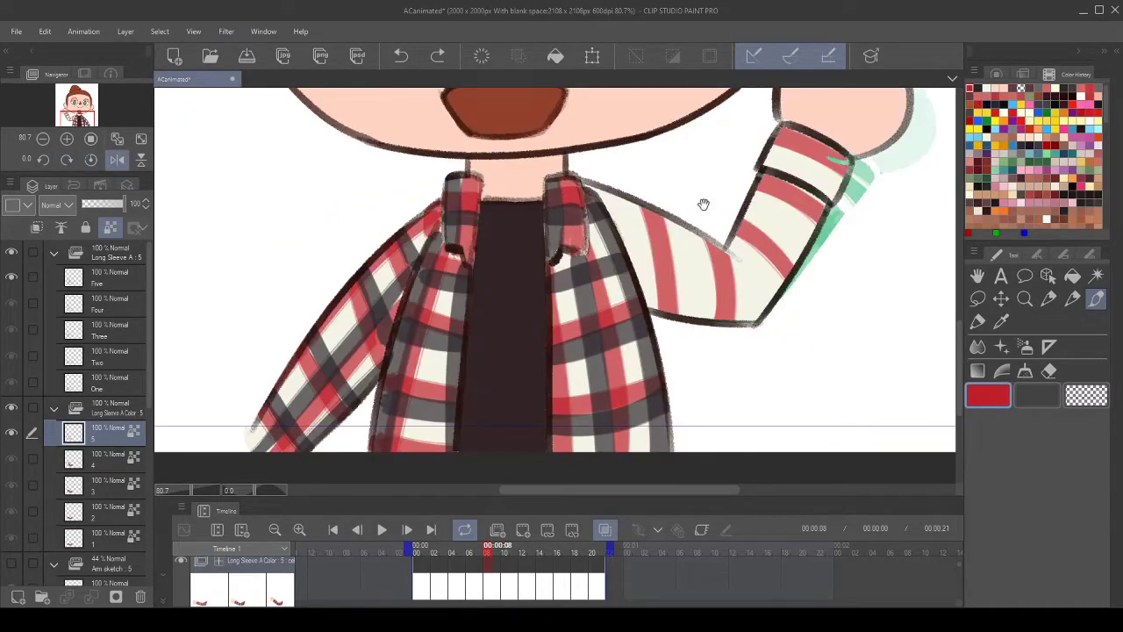
drag(697, 202, 559, 233)
drag(654, 210, 586, 338)
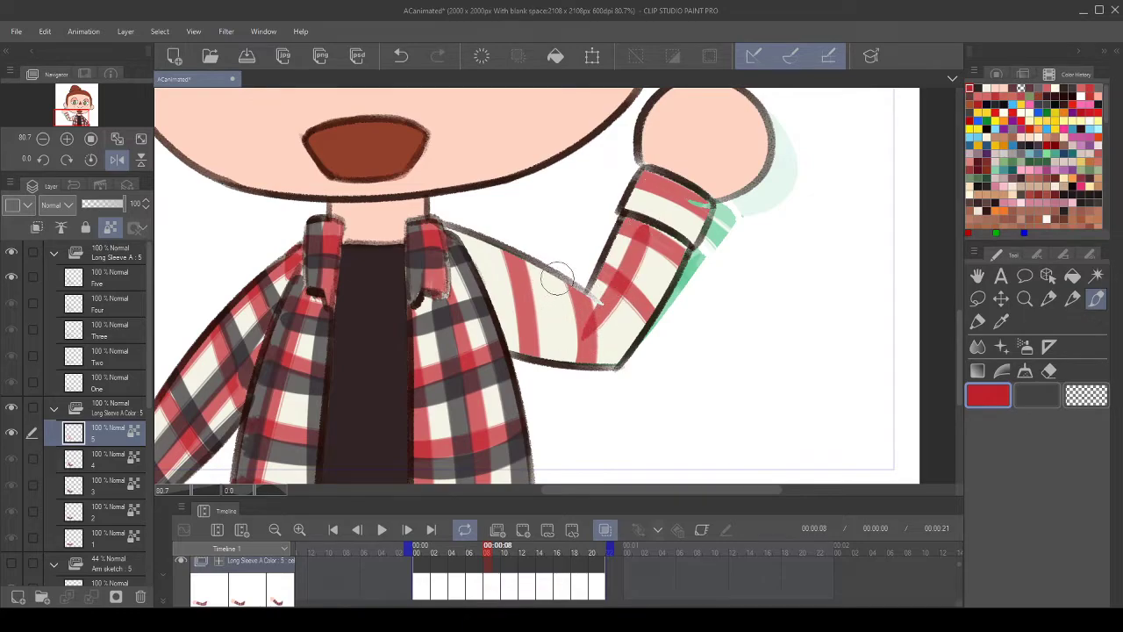
click(401, 55)
drag(648, 227, 604, 309)
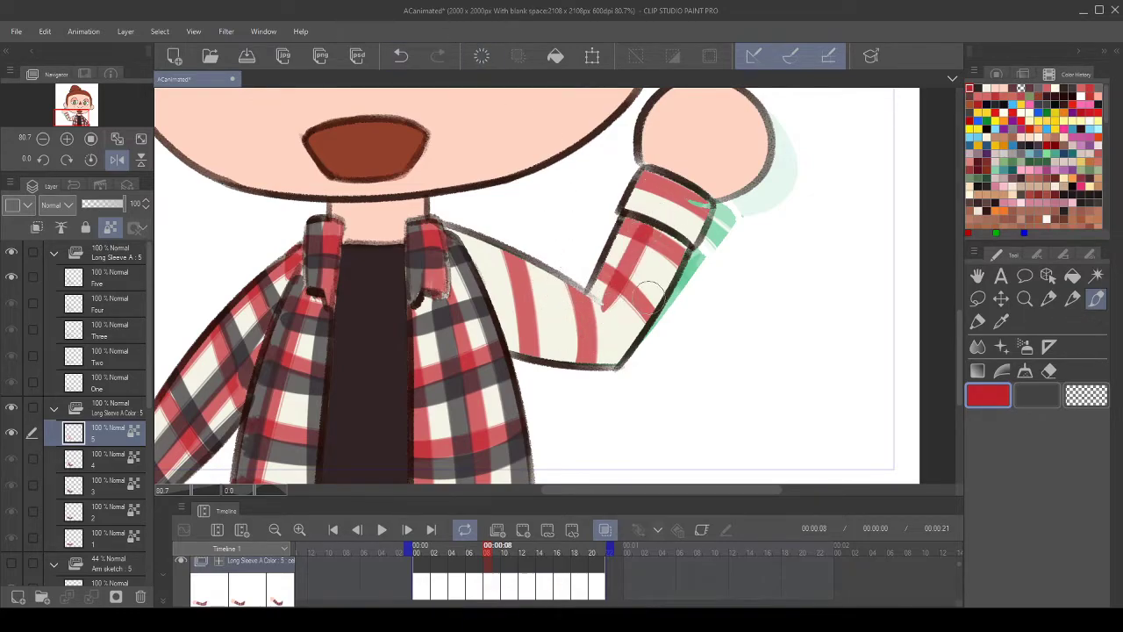
drag(481, 276, 620, 317)
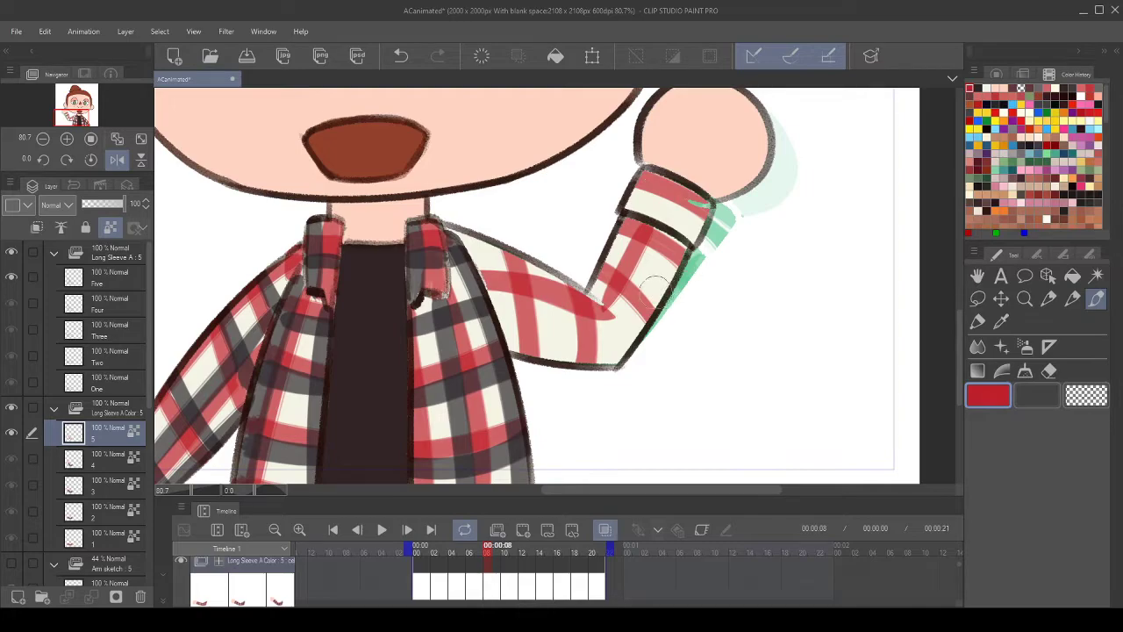
click(1001, 346)
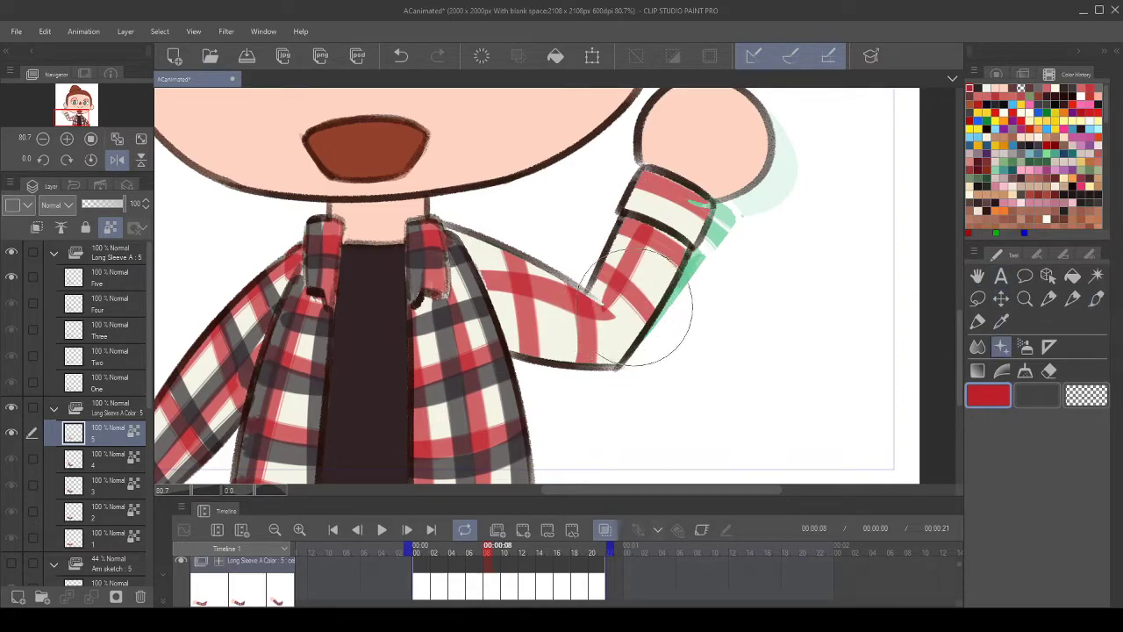
click(978, 347)
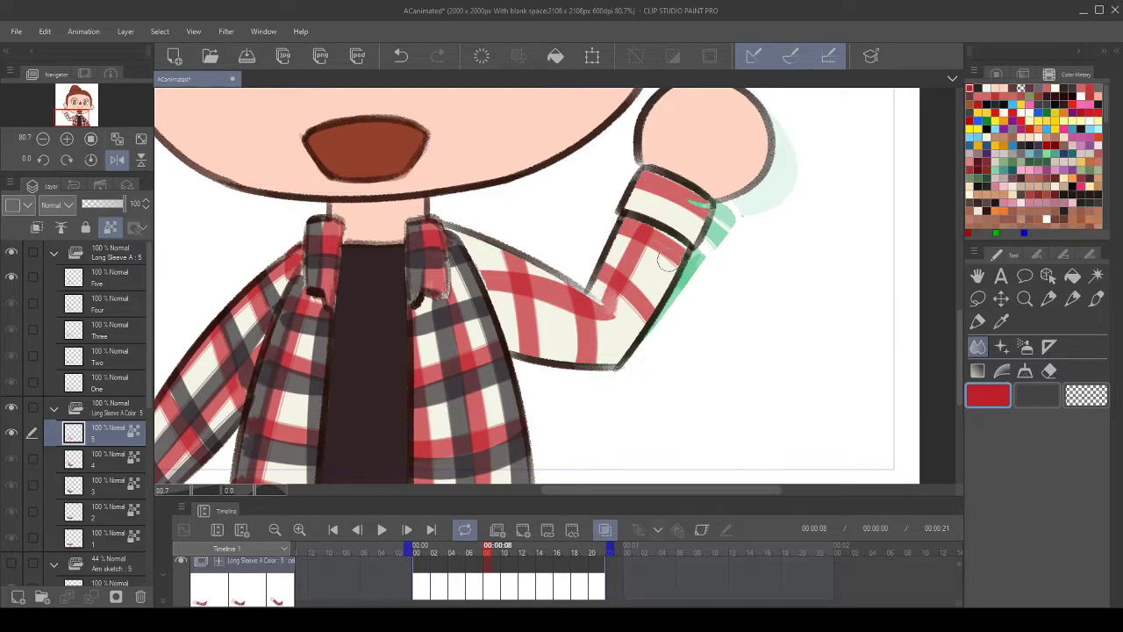
- Paint a second red lengthwise stripe along the outer forearm and underside of the upper arm, and blend it at the elbow
click(1096, 298)
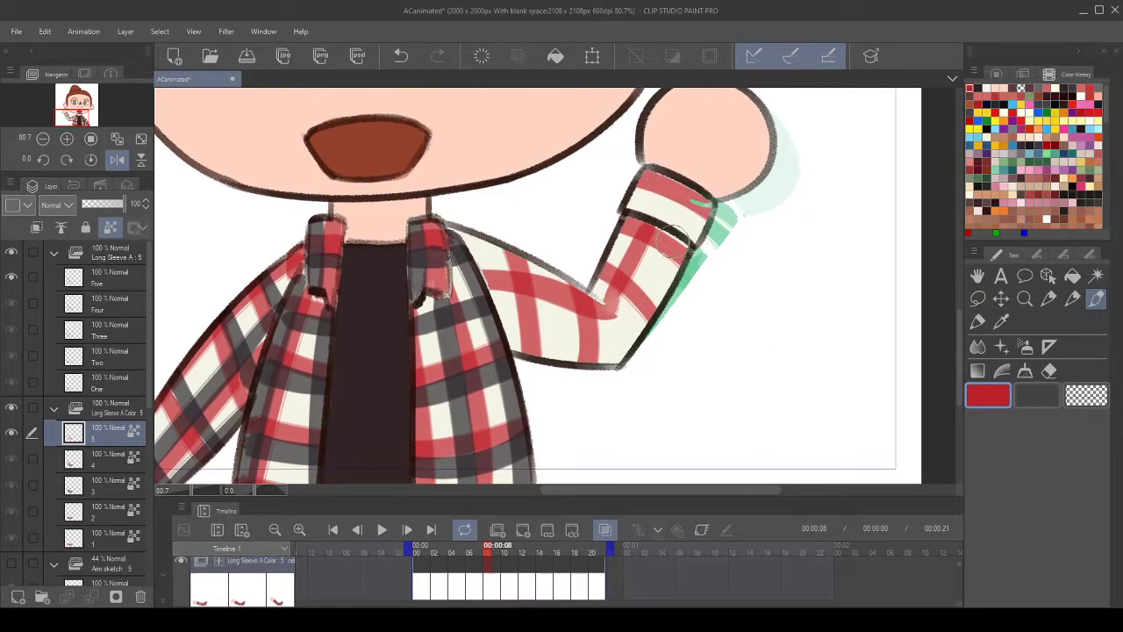
drag(676, 234, 643, 336)
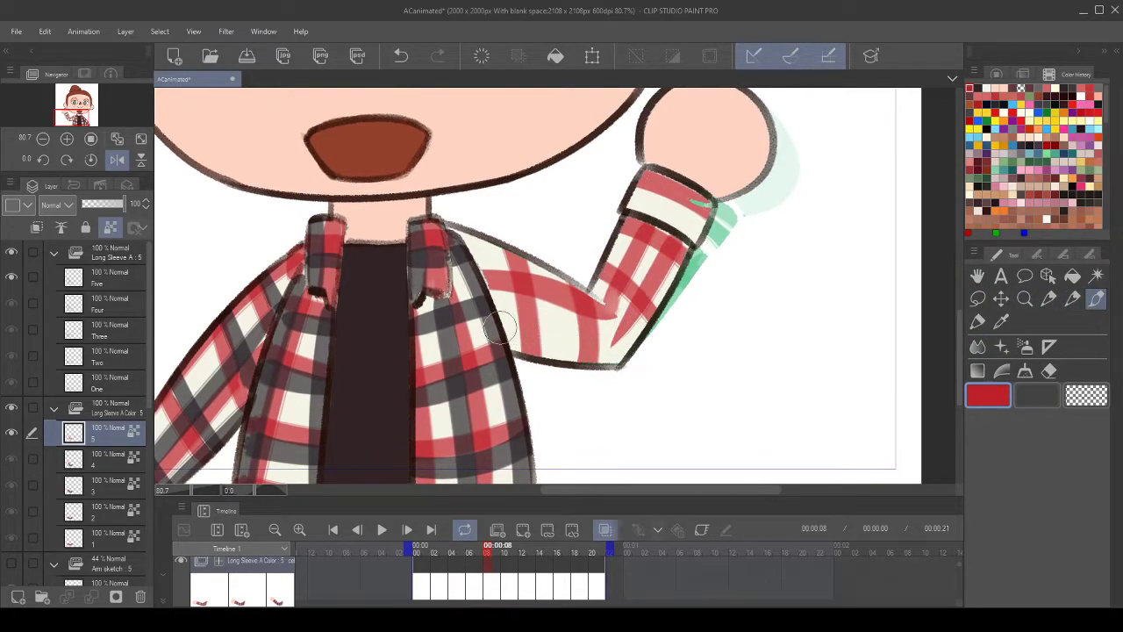
drag(499, 329, 645, 341)
click(1001, 347)
click(978, 346)
mouse_move(621, 334)
mouse_down()
mouse_move(608, 342)
mouse_move(622, 335)
mouse_up()
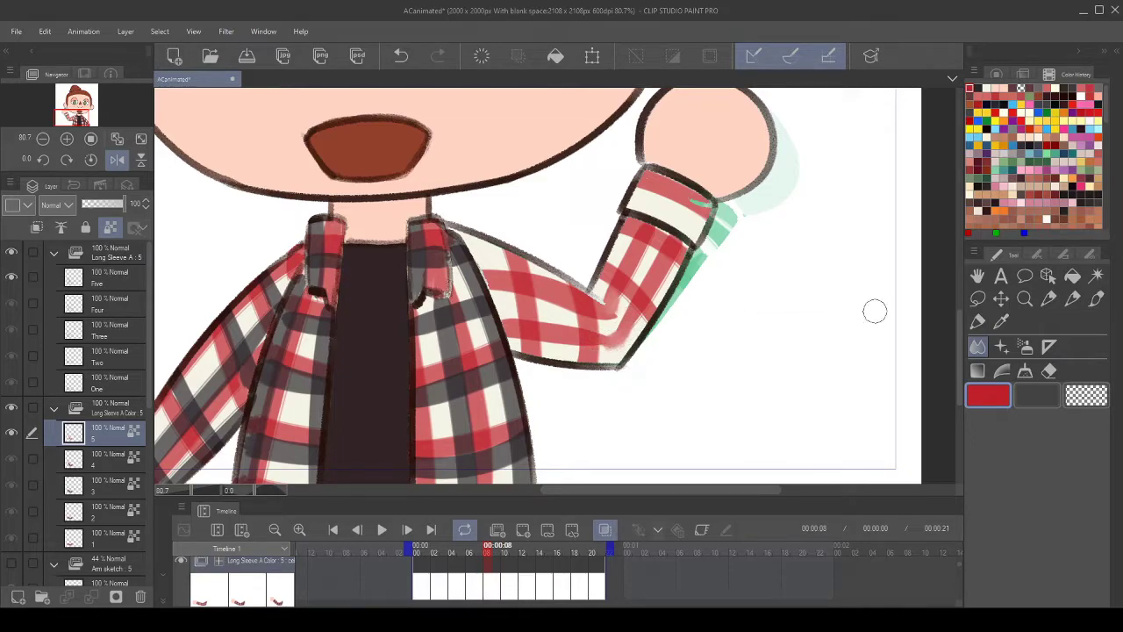
- Rotate the canvas view and paint the inner dark lengthwise stripe along the upper arm and forearm of layer 5
click(1096, 298)
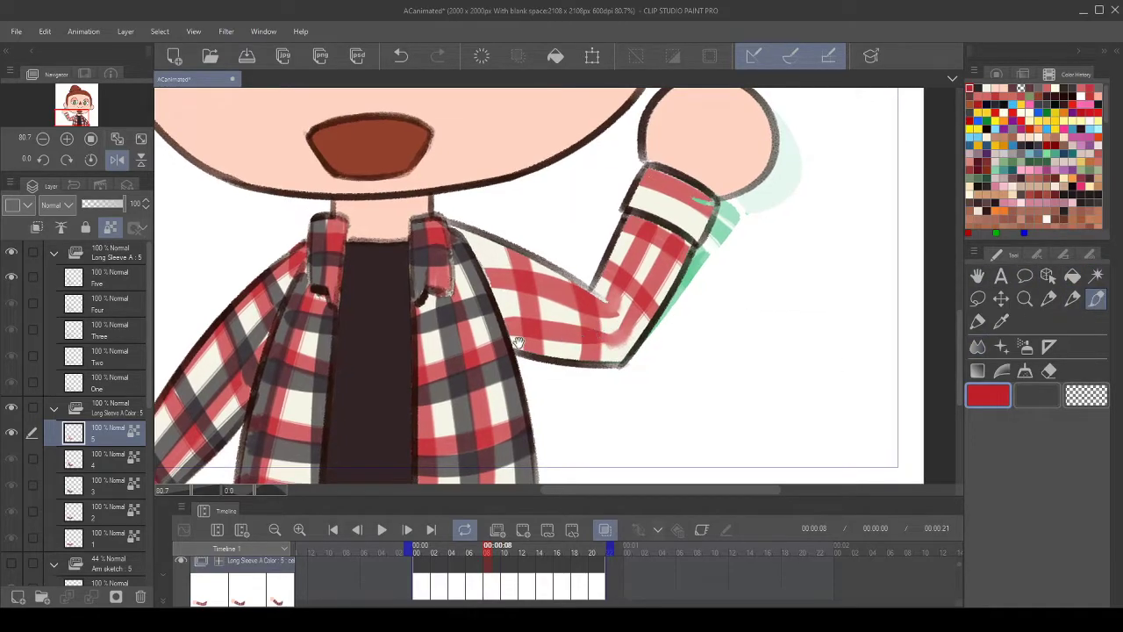
click(978, 88)
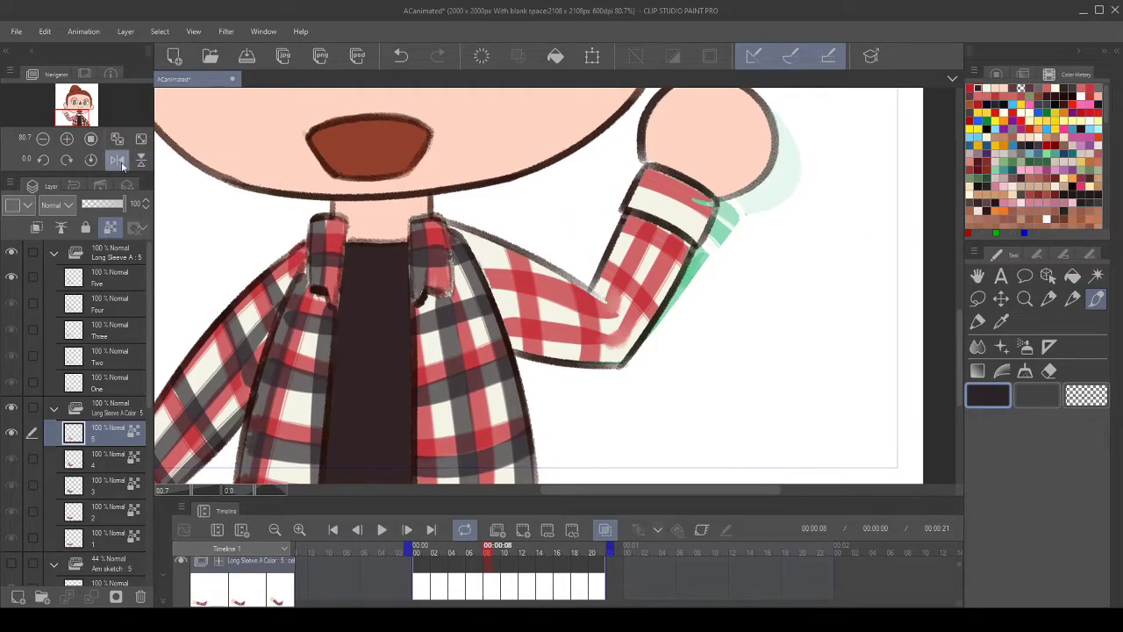
click(43, 159)
mouse_move(556, 316)
mouse_down()
mouse_move(544, 279)
mouse_move(636, 232)
mouse_up()
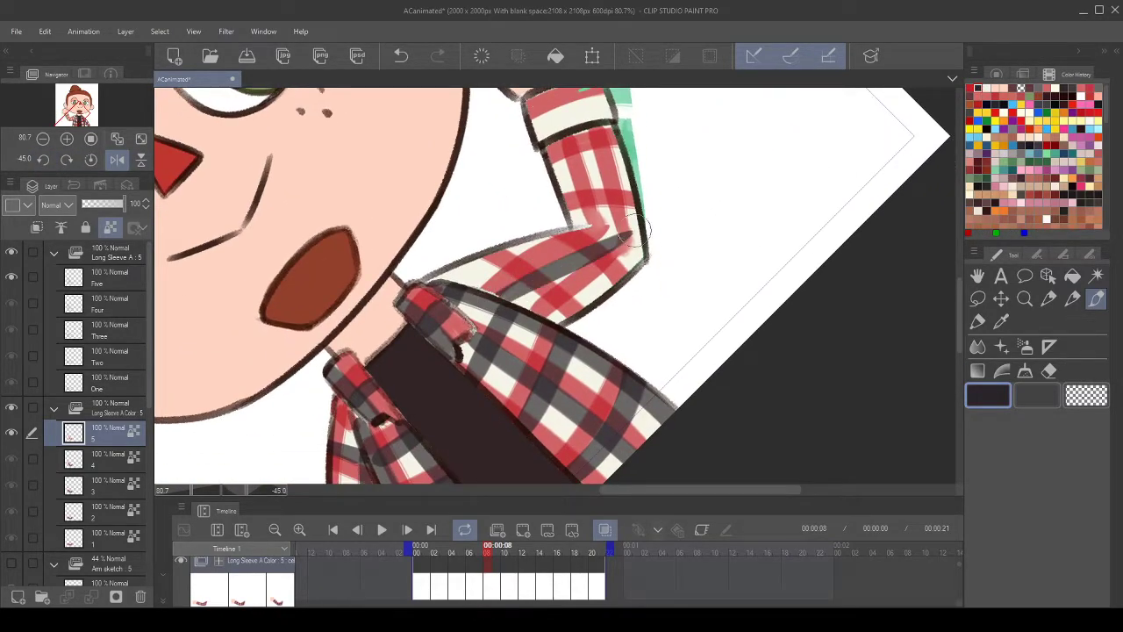
click(401, 56)
drag(496, 302, 620, 219)
drag(593, 180, 578, 212)
drag(566, 165, 610, 279)
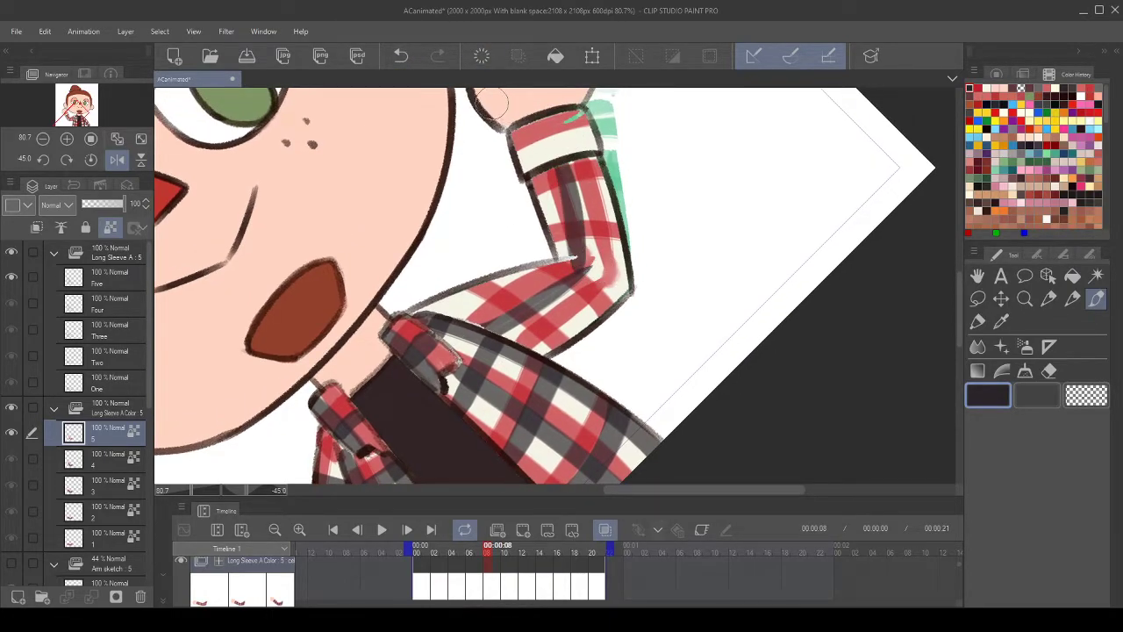
click(401, 56)
mouse_move(582, 190)
mouse_down()
mouse_move(575, 179)
mouse_move(594, 255)
mouse_move(593, 227)
mouse_up()
- Paint the outer dark lengthwise stripe down the forearm and under the upper arm, and restore the unrotated, unflipped canvas view
drag(590, 147, 623, 282)
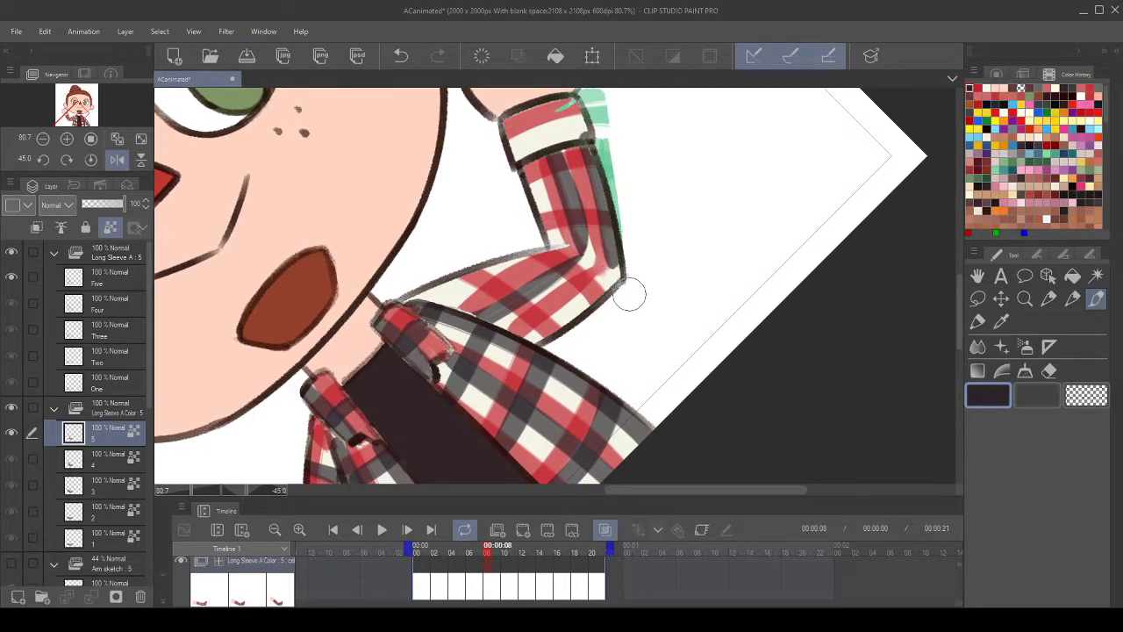
drag(532, 343, 626, 279)
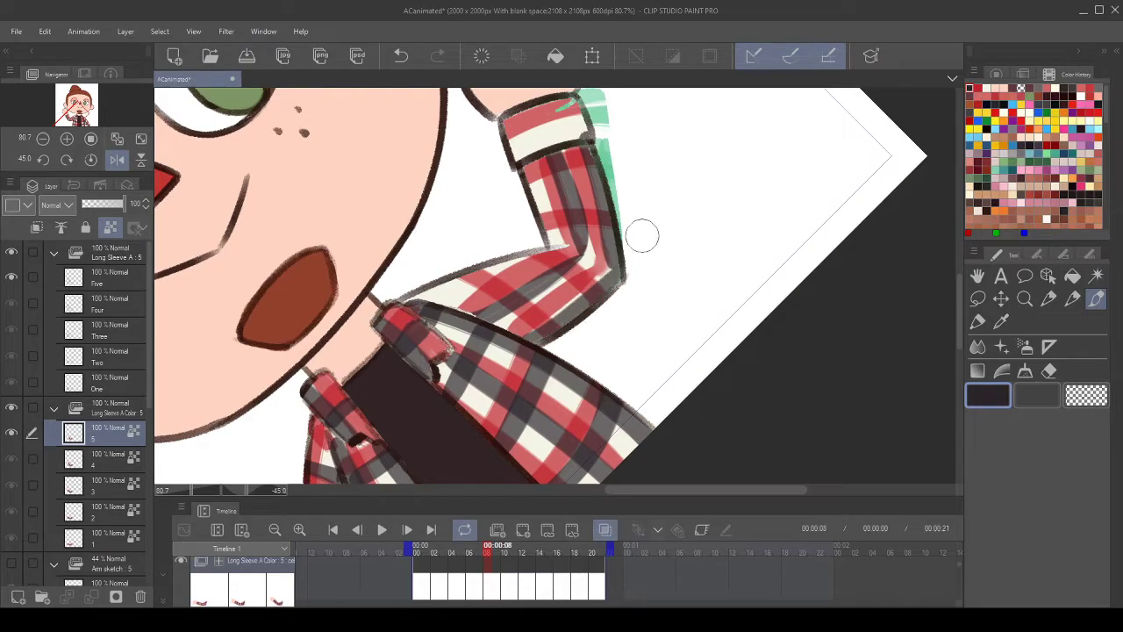
click(91, 159)
click(116, 160)
- Paint the dark crosswise stripes on the upper arm and forearm of layer 5, with layer 4 as reference
drag(462, 296, 374, 308)
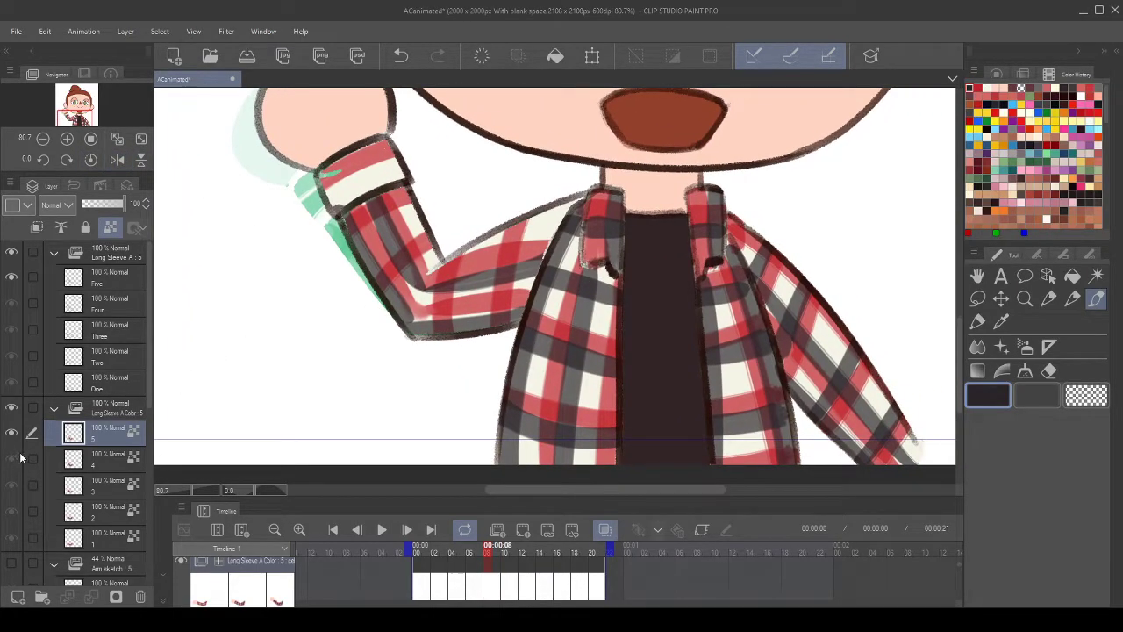
click(106, 463)
click(112, 439)
click(103, 458)
click(107, 439)
drag(518, 275, 505, 270)
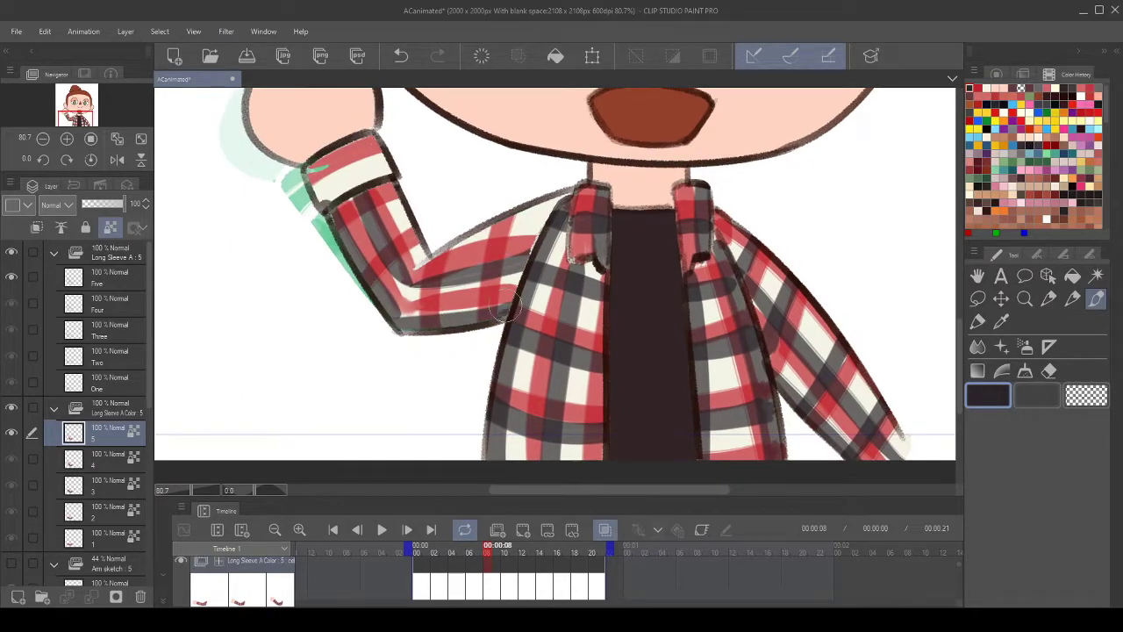
drag(505, 318, 533, 200)
drag(448, 323, 461, 236)
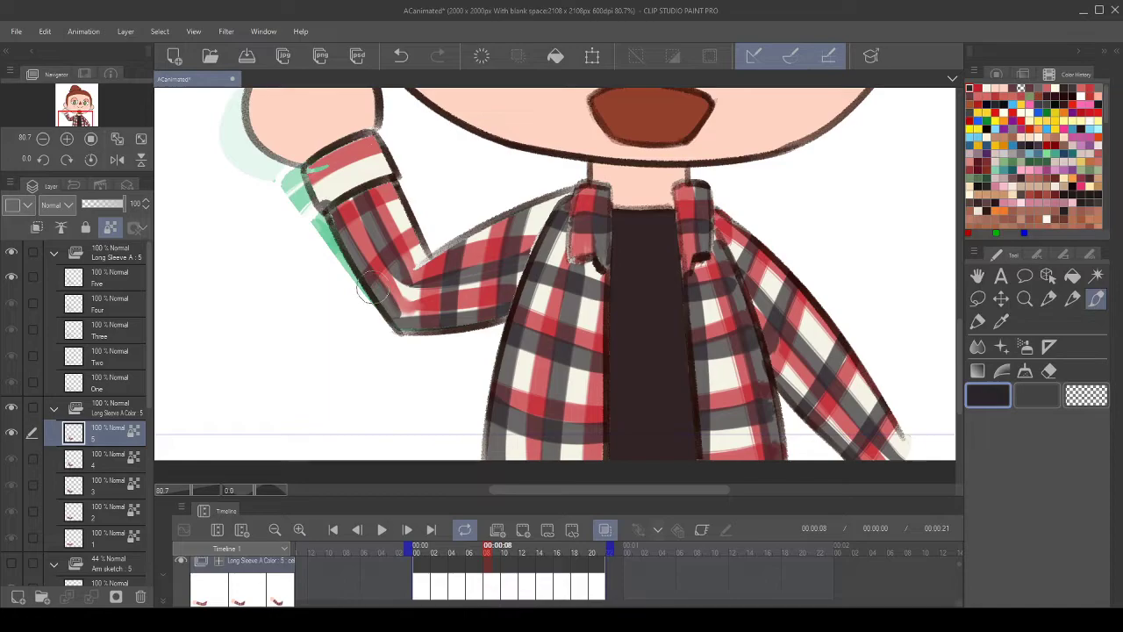
drag(369, 294, 422, 244)
mouse_move(331, 251)
mouse_down()
mouse_move(399, 195)
mouse_move(418, 248)
mouse_up()
- Paint dark stripes along and across the cuff of layer 5, and strengthen the cuff's red with a short stroke between them
drag(303, 262, 379, 218)
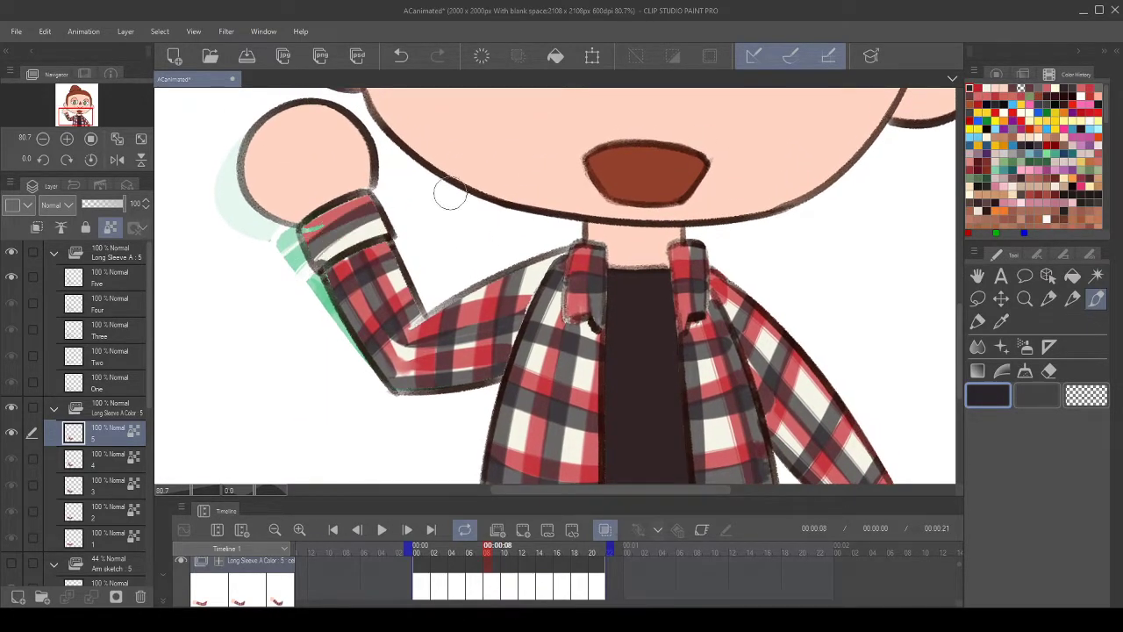
click(401, 56)
drag(308, 261, 386, 219)
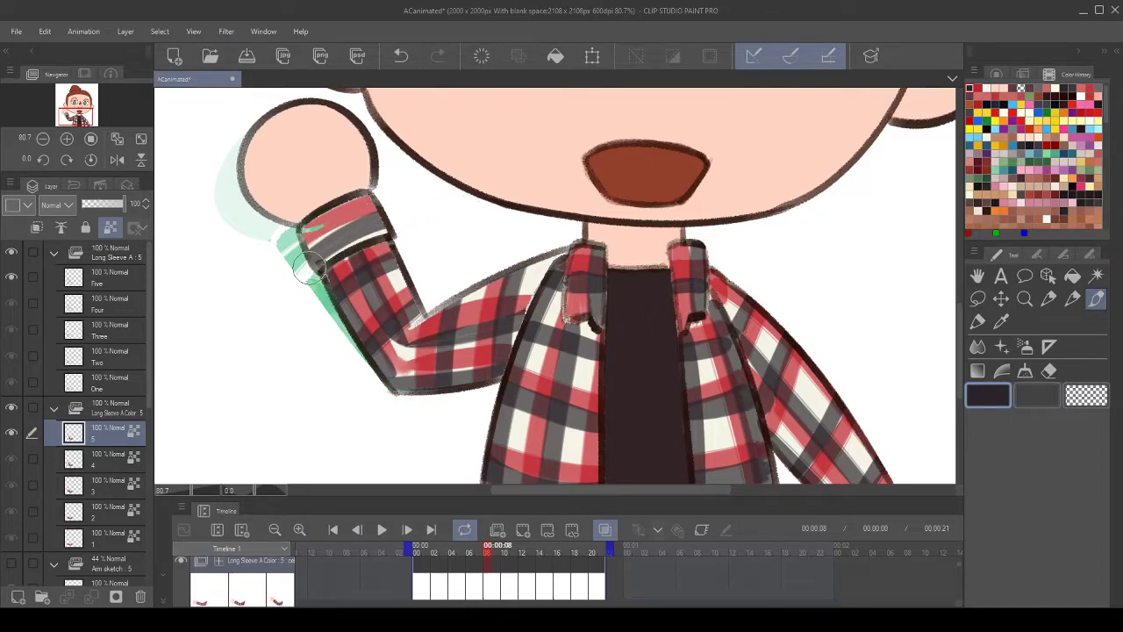
click(401, 56)
drag(363, 235, 386, 221)
click(401, 55)
mouse_move(316, 256)
mouse_down()
mouse_move(411, 210)
mouse_move(341, 241)
mouse_move(426, 214)
mouse_up()
mouse_move(353, 237)
mouse_down()
mouse_move(340, 207)
mouse_move(377, 226)
mouse_move(356, 200)
mouse_move(359, 230)
mouse_up()
click(397, 57)
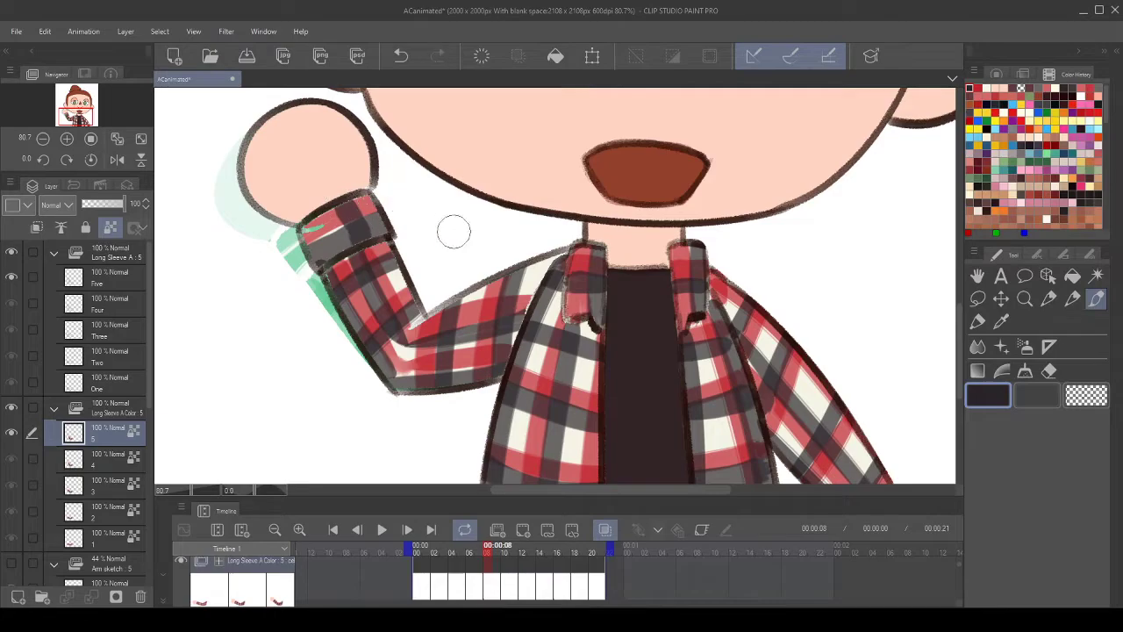
click(977, 89)
drag(330, 211, 334, 235)
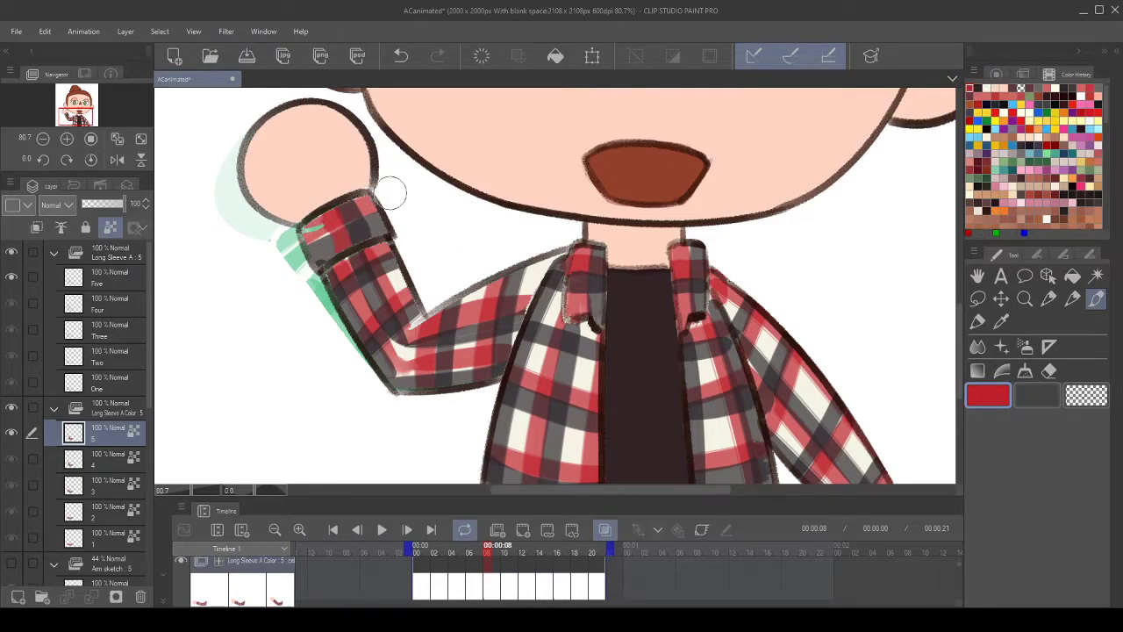
- Play the whole waving animation with the full character in view to check the painted sleeve, and stop the playback
scroll(392, 192, down, 5)
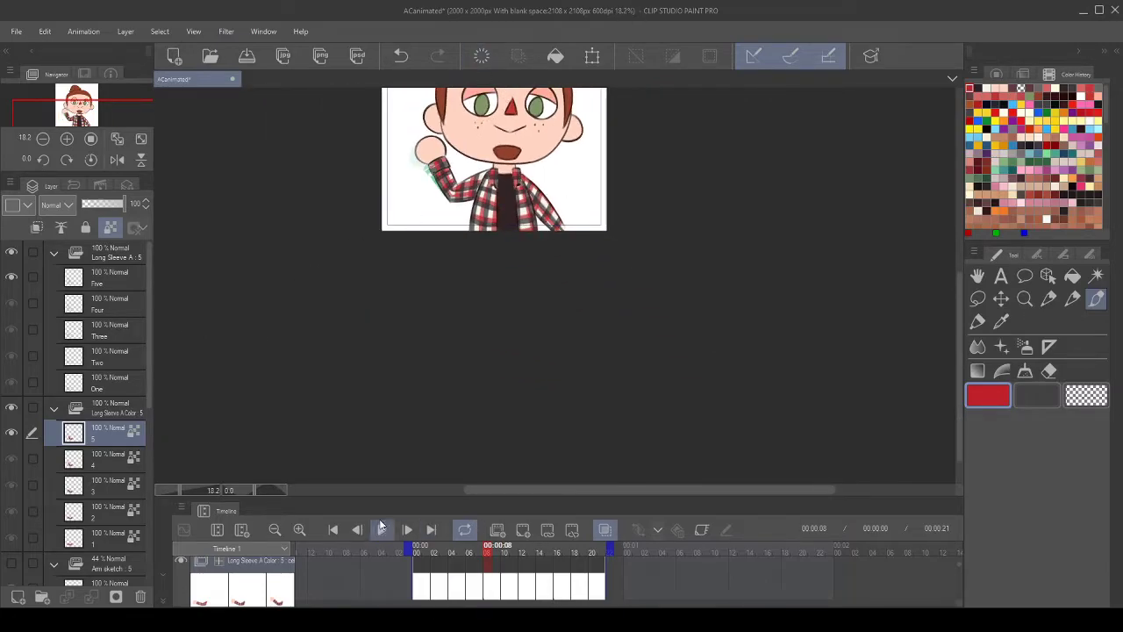
scroll(512, 239, down, 3)
scroll(515, 153, up, 4)
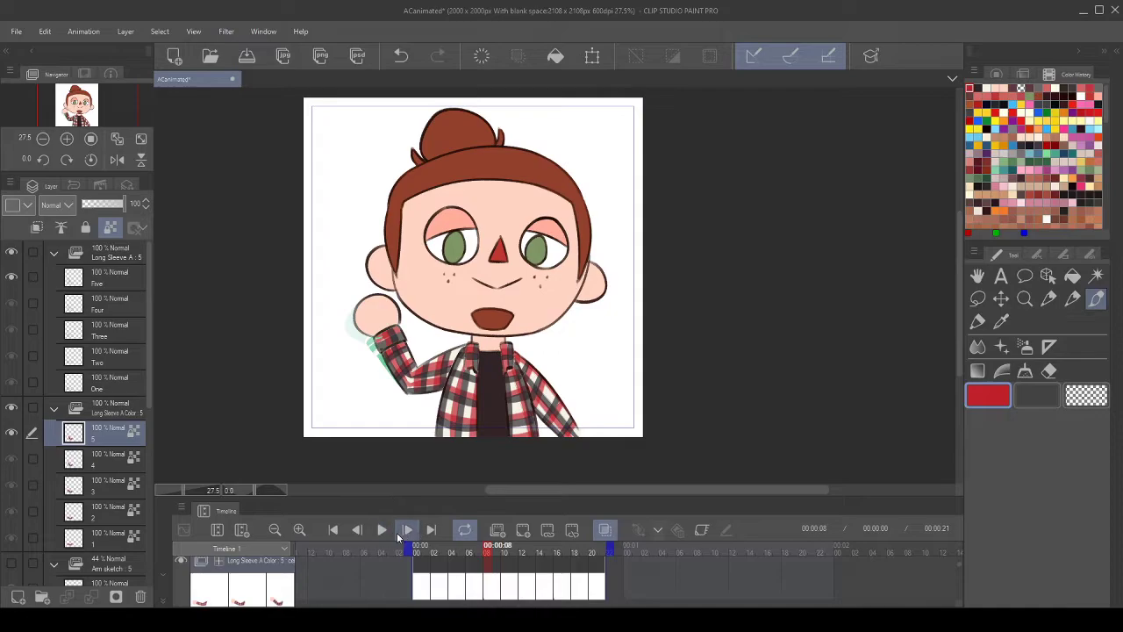
click(376, 532)
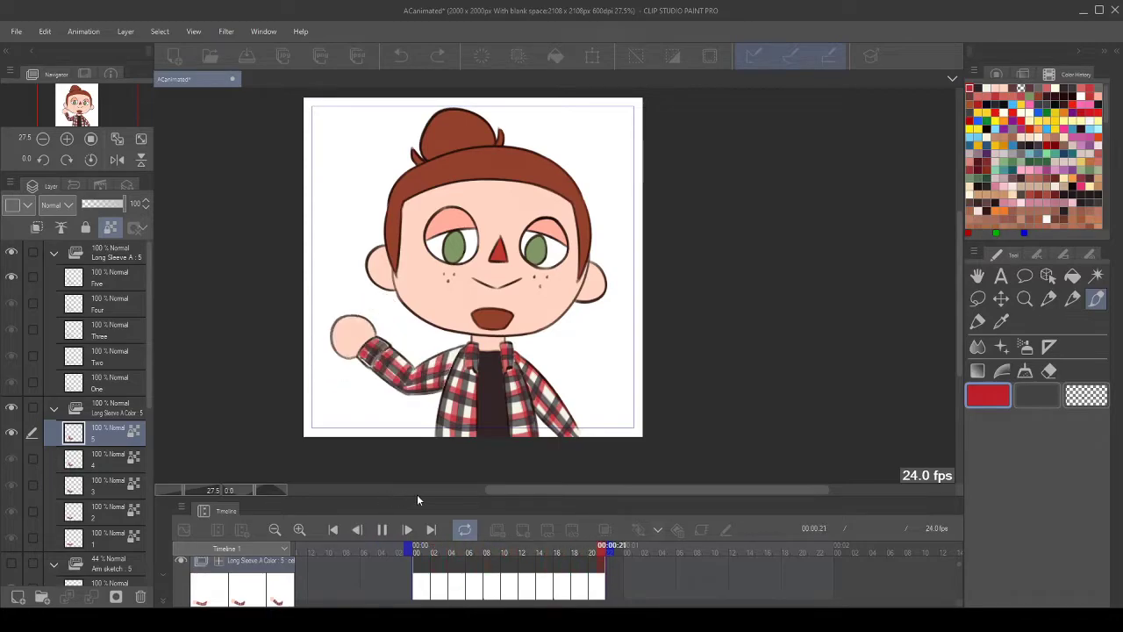
click(384, 530)
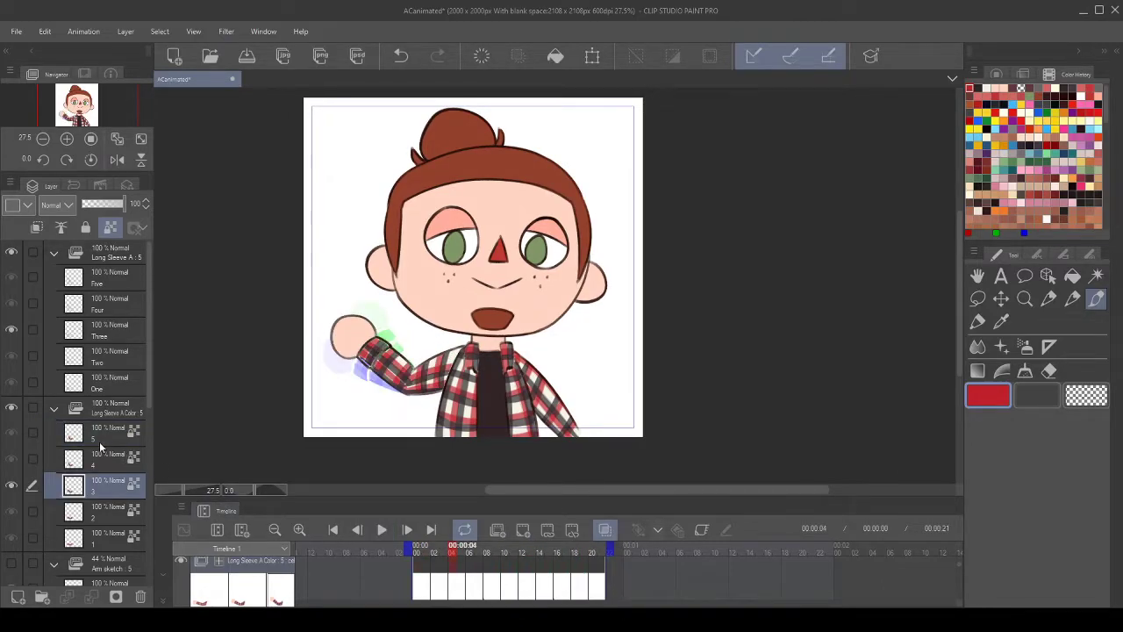
- Hide the white Paper layer and create a new raster layer at the bottom of the layer stack
scroll(45, 520, down, 10)
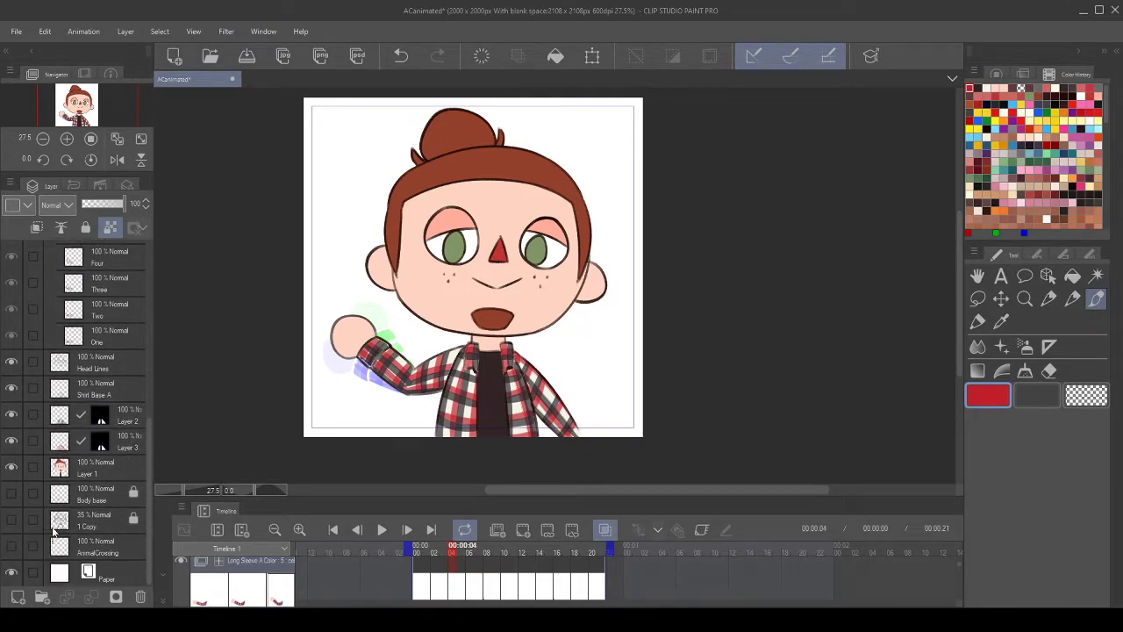
click(11, 574)
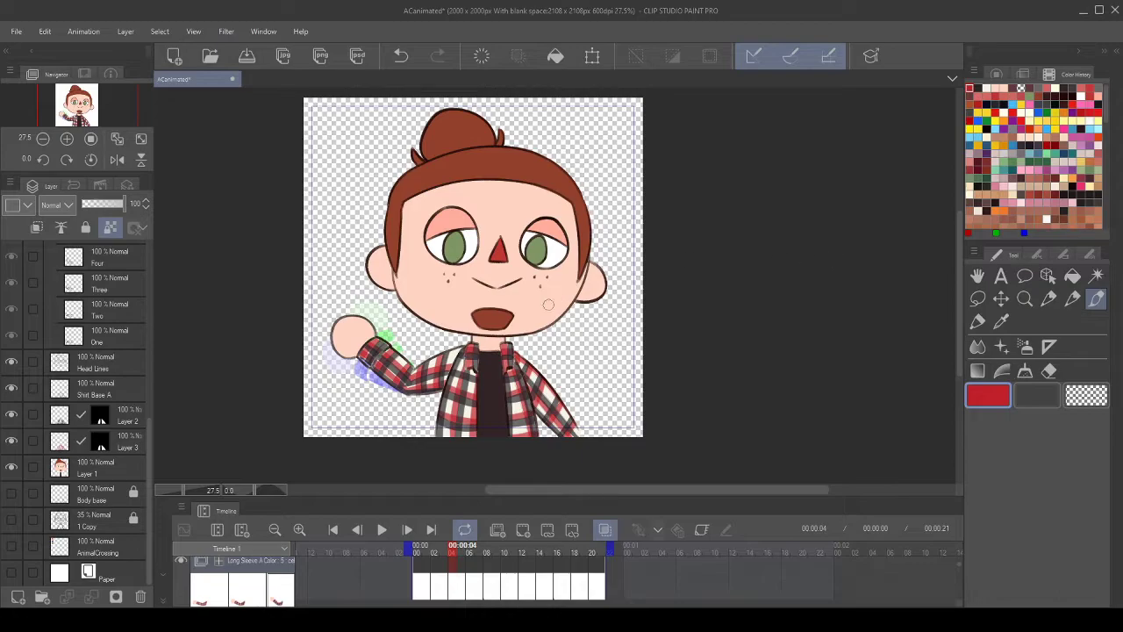
click(109, 572)
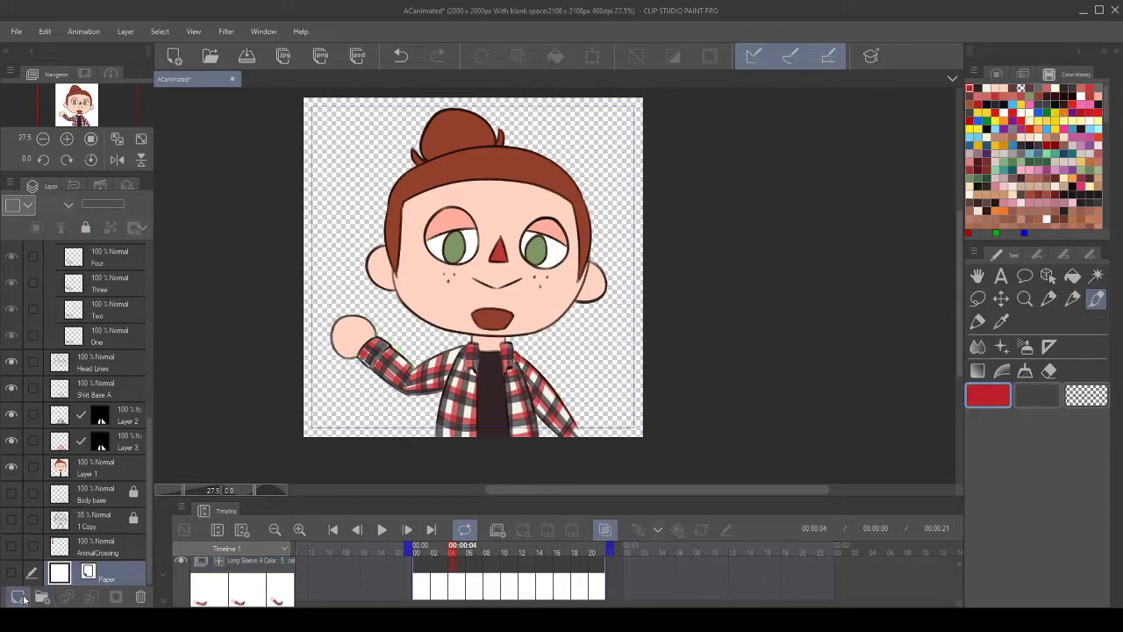
click(18, 597)
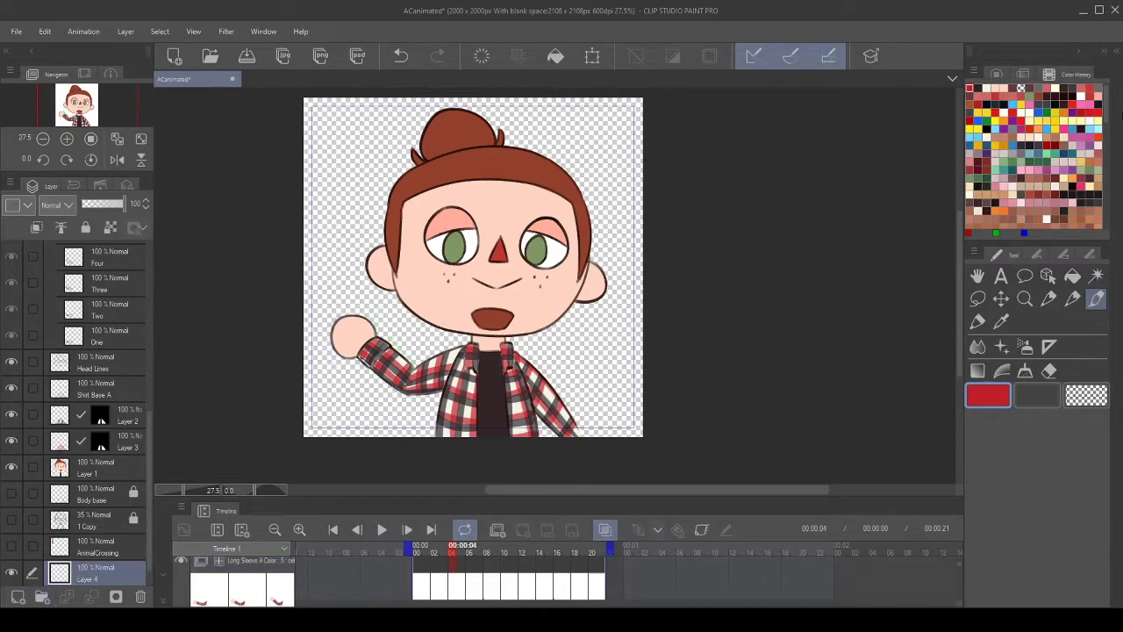
- Fill the new background layer with bright green (H 116, S 65, V 100) and inspect the sleeve edges against it
click(997, 74)
click(1092, 118)
mouse_move(1073, 138)
mouse_down()
mouse_move(1074, 118)
mouse_move(1048, 117)
mouse_up()
click(1073, 278)
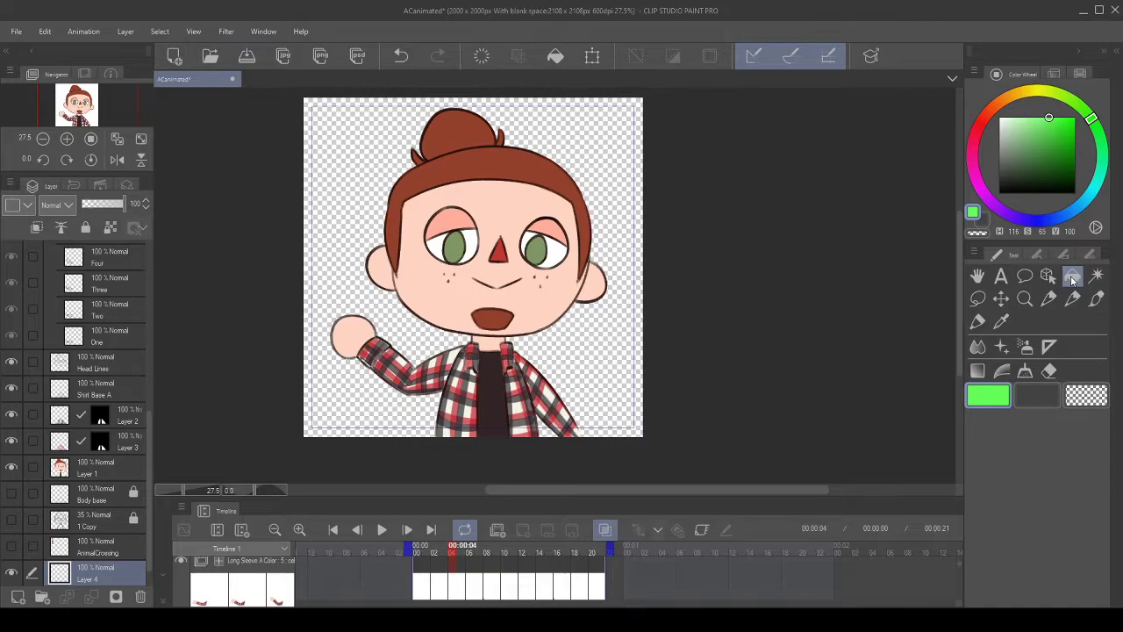
click(555, 55)
scroll(379, 382, up, 4)
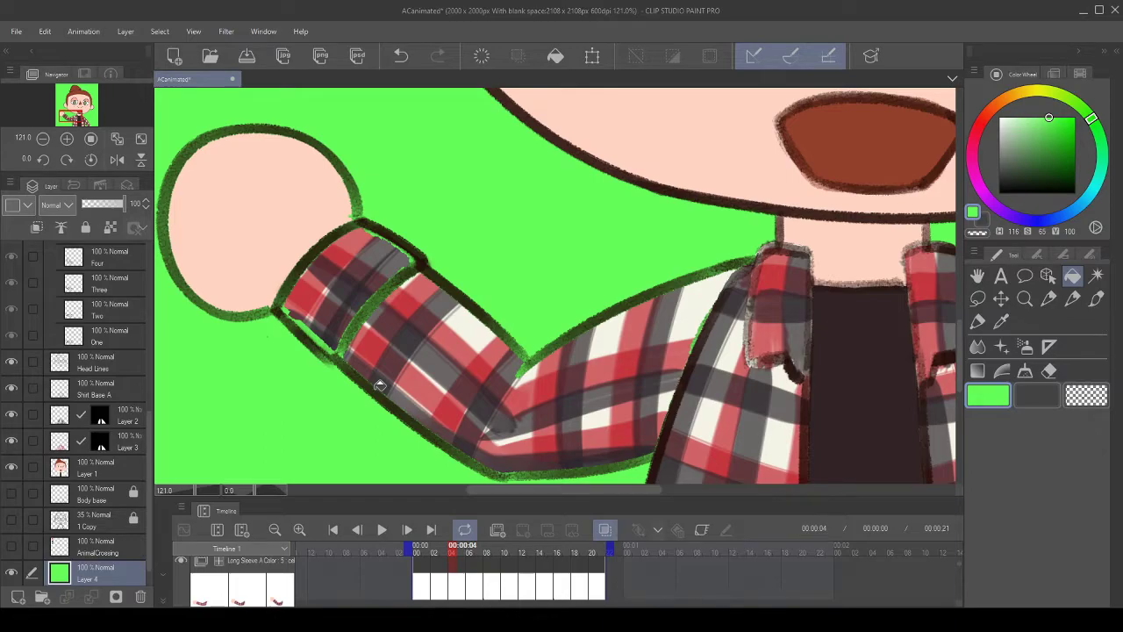
scroll(379, 386, down, 4)
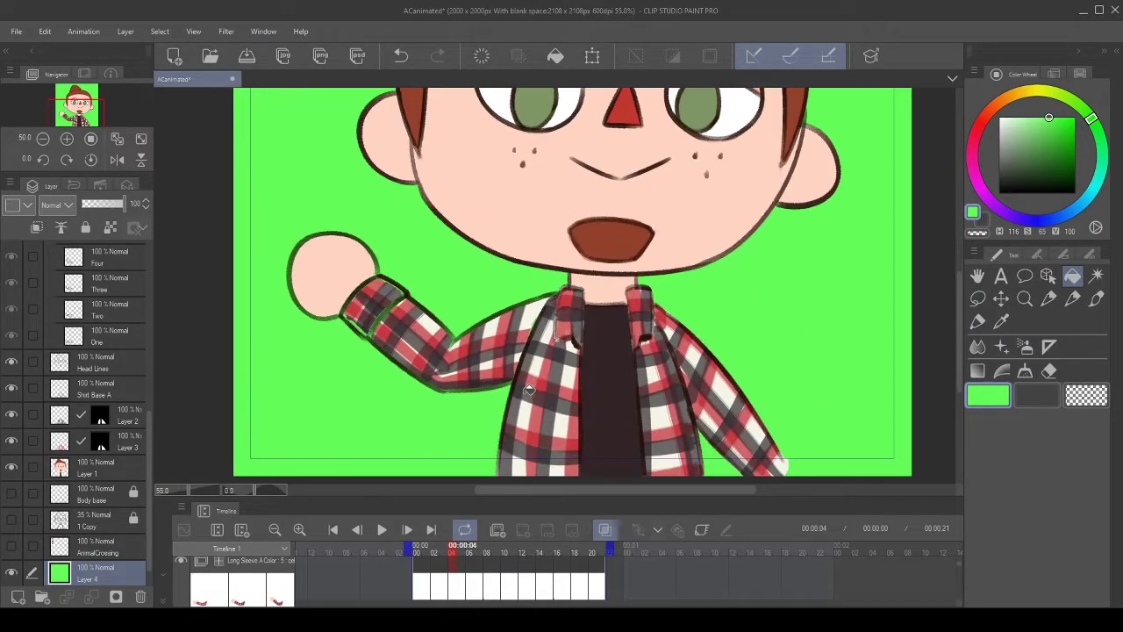
- Duplicate the Long Sleeve A Color folder and move the copy below the Arm sketch folder
scroll(89, 475, up, 3)
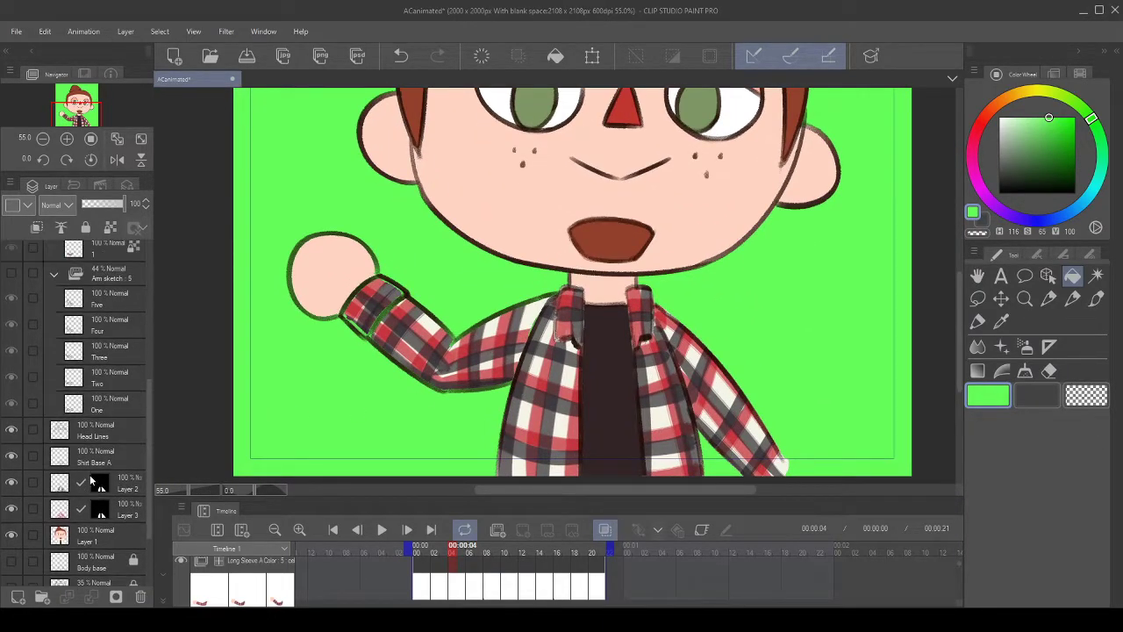
scroll(632, 324, down, 1)
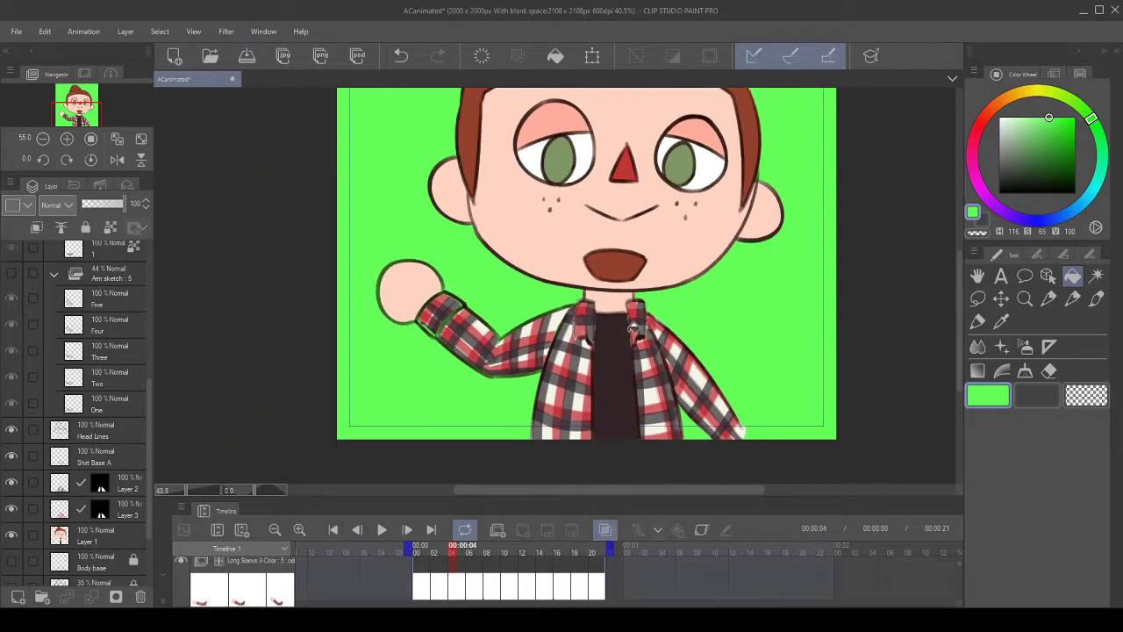
scroll(632, 324, up, 2)
scroll(634, 323, up, 1)
scroll(52, 466, up, 6)
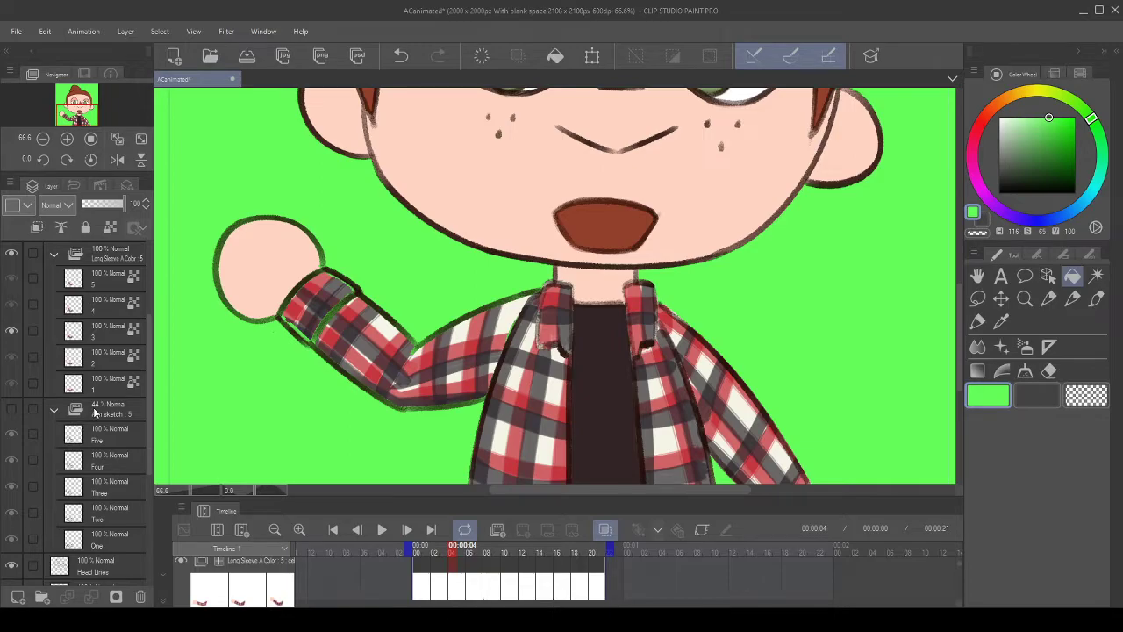
scroll(95, 413, up, 4)
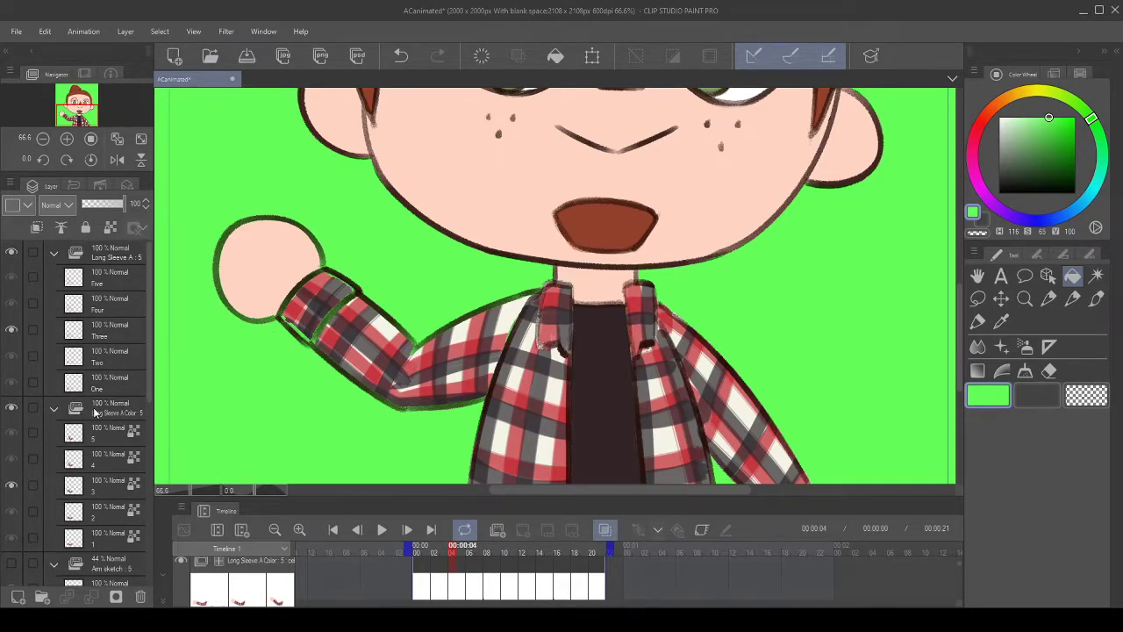
click(108, 409)
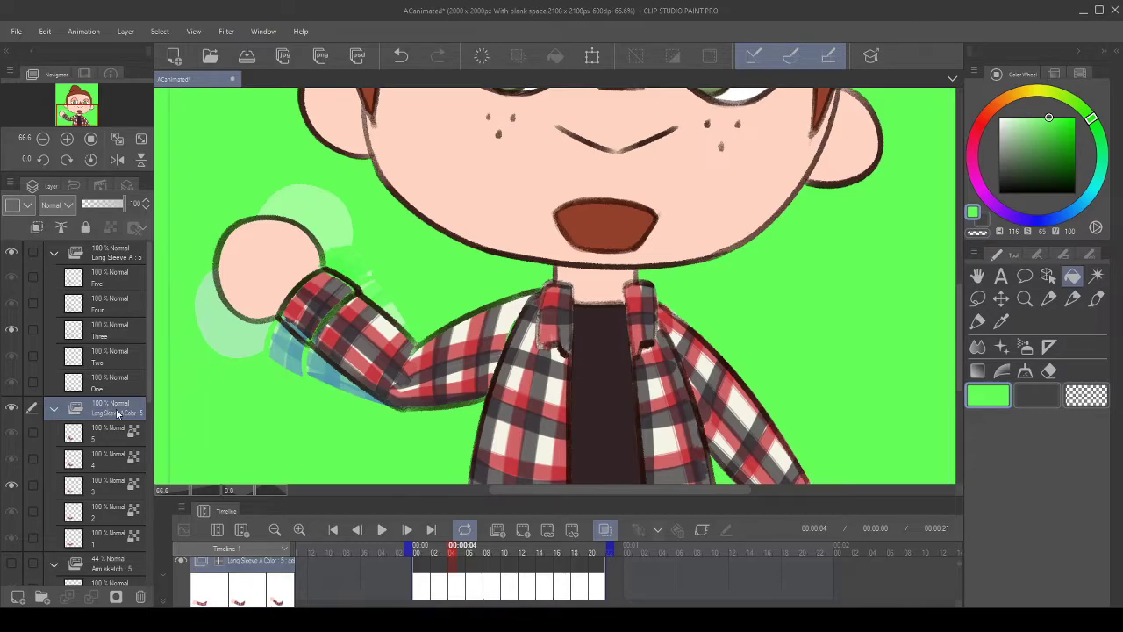
key(ctrl+v)
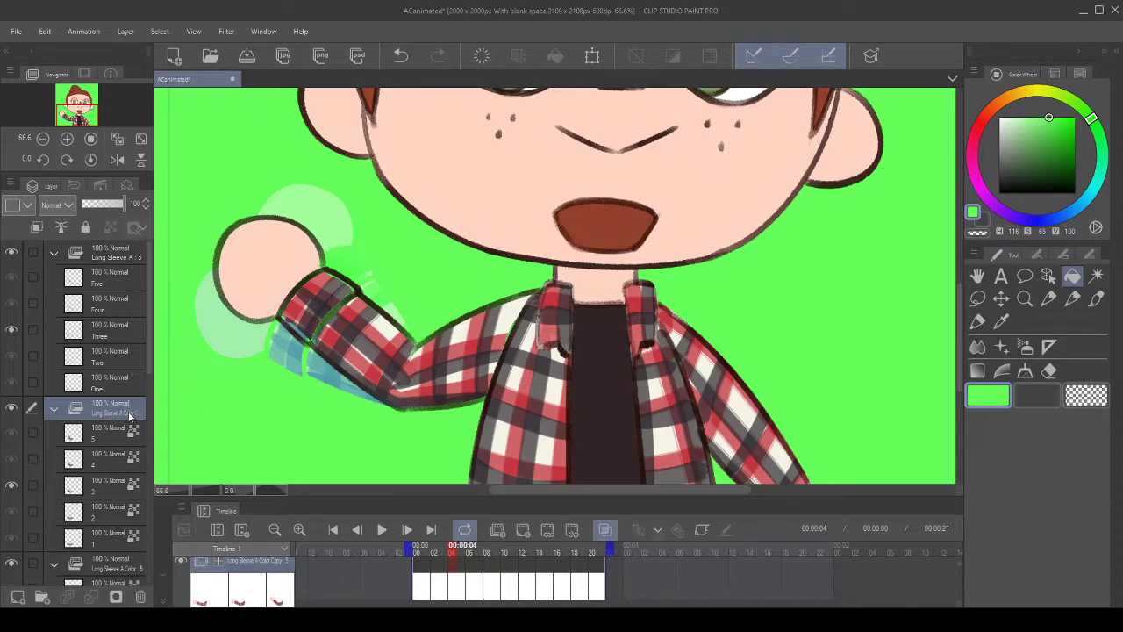
scroll(85, 412, down, 3)
drag(109, 314, 112, 581)
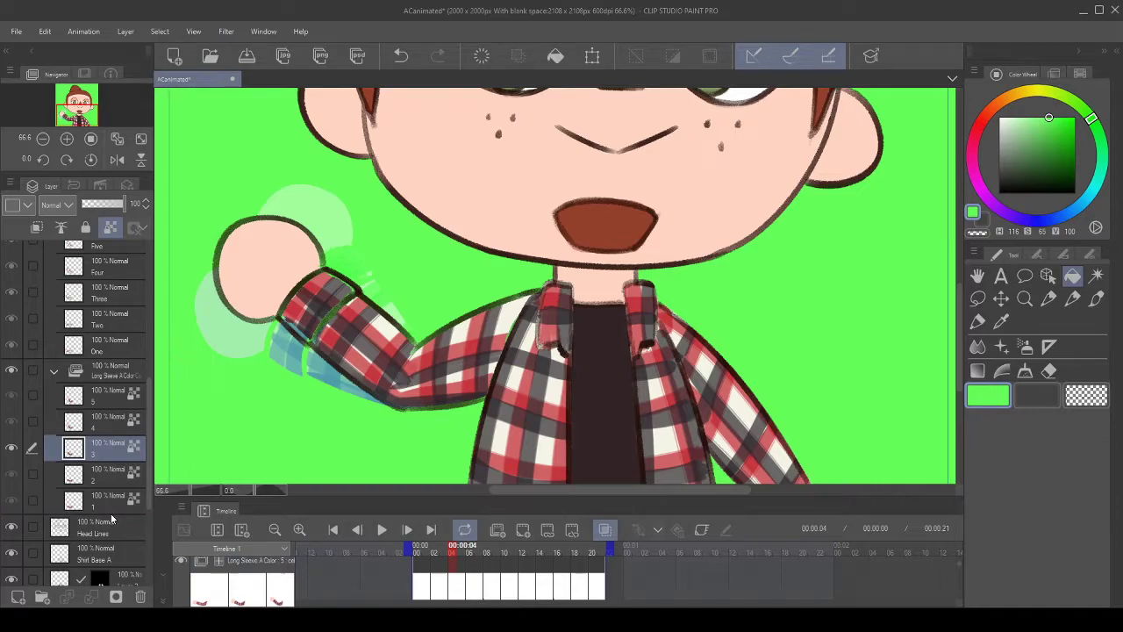
click(134, 376)
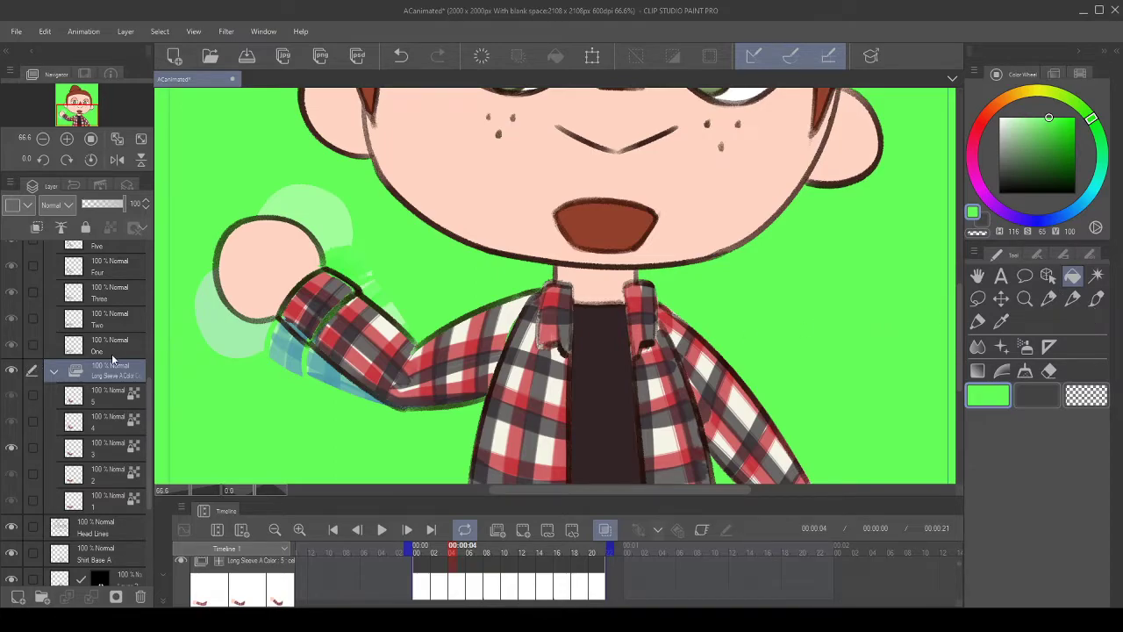
- Unlock transparent pixels on layer 1 of the copied folder and try painting white at the sleeve's shoulder edge with the Brush tool
click(107, 506)
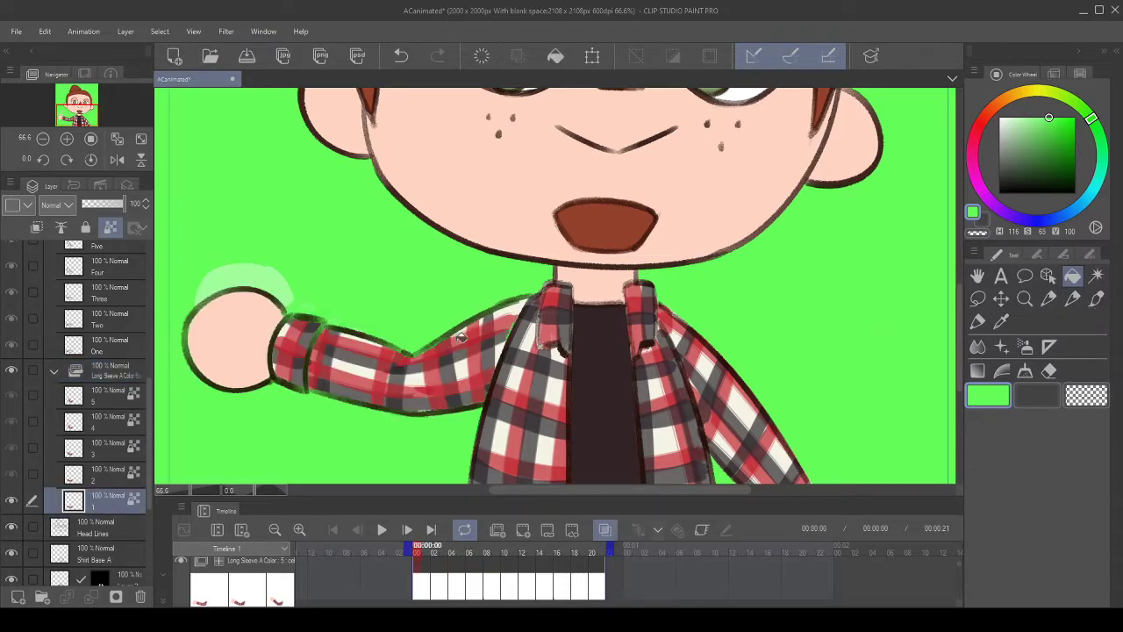
scroll(564, 326, up, 2)
drag(573, 431, 541, 326)
key(c)
click(1001, 118)
click(1096, 299)
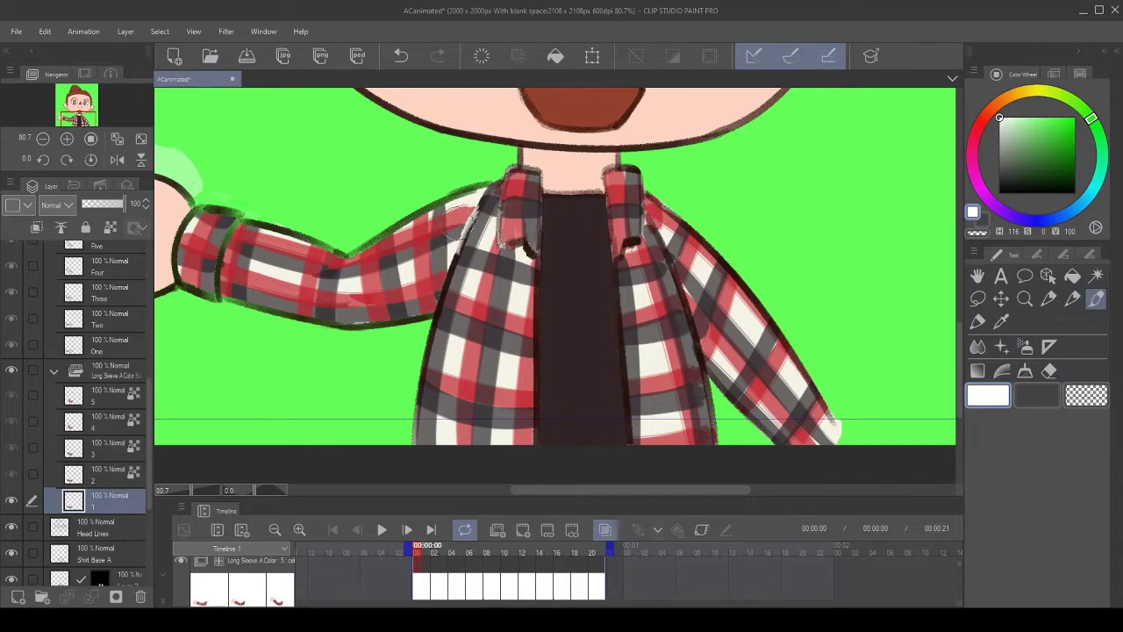
key(ctrl+z)
click(440, 59)
scroll(483, 226, up, 2)
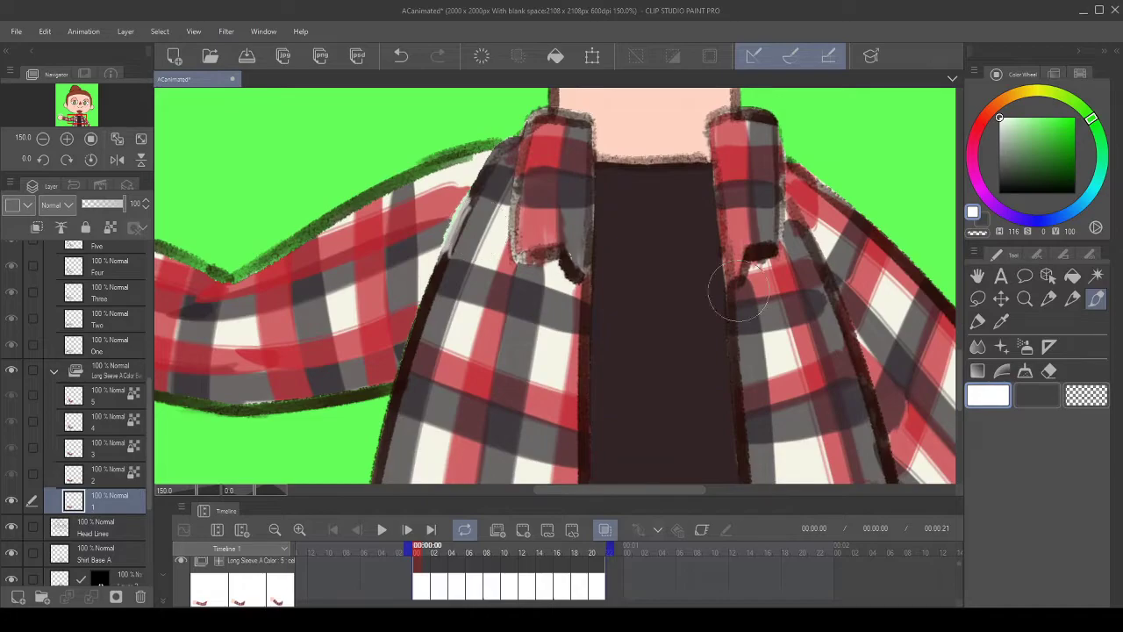
click(401, 58)
click(1048, 299)
click(1072, 299)
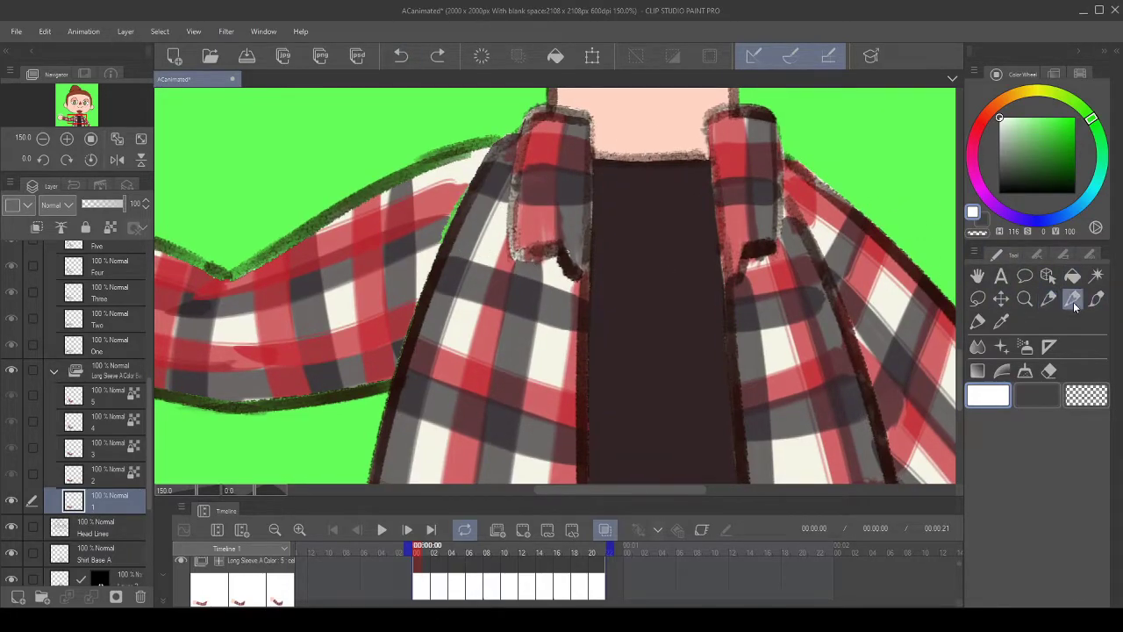
- Try filling the green gaps along layer 1's sleeve outline with white Pencil strokes, from the shoulder toward the cuff
mouse_move(450, 184)
mouse_down()
mouse_move(449, 174)
mouse_move(428, 241)
mouse_move(470, 165)
mouse_up()
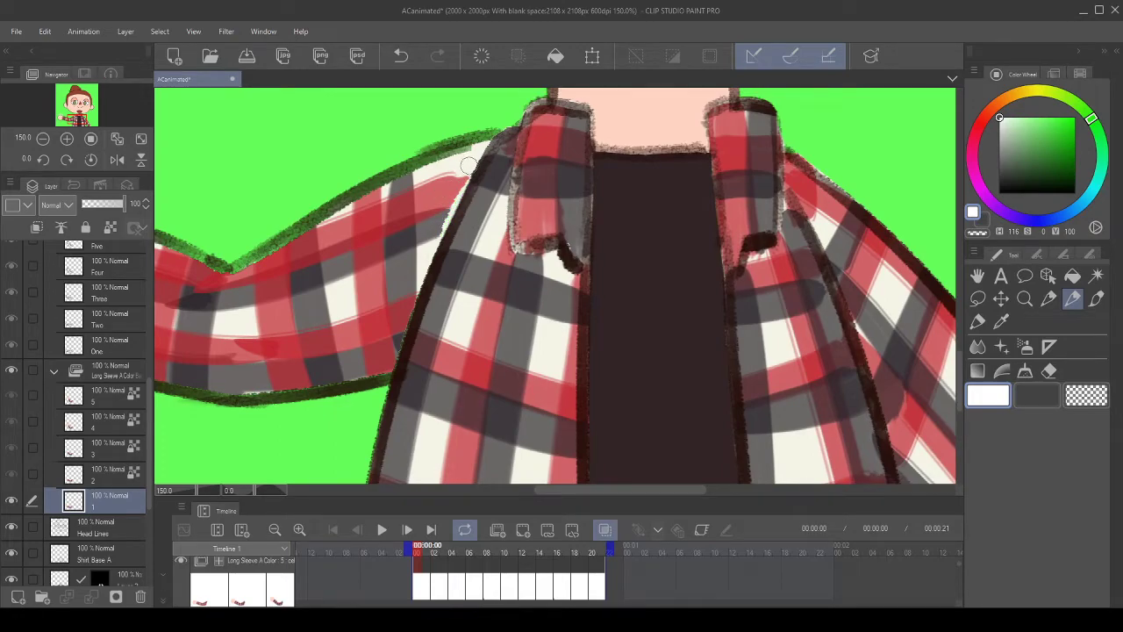
scroll(452, 244, down, 2)
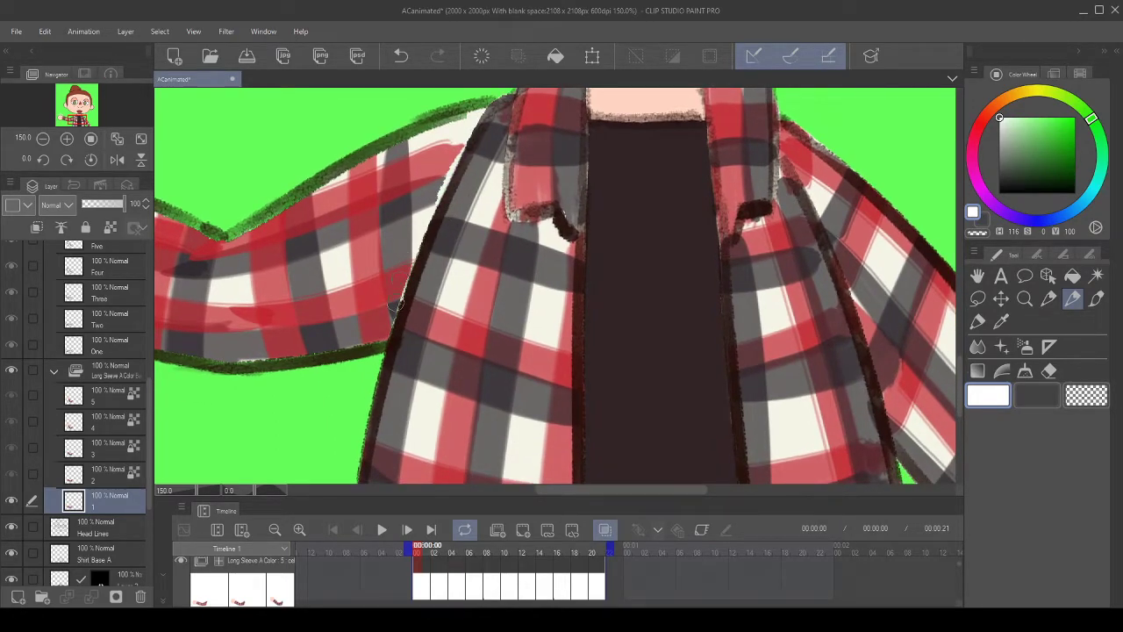
click(400, 55)
drag(395, 301, 413, 252)
mouse_move(316, 327)
mouse_down()
mouse_move(395, 285)
mouse_move(468, 298)
mouse_move(400, 313)
mouse_move(447, 304)
mouse_up()
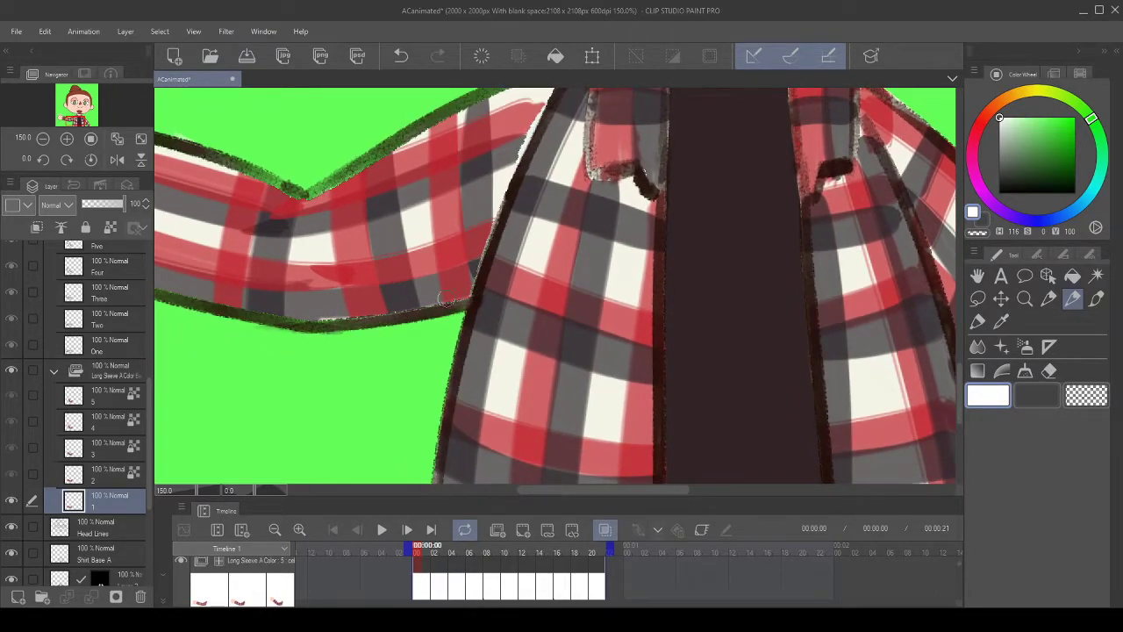
click(67, 160)
drag(579, 179, 405, 358)
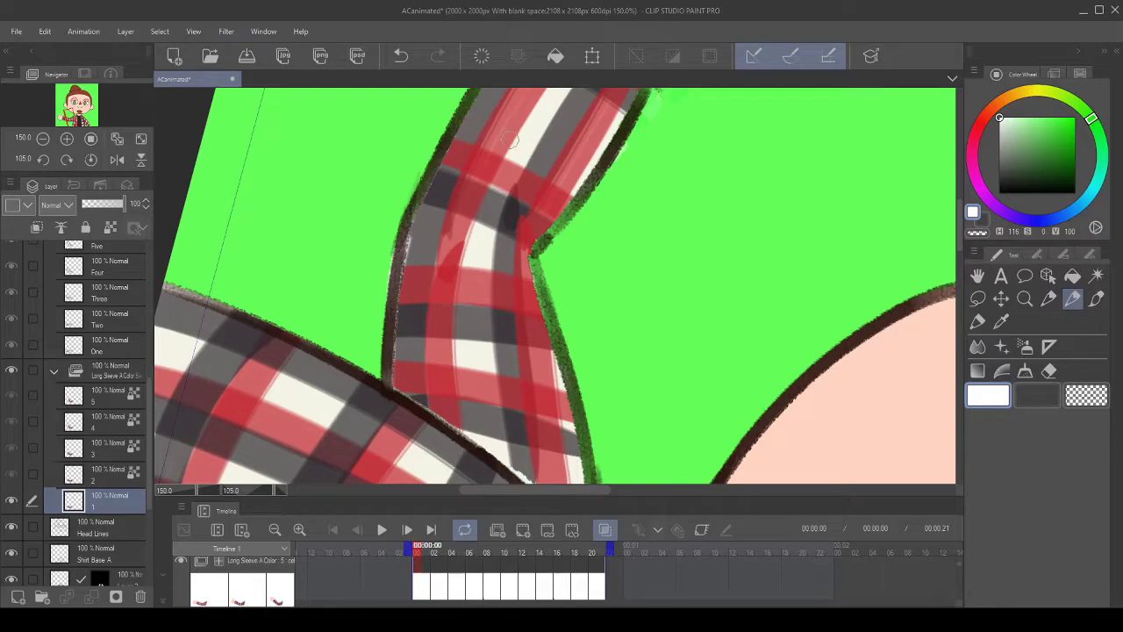
drag(498, 95, 423, 215)
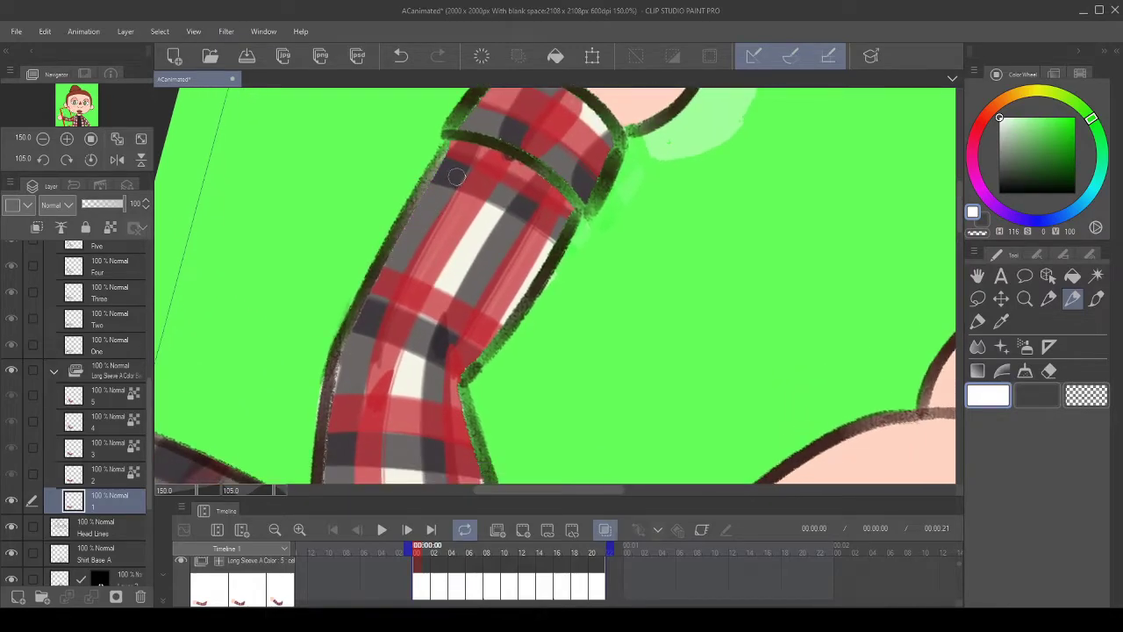
- Undo the last white strokes and delete the duplicated Long Sleeve A Color folder
click(401, 57)
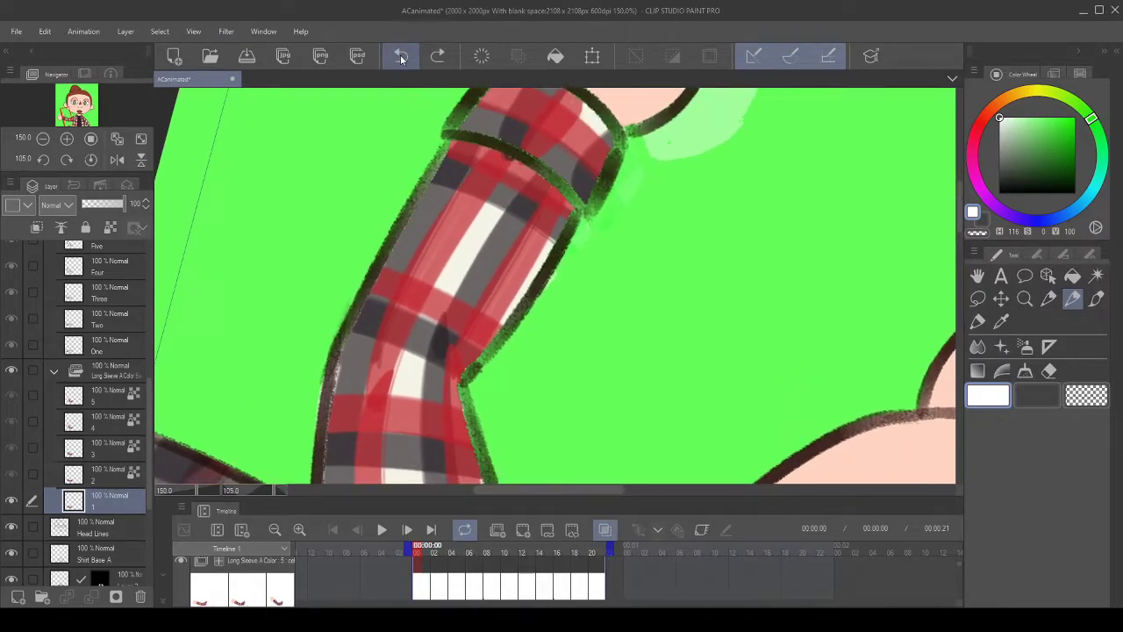
click(402, 58)
click(401, 57)
click(399, 57)
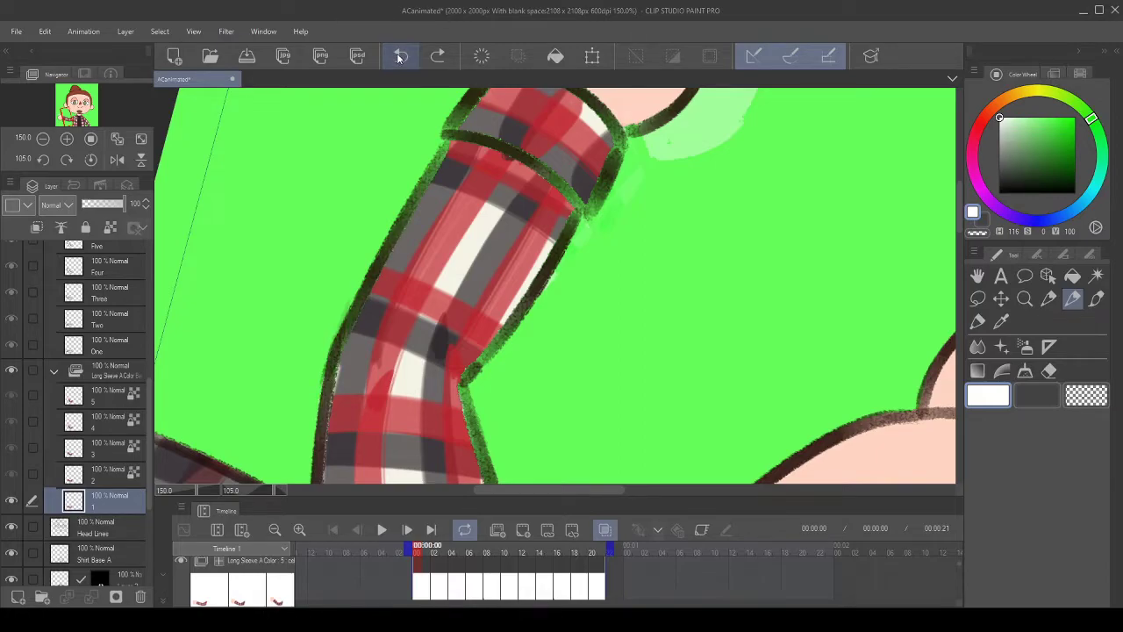
click(122, 377)
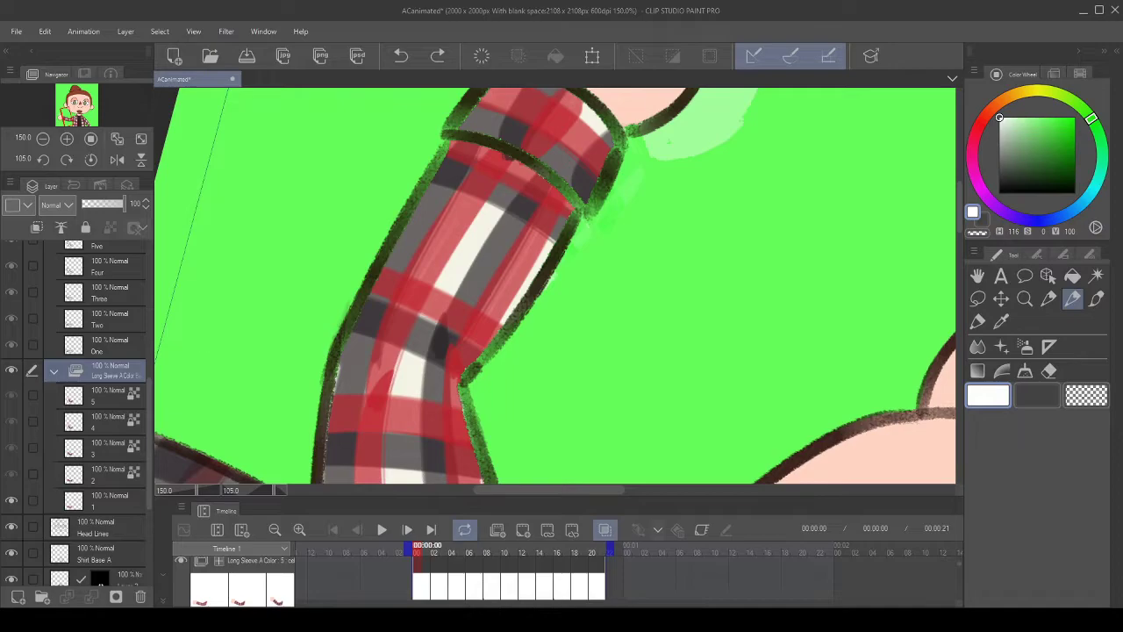
key(Delete)
- Reset the canvas rotation and apply a filter to layer 1 of Long Sleeve A Color so its colour fills the gaps beneath the outline
scroll(100, 381, up, 4)
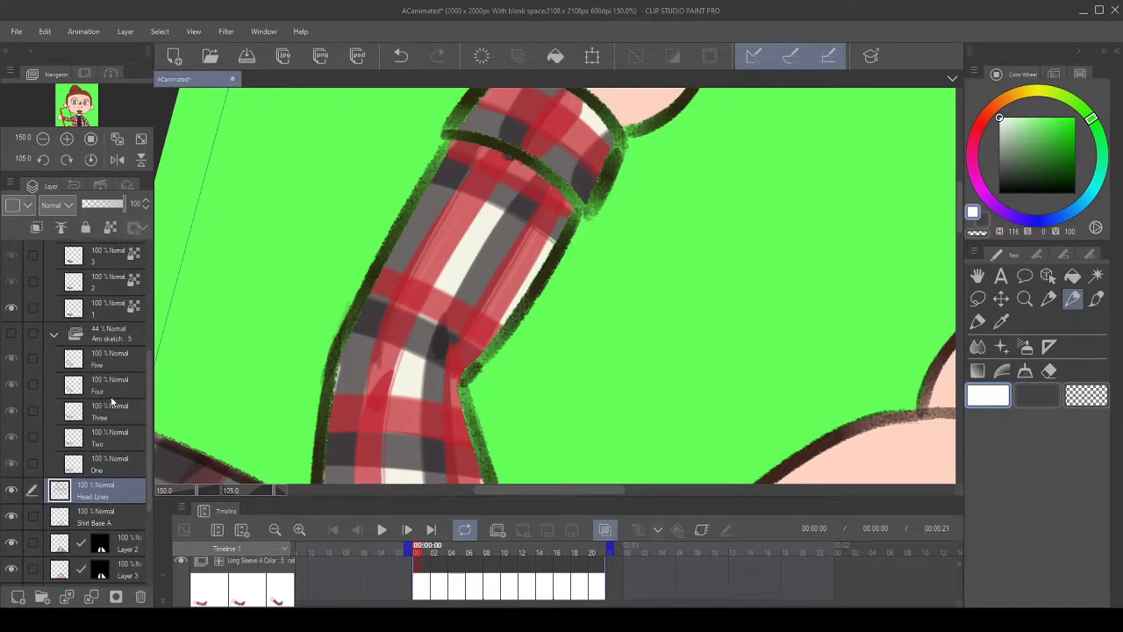
scroll(95, 387, up, 6)
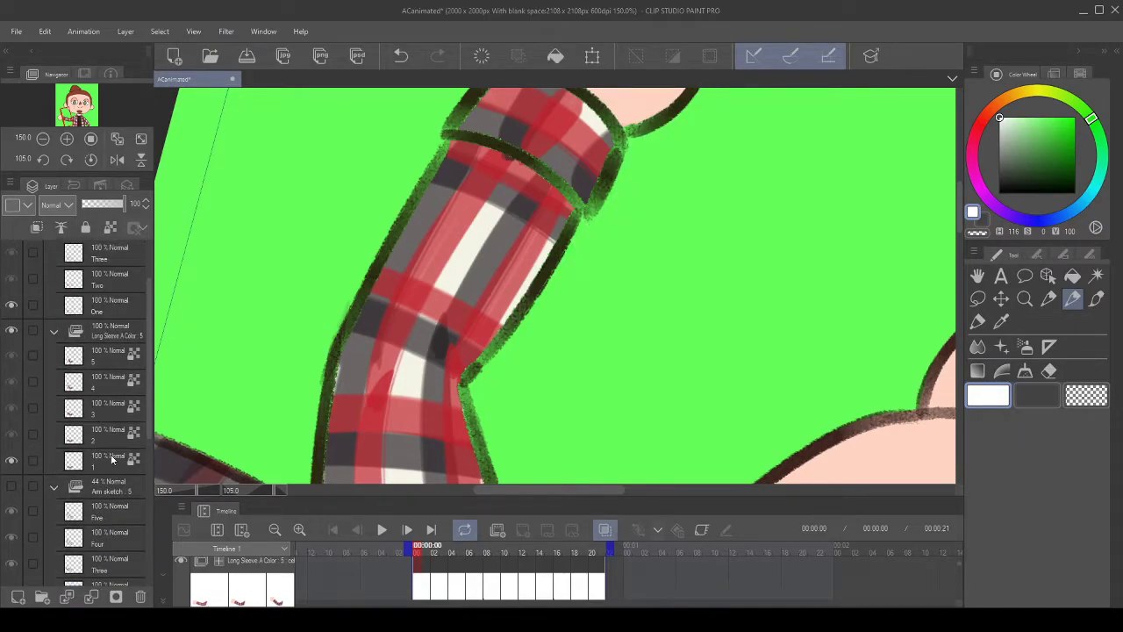
click(113, 460)
click(90, 160)
scroll(465, 309, down, 4)
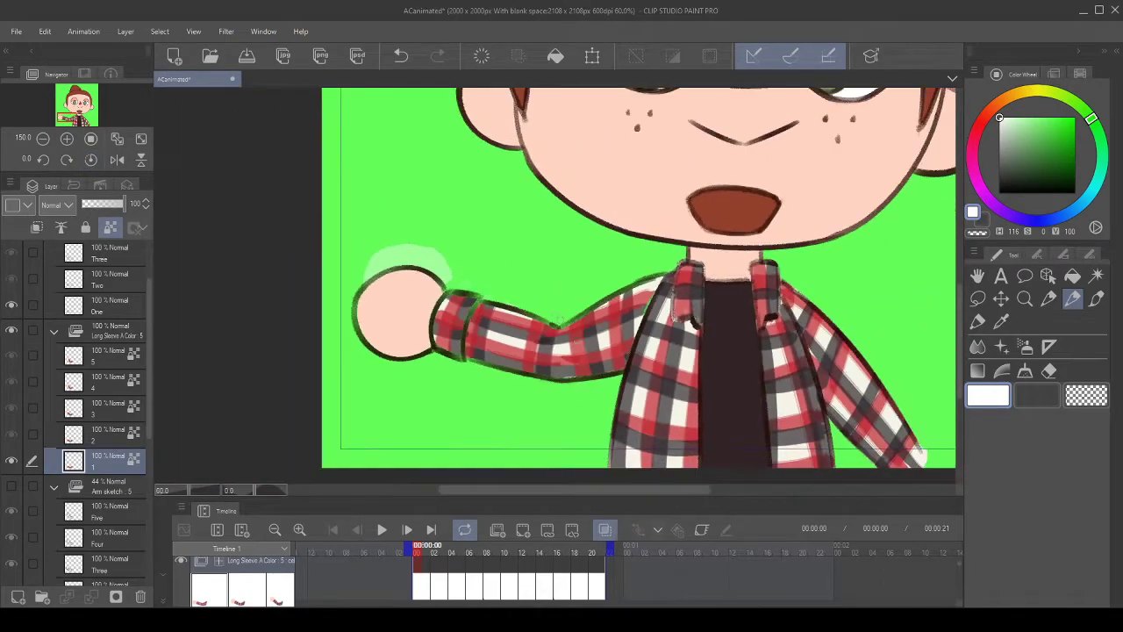
scroll(527, 342, up, 1)
scroll(509, 313, down, 1)
scroll(589, 460, up, 1)
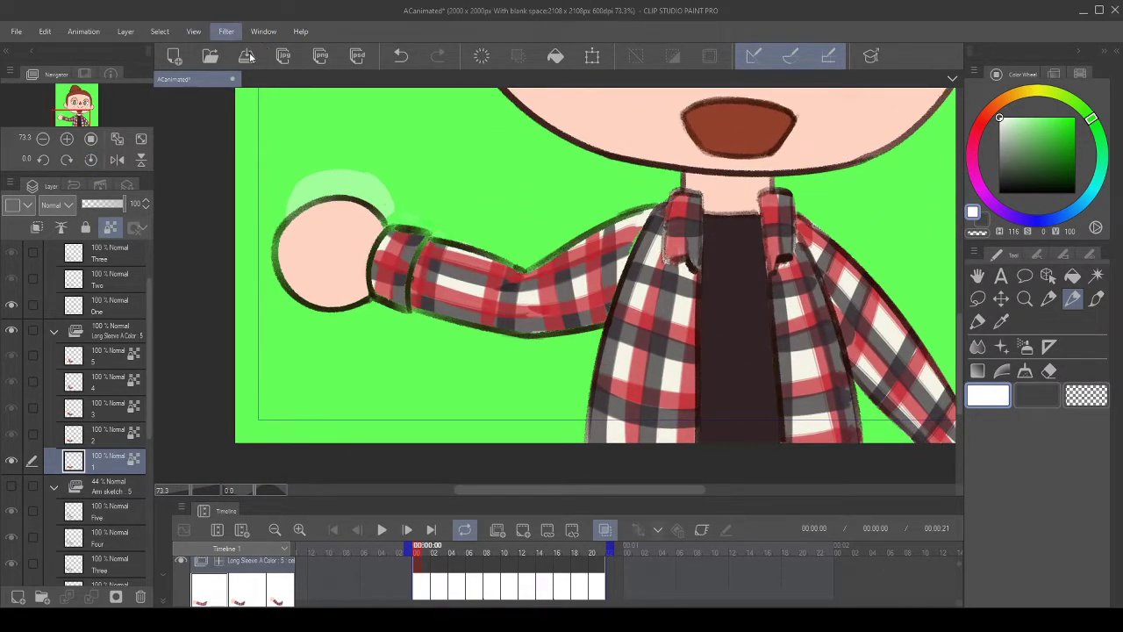
click(354, 69)
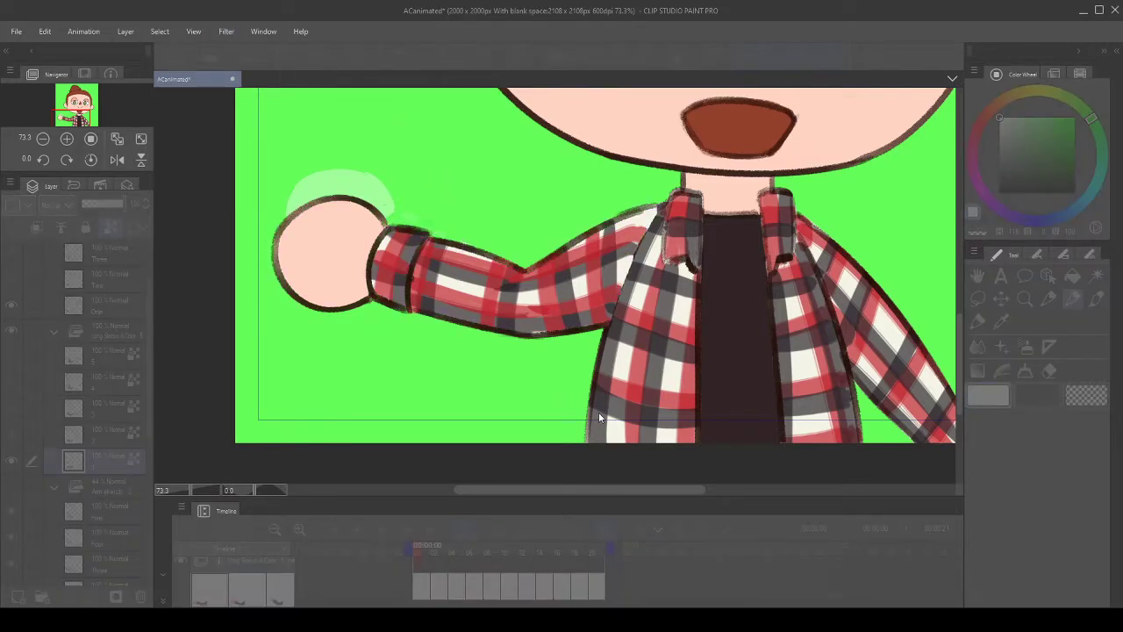
- Apply the same gap-filling filter to the sleeve colour on layers 2 and 3
click(92, 436)
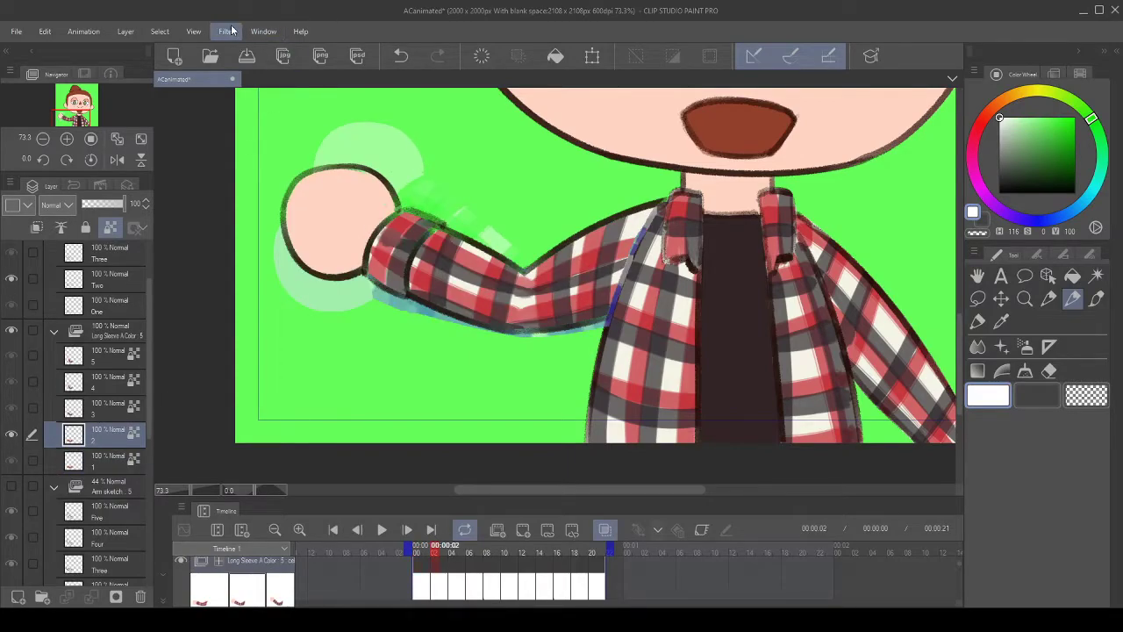
click(368, 83)
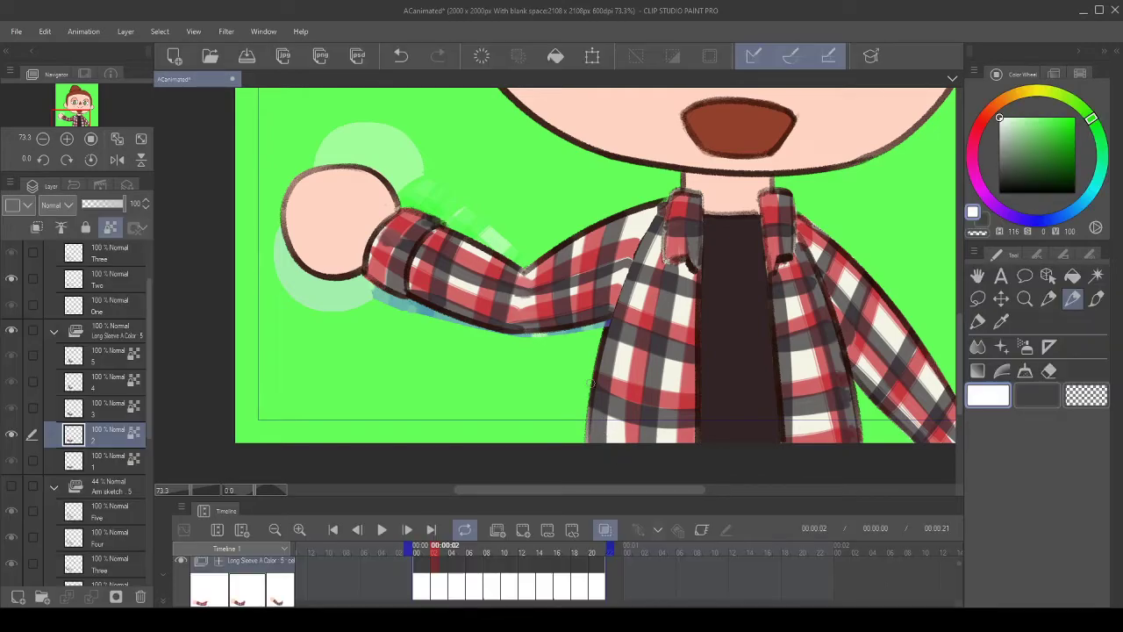
scroll(631, 253, down, 3)
scroll(658, 238, up, 2)
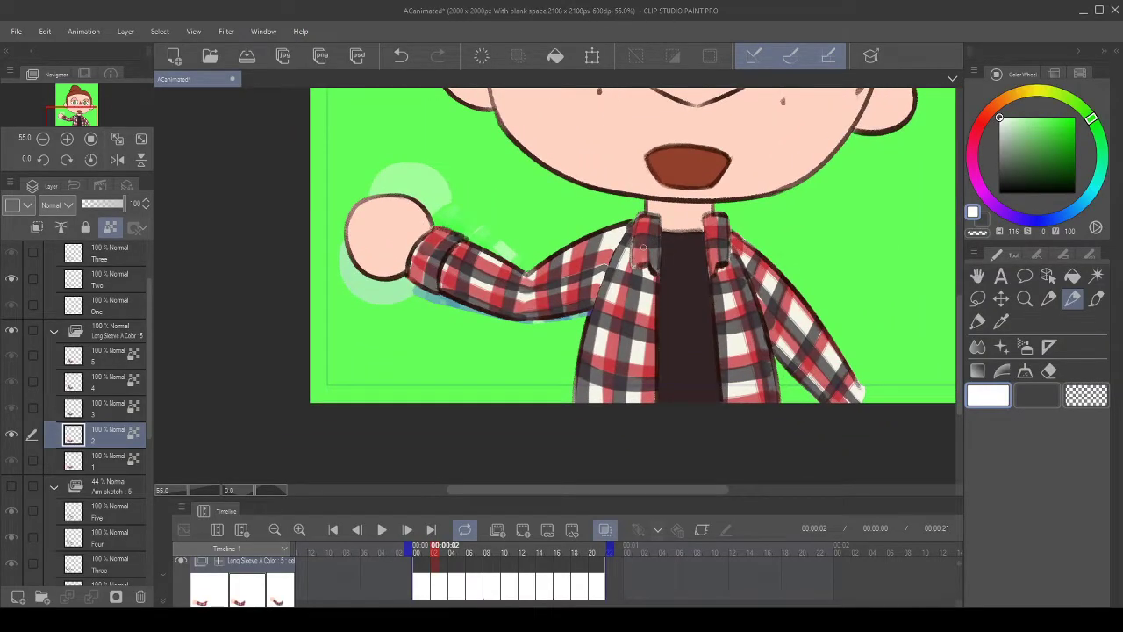
scroll(657, 238, up, 1)
click(88, 401)
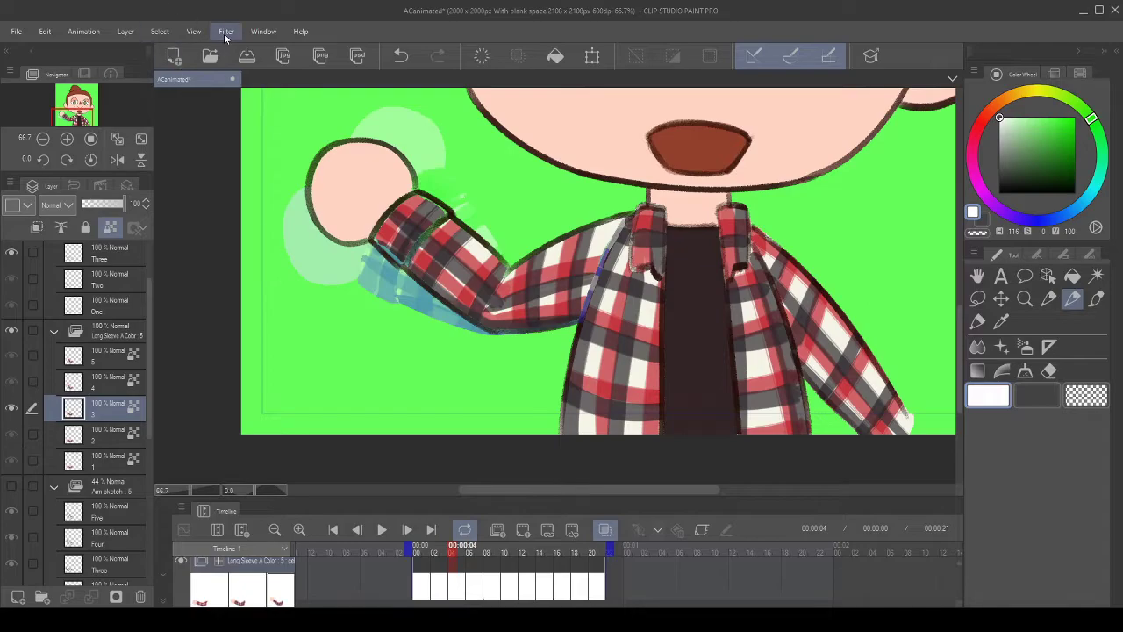
click(365, 71)
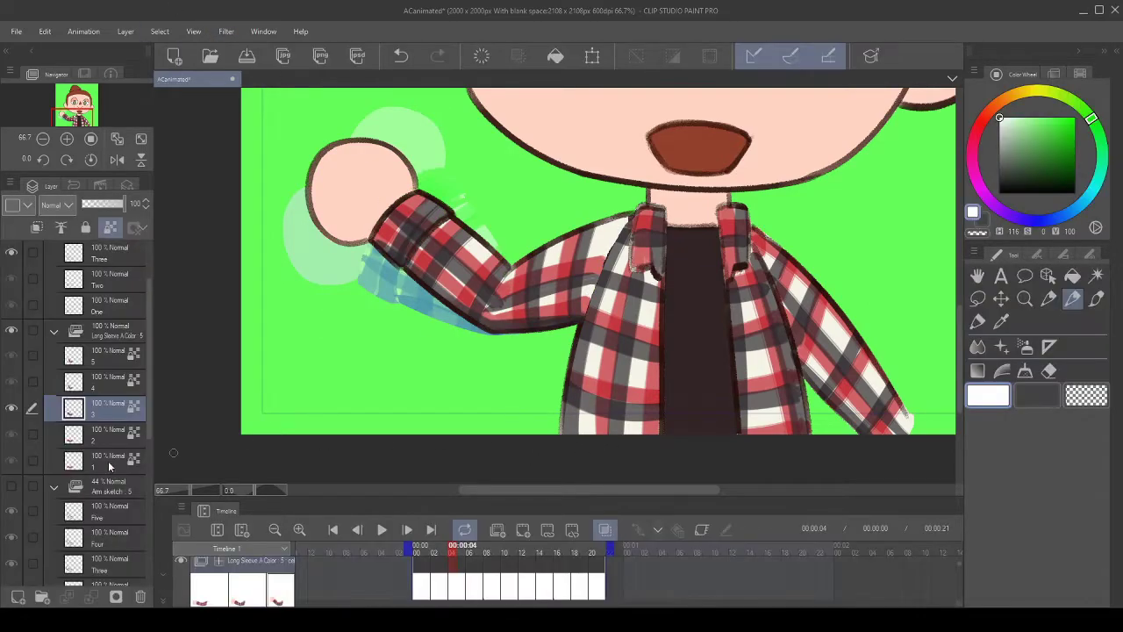
- Extend the sleeve colour beneath the outline on layers 4 and 5 with the same filter, and inspect the edges up close
click(111, 384)
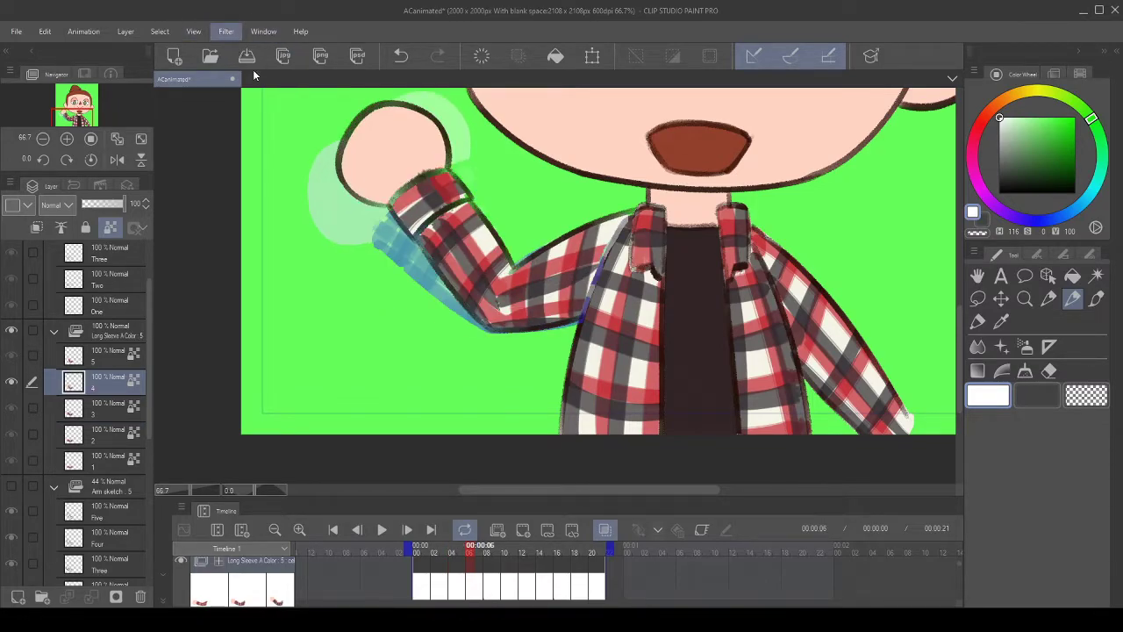
click(371, 73)
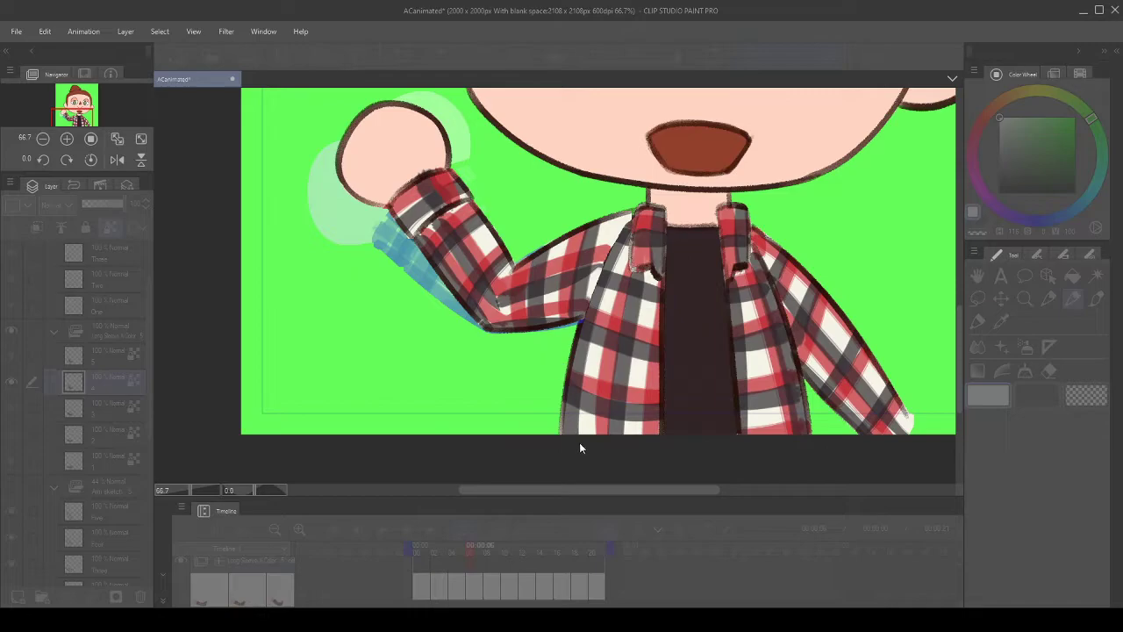
click(106, 359)
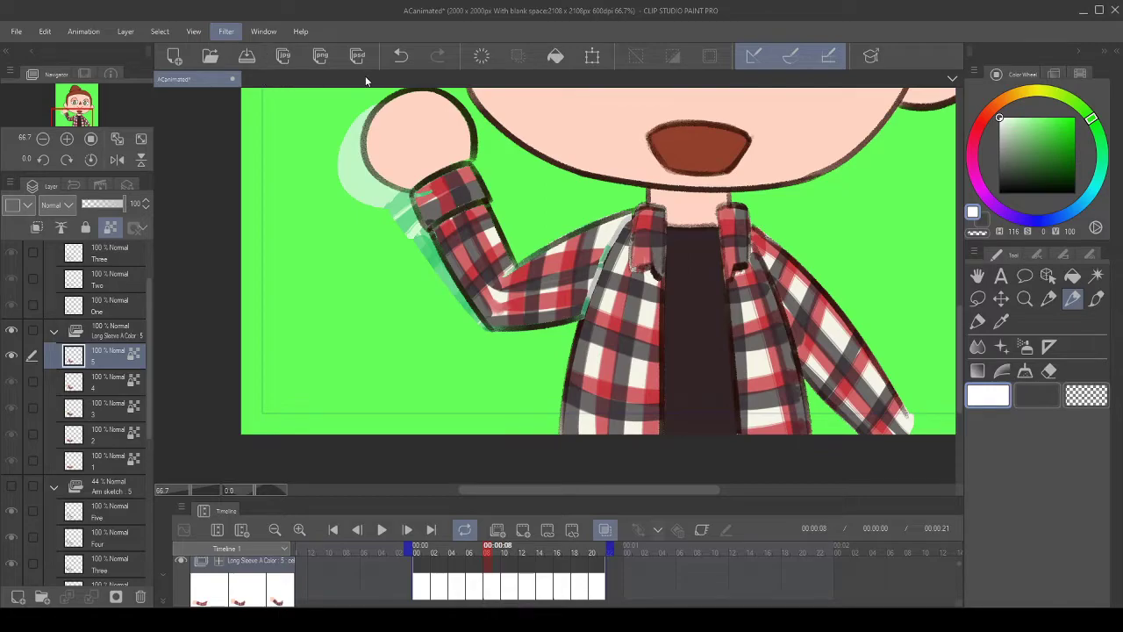
key(space)
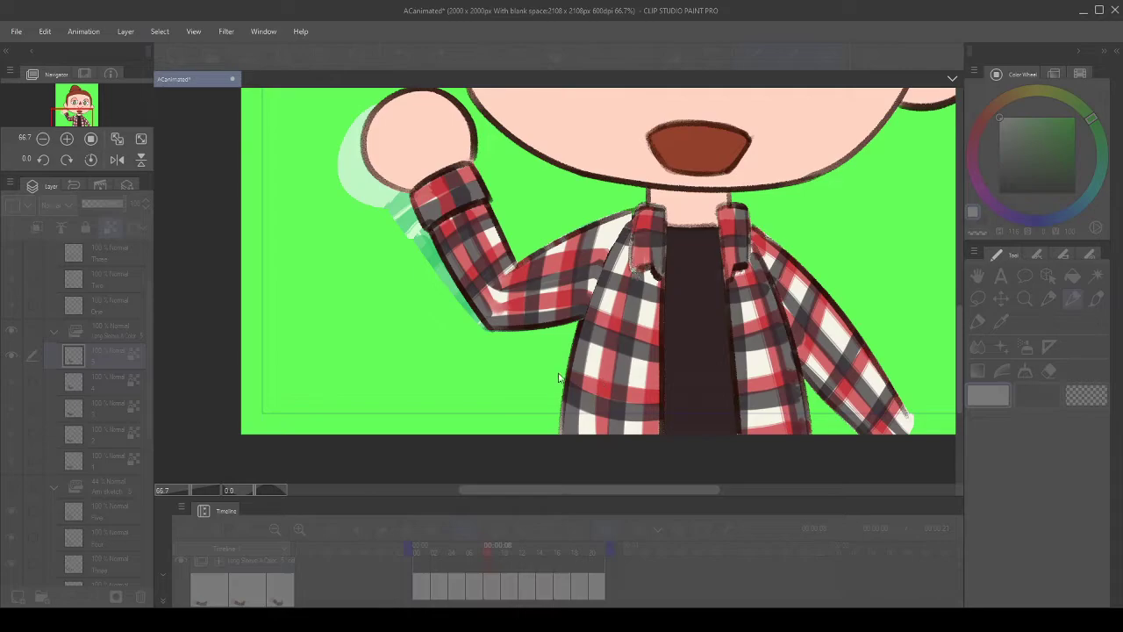
scroll(691, 314, up, 3)
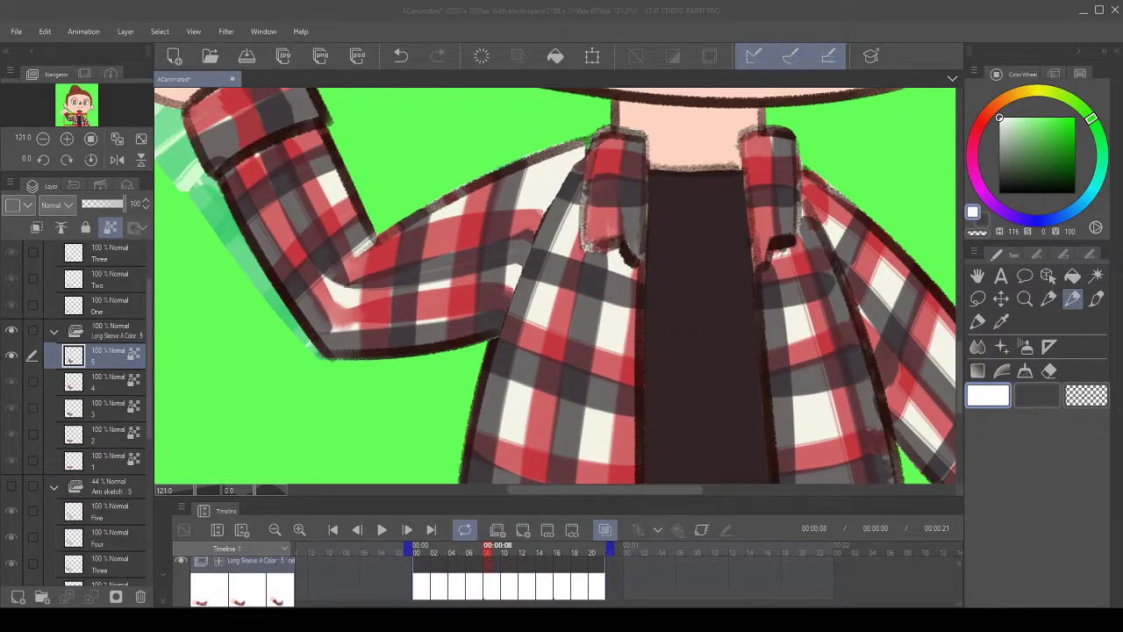
- Try to erase the sleeve colour overlapping the shirt body along the shoulder seam on layer 5, and undo the strokes
click(692, 329)
key(c)
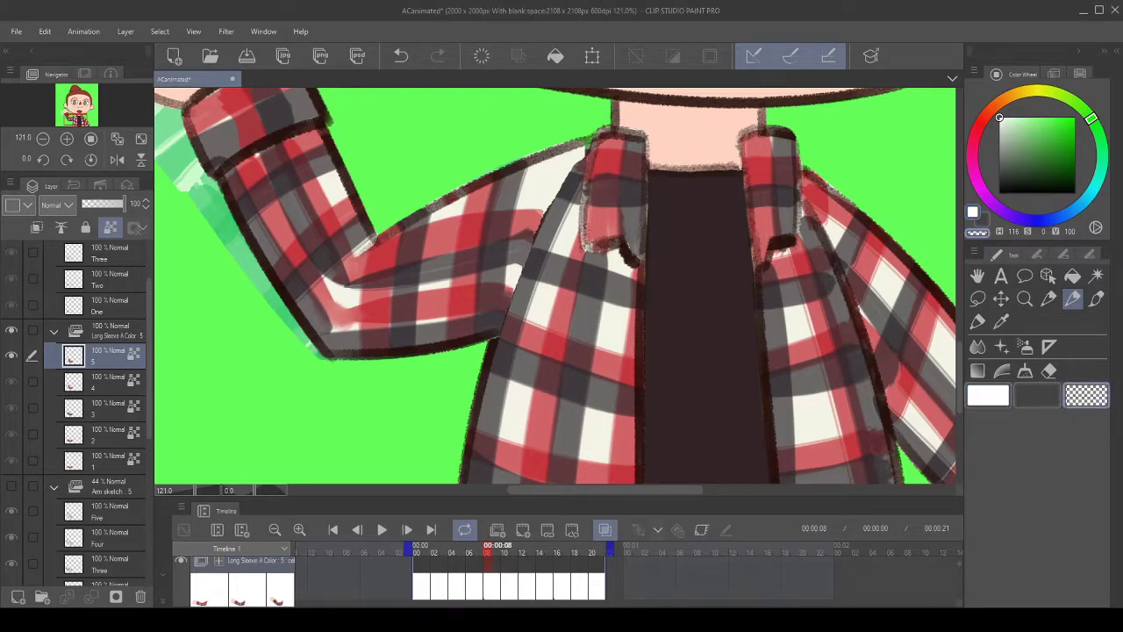
drag(575, 284, 532, 310)
drag(452, 358, 468, 328)
click(400, 55)
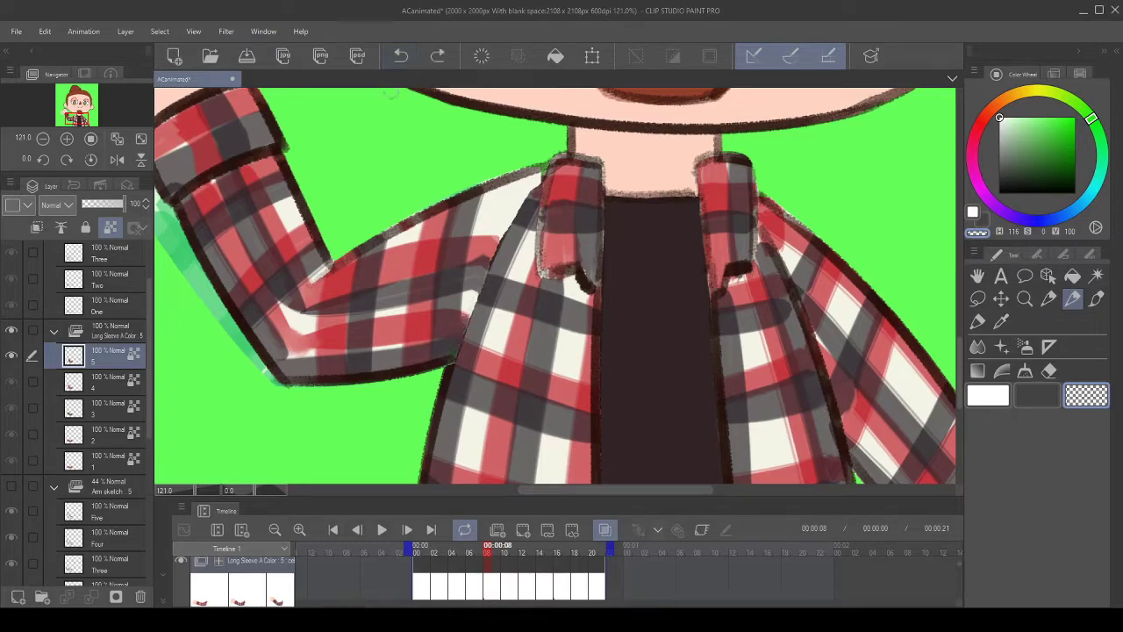
drag(453, 359, 524, 197)
drag(451, 359, 530, 182)
drag(447, 360, 516, 187)
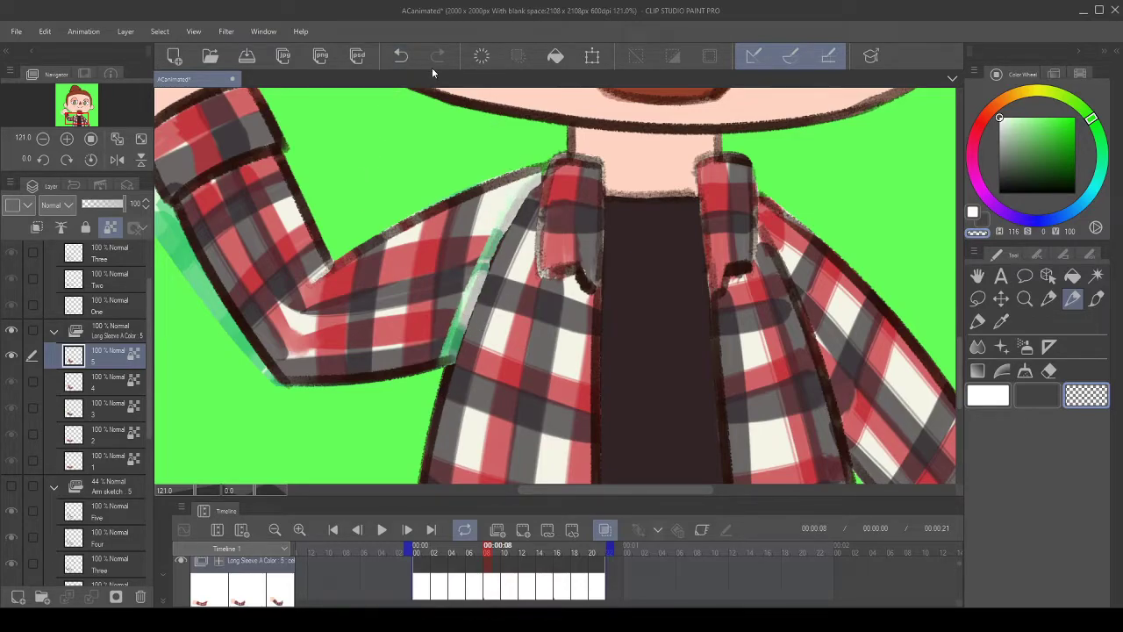
click(401, 58)
click(401, 58)
click(401, 58)
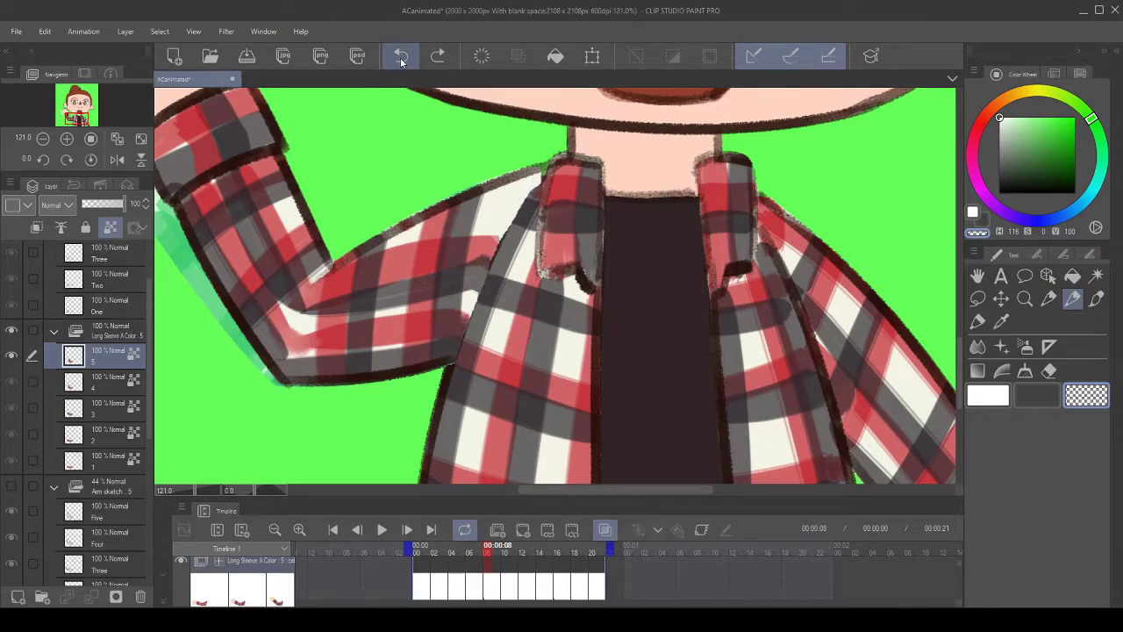
- Go through layers 4, 3 and 2 of Long Sleeve A Color and select layer 1, checking the sleeve where it meets the shirt
drag(453, 338, 434, 299)
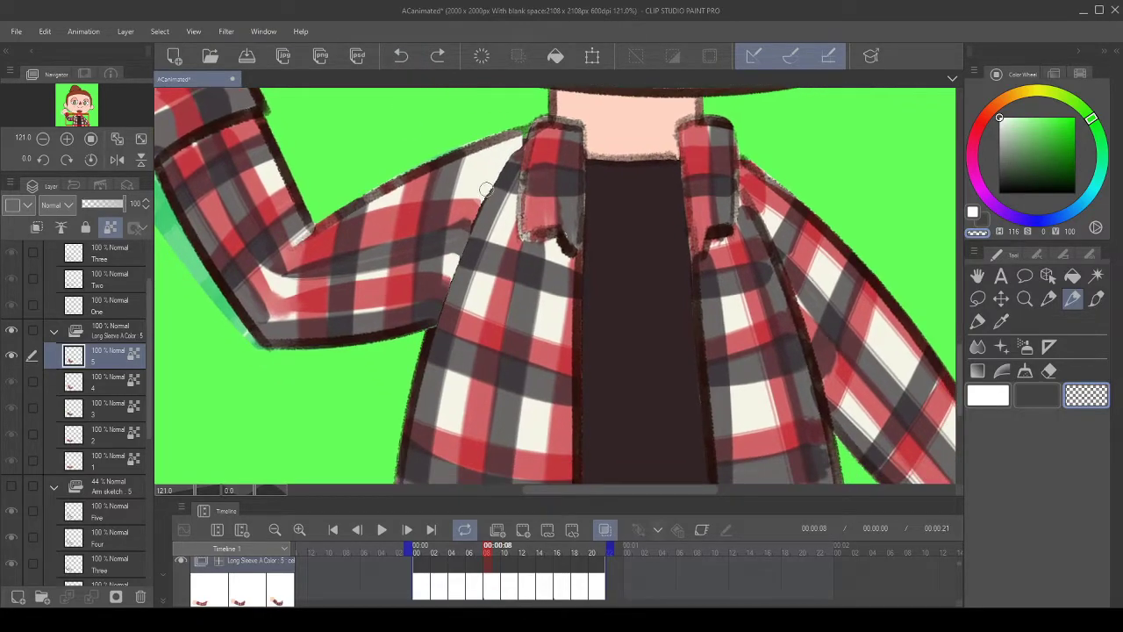
drag(502, 151, 297, 267)
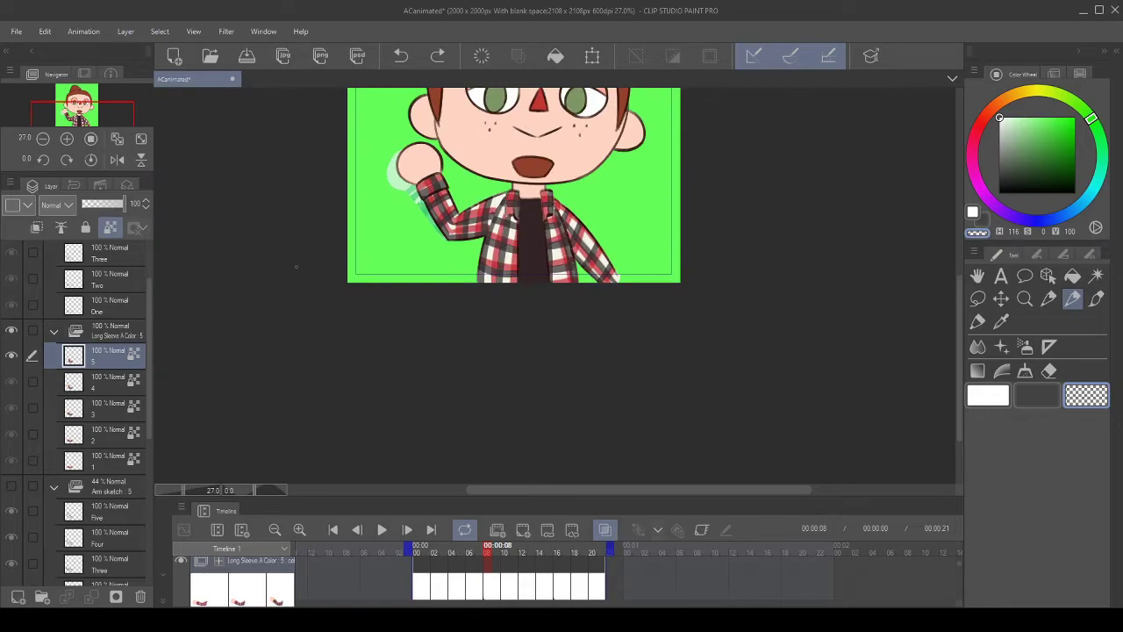
click(103, 379)
click(101, 406)
click(100, 431)
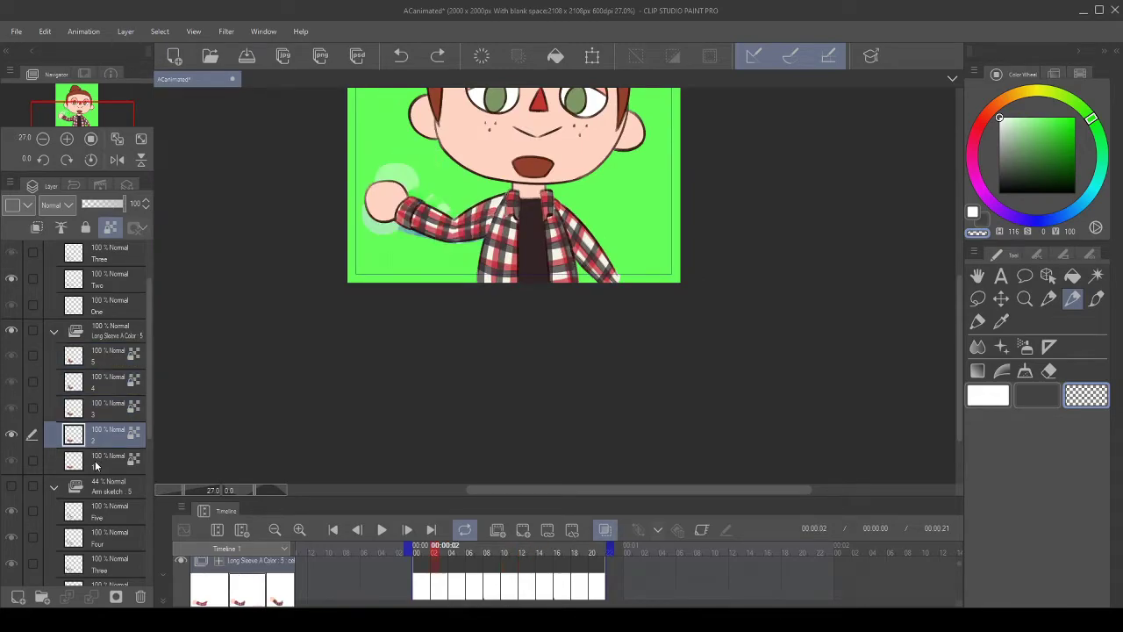
click(97, 460)
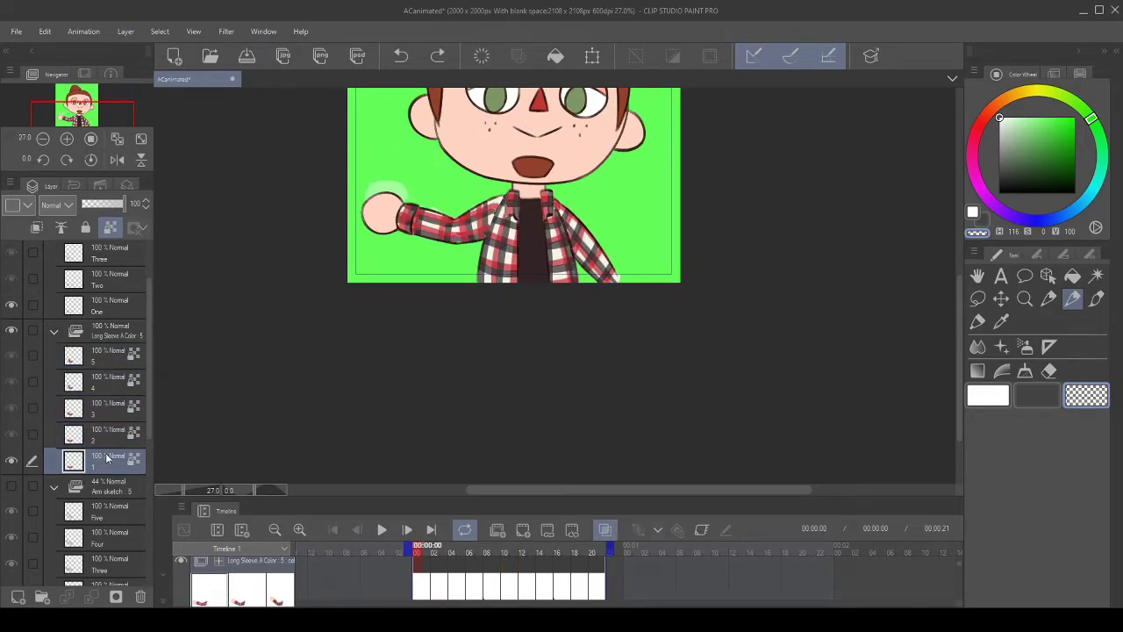
scroll(478, 209, up, 4)
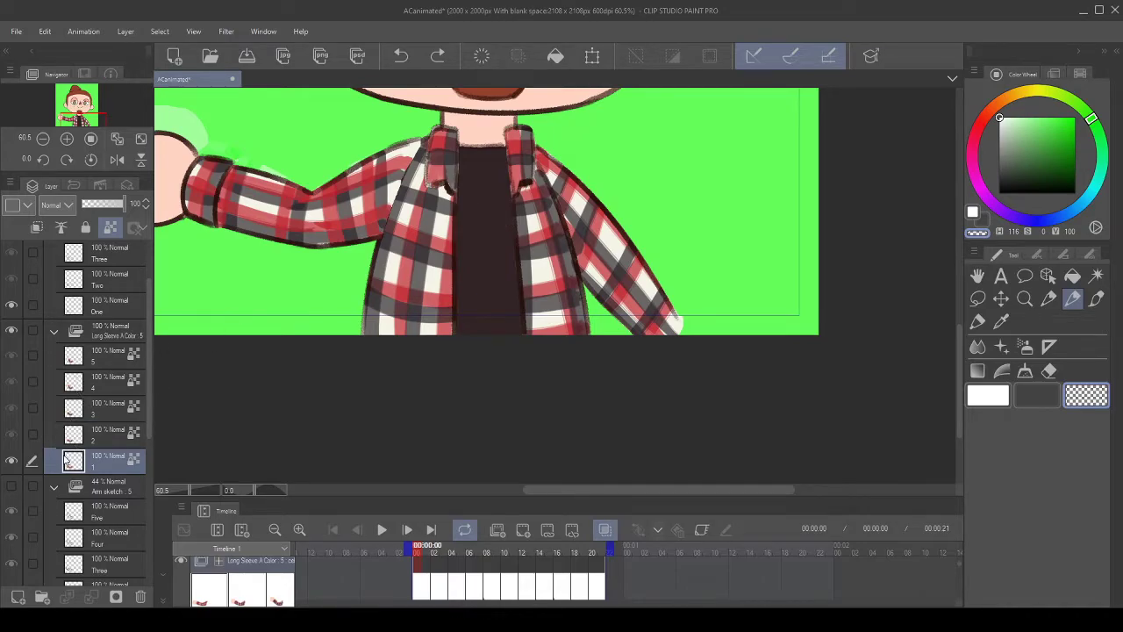
- Compare the shoulder seam with the colour of layer 1 and the whole Long Sleeve A Color folder hidden and shown
click(12, 461)
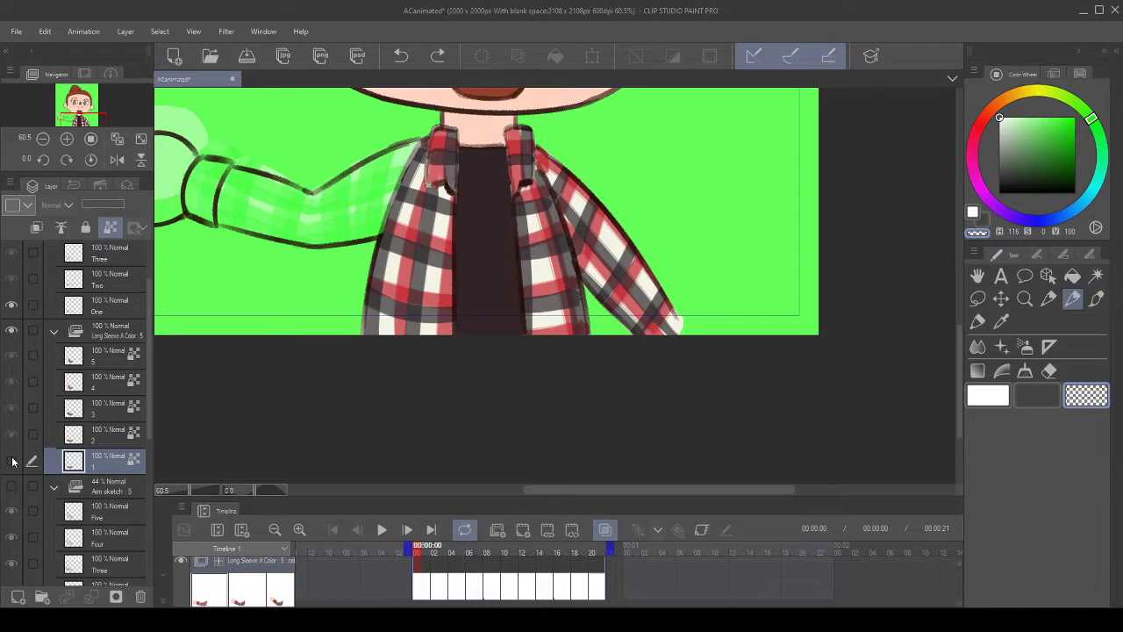
scroll(408, 186, up, 5)
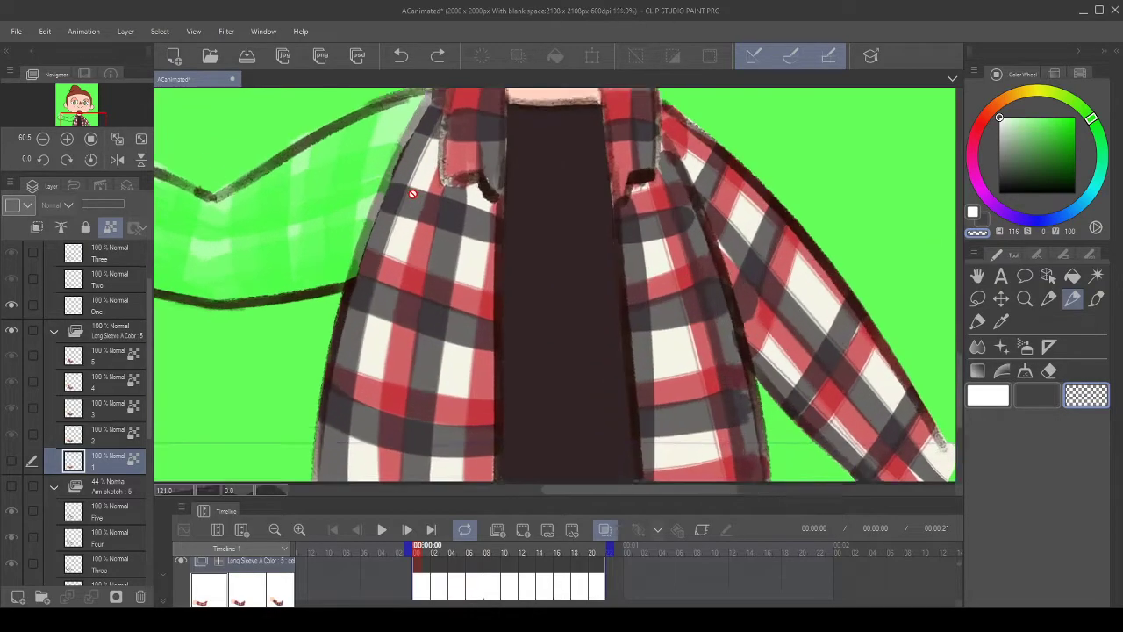
scroll(413, 193, down, 5)
scroll(410, 160, up, 3)
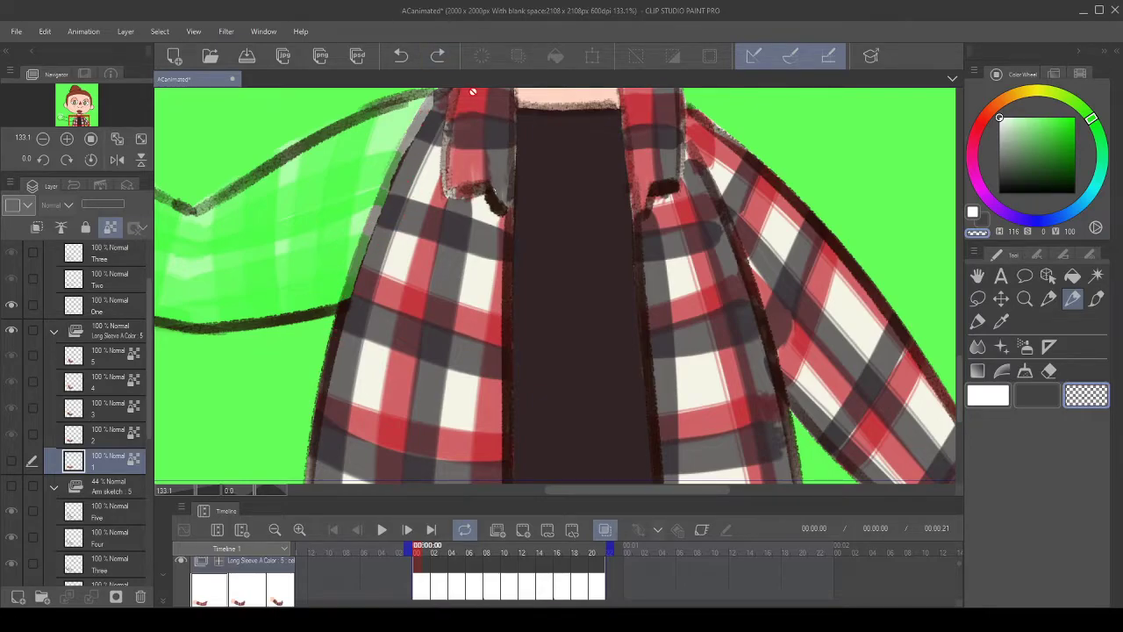
scroll(356, 230, down, 3)
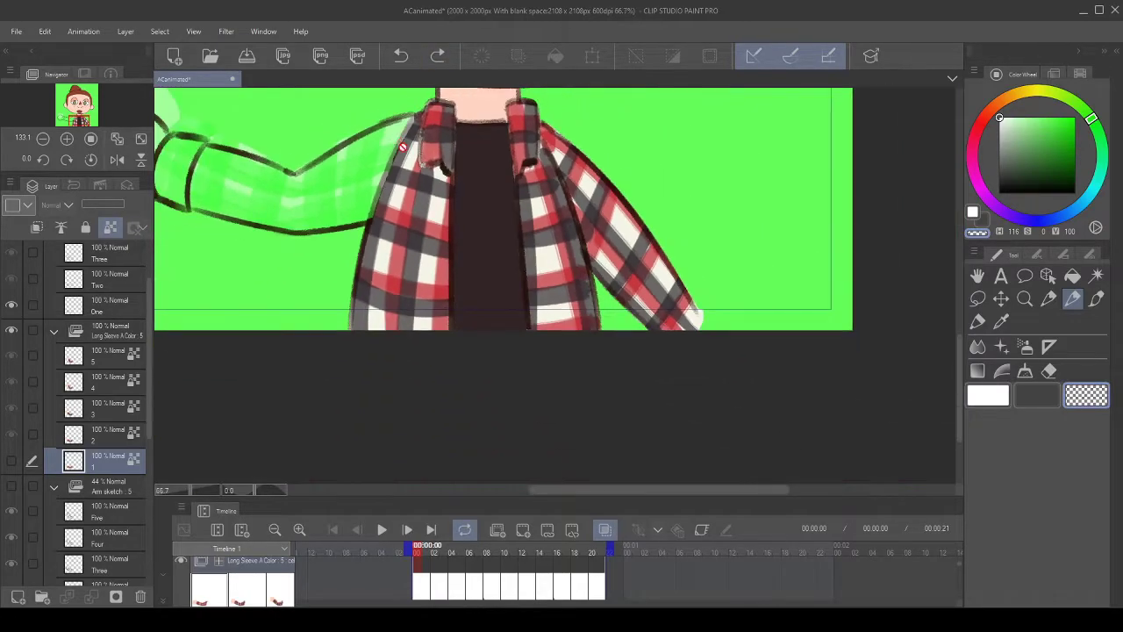
click(13, 330)
click(12, 330)
click(12, 330)
click(12, 330)
click(12, 330)
click(12, 330)
click(12, 330)
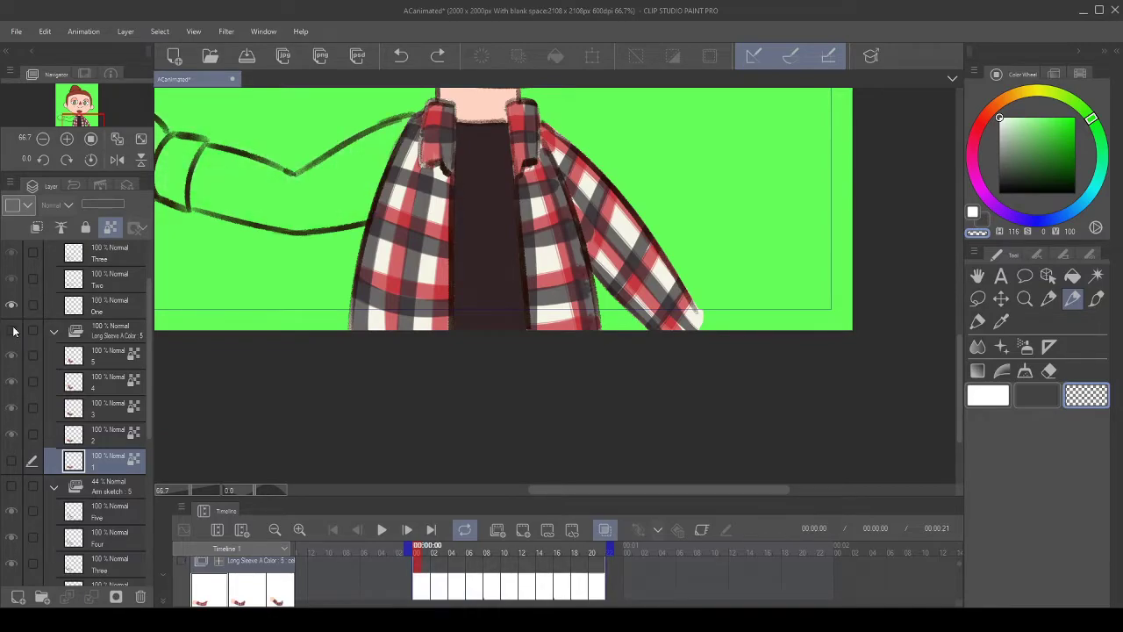
scroll(408, 138, up, 2)
click(12, 330)
scroll(441, 161, up, 4)
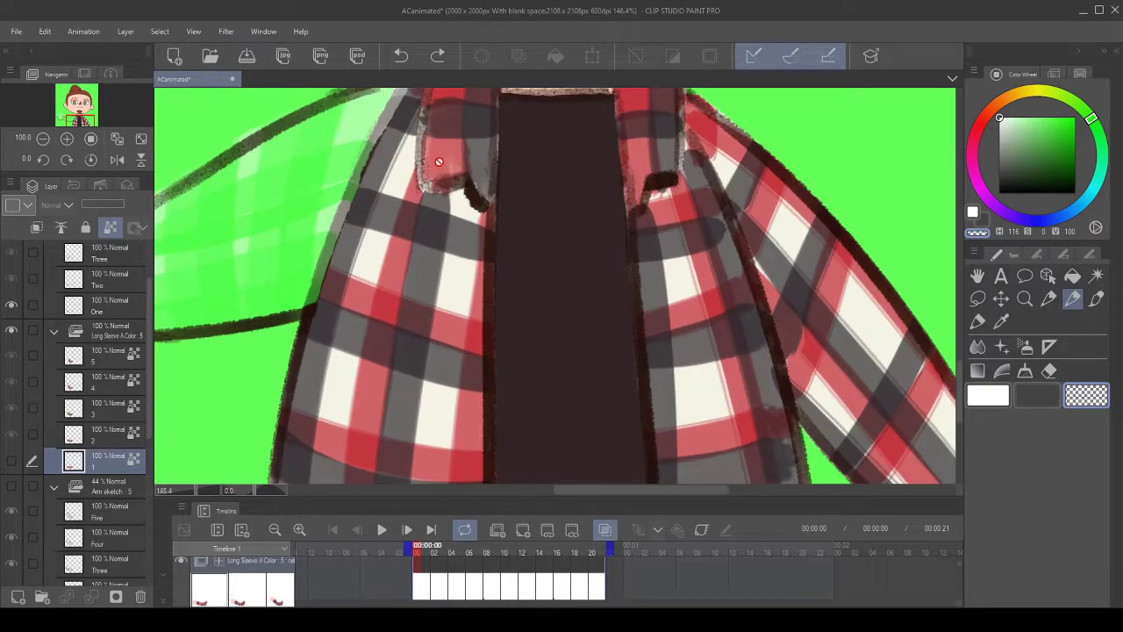
click(12, 461)
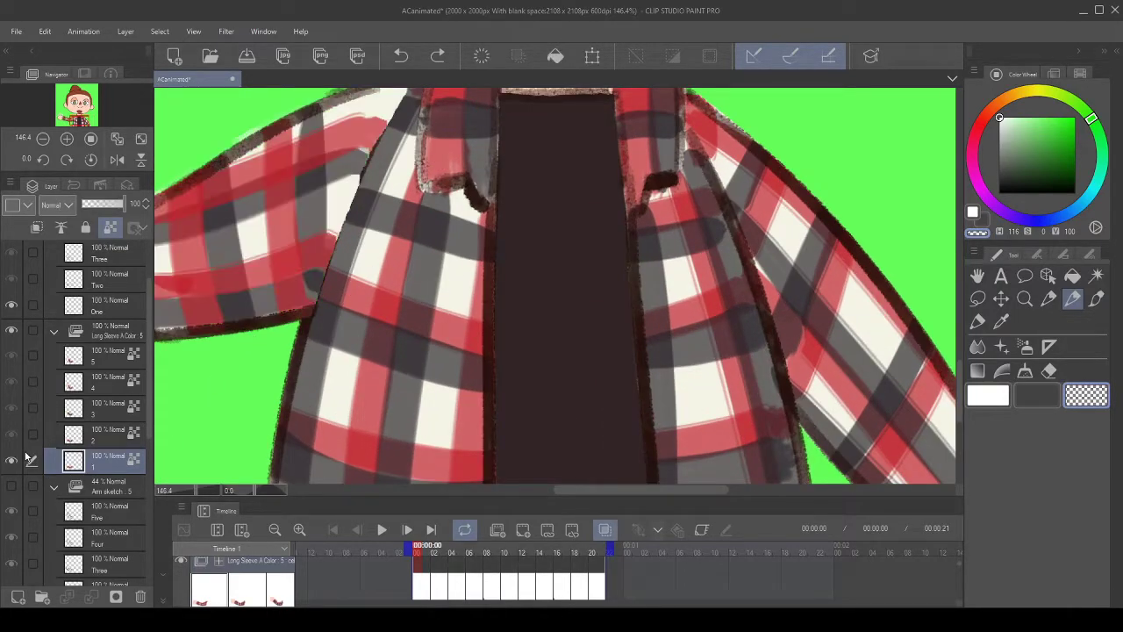
- Try to erase the sleeve colour covering the shirt's side outline from armpit to collar on layer 1
drag(369, 262, 389, 343)
mouse_move(337, 409)
mouse_down()
mouse_move(398, 250)
mouse_move(329, 430)
mouse_move(384, 273)
mouse_up()
mouse_move(325, 431)
mouse_down()
mouse_move(422, 193)
mouse_move(409, 215)
mouse_up()
mouse_move(334, 404)
mouse_down()
mouse_move(378, 266)
mouse_move(432, 169)
mouse_up()
drag(326, 441, 438, 163)
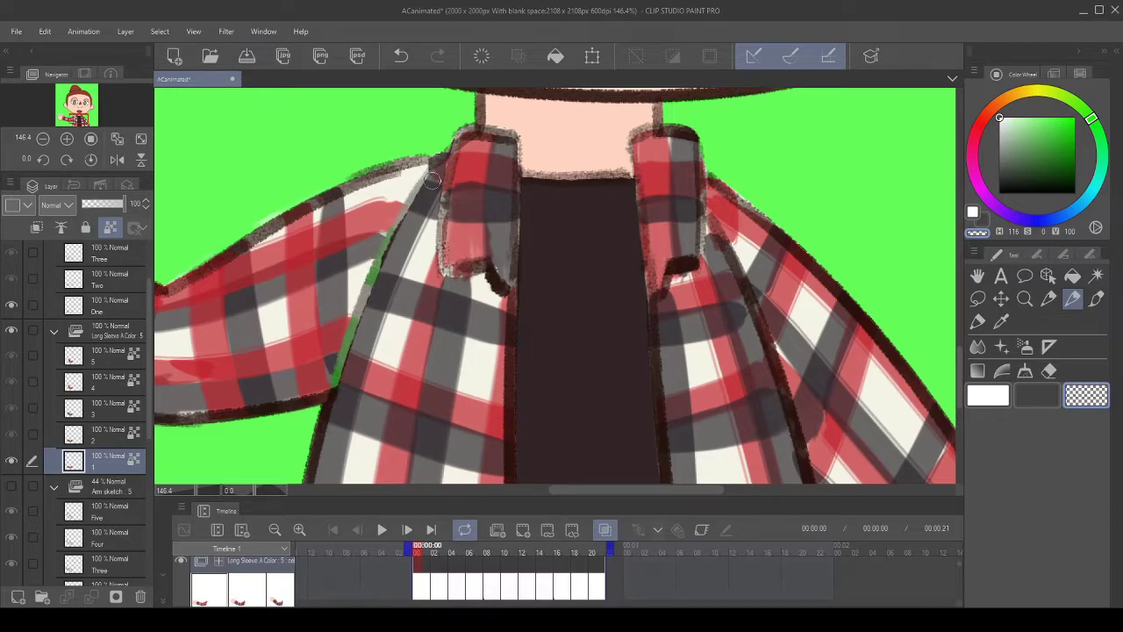
- Check the erased seam by hiding and showing the Long Sleeve A Color folder
click(11, 334)
click(11, 333)
click(11, 334)
click(10, 333)
click(10, 334)
click(11, 334)
drag(379, 316, 408, 291)
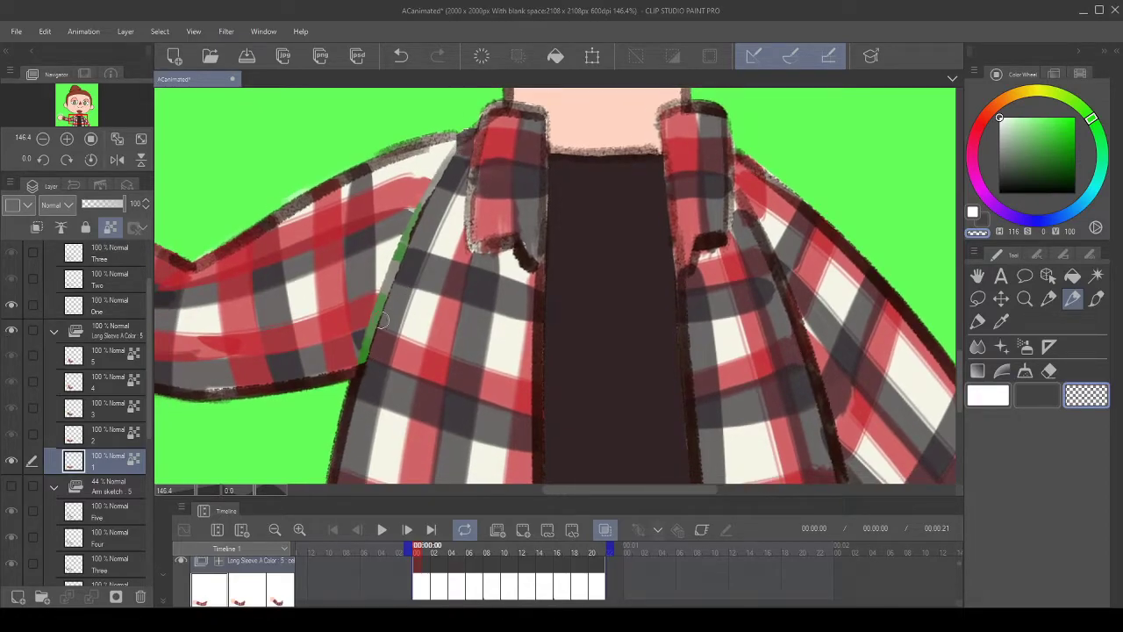
- Undo the eraser strokes along the shirt's side outline on layer 1
click(402, 54)
click(404, 56)
click(401, 57)
click(402, 57)
drag(324, 373, 342, 287)
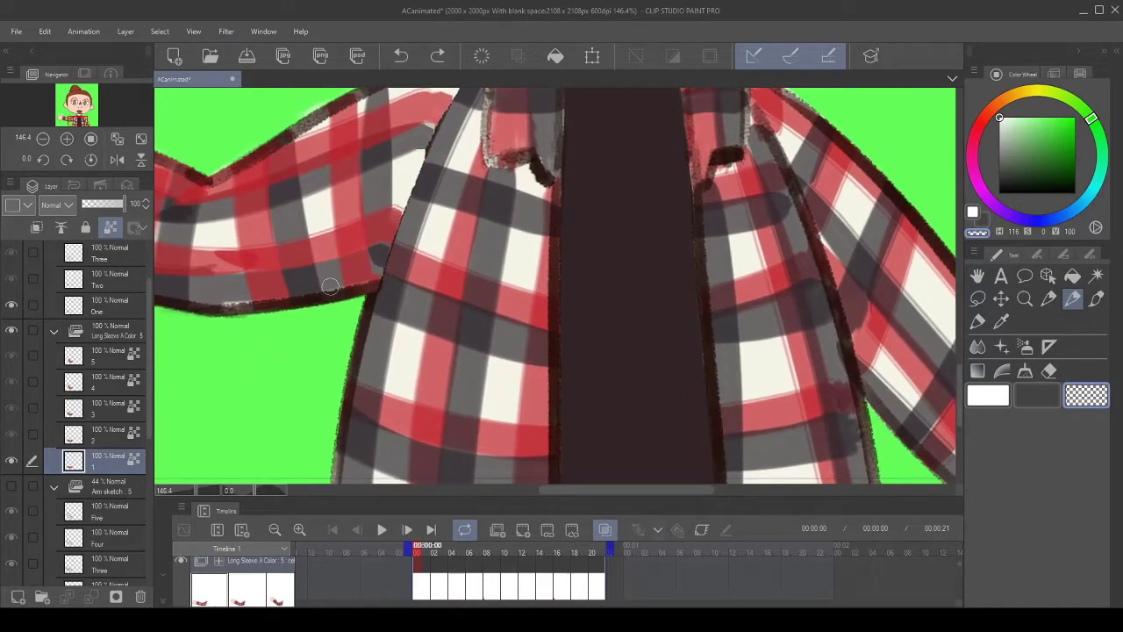
- Toggle the visibility of Long Sleeve A Color and Shirt Base A to examine which layer holds the shirt's side outline
scroll(183, 399, down, 3)
scroll(121, 424, down, 1)
scroll(121, 416, up, 2)
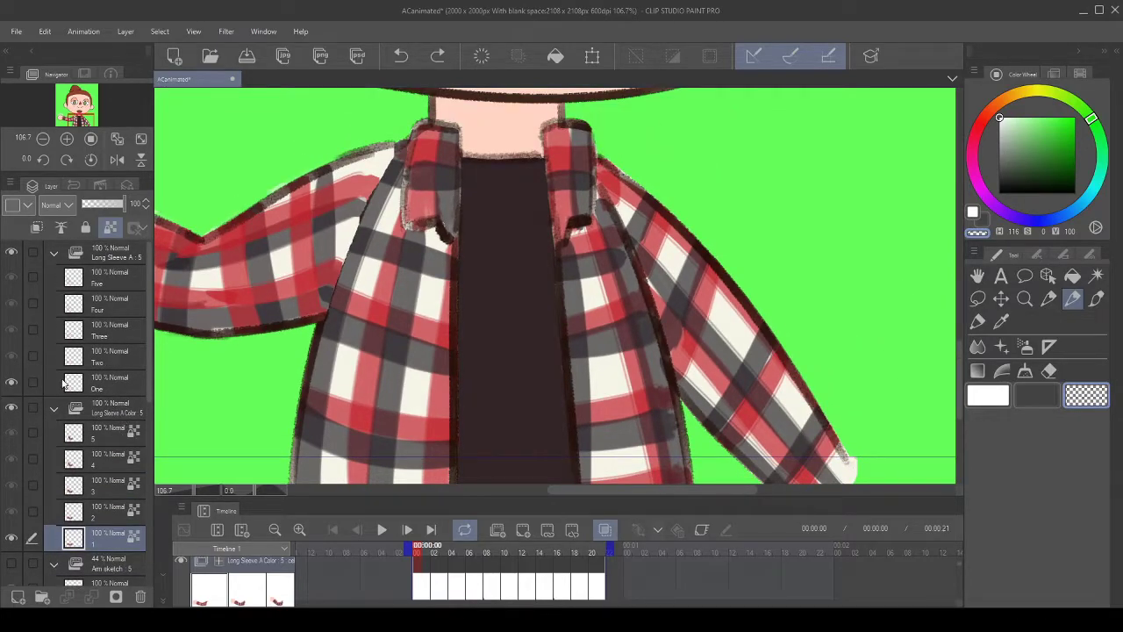
click(11, 409)
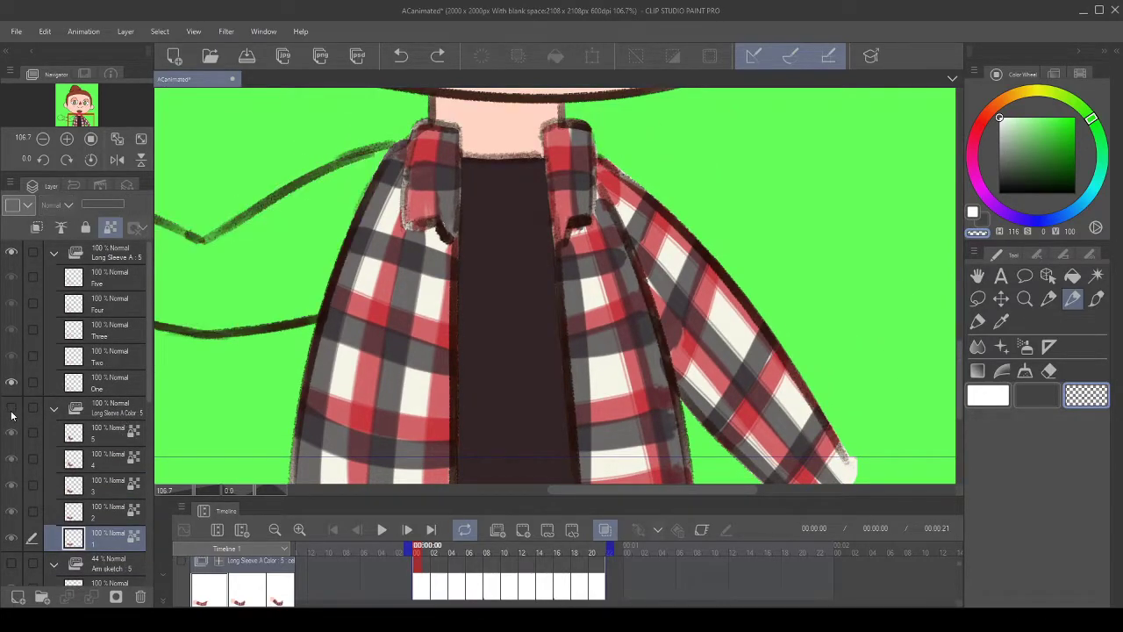
click(11, 410)
click(12, 410)
scroll(35, 464, down, 9)
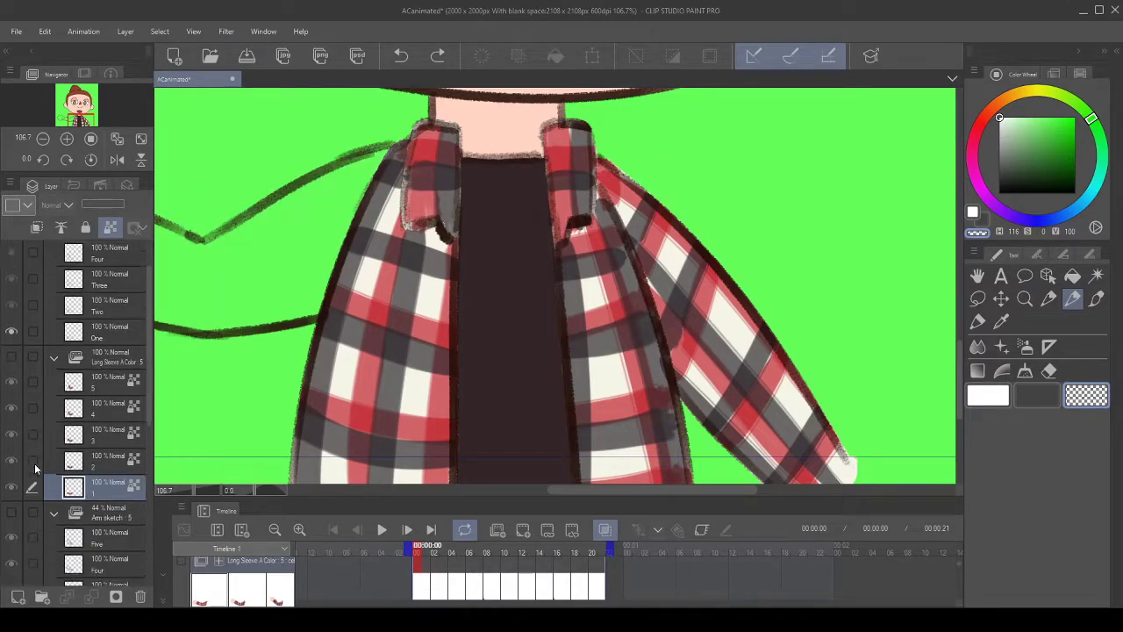
click(12, 390)
click(12, 391)
click(12, 390)
click(11, 390)
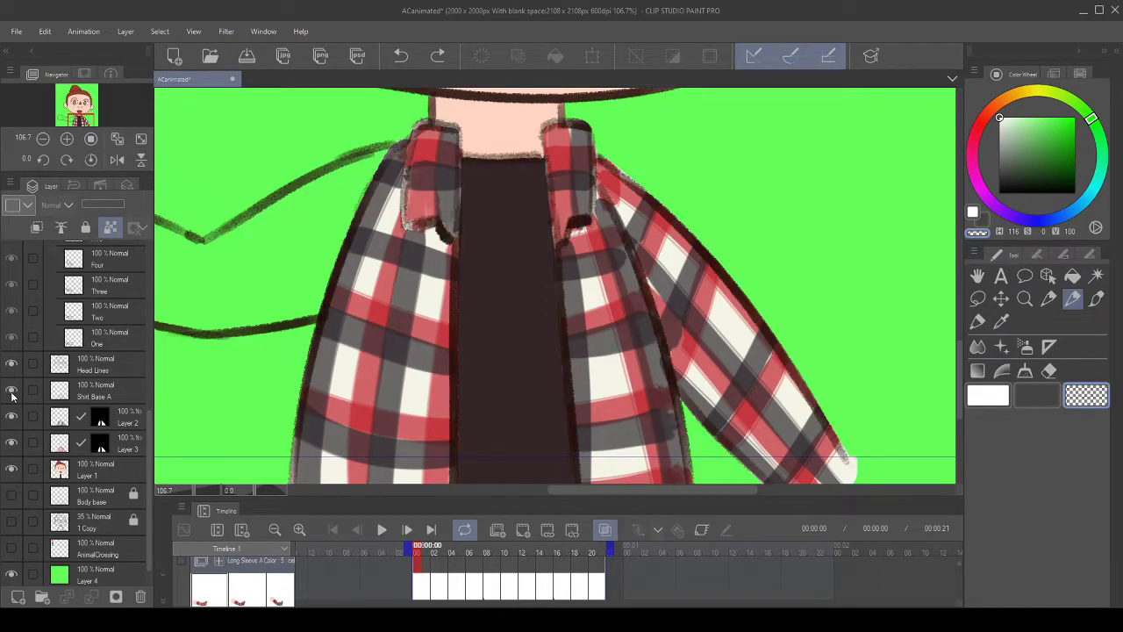
- Move the Head Lines and Shirt Base A layers above the Long Sleeve A folder, and show Long Sleeve A Color again
scroll(88, 438, up, 3)
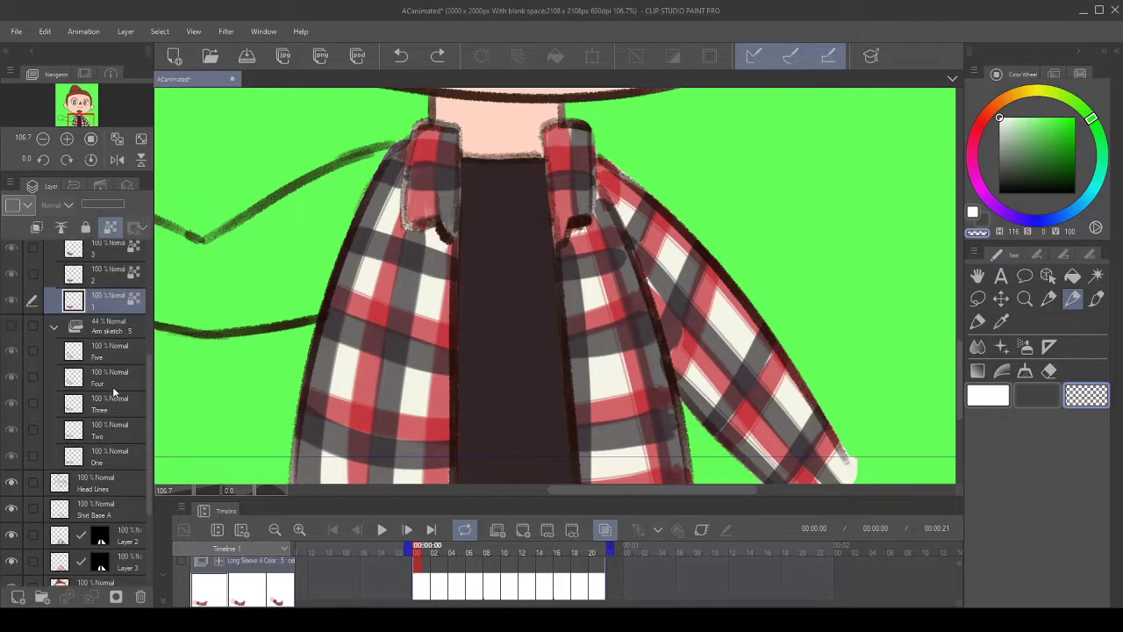
scroll(88, 490, up, 1)
scroll(92, 564, up, 1)
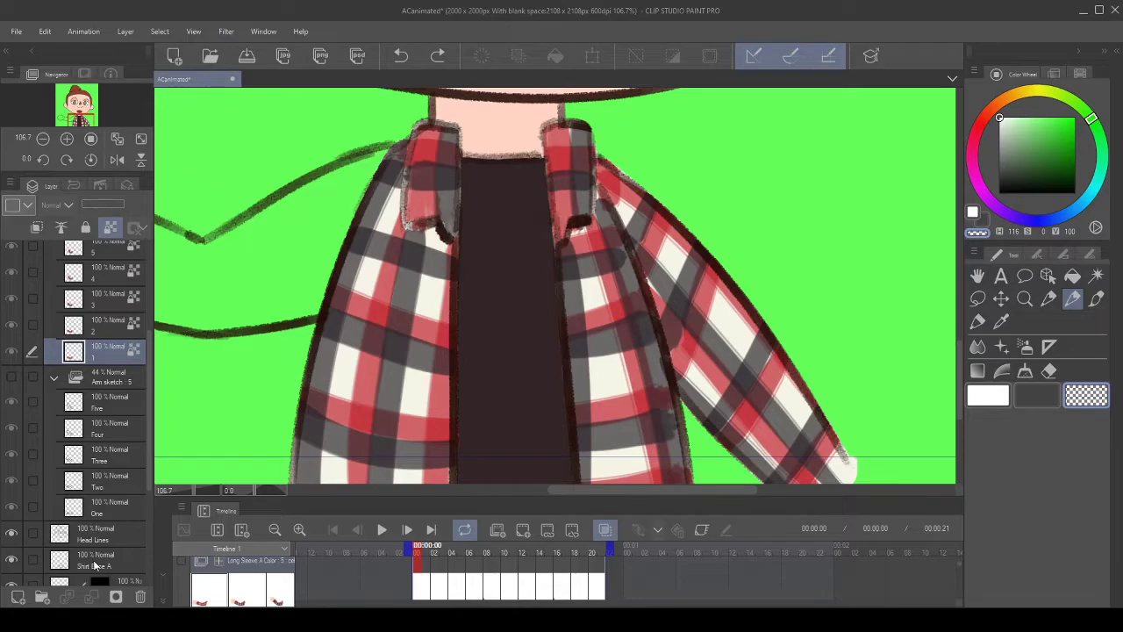
click(94, 564)
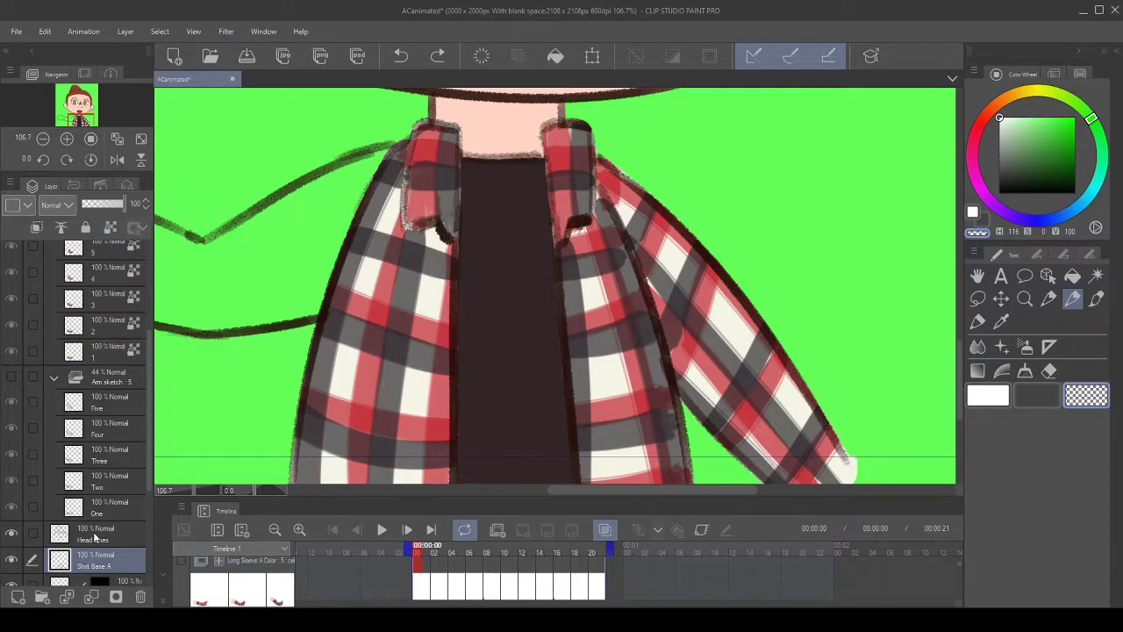
ctrl+click(95, 538)
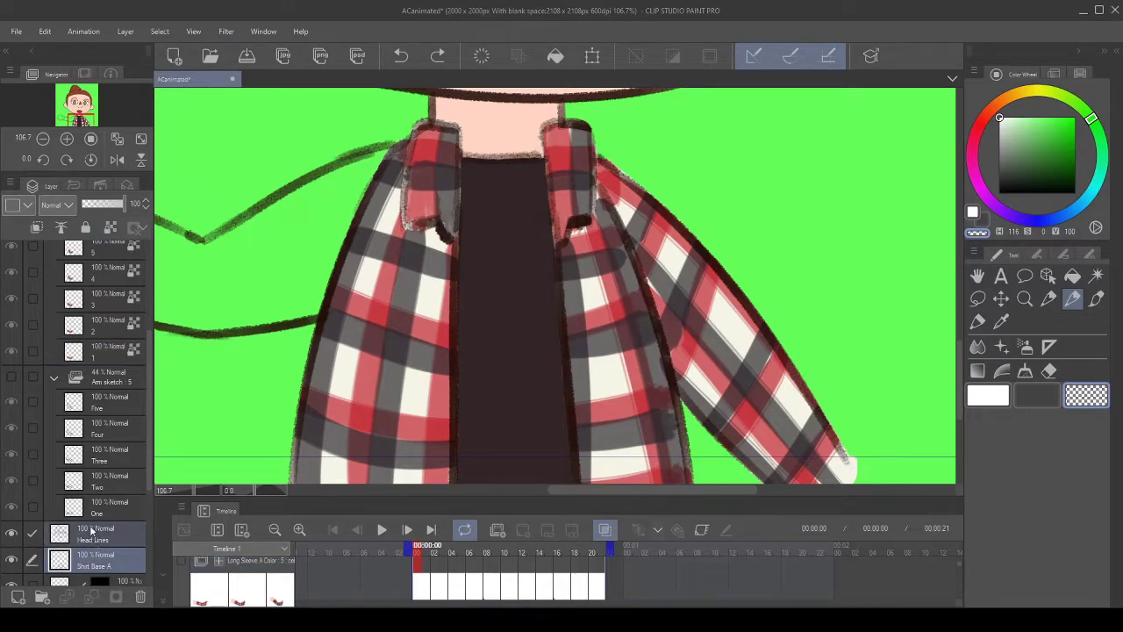
scroll(97, 411, up, 3)
scroll(96, 410, up, 1)
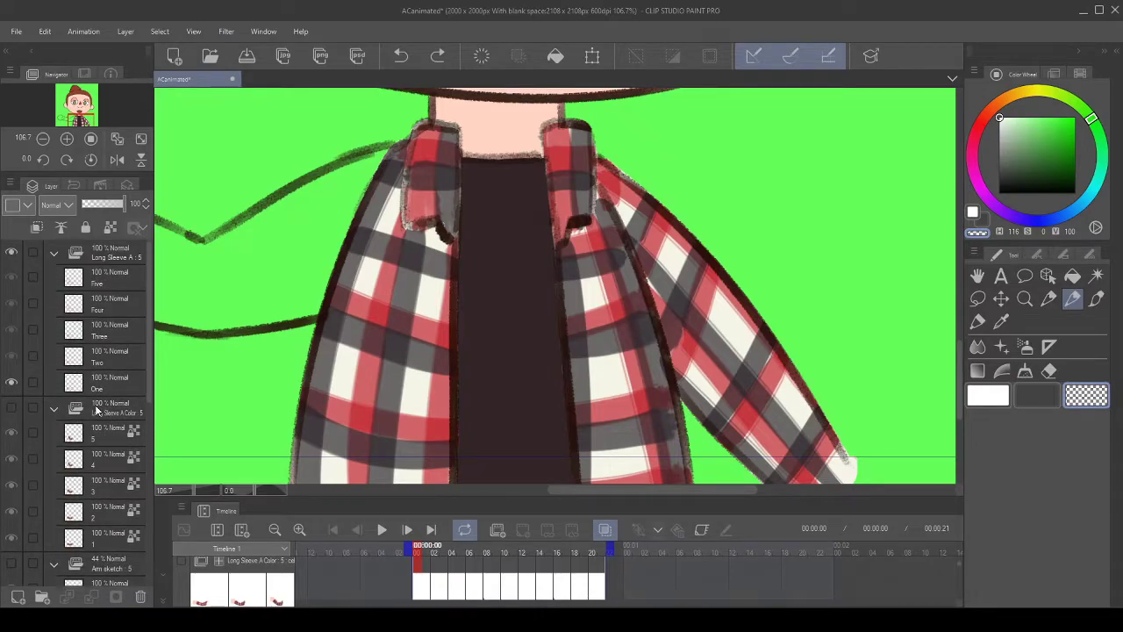
scroll(96, 411, down, 5)
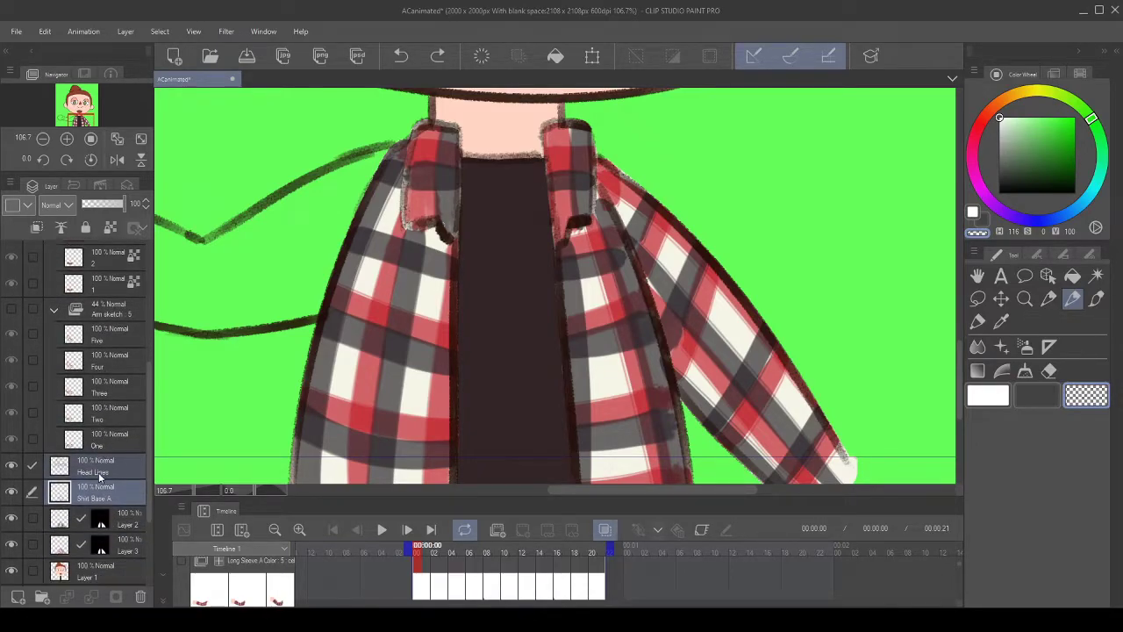
drag(102, 471, 108, 246)
scroll(432, 244, down, 5)
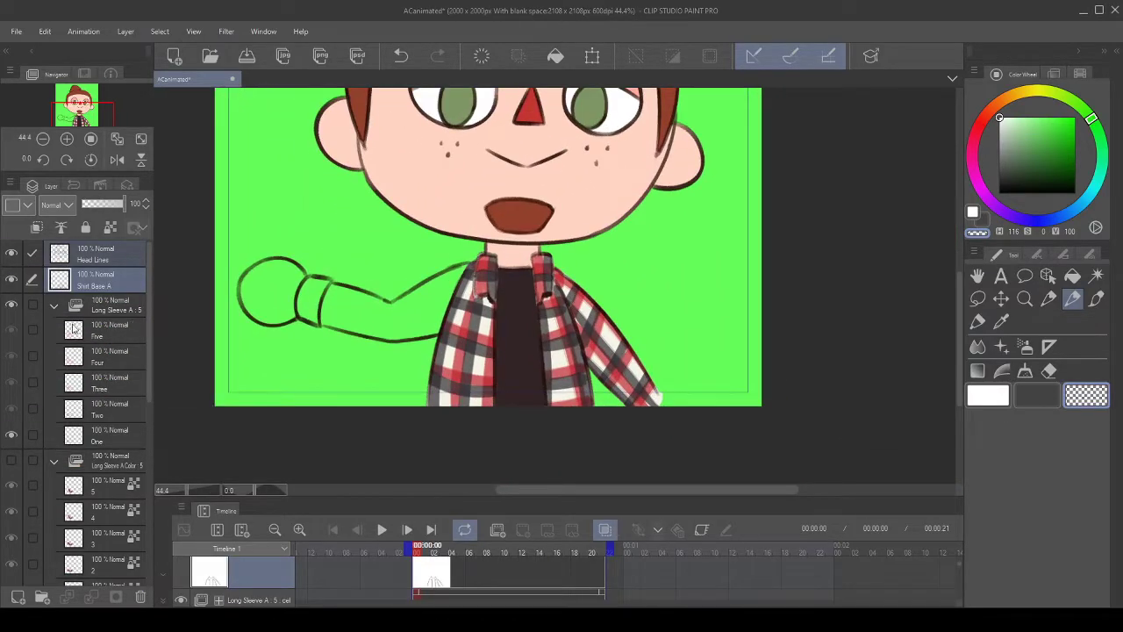
click(11, 461)
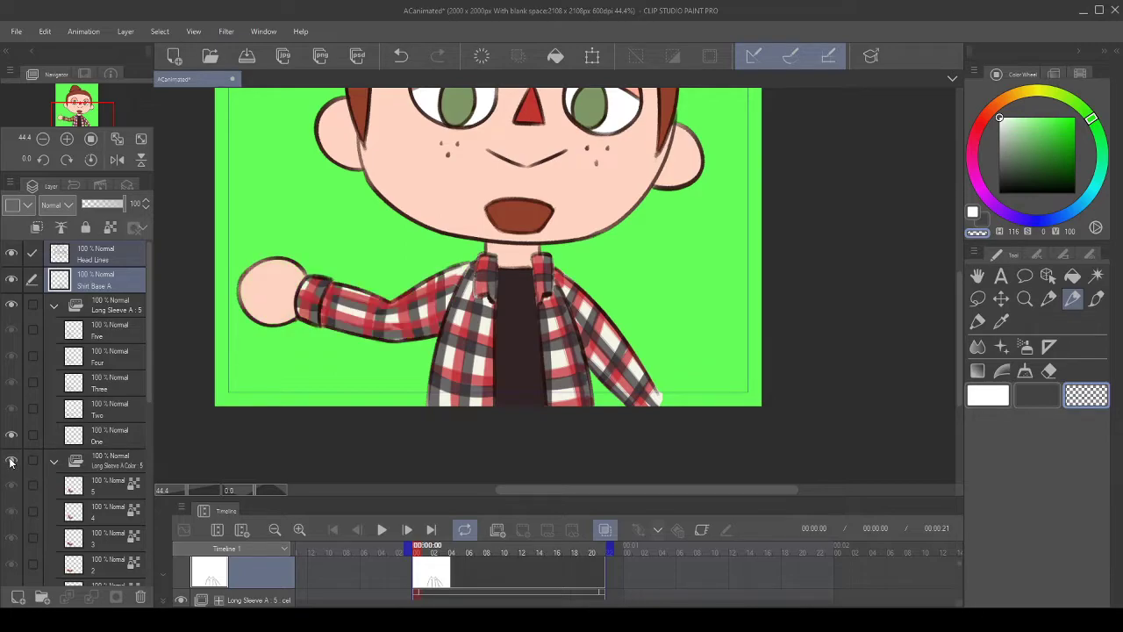
- Play back the waving animation with the whole character in view, and hide the green background Layer 4
click(383, 530)
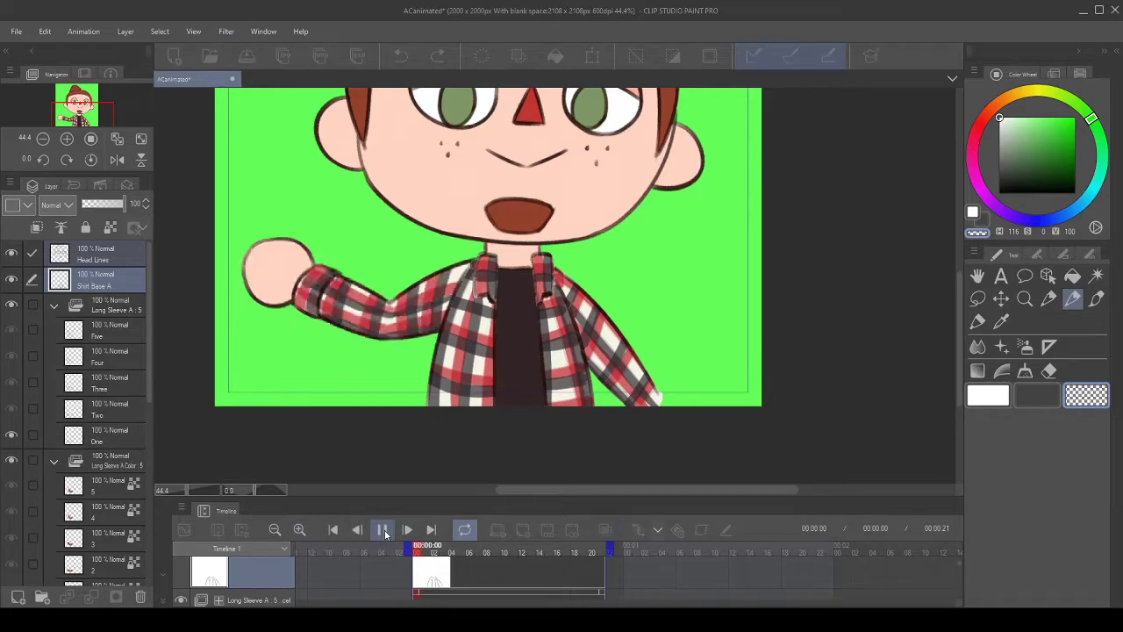
key(ctrl+minus)
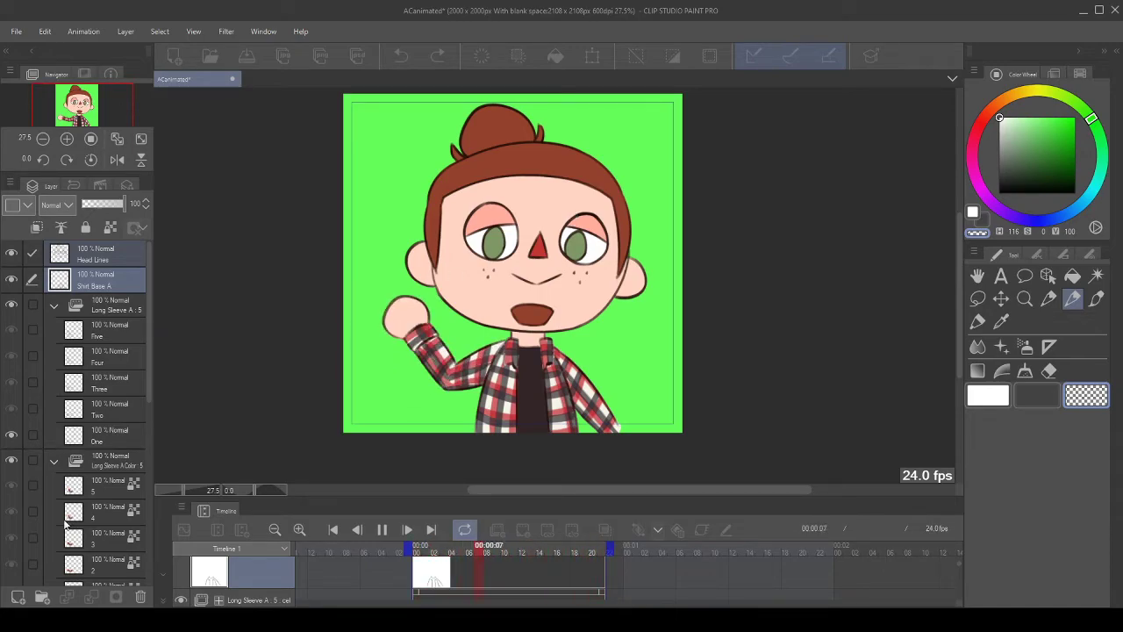
click(431, 546)
scroll(2, 551, down, 10)
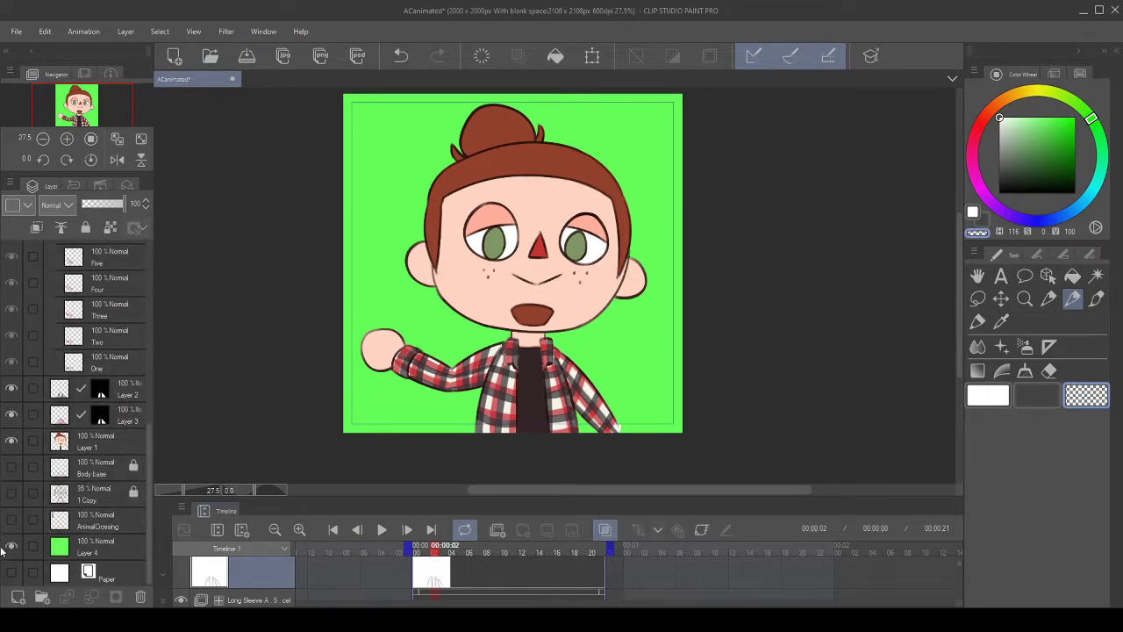
click(11, 546)
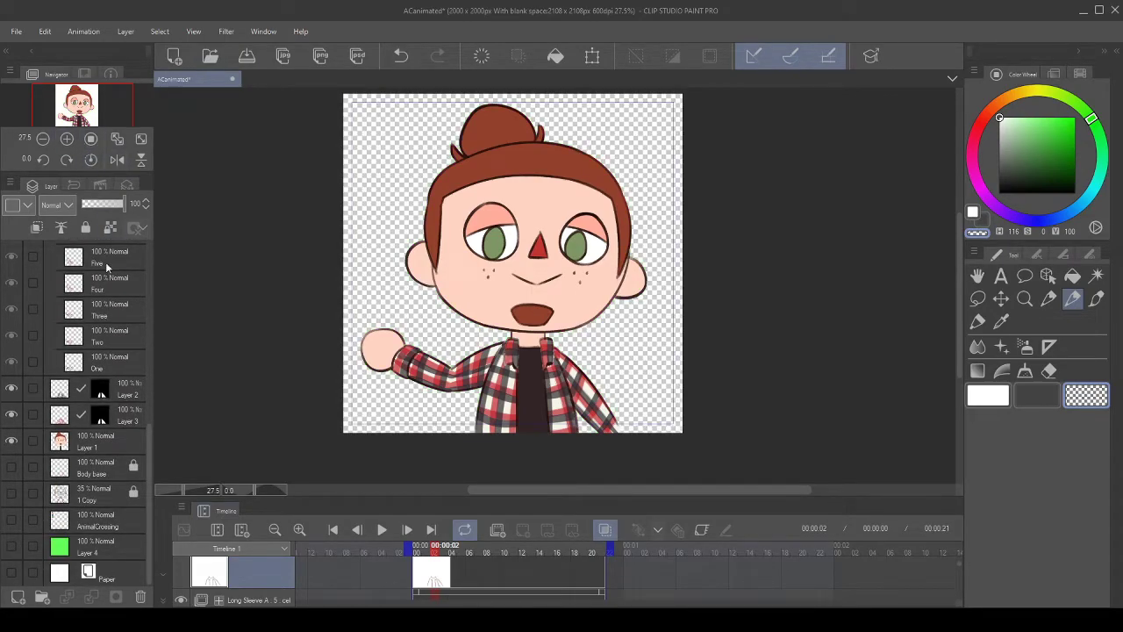
- Play back the waving animation on the transparent background to check the sleeve and outlines, and stop it
click(382, 532)
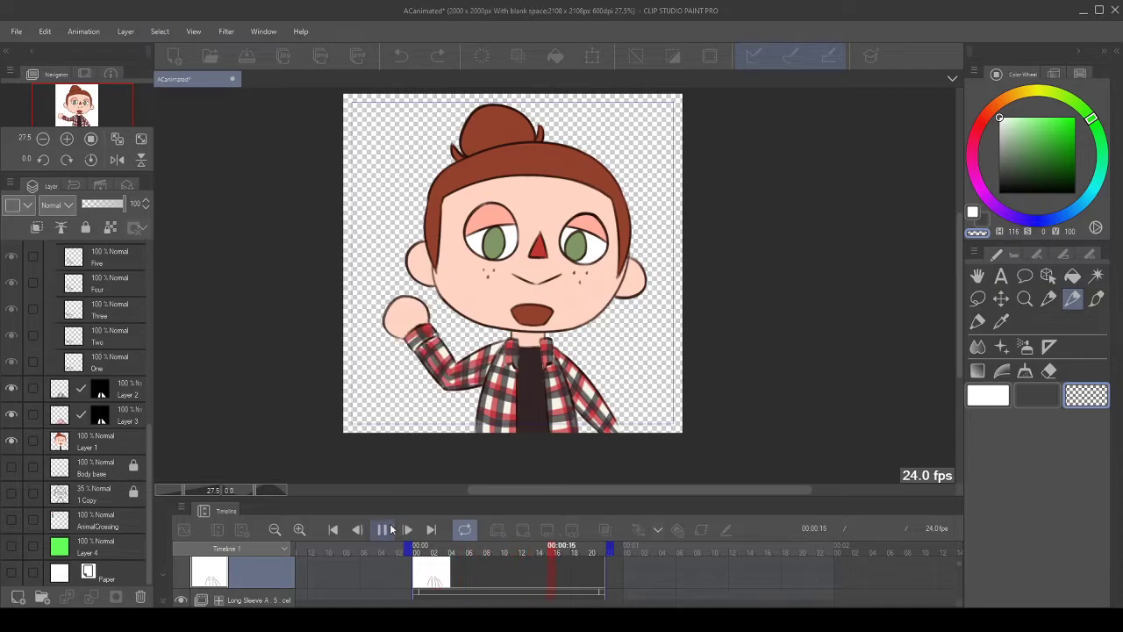
click(392, 529)
key(ctrl+minus)
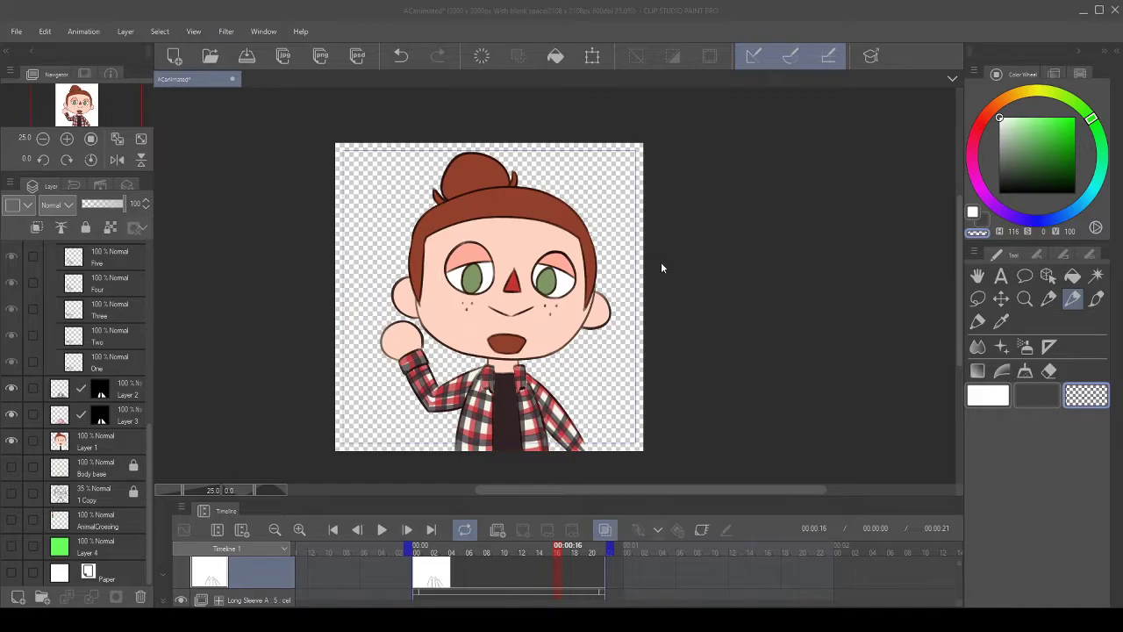
- Export the waving animation with its transparent background
click(20, 33)
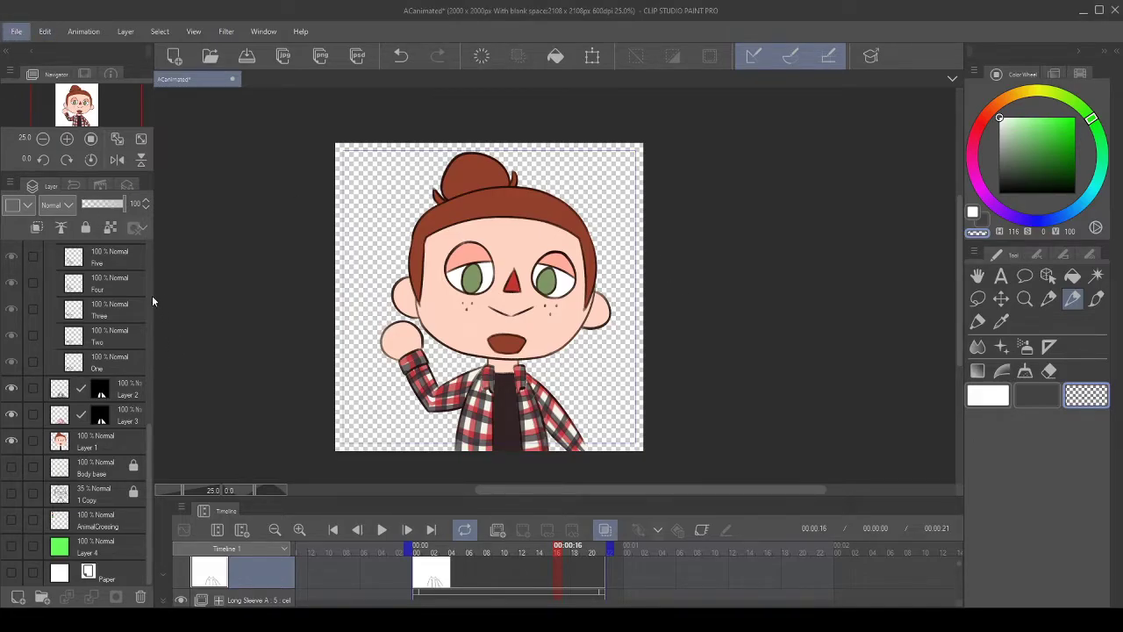
click(275, 316)
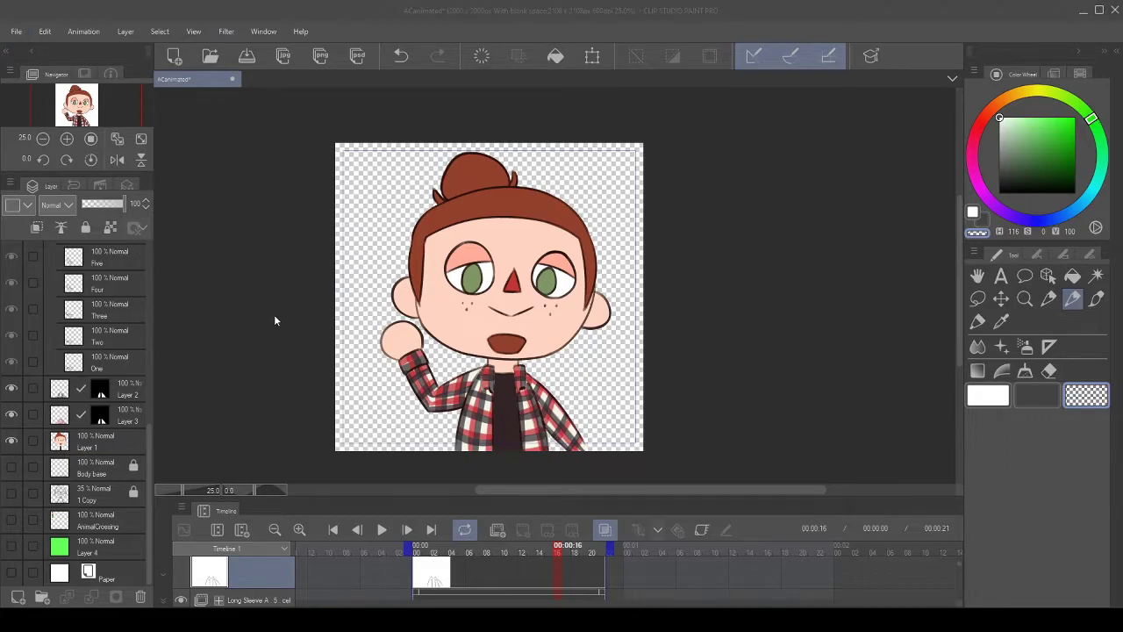
click(16, 27)
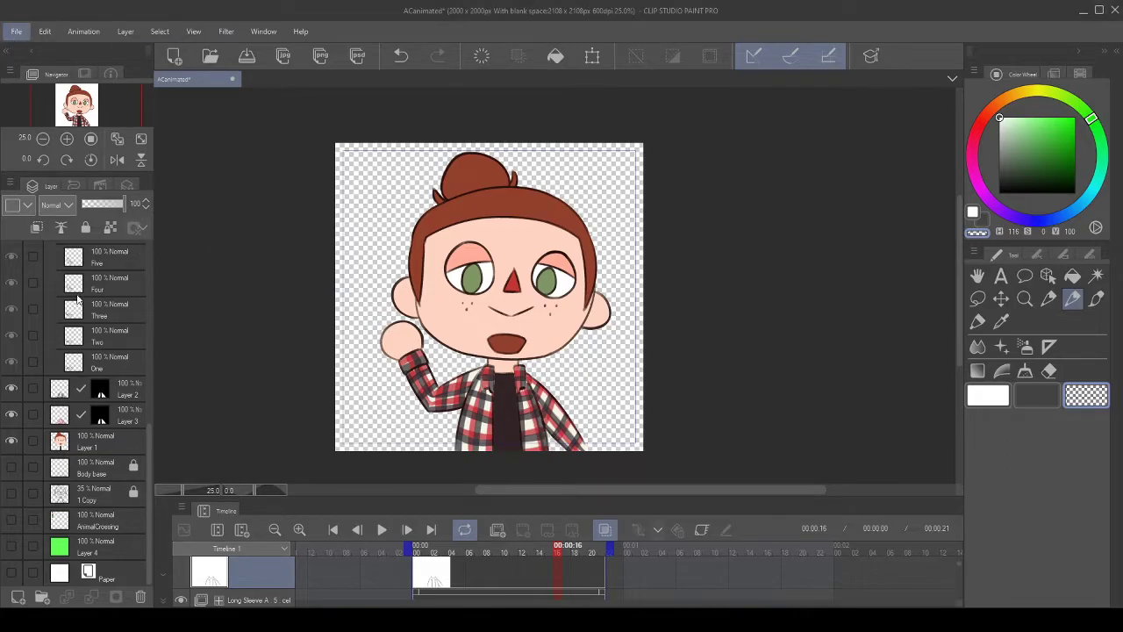
click(286, 283)
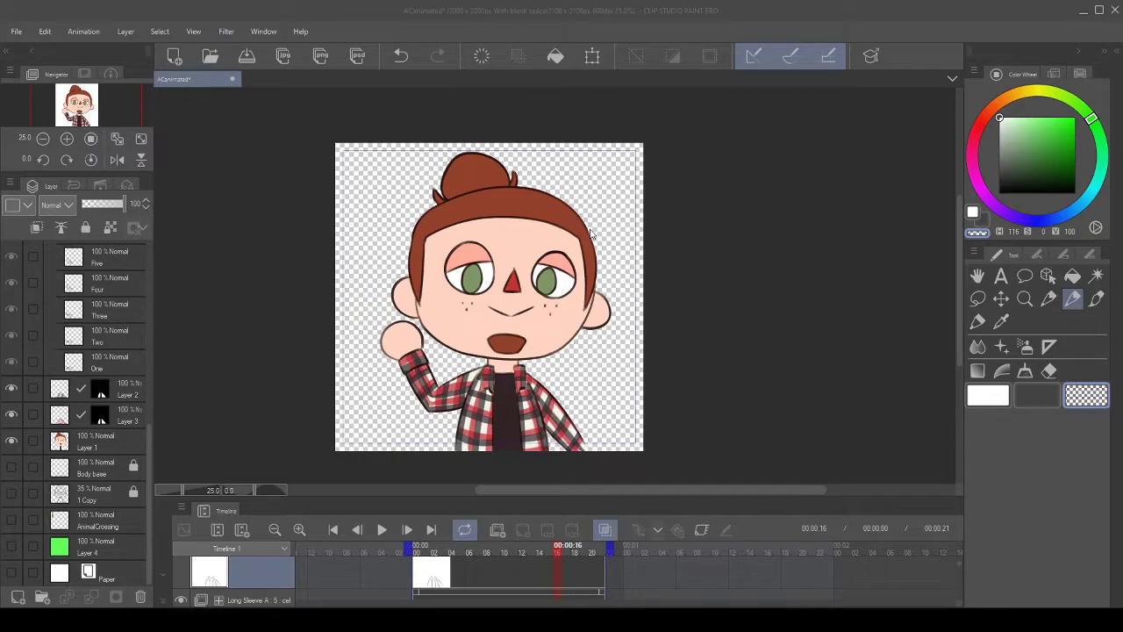
click(638, 244)
click(793, 149)
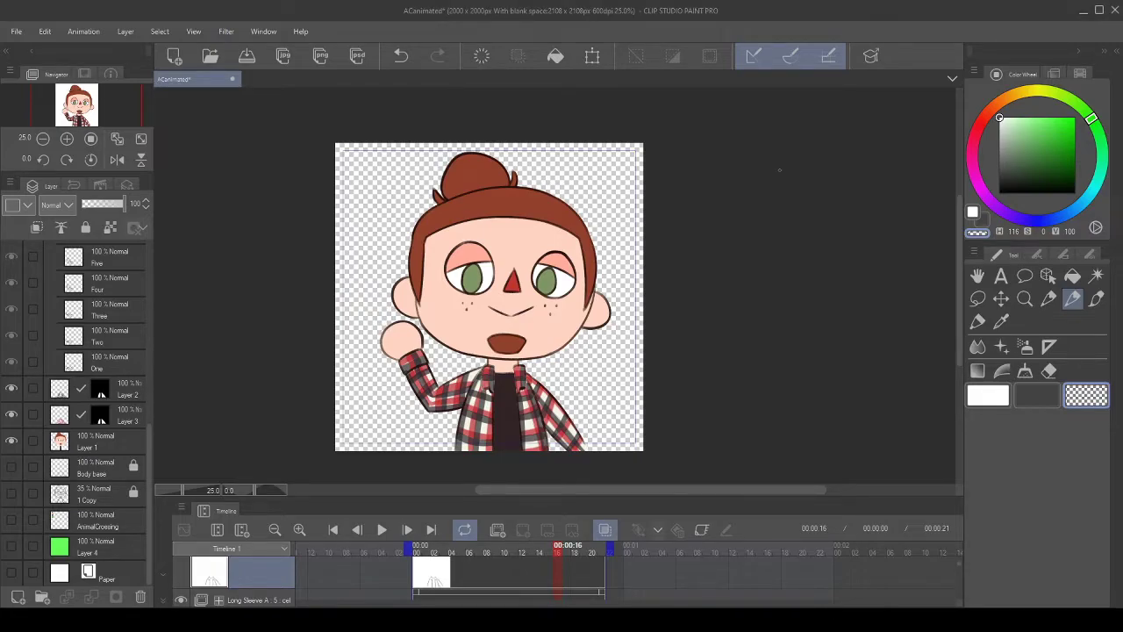
- Run another export of the waving animation, keeping the green and paper backgrounds hidden
click(16, 31)
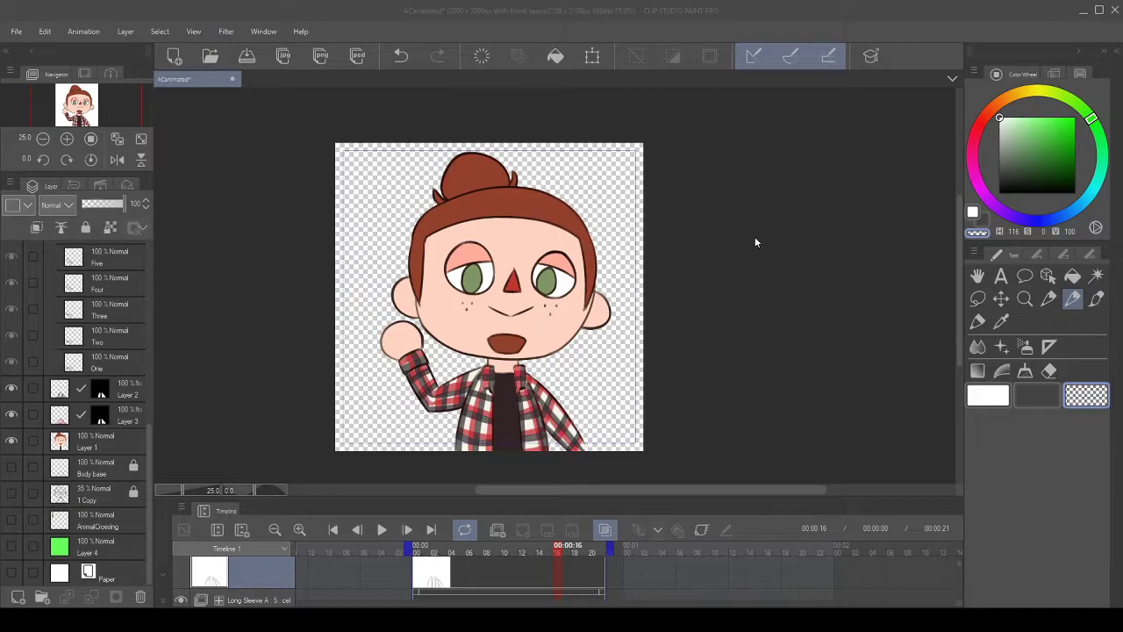
click(655, 248)
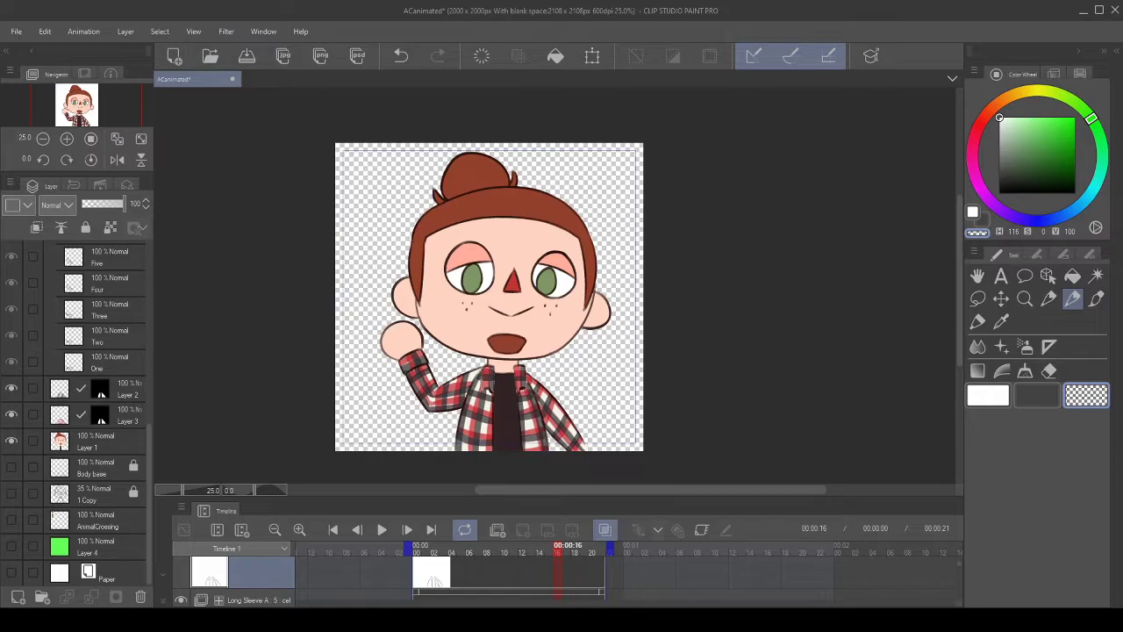
click(22, 31)
click(248, 281)
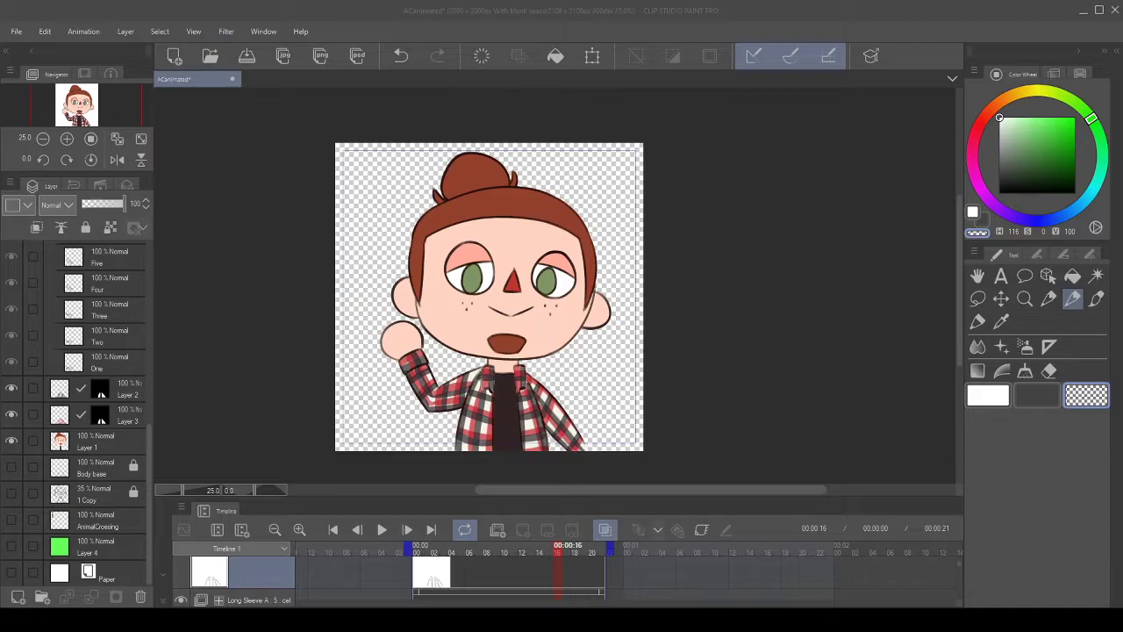
click(687, 186)
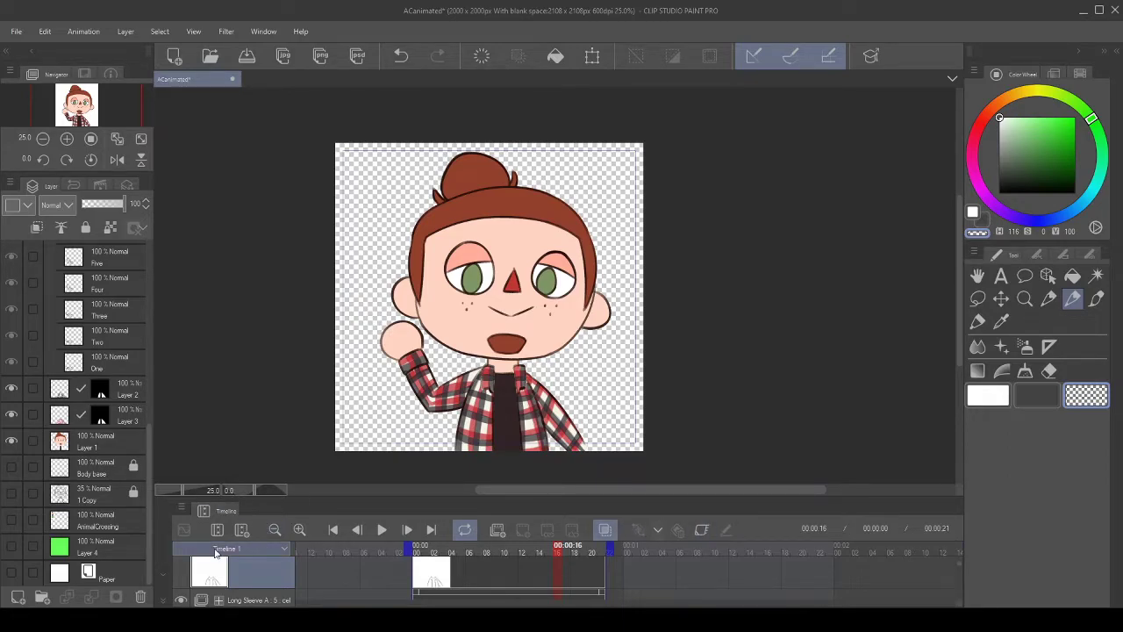
click(470, 534)
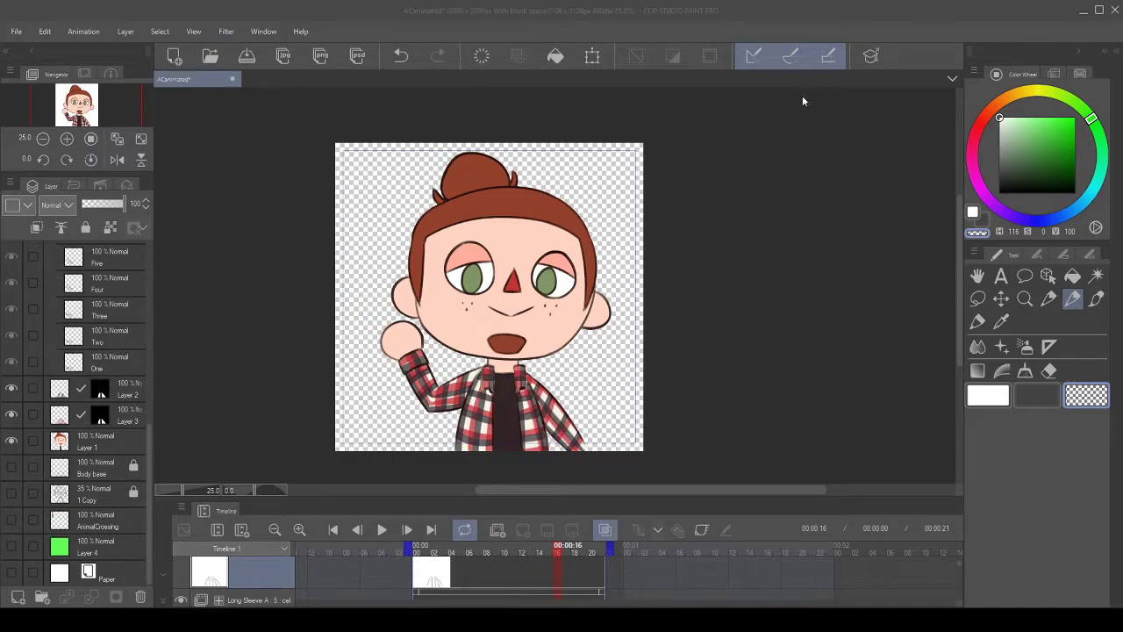
click(781, 123)
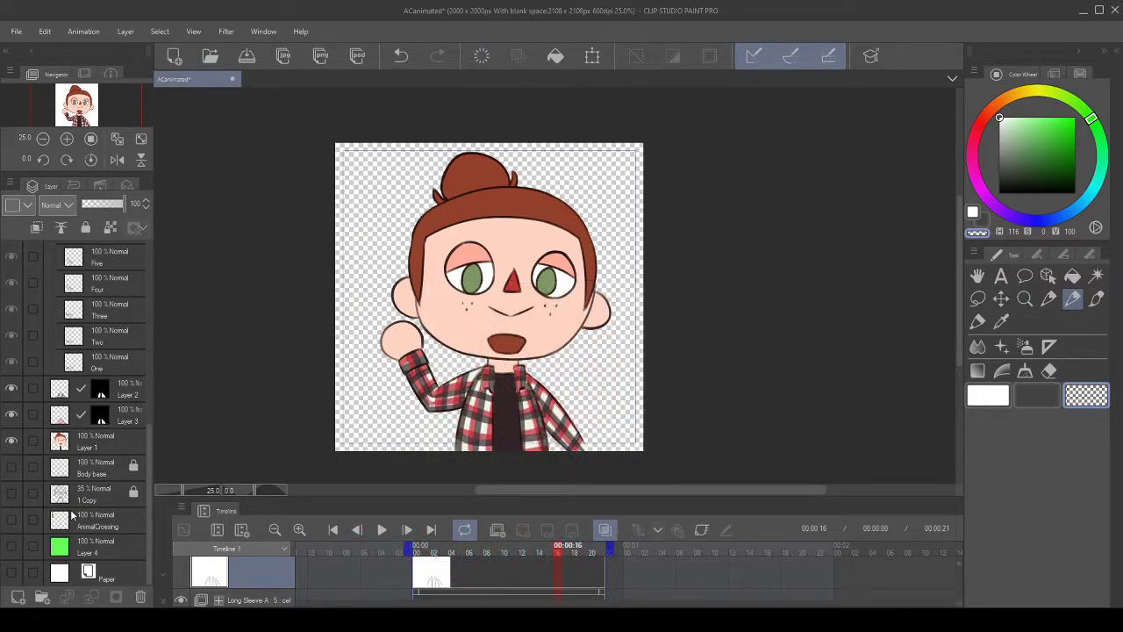
- Review the layer stack up to Head Lines and export the transparent waving animation once more
scroll(73, 516, up, 6)
scroll(72, 543, up, 3)
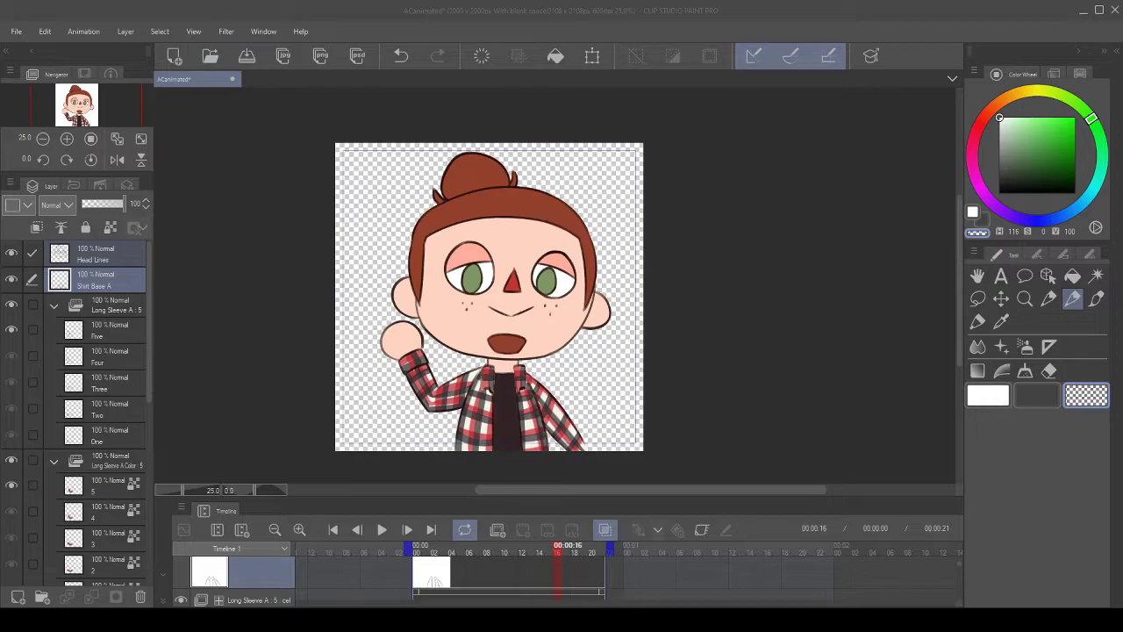
click(17, 35)
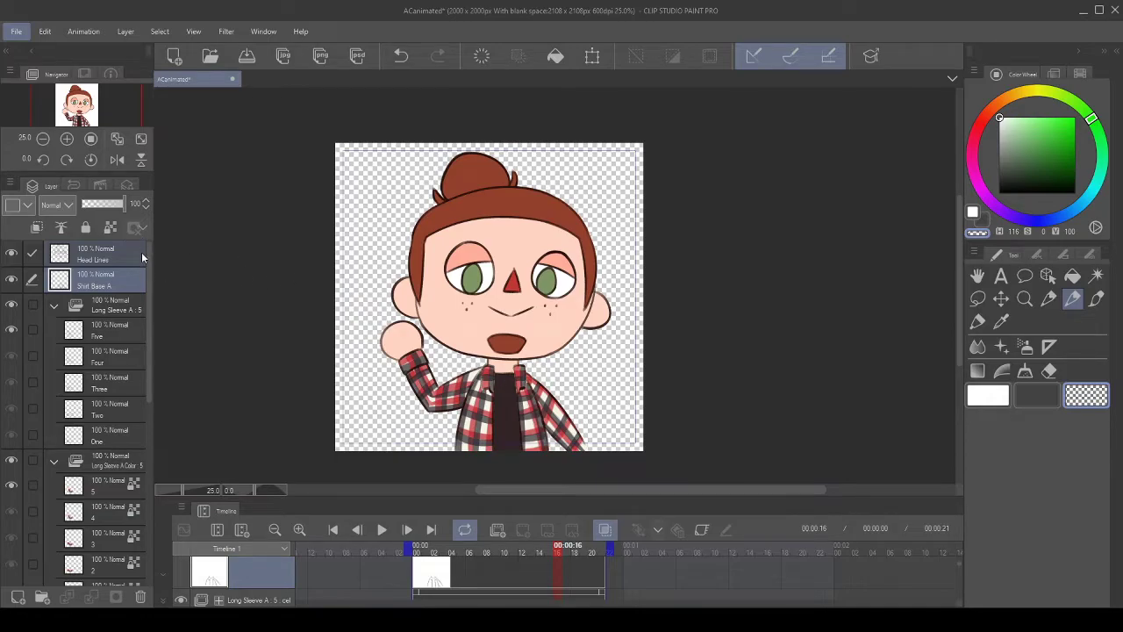
key(alt+Tab)
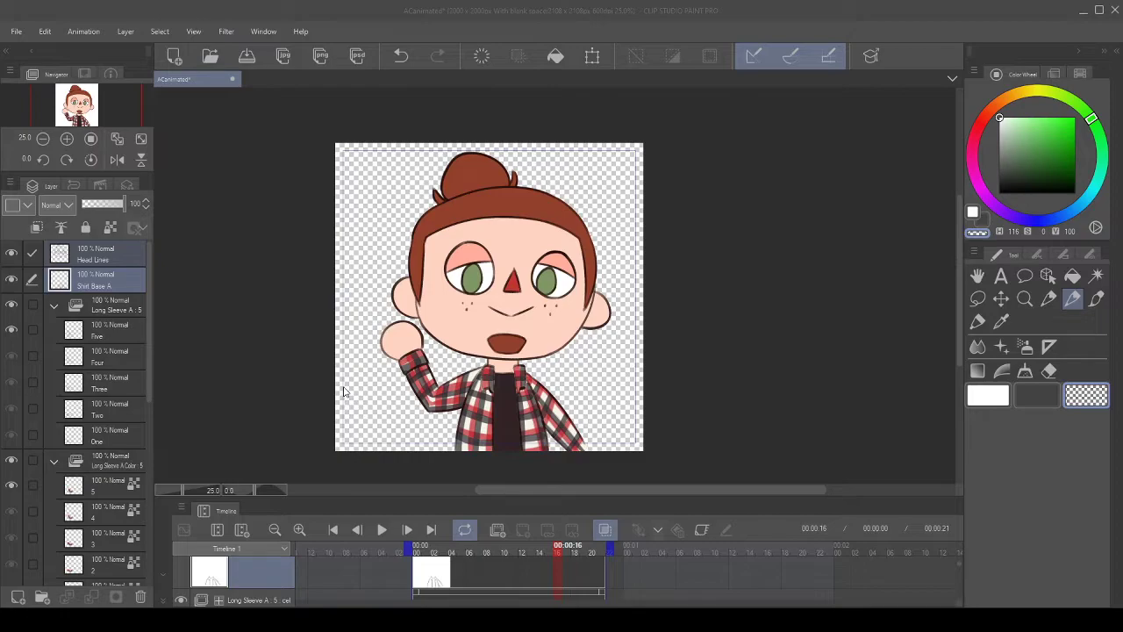
click(771, 259)
click(651, 249)
click(856, 302)
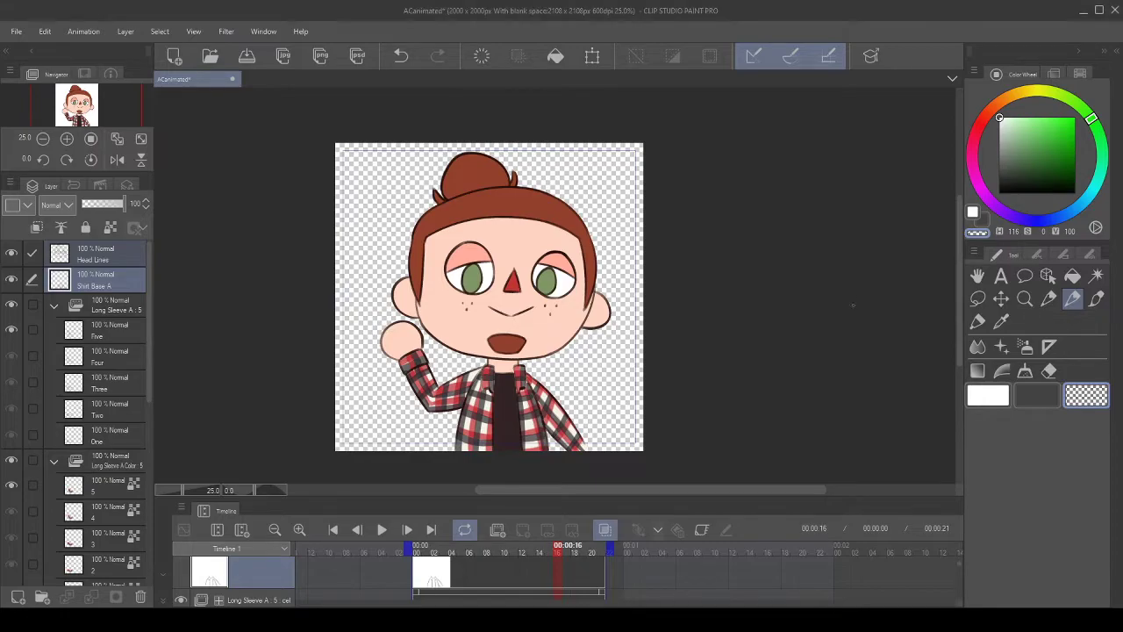